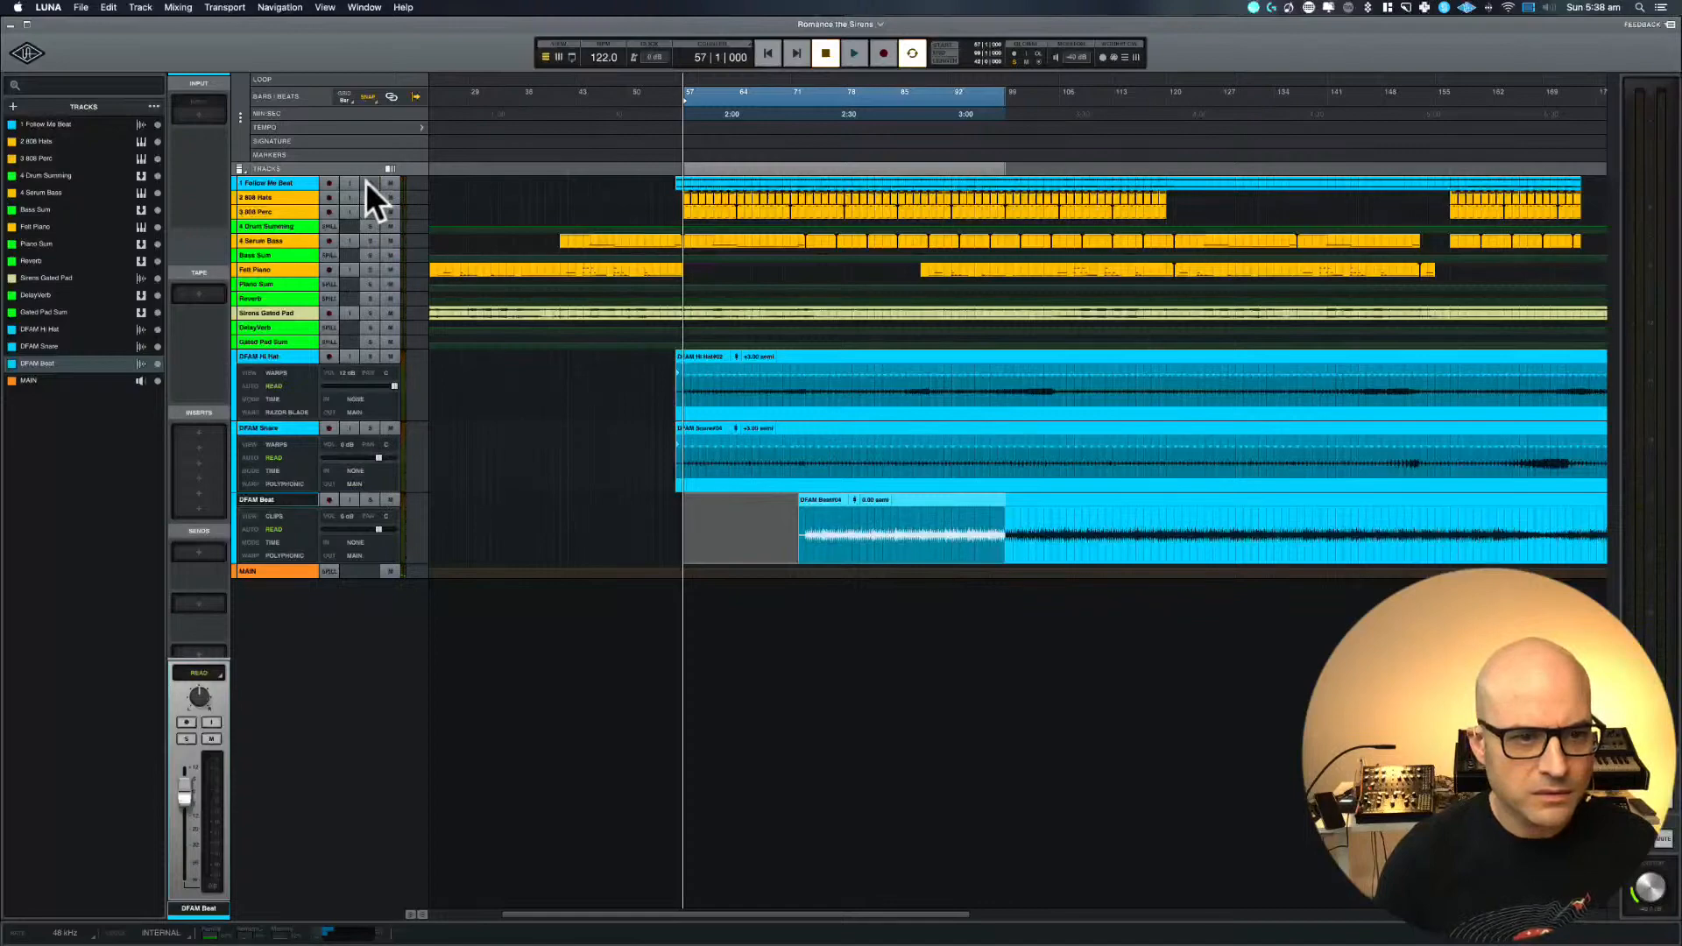
Audition the arrangement briefly and solo the 1 Follow Me Beat track, checking its solo state in the mixer
key(space)
key(space)
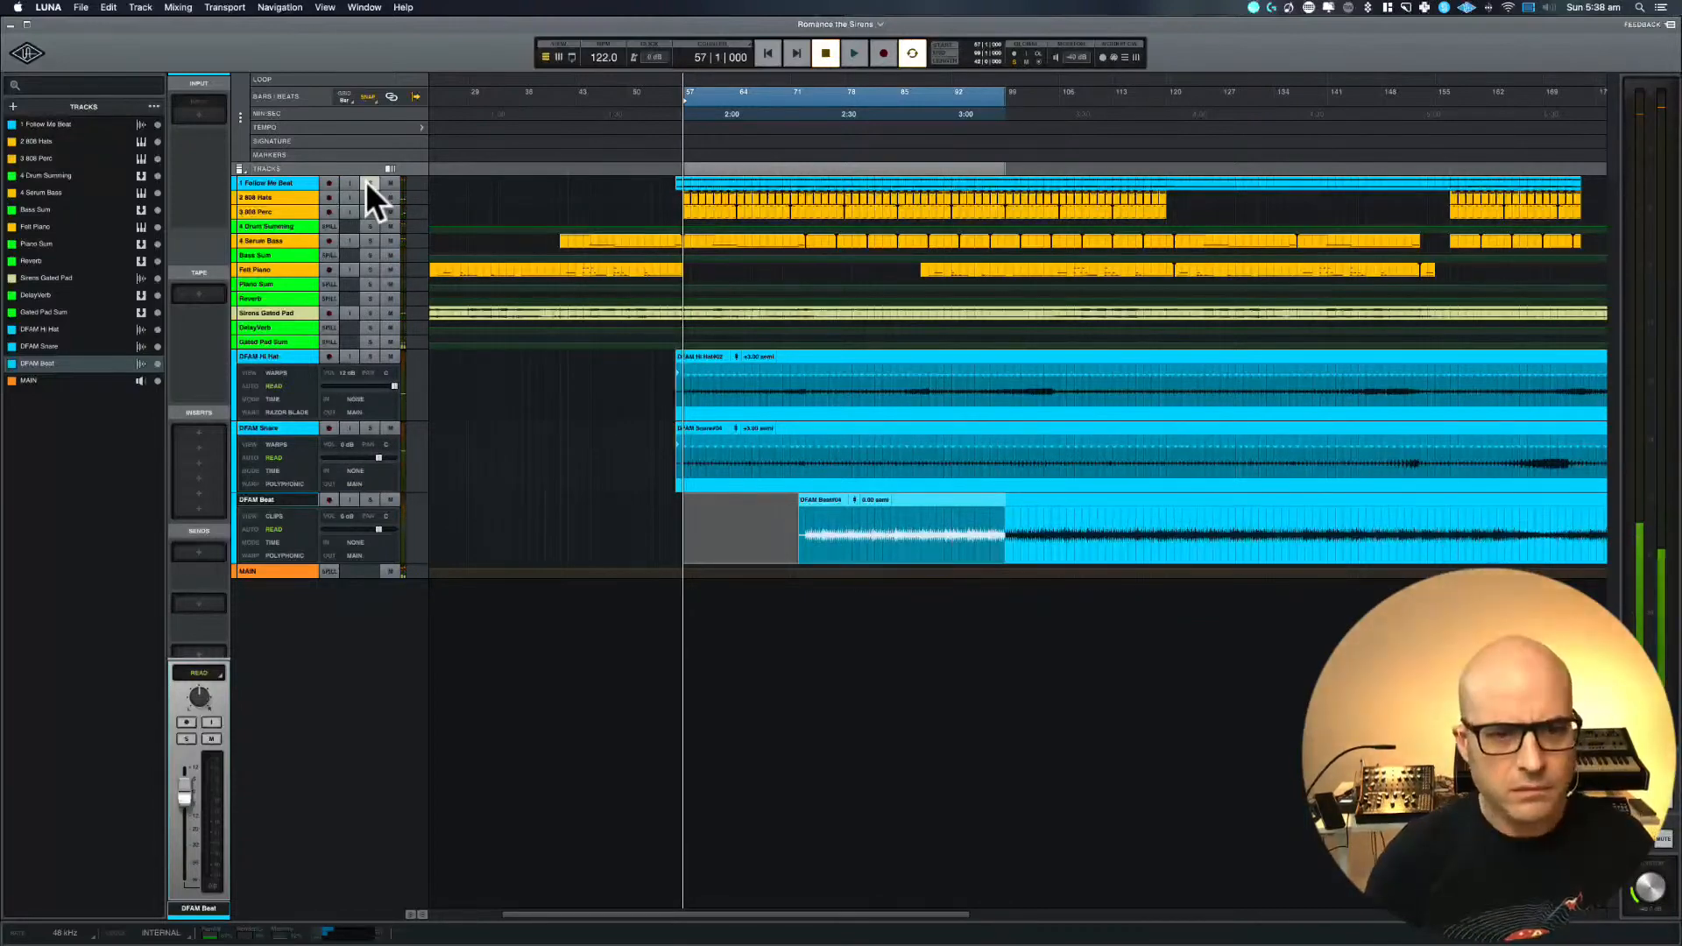
key(super+equal)
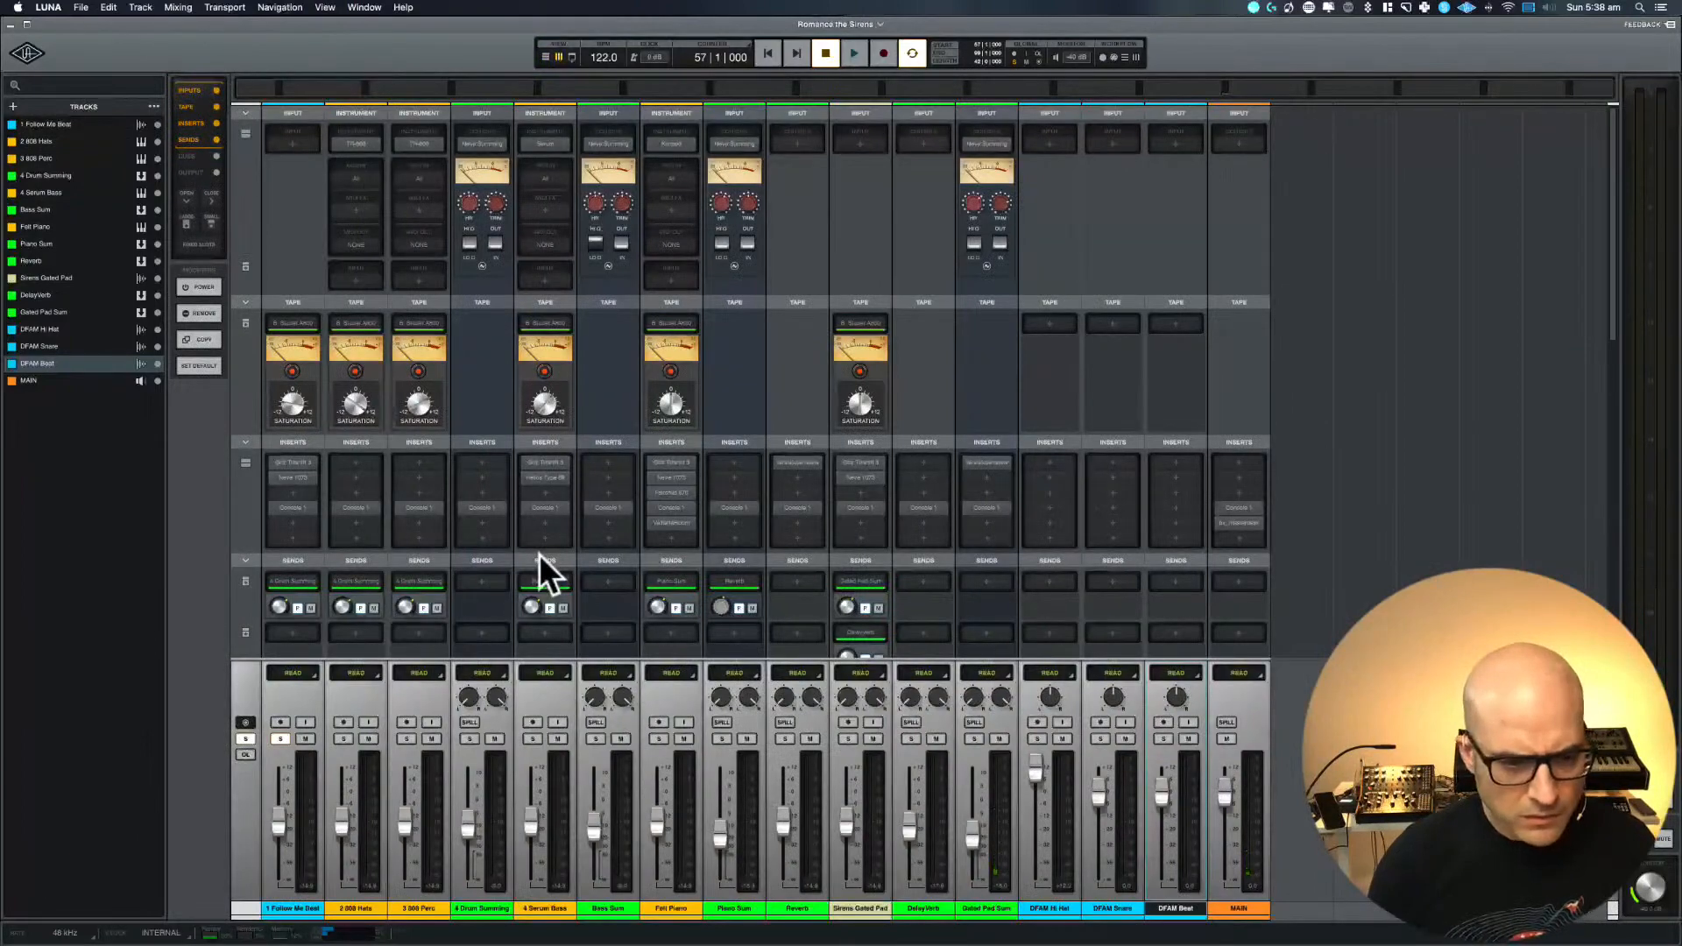
scroll(539, 553, down, 4)
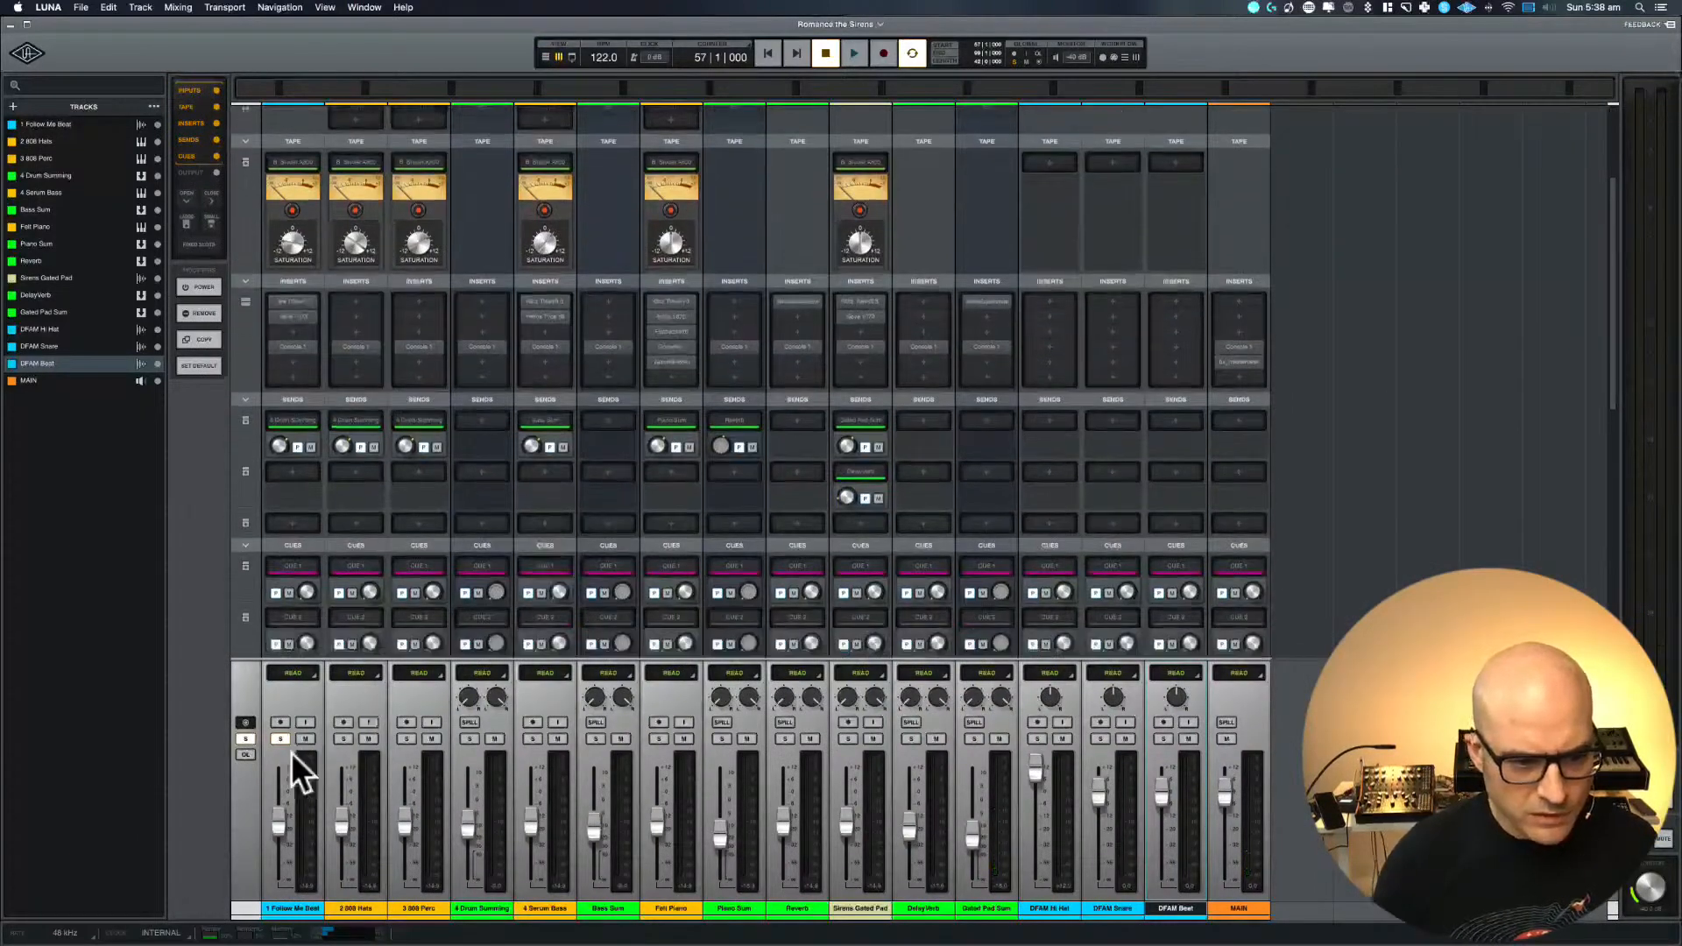
click(277, 738)
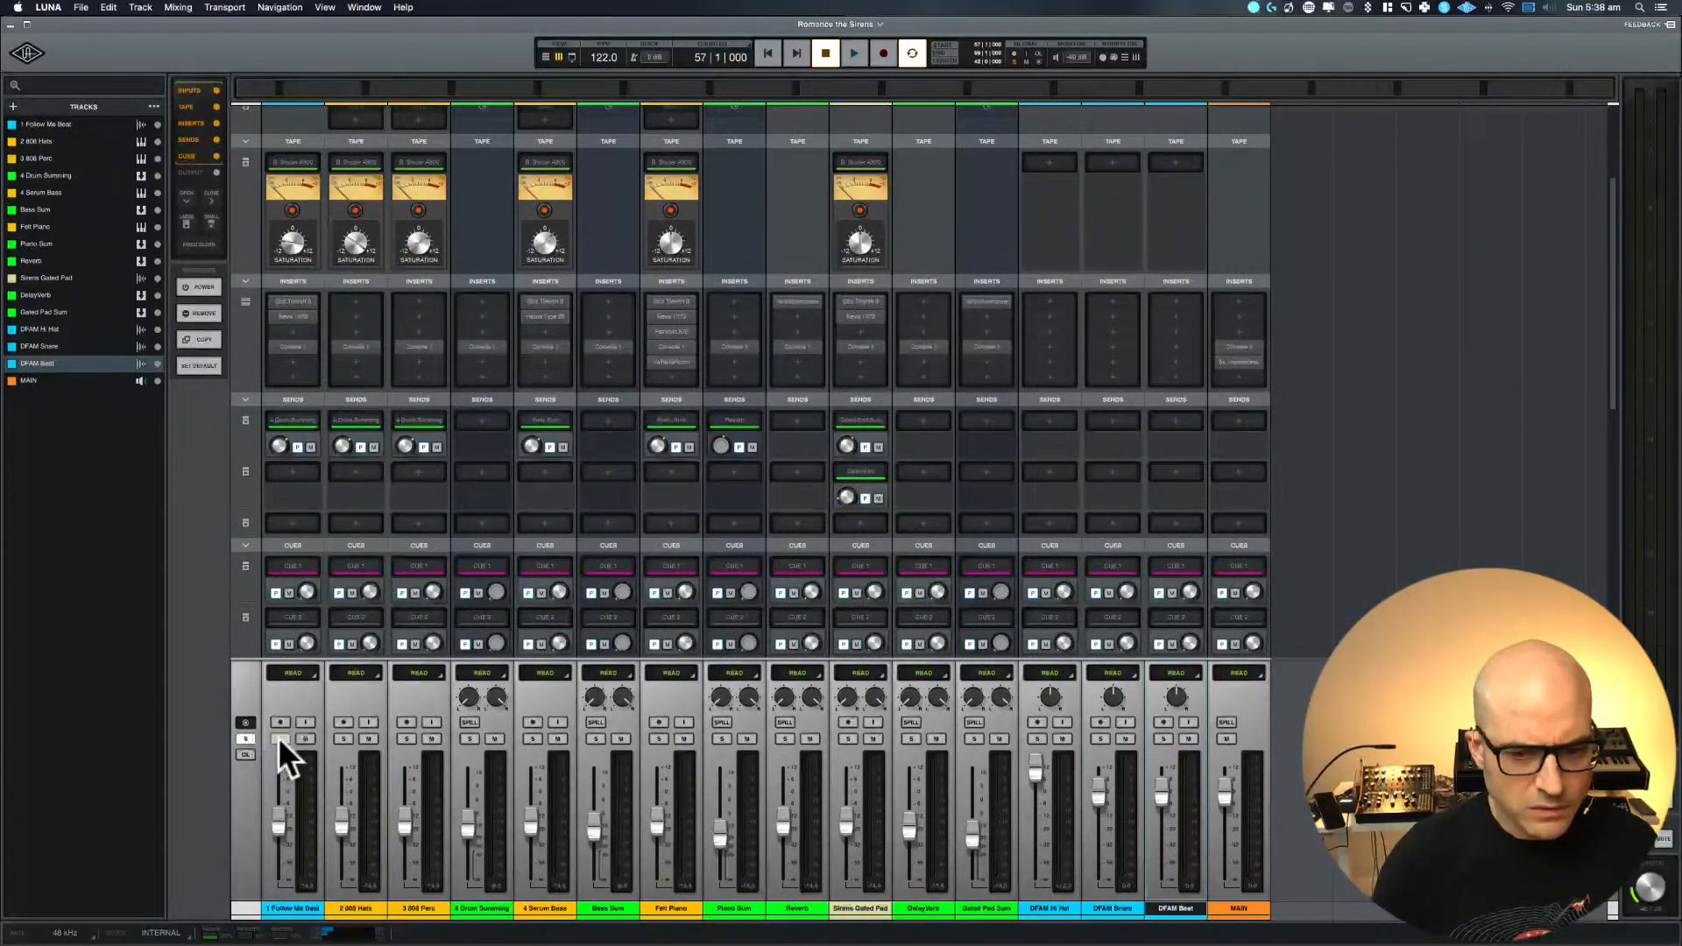
key(super+equal)
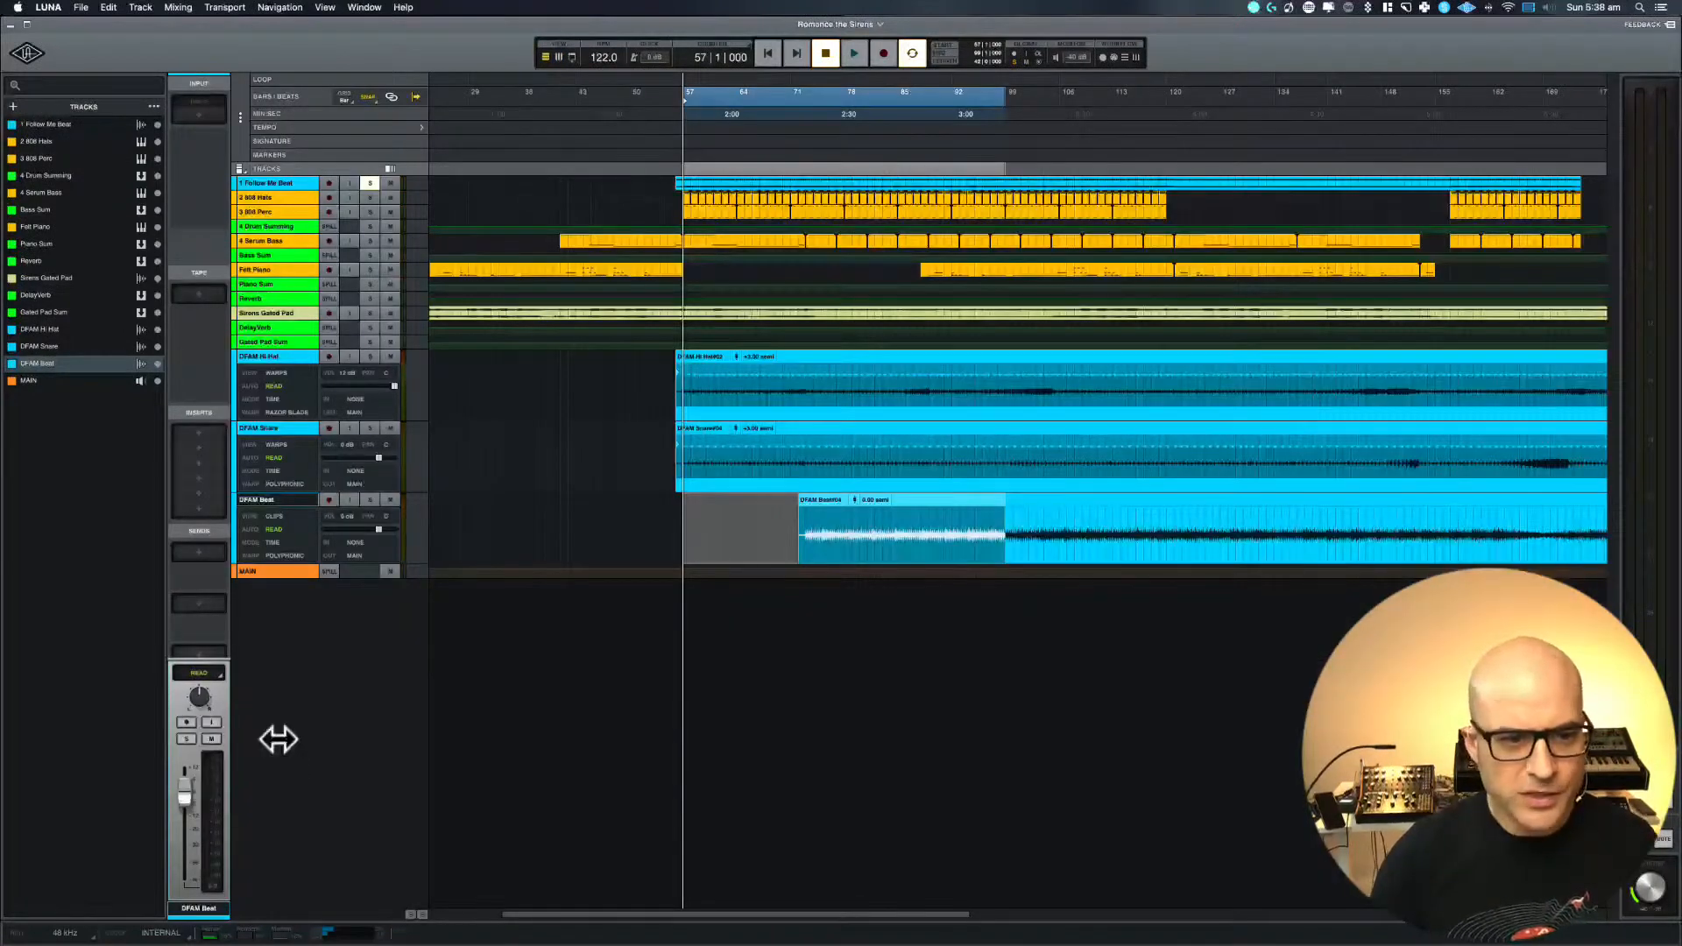
Mute the tracks below 1 Follow Me Beat down to MAIN and play back the result briefly
drag(394, 195, 405, 626)
key(space)
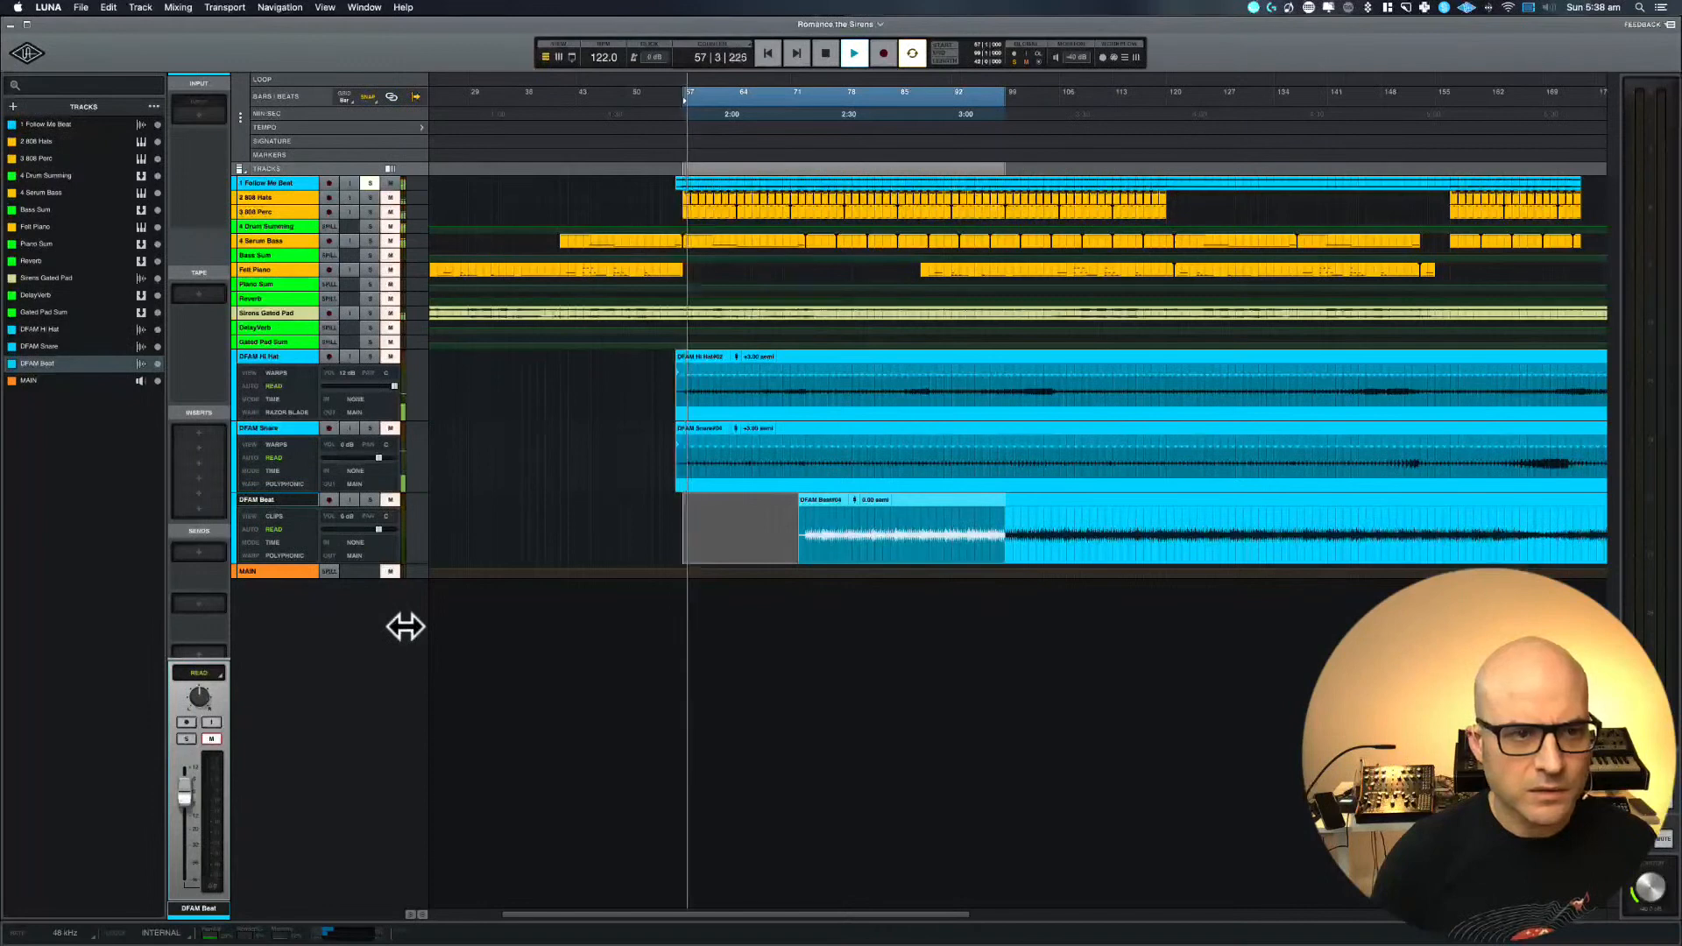
key(space)
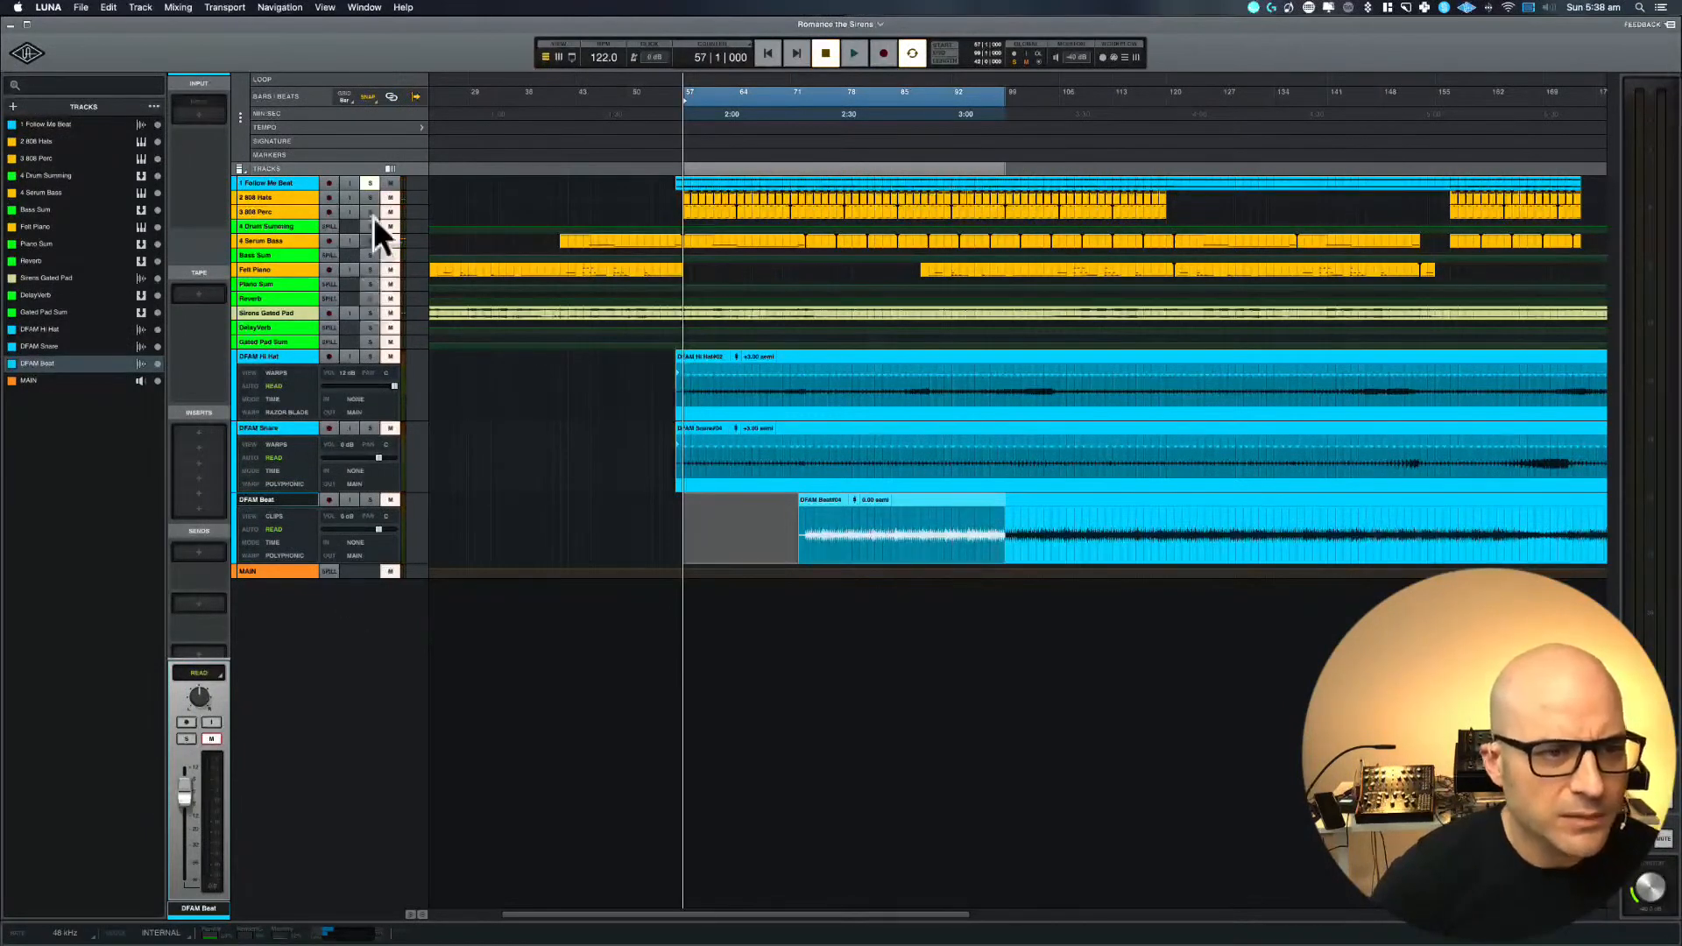
Play the loop and solo the 4 Drum Summing bus together with the 1 Follow Me Beat track
key(space)
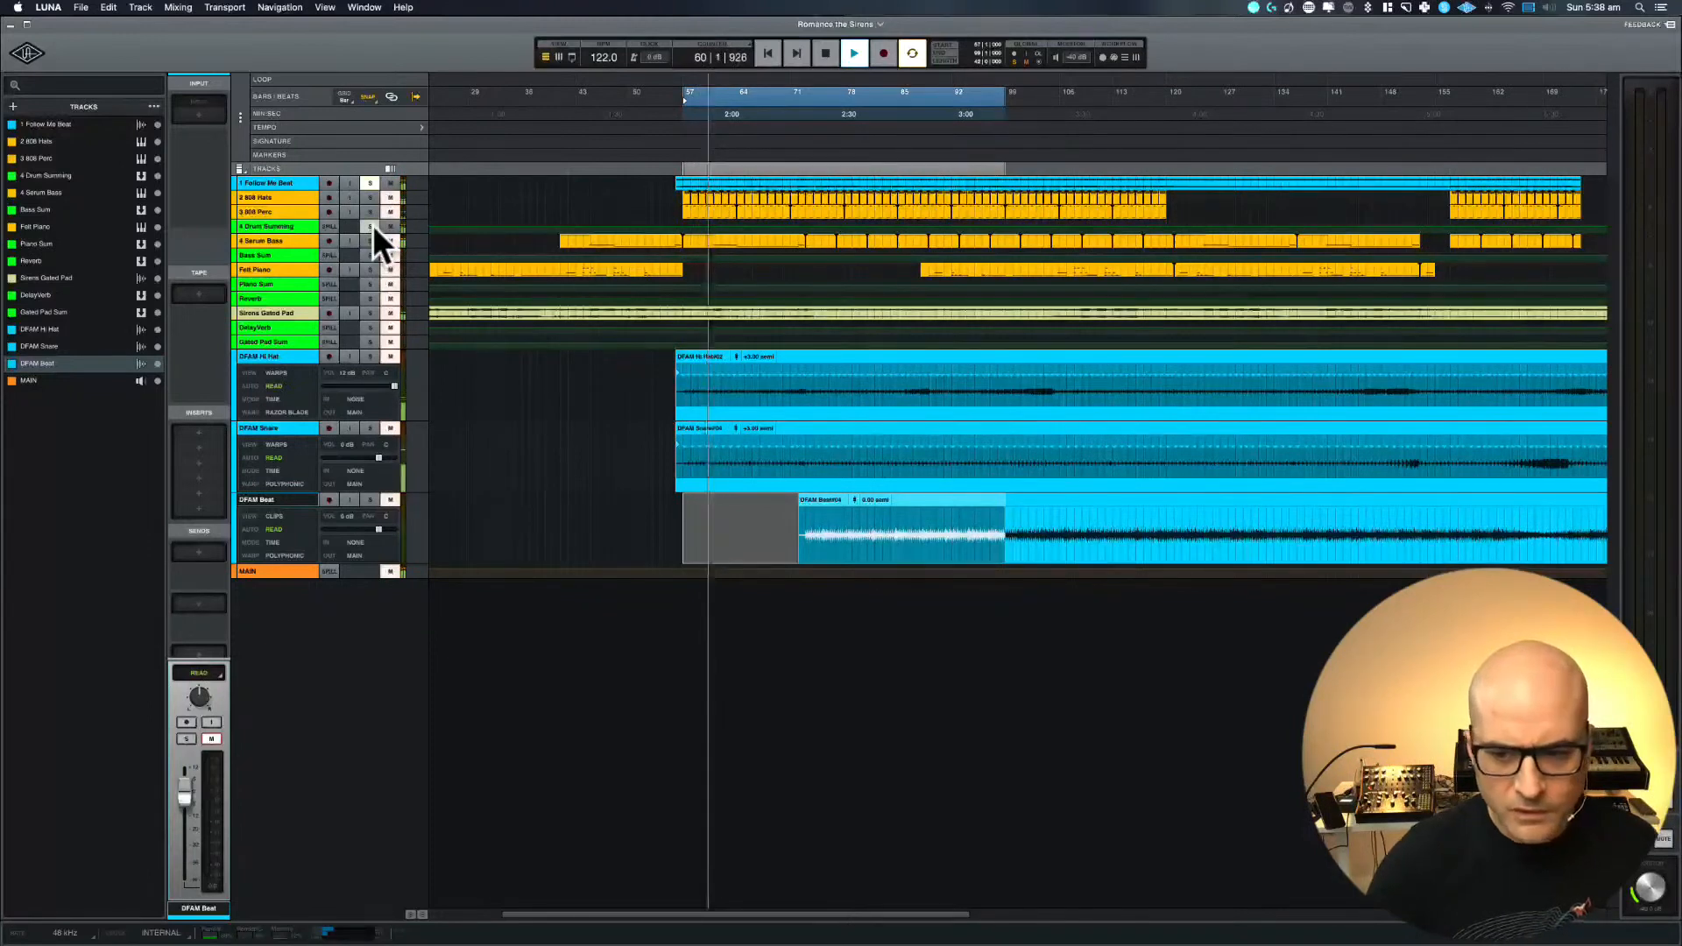
click(370, 226)
key(space)
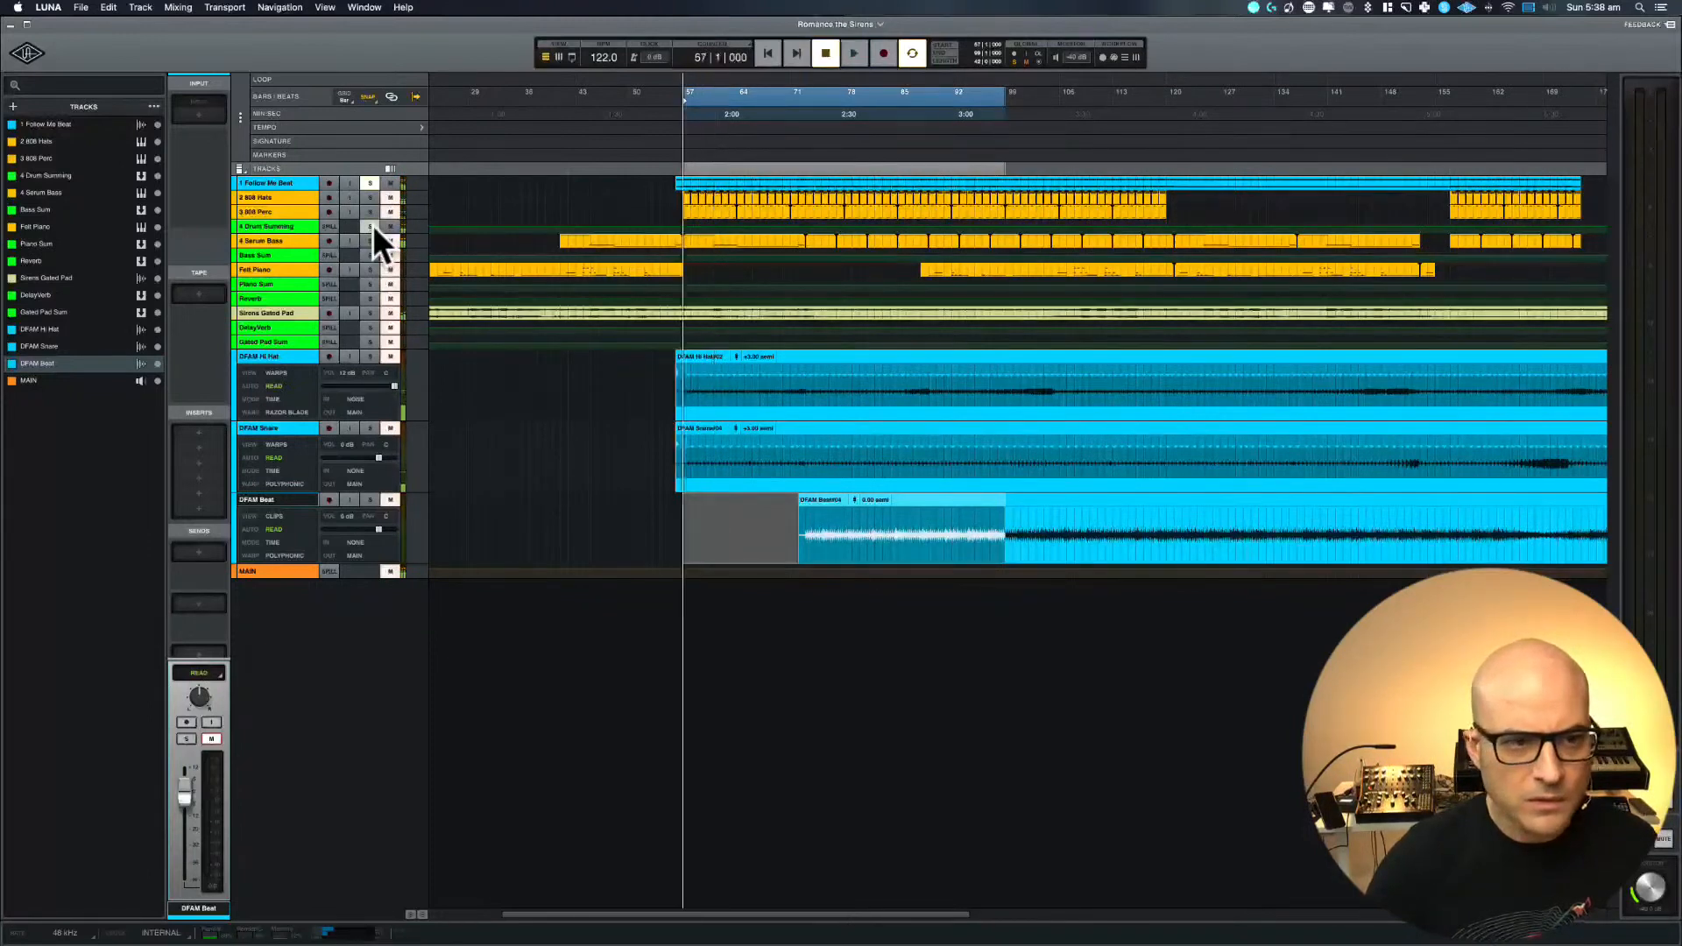
click(369, 183)
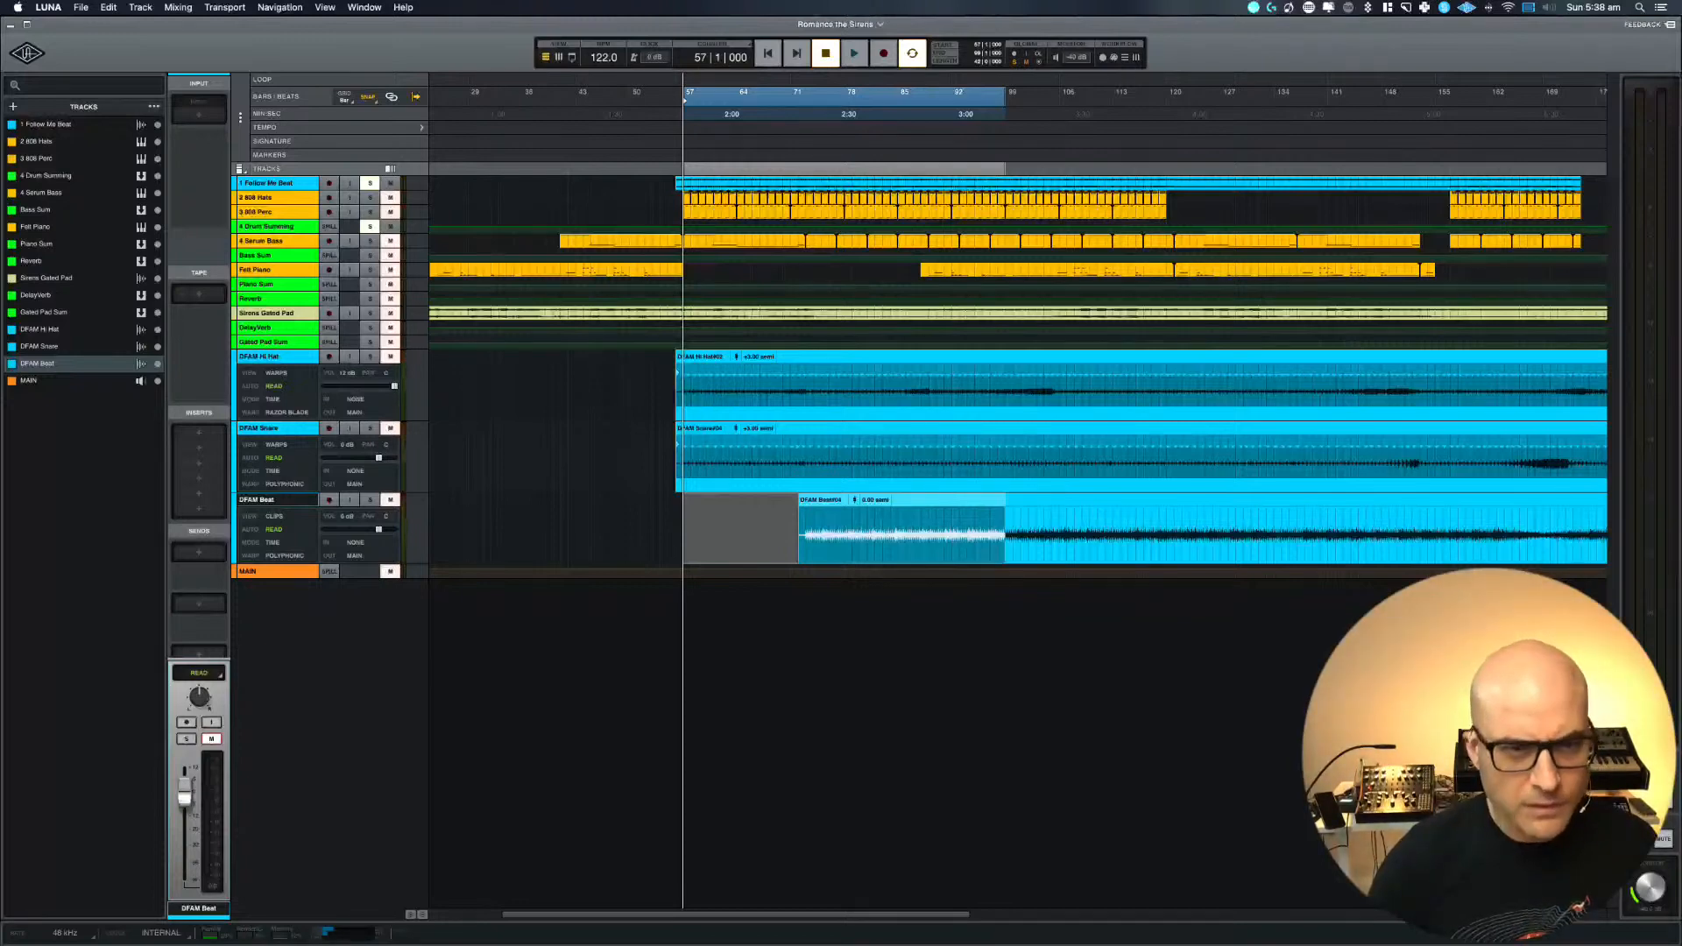
Check the channel levels in the mixer, unmute the MAIN output and play back the soloed tracks
key(space)
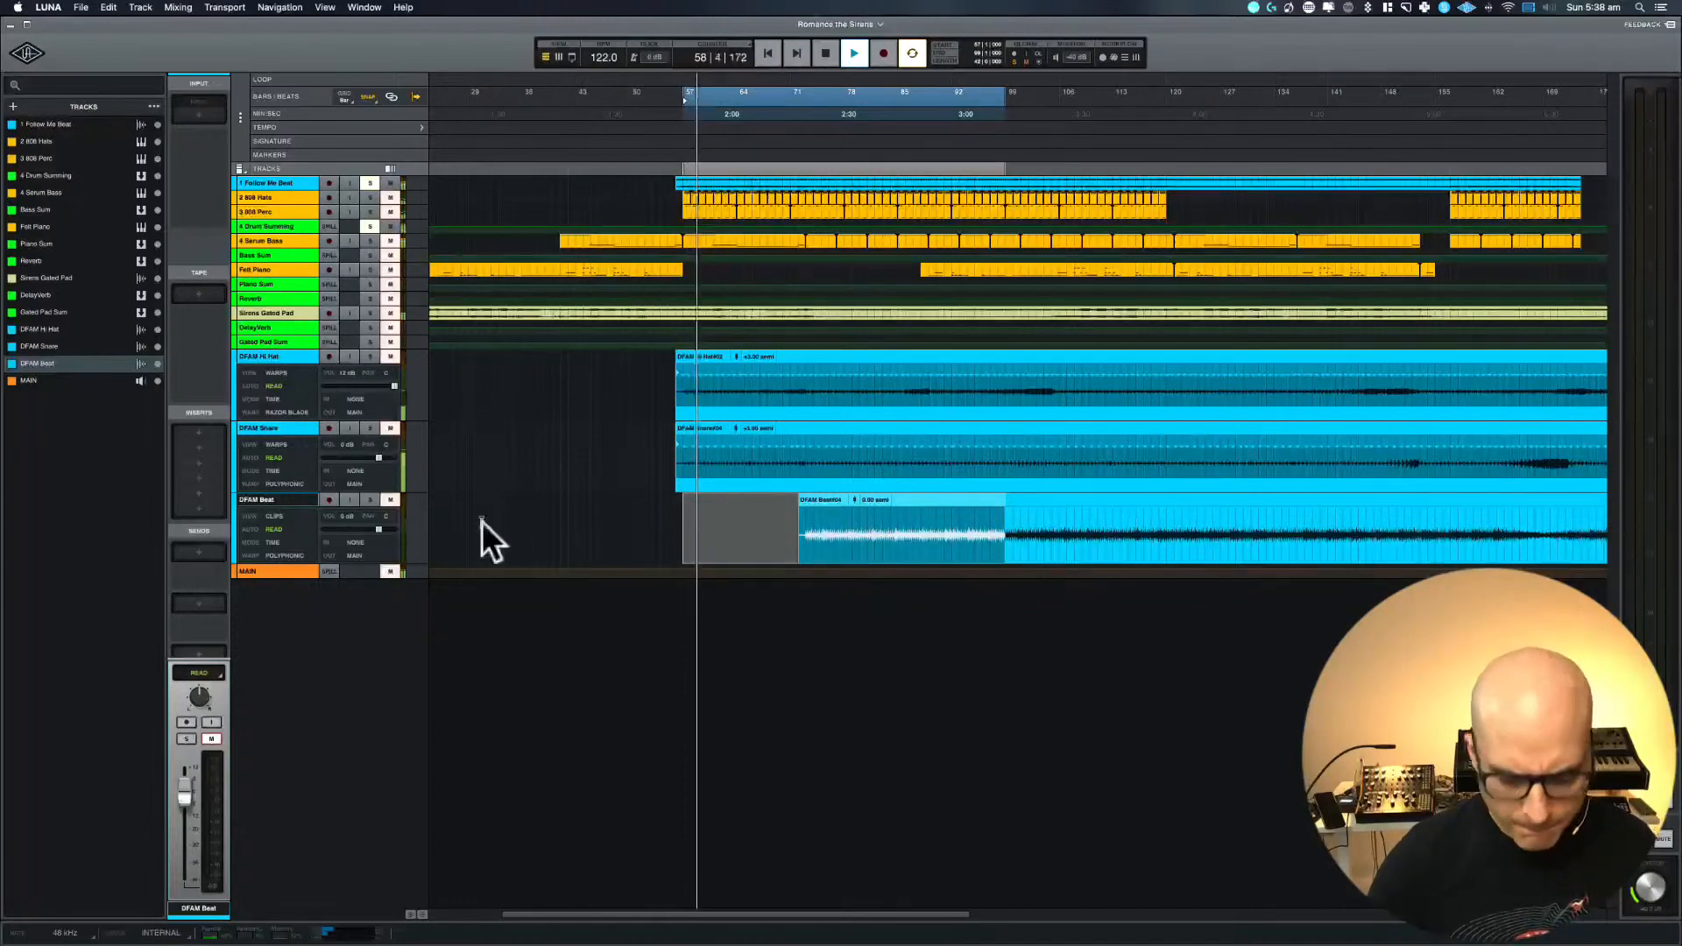
key(super+equal)
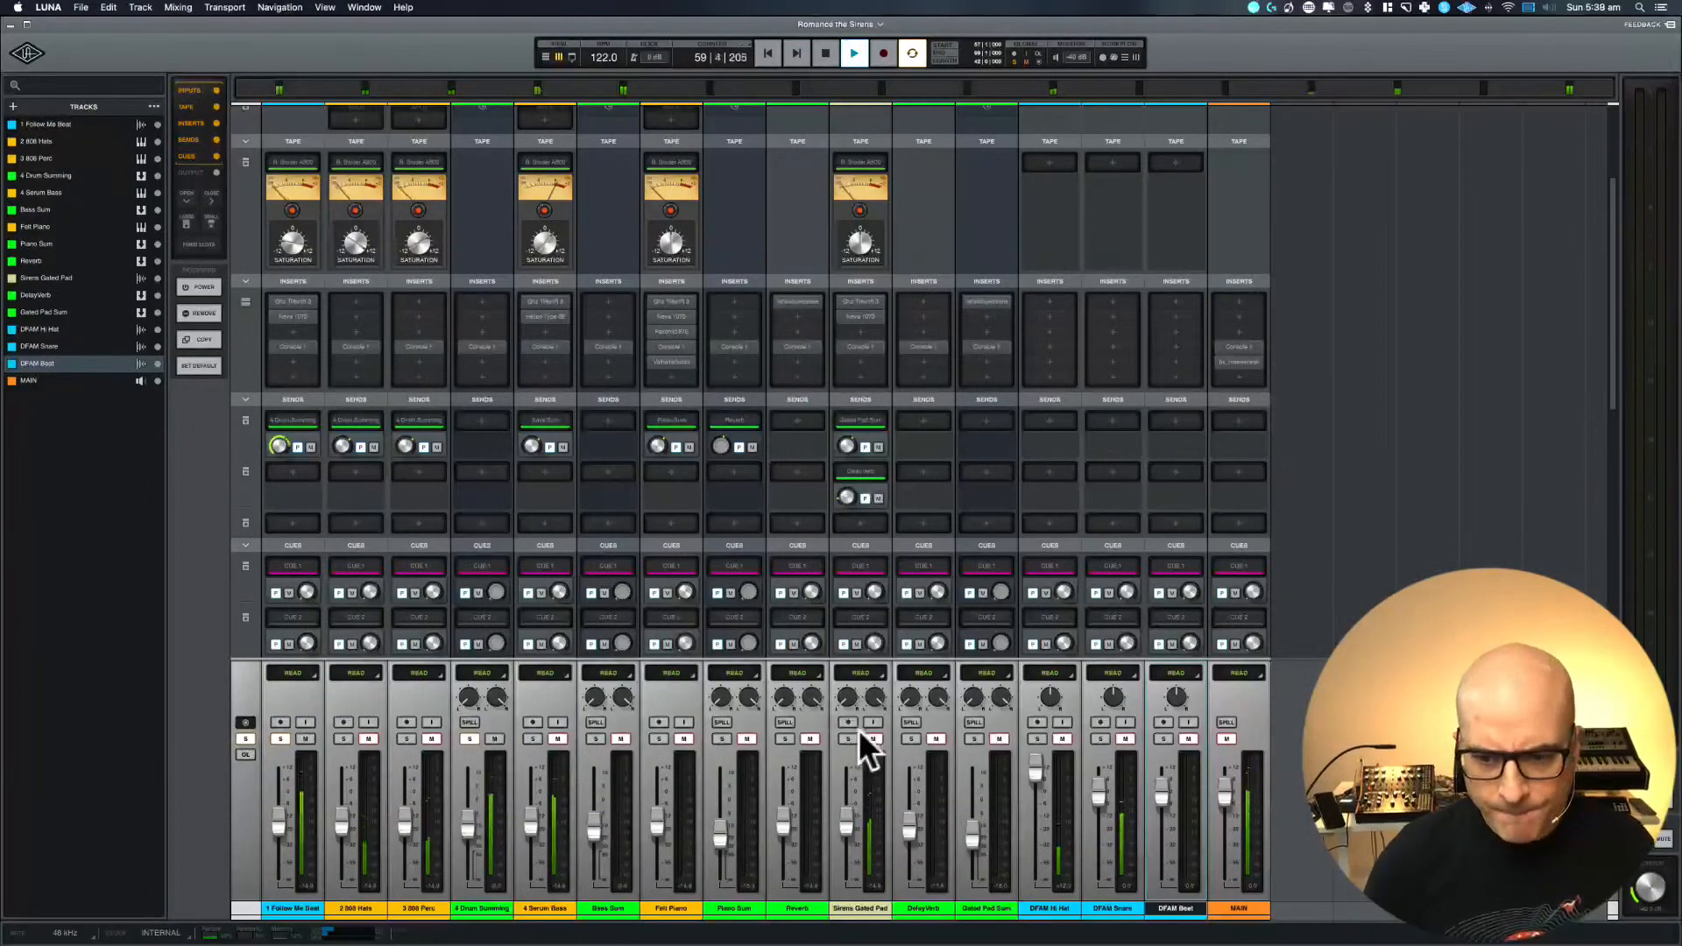
key(space)
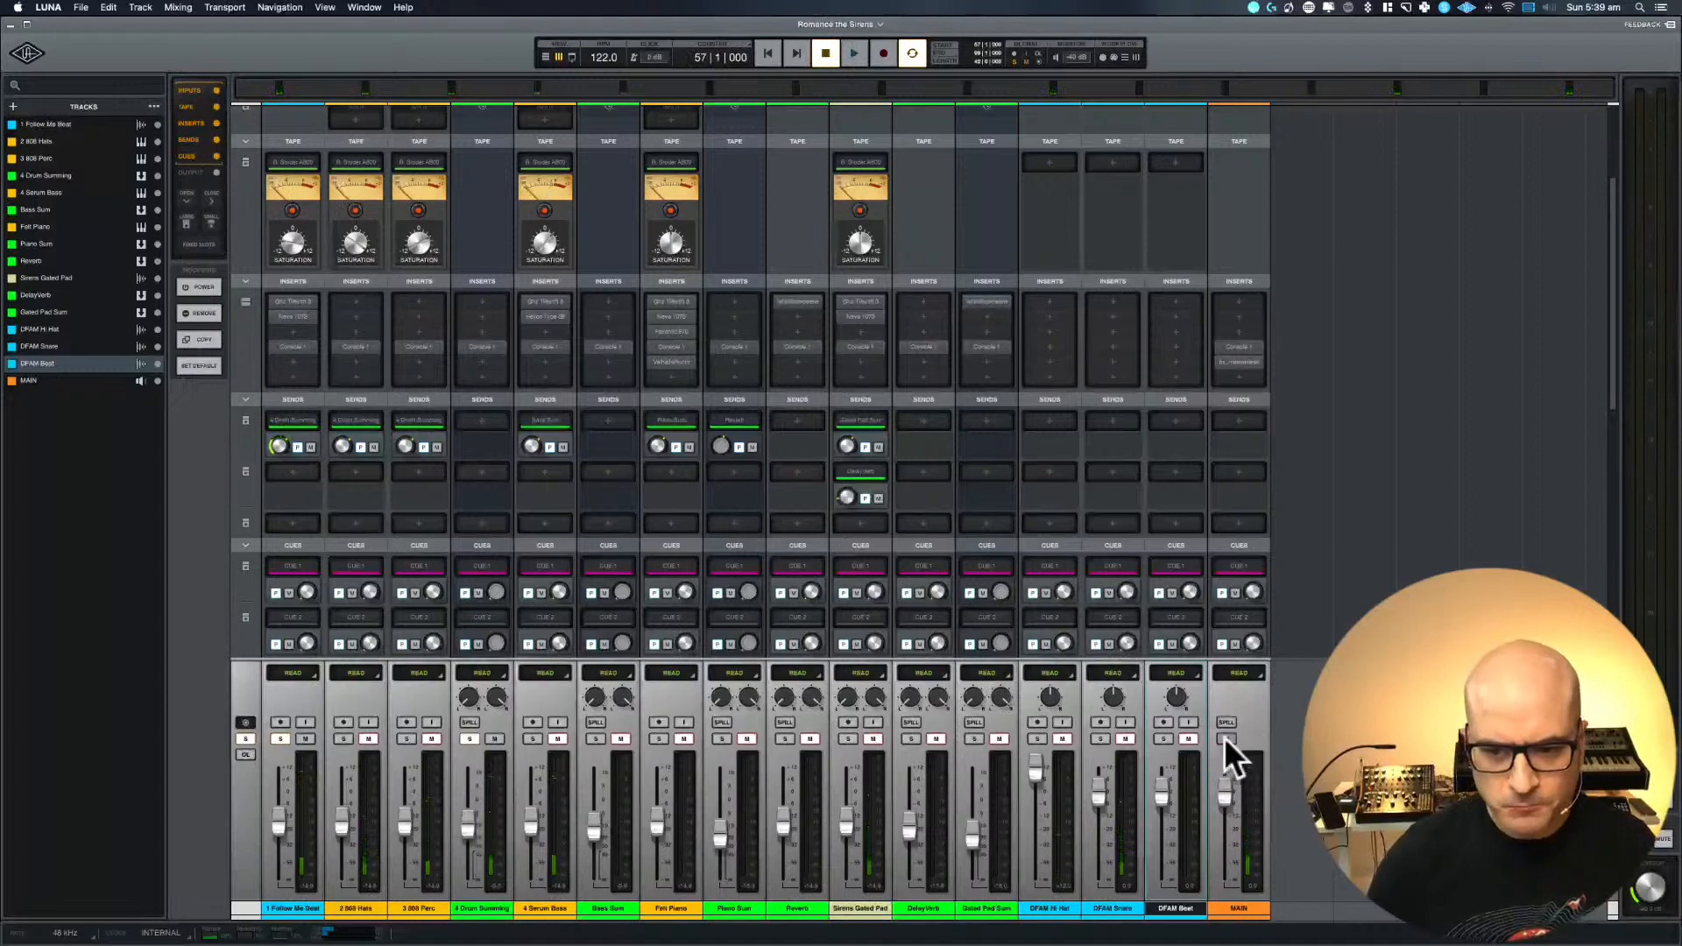
key(space)
key(super+equal)
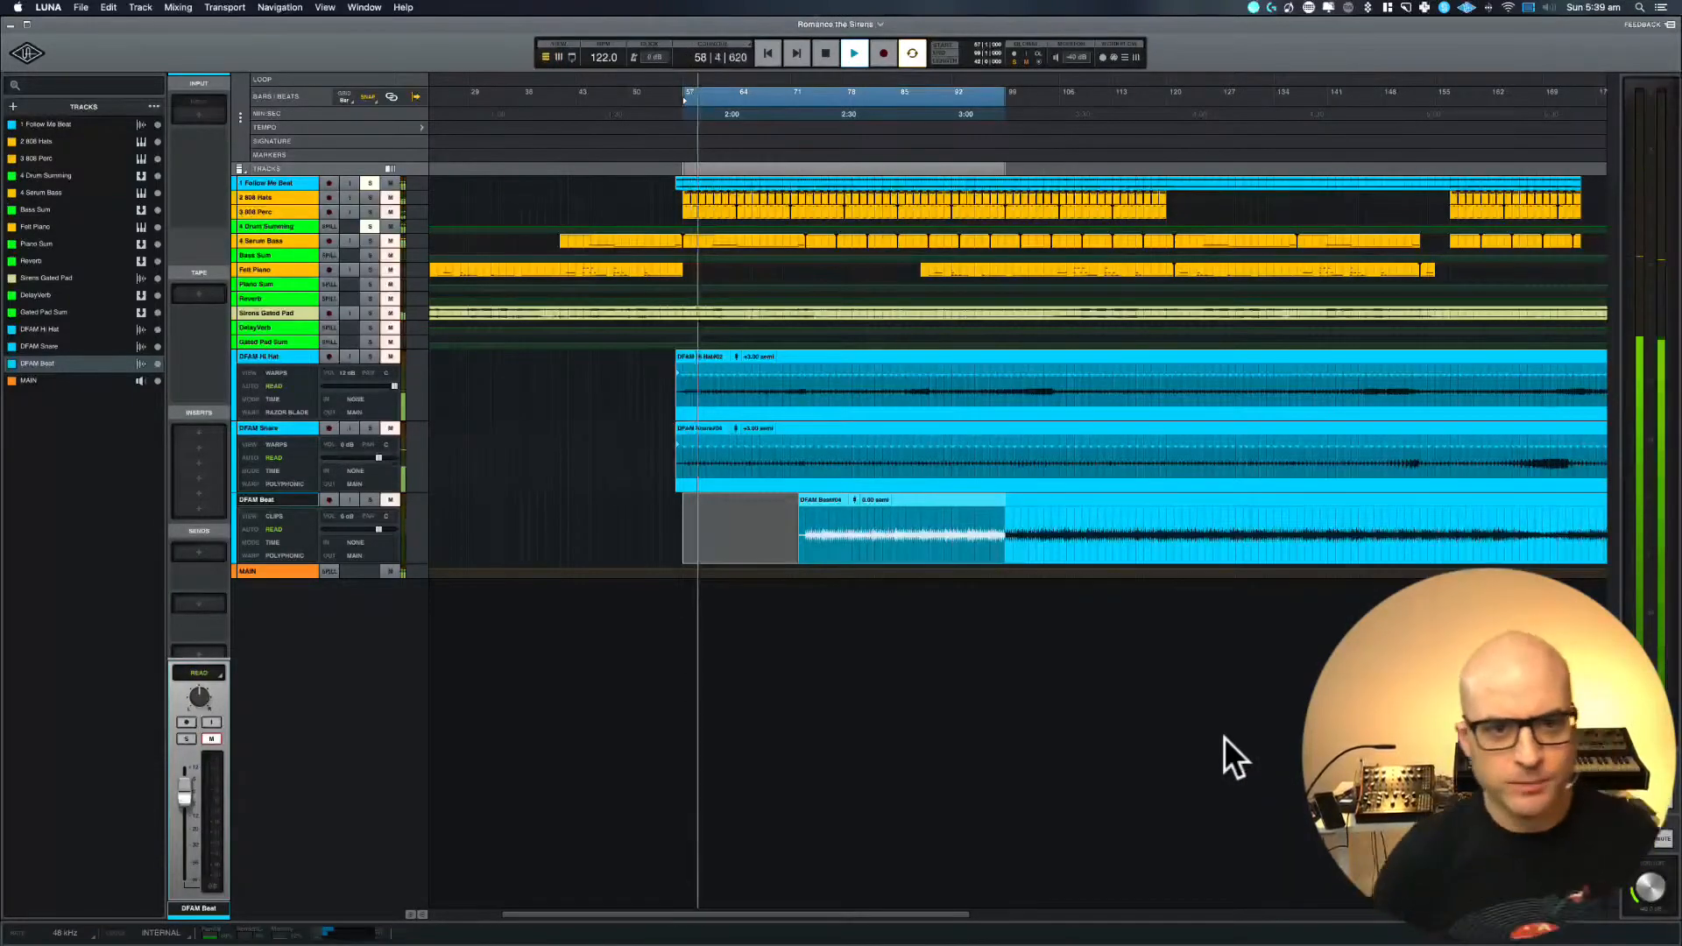
key(space)
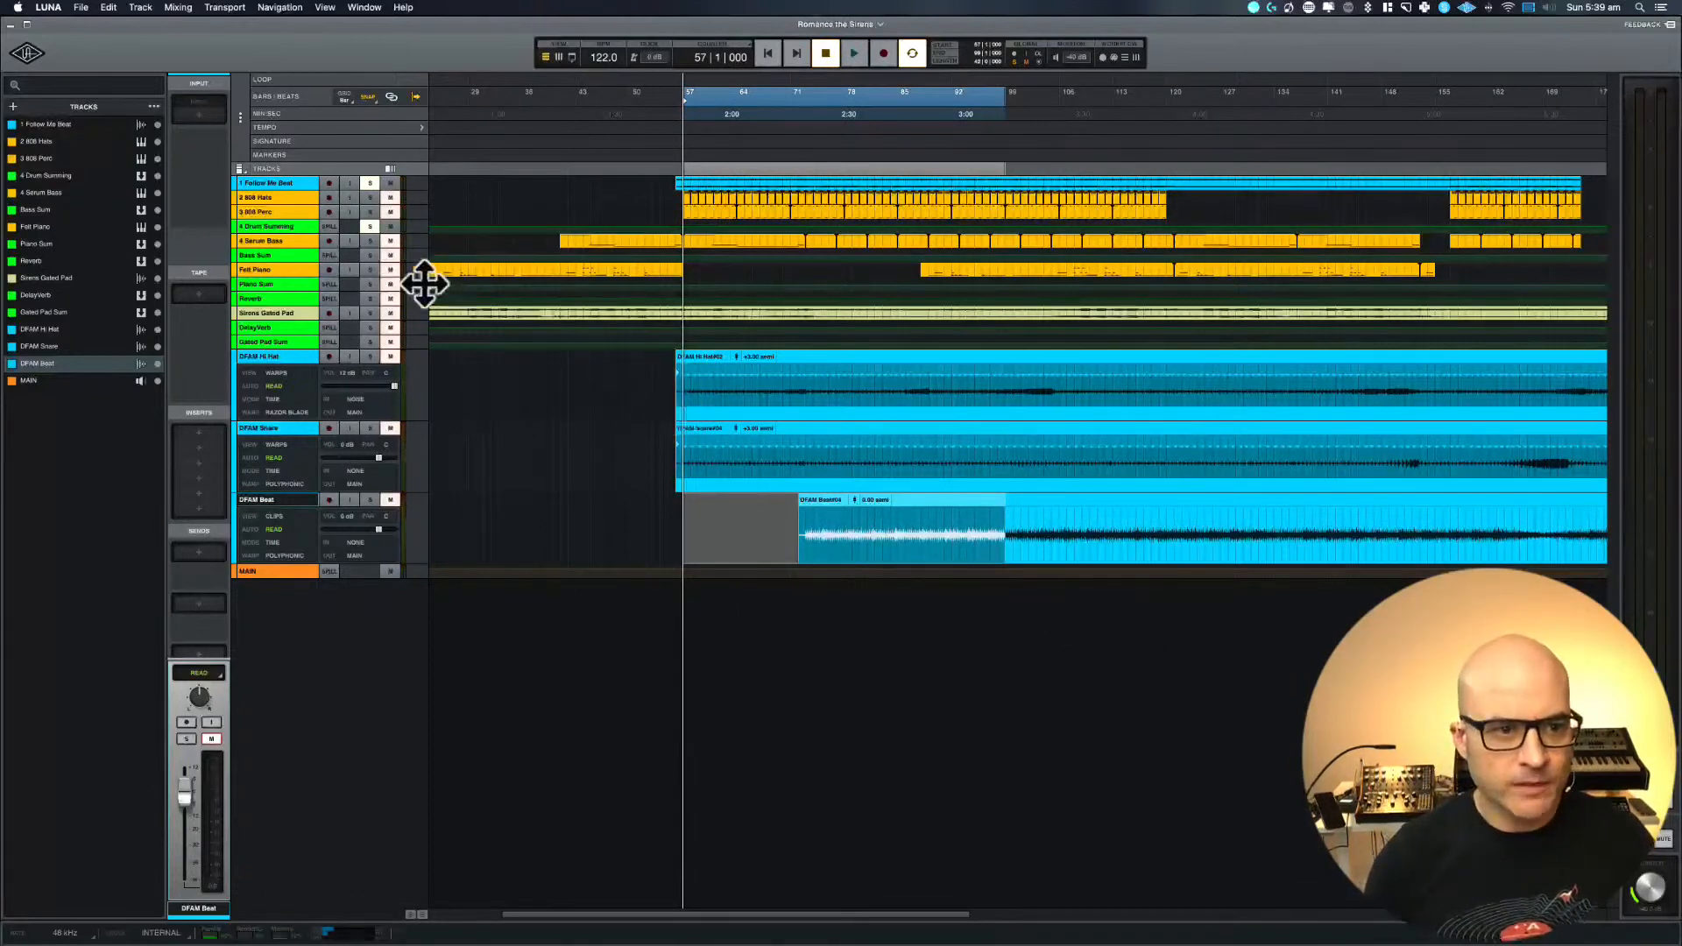
Select all tracks from 1 Follow Me Beat through DFAM Beat and zoom the timeline to the selection
click(269, 184)
shift+click(272, 340)
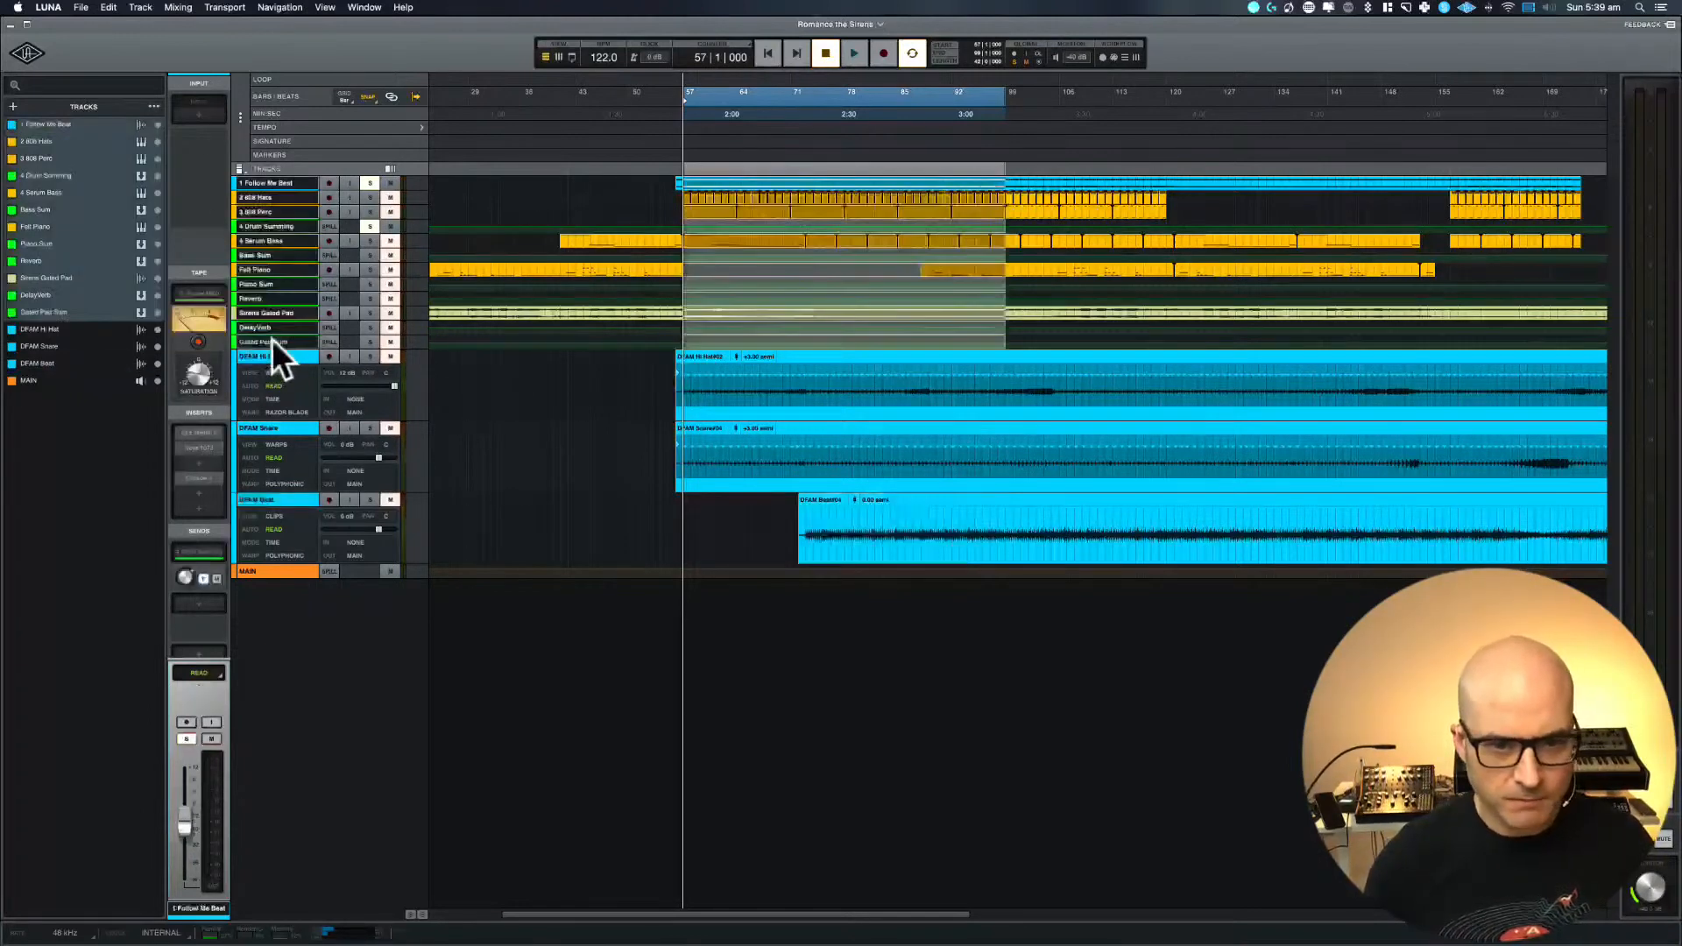
shift+click(287, 498)
key(e)
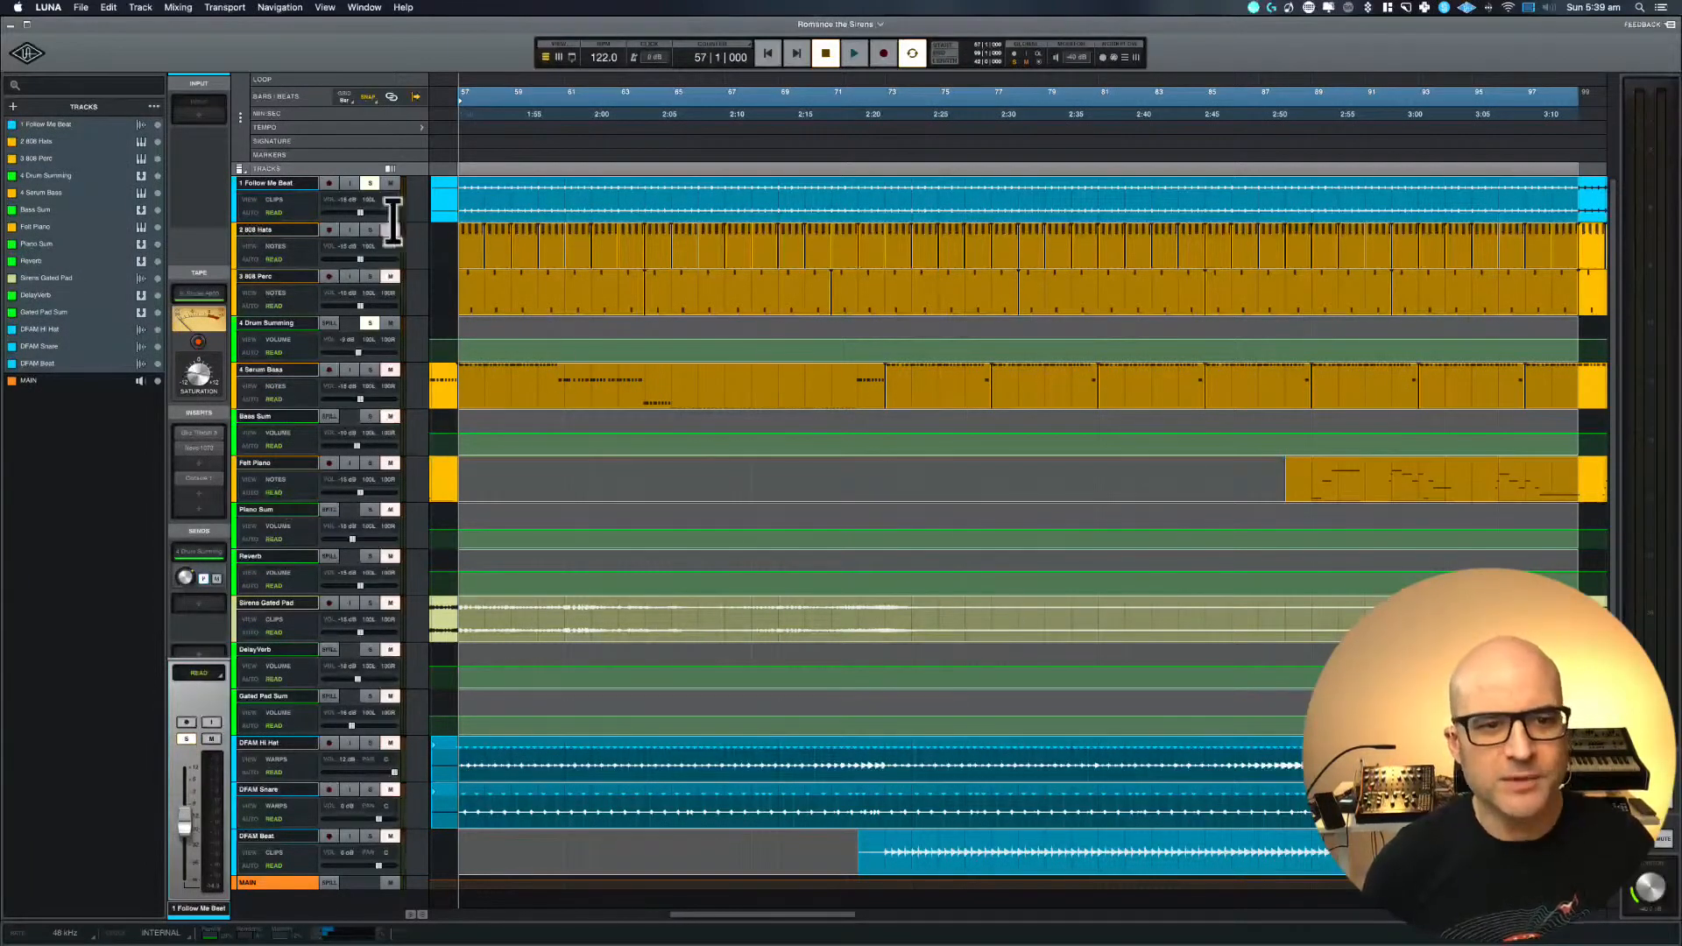
Select the 2 808 Hats track, zoom out to the whole arrangement and place the playhead at bar 102
click(433, 262)
key(r)
key(r)
key(r)
key(r)
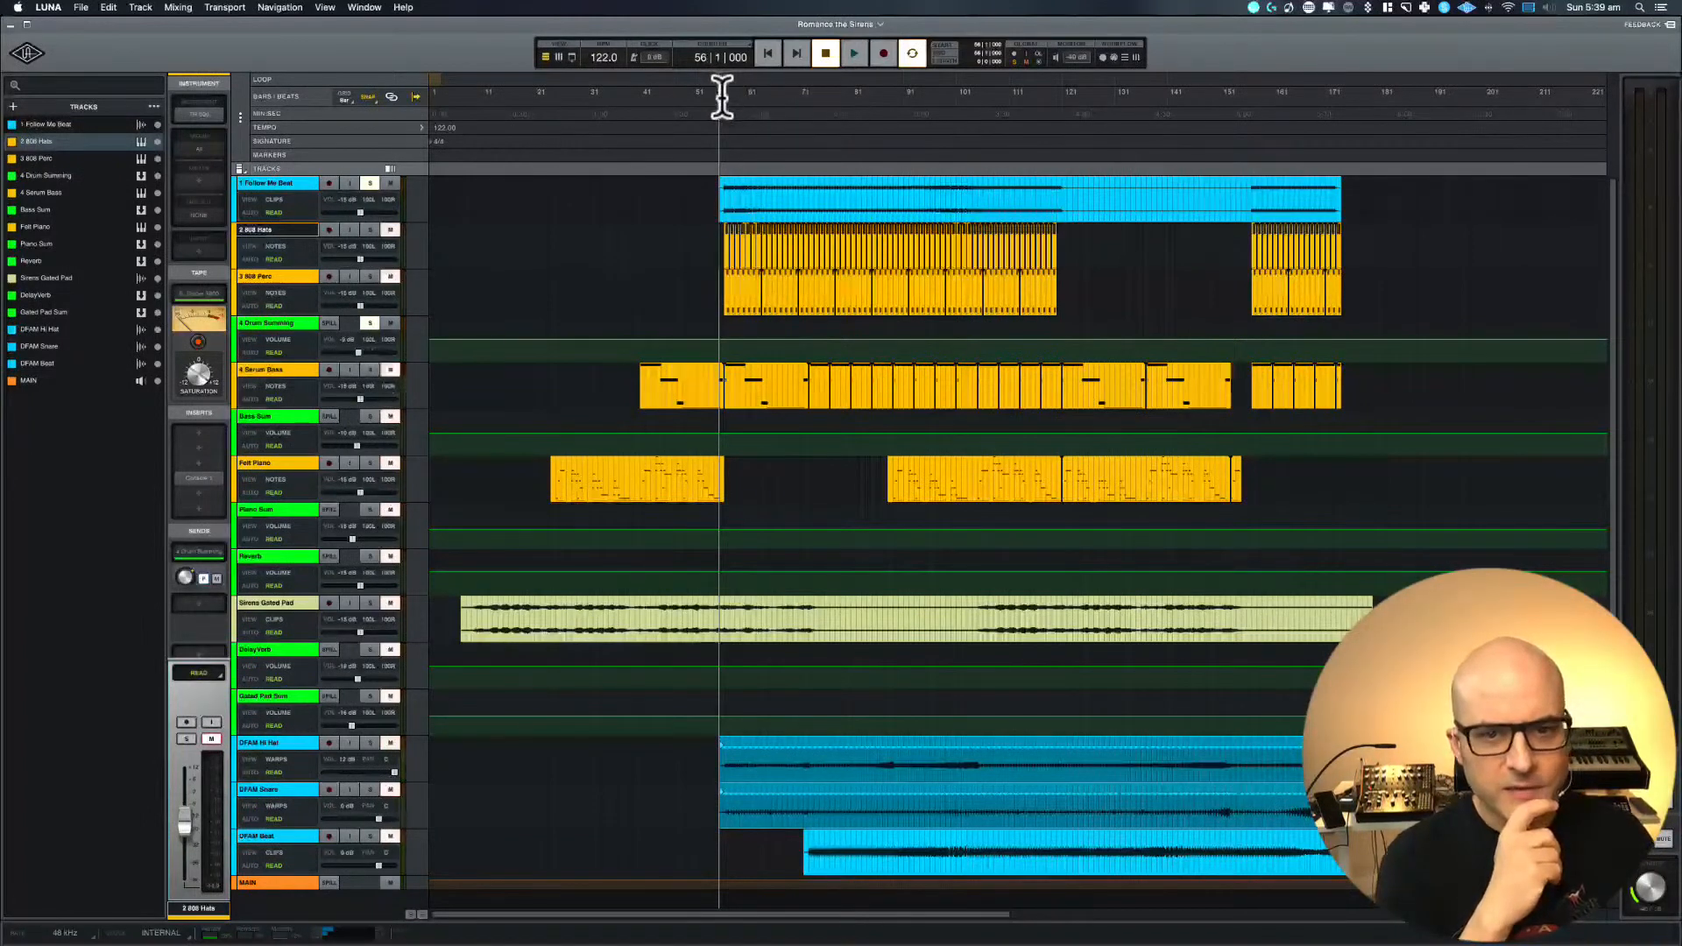
click(964, 96)
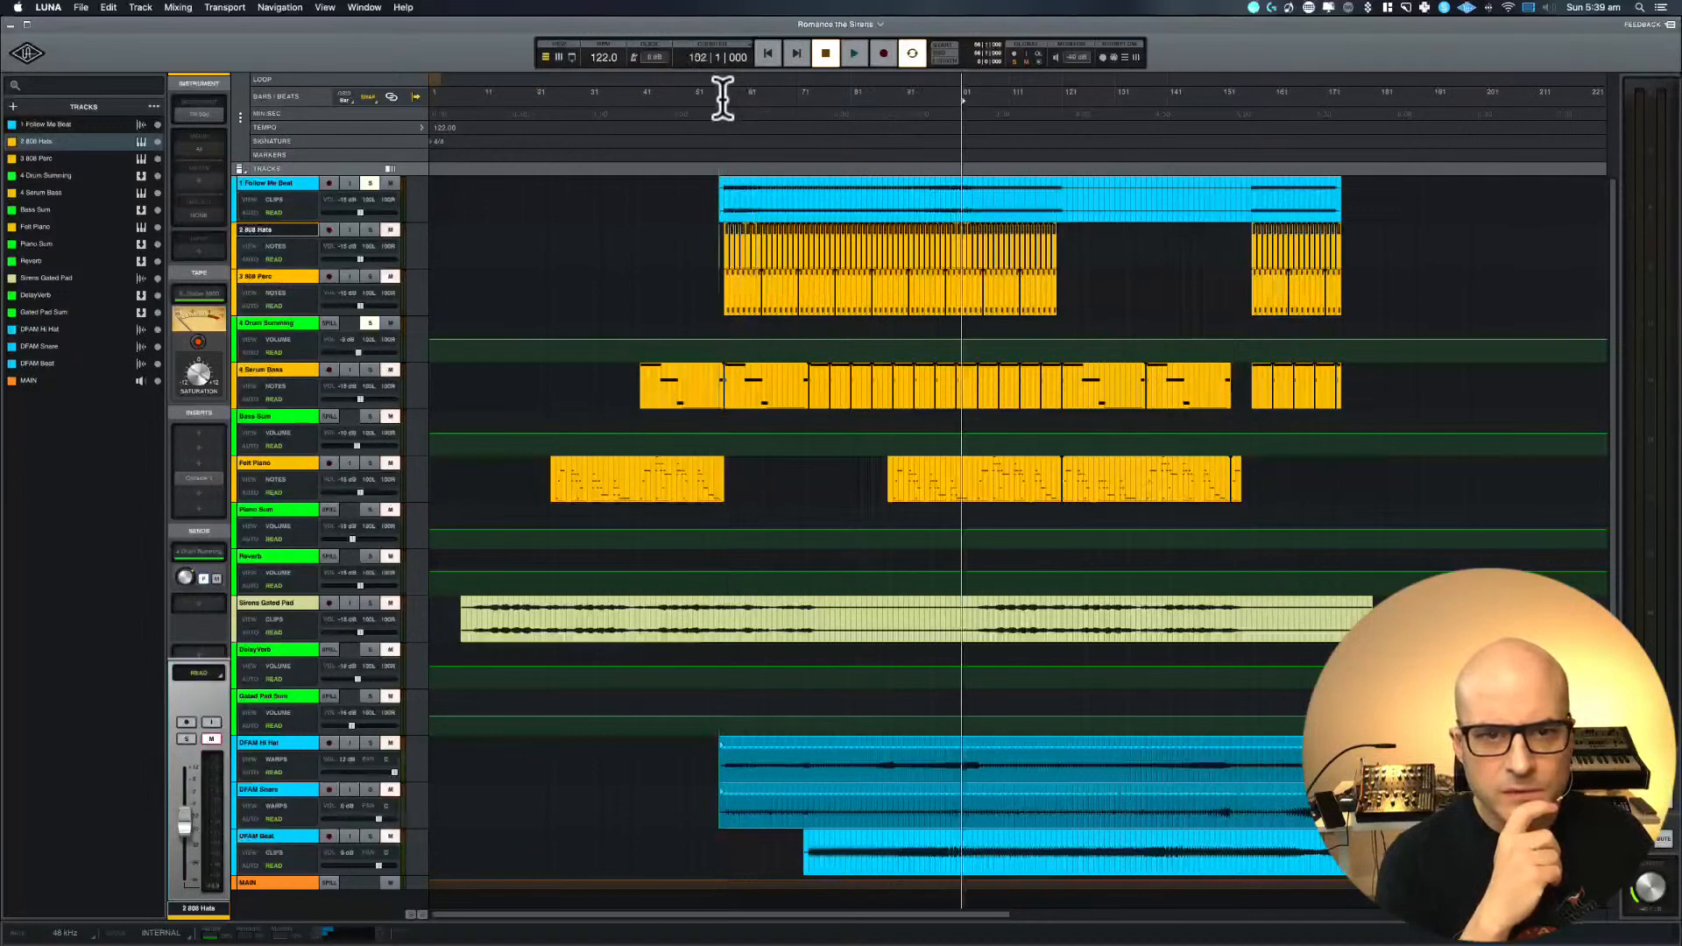
Turn off the grid lines in the timeline settings and select the DFAM Hi Hat track
click(240, 118)
click(240, 117)
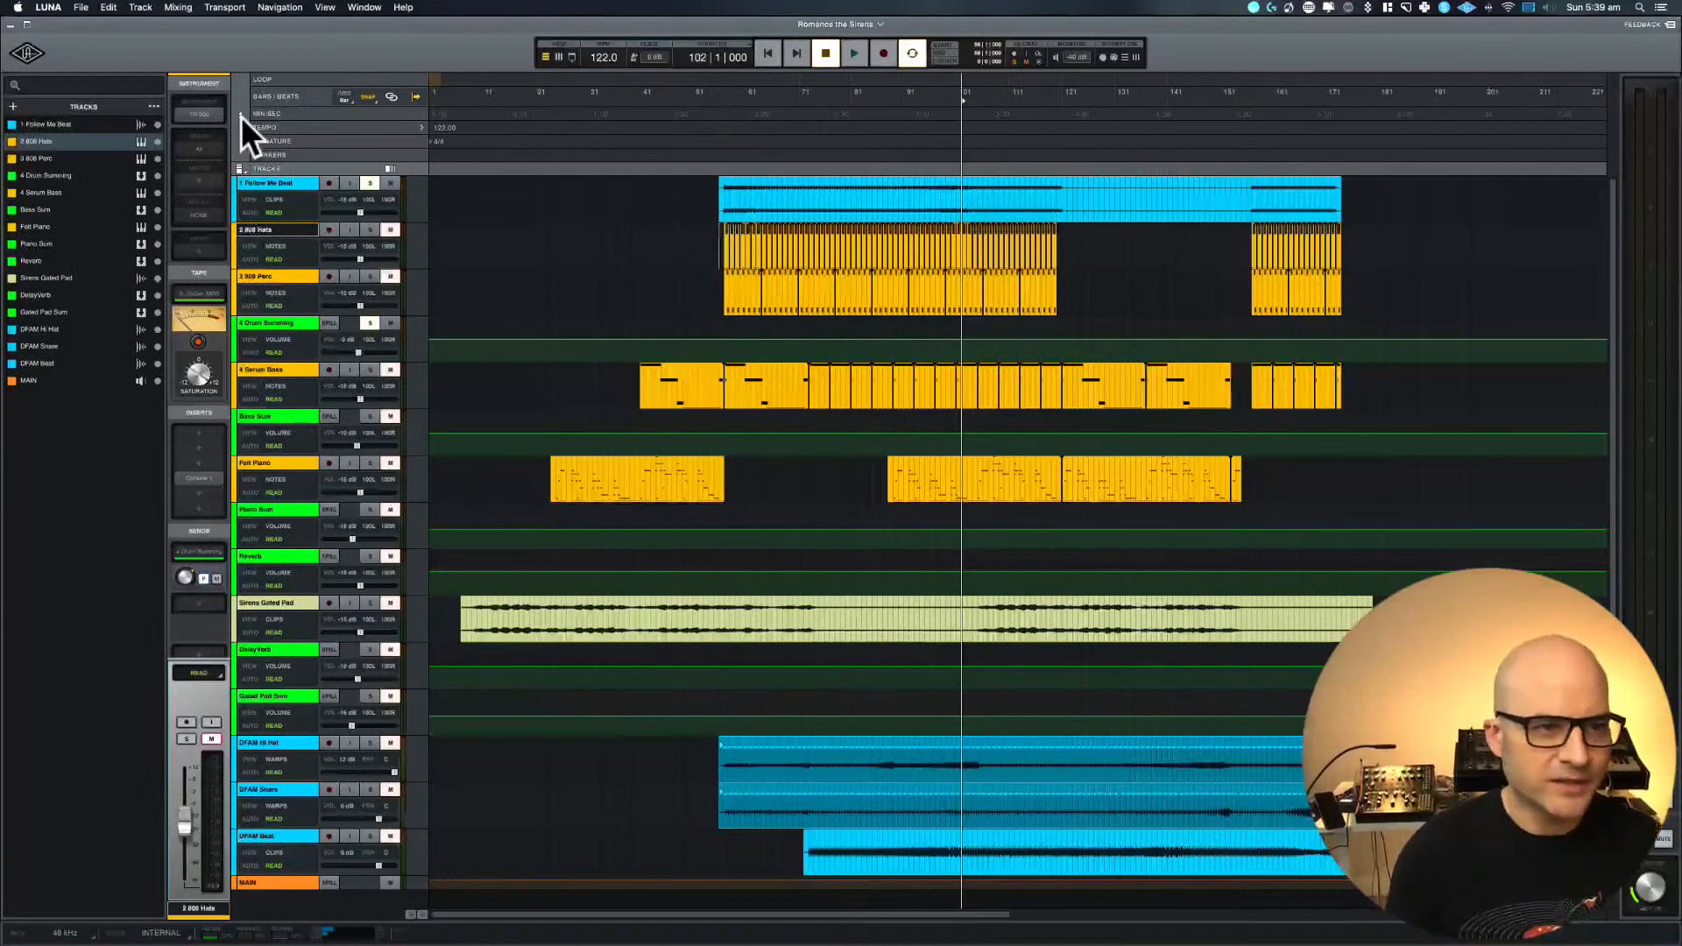
click(240, 117)
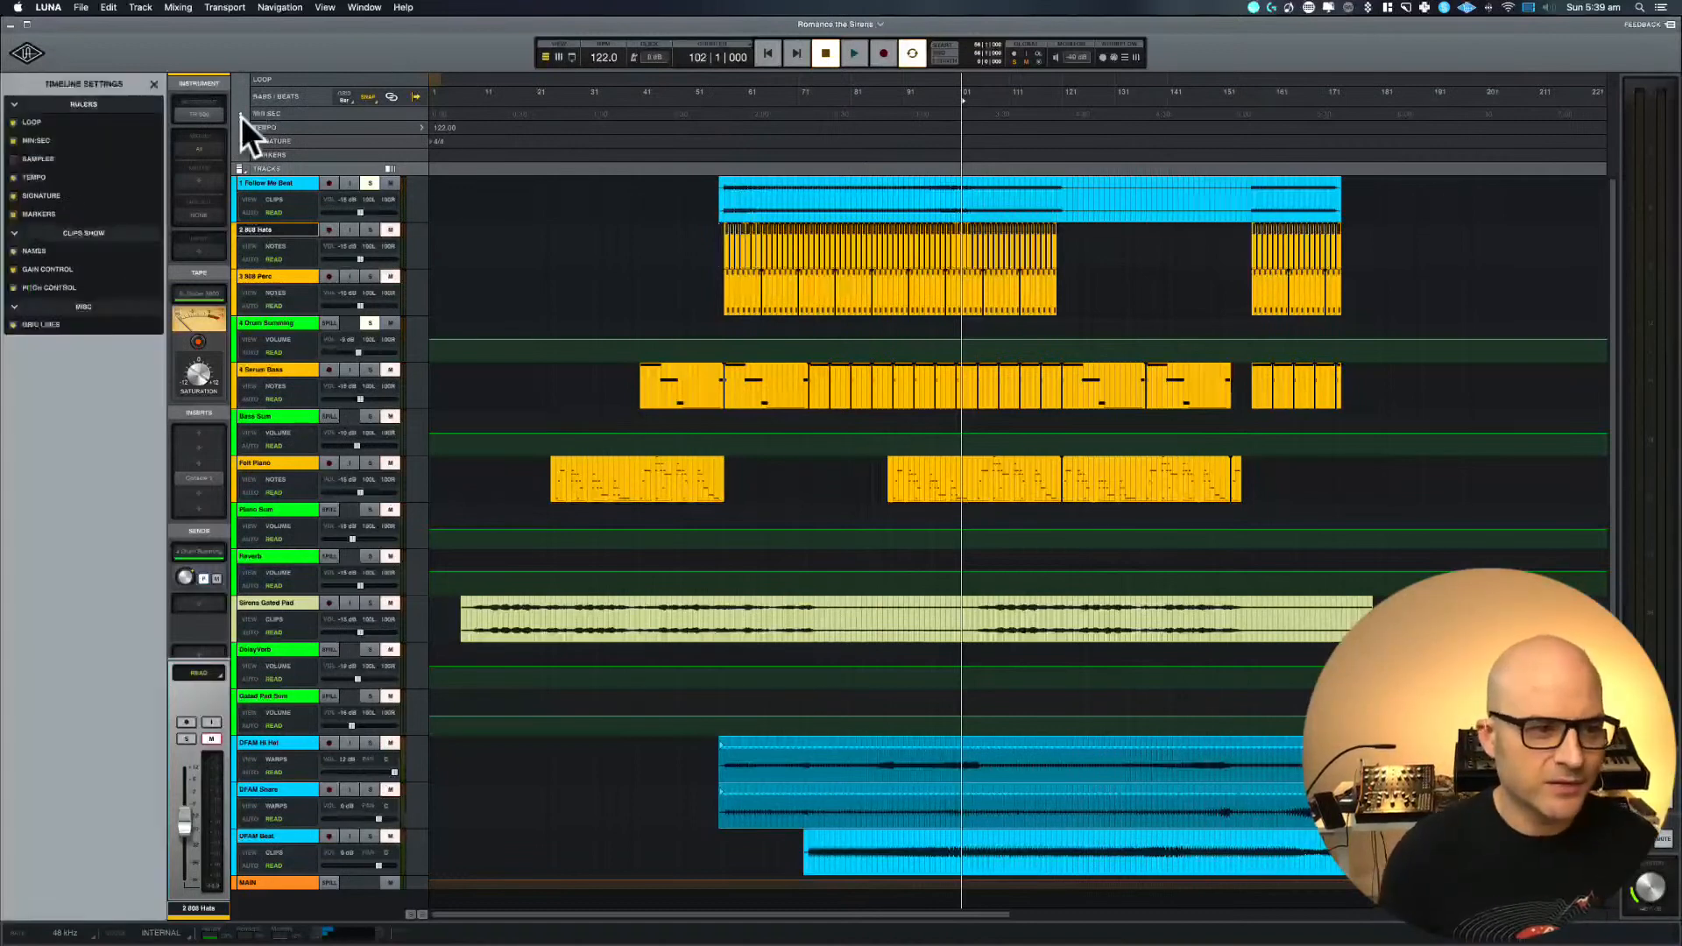
click(11, 325)
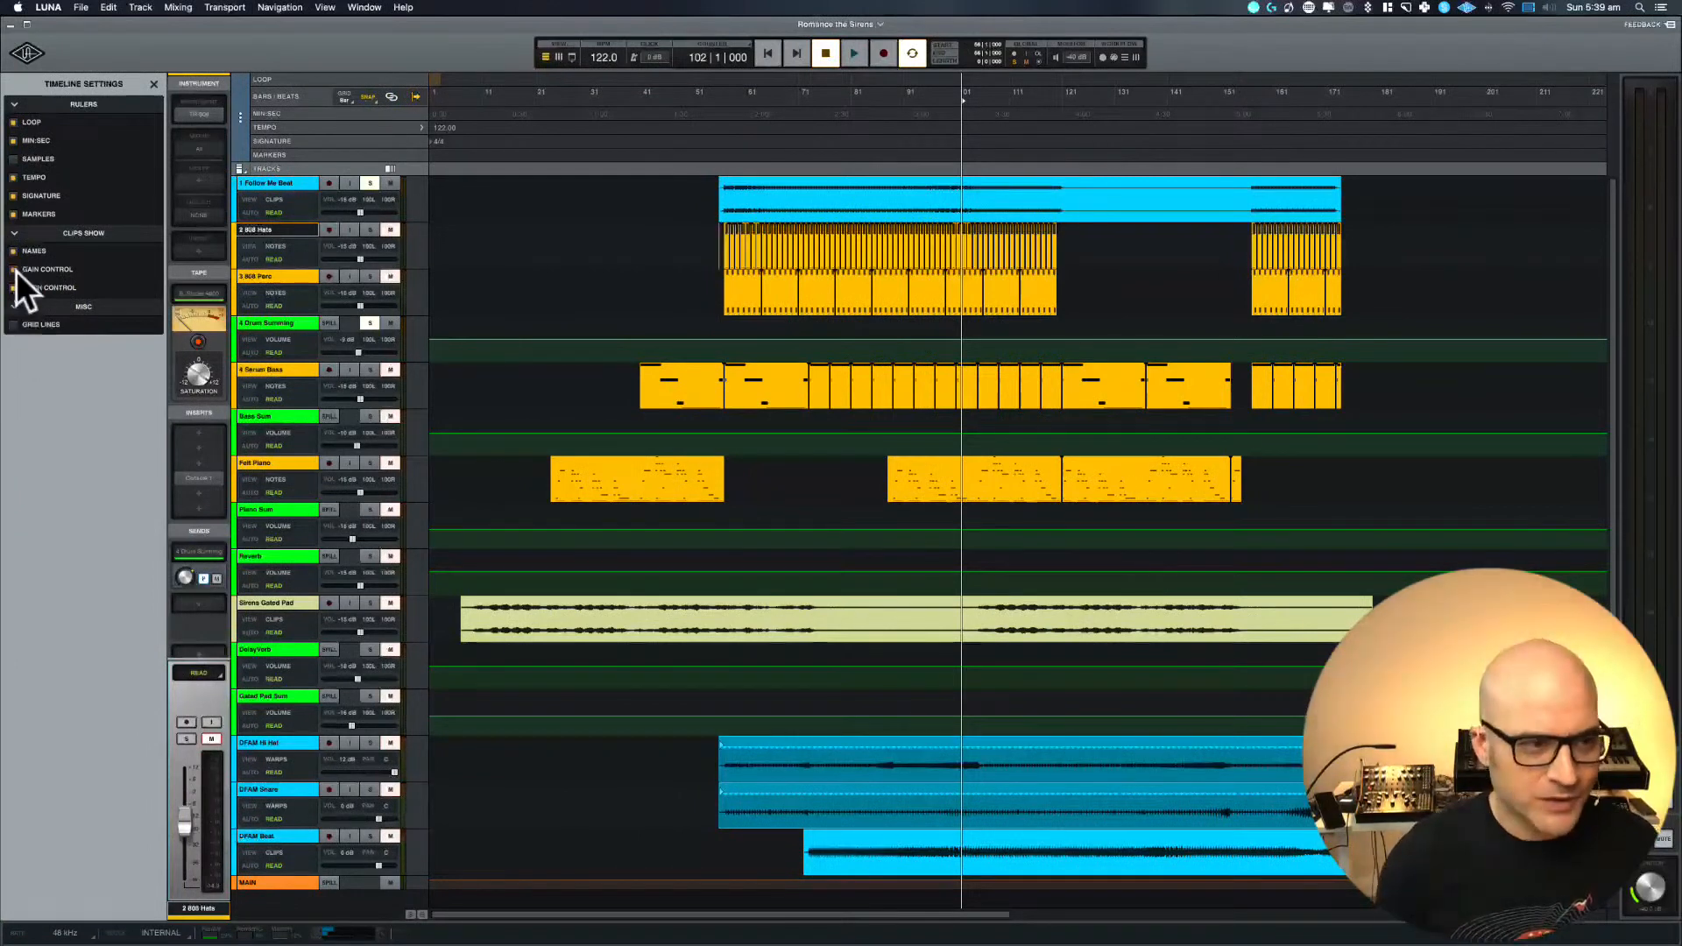
click(281, 745)
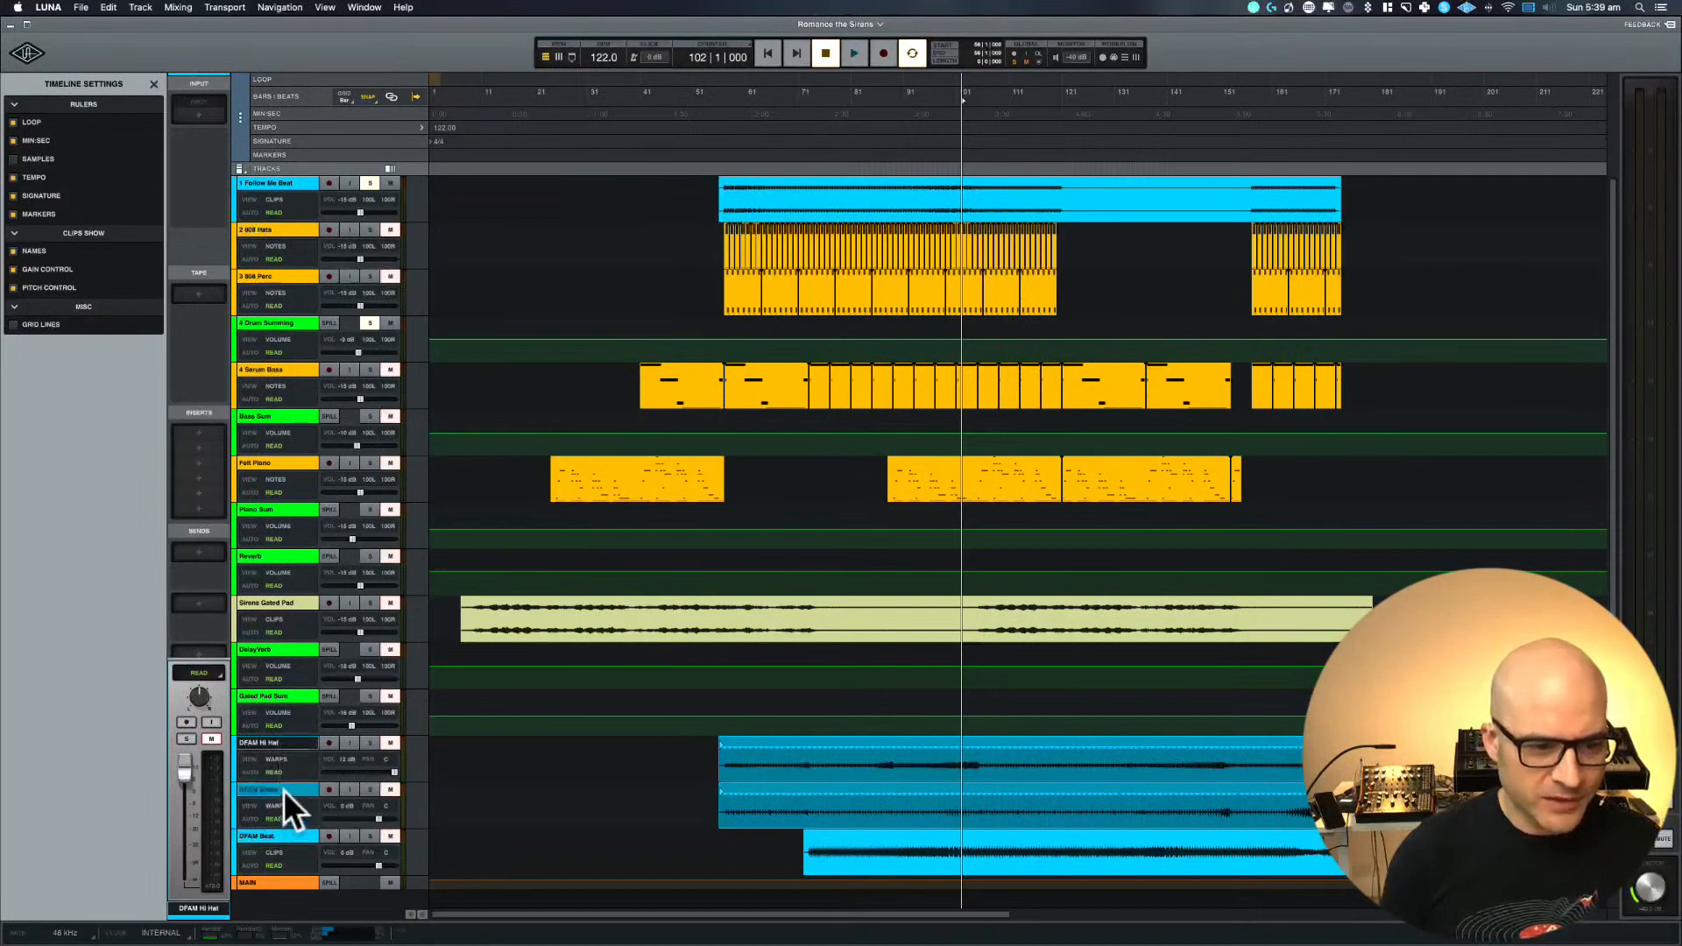
click(294, 745)
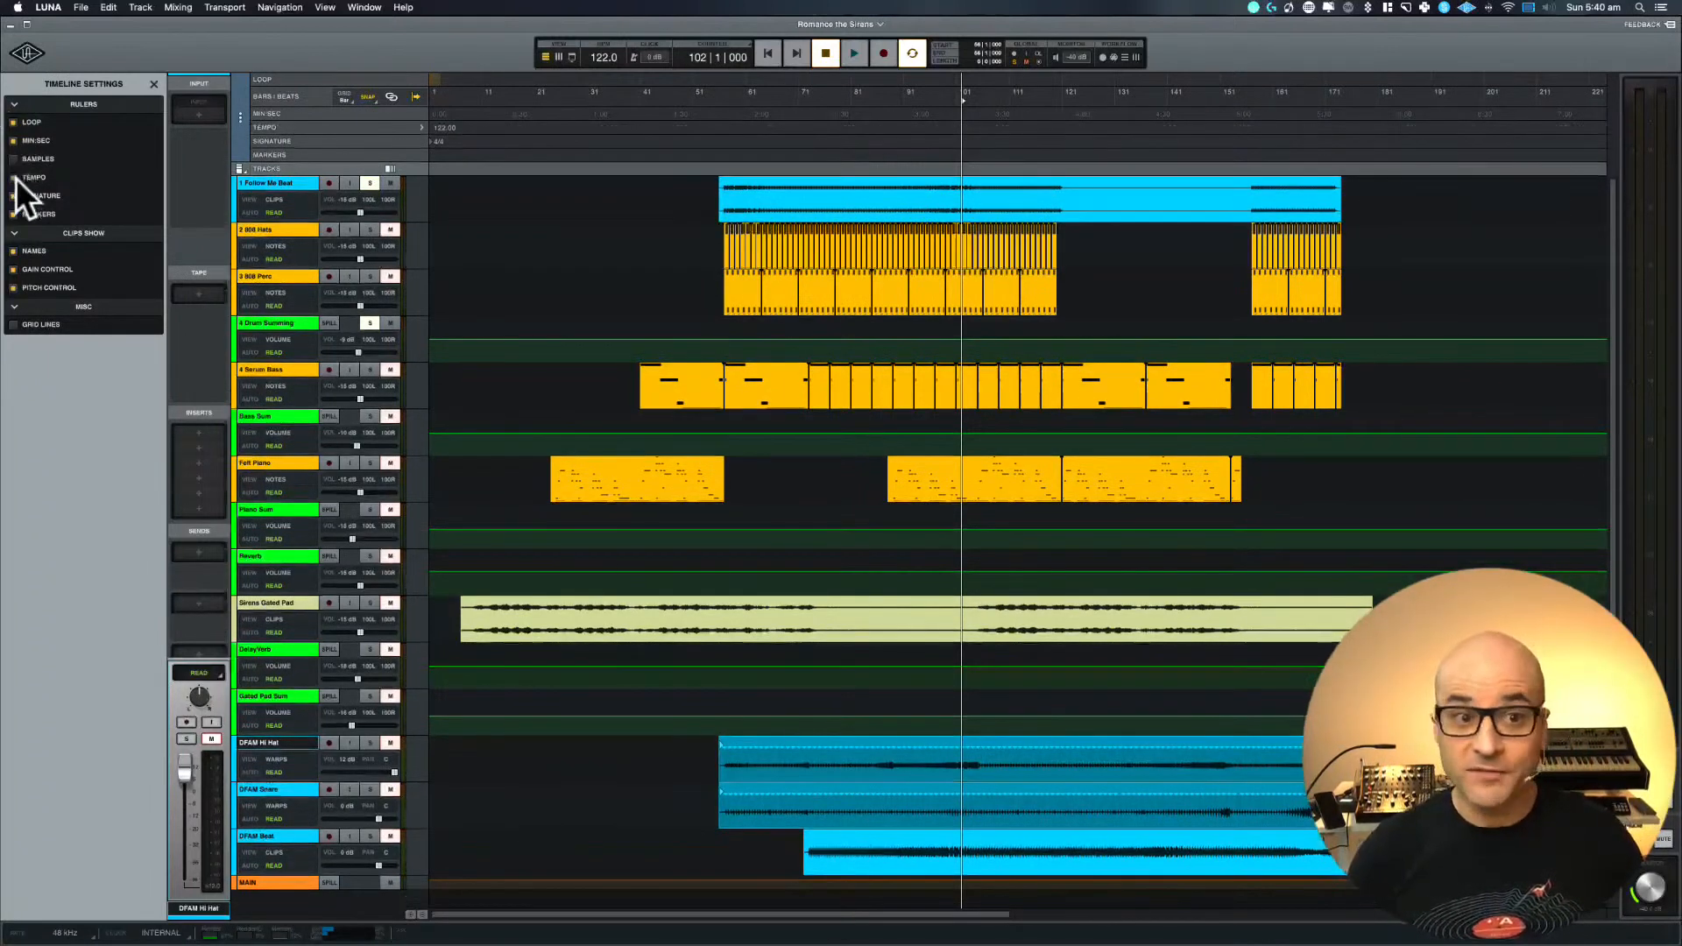
Hide the tempo, signature and markers rulers from the timeline
click(16, 177)
click(13, 194)
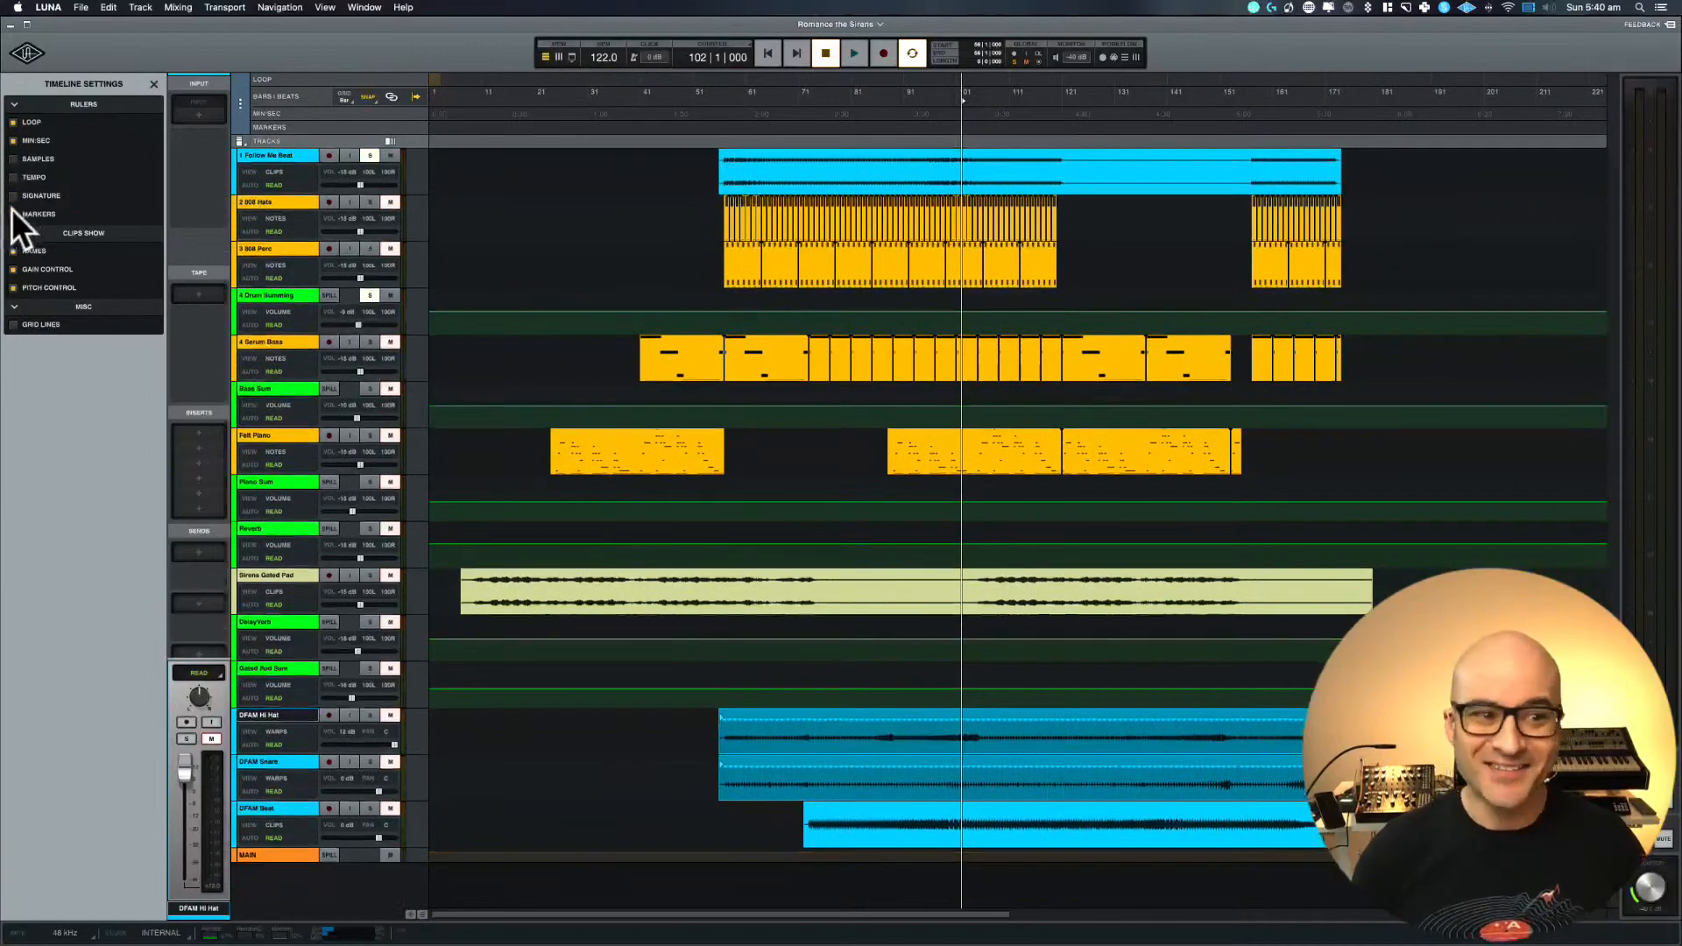
click(13, 210)
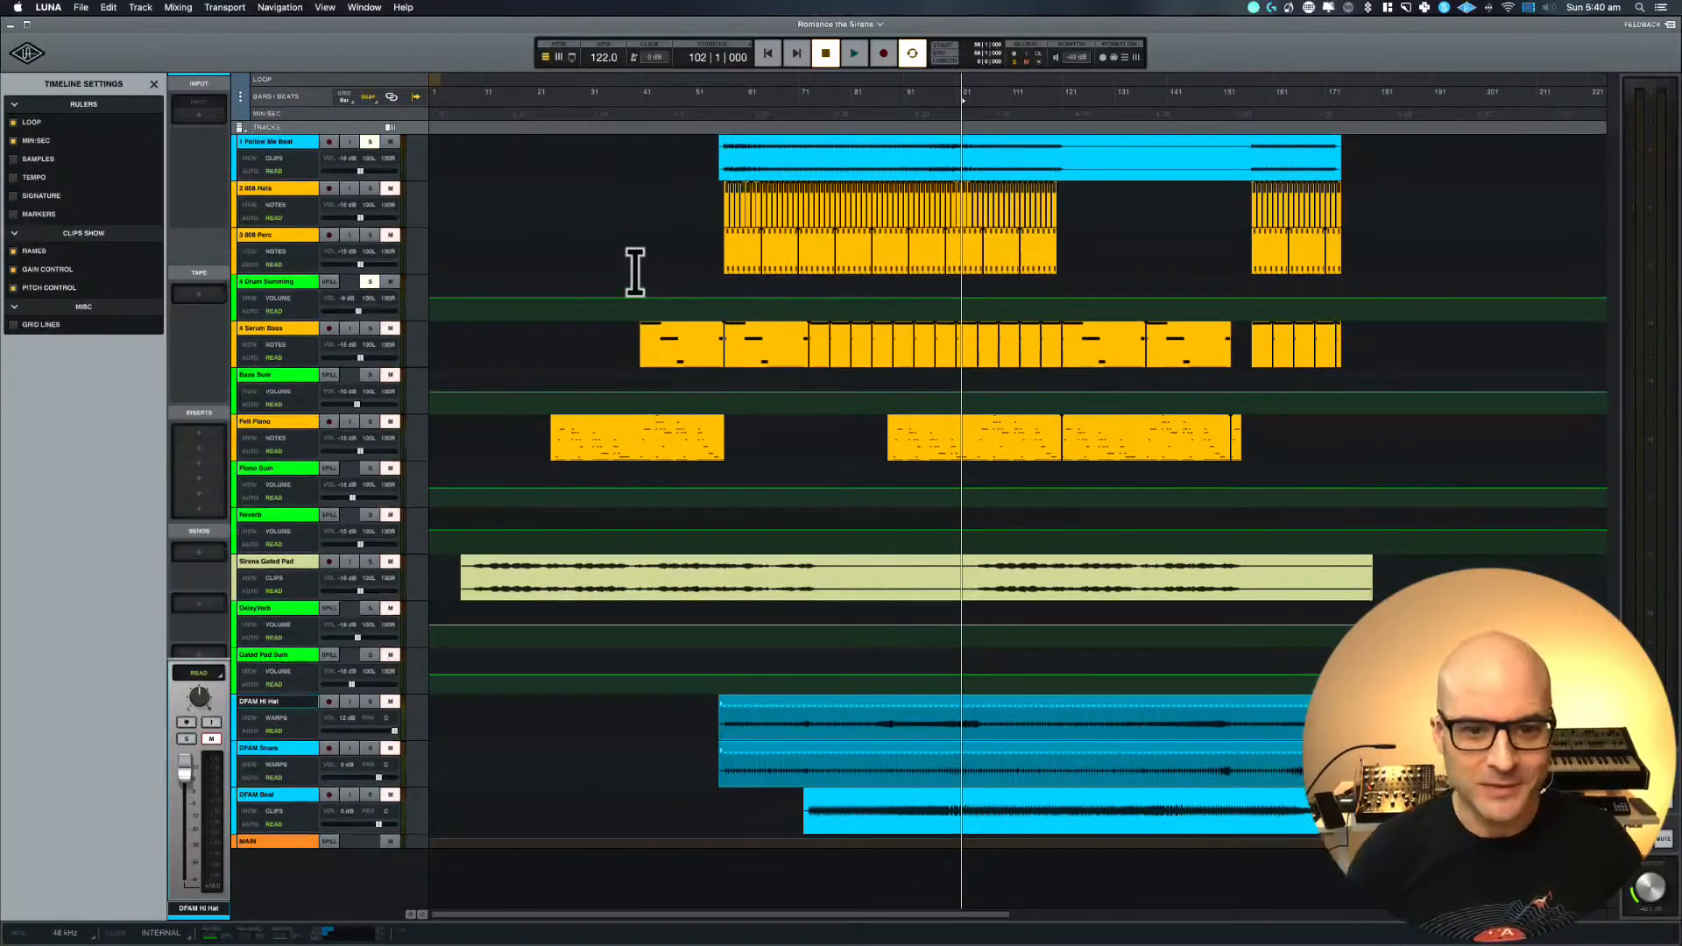
scroll(635, 272, up, 4)
scroll(636, 272, down, 3)
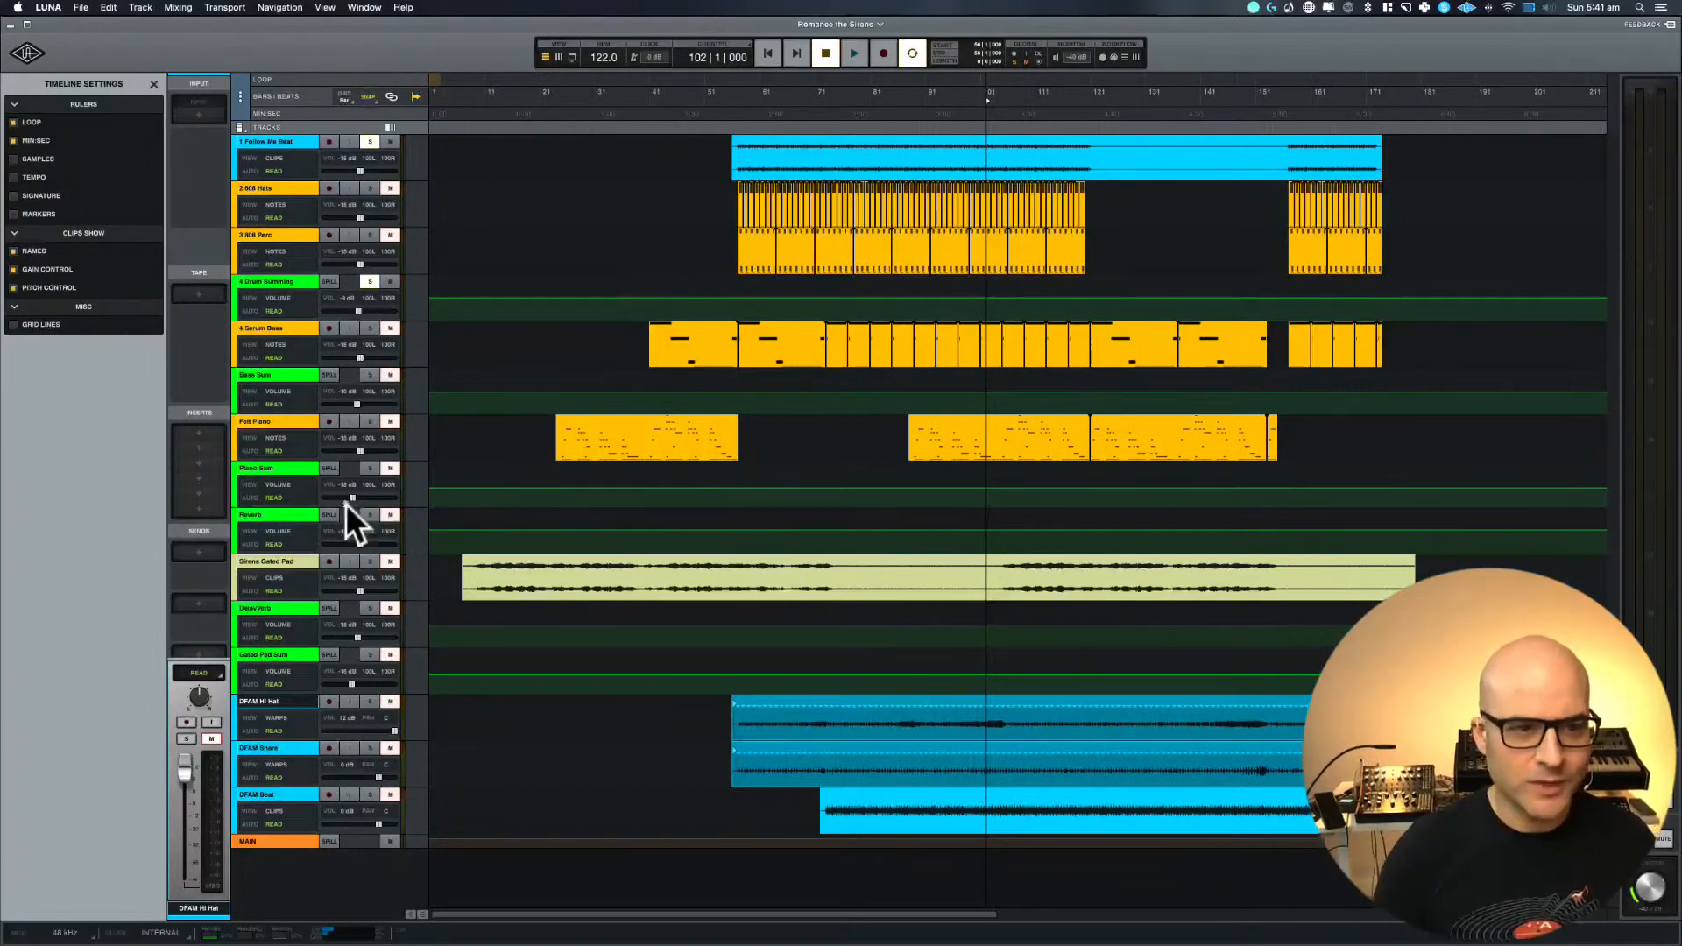
Collapse the cues section in the mixer and look over the remaining channel sections
key(super+equal)
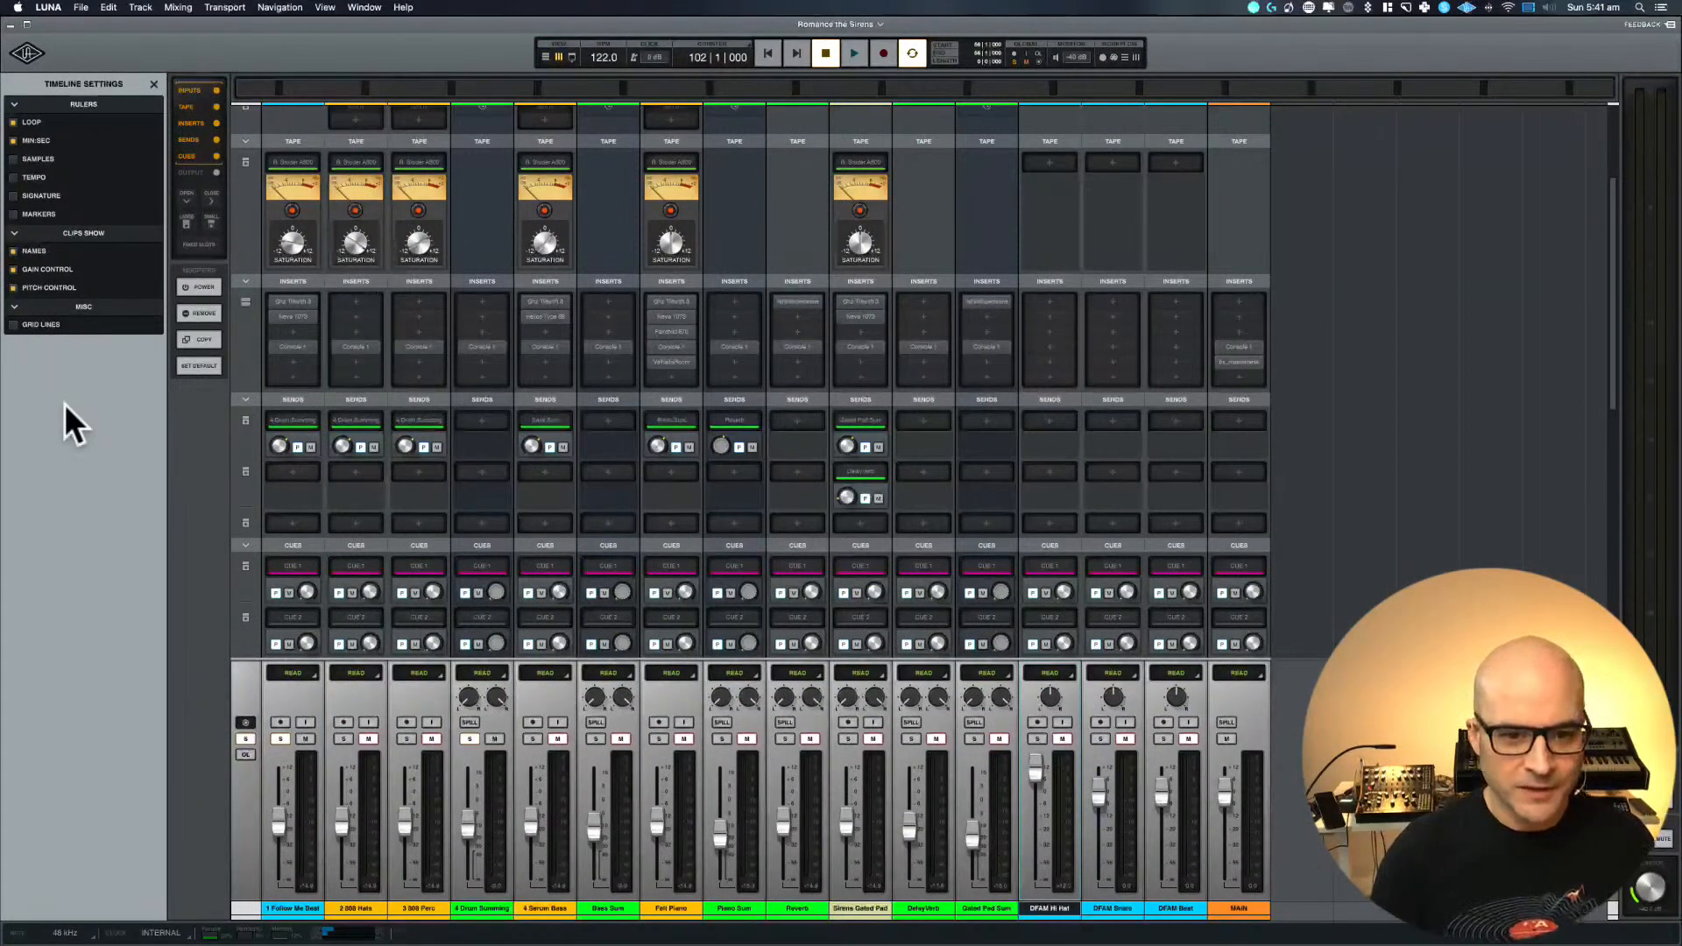
click(242, 545)
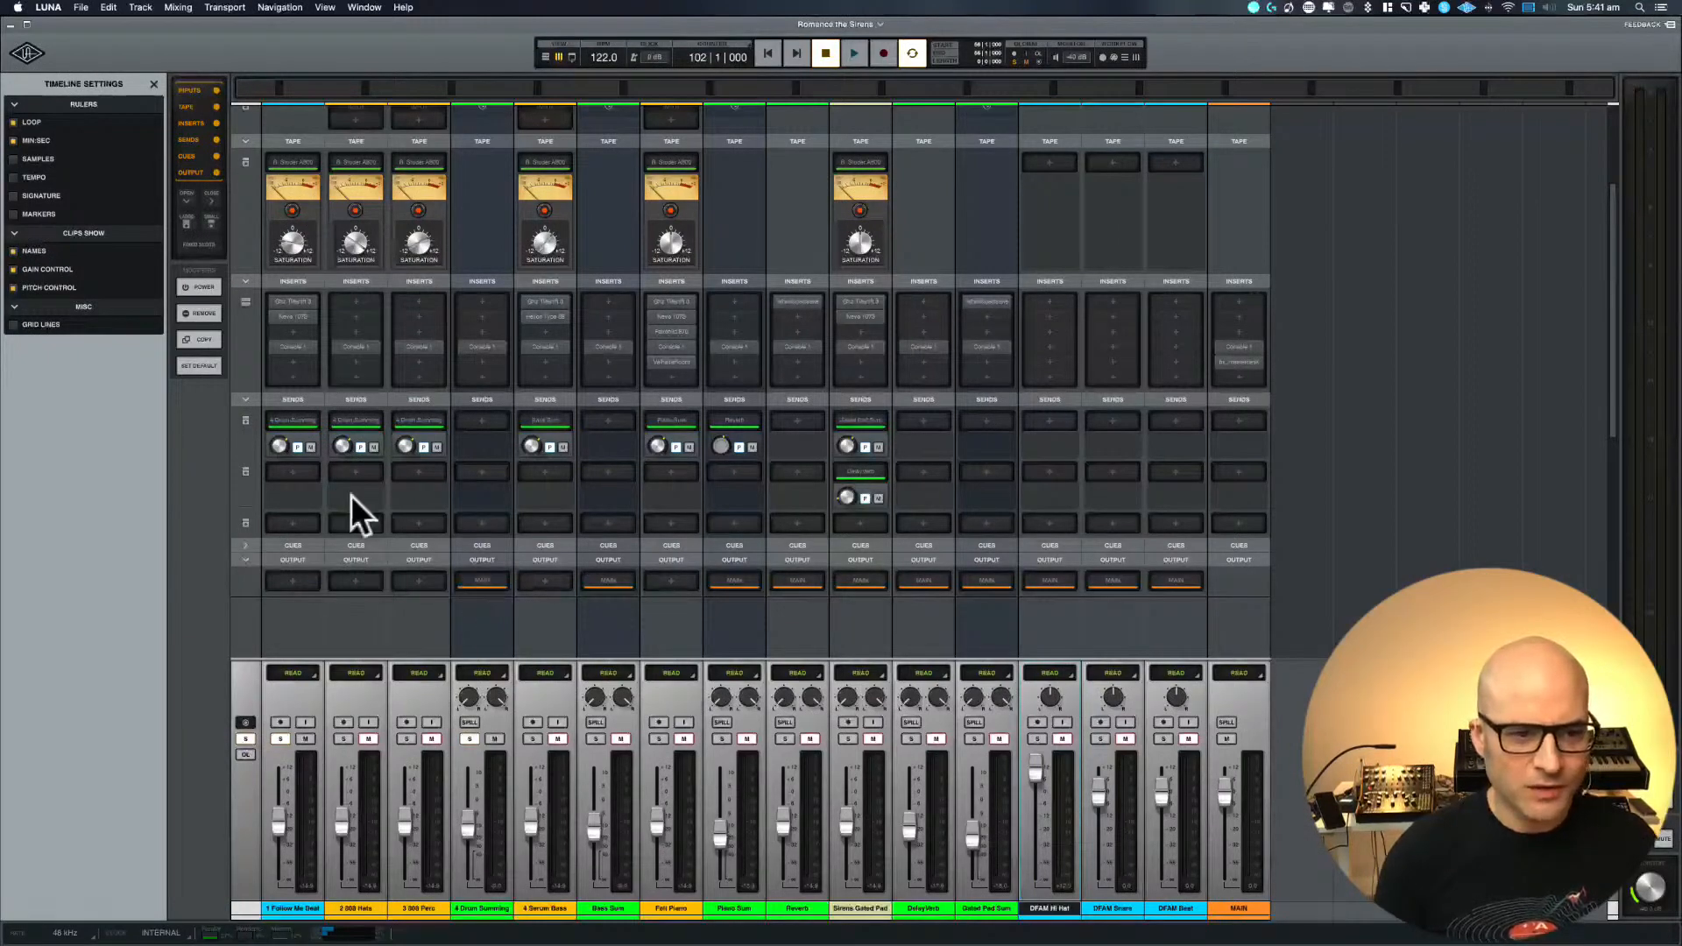
scroll(350, 496, up, 4)
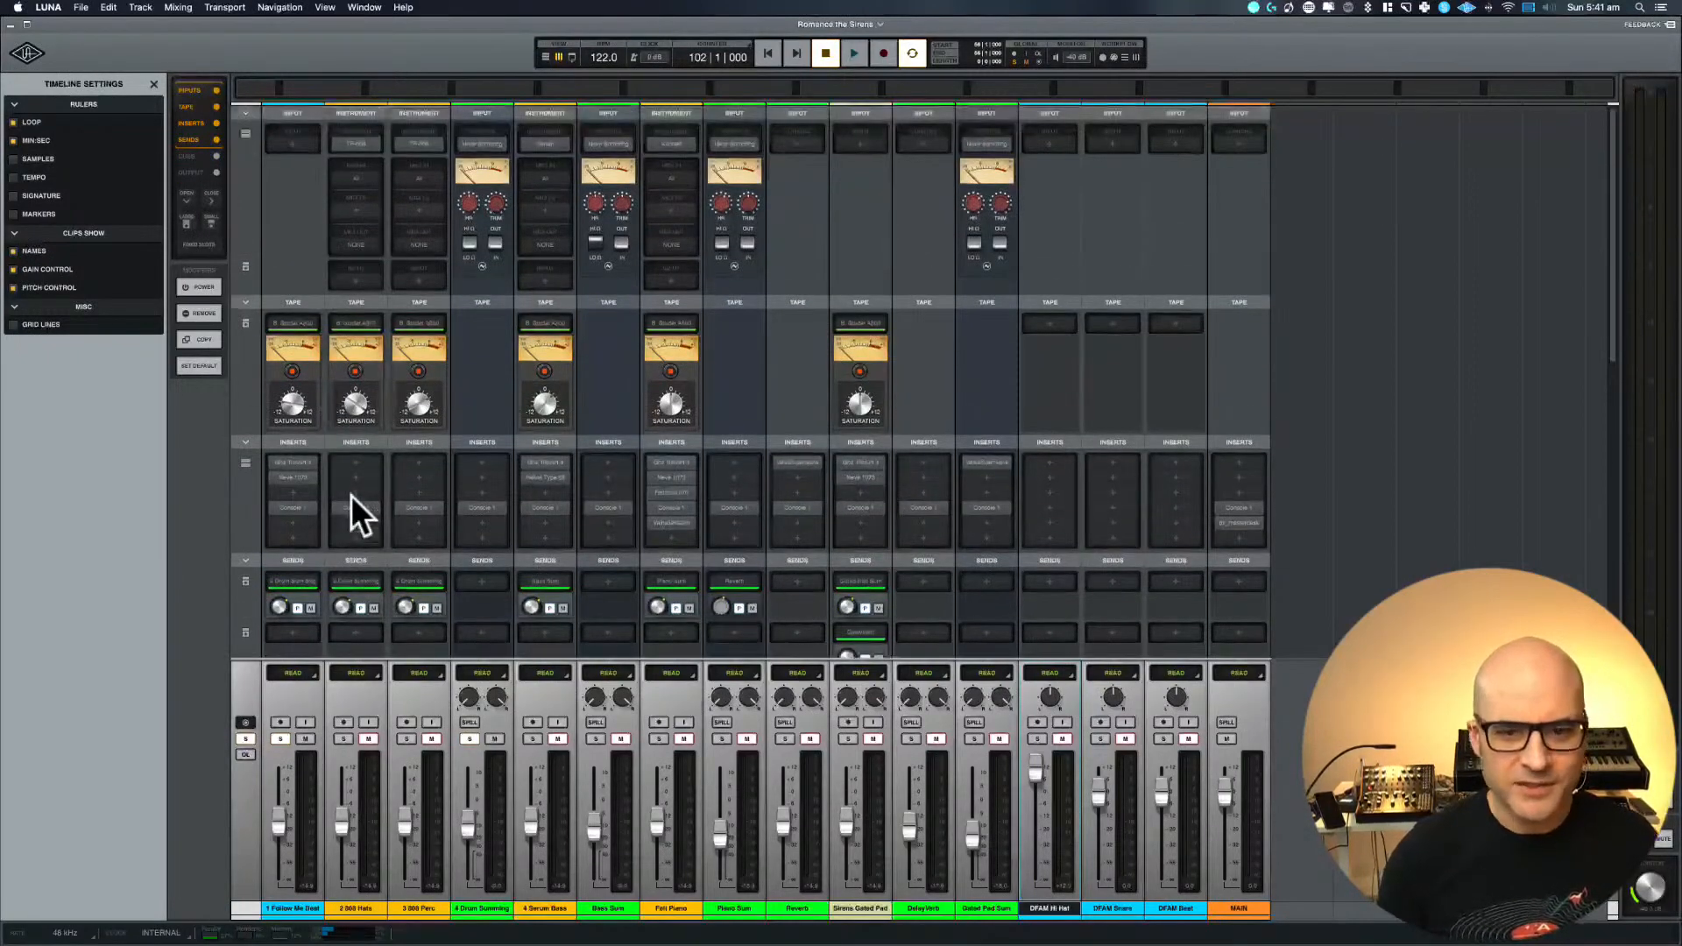
scroll(392, 383, down, 3)
scroll(392, 383, up, 3)
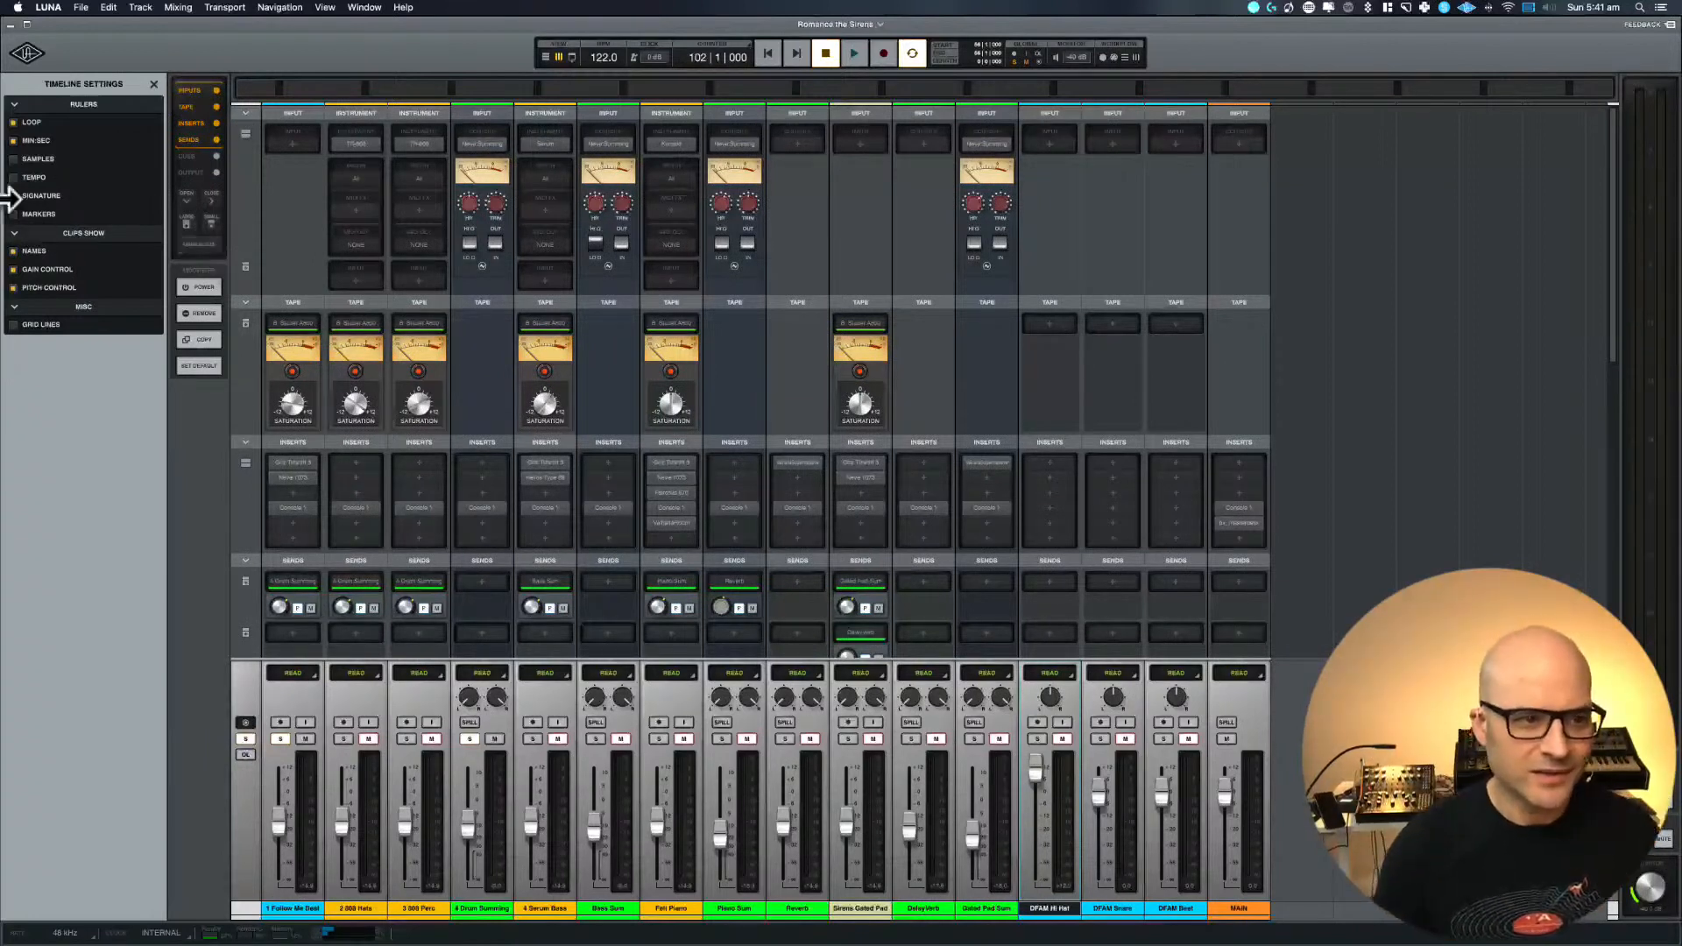
Show only the inputs and output sections in the mixer with enlarged input slots, and return to the timeline
click(197, 172)
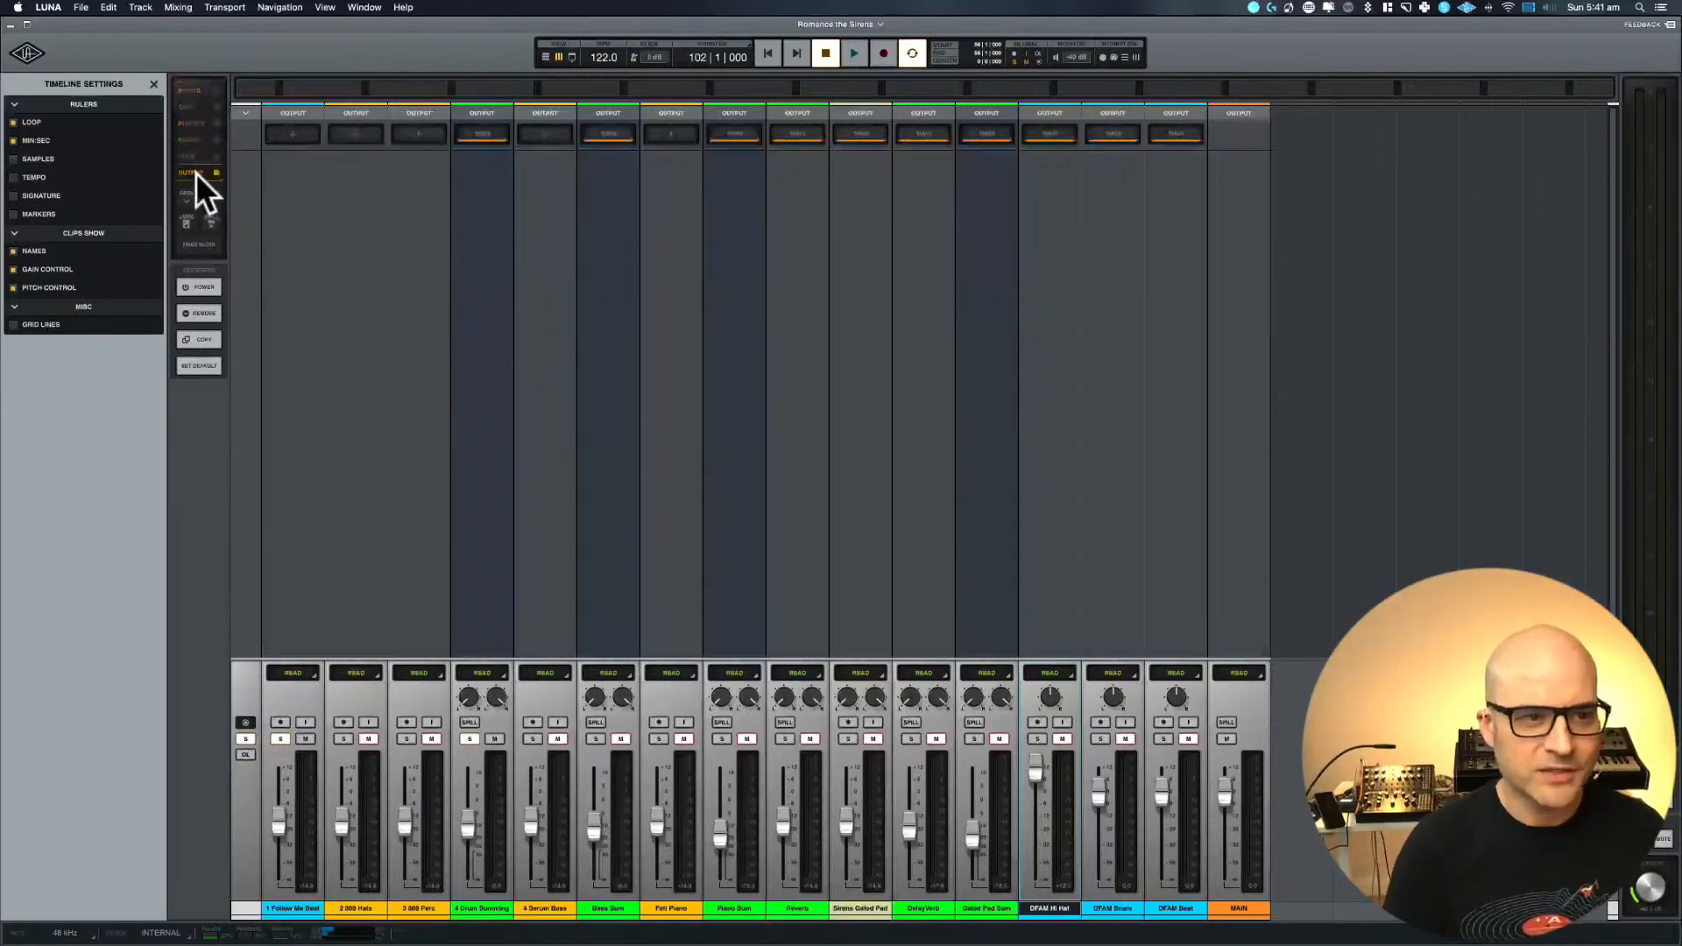
click(196, 87)
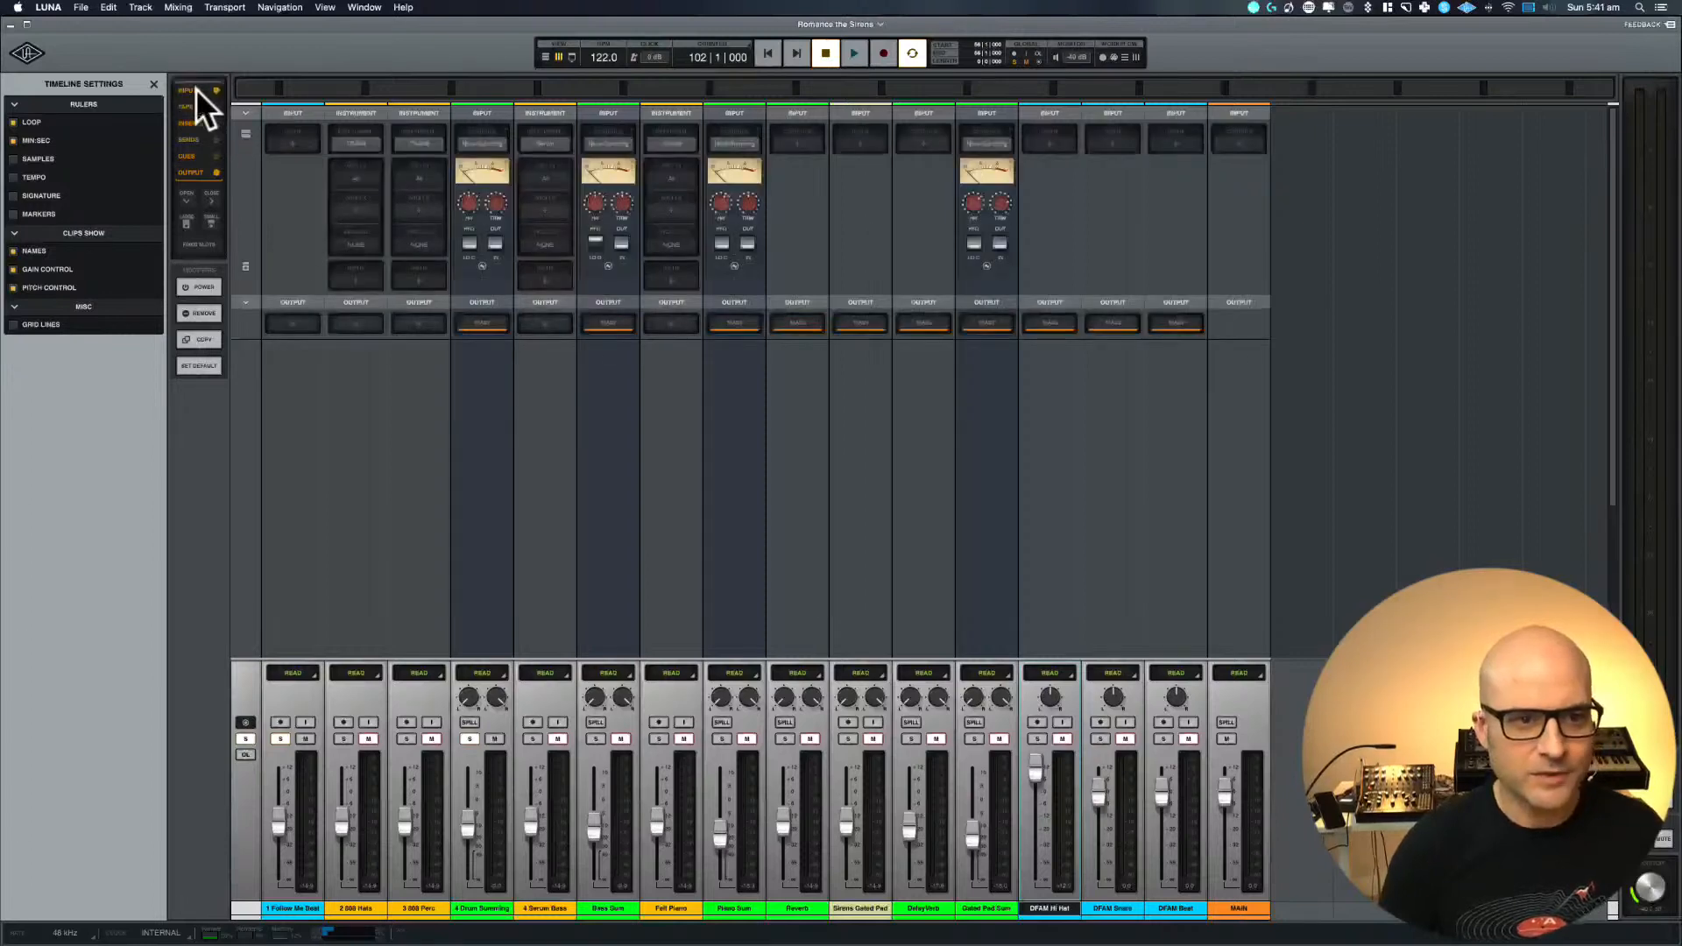
click(183, 224)
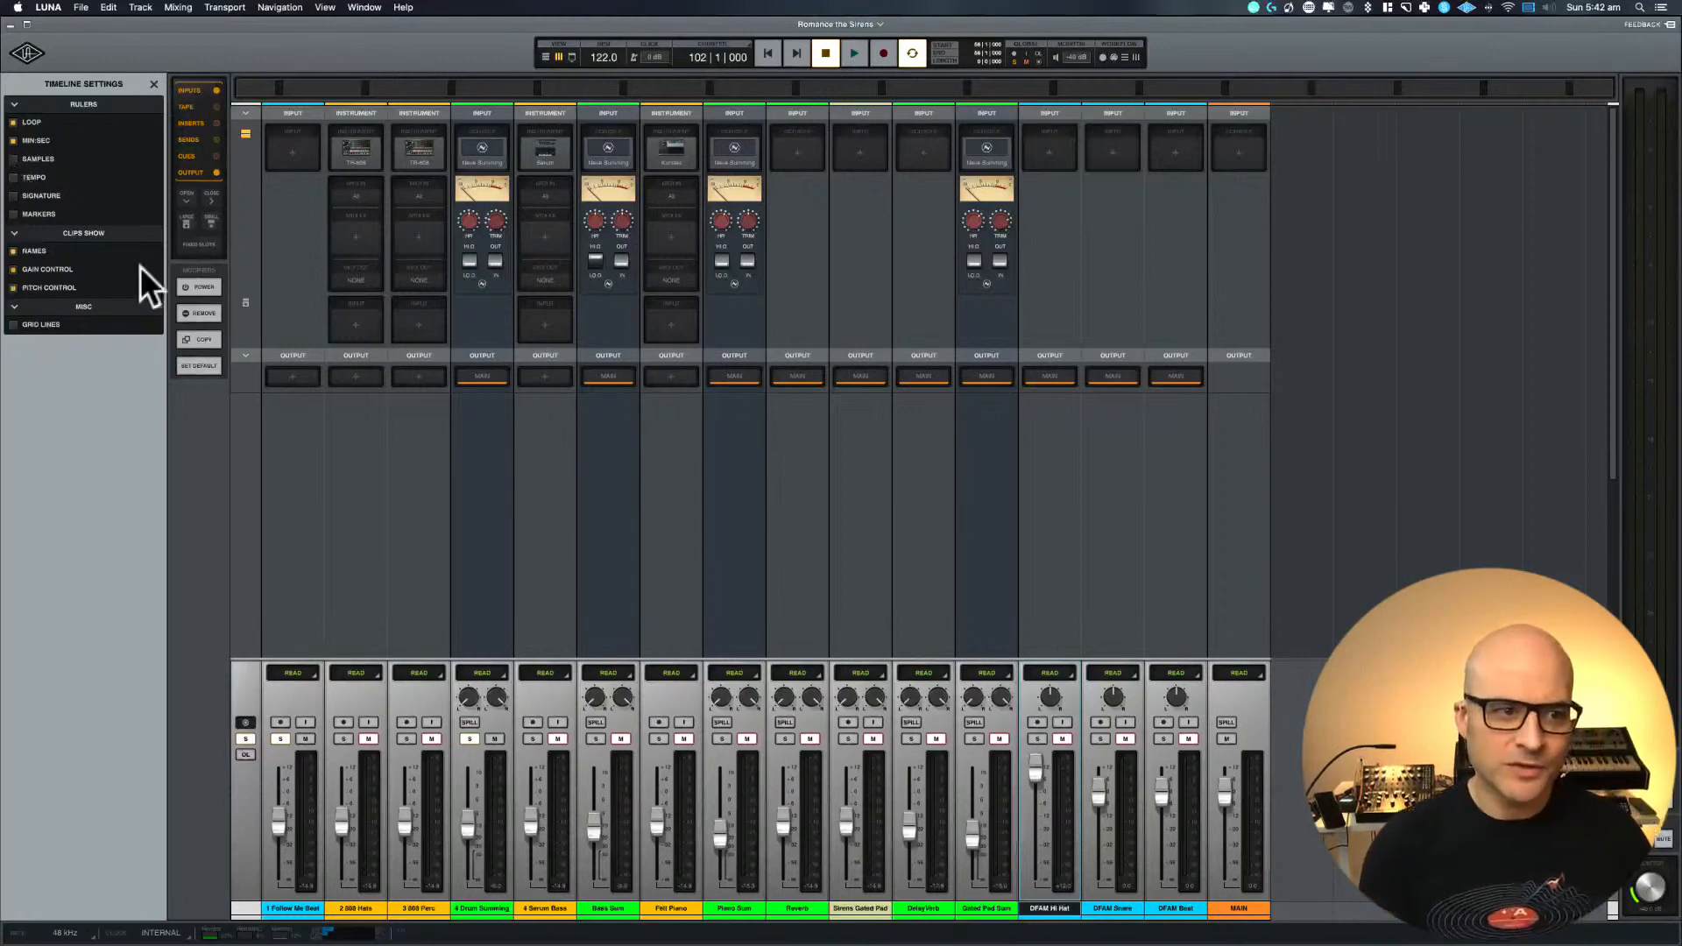
key(super+equal)
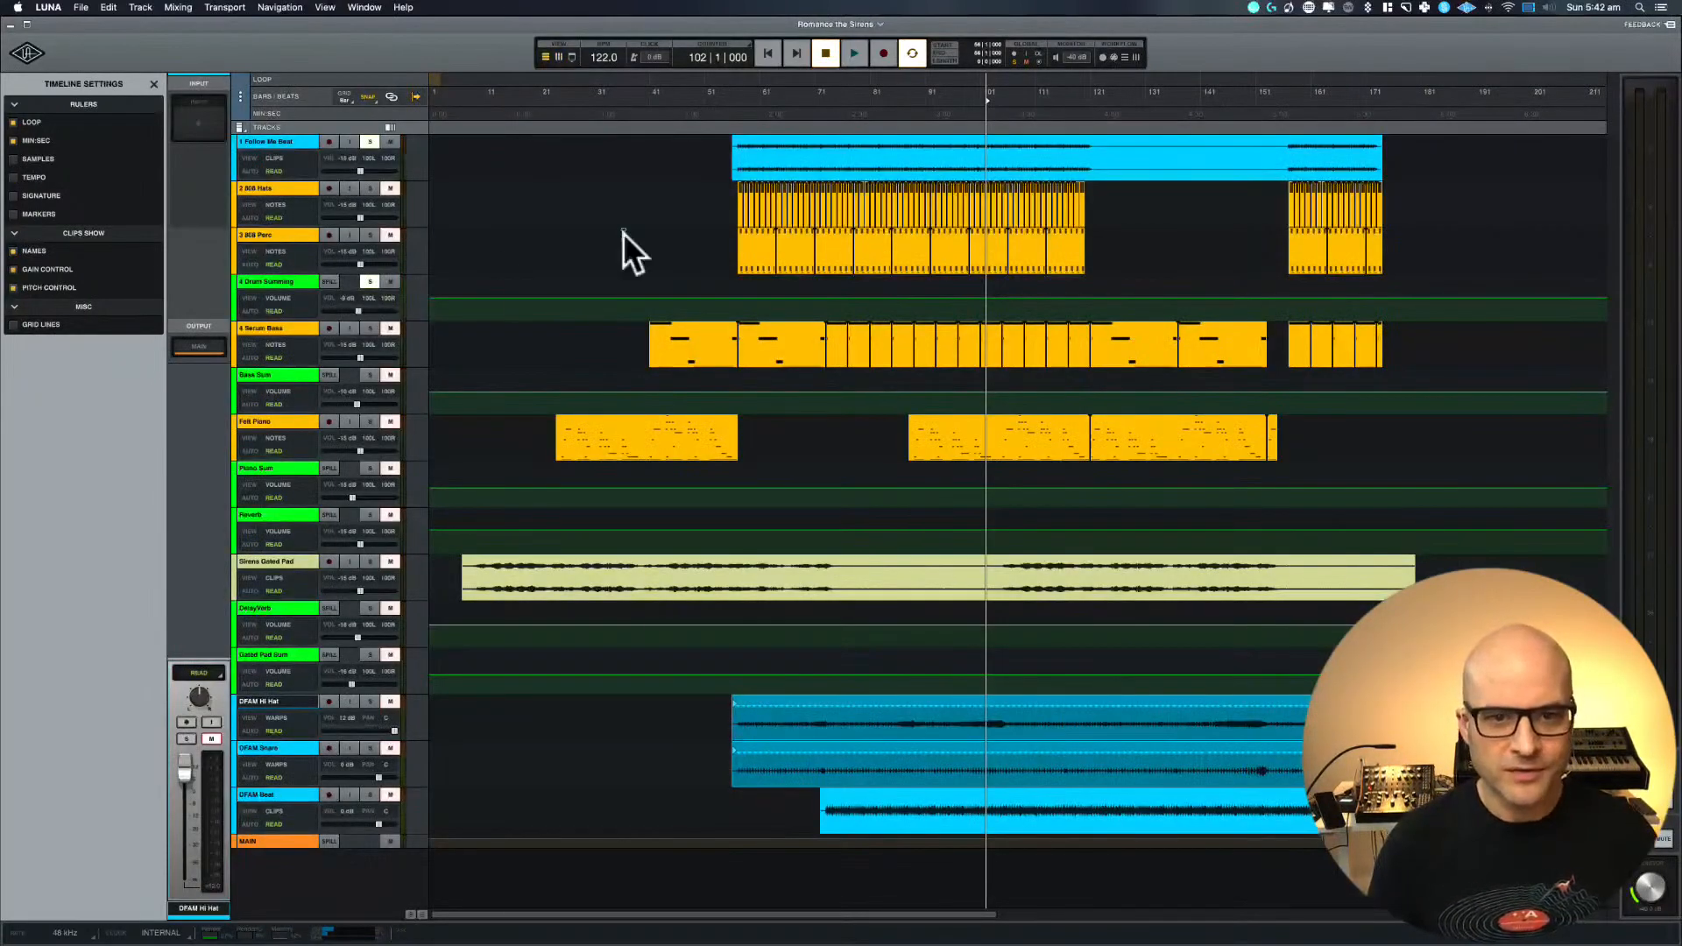
Move the DFAM Hi Hat, DFAM Snare and DFAM Beat tracks, in that order, directly below the Follow Me Beat track
key(r)
key(r)
key(r)
key(t)
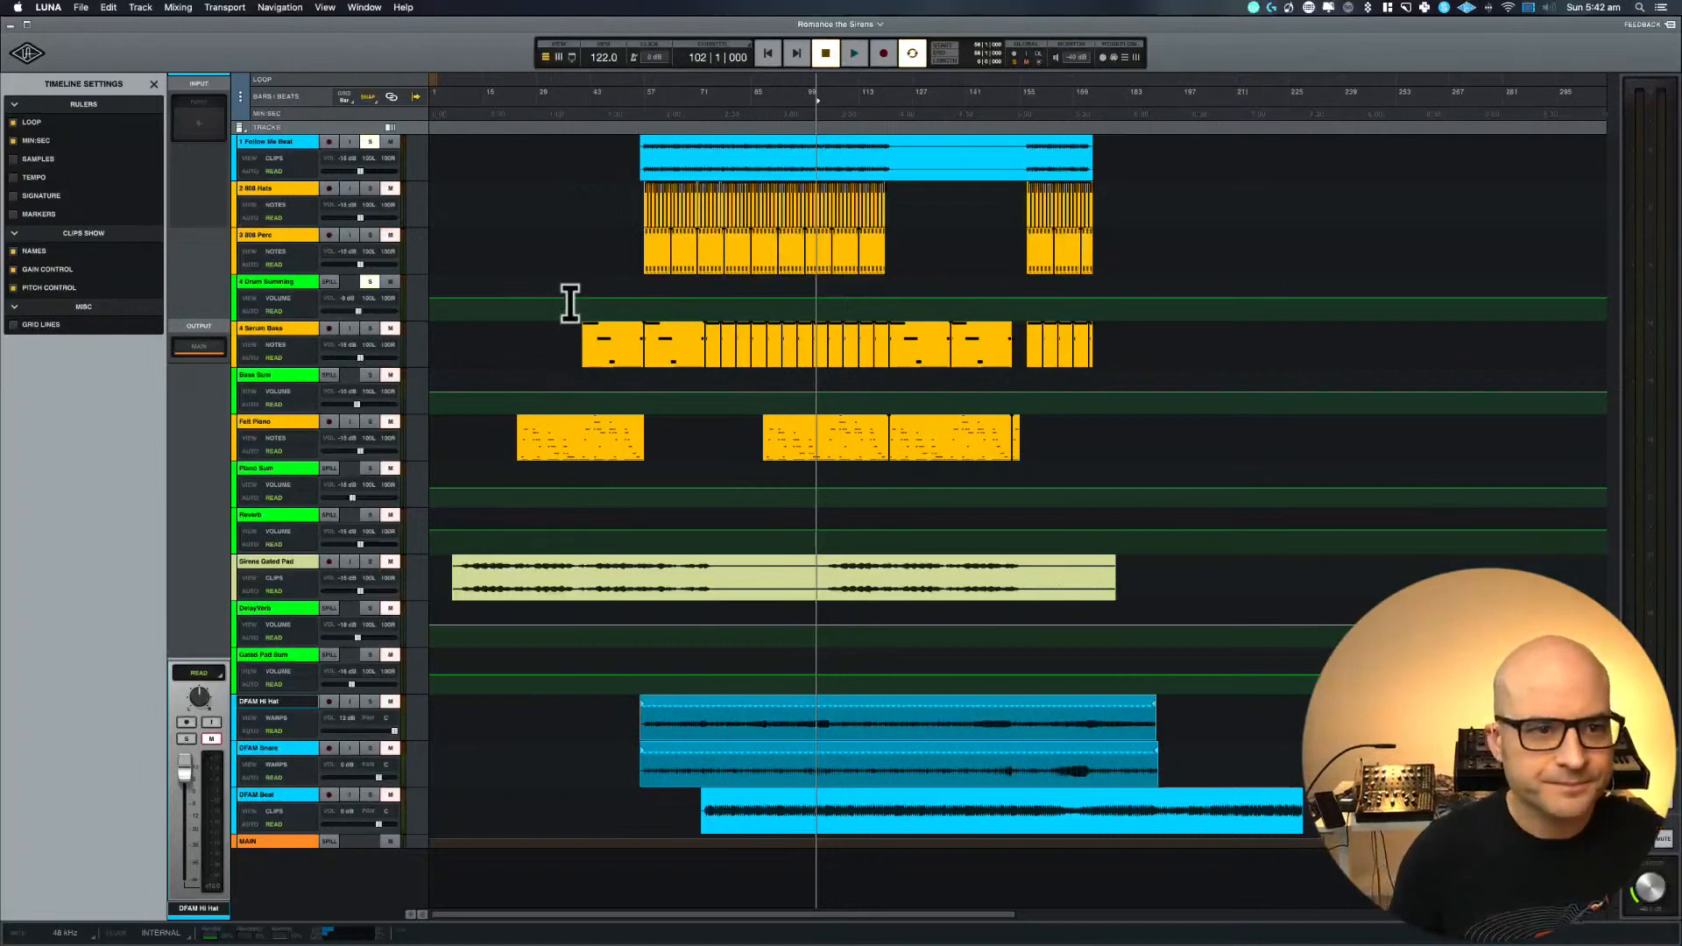
click(231, 719)
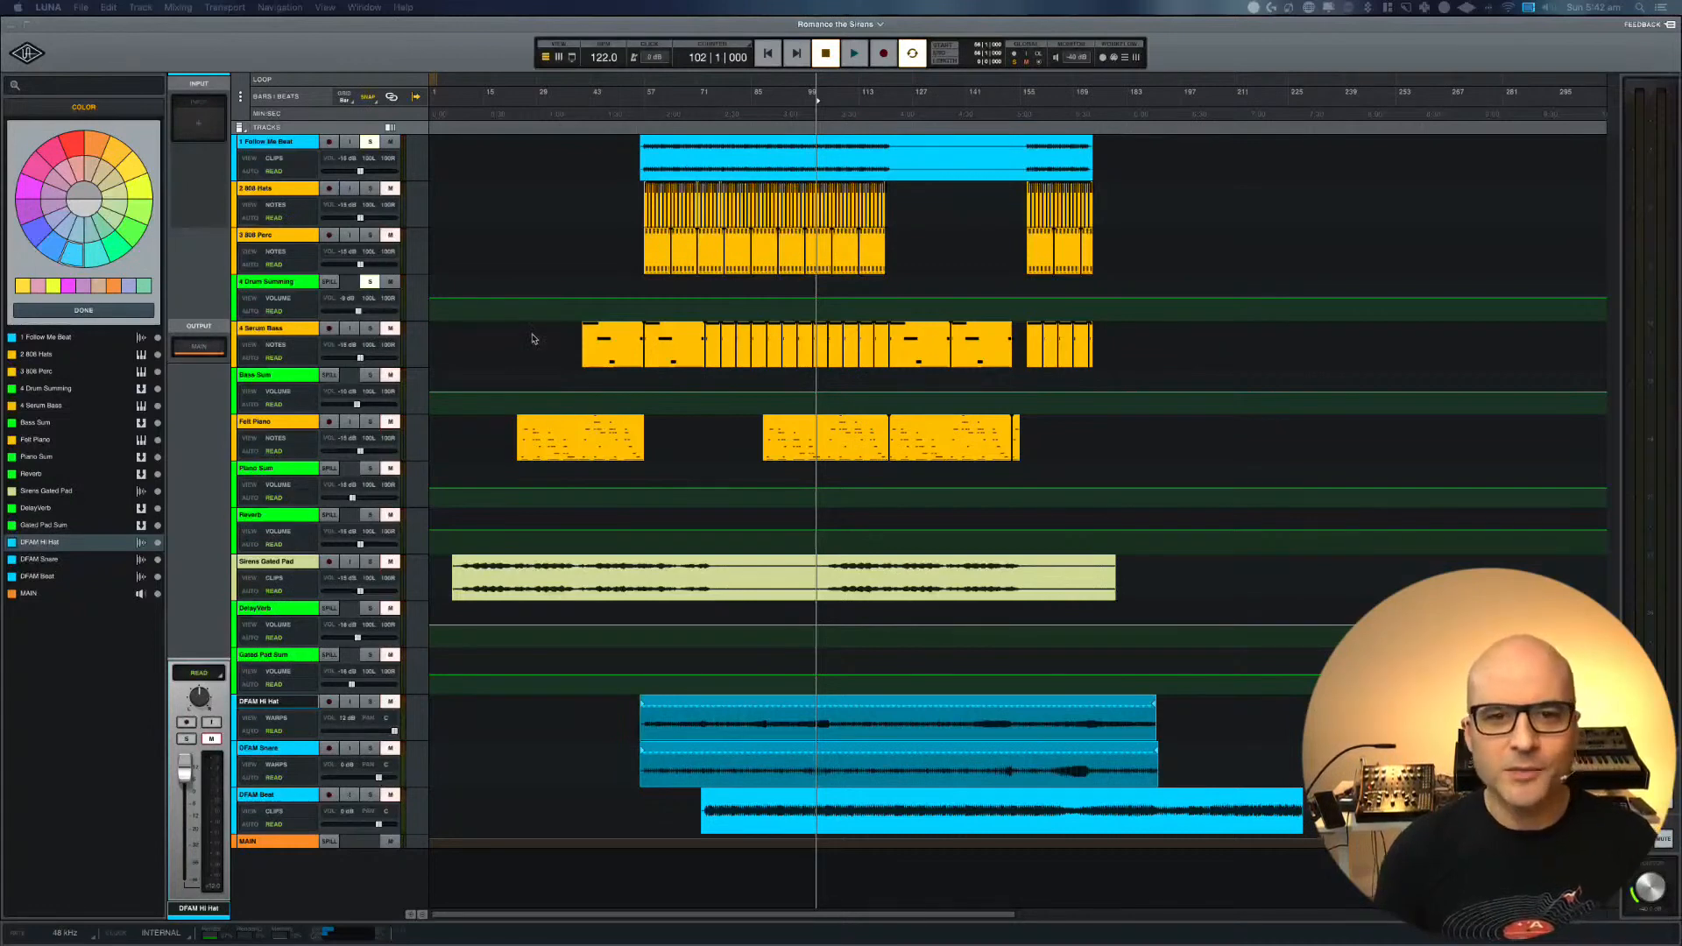
click(374, 185)
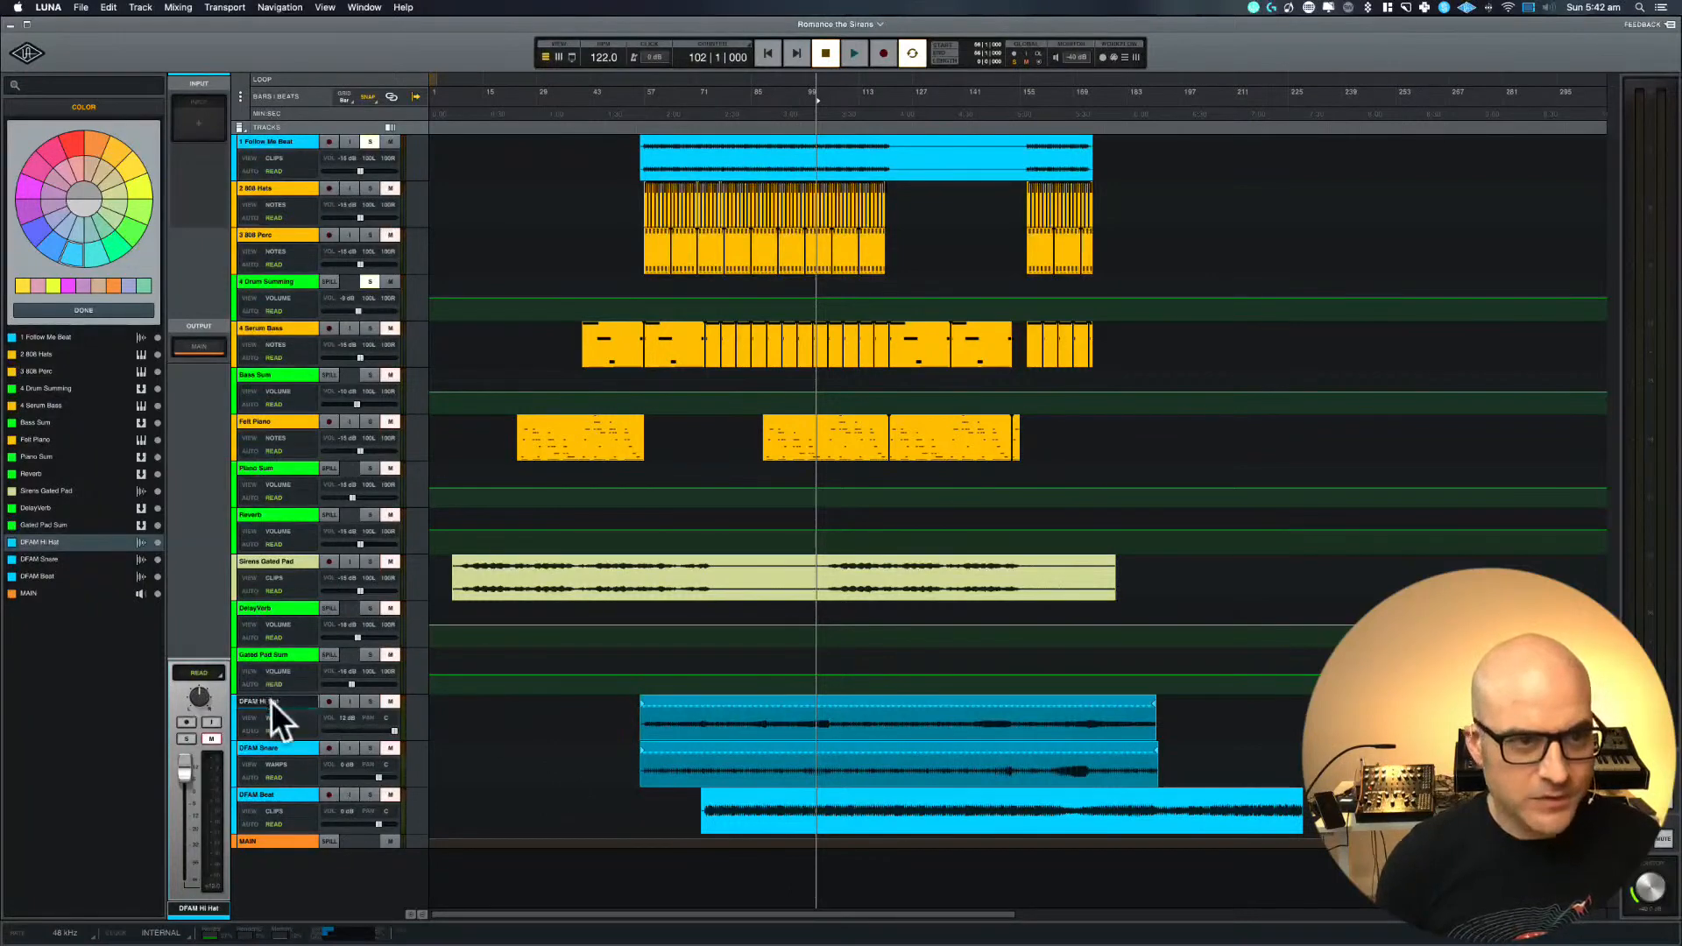
drag(271, 701, 254, 202)
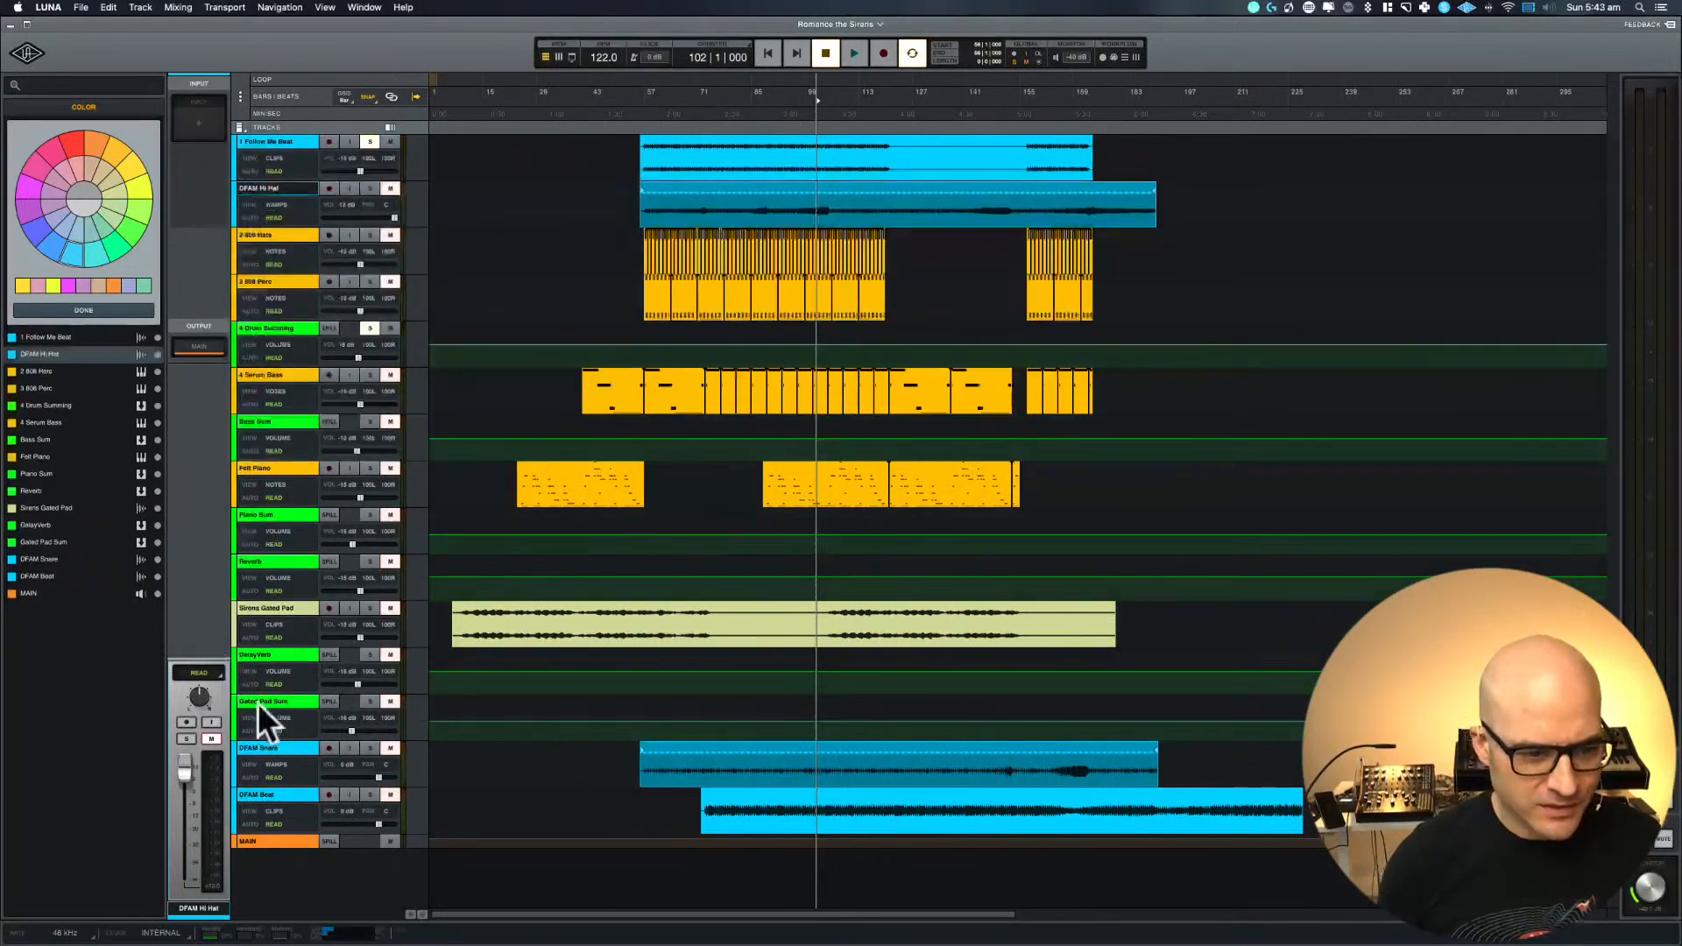
drag(269, 745, 271, 234)
drag(267, 790, 266, 273)
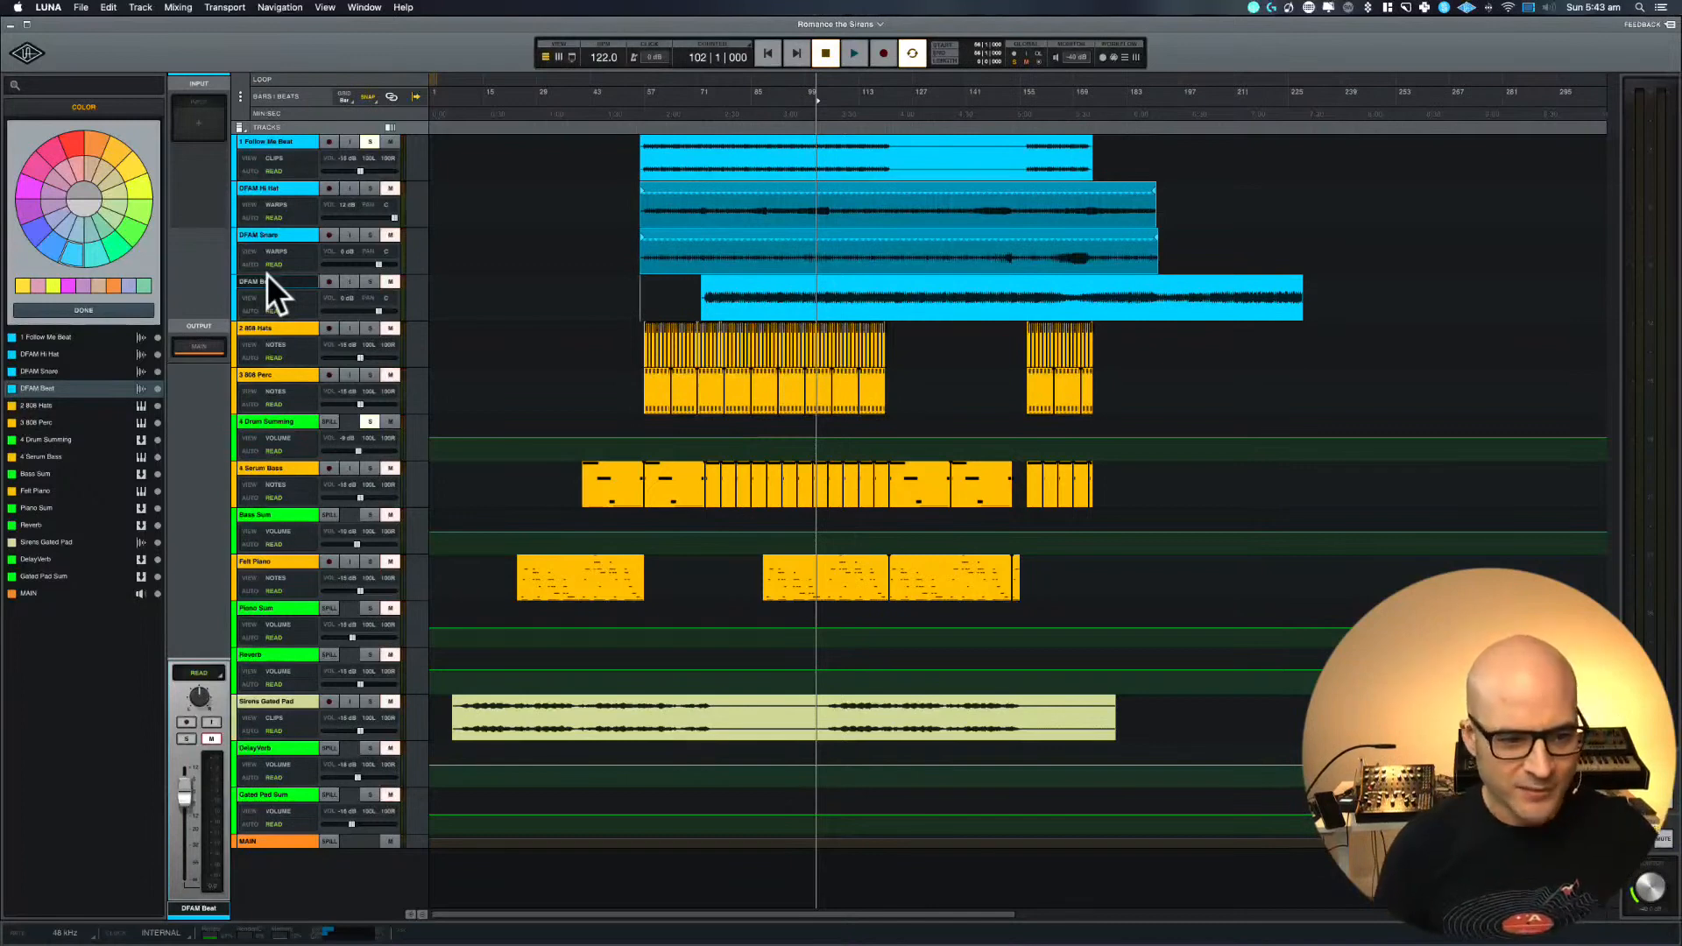
Solo the Sirens Gated Pad, Serum Bass, Bass Sum, Felt Piano, Piano Sum and Reverb tracks, and select the pad clip's range
click(370, 701)
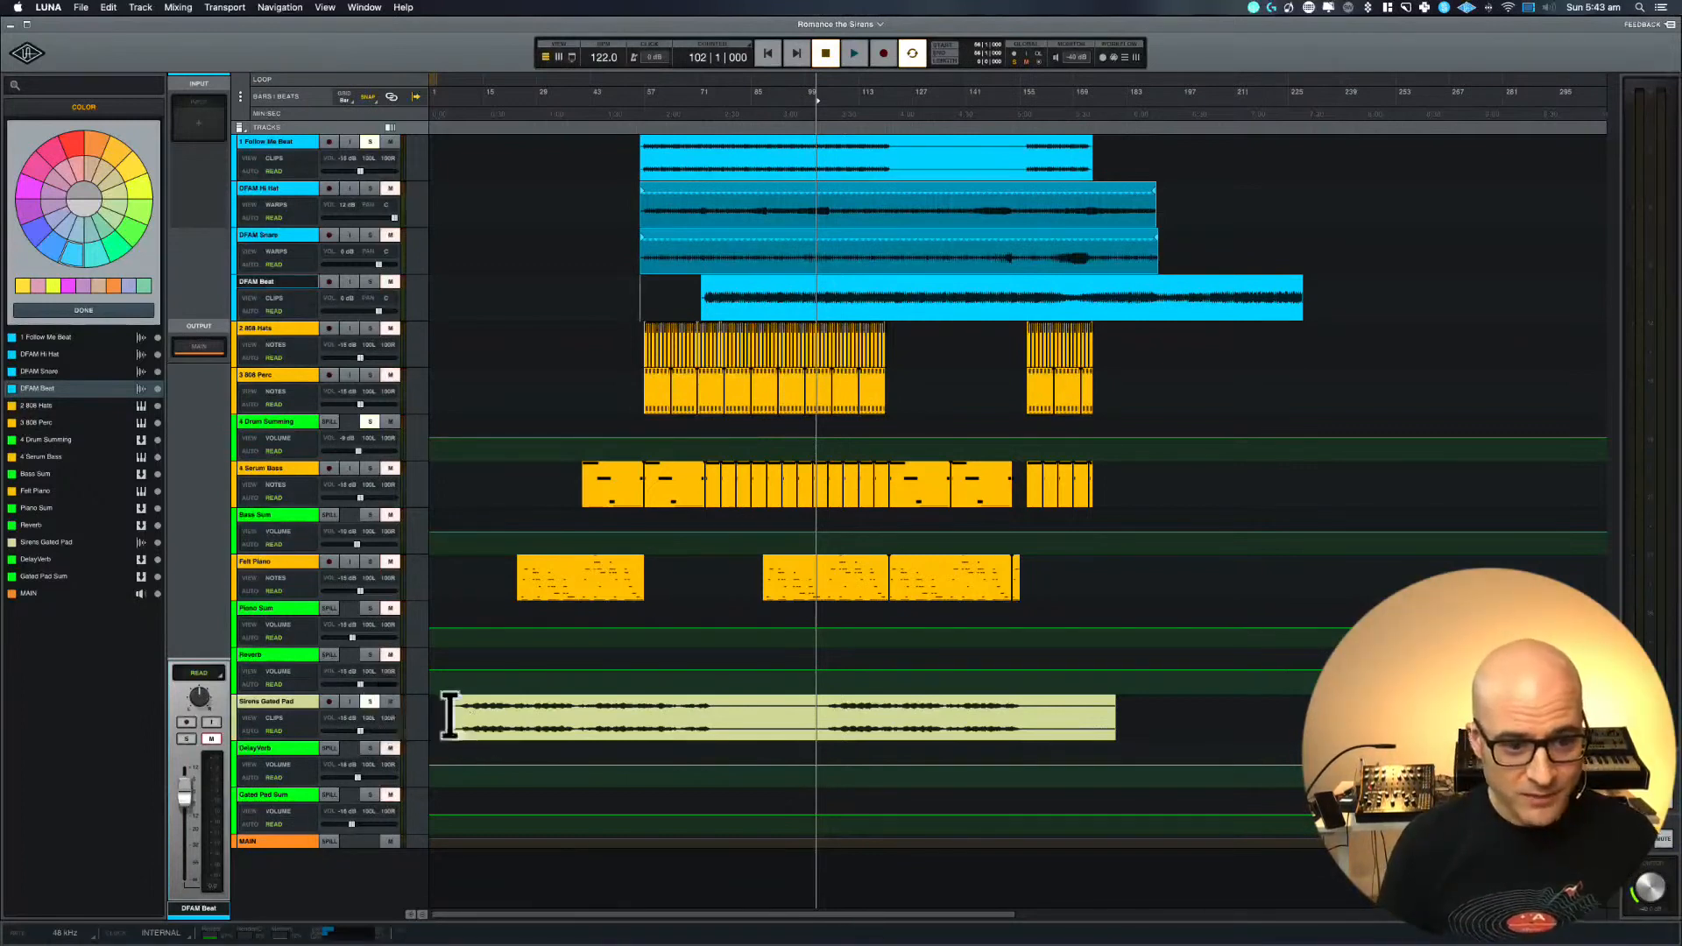
drag(450, 717, 1119, 710)
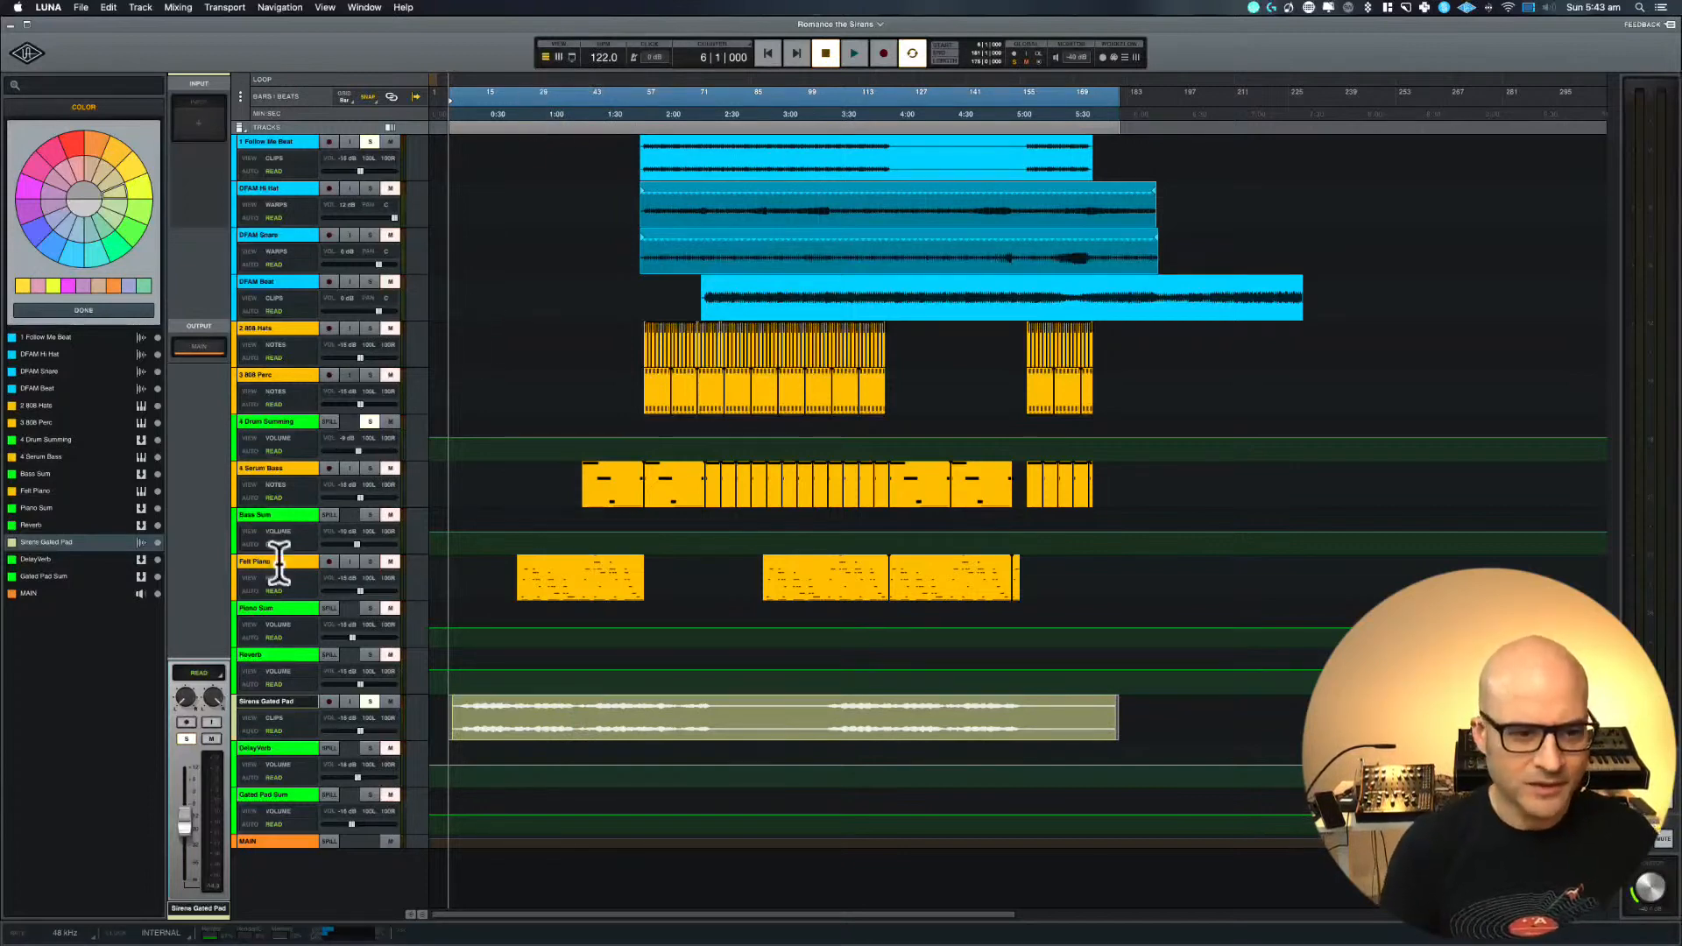
mouse_move(368, 469)
mouse_down()
mouse_move(375, 660)
mouse_move(392, 463)
mouse_up()
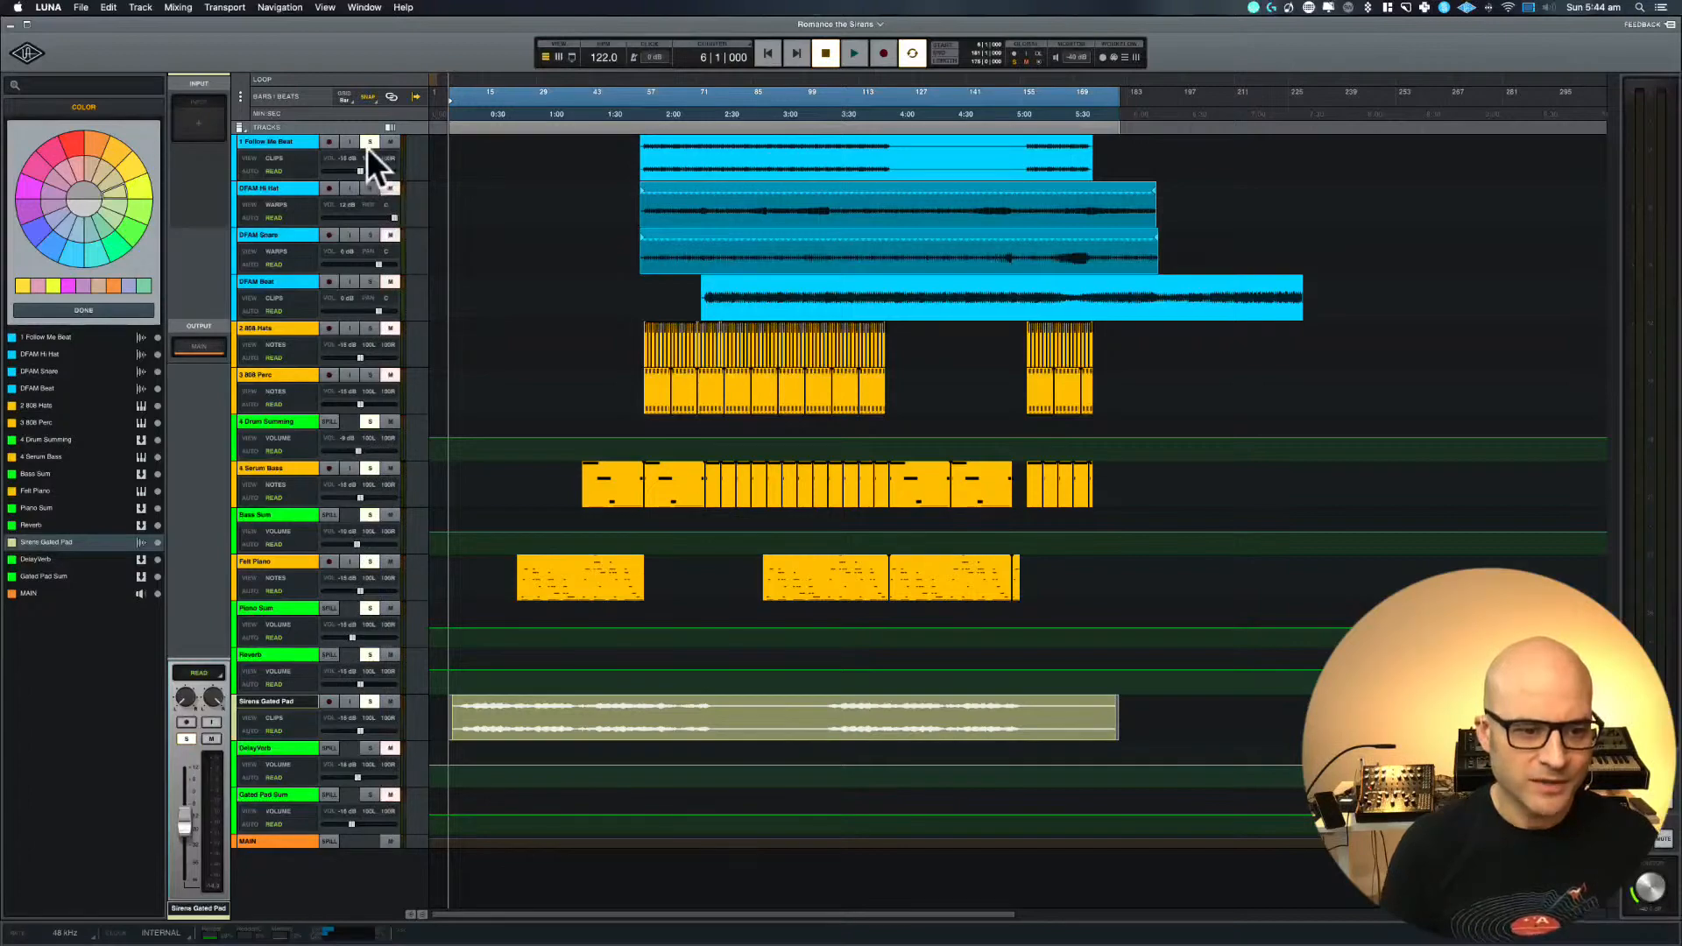
Clear all solos from the mixer and unmute the DelayVerb and Gated Pad Sum channels
key(super+equal)
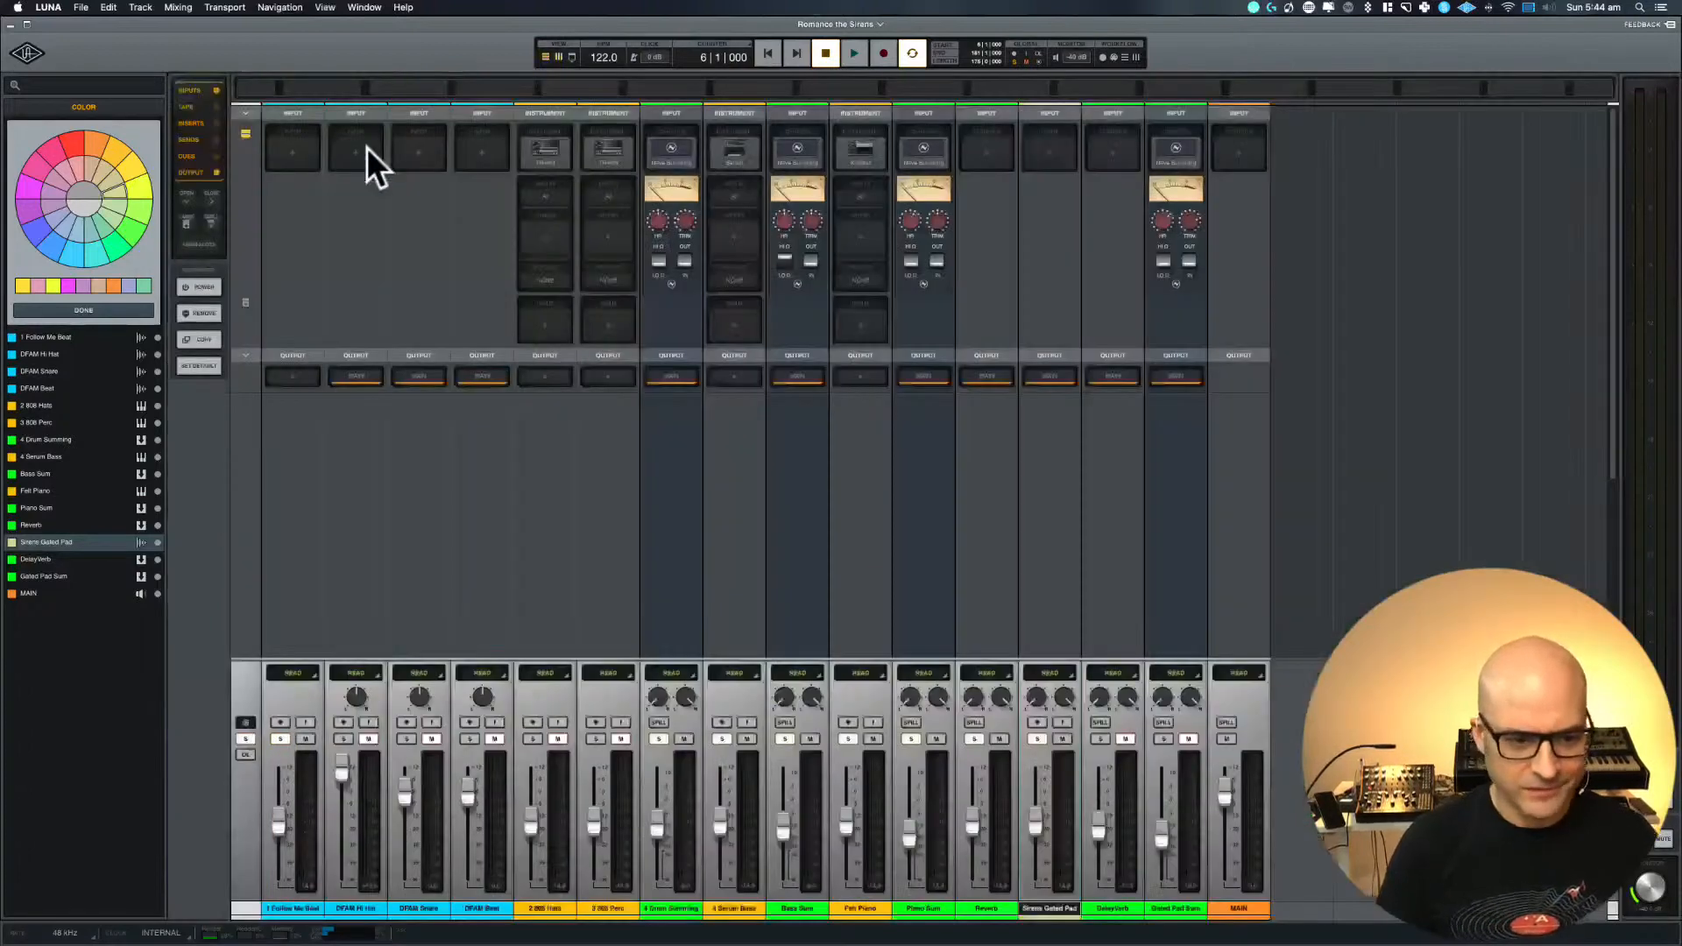
click(245, 738)
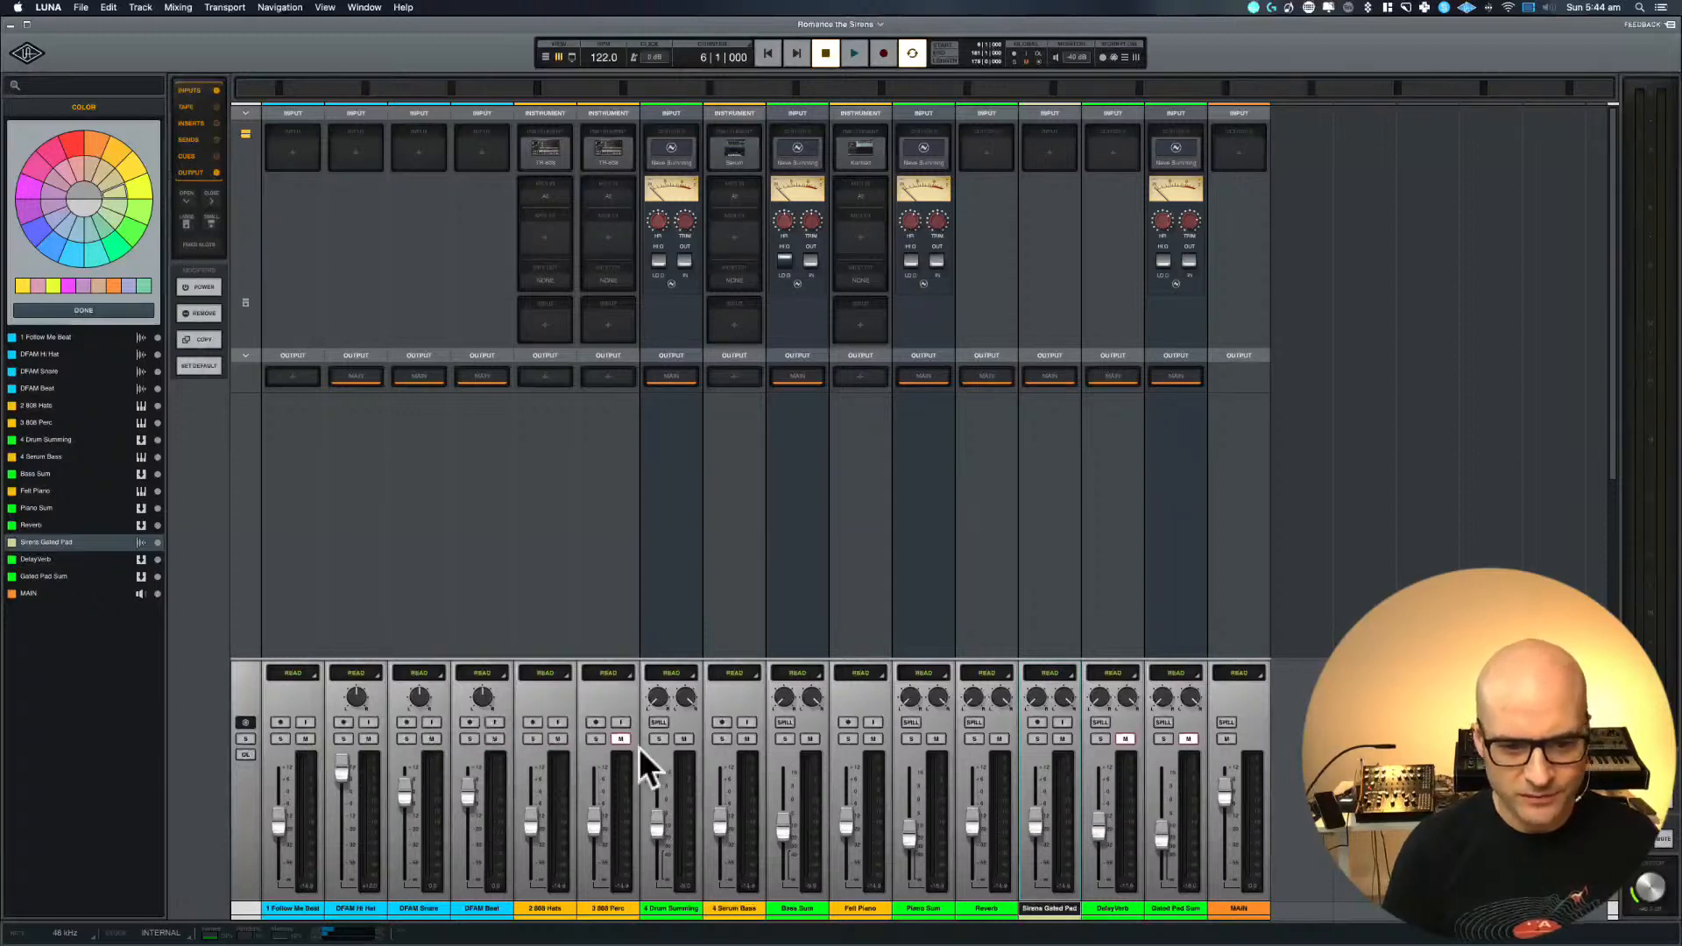
click(1127, 738)
click(1192, 739)
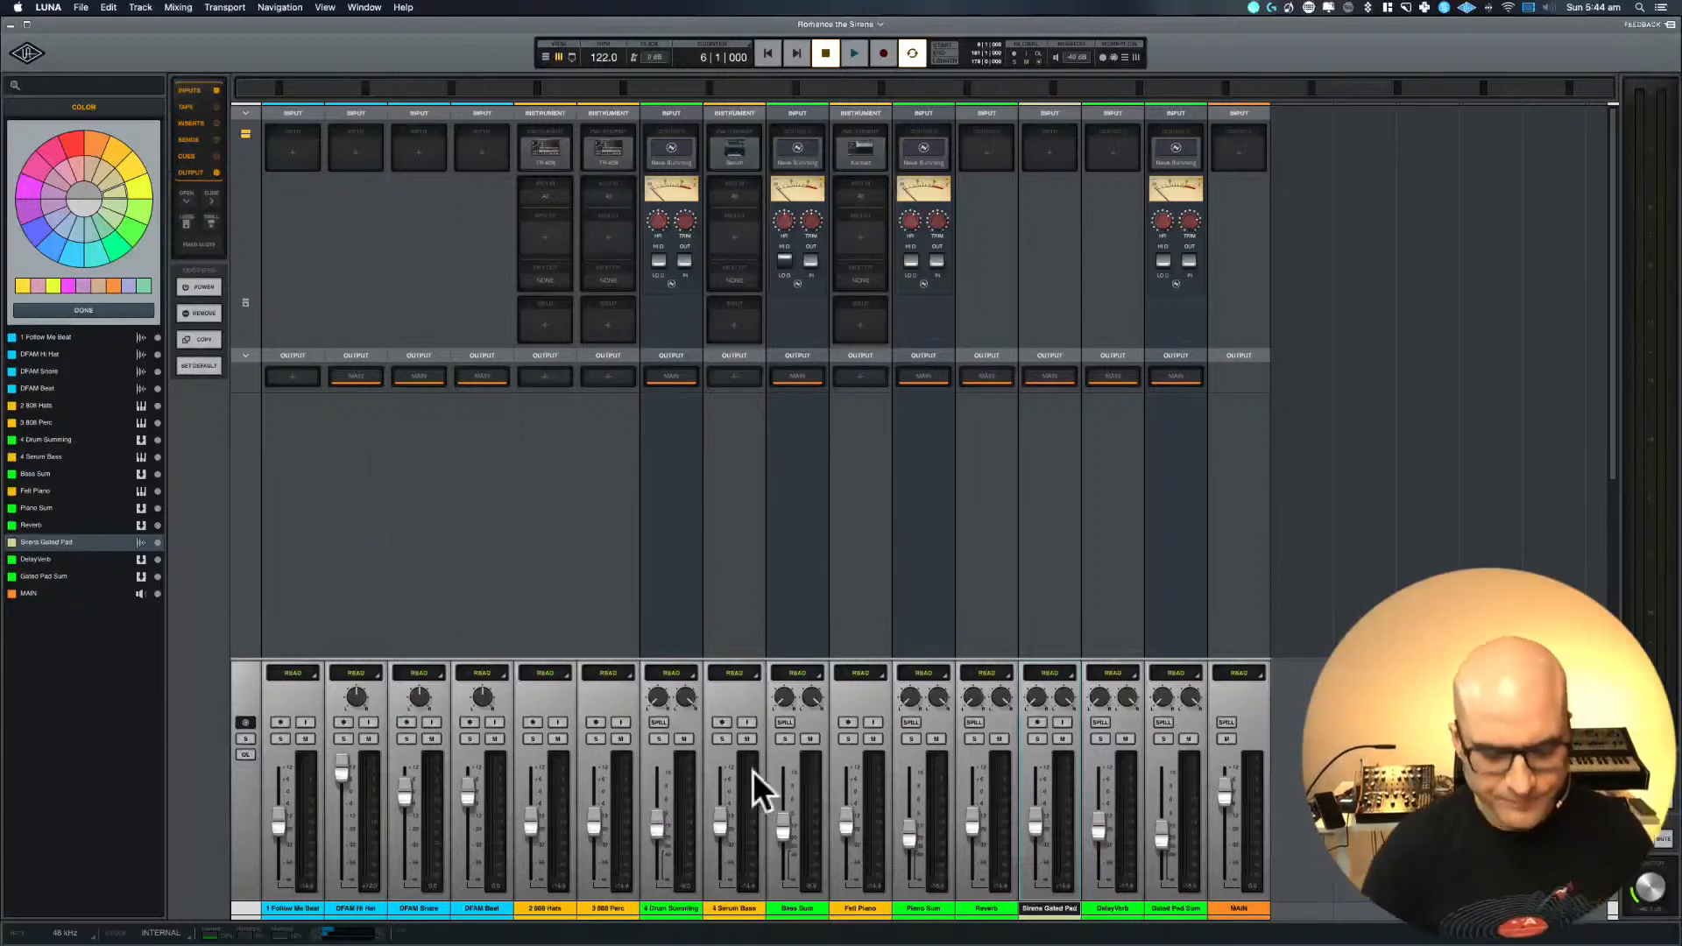
Mute the DFAM Hi Hat, DFAM Snare and DFAM Beat tracks in the timeline
key(super+equal)
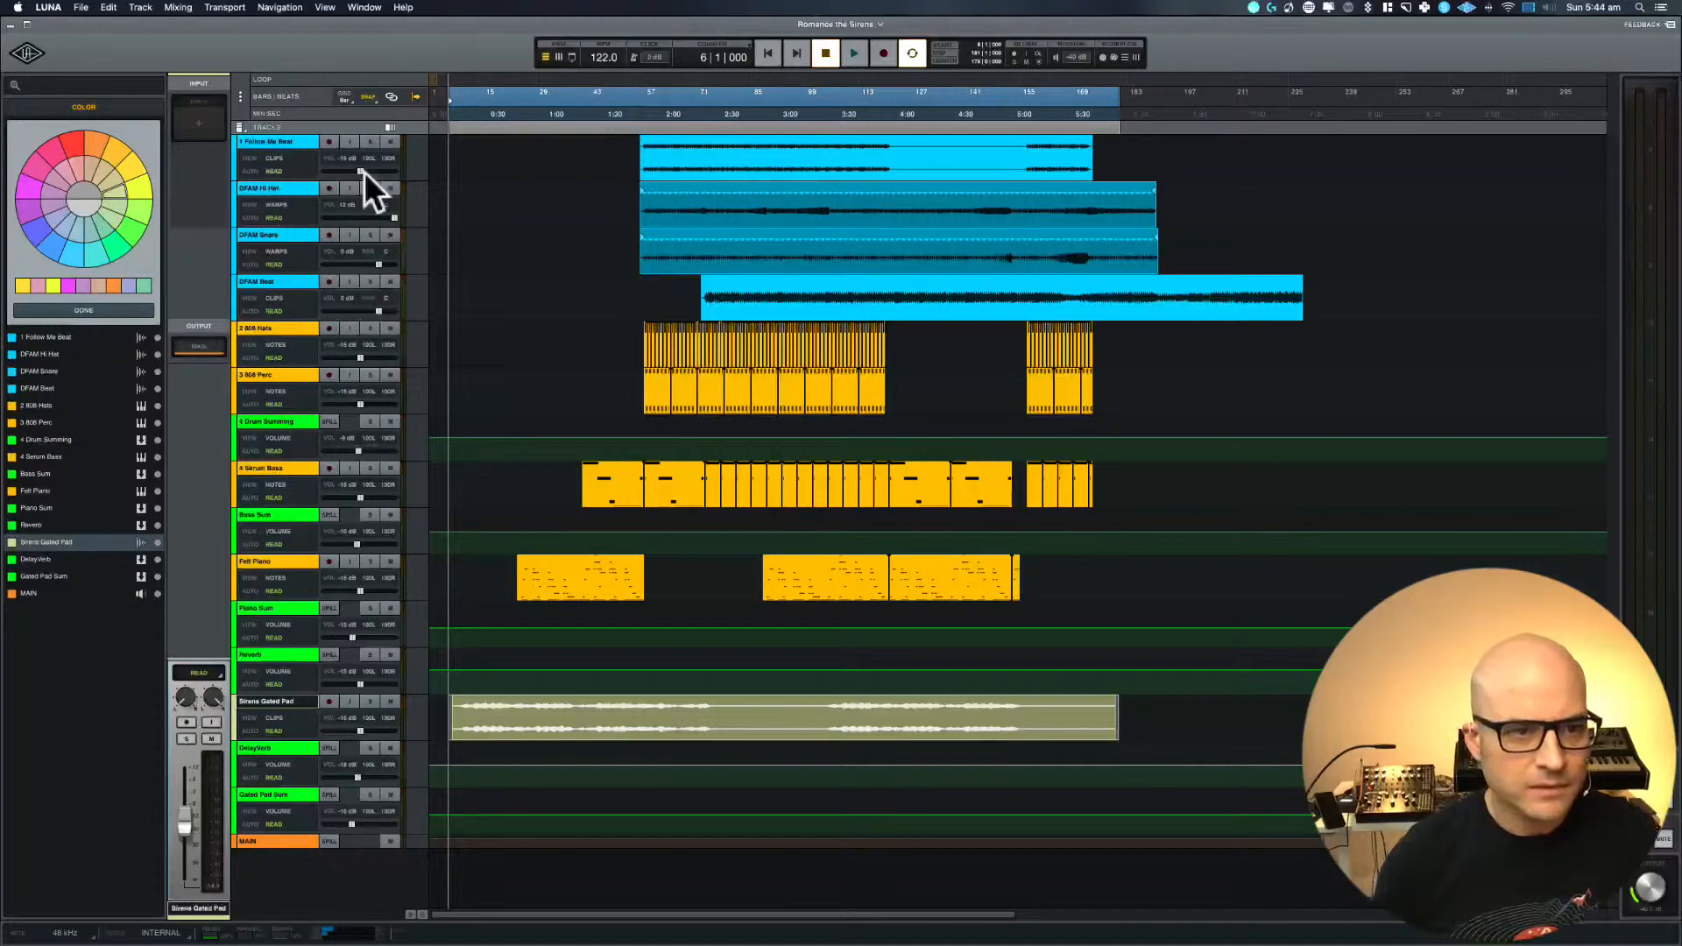
click(391, 187)
click(391, 234)
click(392, 278)
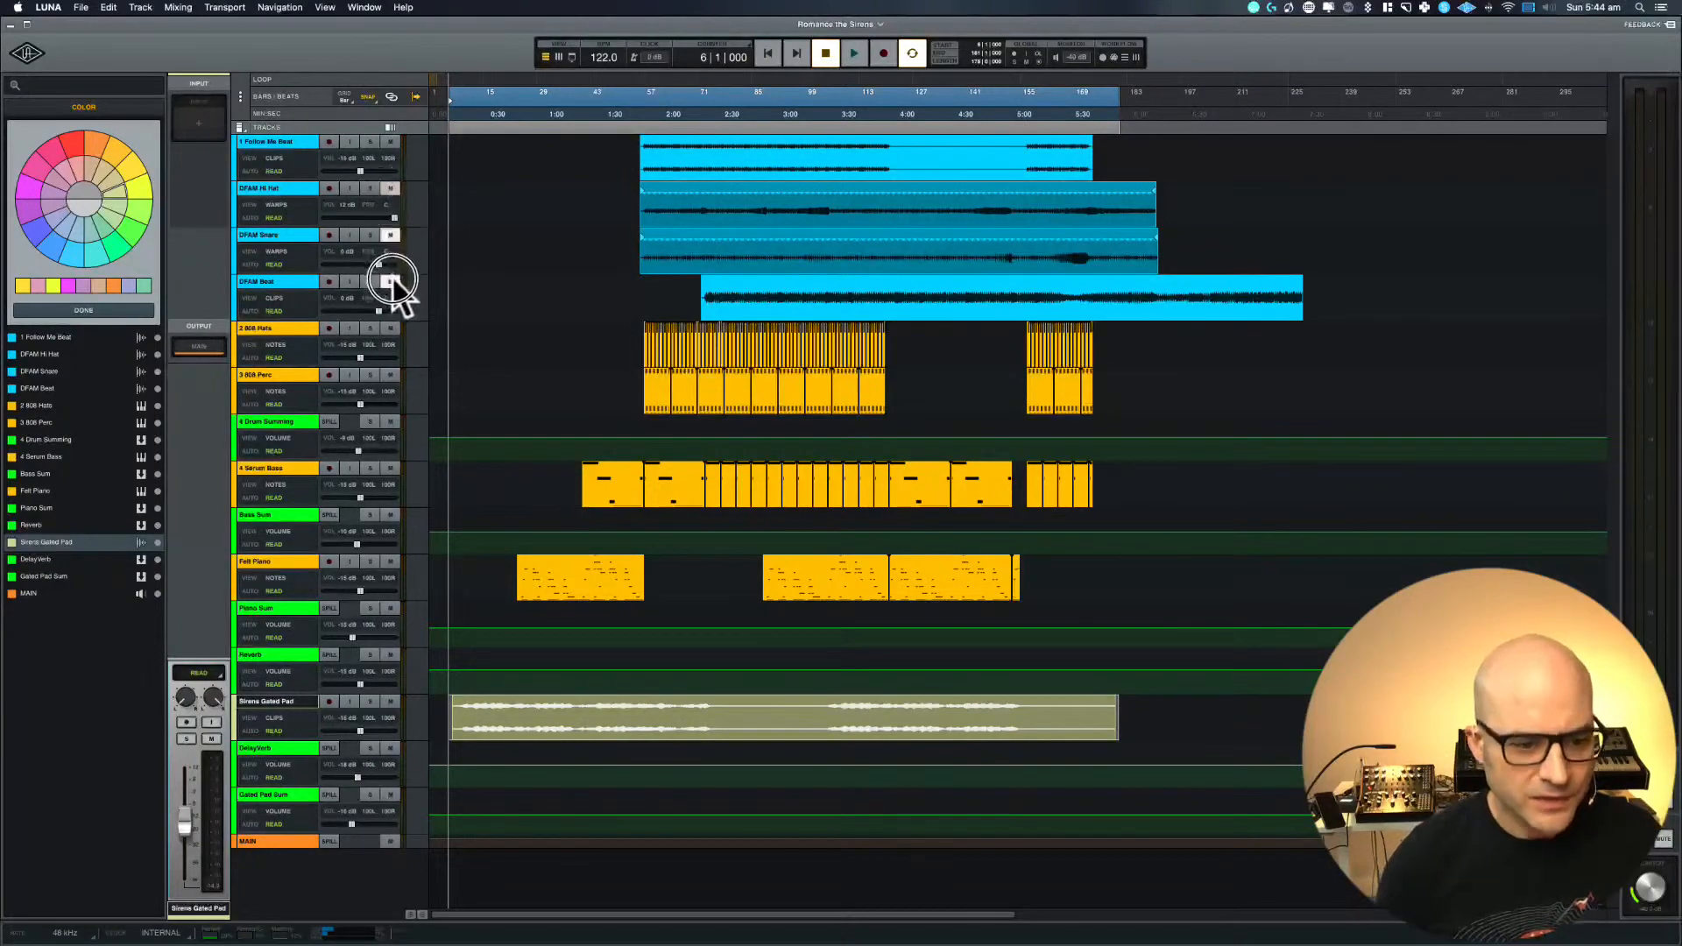
Reset all channel faders in the mixer to 0 dB and return to the timeline
key(super+equal)
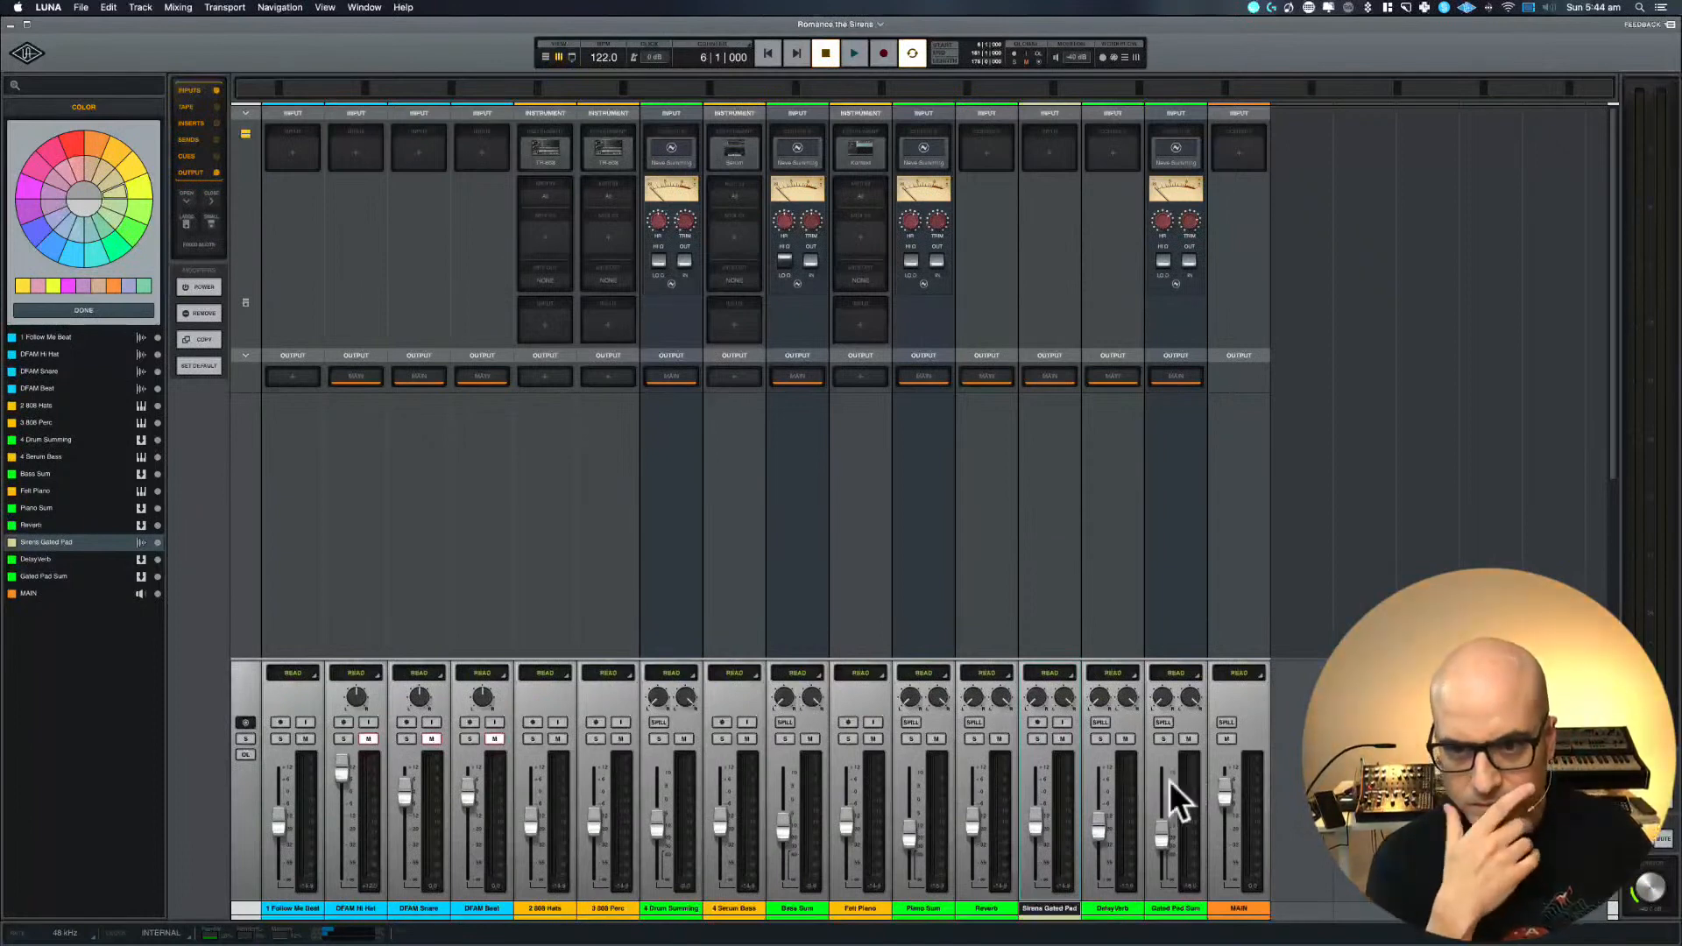
scroll(1155, 790, down, 1)
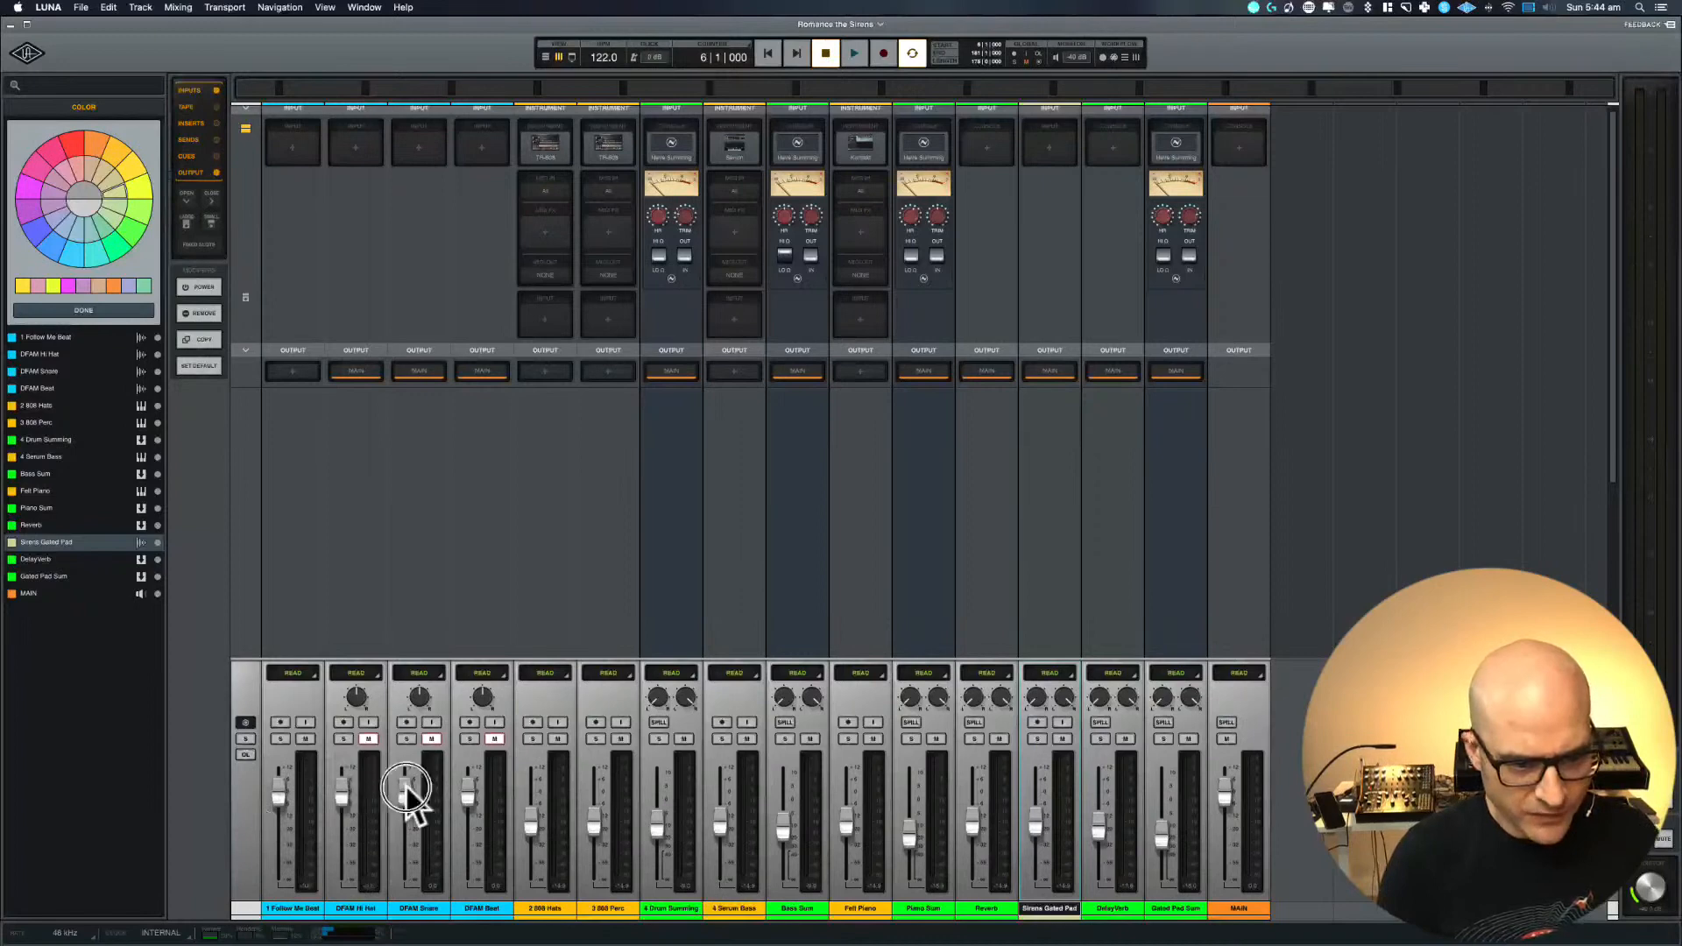
alt+click(526, 811)
alt+click(597, 825)
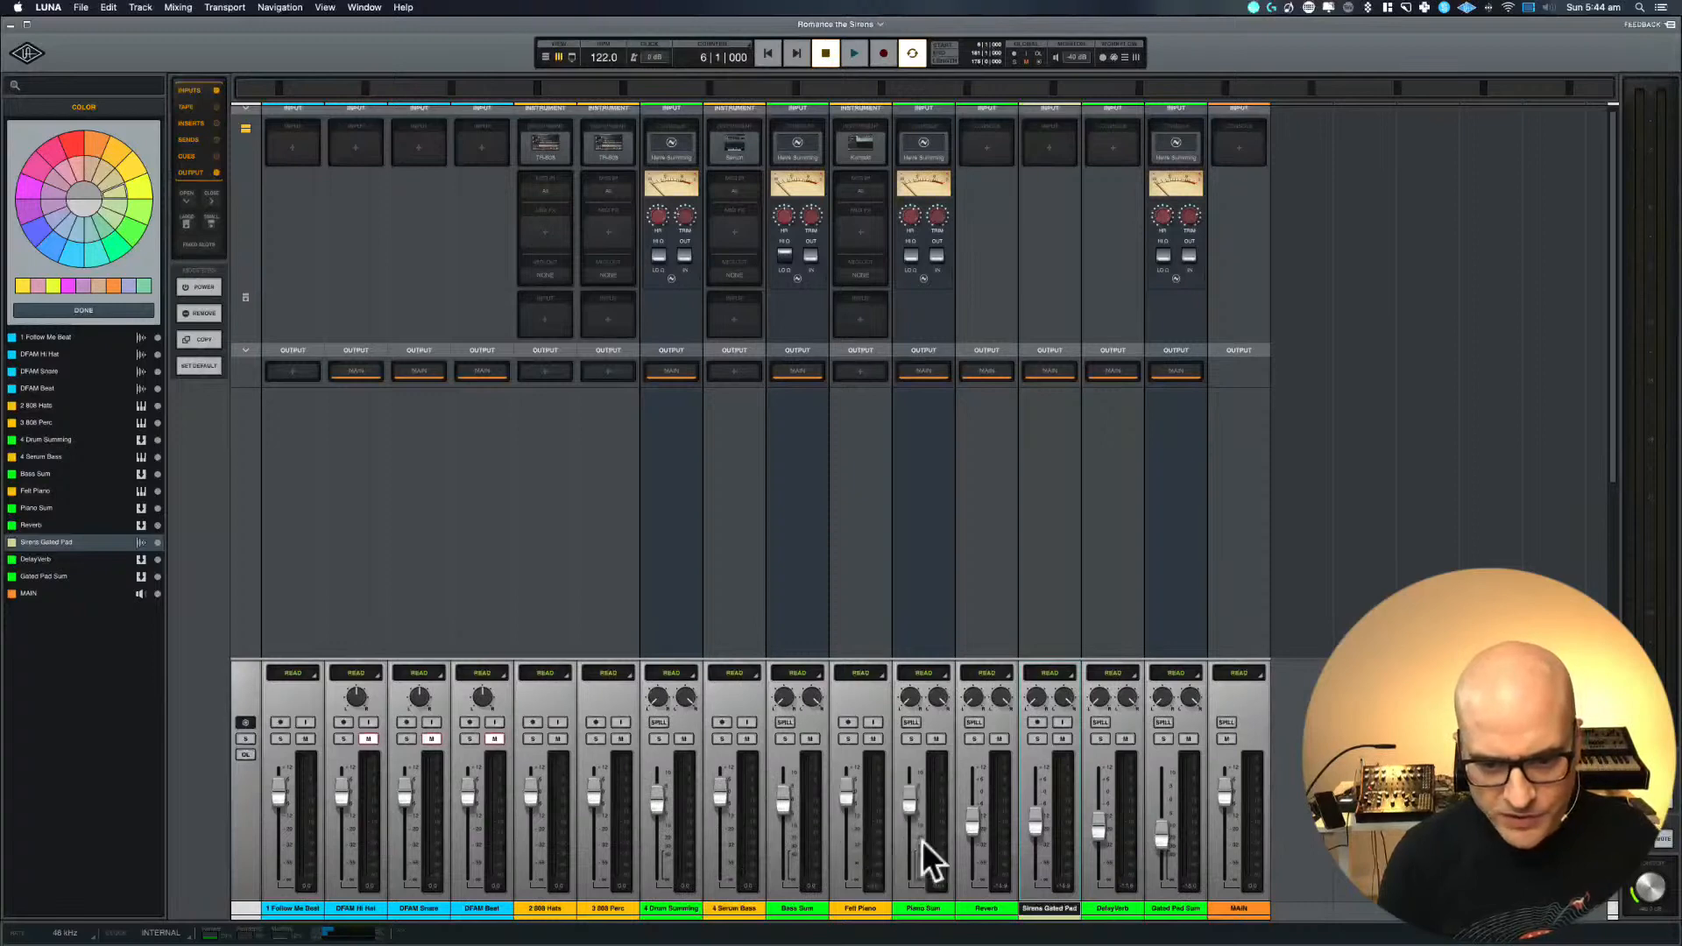
alt+click(1096, 820)
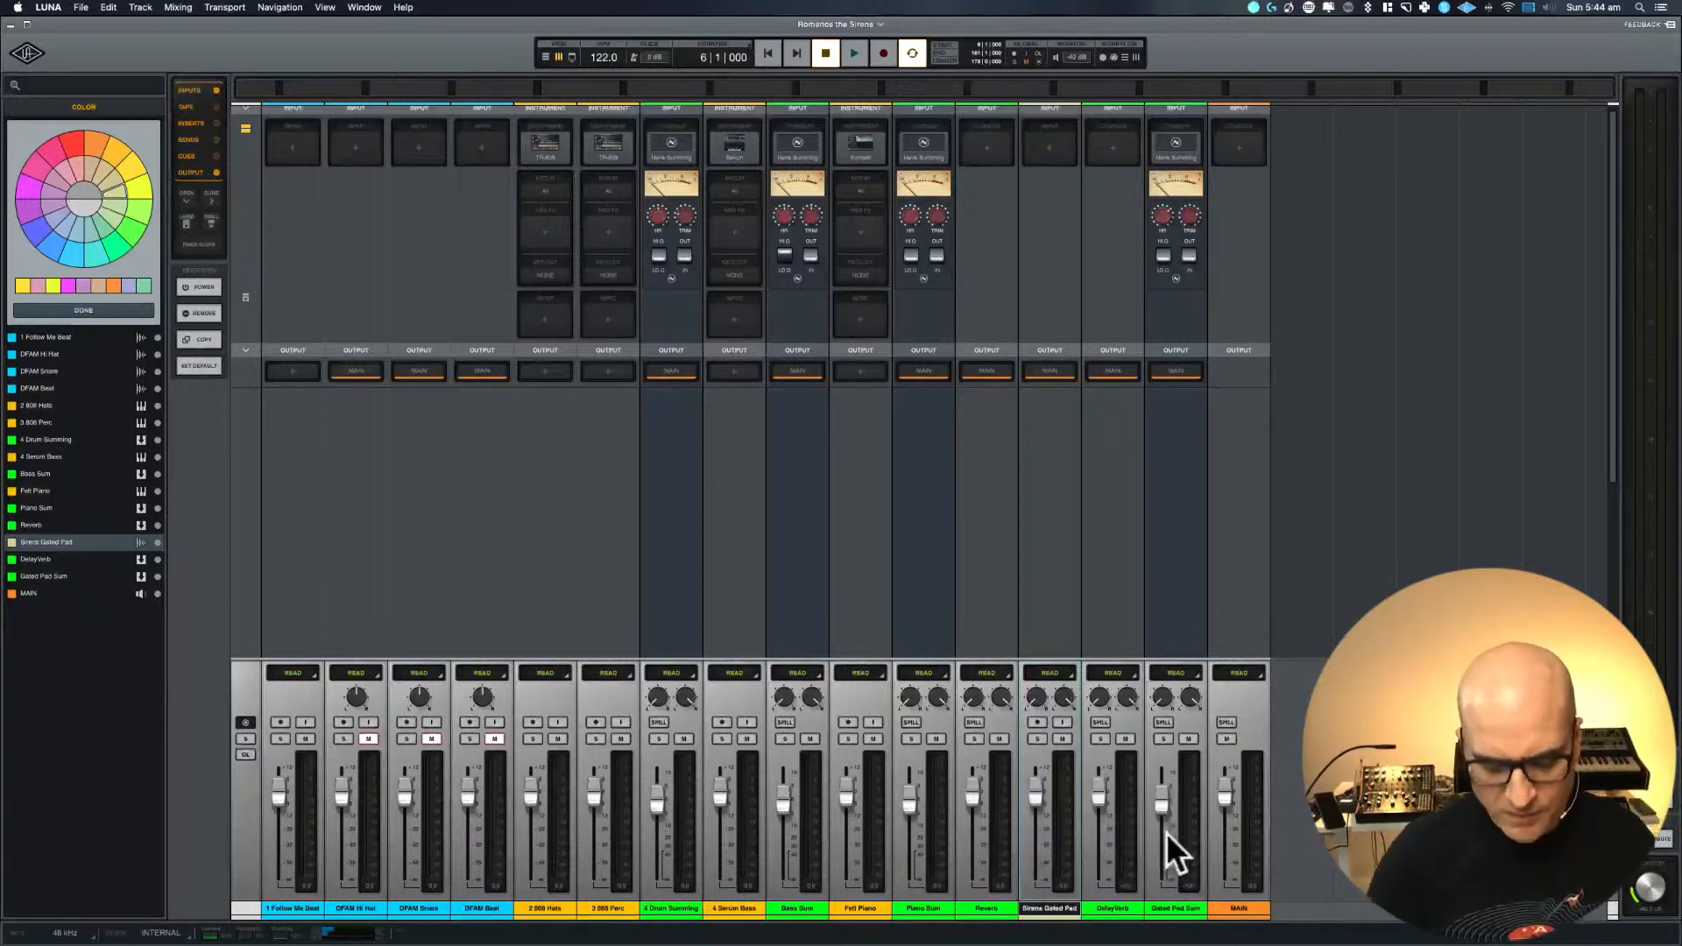
key(super+equal)
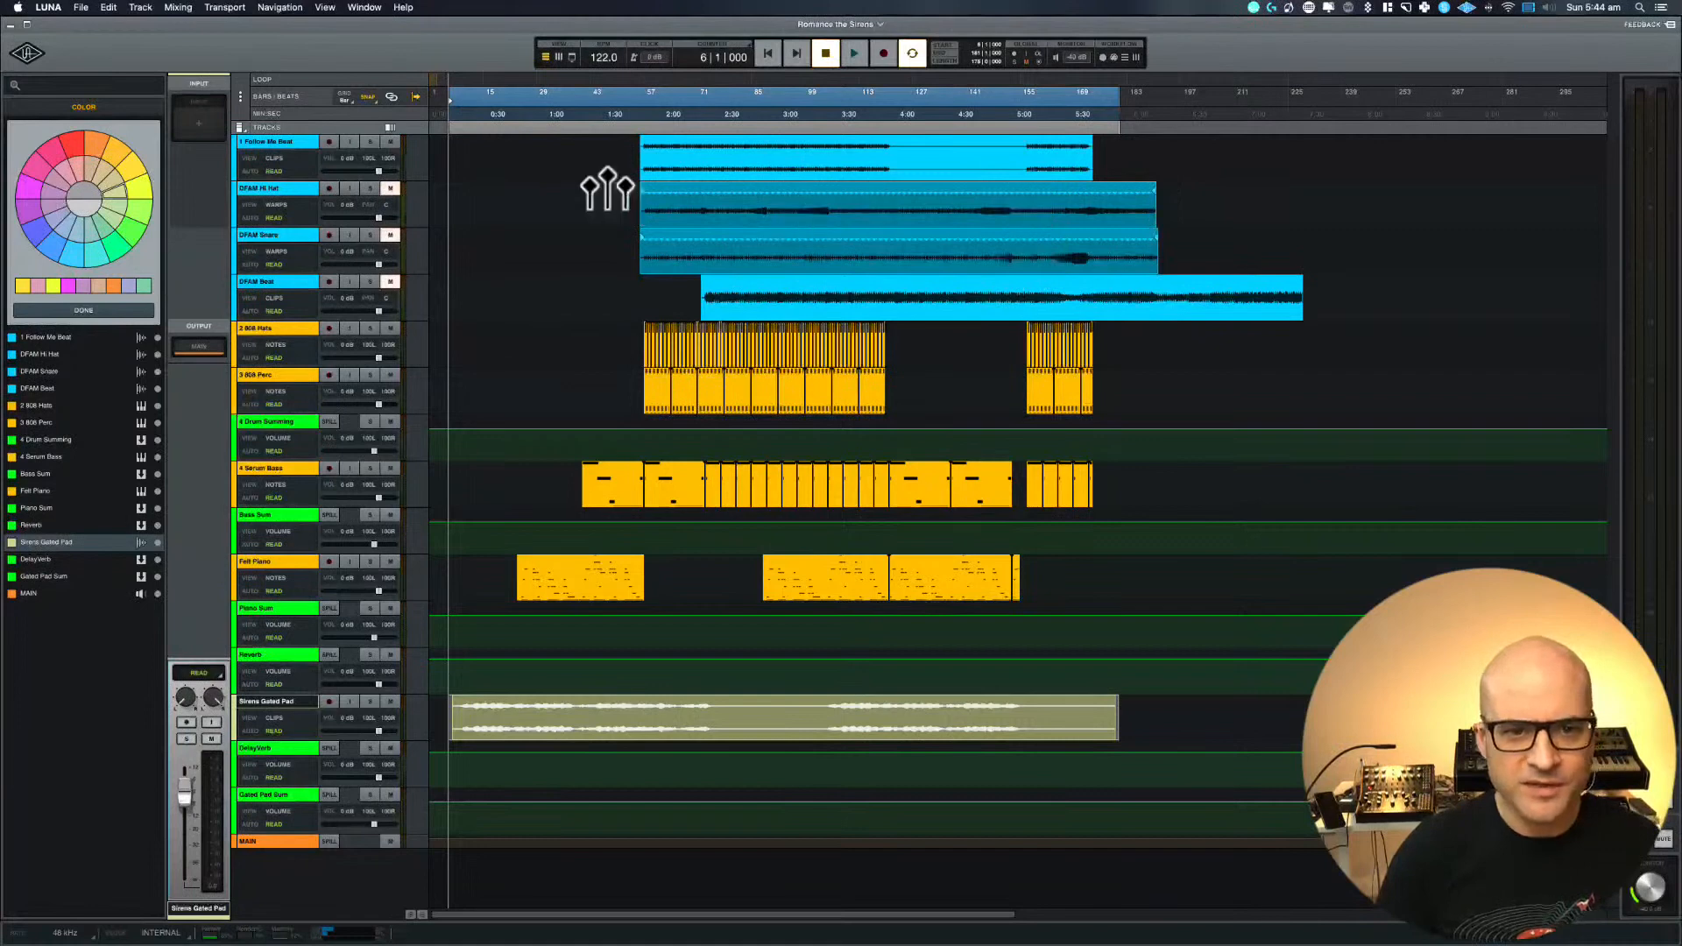
double_click(637, 206)
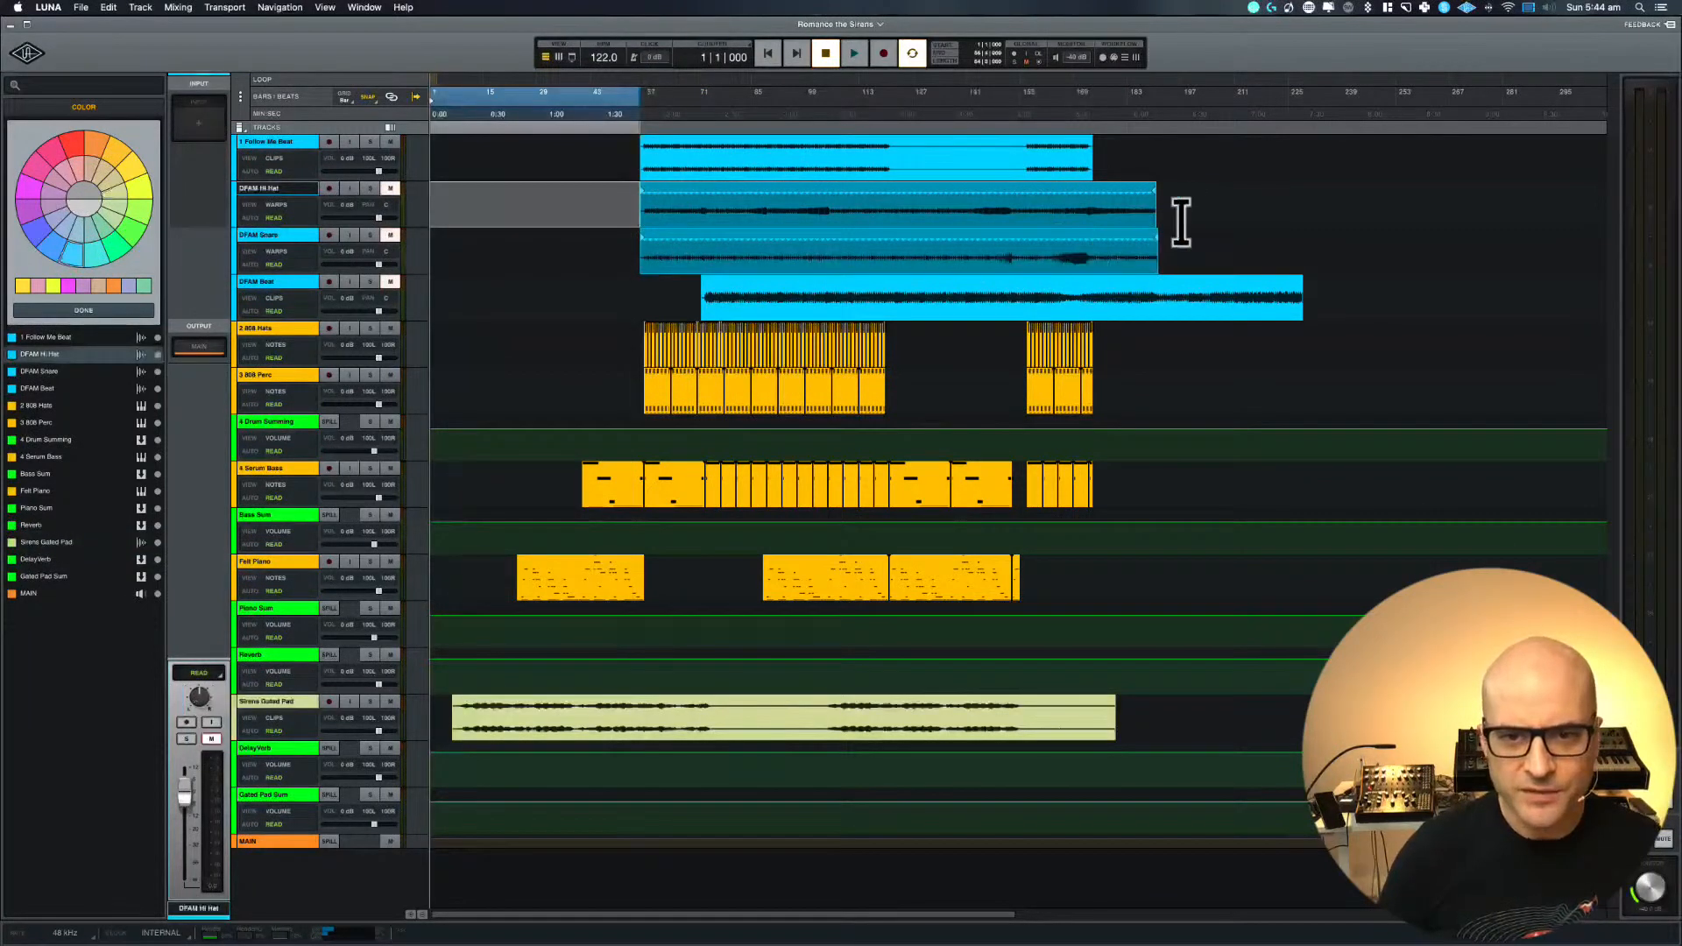
drag(1183, 219, 587, 241)
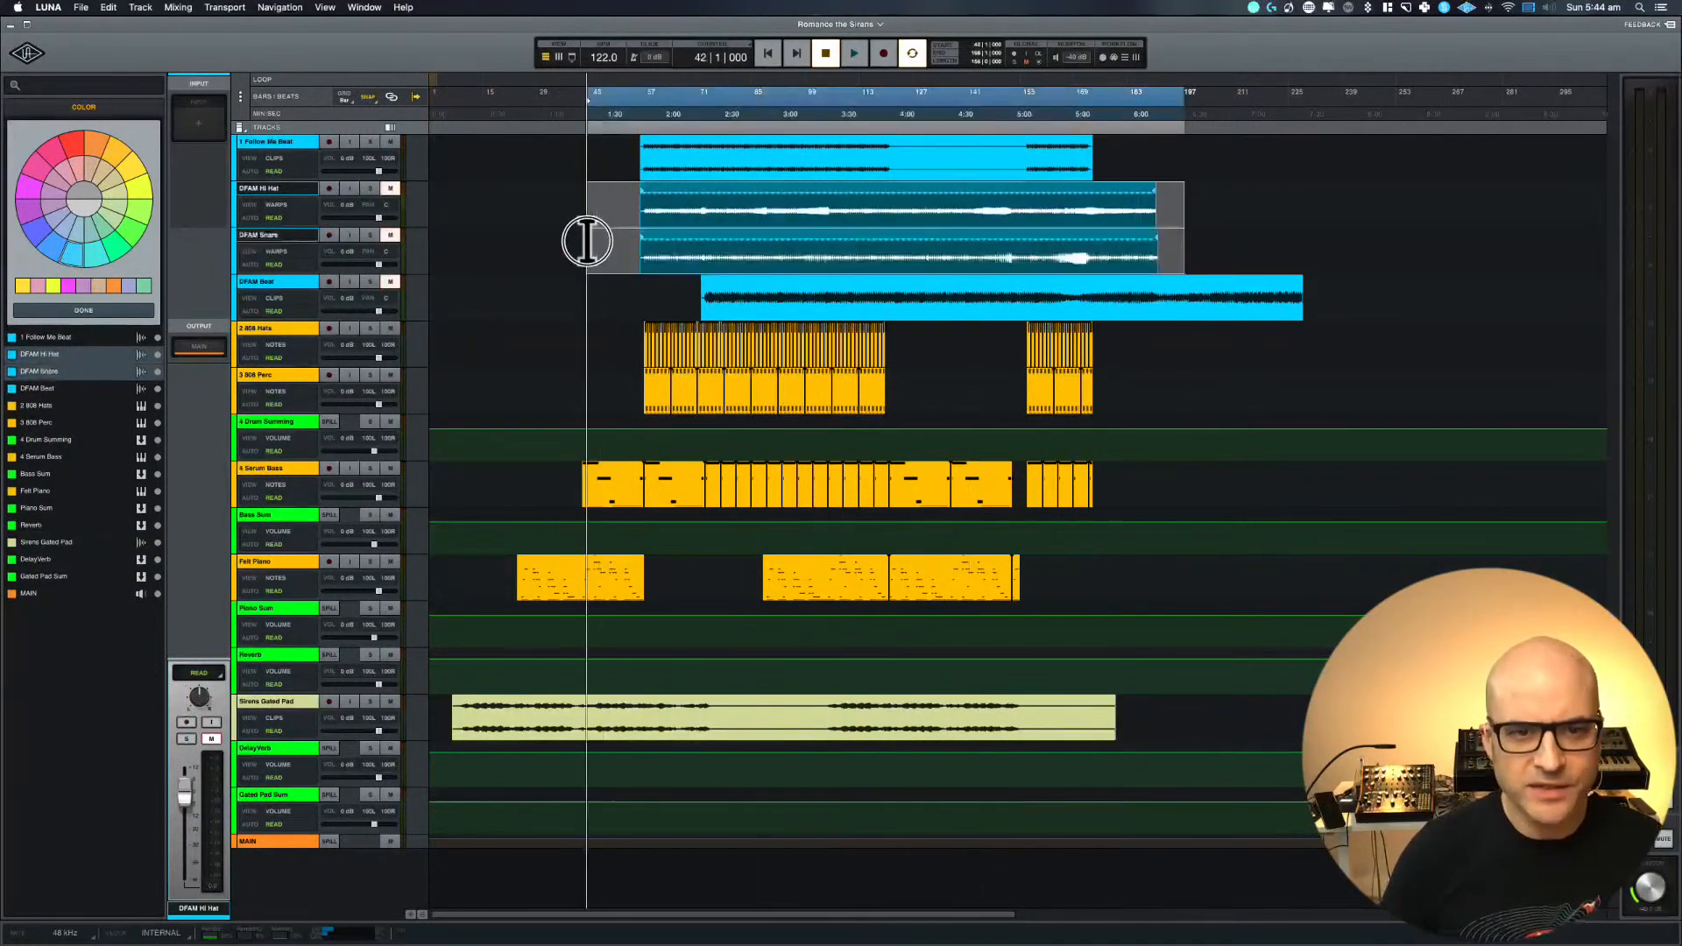
click(538, 238)
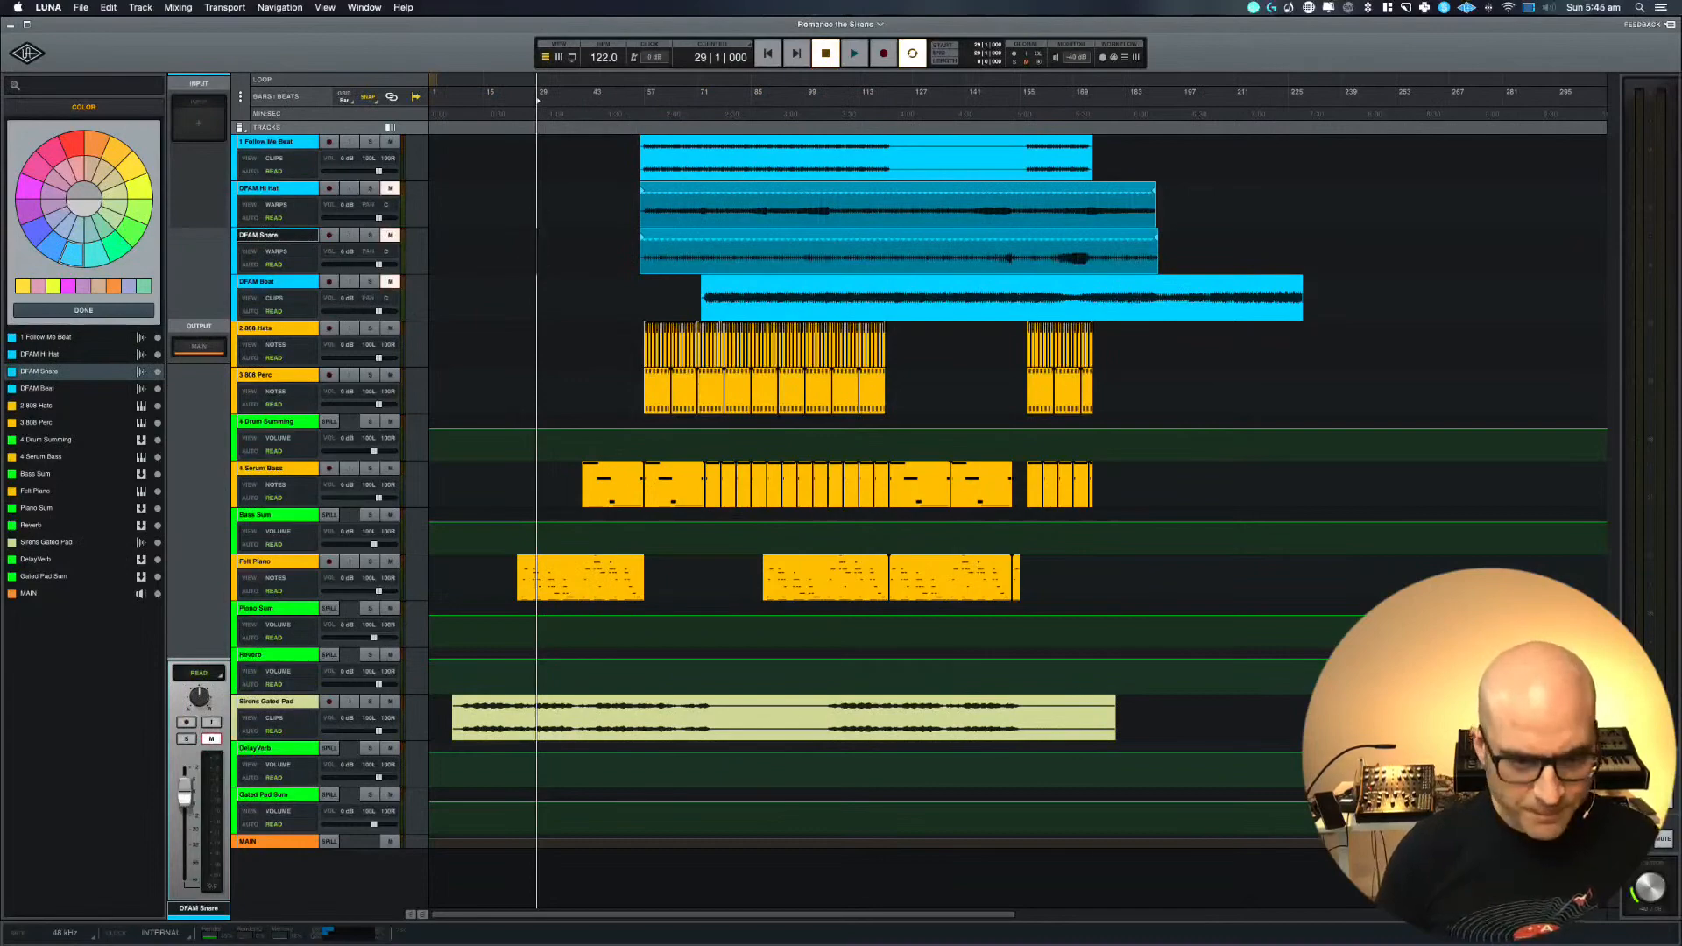
Reorder the mixer channels so Gated Pad Sum directly follows Sirens Gated Pad, with Reverb and DelayVerb after it
click(412, 912)
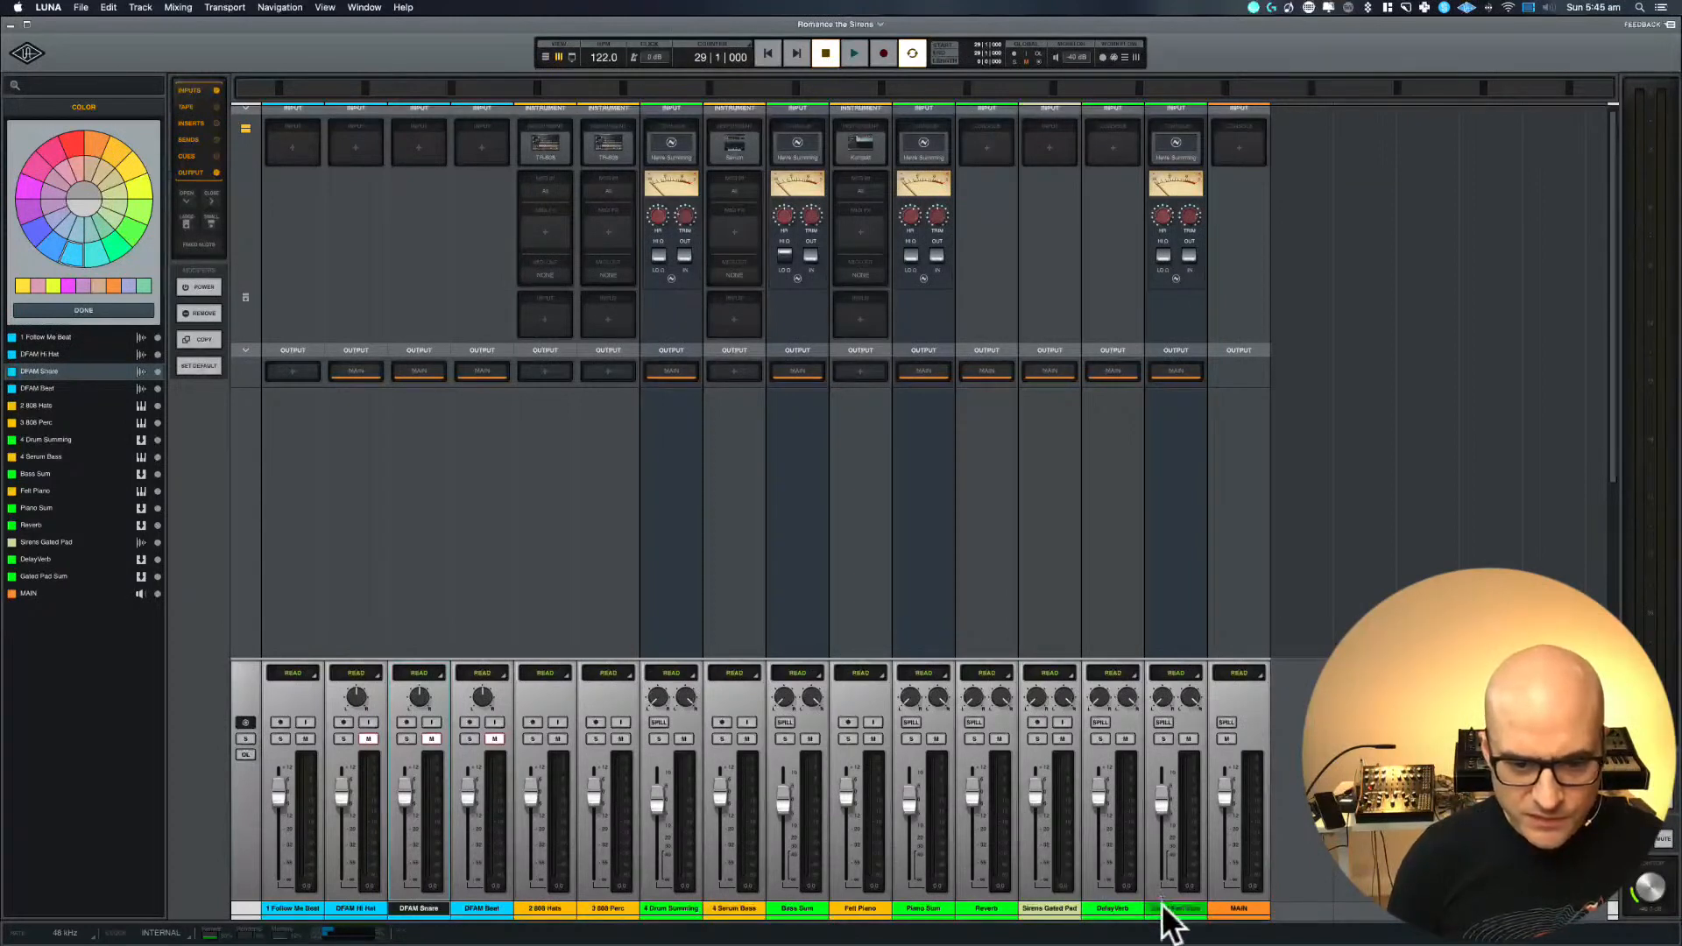
drag(1163, 904, 1114, 917)
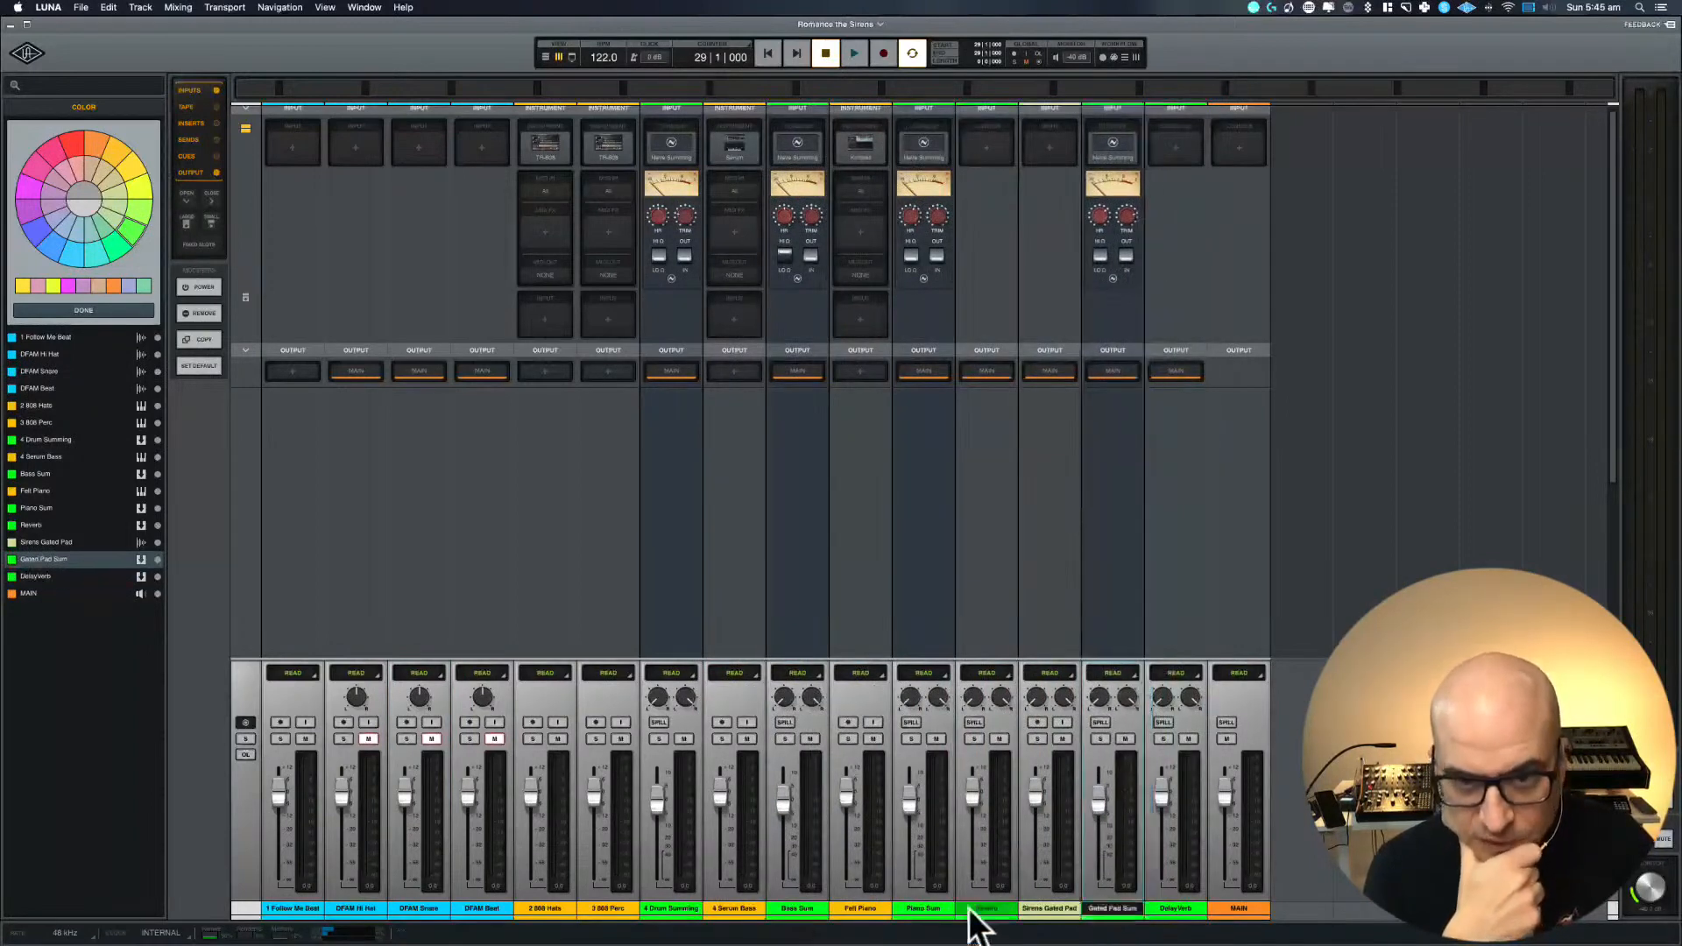
drag(975, 925, 1115, 914)
click(1172, 912)
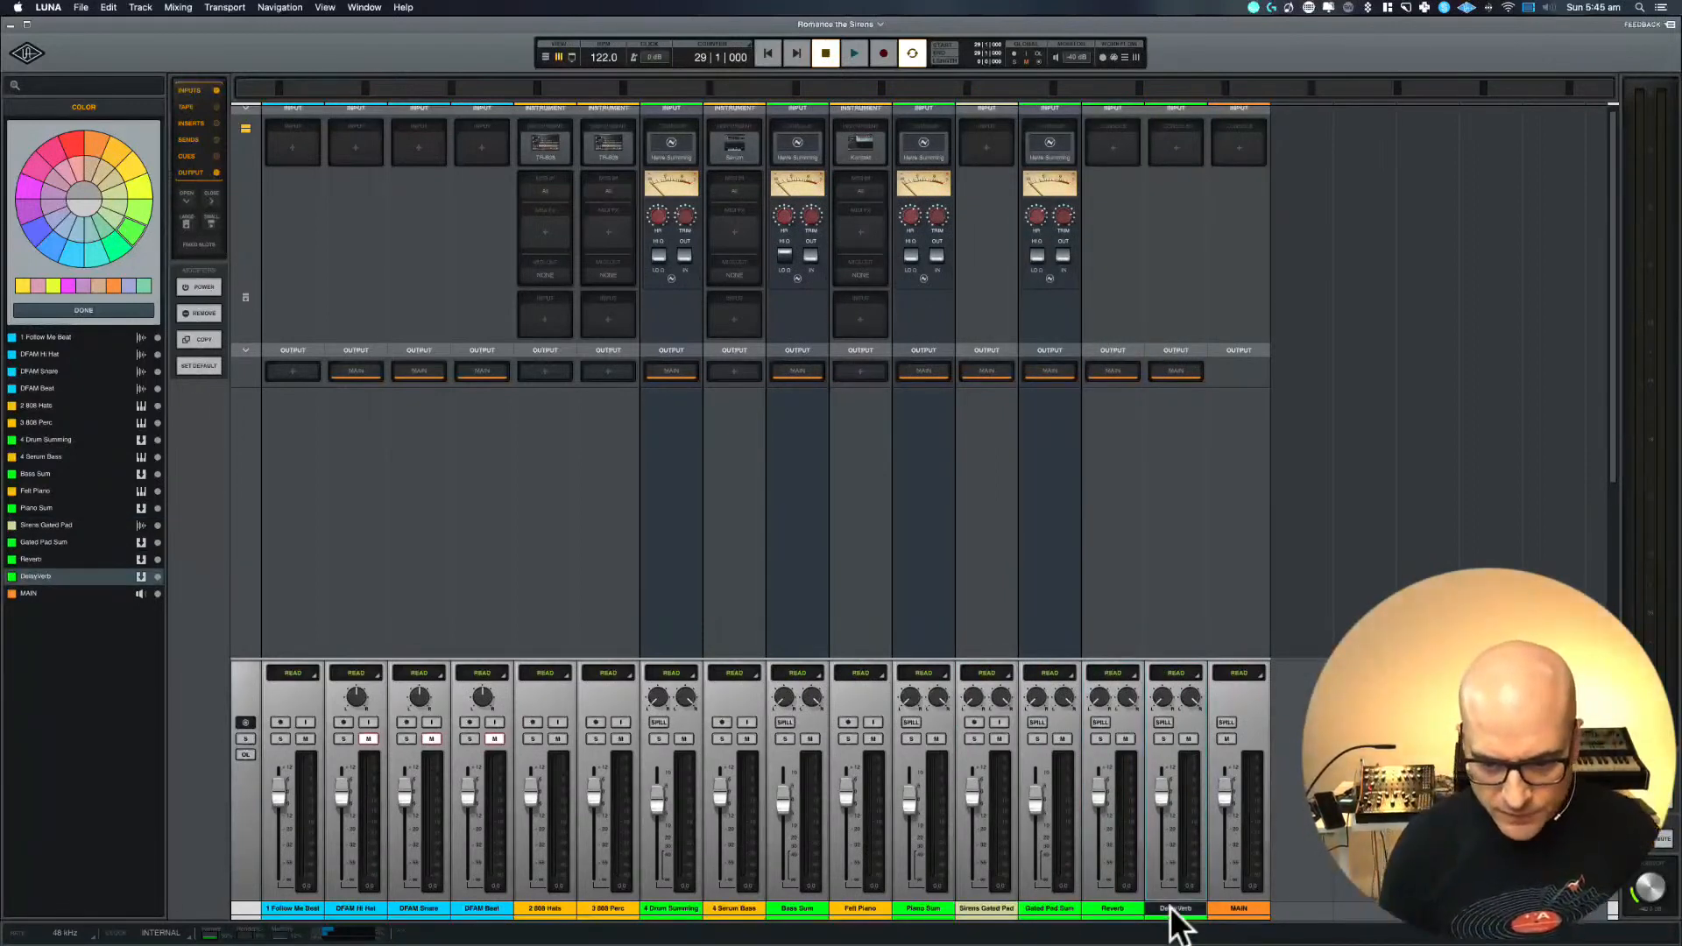
Create a stereo bus named Mix Bus with the console set to None, routed from the Gated Pad Sum output
click(1050, 906)
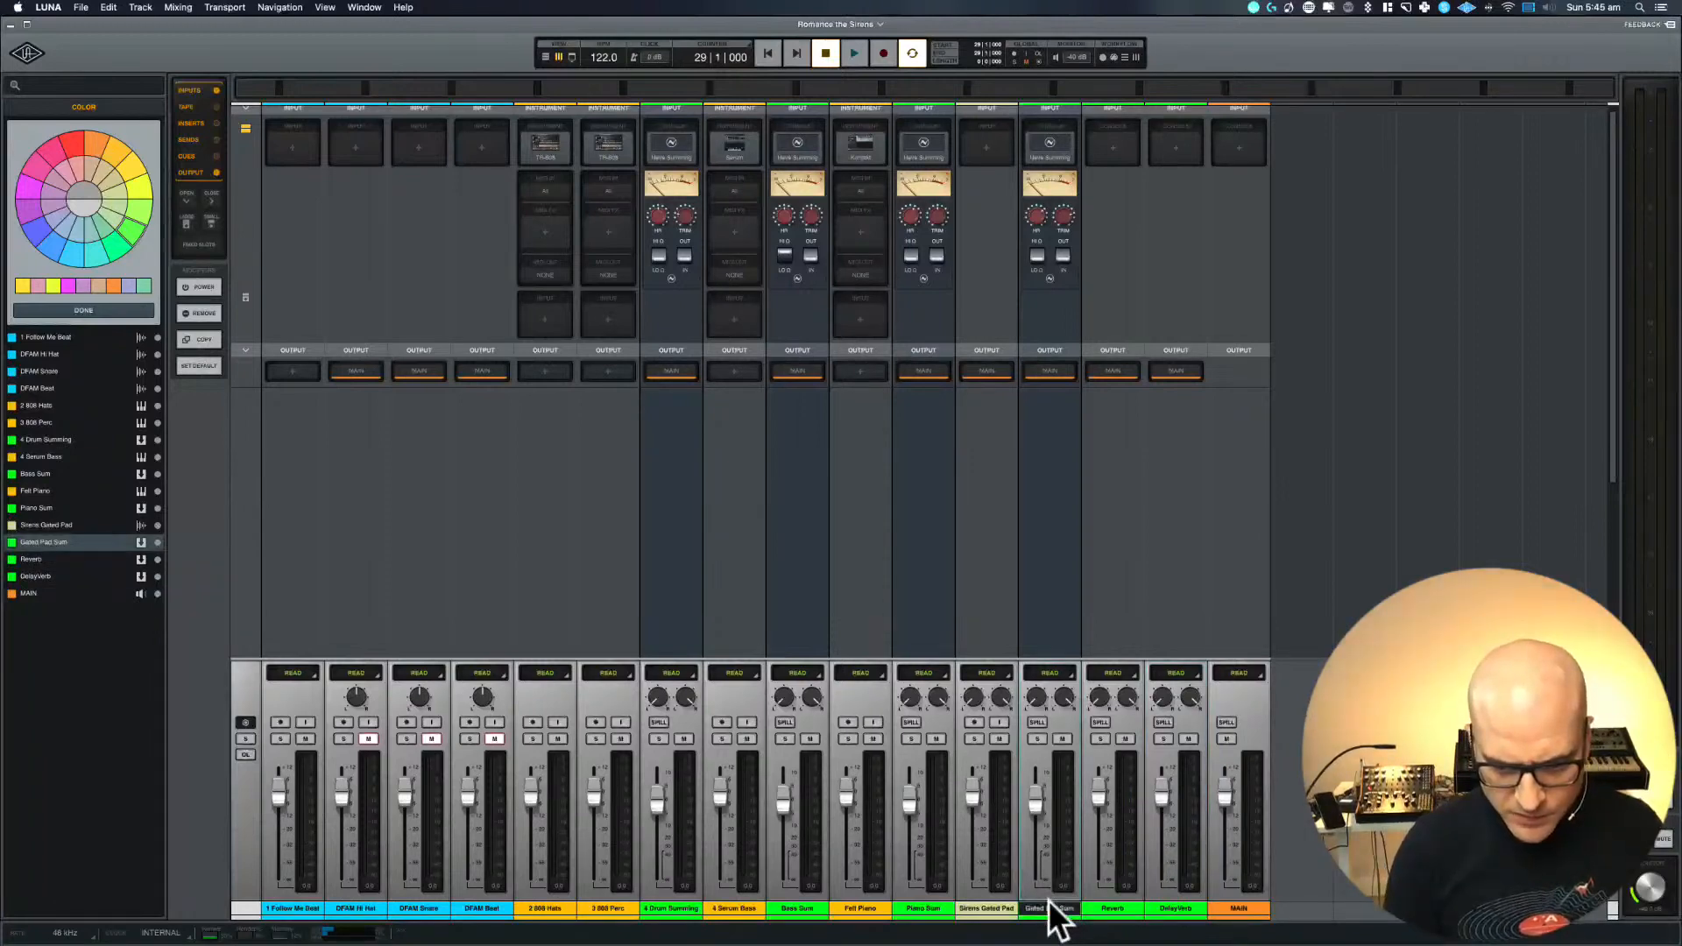
key(shift+super+b)
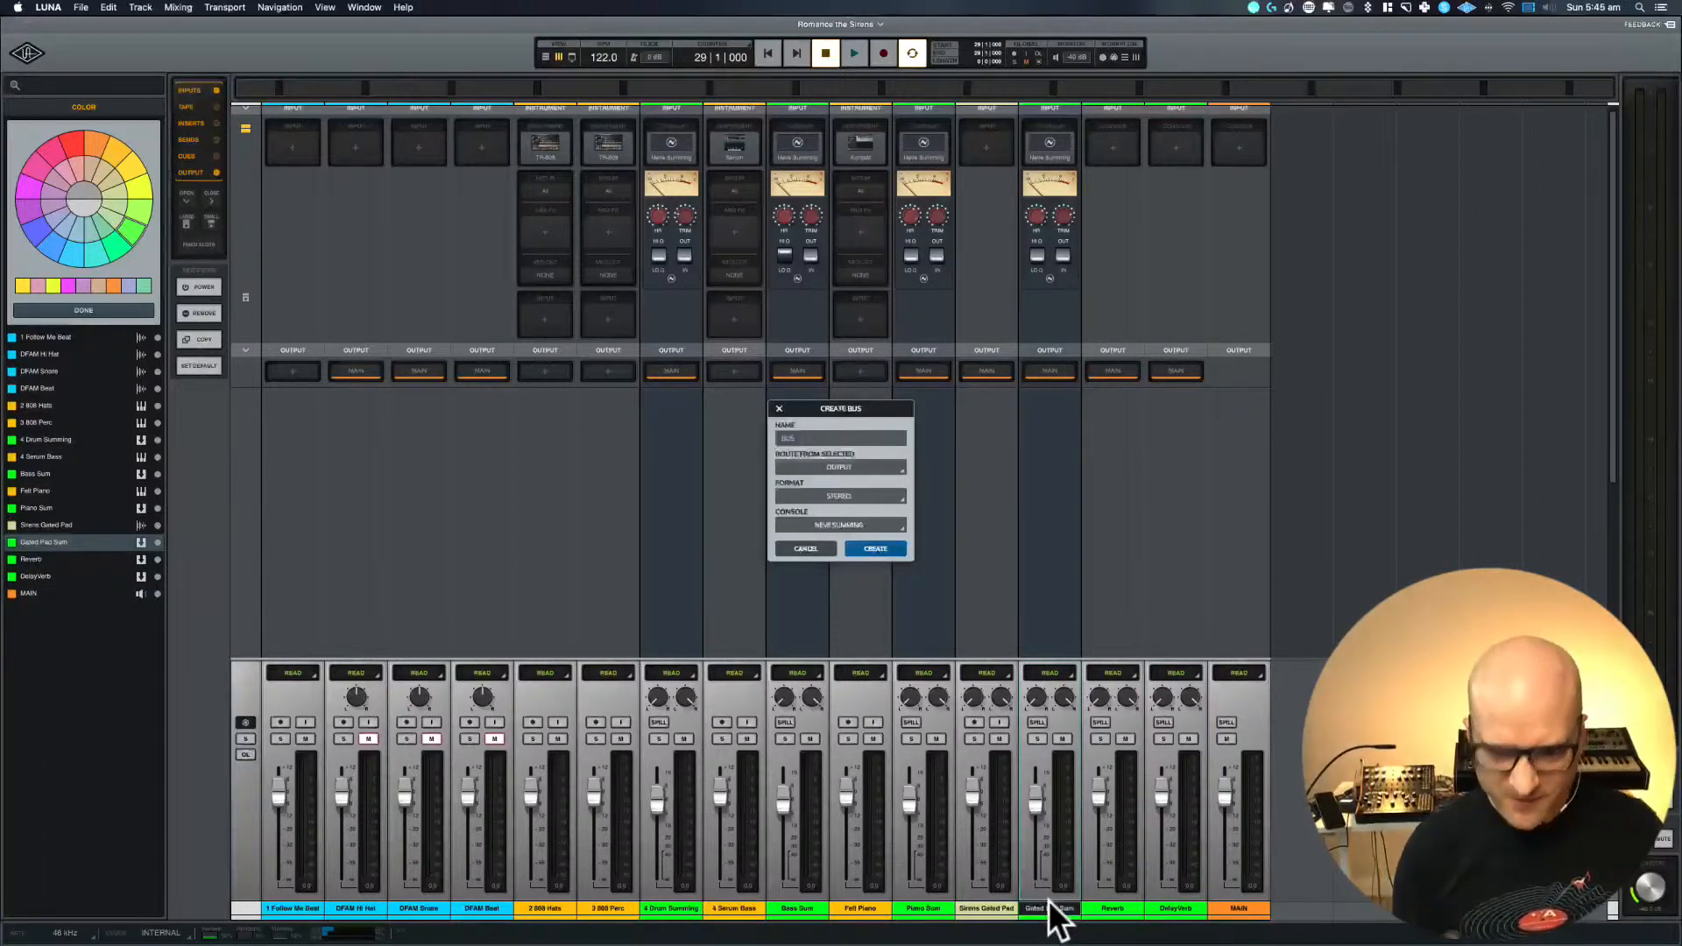
click(878, 526)
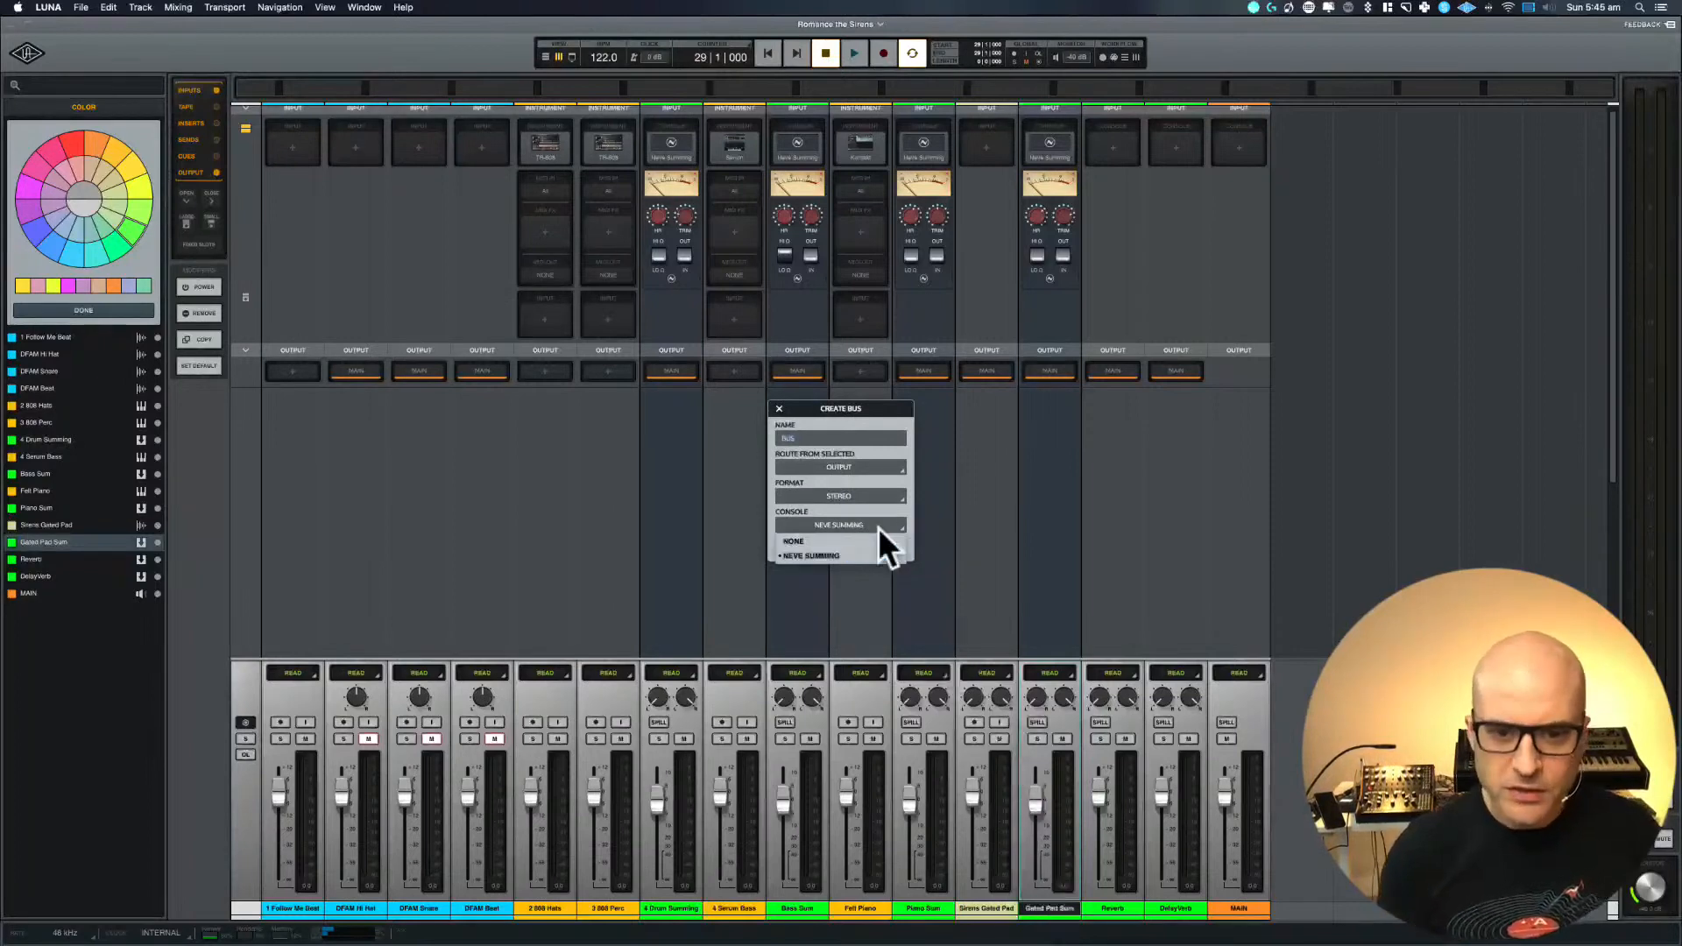
click(856, 539)
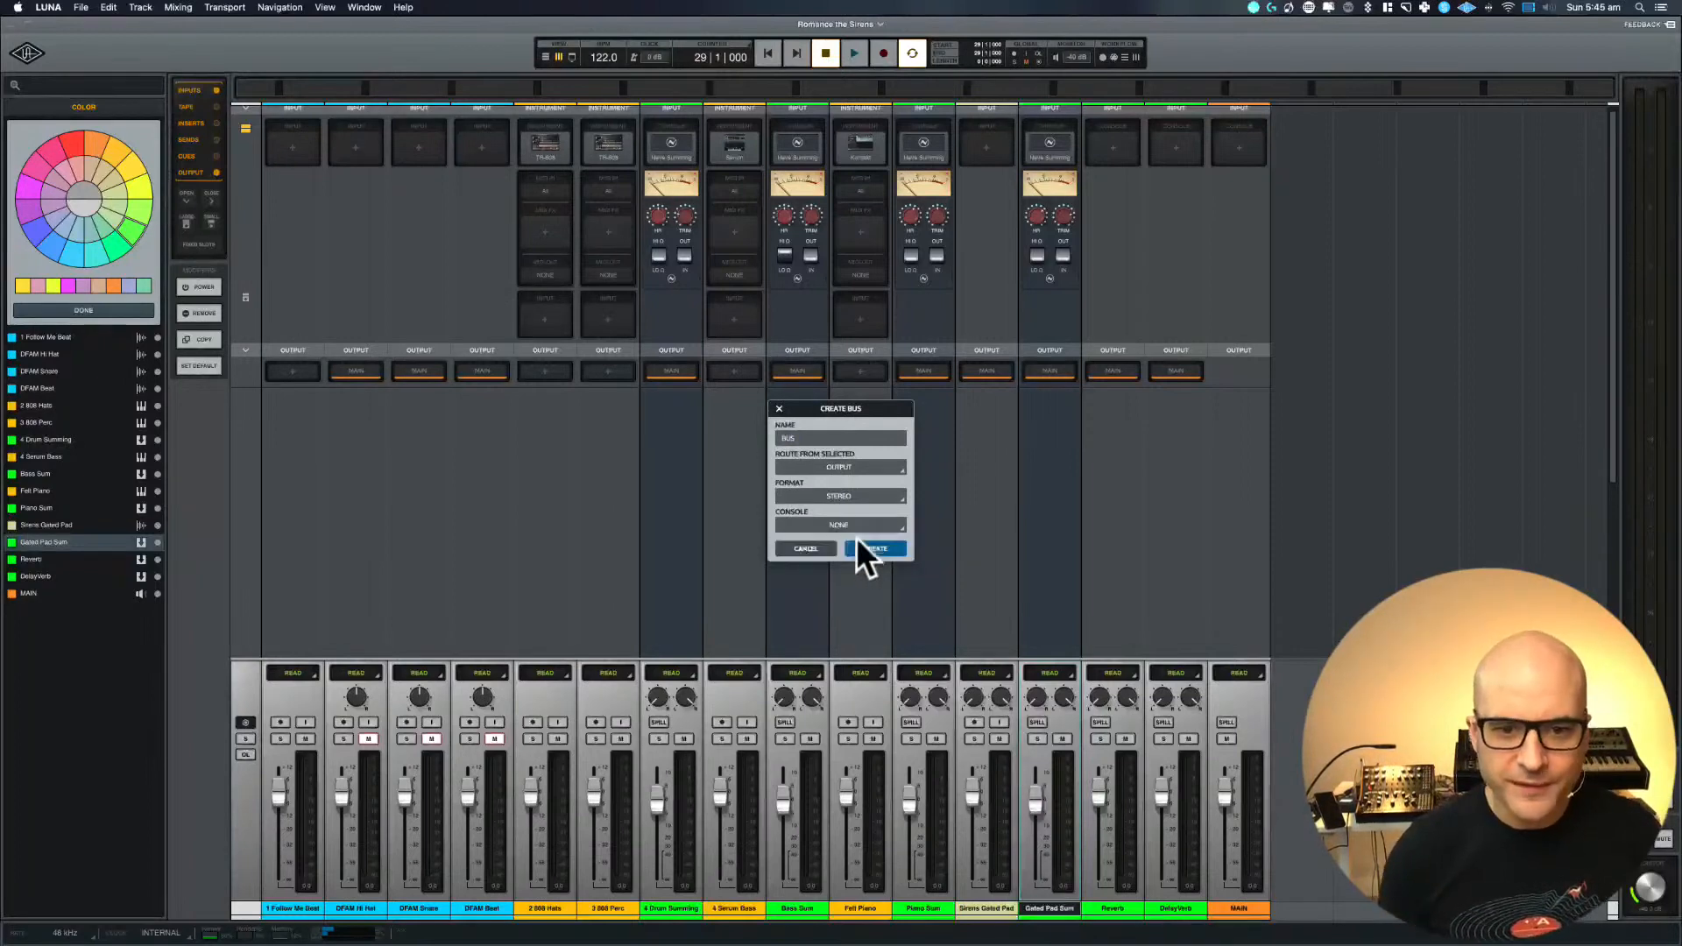
click(808, 438)
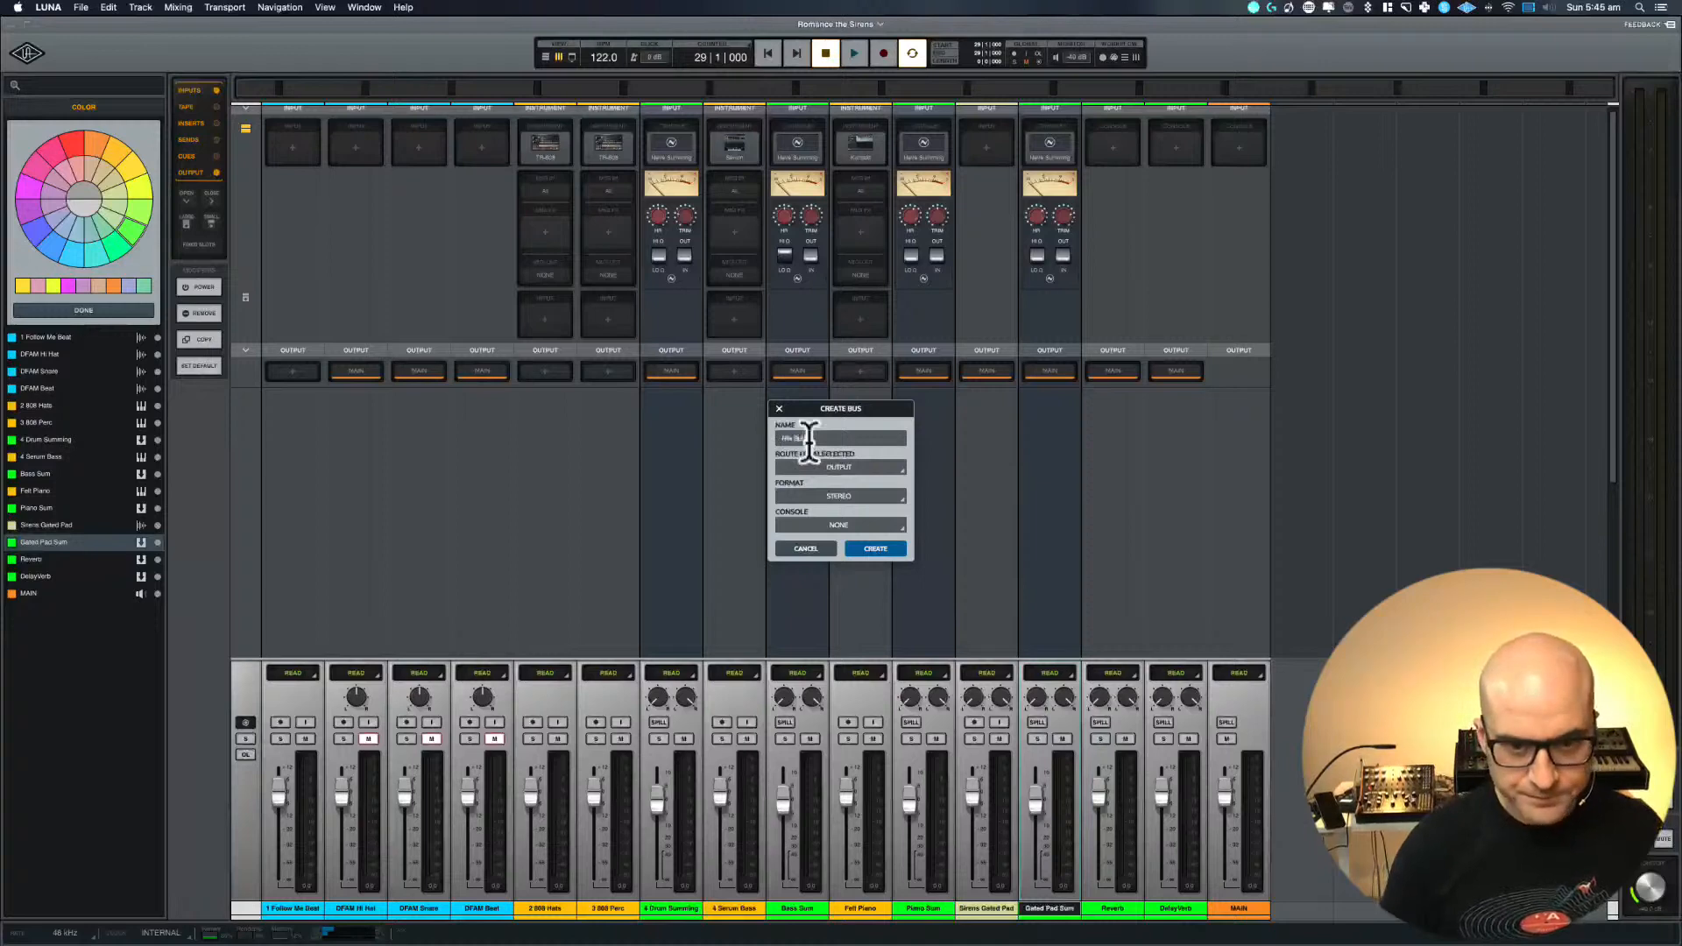
key(Return)
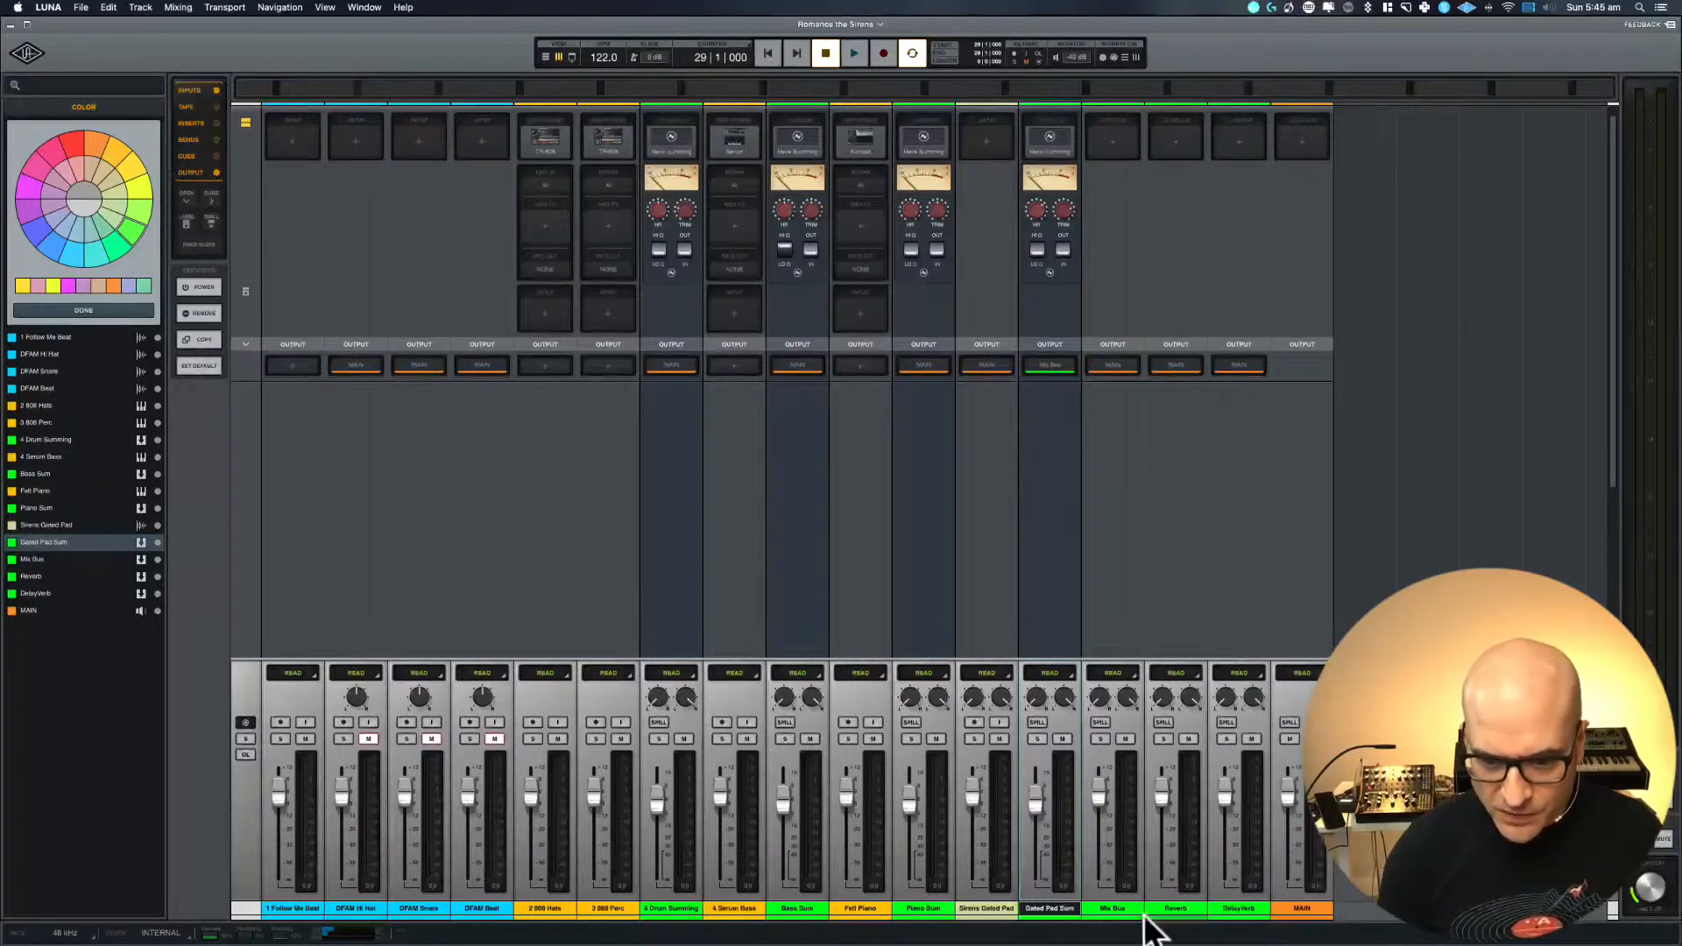
Place the Mix Bus directly before the MAIN channel and assign Neve Summing to MAIN's input
drag(1115, 910, 1230, 915)
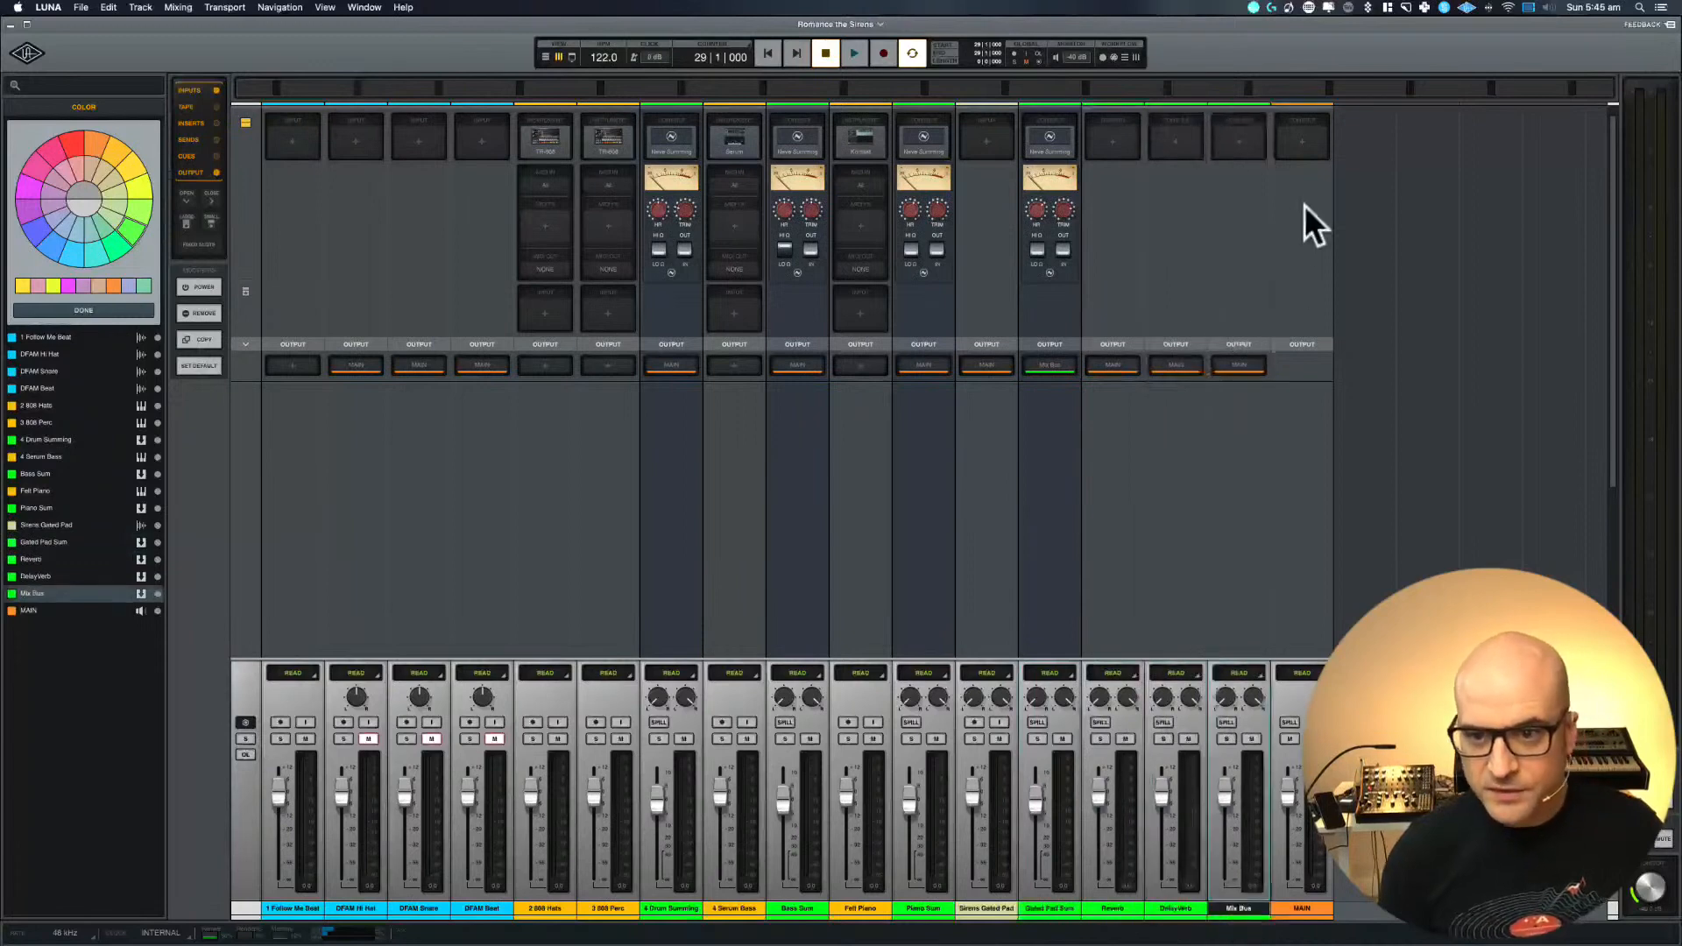
click(1308, 148)
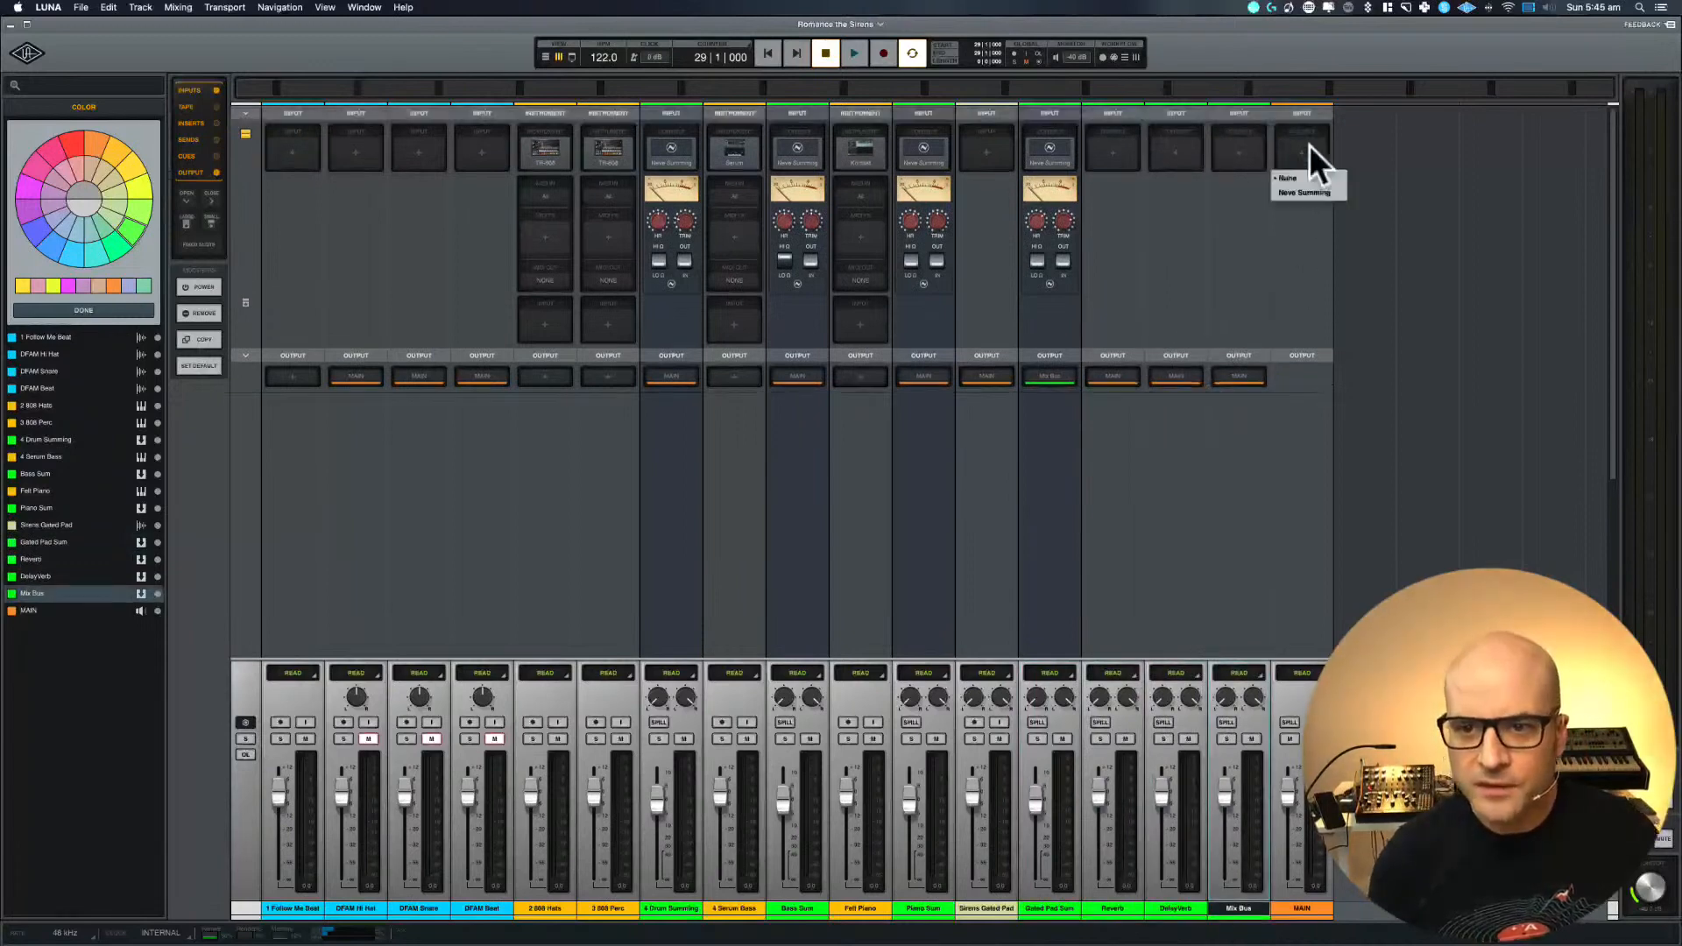
click(1306, 192)
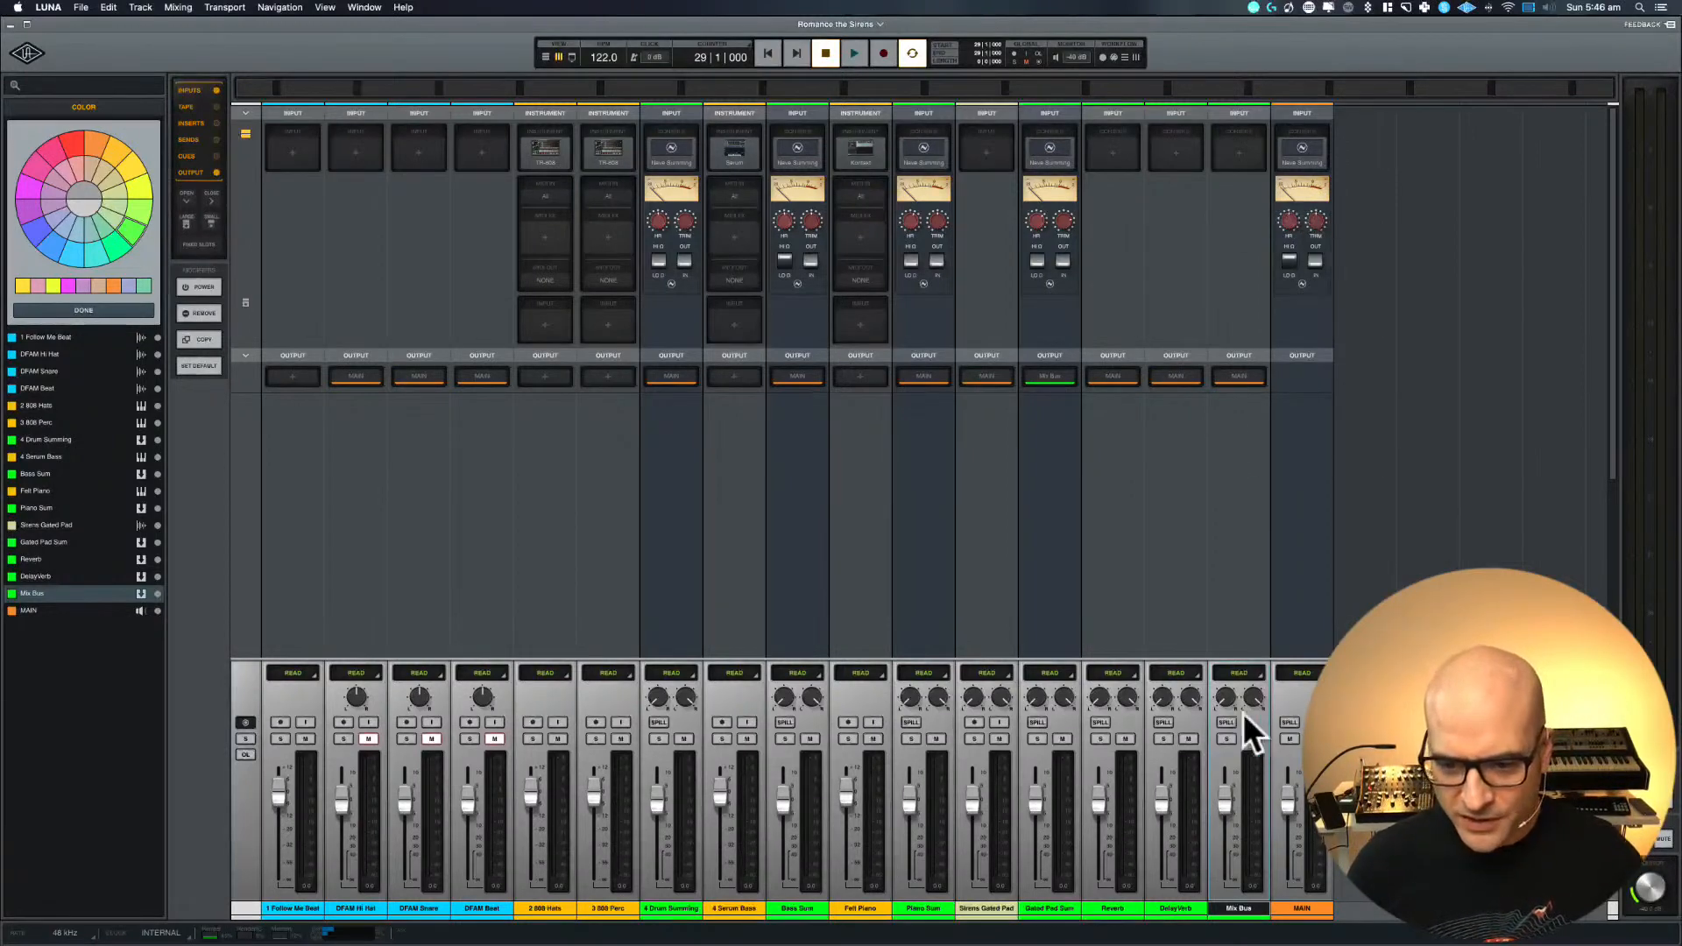
Lower the Mix Bus channel's volume by entering an exact negative dB value for its fader
drag(1221, 795, 1223, 812)
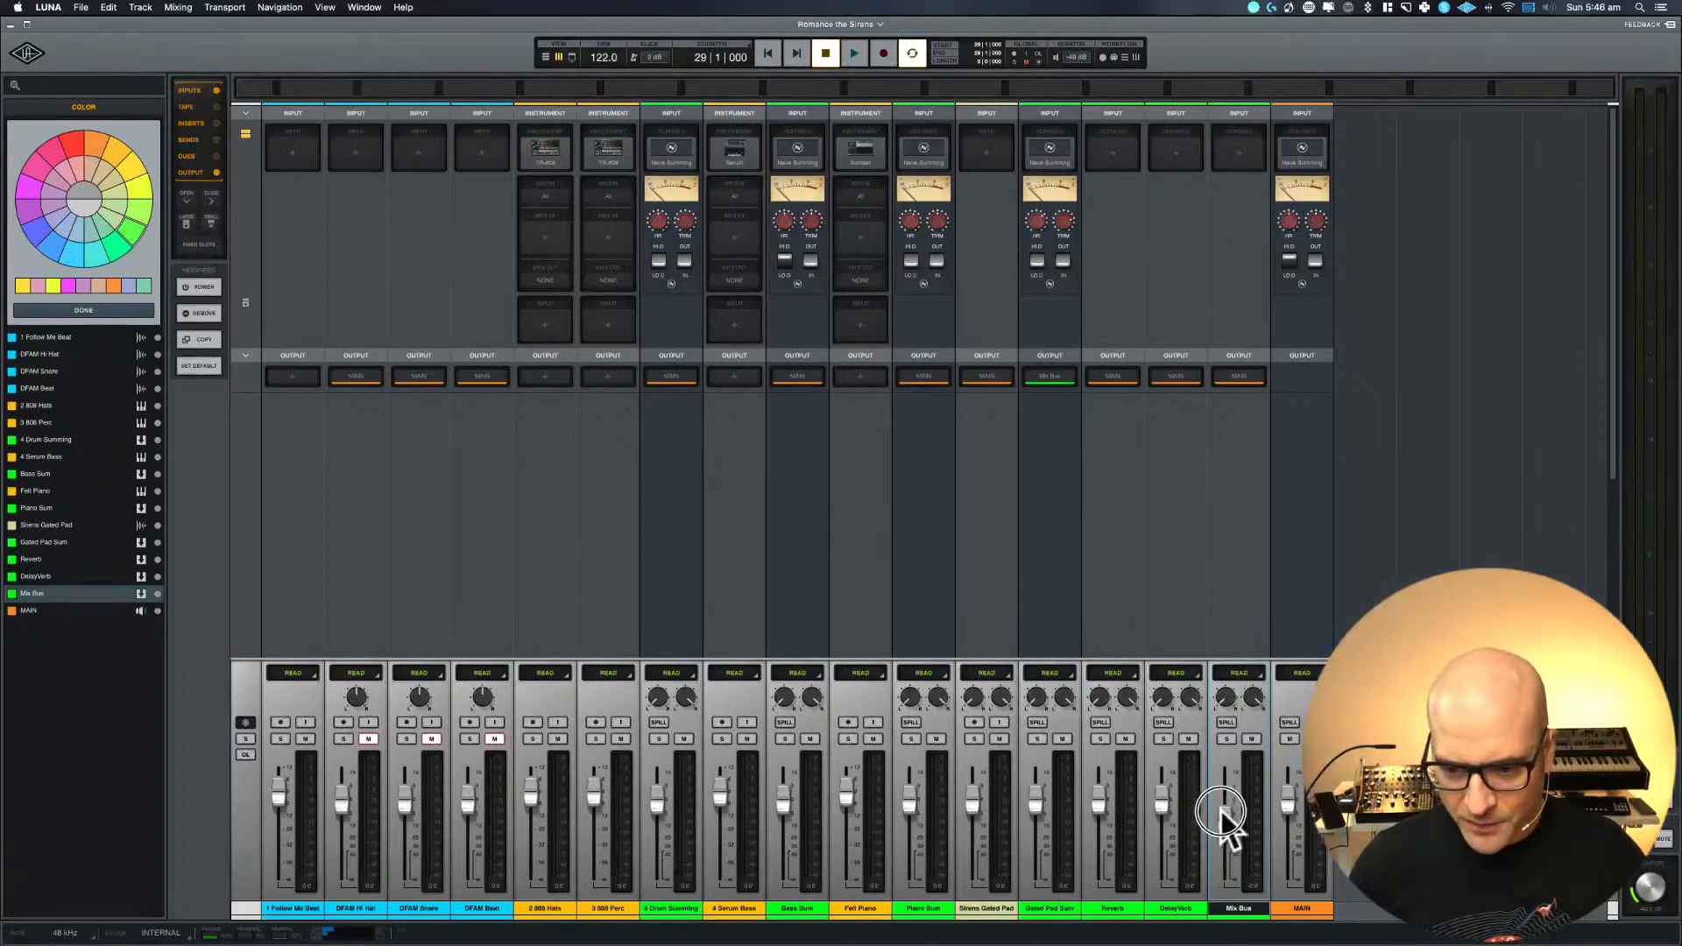
double_click(1250, 885)
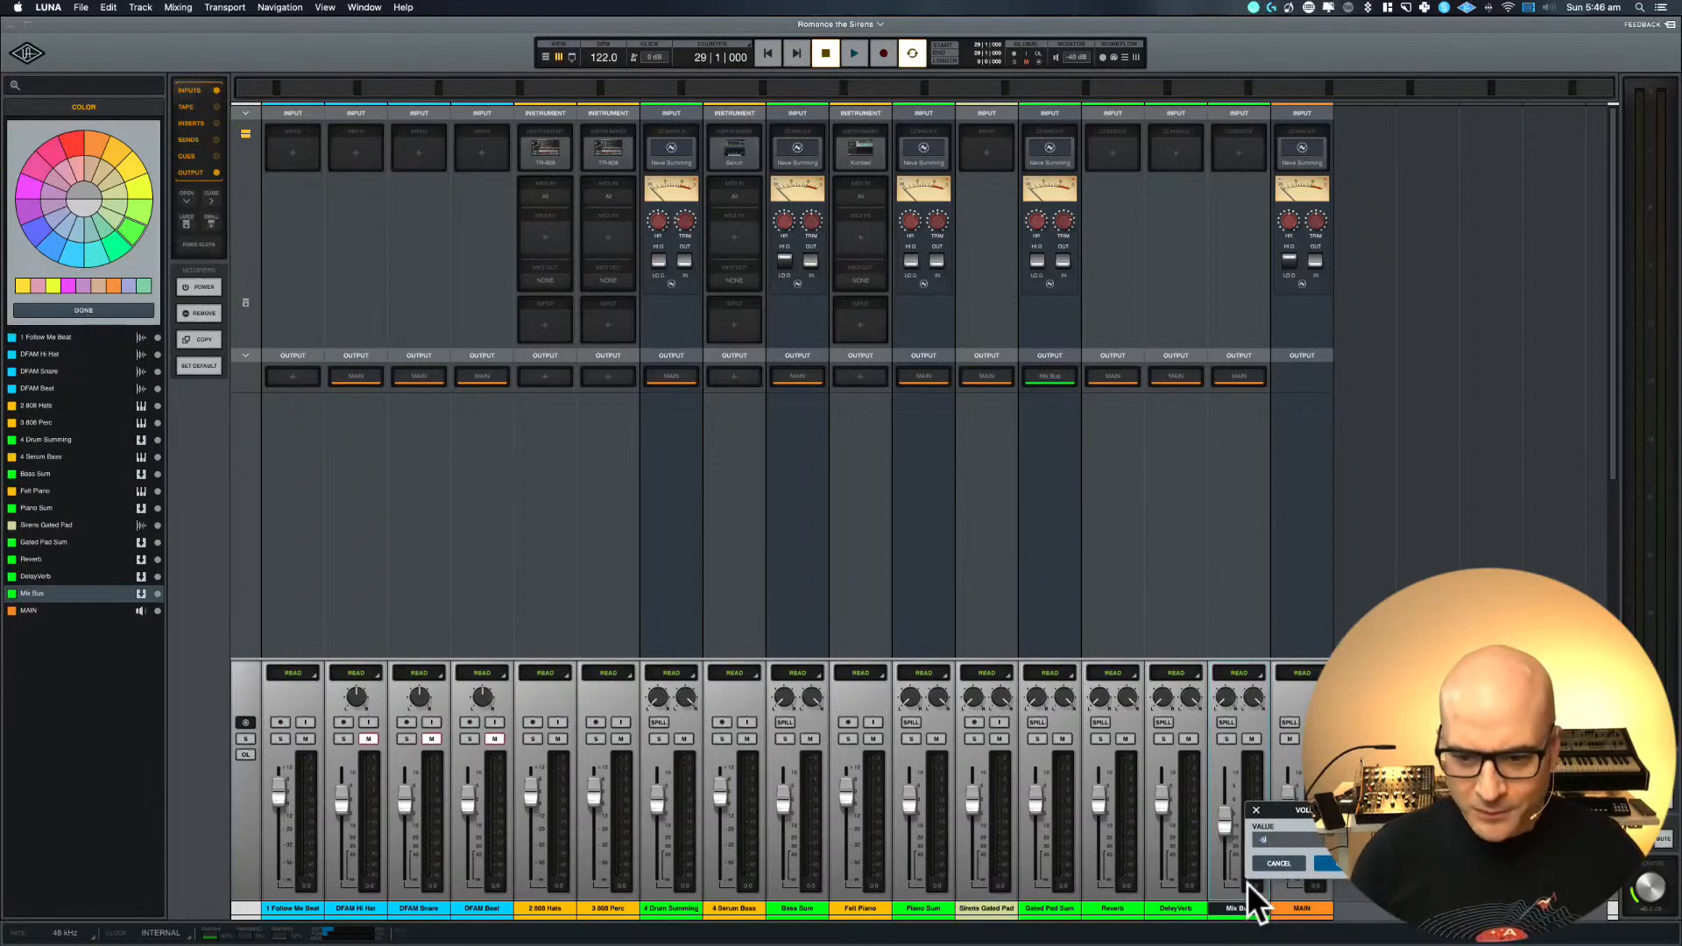
key(Return)
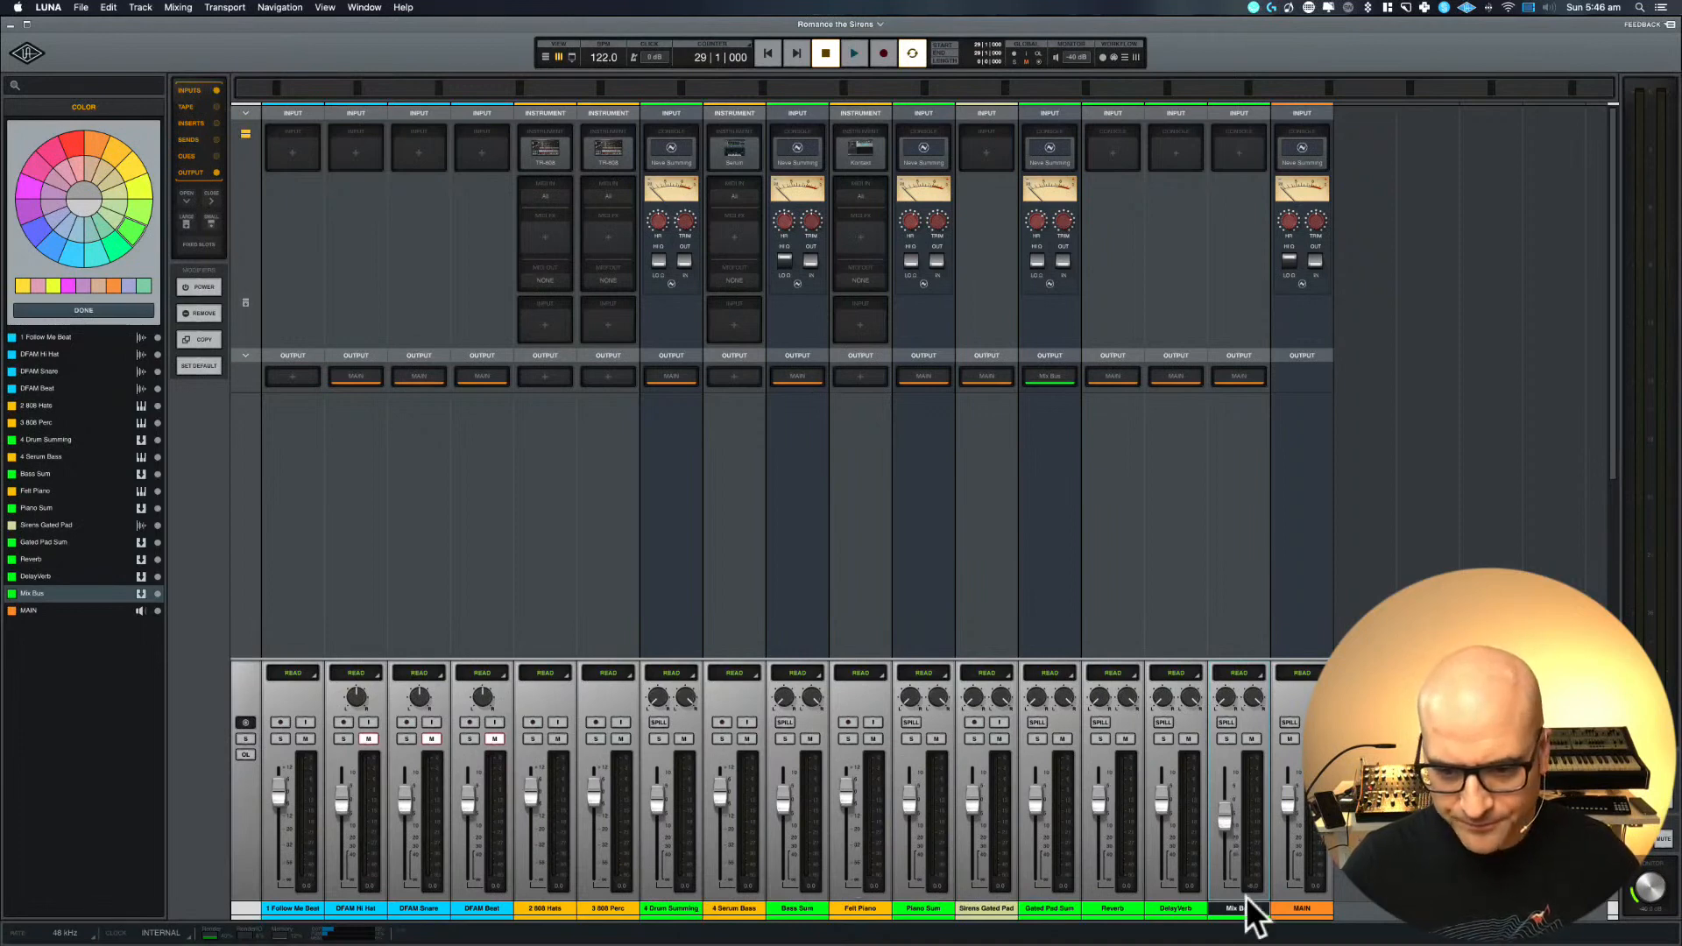
Route the outputs of 4 Drum Summing, Bass Sum, Piano Sum, Gated Pad Sum, Reverb and DelayVerb together to the Mix Bus
click(1171, 911)
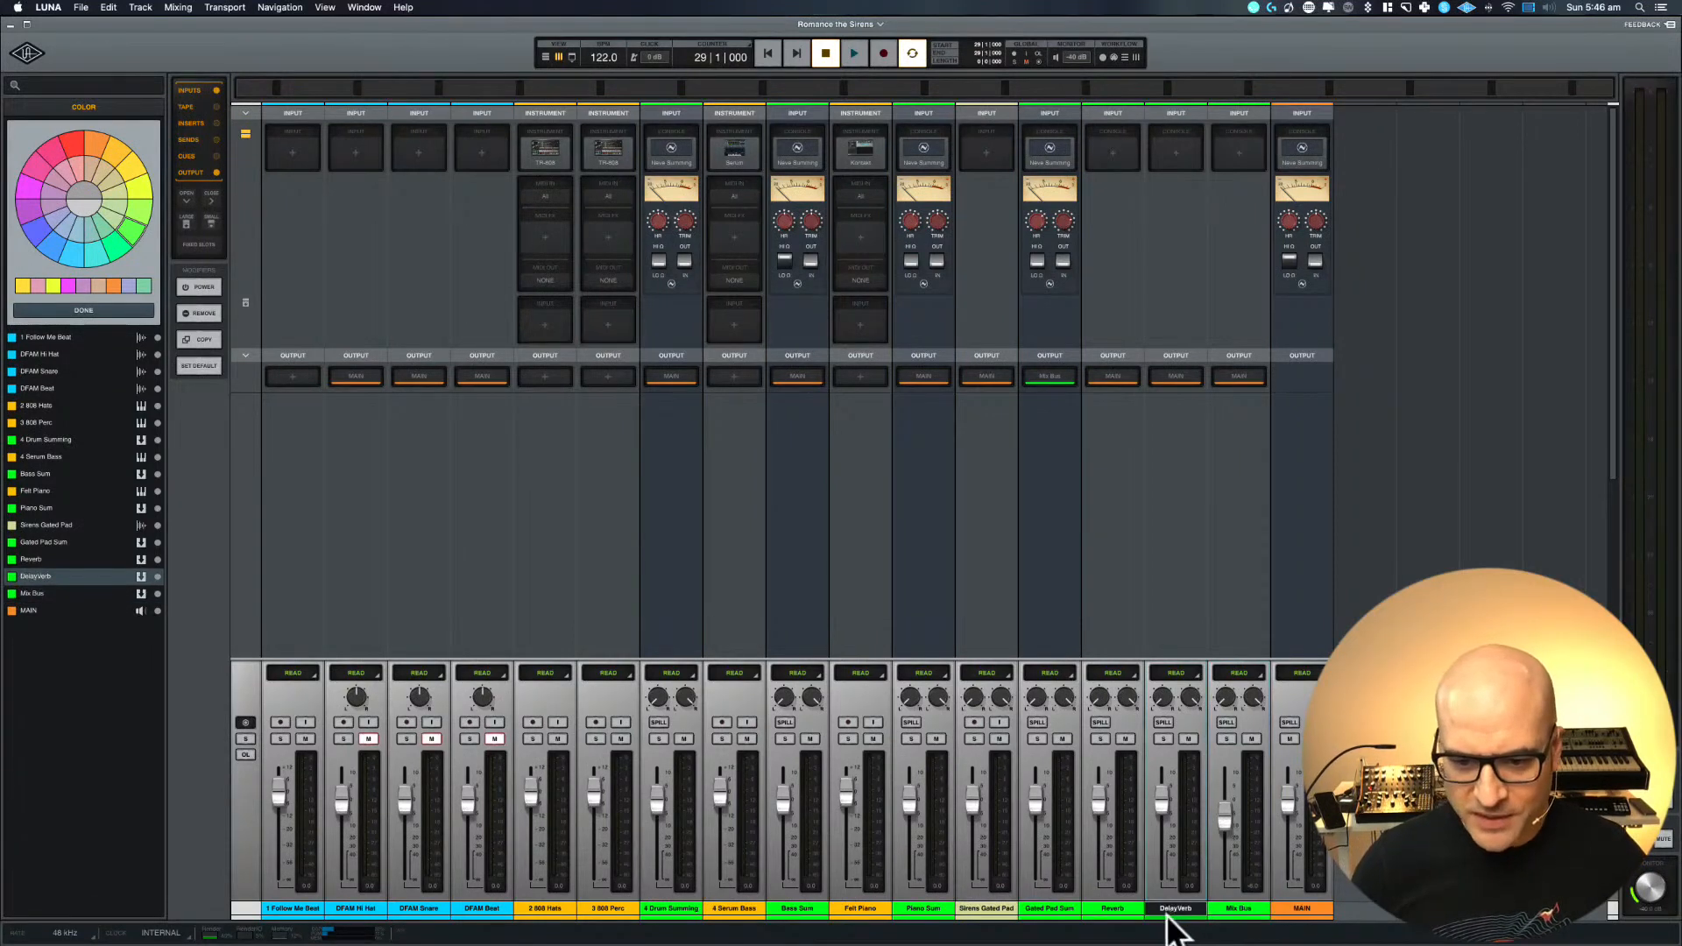
shift+click(1049, 911)
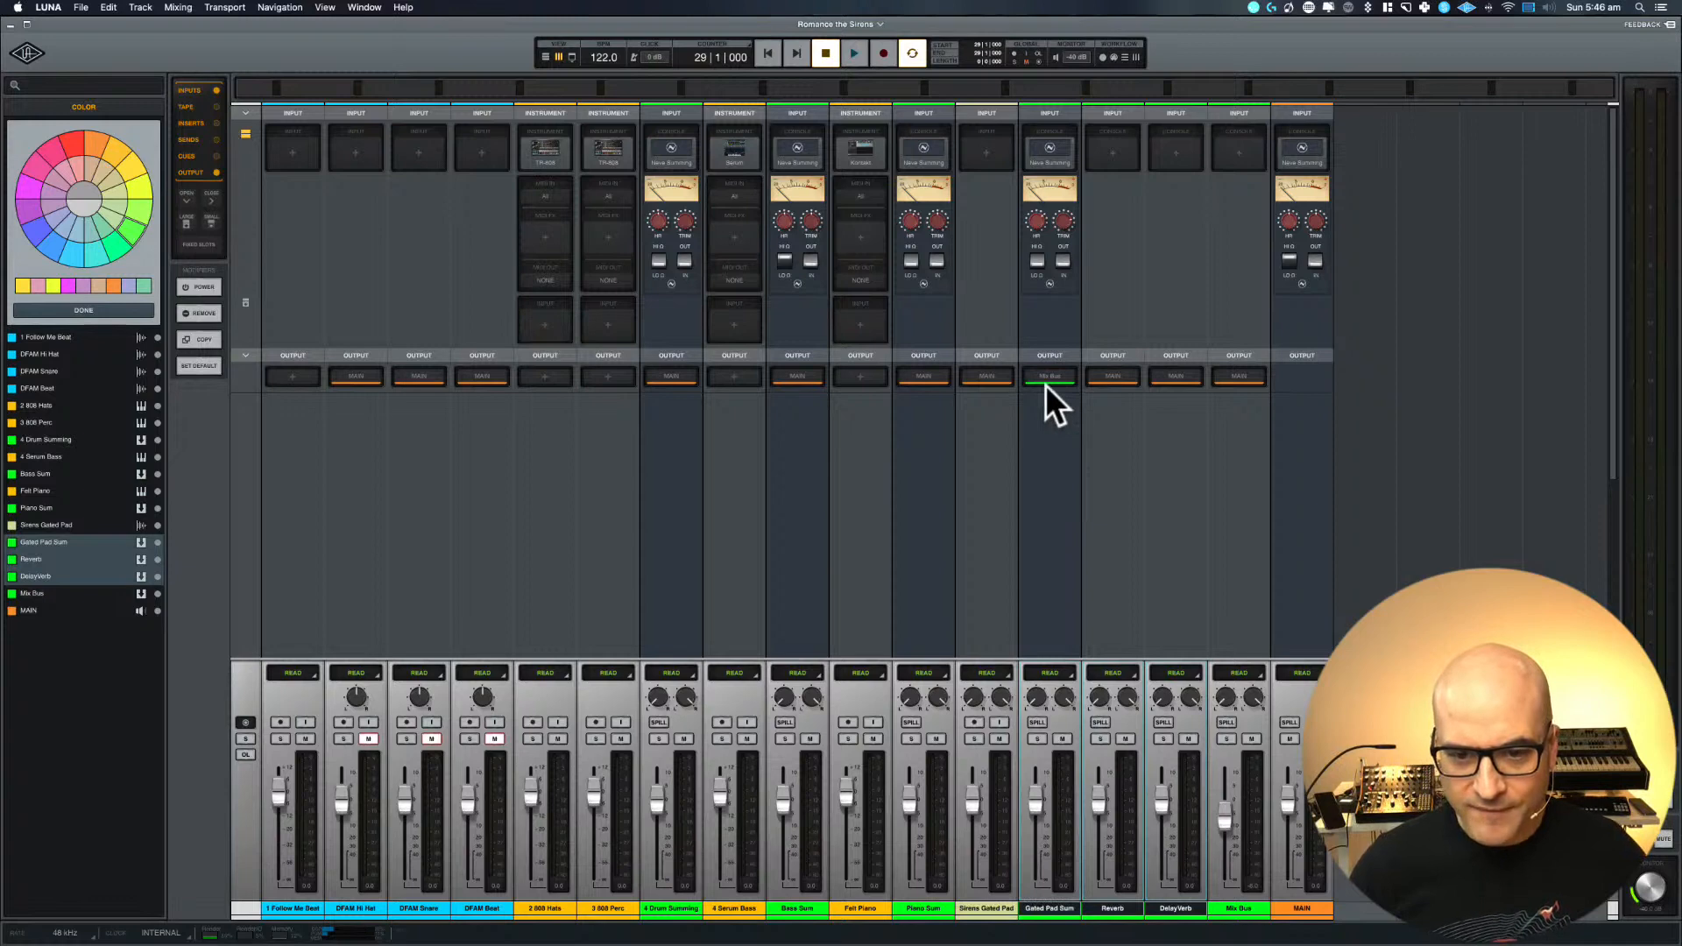
super+click(926, 902)
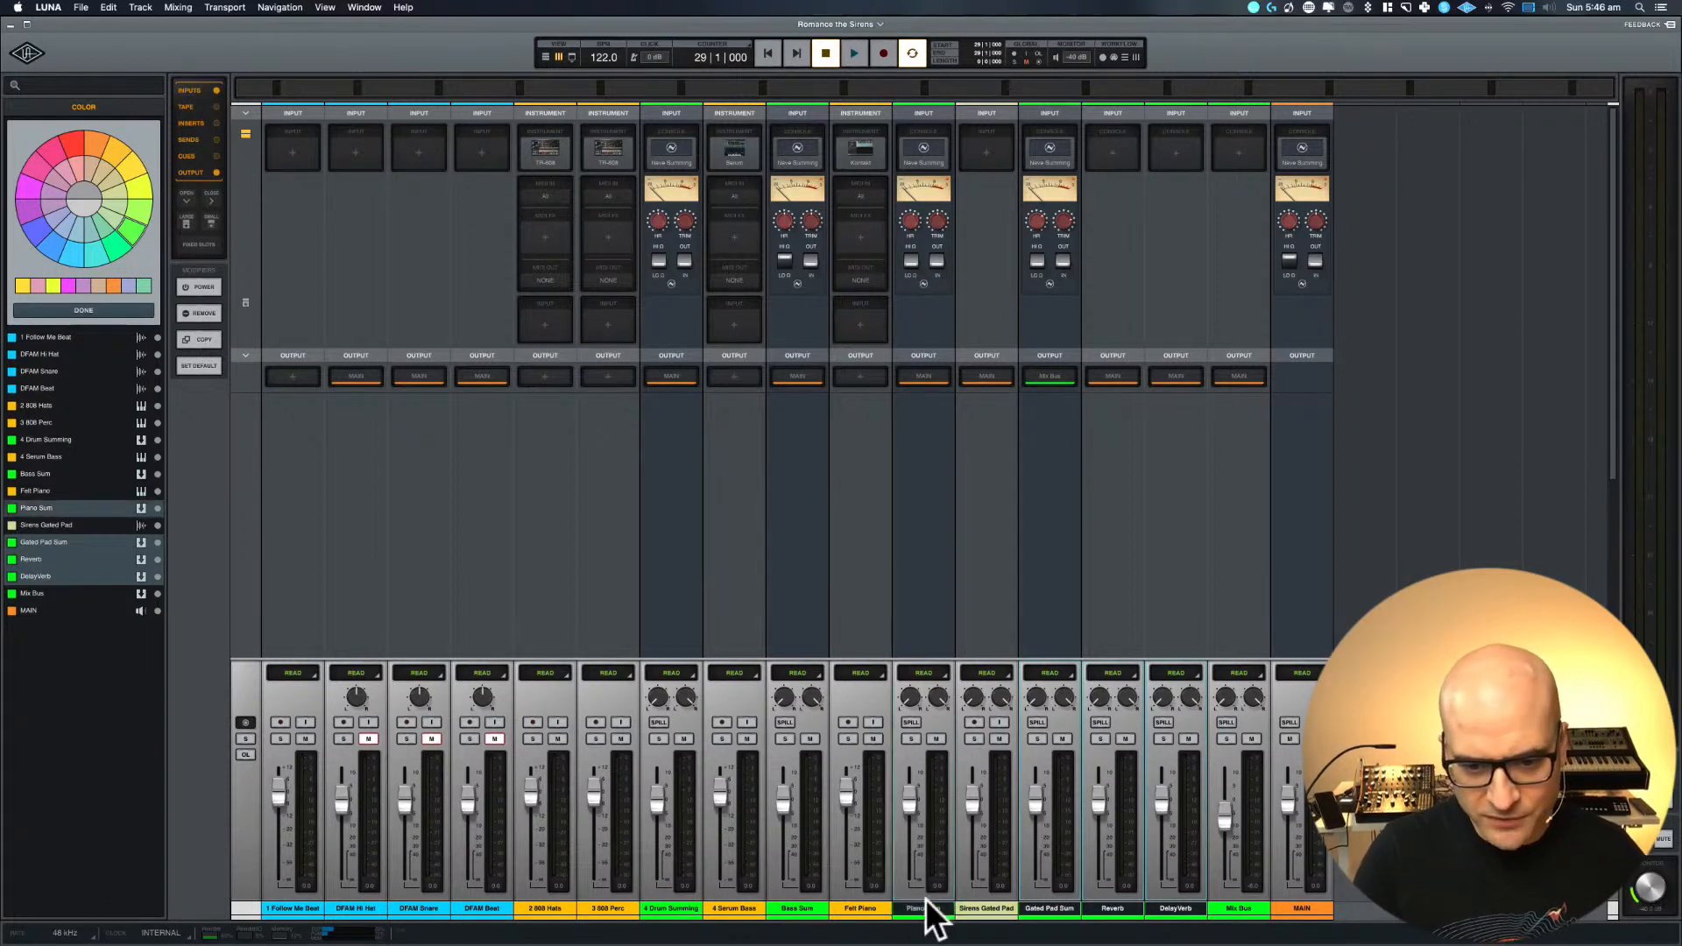
super+click(796, 908)
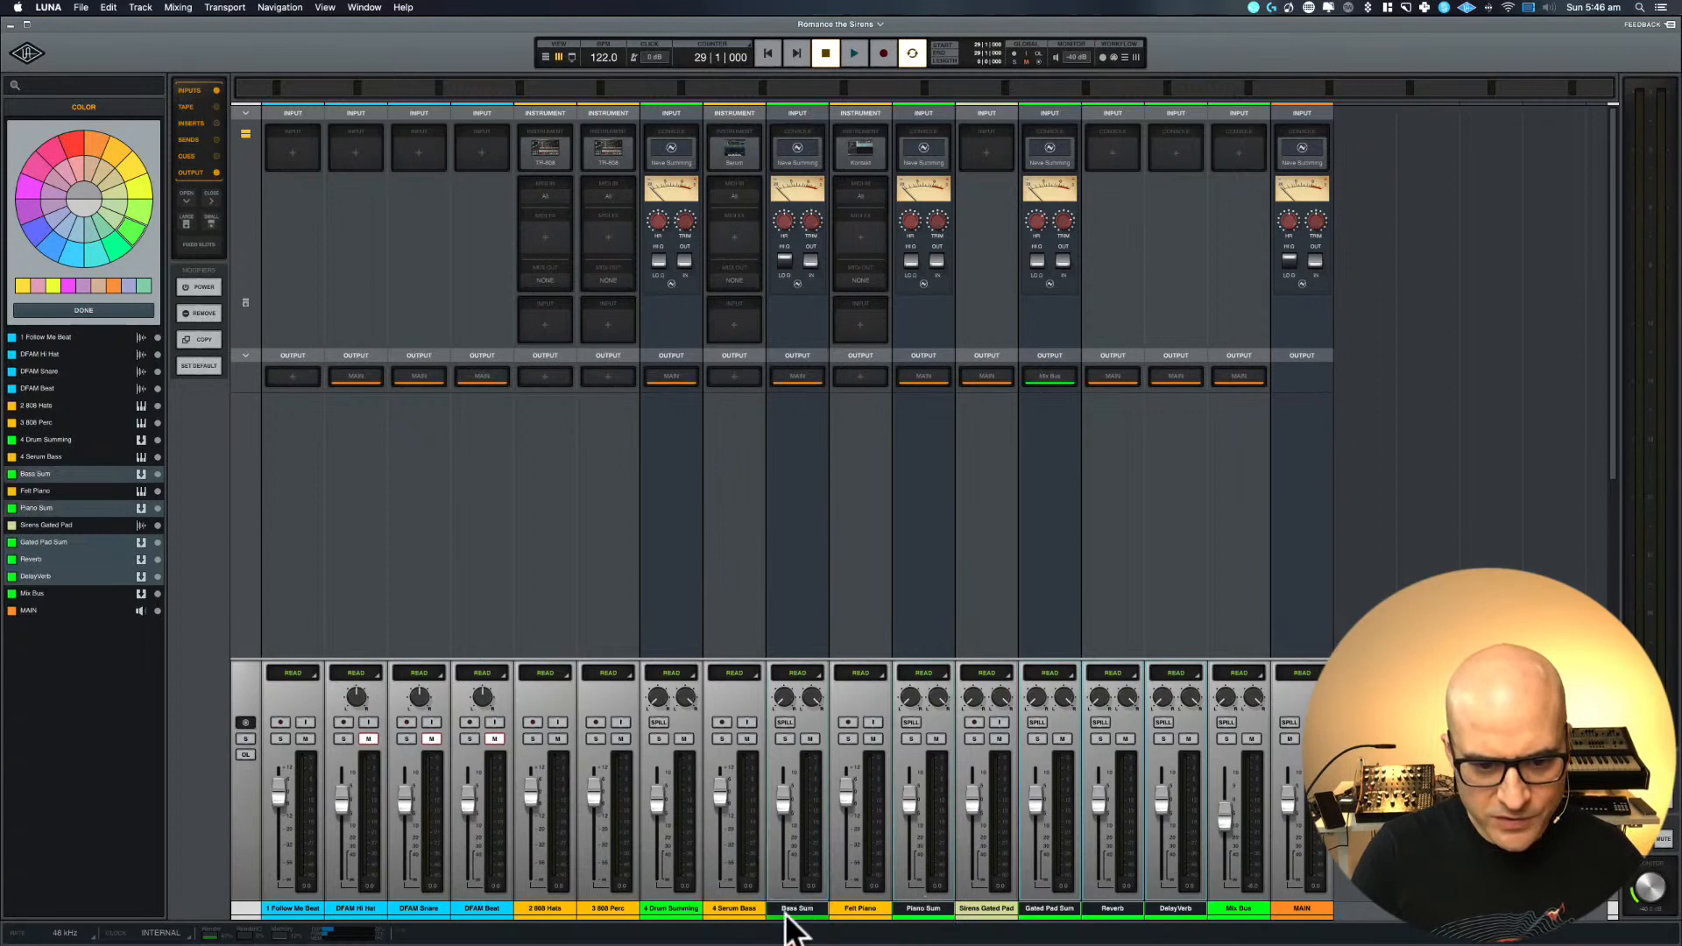
super+click(673, 911)
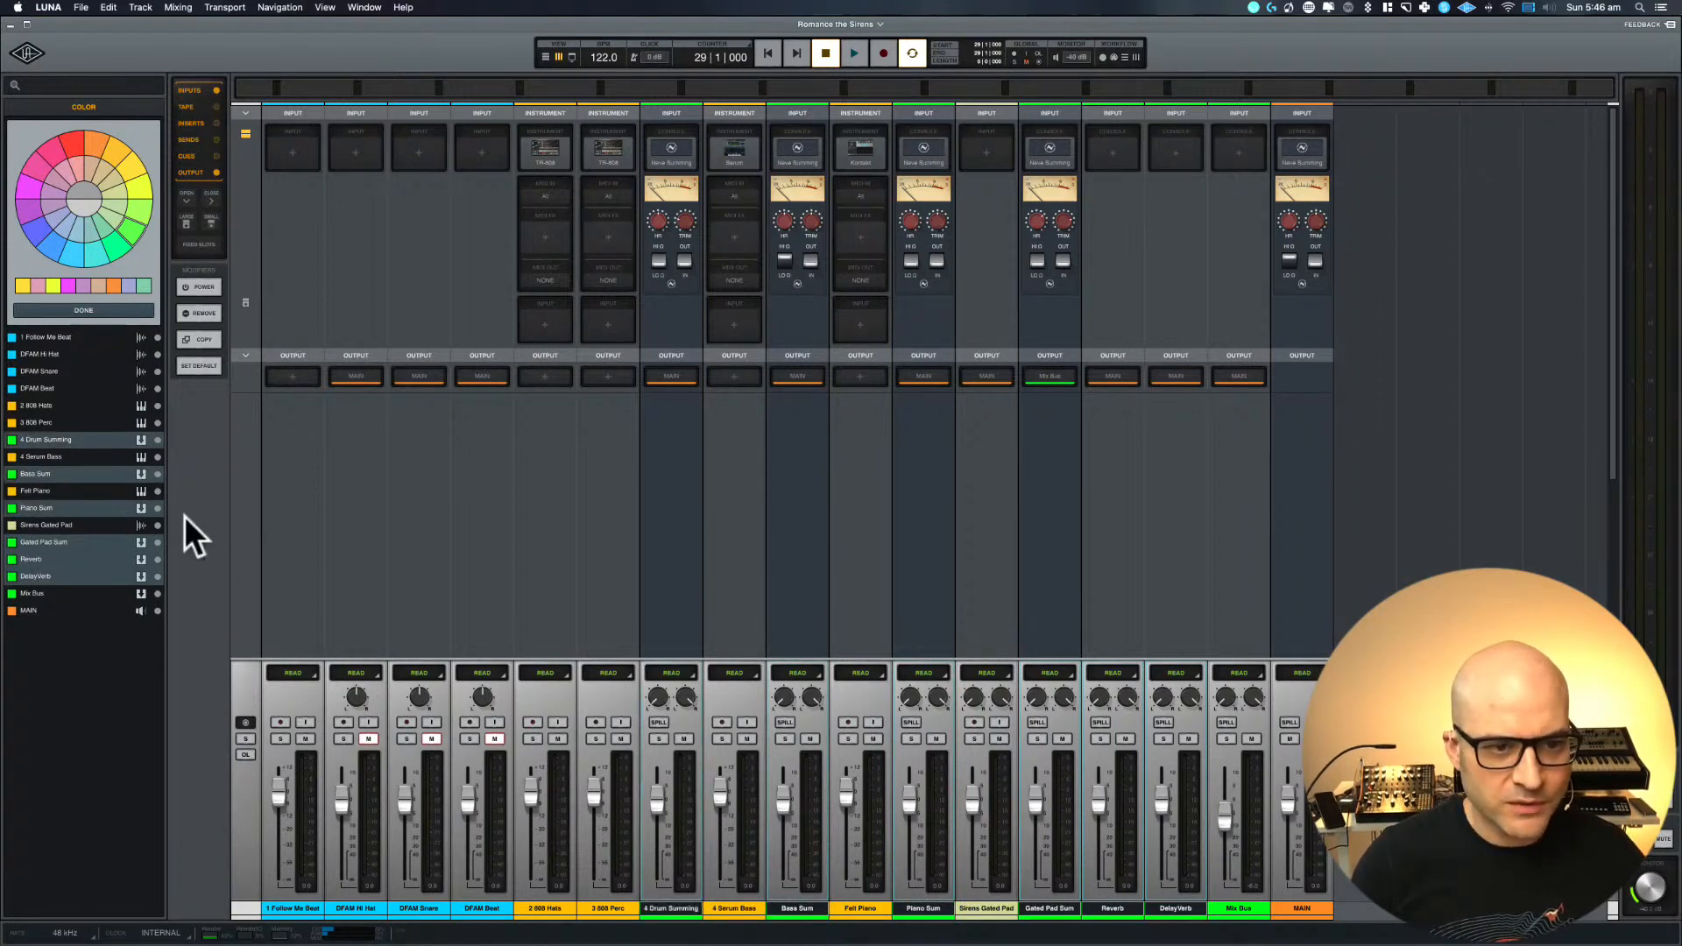
click(661, 377)
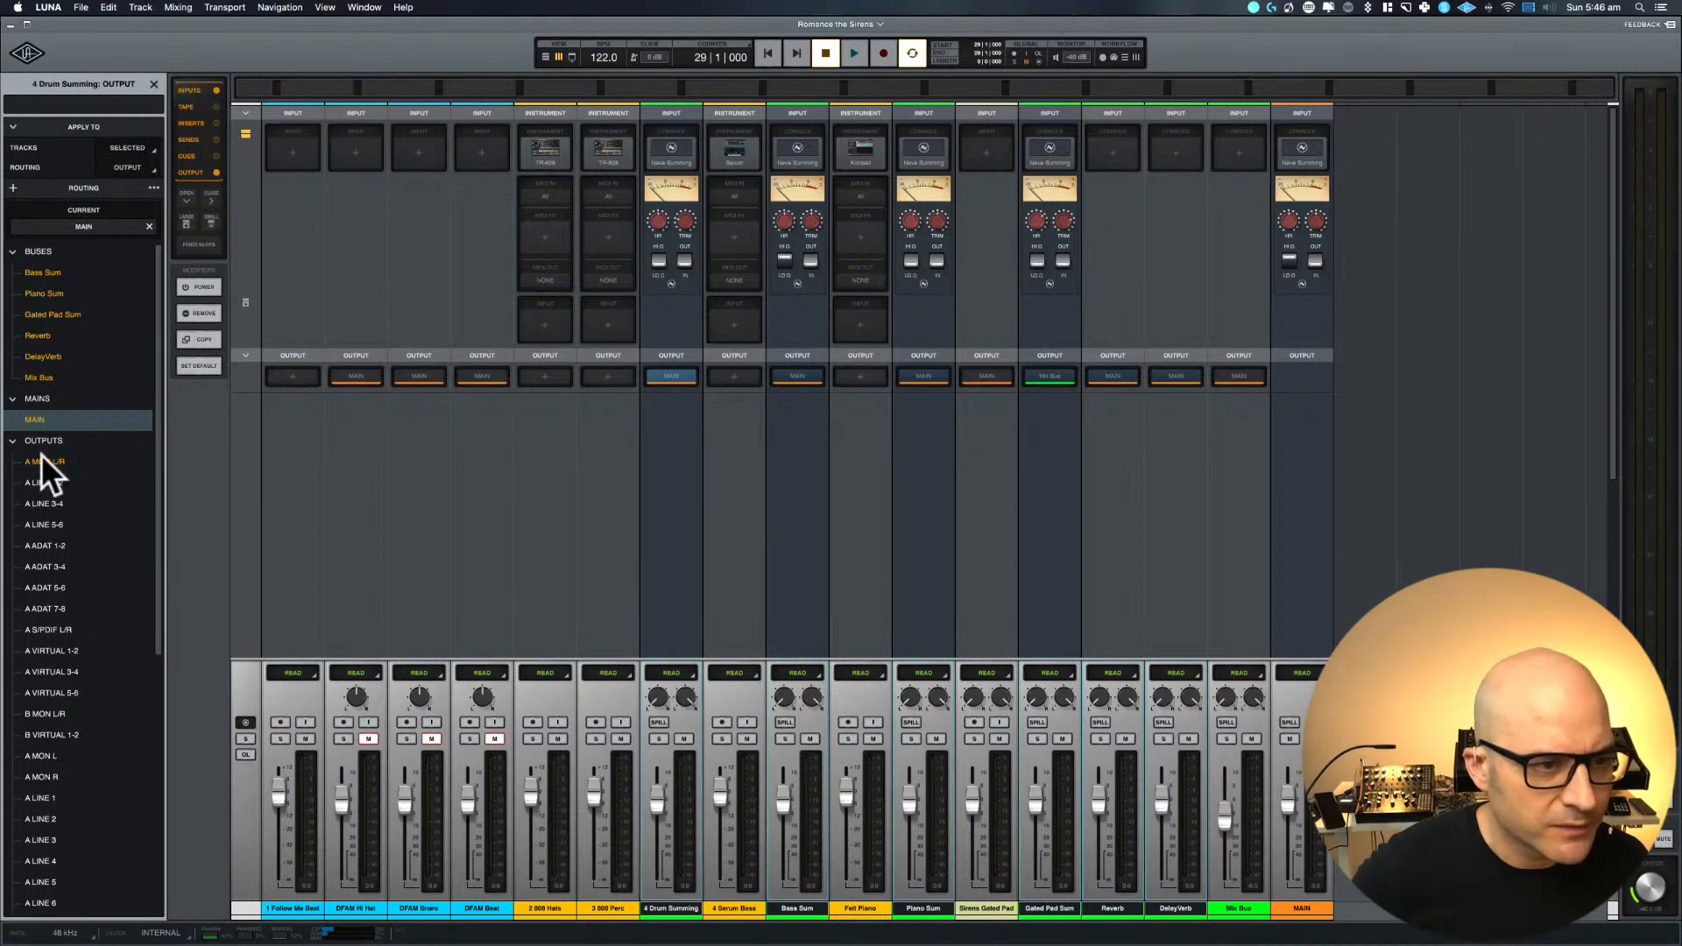
click(51, 379)
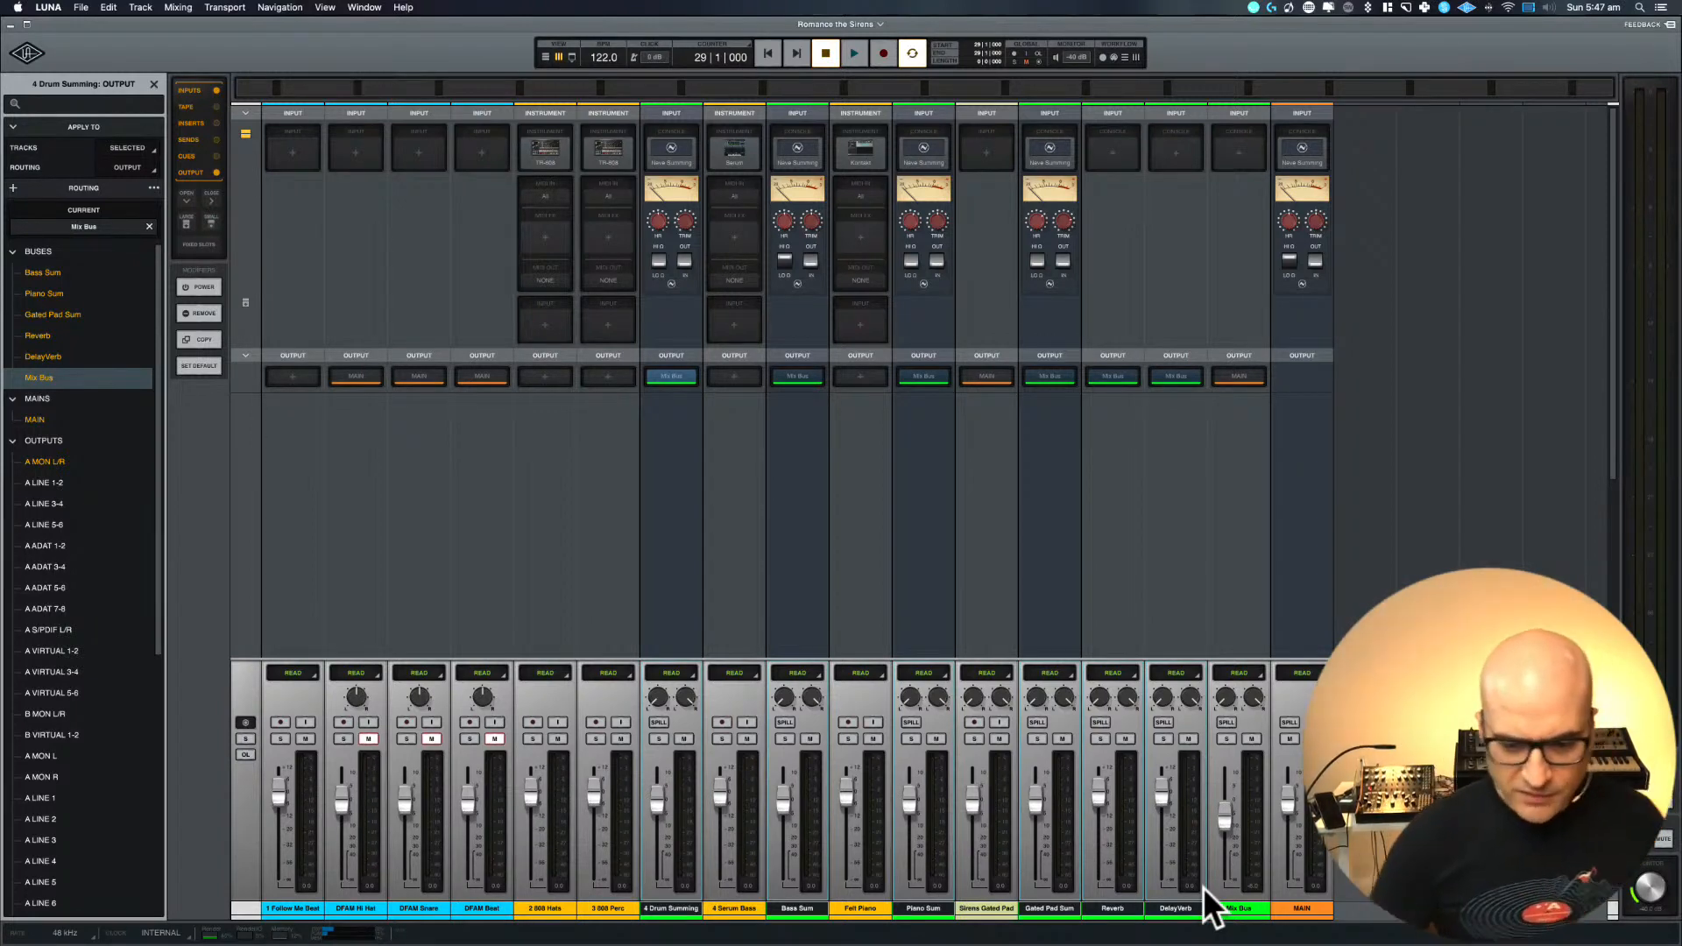
Return to the timeline, solo the 1 Follow Me Beat track and select the range spanning its clip
key(super+equal)
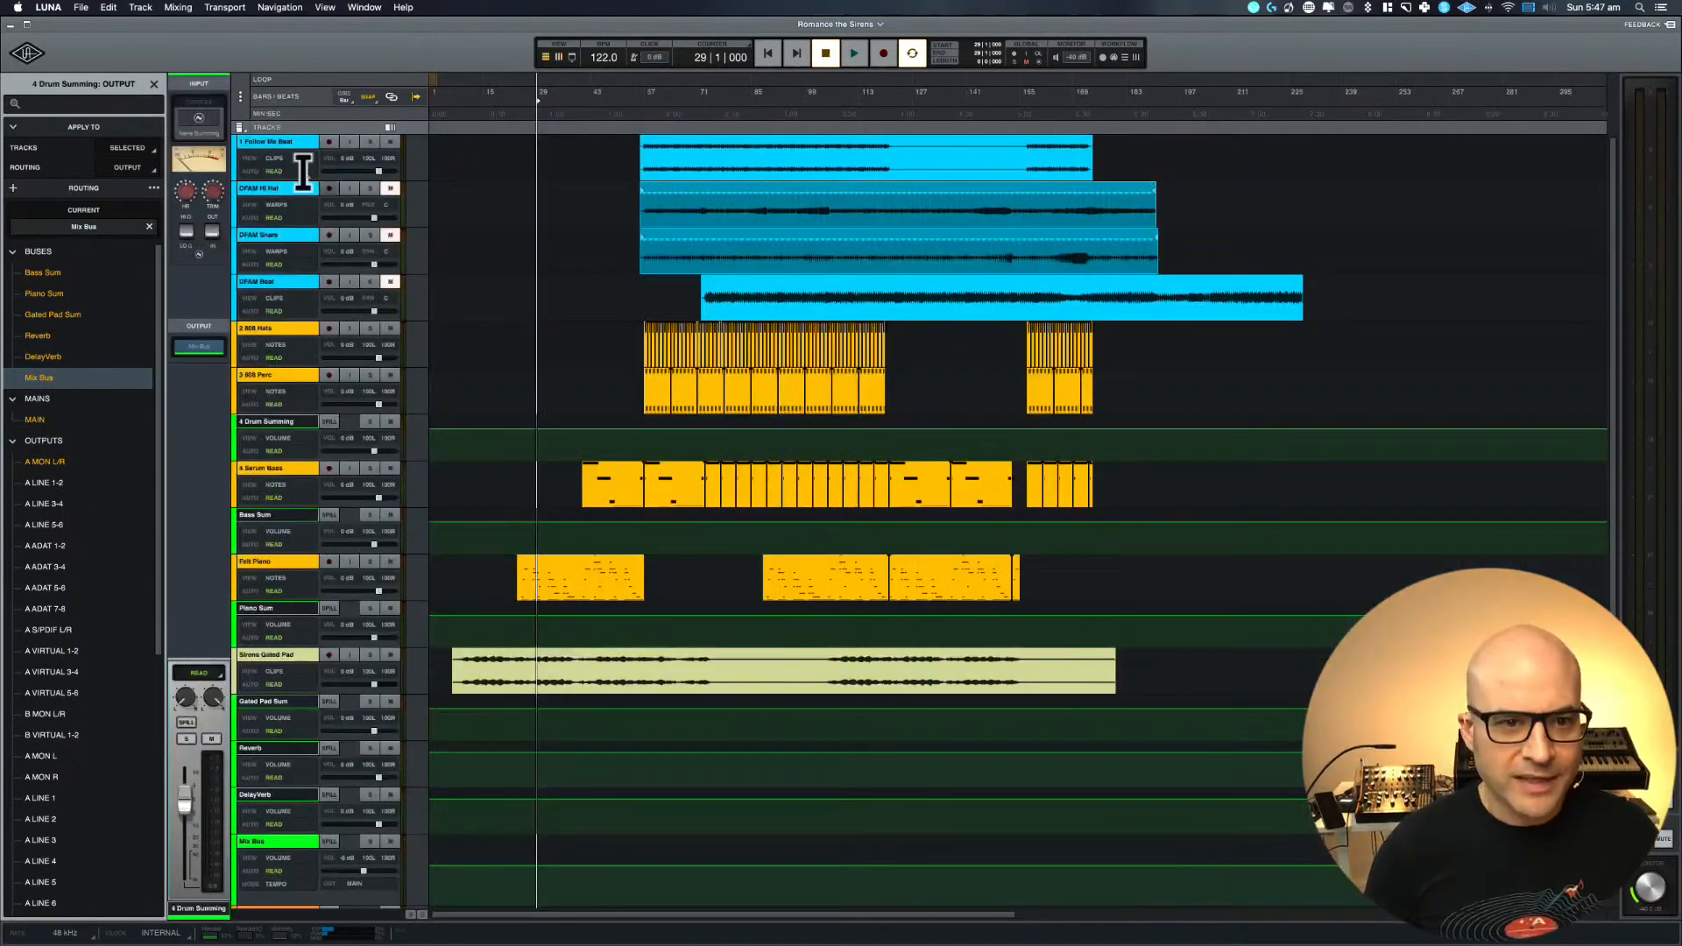
click(368, 141)
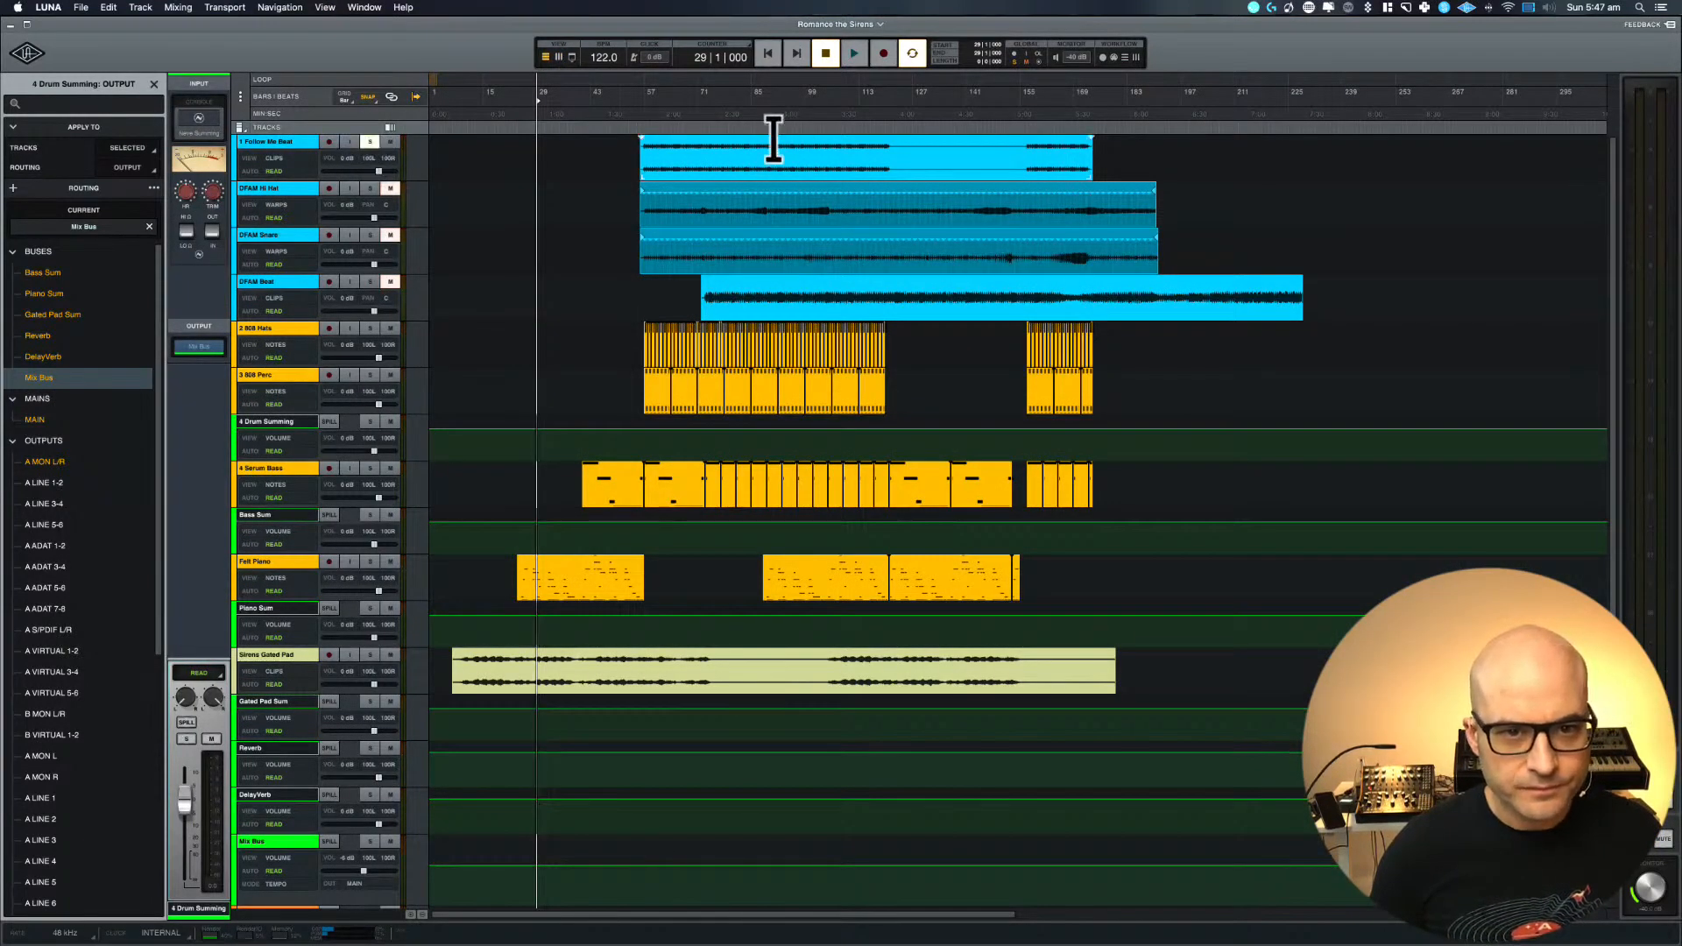
drag(631, 150, 1096, 163)
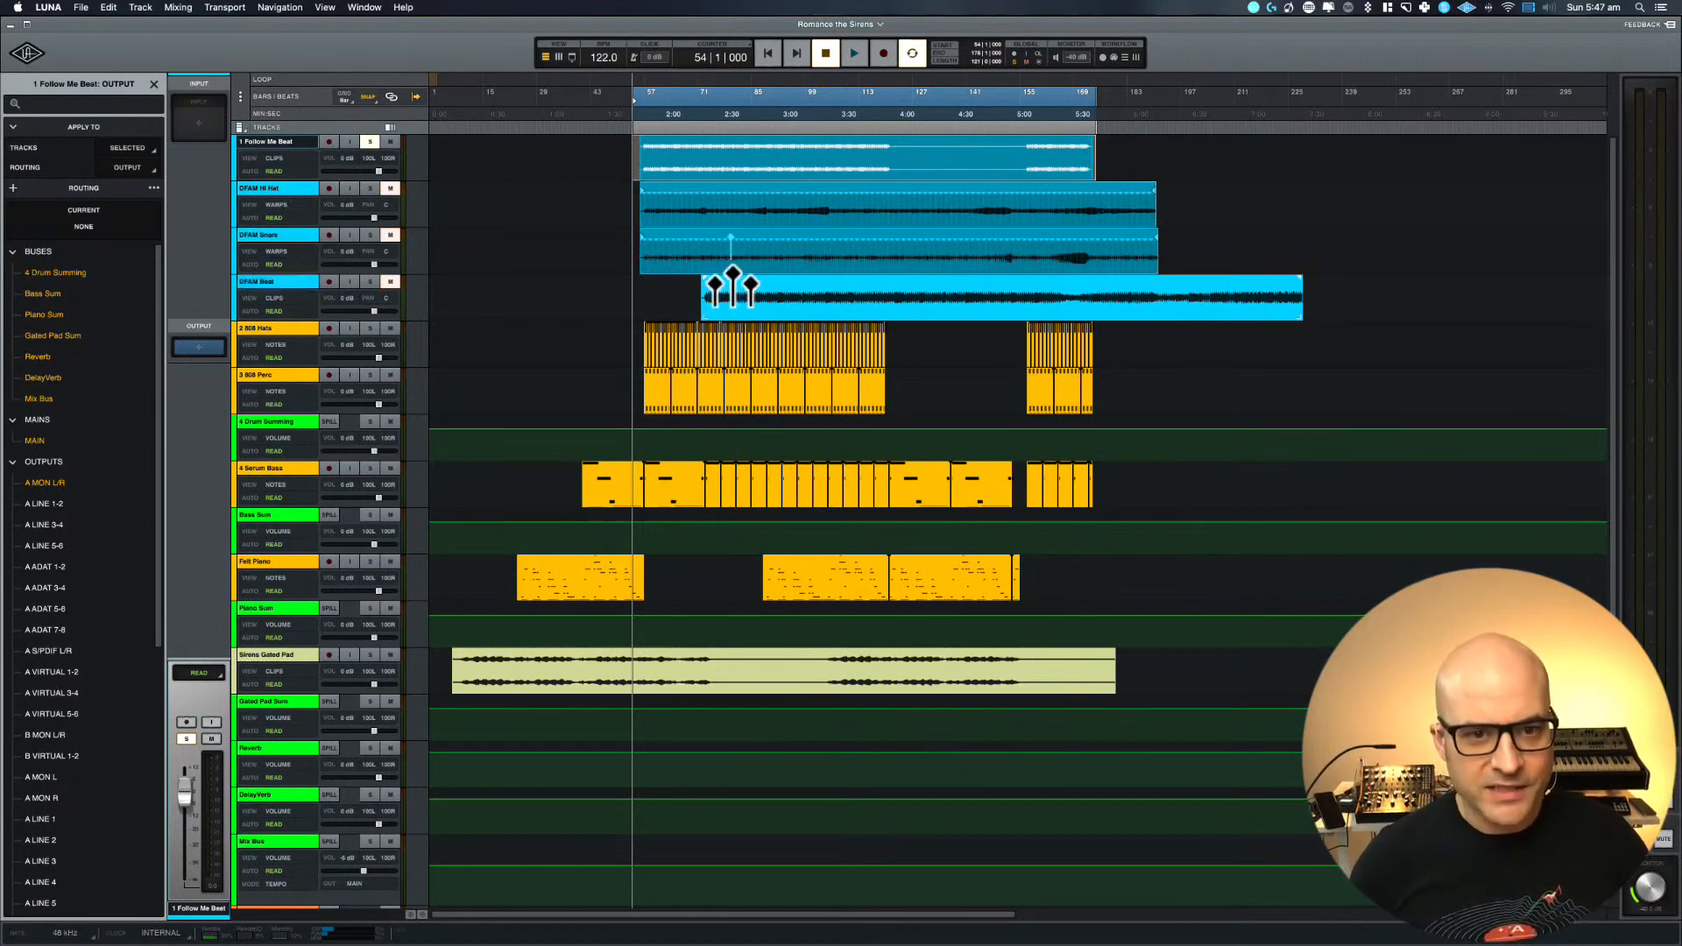
Unmute and solo the DFAM Beat track, shift the selected range to start at bar 73 and audition it
click(285, 278)
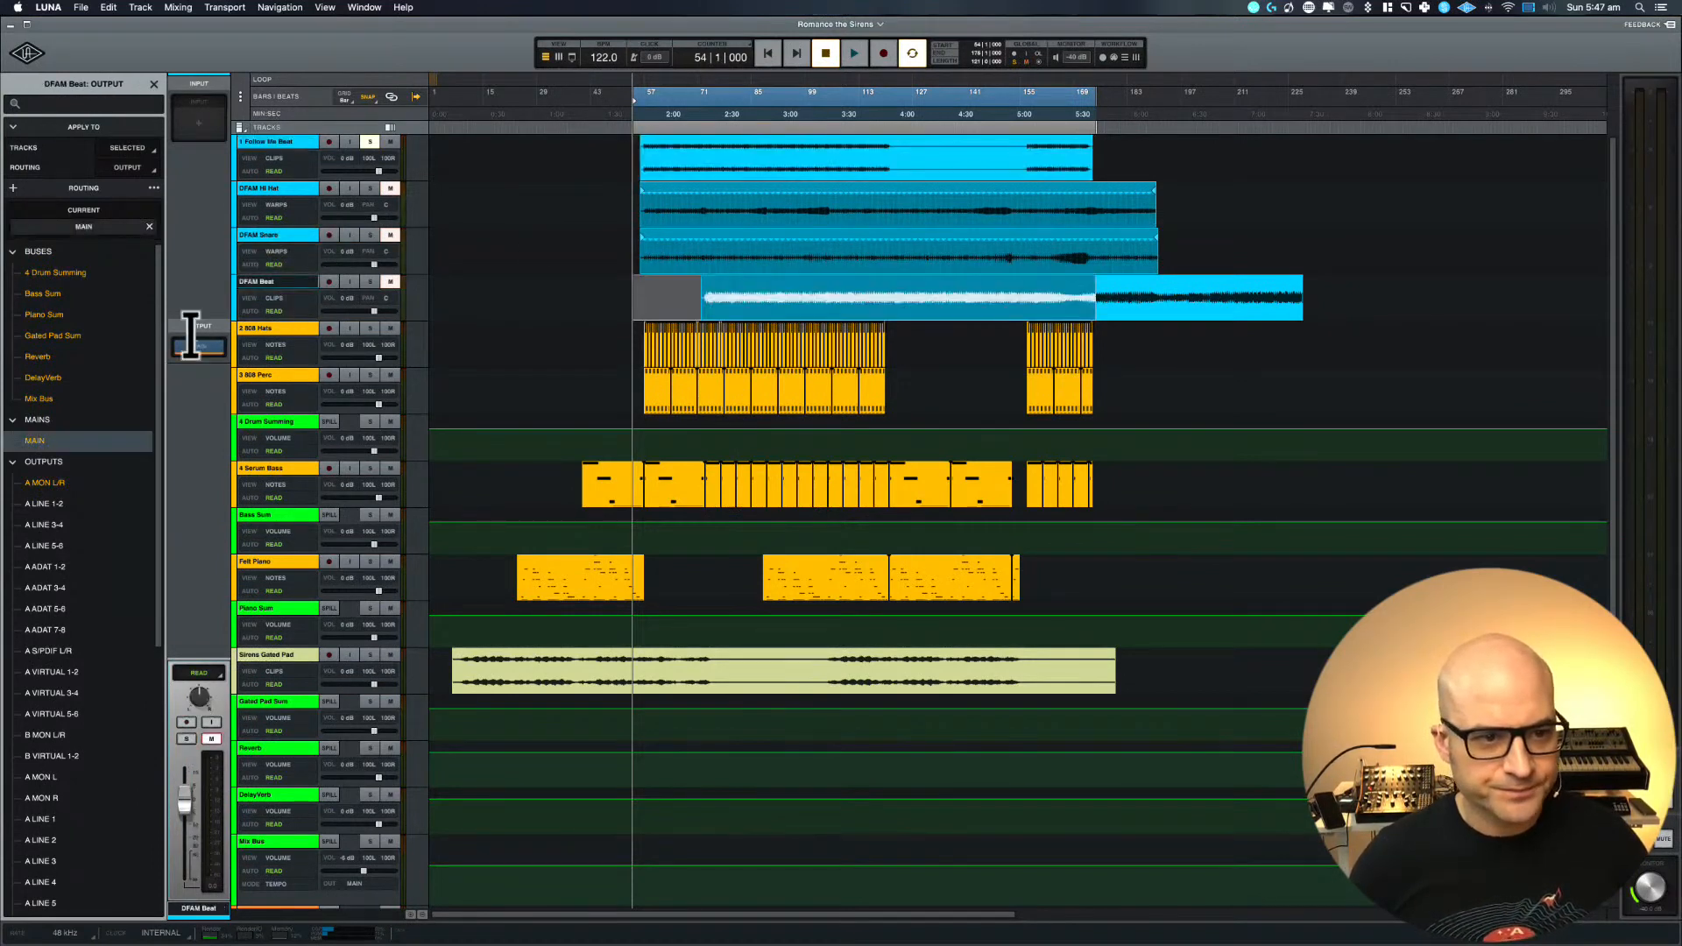
click(390, 282)
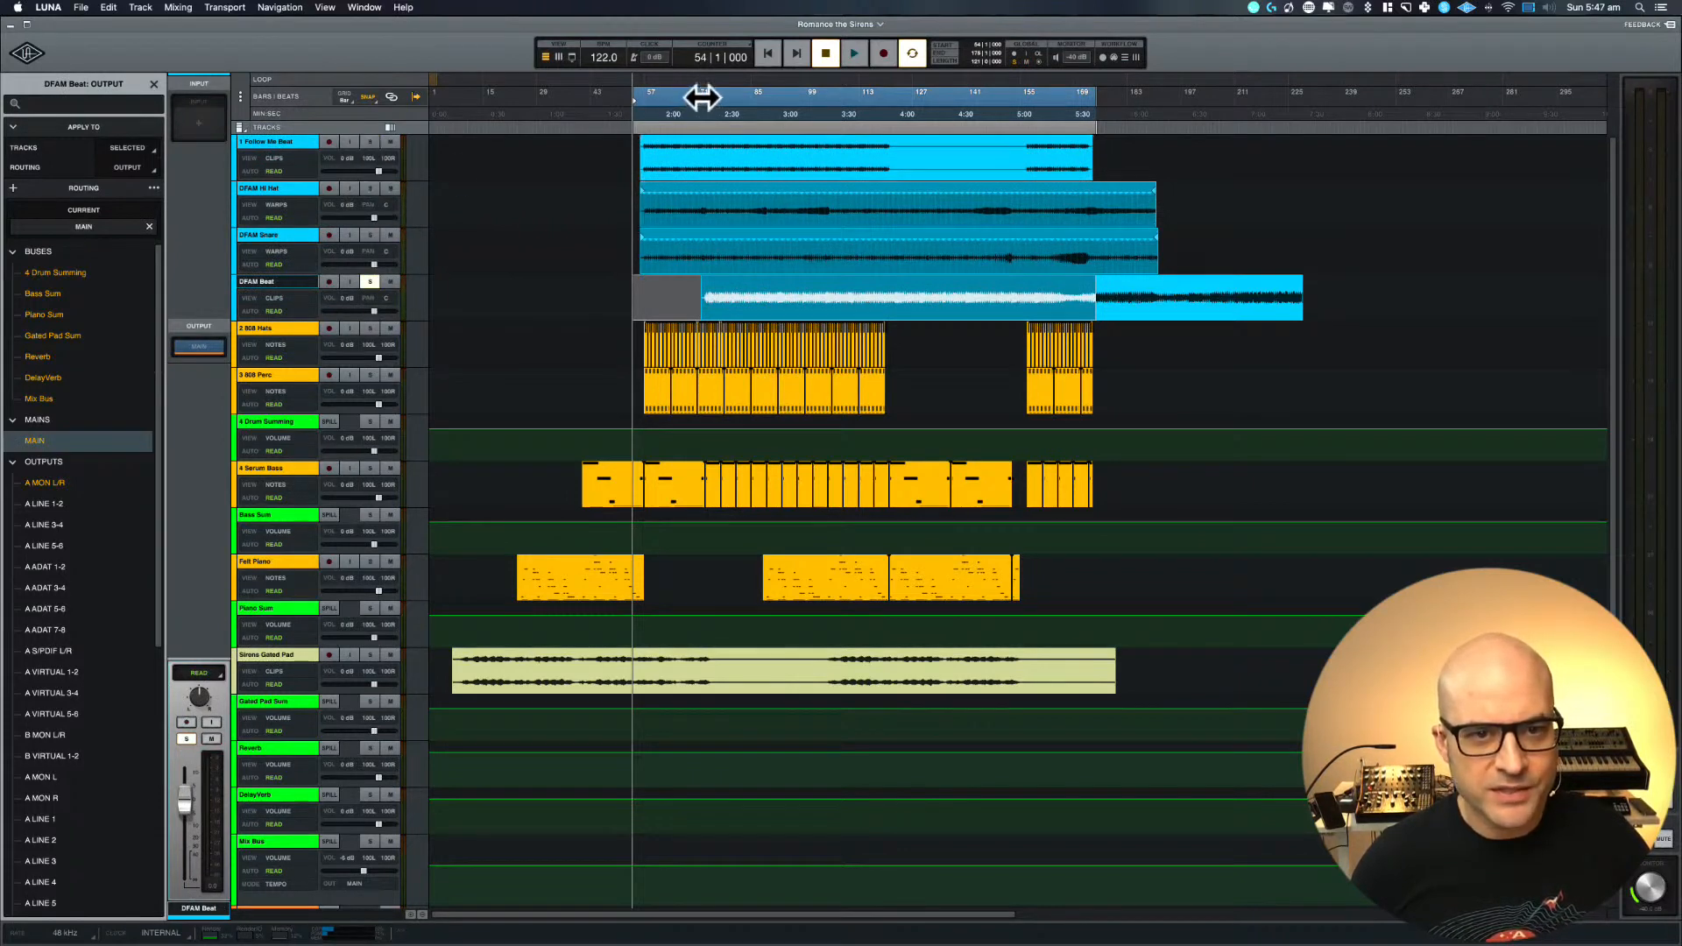
drag(701, 97, 773, 97)
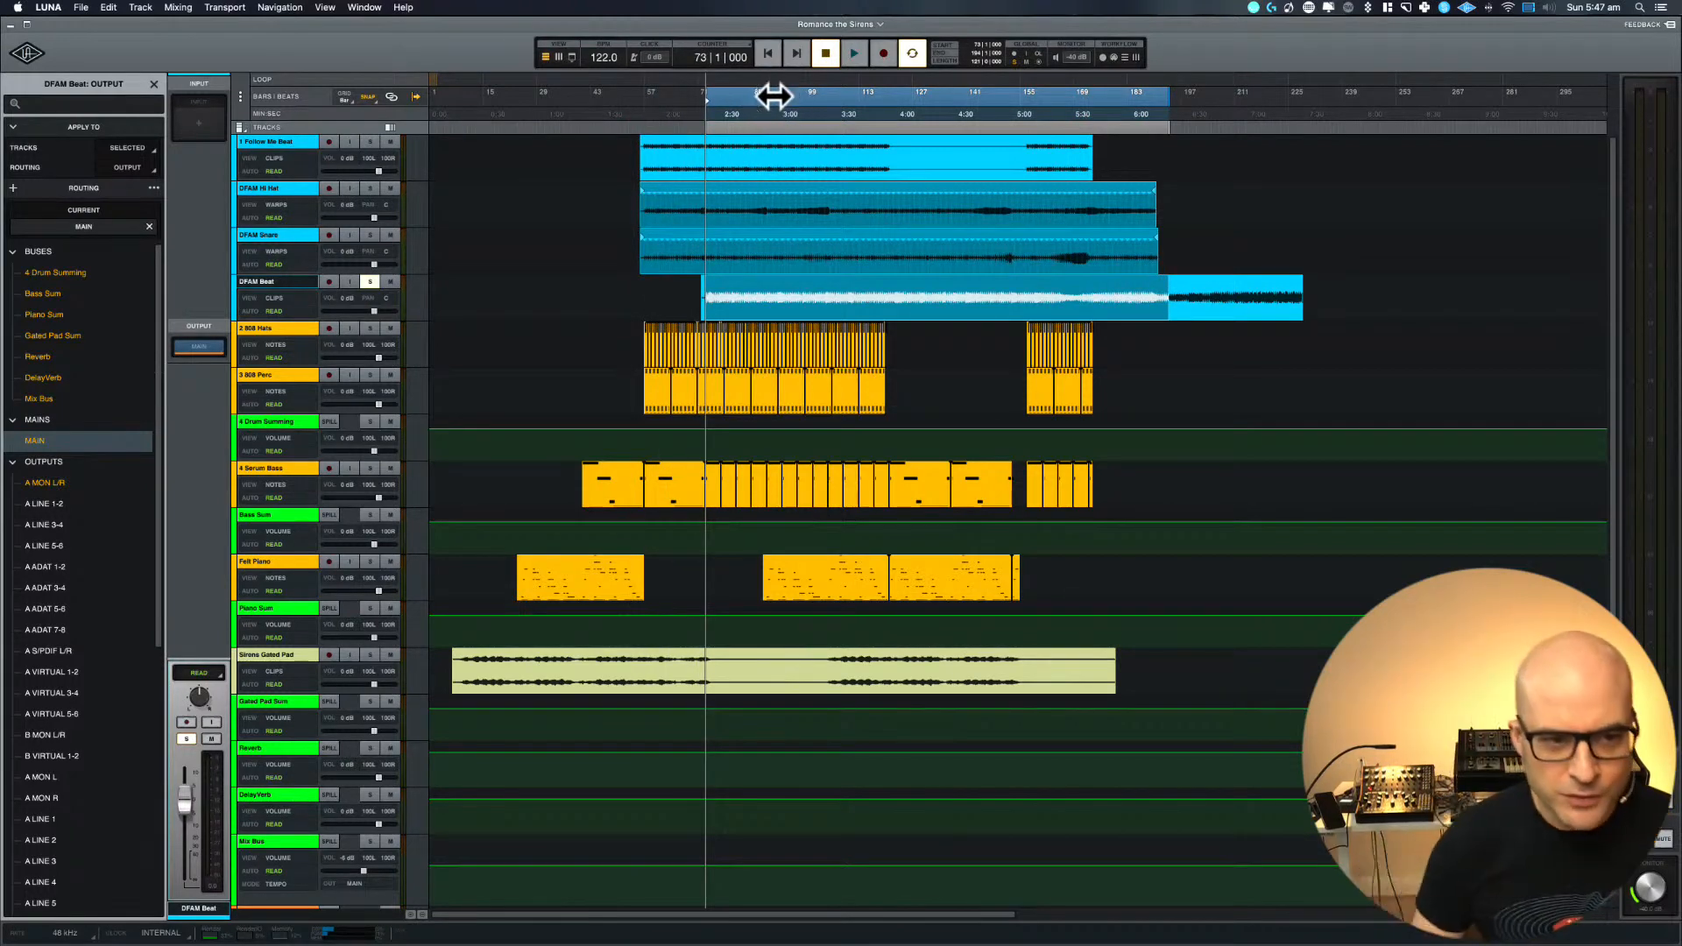
key(space)
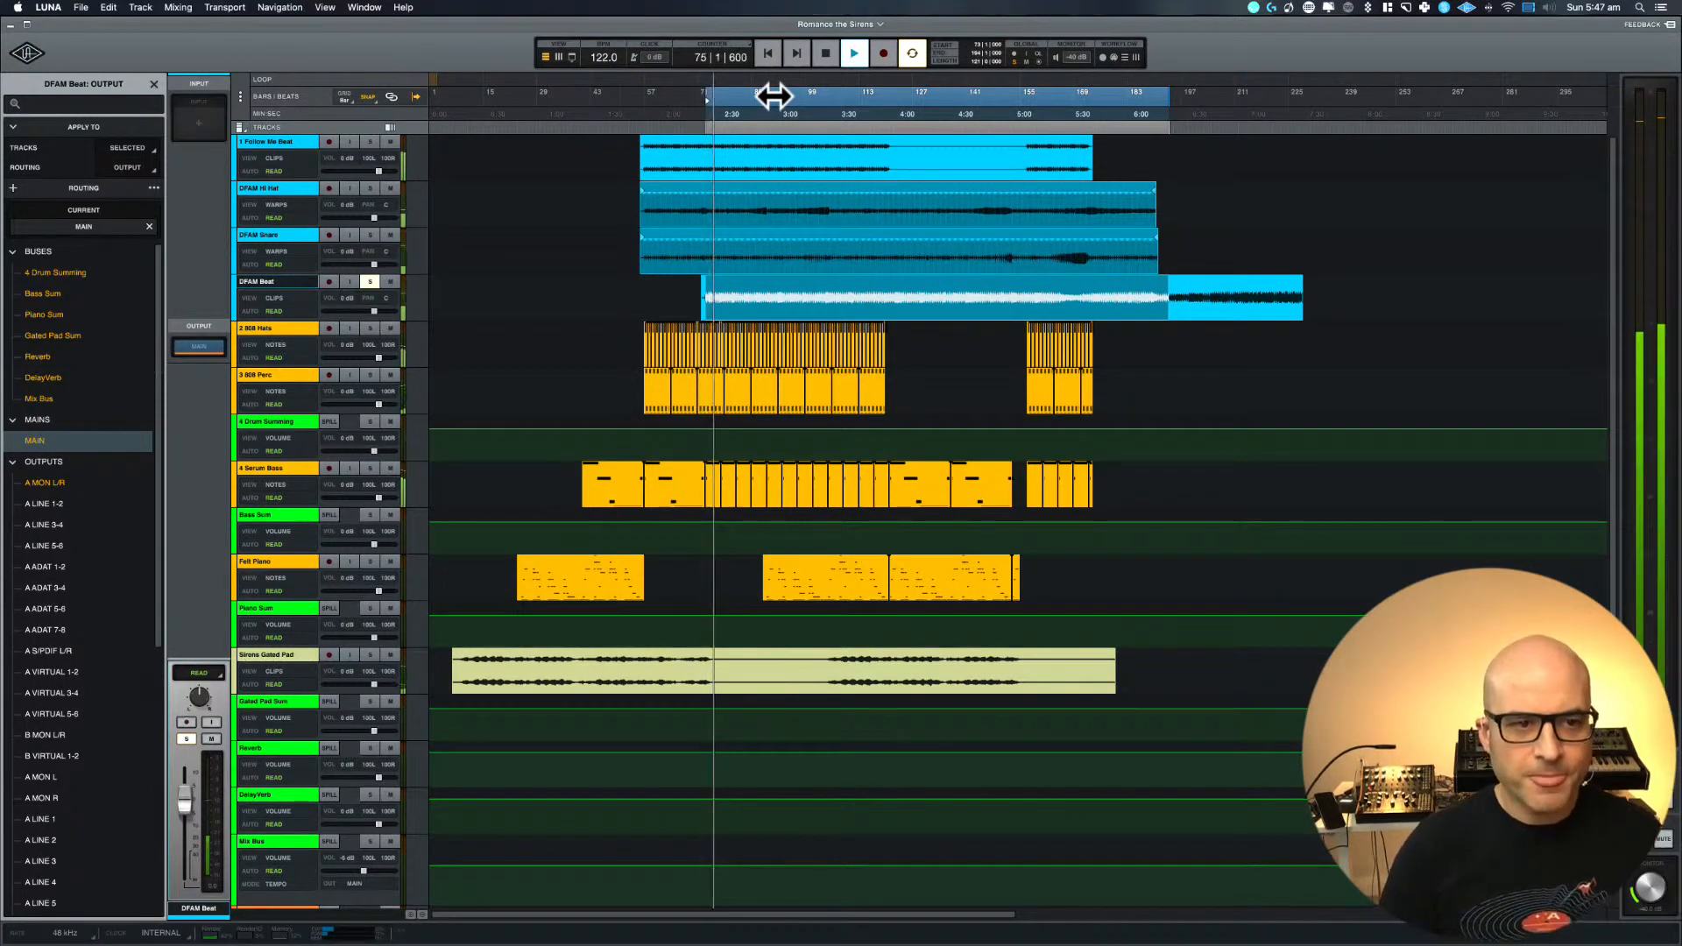
key(space)
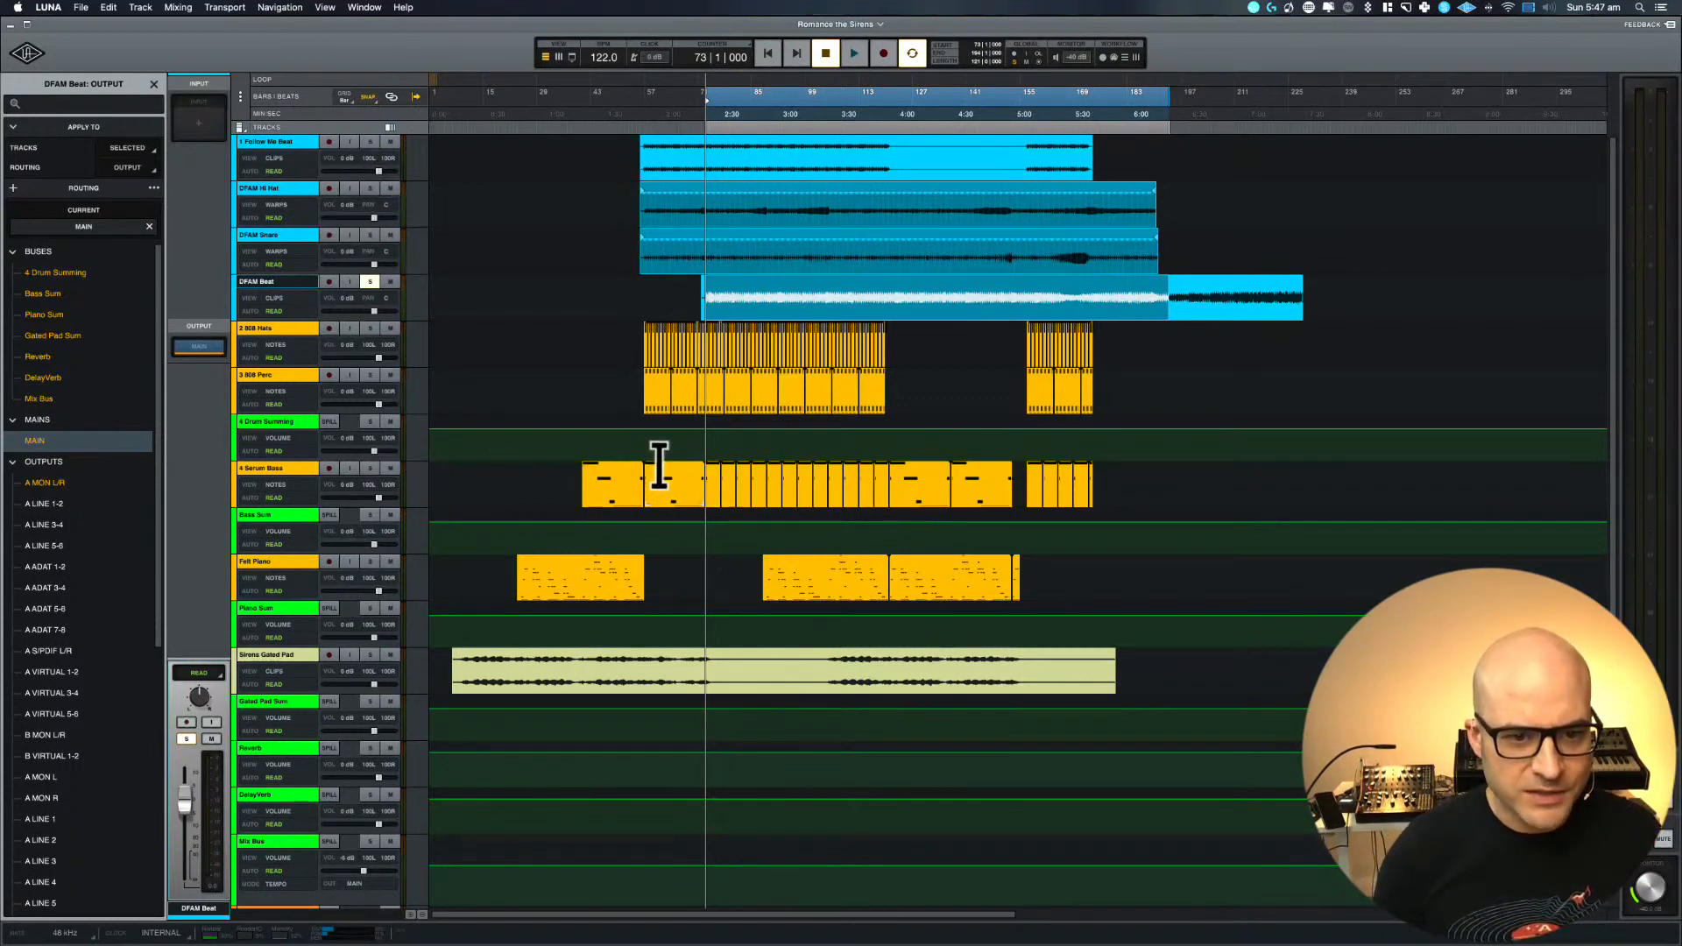
Audition the 4 Serum Bass clip at bar 121 and solo its track alongside DFAM Beat
click(663, 492)
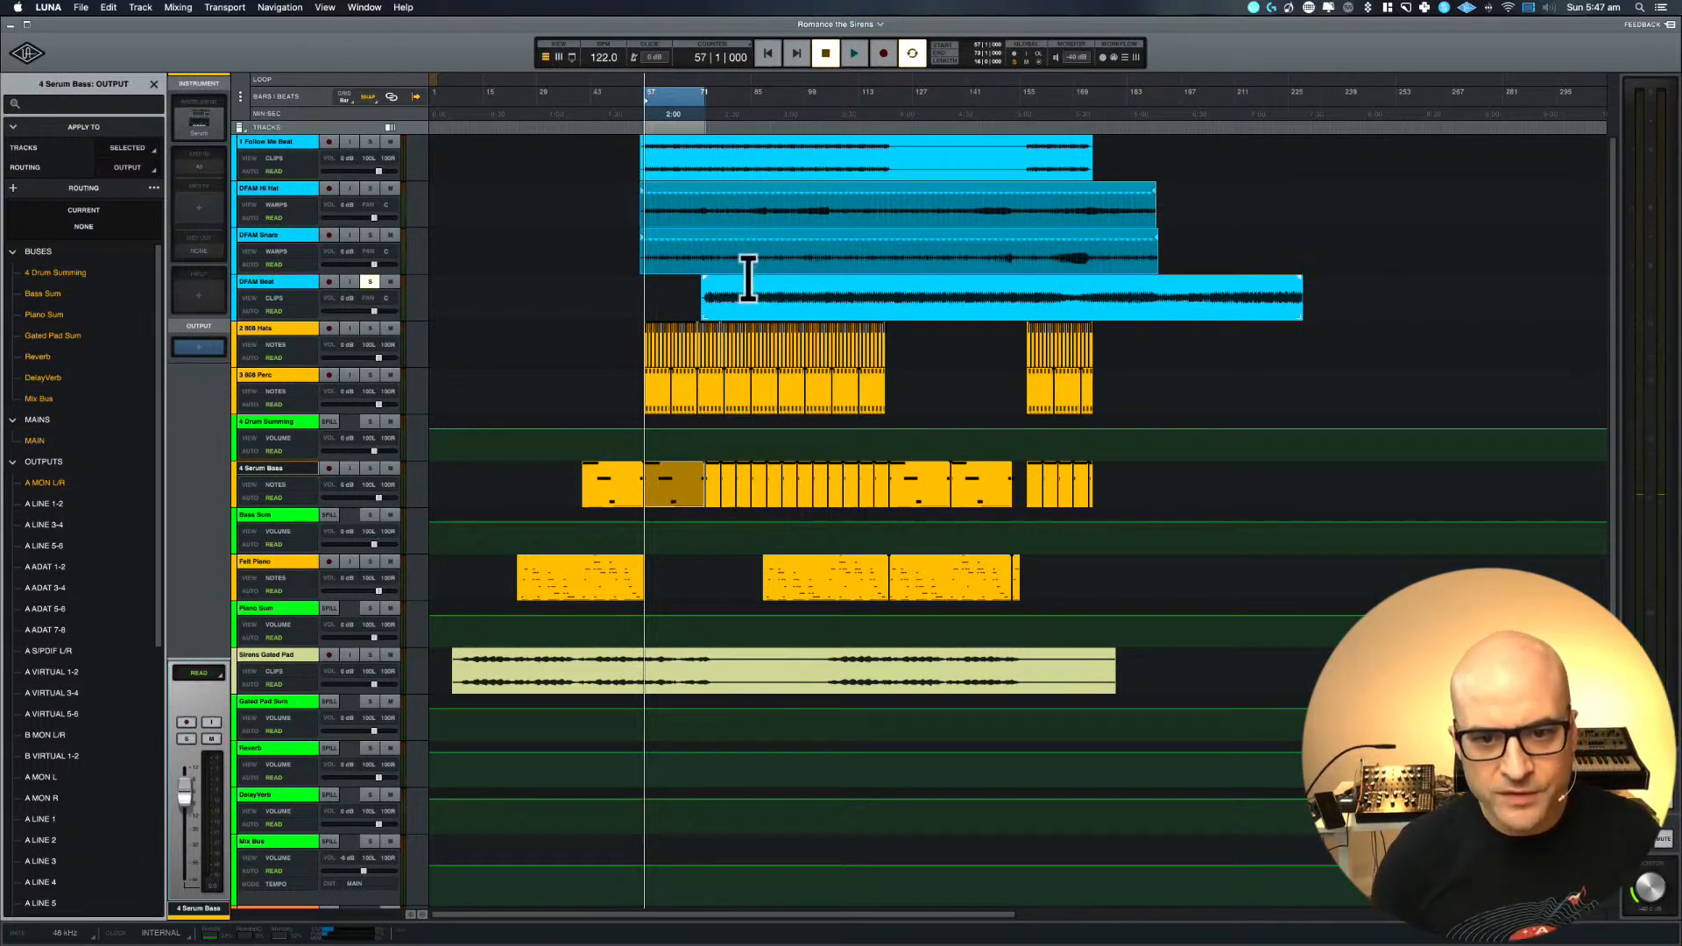
click(921, 477)
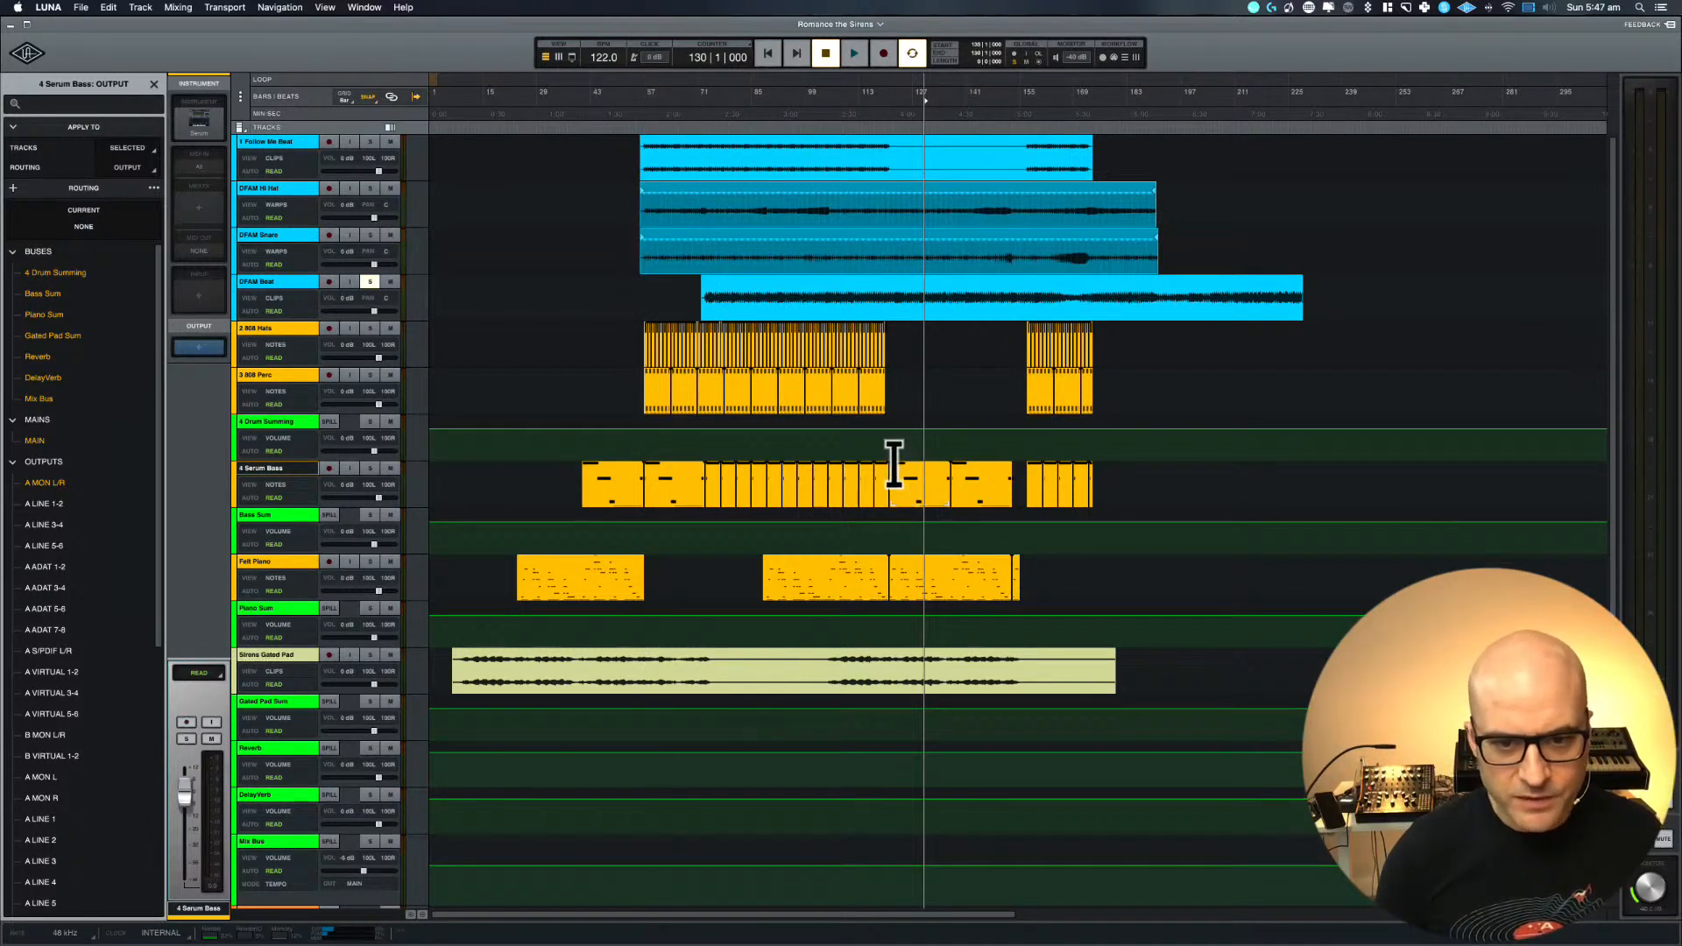
click(895, 498)
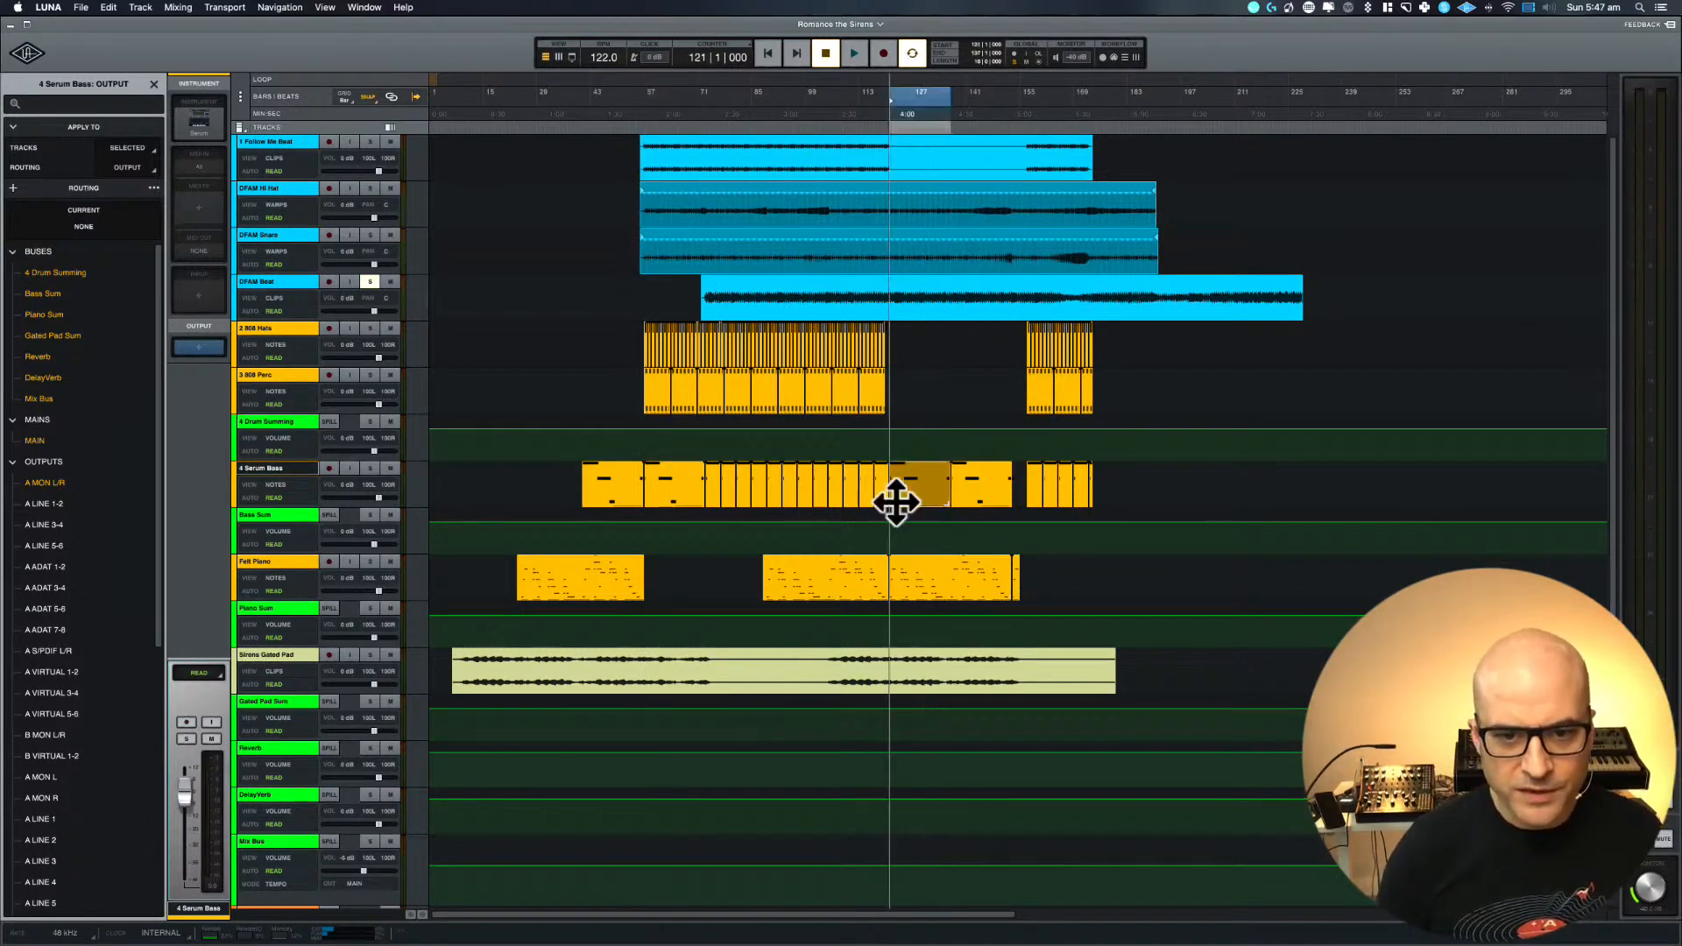
key(space)
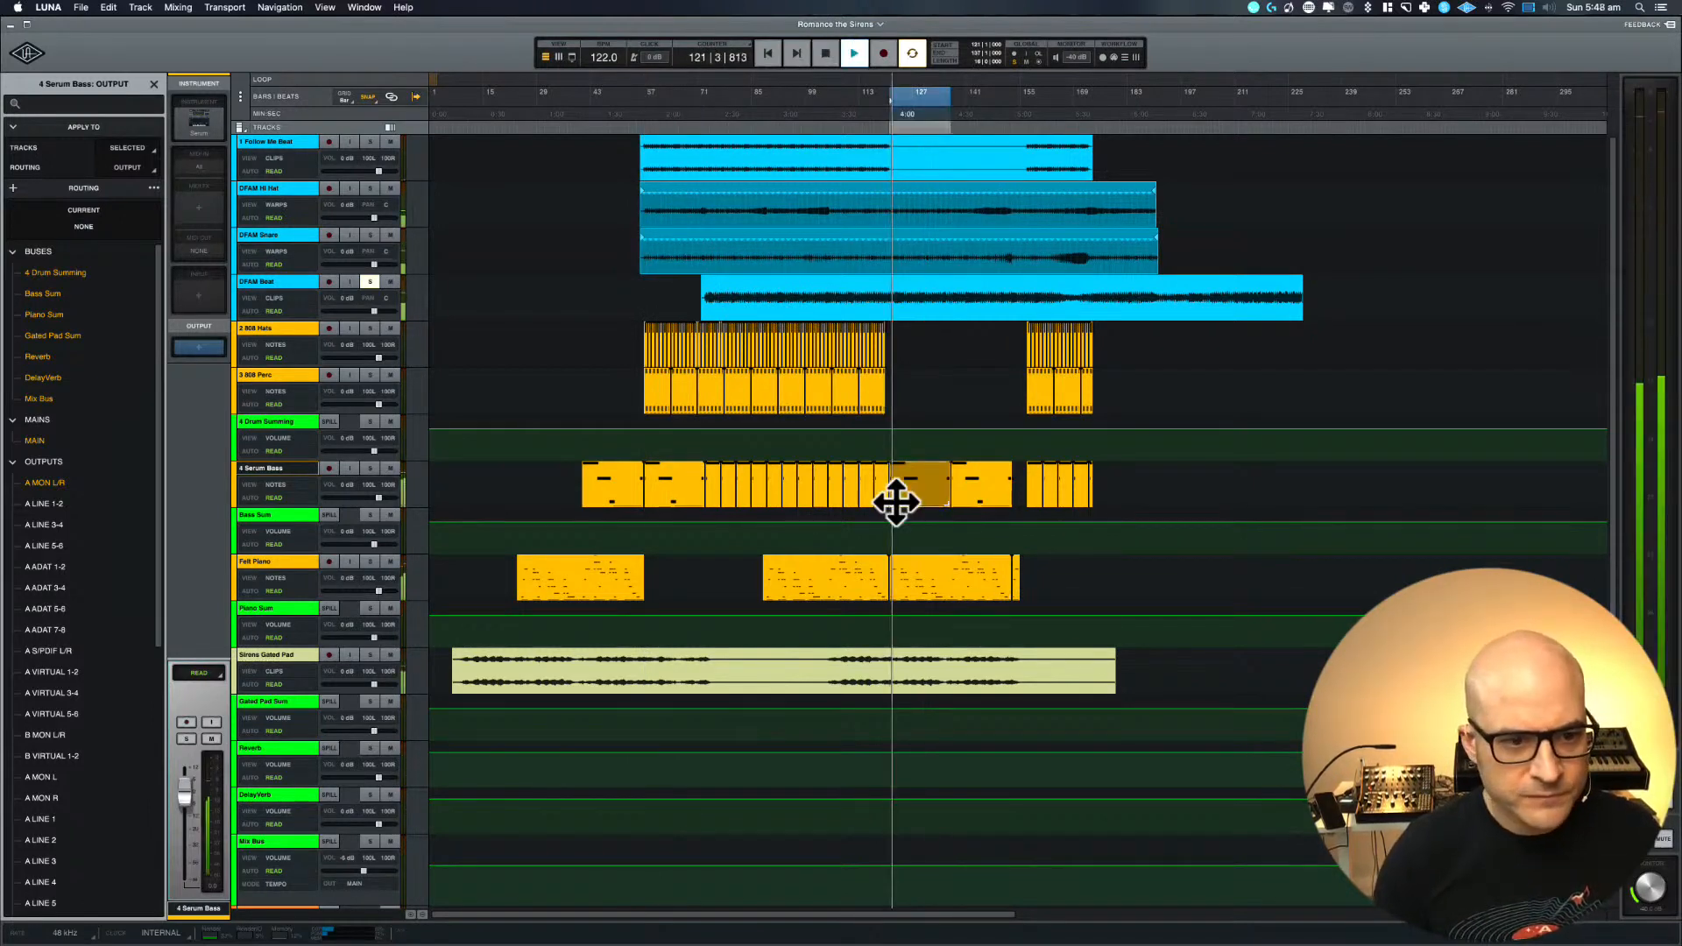
key(space)
click(369, 466)
key(space)
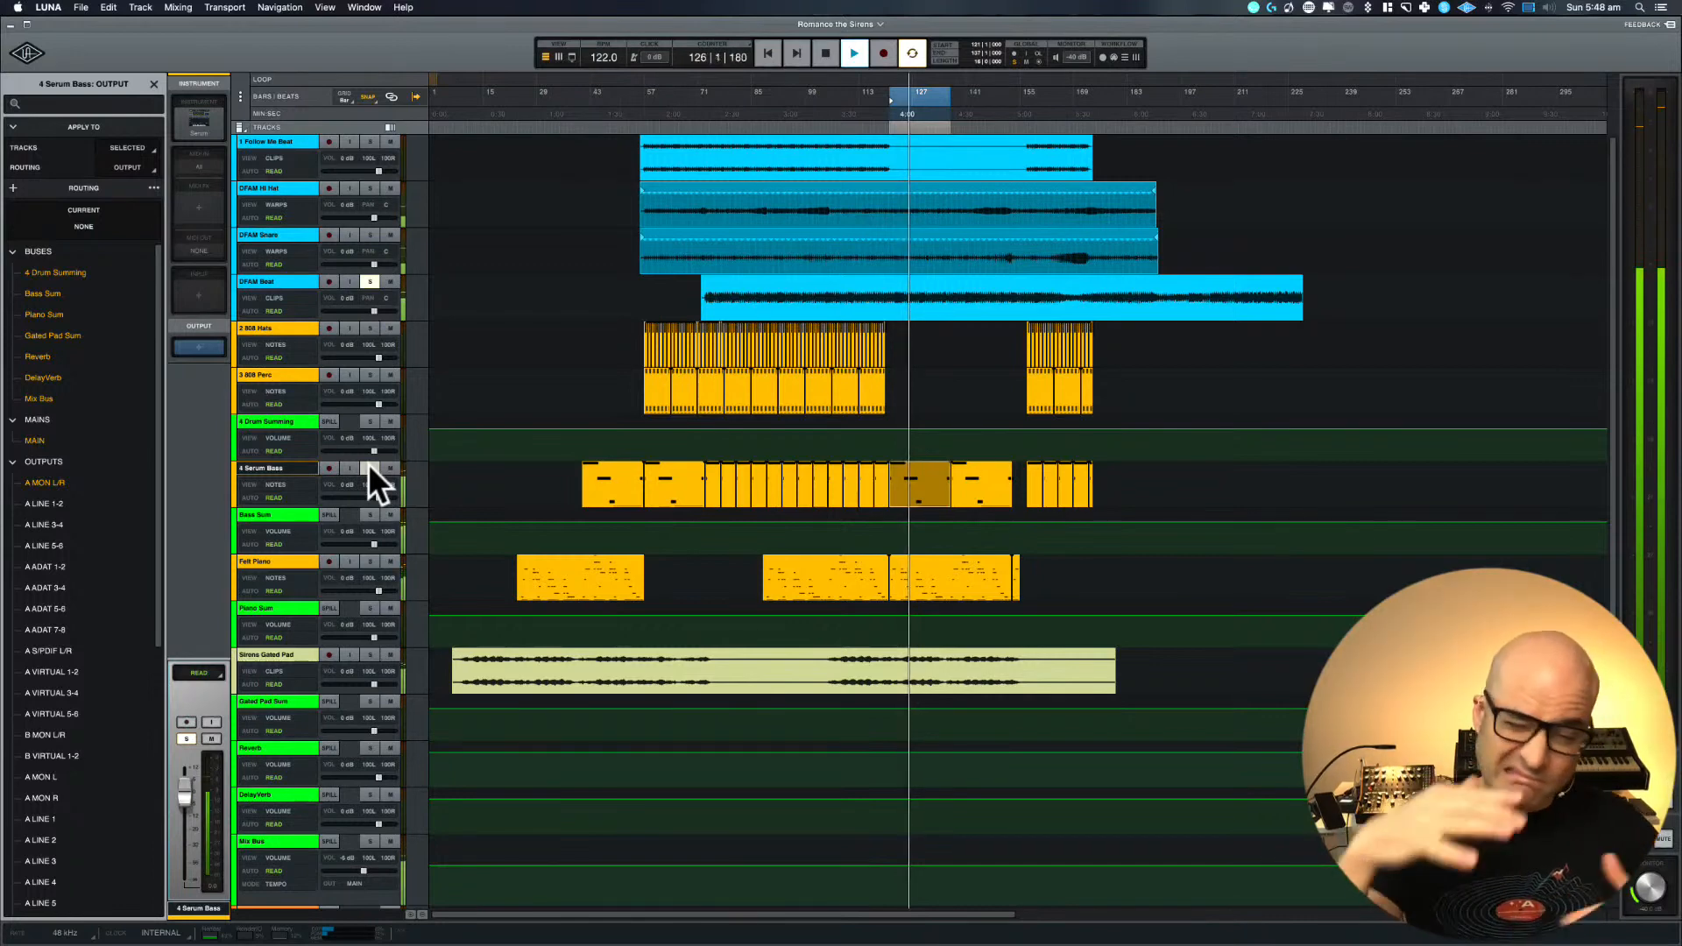
click(369, 467)
key(space)
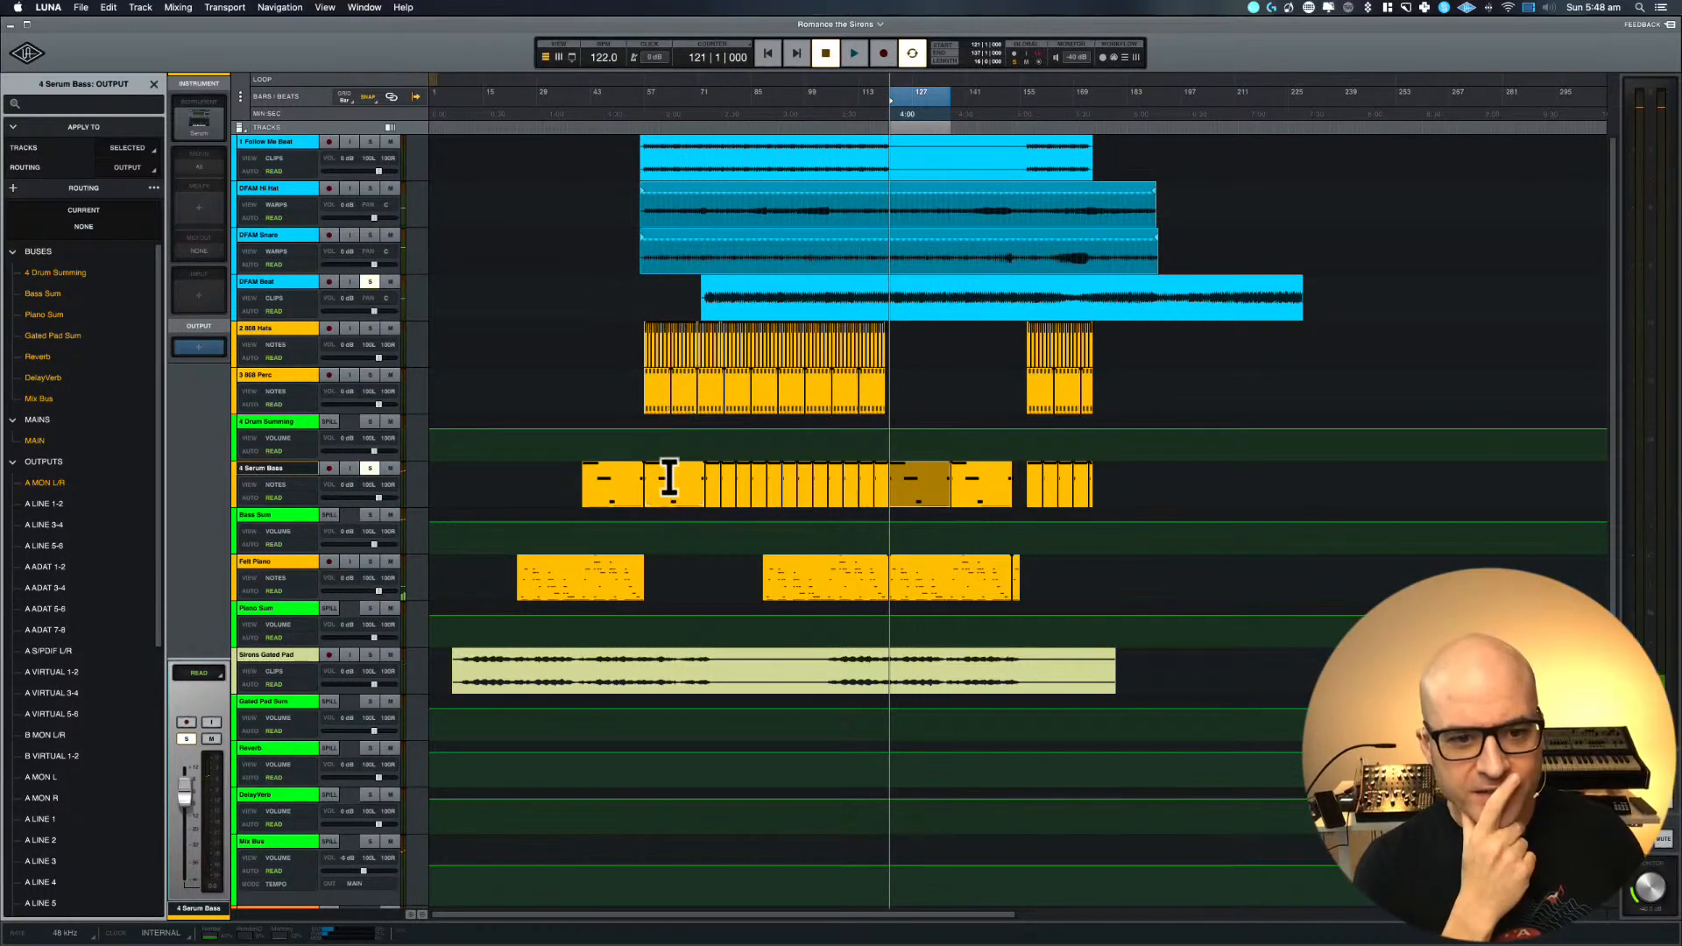
Select the whole DFAM Beat clip and audition it together with the soloed Serum Bass from bar 72
click(652, 501)
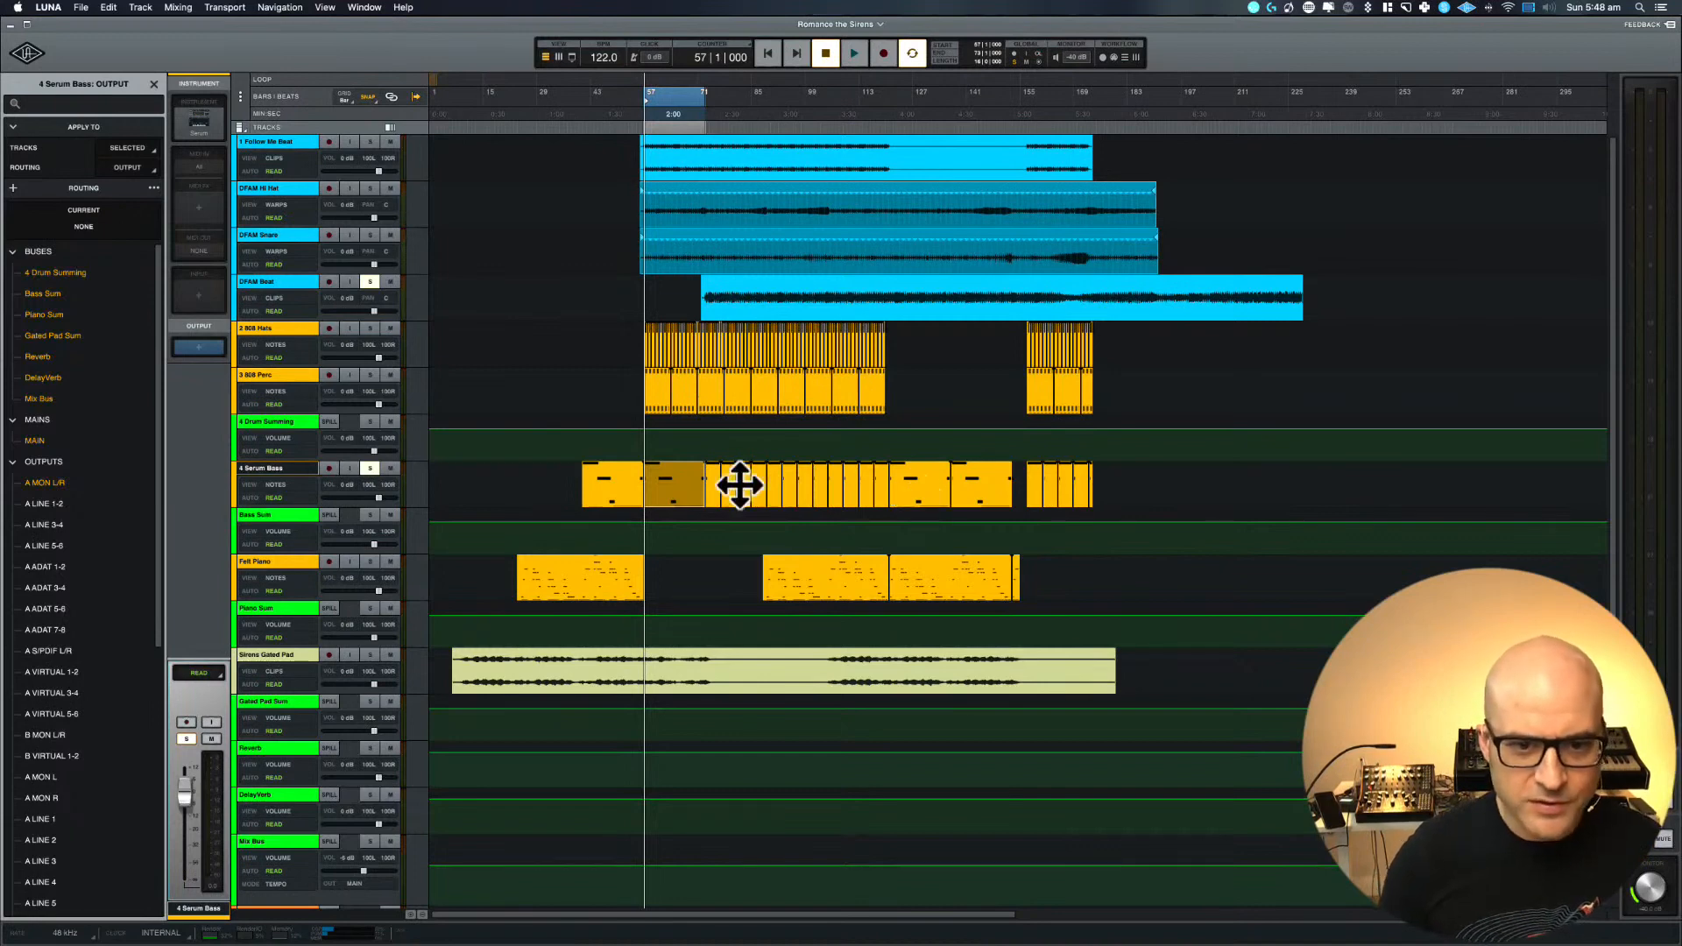
drag(712, 517, 890, 455)
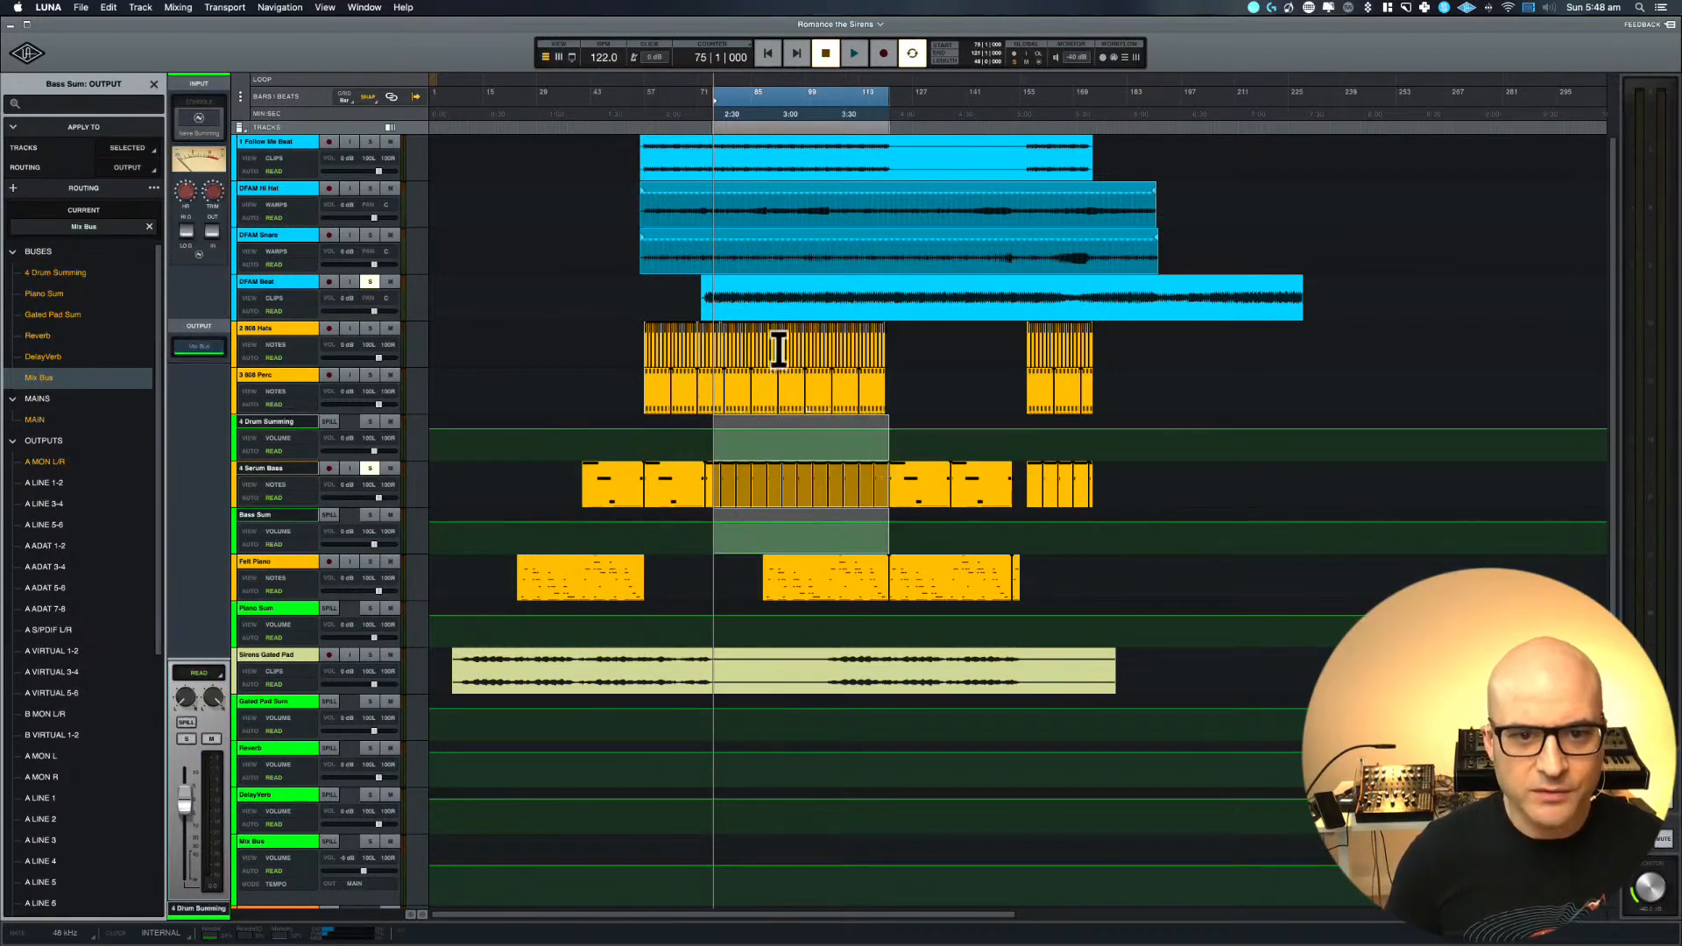
click(711, 281)
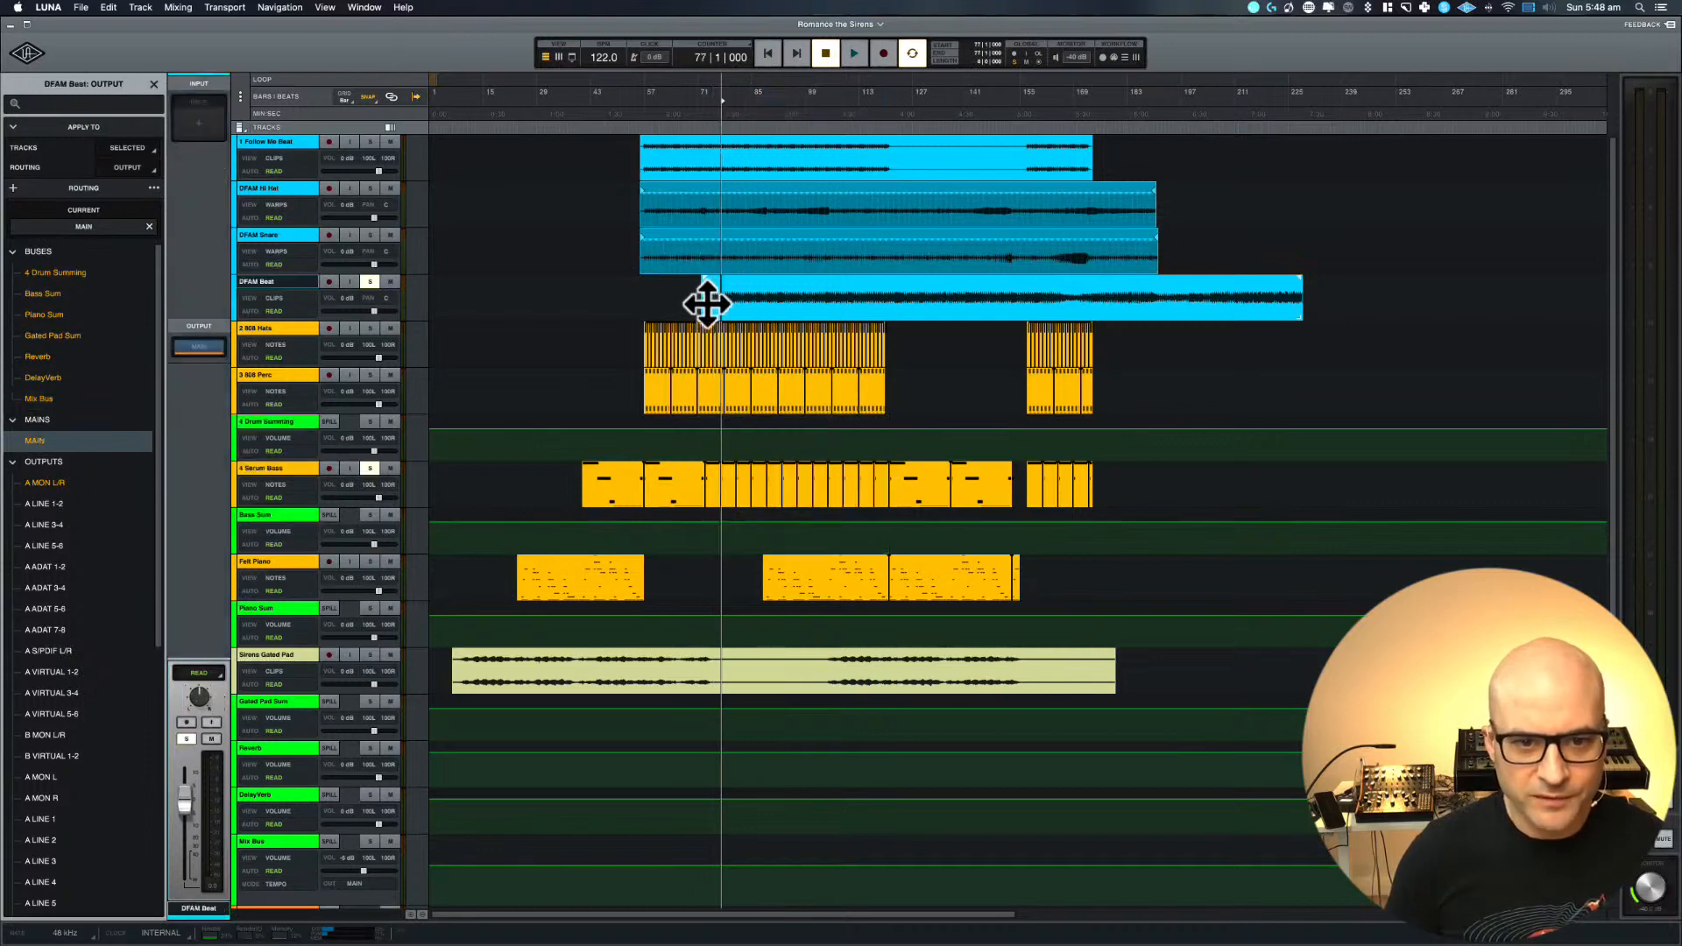
click(707, 305)
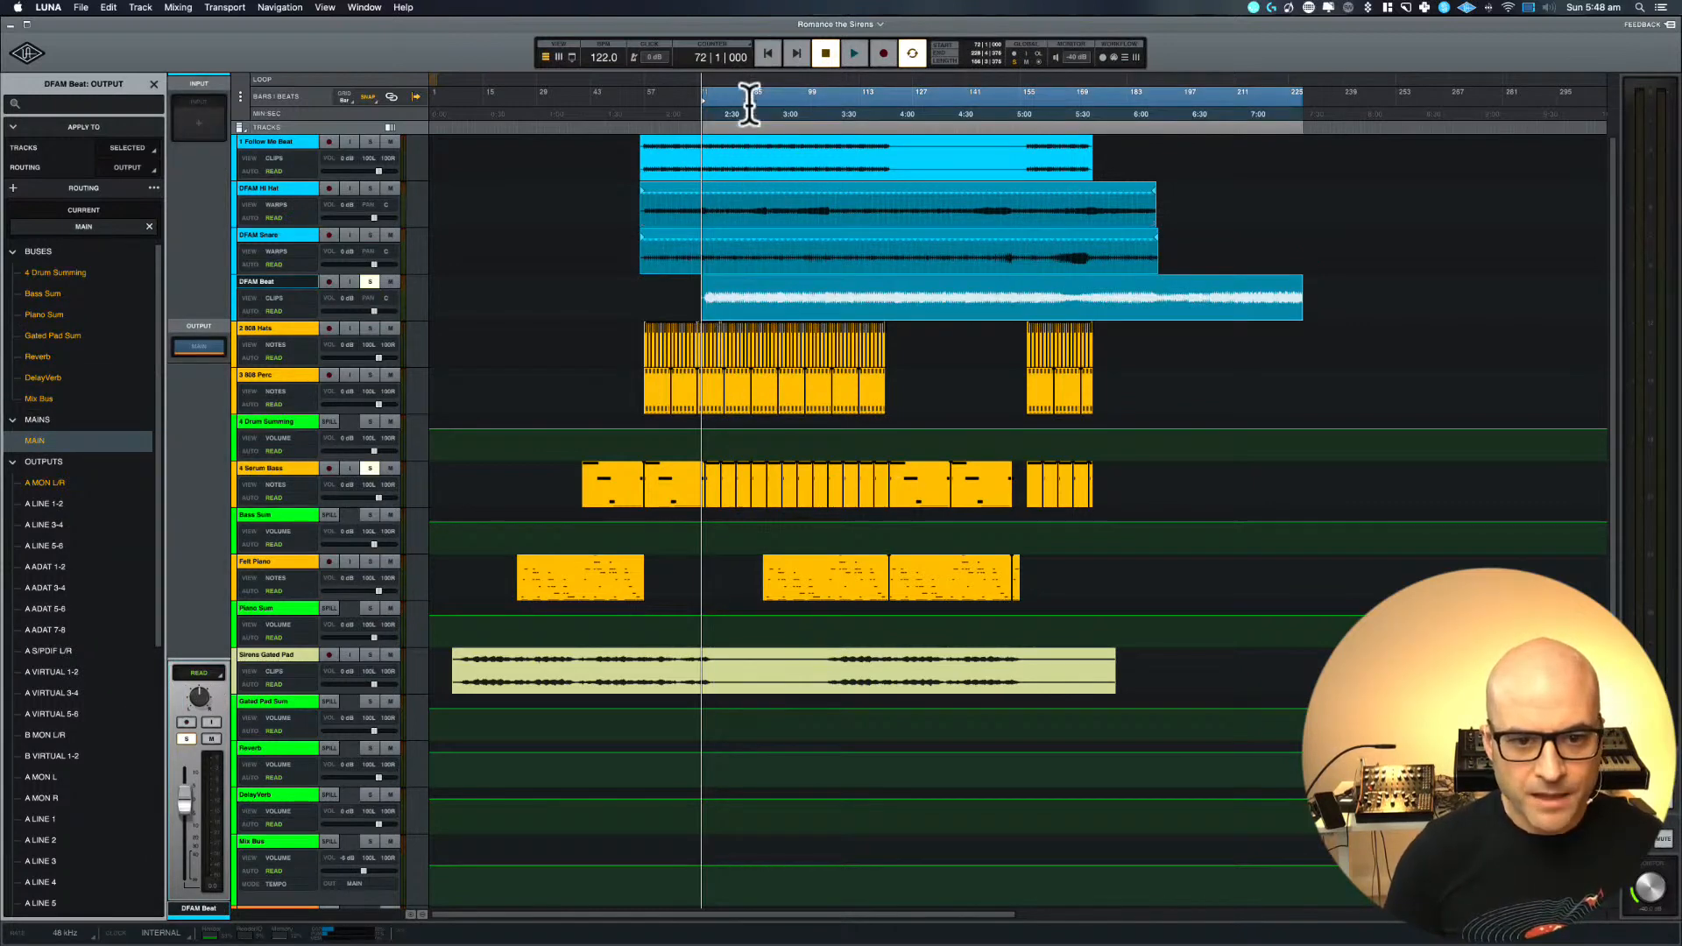
mouse_move(746, 92)
mouse_down()
mouse_move(767, 91)
mouse_move(748, 91)
mouse_up()
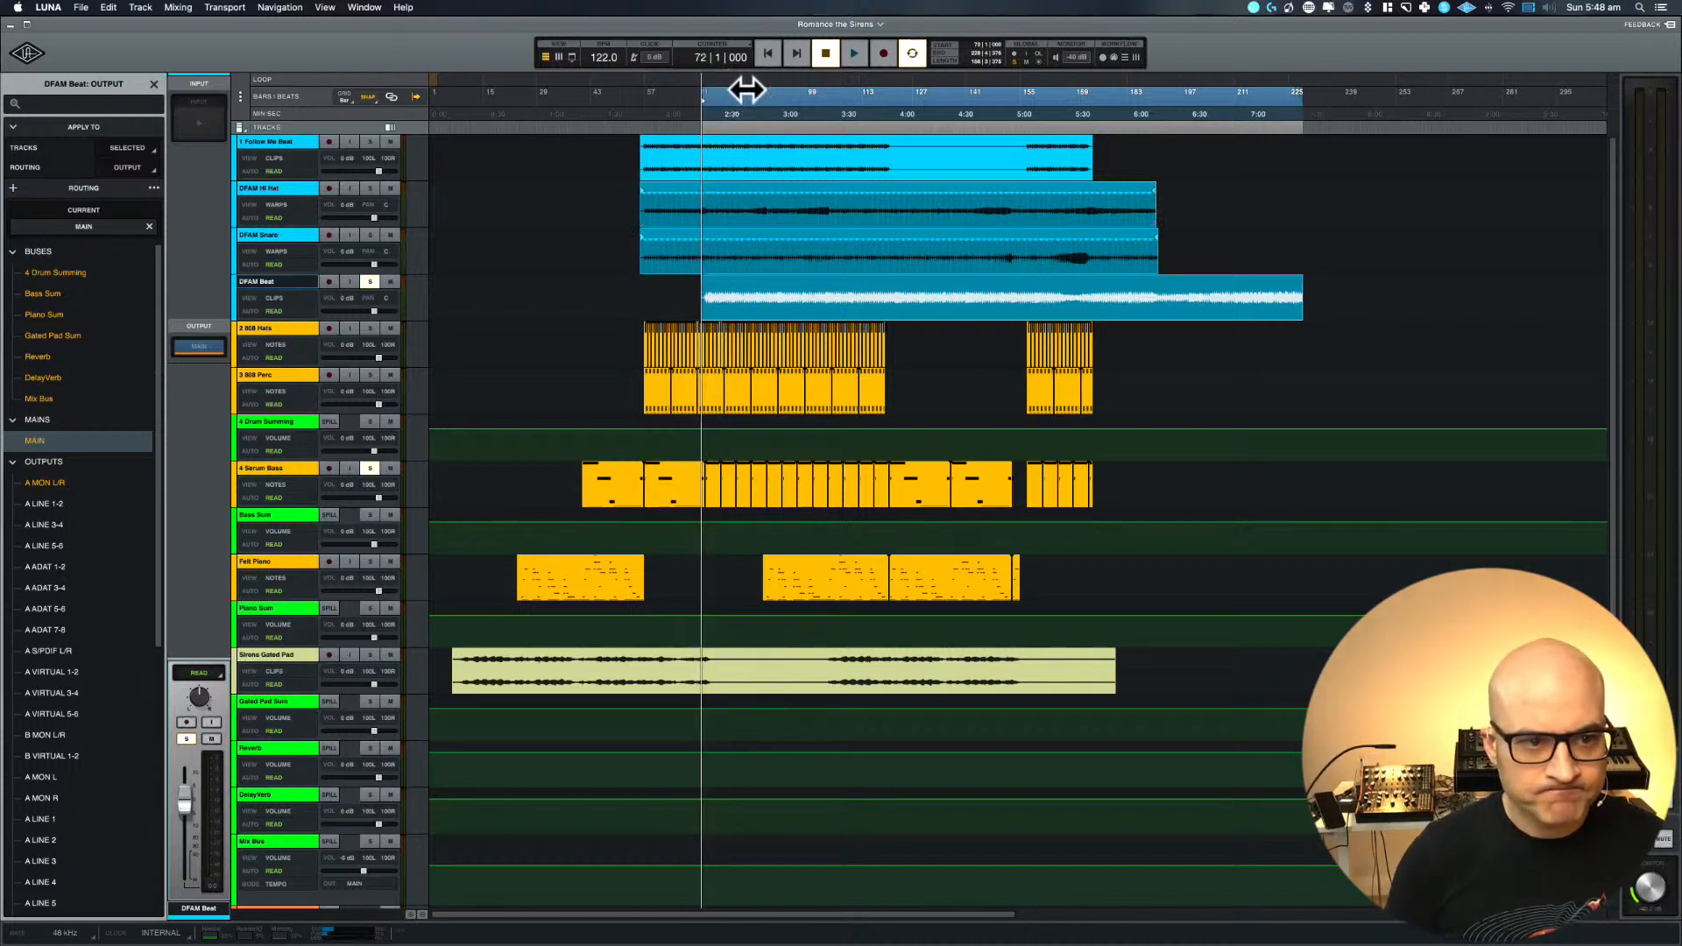
key(space)
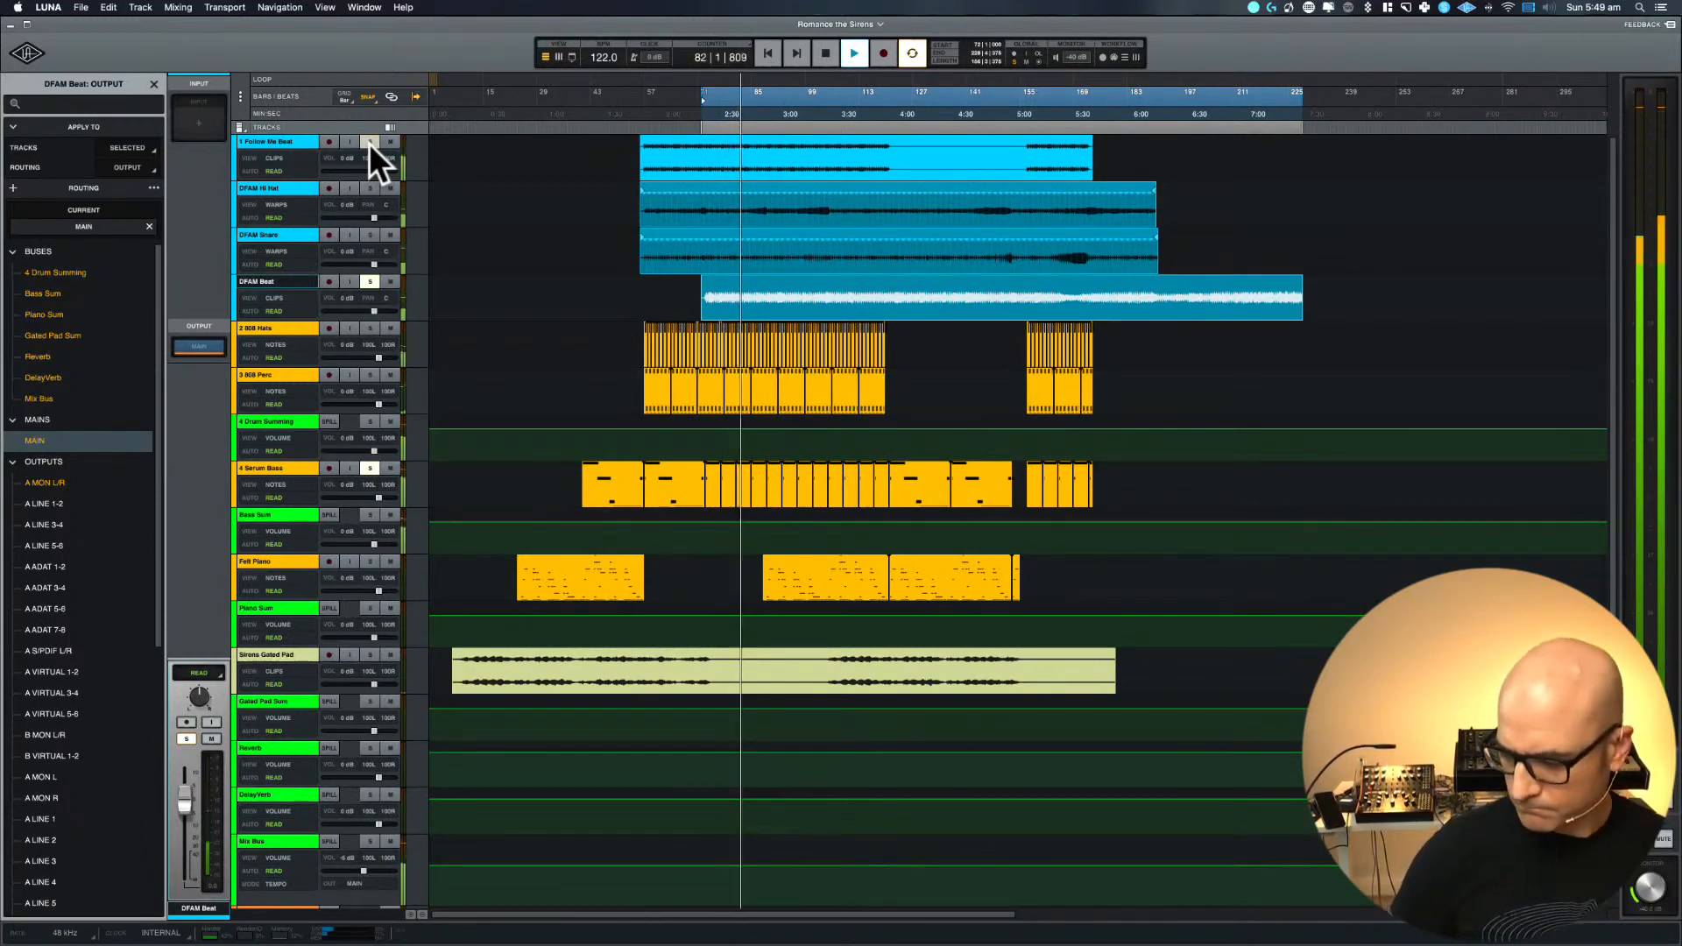
key(space)
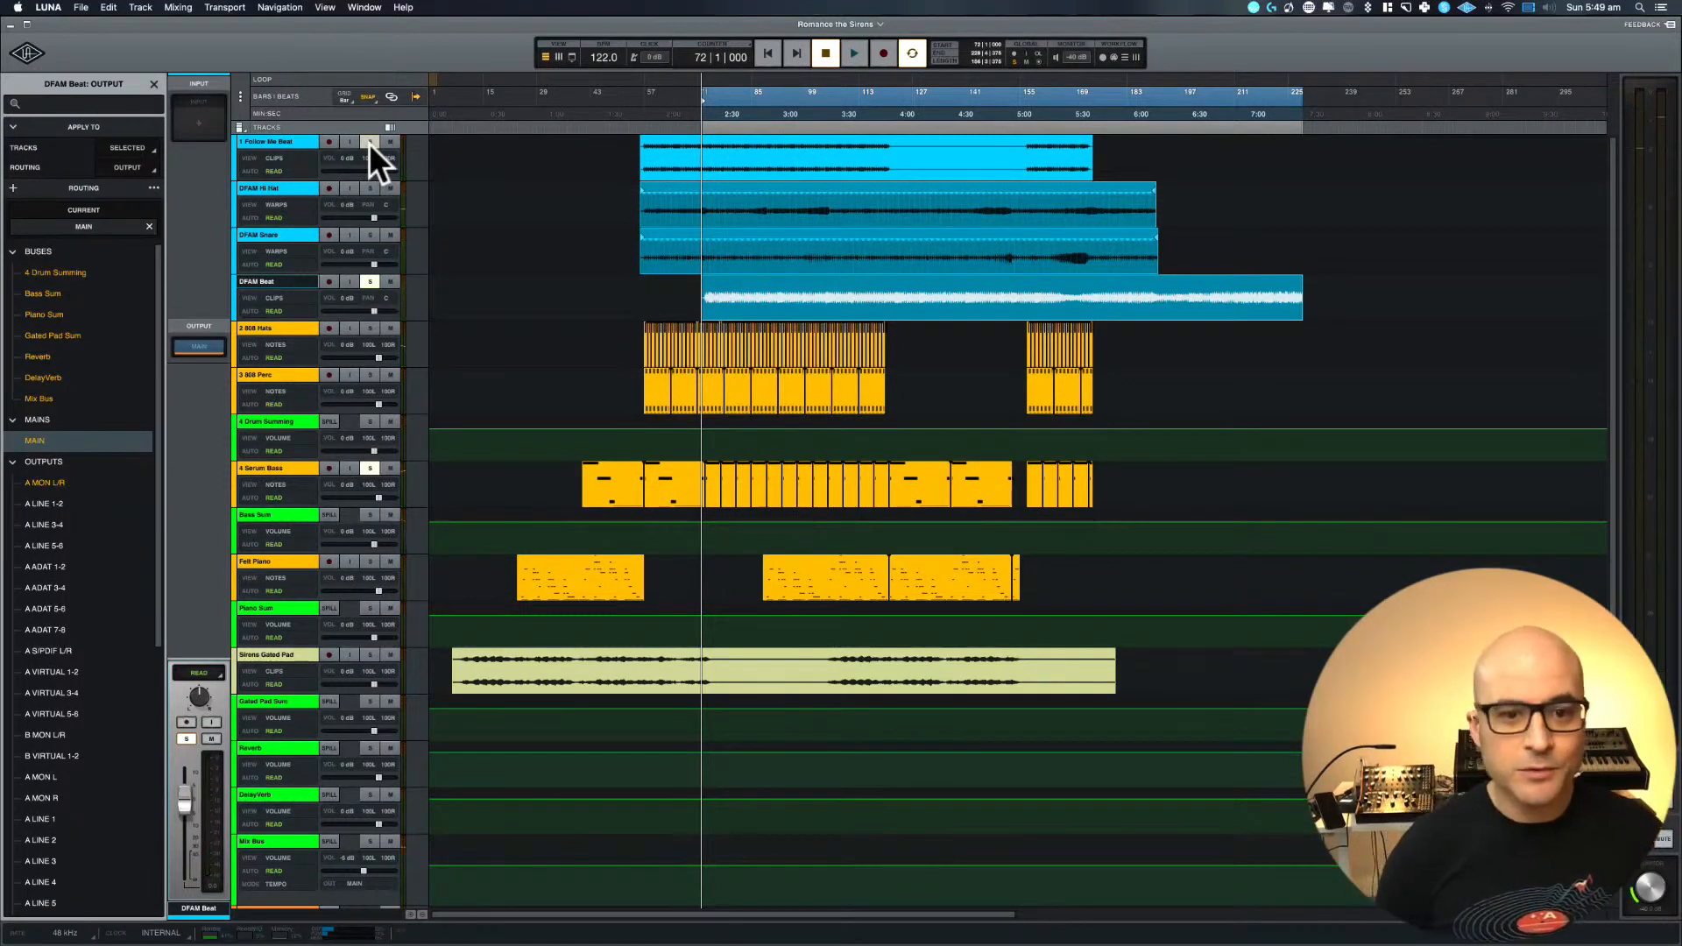
Add 1 Follow Me Beat to the soloed tracks and enlarge that track to inspect its waveform
click(370, 142)
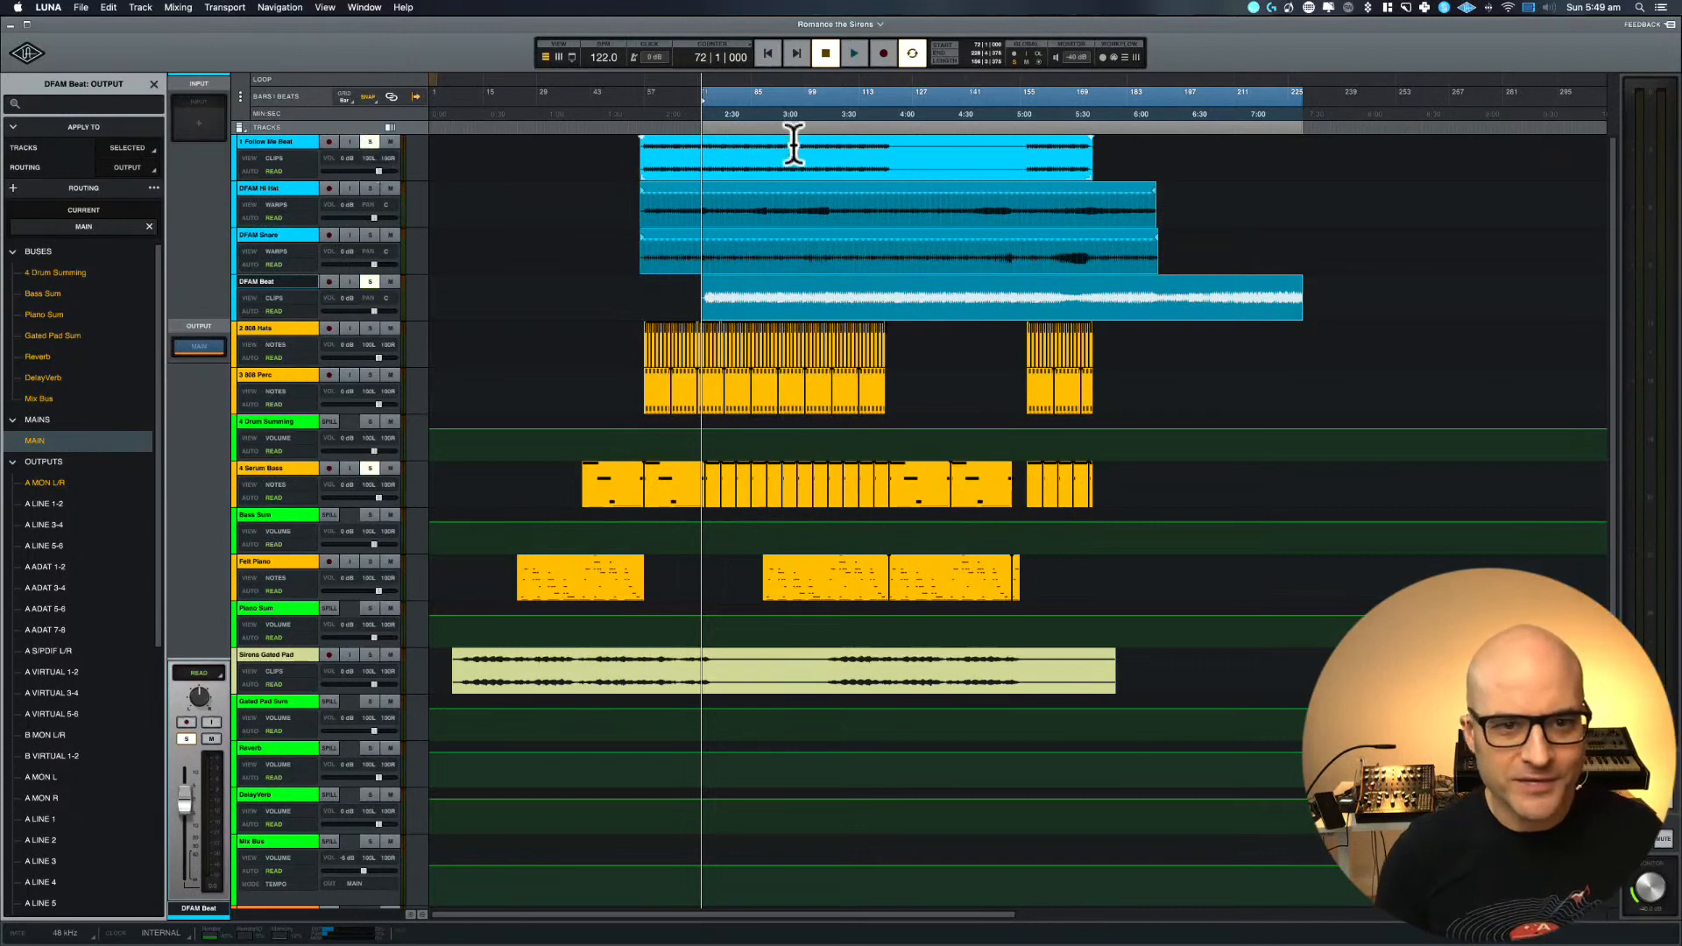
click(272, 147)
key(e)
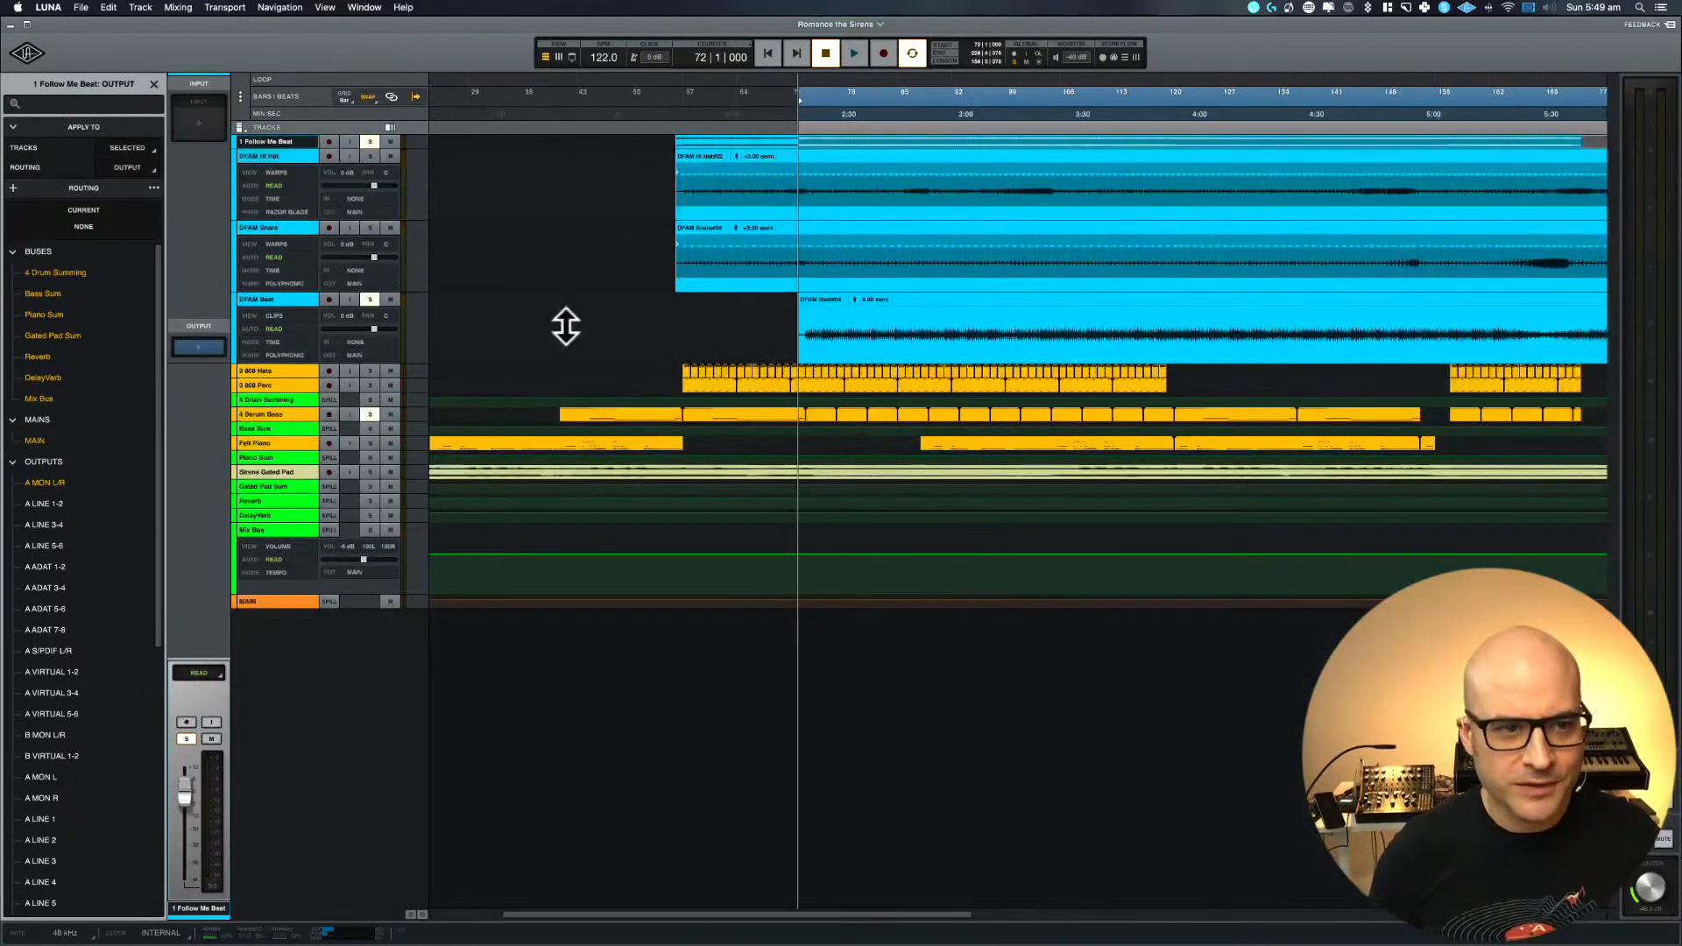
key(e)
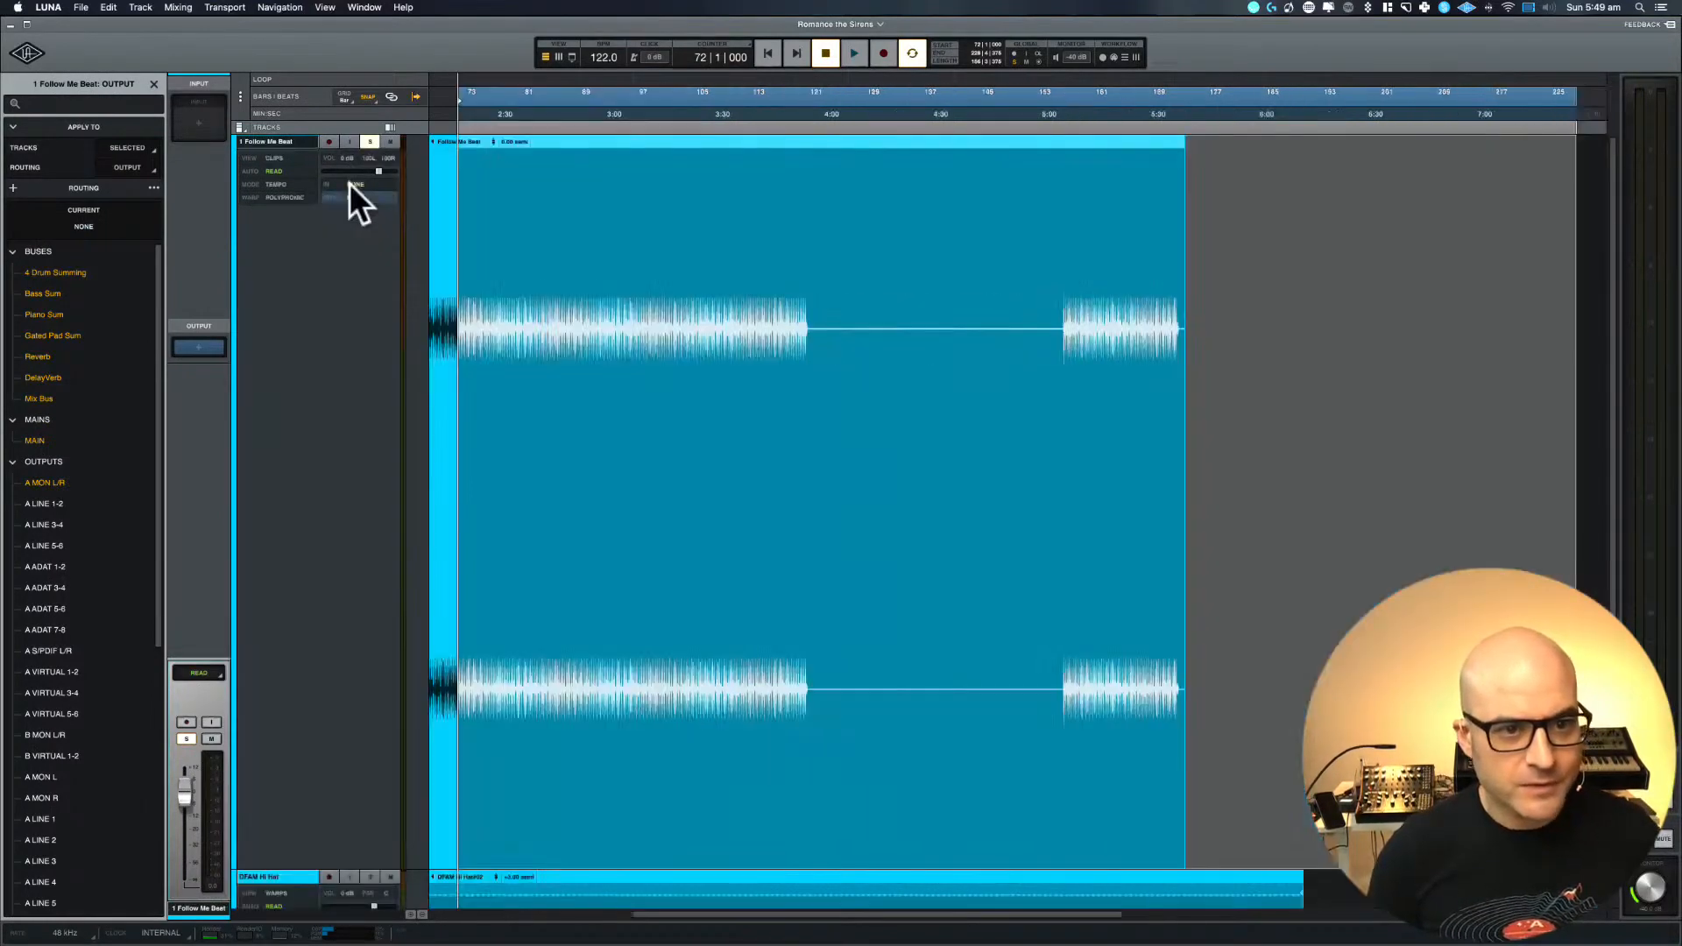
key(t)
key(t)
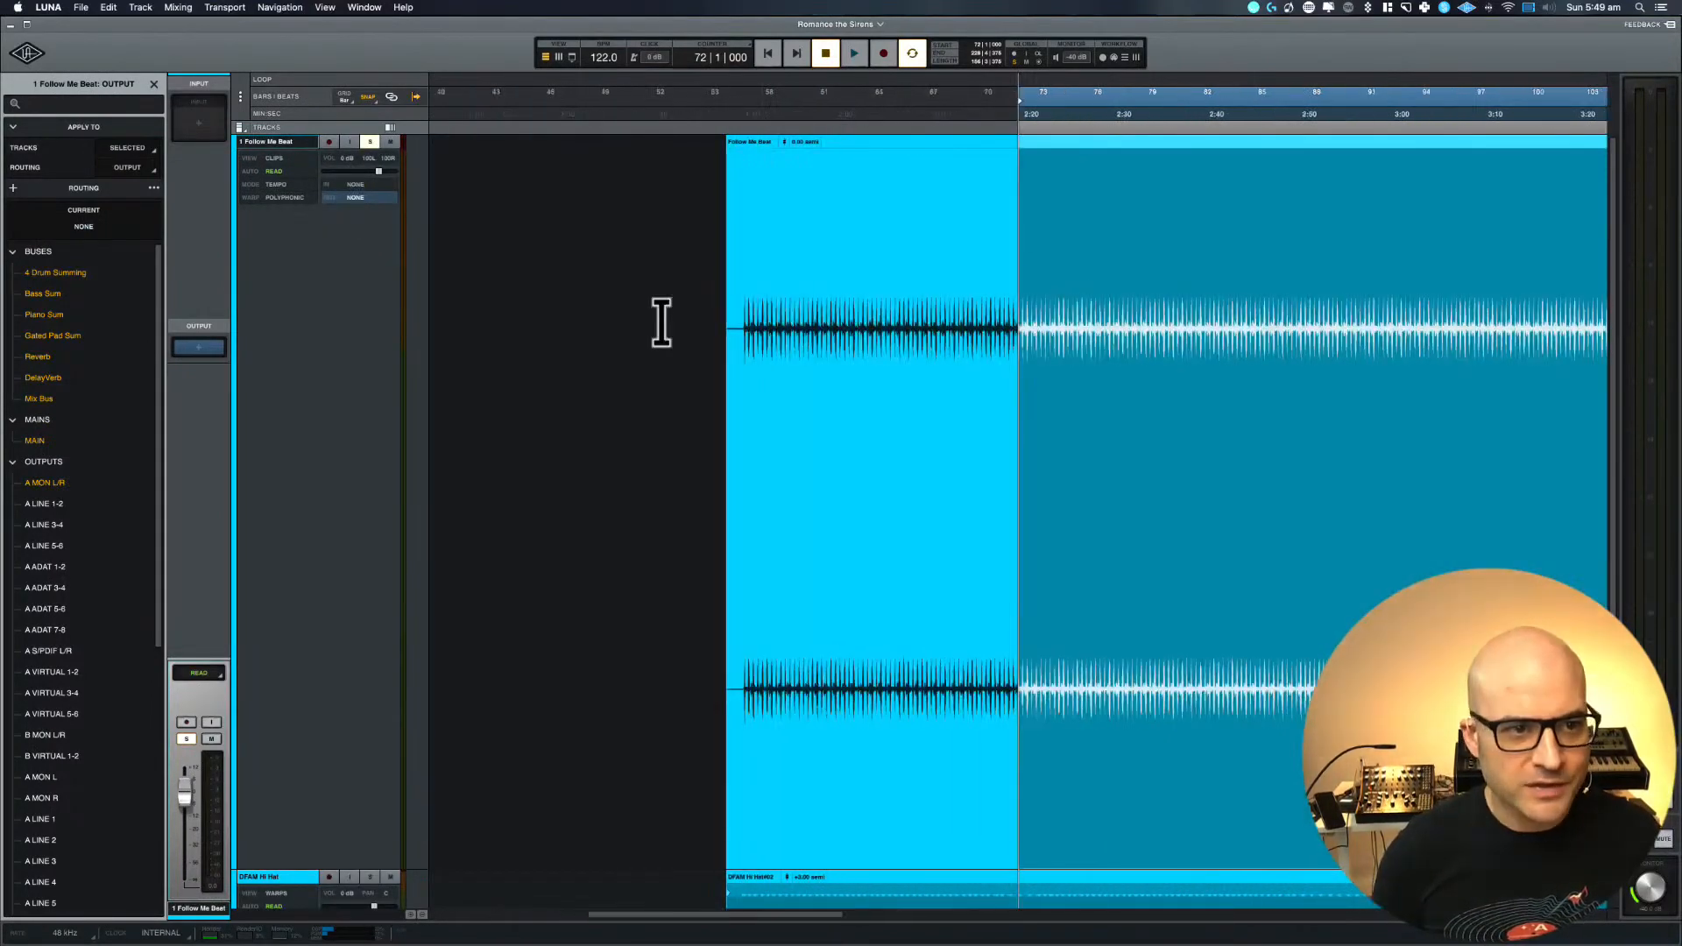
Select the Follow Me Beat clip, set the range to start at bar 58, and lower the clip gain while auditioning it
click(731, 282)
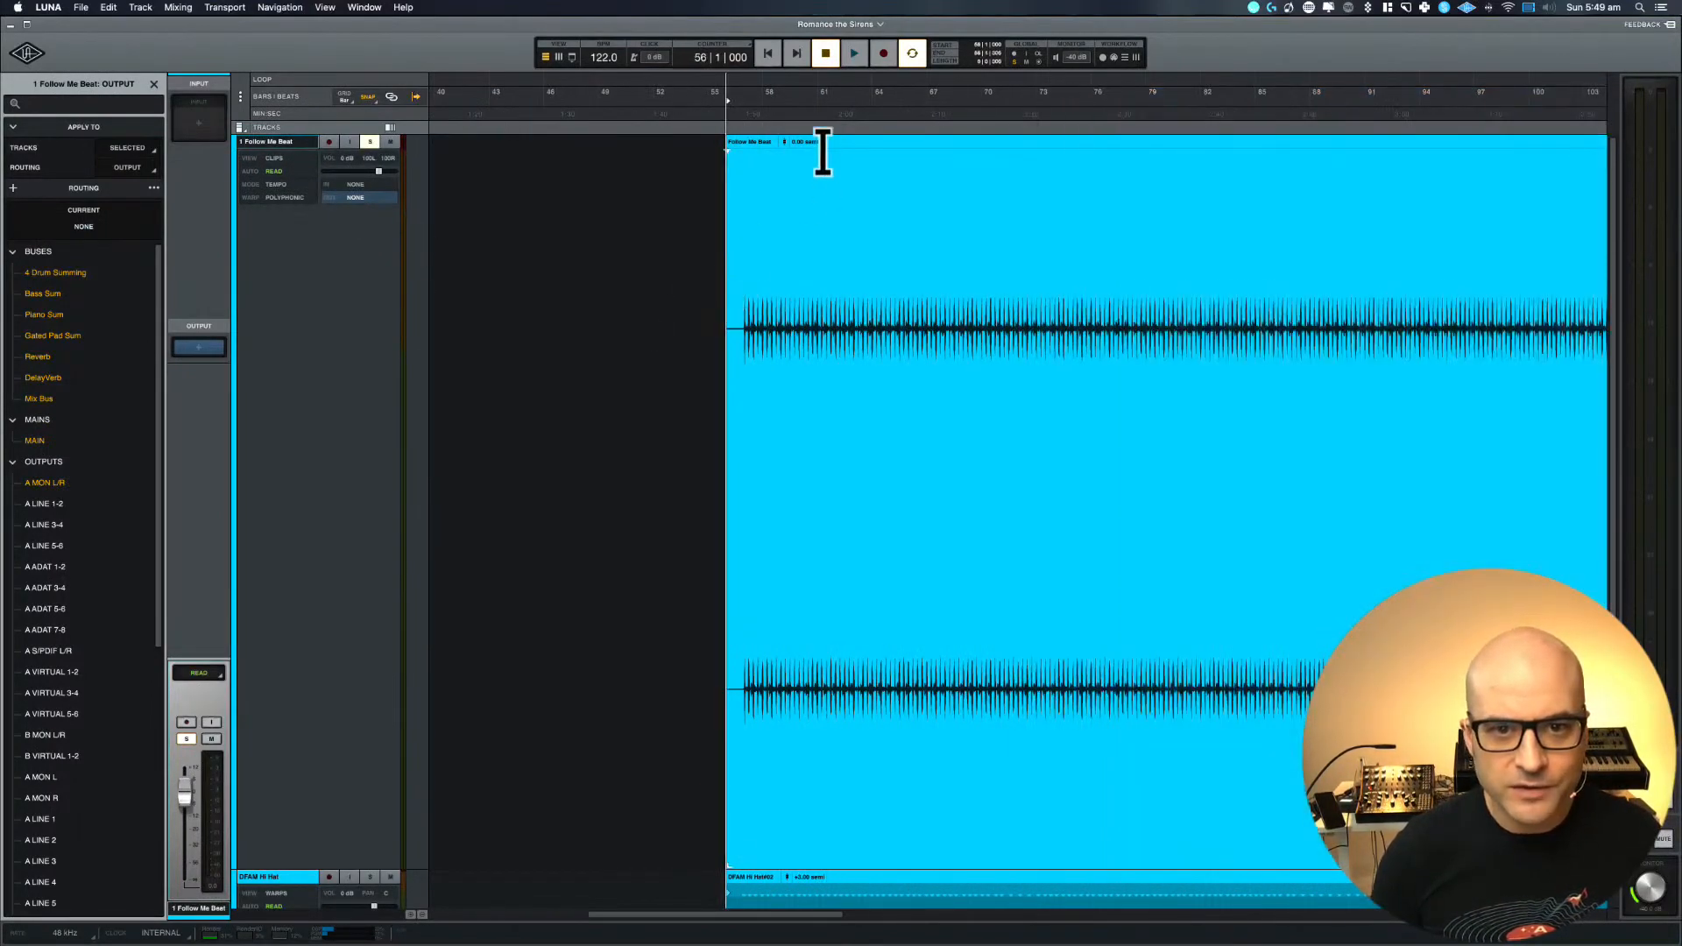
click(755, 138)
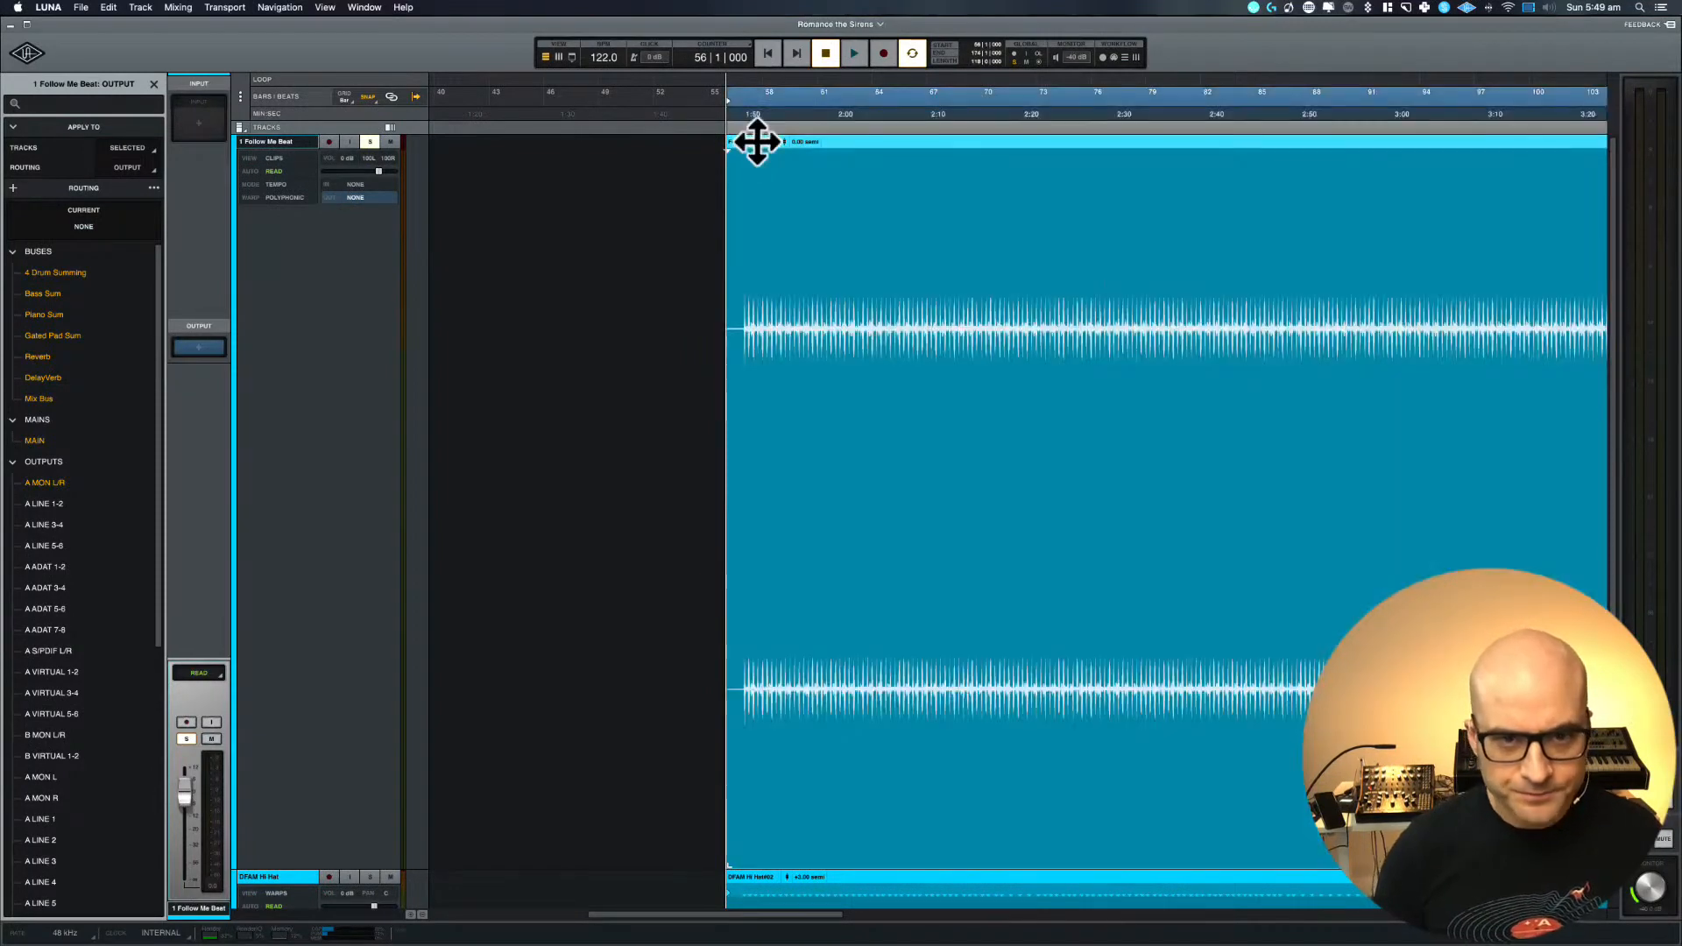
drag(746, 96, 781, 94)
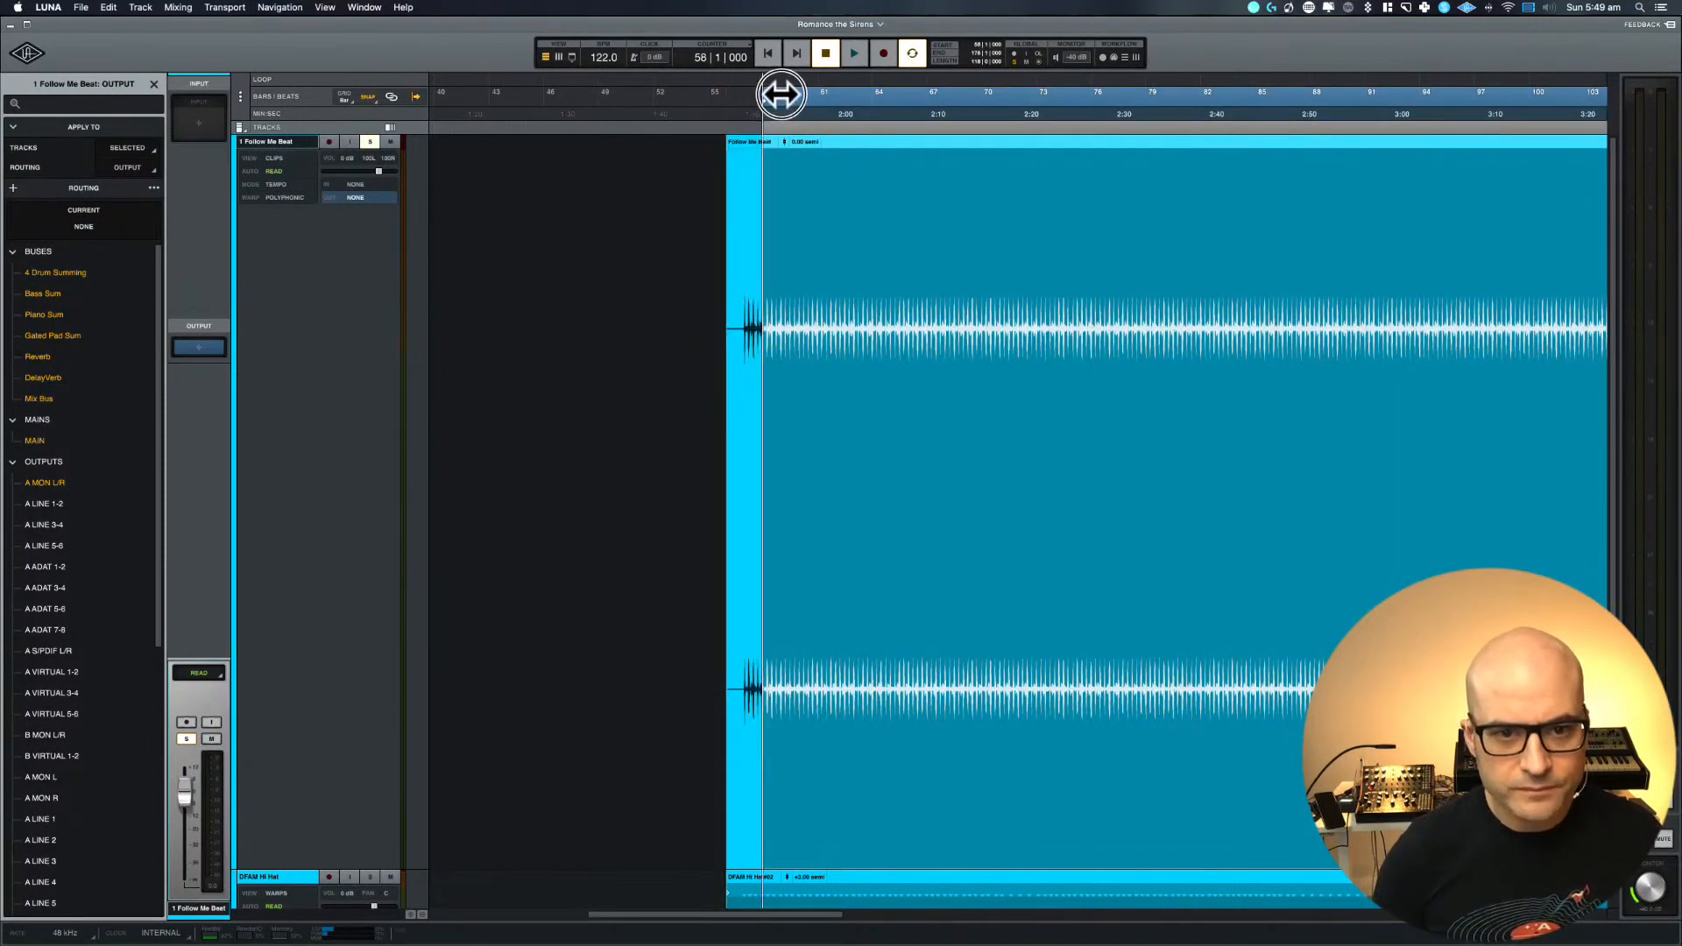
key(space)
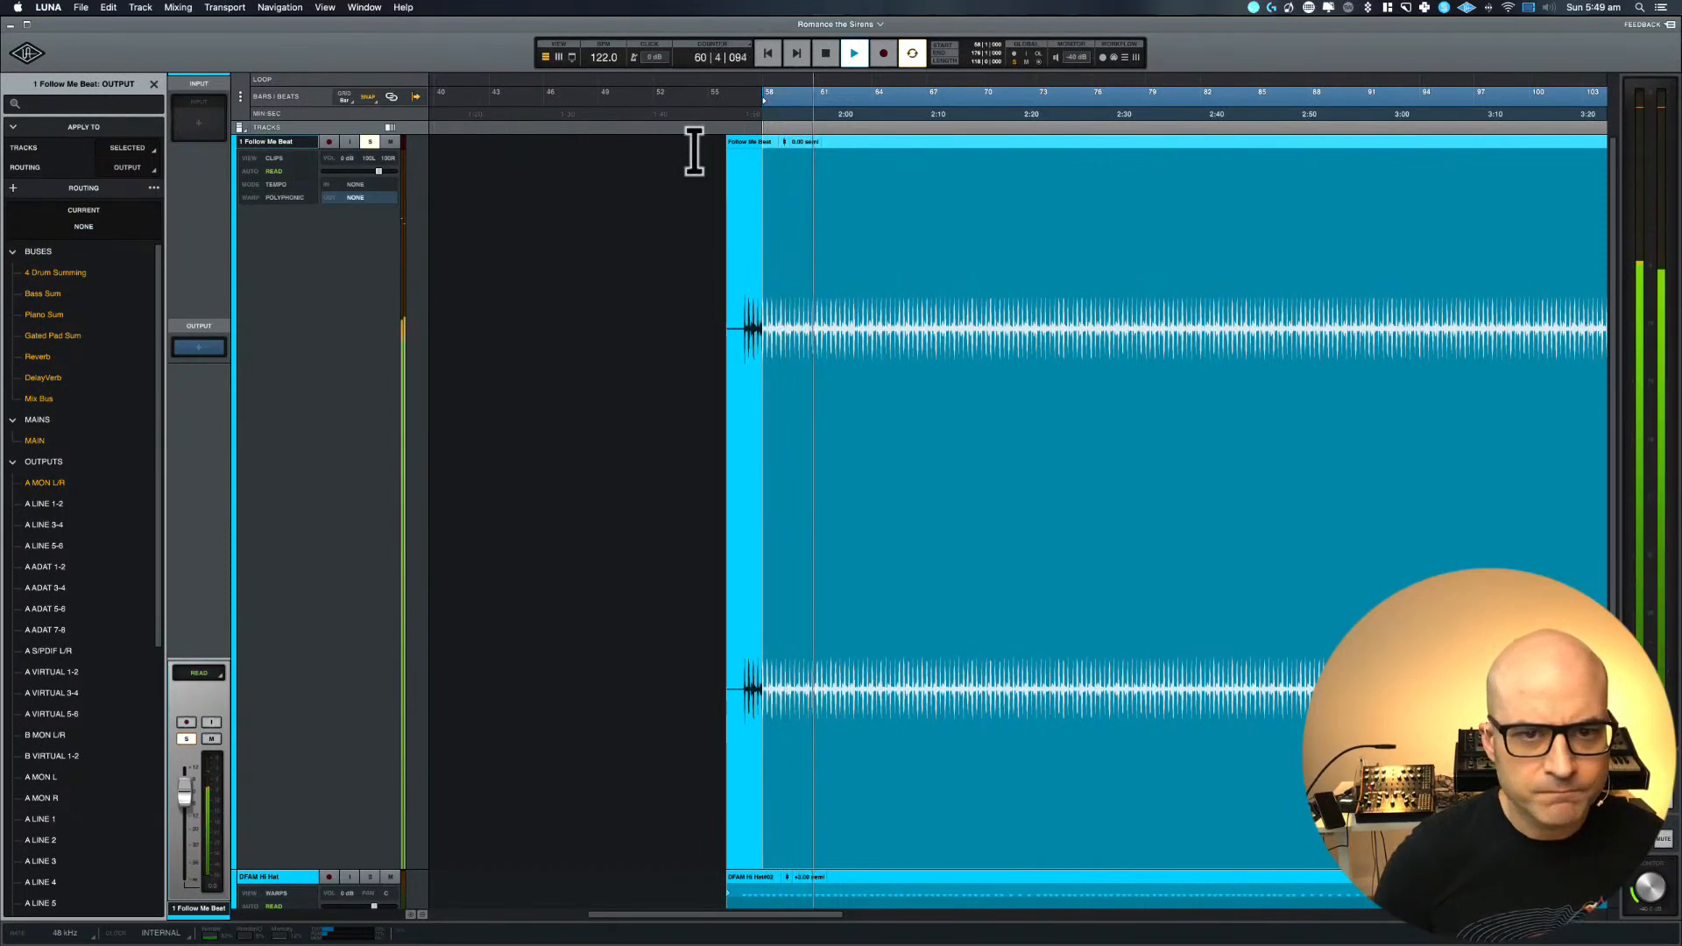
drag(785, 142, 786, 155)
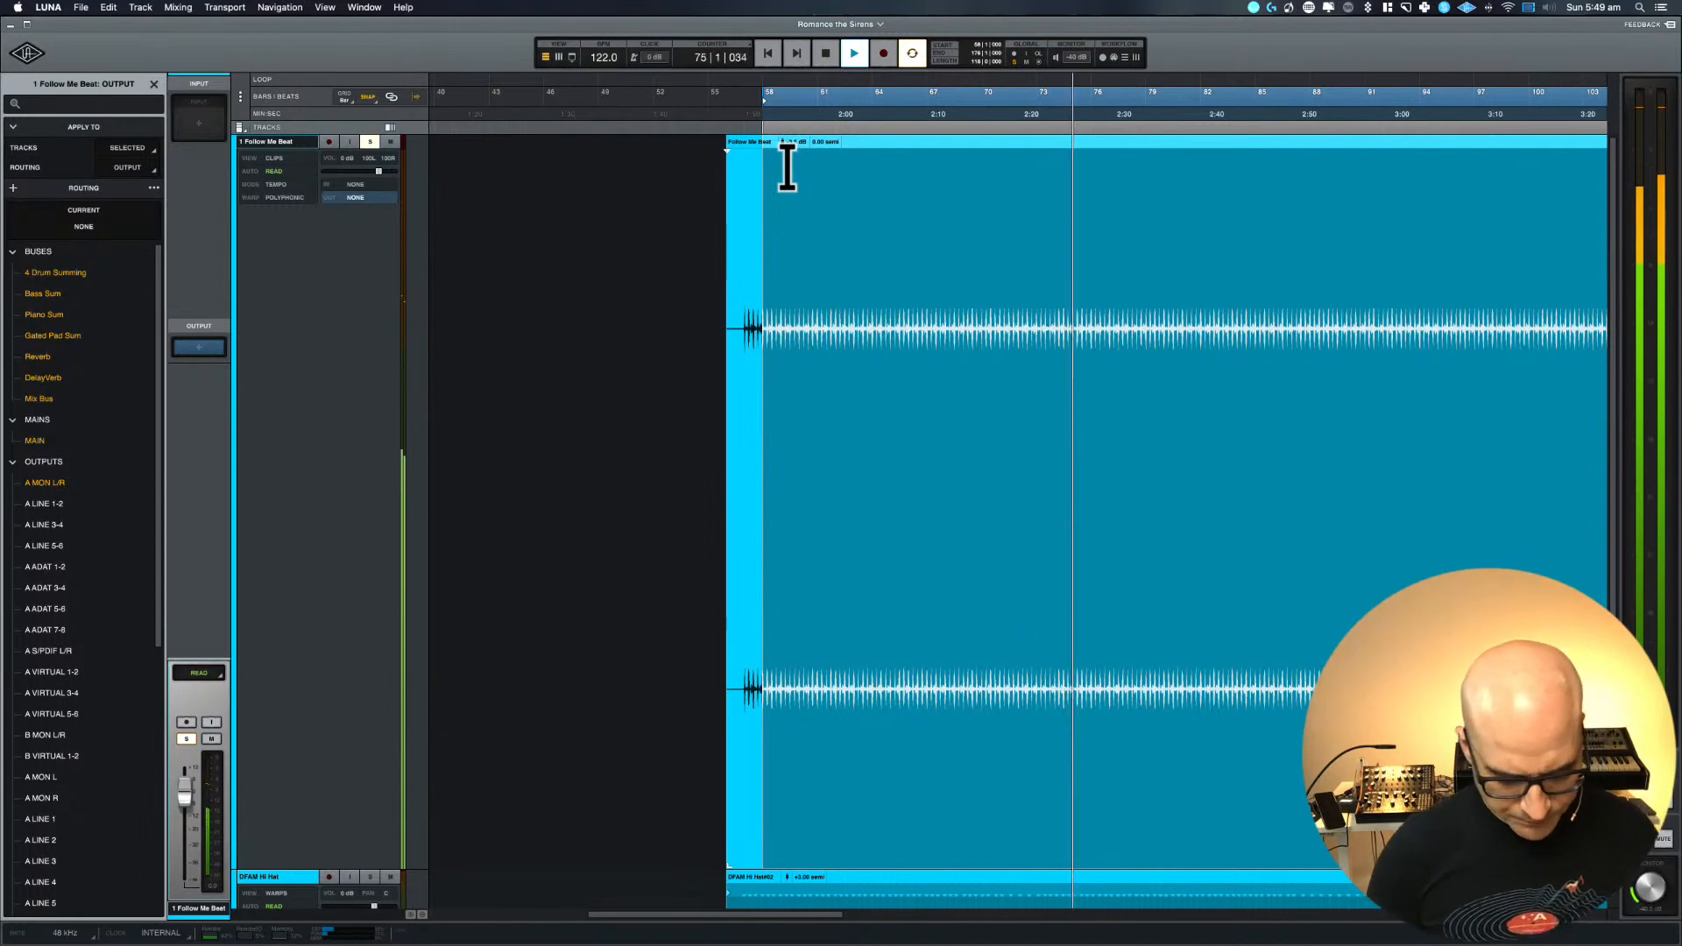
key(space)
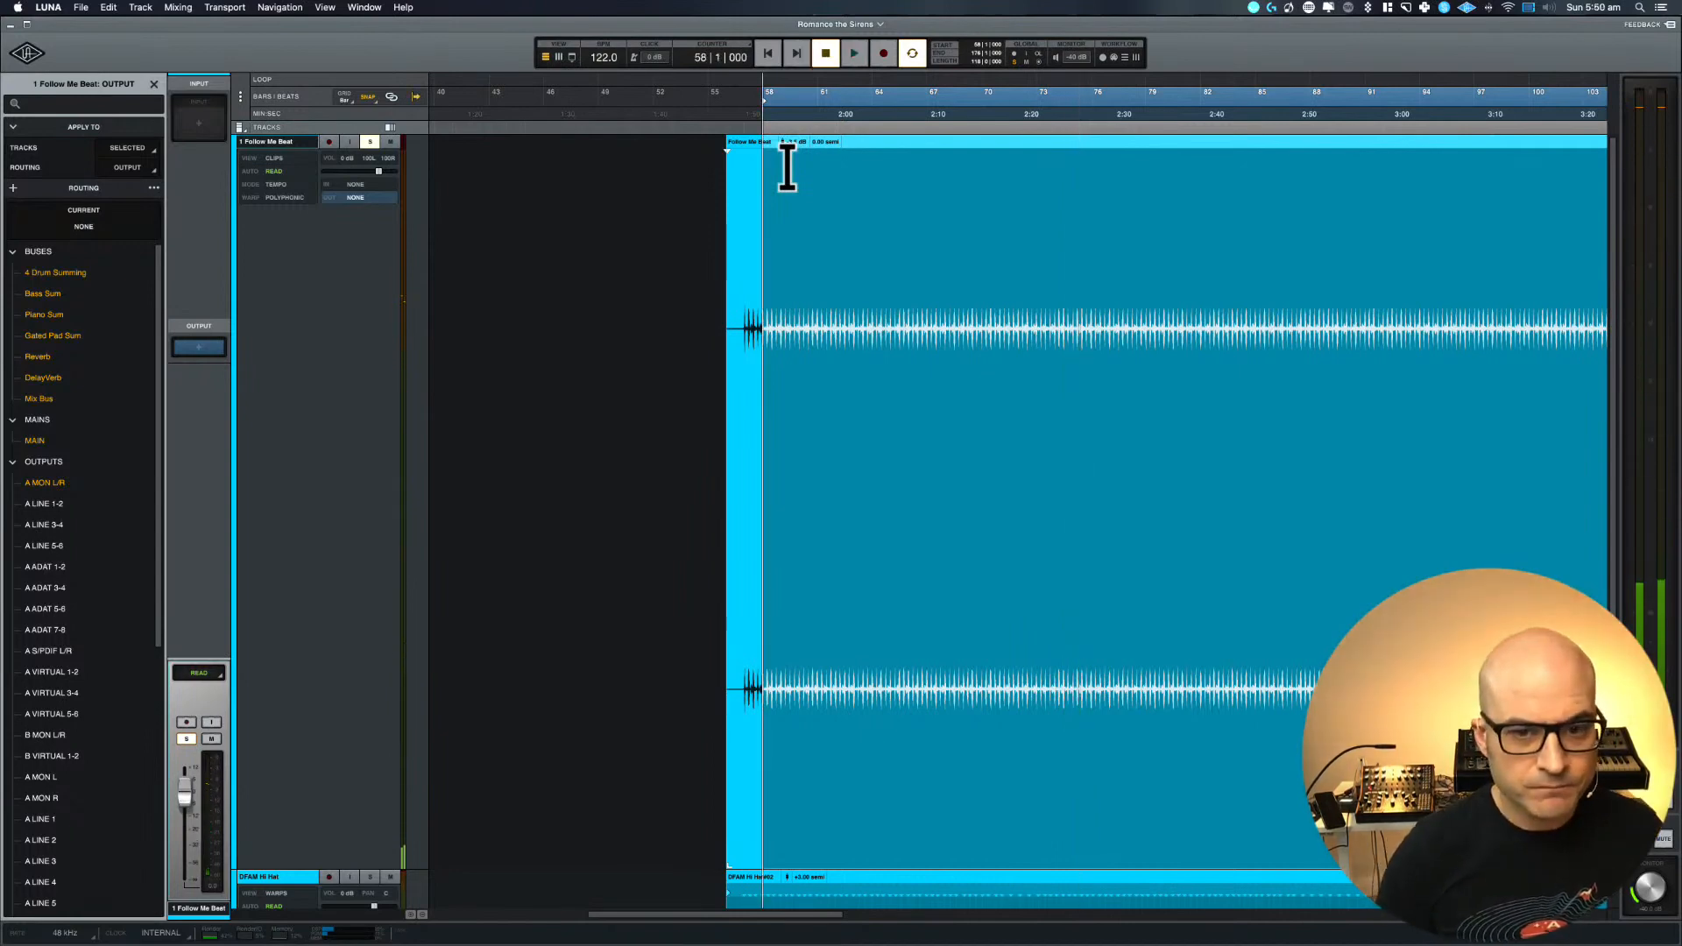
Show the sends in the mixer and remove the 4 Drum Summing send from 1 Follow Me Beat
key(super+equal)
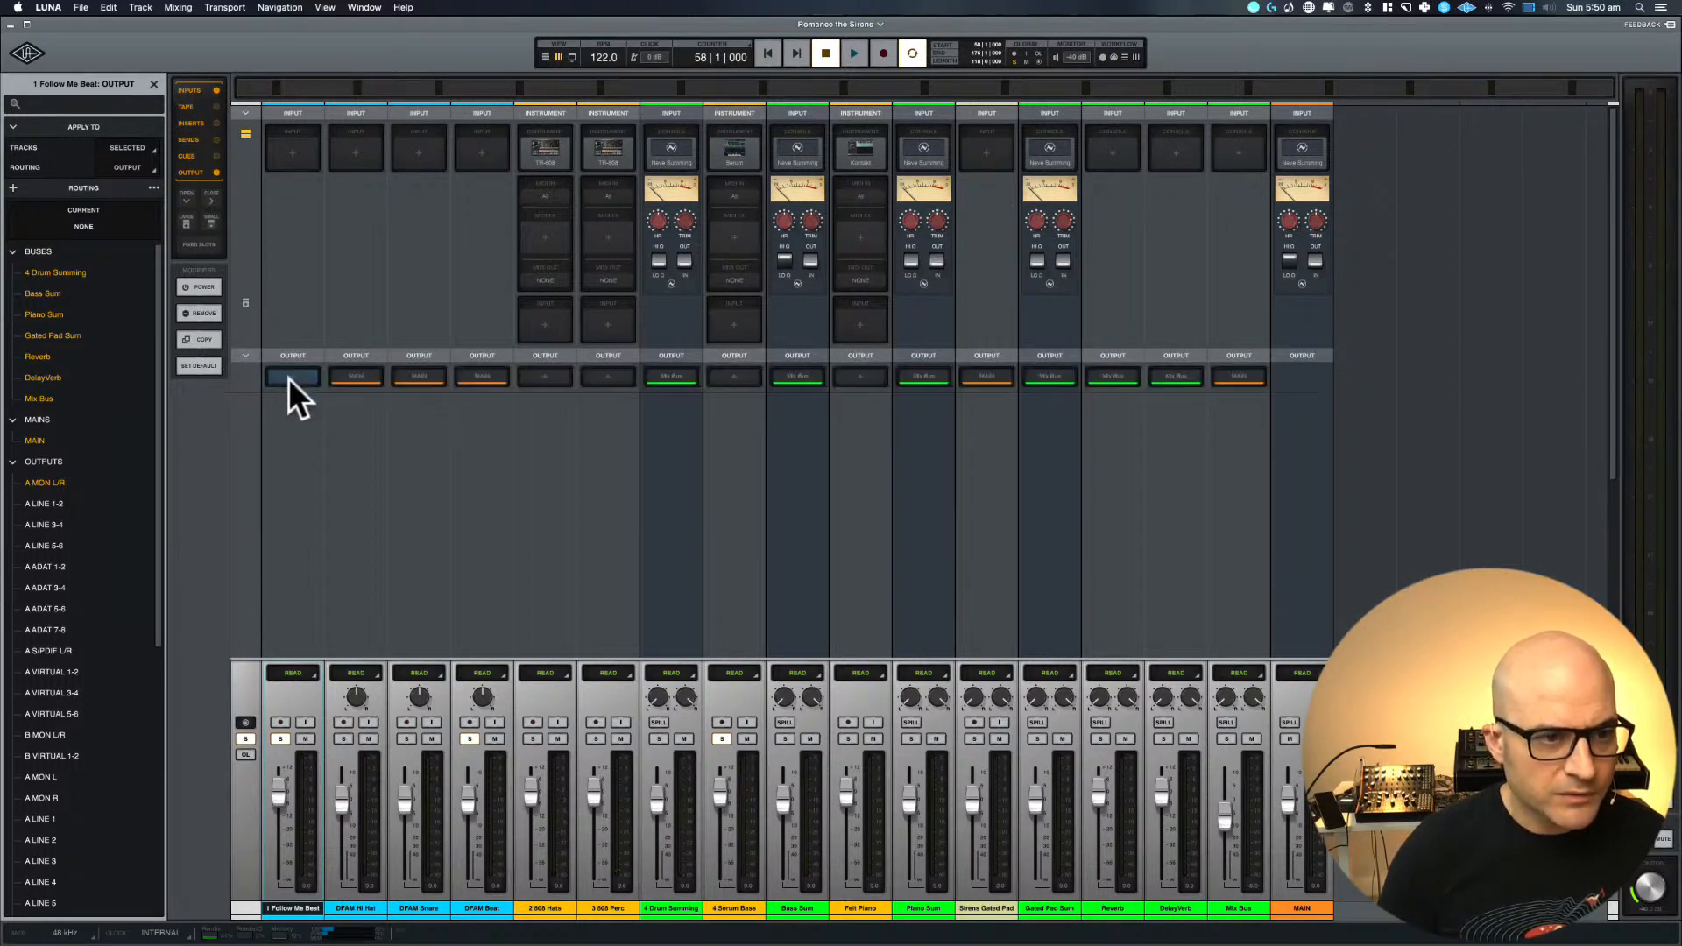
click(218, 137)
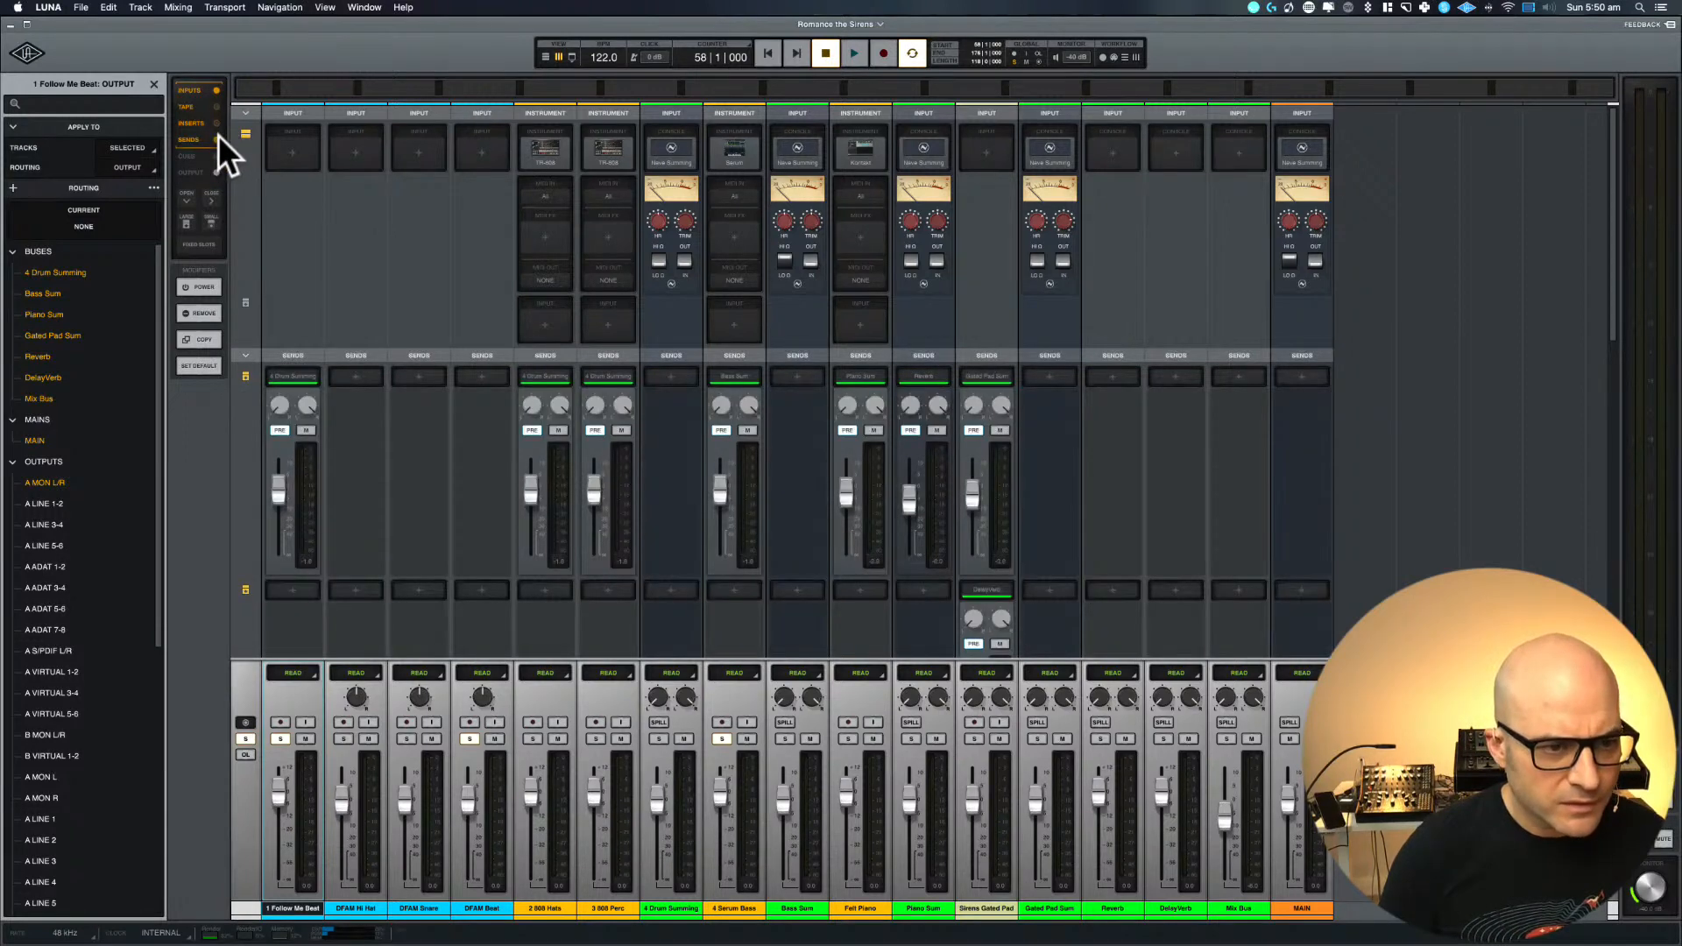
click(291, 376)
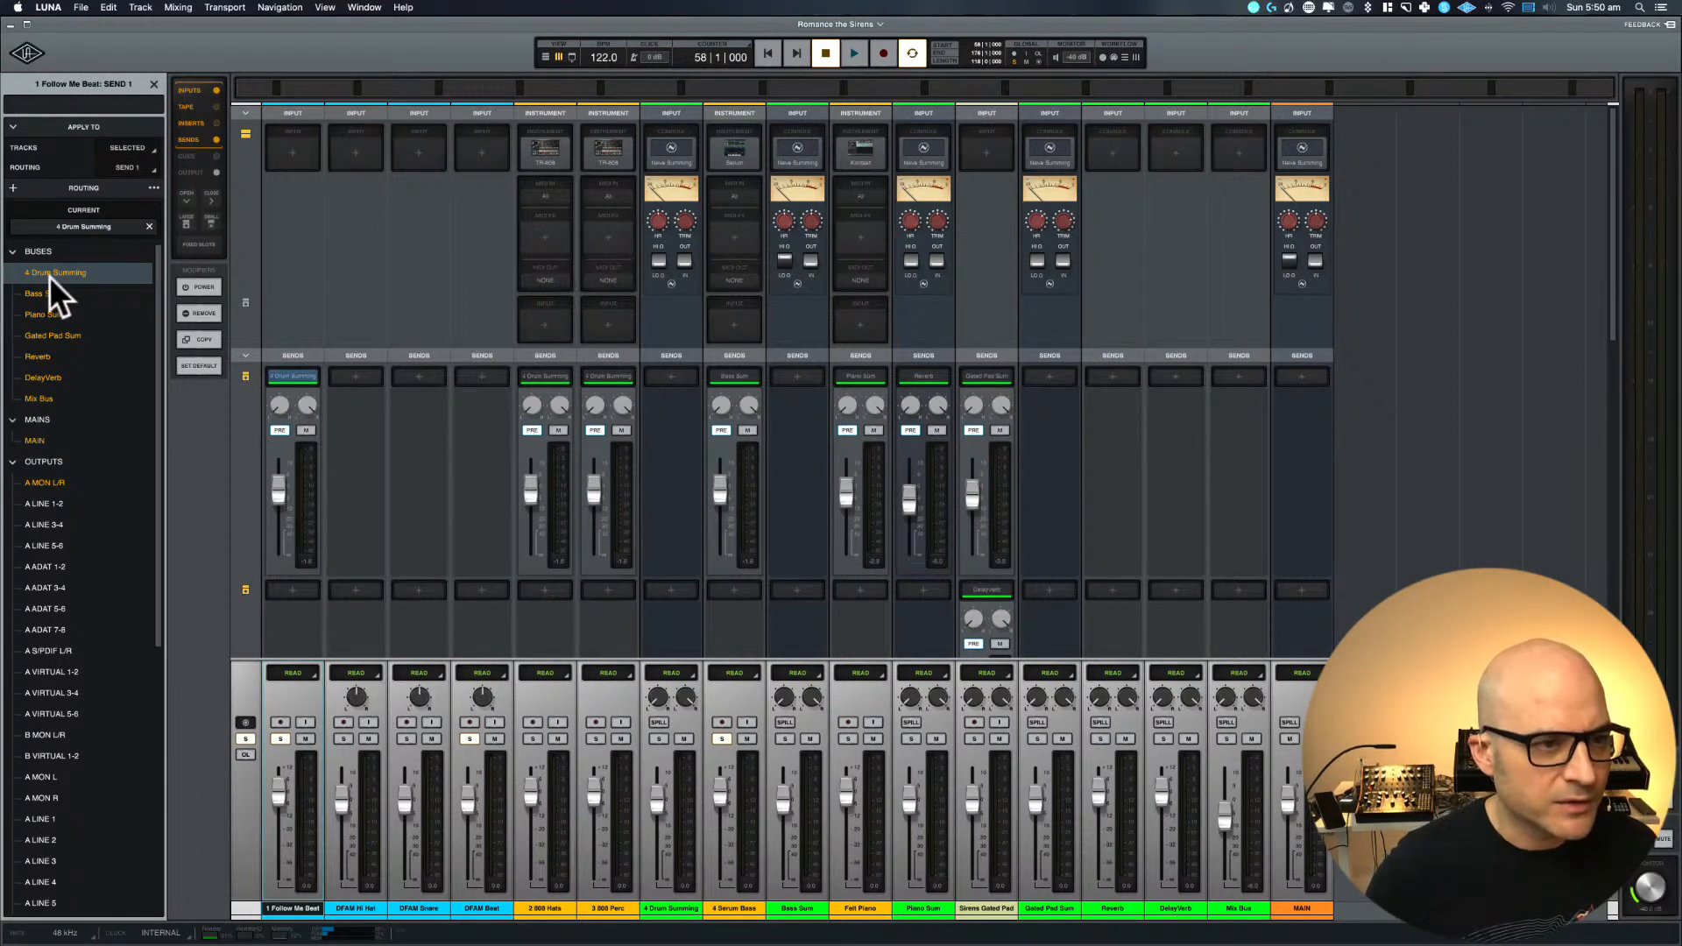
click(150, 226)
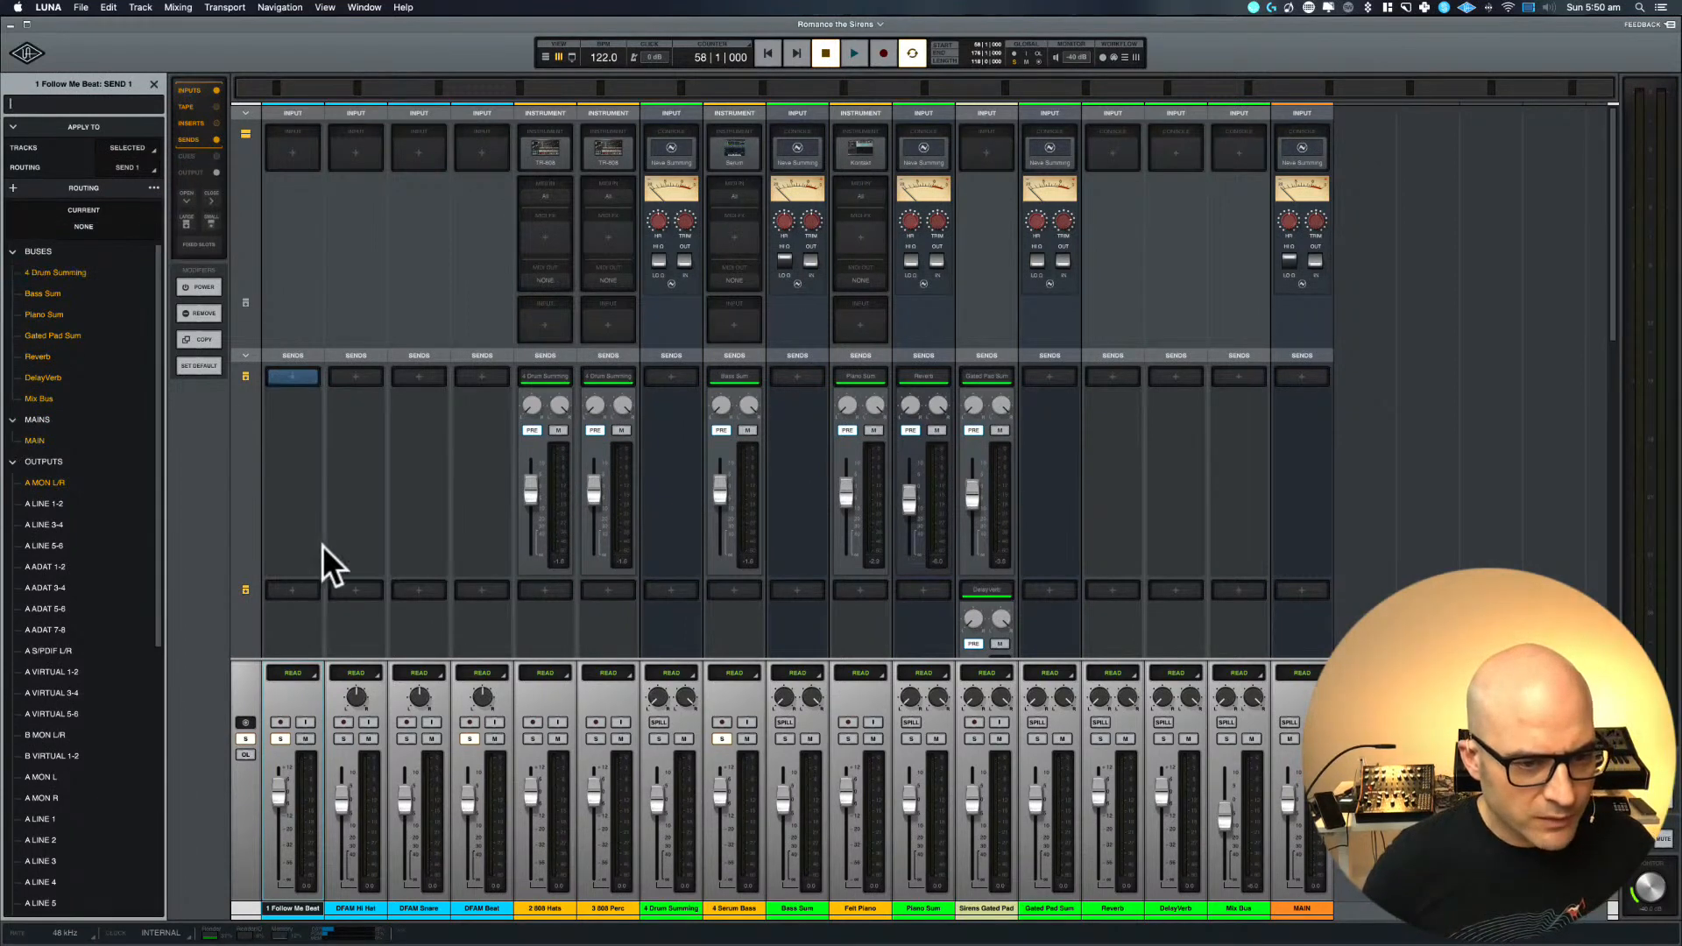
Route the output of 1 Follow Me Beat to the Mix Bus and review the channels' sends and outputs
scroll(323, 545, down, 3)
scroll(323, 543, down, 5)
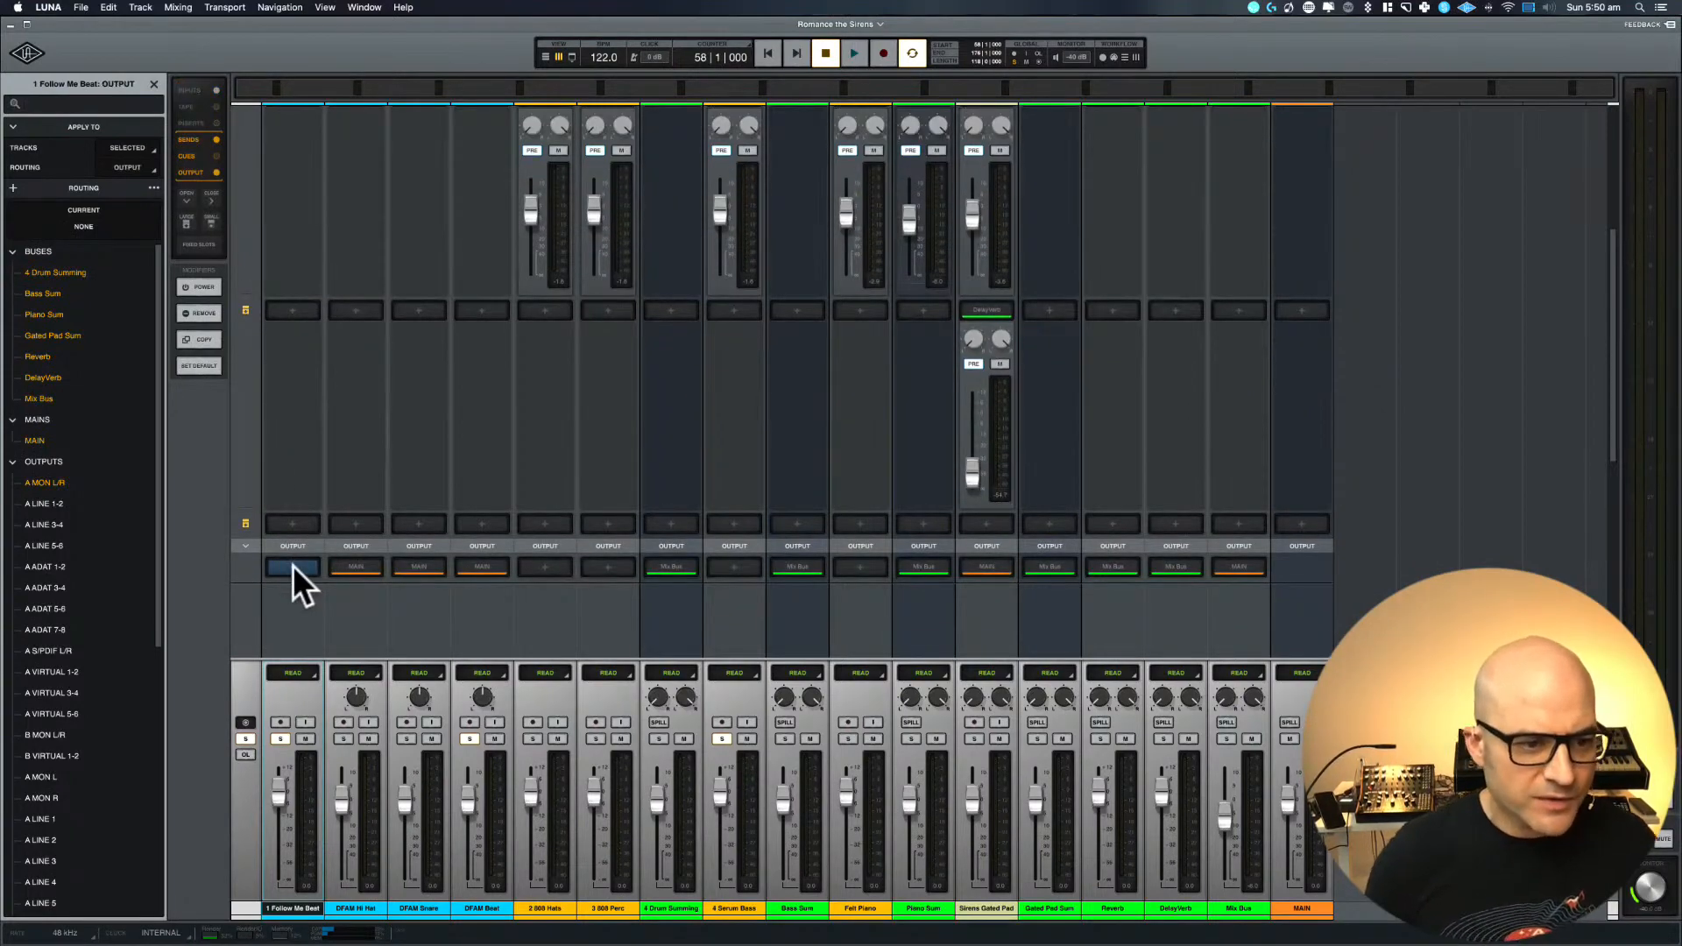
scroll(292, 565, down, 3)
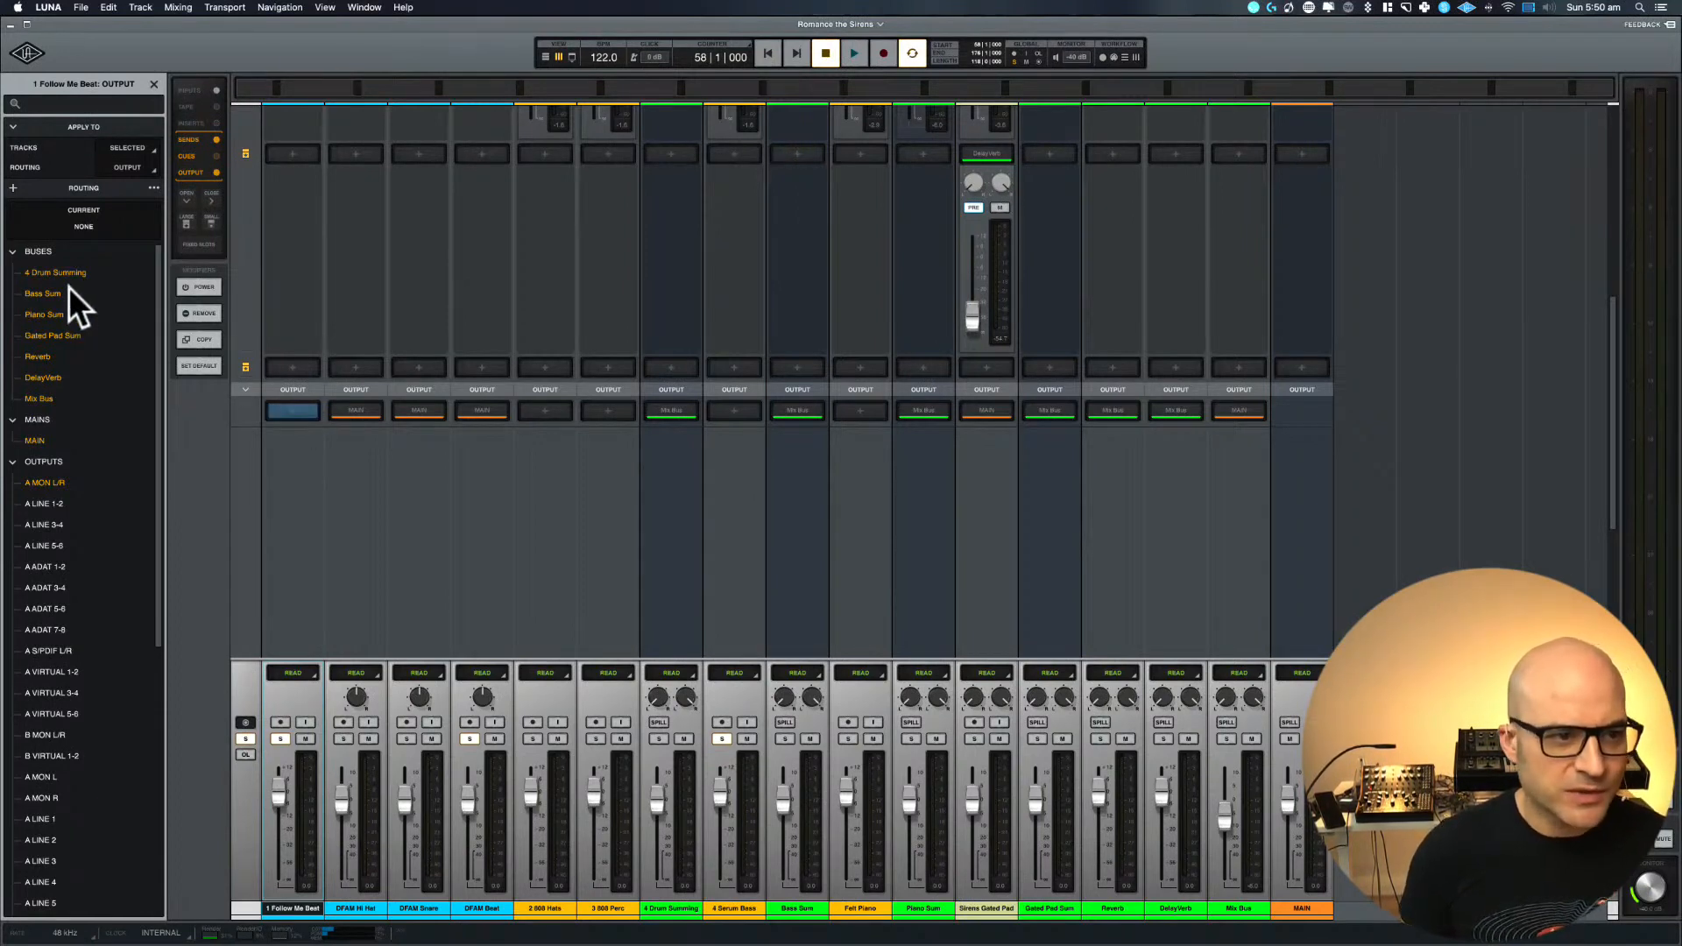
click(39, 399)
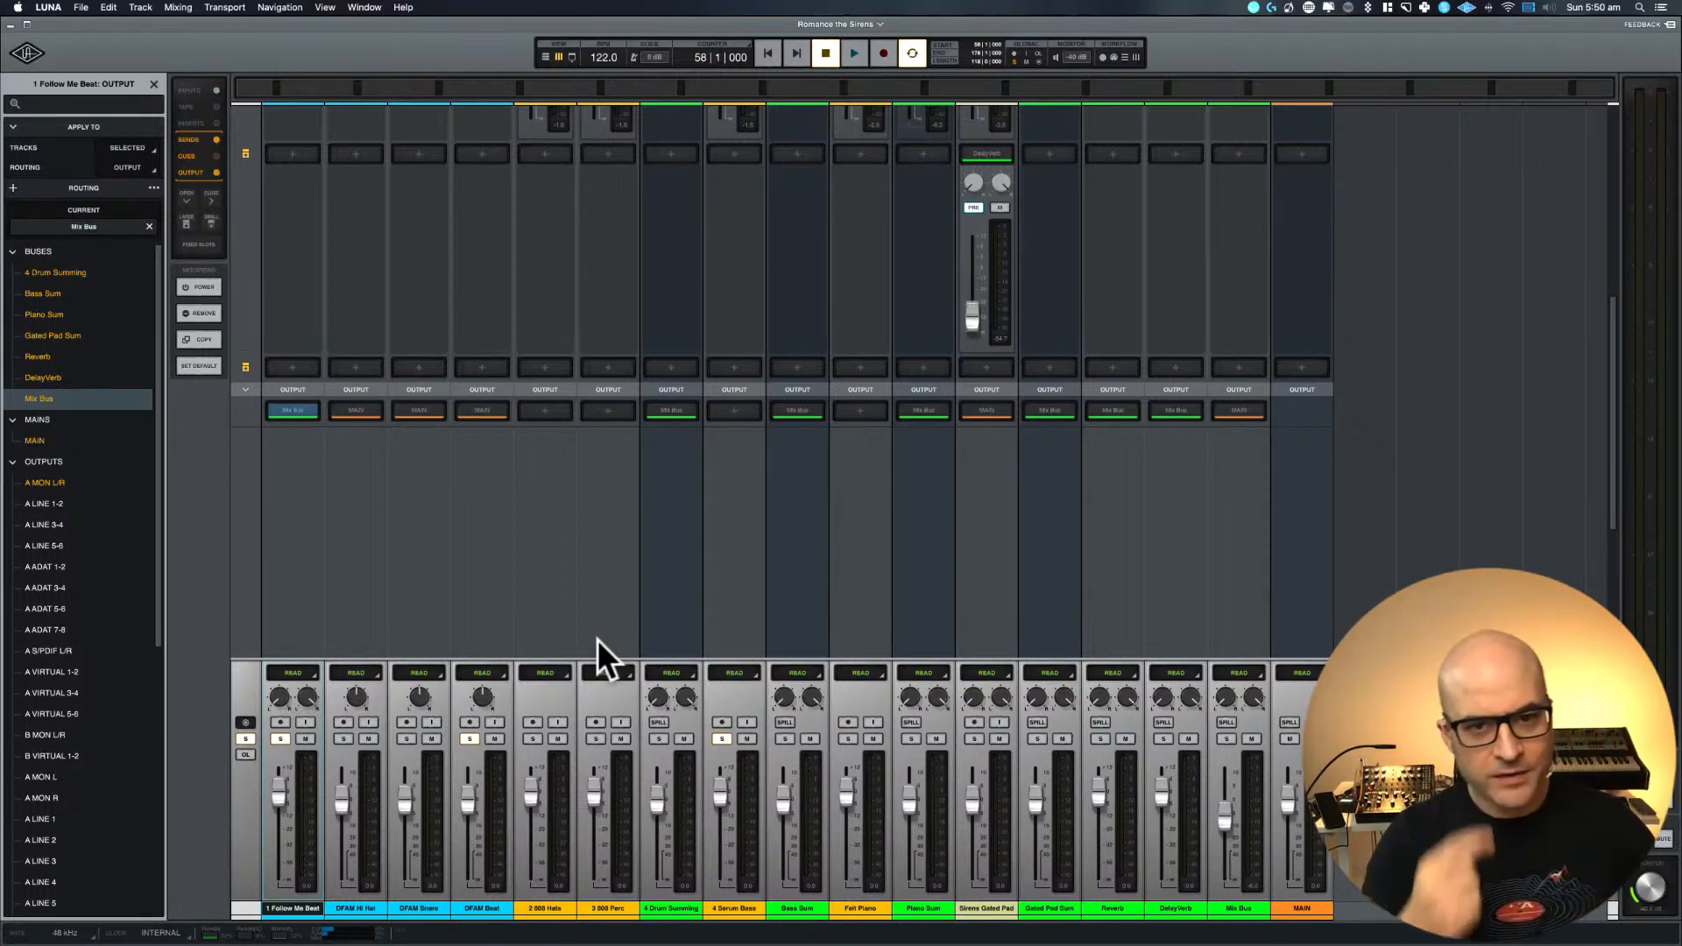
scroll(565, 534, up, 5)
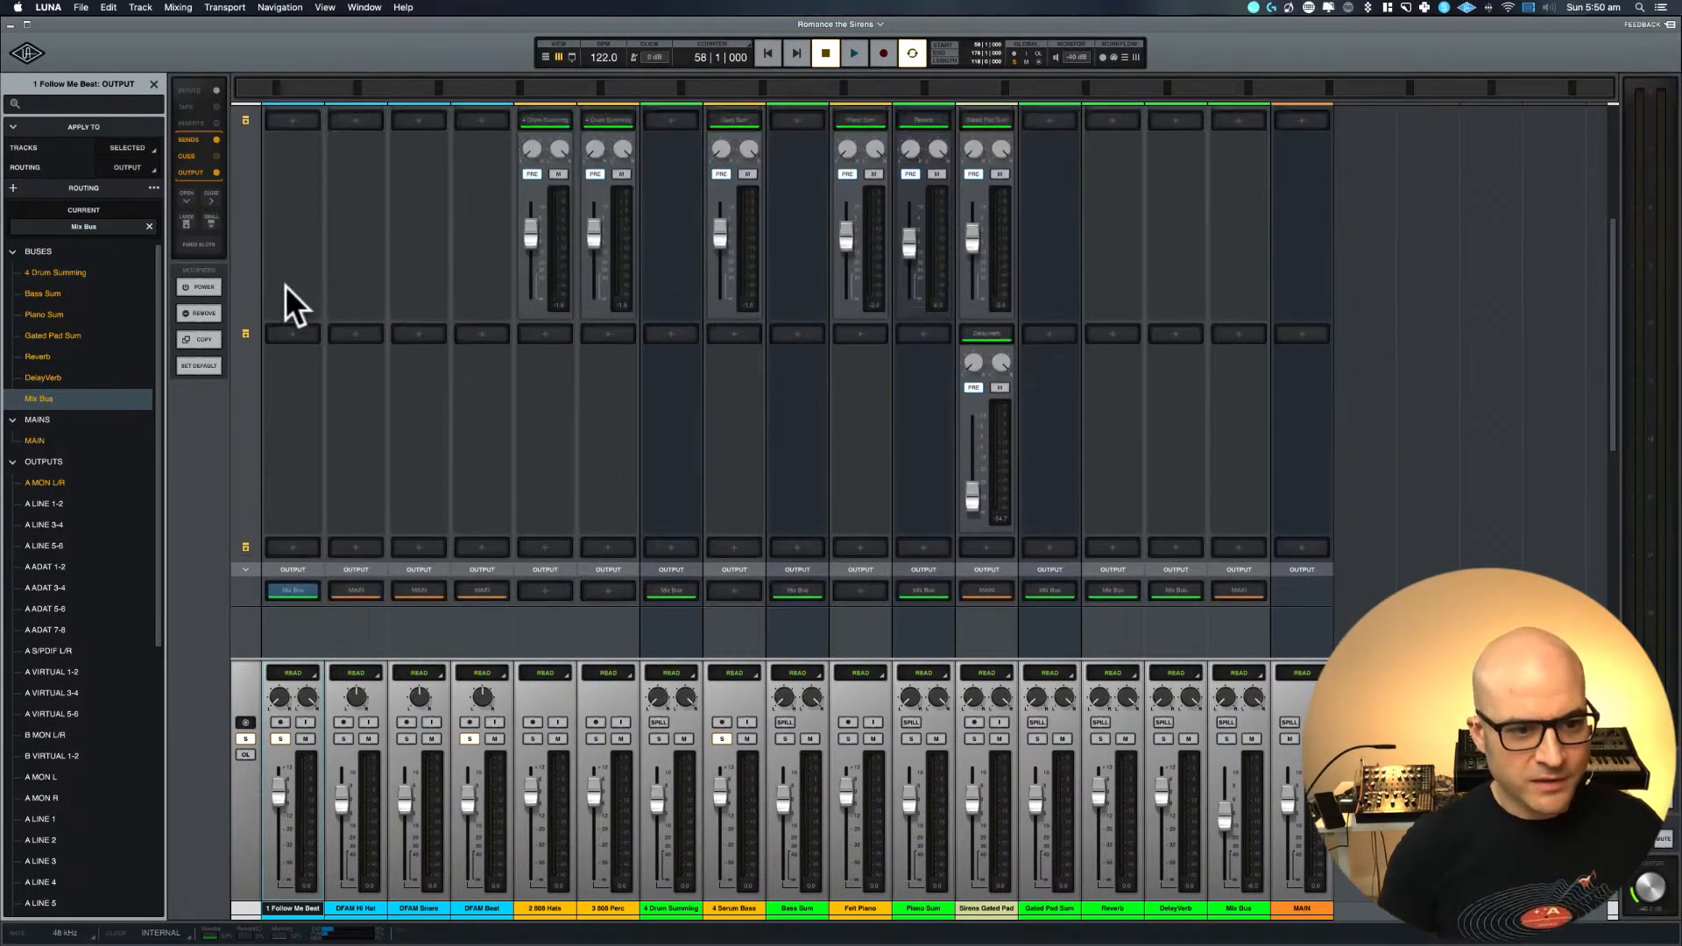
scroll(286, 286, up, 2)
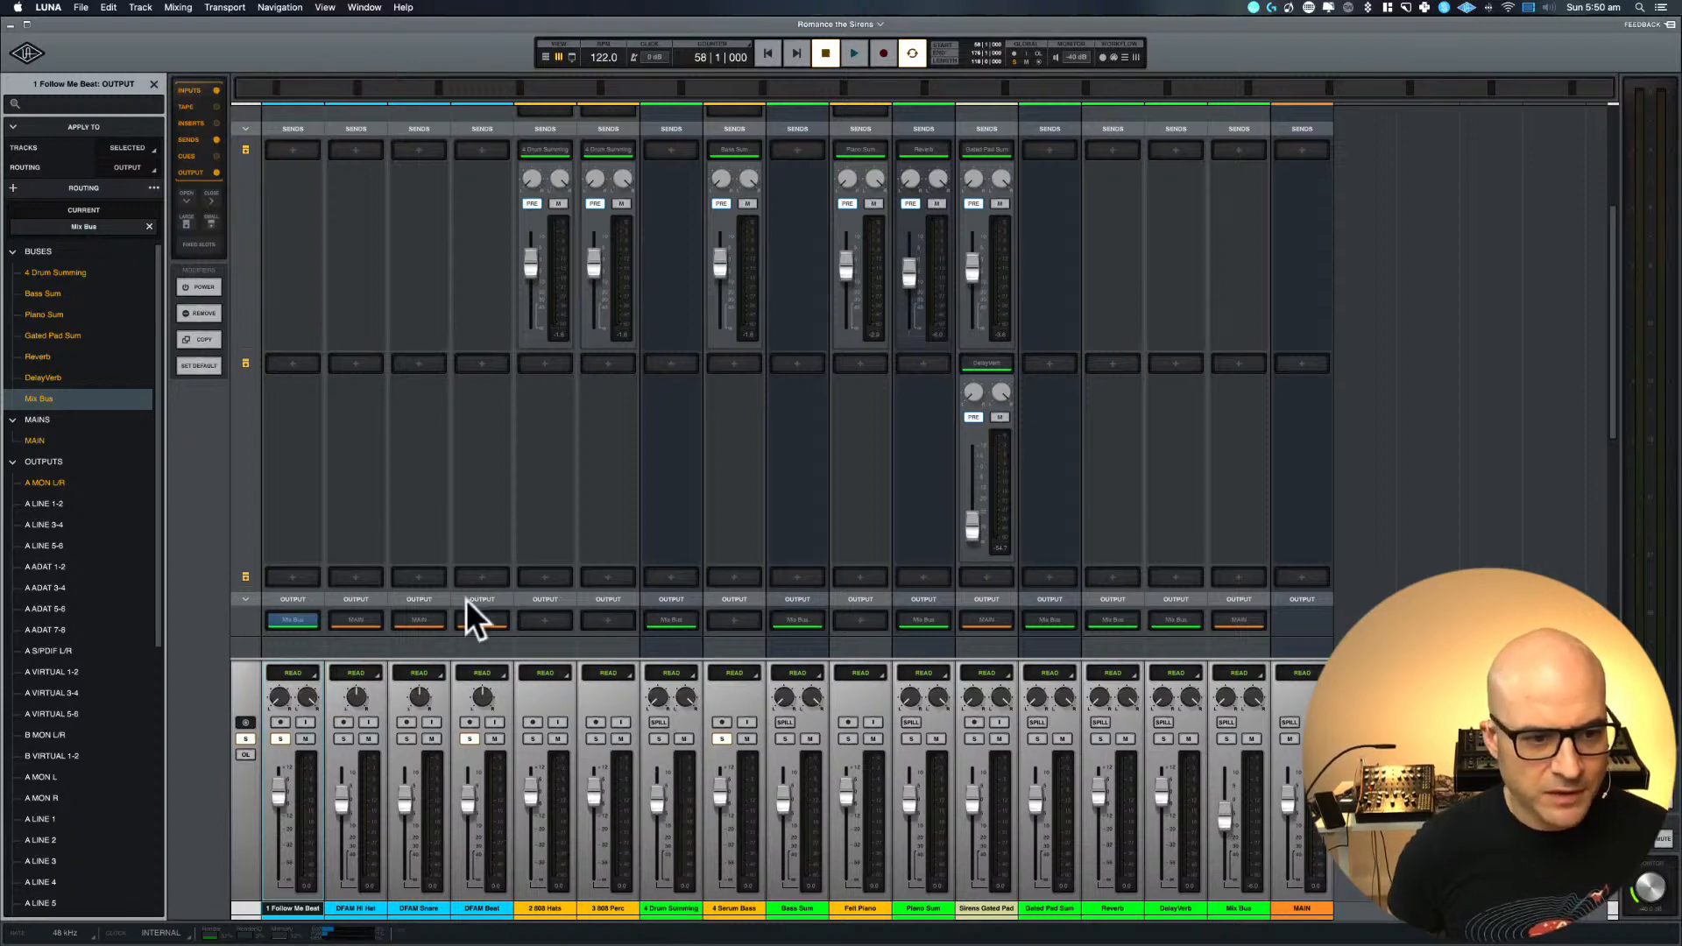
scroll(309, 521, down, 5)
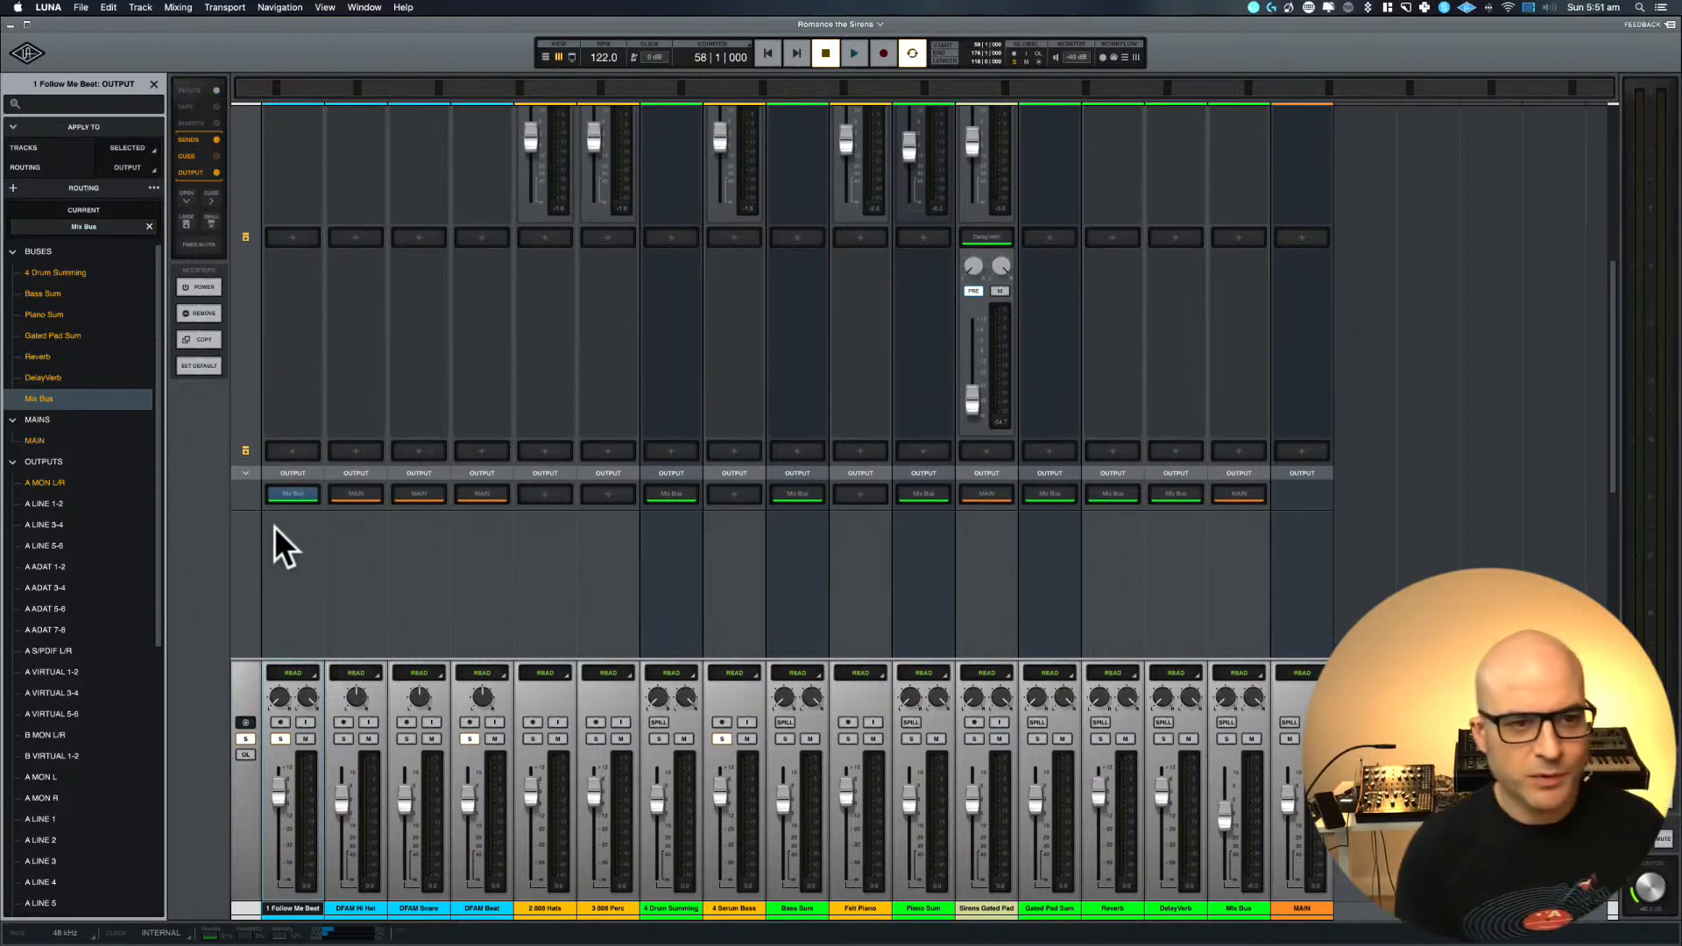
scroll(275, 527, up, 12)
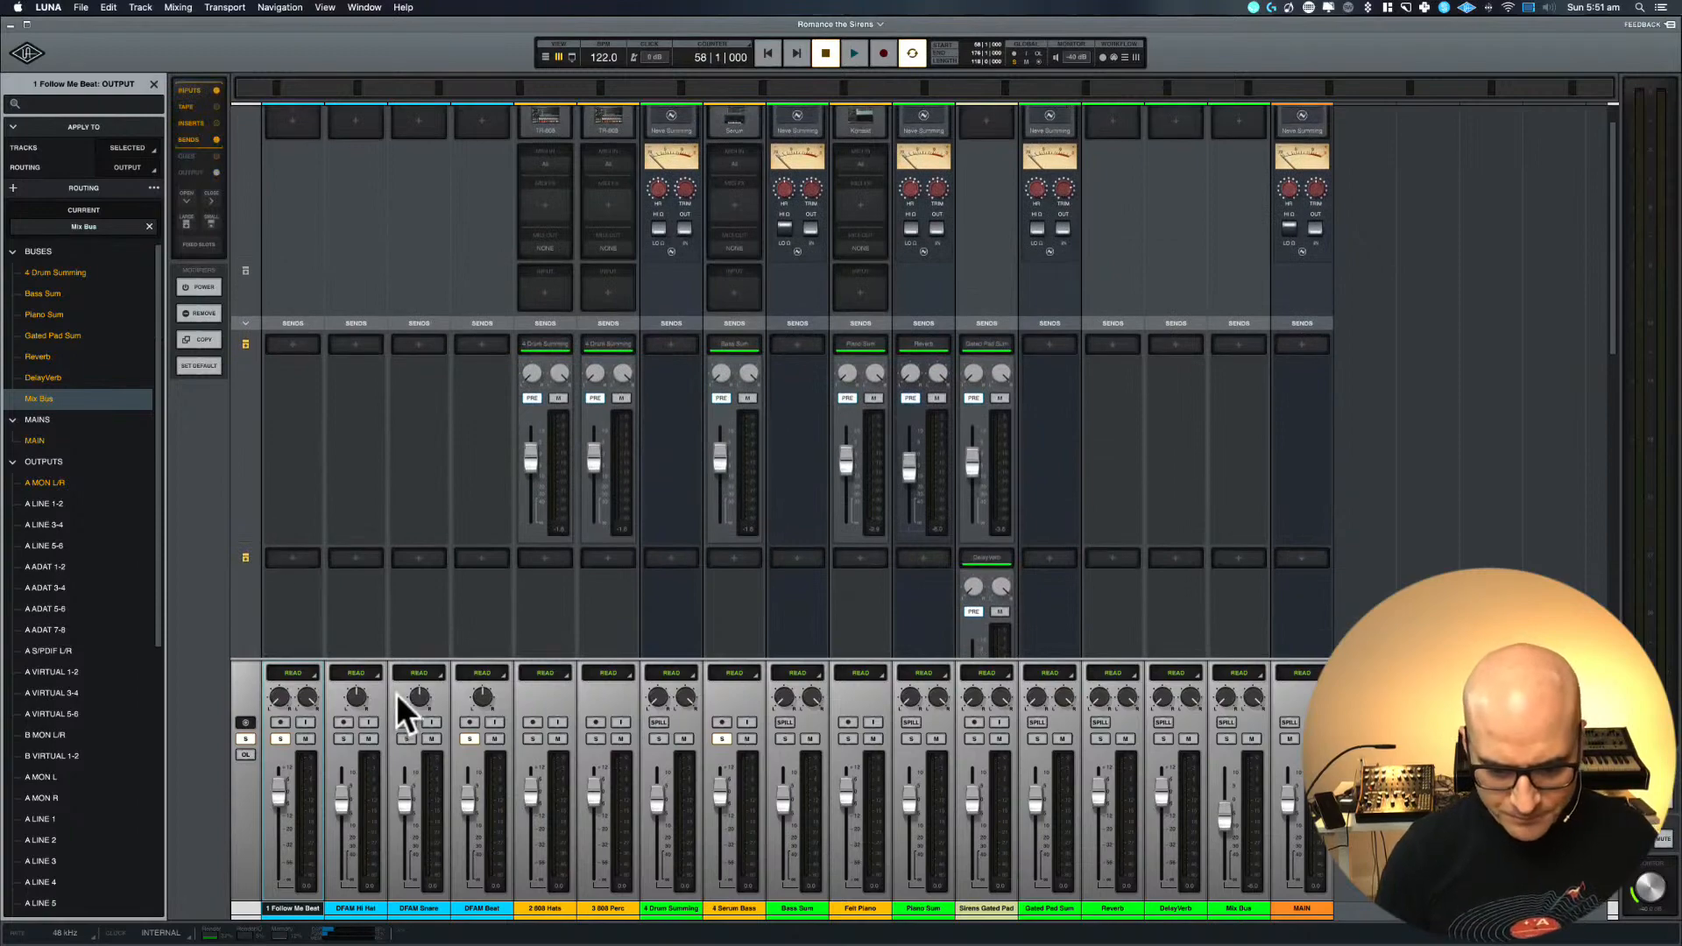
scroll(397, 692, down, 5)
Return to the timeline, move the start of the selected range to bar 57 and audition 1 Follow Me Beat
key(super+equal)
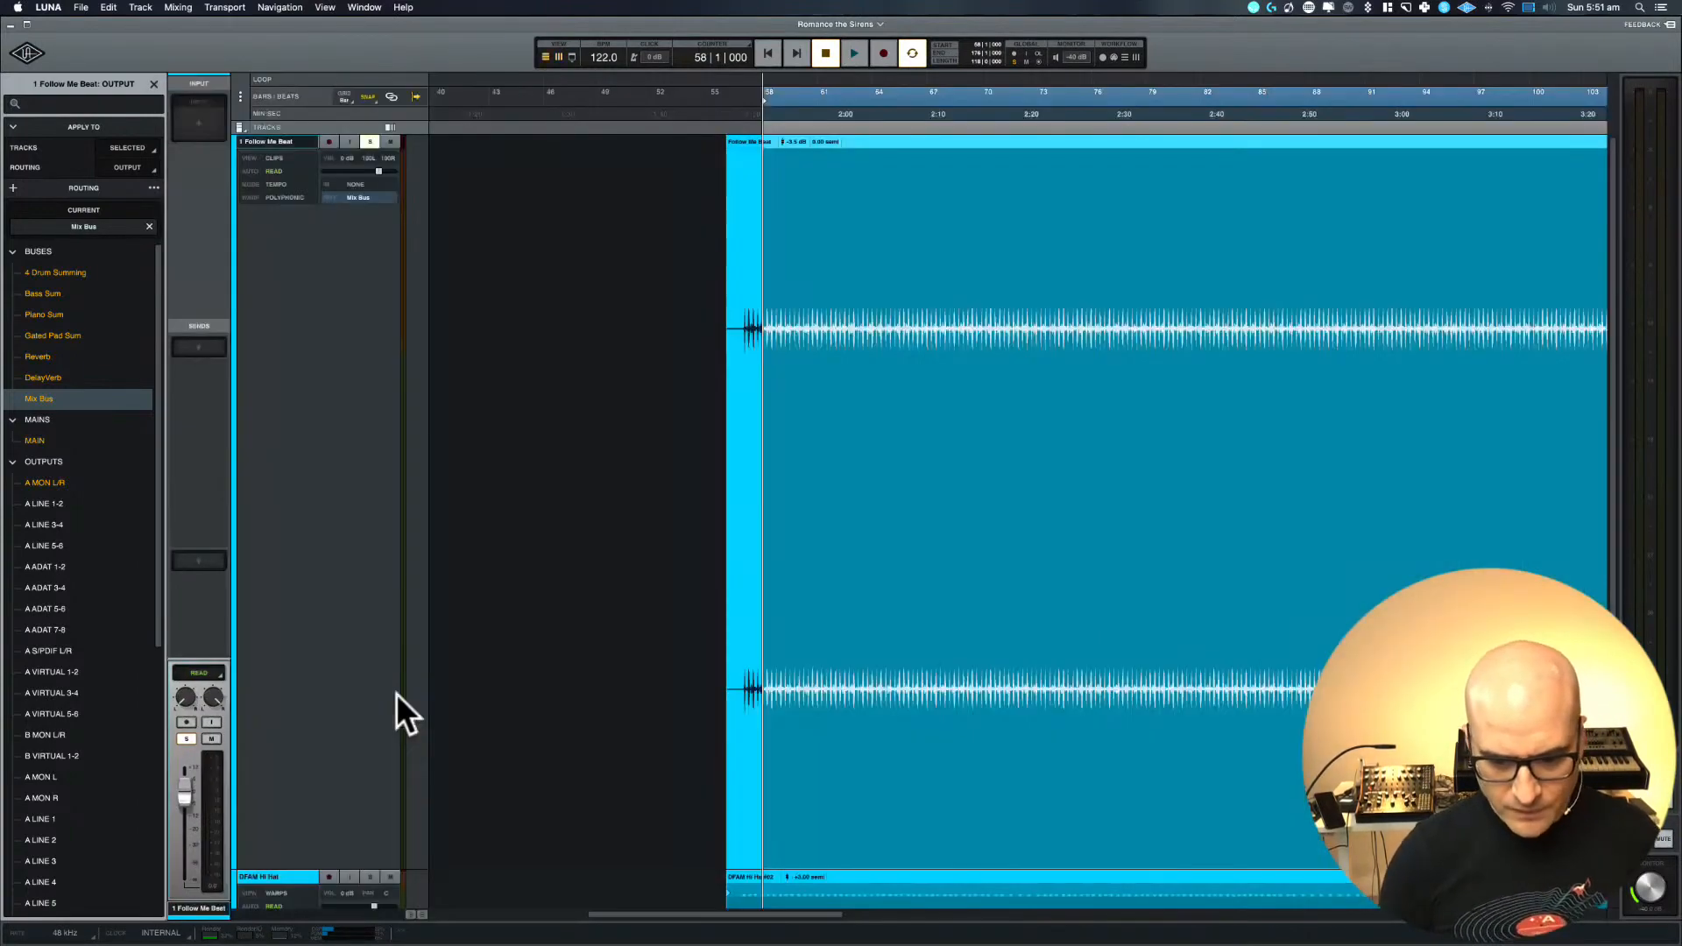
scroll(951, 781, down, 3)
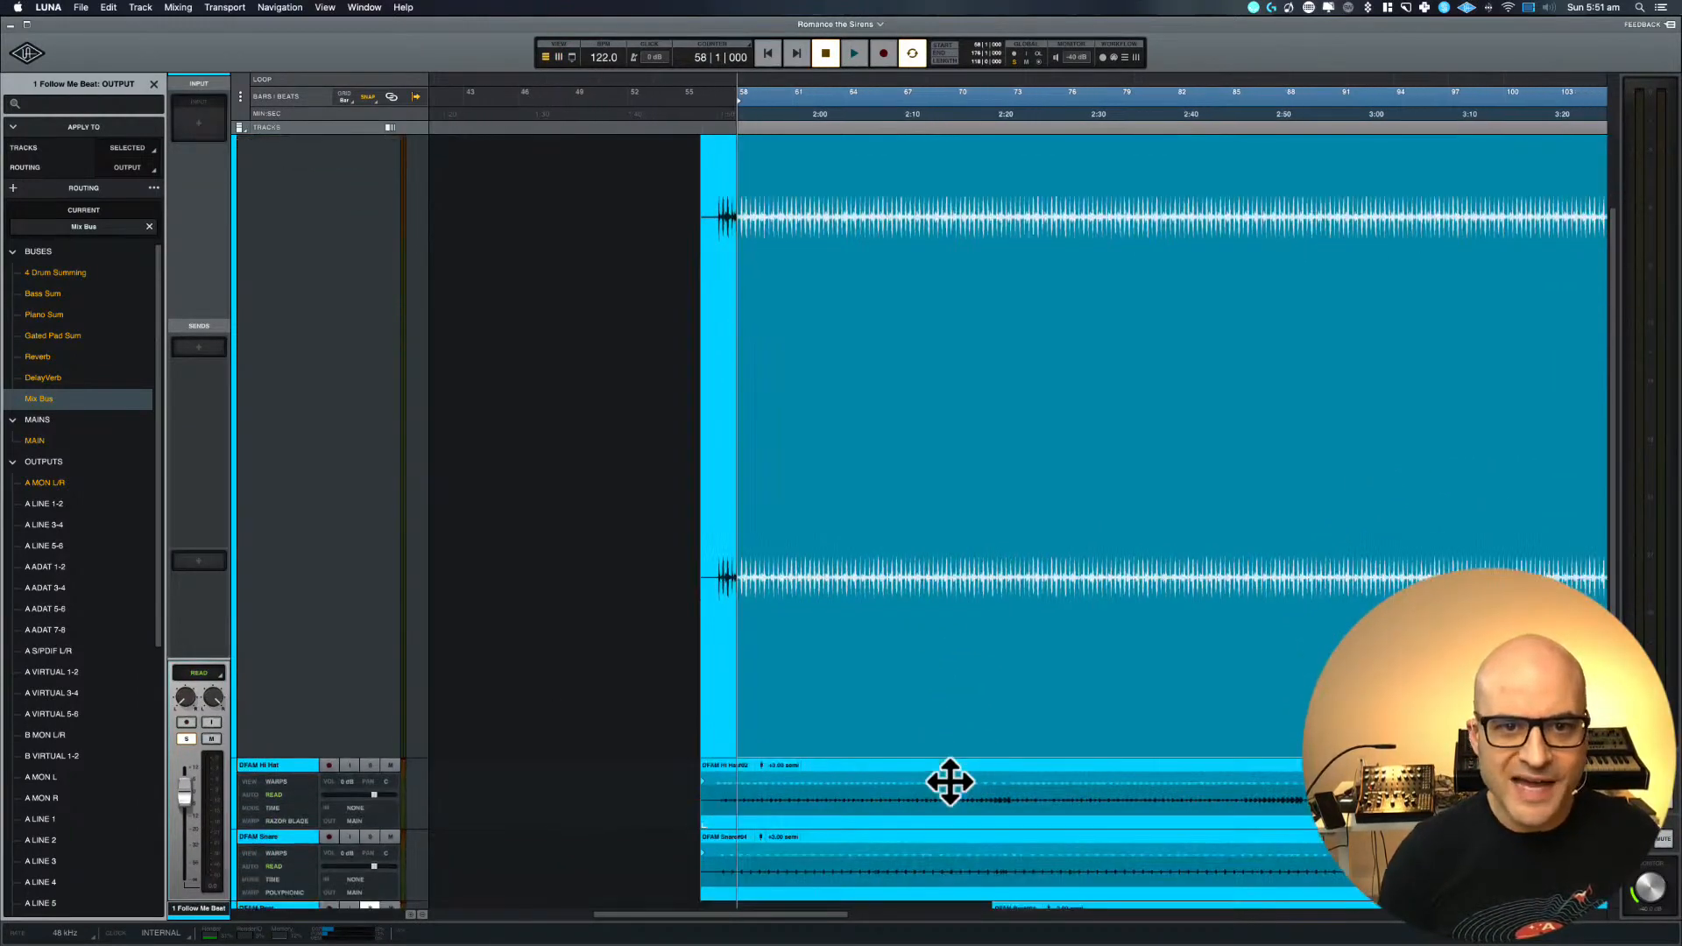
scroll(950, 782, up, 3)
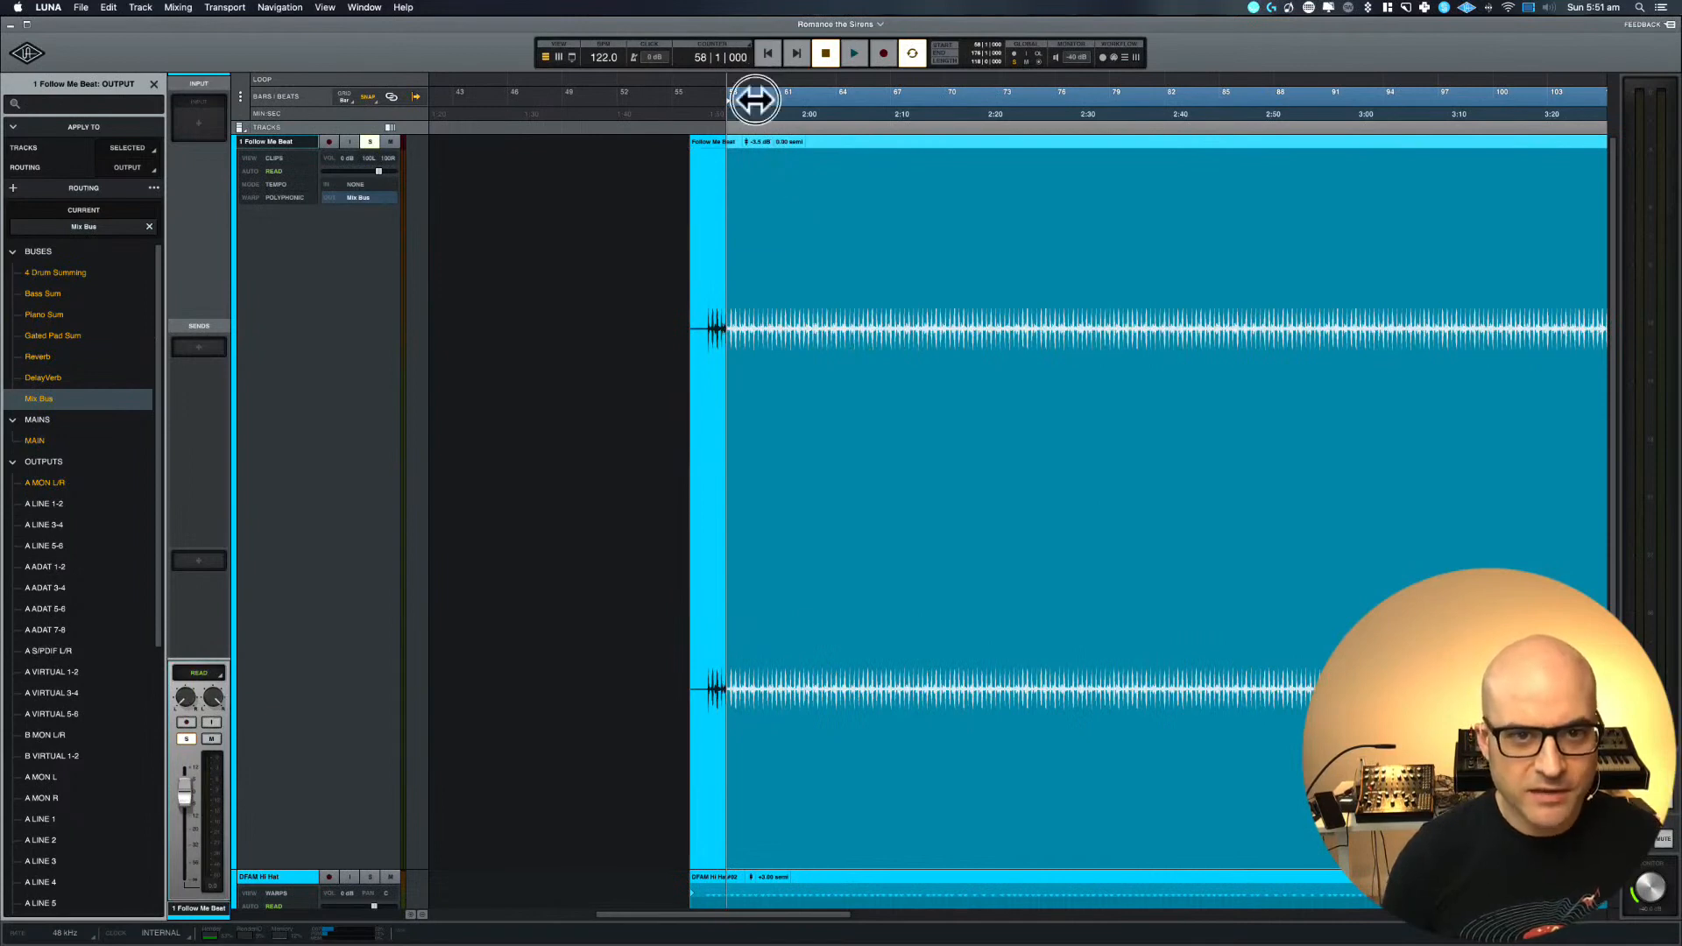
drag(755, 99, 735, 101)
key(space)
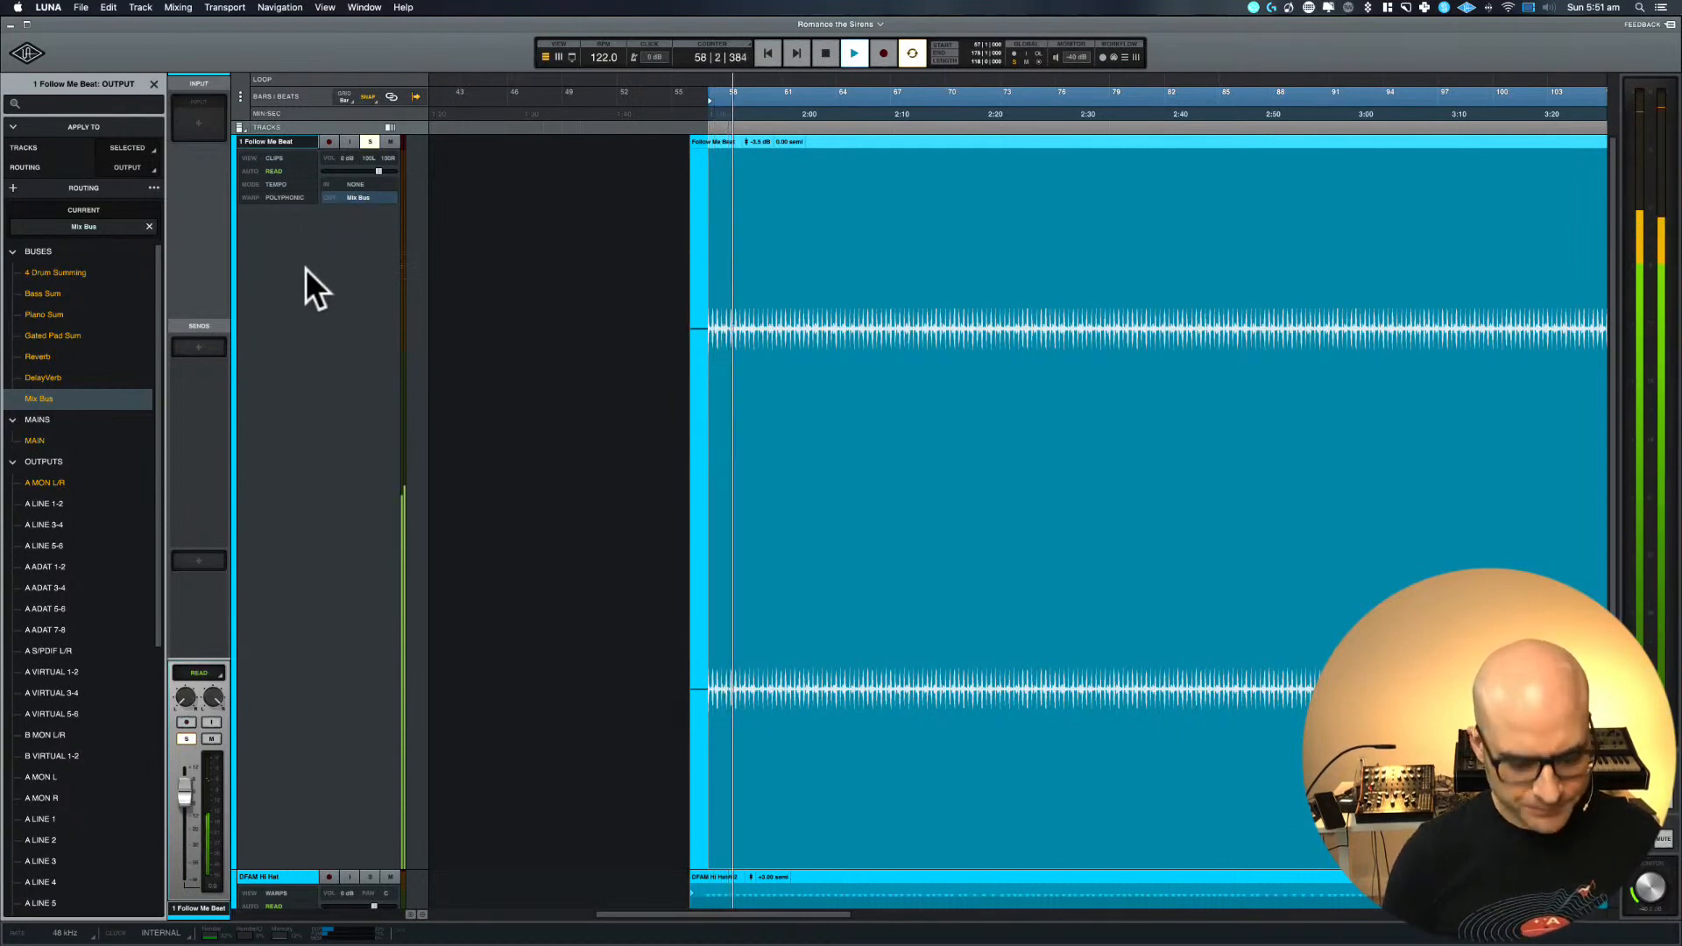
Collapse the enlarged 1 Follow Me Beat track to show all tracks, enlarge the time scale around bar 57 and stop playback
key(e)
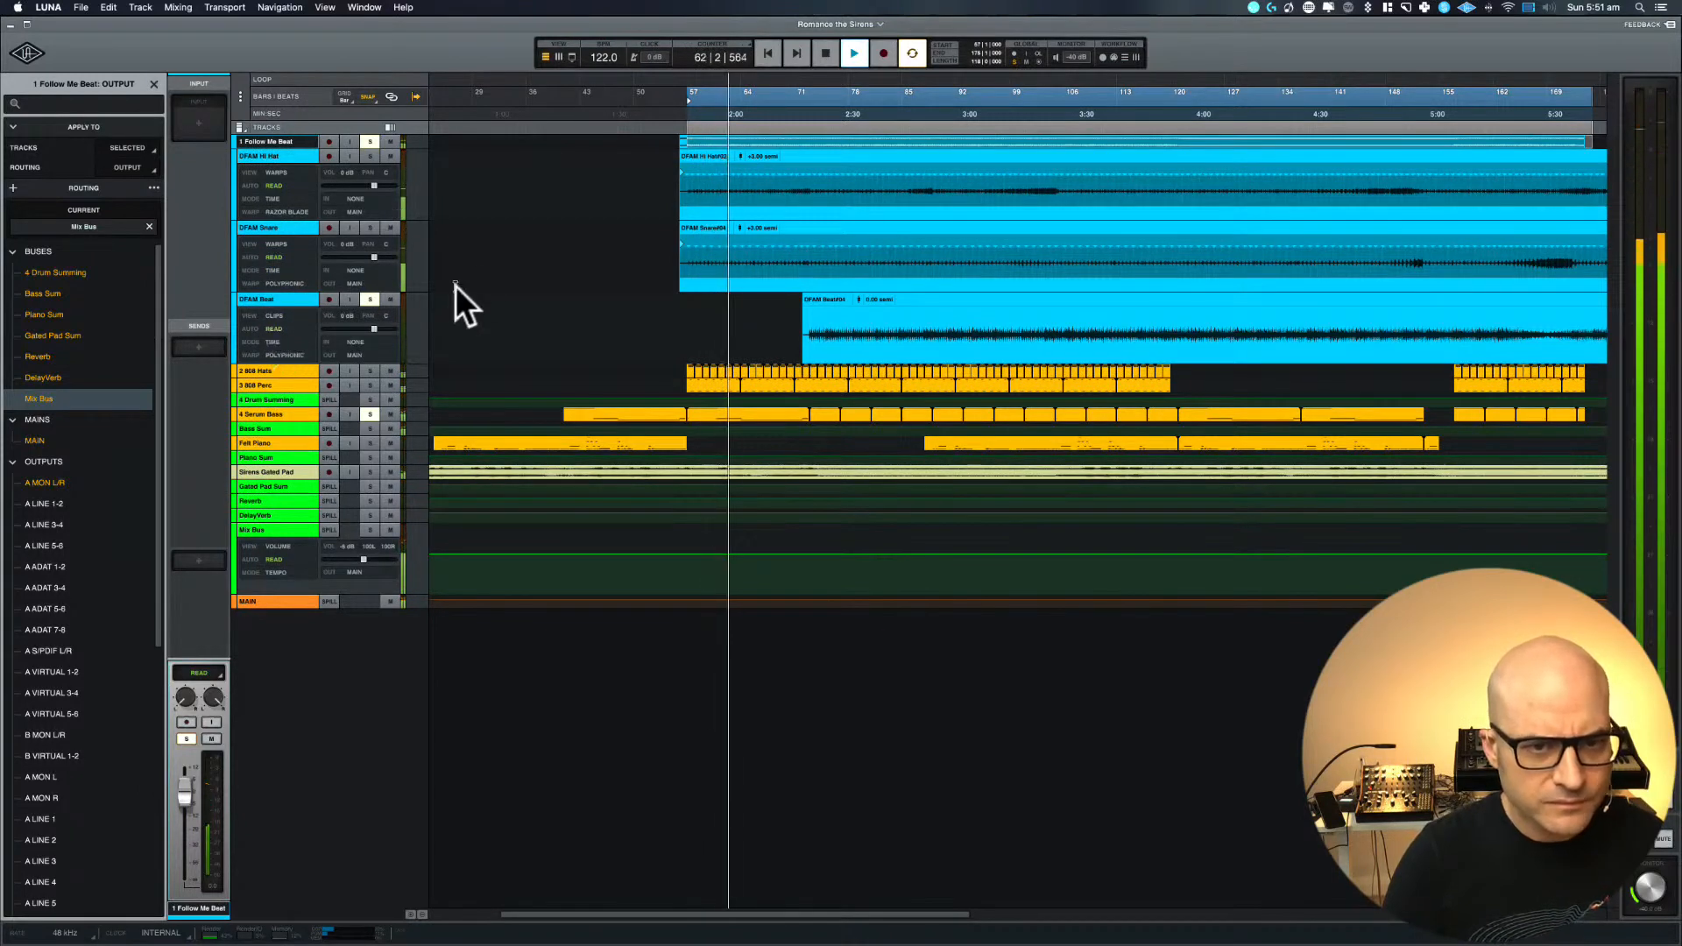
key(t)
key(t)
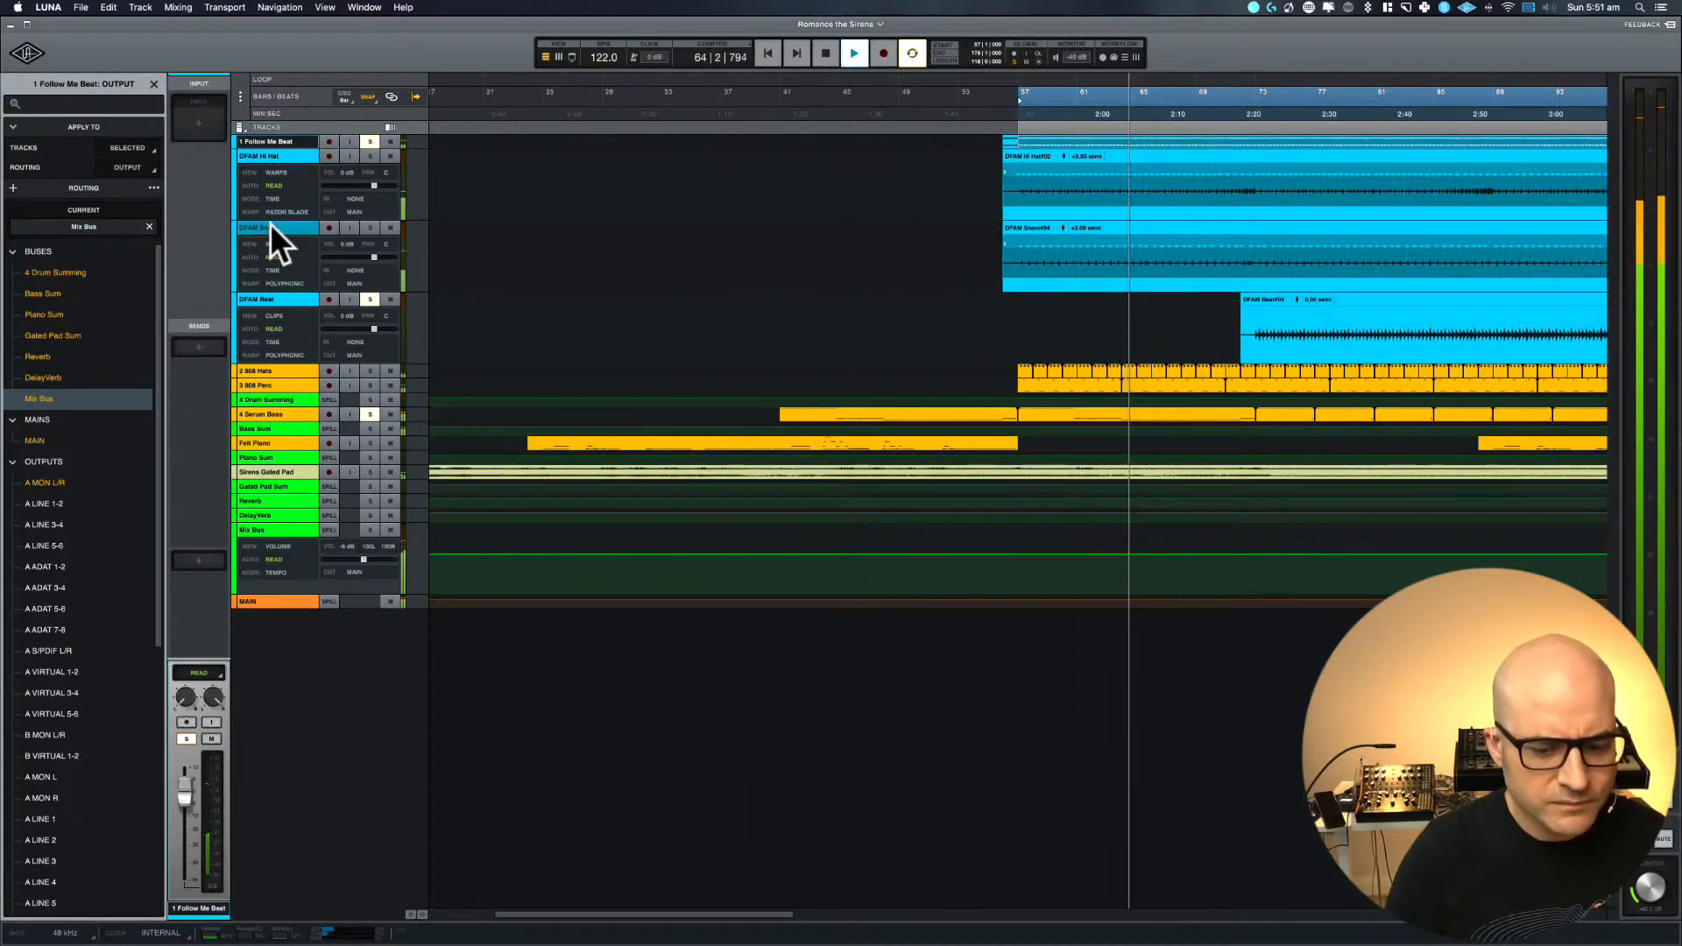
key(space)
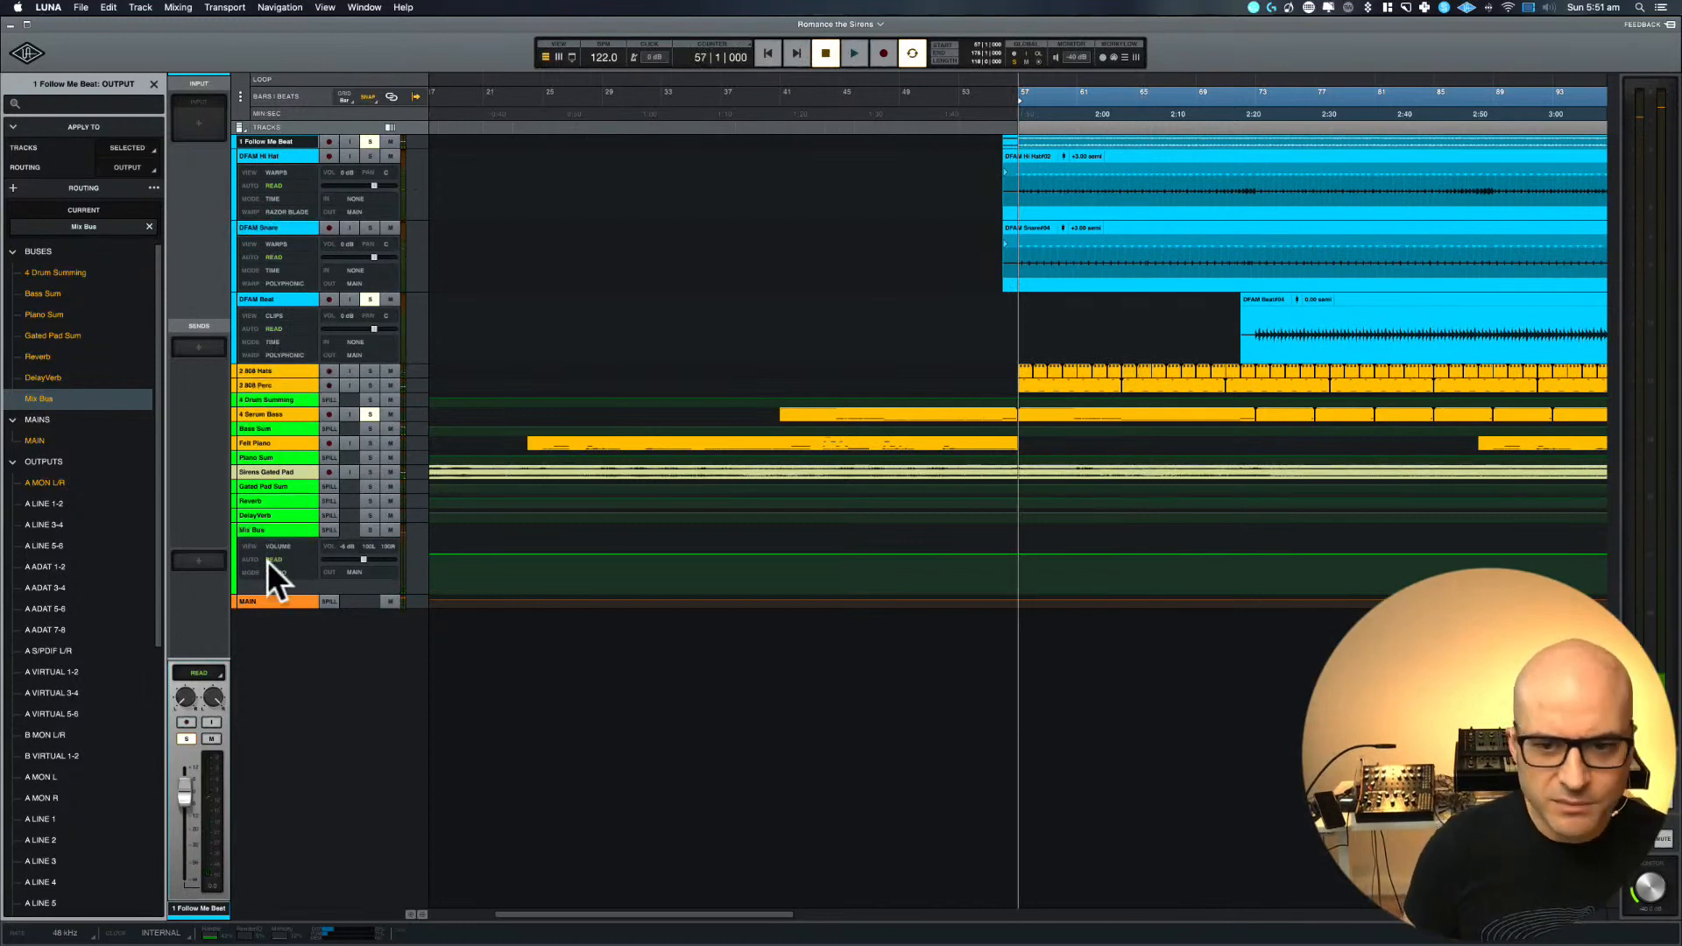
Enlarge the 4 Serum Bass track to inspect its MIDI notes around bar 57, and collapse it again
click(266, 412)
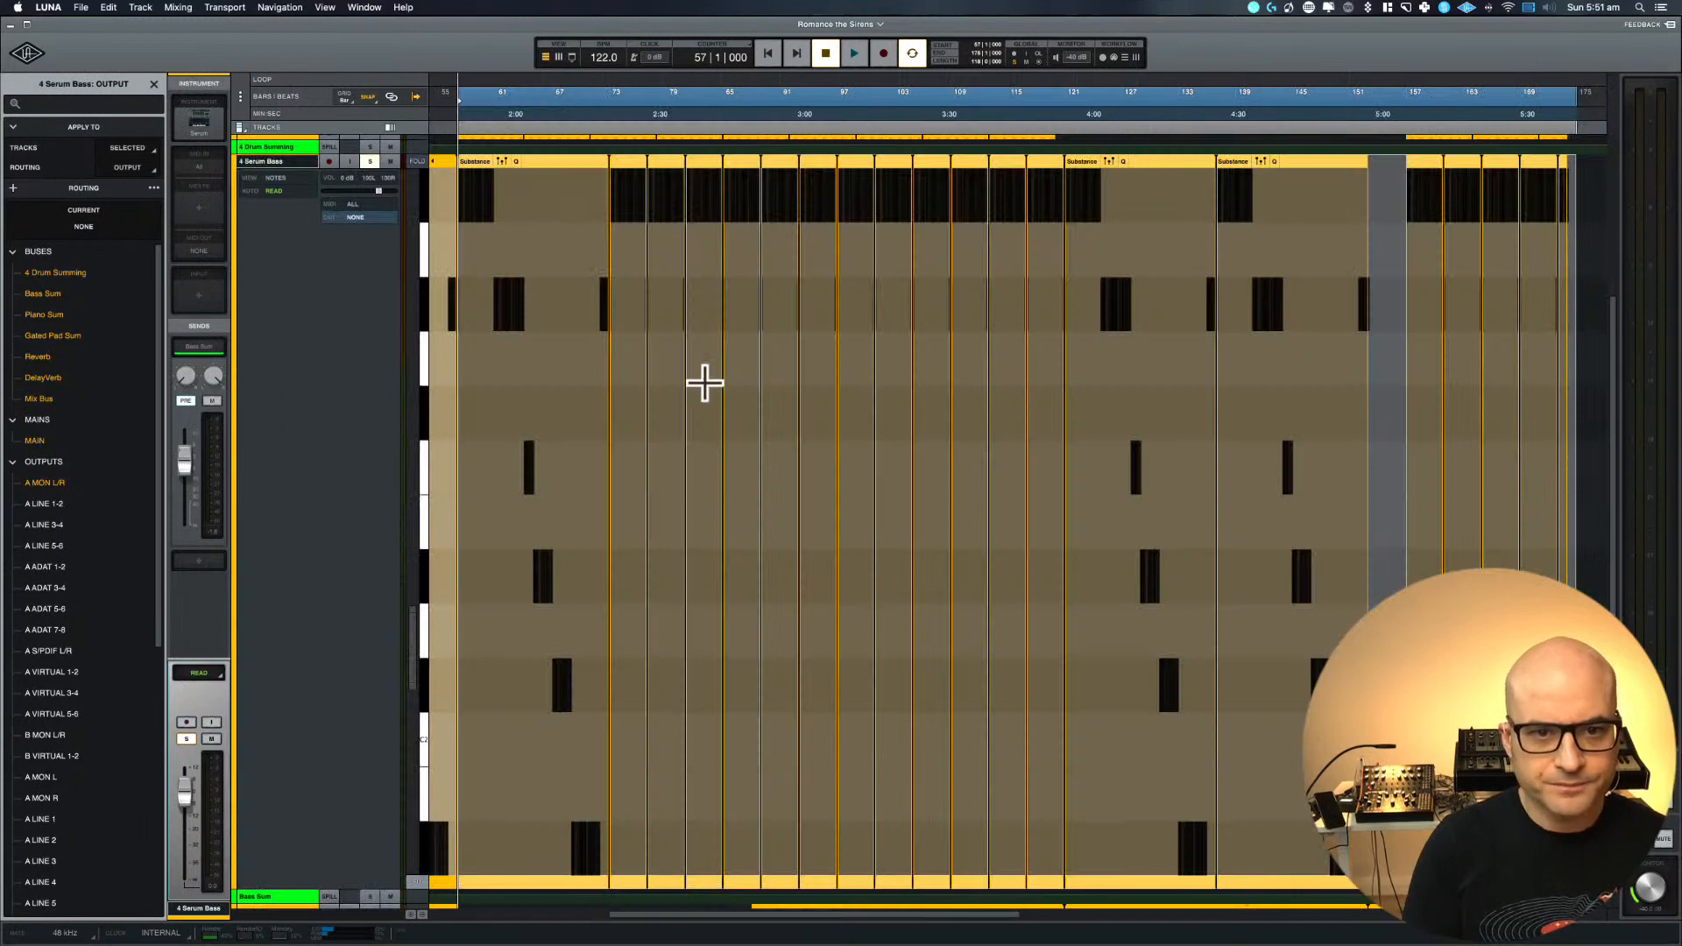
scroll(705, 383, left, 5)
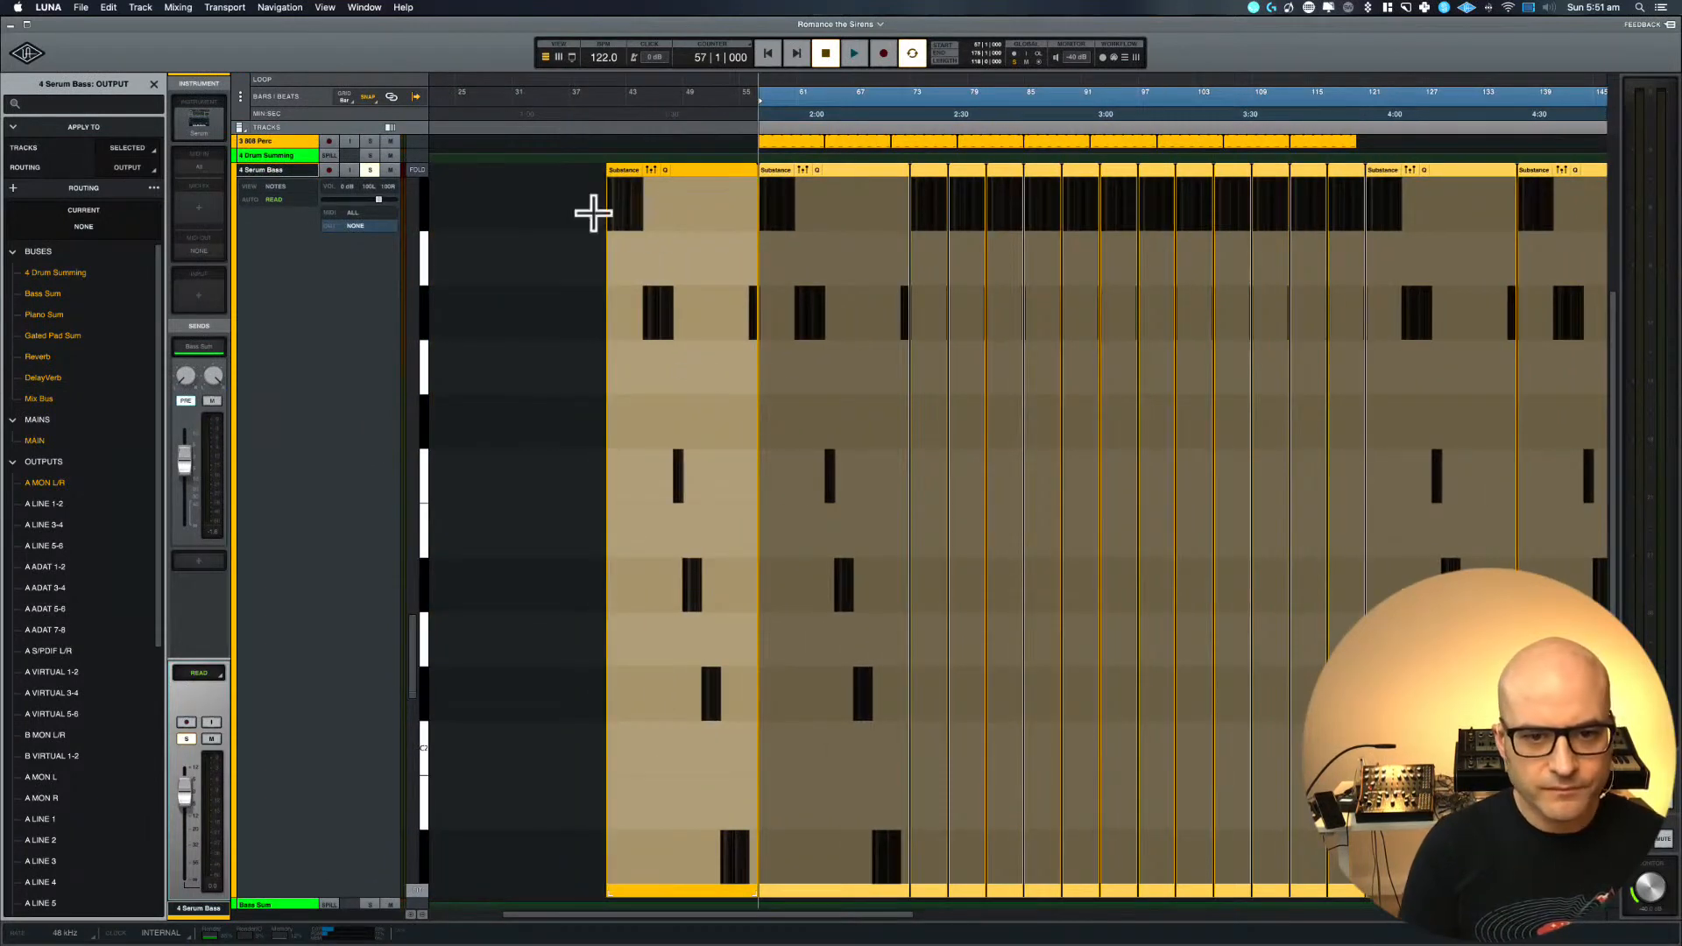
scroll(516, 195, up, 5)
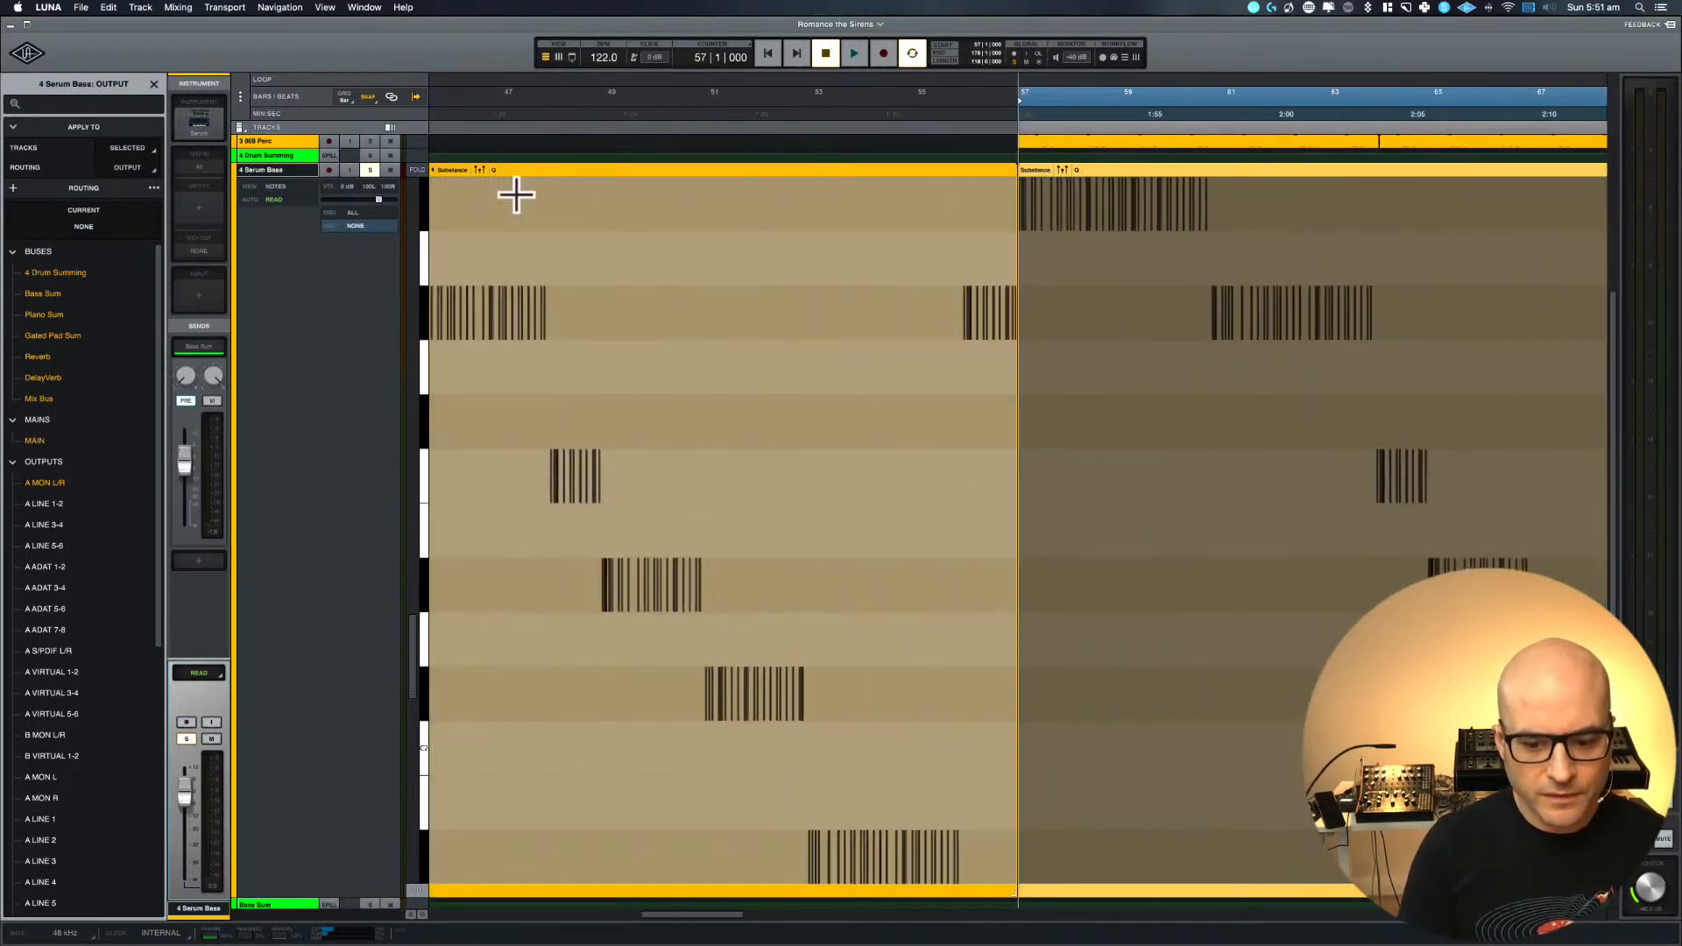
scroll(517, 194, down, 5)
key(e)
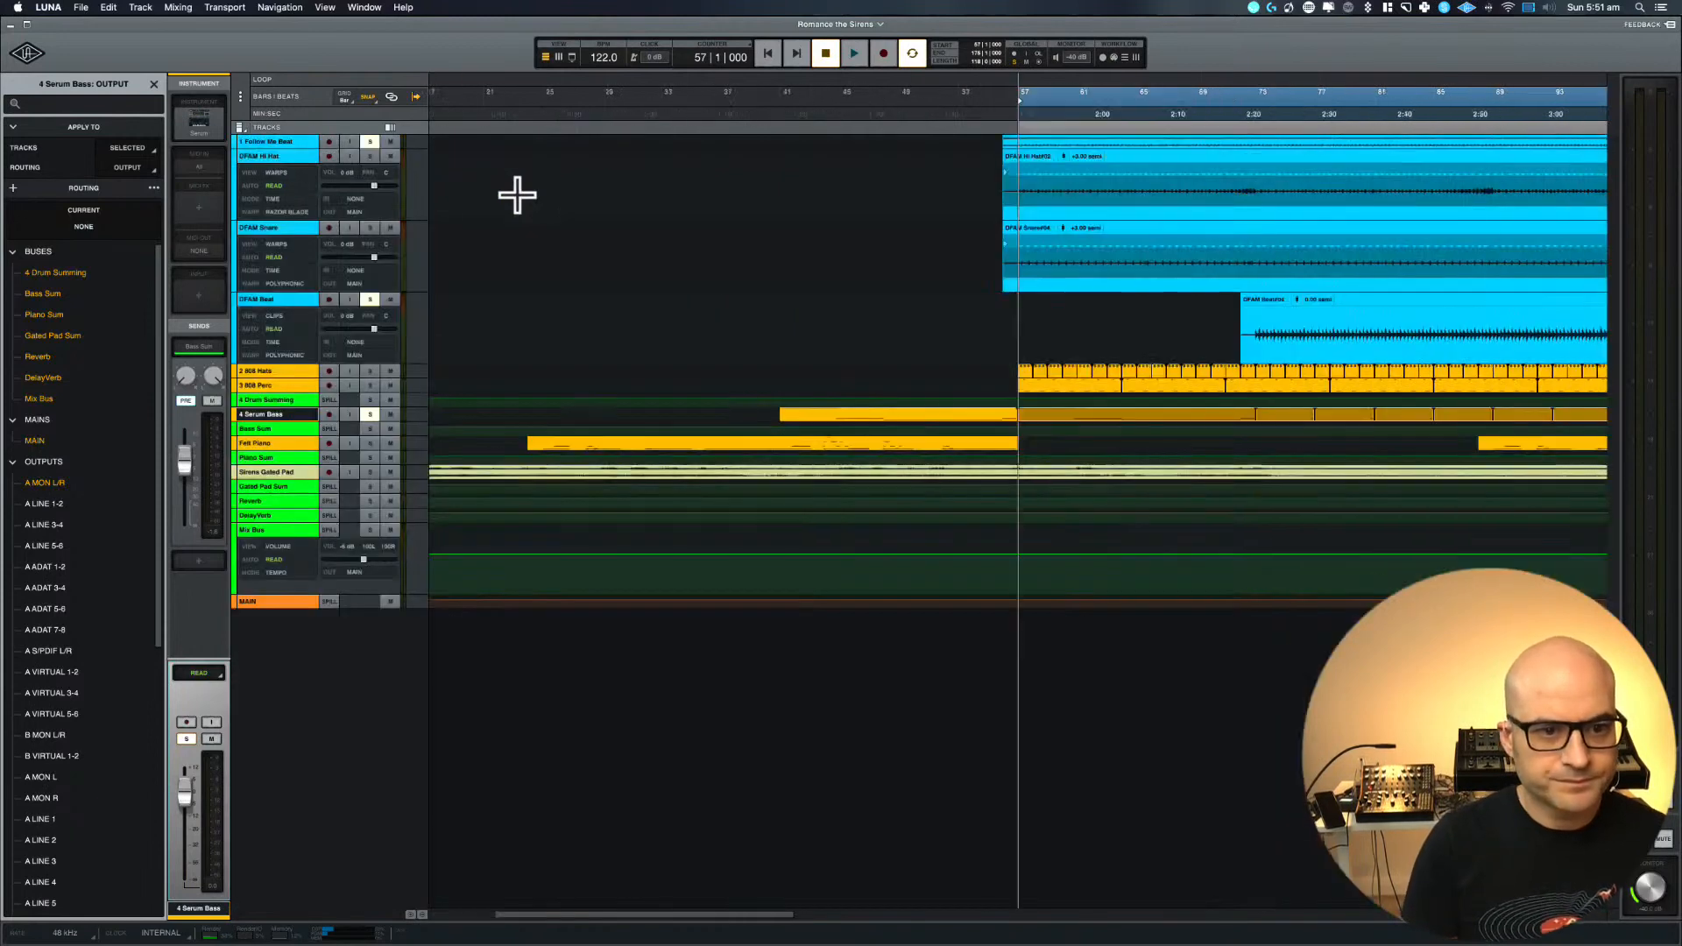
Play from bar 57 with only 1 Follow Me Beat soloed and select that track
key(space)
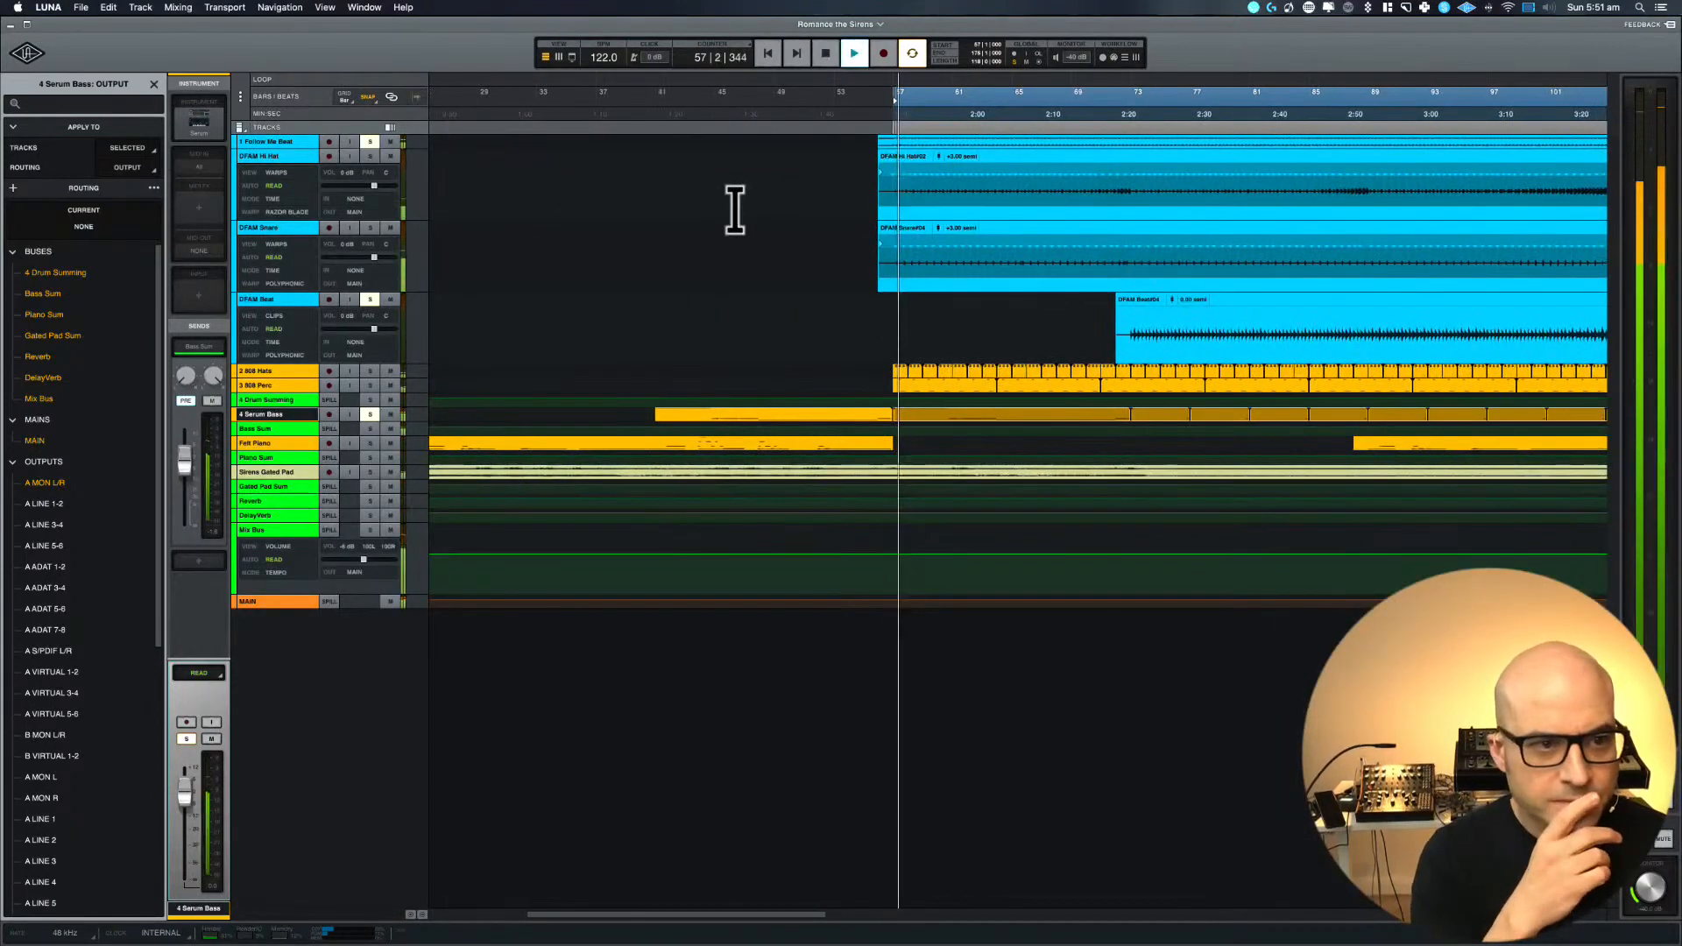
click(272, 142)
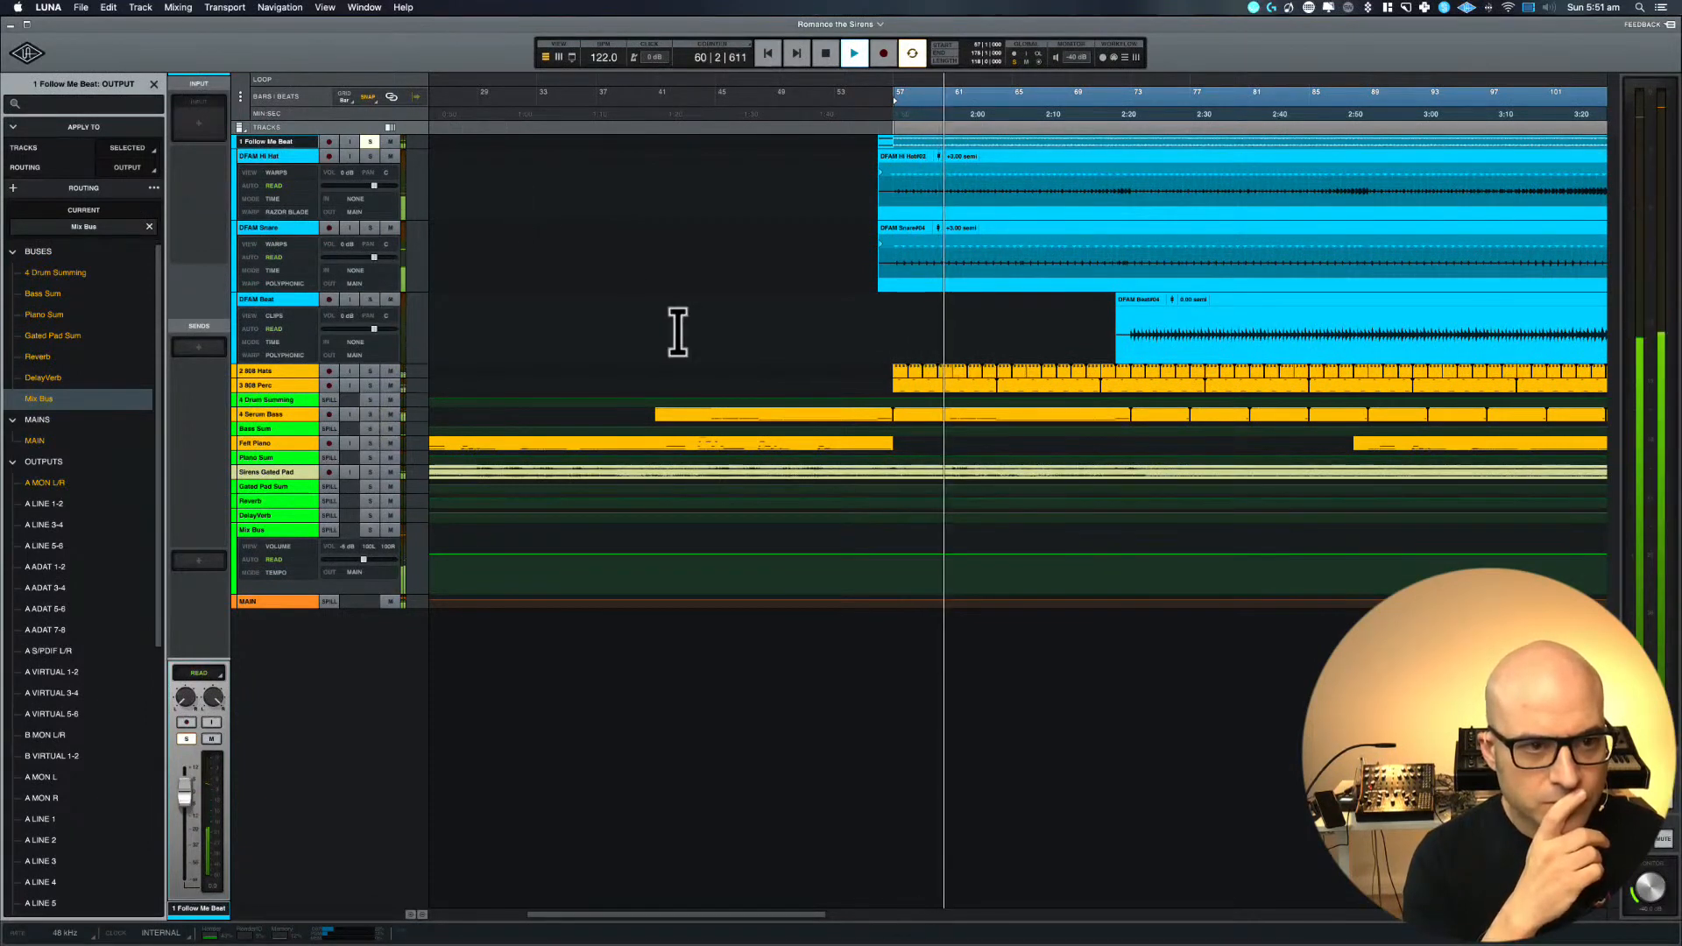
scroll(454, 184, left, 1)
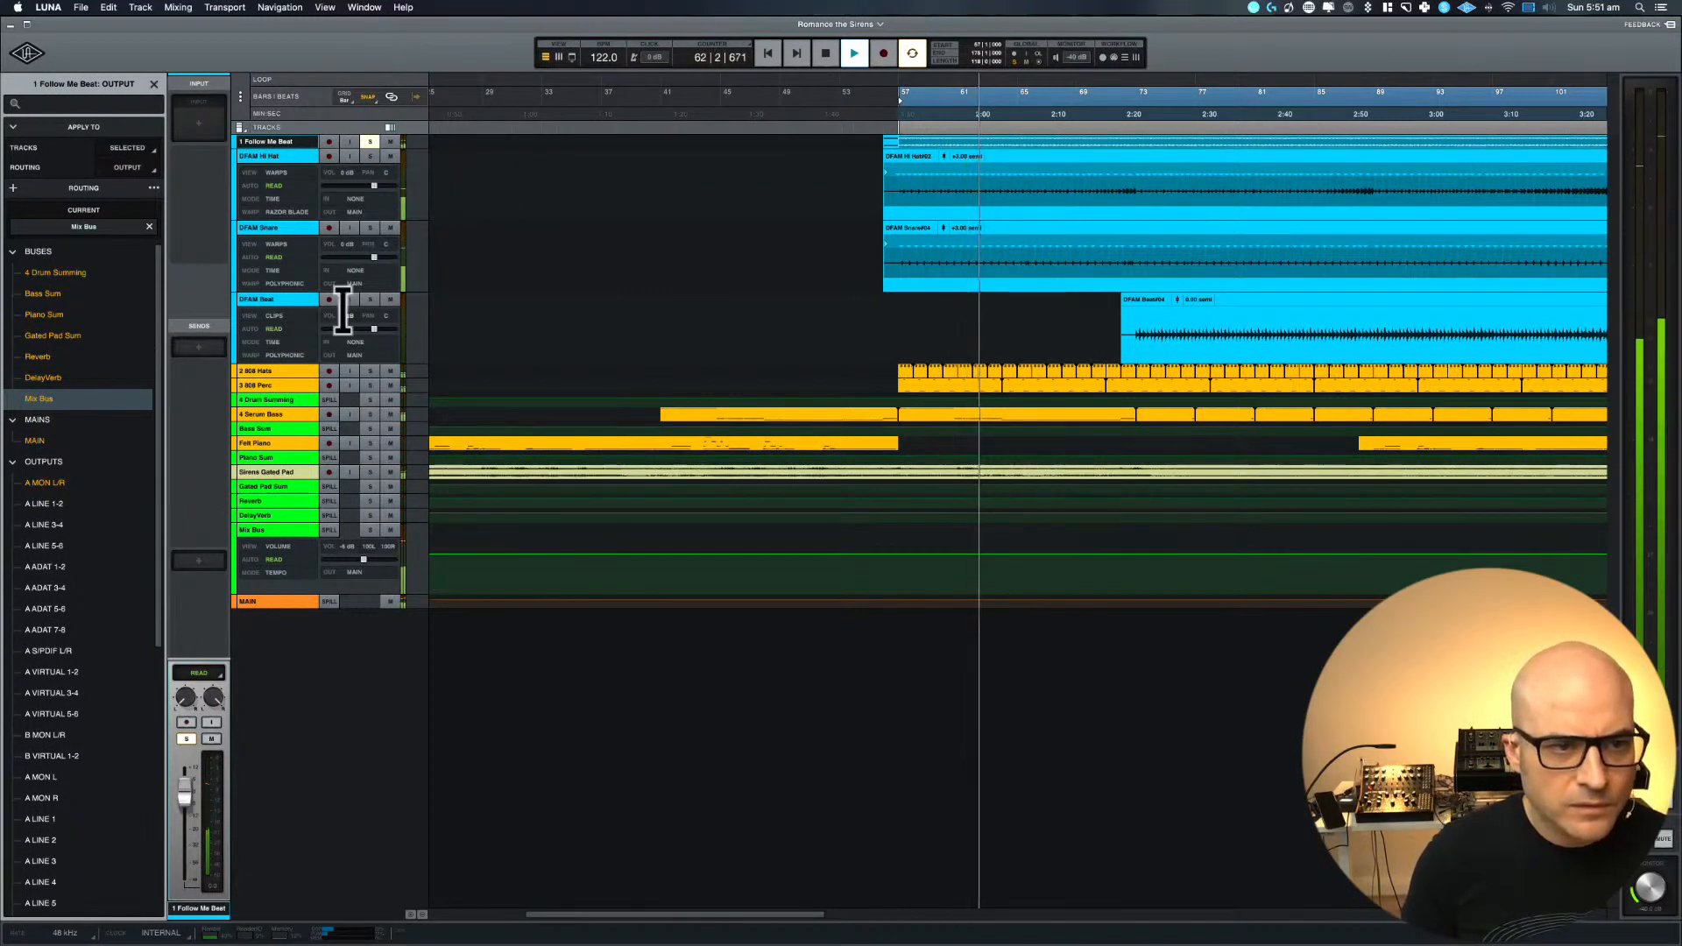
Move the DFAM Beat track directly below 1 Follow Me Beat and reduce its height to the smallest size
drag(274, 320, 275, 166)
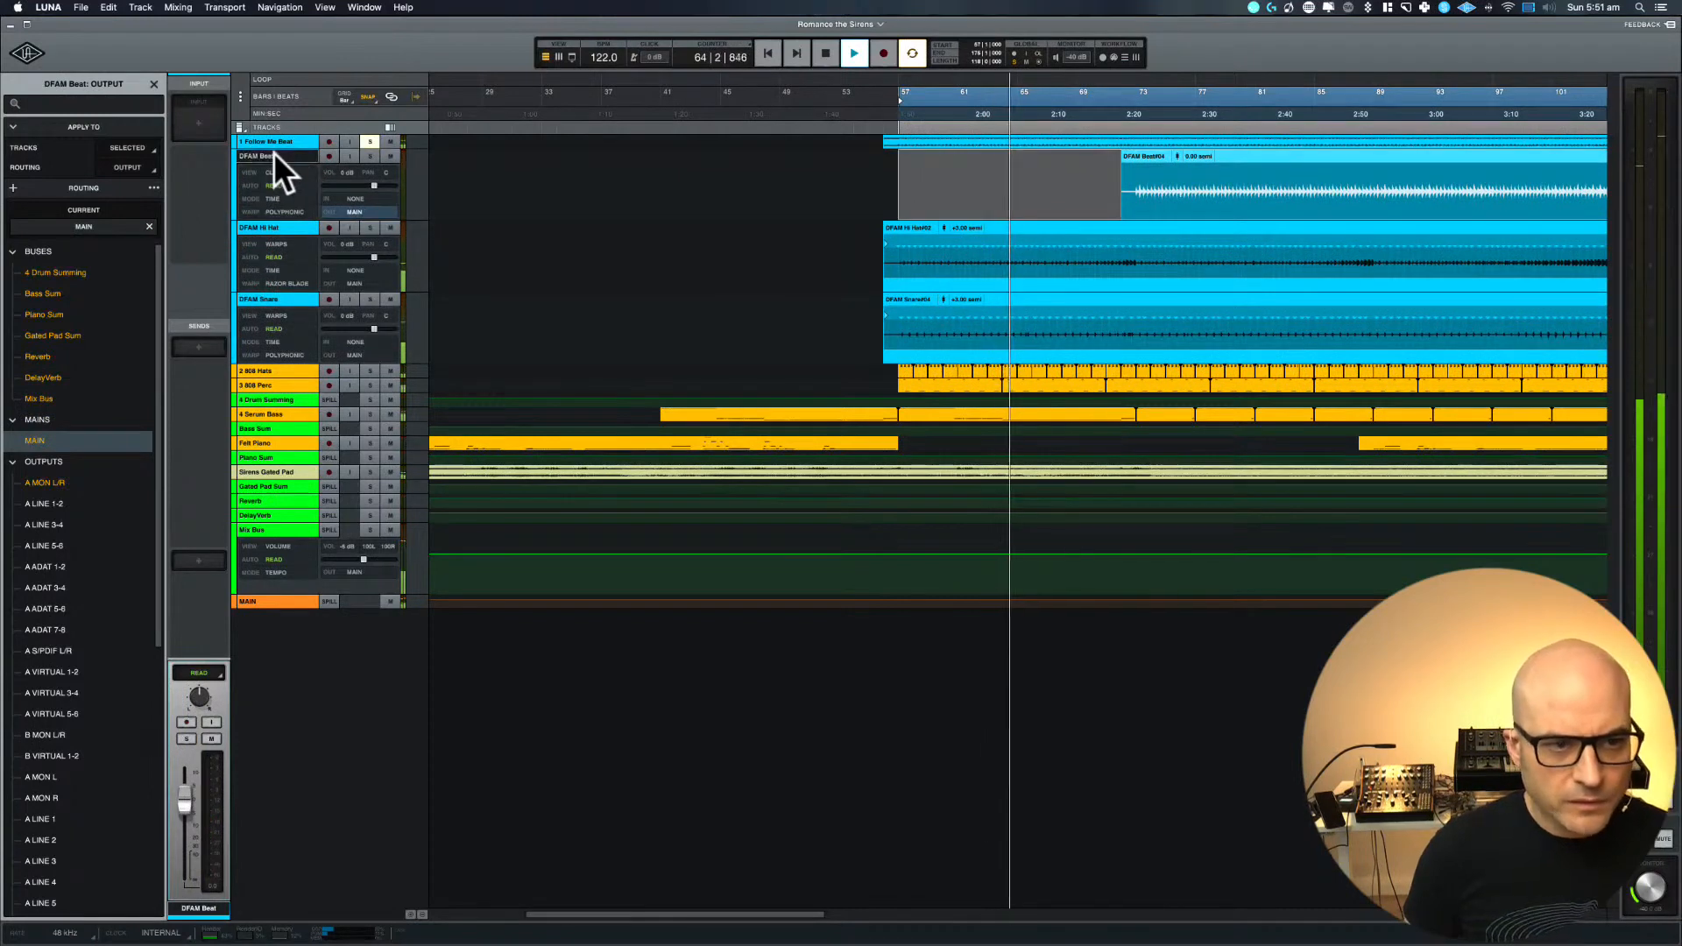
key(ctrl+Down)
key(ctrl+Down)
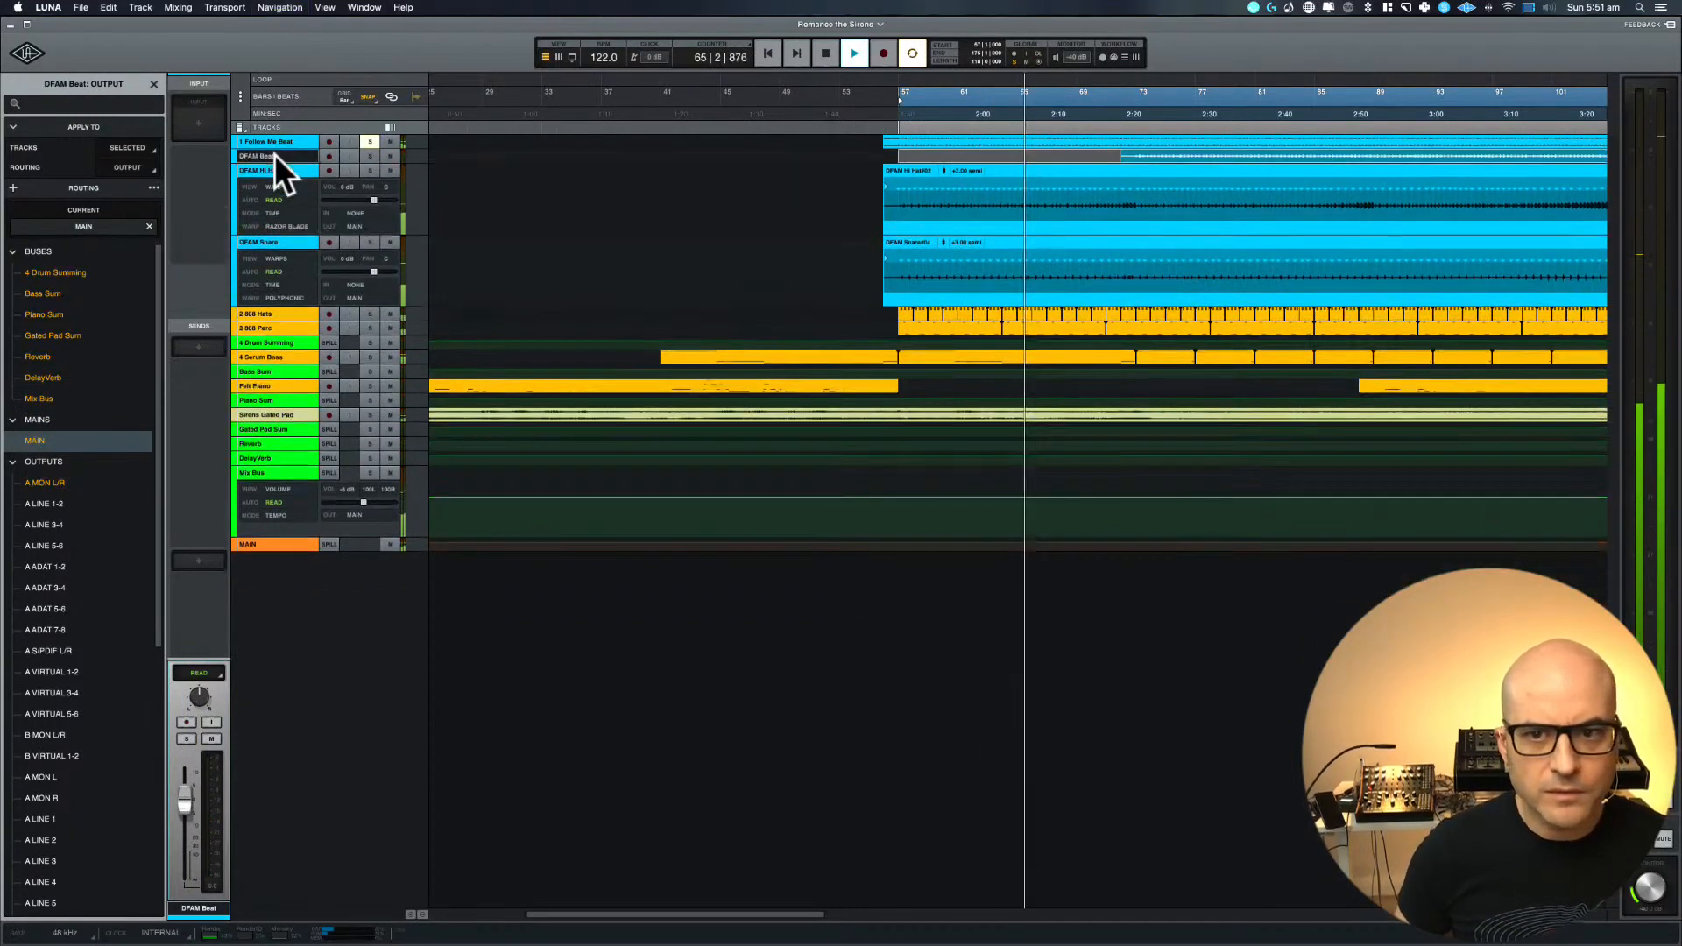
Enlarge the DFAM Beat track and move the start of the selected range to bar 73 during playback
key(e)
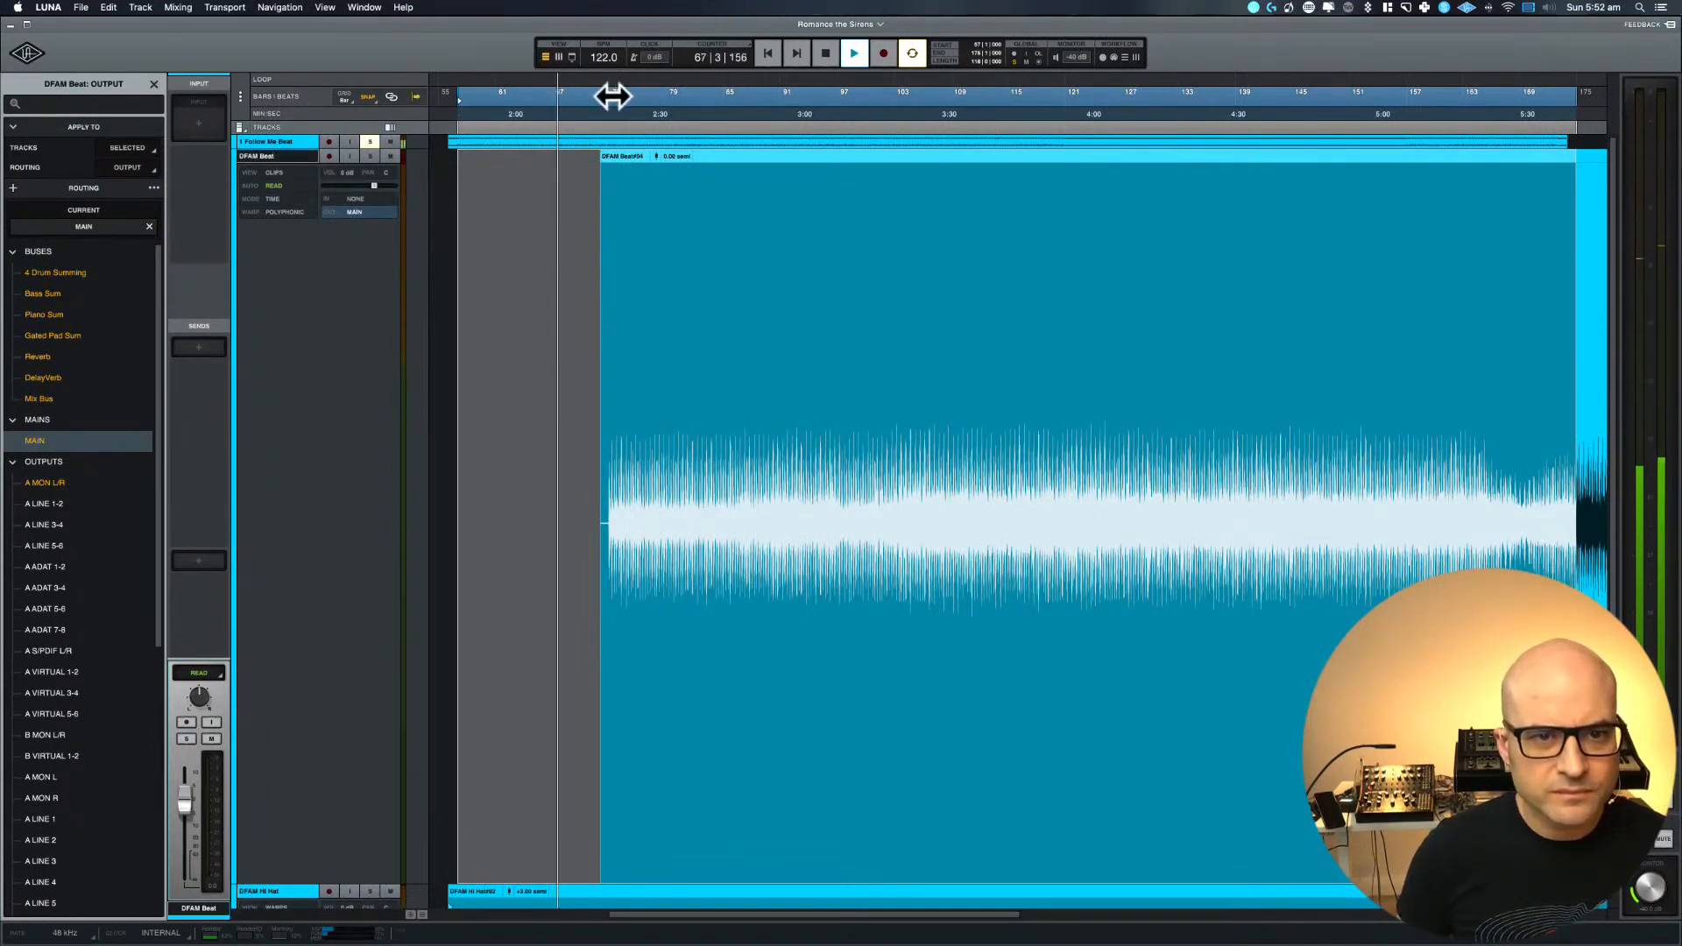
drag(500, 92, 648, 93)
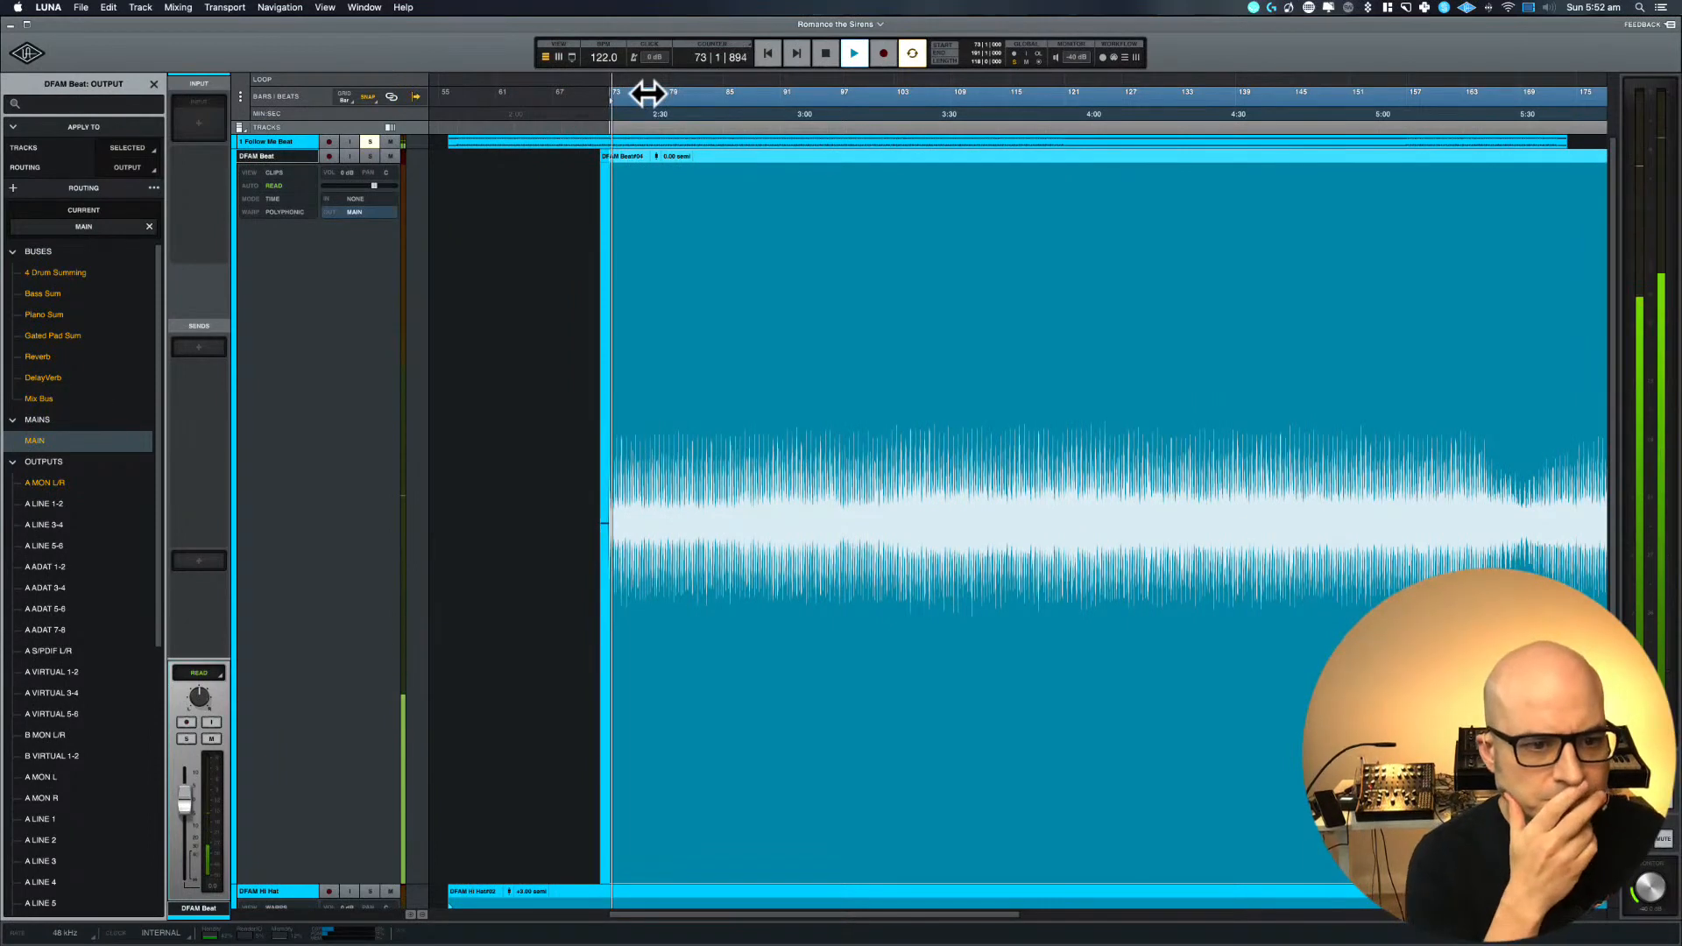
Solo DFAM Beat together with 1 Follow Me Beat and raise the DFAM Beat clip's gain to about 3.5 dB
click(369, 157)
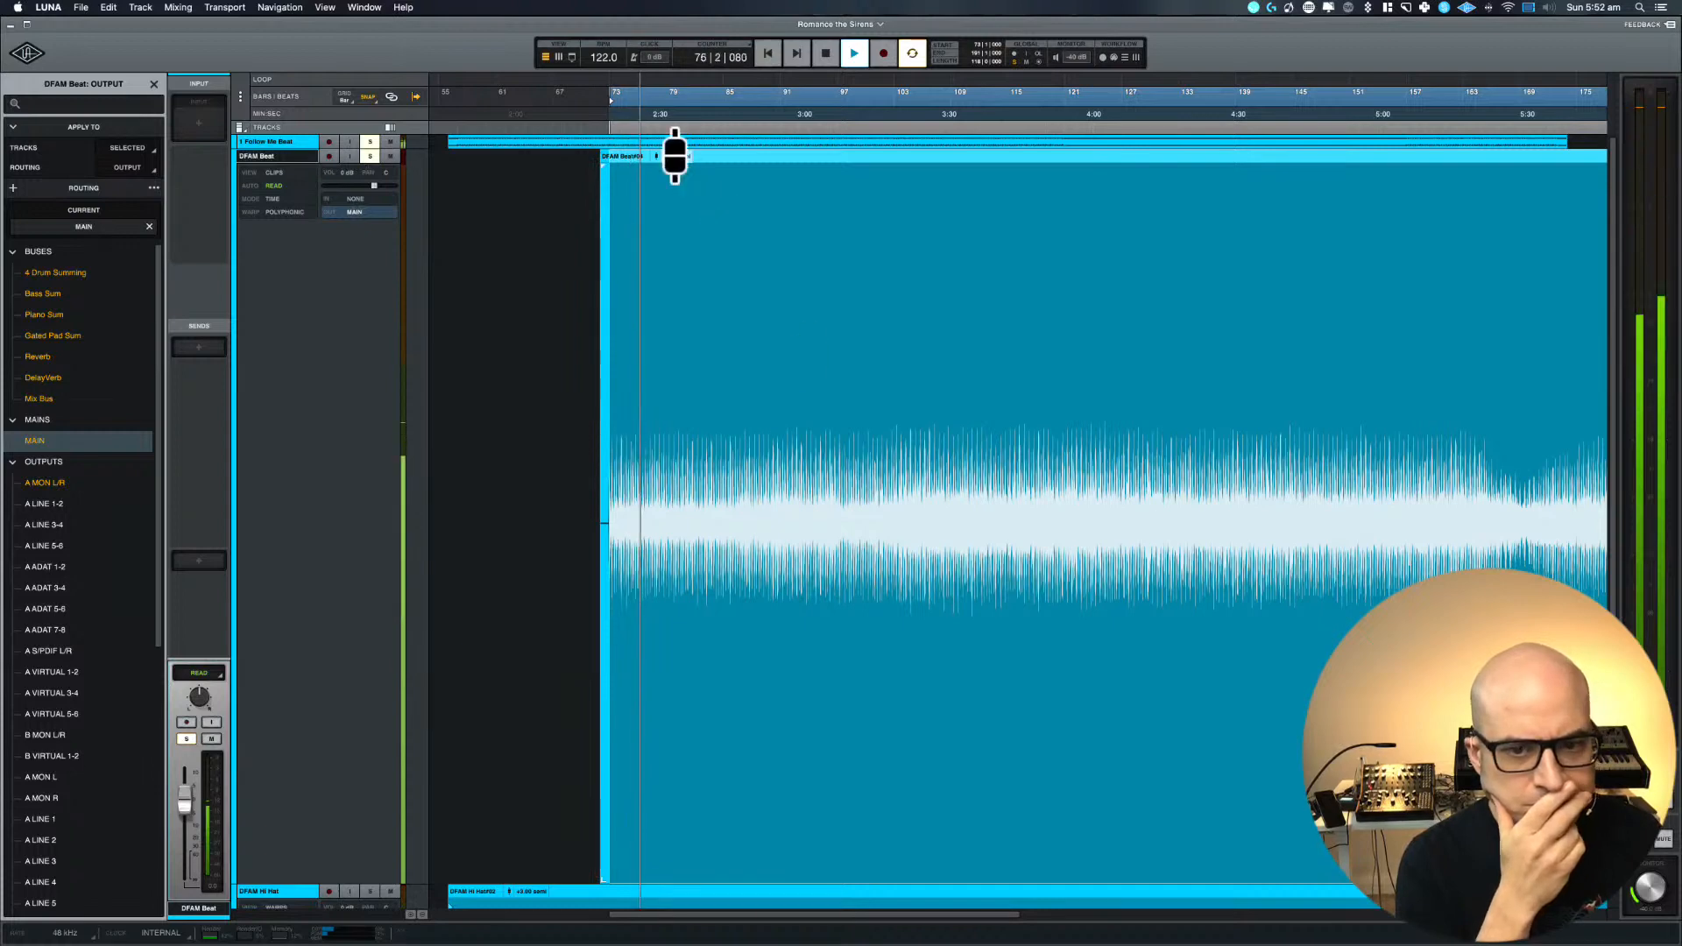
key(r)
key(r)
key(r)
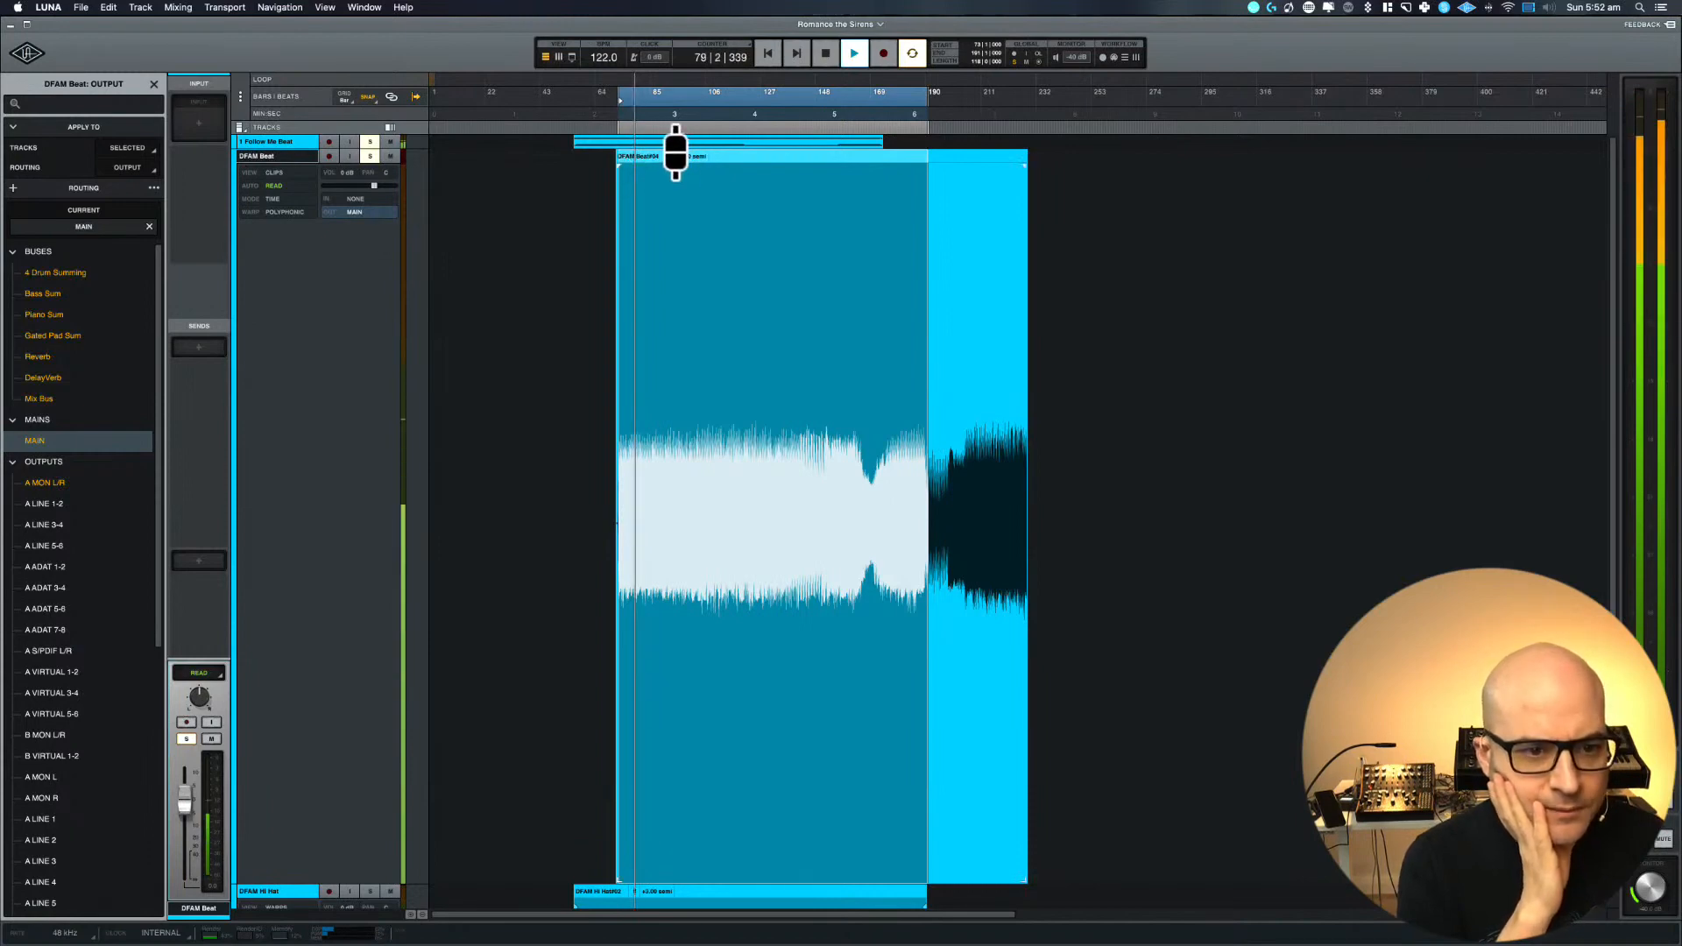
drag(671, 154, 672, 134)
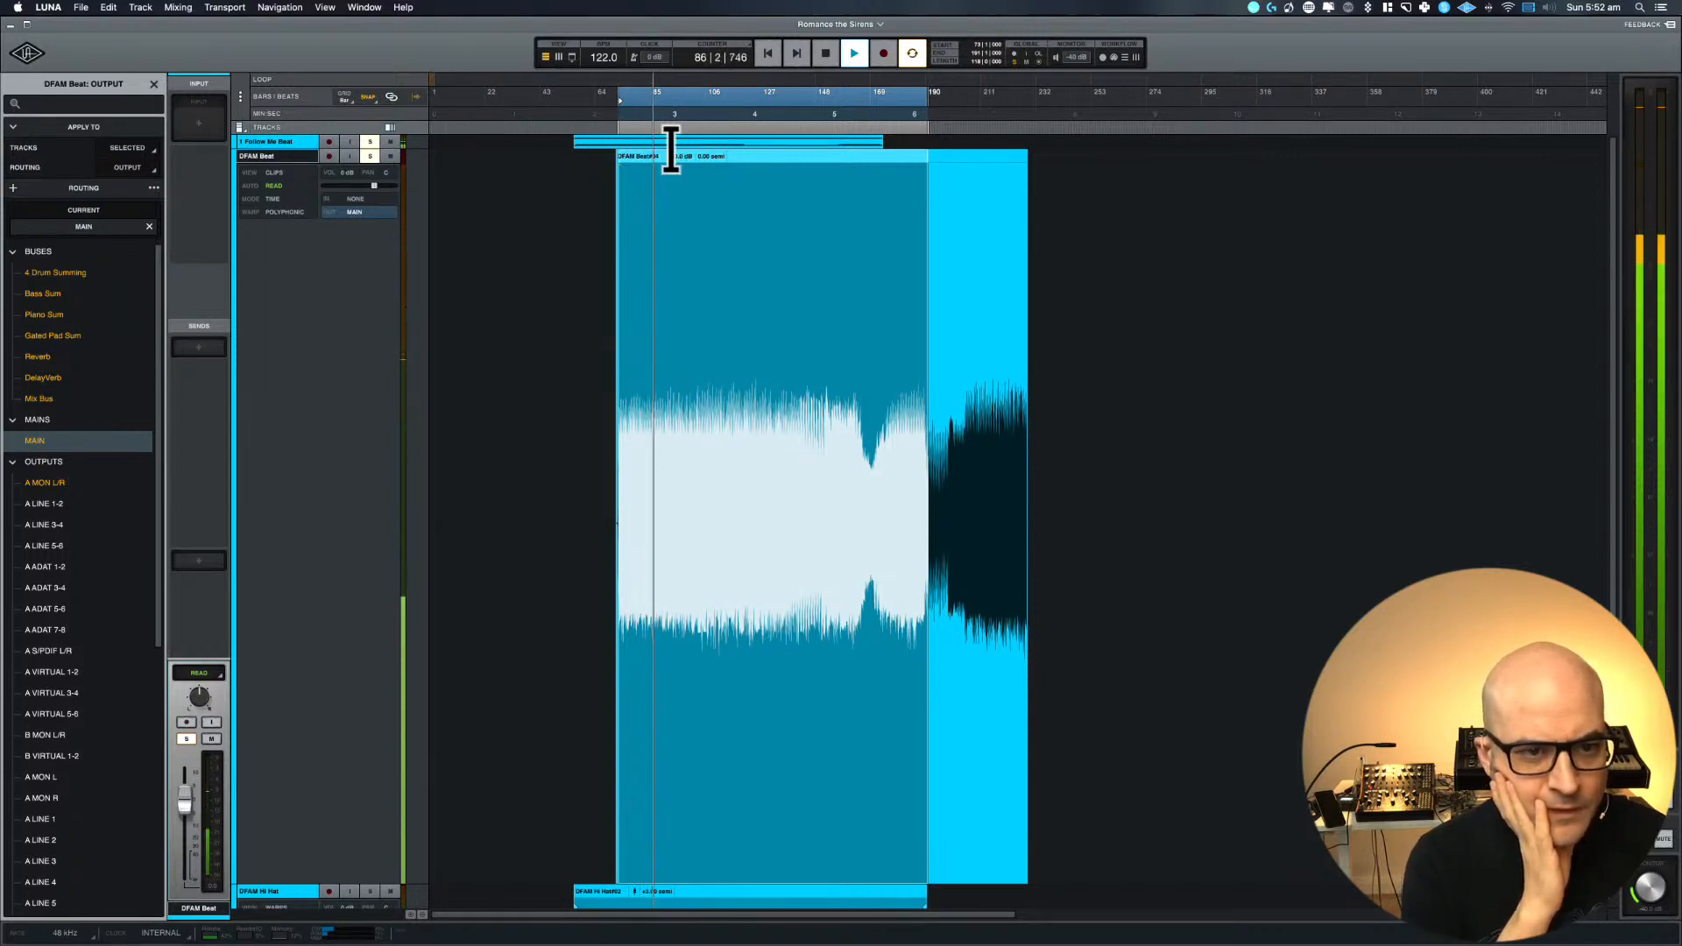
key(space)
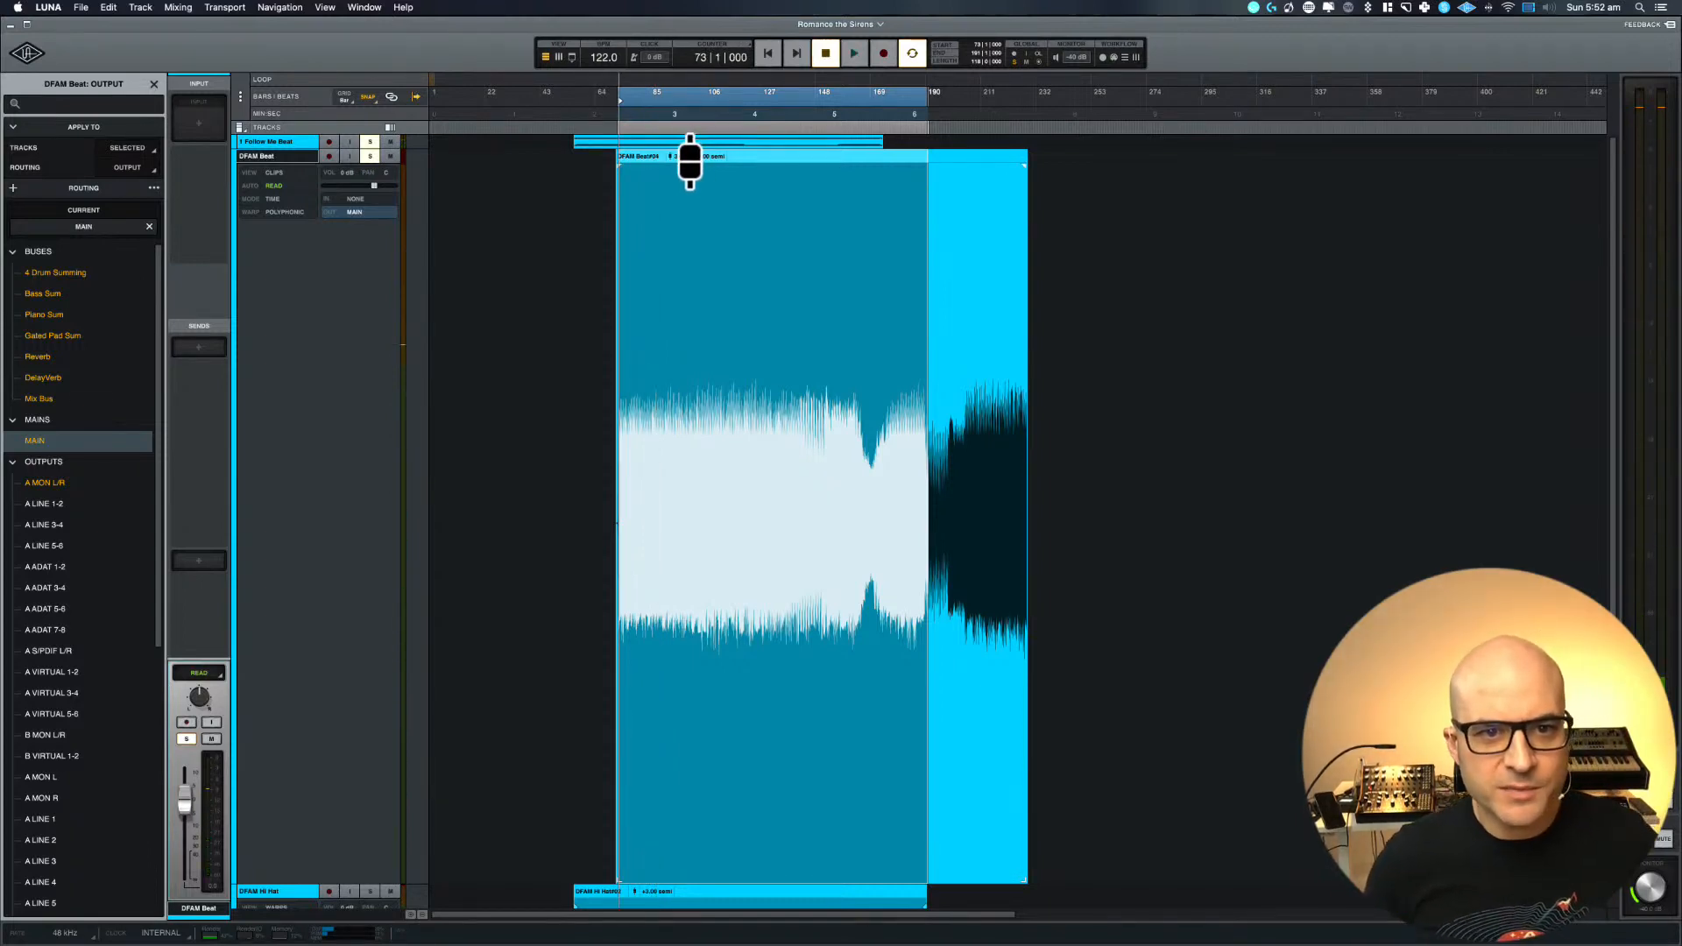
drag(674, 154, 674, 151)
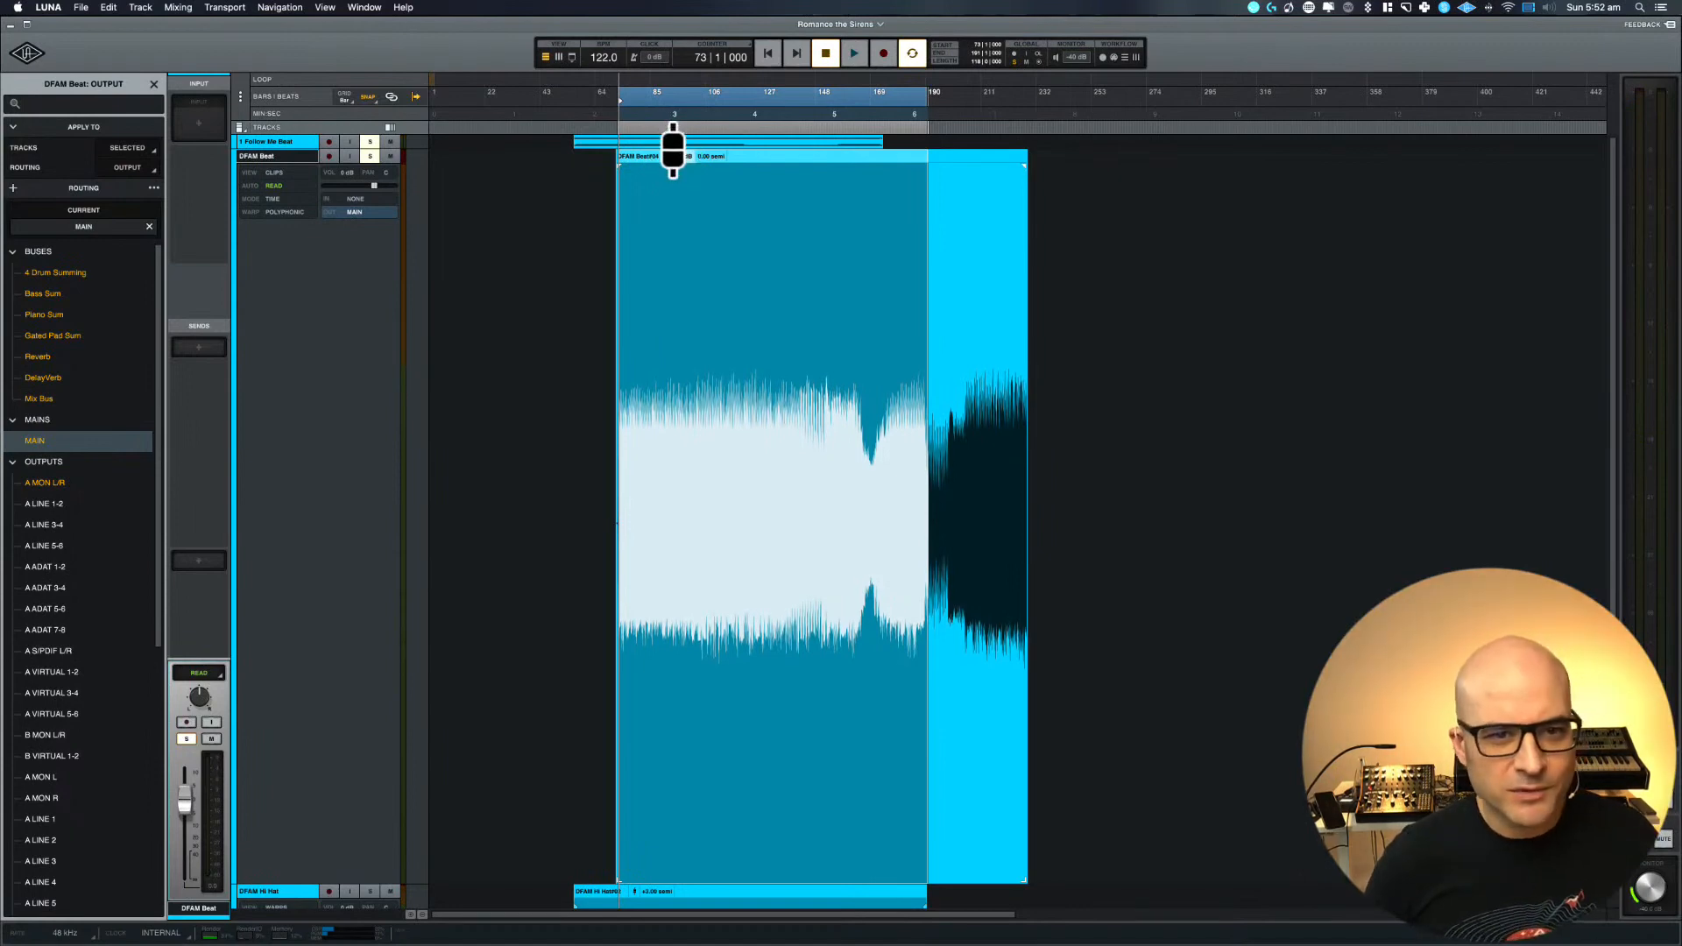
Play the two soloed beats from bar 73 to check their balance, and collapse the DFAM Beat track
key(t)
key(t)
key(t)
key(space)
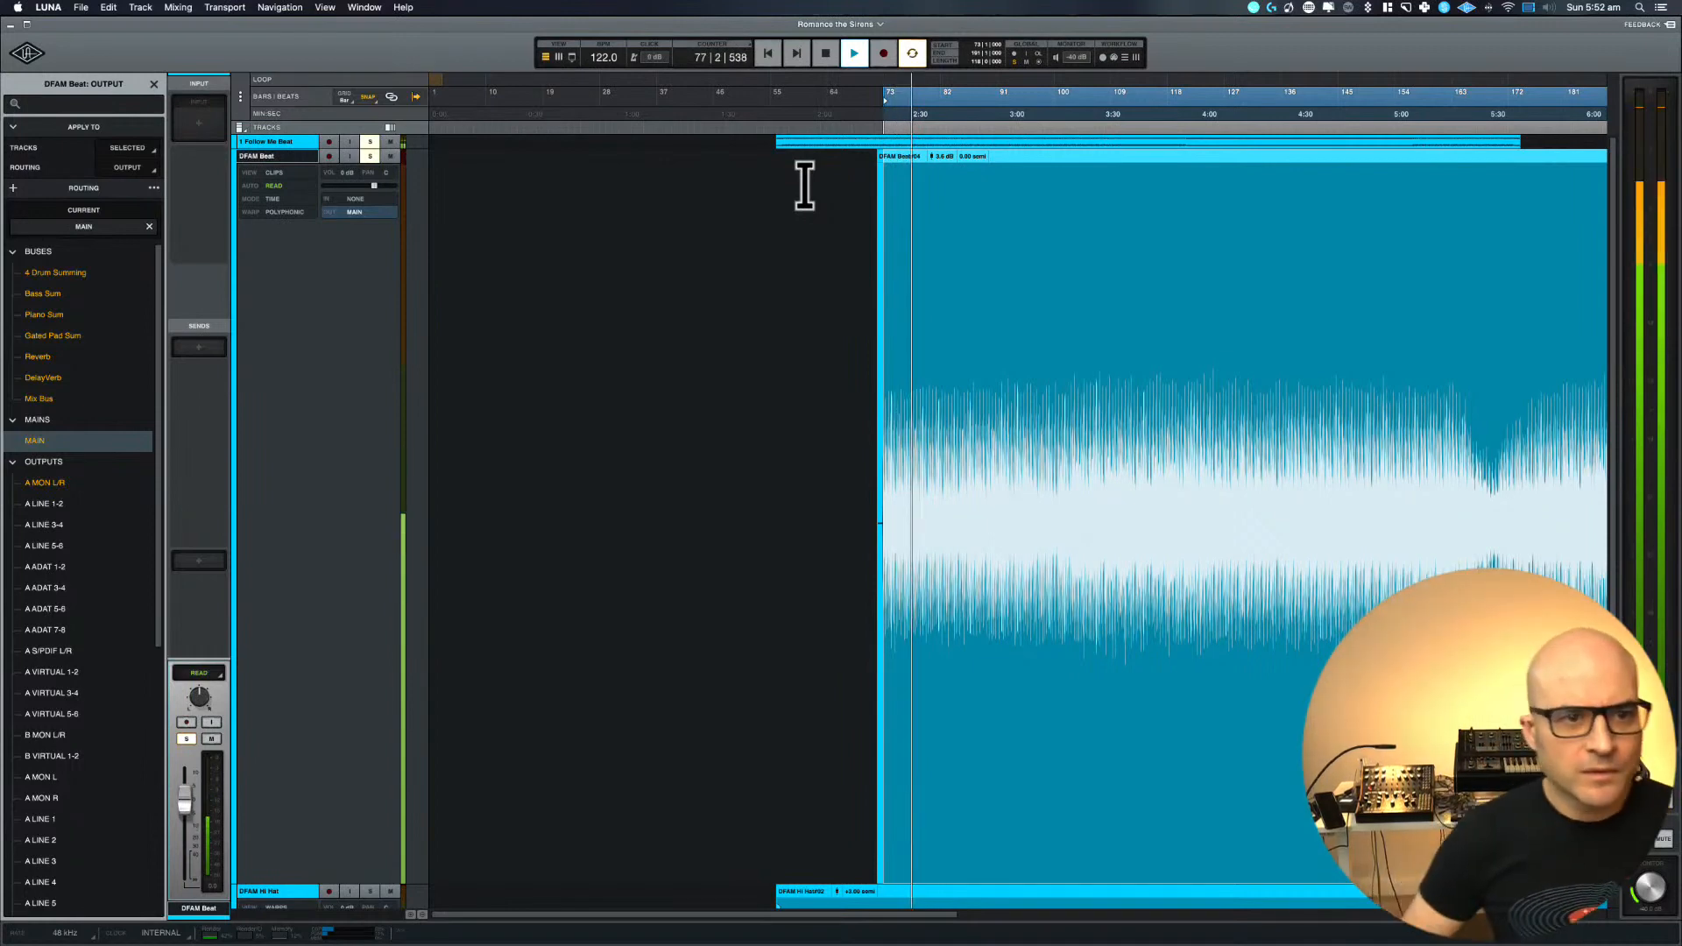
key(space)
key(e)
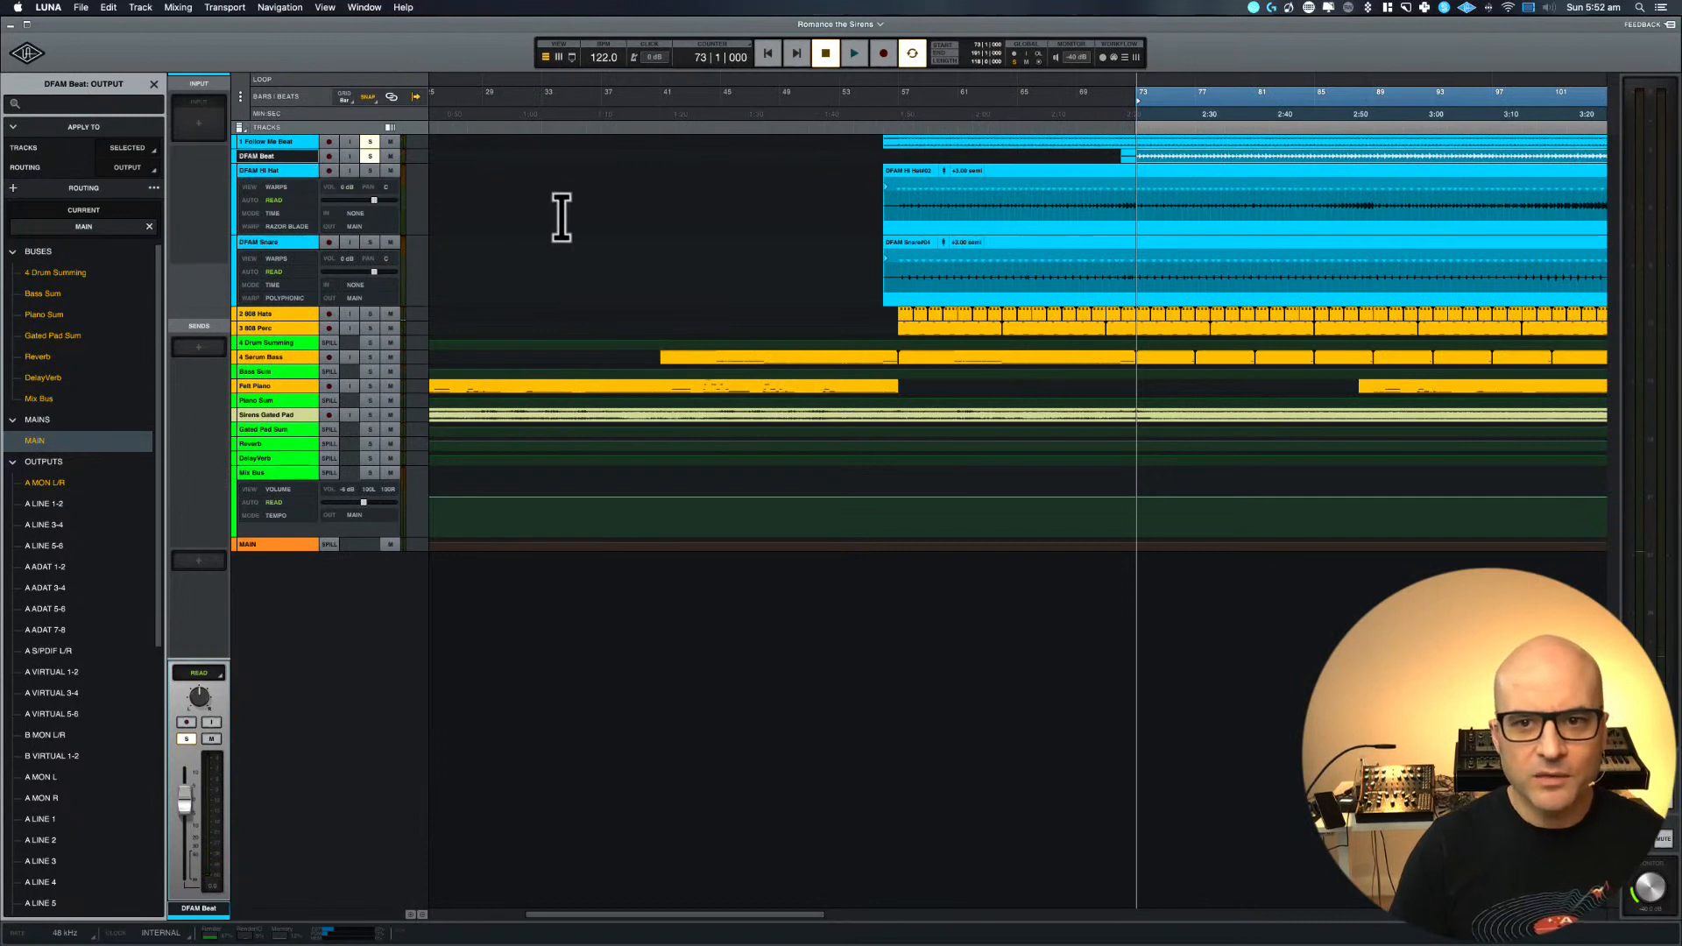
key(t)
key(t)
scroll(558, 217, right, 4)
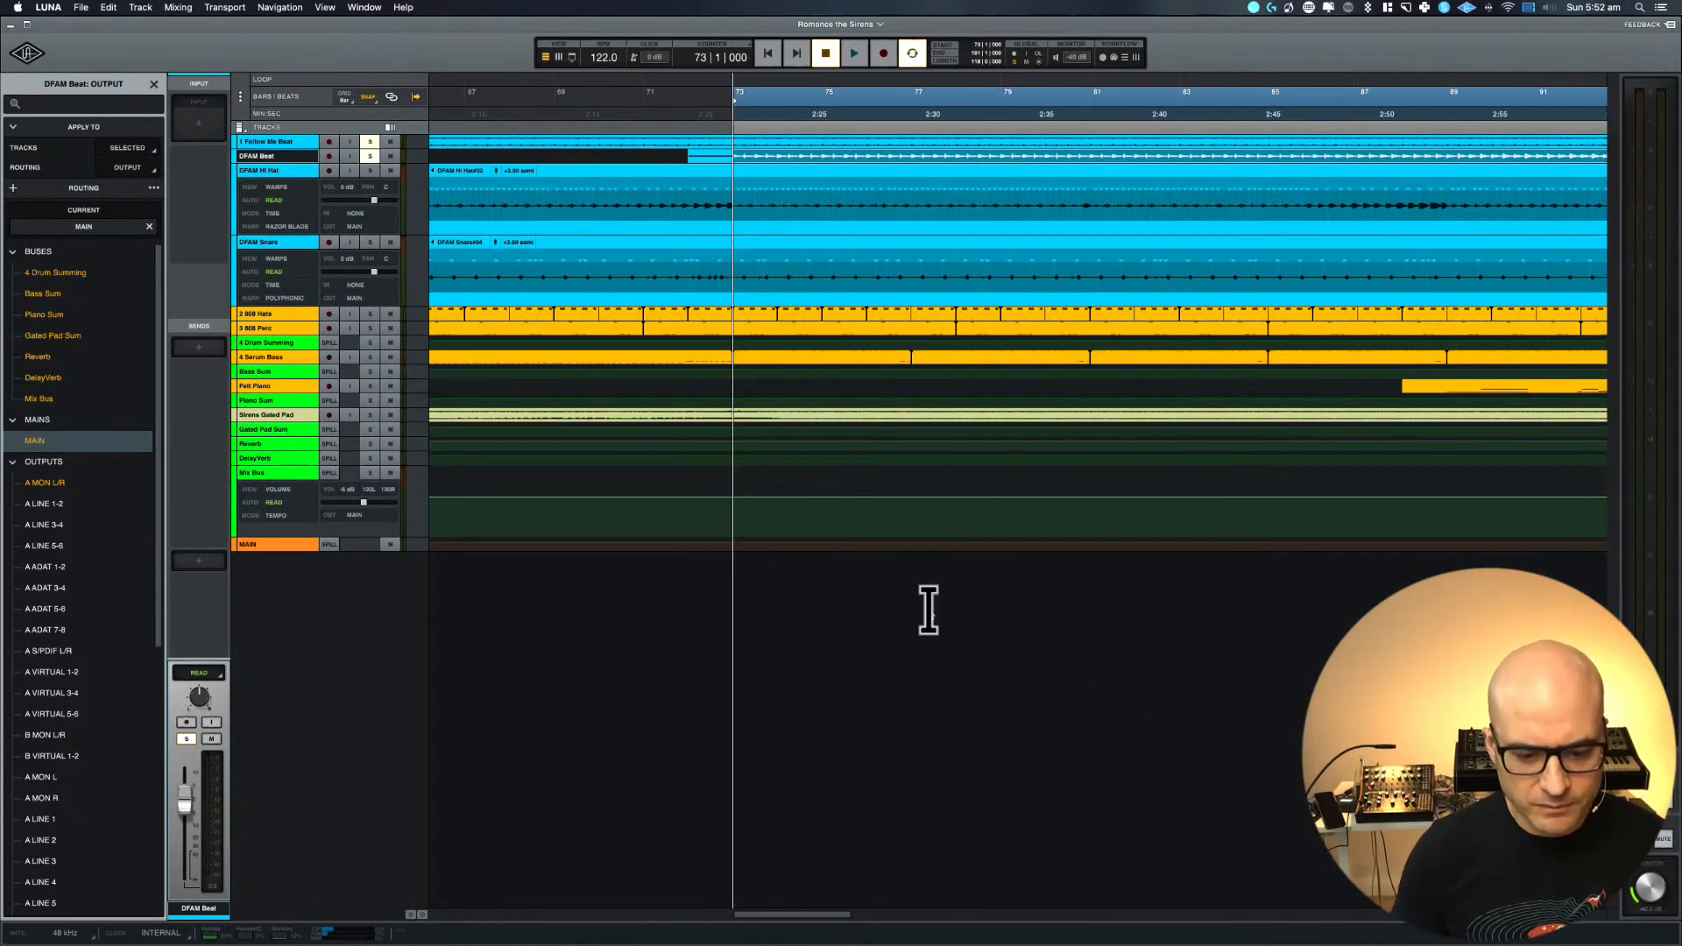
scroll(929, 611, right, 3)
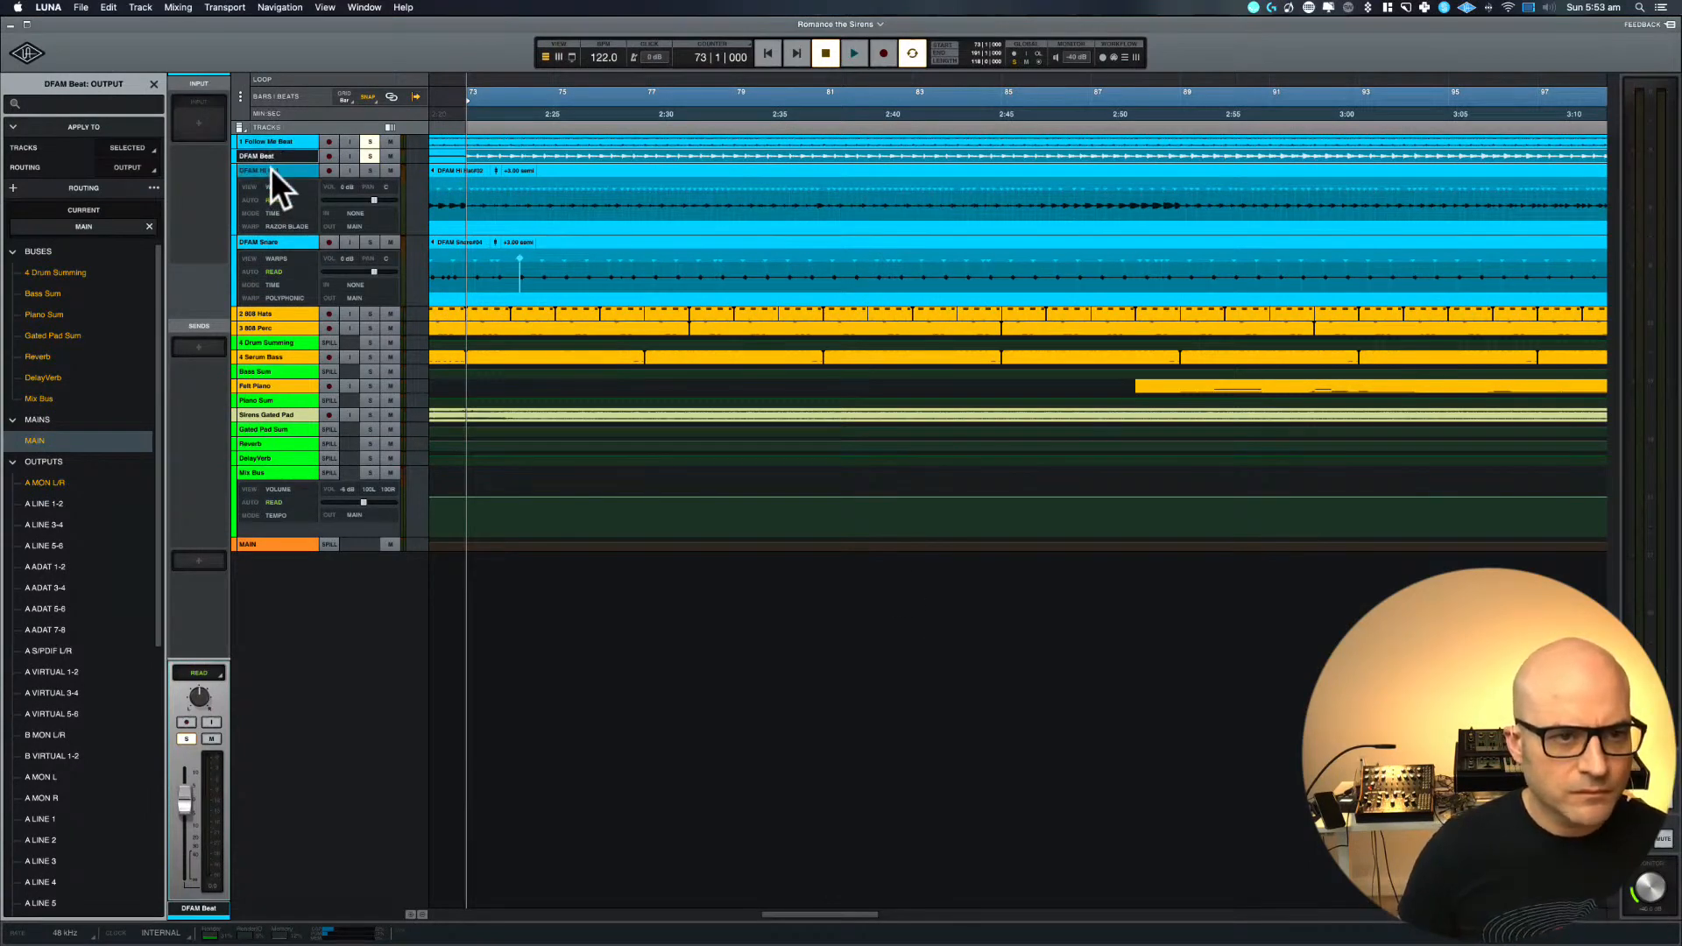
In the mixer, route the outputs of 1 Follow Me Beat, DFAM Beat, DFAM Hi Hat and DFAM Snare to the 4 Drum Summing bus
key(super+equal)
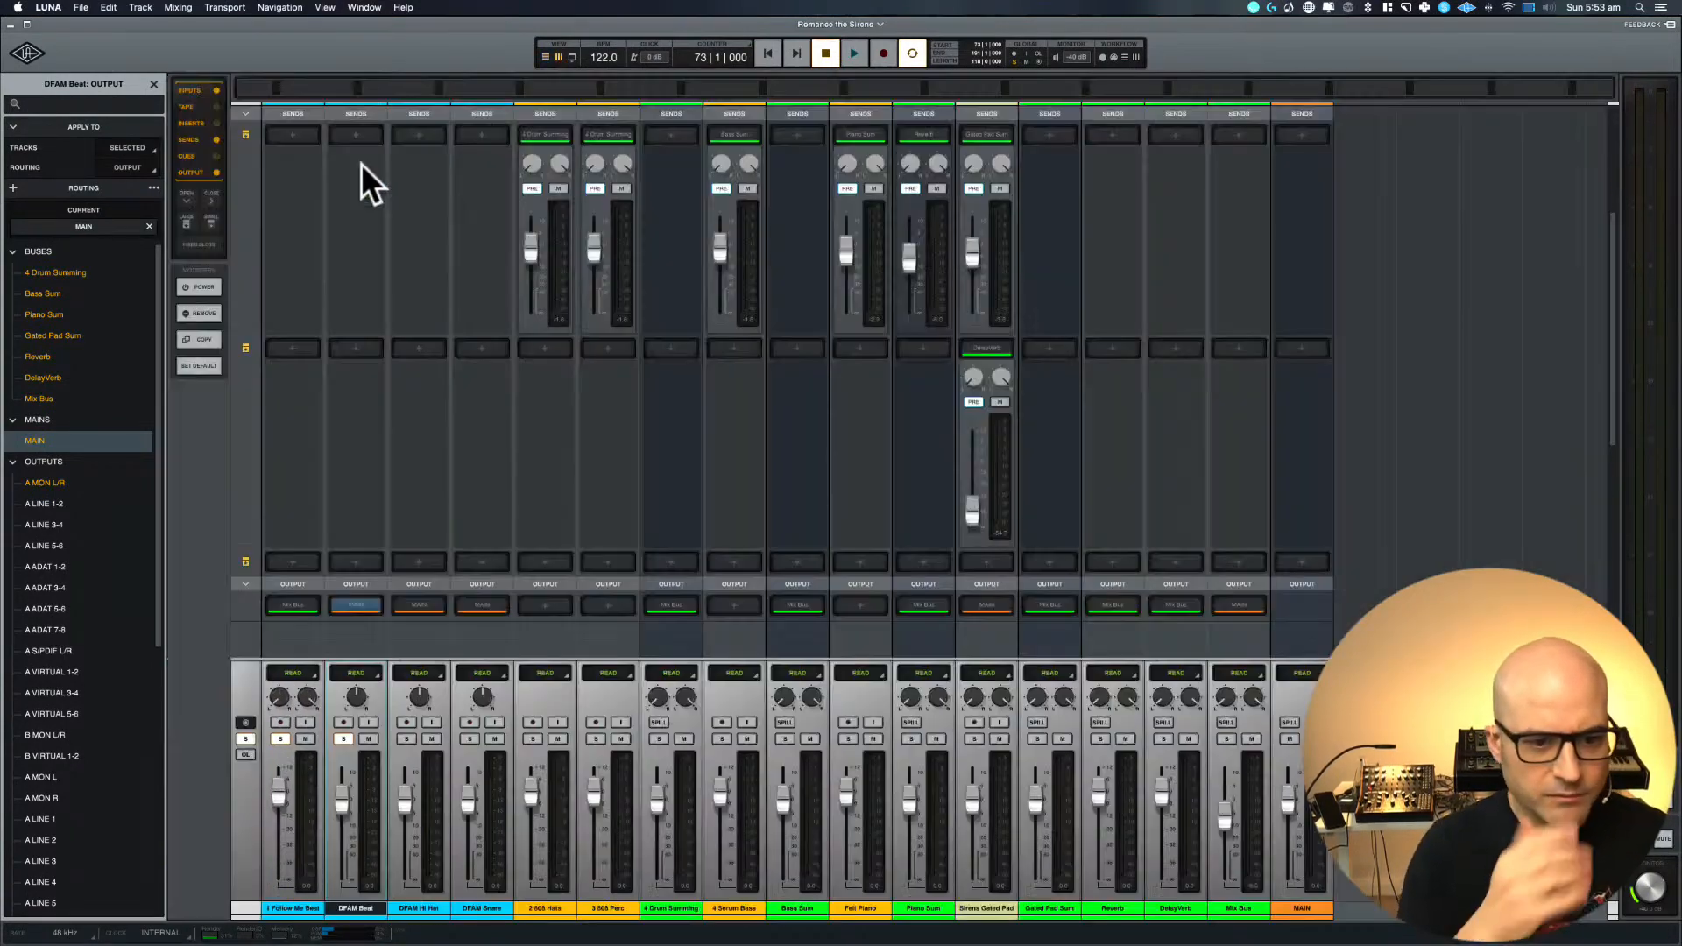
scroll(414, 543, up, 5)
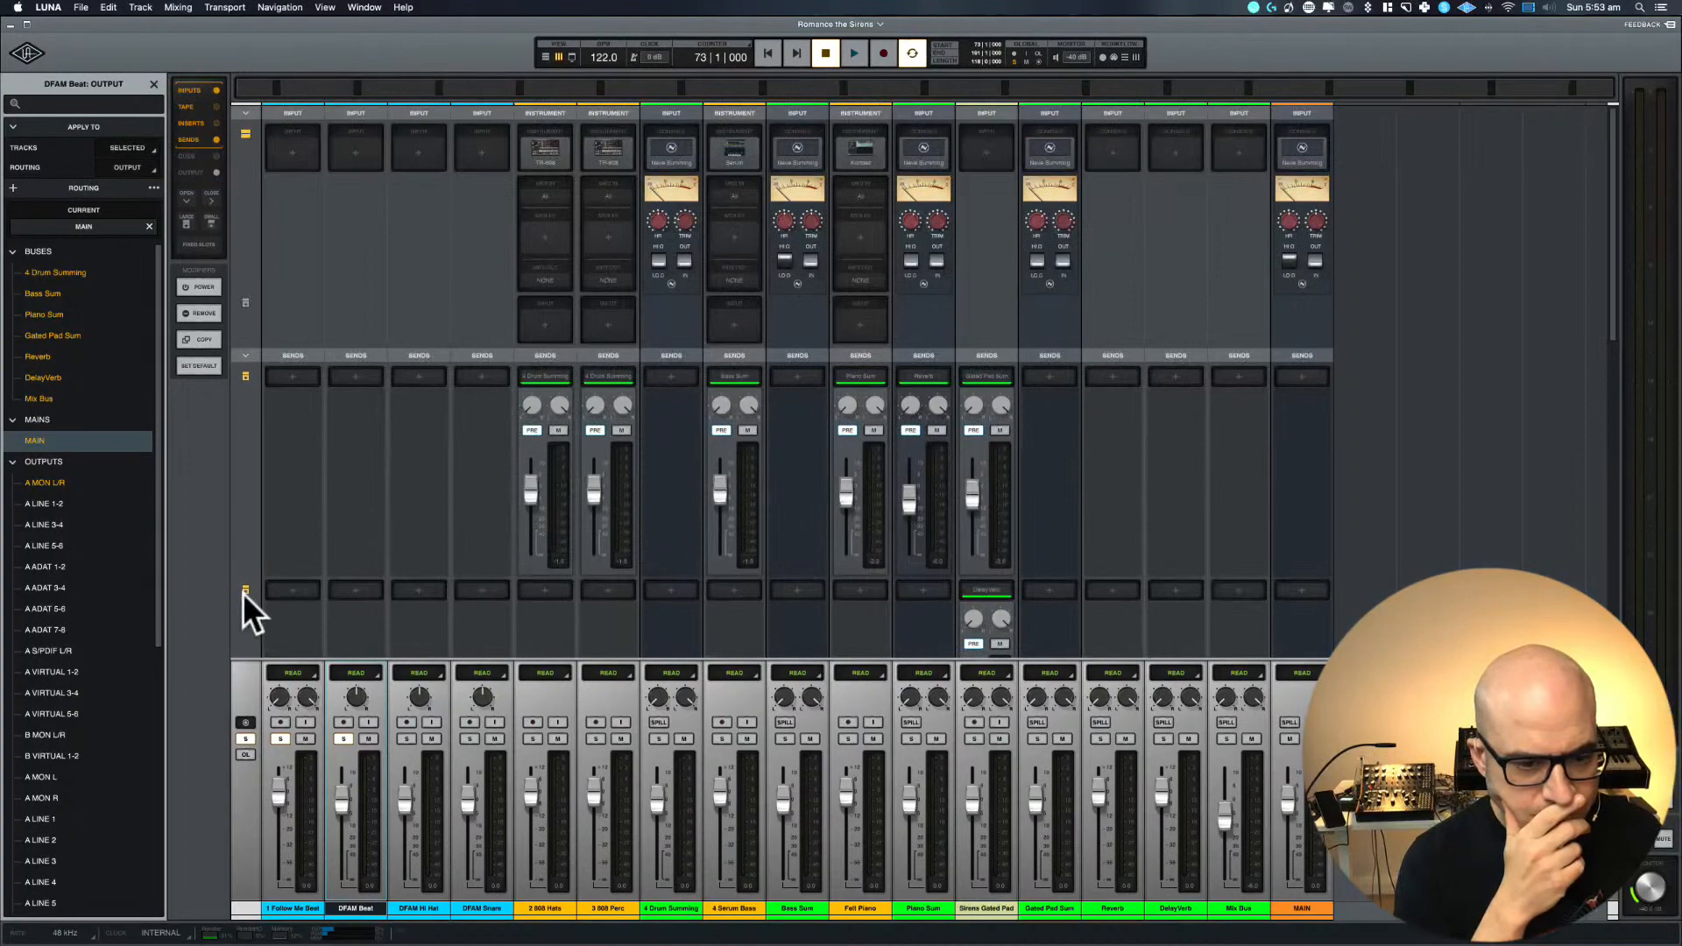
scroll(387, 596, down, 5)
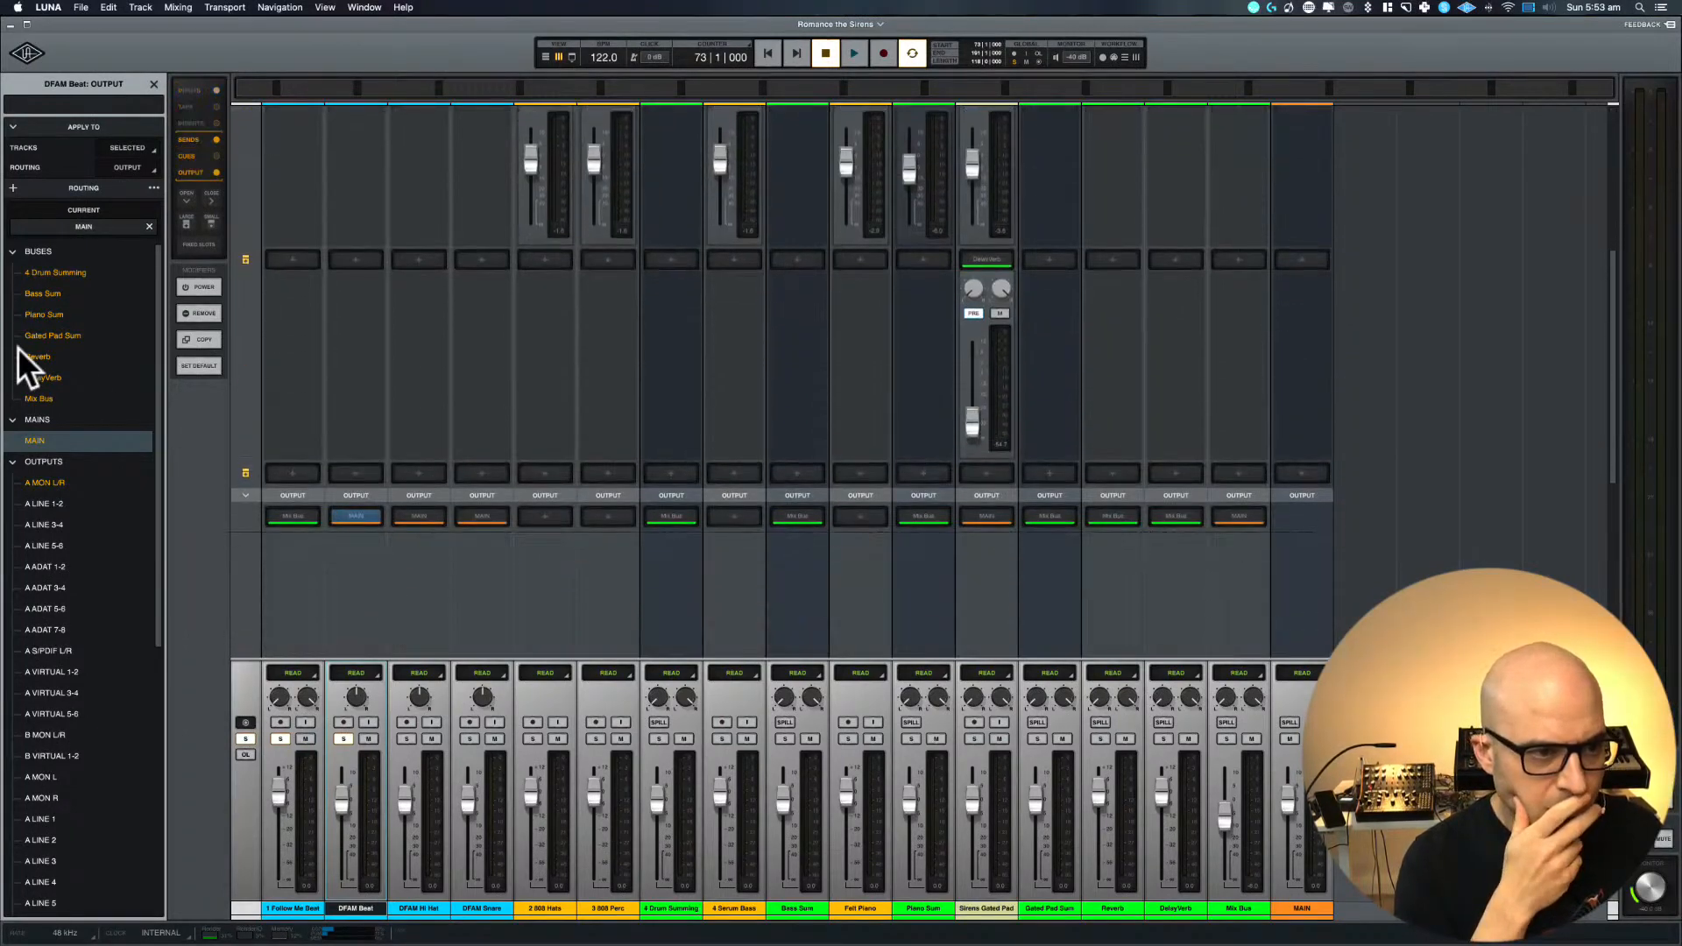
click(294, 517)
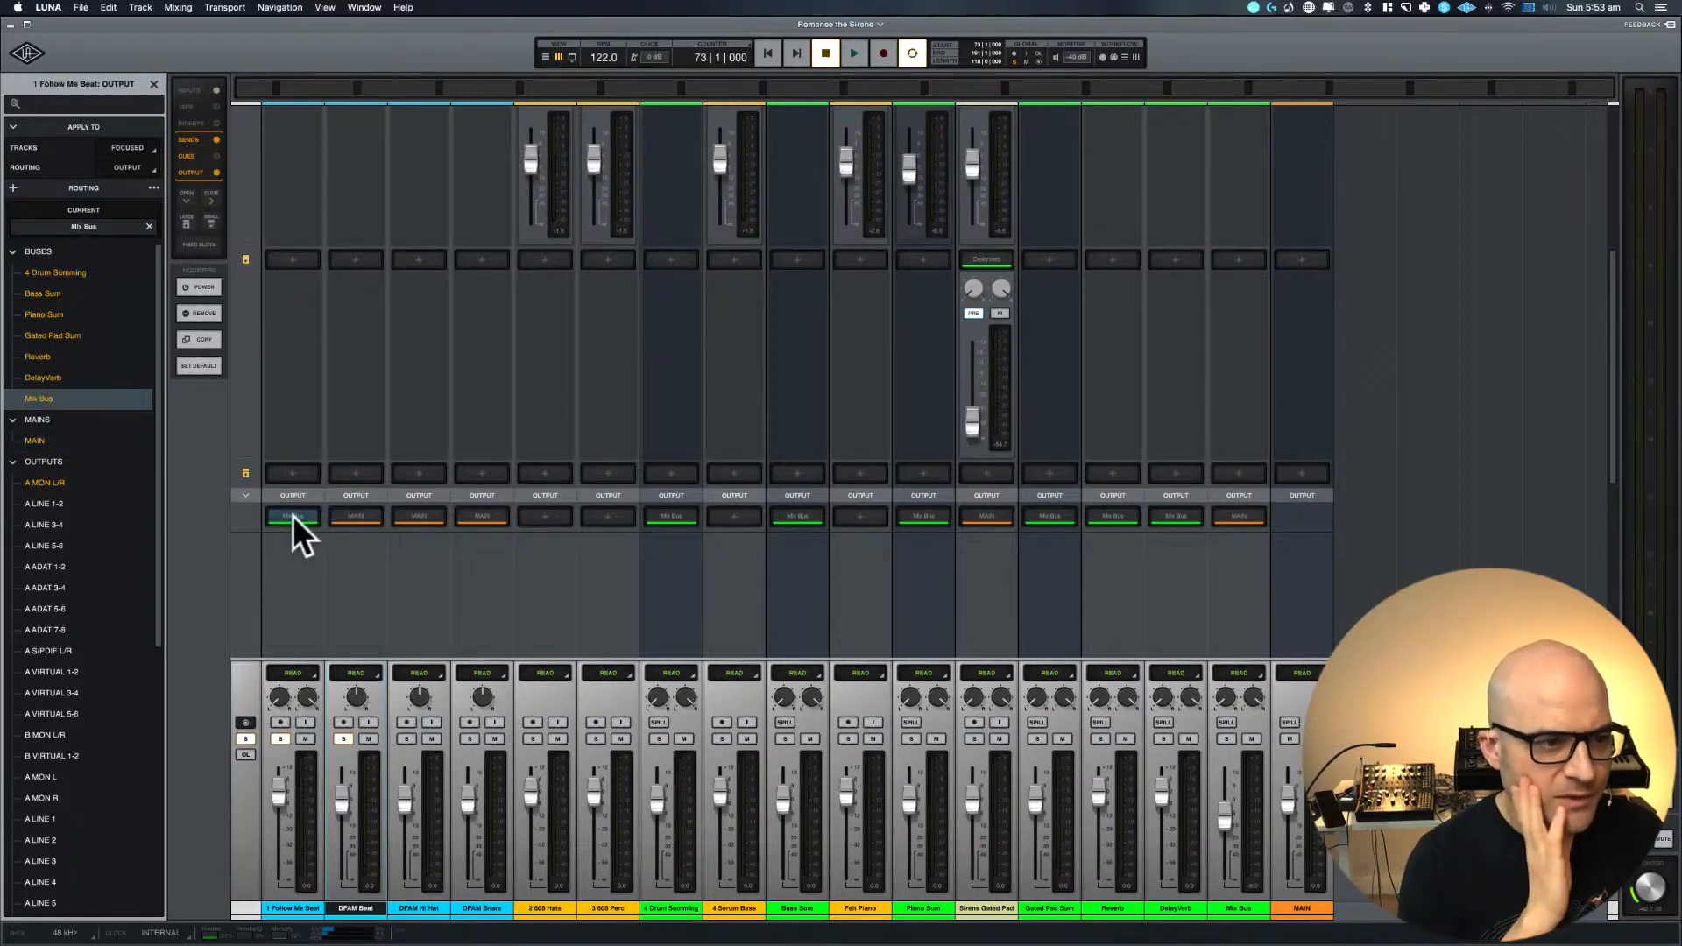
click(54, 272)
click(351, 517)
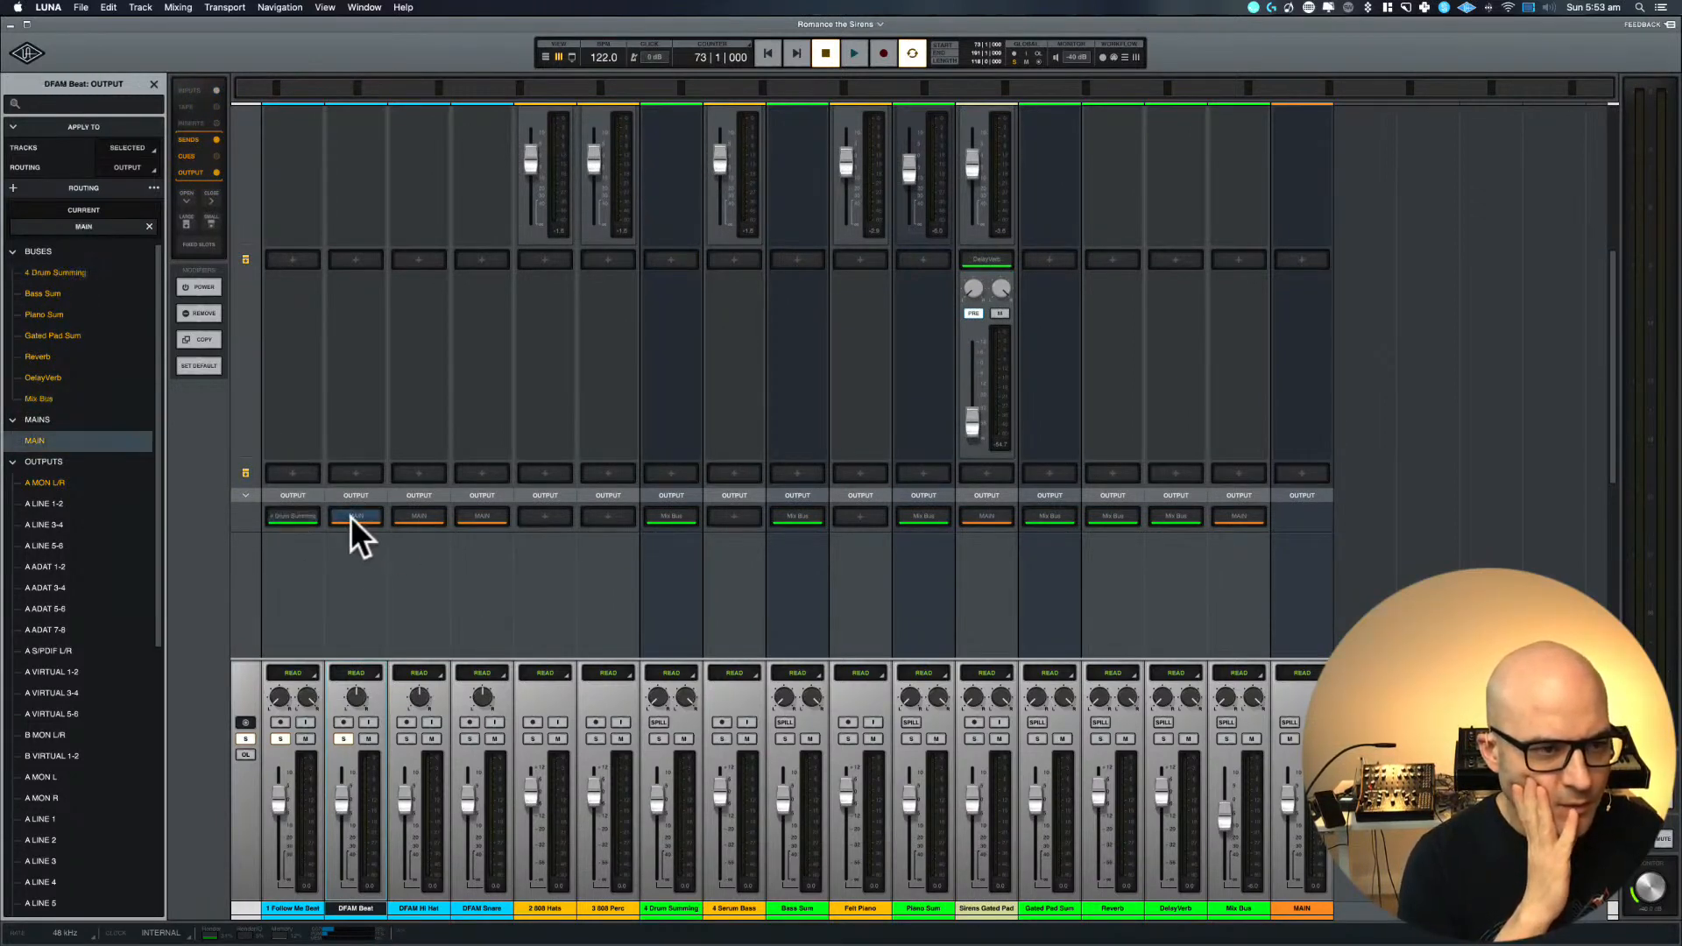
click(35, 273)
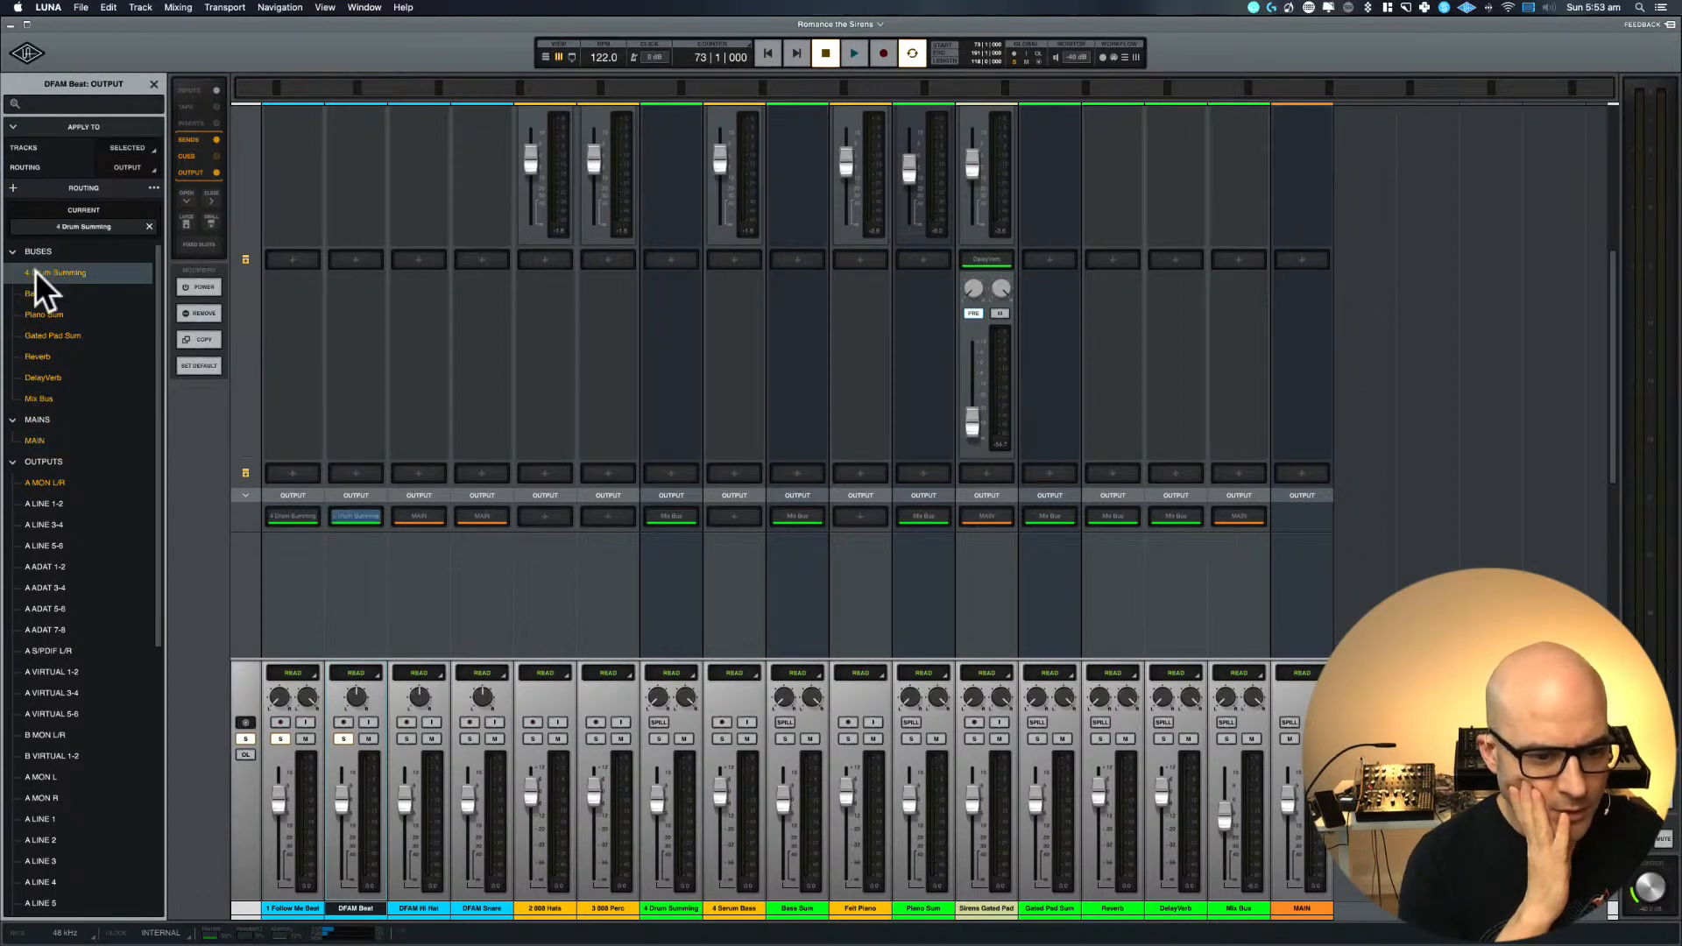
click(418, 909)
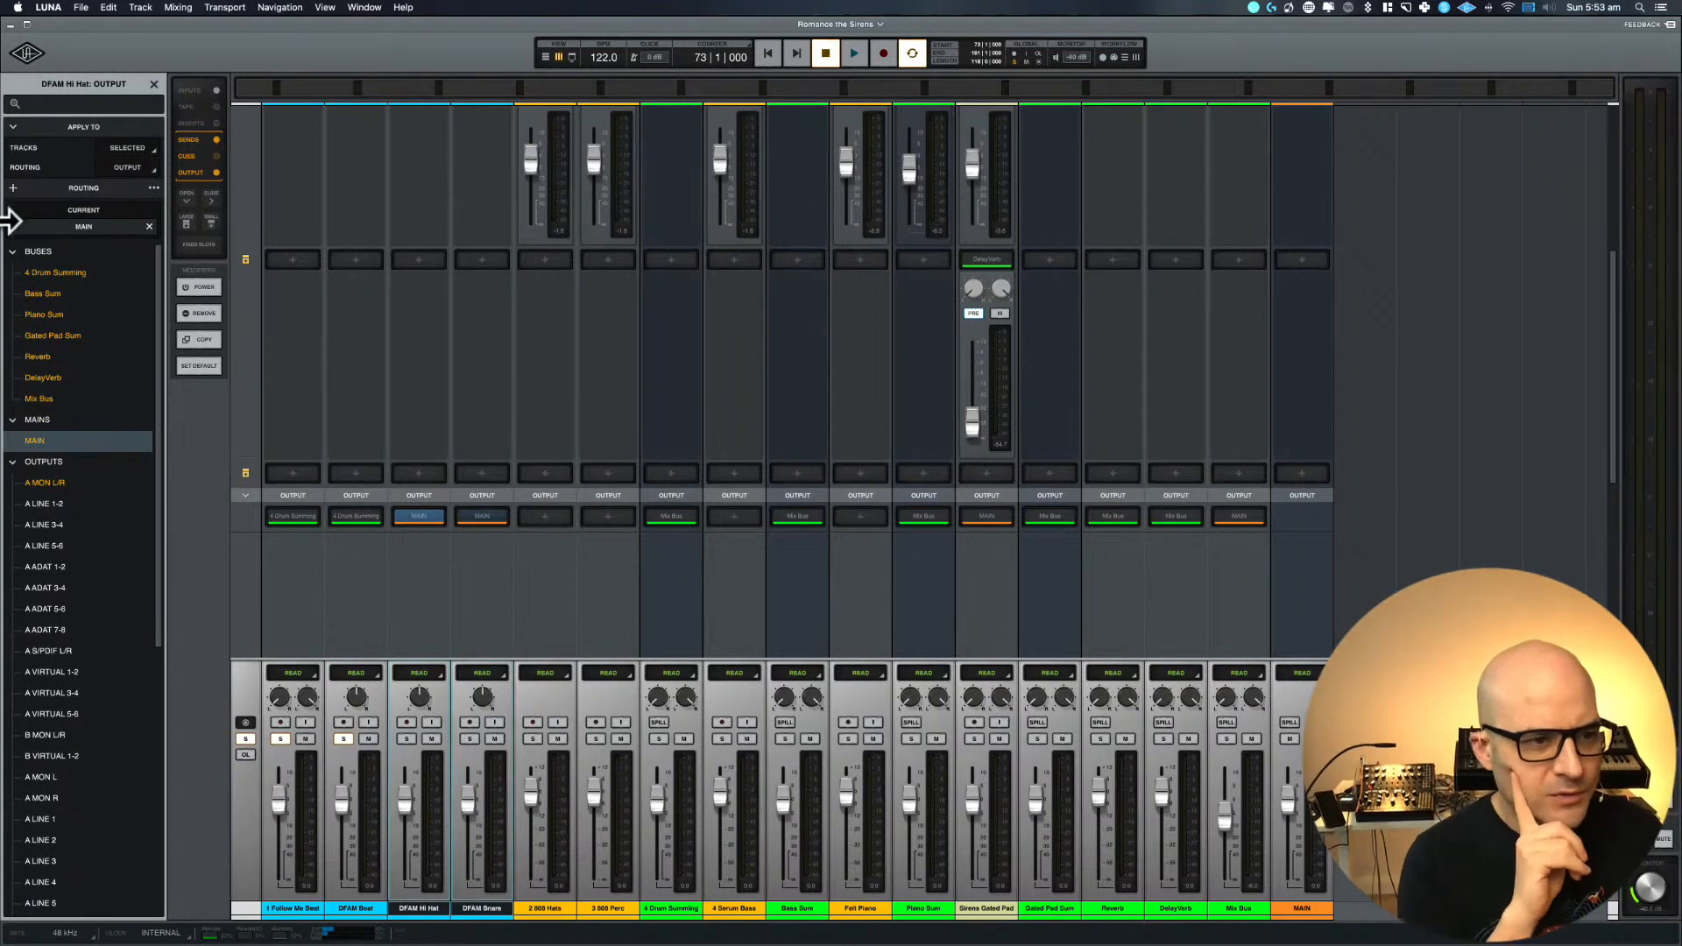
click(39, 272)
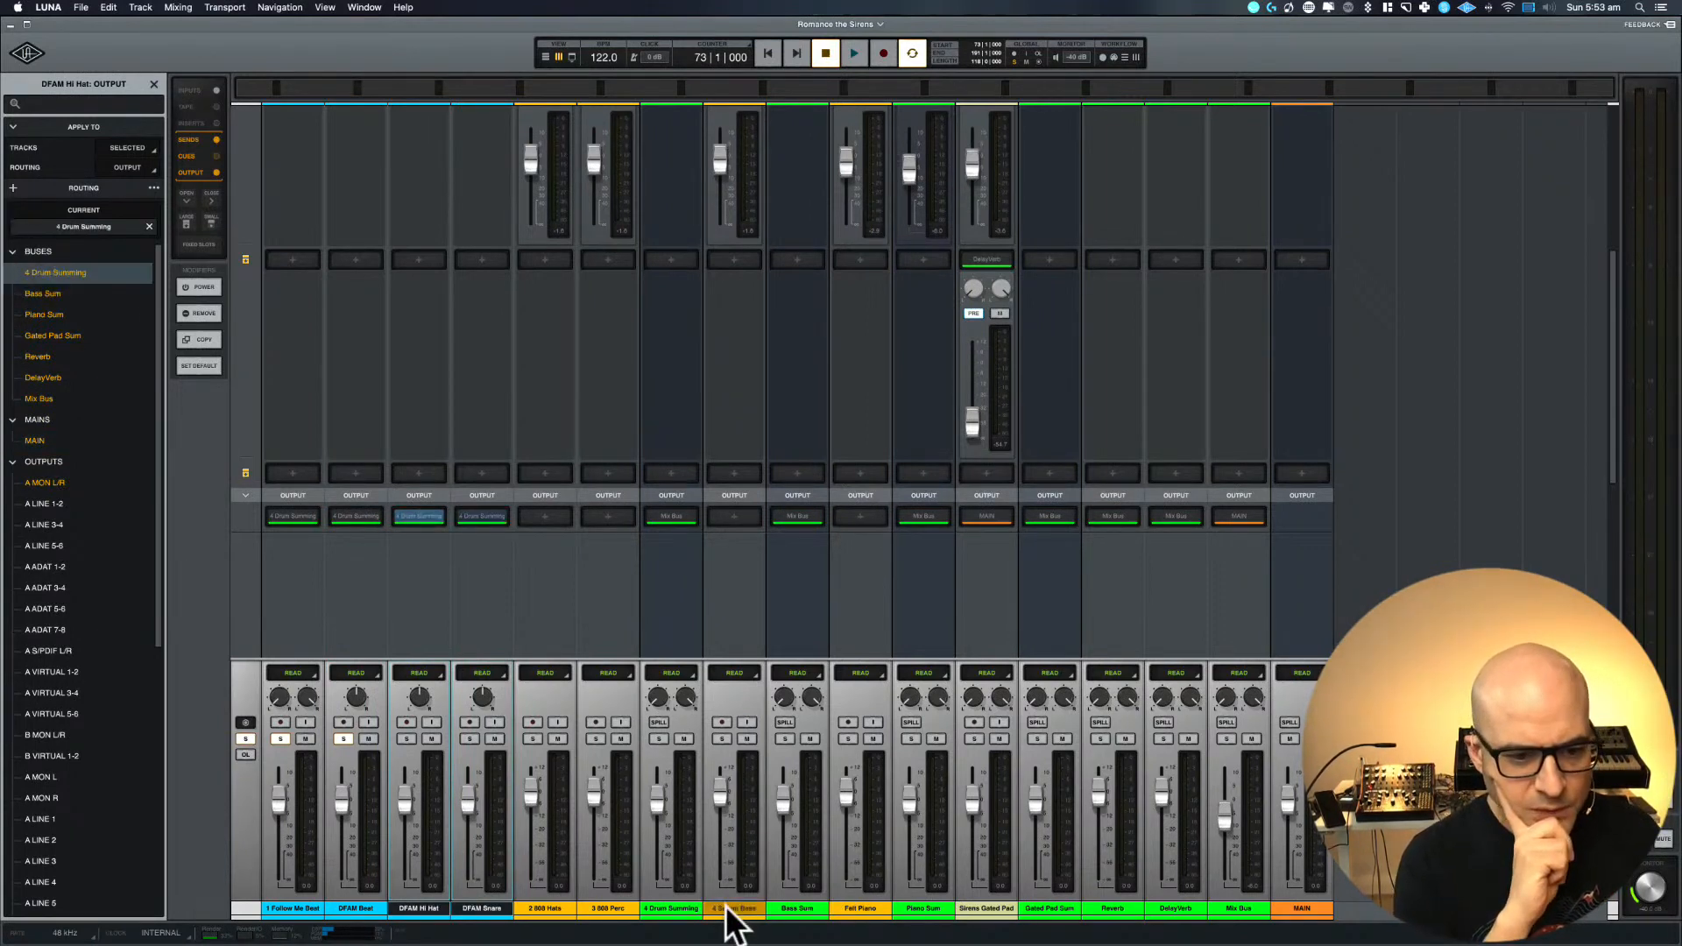
Route 2 808 Hats, 3 808 Perc and 4 Serum Bass to 4 Drum Summing, moving 4 Serum Bass directly after 3 808 Perc
click(545, 909)
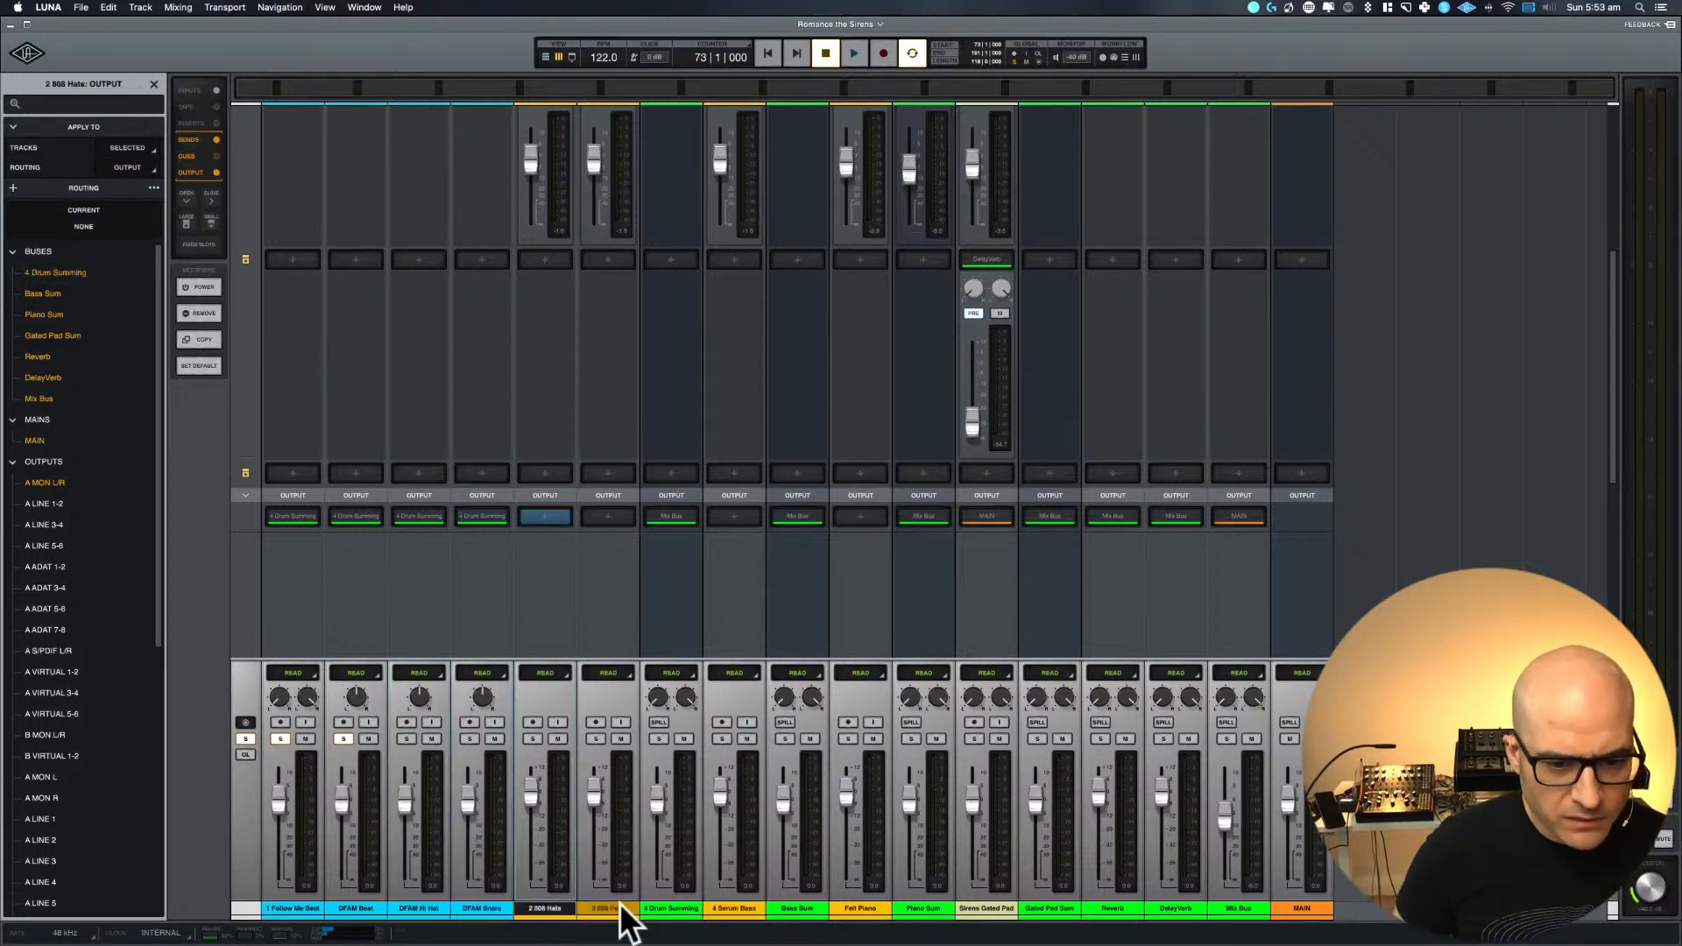
click(39, 272)
drag(742, 906, 664, 908)
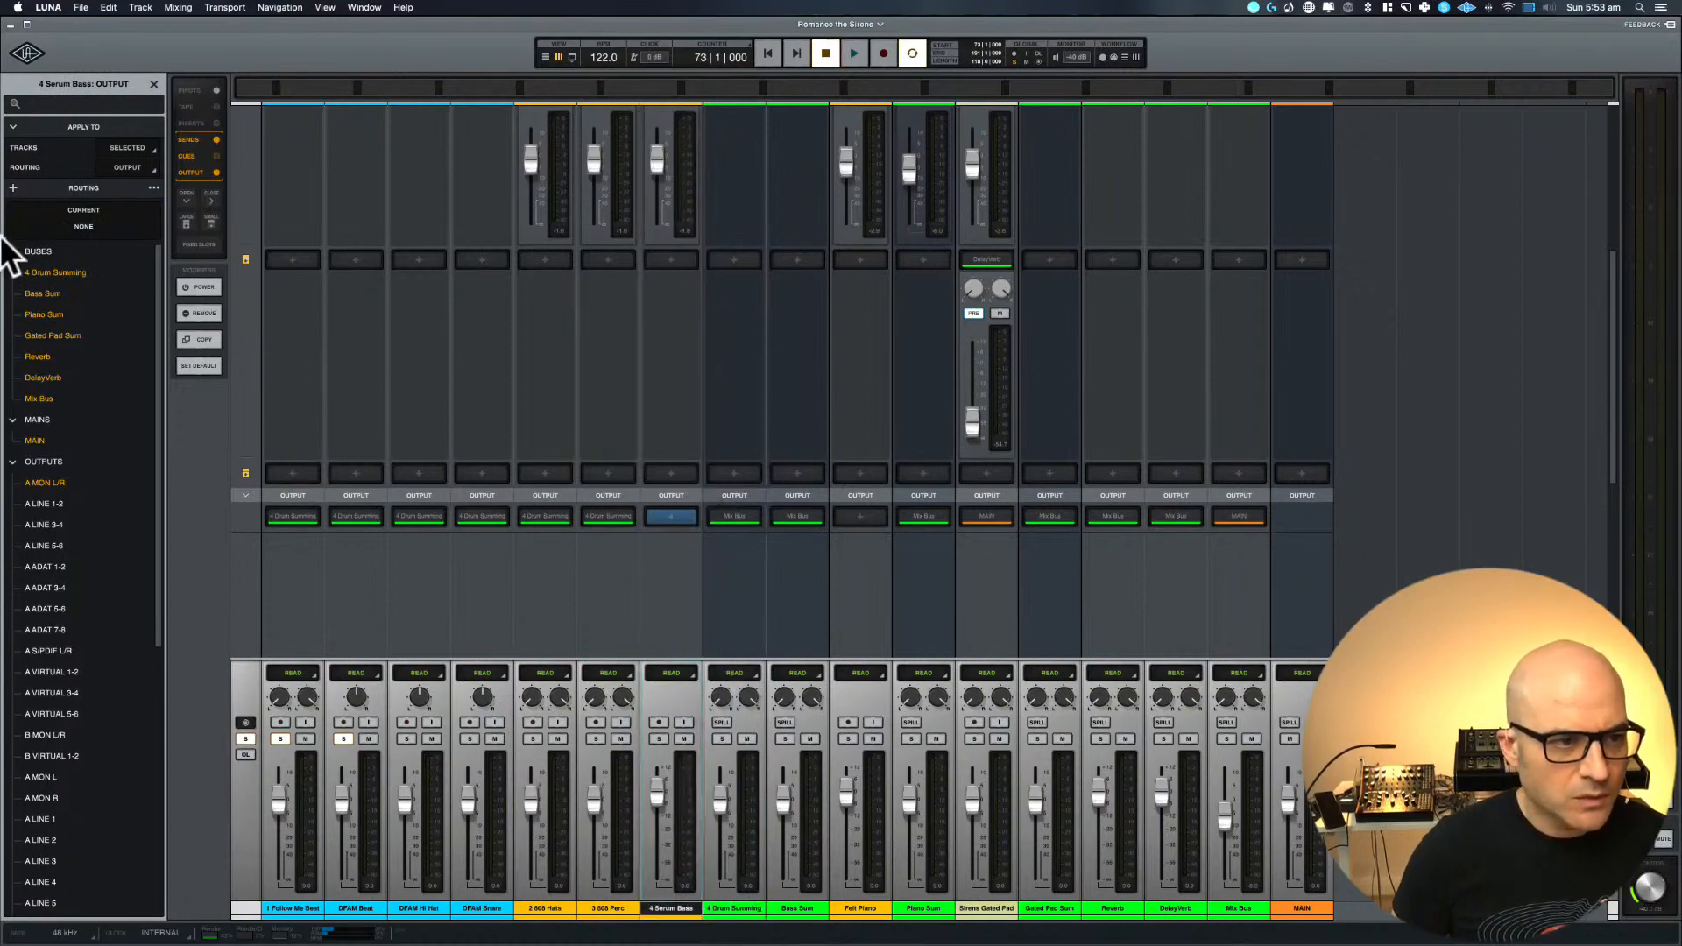
click(44, 277)
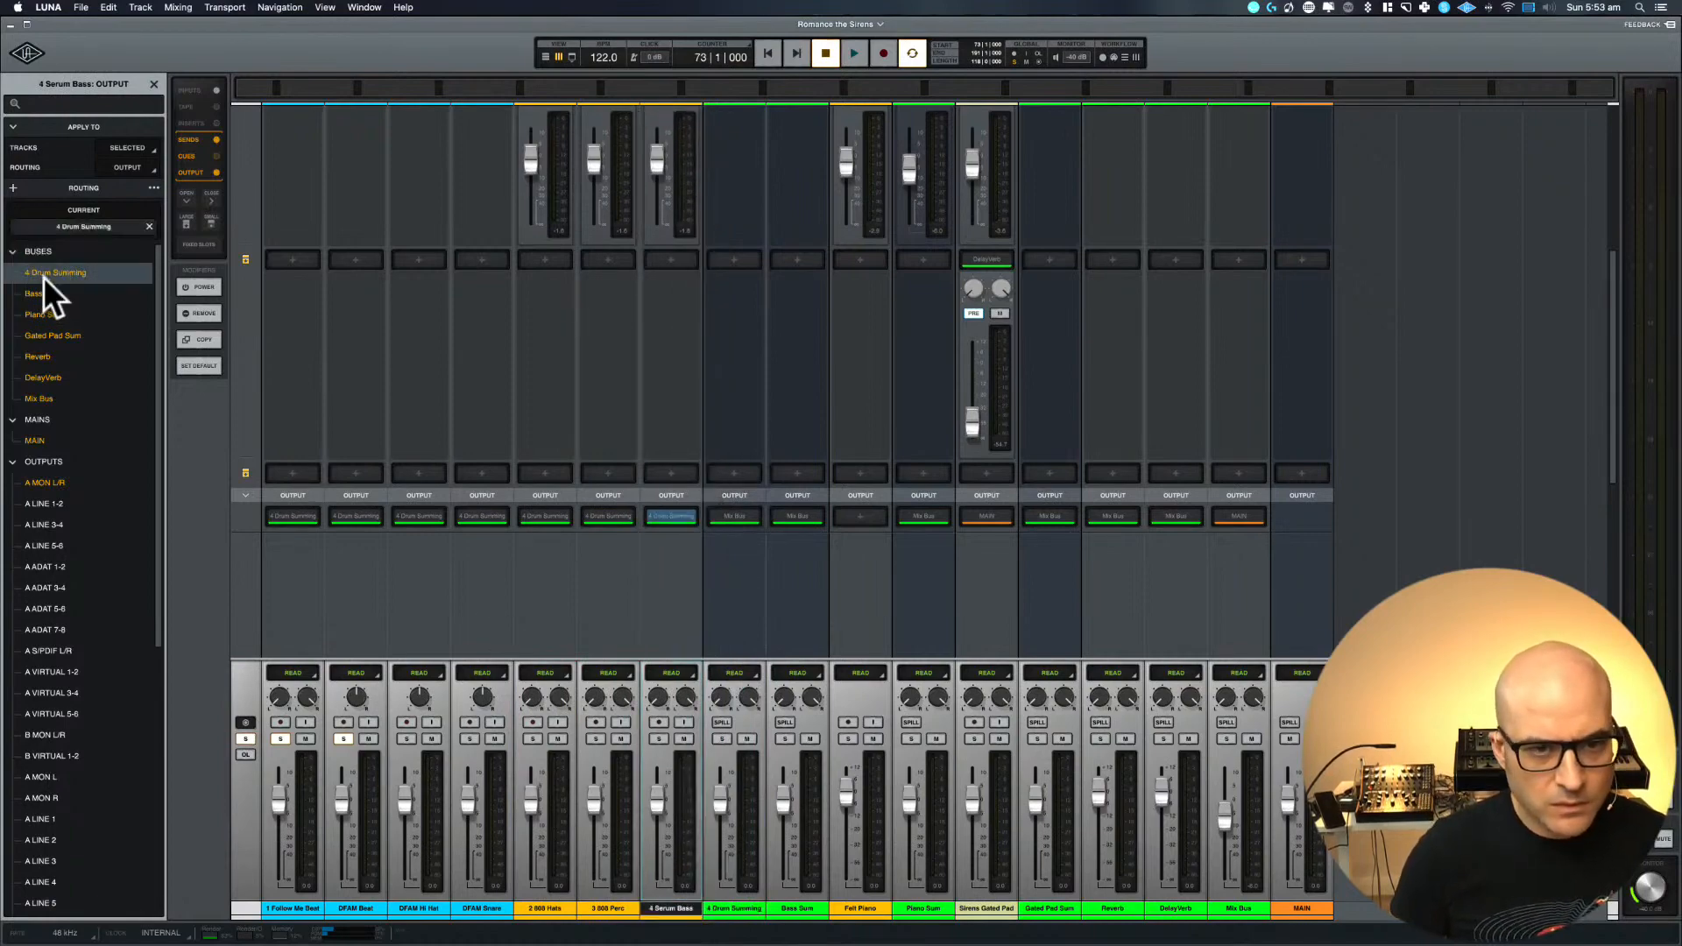
Remove the first send from the 2 808 Hats, 3 808 Perc and 4 Serum Bass tracks
scroll(566, 365, up, 5)
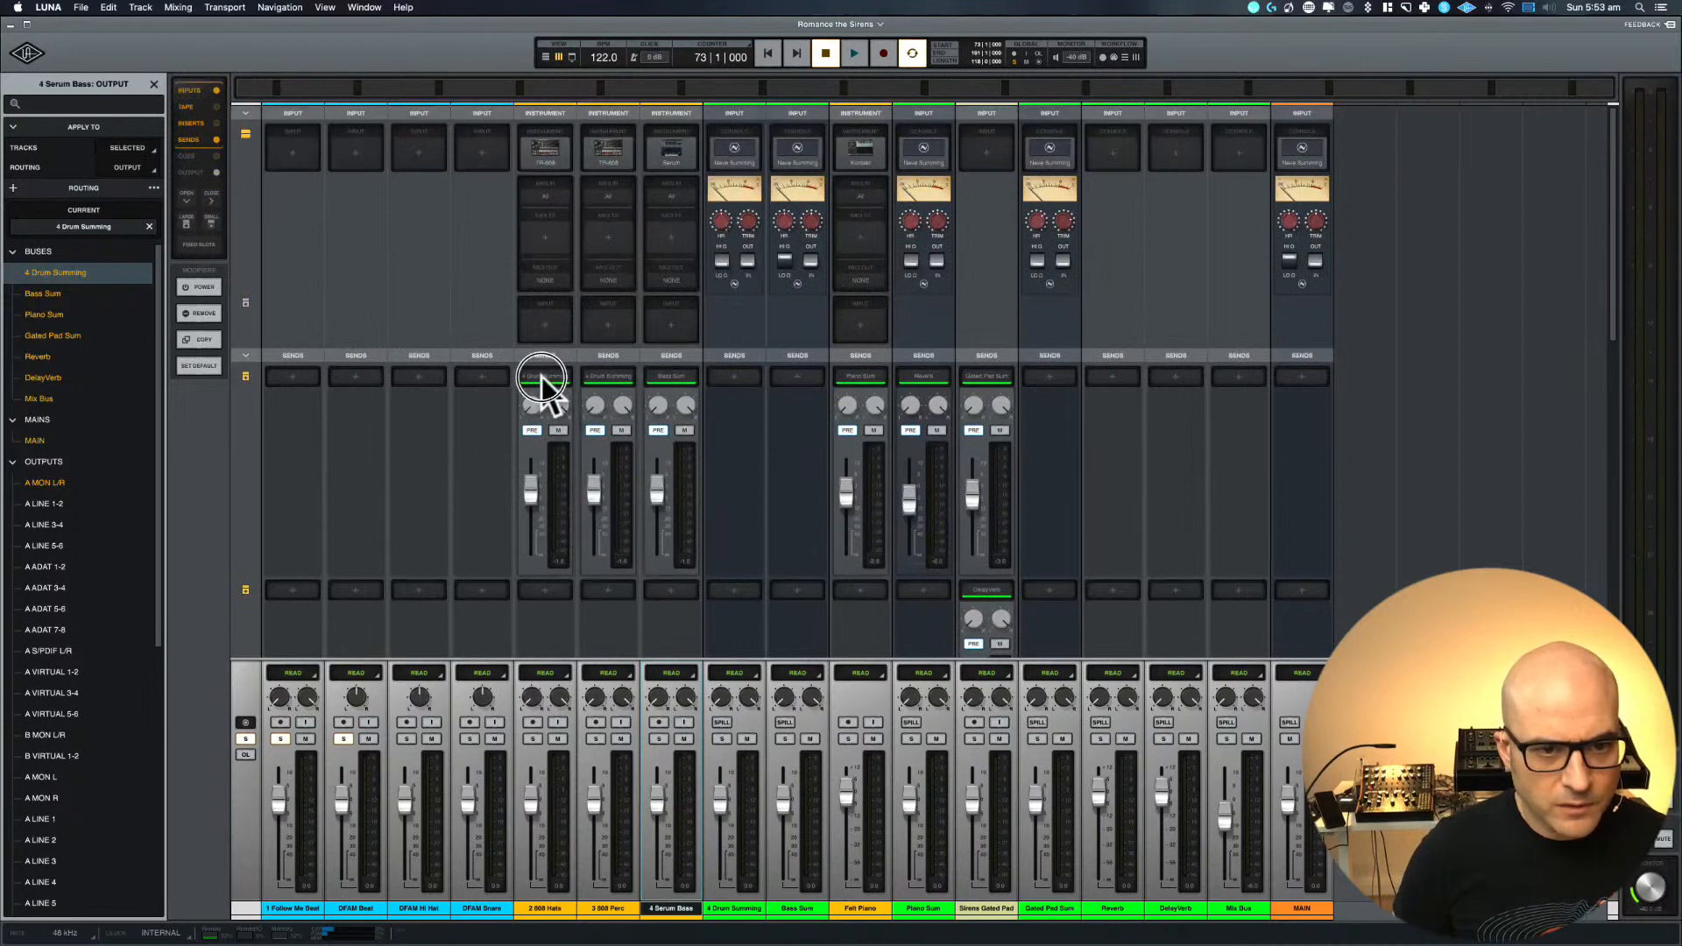
click(545, 910)
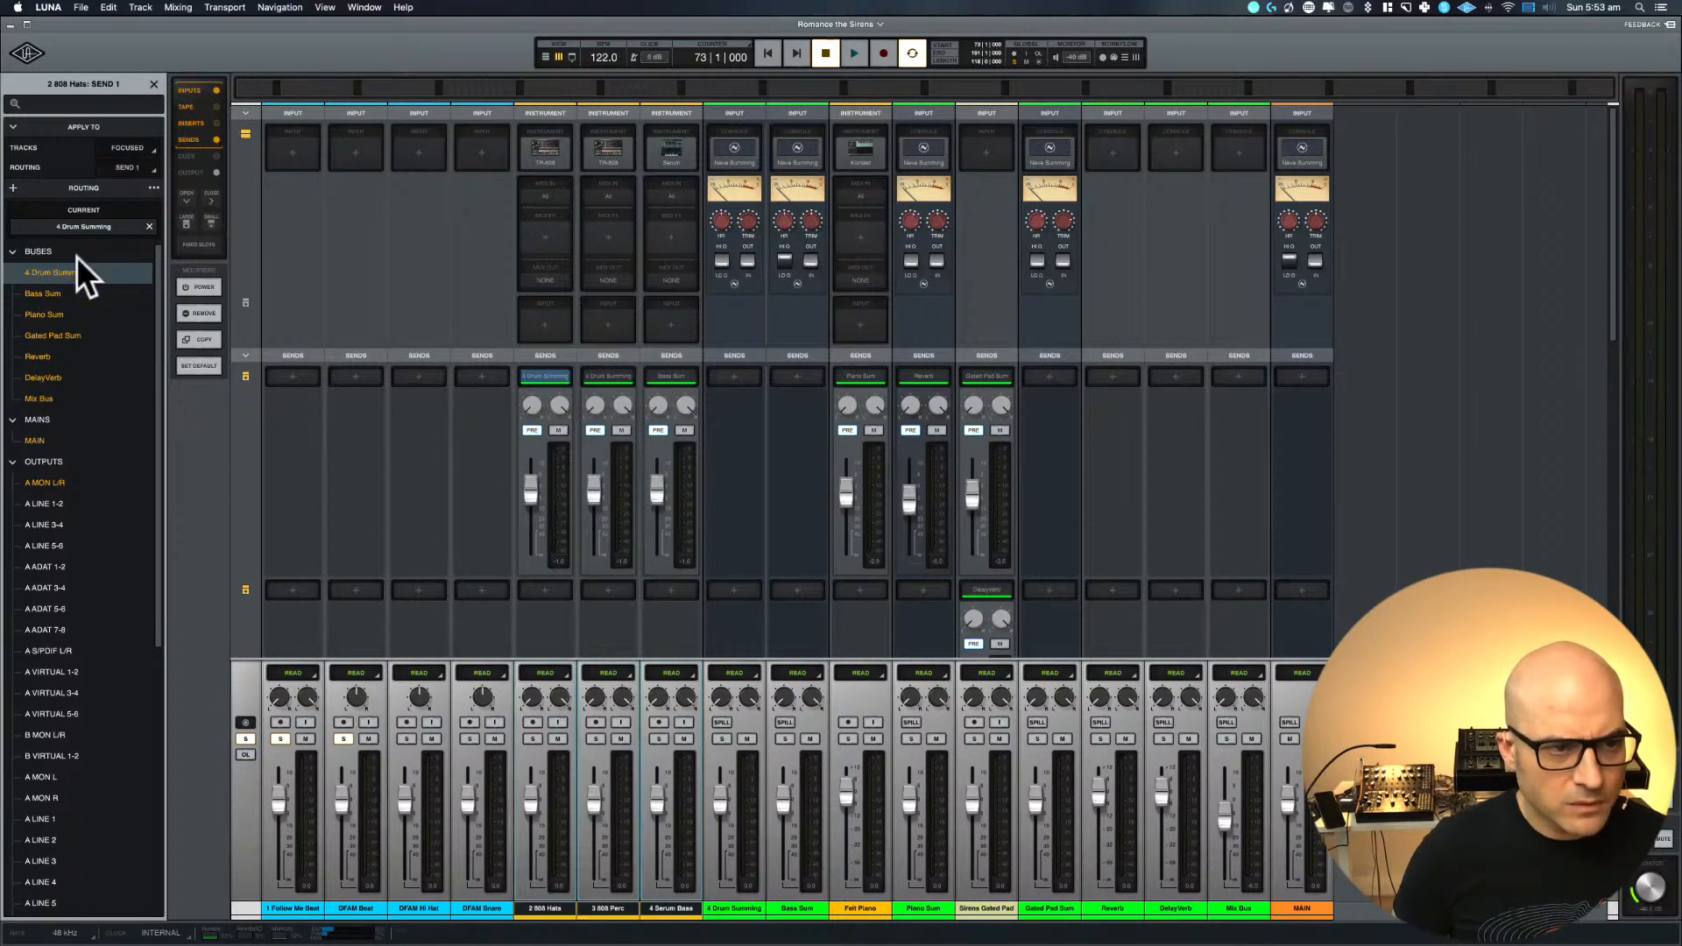
click(147, 225)
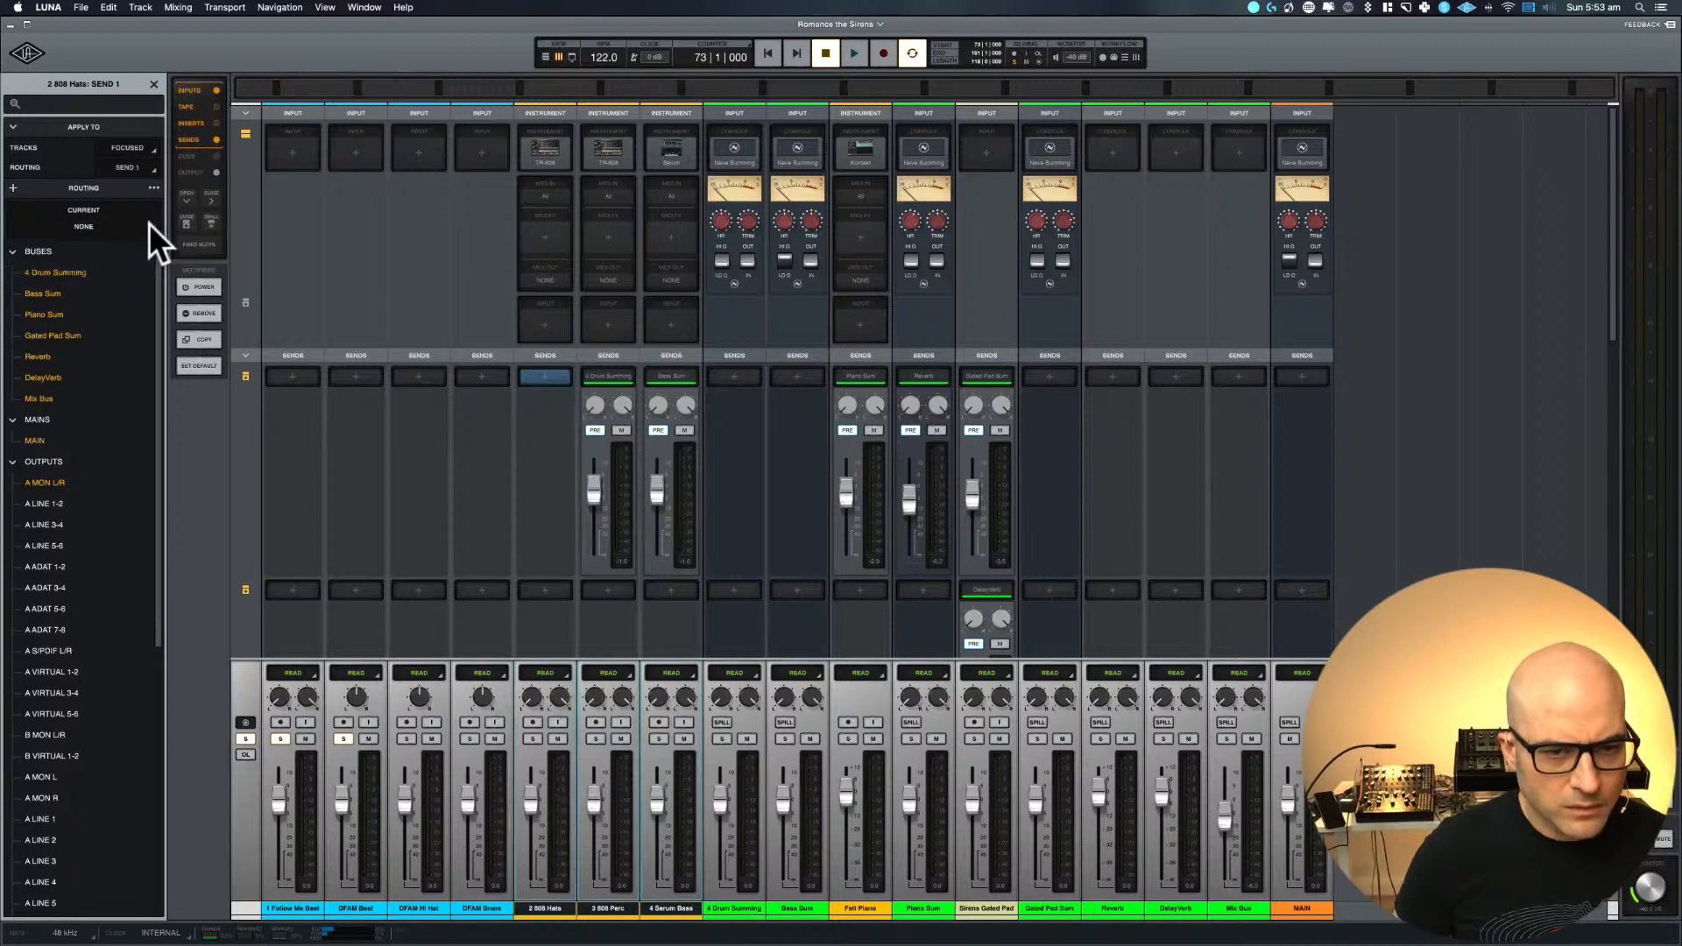
click(612, 373)
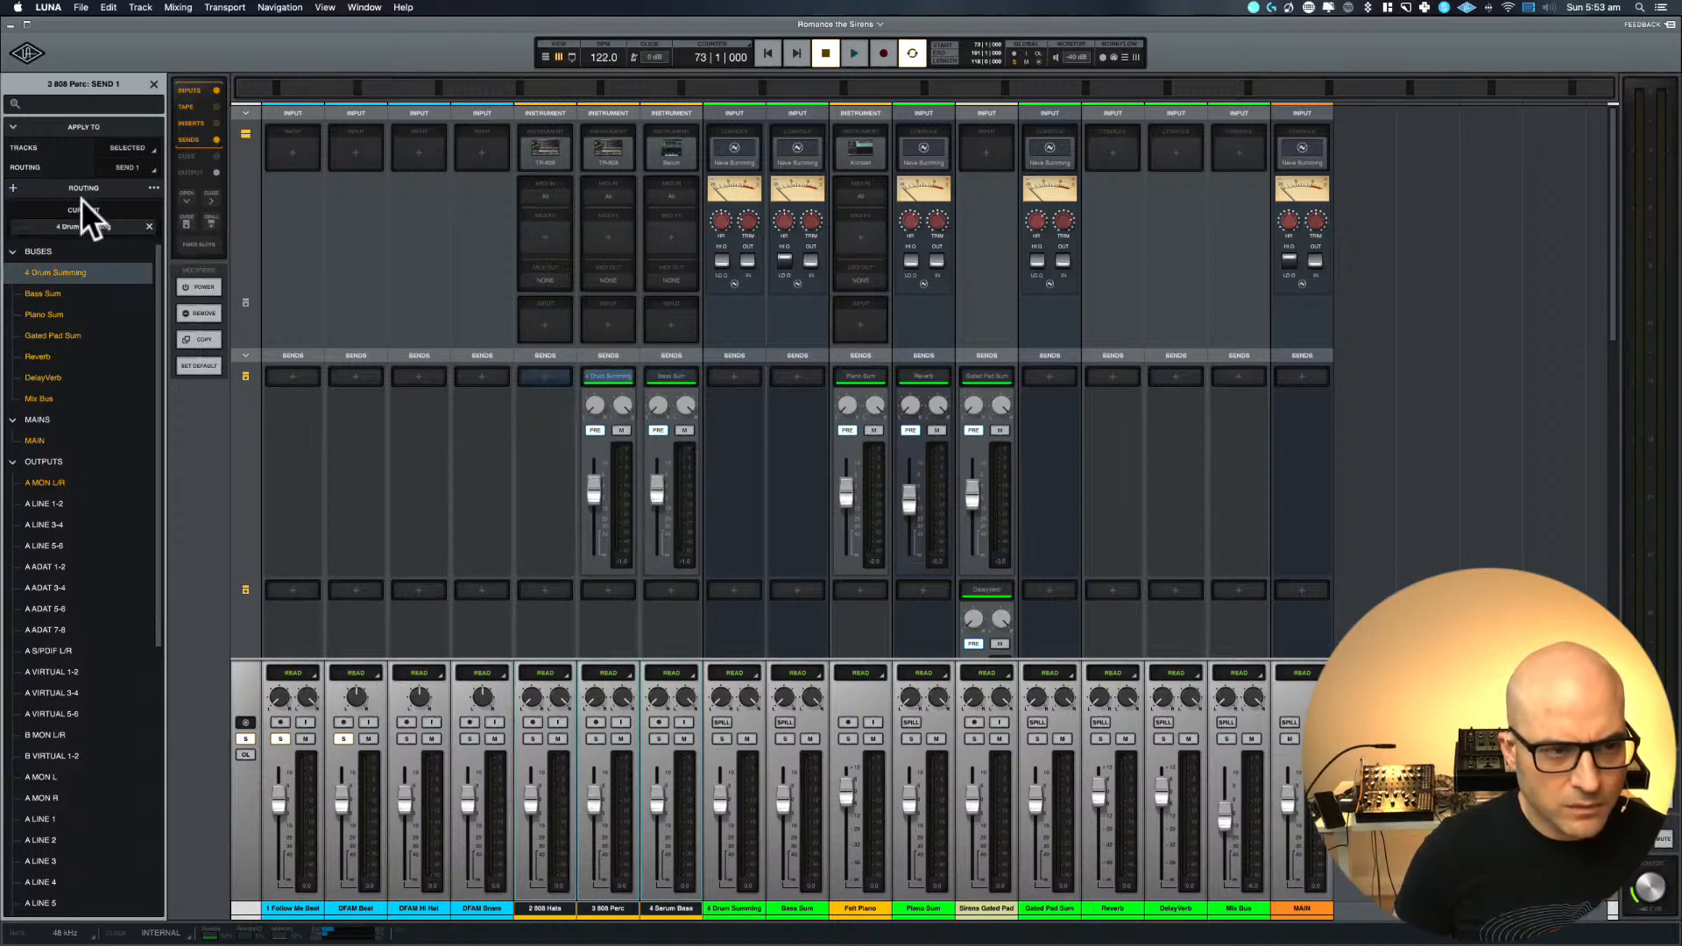
click(149, 227)
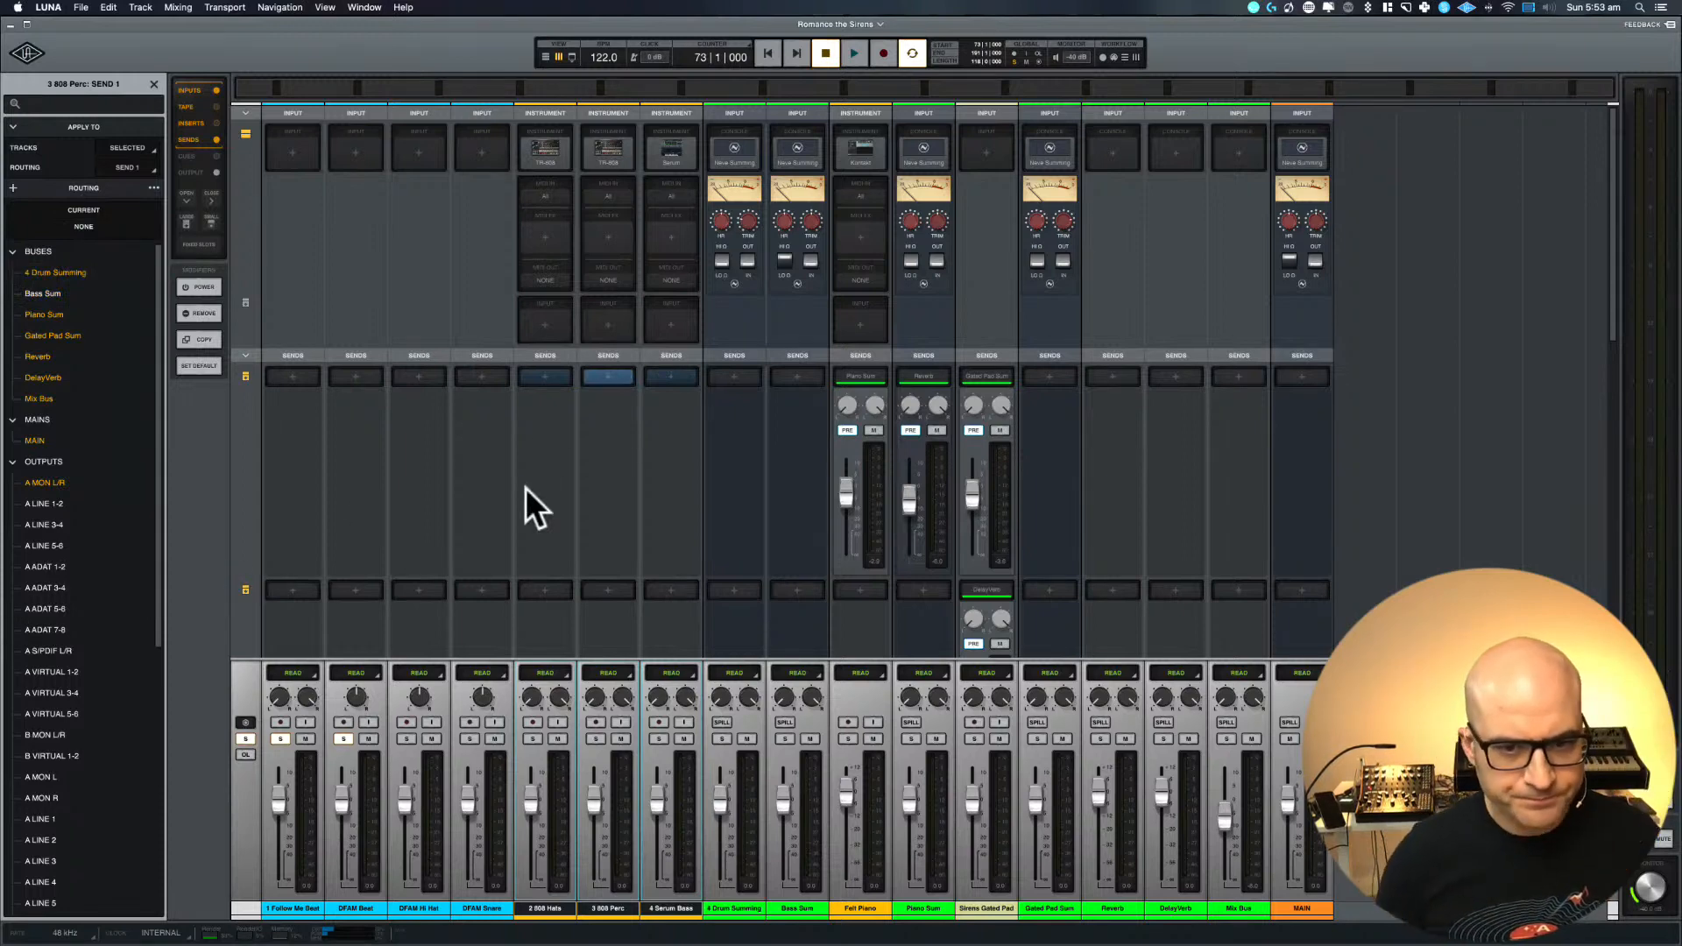
scroll(535, 444, down, 5)
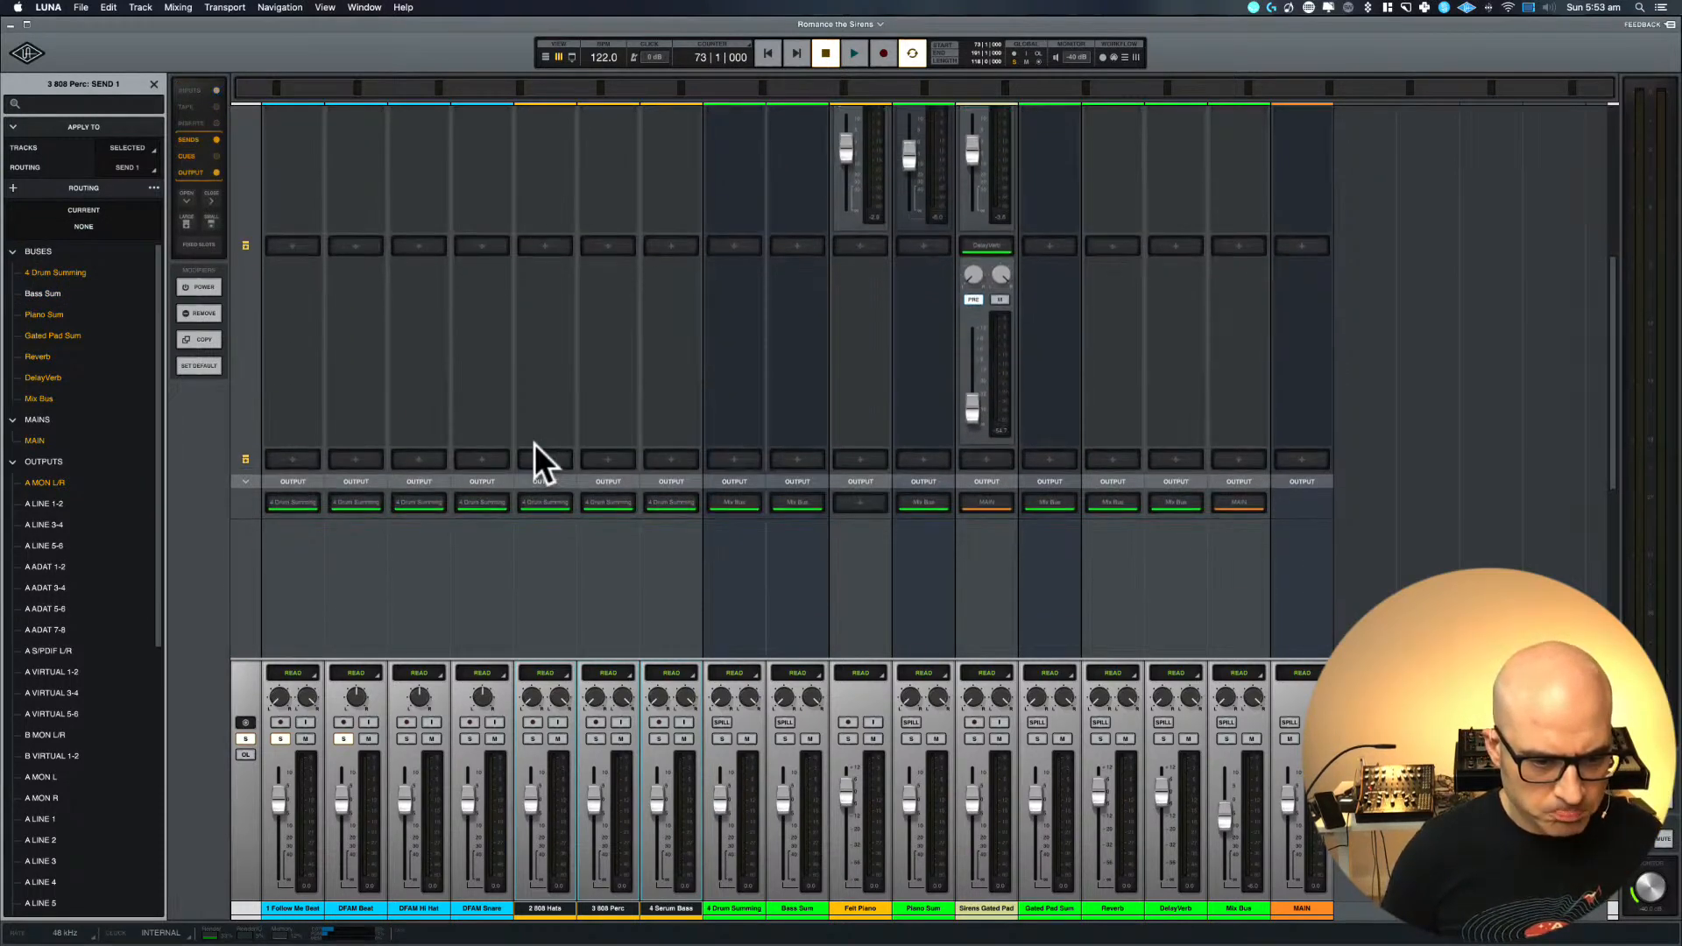
scroll(535, 444, up, 5)
Return to the timeline view, select the DFAM Beat track and enlarge it
key(super+equal)
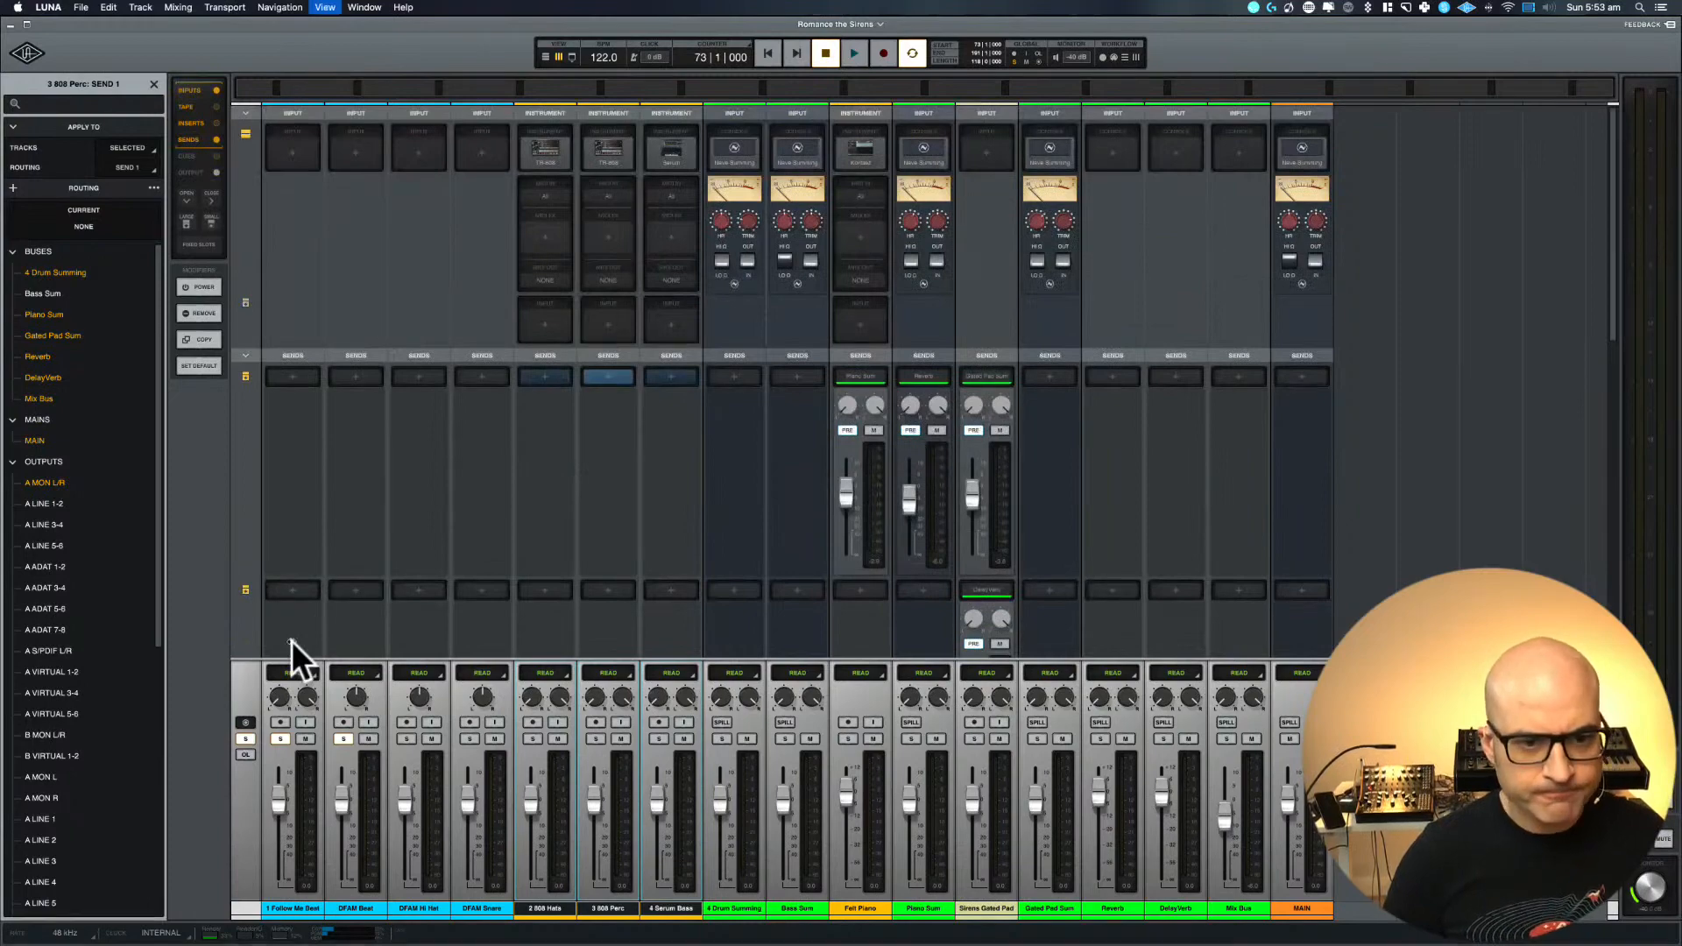
scroll(734, 671, down, 3)
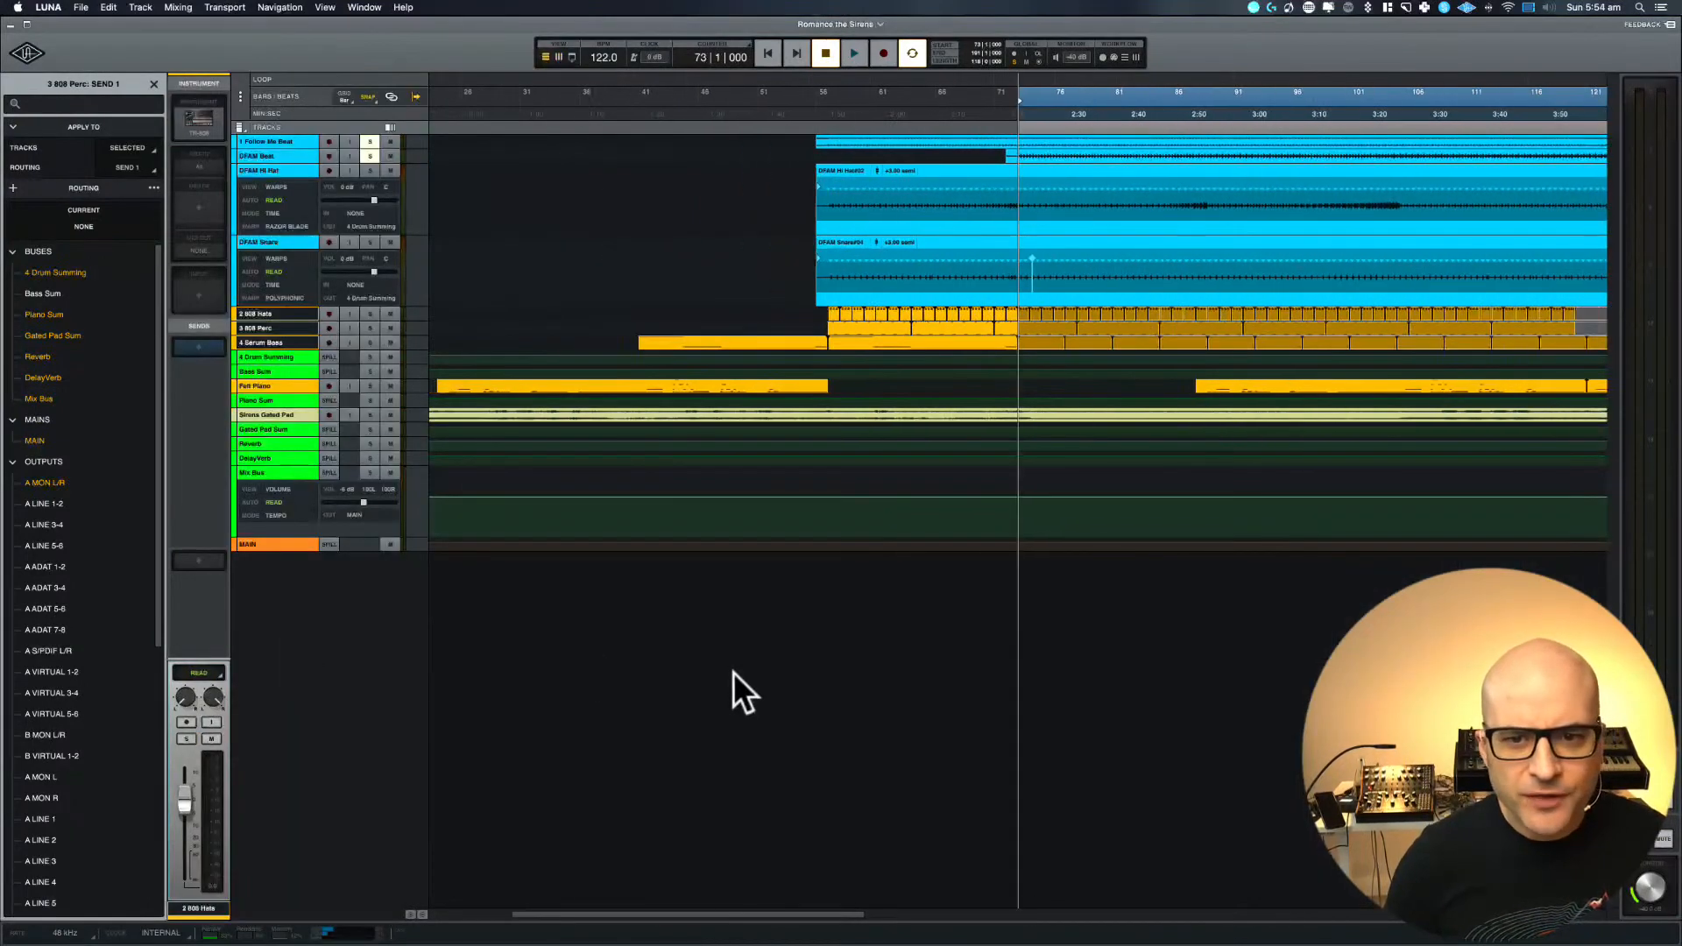
scroll(734, 672, right, 5)
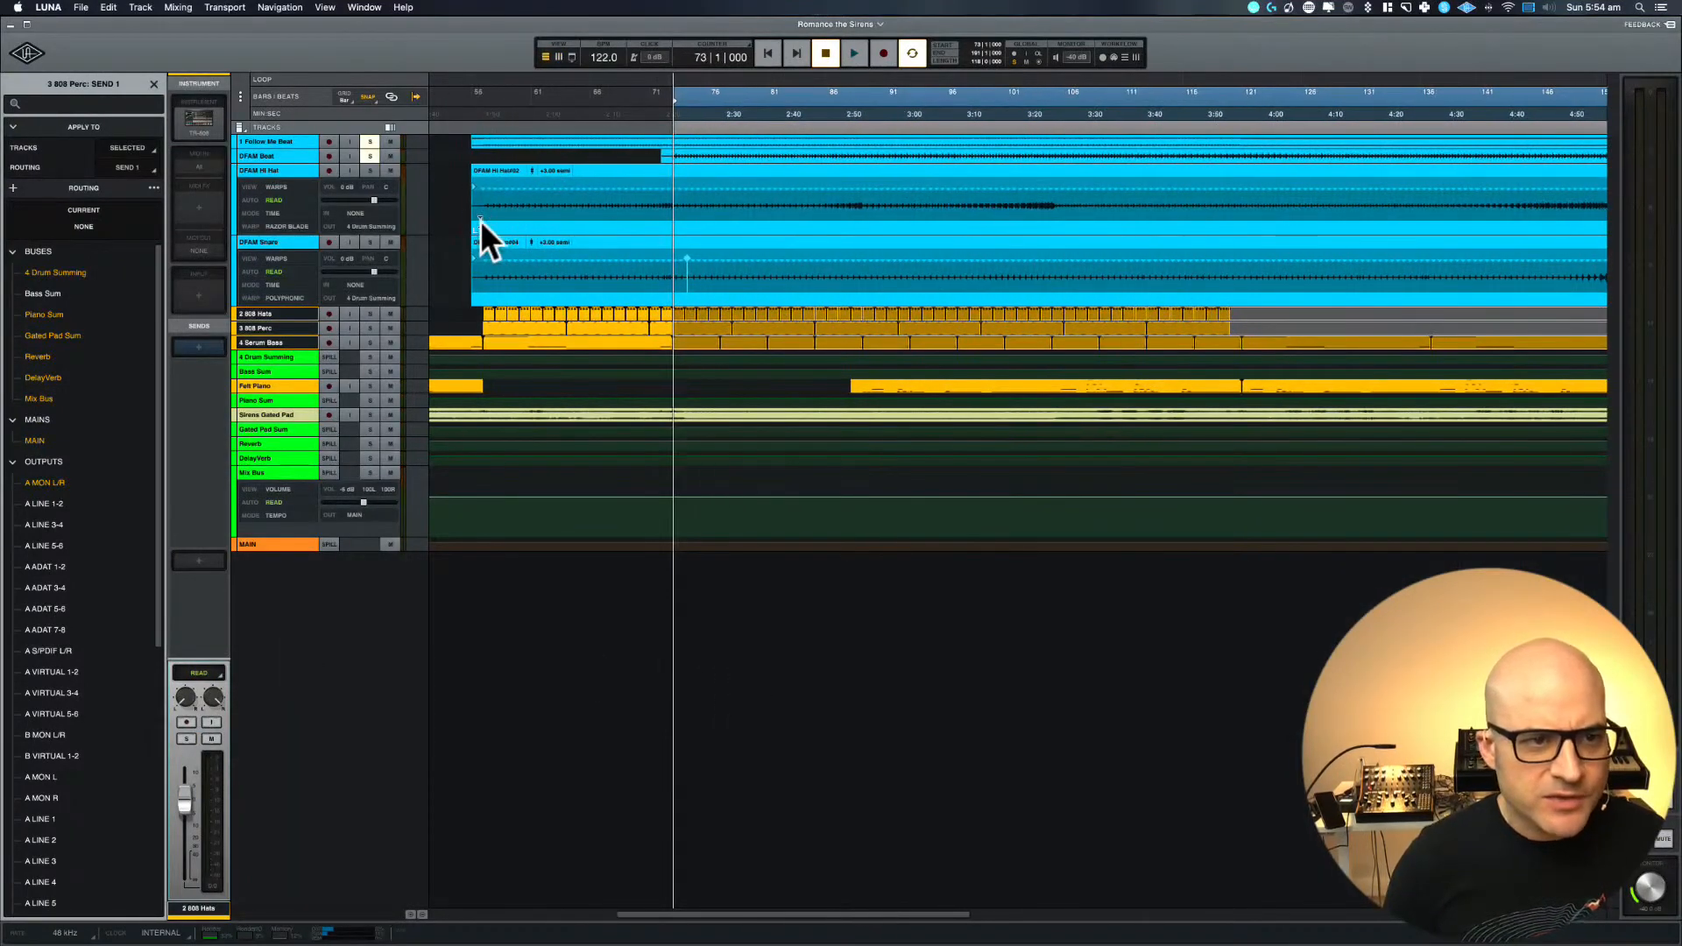
click(293, 156)
scroll(938, 413, left, 1)
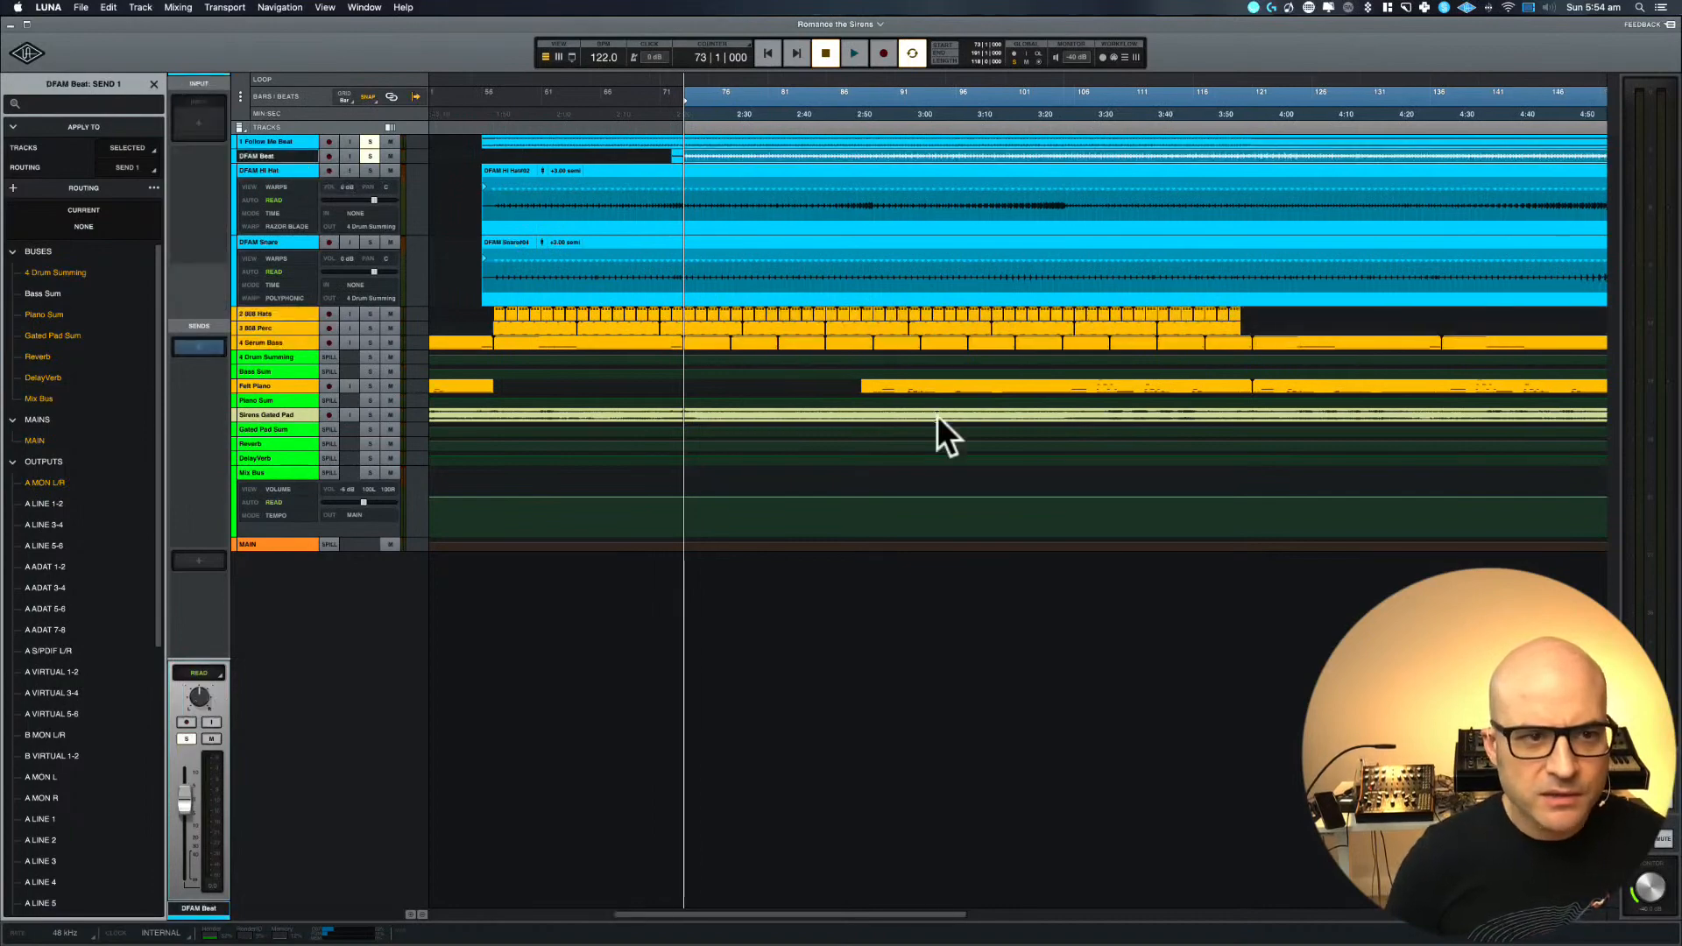
key(e)
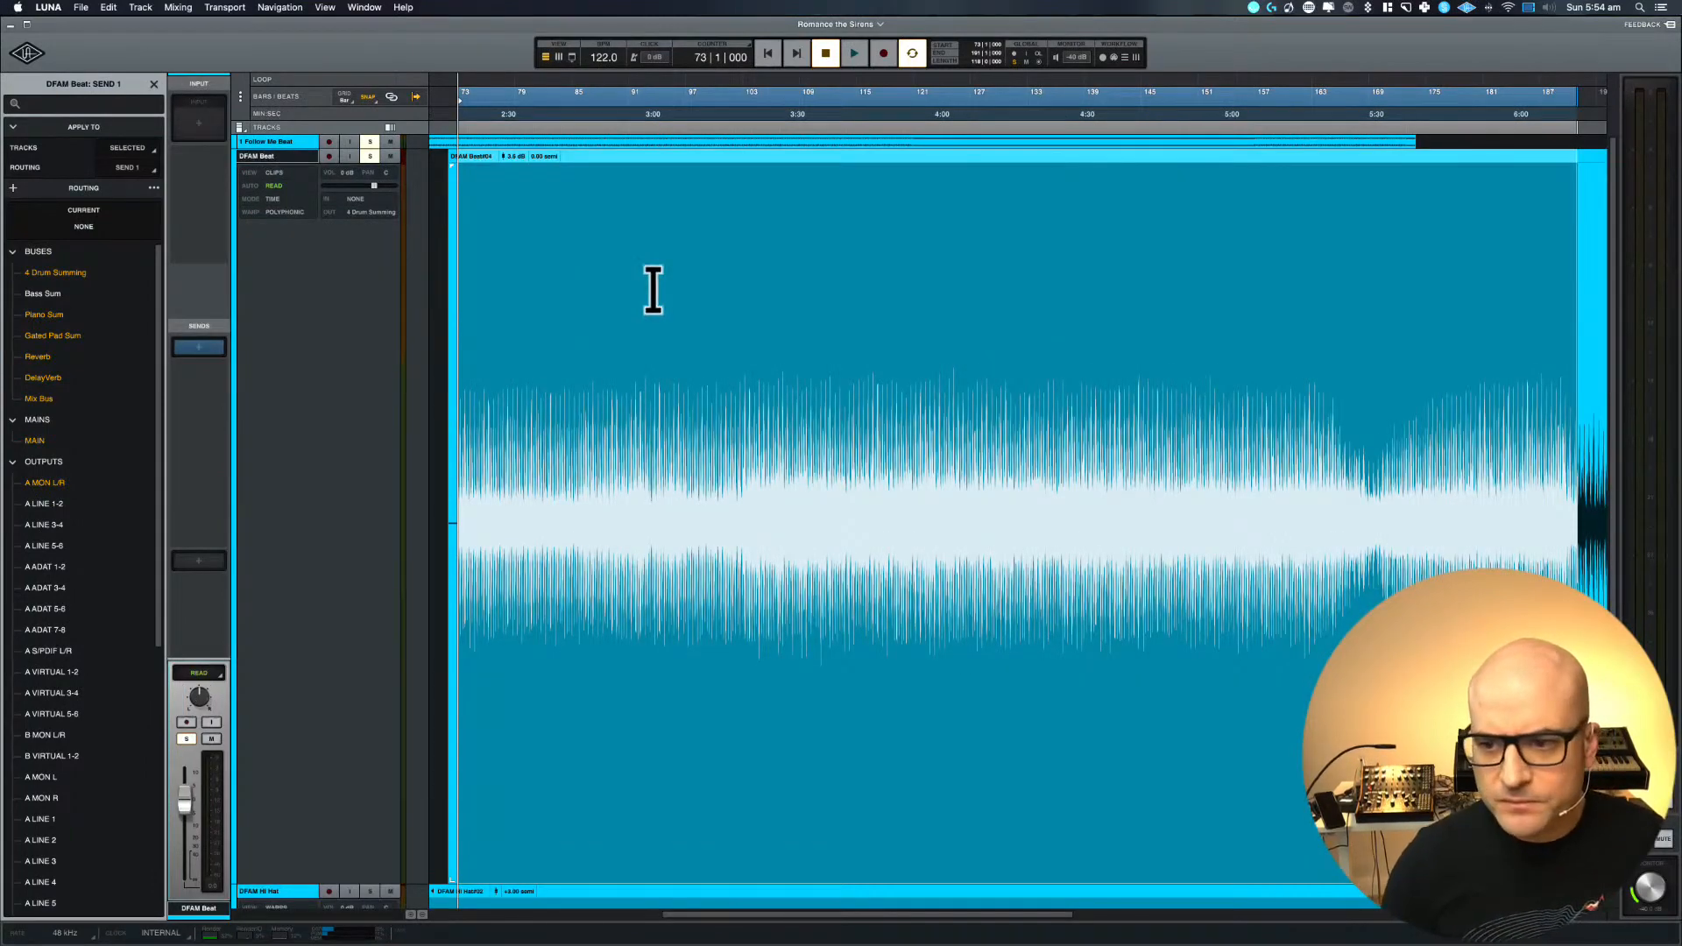
View the whole DFAM Beat clip and briefly play the soloed beats from bar 73
key(r)
key(r)
key(r)
key(r)
key(r)
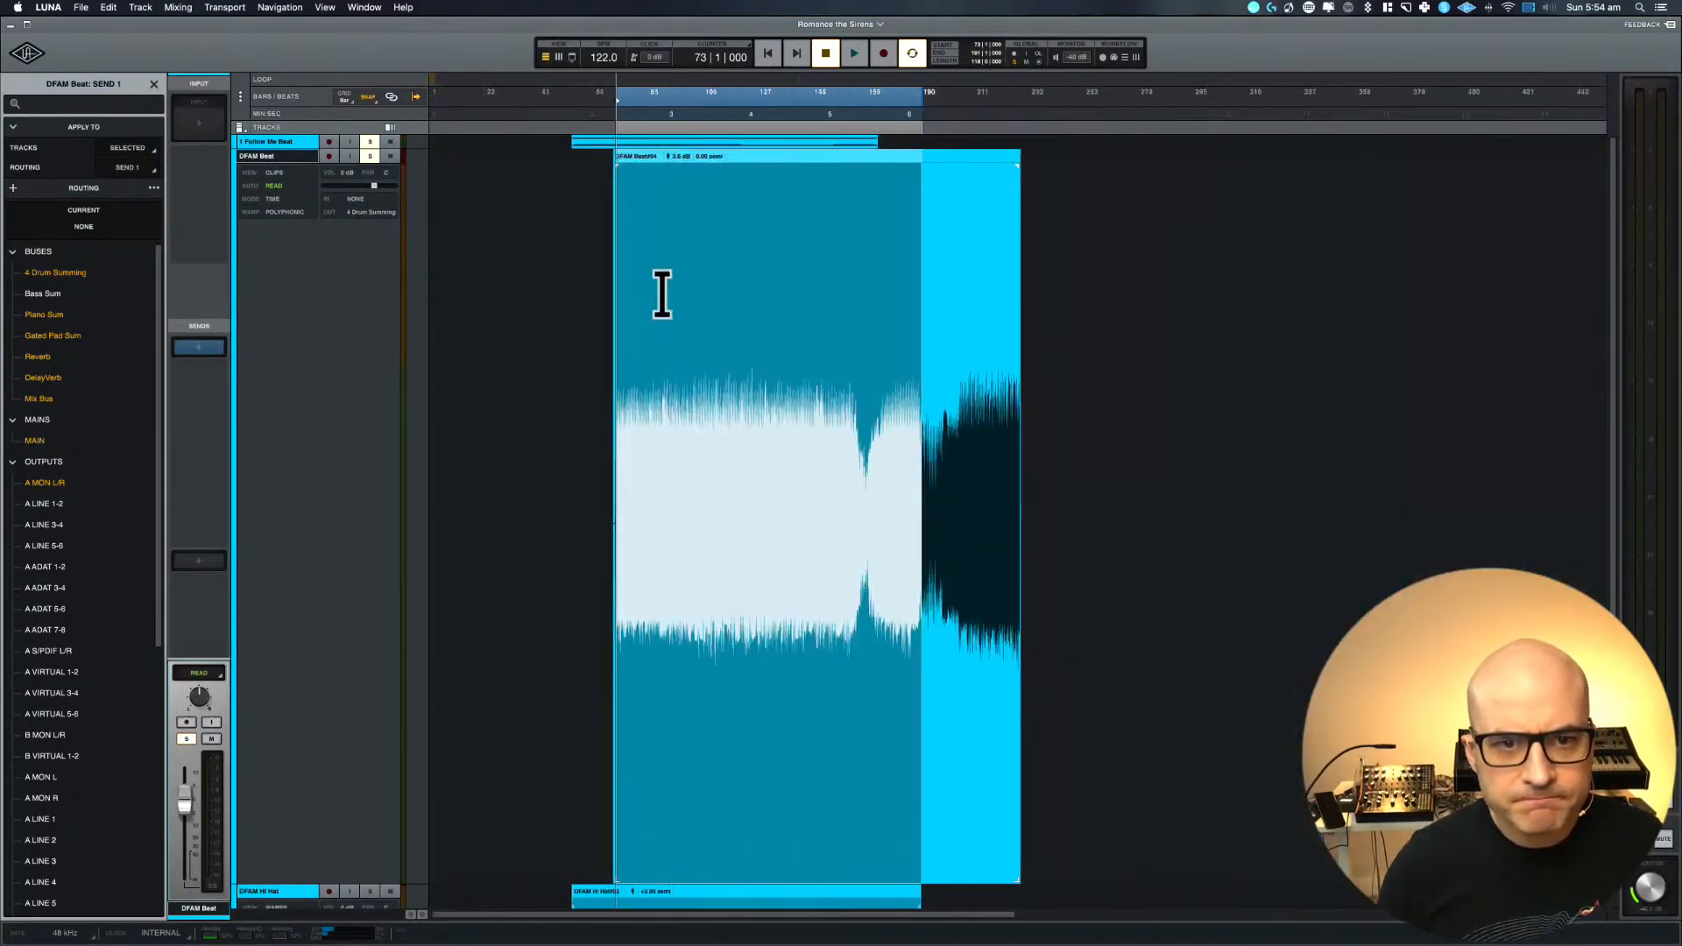
key(space)
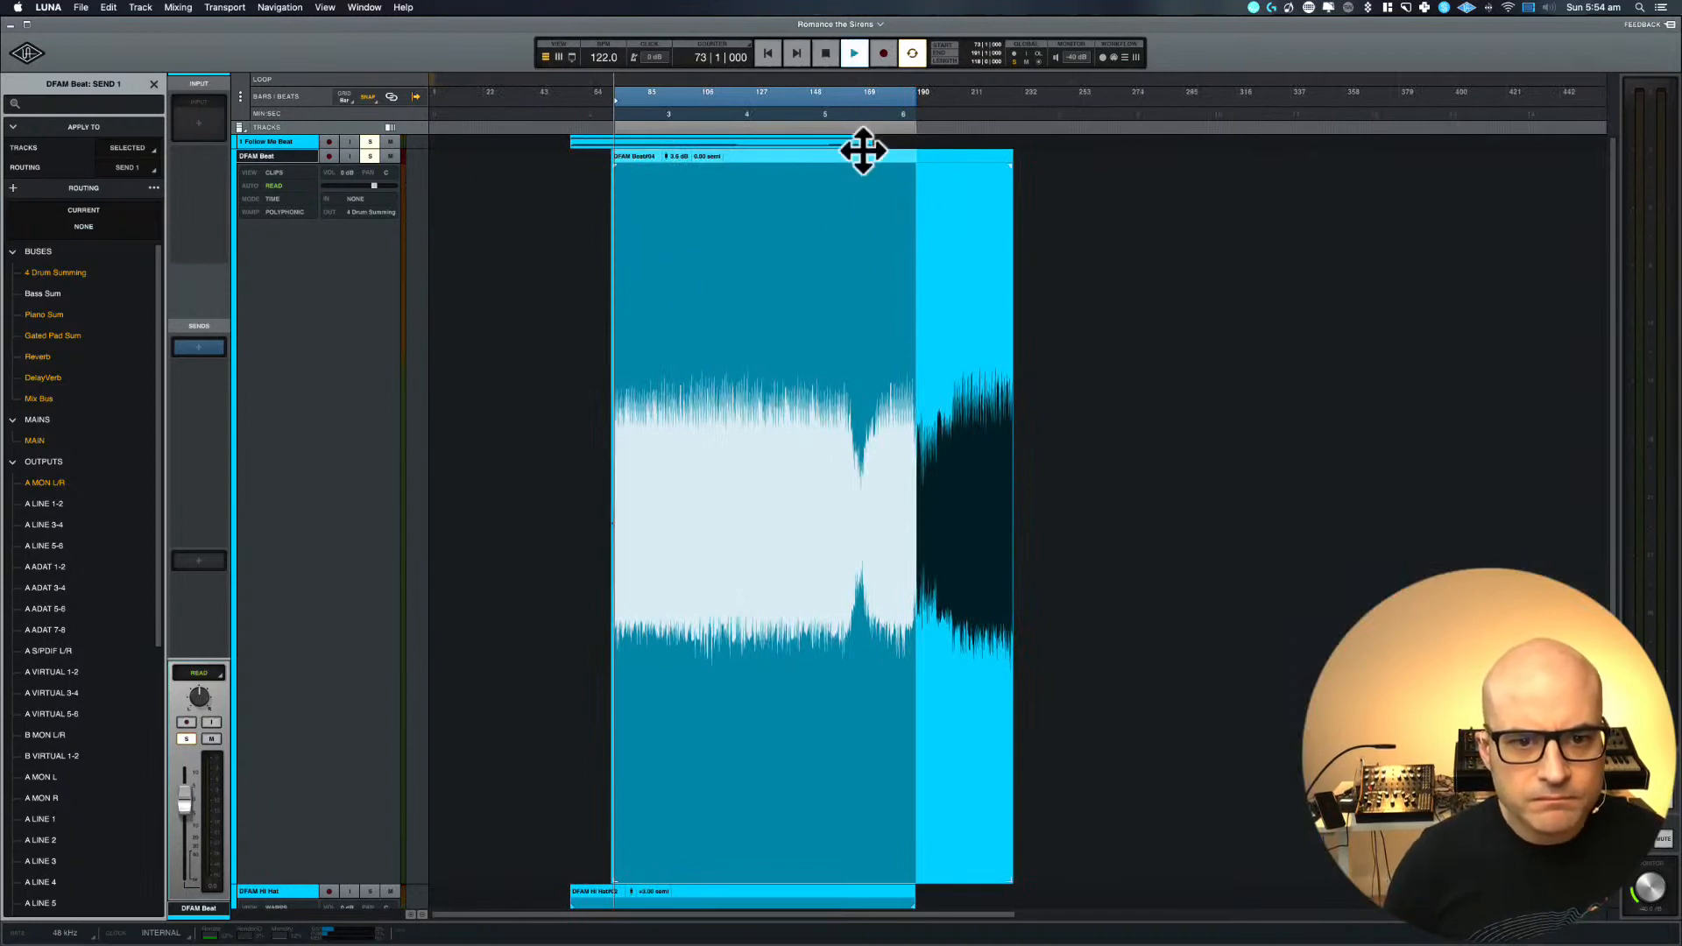
key(space)
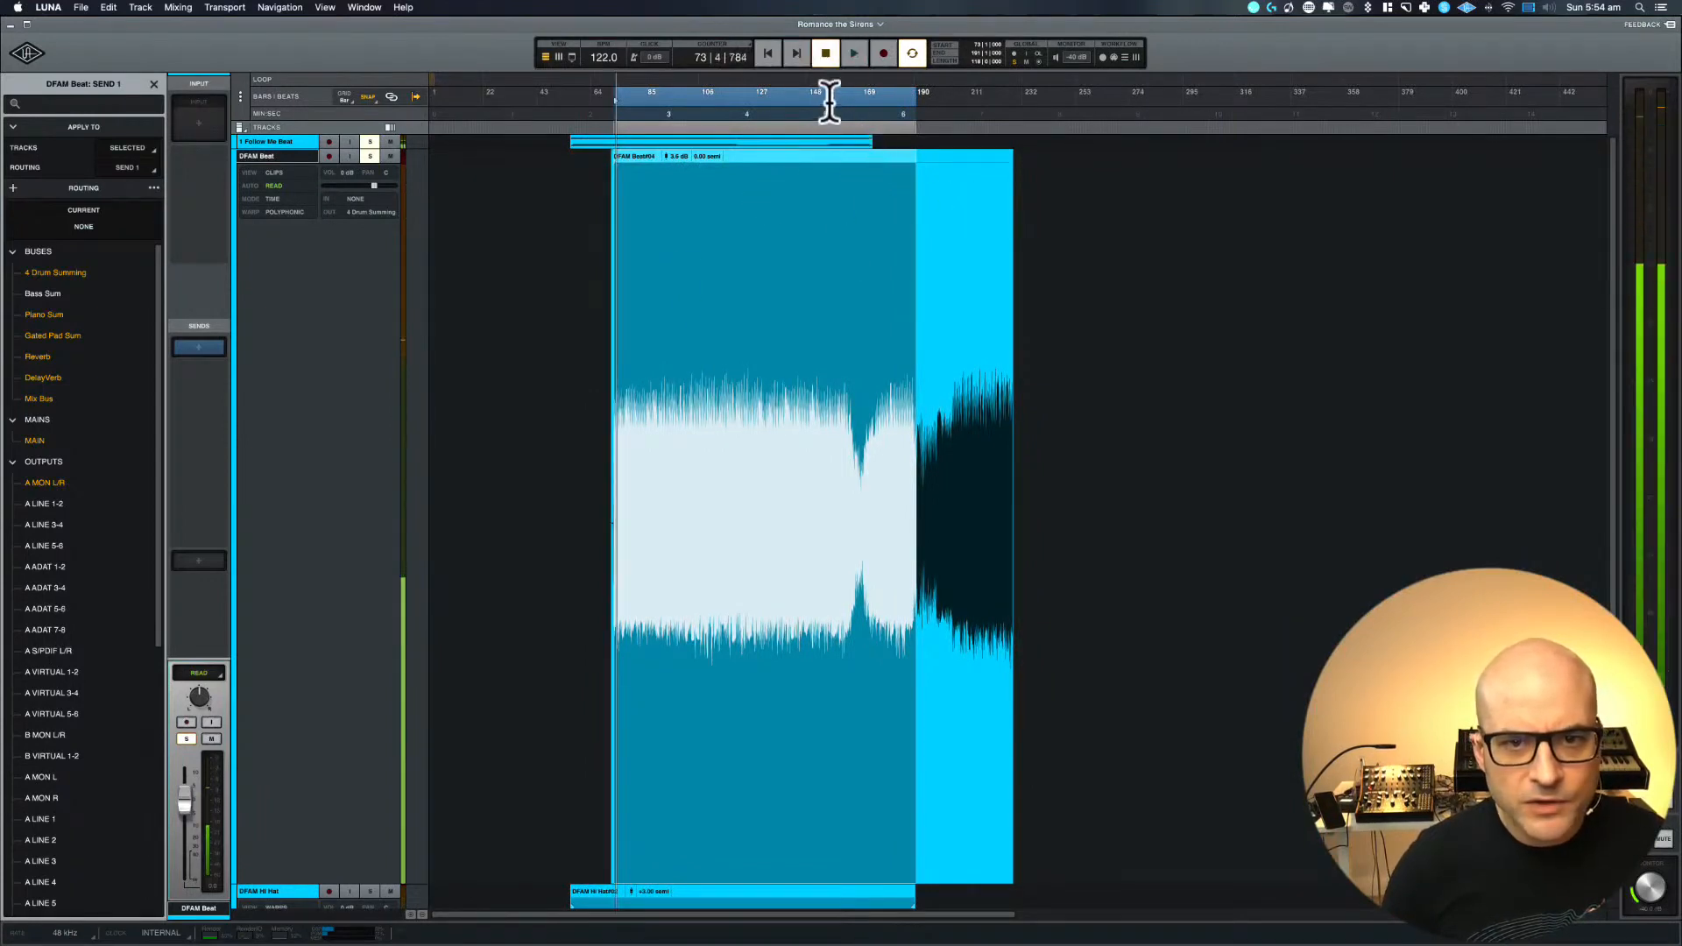
scroll(888, 113, right, 2)
scroll(888, 114, right, 2)
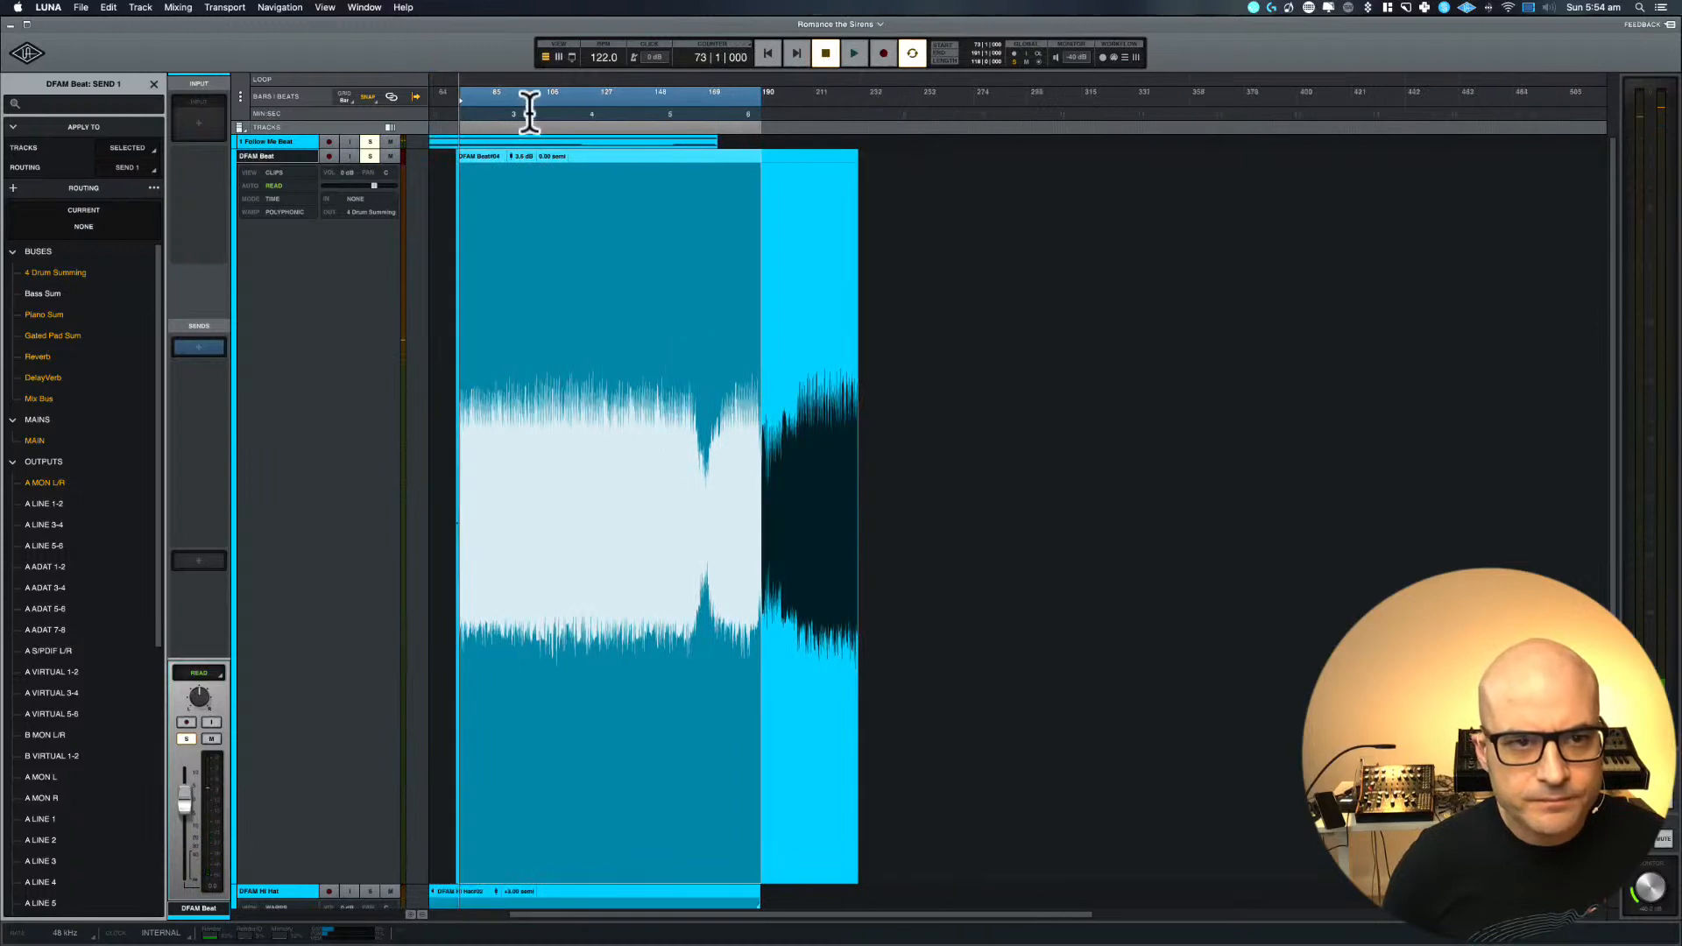
Move the playback range along the DFAM Beat clip and play the soloed beats from about bar 205 and from bar 157
drag(536, 95, 848, 97)
key(space)
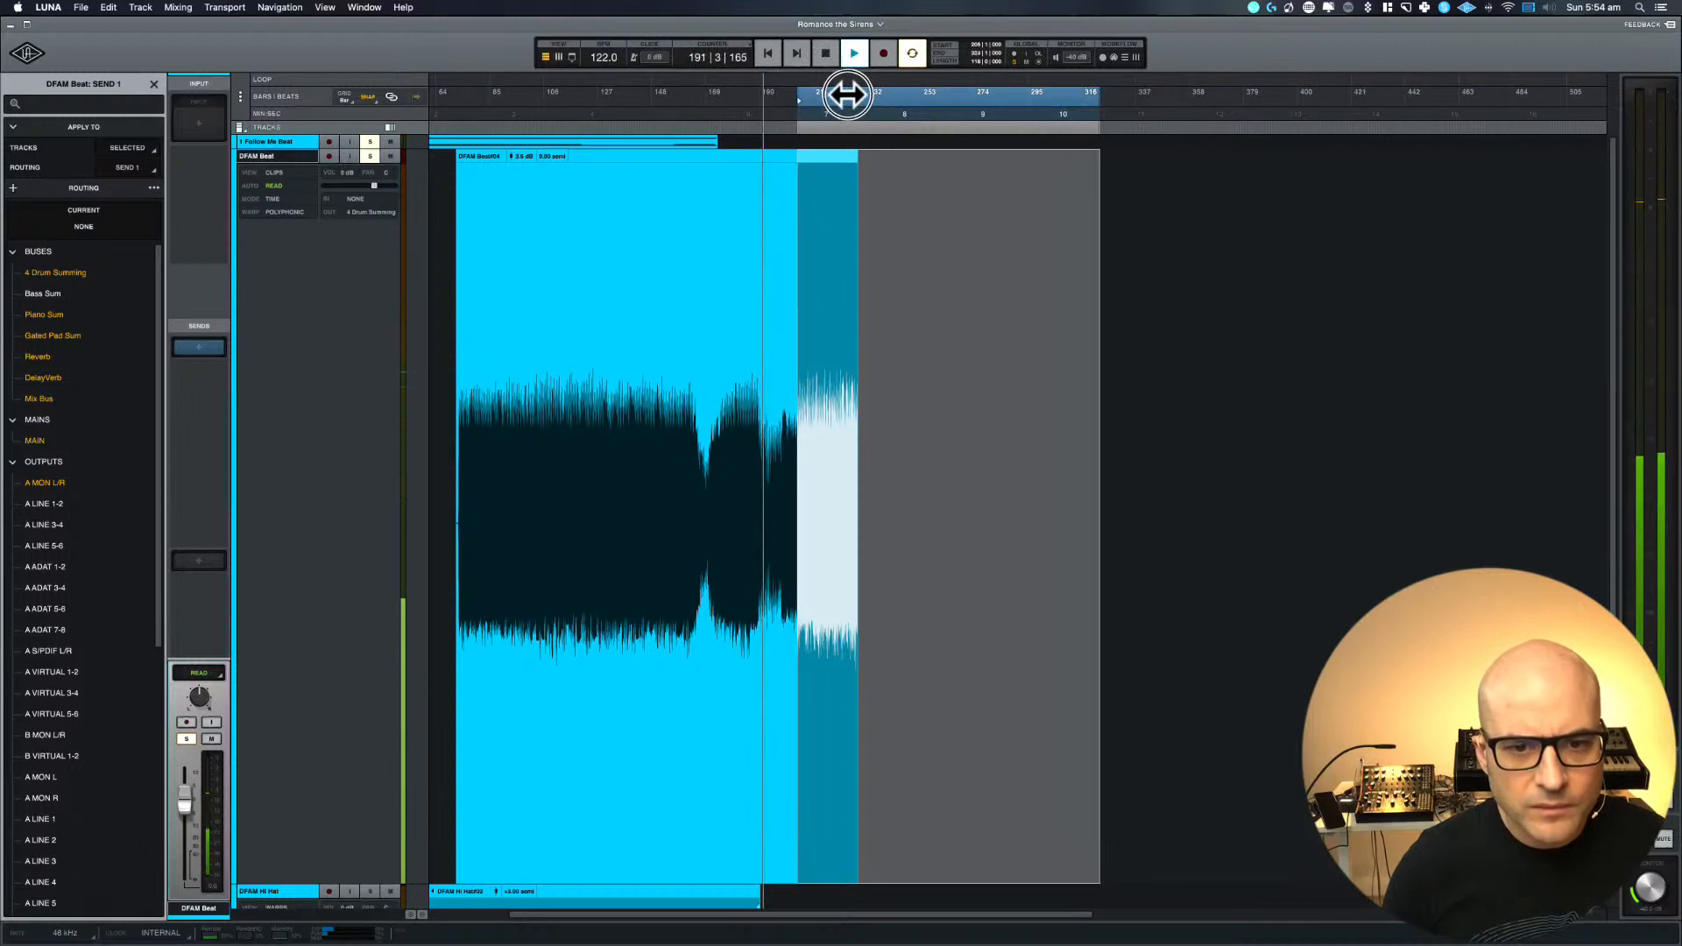
key(space)
key(space)
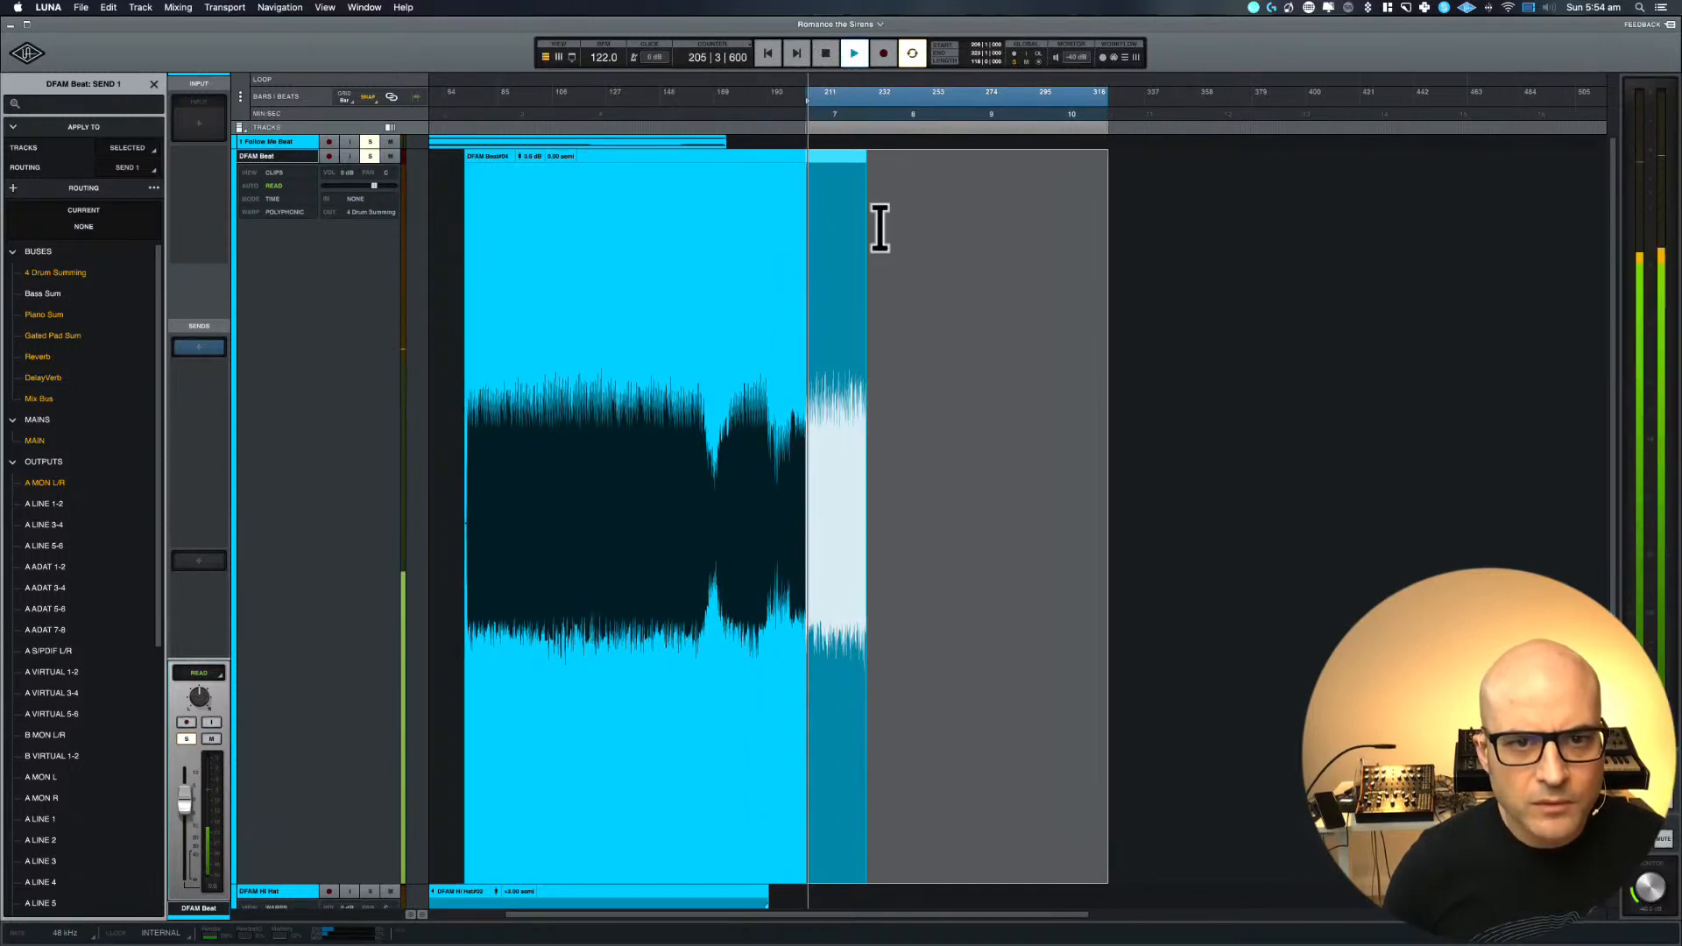
scroll(771, 216, left, 3)
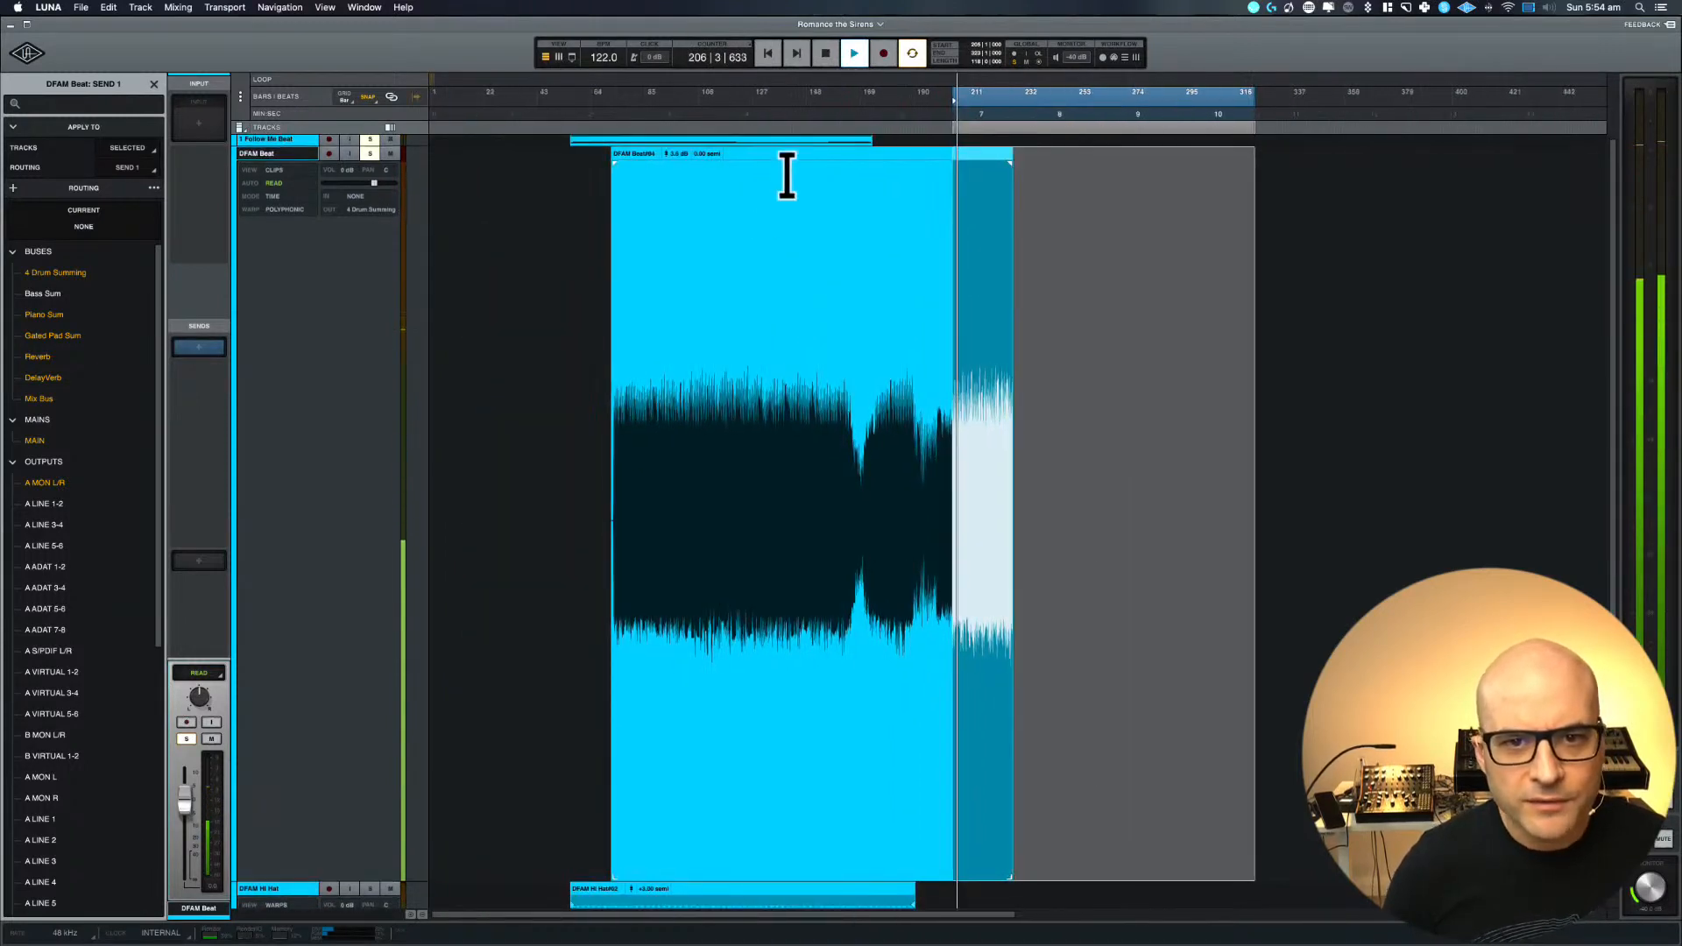
drag(999, 94, 873, 93)
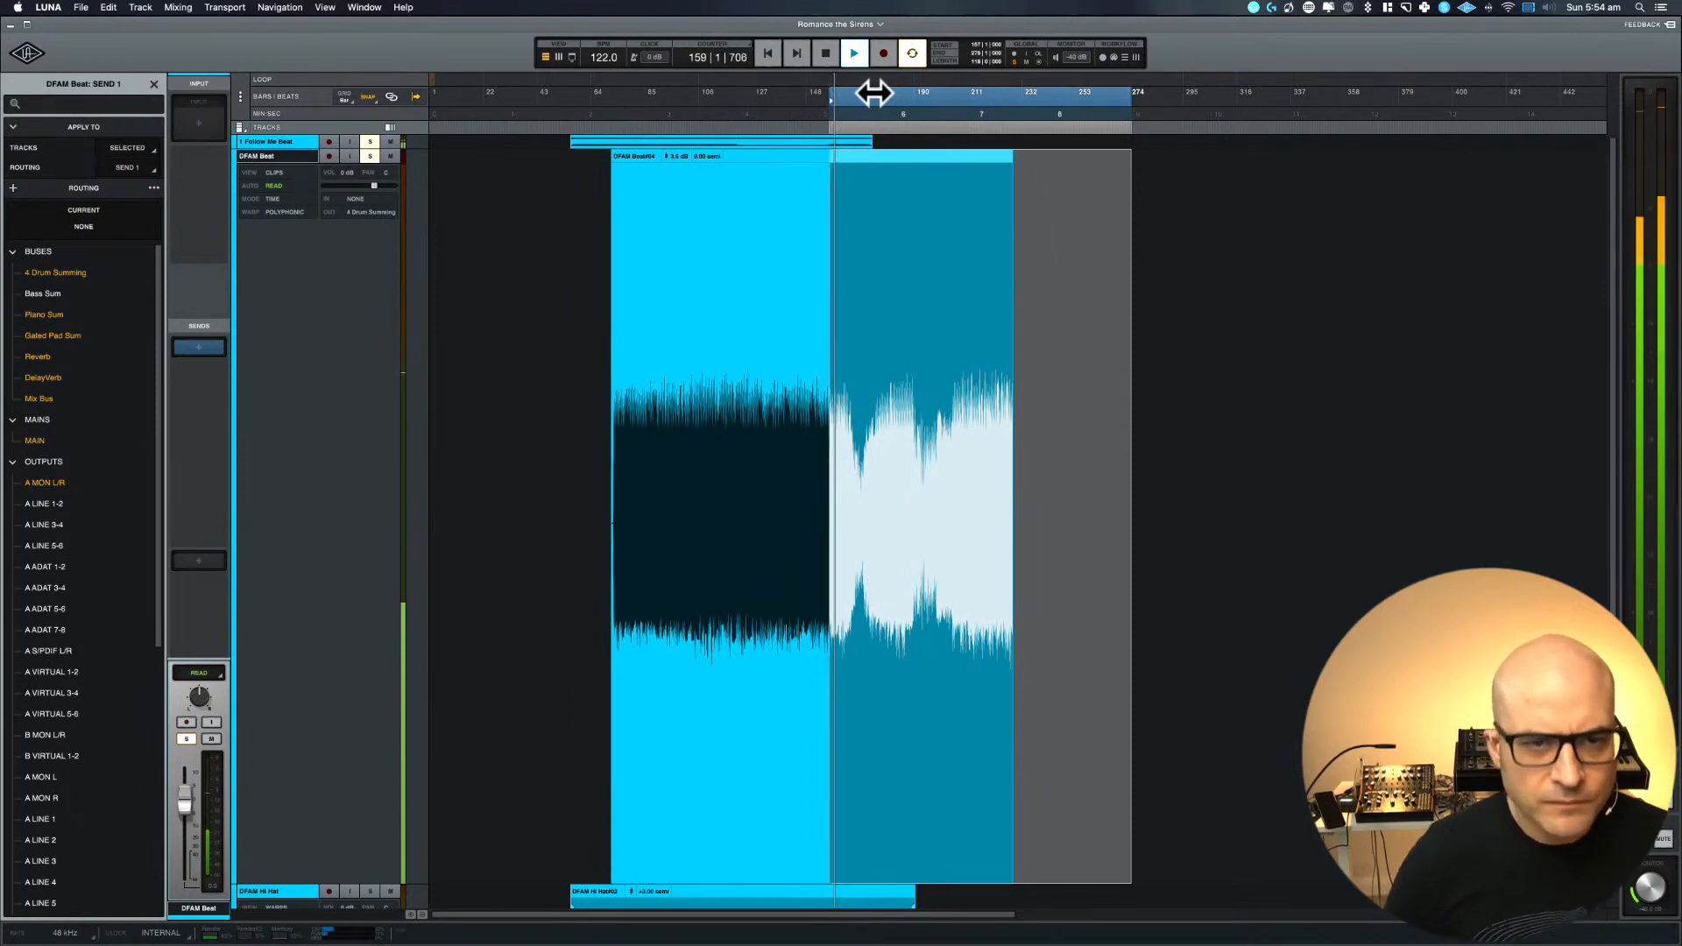
key(space)
Enlarge the 1 Follow Me Beat and DFAM Beat tracks together so both waveforms can be compared
key(t)
key(t)
key(t)
key(t)
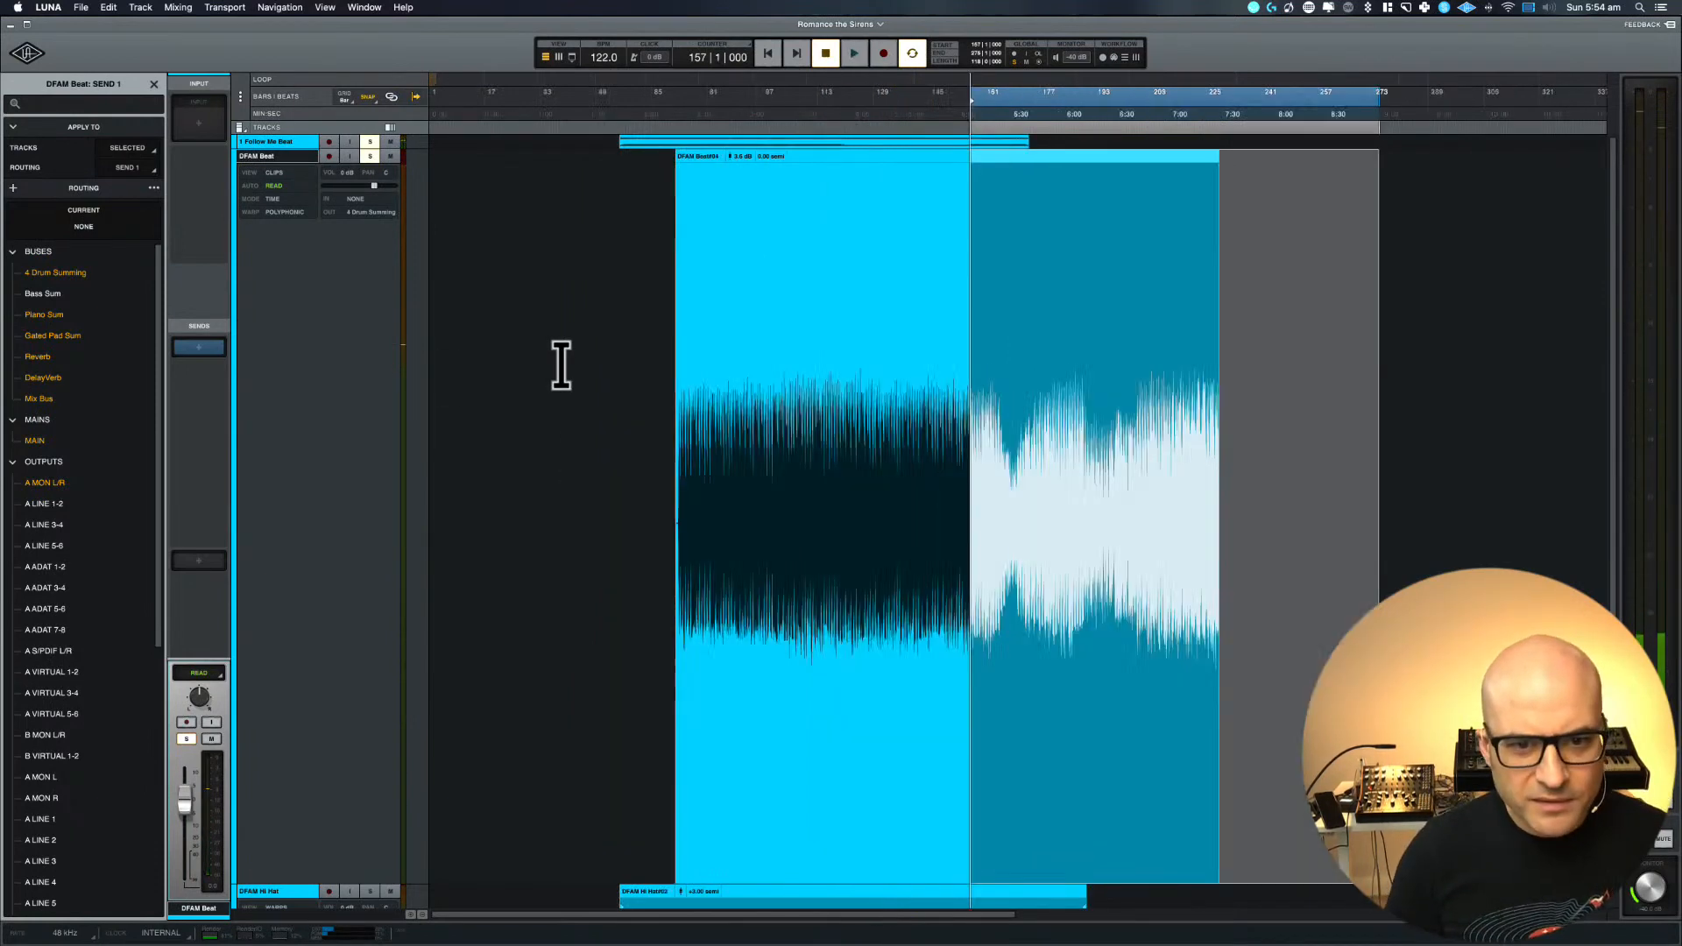
scroll(560, 364, left, 10)
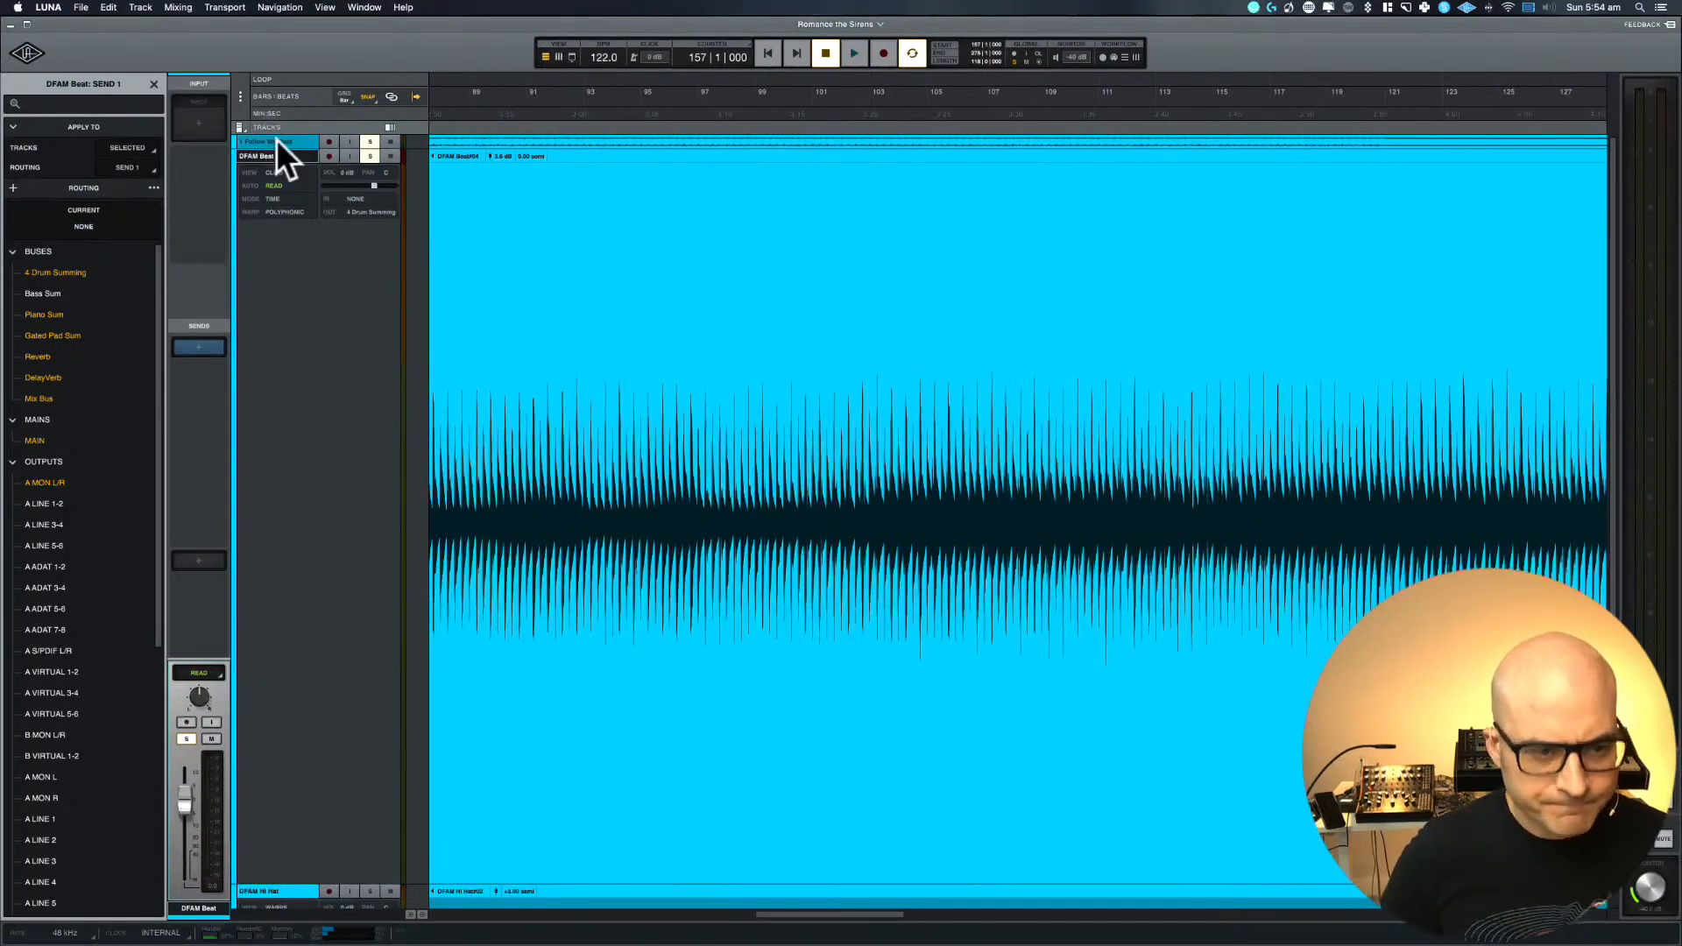
click(276, 141)
key(e)
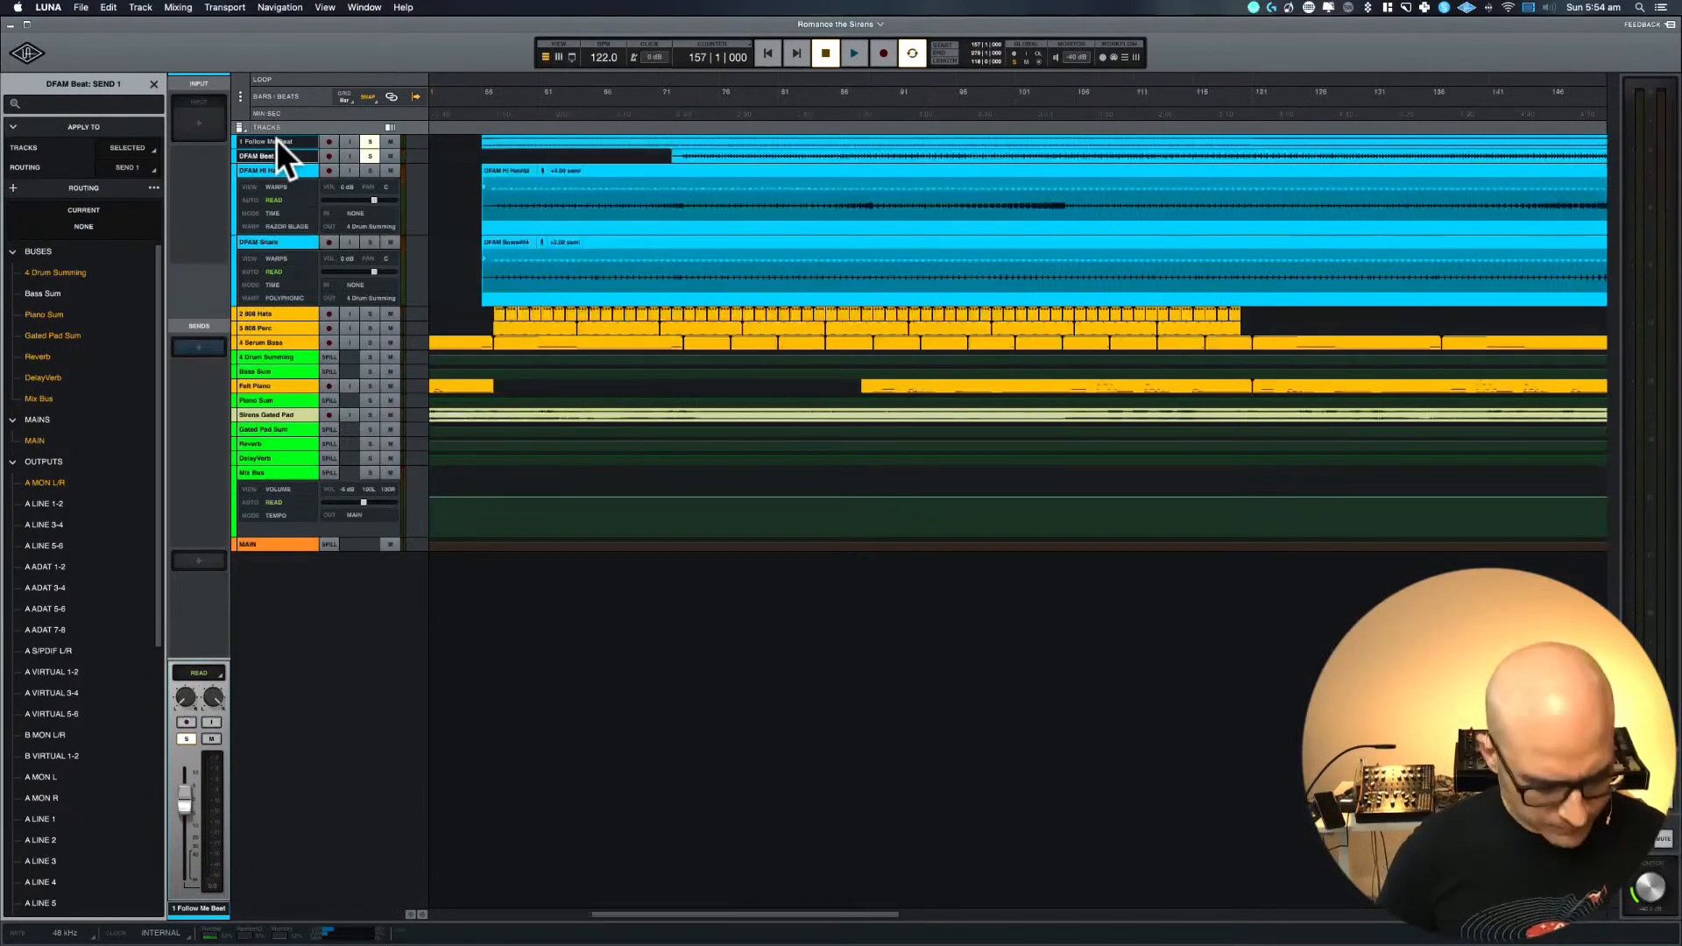
key(e)
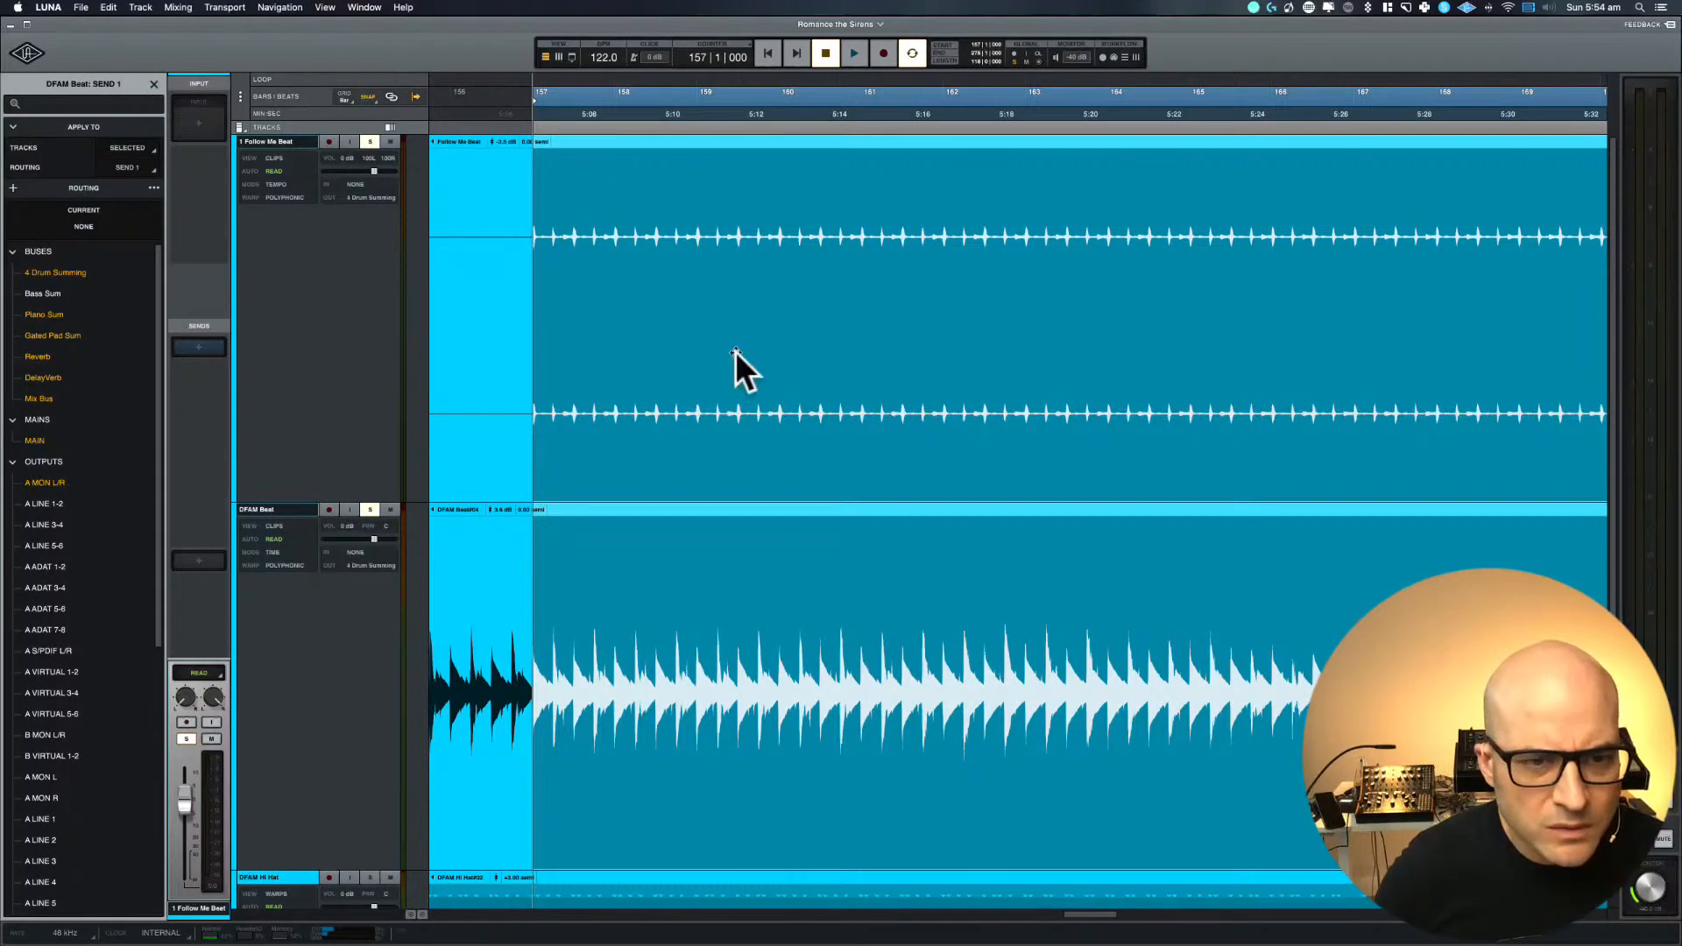
Examine how the transients of 1 Follow Me Beat and DFAM Beat line up at bar 157, from close-up to the whole clips
key(t)
key(t)
key(t)
key(t)
key(t)
key(t)
key(t)
key(t)
key(t)
key(t)
key(t)
key(t)
key(t)
key(t)
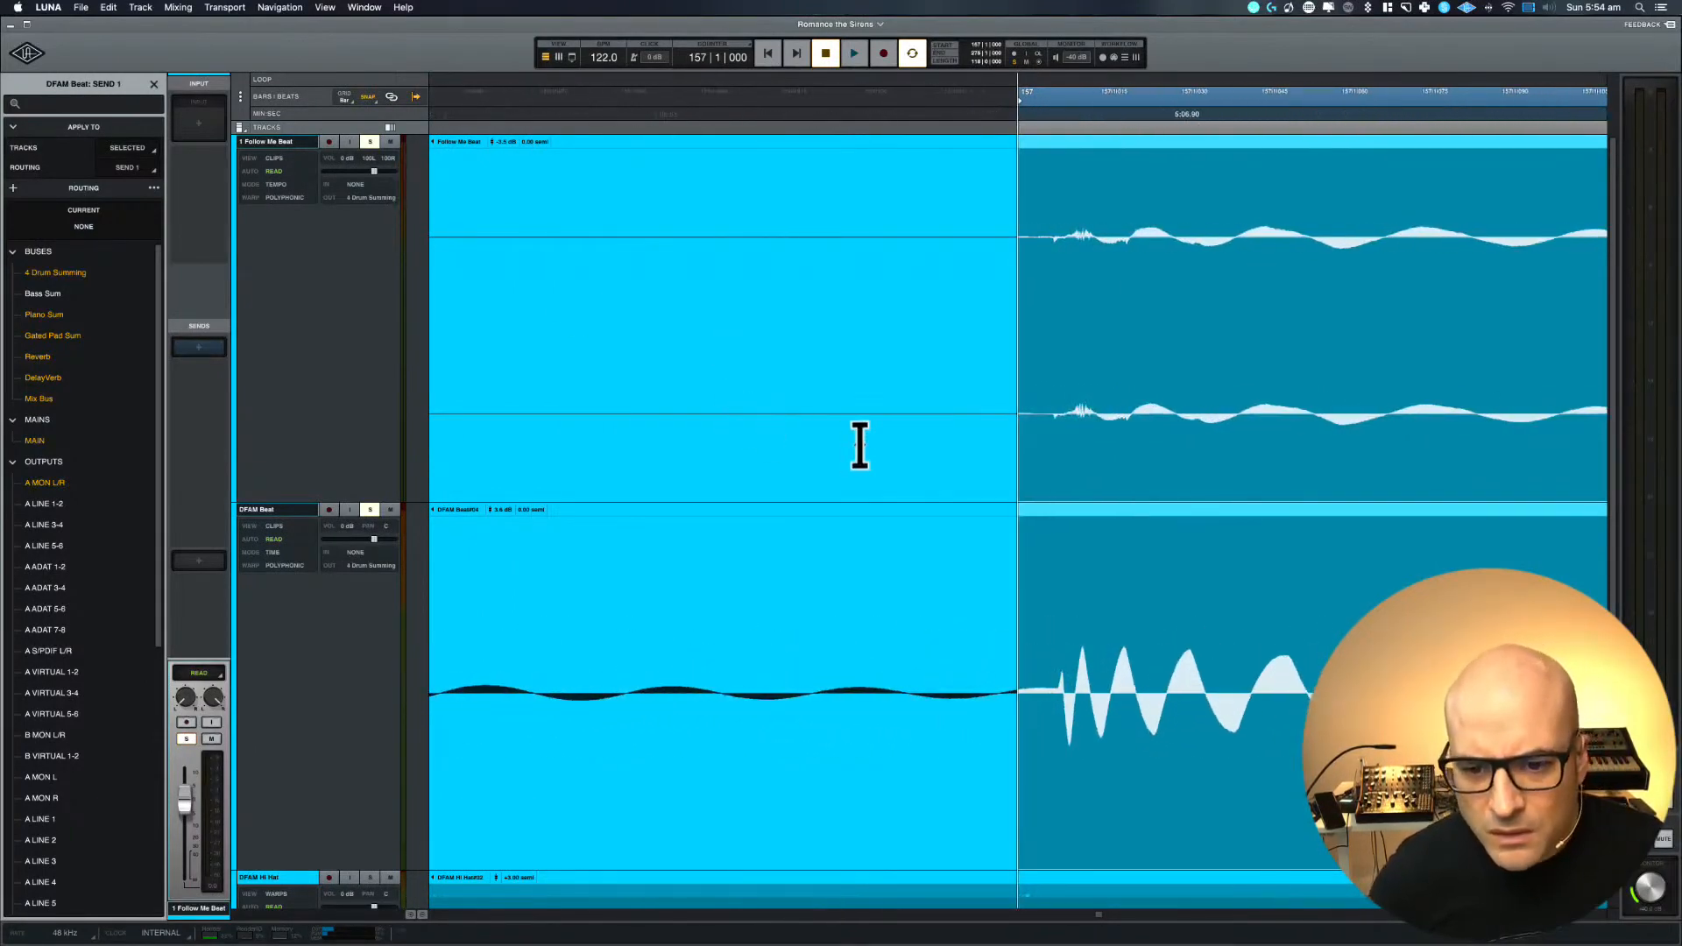
key(t)
key(t)
key(t)
key(t)
key(t)
key(t)
key(r)
key(r)
key(r)
key(r)
key(r)
key(r)
key(r)
key(r)
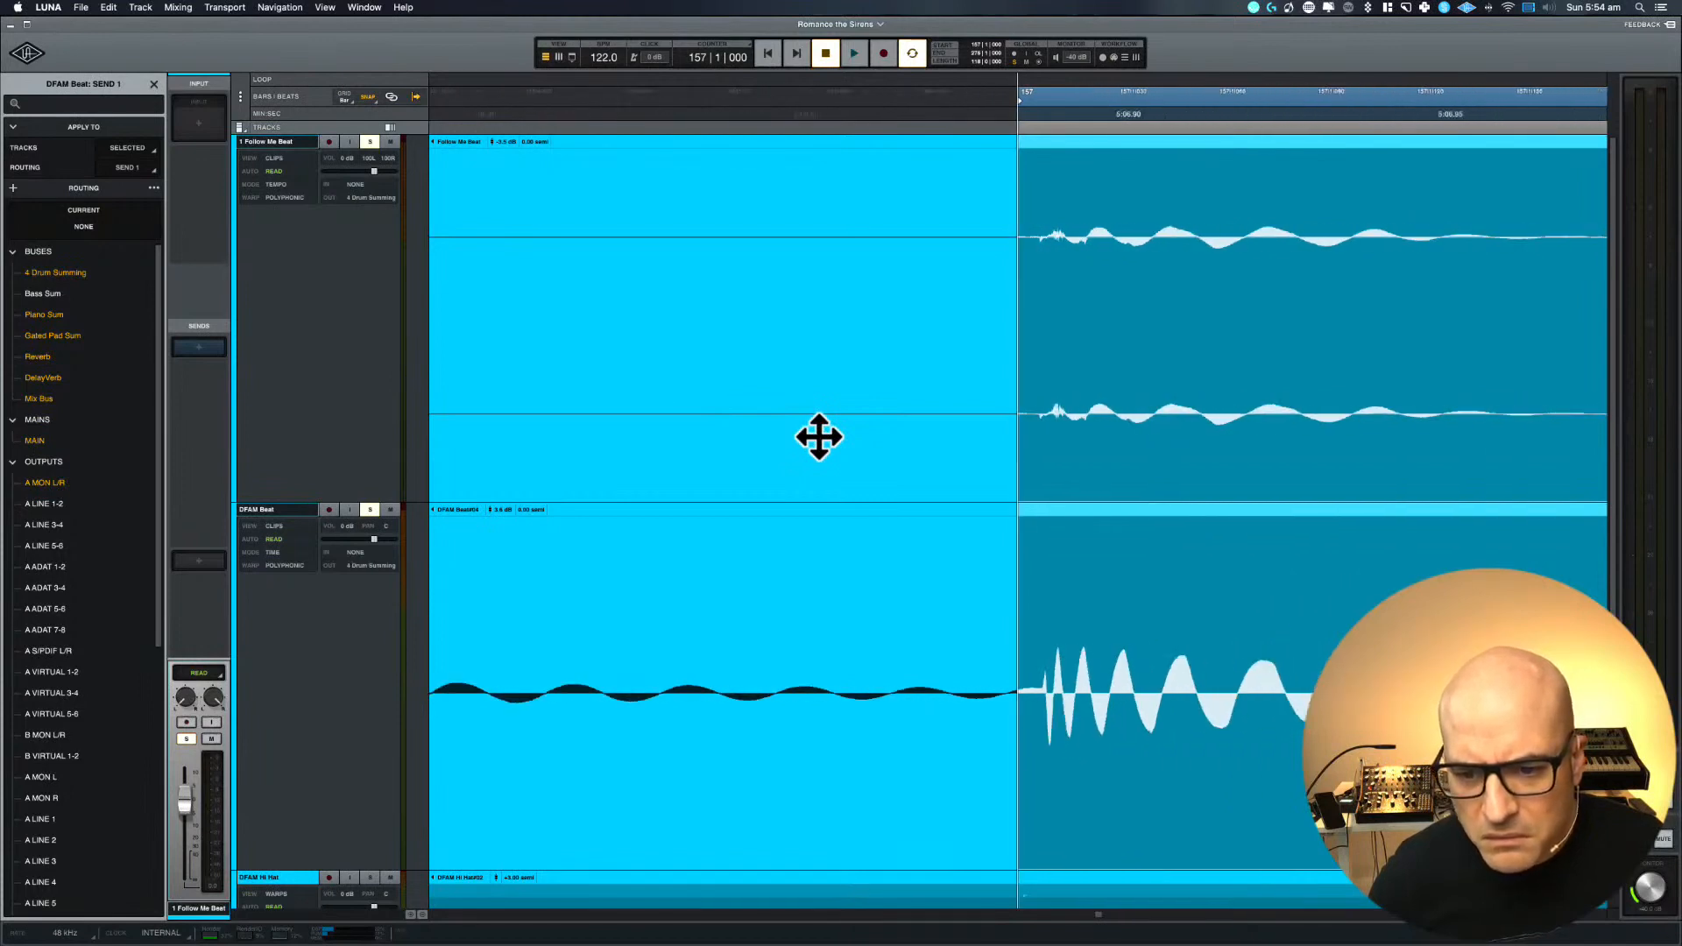
key(r)
key(r)
key(r)
key(r)
key(r)
key(r)
key(r)
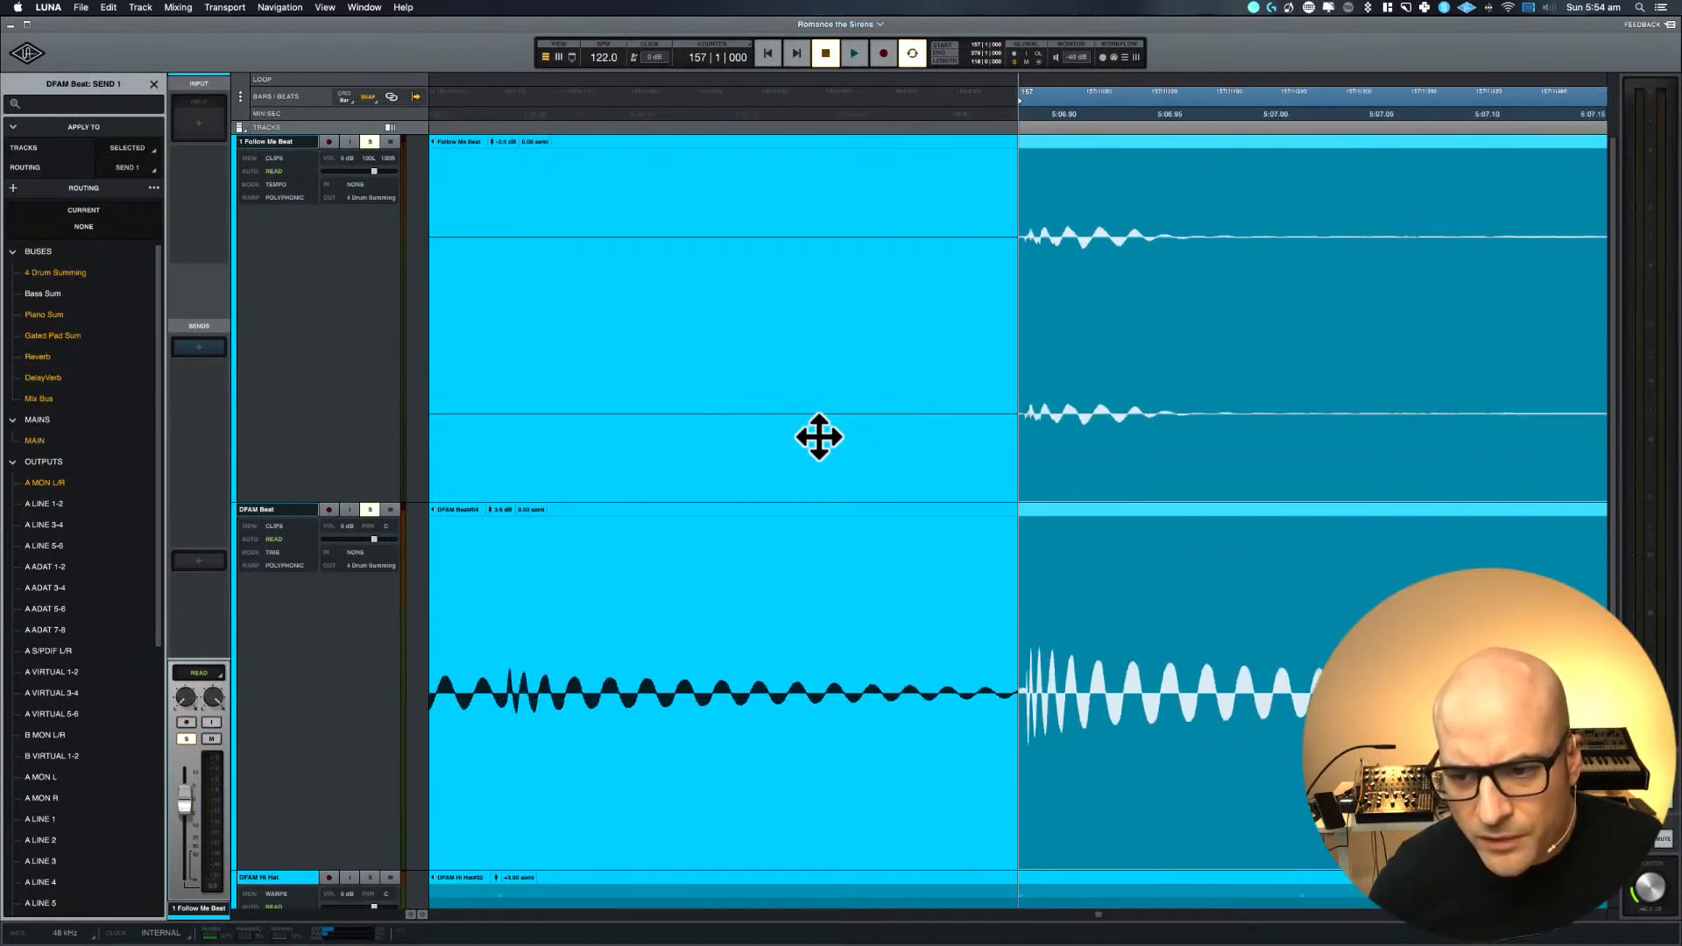
key(r)
key(r)
key(r)
key(r)
key(r)
key(r)
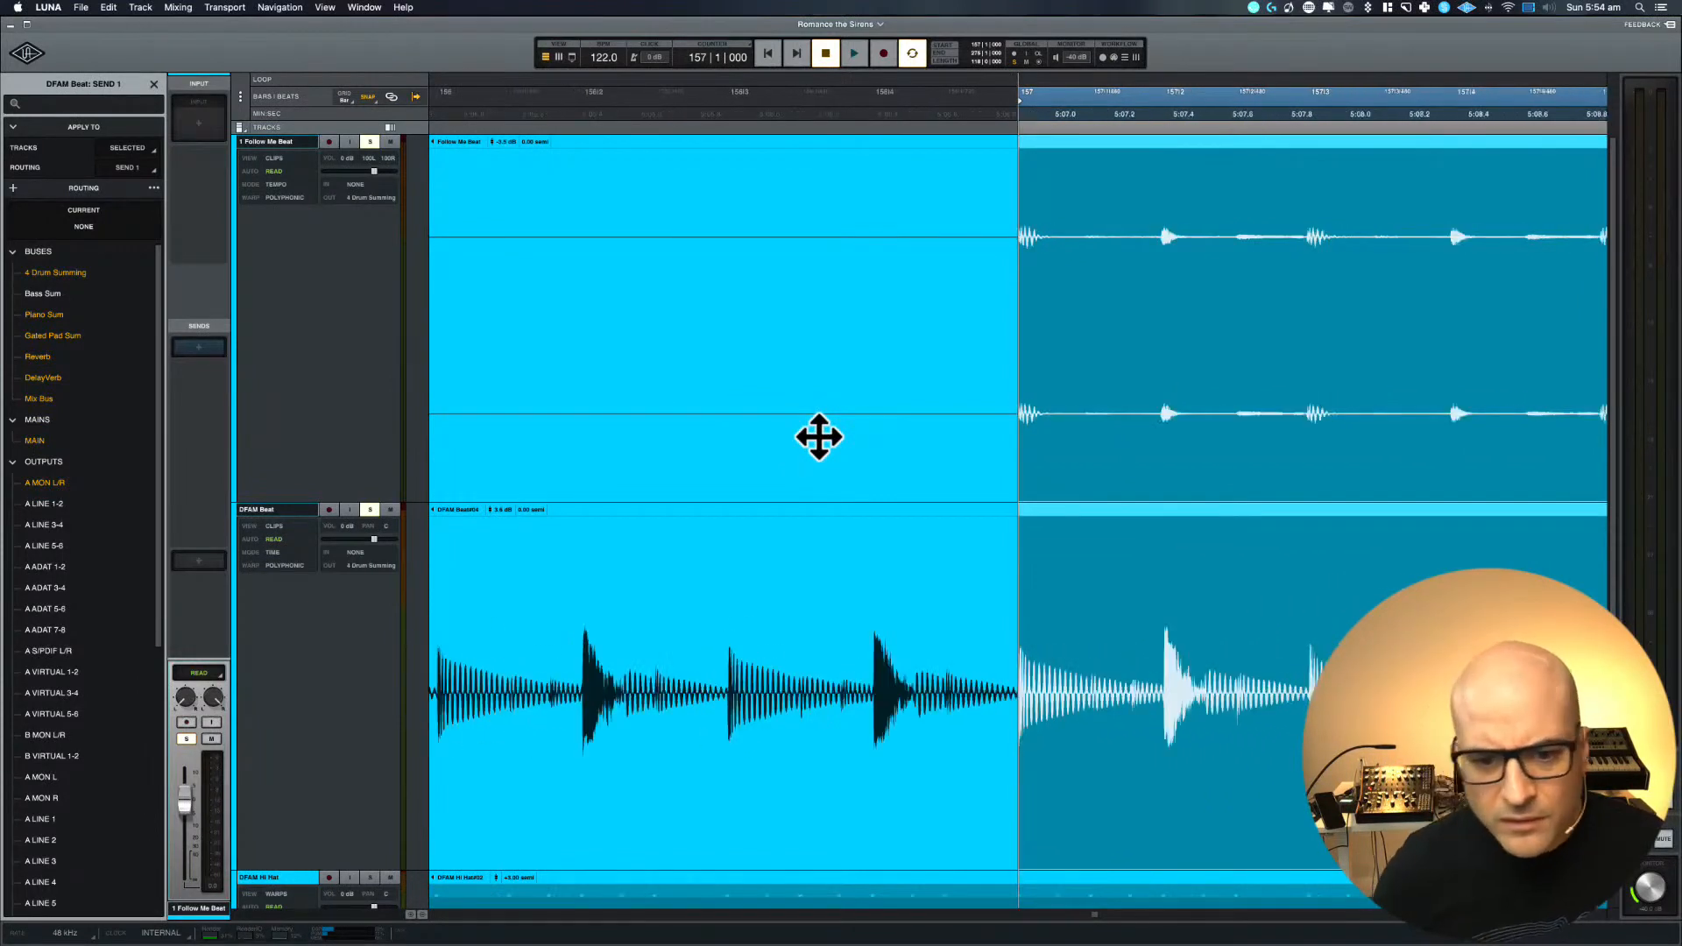
key(r)
key(r)
key(r)
key(r)
key(r)
key(r)
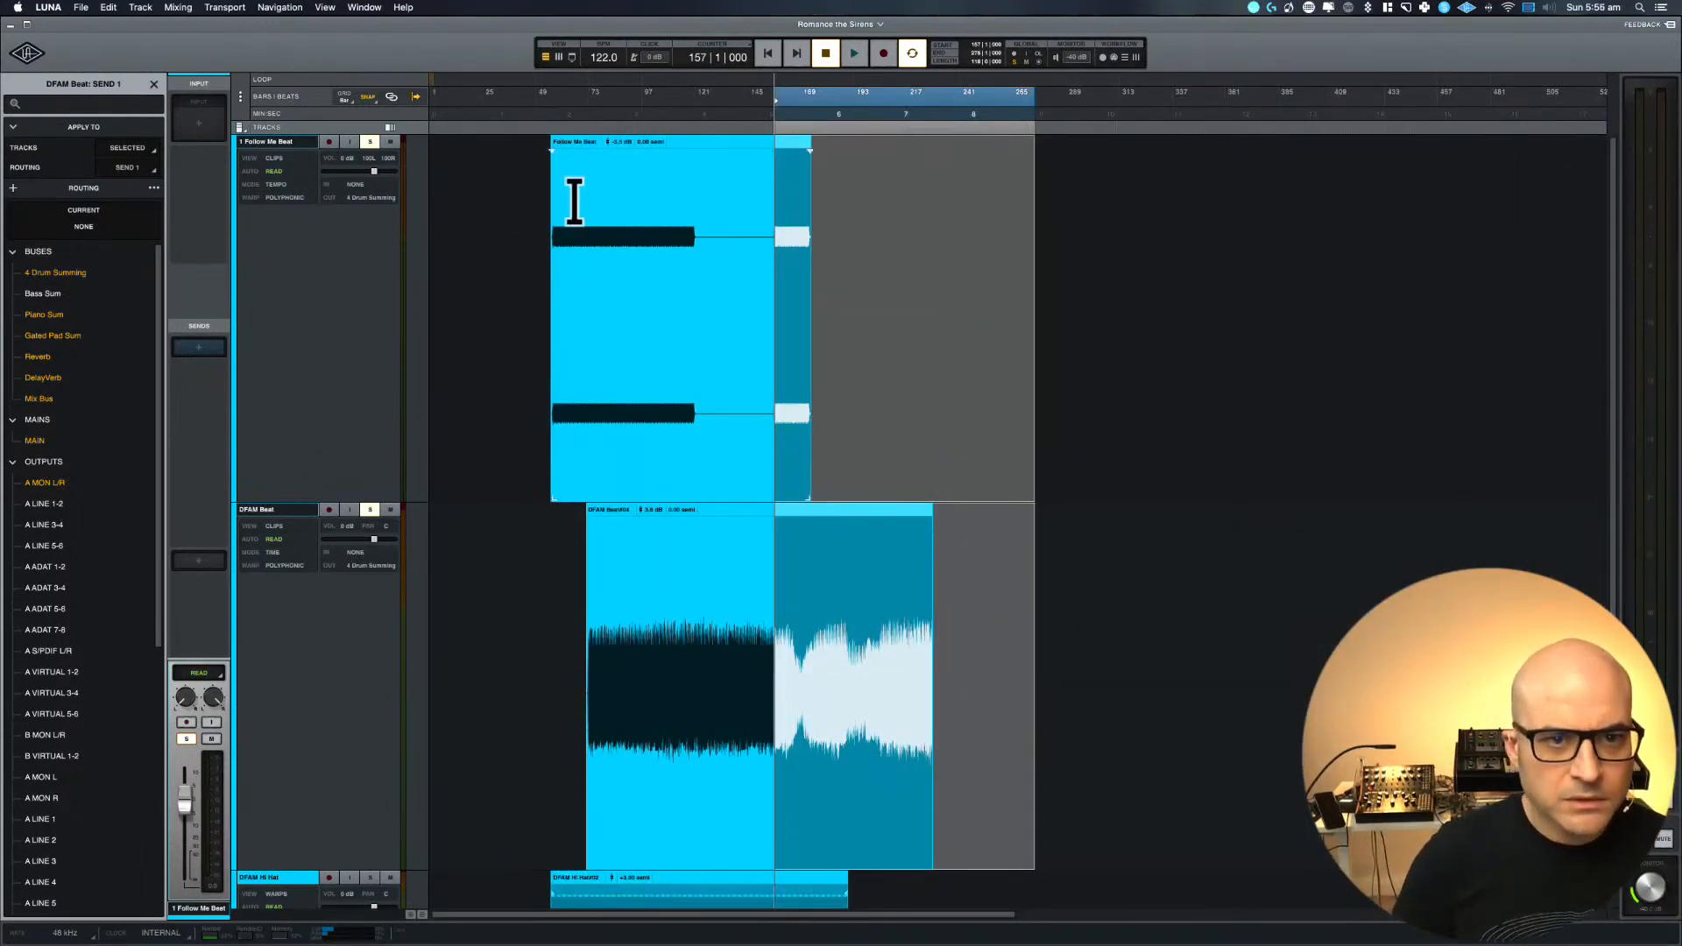
Play the DFAM Beat clip against 1 Follow Me Beat from bar 73, and move the DFAM Beat clip earlier to start at bar 71
click(563, 112)
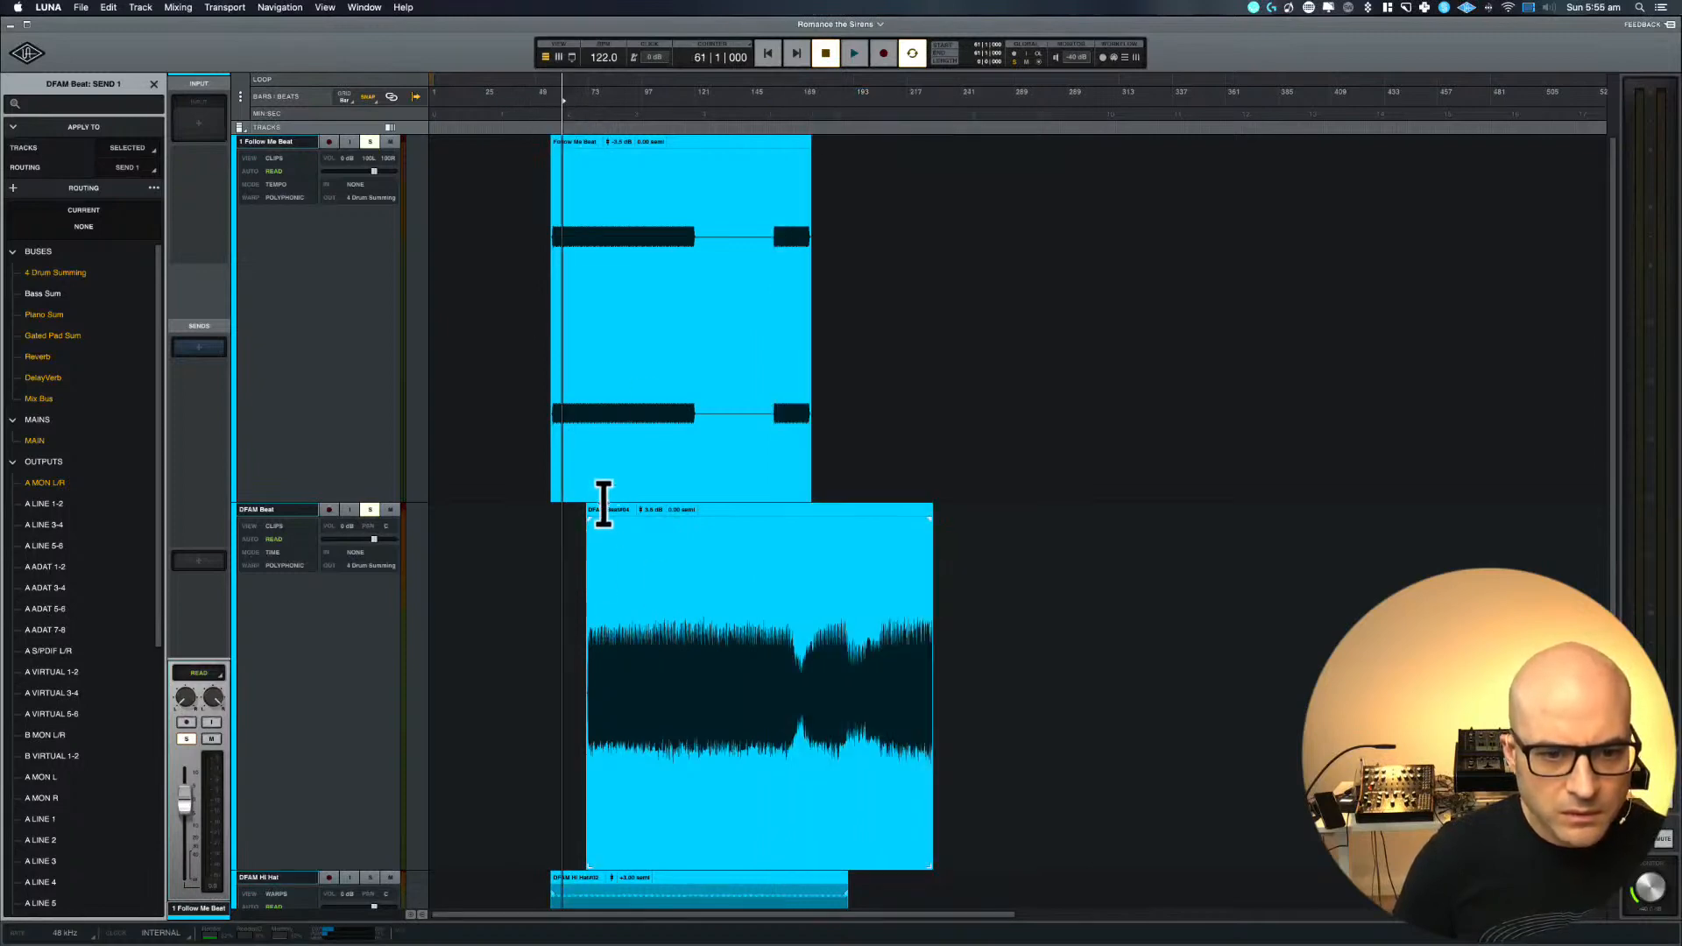
click(606, 506)
key(space)
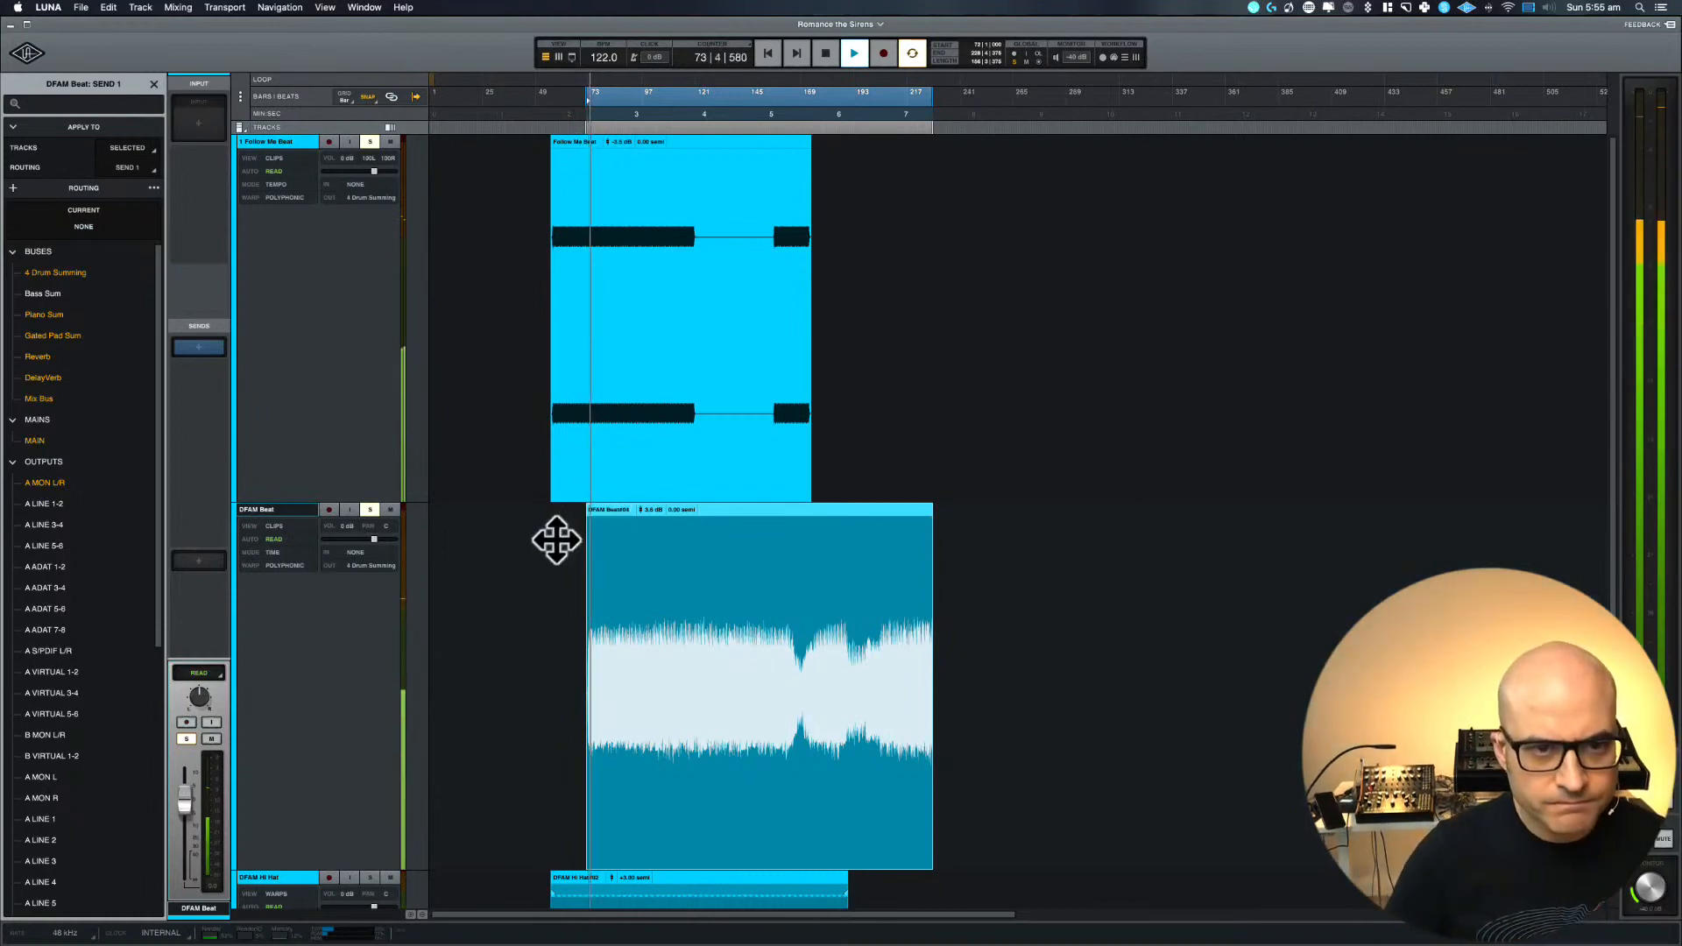
key(t)
key(t)
key(t)
scroll(557, 540, right, 6)
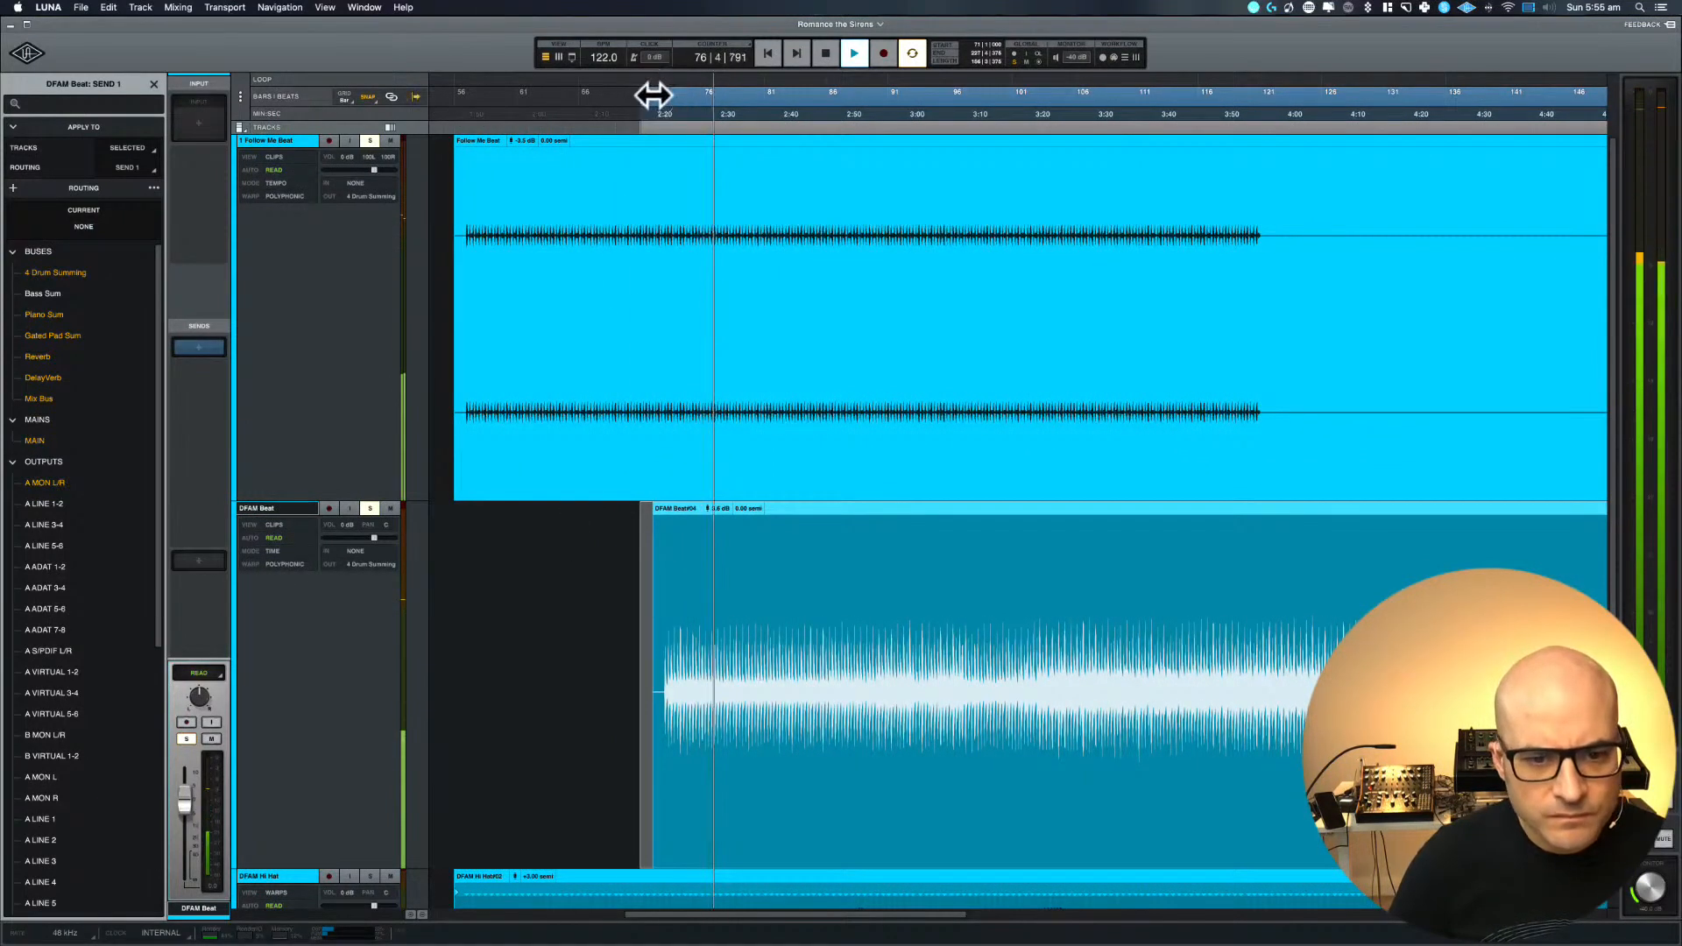
key(space)
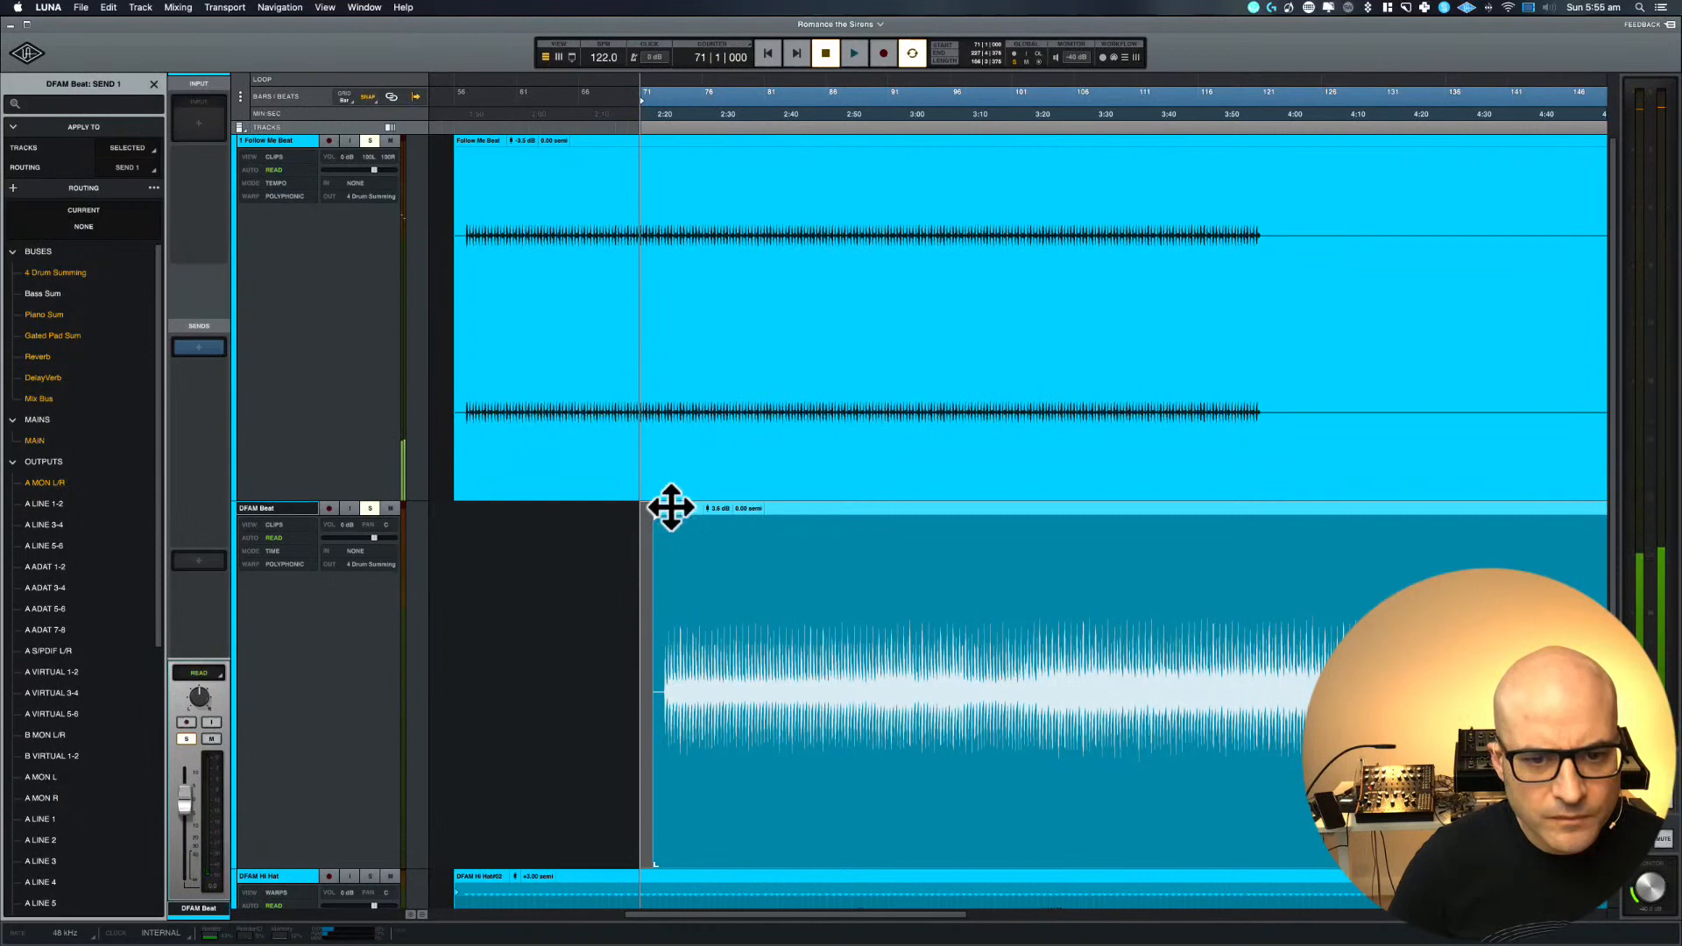
click(788, 508)
drag(788, 508, 781, 507)
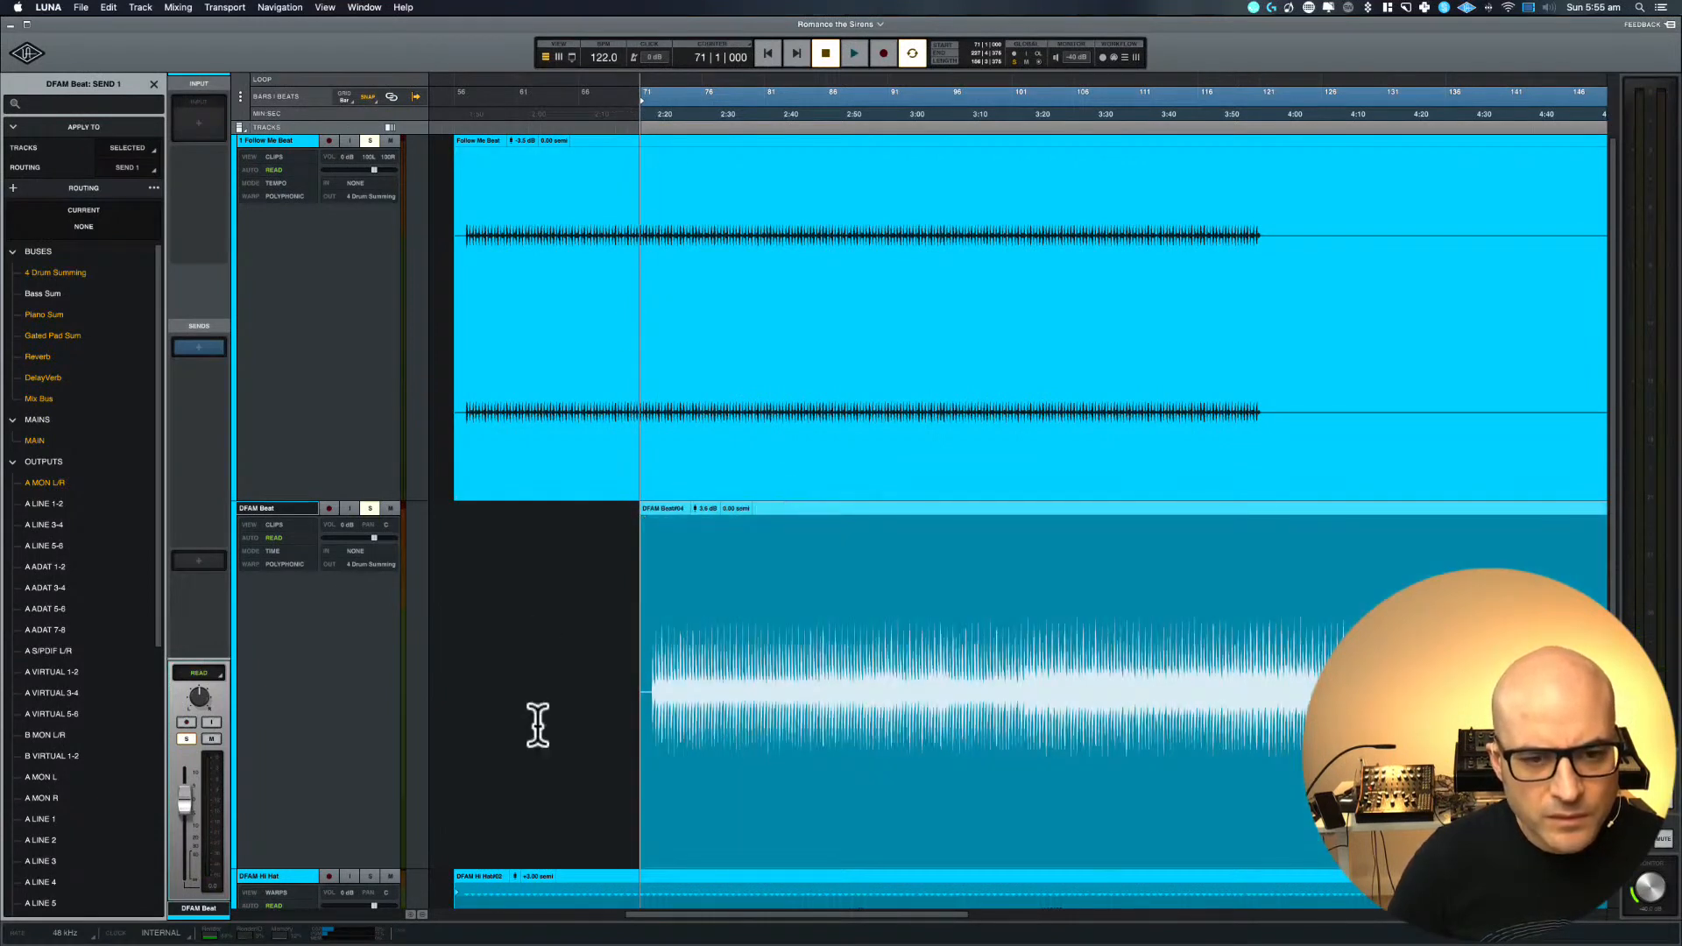
Examine the start of the DFAM Beat clip against 1 Follow Me Beat and the hi-hat, snare, 808 and bass tracks
key(t)
key(t)
key(t)
key(t)
key(t)
key(t)
scroll(534, 724, right, 2)
key(r)
key(r)
key(r)
key(r)
key(r)
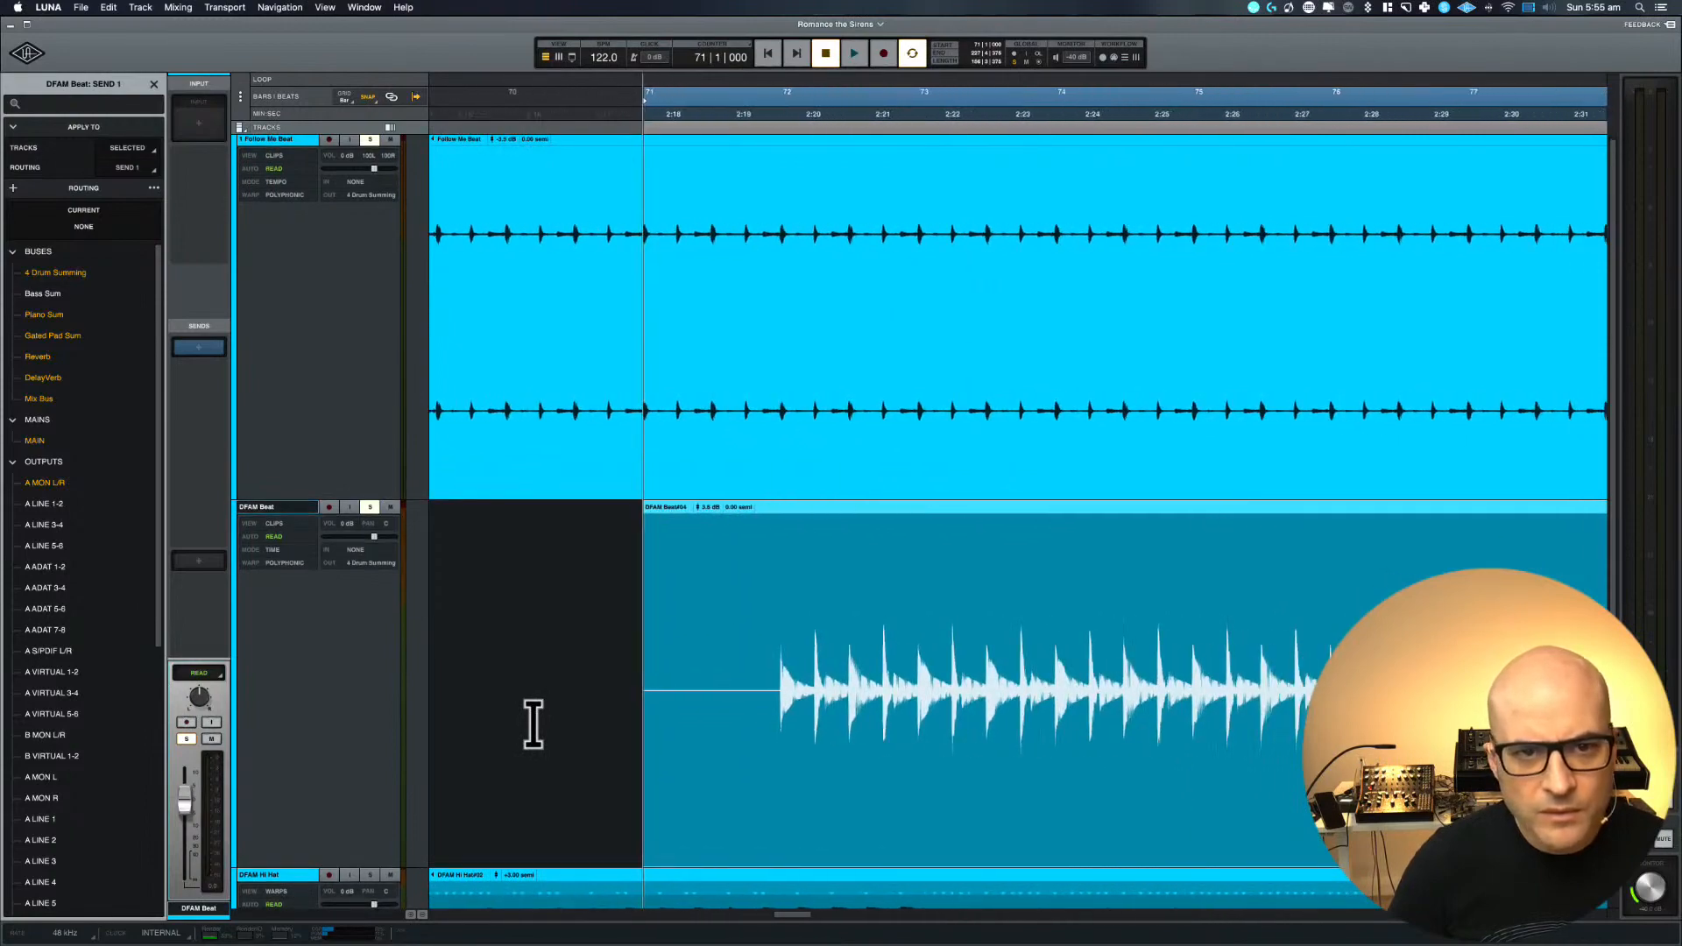
scroll(592, 733, down, 5)
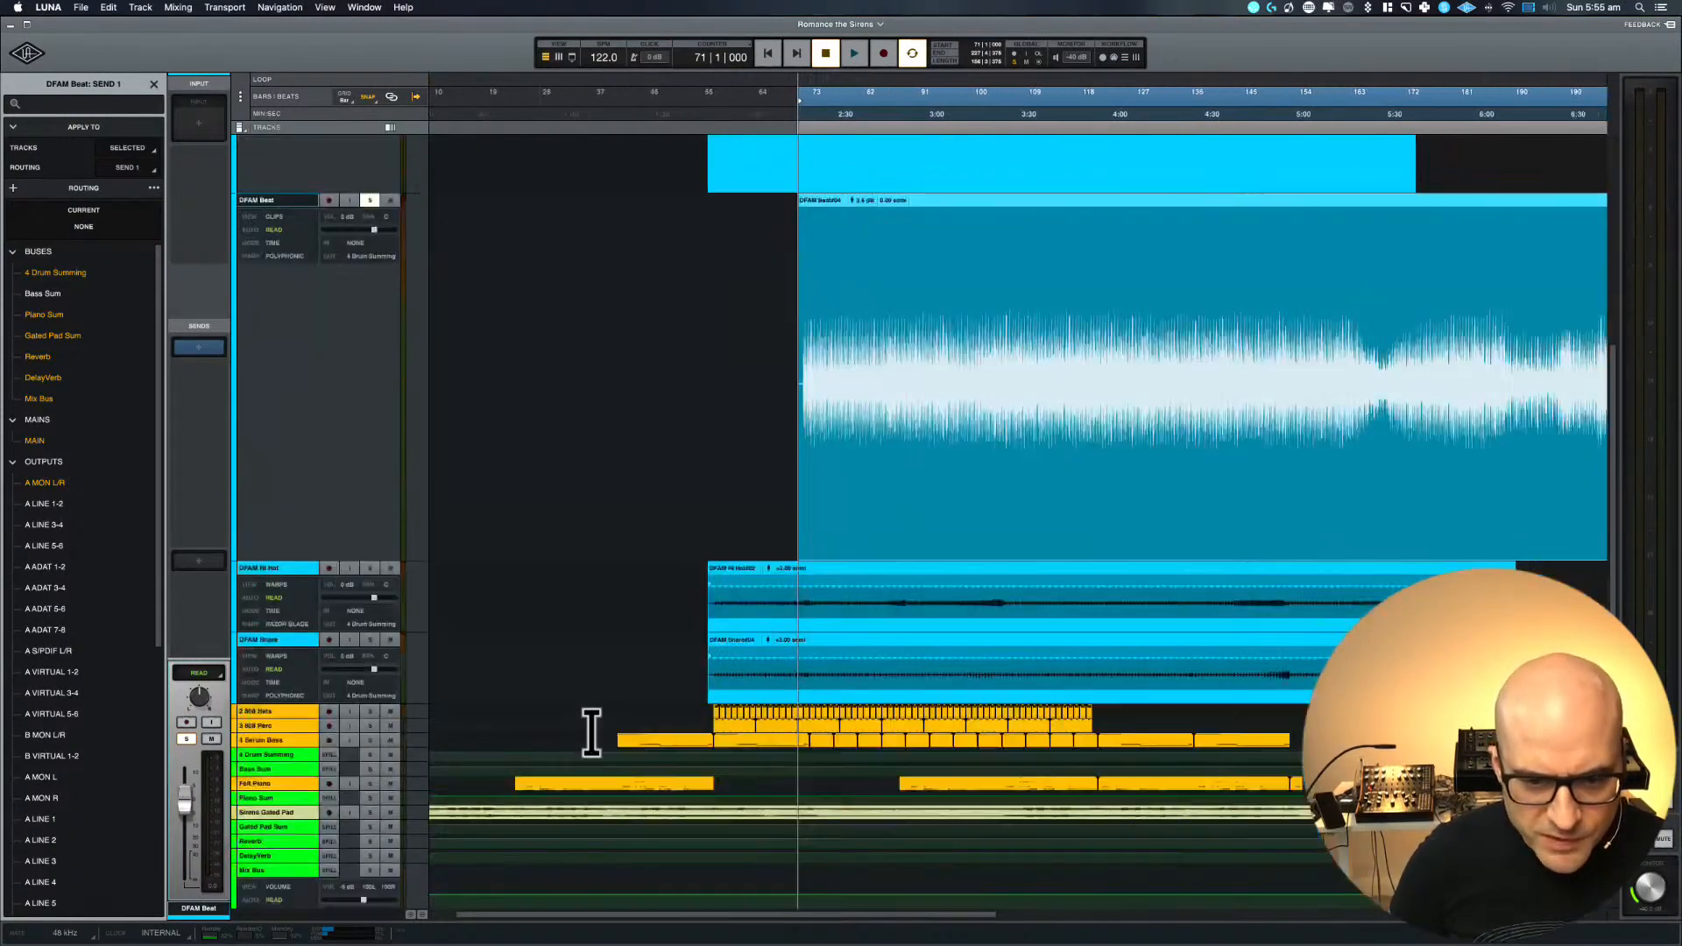
scroll(591, 733, right, 1)
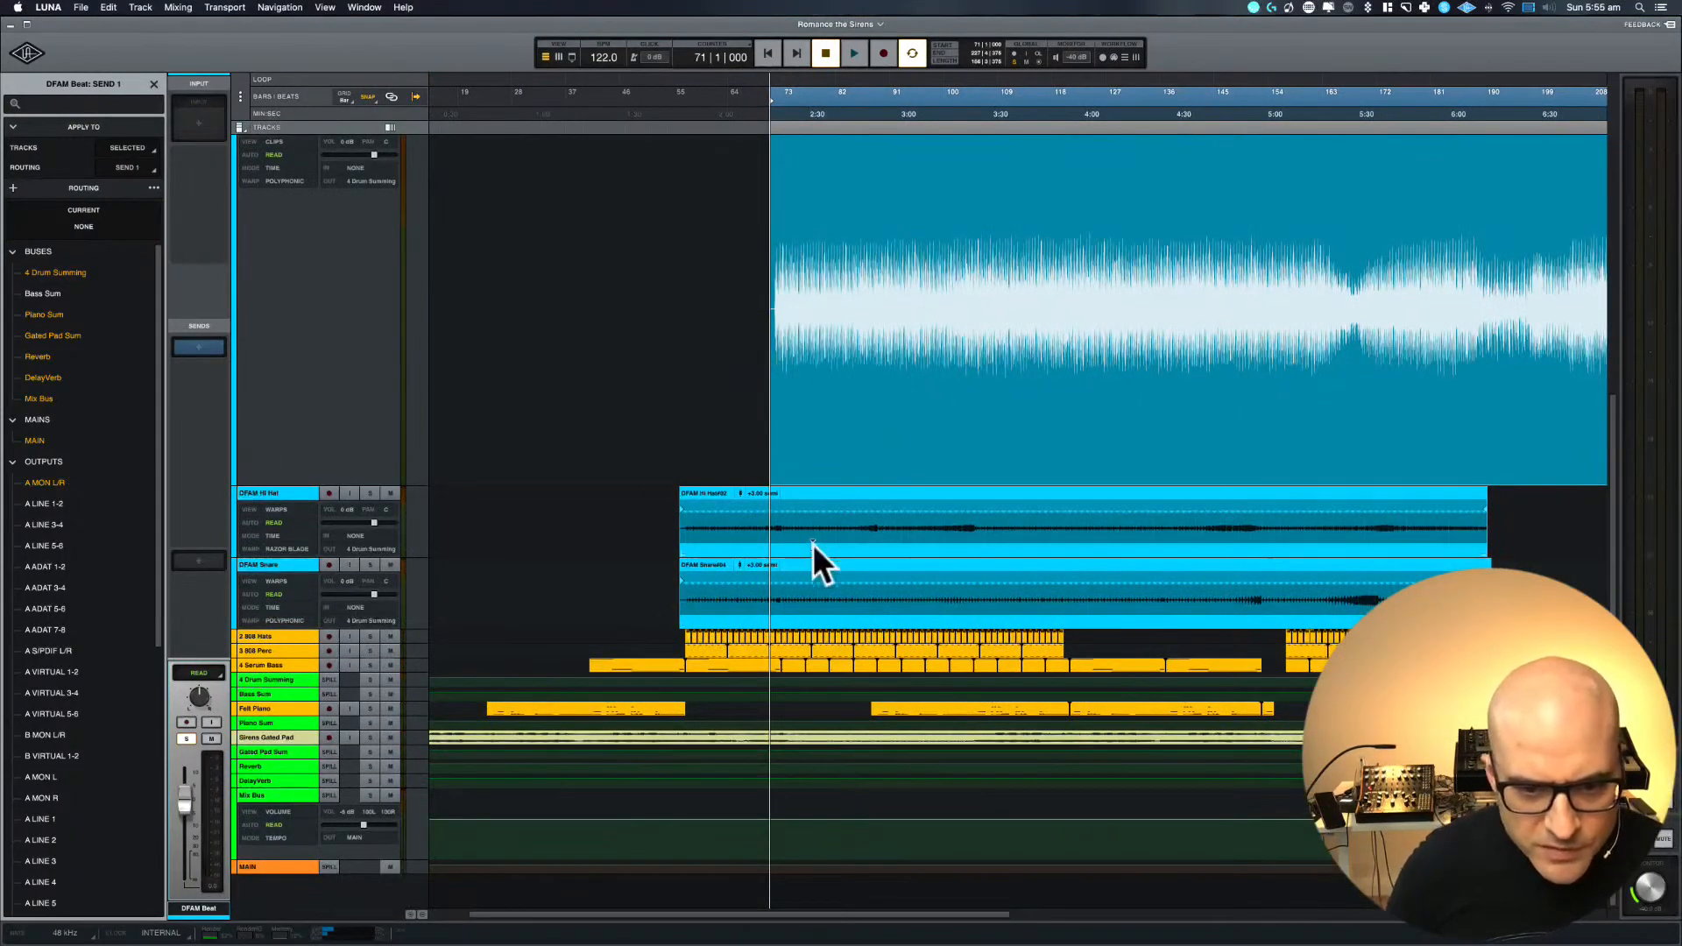
key(t)
key(t)
key(t)
key(t)
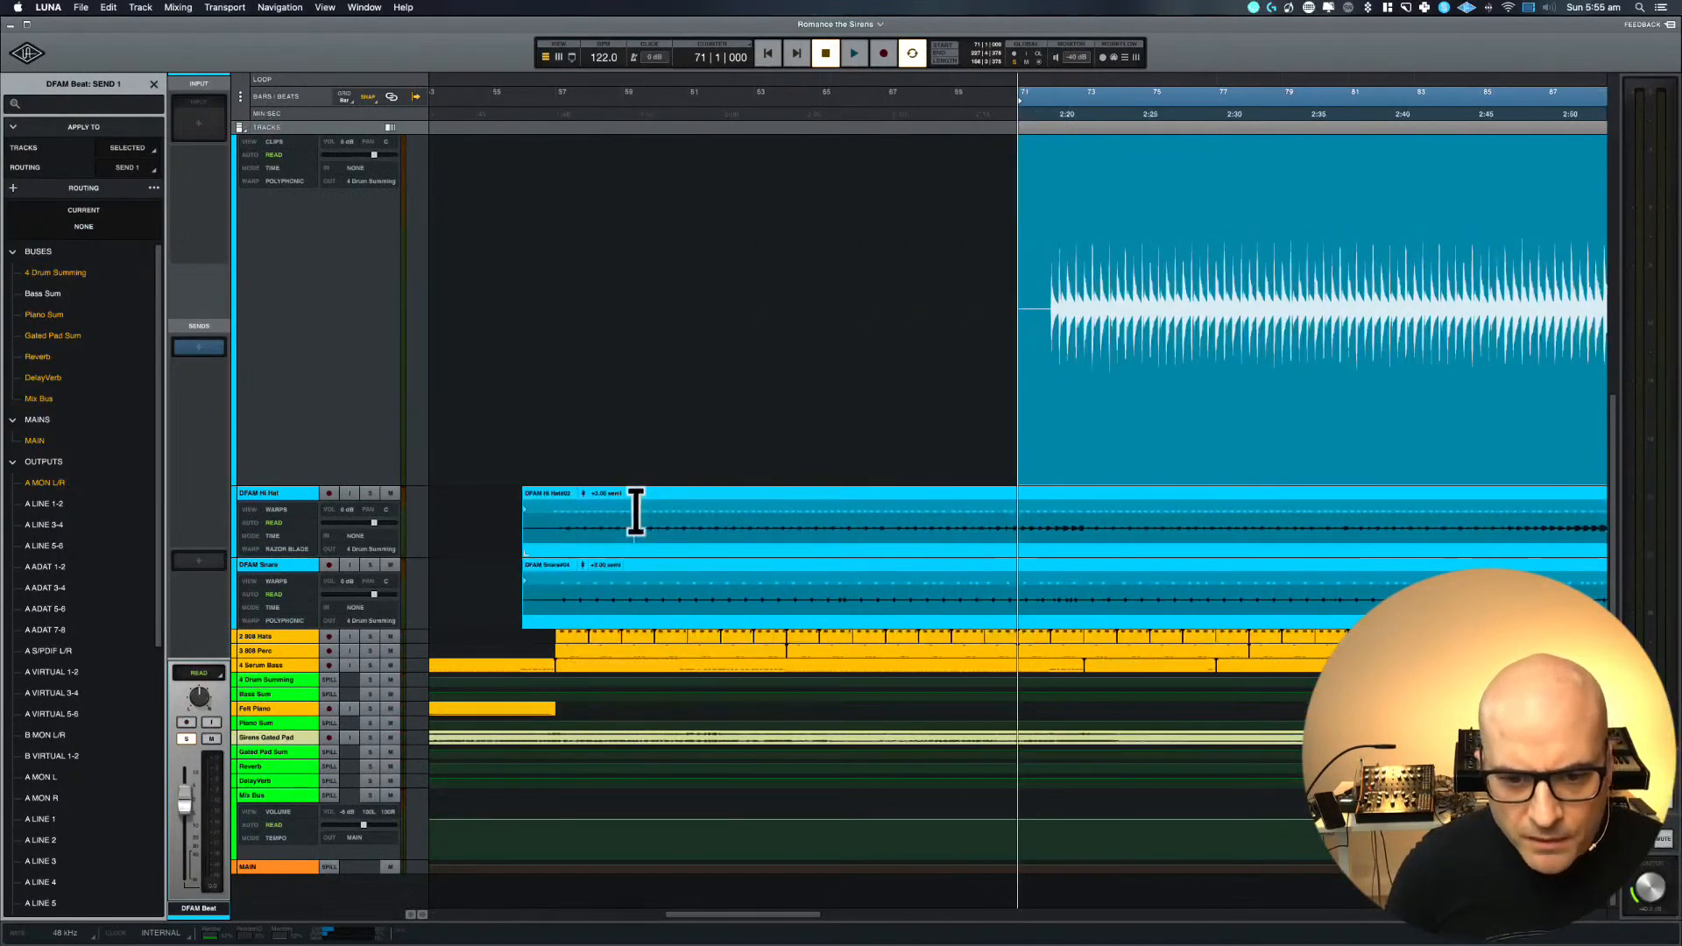
key(r)
key(r)
key(r)
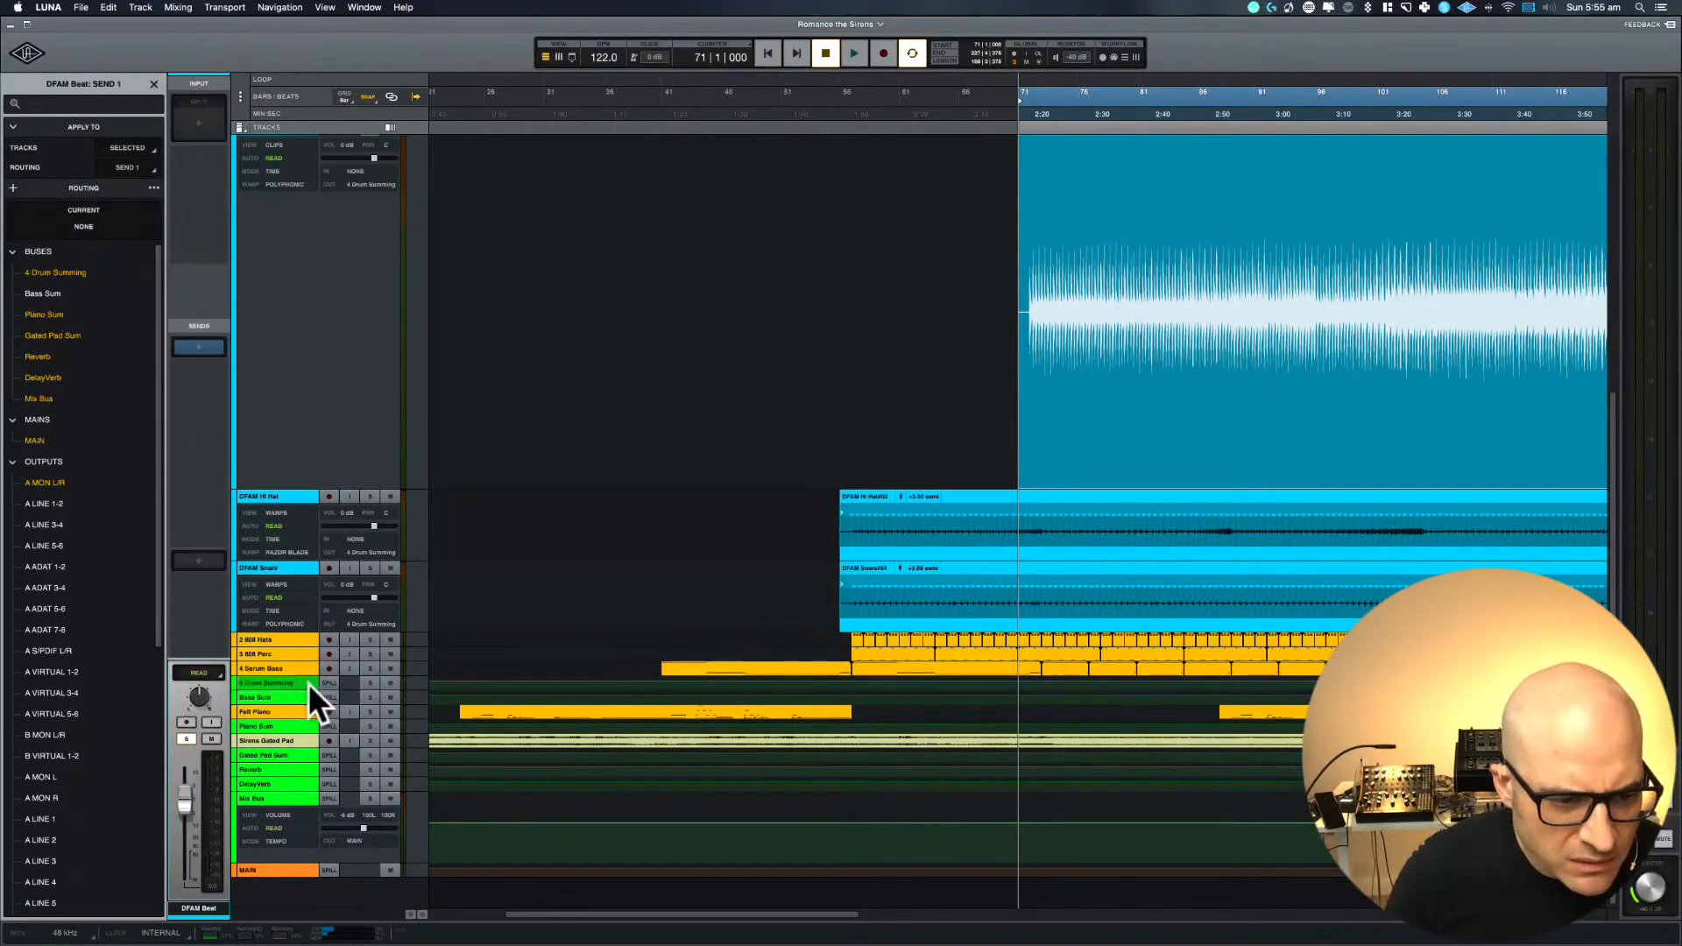
Compare the 4 Serum Bass clips with the start of the DFAM Beat clip around bars 71 to 73
click(259, 671)
scroll(881, 696, right, 10)
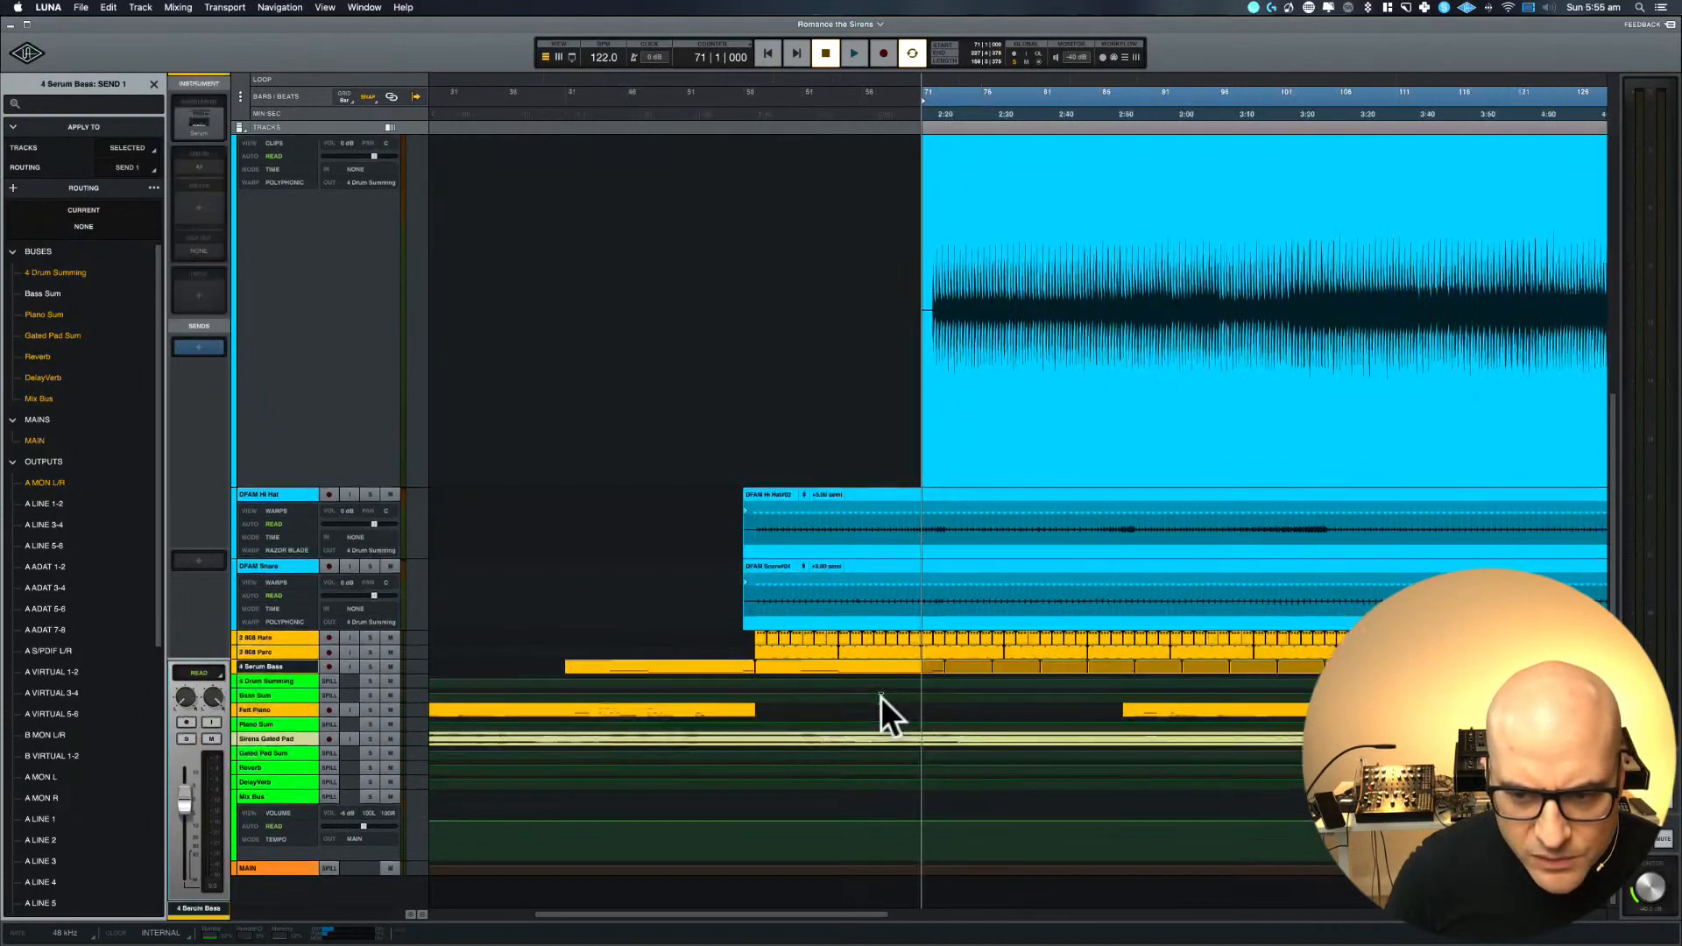
scroll(881, 696, left, 10)
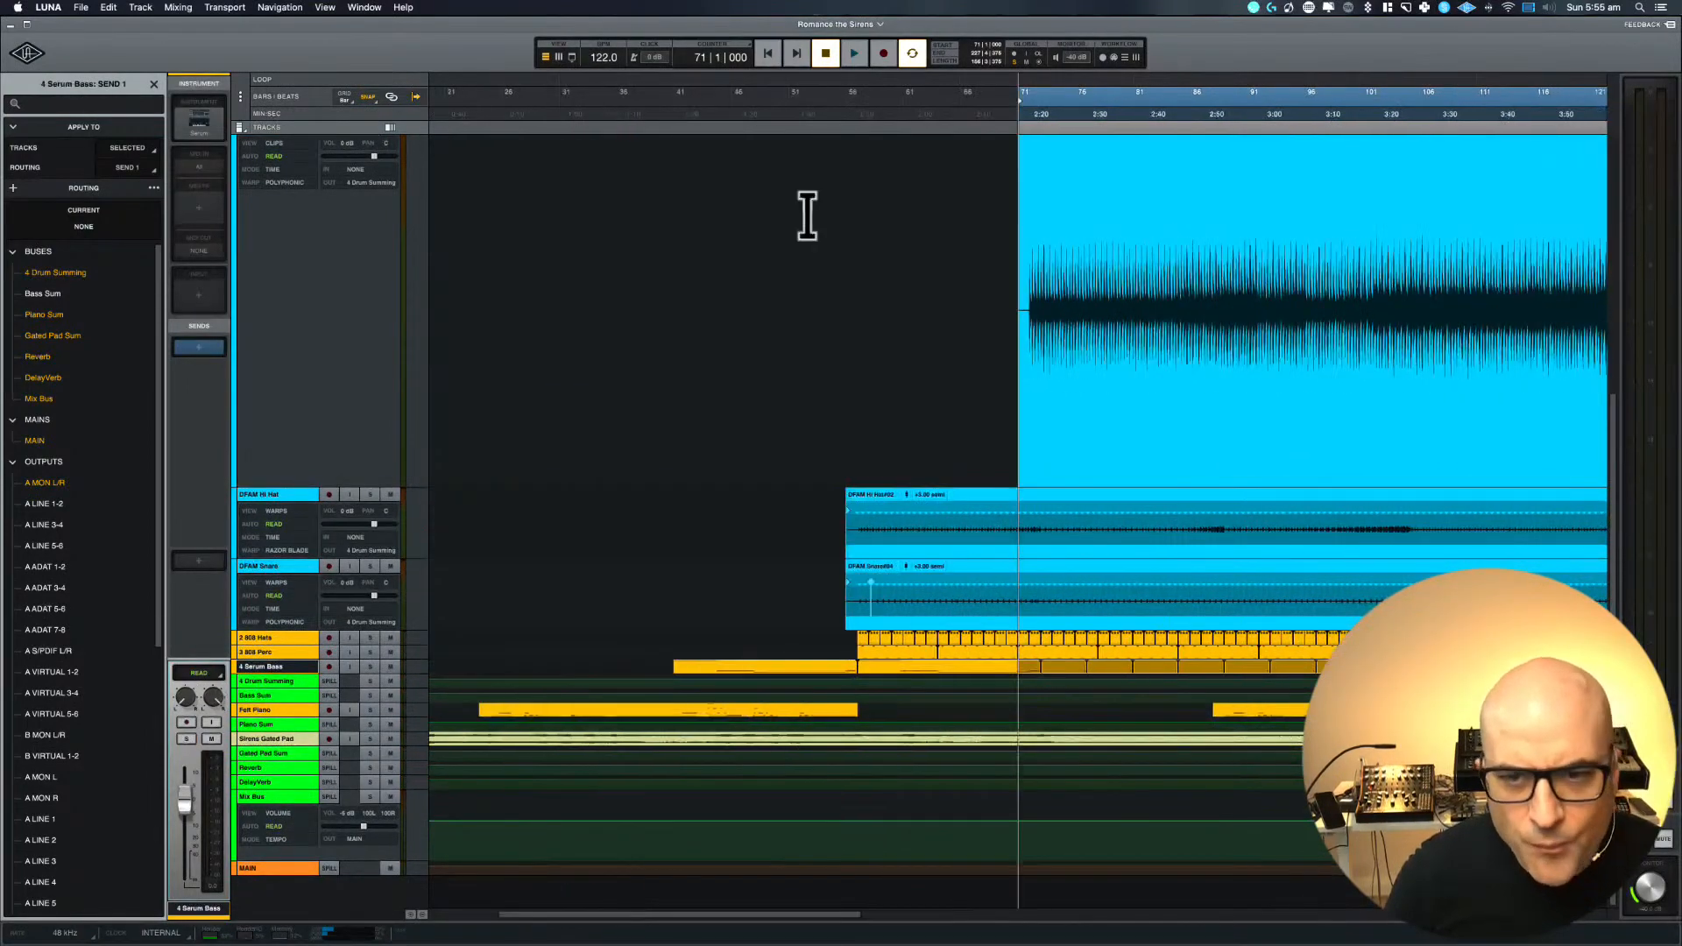
mouse_move(1109, 85)
mouse_down()
mouse_move(1127, 86)
mouse_move(827, 87)
mouse_move(1078, 76)
mouse_up()
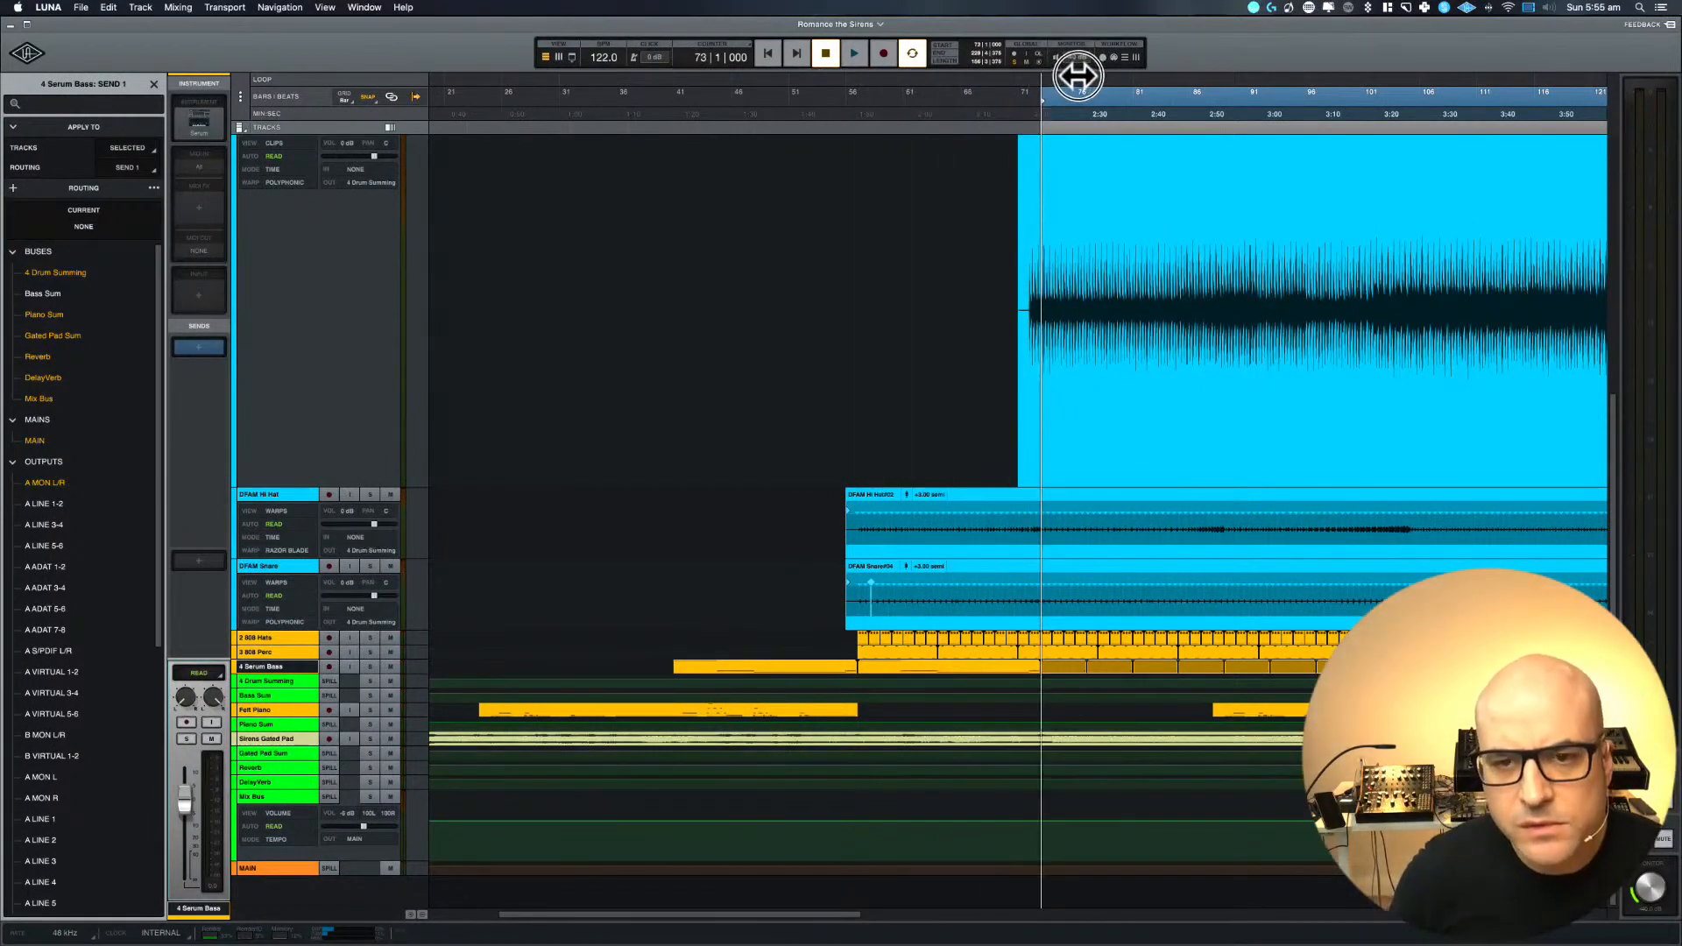
scroll(892, 289, up, 10)
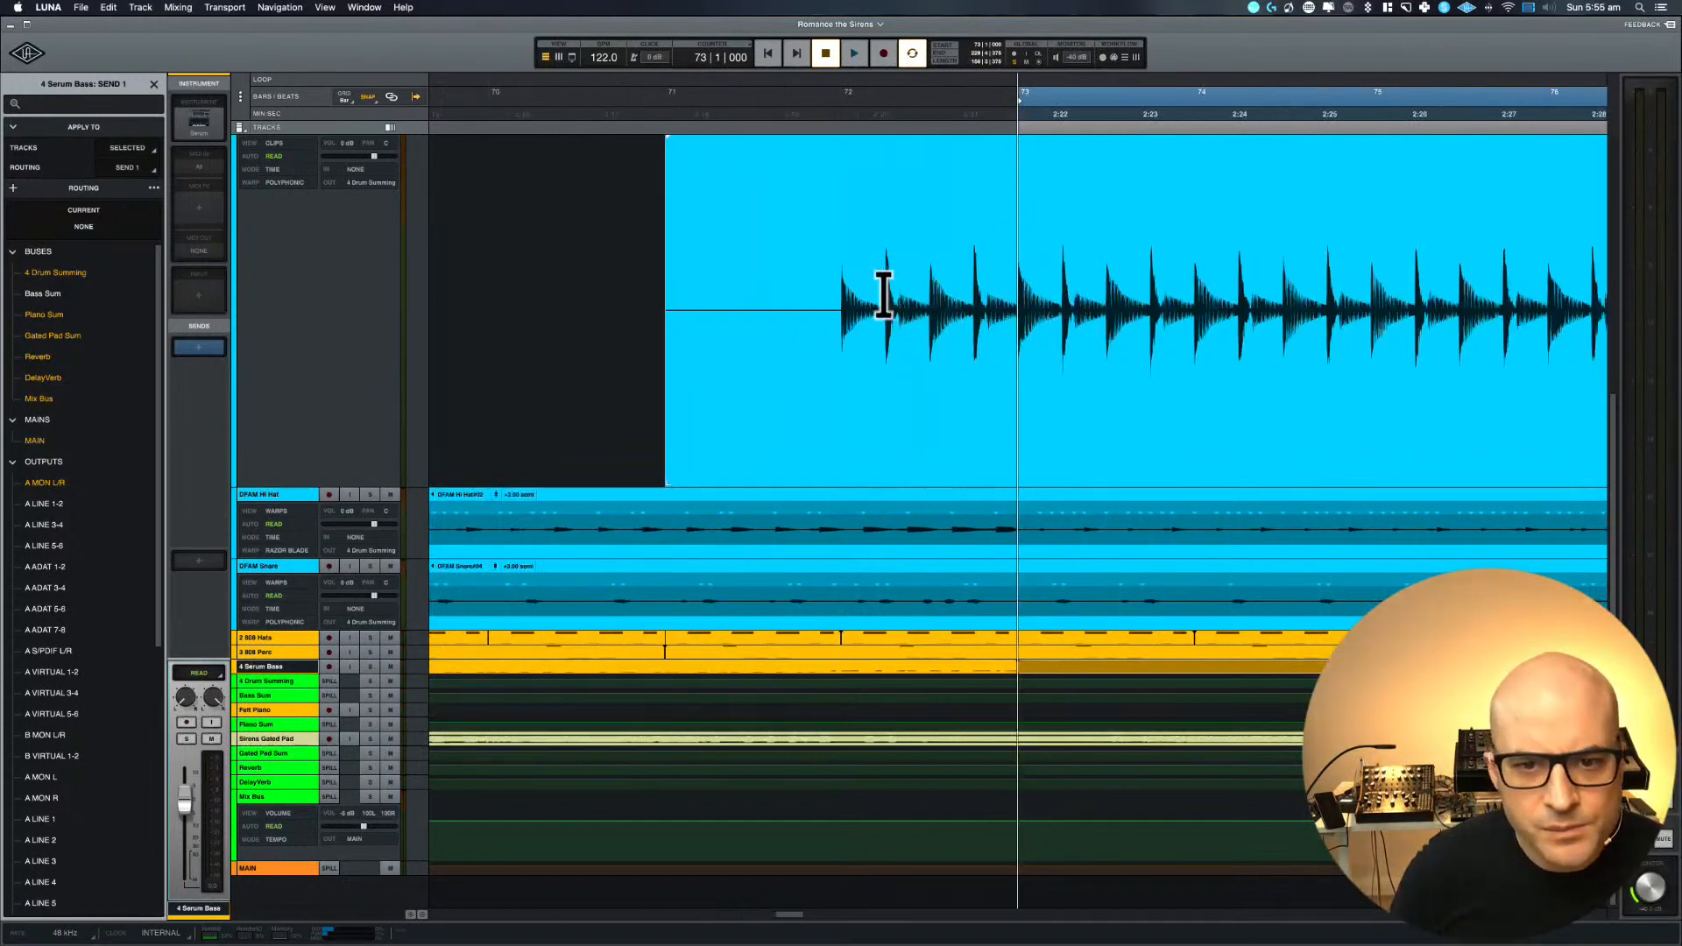
click(666, 473)
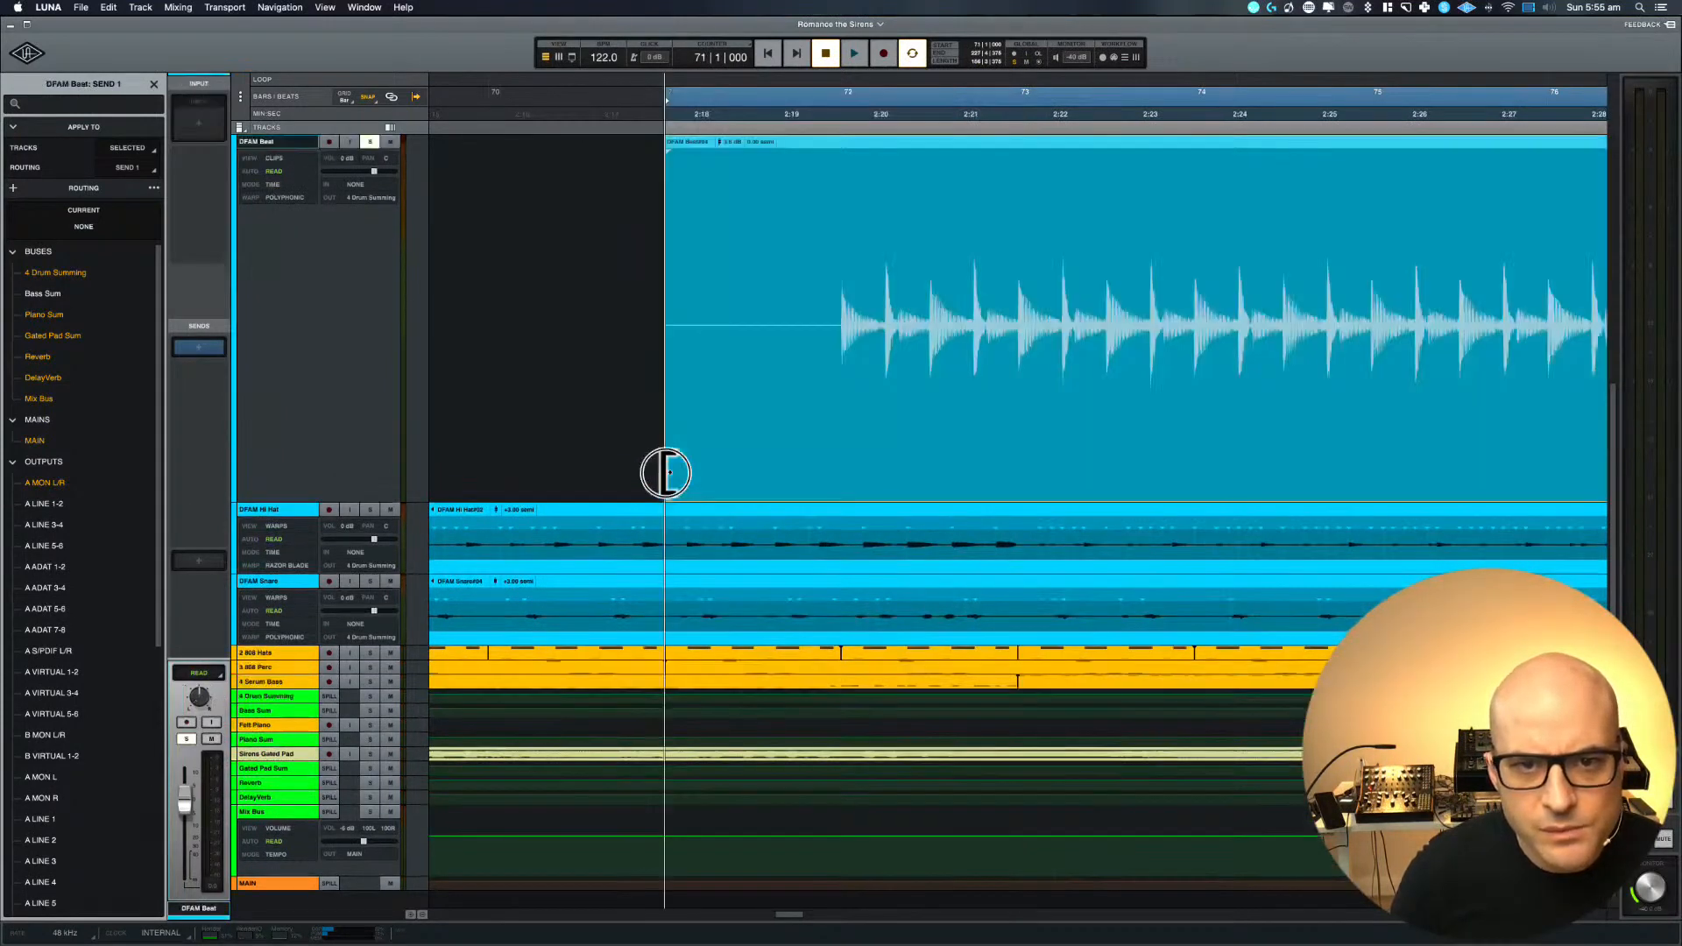
click(666, 473)
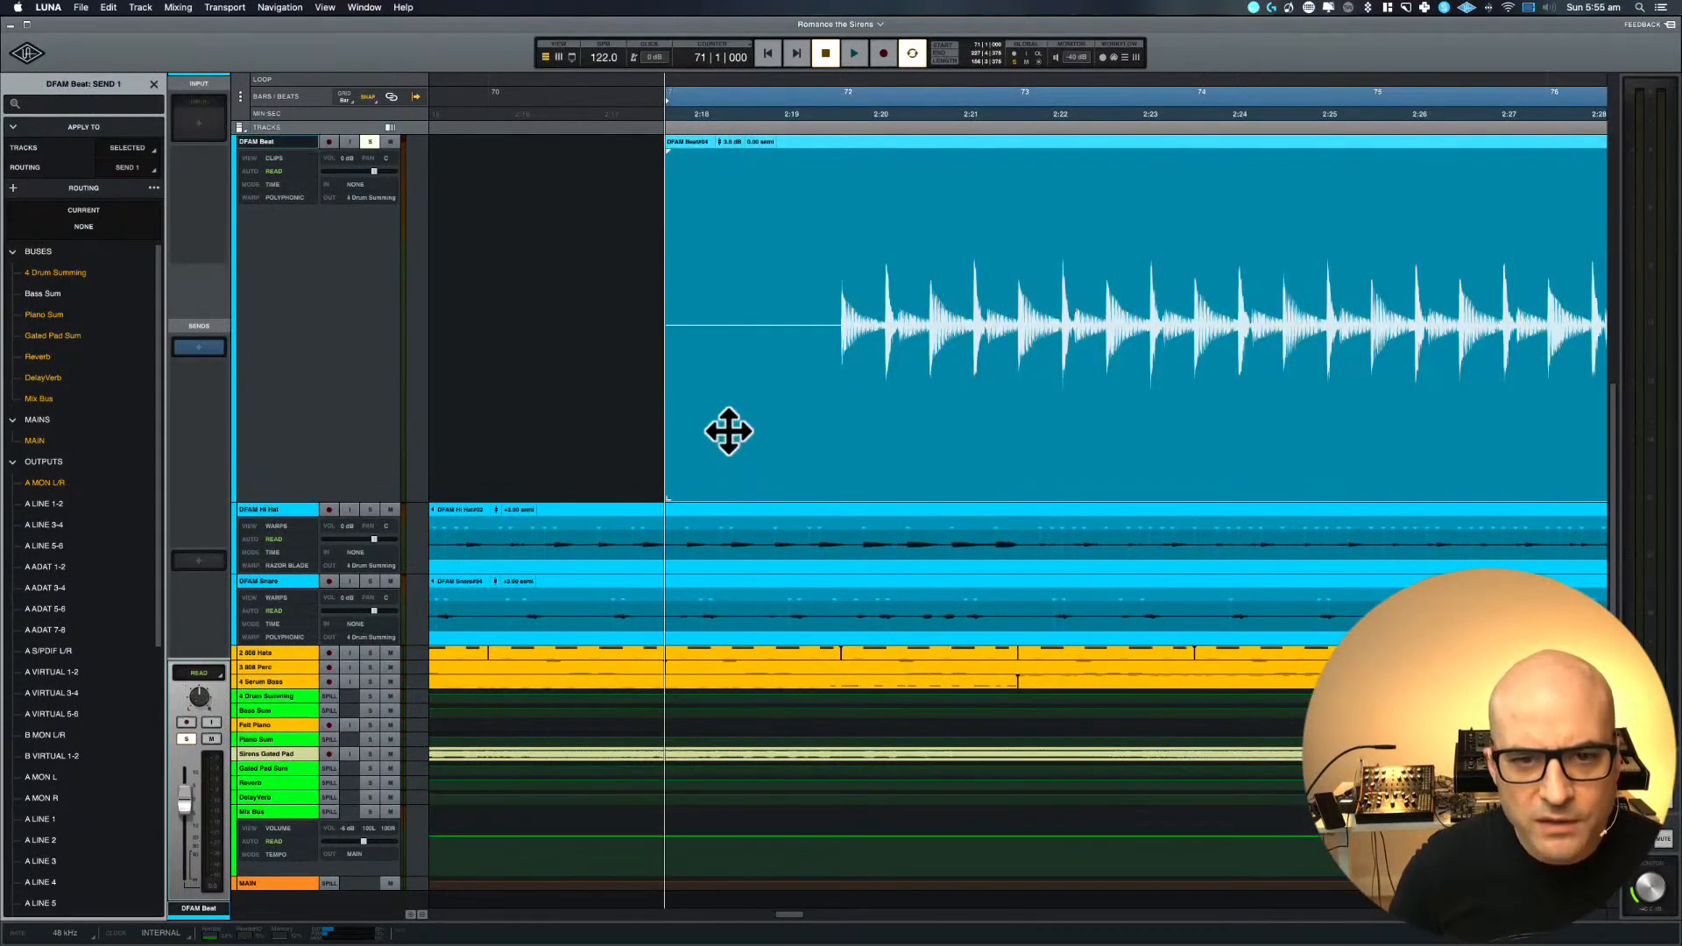
scroll(884, 633, left, 3)
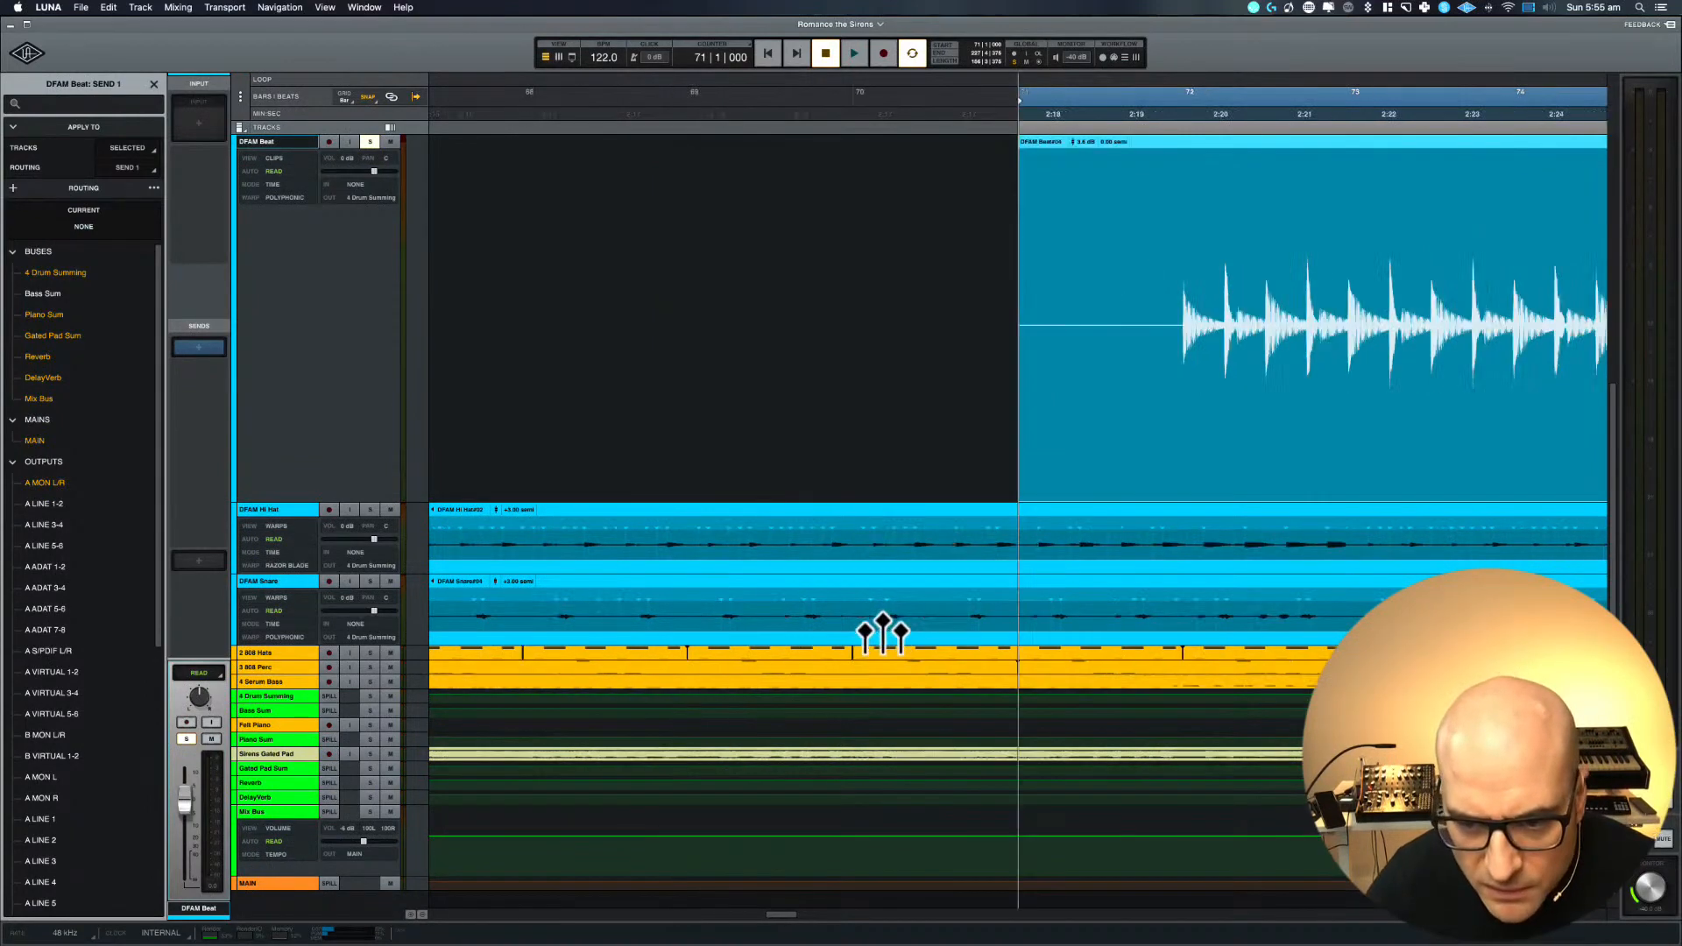
scroll(883, 633, down, 8)
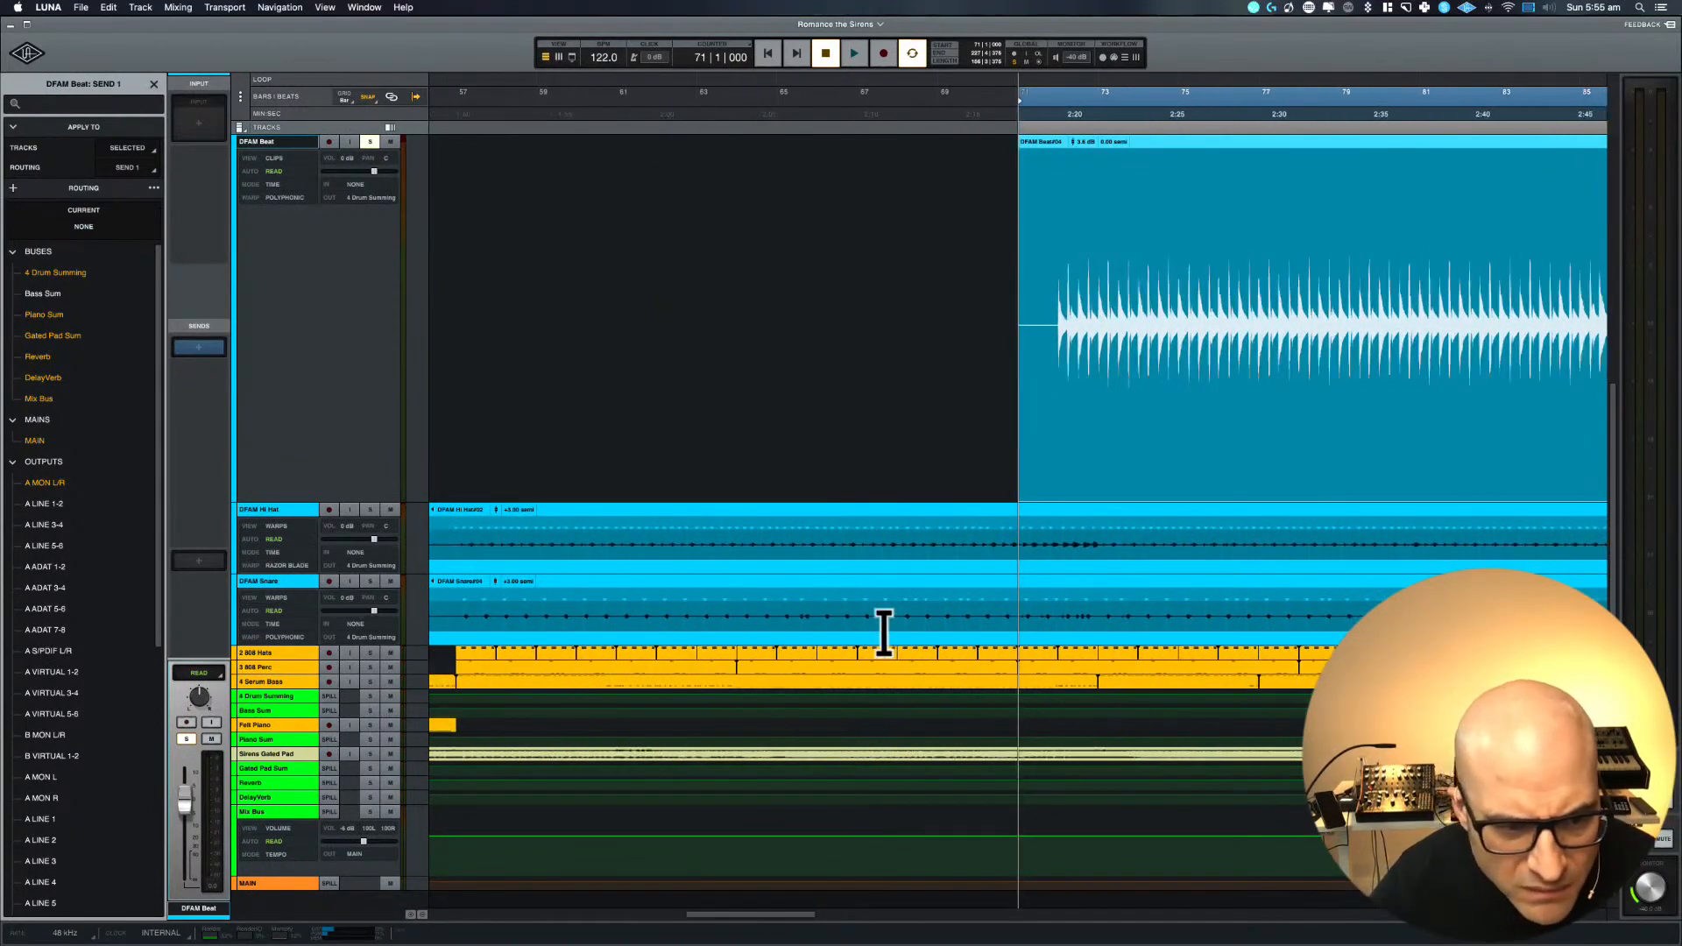
Move the 4 Serum Bass track directly below the DFAM Beat track
click(282, 685)
click(1130, 682)
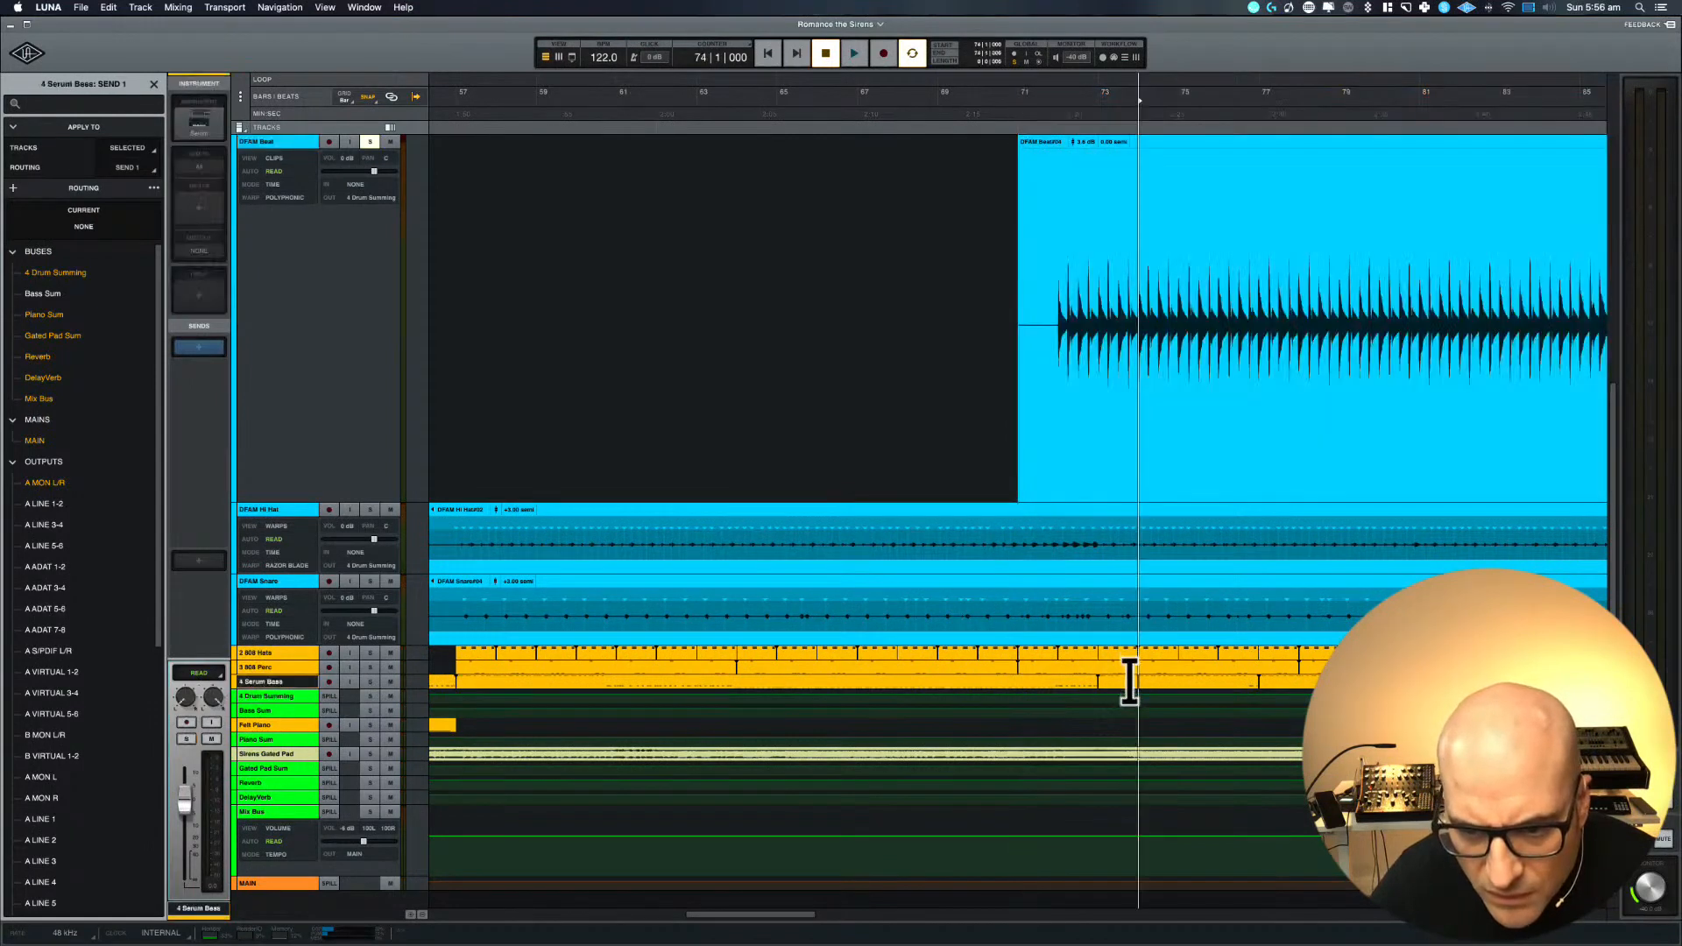
drag(264, 681, 267, 514)
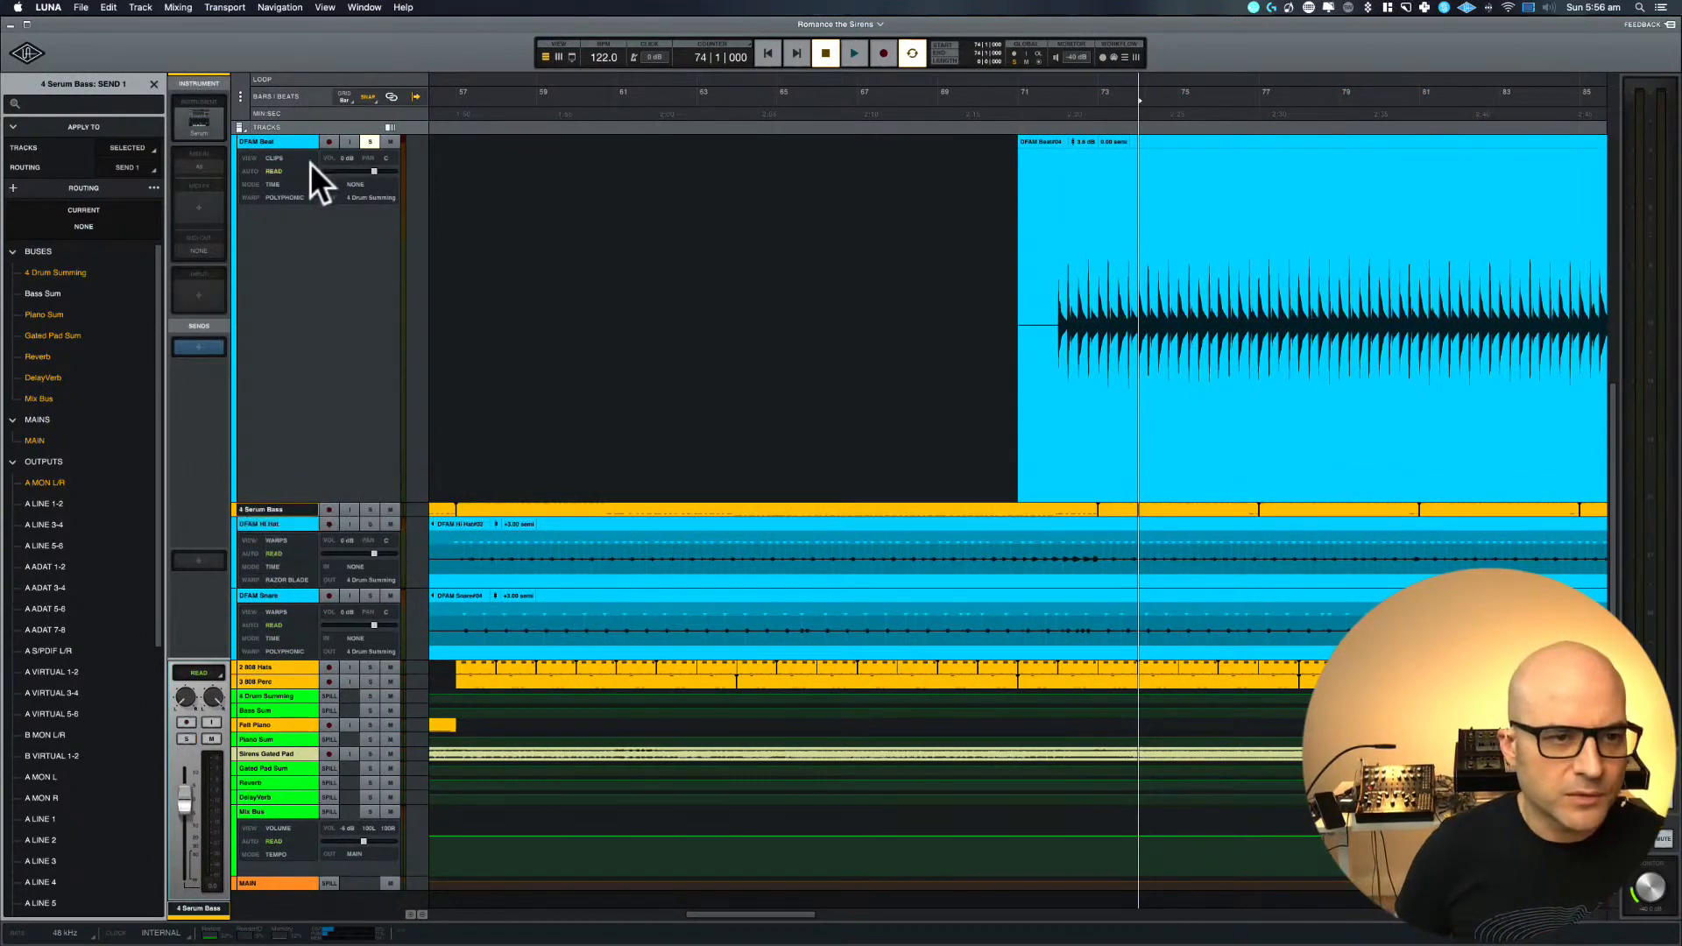
Shrink the enlarged 1 Follow Me Beat and DFAM Beat tracks back to their compact height
scroll(311, 163, up, 5)
click(287, 141)
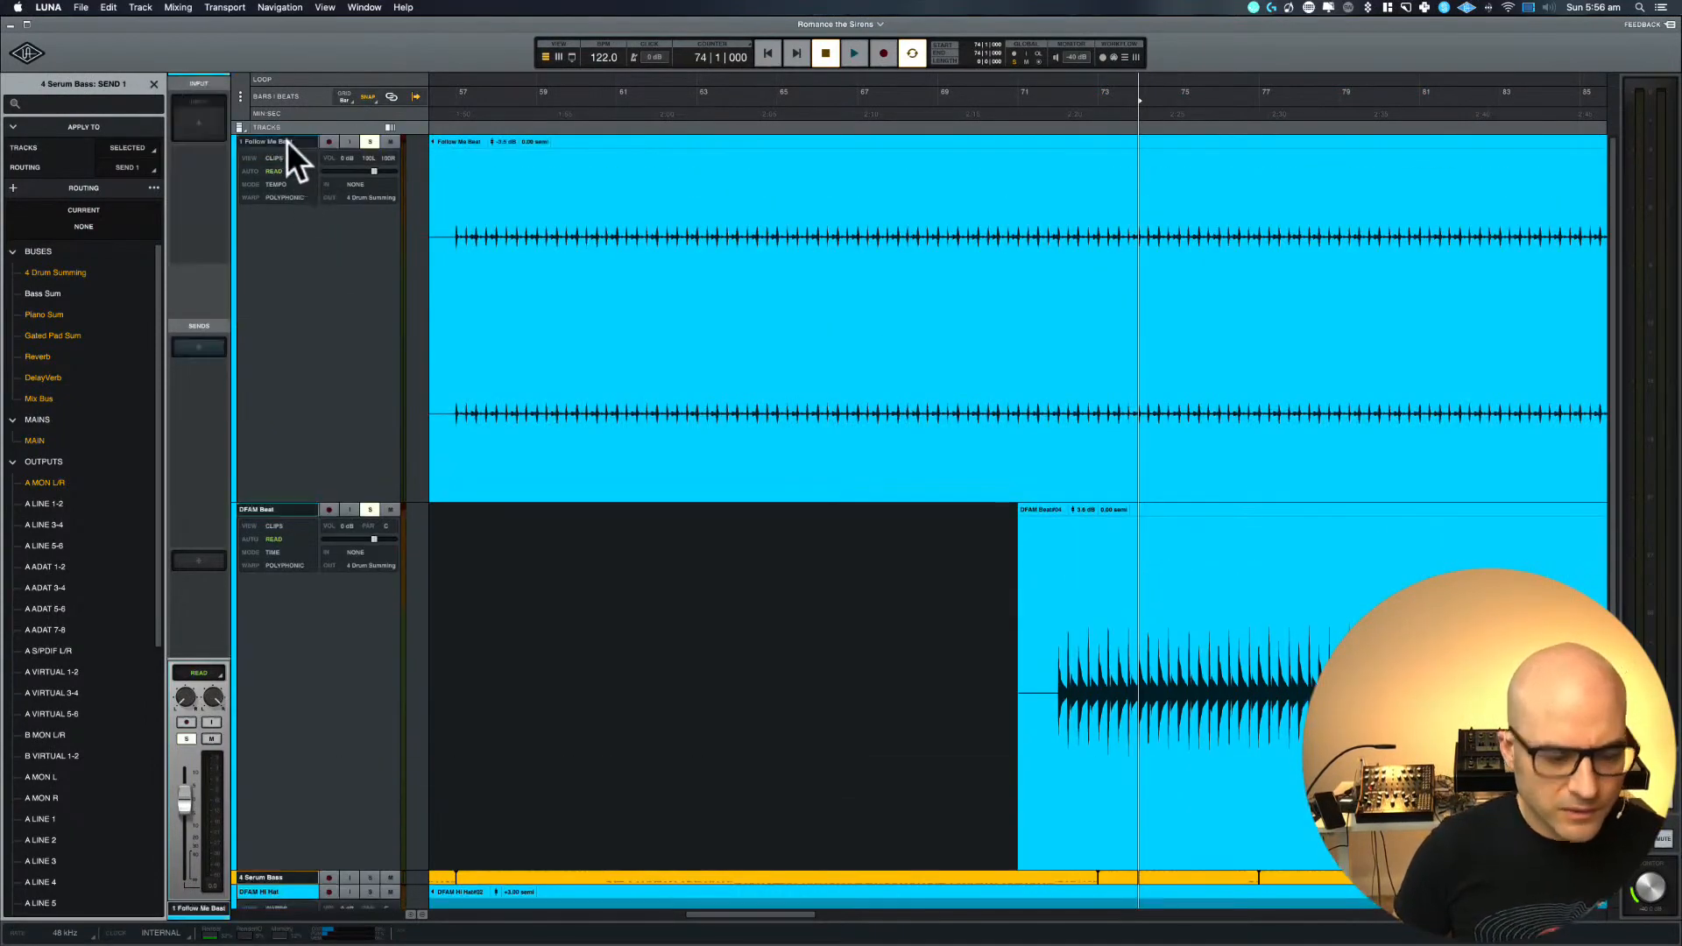
key(e)
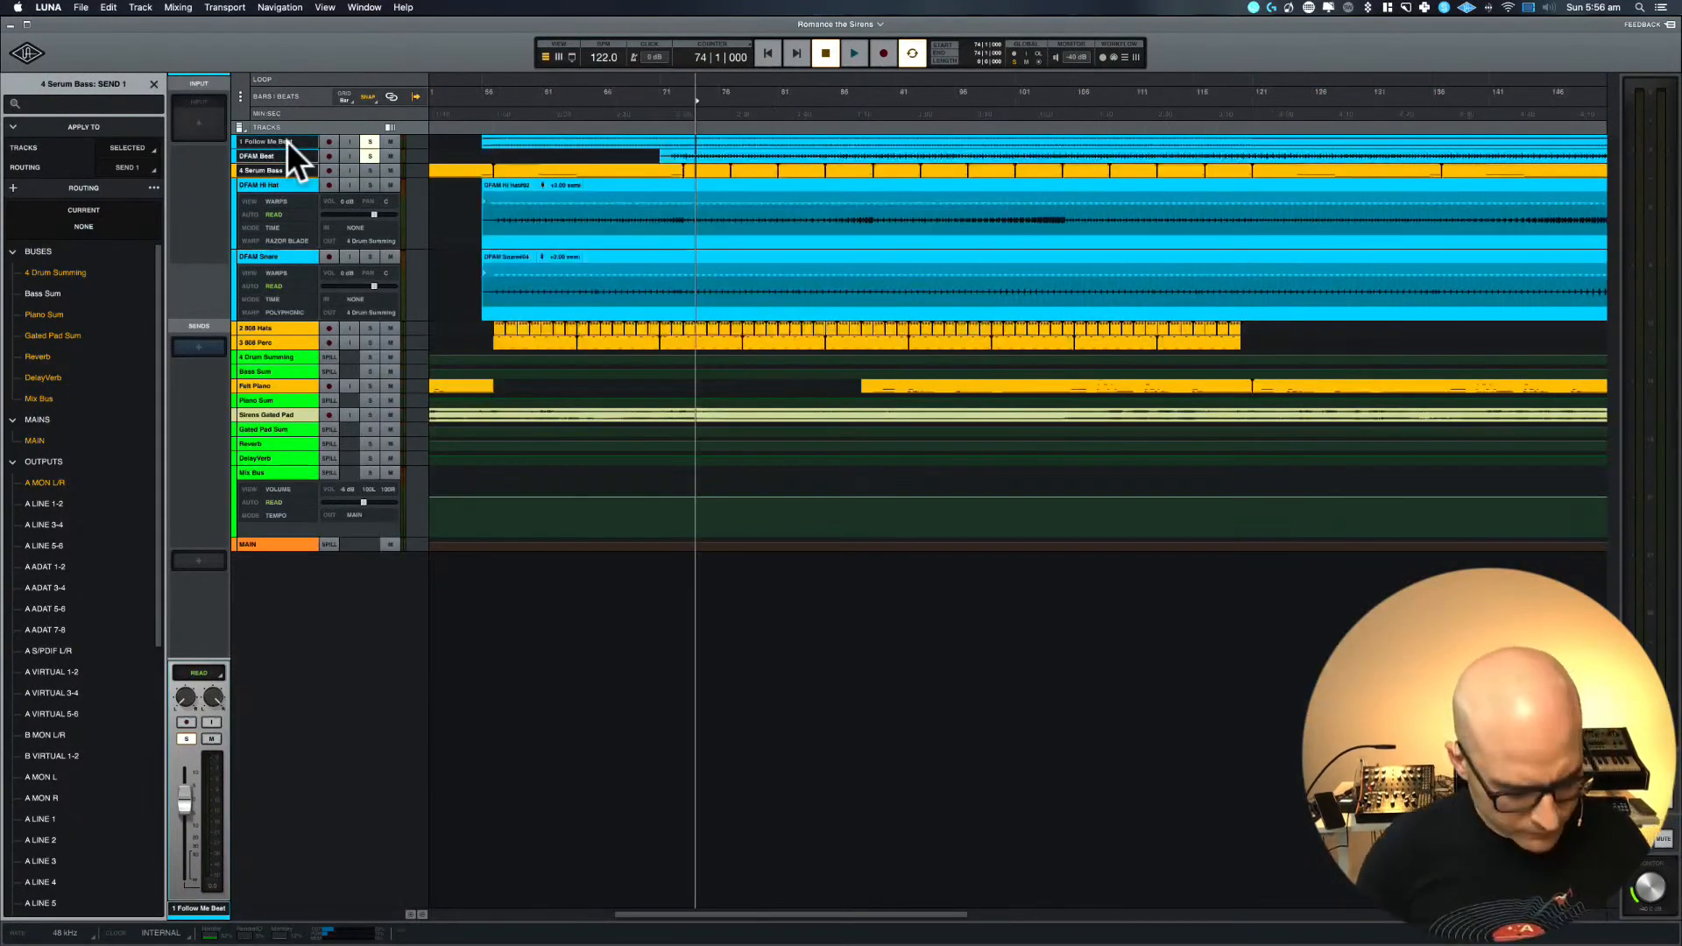
Enlarge the 1 Follow Me Beat, DFAM Beat and 4 Serum Bass tracks and place the playhead at bar 73
key(e)
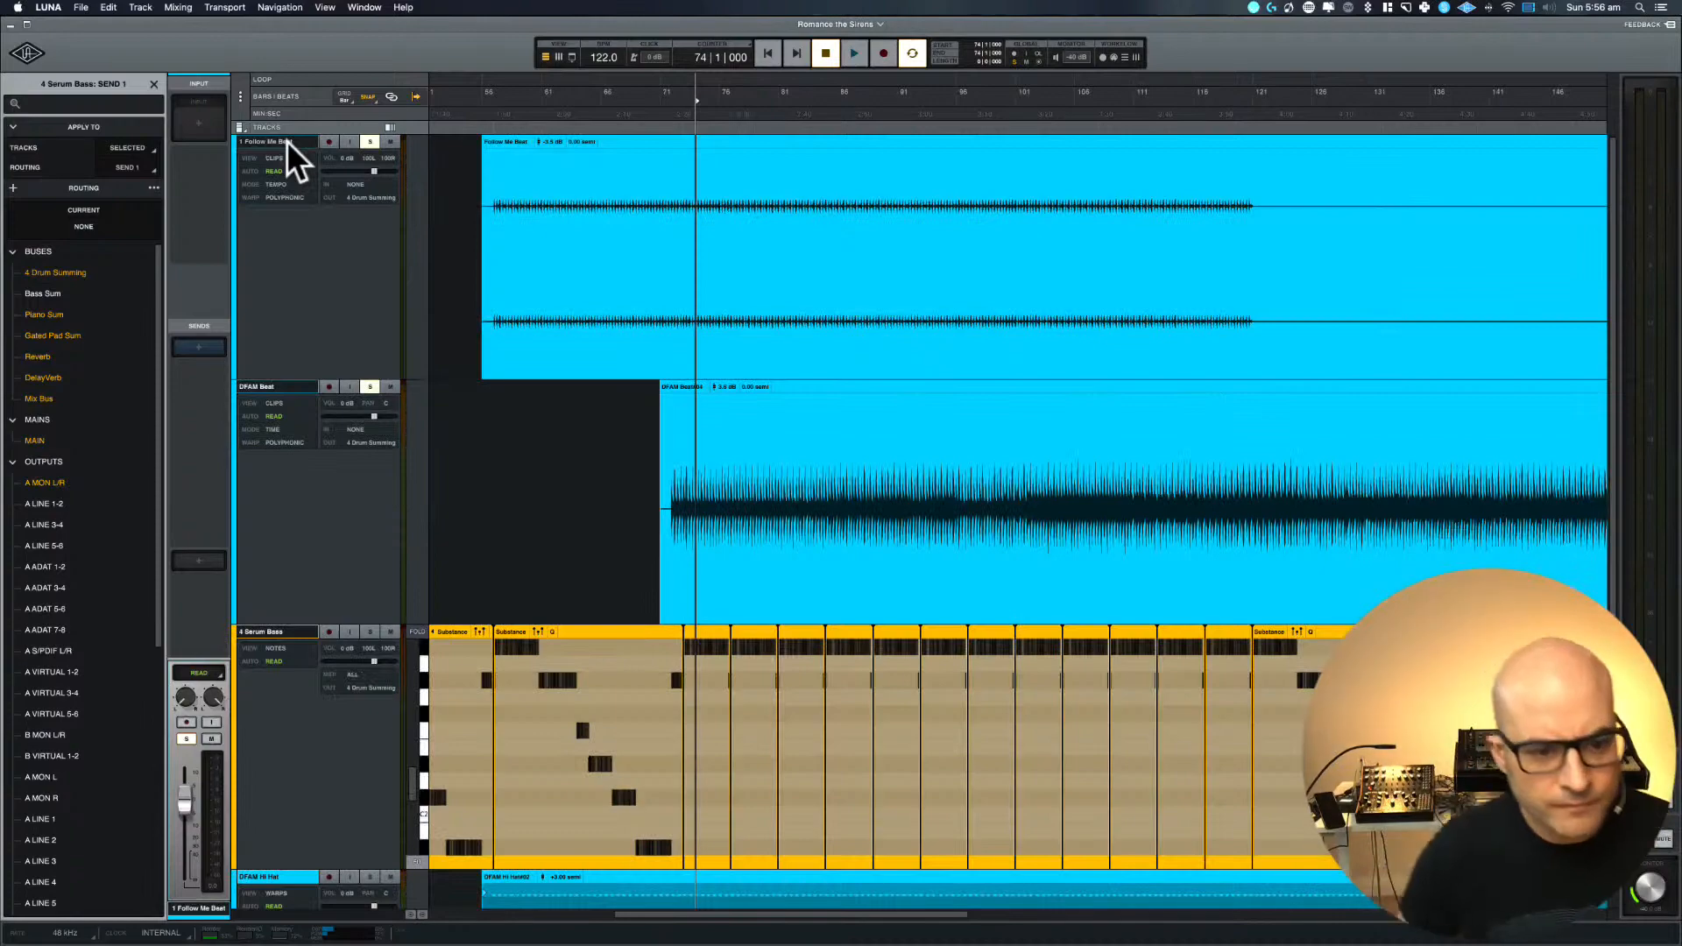
click(733, 457)
key(t)
key(t)
key(t)
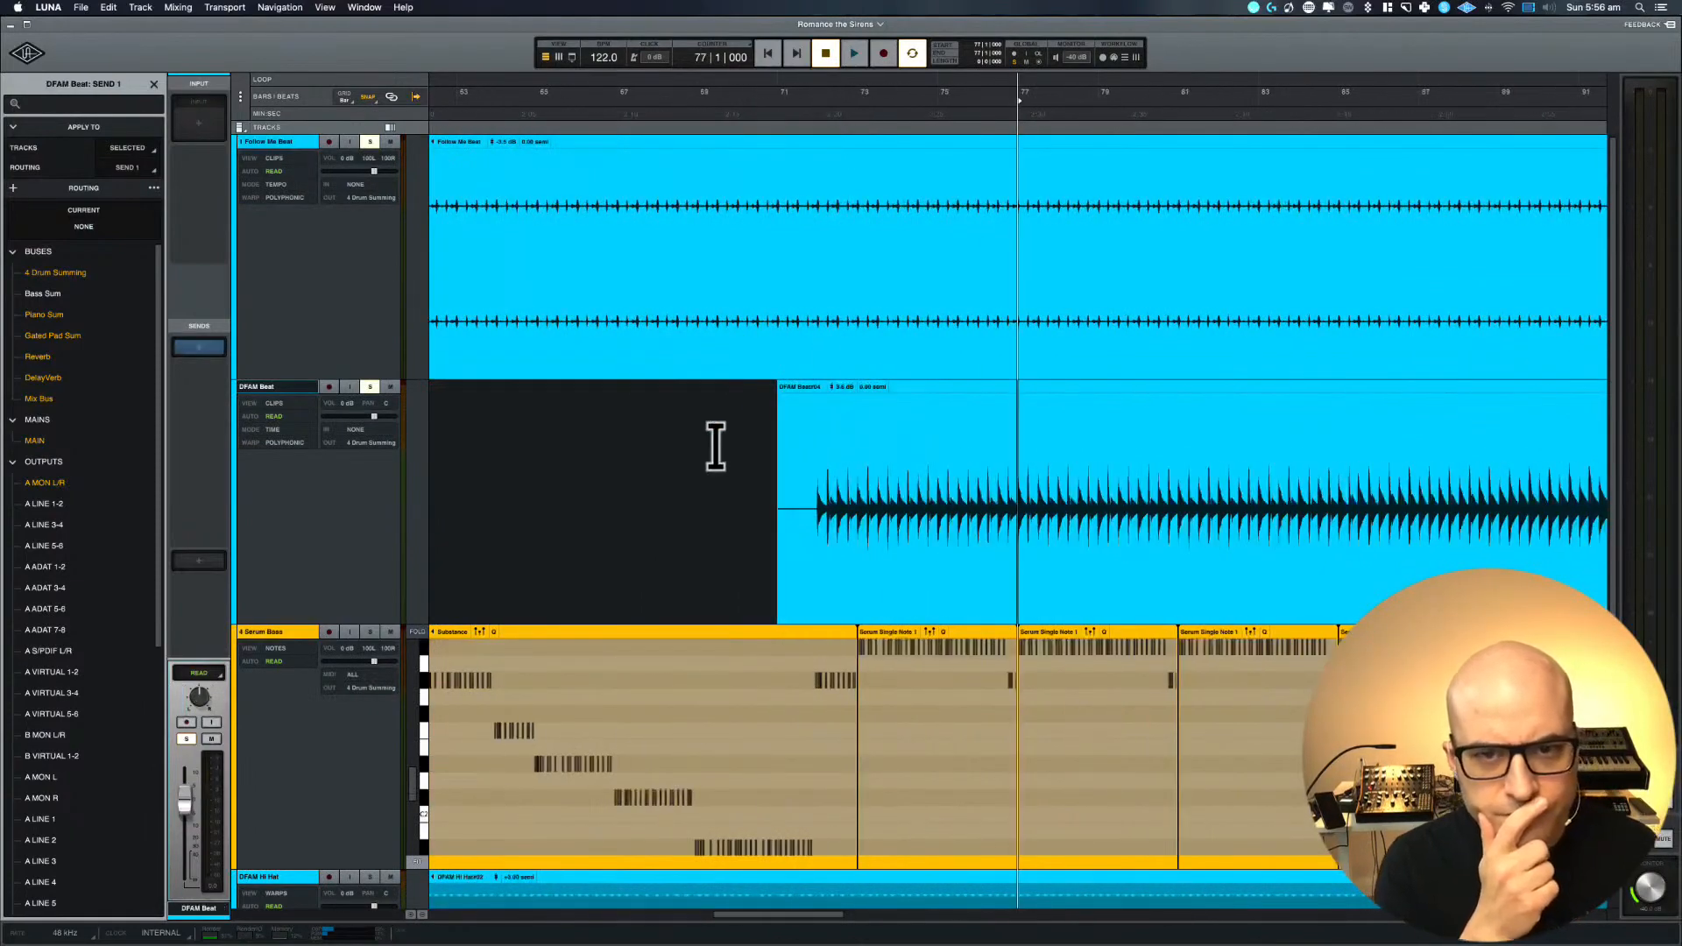
click(859, 107)
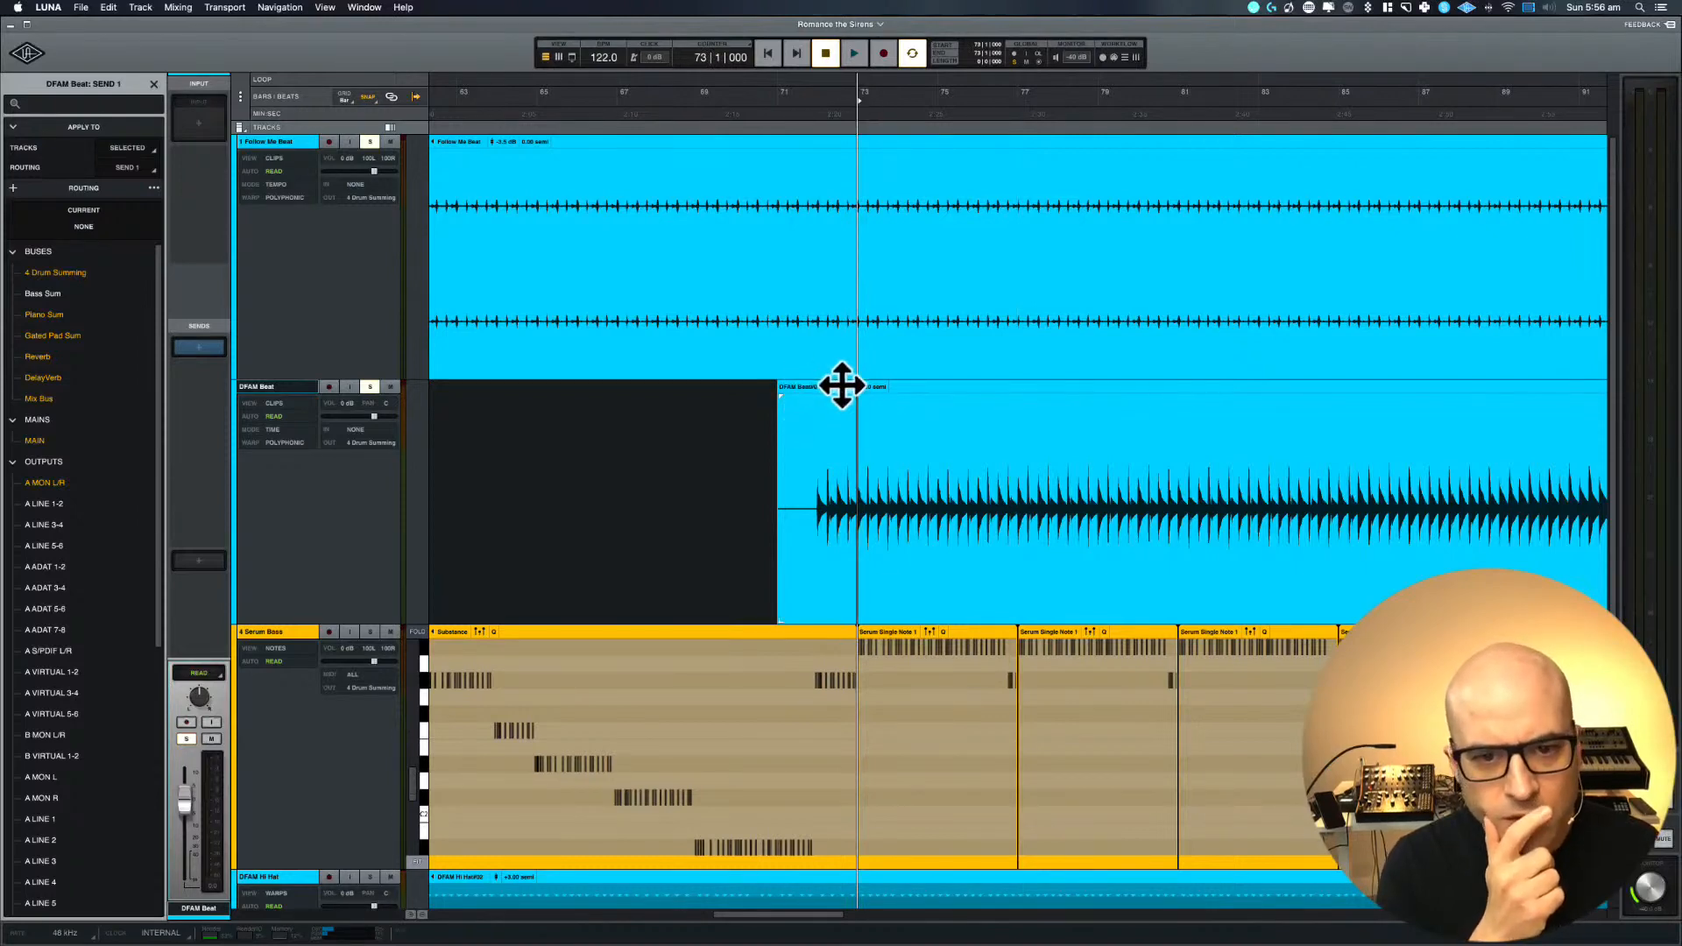
Move the DFAM Beat clip one bar later so that it starts at bar 72
drag(792, 386, 816, 387)
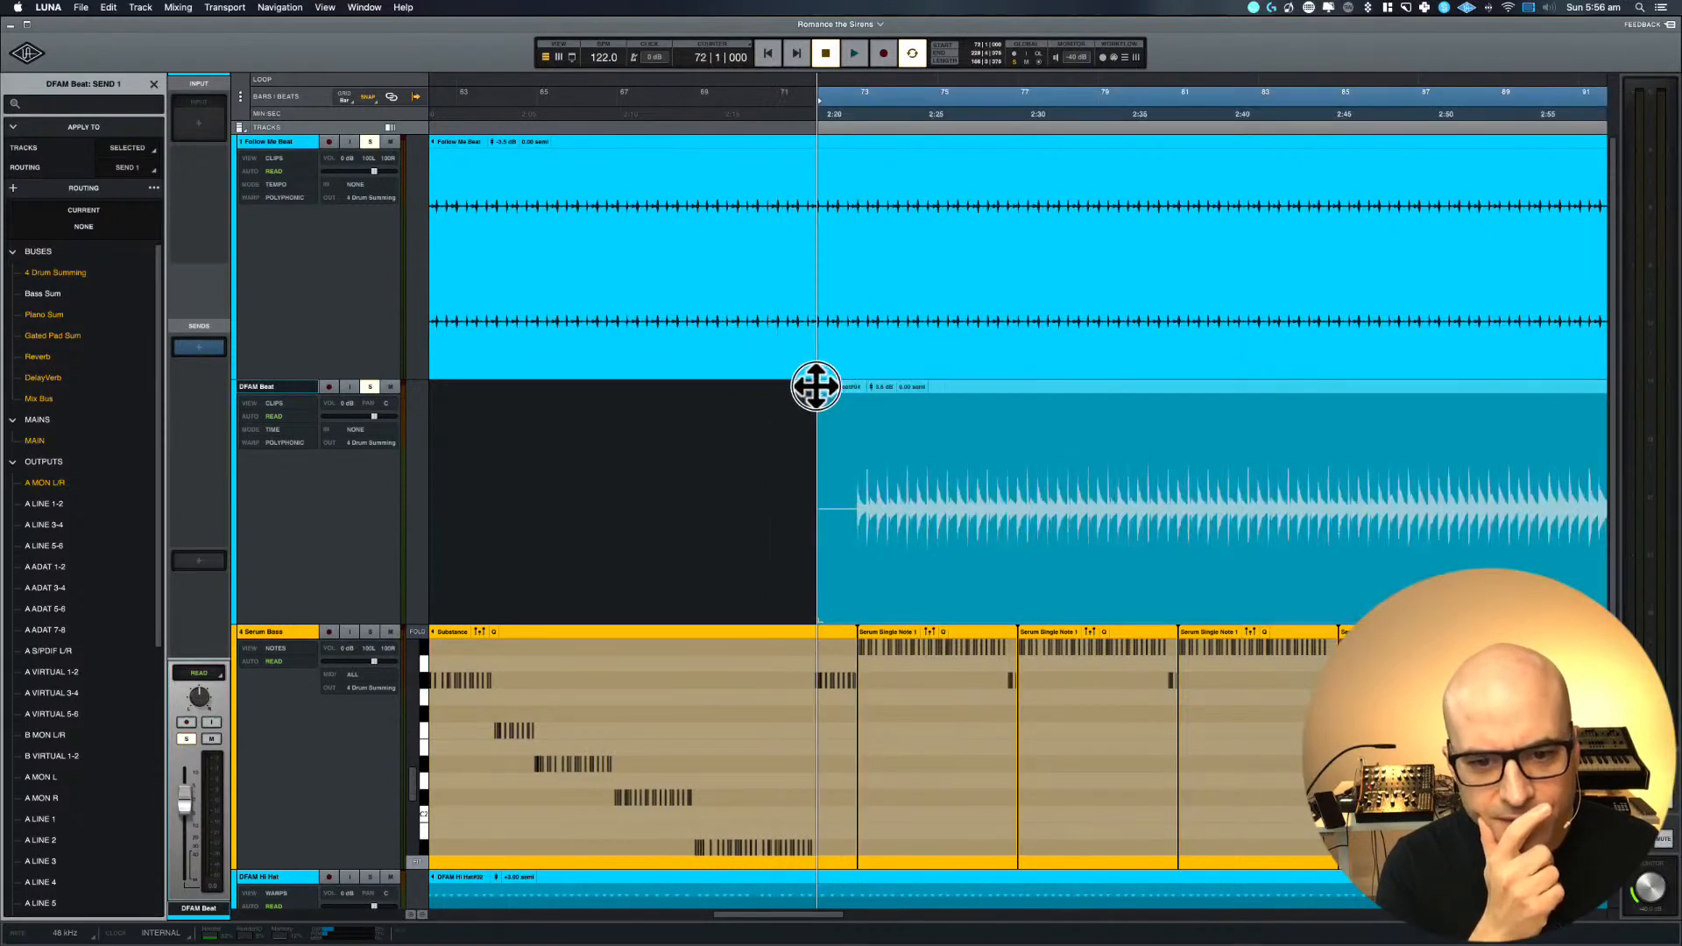
key(super+z)
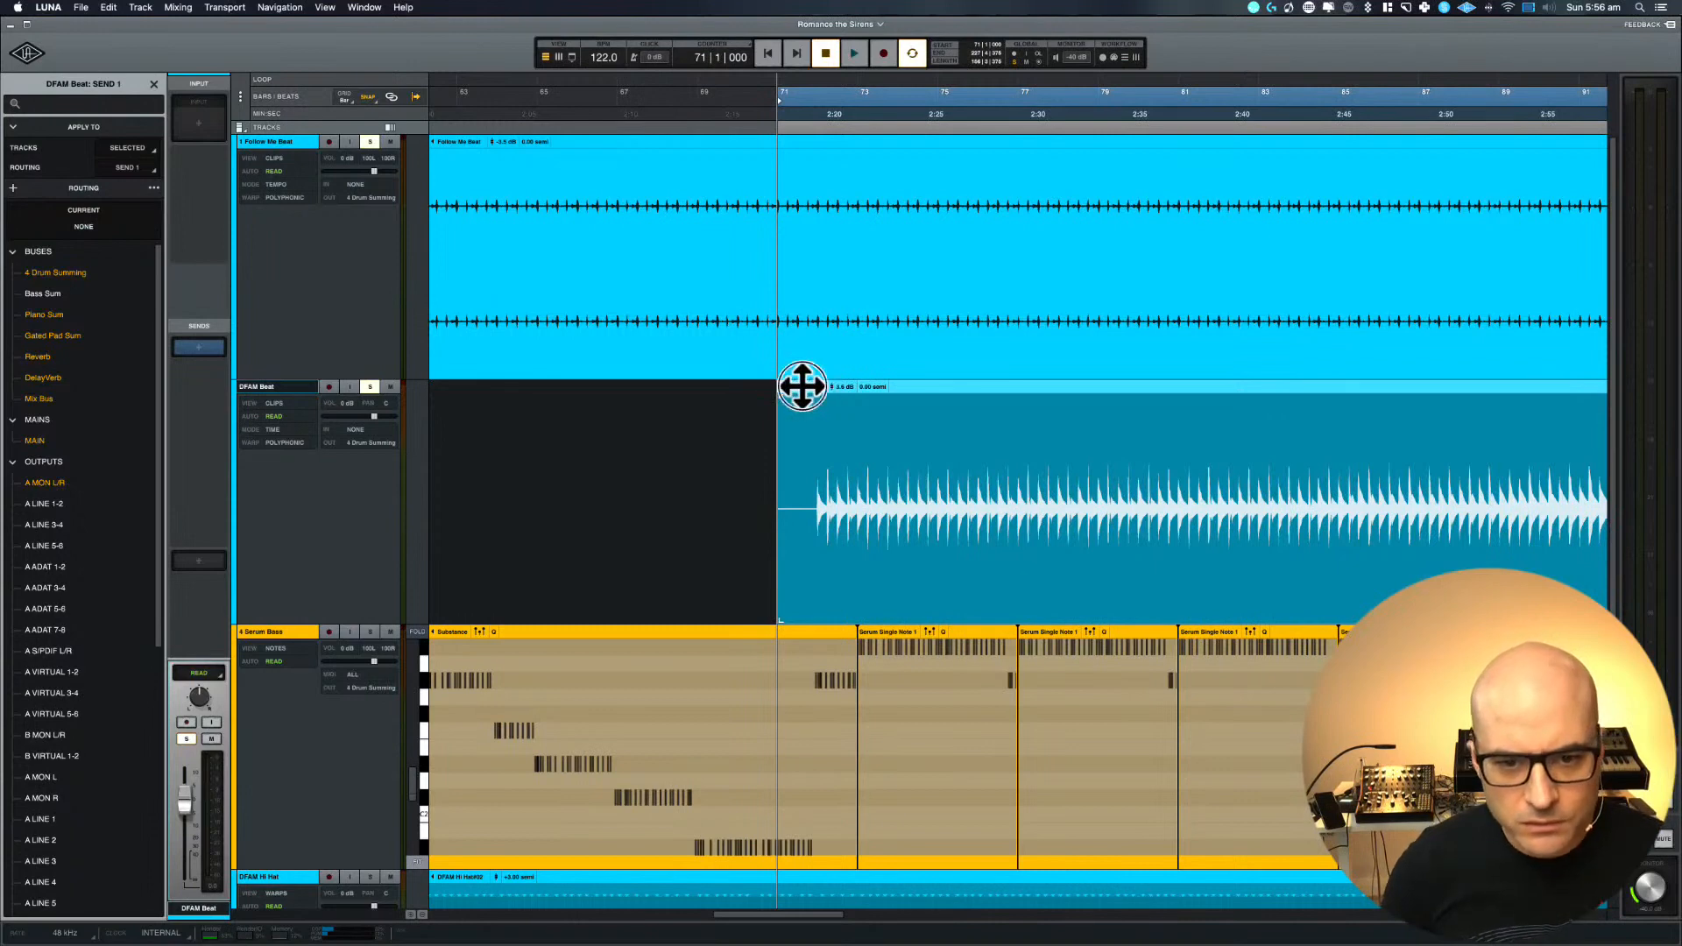
drag(800, 386, 839, 384)
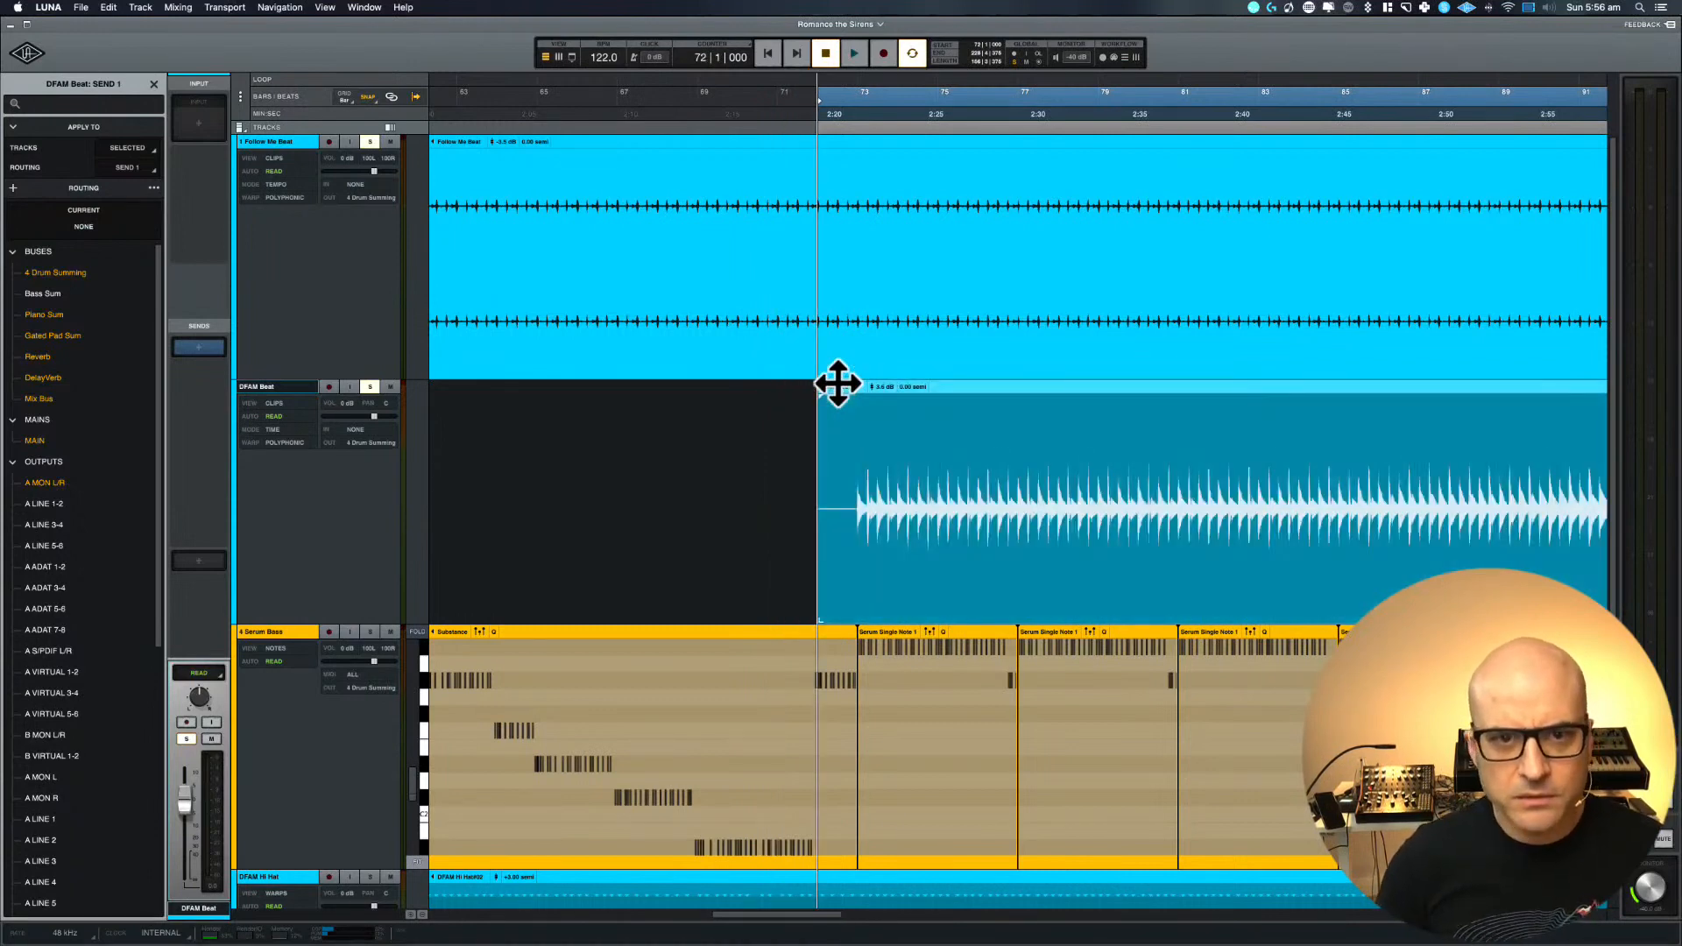
Play the session from bar 71 and check the DFAM Beat hits against 1 Follow Me Beat and the Serum Bass clips
click(779, 107)
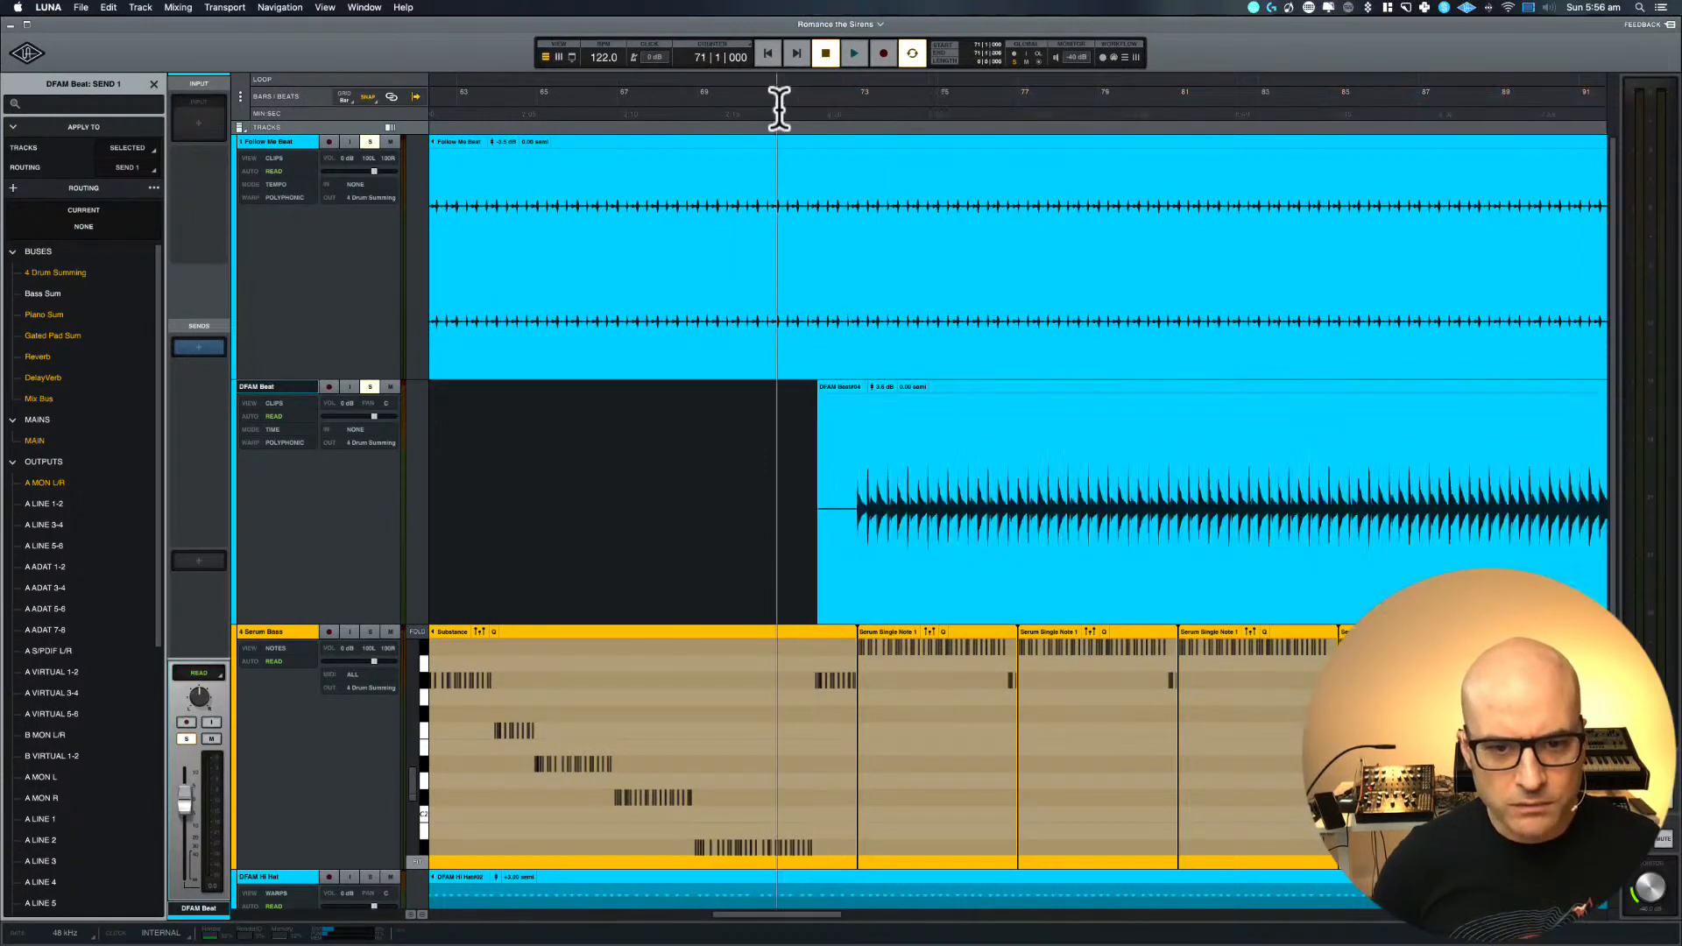
key(space)
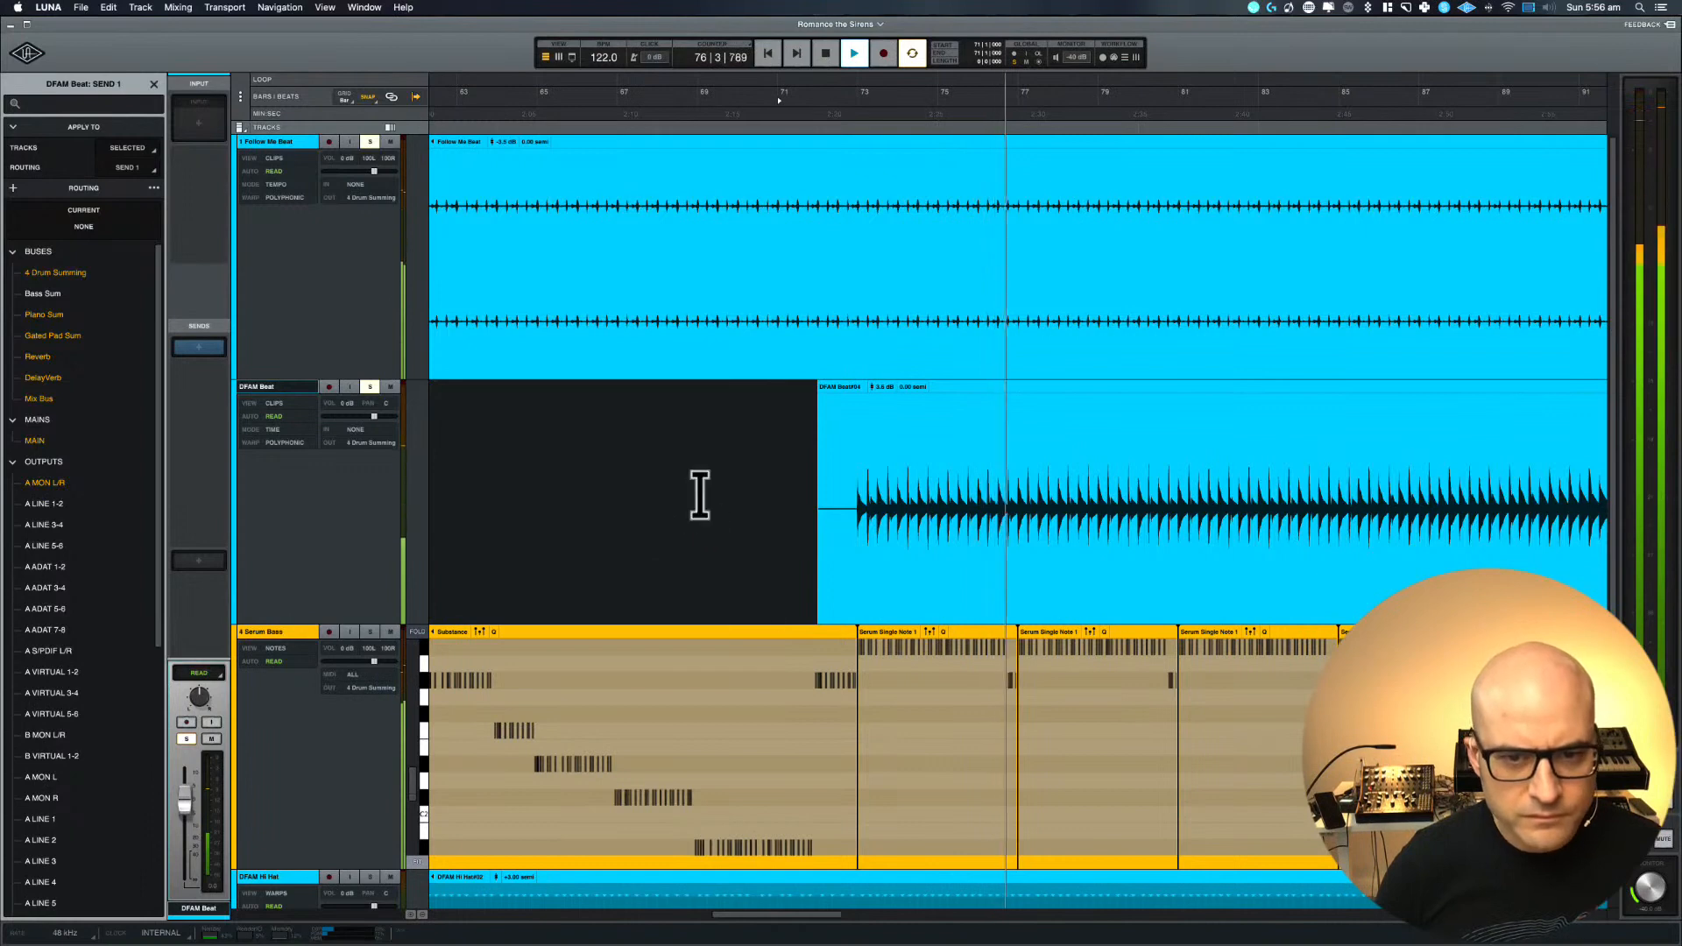
key(t)
key(t)
key(t)
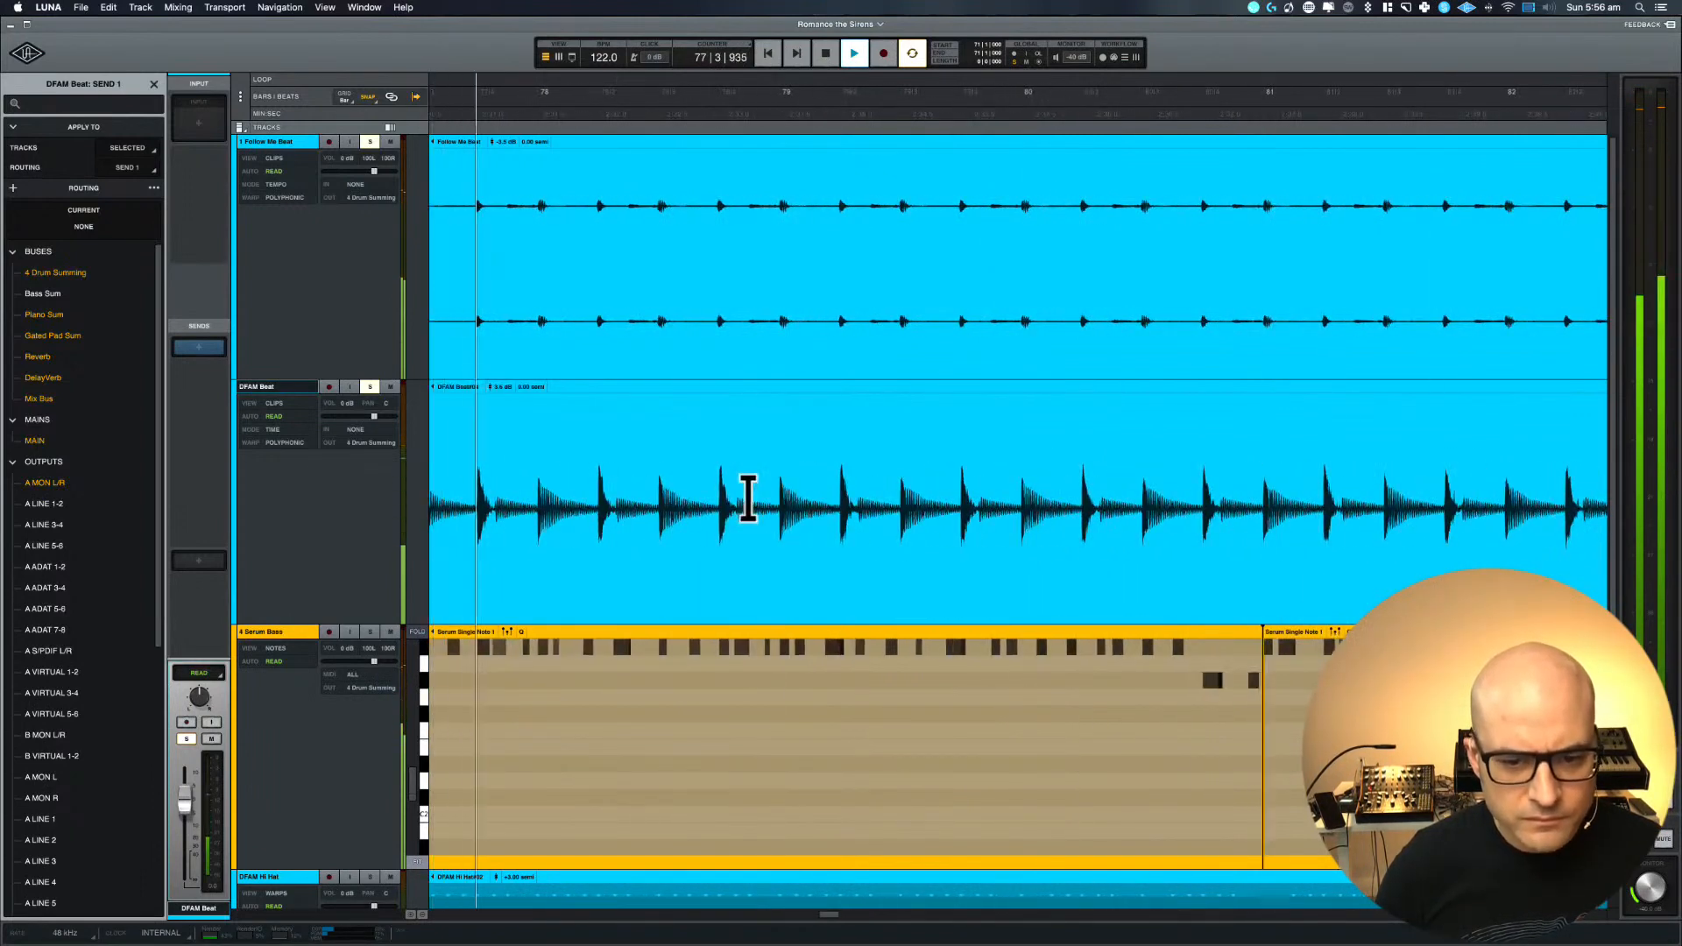
key(r)
key(r)
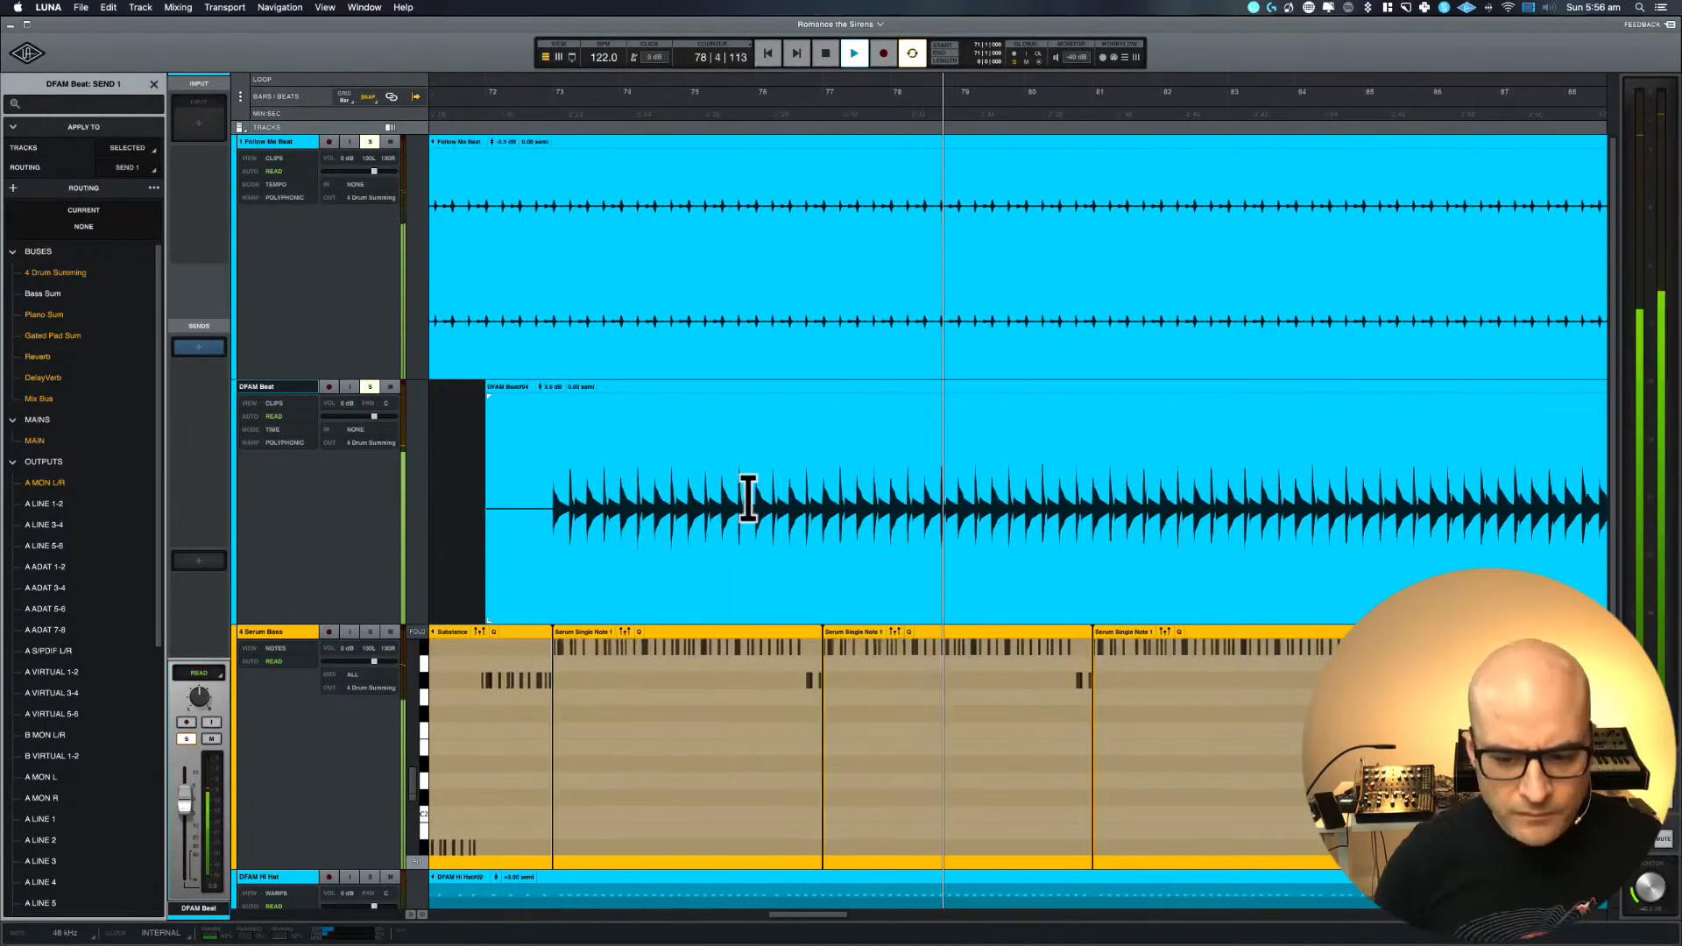
key(space)
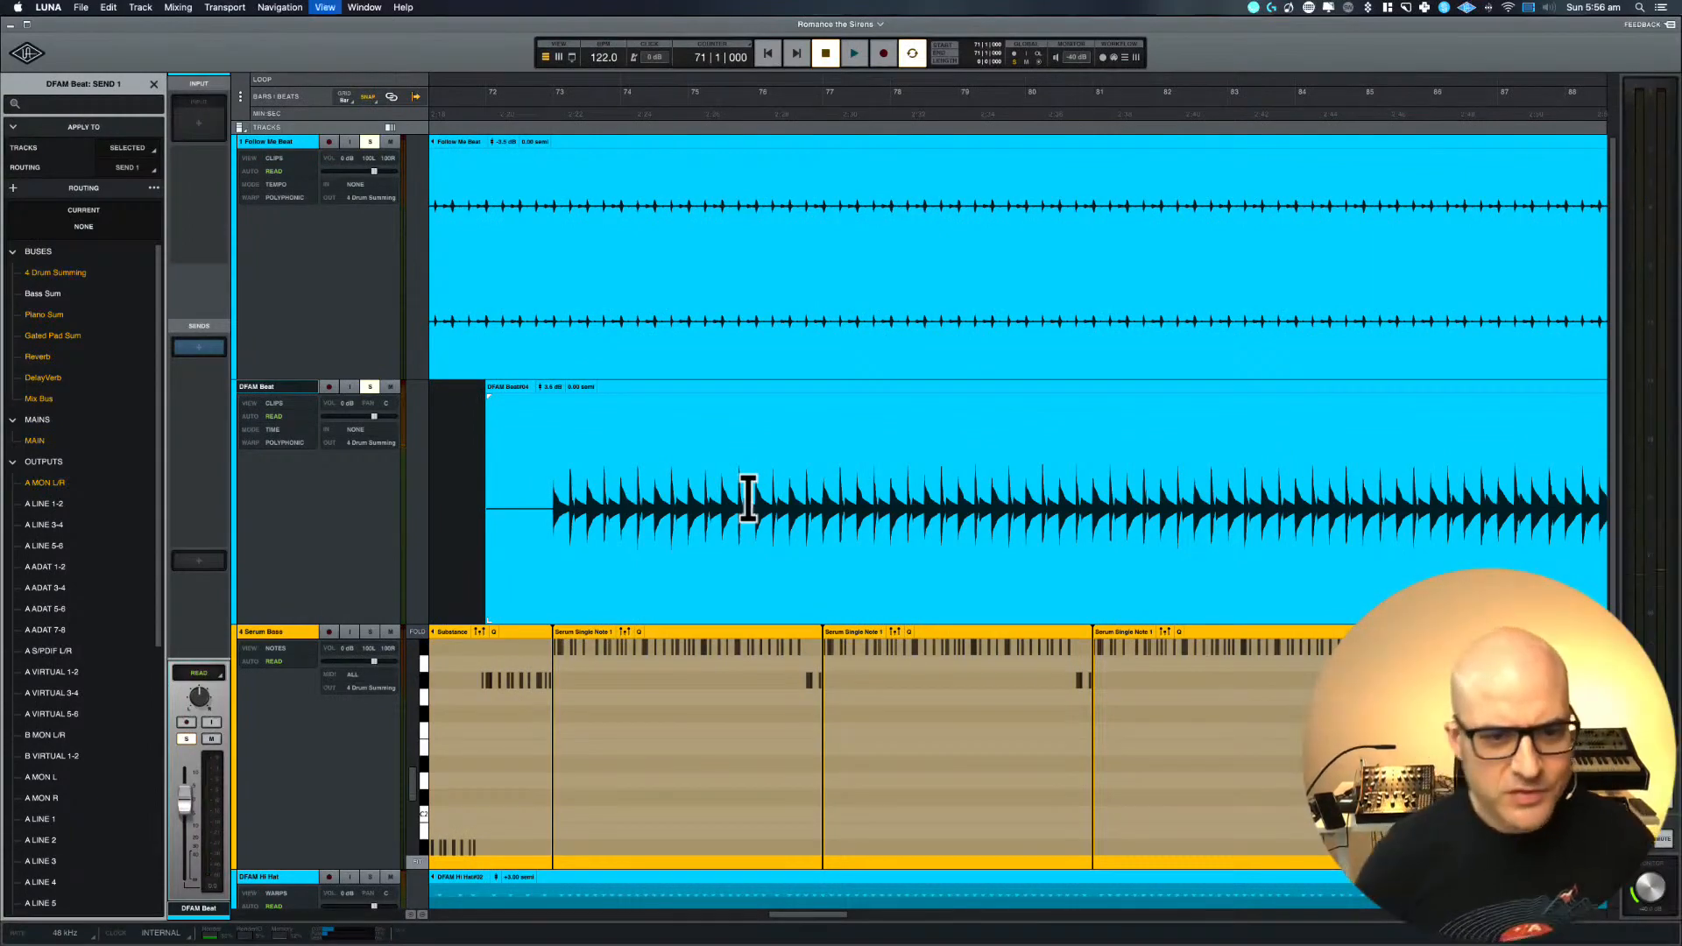
Switch to the mixer view and rename the 4 Drum Summing bus as 4 Drive Bus
key(super+equal)
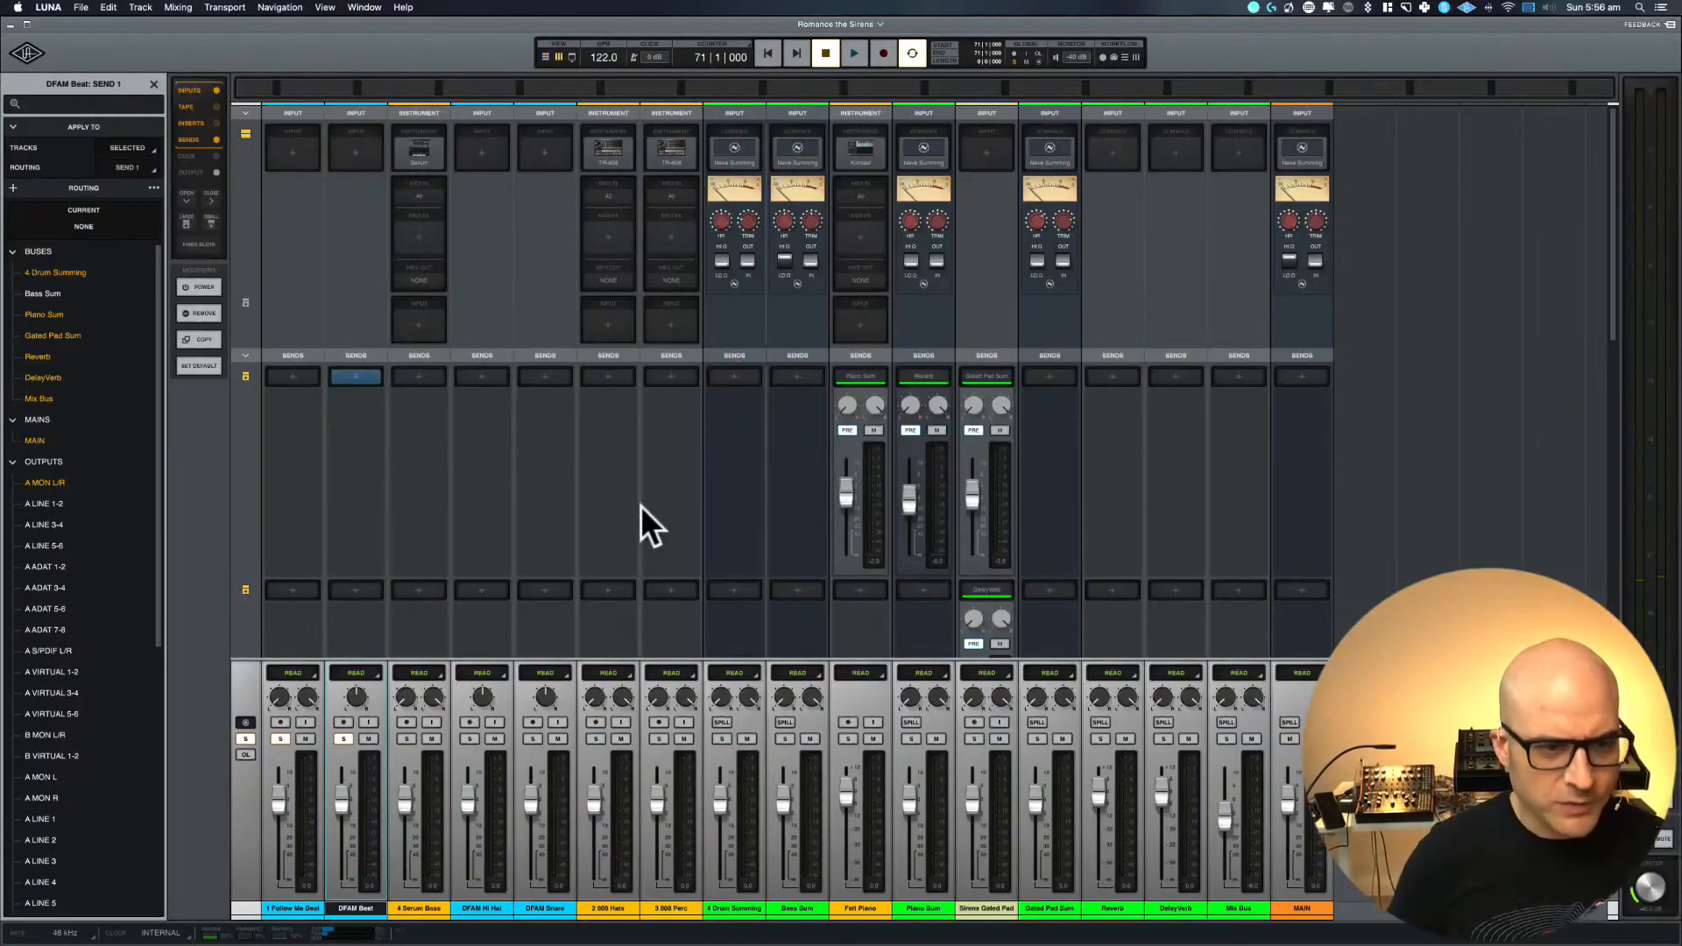
scroll(640, 506, down, 10)
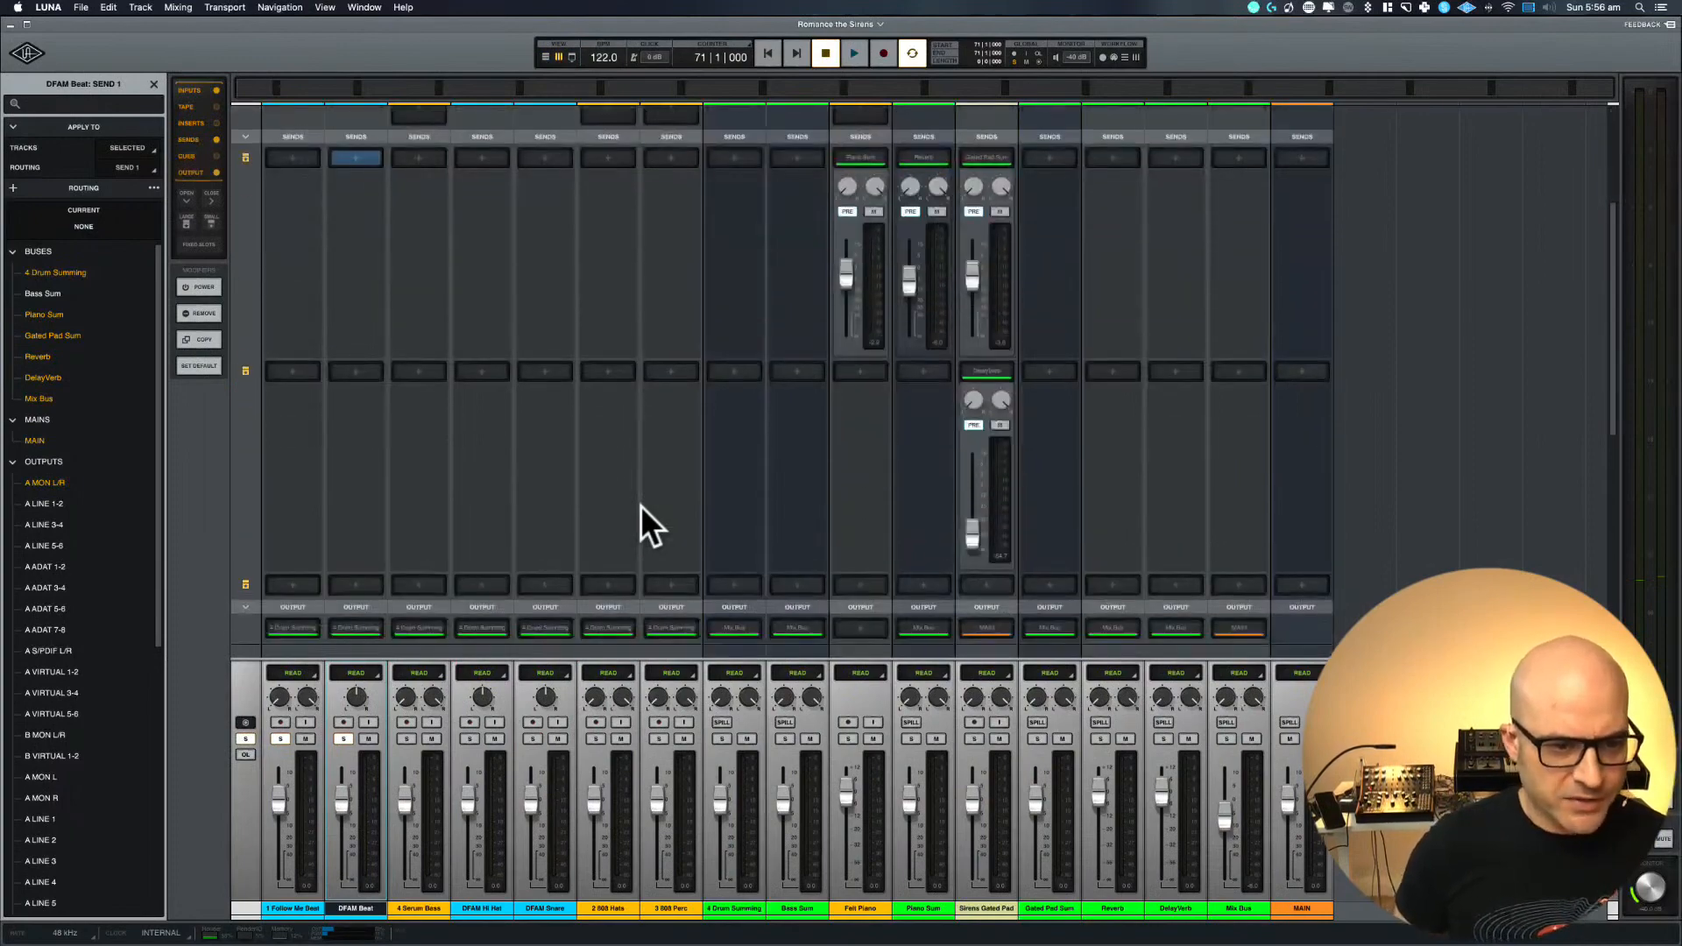
scroll(642, 507, up, 10)
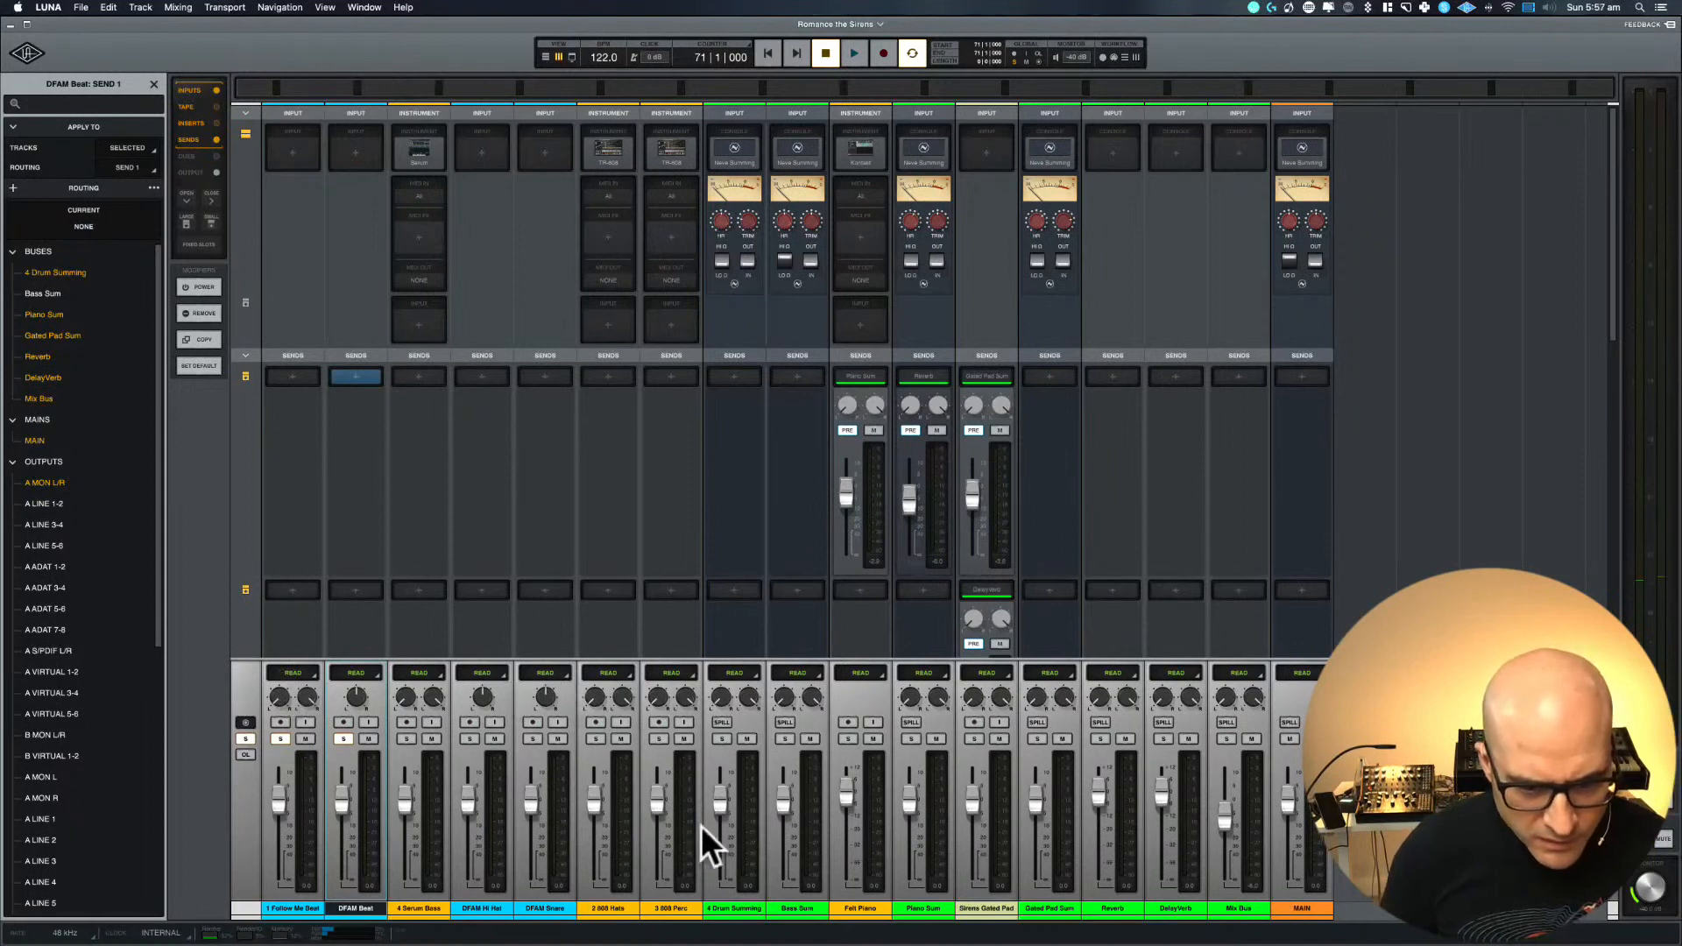
double_click(728, 905)
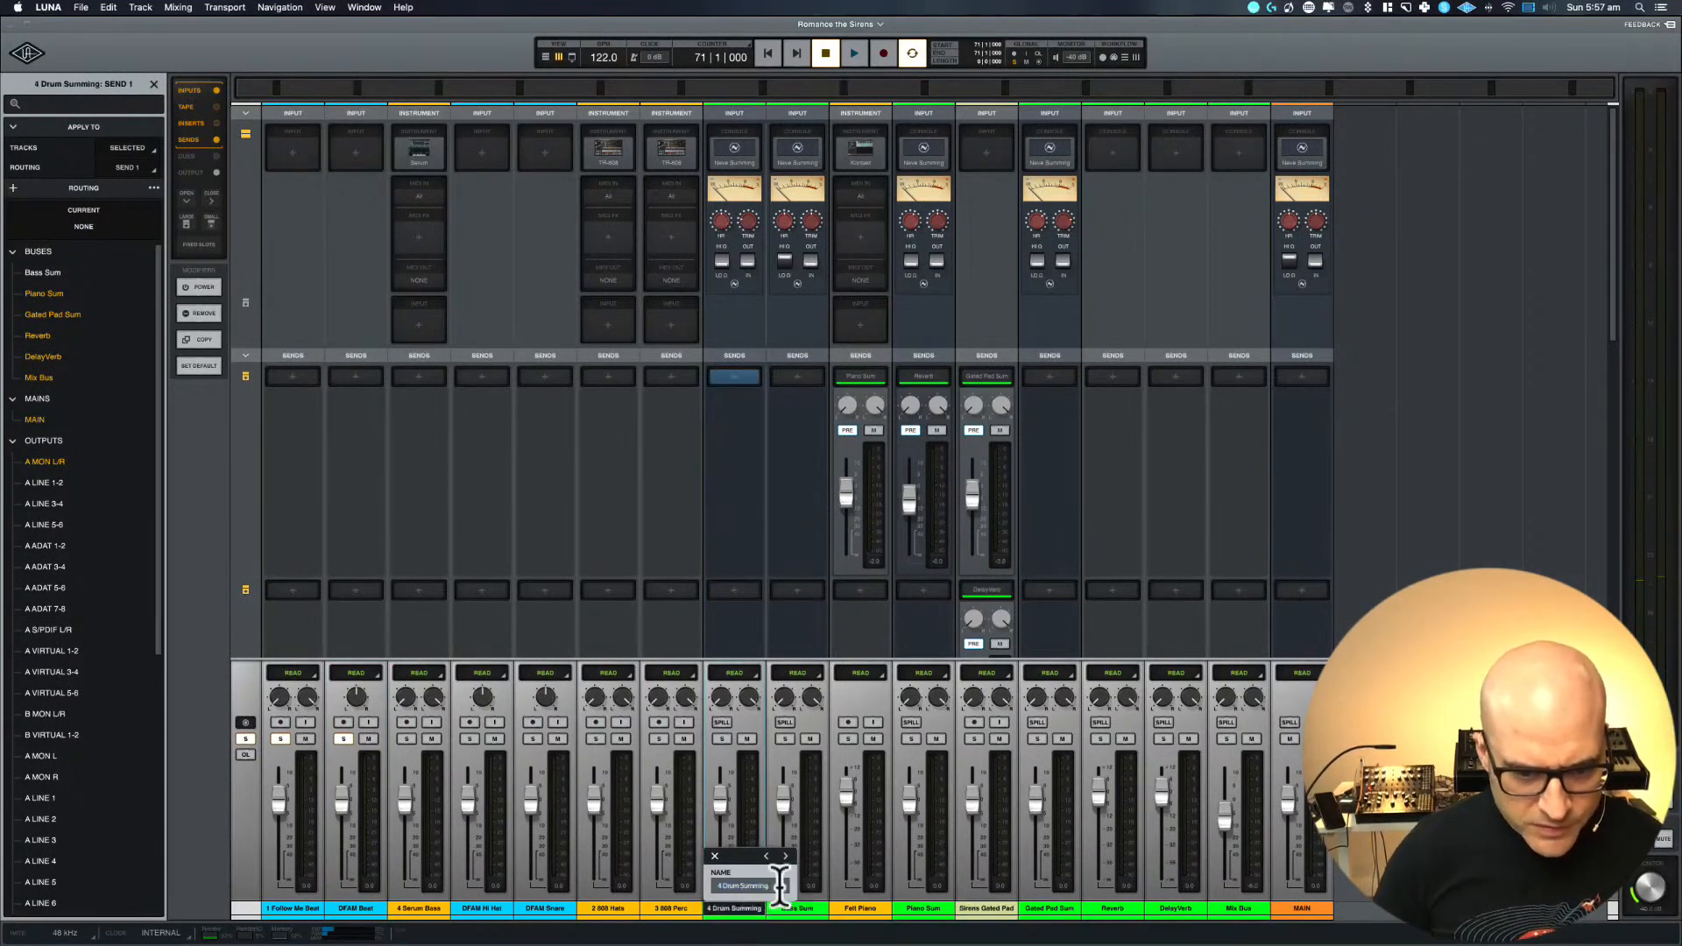
text(4 D)
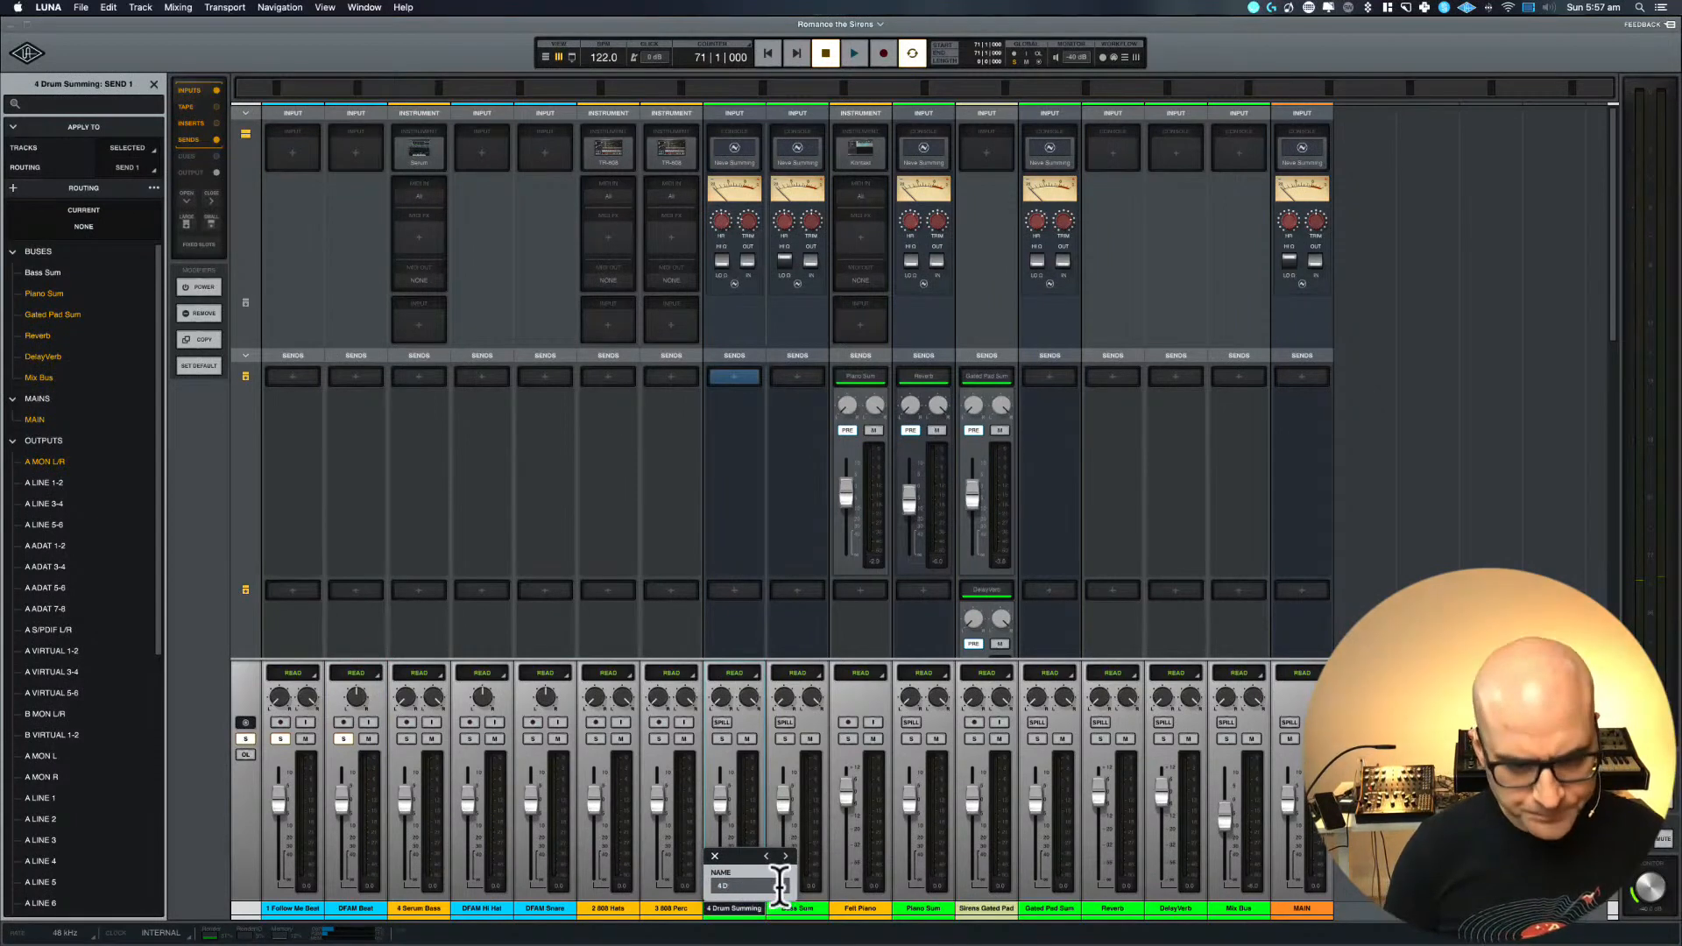
text(rive)
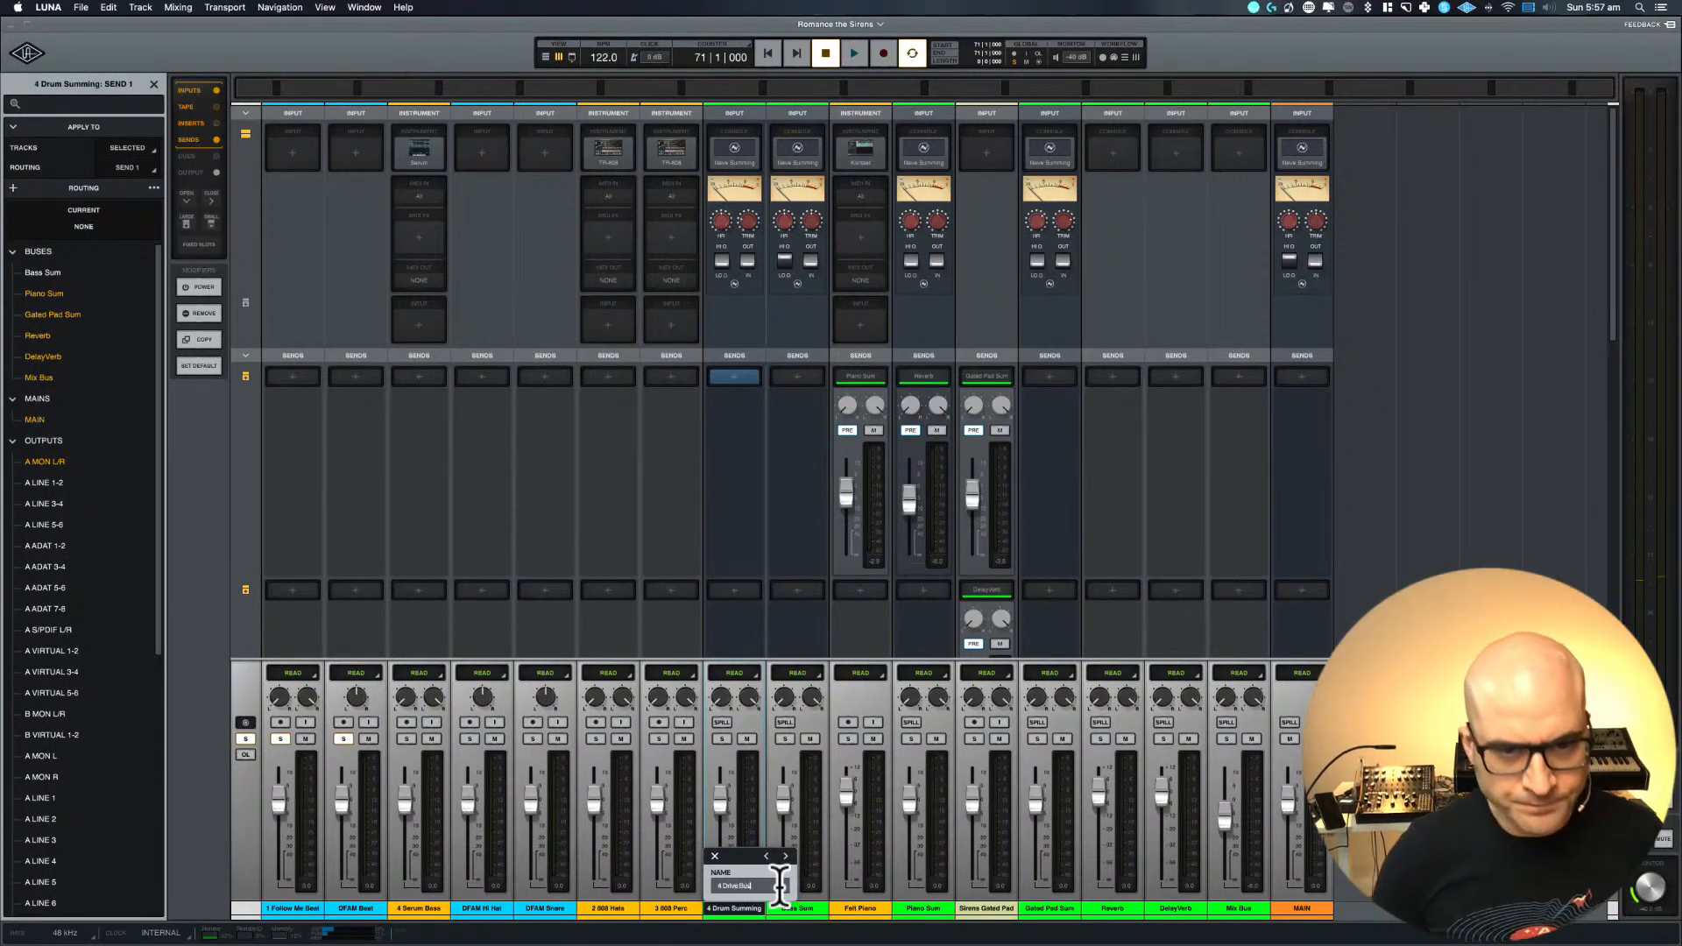
text( Bus)
key(Return)
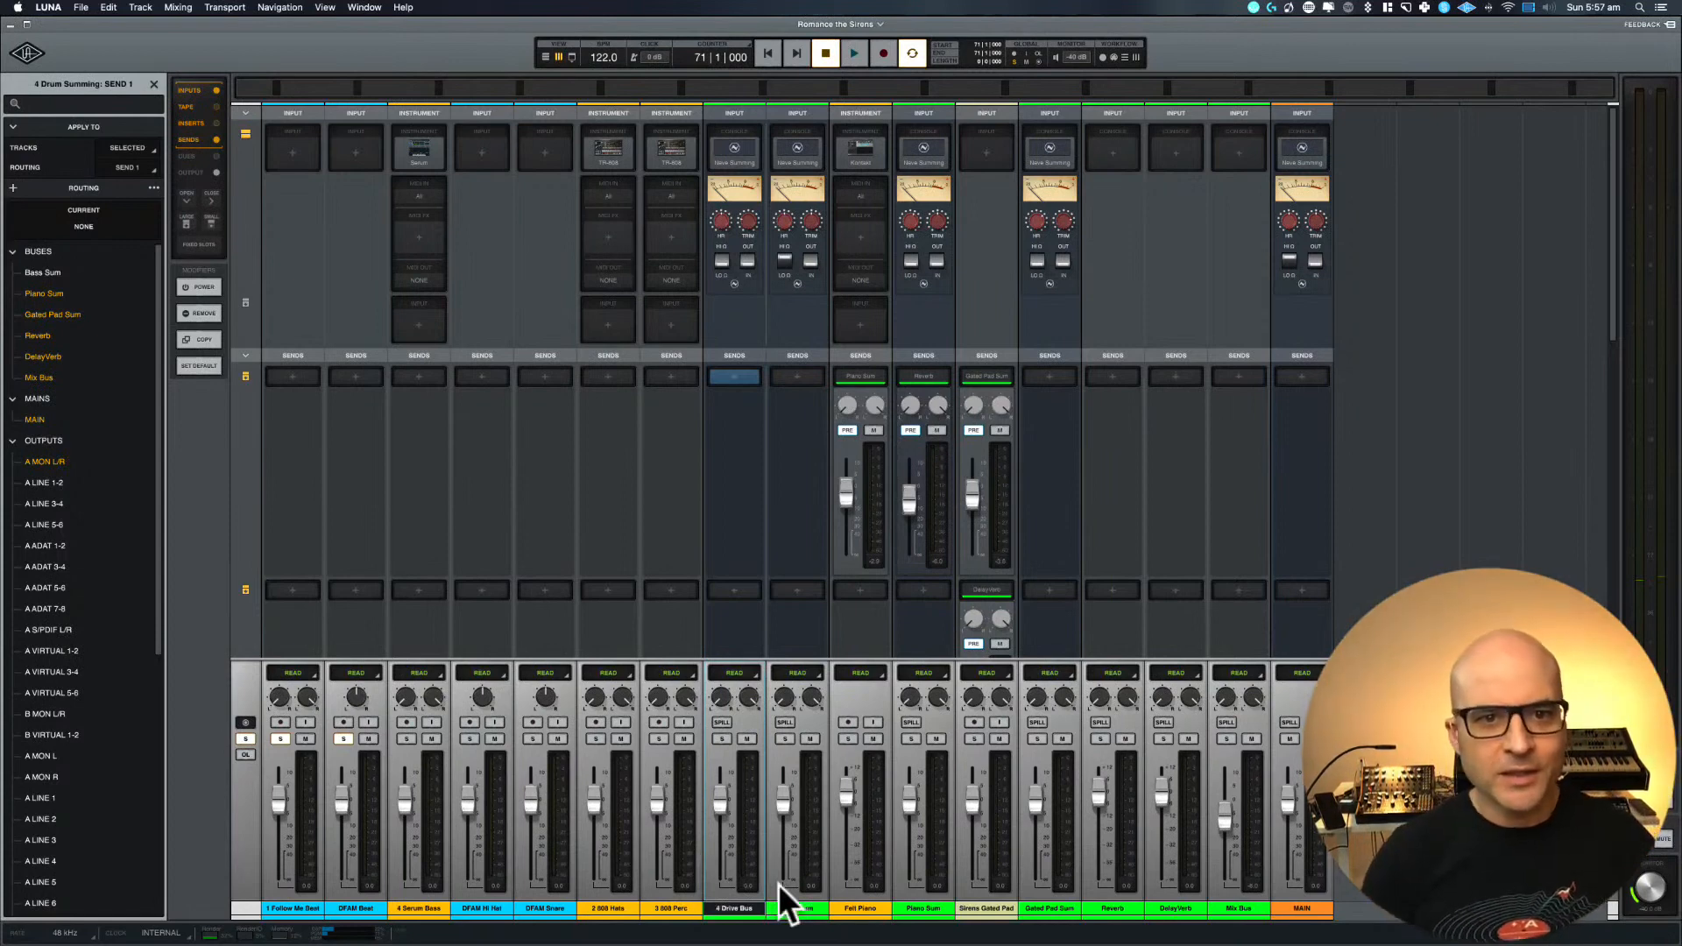
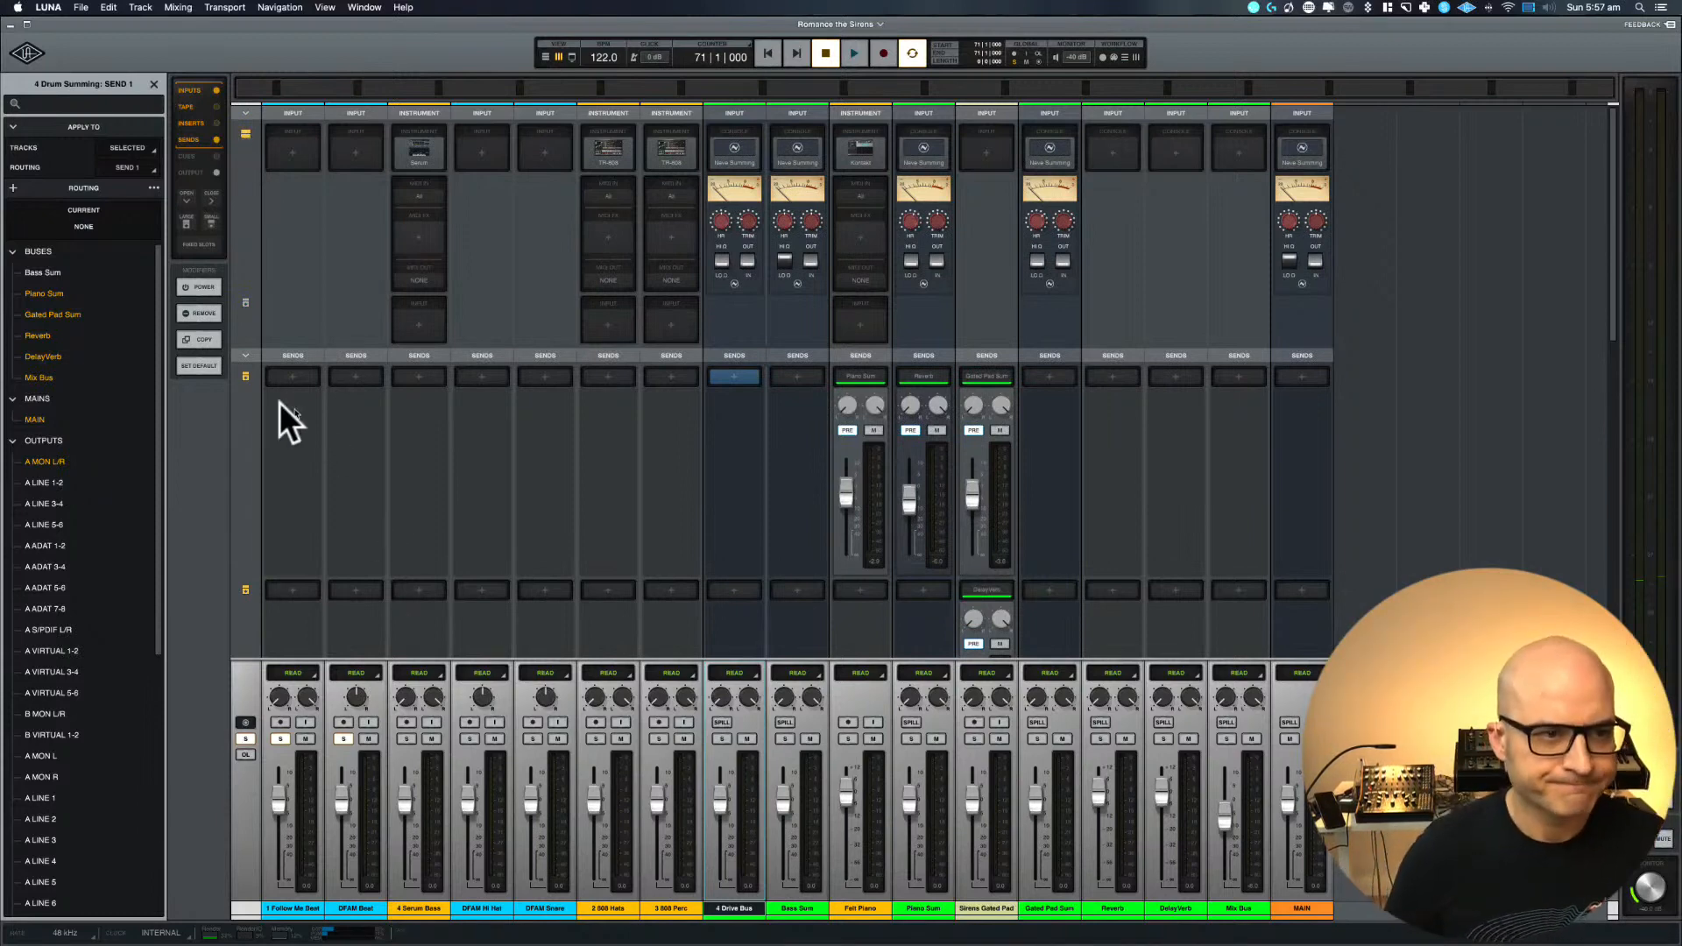
Show the output and insert rows in the mixer and load ULTRAM4T x64 in the first insert of 4 Drive Bus
click(215, 140)
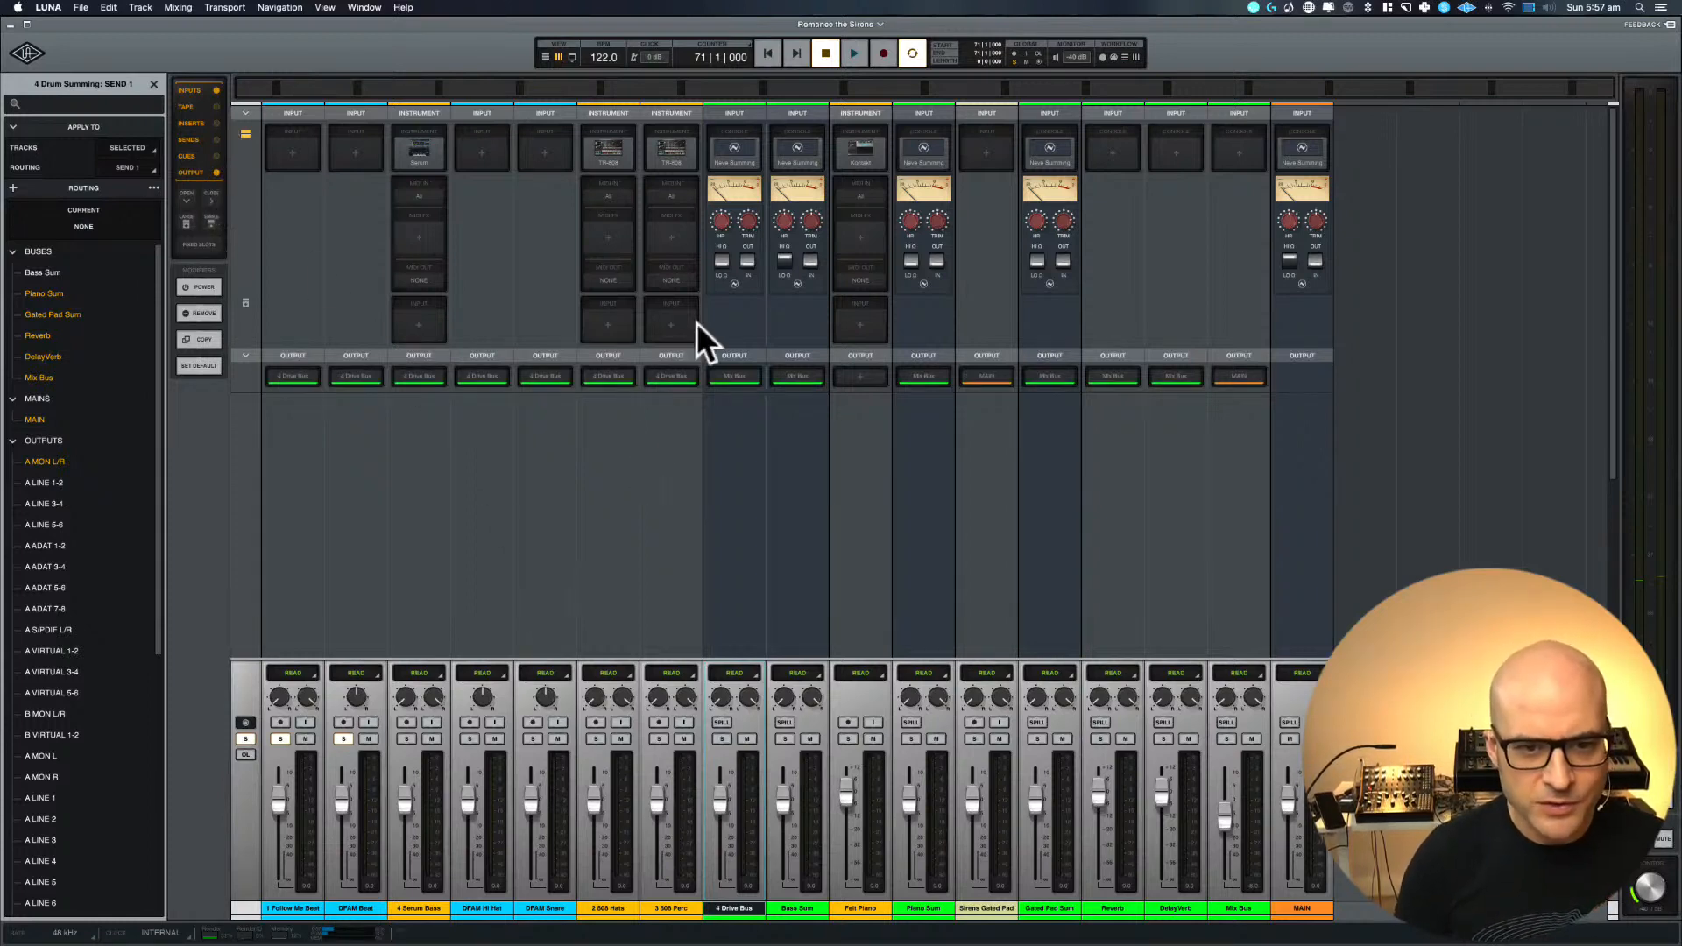
click(215, 124)
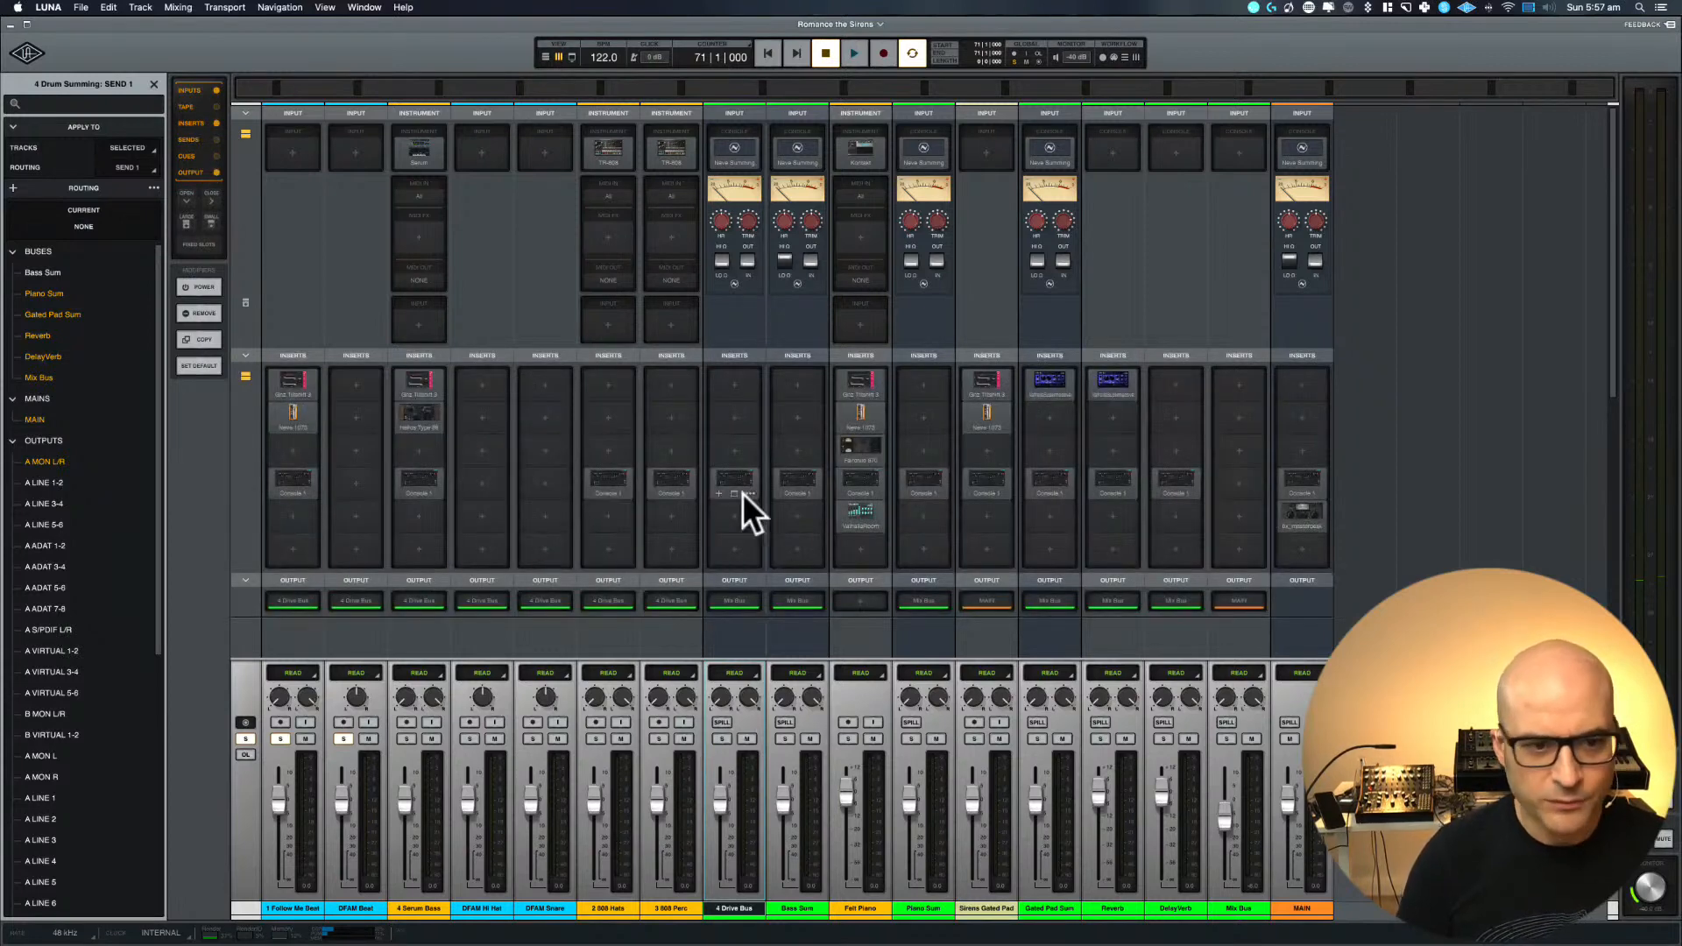
click(734, 383)
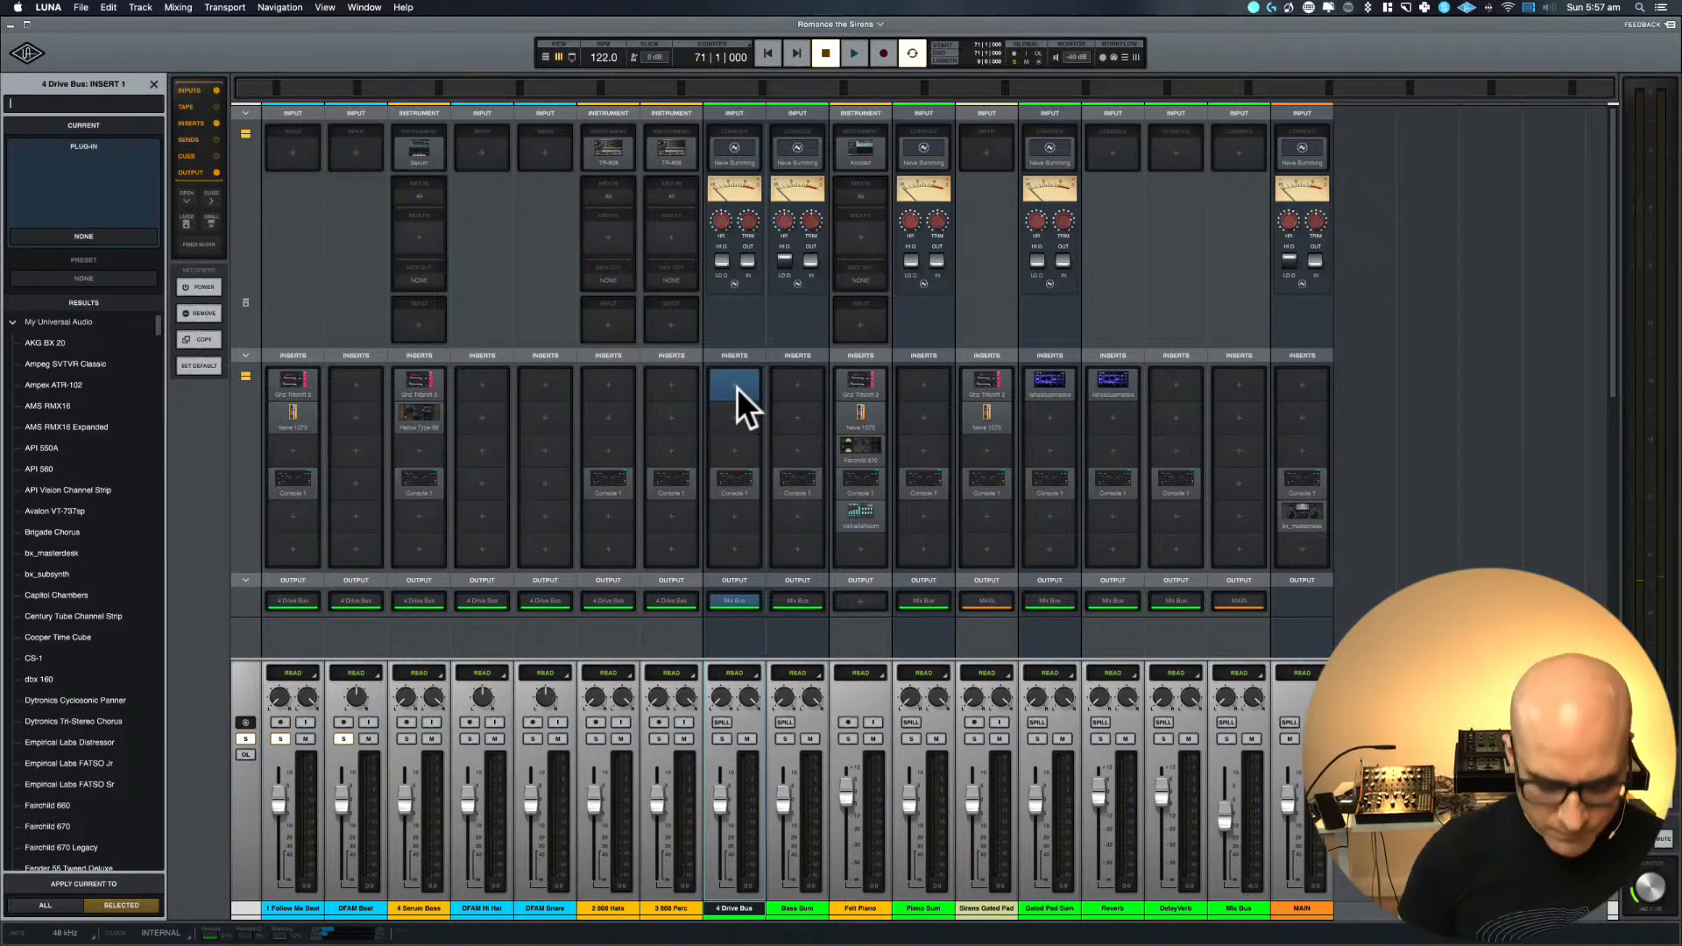
text(ultram)
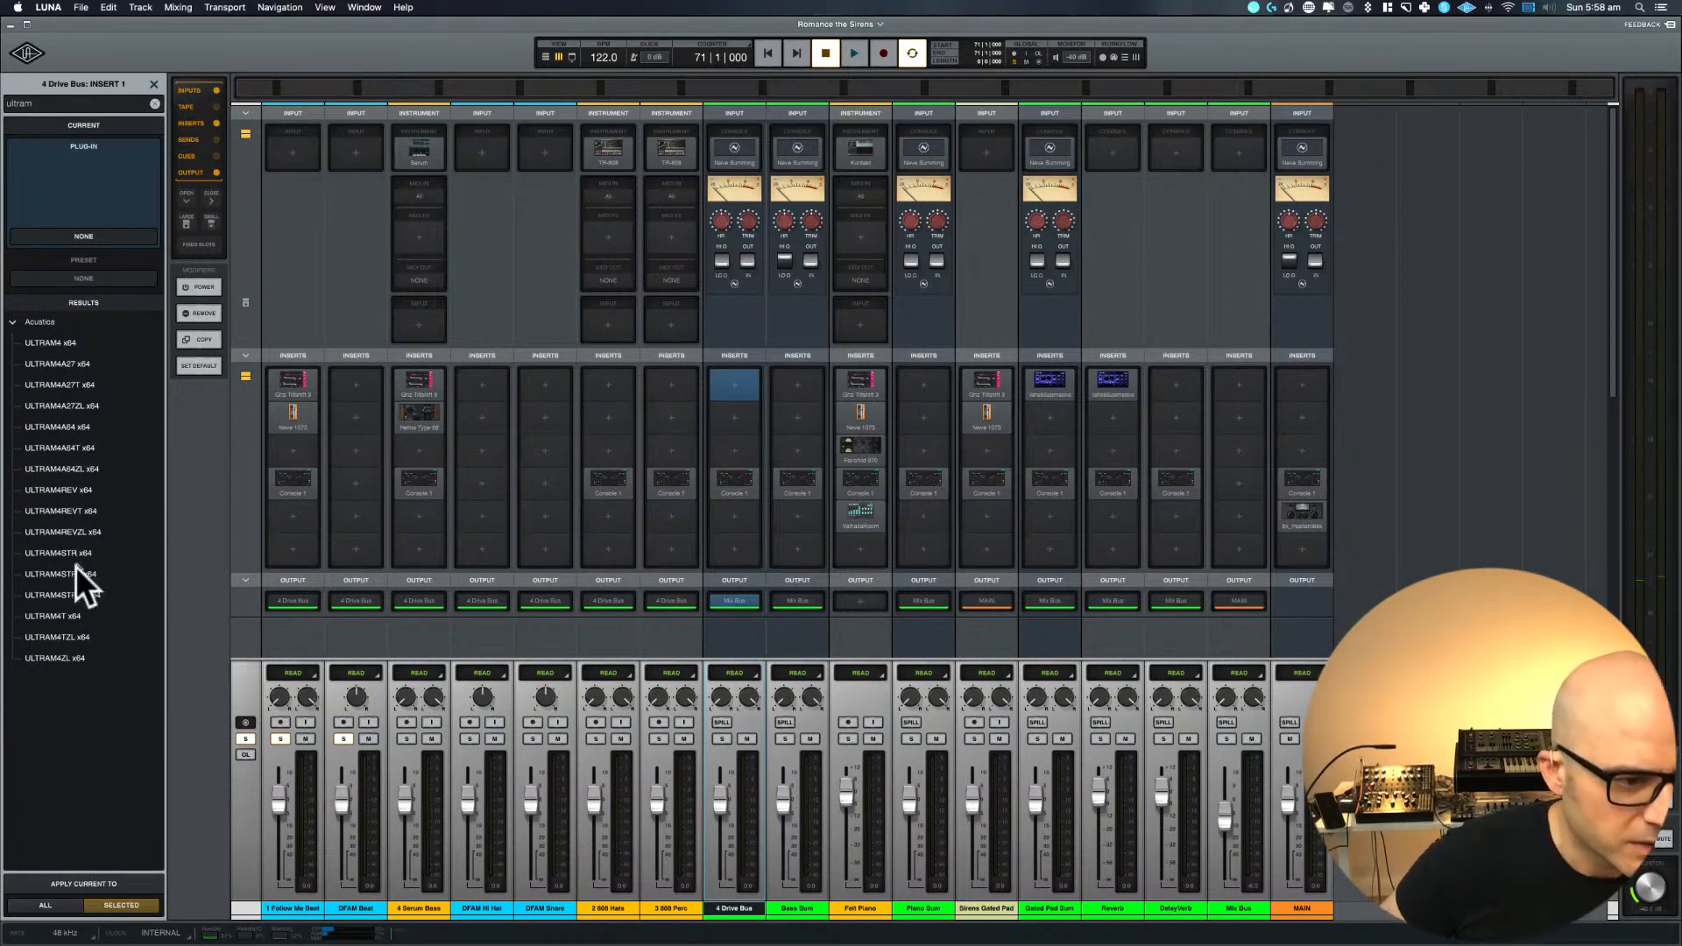
click(65, 615)
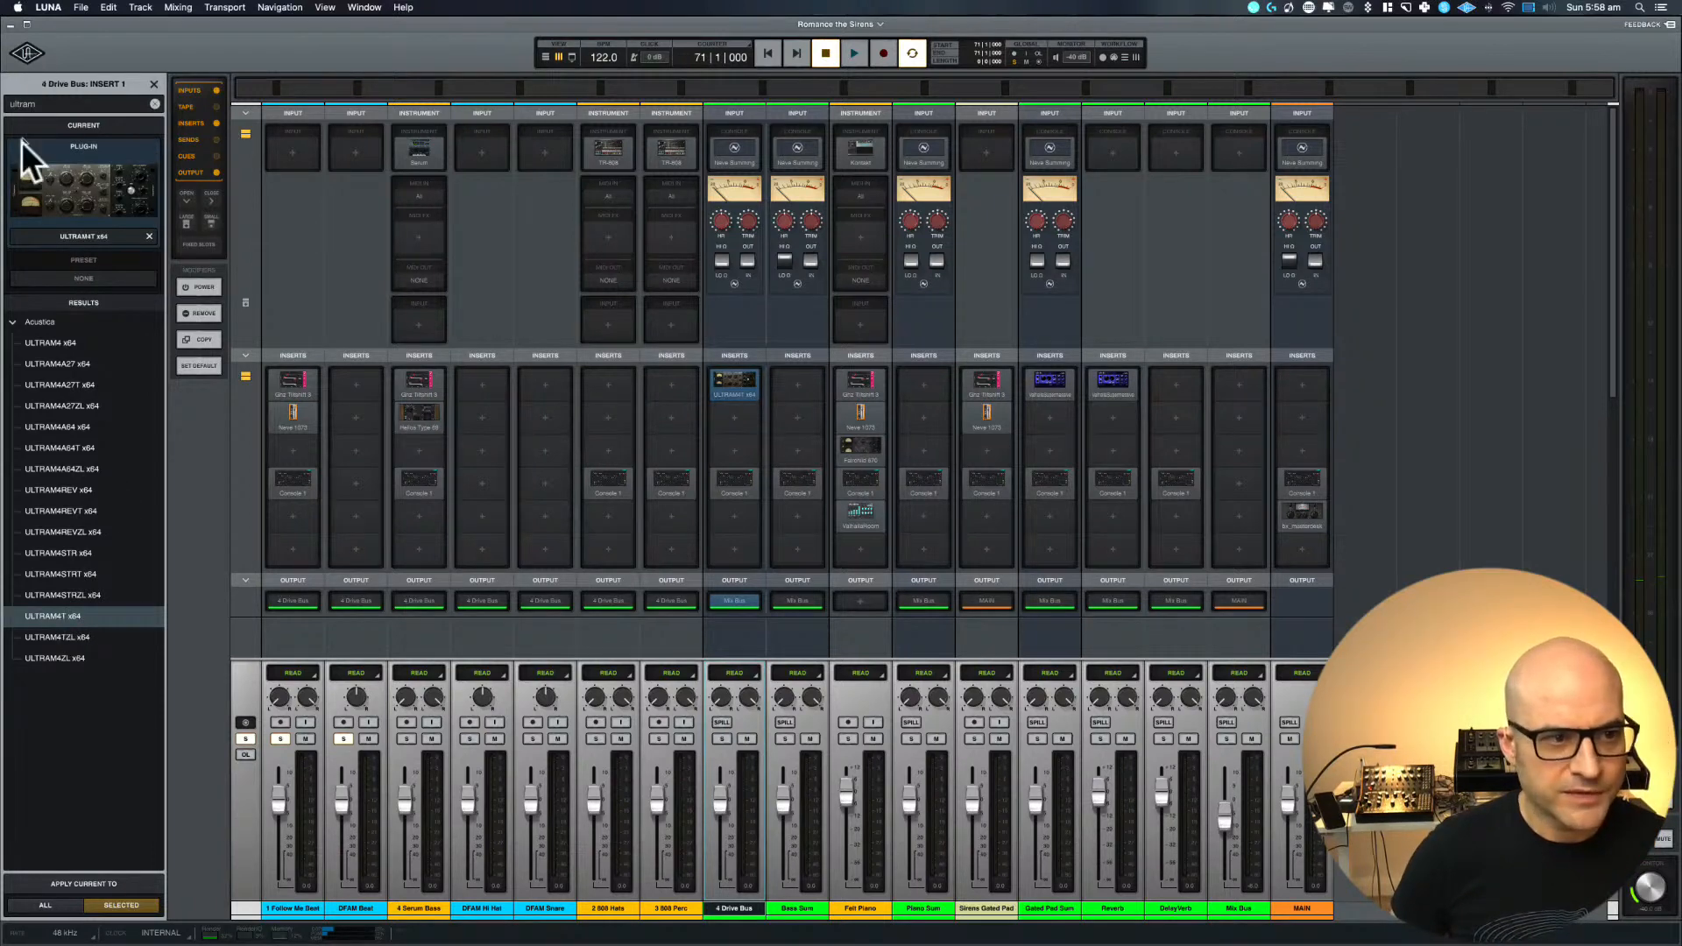
click(732, 387)
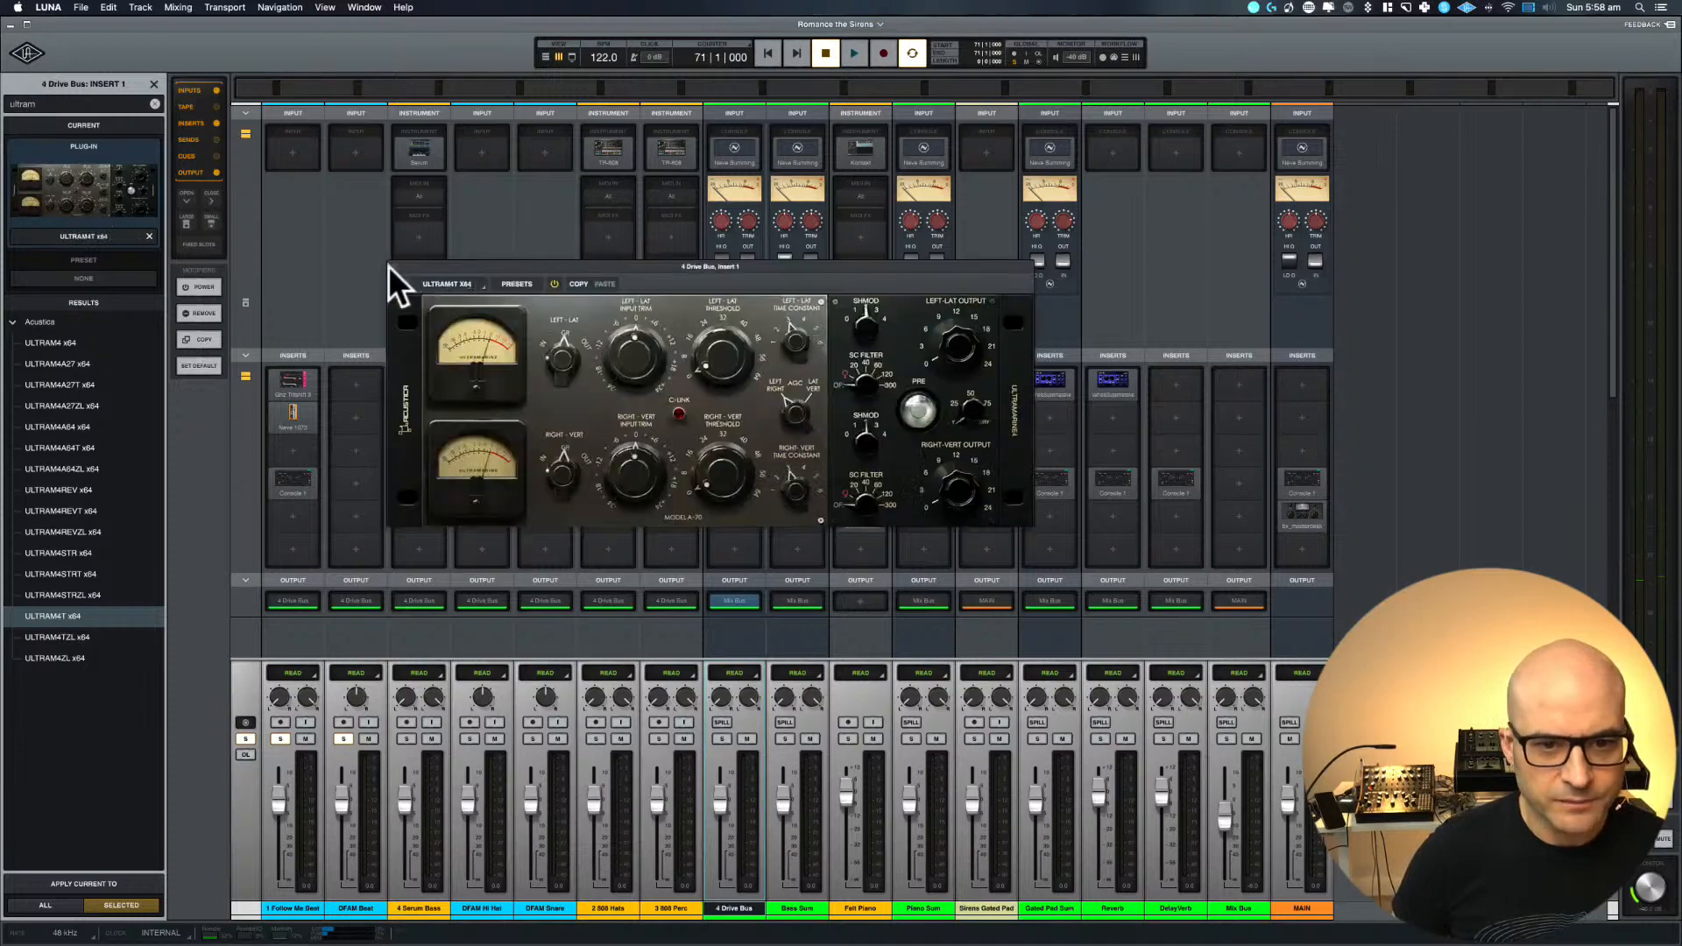
click(397, 268)
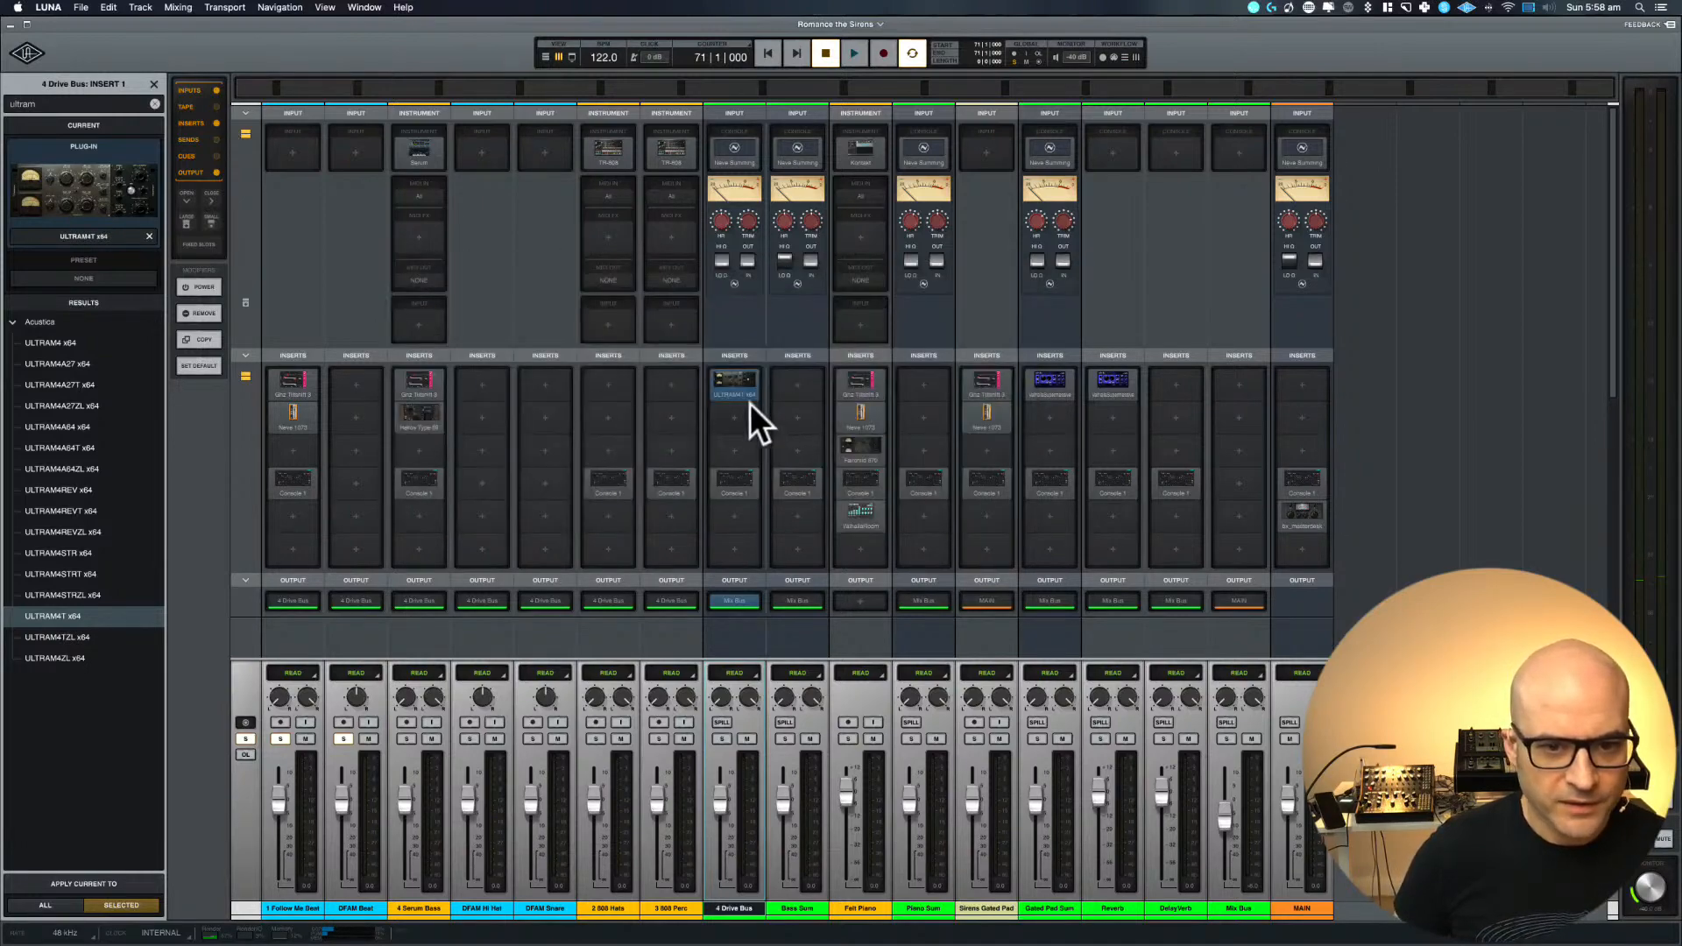
Load the Empirical Labs Distressor in the second insert of 4 Drive Bus with the Brauerize Drum Bus preset
click(739, 417)
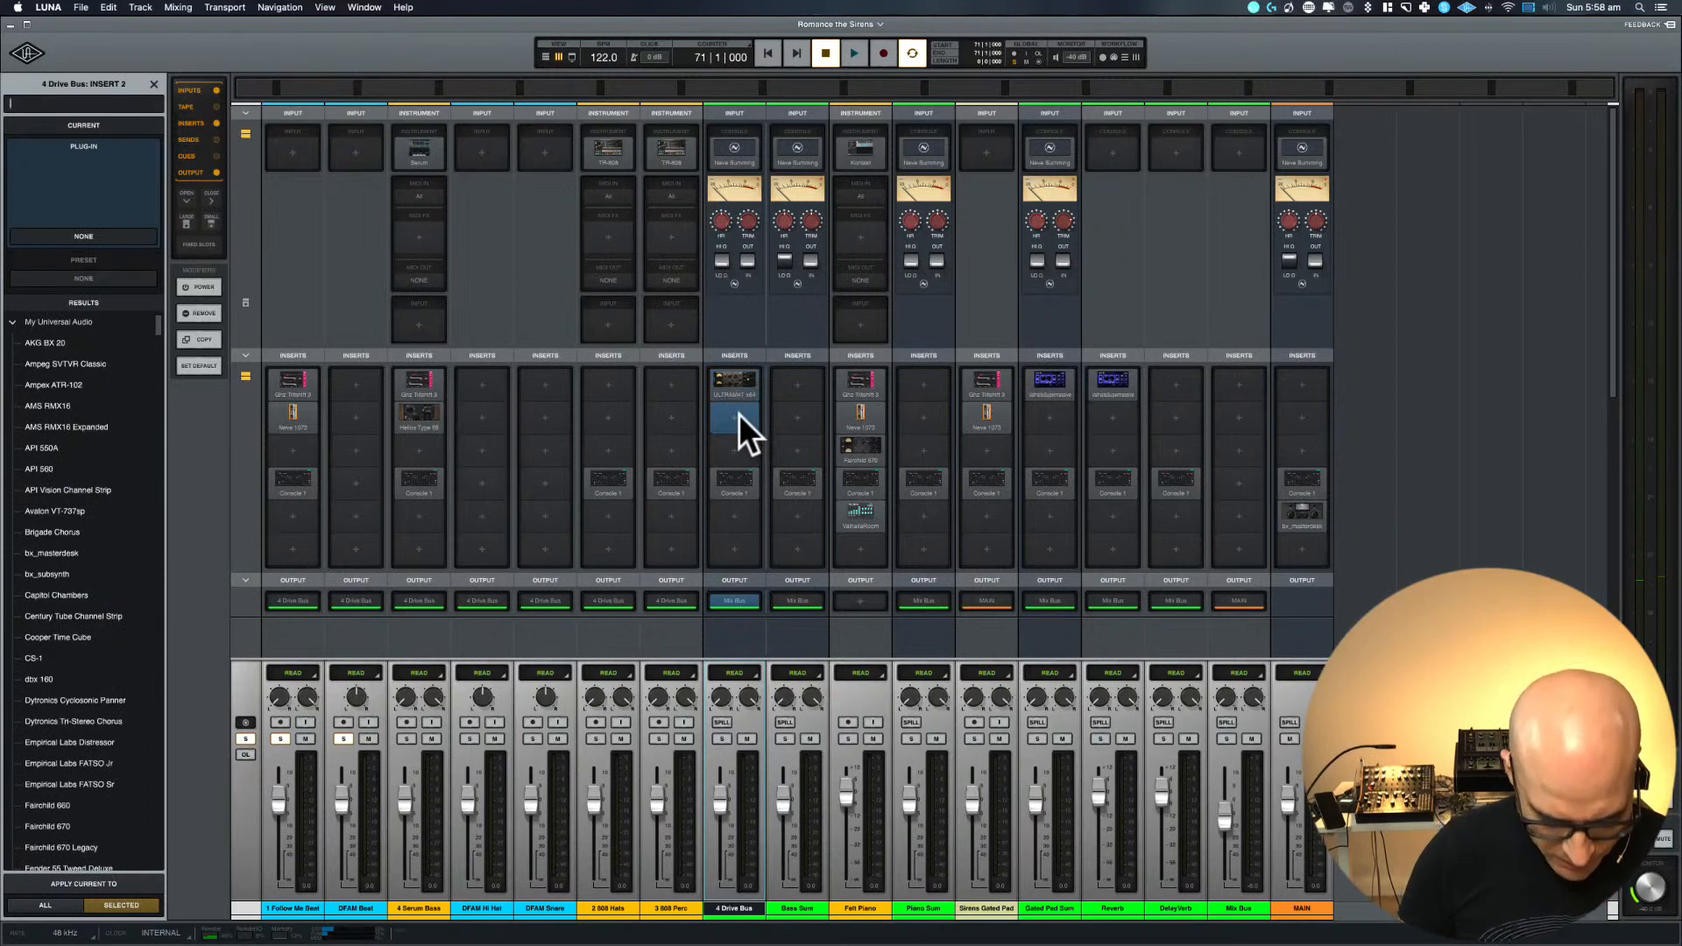
text(distressor)
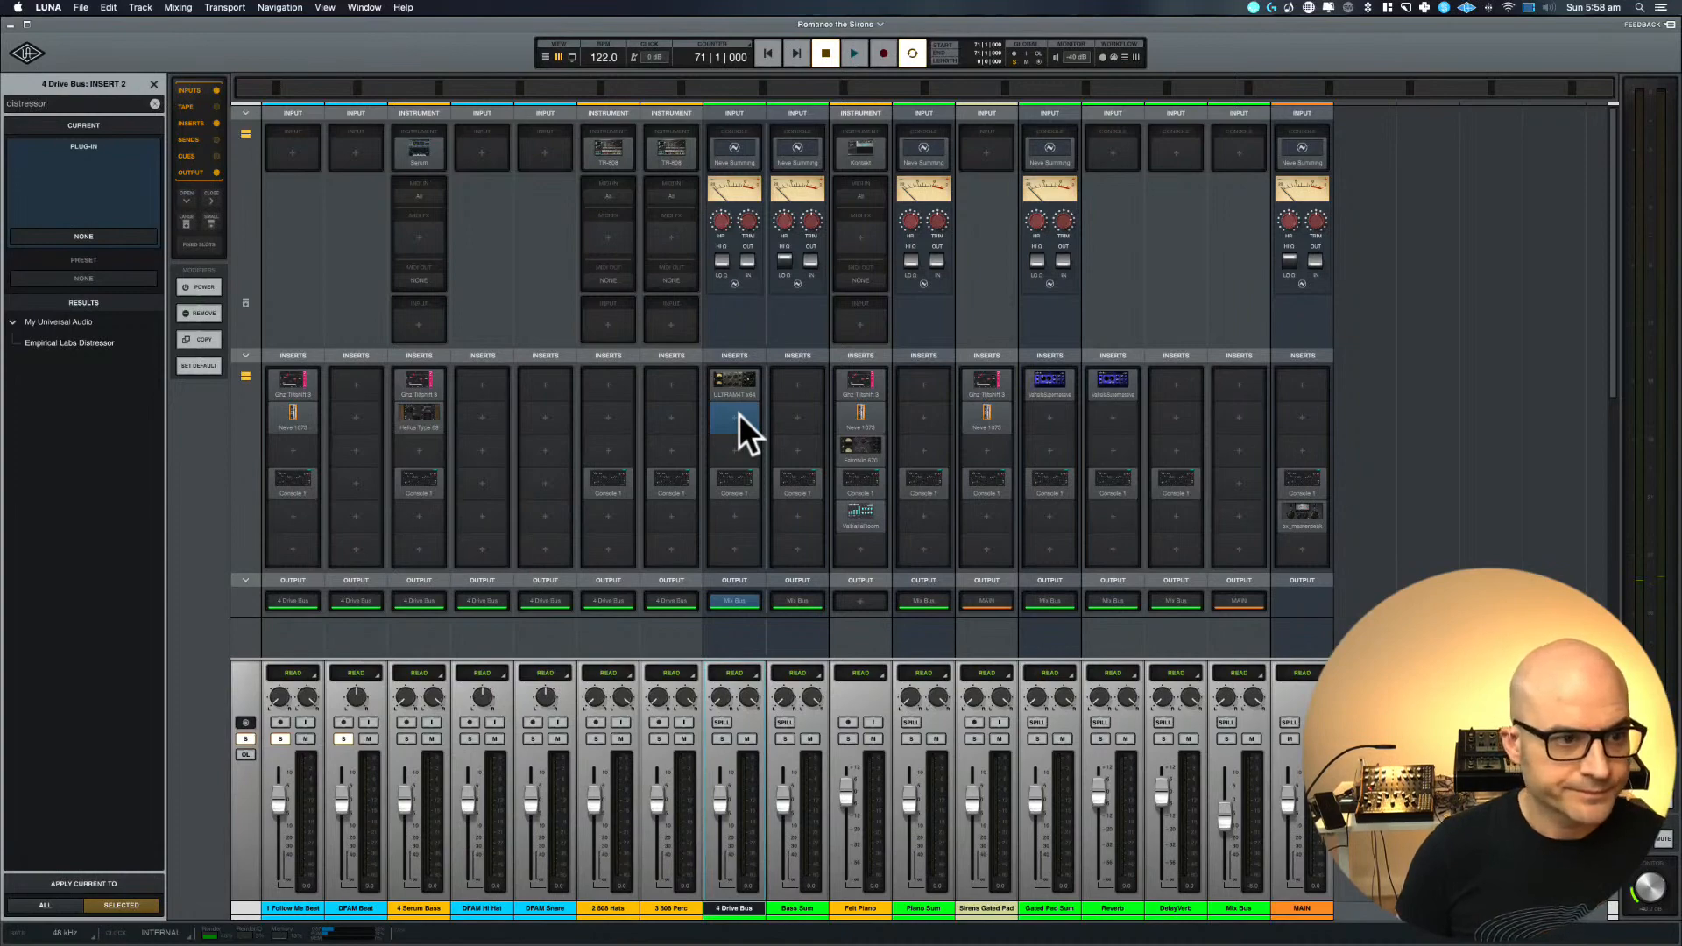
key(Return)
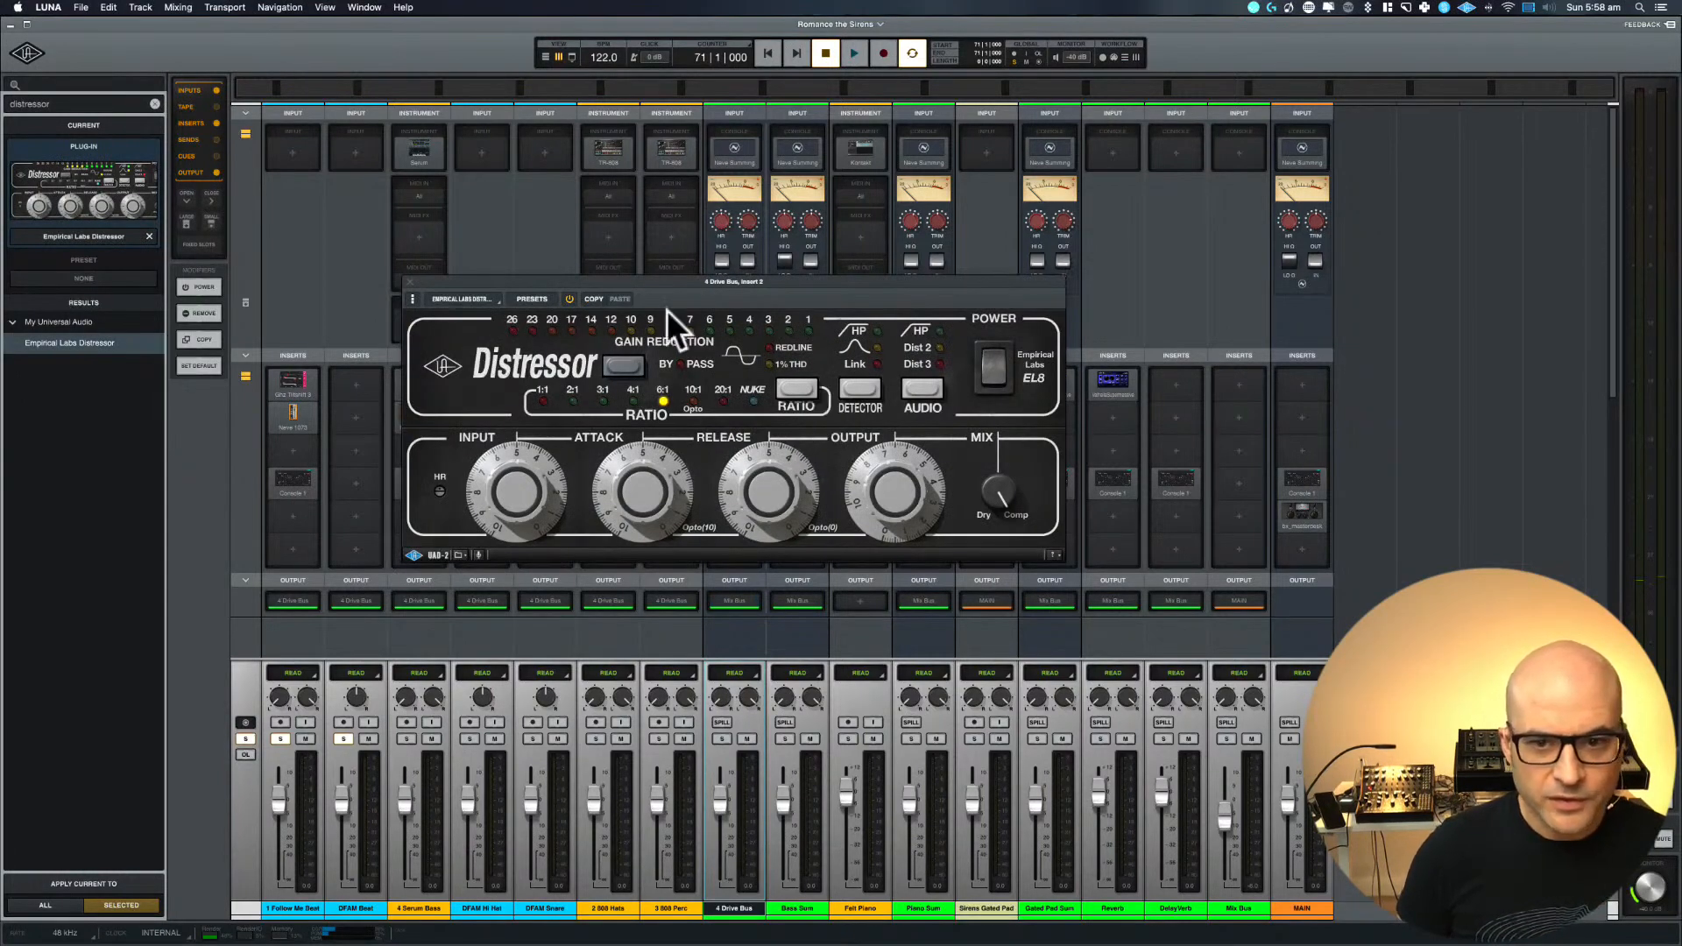
click(540, 296)
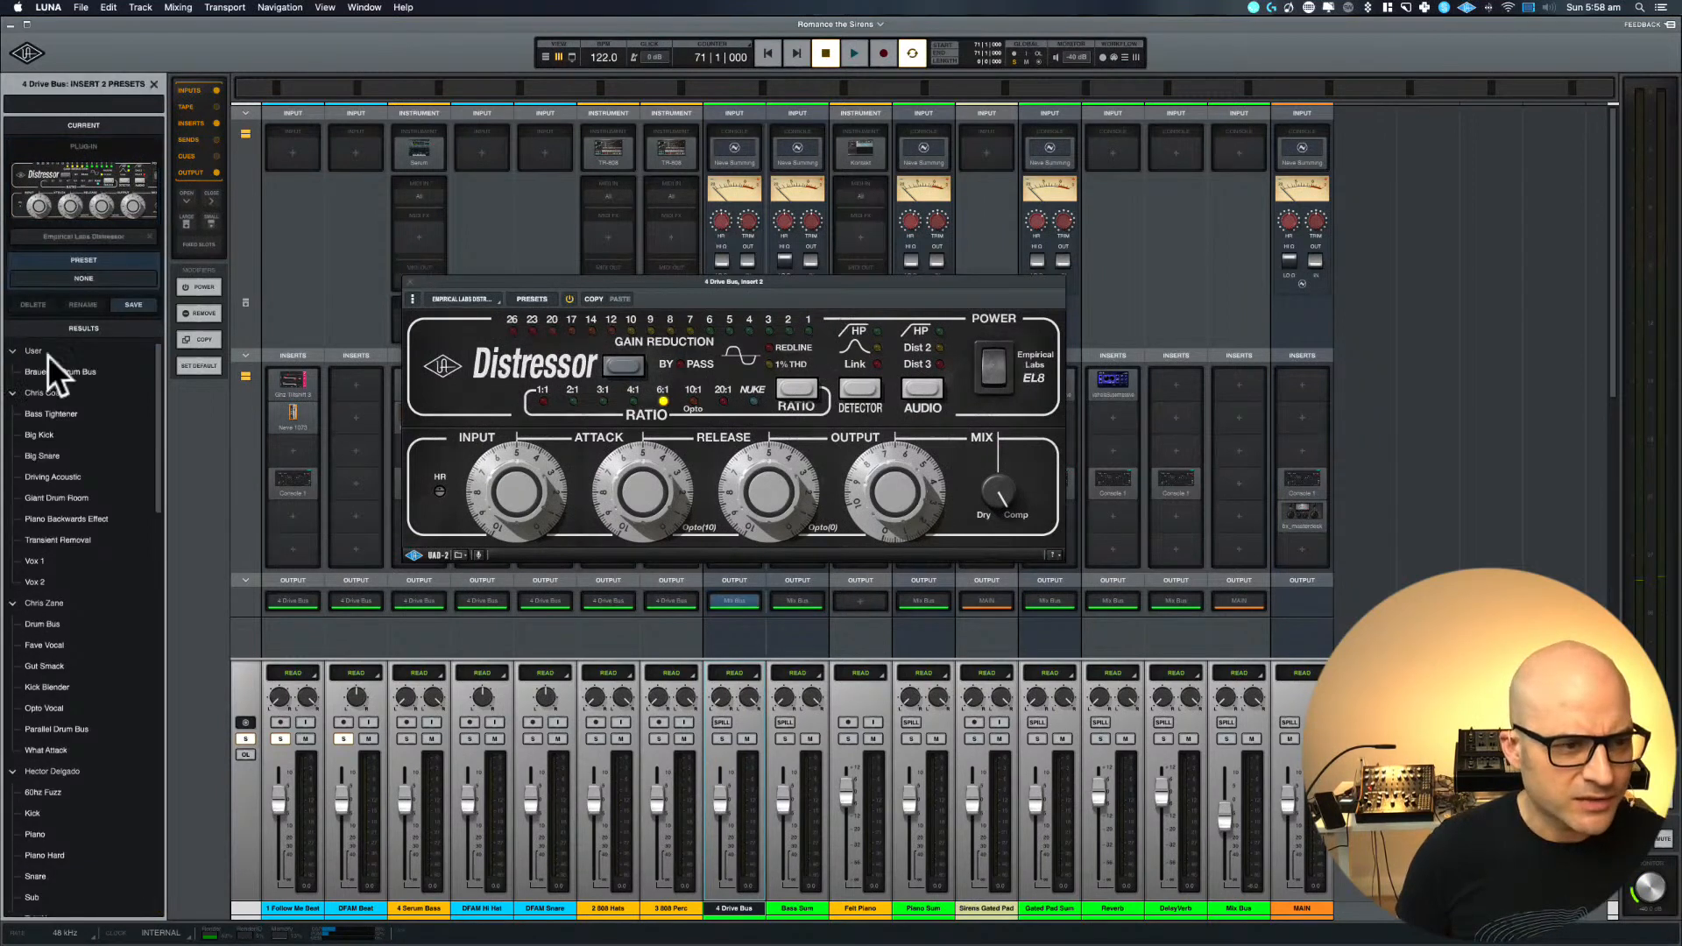
click(103, 370)
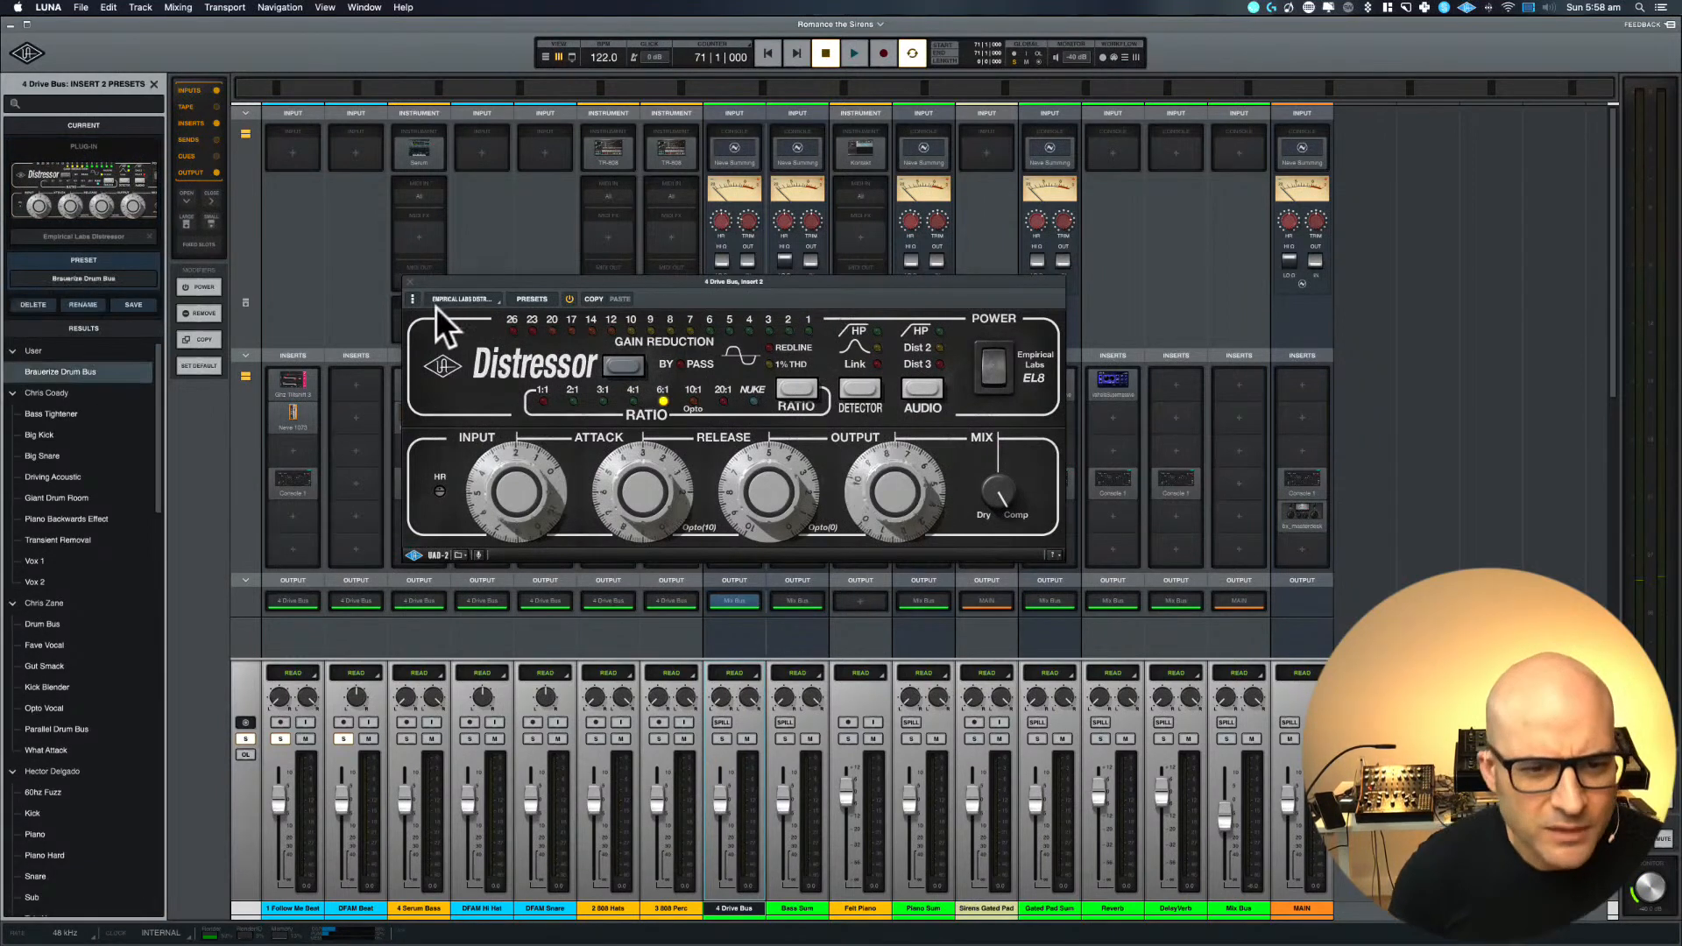
drag(611, 449, 639, 387)
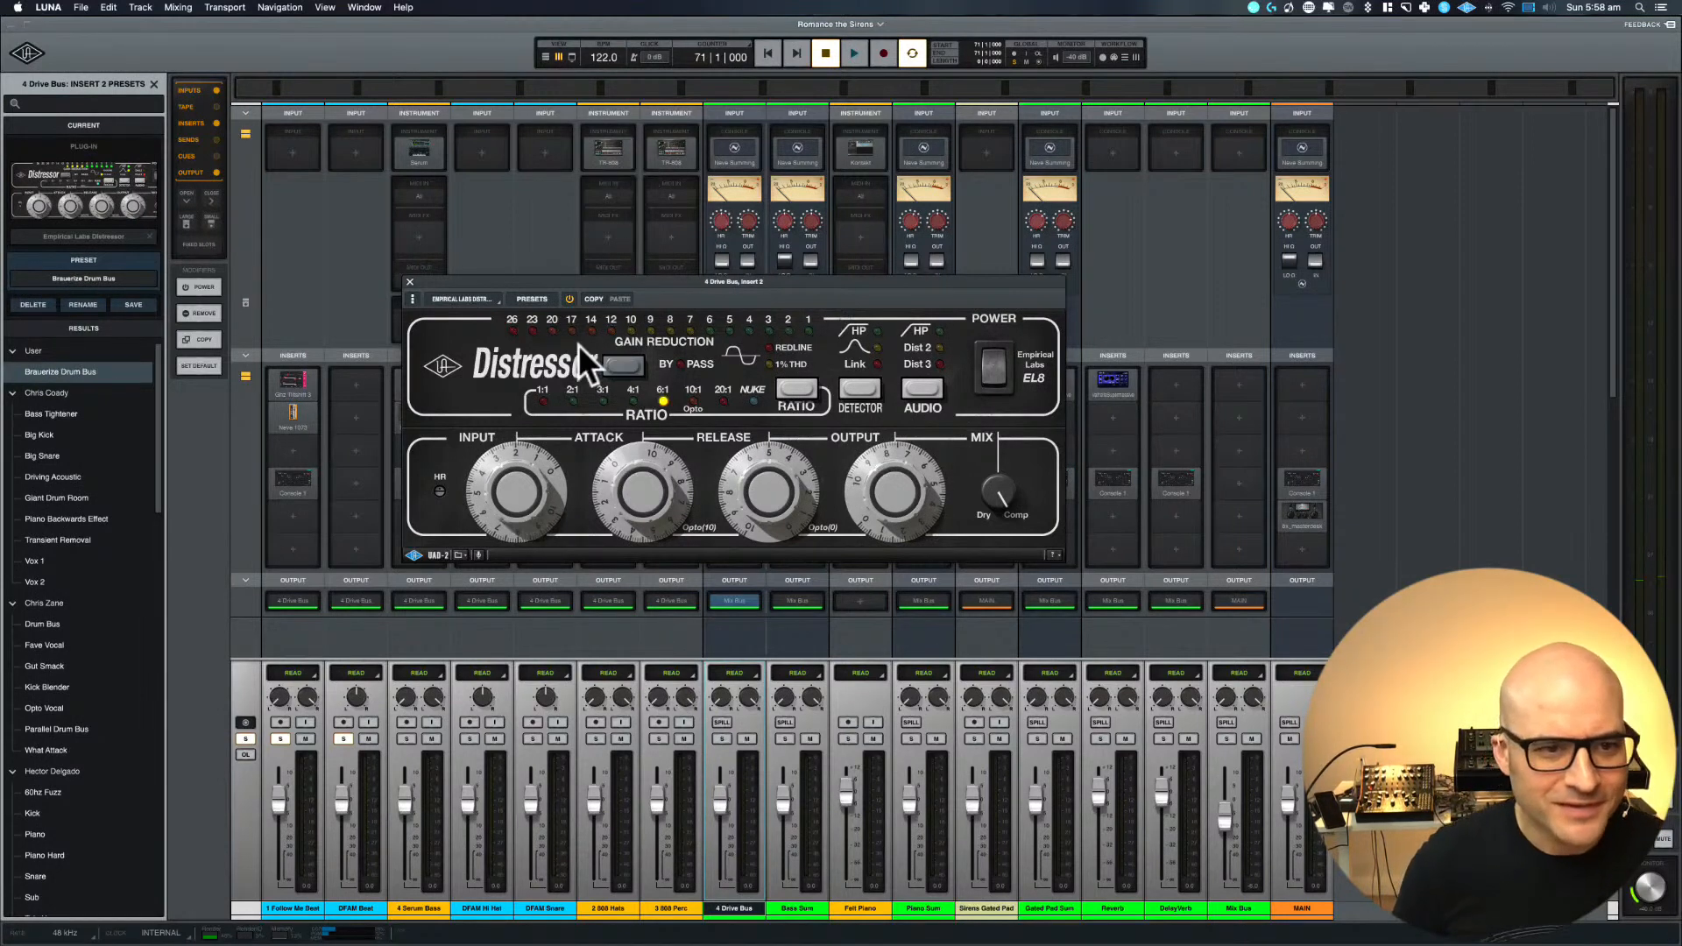
click(407, 280)
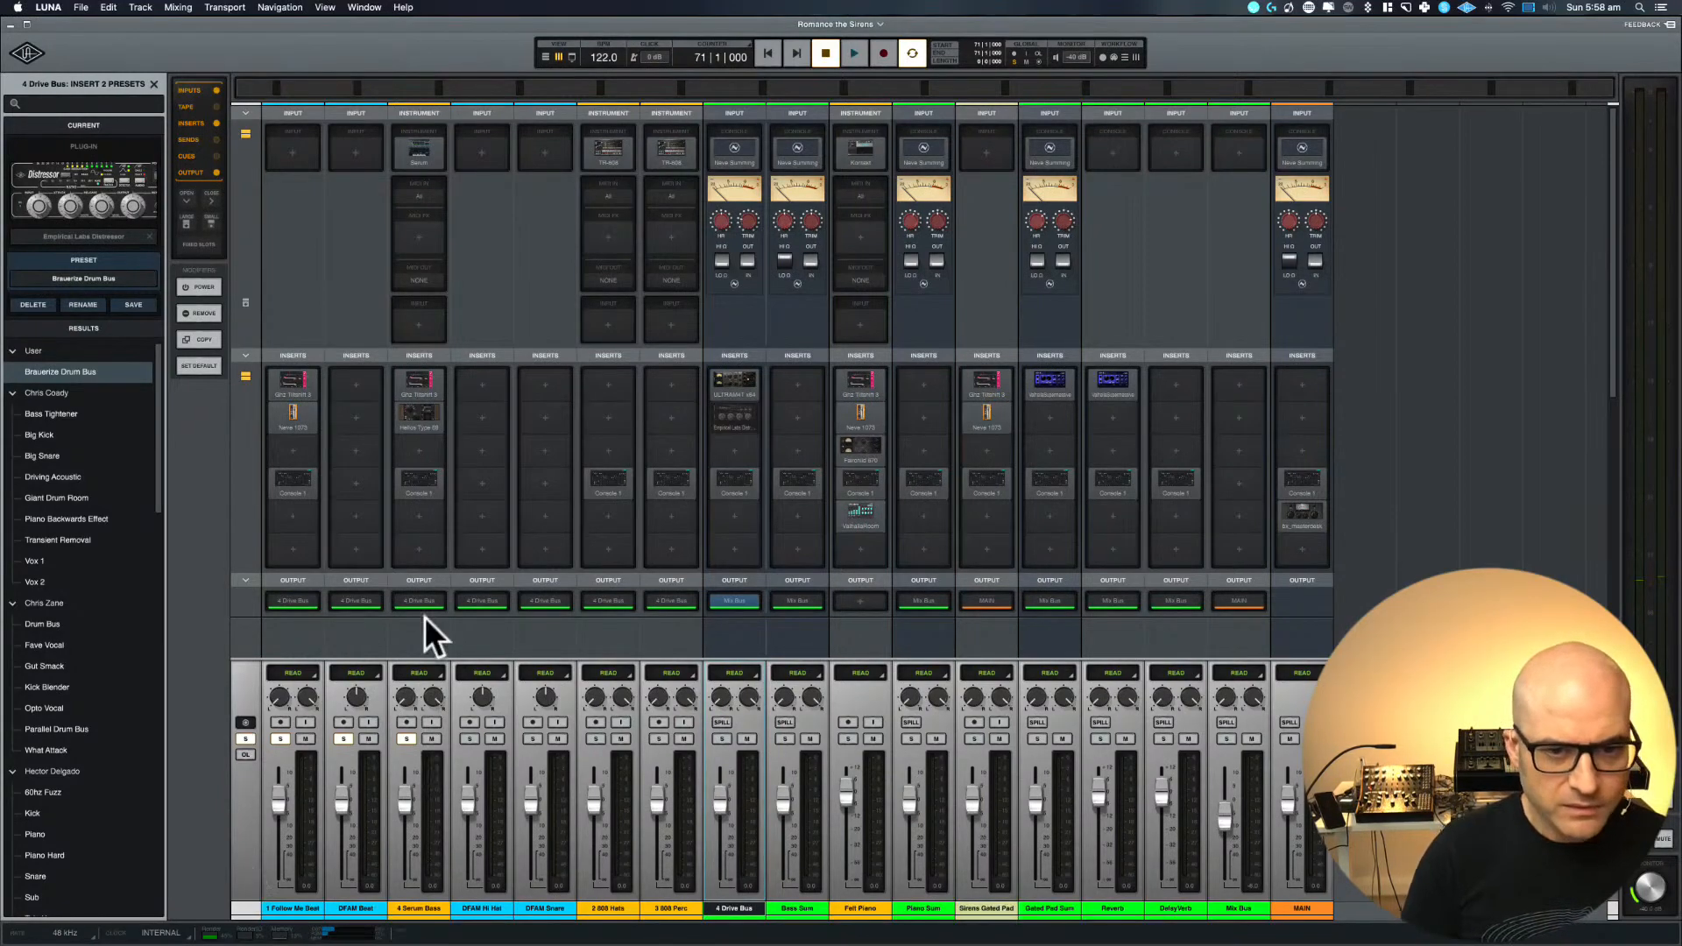
Play the session with the ULTRAM4T window open and set the timeline loop range from bar 73 to bar 85
key(space)
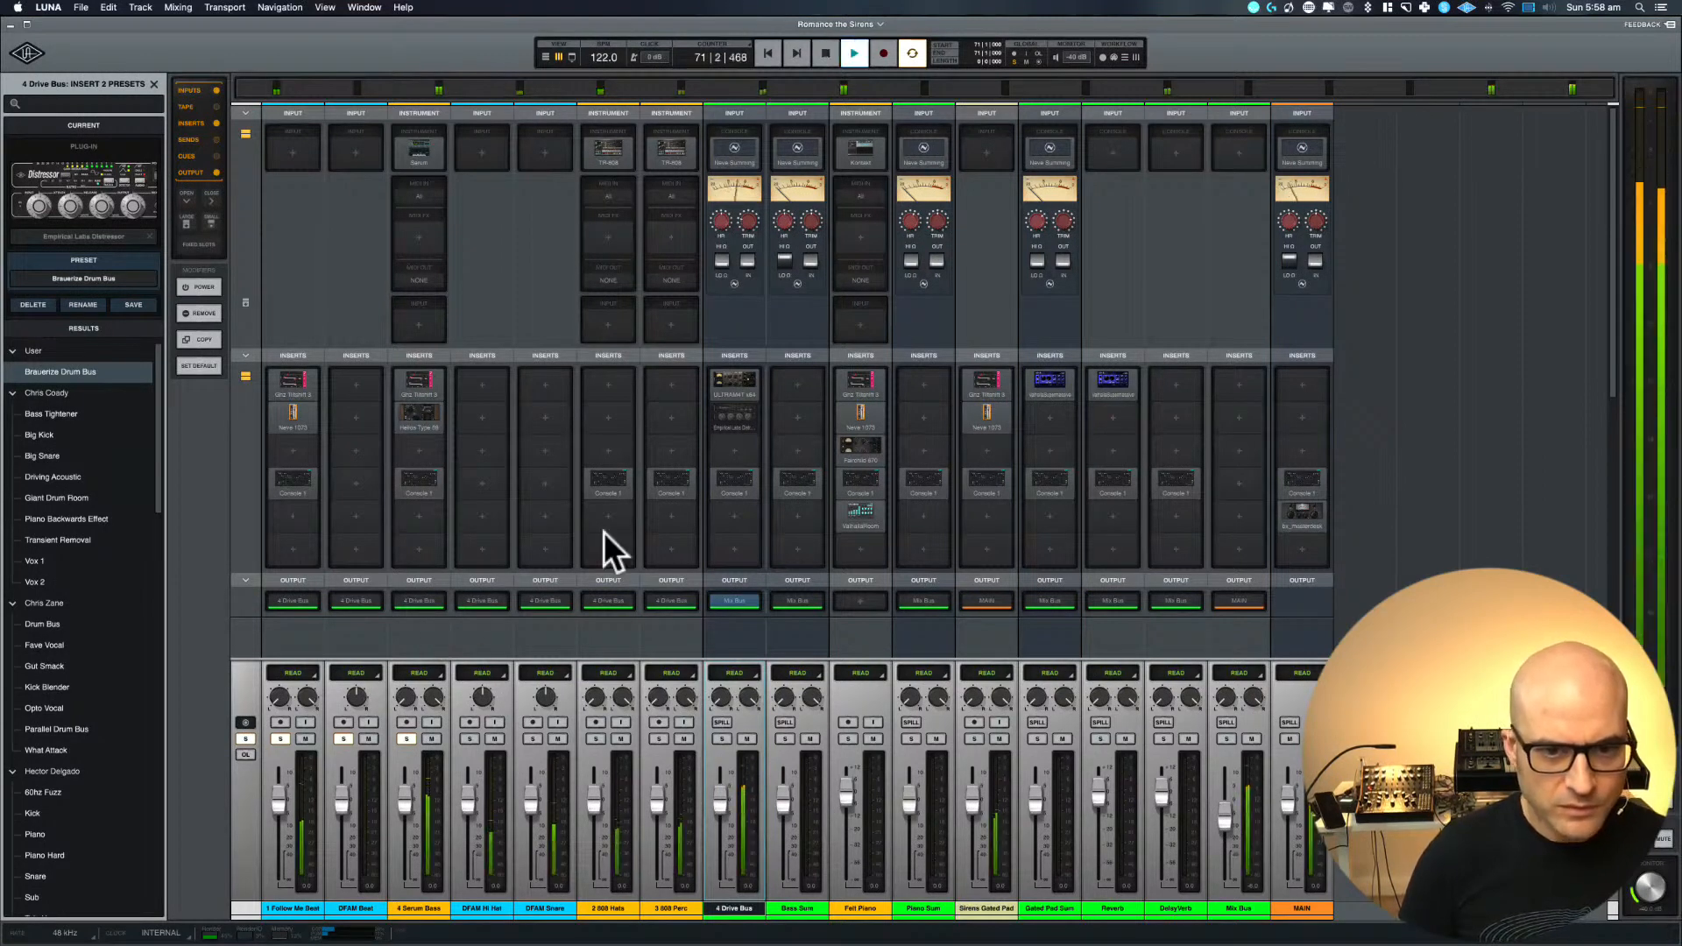
click(733, 378)
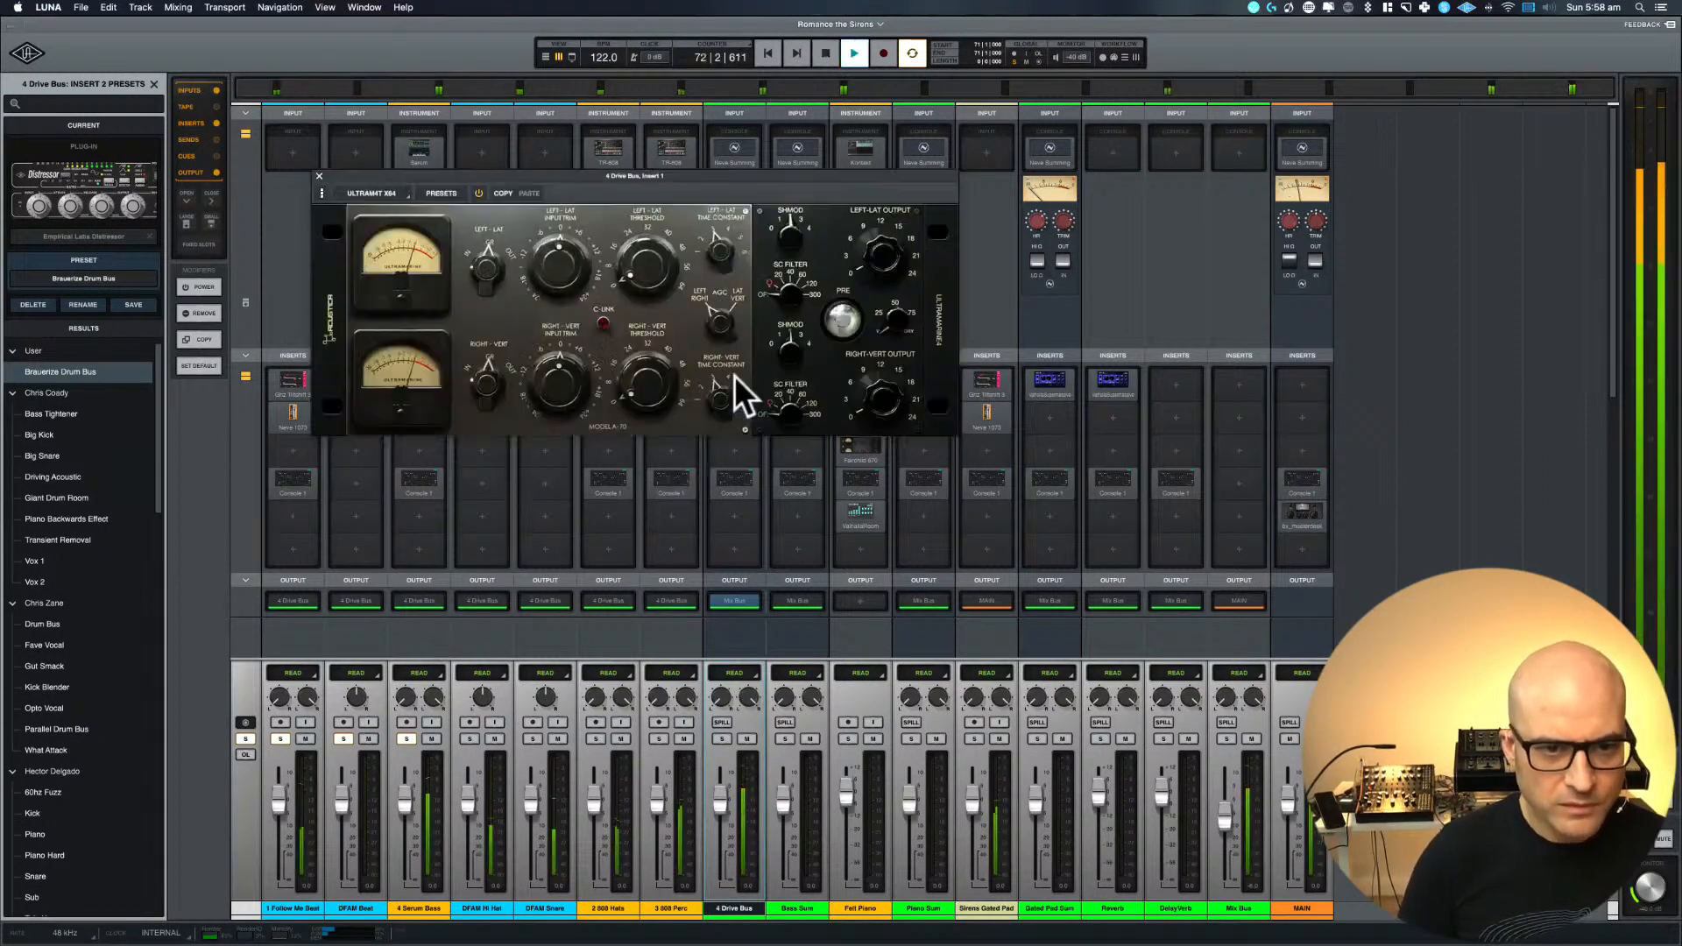
key(super+equal)
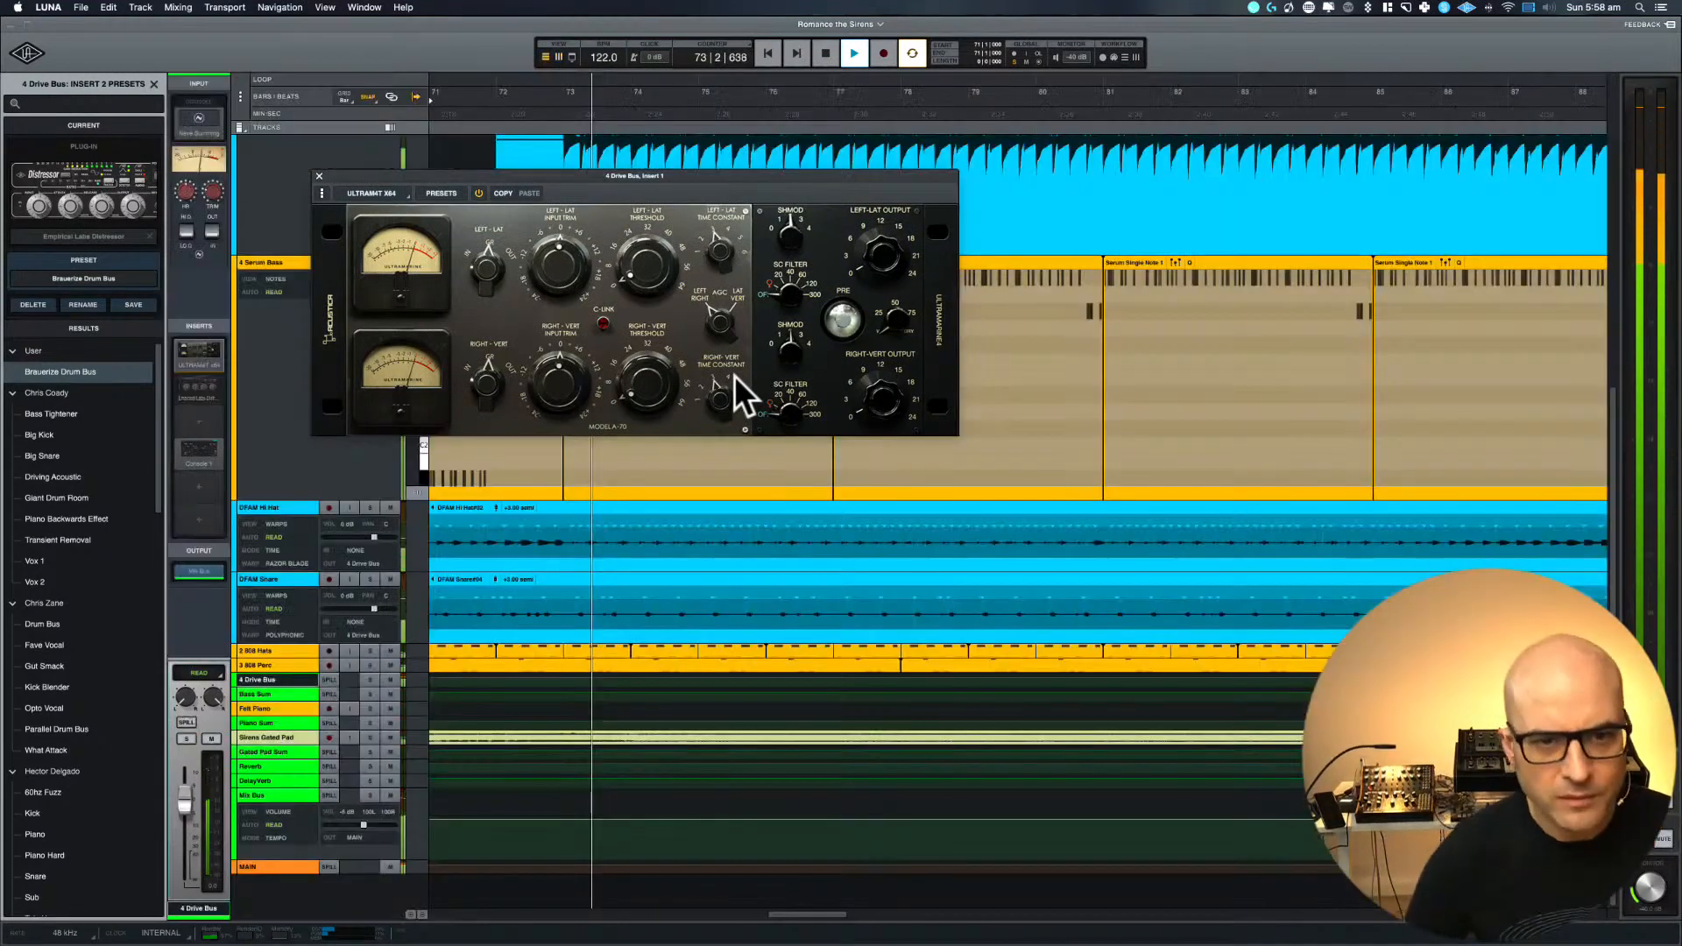
scroll(925, 530, up, 4)
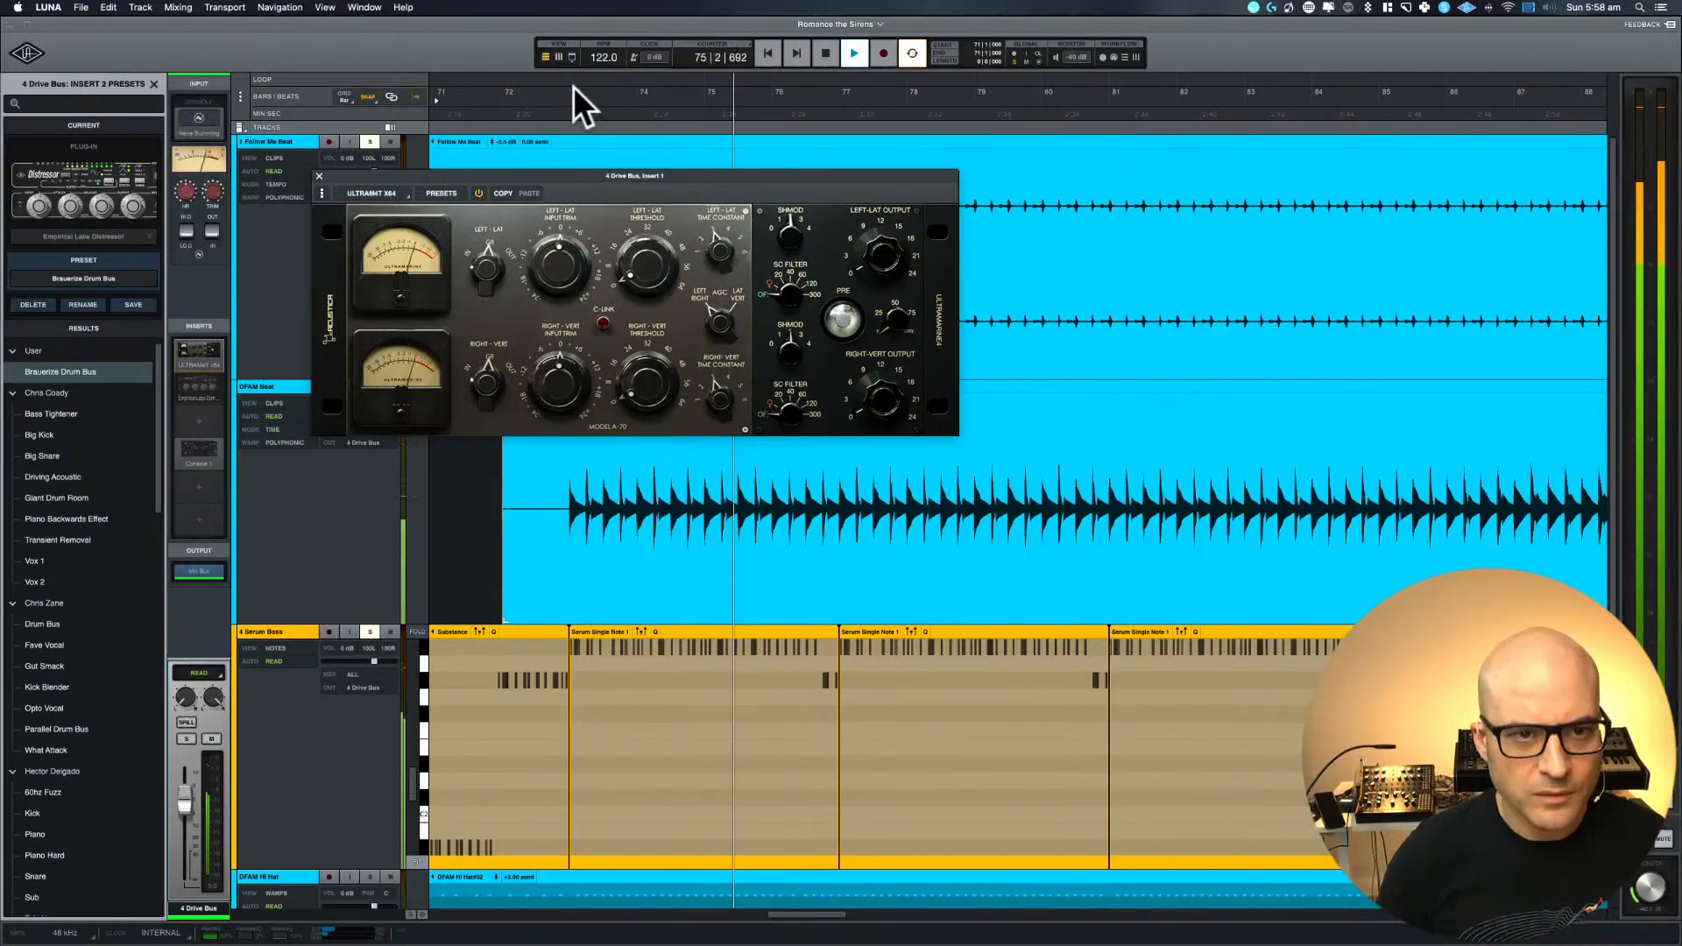
drag(573, 88, 1395, 85)
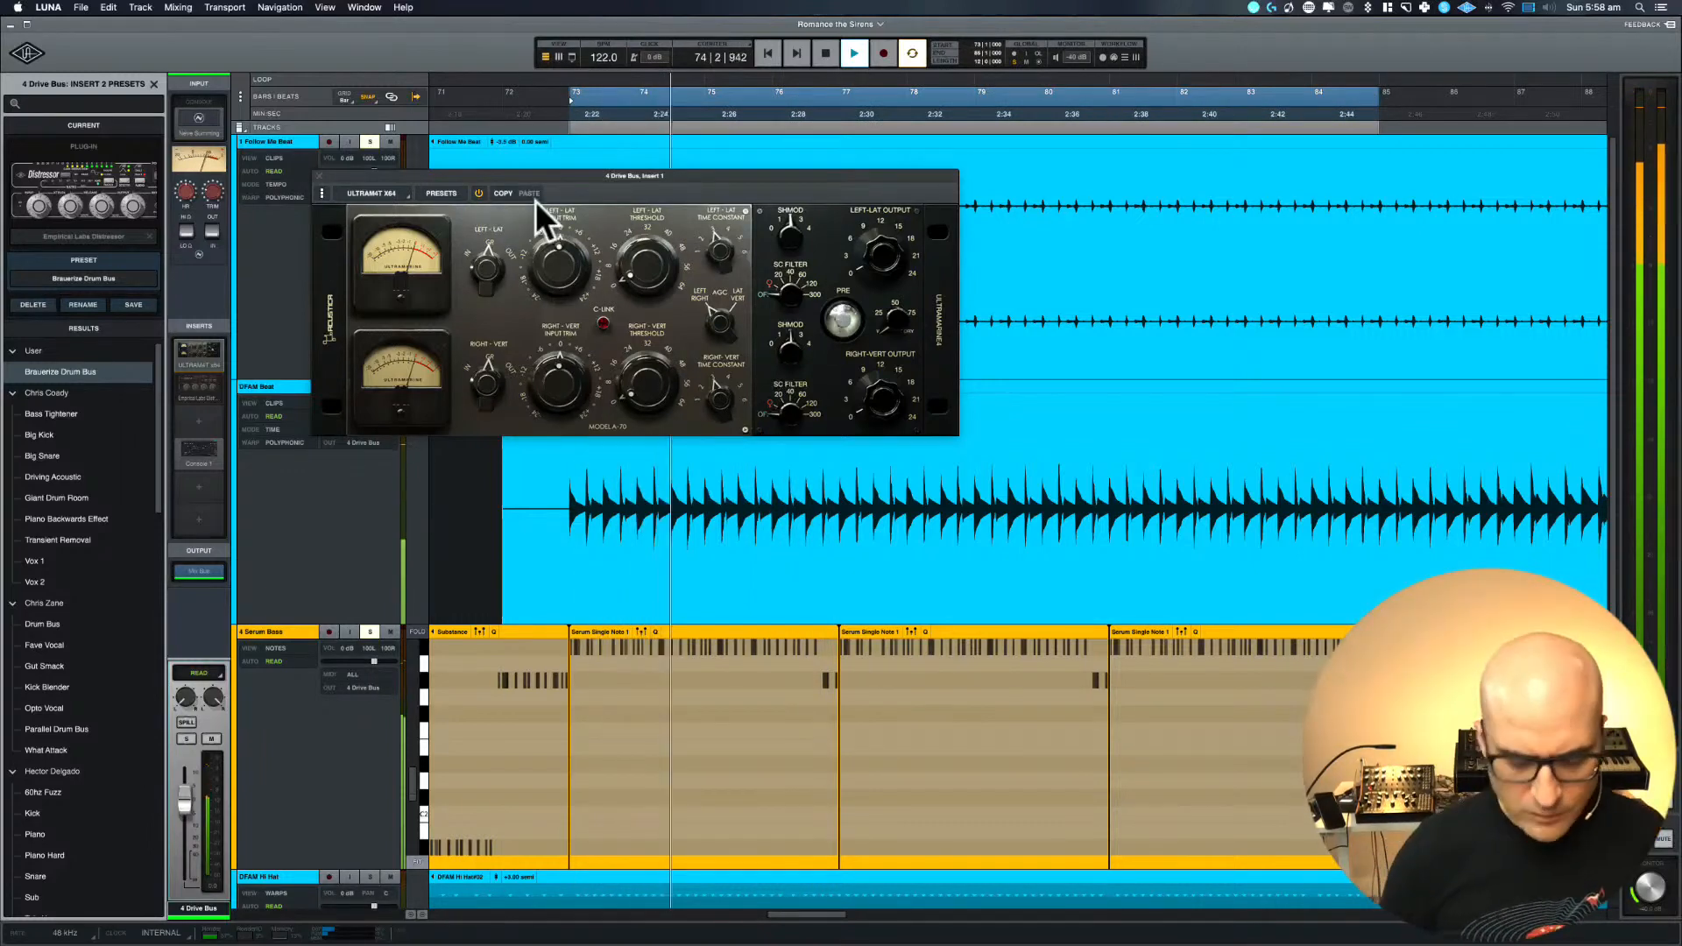
key(super+equal)
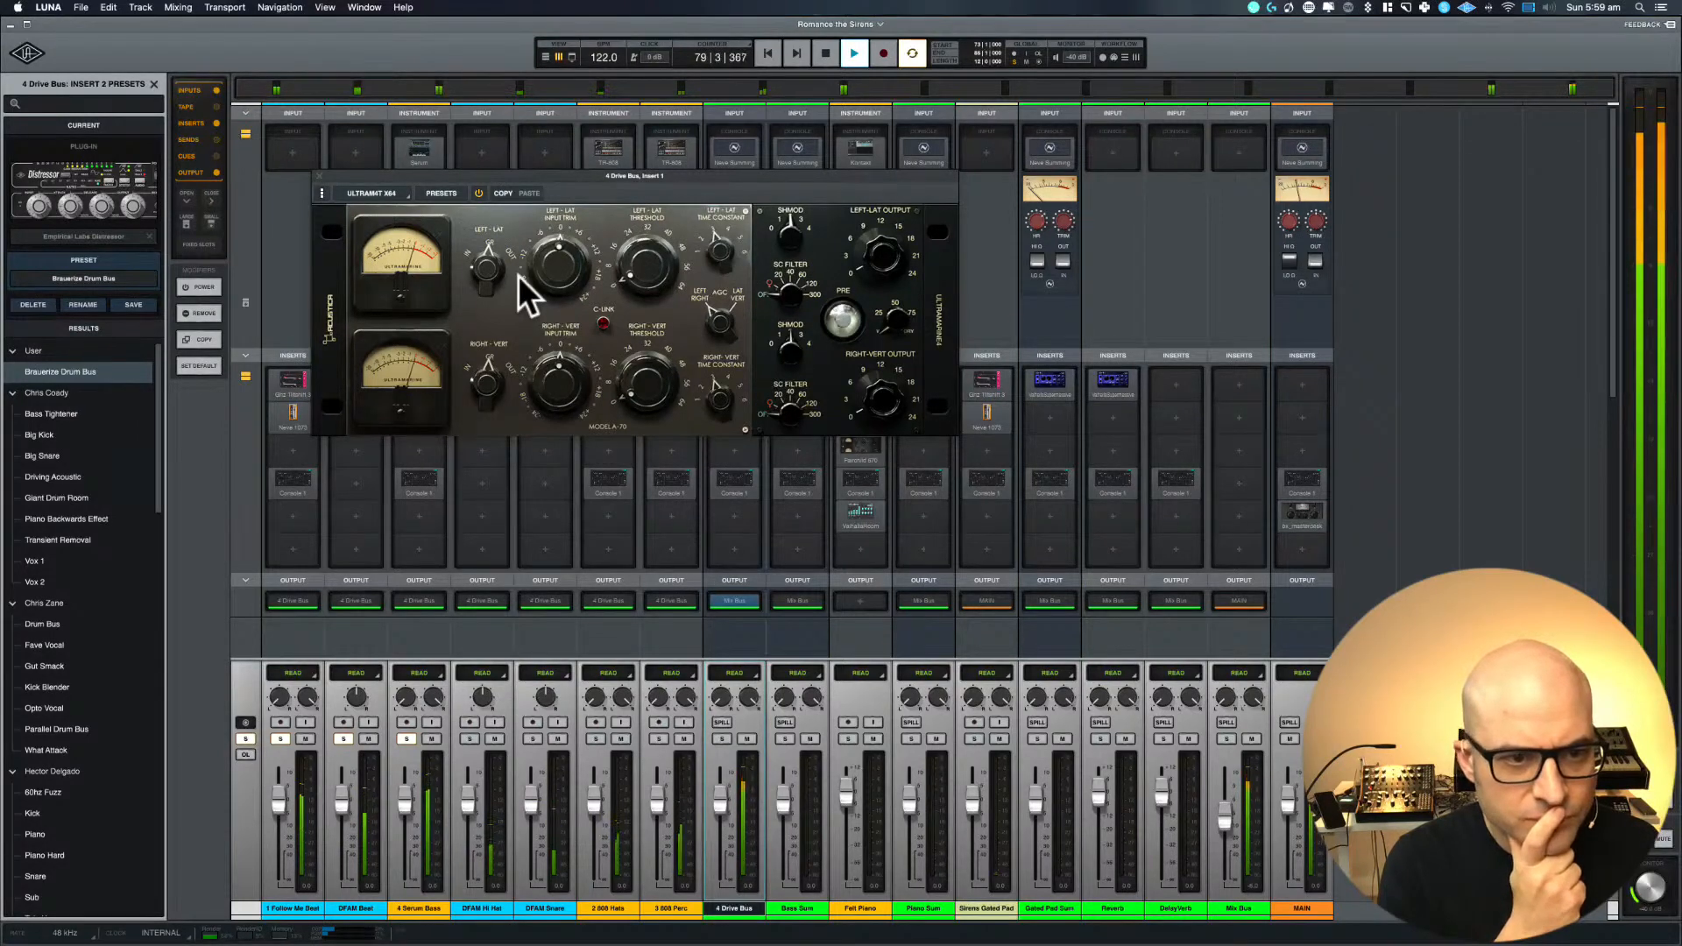
Switch both ULTRAM4T meters to GR and turn on C-Link to link the two channels
click(483, 269)
click(482, 386)
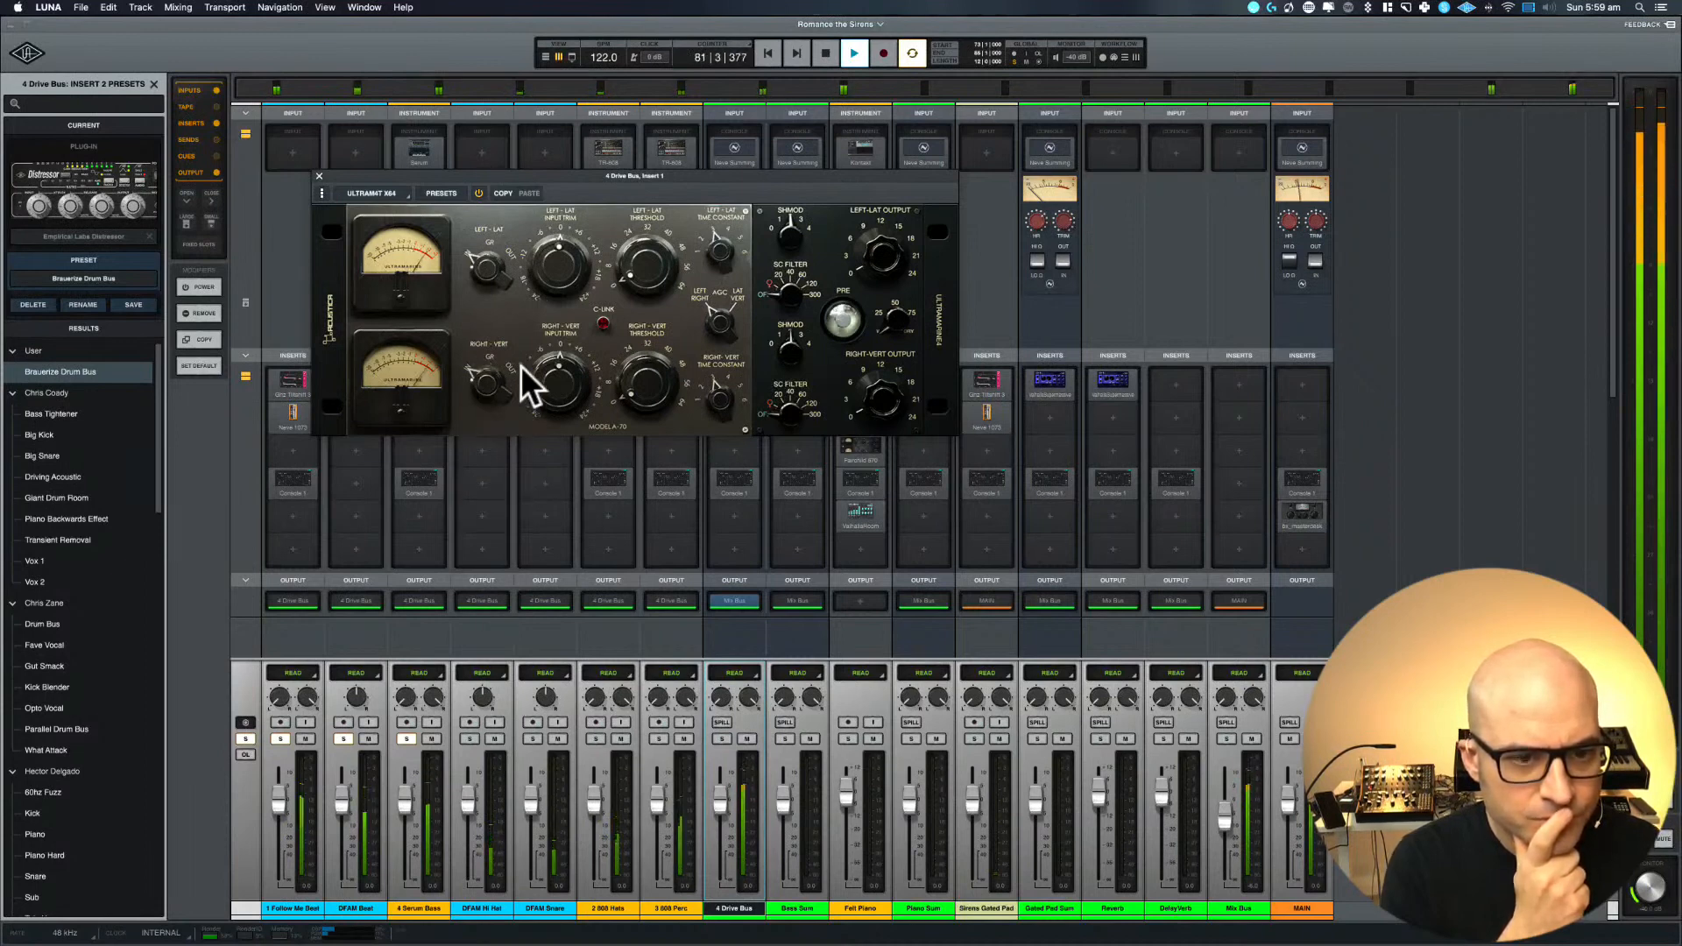
click(551, 251)
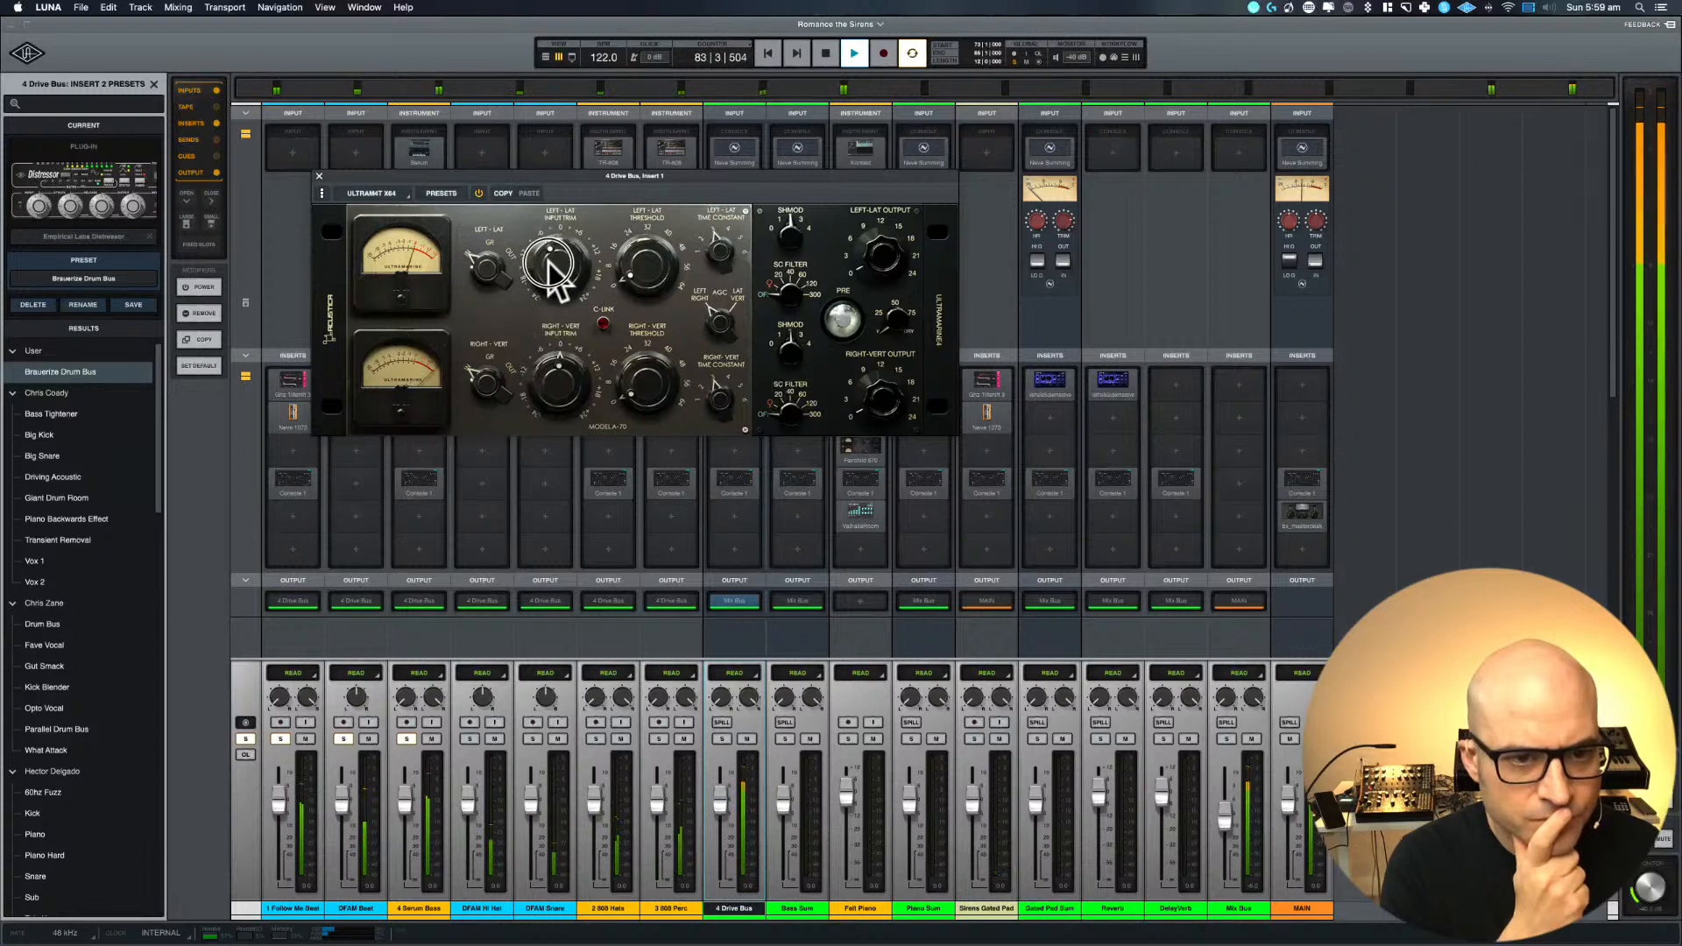
click(602, 323)
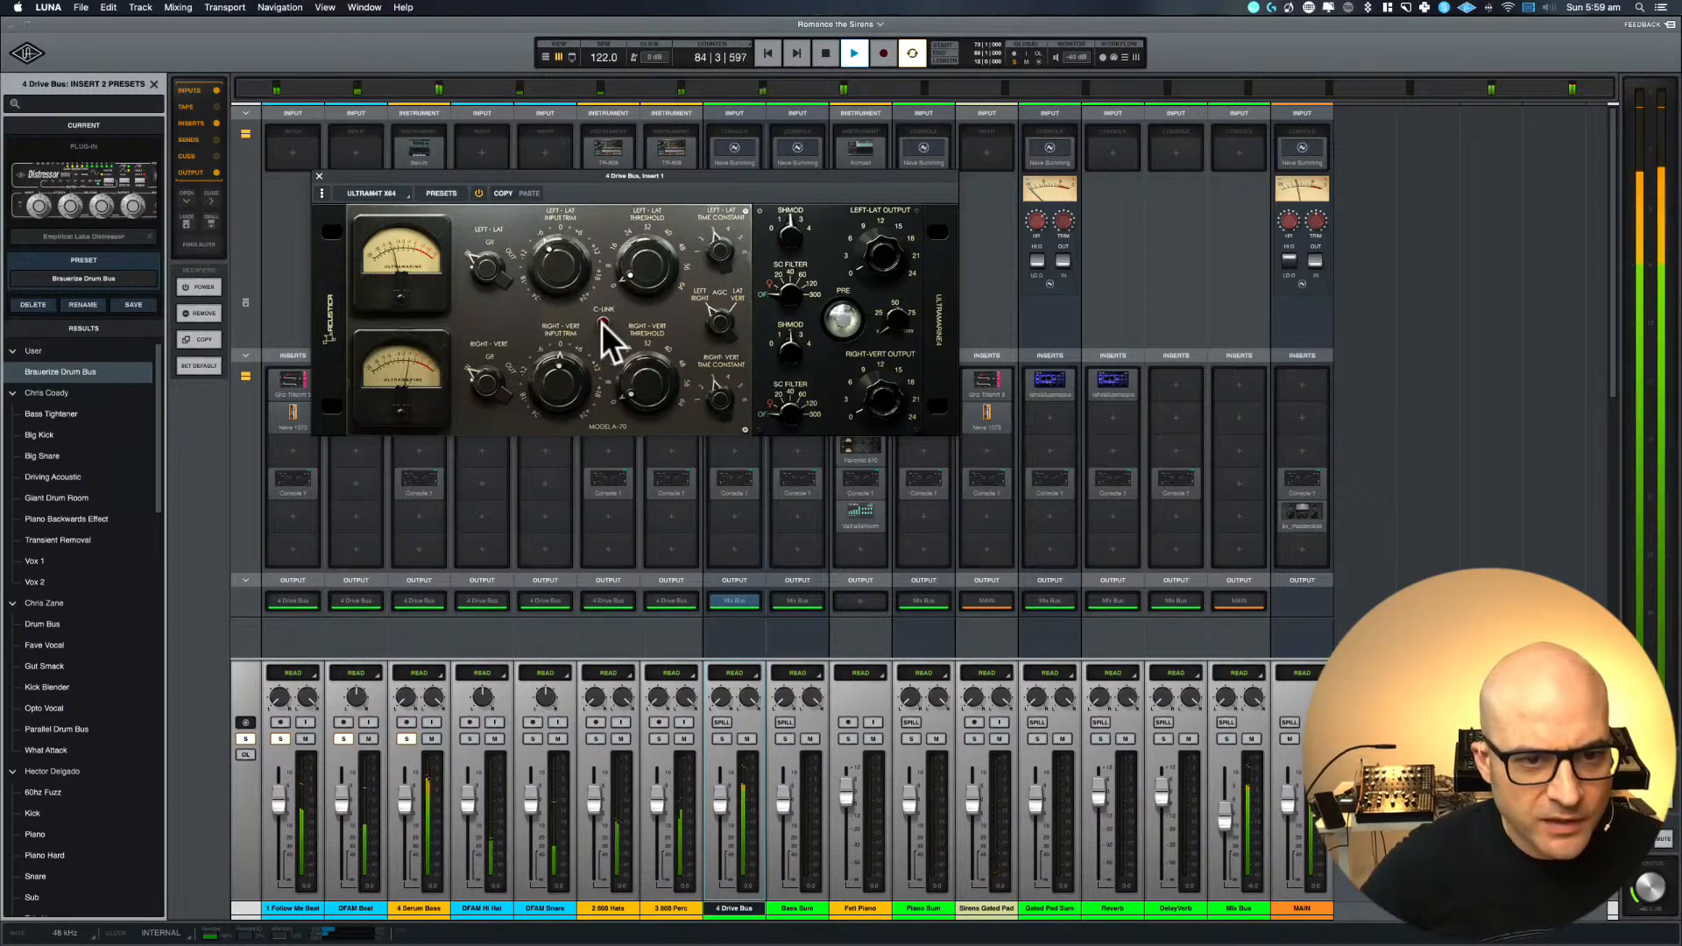
Adjust the linked ULTRAM4T input trim and return both meter selectors from GR to their centre position
click(550, 259)
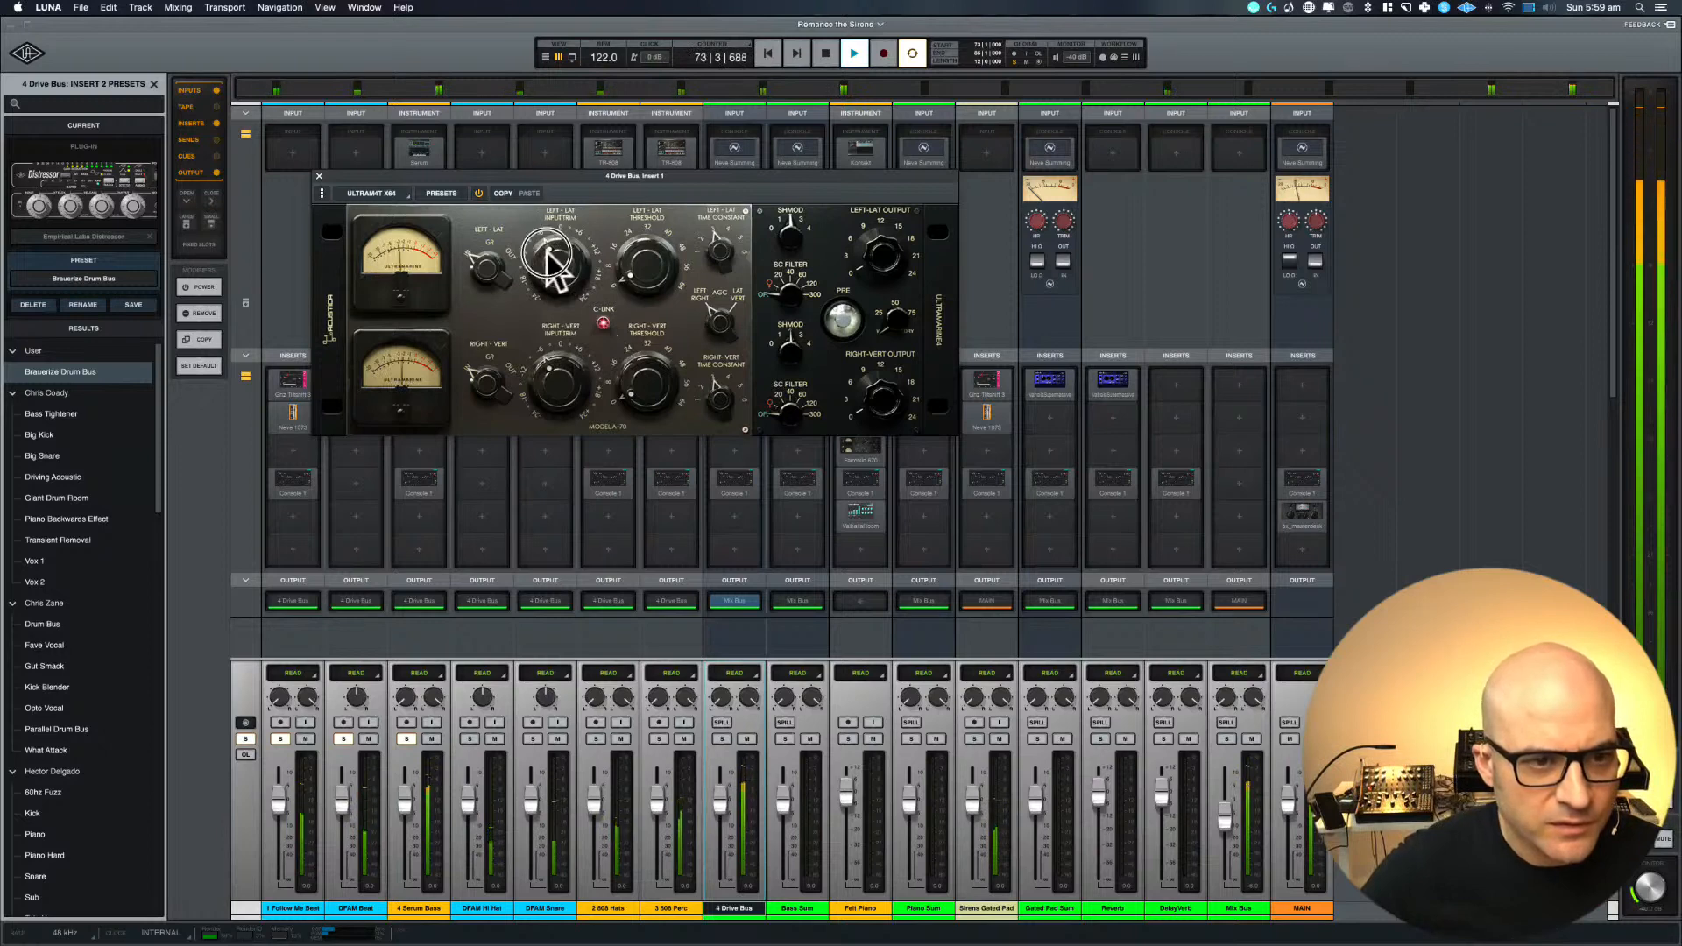
drag(548, 253, 556, 263)
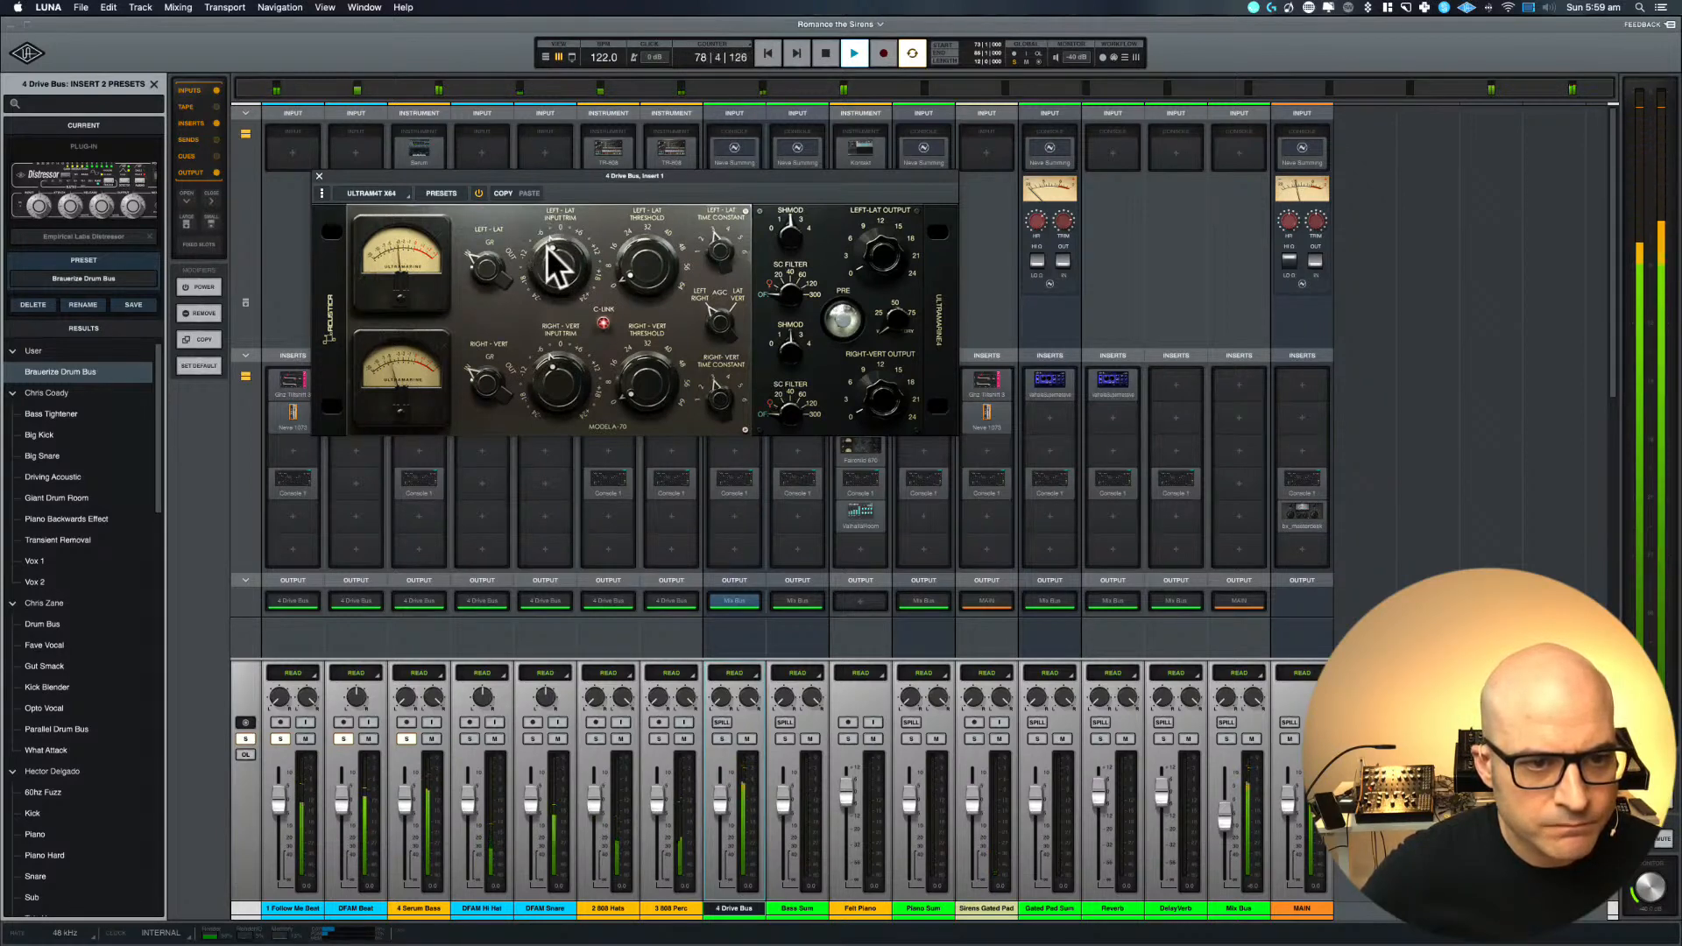
drag(494, 262, 496, 198)
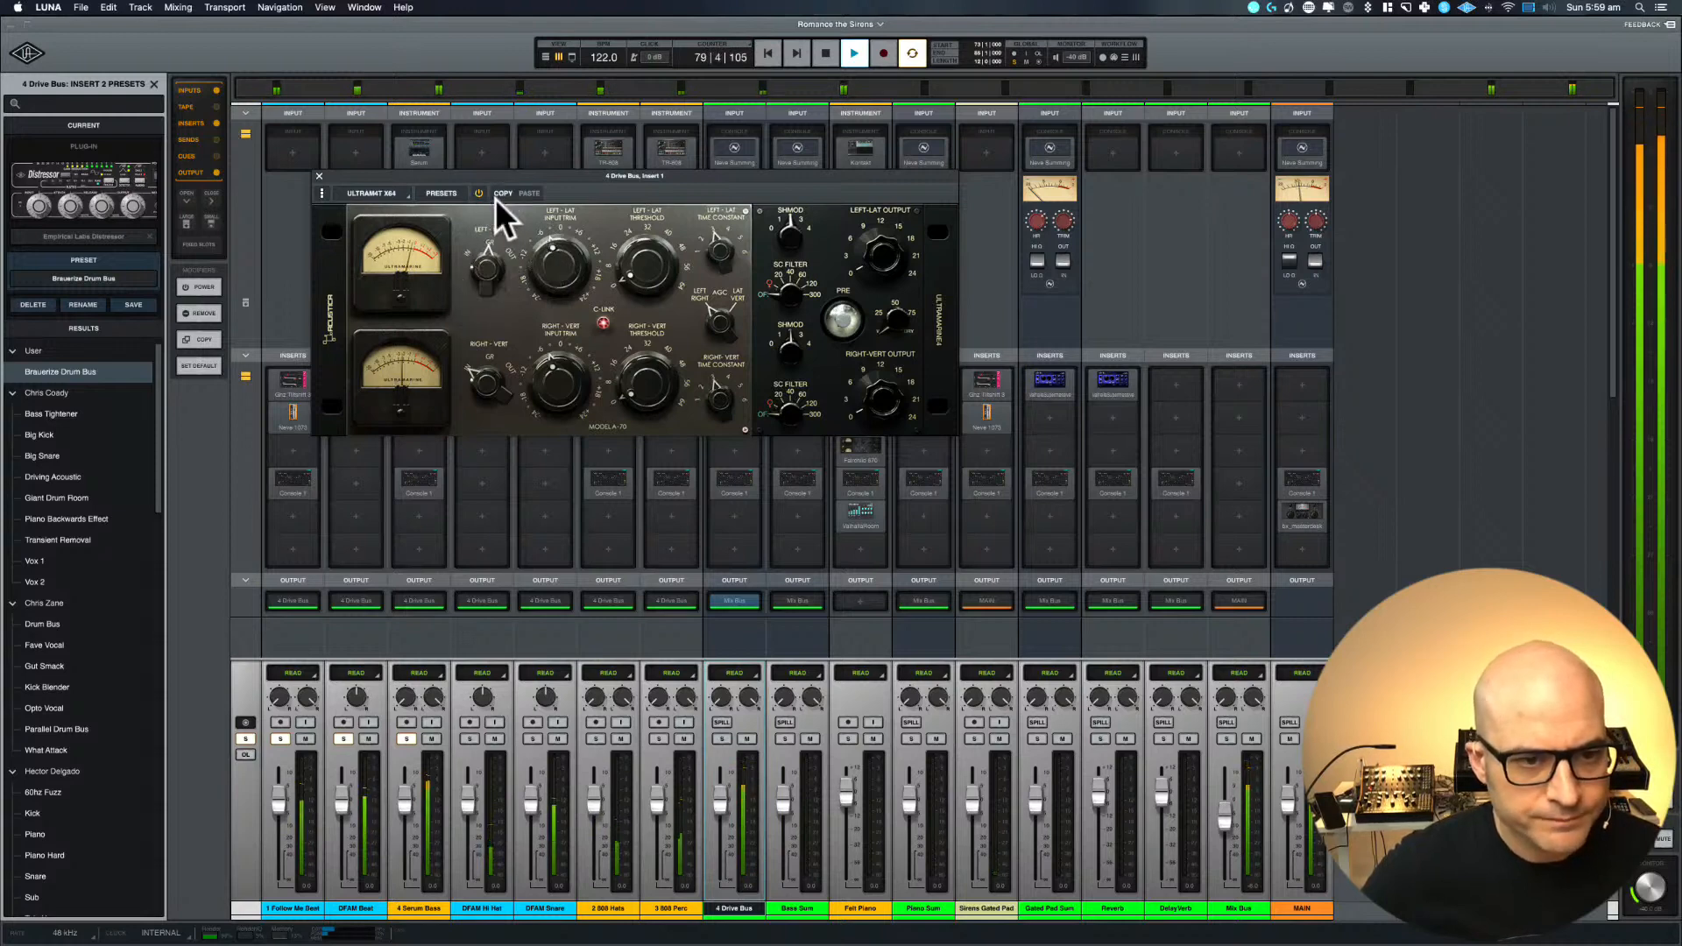
drag(487, 382, 487, 319)
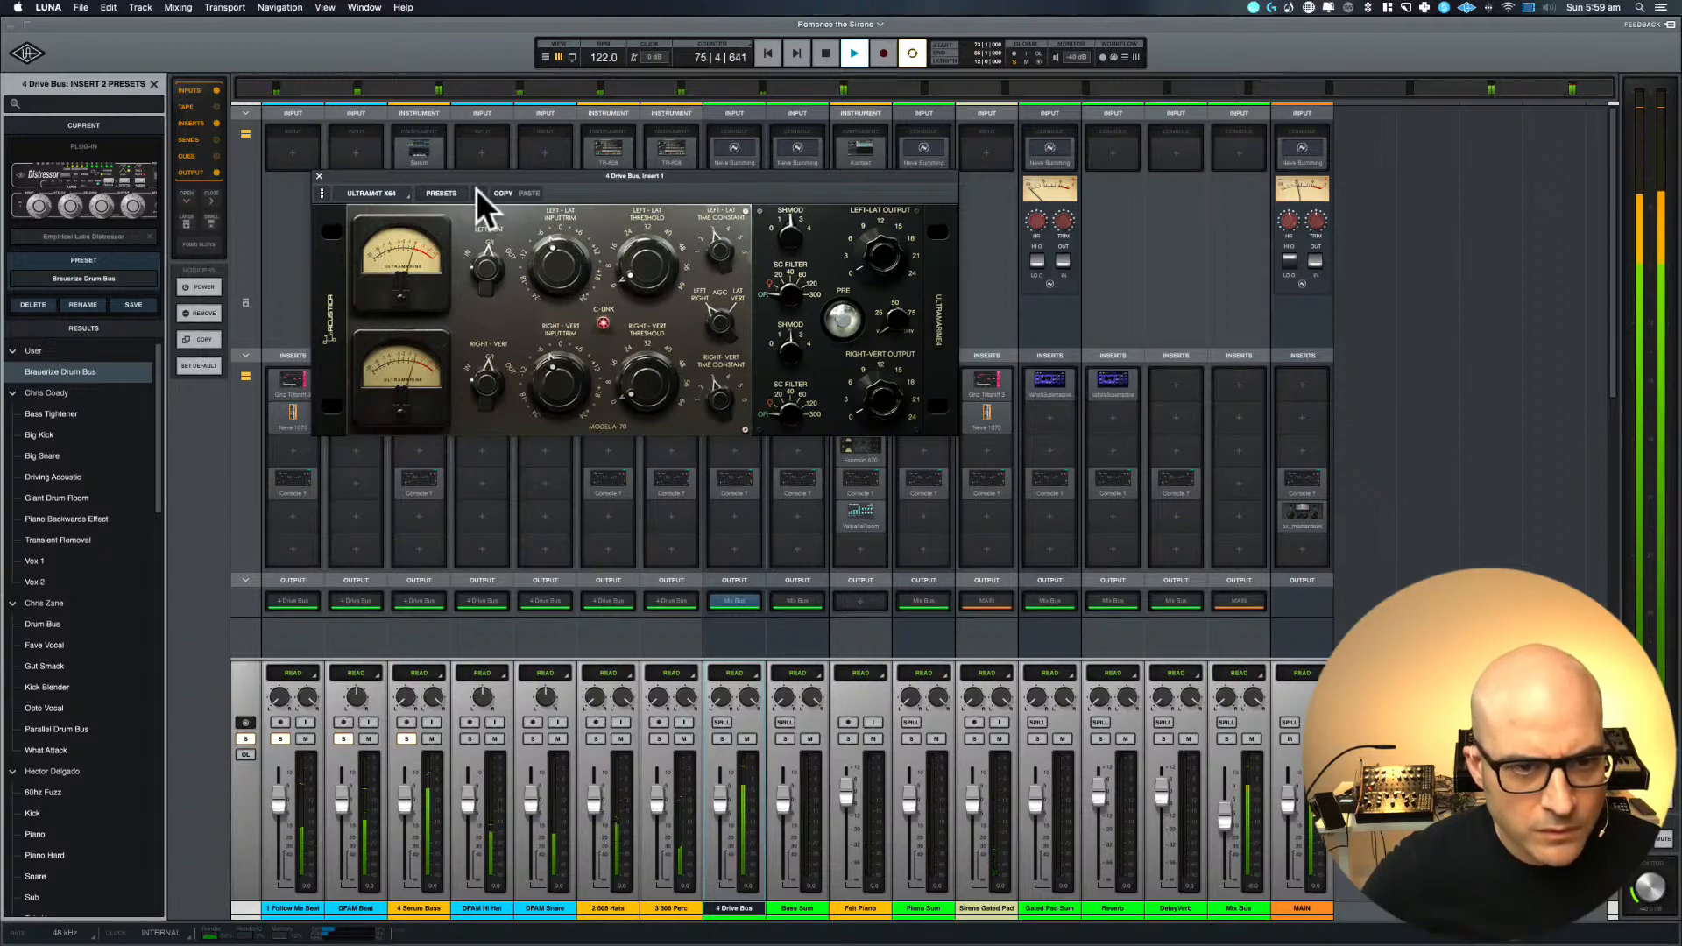
drag(571, 173, 633, 225)
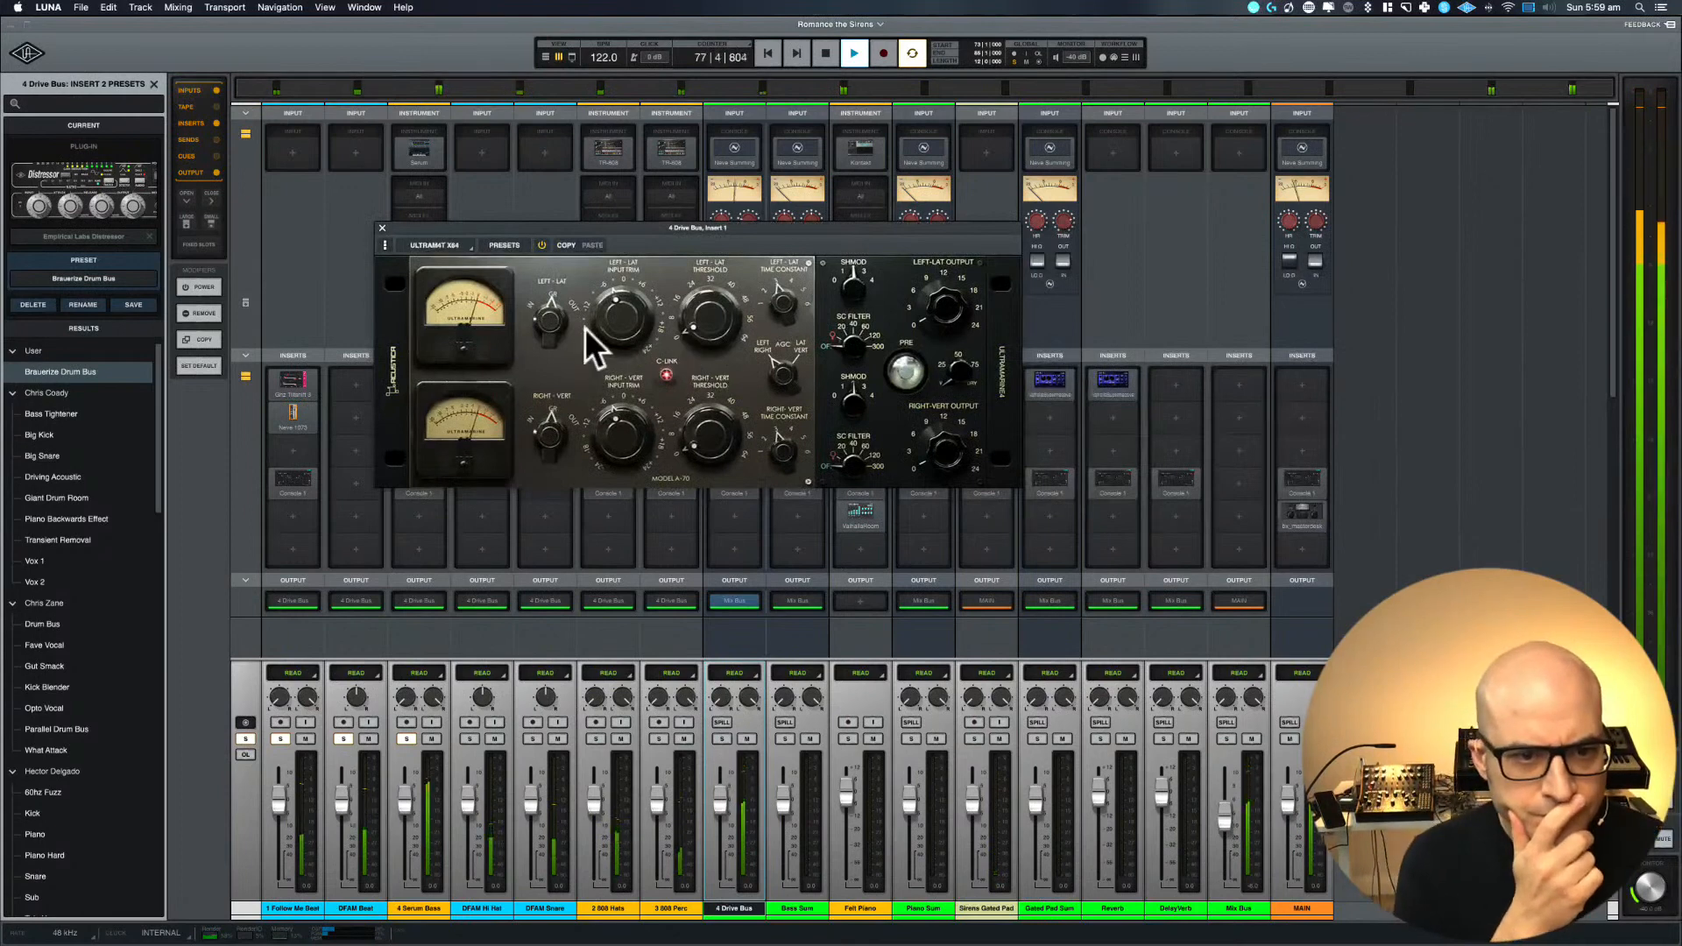
Adjust the Left-Lat threshold, switch on PRE in the ULTRAM4T, and restart playback of the loop
drag(701, 327, 702, 300)
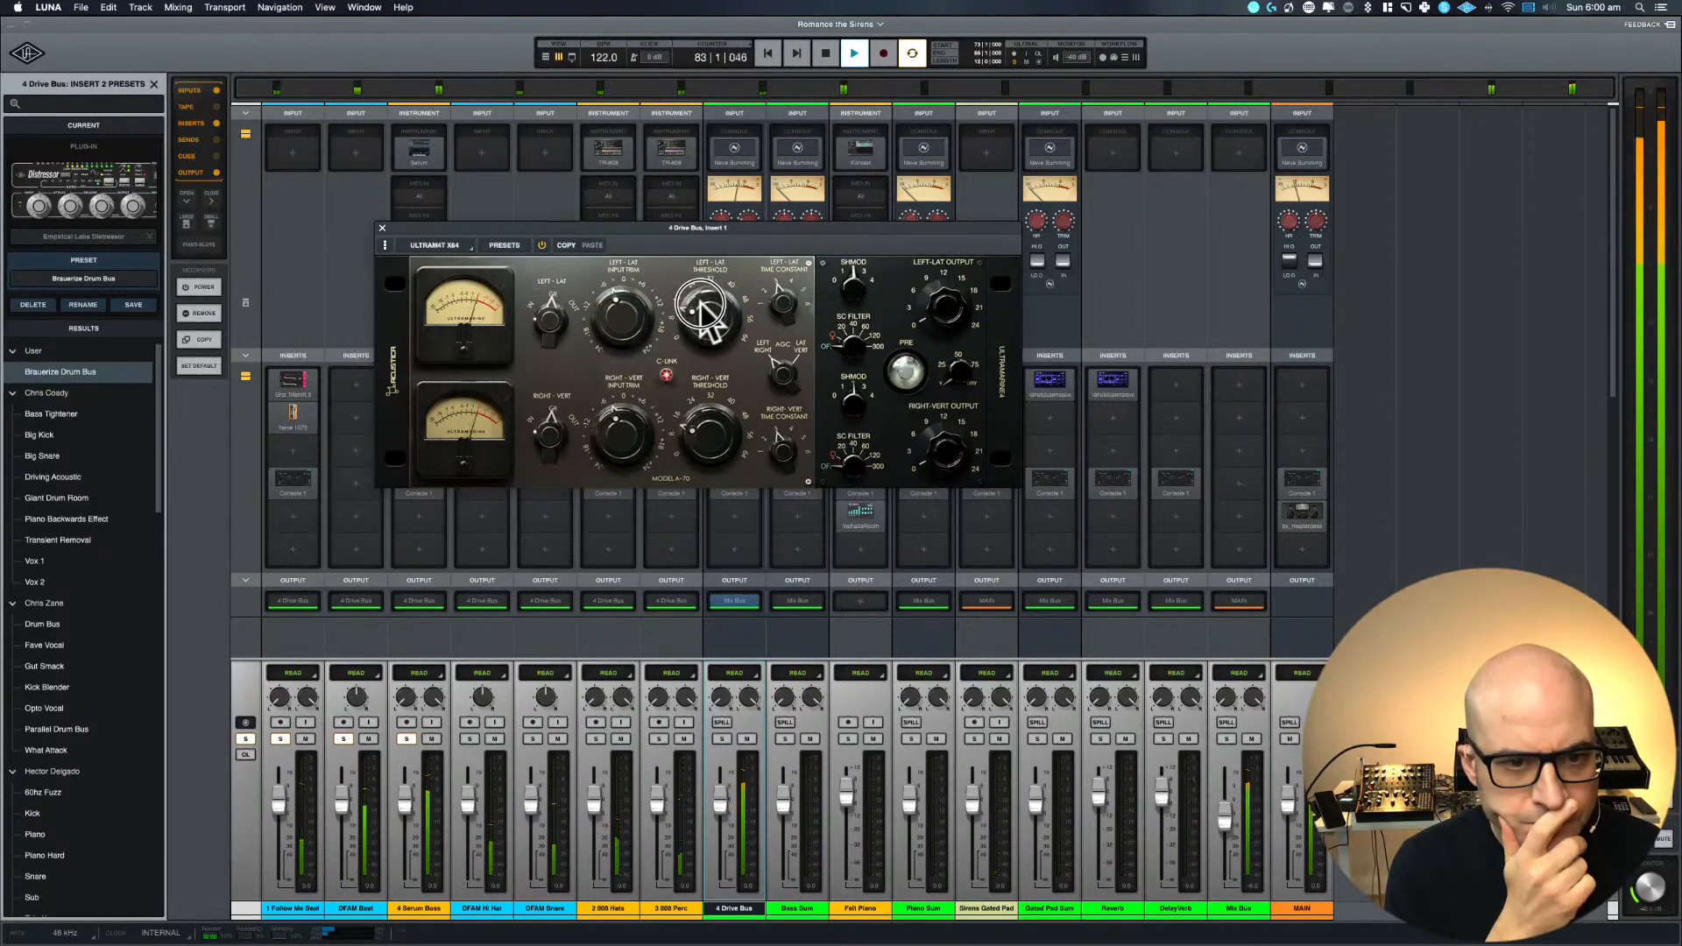
click(905, 375)
key(space)
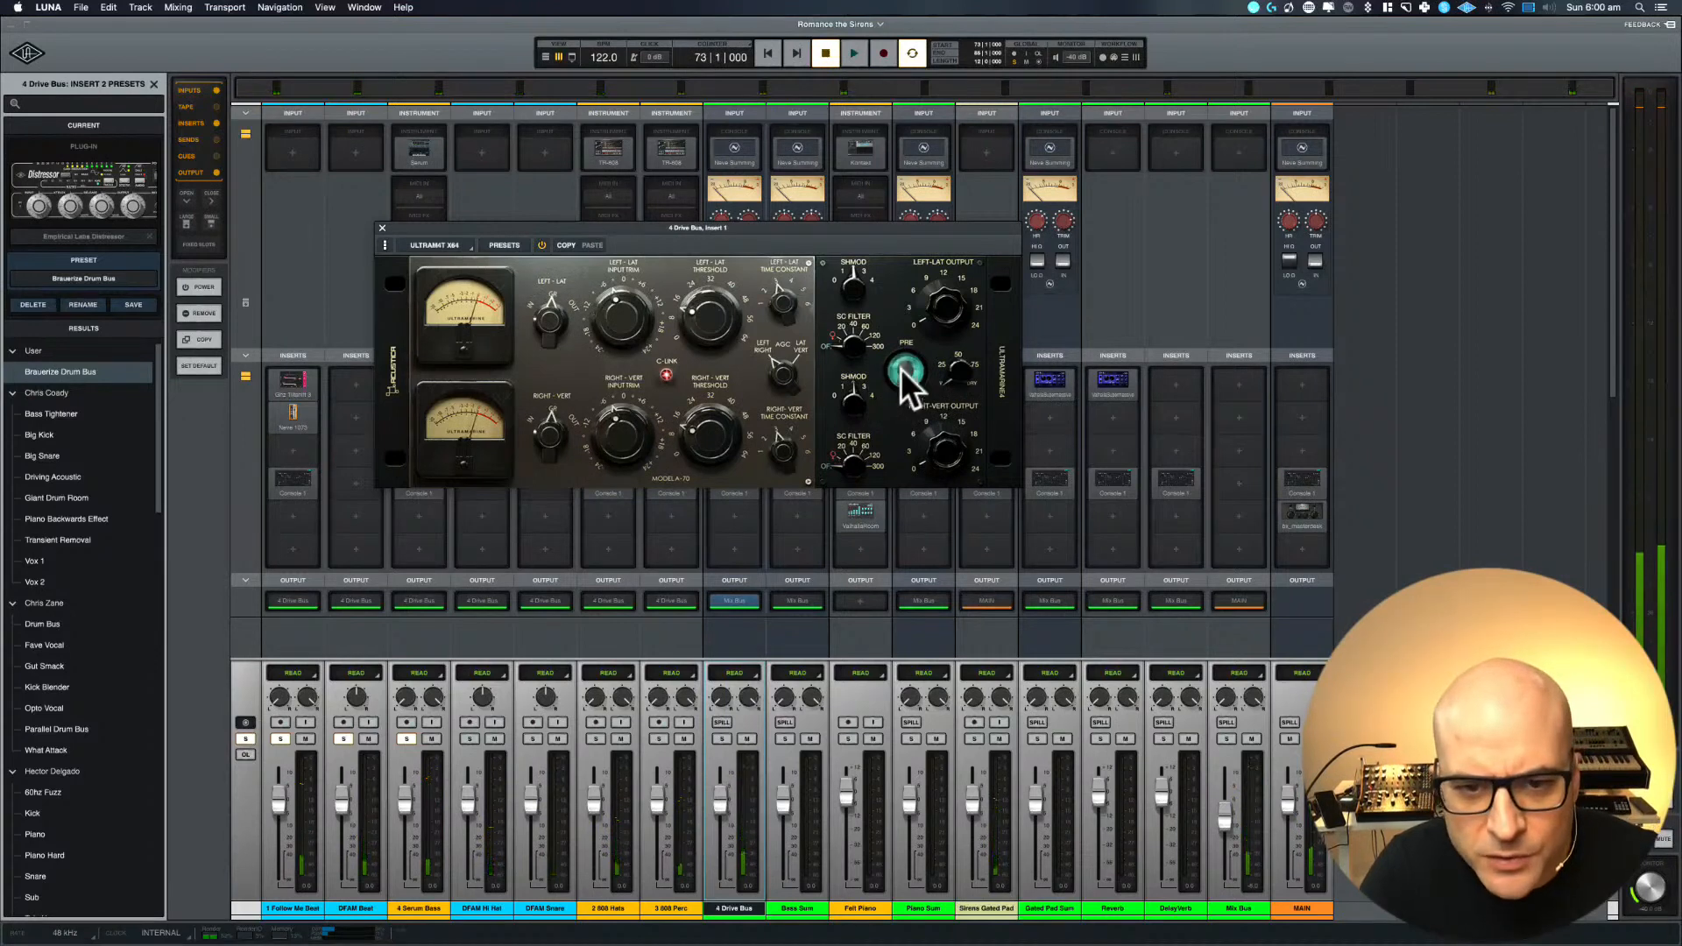
key(space)
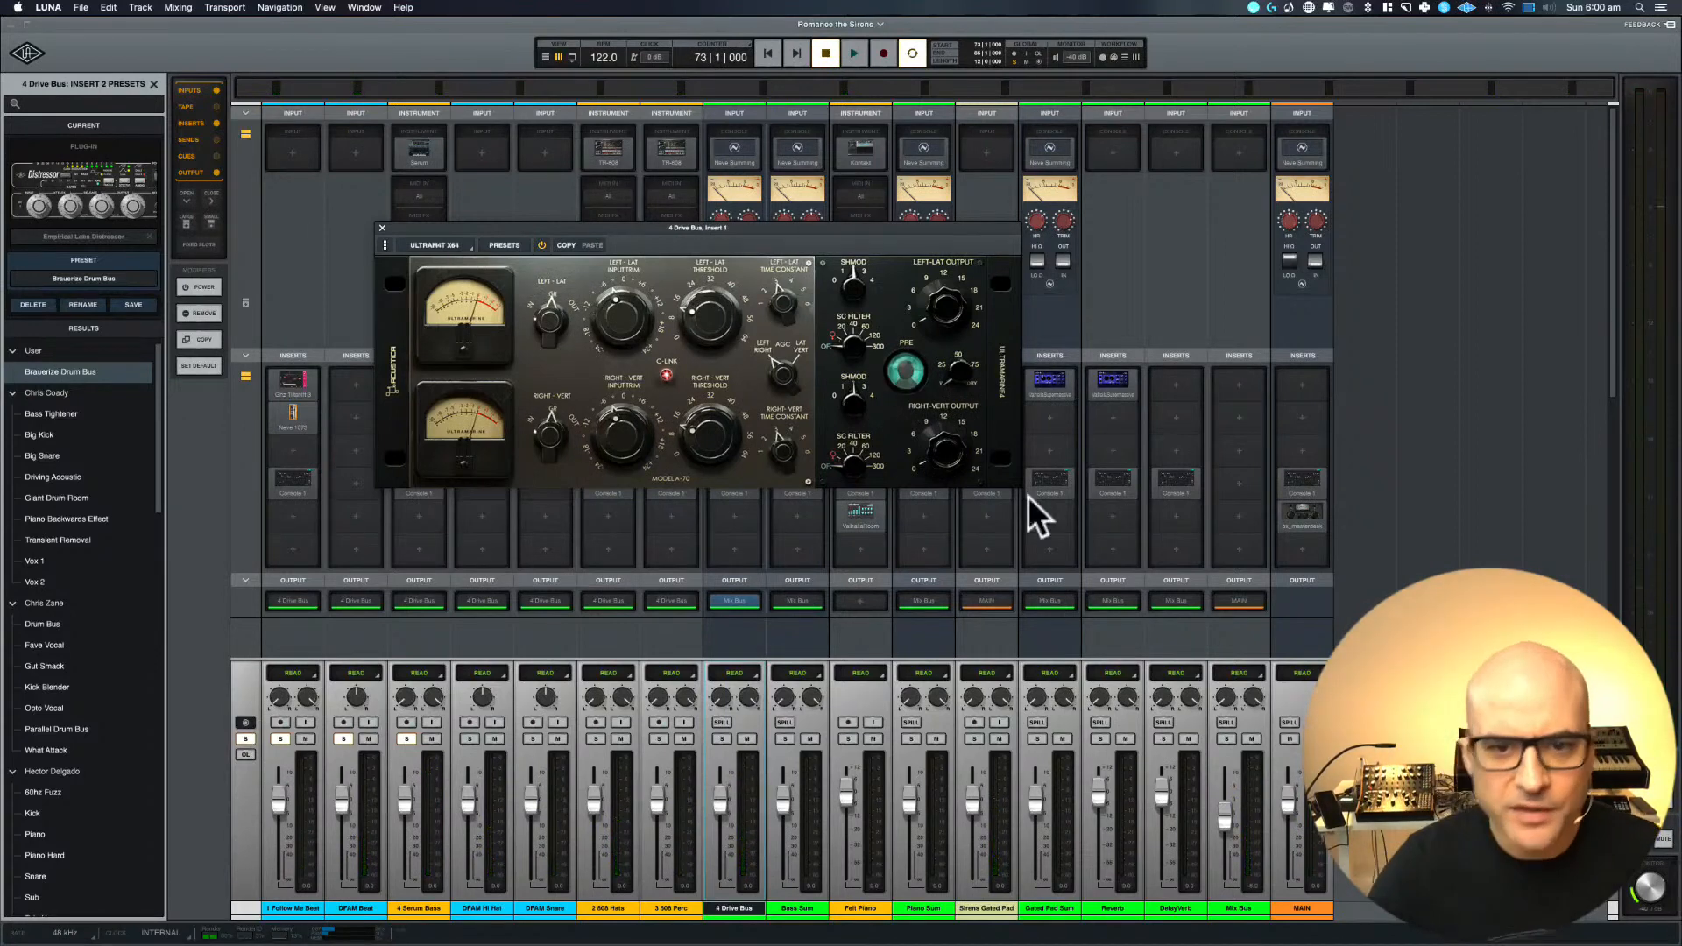
key(space)
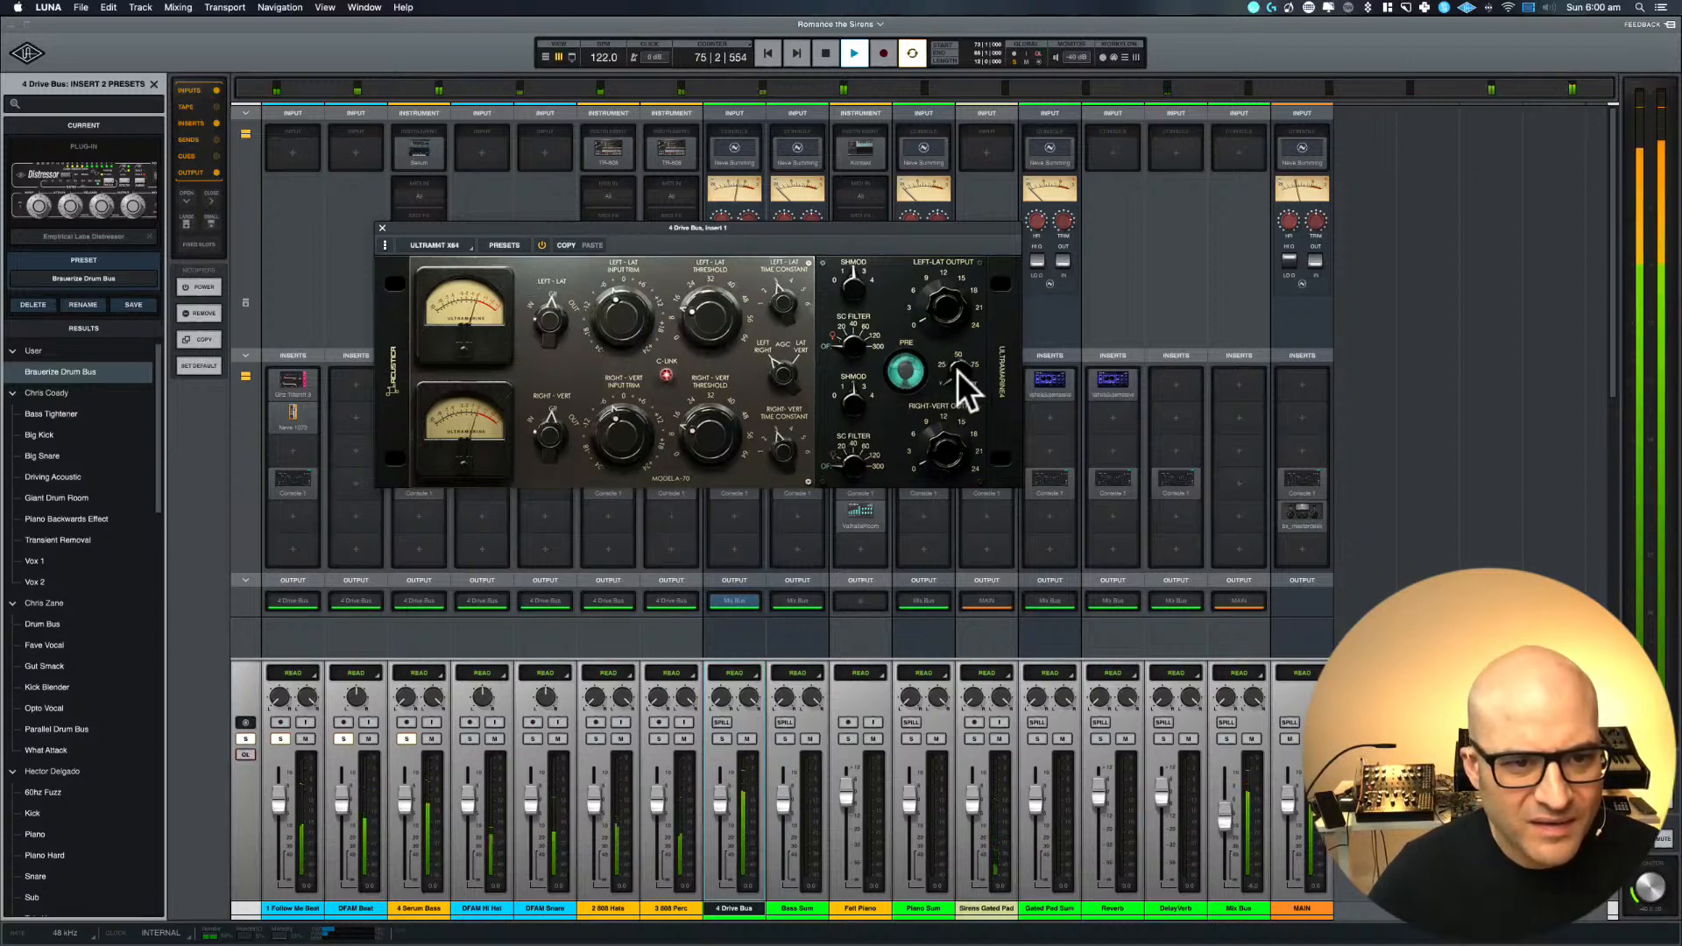
Adjust the Left-Lat SHMOD and fine-tune the Left-Lat threshold on the ULTRAM4T, closing the plug-in window when done
click(846, 298)
drag(846, 298, 844, 364)
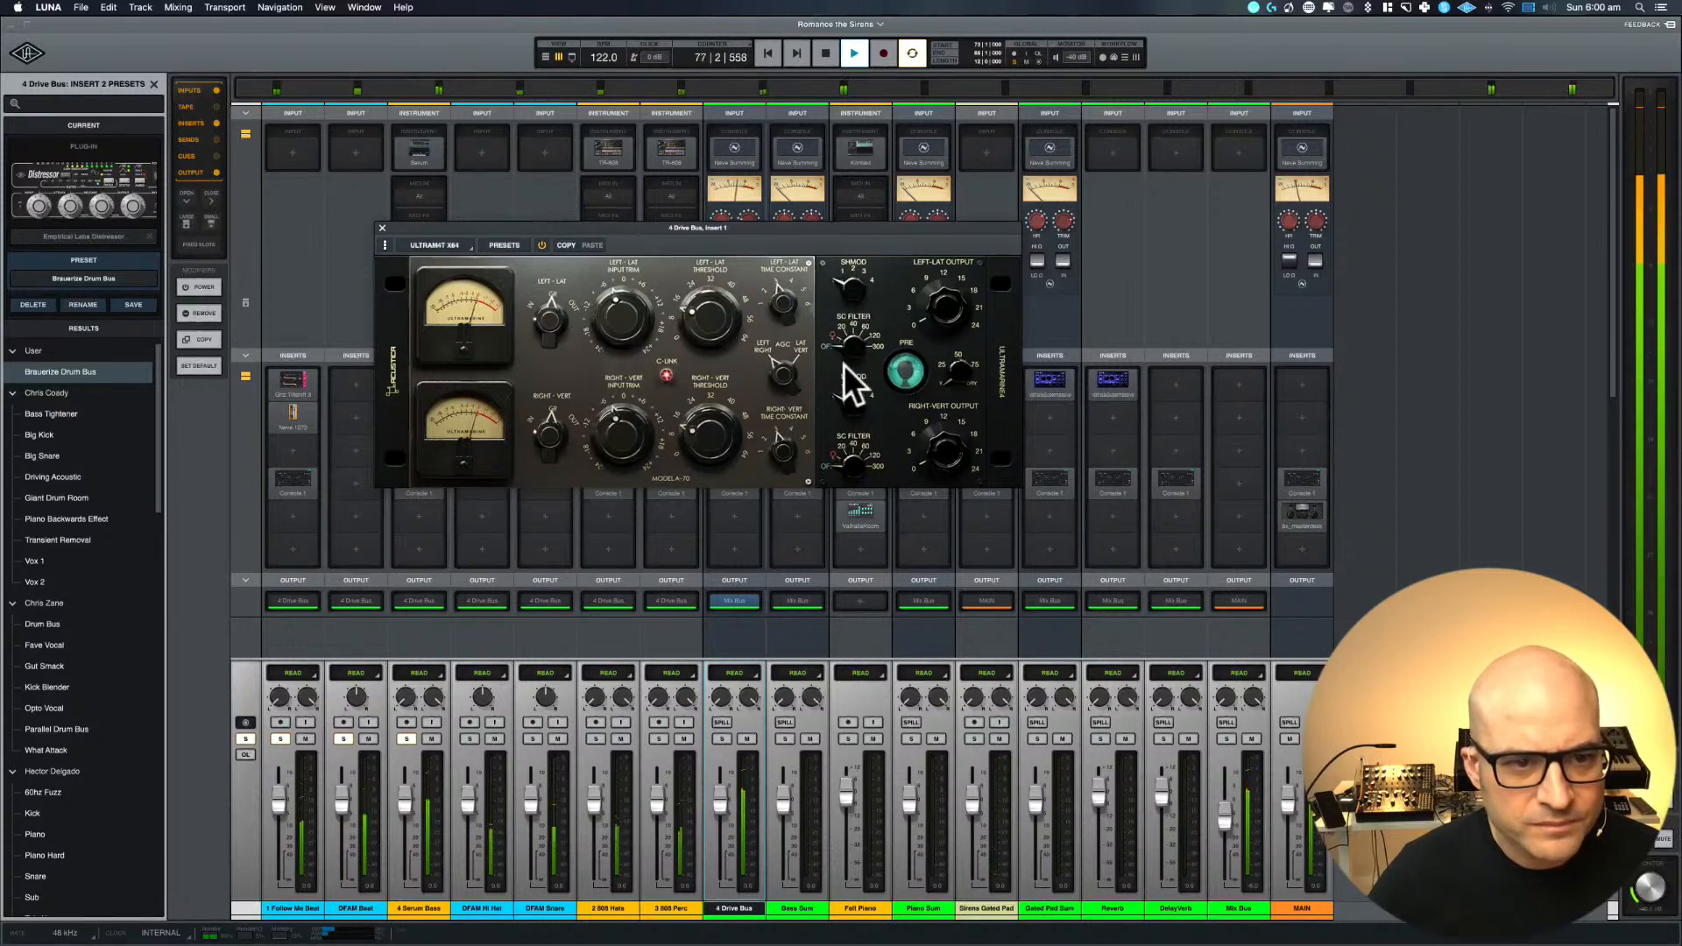
click(686, 317)
drag(685, 318, 687, 321)
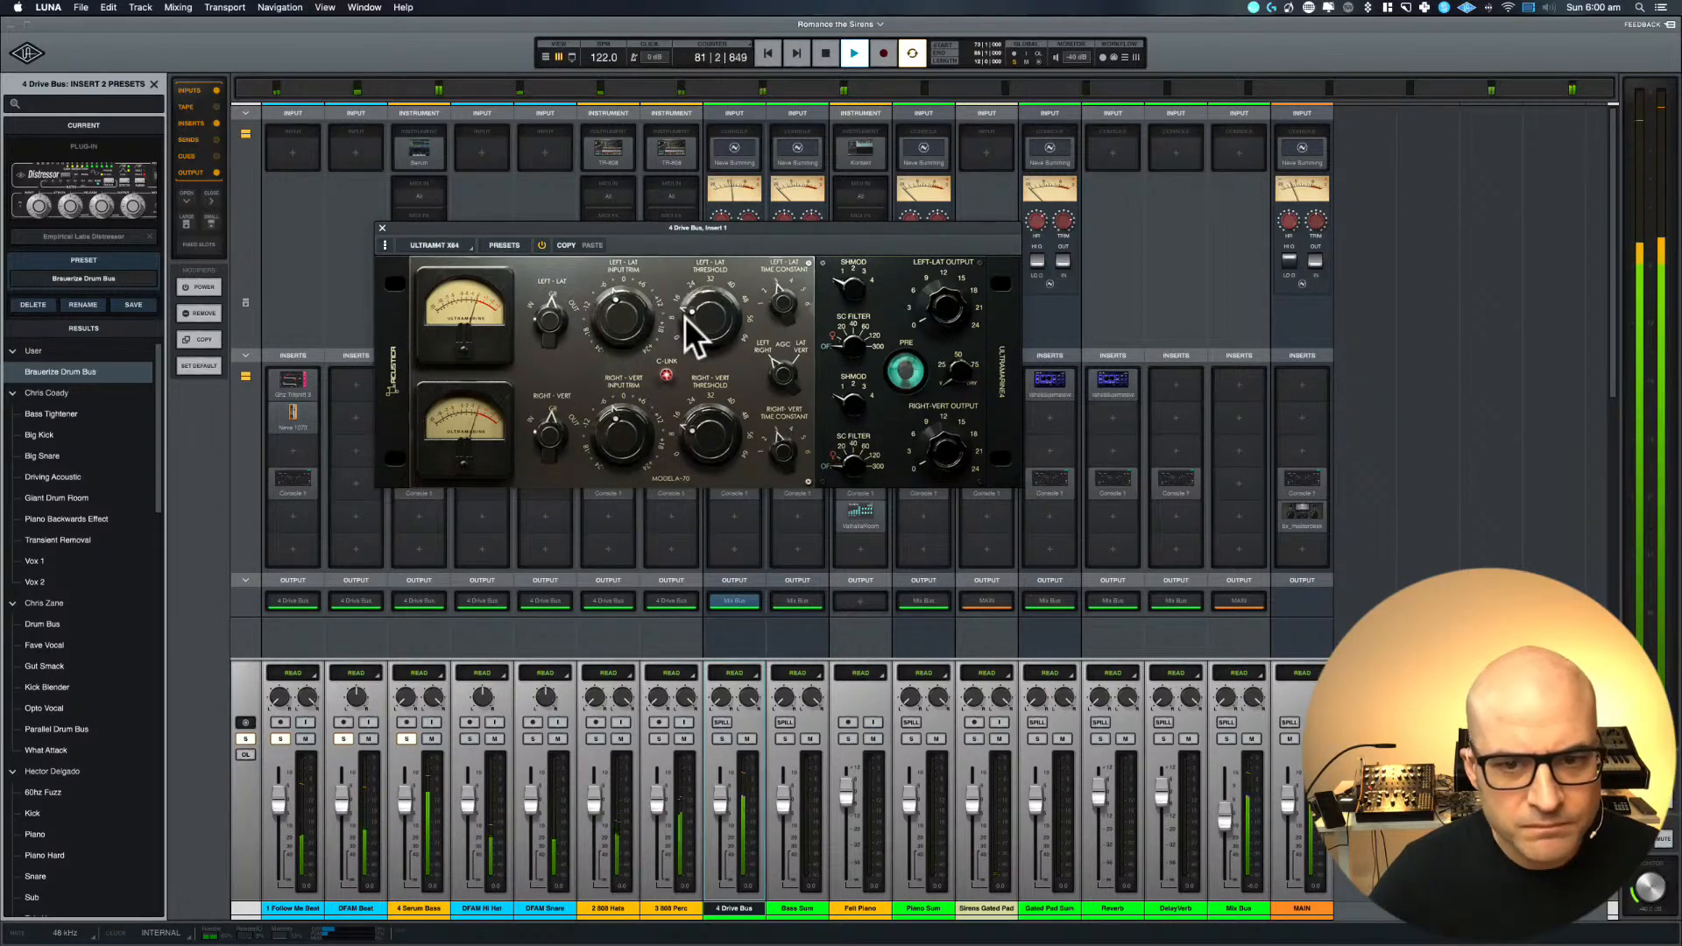
click(382, 228)
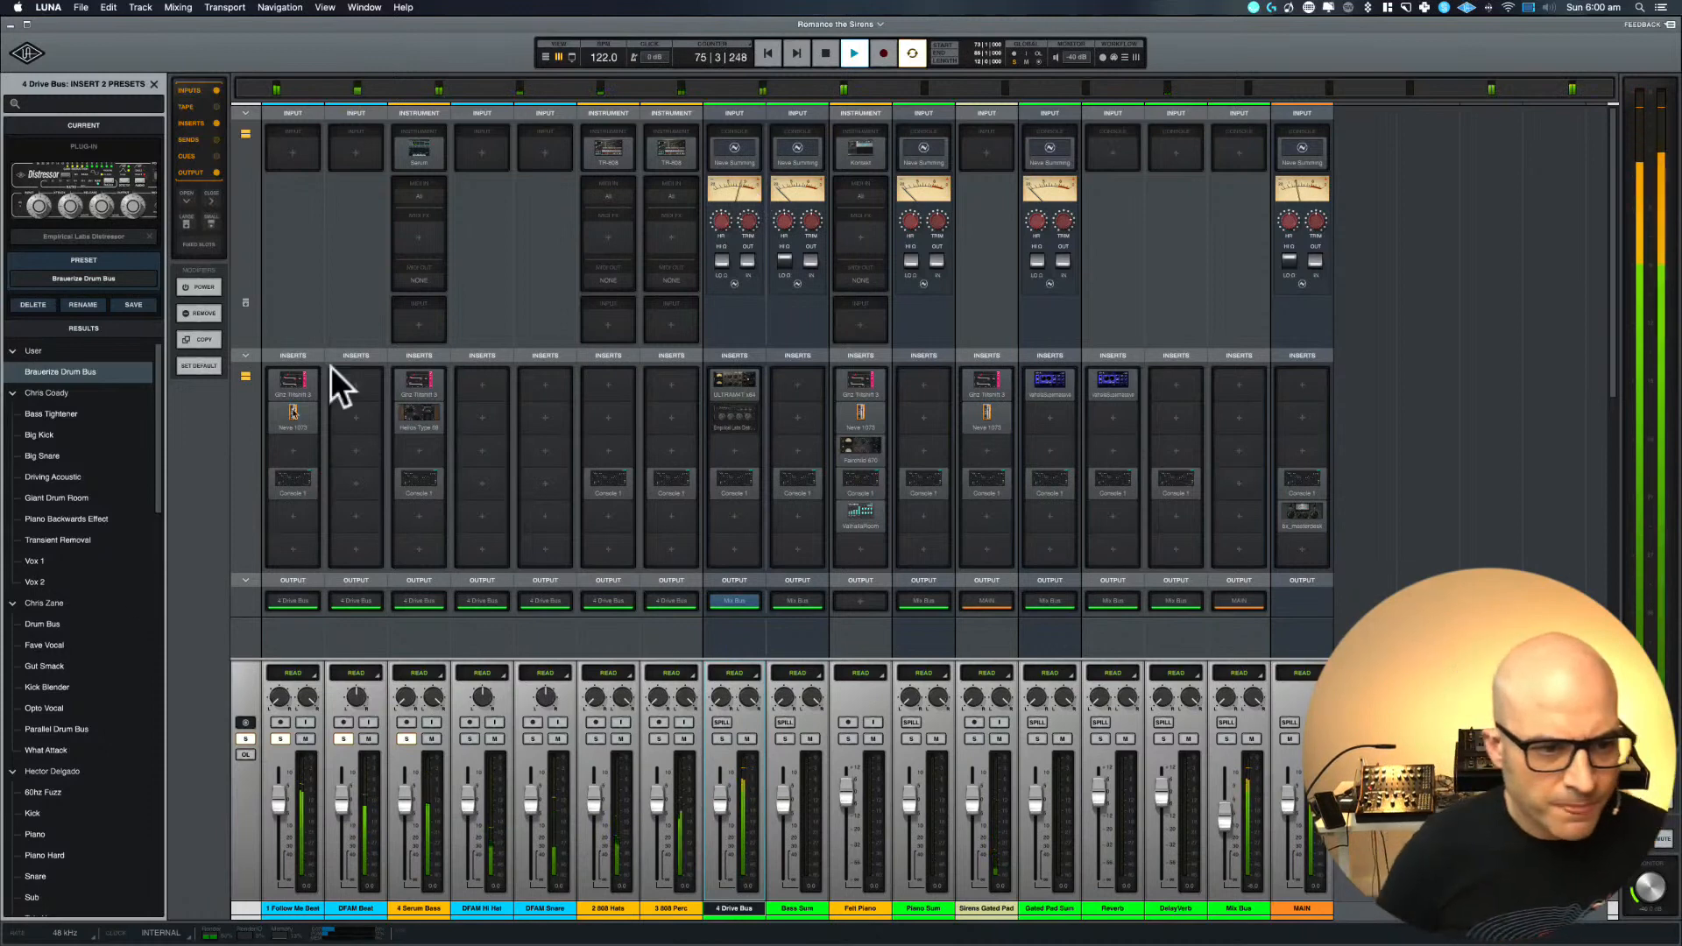
Stop playback and insert Console 1 in the DFAM Beat track's fourth insert slot, closing the plug-in window when done
key(space)
click(355, 480)
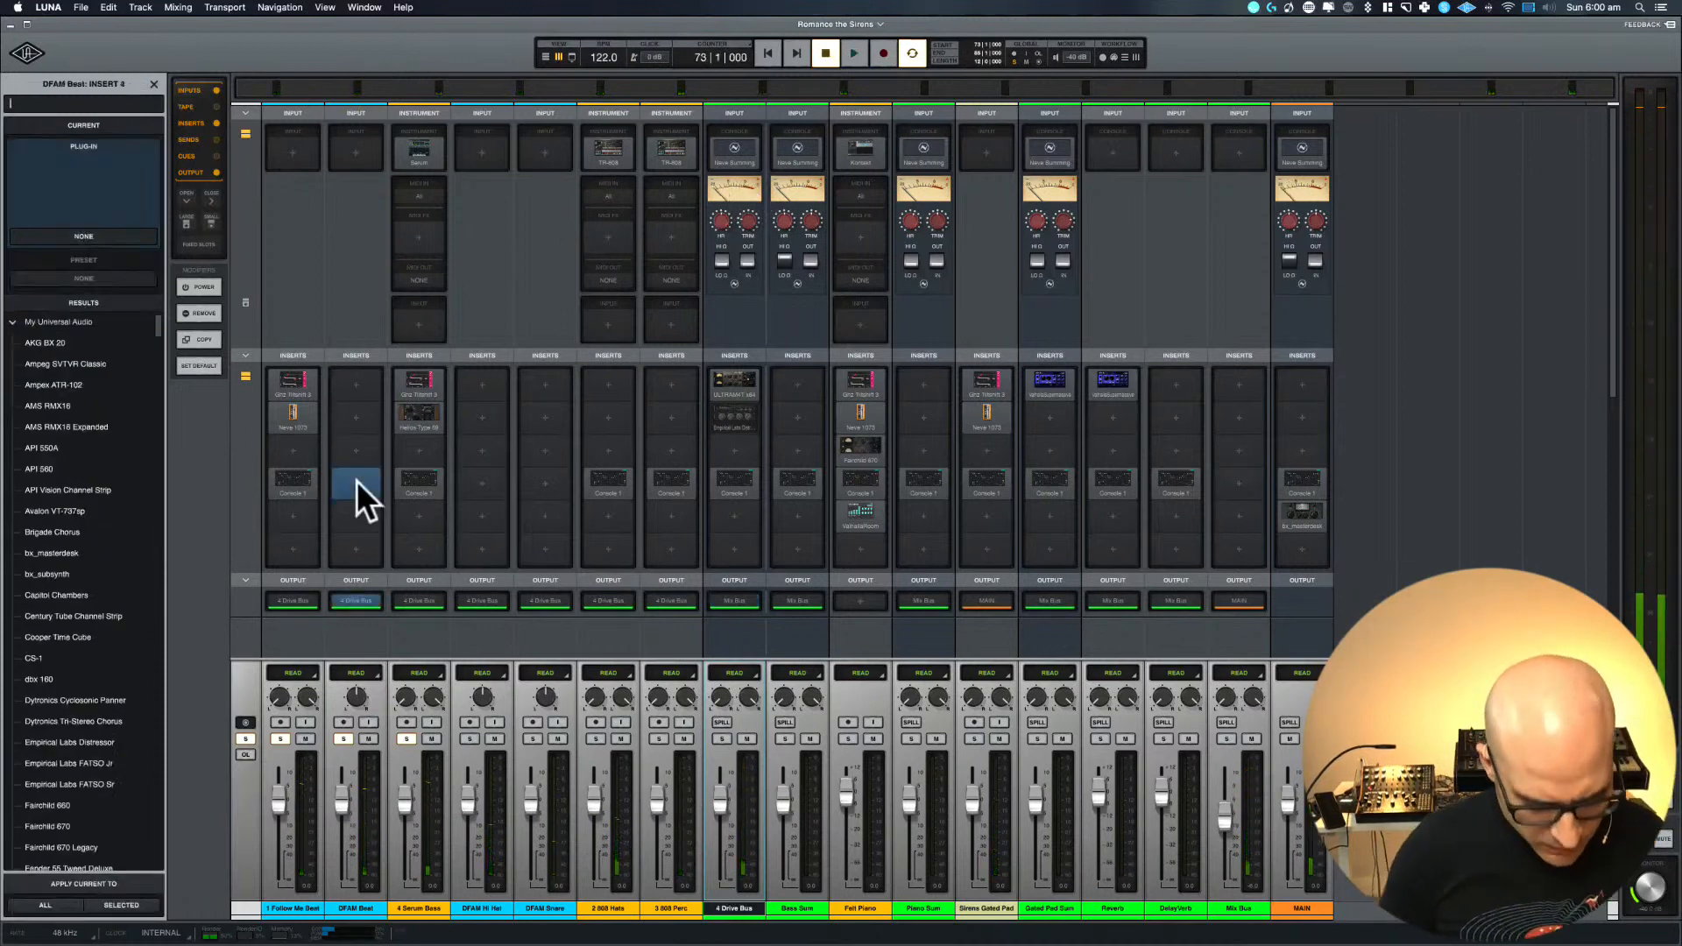
text(console)
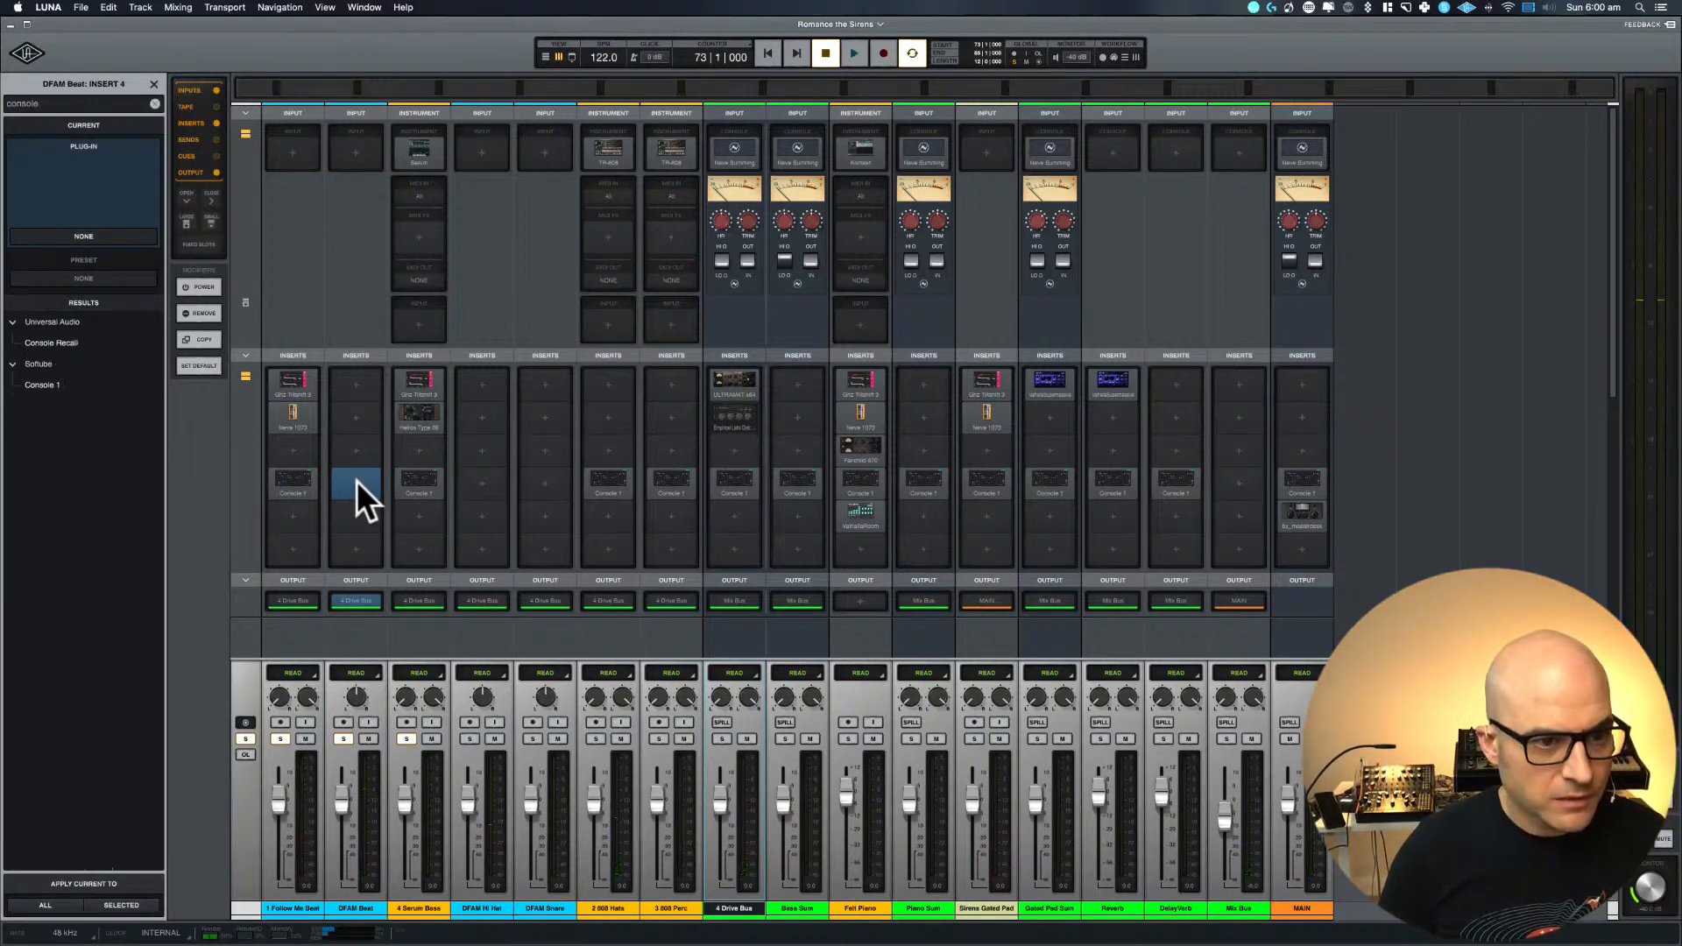
text( 1)
key(Return)
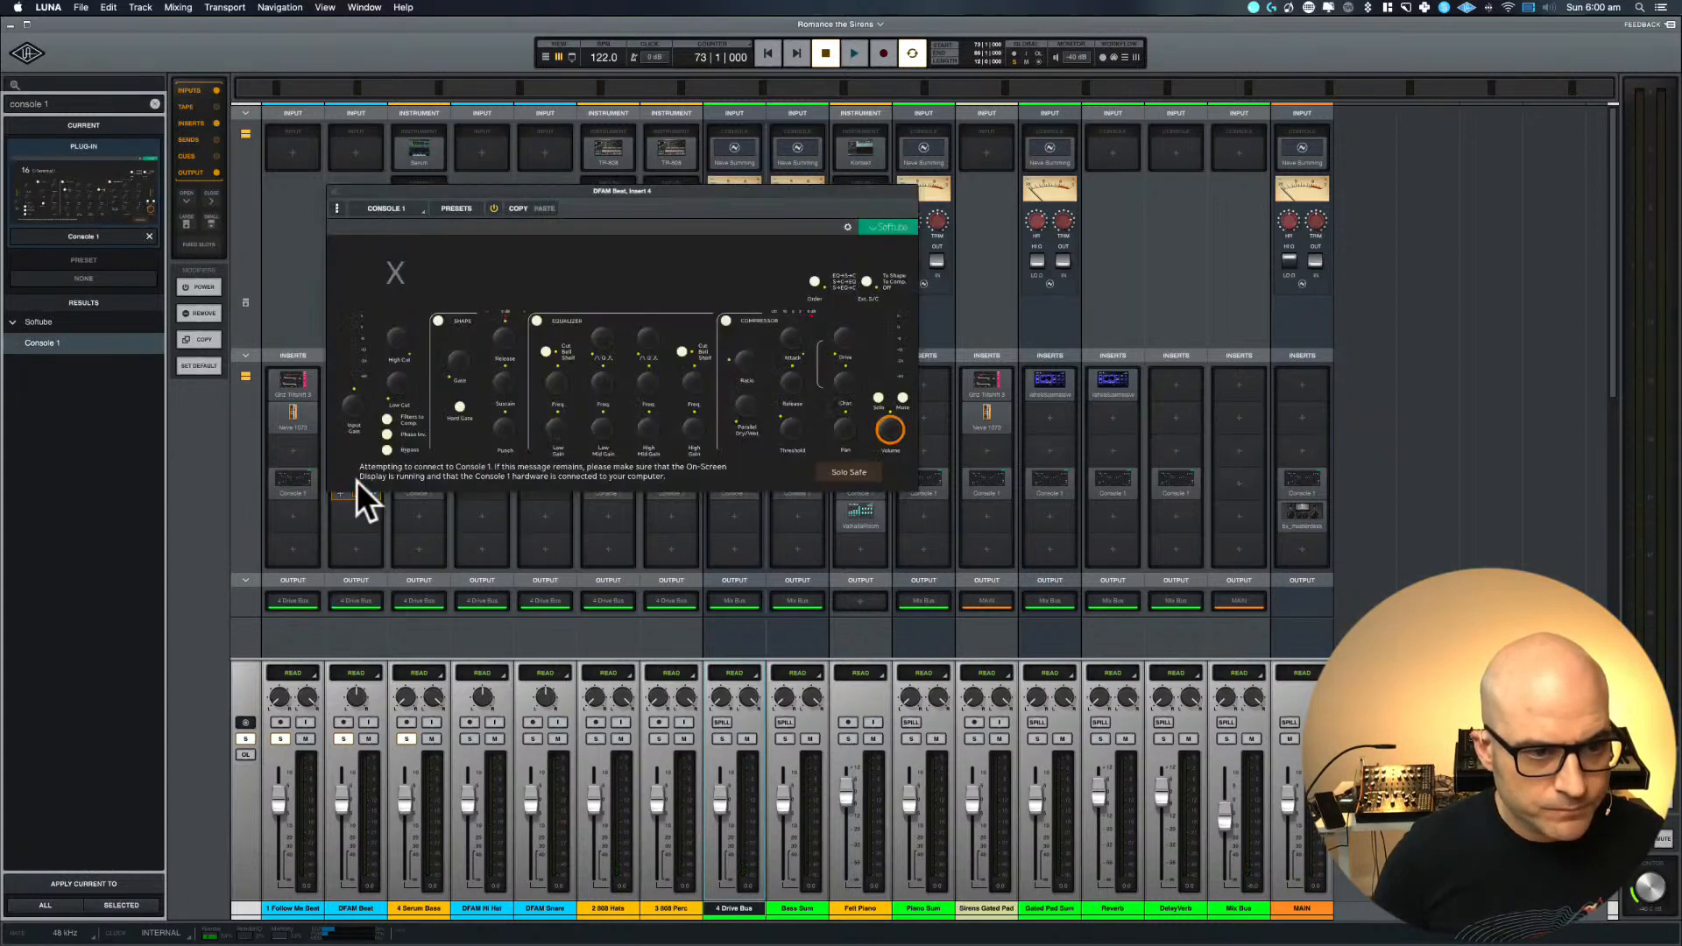
click(333, 191)
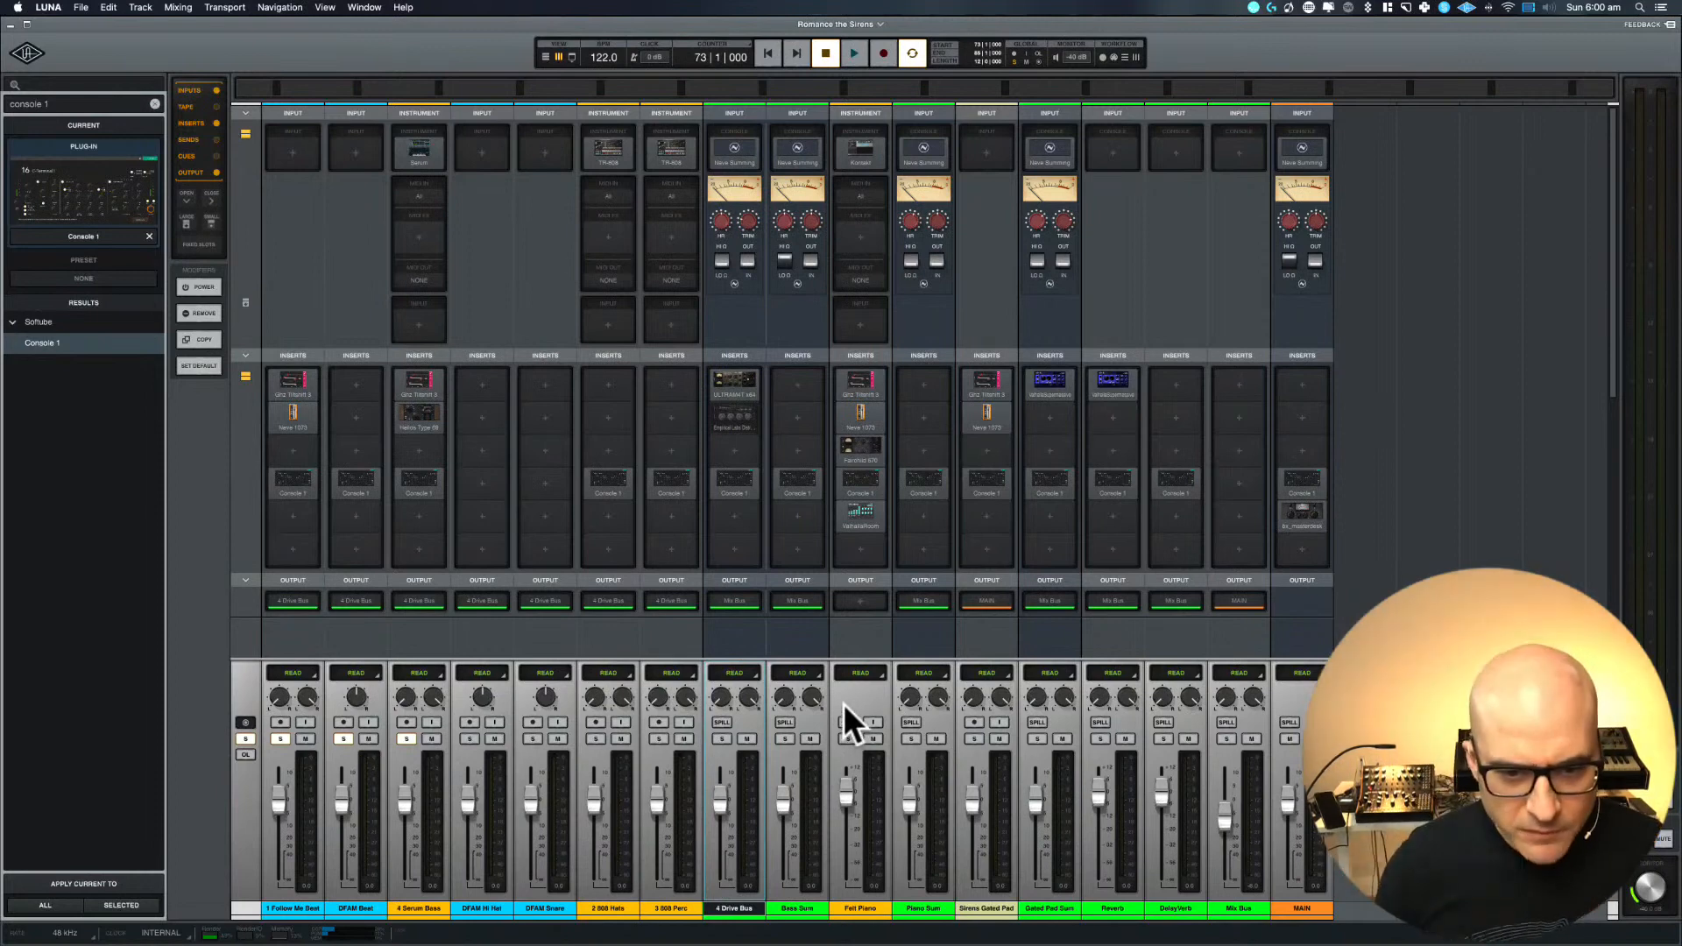
Delete the Bass Sum bus and restart playback of the loop
right_click(799, 906)
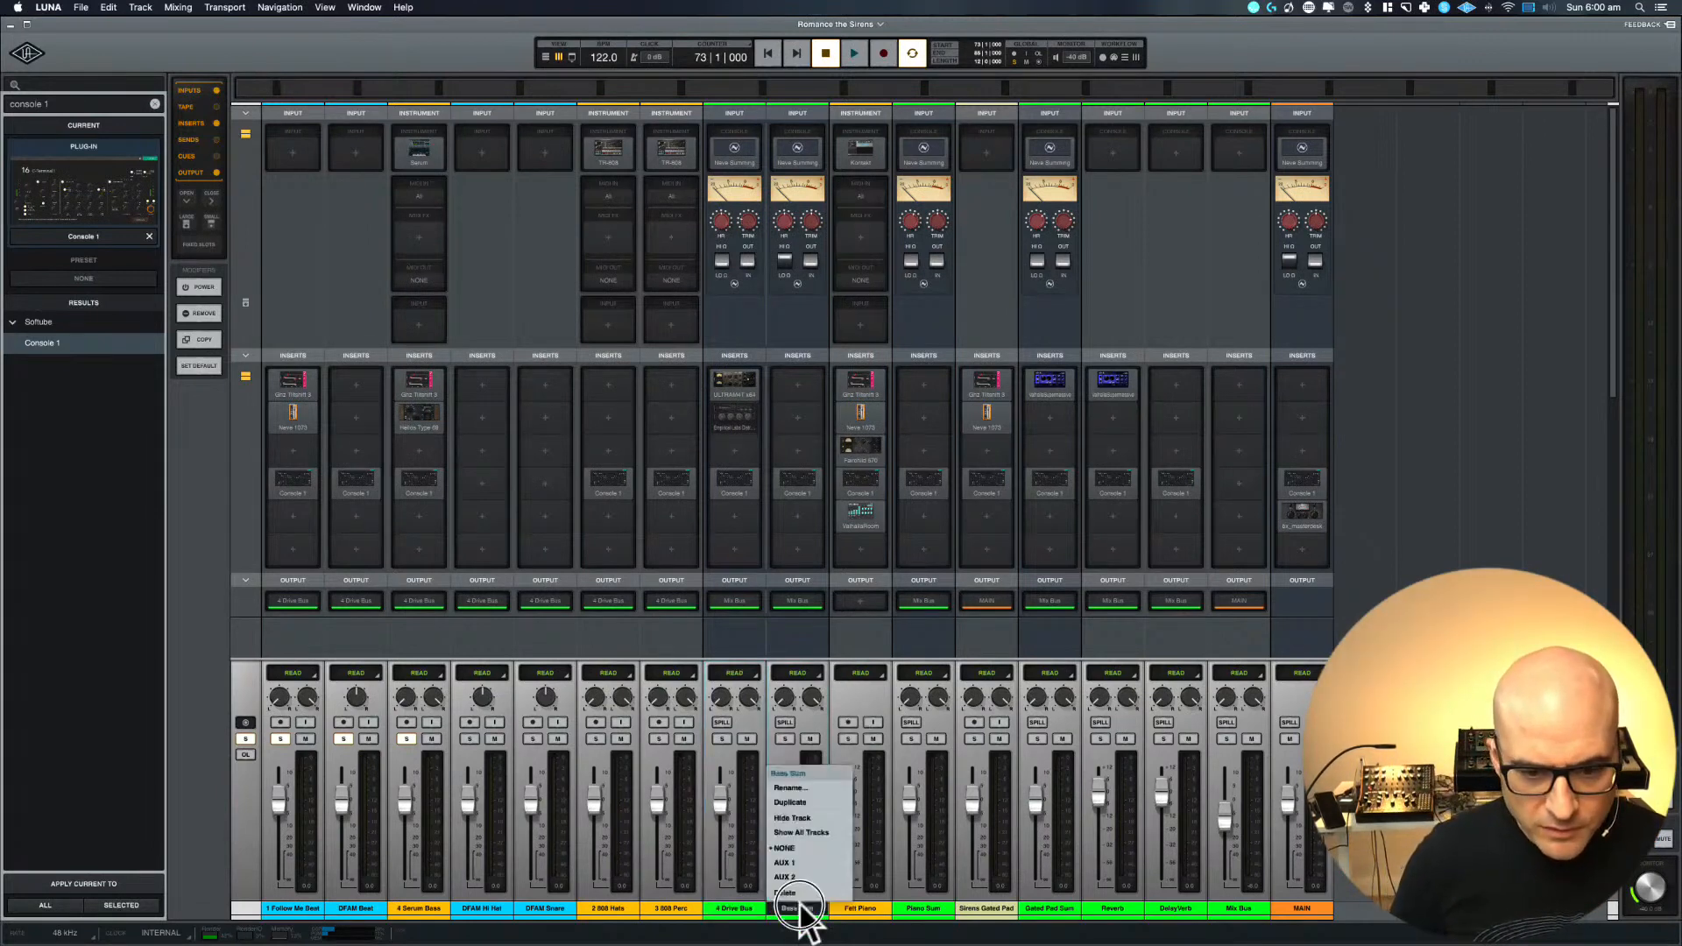
click(801, 892)
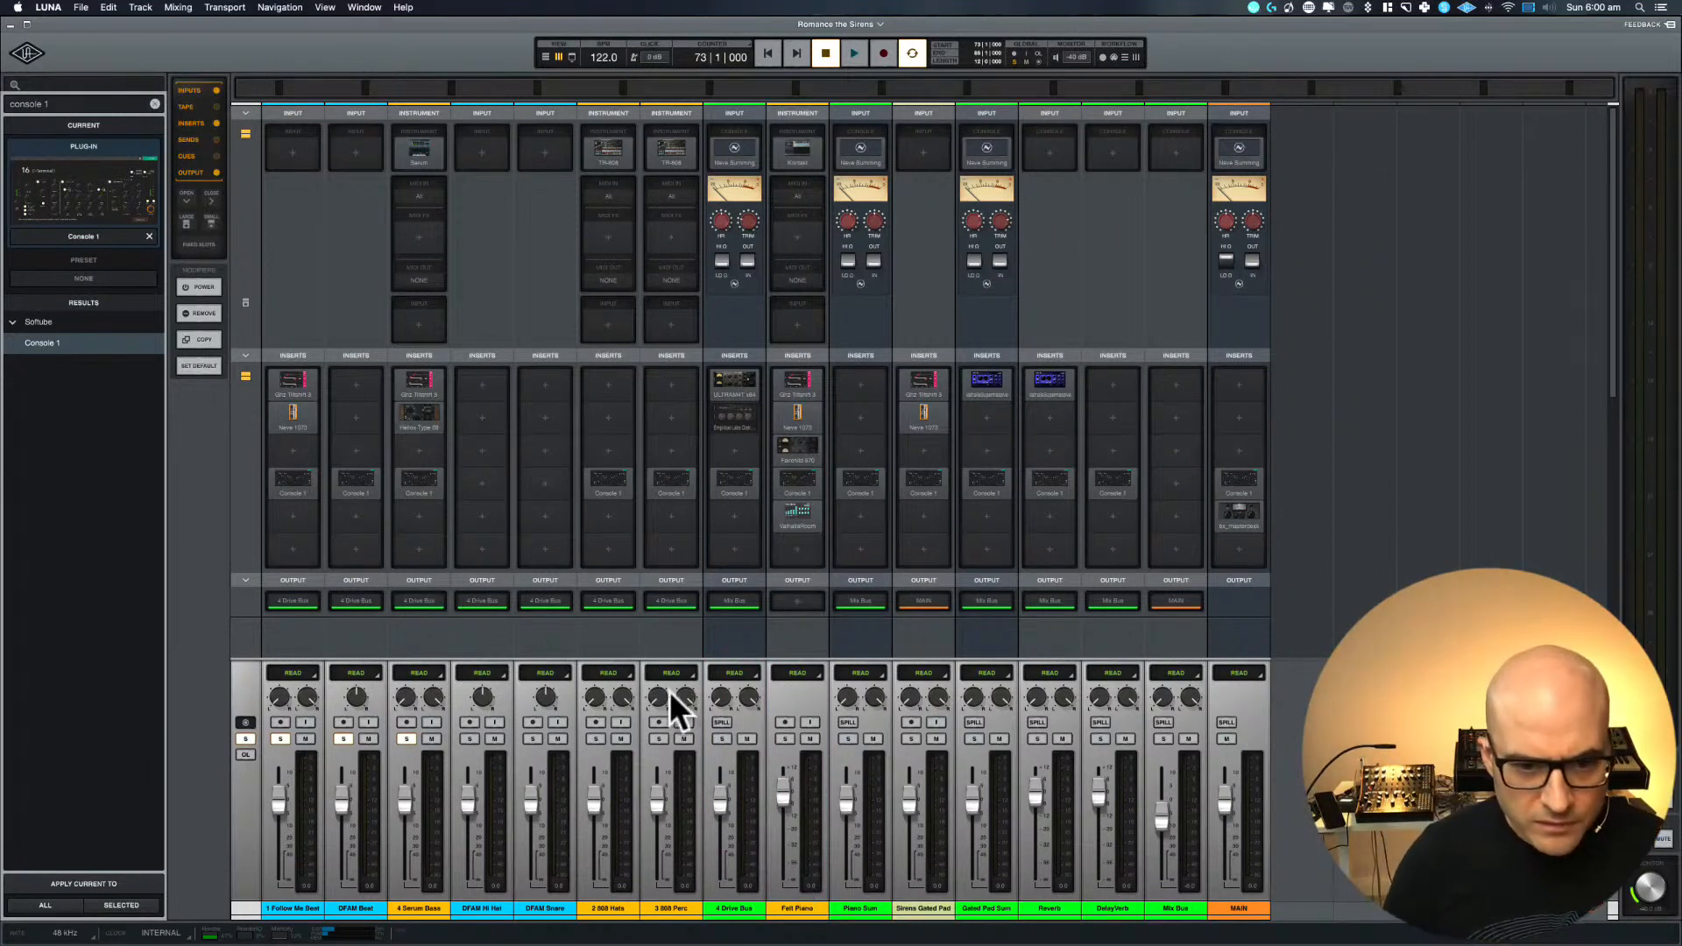
key(space)
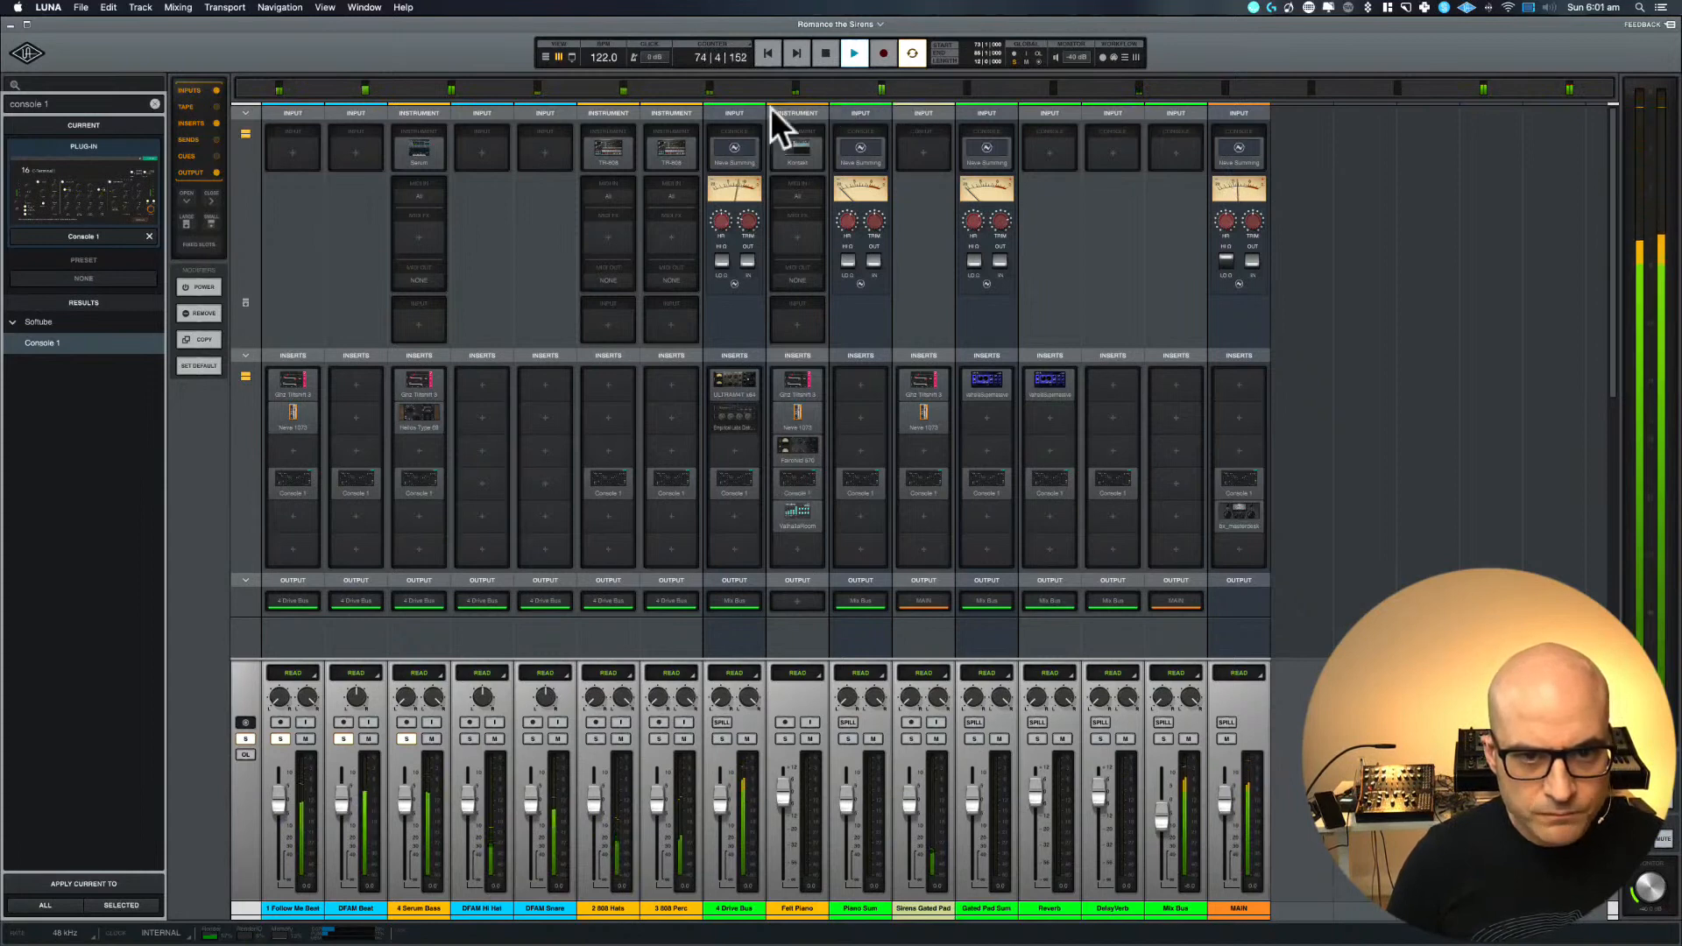
Raise the Neve Summing trim on the 4 Drive Bus, restarting playback to audition it
click(745, 226)
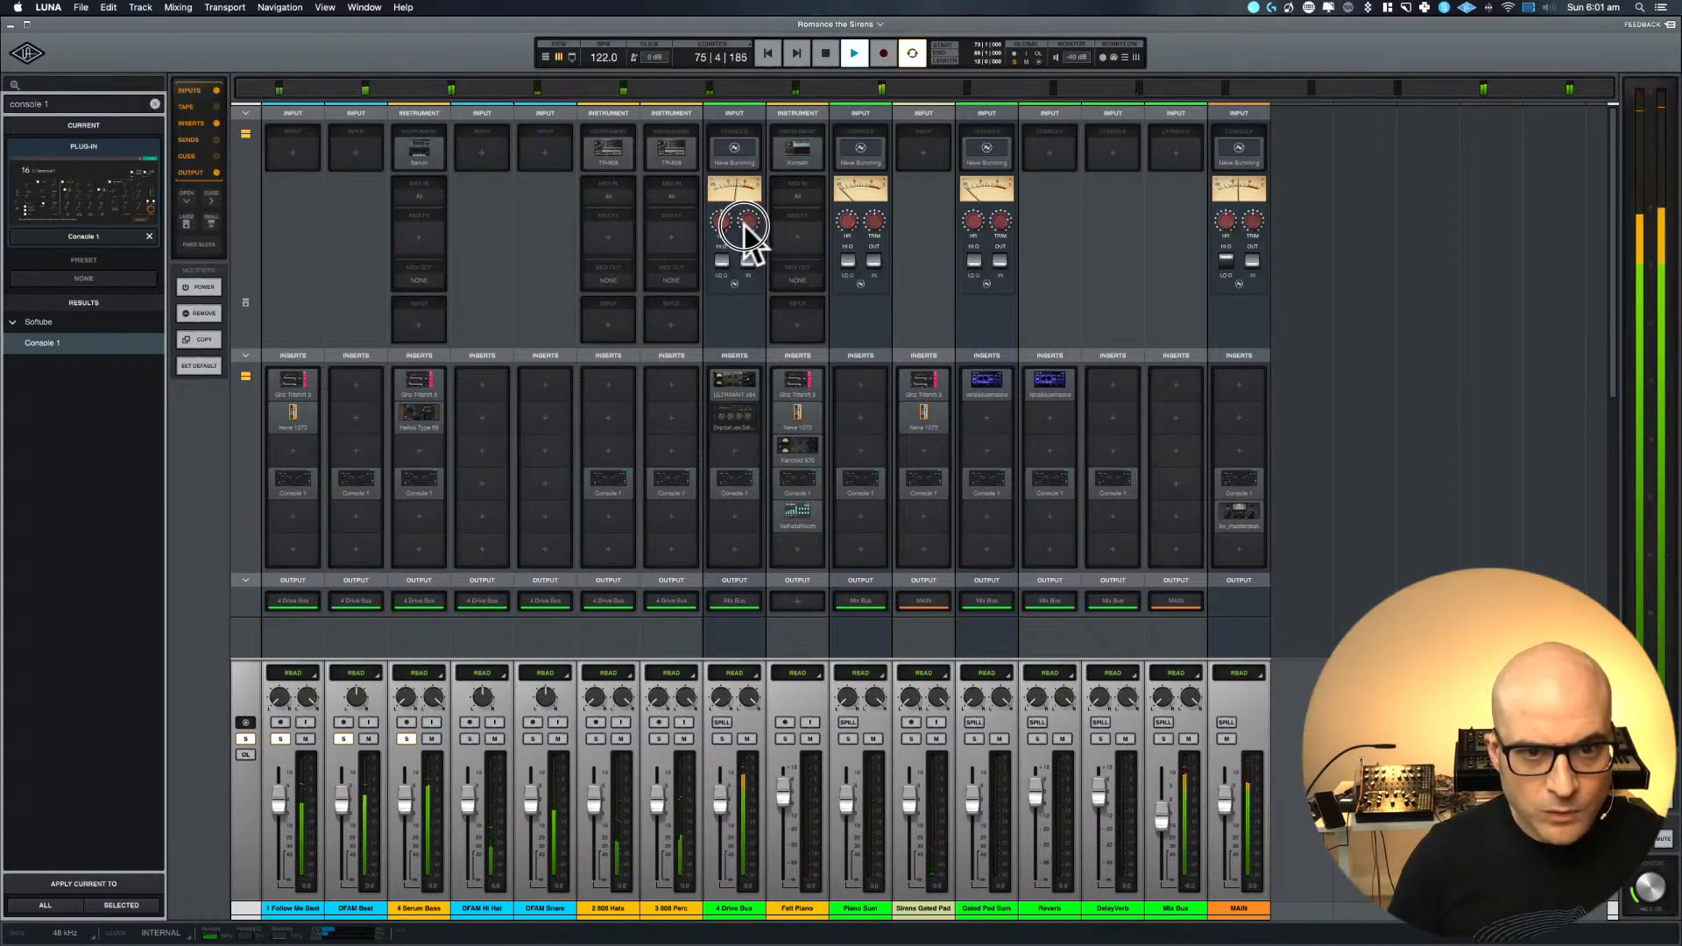
key(space)
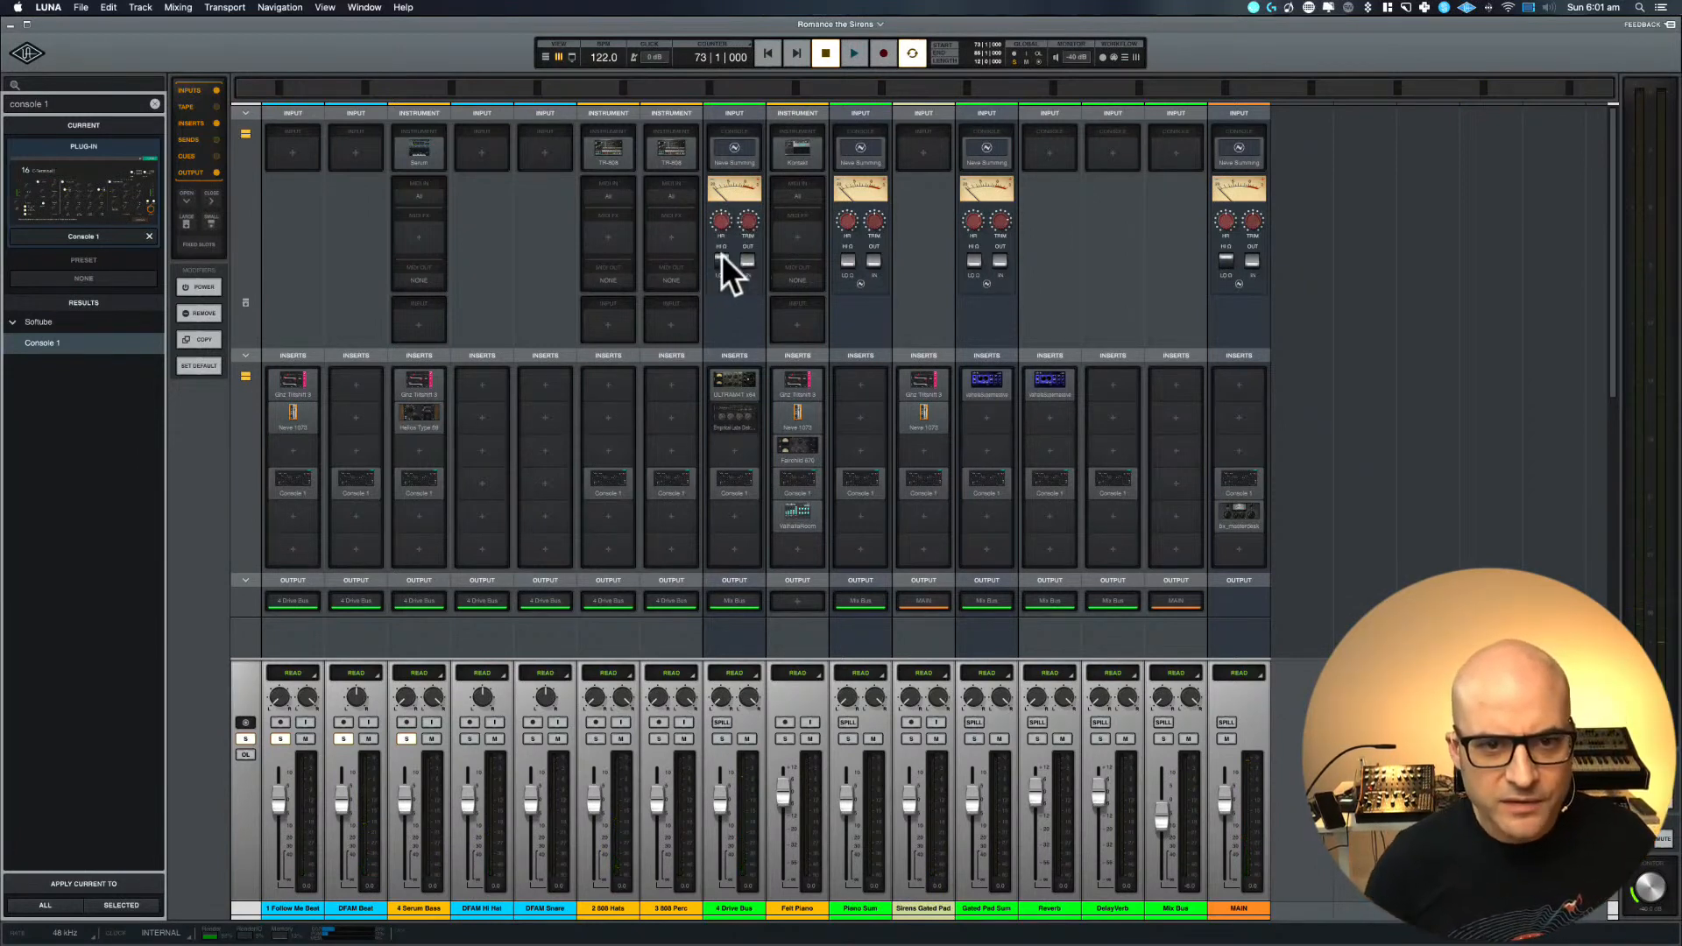
key(space)
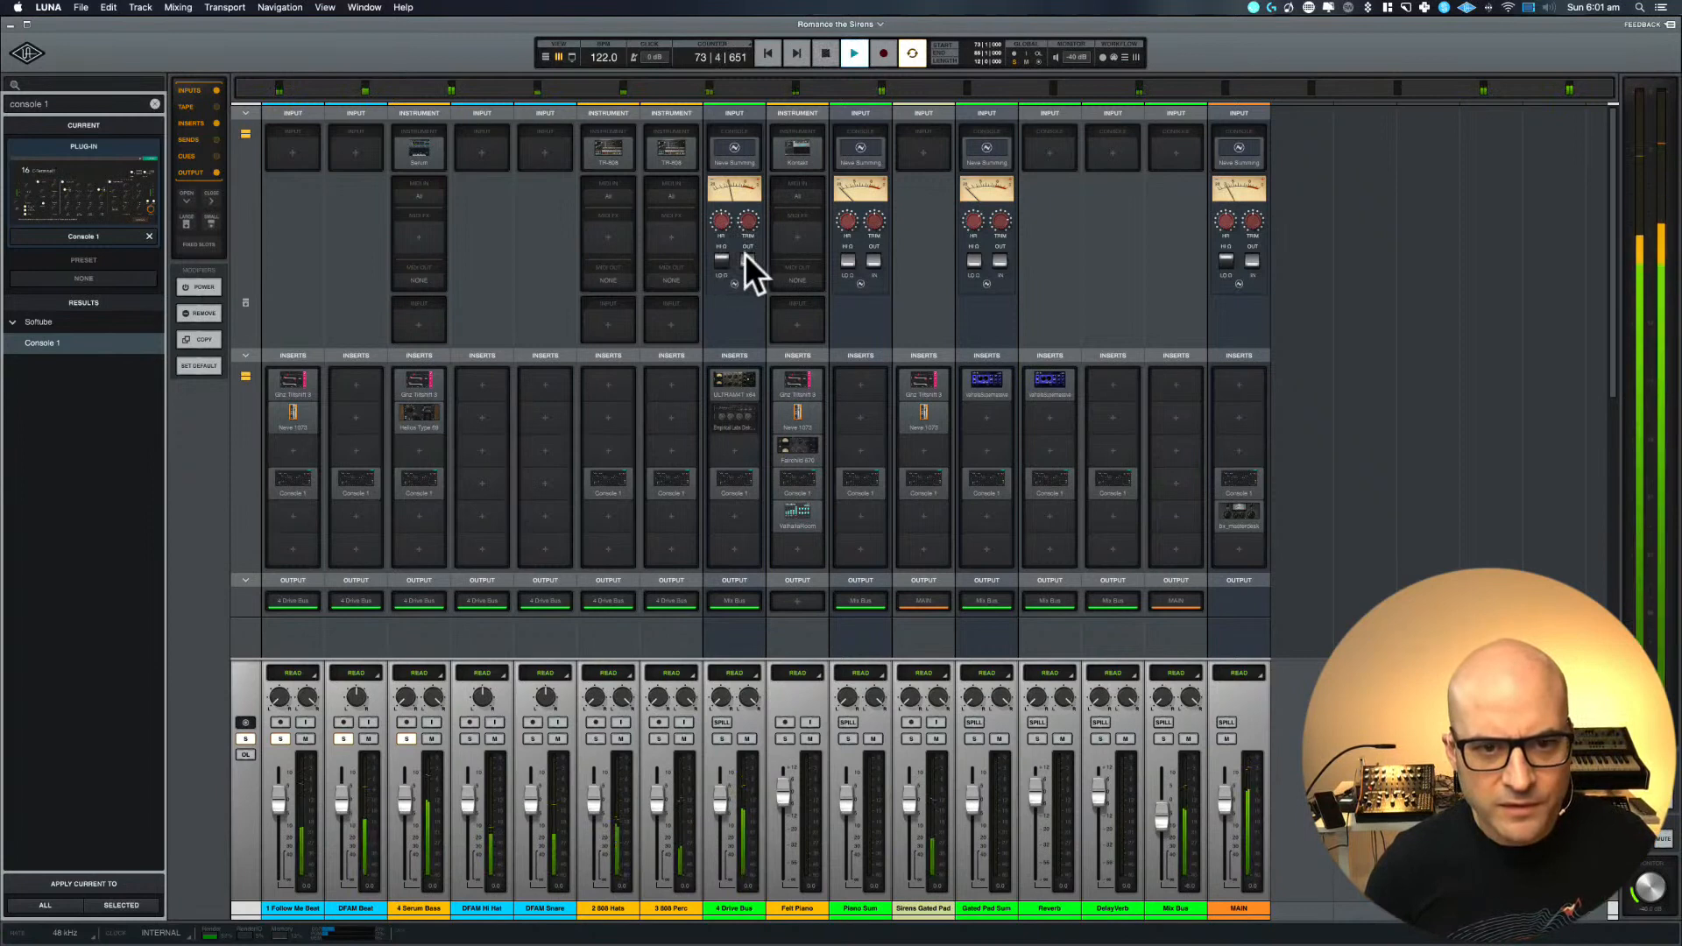
drag(749, 223, 757, 179)
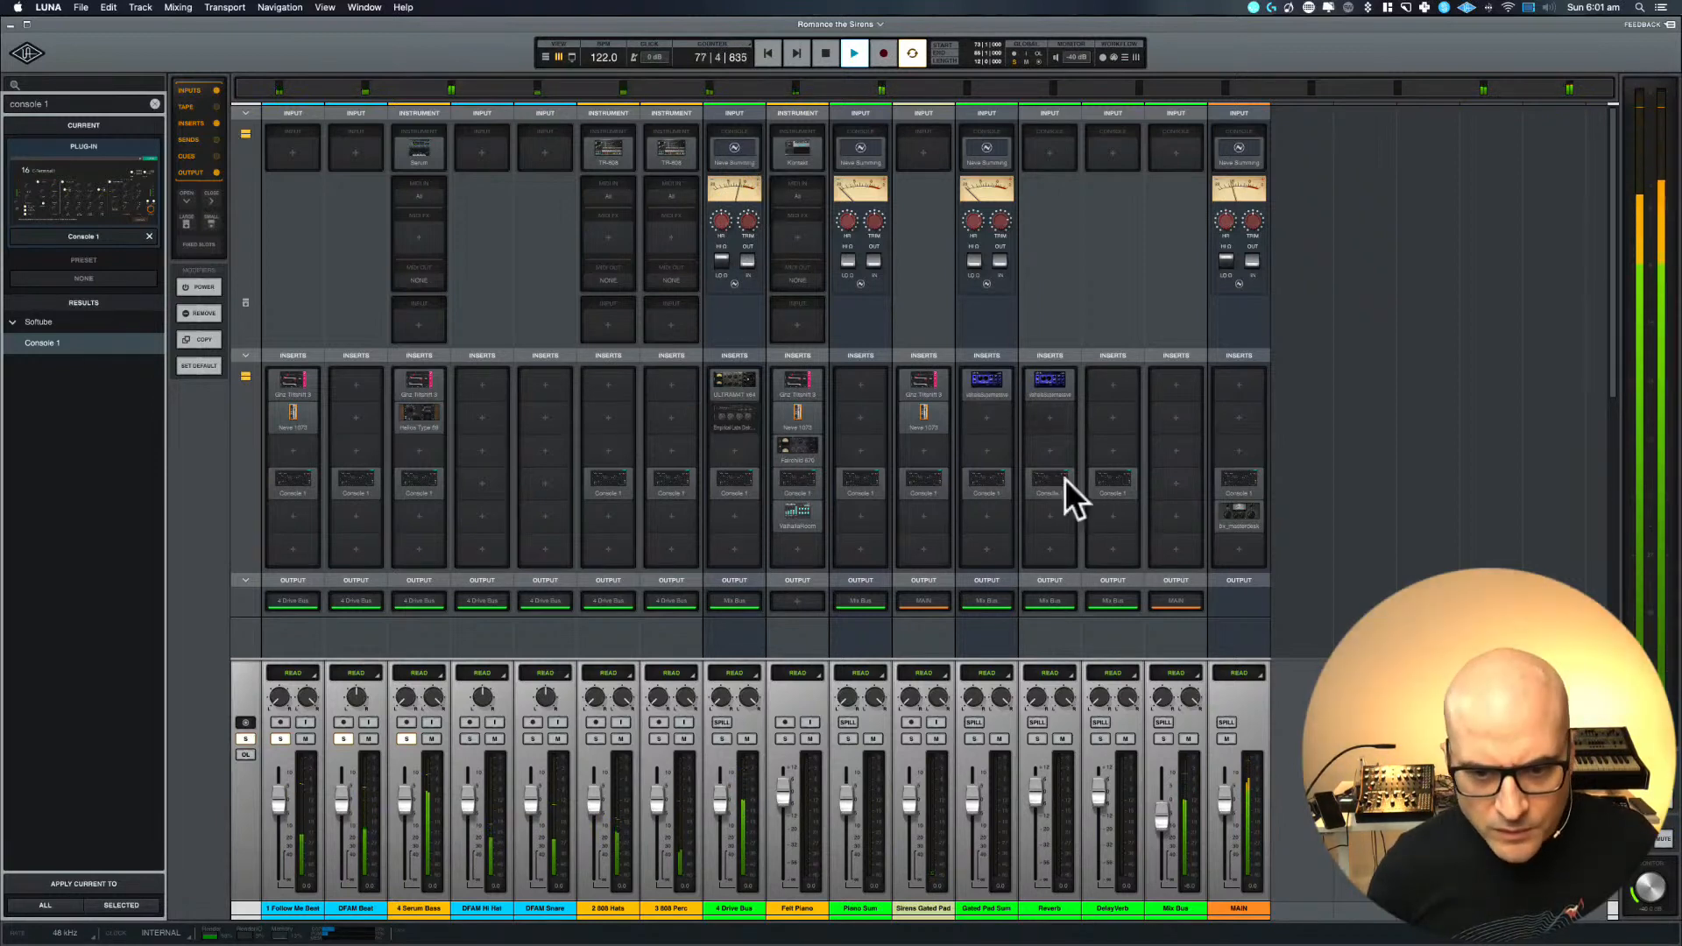
Route the Sirens Gated Pad track's output to Gated Pad Sum and stop playback
click(924, 608)
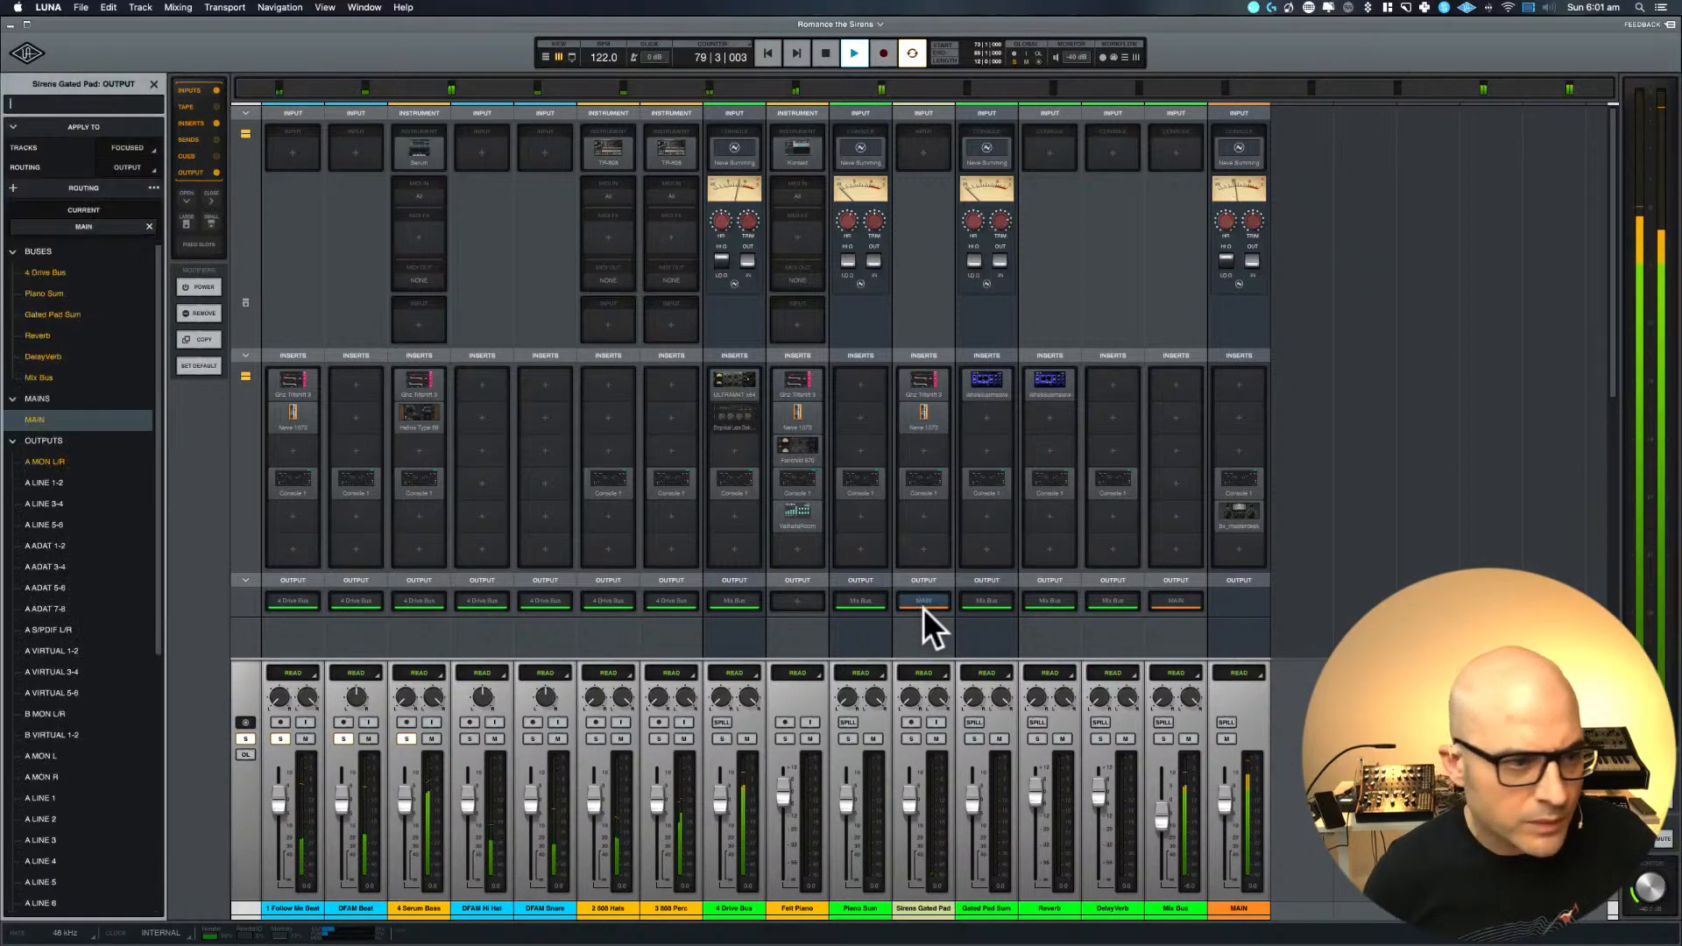
click(29, 316)
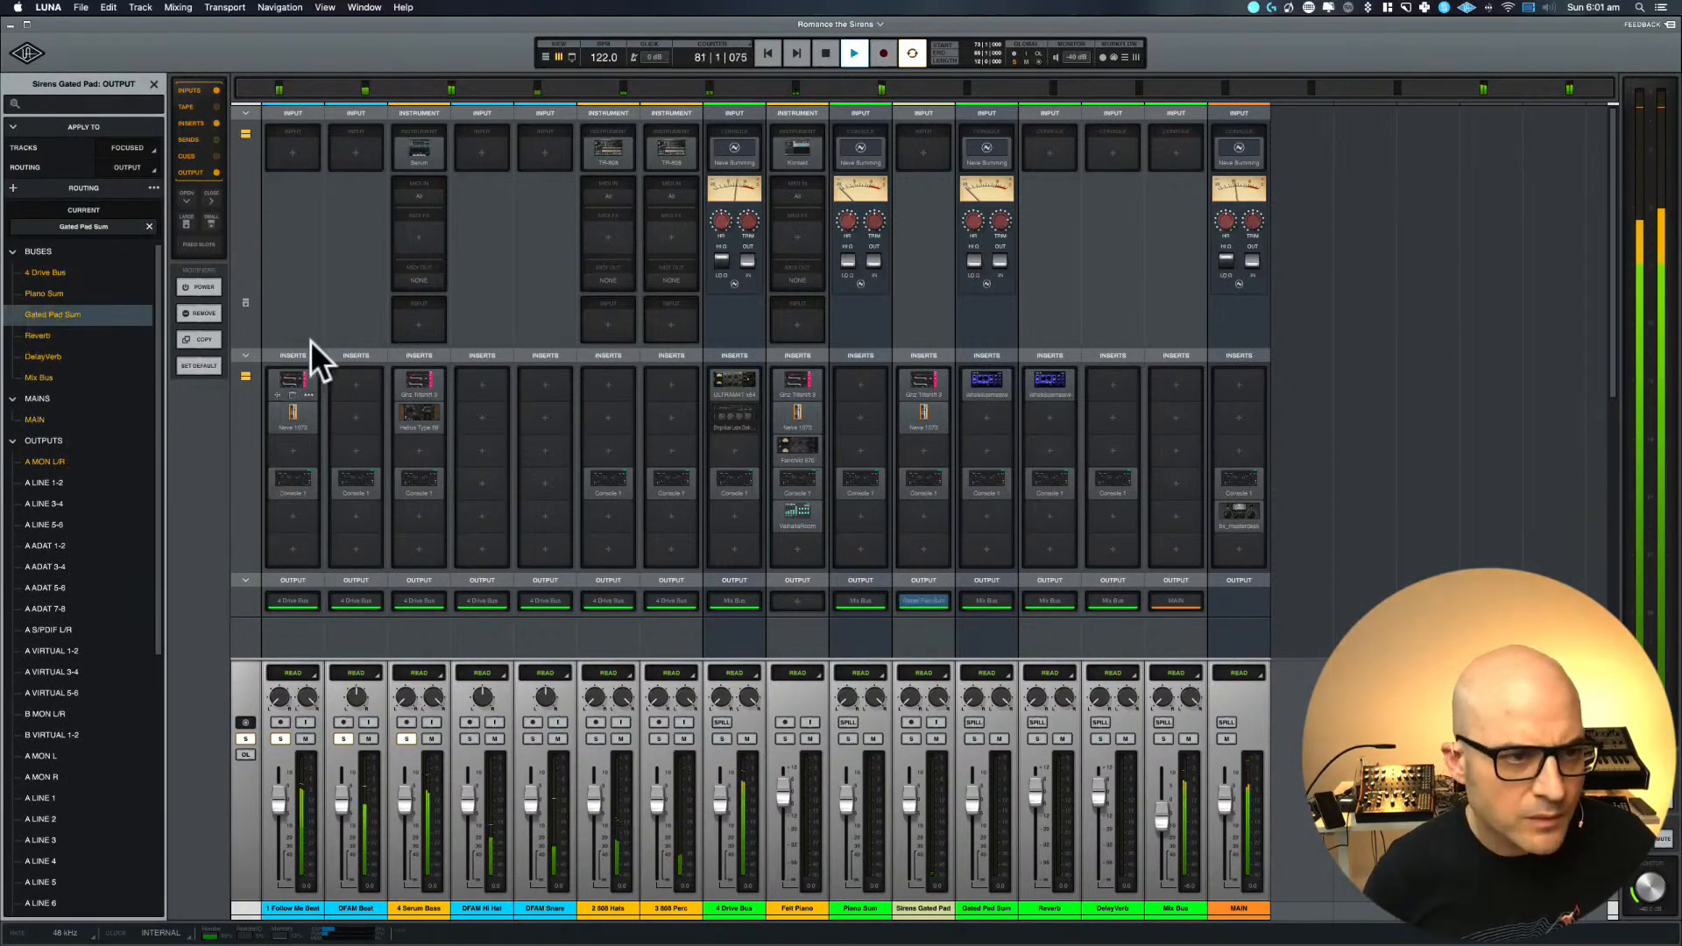
key(space)
Show the sends in the mixer instead of inputs and inserts, and remove the Sirens Gated Pad's send to Gated Pad Sum
click(218, 139)
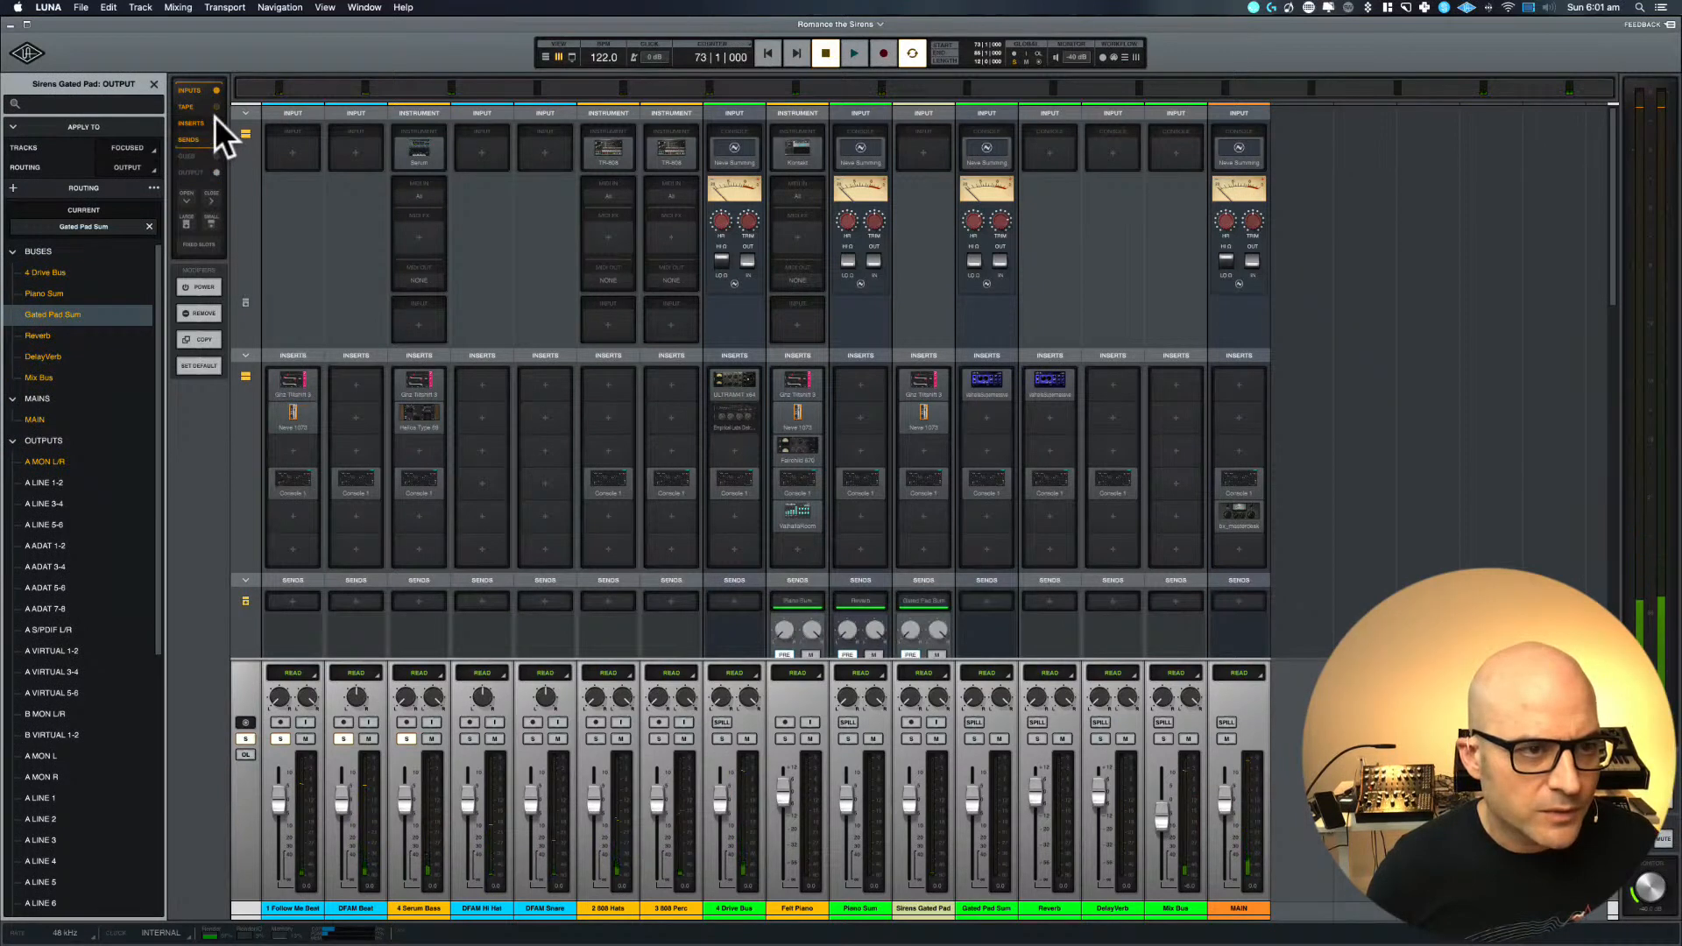
click(214, 122)
click(216, 89)
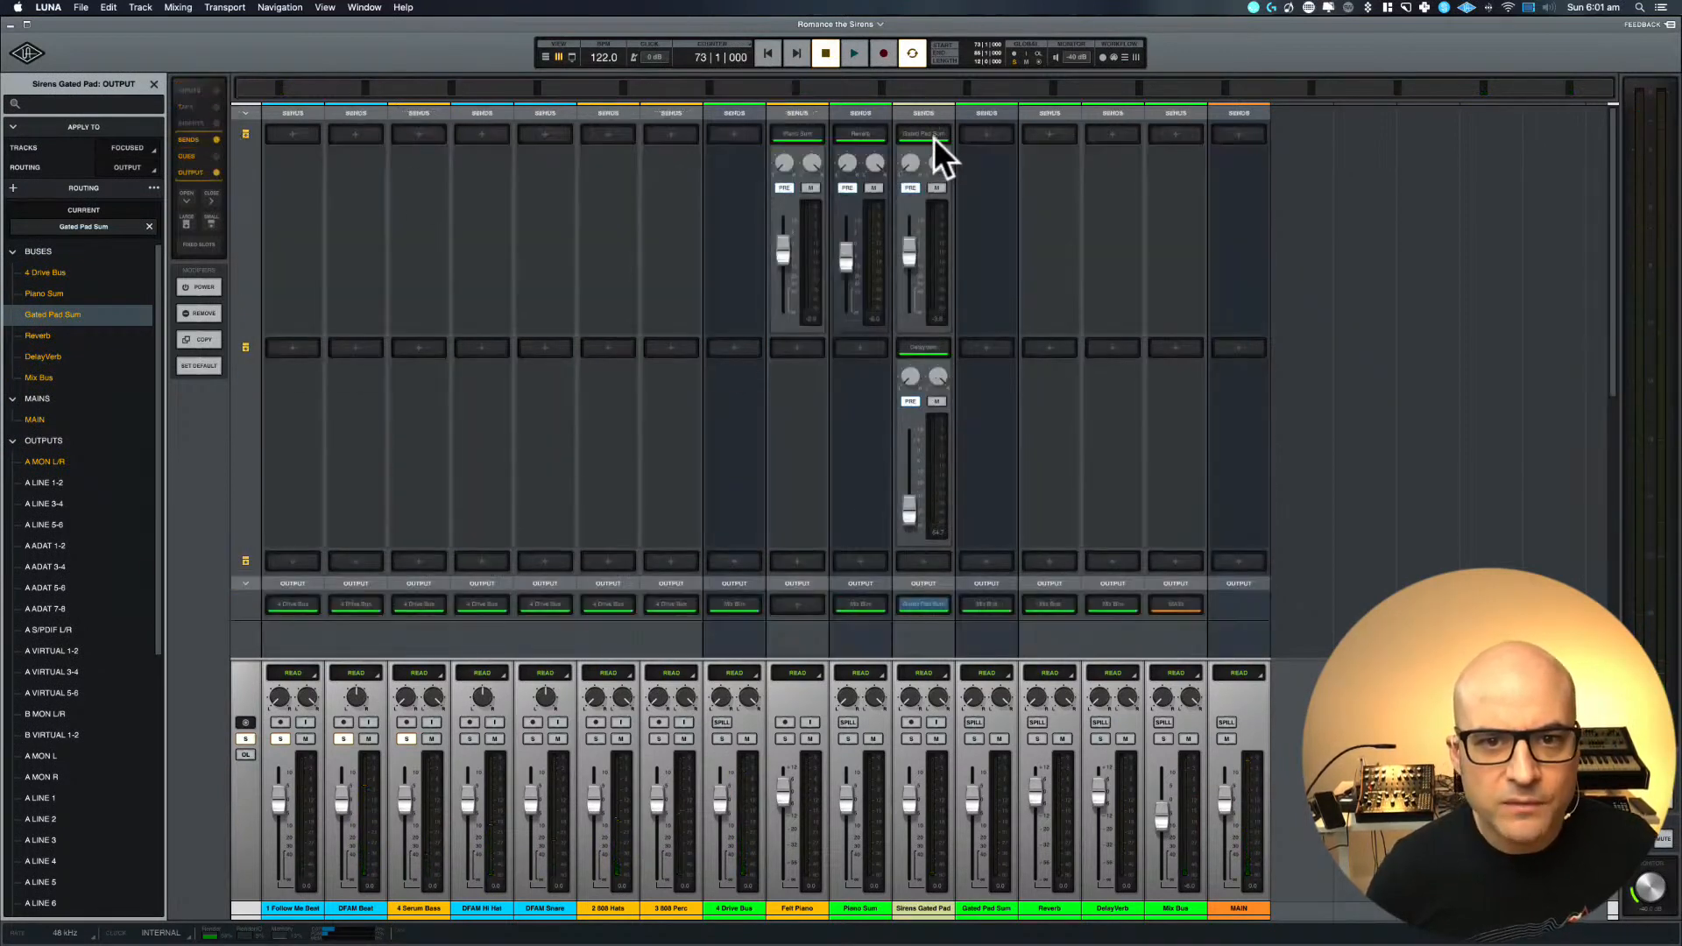
click(149, 227)
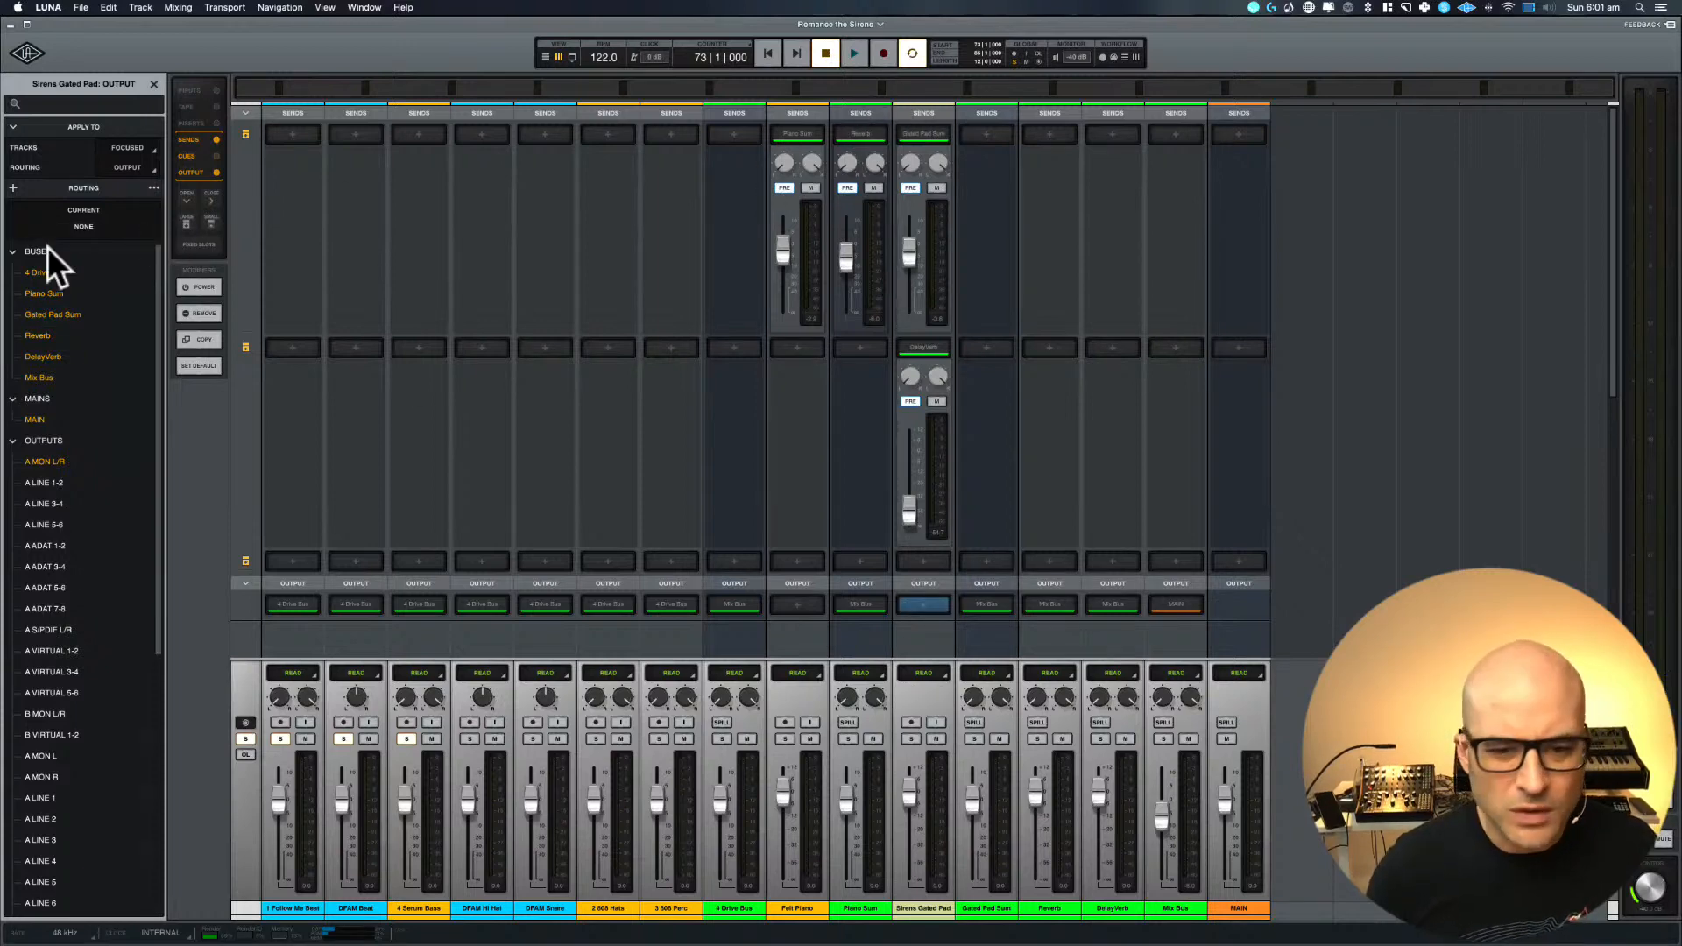
key(super+z)
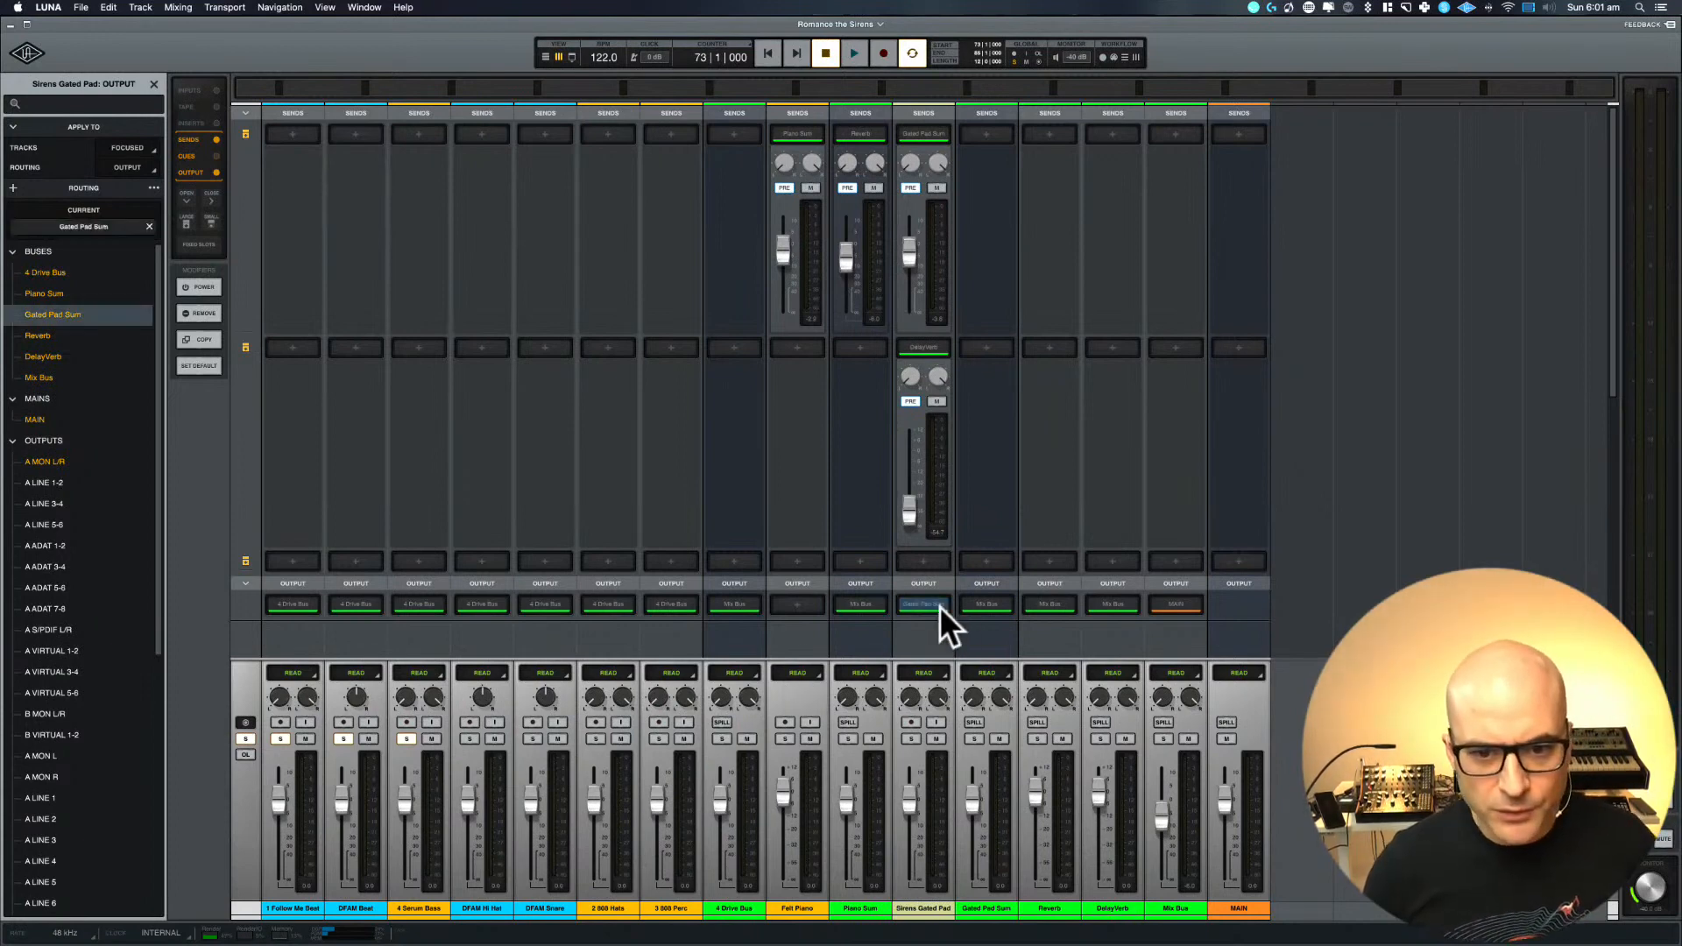
click(928, 129)
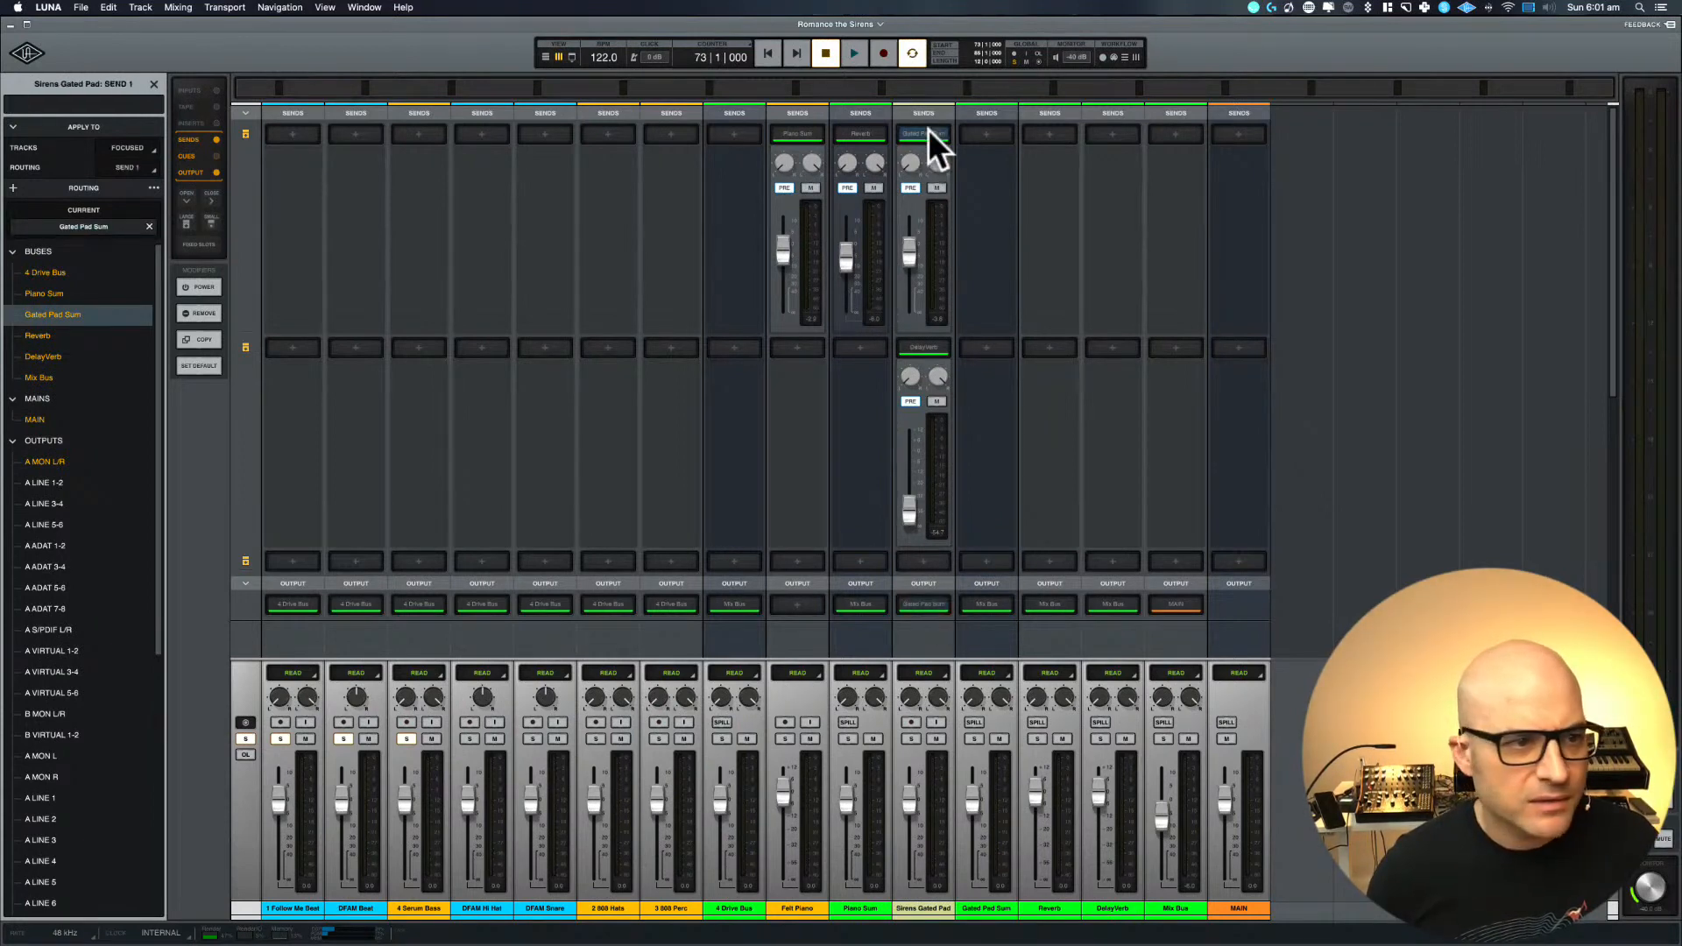
click(150, 226)
Remove the Felt Piano's send to Piano Sum and route the track's output to Piano Sum instead
click(794, 133)
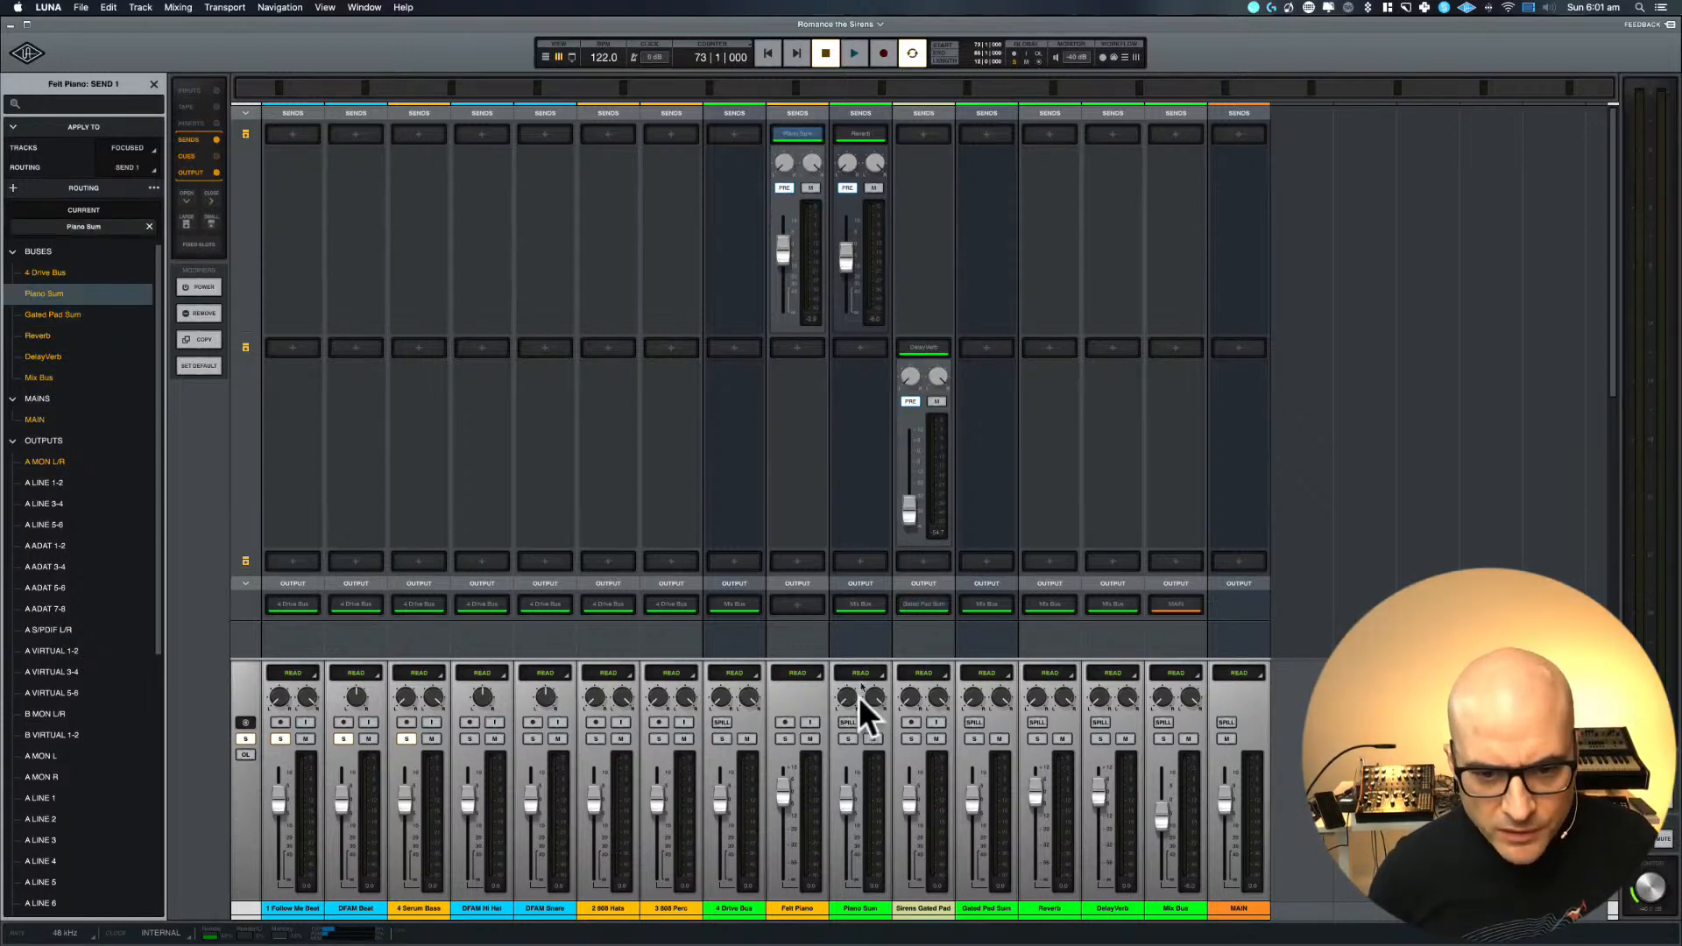
click(796, 604)
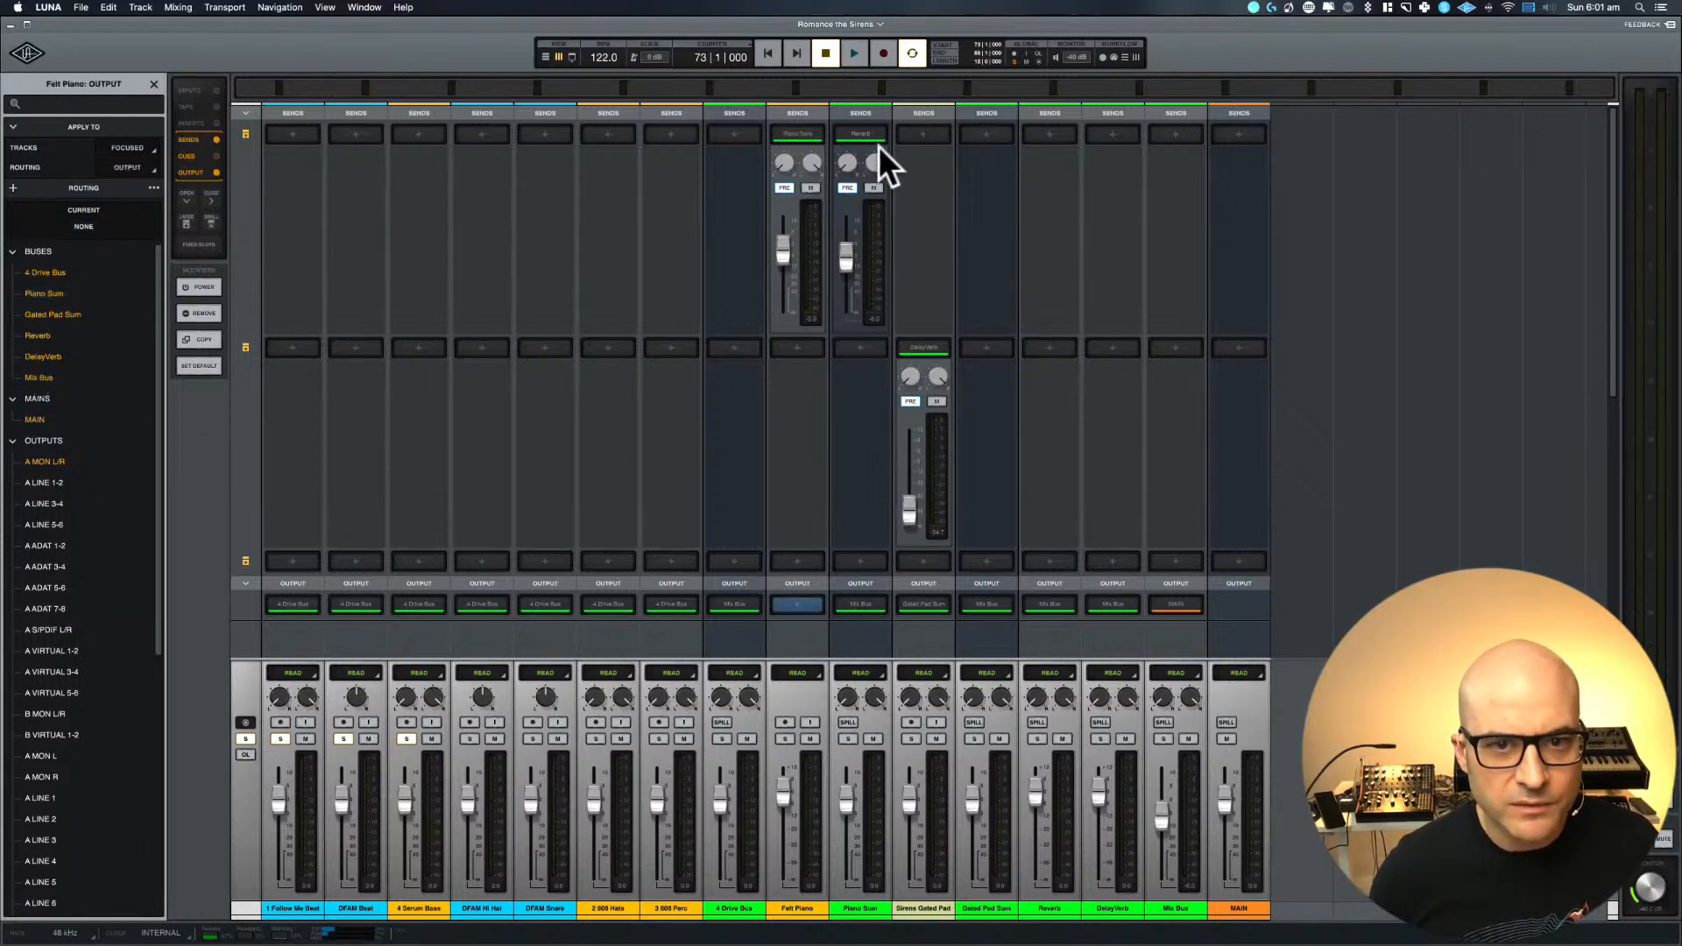
click(789, 135)
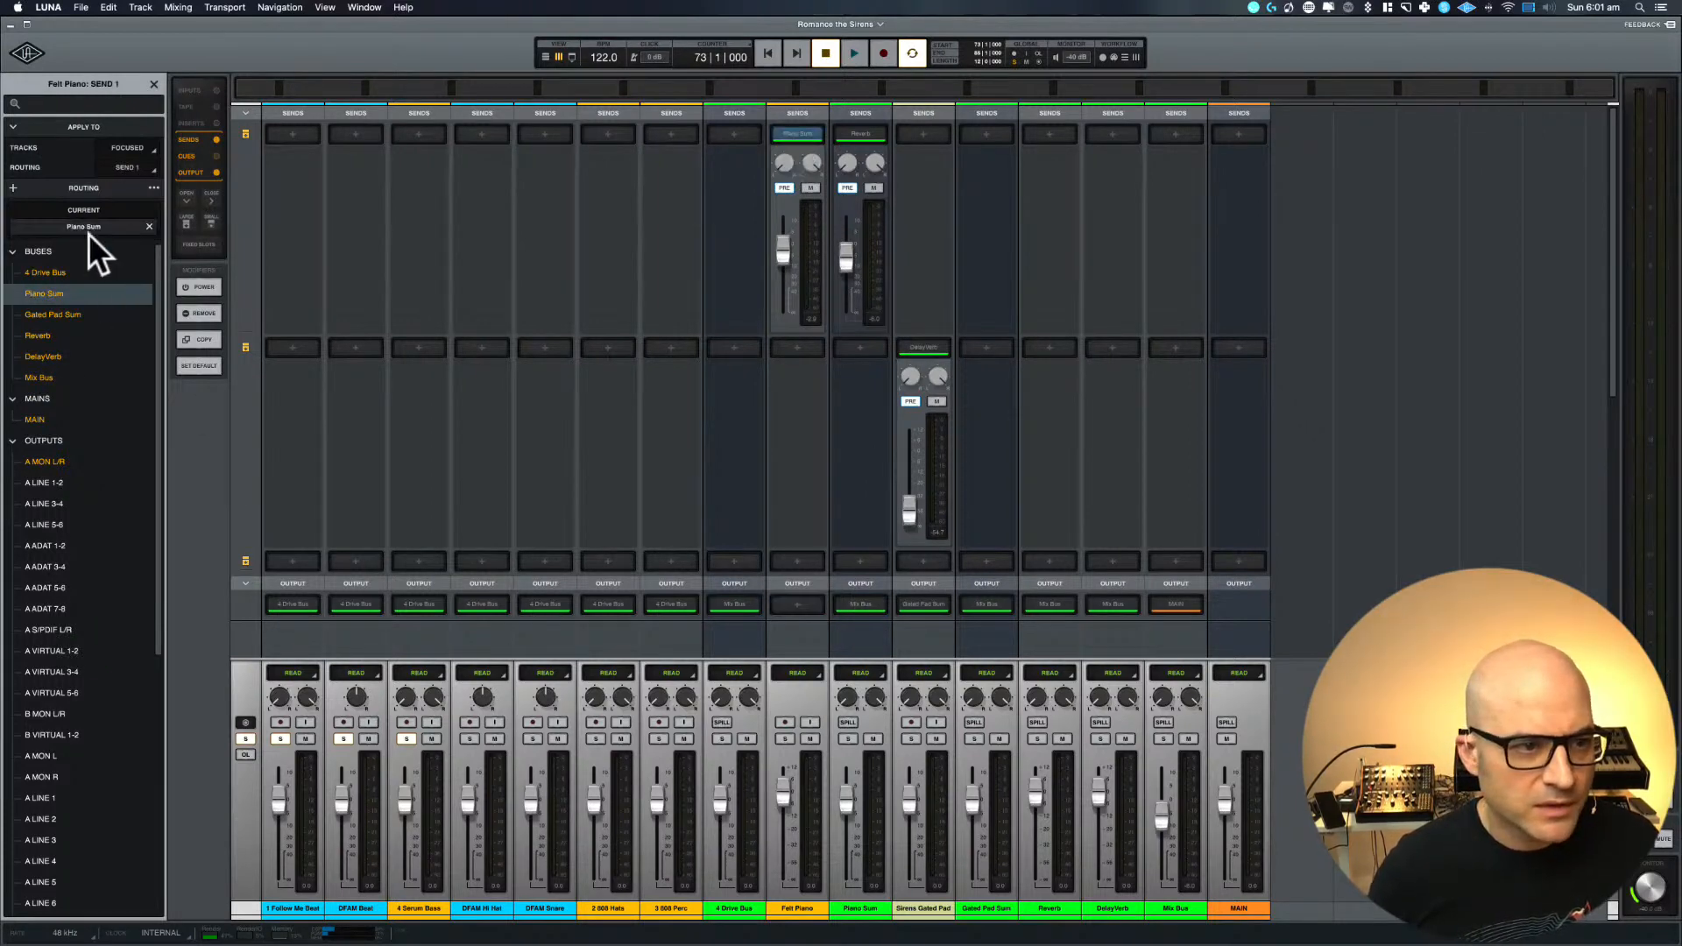
click(149, 226)
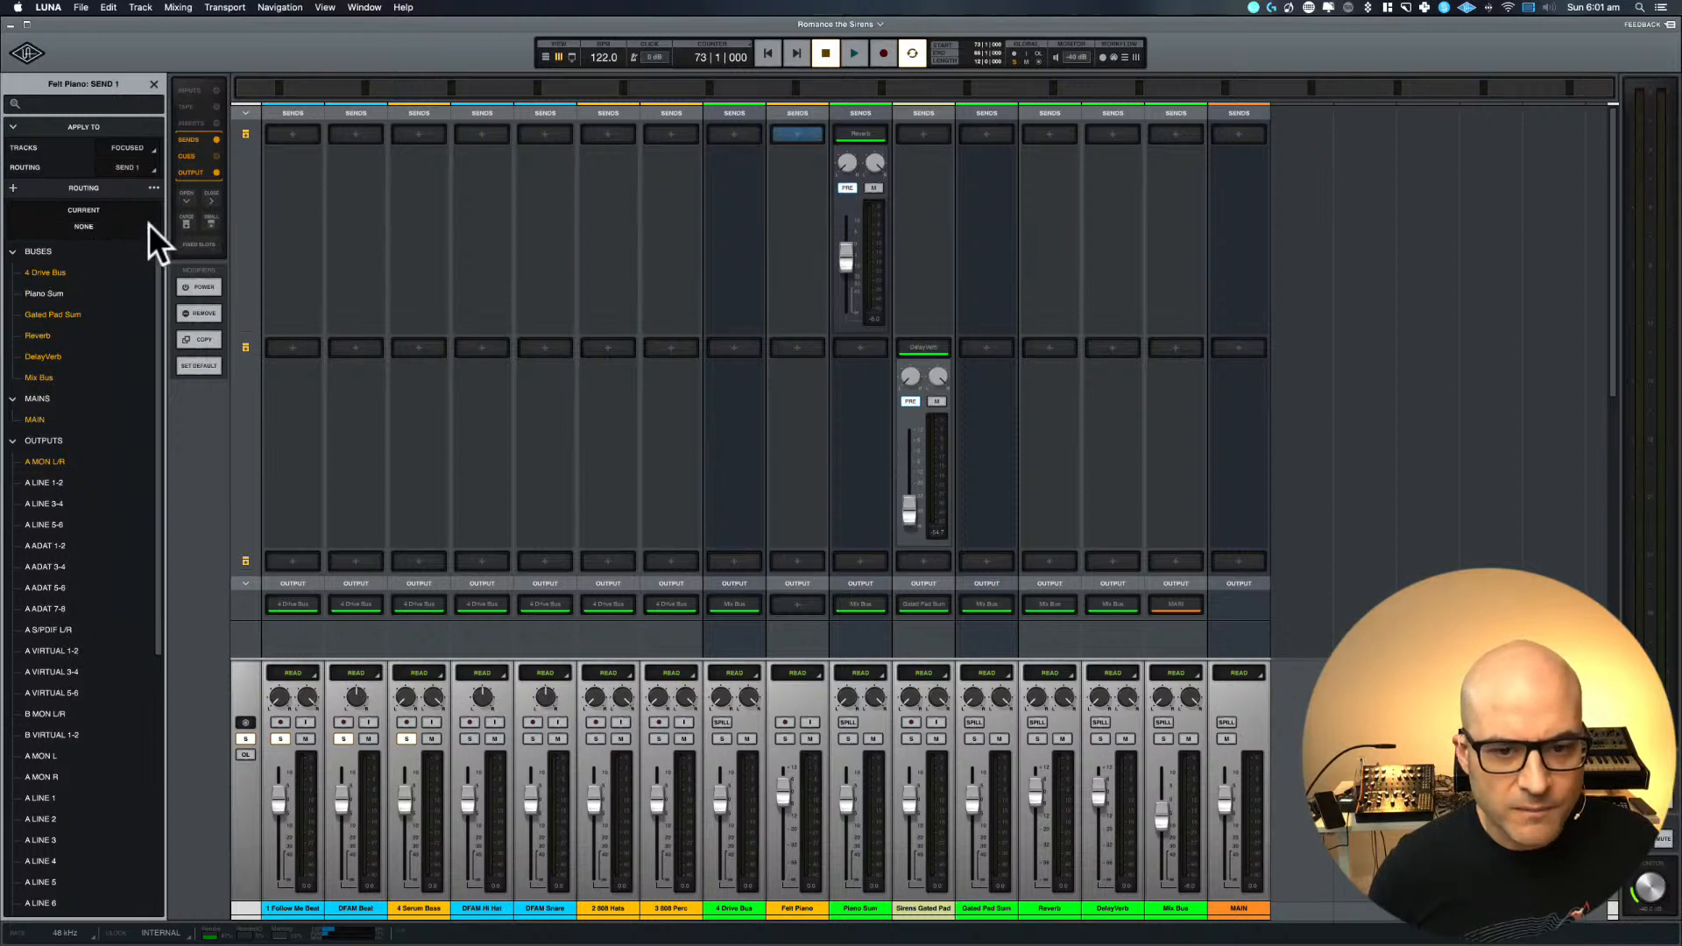
click(798, 605)
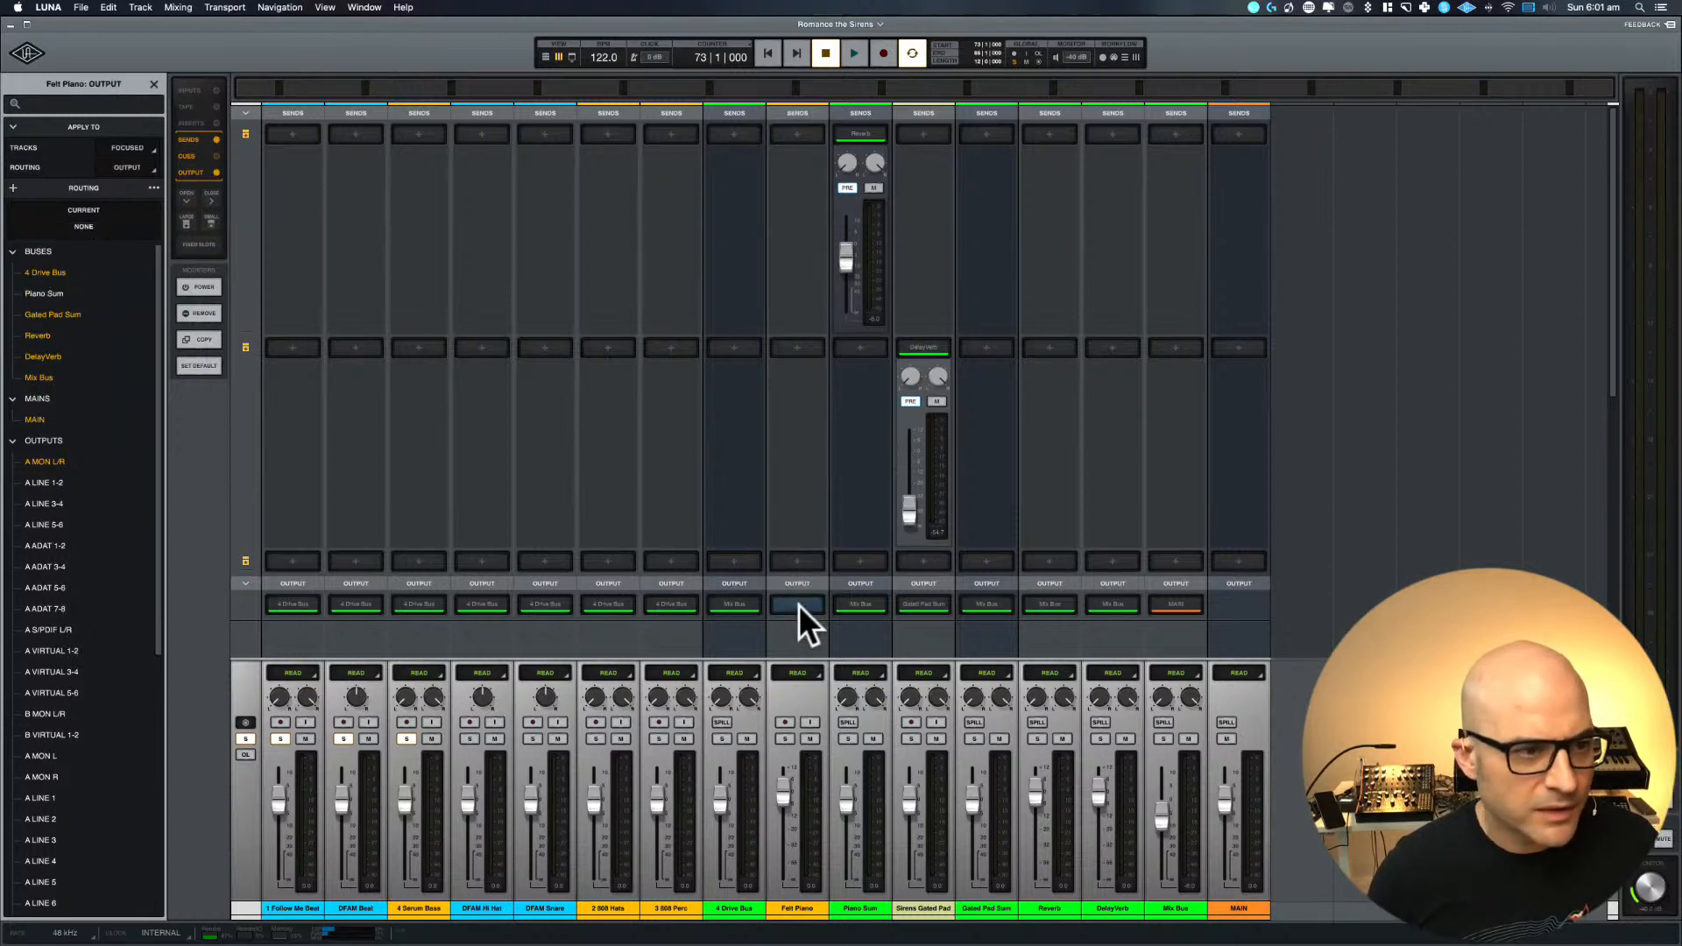
click(66, 296)
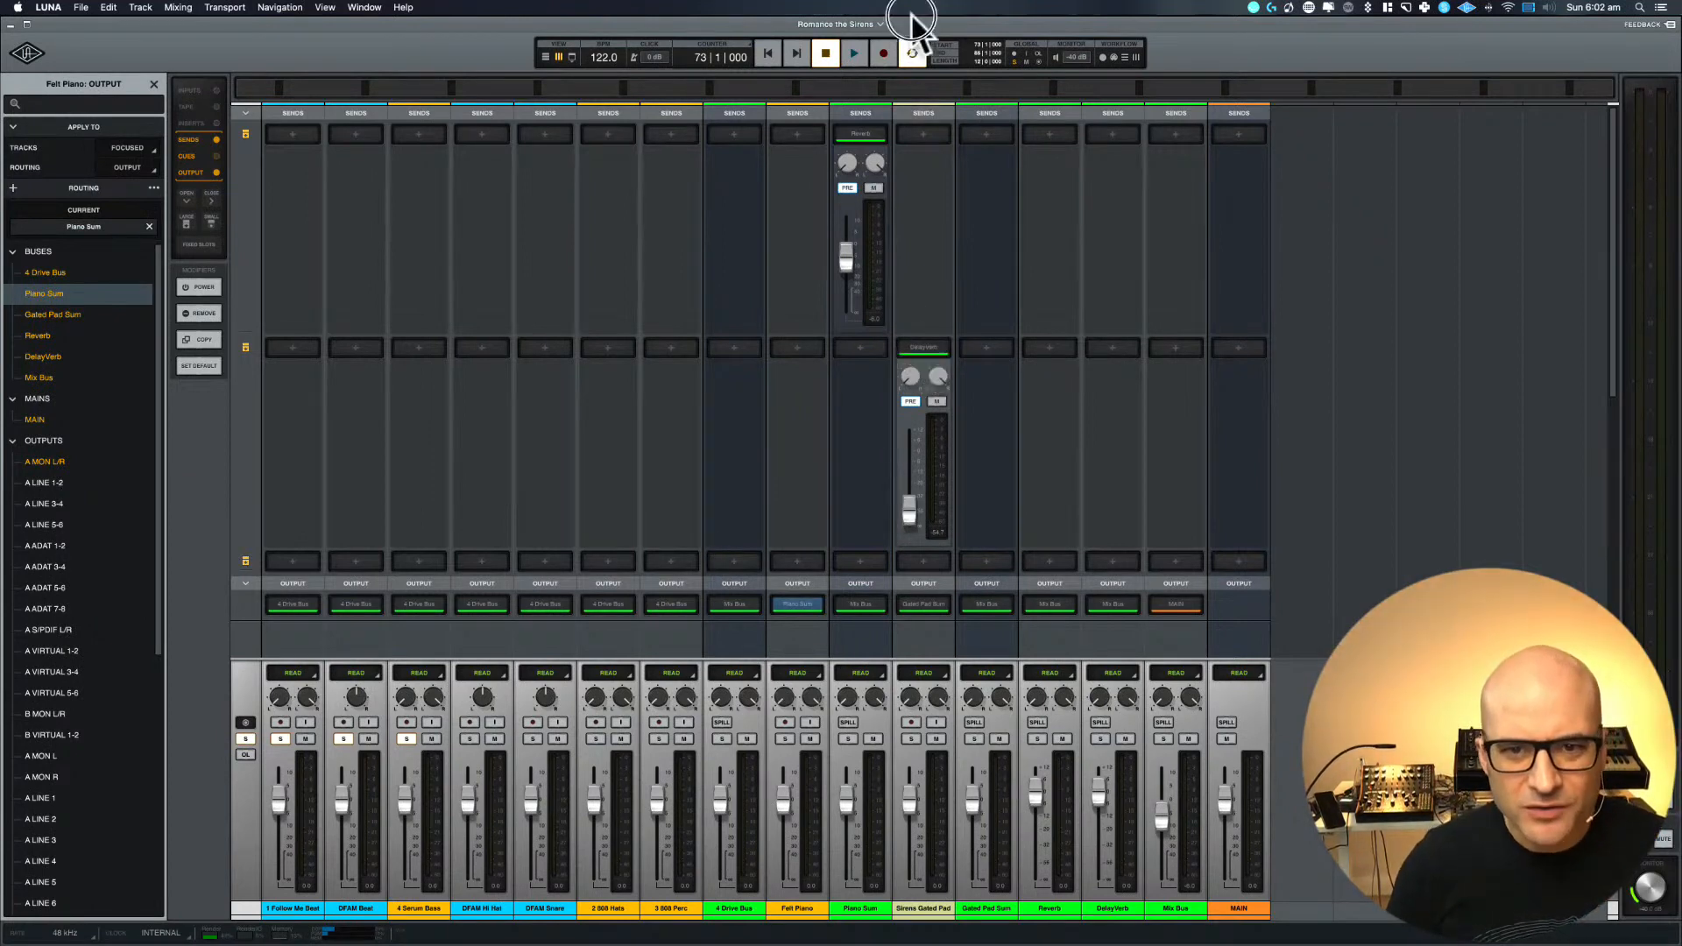
Assign DelayVerb to the Sirens Gated Pad's first send slot and clear its second send
click(925, 135)
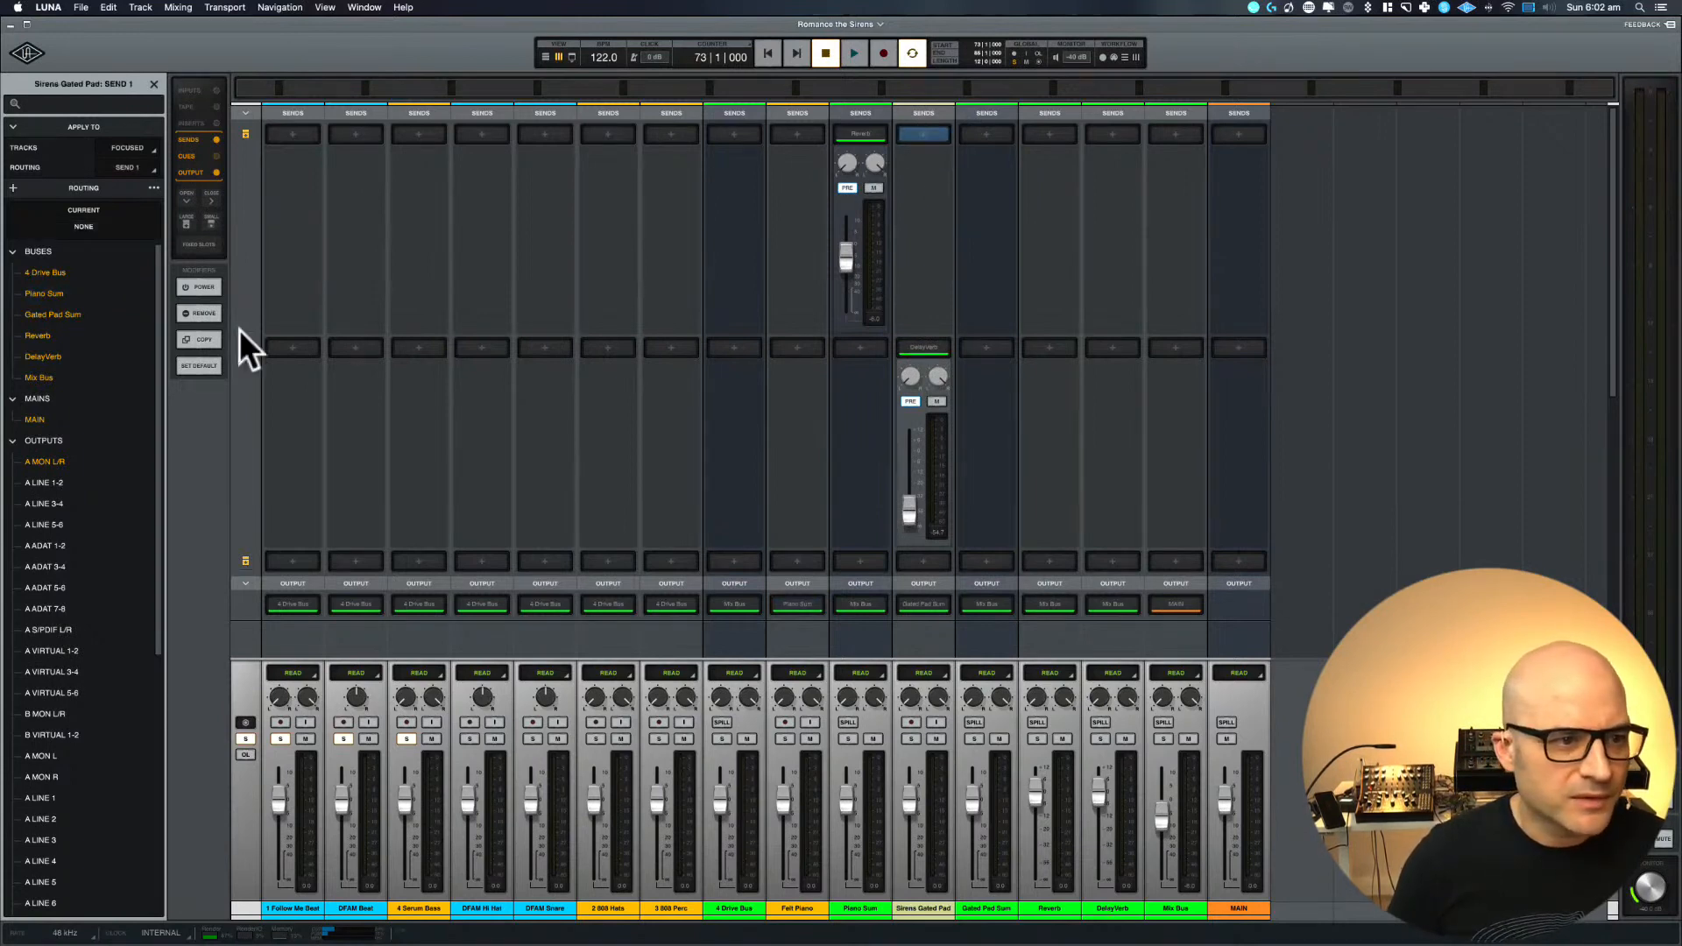
click(34, 355)
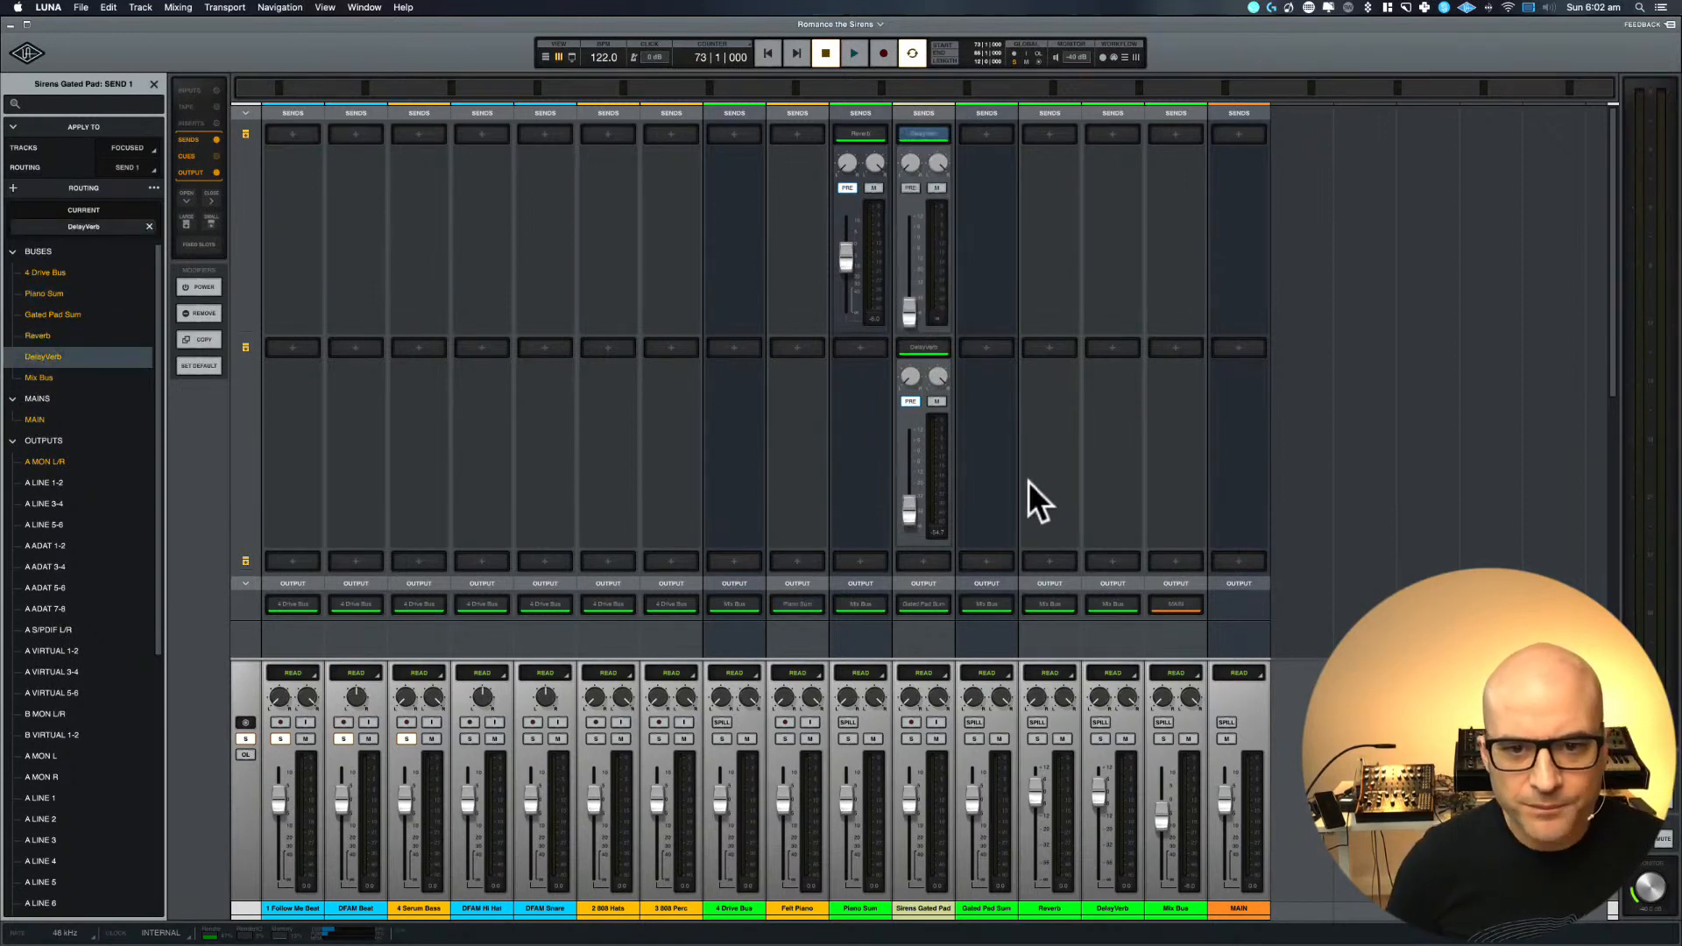
click(925, 348)
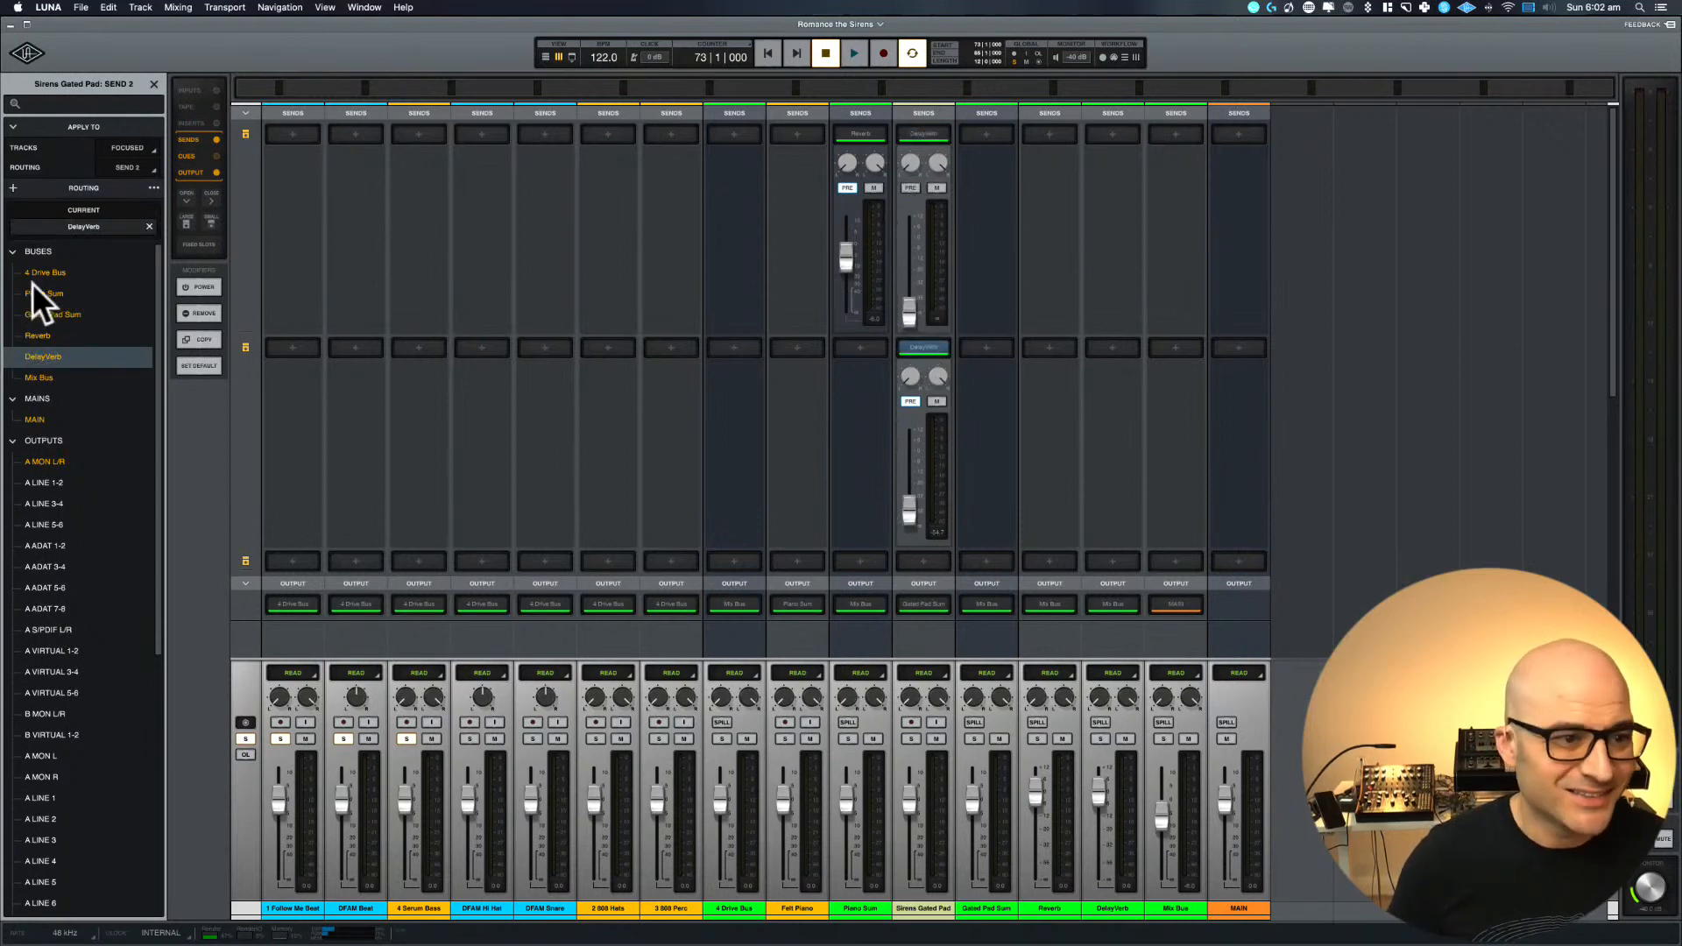
click(150, 226)
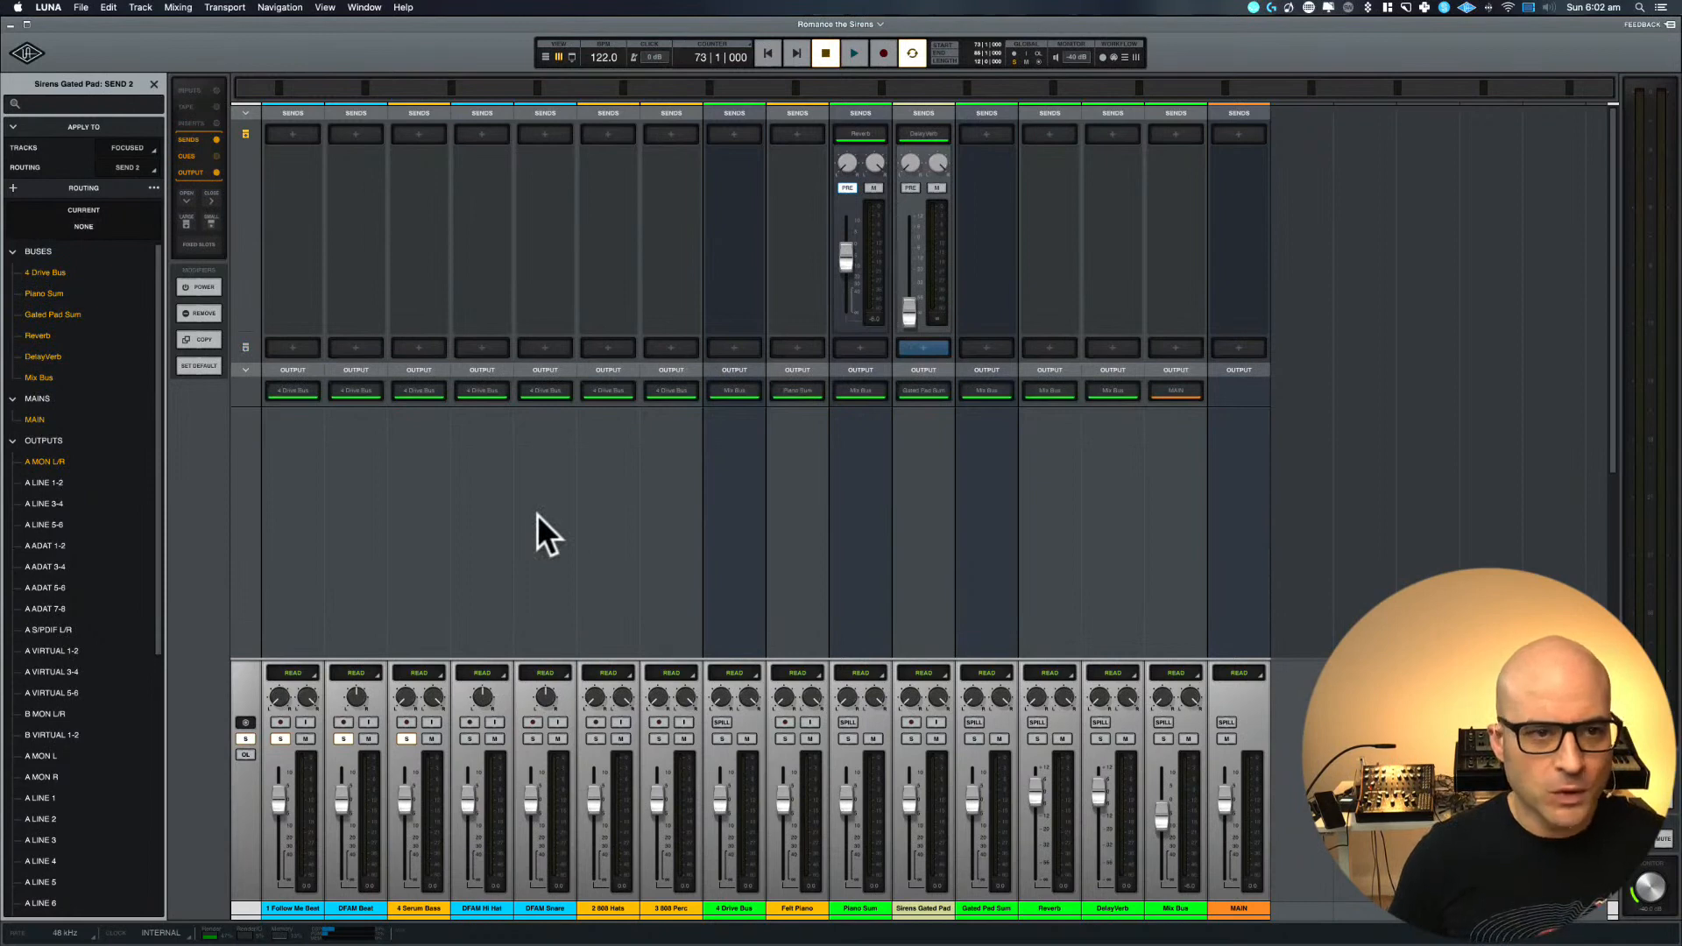
Show the inserts and hide the outputs in the mixer, and close the routing browser
click(216, 123)
click(216, 167)
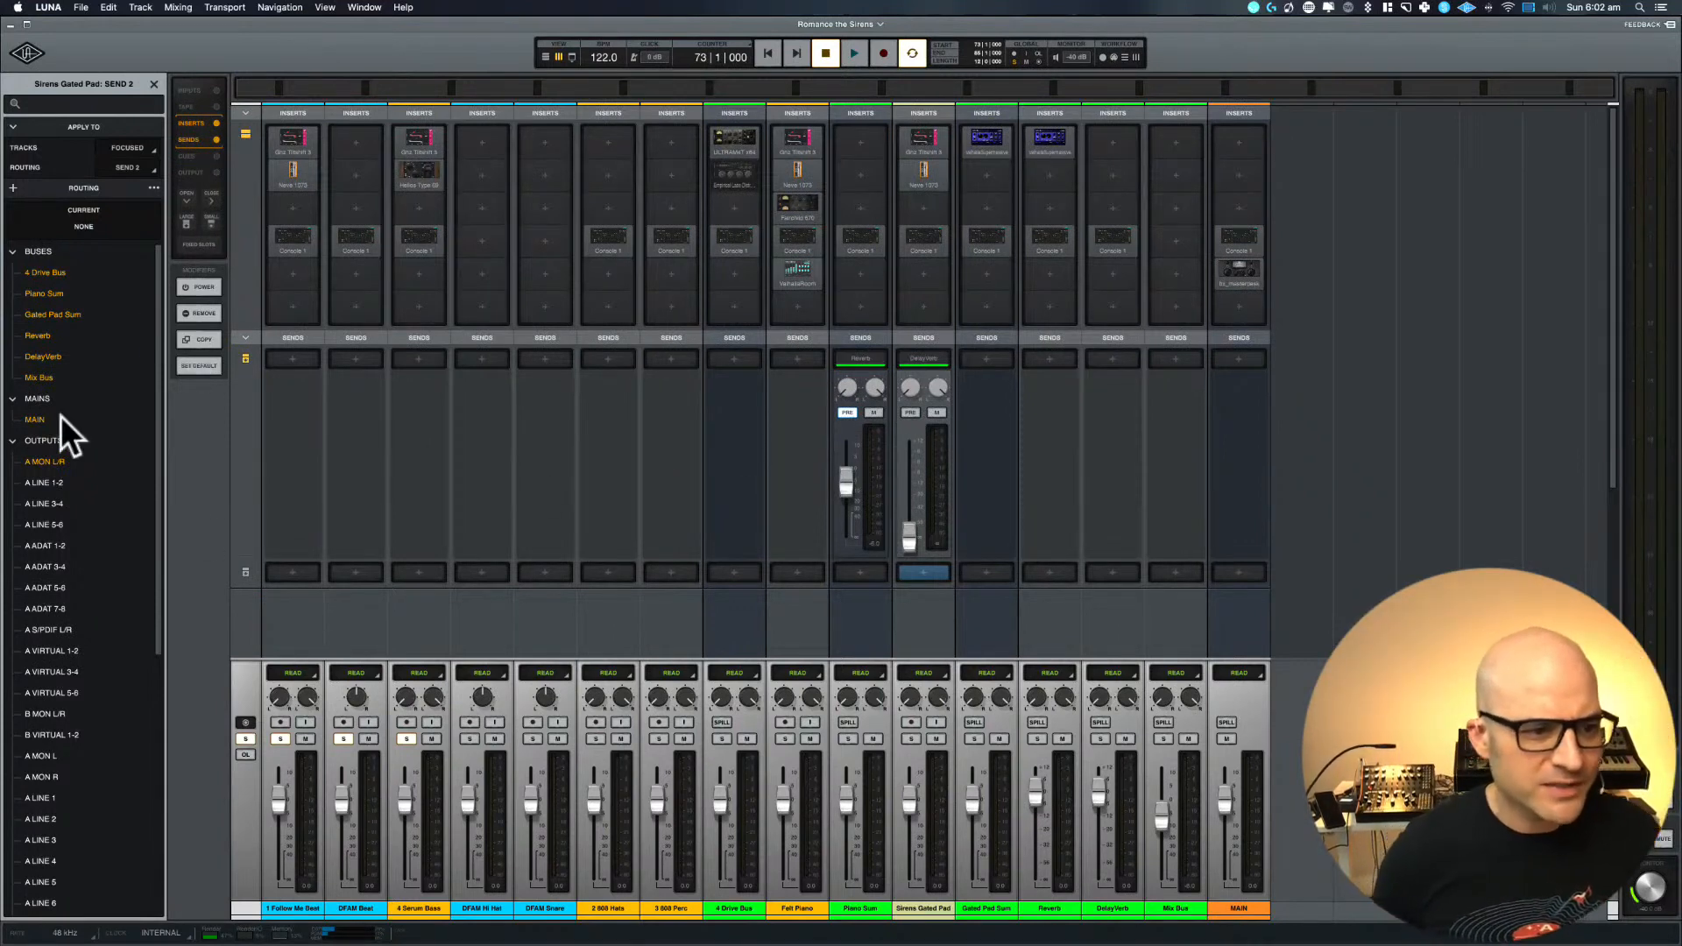
click(154, 86)
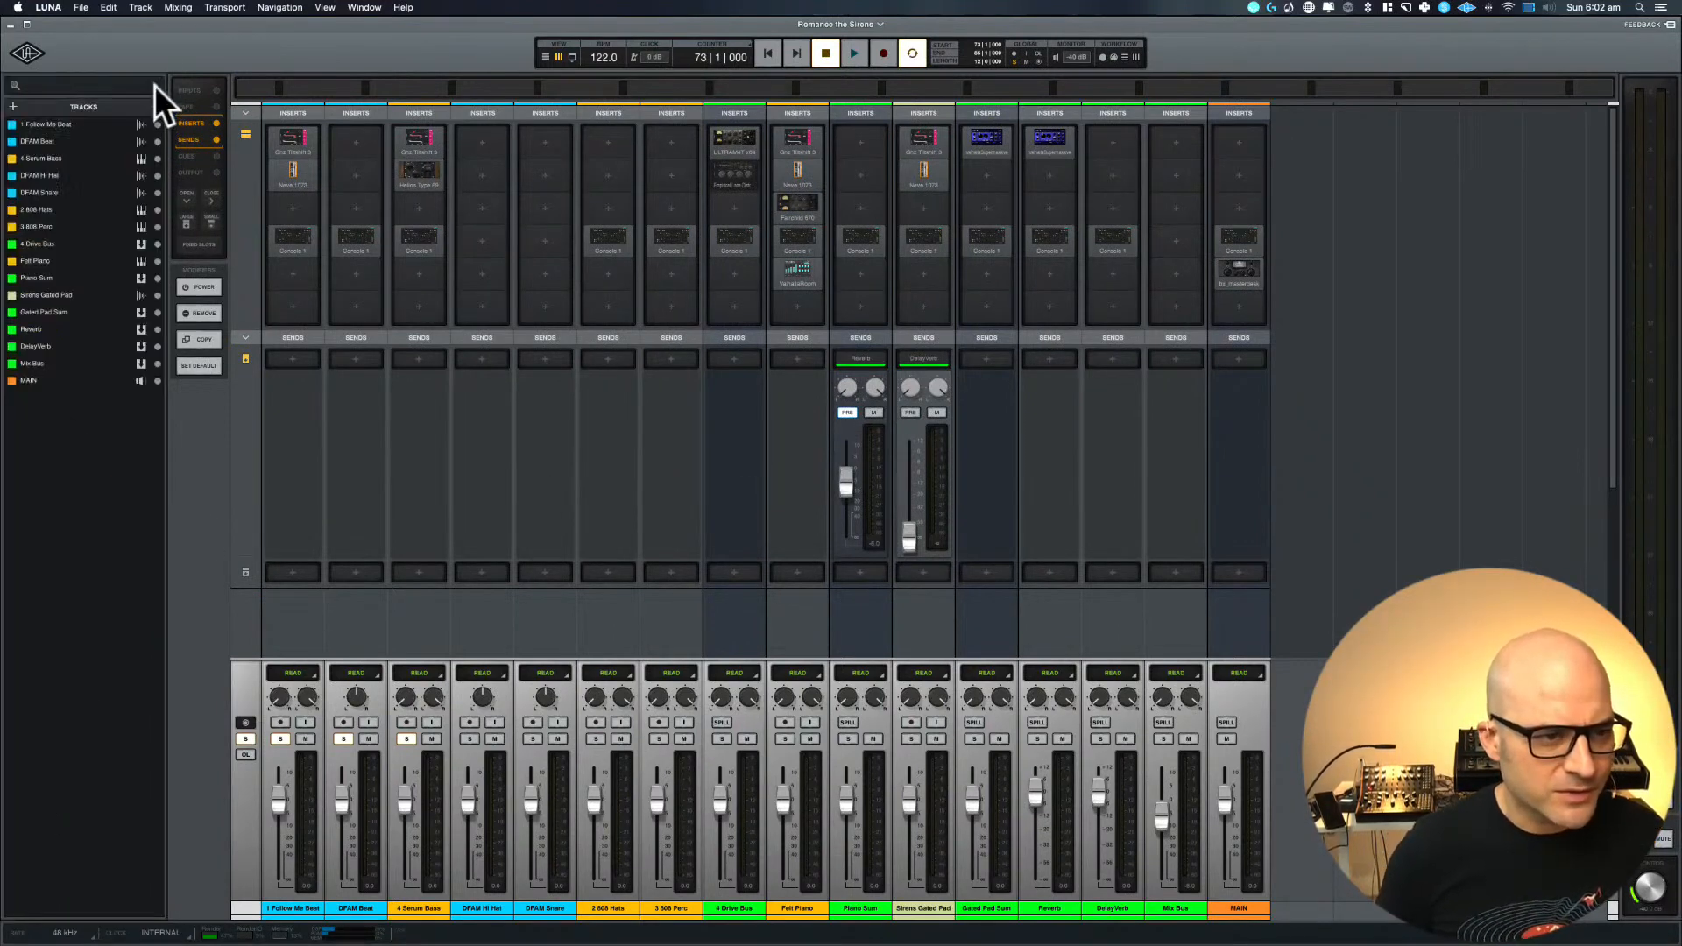
click(158, 261)
click(157, 295)
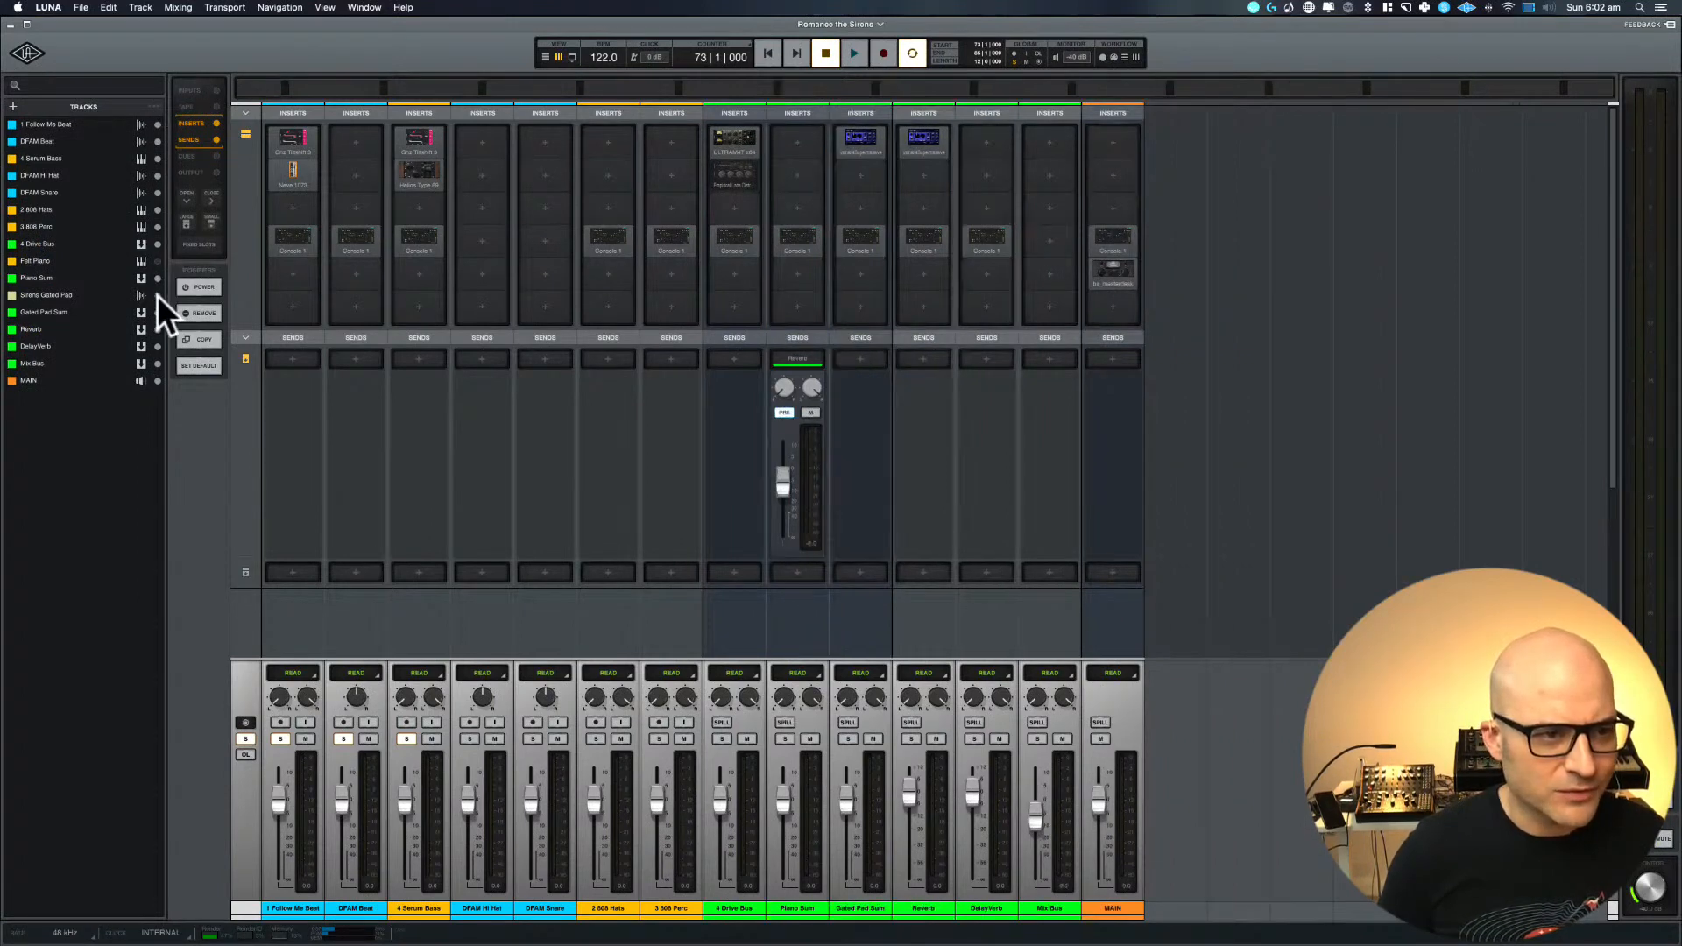
click(158, 261)
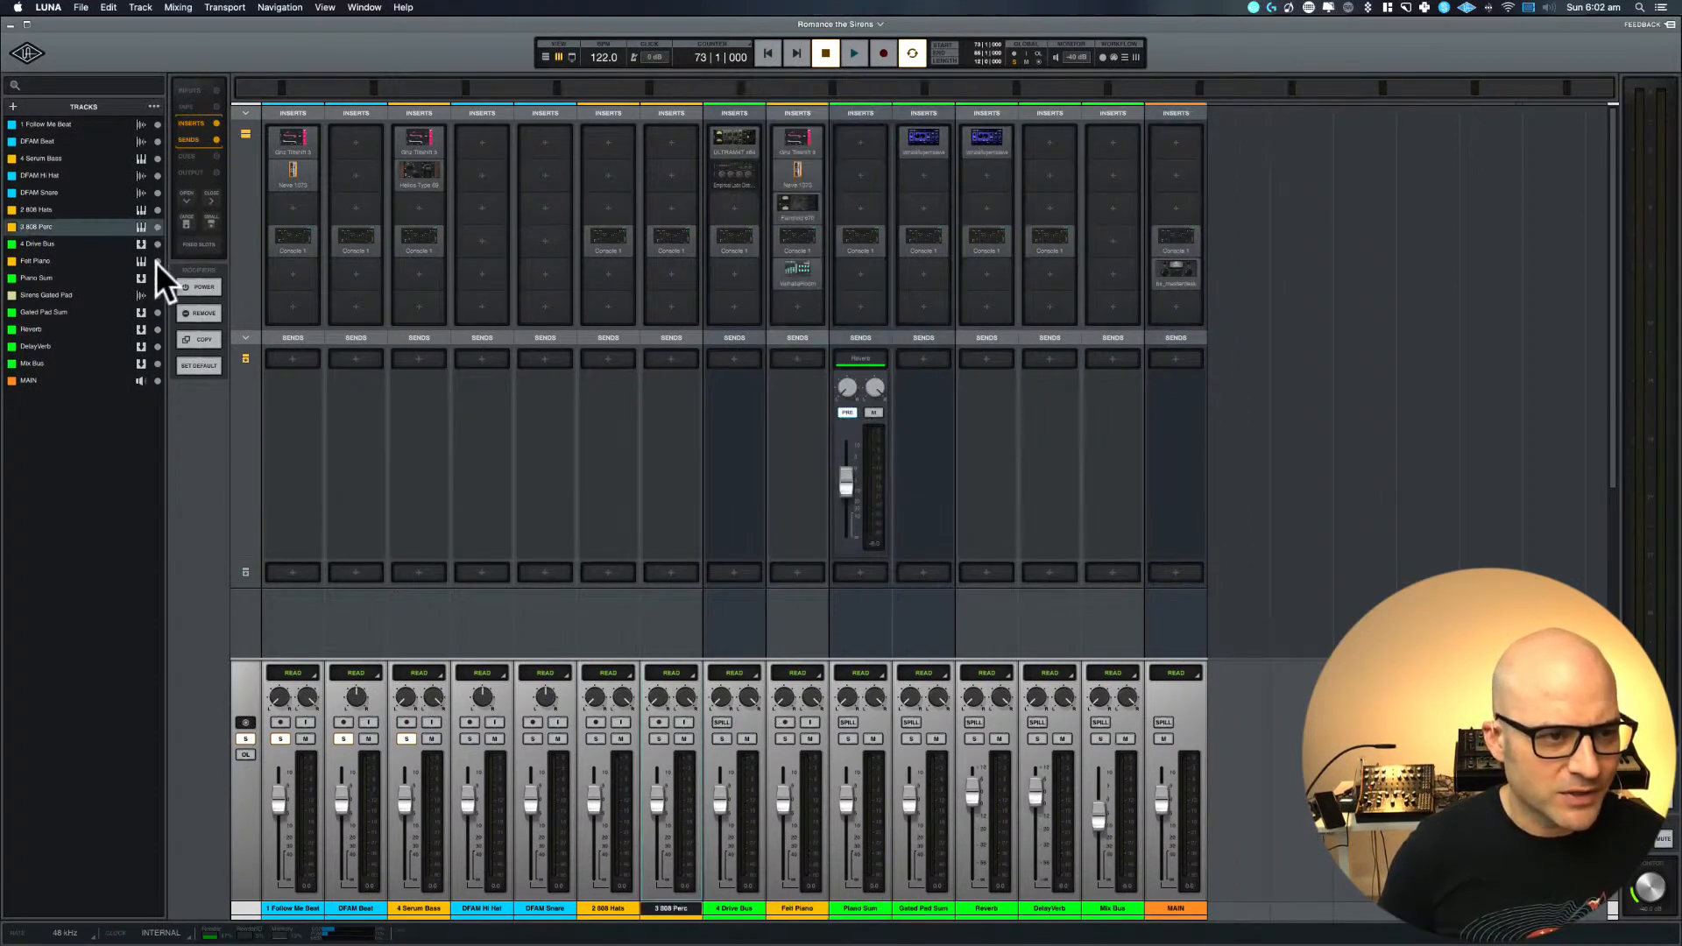
click(158, 296)
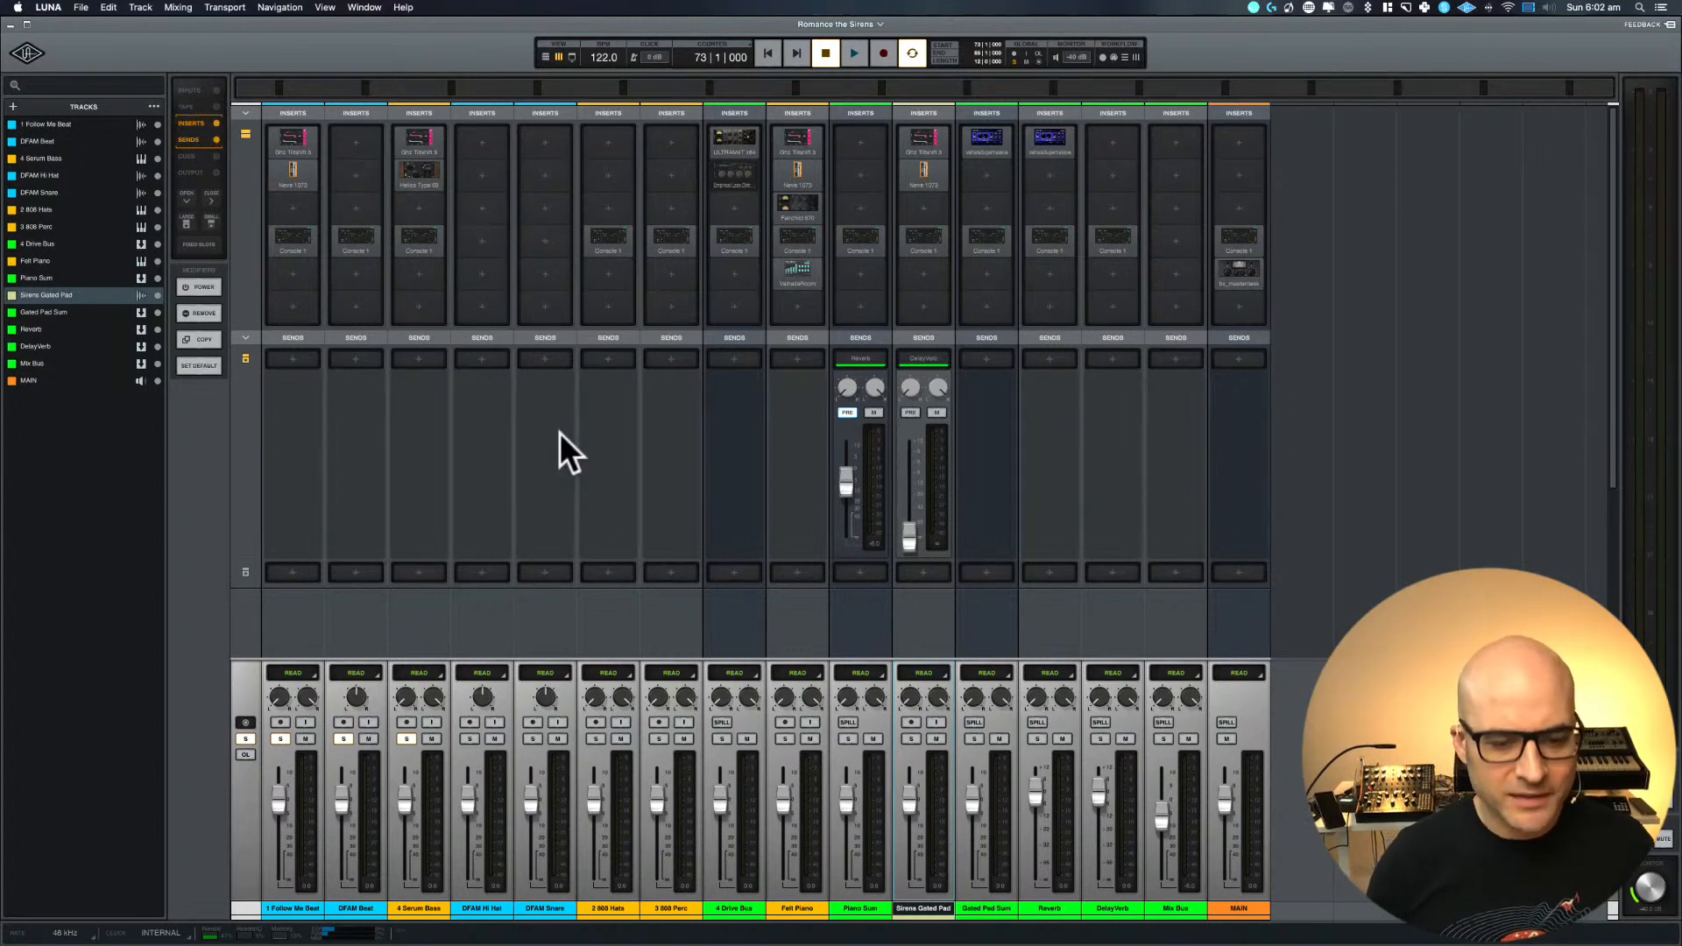
Restart playback of the loop and show the inputs section in the mixer
key(space)
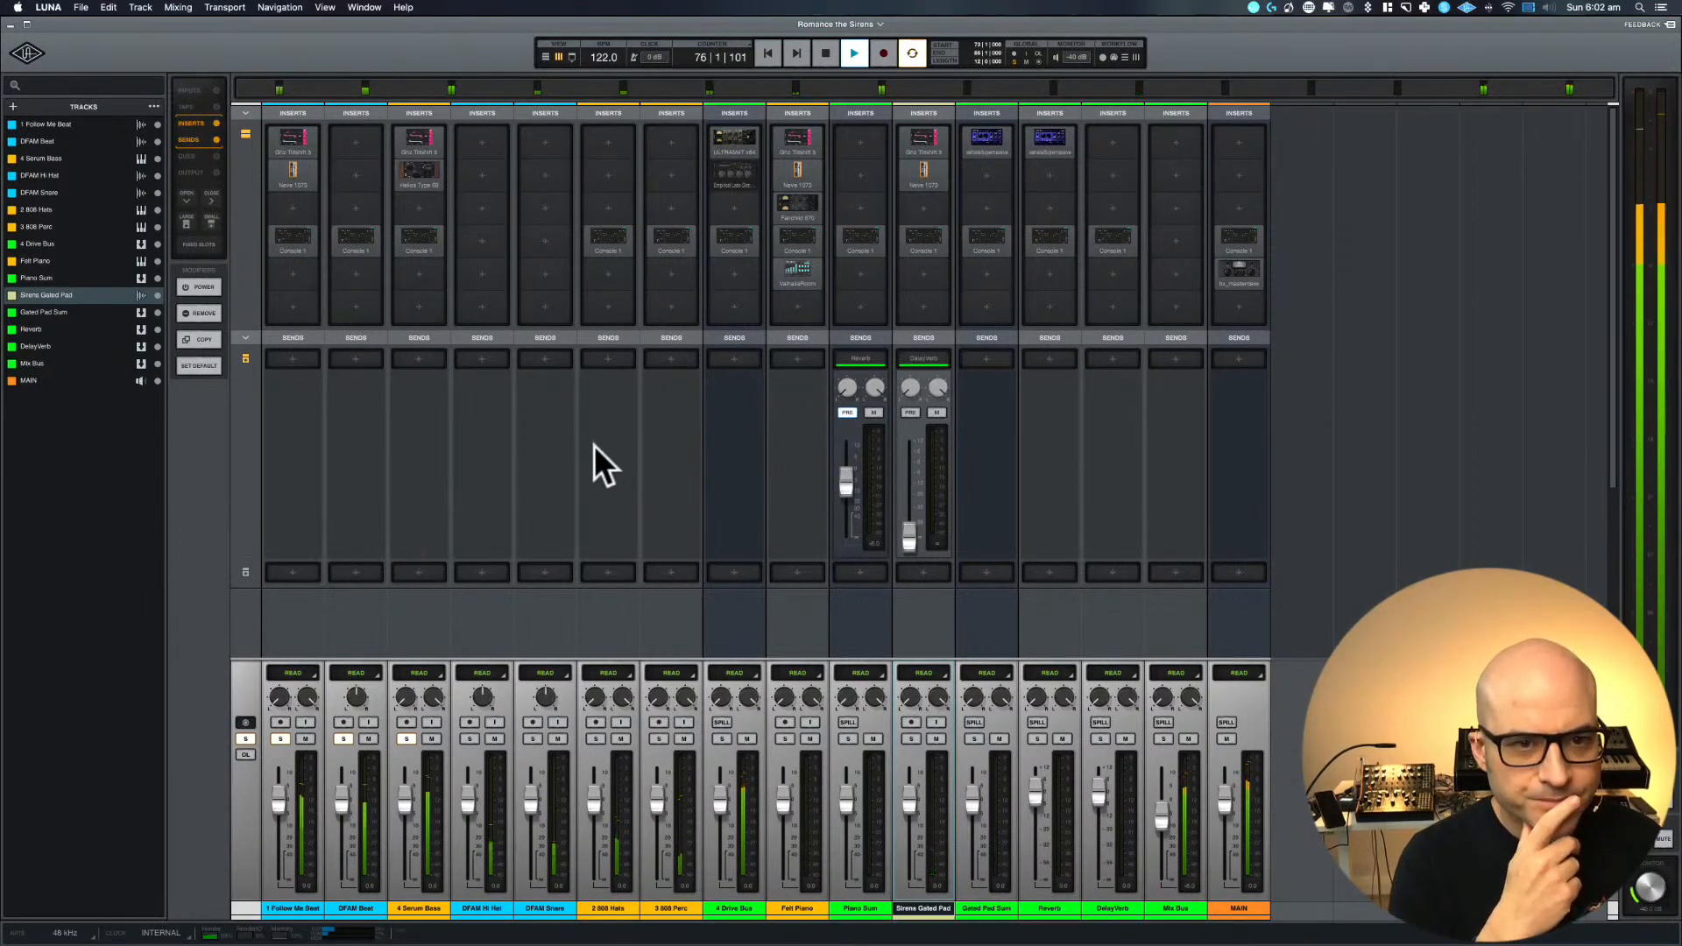
click(197, 90)
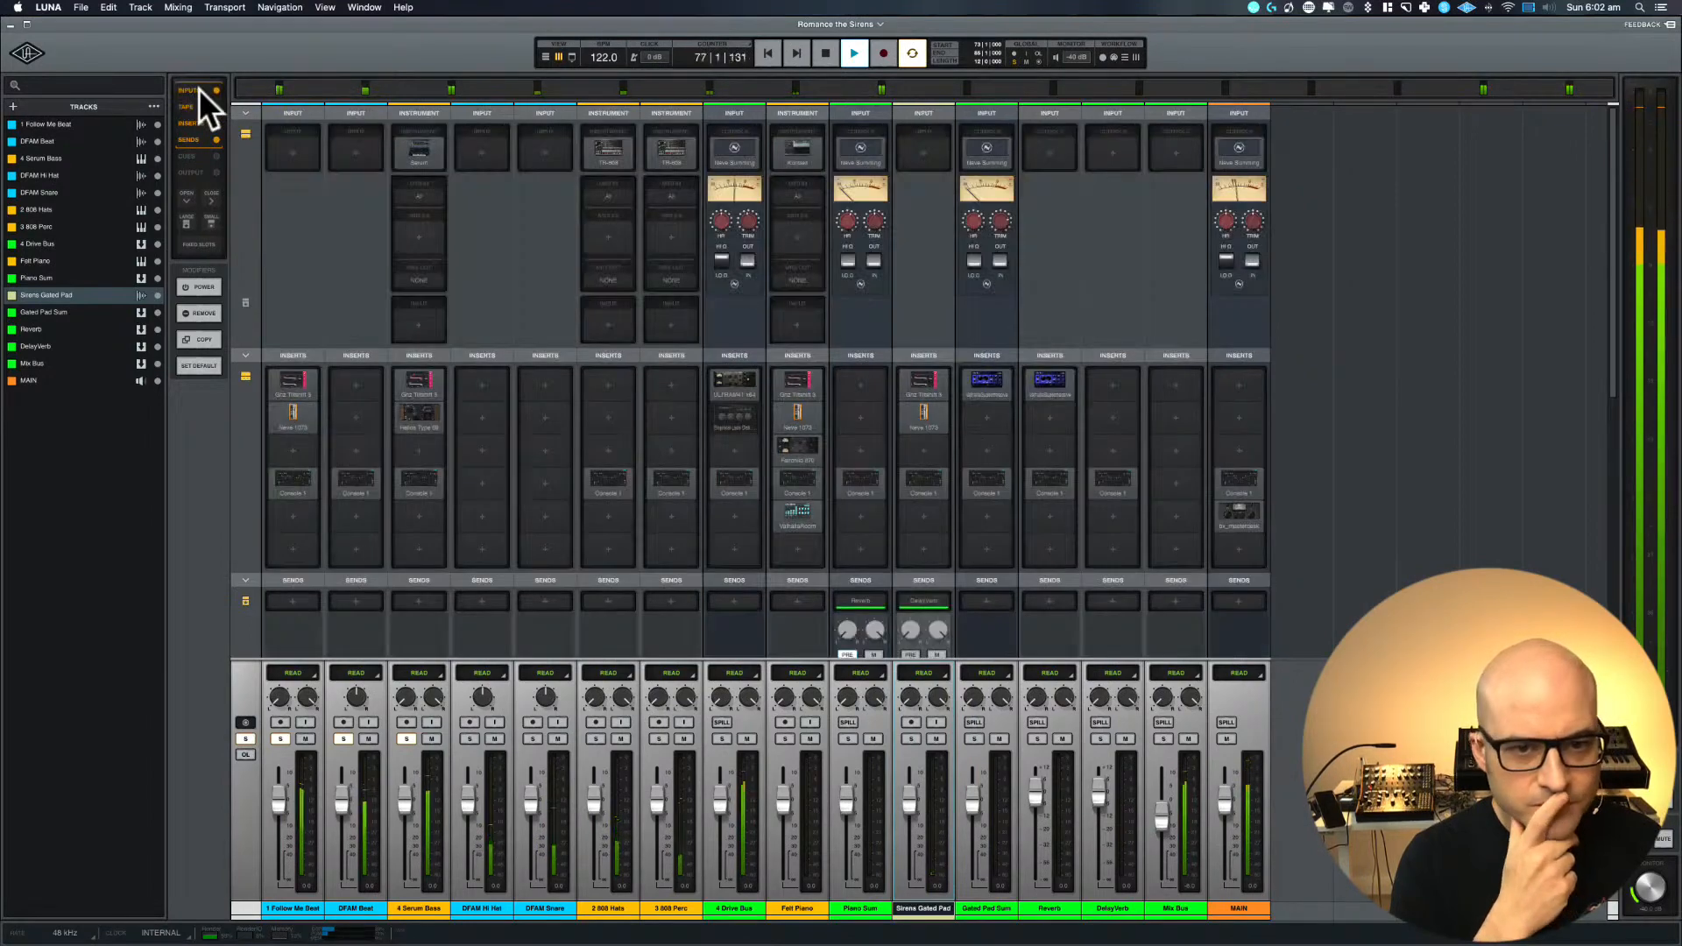
Show the tape section in the mixer and assign the Studer A800 tape machine to the DFAM Beat track
key(space)
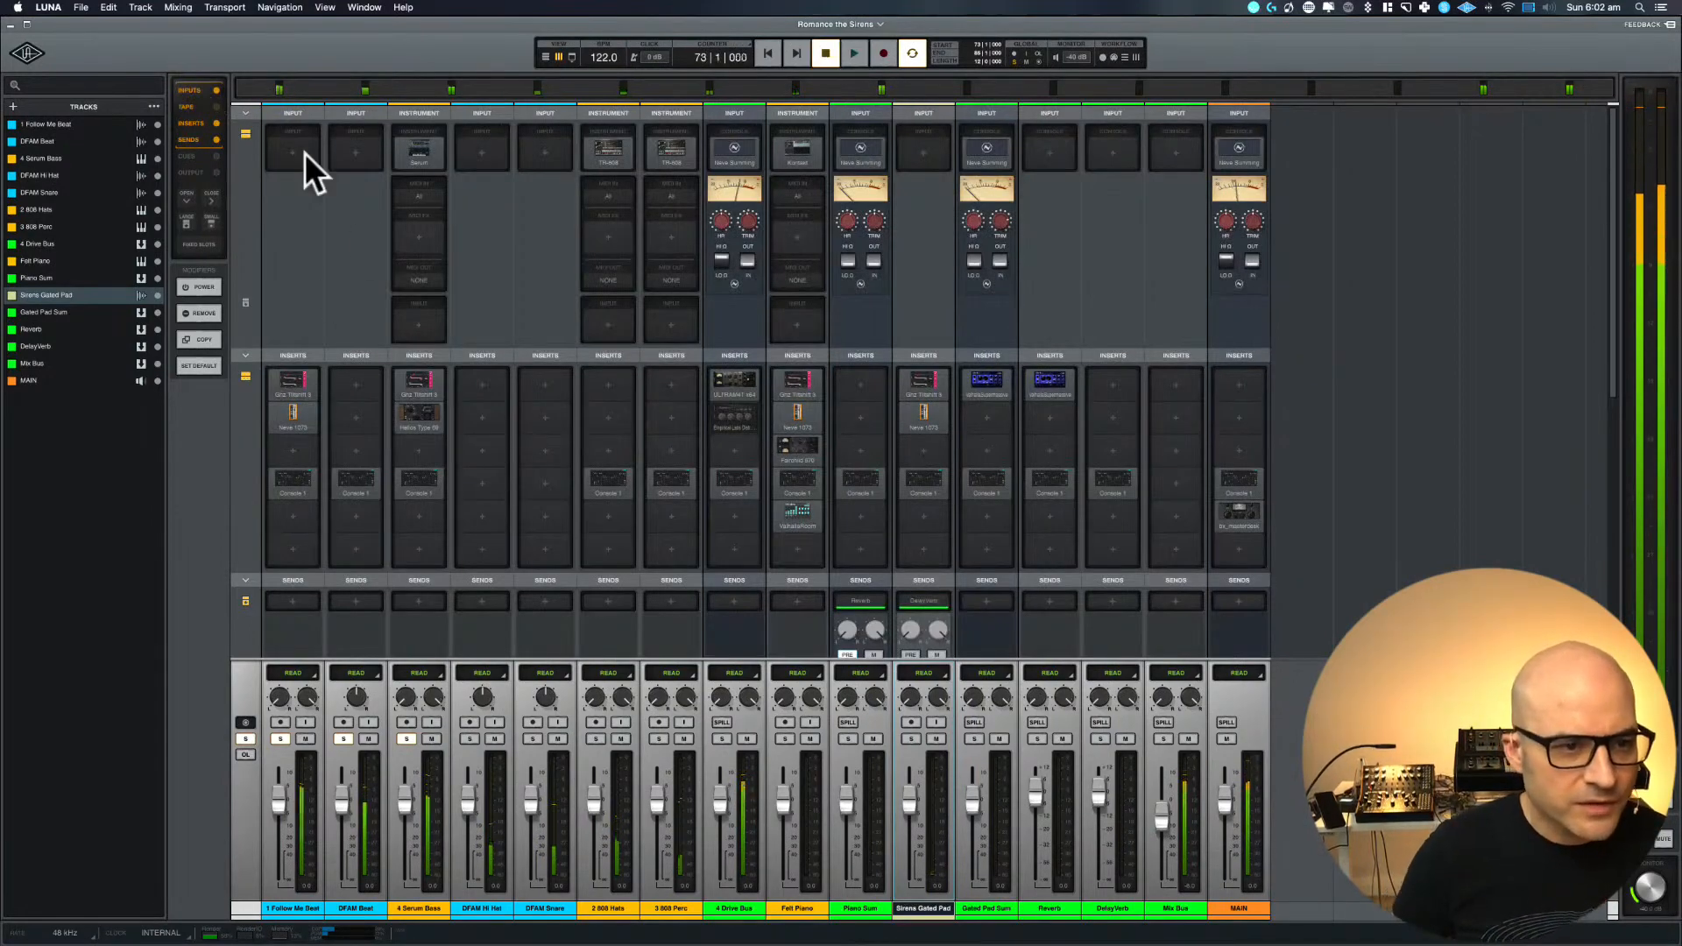
click(185, 106)
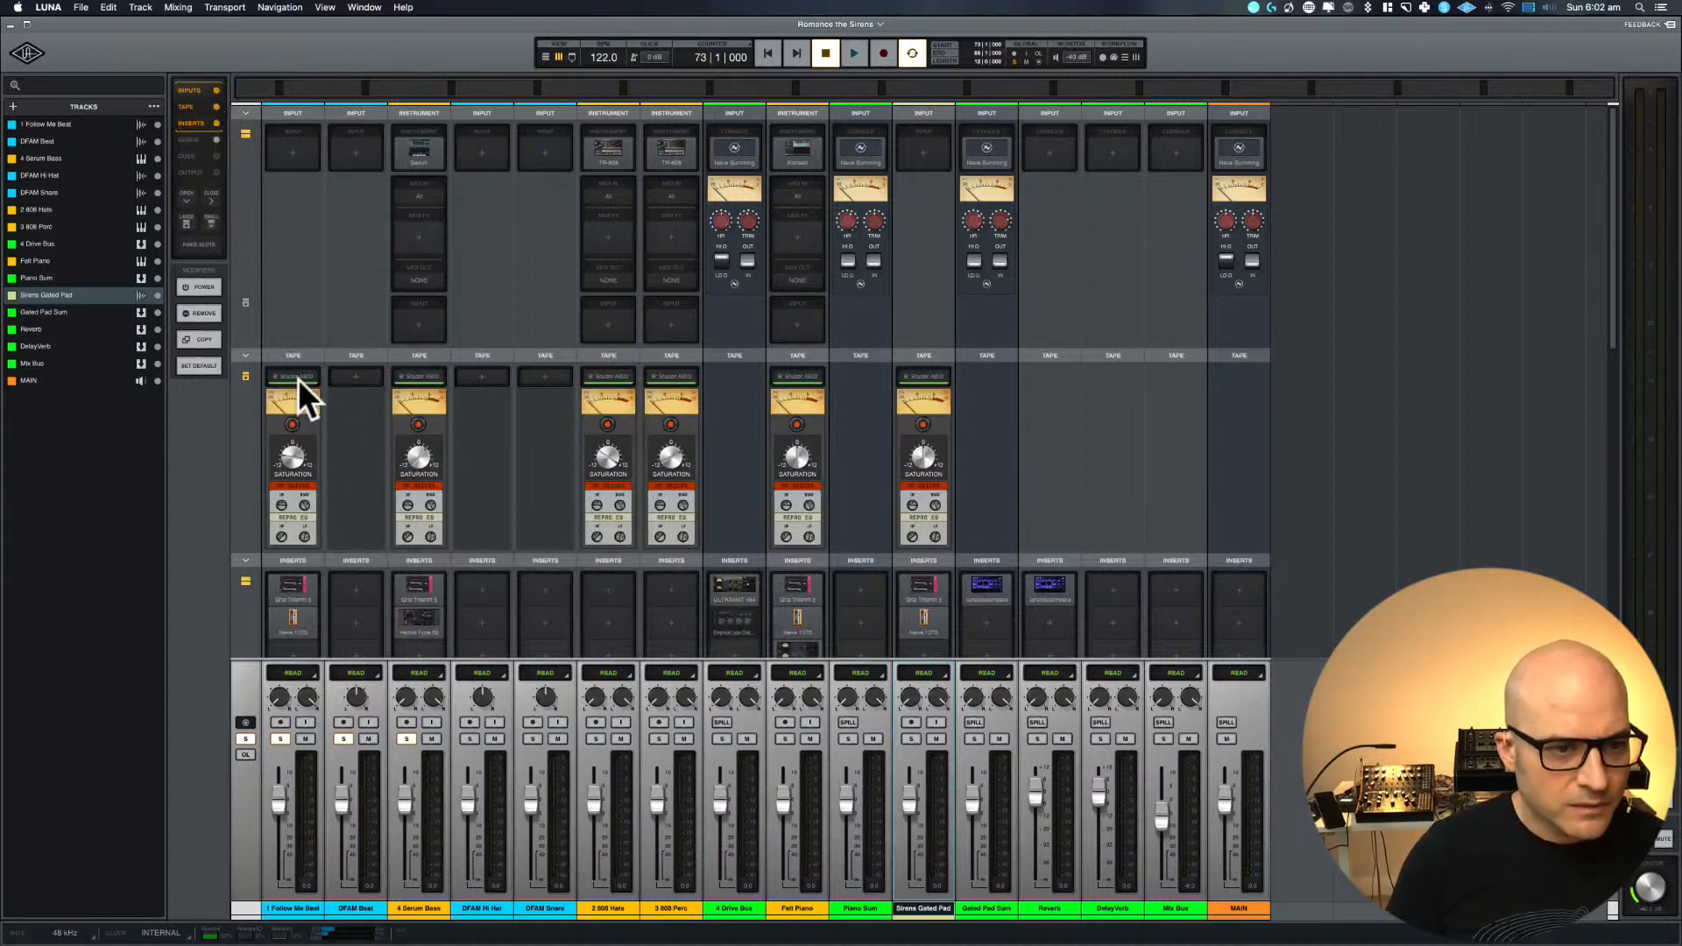
click(354, 378)
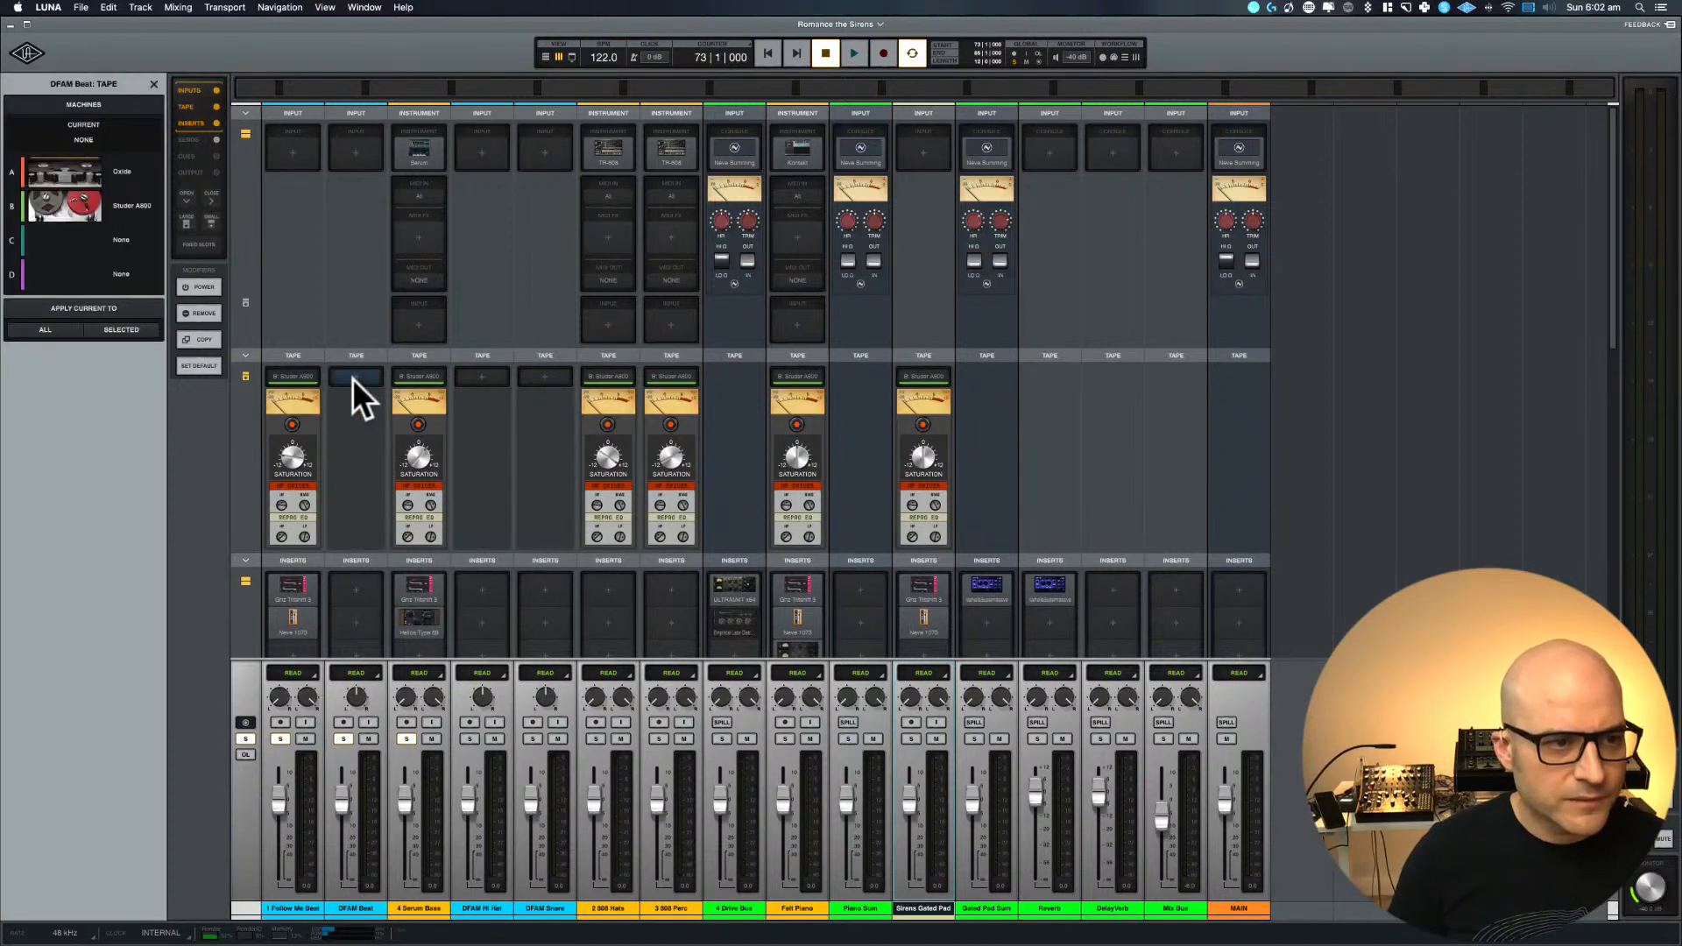
click(138, 214)
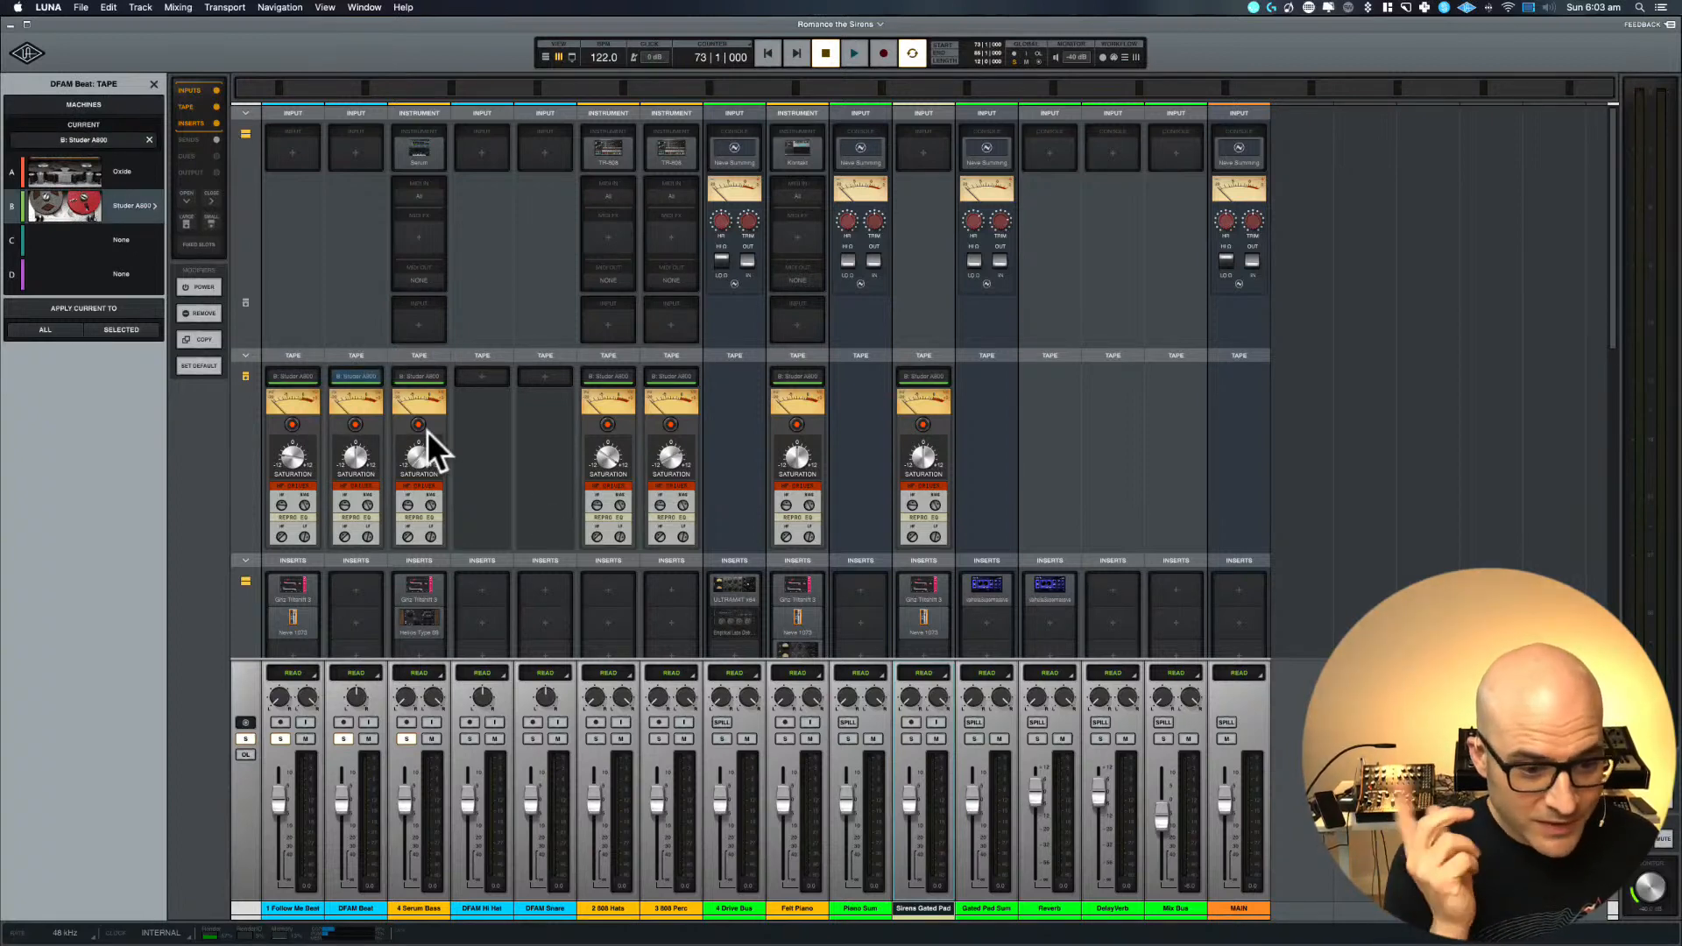
Assign the Studer A800 tape machine to the DFAM Hi Hat and DFAM Snare tracks
click(486, 375)
click(140, 206)
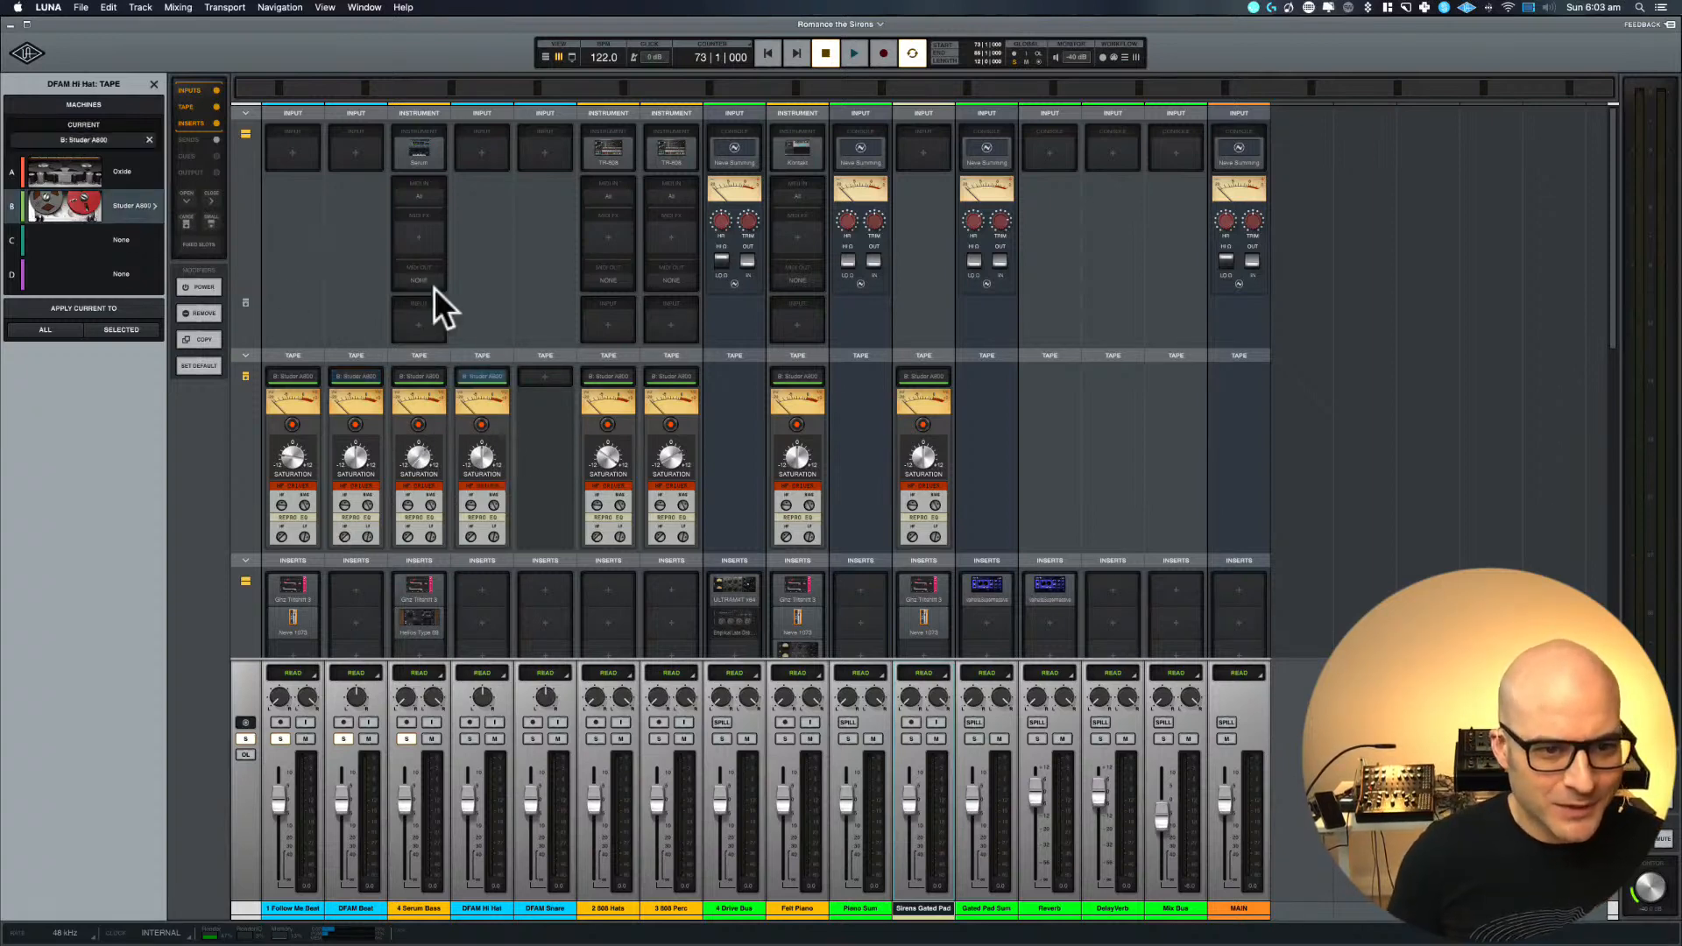
click(544, 375)
click(137, 205)
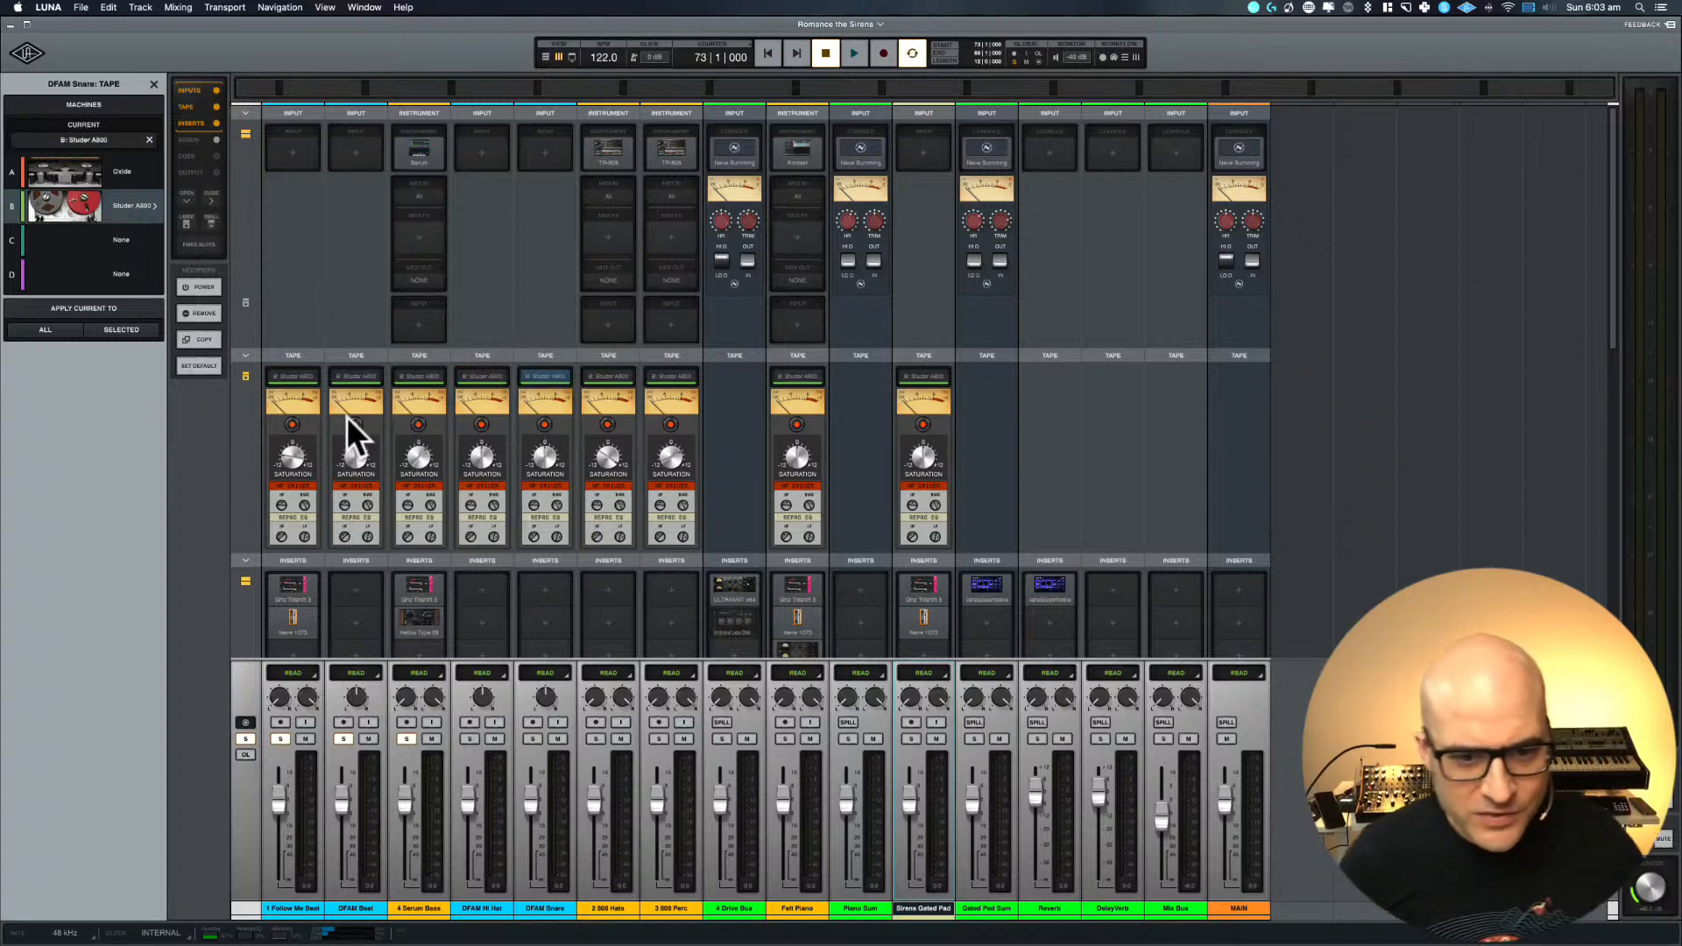
Open the Distressor on the 4 Drive Bus and set its audio mode to Dist 2 while the loop plays
scroll(649, 578, down, 5)
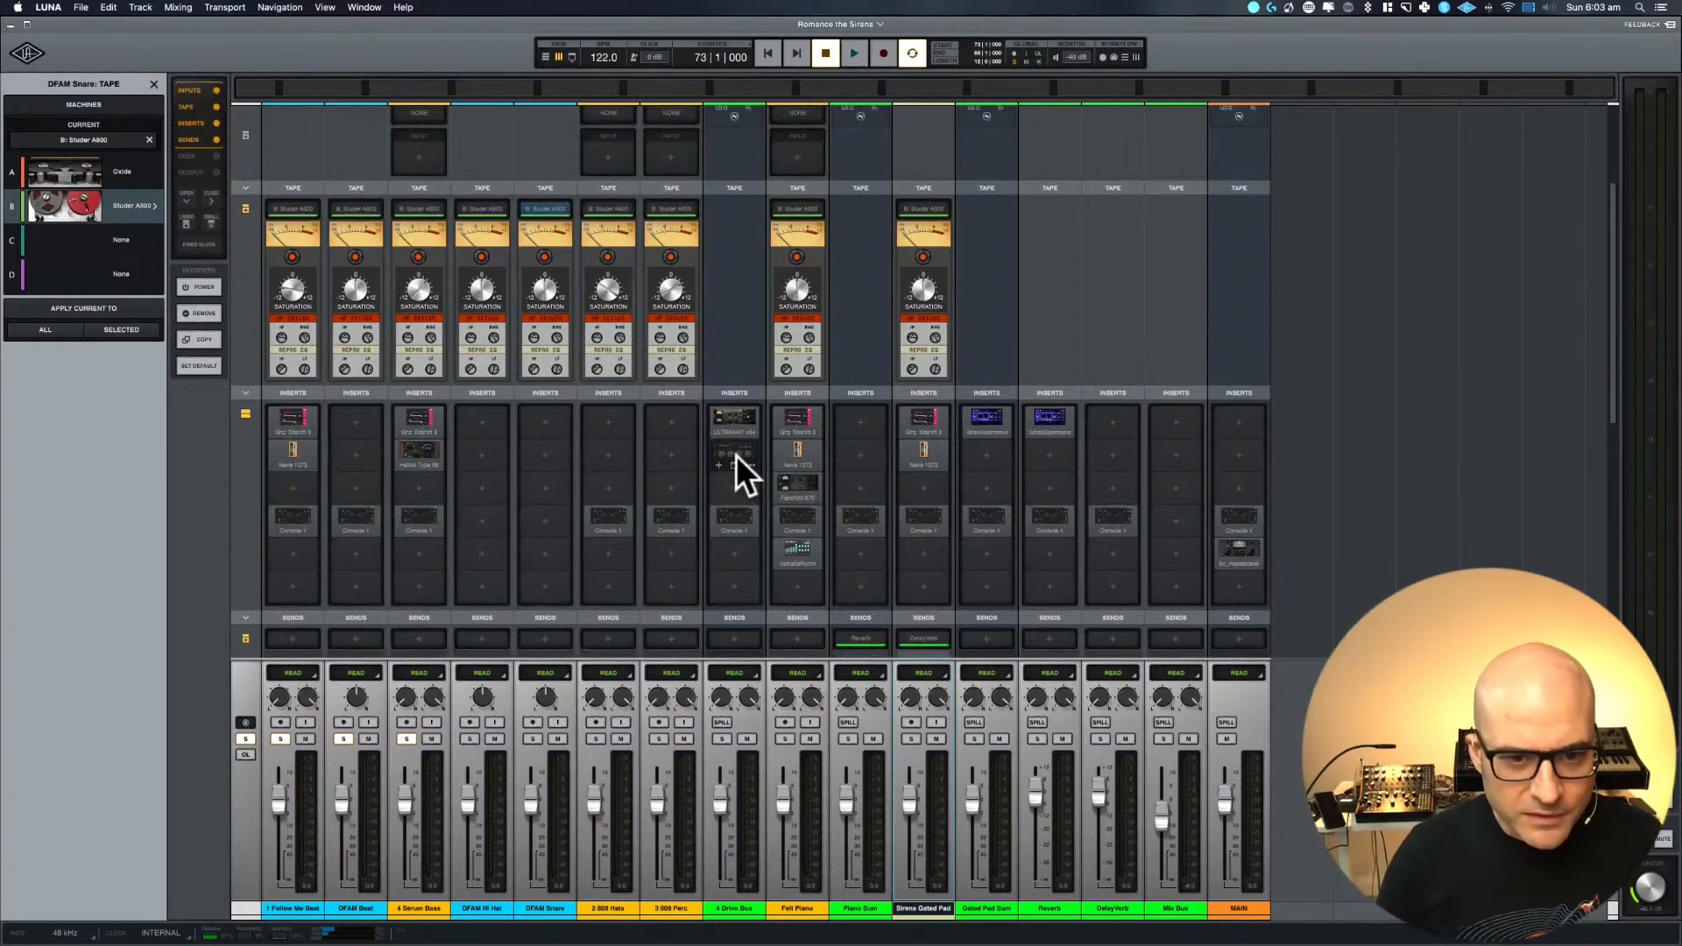
click(736, 455)
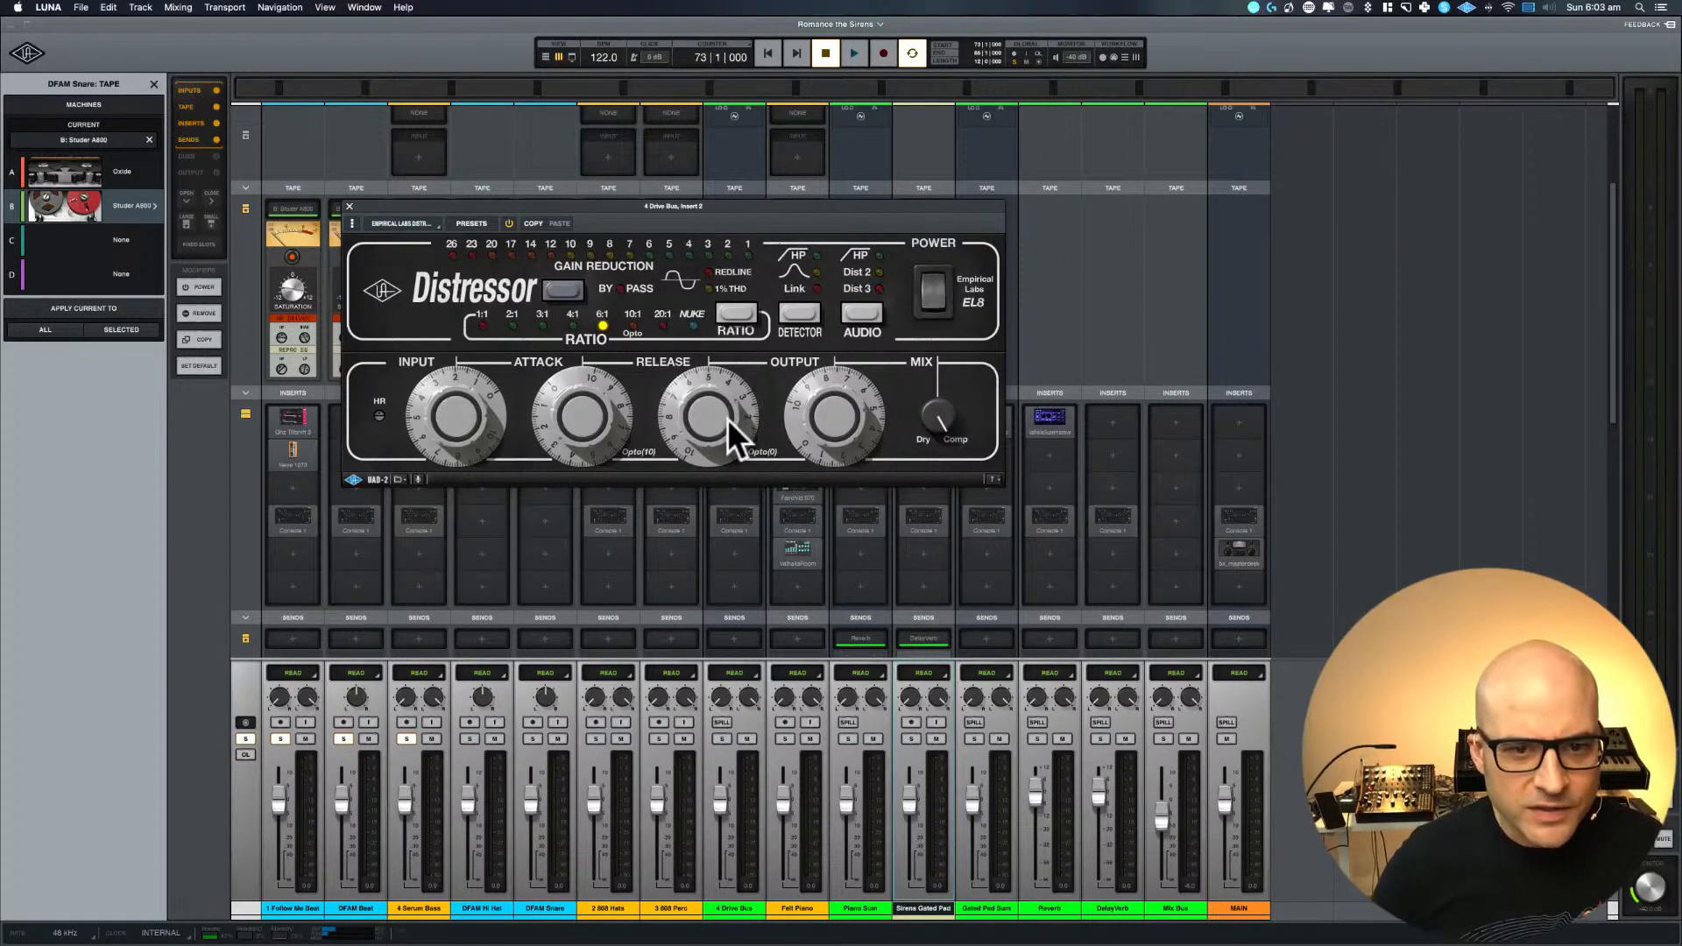
key(space)
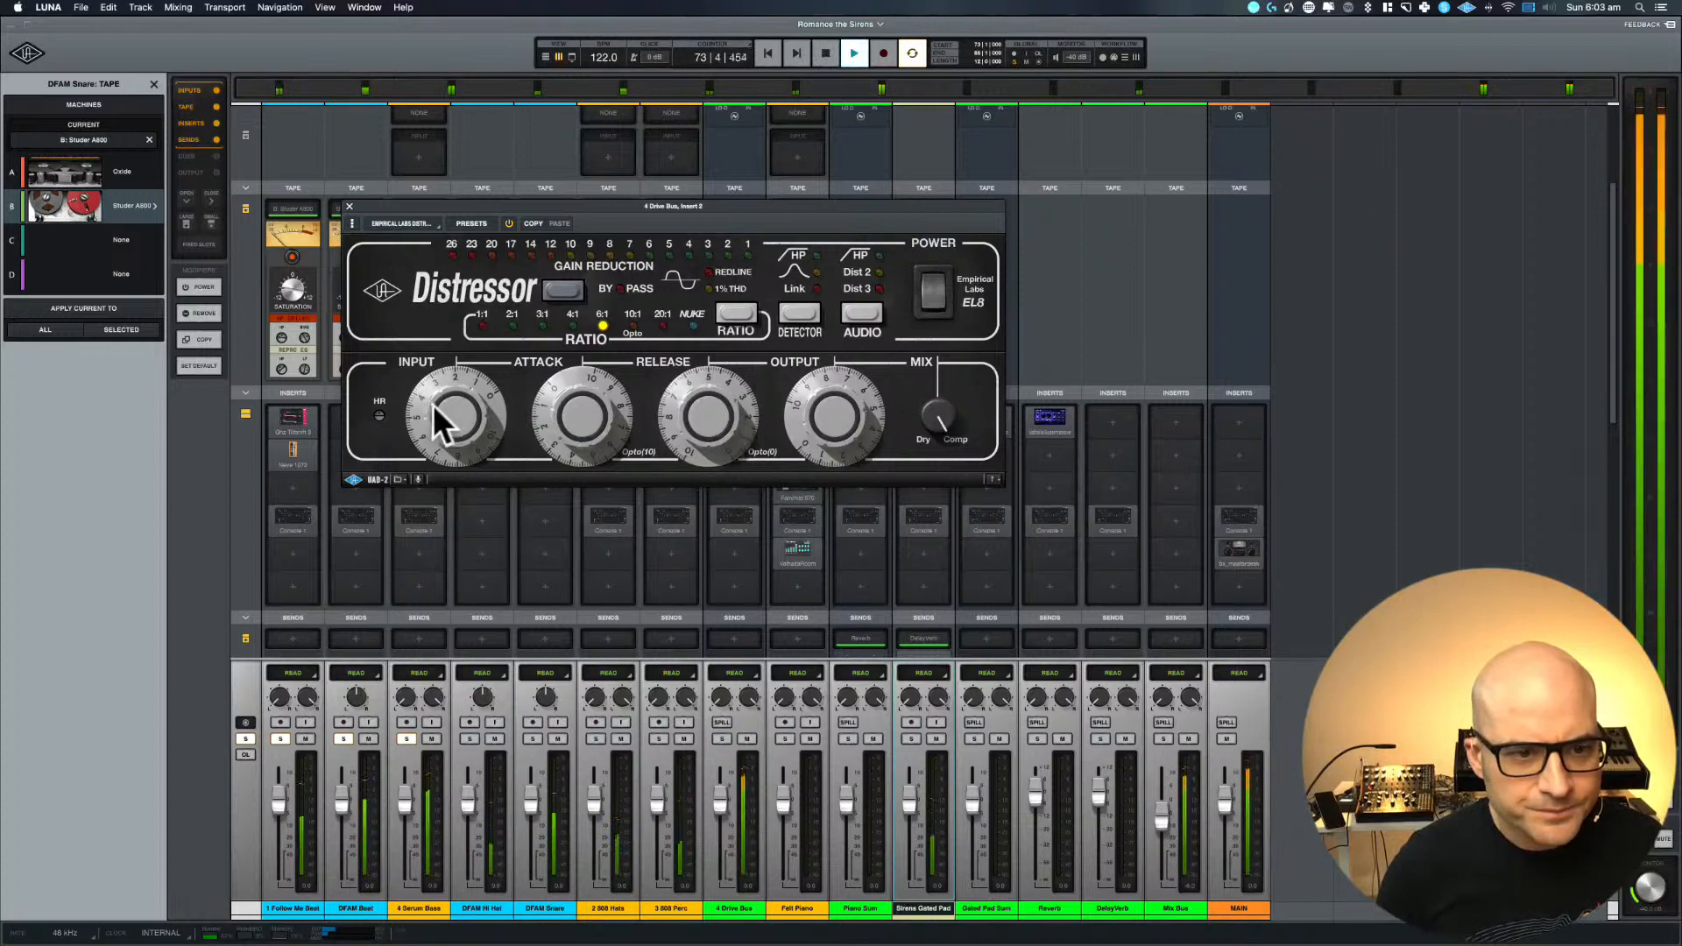
drag(433, 403, 444, 415)
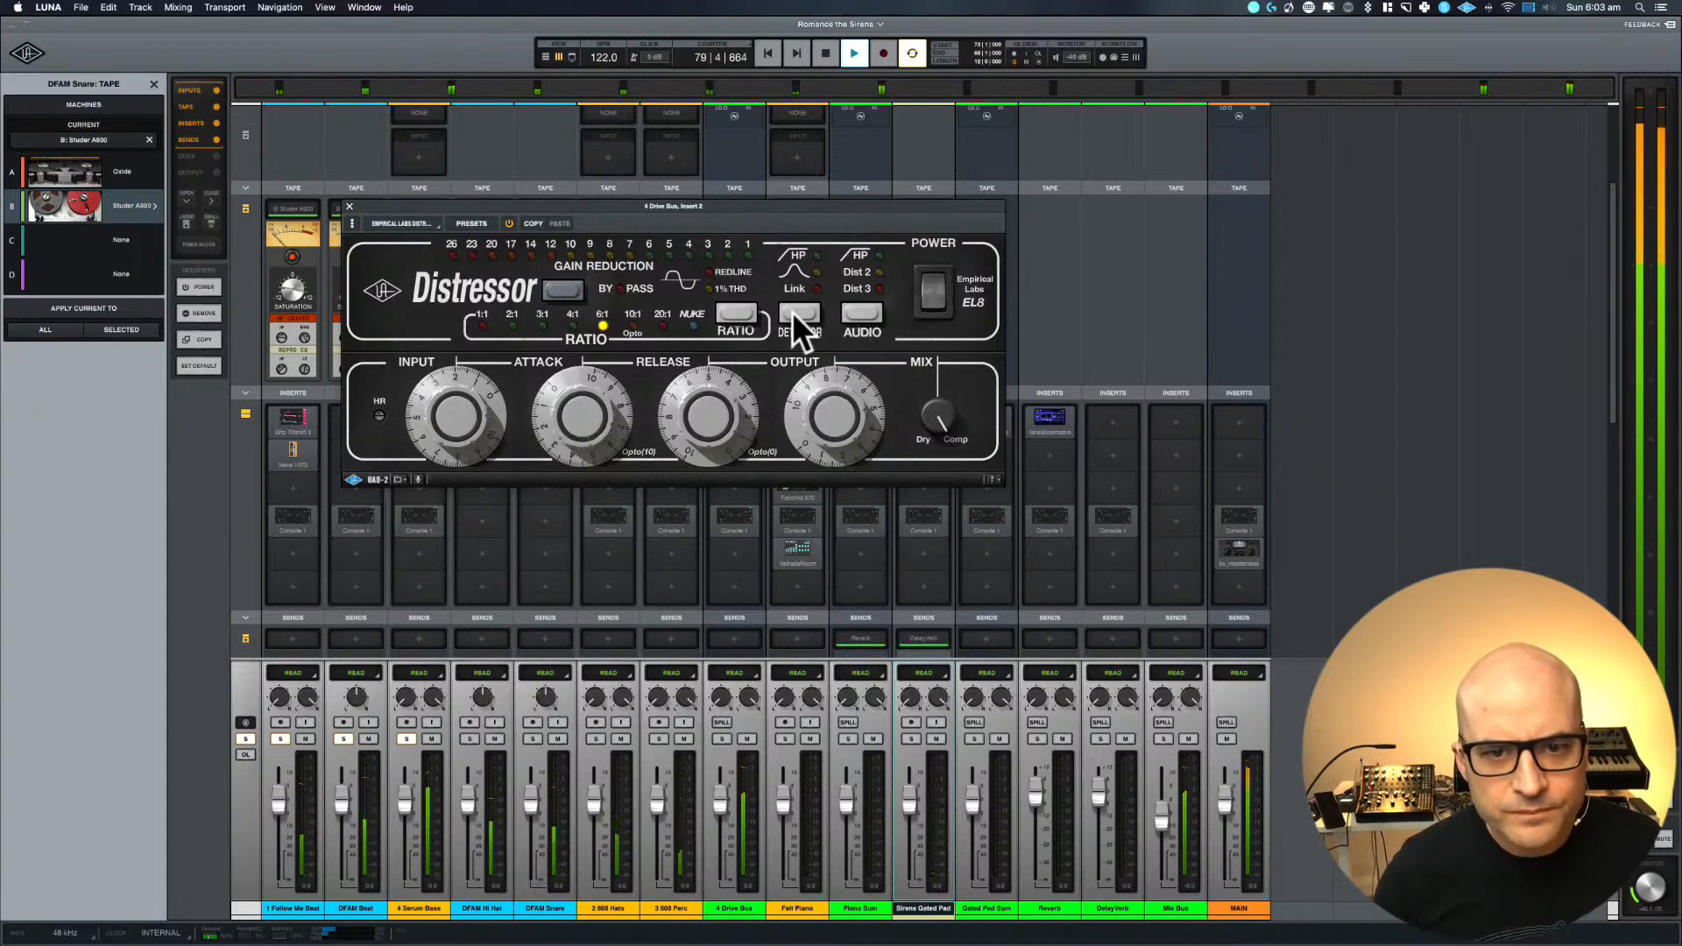
click(879, 317)
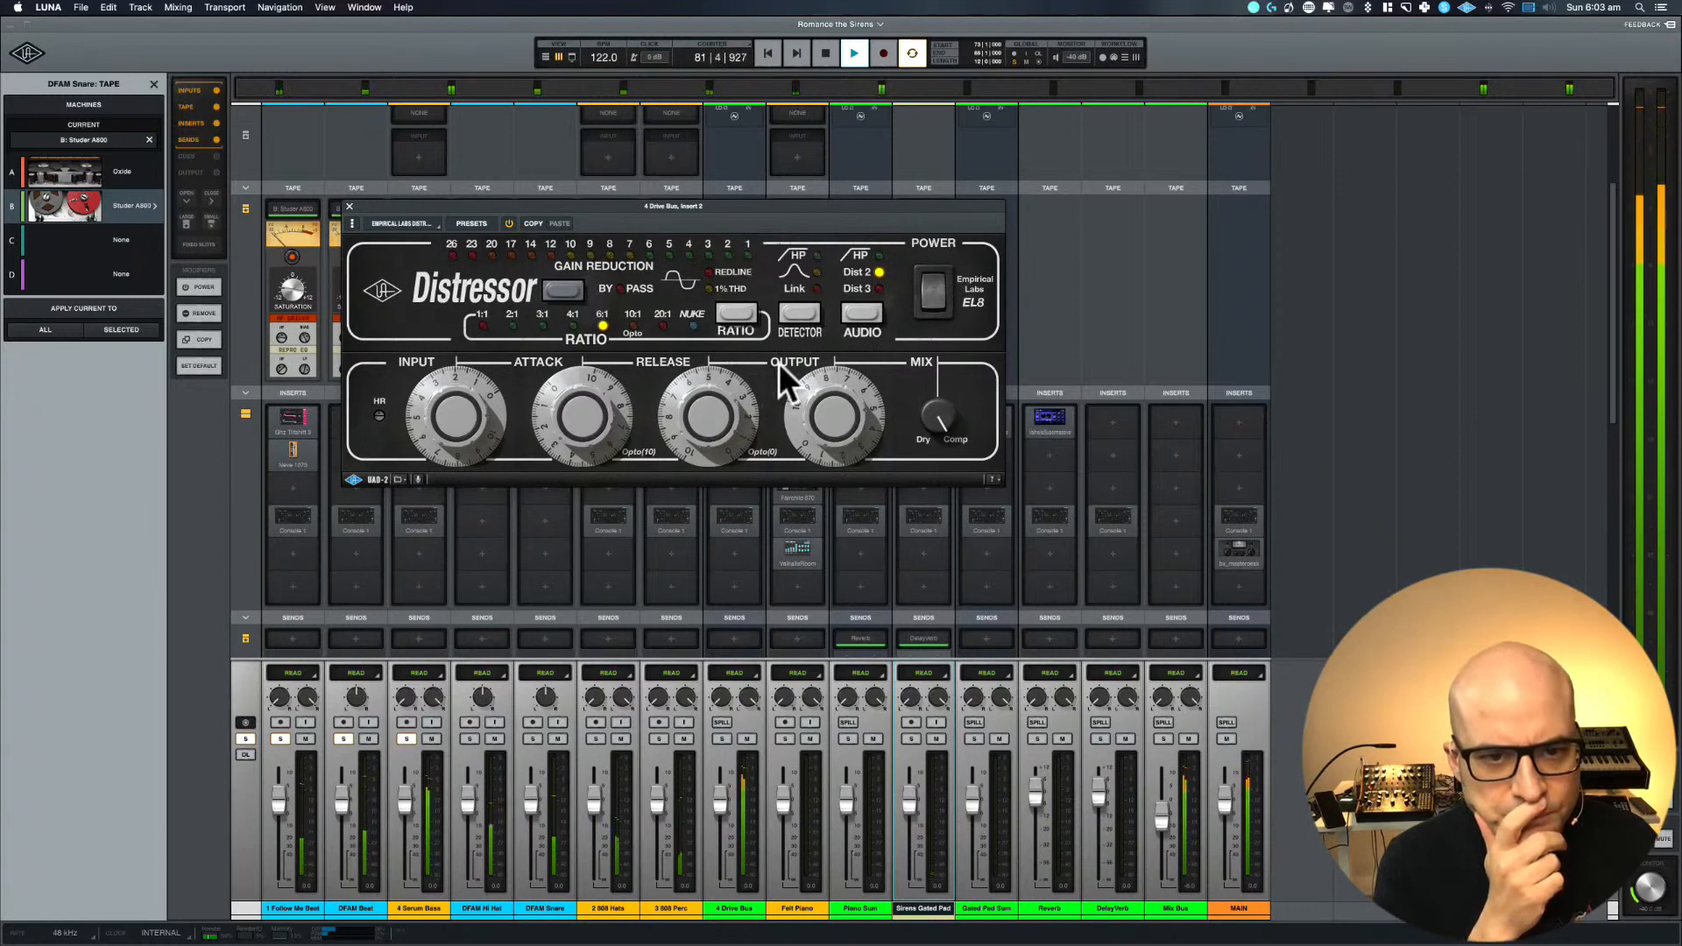
Adjust the release on the 4 Drive Bus Distressor and fine-tune its input and output levels
drag(439, 411, 441, 410)
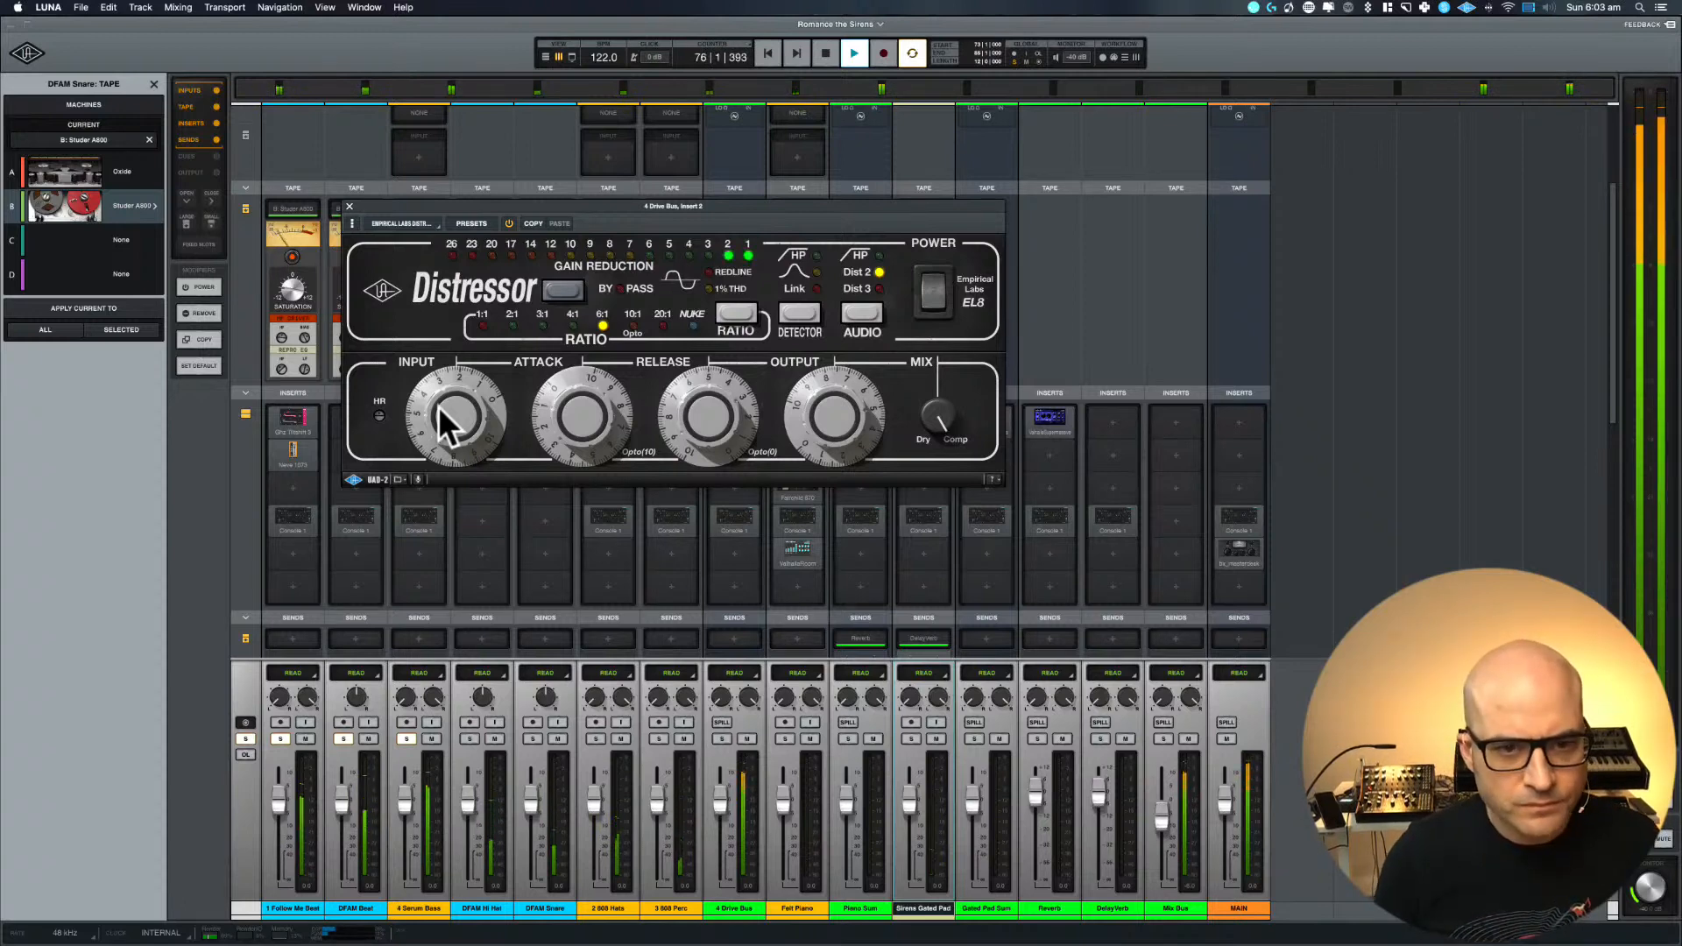
click(438, 407)
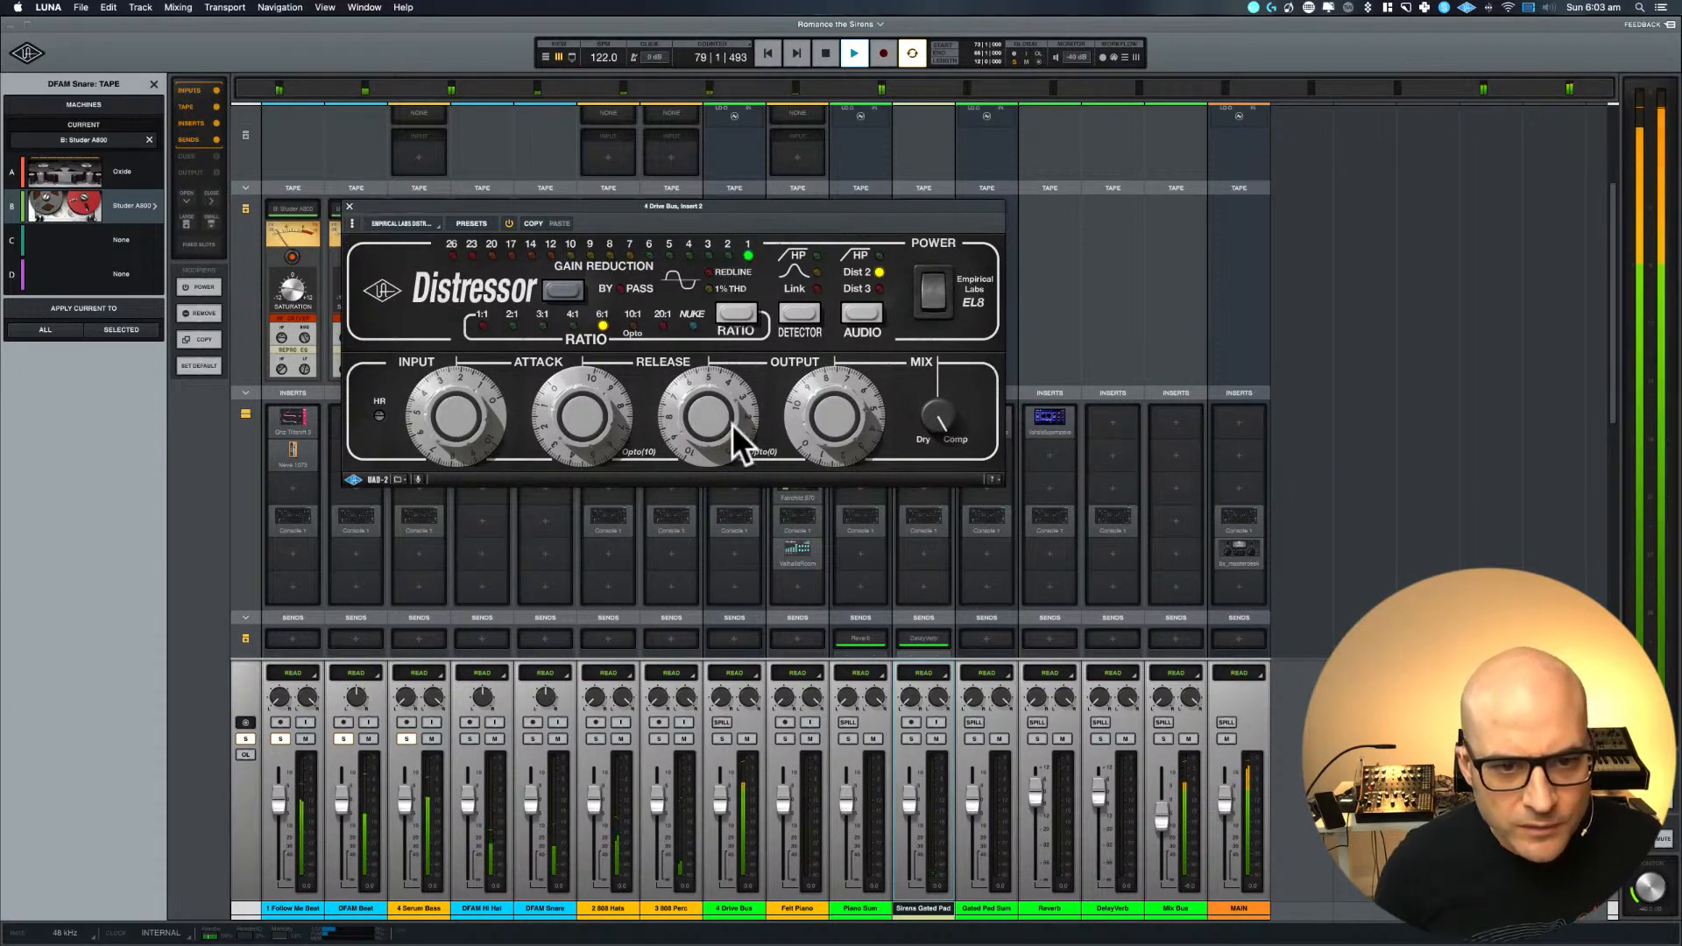
drag(718, 419, 626, 698)
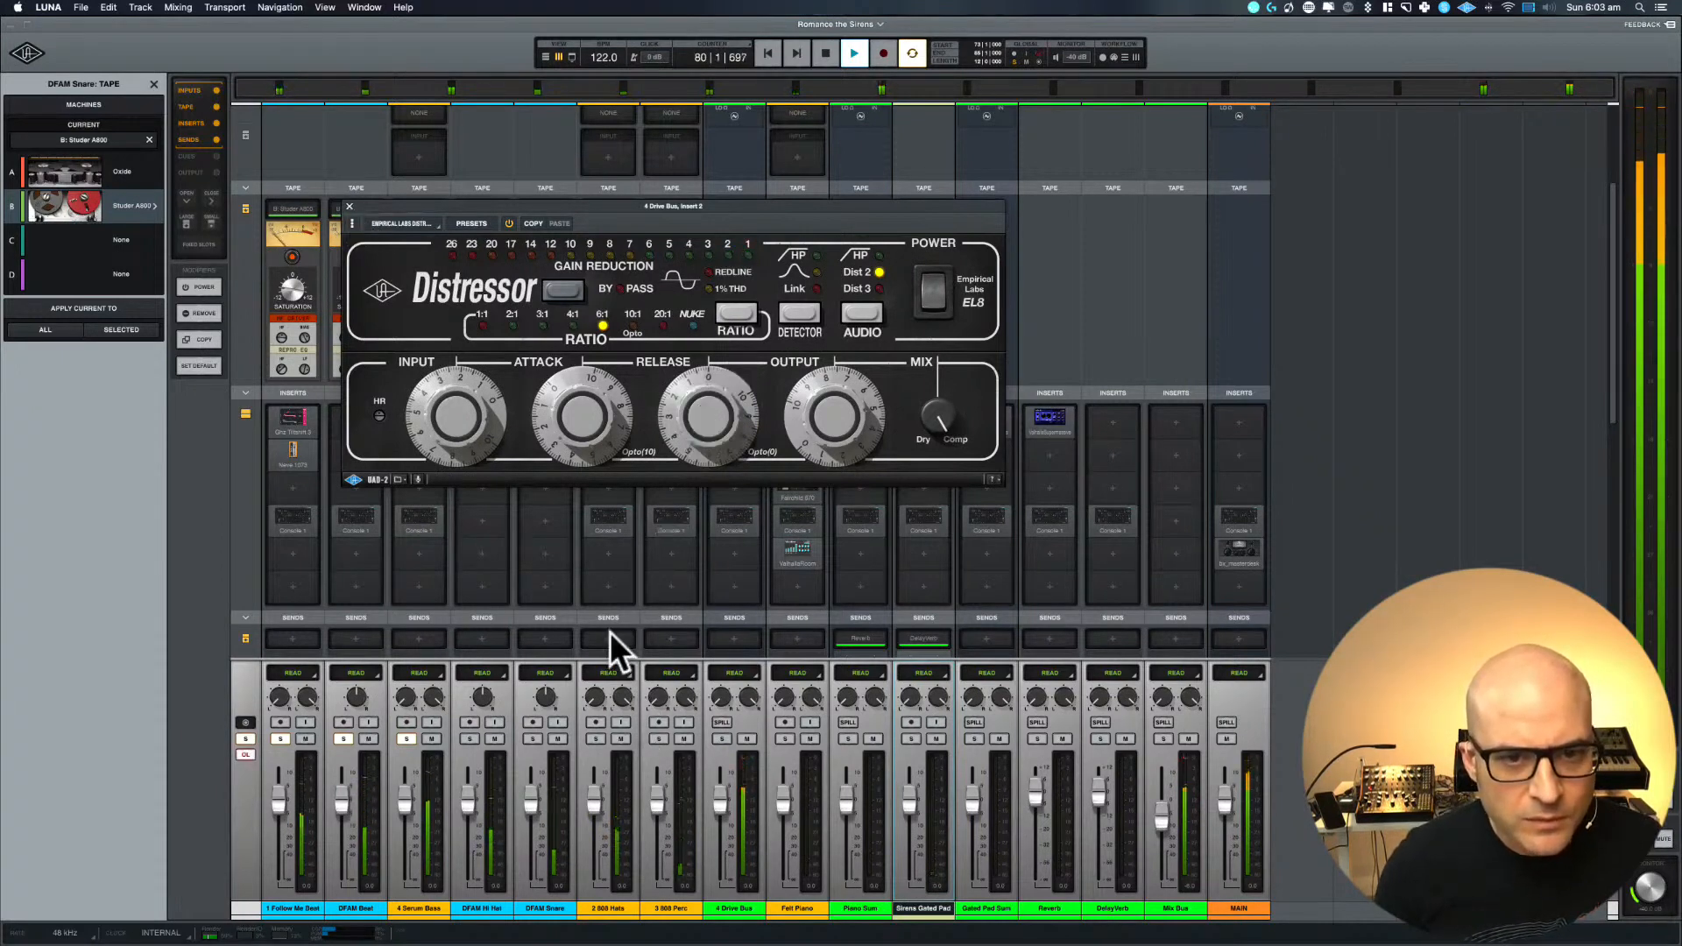
click(465, 438)
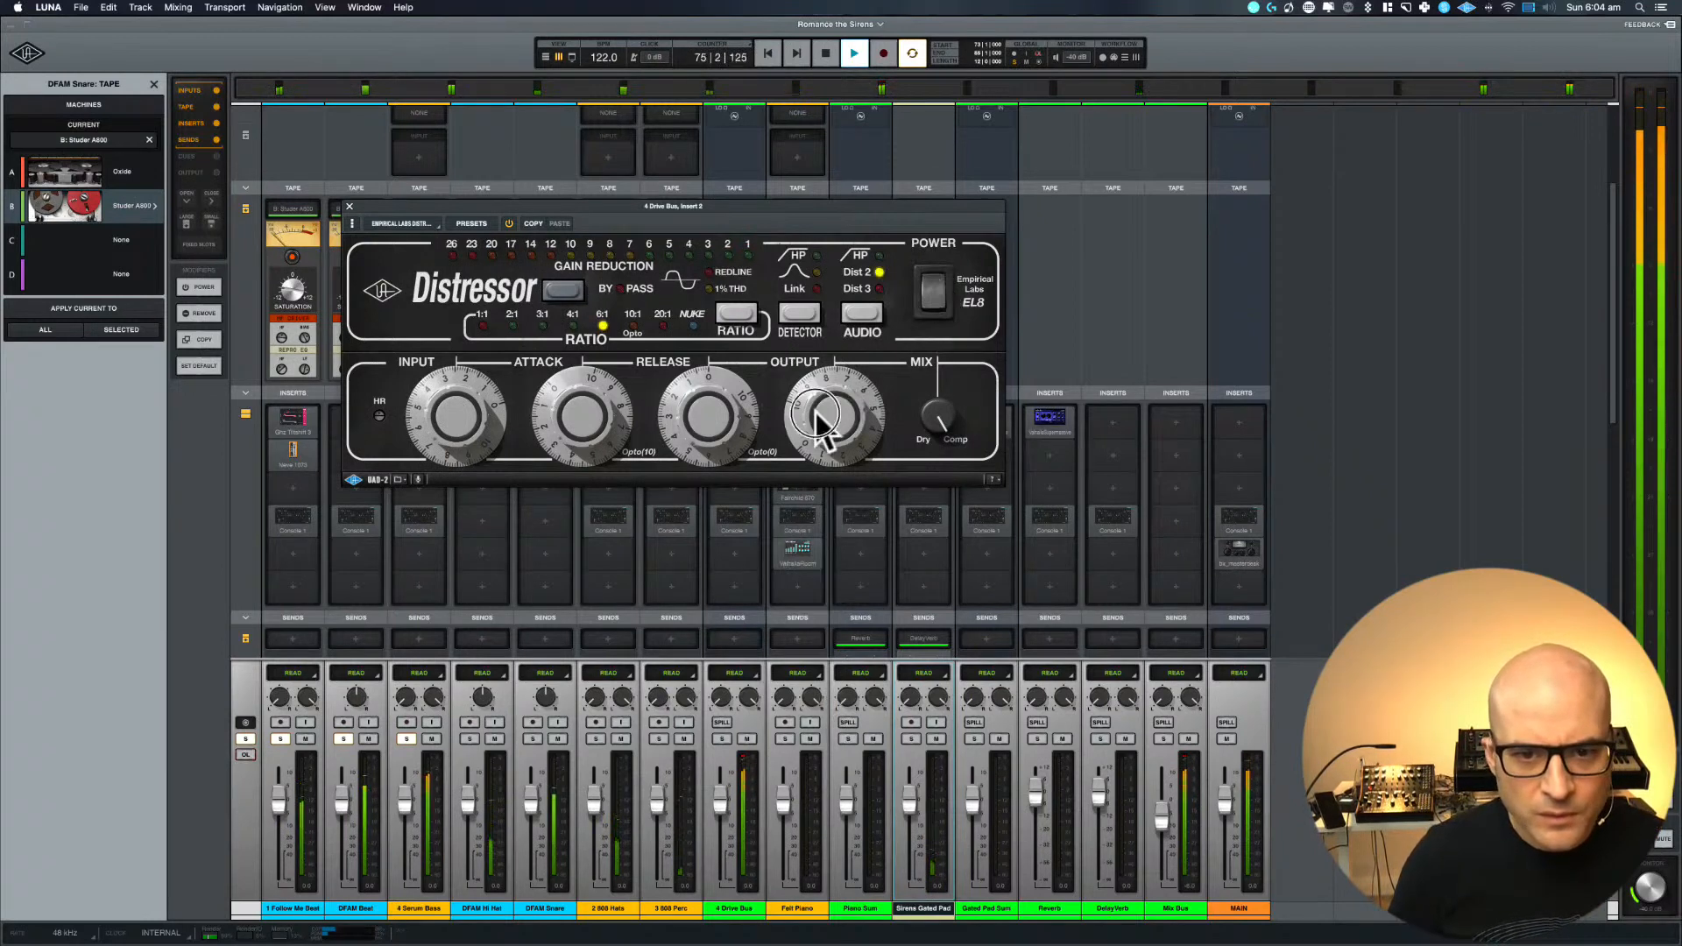
drag(815, 409, 812, 417)
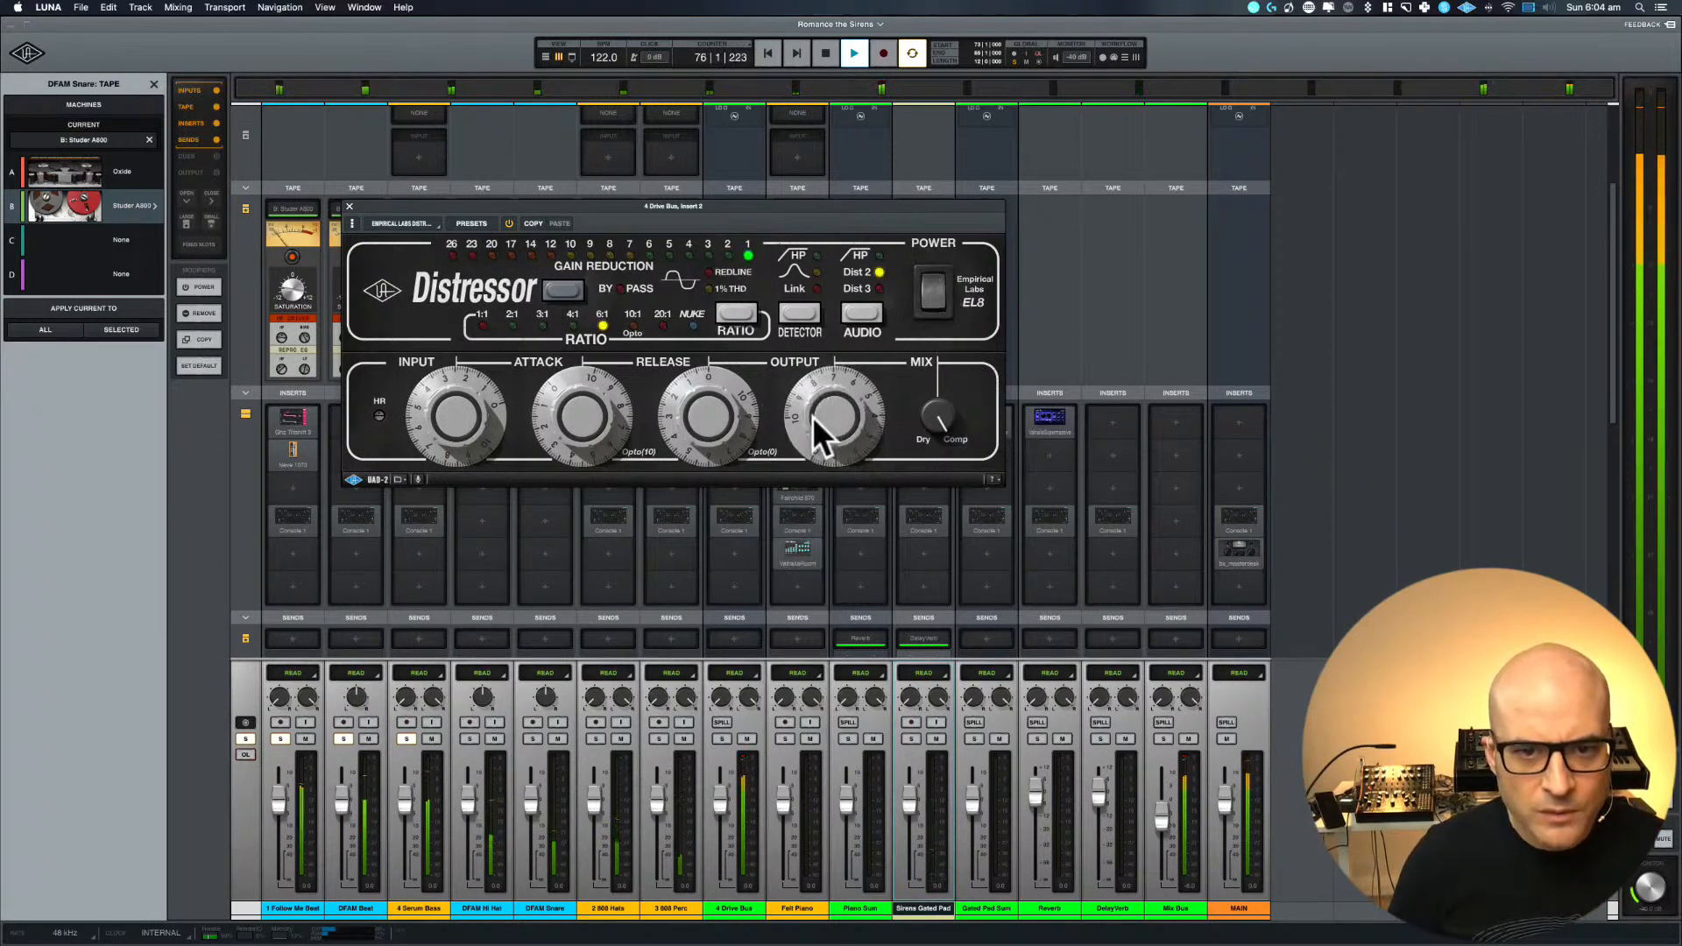
Compare the loop with the 4 Drive Bus Distressor off and on, leave it on, and close the plug-in
click(934, 284)
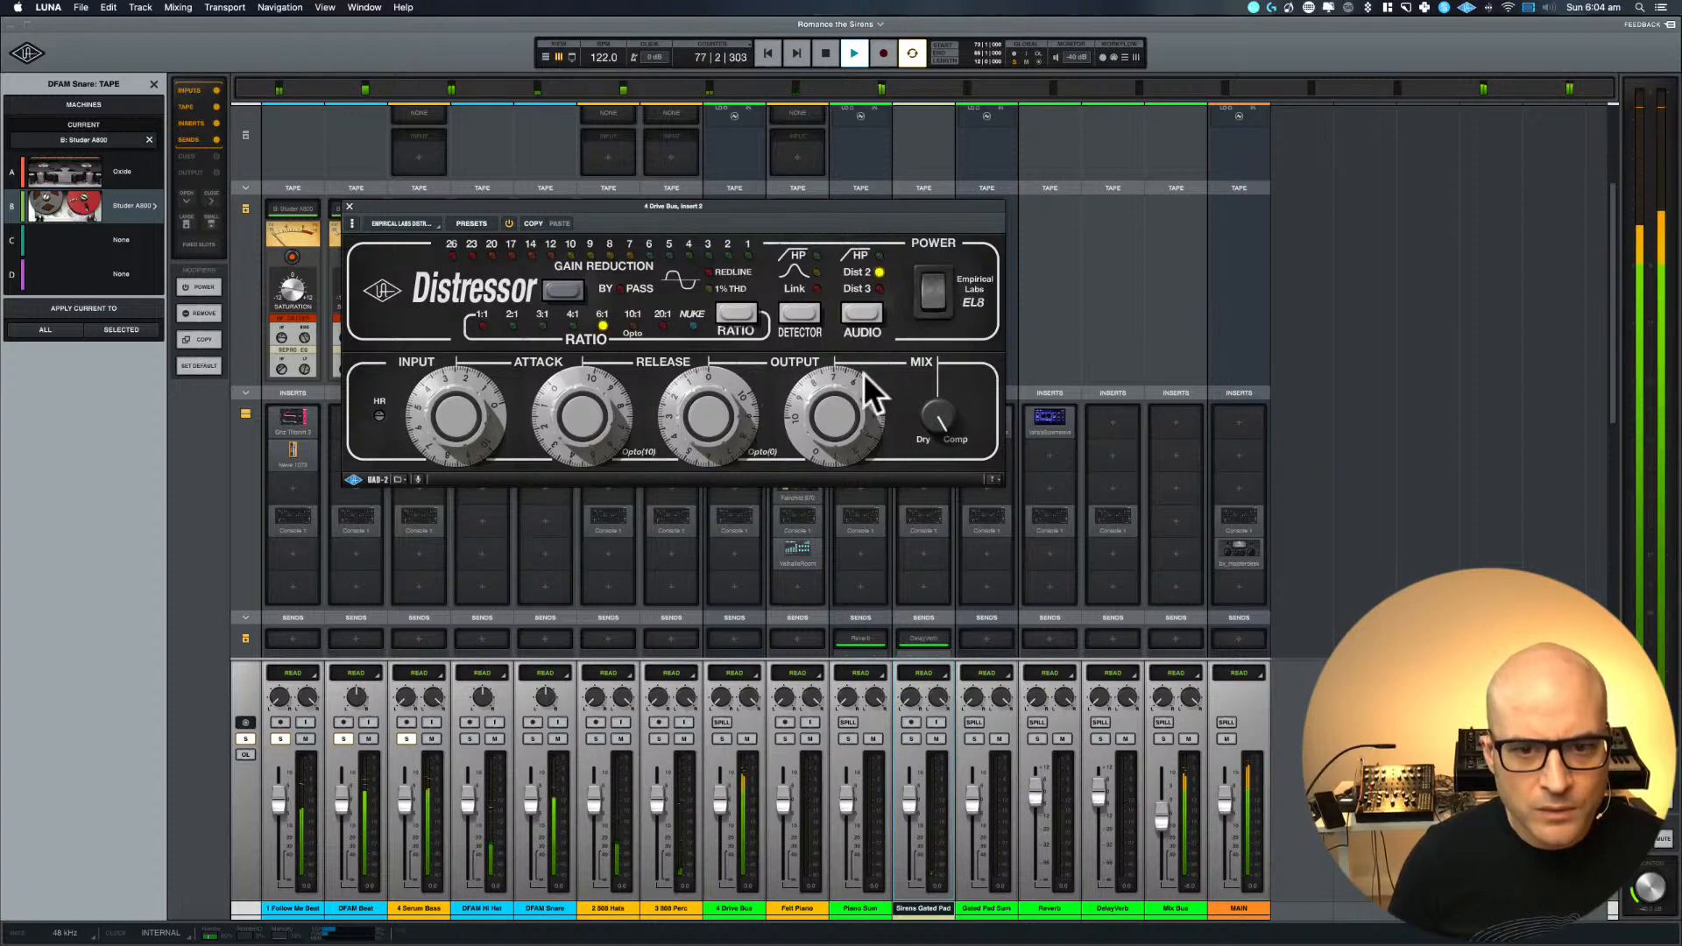
click(932, 300)
click(931, 300)
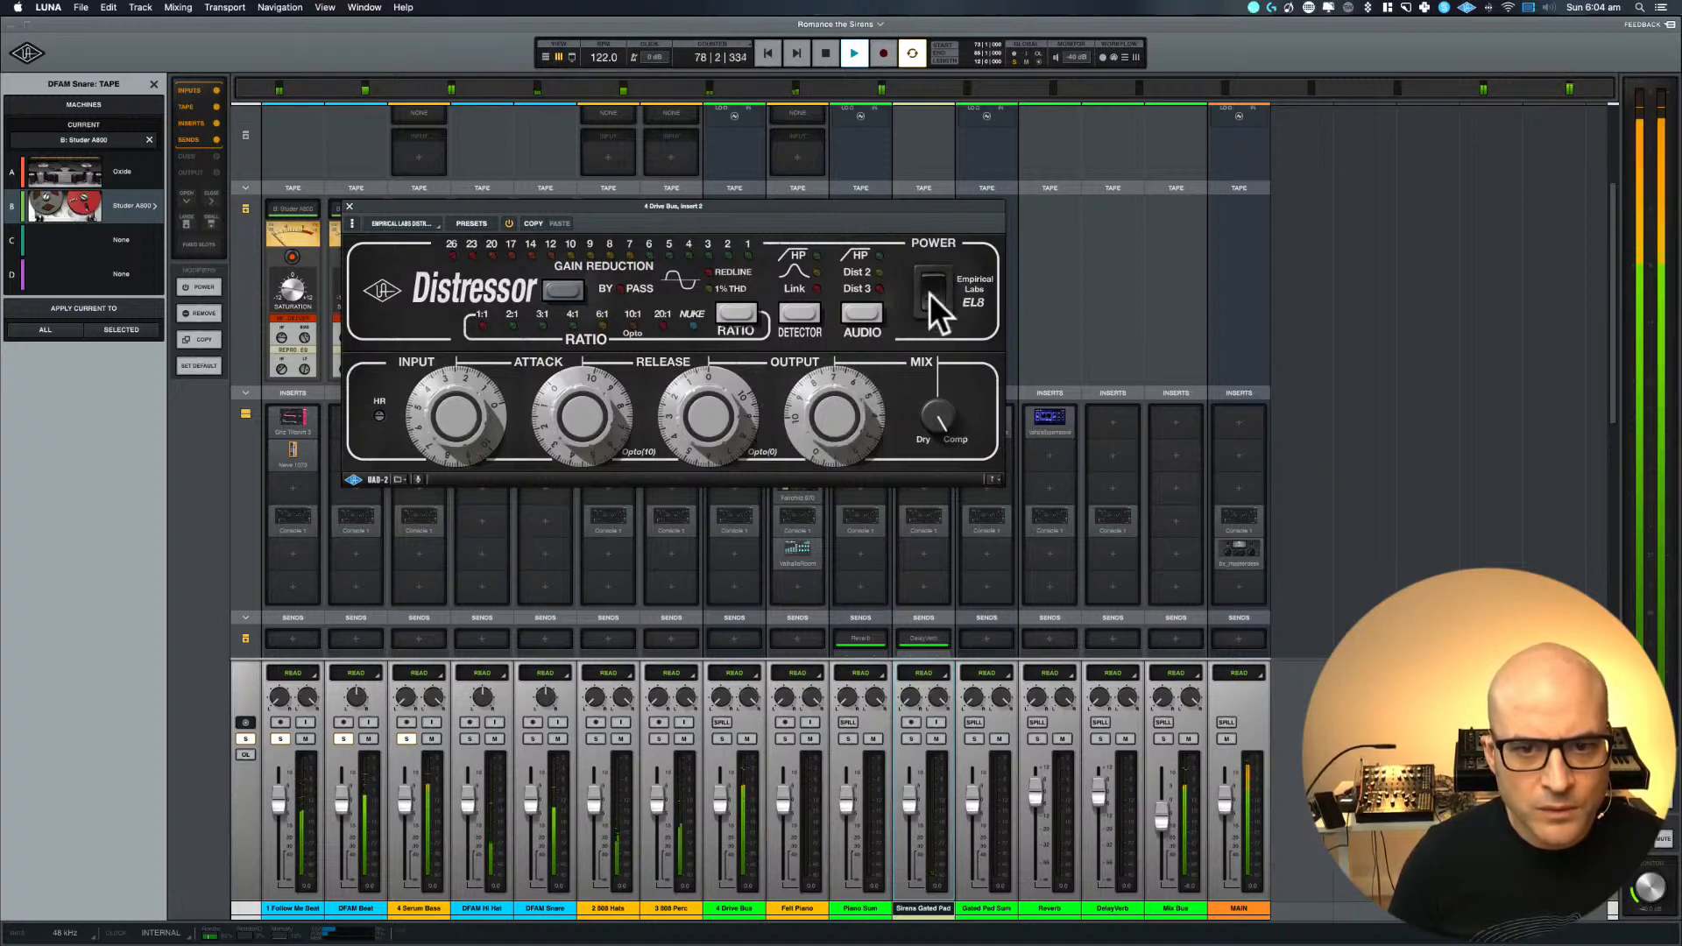
click(932, 281)
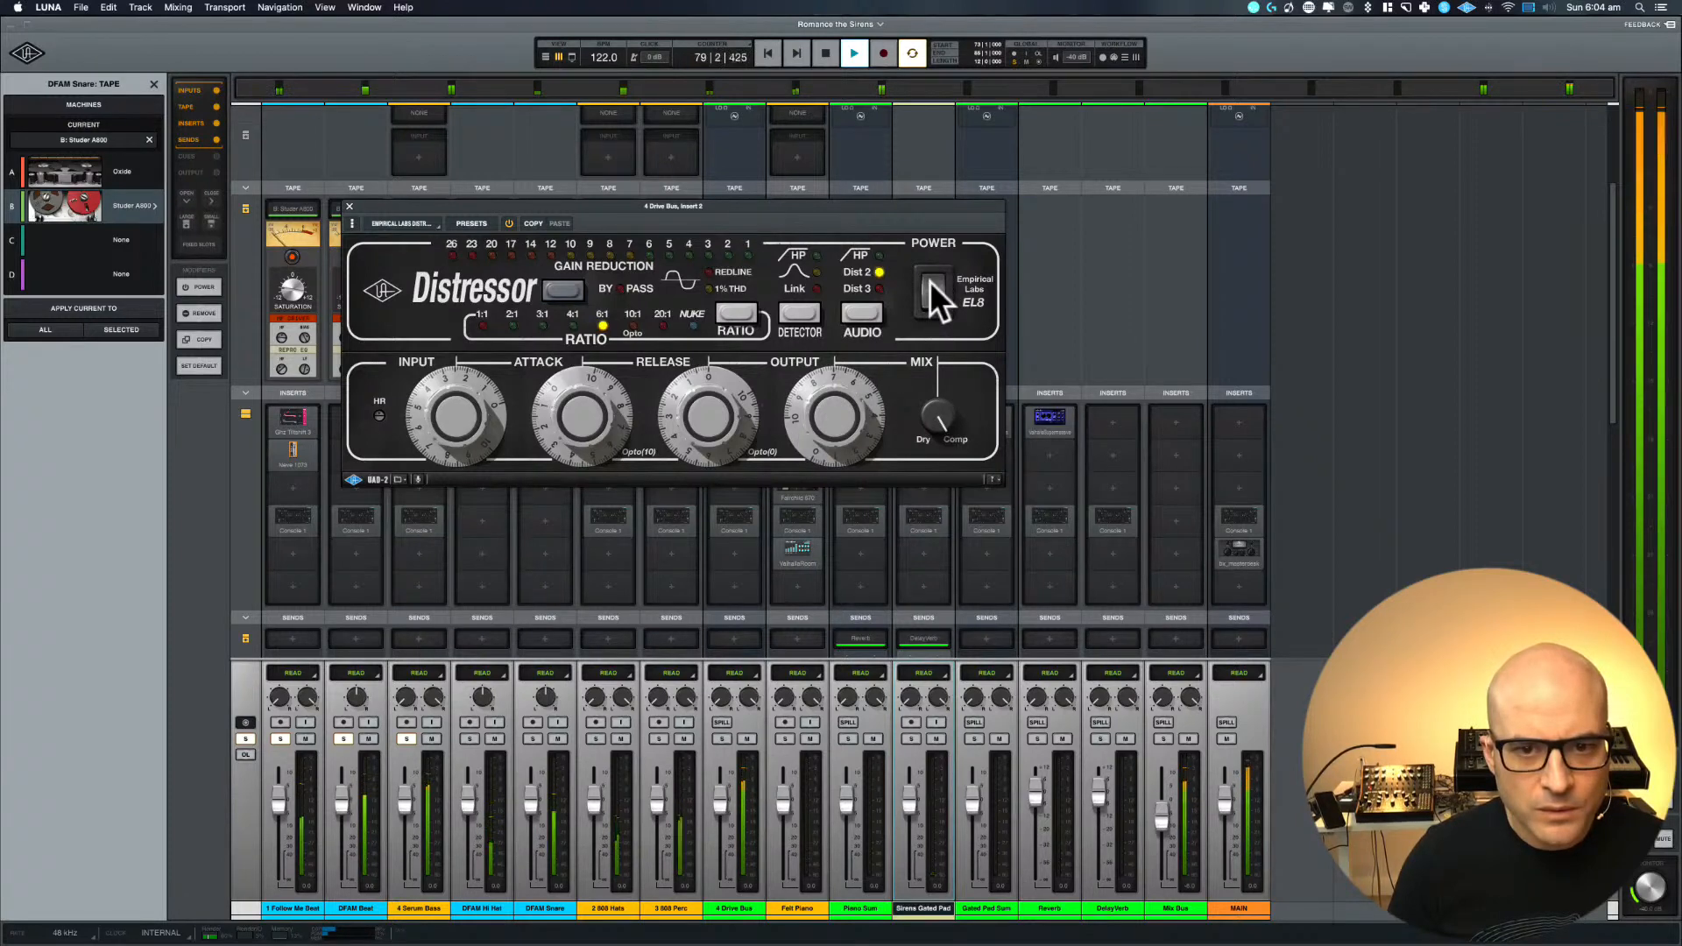
click(932, 303)
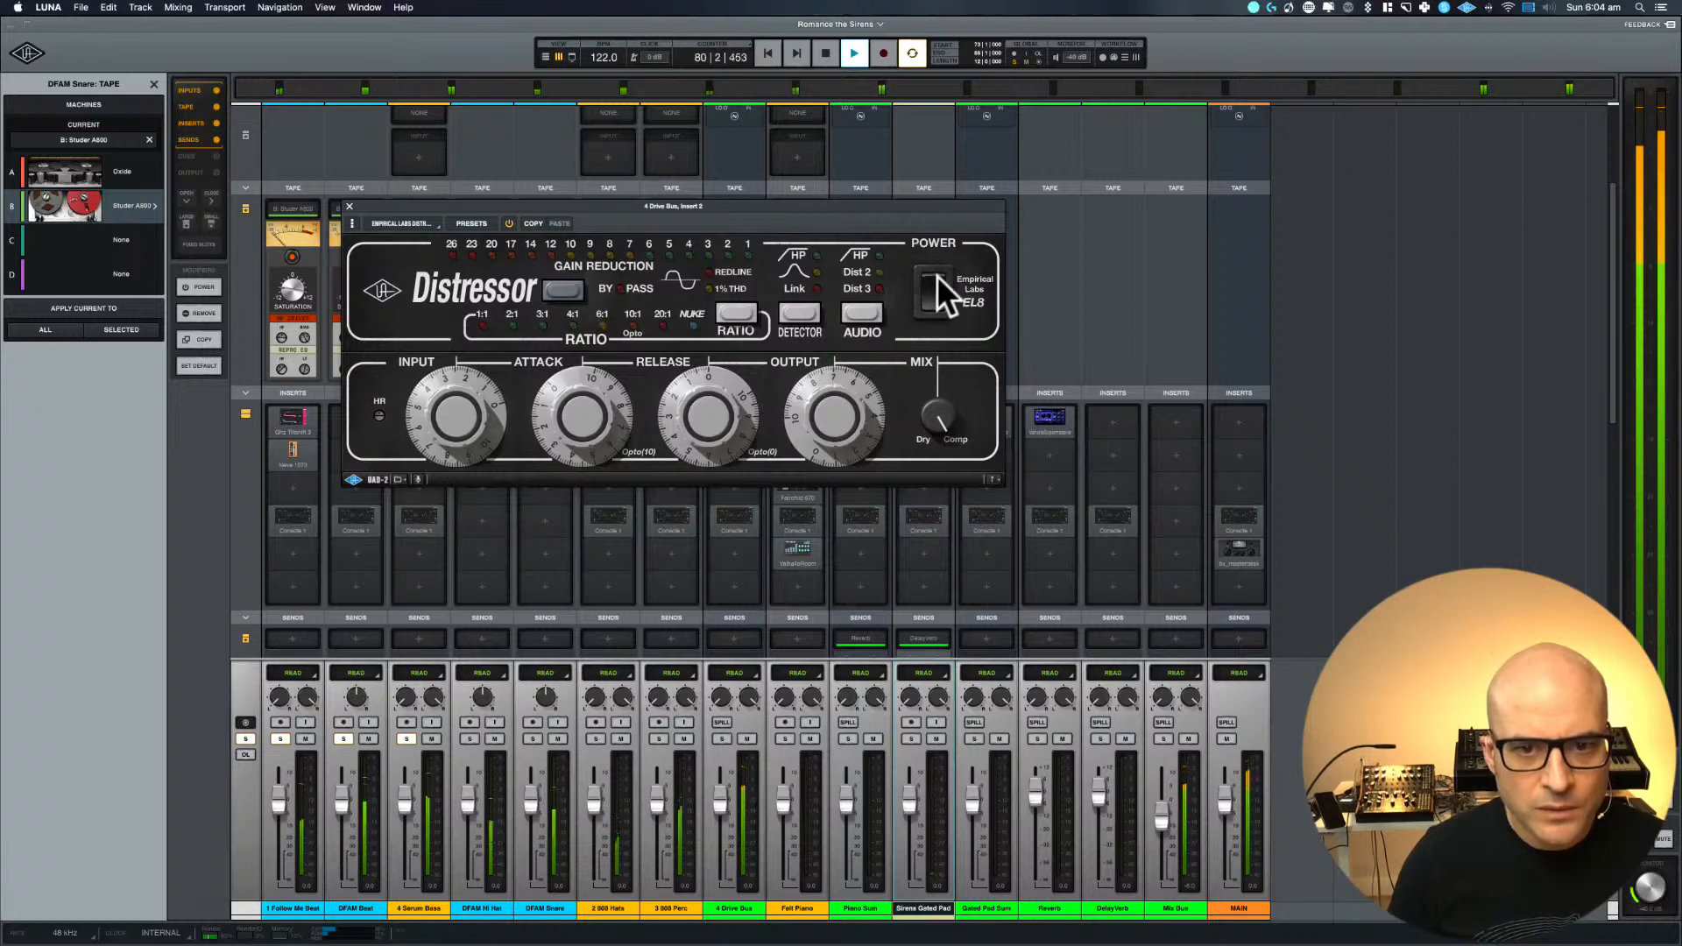
click(938, 275)
key(space)
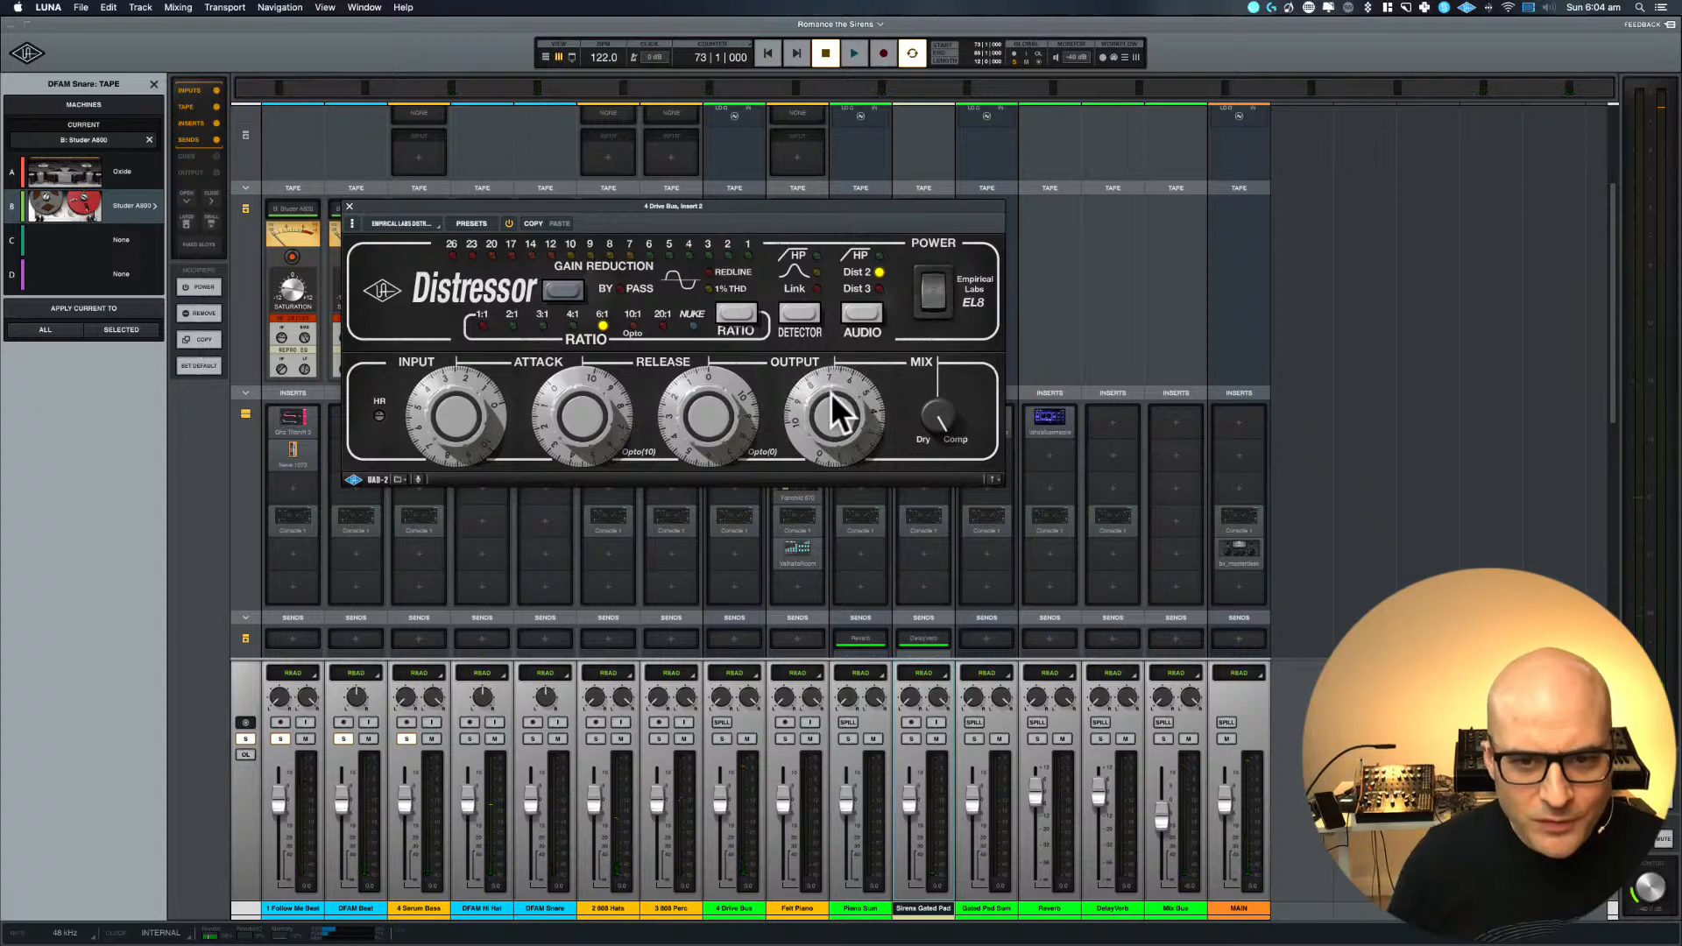
key(space)
click(929, 305)
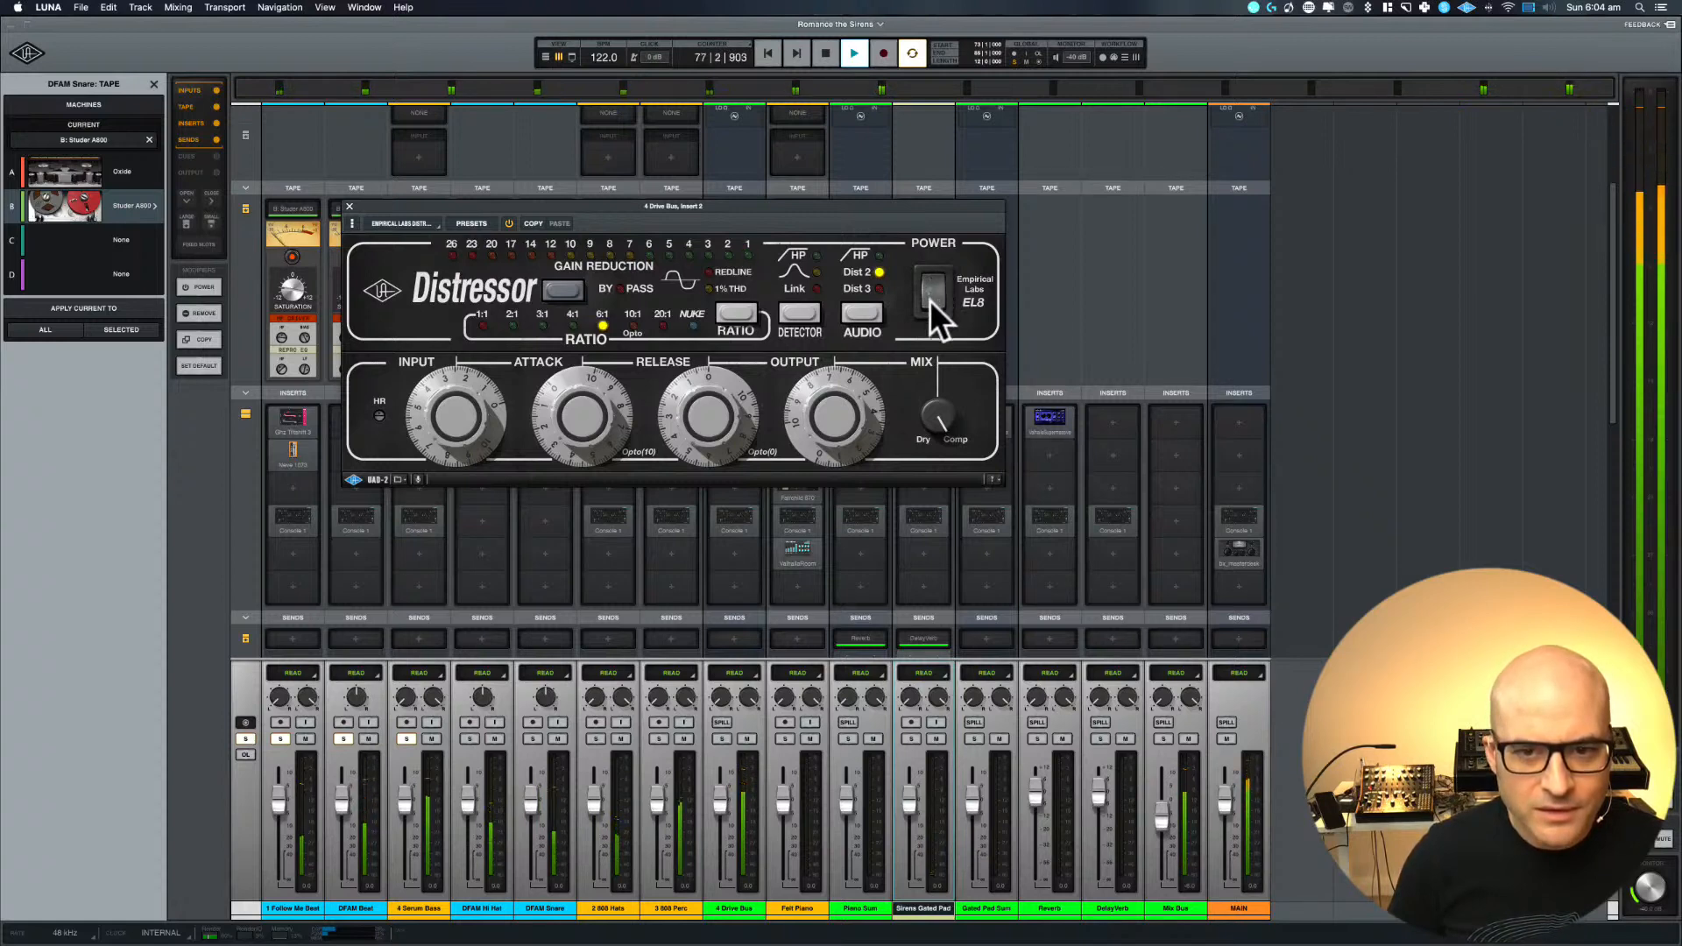
click(929, 277)
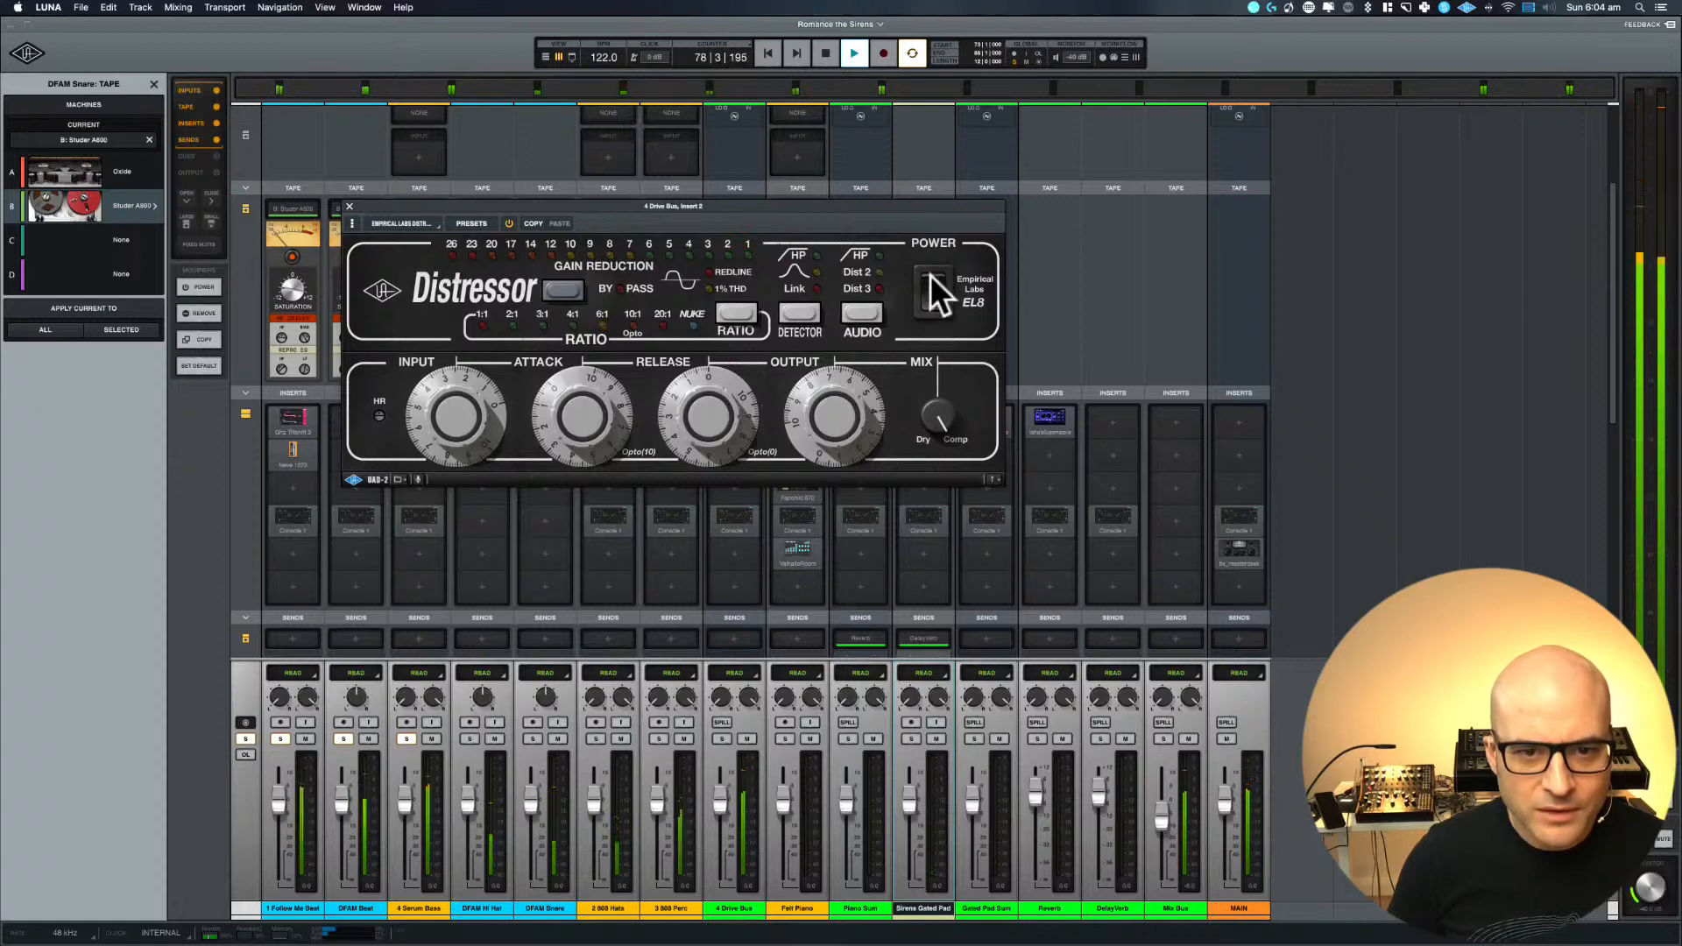
click(929, 275)
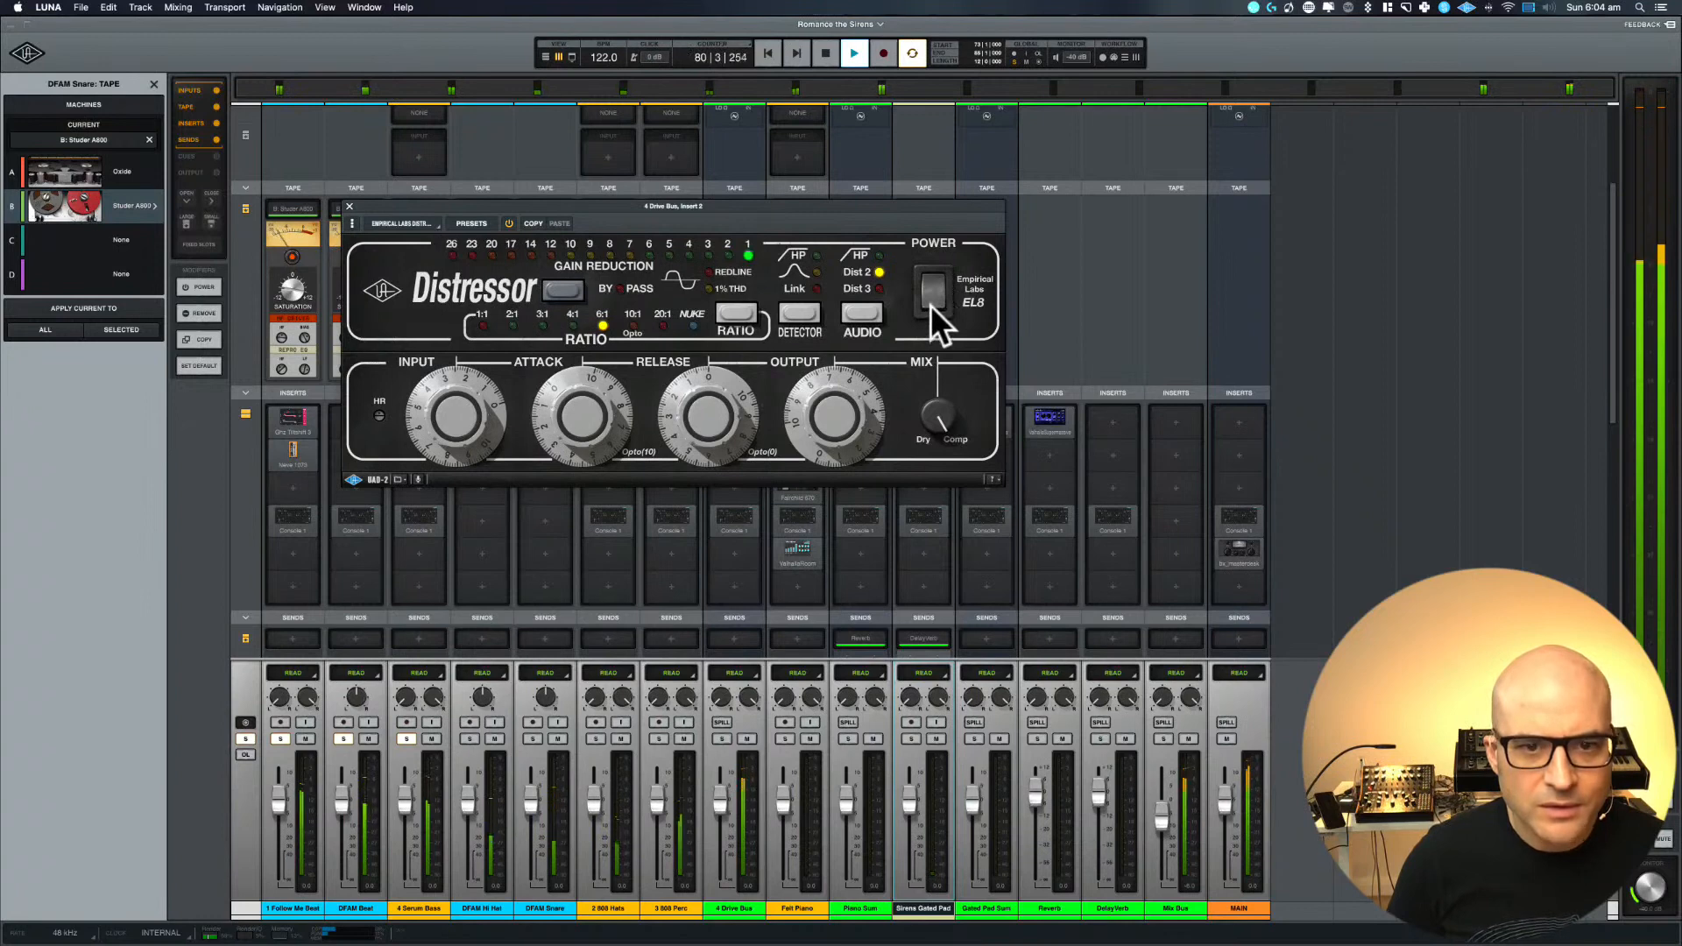
click(930, 304)
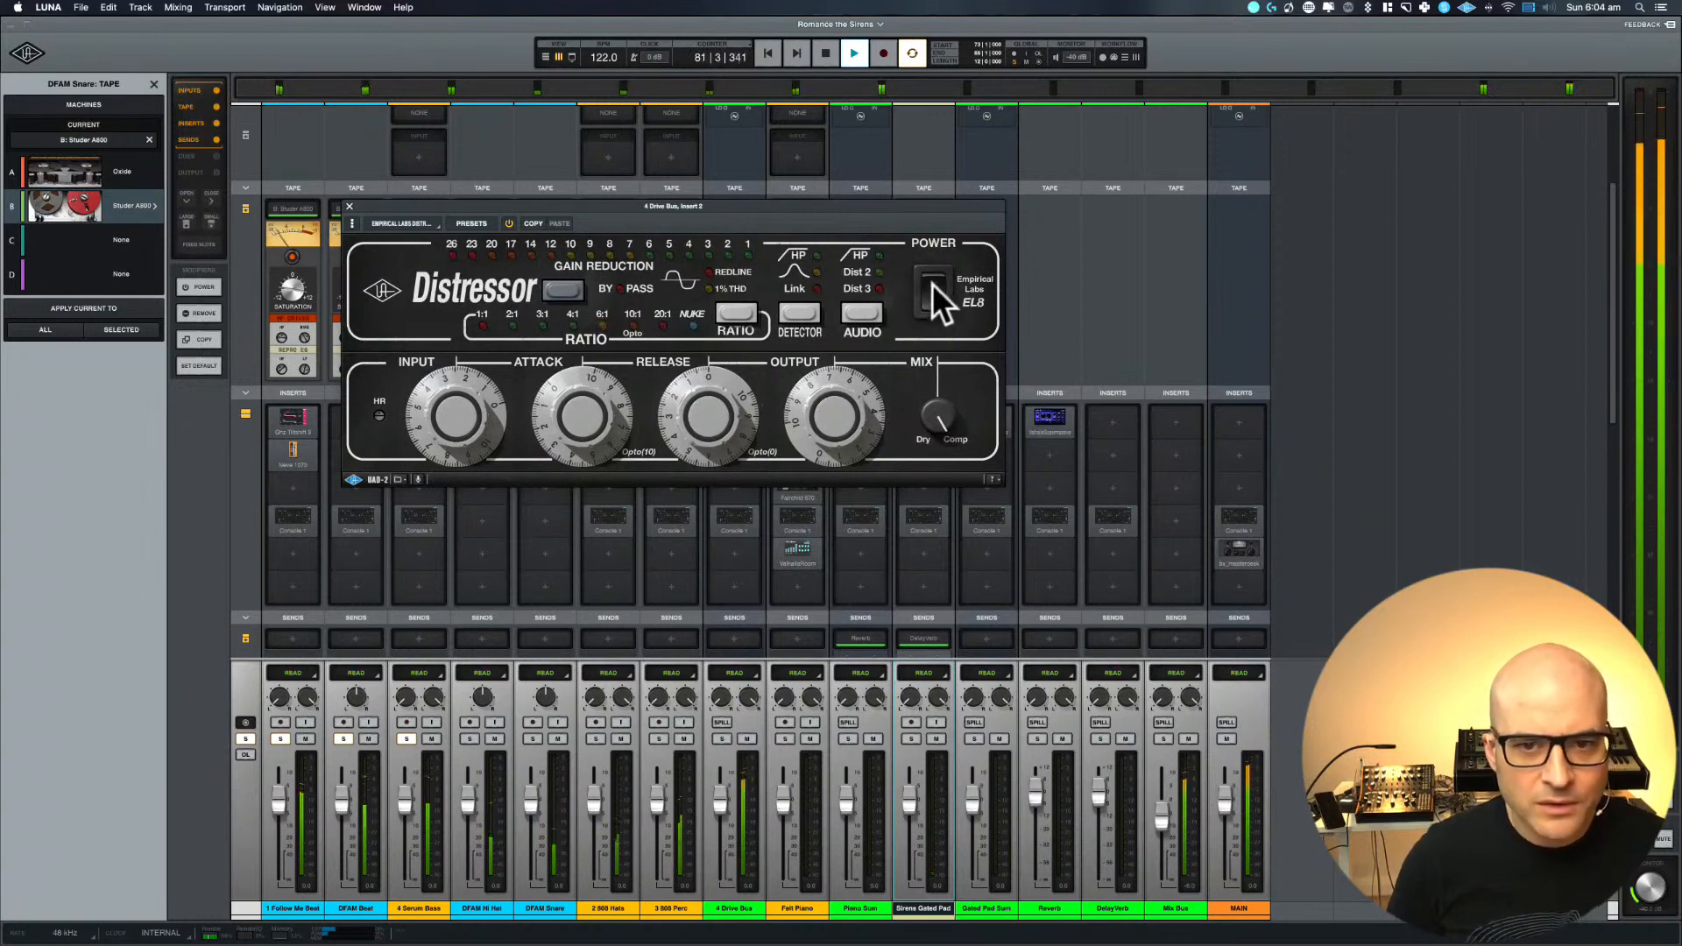
click(933, 278)
key(space)
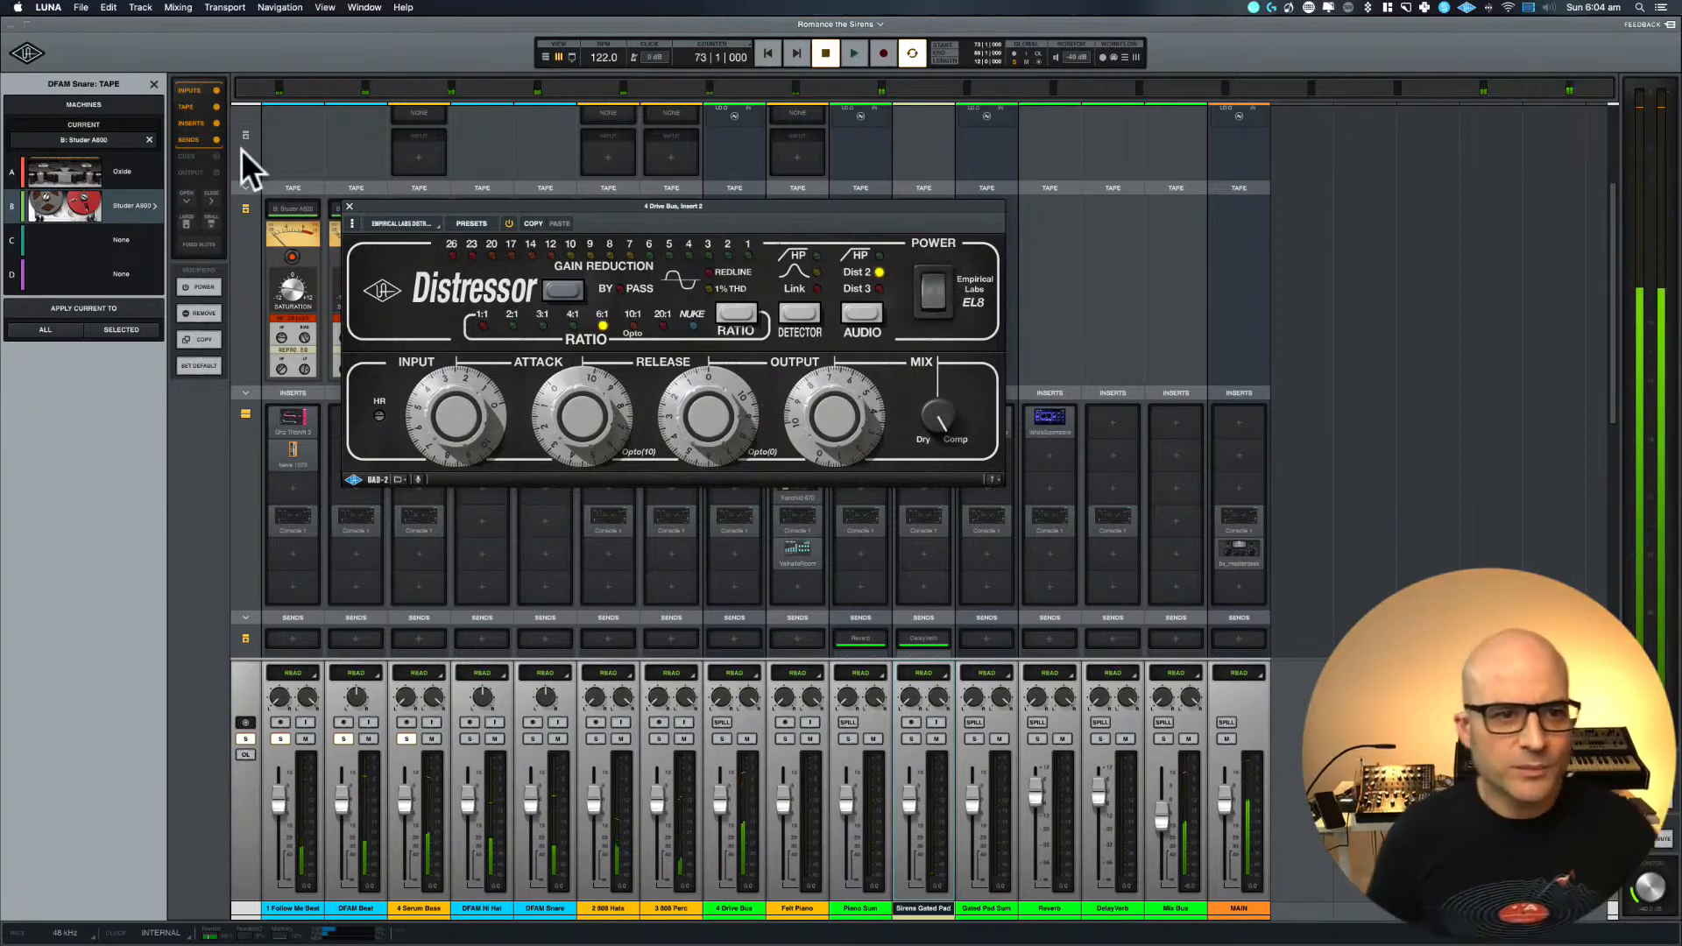
click(349, 205)
Loop the Substance clip starting at bar 57 on the 4 Serum Bass track in the timeline and play it
key(ctrl+=)
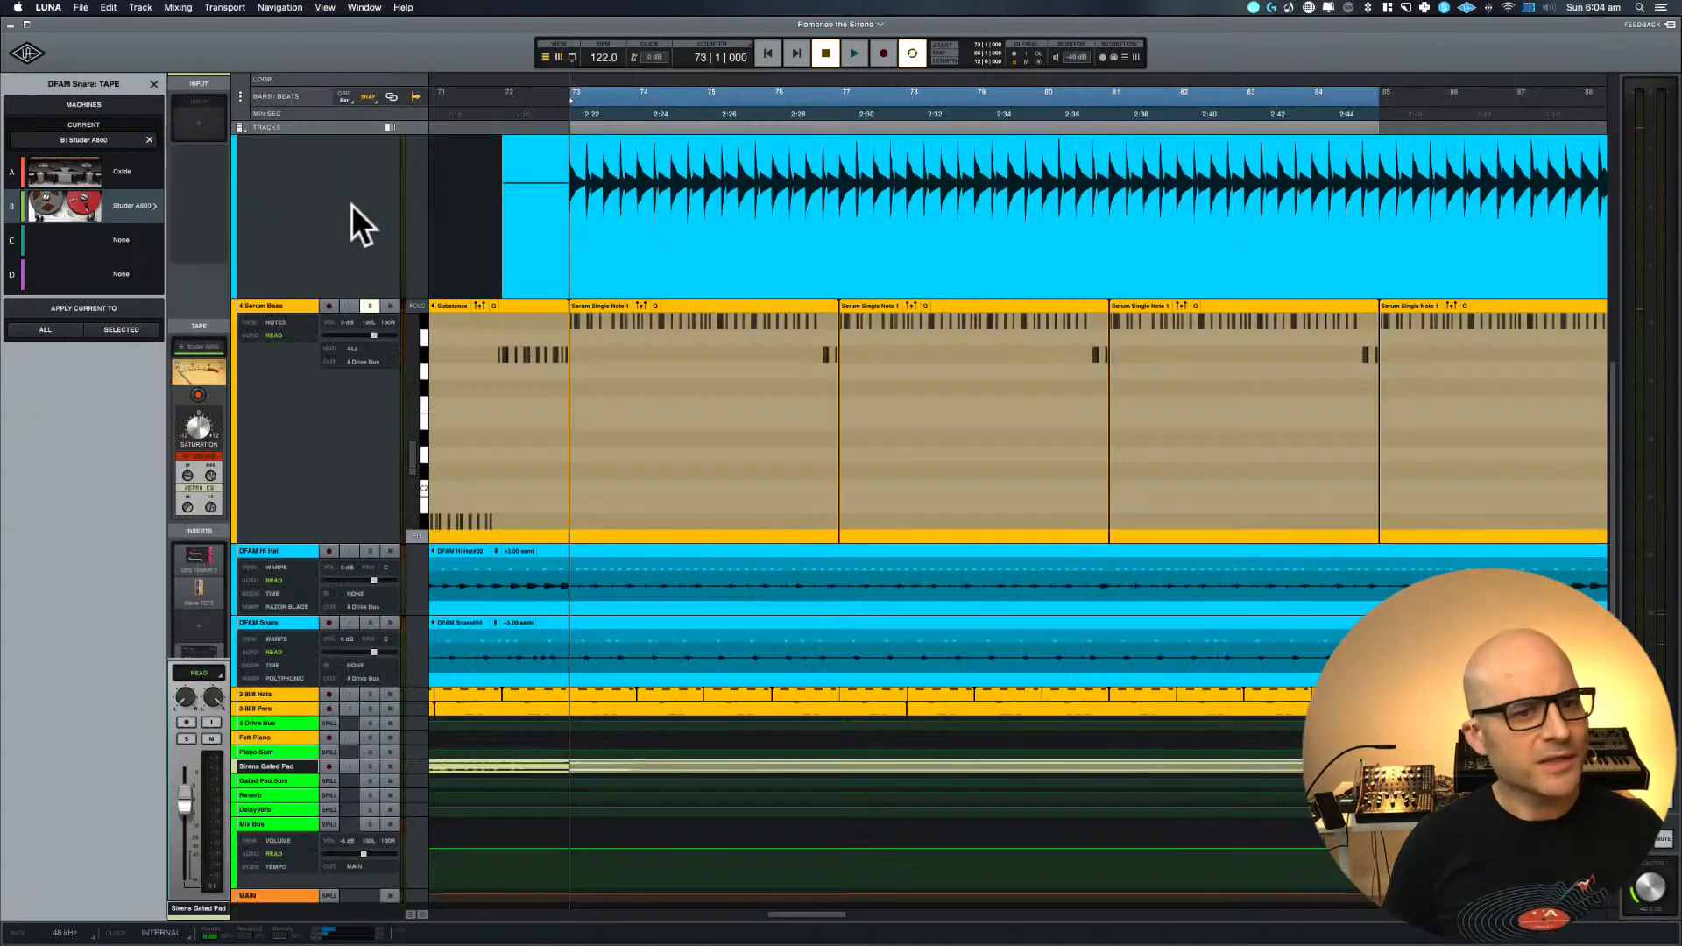
scroll(1006, 444, left, 10)
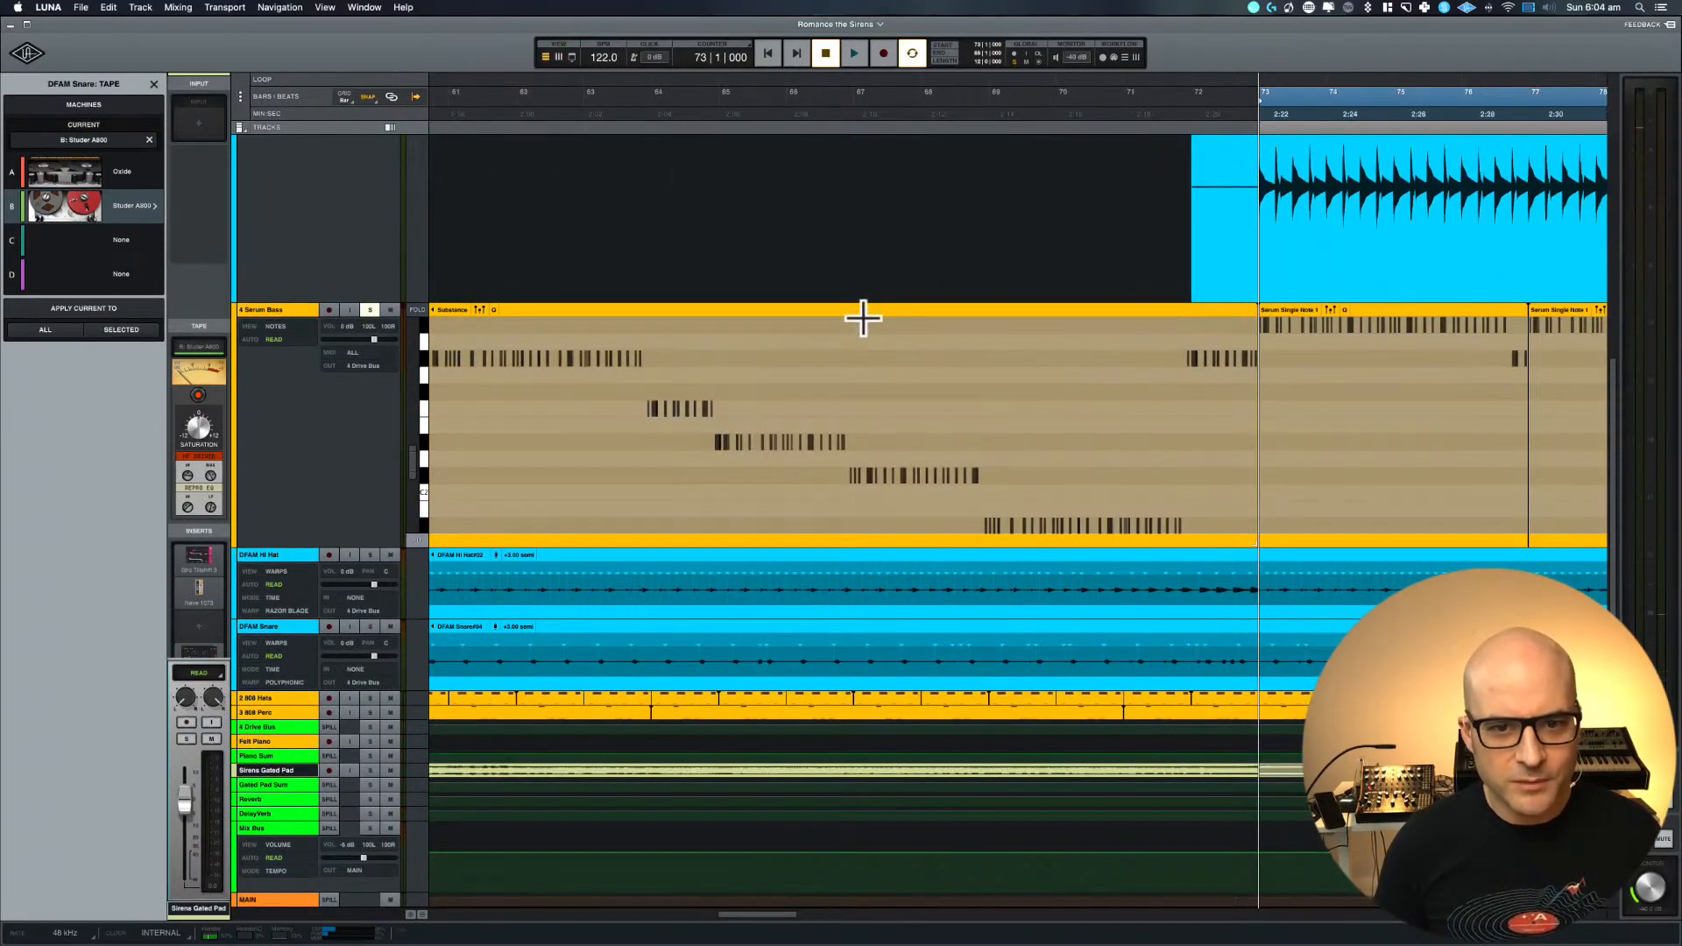
click(861, 307)
key(ctrl+minus)
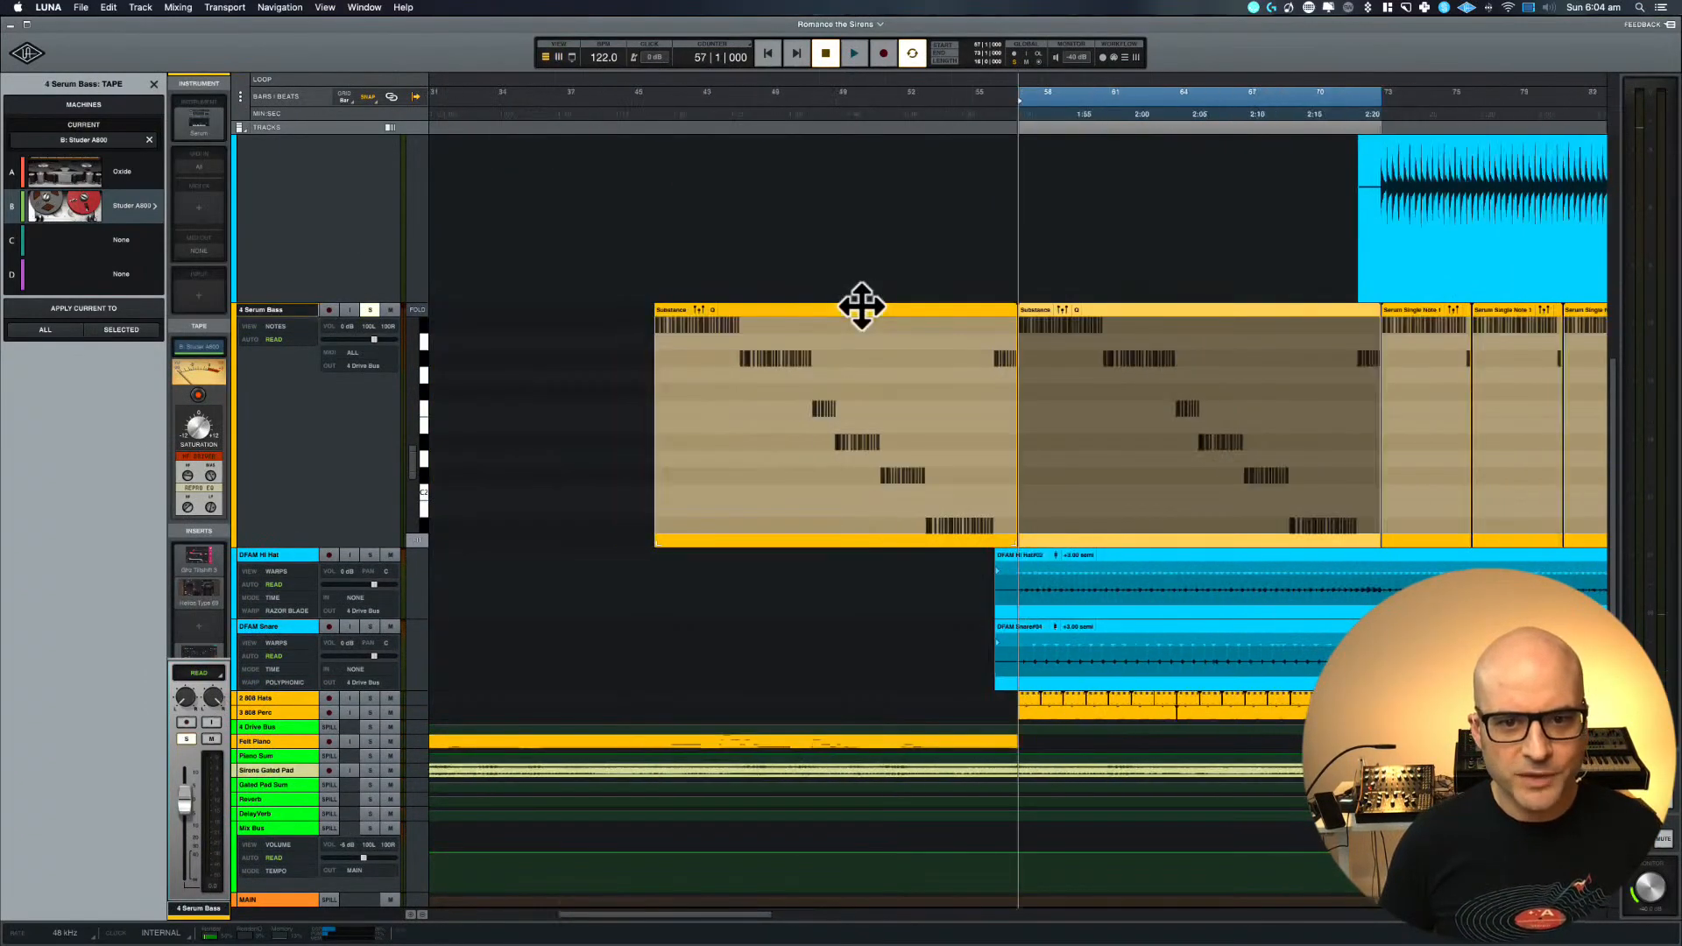
key(space)
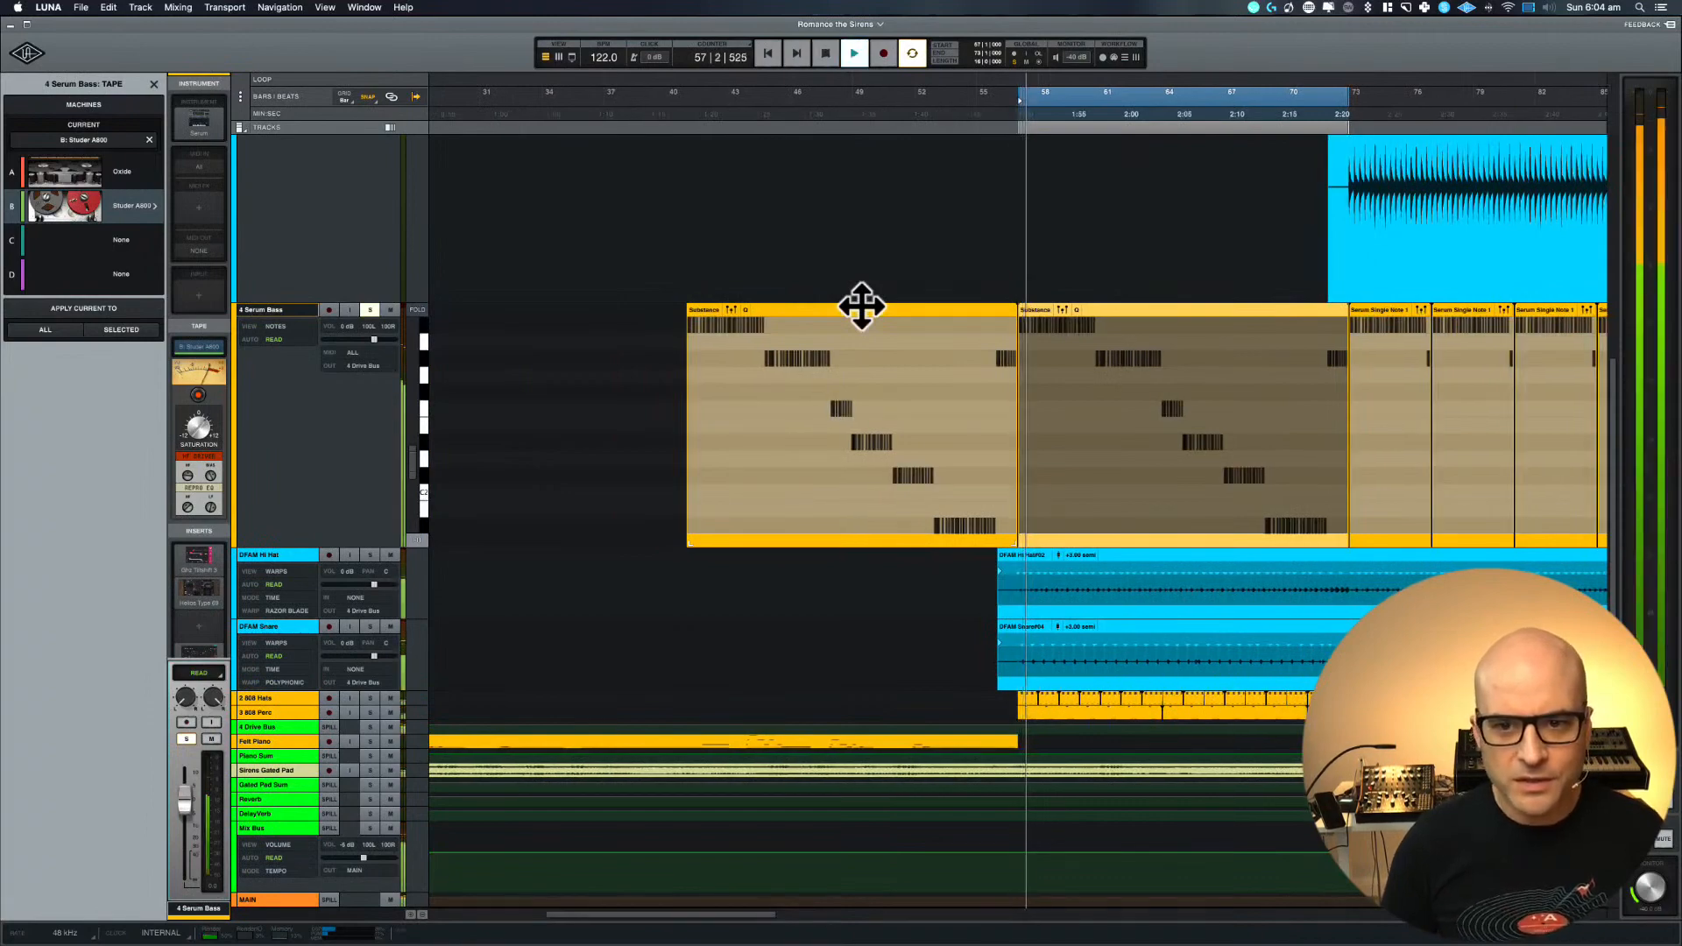
scroll(888, 279, up, 5)
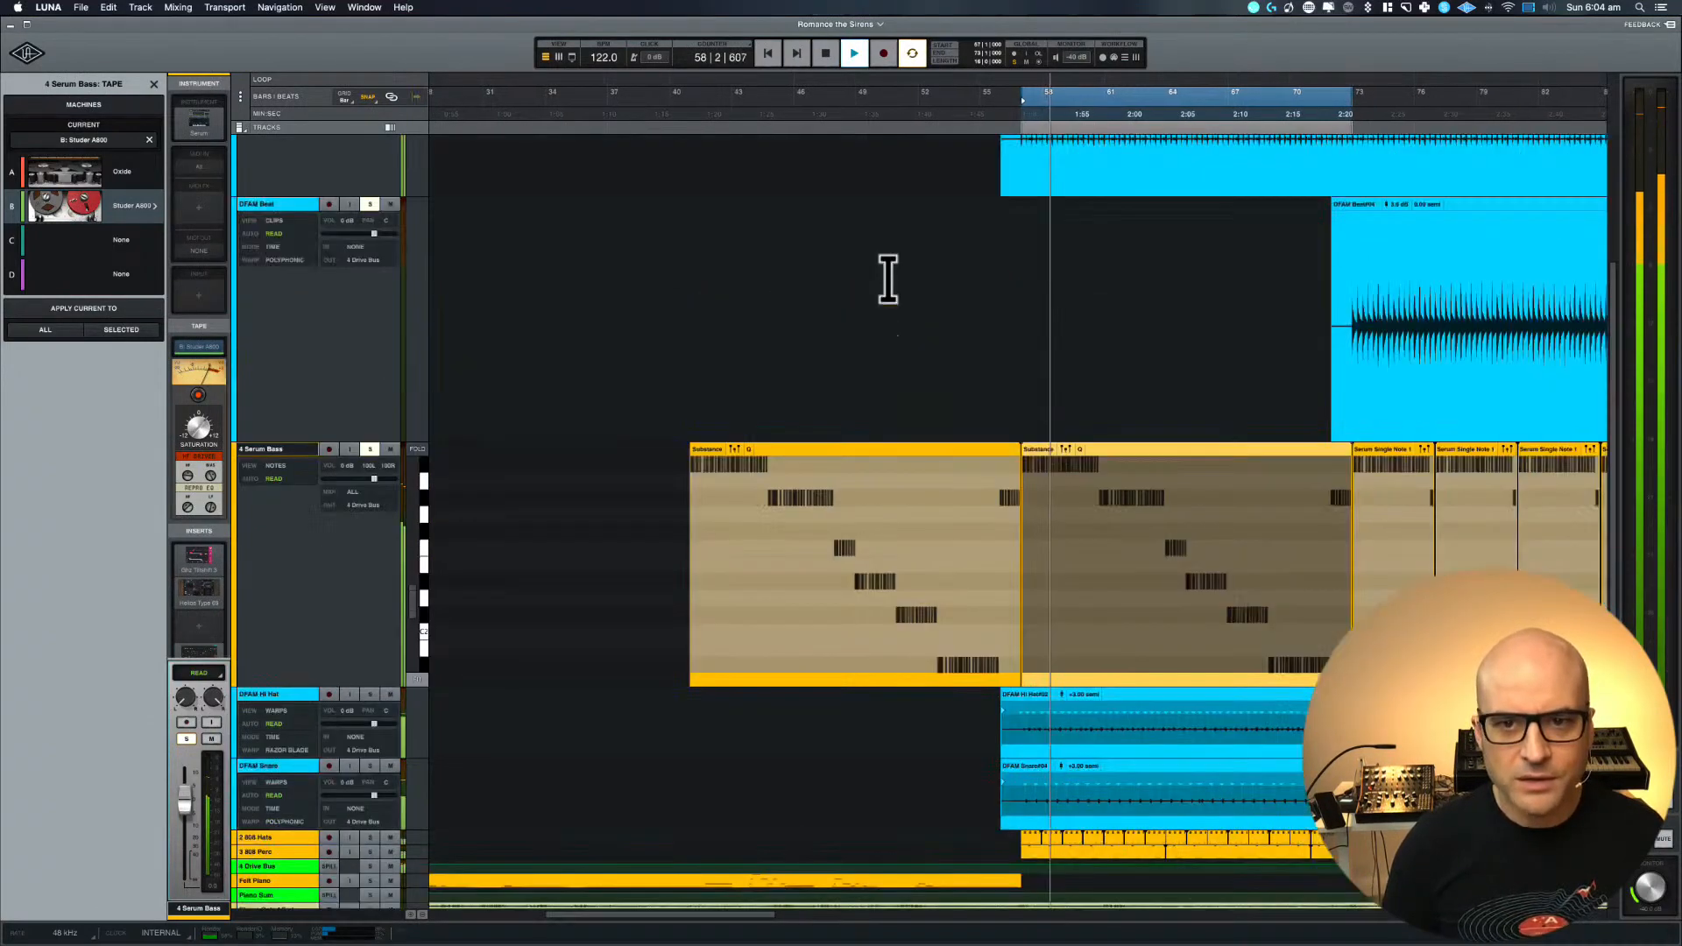
scroll(888, 279, down, 2)
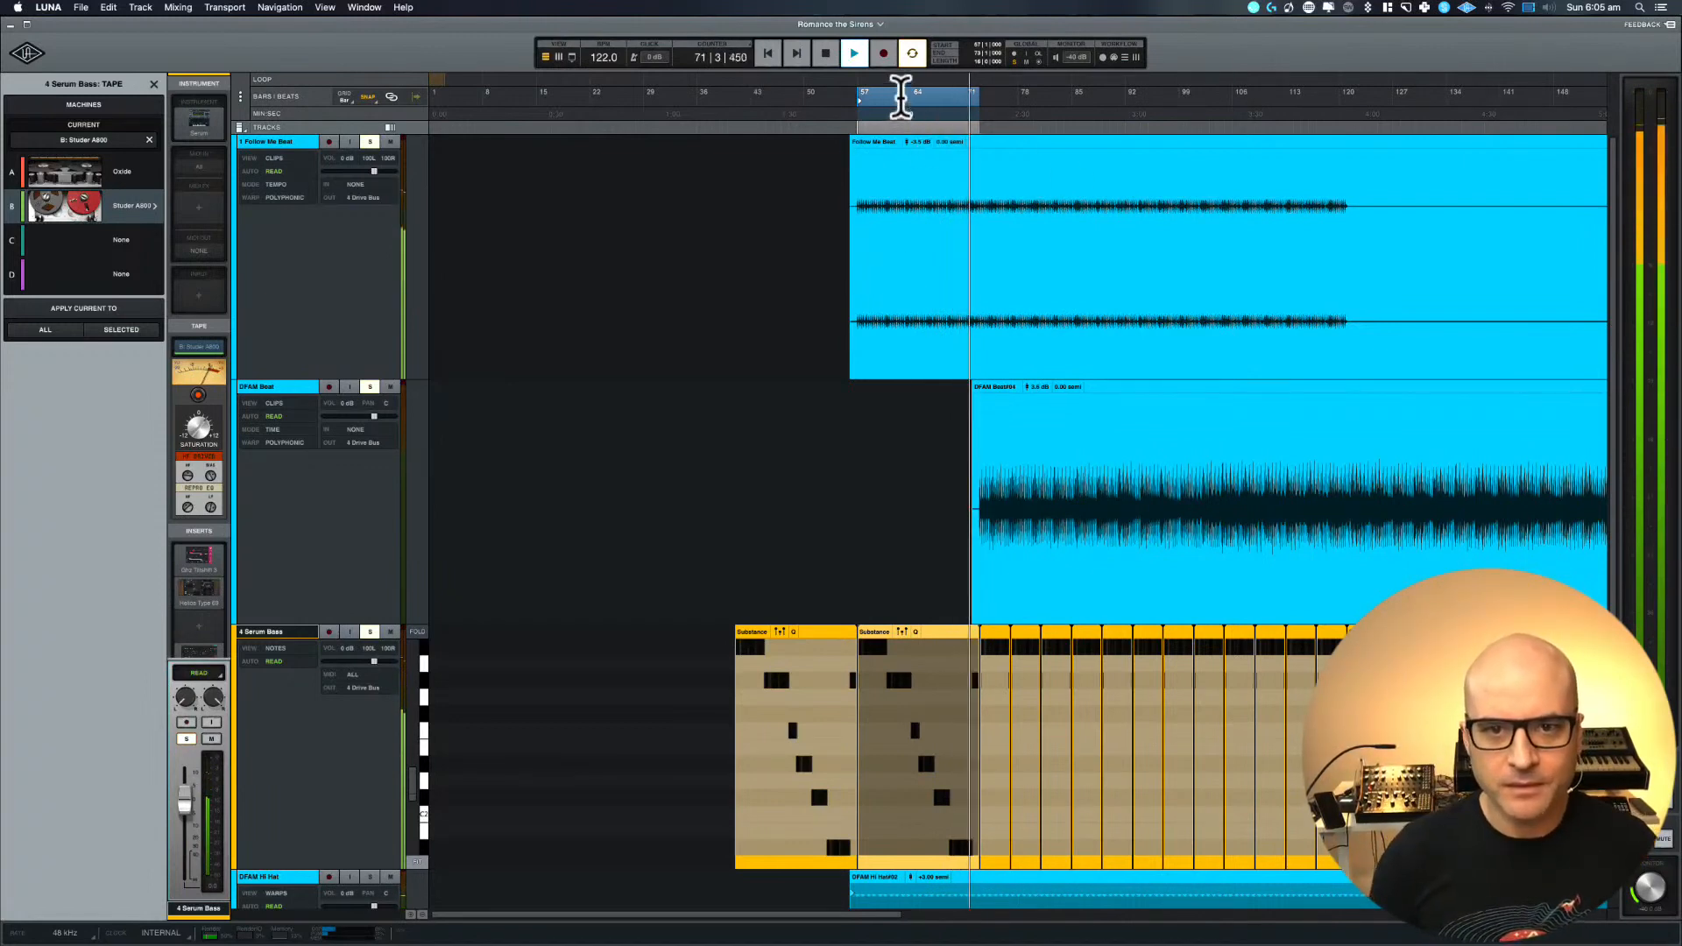
Move the loop range to start at bar 71 and stop playback
drag(905, 92, 1013, 91)
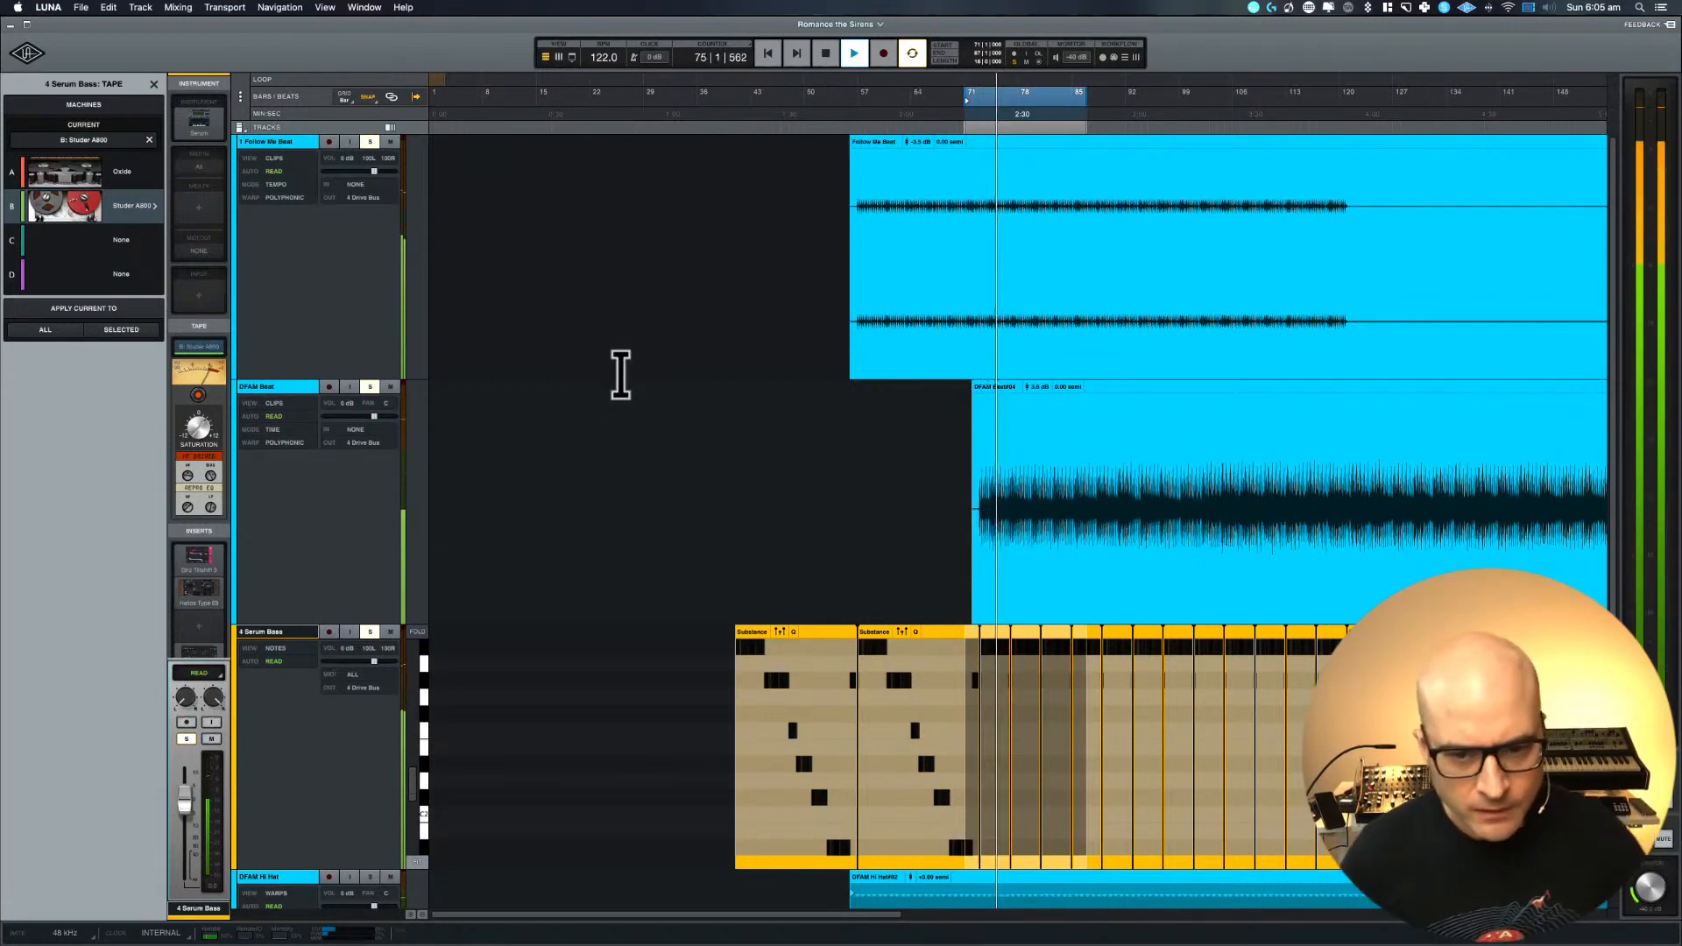
key(space)
Open the Studer A800 machine settings and unsolo DFAM Beat and 4 Serum Bass, keeping 1 Follow Me Beat soloed
key(super+equal)
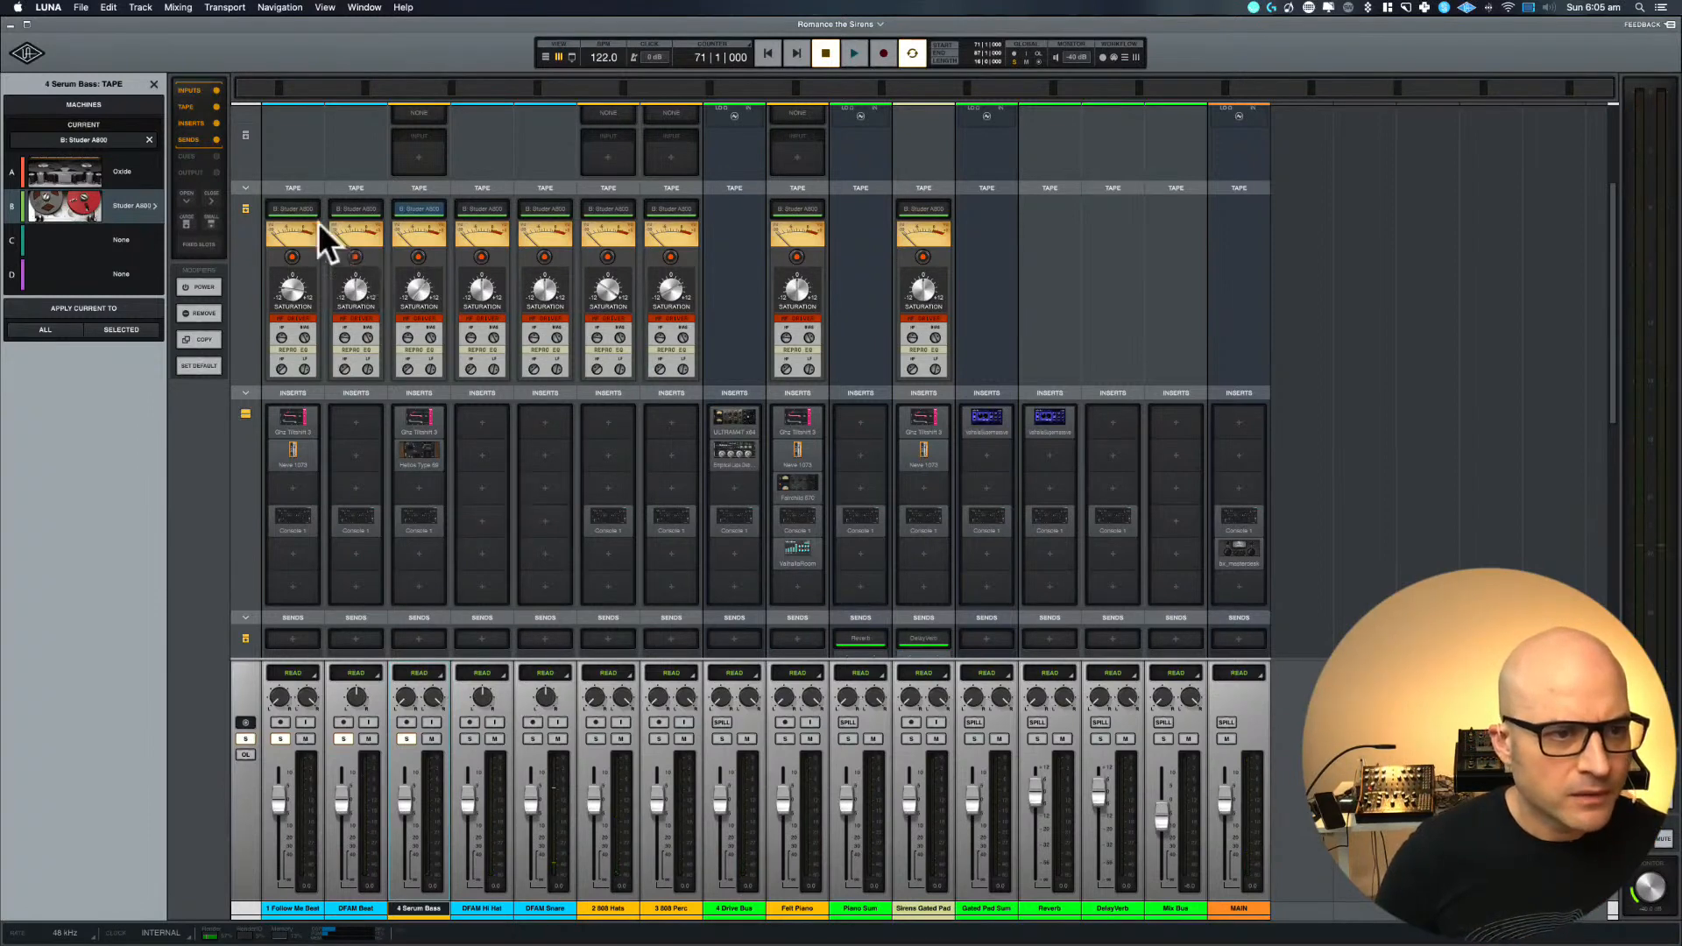
click(155, 207)
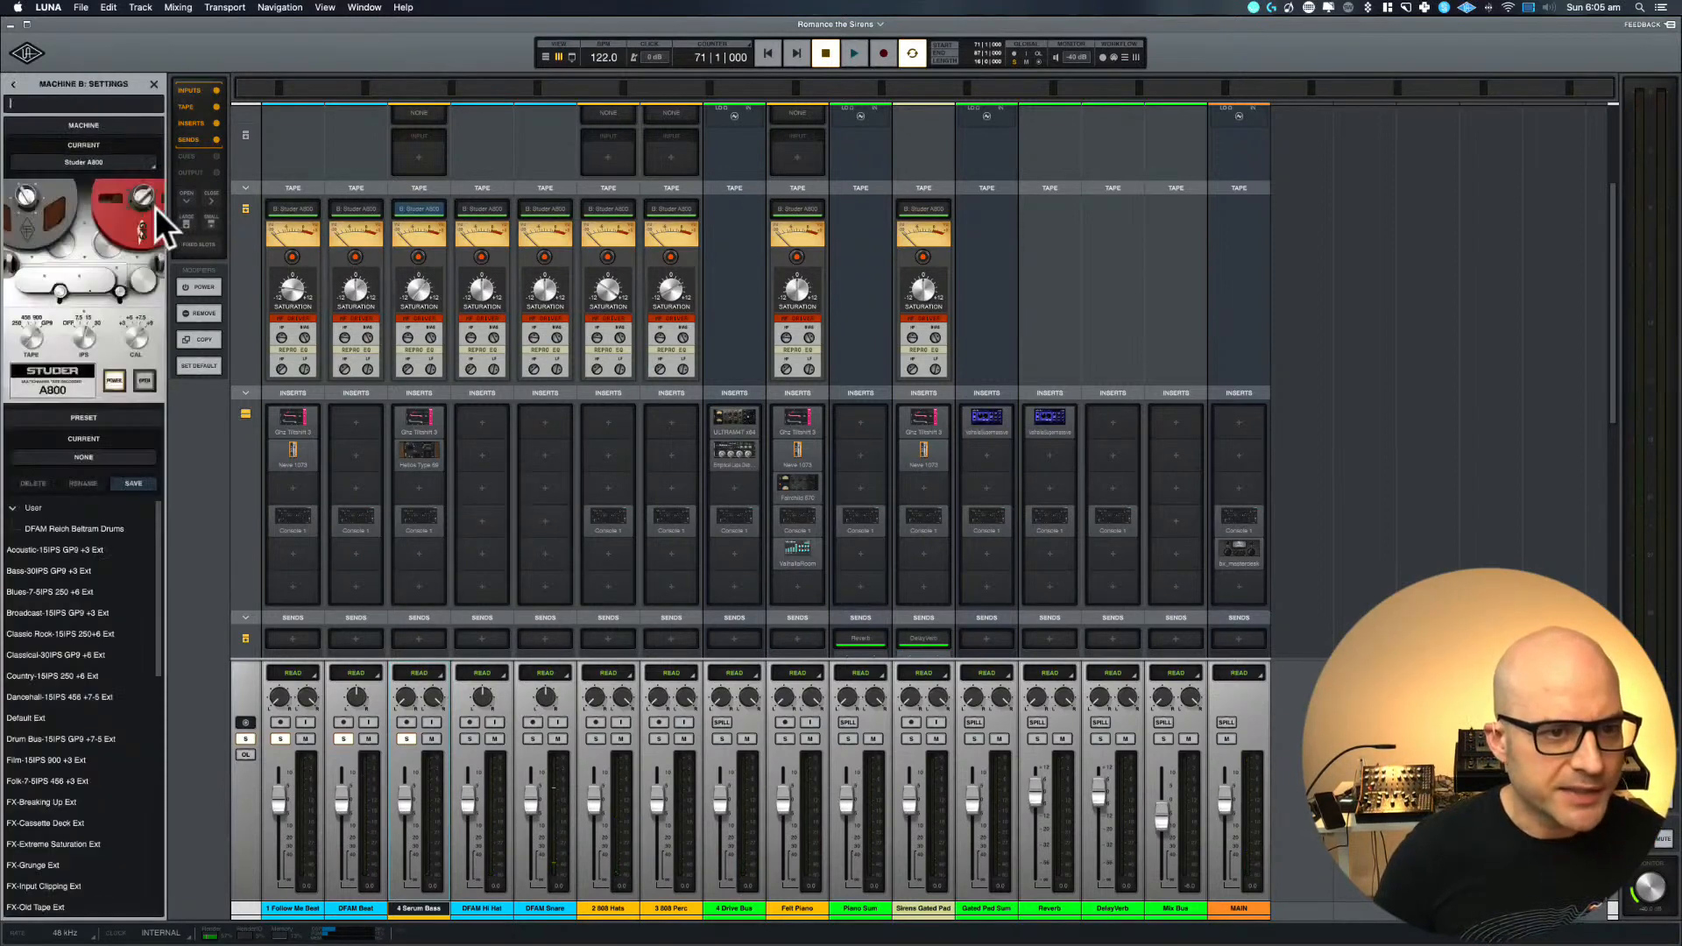
key(space)
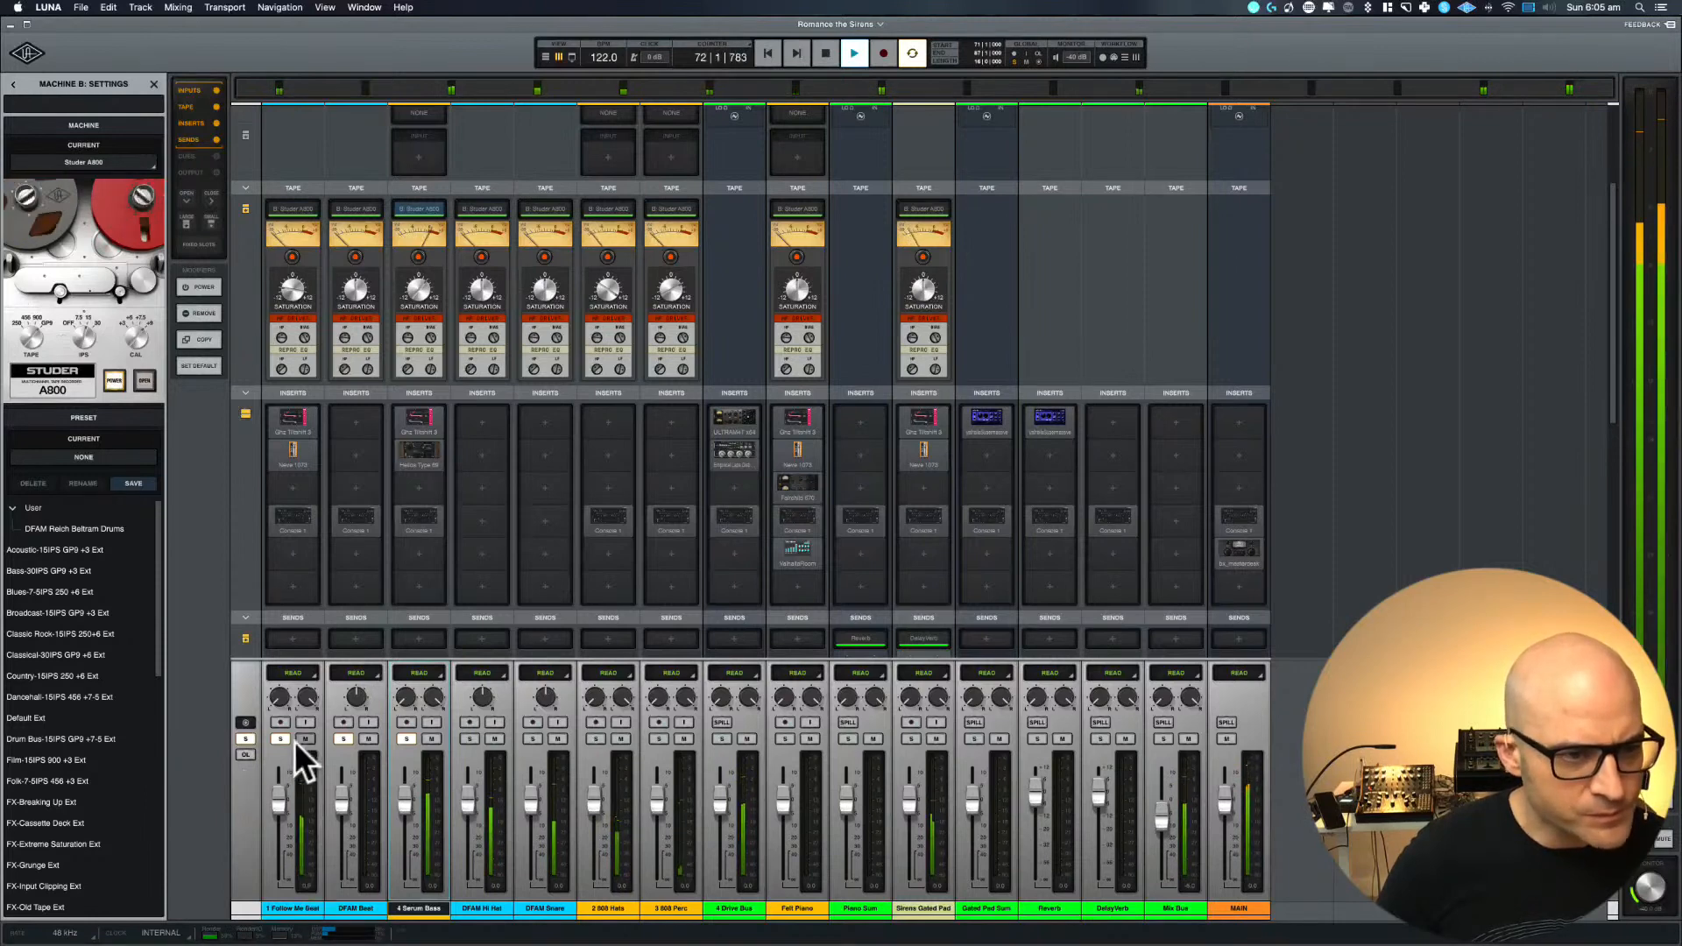
key(space)
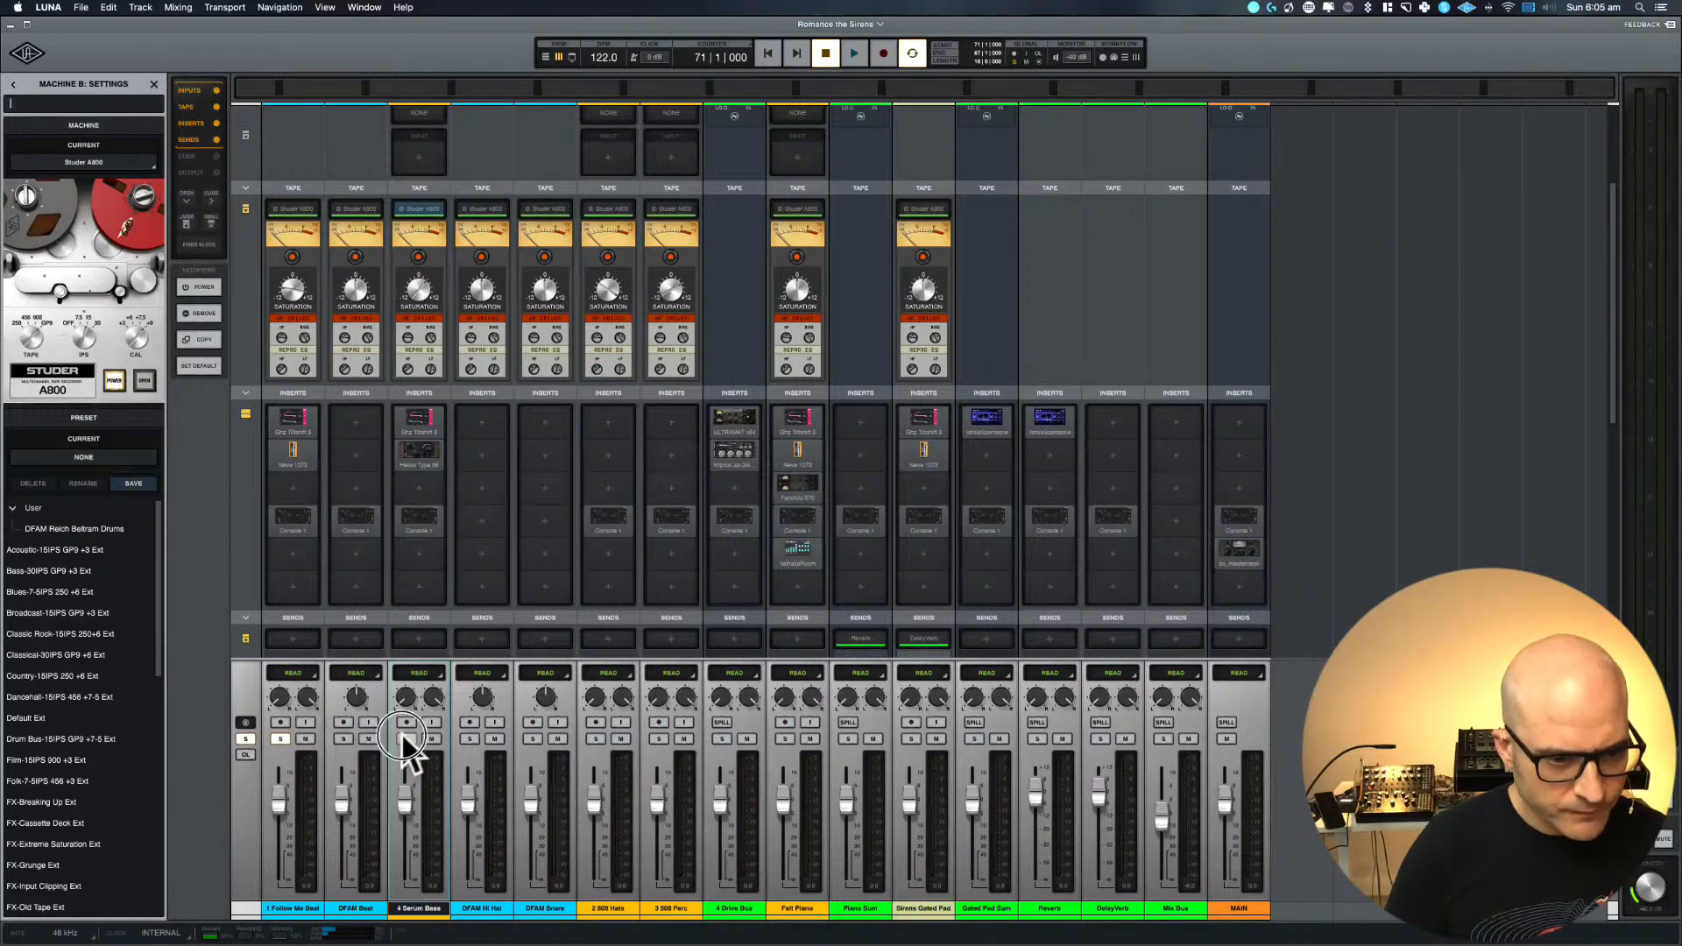
Play the loop and bypass the Tiltshift, Neve 1073 and Console 1 inserts on the 1 Follow Me Beat track
key(space)
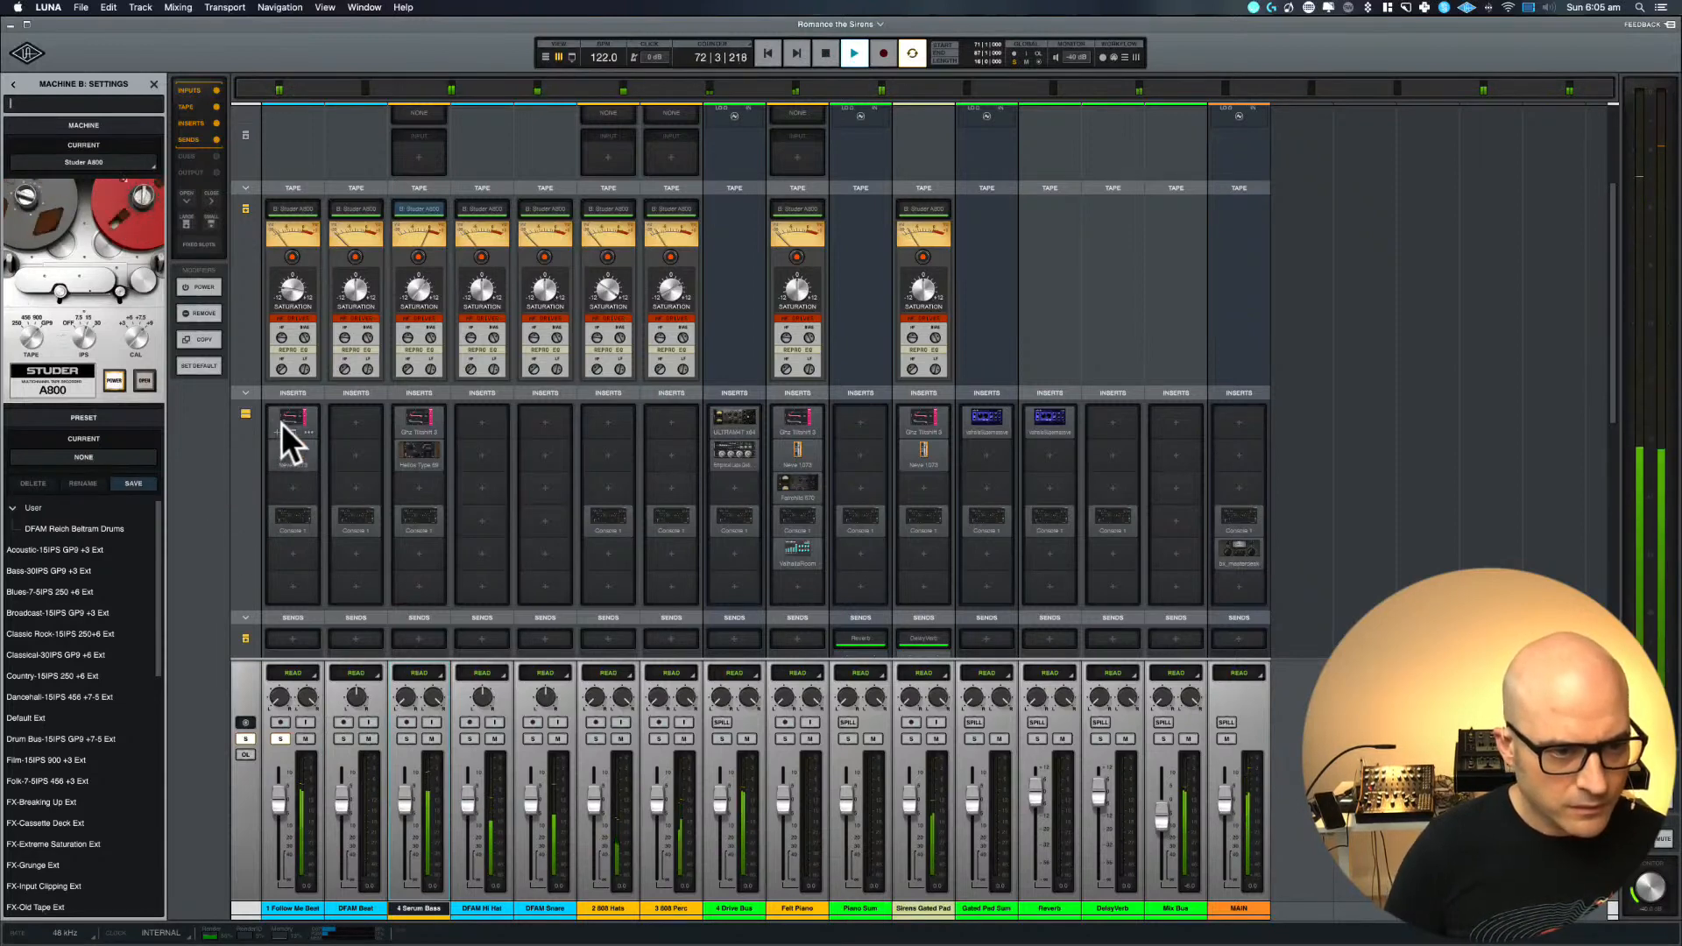
super+click(291, 459)
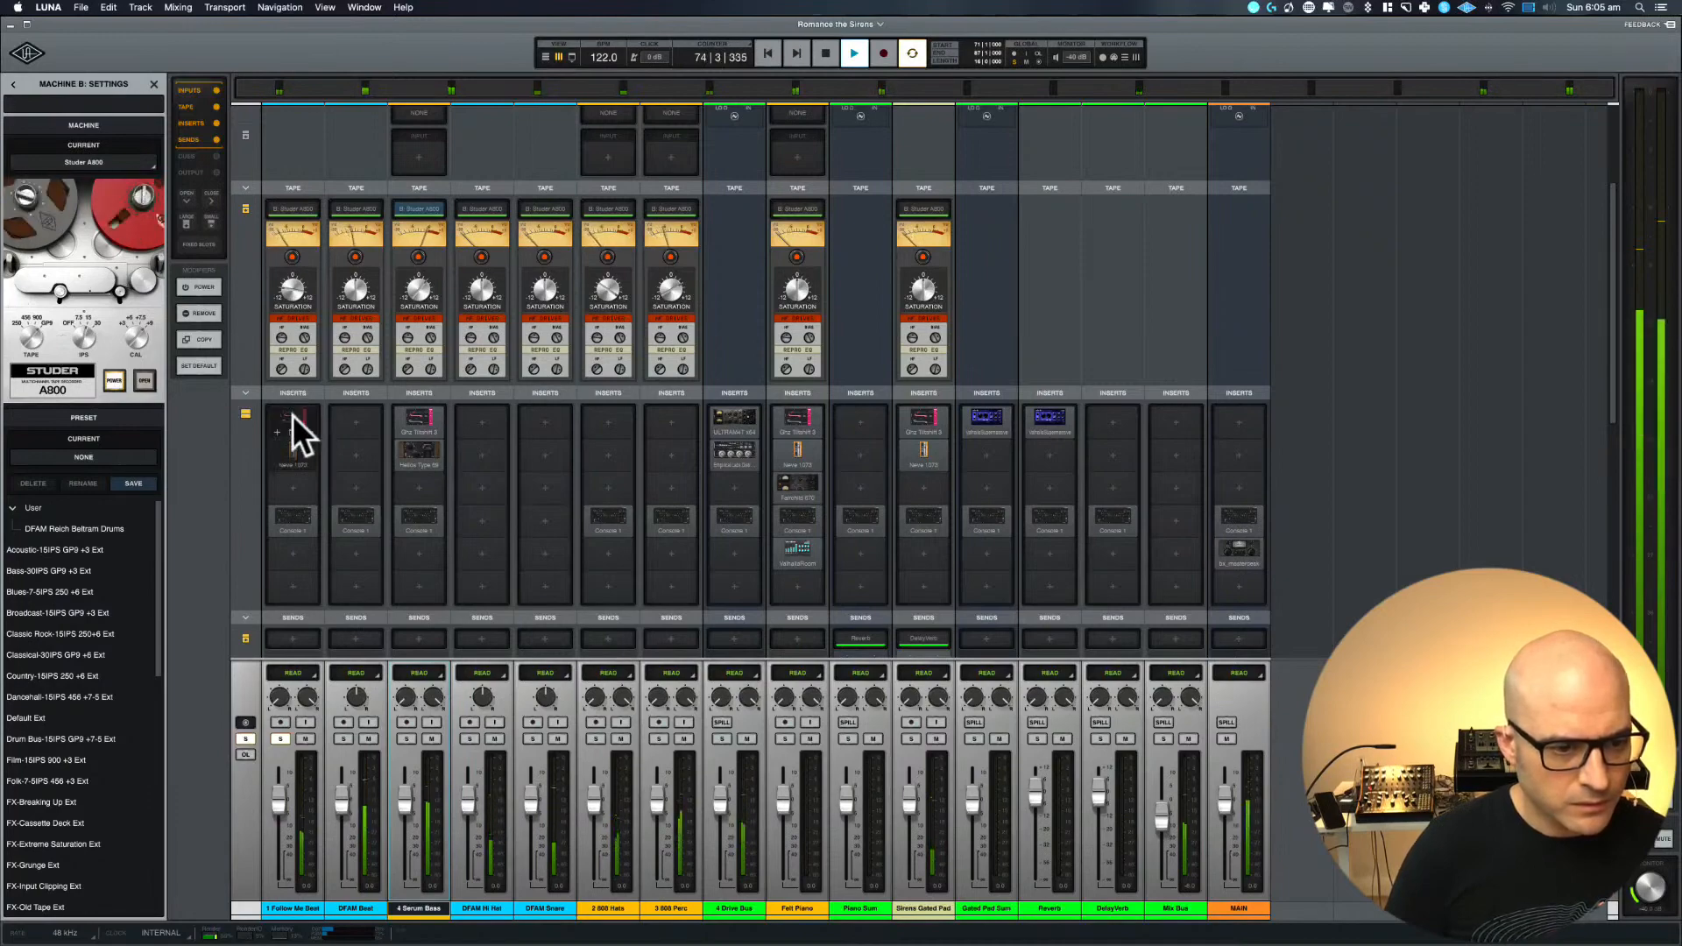
super+click(305, 515)
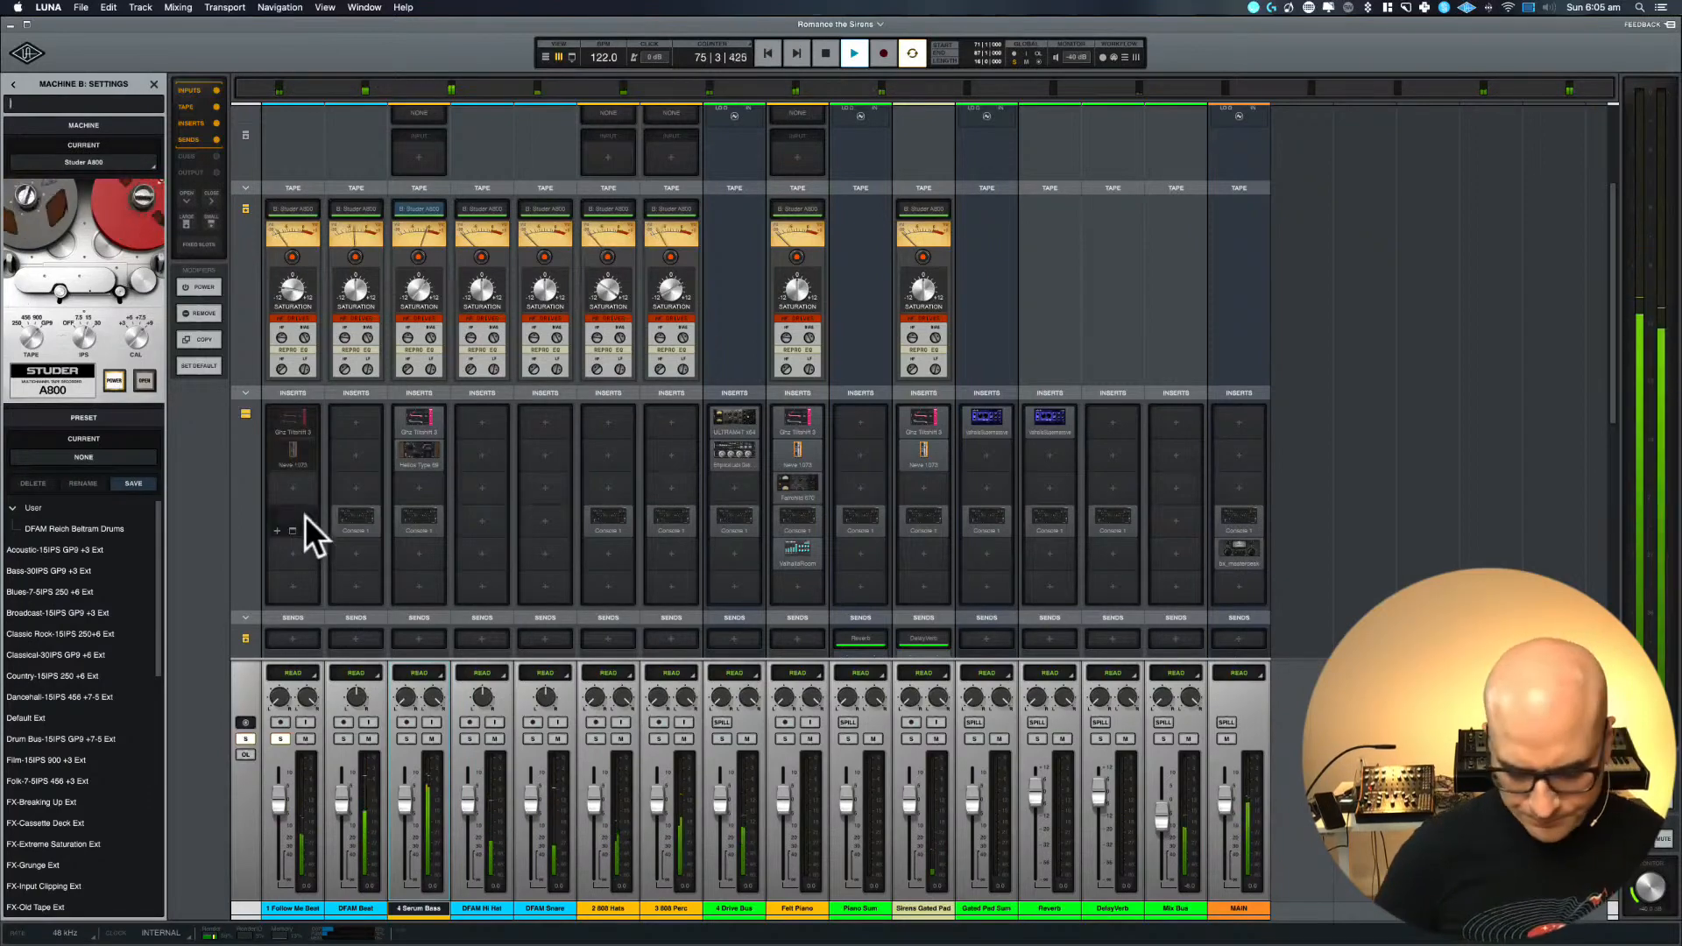
Select and loop the Follow Me Beat clip in the timeline, adjust its clip gain, and stop playback
key(super+equal)
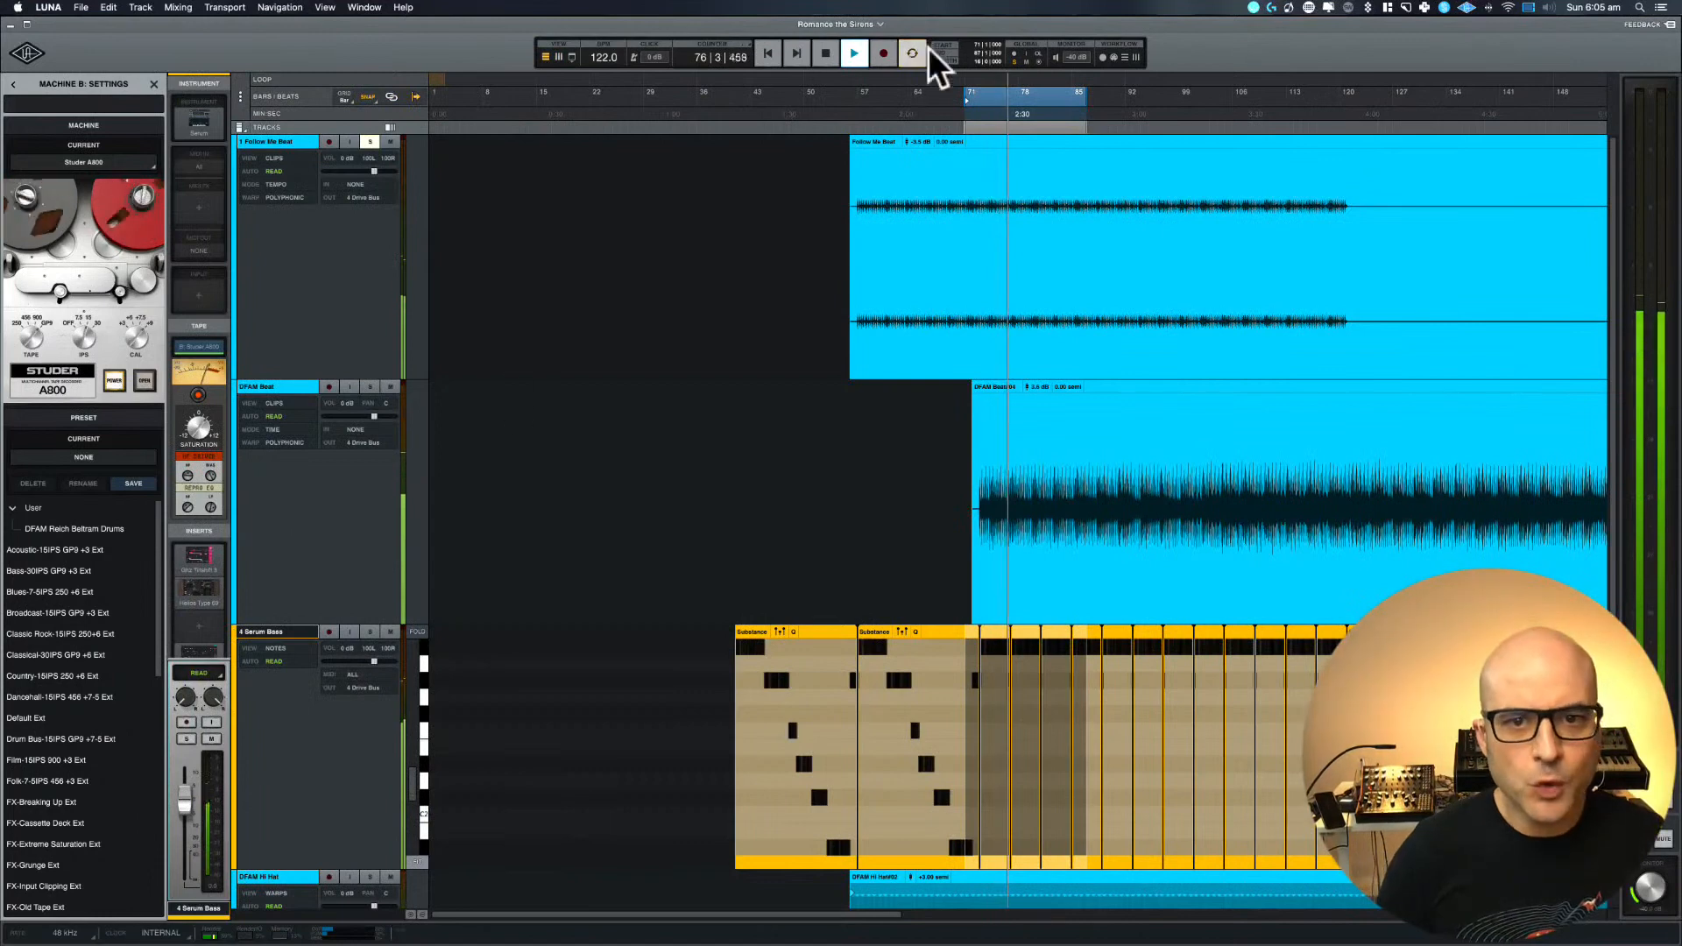
click(880, 141)
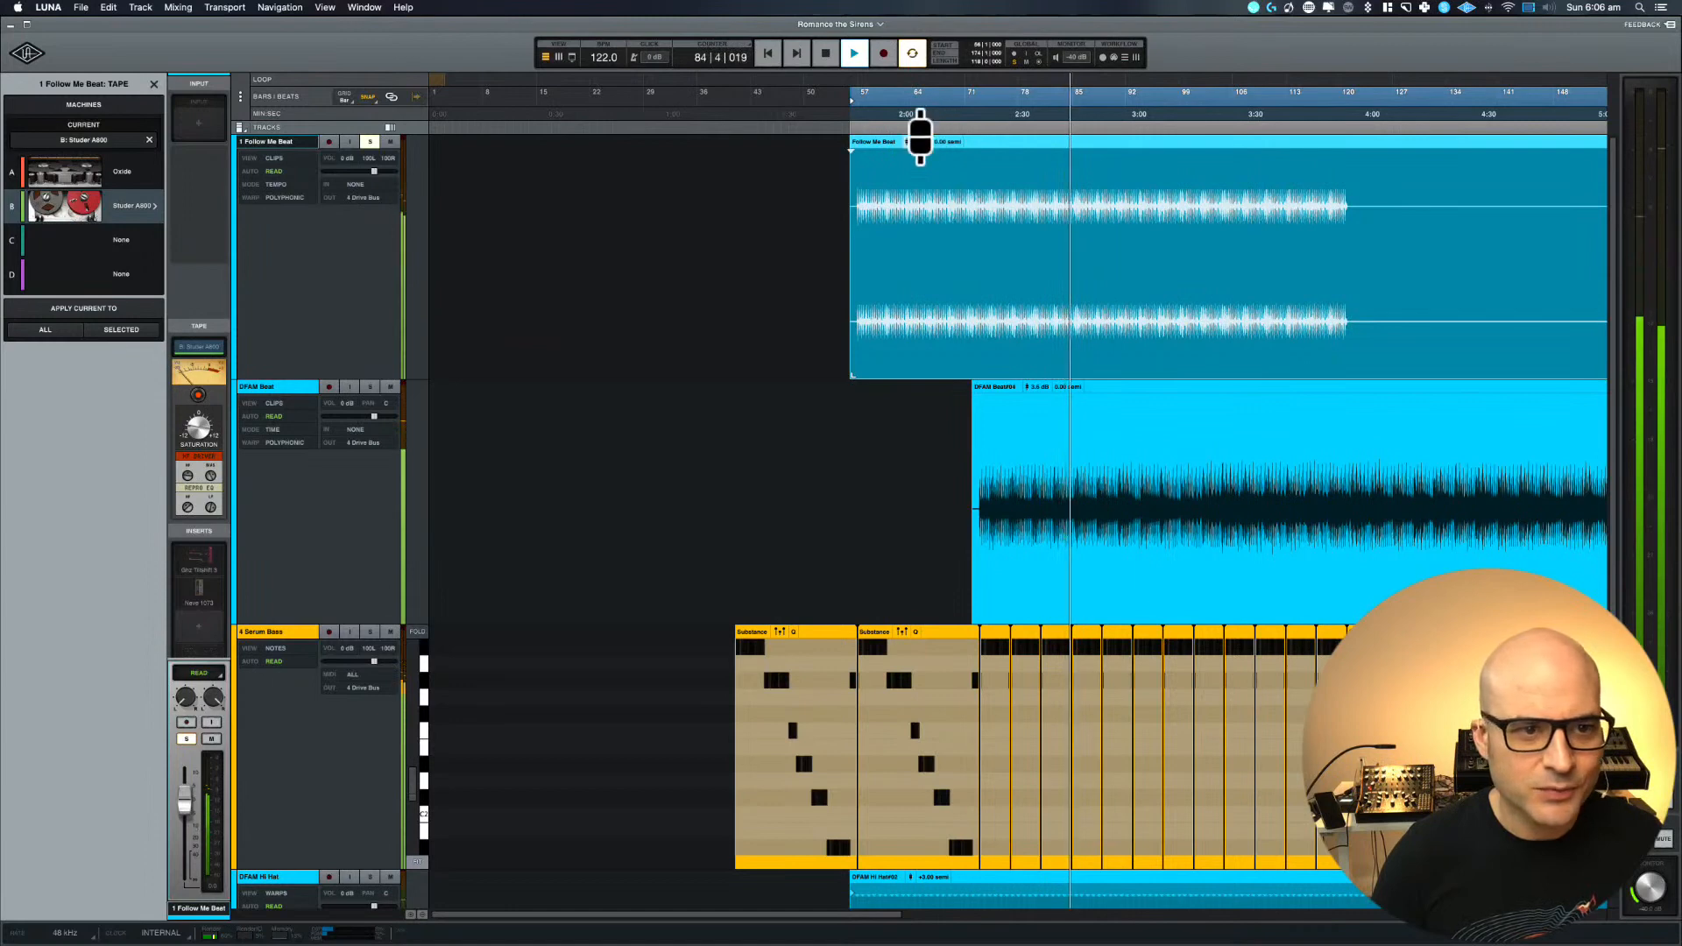
key(space)
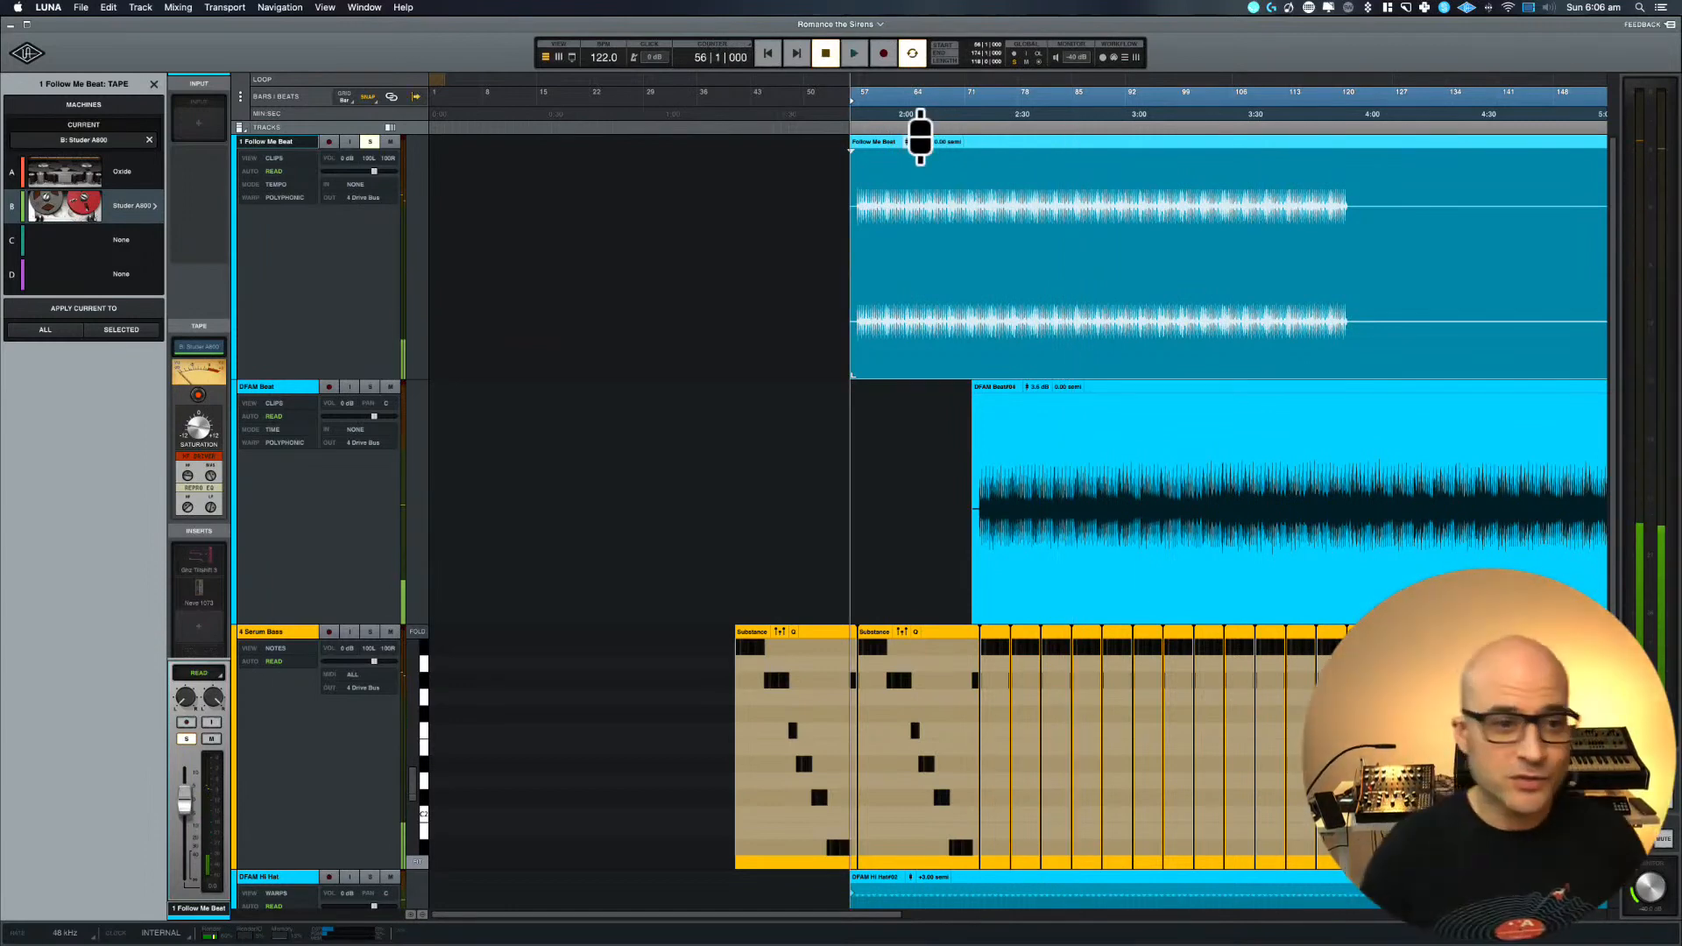
Play the loop in the mixer and adjust the tape saturation on the 1 Follow Me Beat track
key(super+equal)
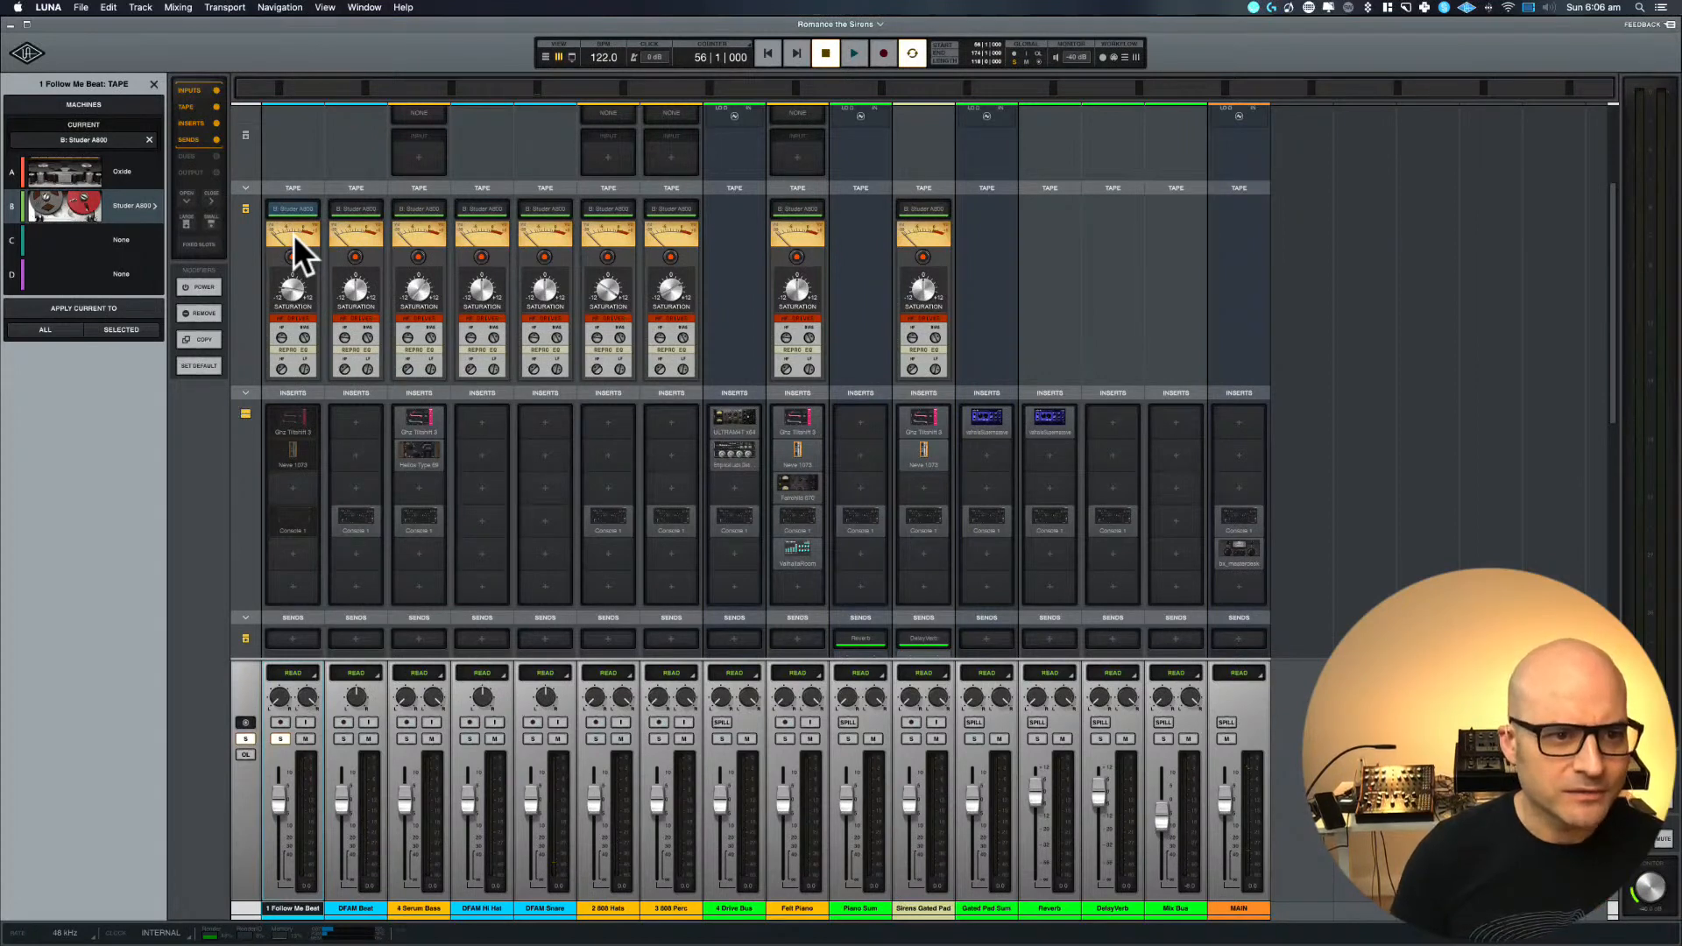
key(space)
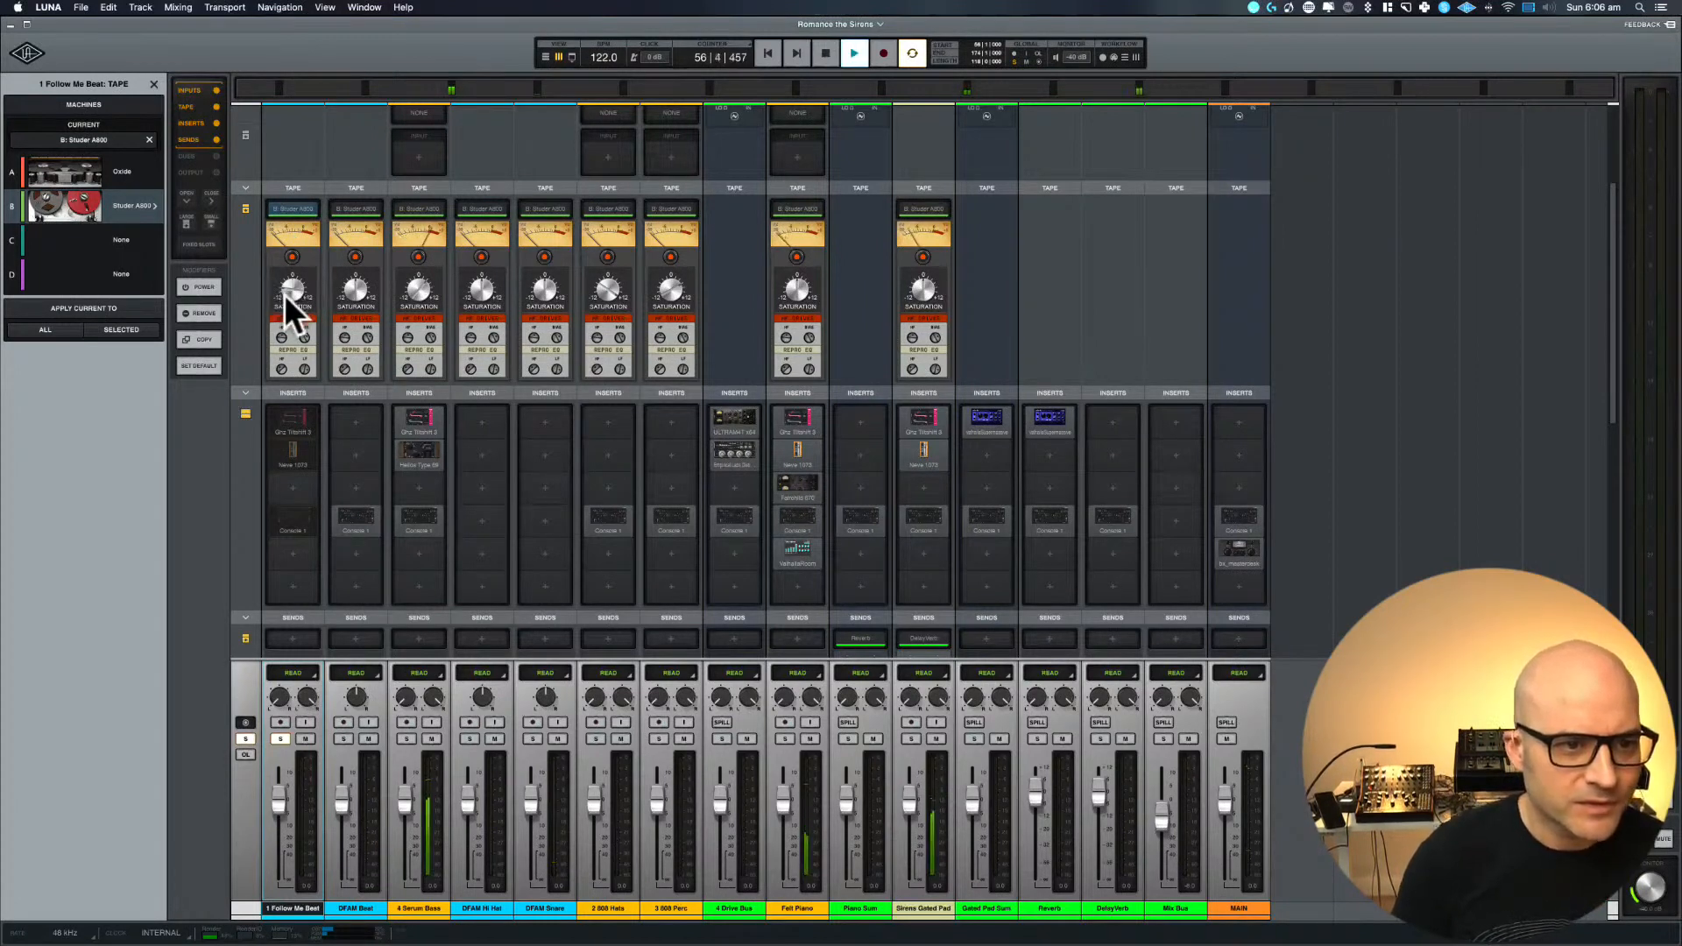
drag(285, 294, 287, 246)
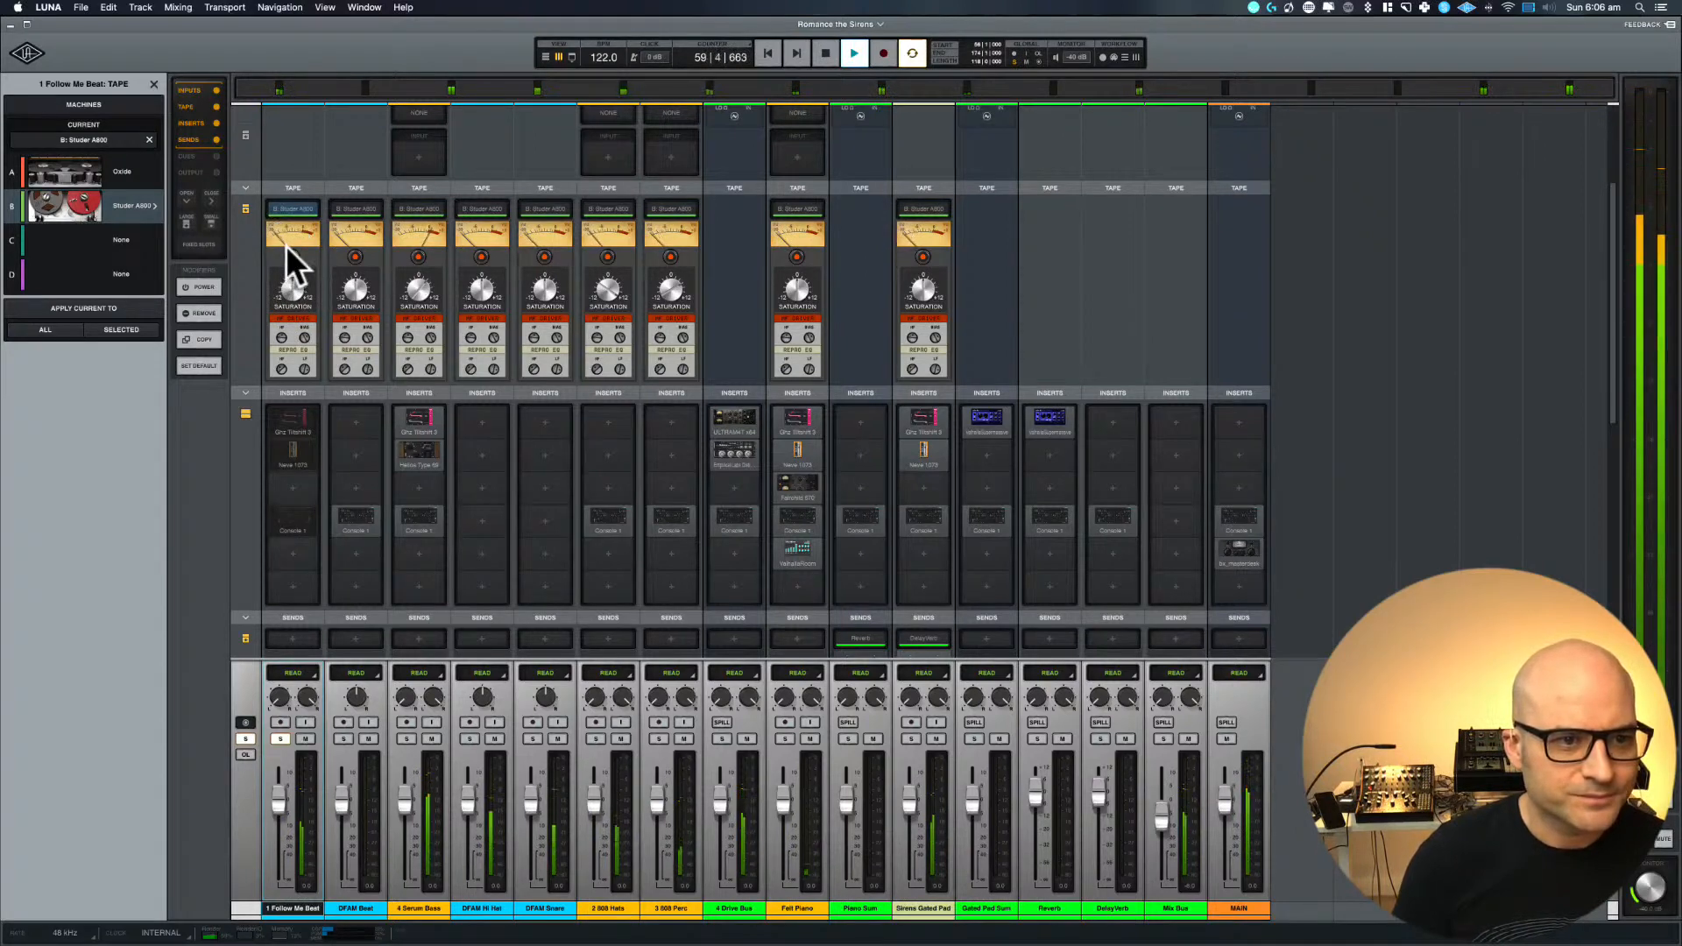
Open the Studer A800 settings for 1 Follow Me Beat, reveal the machine's hidden controls, and stop playback
click(290, 211)
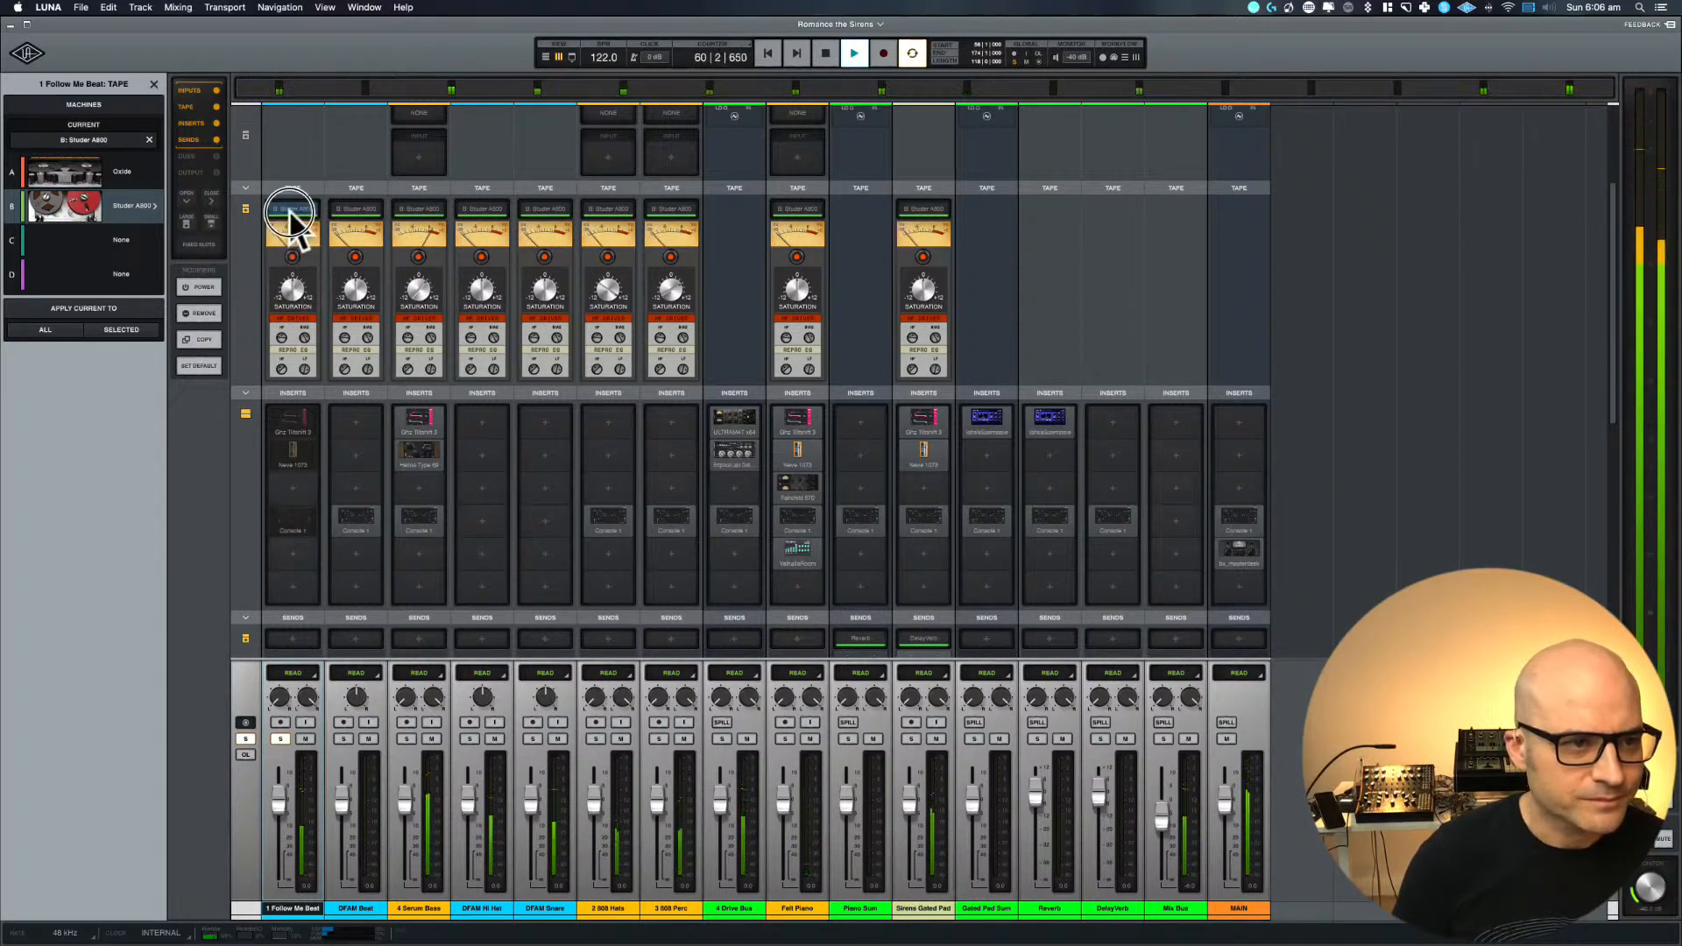
click(161, 205)
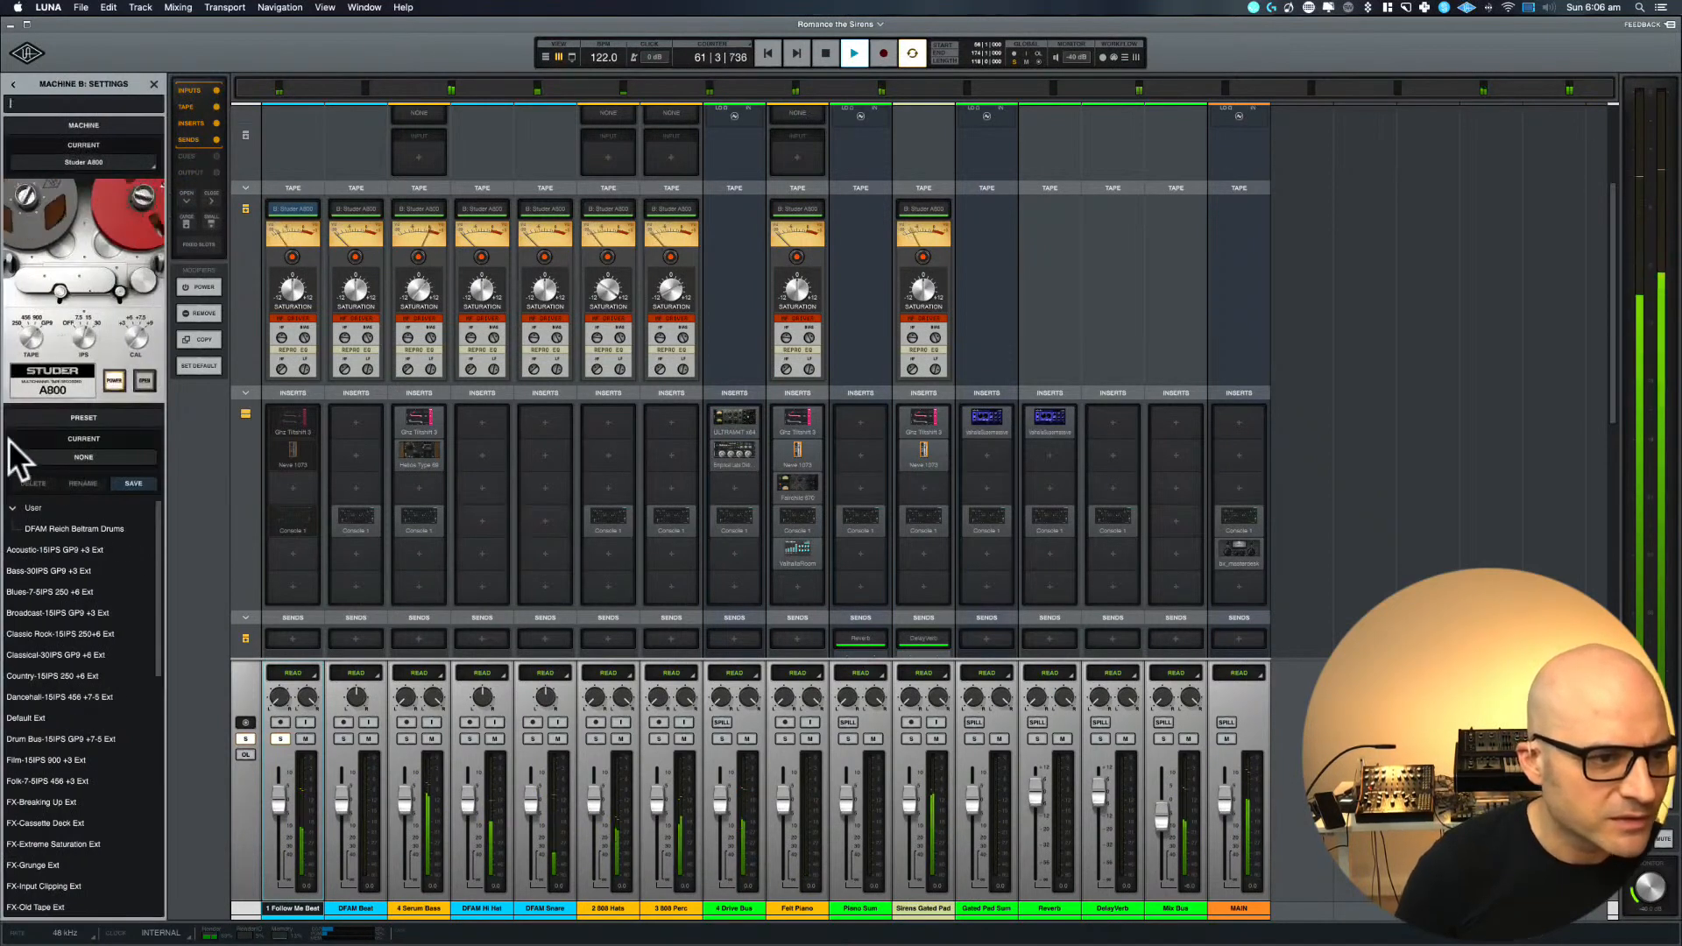
click(142, 381)
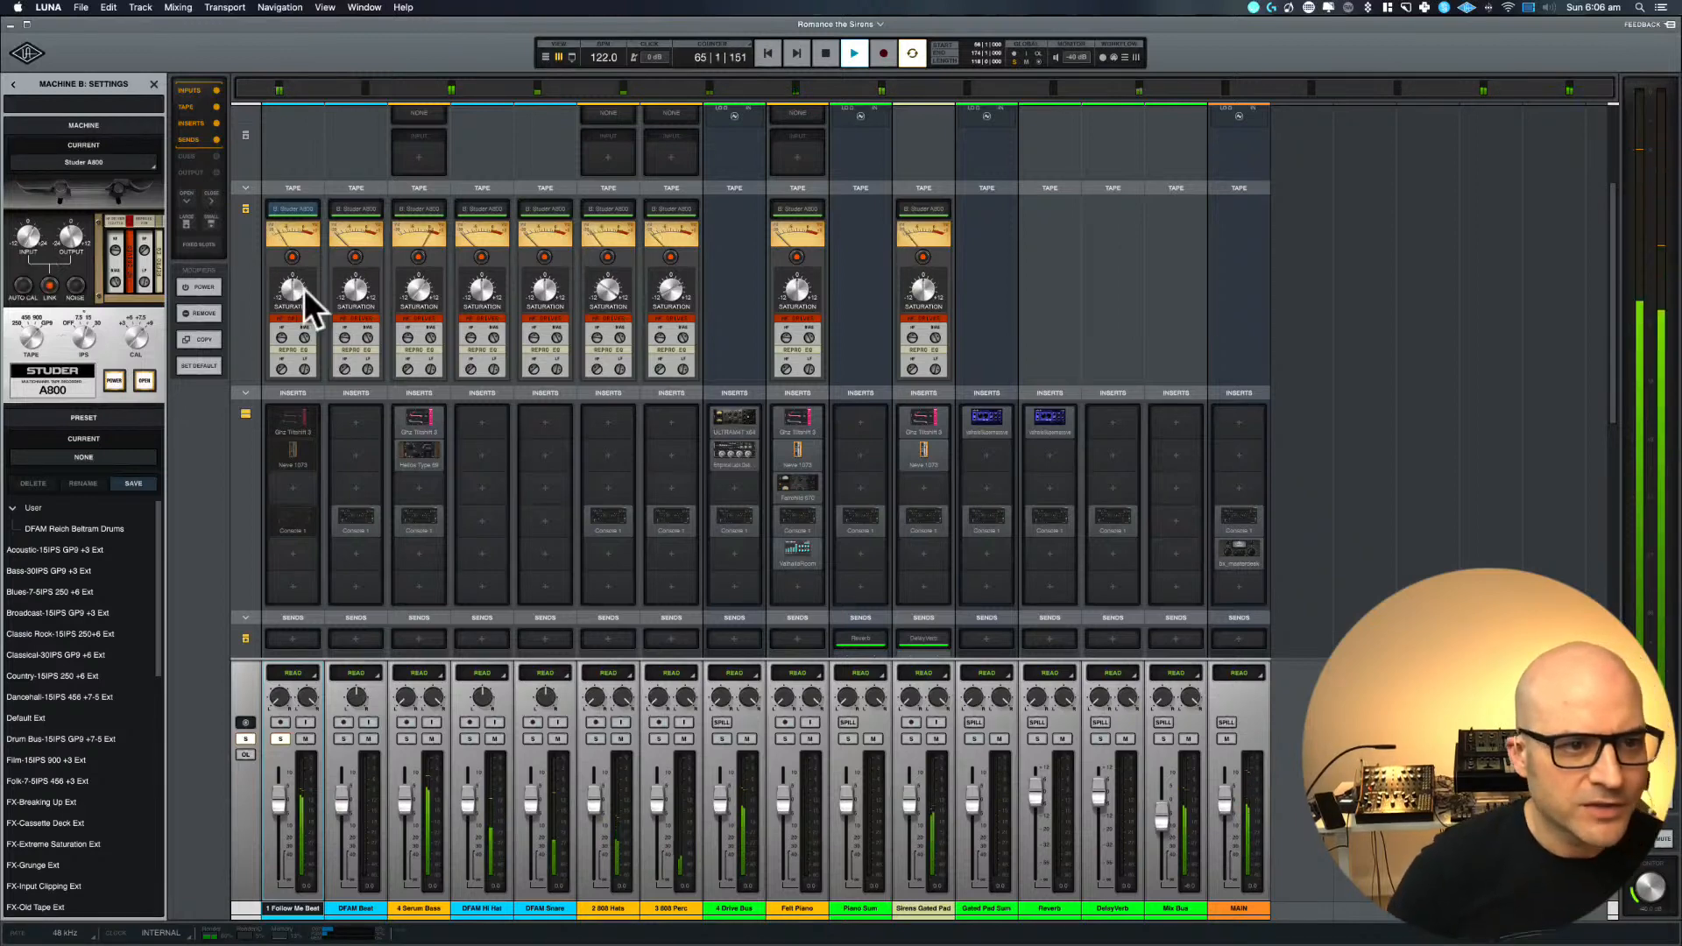
key(space)
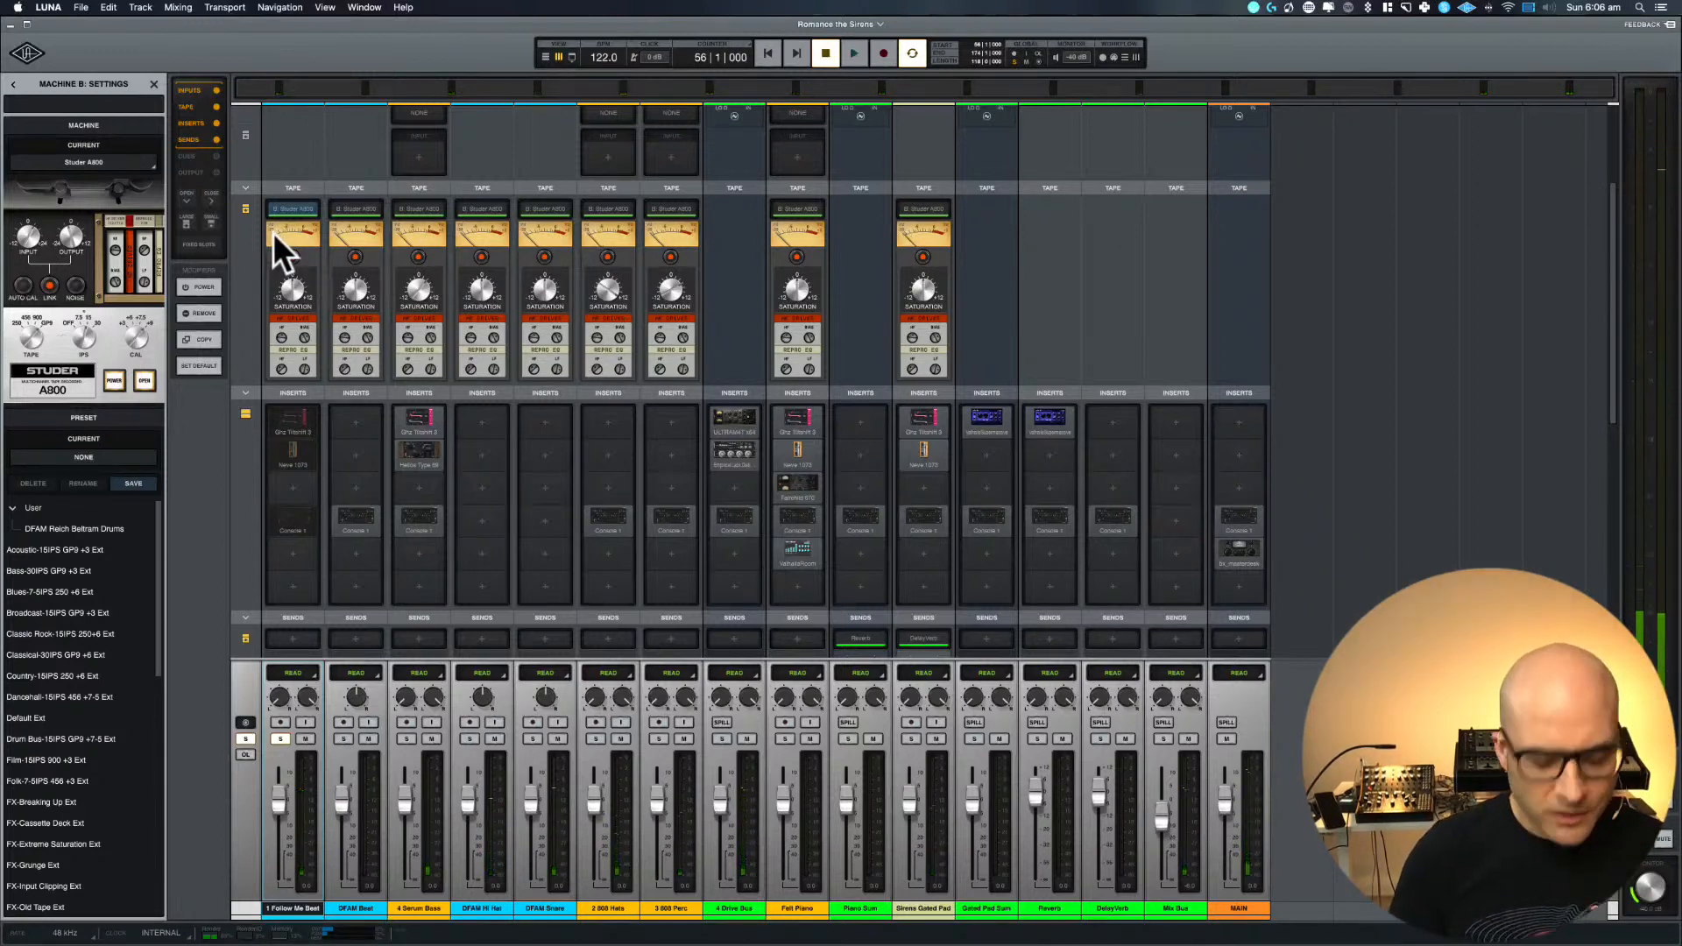
Move the loop start to bar 57 in the timeline and stop playback
key(super+equal)
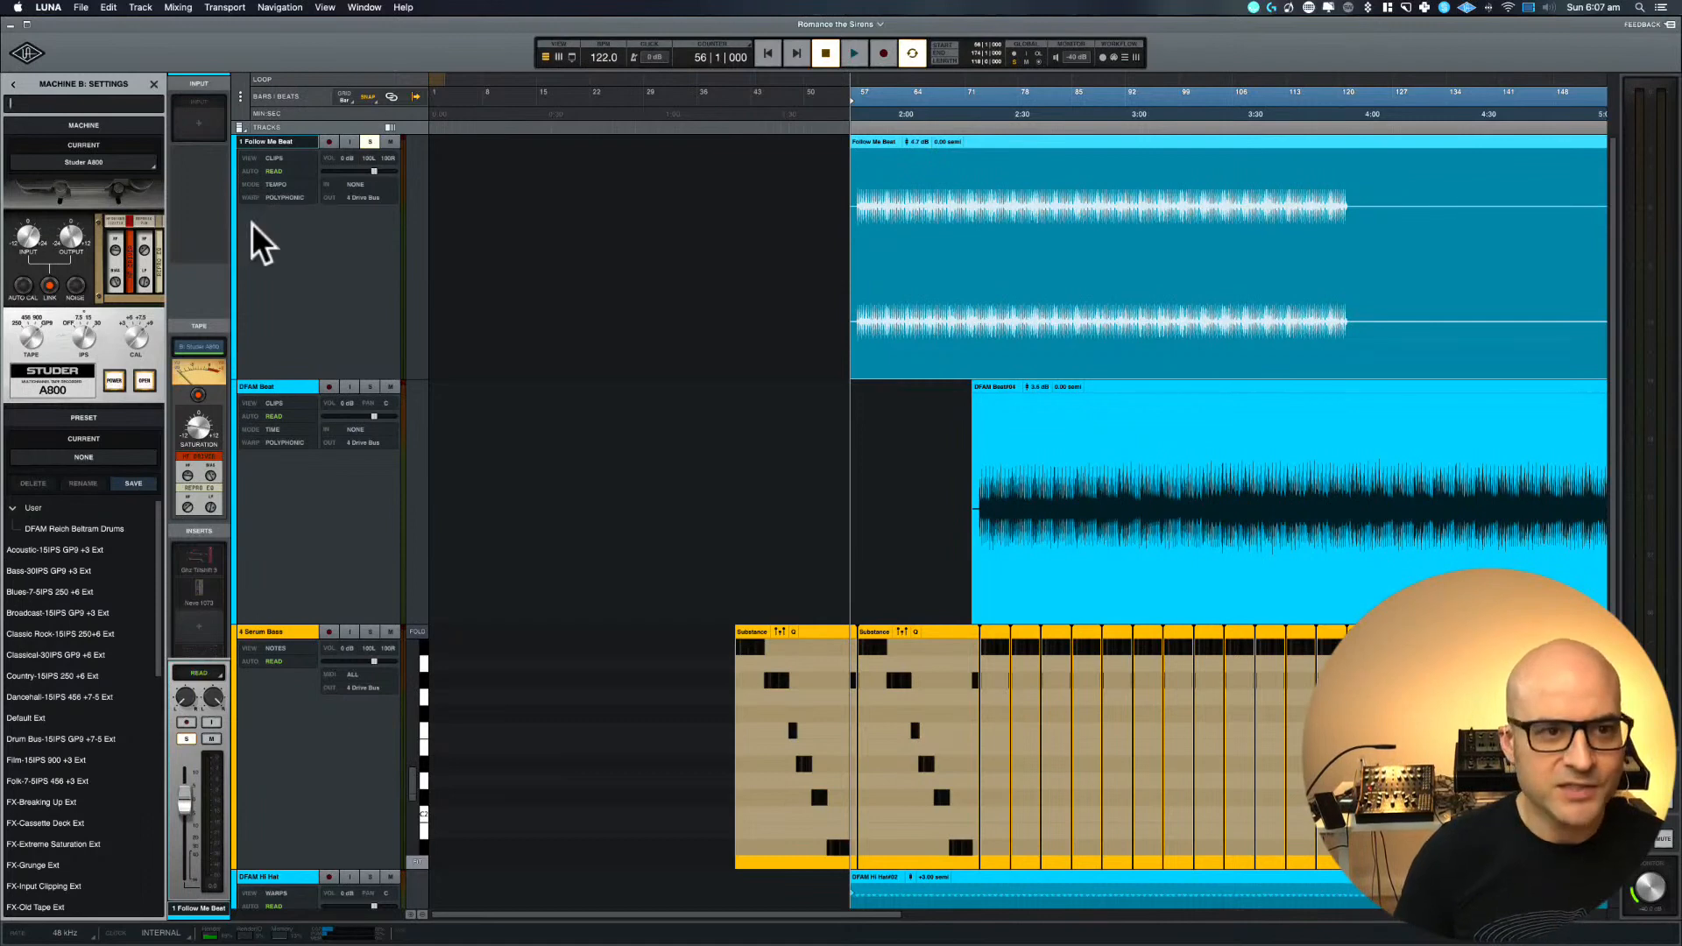
key(super+equal)
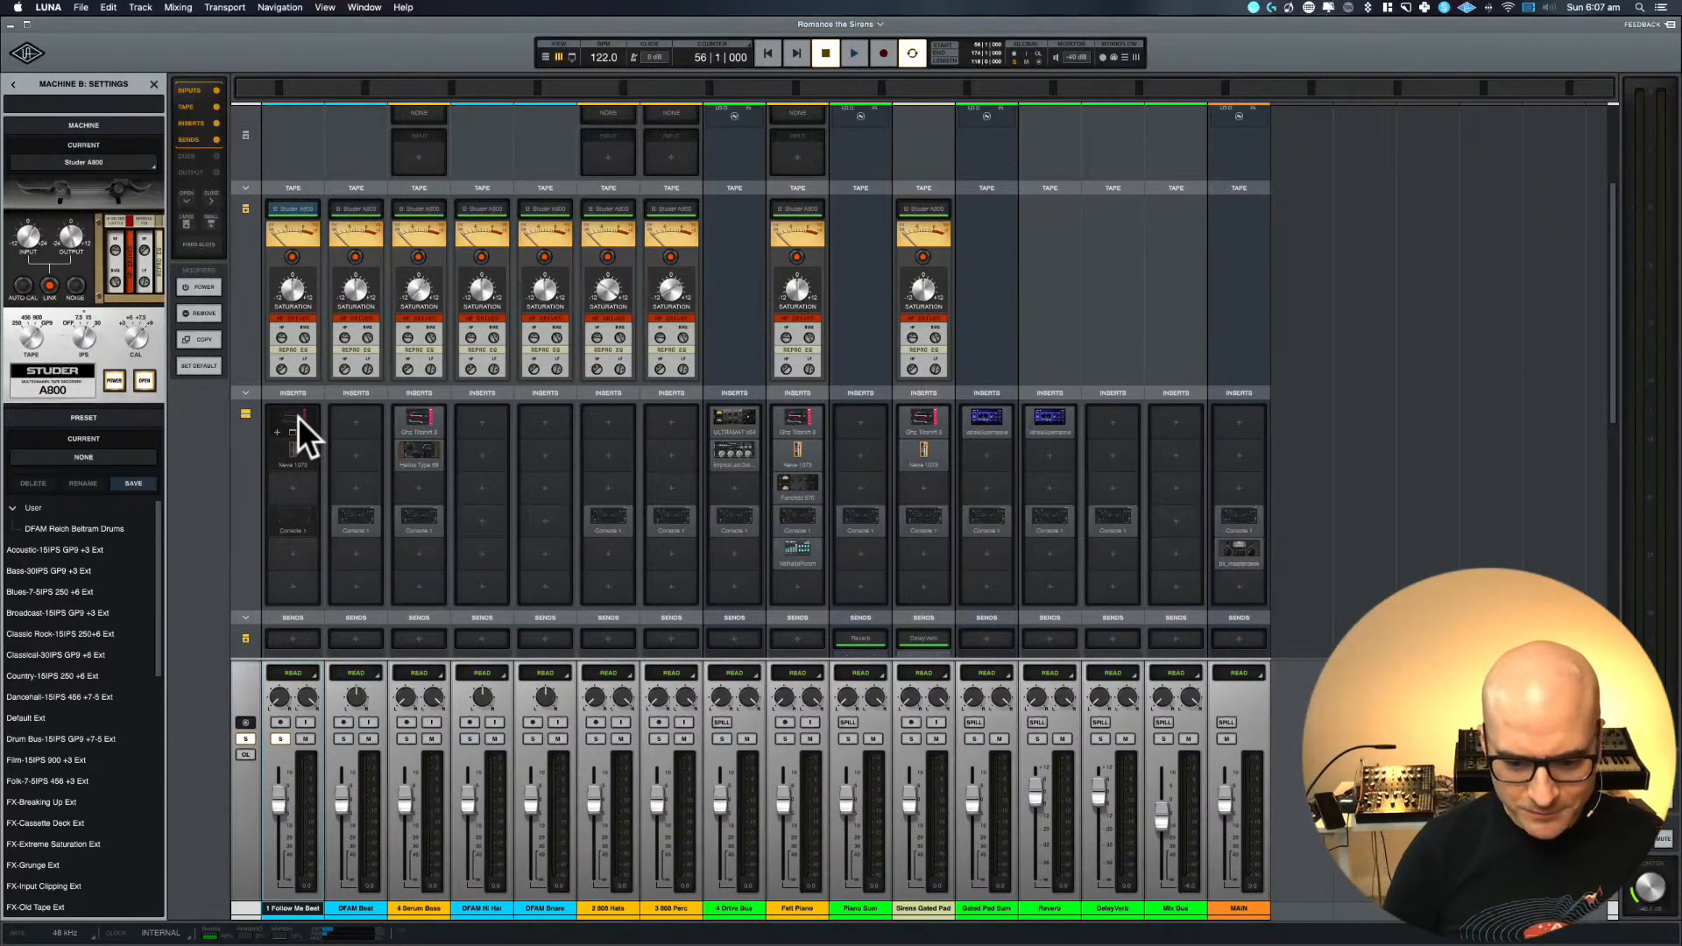
key(space)
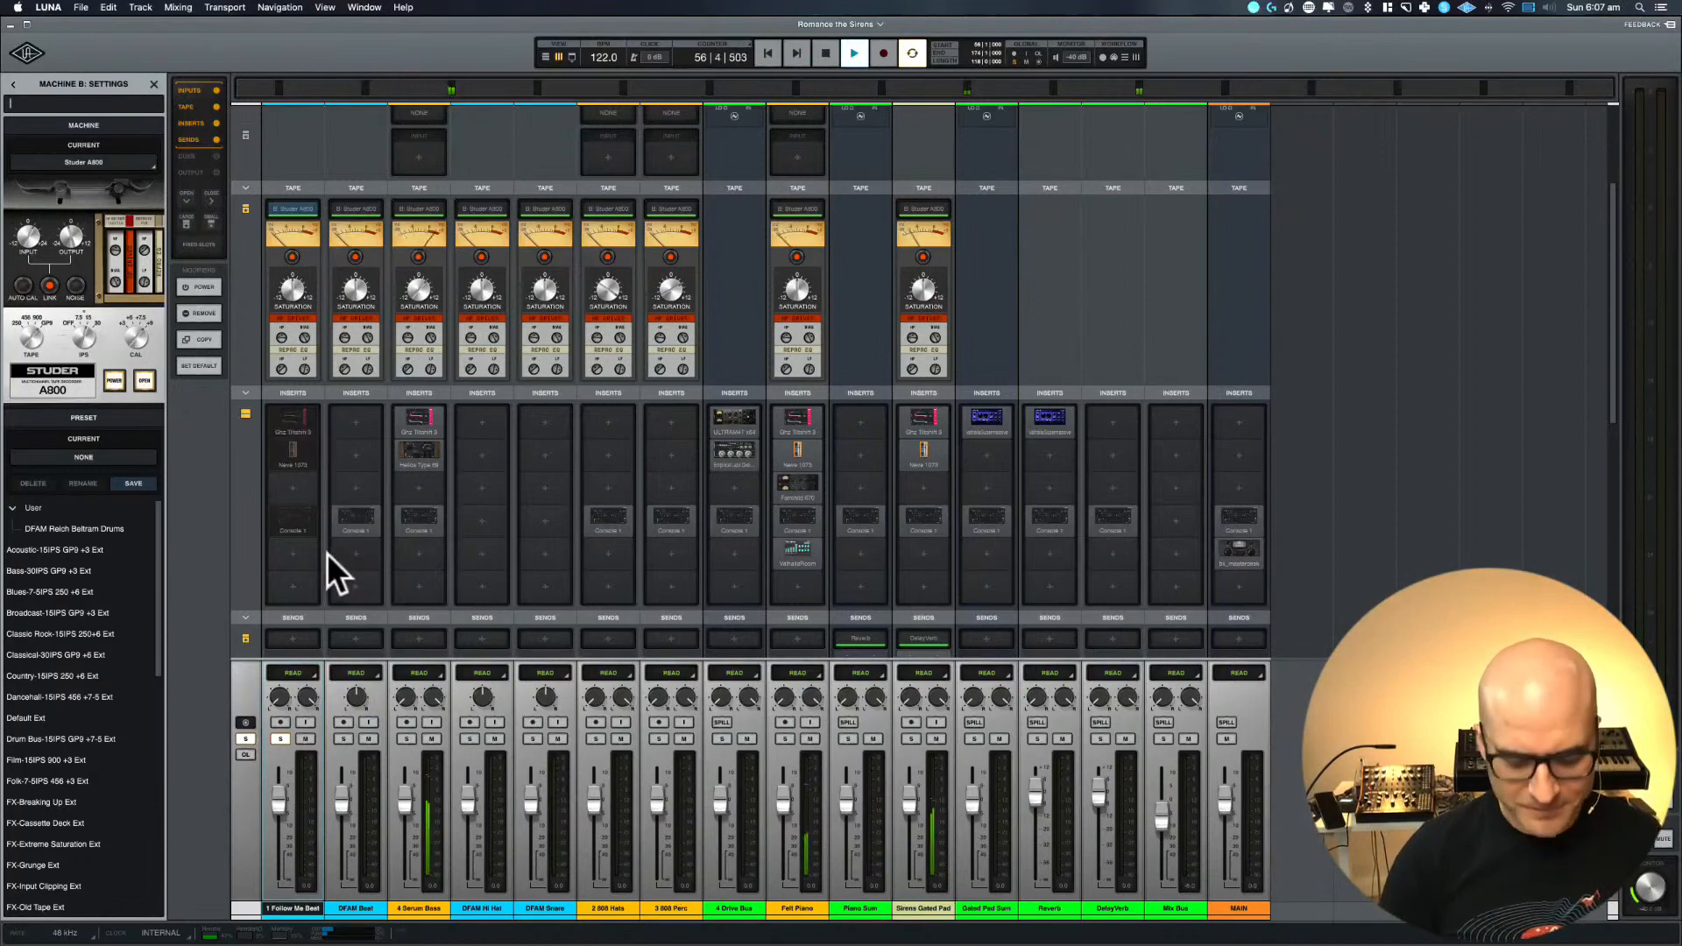
key(super+equal)
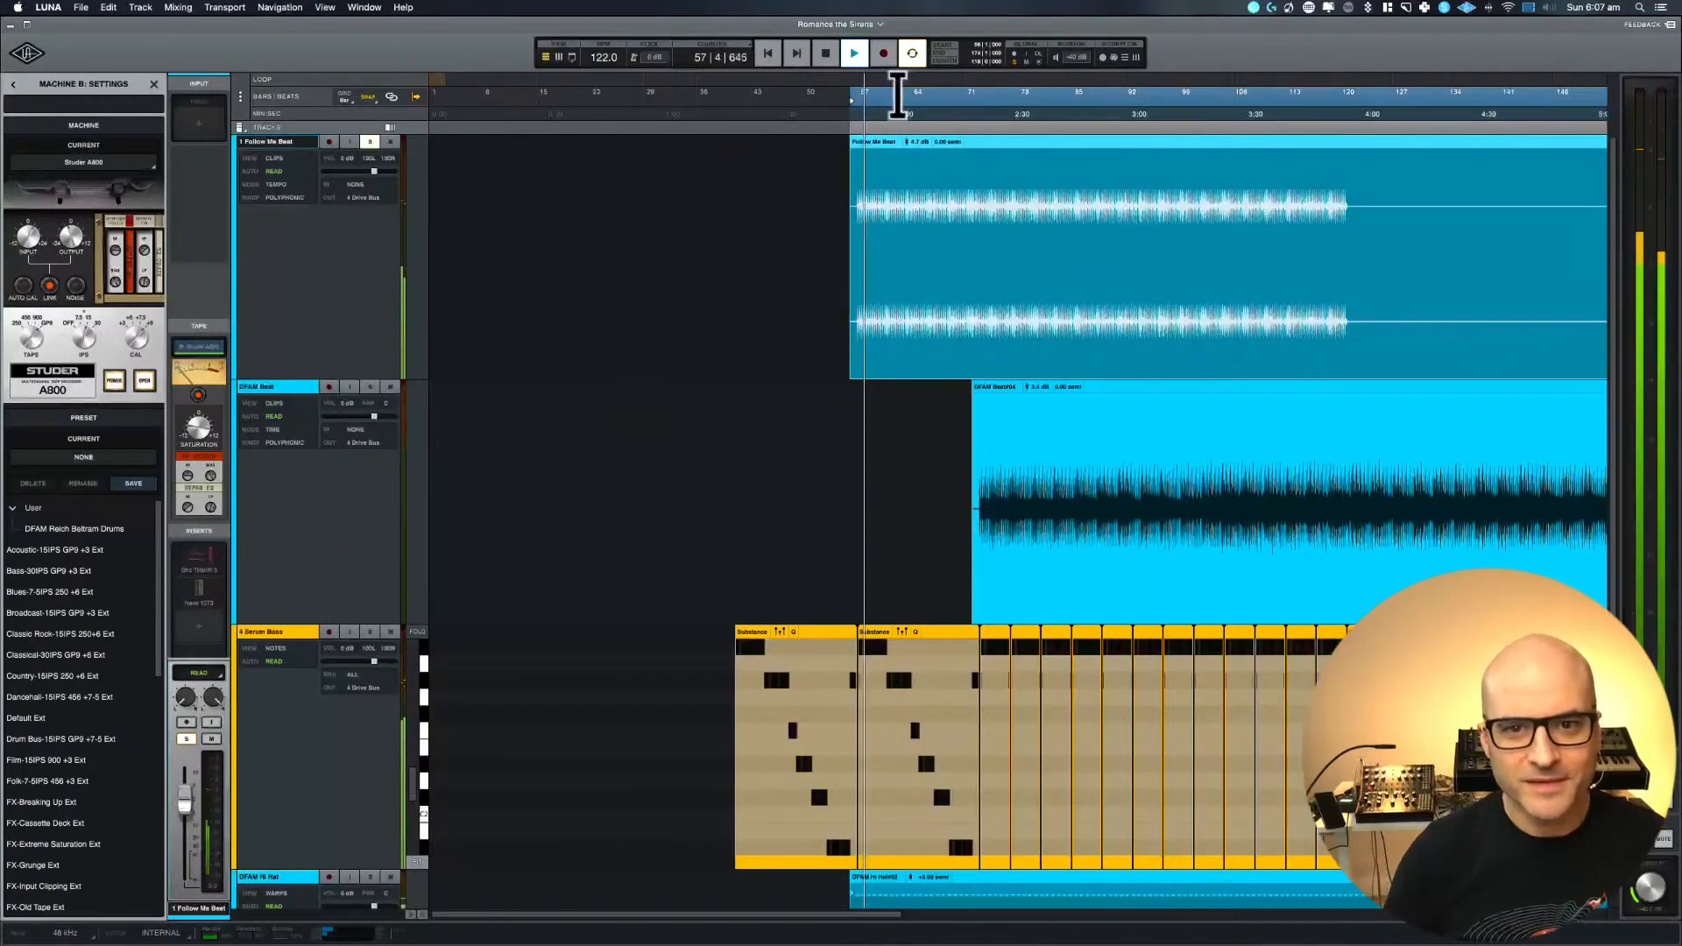
mouse_move(901, 100)
mouse_down()
mouse_move(1040, 95)
mouse_move(904, 95)
mouse_up()
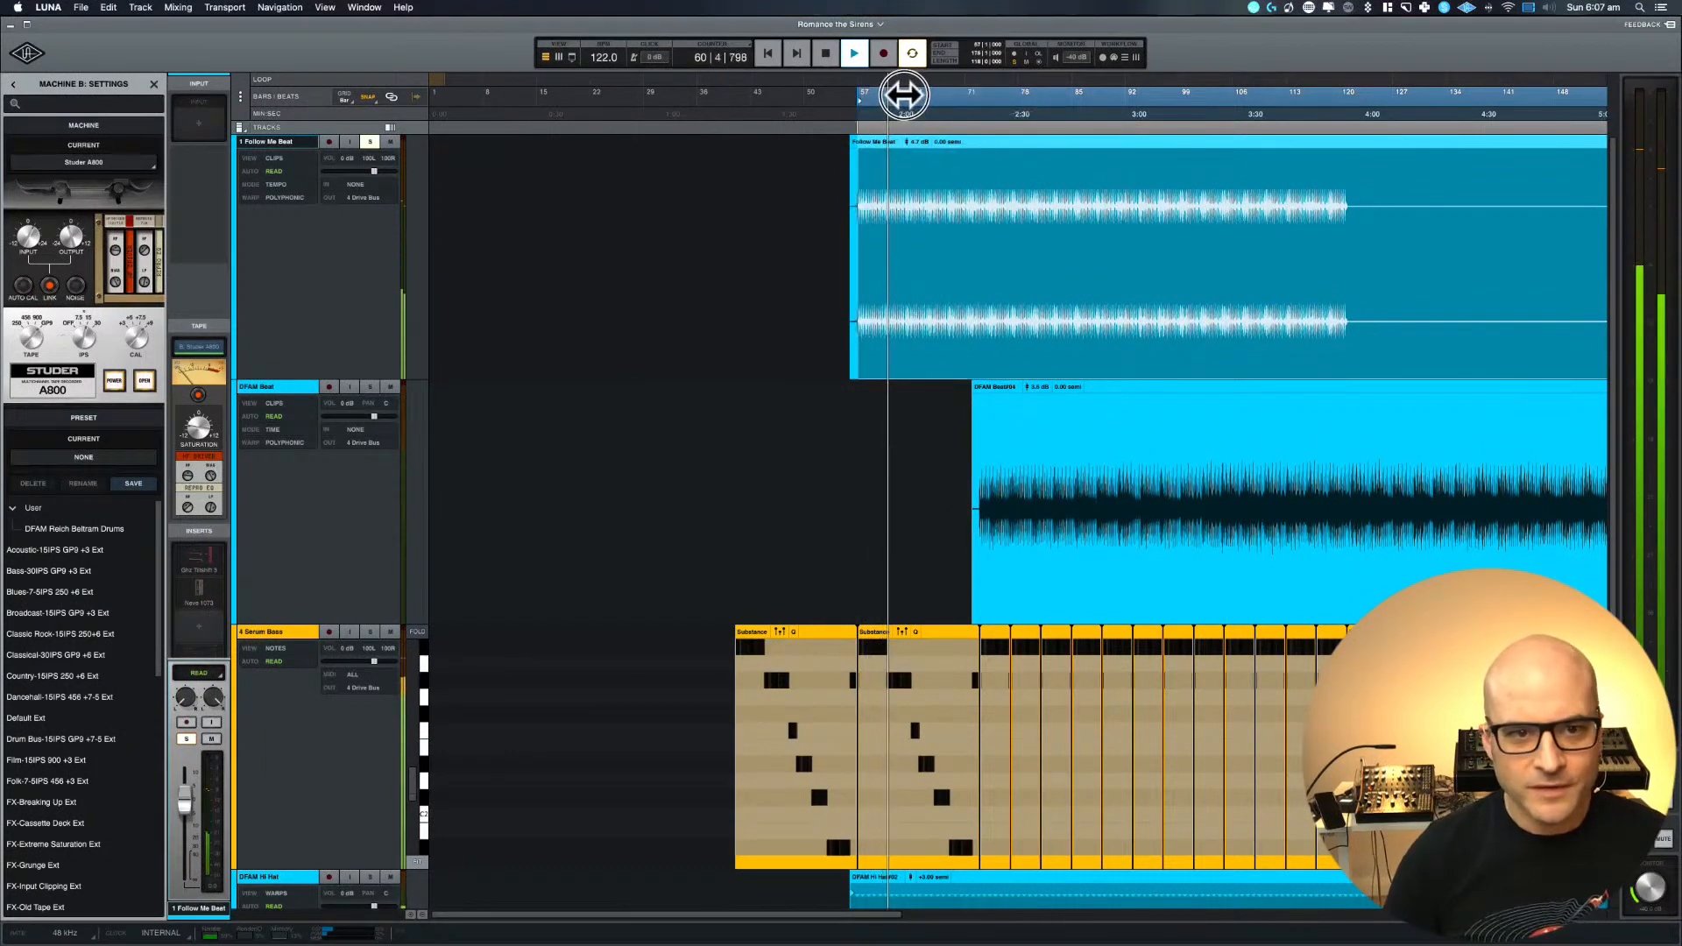
key(space)
Play the loop, turn on the GHz Tiltshift 3 insert on 1 Follow Me Beat, and compare it off and on
key(super+equal)
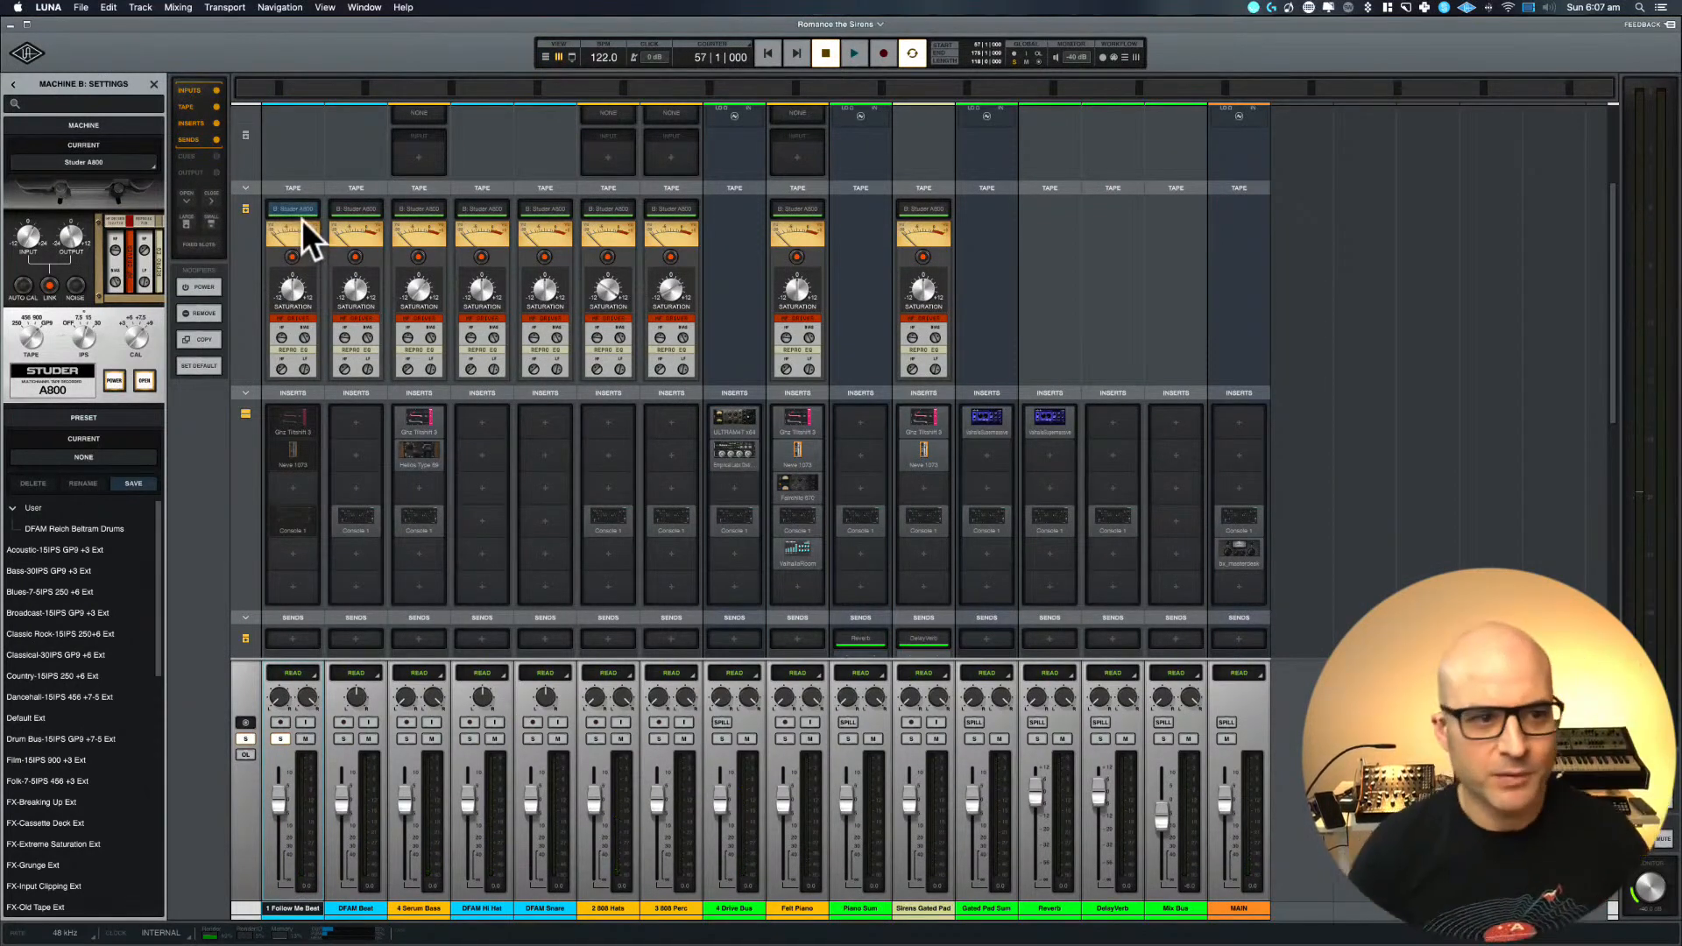
key(space)
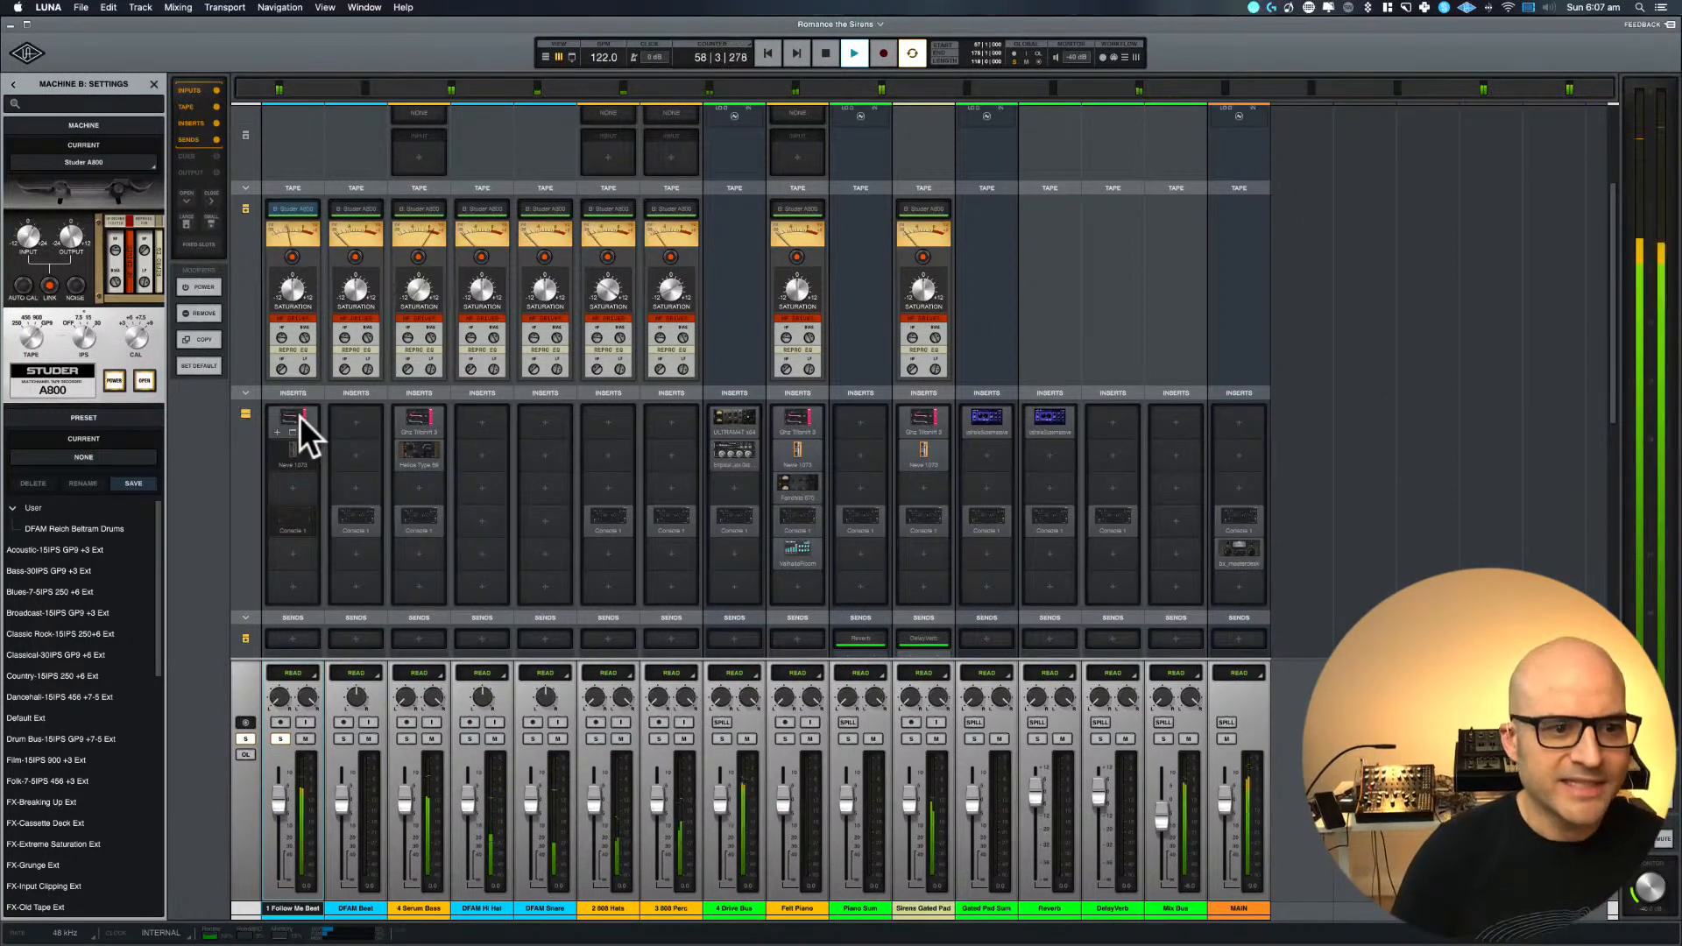
click(299, 417)
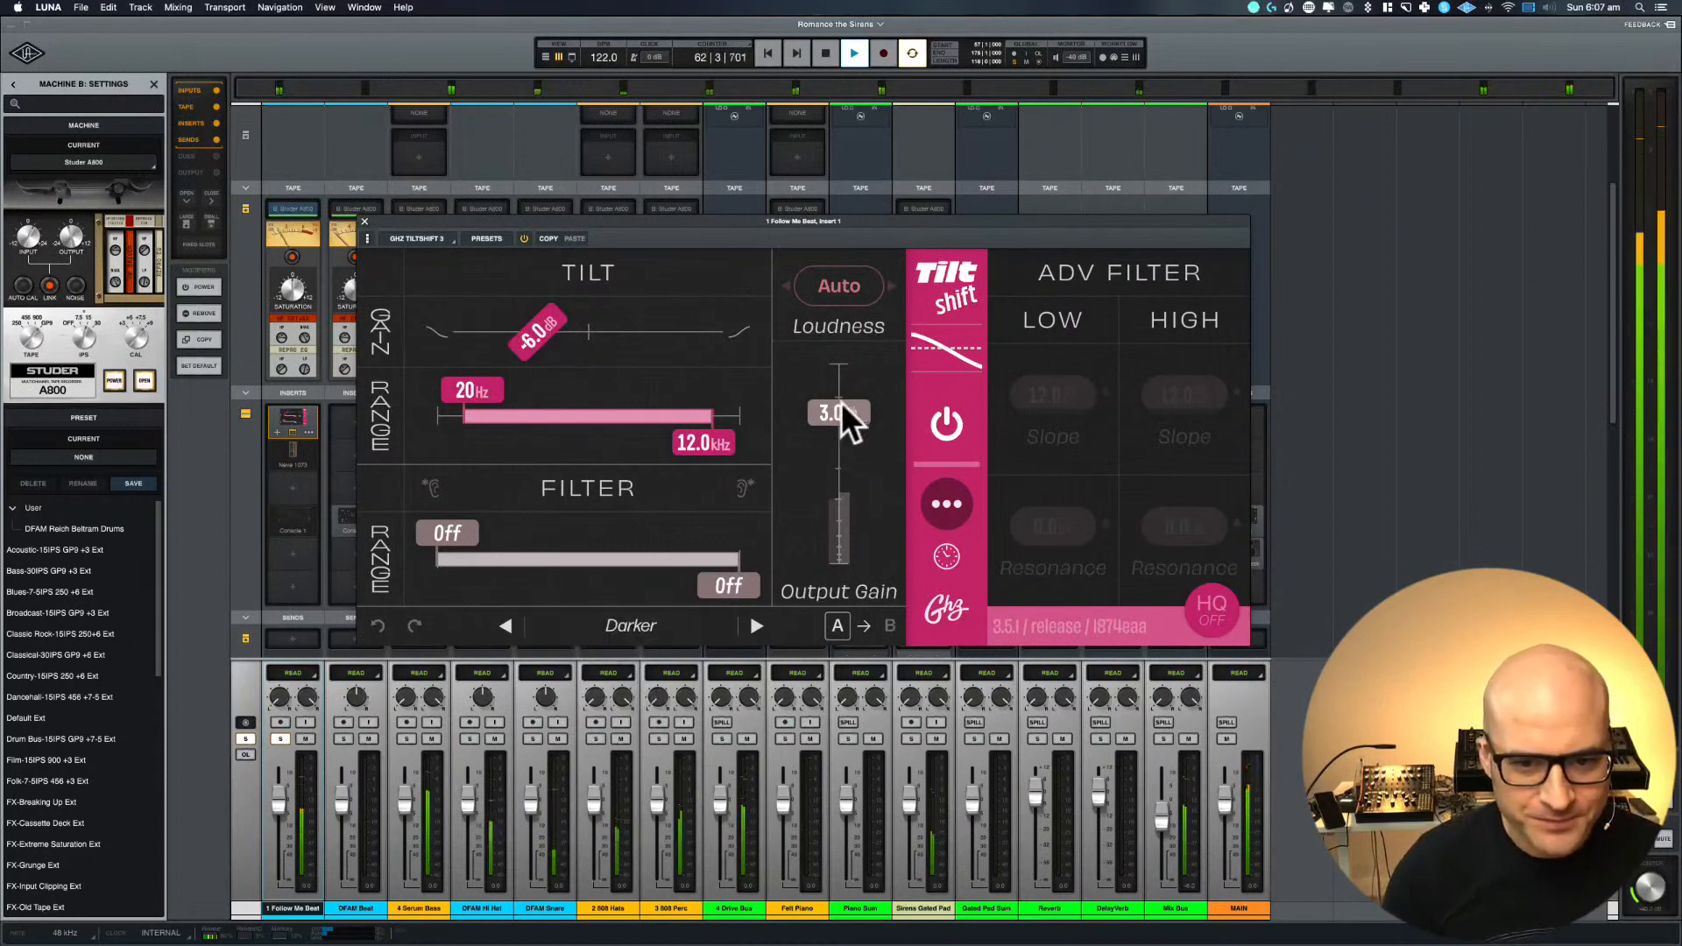
click(524, 238)
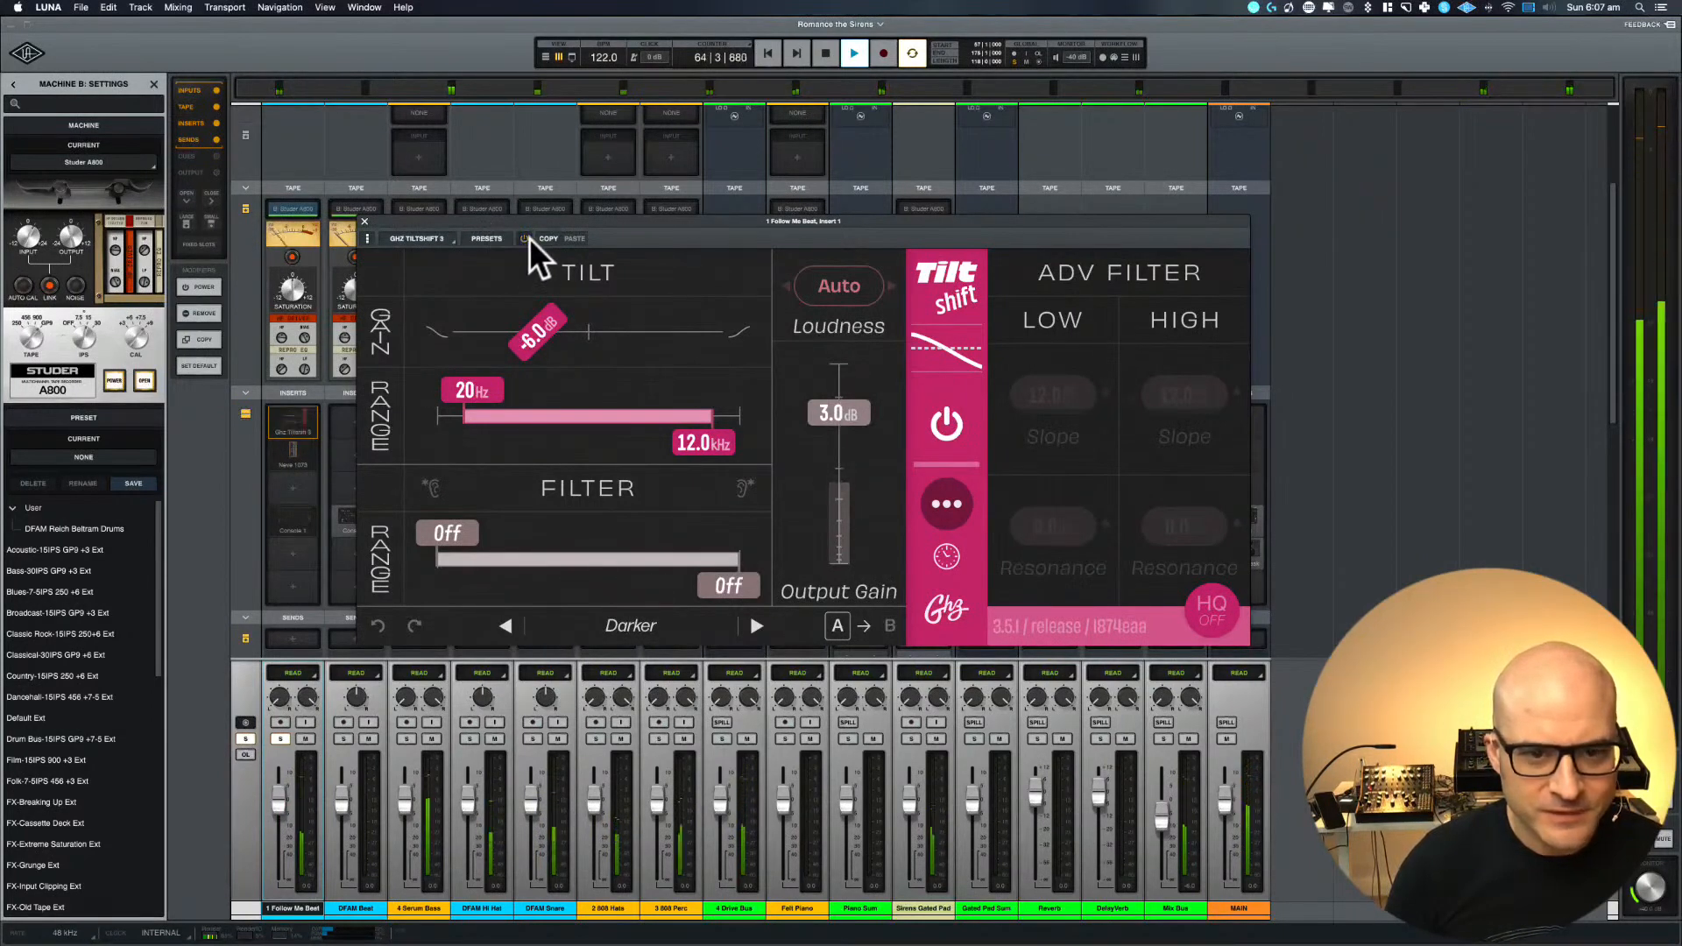
click(528, 239)
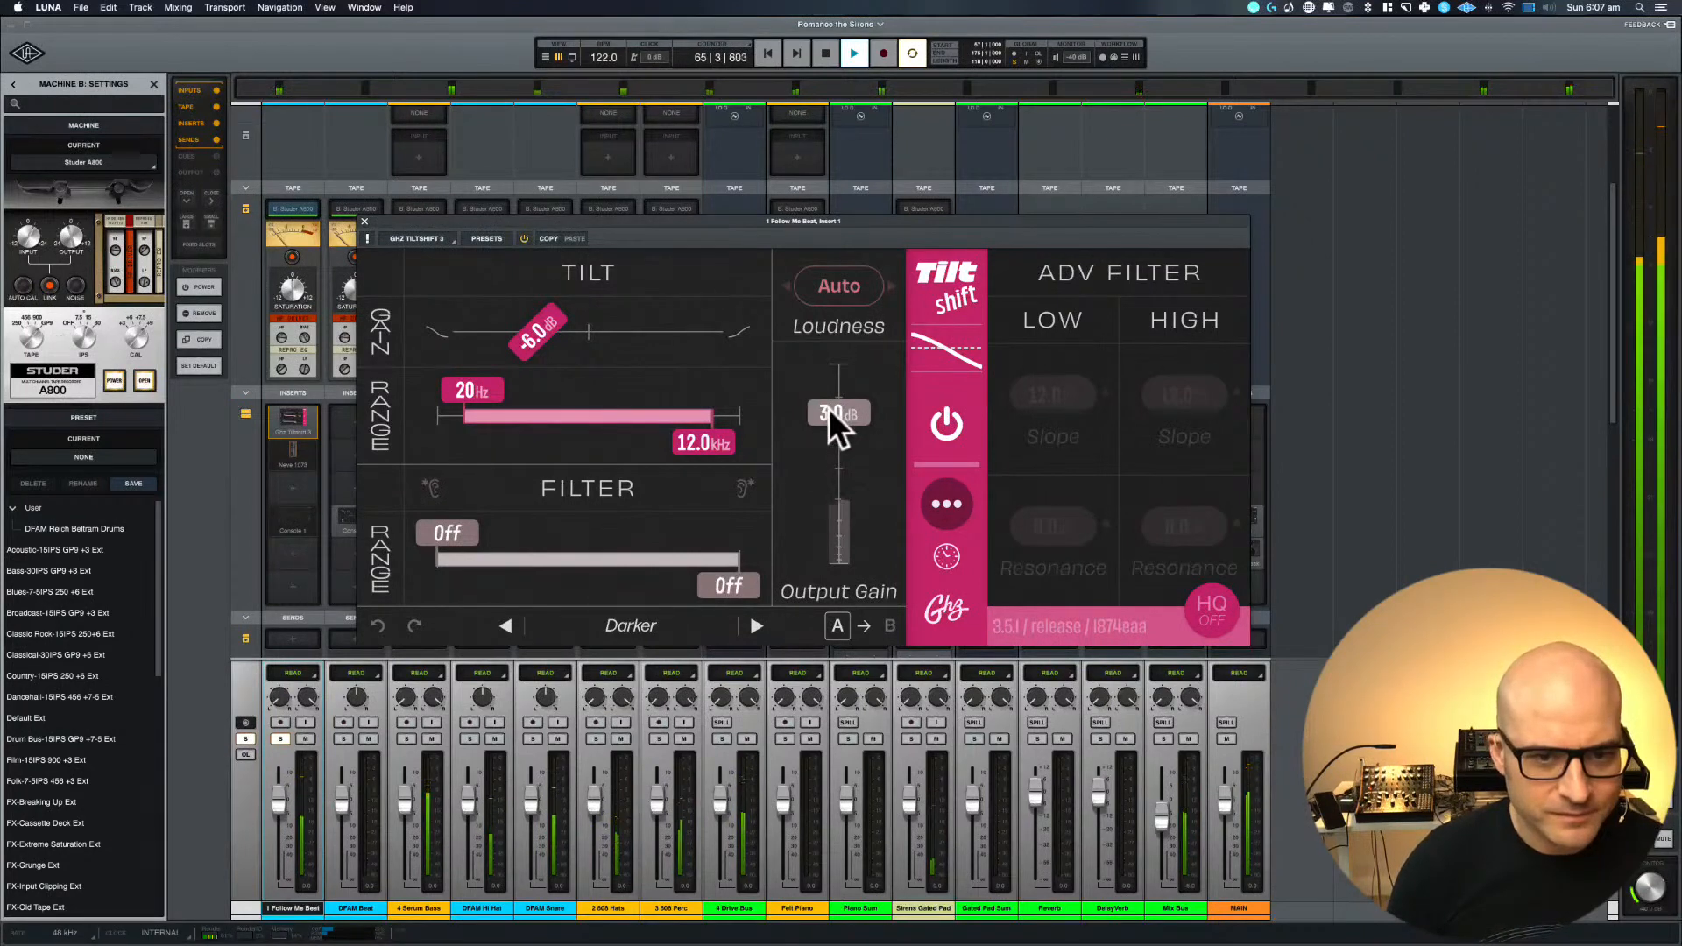
click(523, 239)
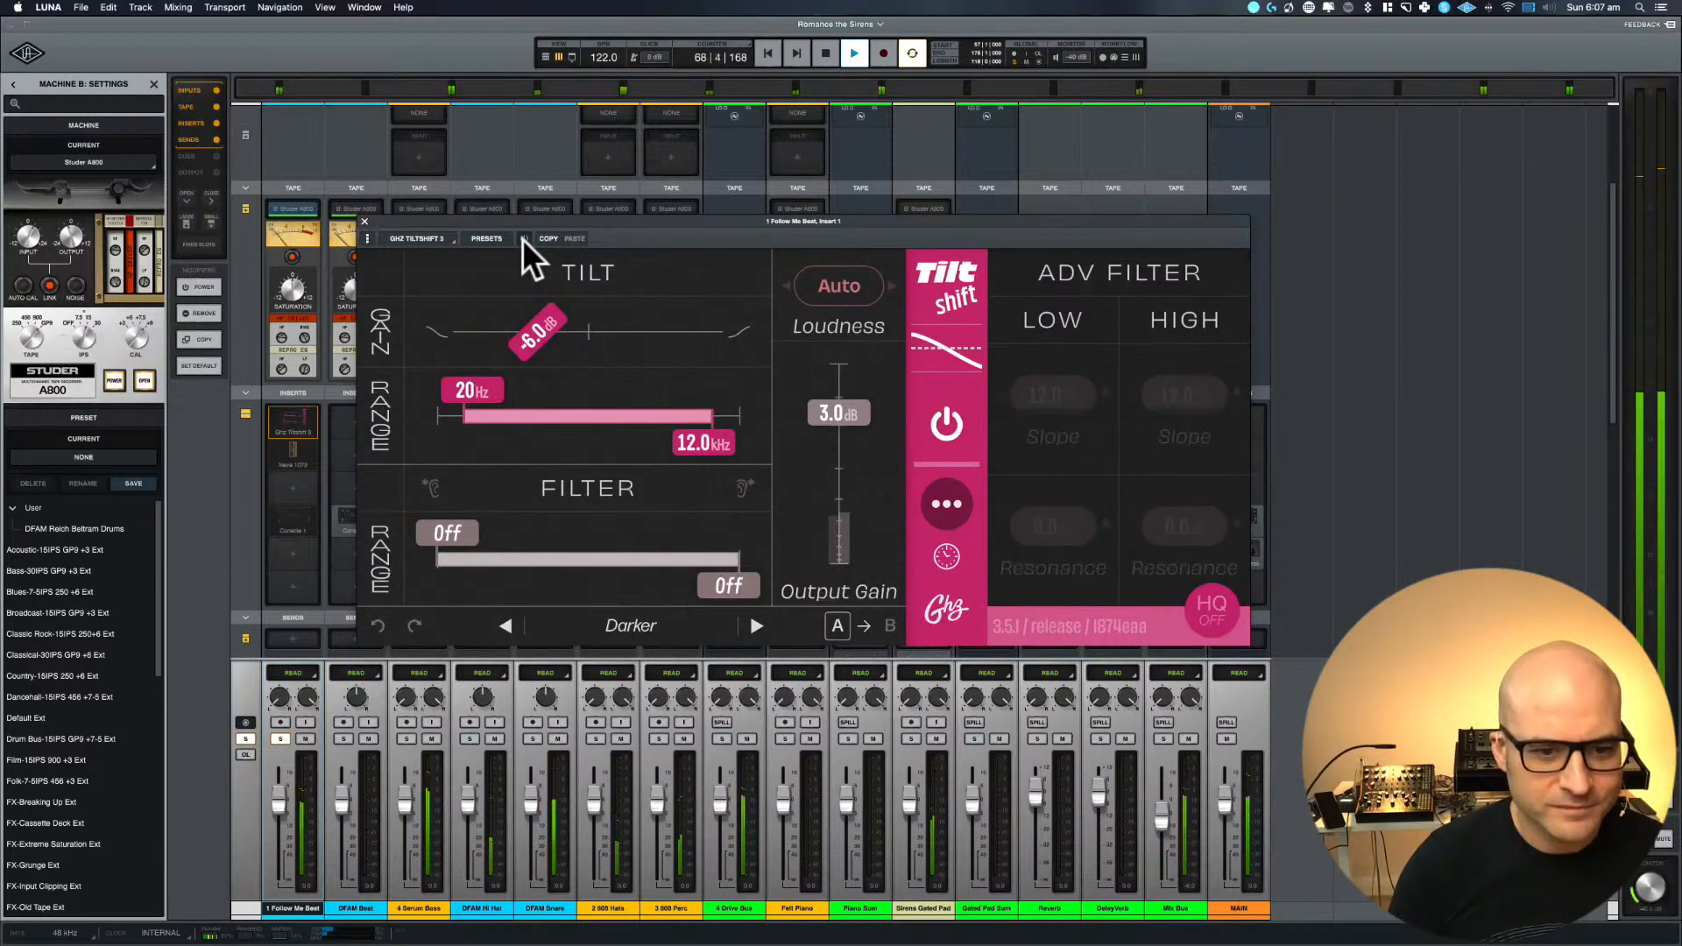
click(524, 238)
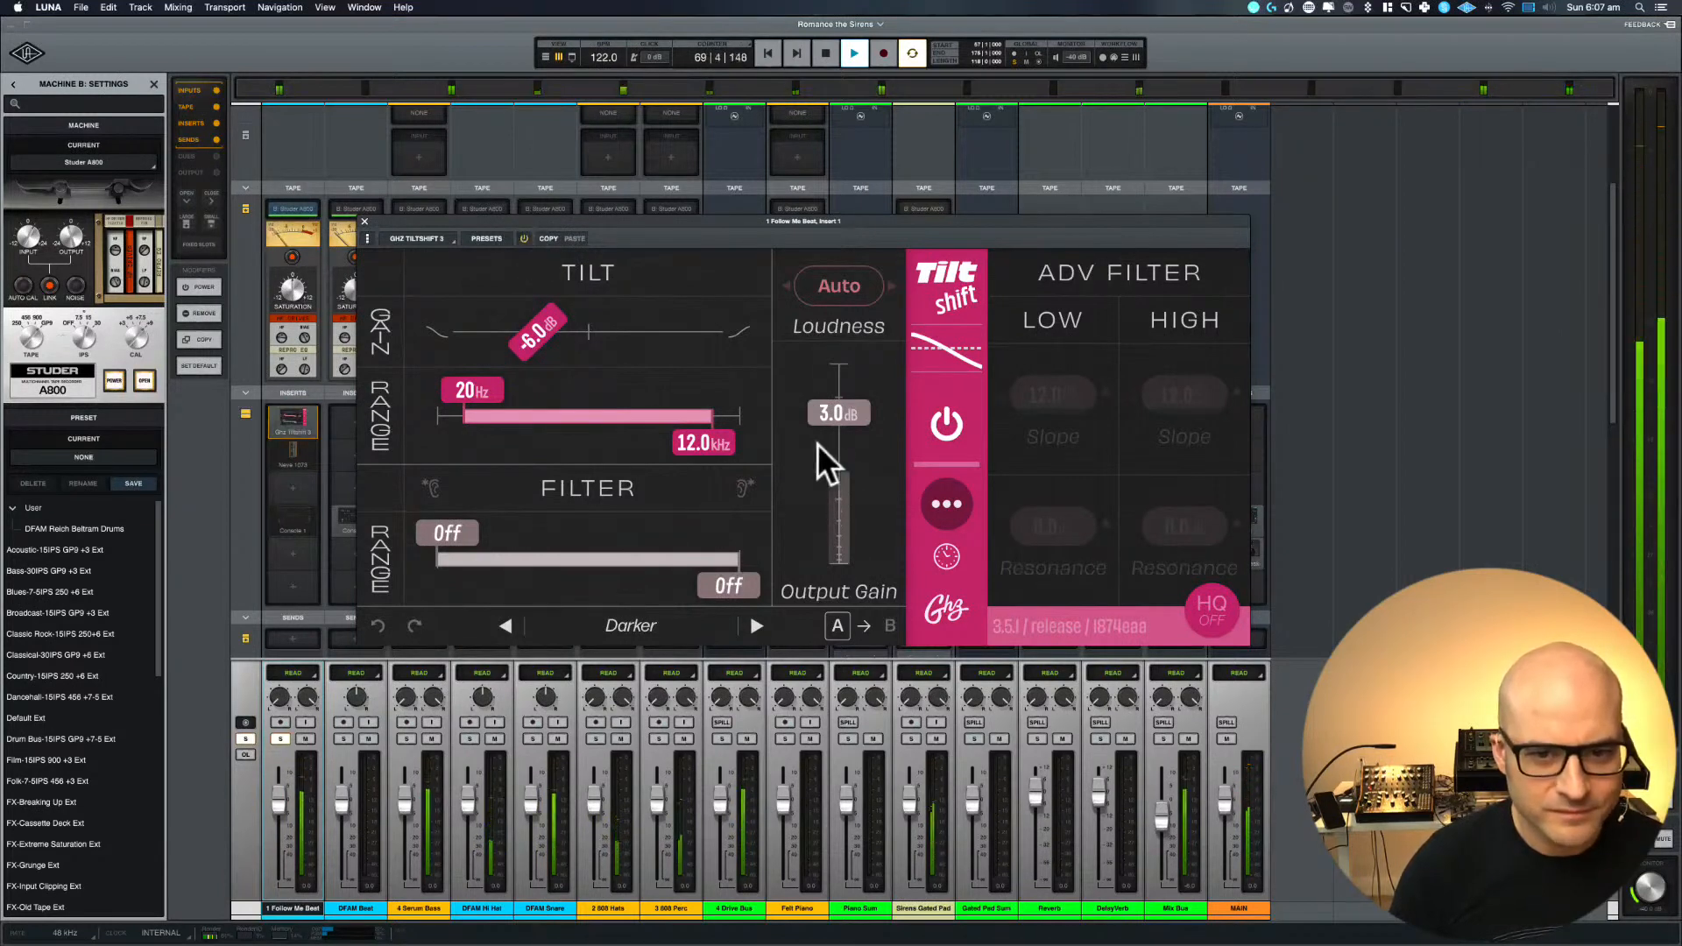
Set the Tiltshift output gain to 2.0 dB, turn HQ on, compare it off and on, and close the plug-in
drag(864, 414, 864, 421)
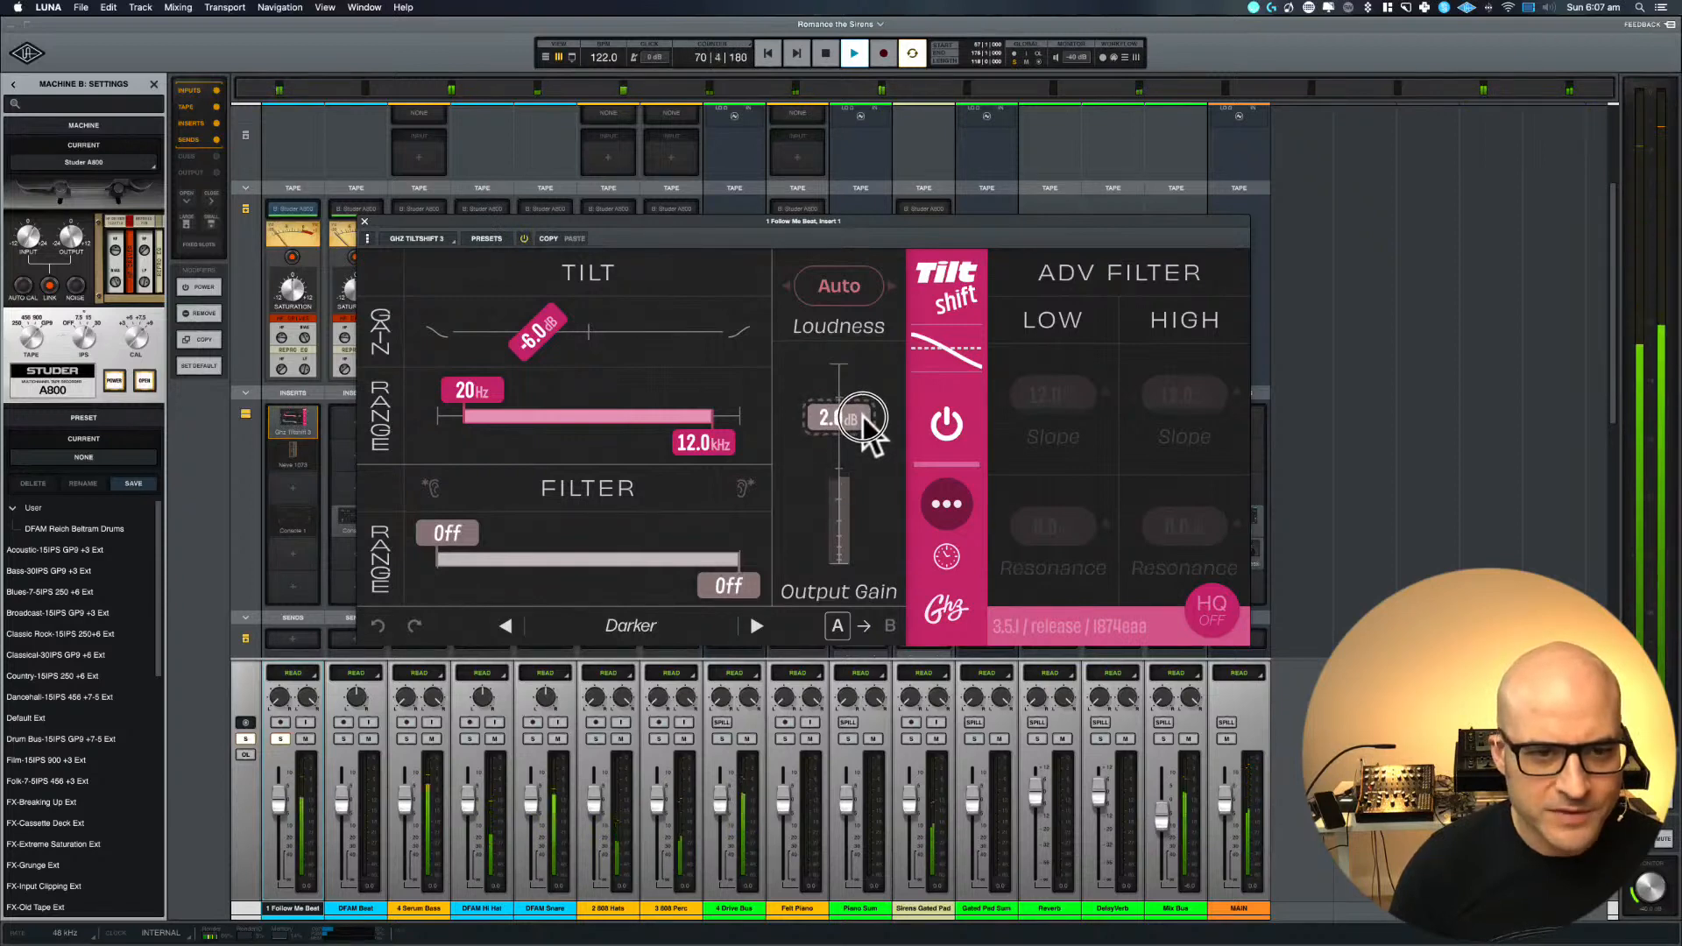
click(524, 238)
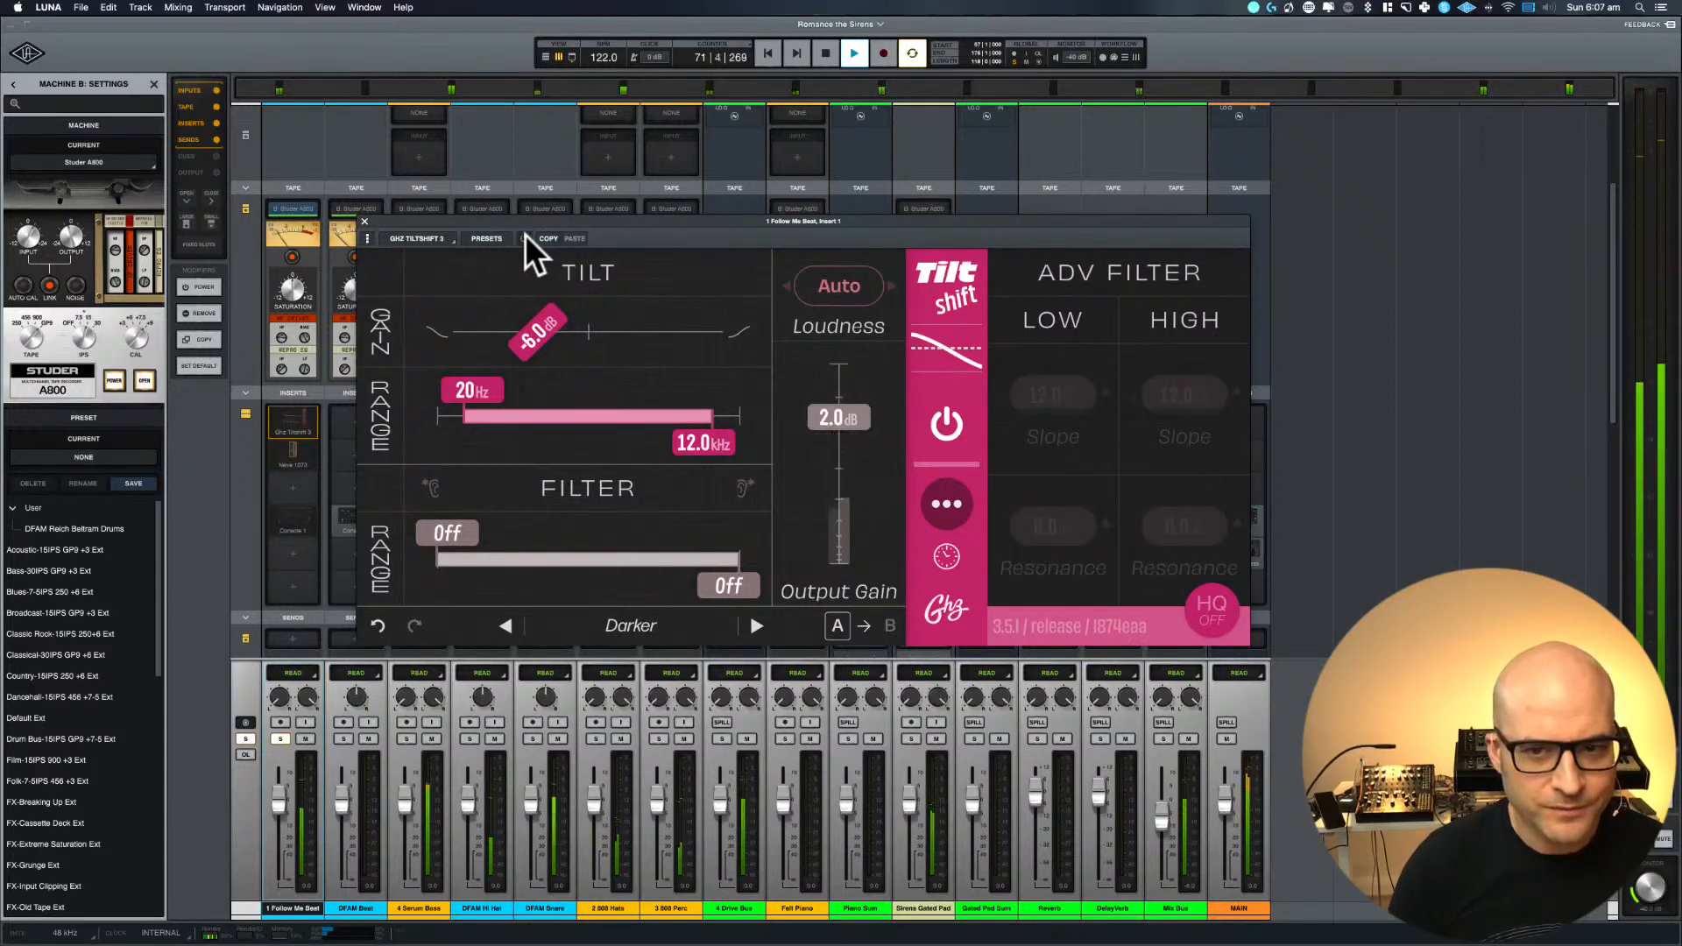
click(524, 238)
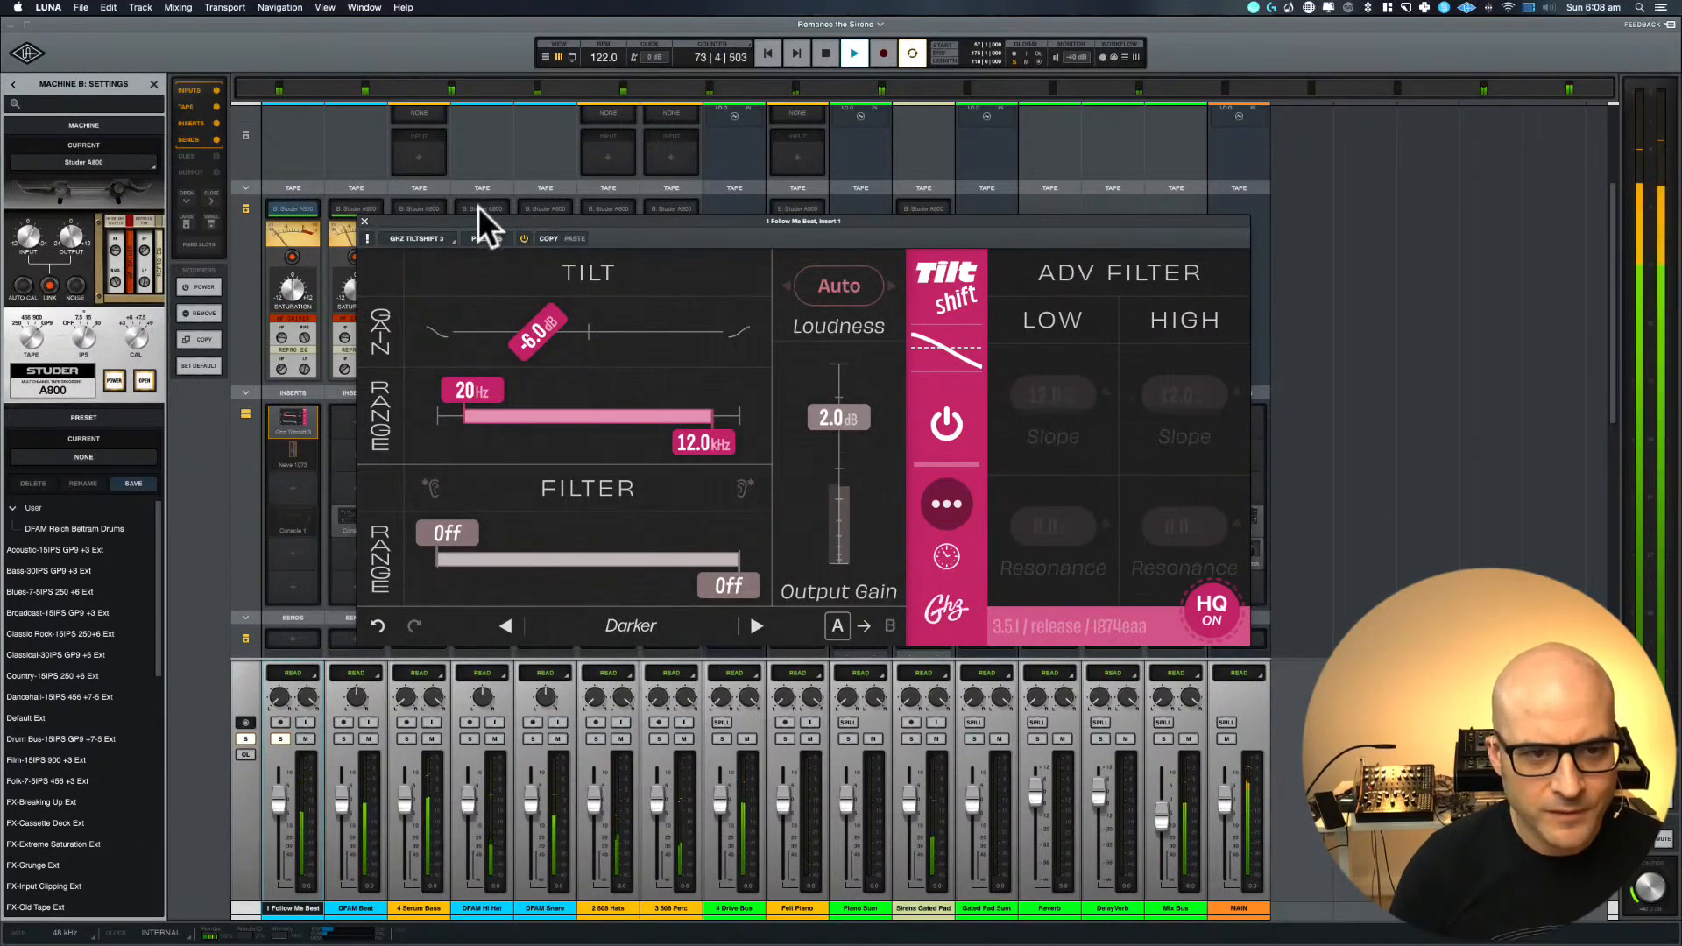
click(524, 238)
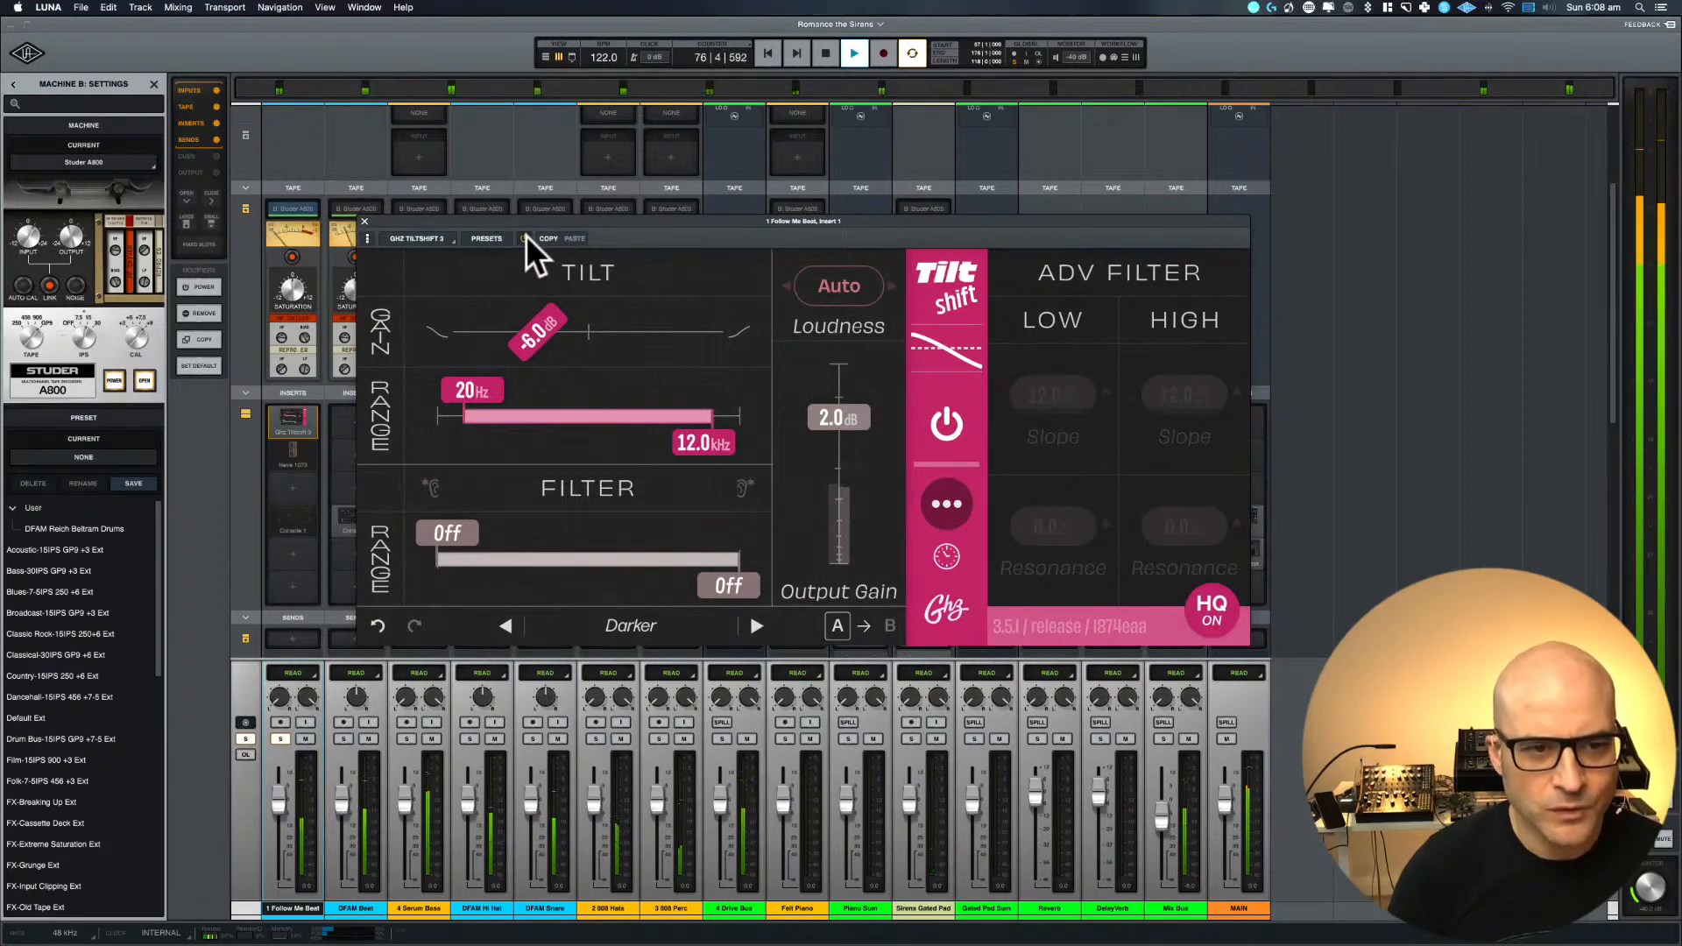
click(365, 222)
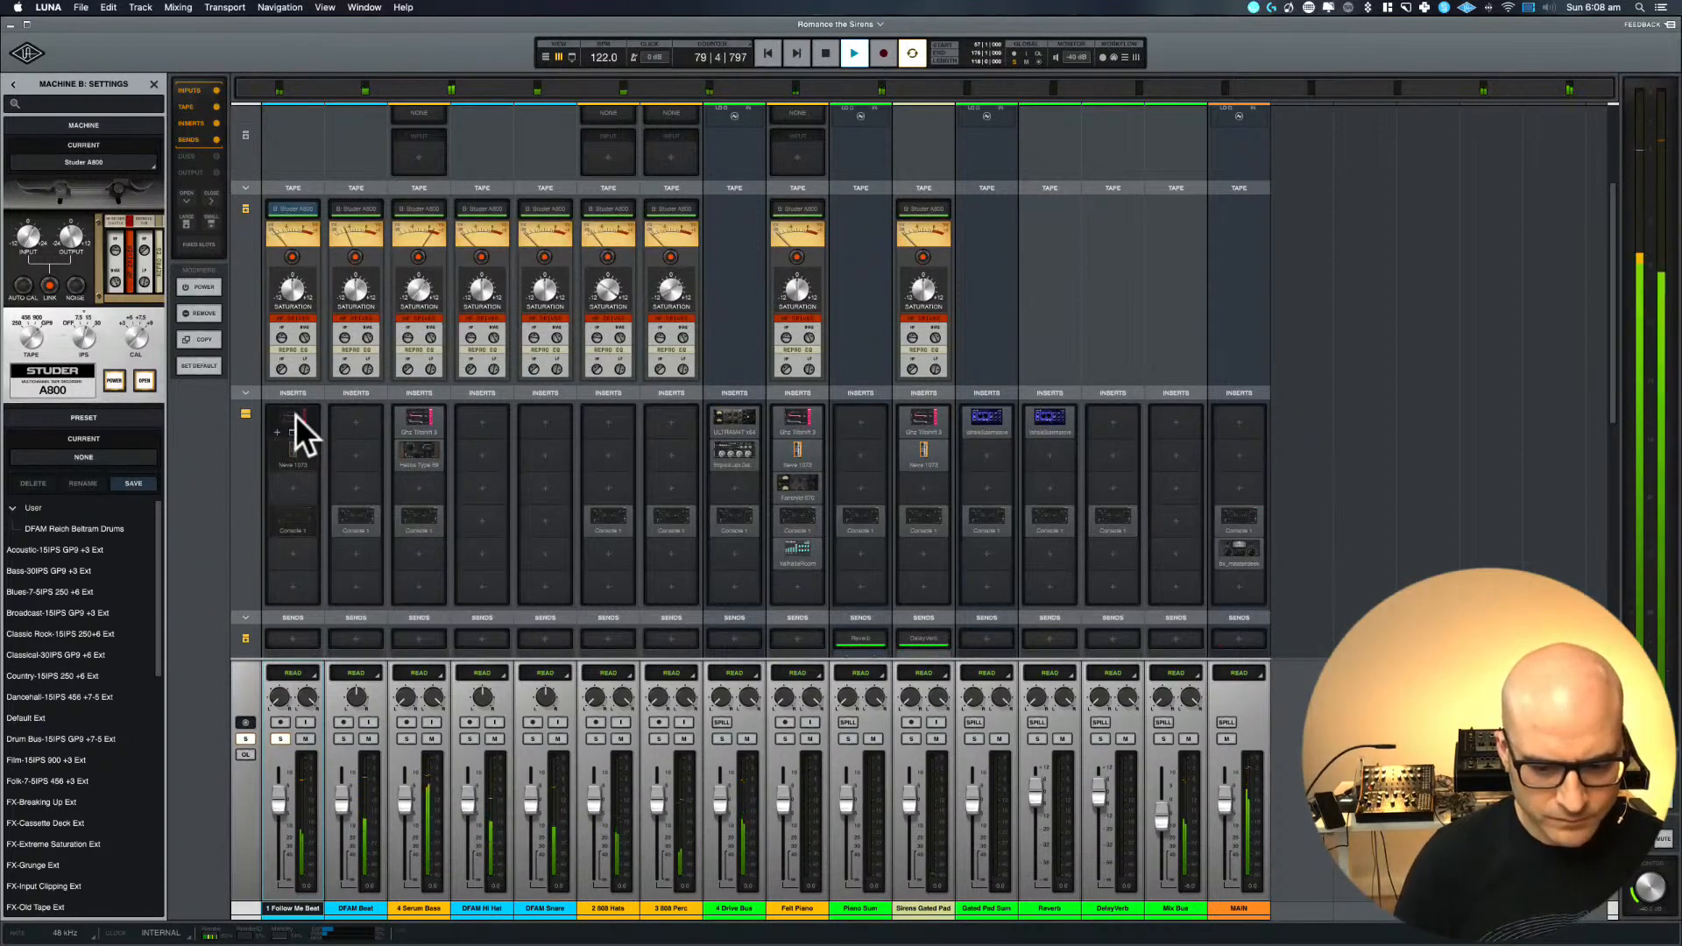
click(296, 416)
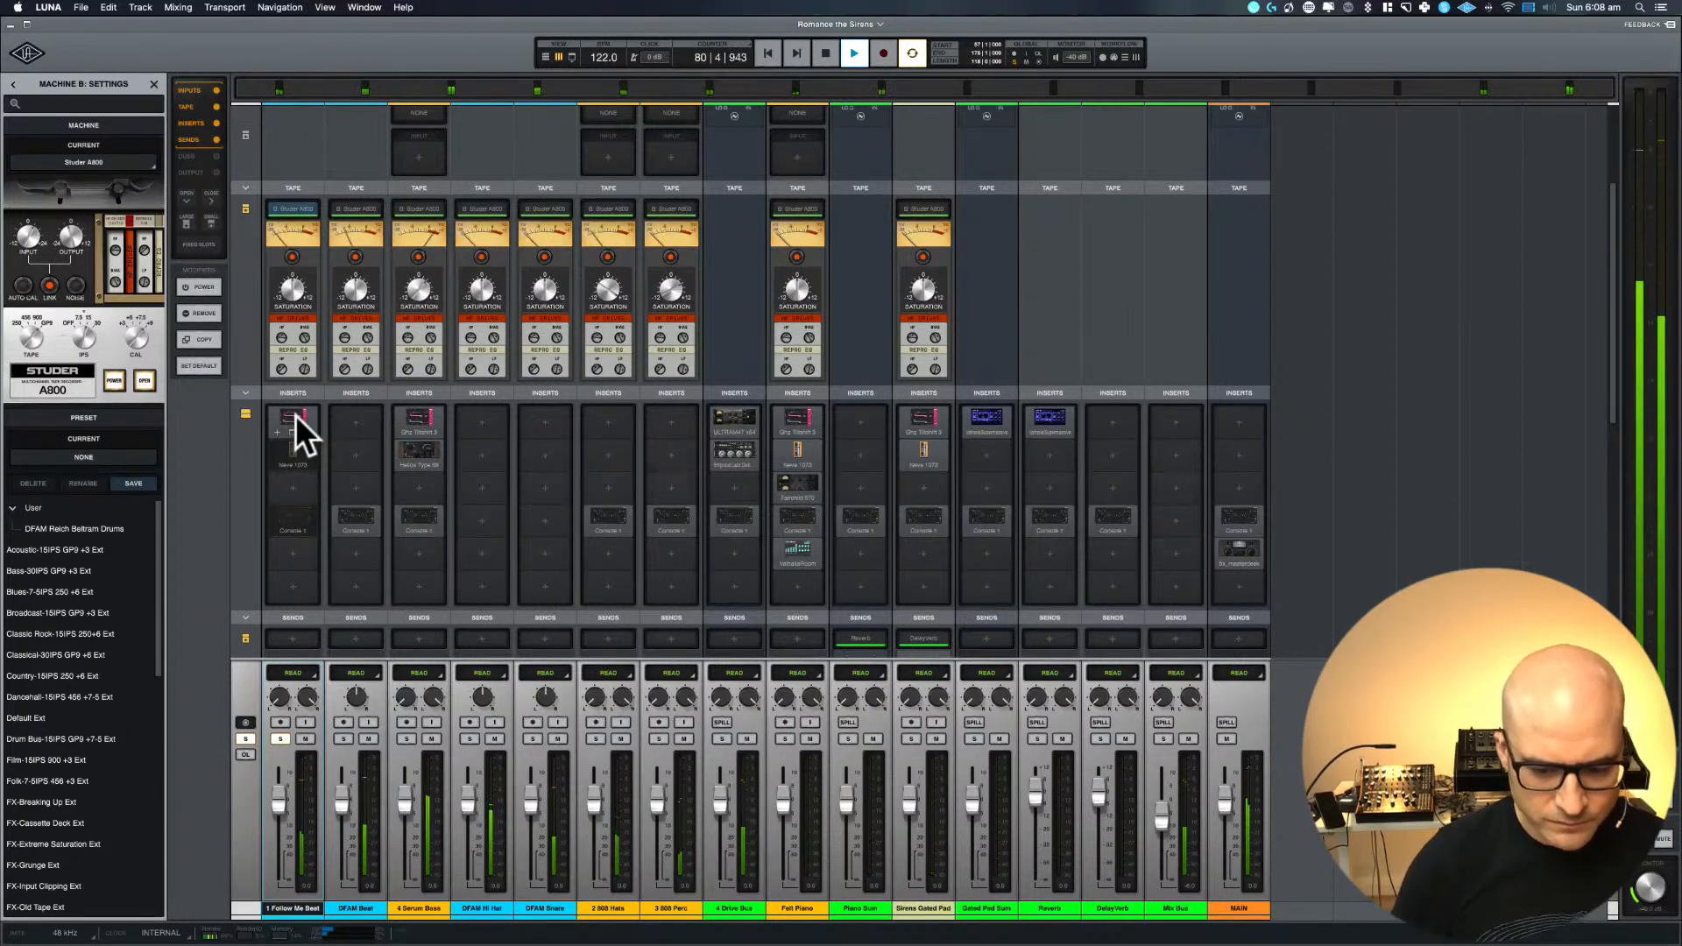
Open the Neve 1073 on 1 Follow Me Beat, audition the loop with it bypassed, and lower its fader slightly with playback stopped
key(space)
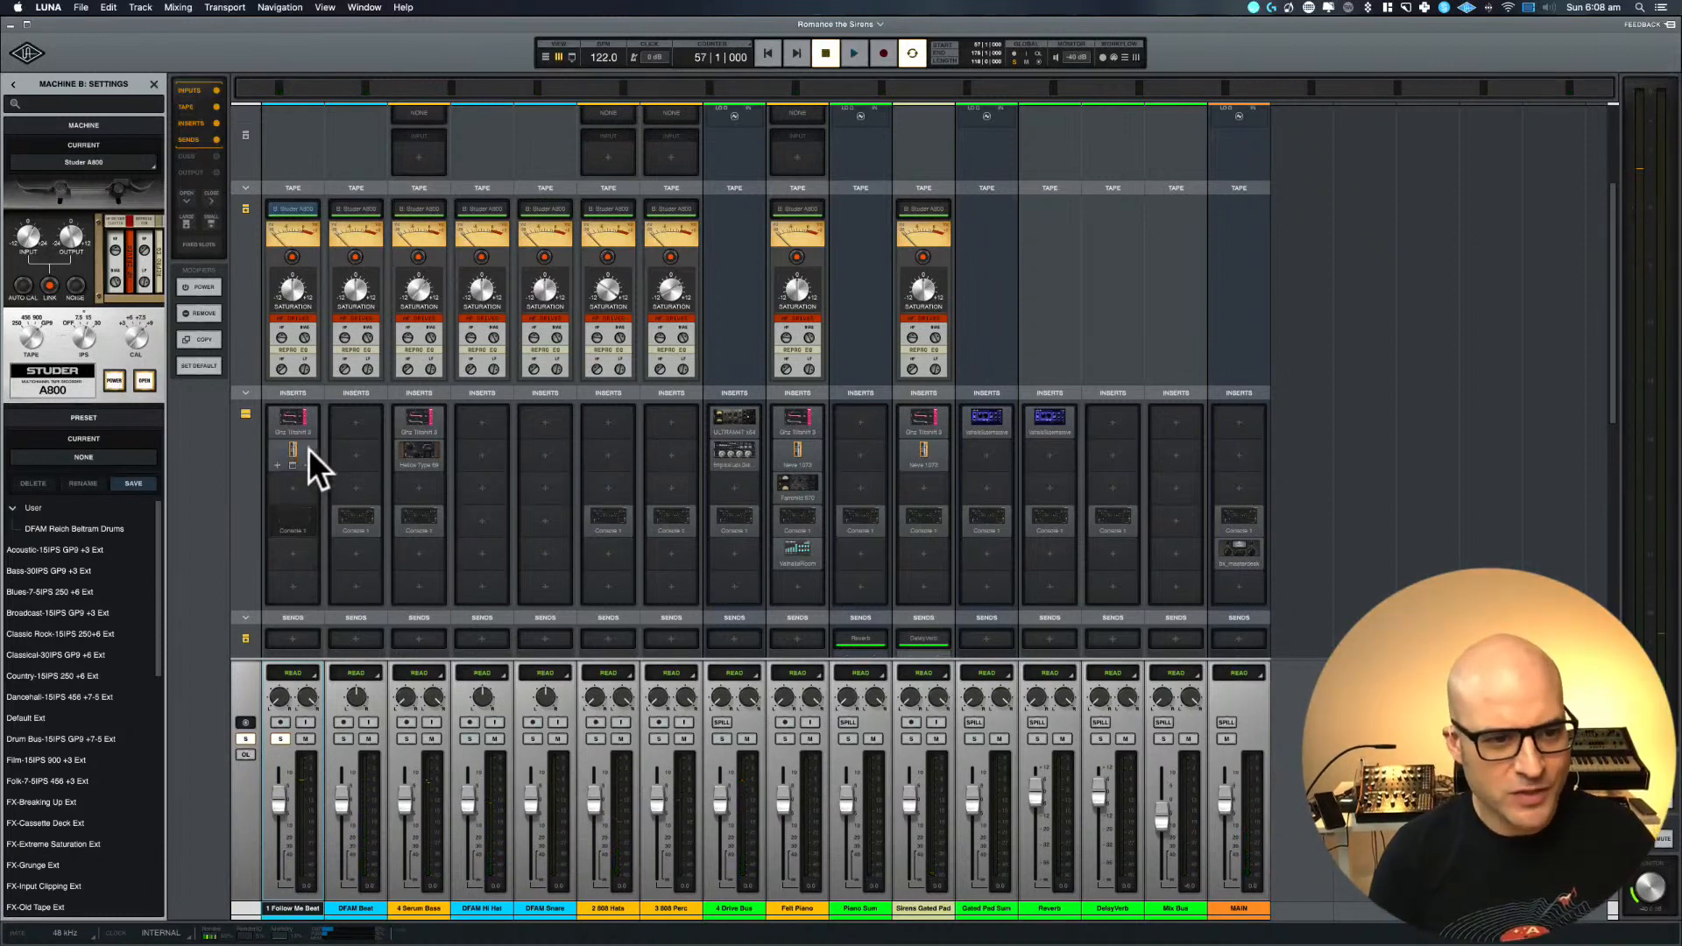
click(309, 449)
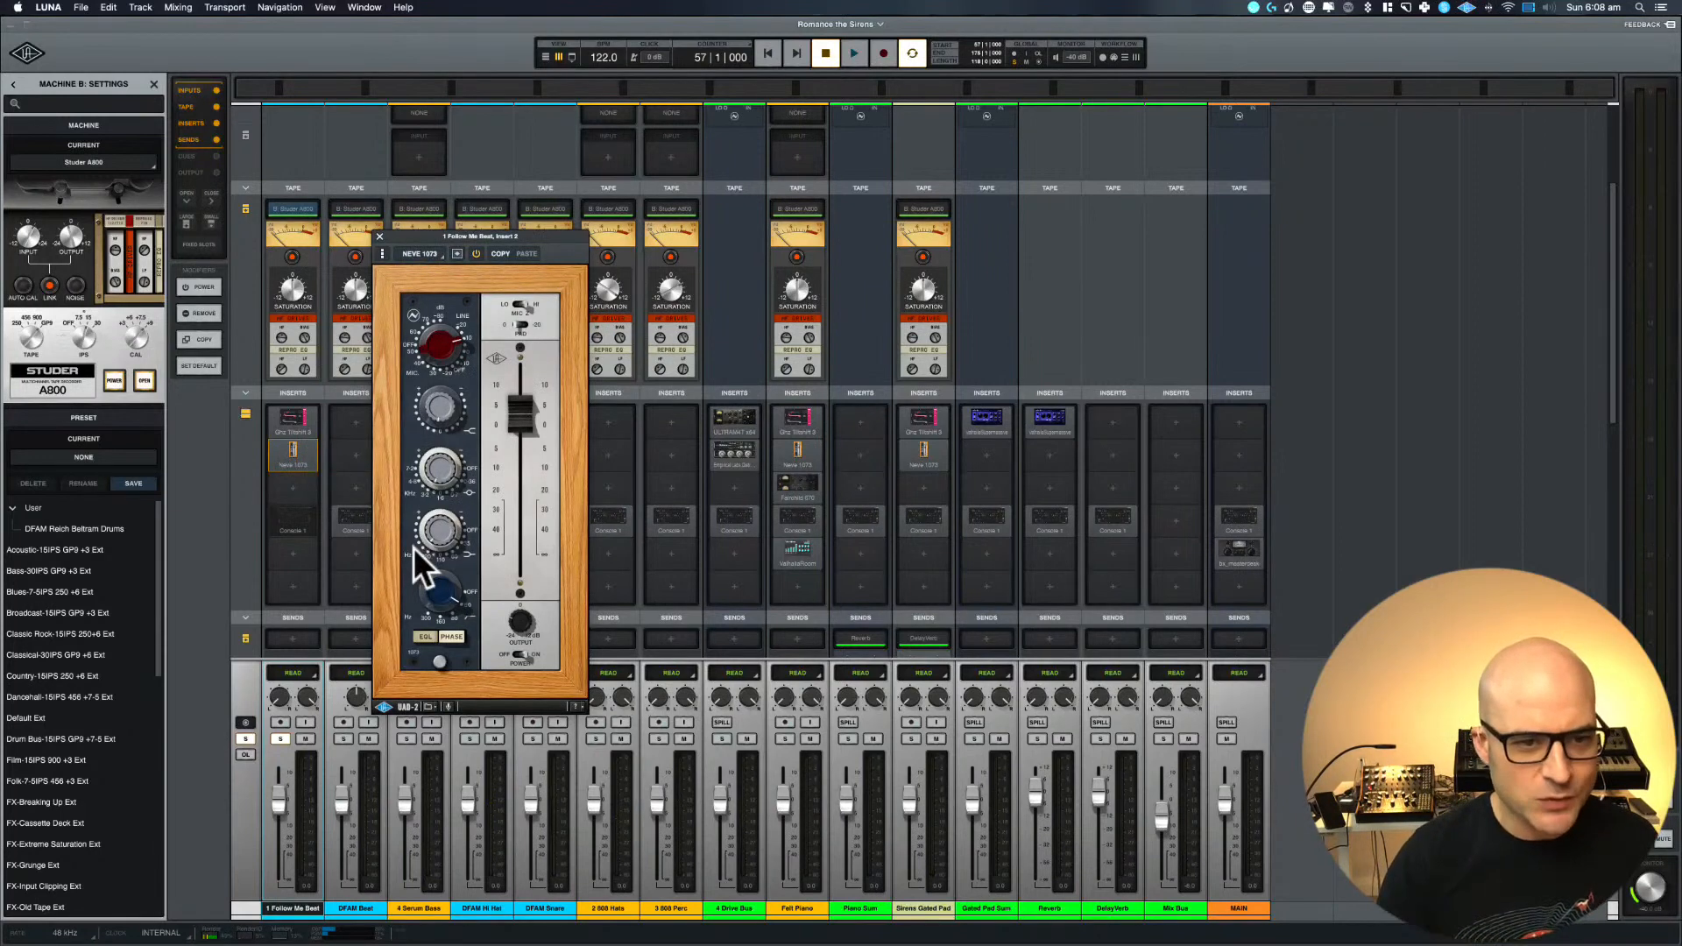
click(478, 254)
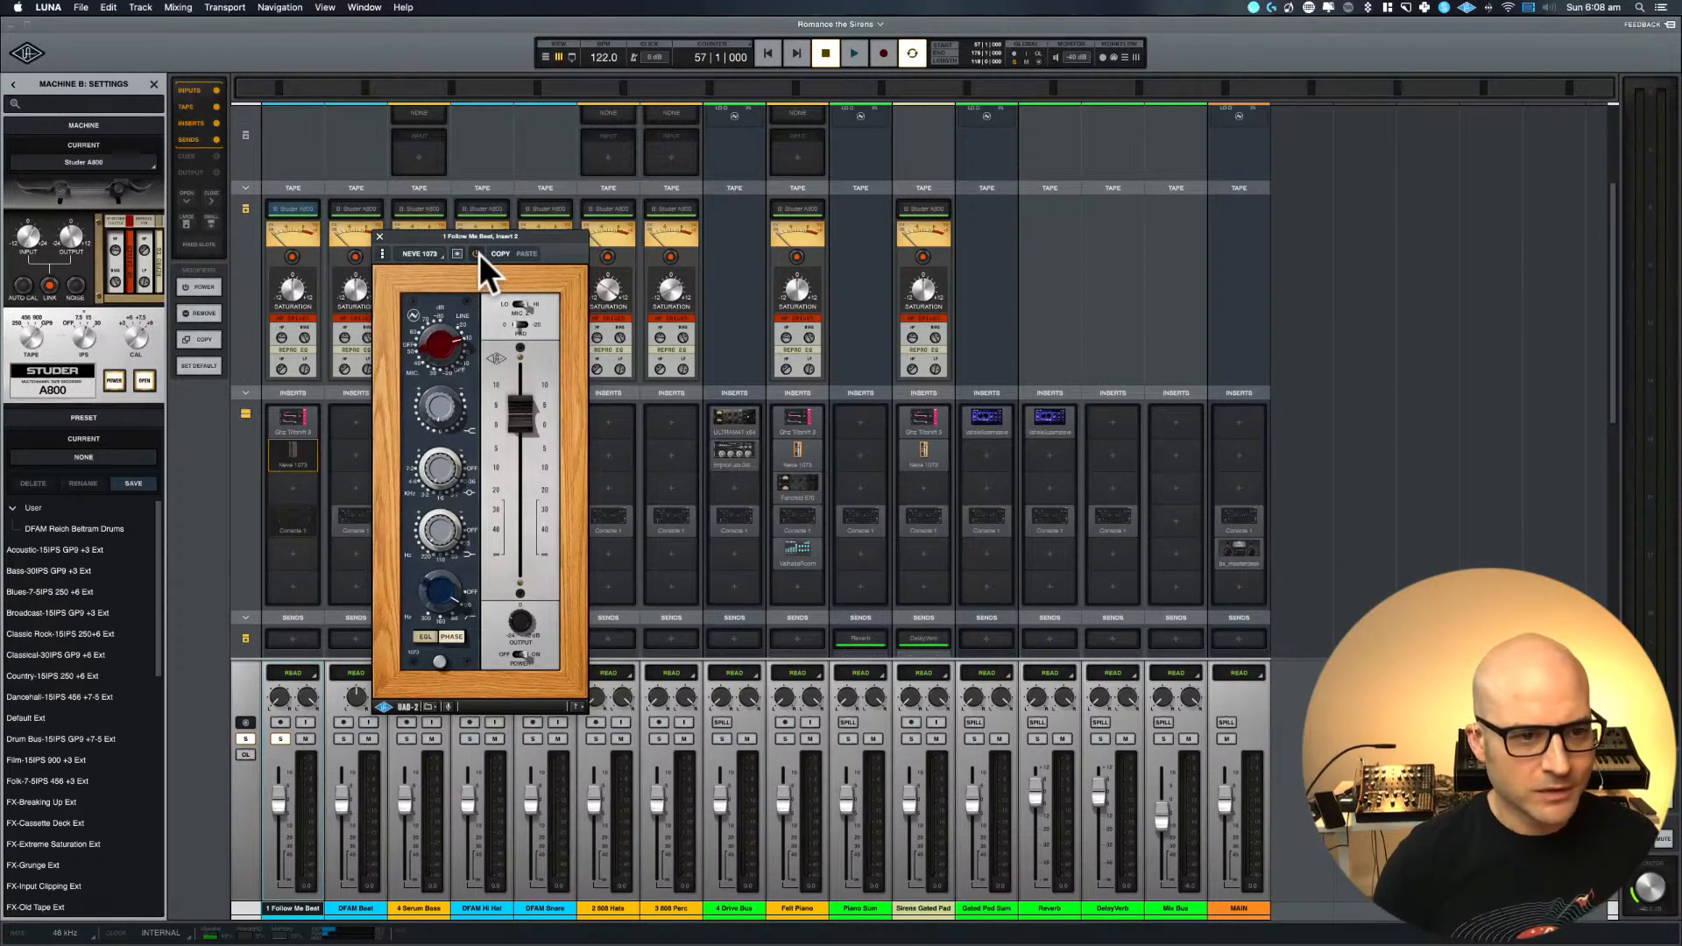
key(space)
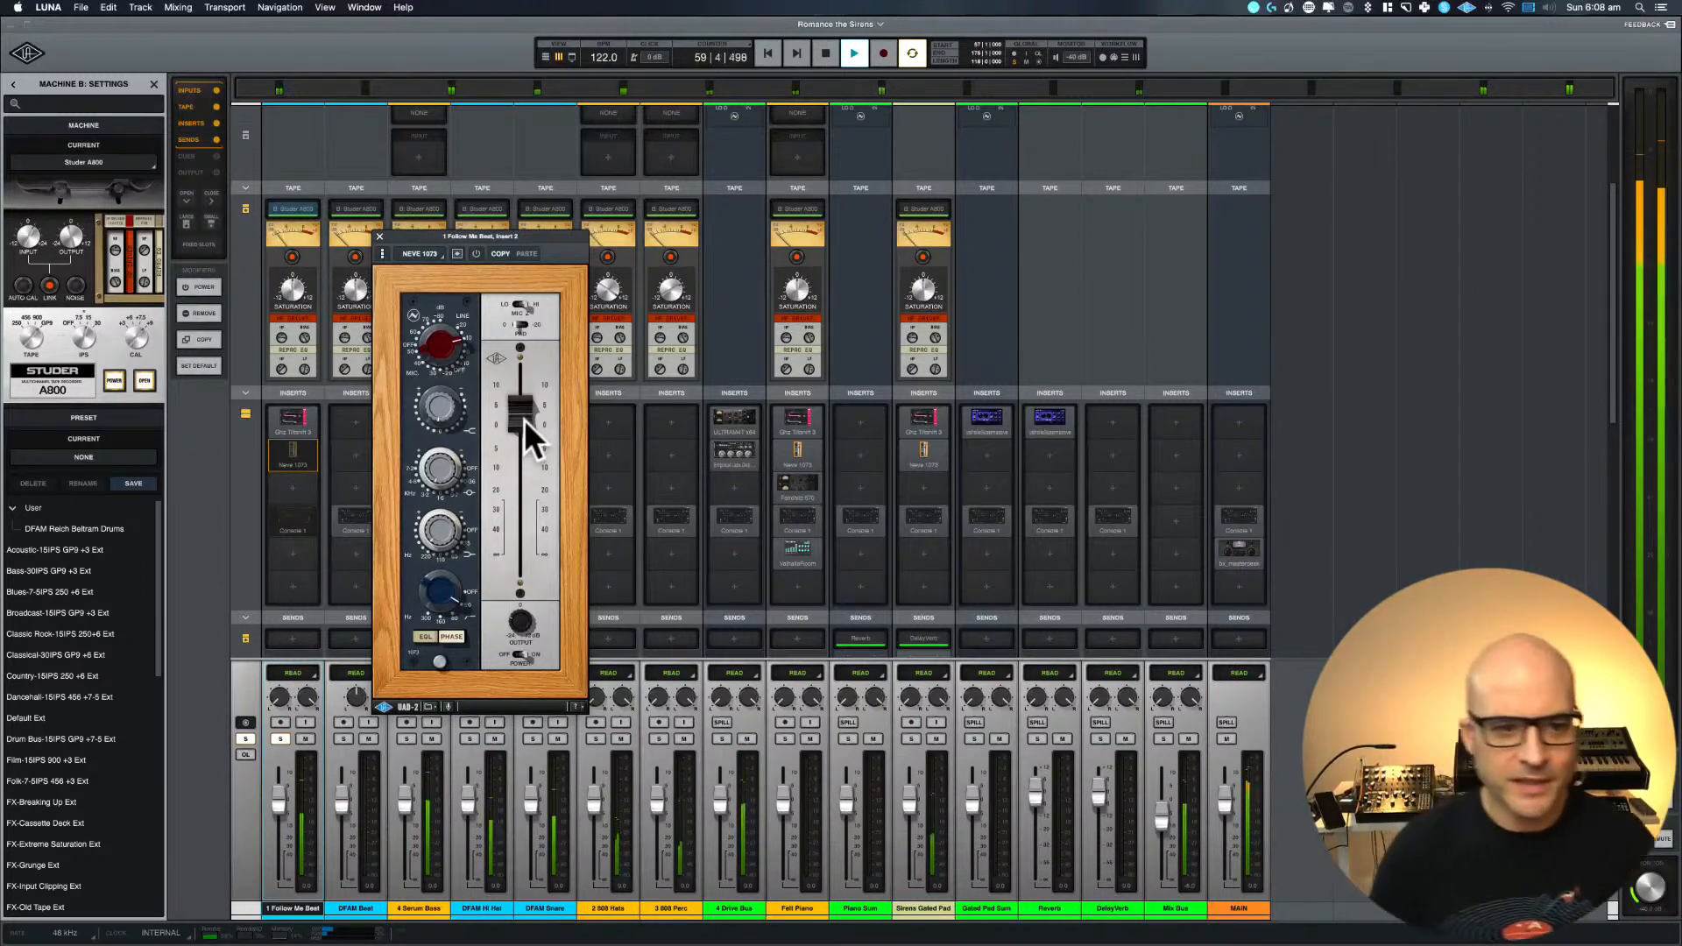
key(space)
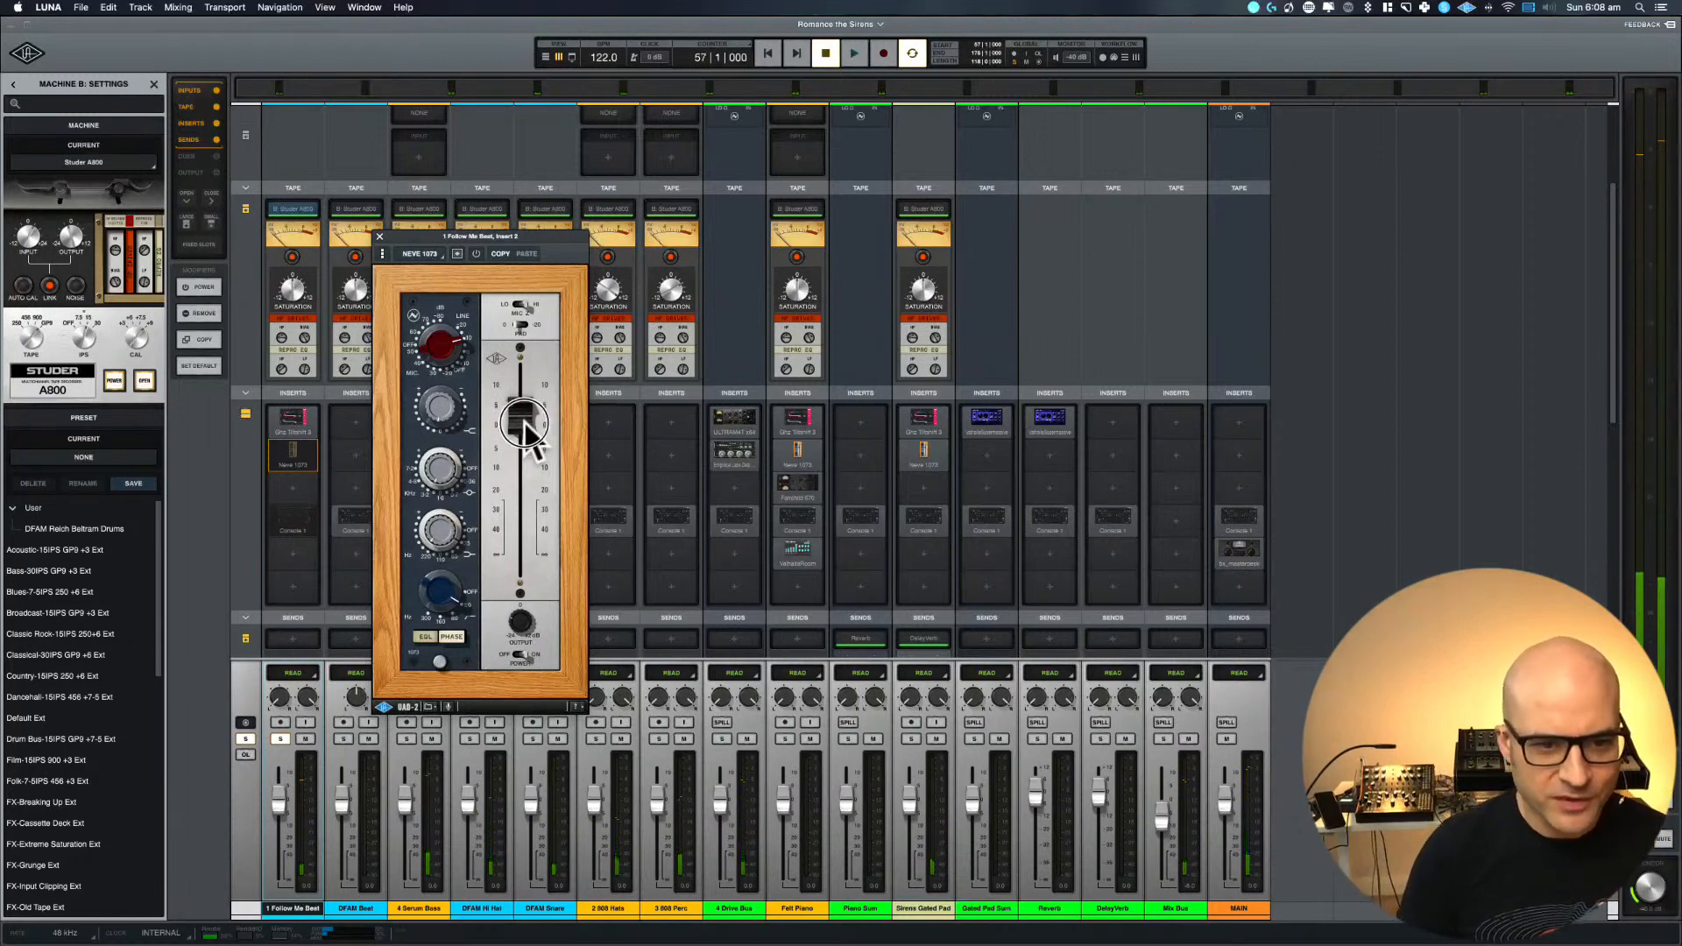
drag(524, 419, 522, 430)
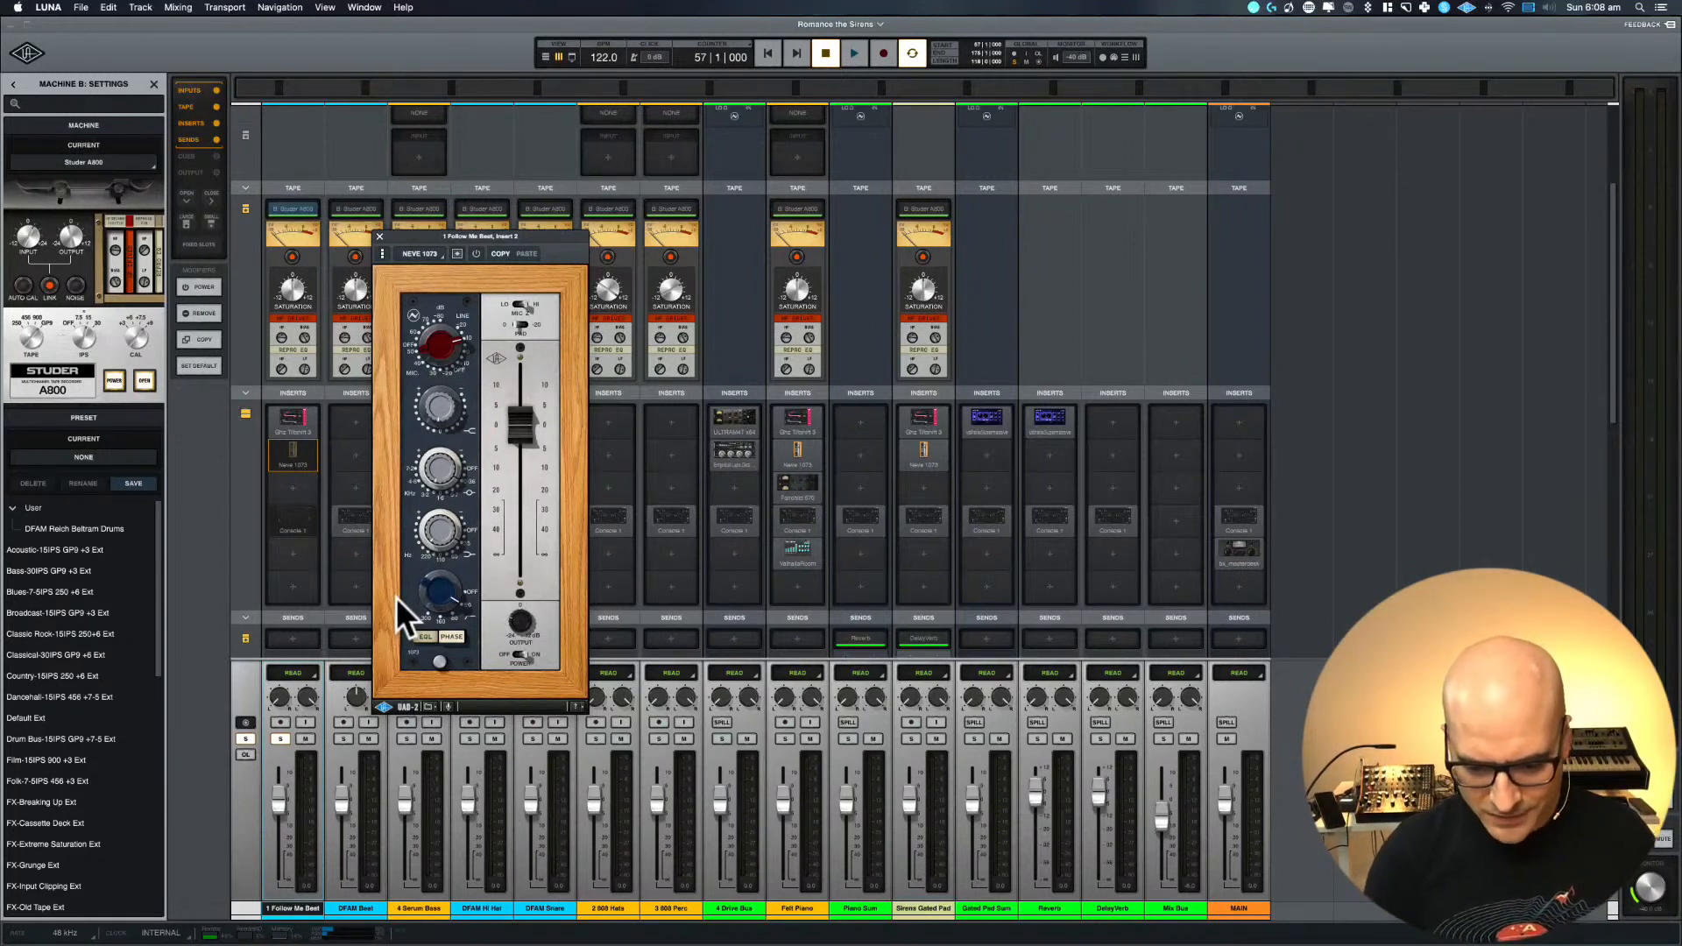
Play the loop, switch the Neve 1073 on, and try its high-shelf and low-cut controls
key(space)
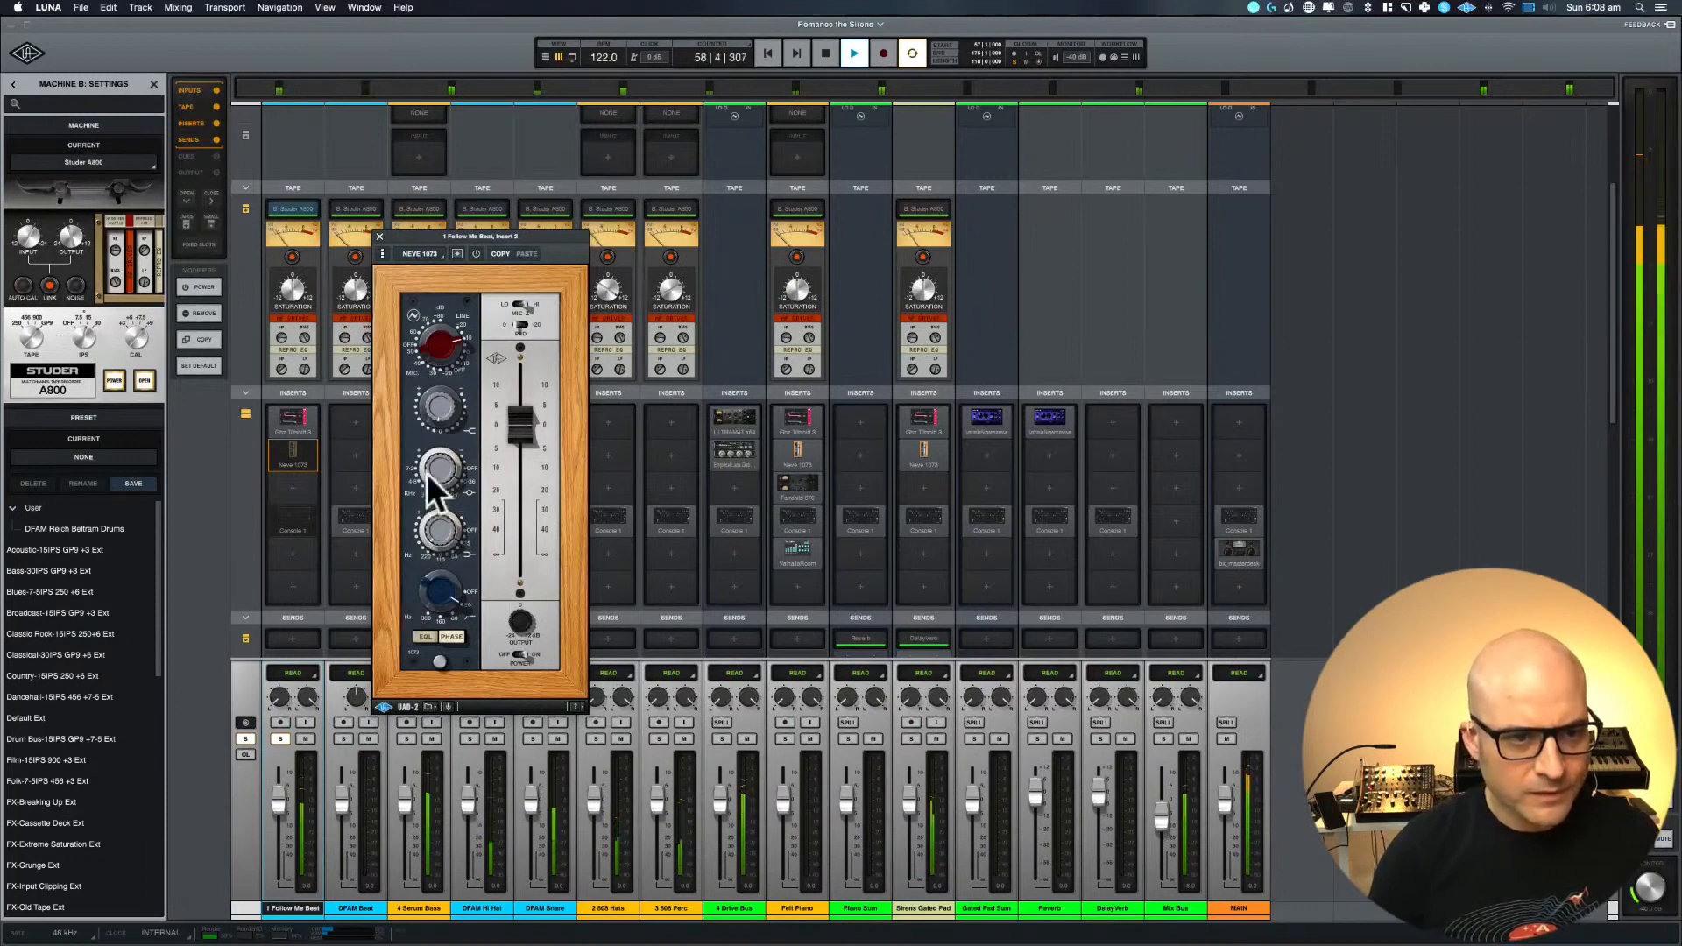
click(477, 251)
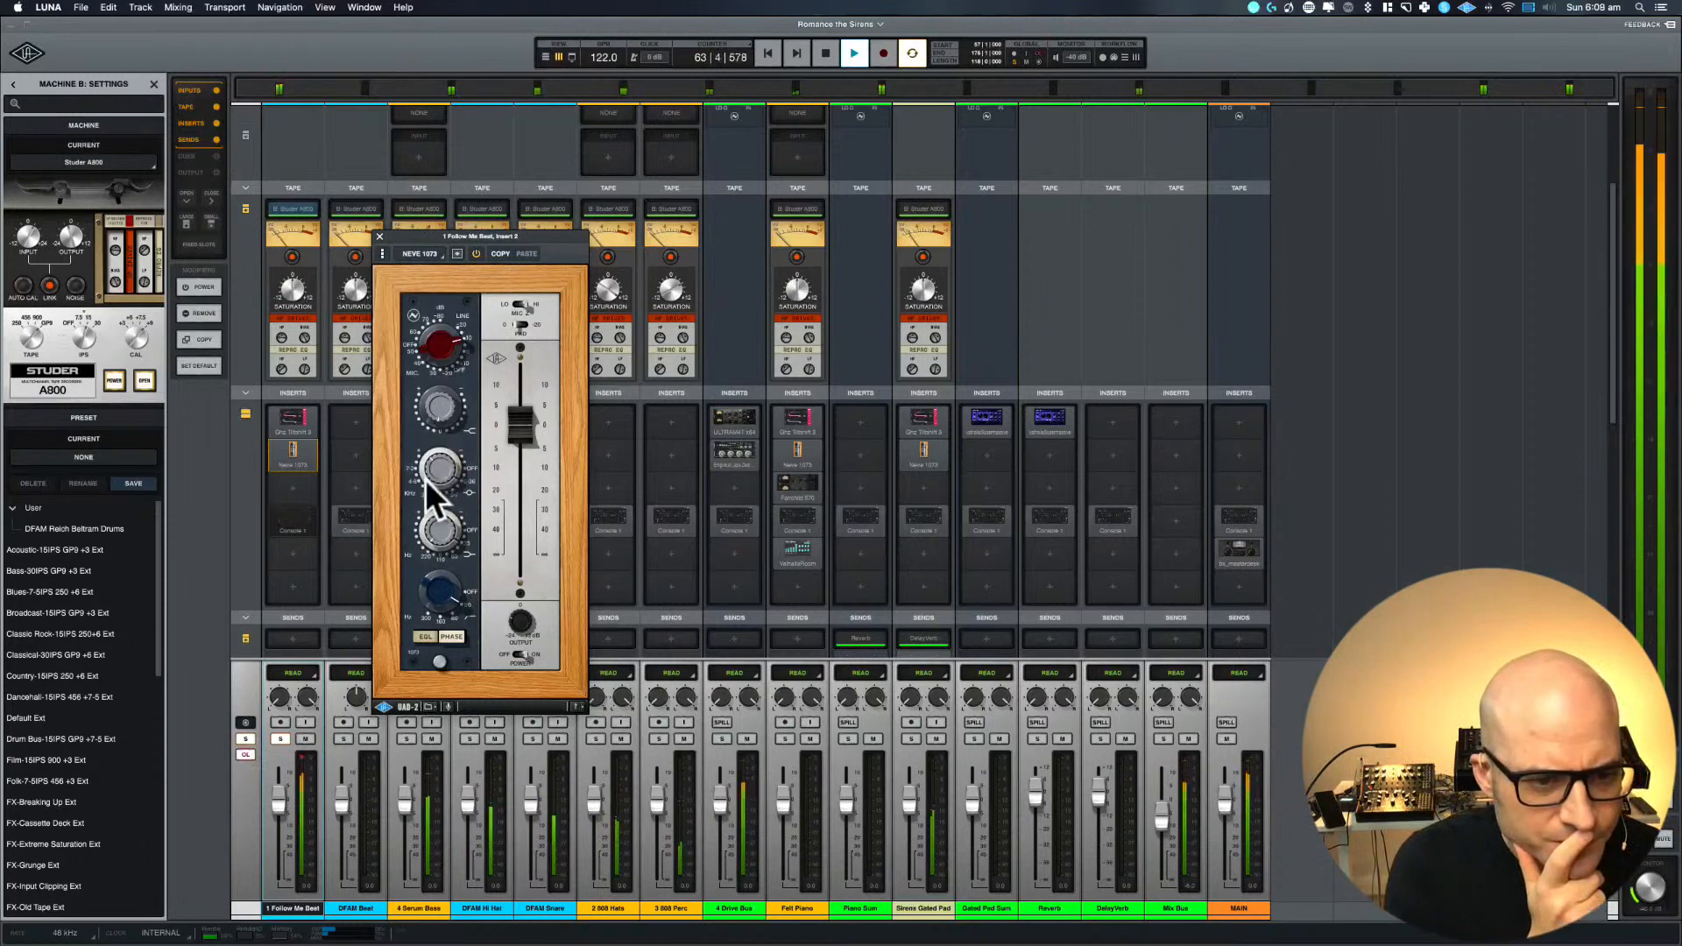
drag(447, 575, 446, 568)
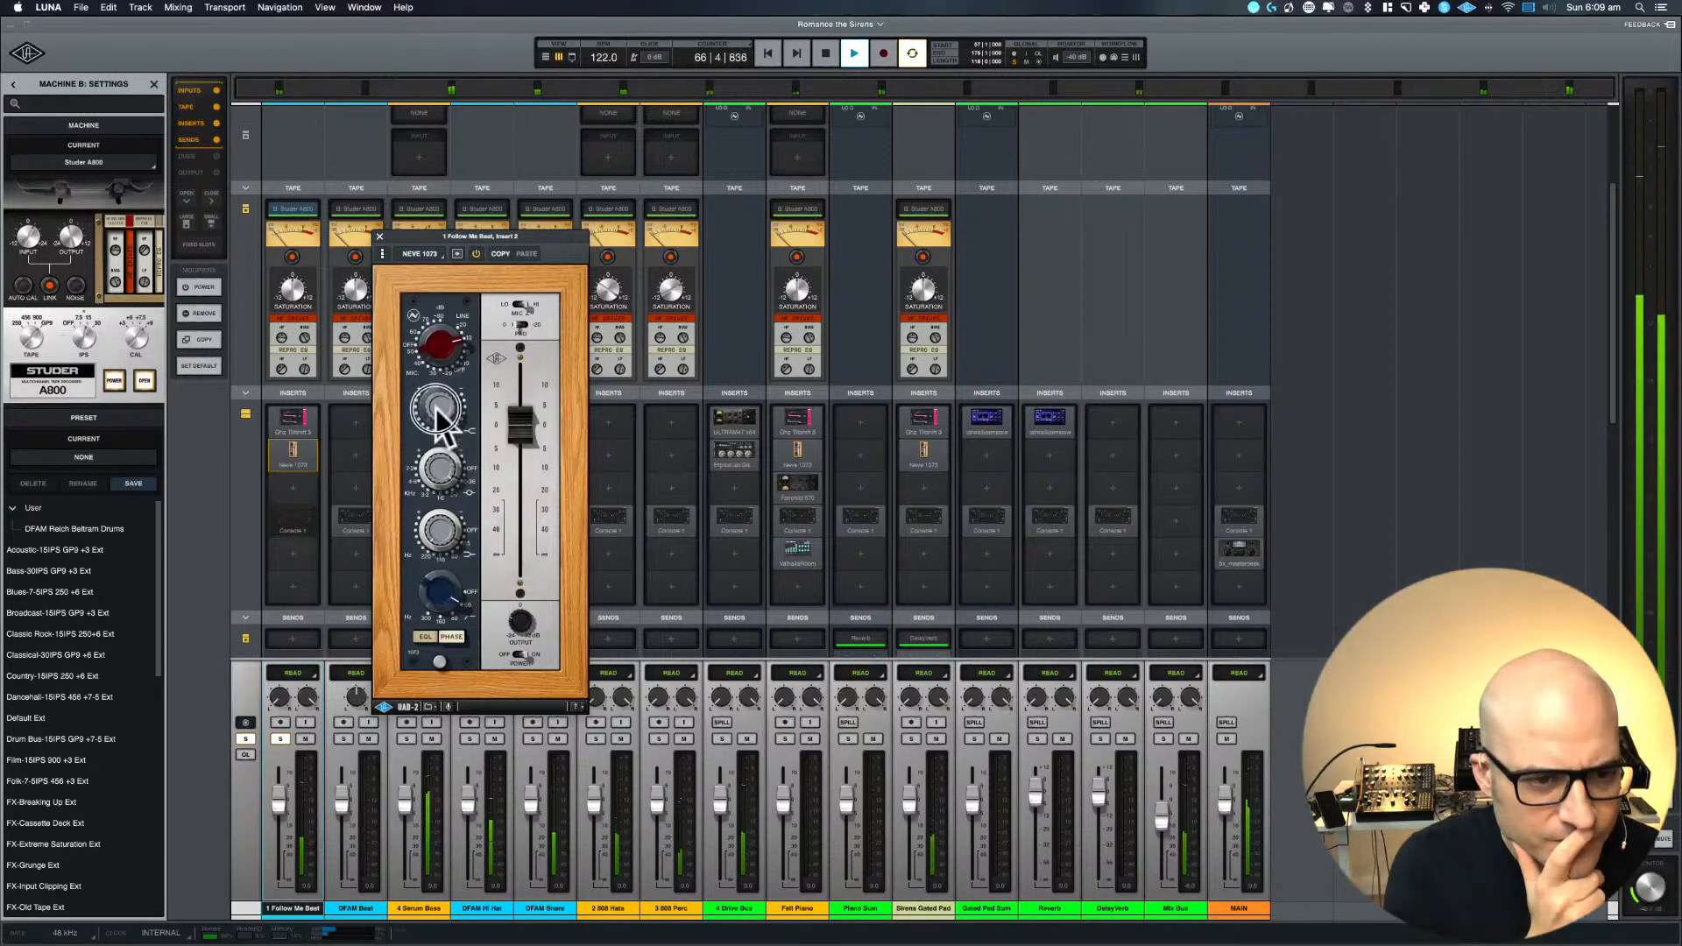
drag(436, 423, 433, 369)
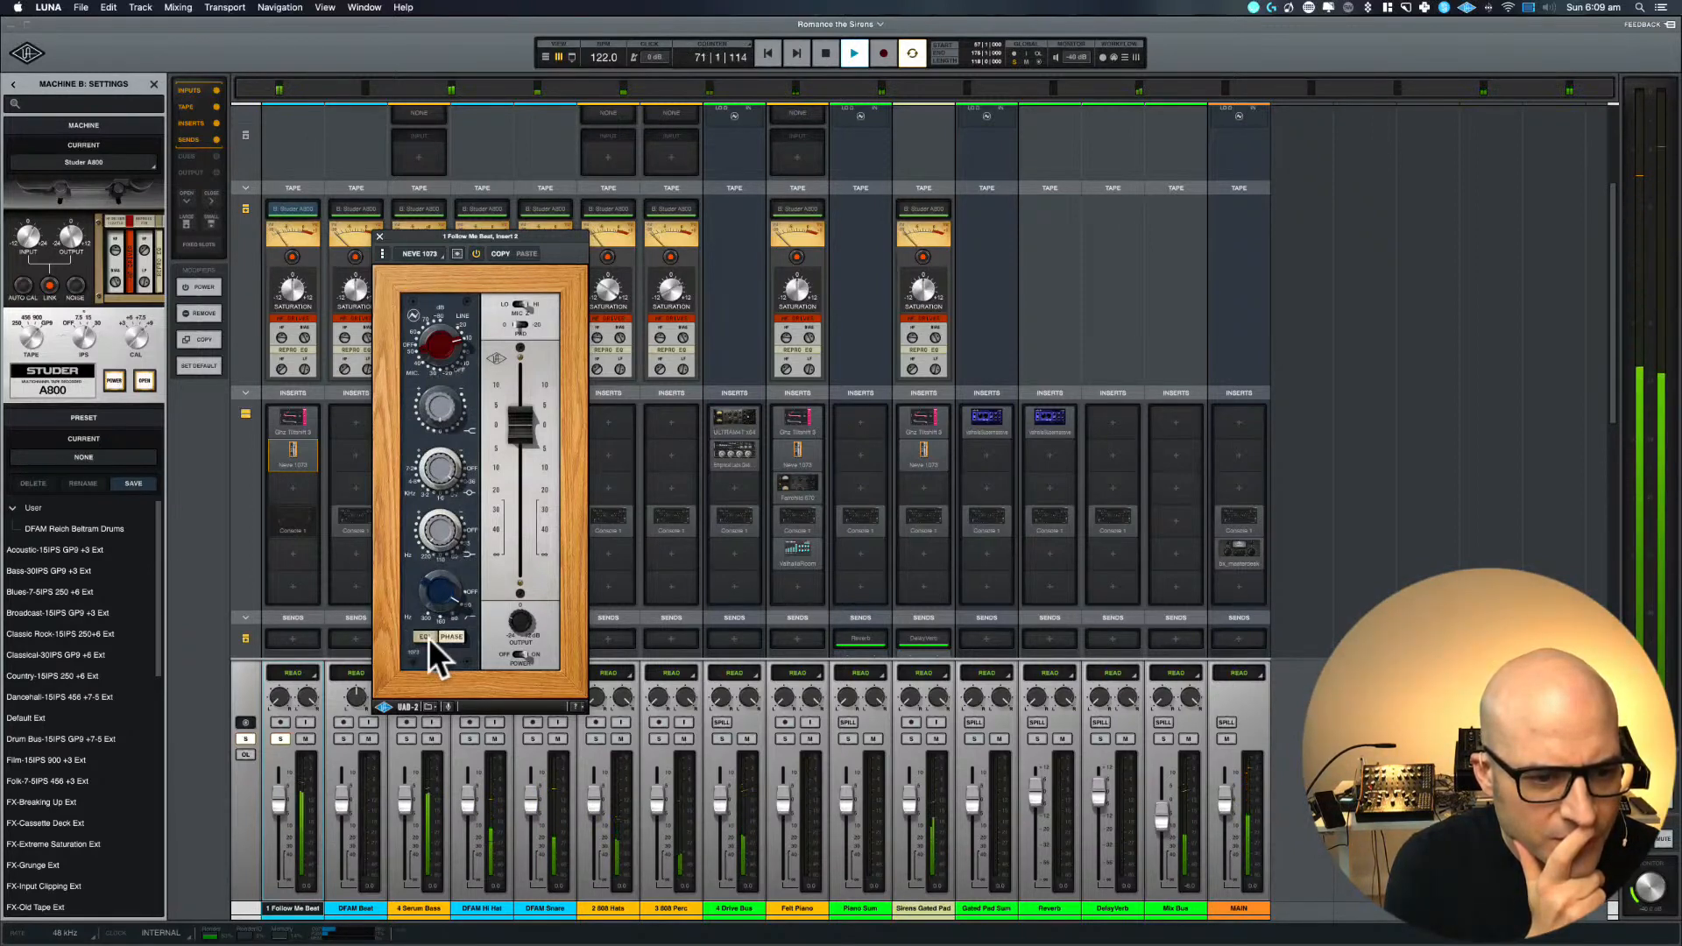
drag(432, 609, 422, 554)
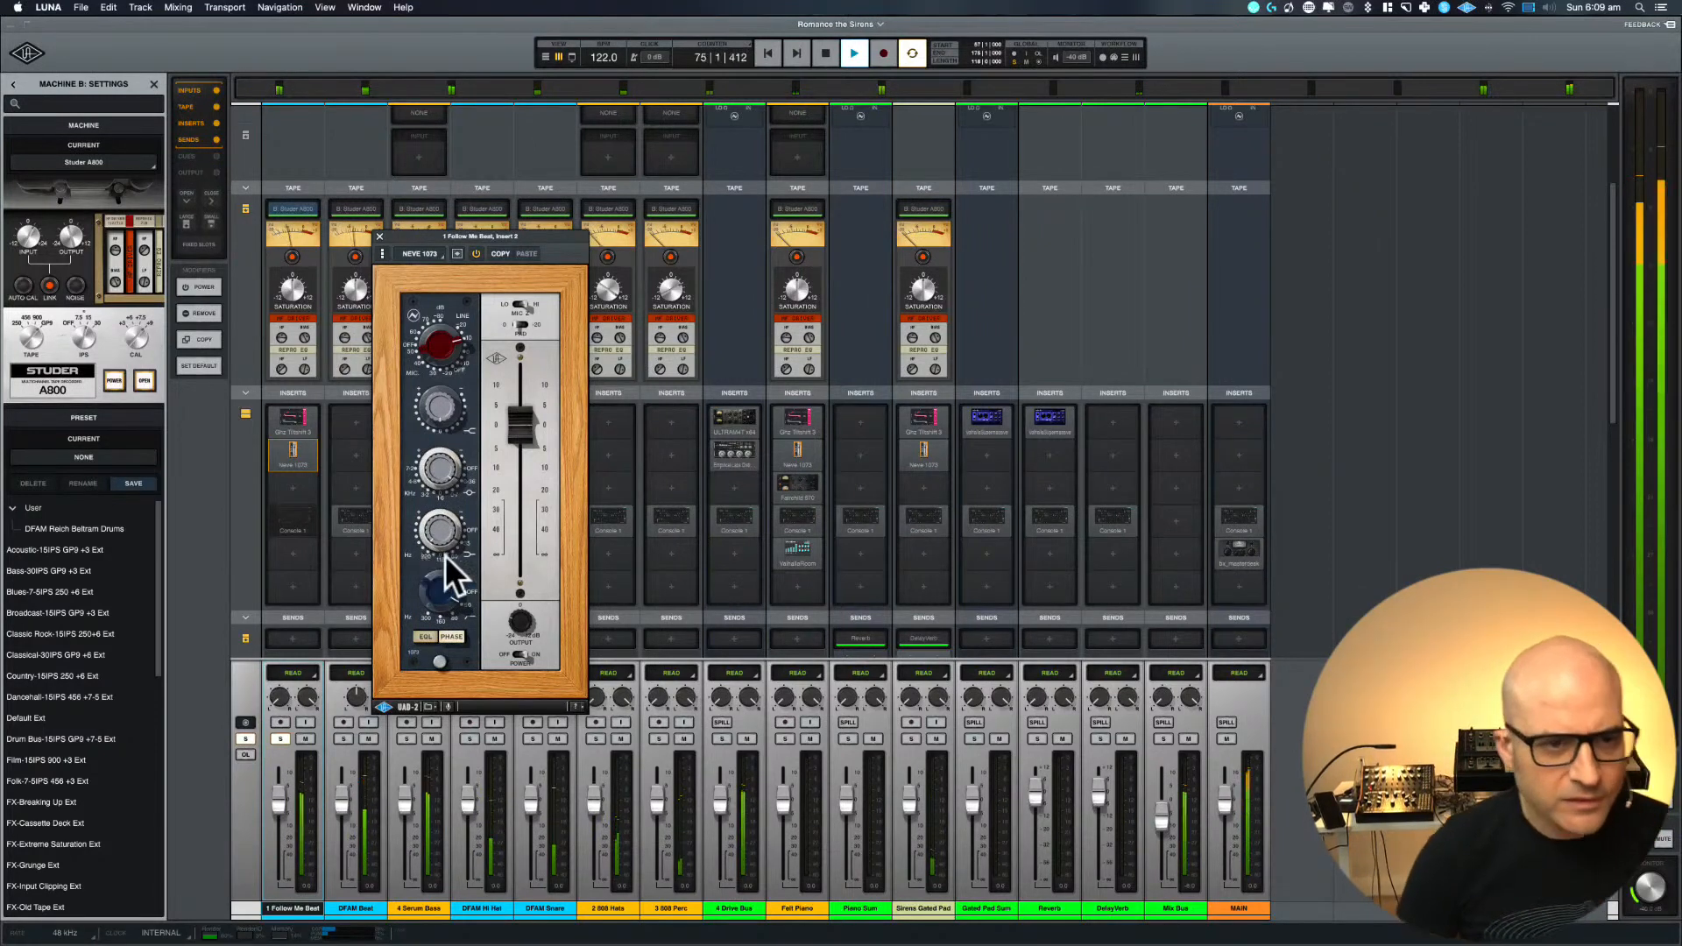
Compare the Neve 1073 off and on, raise its fader slightly, and stop playback
click(478, 255)
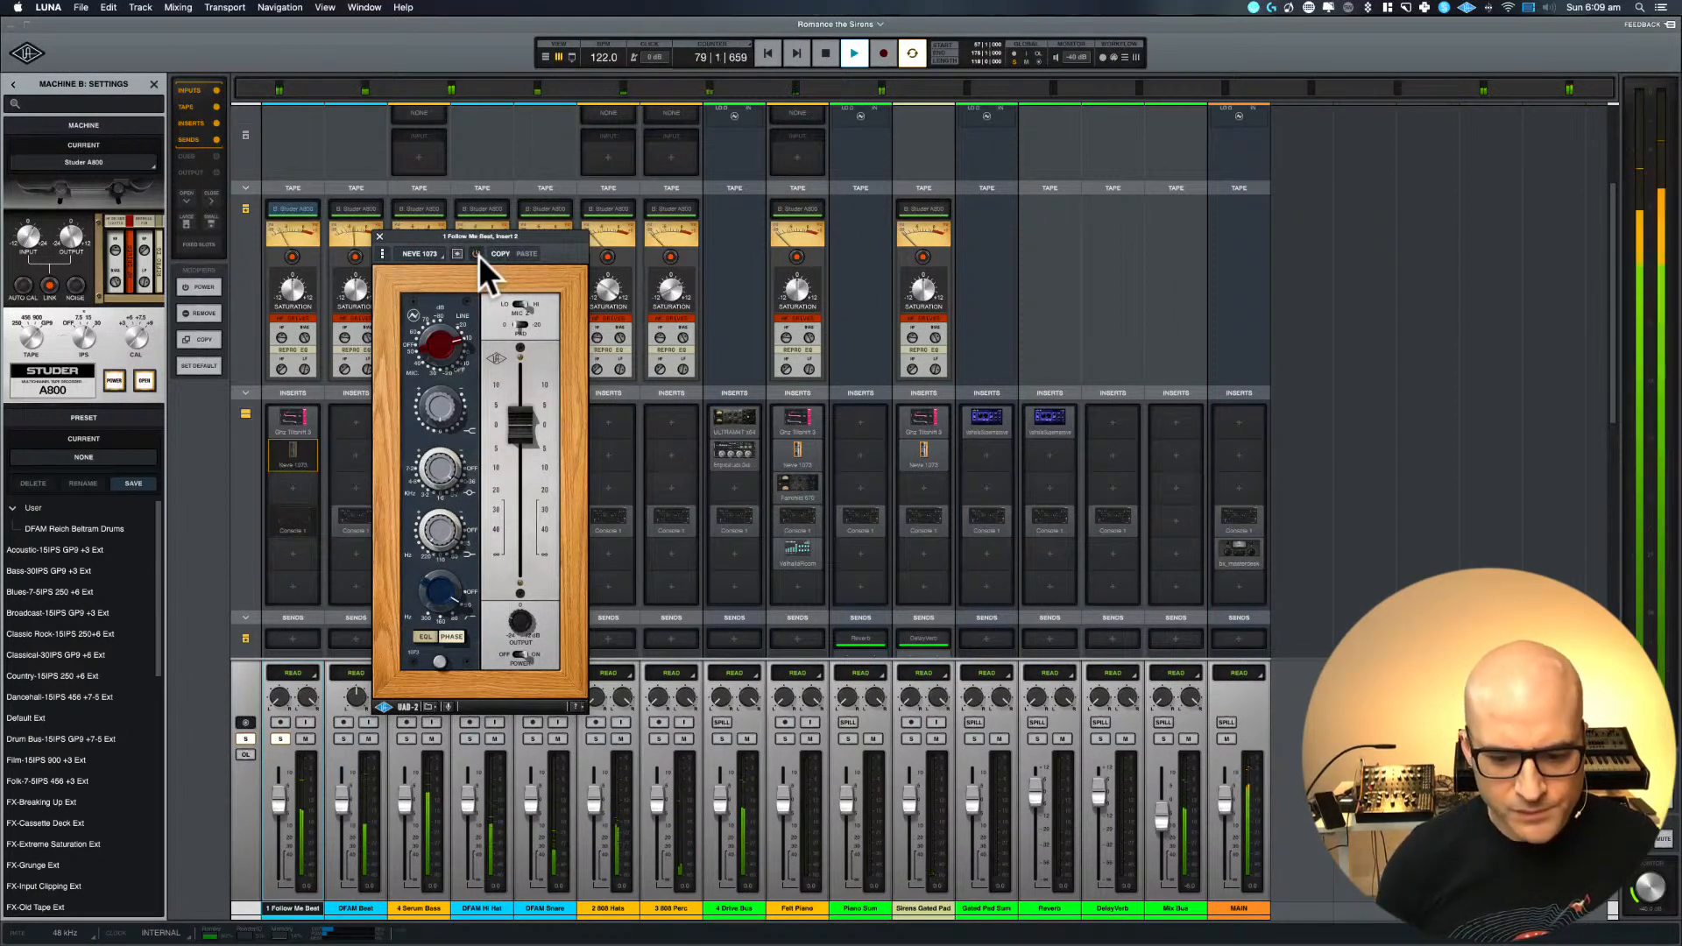
click(479, 255)
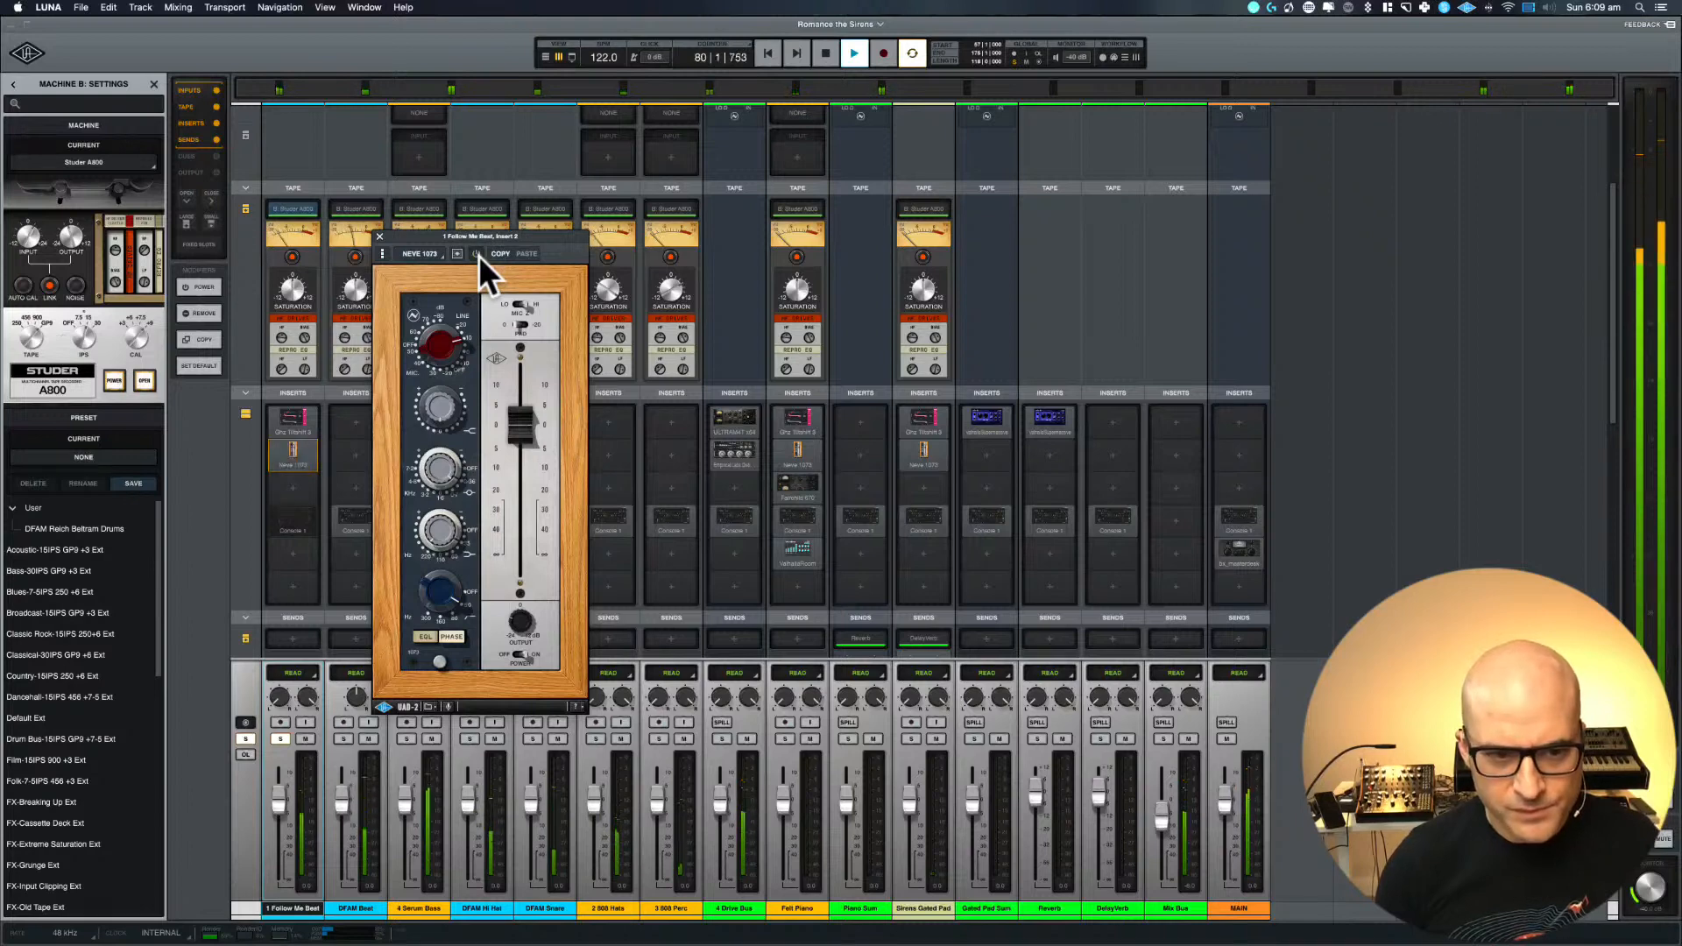
click(511, 412)
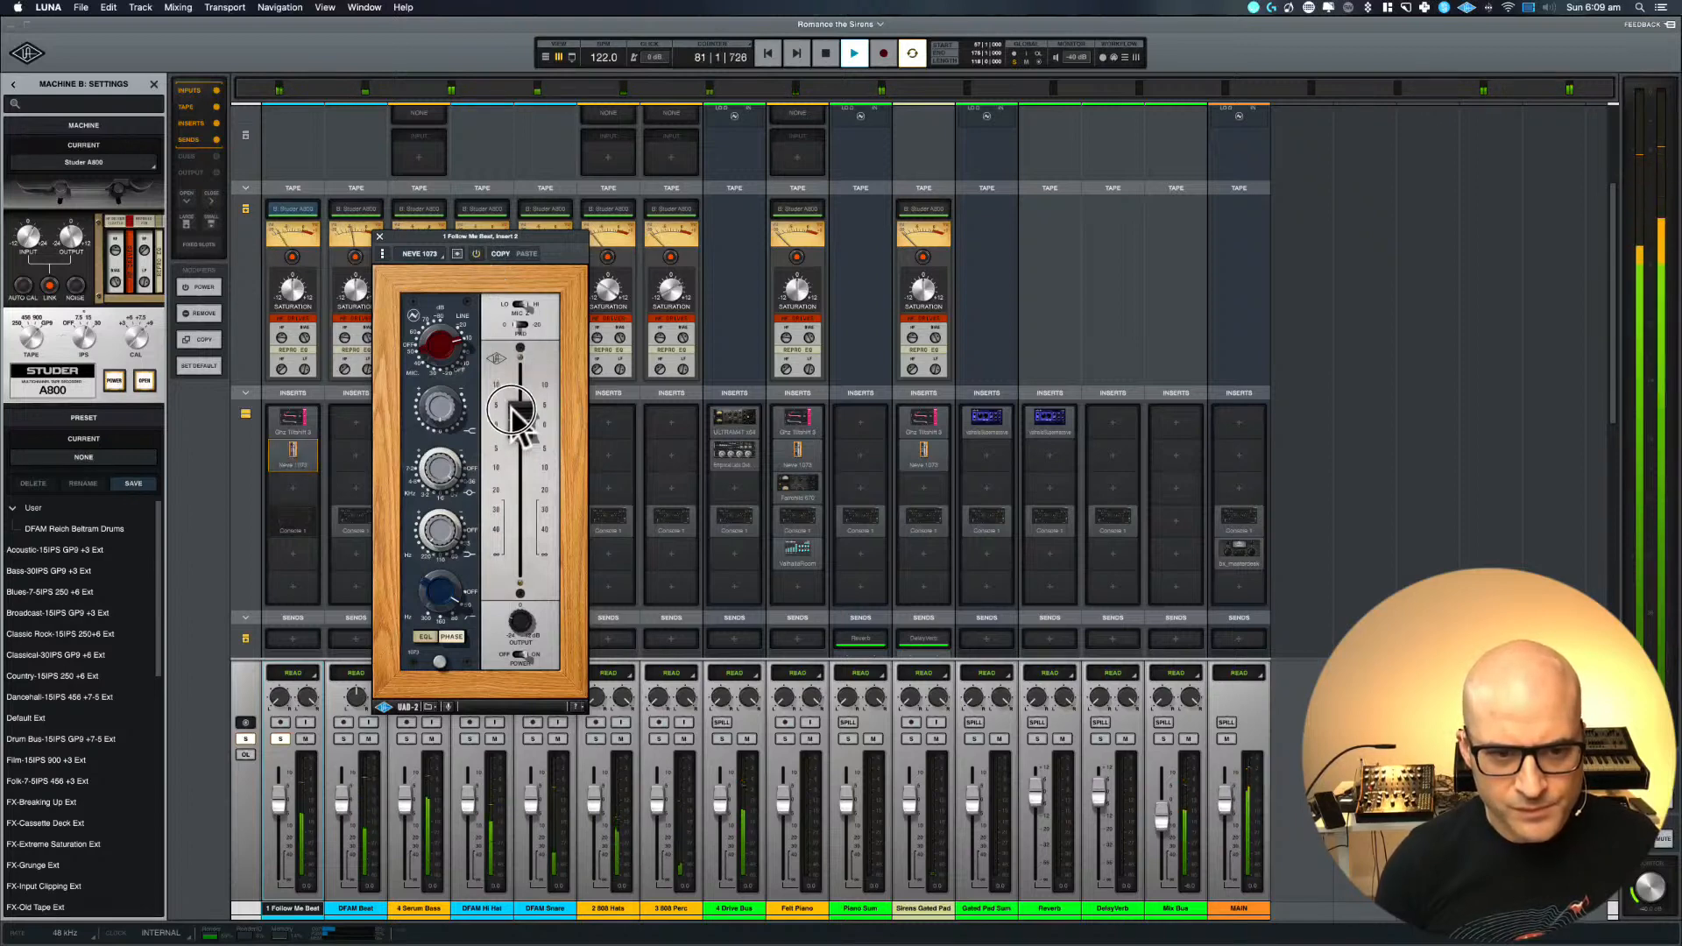
key(space)
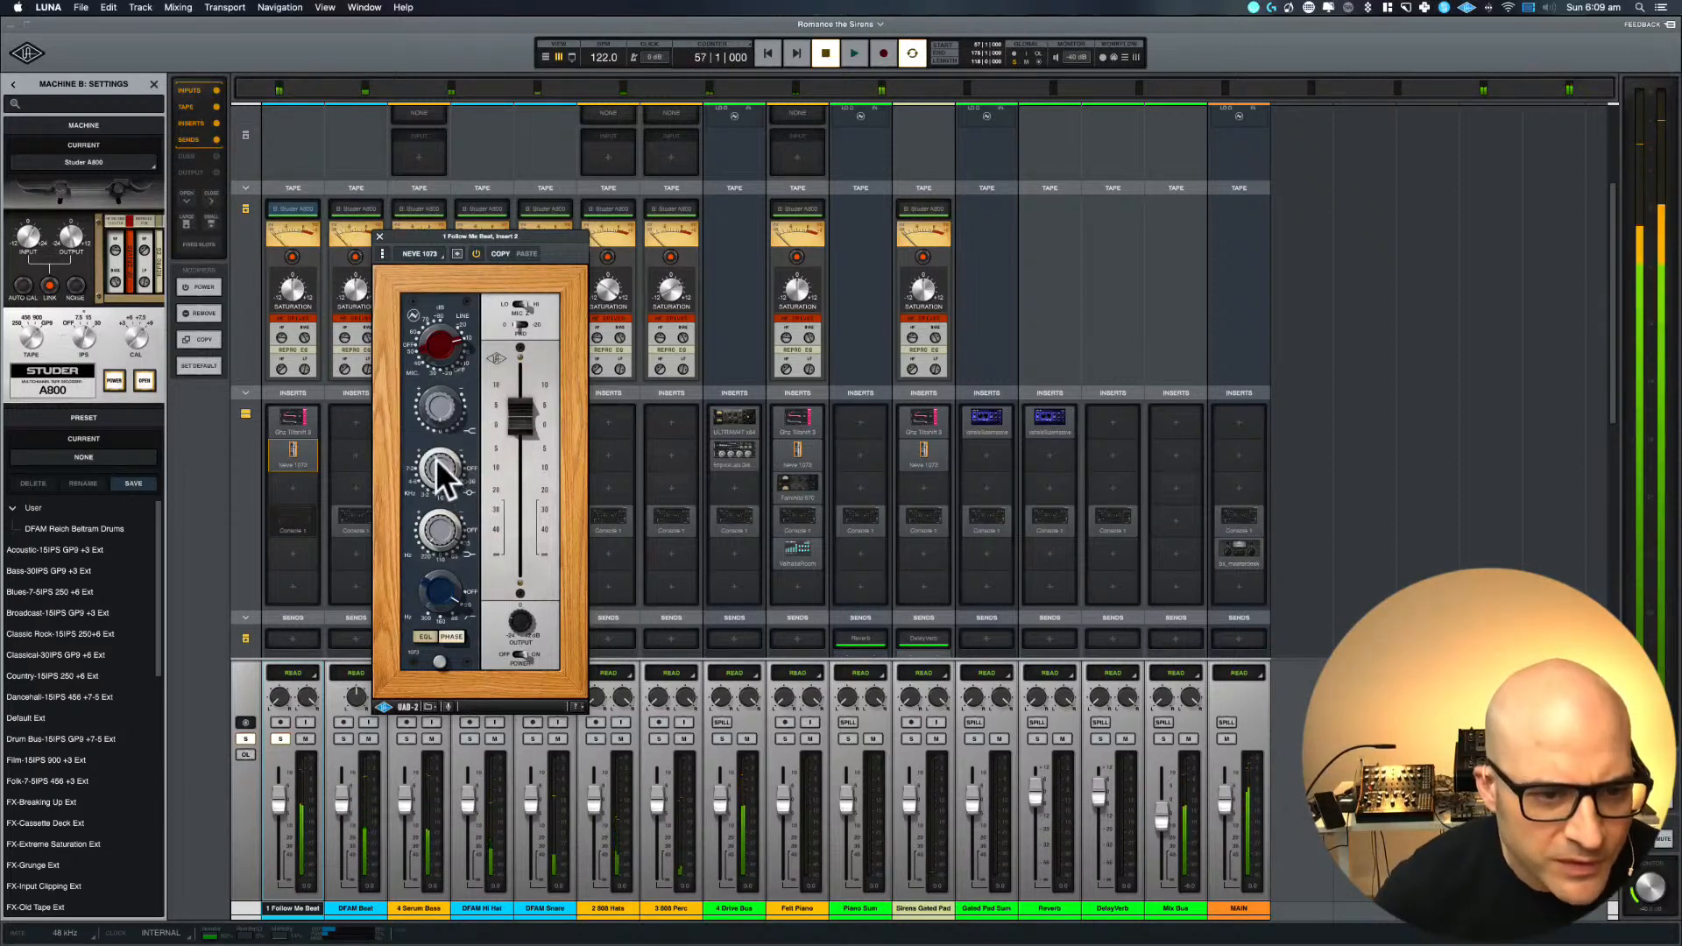
Play the loop, compare the Neve 1073 off and on, and adjust its midrange band by ear
click(439, 452)
key(space)
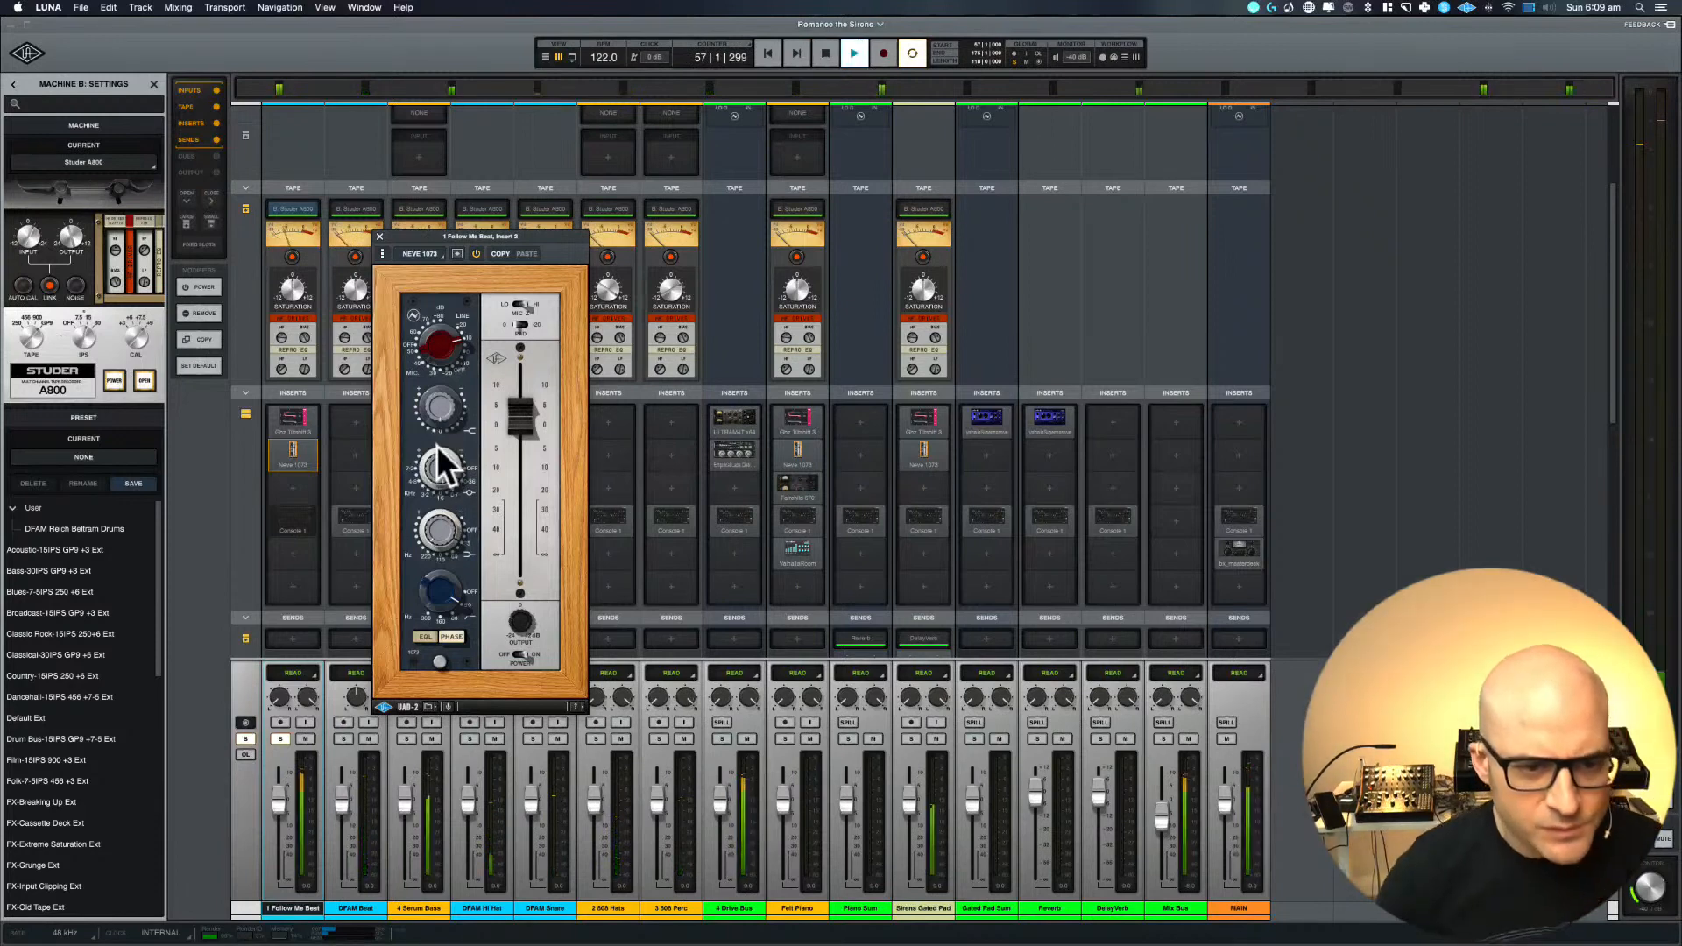
click(476, 253)
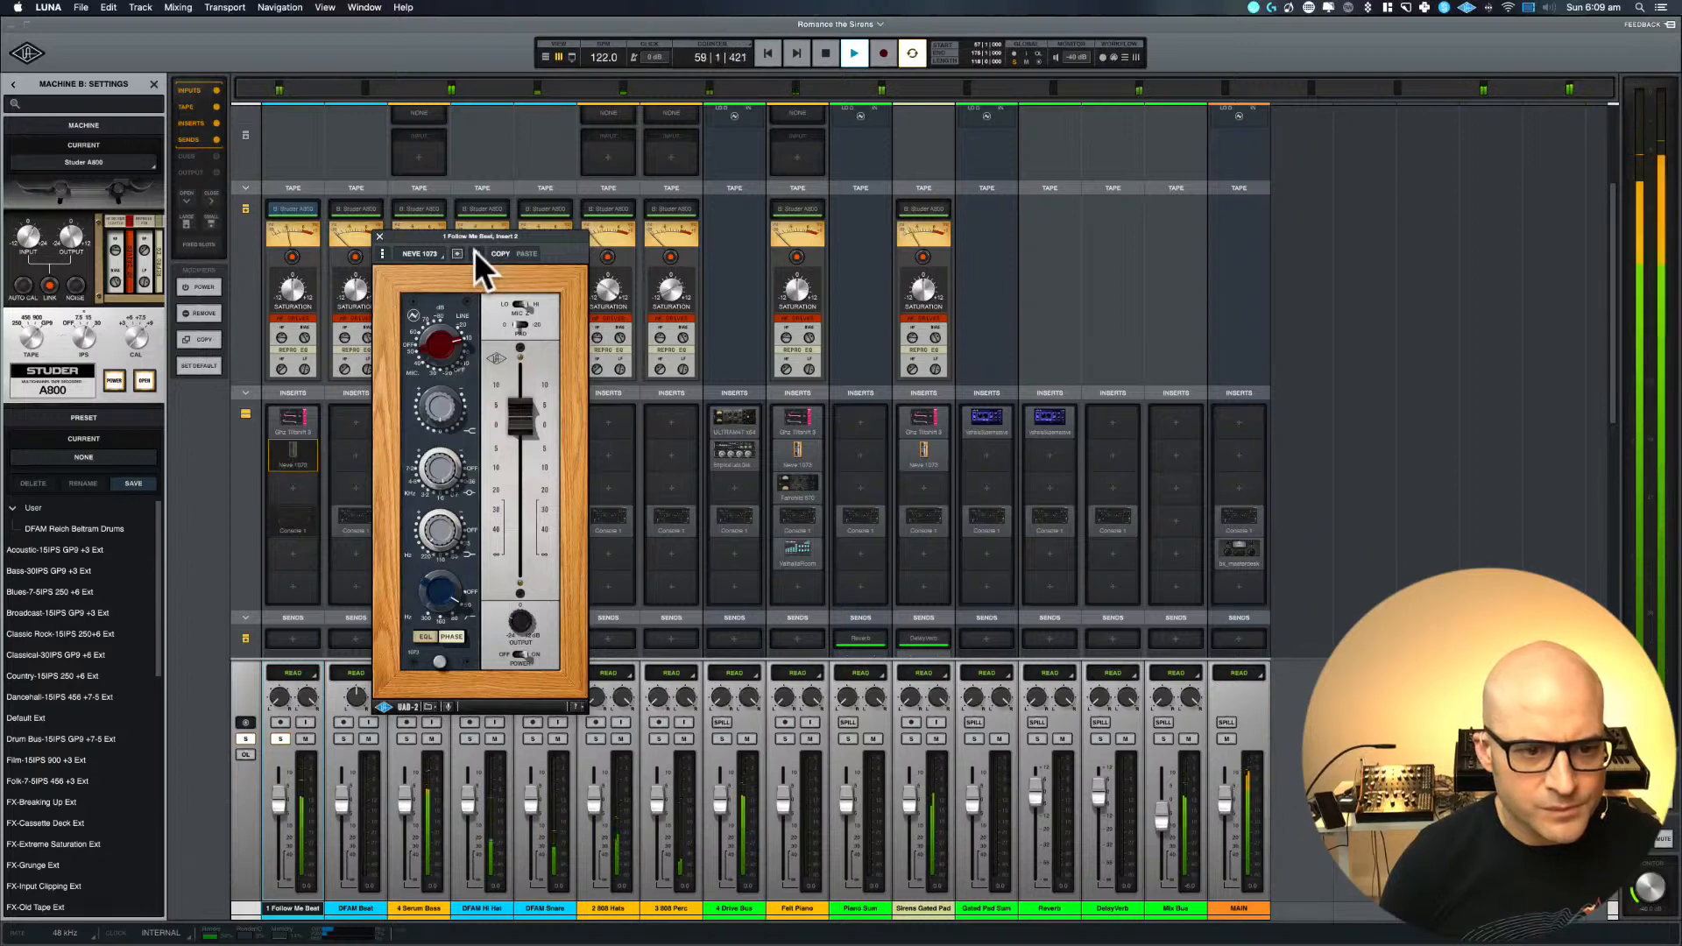
click(476, 253)
drag(447, 468, 438, 467)
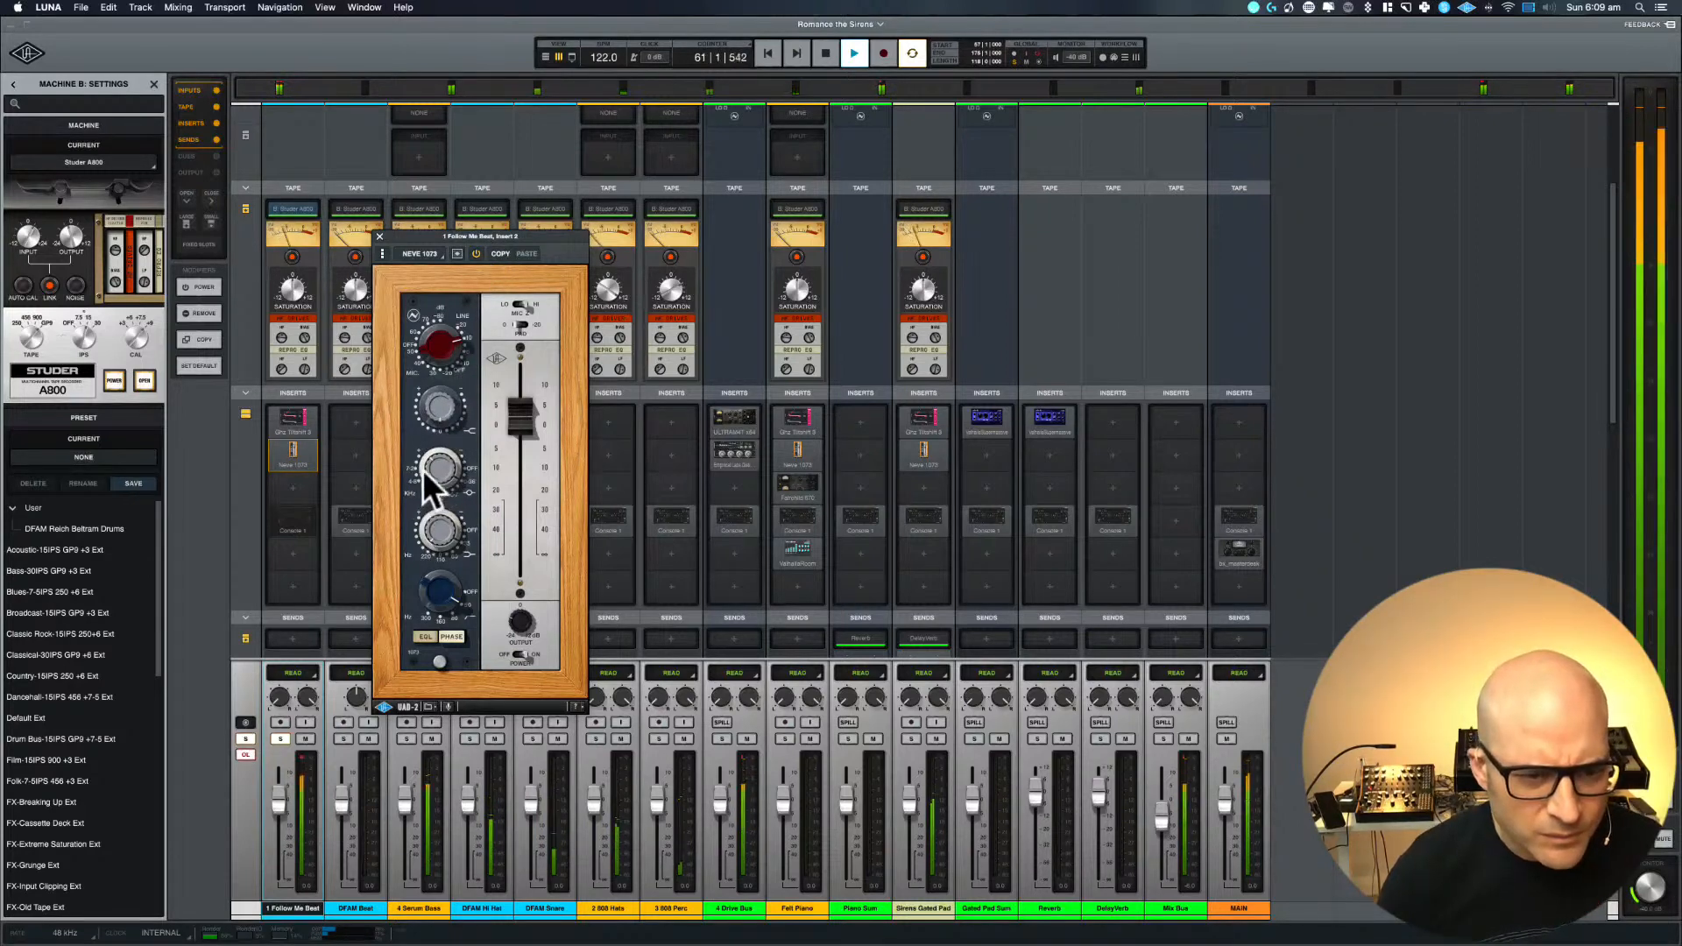
click(417, 455)
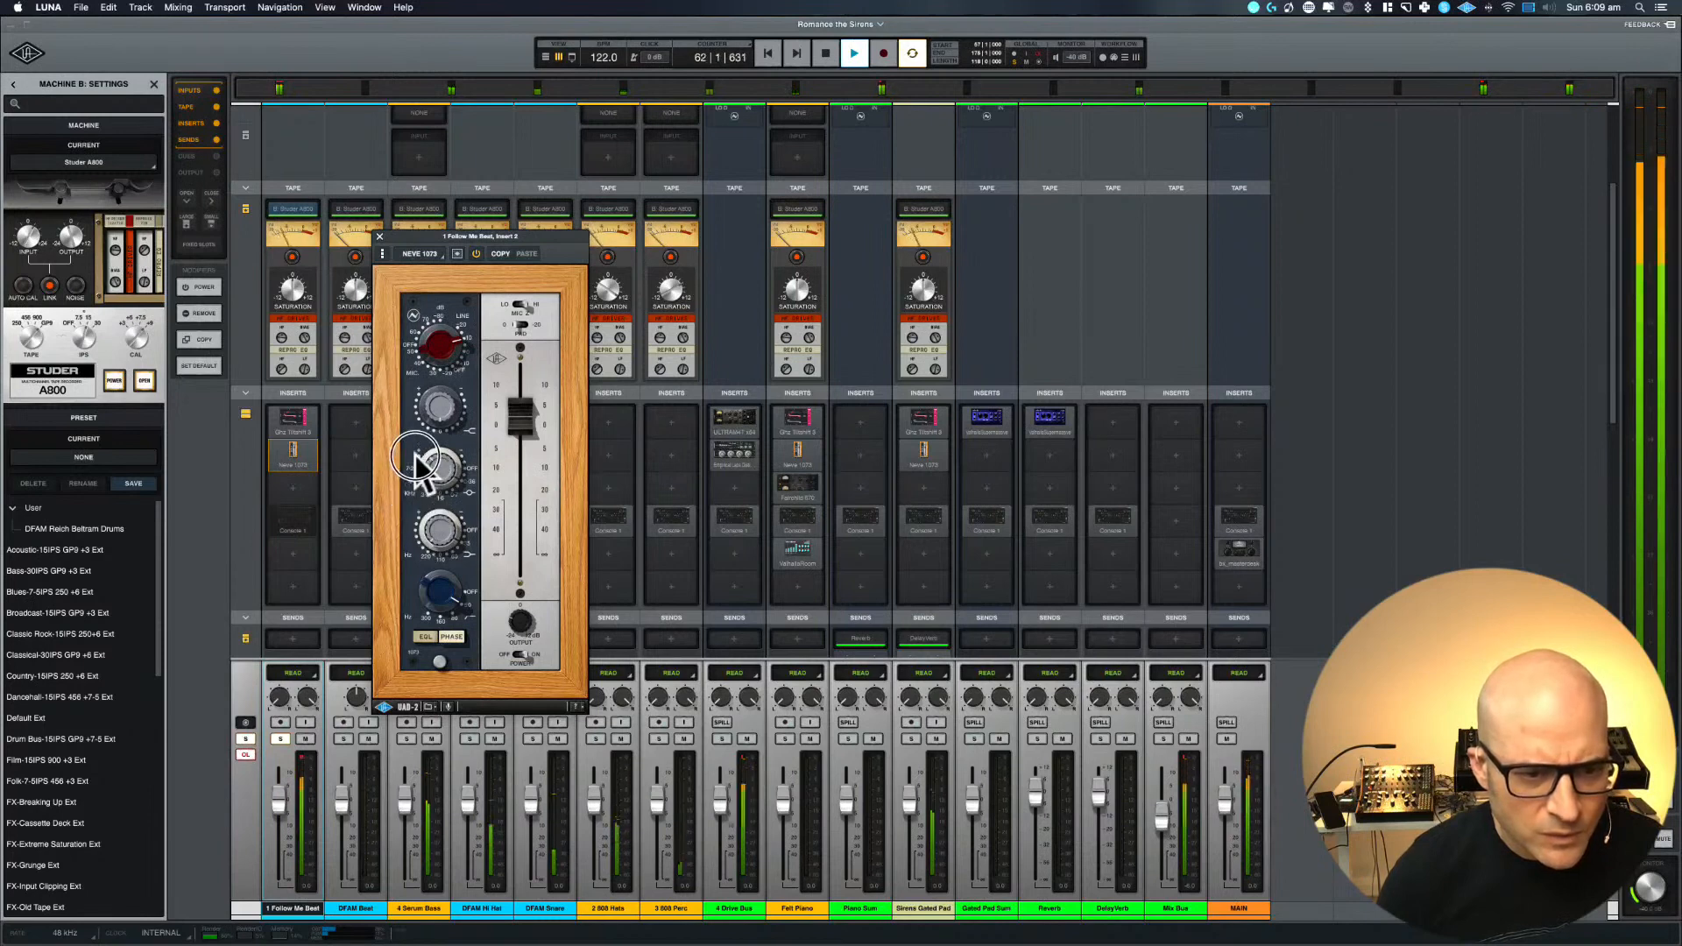
mouse_move(415, 455)
mouse_down()
mouse_move(415, 417)
mouse_move(403, 479)
mouse_move(407, 459)
mouse_up()
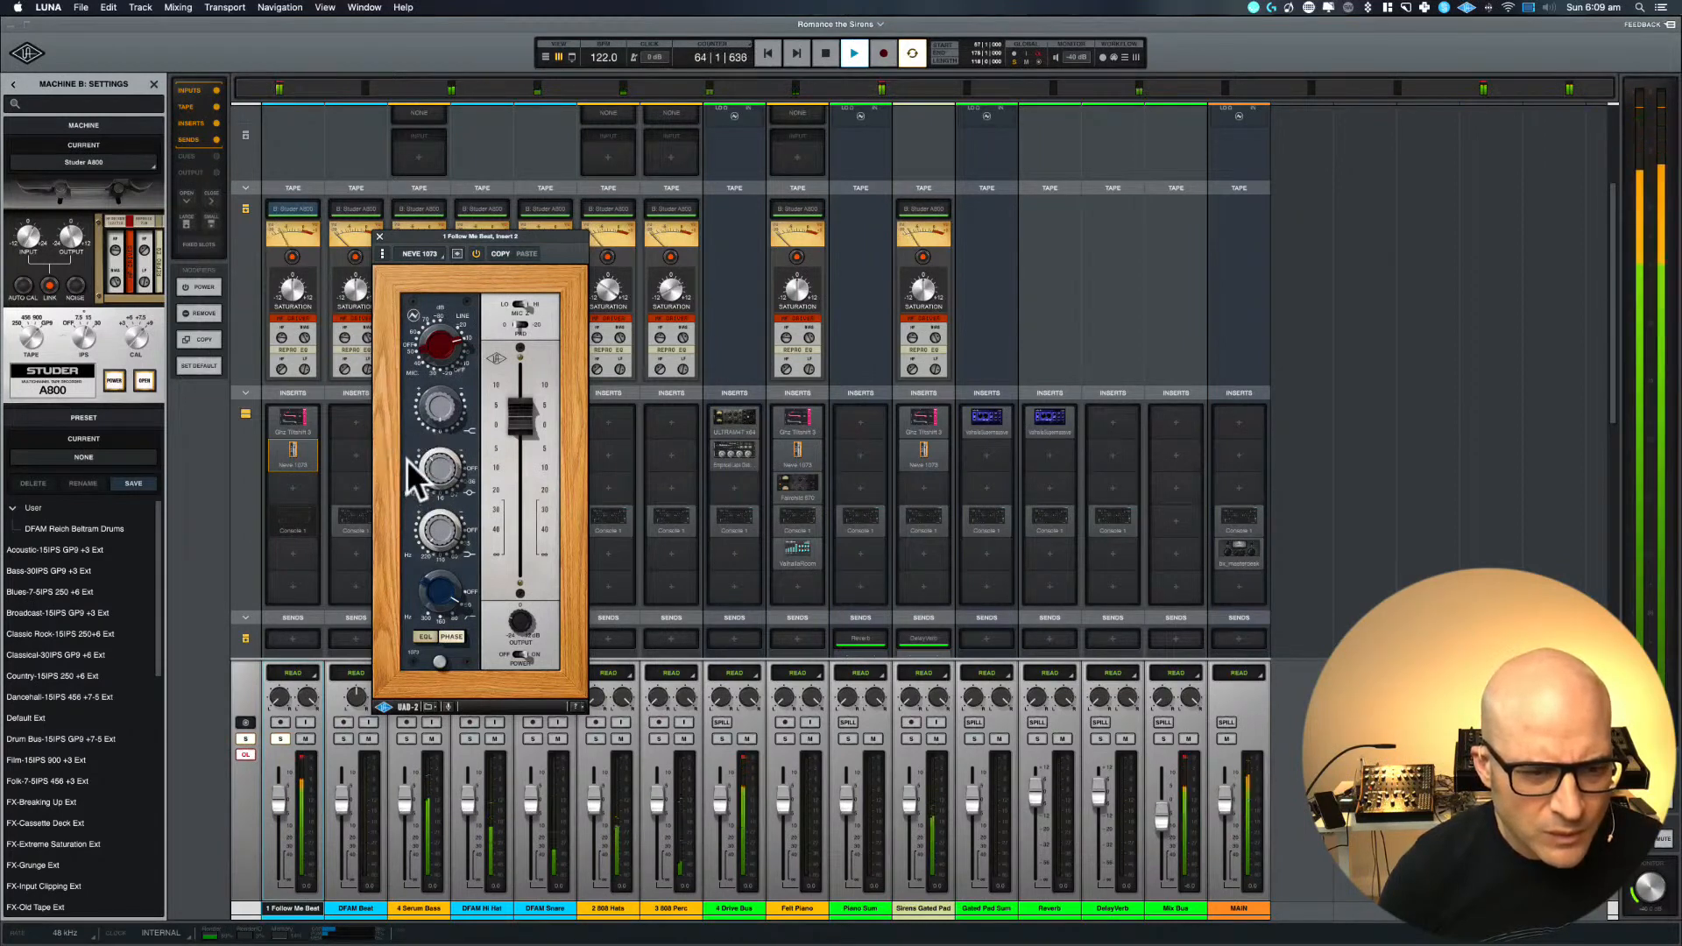
Adjust the Neve 1073 low-shelf band by ear and compare the plug-in off and on
click(438, 531)
drag(436, 537, 436, 539)
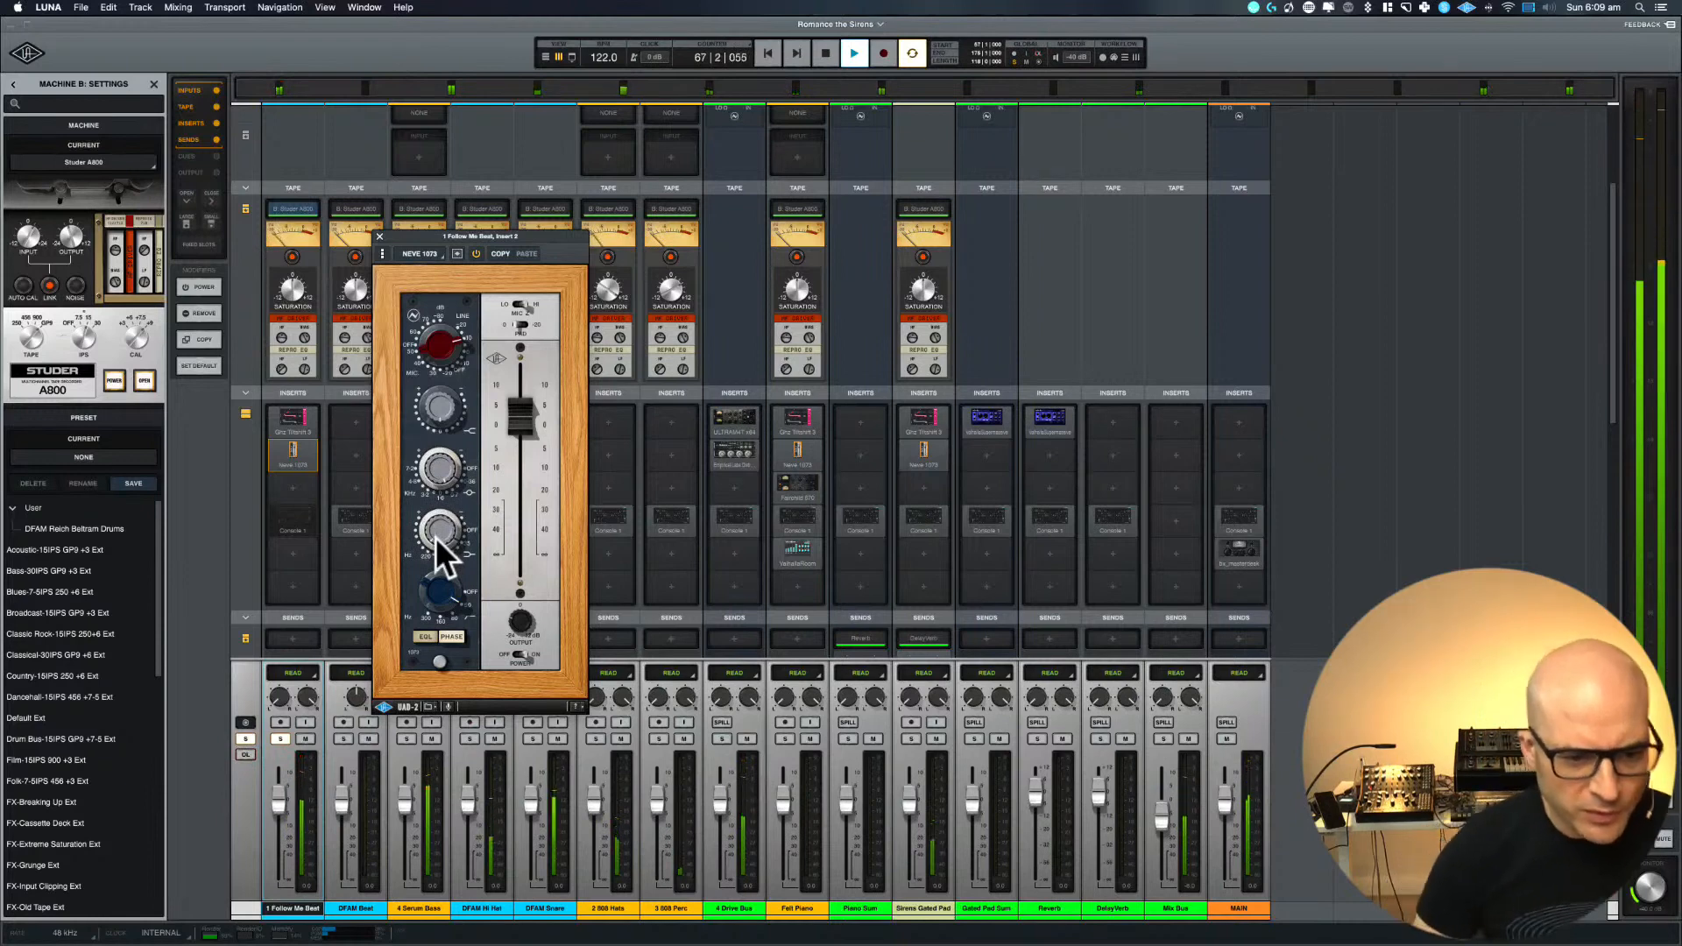
click(476, 254)
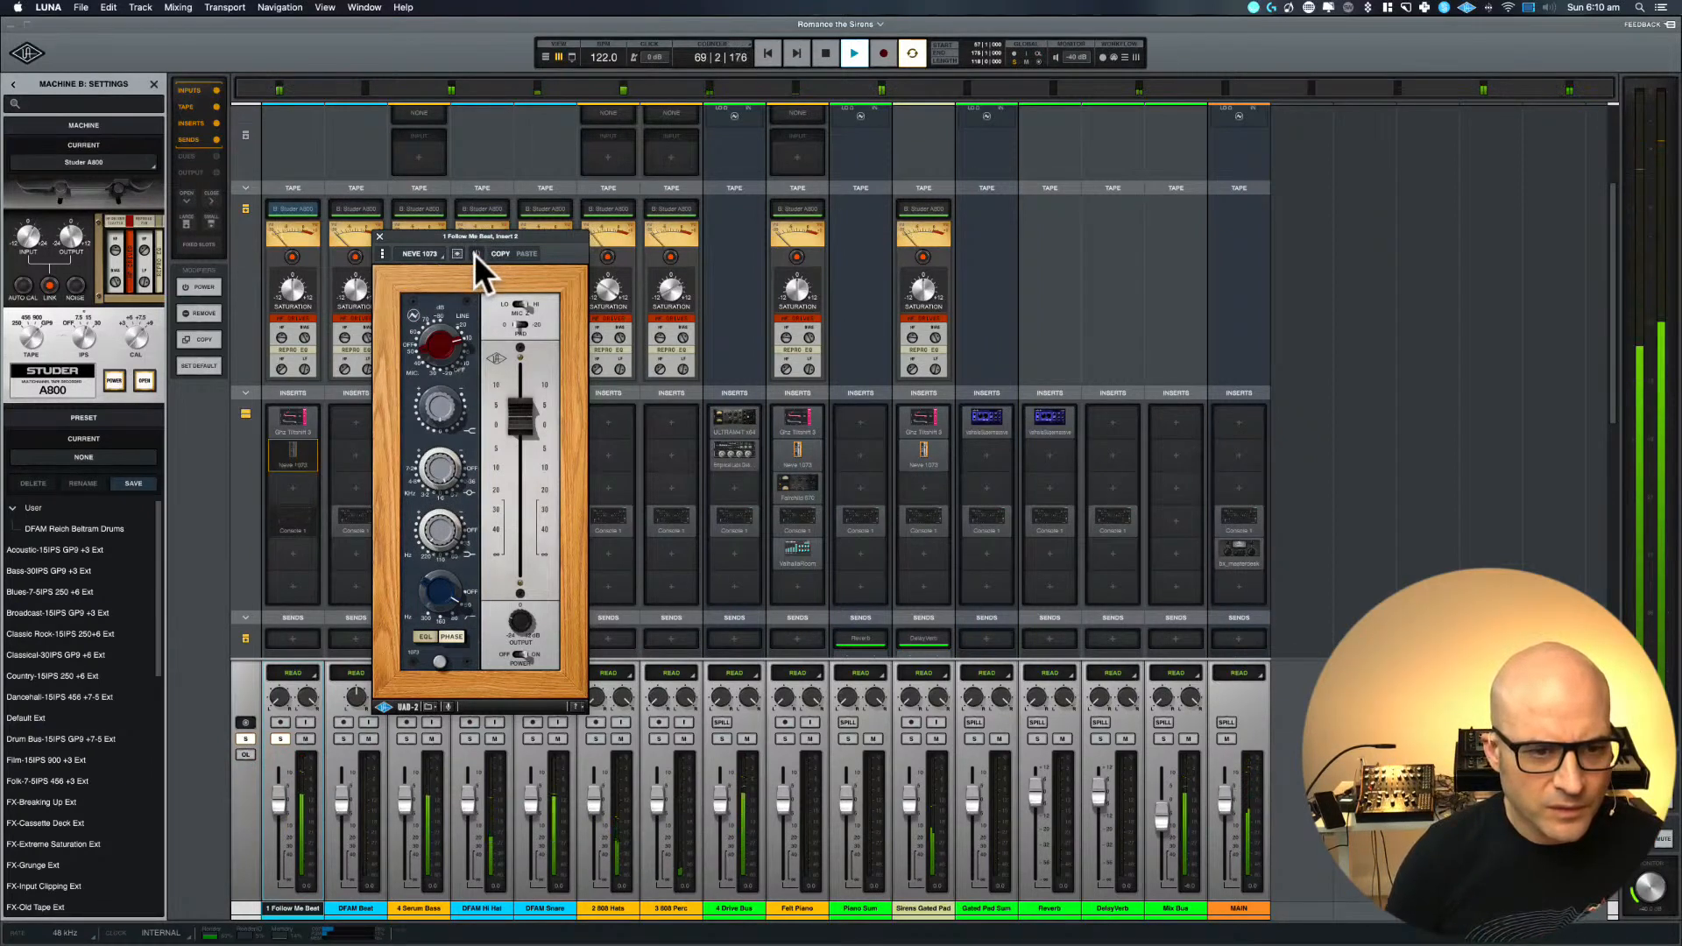
click(476, 255)
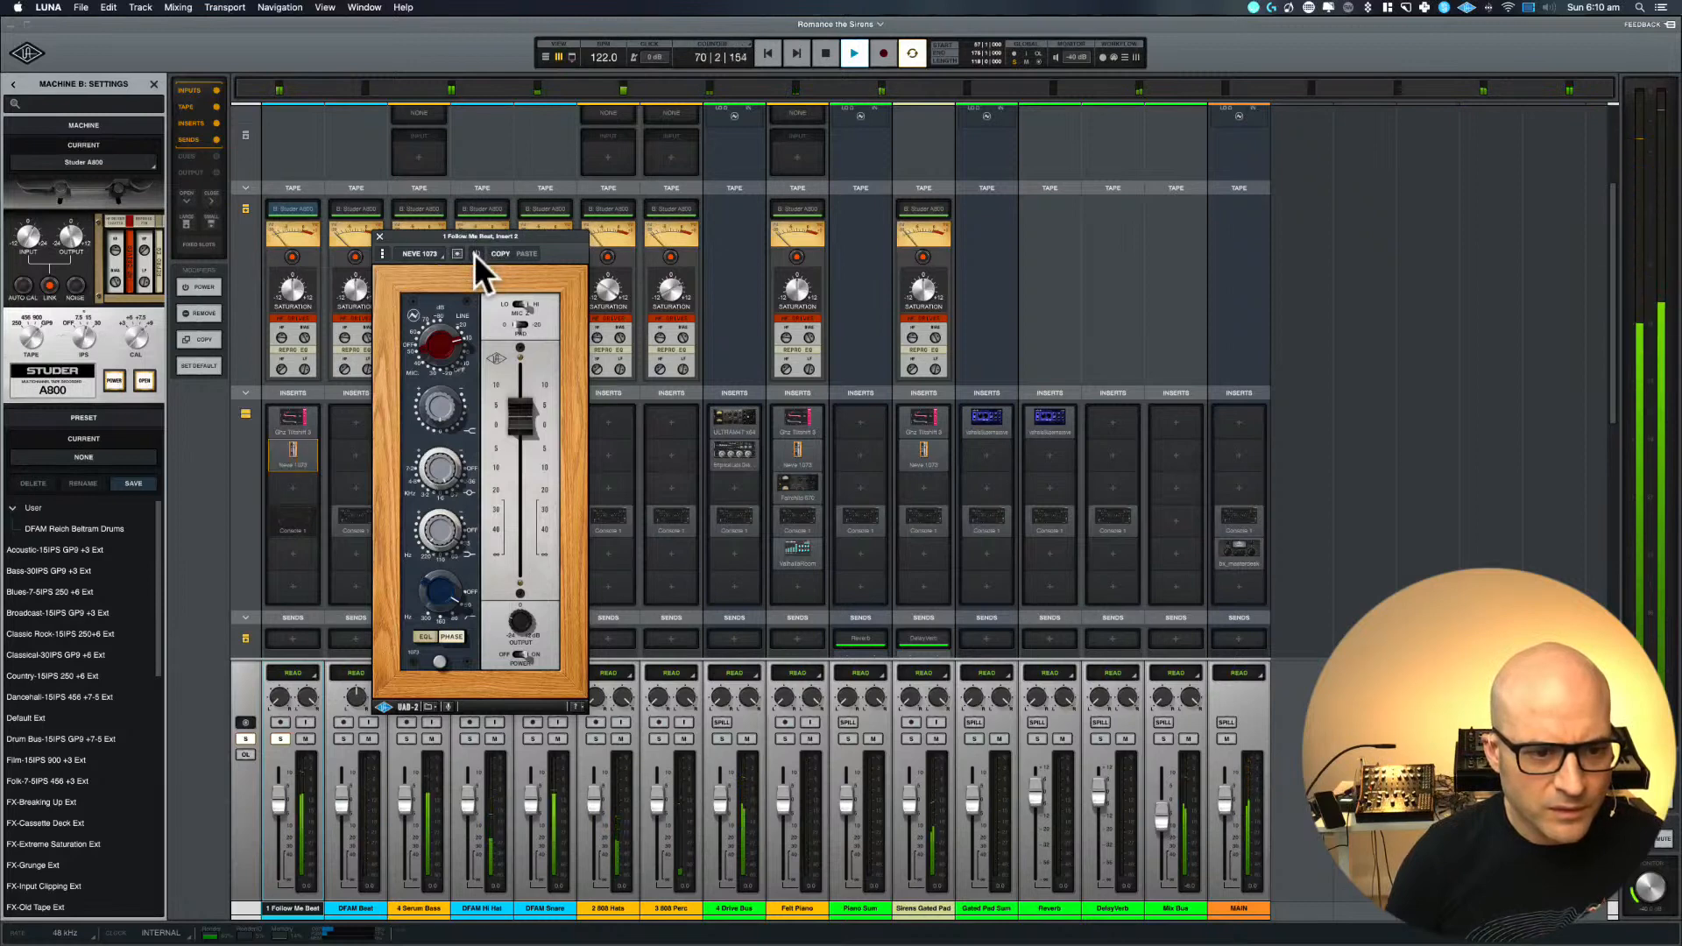
Fine-tune the Neve 1073 fader, stop playback, and close the plug-in
drag(518, 427, 518, 431)
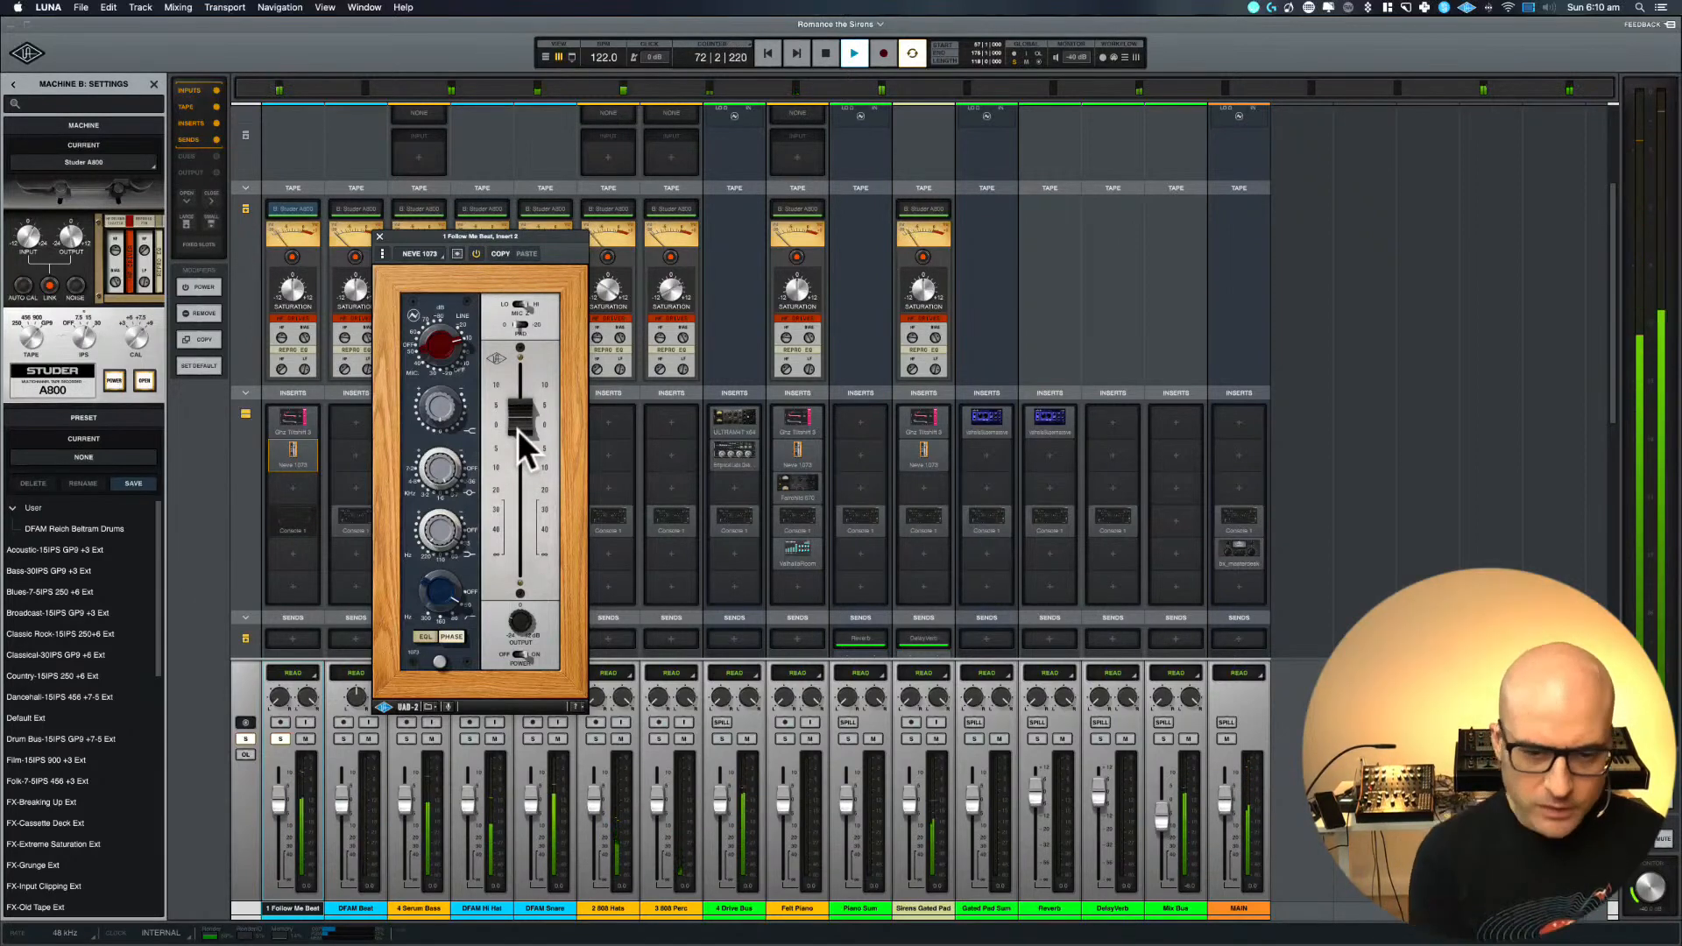
key(space)
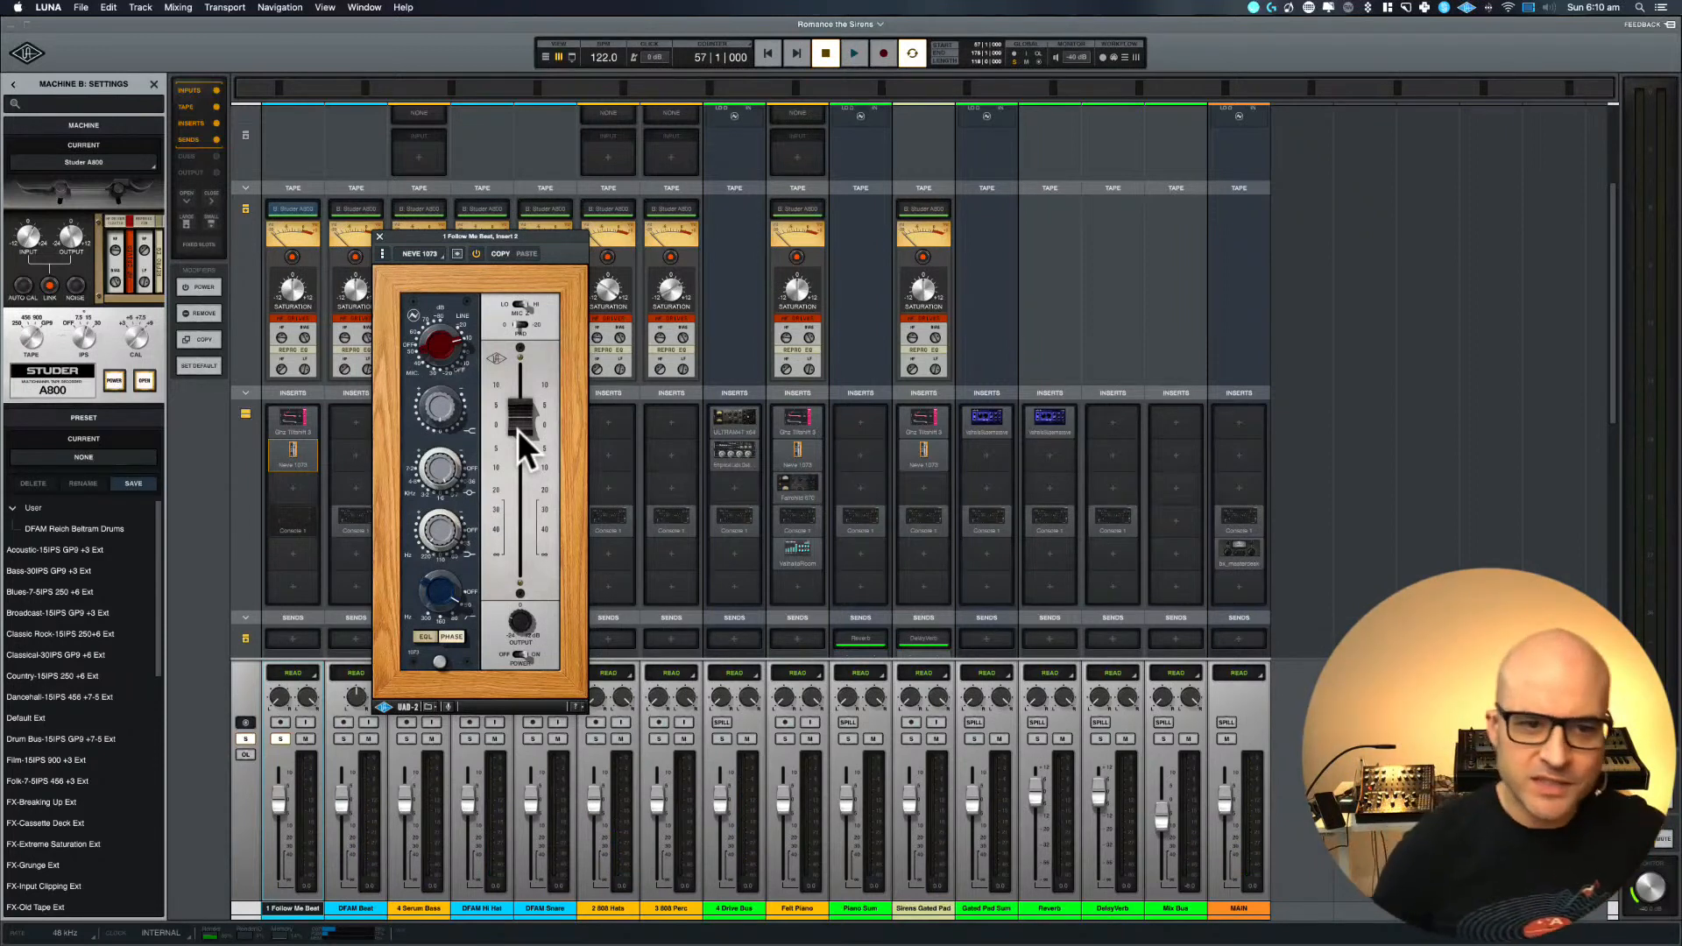
click(378, 233)
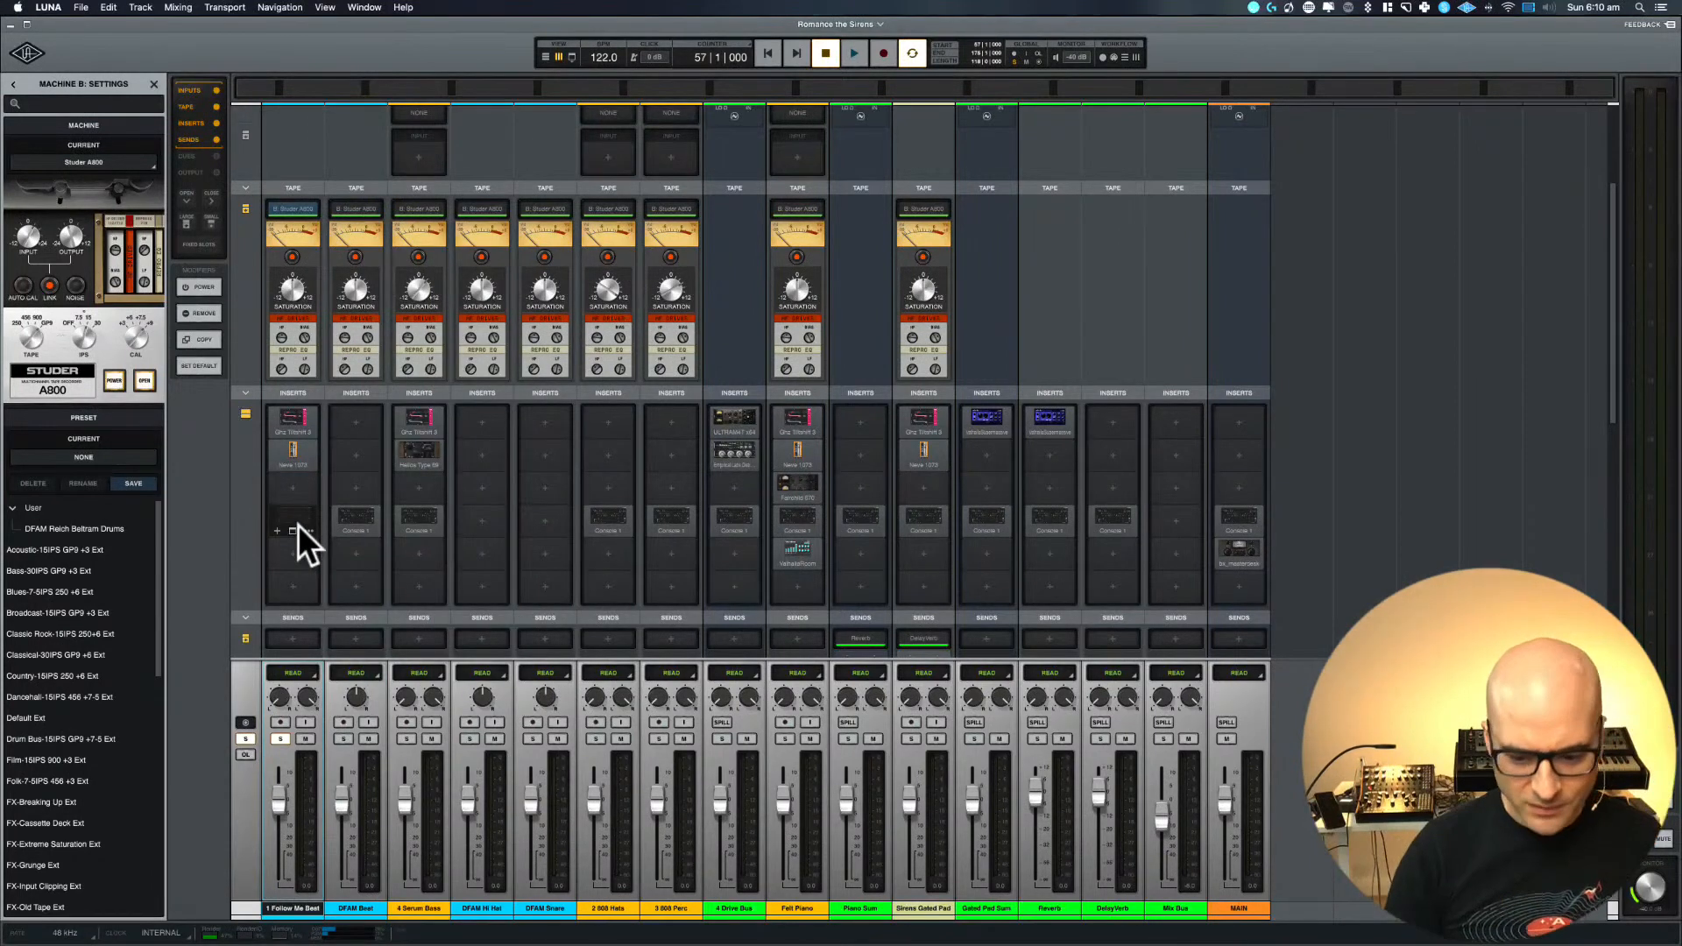
Play the loop, name the Console 1 track on 1 Follow Me Beat "Follow Me Beat", and close the plug-in
key(space)
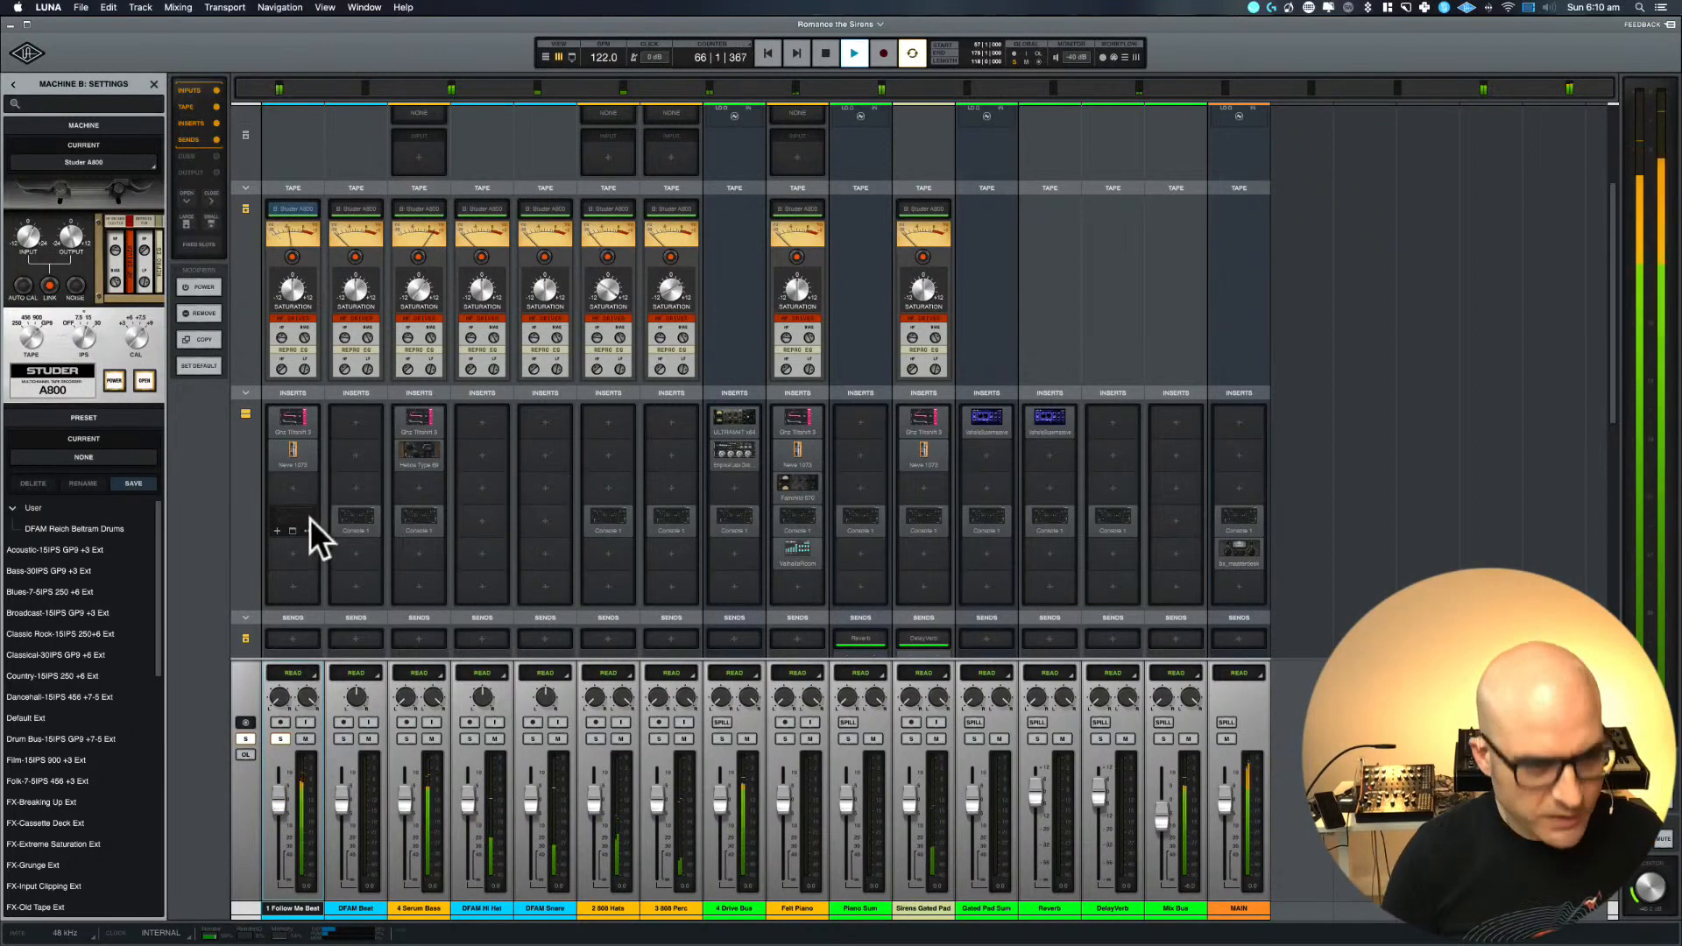
click(289, 517)
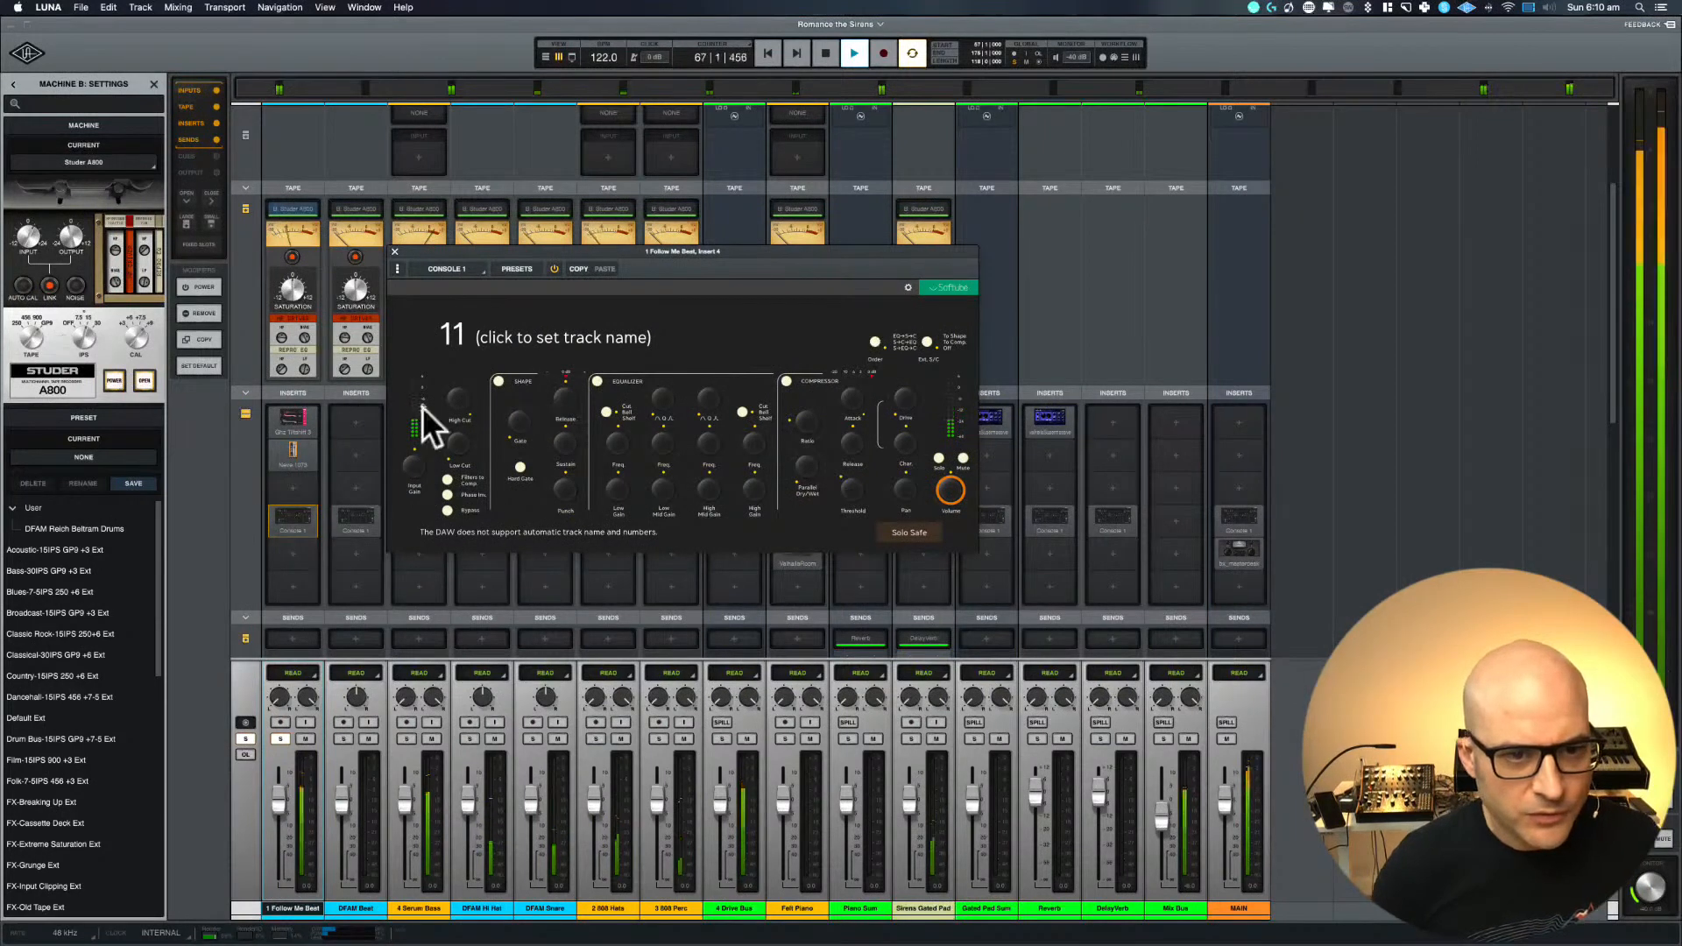
click(502, 339)
text(Follo)
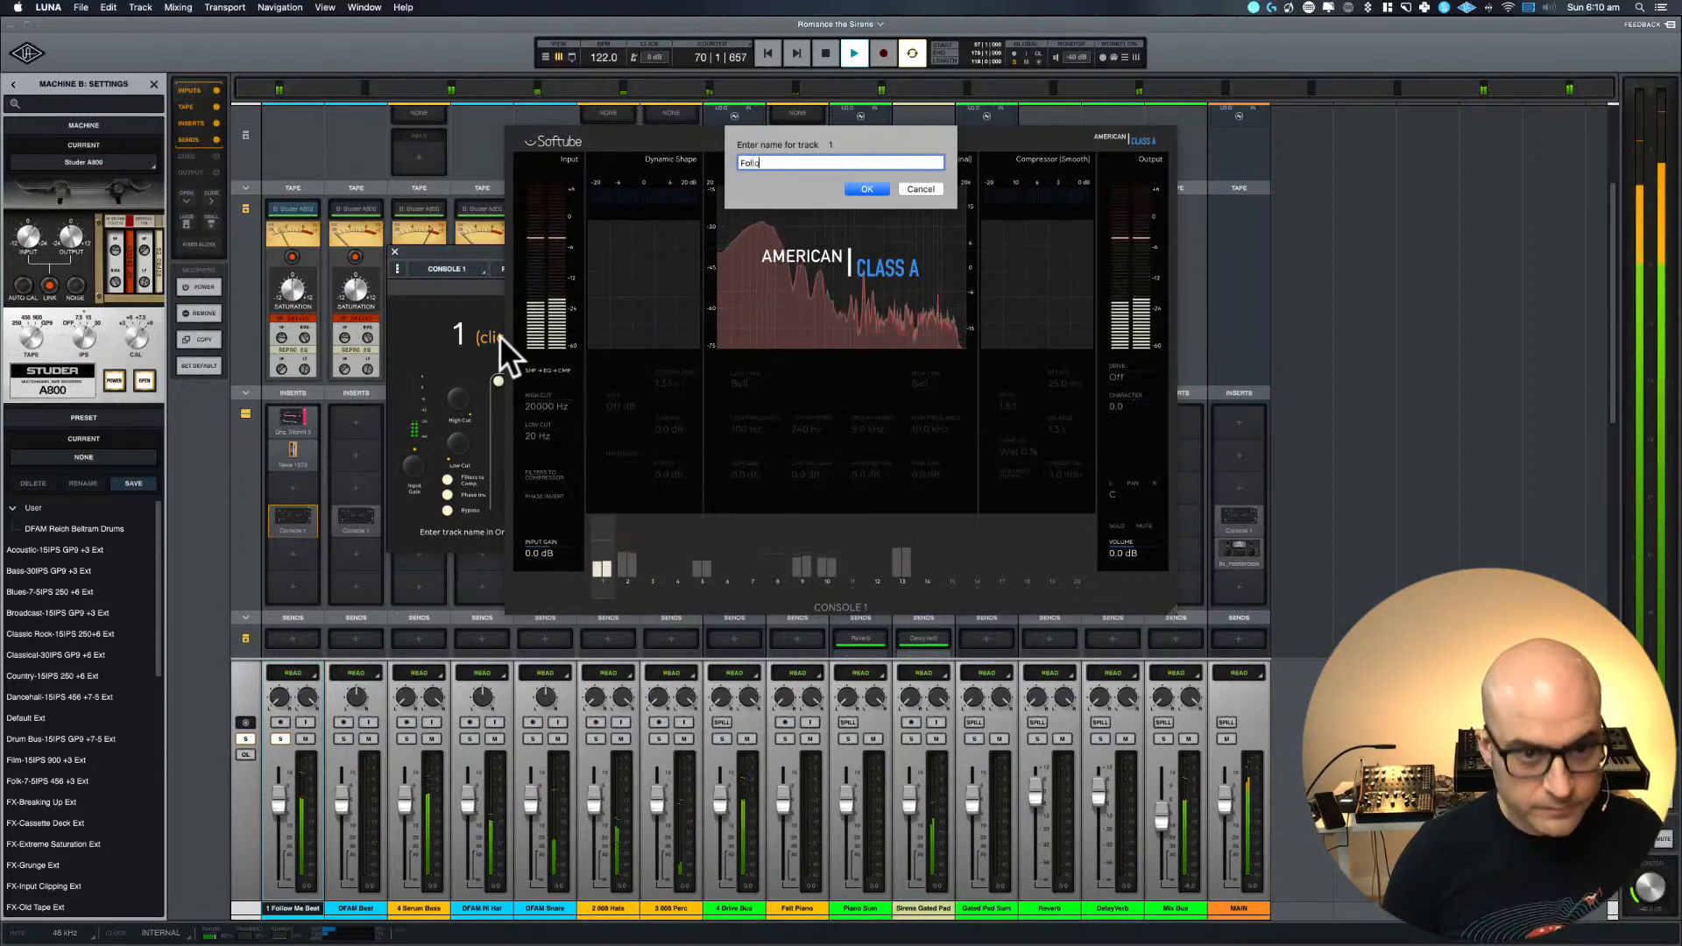
text(w M)
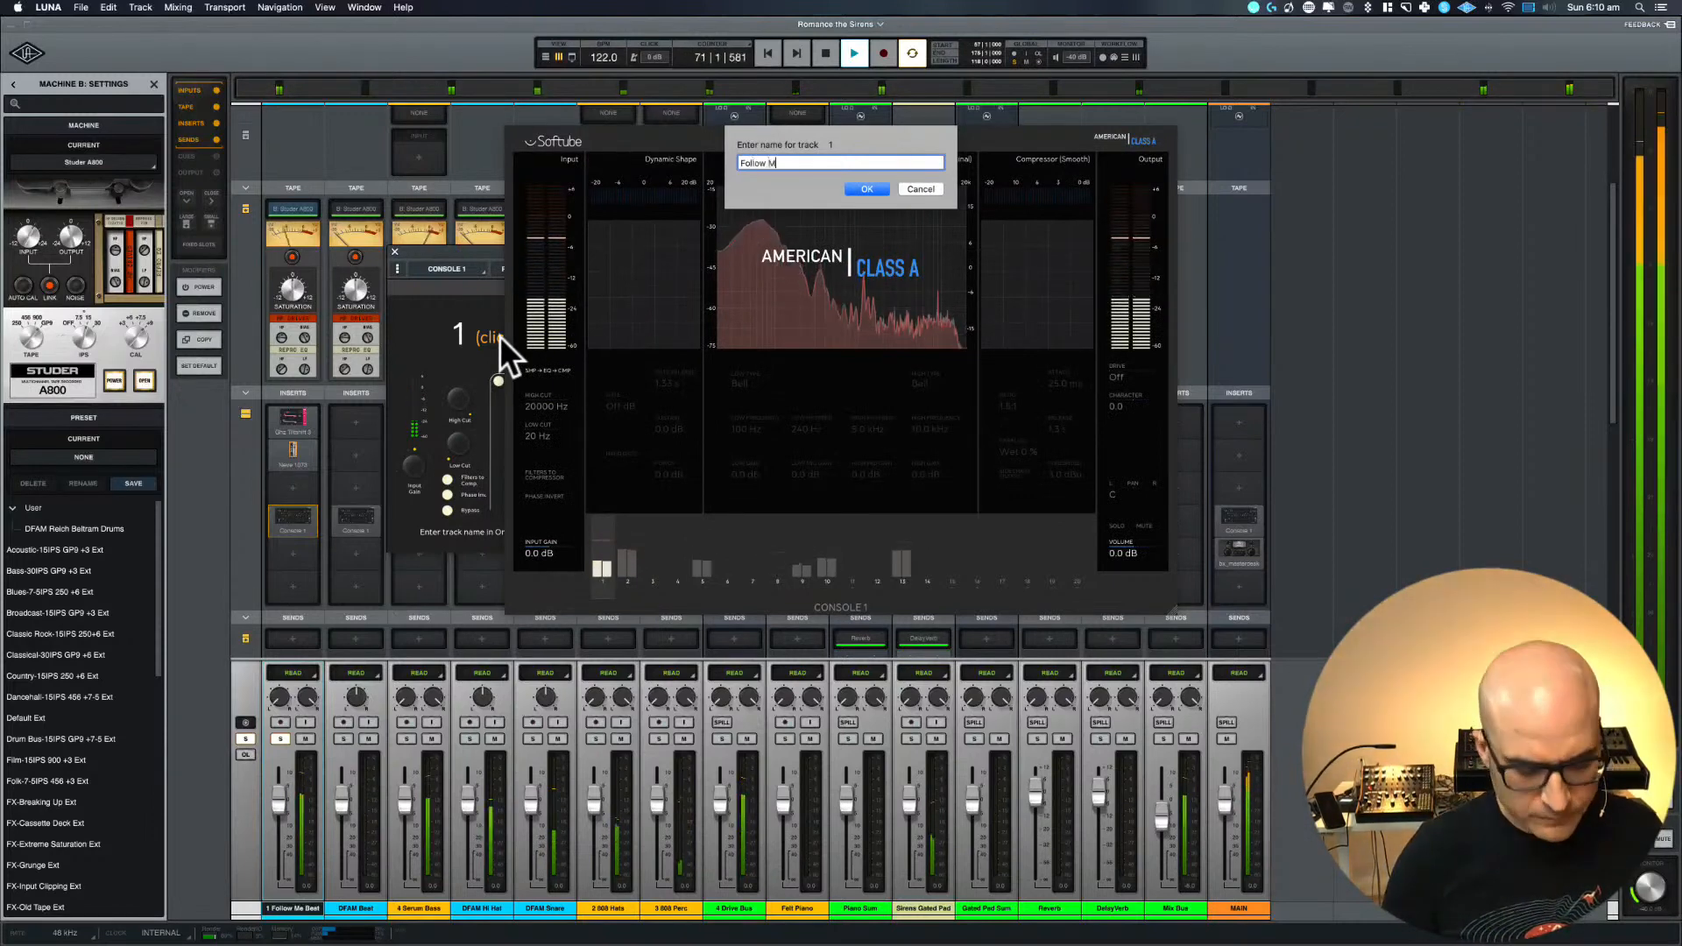
text(e Beat)
key(Return)
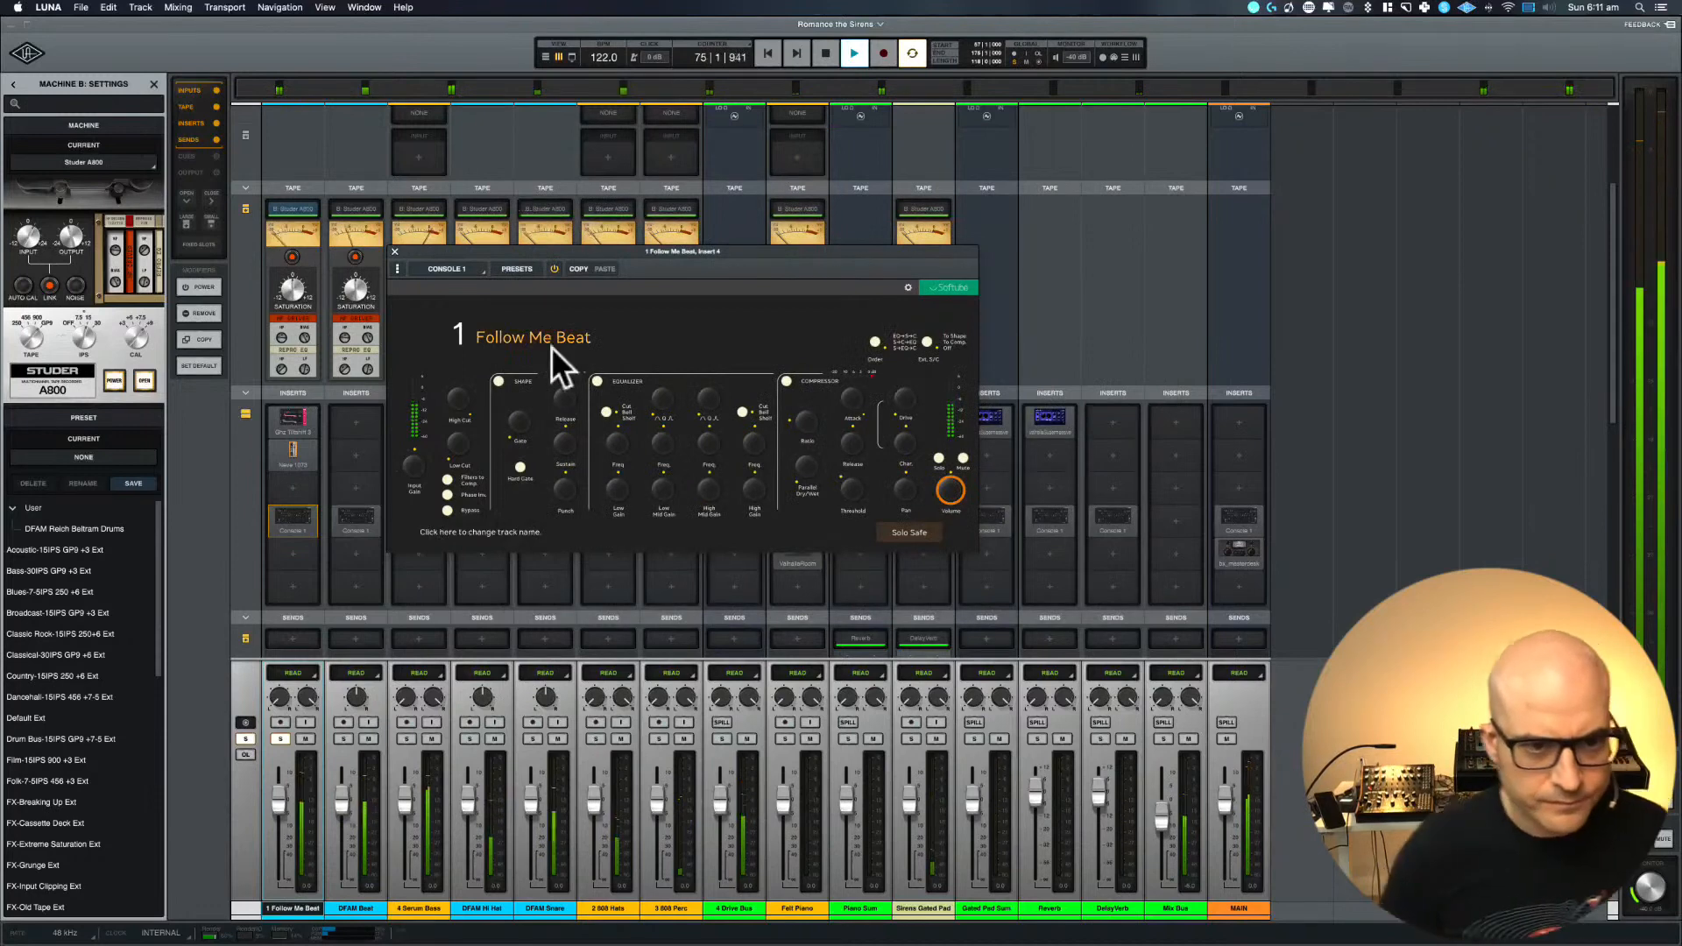
click(395, 252)
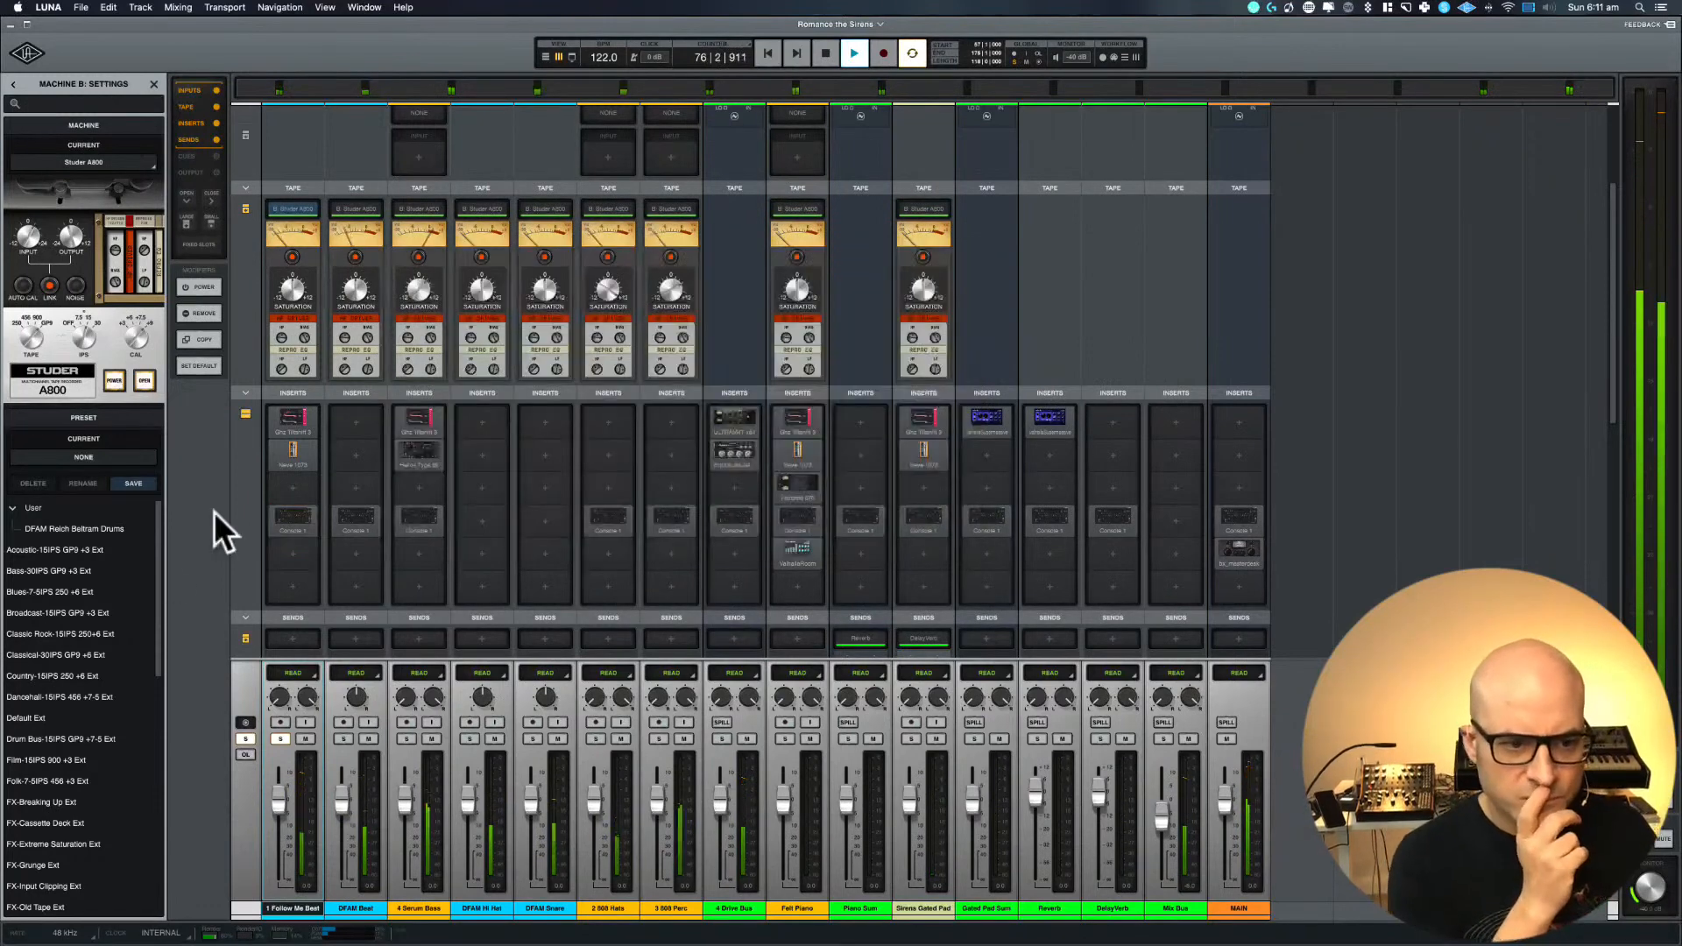
Add the Universal Audio bx_subsynth to the empty third insert of 1 Follow Me Beat
click(289, 488)
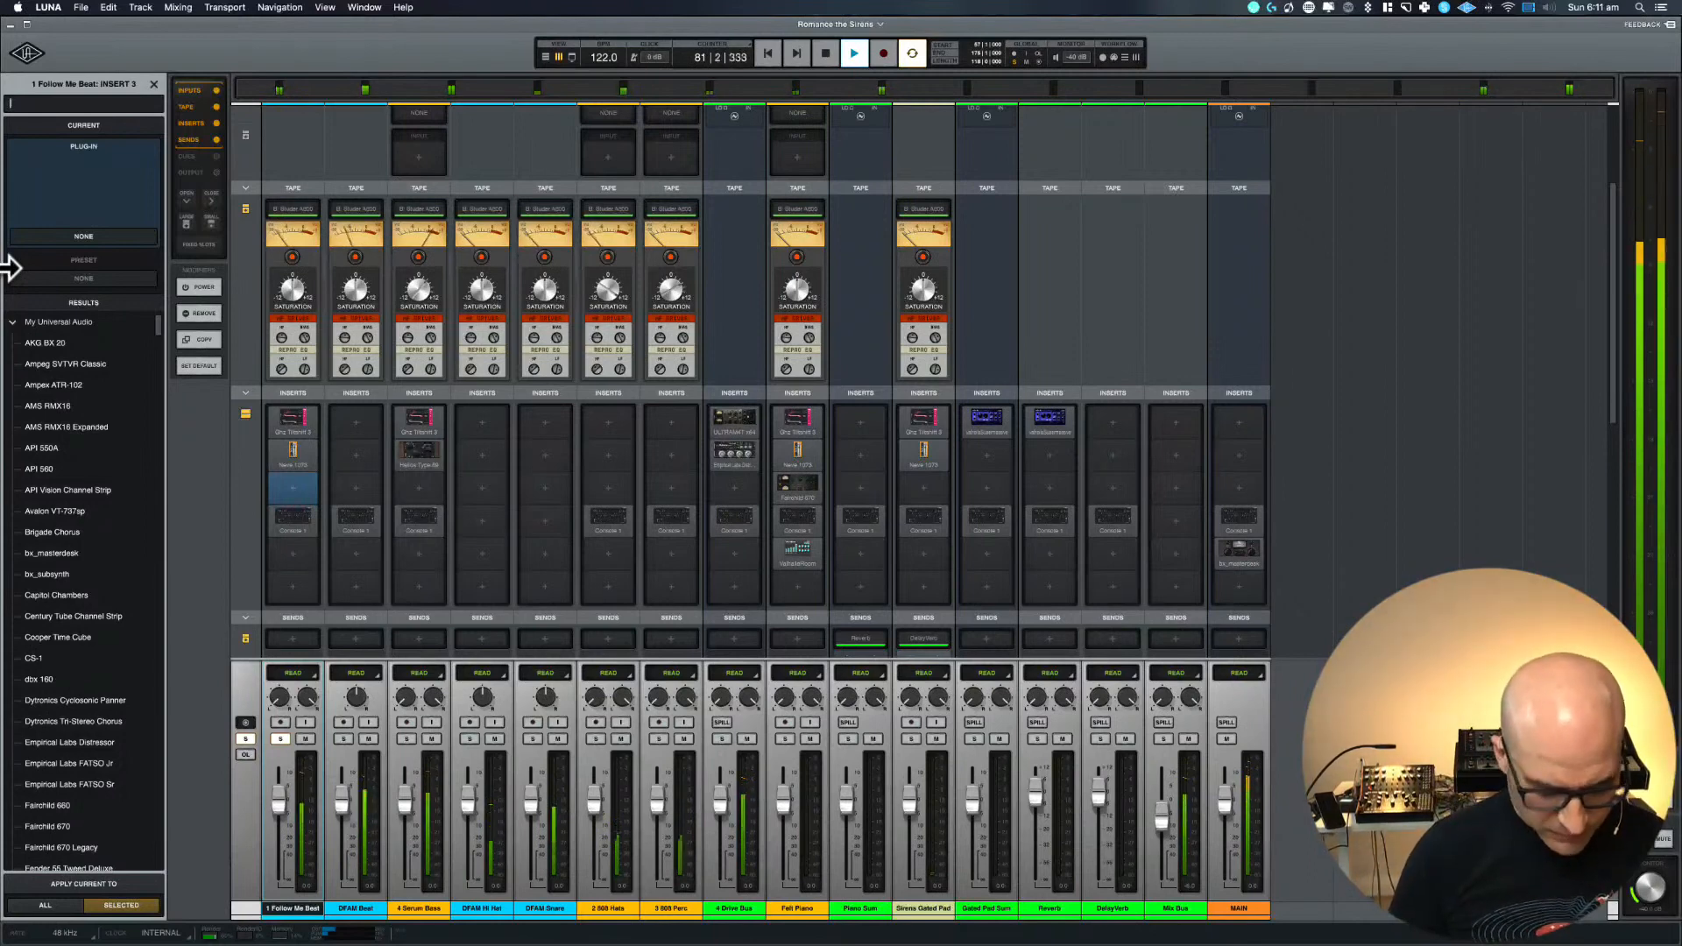
text(sub)
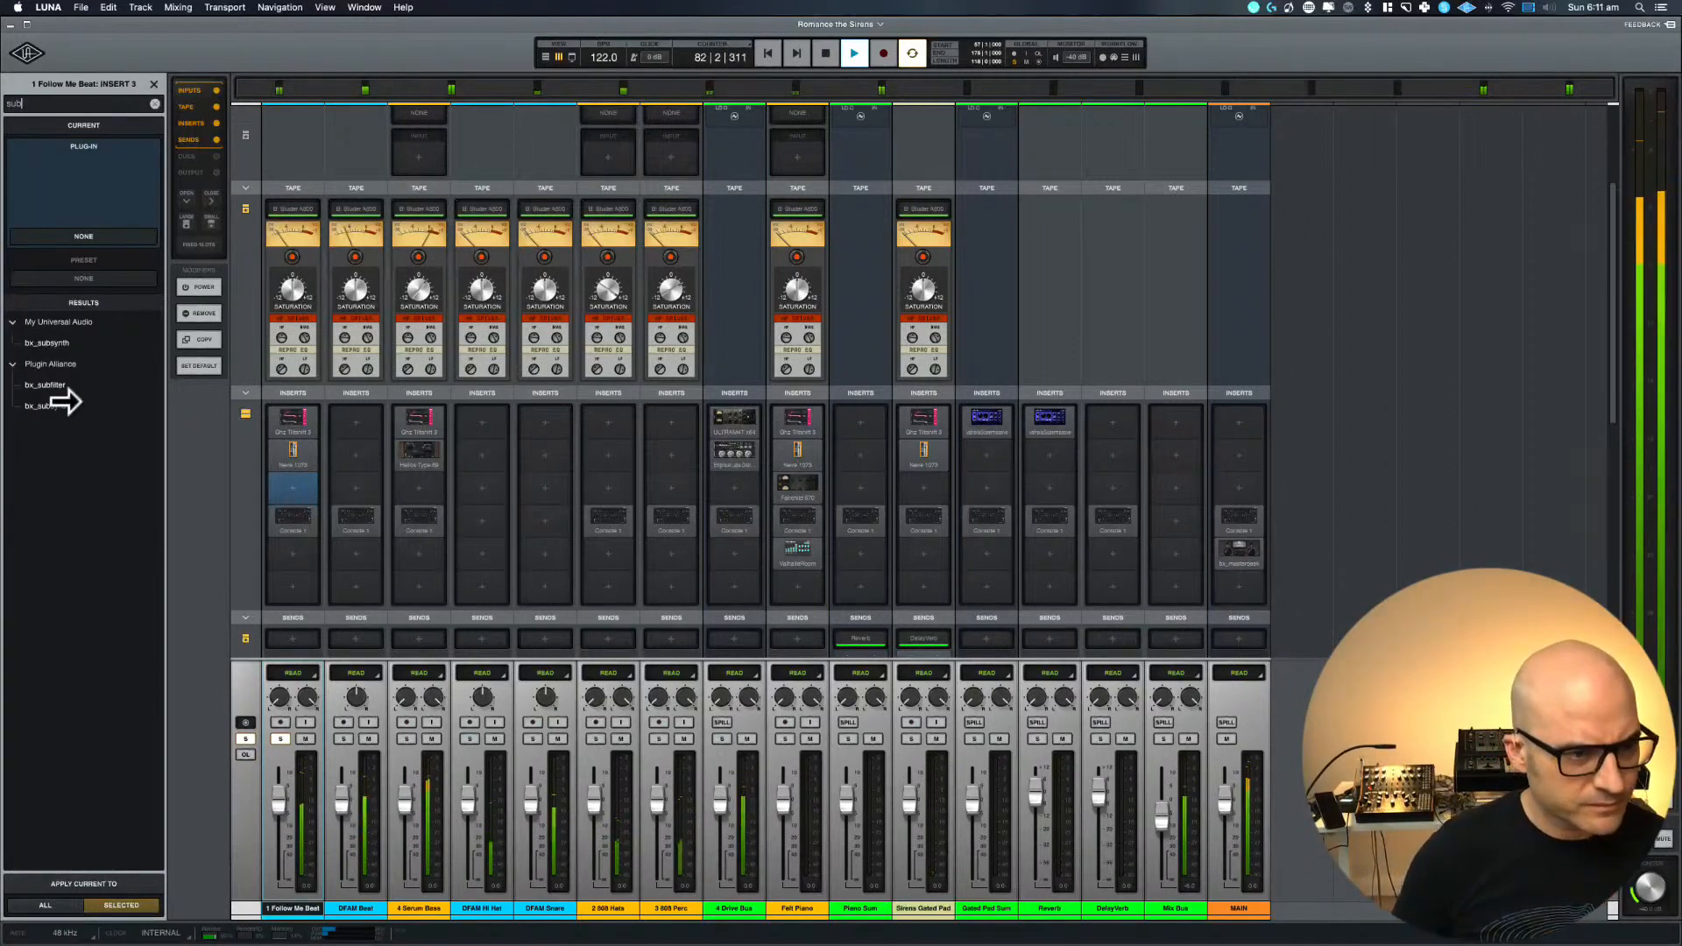
click(55, 345)
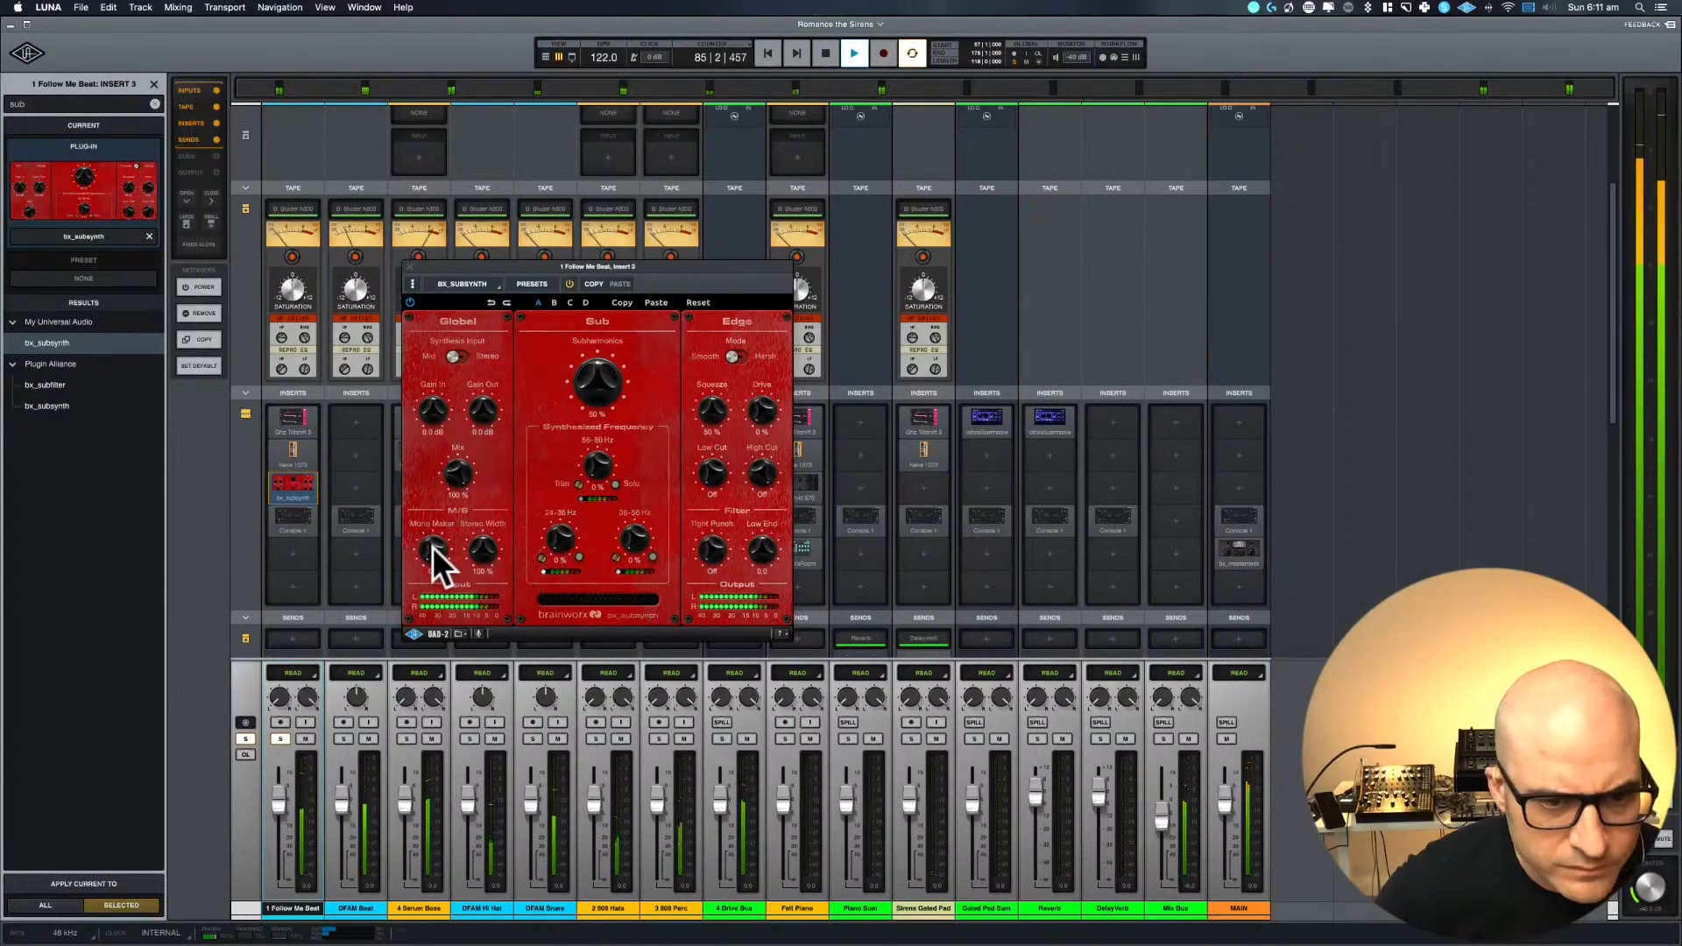
Try the bx_subsynth Mono Maker, and remove the plug-in from the third insert of 1 Follow Me Beat
drag(433, 545, 428, 636)
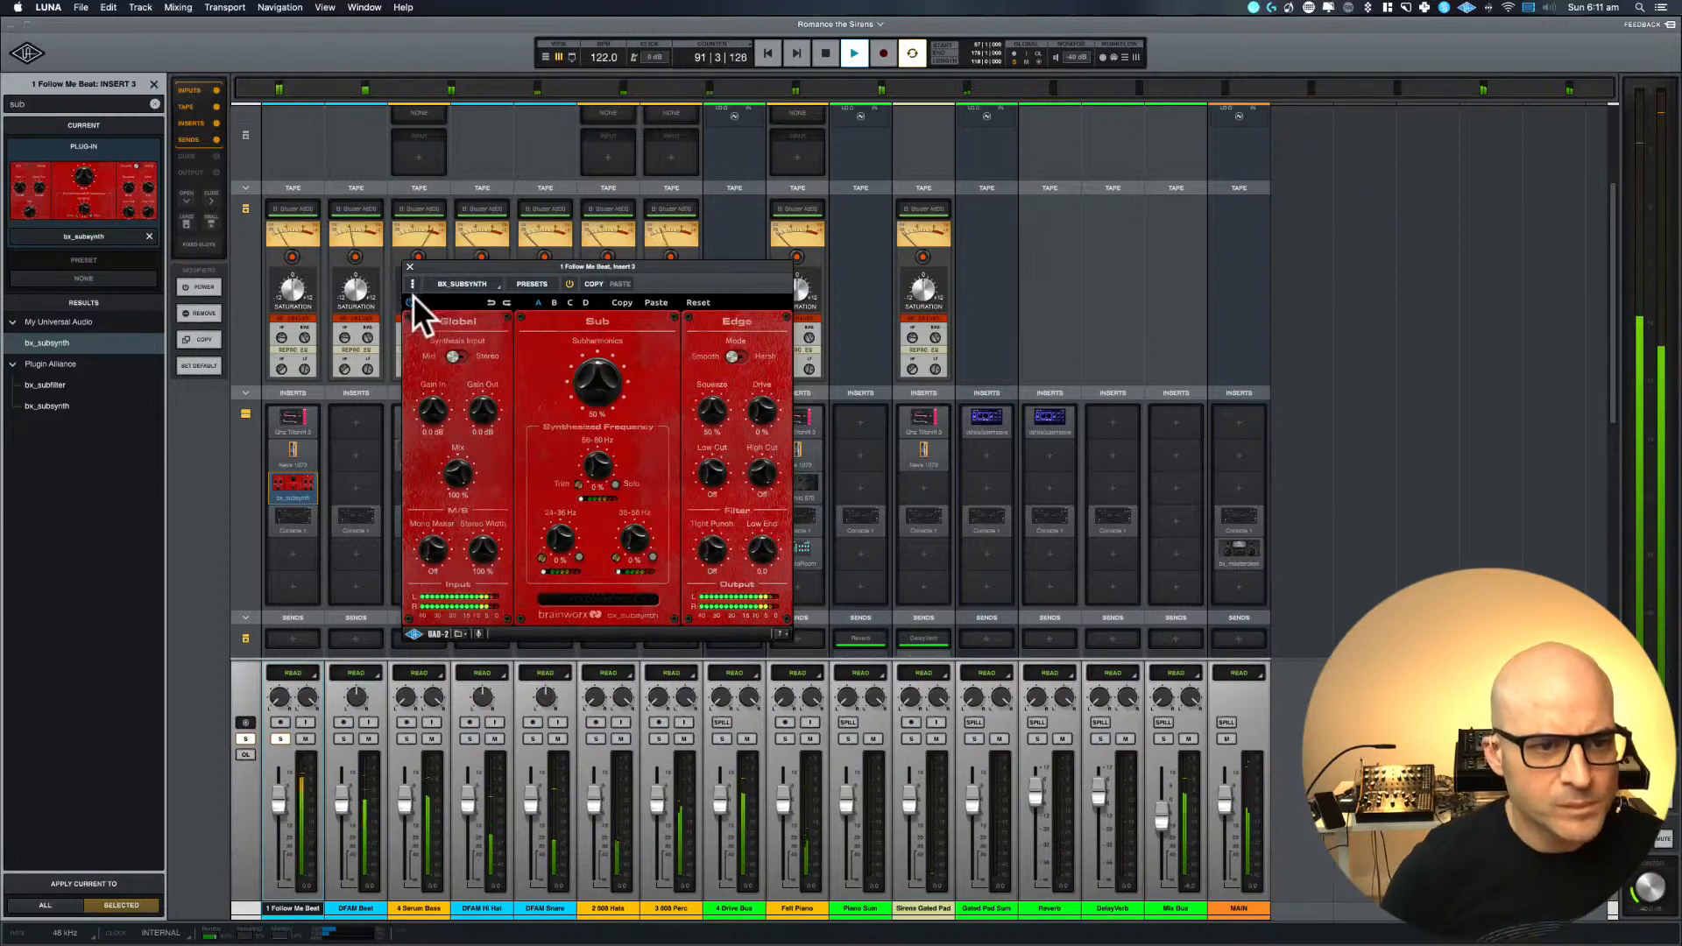
click(409, 266)
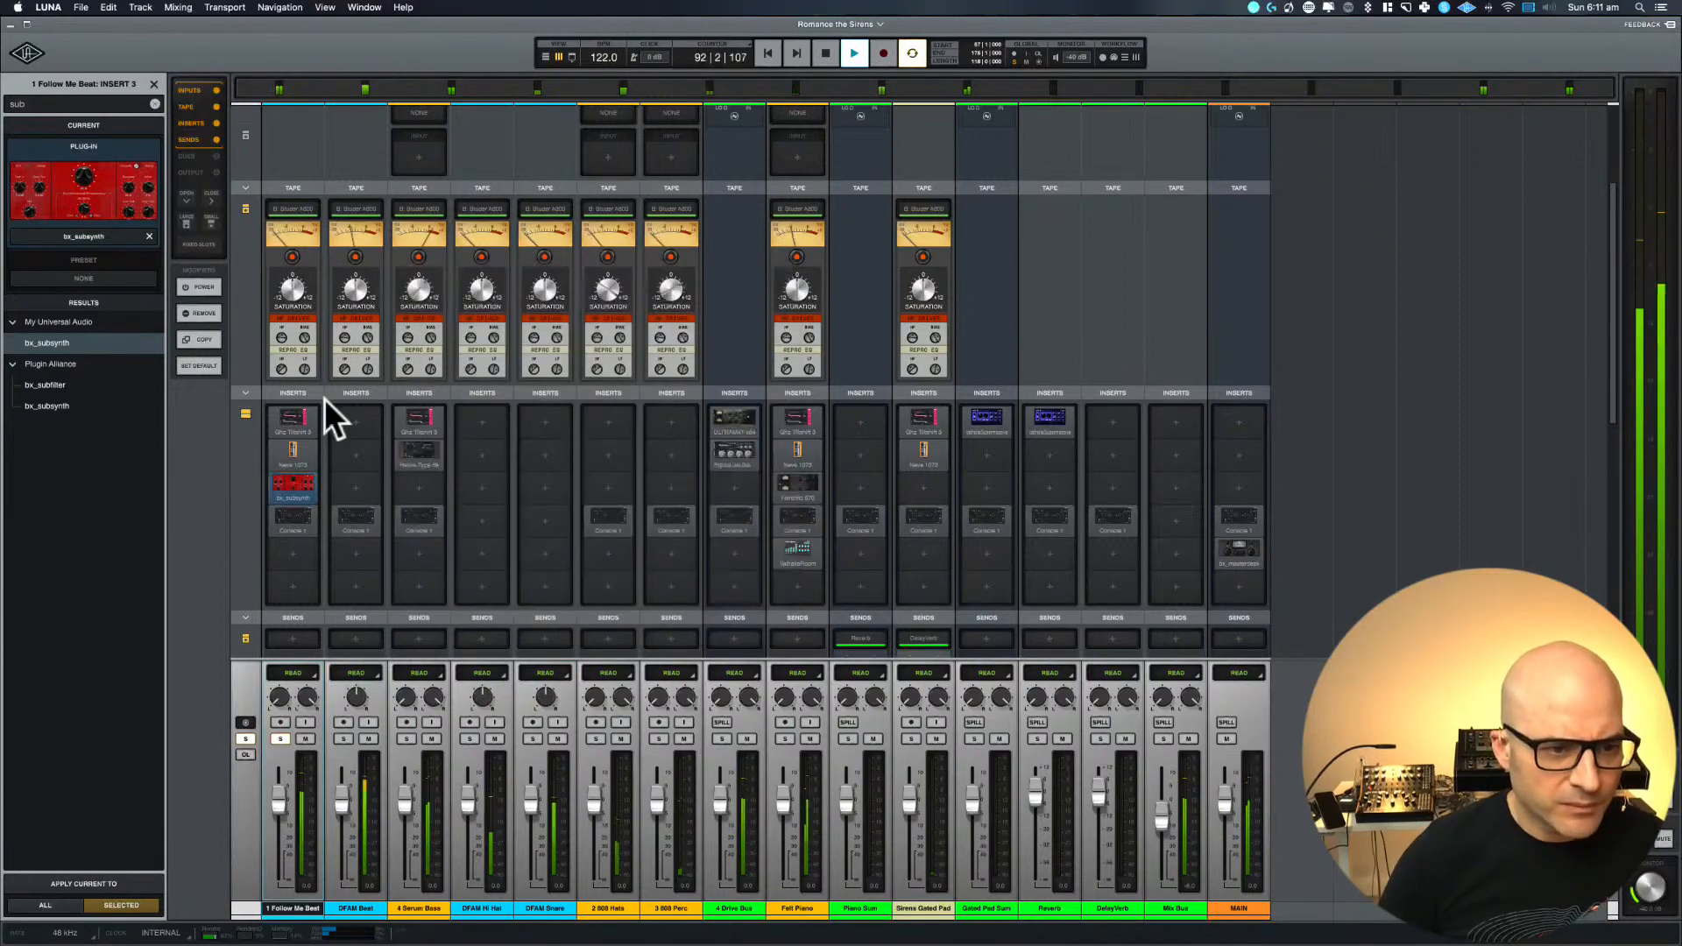
click(307, 482)
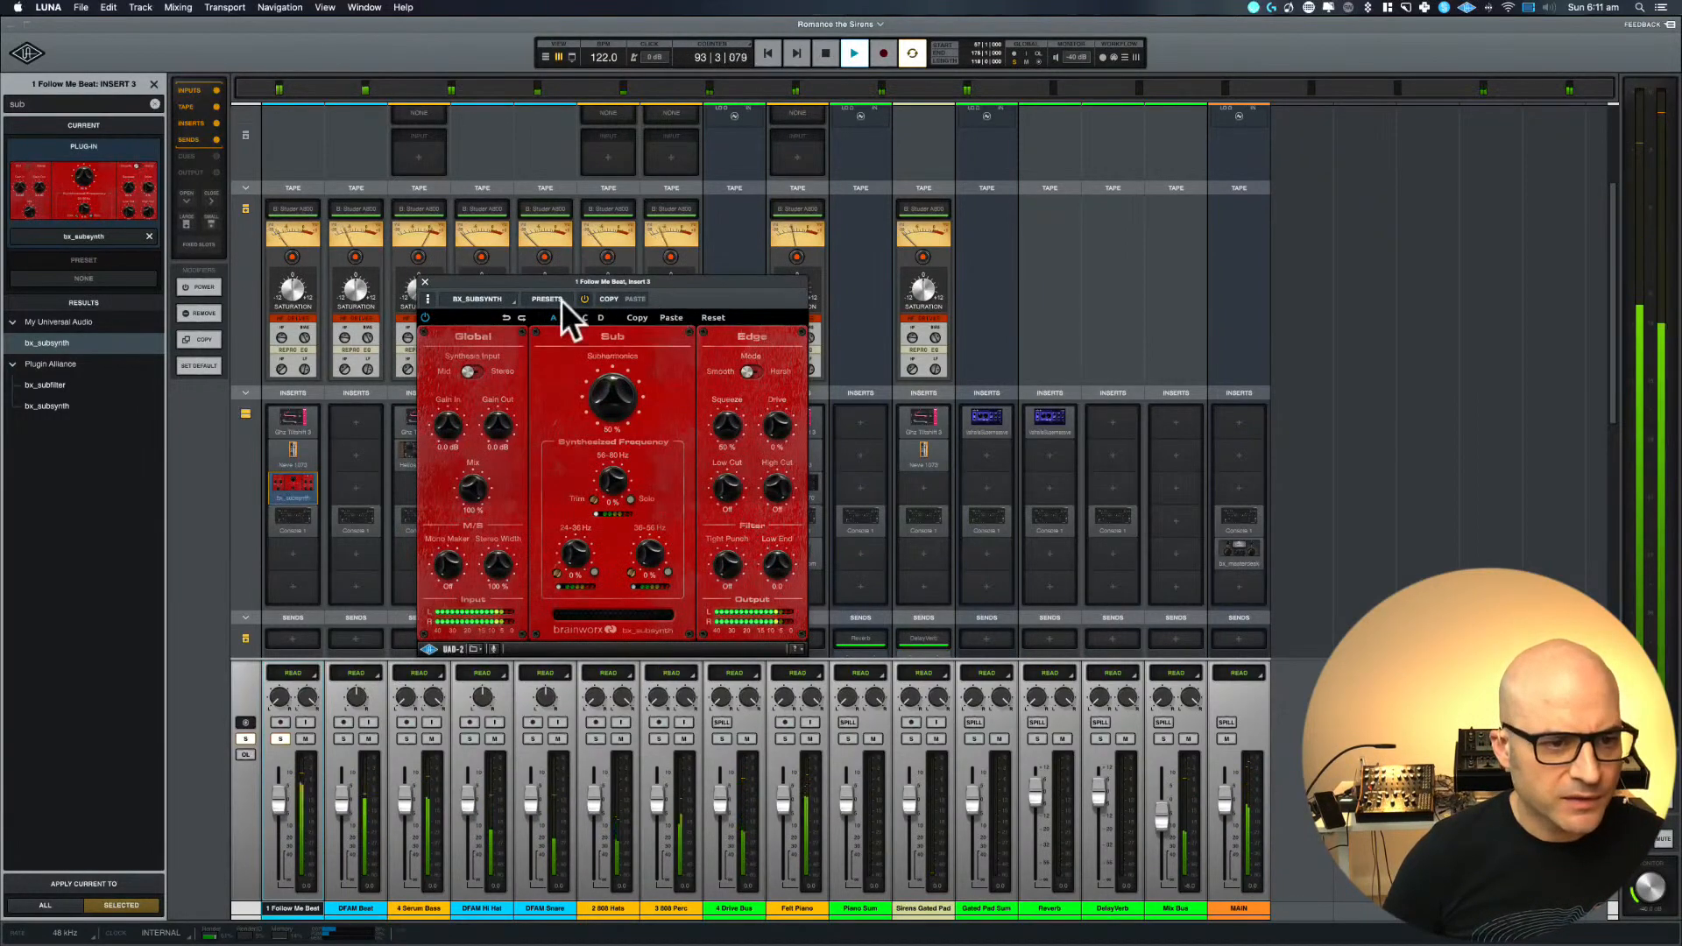
right_click(291, 489)
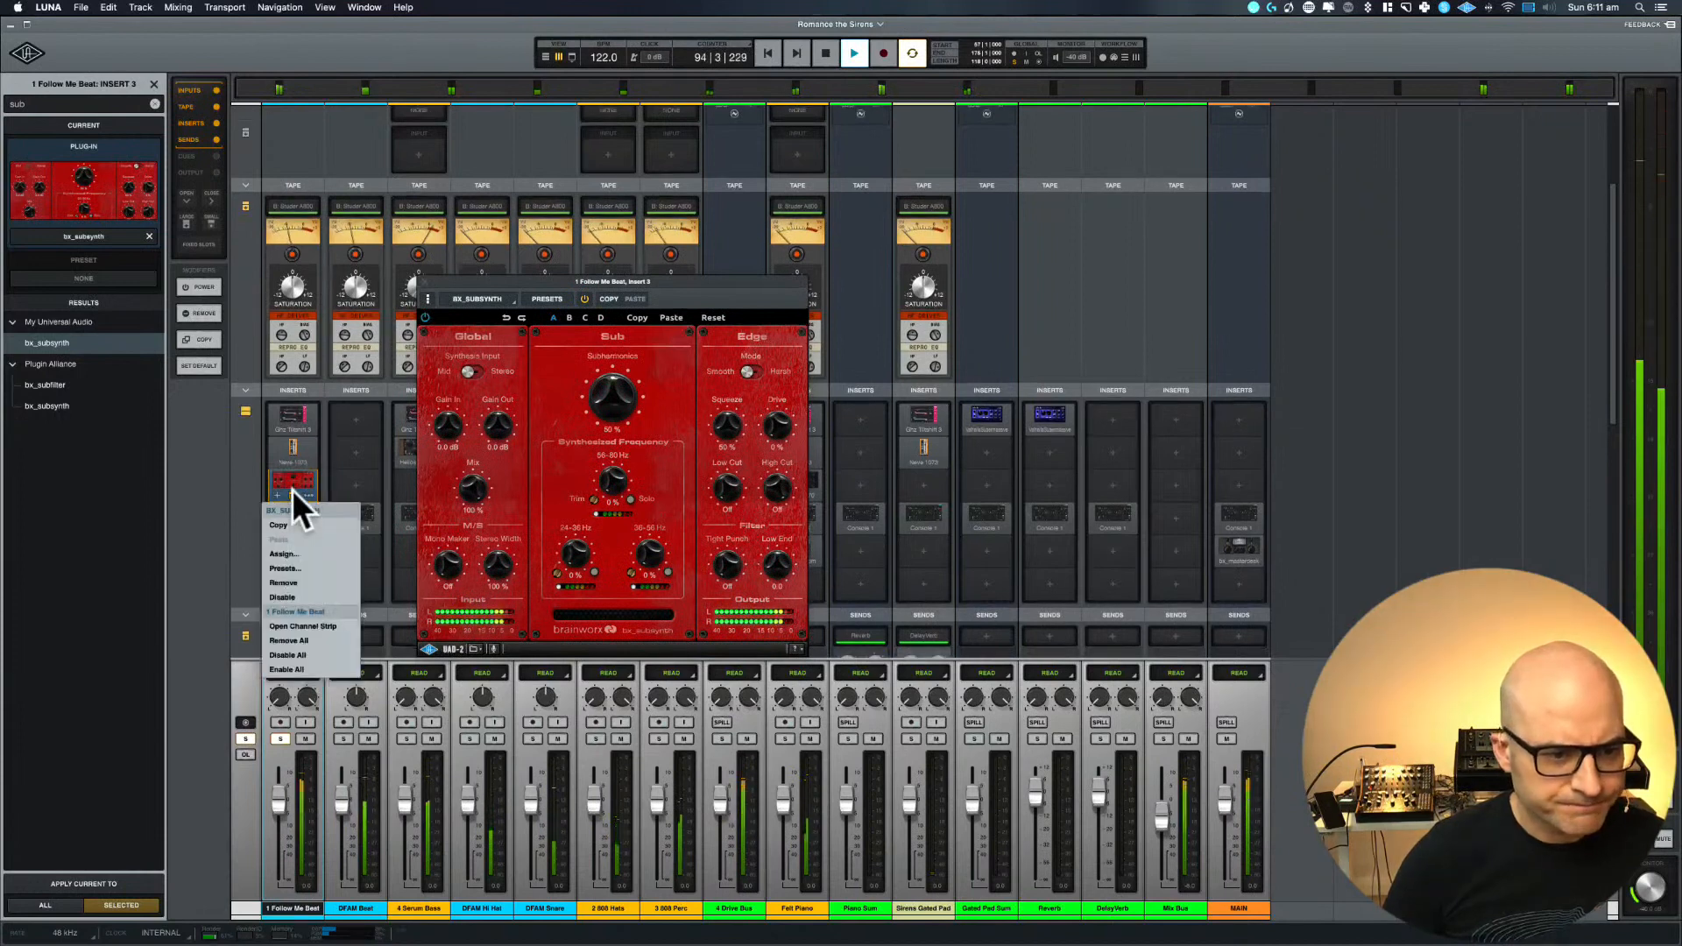
click(291, 583)
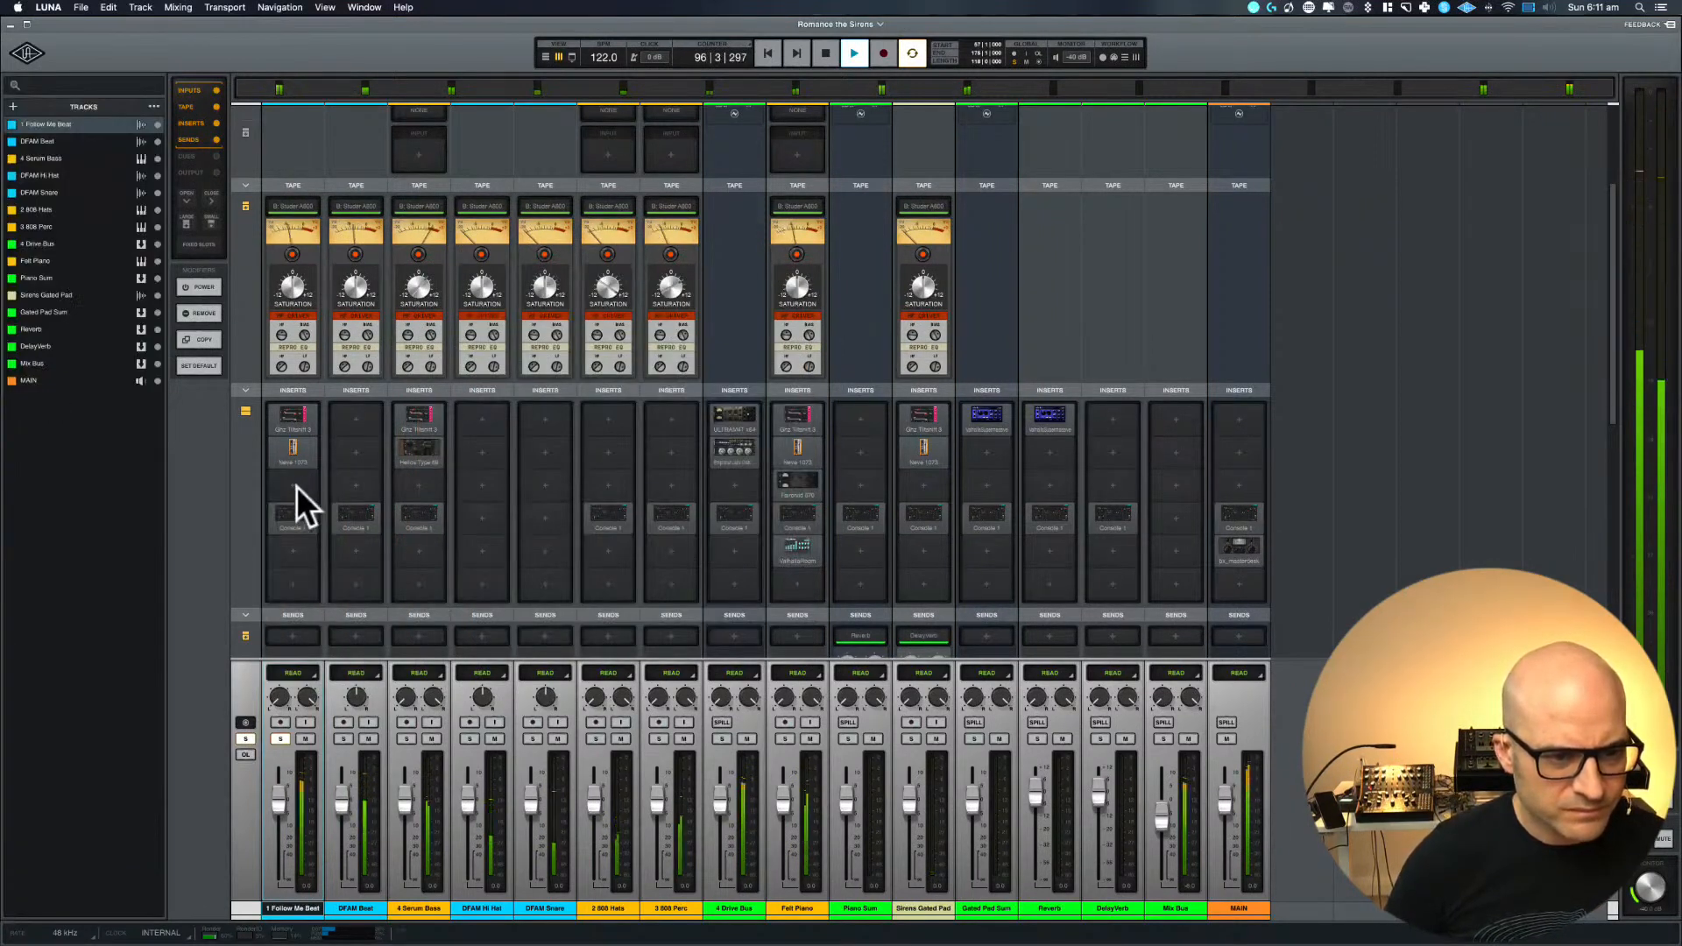
Add the Universal Audio bx_masterdesk to the empty third insert of 1 Follow Me Beat
click(295, 486)
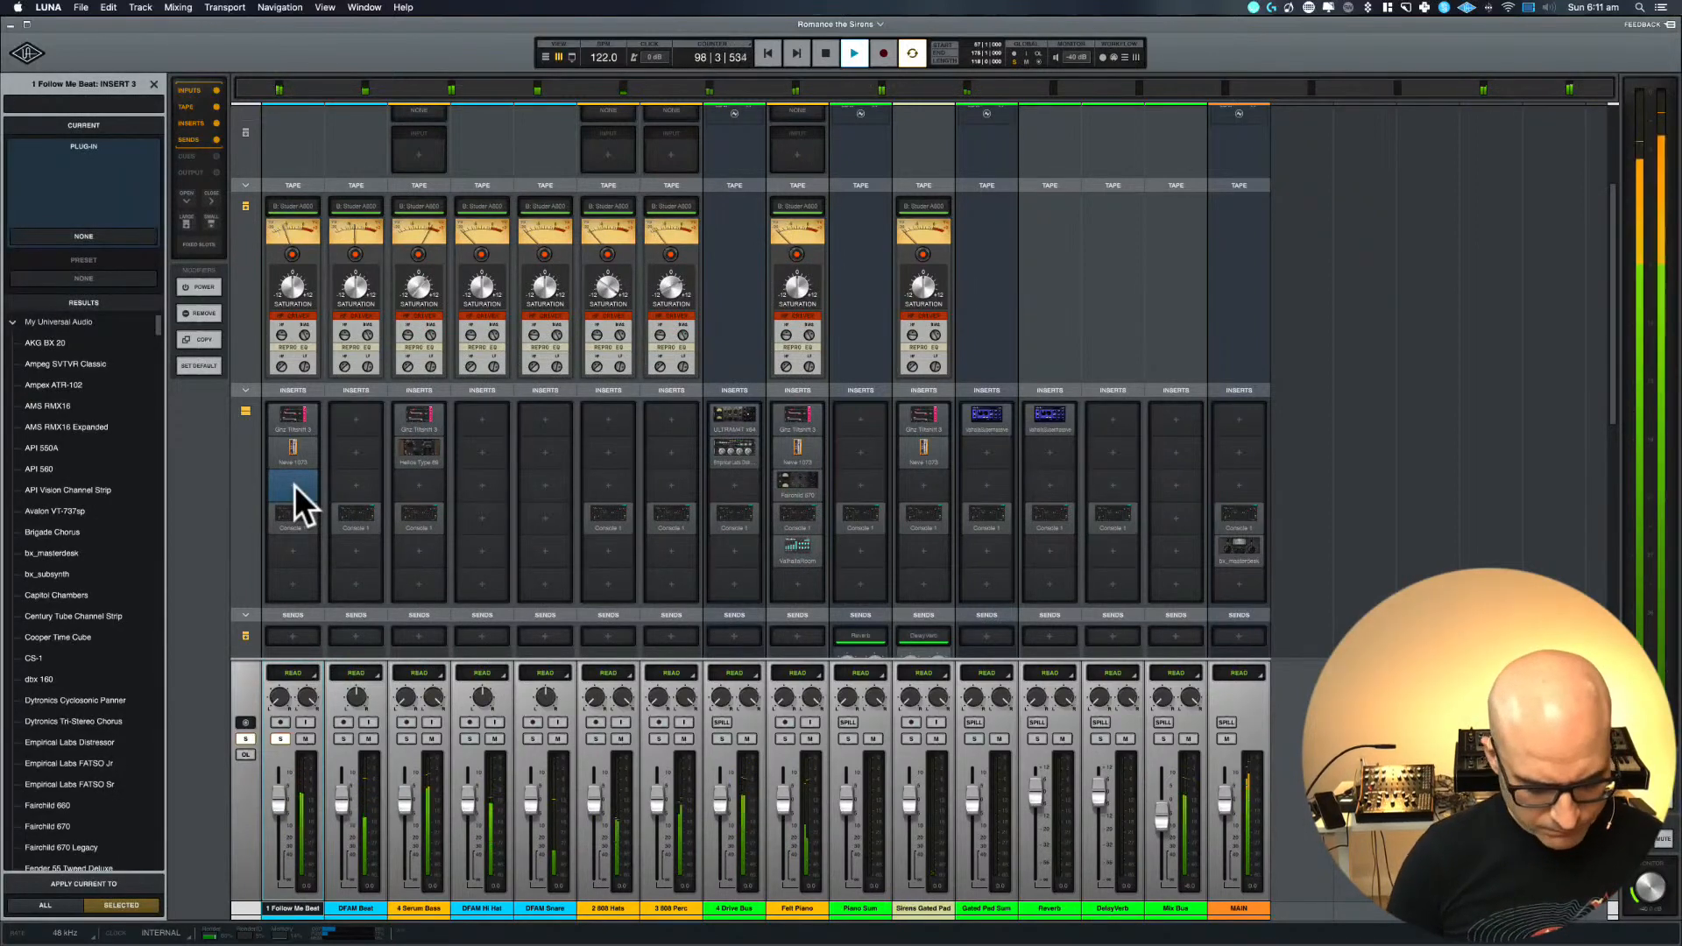
text(masterde)
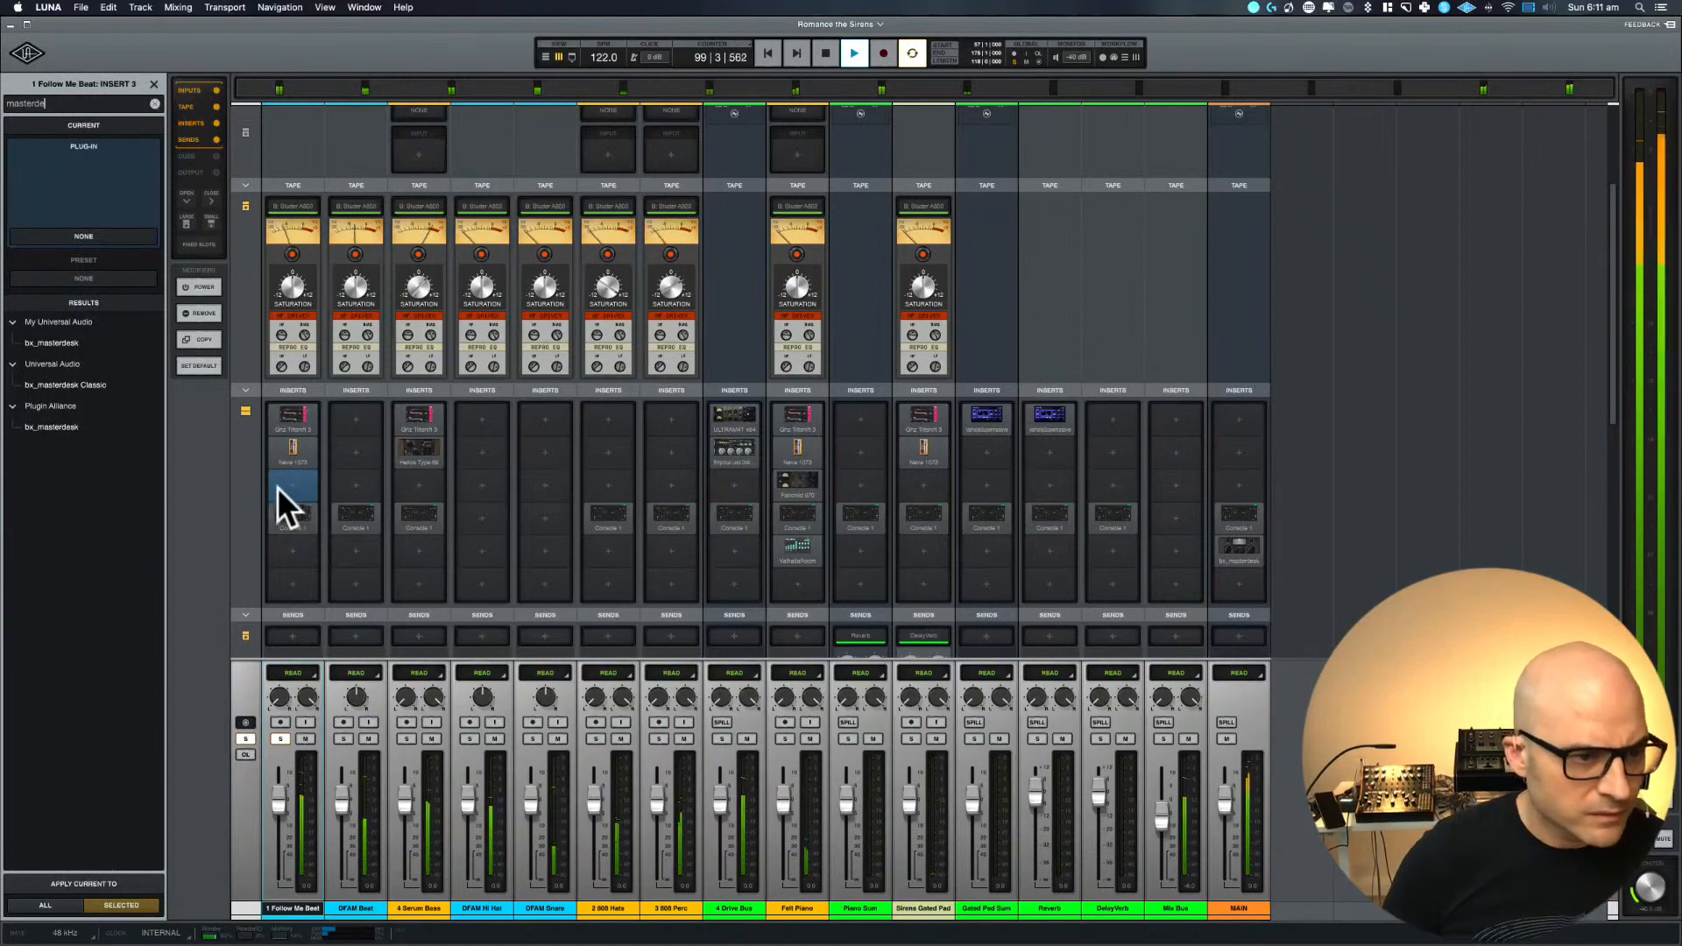
double_click(75, 344)
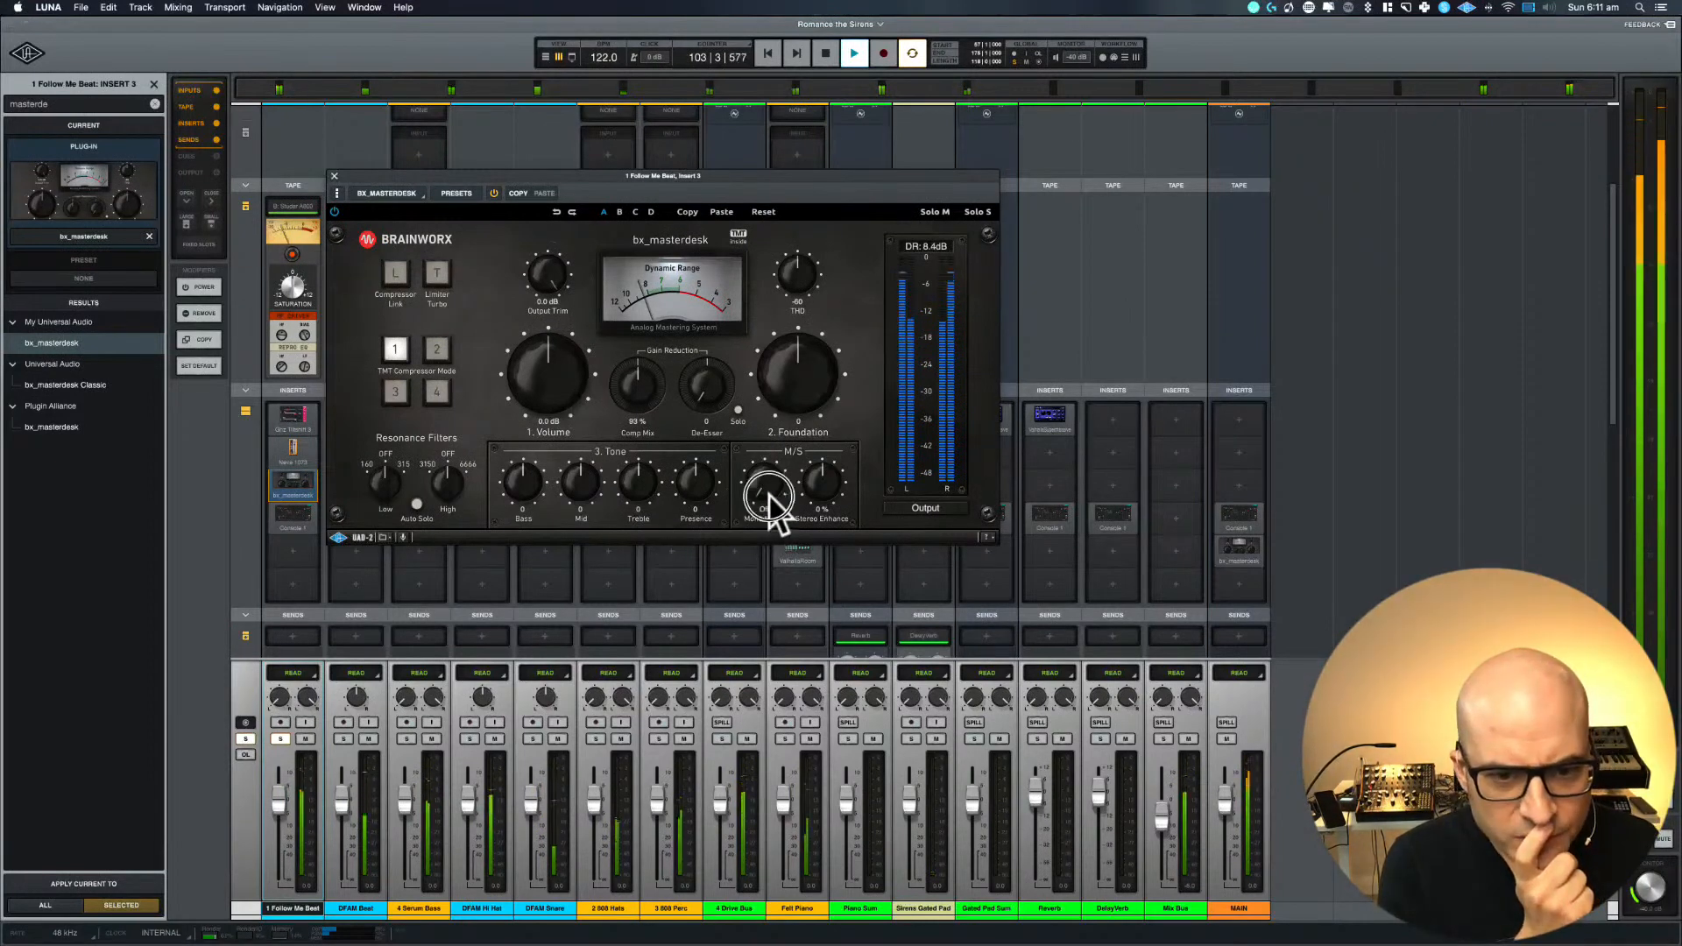
Set the bx_masterdesk Mono Maker to 113 Hz and compare the plug-in off and on
drag(769, 496, 770, 462)
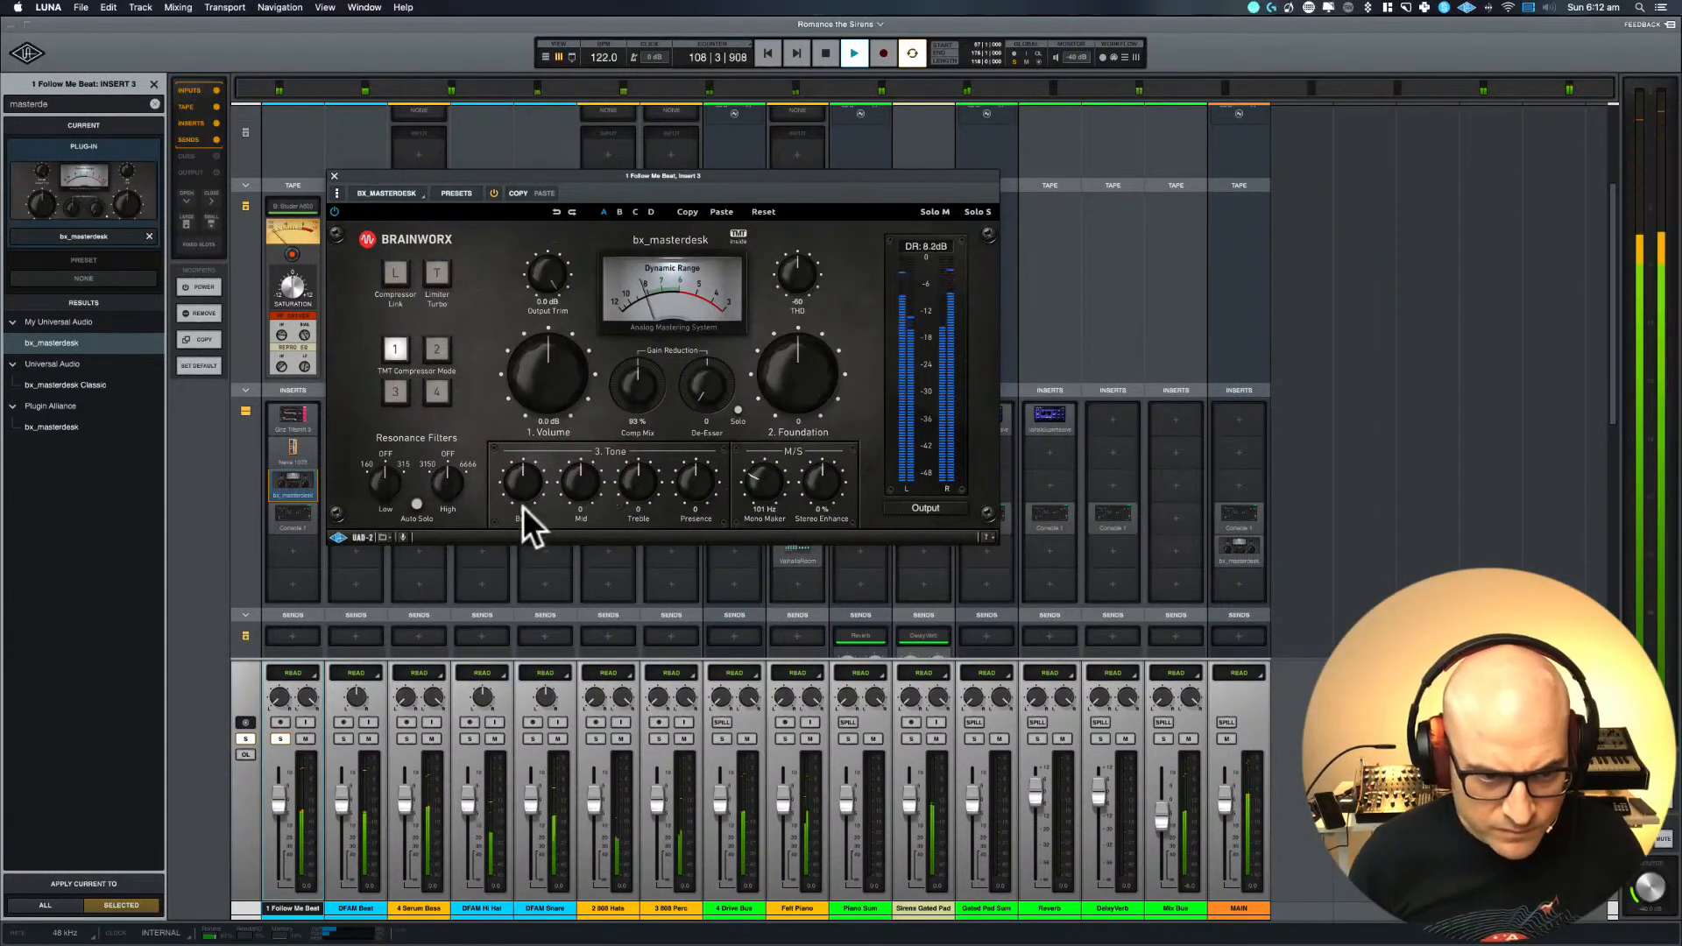
mouse_move(754, 475)
mouse_down()
mouse_move(766, 518)
mouse_move(748, 466)
mouse_up()
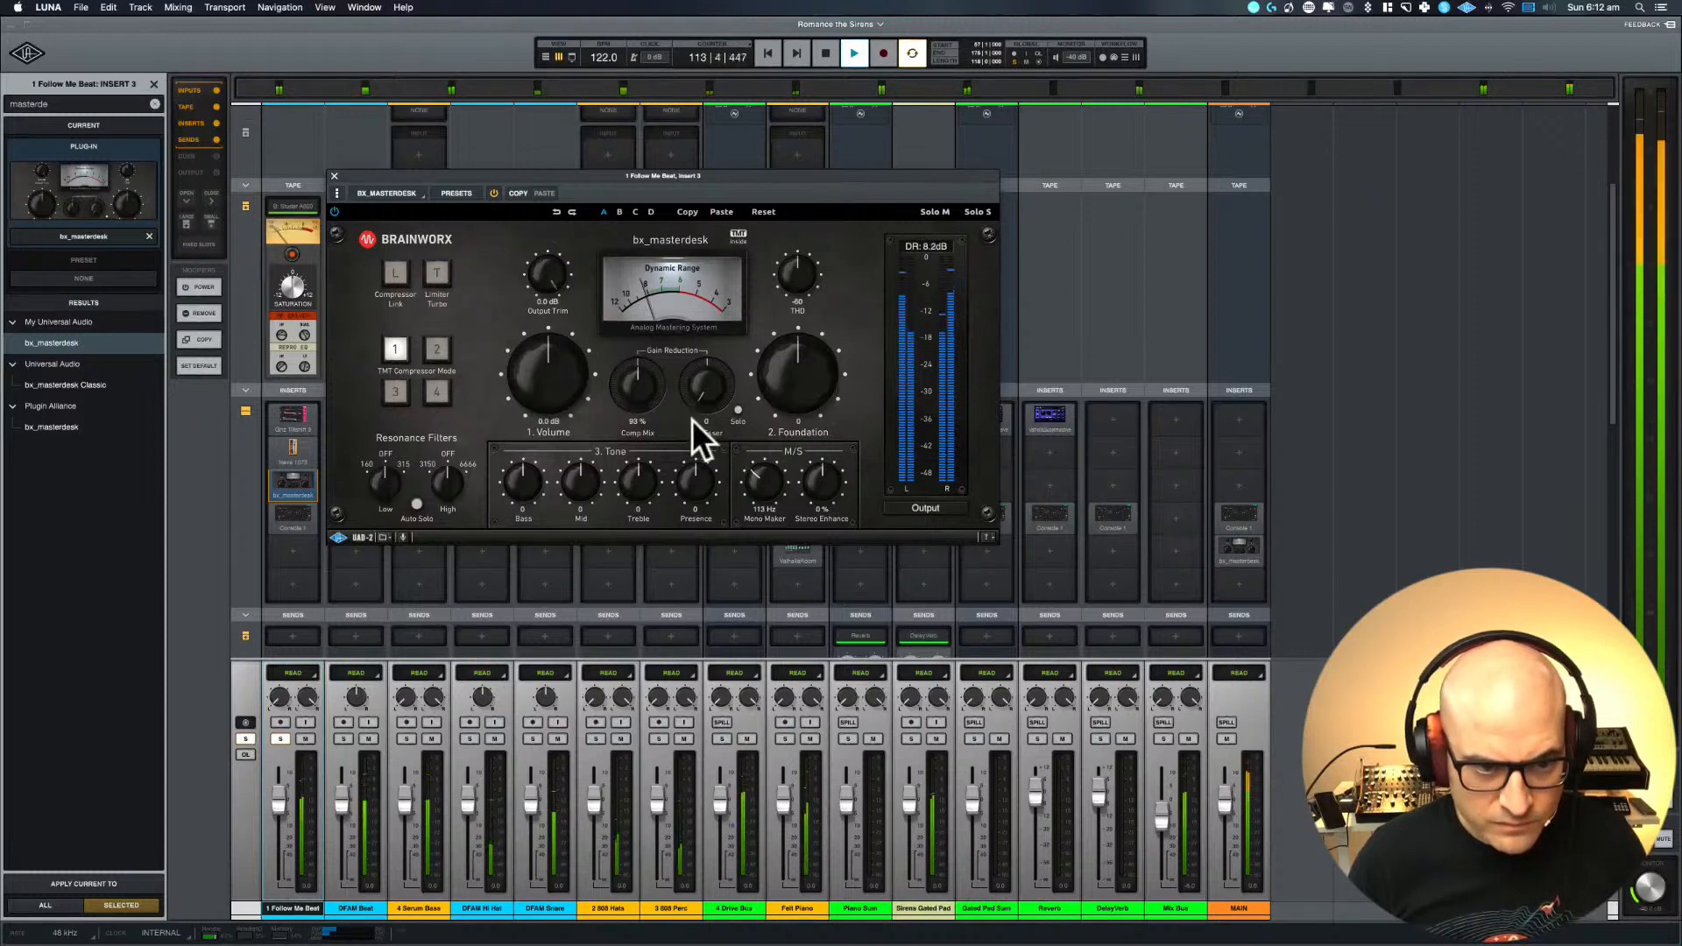
click(493, 193)
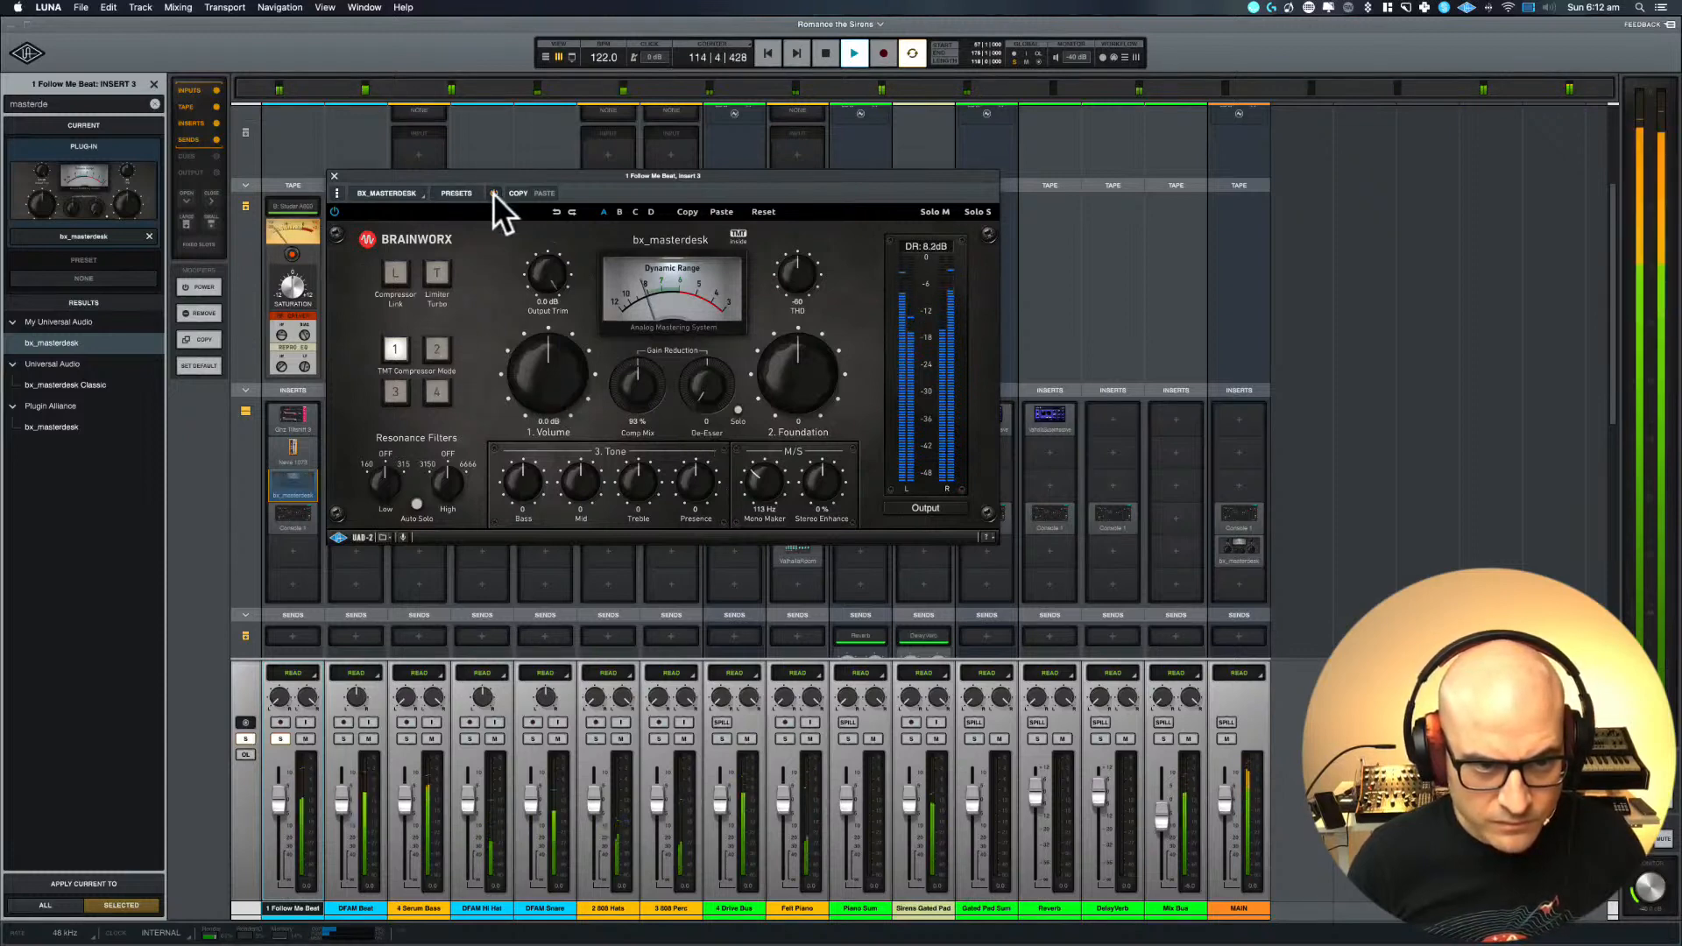
click(492, 193)
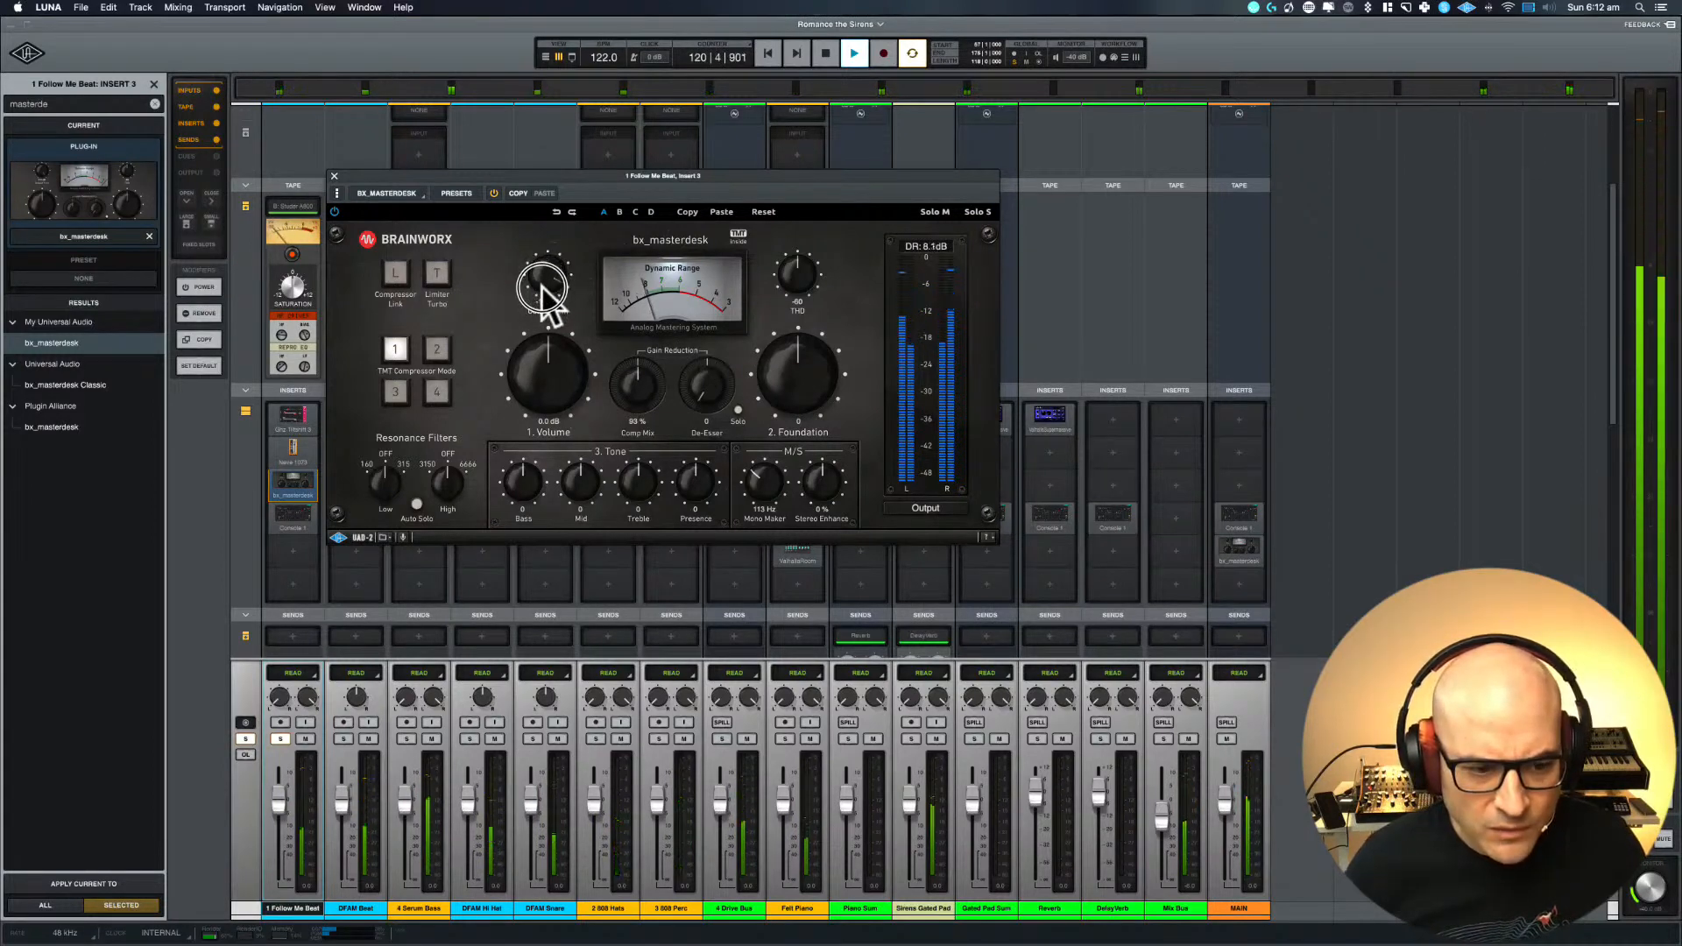
Restart the loop, set the bx_masterdesk Output Trim to -1.2 dB, and compare the plug-in off and on
key(space)
key(space)
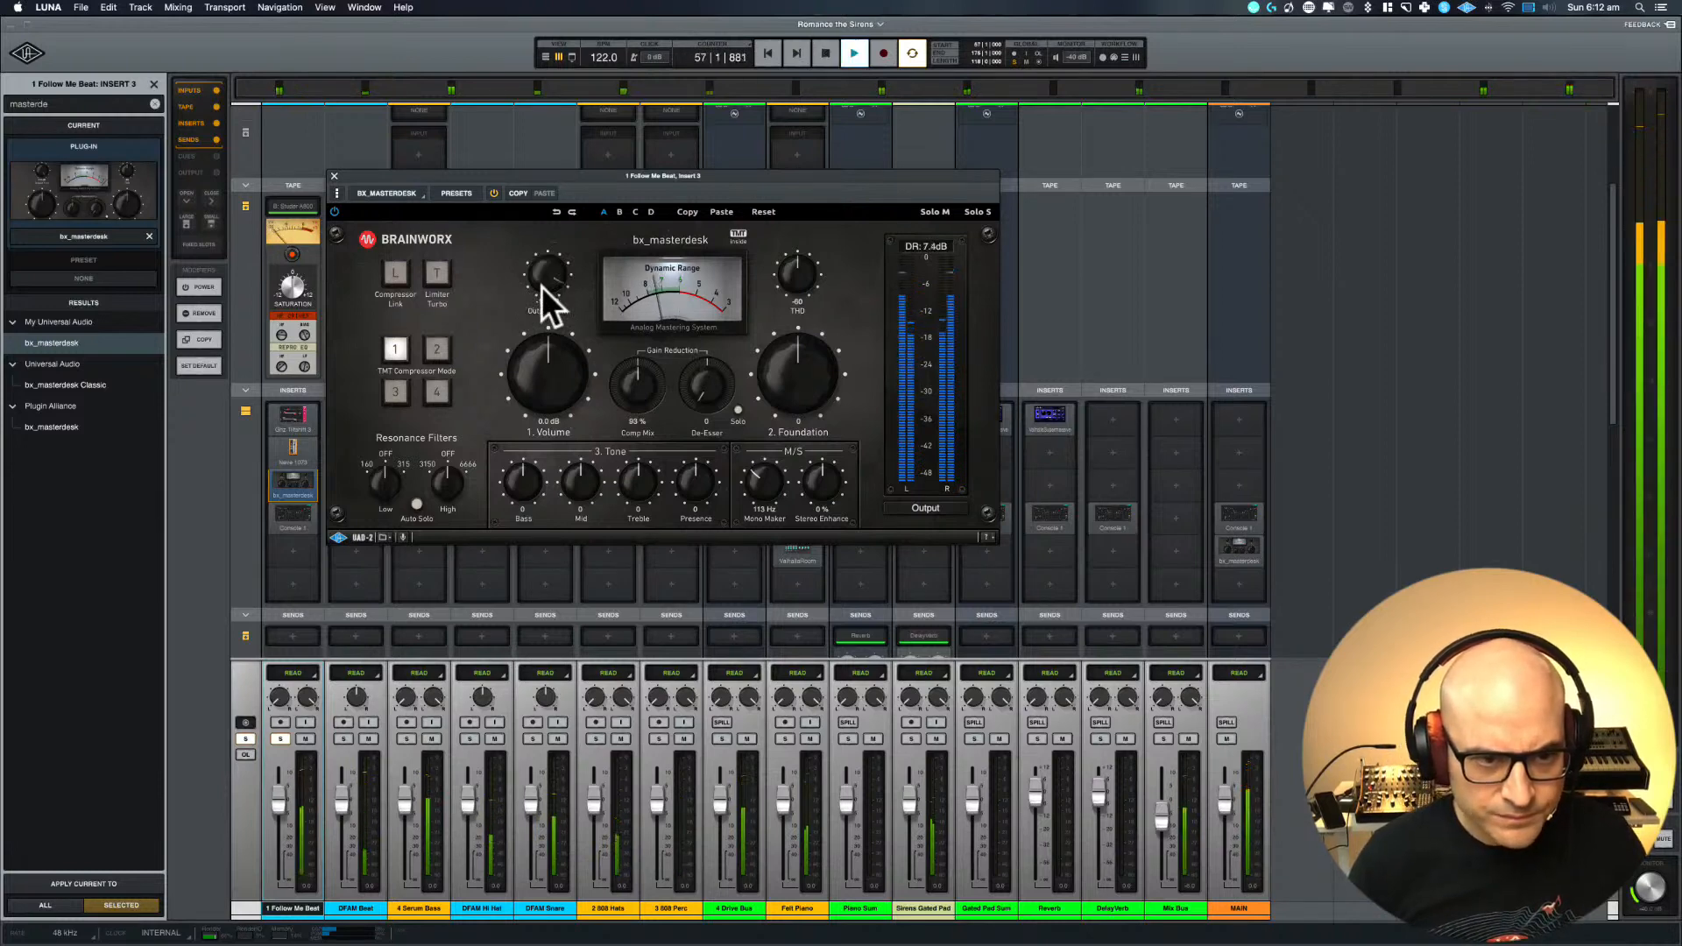
click(487, 195)
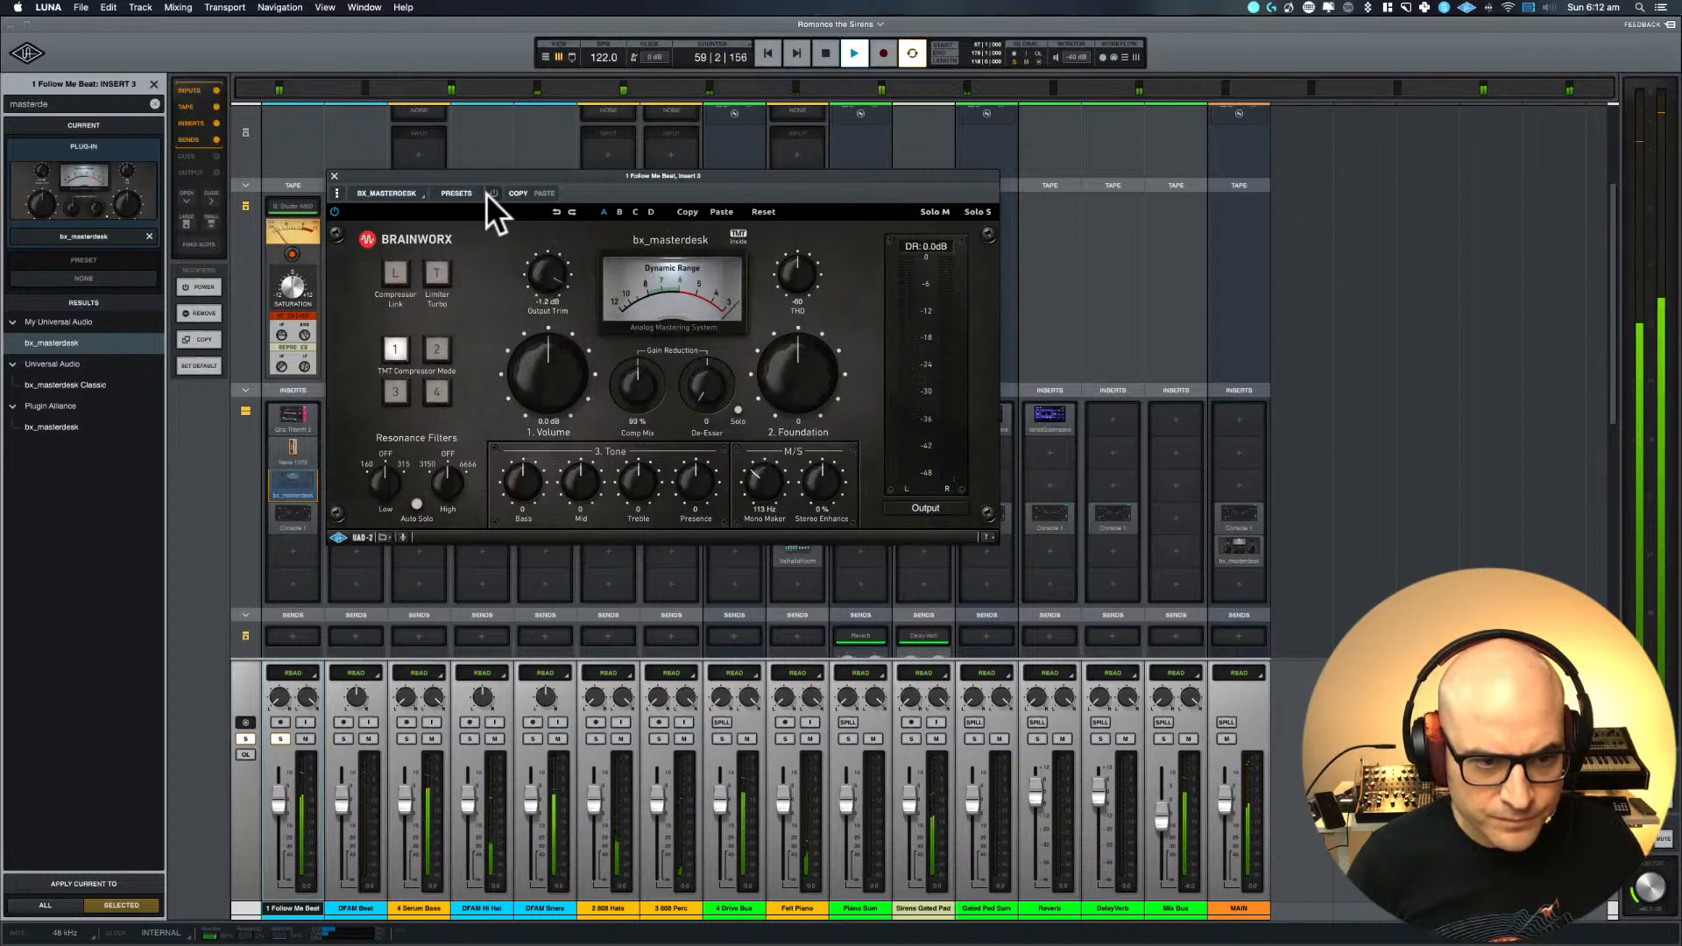
click(488, 193)
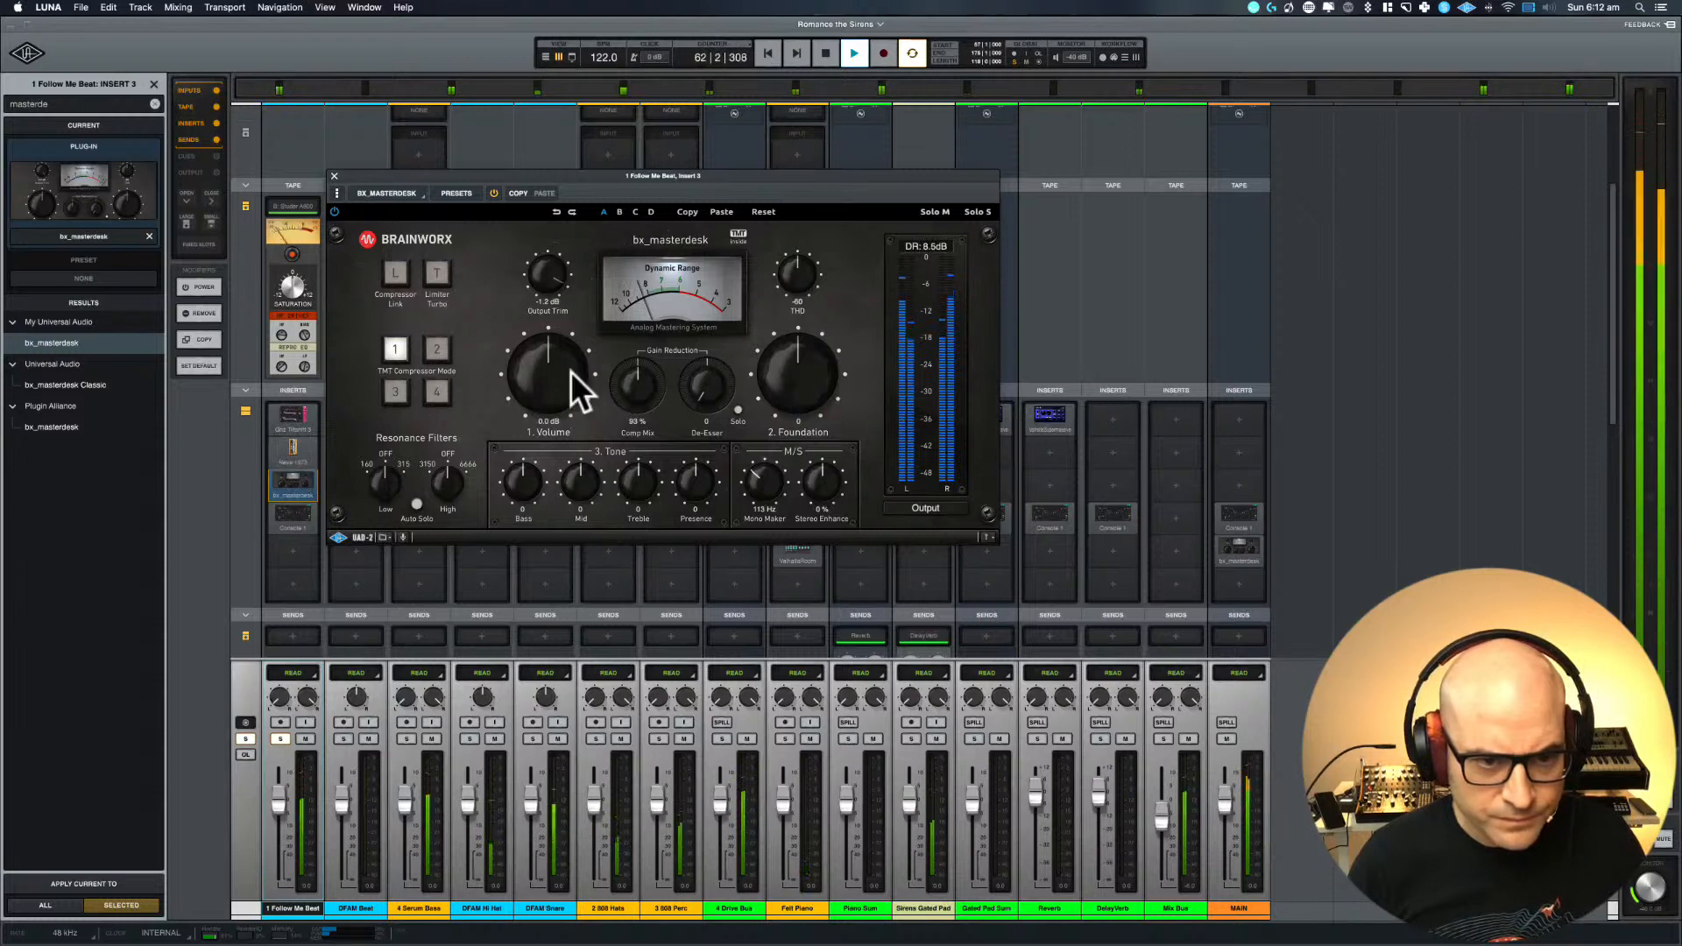
Choose TMT Compressor Mode 4 with Mono Maker at 103 Hz and Output Trim at -2.0 dB, comparing the plug-in off and on
click(442, 388)
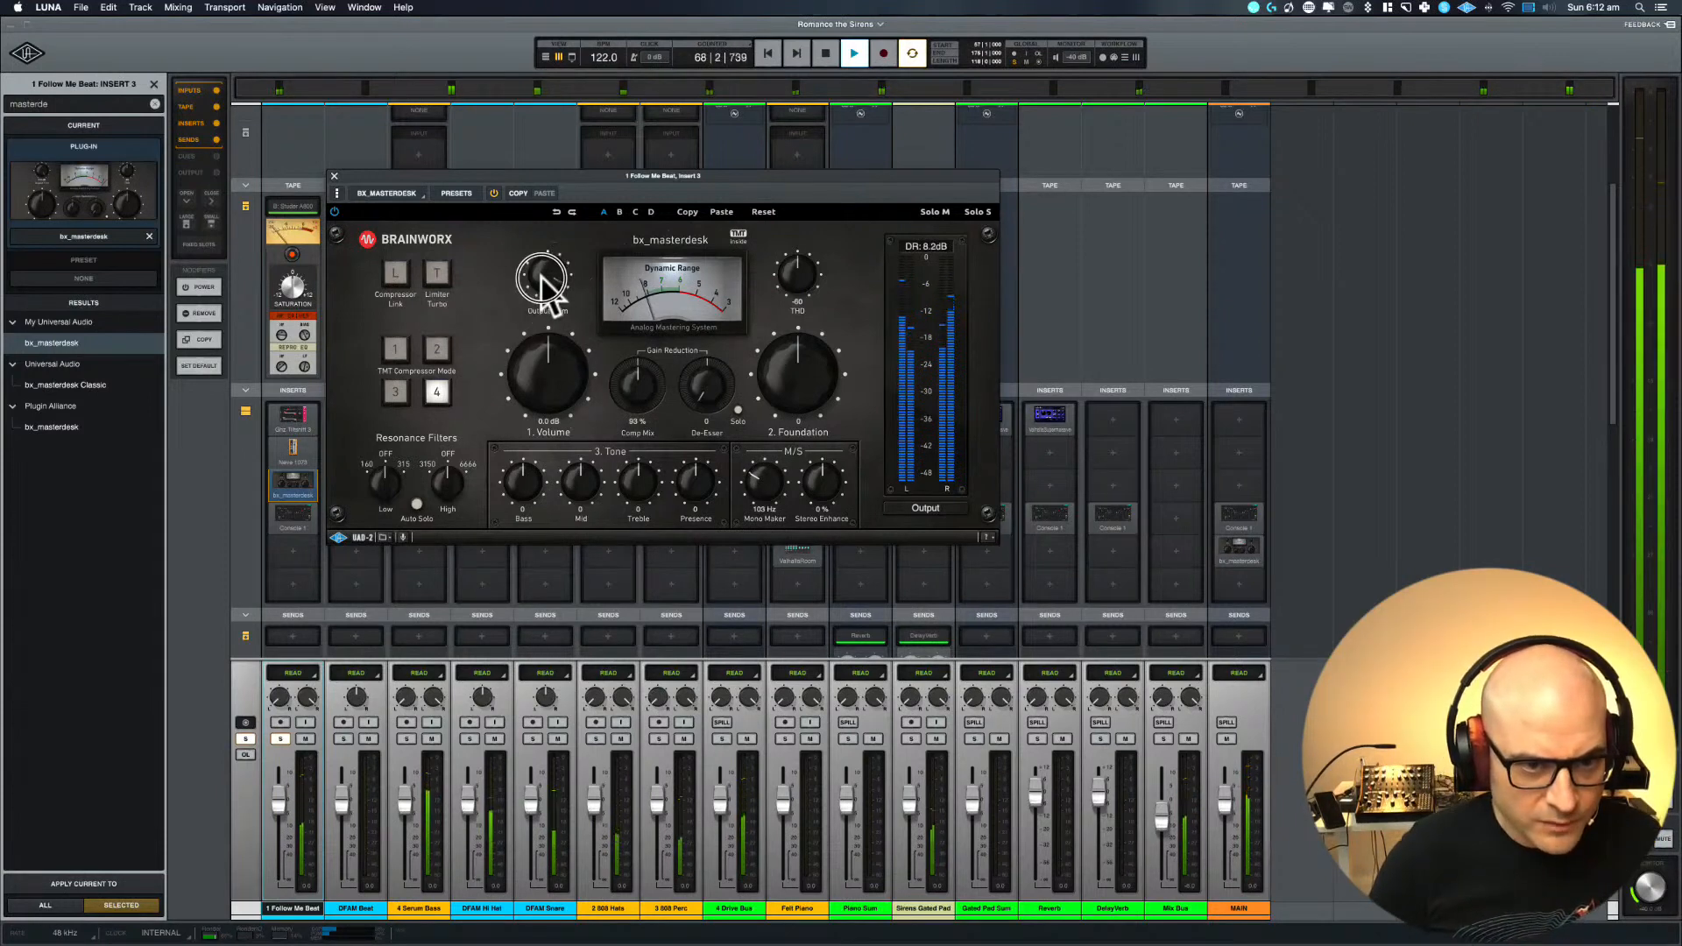
click(494, 194)
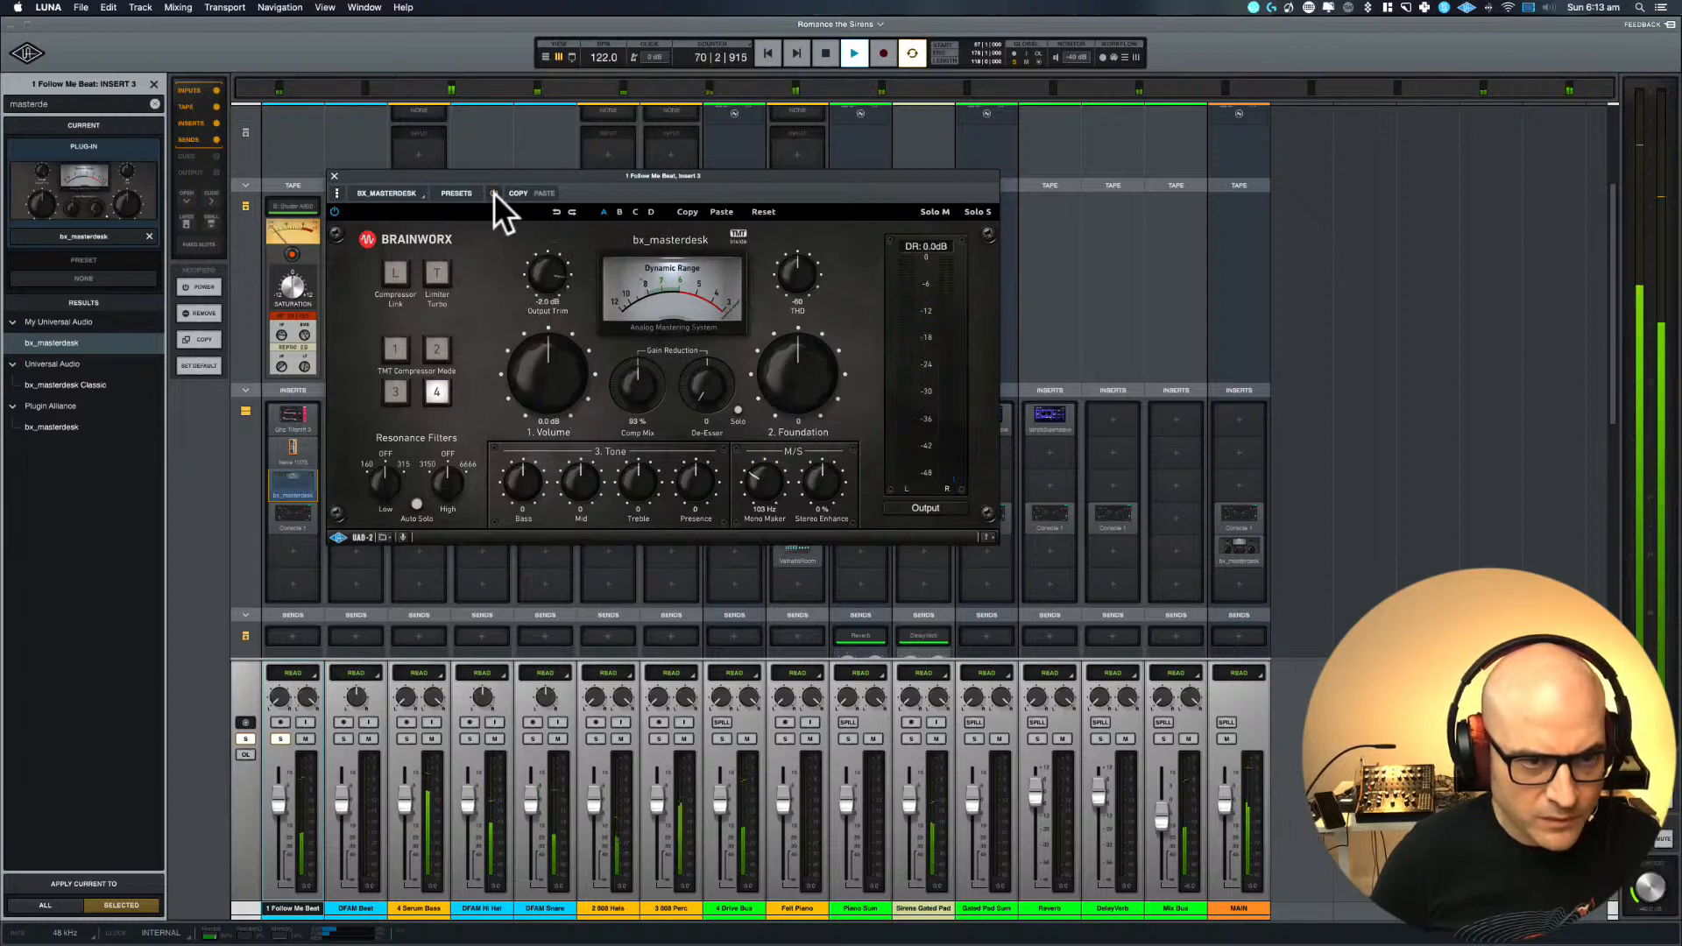
click(493, 194)
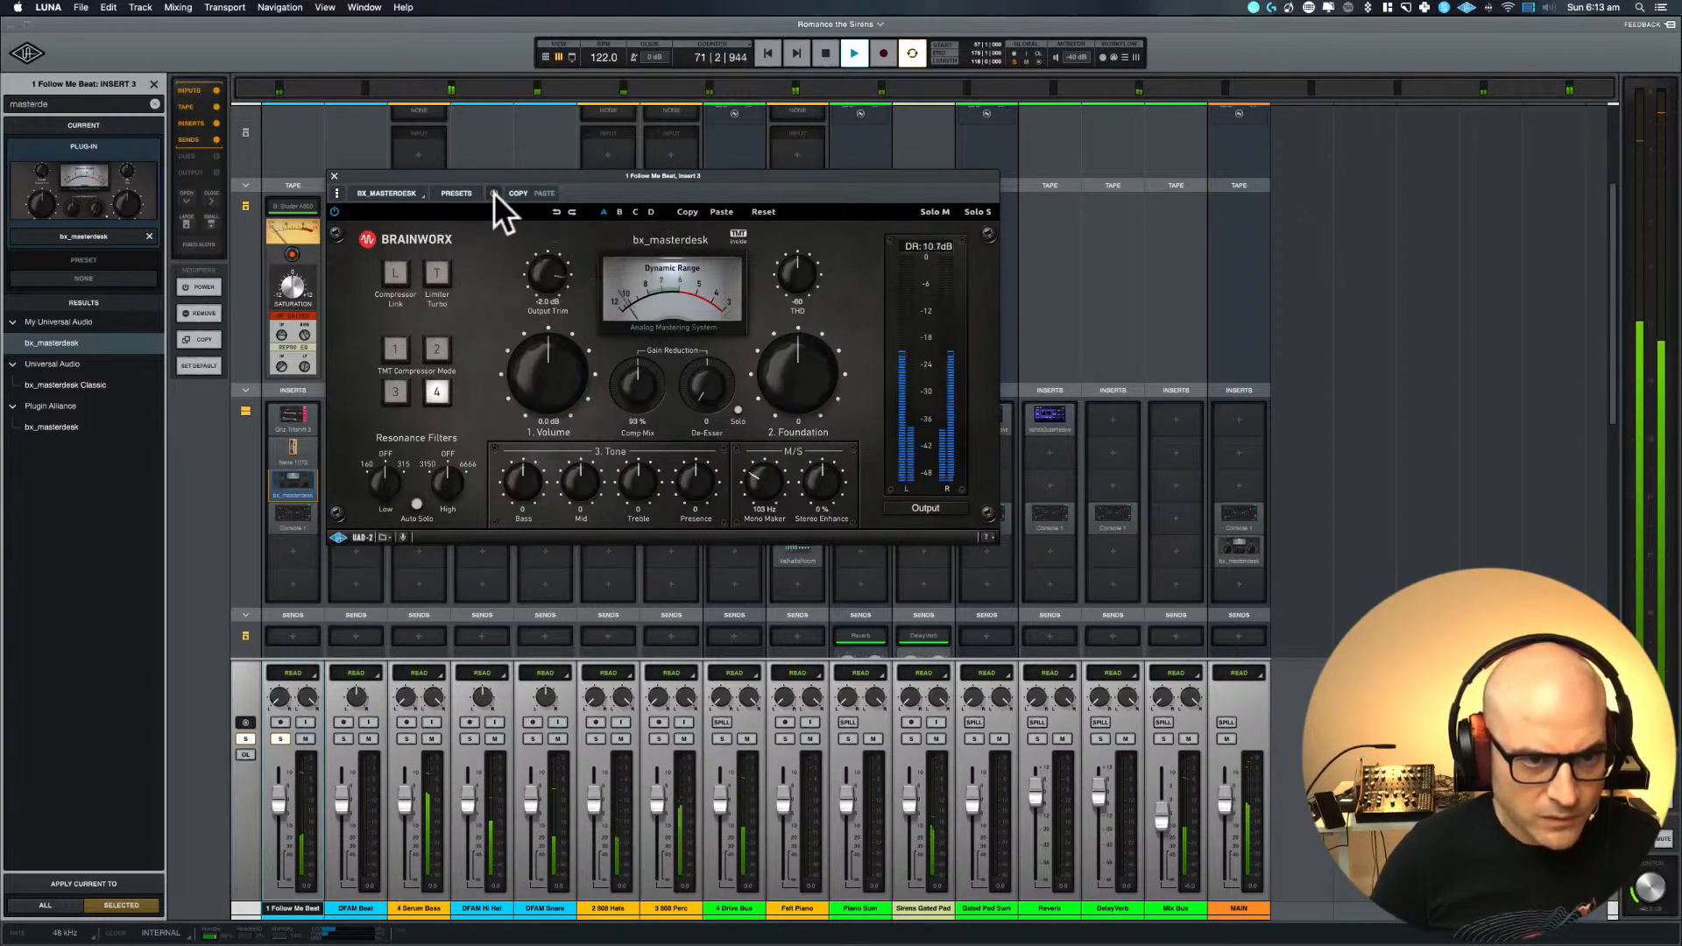
Close the bx_masterdesk window and stop playback
click(334, 175)
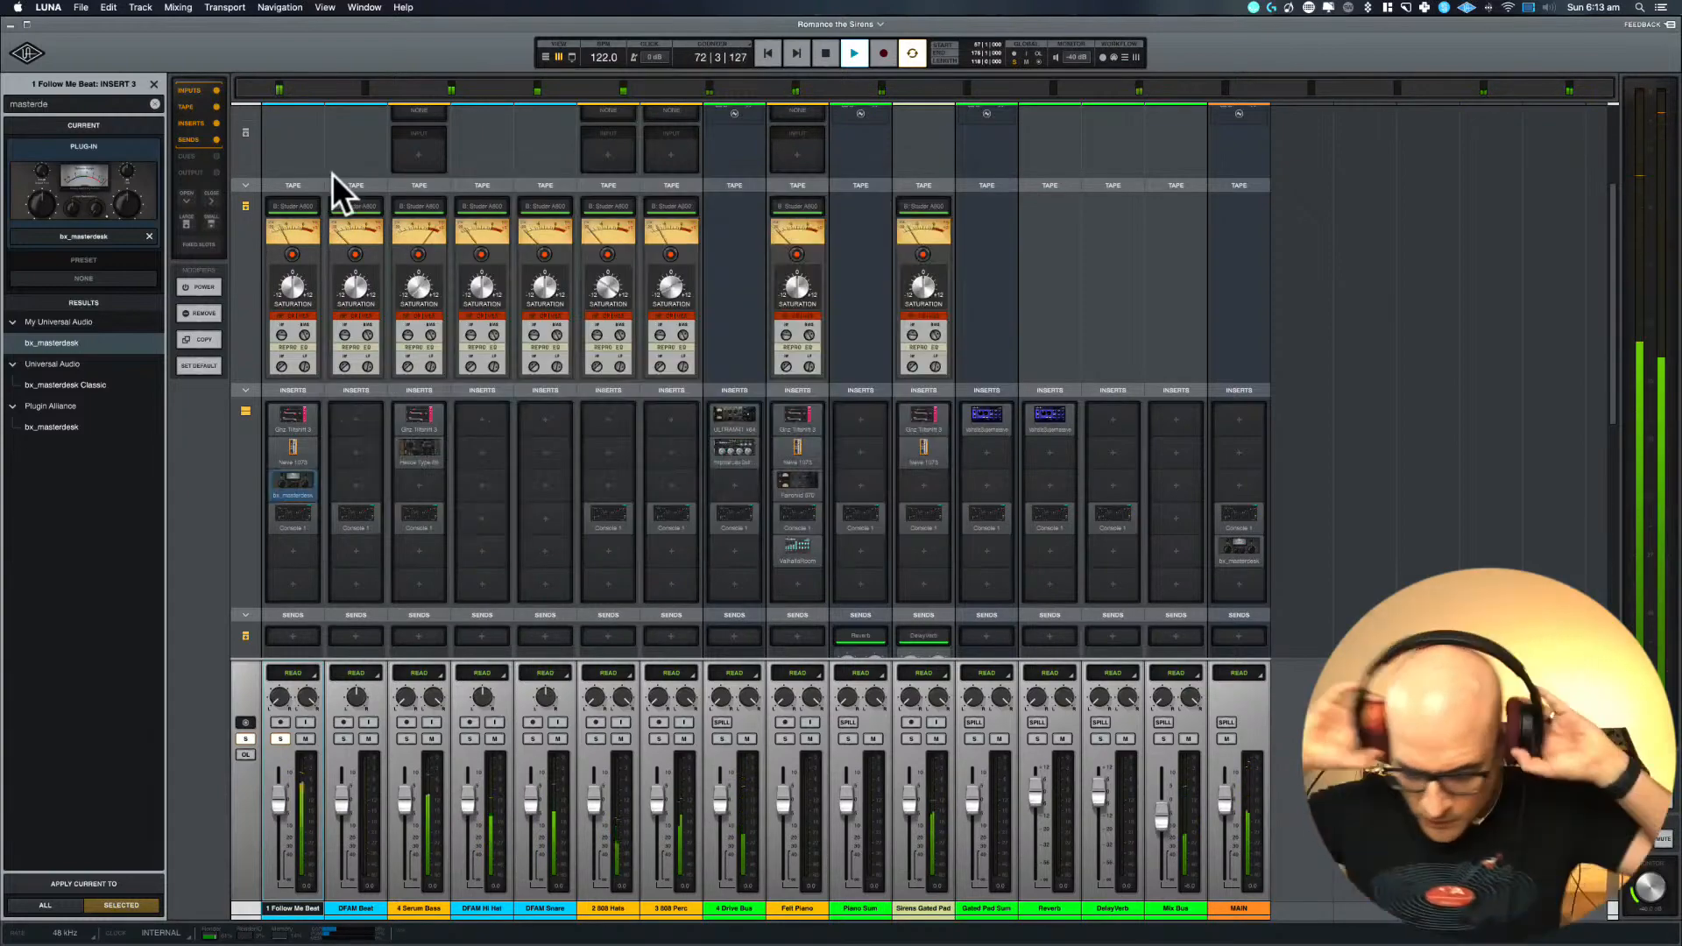
key(space)
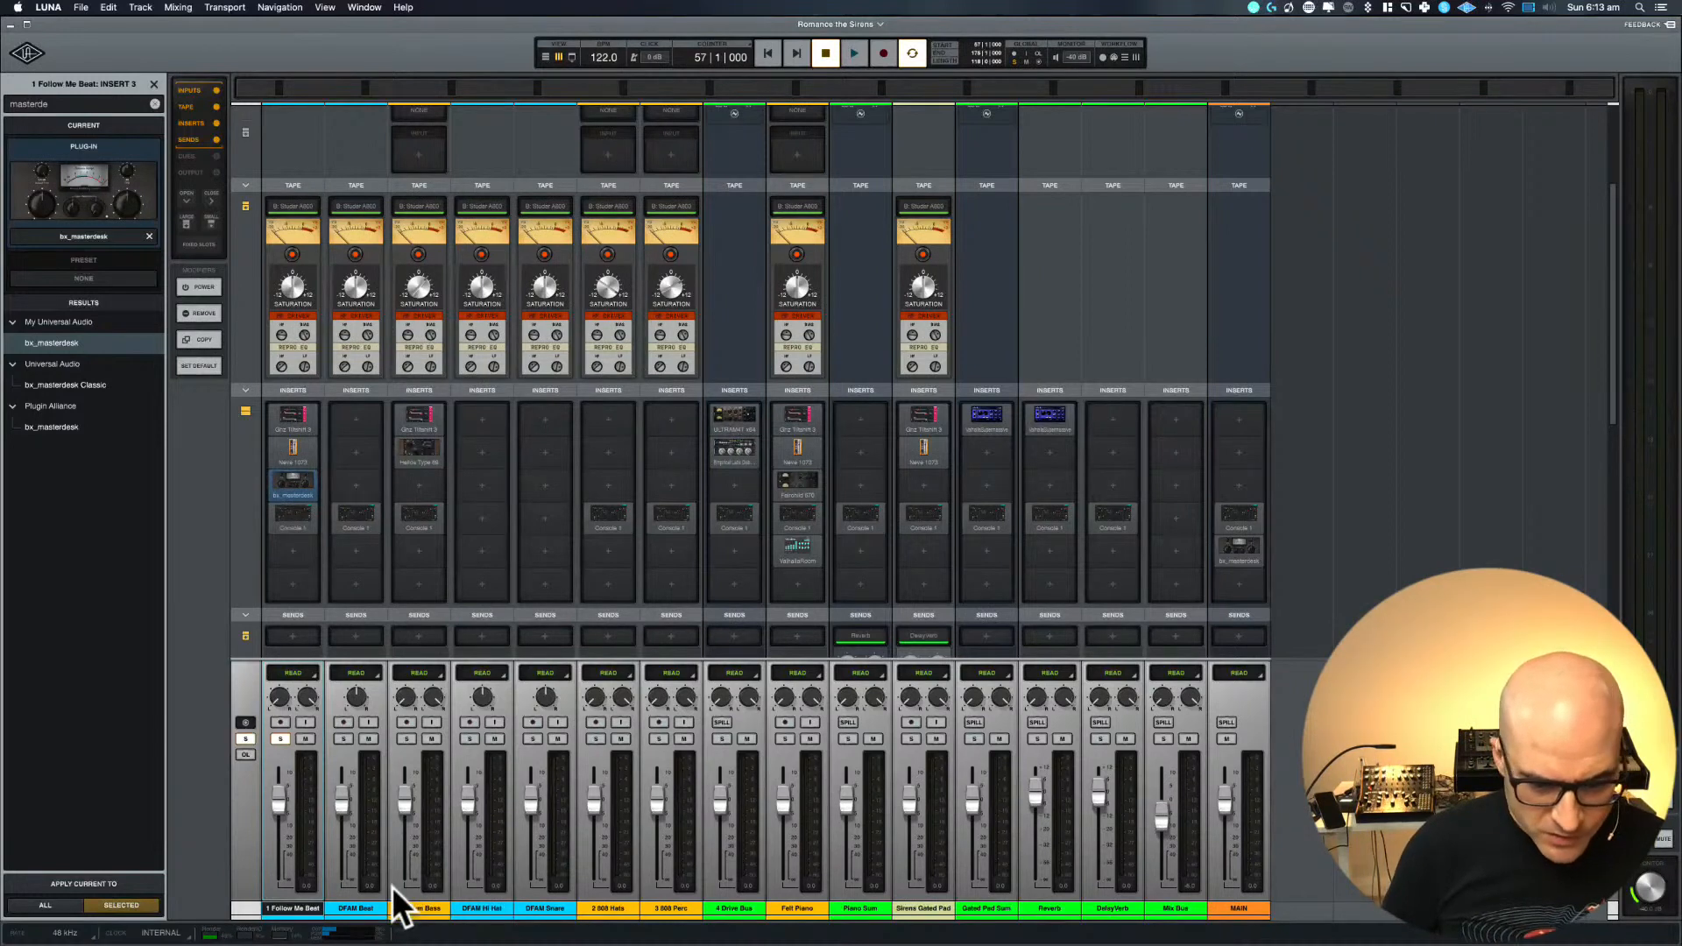
key(space)
key(space)
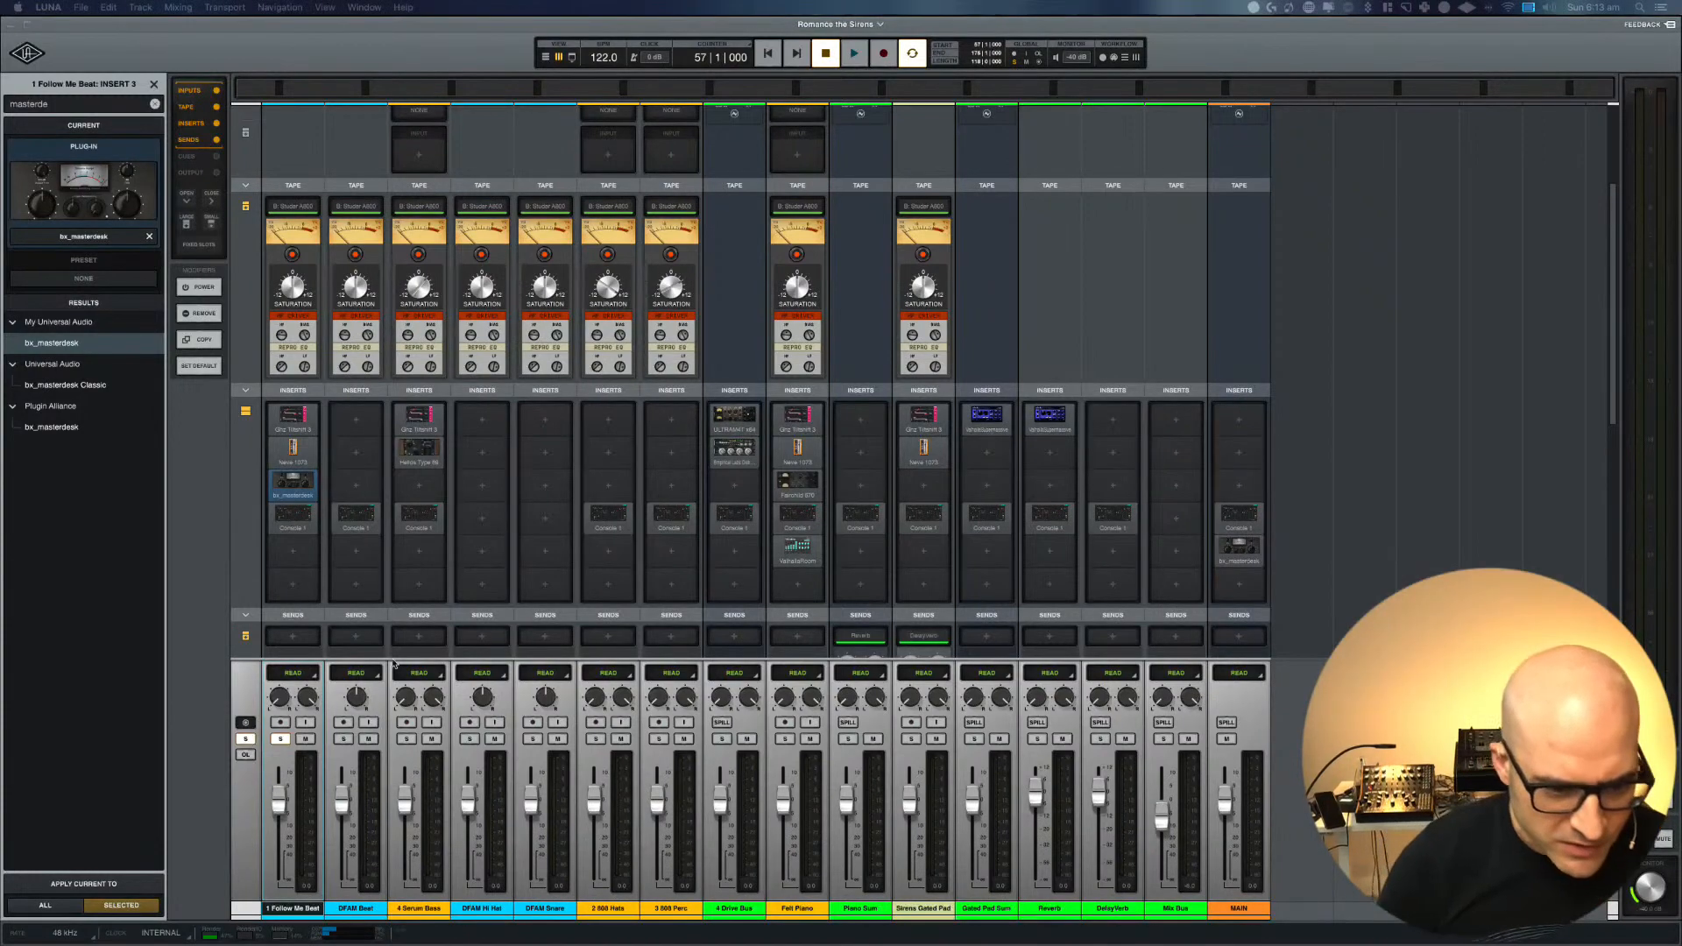
Solo DFAM Beat in the timeline and play it from the start of its clip
click(376, 904)
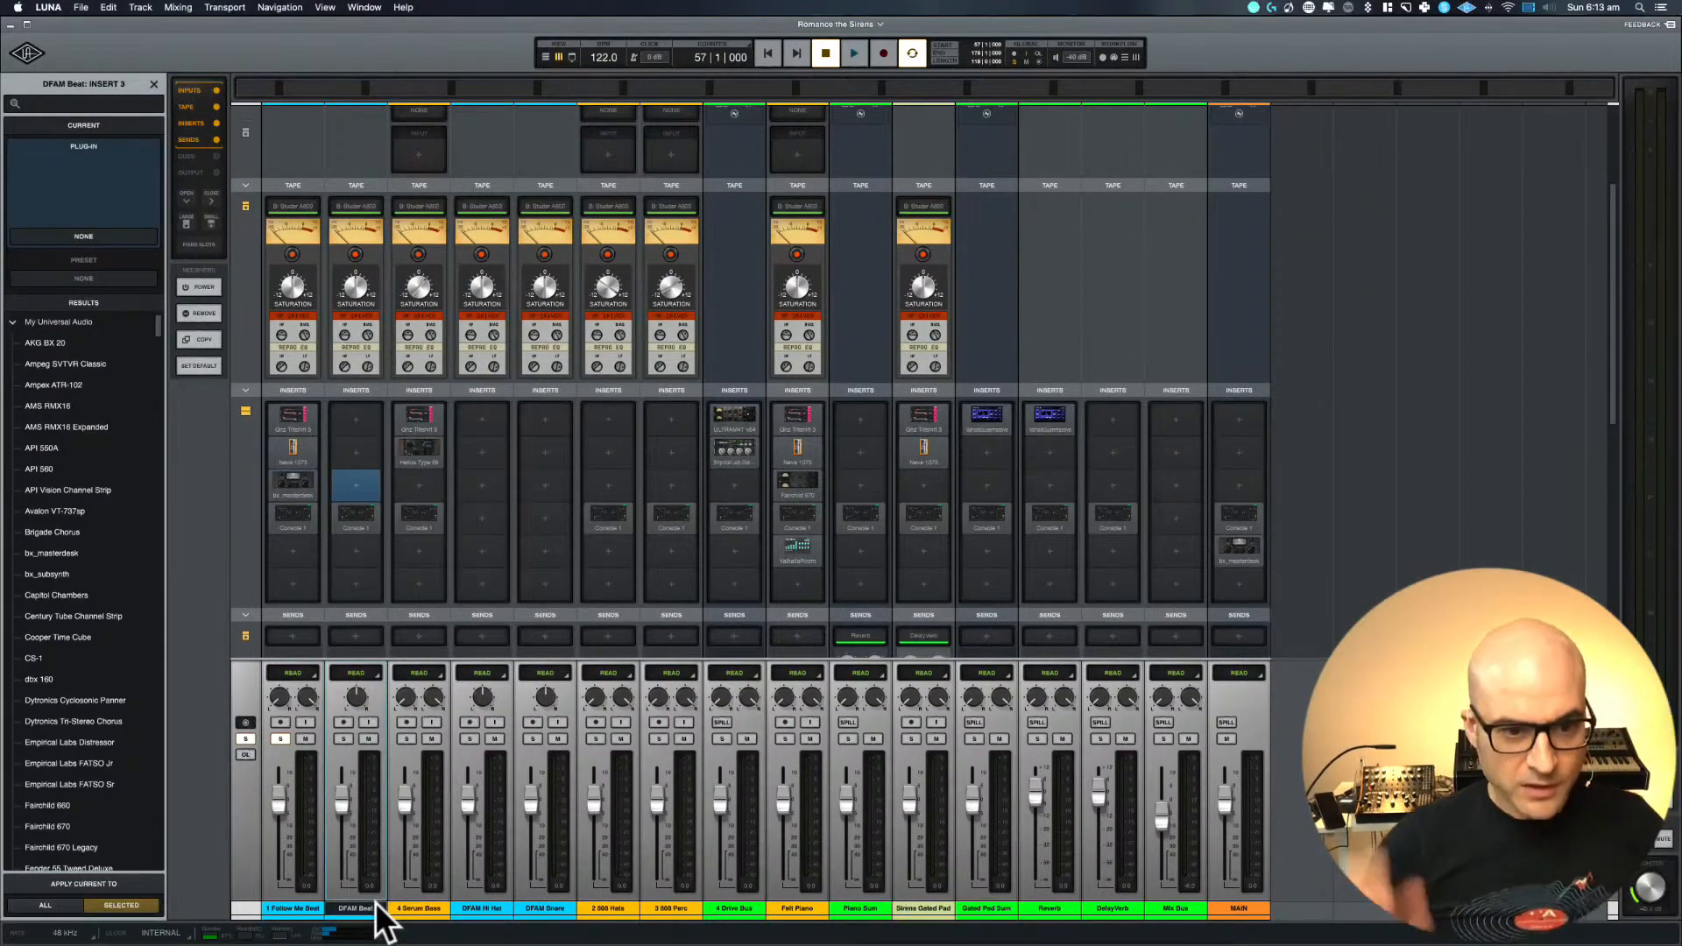
key(super+equal)
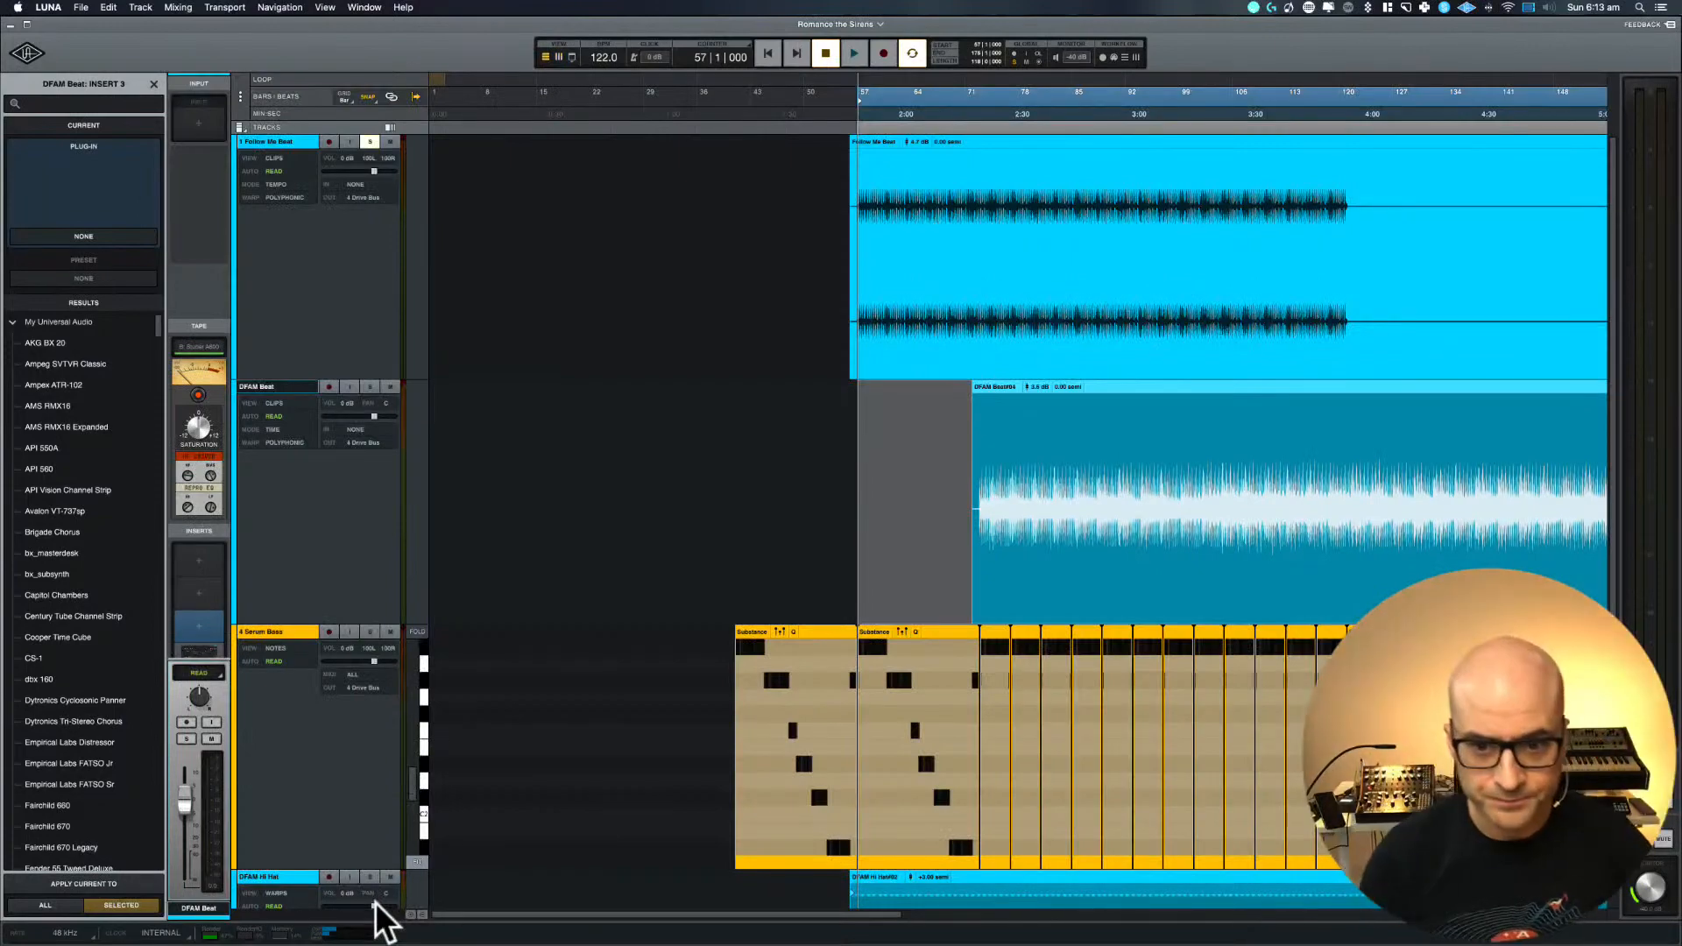
scroll(906, 570, left, 5)
scroll(907, 572, right, 3)
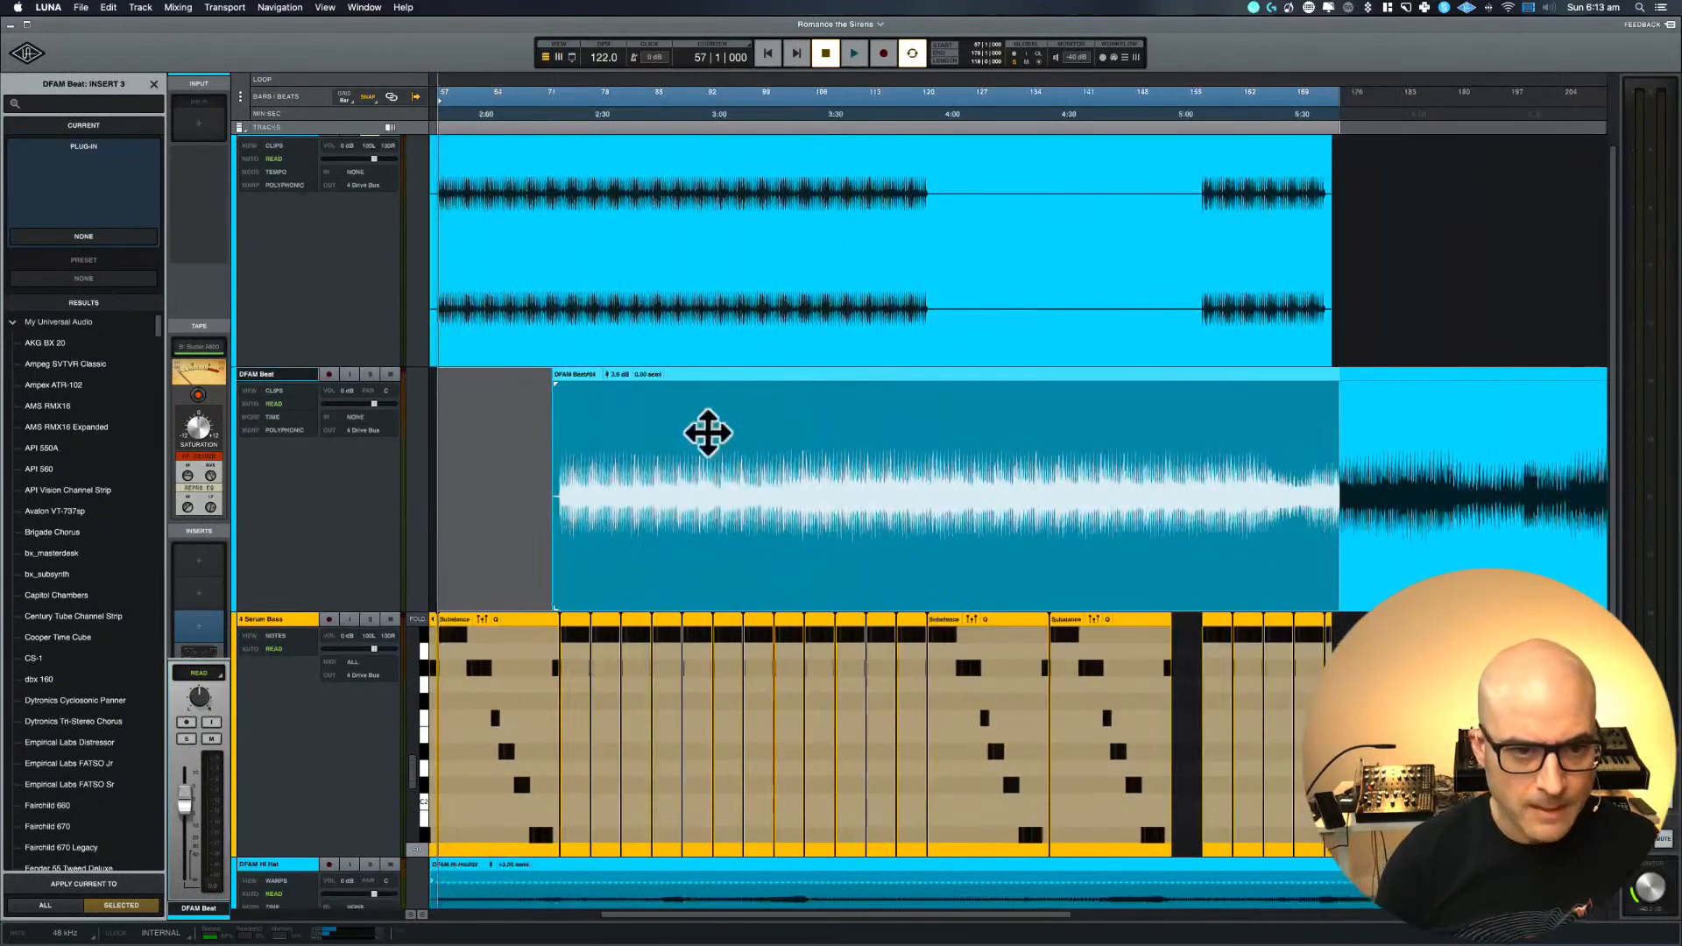
scroll(561, 373, left, 3)
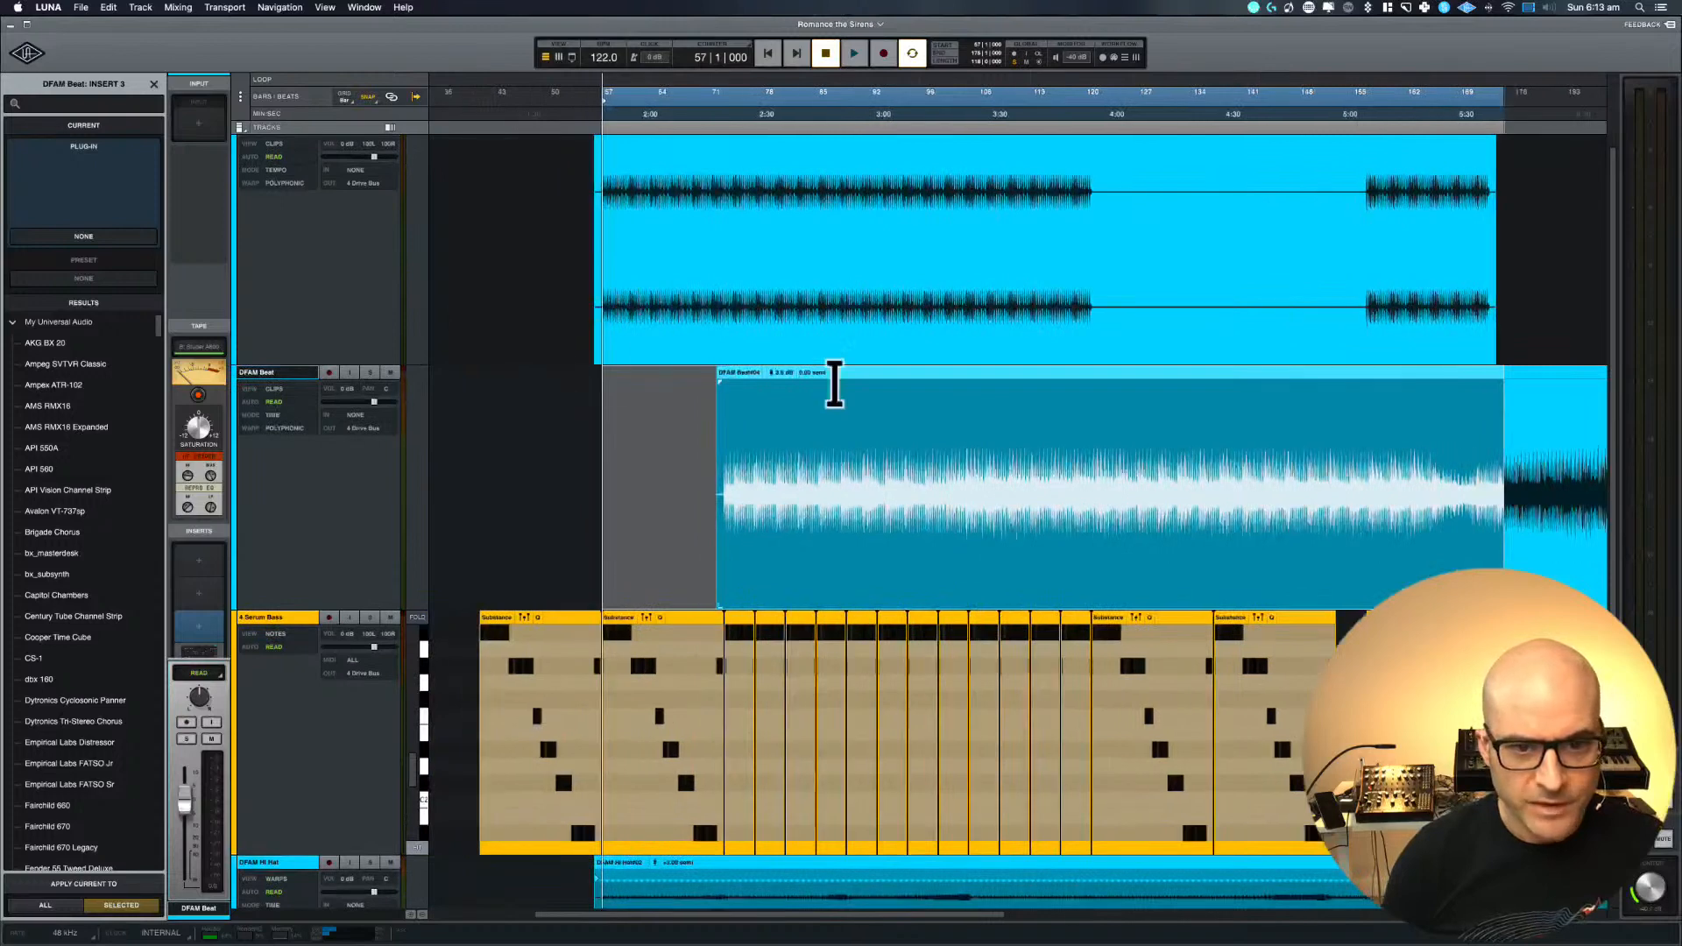
click(370, 373)
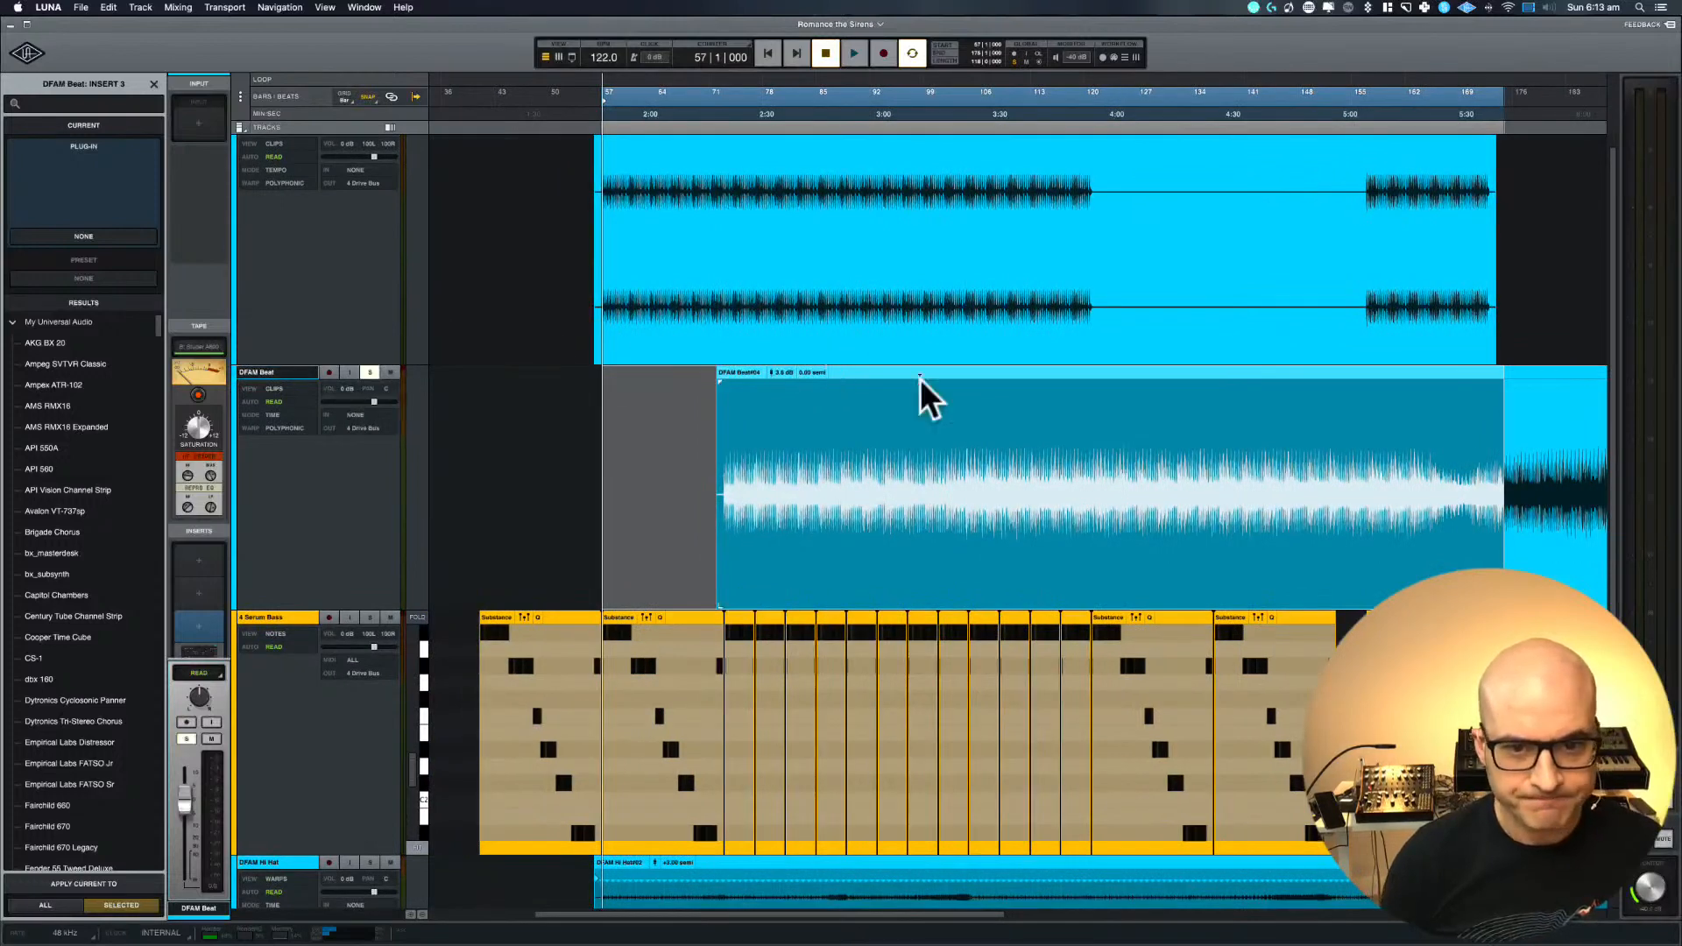
click(908, 375)
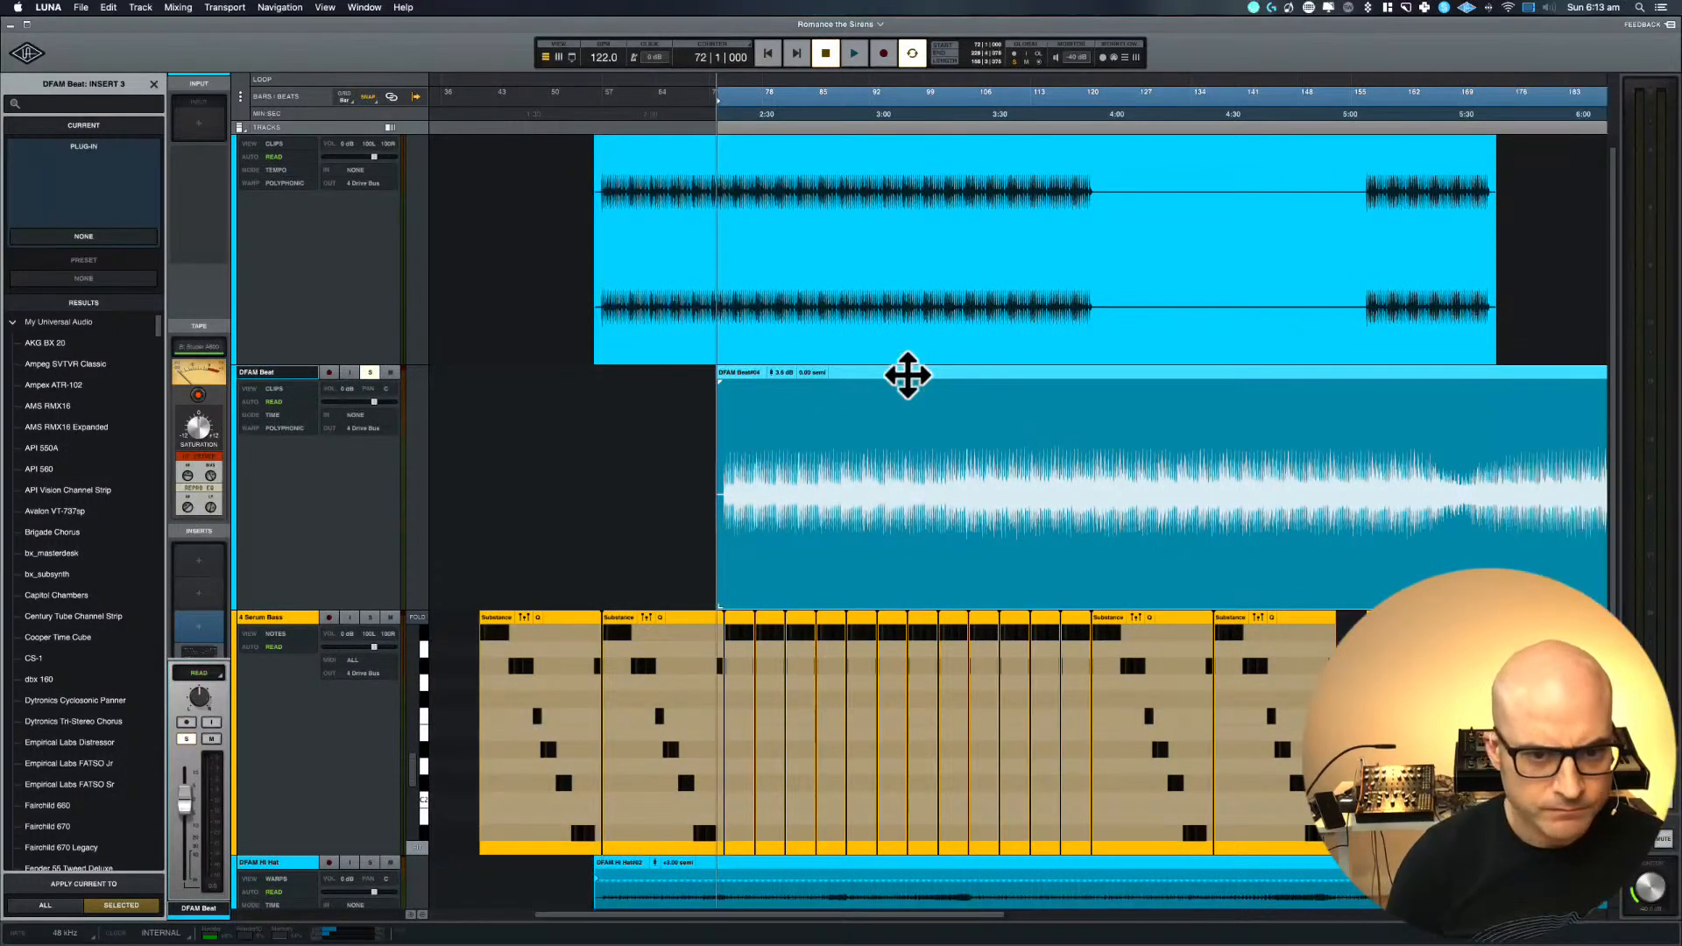
key(space)
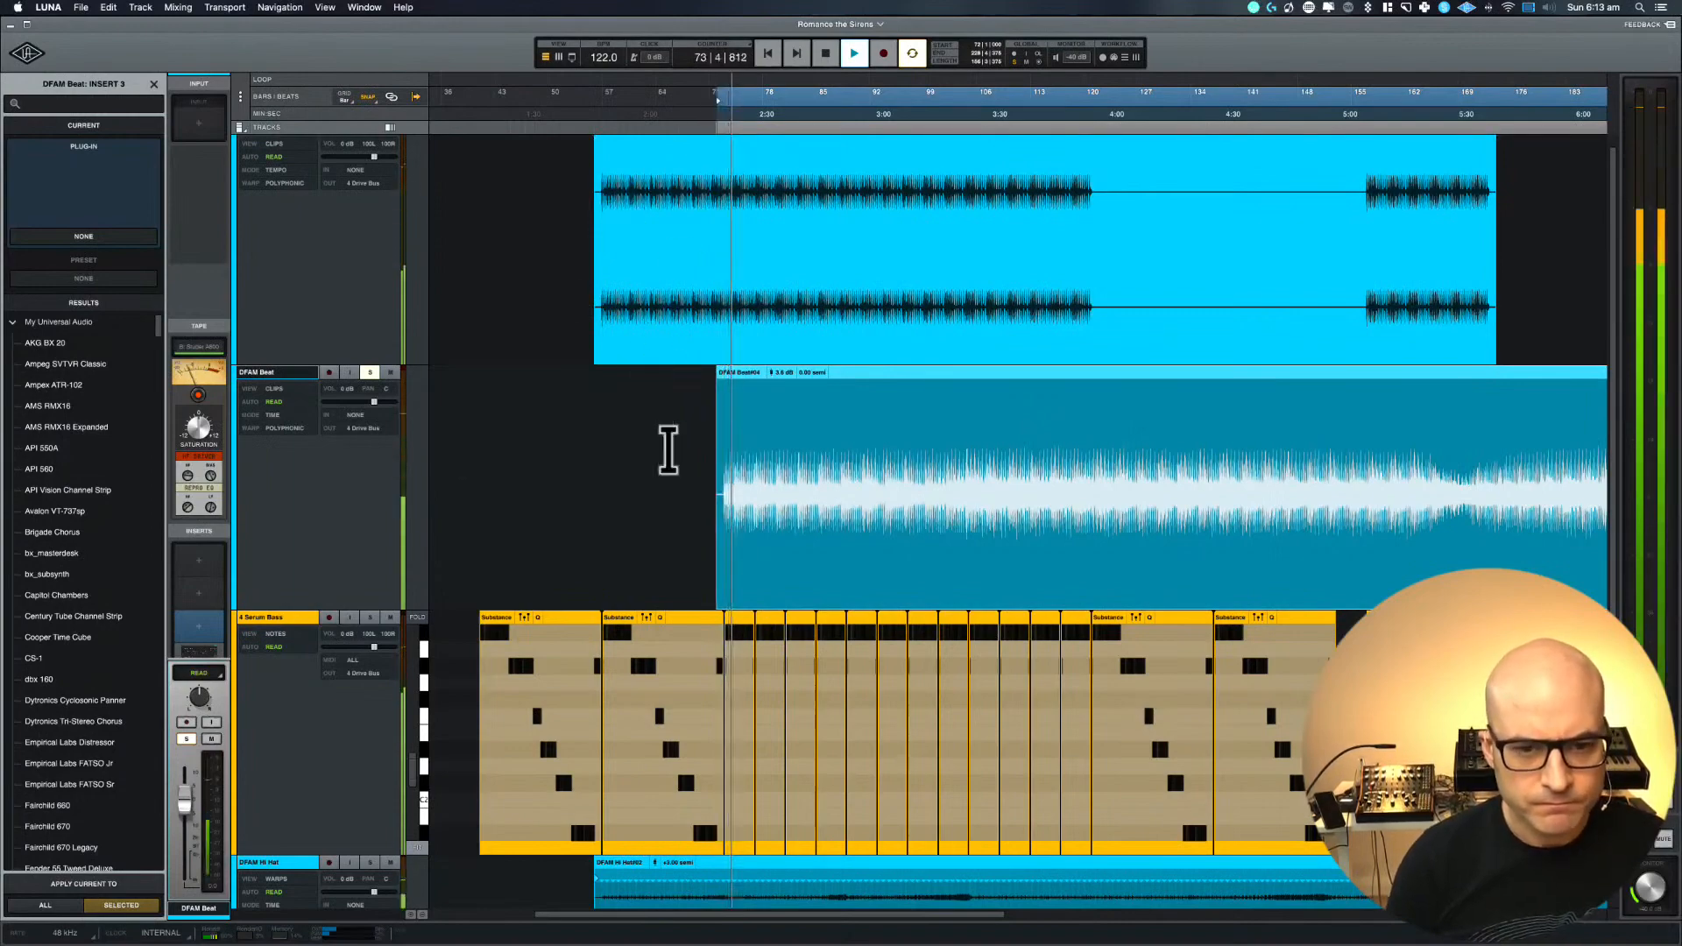
Trim the start of the DFAM Beat clip to bar 73, where its audio begins
scroll(558, 423, up, 5)
scroll(558, 423, right, 7)
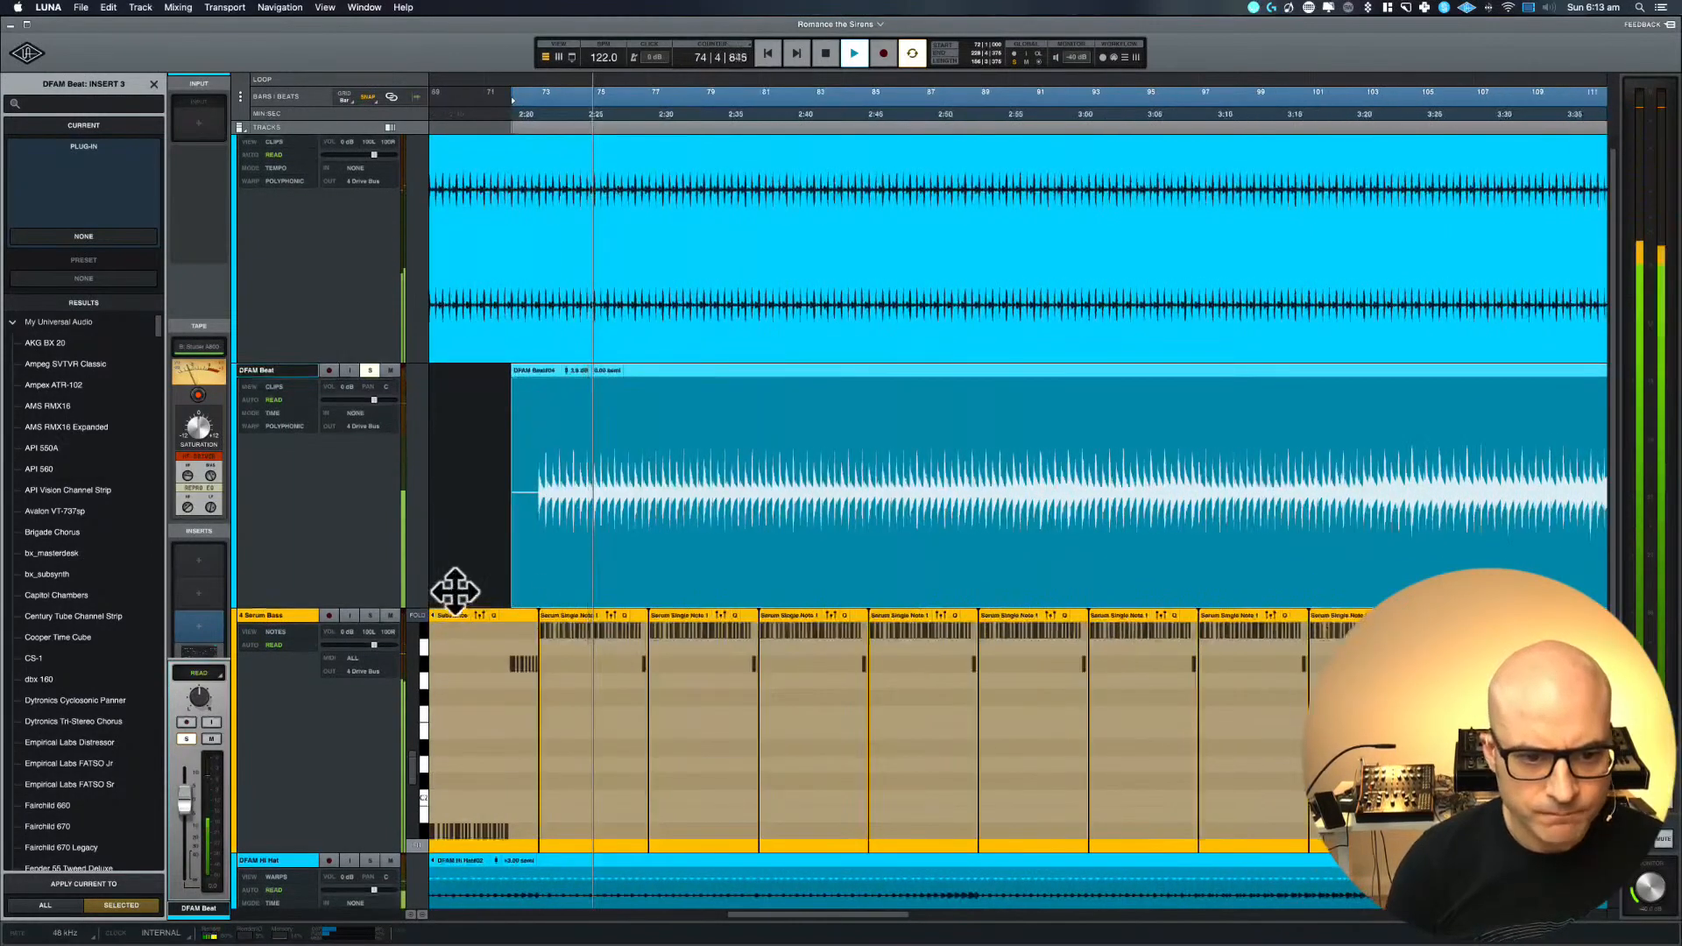
drag(515, 601, 541, 591)
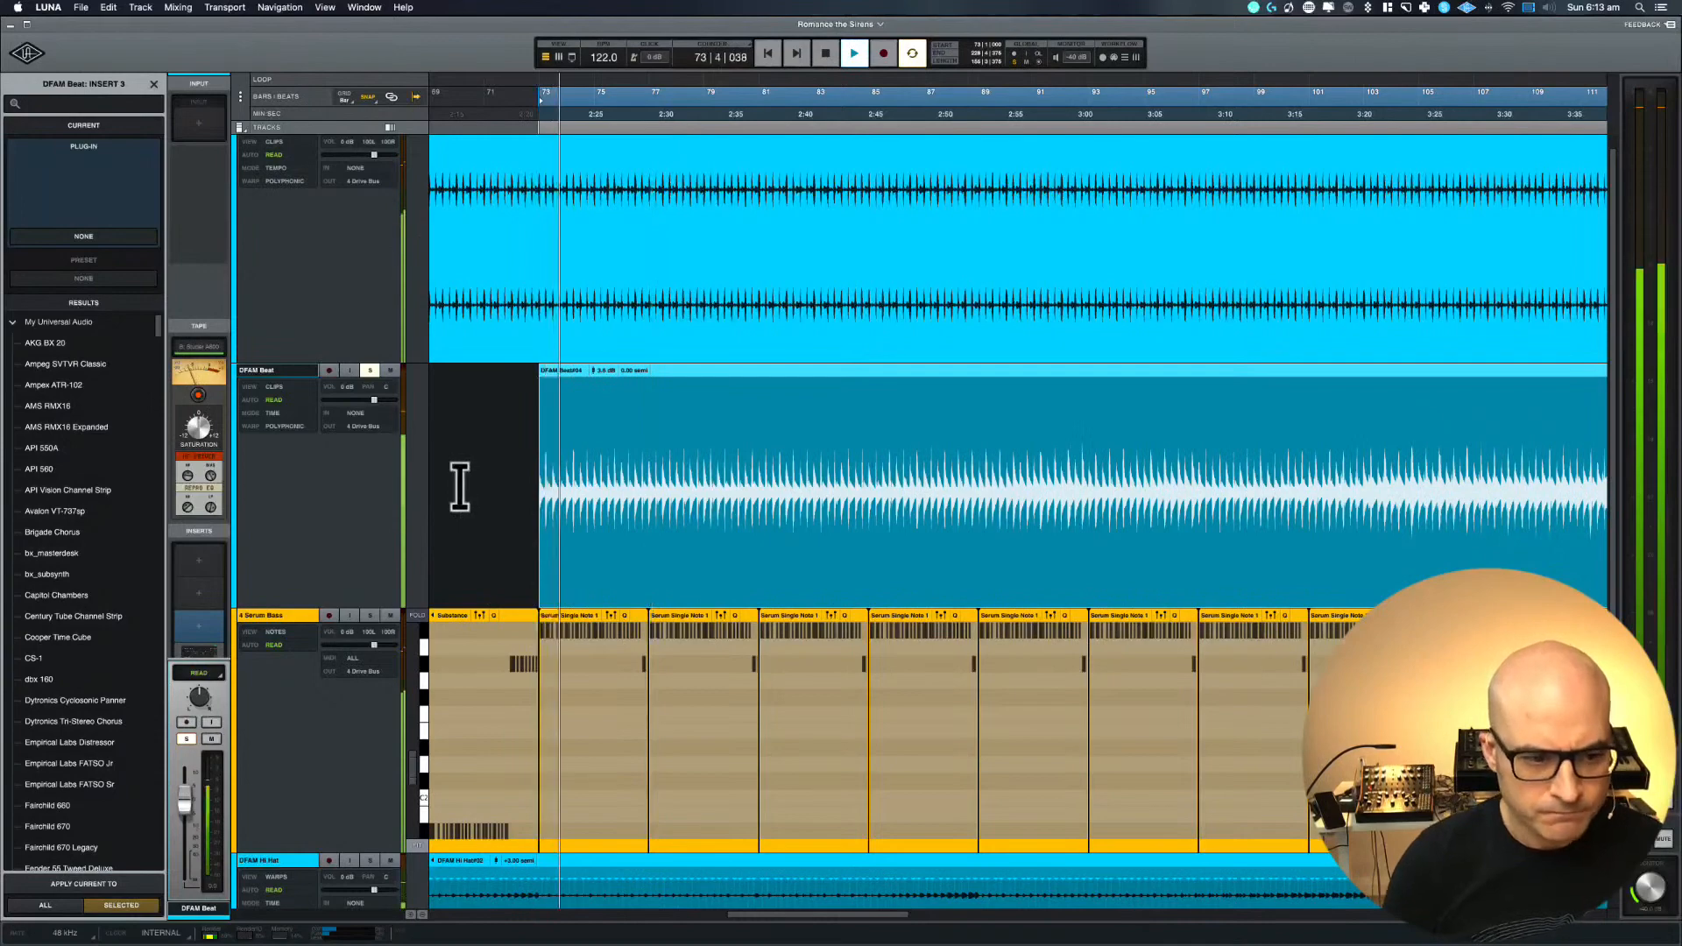
Return to the mixer and check the Console 1 display of 1 Follow Me Beat, closing it again
key(super+equal)
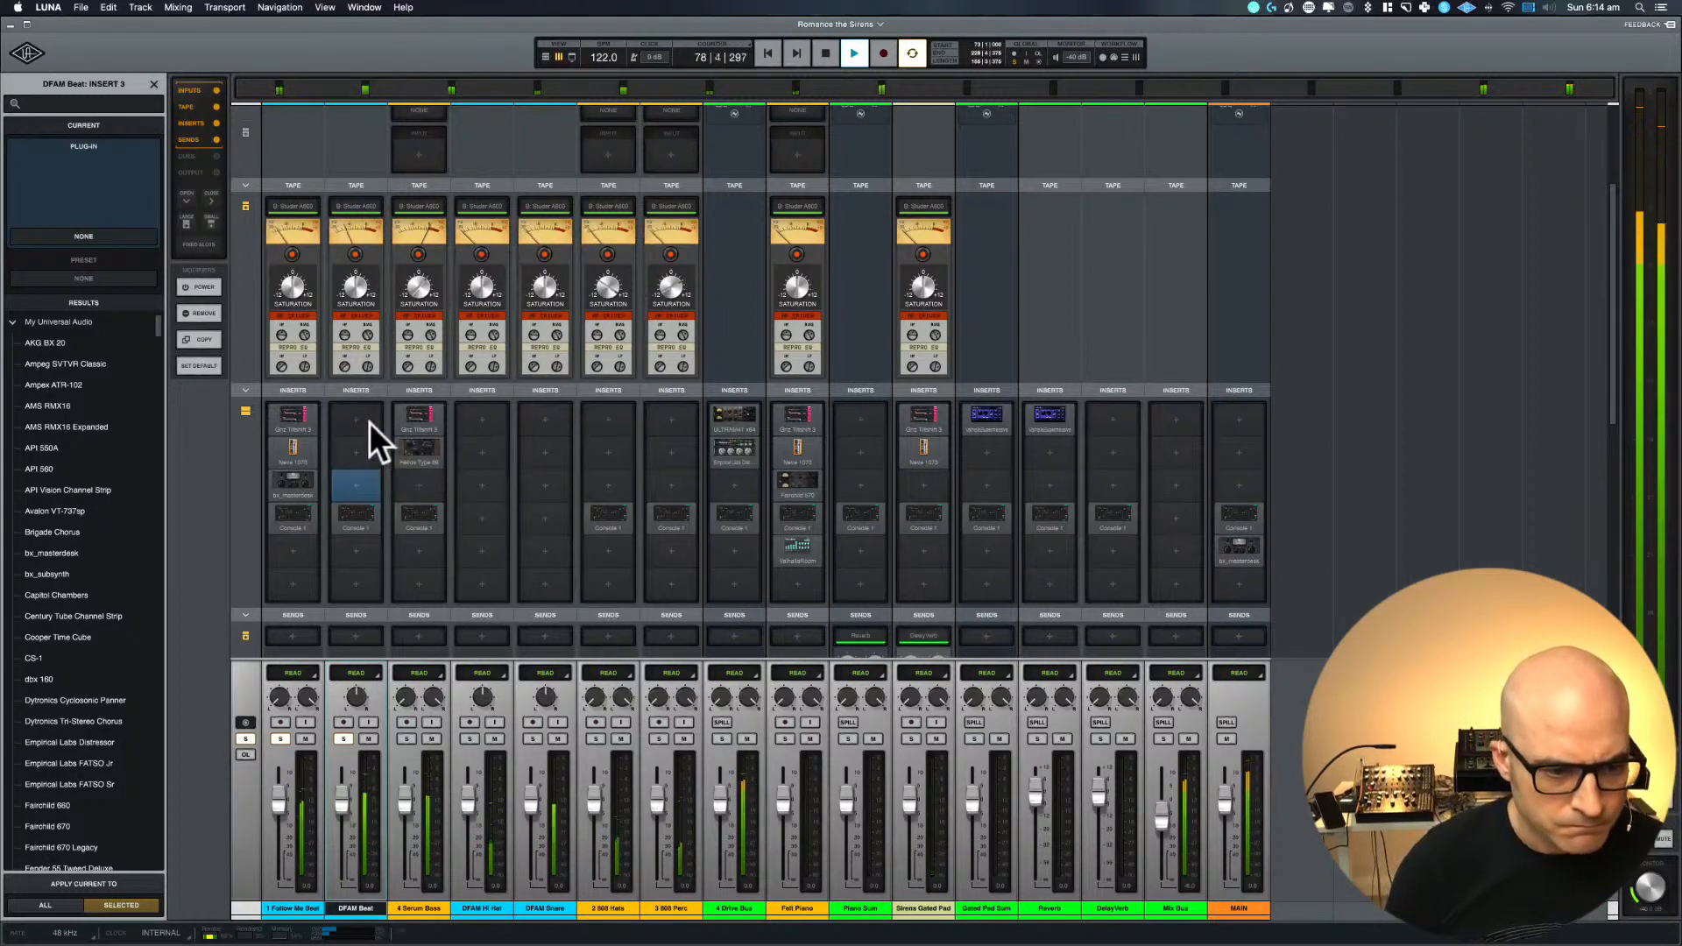
key(super+equal)
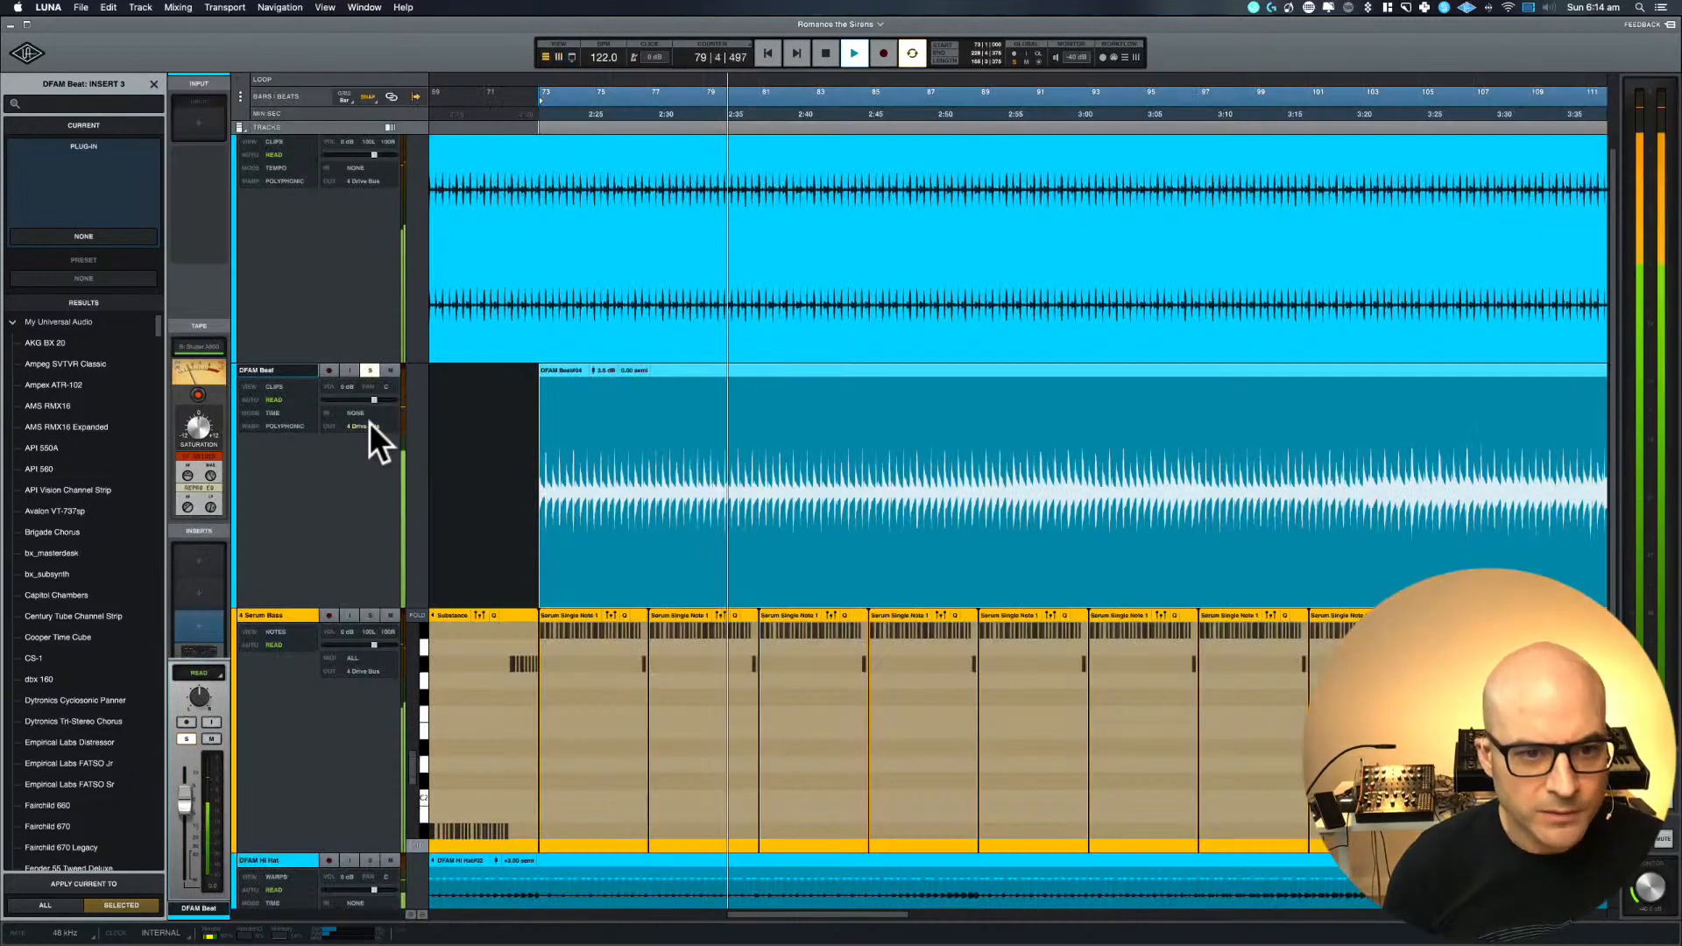
key(super+equal)
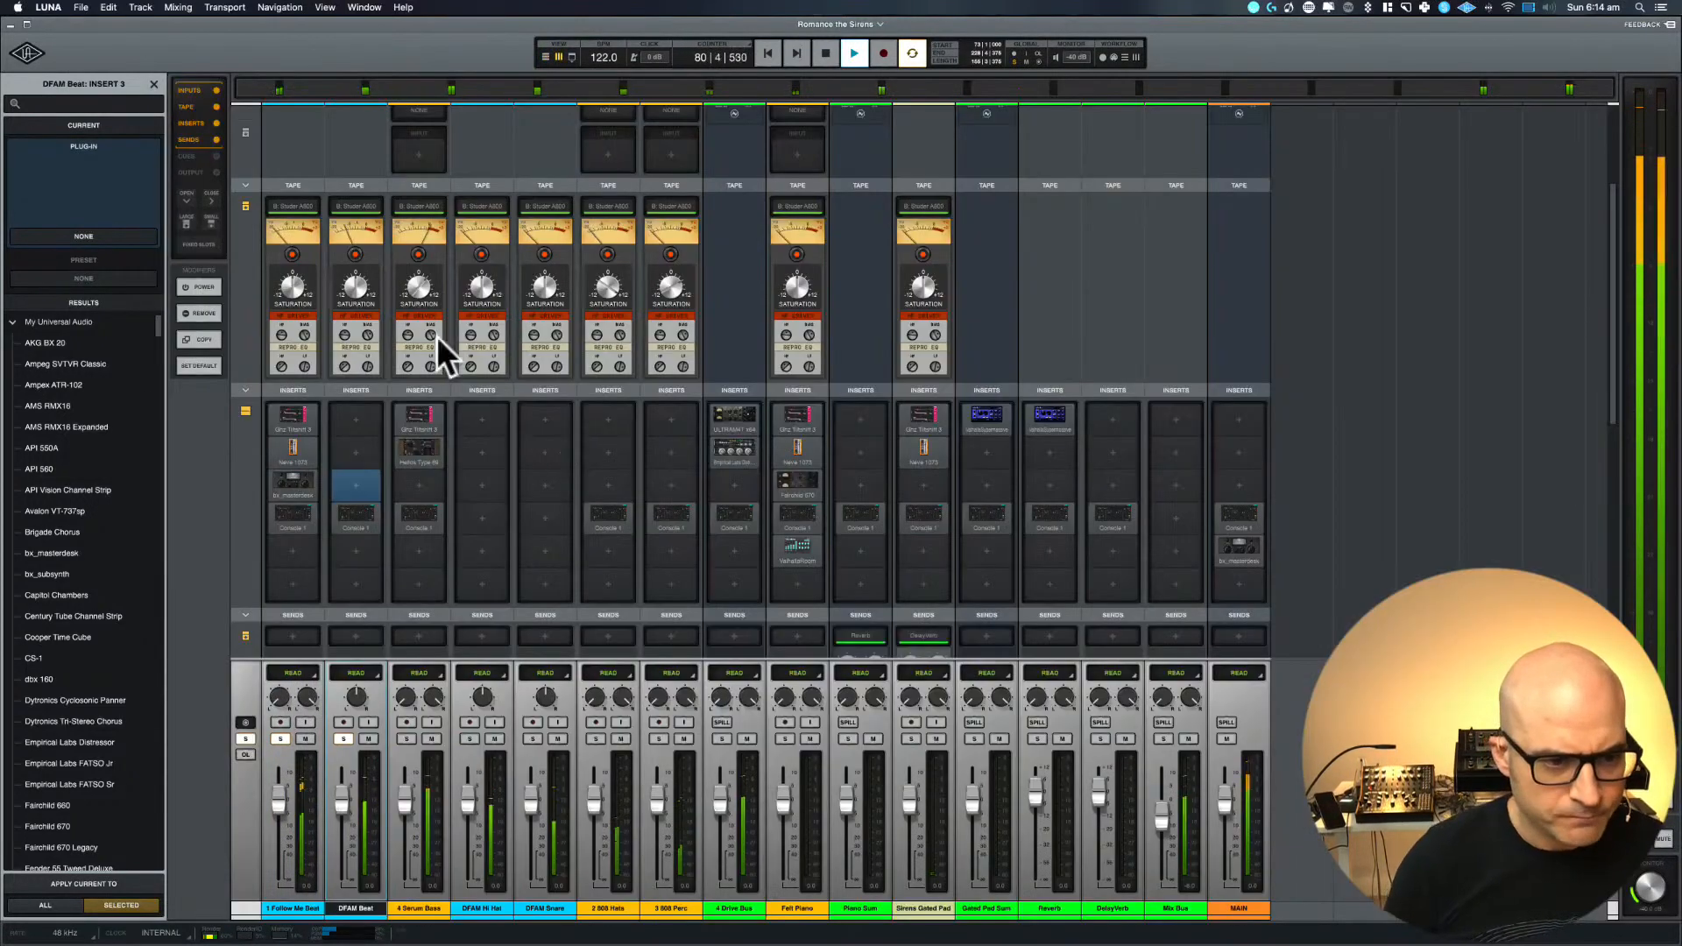
click(288, 514)
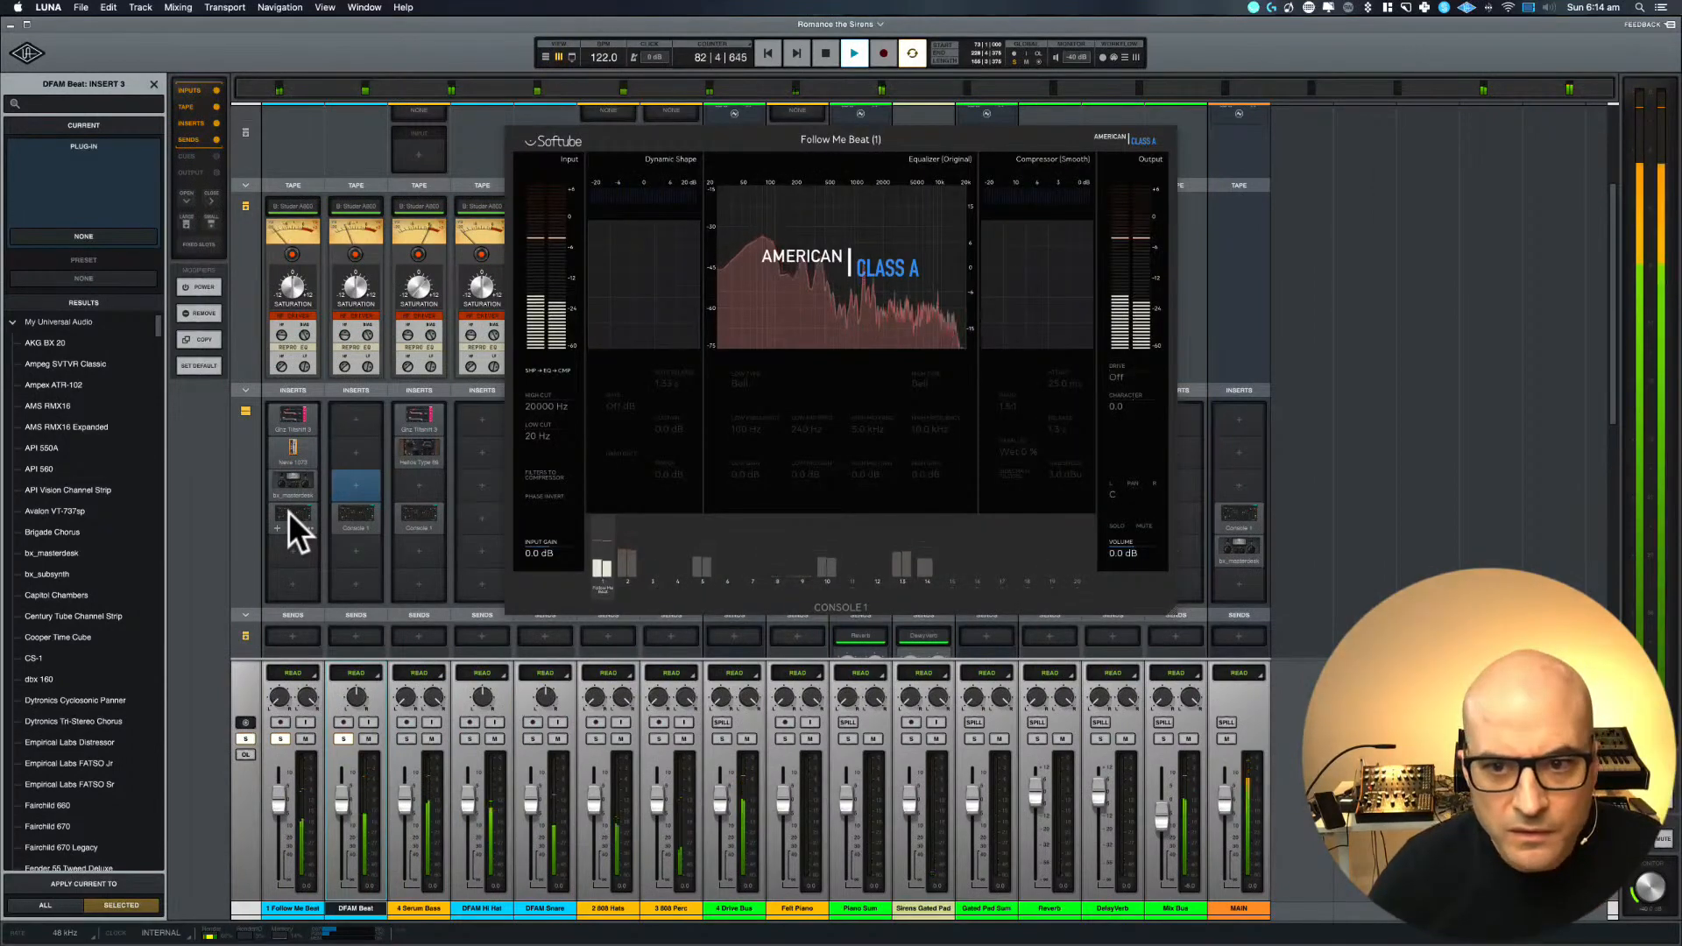
click(287, 511)
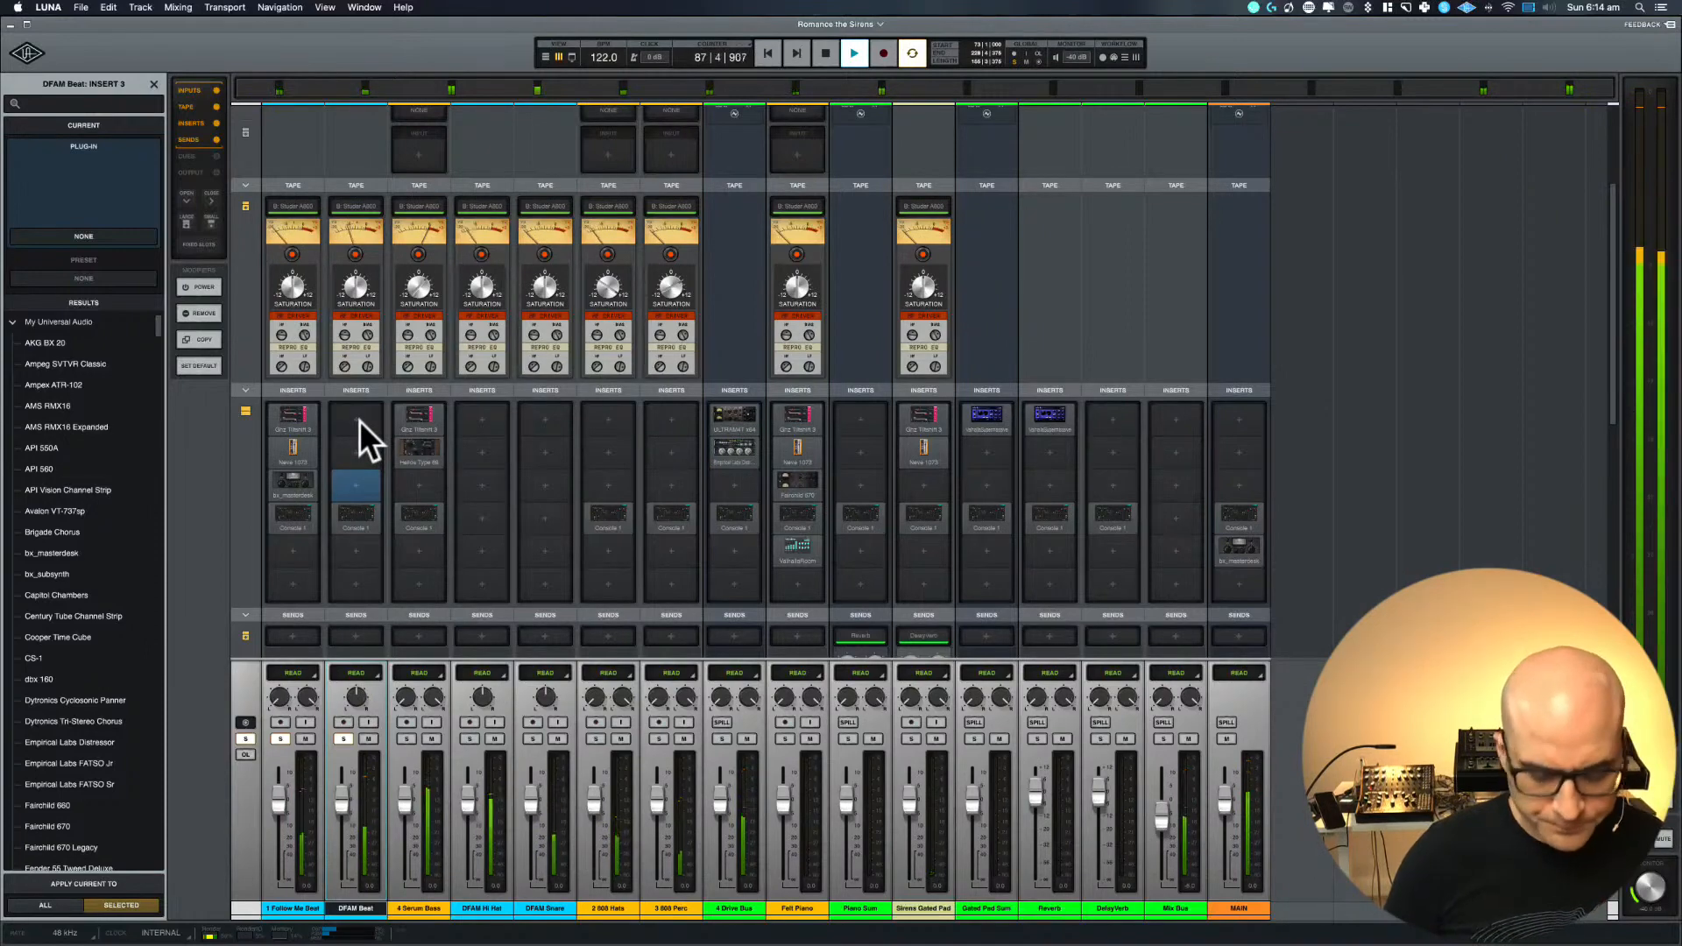
Play 1 Follow Me Beat and DFAM Beat together from bar 73 in the timeline, stopping back in the mixer
key(super+equal)
scroll(537, 281, up, 1)
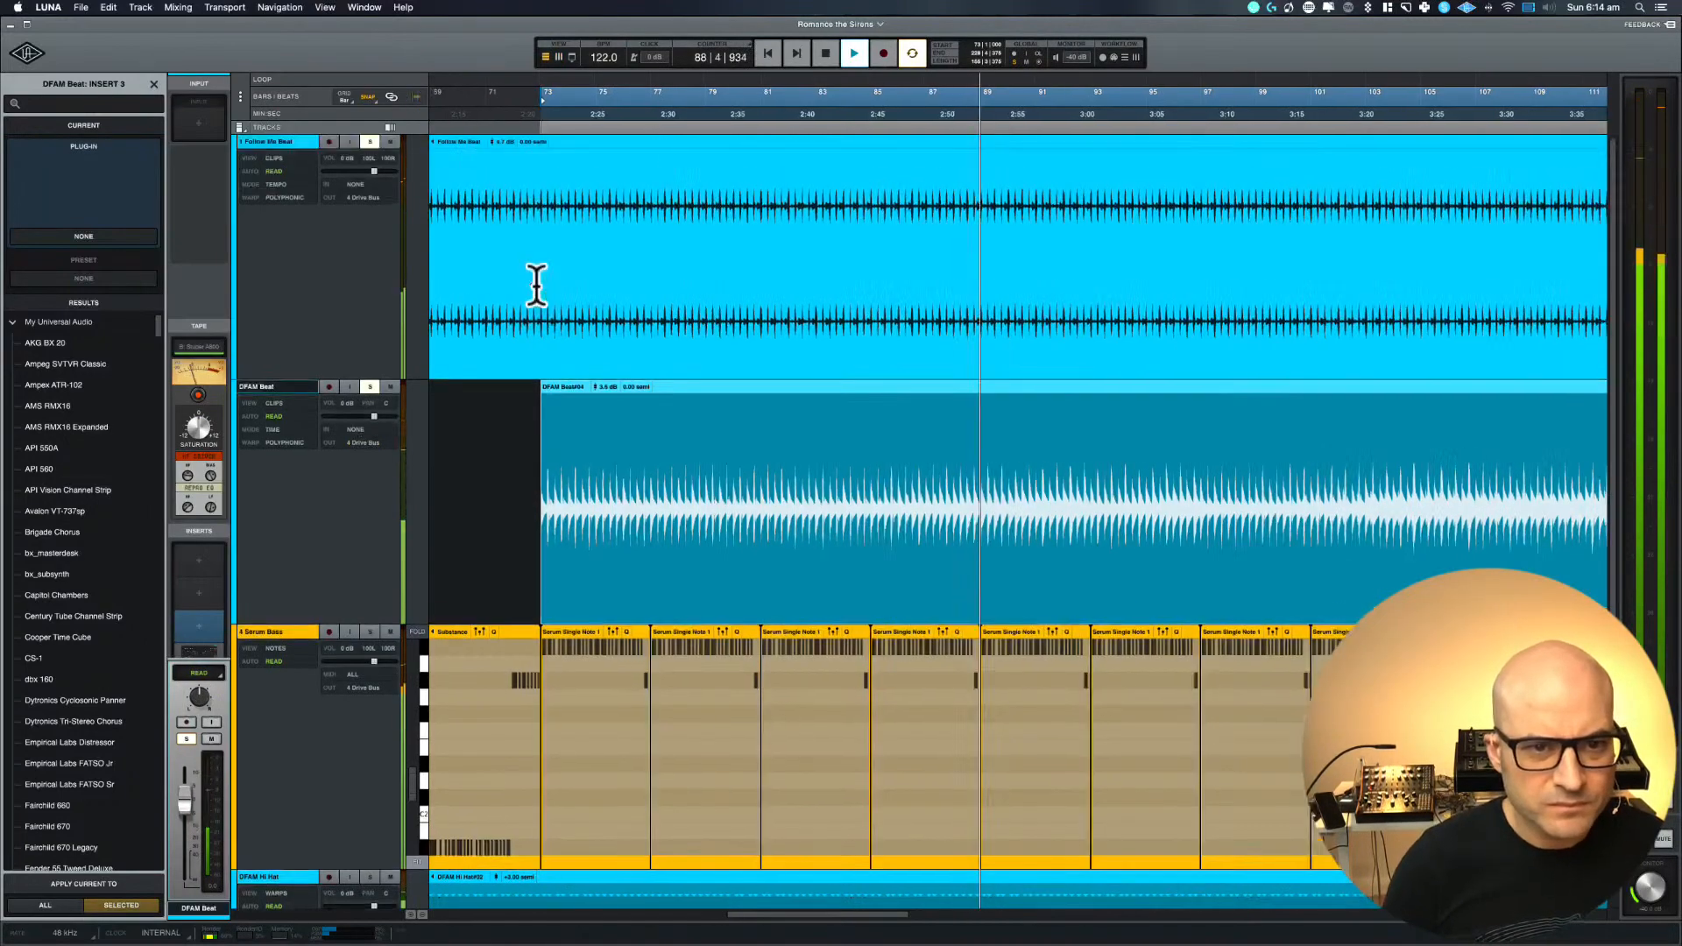
key(space)
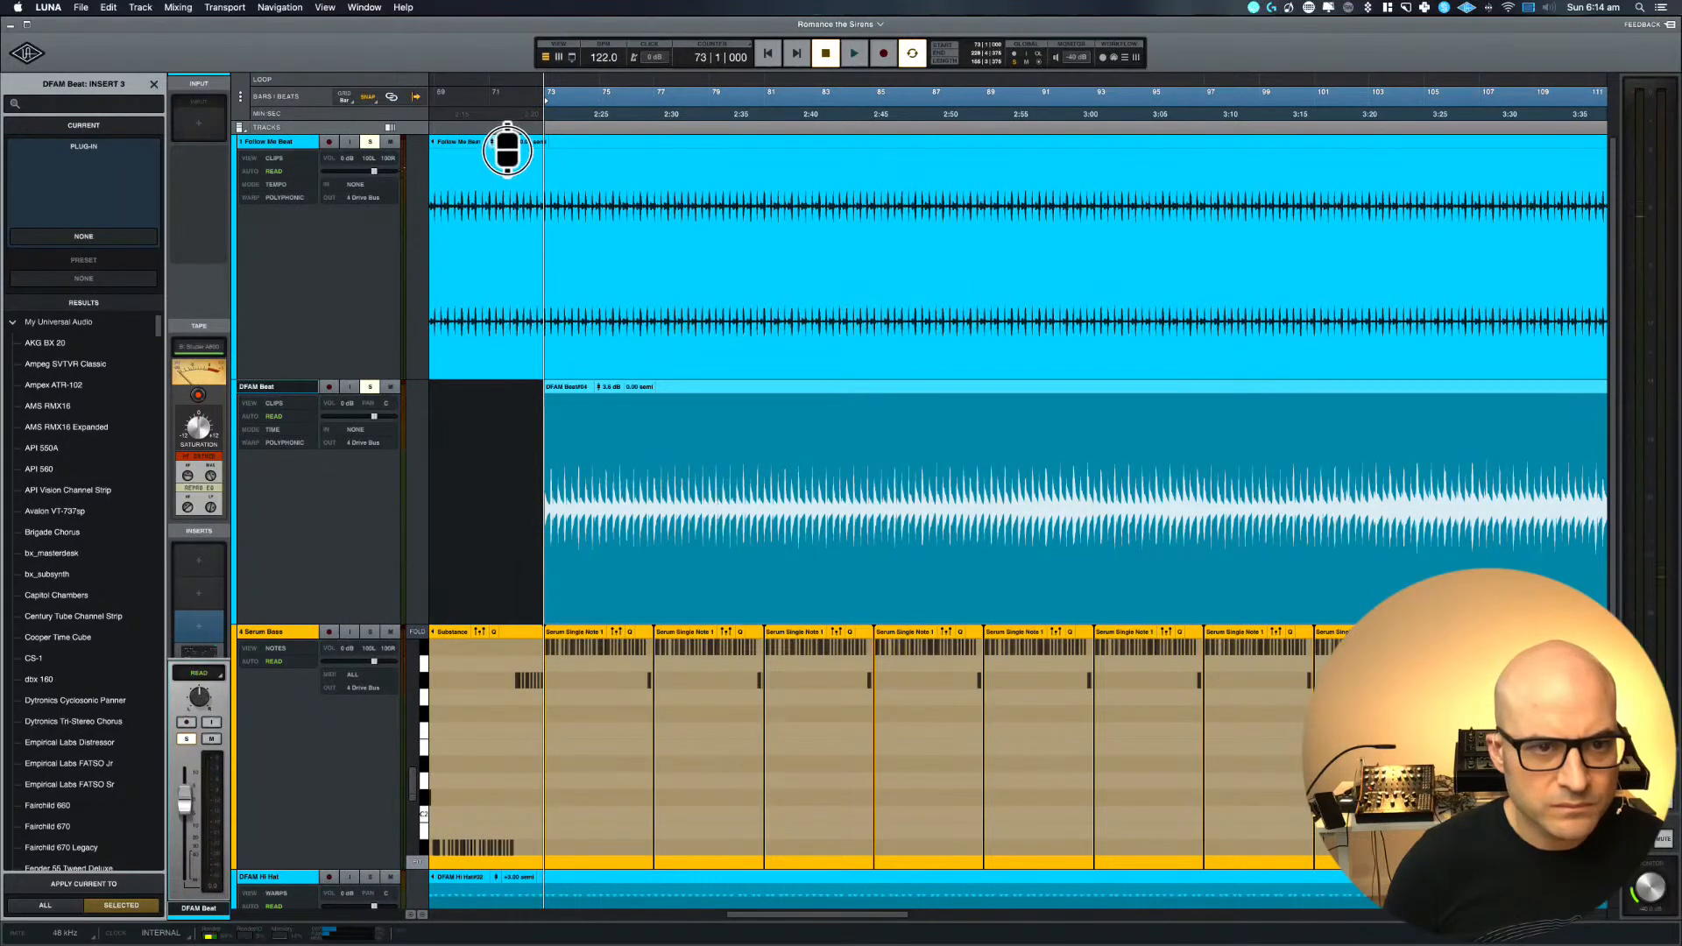
key(space)
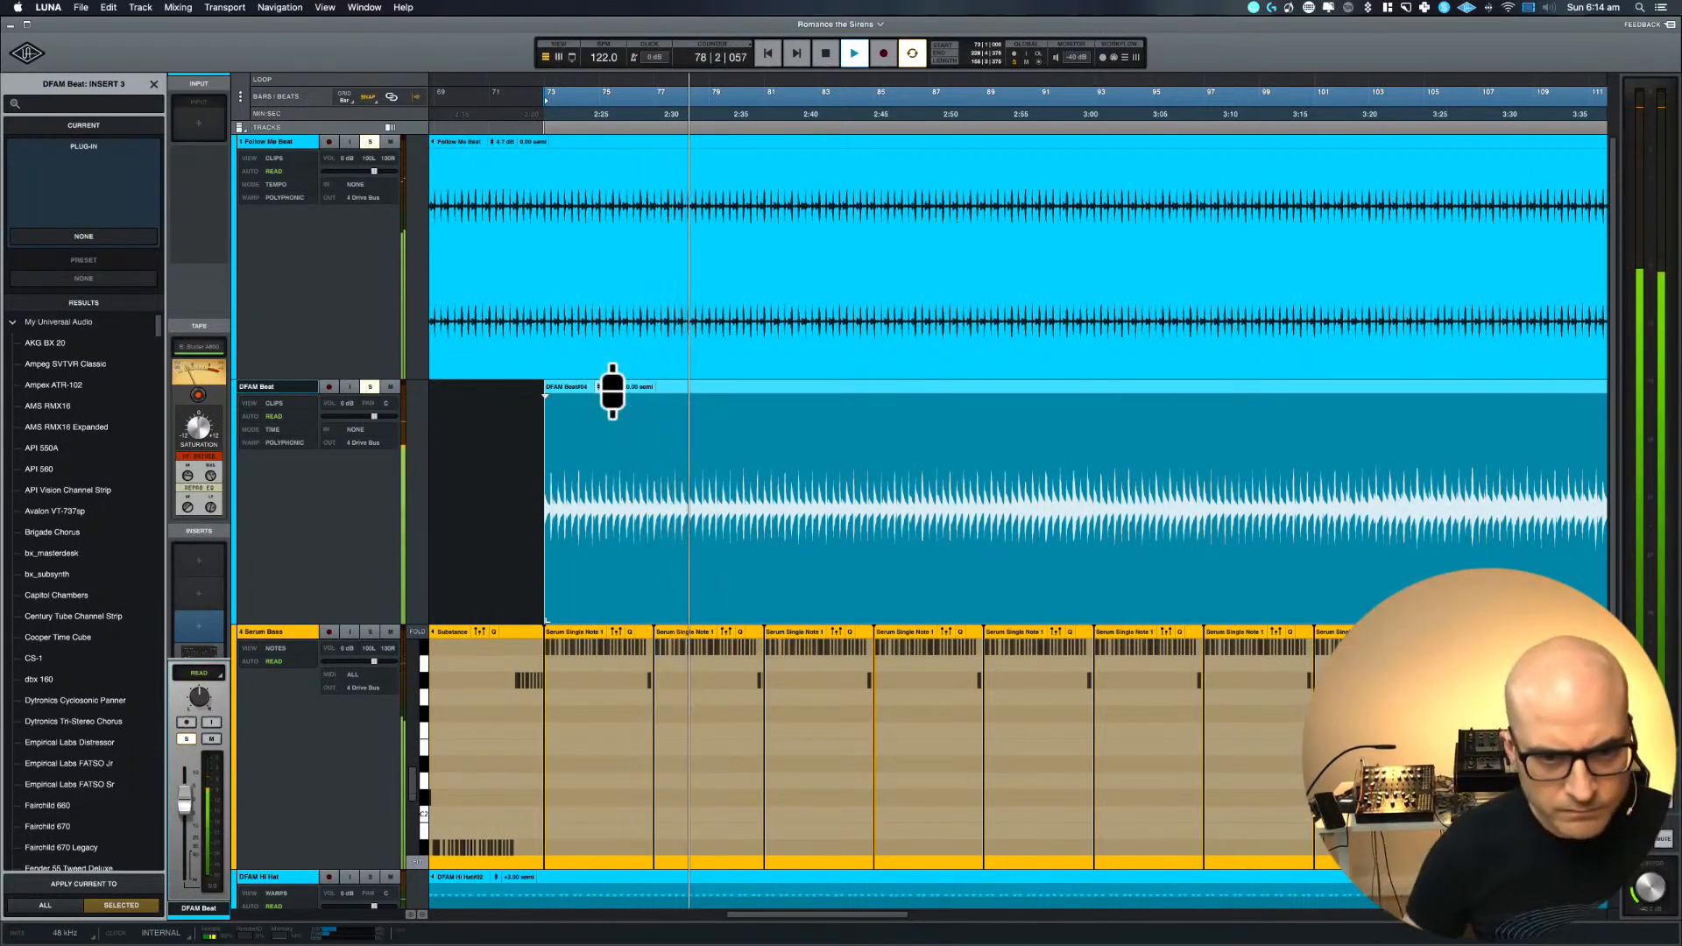
key(super+equal)
key(space)
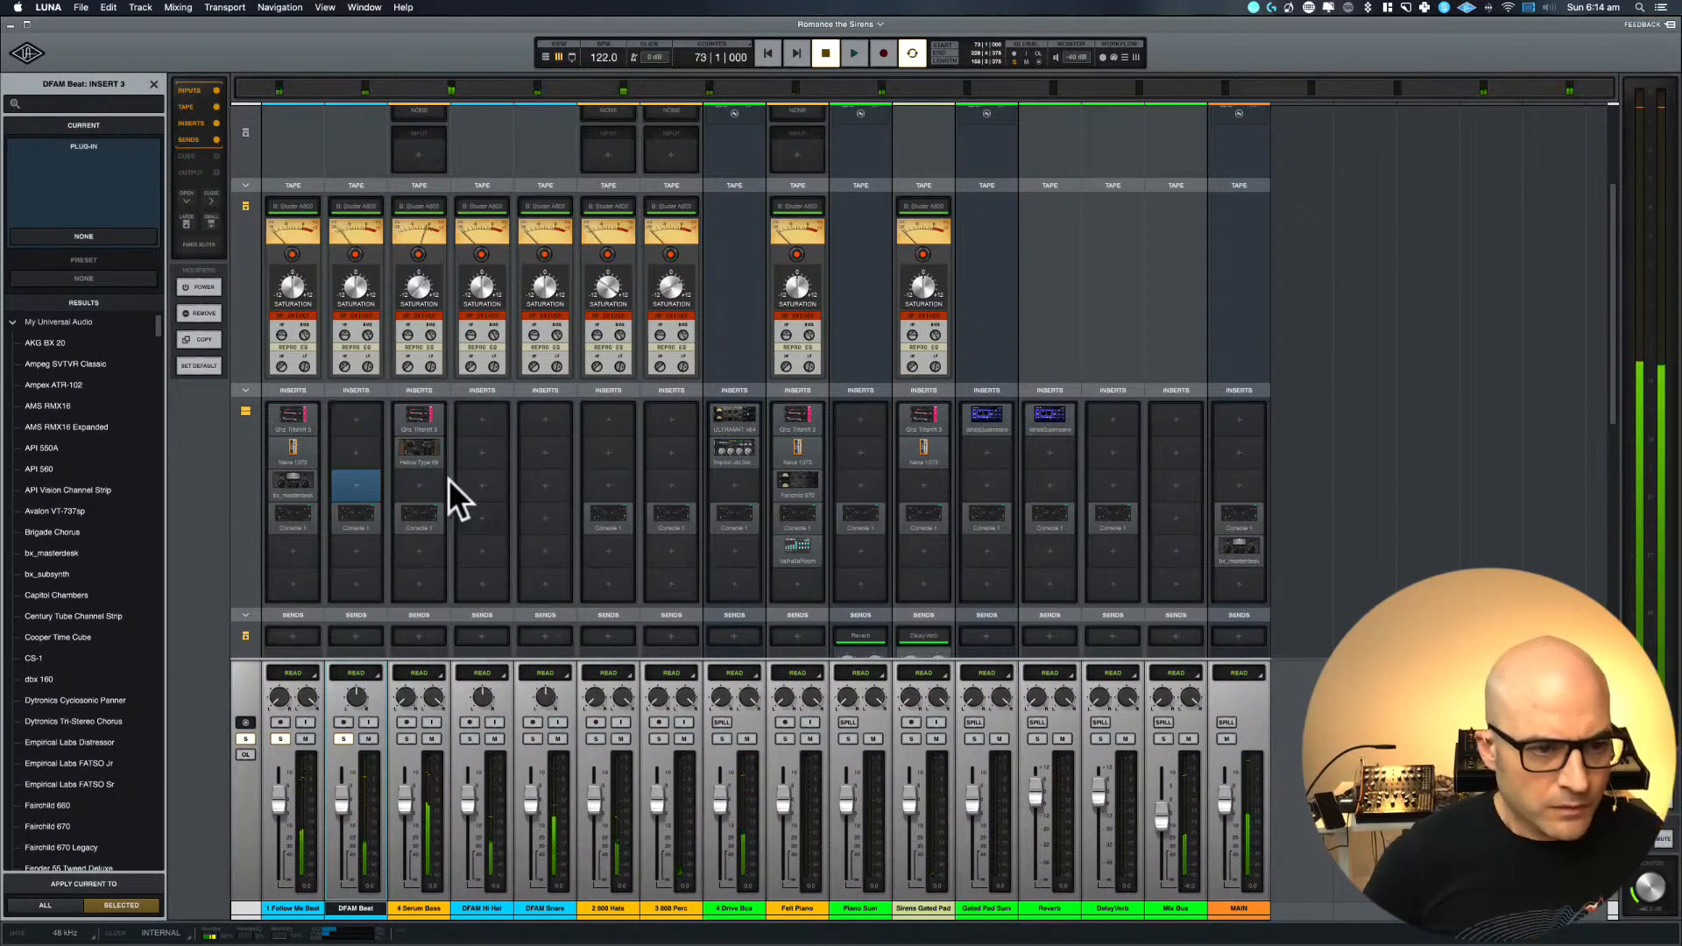
Insert Neve 1073 Legacy in DFAM Beat's first insert slot and load its user preset DFAM [1] ReichBeltram KikHat
click(347, 418)
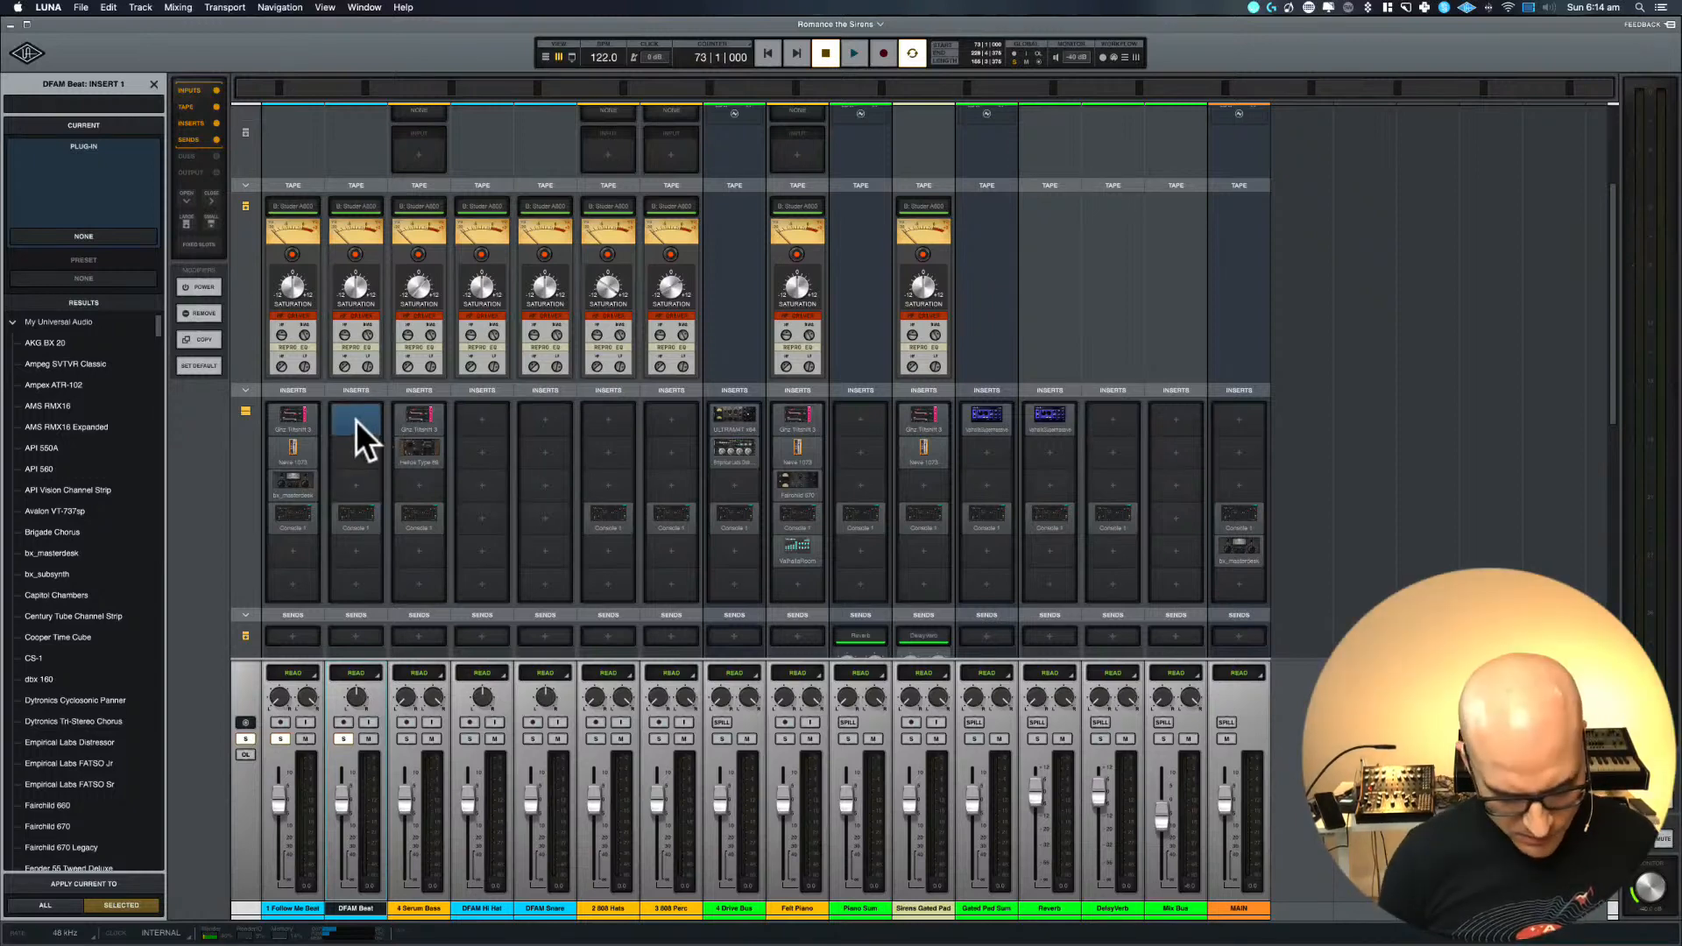
text(neve)
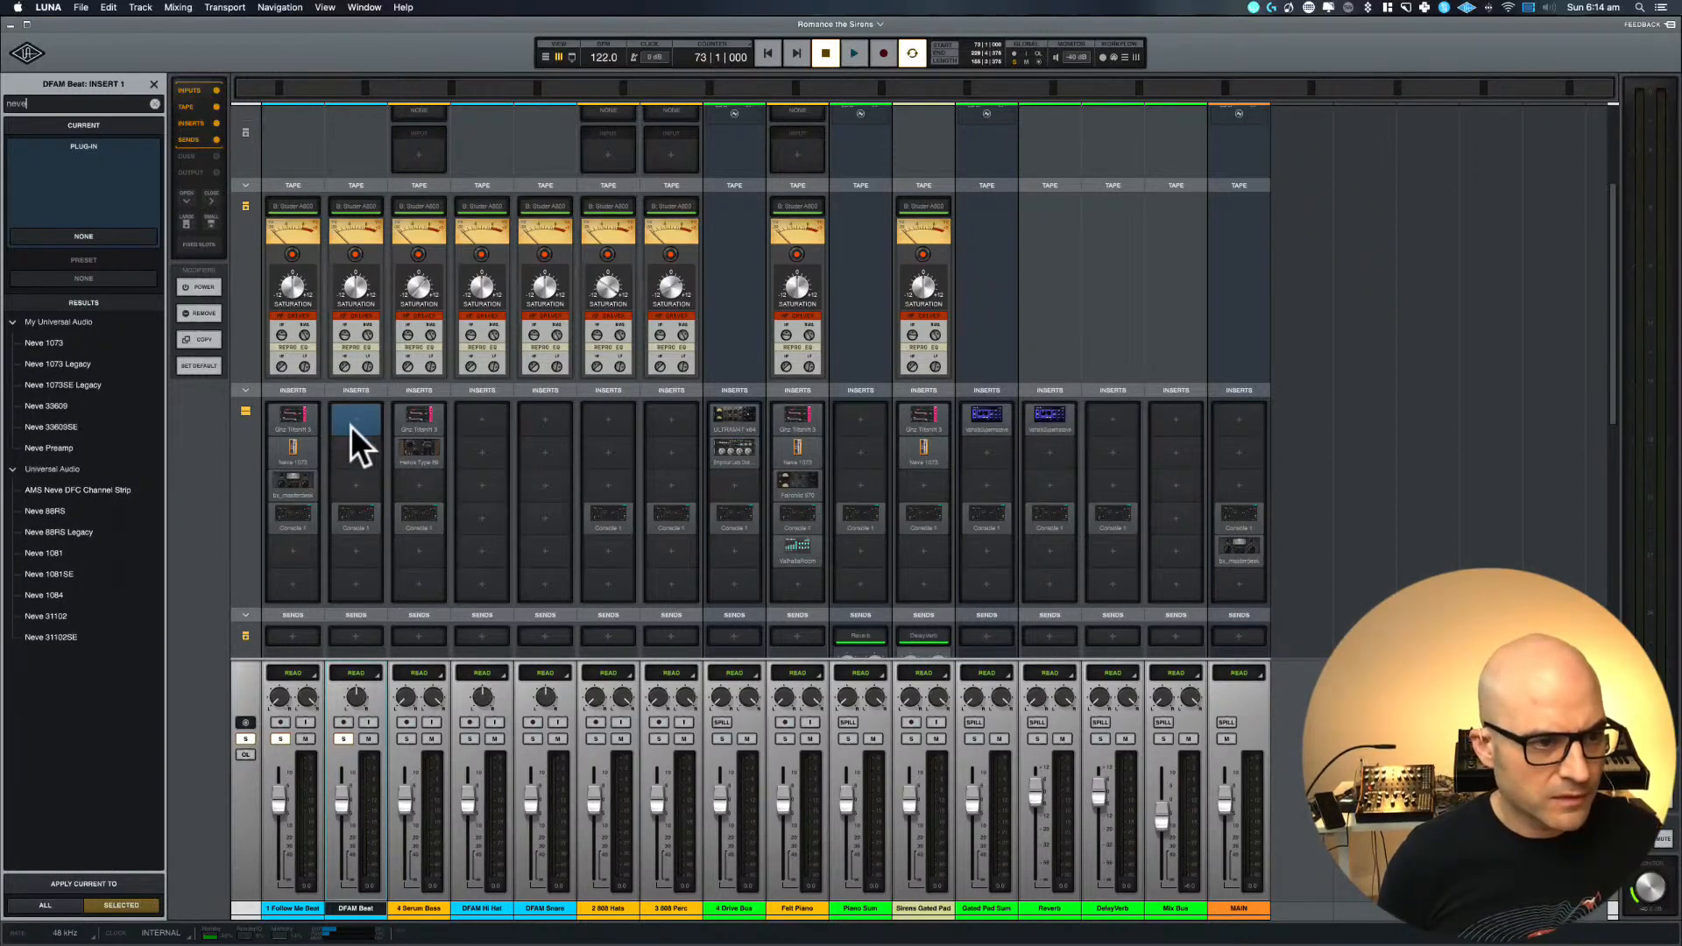
click(65, 359)
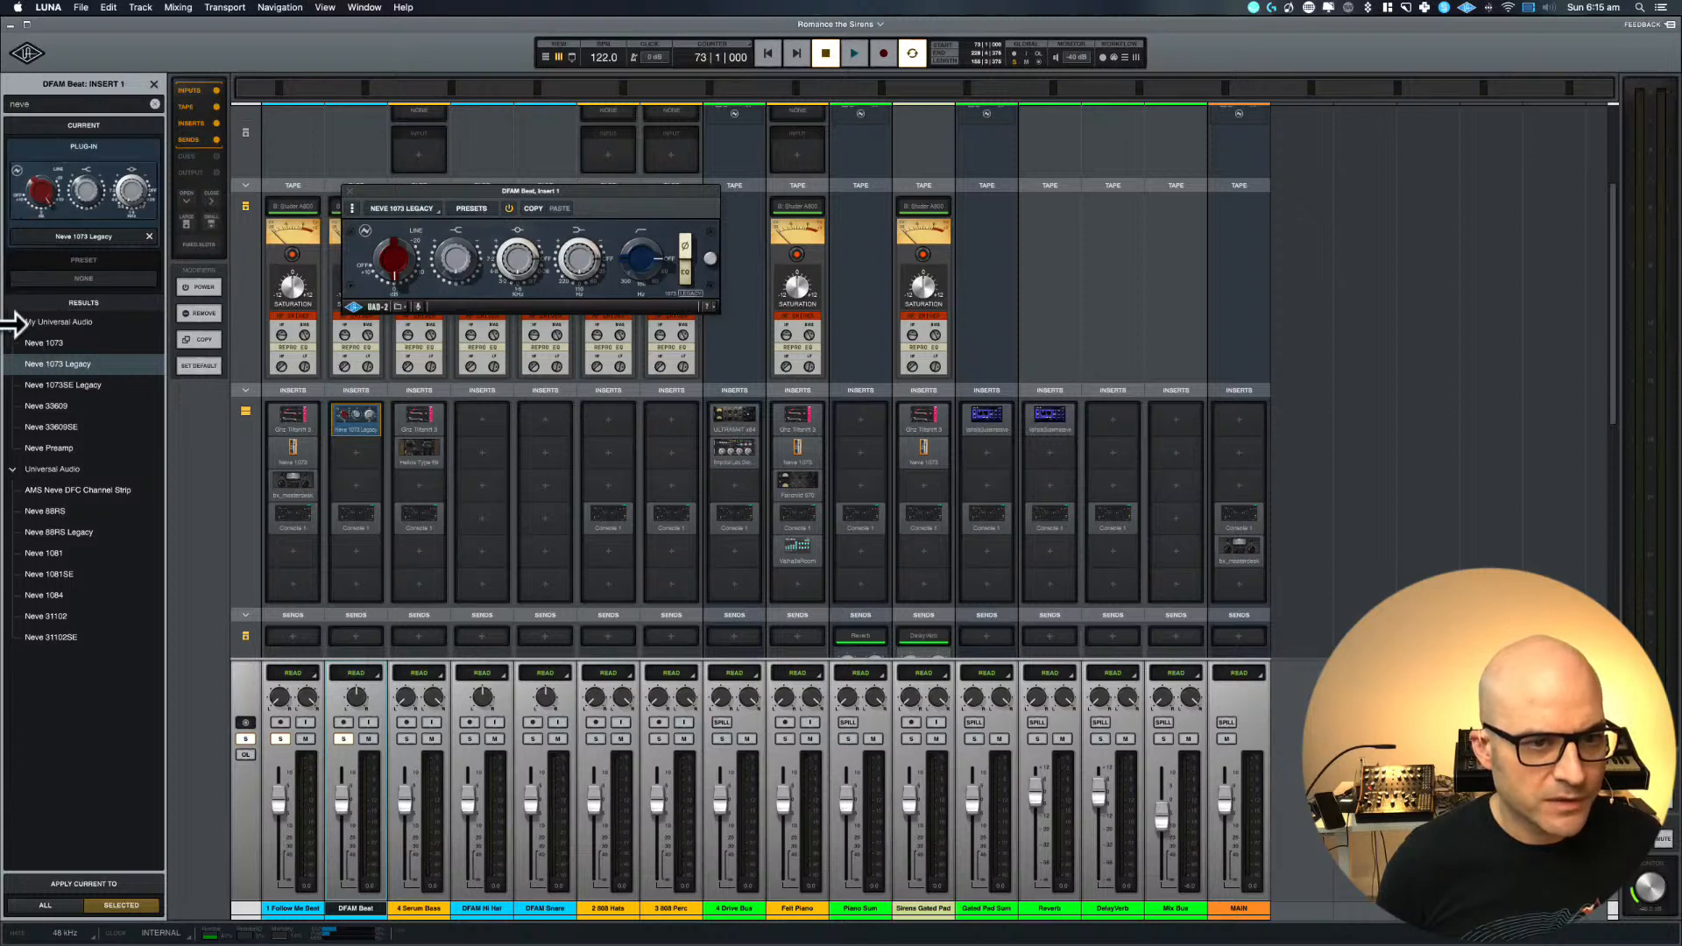
click(471, 209)
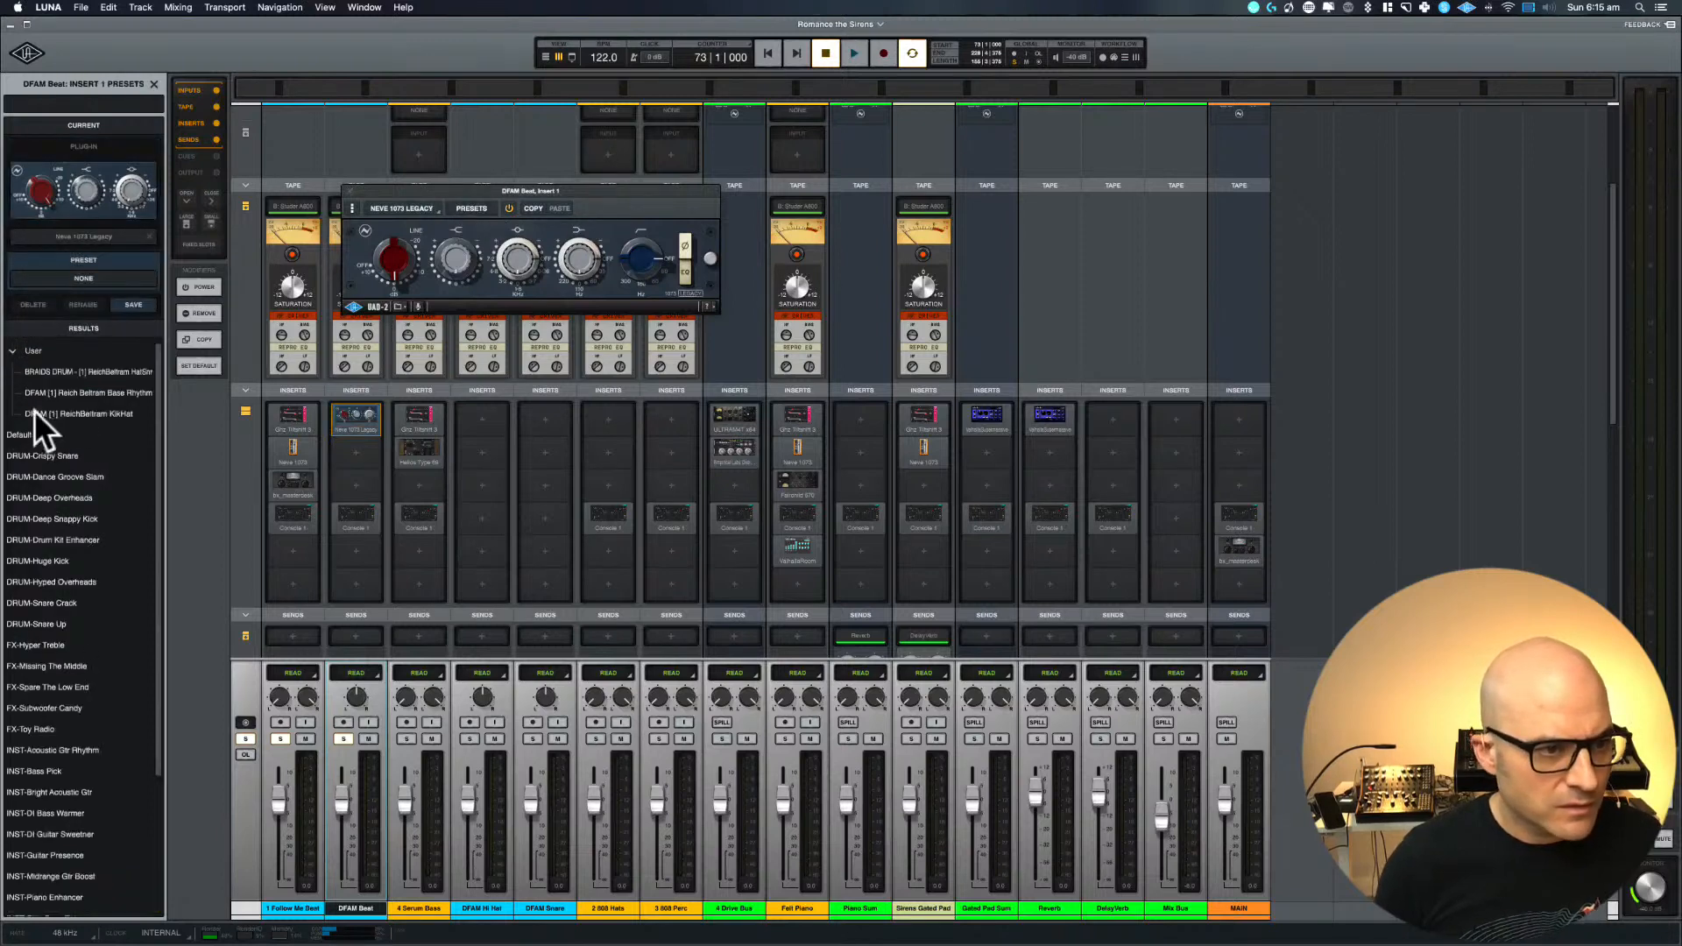
click(91, 395)
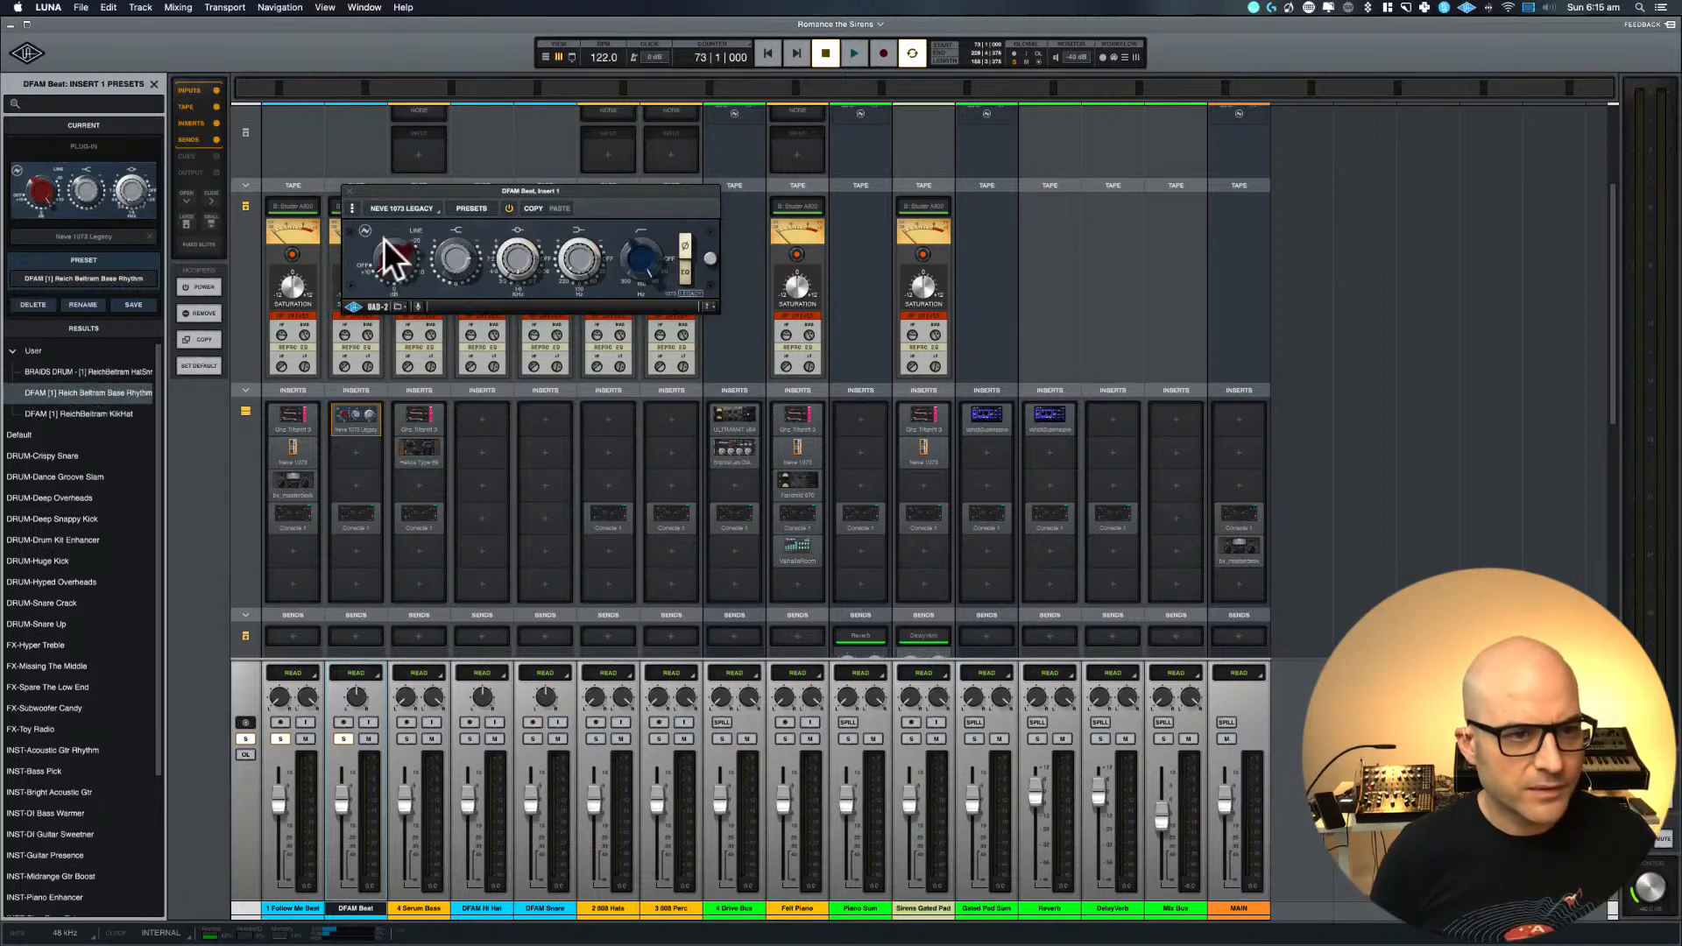
click(86, 412)
Compare the Neve 1073 Legacy bypassed and active during playback and try adjusting its input gain
key(space)
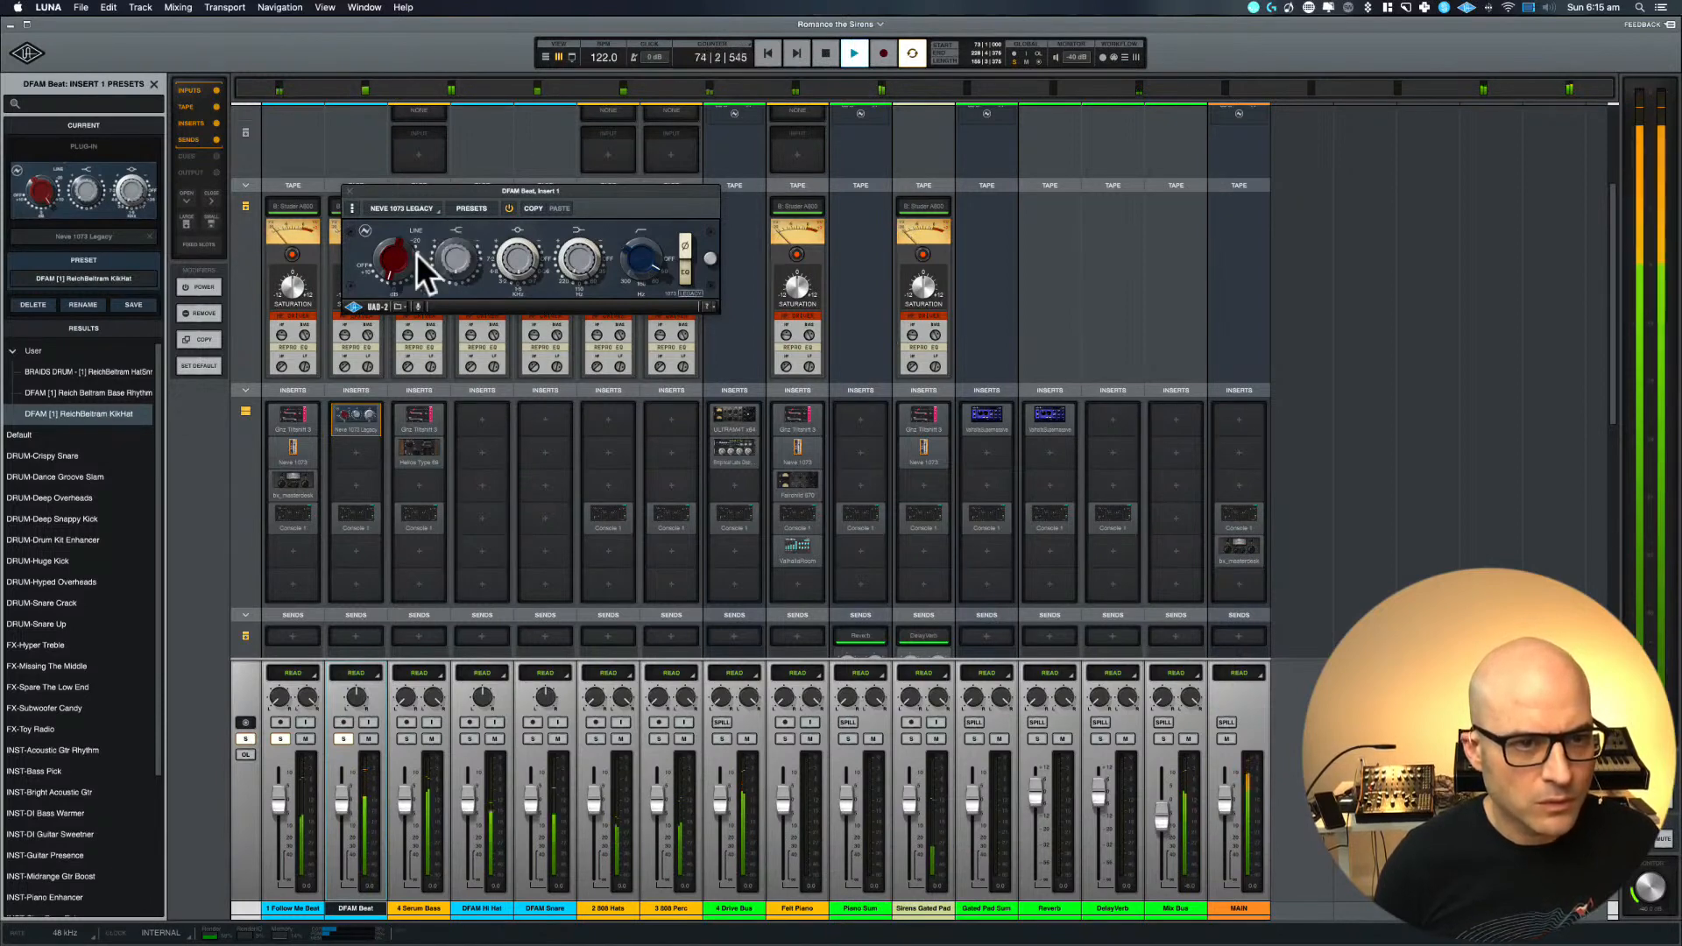
click(510, 208)
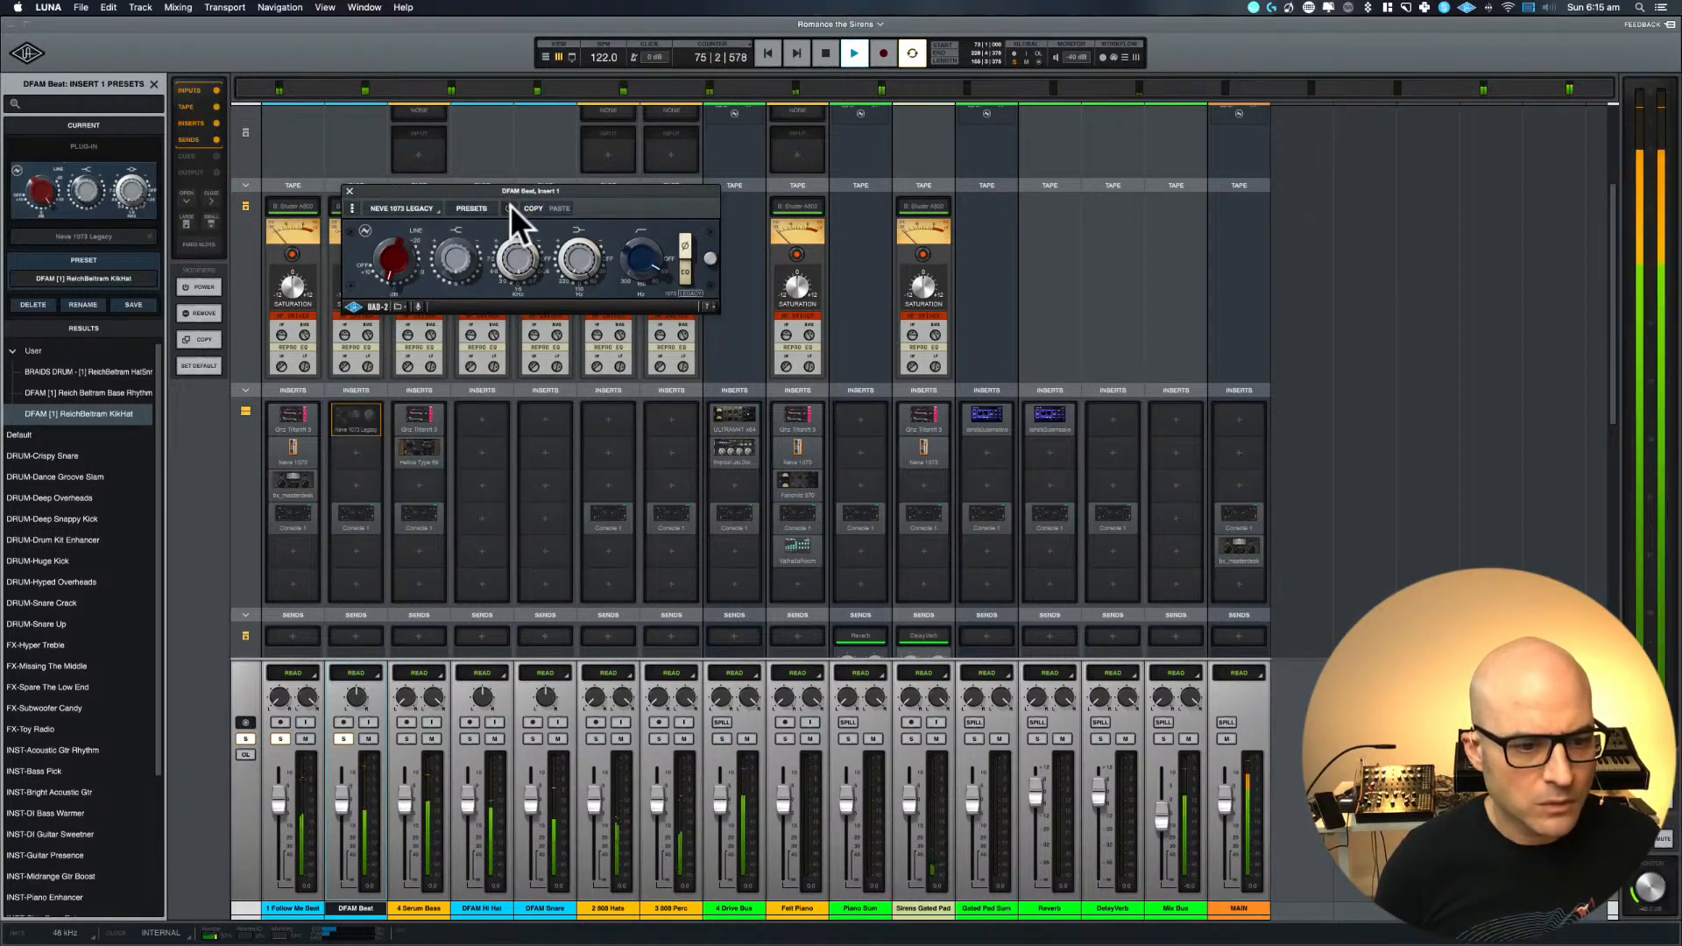
click(510, 208)
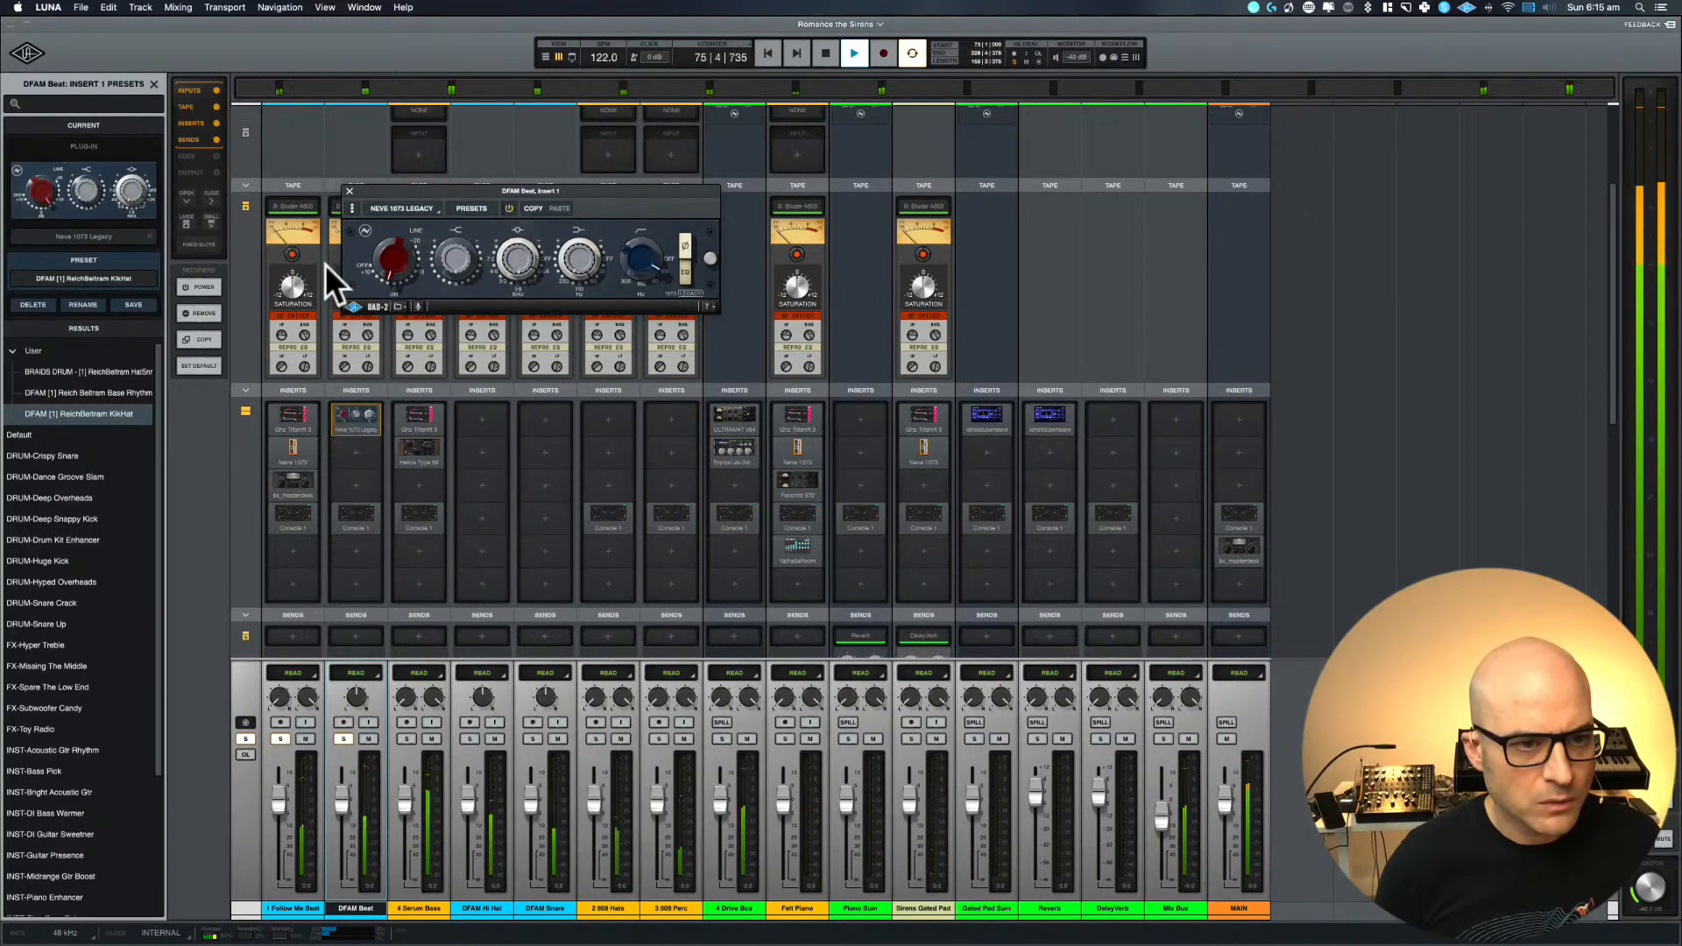
click(382, 267)
drag(380, 270, 381, 261)
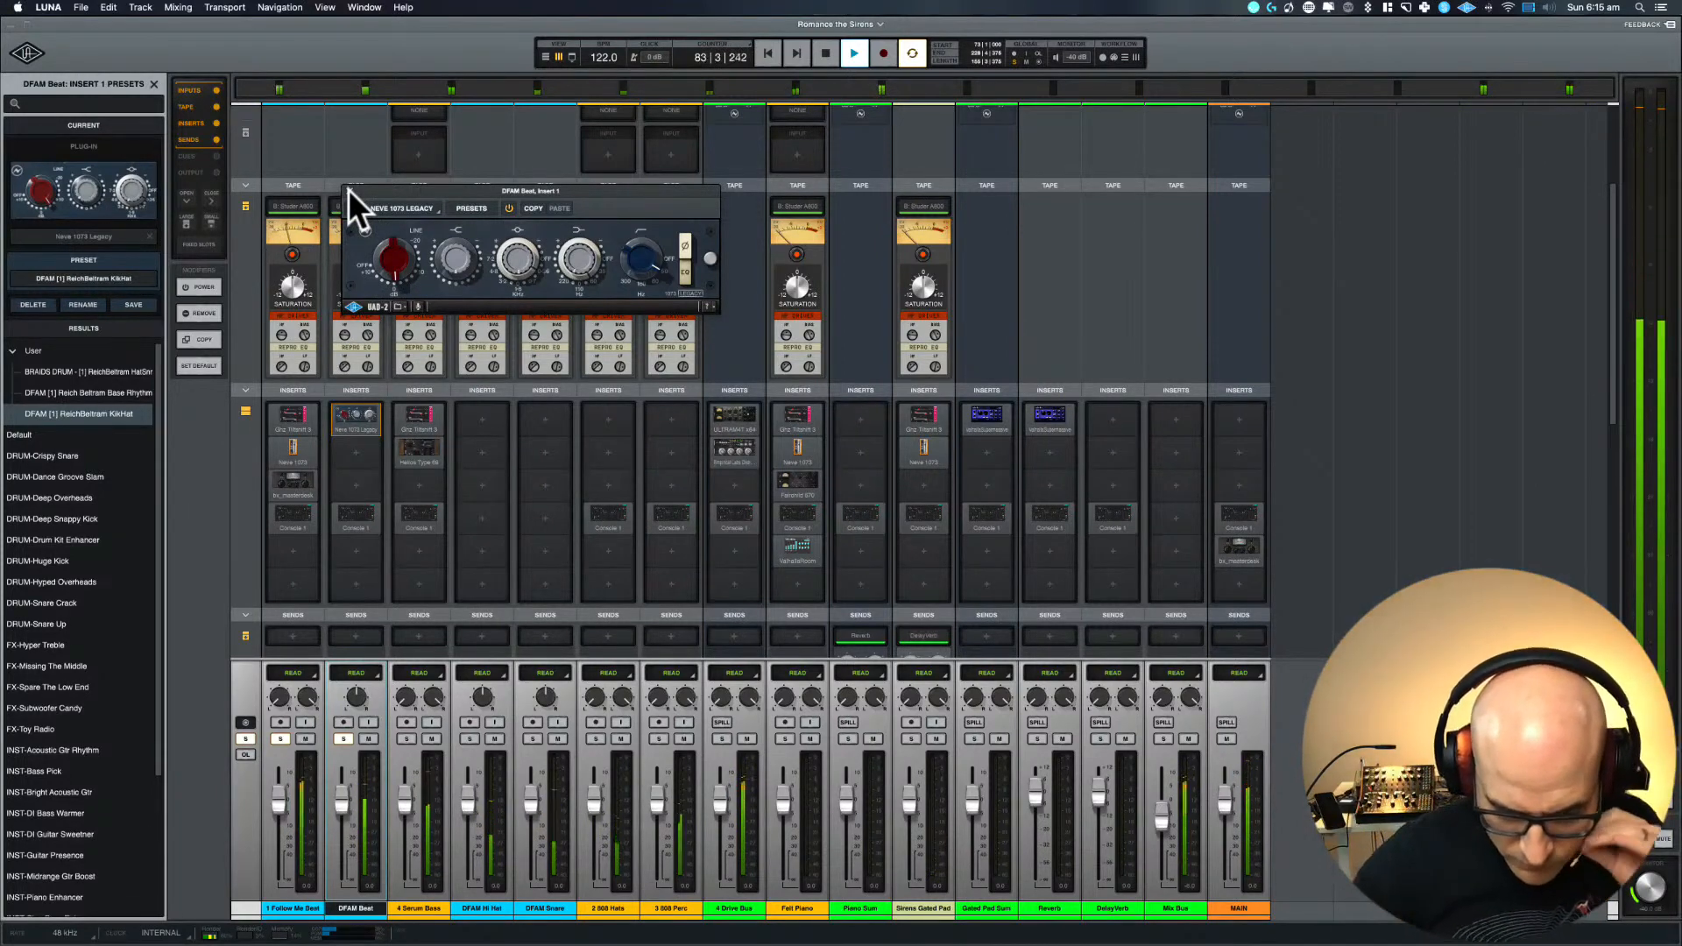
key(space)
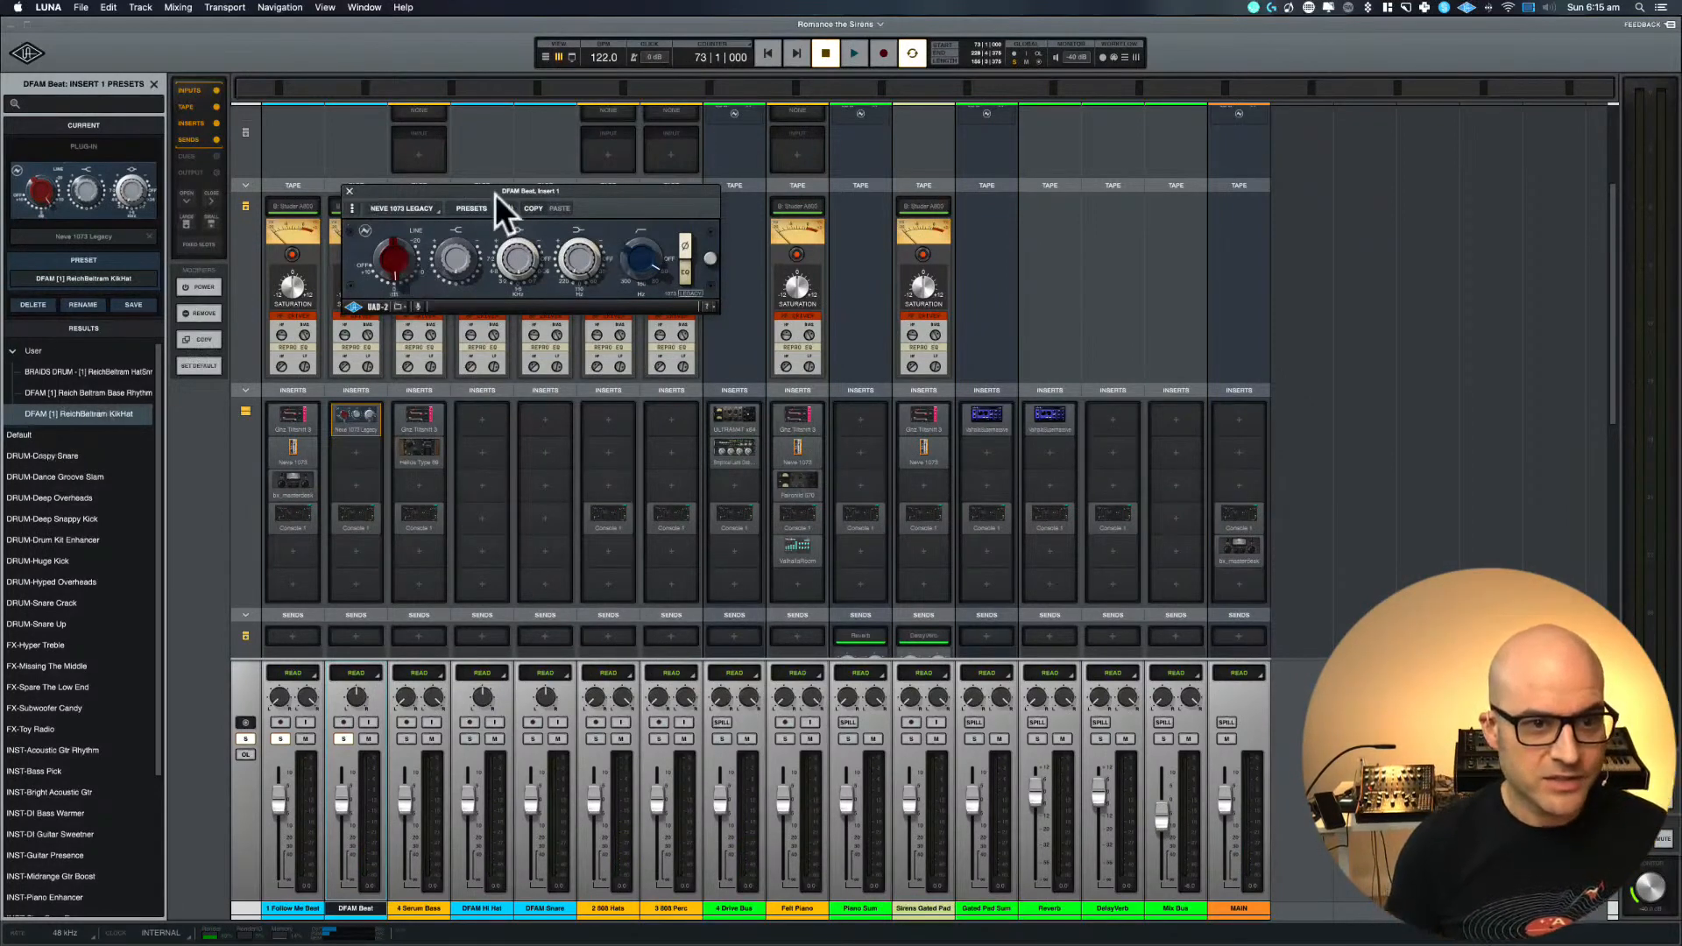
drag(490, 187, 375, 293)
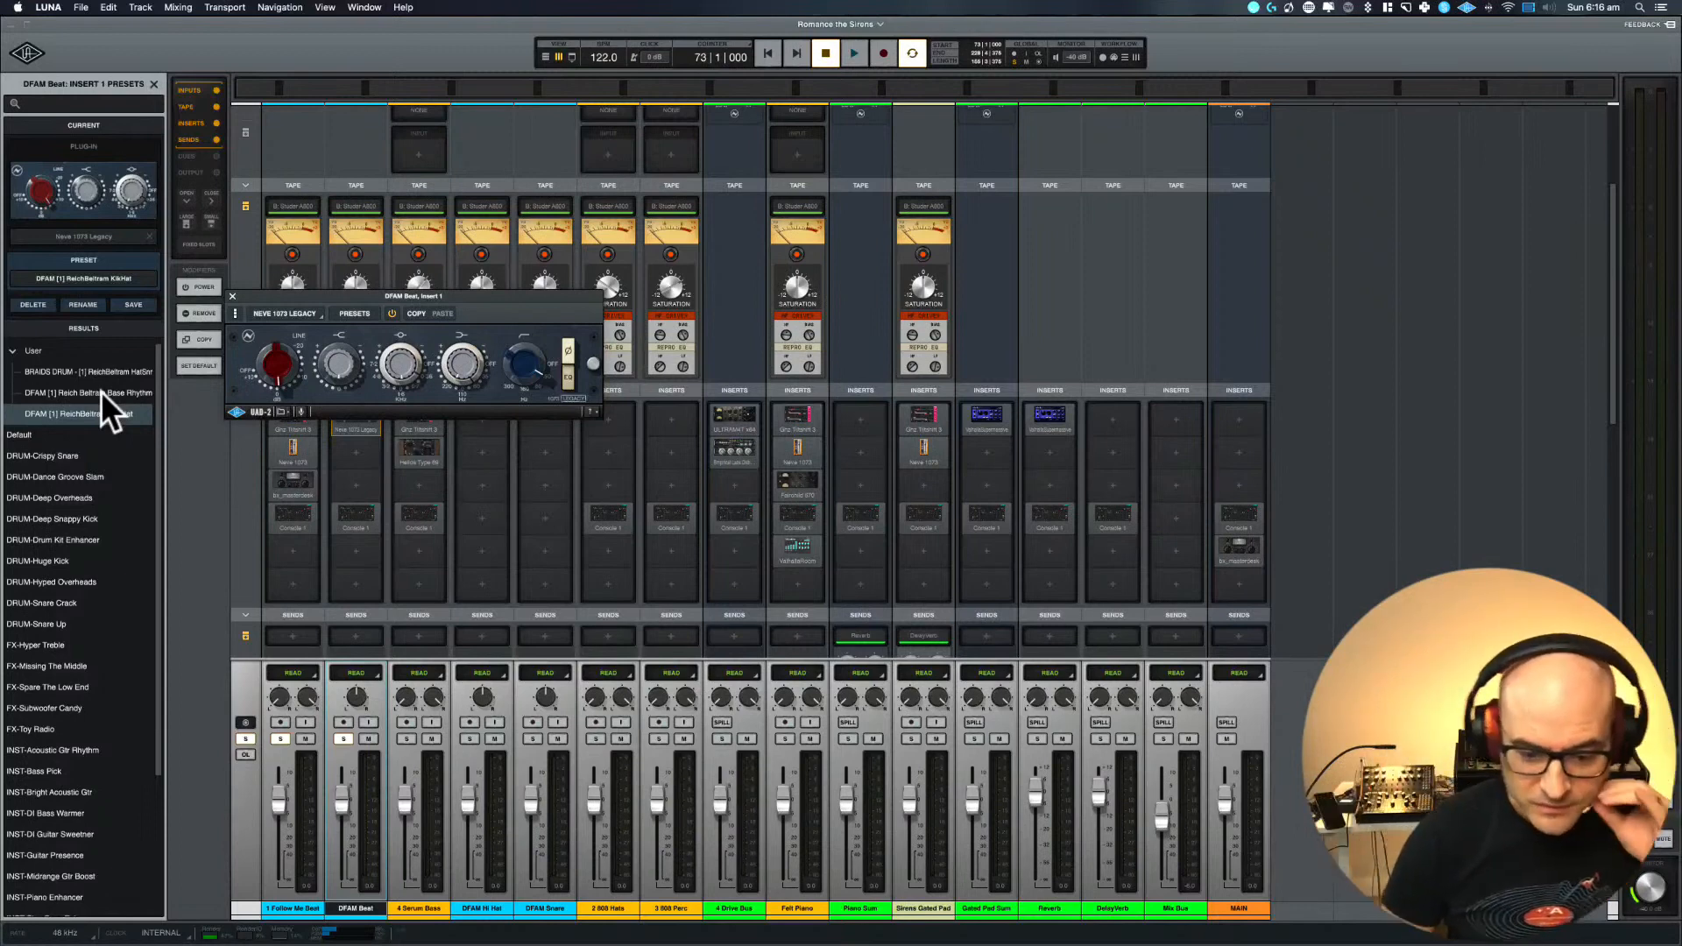
During playback, load the Neve preset DFAM [1] Reich Beltram Base Rhythm and fine-tune the input gain
key(space)
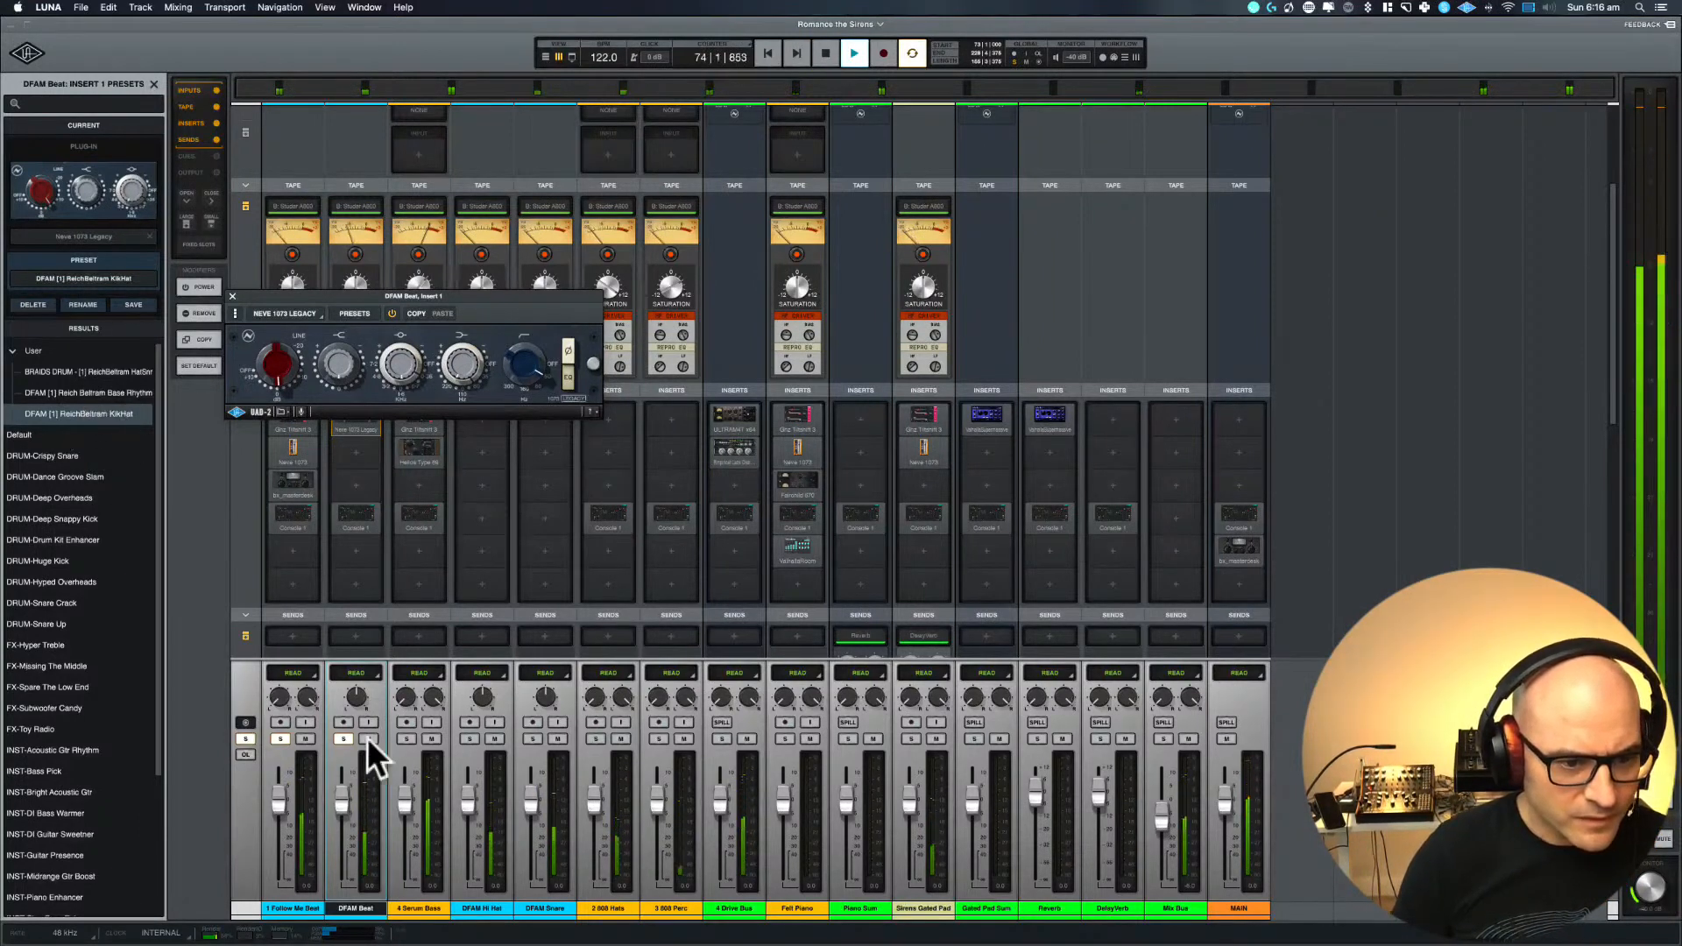
click(81, 392)
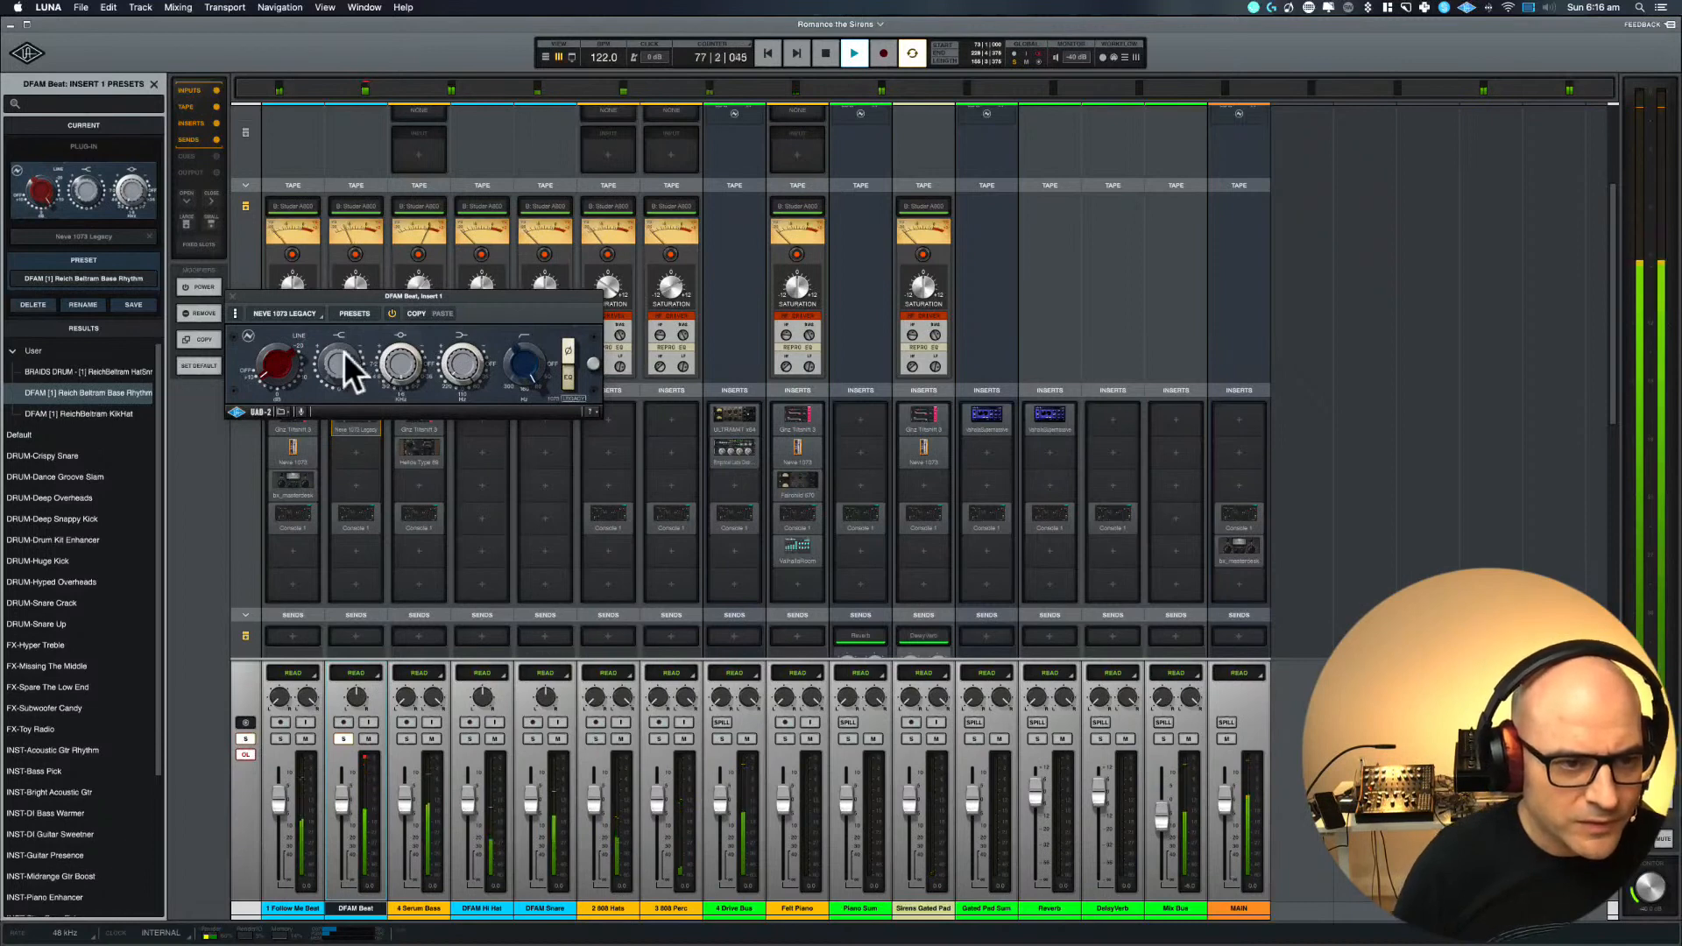
drag(271, 379, 273, 387)
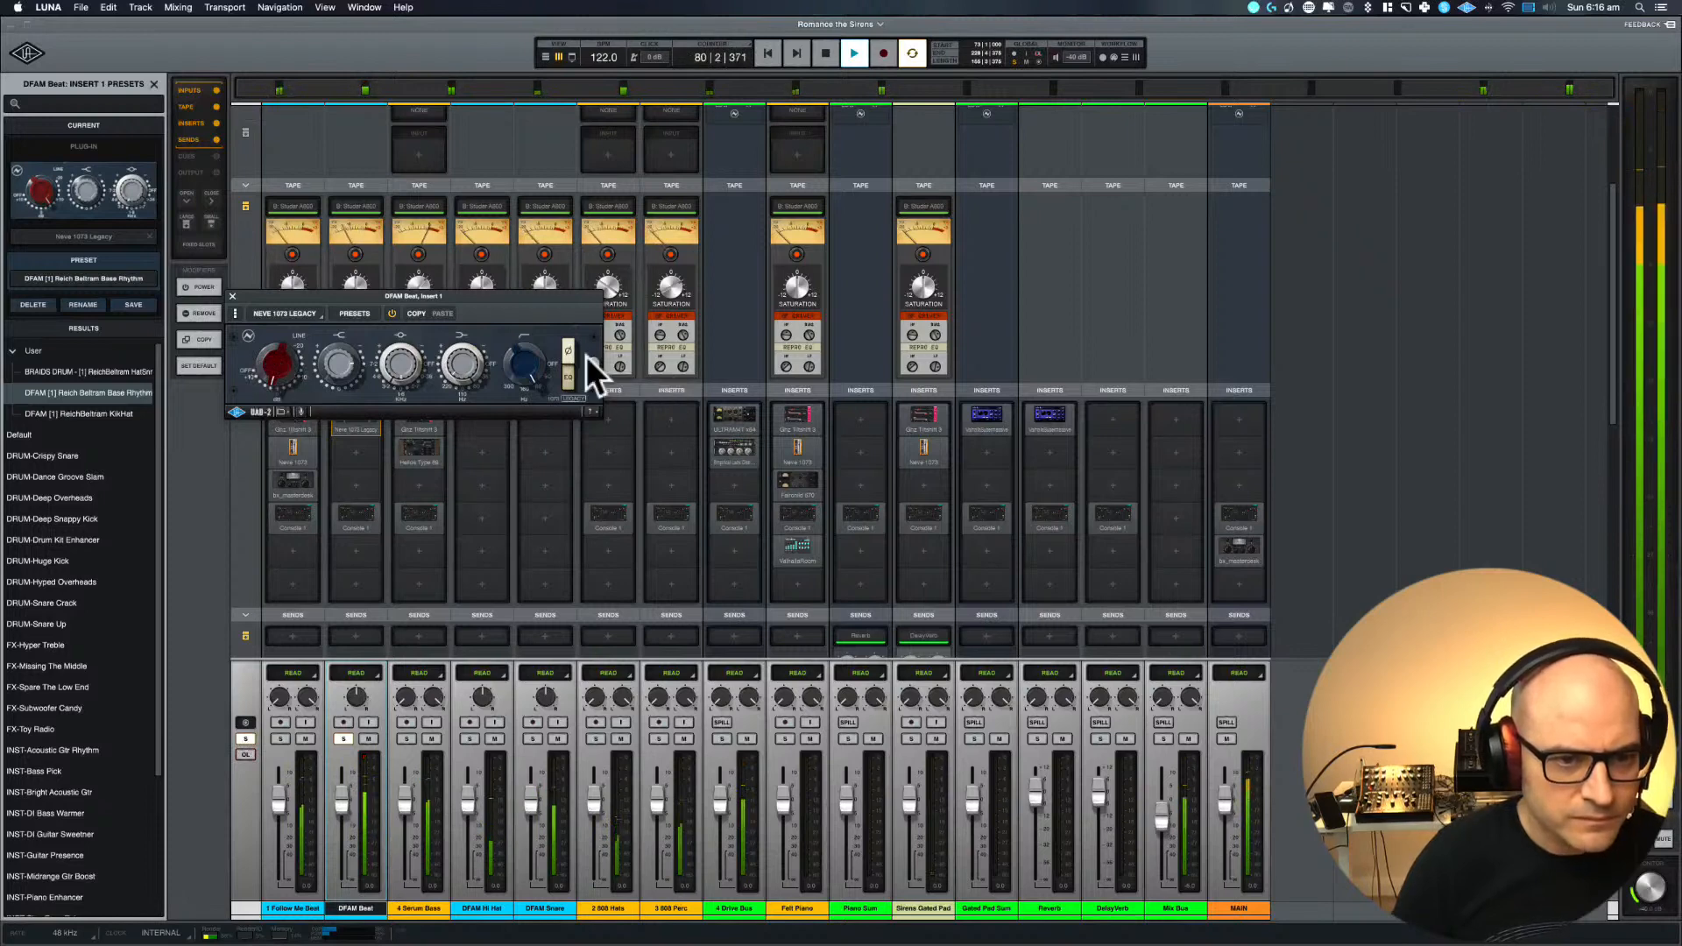
Adjust the Neve's high-pass filter on DFAM Beat, toggling 1 Follow Me Beat's solo and the plug-in bypass to judge it
click(518, 367)
drag(519, 366, 517, 431)
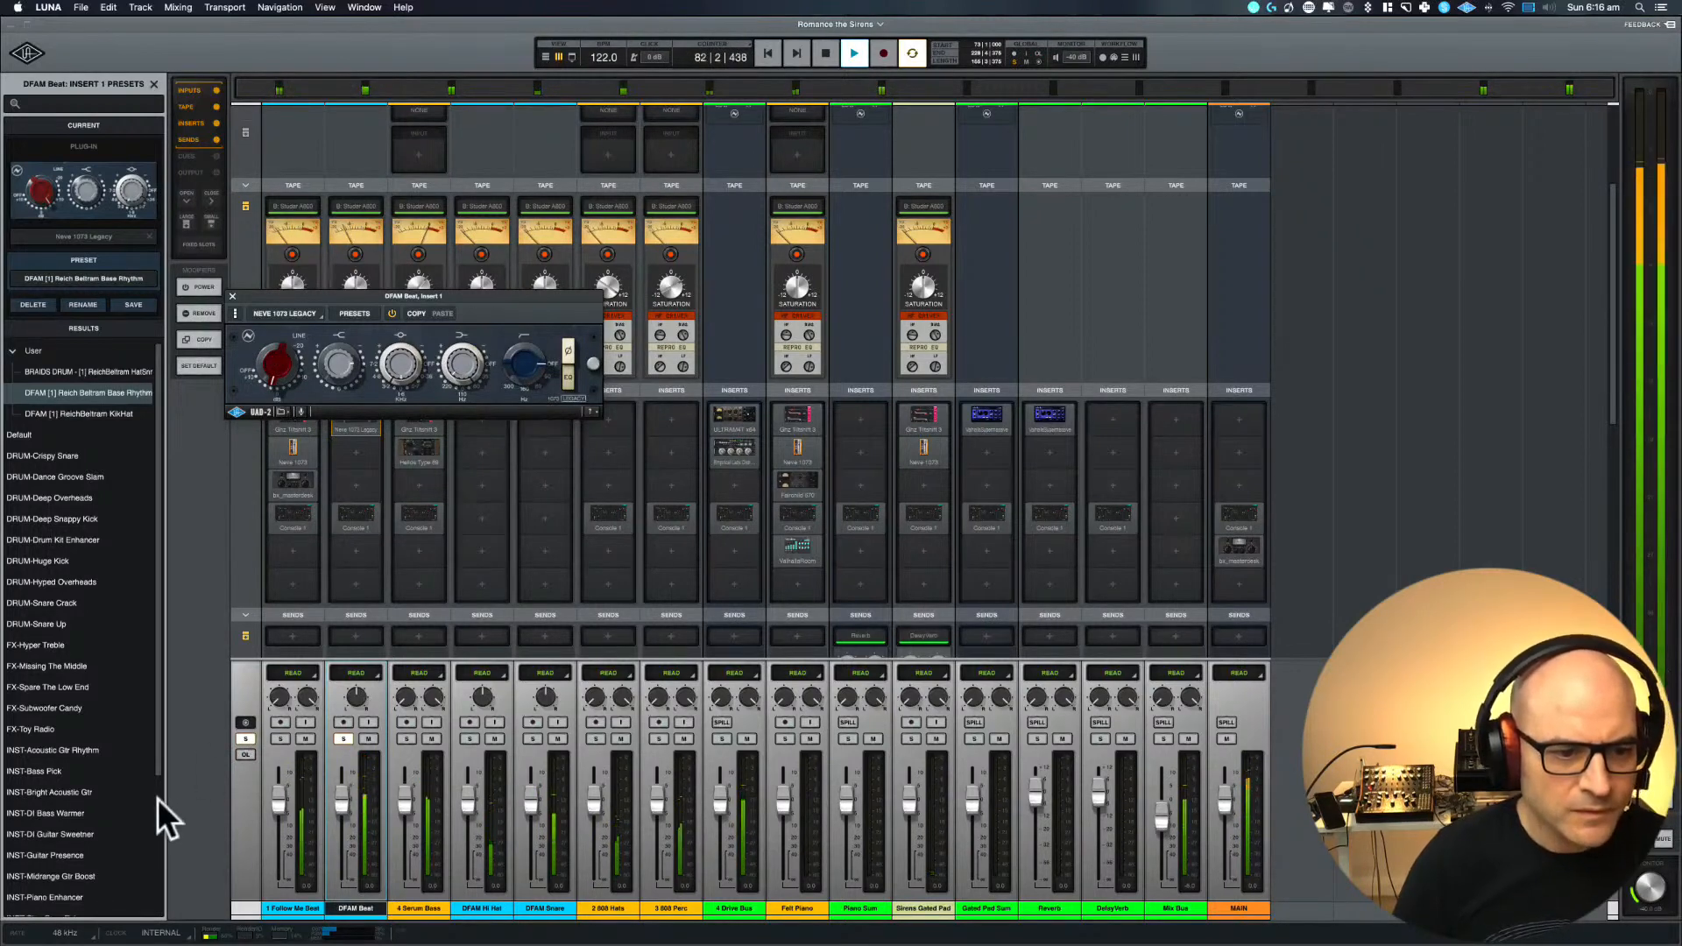
click(516, 386)
drag(510, 368, 510, 353)
click(281, 740)
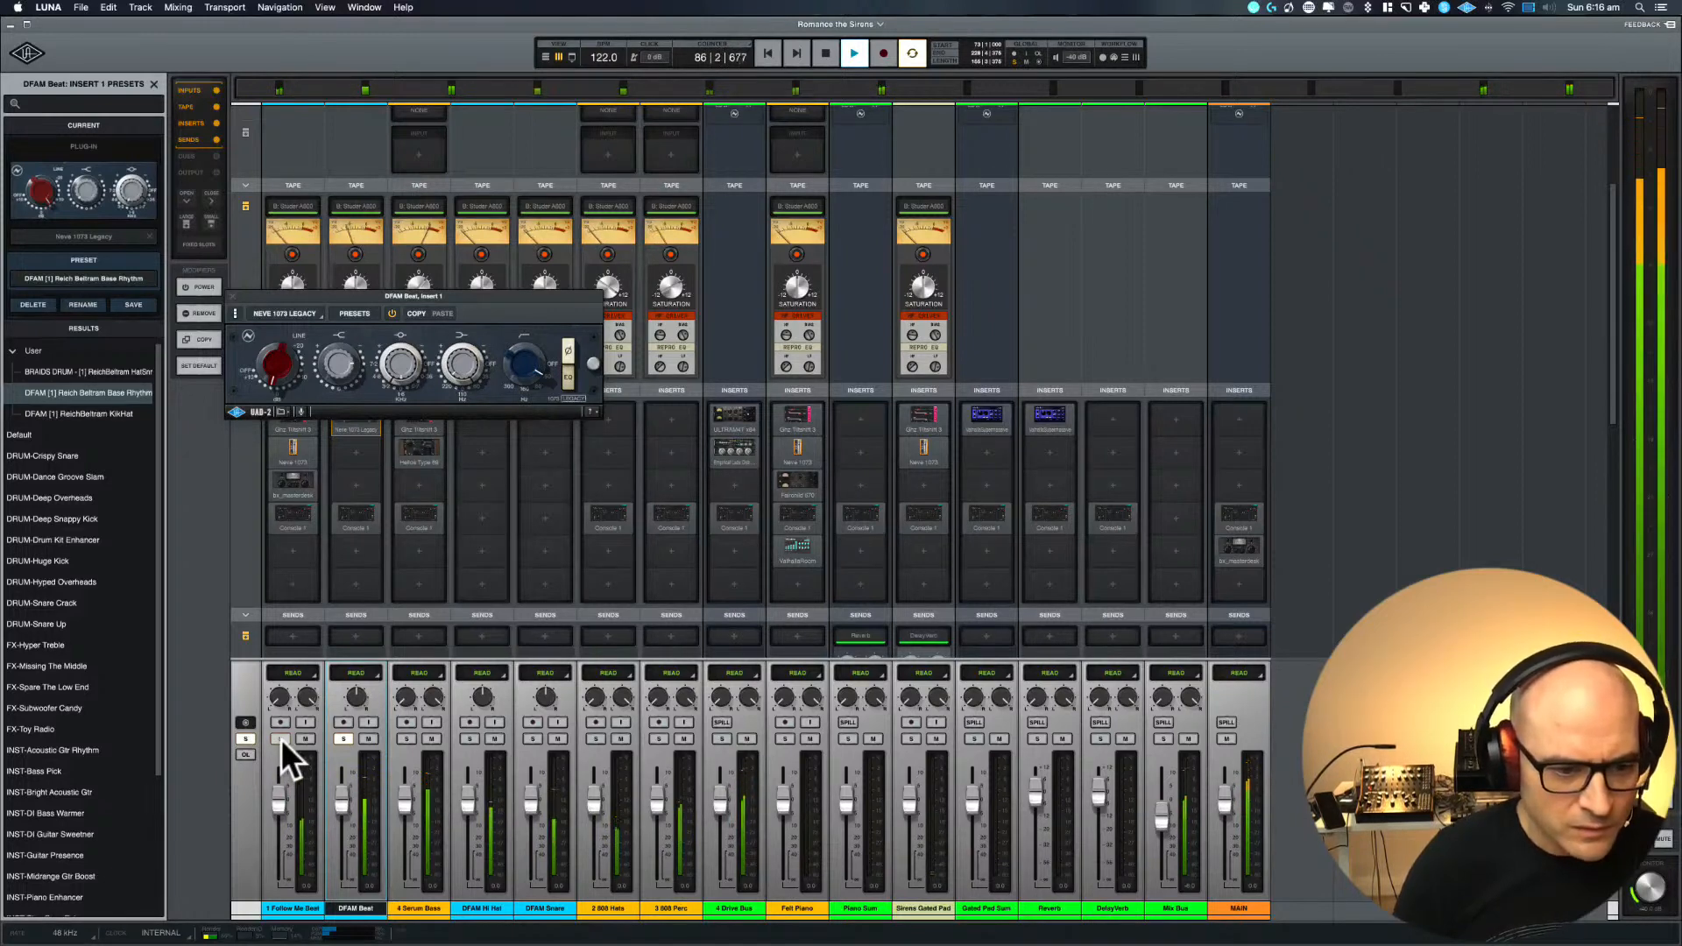
click(392, 314)
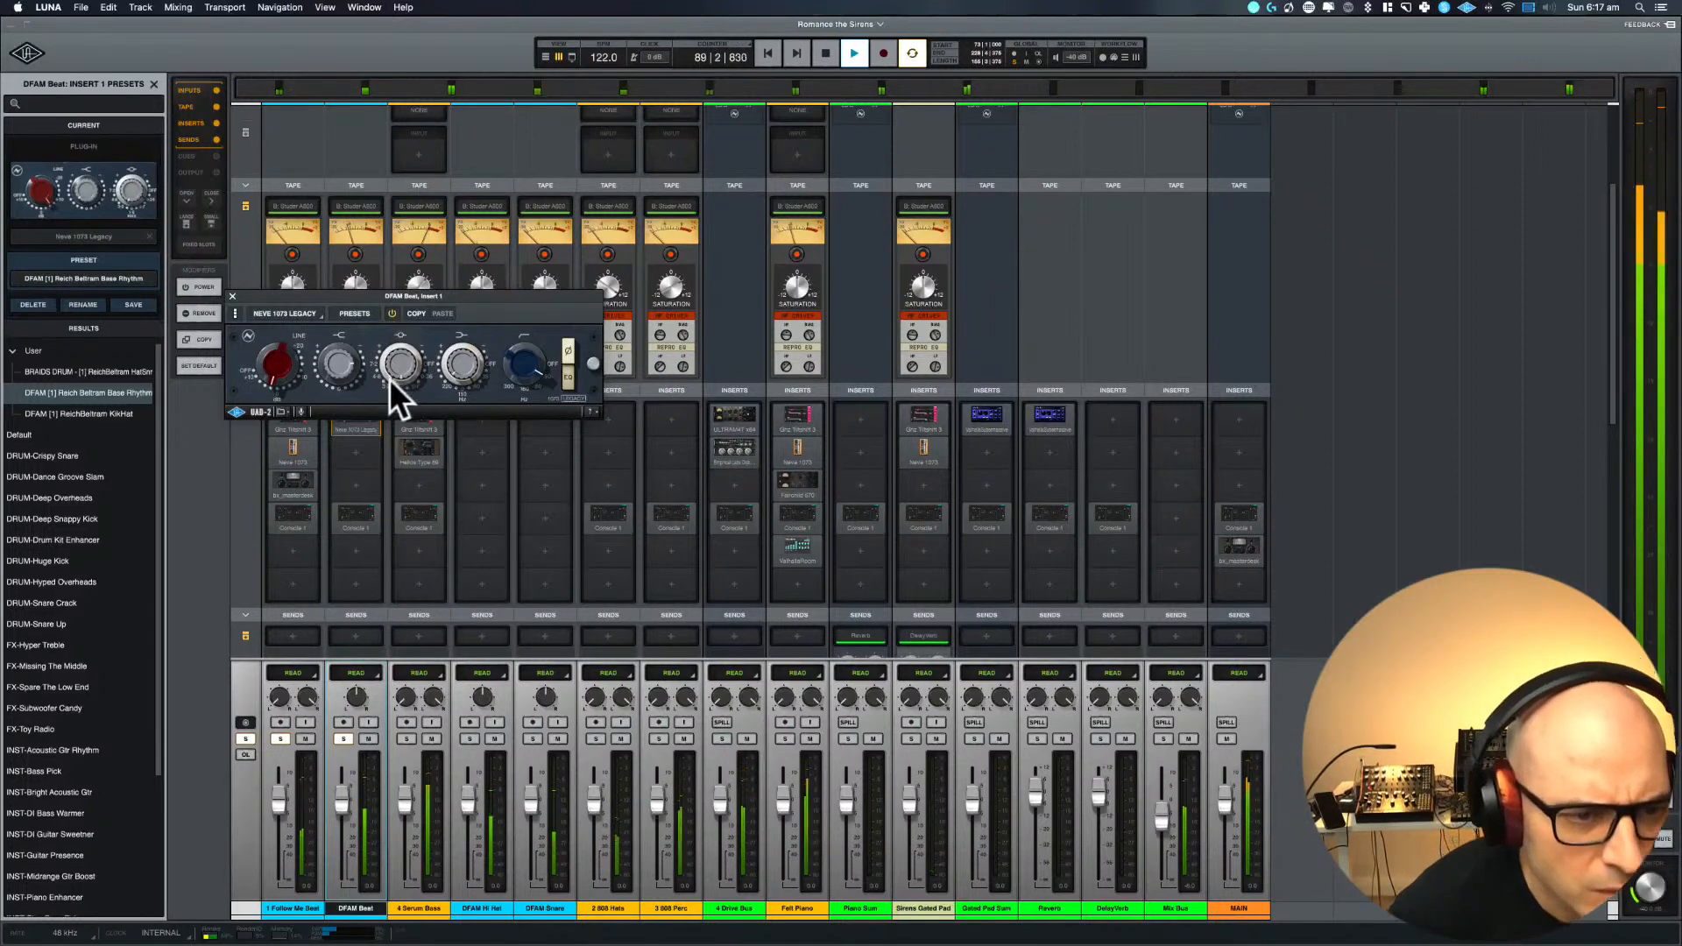
Adjust the midrange and low EQ bands of the Neve 1073 Legacy on DFAM Beat during playback
drag(391, 365, 391, 290)
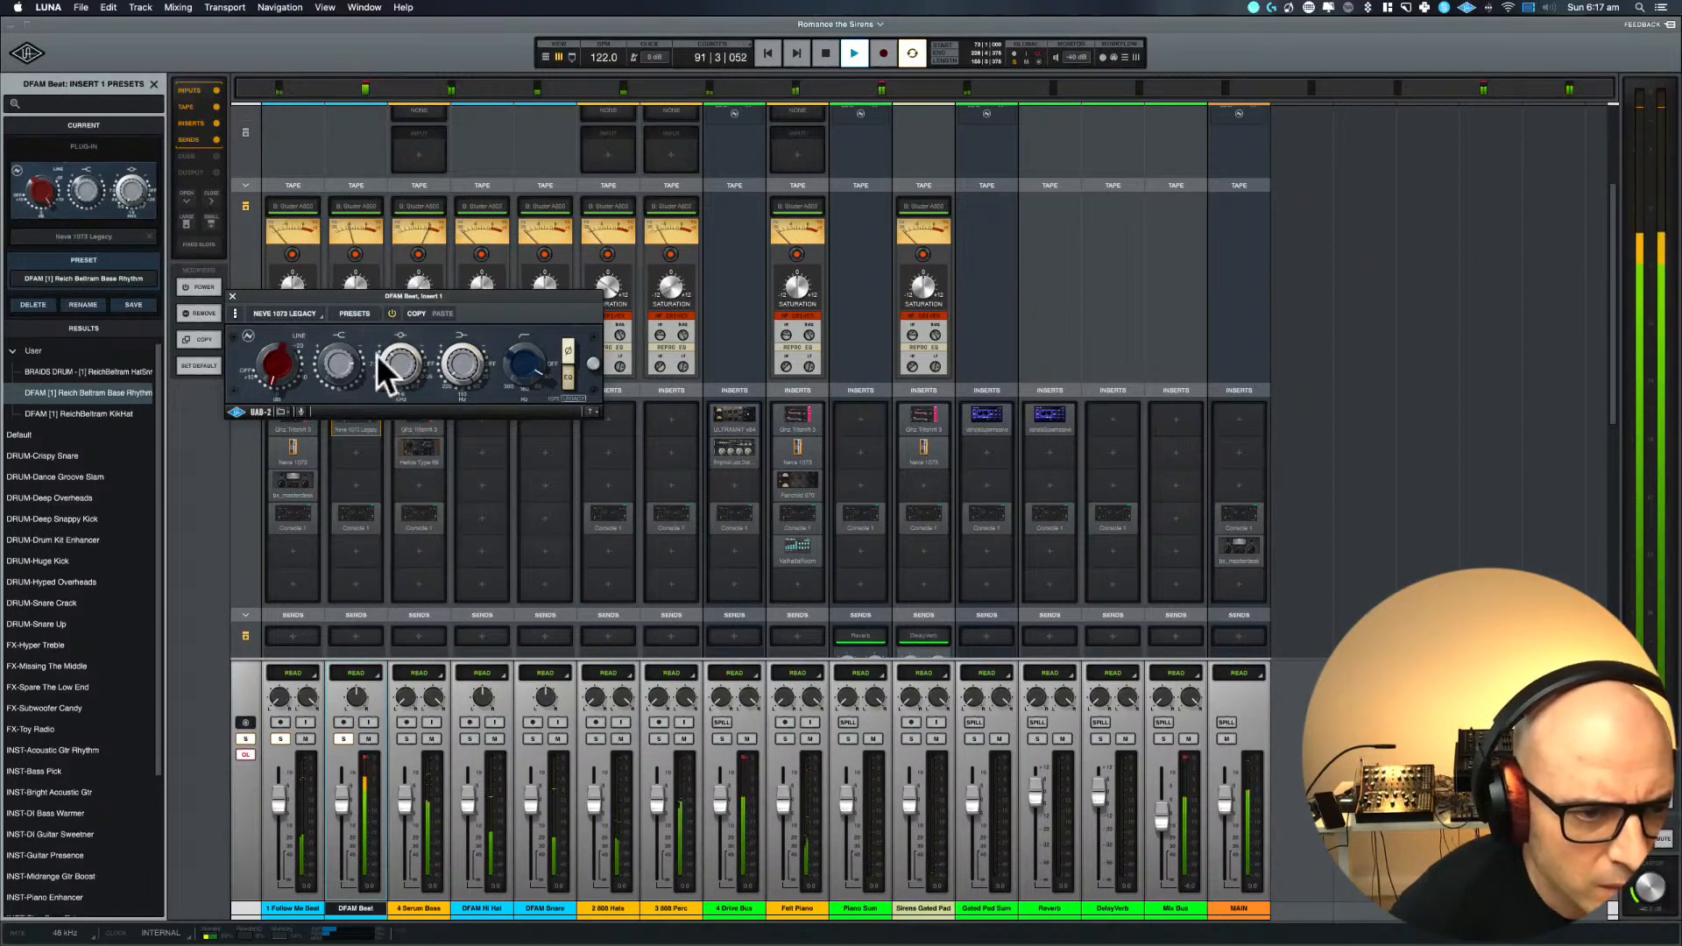
mouse_move(379, 353)
mouse_down()
mouse_move(375, 459)
mouse_move(375, 357)
mouse_up()
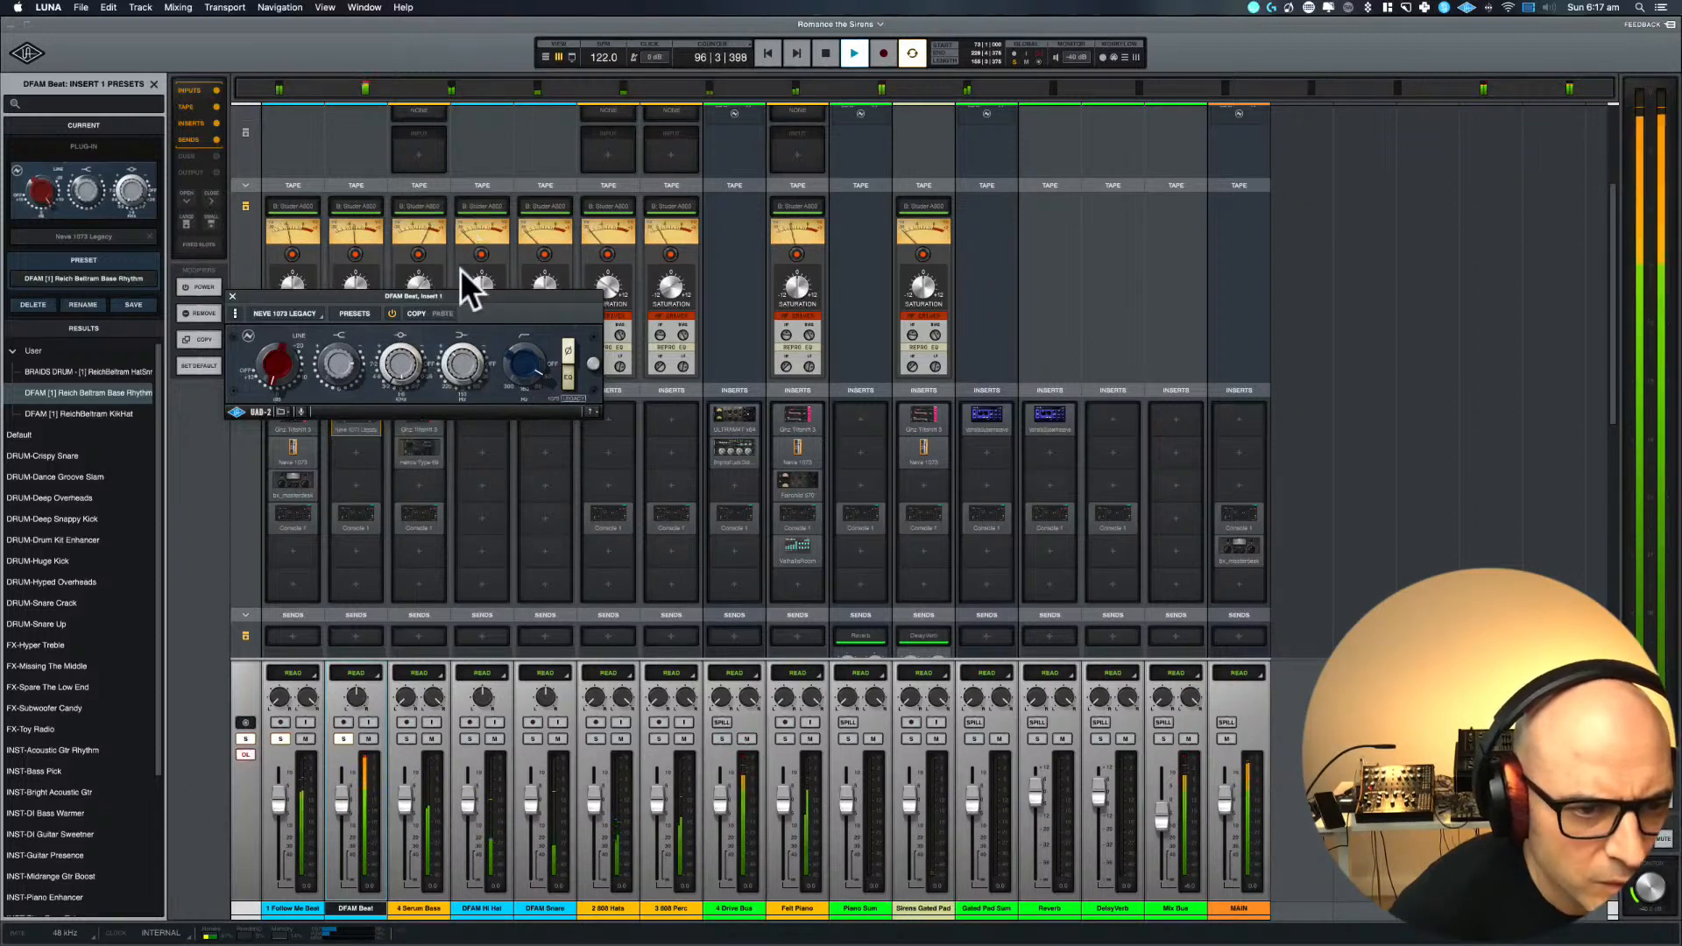
mouse_move(448, 378)
mouse_down()
mouse_move(447, 327)
mouse_move(435, 391)
mouse_move(460, 376)
mouse_move(456, 400)
mouse_up()
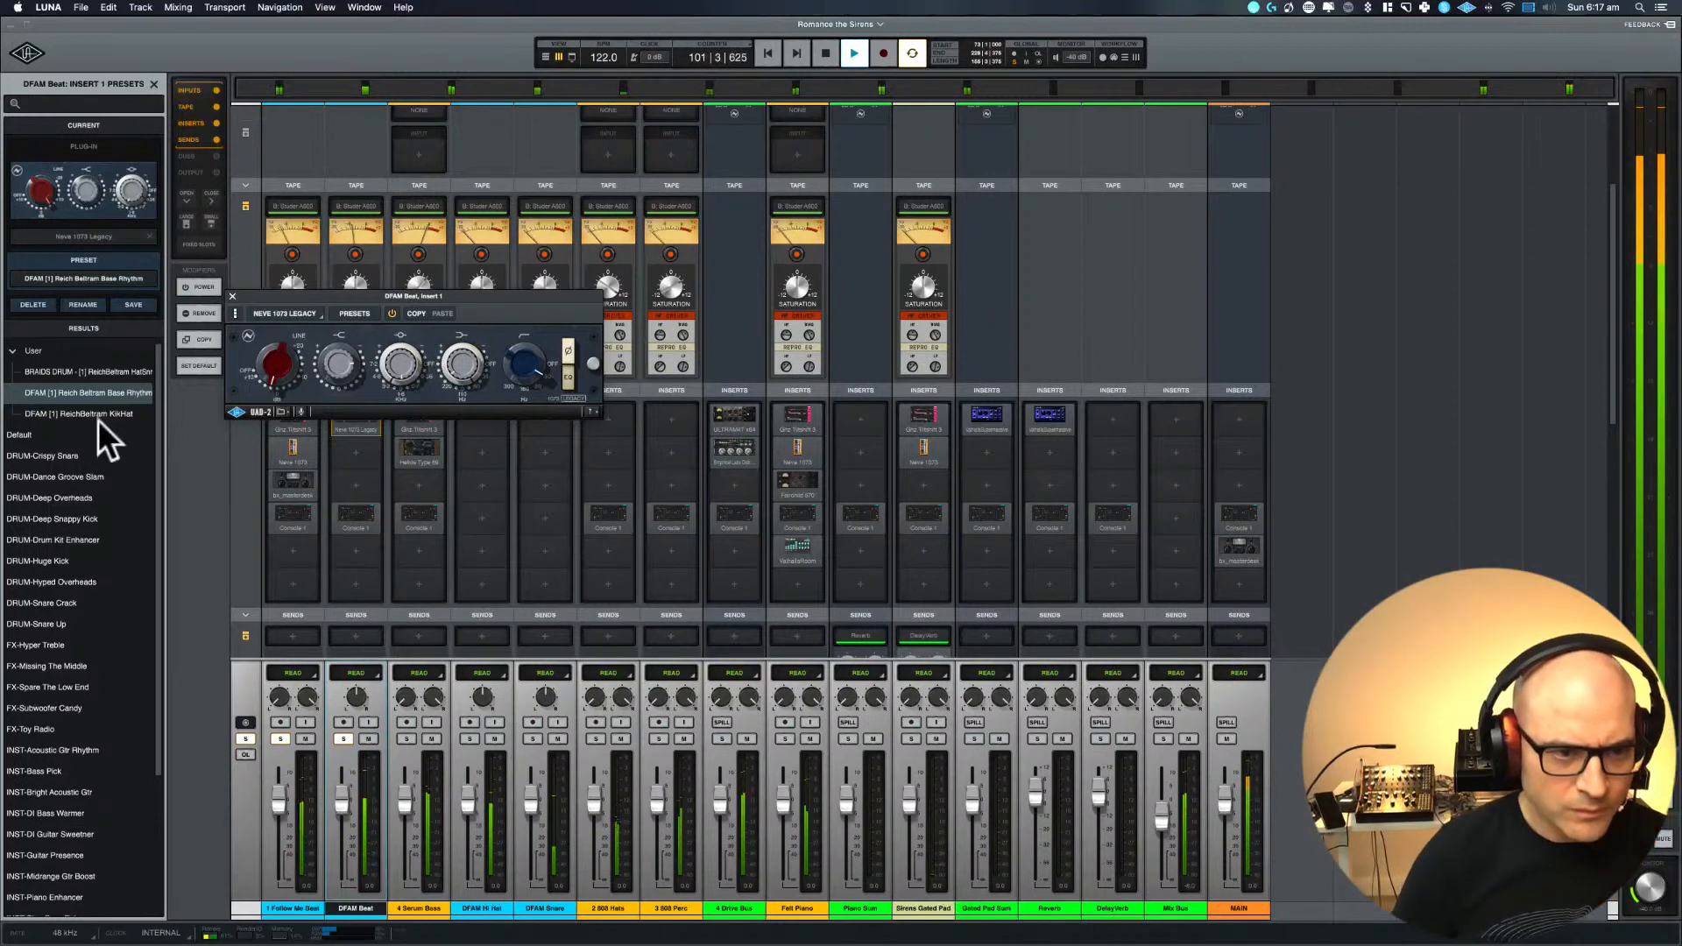
Adjust the Neve 1073 Legacy's input gain, comparing it bypassed and active before closing its window
drag(270, 370, 264, 396)
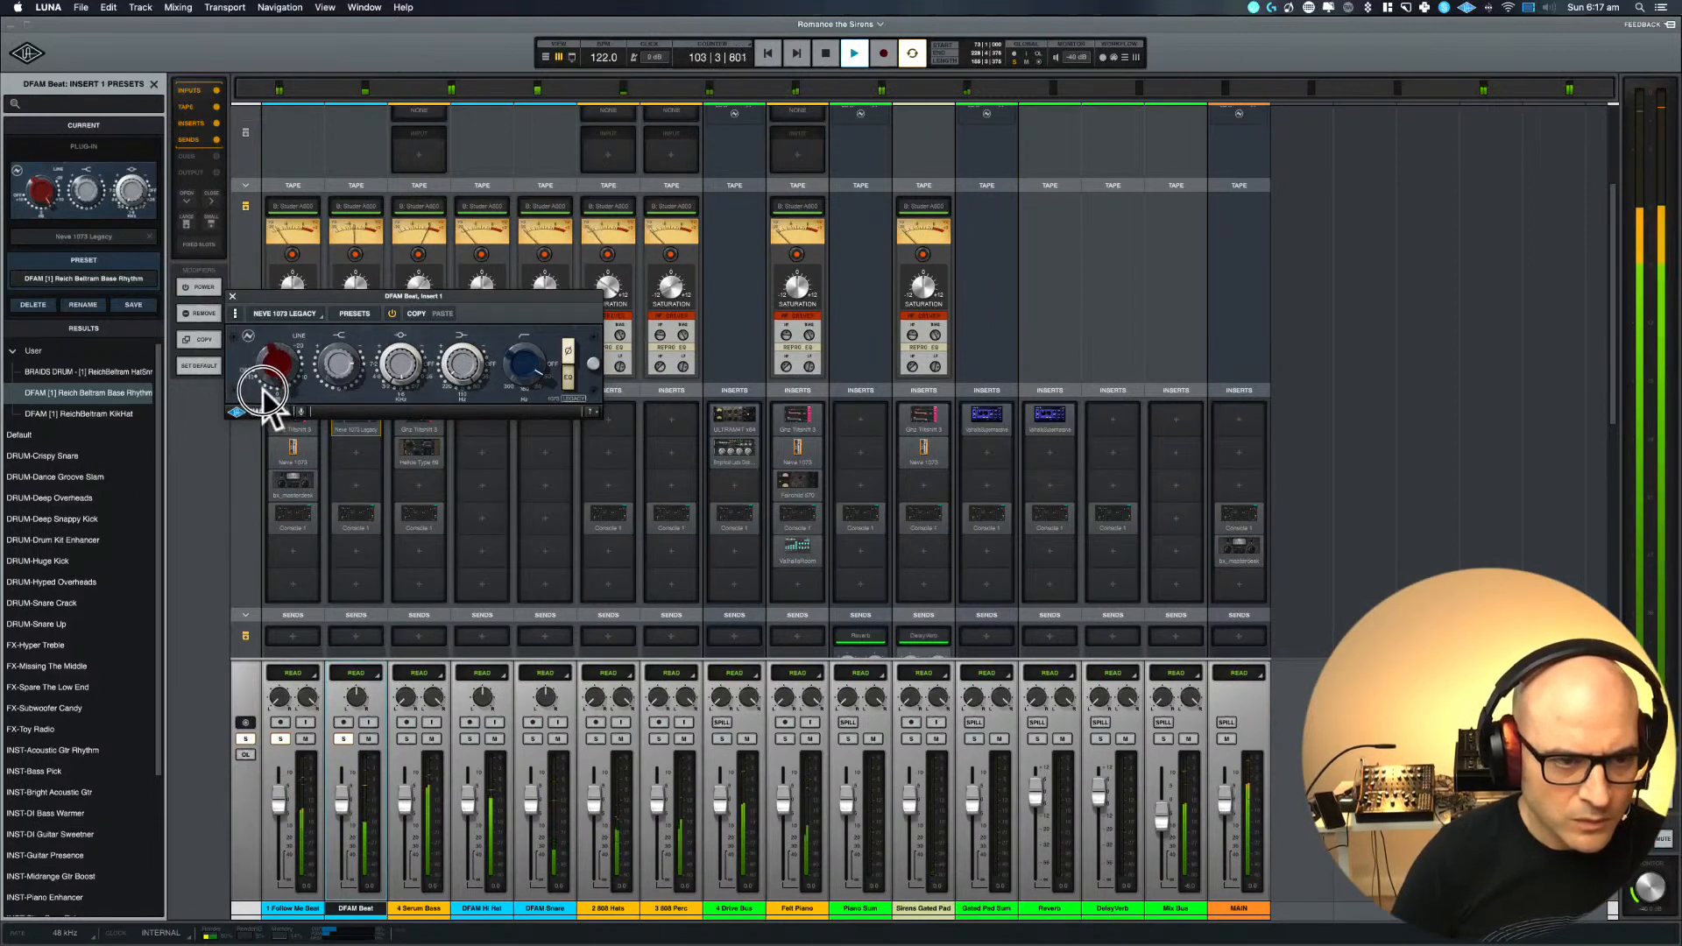
click(393, 313)
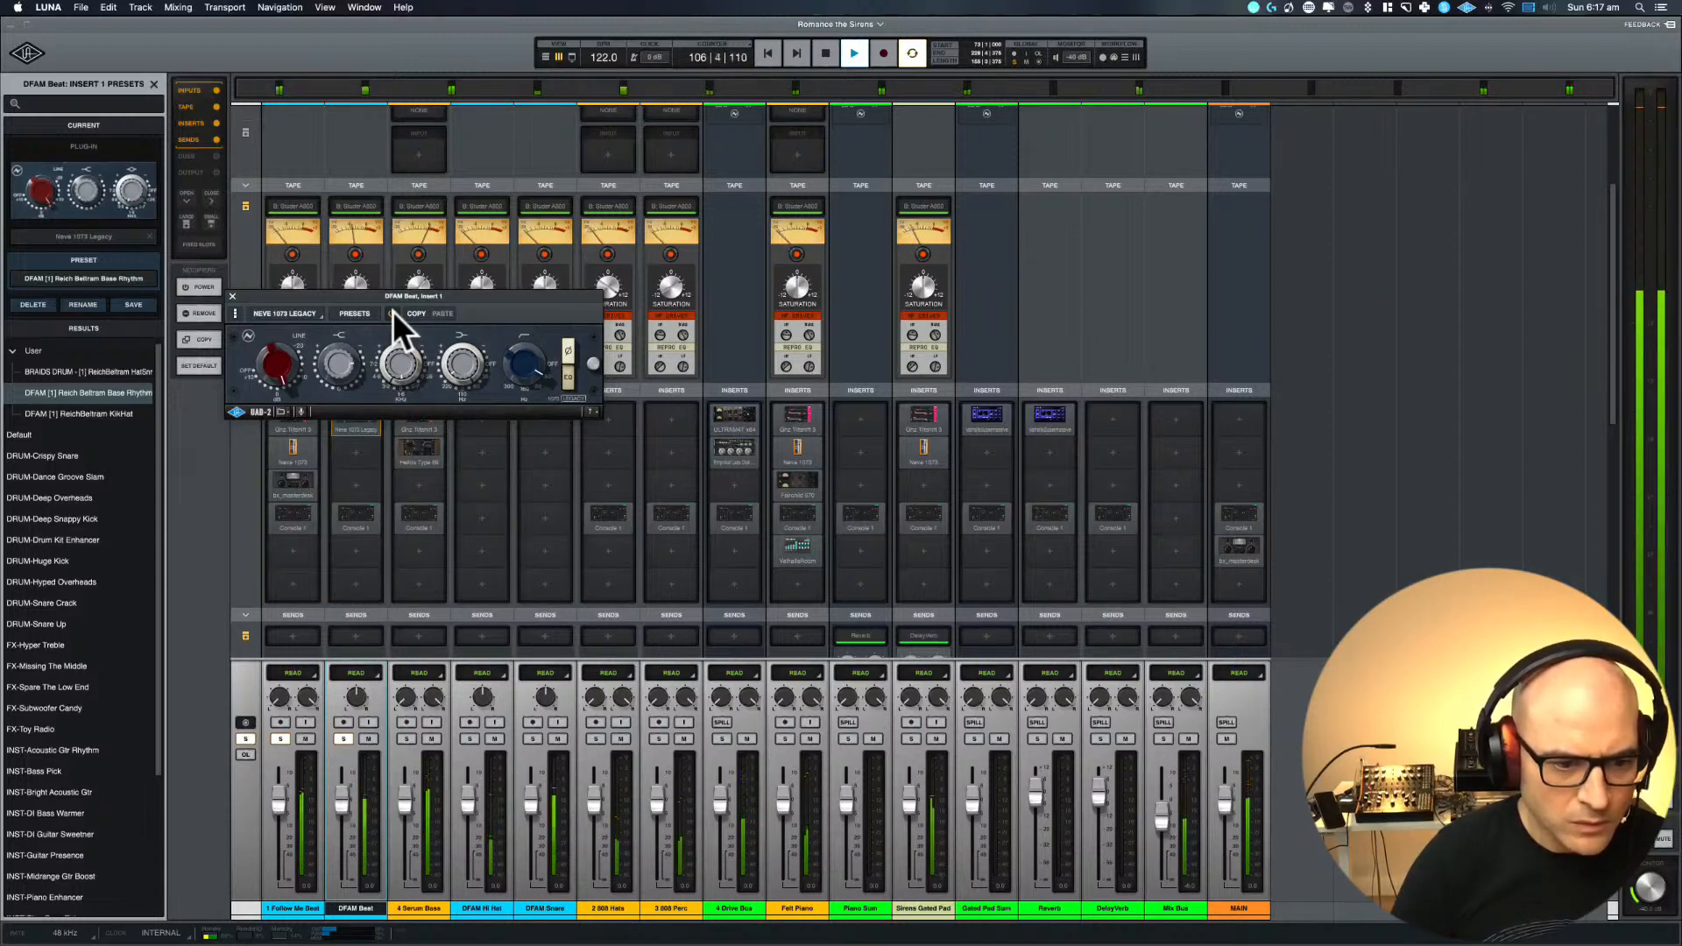
click(393, 313)
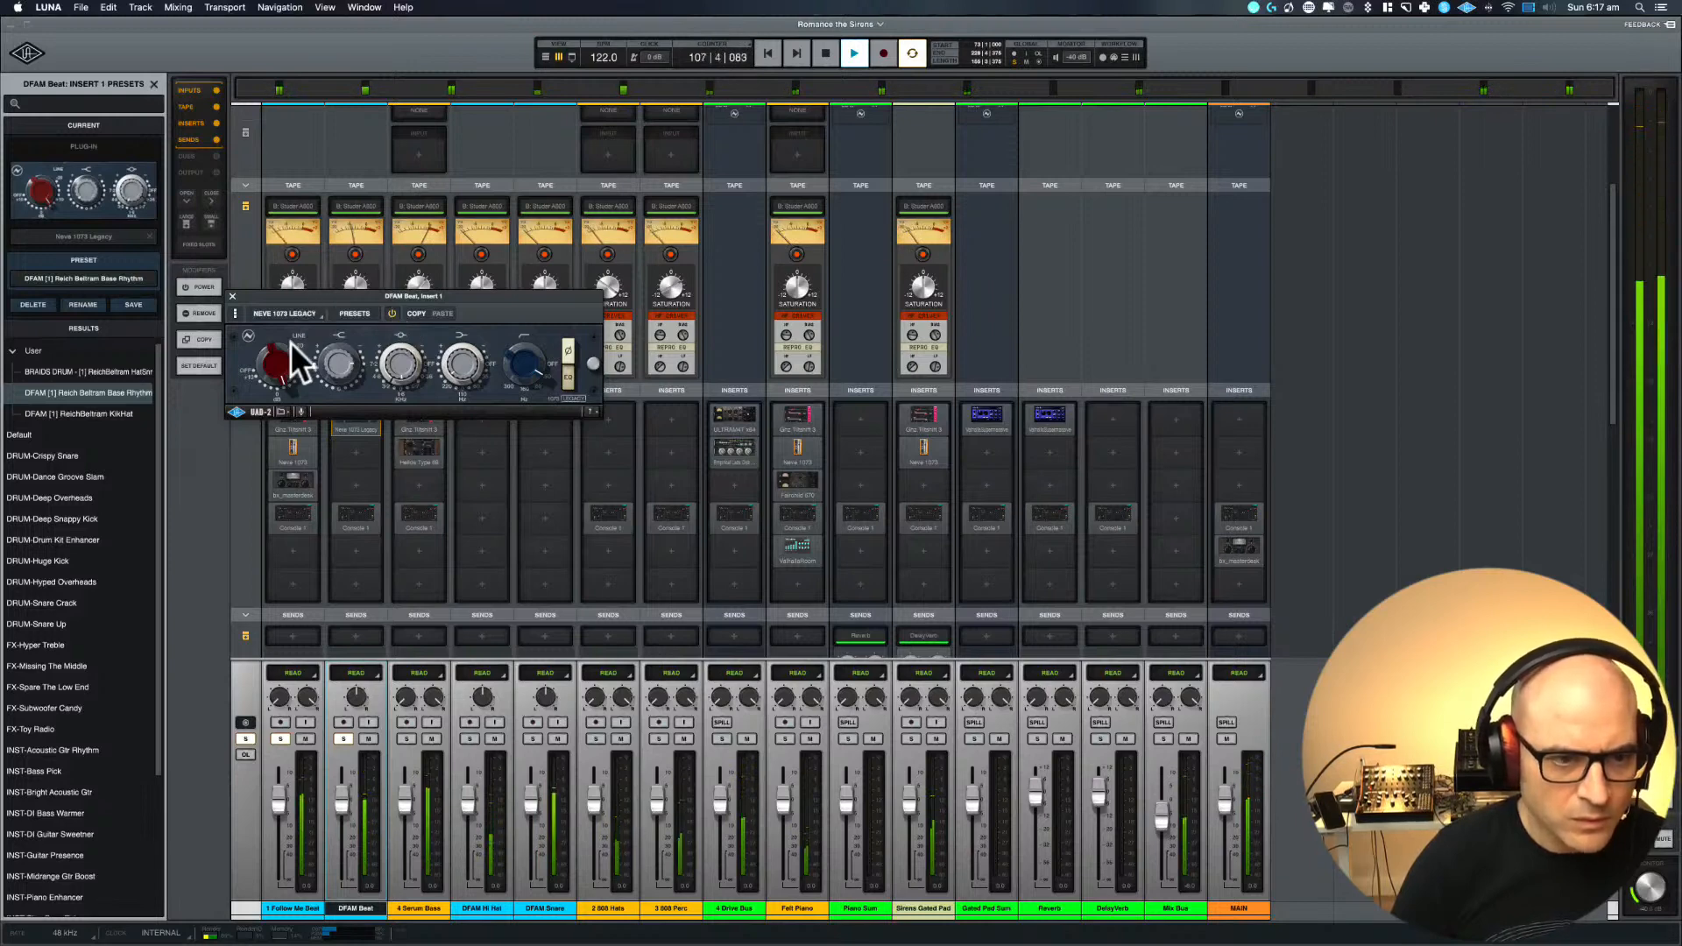
click(395, 314)
click(395, 315)
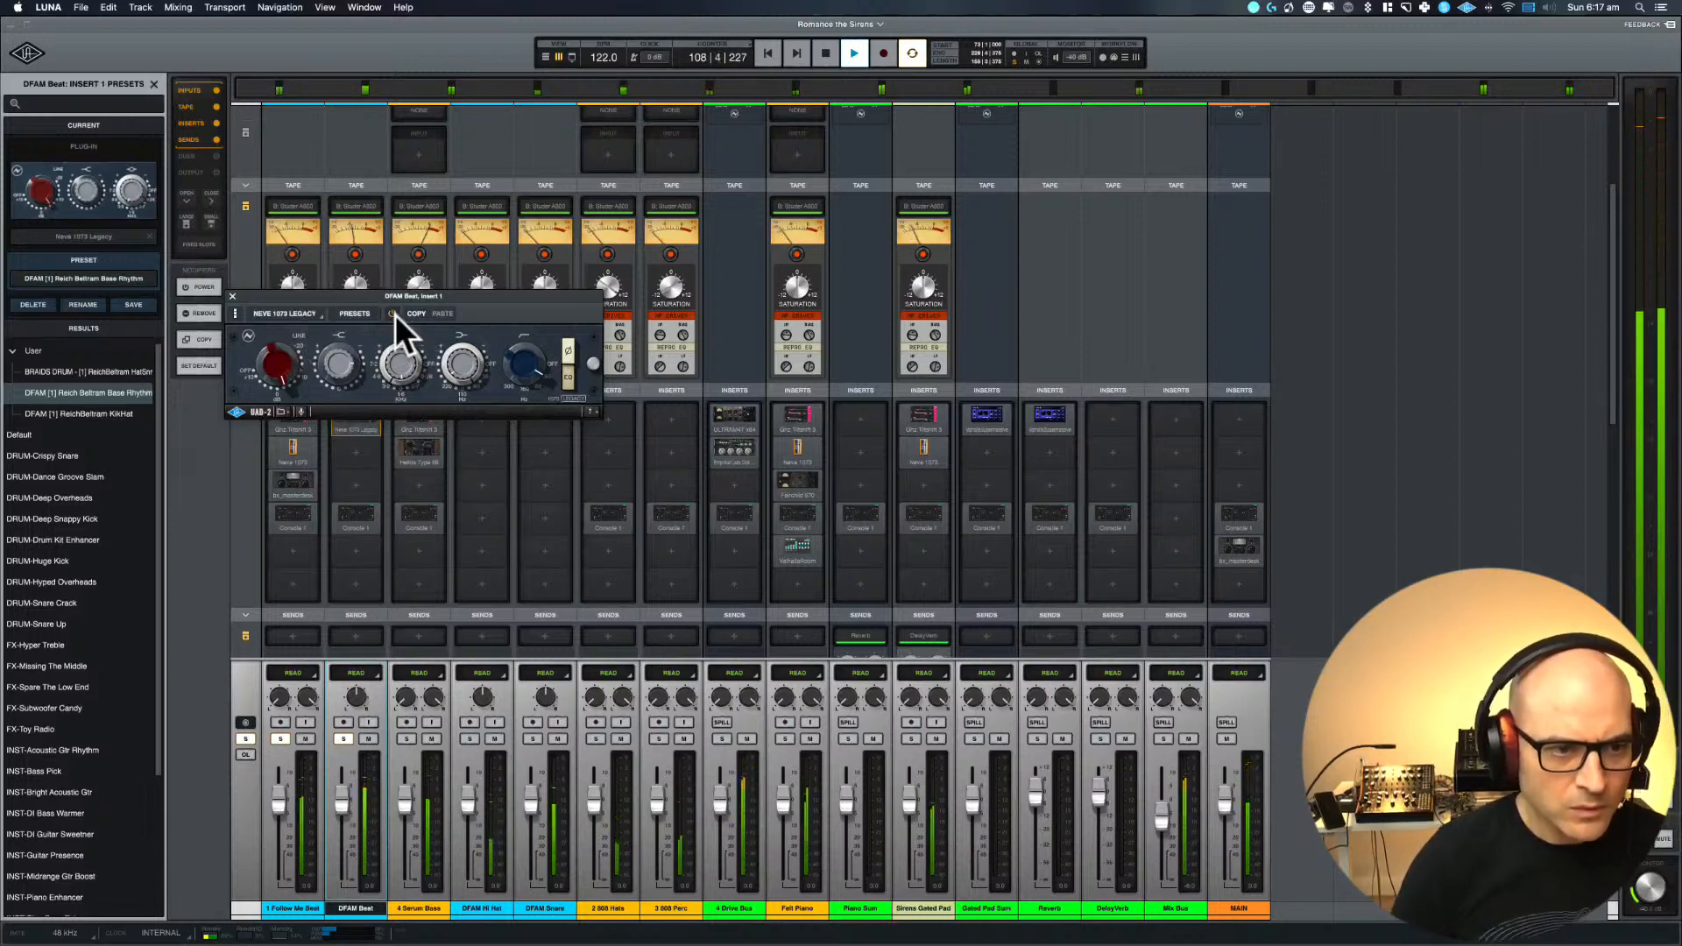
click(233, 296)
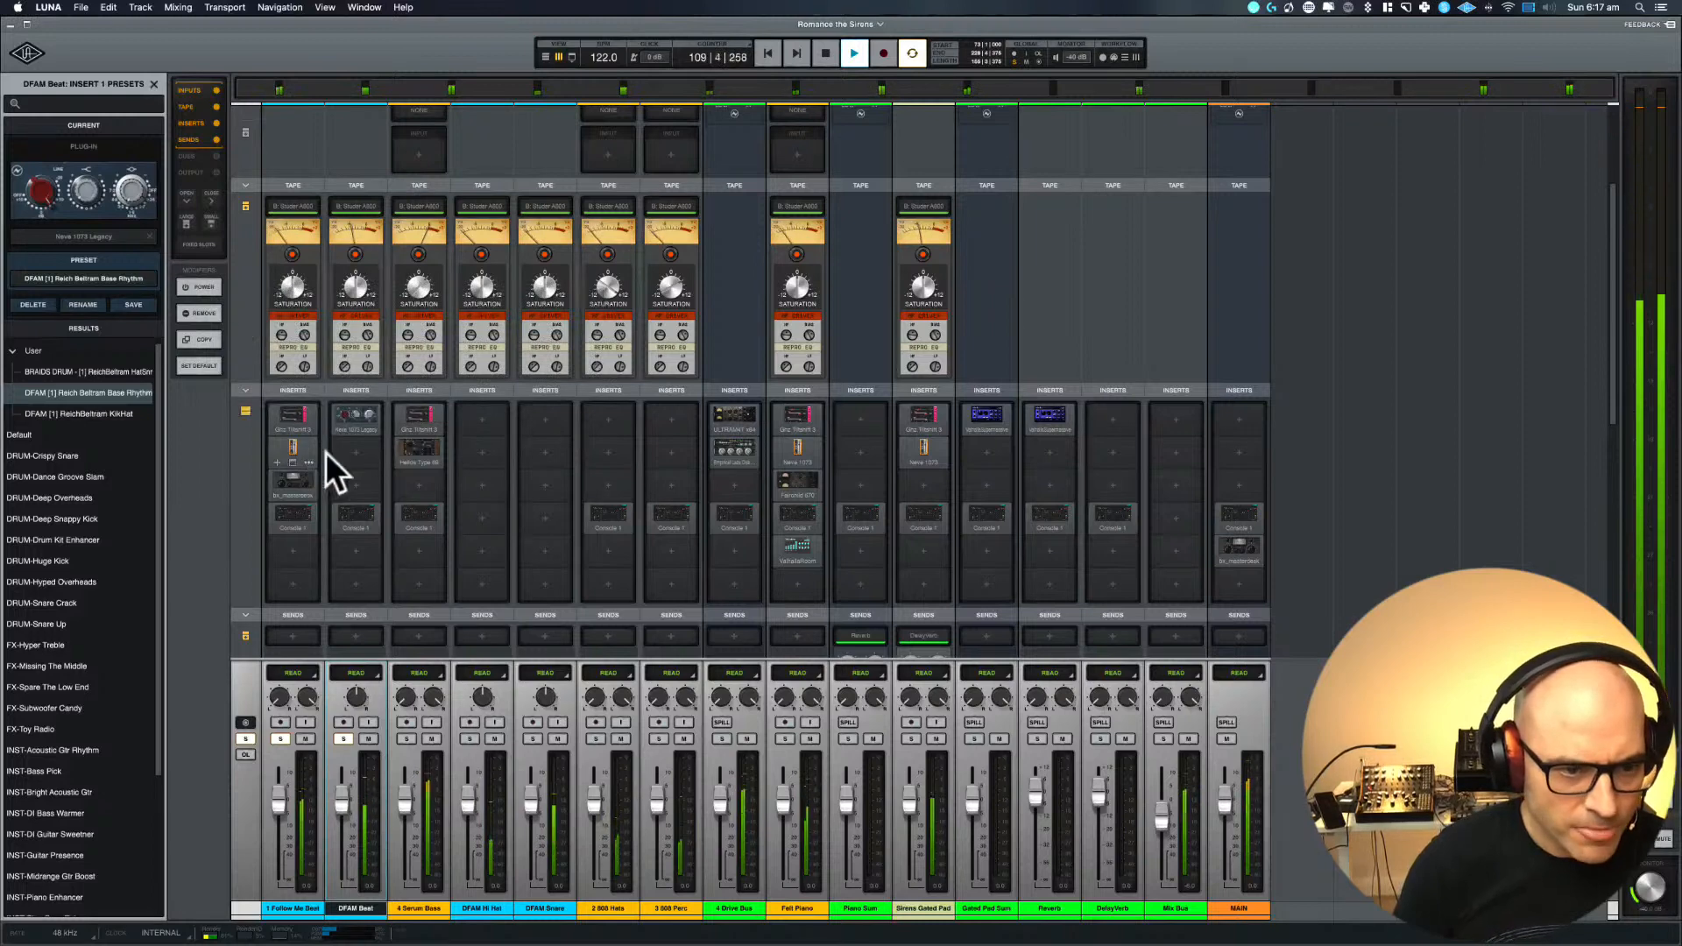
Insert Century Tube Channel Strip in DFAM Beat's second insert slot and load its user preset DFAM [2] Reich Beltram Base Rhythm
click(353, 450)
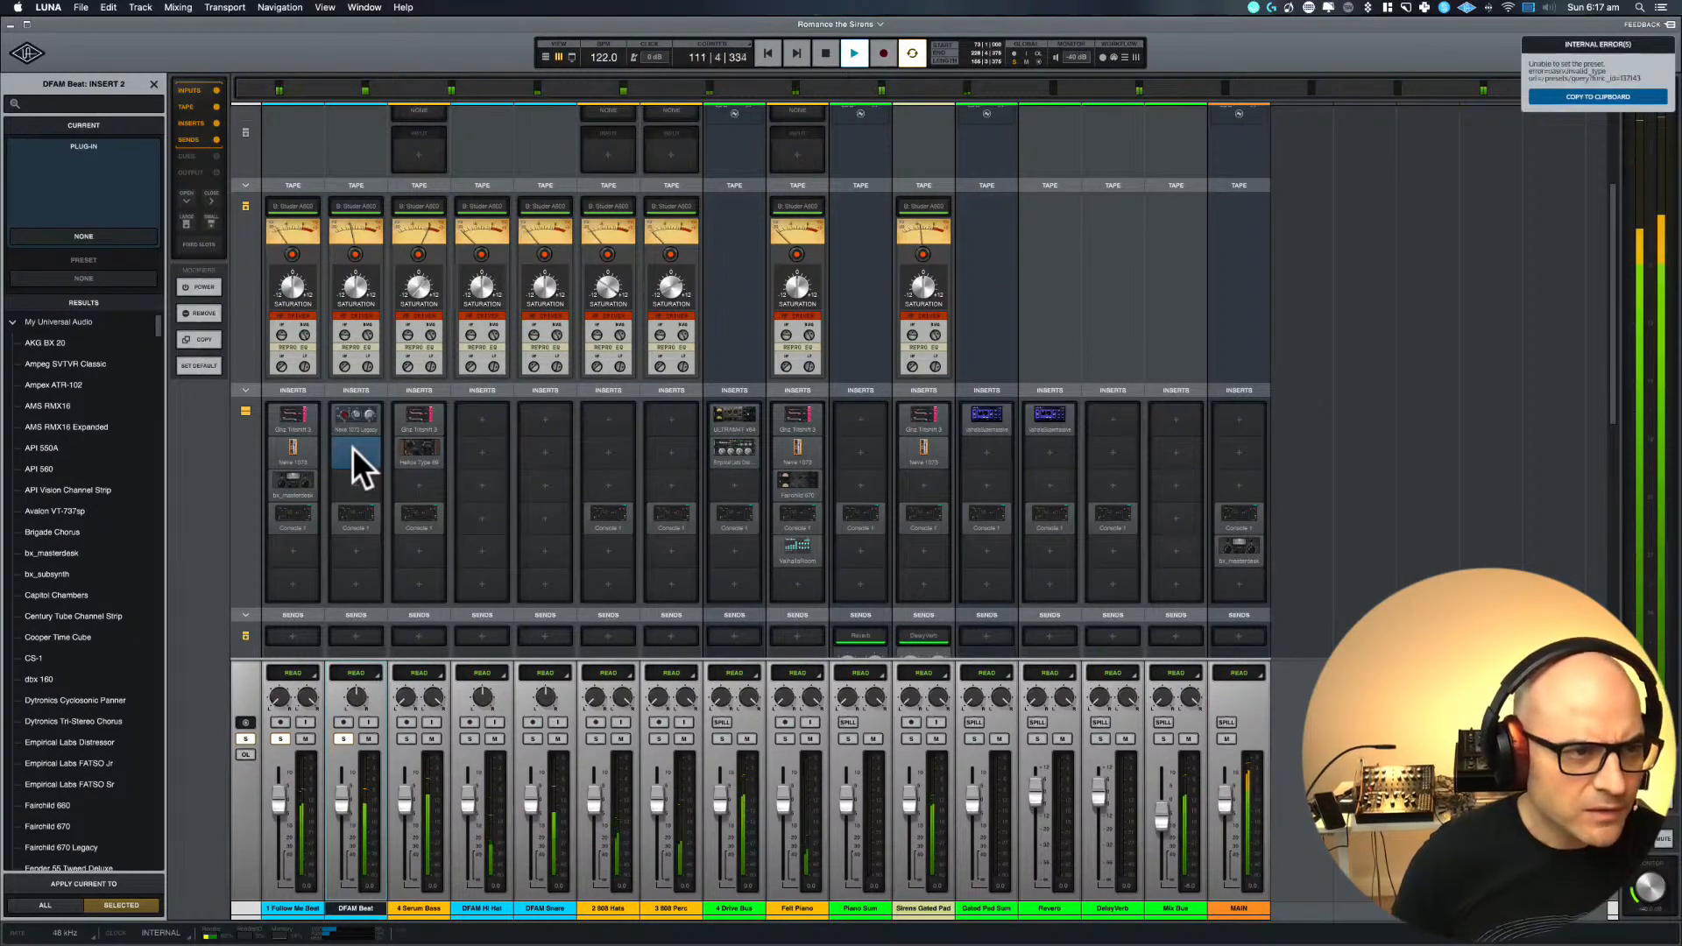
click(41, 103)
text(centur)
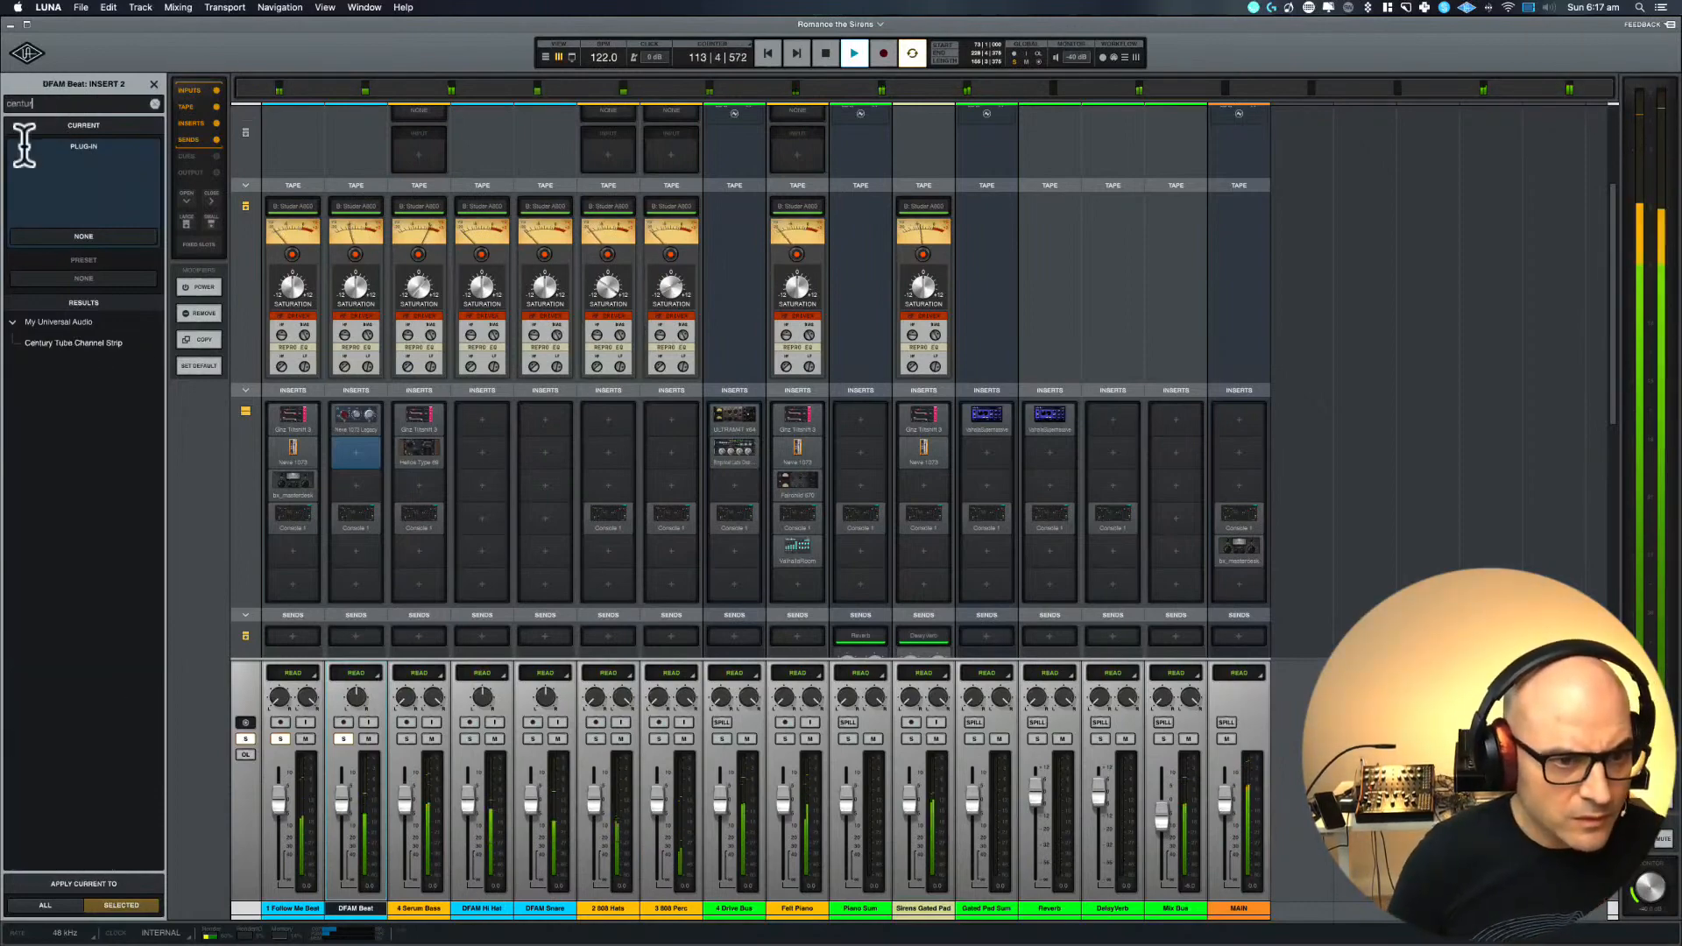
key(Return)
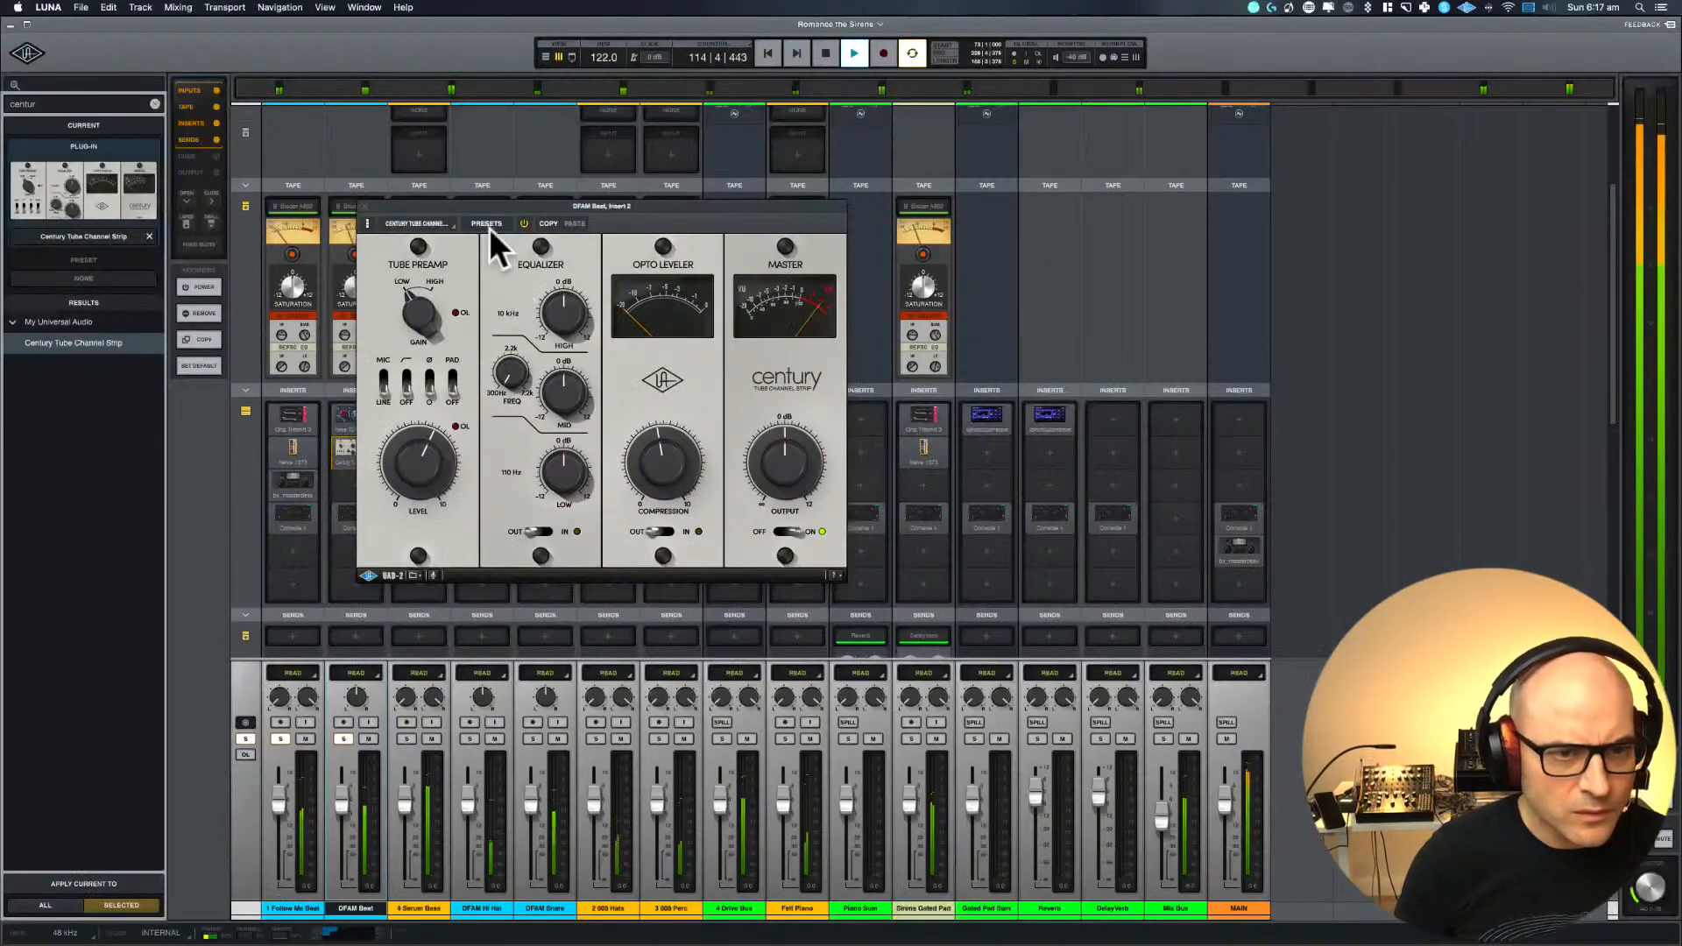
click(487, 223)
click(91, 371)
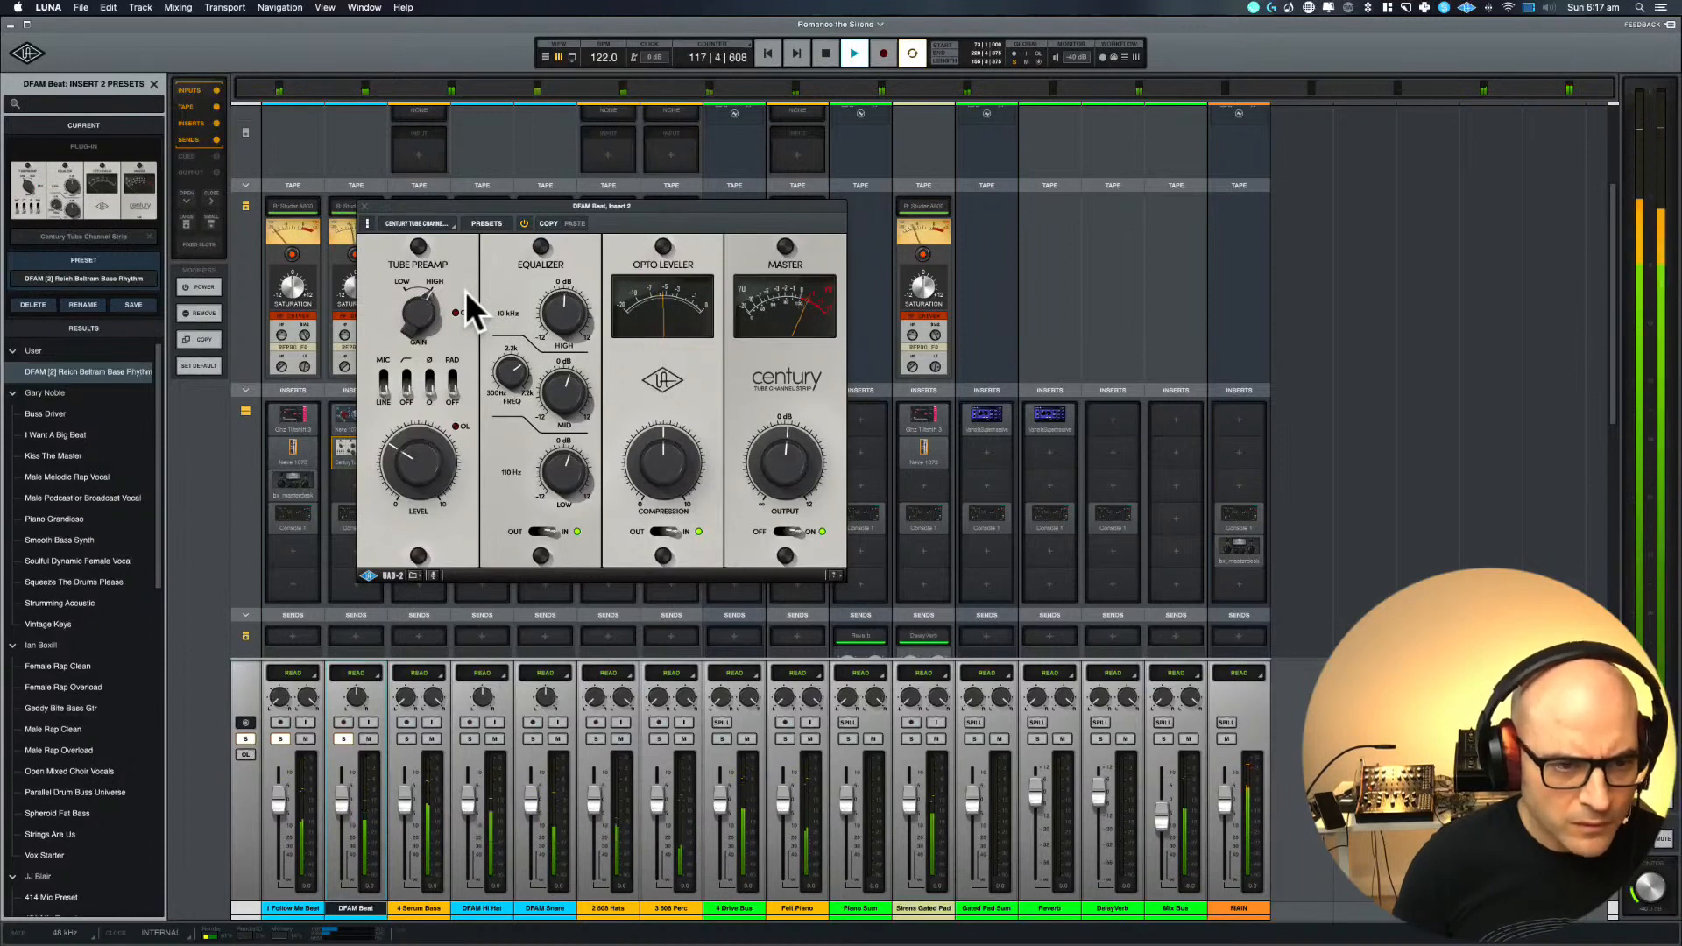
Toggle the Century channel strip's bypass to compare its sound, restarting playback from bar 73
click(528, 222)
click(528, 222)
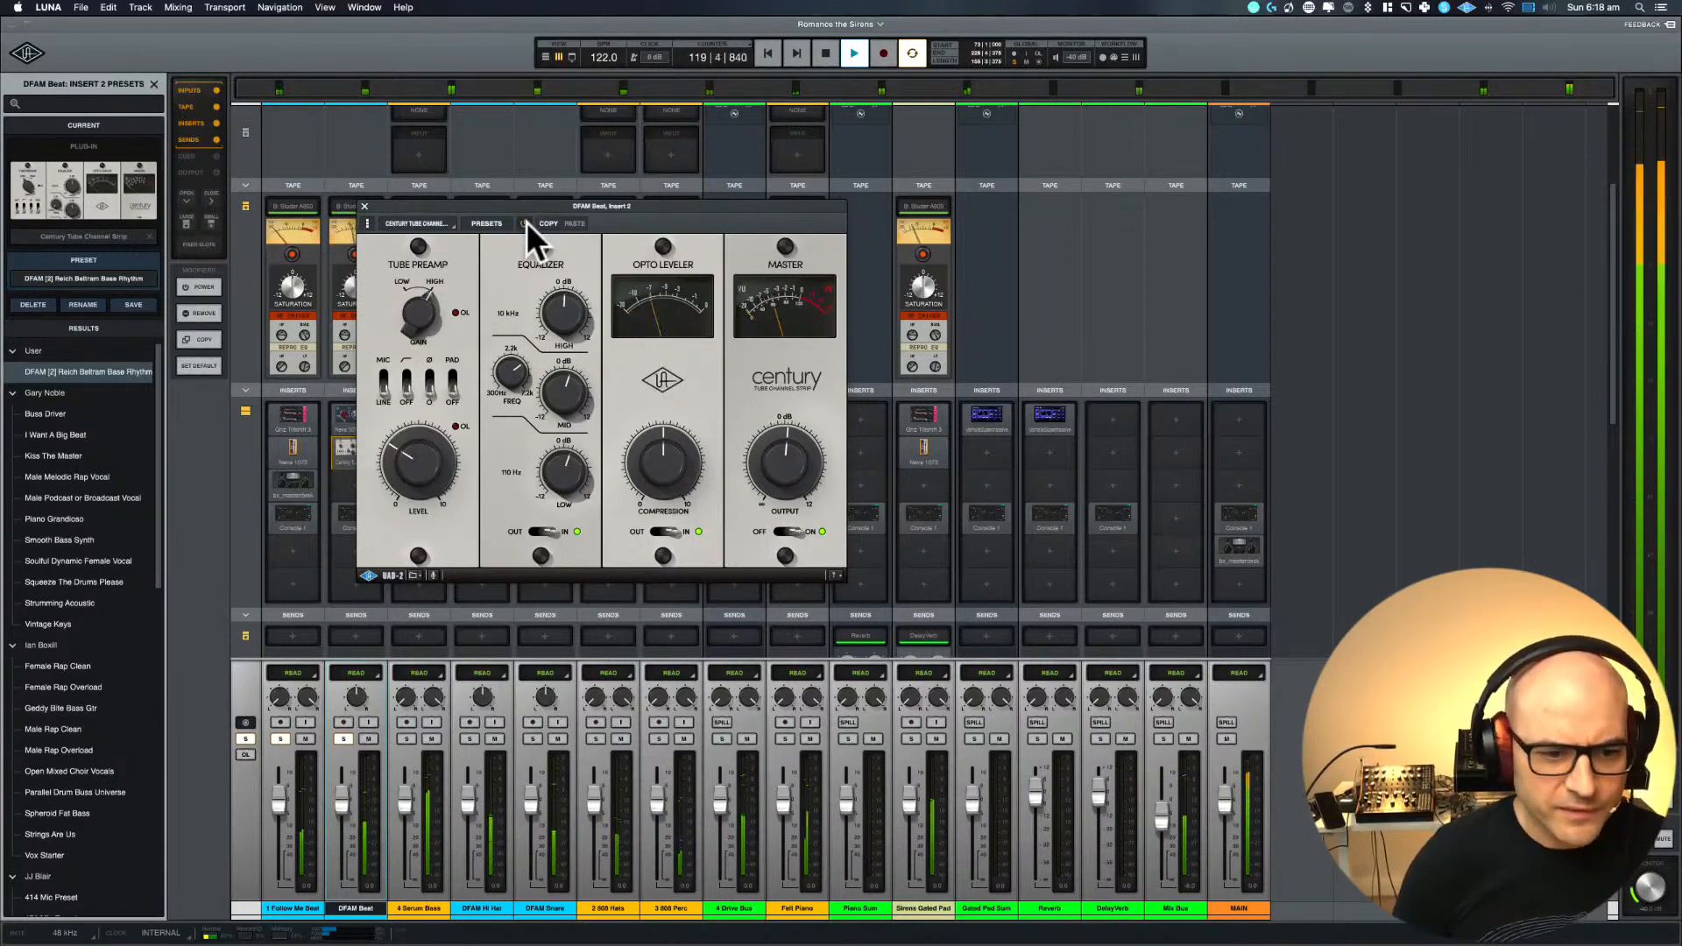
key(space)
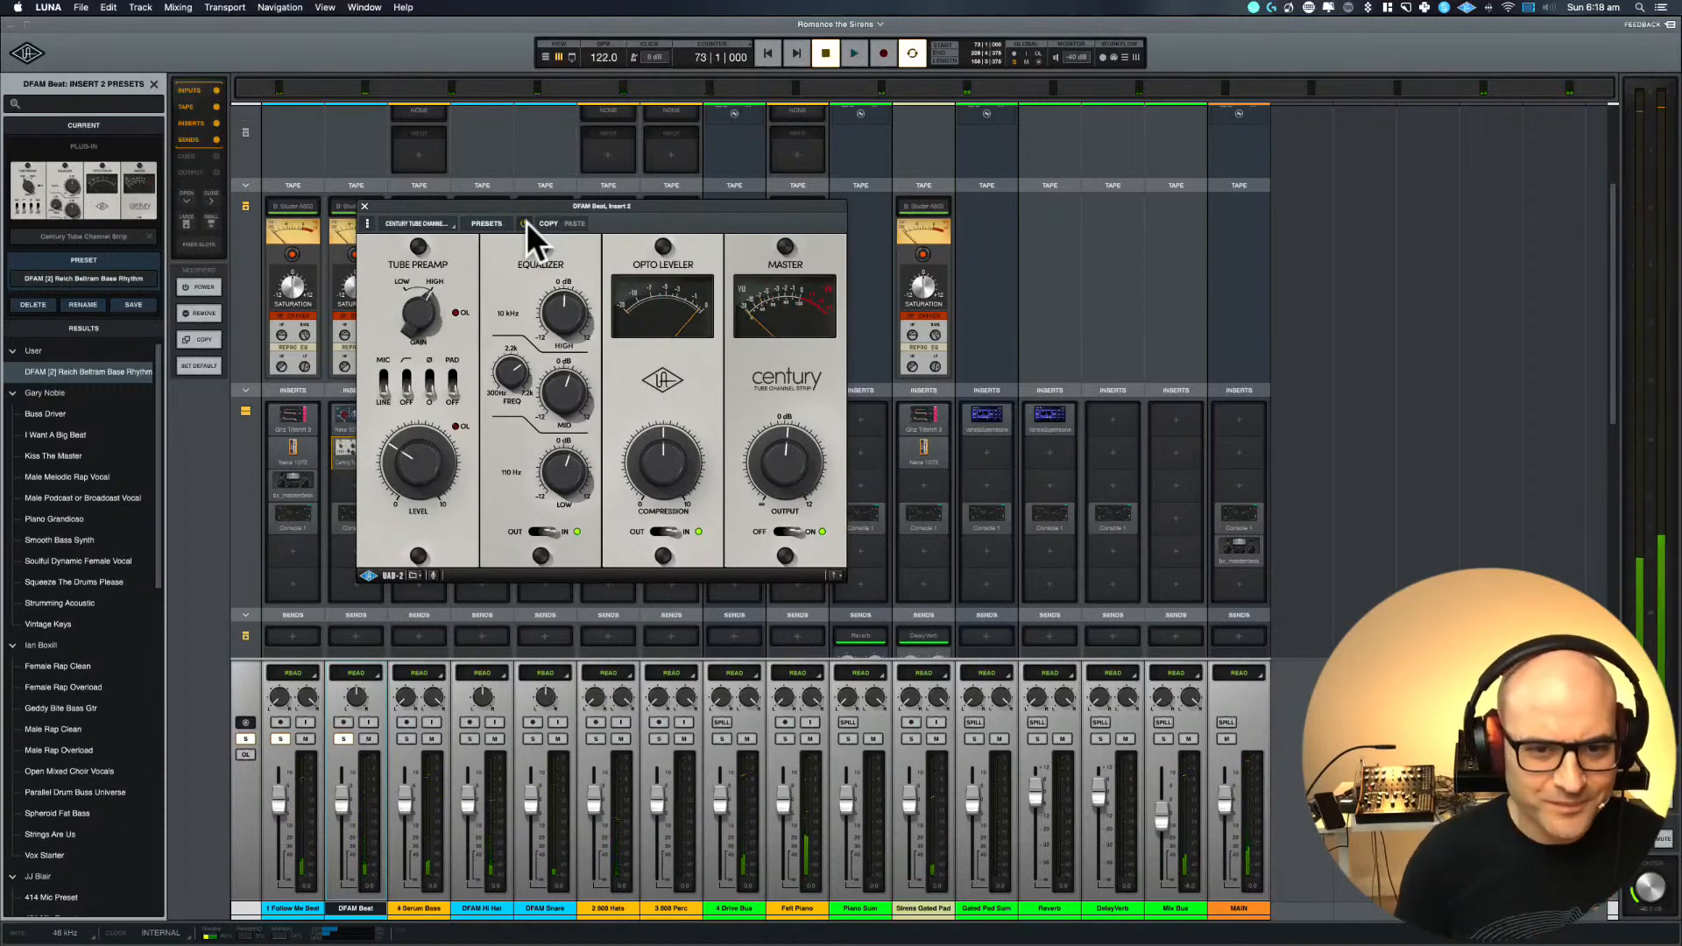
key(space)
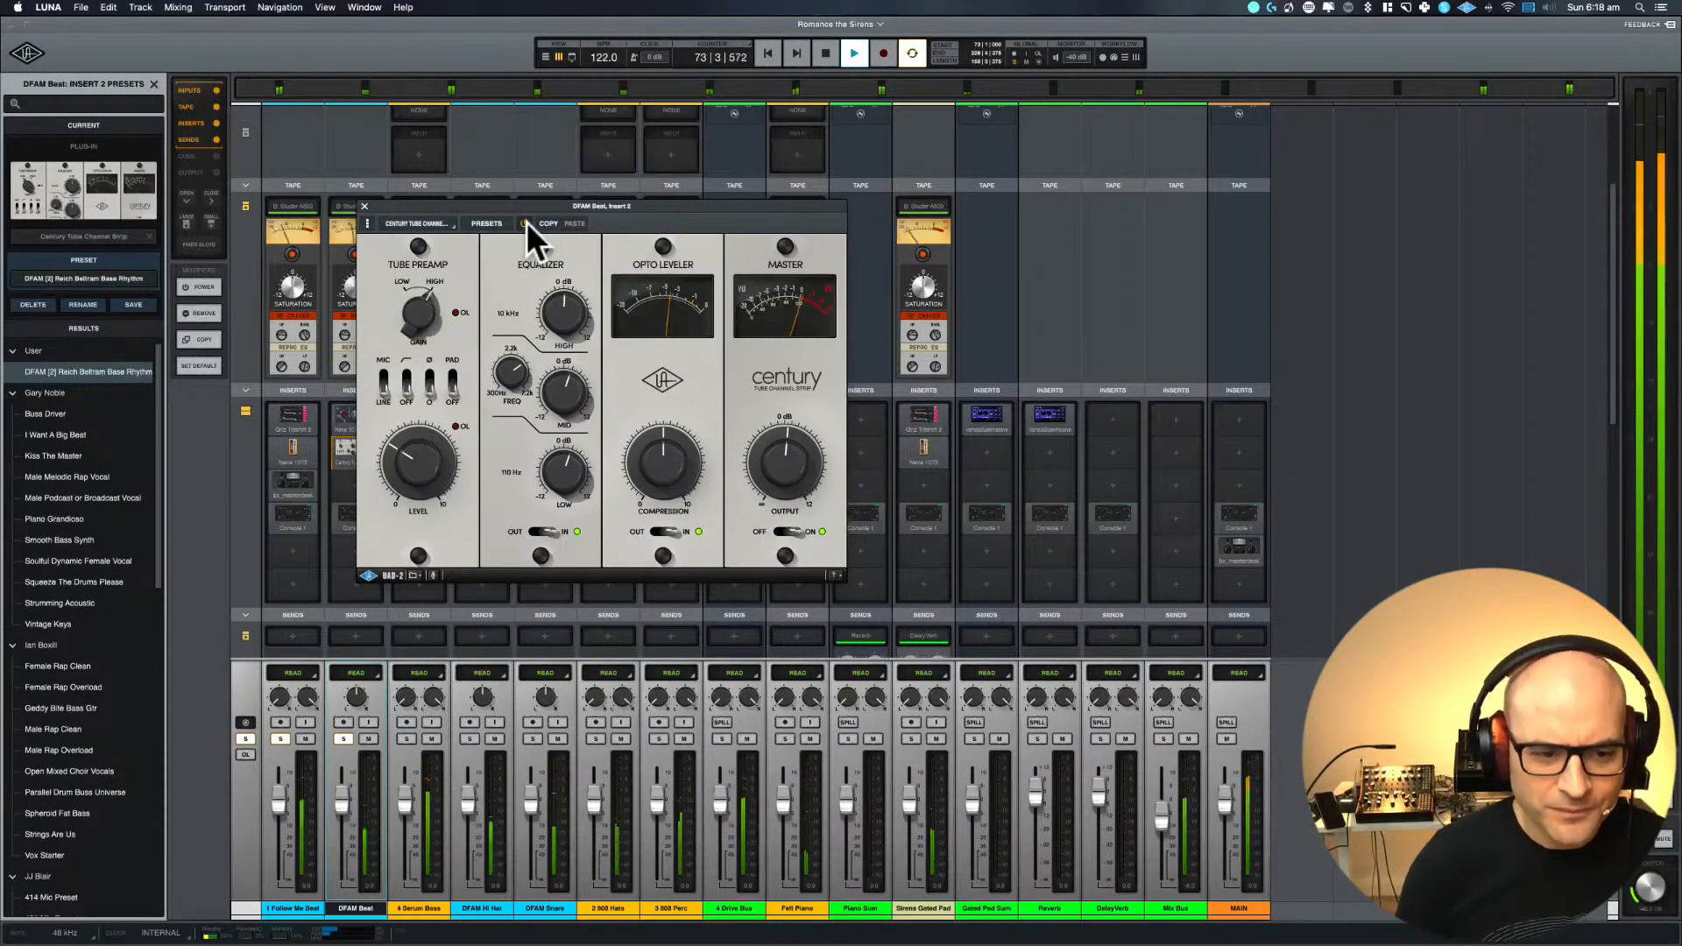
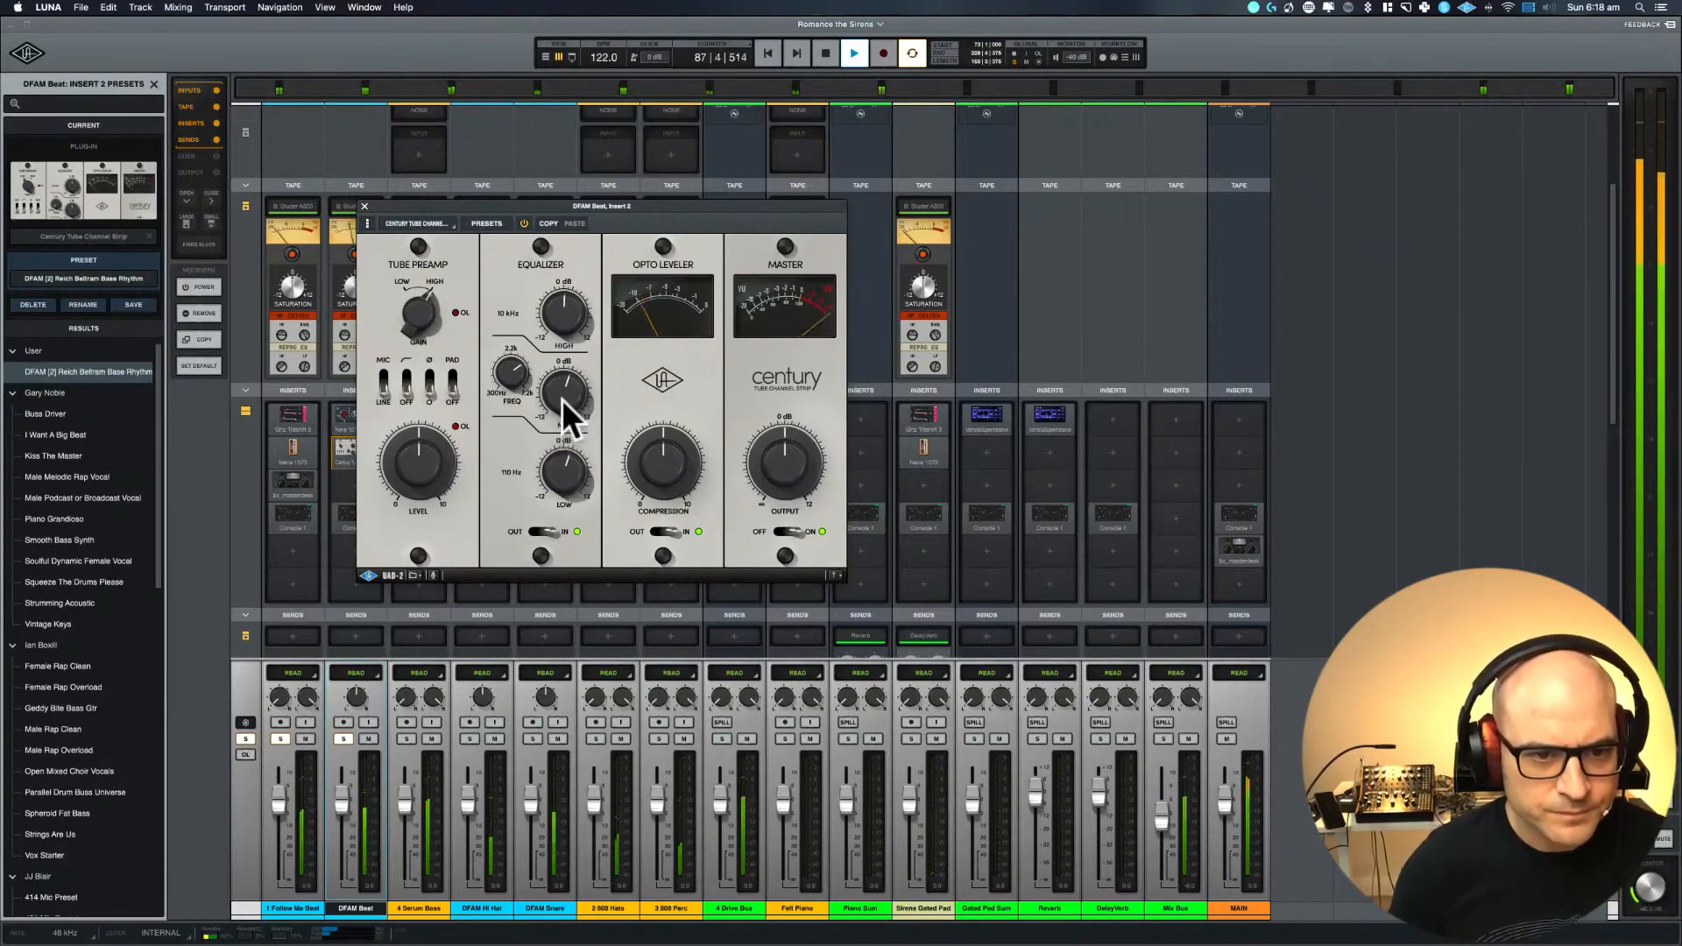
Adjust the Century channel strip's mid EQ gain and frequency on DFAM Beat, closing its window and stopping playback
drag(563, 400, 551, 295)
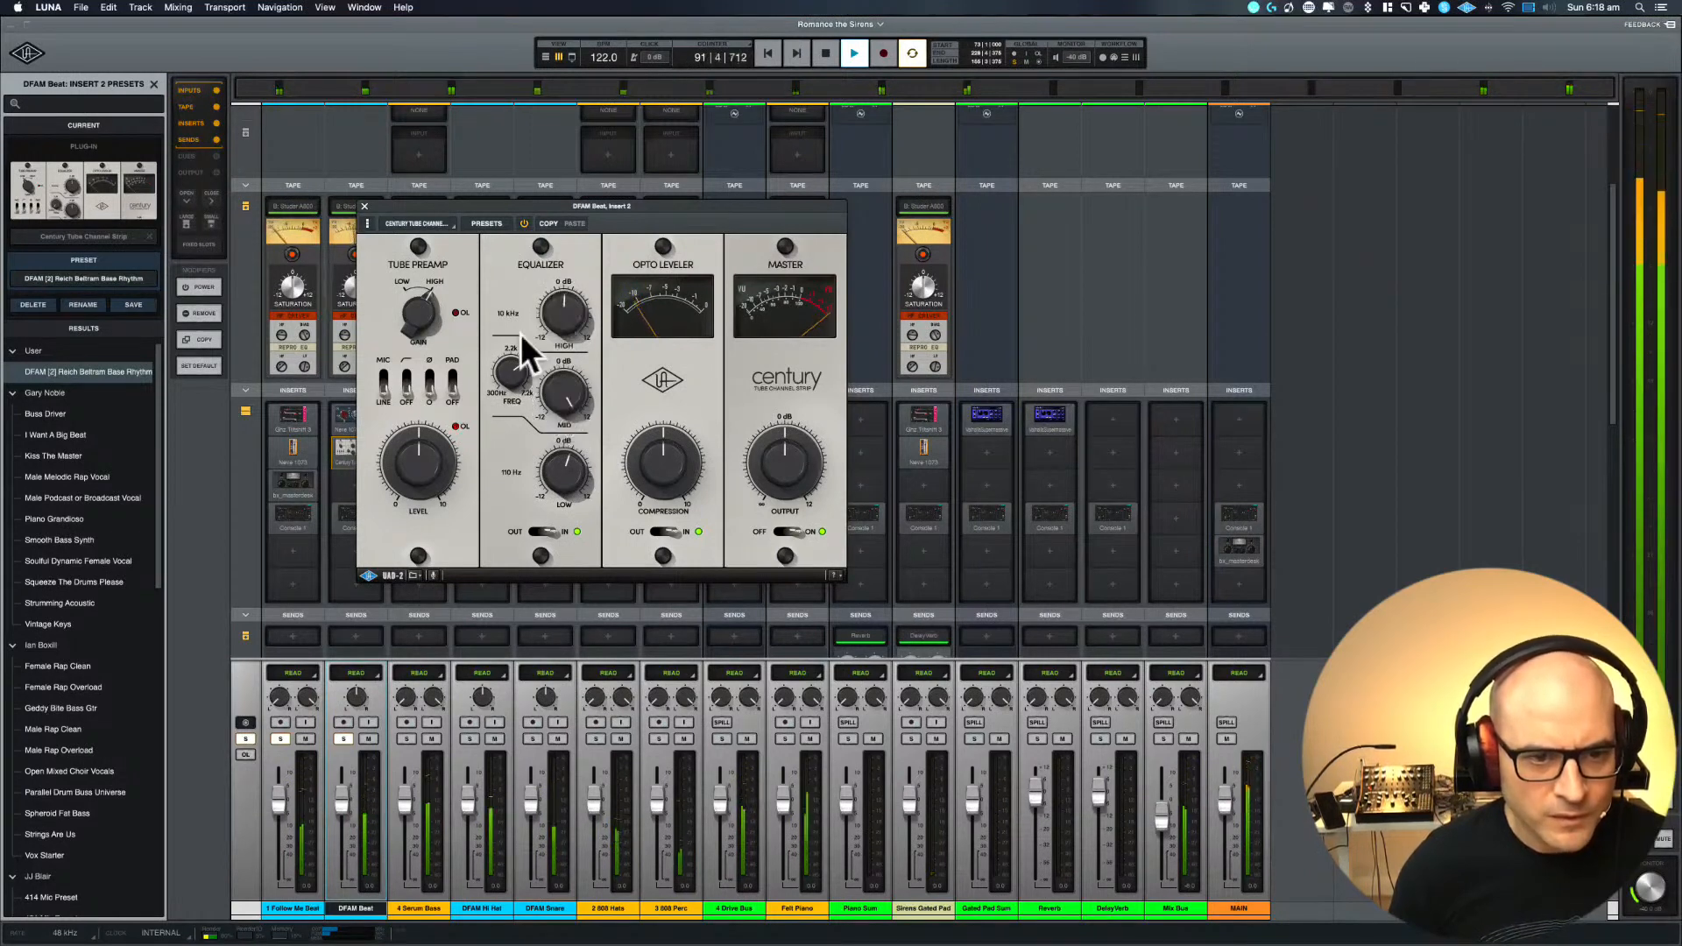
drag(510, 375, 555, 451)
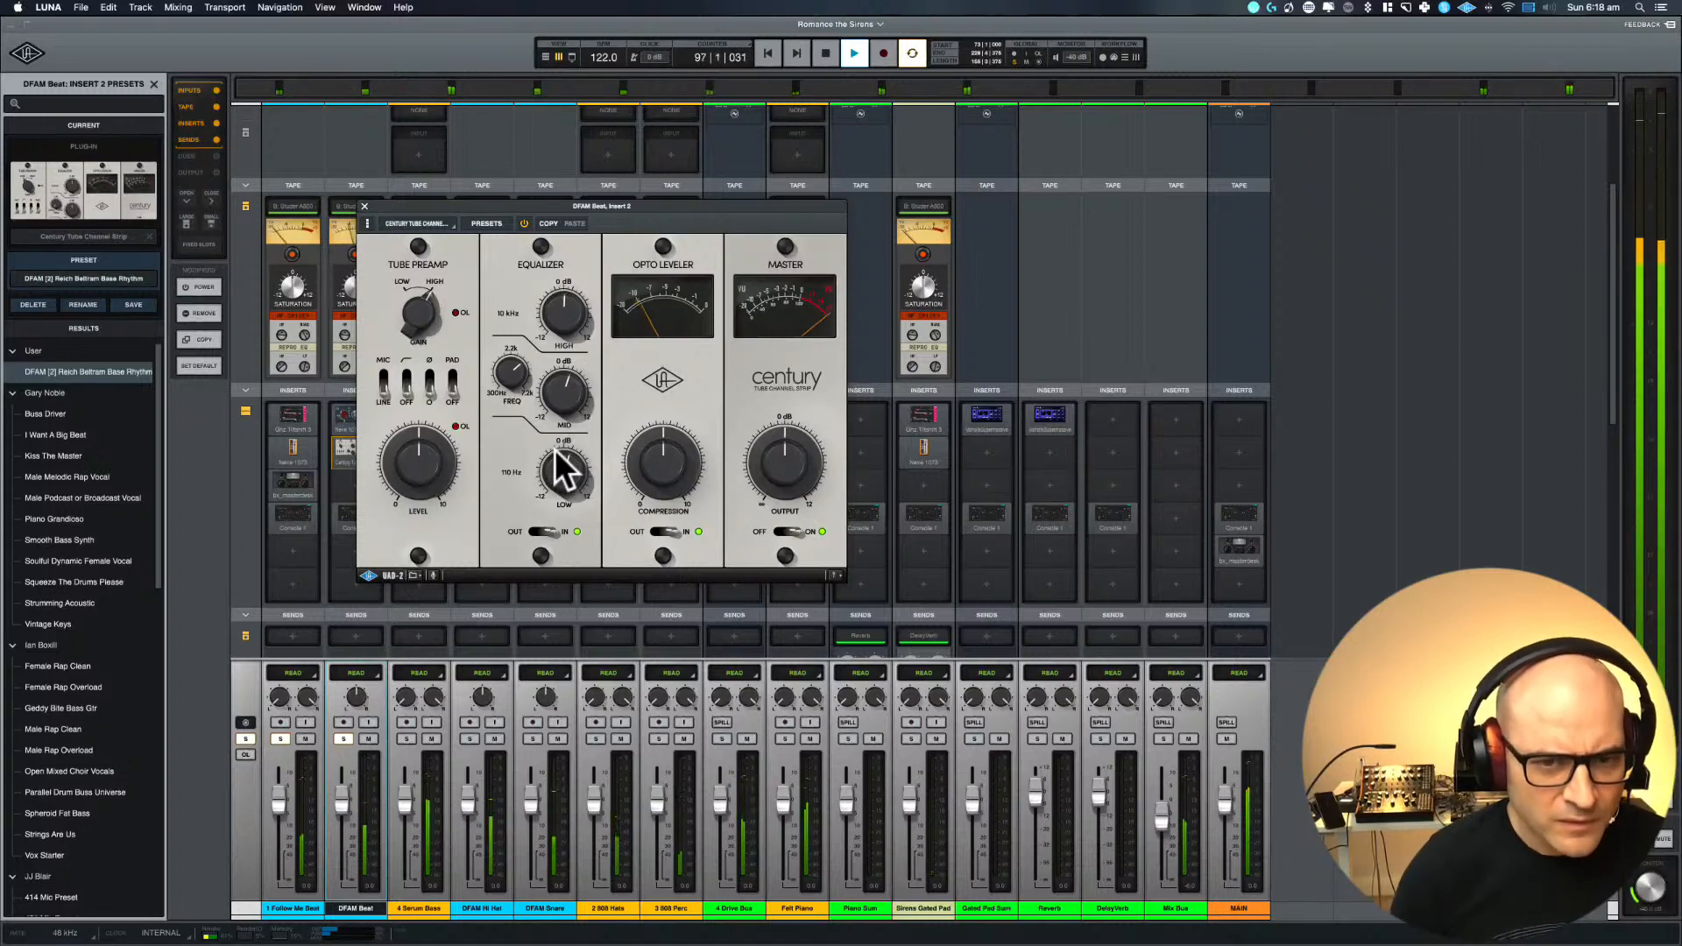
click(365, 207)
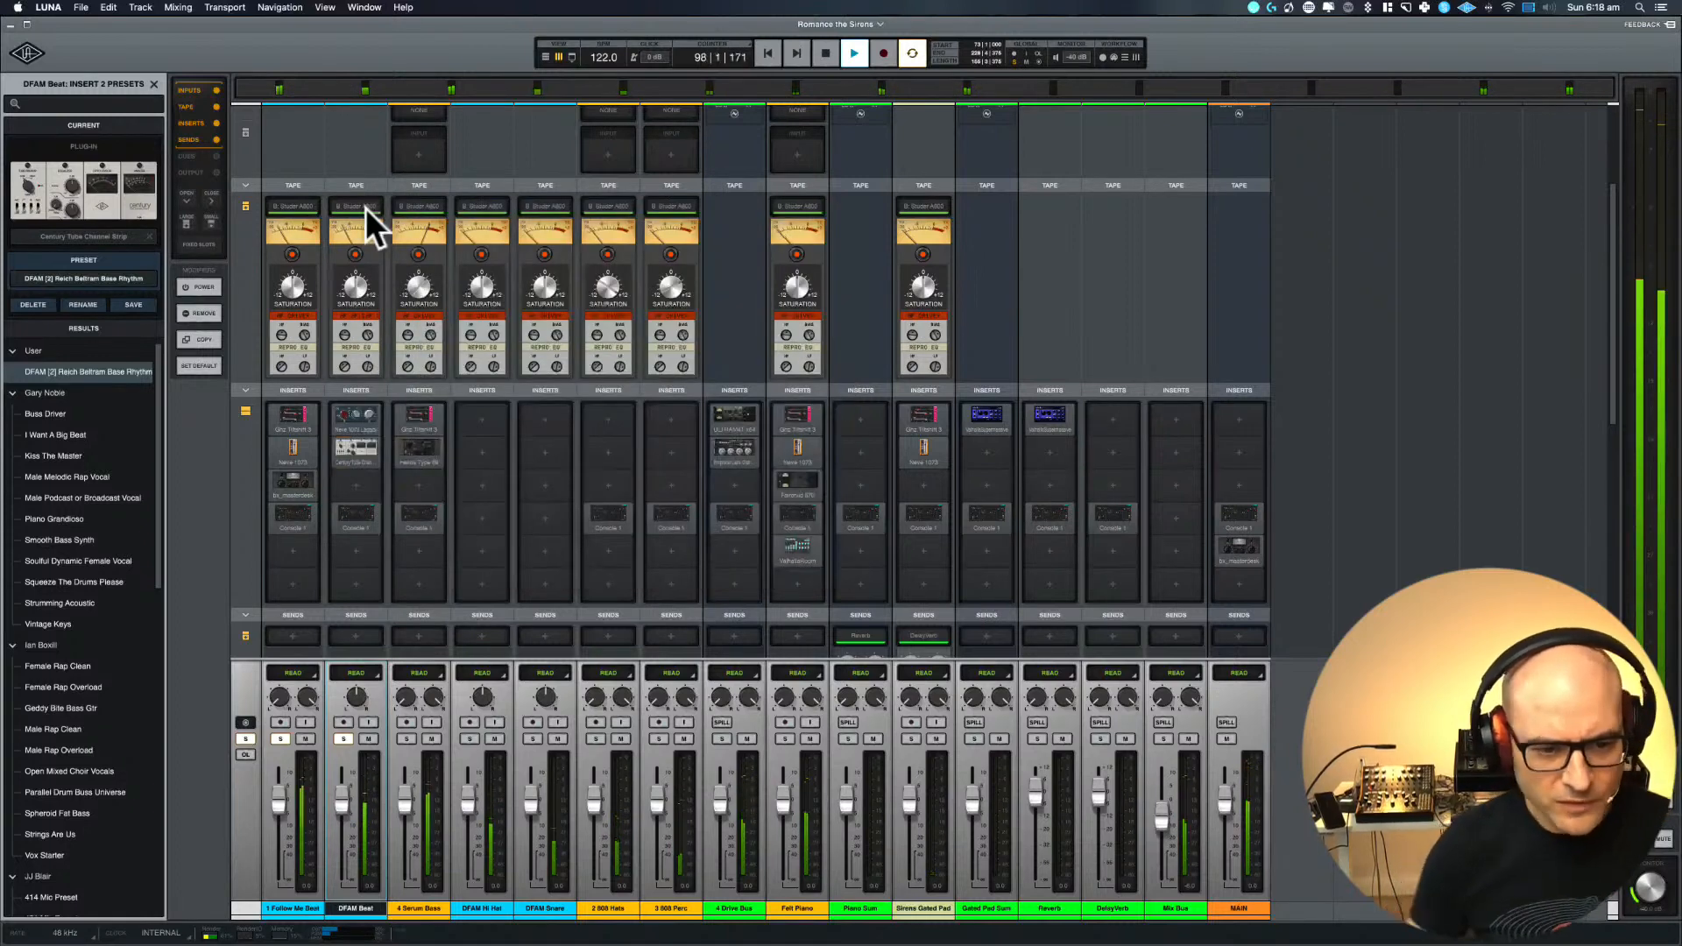
key(space)
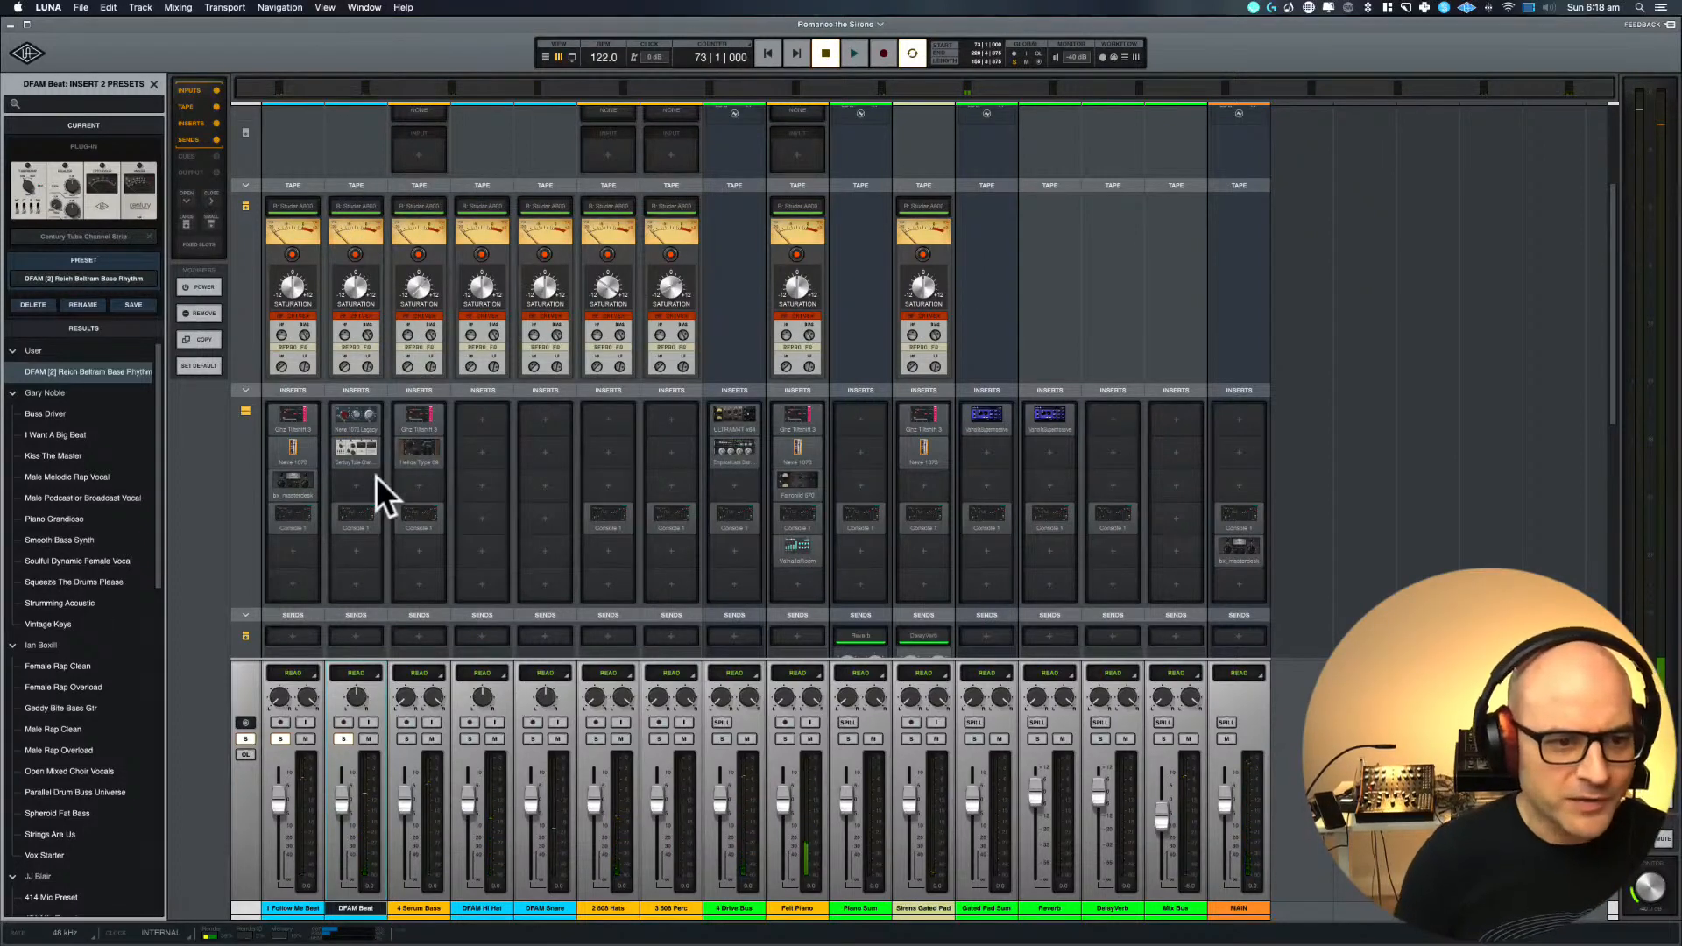
Open Console 1 in DFAM Beat's fourth insert slot and play the mix from bar 73
click(355, 517)
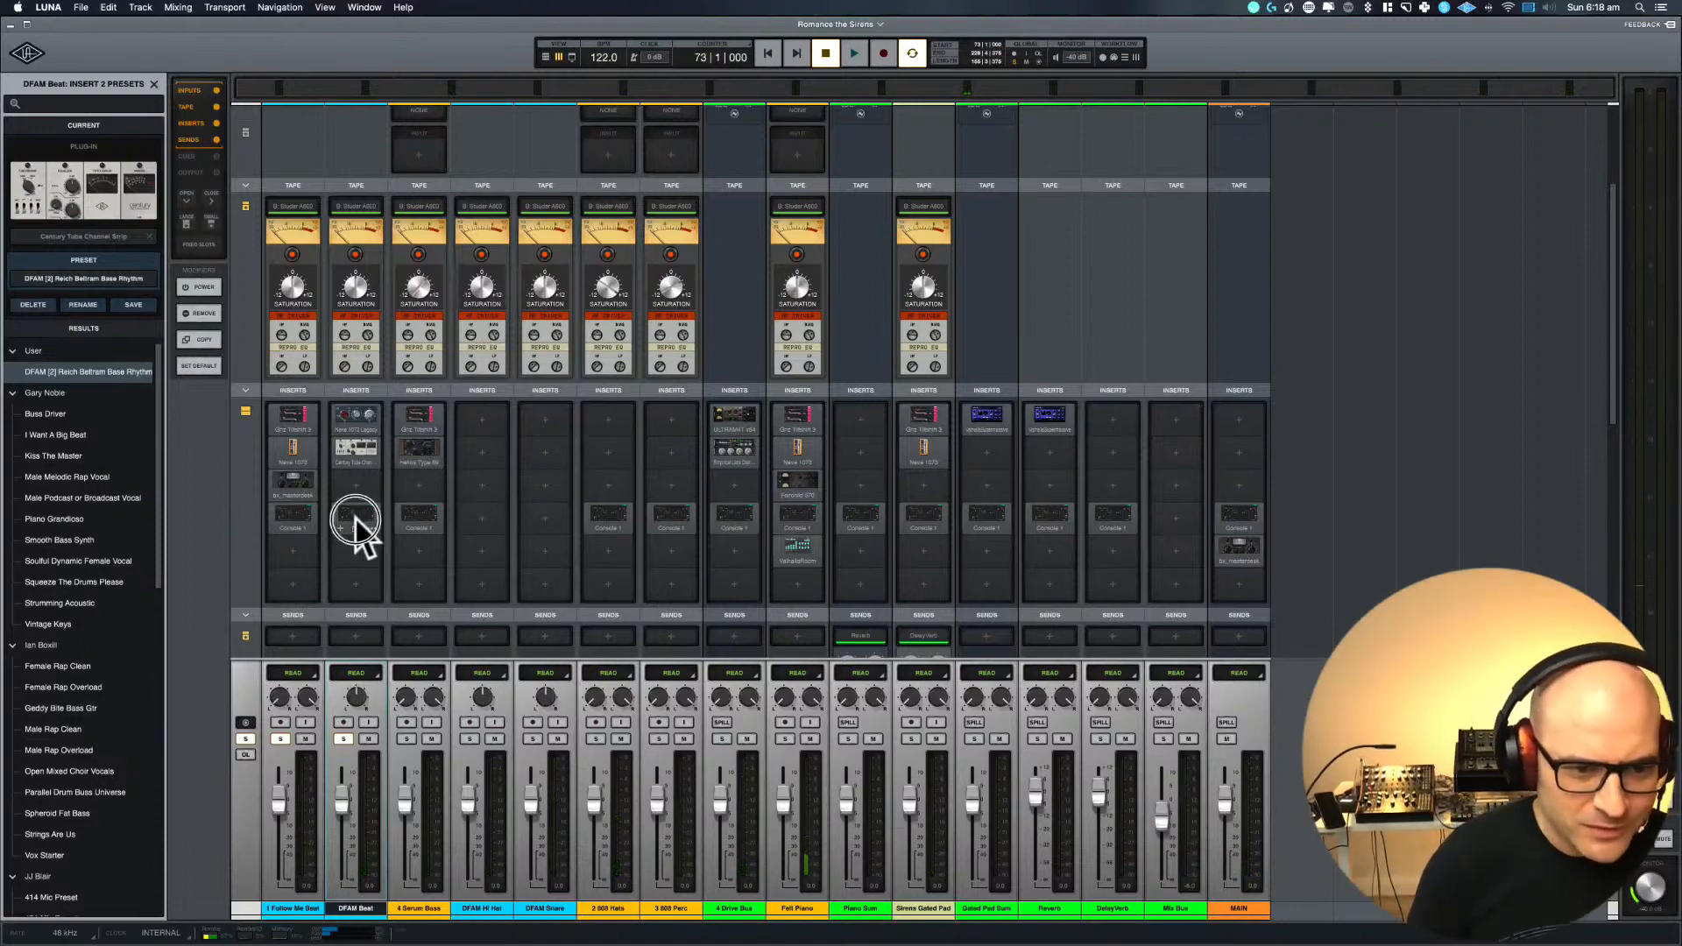
click(355, 517)
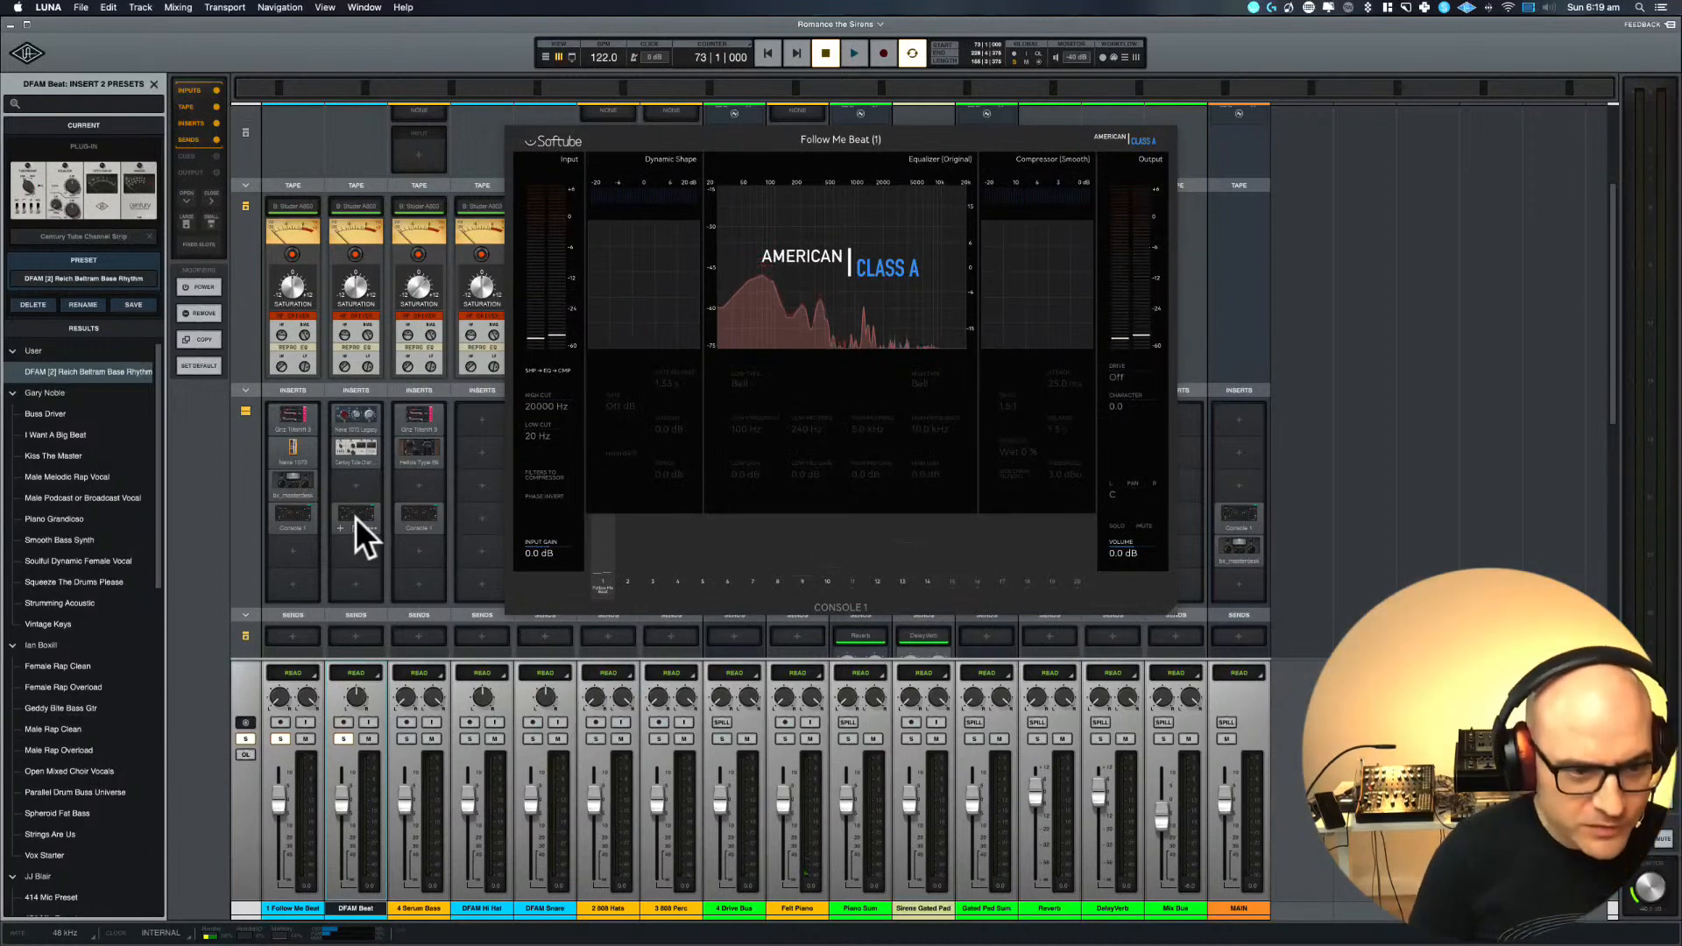
key(space)
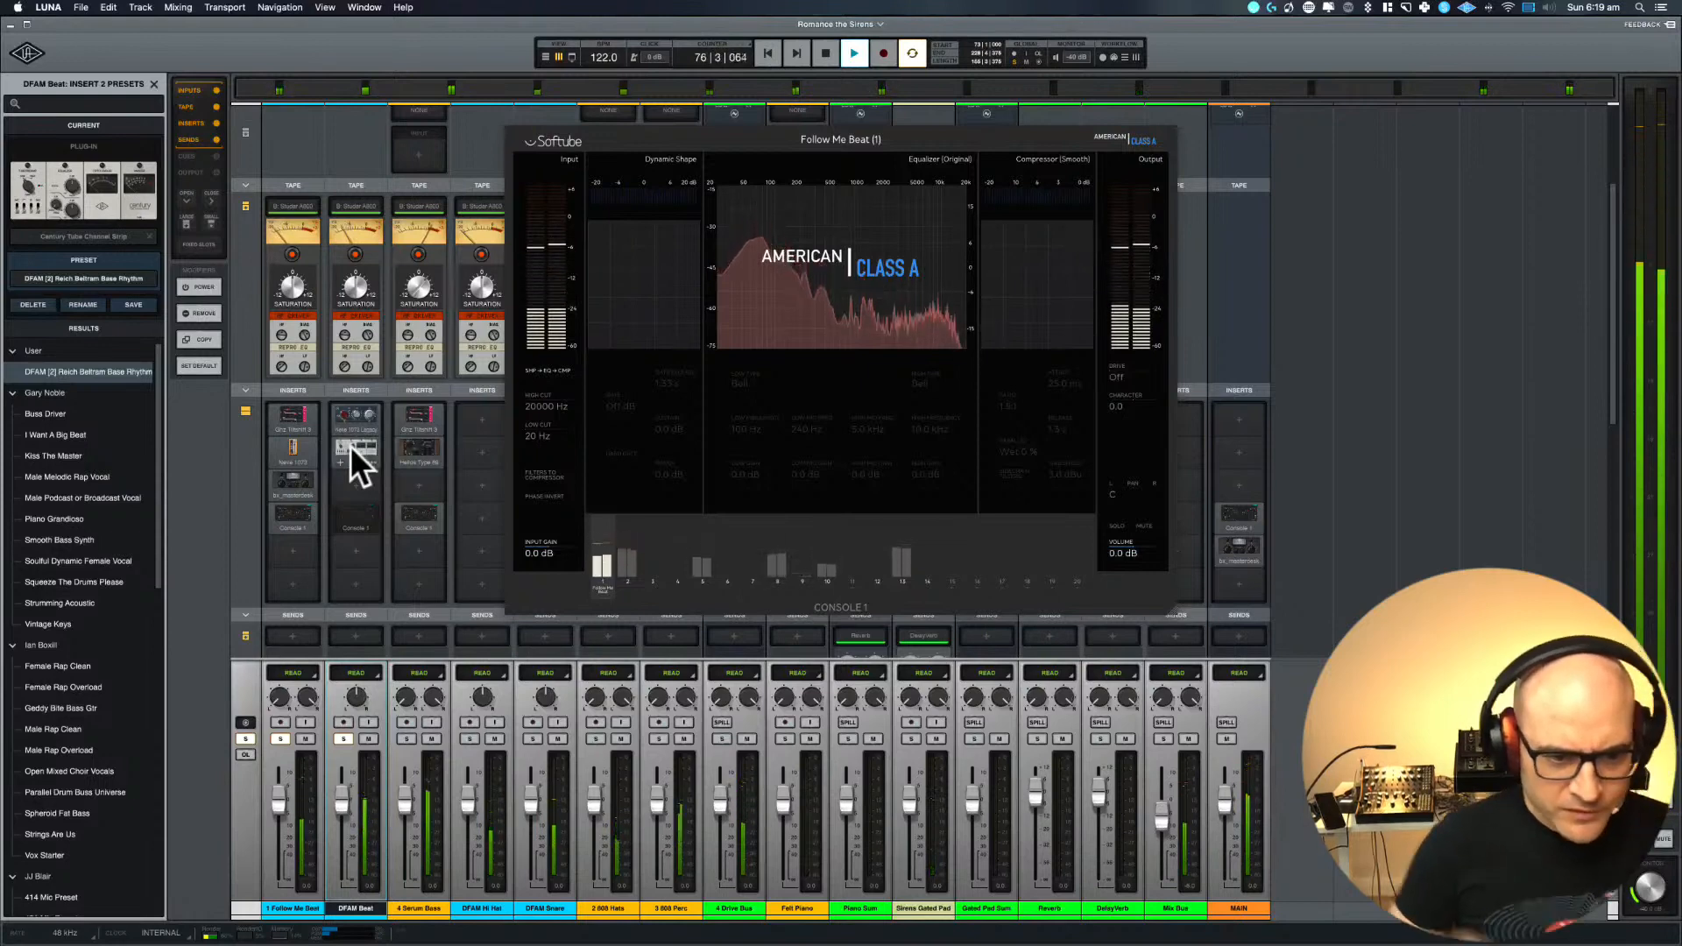
key(space)
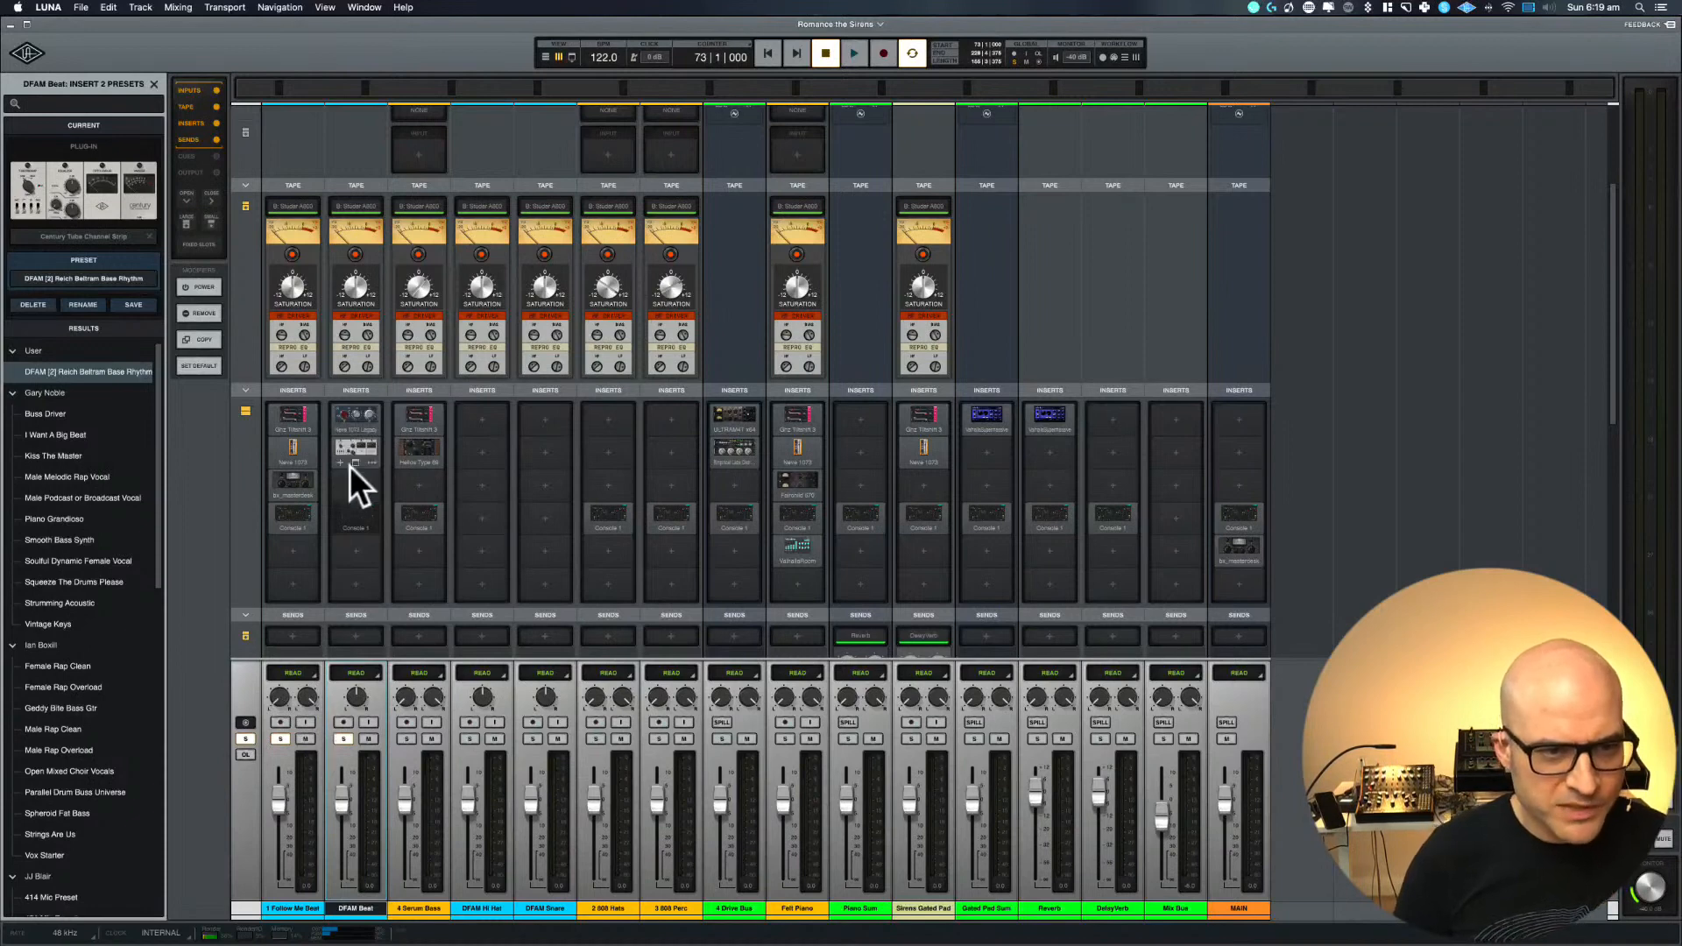
Replay the mix from bar 73 to check Century Tube Channel Strip on DFAM Beat, viewing its settings before stopping
key(space)
key(space)
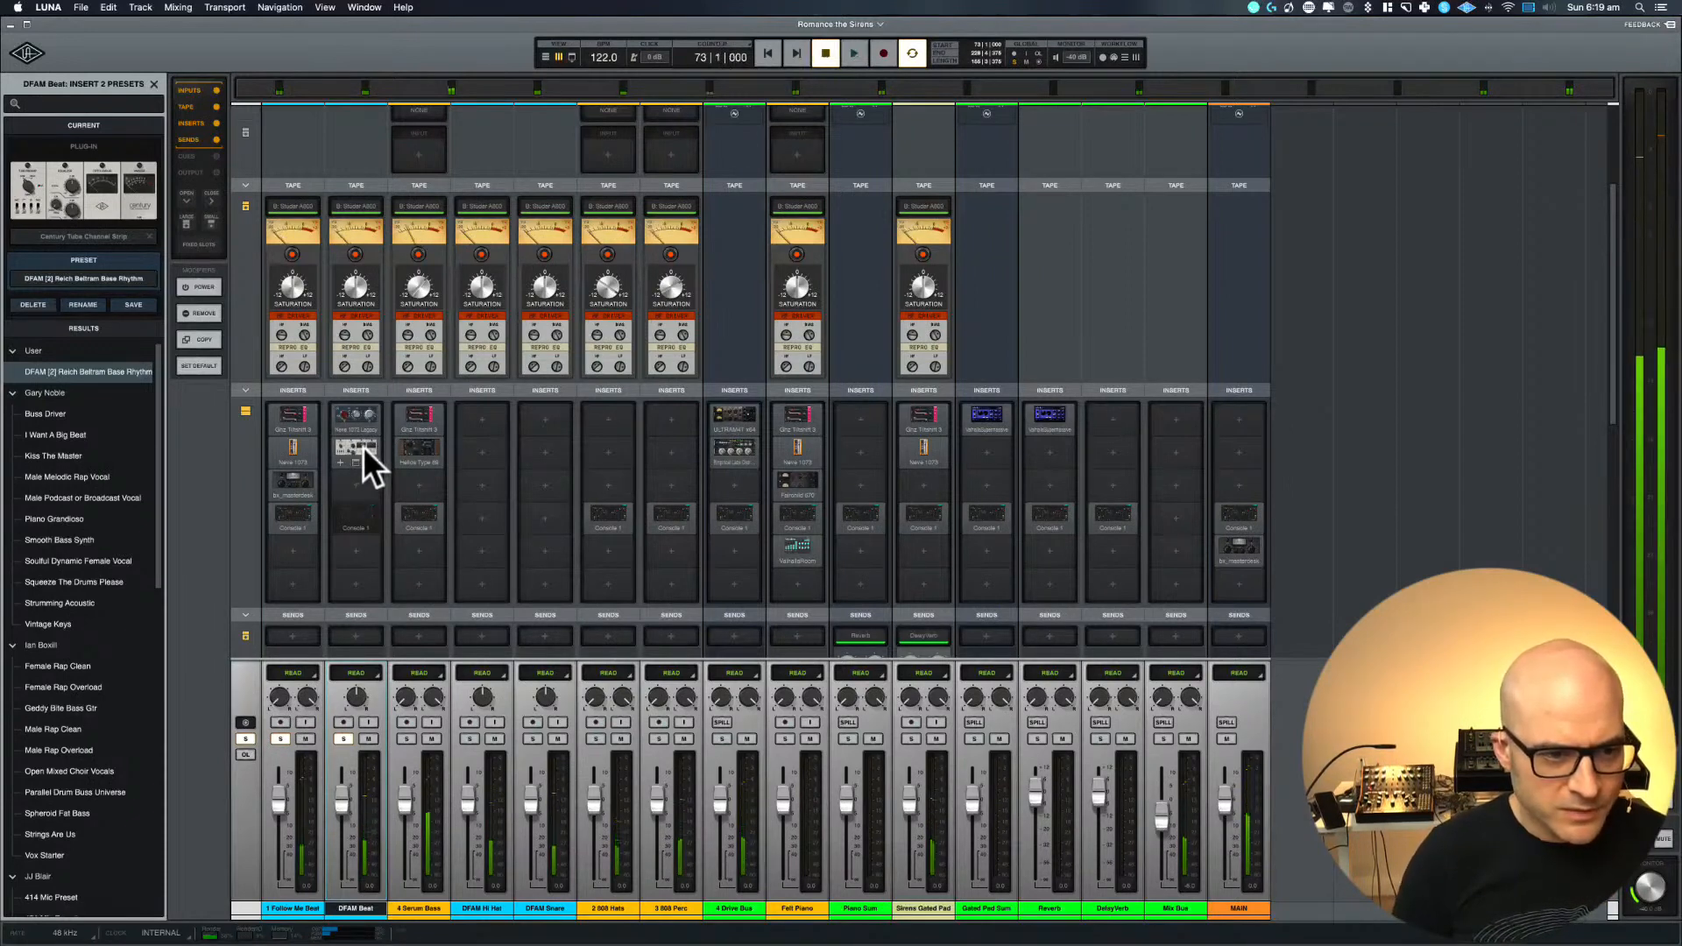
super+click(363, 445)
key(space)
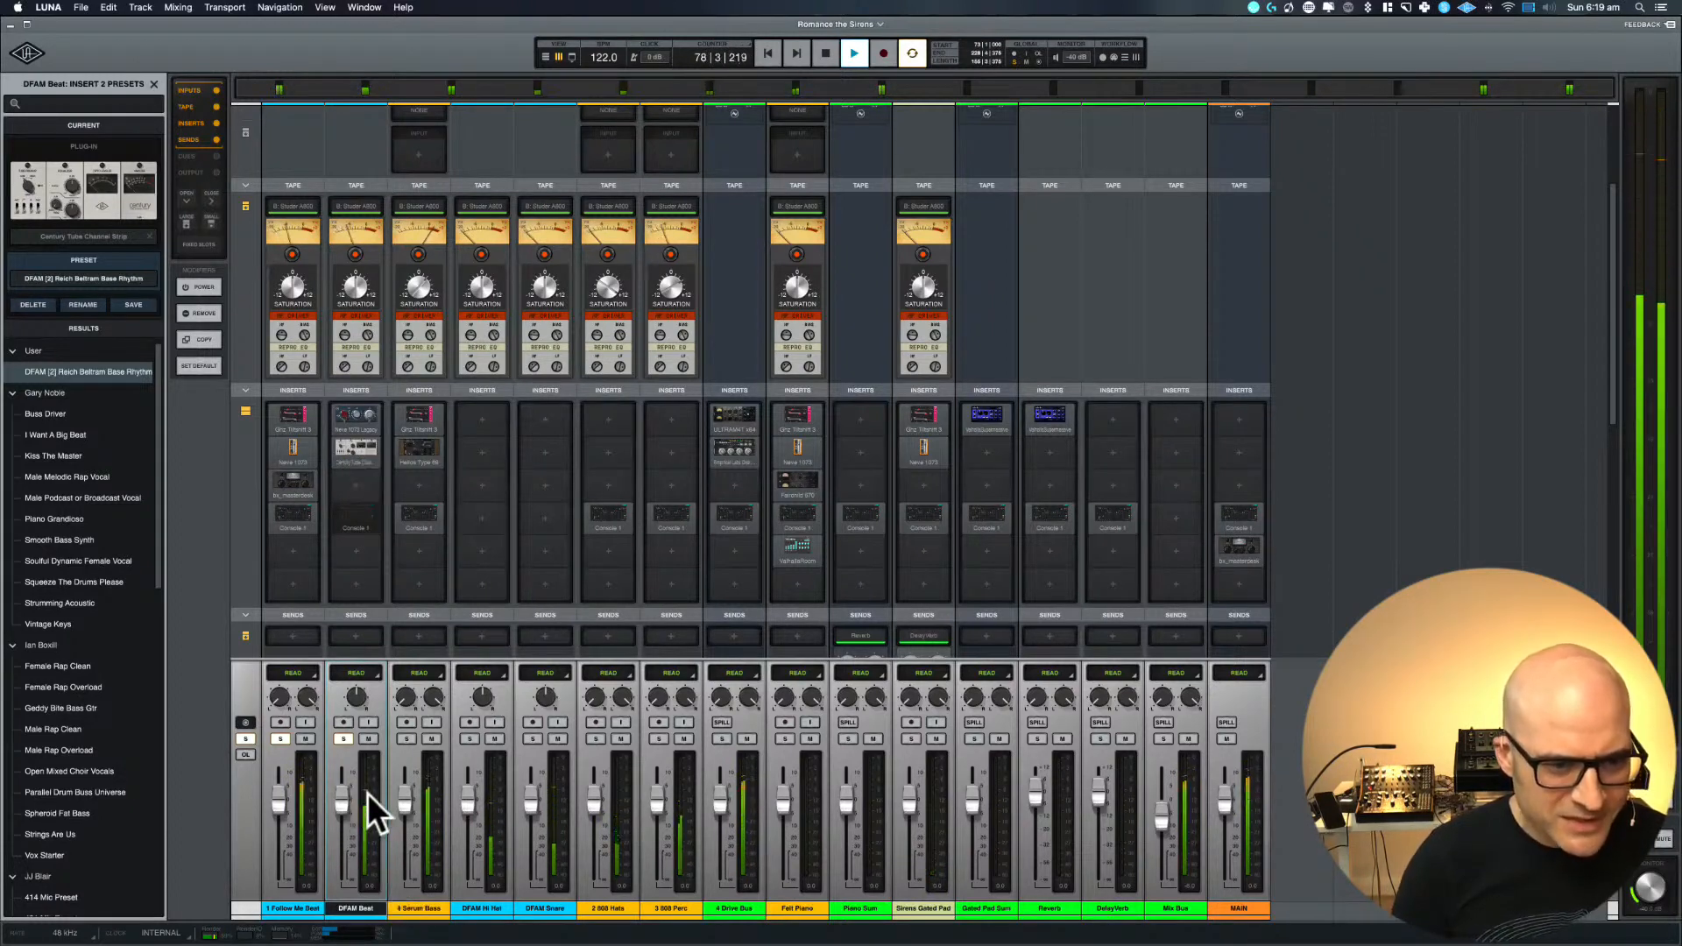
click(359, 449)
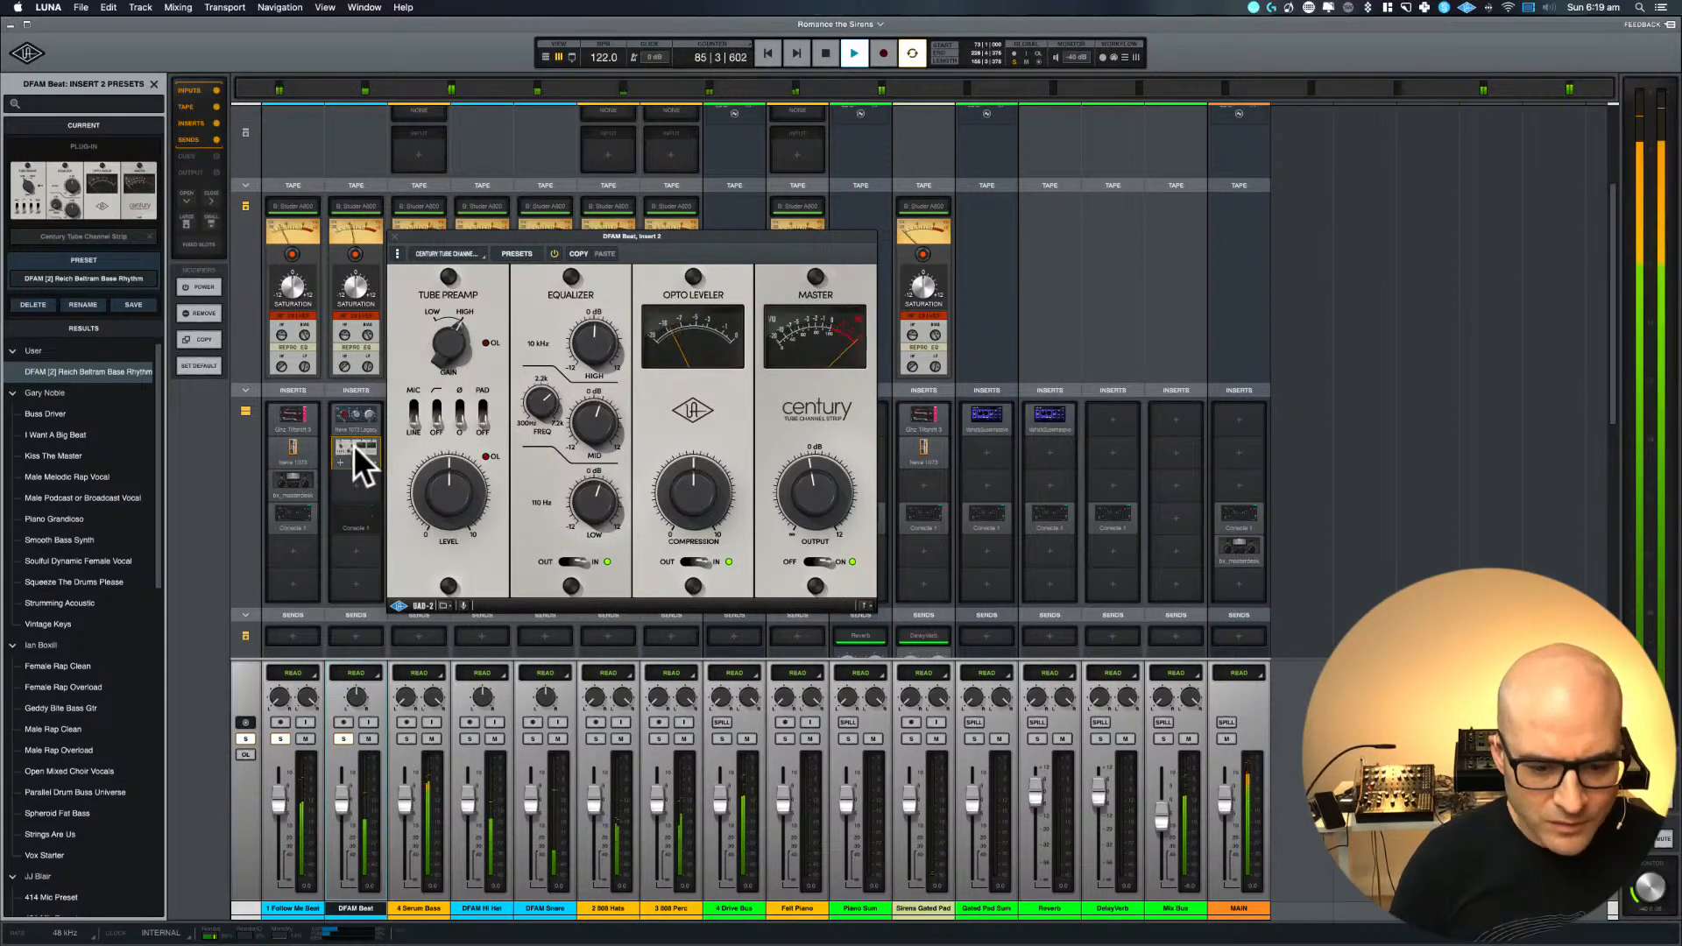
click(395, 236)
key(space)
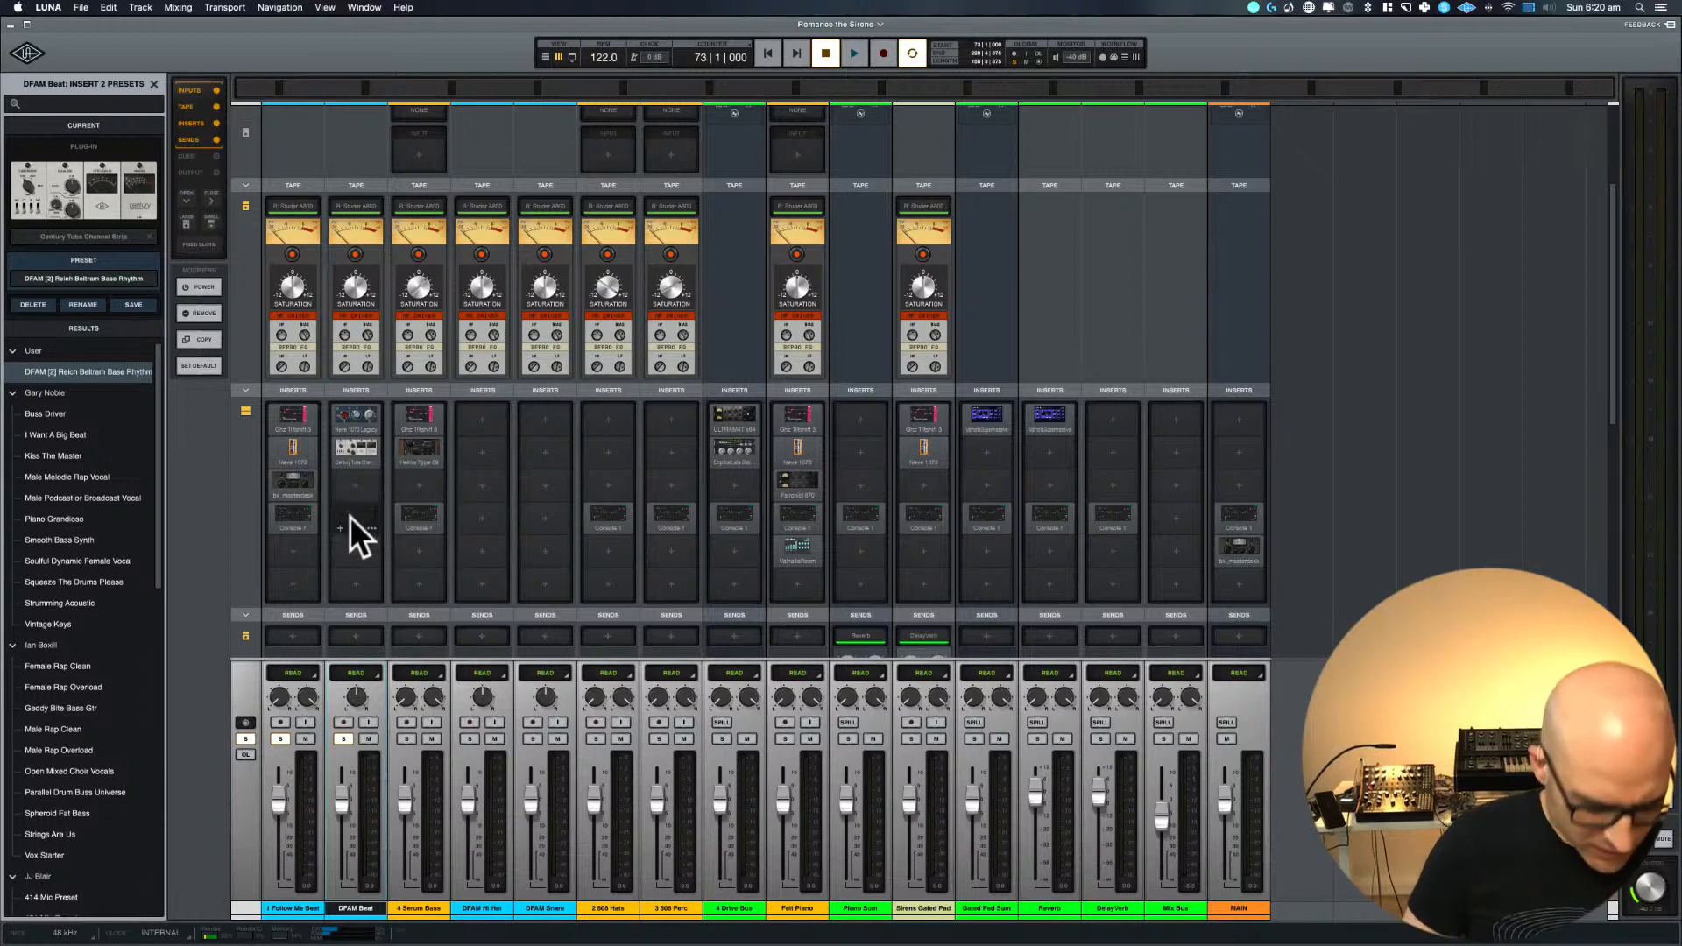
Assign DFAM Beat's Console 1 to track number 2, name it DFAM Kick Beat and close the plug-in window
click(349, 517)
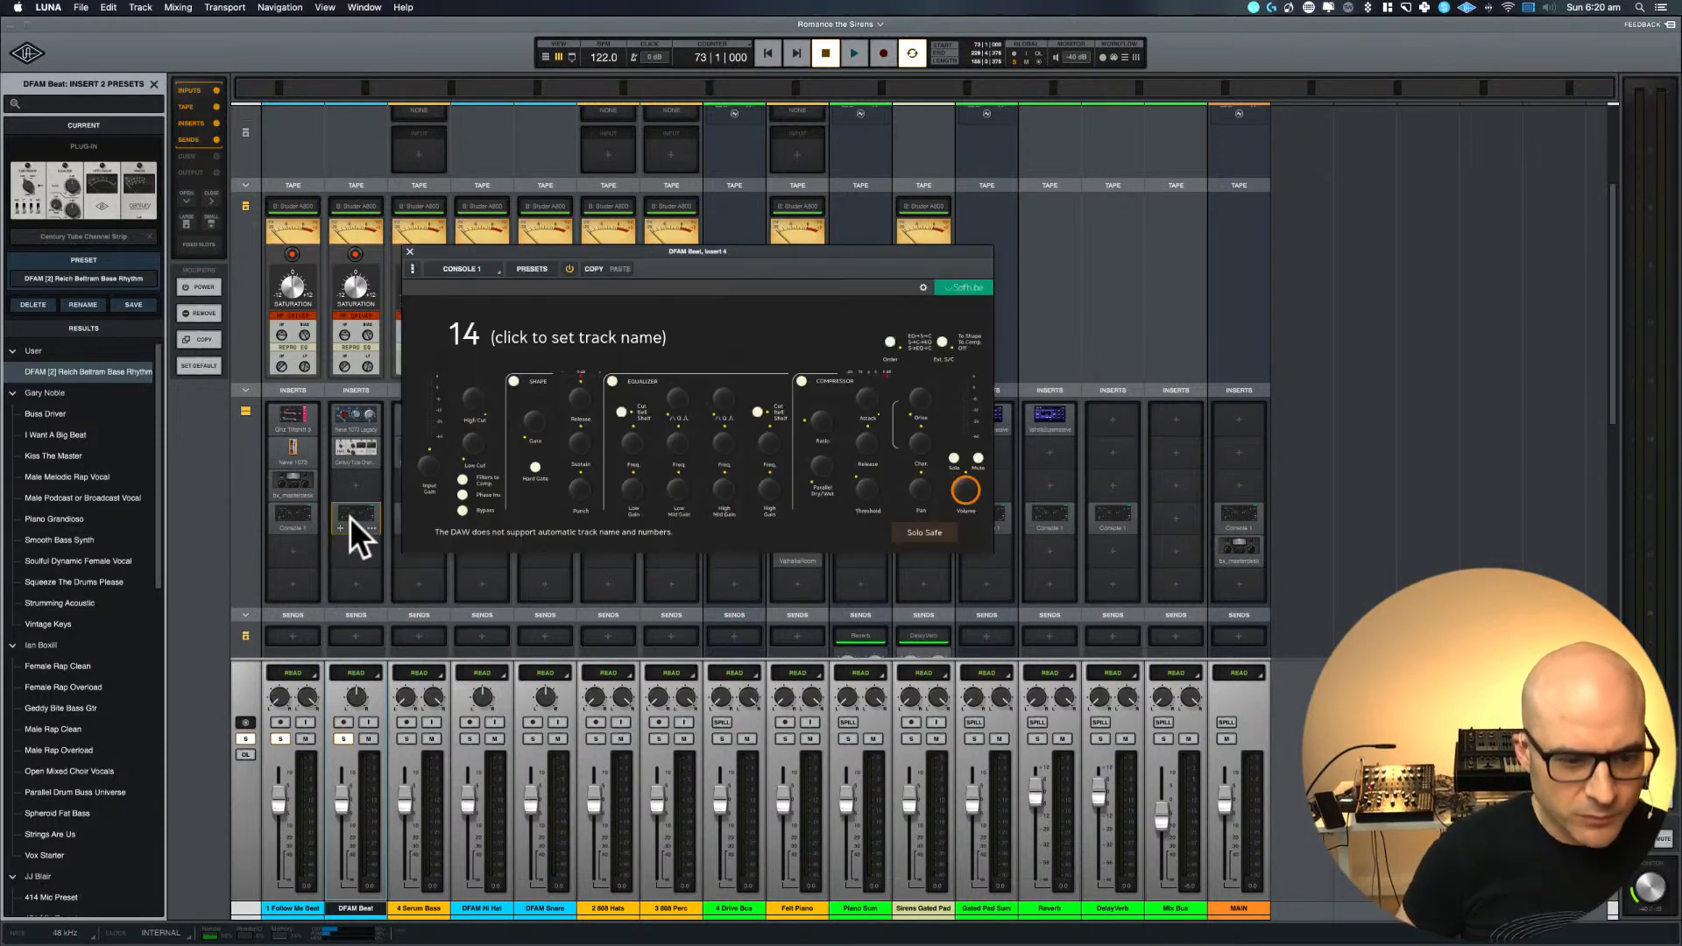
click(350, 517)
click(350, 517)
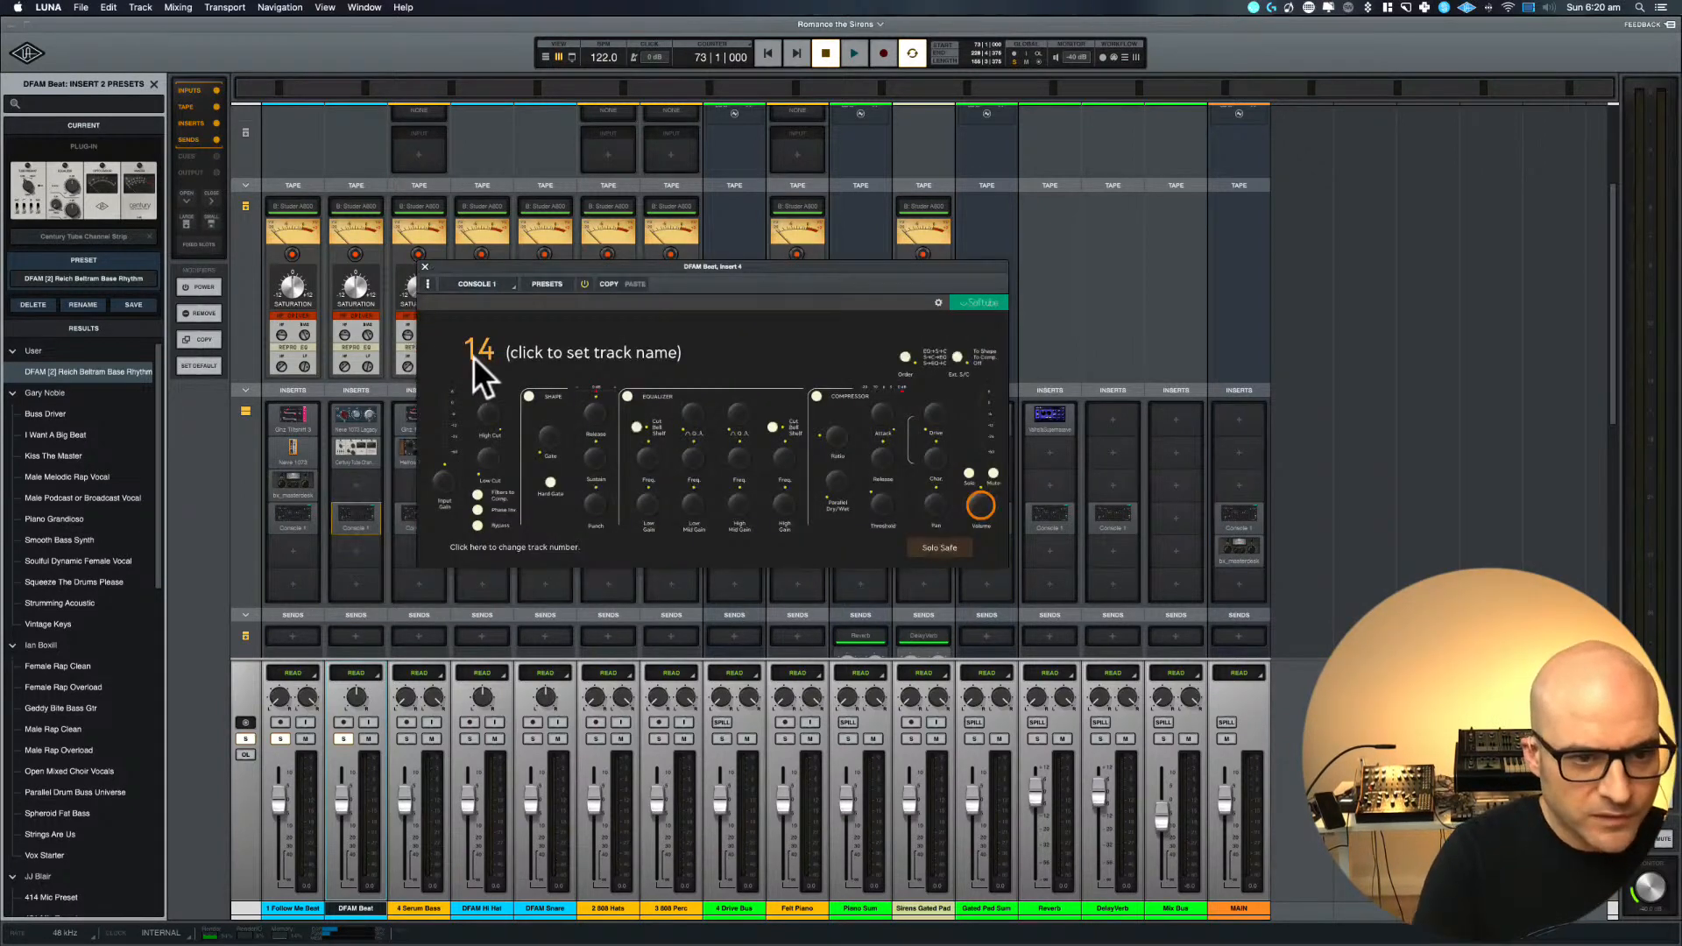
click(539, 350)
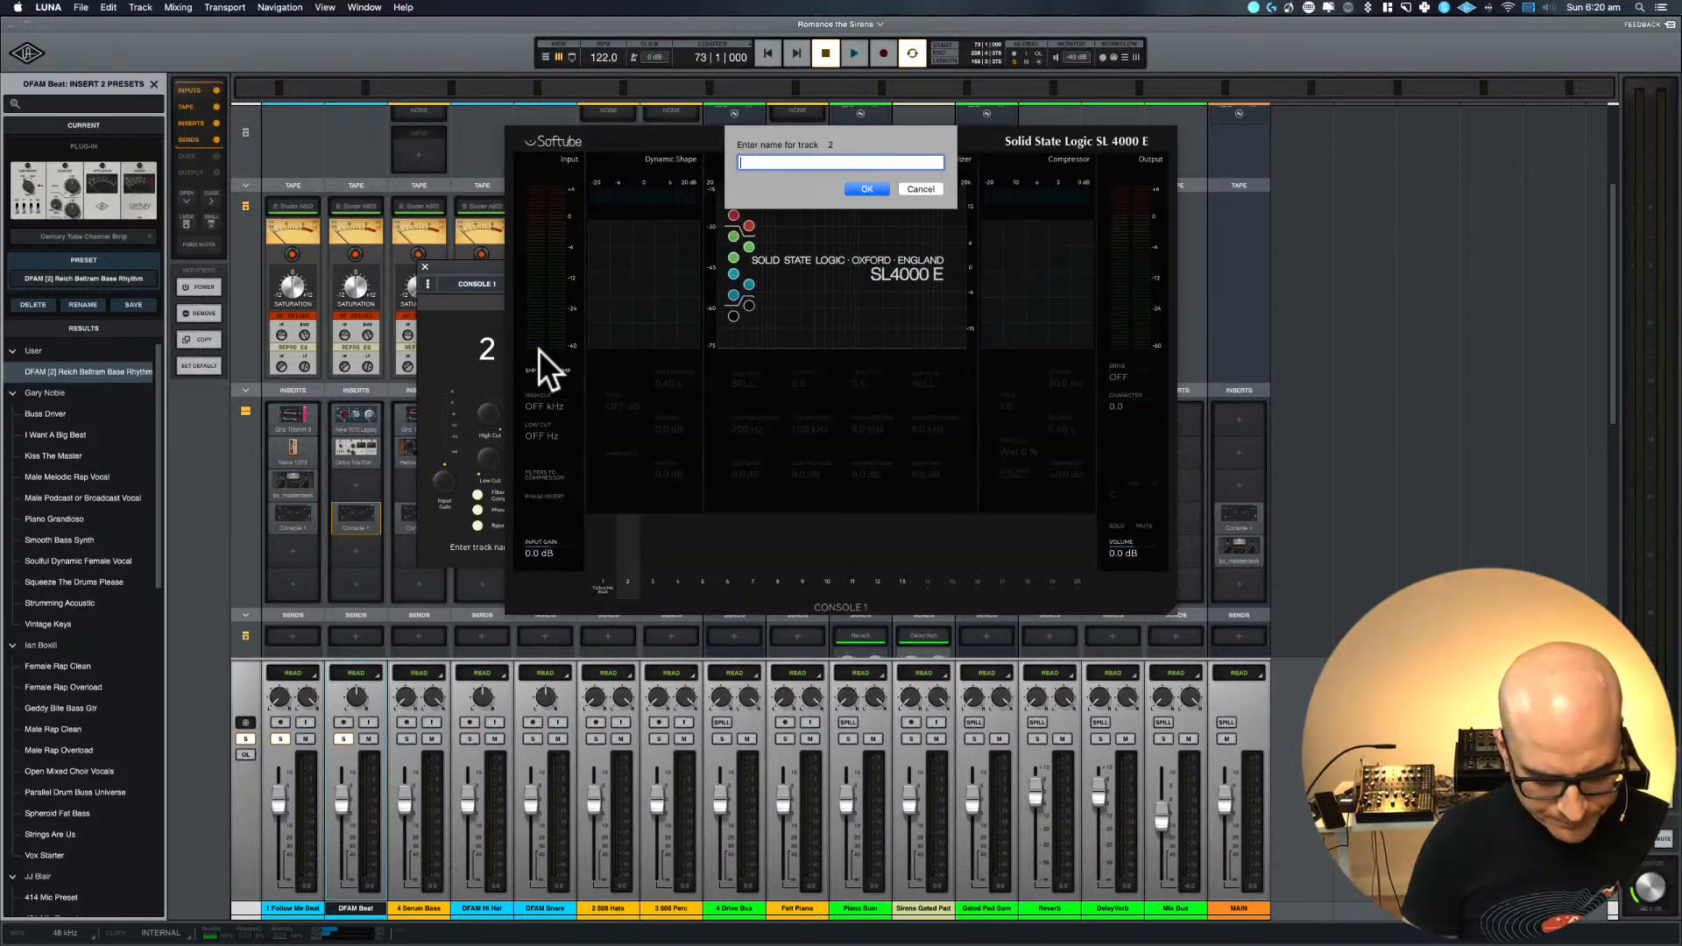
text(DFAM)
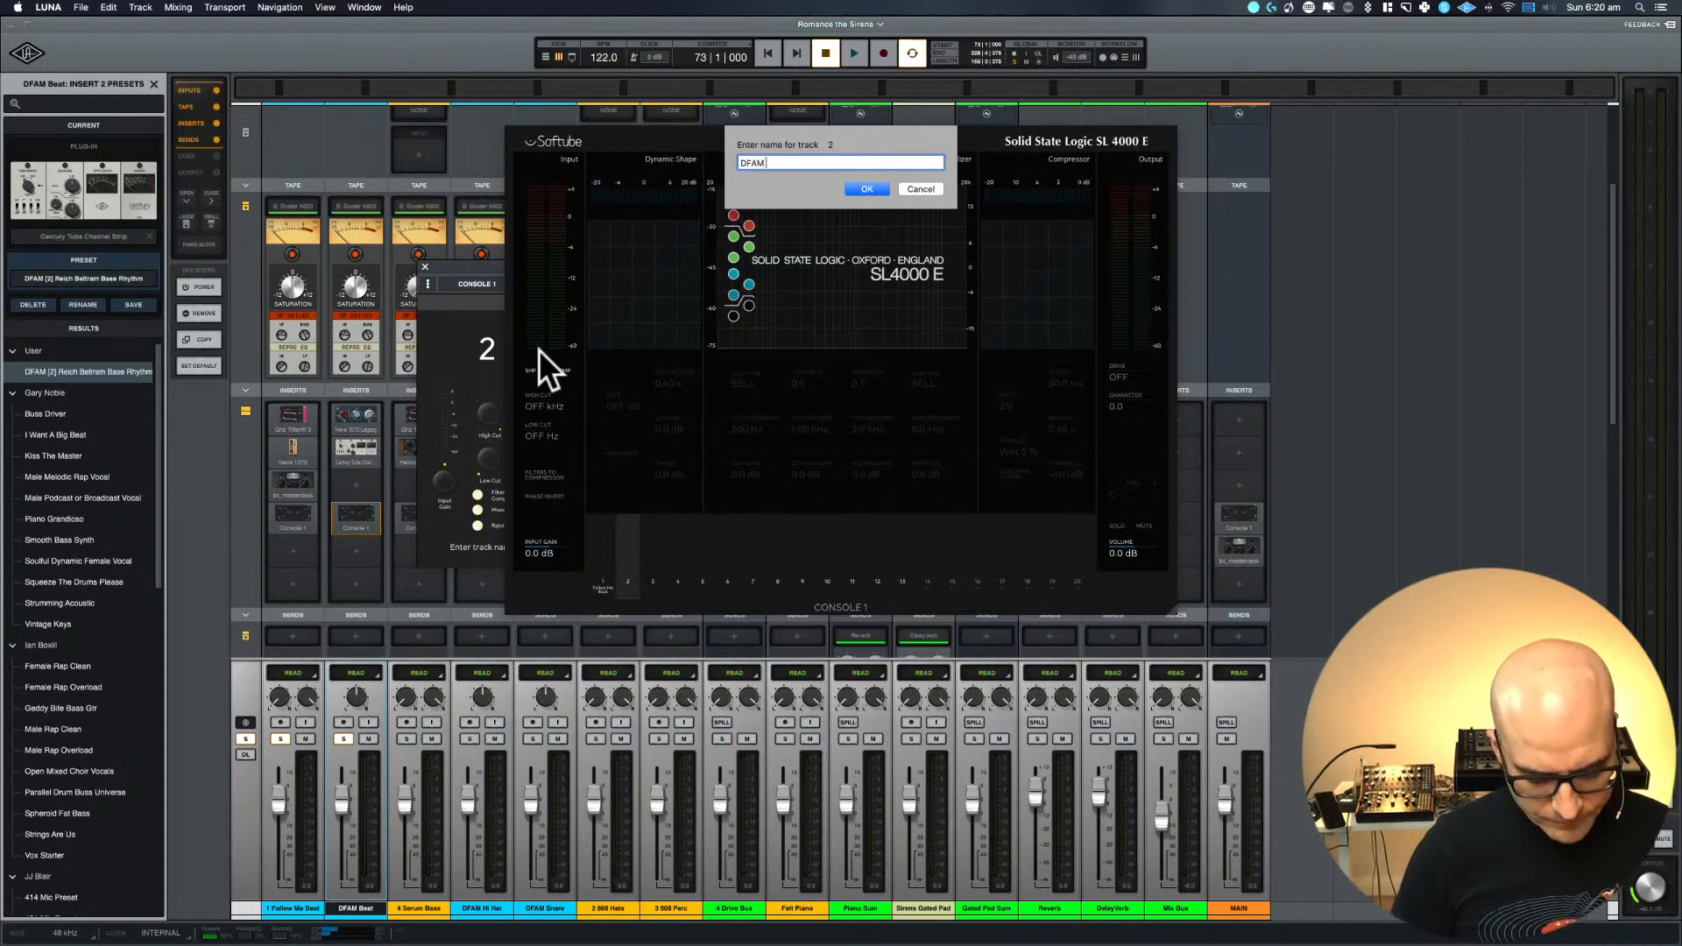
text( Kick Beat)
key(Return)
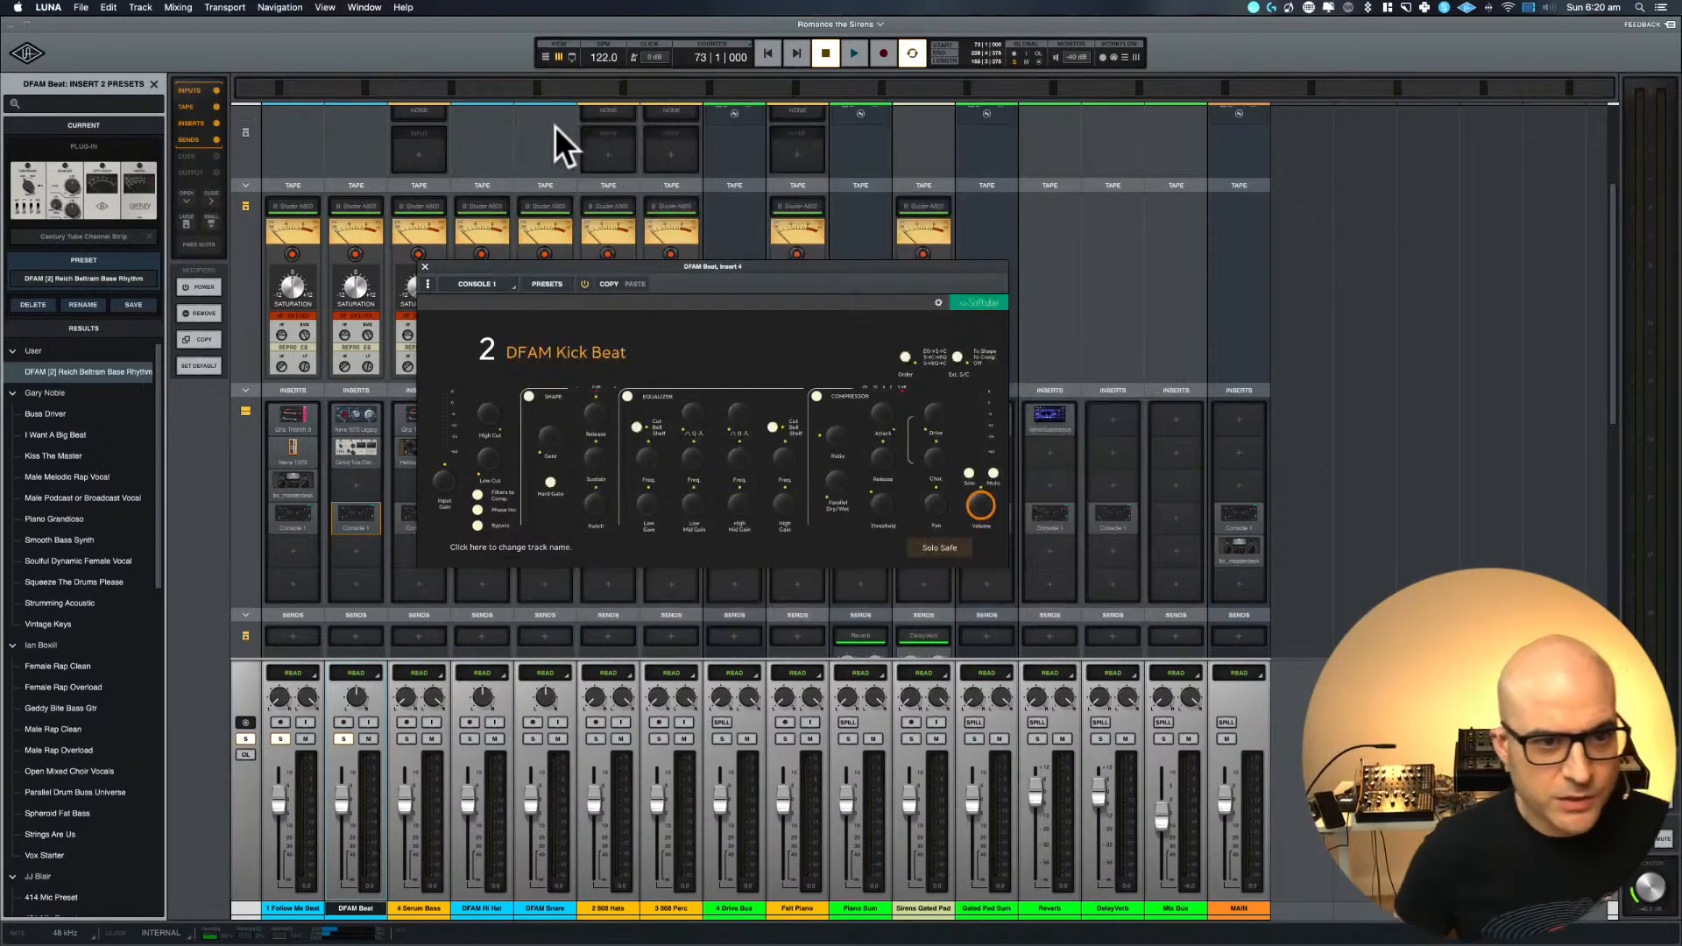
click(425, 266)
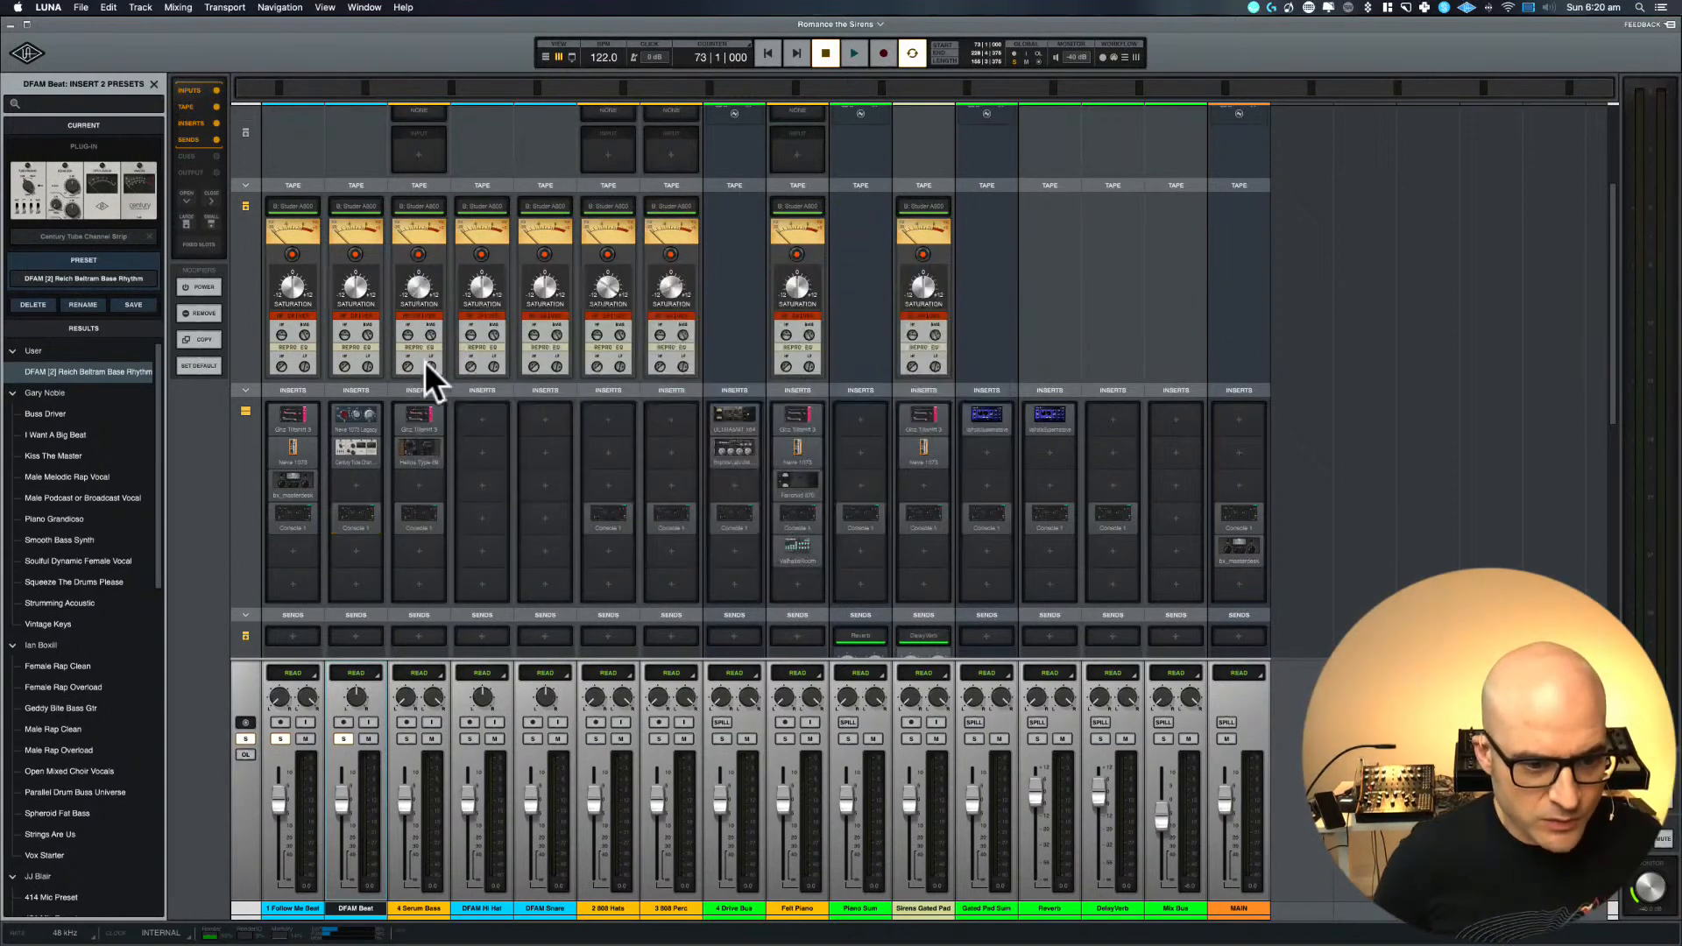
Renumber the next two mixer tracks by renaming them 2 DFAM Beat and 3 Serum Bass
double_click(343, 909)
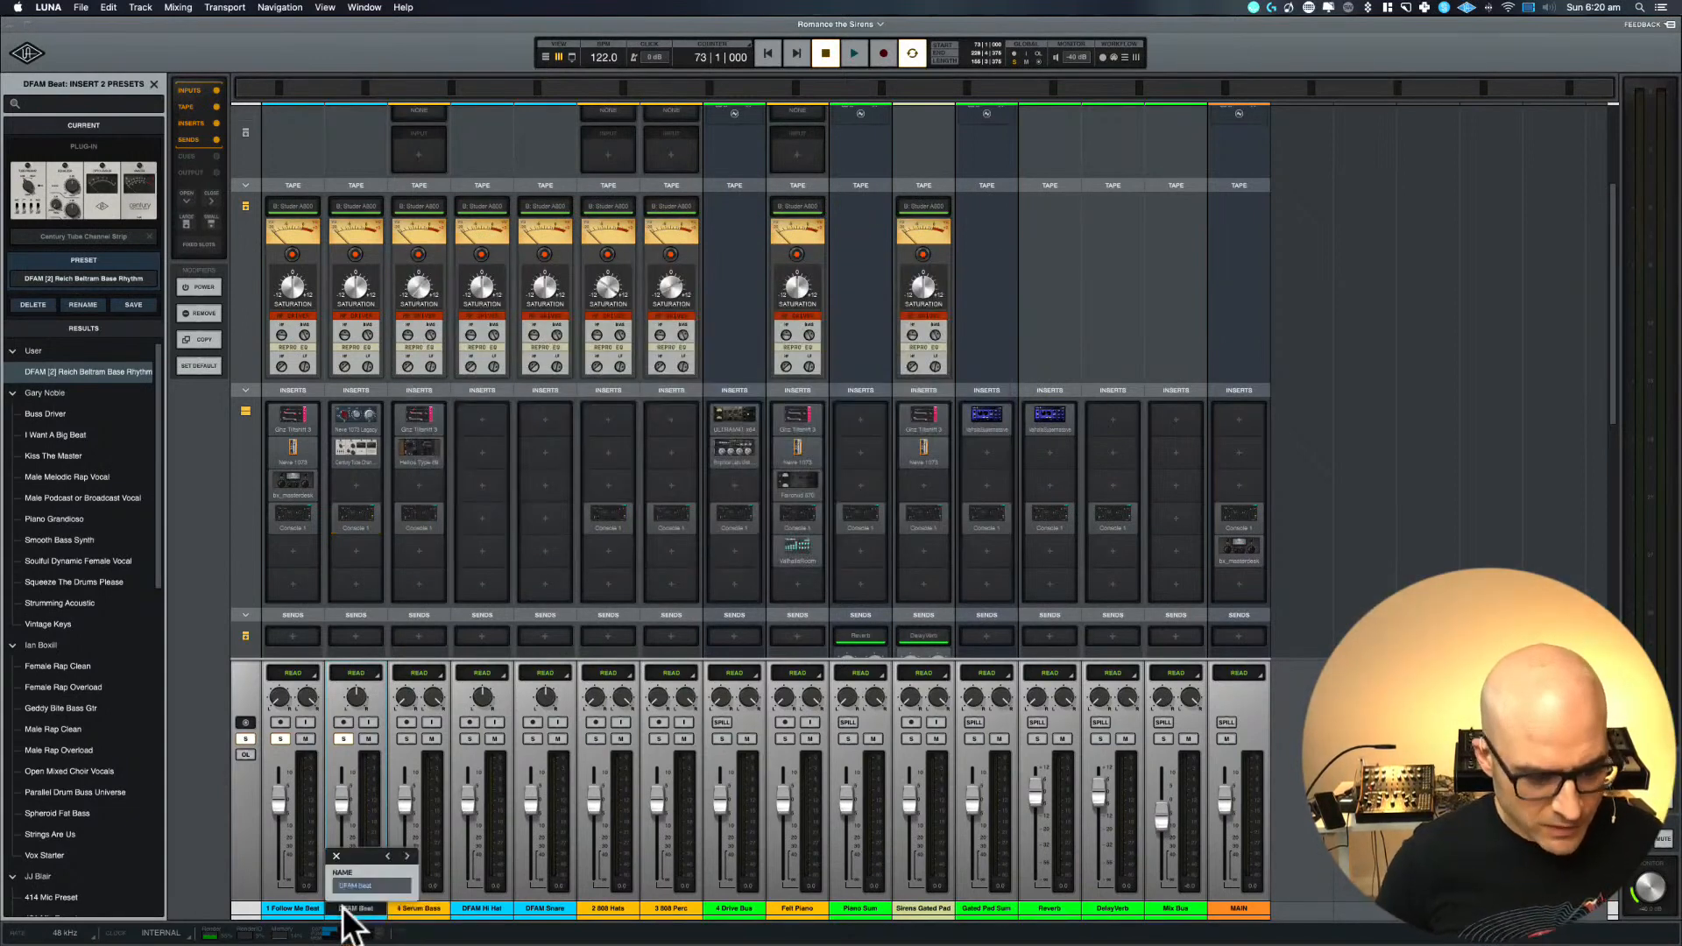
text(2)
key(Return)
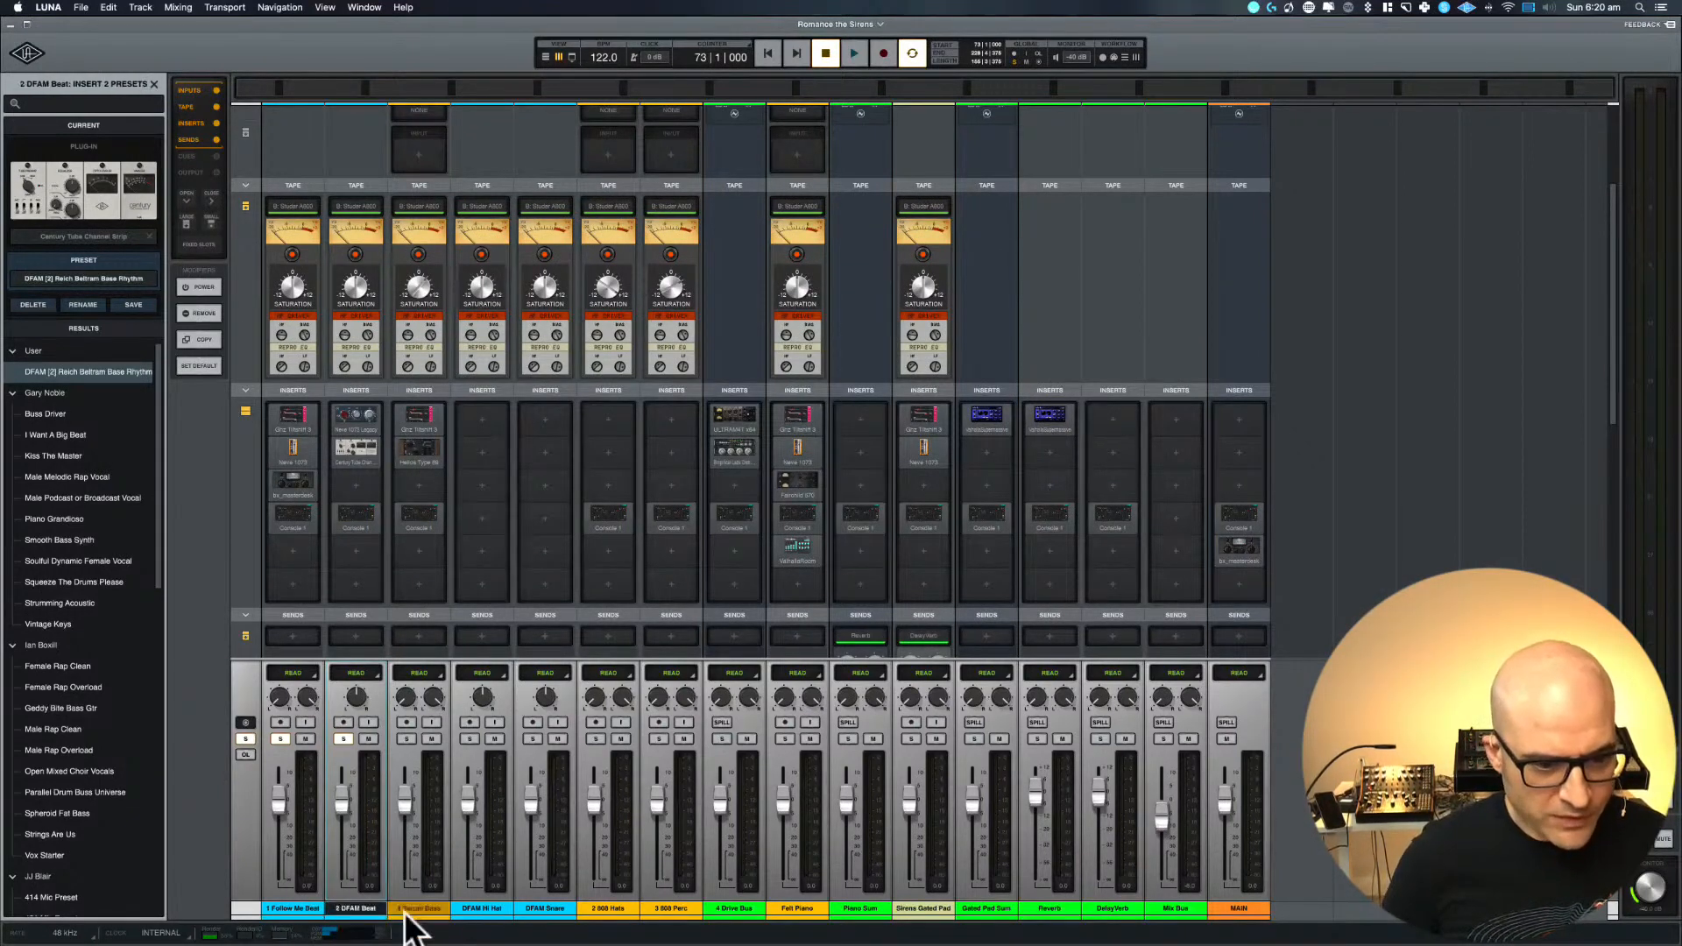
double_click(405, 910)
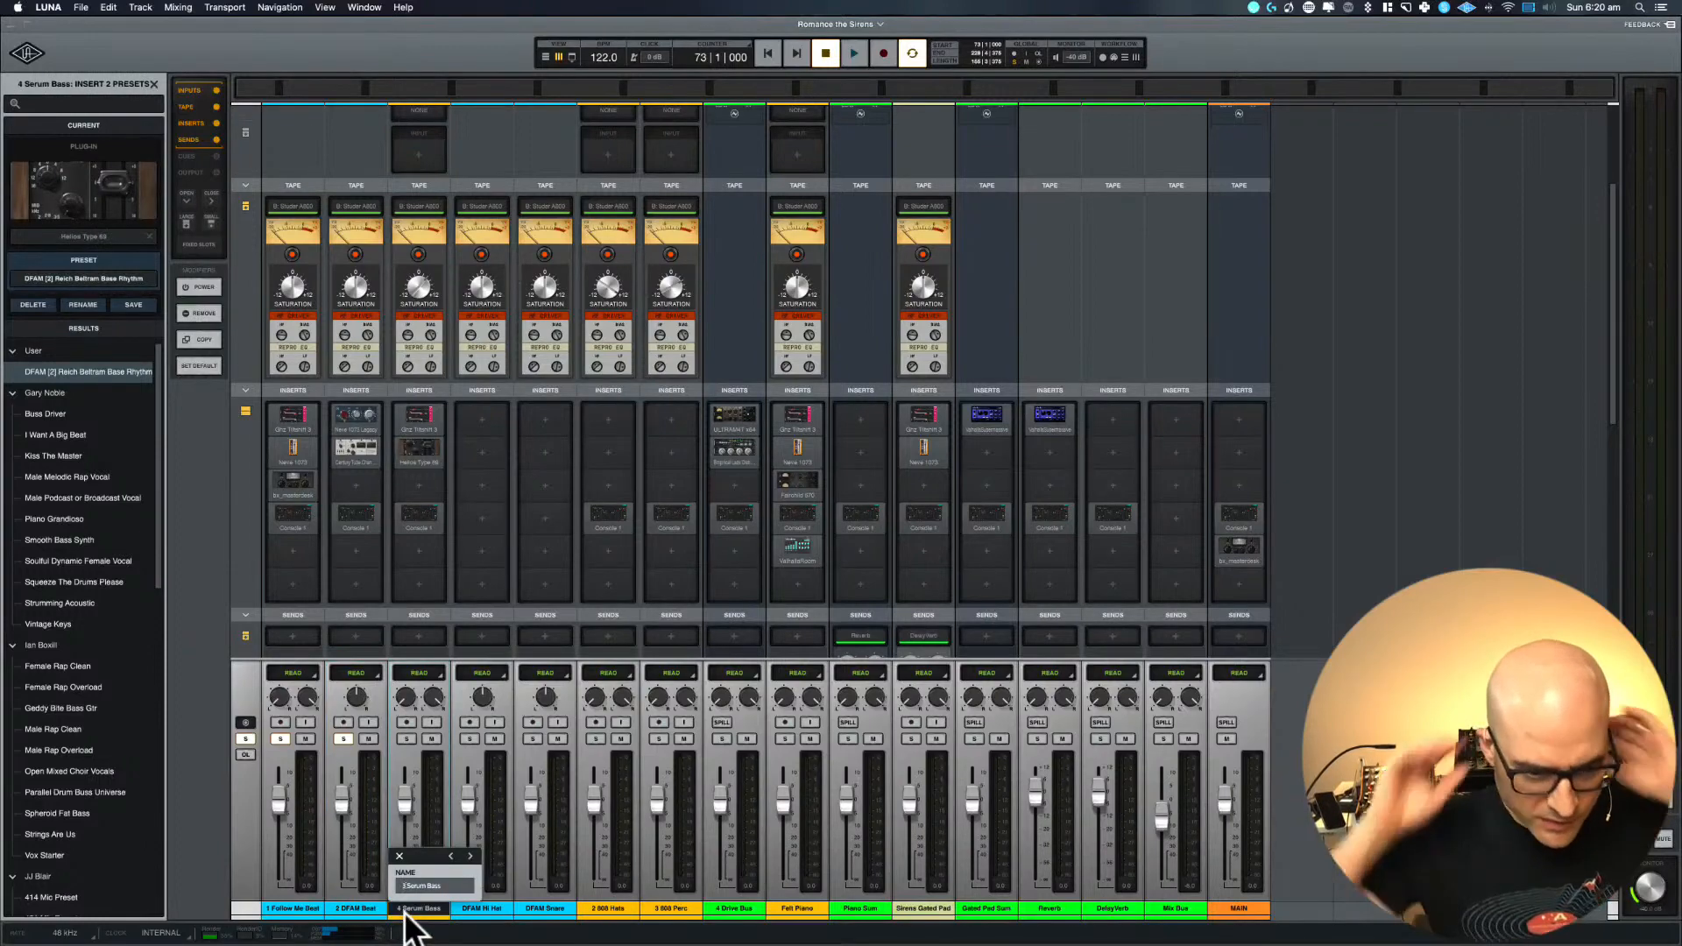
key(Return)
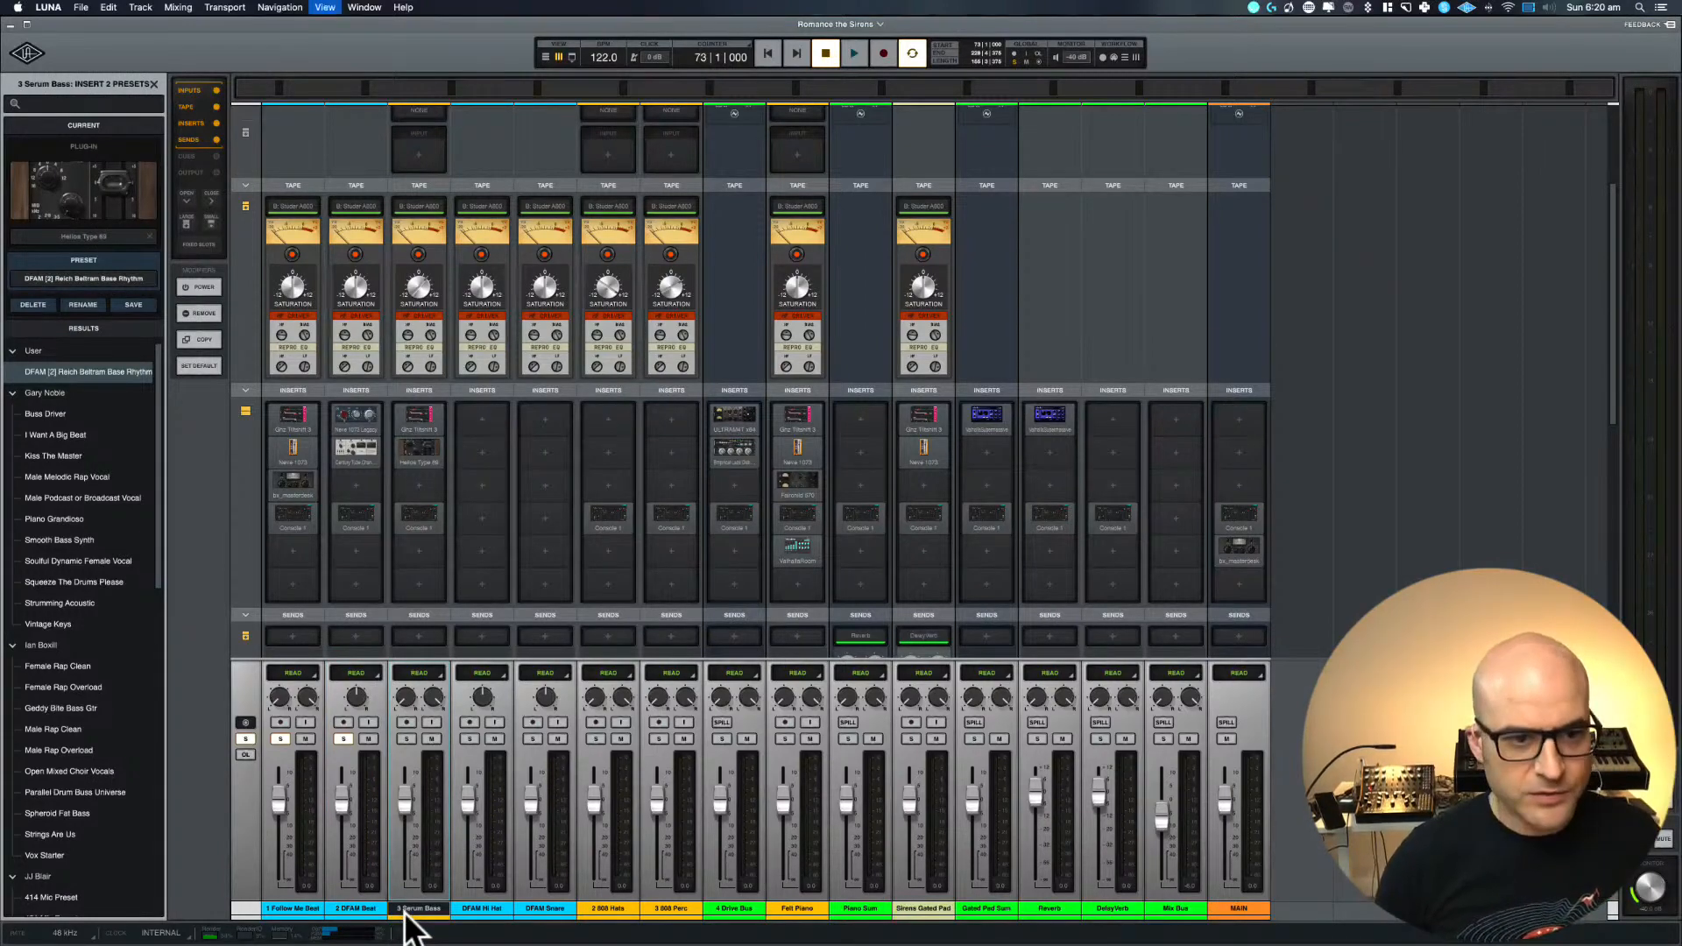
Switch to the timeline and collapse the Follow Me Beat, DFAM Beat and Serum Bass tracks
key(super+equal)
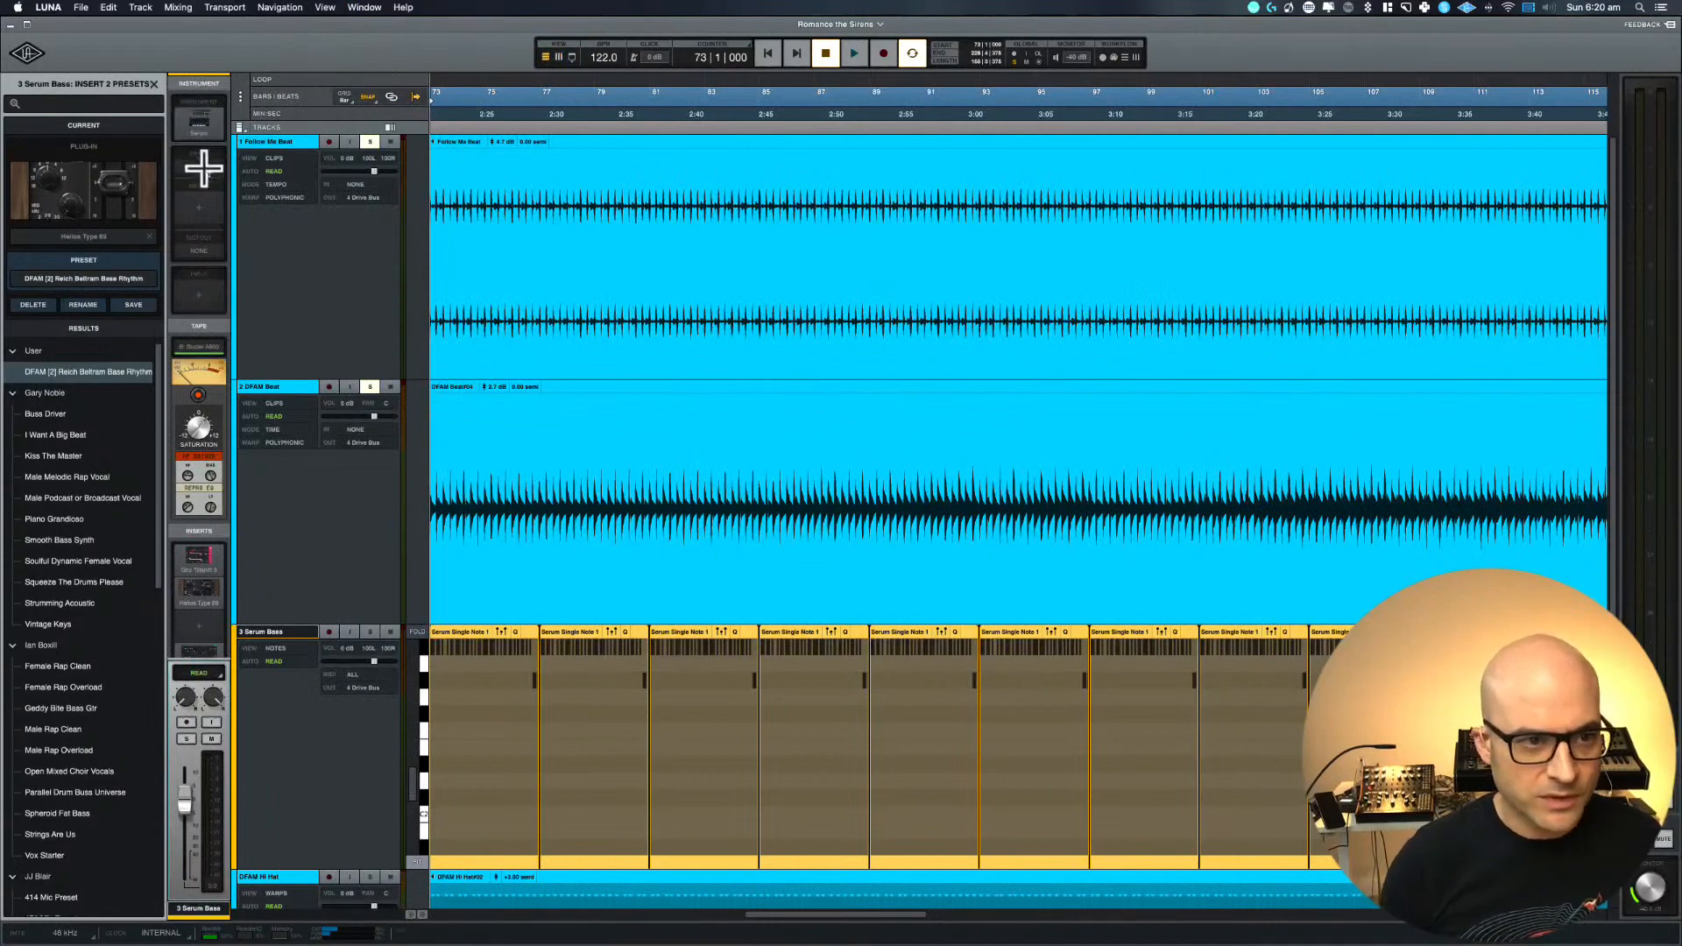
click(275, 145)
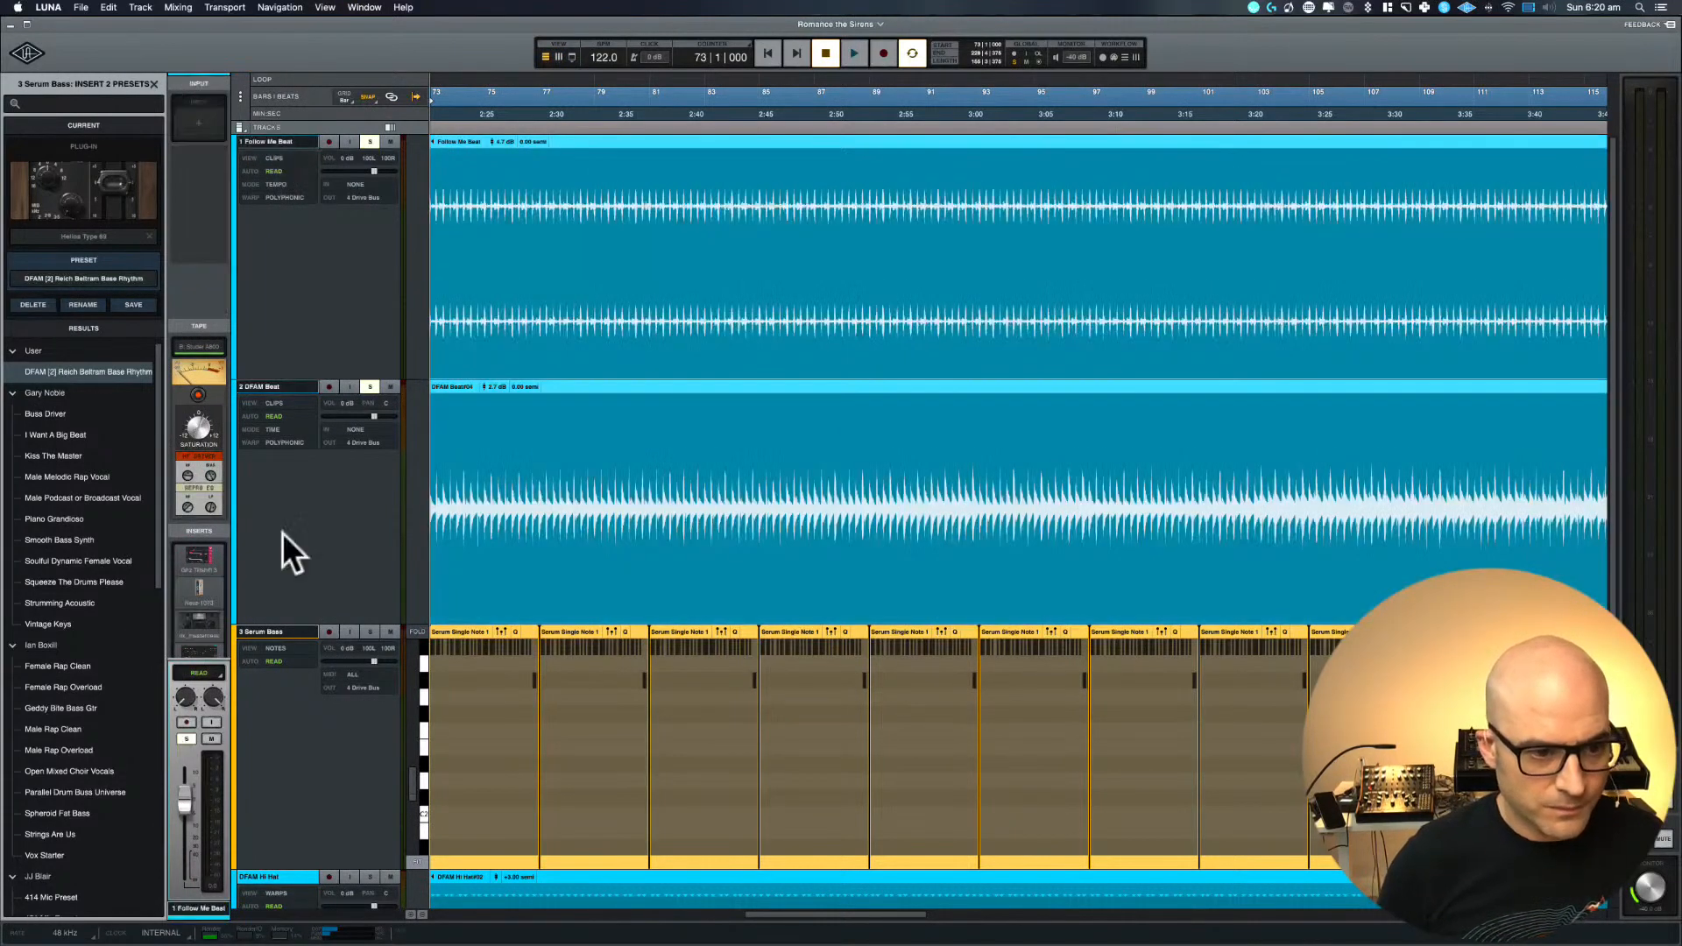
key(e)
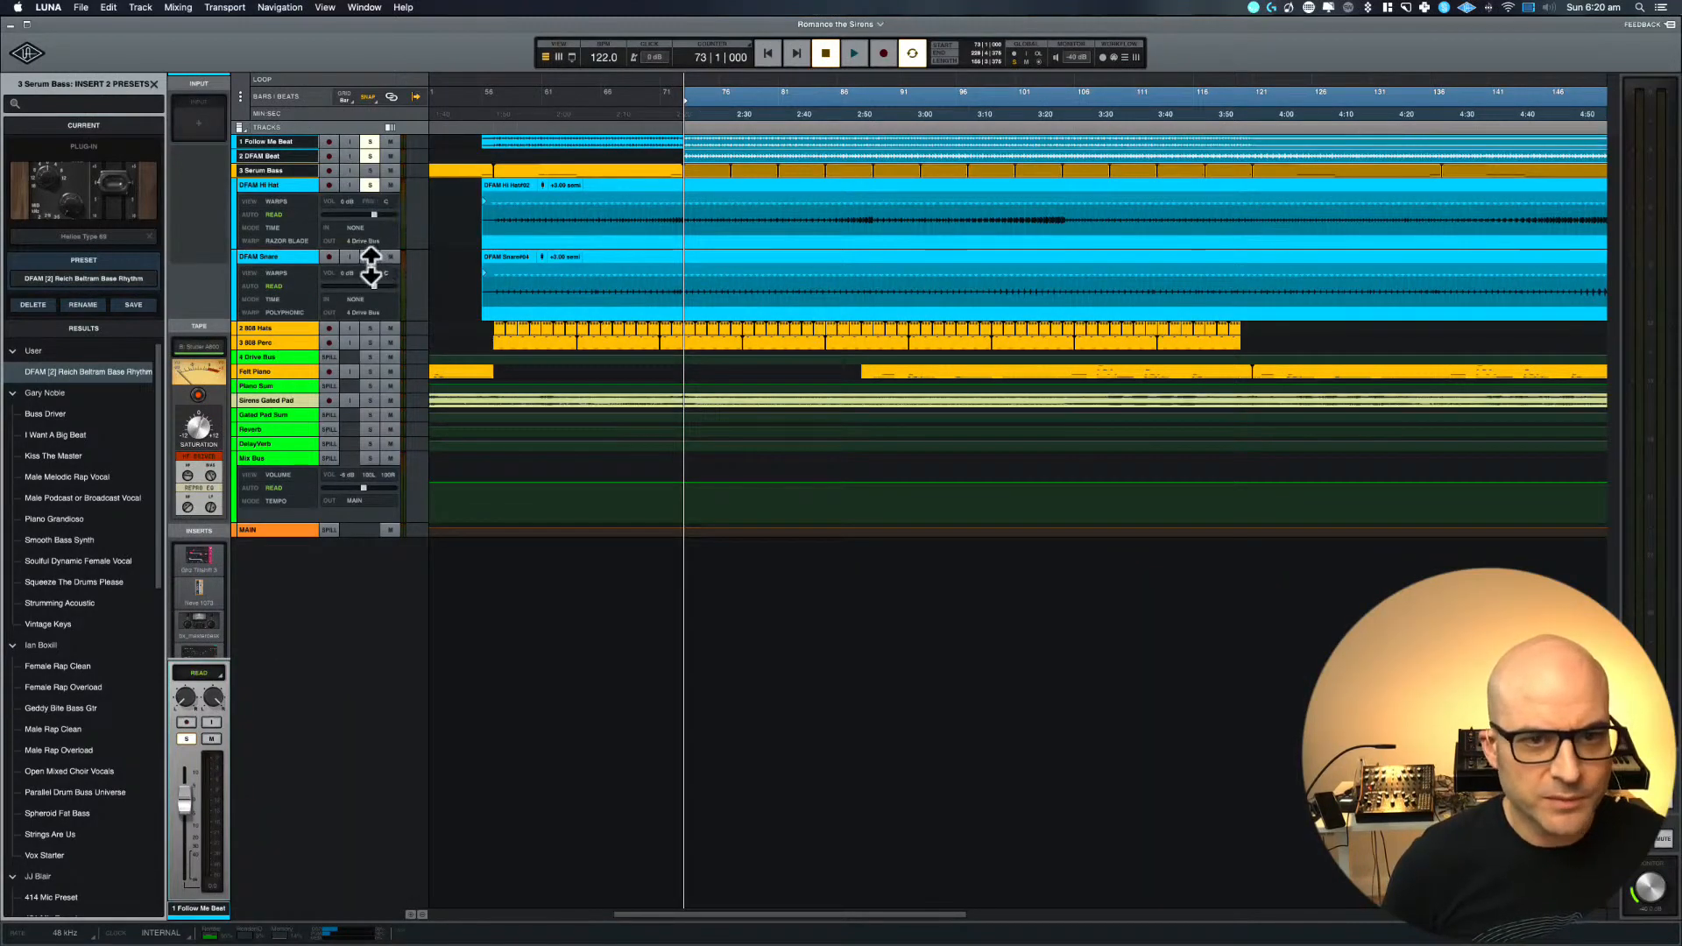
Play from bar 73 with DFAM Hi Hat and DFAM Snare soloed, adding Serum Bass and Felt Piano to the solos
key(space)
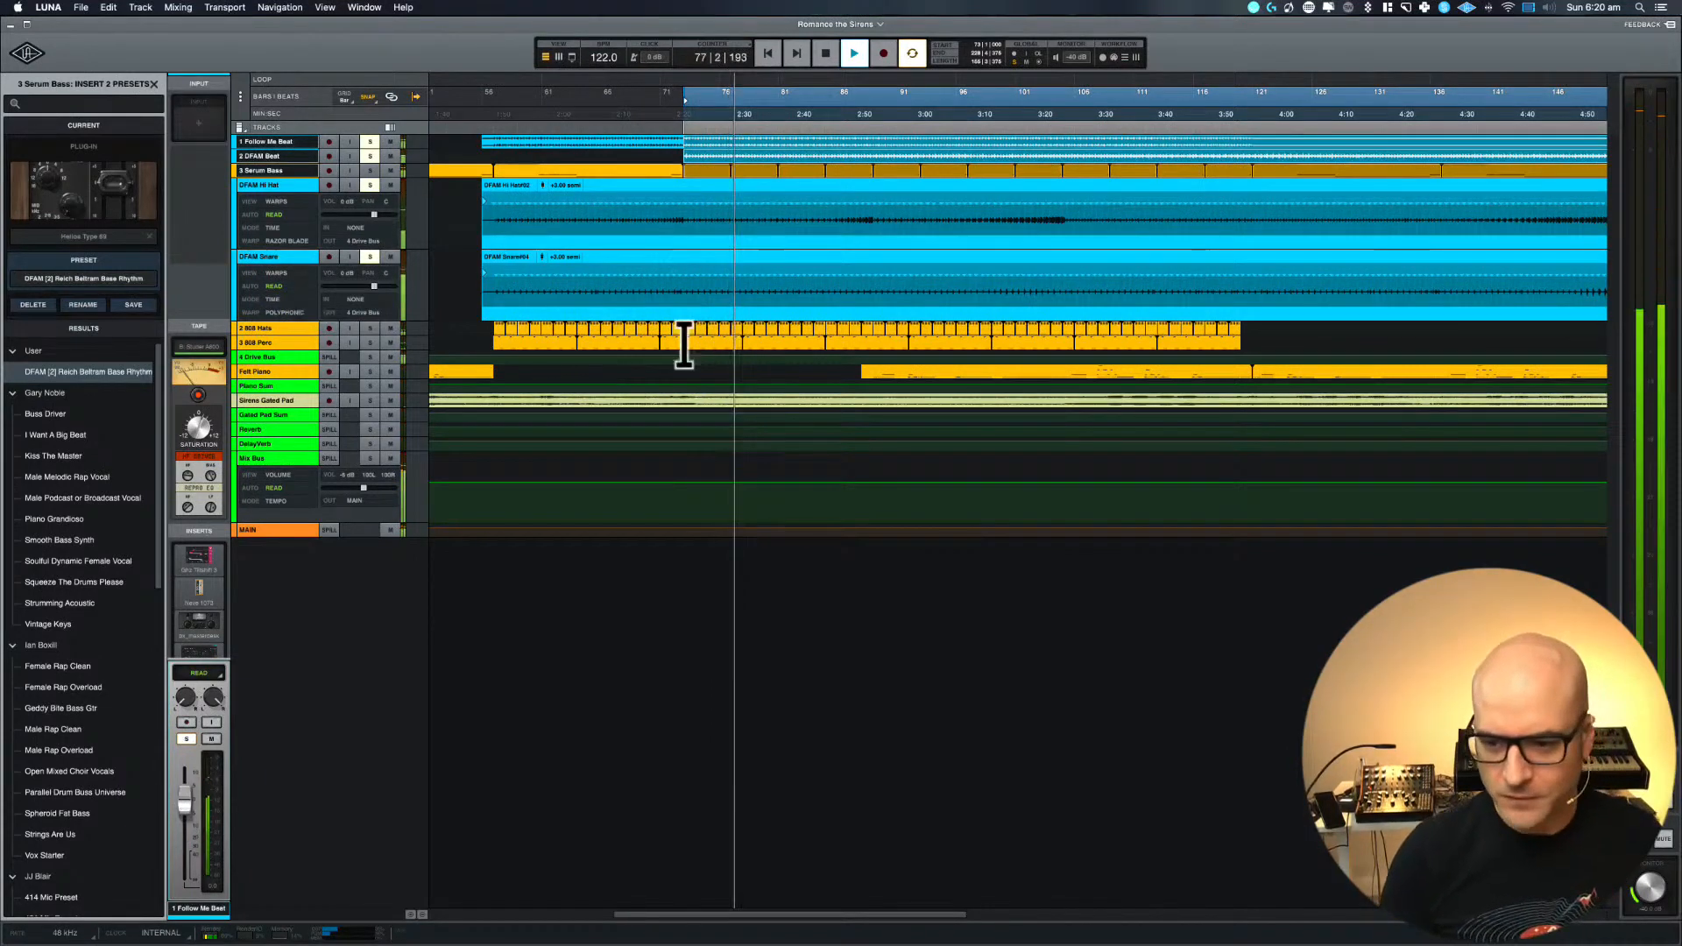
click(369, 170)
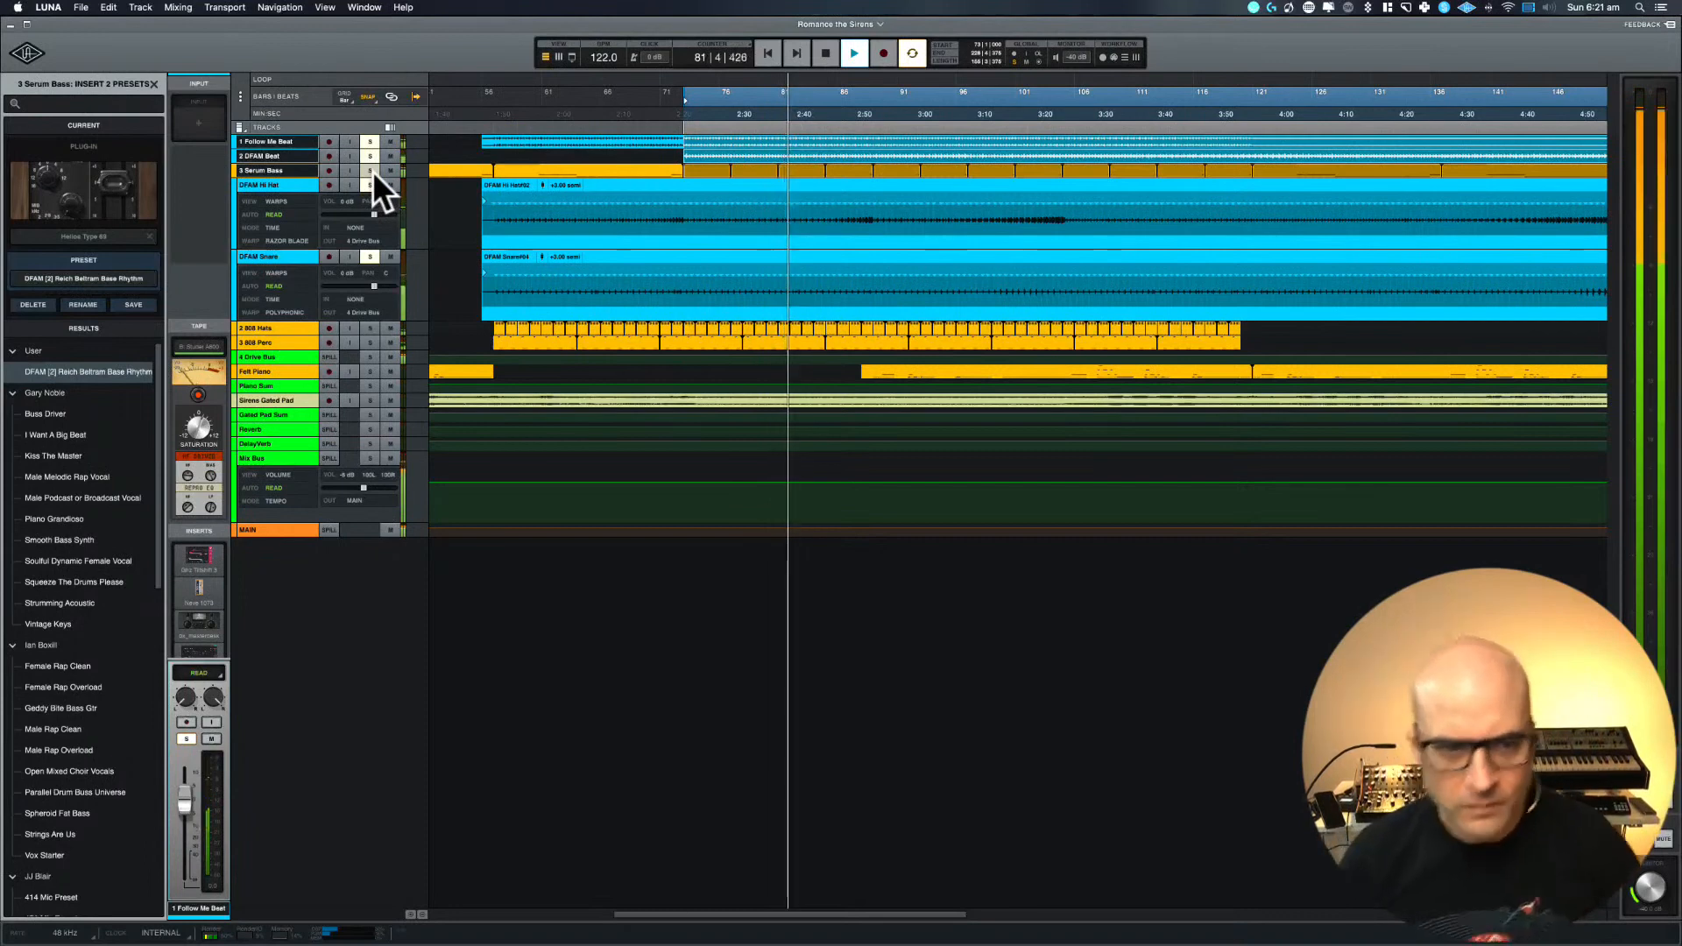
click(370, 371)
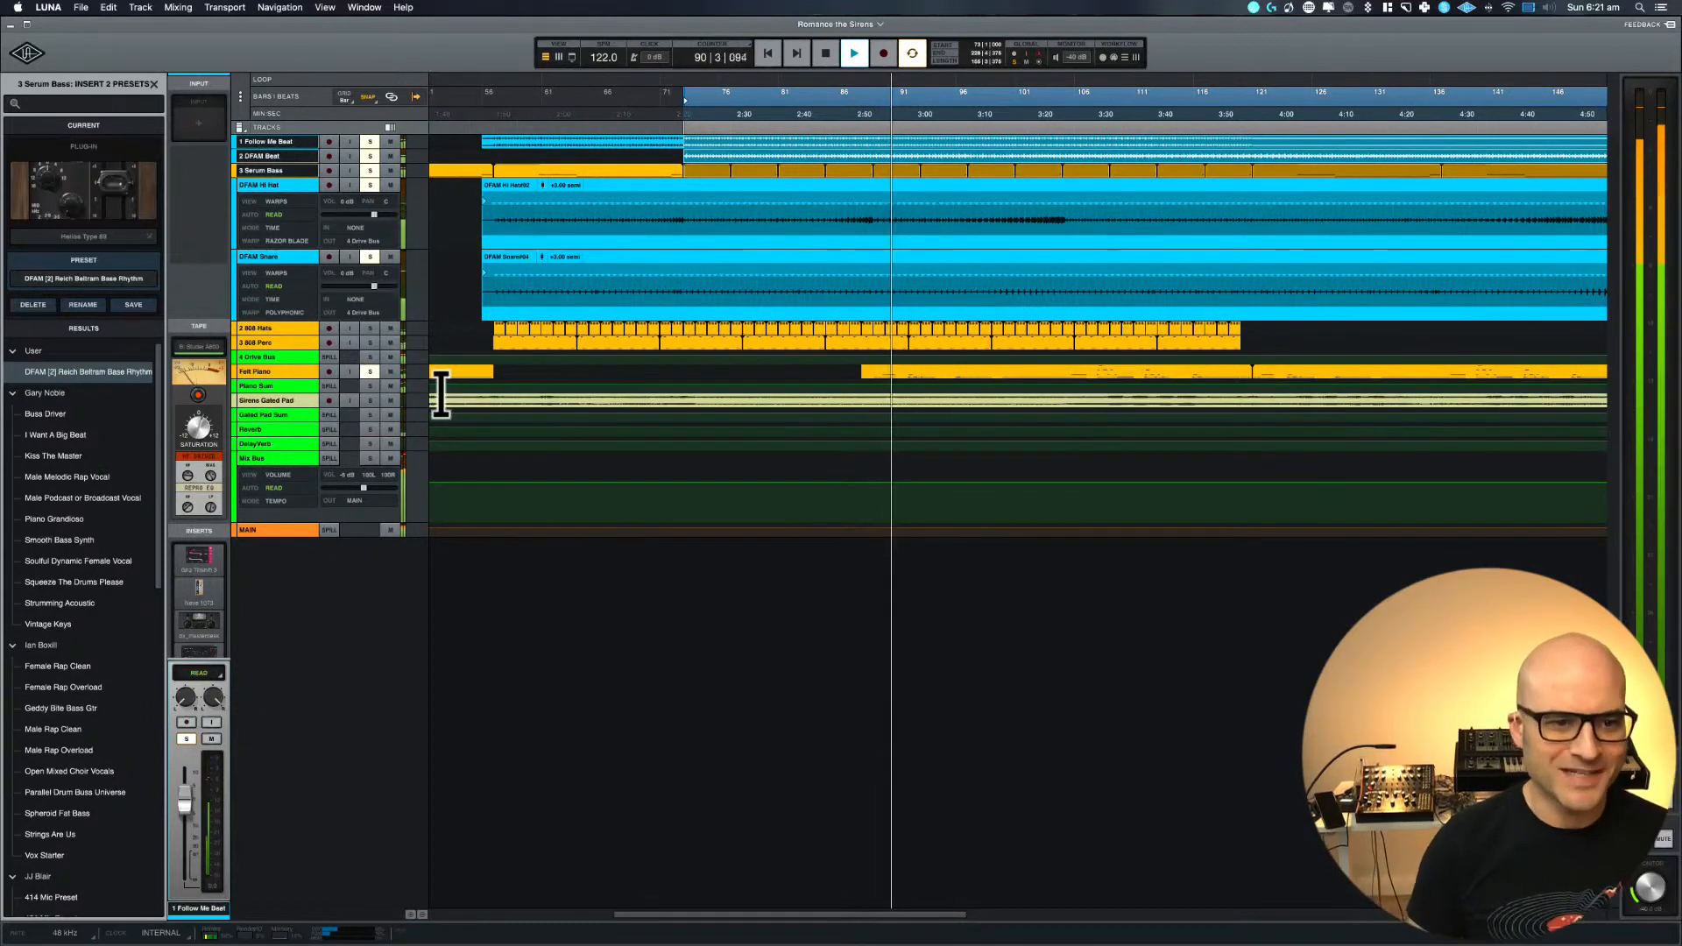
Adjust the Felt Piano fader during playback, stopping playback and removing the track's solo
click(302, 367)
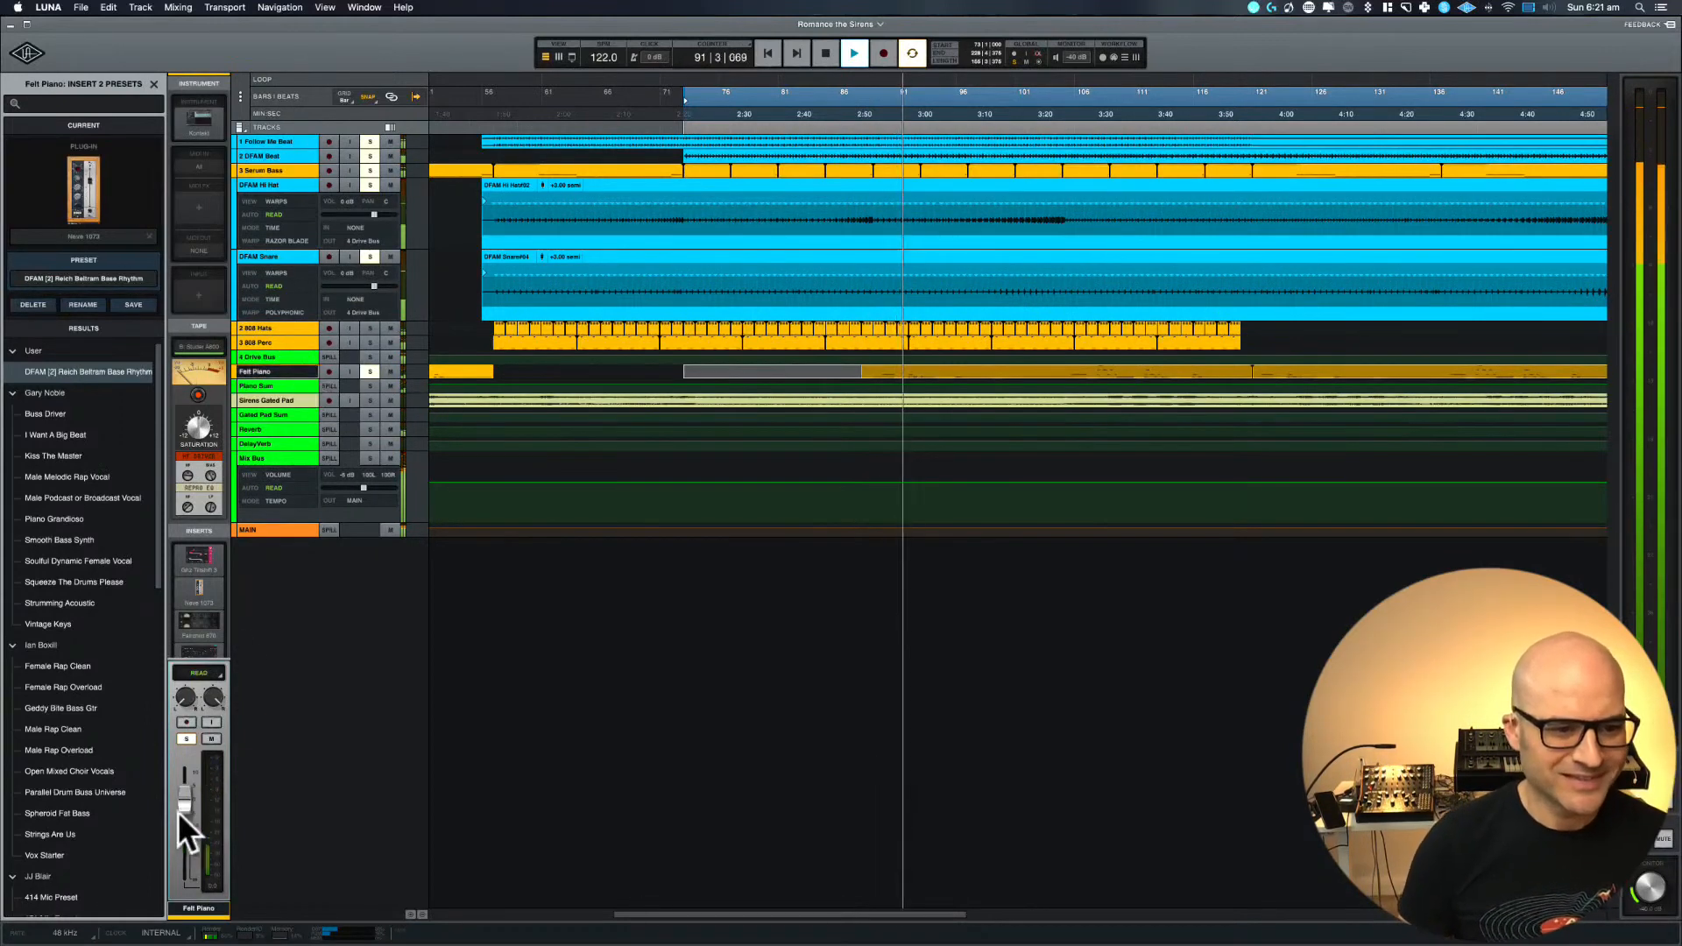
drag(183, 852, 182, 823)
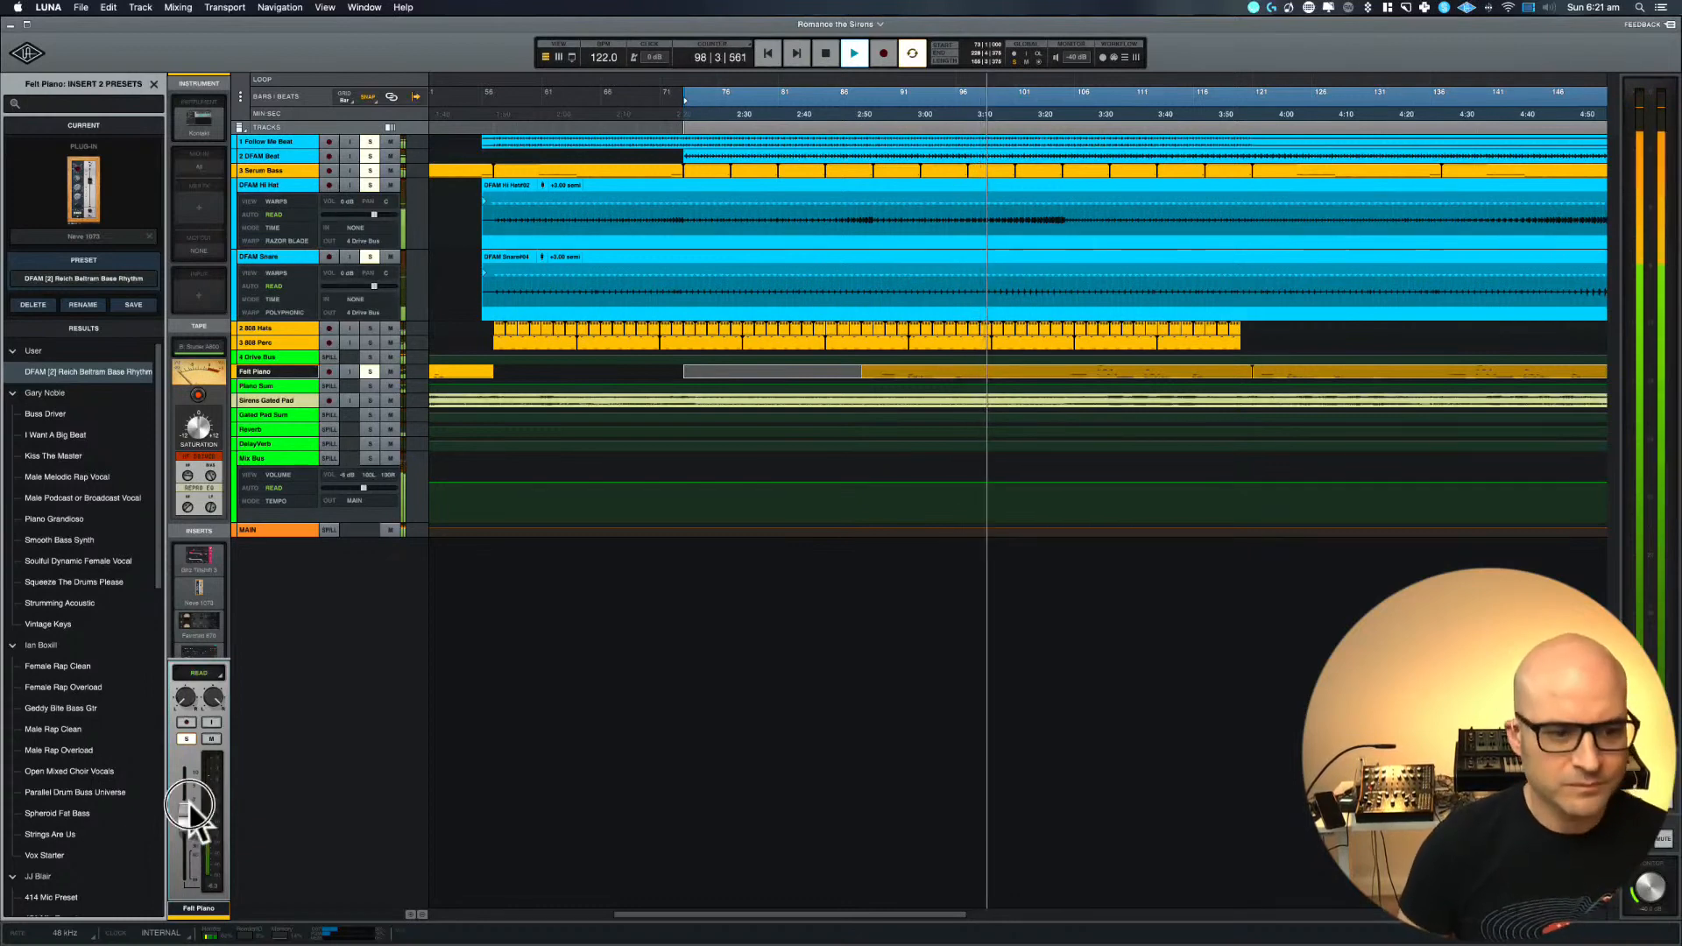
drag(190, 806, 190, 805)
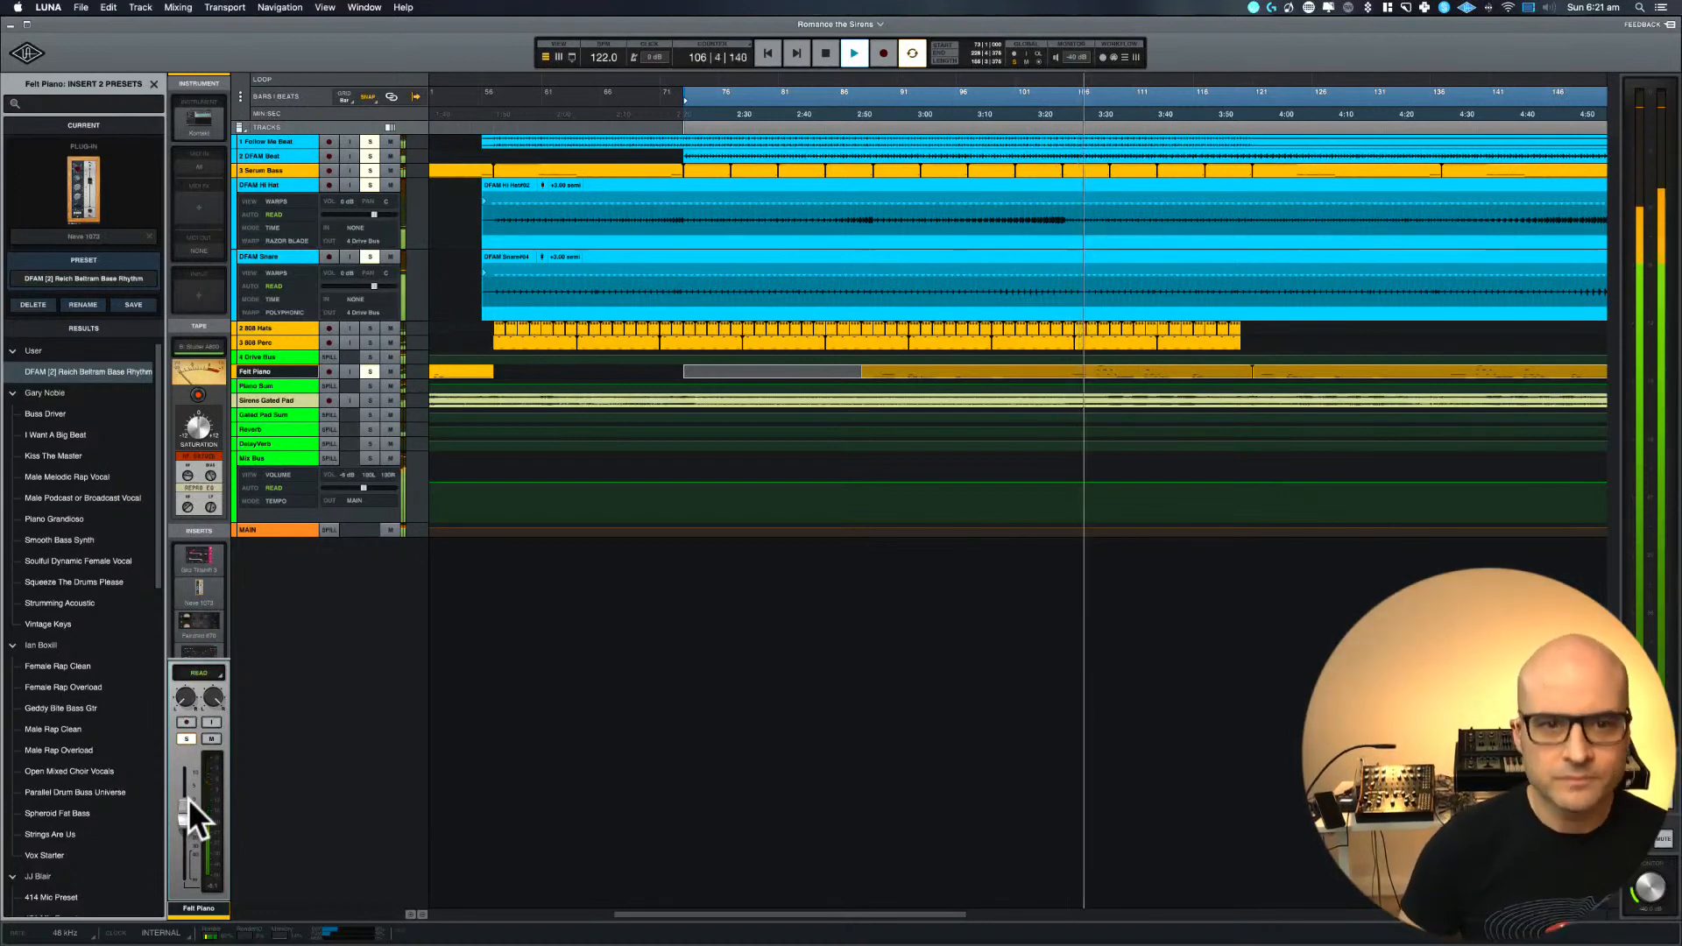
key(space)
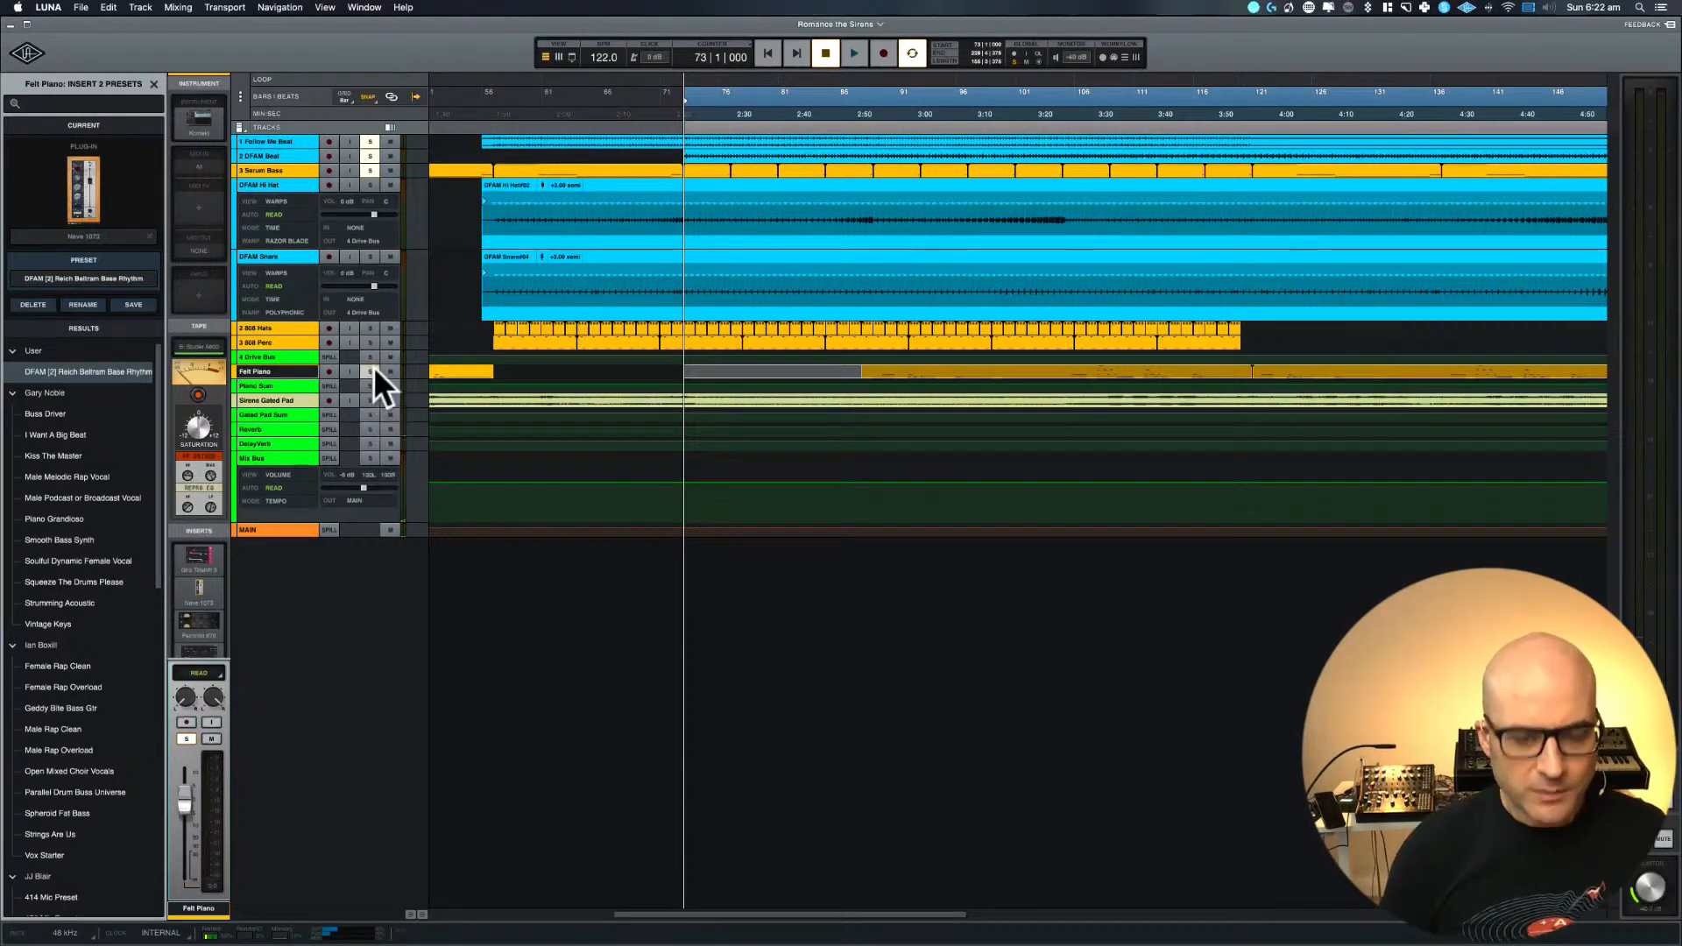
Enlarge the Follow Me Beat, DFAM Beat and Serum Bass tracks in the timeline around bar 73
click(261, 146)
shift+click(259, 171)
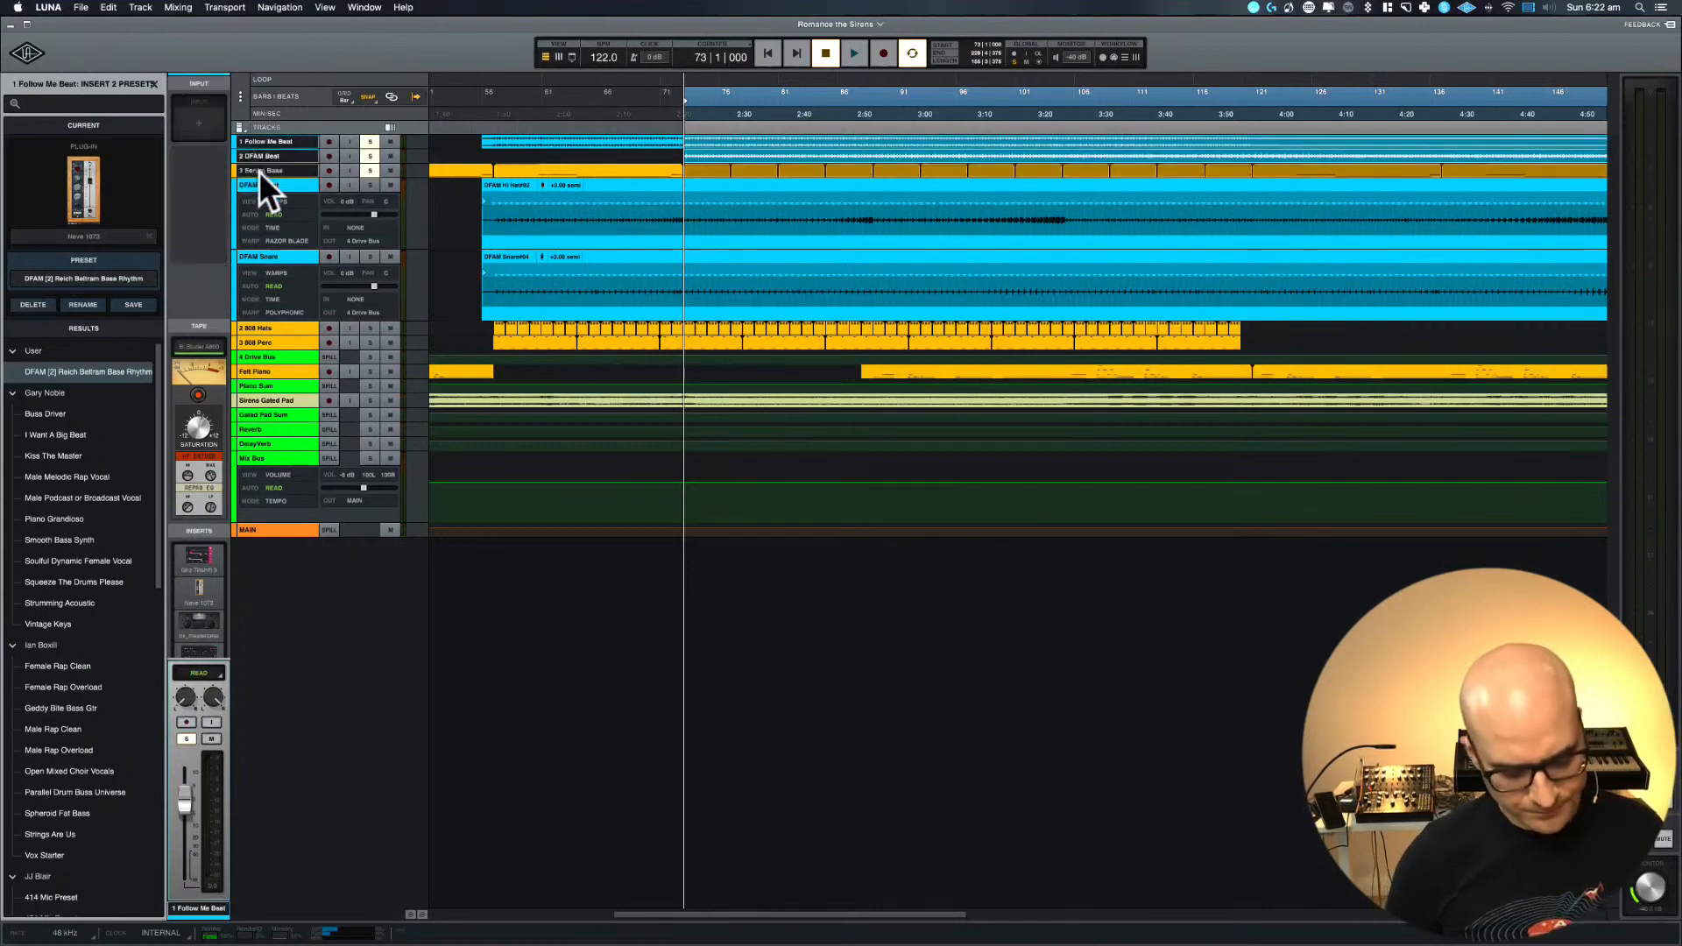
key(e)
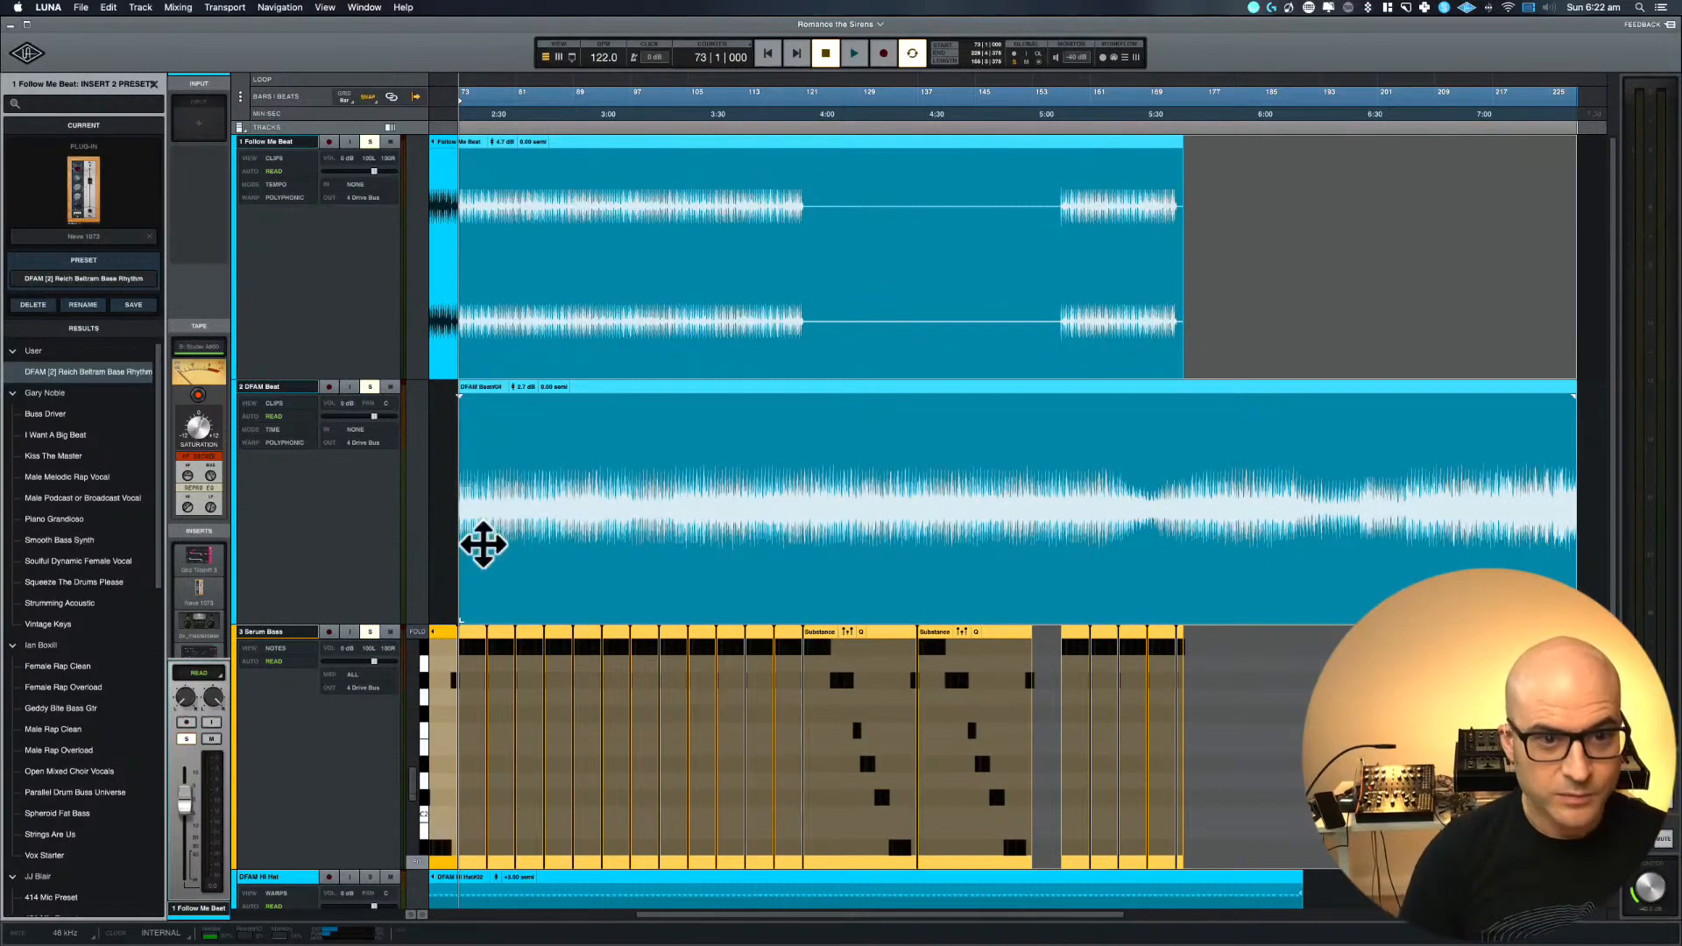
scroll(482, 544, left, 5)
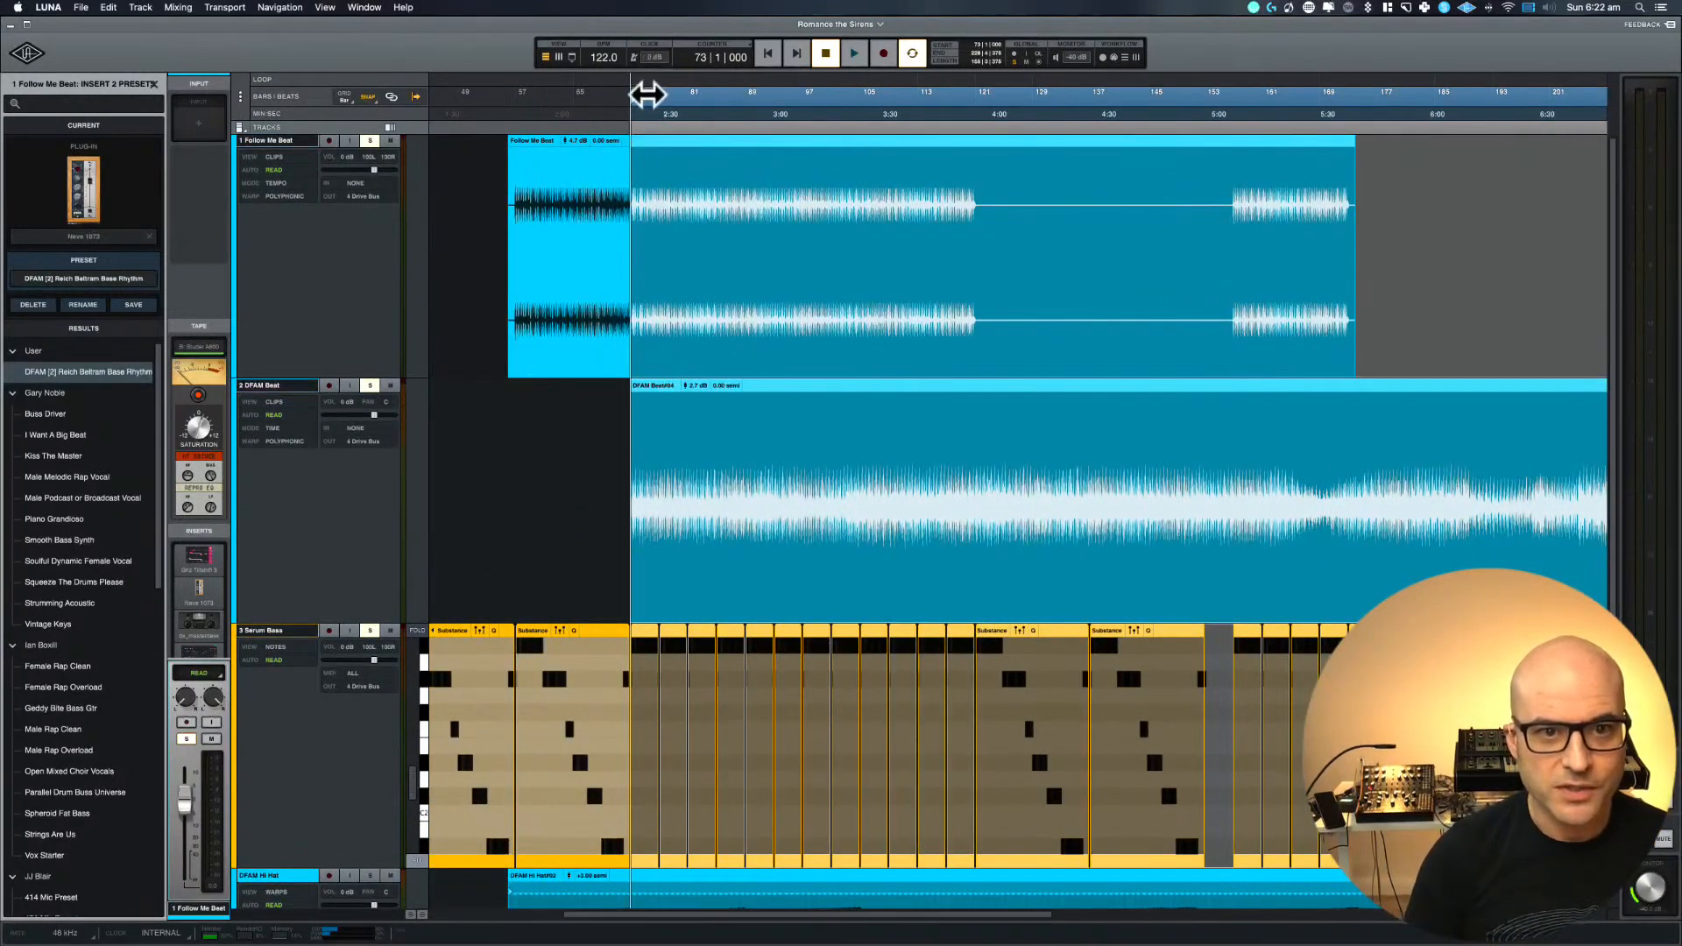
Shorten the looped timeline range to run from bar 73 to about bar 121 and return to the compact track view
mouse_move(635, 96)
mouse_down()
mouse_move(875, 94)
mouse_move(631, 101)
mouse_up()
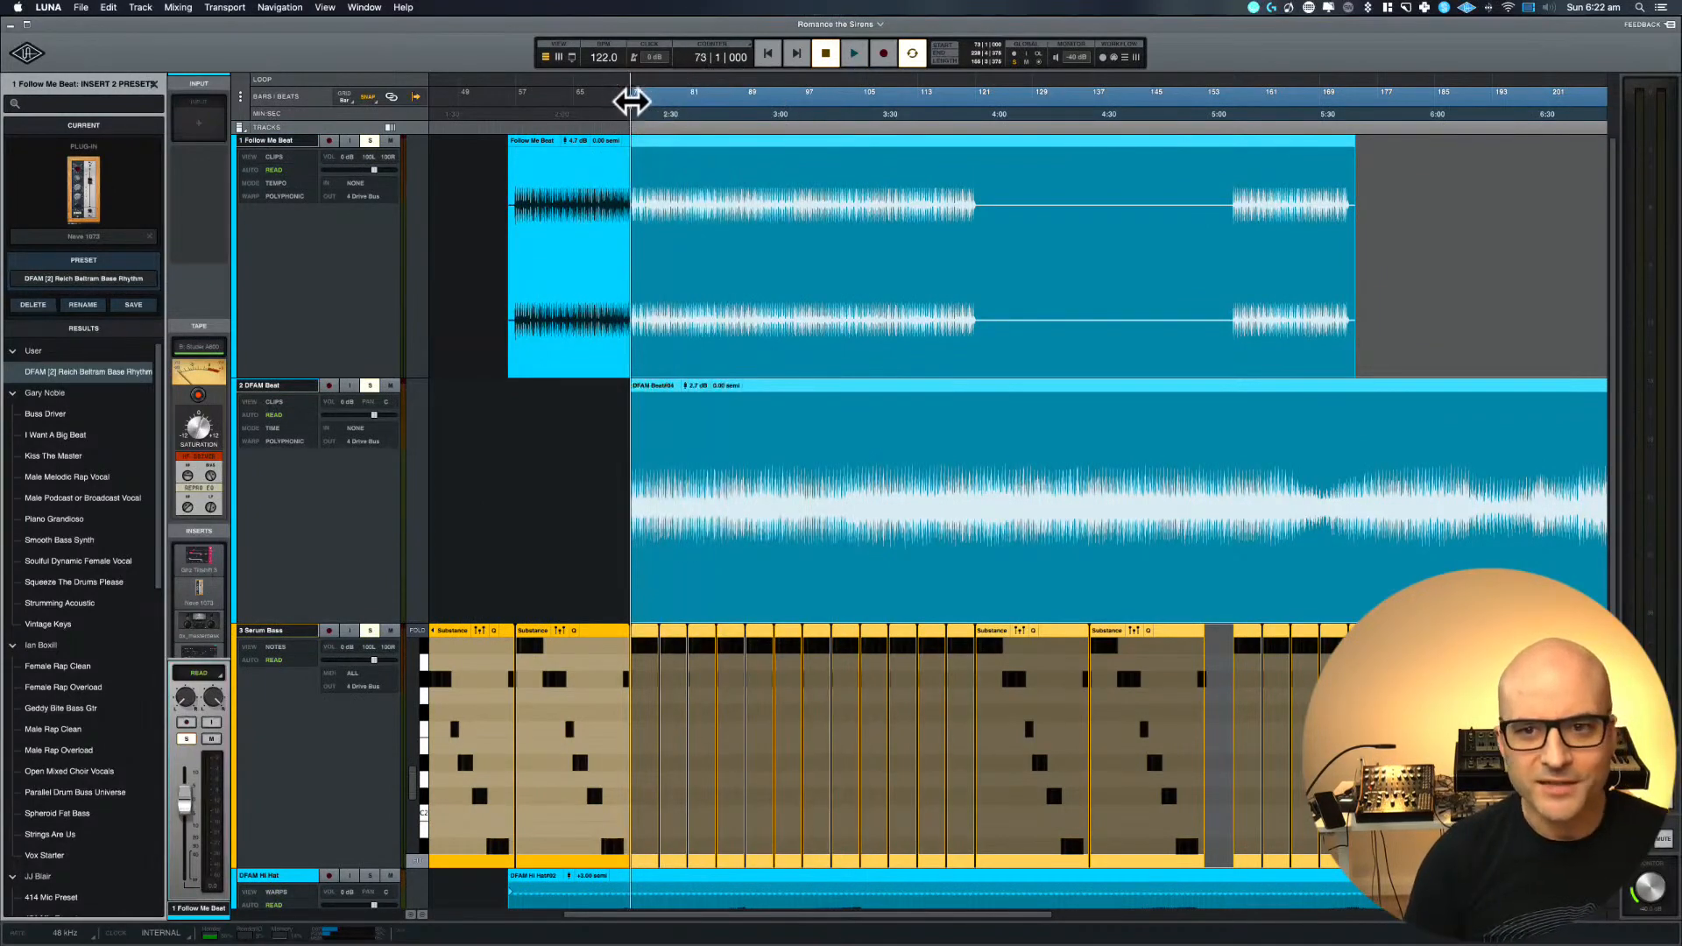
drag(926, 136, 995, 101)
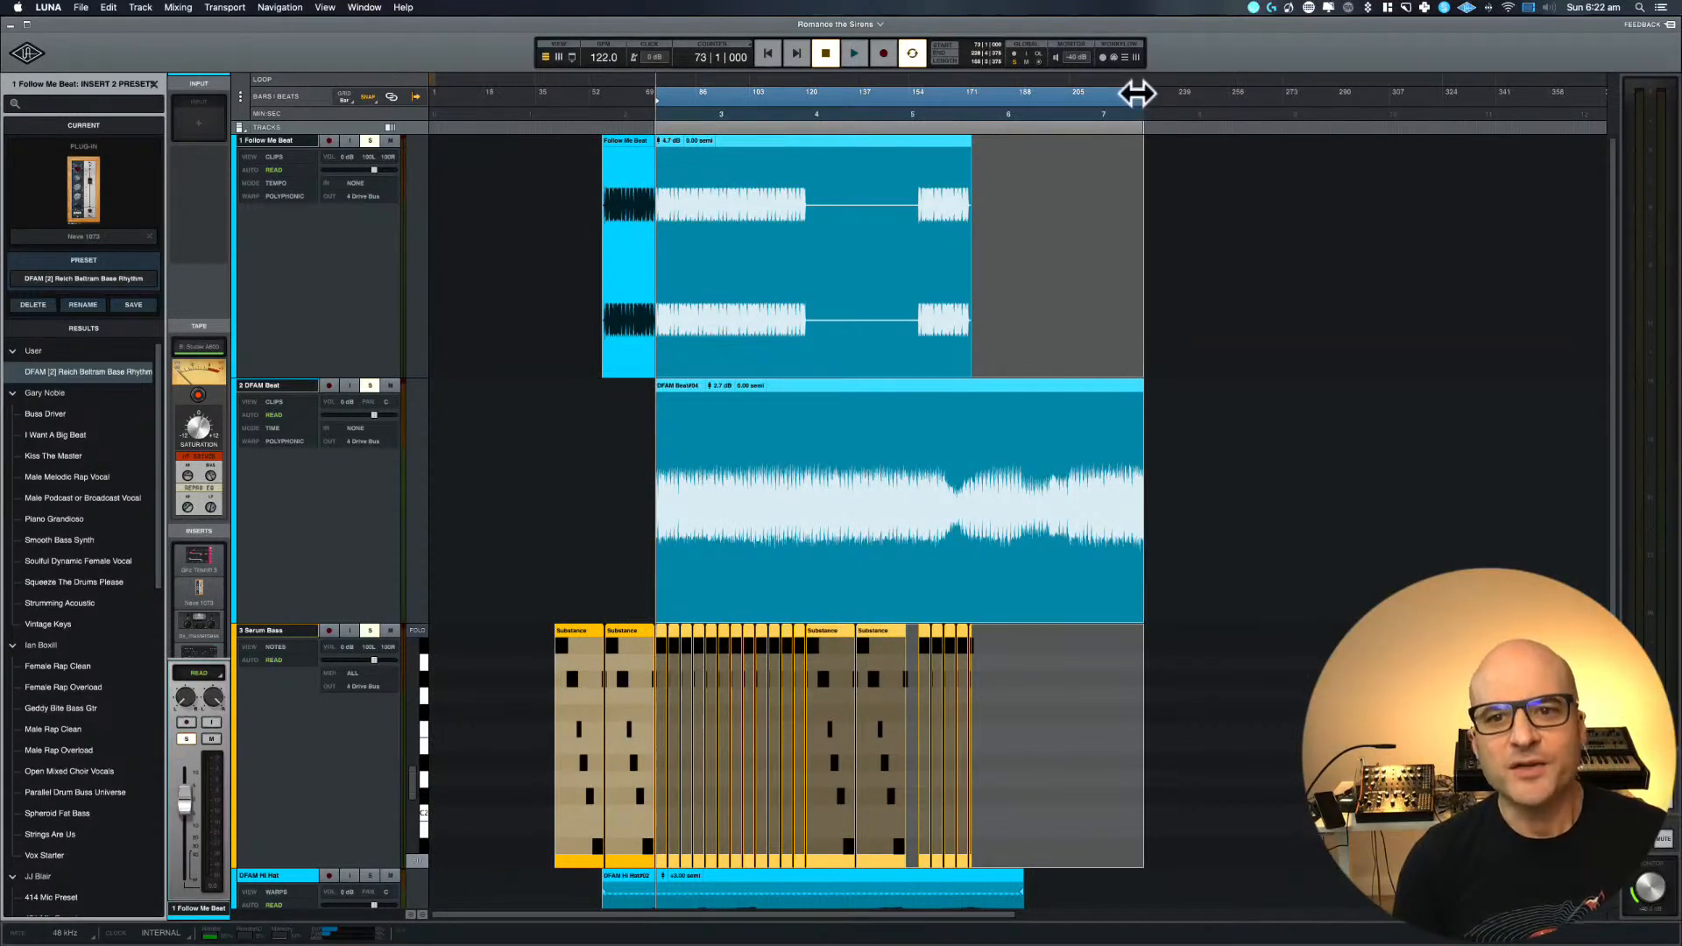
drag(1142, 92, 805, 88)
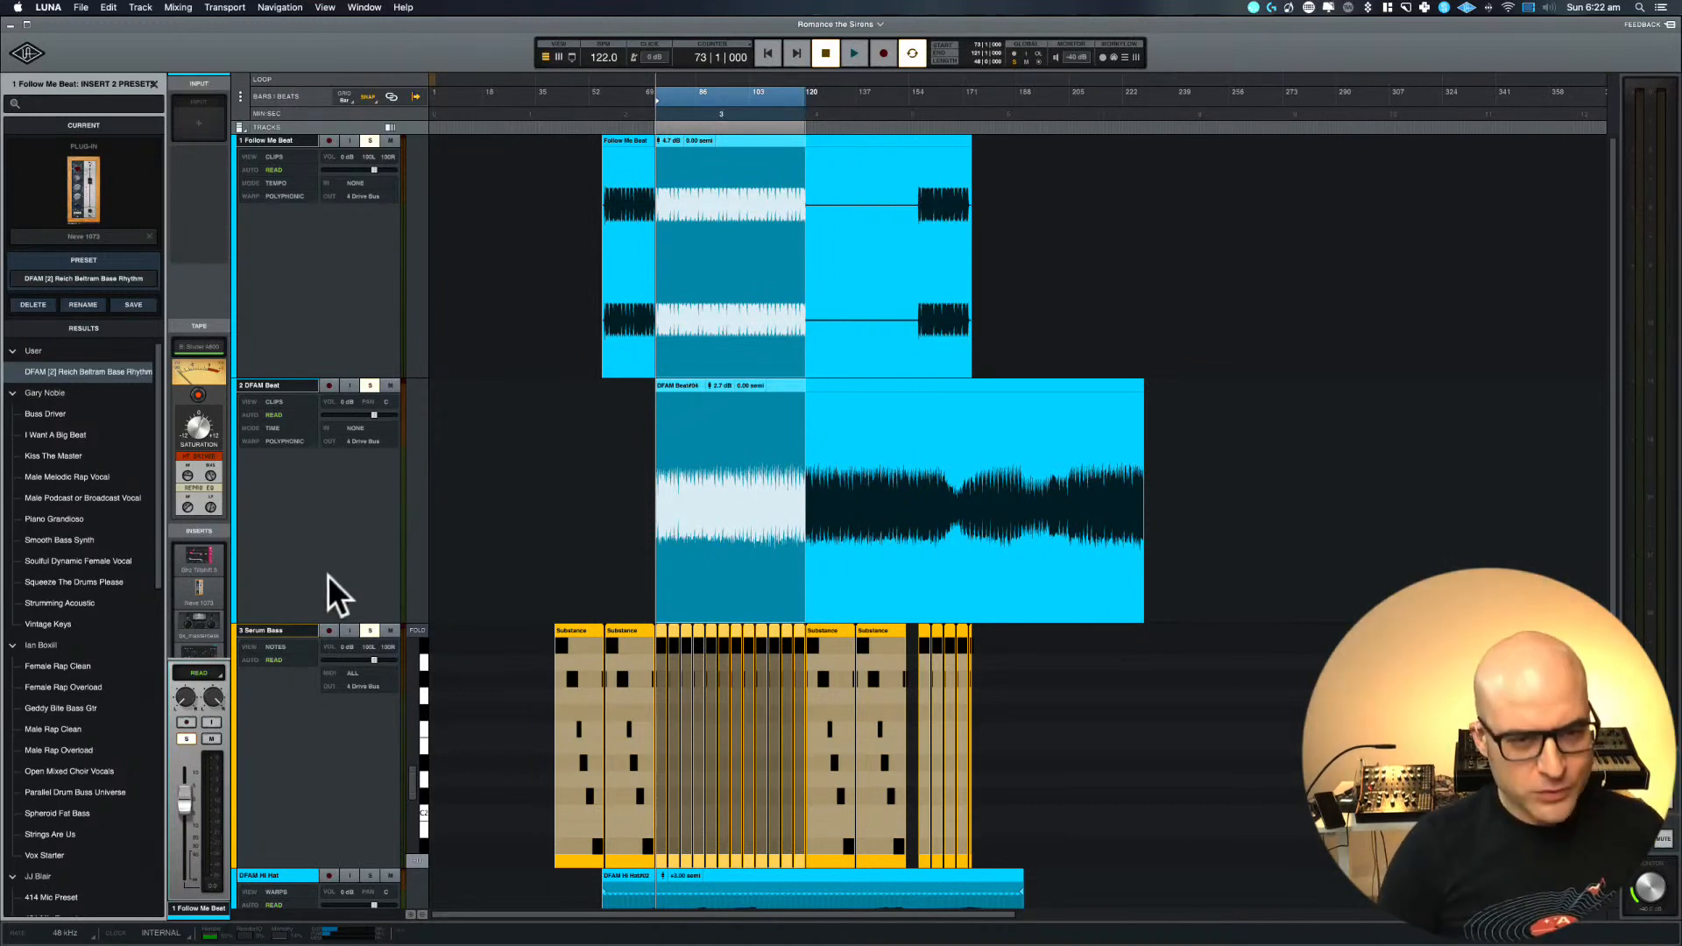
key(e)
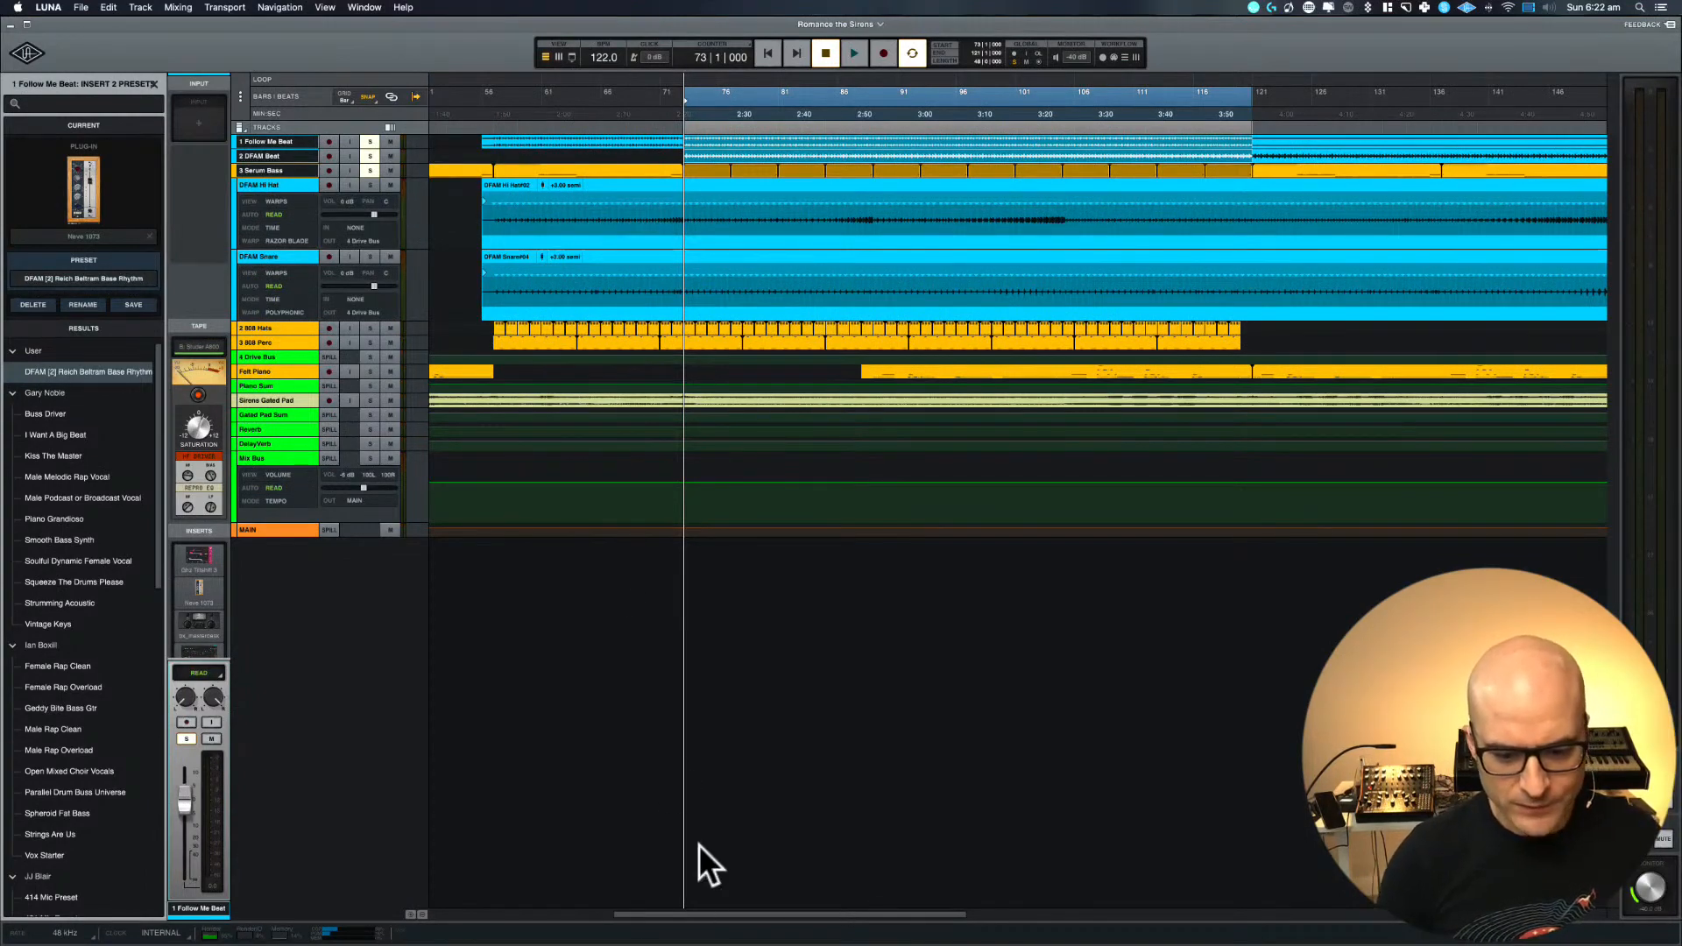
scroll(700, 846, left, 1)
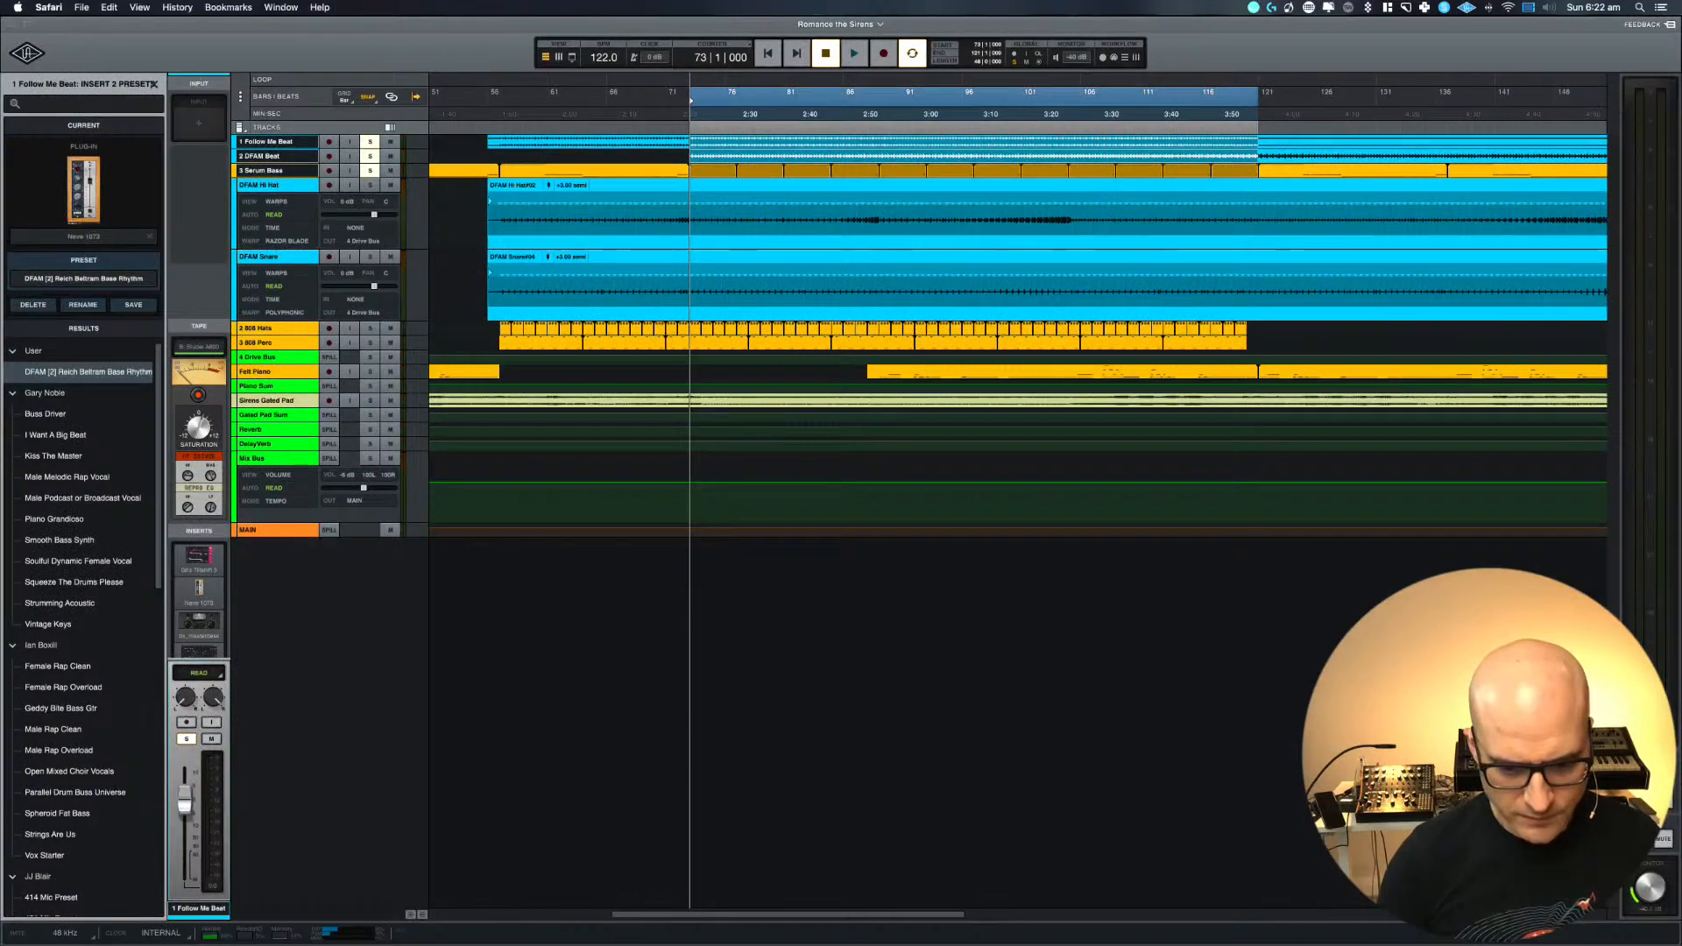
Play the looped section, select the tracks from Follow Me Beat to Serum Bass, enlarge them over the loop range, and stop playback
key(super+Tab)
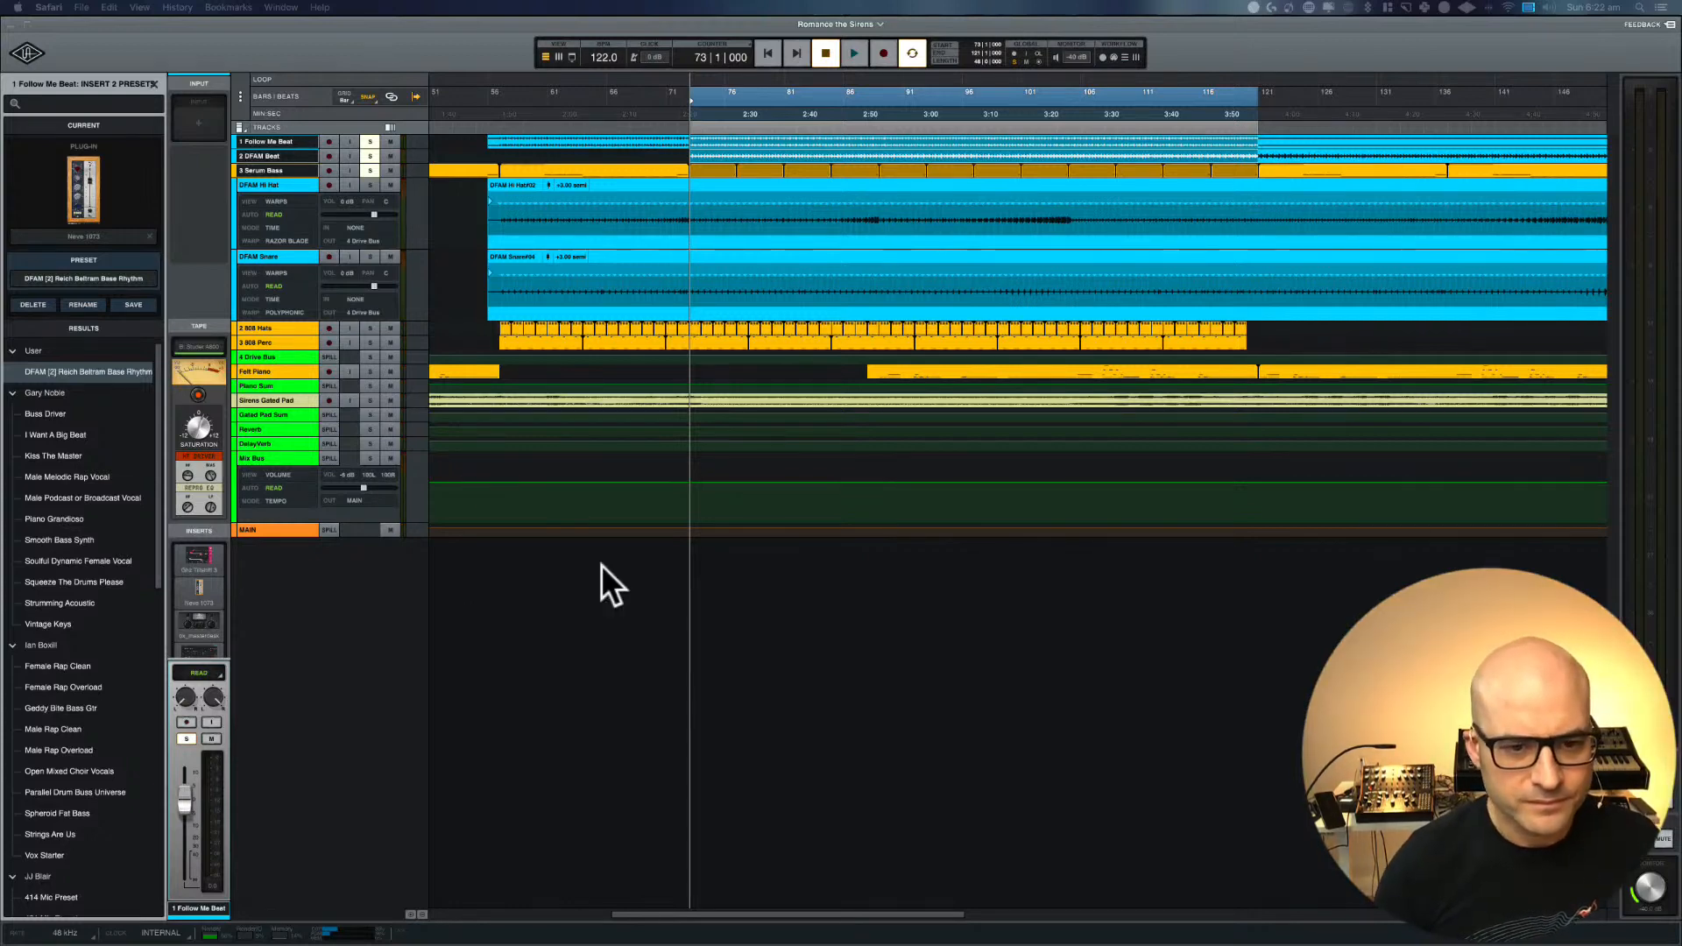
click(649, 618)
key(space)
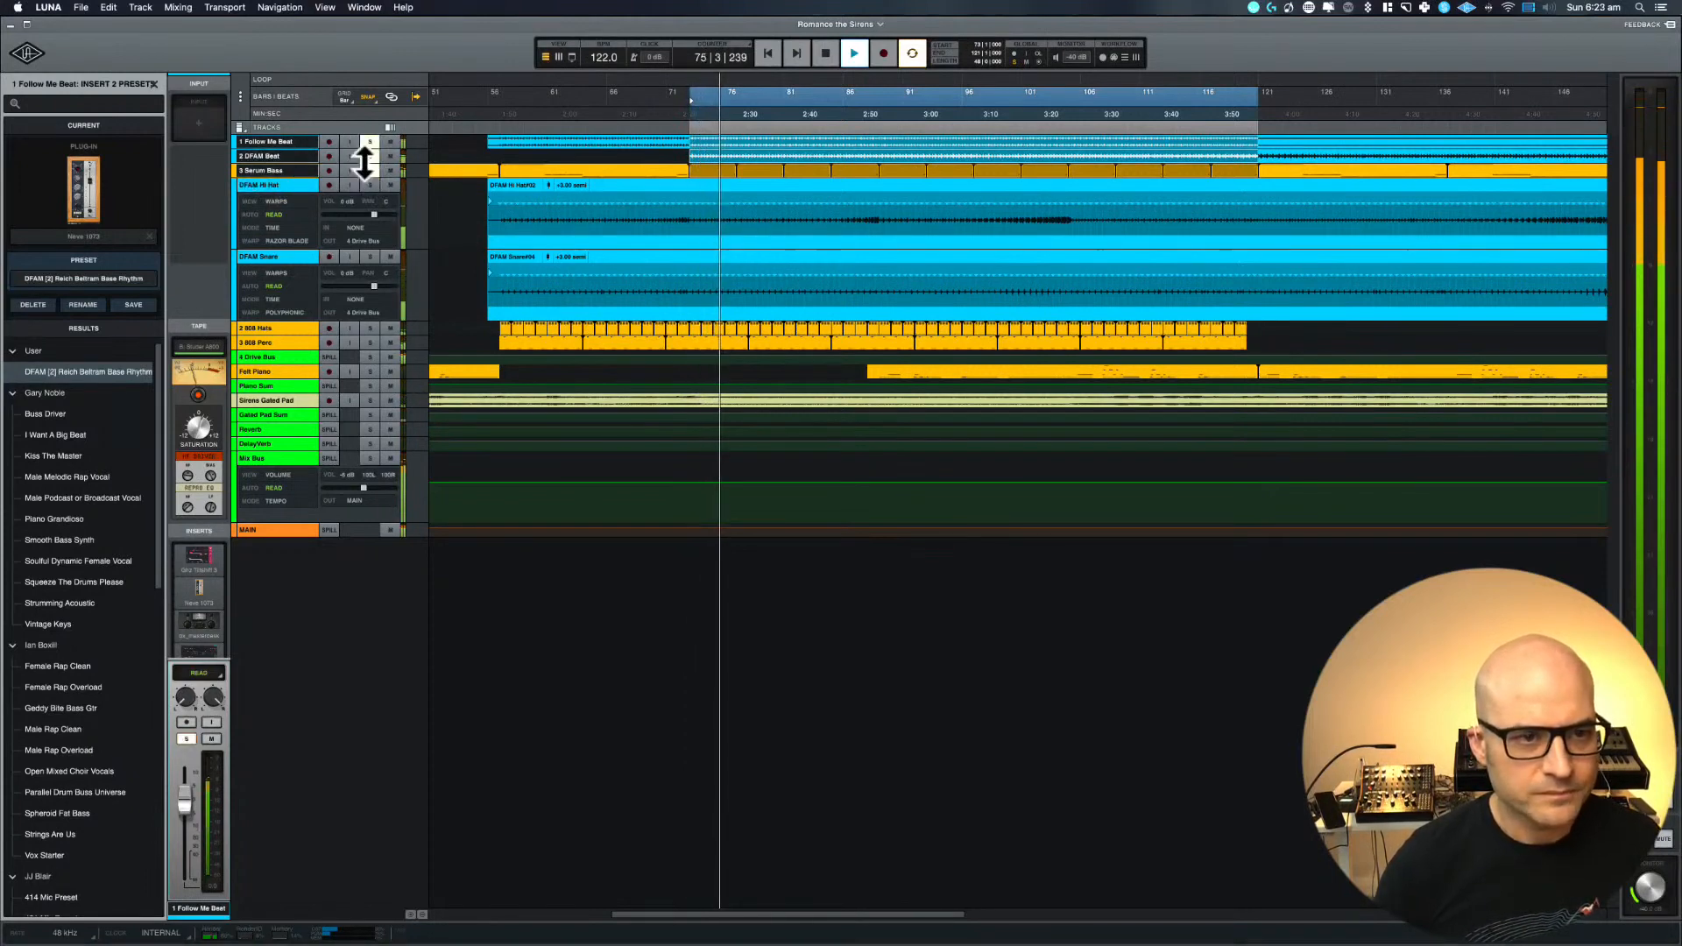
click(282, 170)
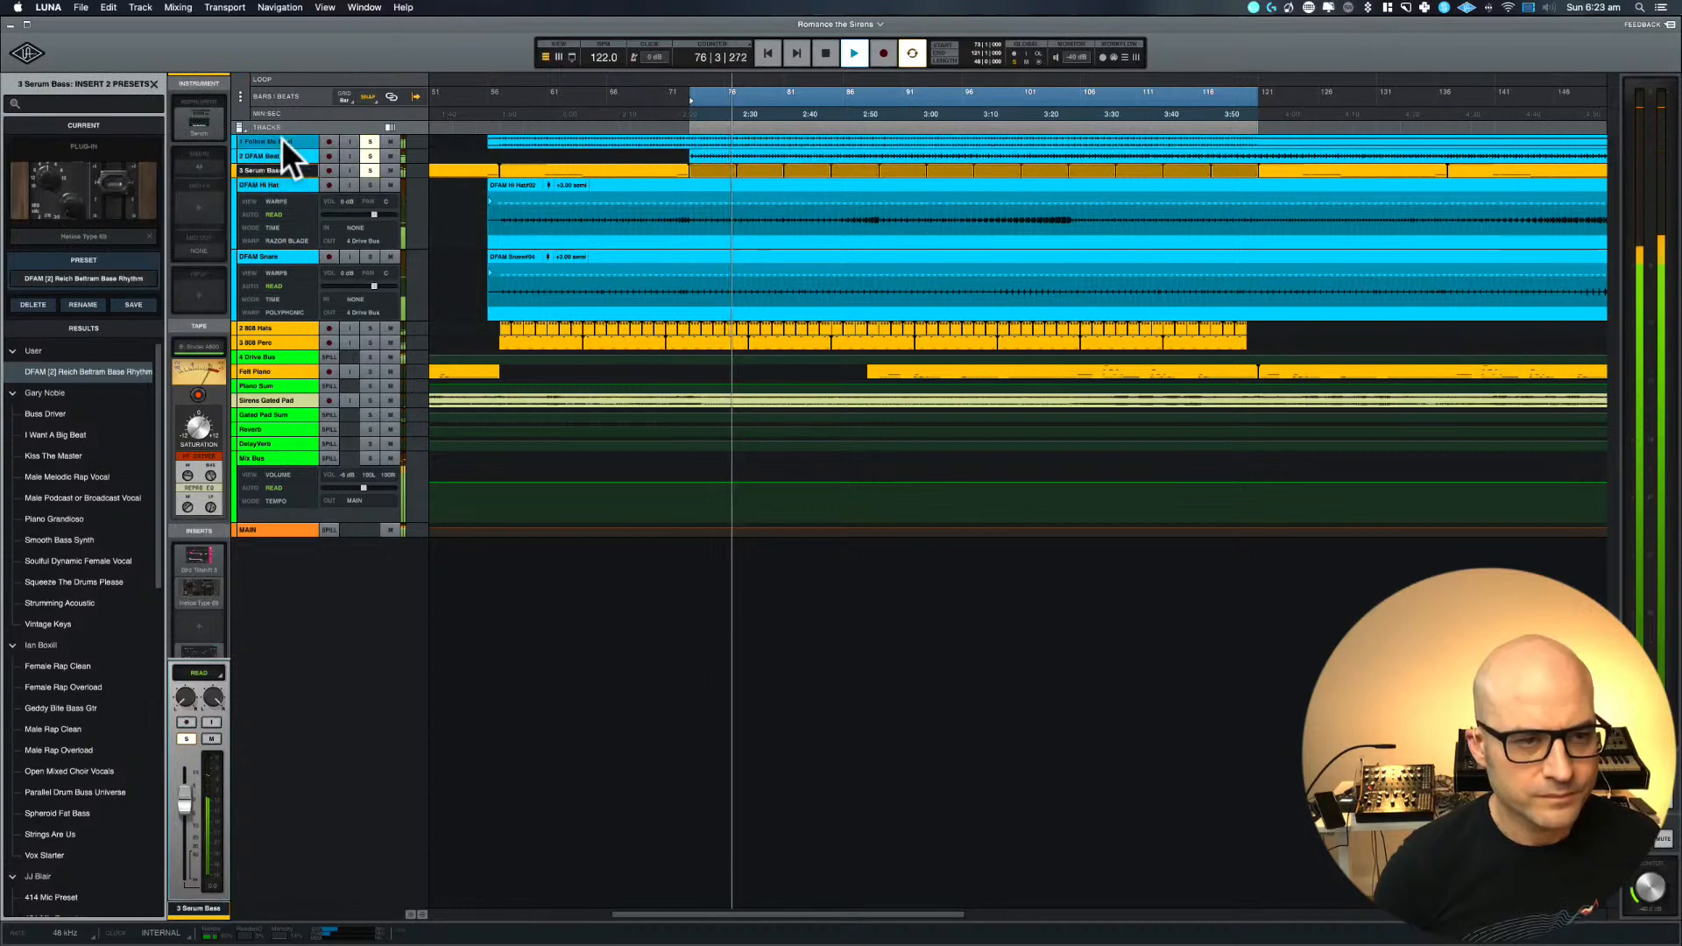
click(281, 140)
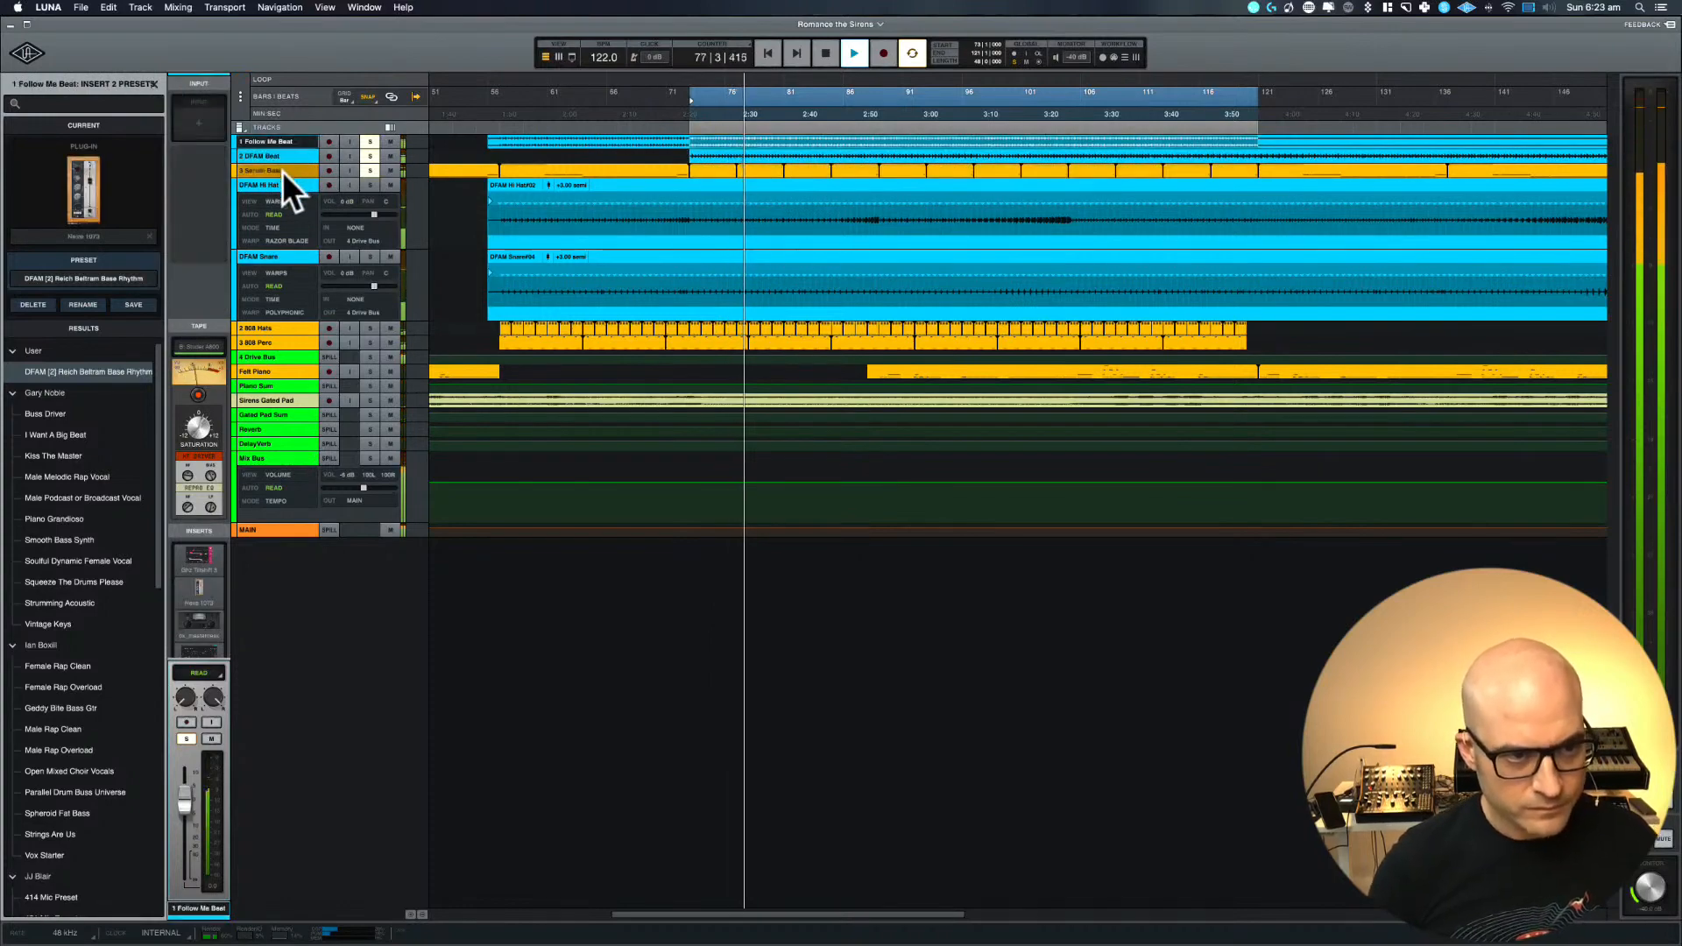
shift+click(282, 170)
key(z)
key(space)
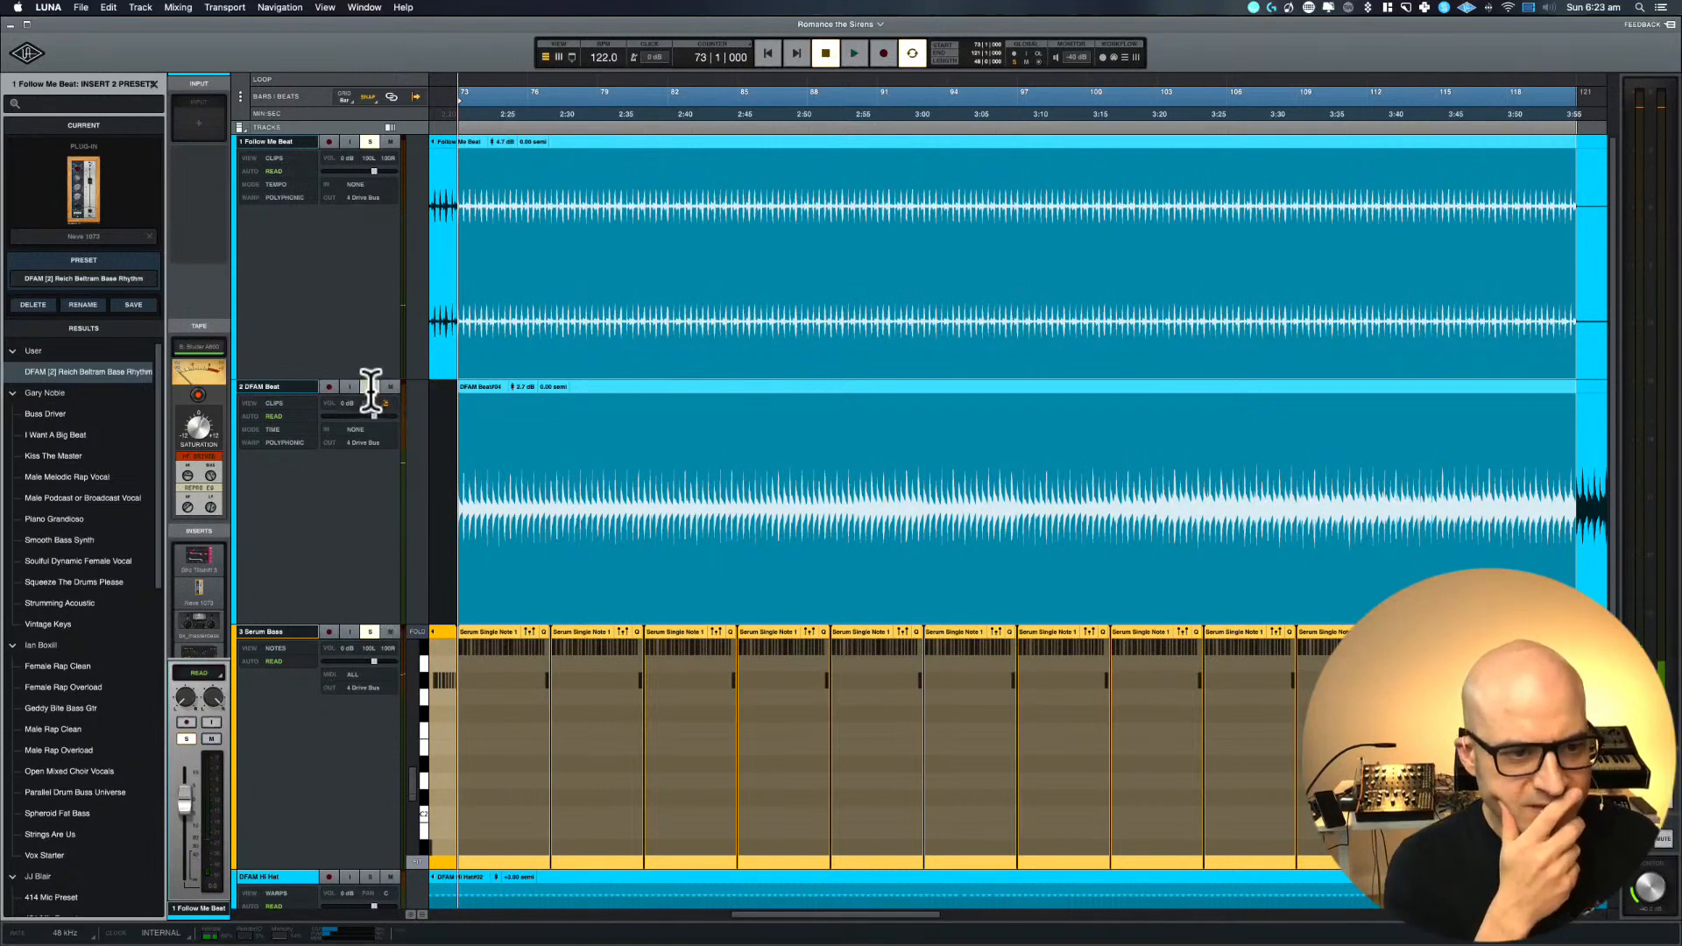
Remove the solos from DFAM Beat and Follow Me Beat, solo only Serum Bass, and briefly play it from bar 73
click(371, 388)
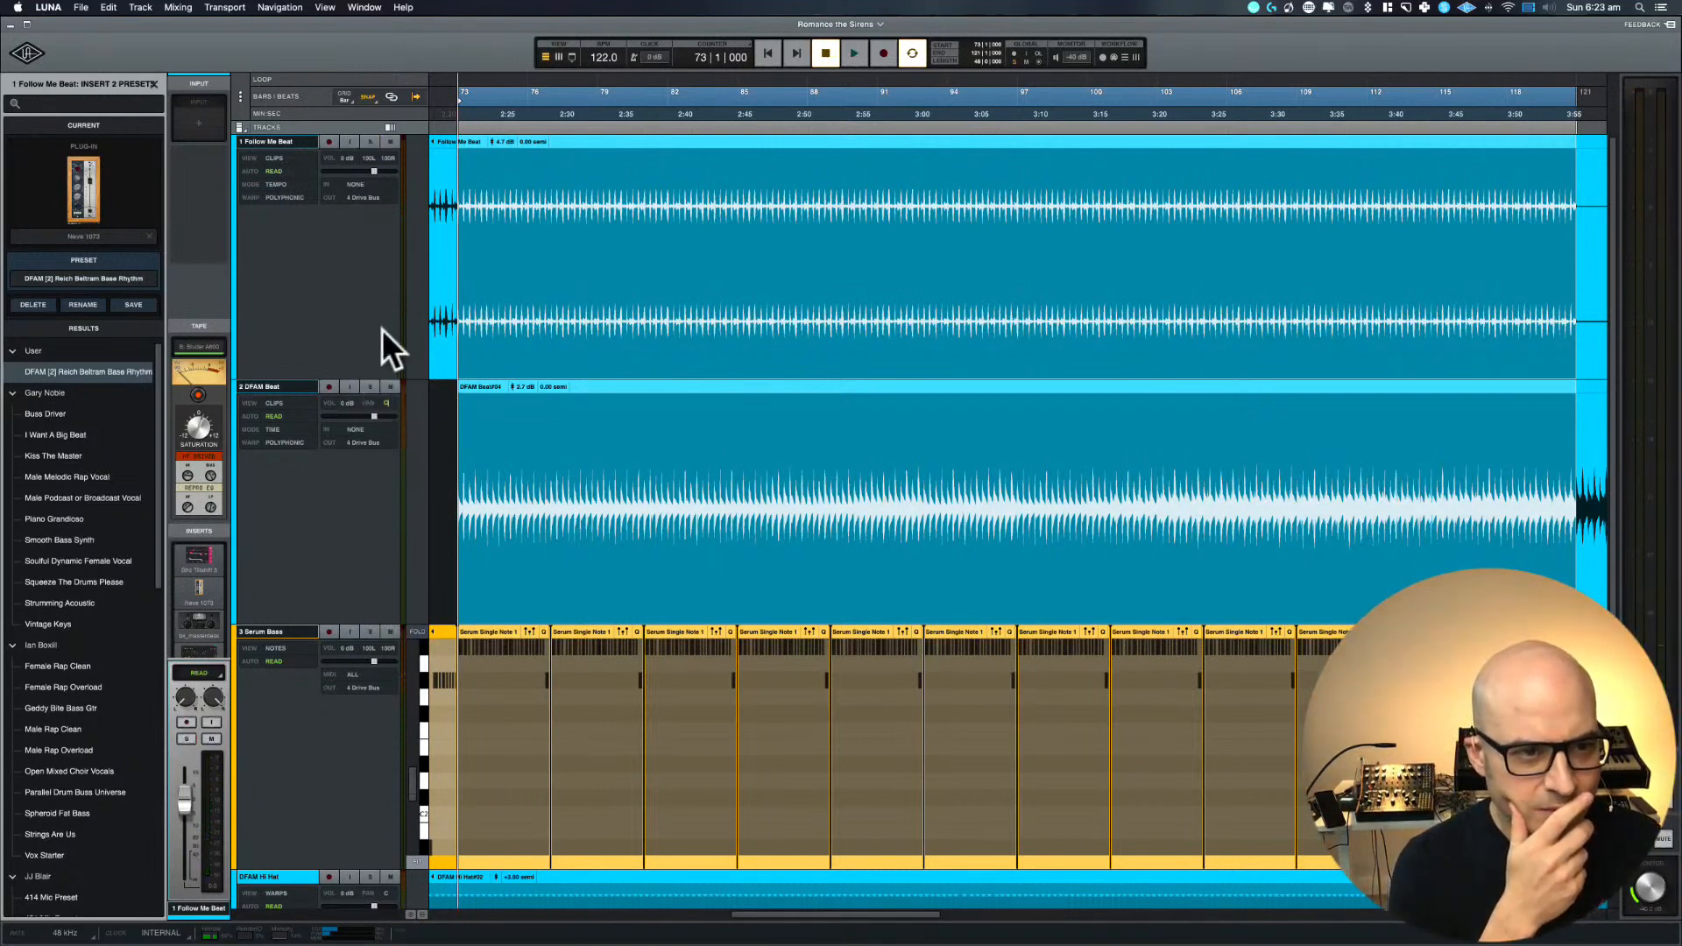
click(368, 138)
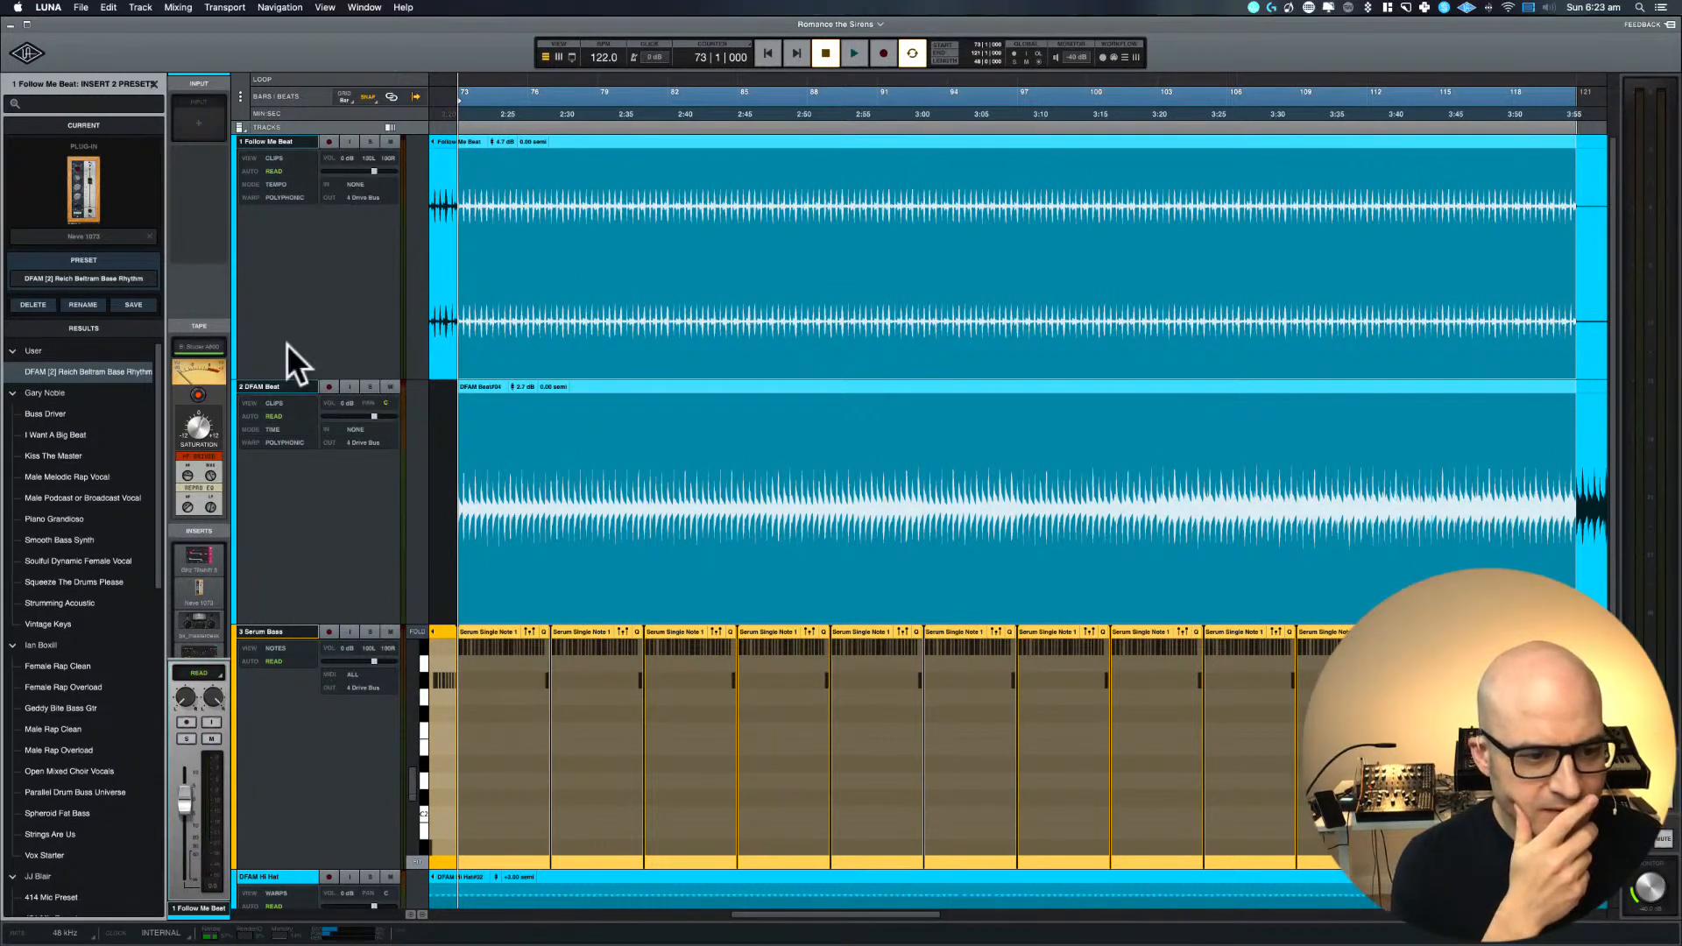
click(261, 626)
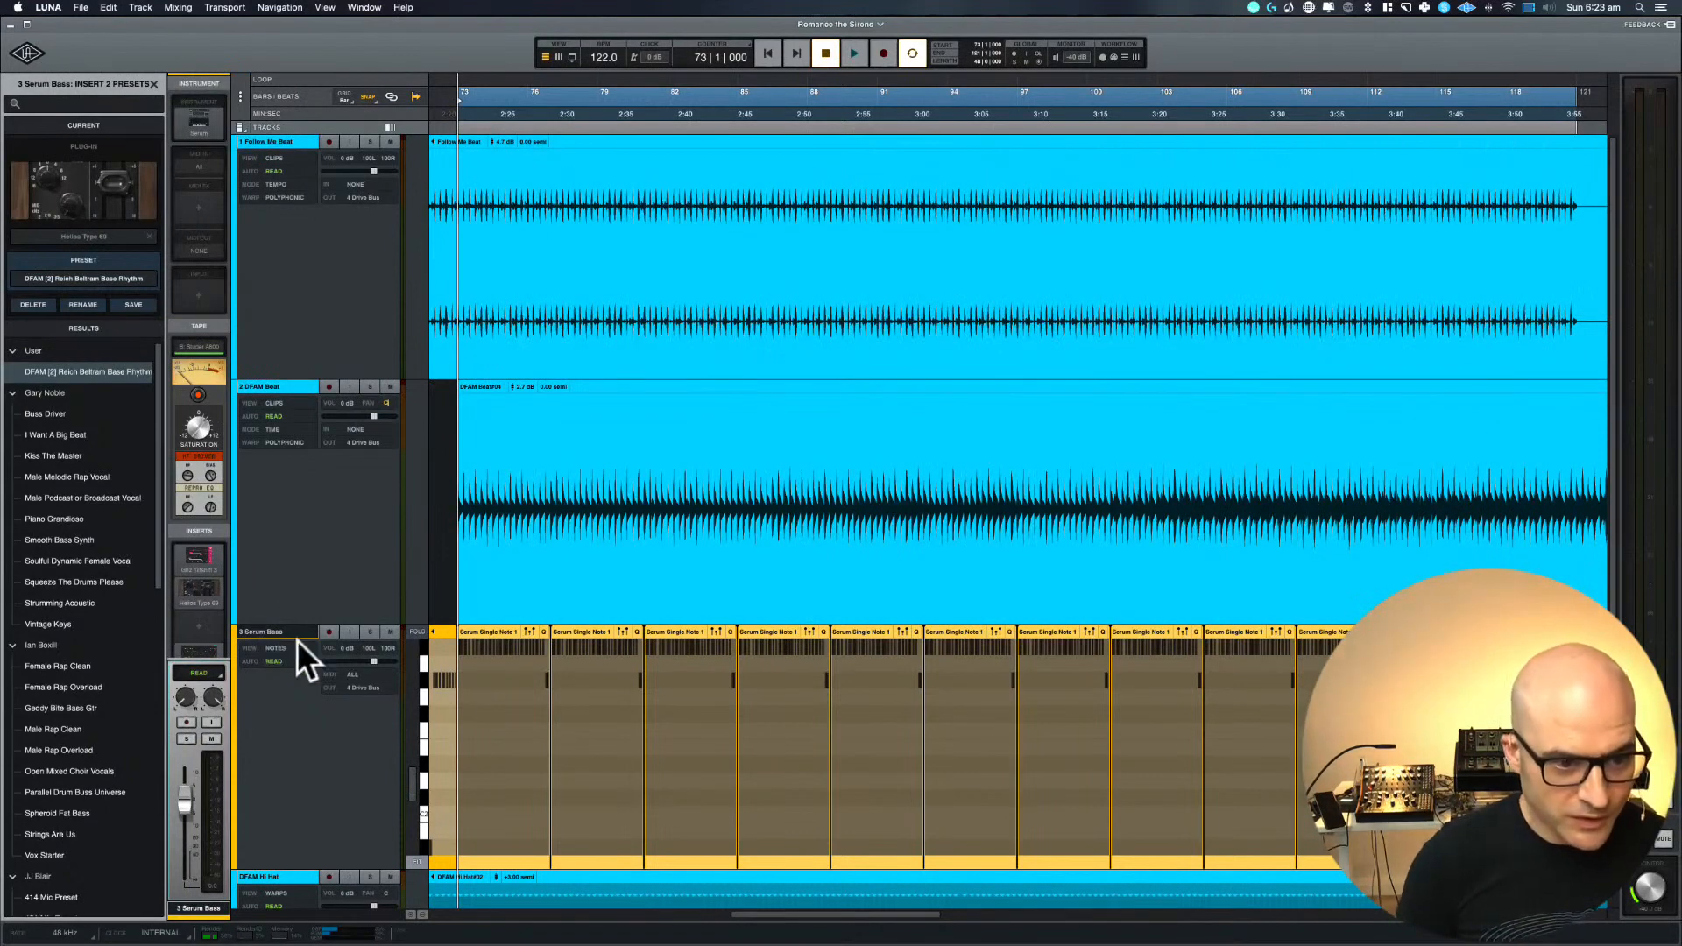
click(370, 633)
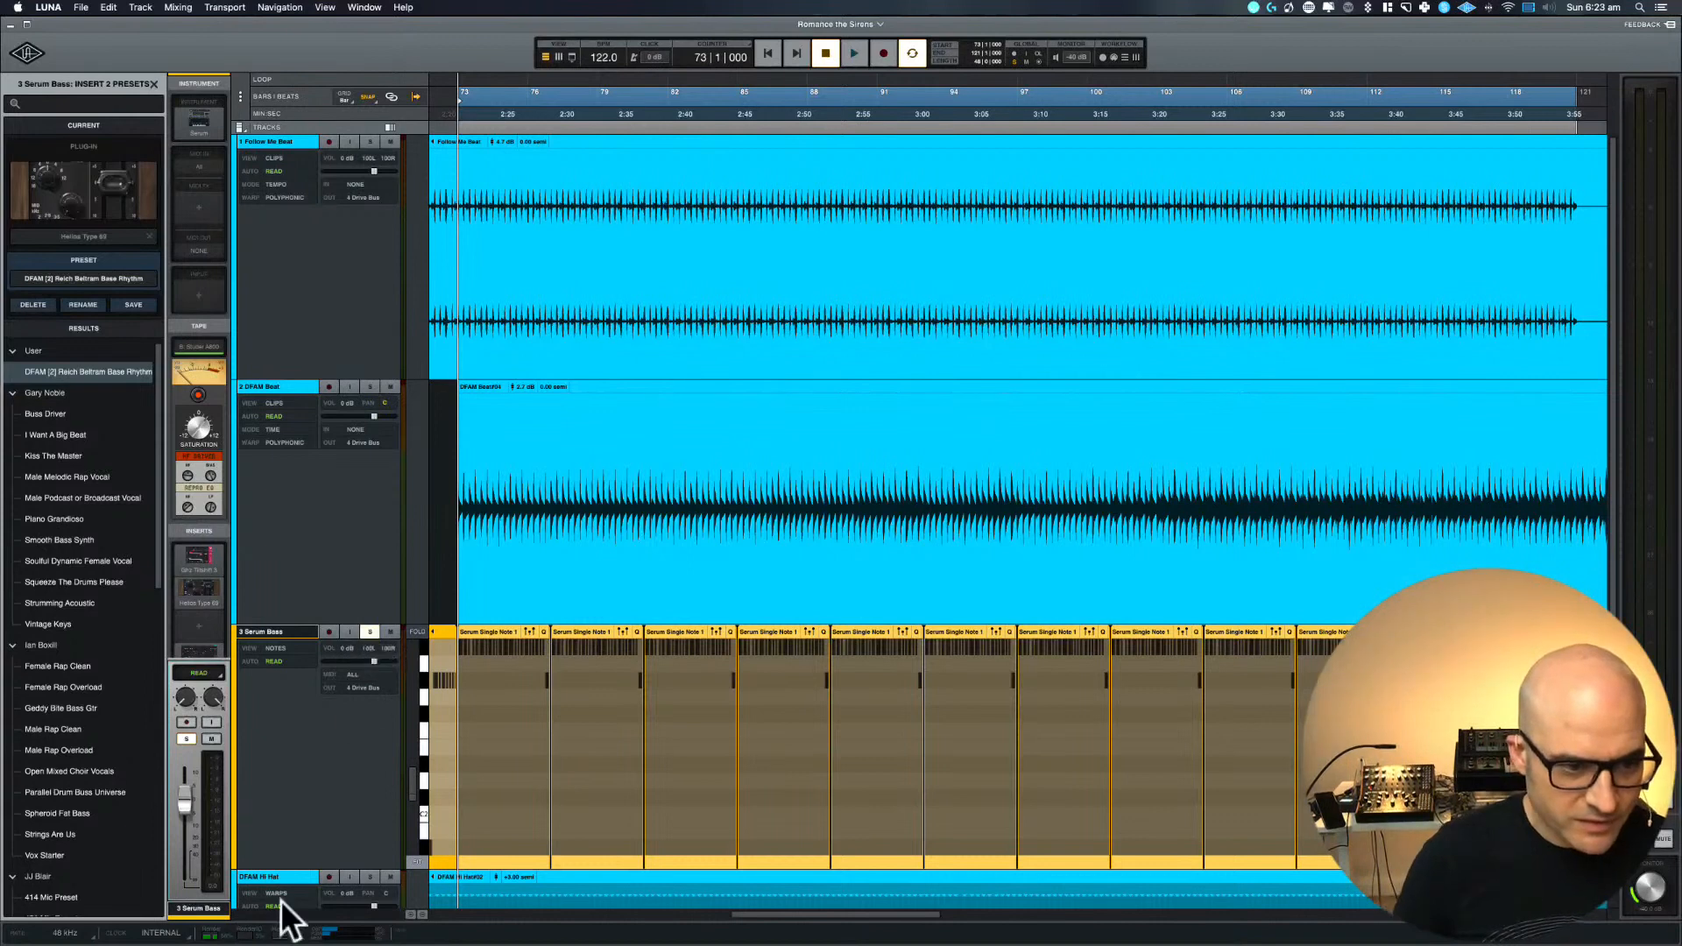
click(304, 819)
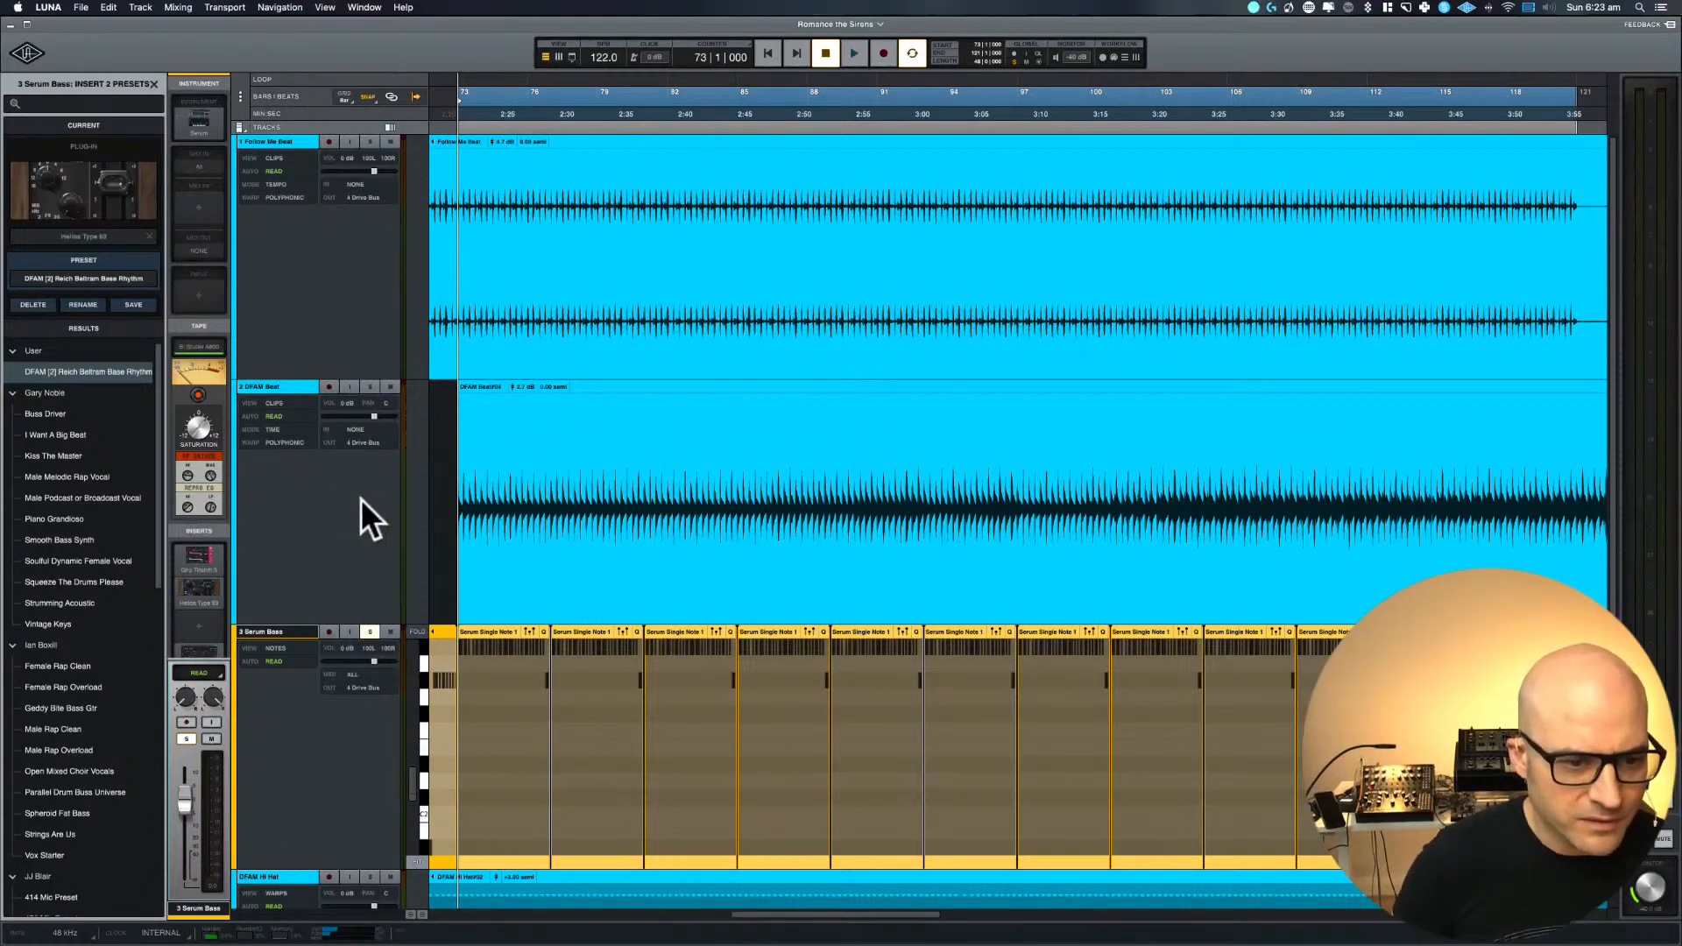
key(space)
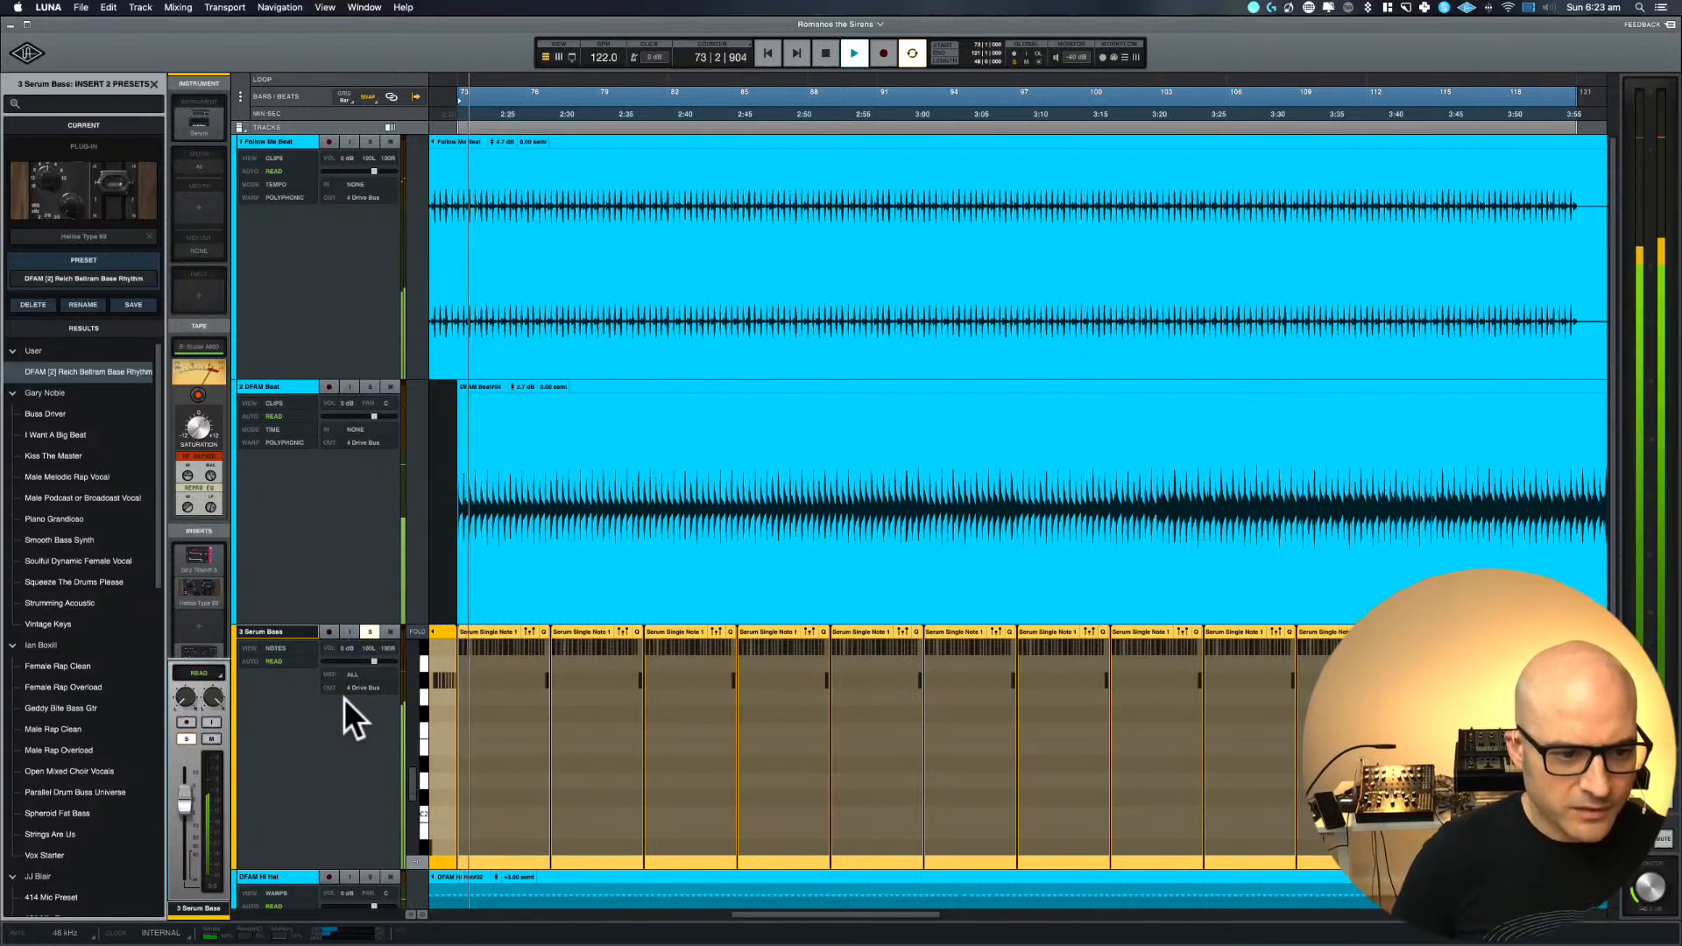
key(space)
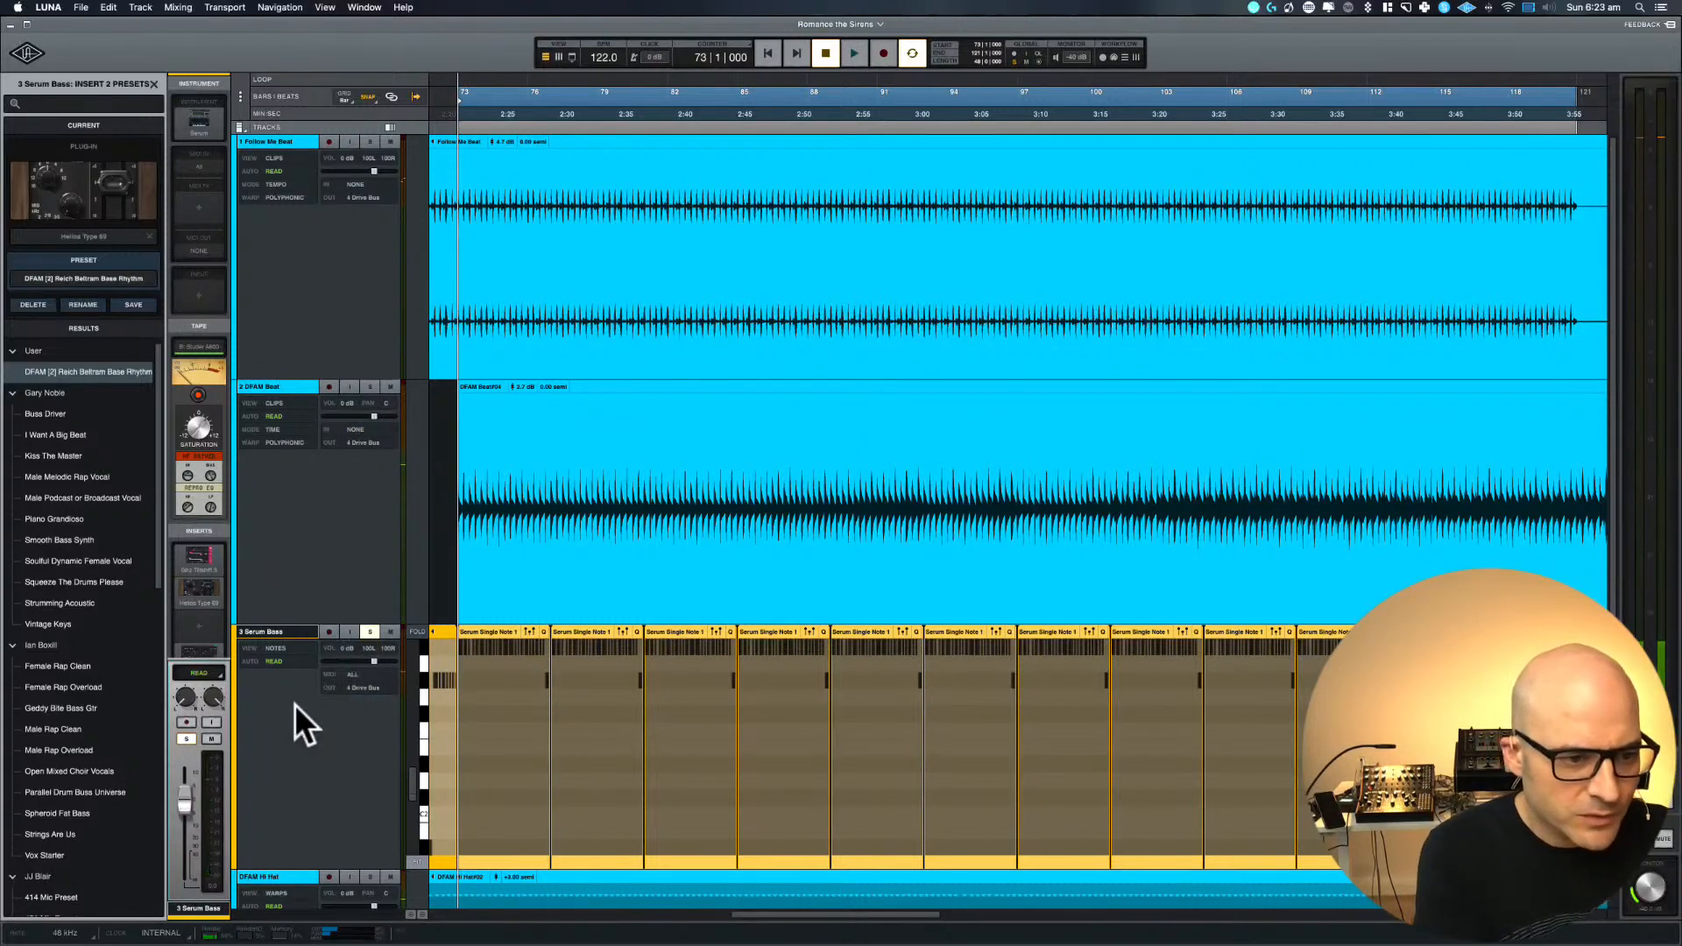
Start playback and open the Console 1 insert window on the Serum Bass track
scroll(198, 614, down, 3)
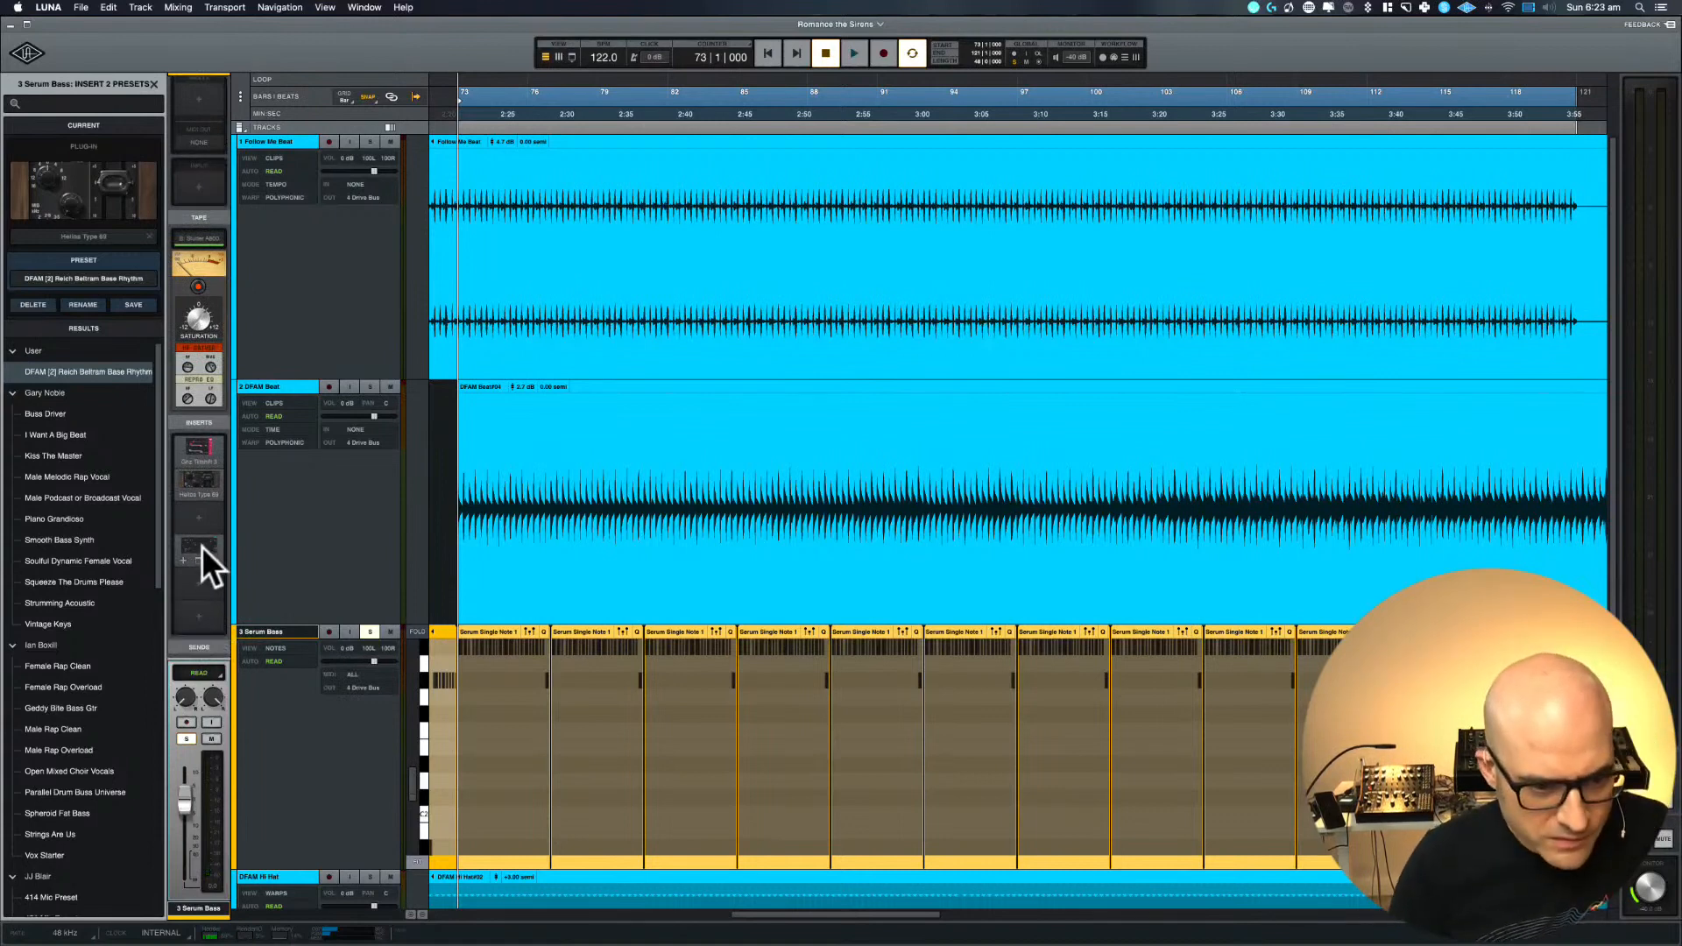
click(201, 545)
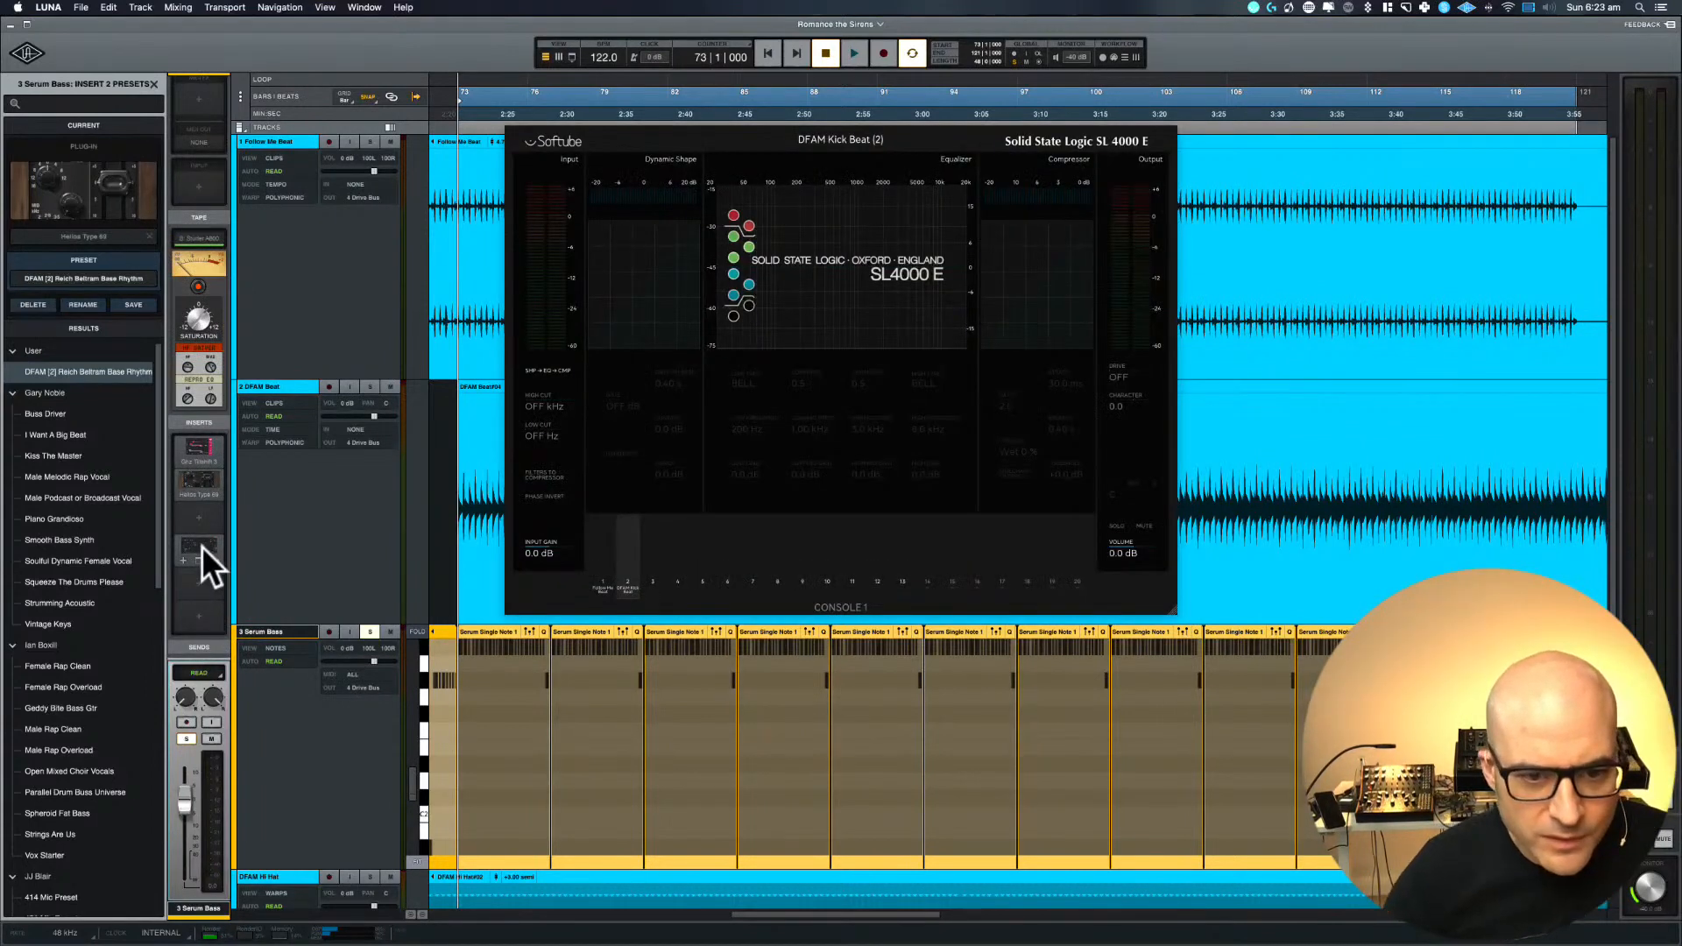
key(space)
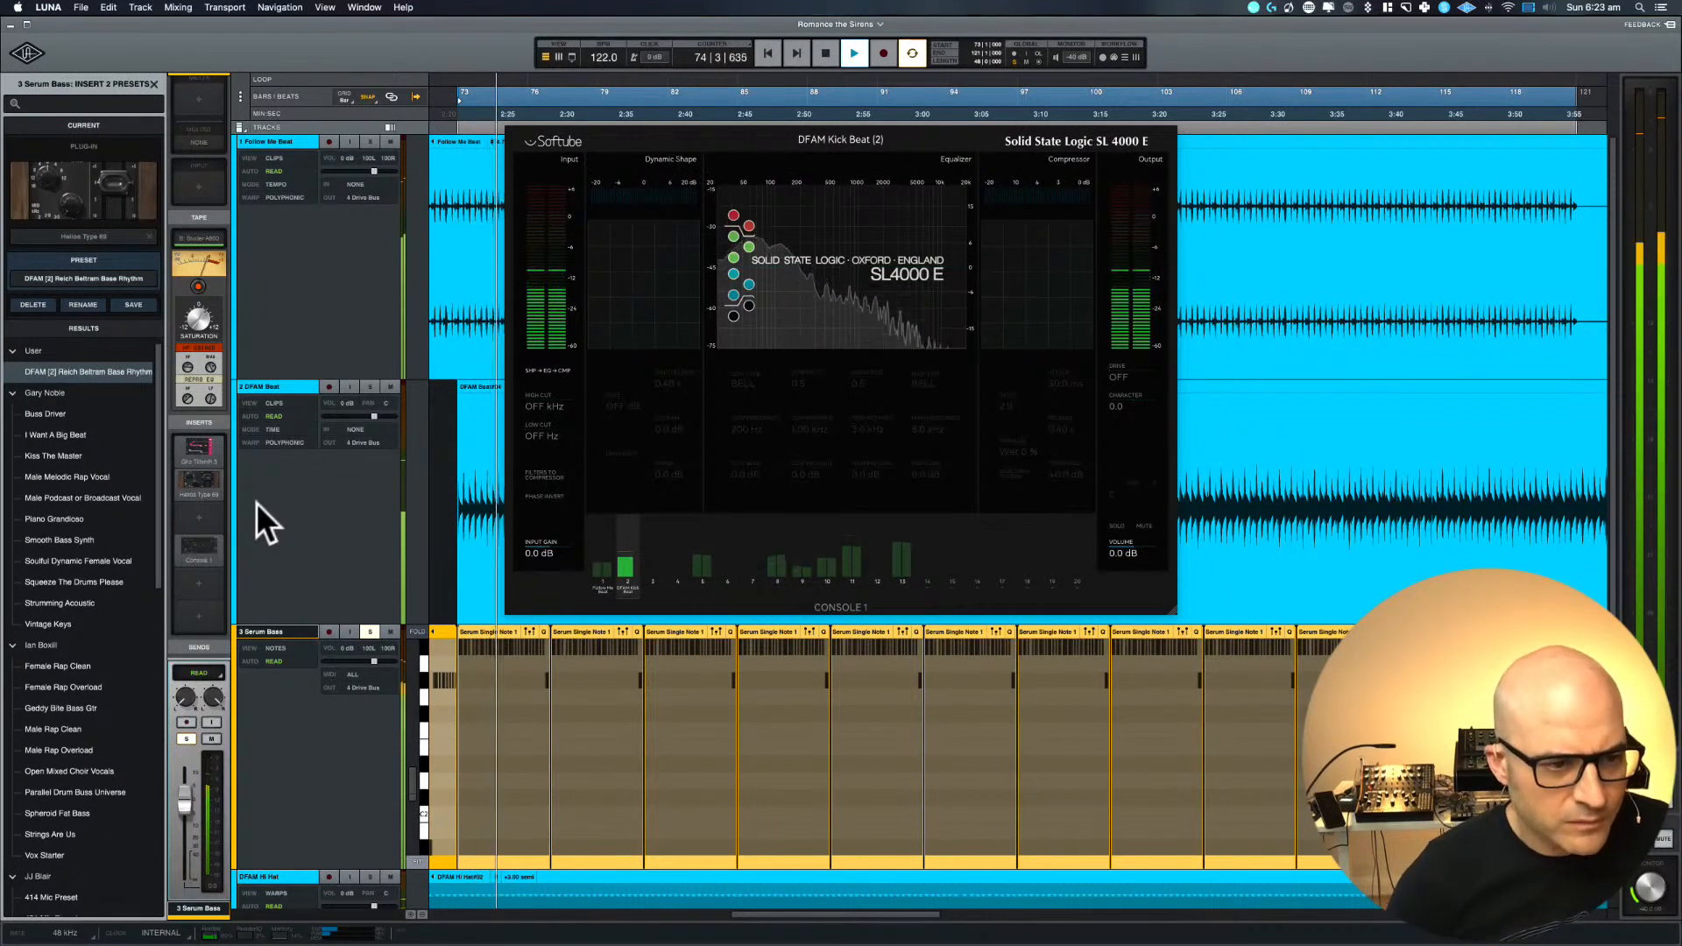
key(Escape)
click(200, 547)
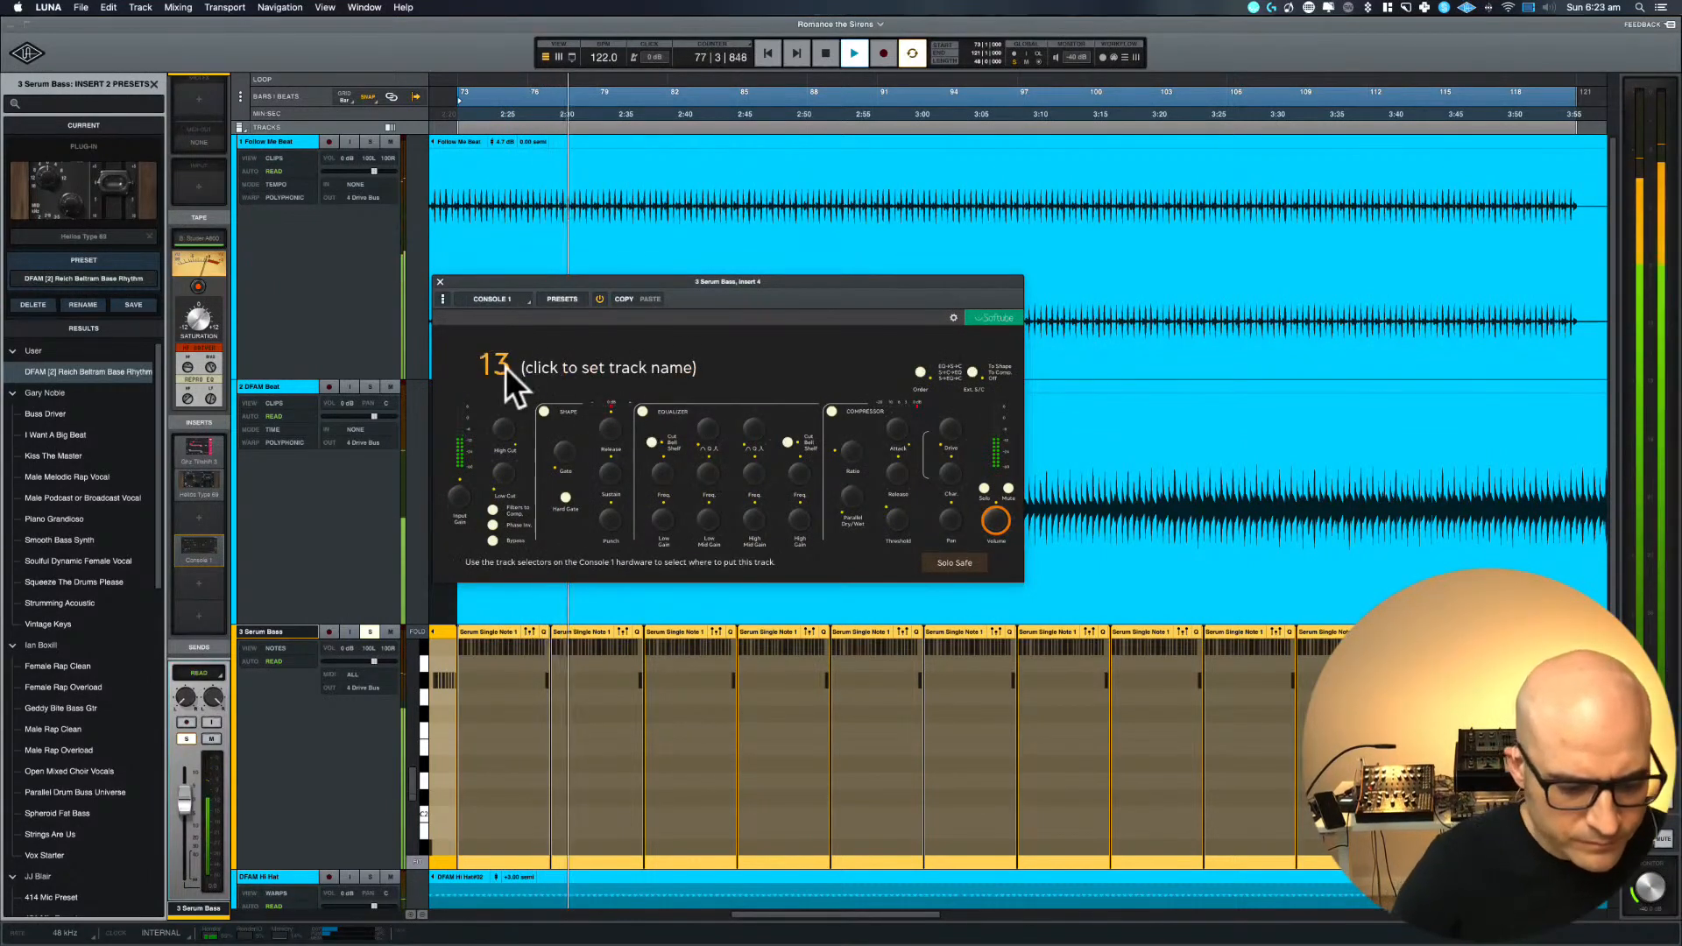
Assign the Serum Bass Console 1 insert to track 3 and name it Serum Bass
click(564, 368)
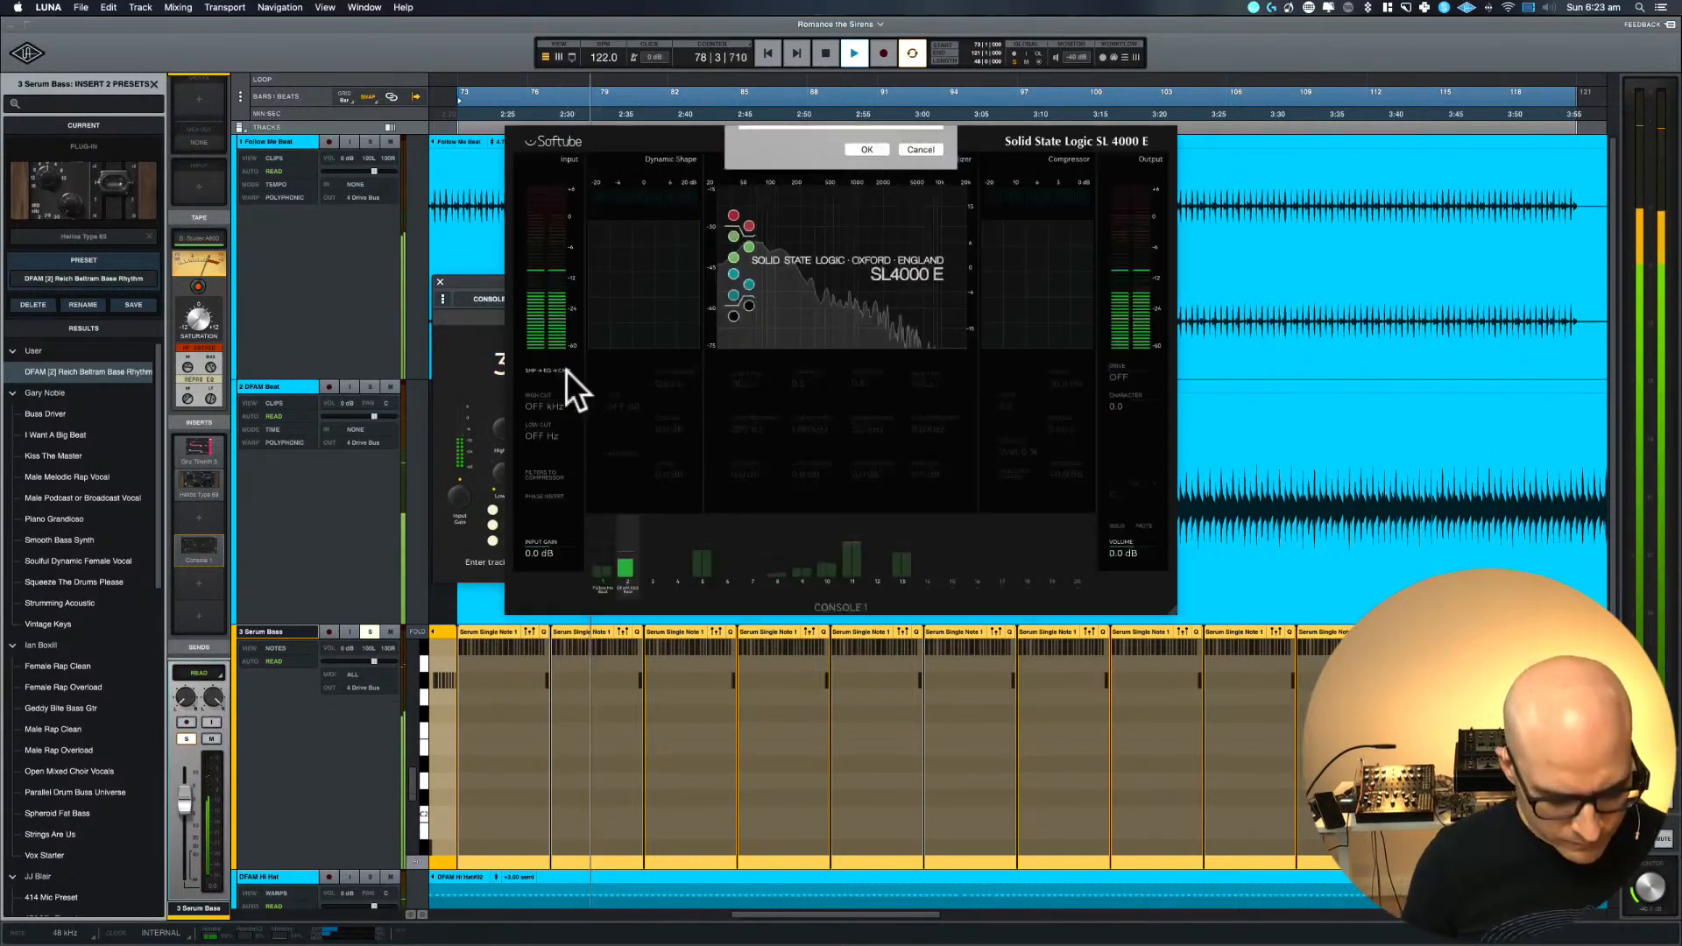
text(Sderum Bass)
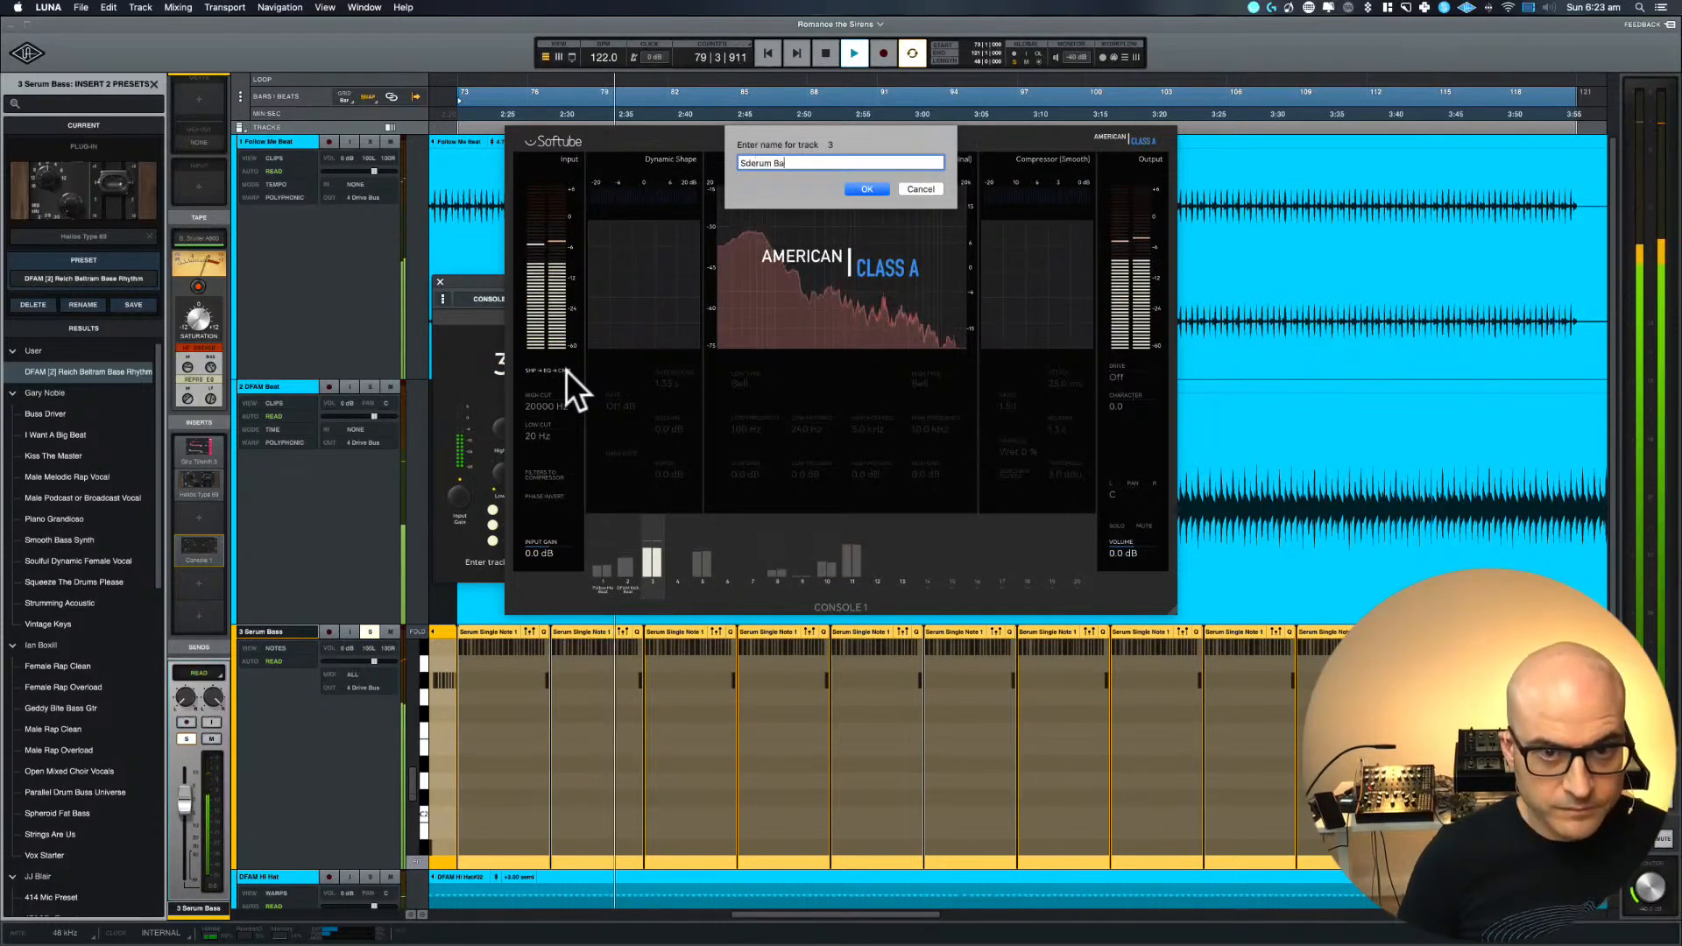
key(Left)
key(Left)
key(Left)
key(Left)
key(Left)
key(Left)
key(Left)
key(Left)
key(Left)
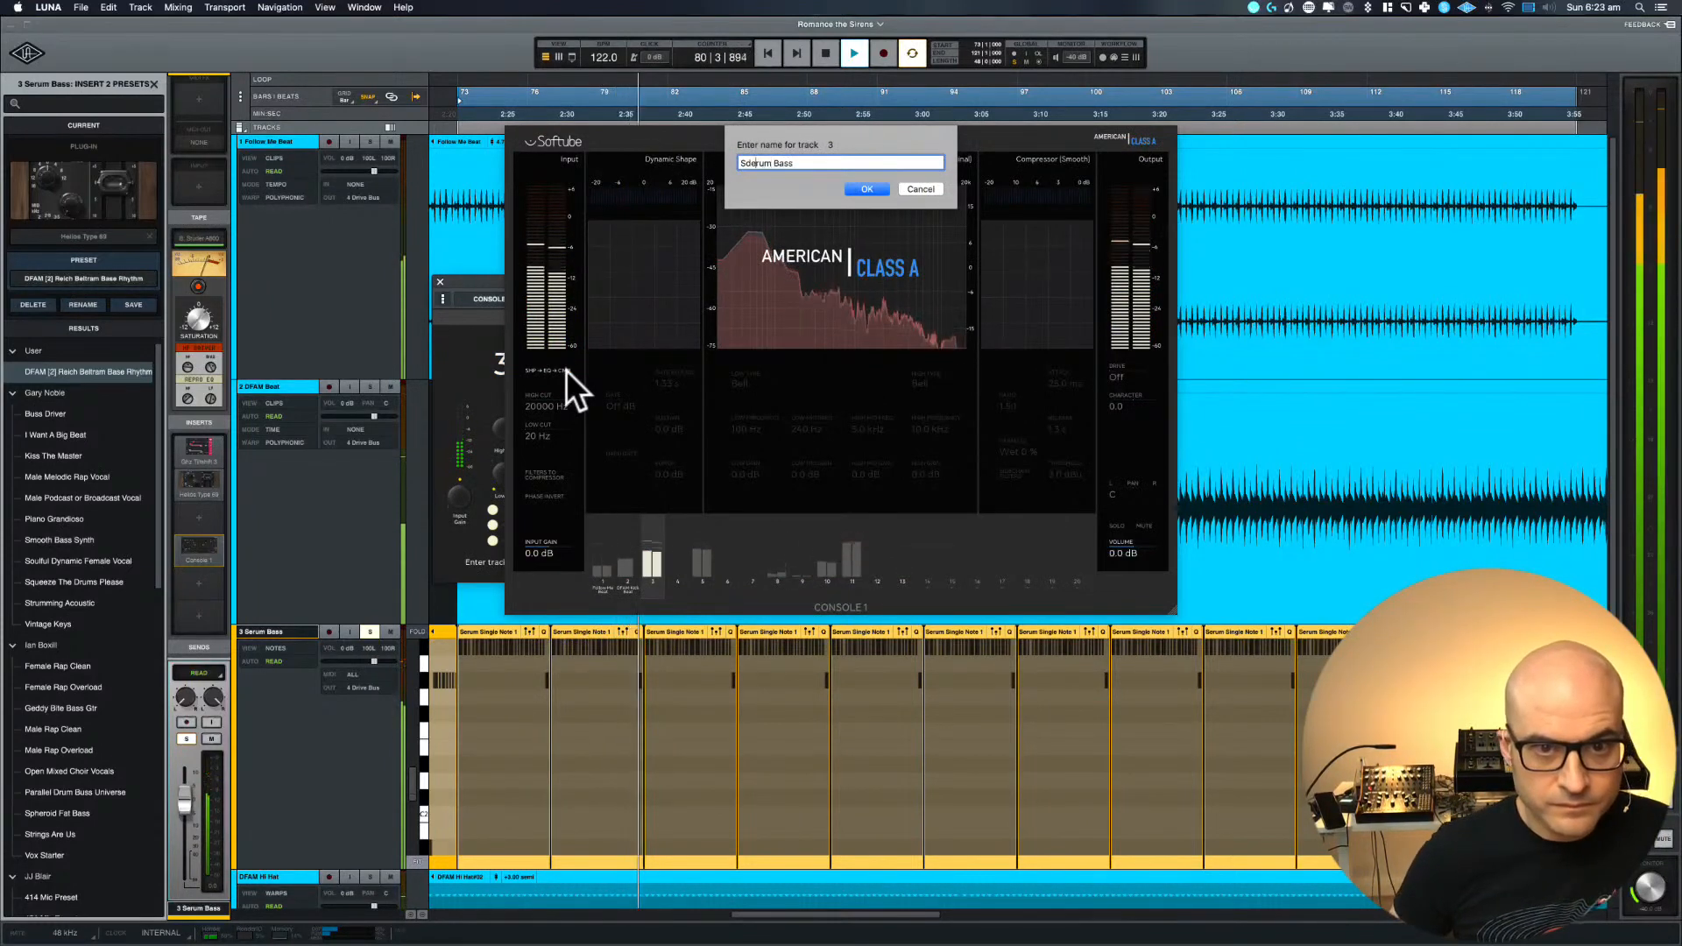
key(BackSpace)
key(Return)
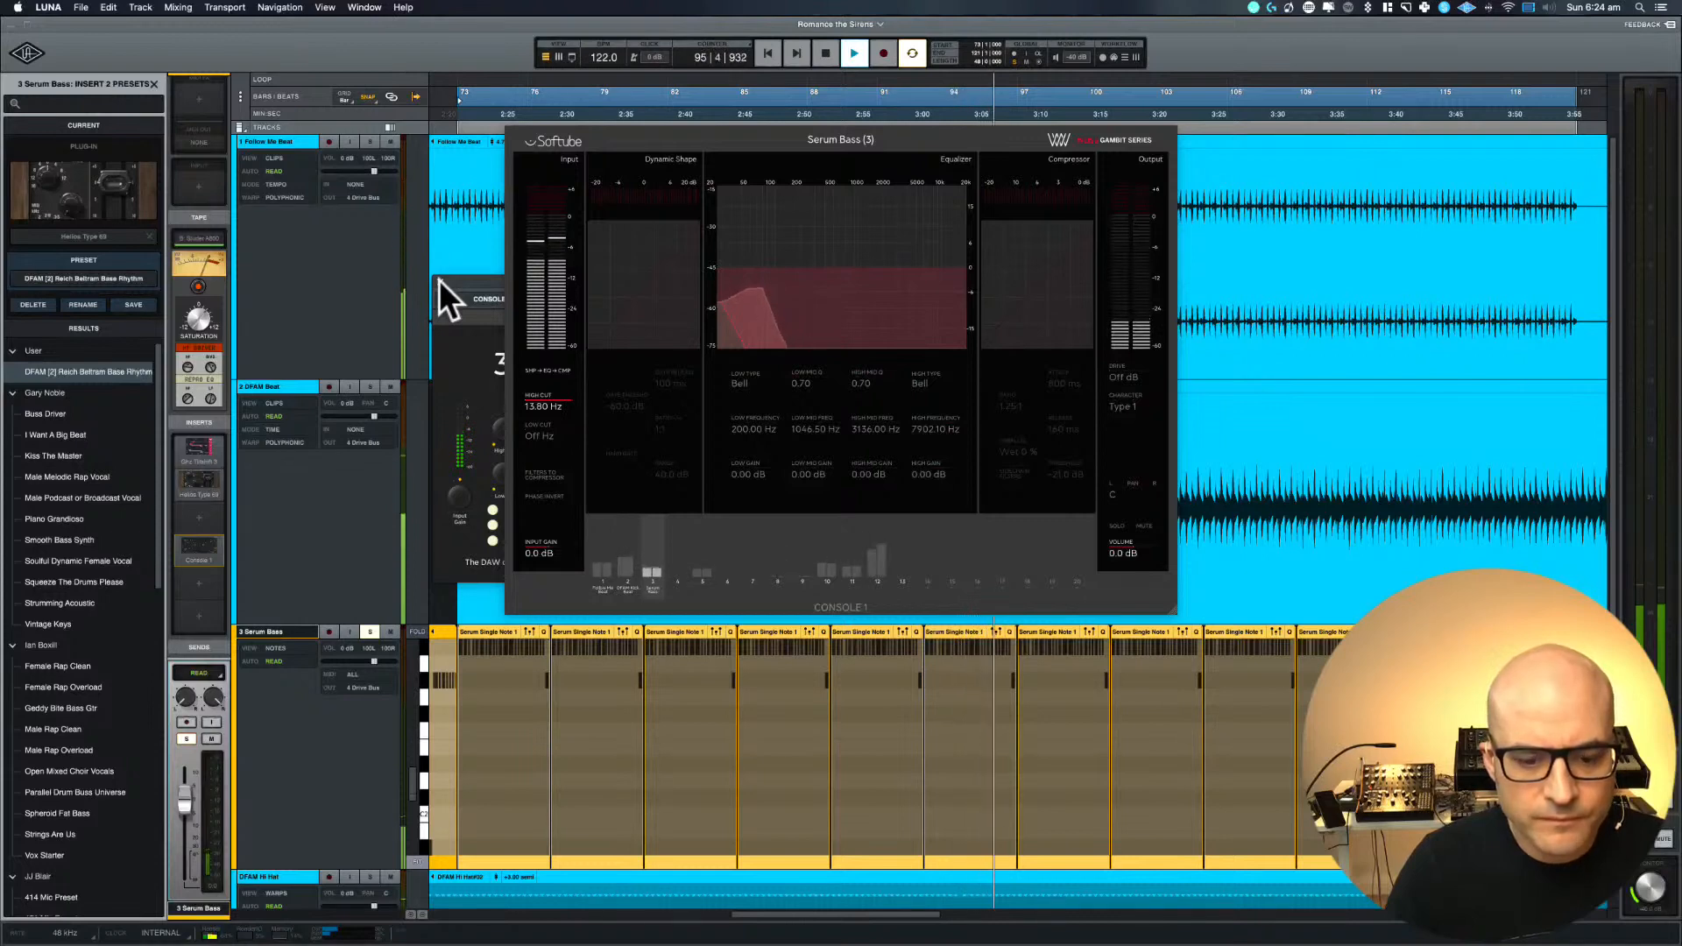
Audition the soloed Serum Bass from bar 73 while setting its Console 1 high cut to 55 Hz
key(space)
key(space)
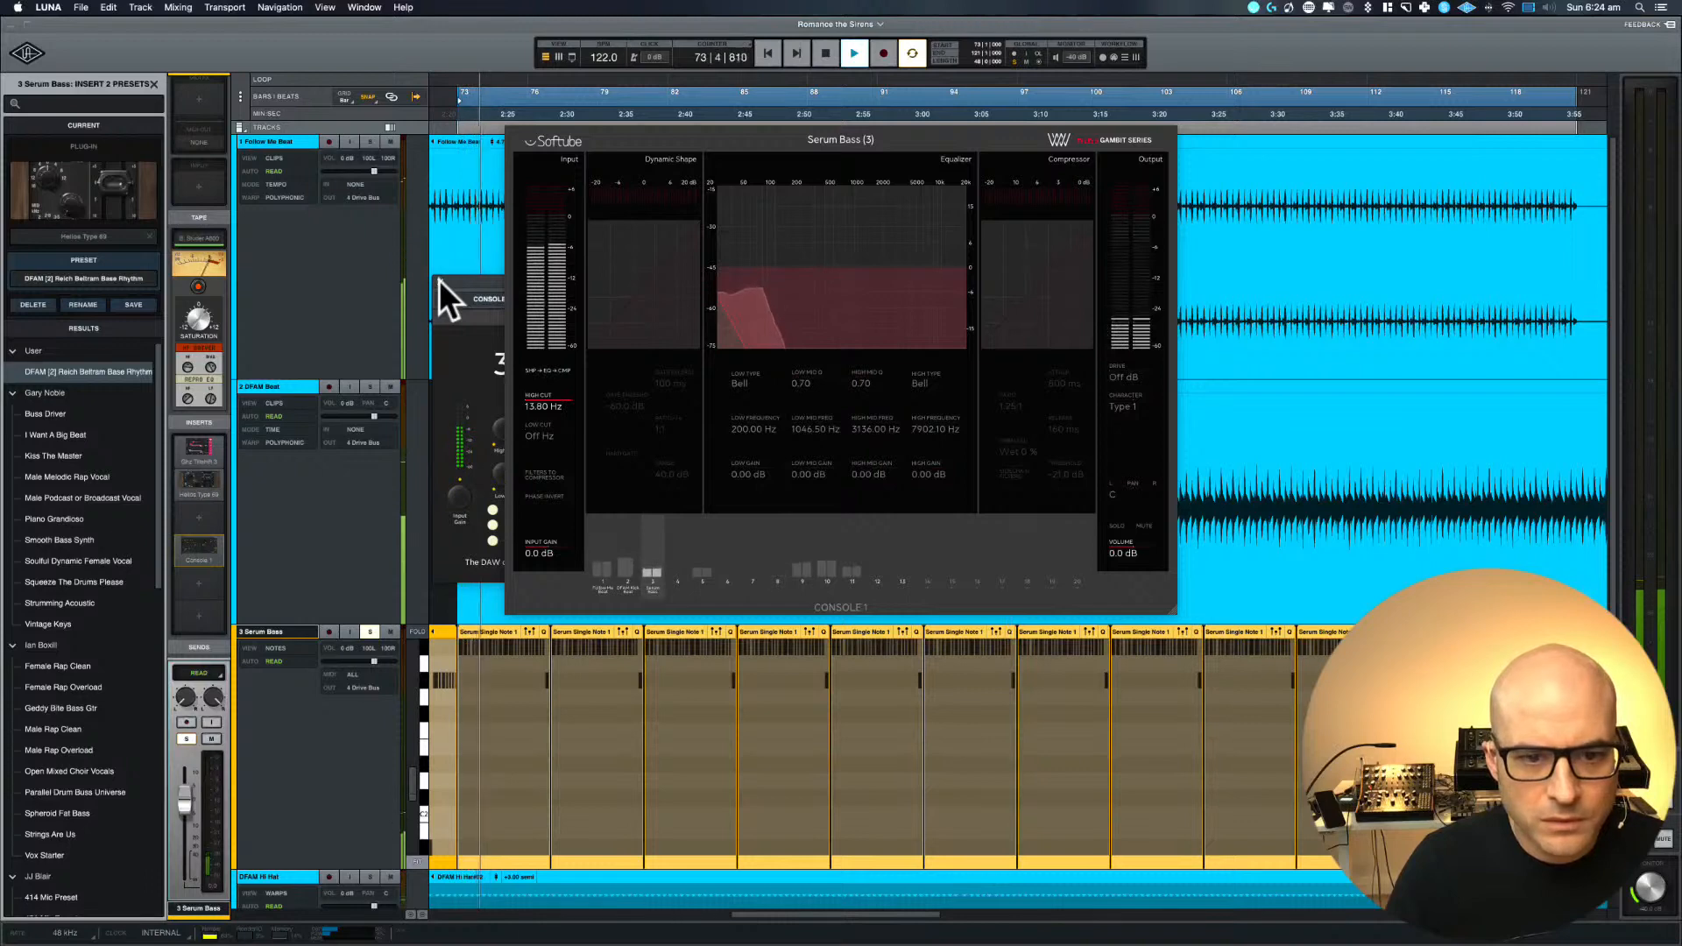
key(space)
key(space)
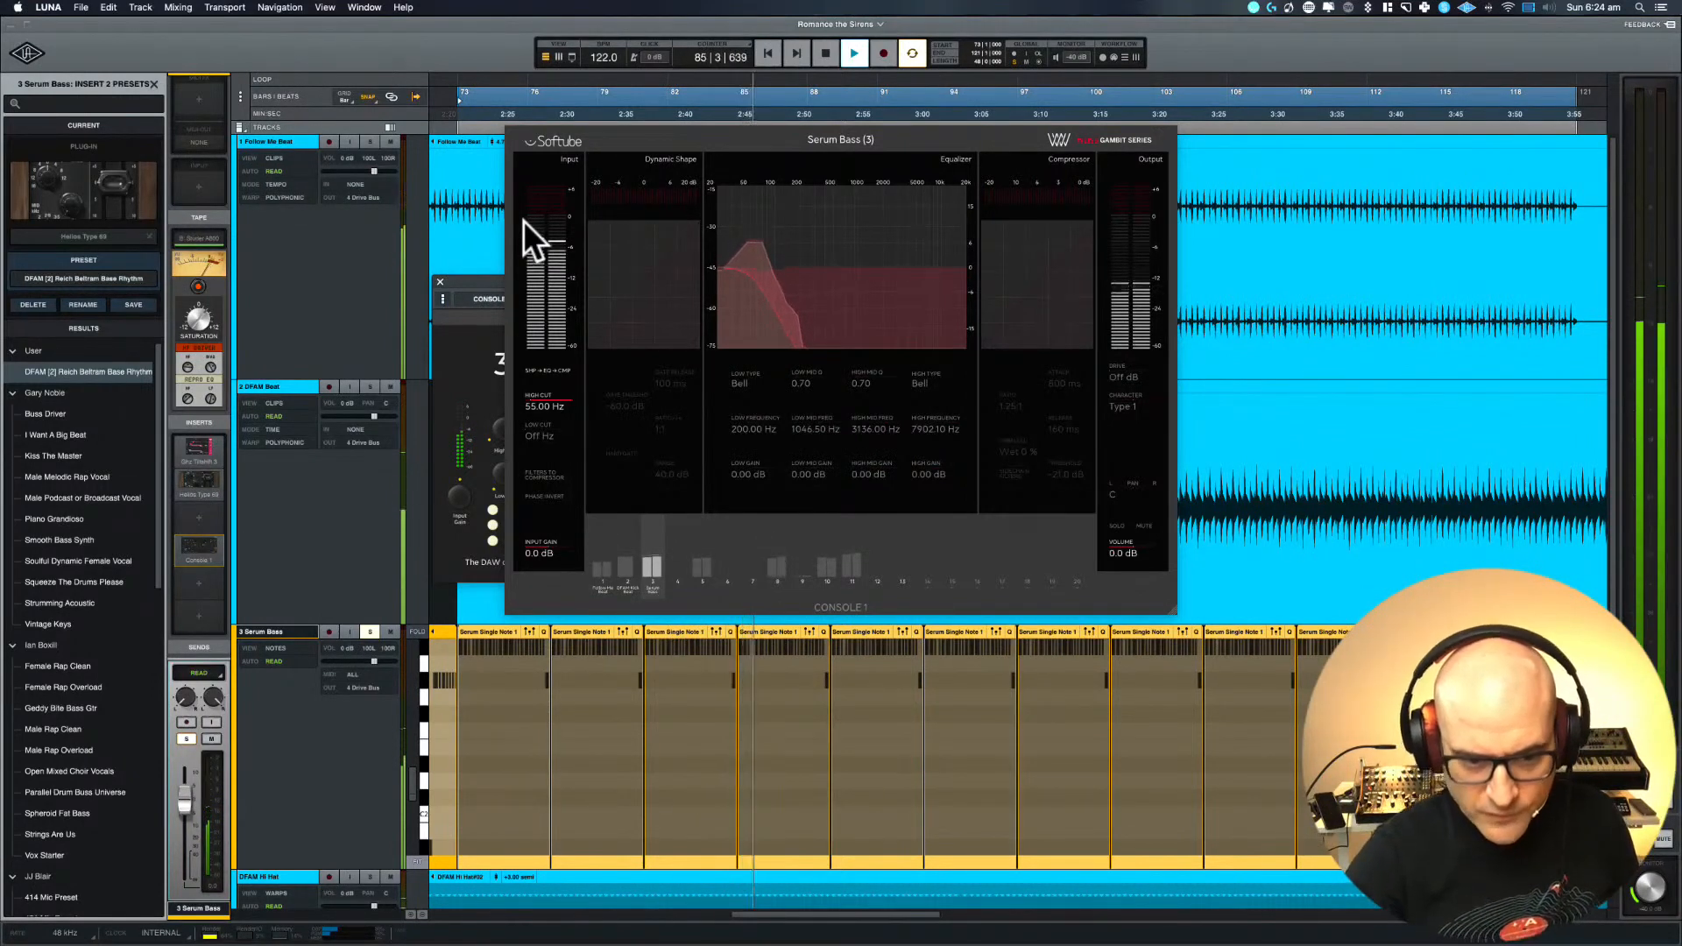
key(space)
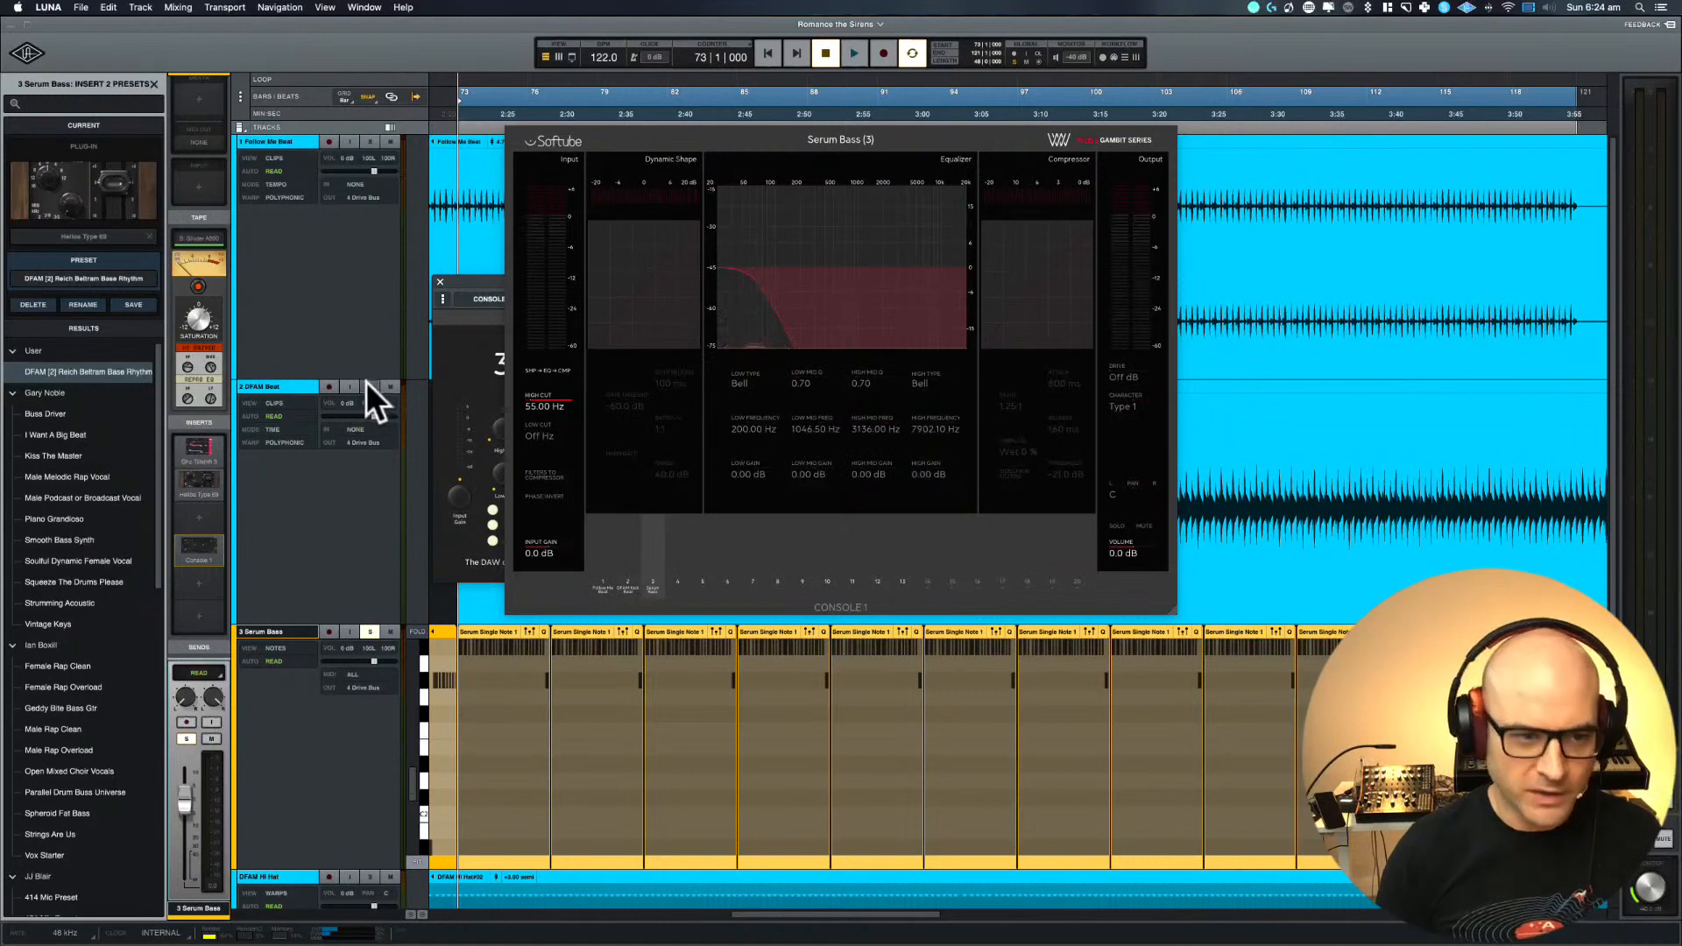
Start playback from bar 73 and add DFAM Beat to the solo alongside Serum Bass
key(space)
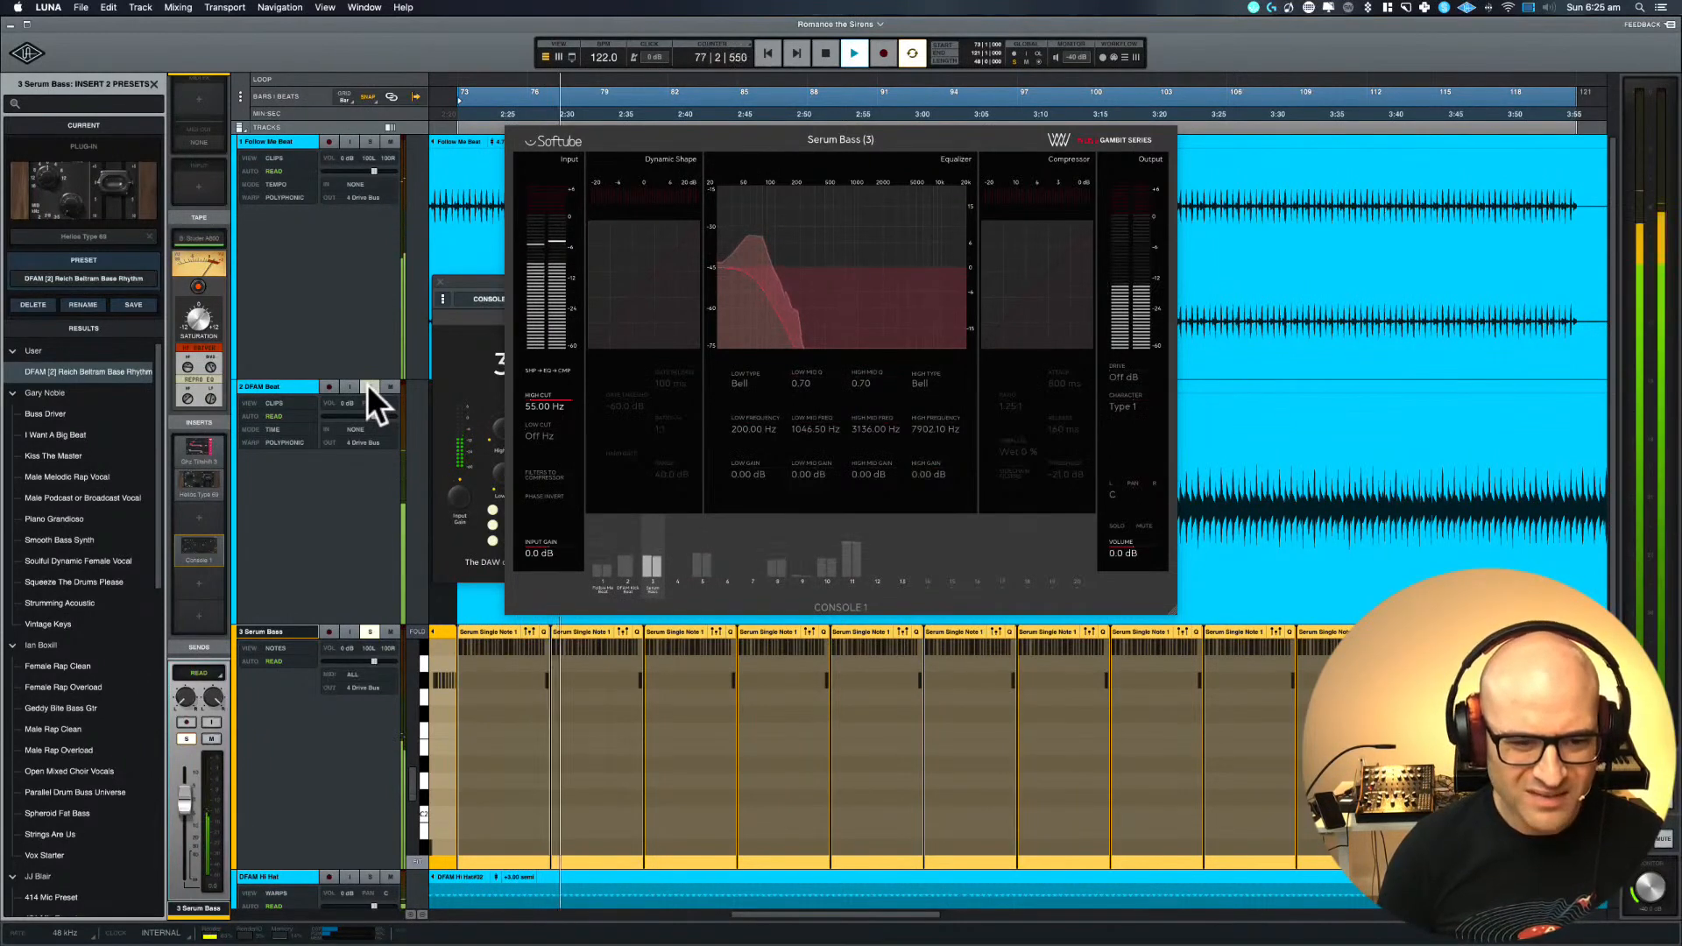
click(369, 387)
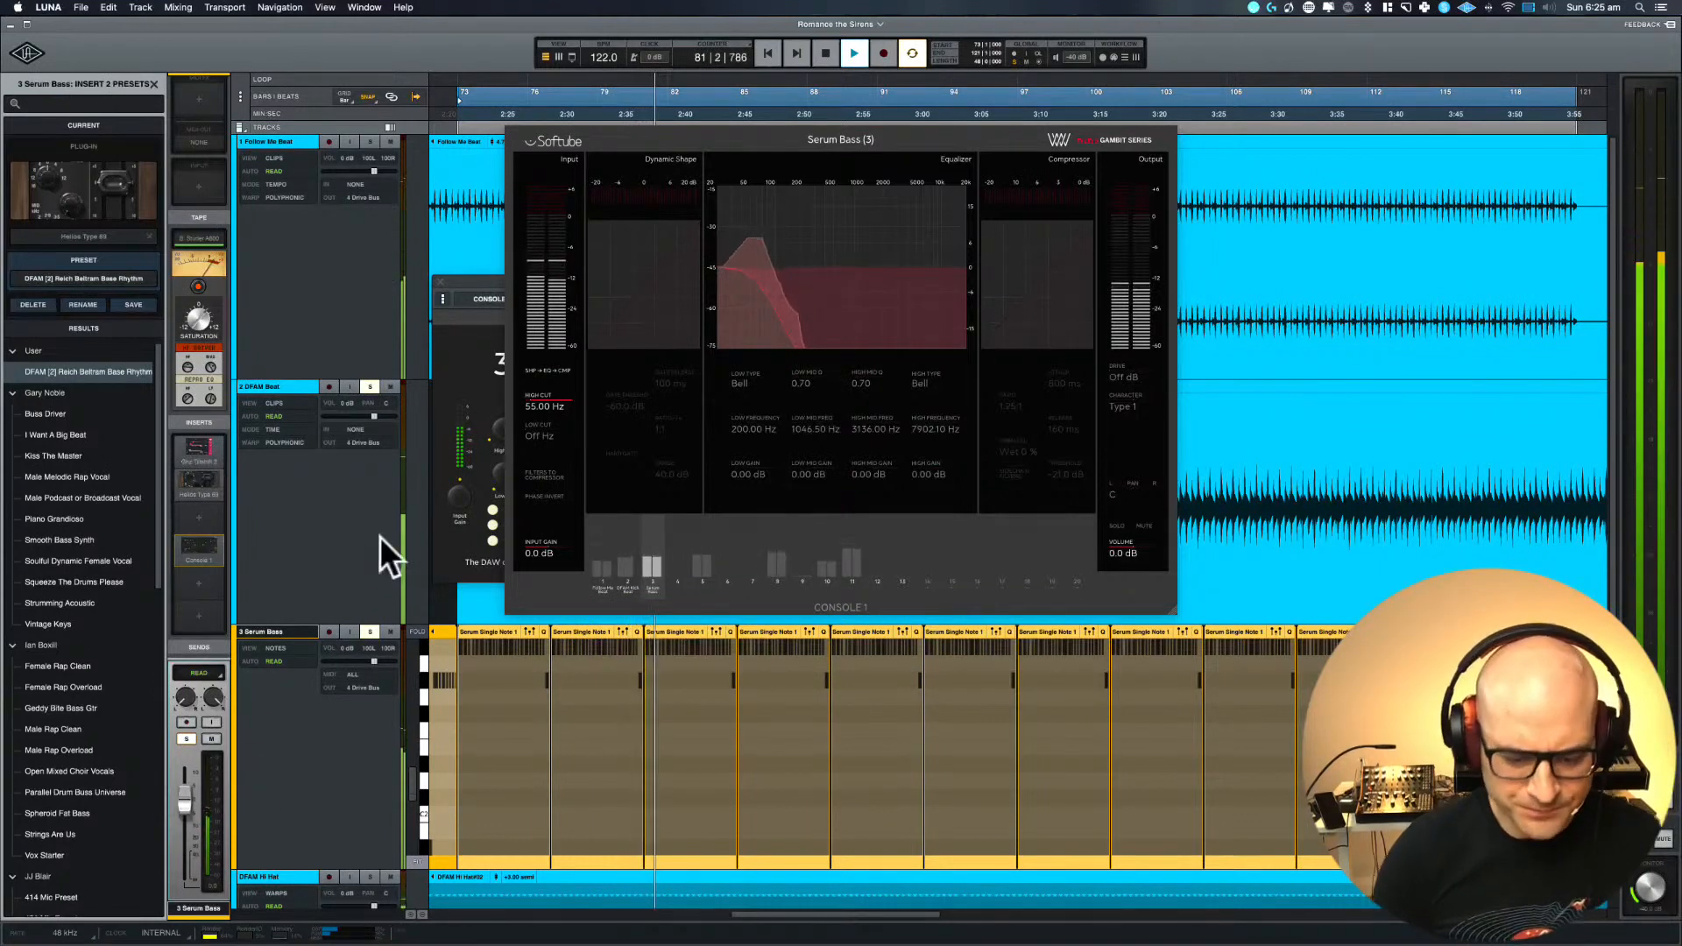
scroll(543, 417, down, 4)
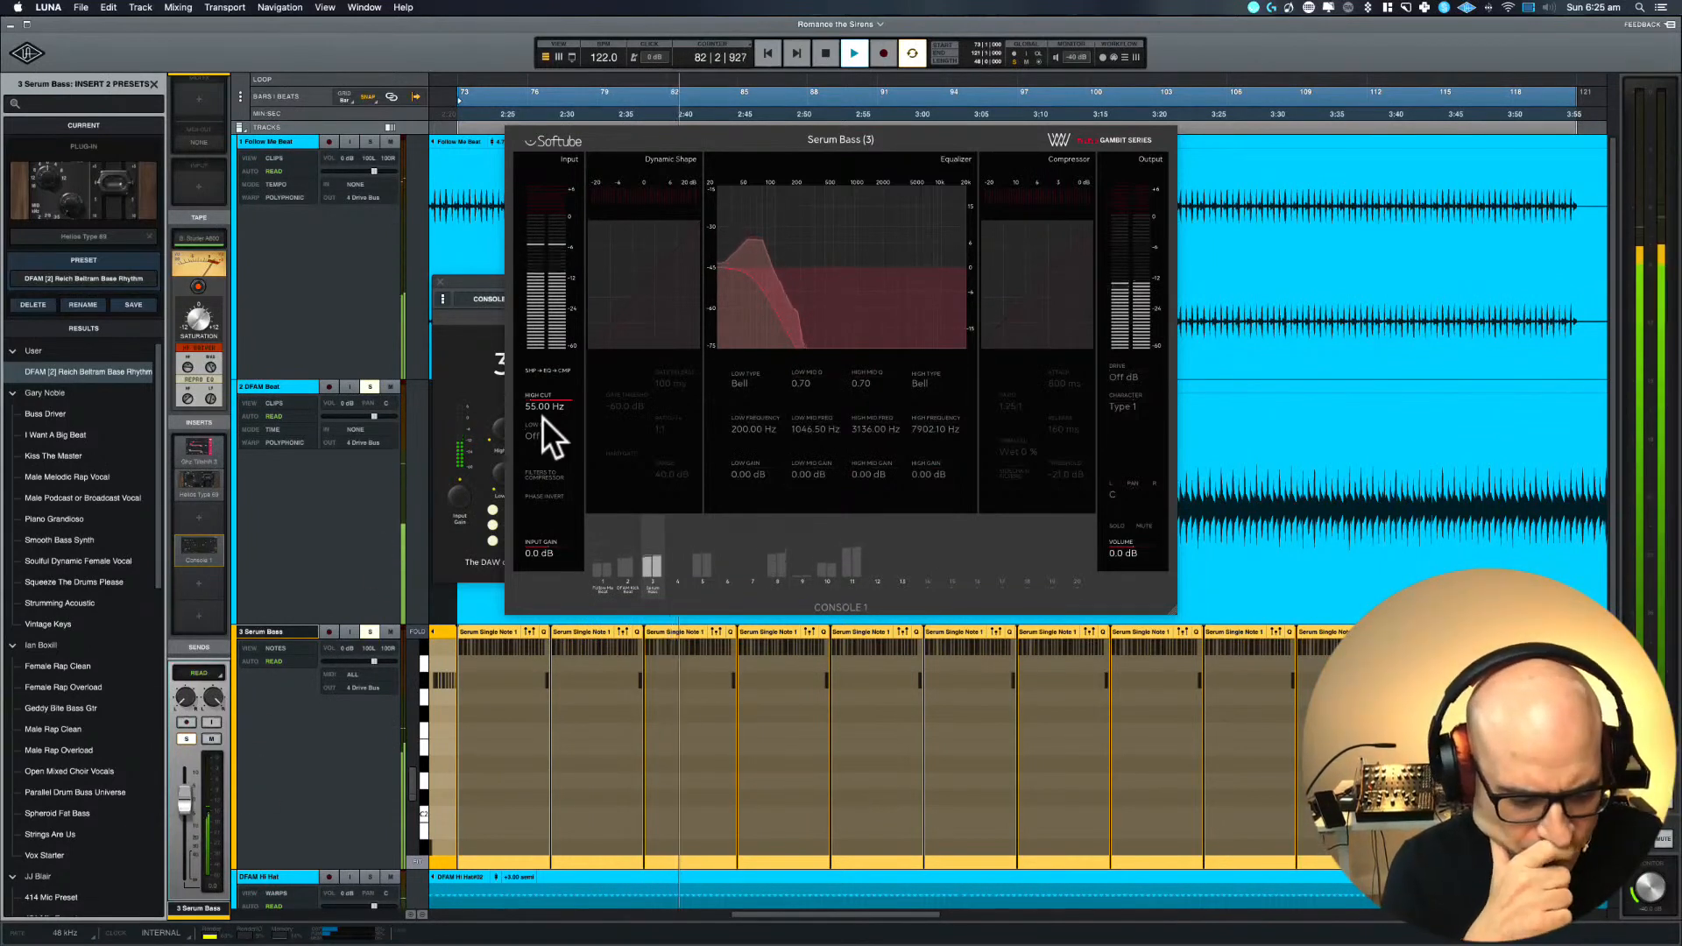
Set the Serum Bass Console 1 high cut to 5919.90 Hz while auditioning low cut settings, then stop playback and turn the low cut off
scroll(543, 417, up, 5)
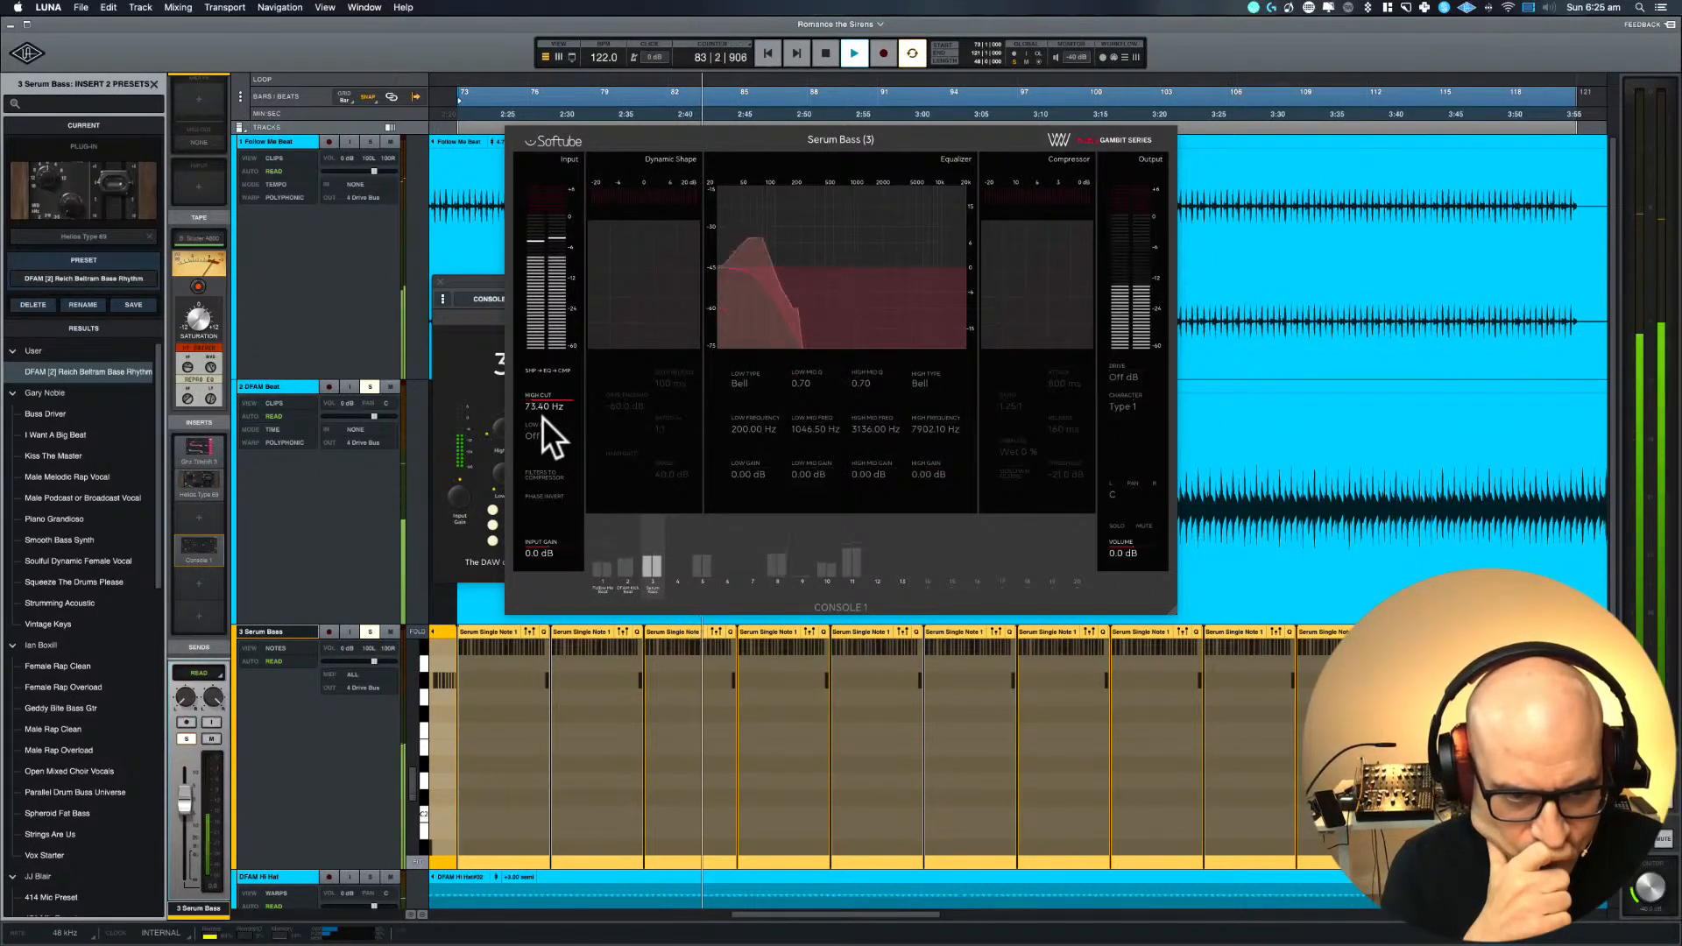
scroll(543, 417, up, 1)
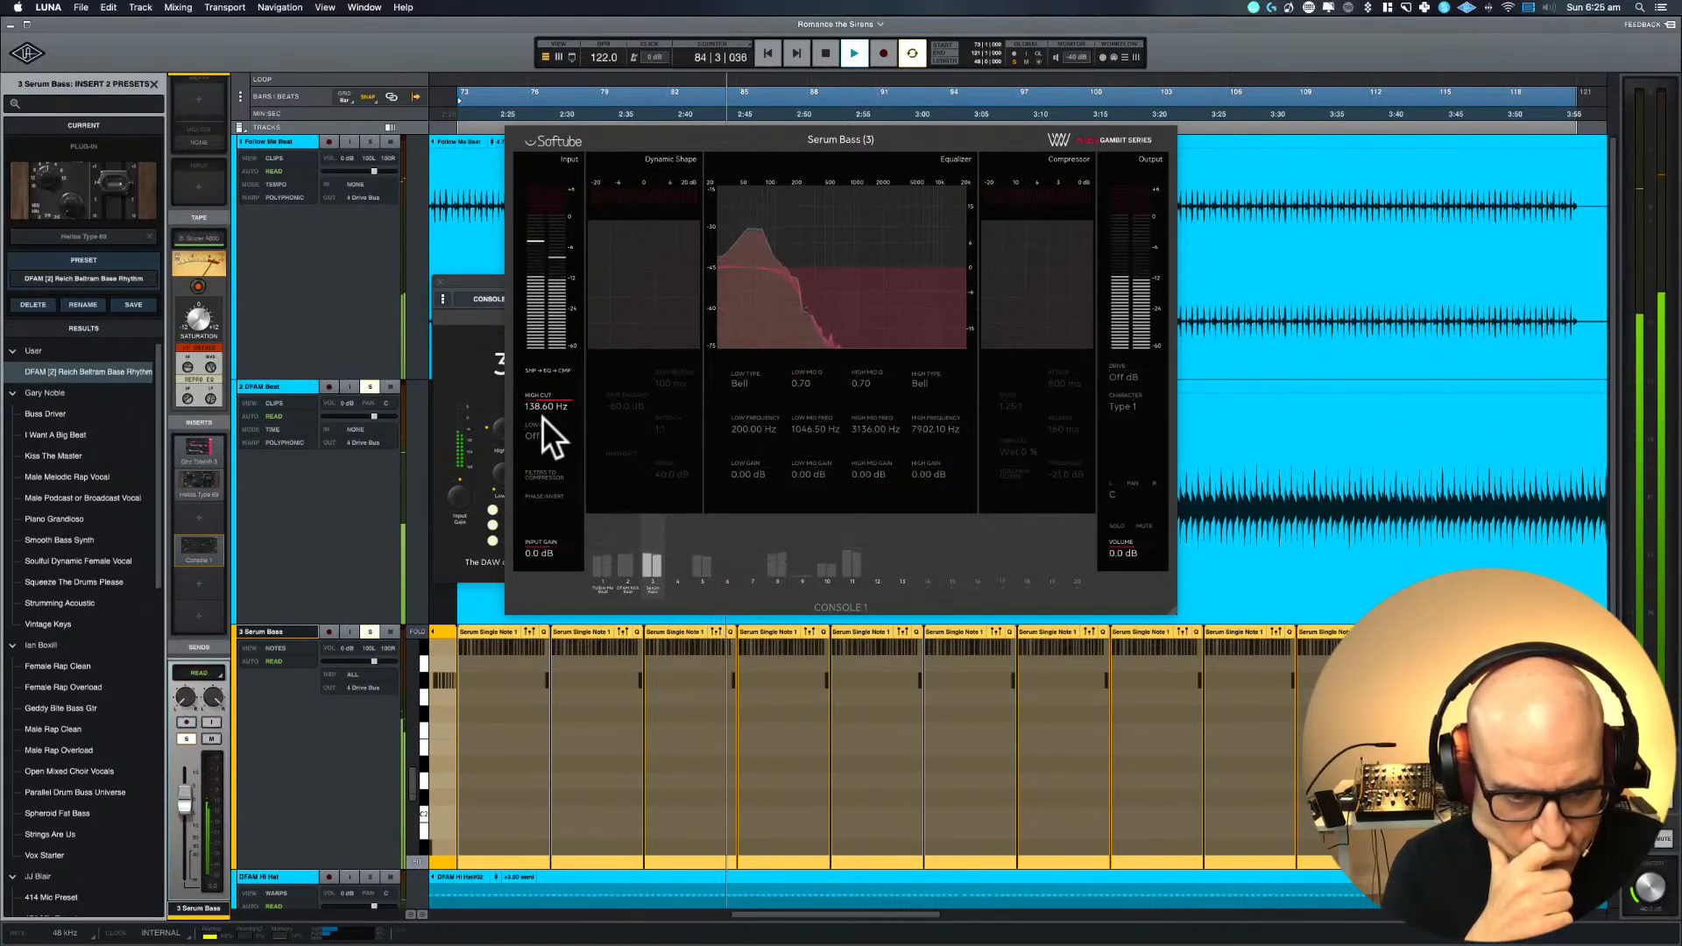
scroll(544, 417, up, 6)
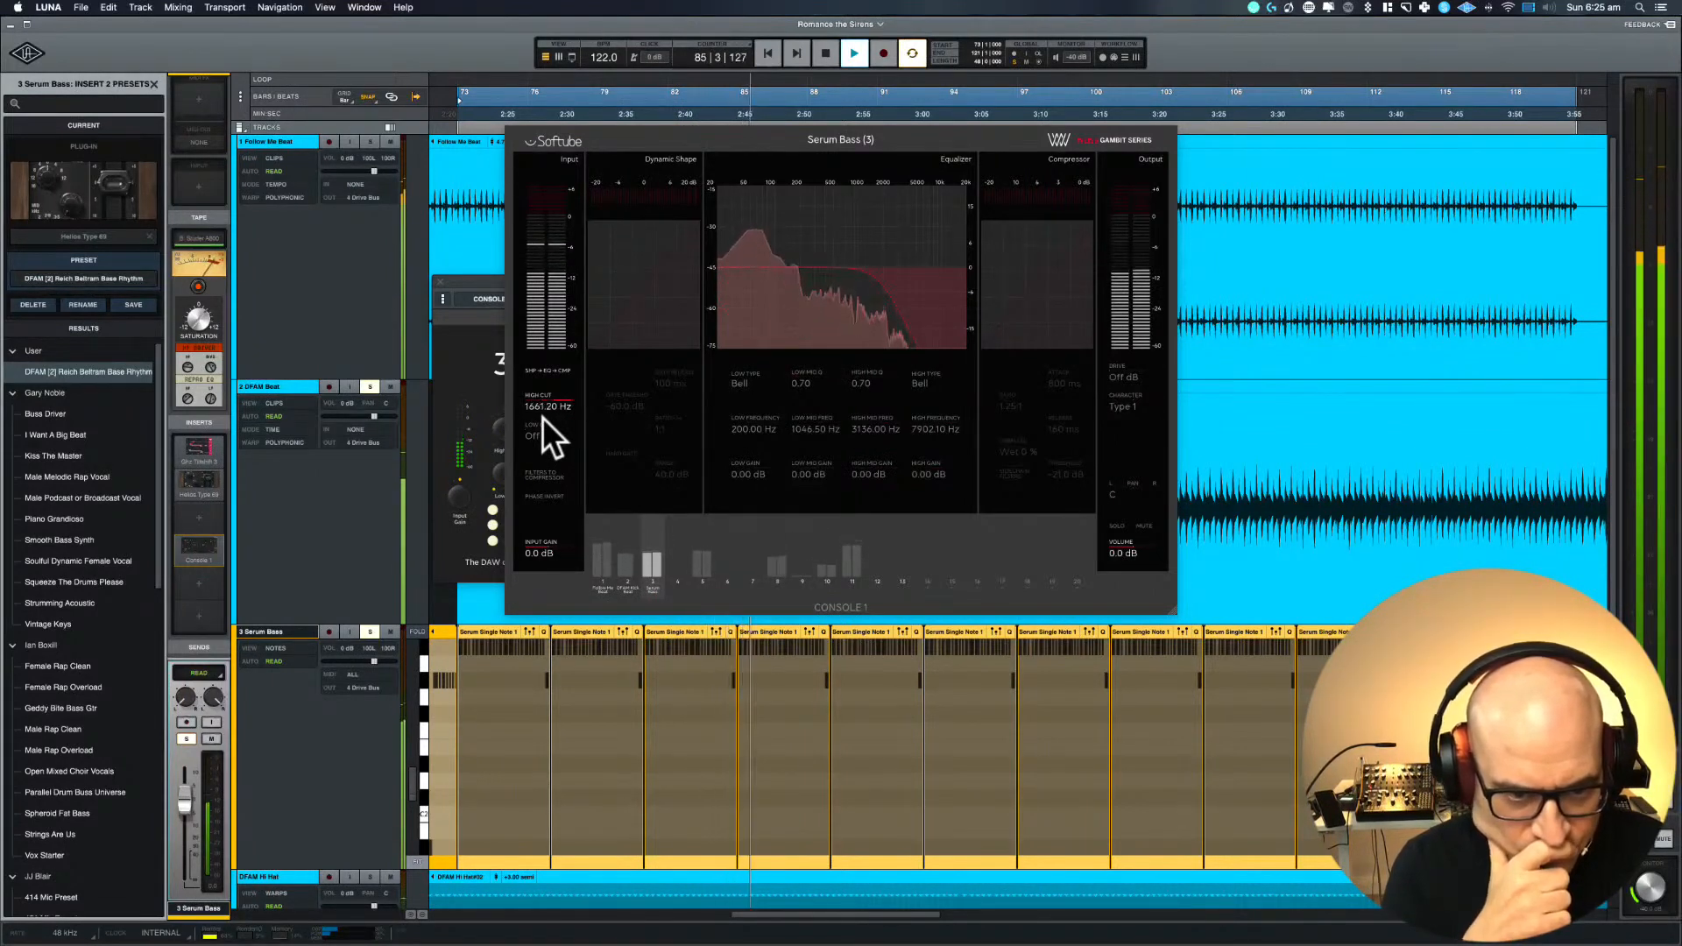
scroll(543, 417, up, 3)
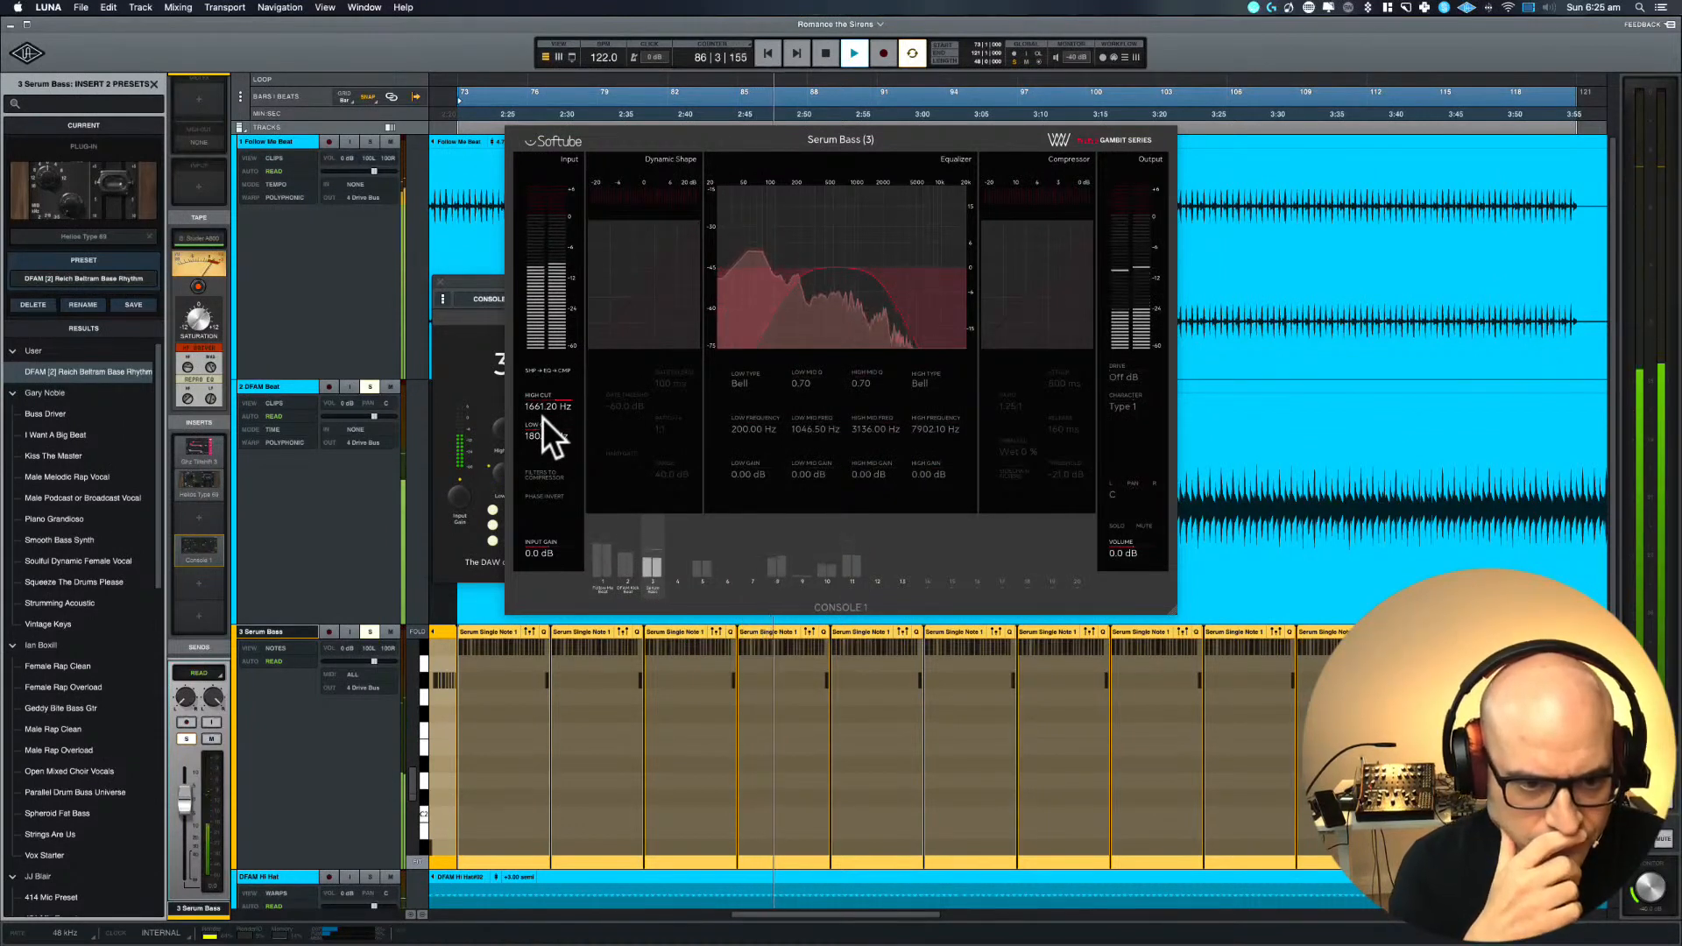
scroll(543, 417, up, 2)
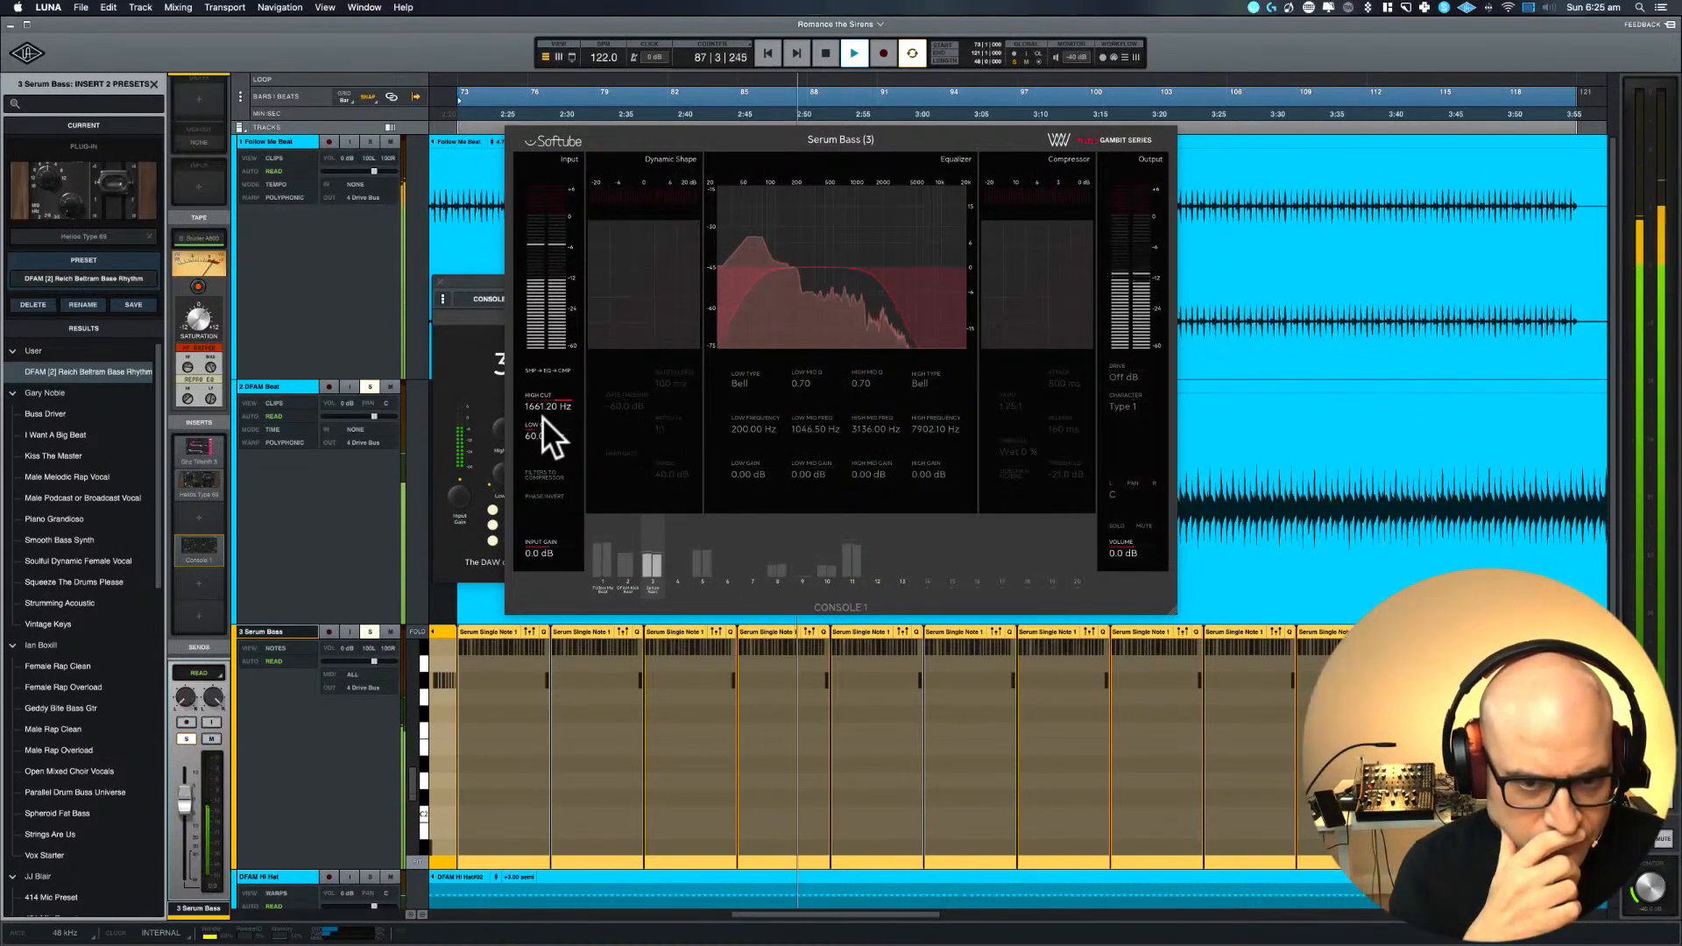
scroll(544, 417, up, 3)
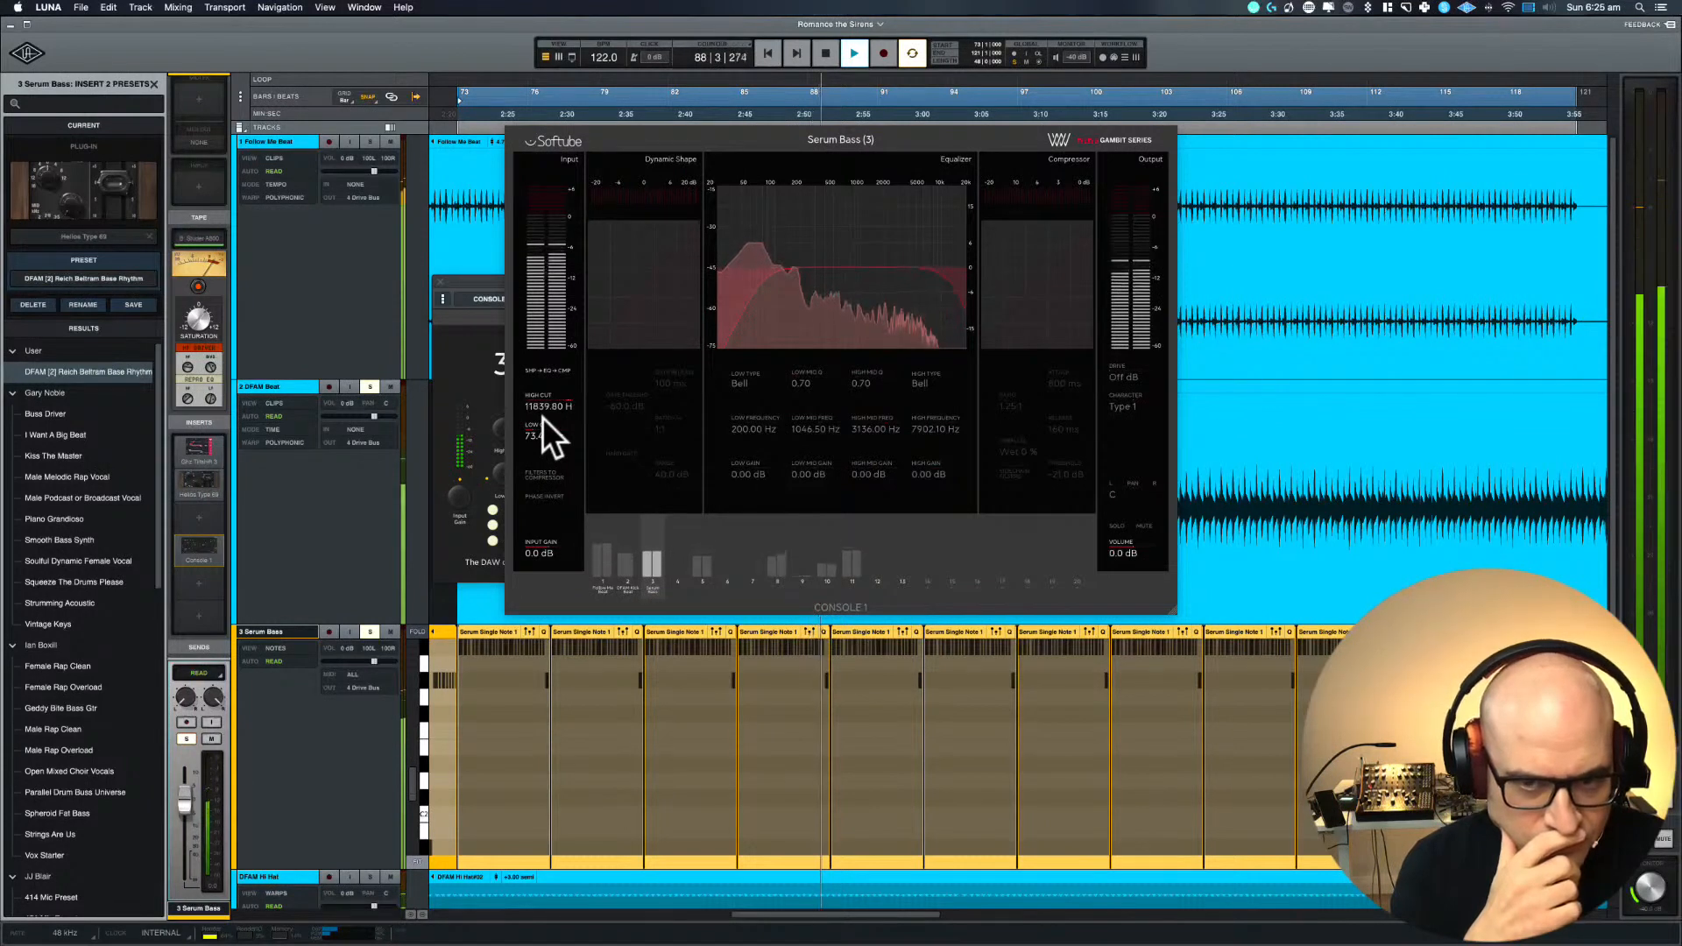
scroll(543, 417, down, 1)
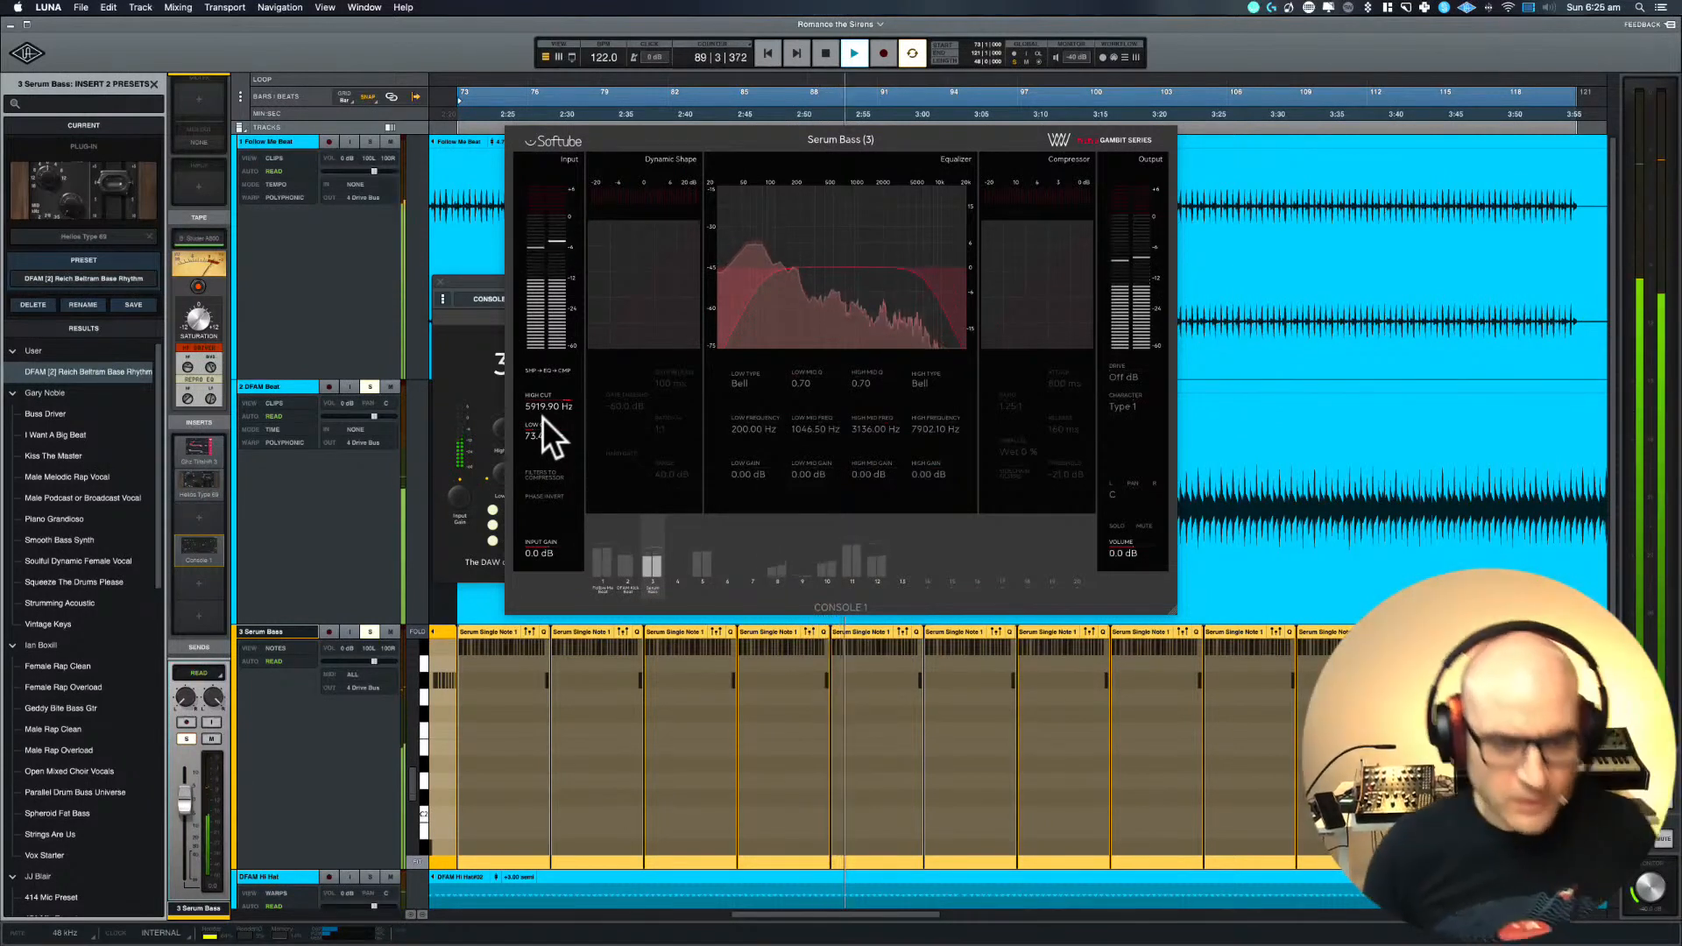
key(space)
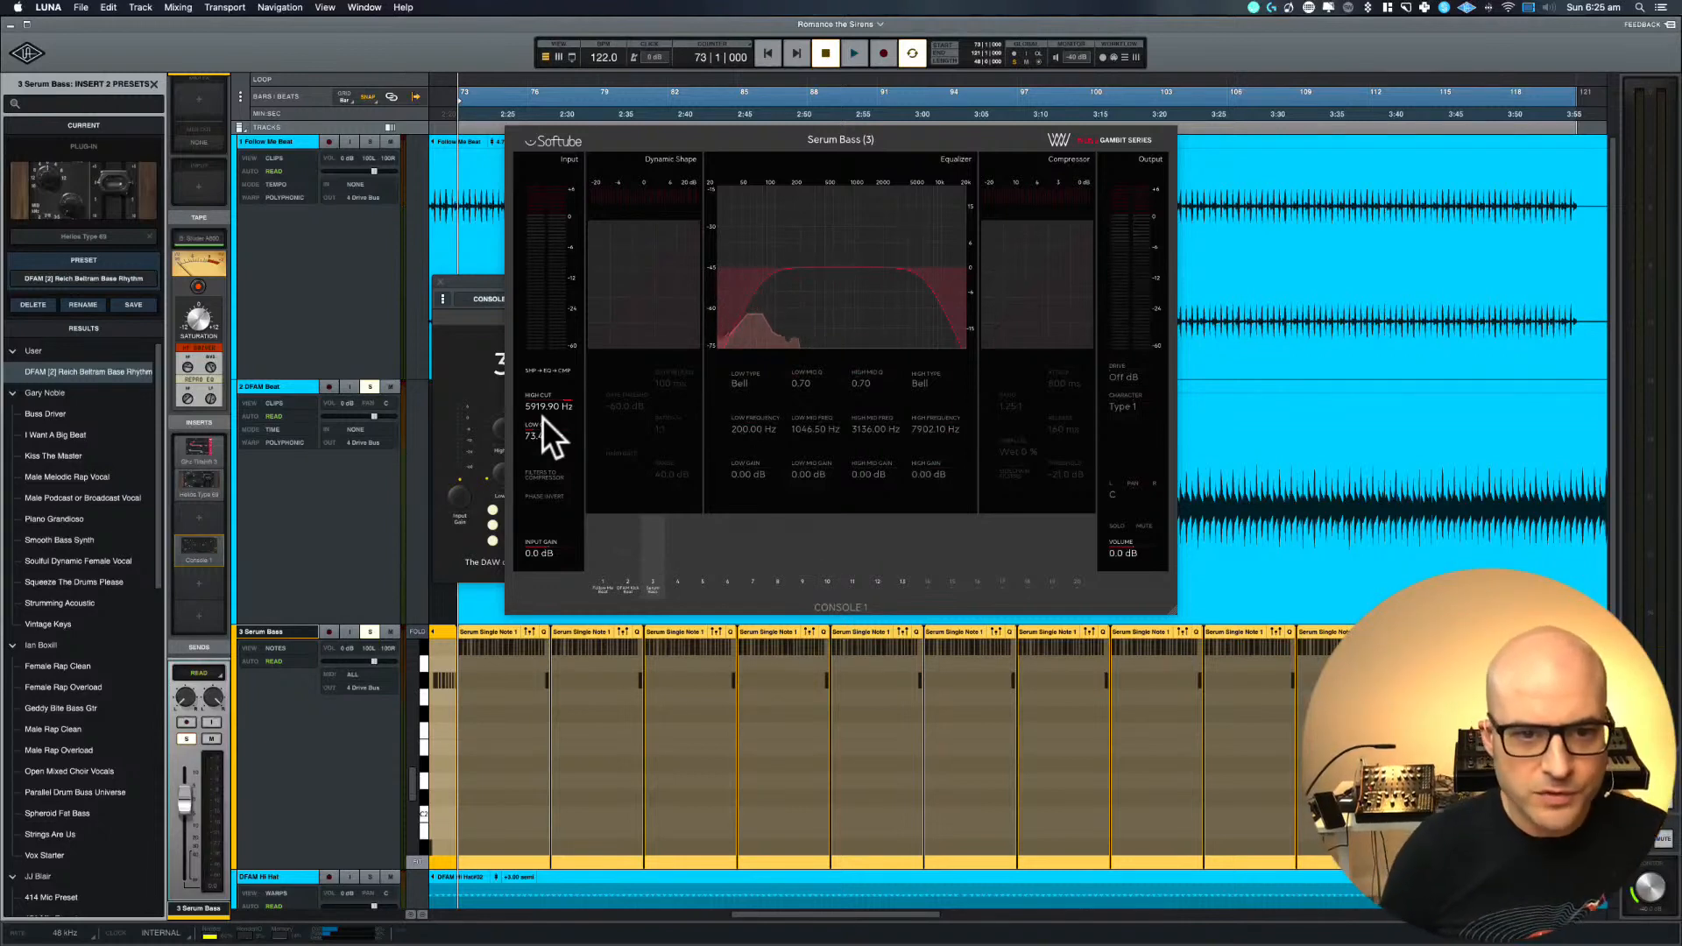
scroll(543, 417, up, 2)
scroll(543, 417, down, 3)
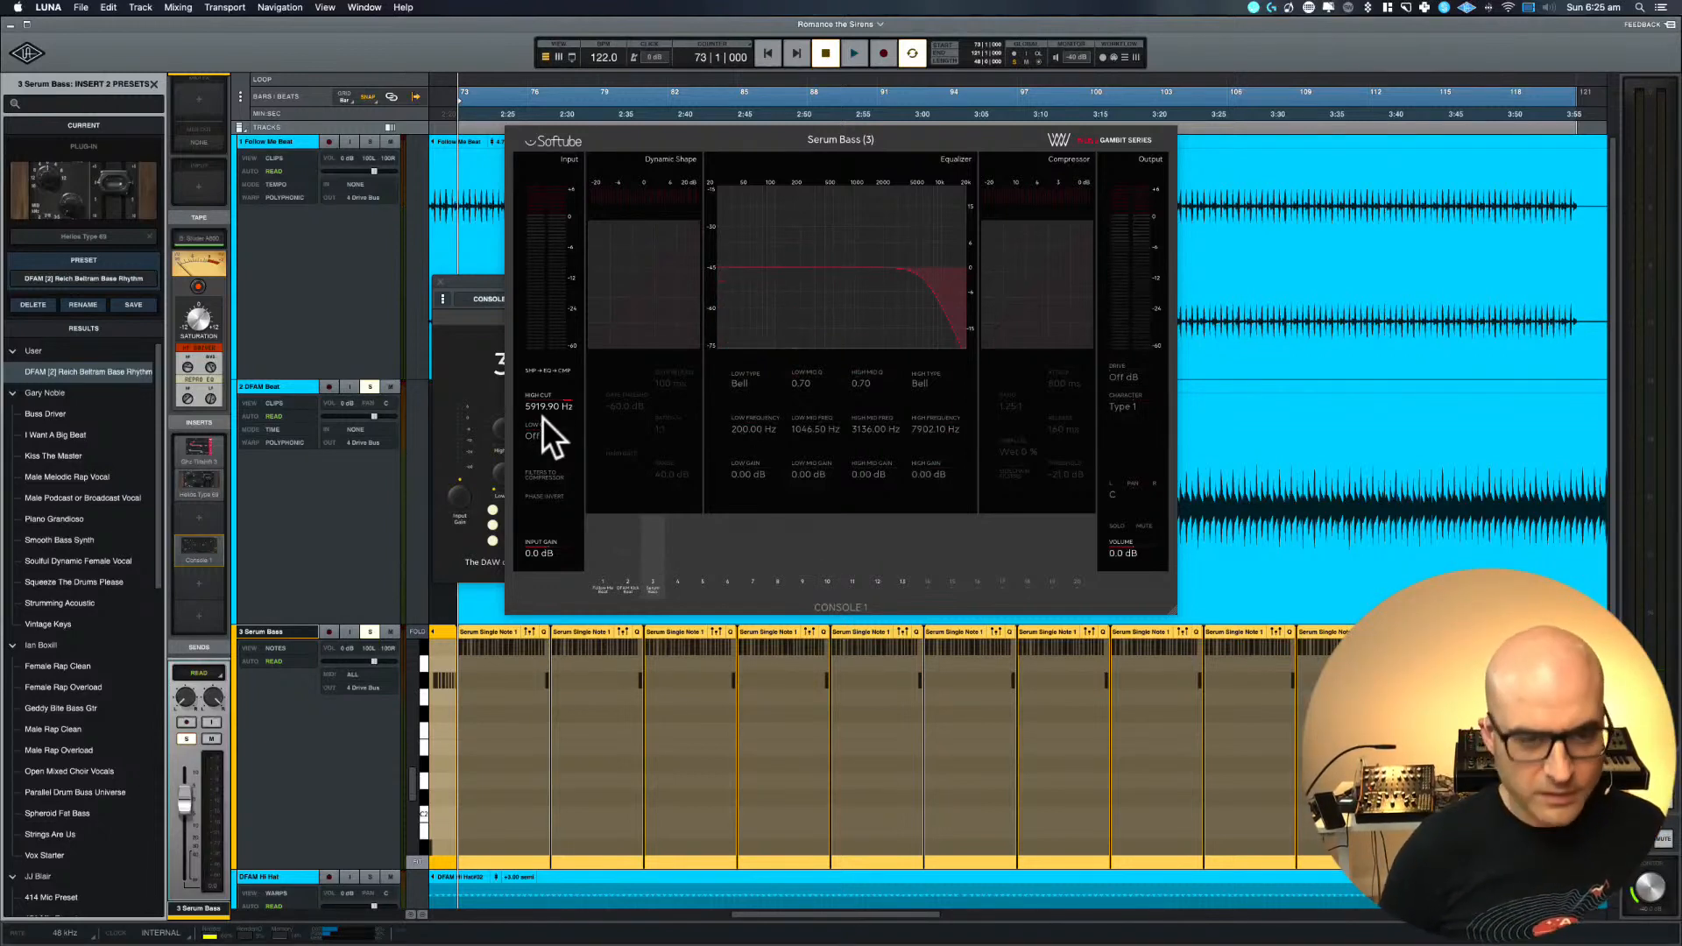
Look briefly at the mixer, return to the timeline and close the Serum Bass Console 1 insert window
key(super+equal)
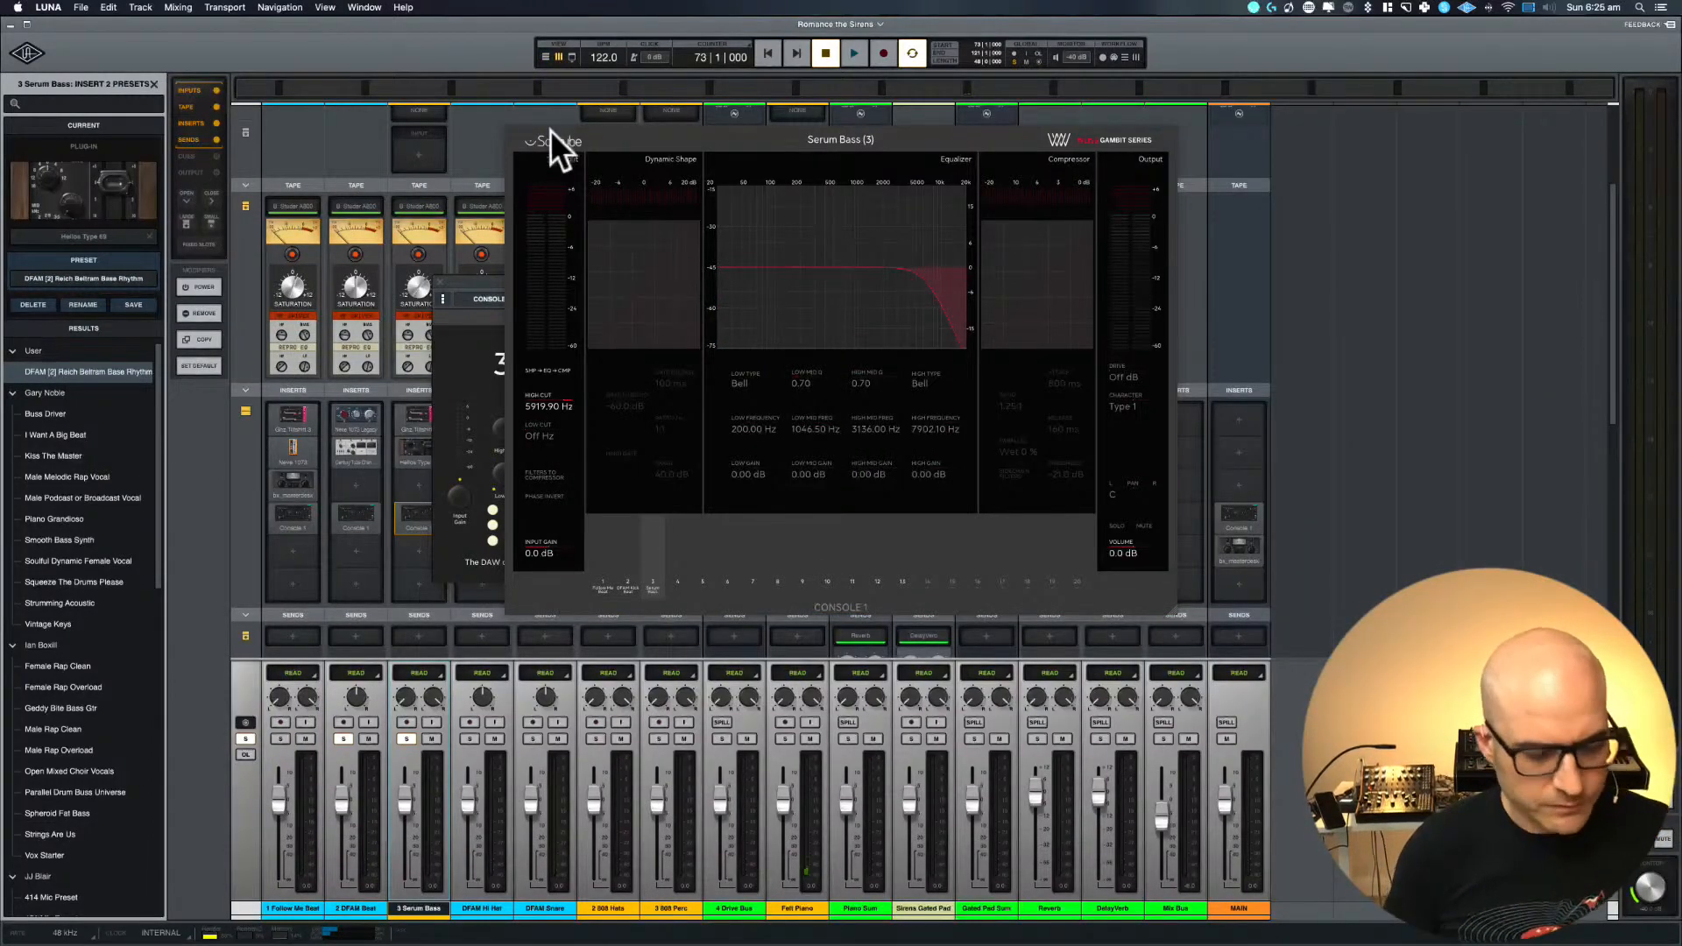
key(super+equal)
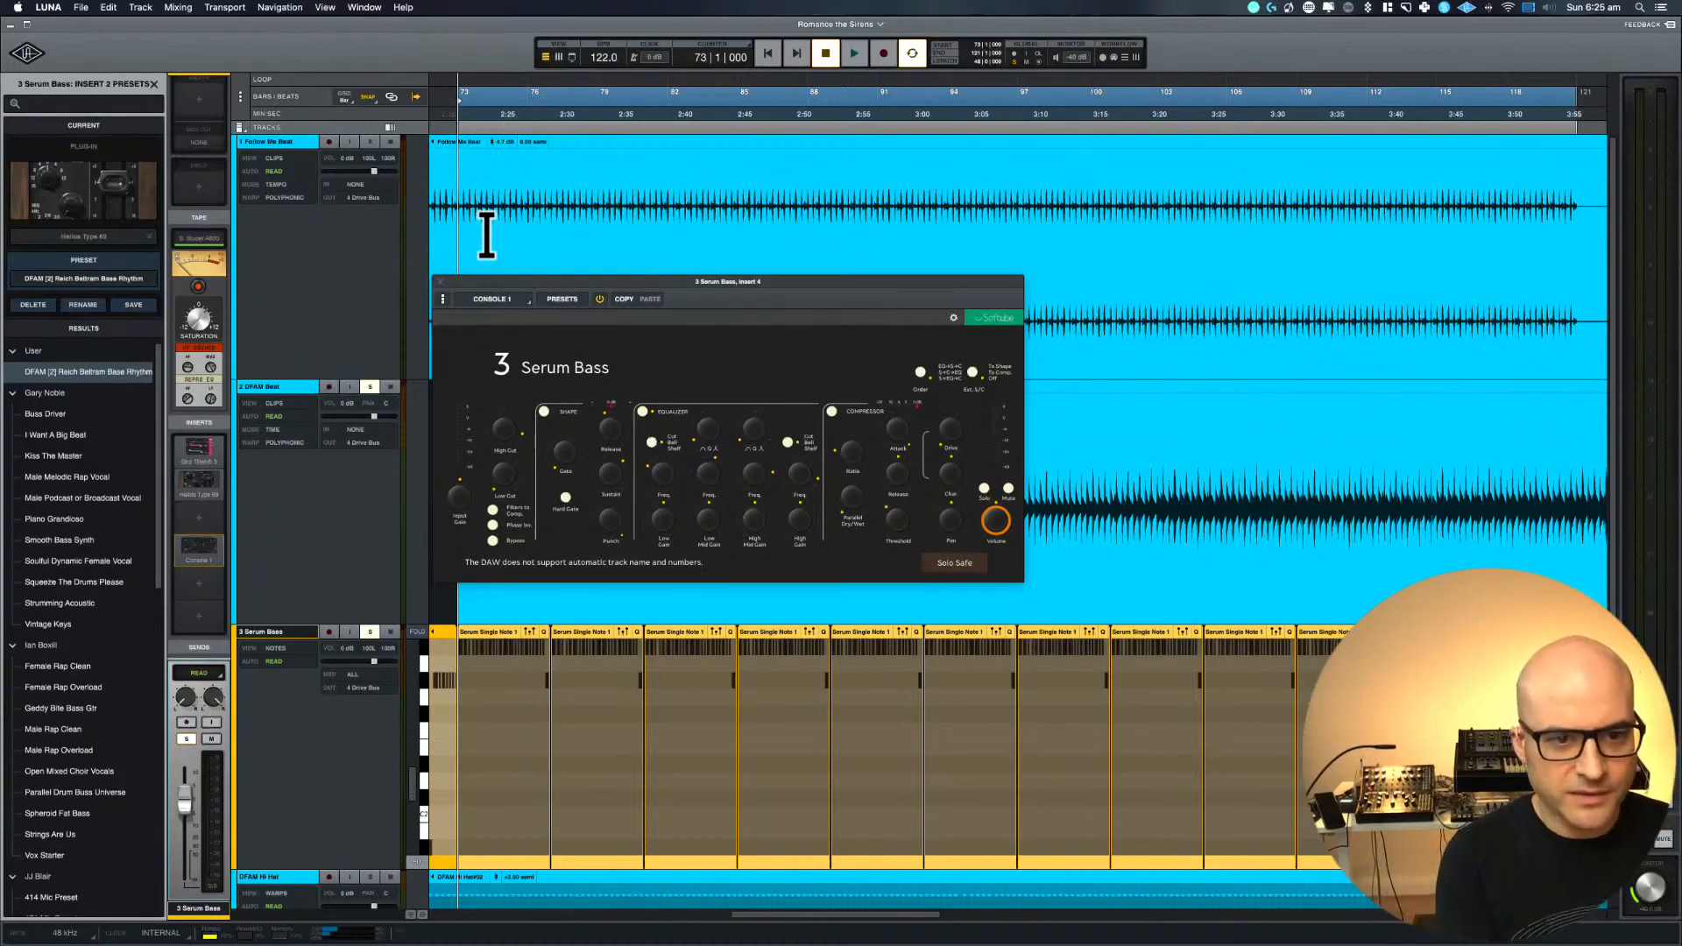
click(441, 283)
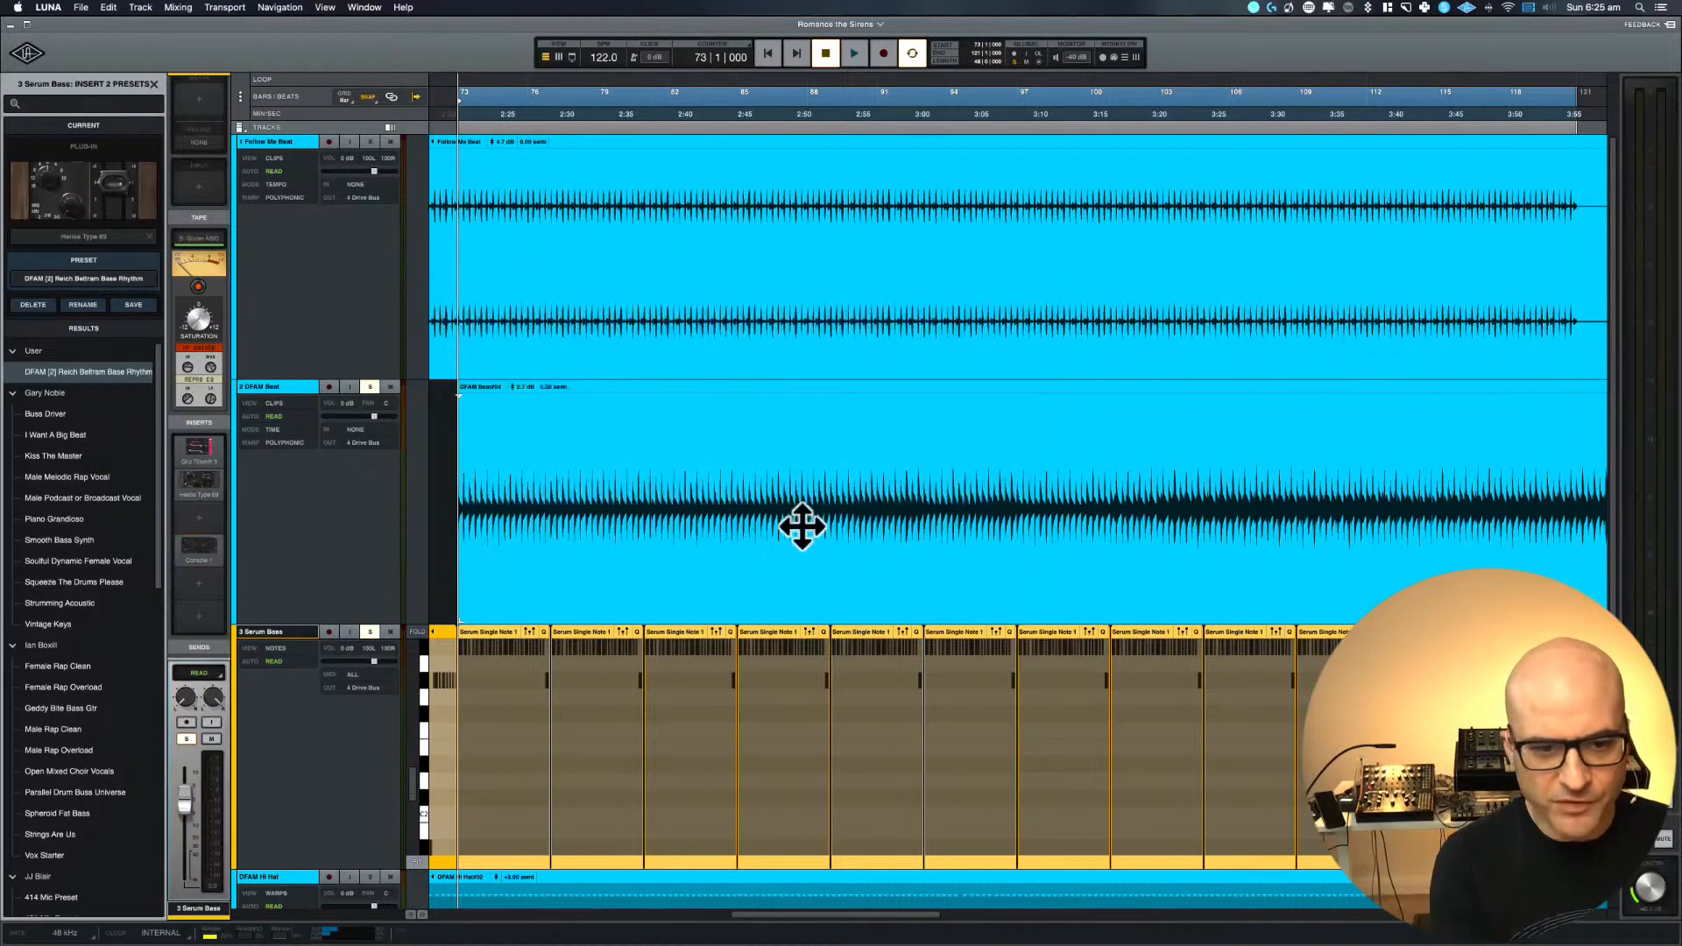
Loop the two Substance clips on Serum Bass from bar 41 to bar 73 and play them
scroll(803, 528, left, 10)
key(r)
key(r)
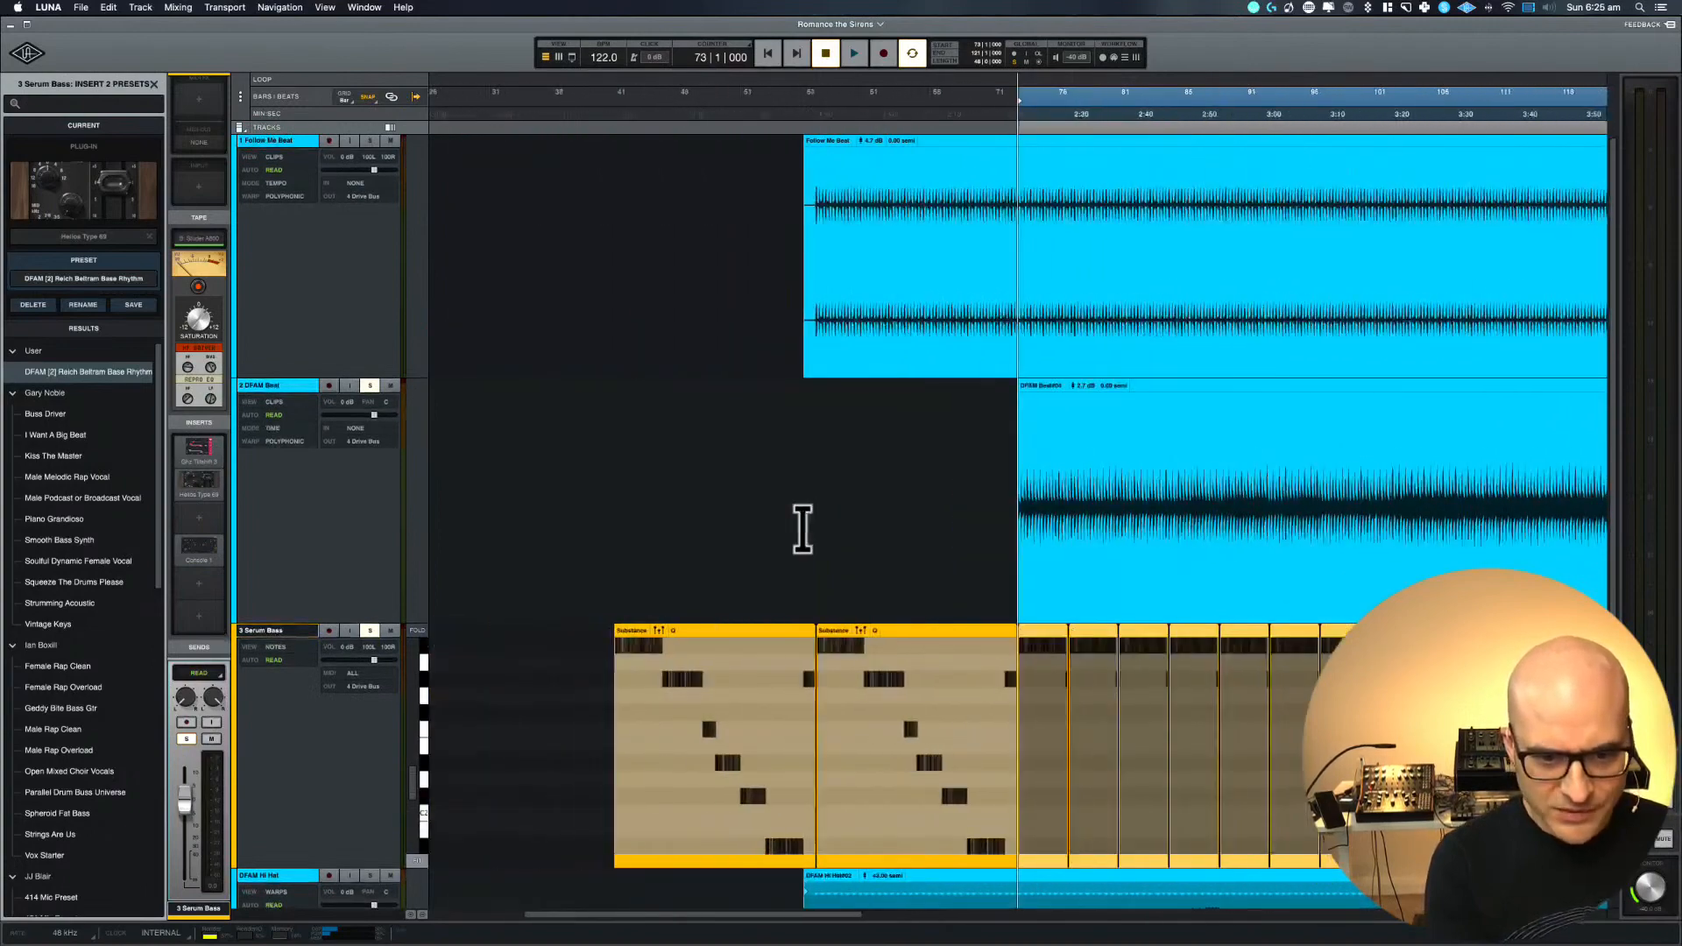
drag(580, 624, 999, 618)
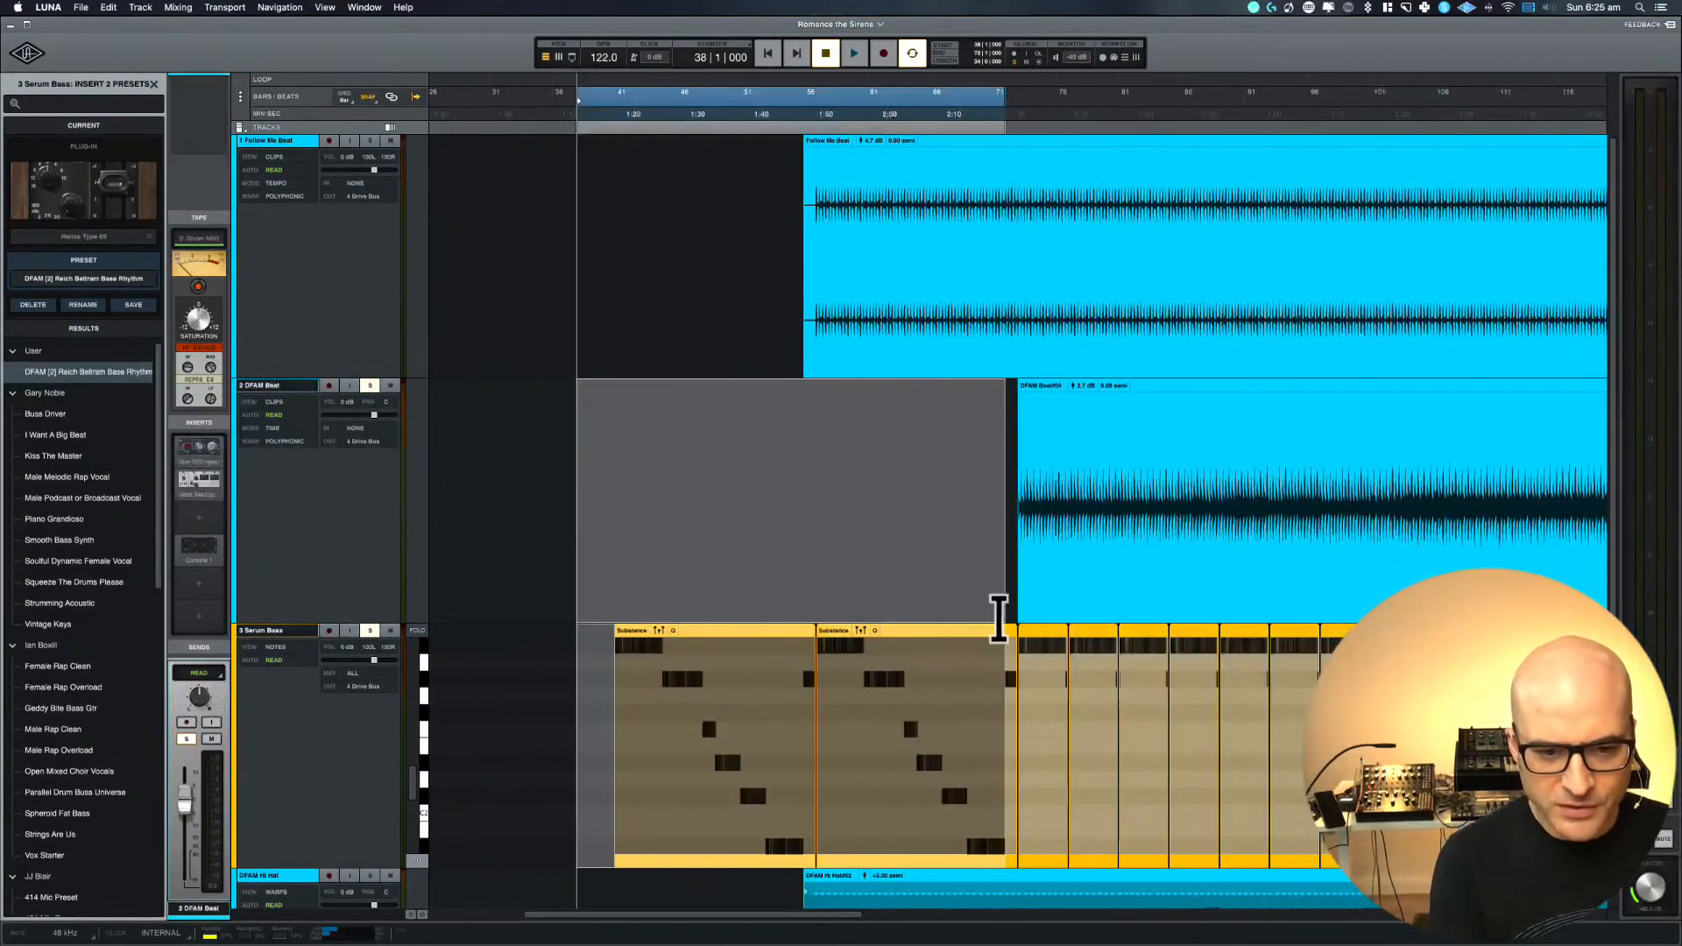
click(715, 589)
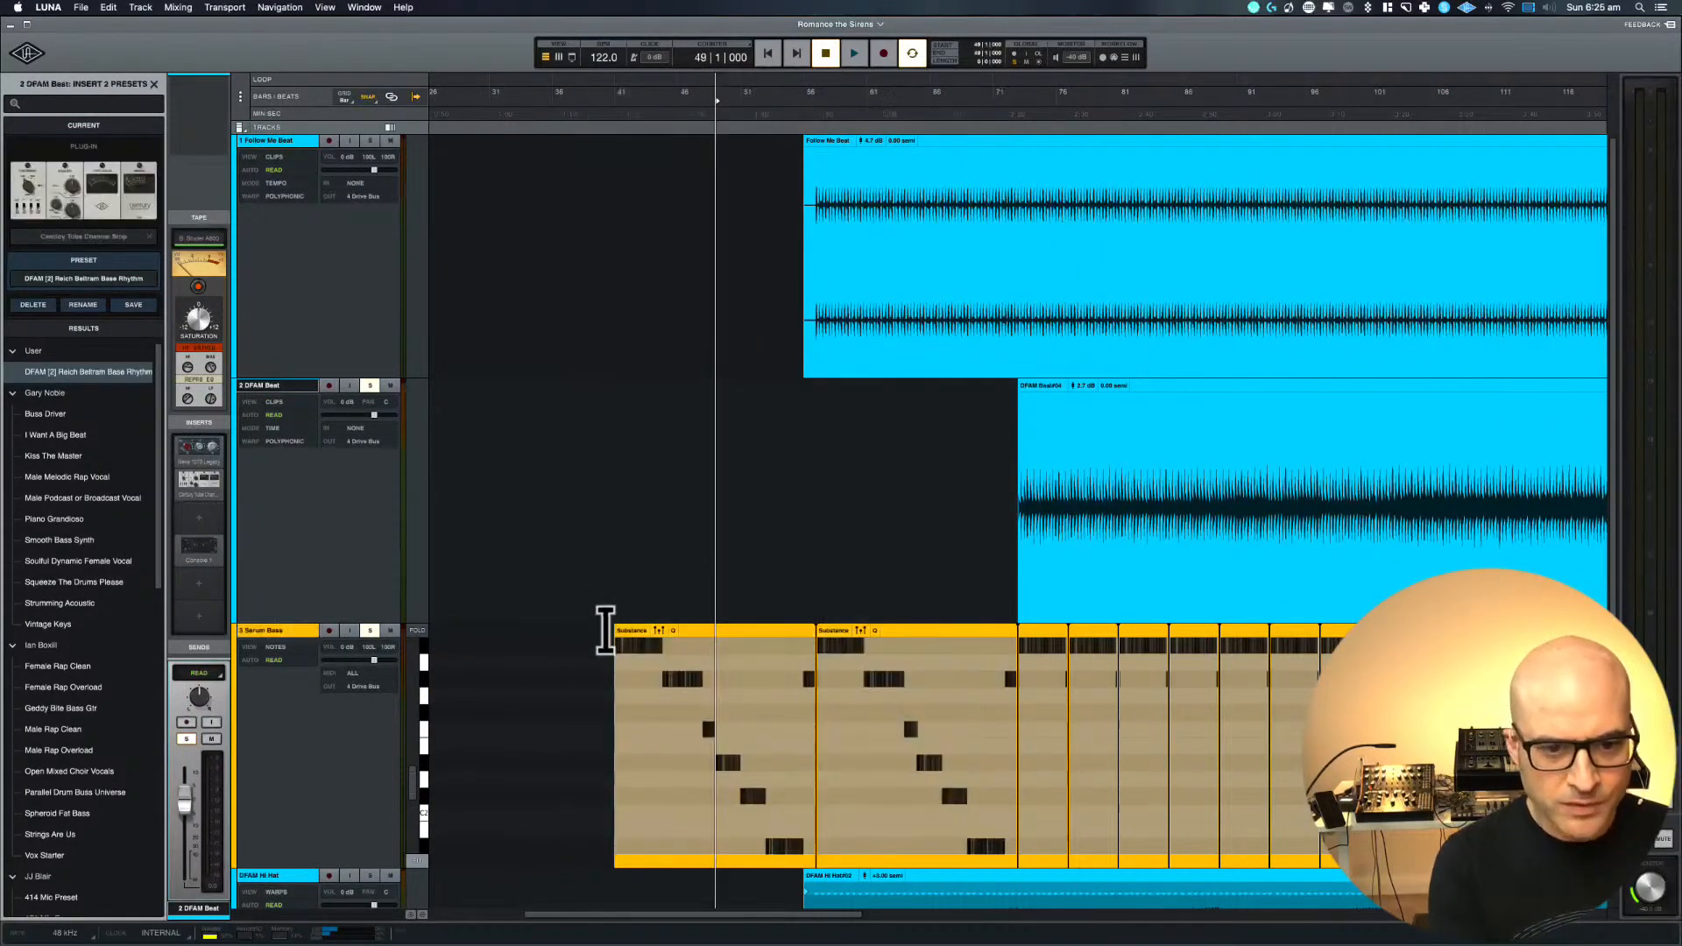
drag(613, 631, 1021, 629)
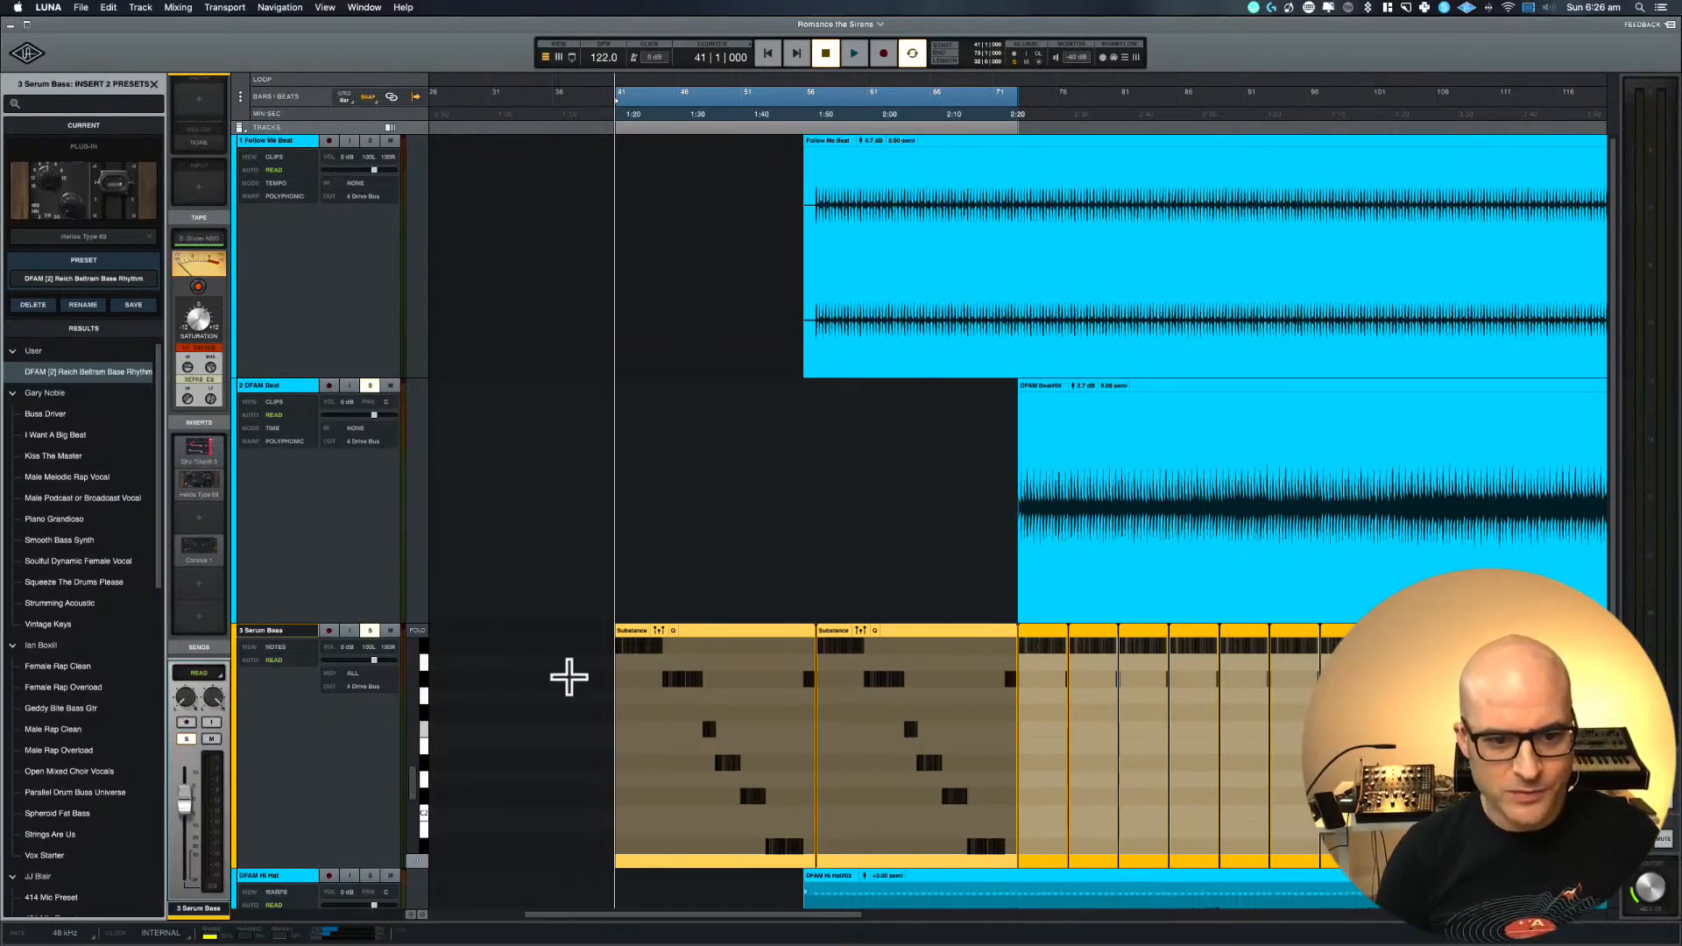
scroll(567, 676, down, 2)
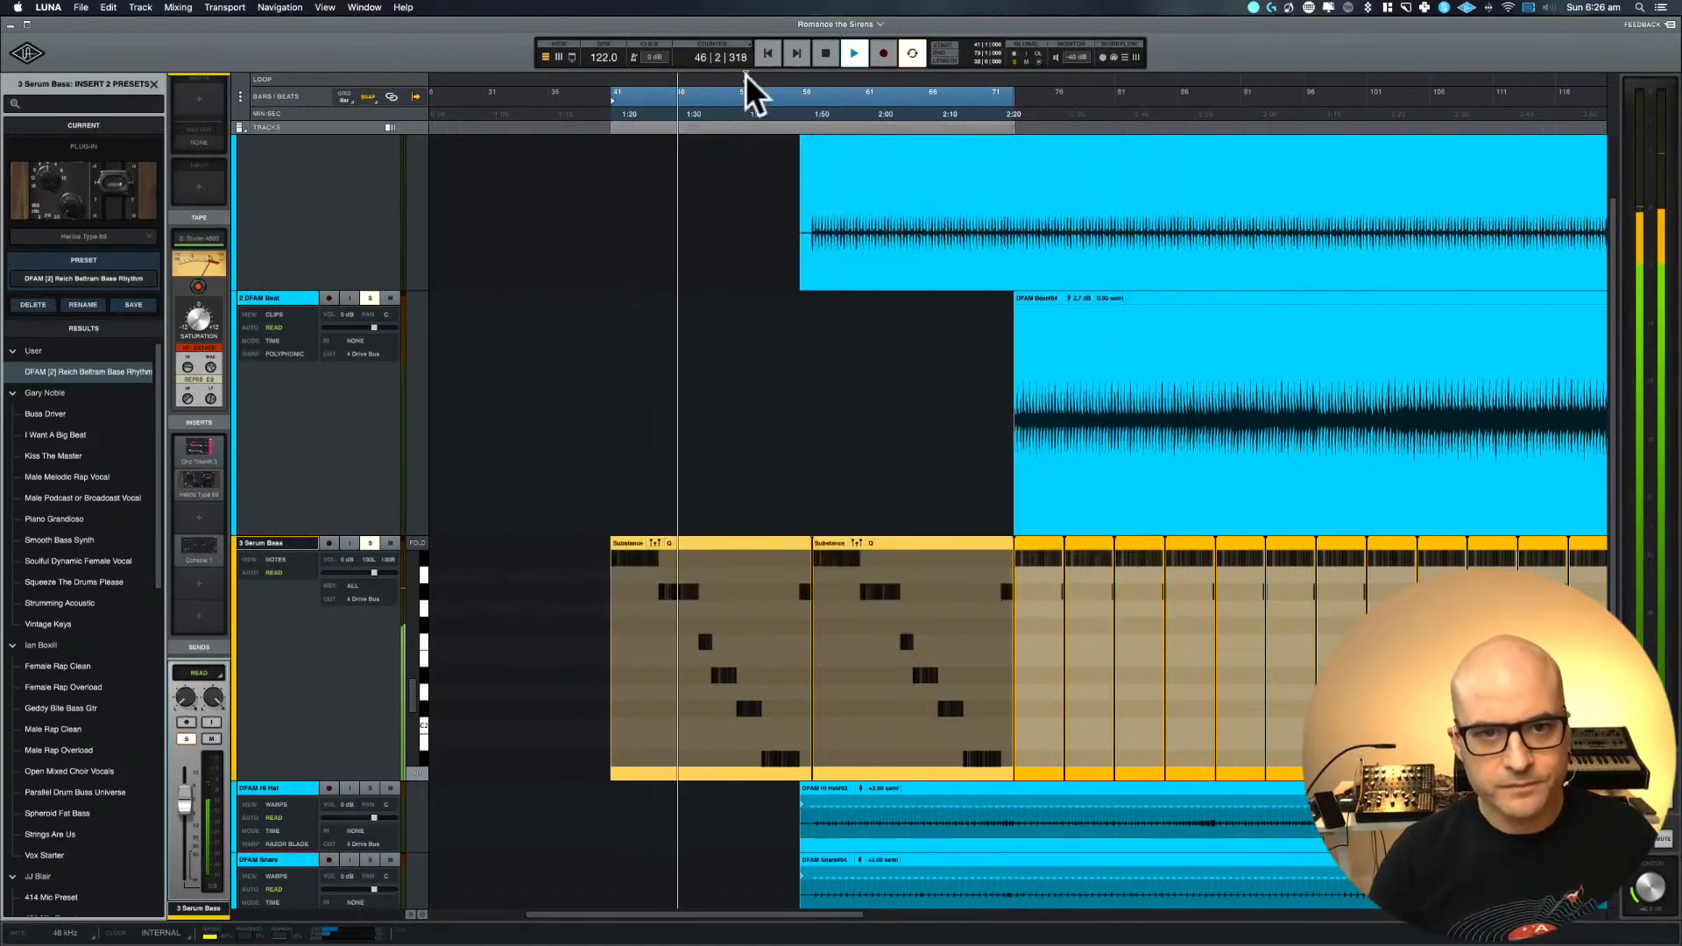
Move the loop range to start at bar 73 and audition it with the Serum Bass Console 1 low cut at 87.30 Hz
drag(706, 92, 1109, 63)
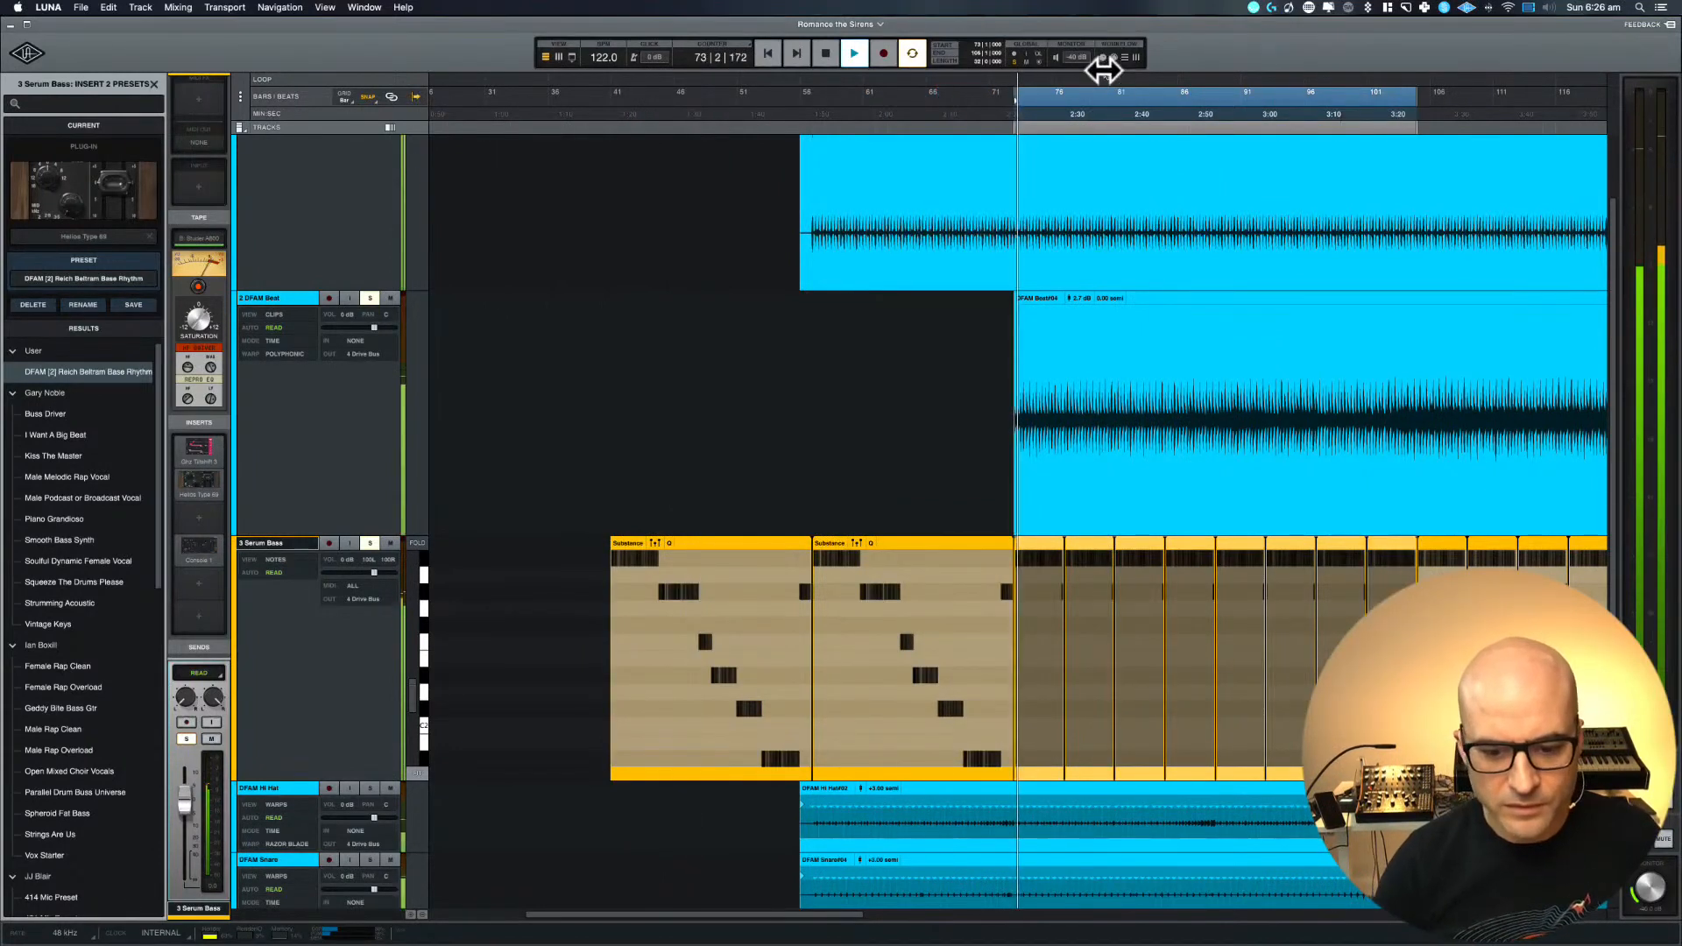
key(space)
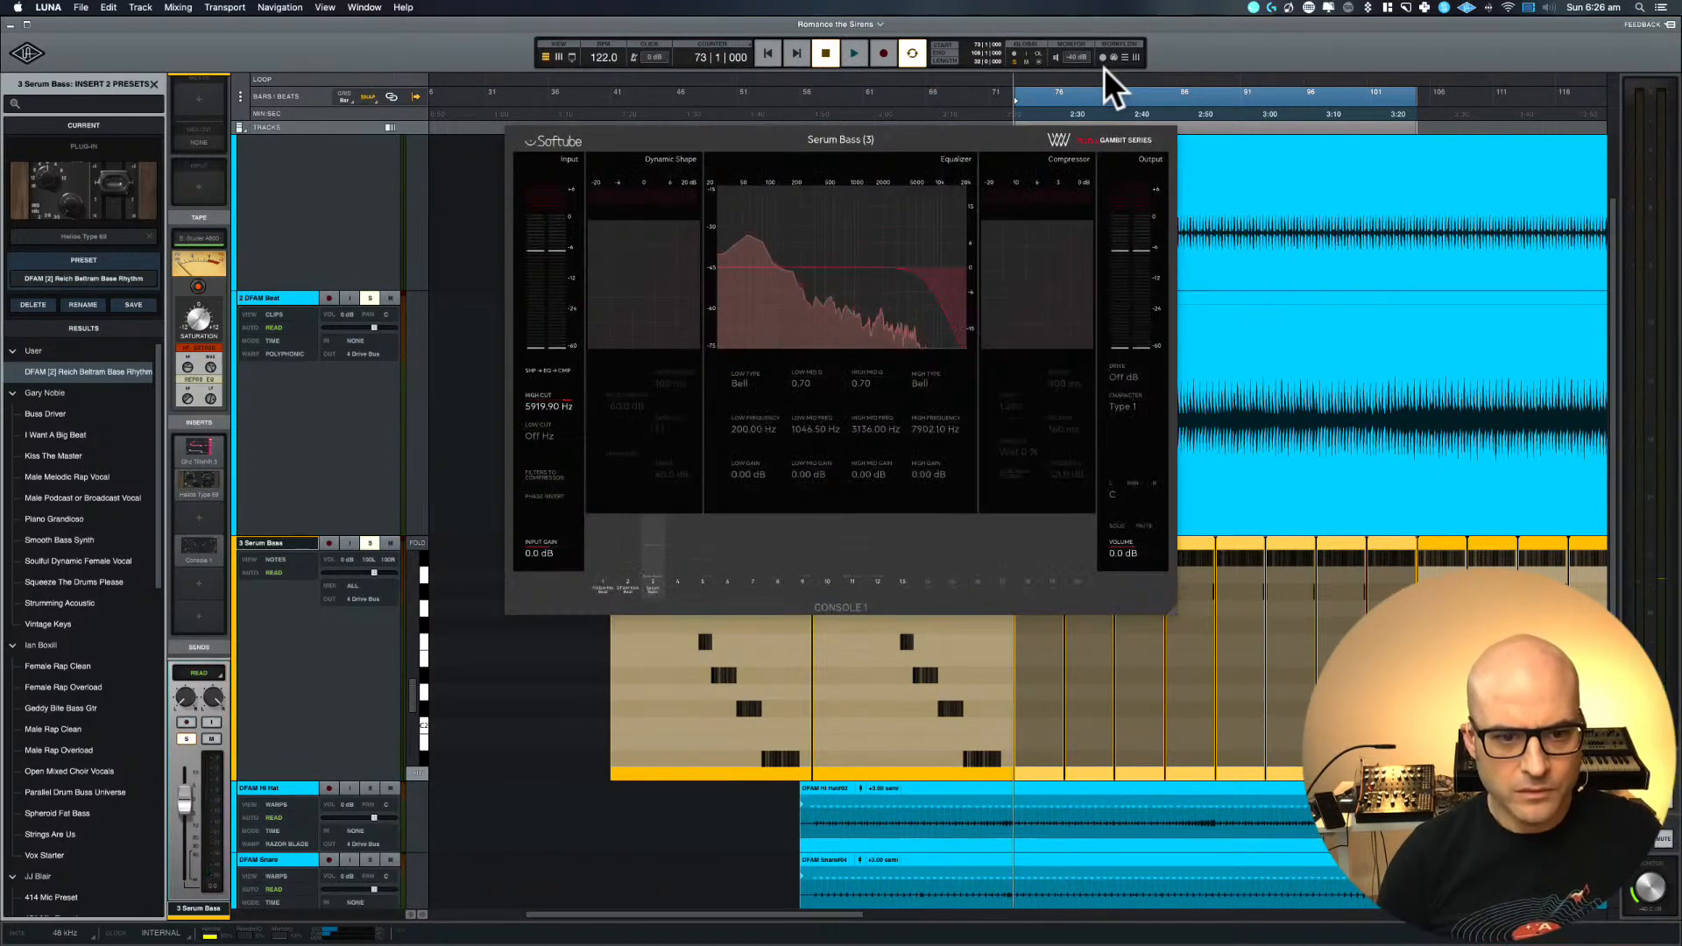
key(space)
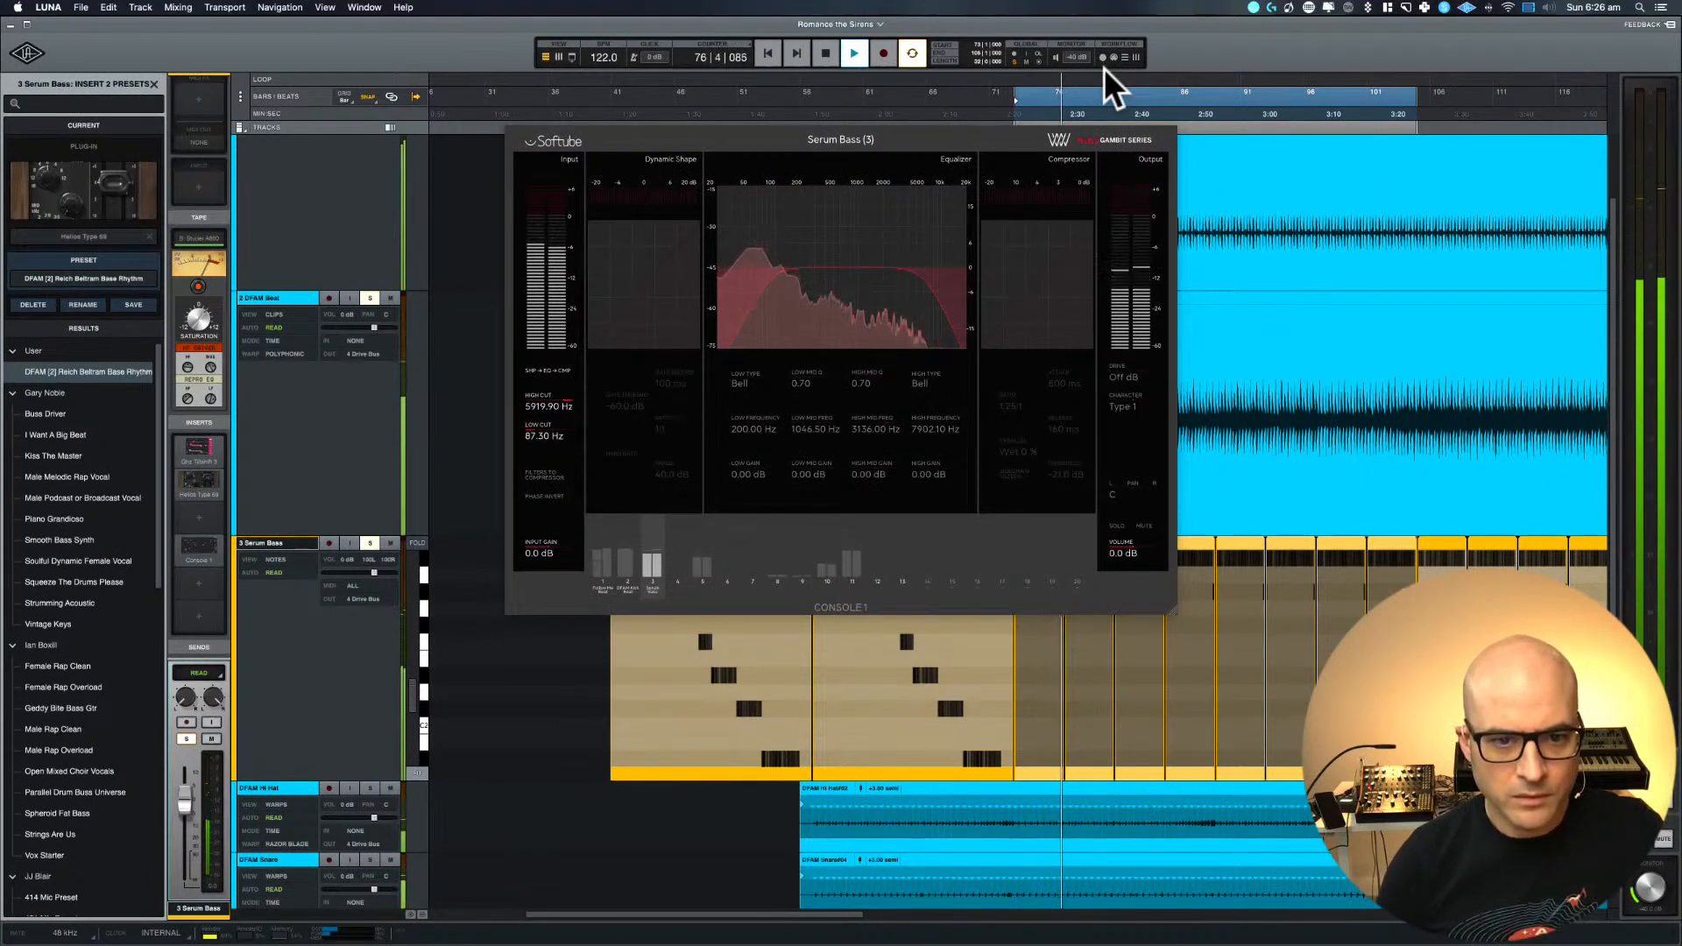
key(space)
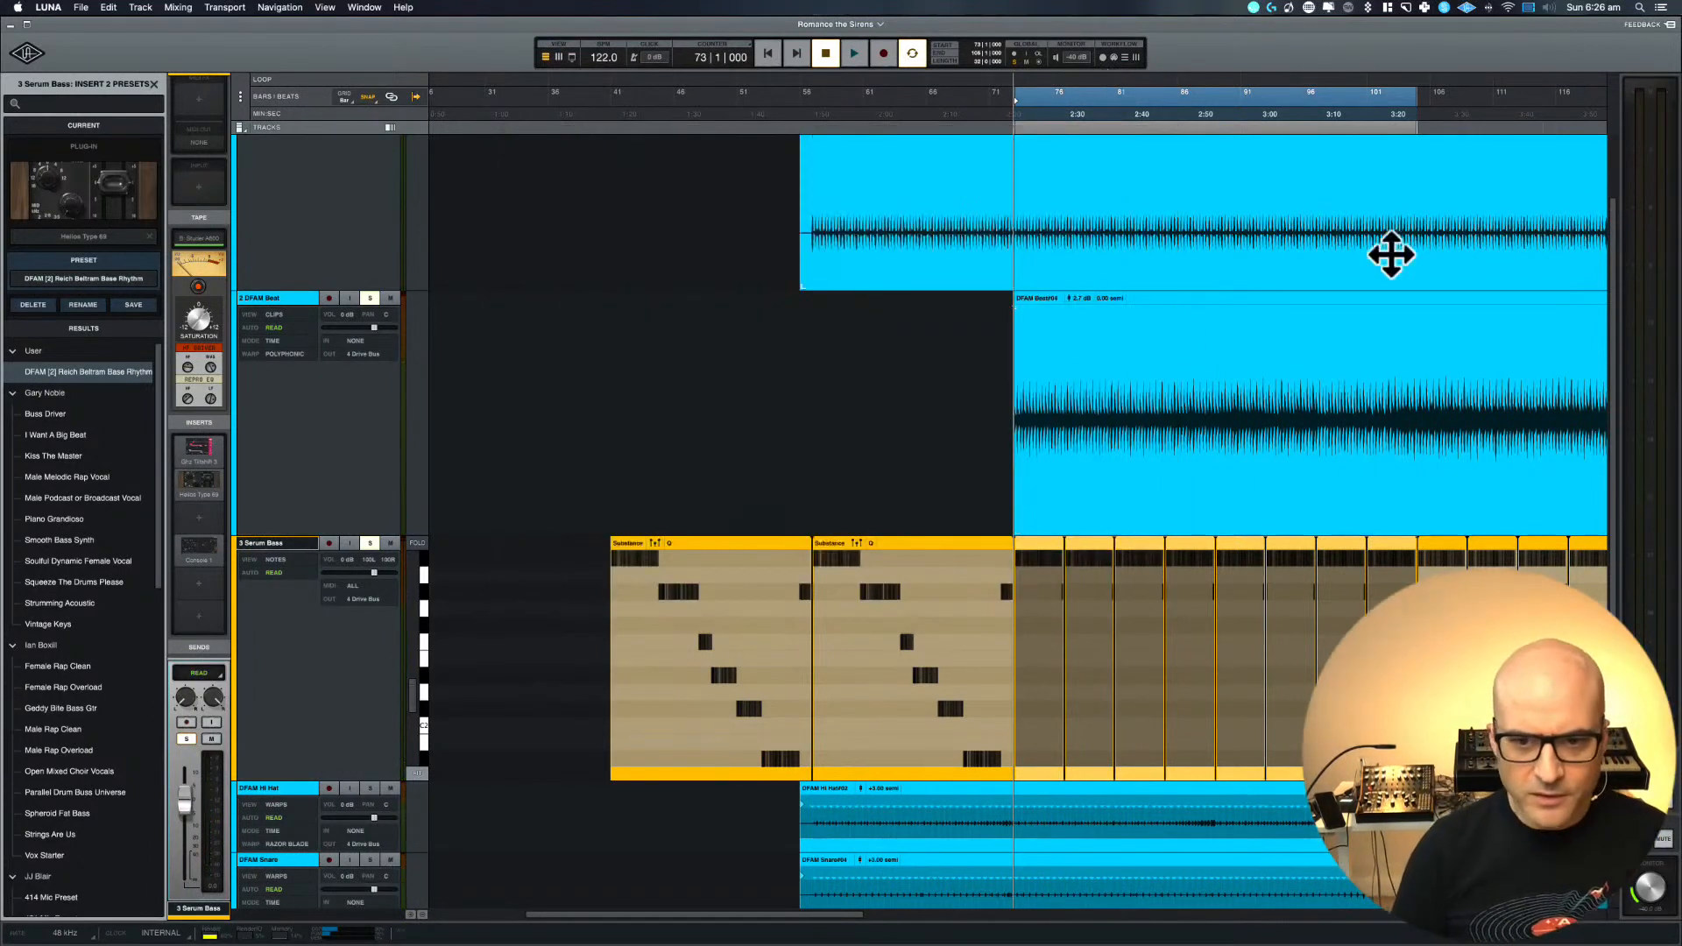
Duplicate the Serum Bass track and bring the copy into view
scroll(1389, 255, right, 8)
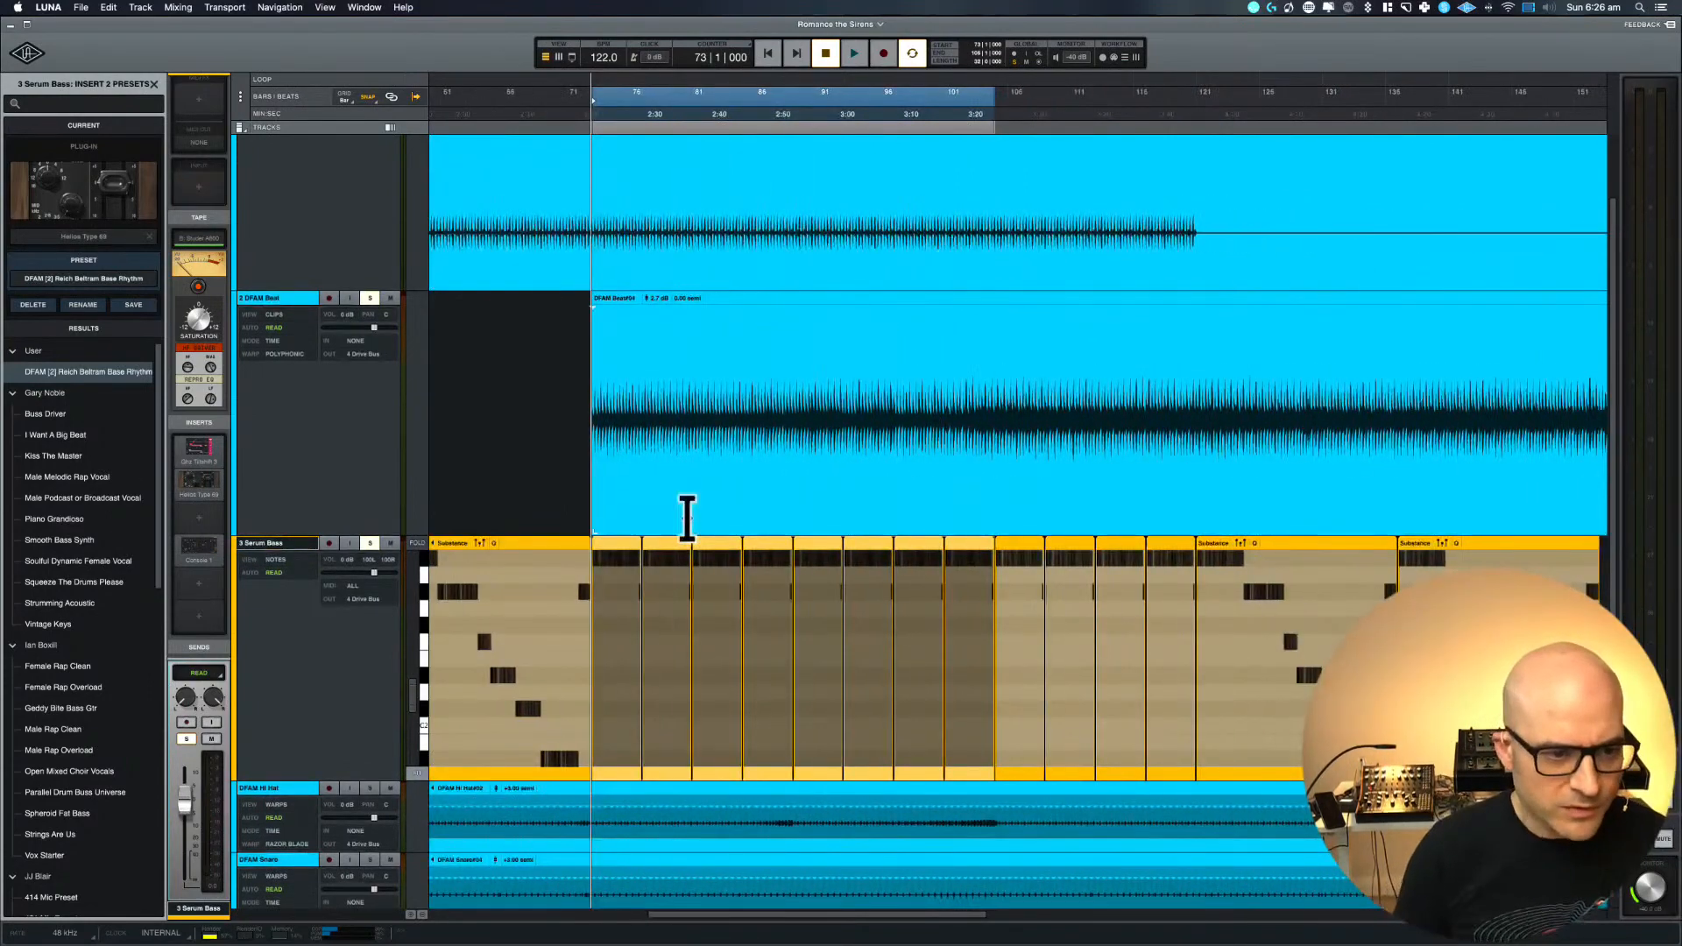
right_click(270, 545)
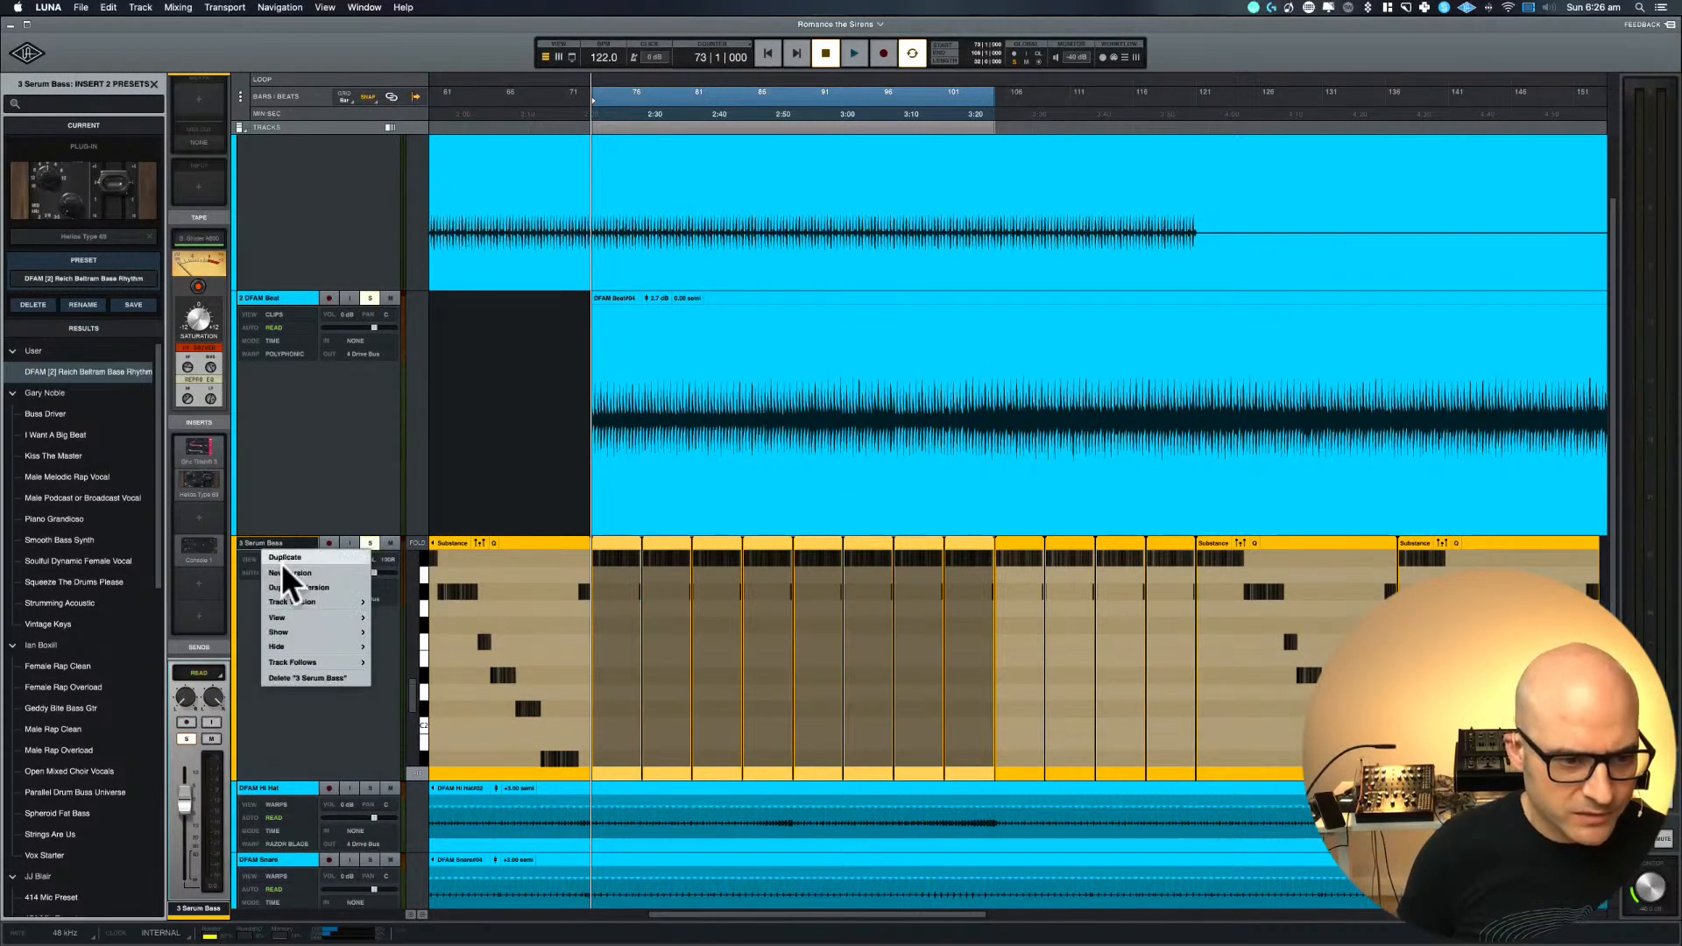
mouse_move(295, 600)
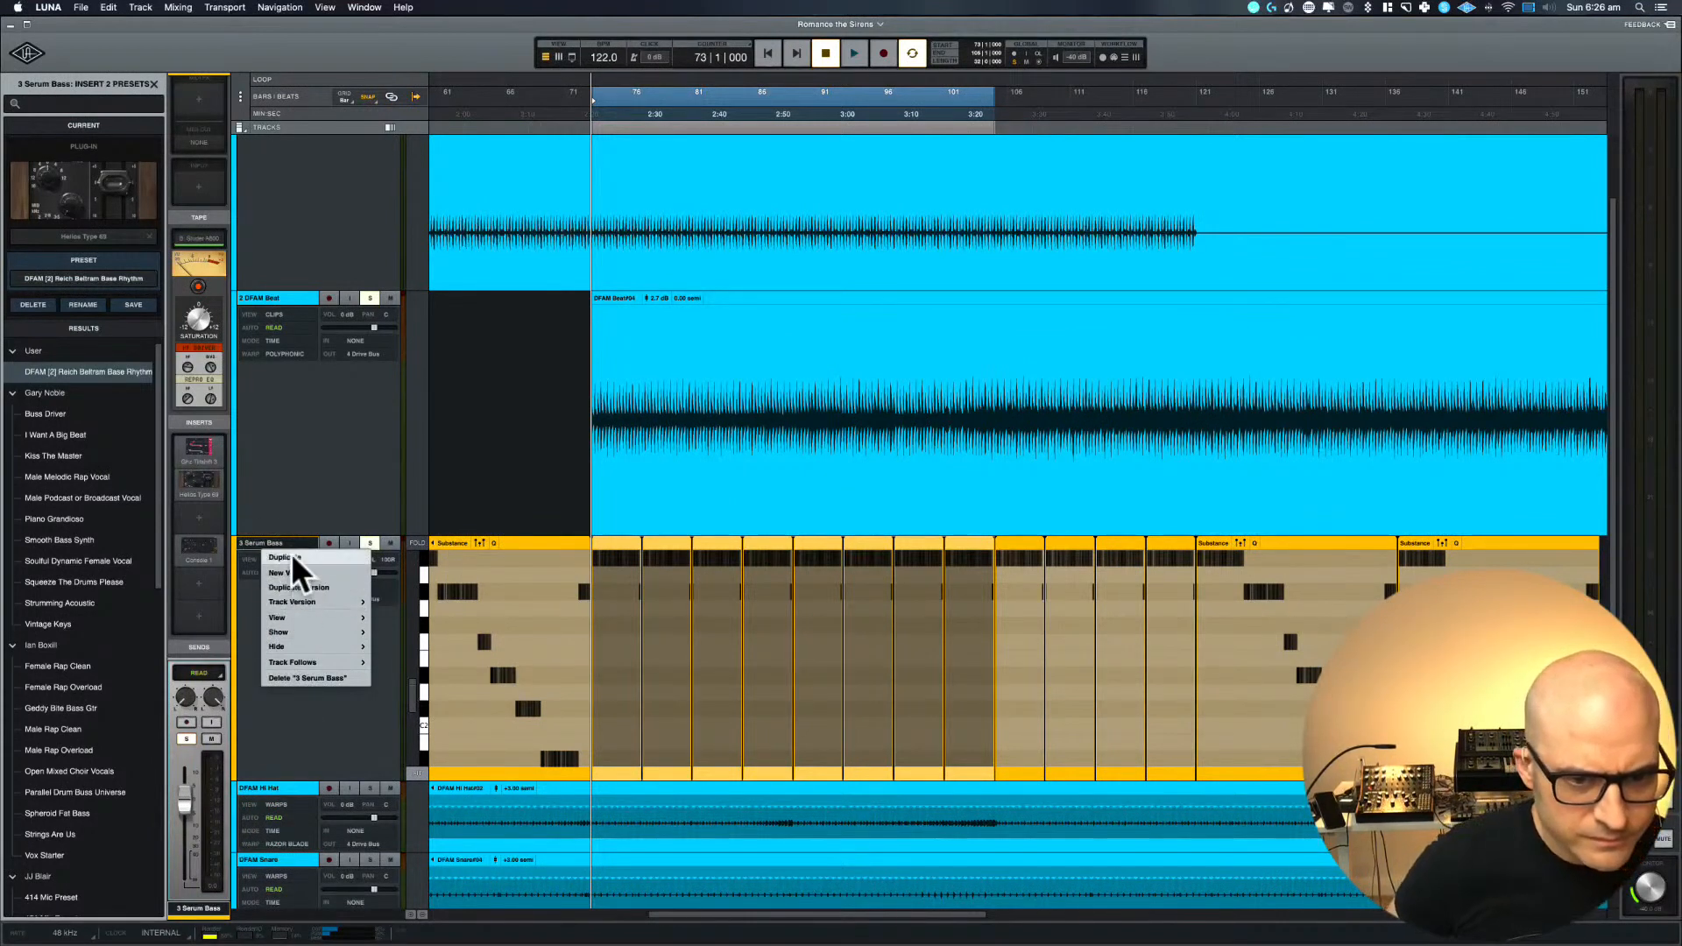
click(290, 554)
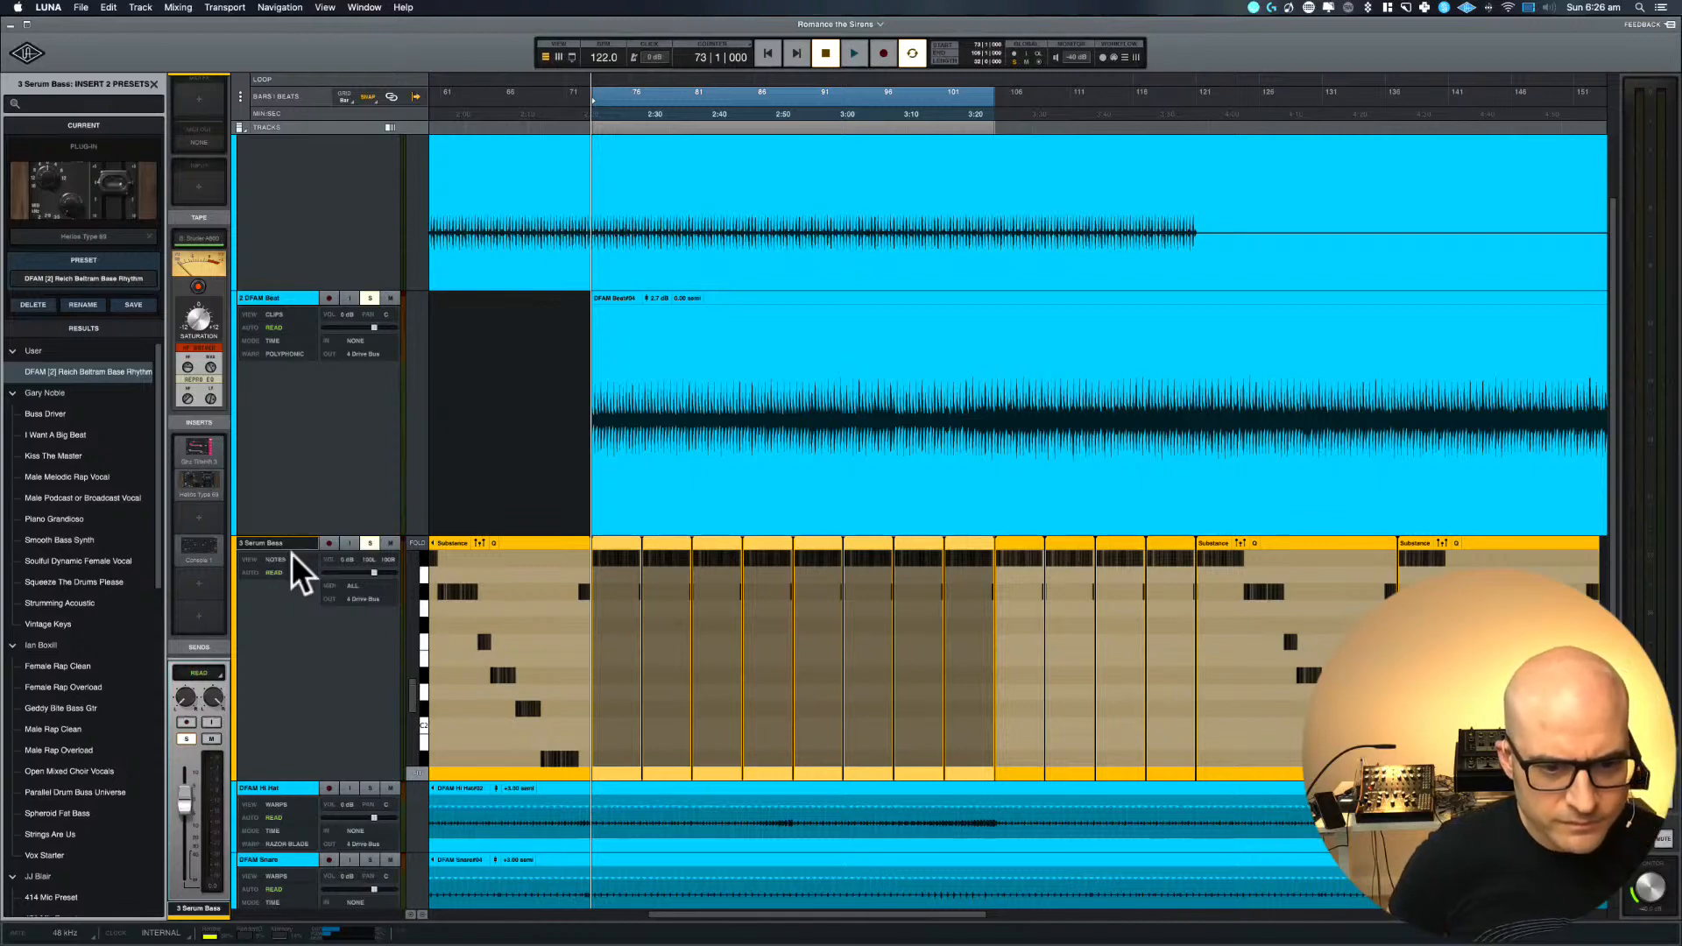
scroll(449, 417, down, 3)
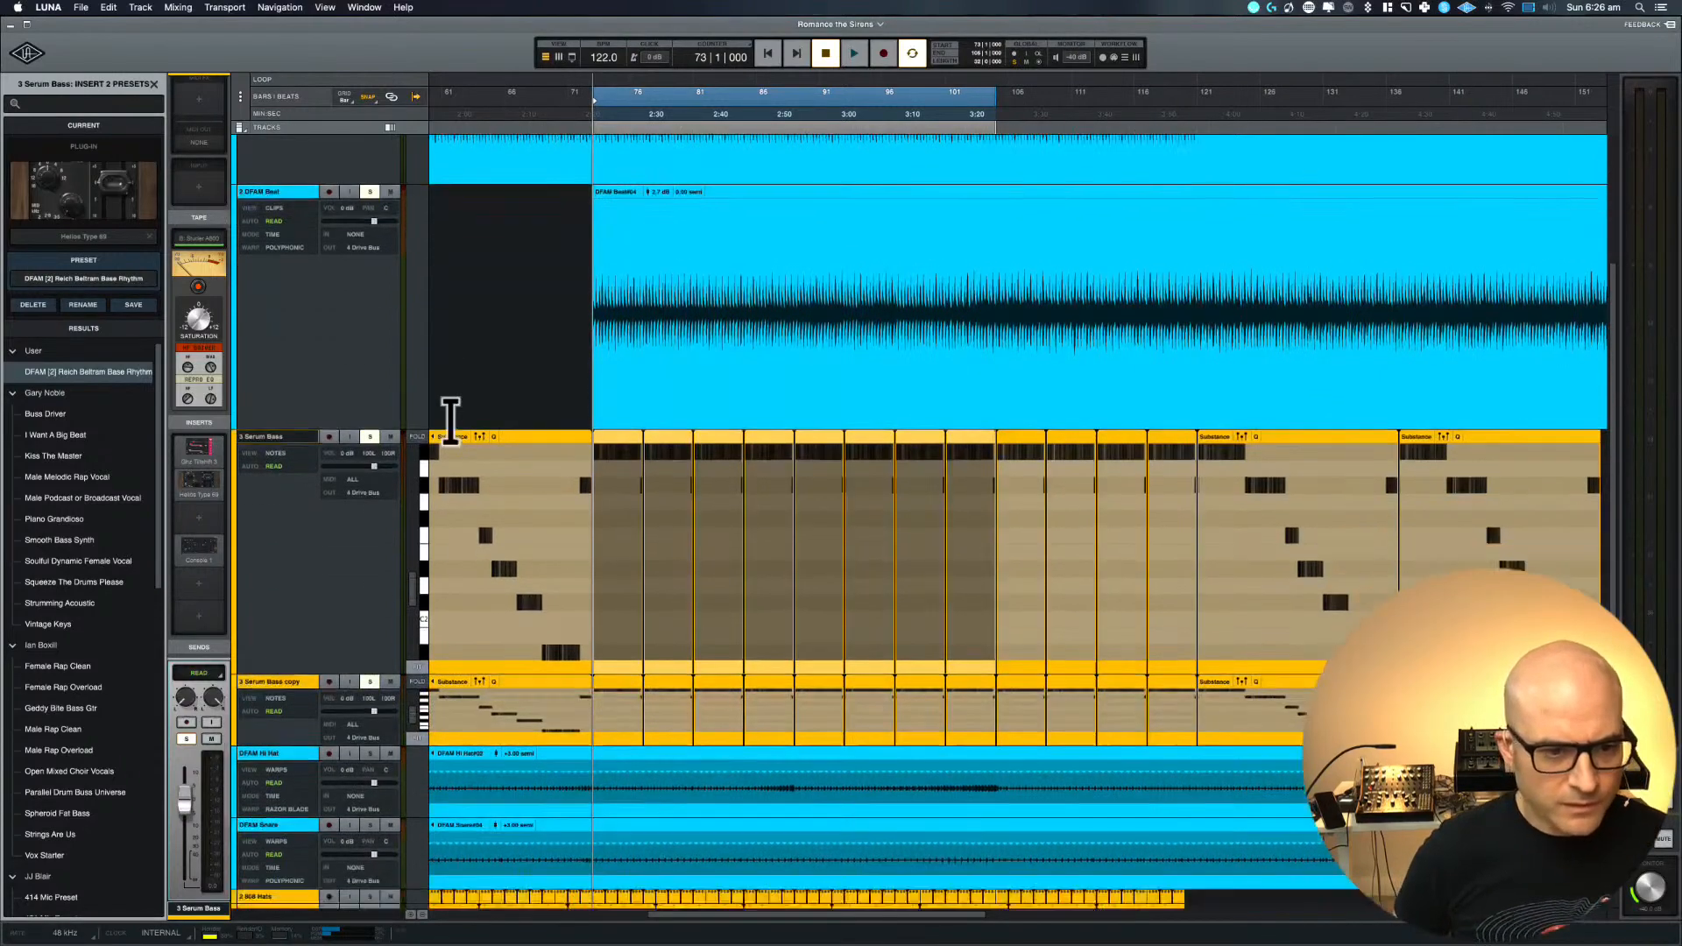
scroll(449, 417, down, 1)
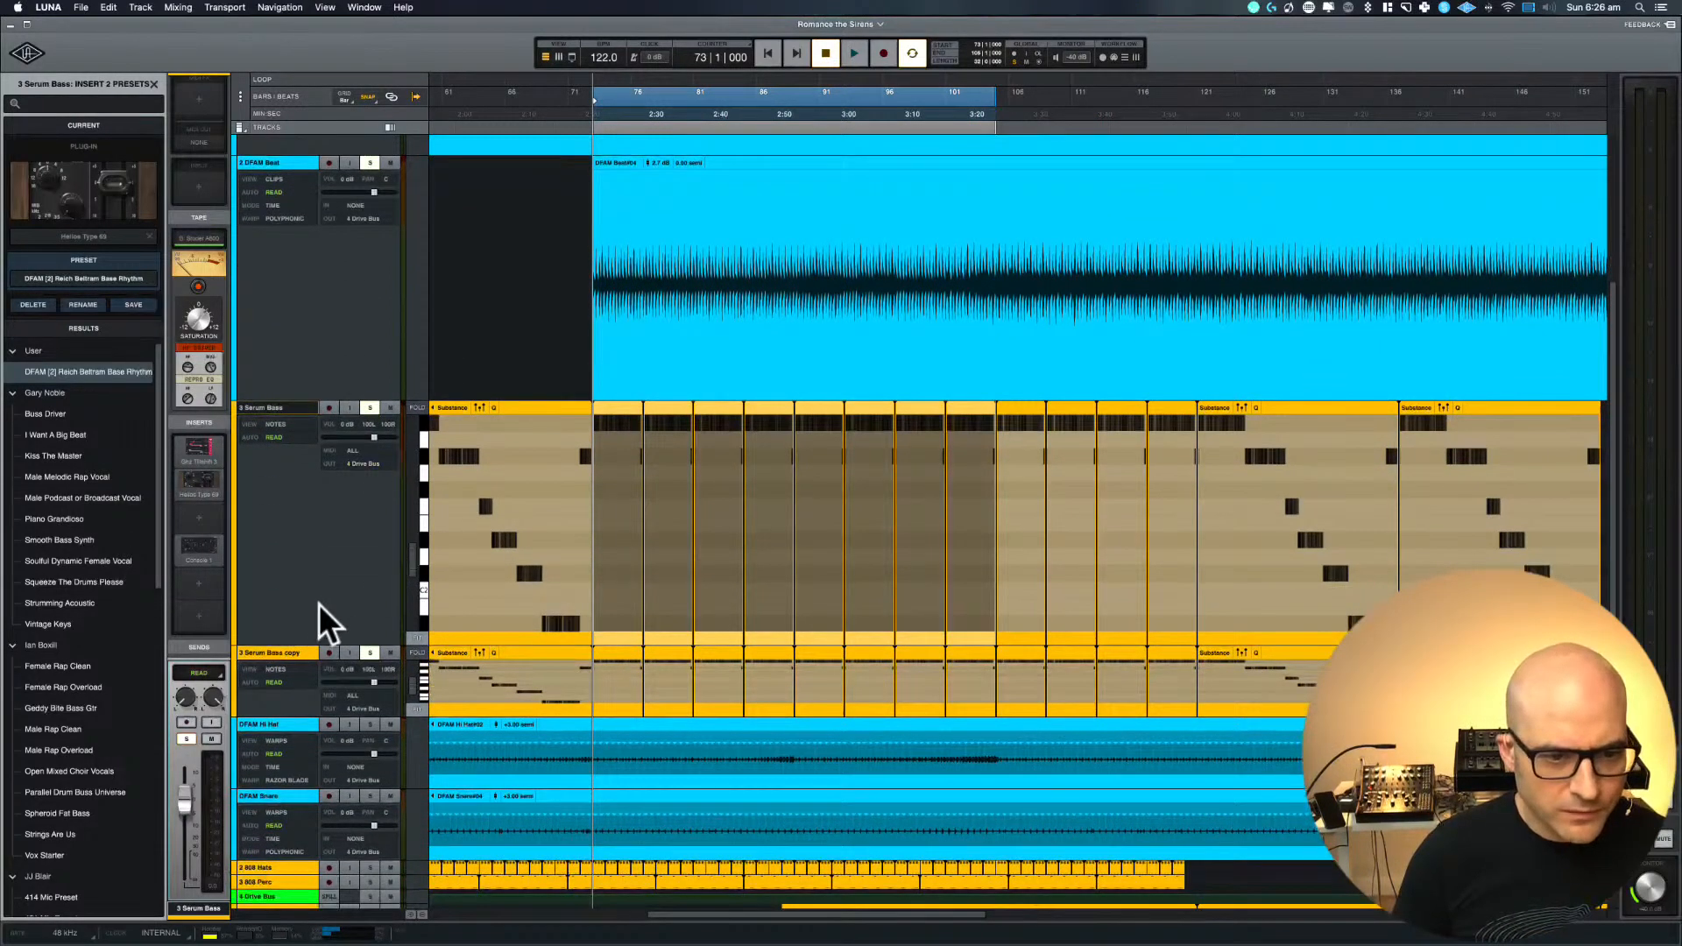
scroll(319, 603, down, 1)
Examine the Substance and single-note clips on Serum Bass and its copy around bar 73
key(r)
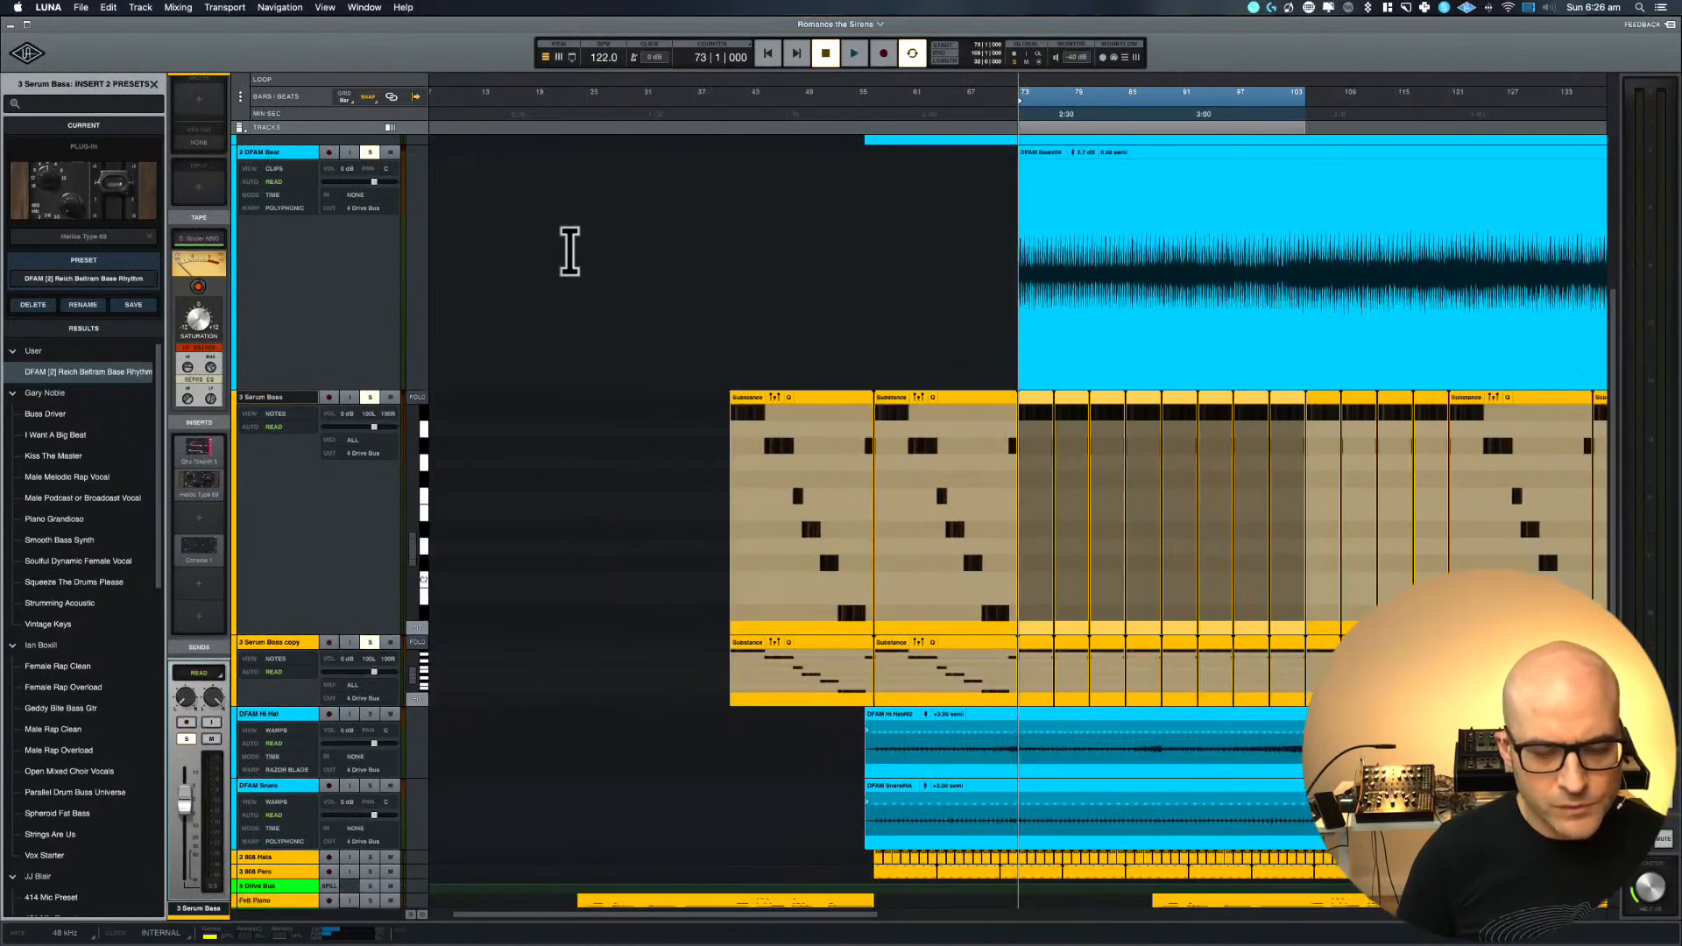
scroll(571, 251, right, 7)
key(t)
key(t)
key(t)
key(t)
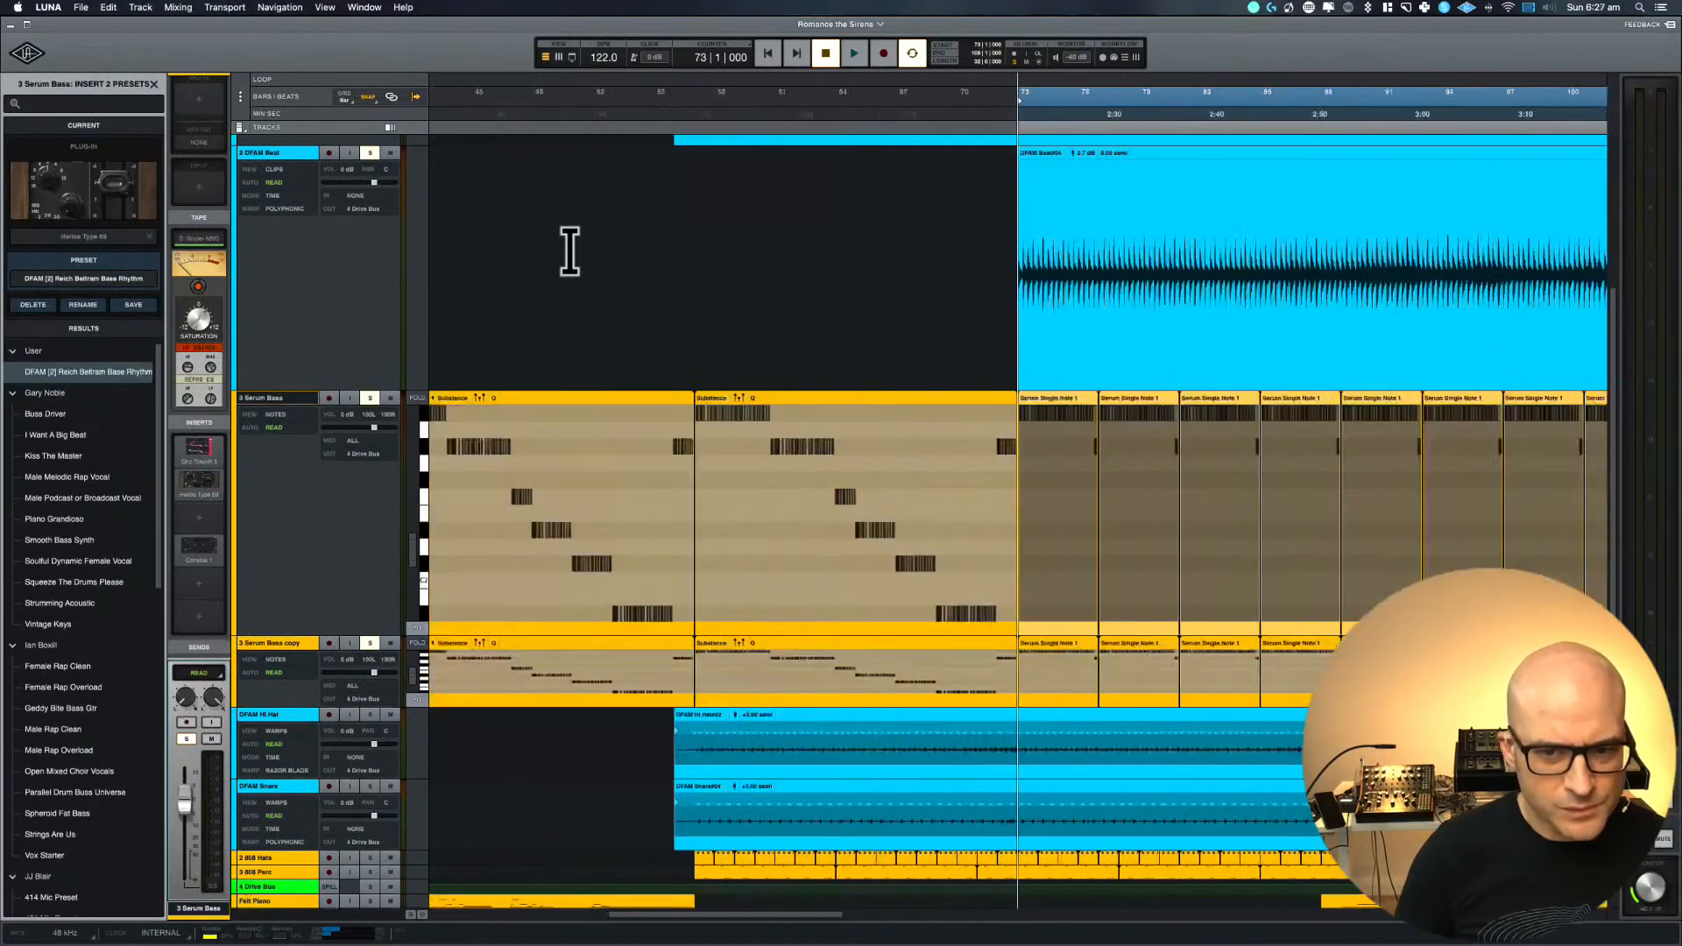
scroll(570, 251, right, 4)
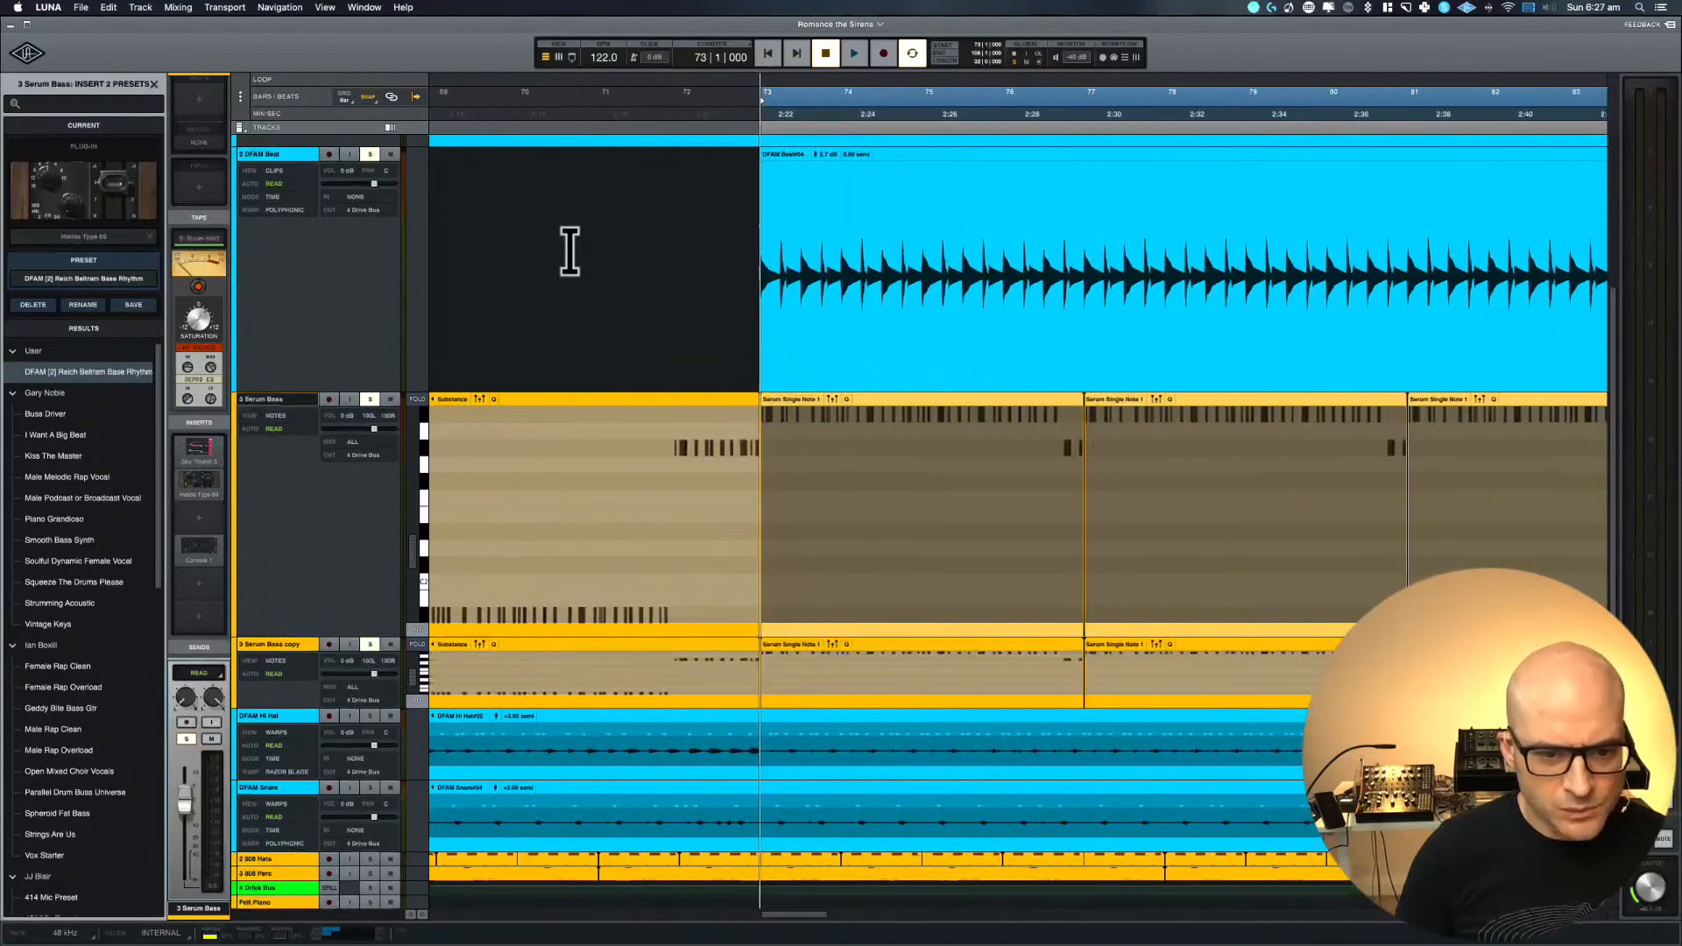
scroll(571, 251, left, 13)
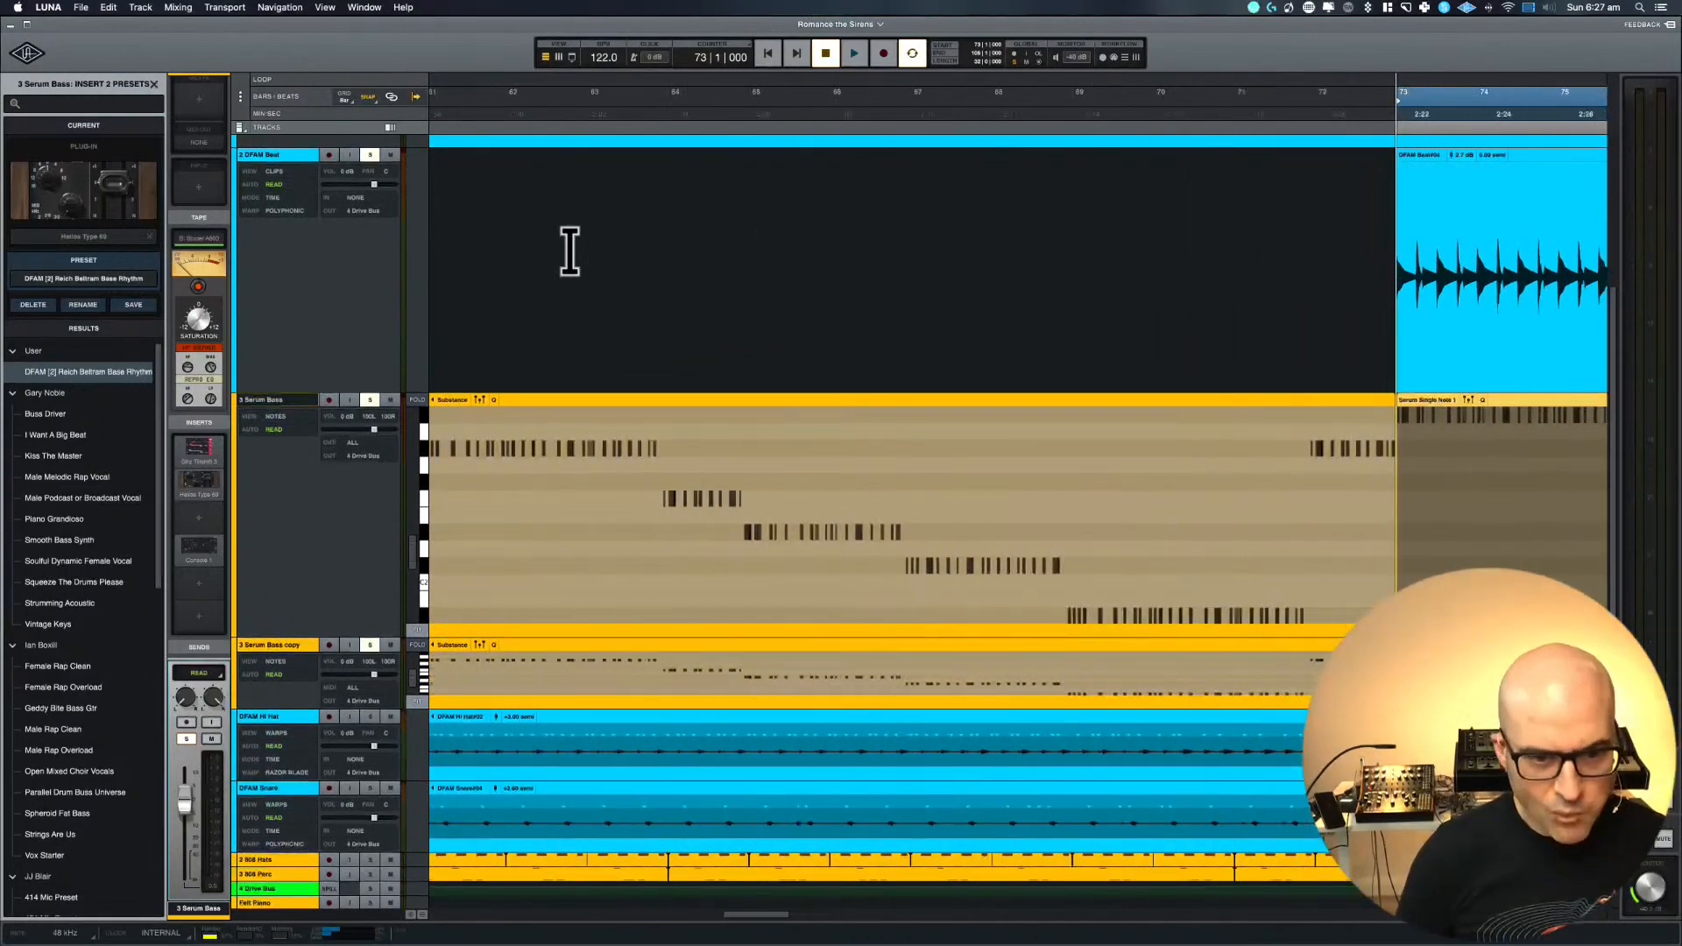
scroll(570, 254, left, 8)
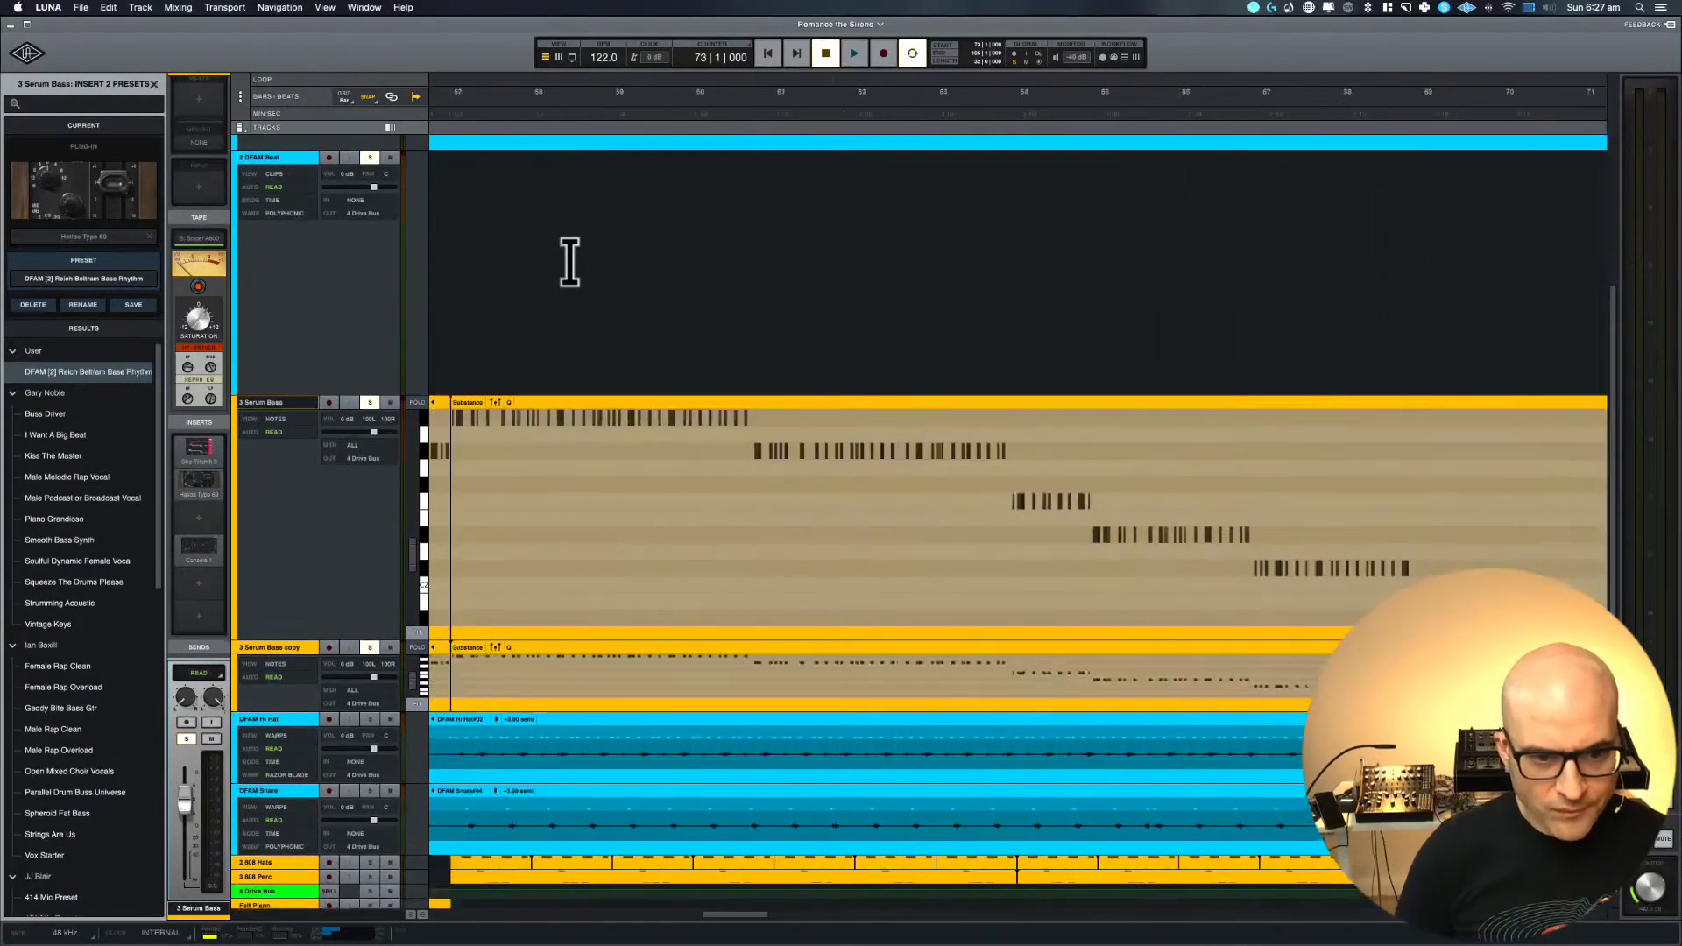
Delete the two Substance clips between bar 41 and bar 73 from the Serum Bass copy track
click(593, 644)
key(Delete)
scroll(496, 658, left, 8)
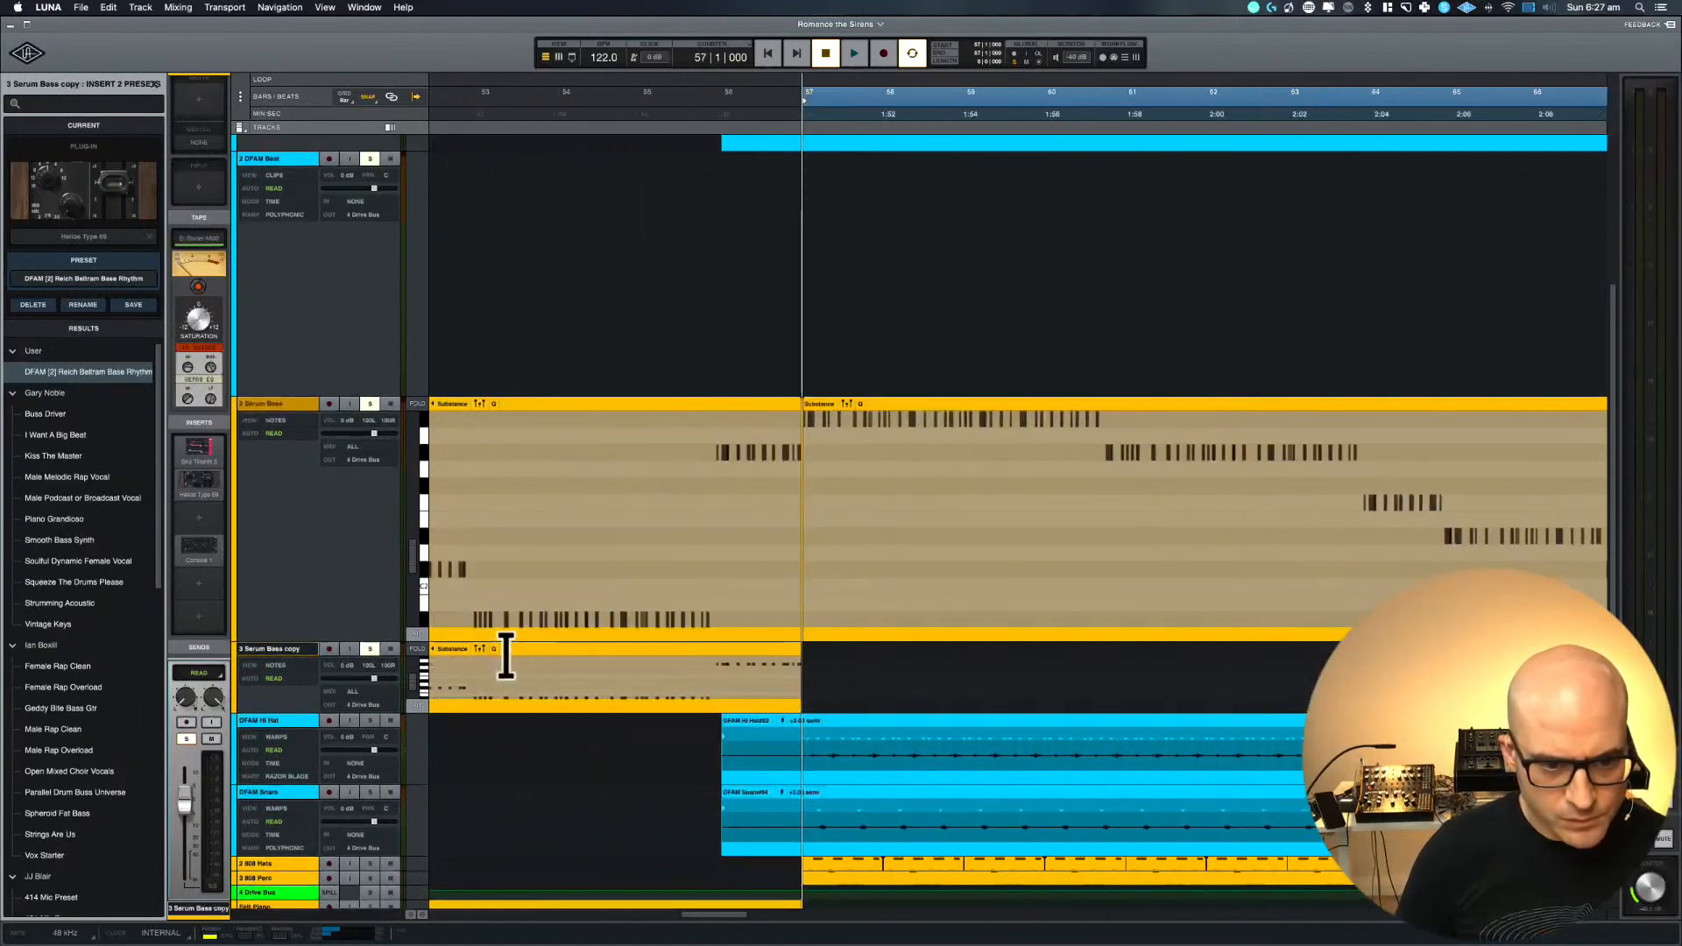
click(514, 648)
key(Delete)
Delete the first two short single-note clips starting at bar 73 from the original Serum Bass track
key(r)
key(r)
key(r)
key(r)
key(r)
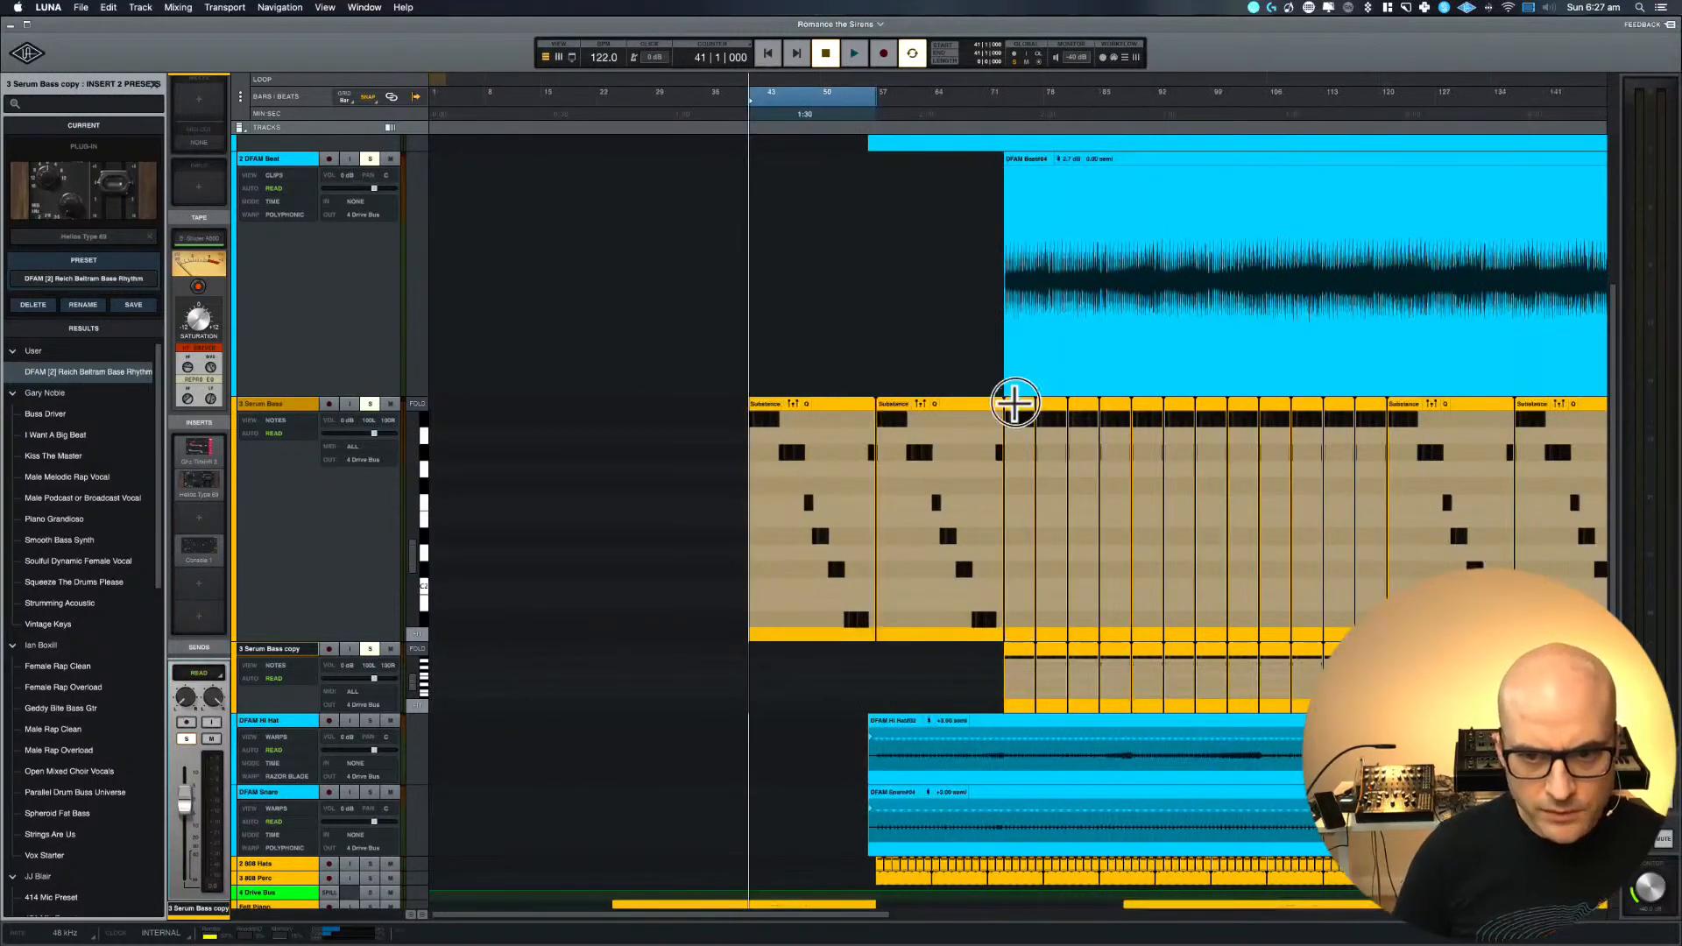
click(1019, 403)
key(Delete)
click(1050, 403)
key(Delete)
Try to delete a range from bar 78 across DFAM Beat and Serum Bass, and undo the deletion
drag(1046, 406, 1389, 391)
key(Delete)
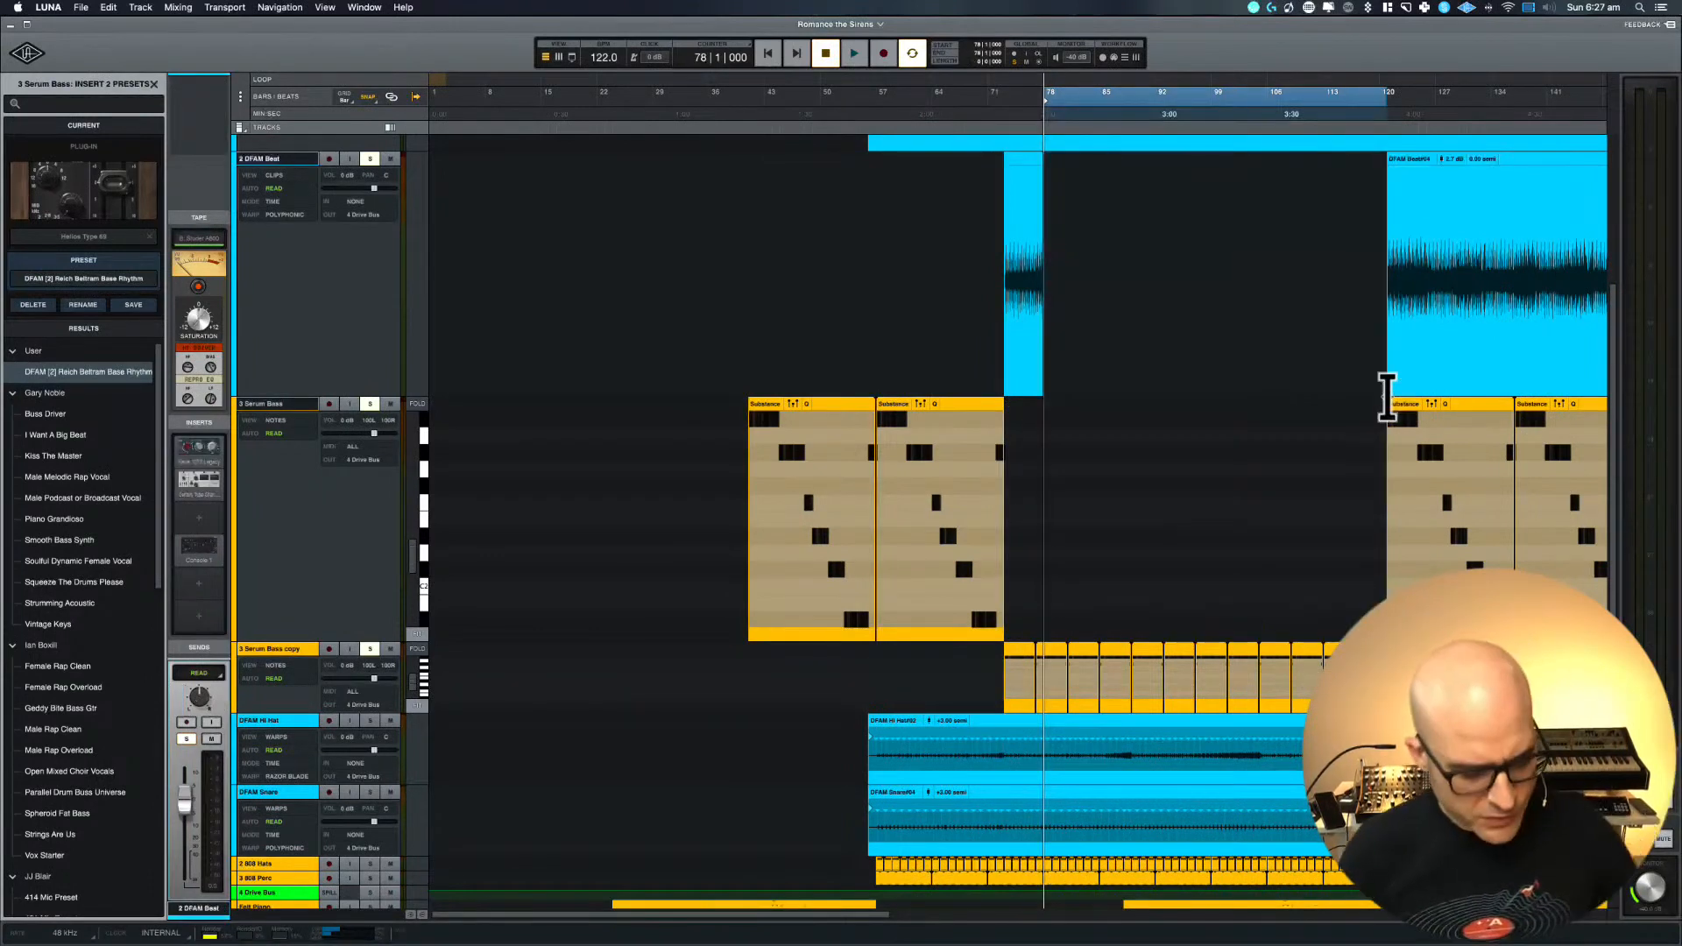
key(super+z)
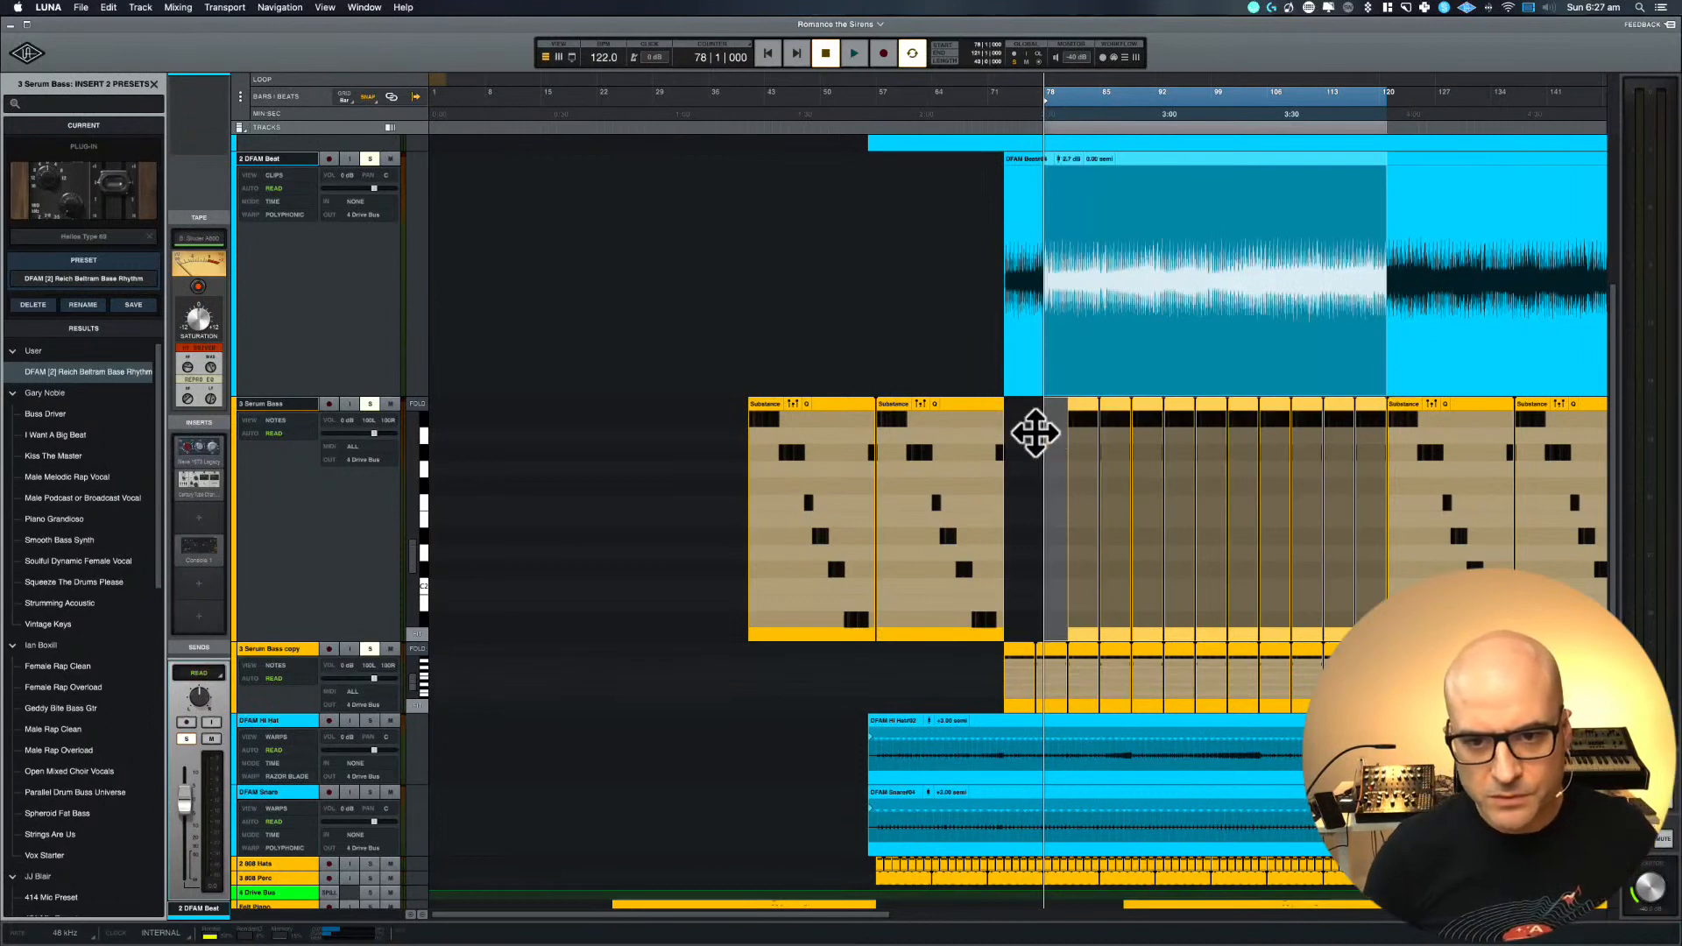
Delete the remaining short single-note clips on Serum Bass up to the next Substance clip, leaving DFAM Beat out of the selection
drag(1068, 427, 1379, 400)
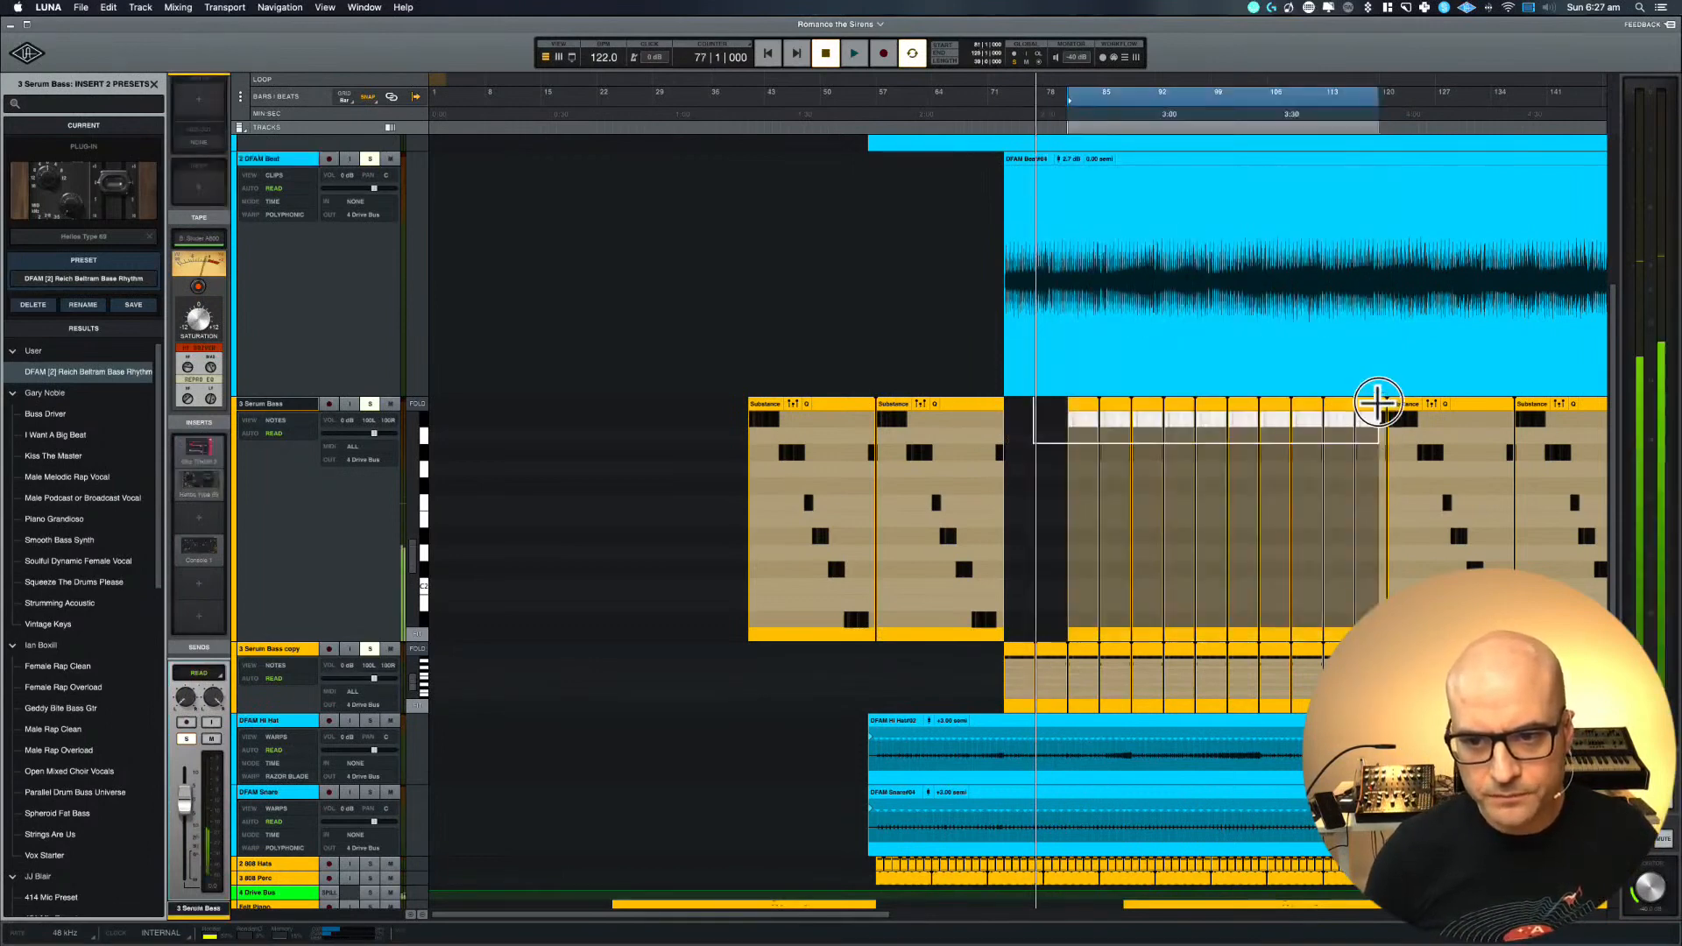
click(1377, 402)
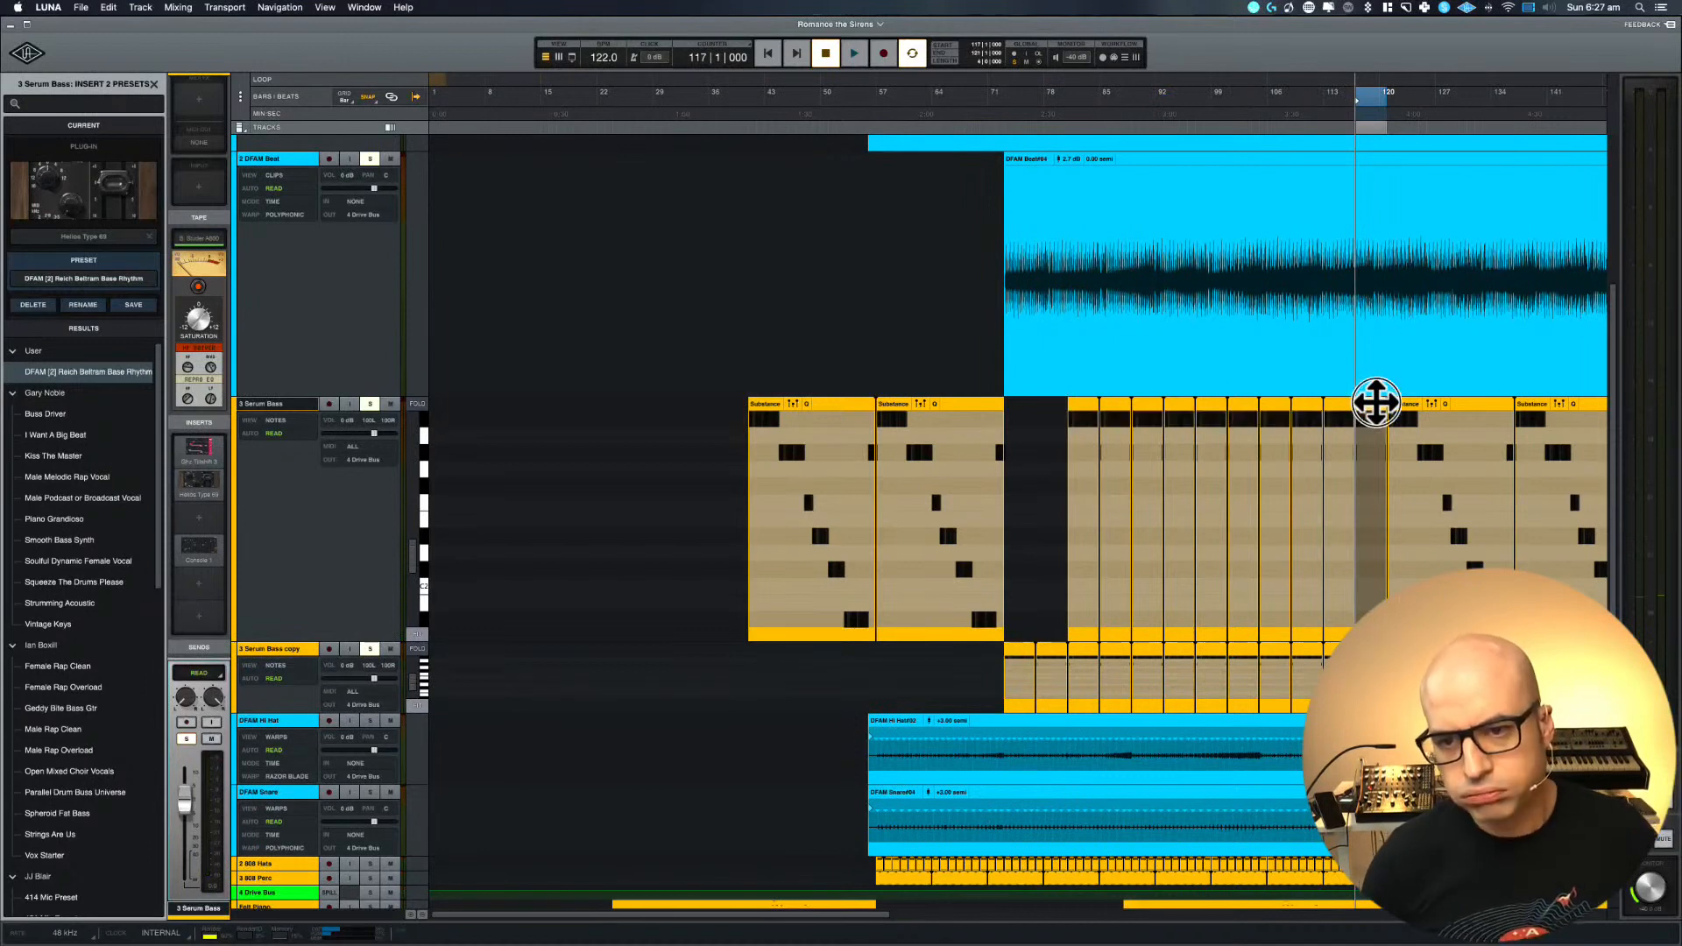
drag(1376, 403, 1045, 412)
key(Delete)
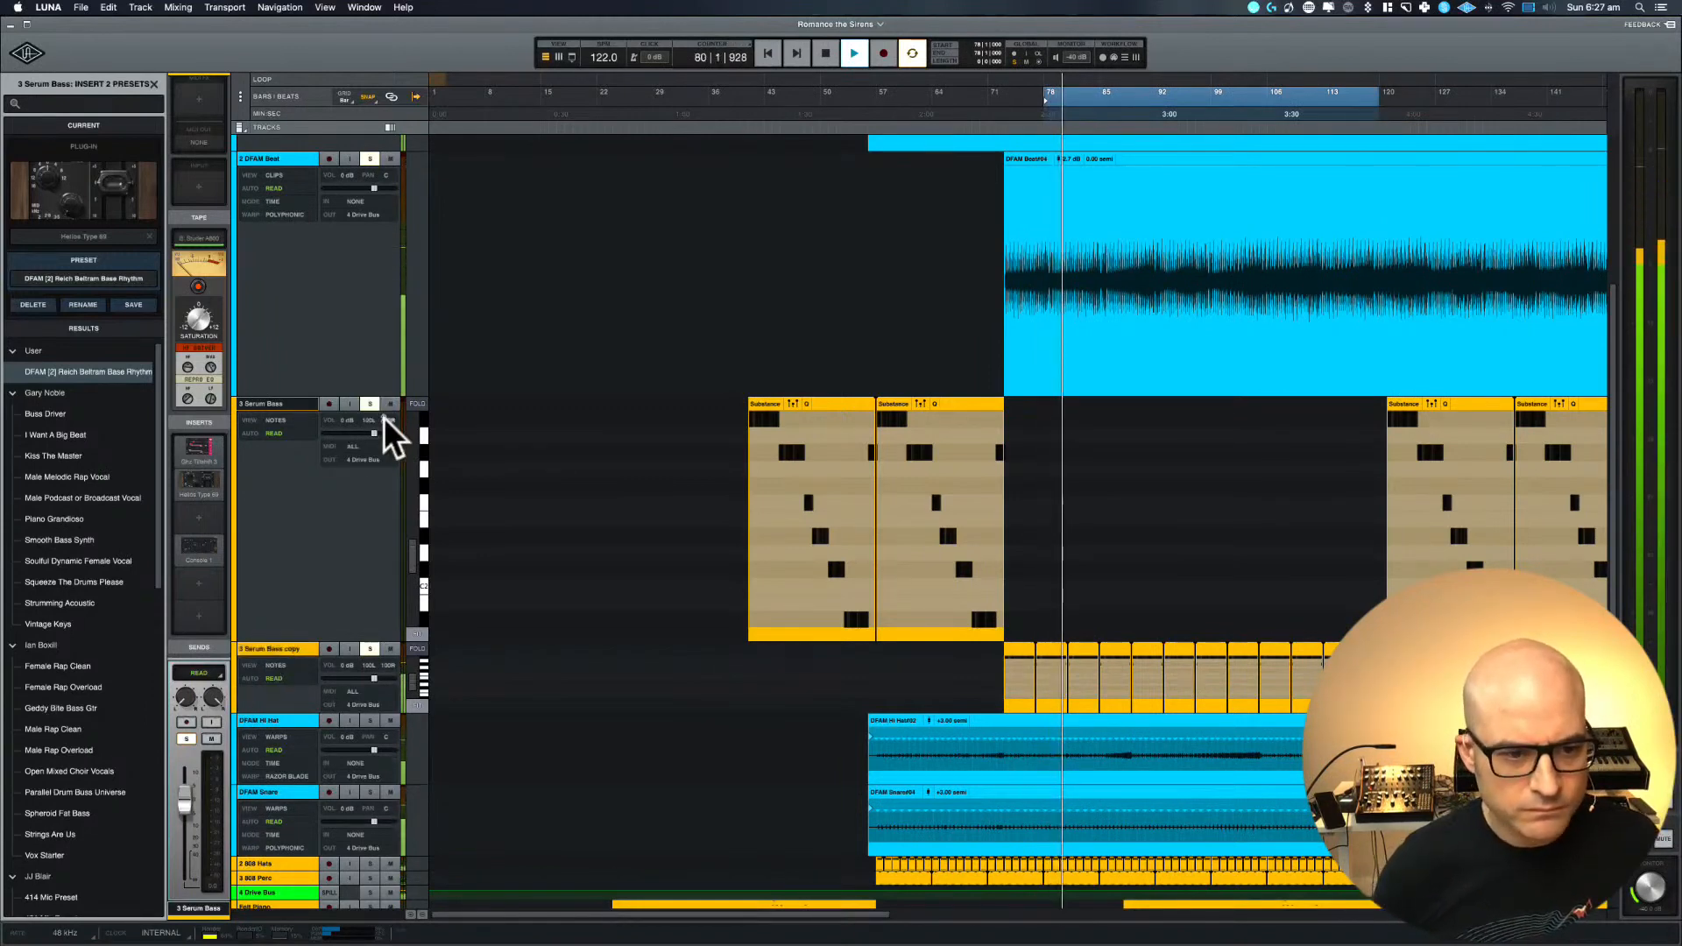
Move the Serum Bass copy track above Serum Bass and rename it 3 Serum Bass Low Cut
click(265, 654)
drag(265, 654, 272, 440)
double_click(303, 403)
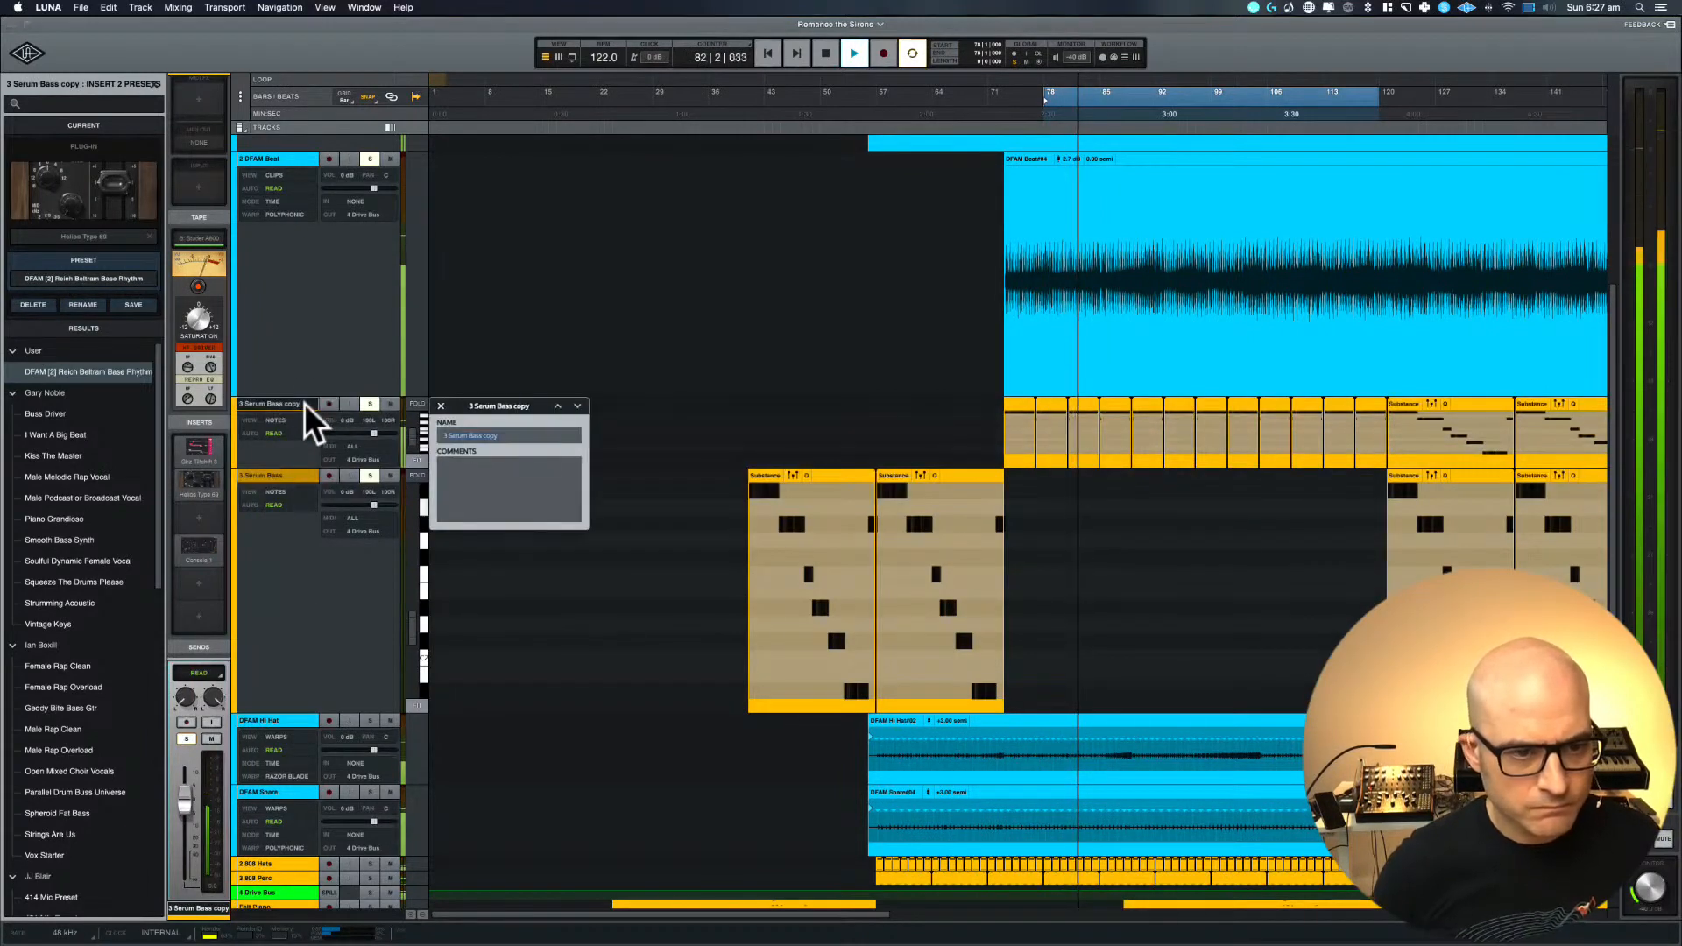
key(BackSpace)
key(BackSpace)
key(BackSpace)
key(BackSpace)
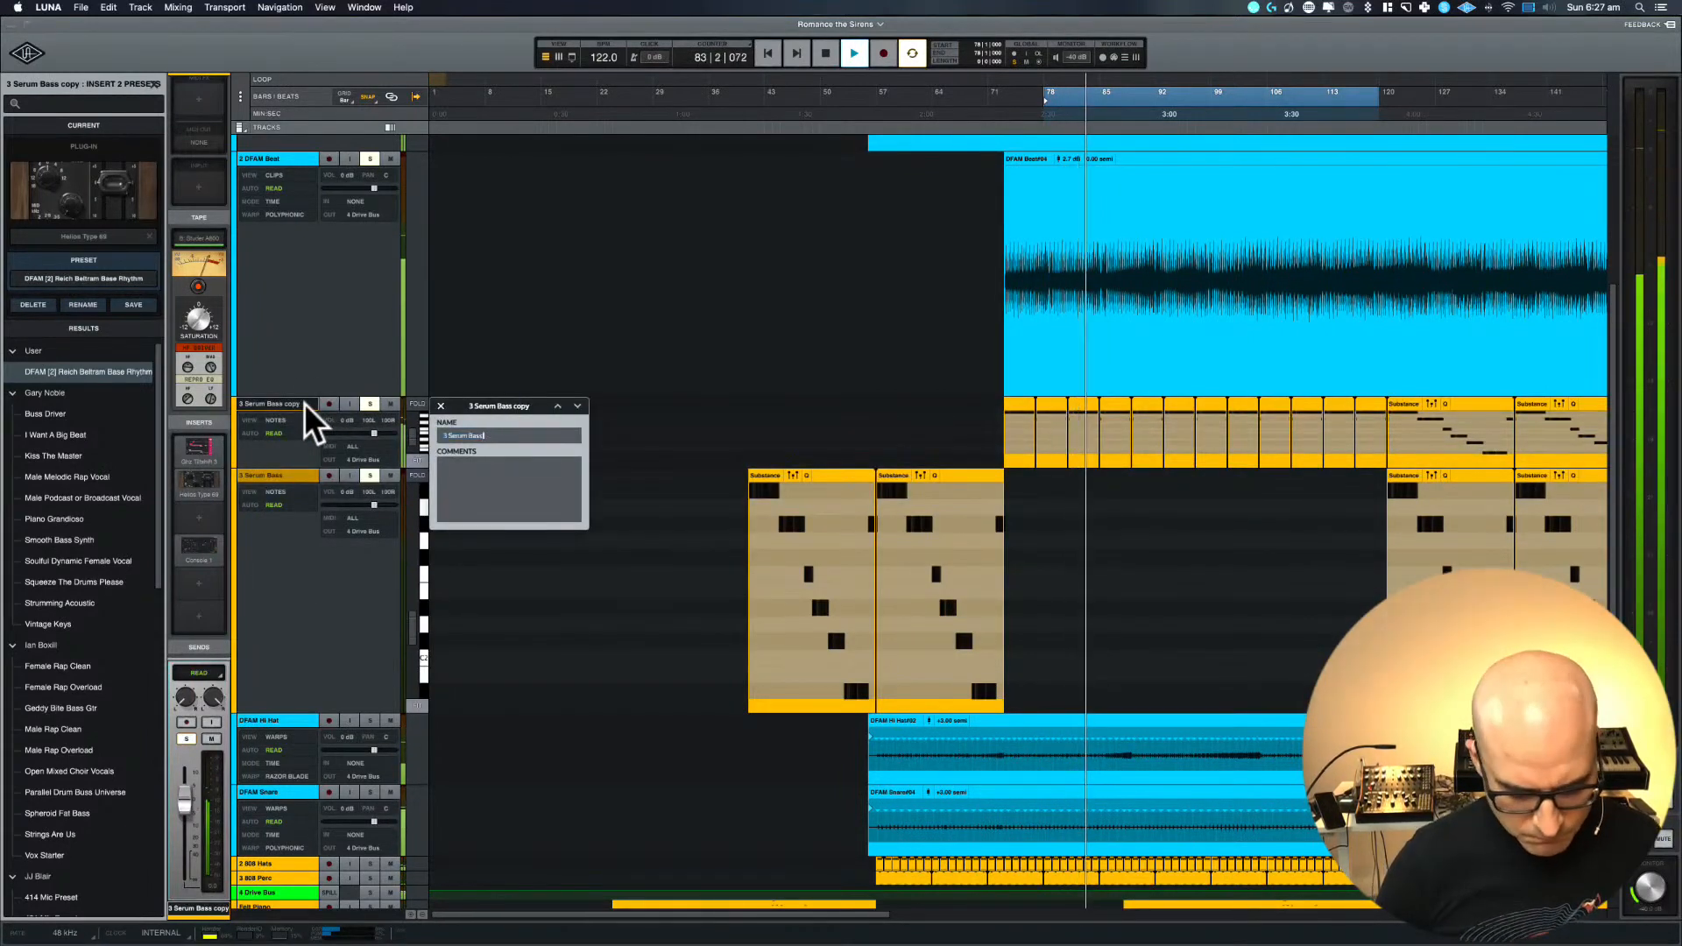
text(Low Cut)
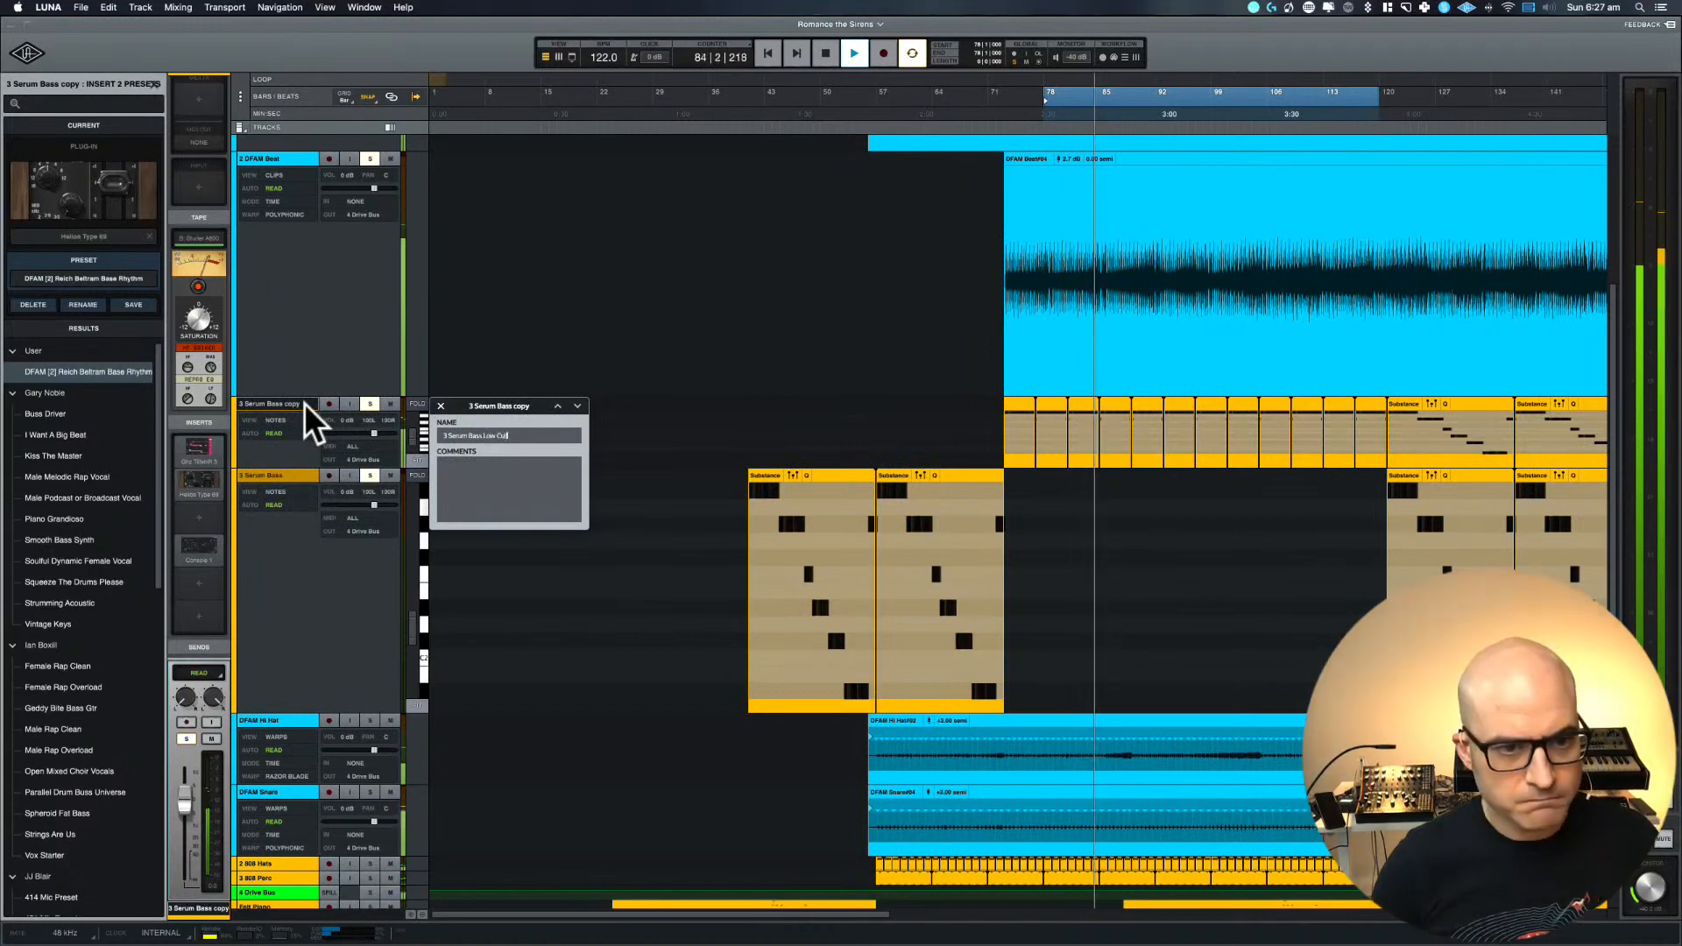
key(Return)
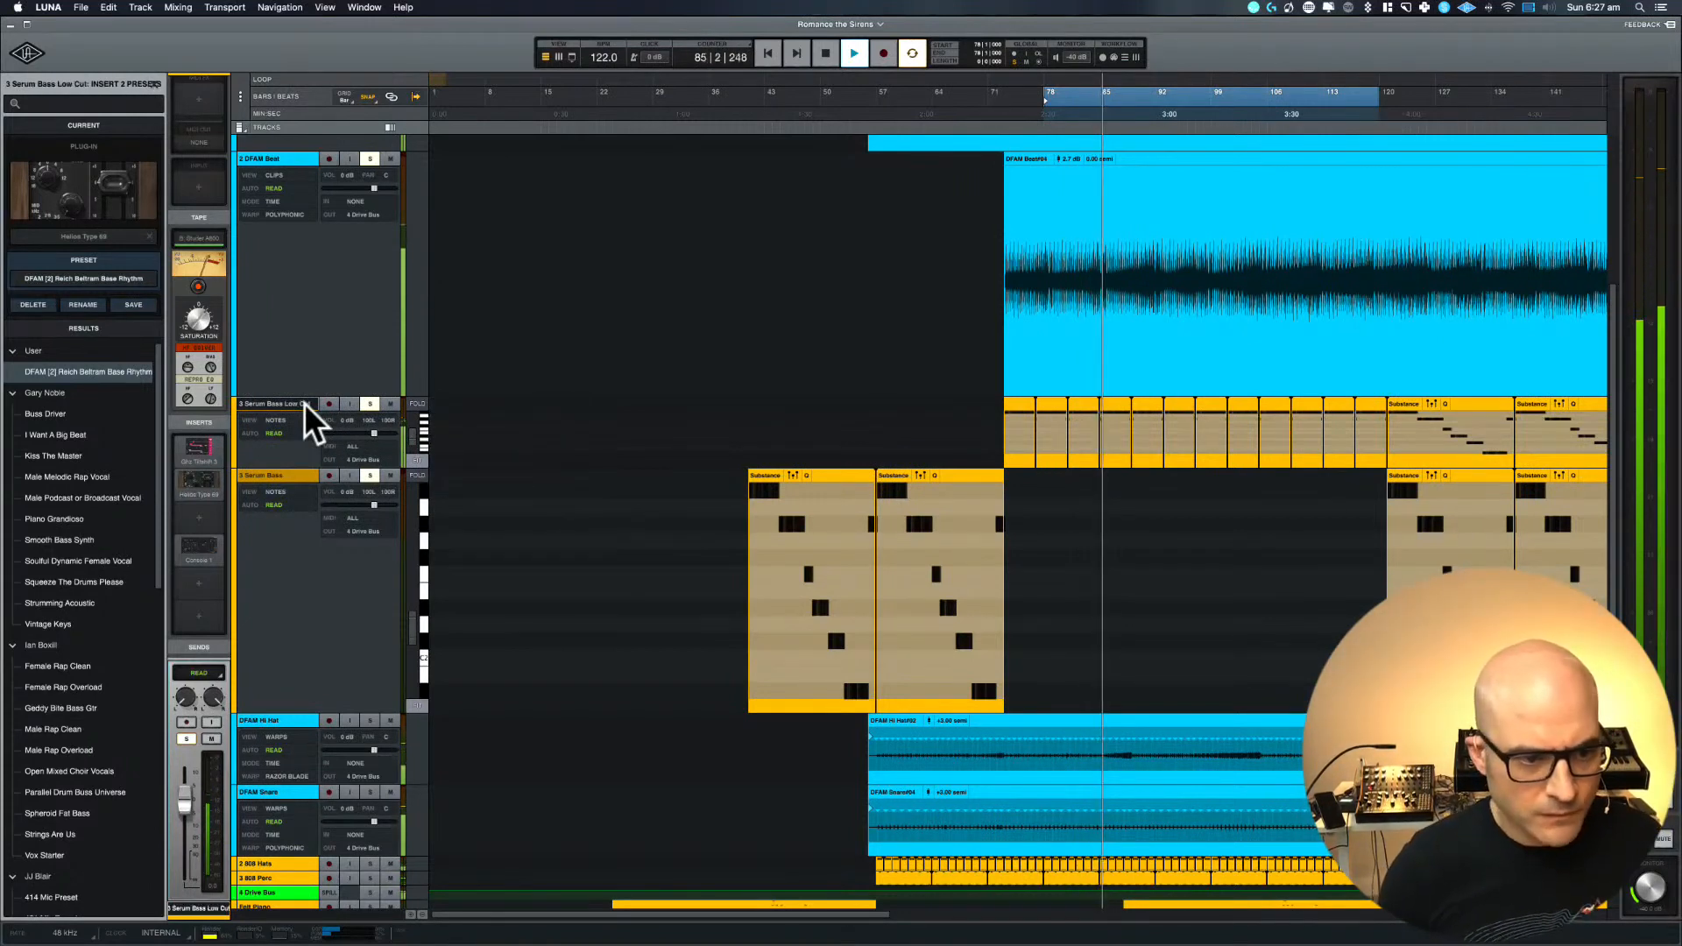
Open the Console 1 and GHZ Tiltshift 3 inserts on Serum Bass Low Cut, and unsolo DFAM Beat during playback
click(200, 547)
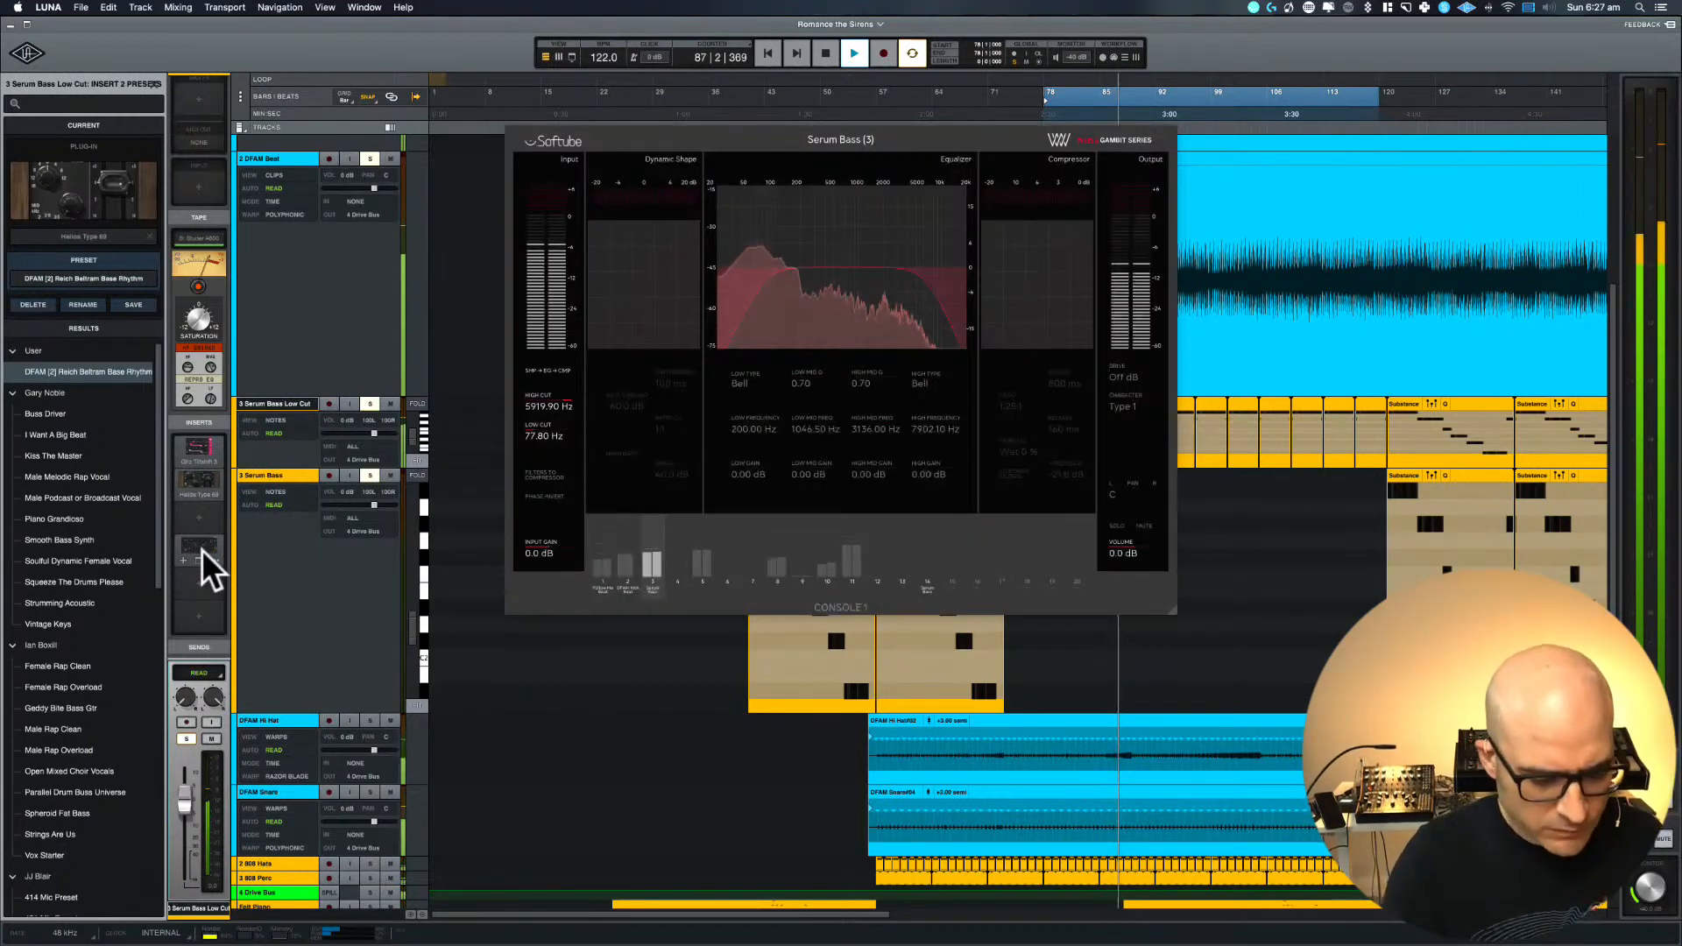
key(space)
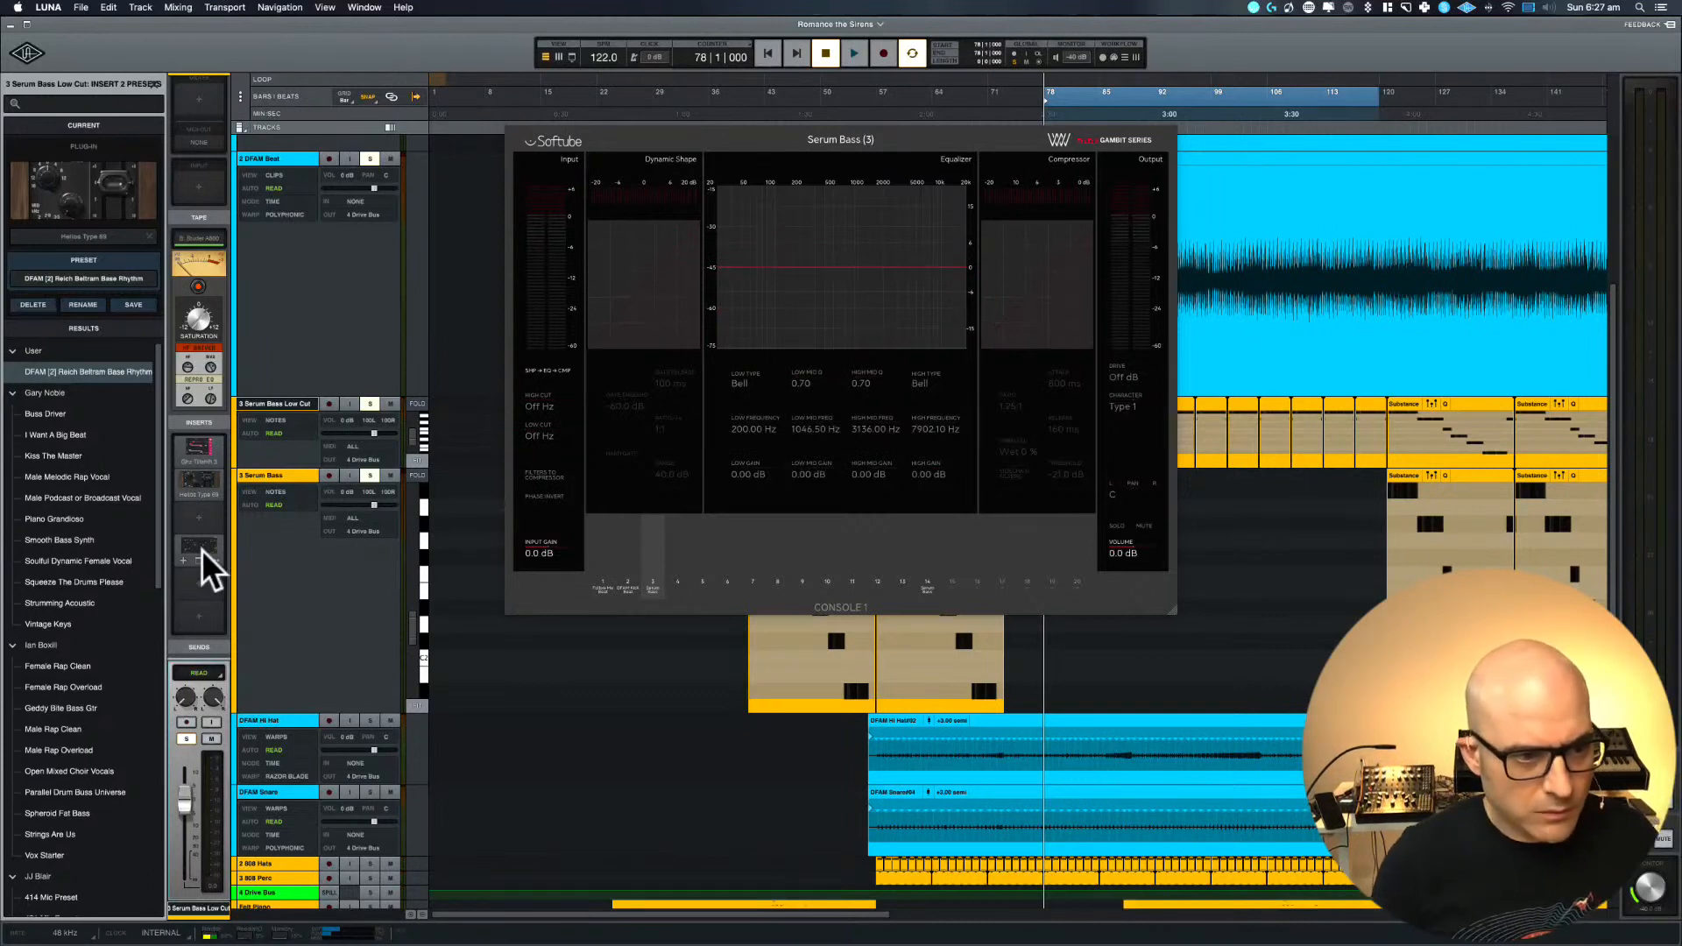
click(203, 454)
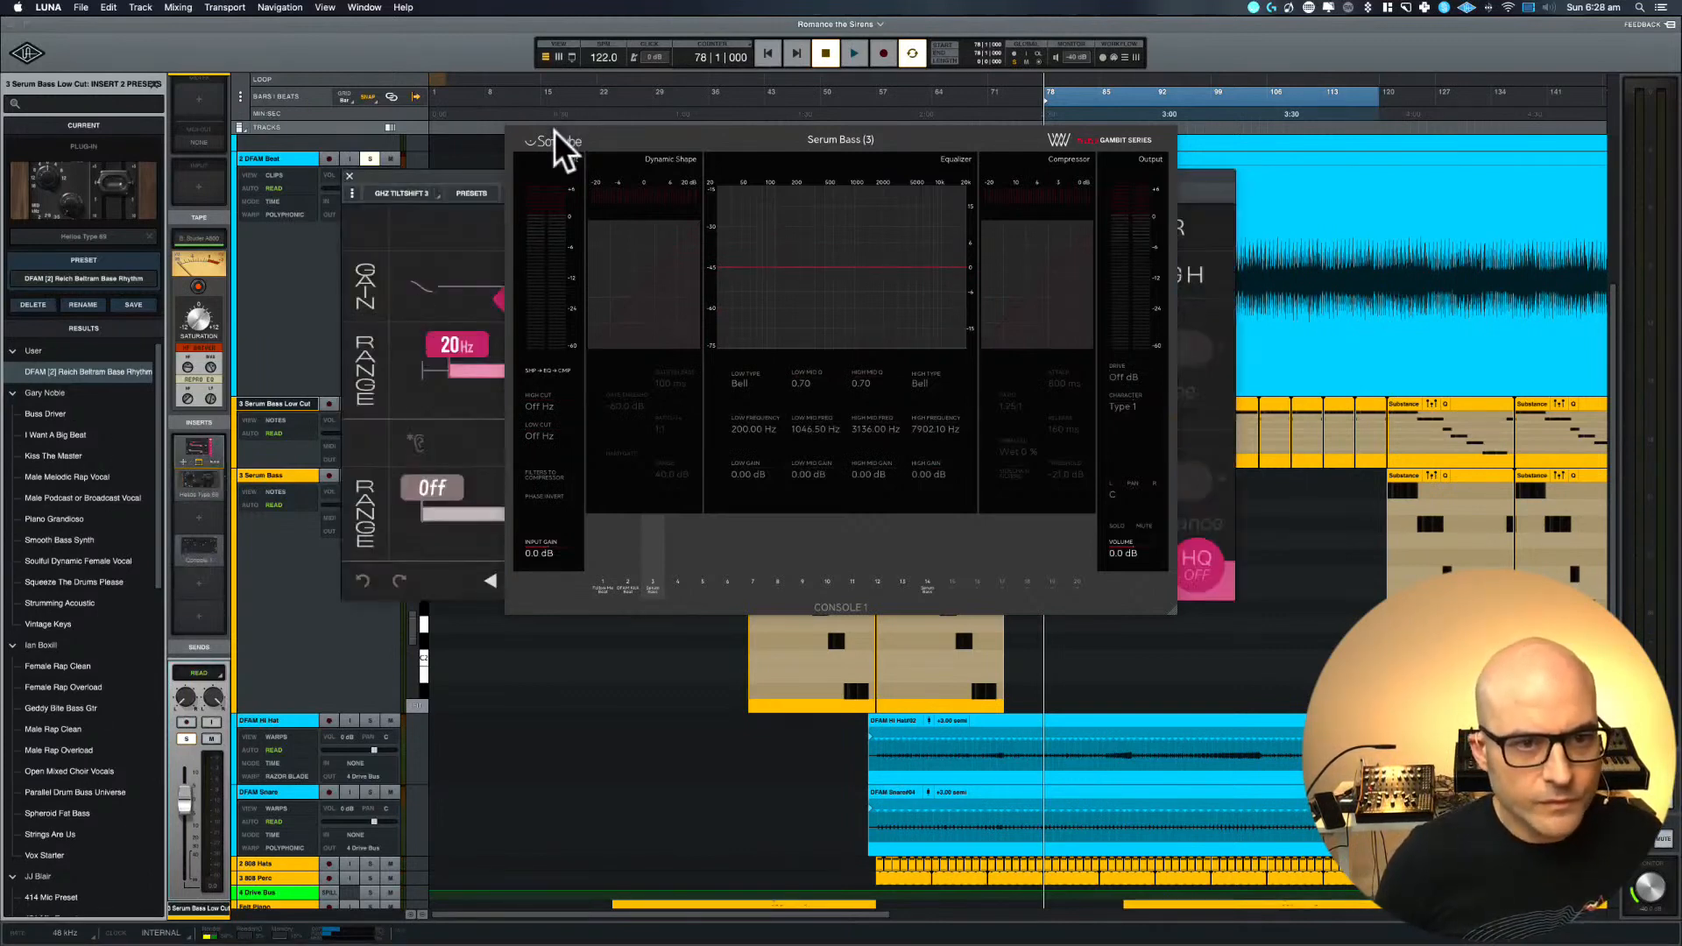
key(space)
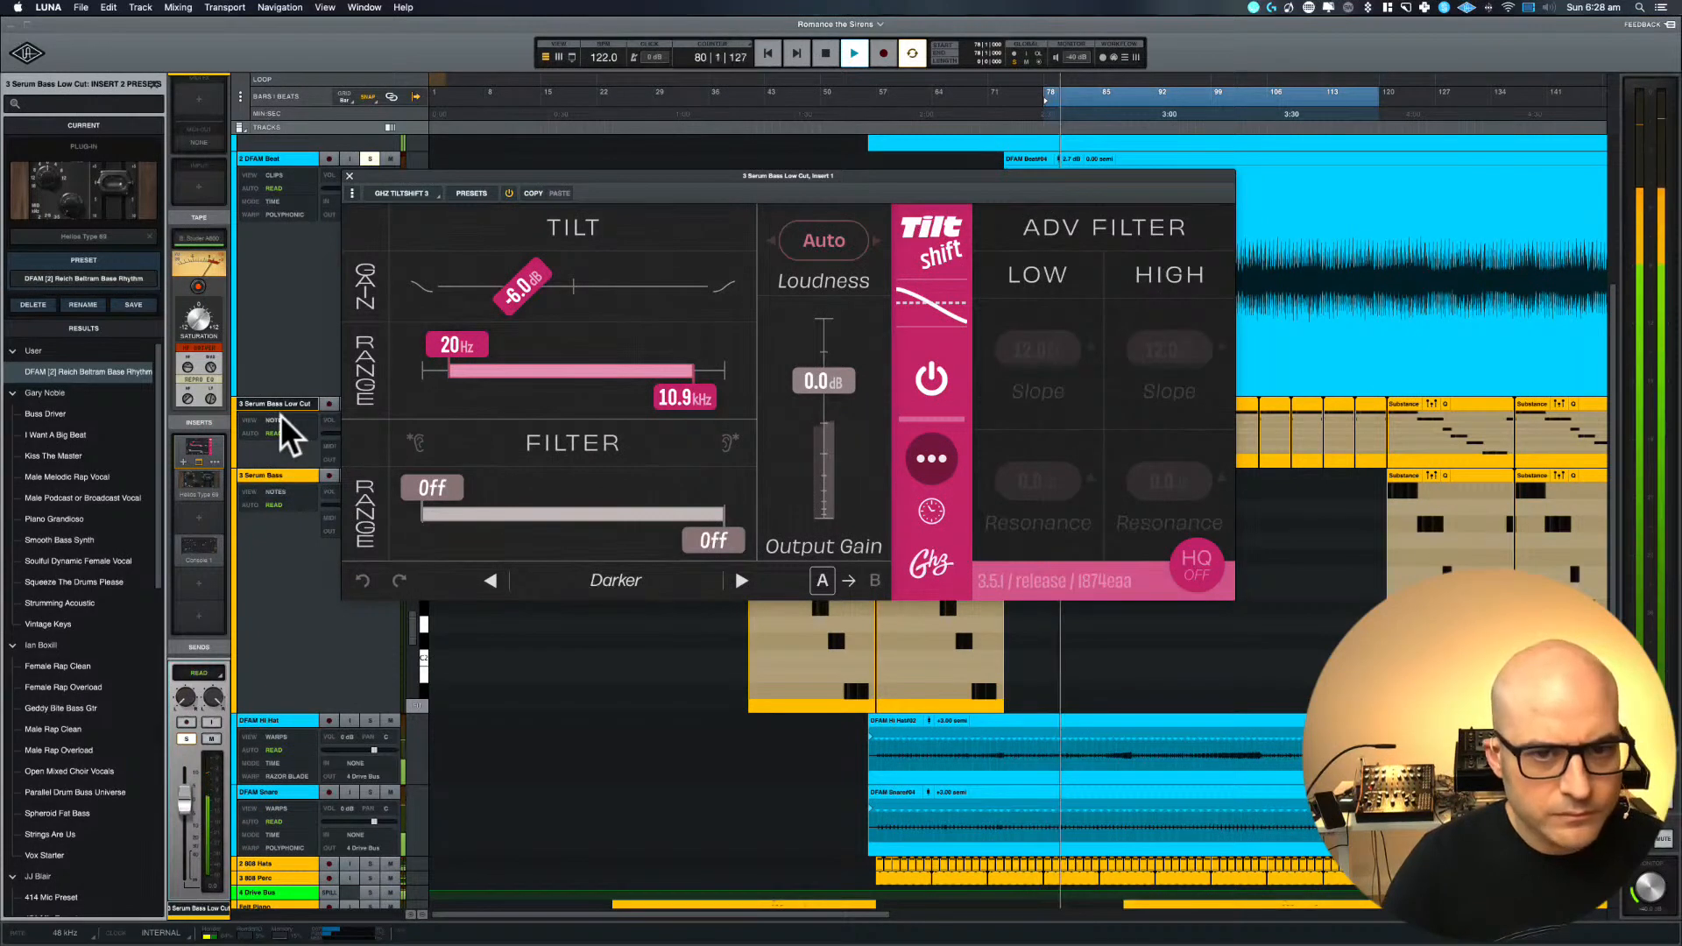
click(370, 159)
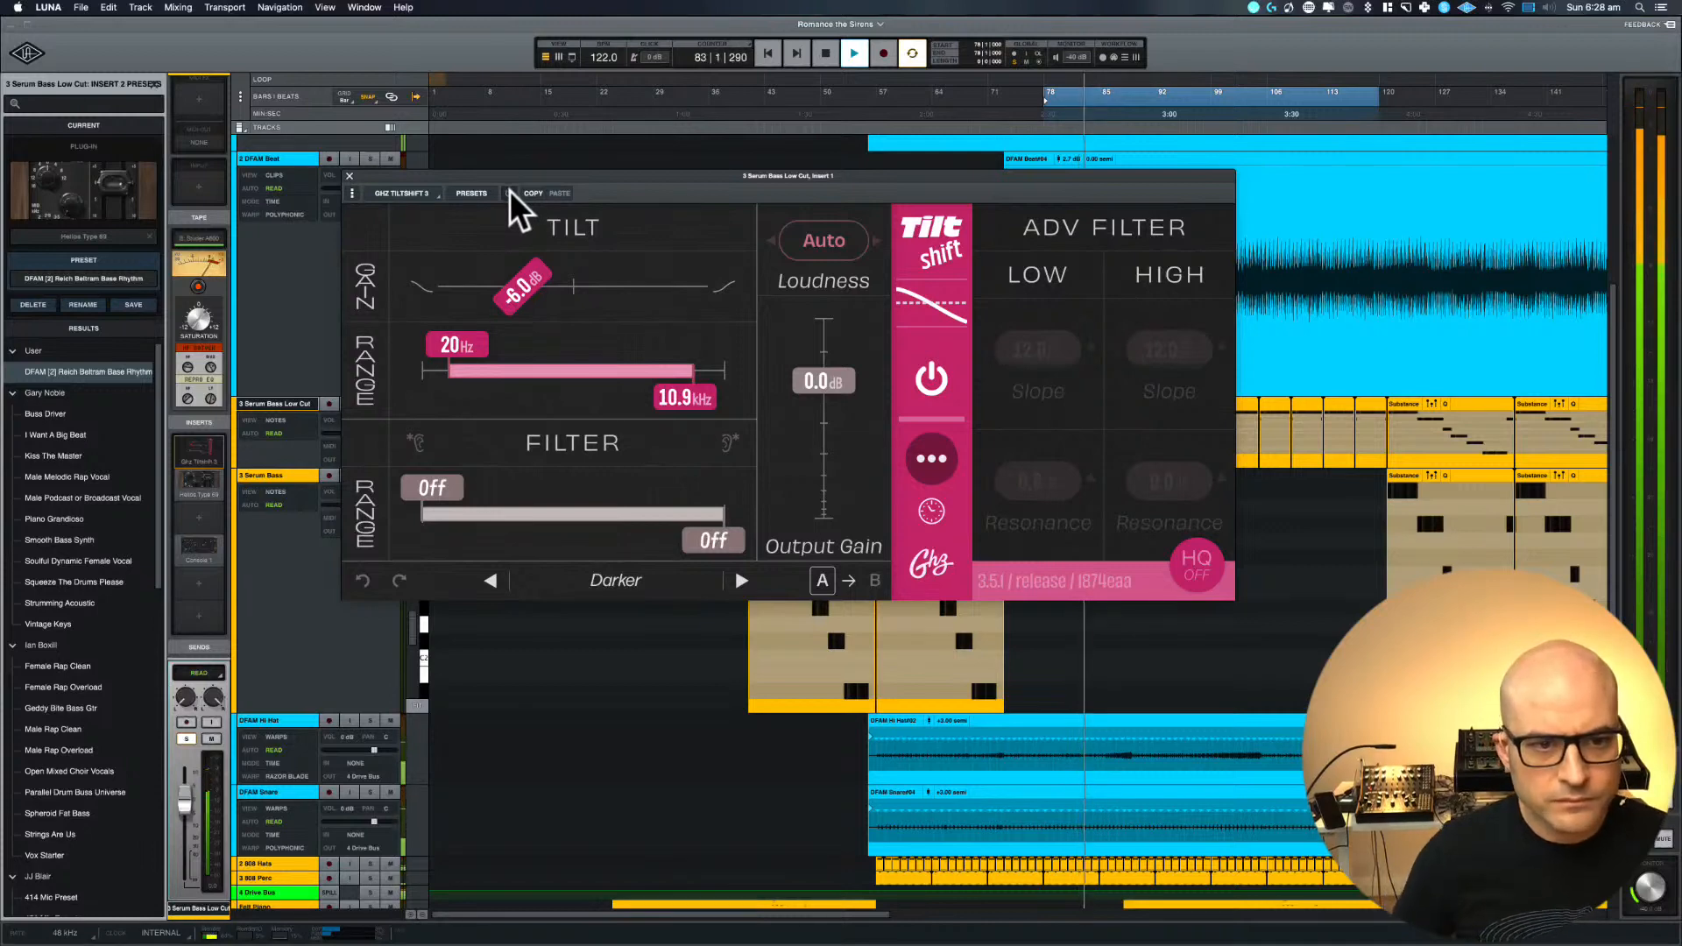
Audition Tiltshift's Standard and Treble loudness modes, raise the output gain to 4.5 dB and compare with the plug-in bypassed
click(815, 242)
click(865, 312)
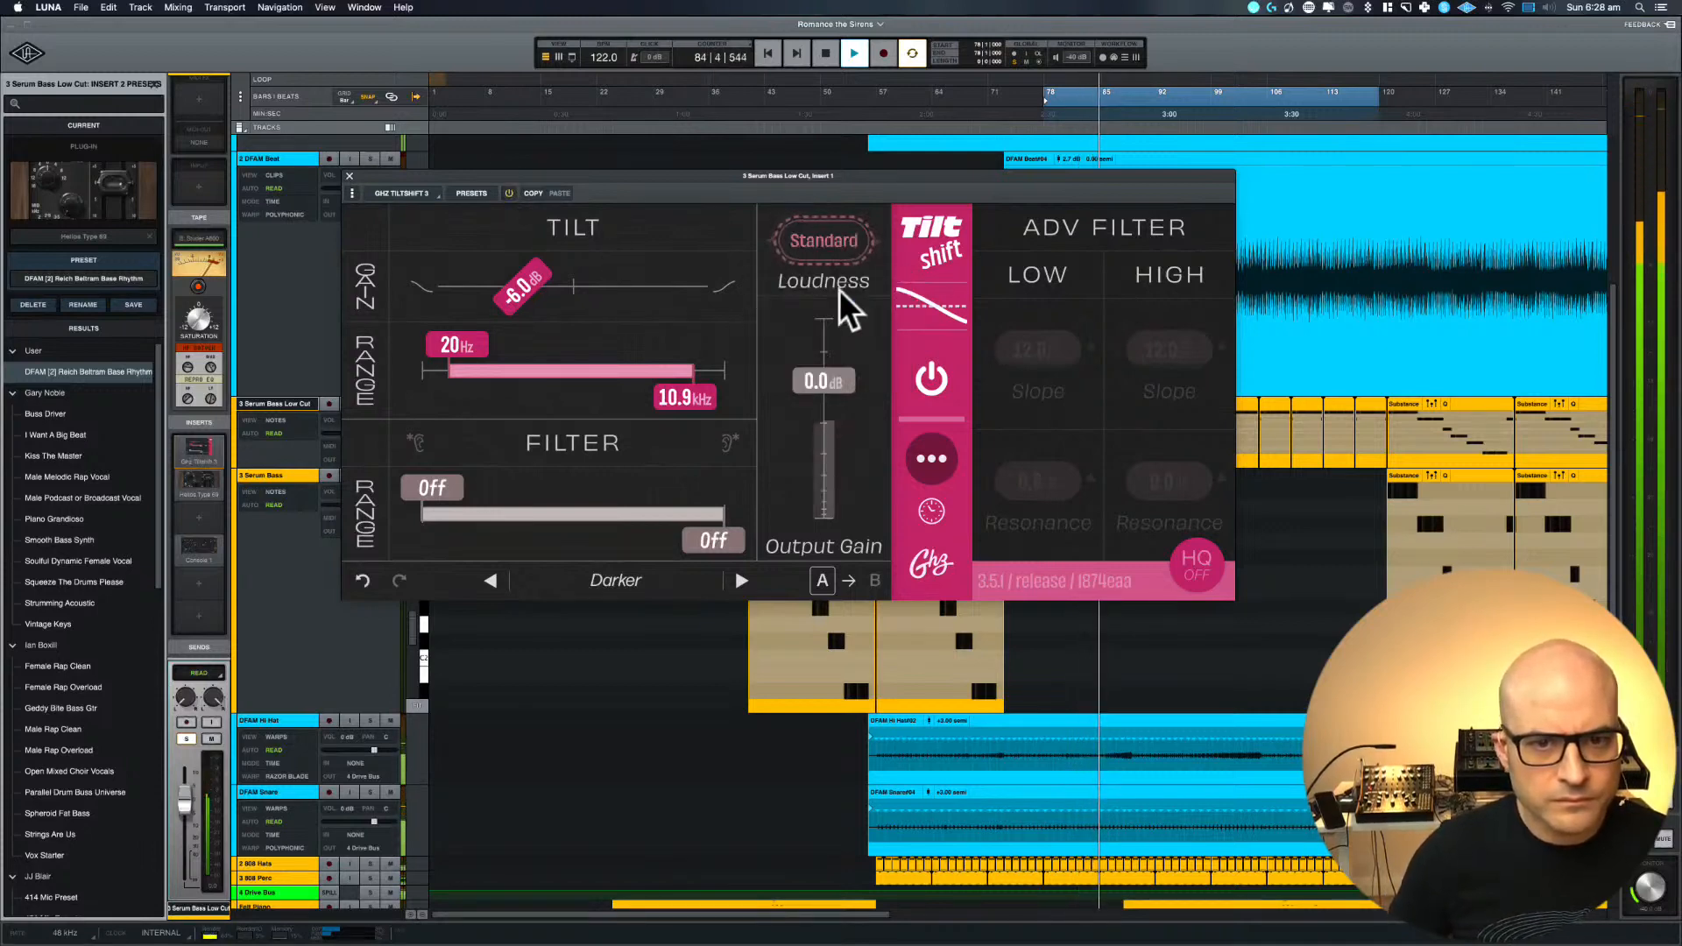
click(810, 240)
click(839, 343)
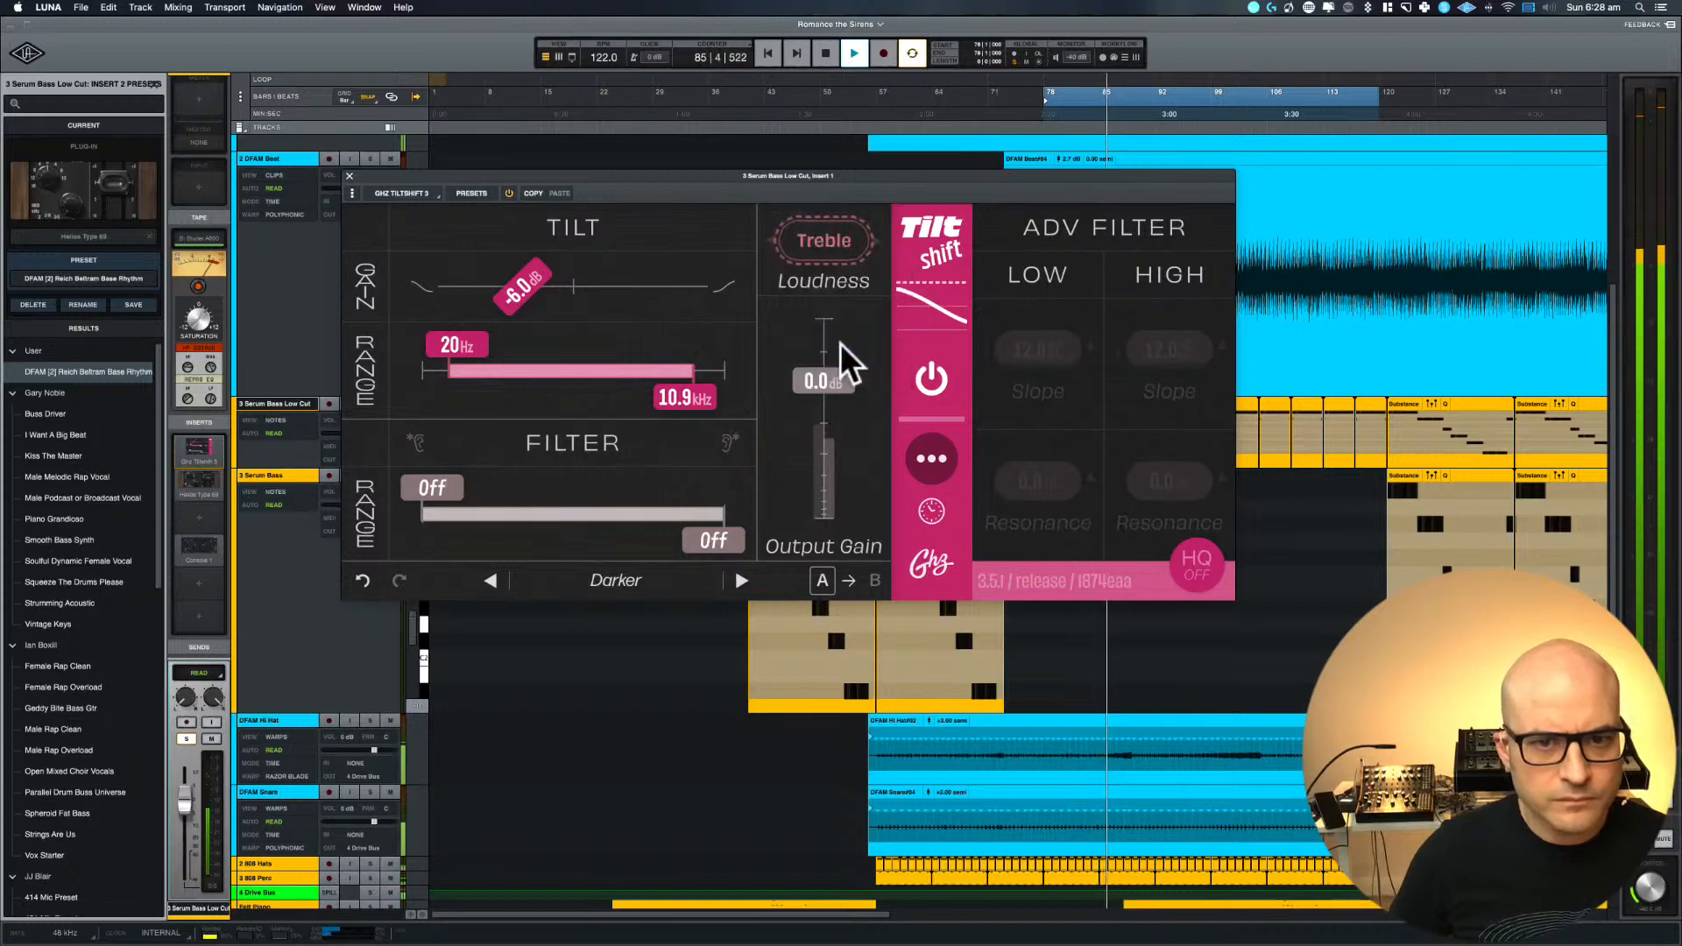
click(819, 243)
click(819, 243)
mouse_move(825, 396)
mouse_down()
mouse_move(828, 355)
mouse_move(826, 375)
mouse_up()
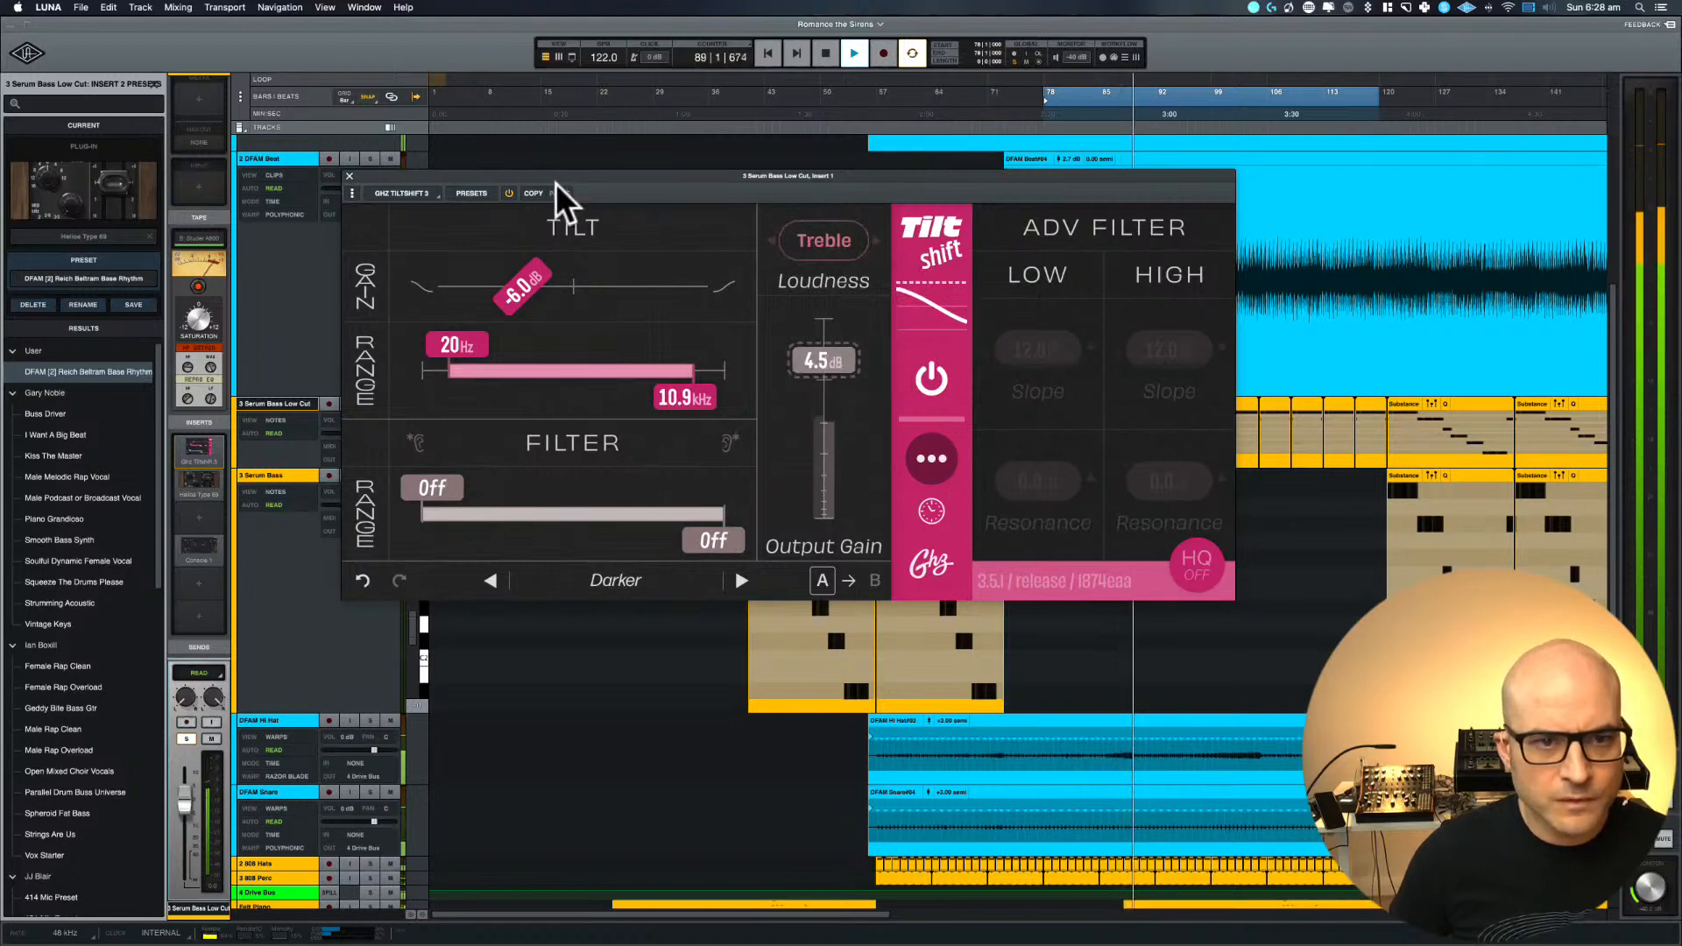
click(510, 192)
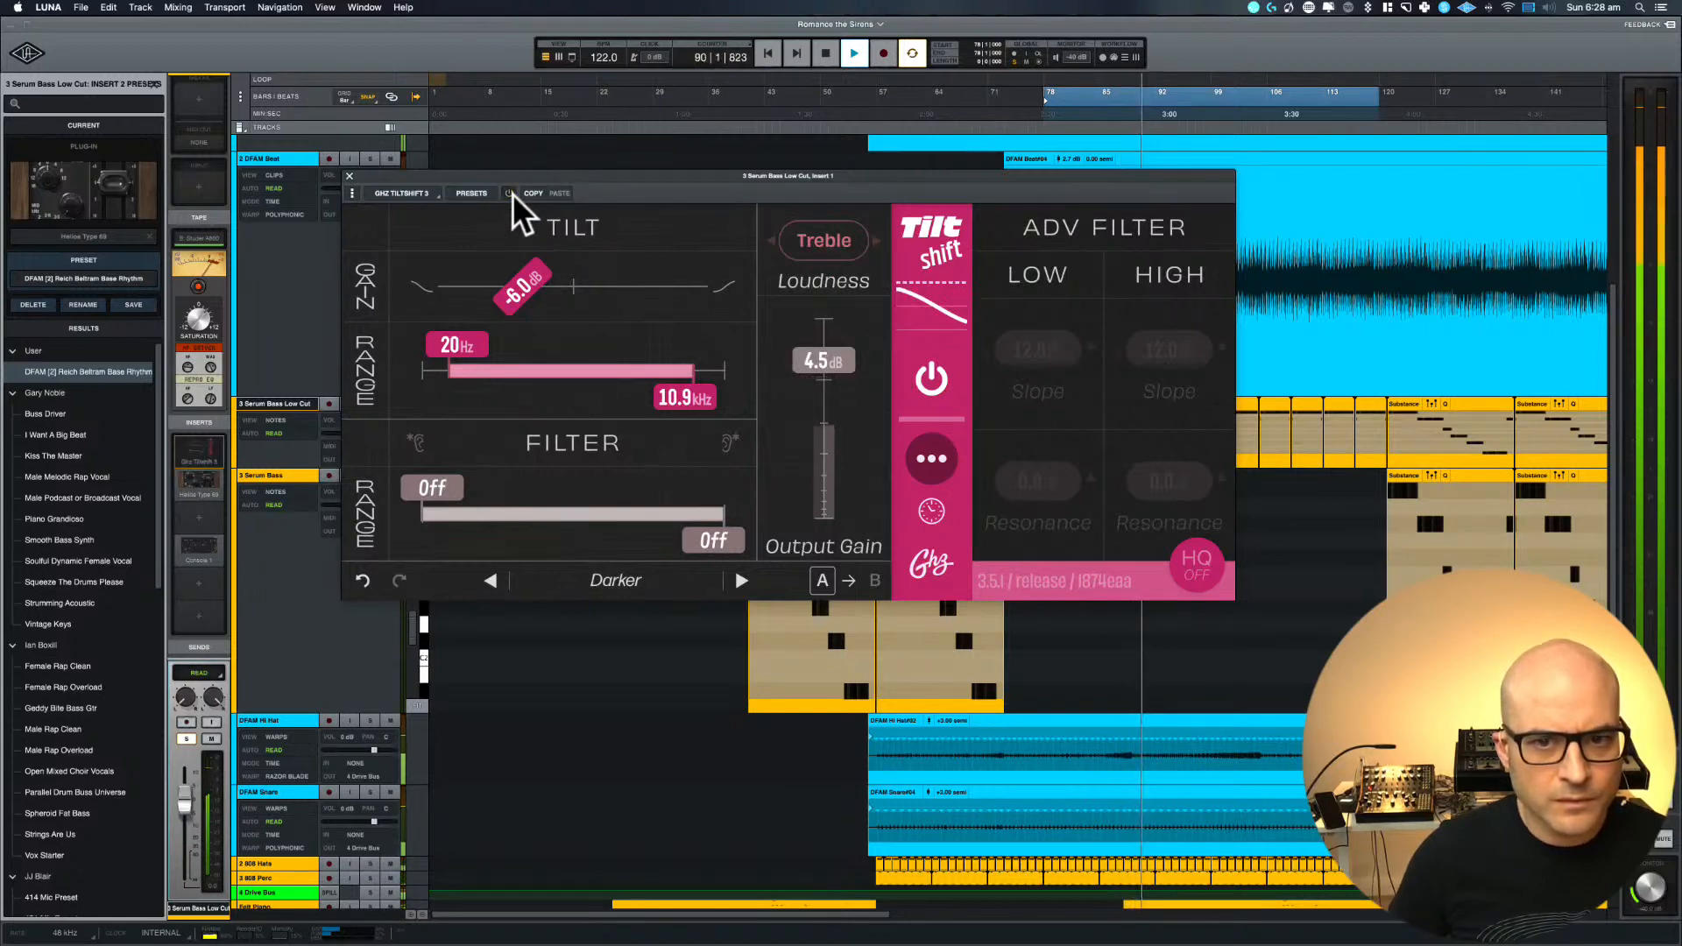
click(510, 193)
Set Tiltshift's loudness mode to Bass, comparing it with bypass, and return the output gain to 0.0 dB
click(825, 234)
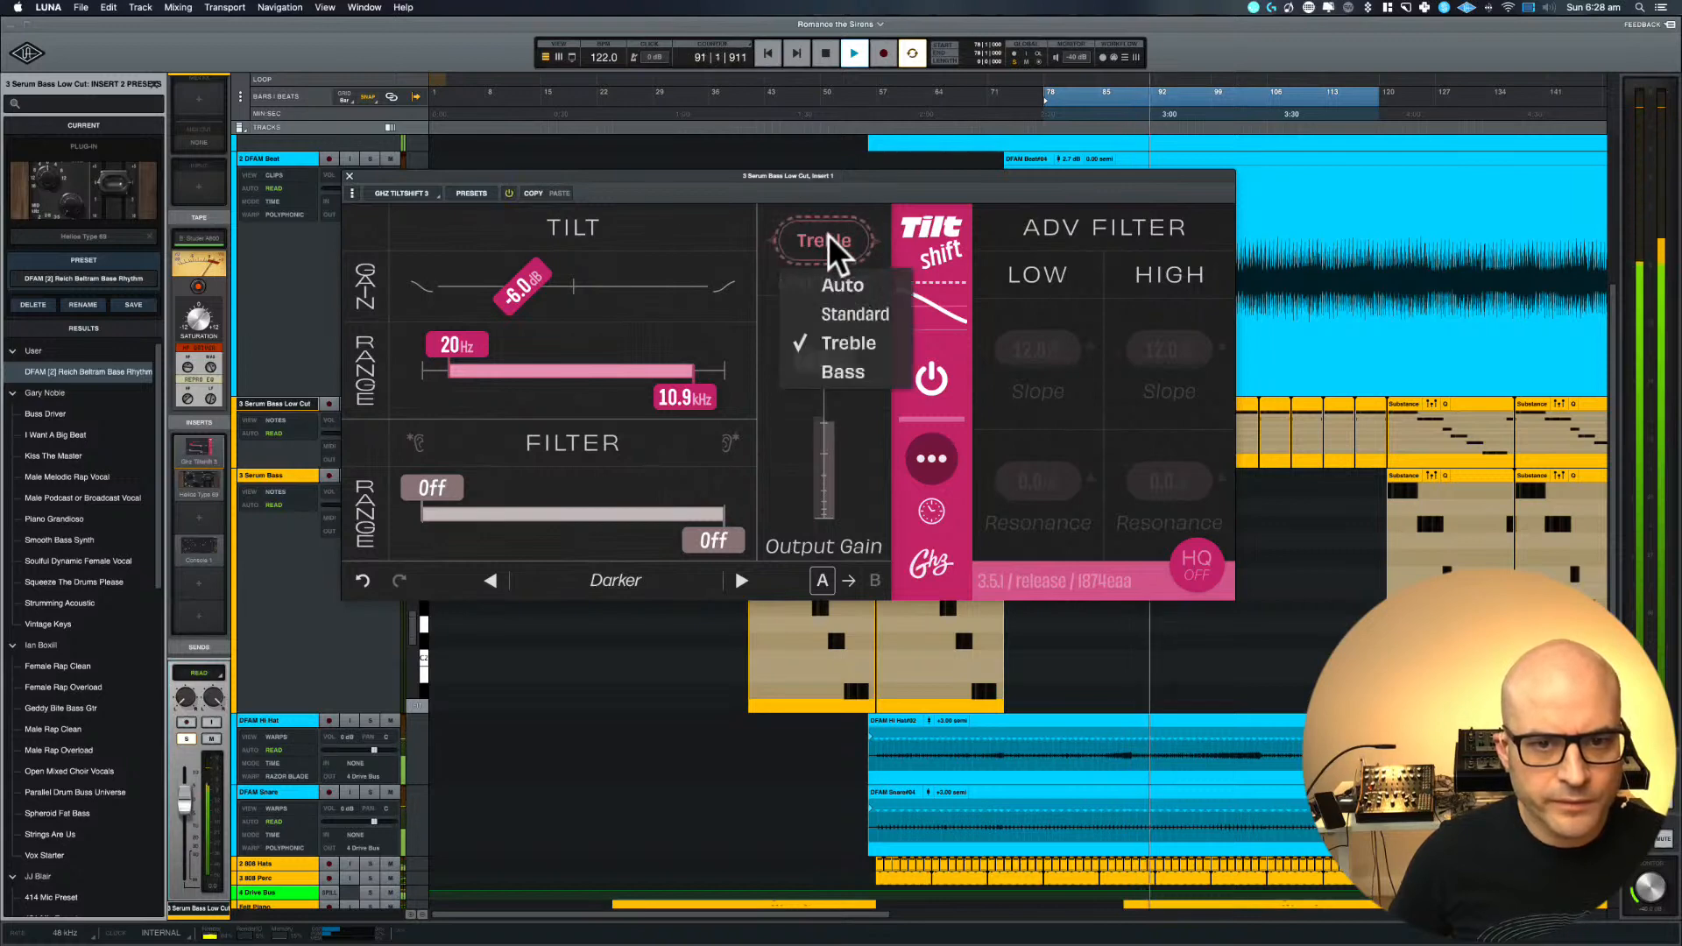
click(841, 372)
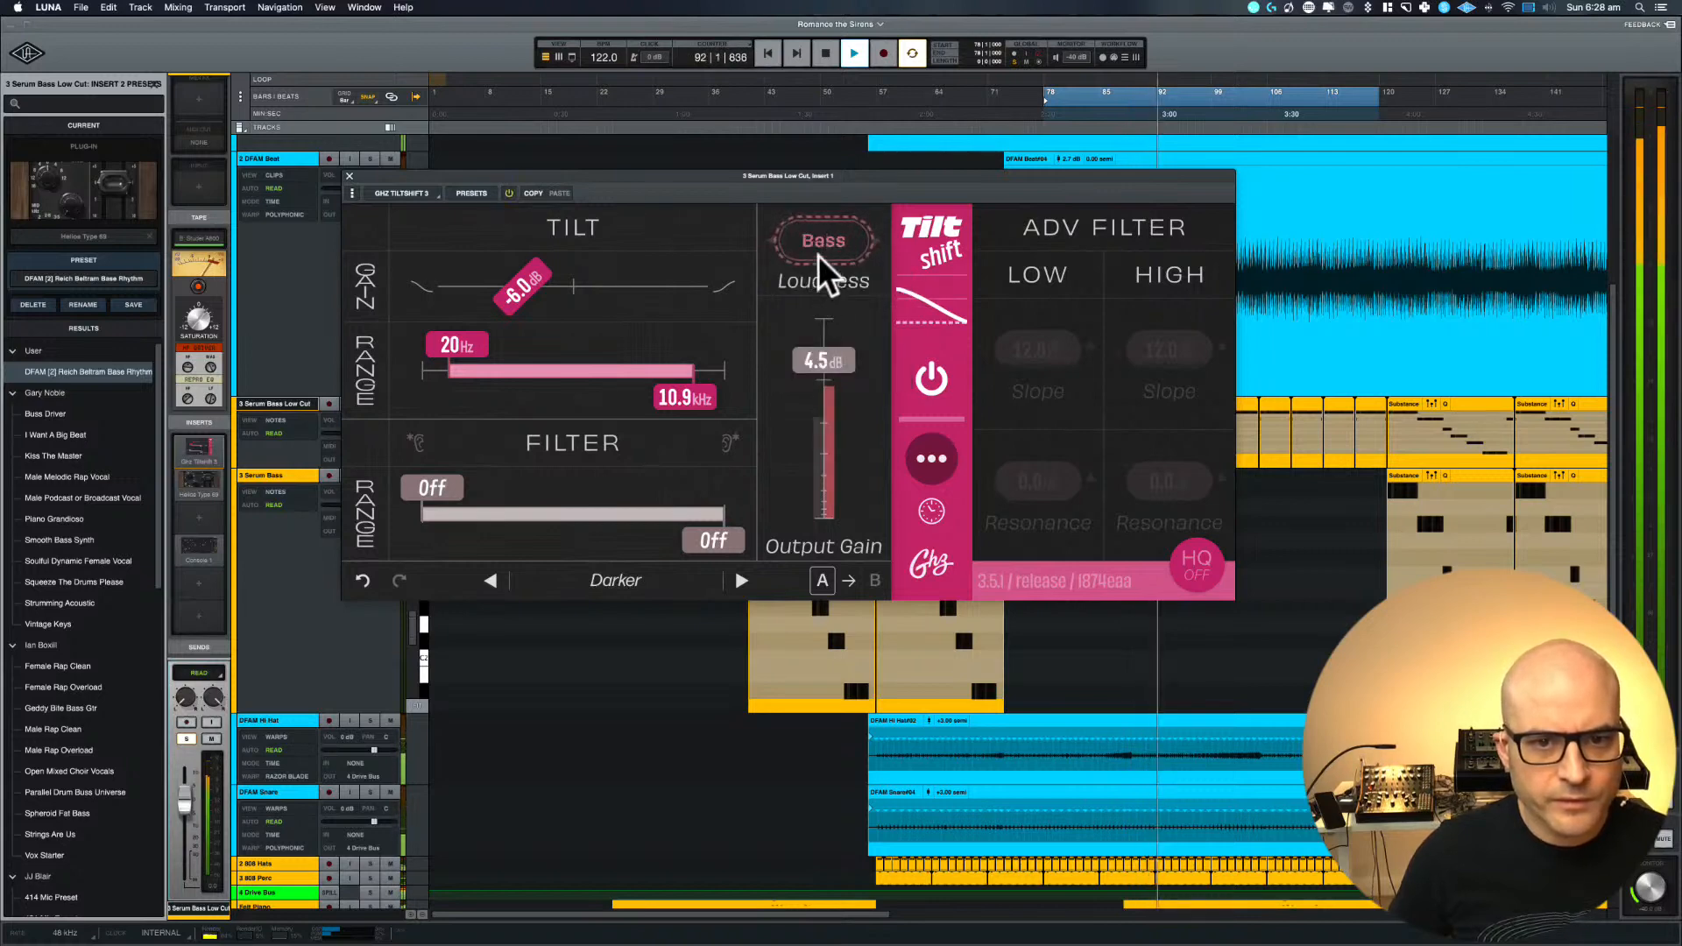
click(508, 194)
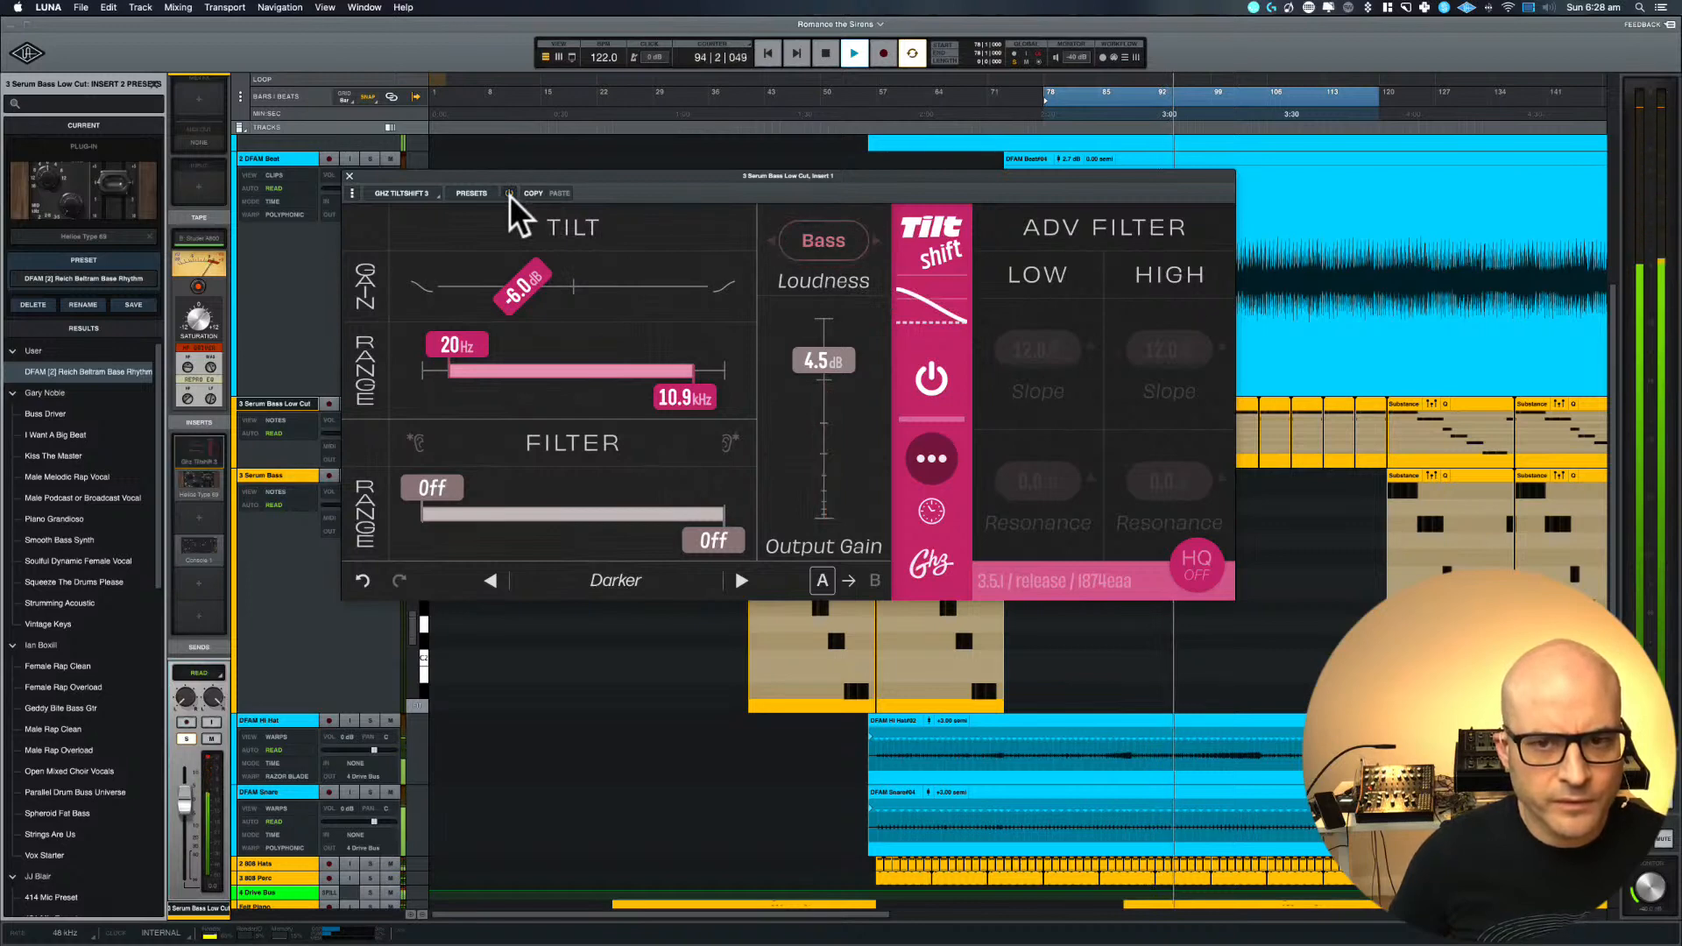
click(508, 194)
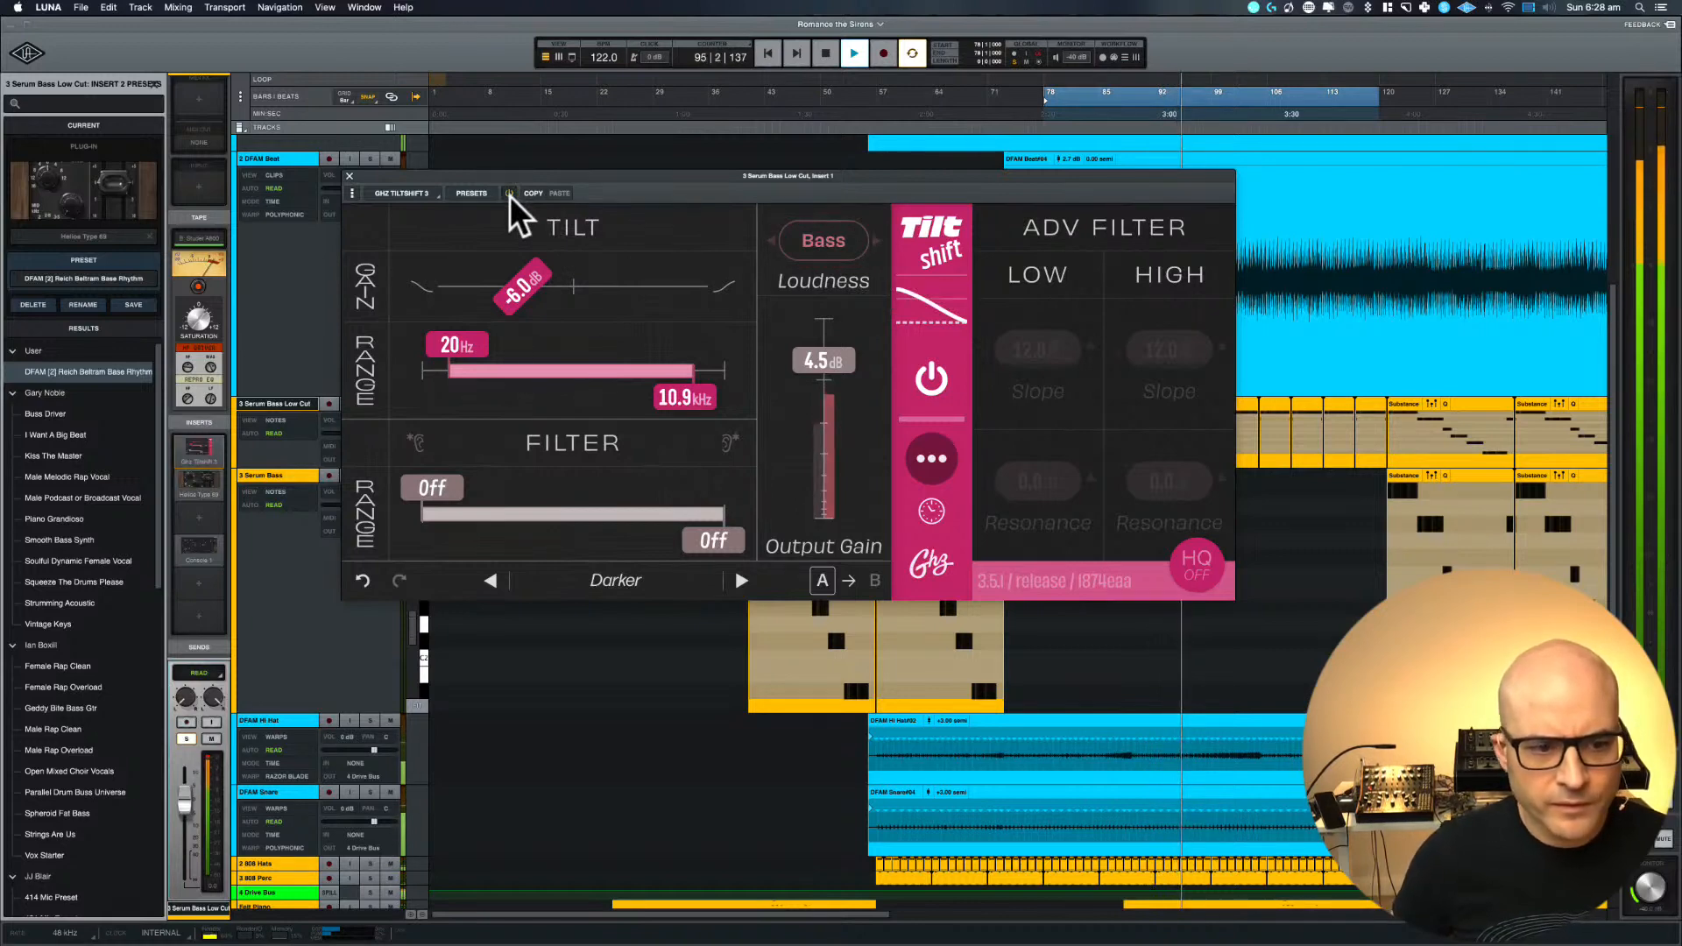
key(space)
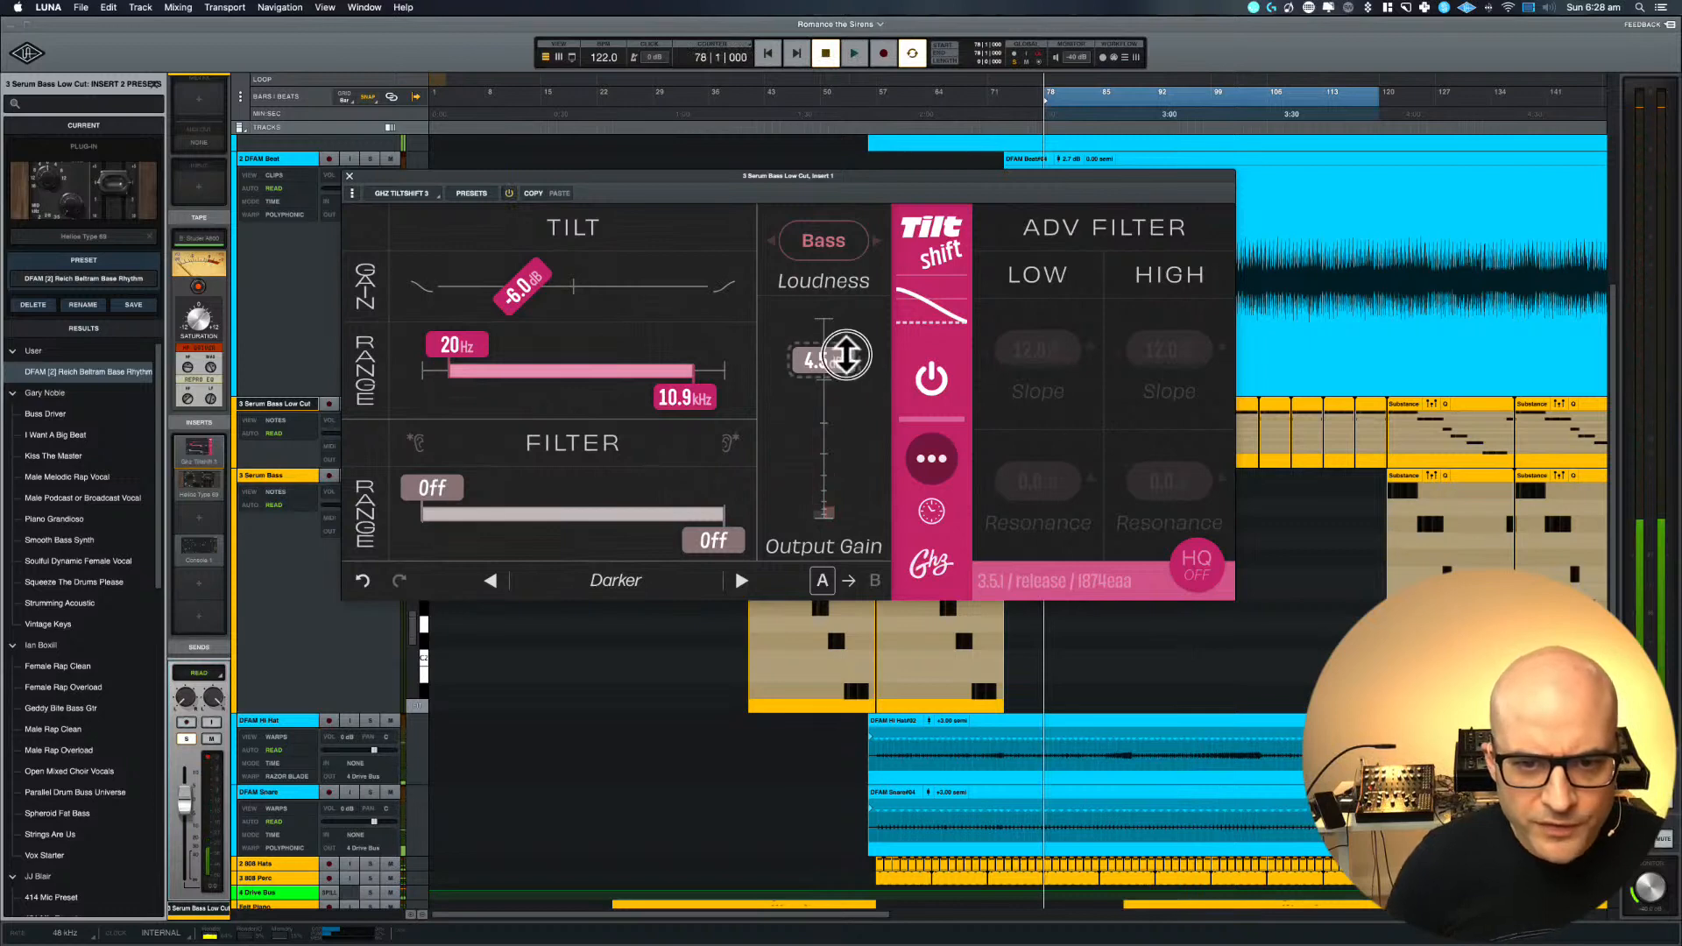
alt+click(831, 361)
drag(846, 374, 848, 376)
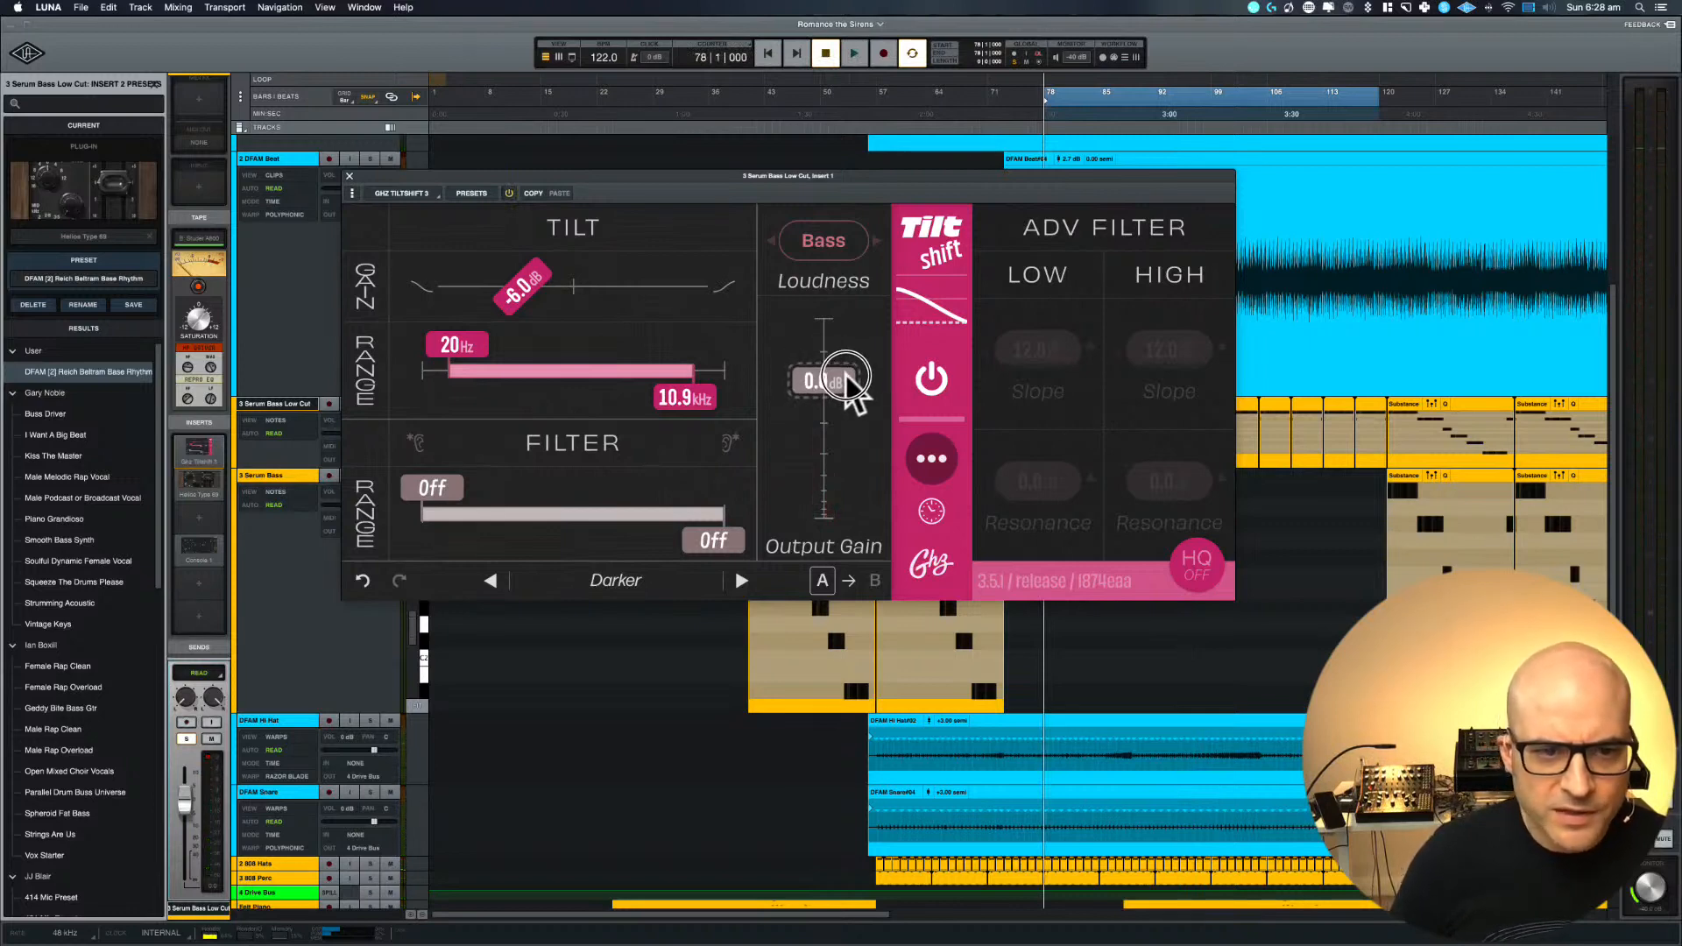
Audition Tiltshift's lower tilt range limit at 41 Hz, set it to 50 Hz and play the loop
drag(467, 354, 494, 345)
key(space)
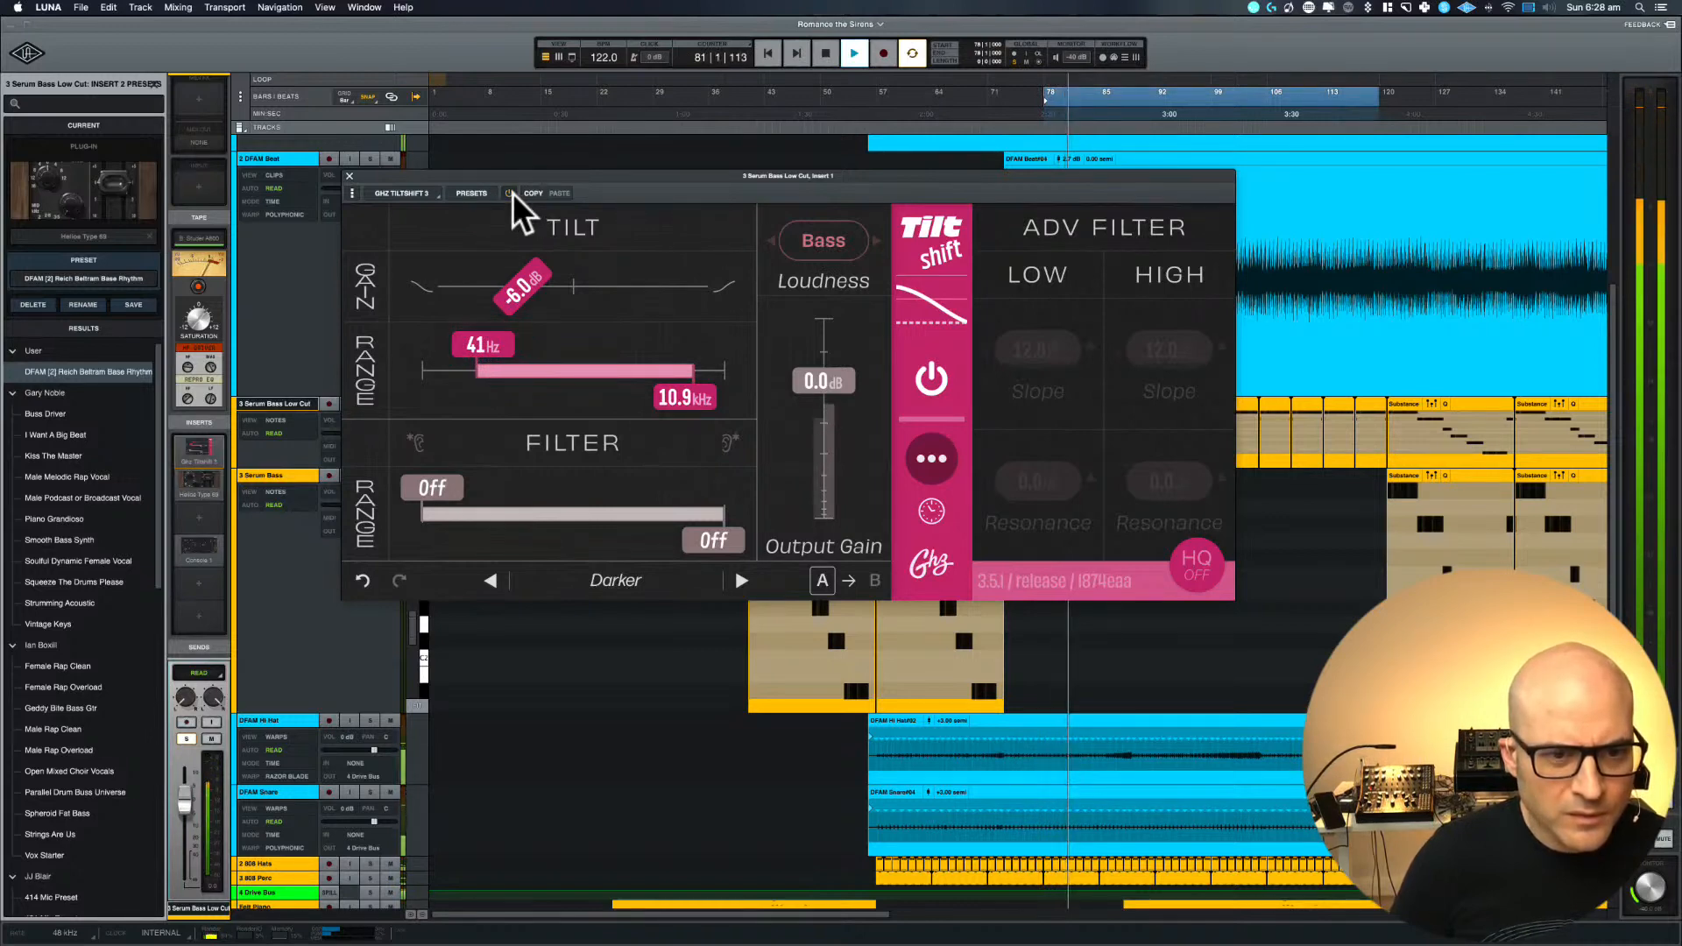
key(space)
click(478, 343)
drag(477, 343, 489, 345)
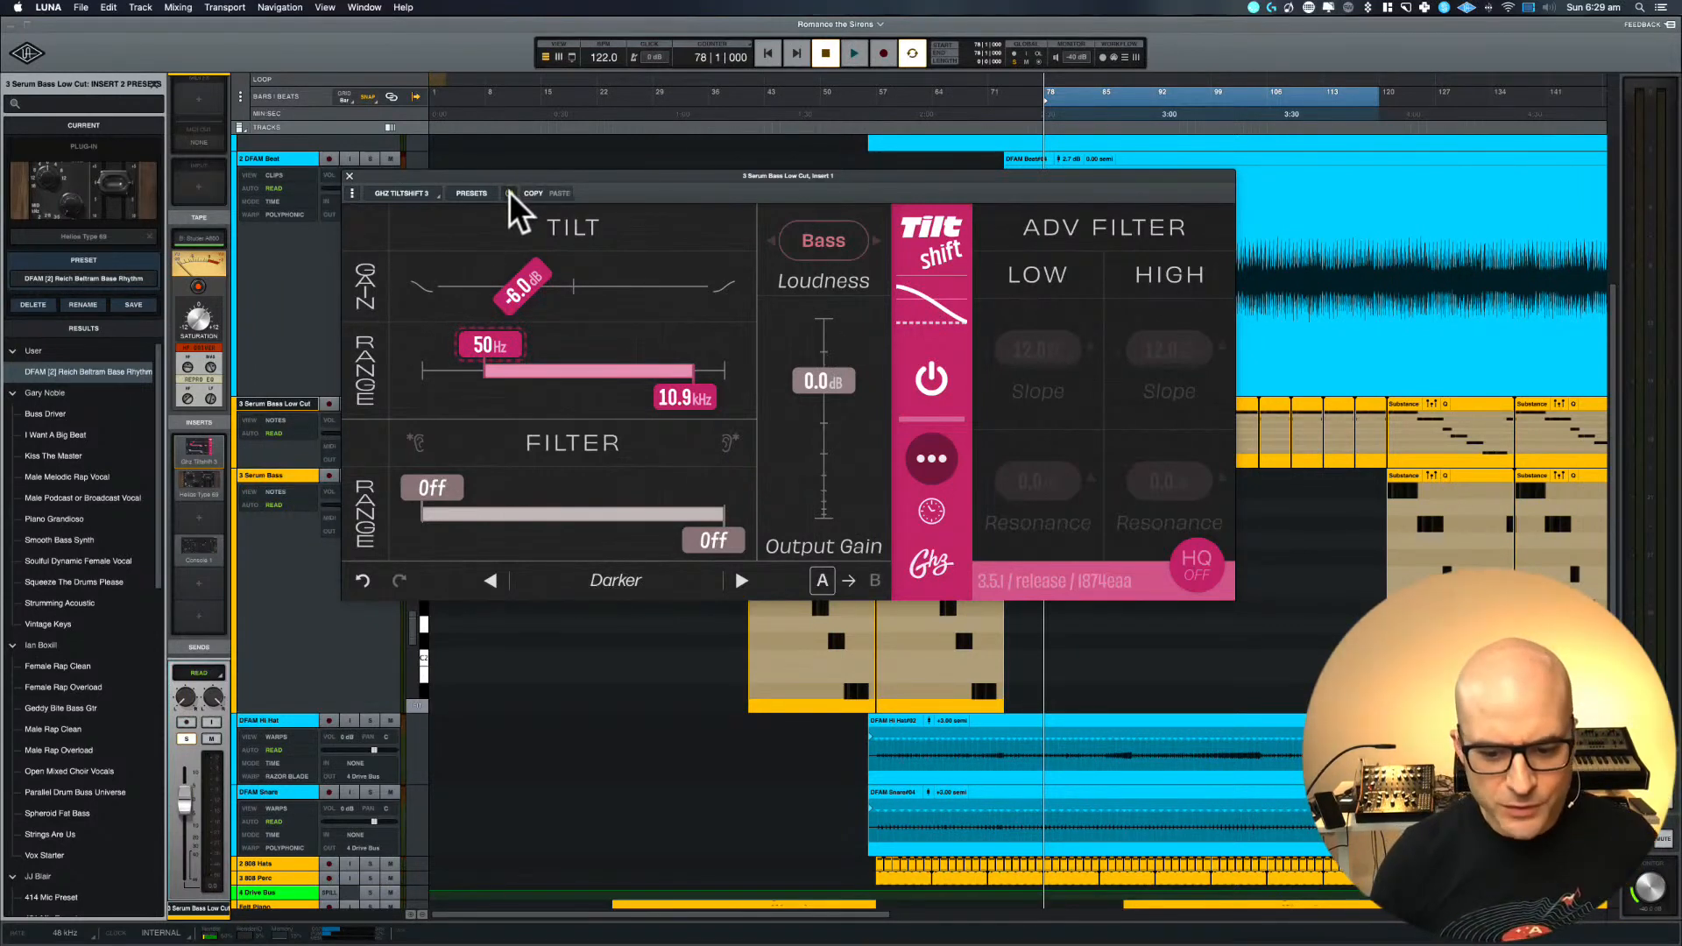
key(space)
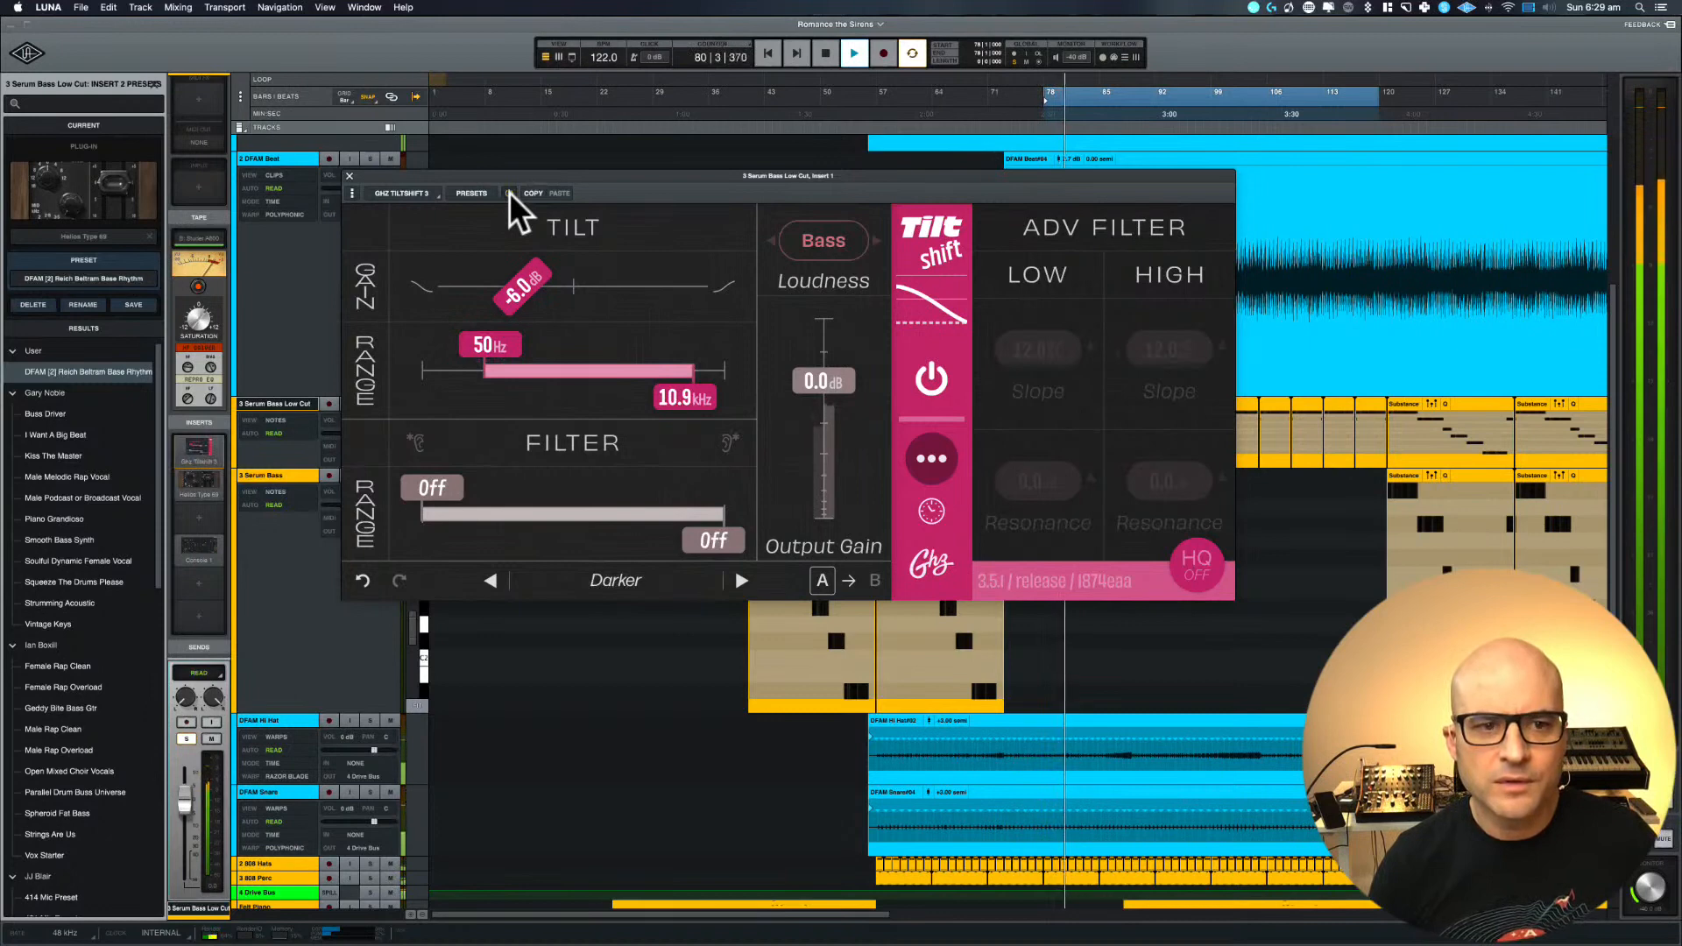
key(space)
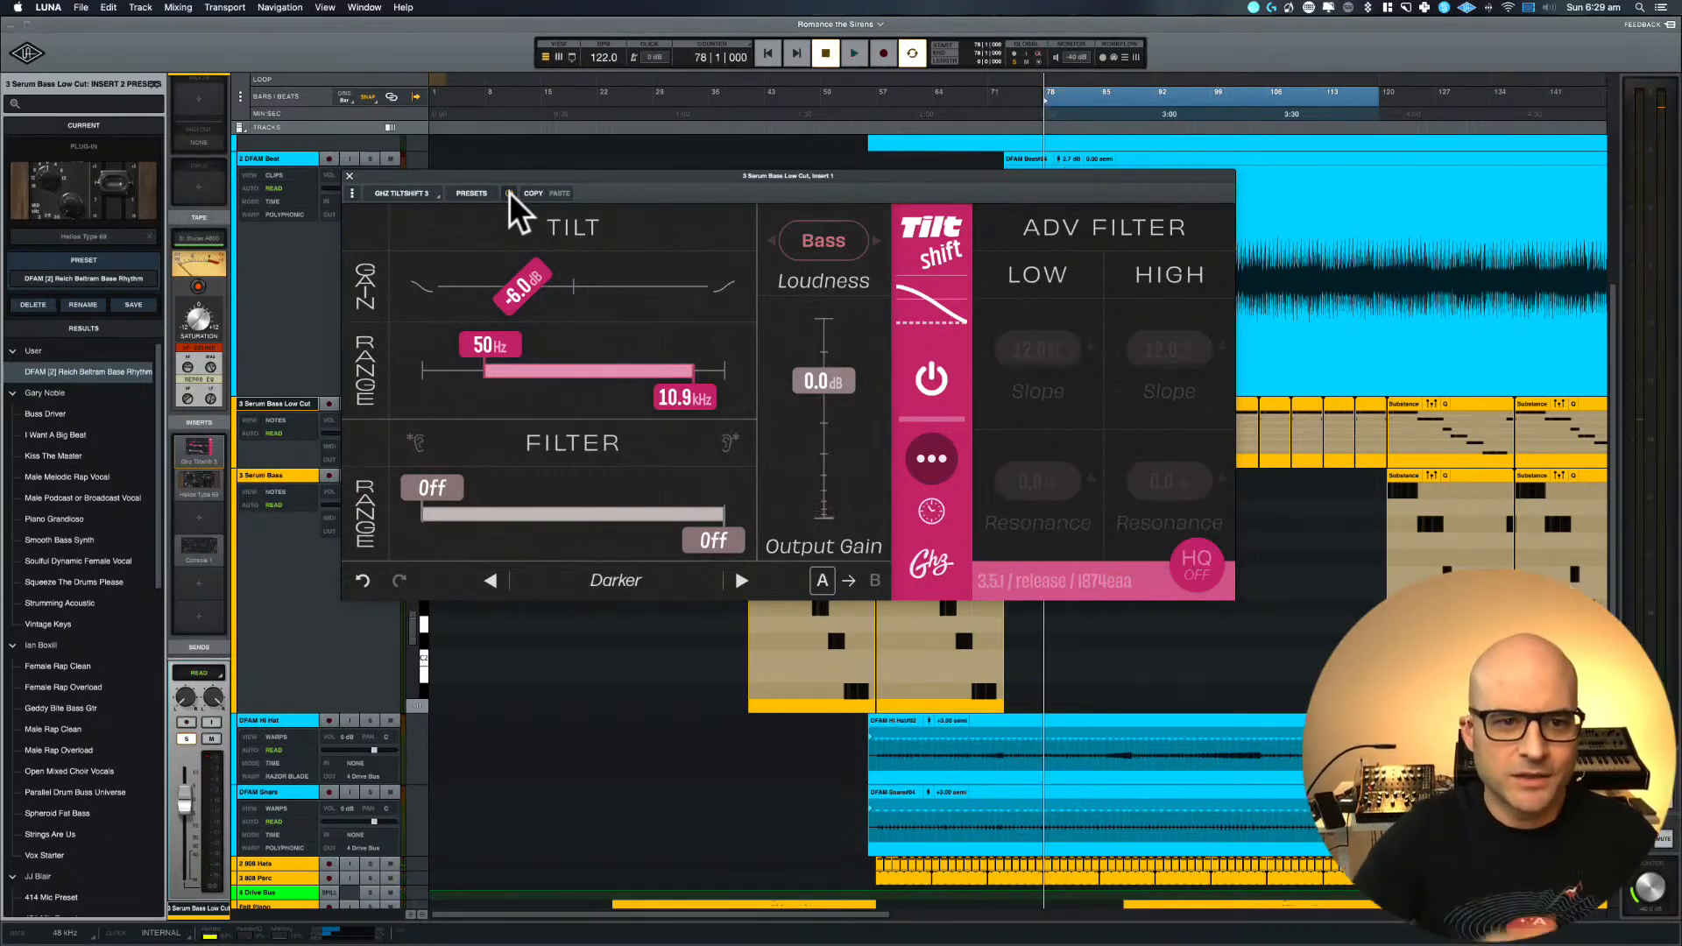
key(space)
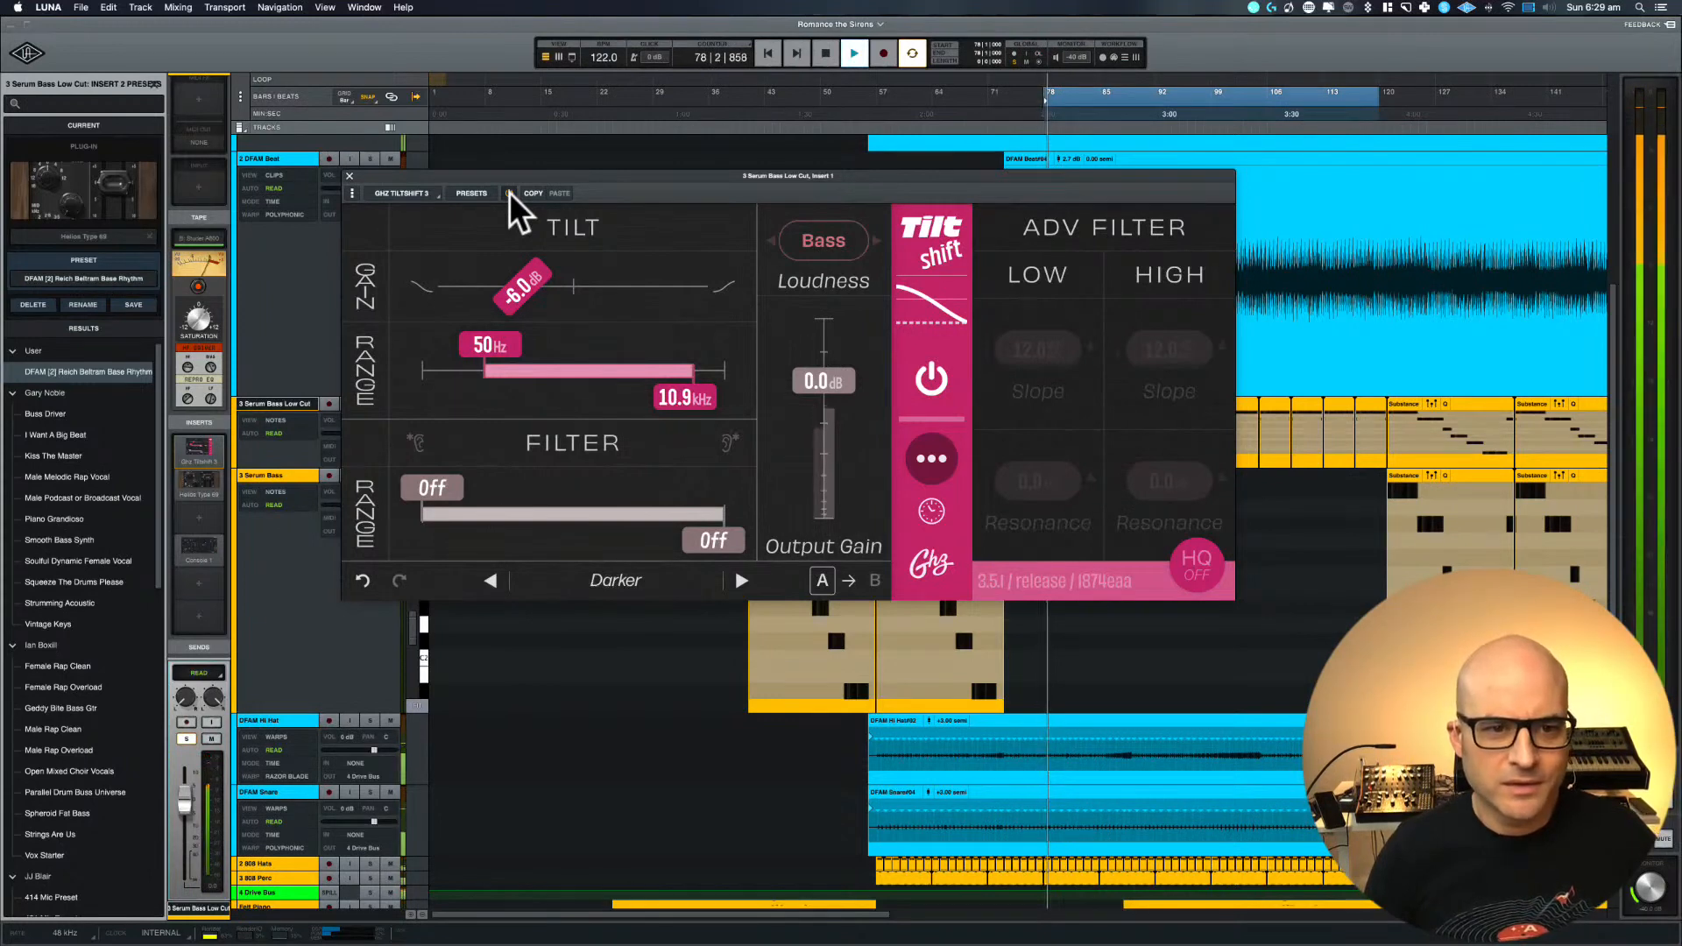
key(space)
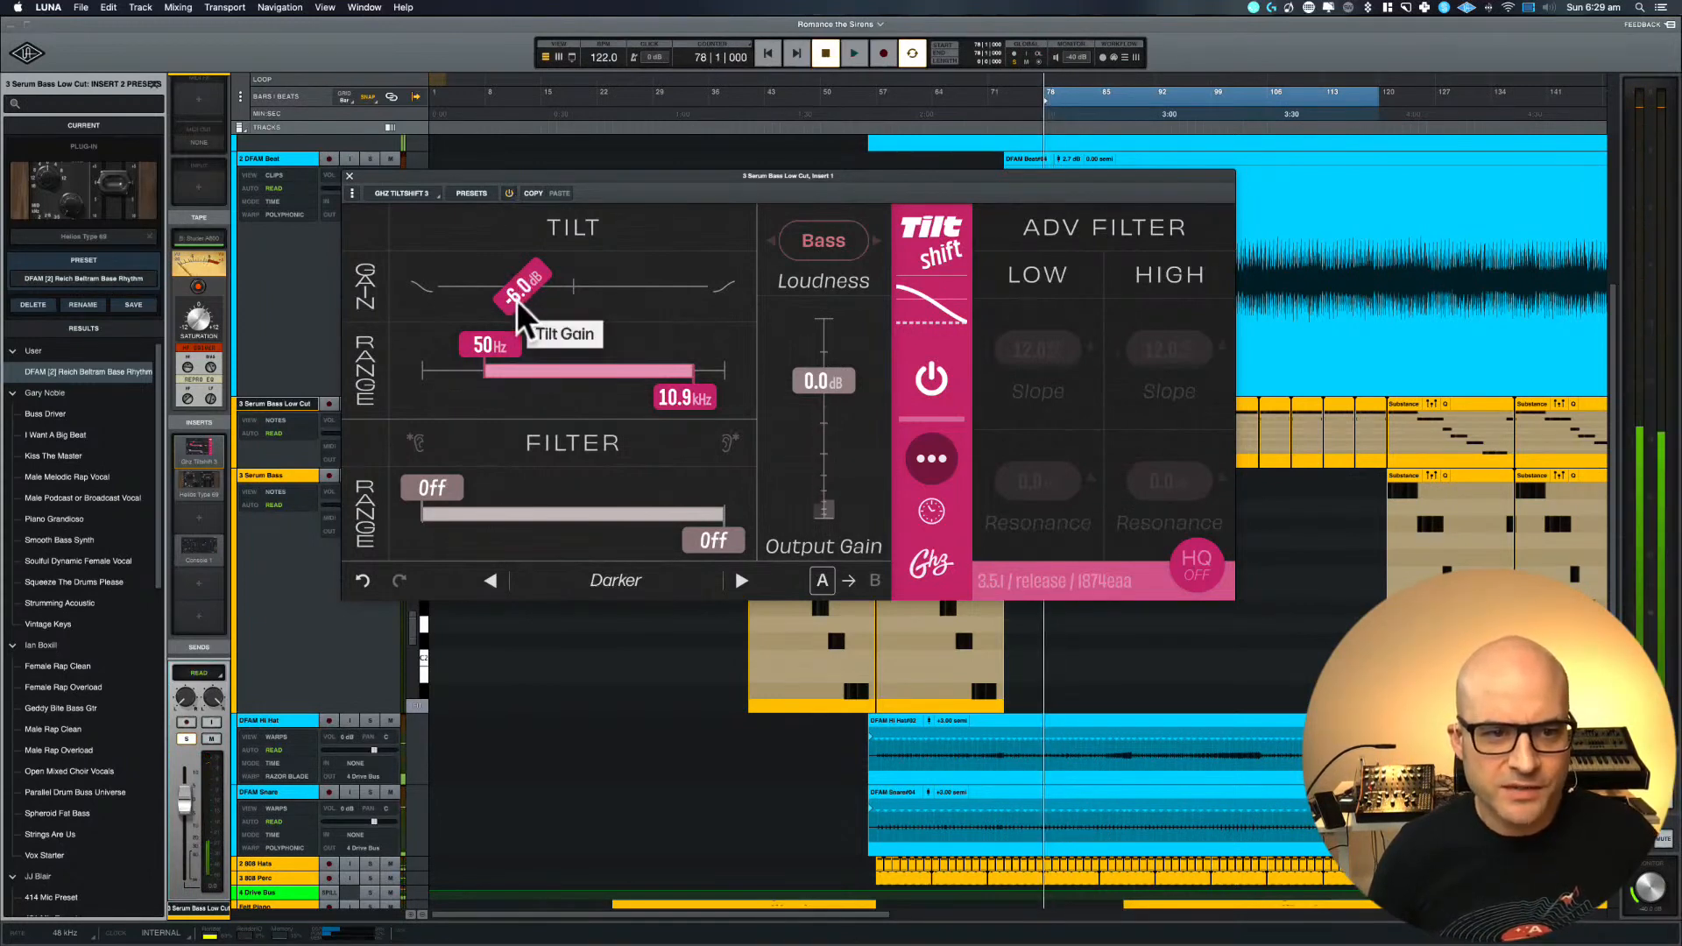
Set the tilt gain to -9.5 dB during playback, turn HQ on and replay the loop
key(space)
drag(517, 299, 477, 294)
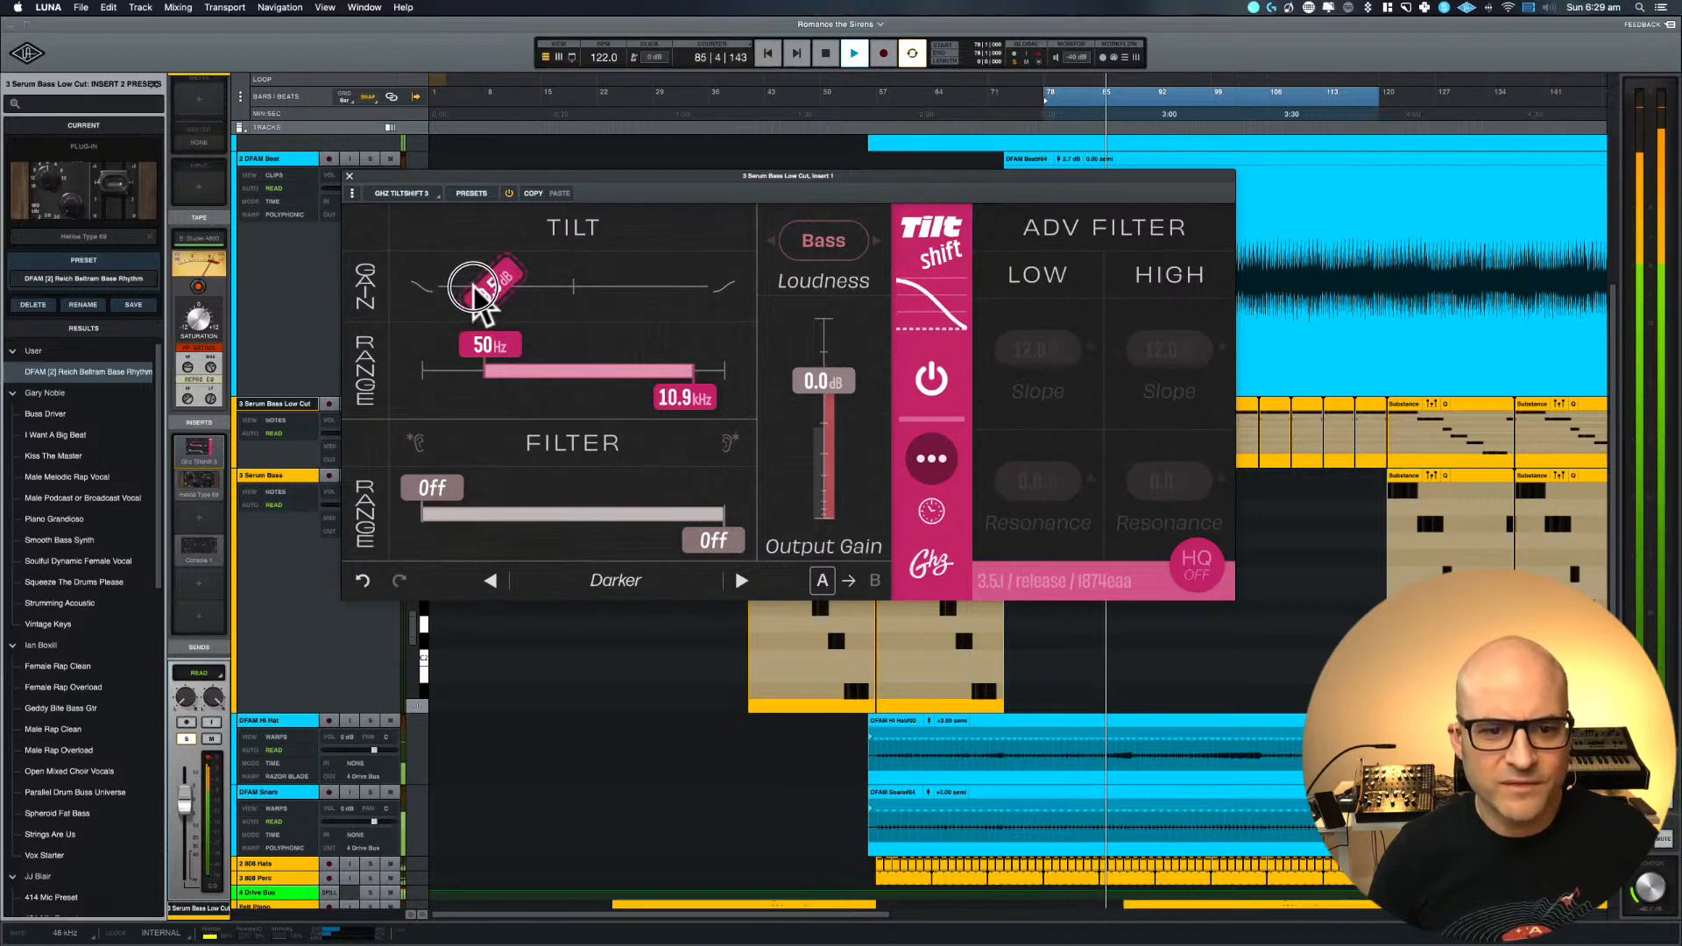
key(space)
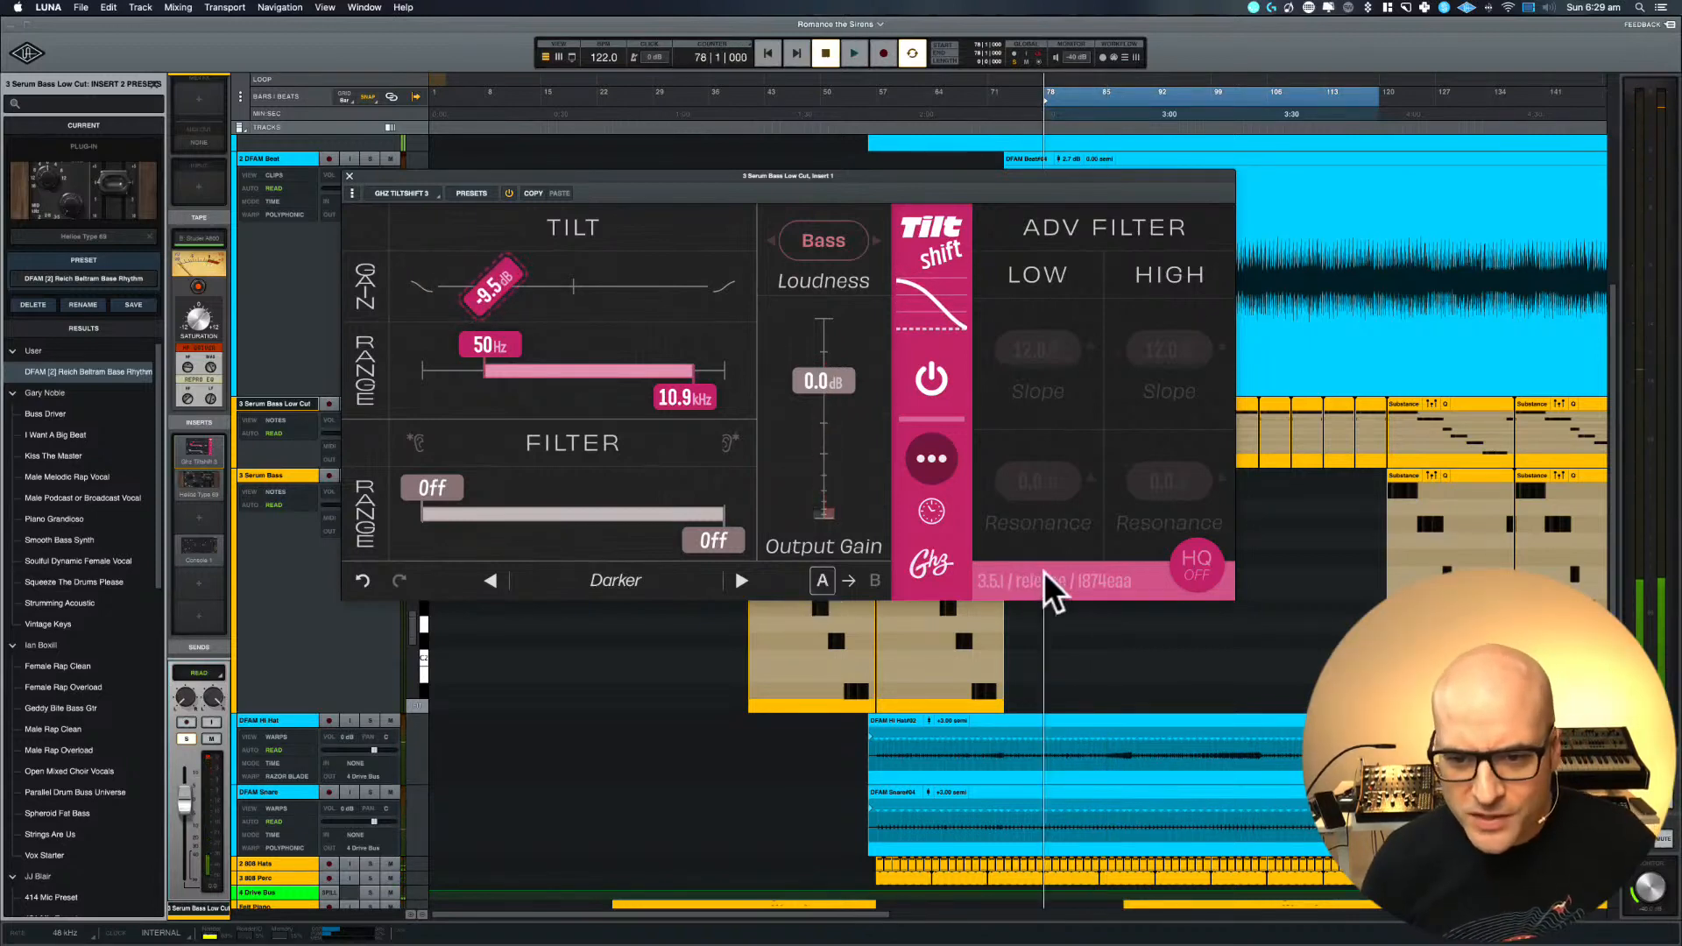
click(1198, 565)
key(space)
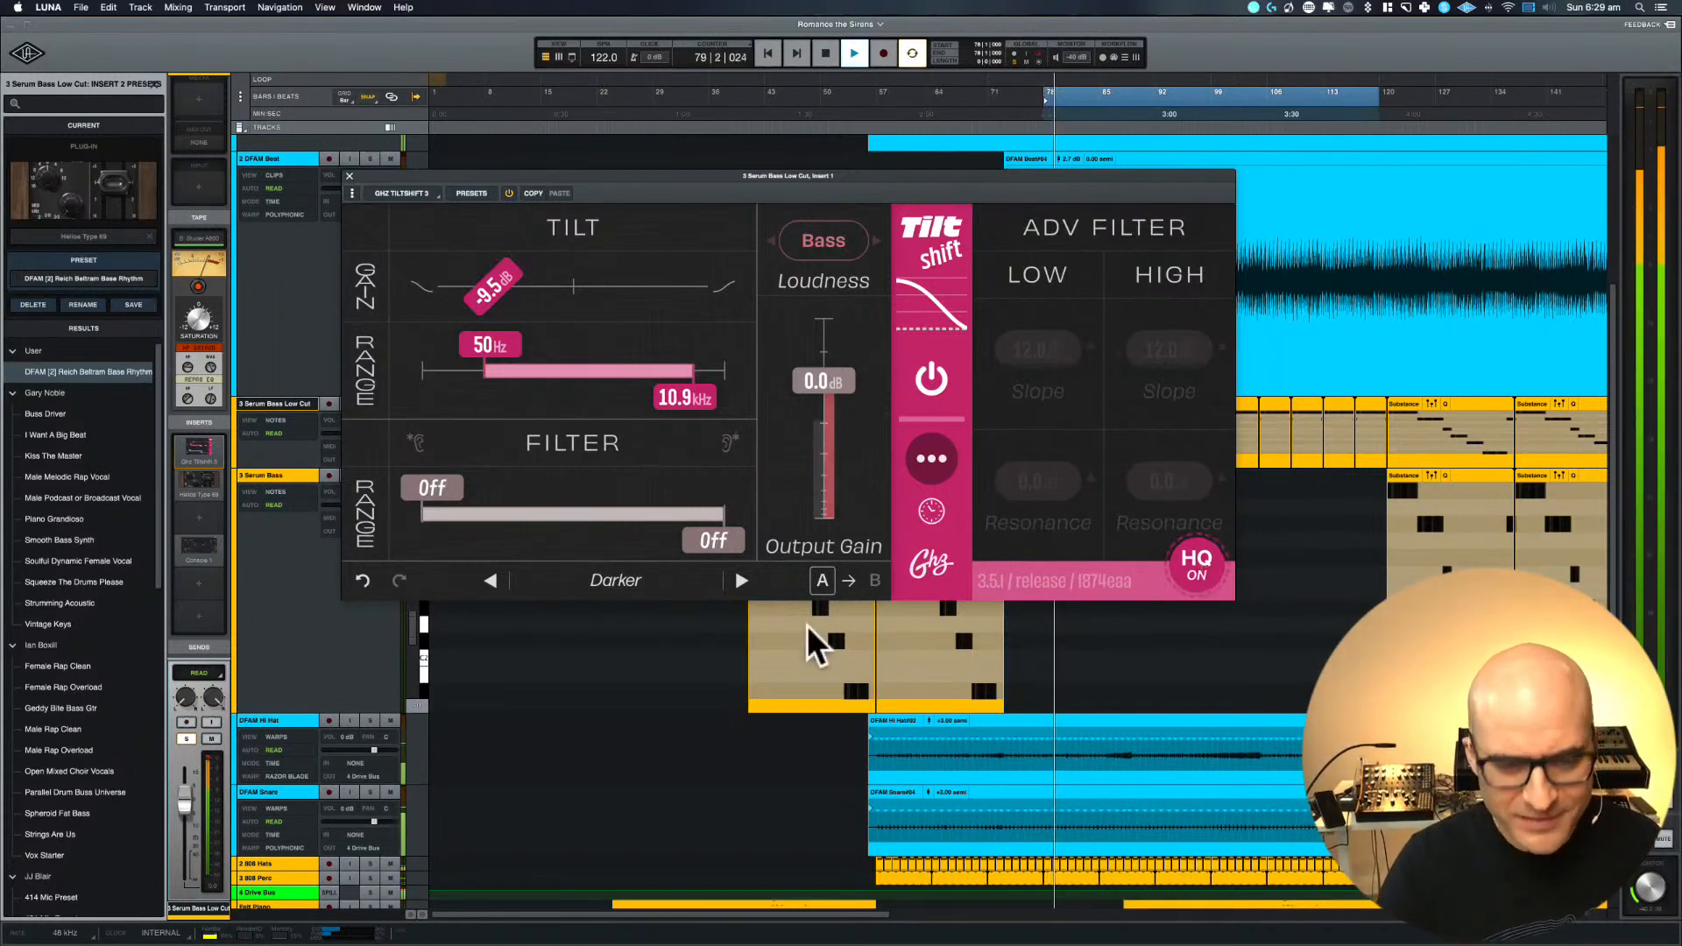
Try Tiltshift's tilt gain at -10.0 dB, then set it to -8.0 dB with a tilt range of 61 Hz to 10.5 kHz
drag(490, 296, 489, 300)
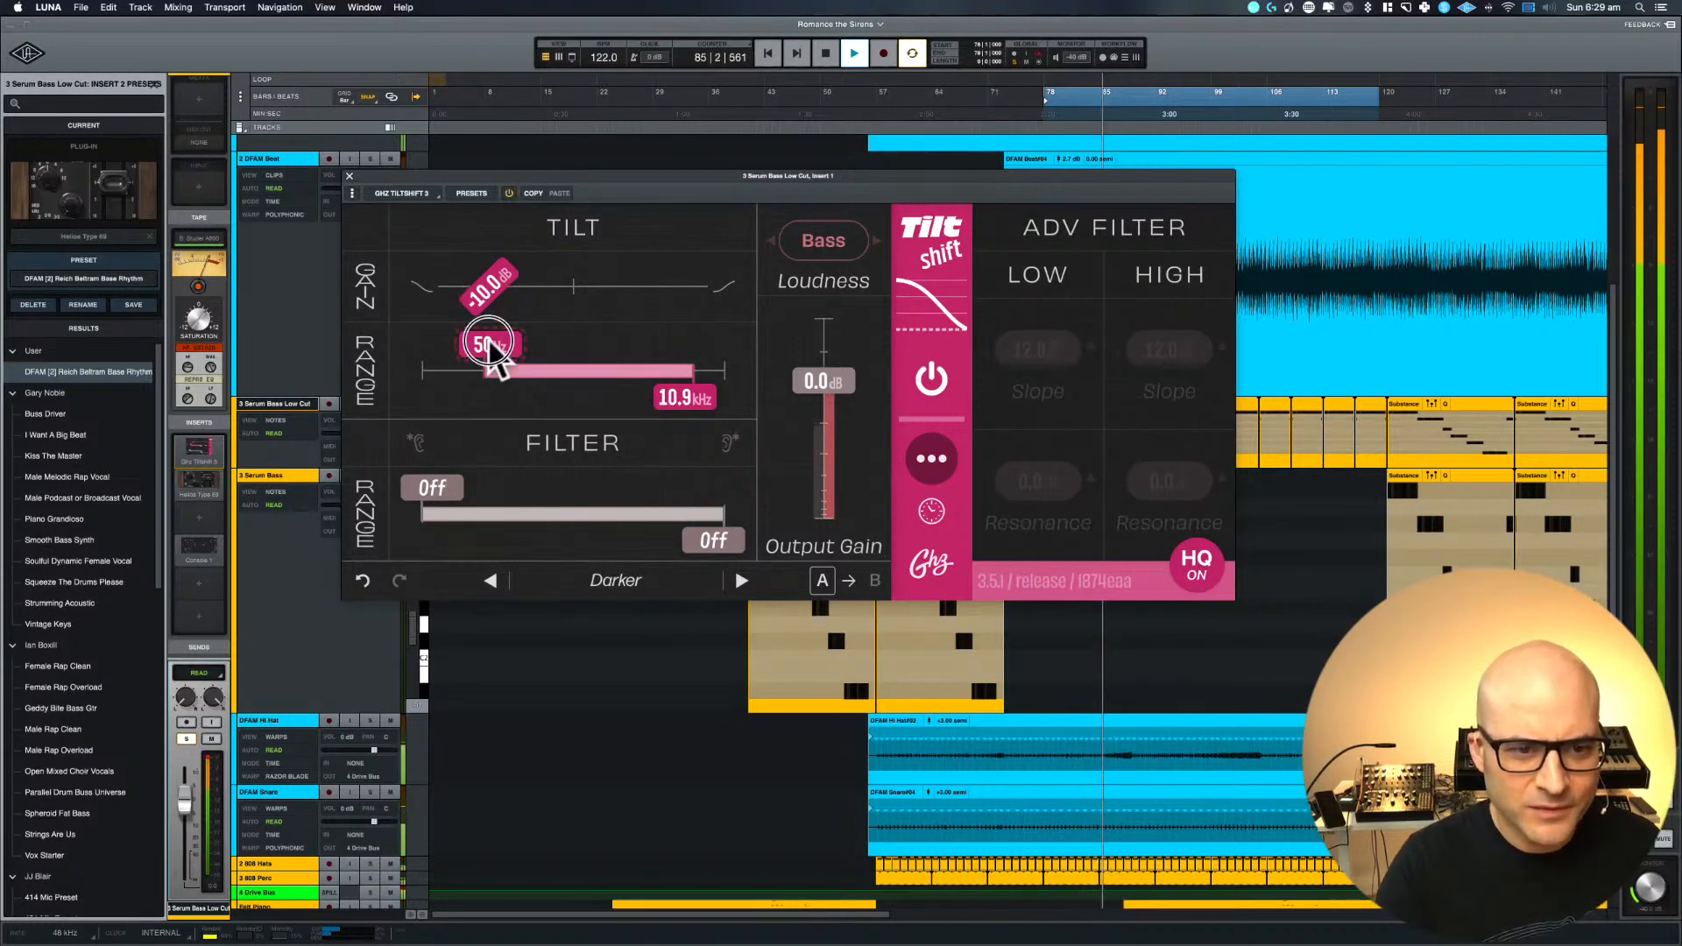
drag(492, 346, 504, 298)
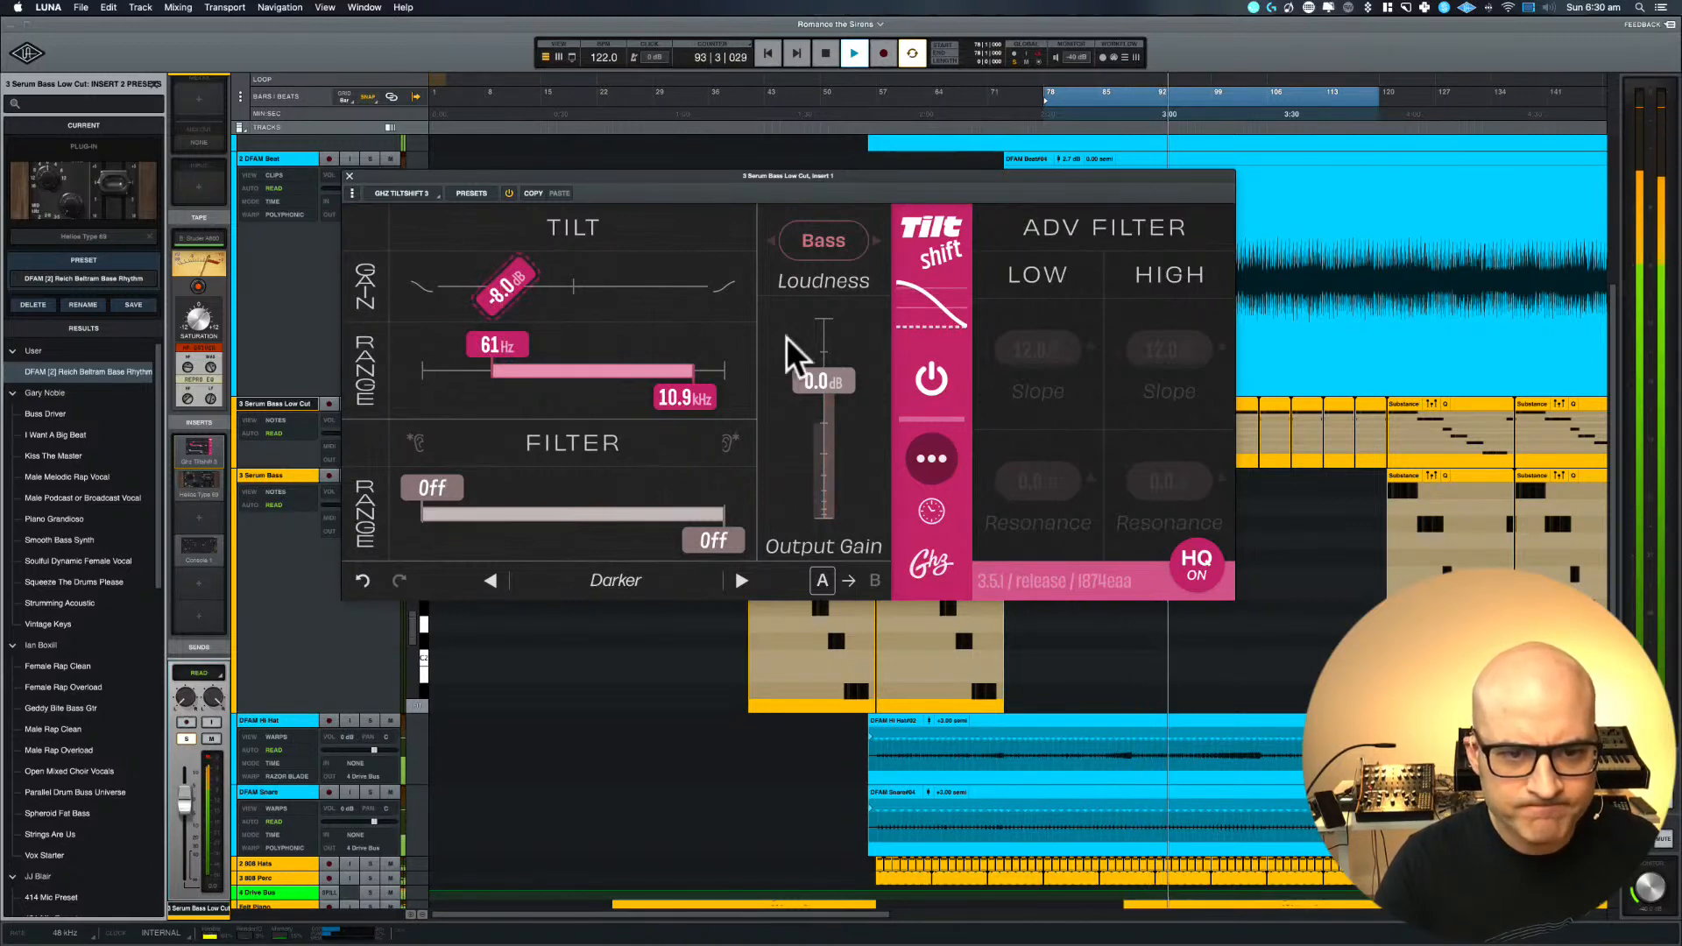
mouse_move(686, 398)
mouse_down()
mouse_move(580, 403)
mouse_move(774, 391)
mouse_move(700, 403)
mouse_up()
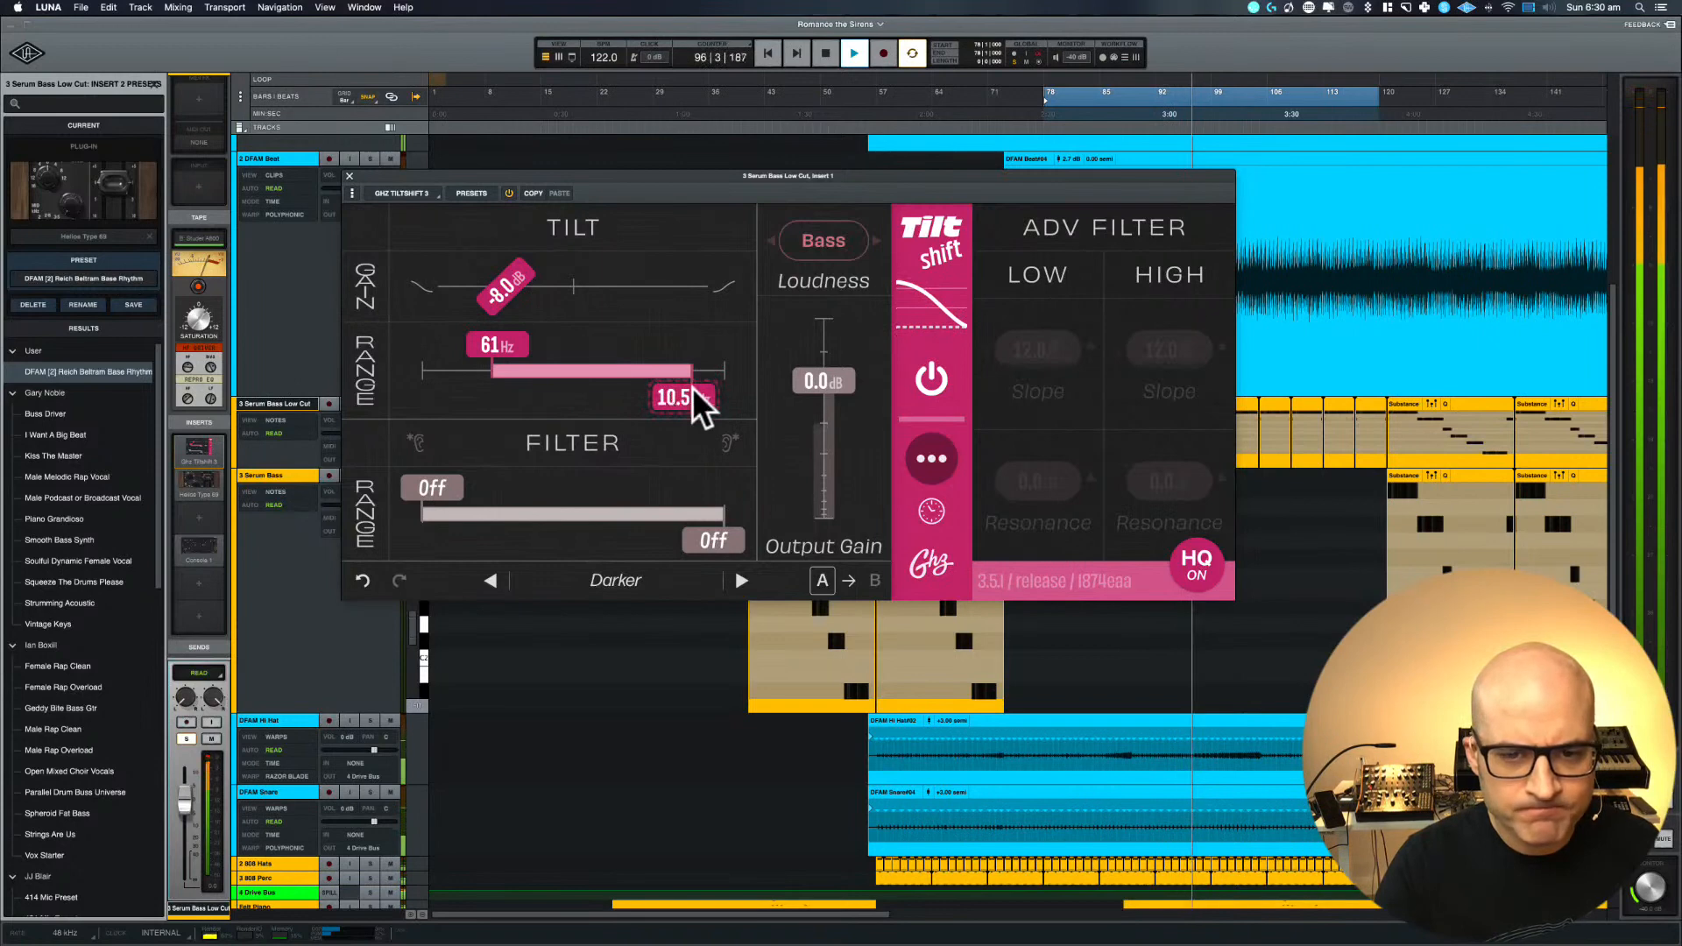
Set Tiltshift's output gain to -6.0 dB, compare with bypass, set the tilt gain to -6.0 dB and close the plug-in
drag(829, 385, 831, 413)
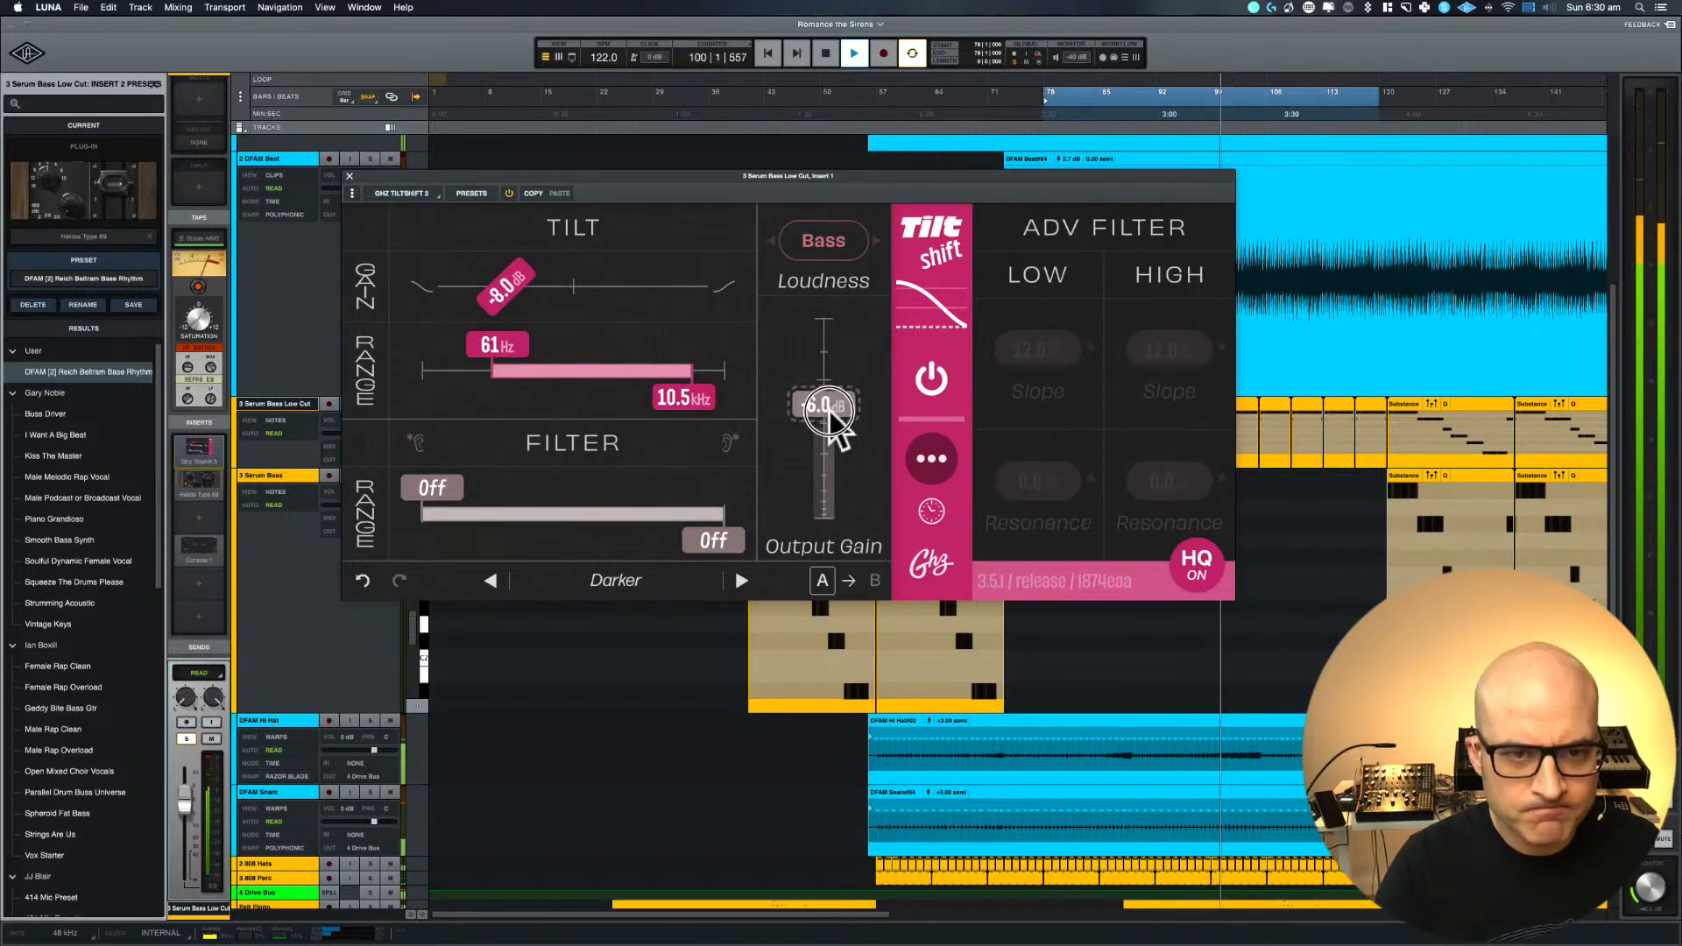
click(513, 196)
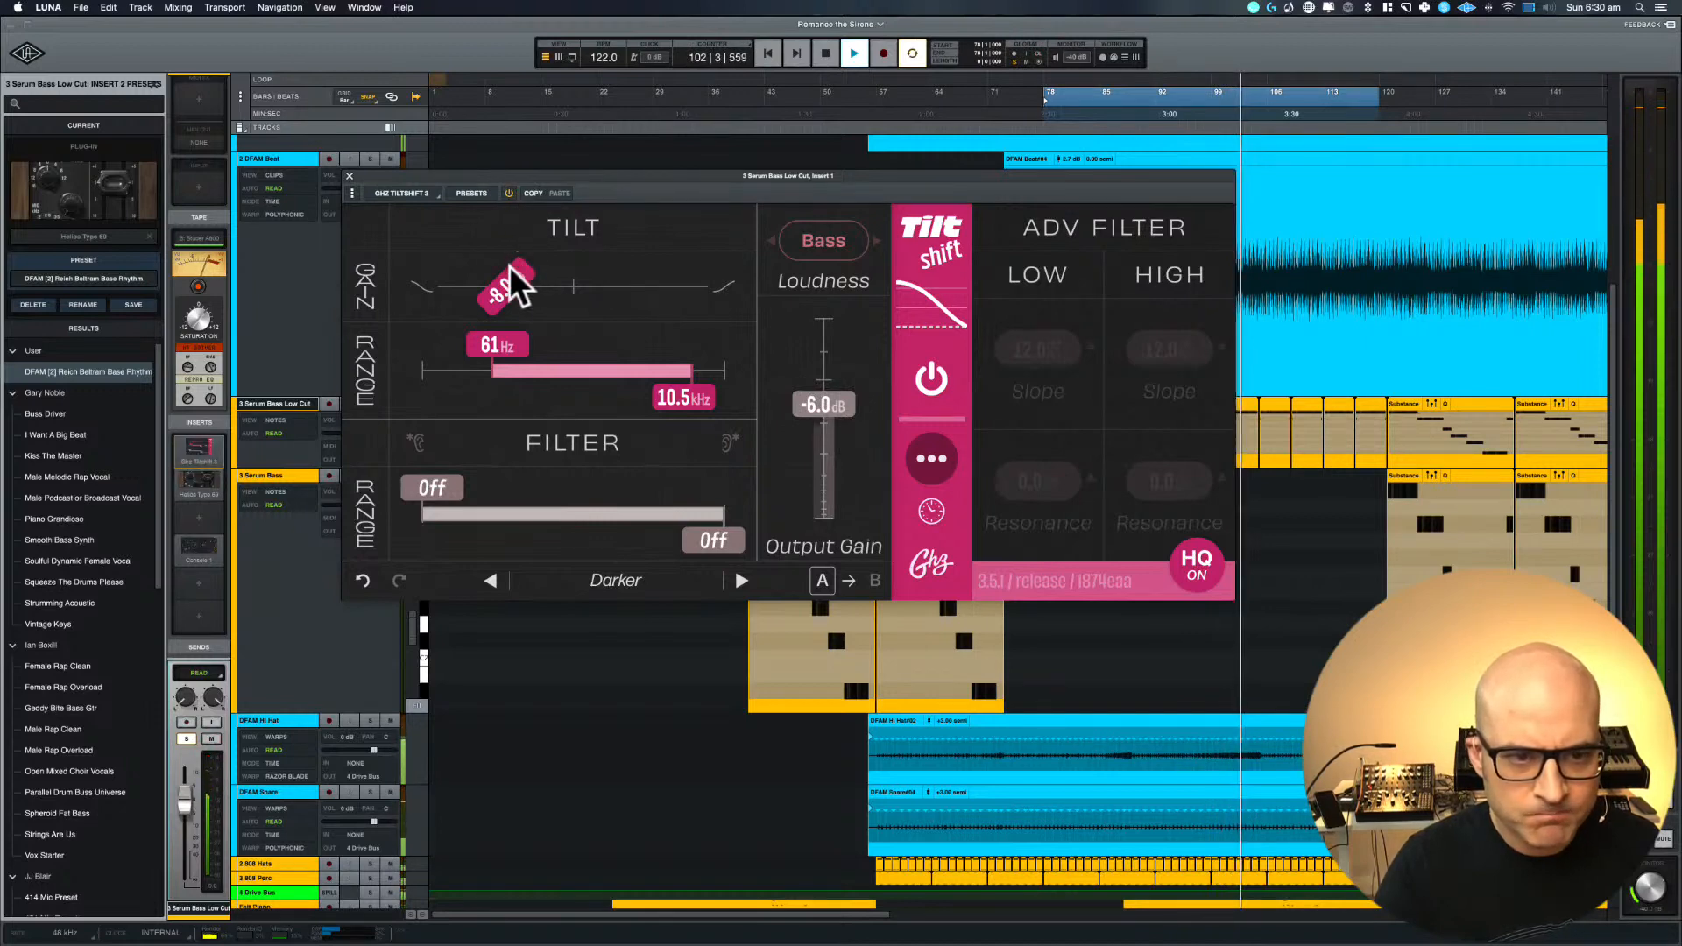
mouse_move(509, 267)
mouse_down()
mouse_move(522, 273)
mouse_move(447, 279)
mouse_move(526, 267)
mouse_up()
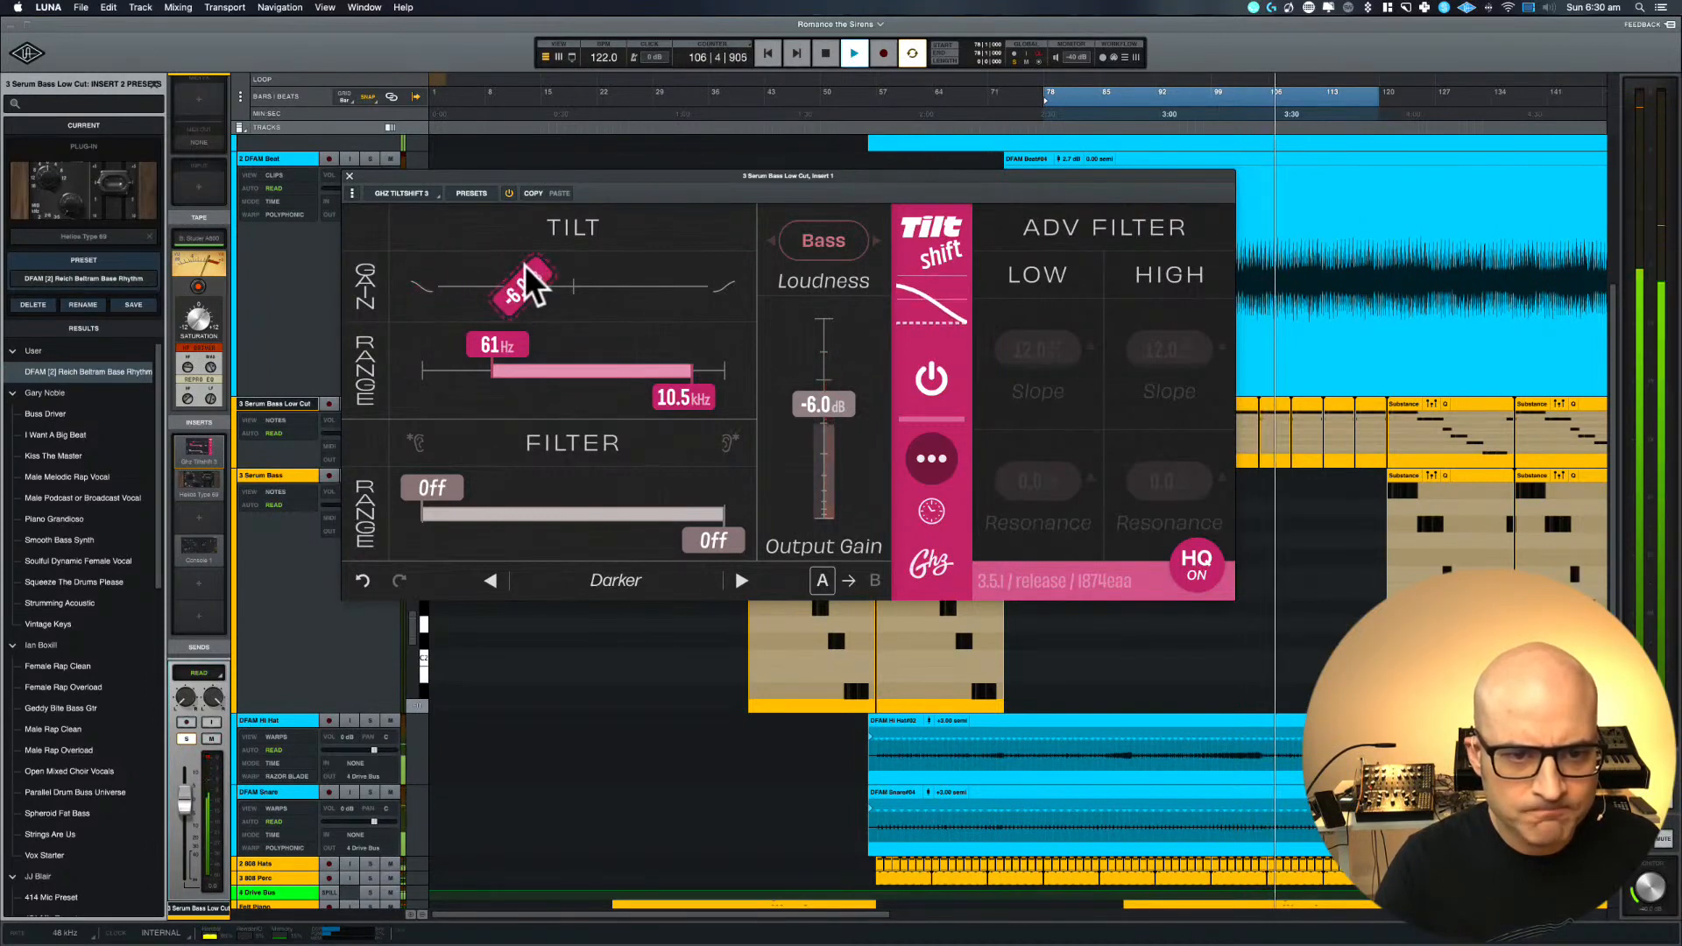
click(348, 175)
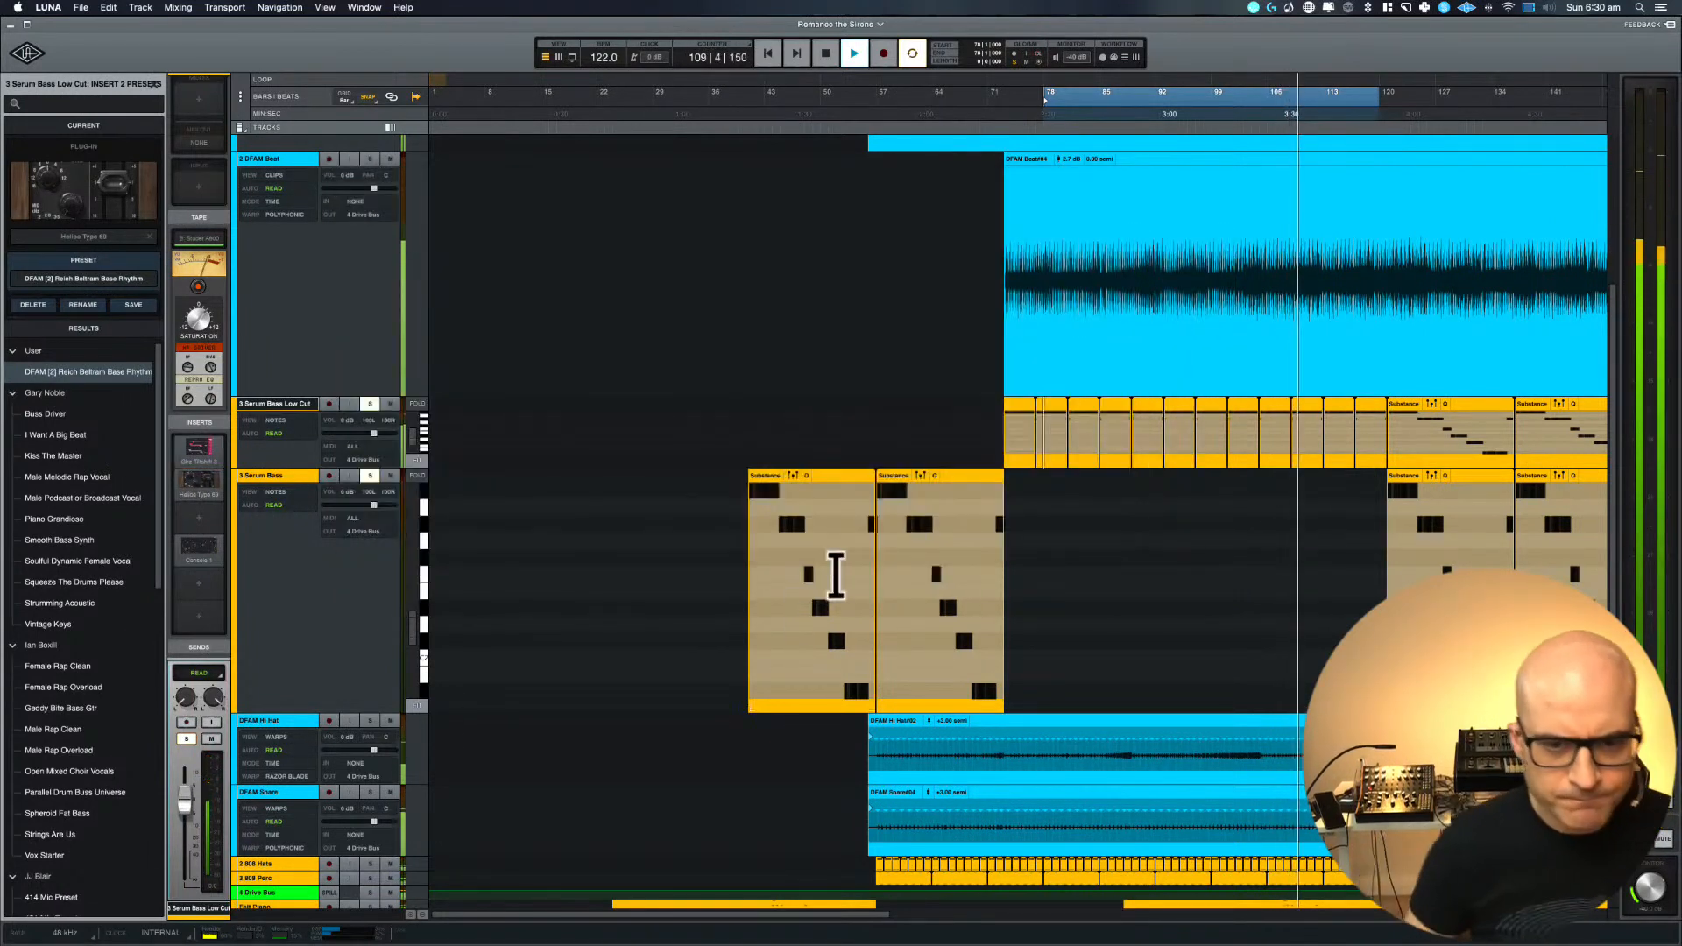
Replay the loop, then extend its range to span bars 73 to 120 of Serum Bass Low Cut and audition it
key(space)
key(space)
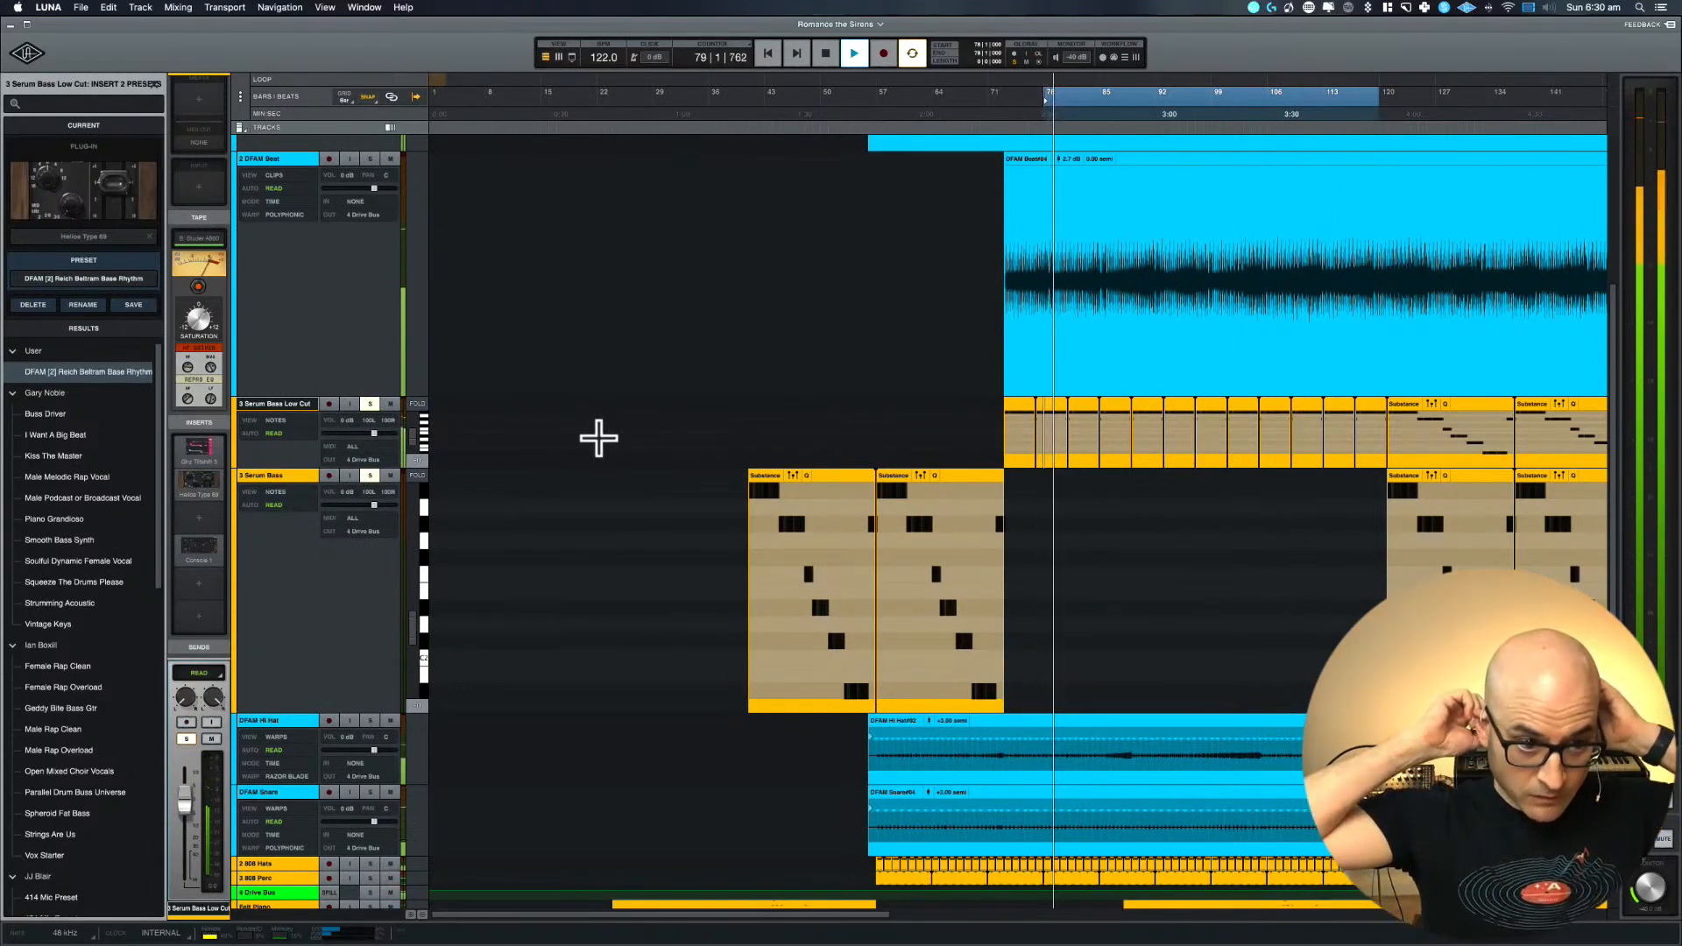
key(space)
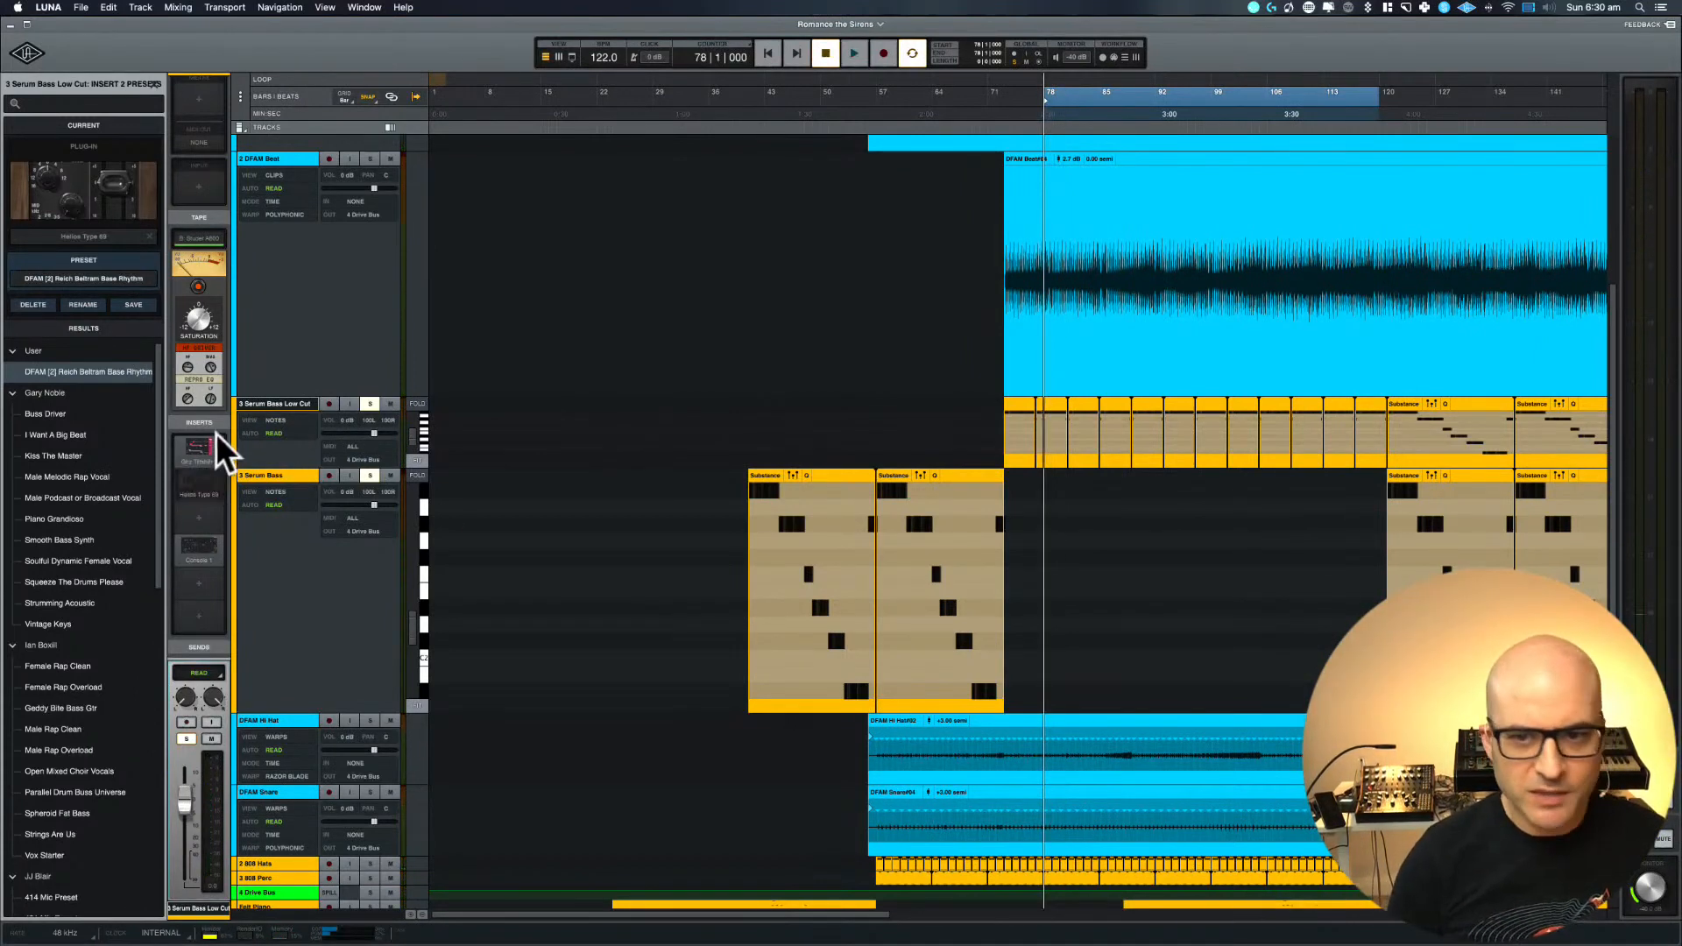
key(space)
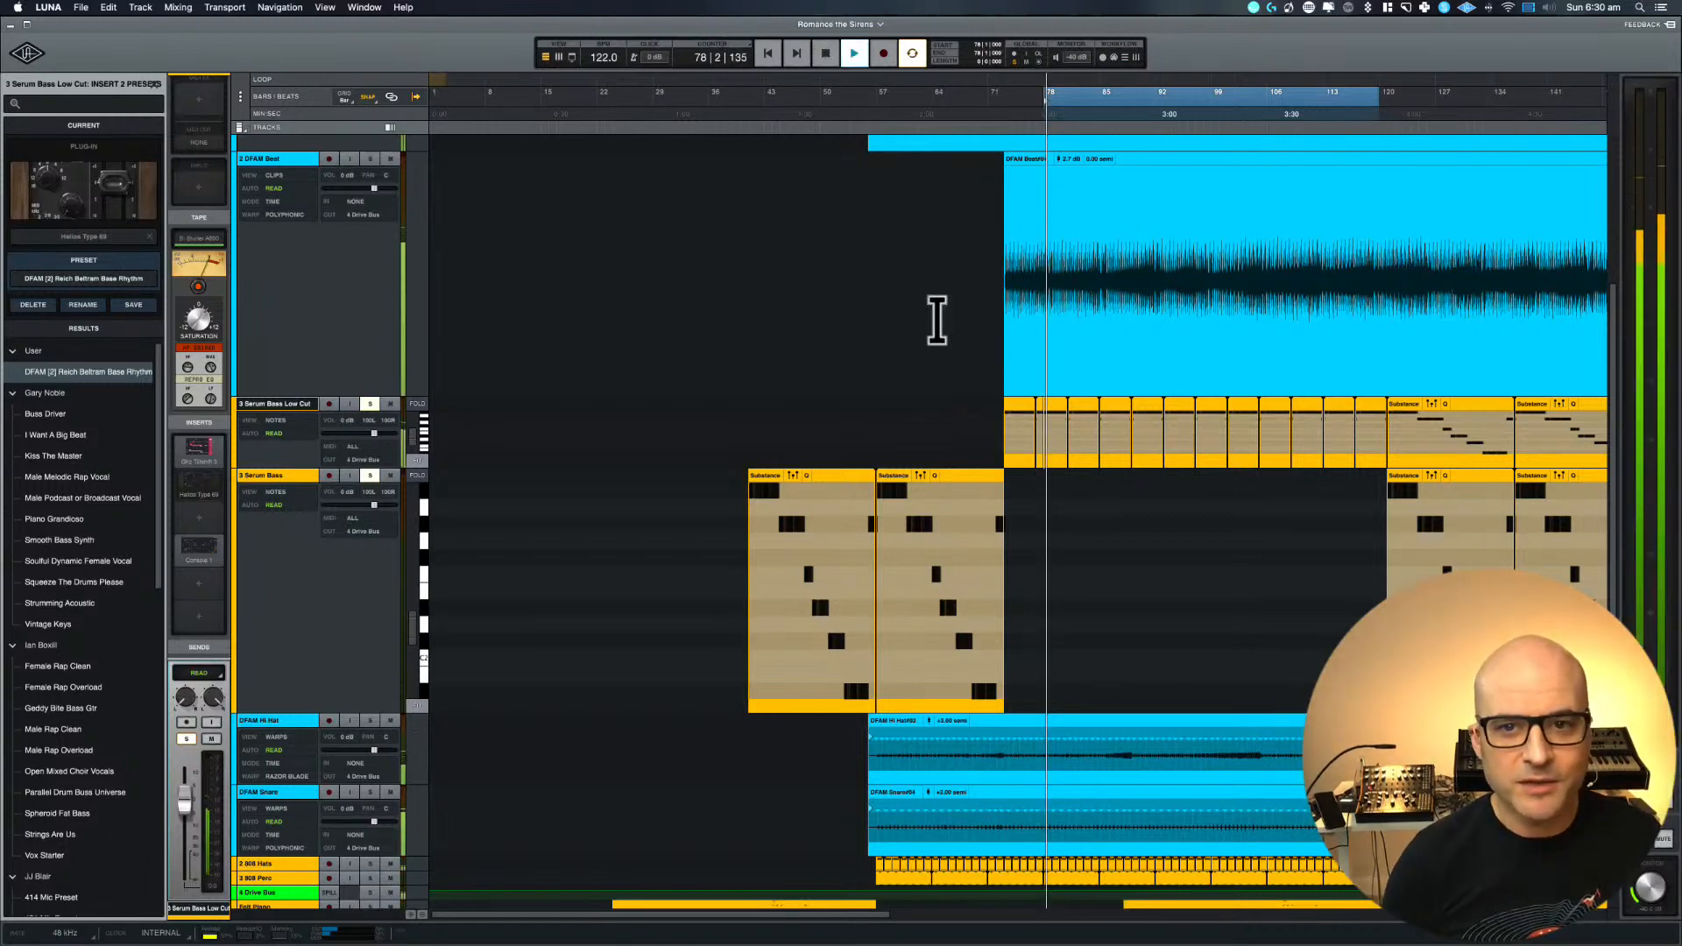
drag(1034, 420, 1392, 419)
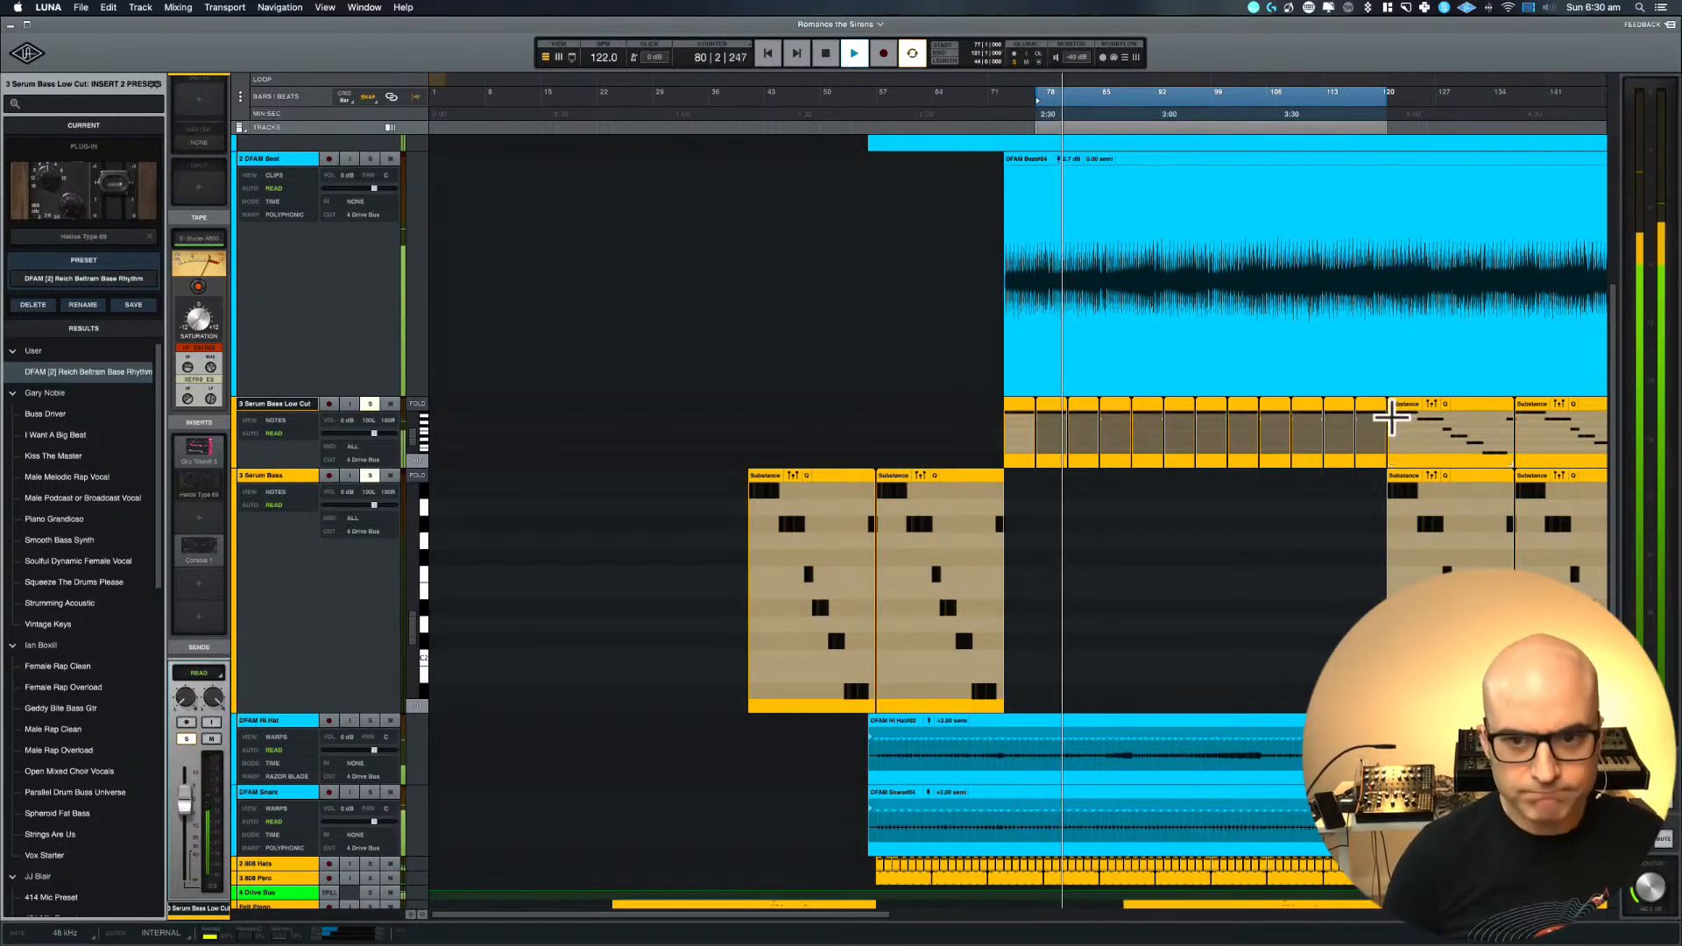
key(space)
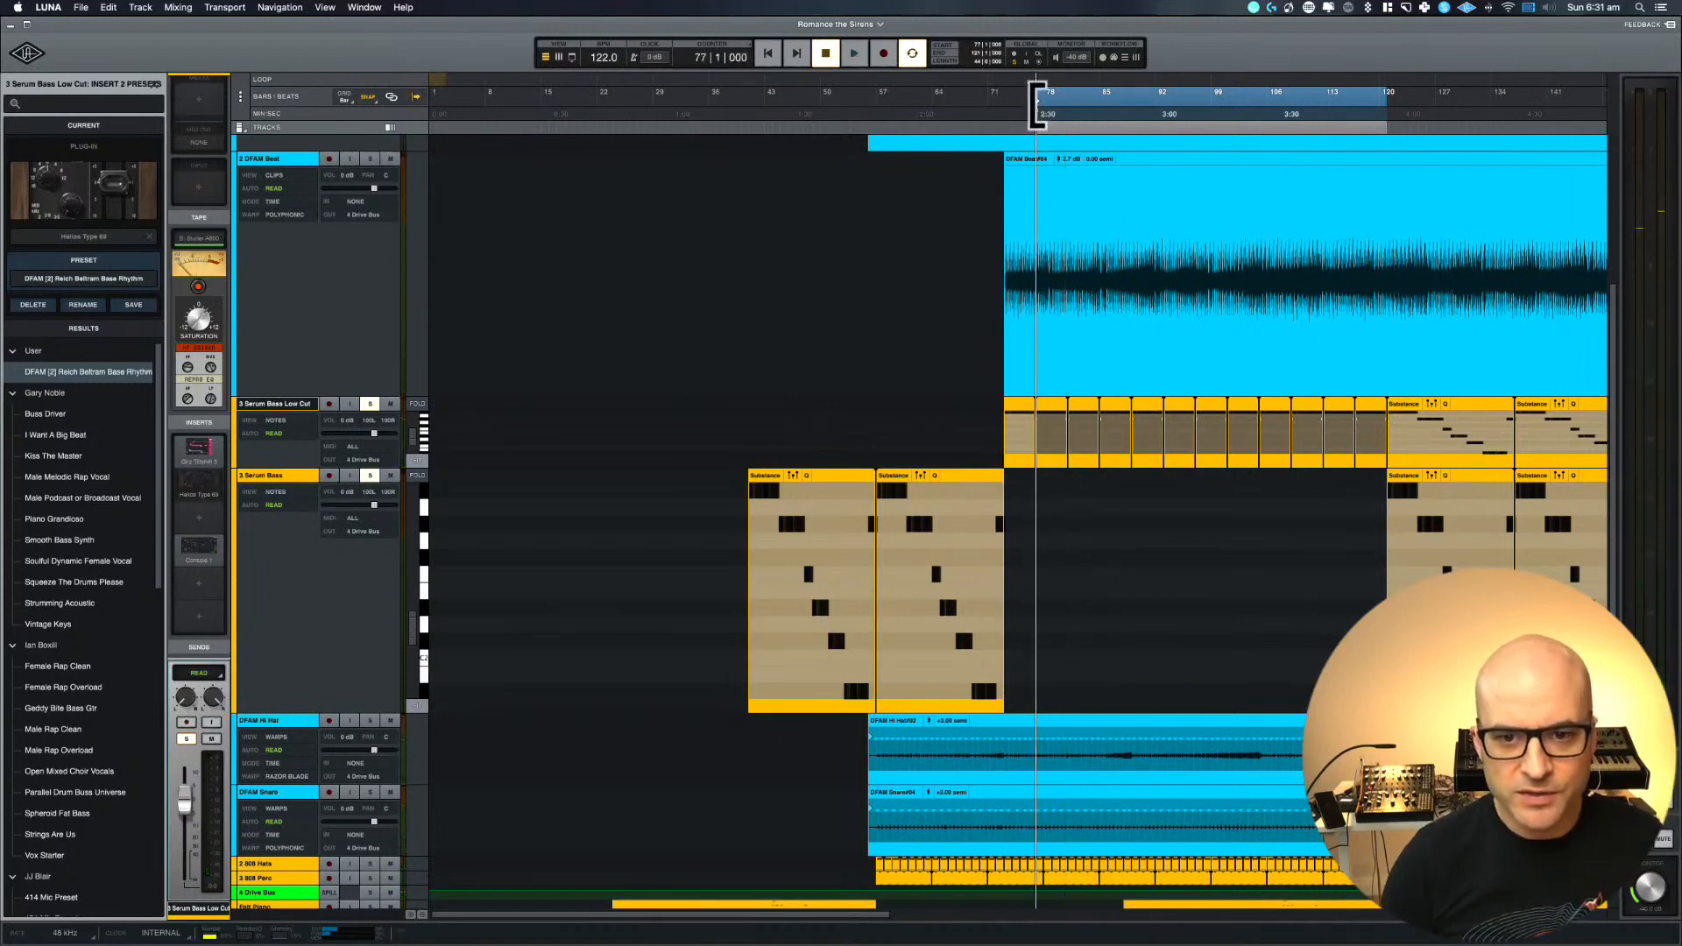
drag(1037, 106, 999, 105)
key(space)
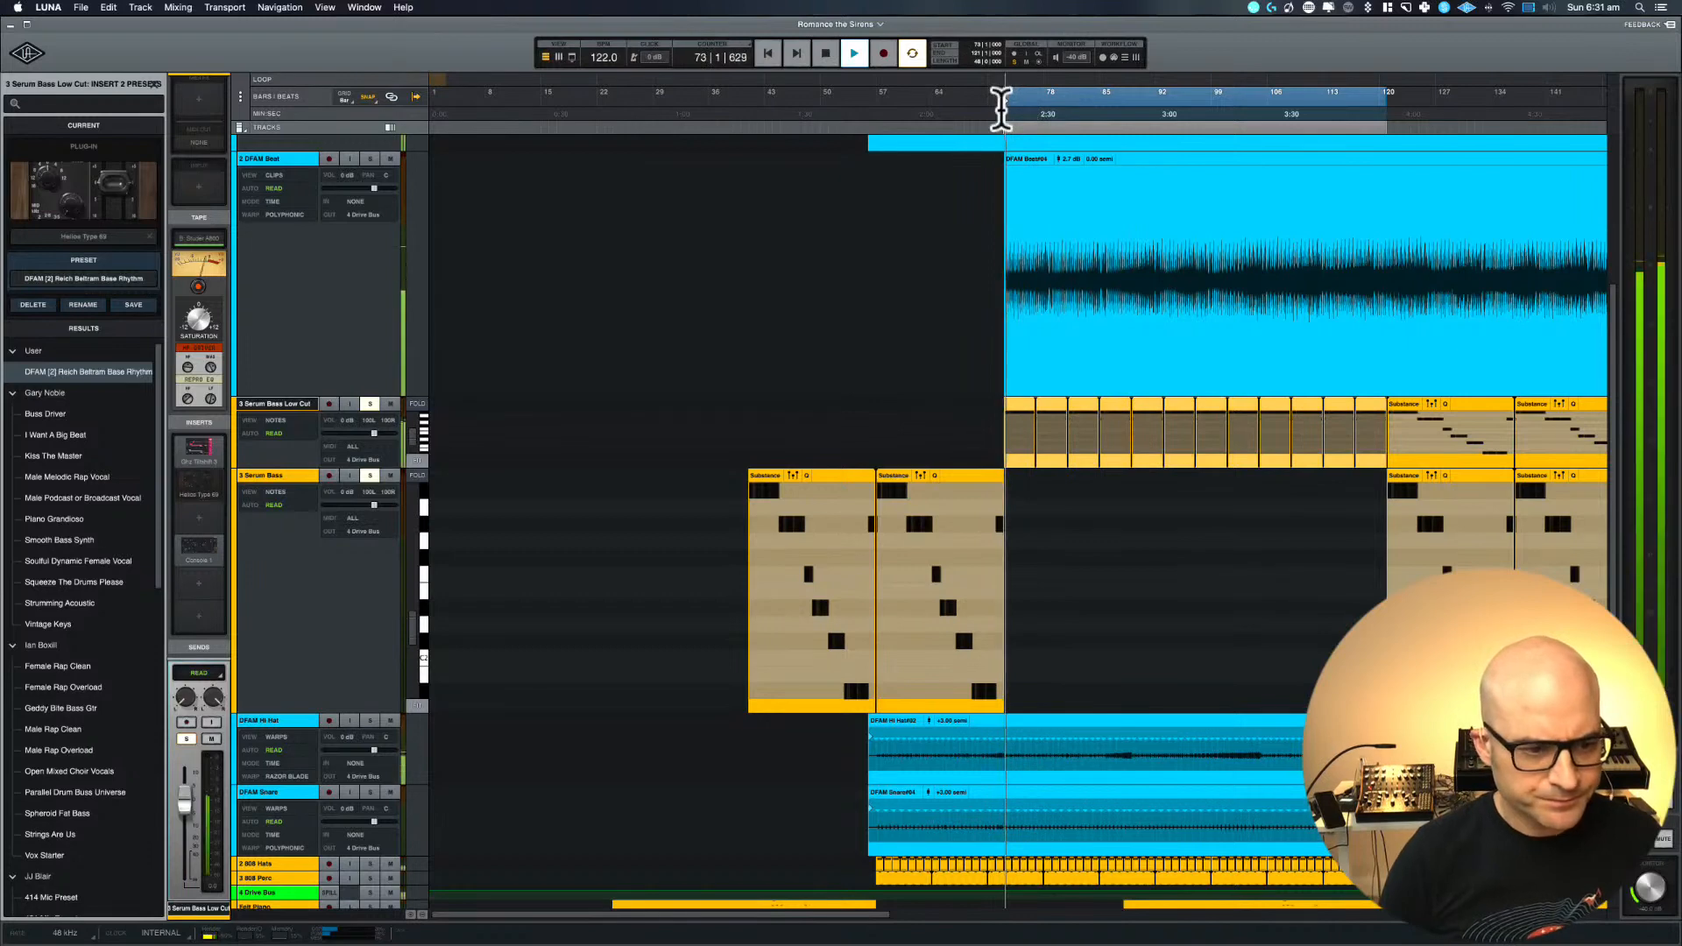
key(space)
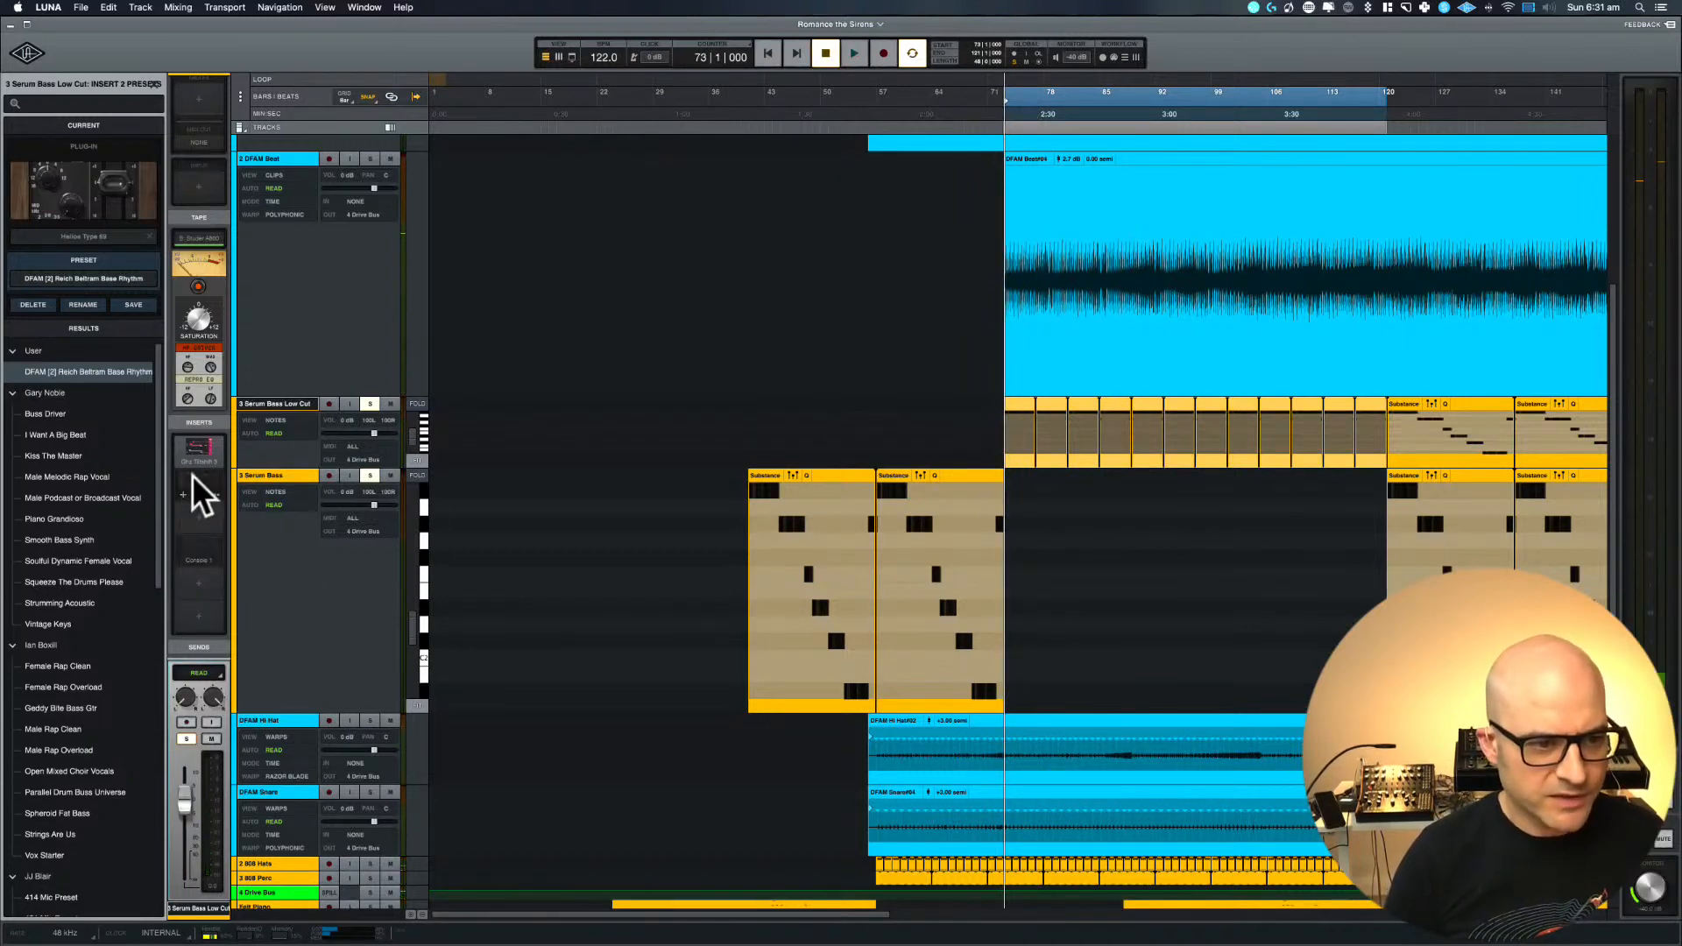
Reopen Tiltshift on Serum Bass Low Cut during playback, audition a stronger negative tilt gain and return it to -6.0 dB
key(space)
click(198, 441)
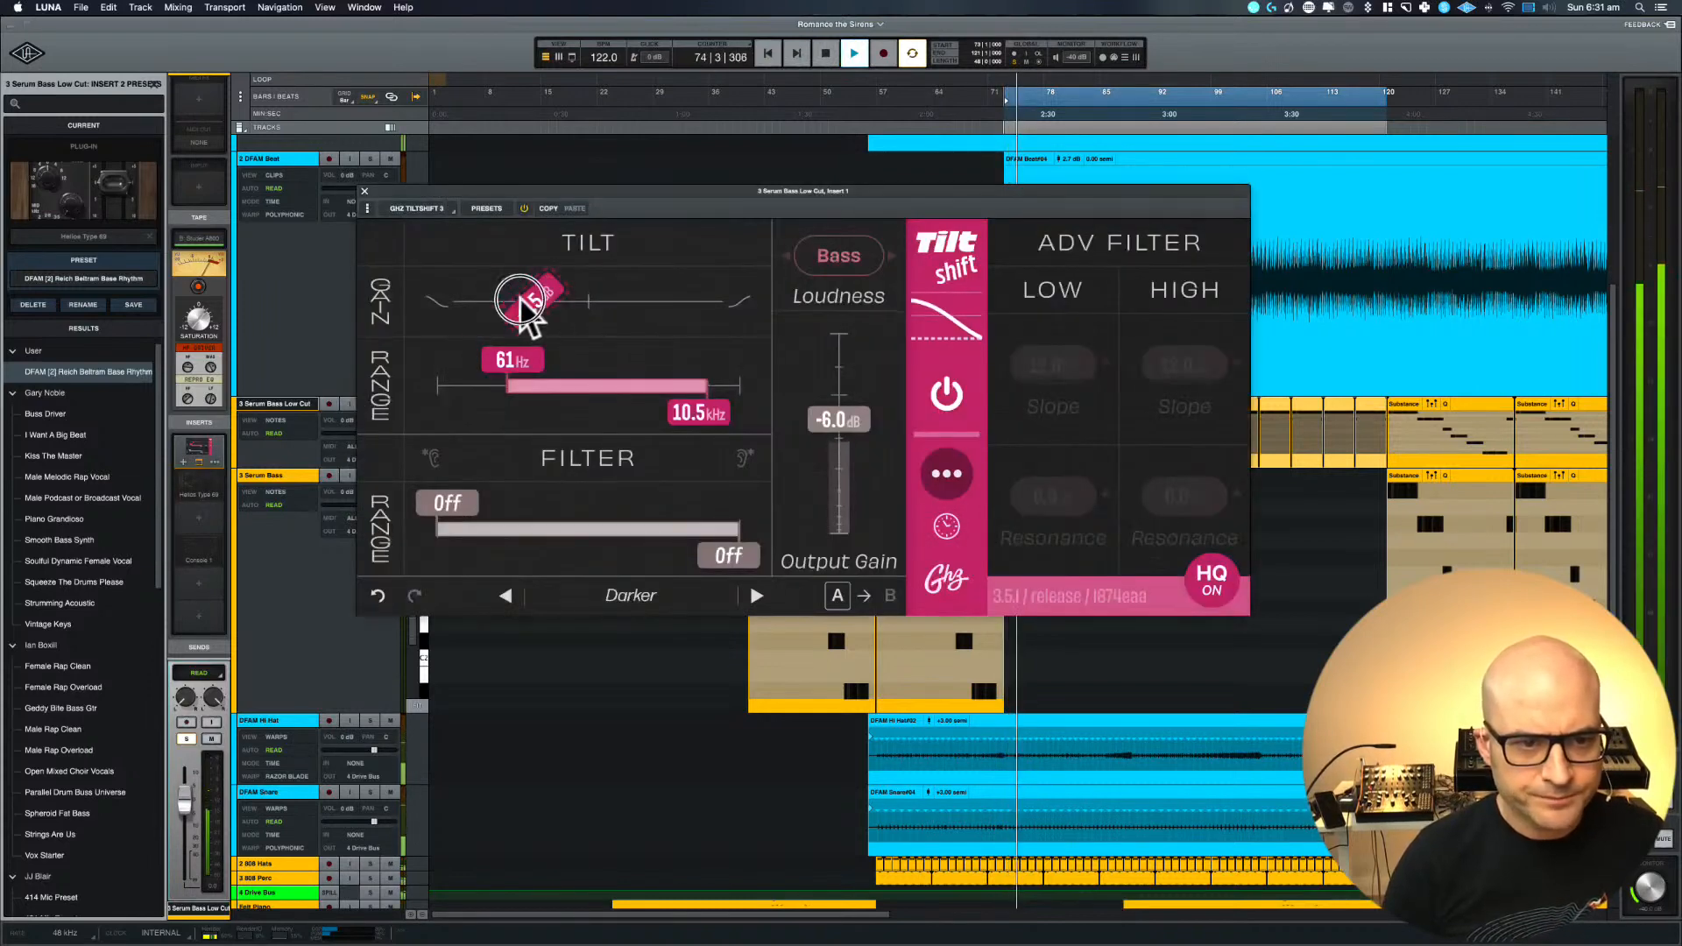
mouse_move(526, 304)
mouse_down()
mouse_move(452, 311)
mouse_move(531, 296)
mouse_move(511, 294)
mouse_up()
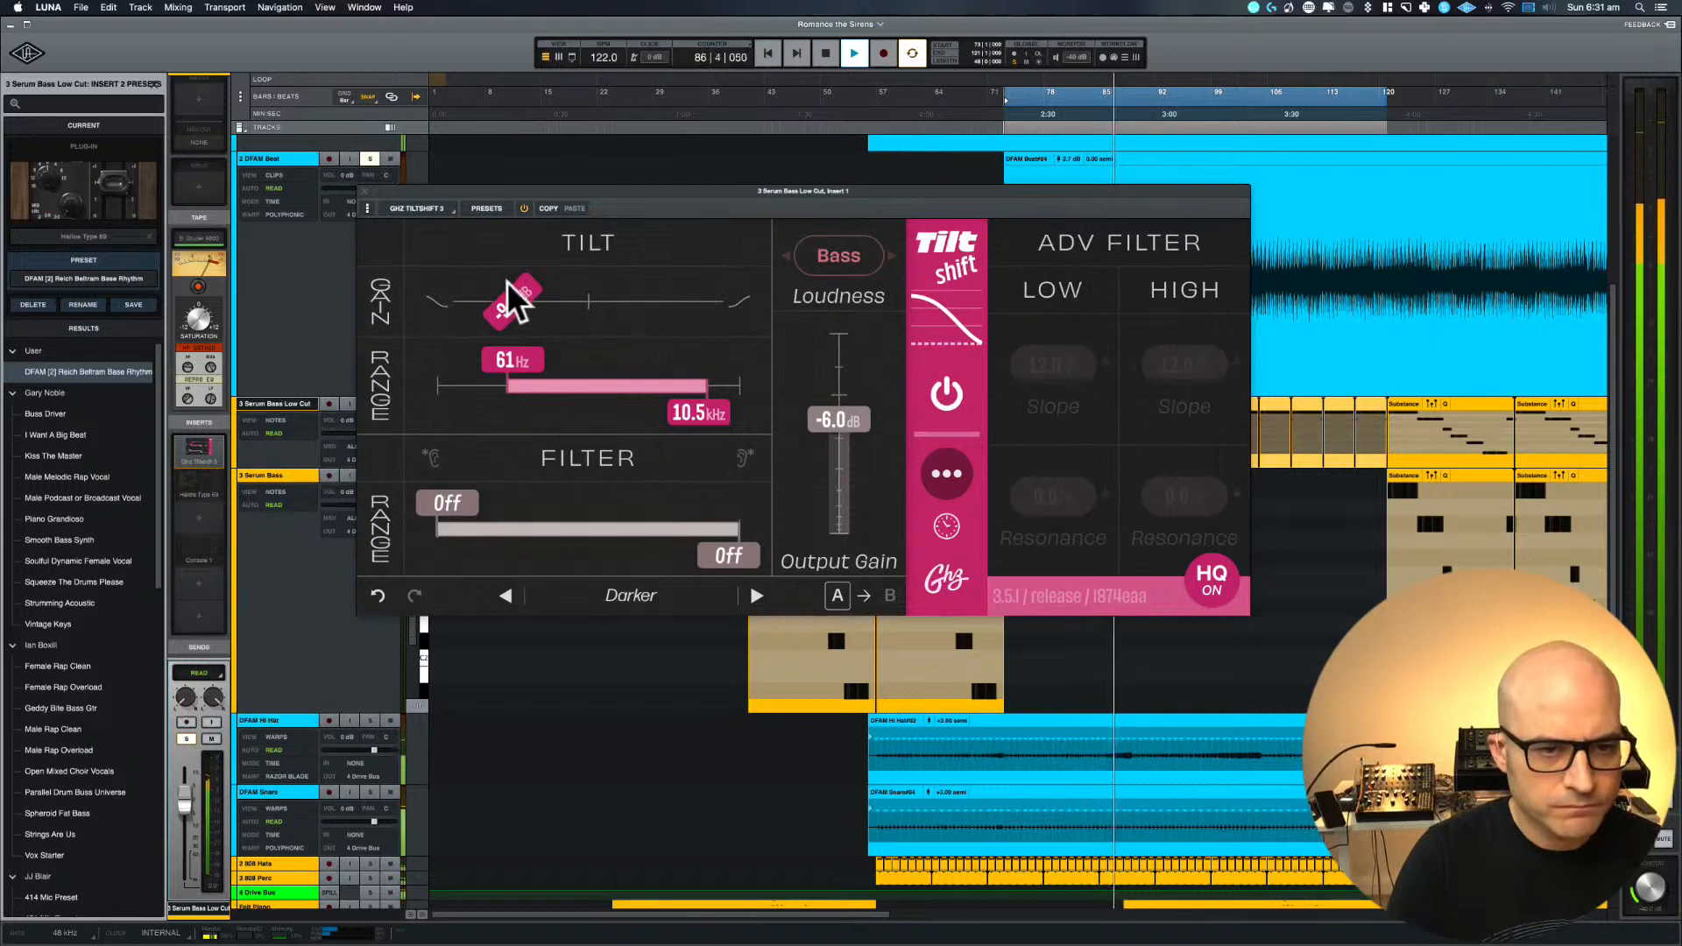
drag(508, 281, 537, 292)
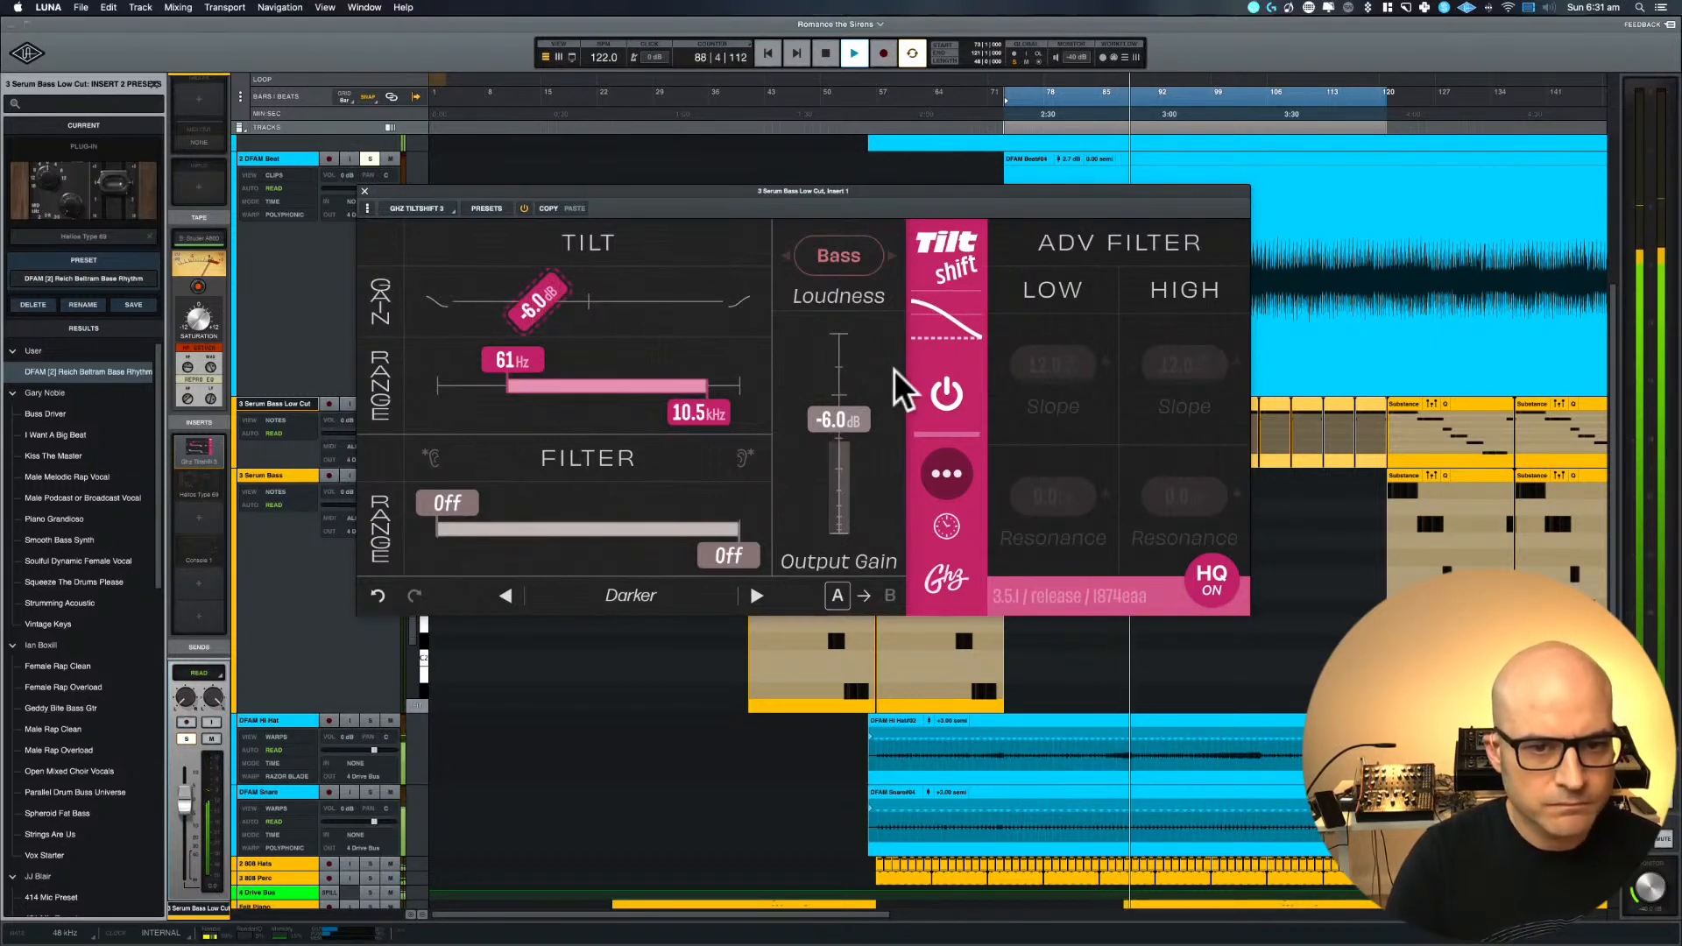
Audition Tiltshift's Standard and Auto loudness modes, set the output gain to 0.0 dB and compare Auto with the plug-in bypassed
click(839, 261)
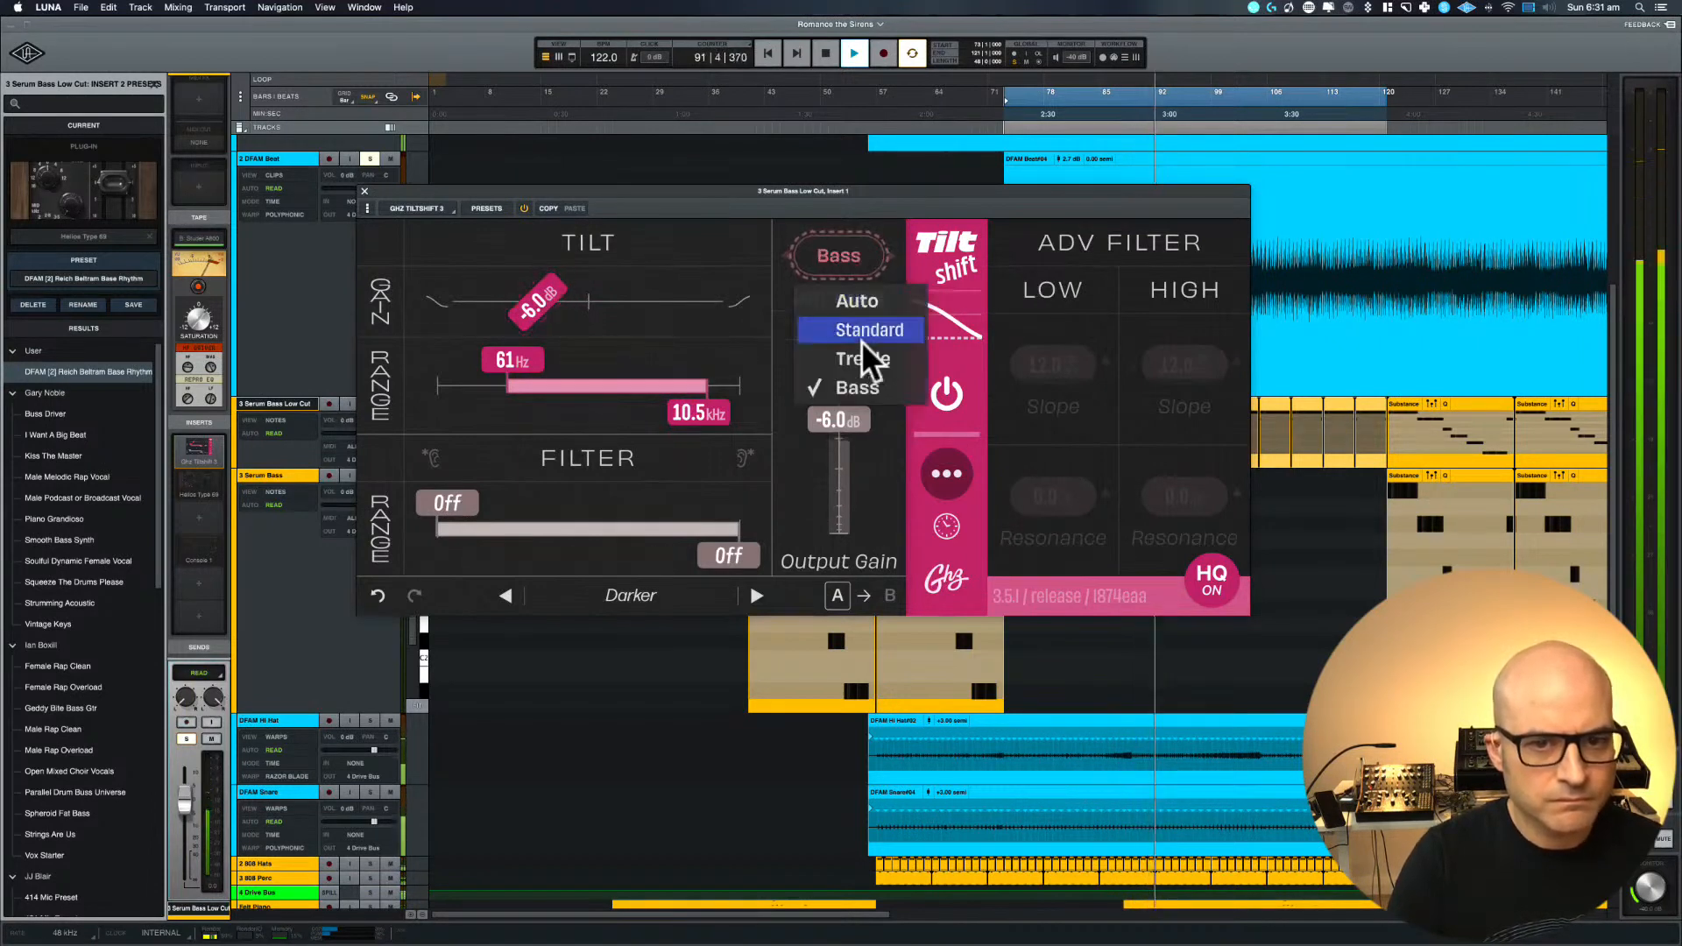
click(861, 333)
click(833, 262)
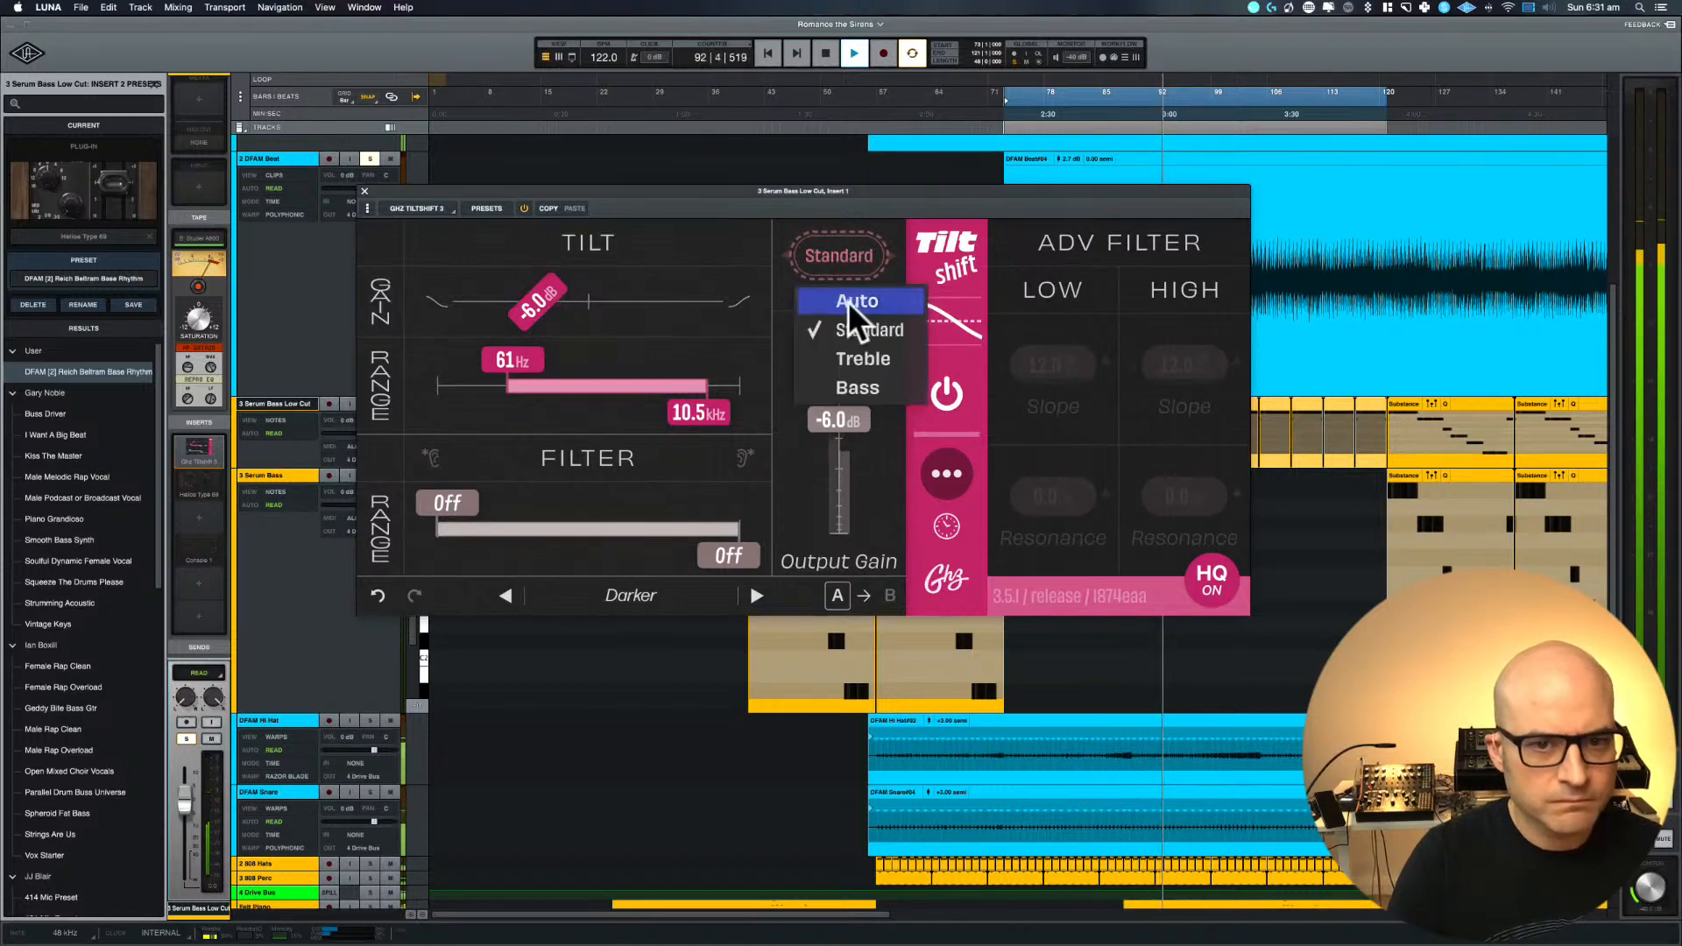
click(849, 302)
drag(840, 422, 835, 399)
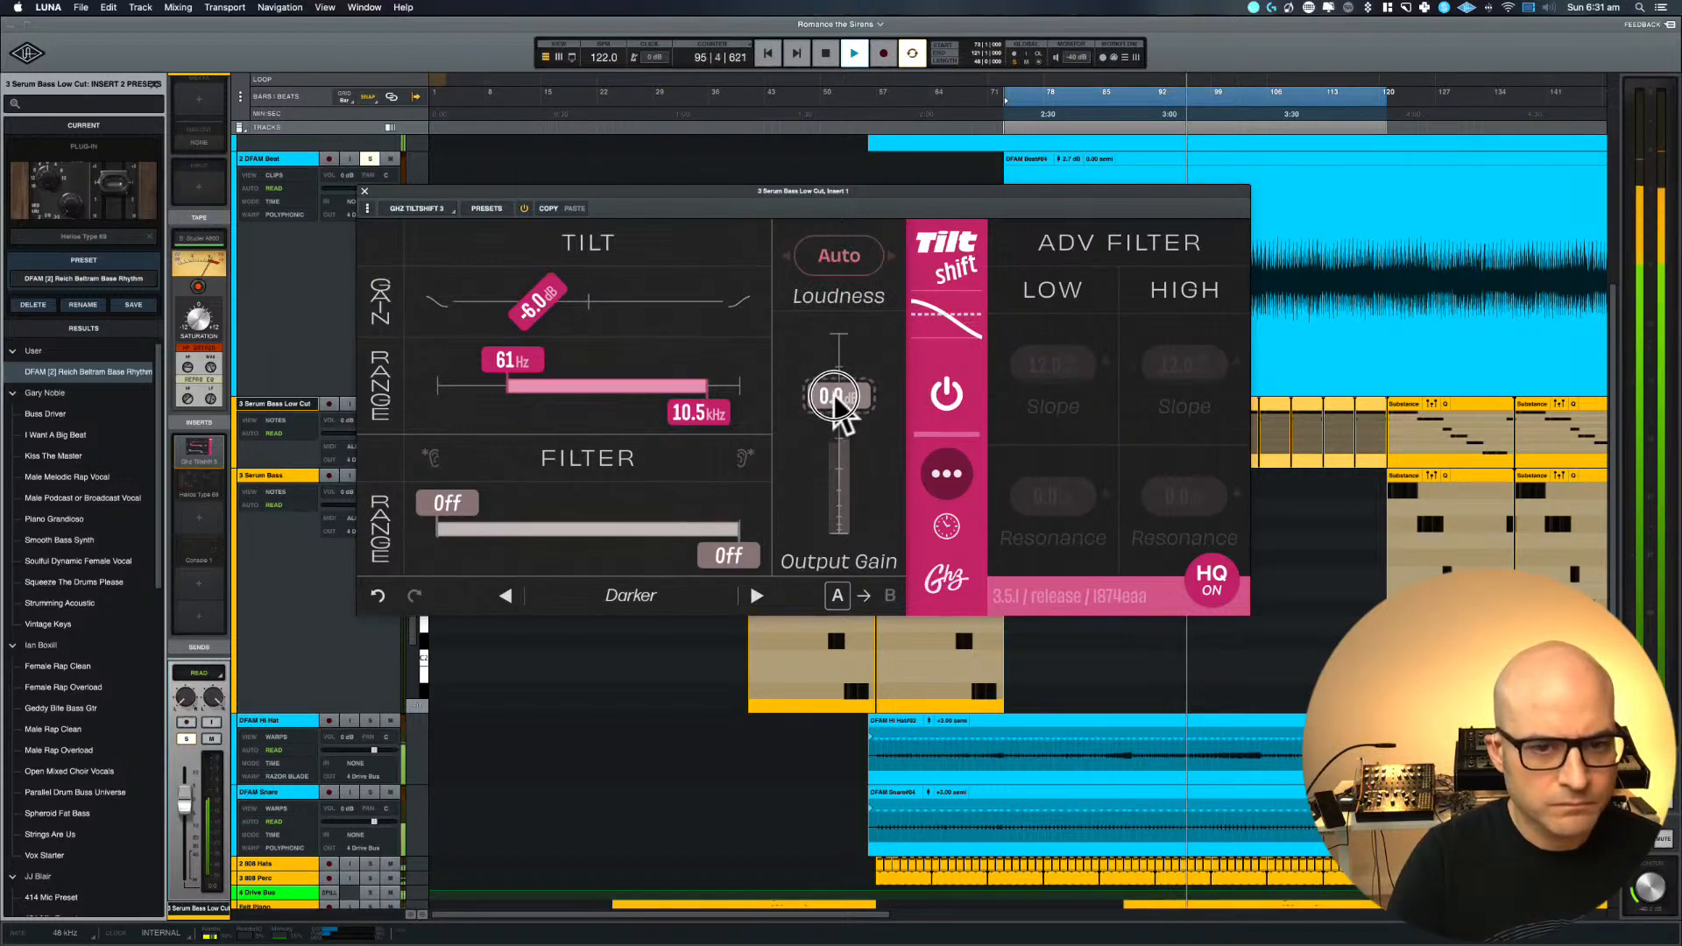
click(523, 209)
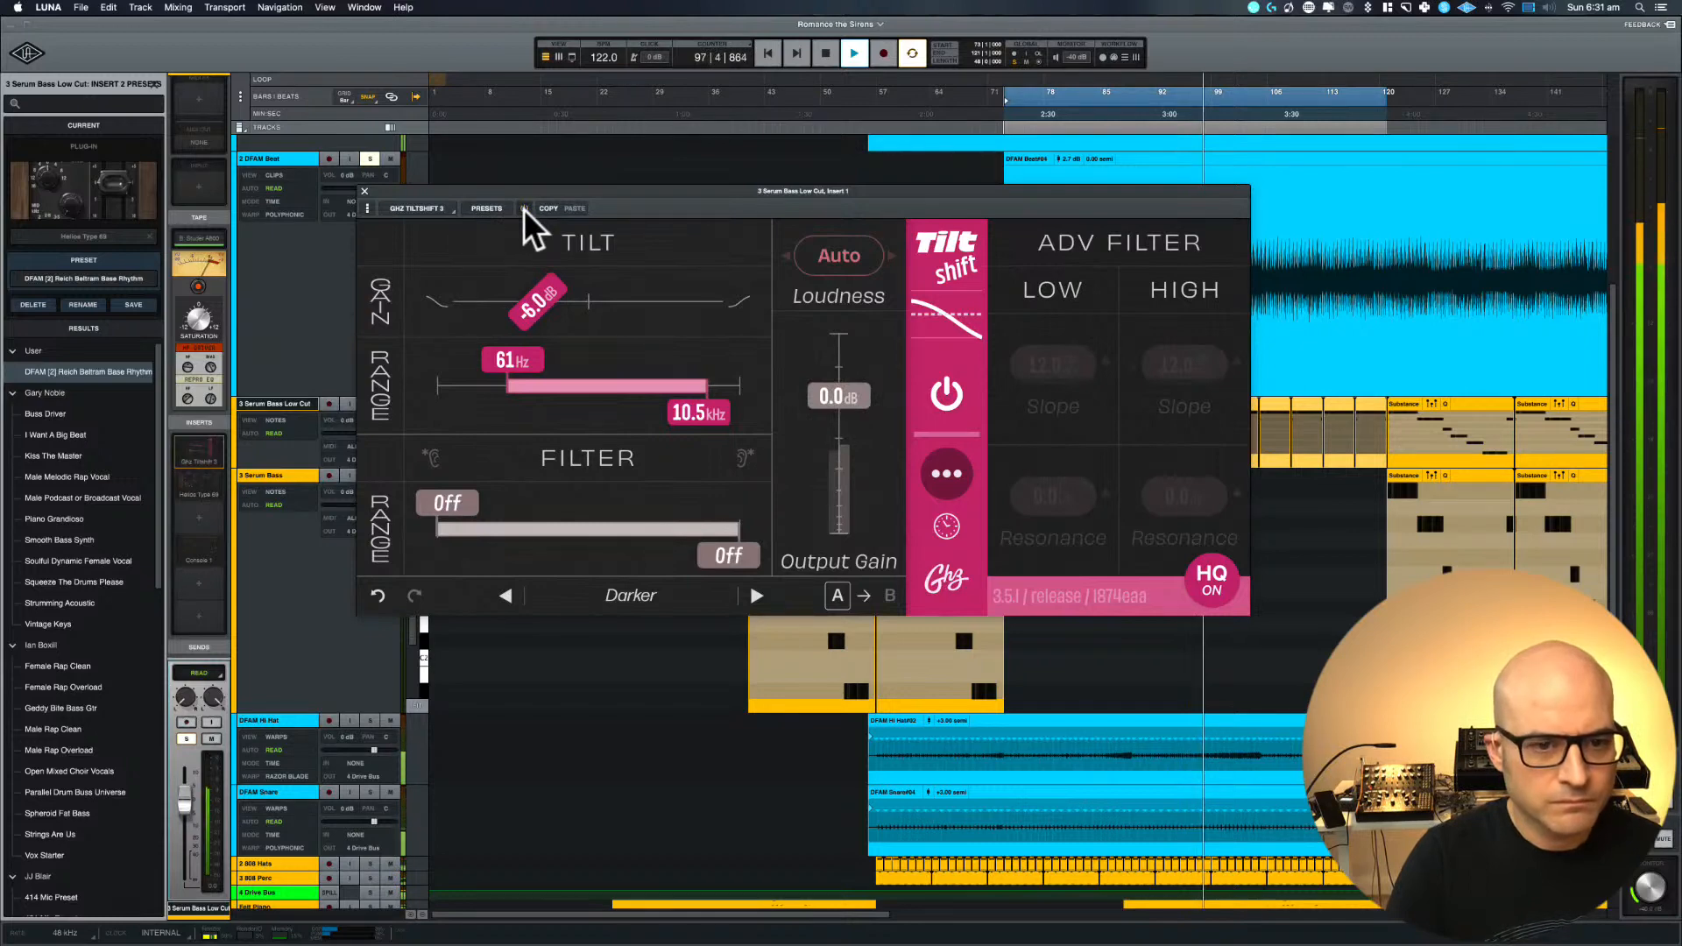
click(523, 209)
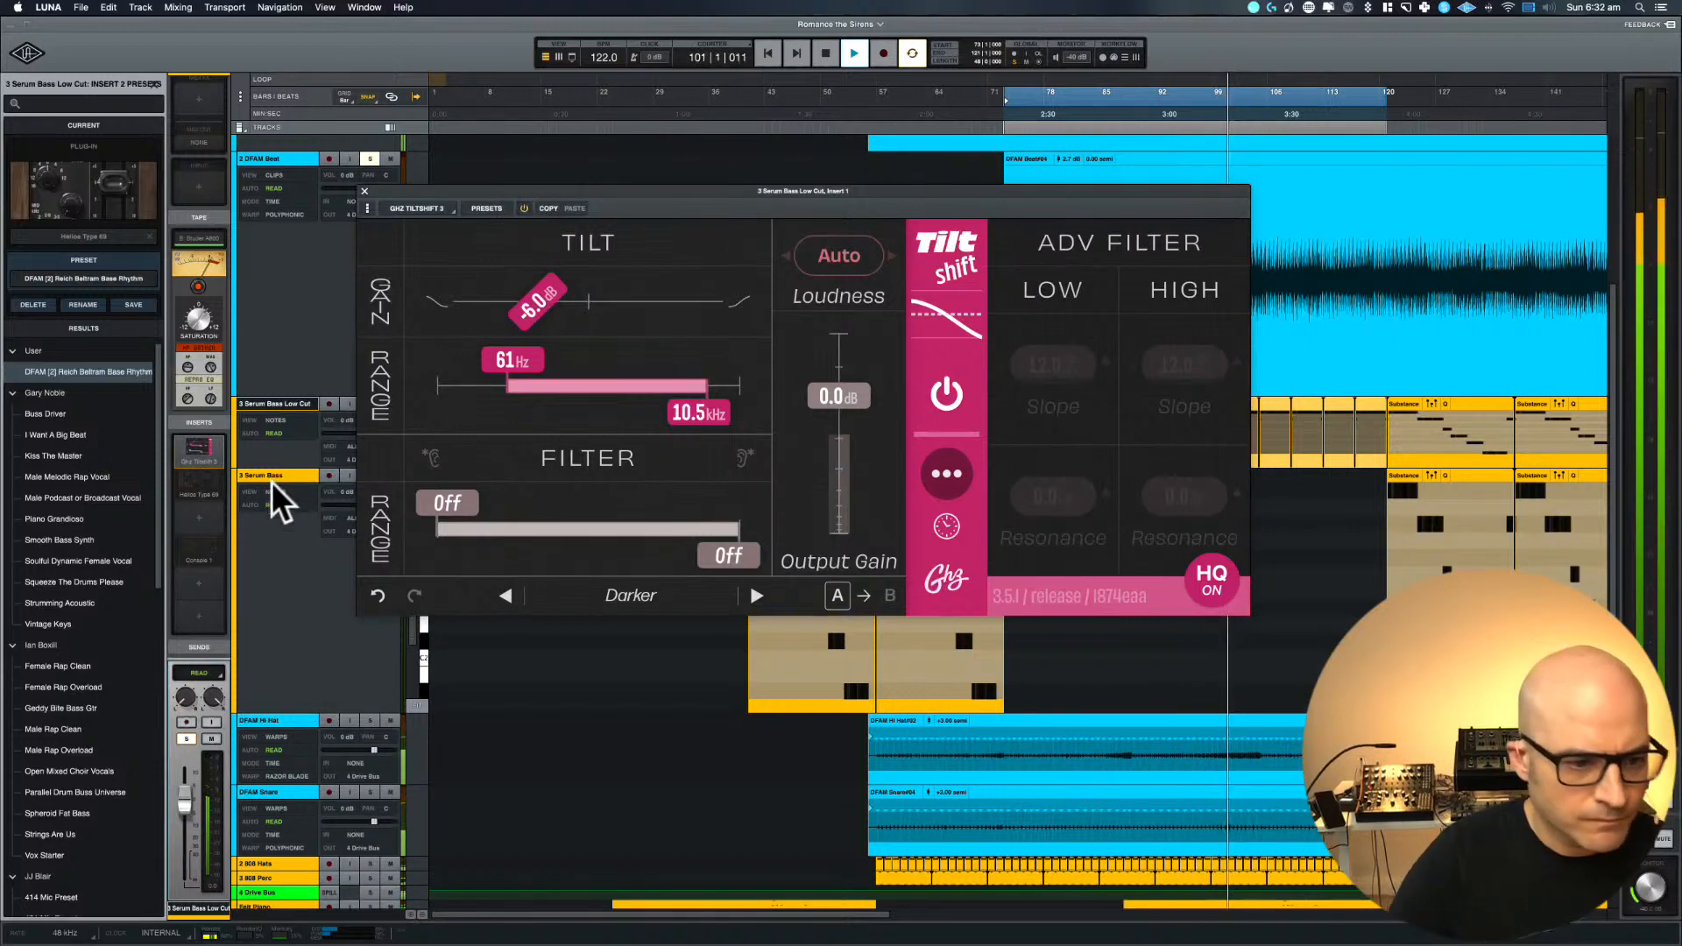
key(space)
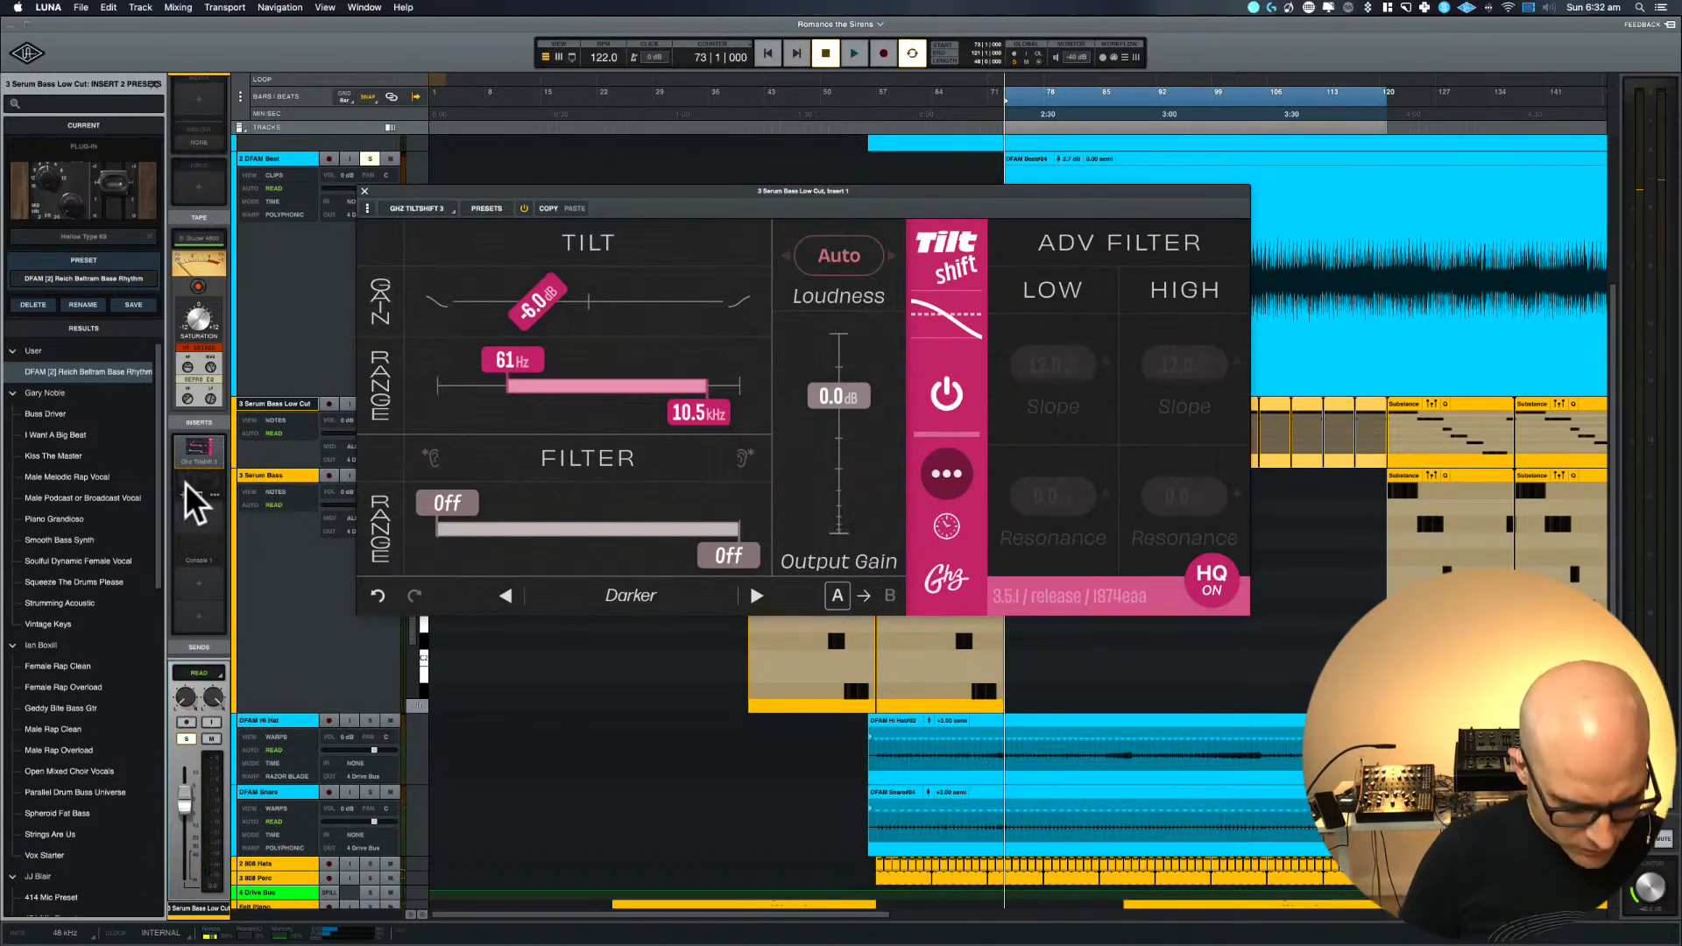
Open the Helios Type 69 on insert 2, briefly play the loop and set Tiltshift's loudness mode back to Bass
click(186, 481)
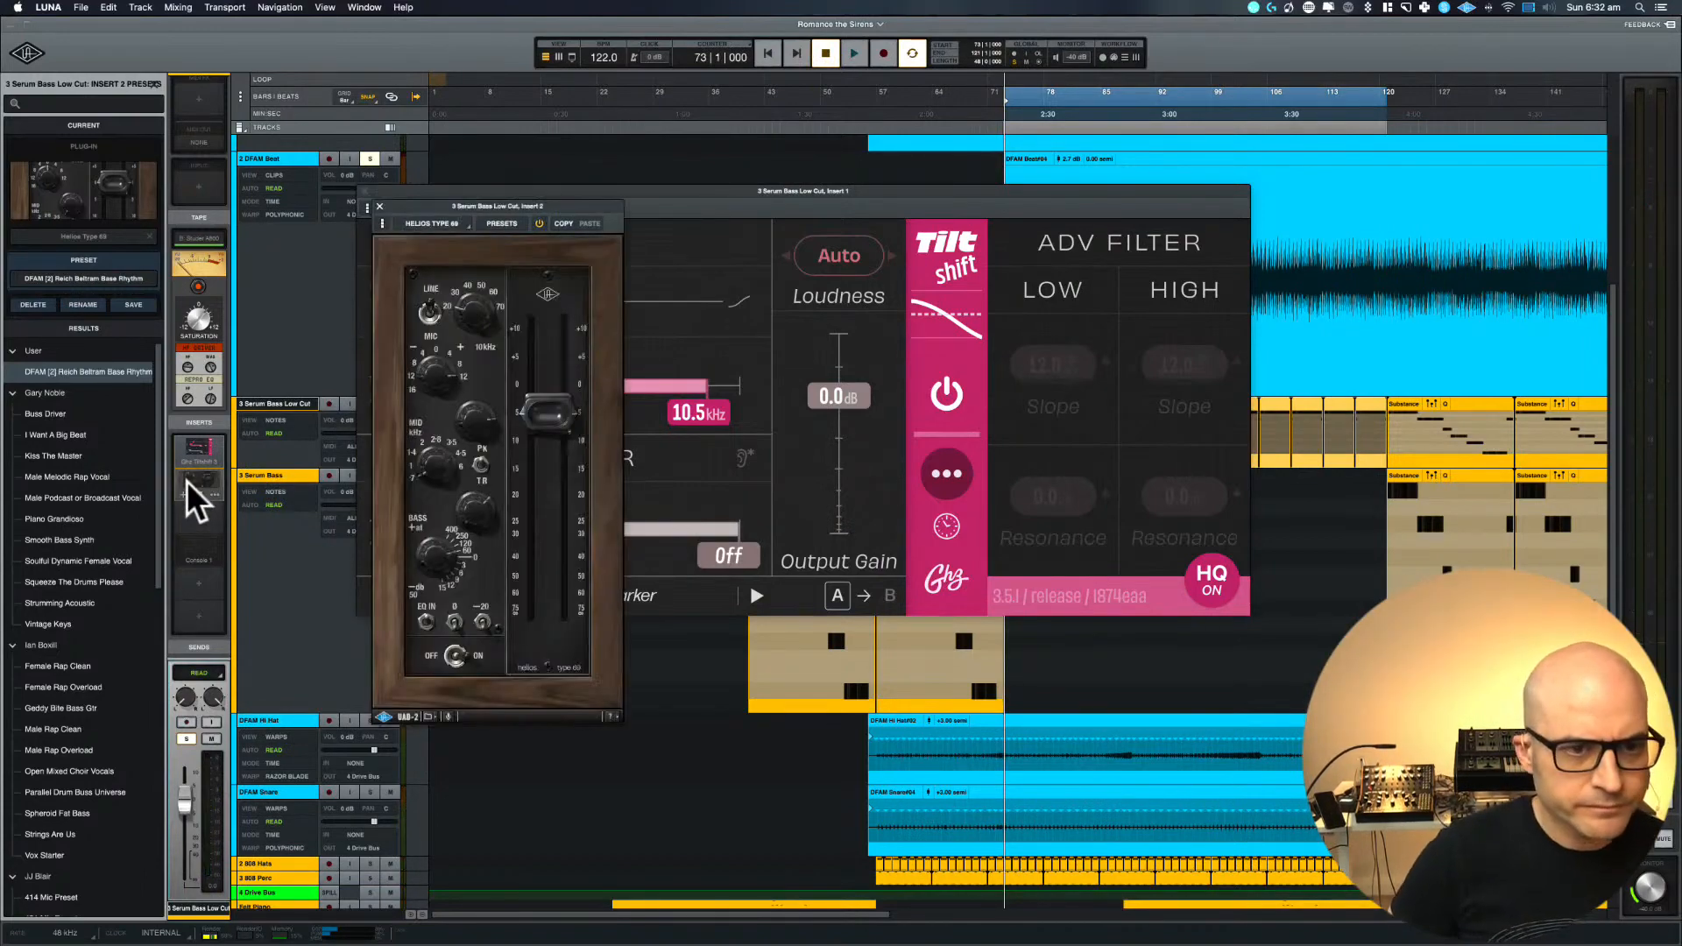
key(space)
drag(464, 198, 380, 398)
key(space)
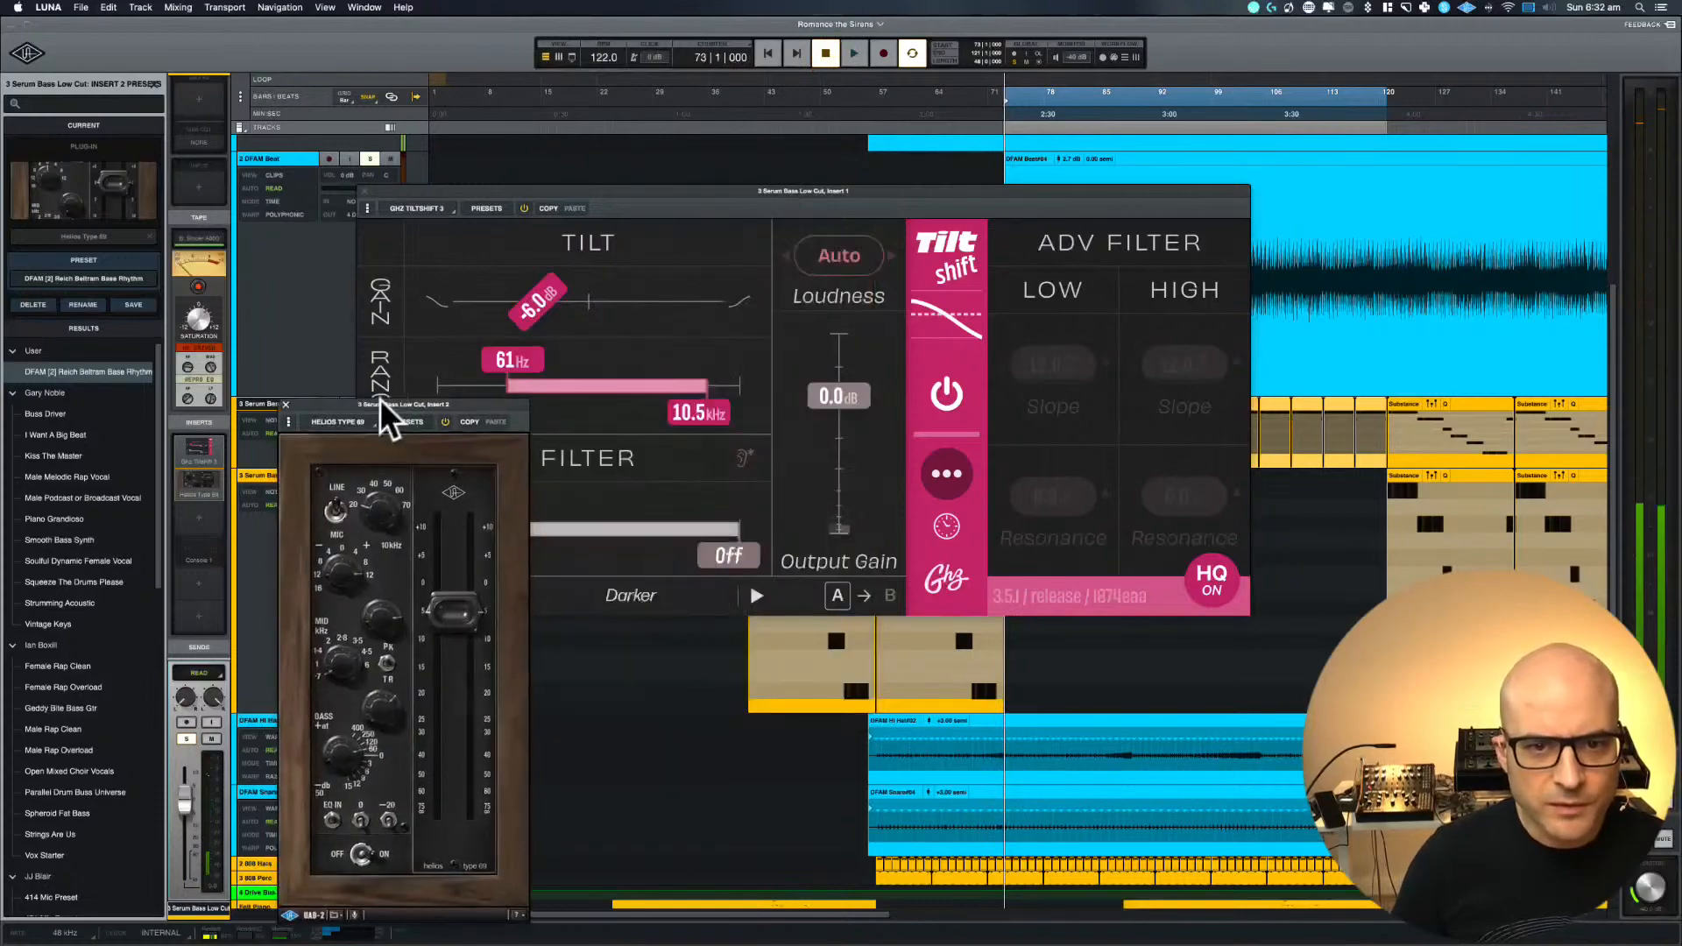
click(833, 252)
click(860, 390)
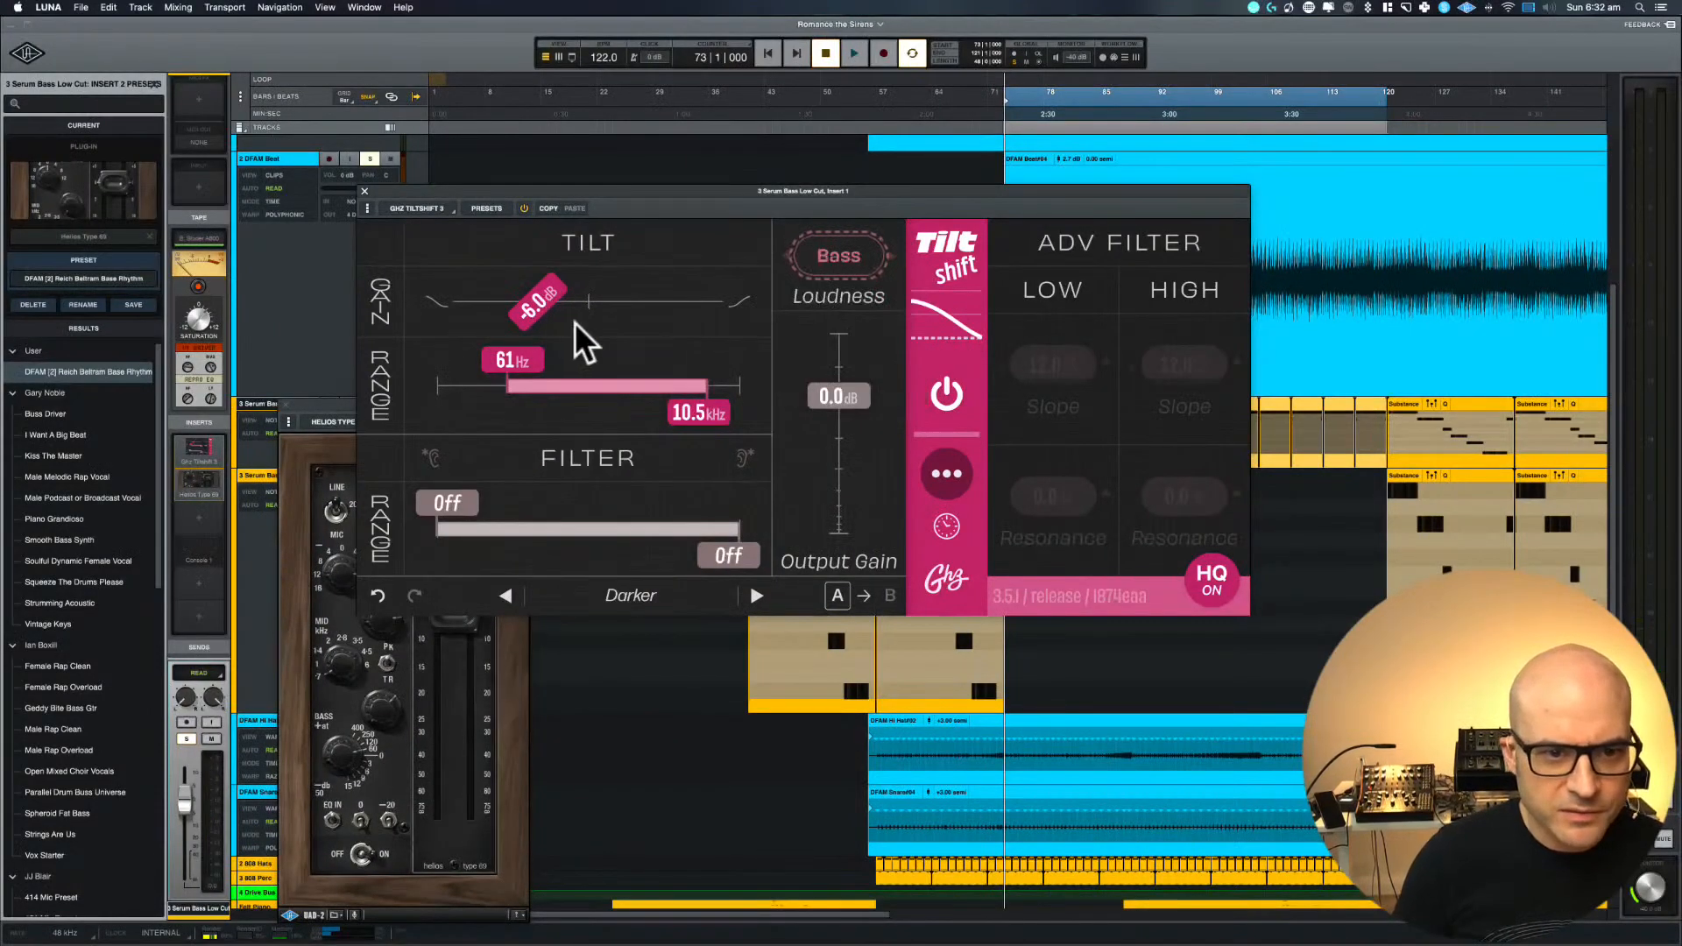
Play the loop with the Helios Type 69 in front and adjust its bass frequency and 10 kHz treble controls
key(space)
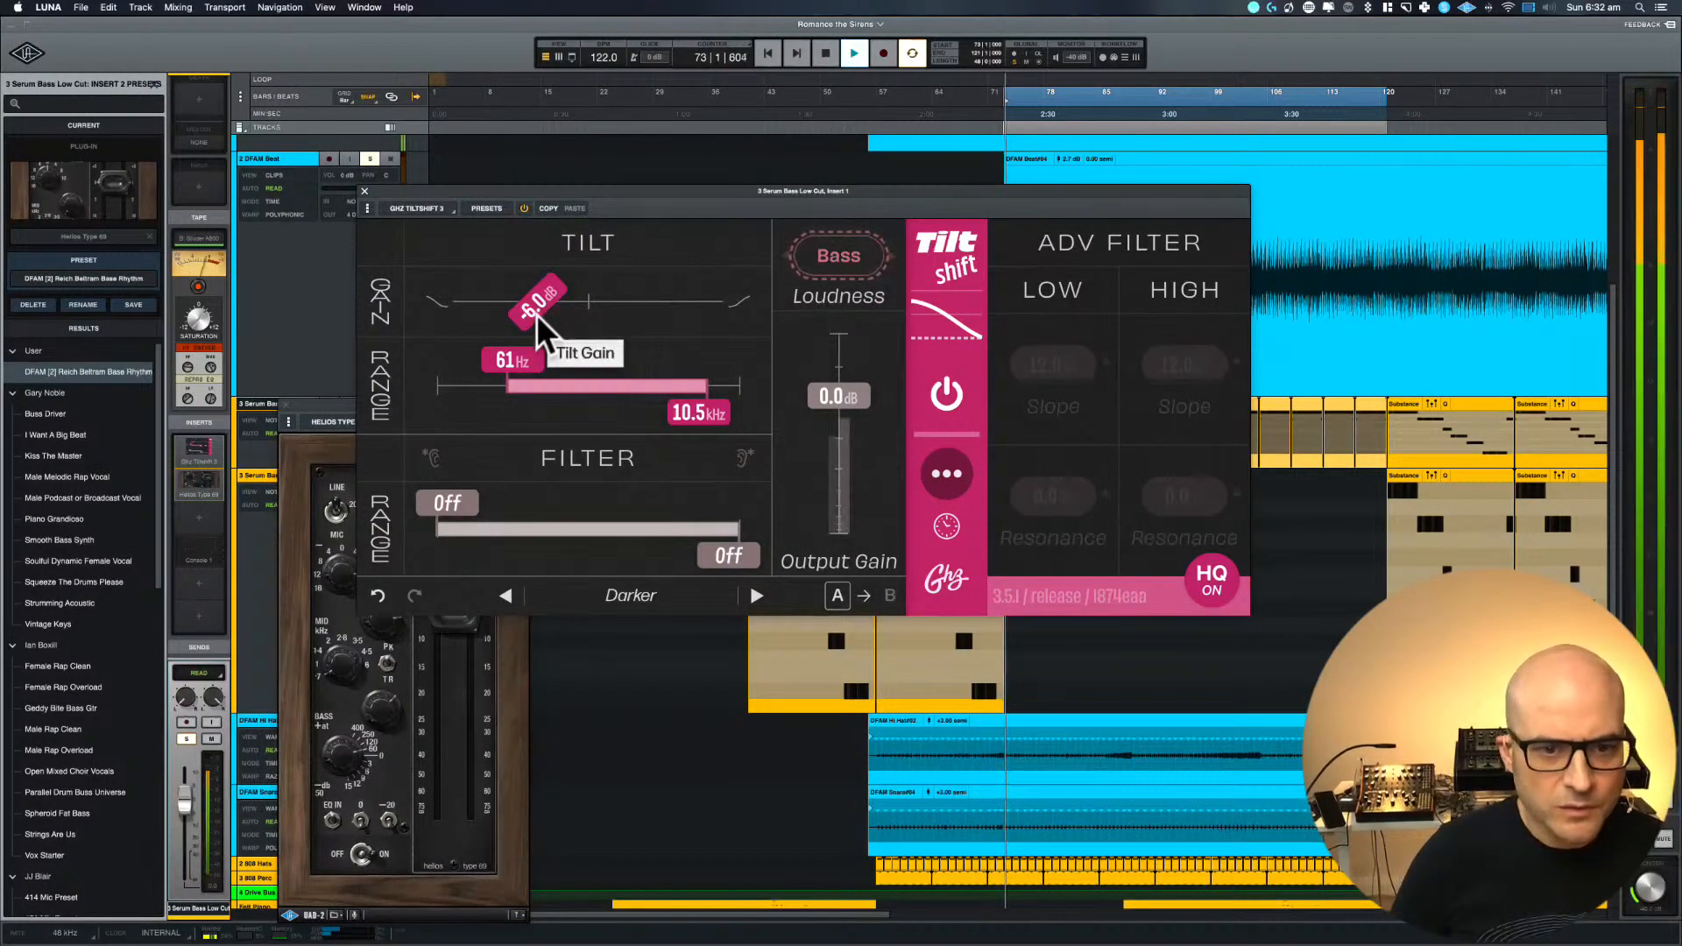
click(386, 423)
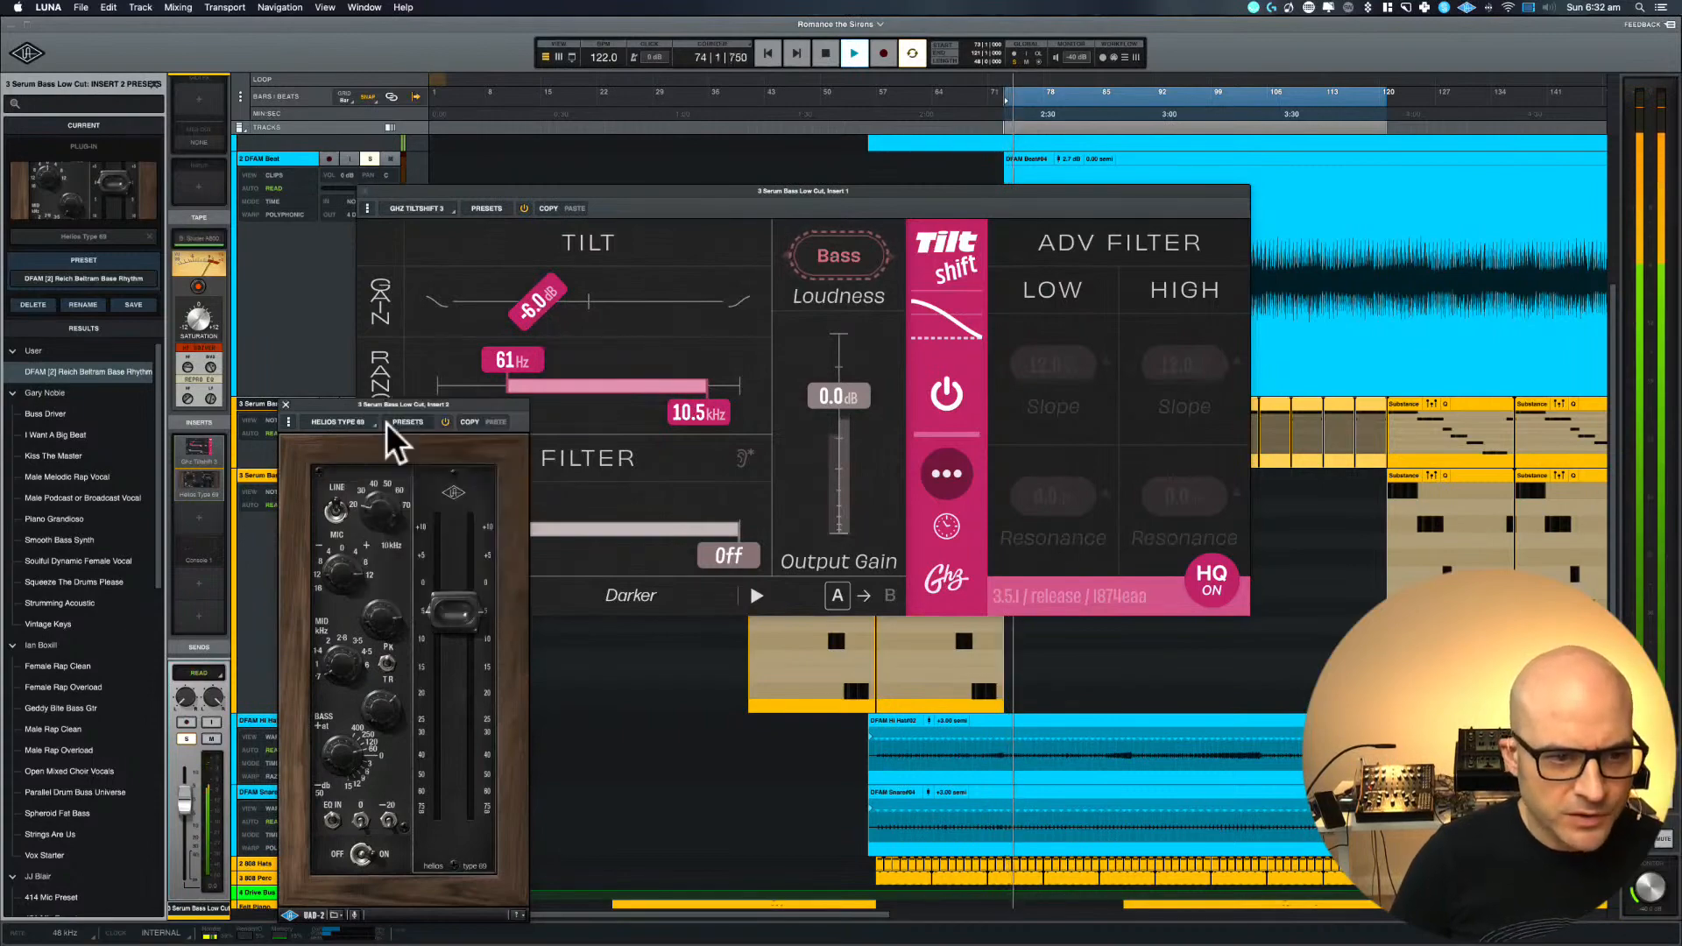
drag(386, 422, 474, 191)
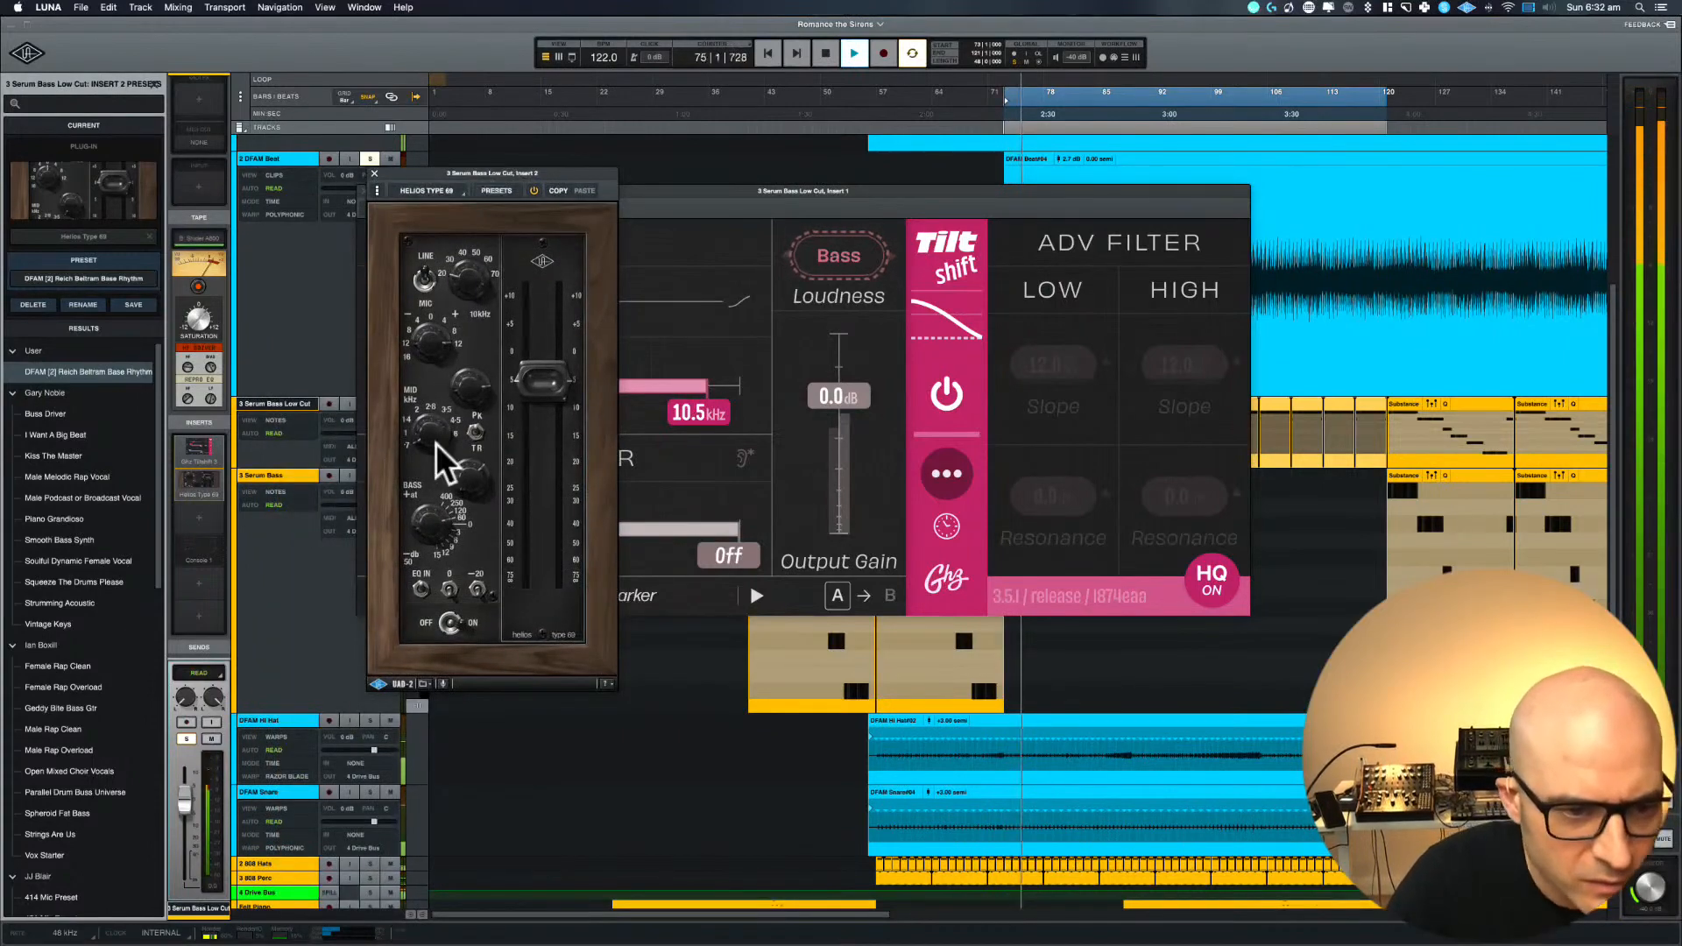
drag(420, 531, 423, 499)
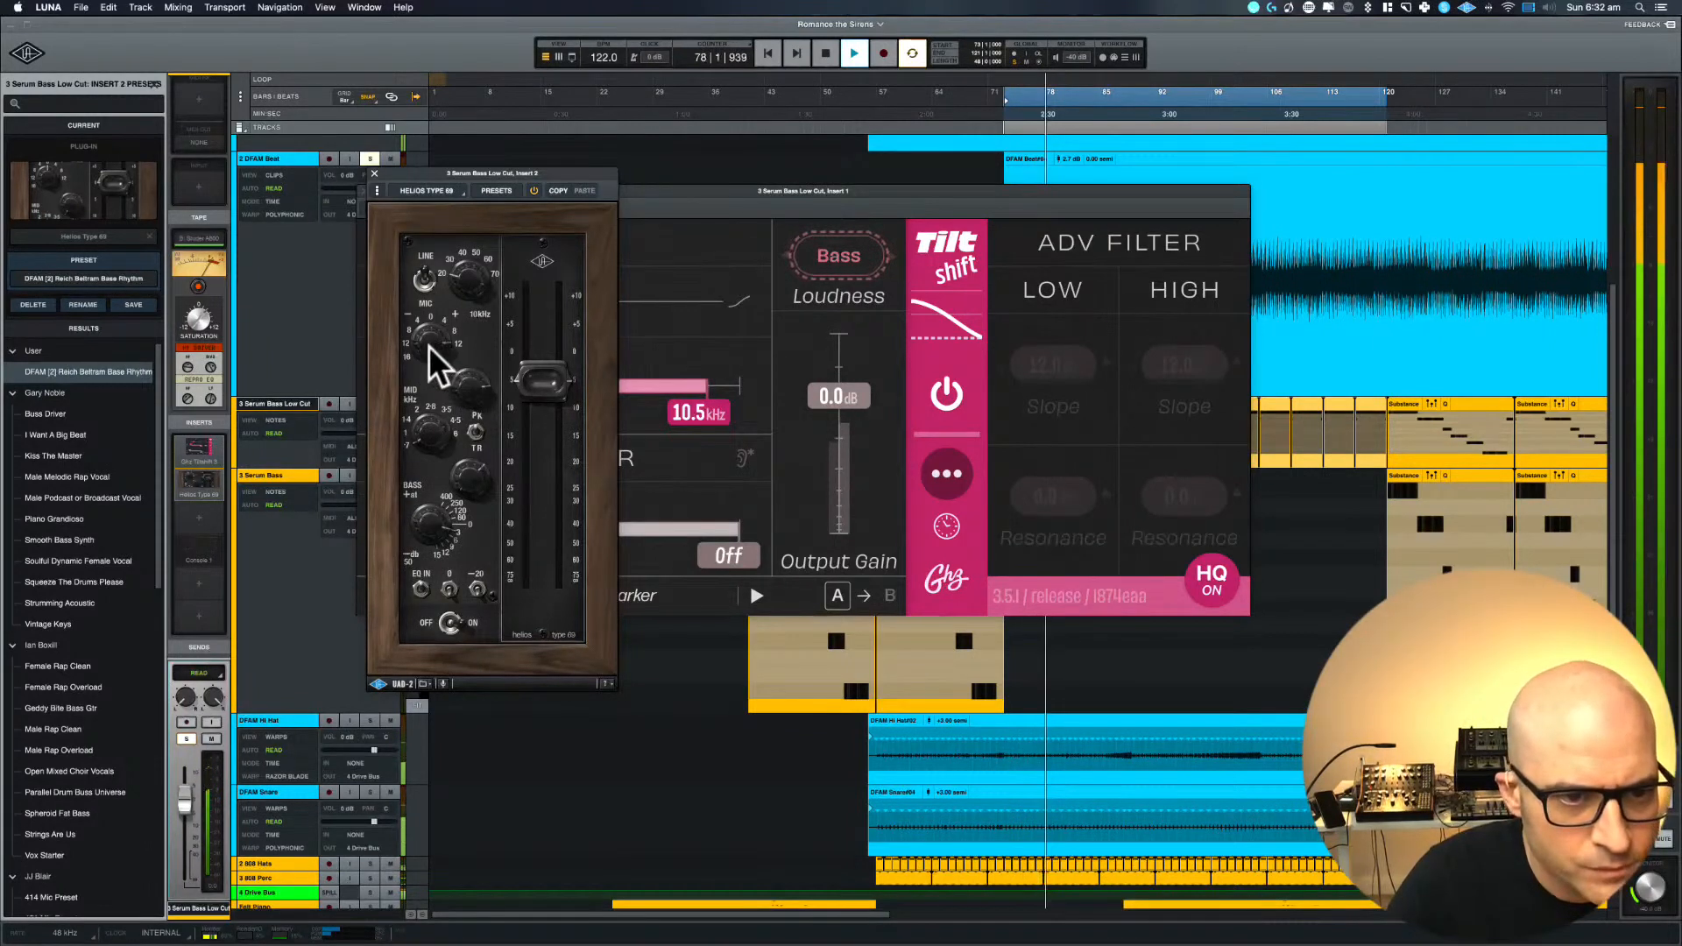
drag(428, 345, 428, 402)
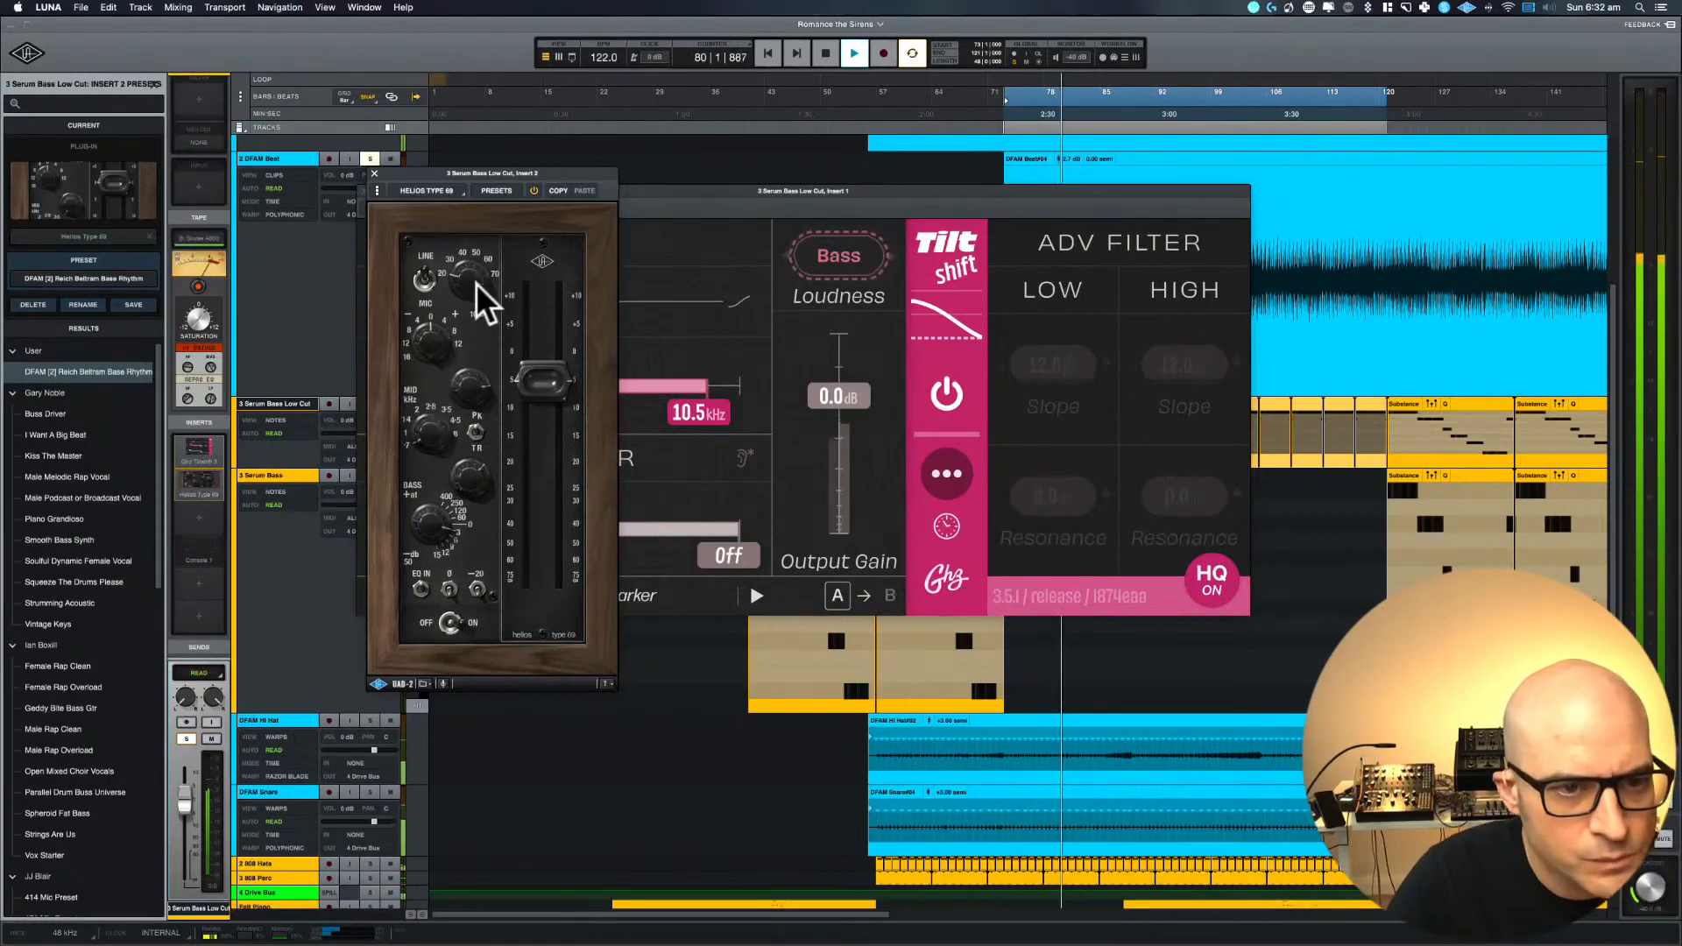
Adjust the Helios Type 69's line gain, lower its output fader and adjust the mid and bass gain during playback
mouse_move(476, 282)
mouse_down()
mouse_move(473, 235)
mouse_move(470, 255)
mouse_up()
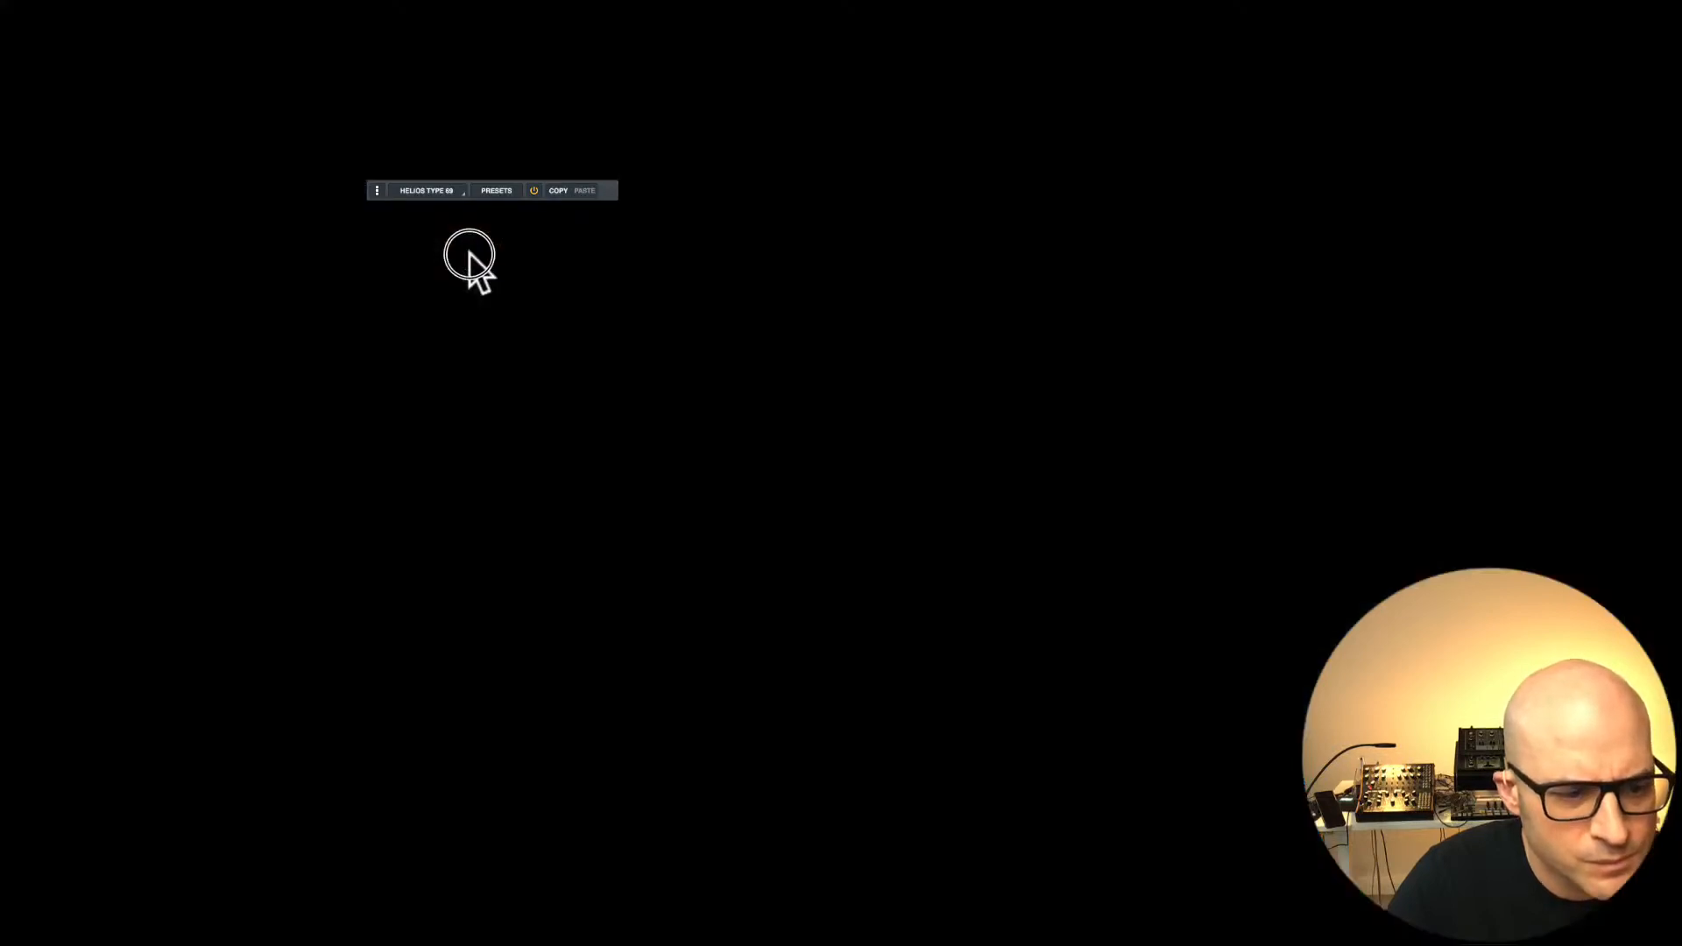
drag(552, 383, 550, 443)
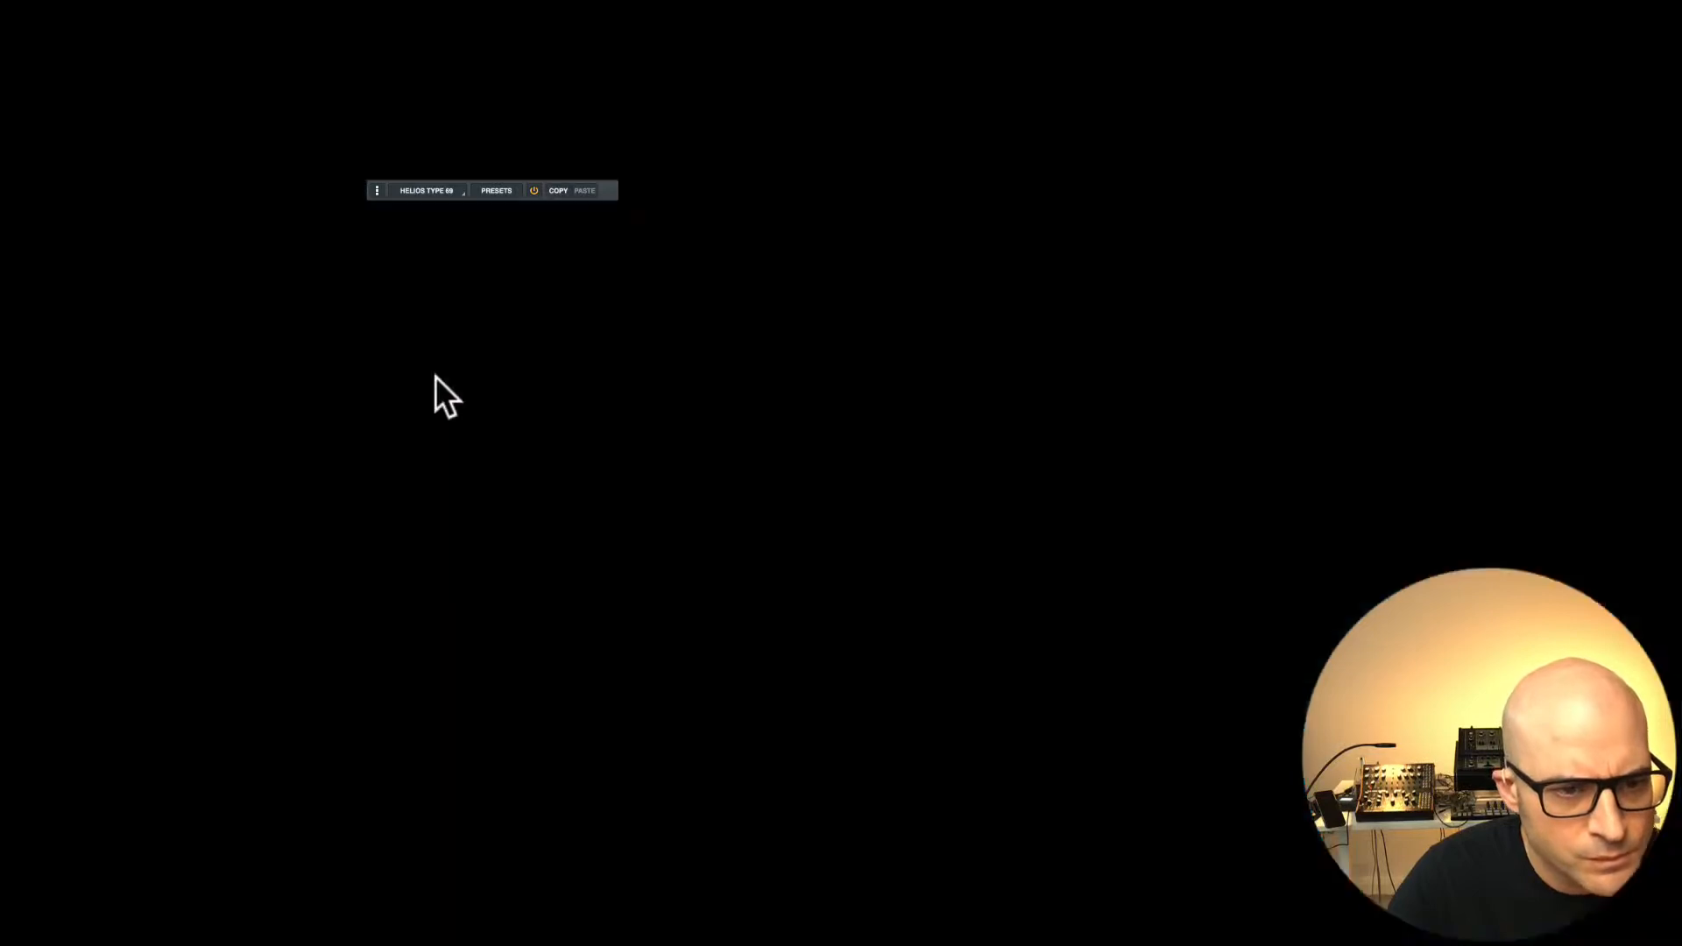
drag(474, 386, 474, 325)
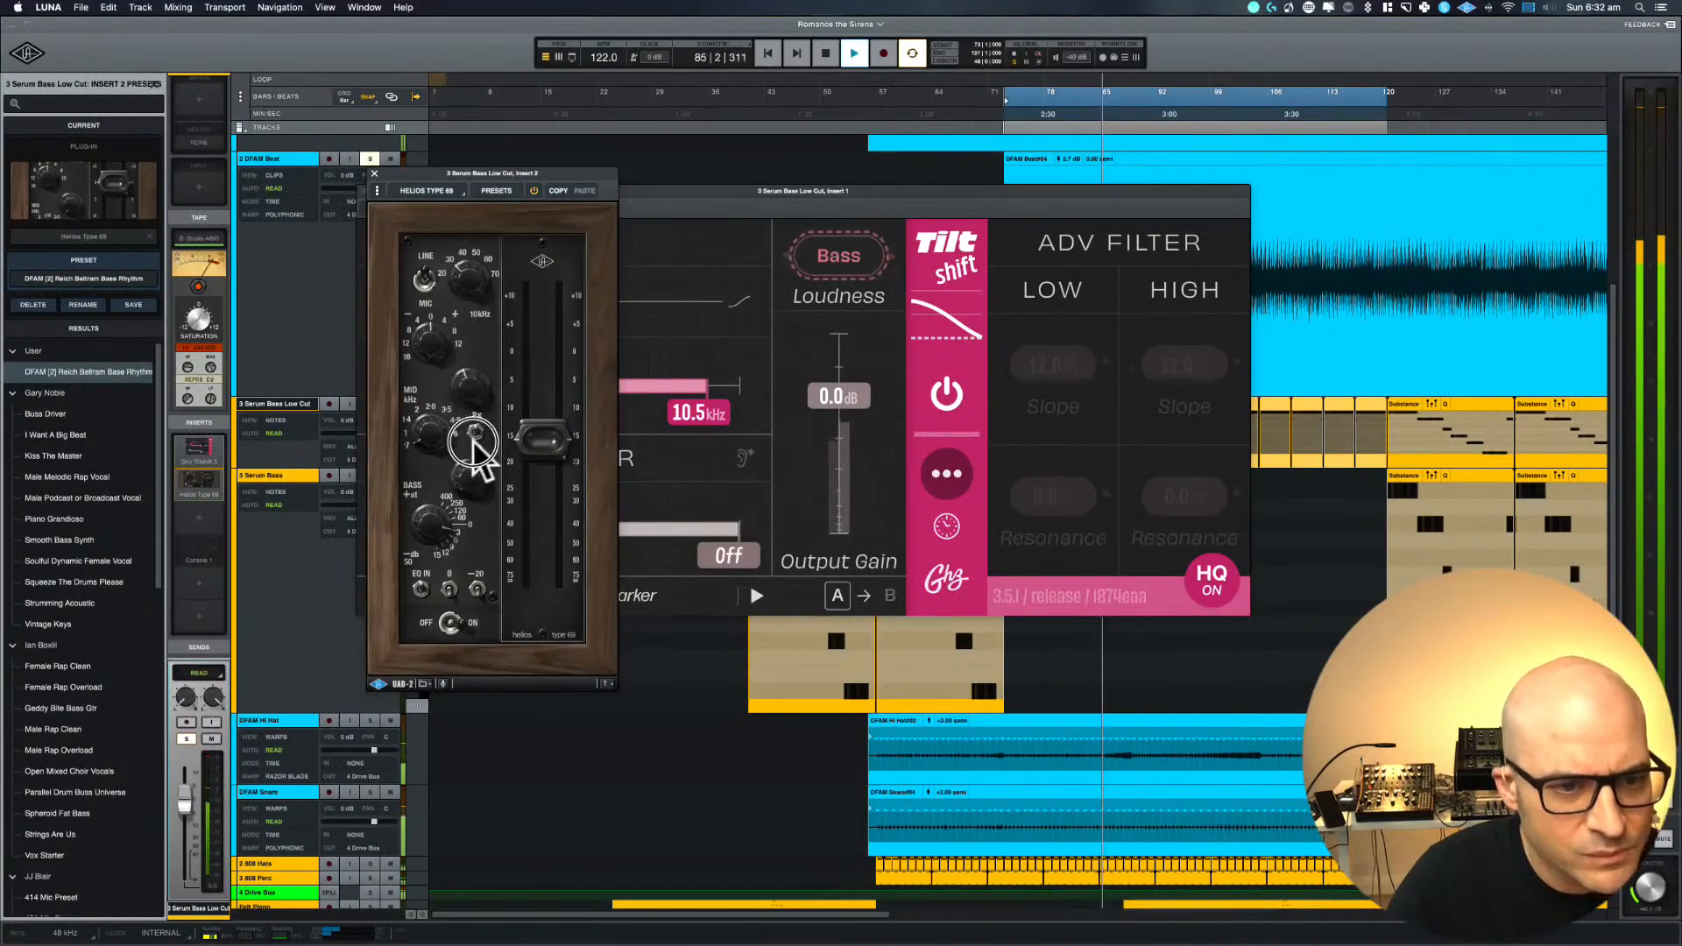
drag(476, 494, 465, 426)
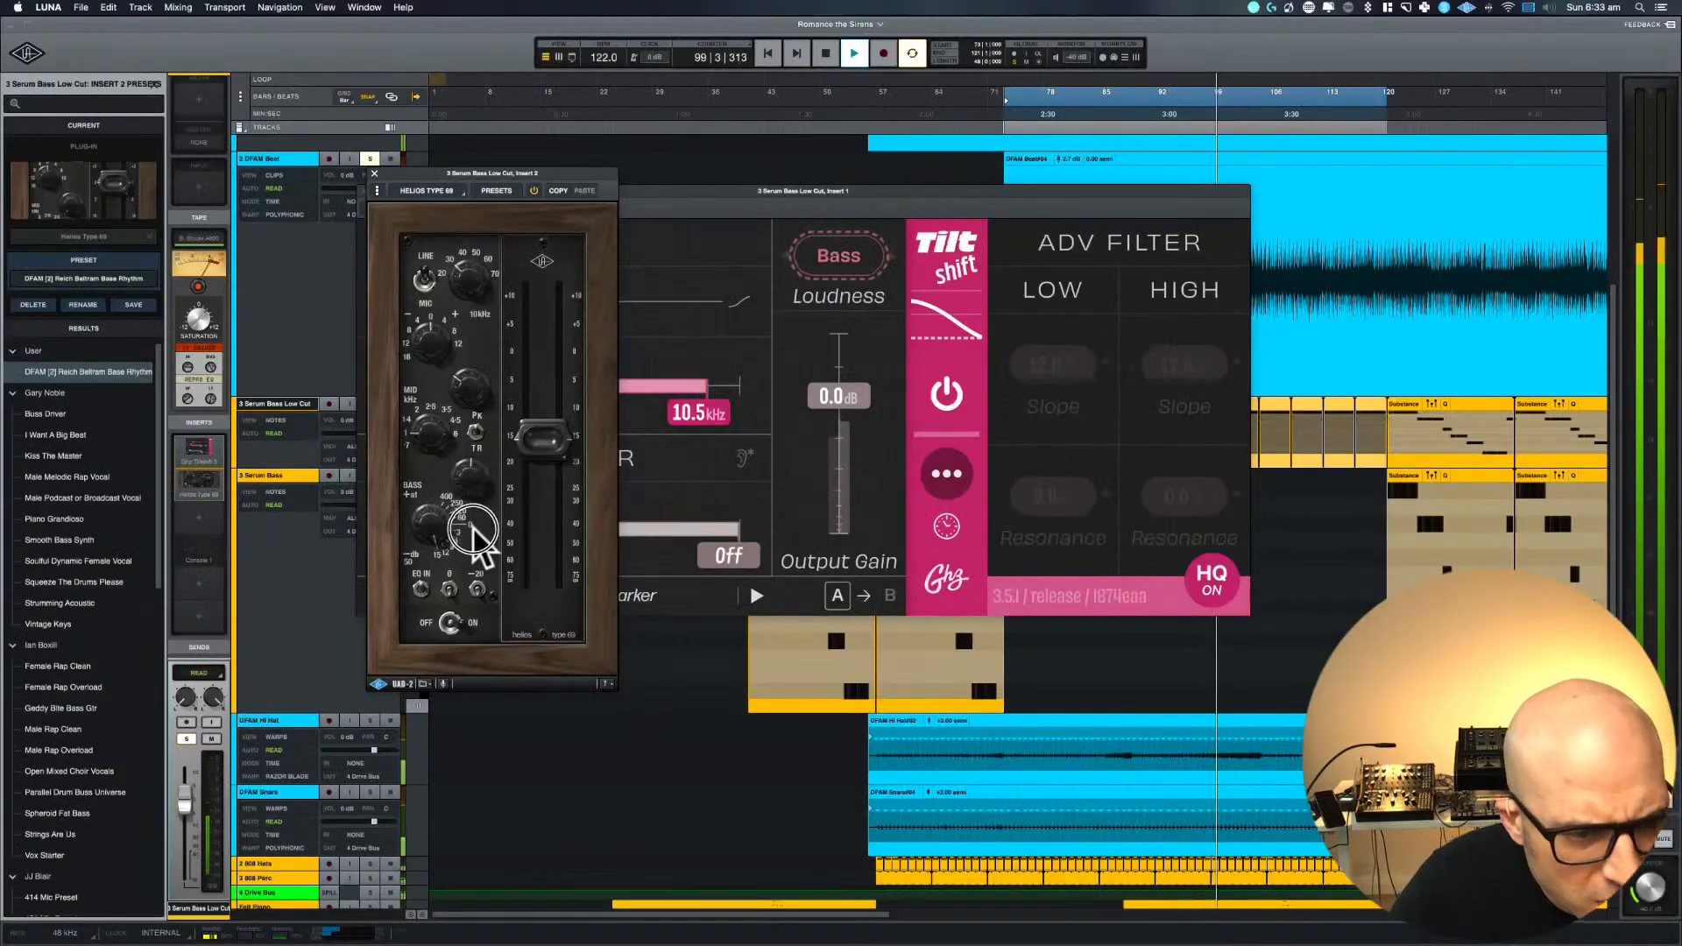
Restart loop playback and fine-tune the bass gain on the Helios Type 69
key(space)
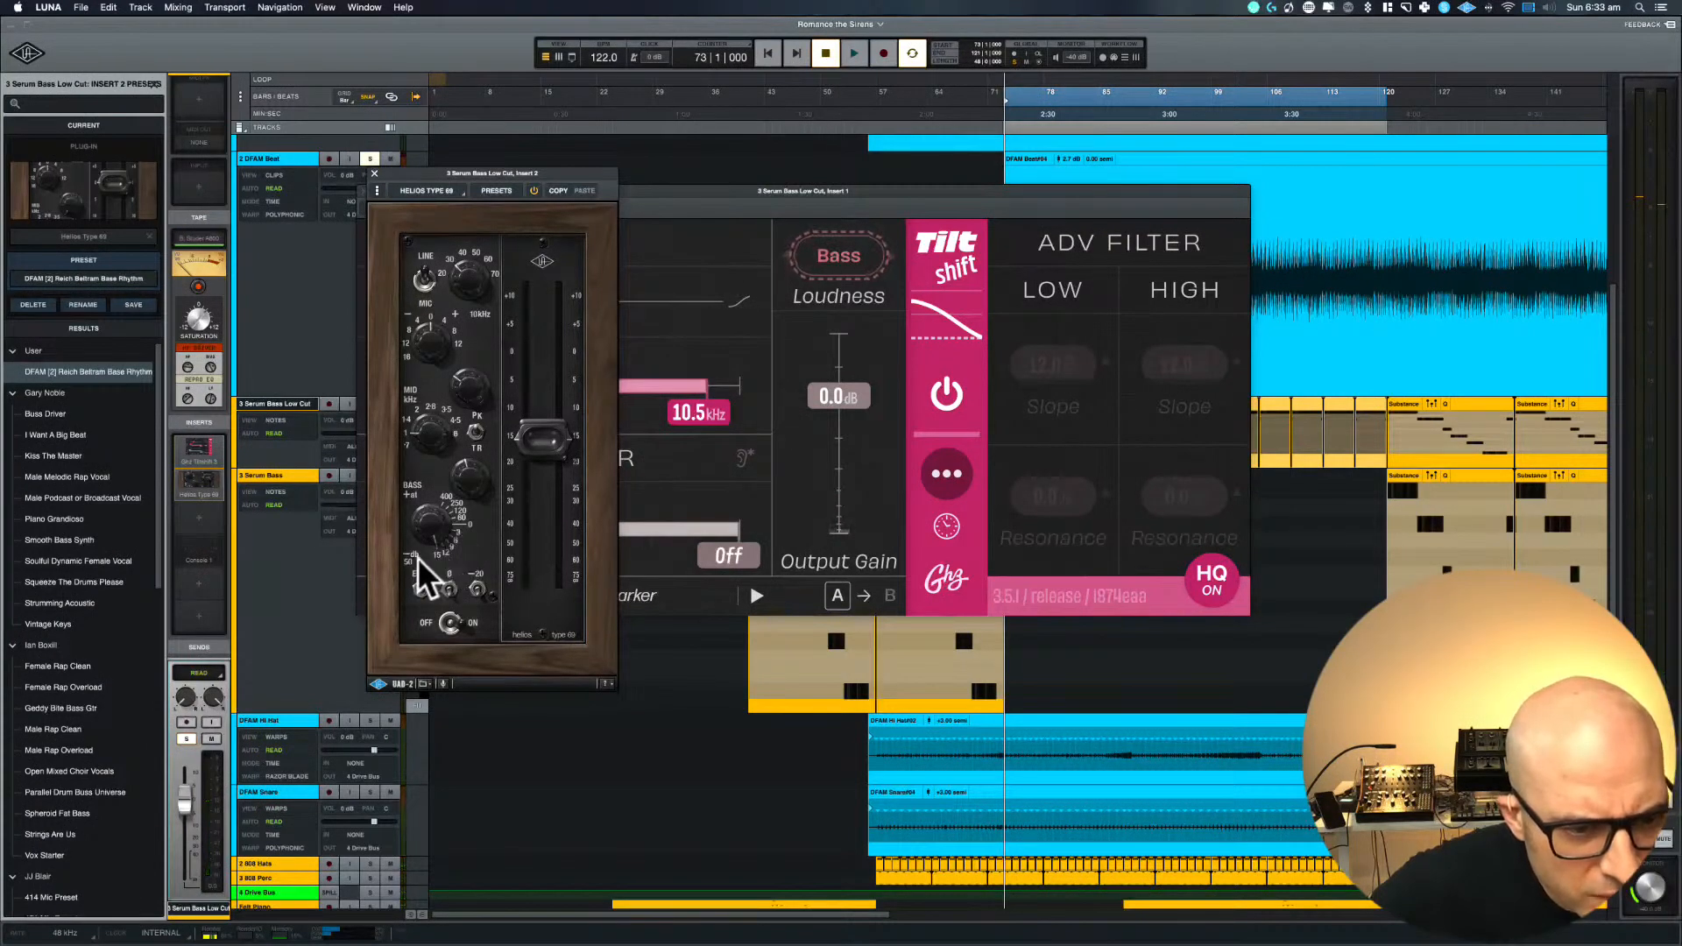
key(space)
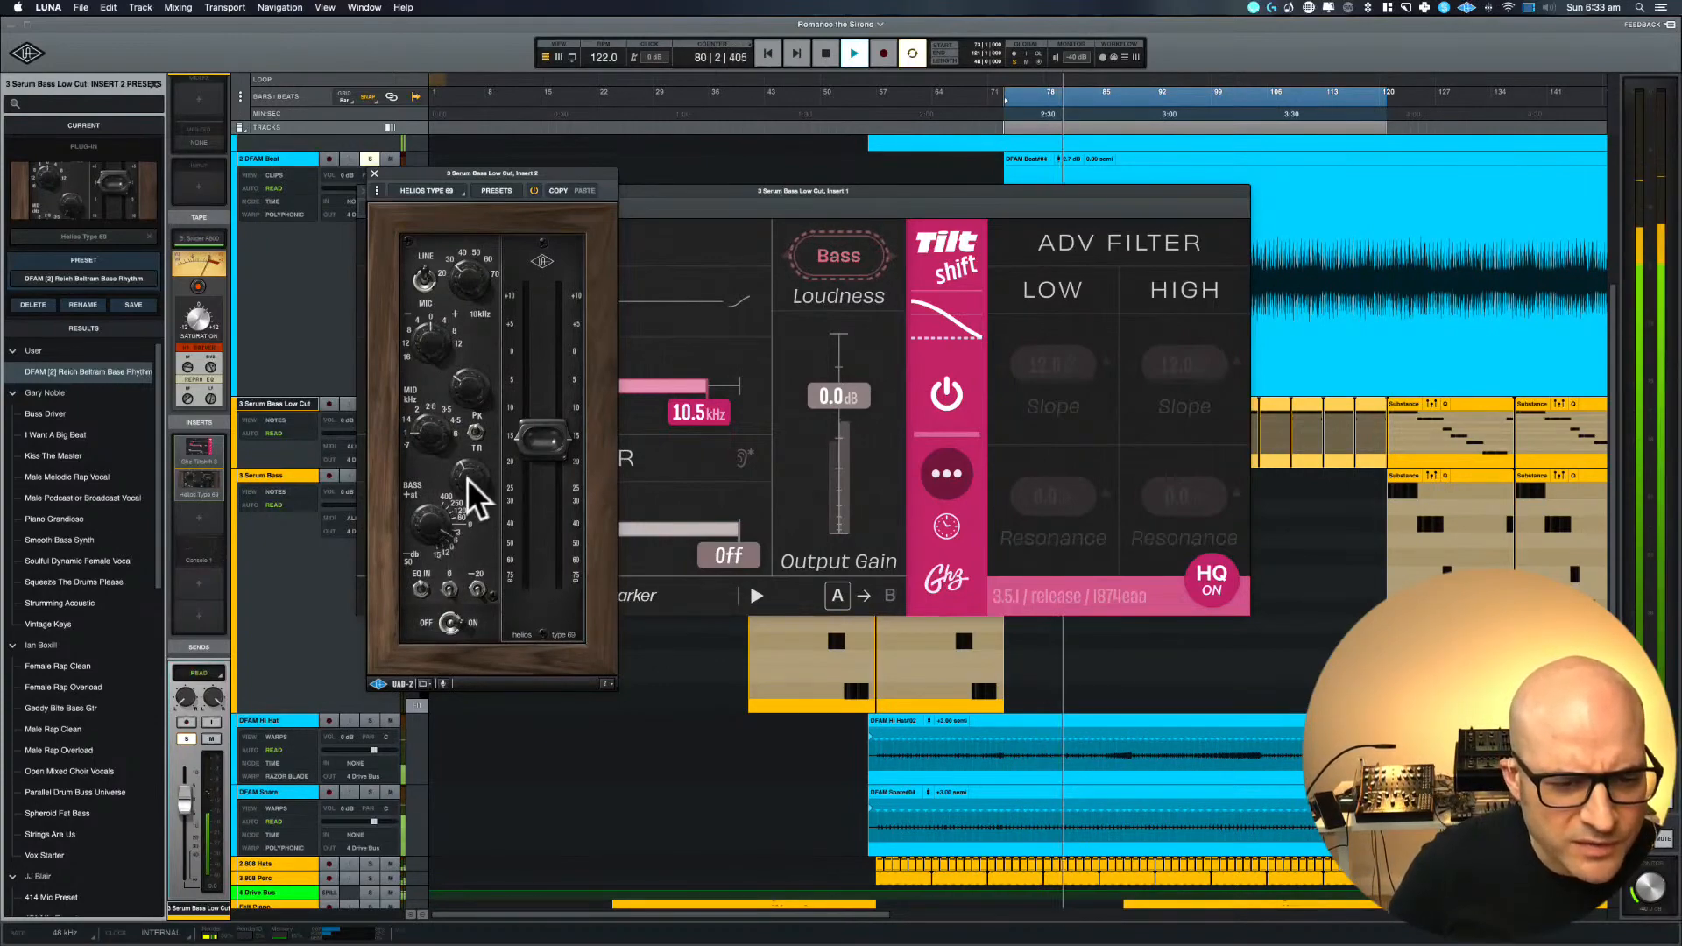
click(422, 506)
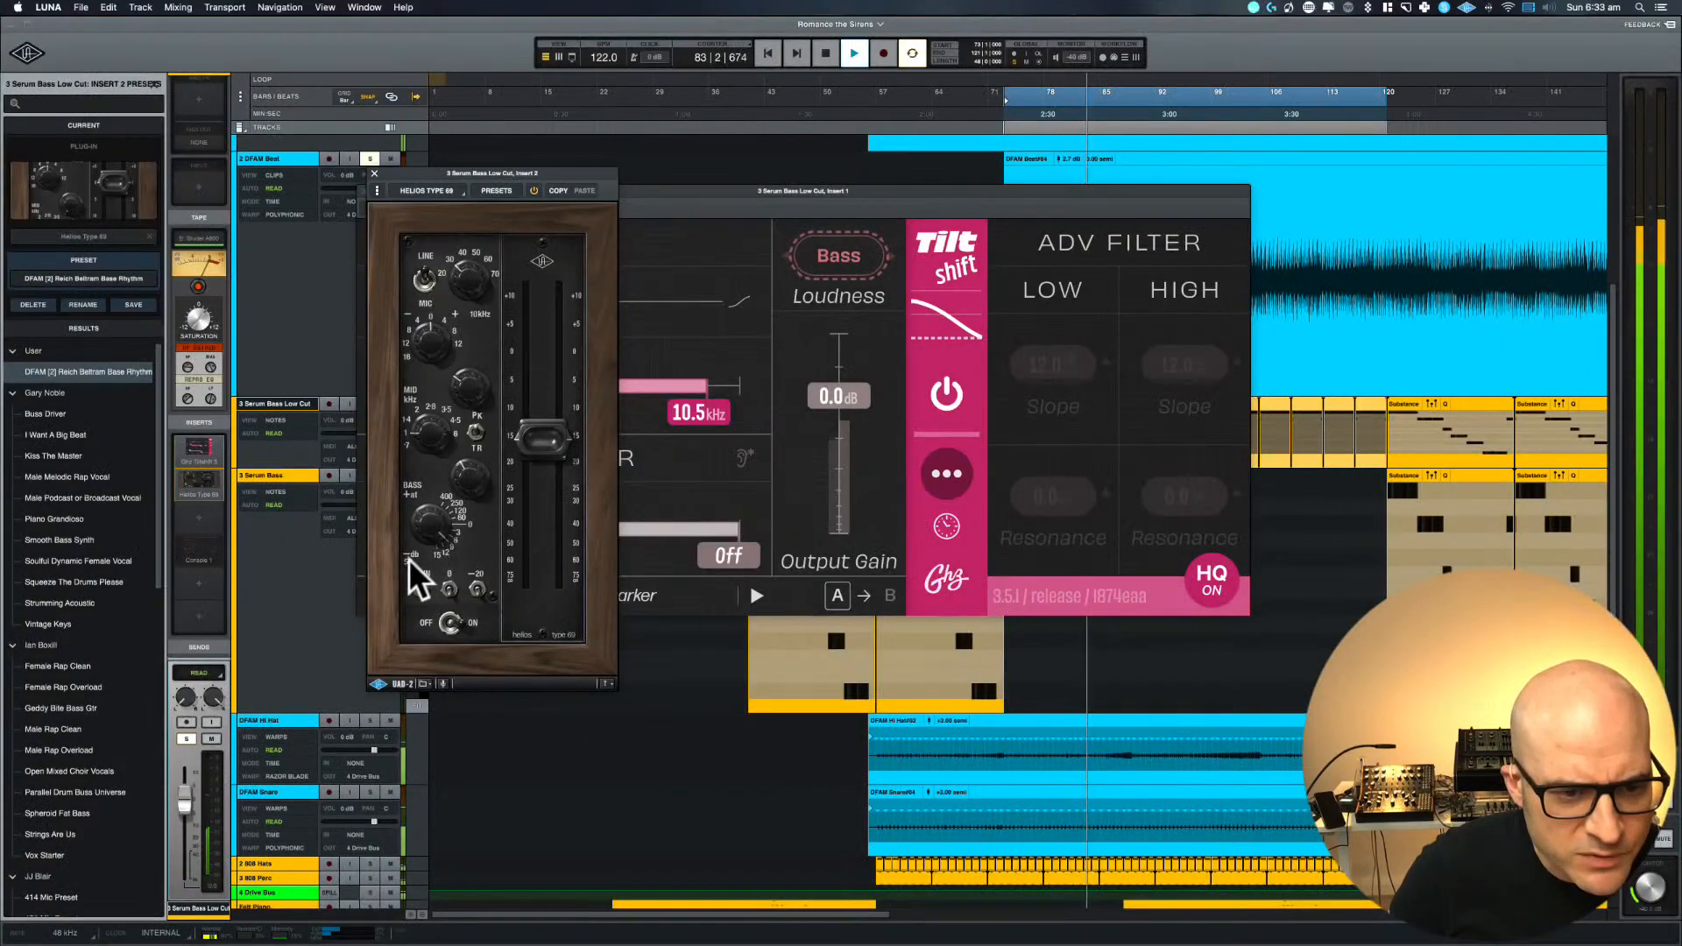
drag(426, 525, 427, 522)
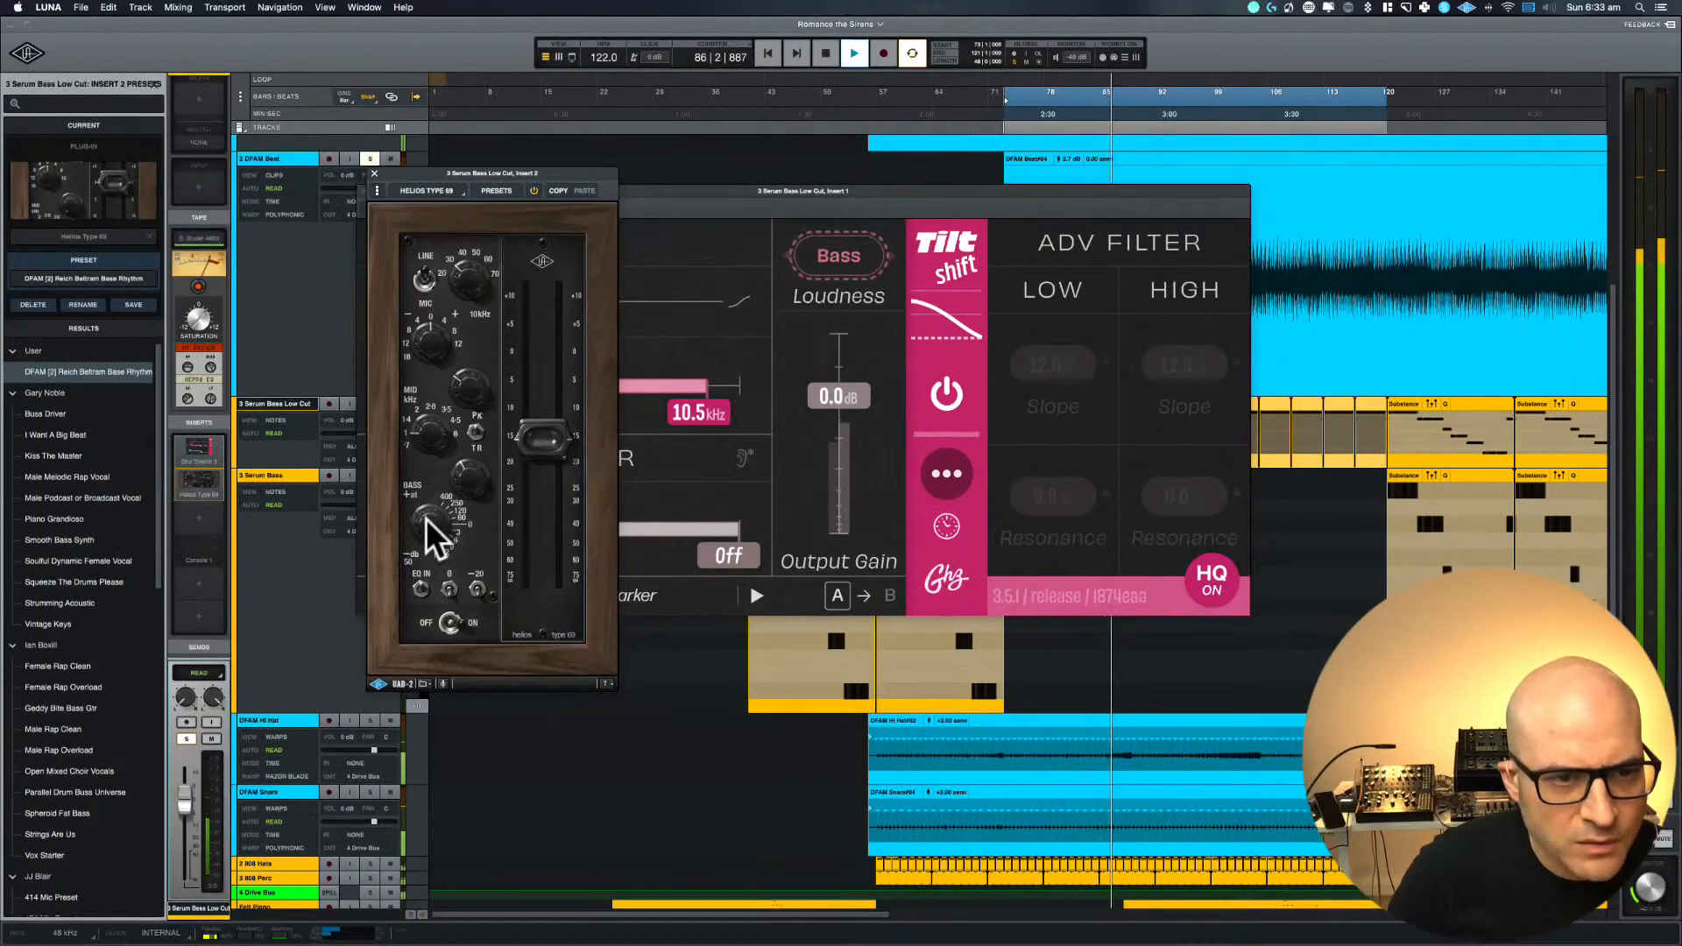
Raise the Helios Type 69's output fader to match the bypassed level, comparing with bypass, and fine-tune the bass gain
click(535, 191)
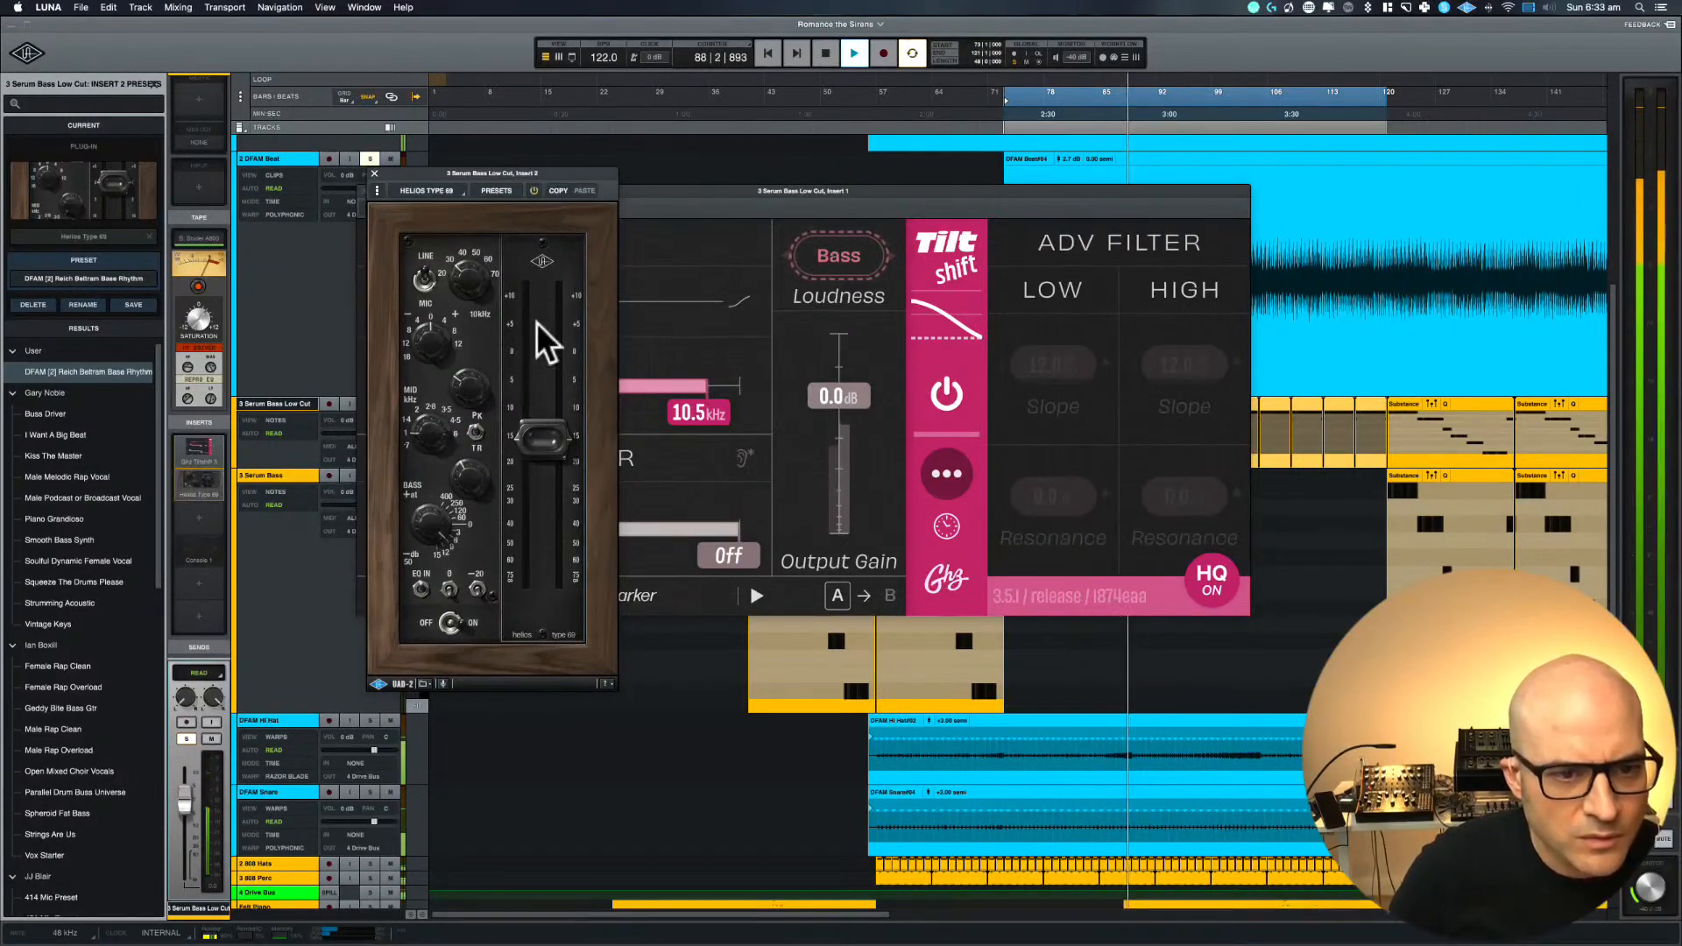
drag(524, 419, 525, 399)
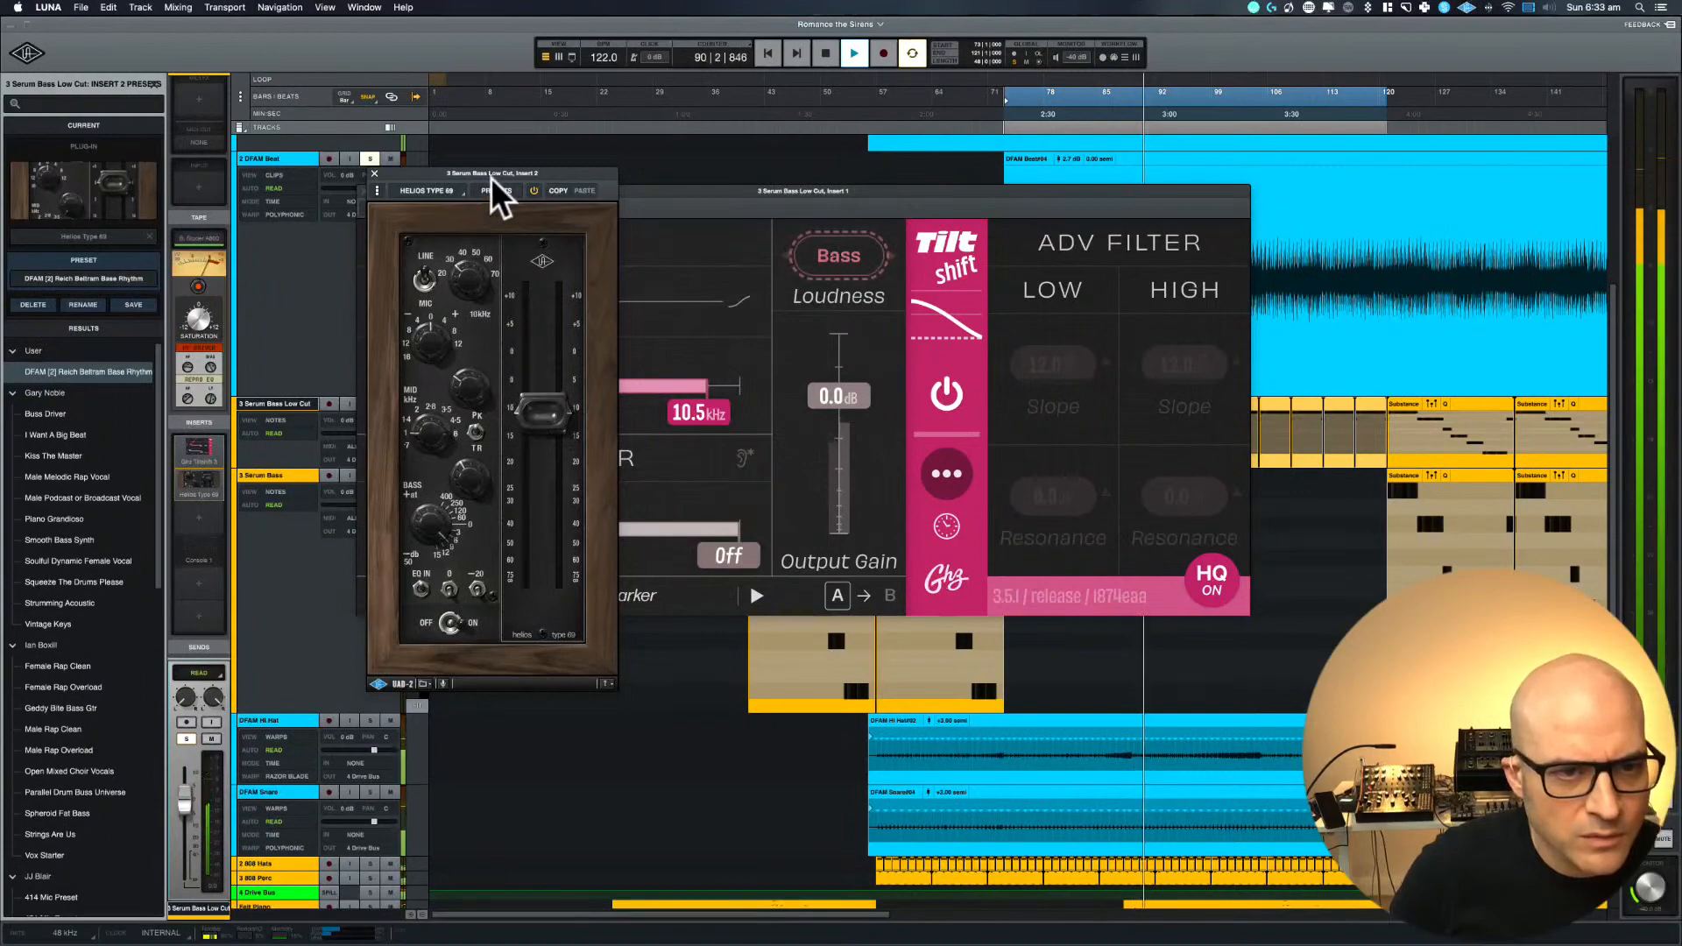
click(537, 192)
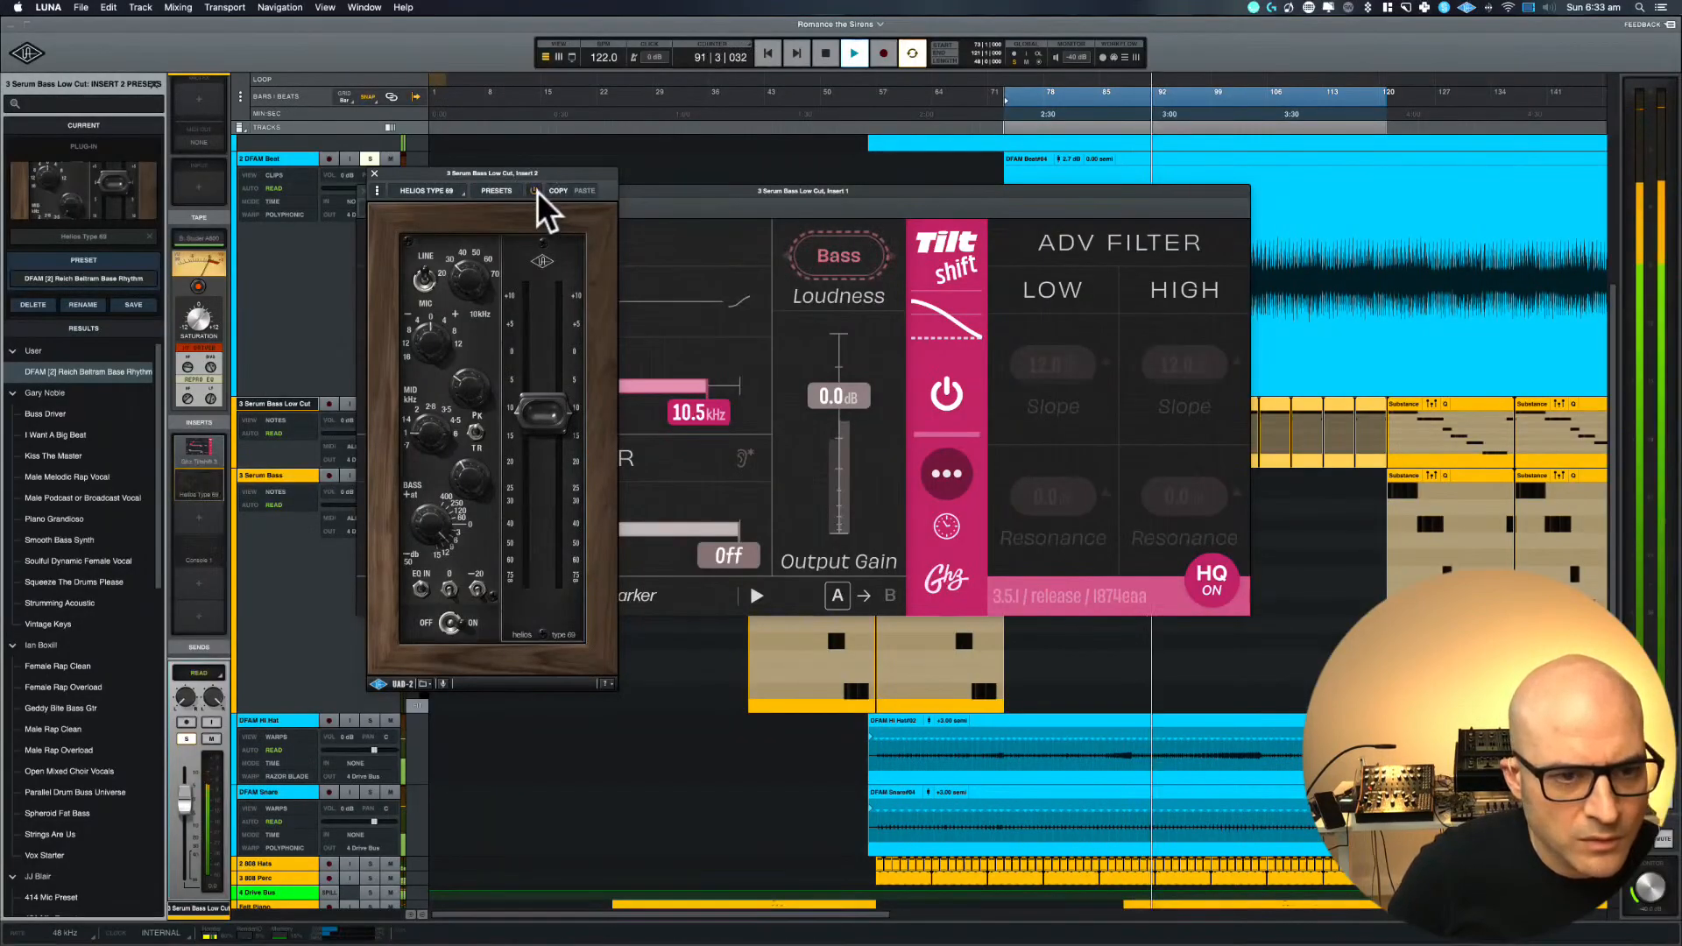
click(538, 191)
drag(537, 413, 530, 407)
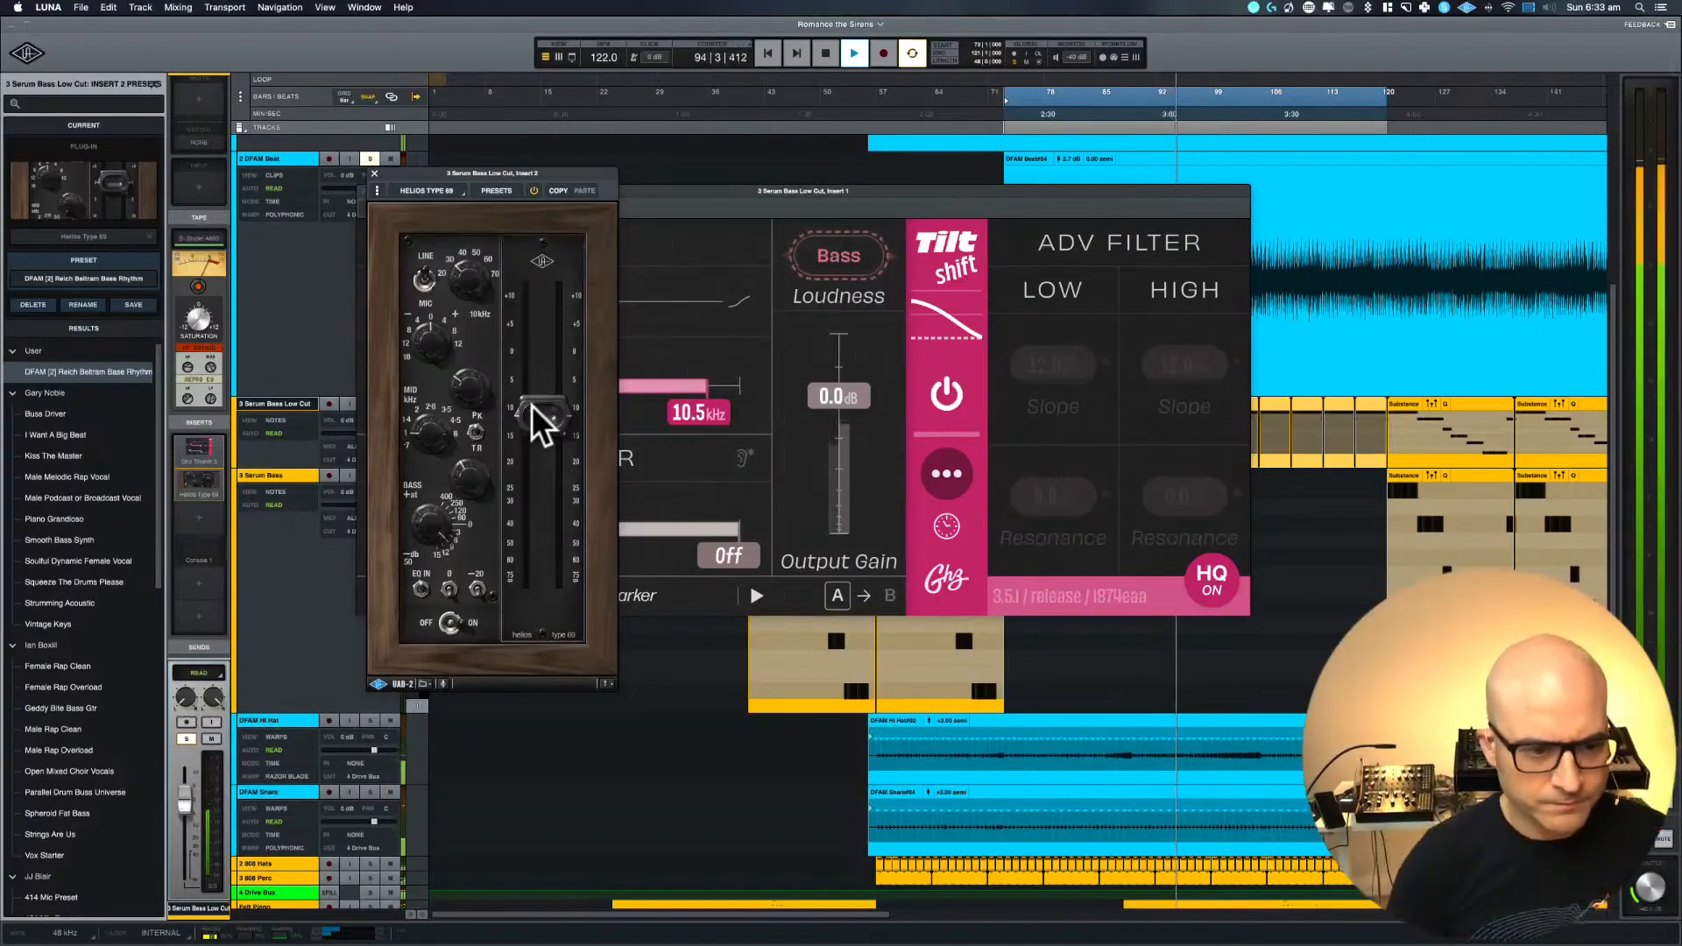
click(535, 191)
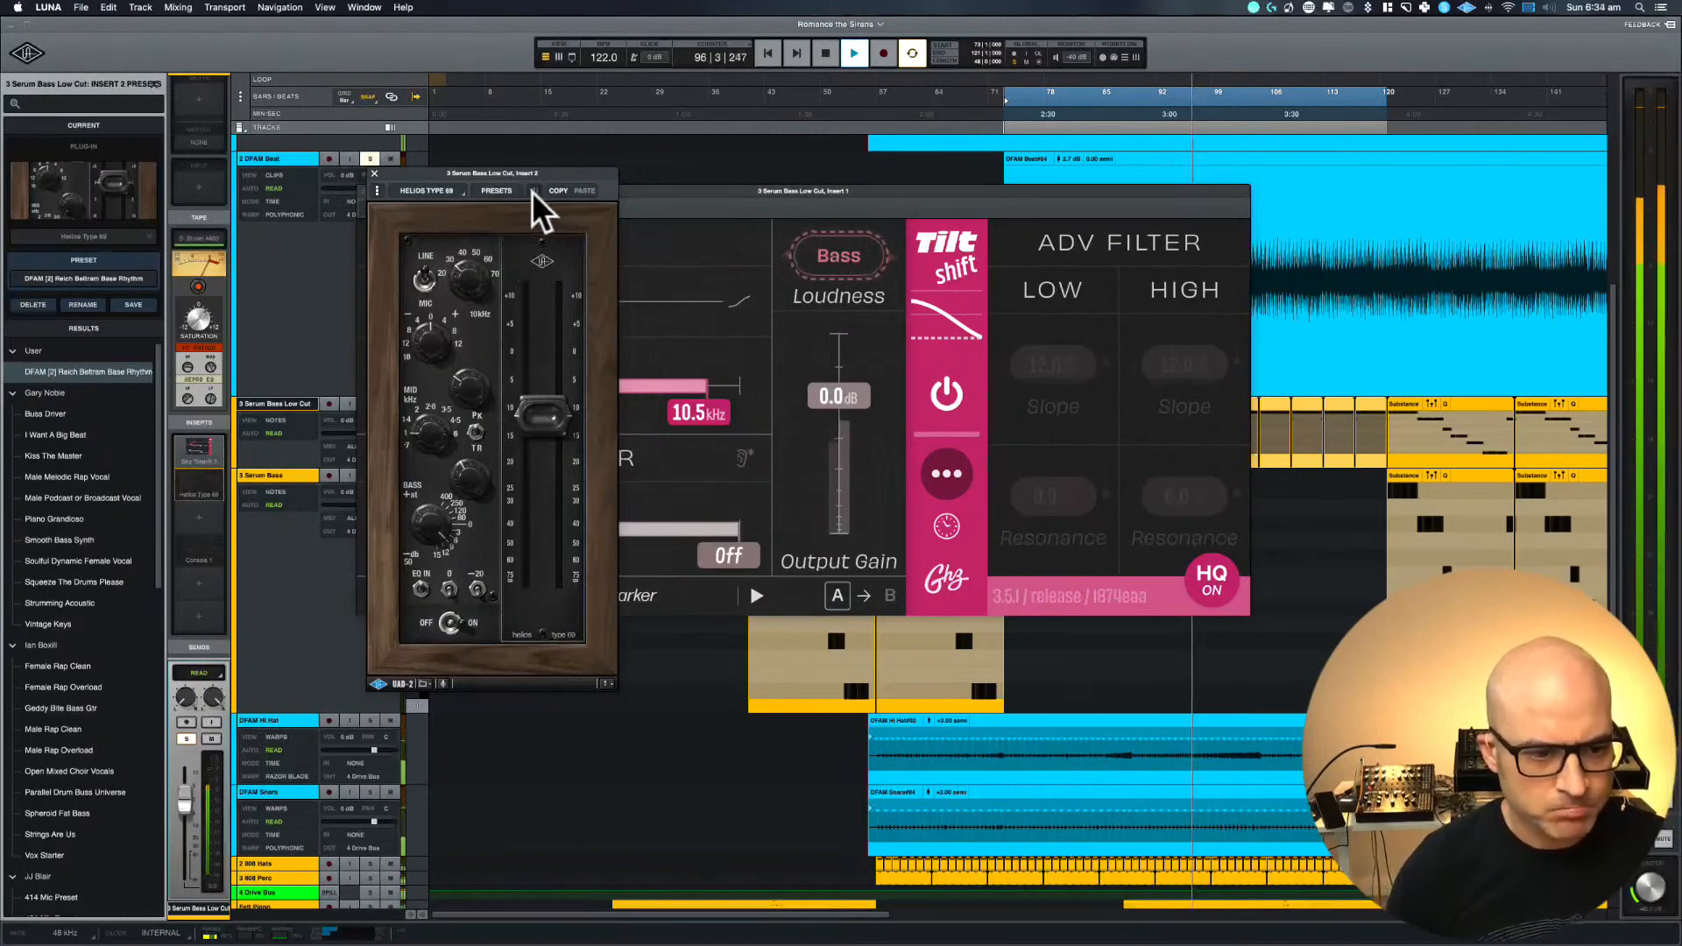
click(533, 191)
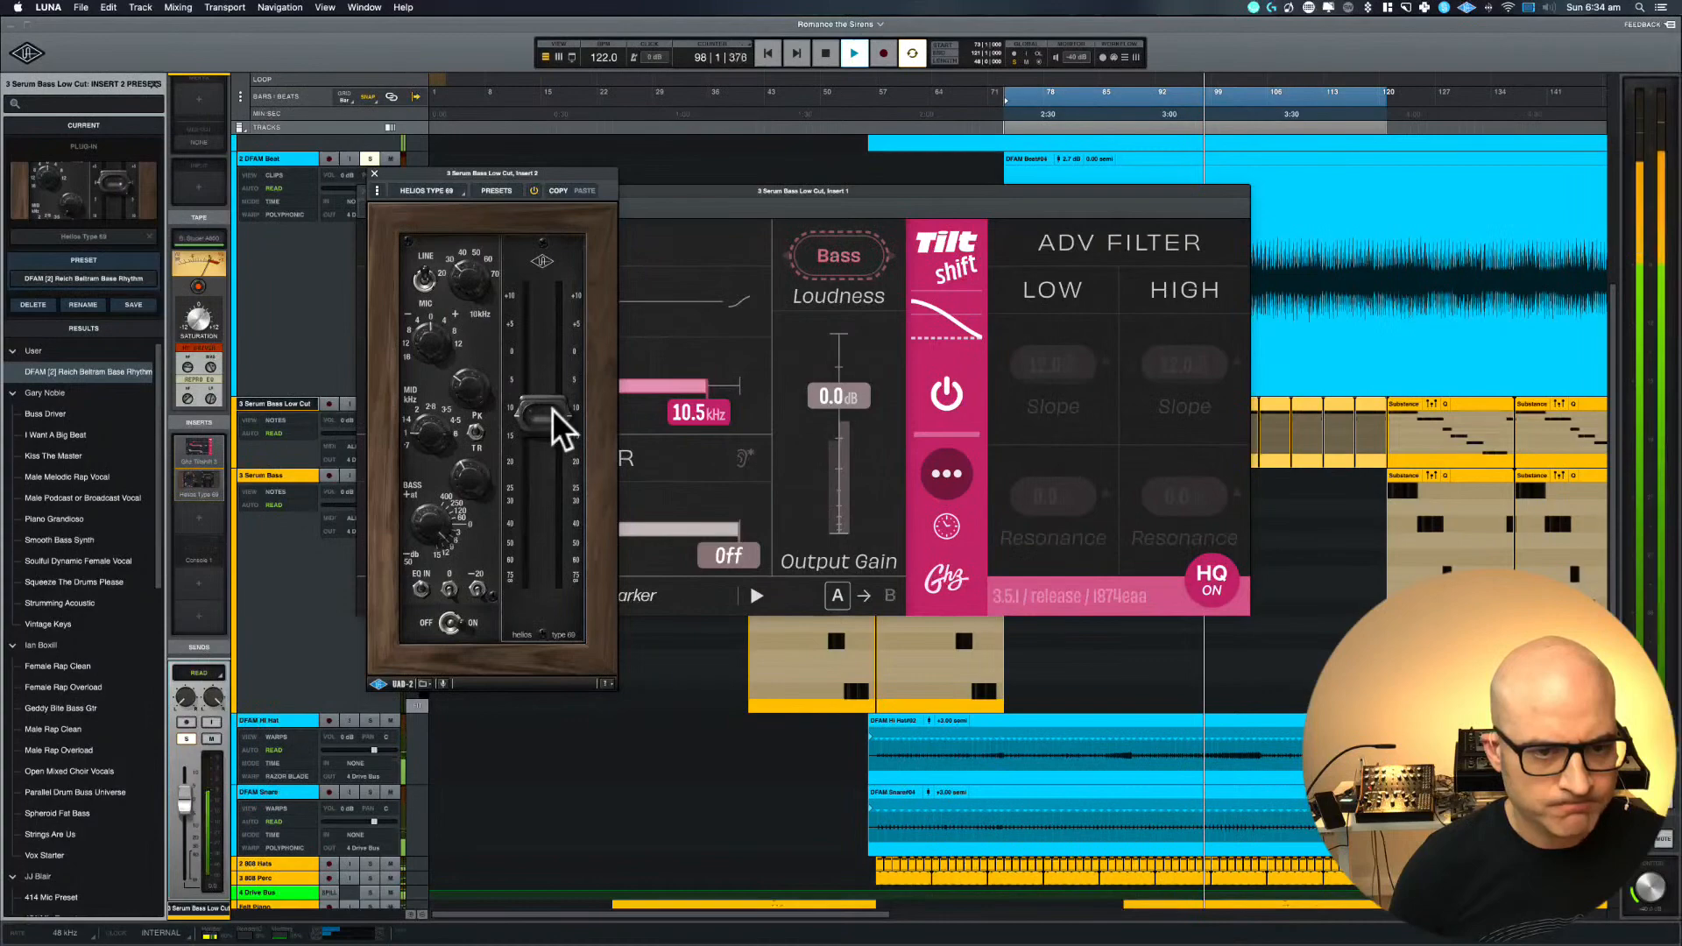
drag(552, 409, 553, 406)
drag(429, 525, 428, 542)
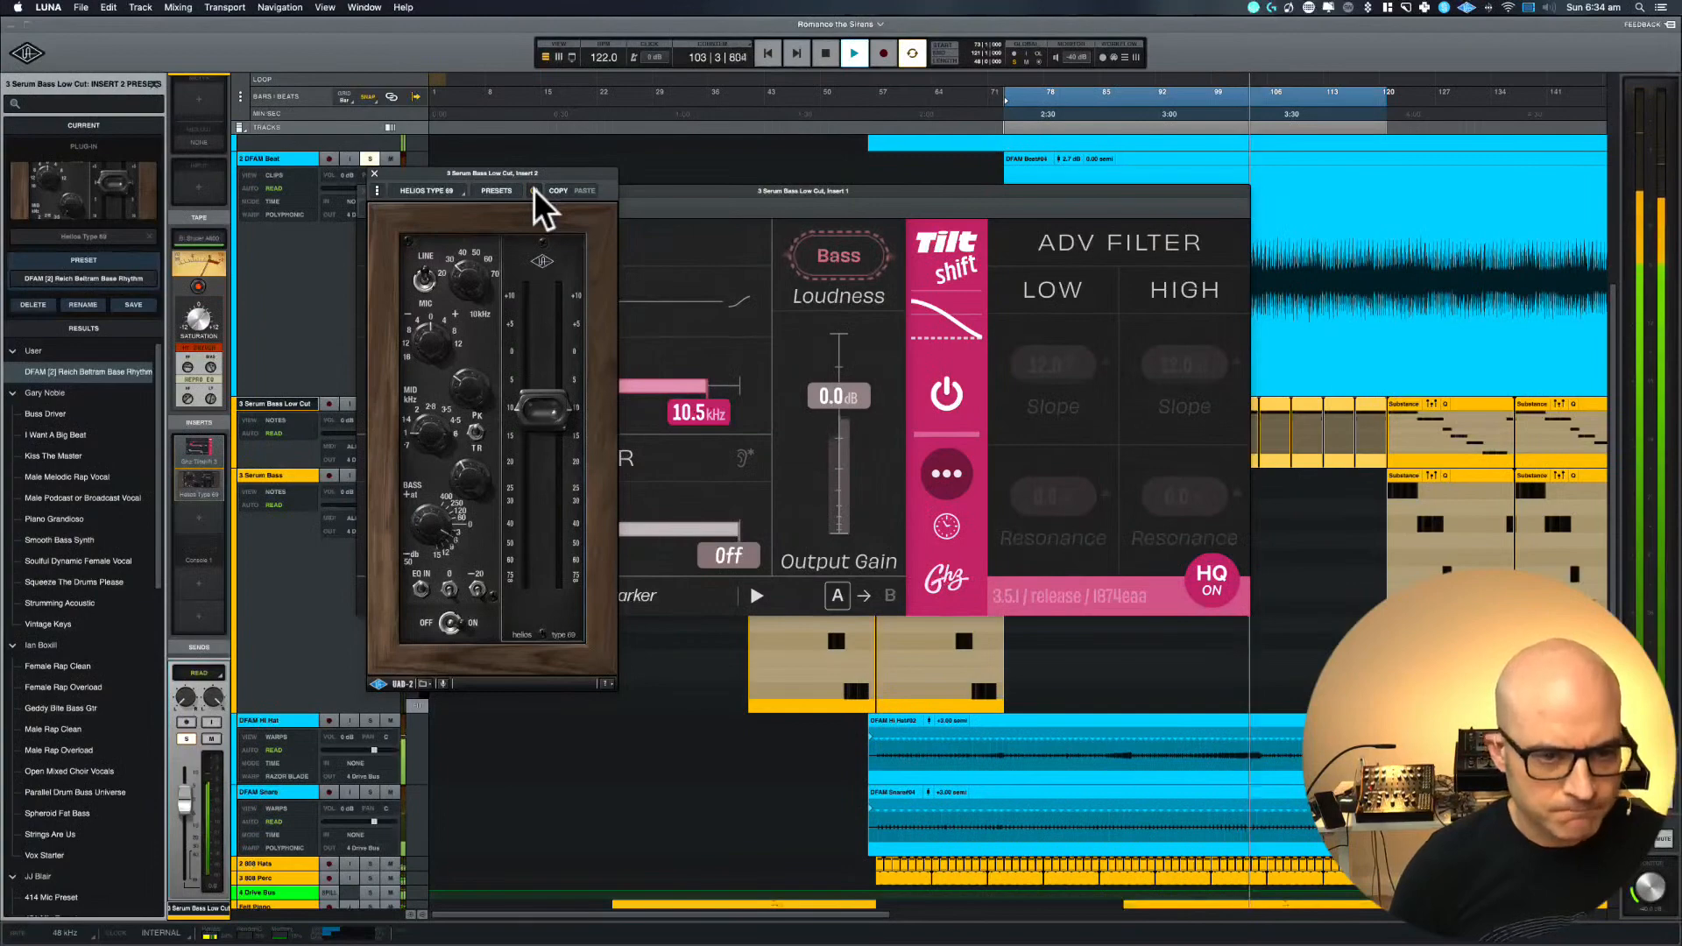
Restart the loop and compare the Helios Type 69 bypassed and active
key(space)
key(space)
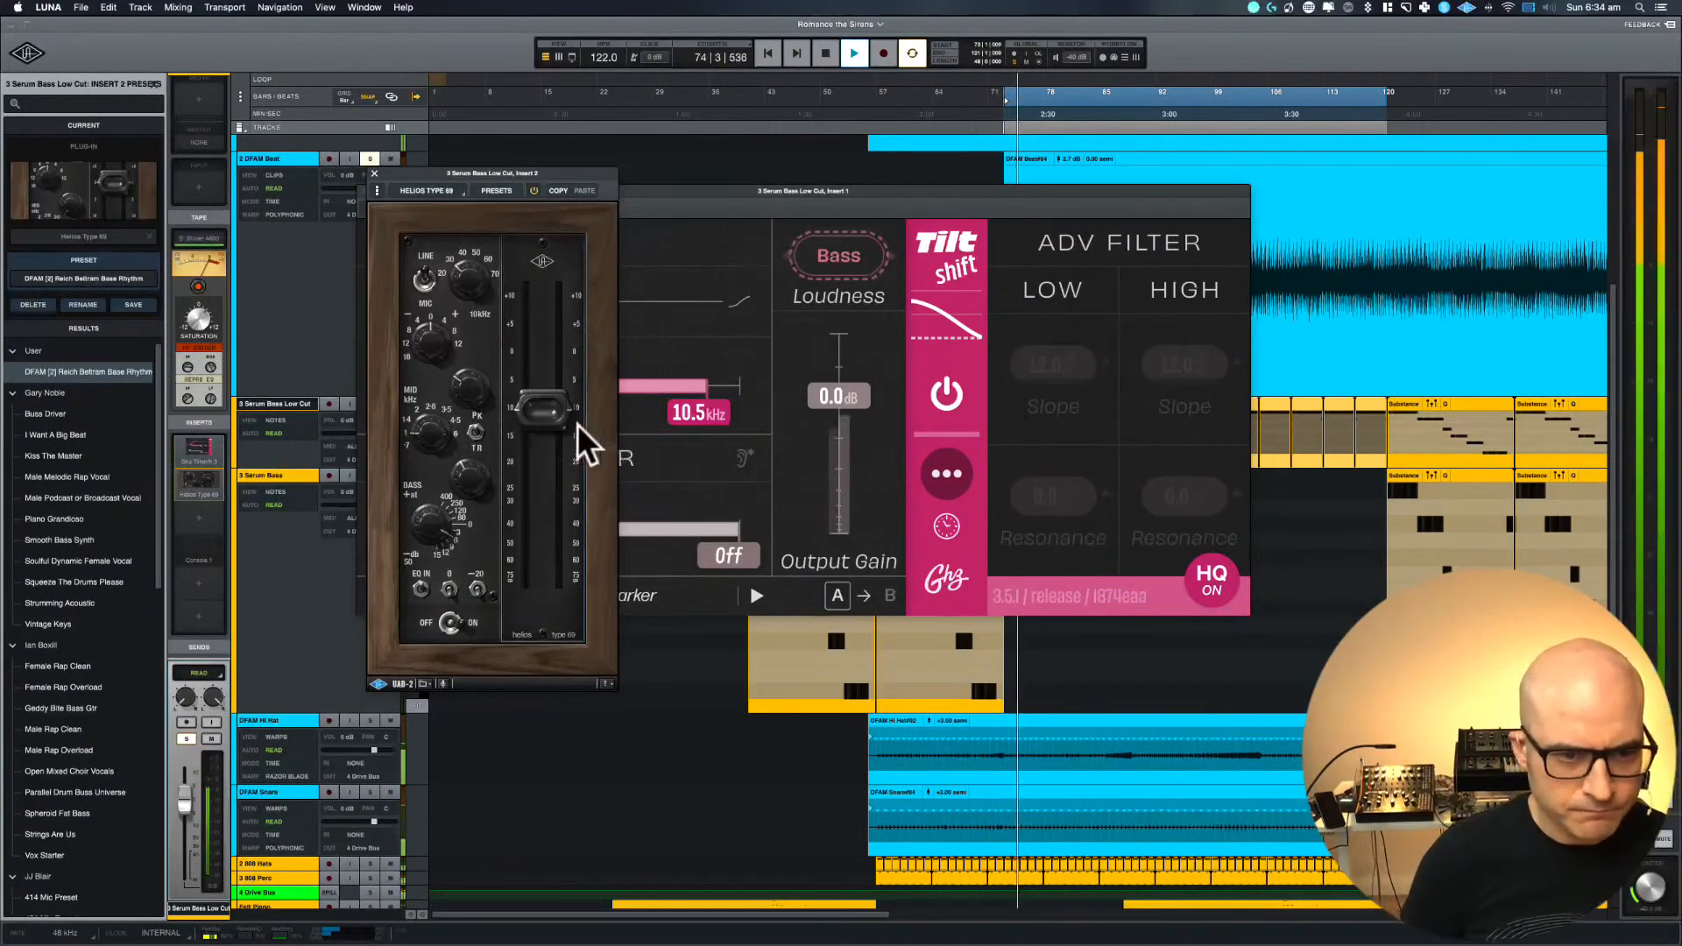
click(533, 191)
click(534, 191)
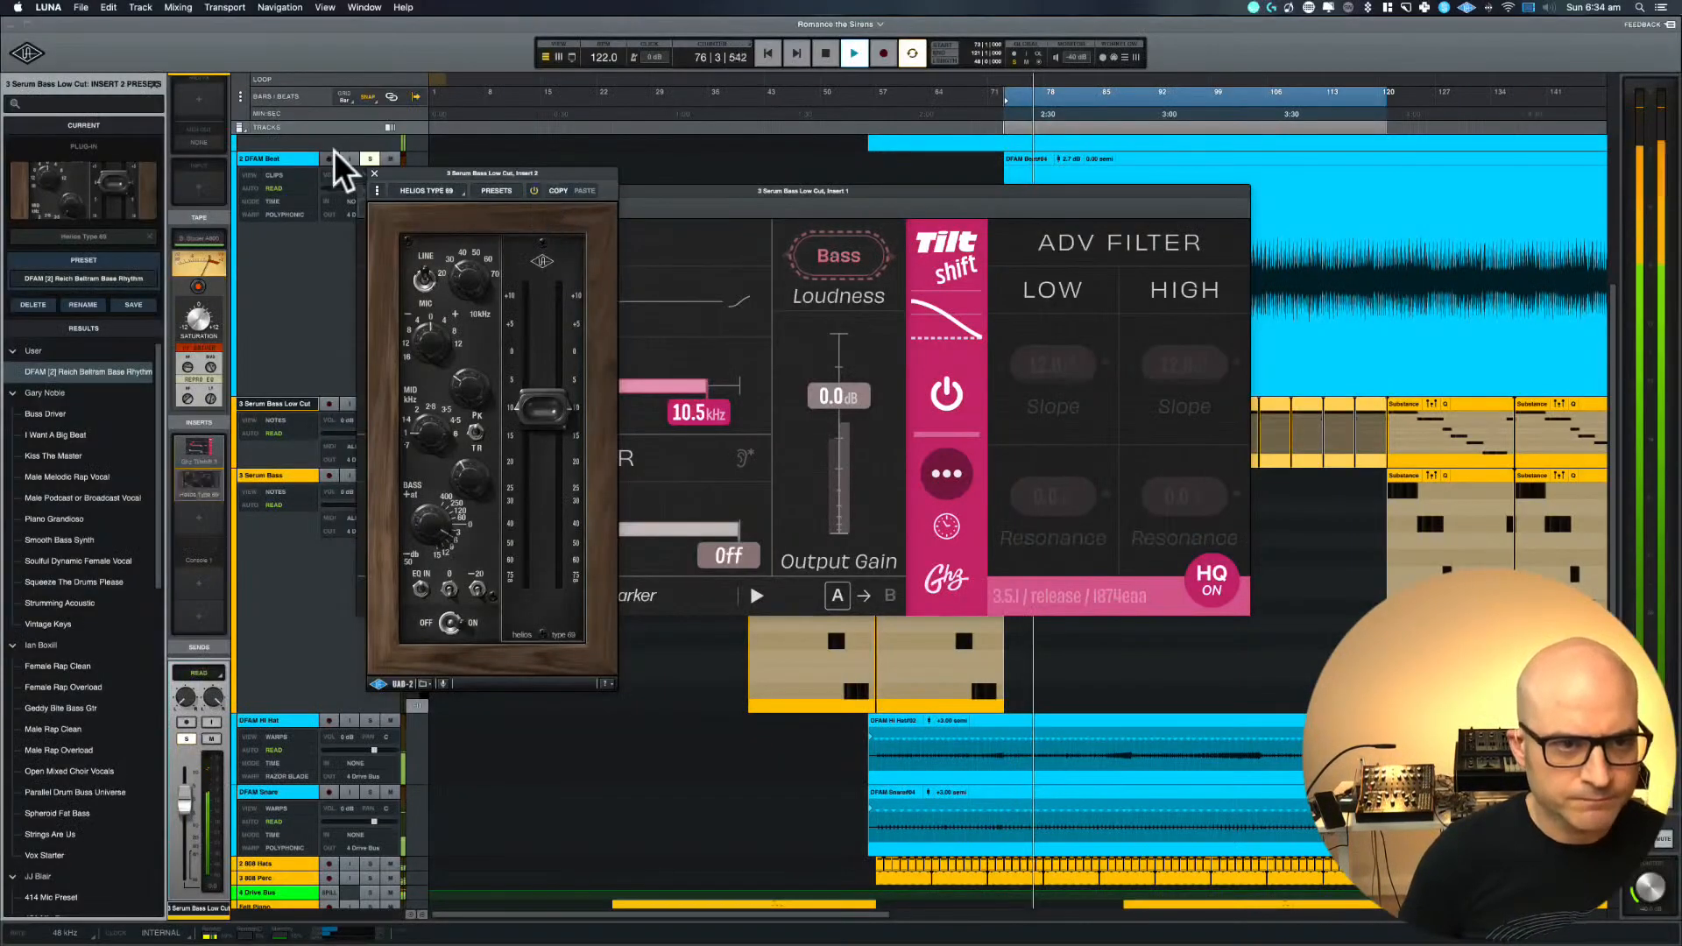
Close the Helios and Tiltshift windows and solo Serum Bass and Follow Me Beat alongside DFAM Beat and Serum Bass Low Cut
click(375, 172)
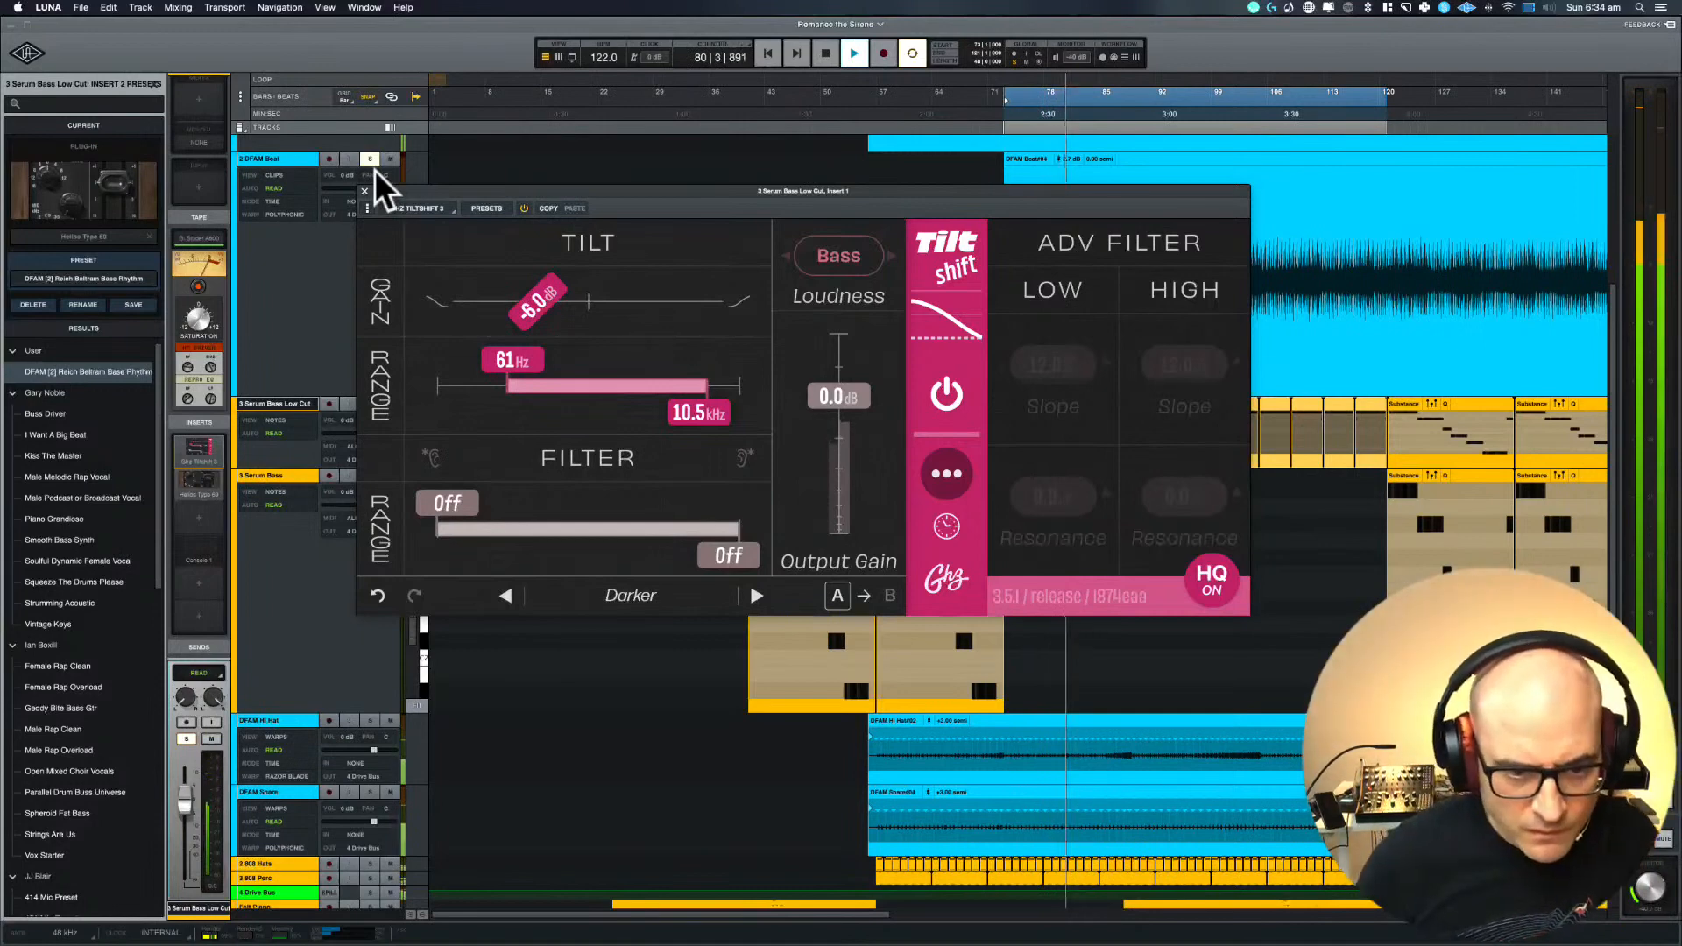
click(361, 190)
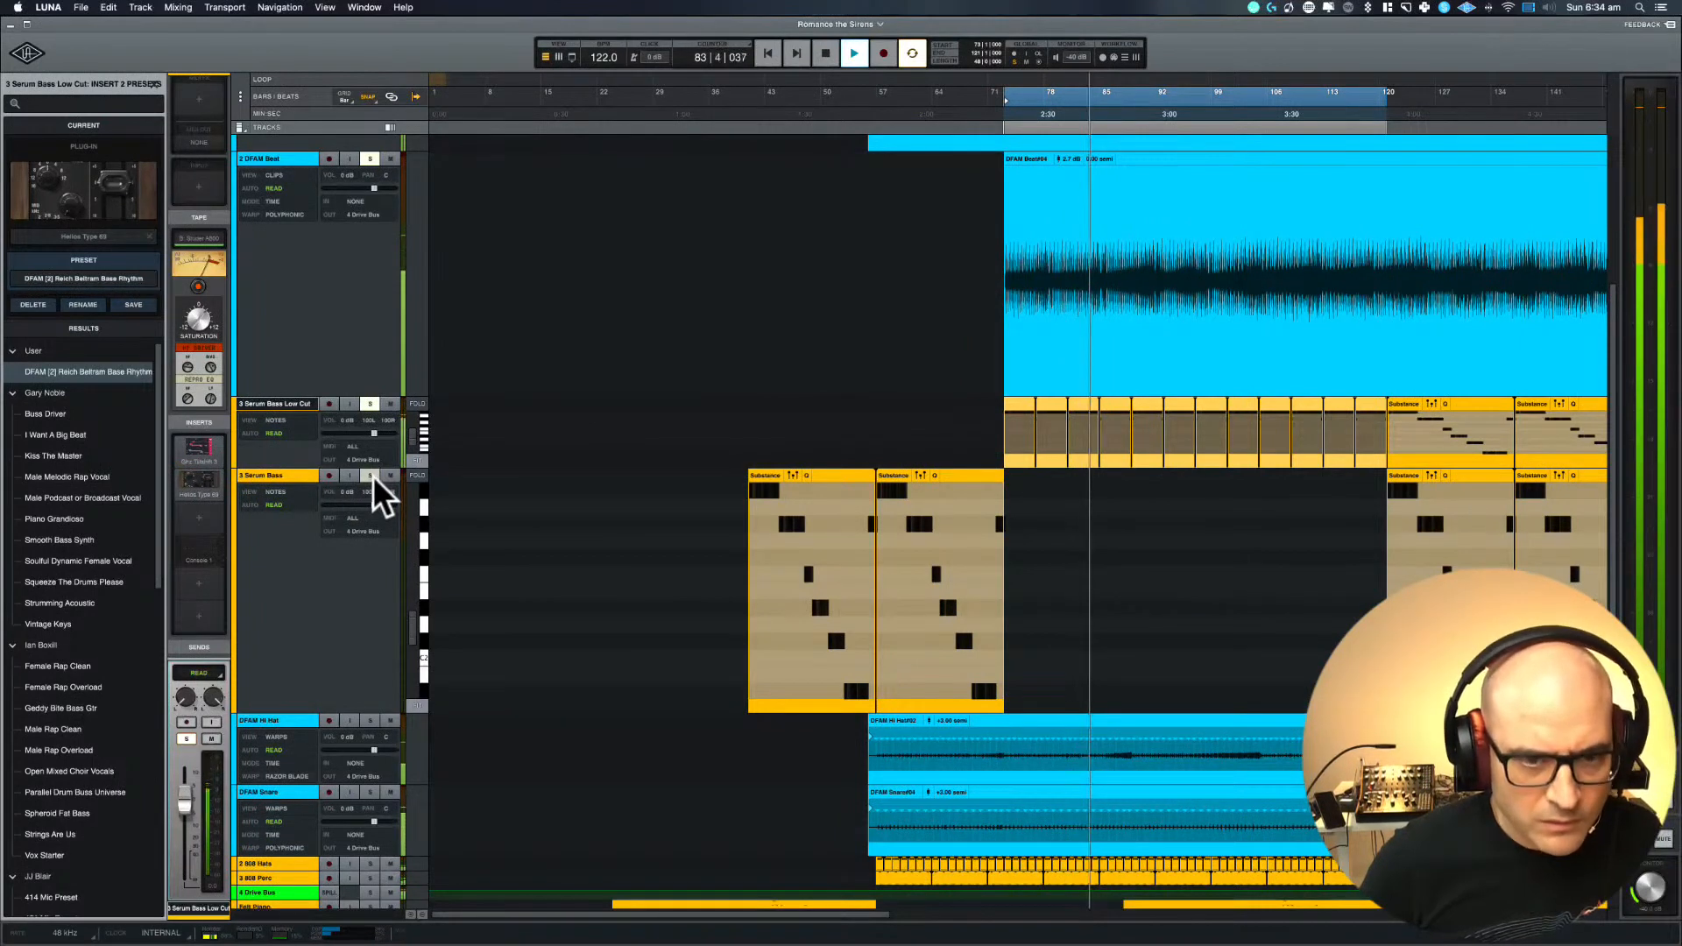
click(370, 407)
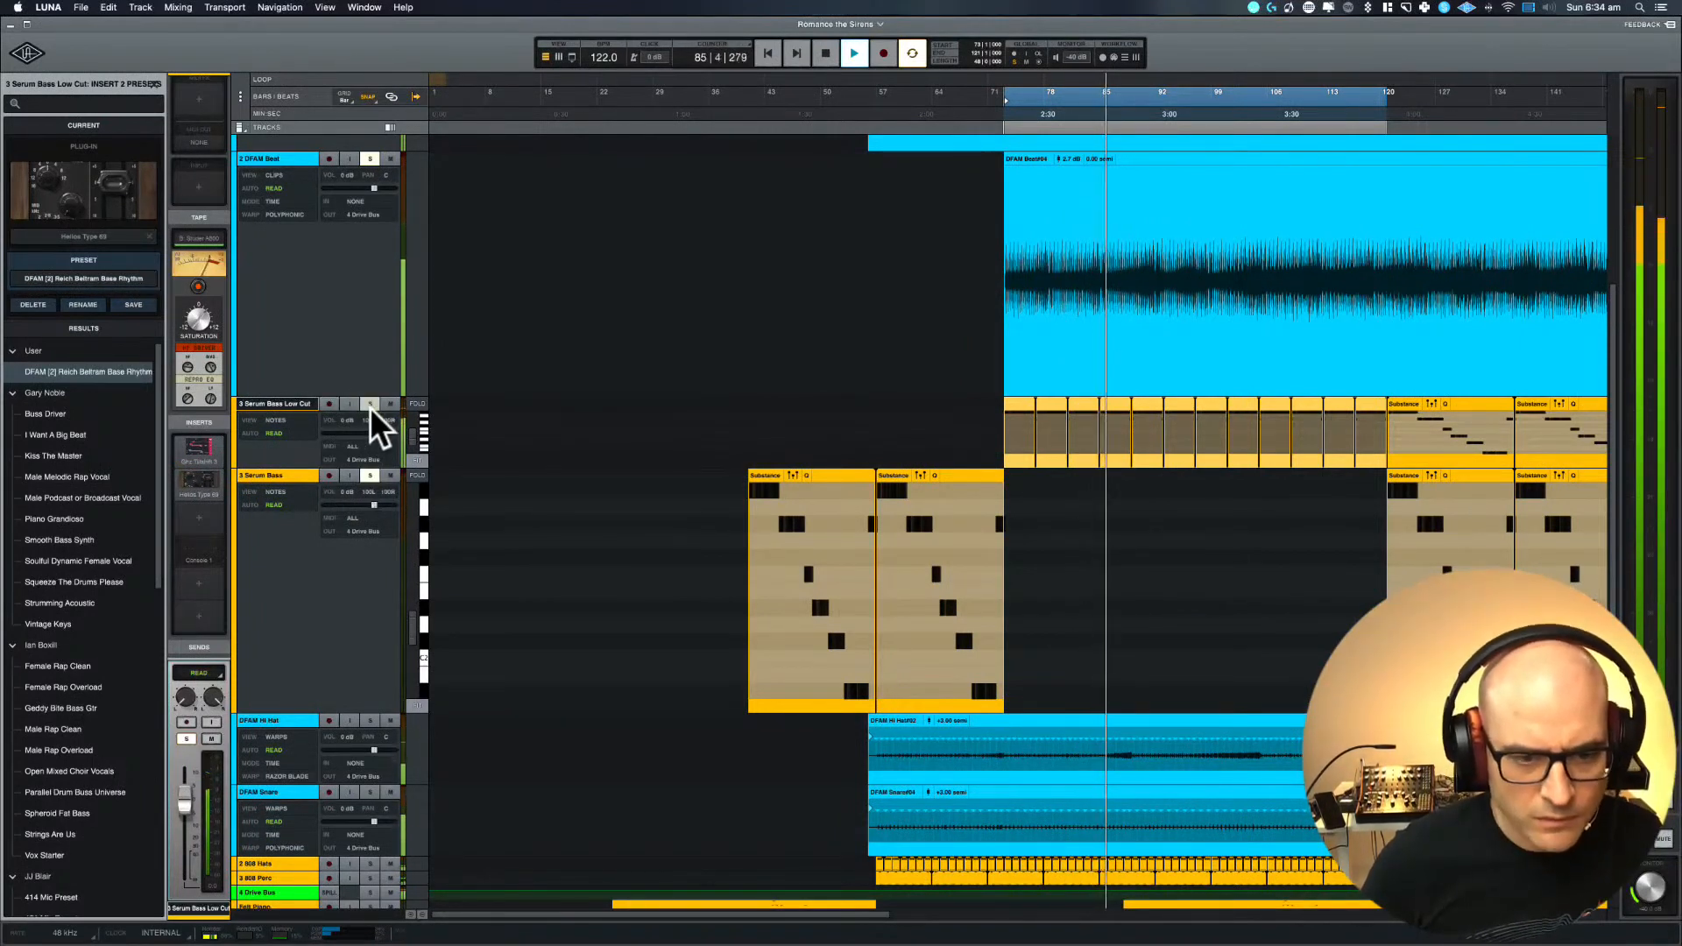
scroll(592, 311, up, 5)
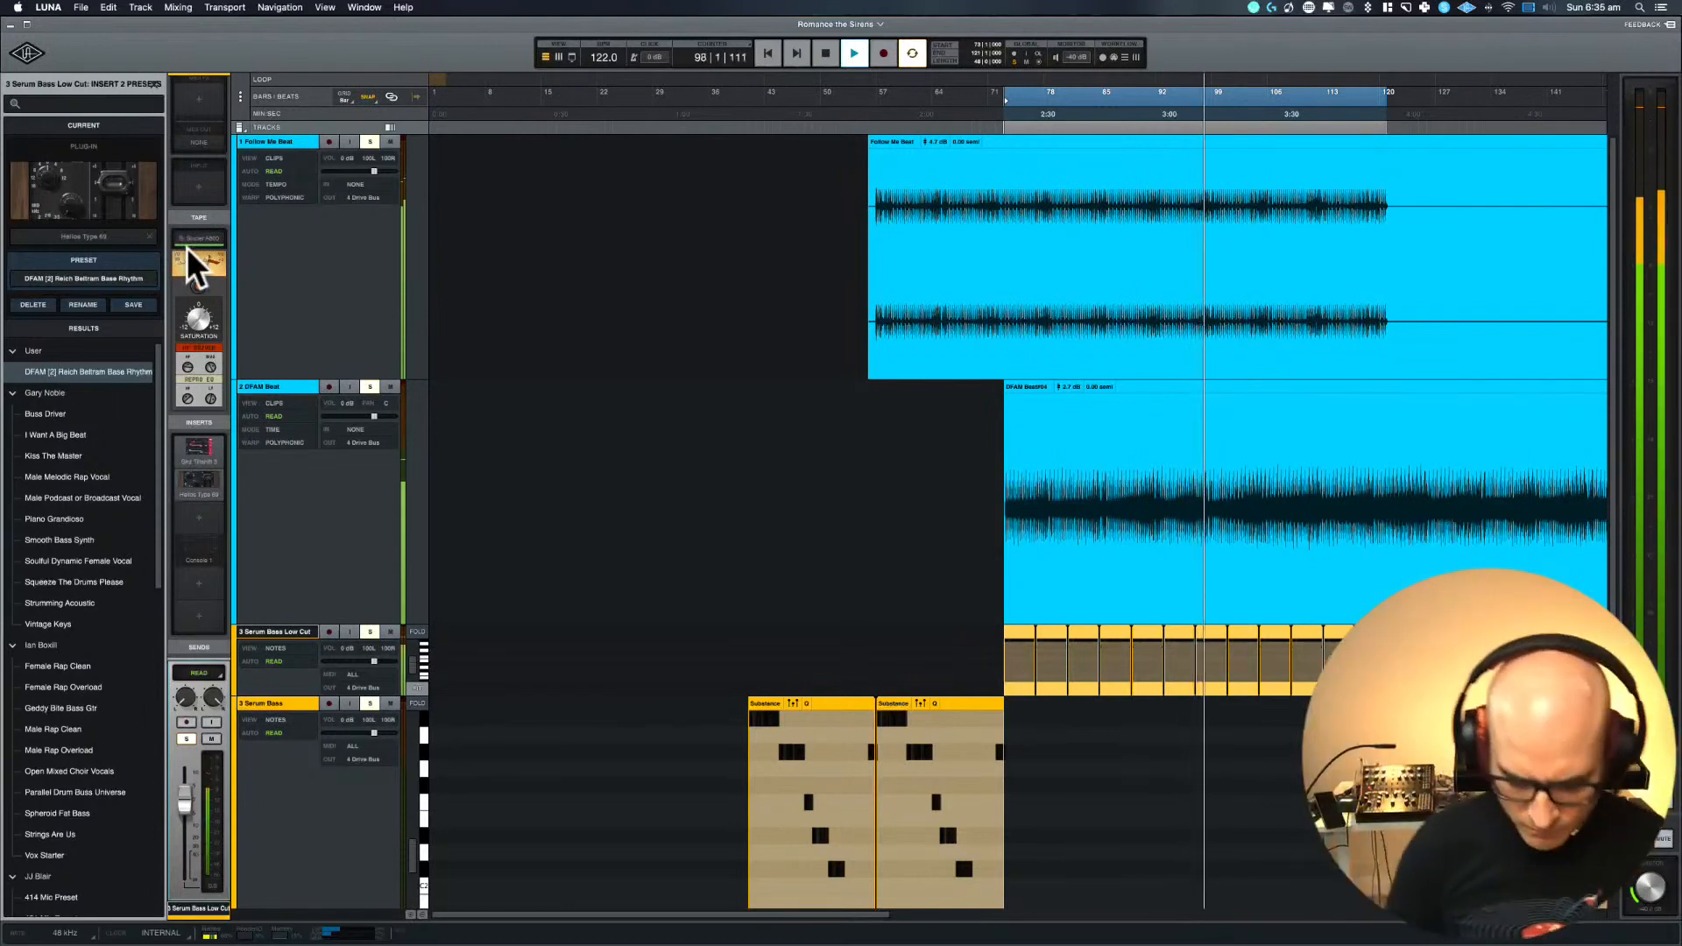
In the mixer, open Console 1 on Serum Bass Low Cut and rename its track as Serum Bass Lo Cut
key(super+equal)
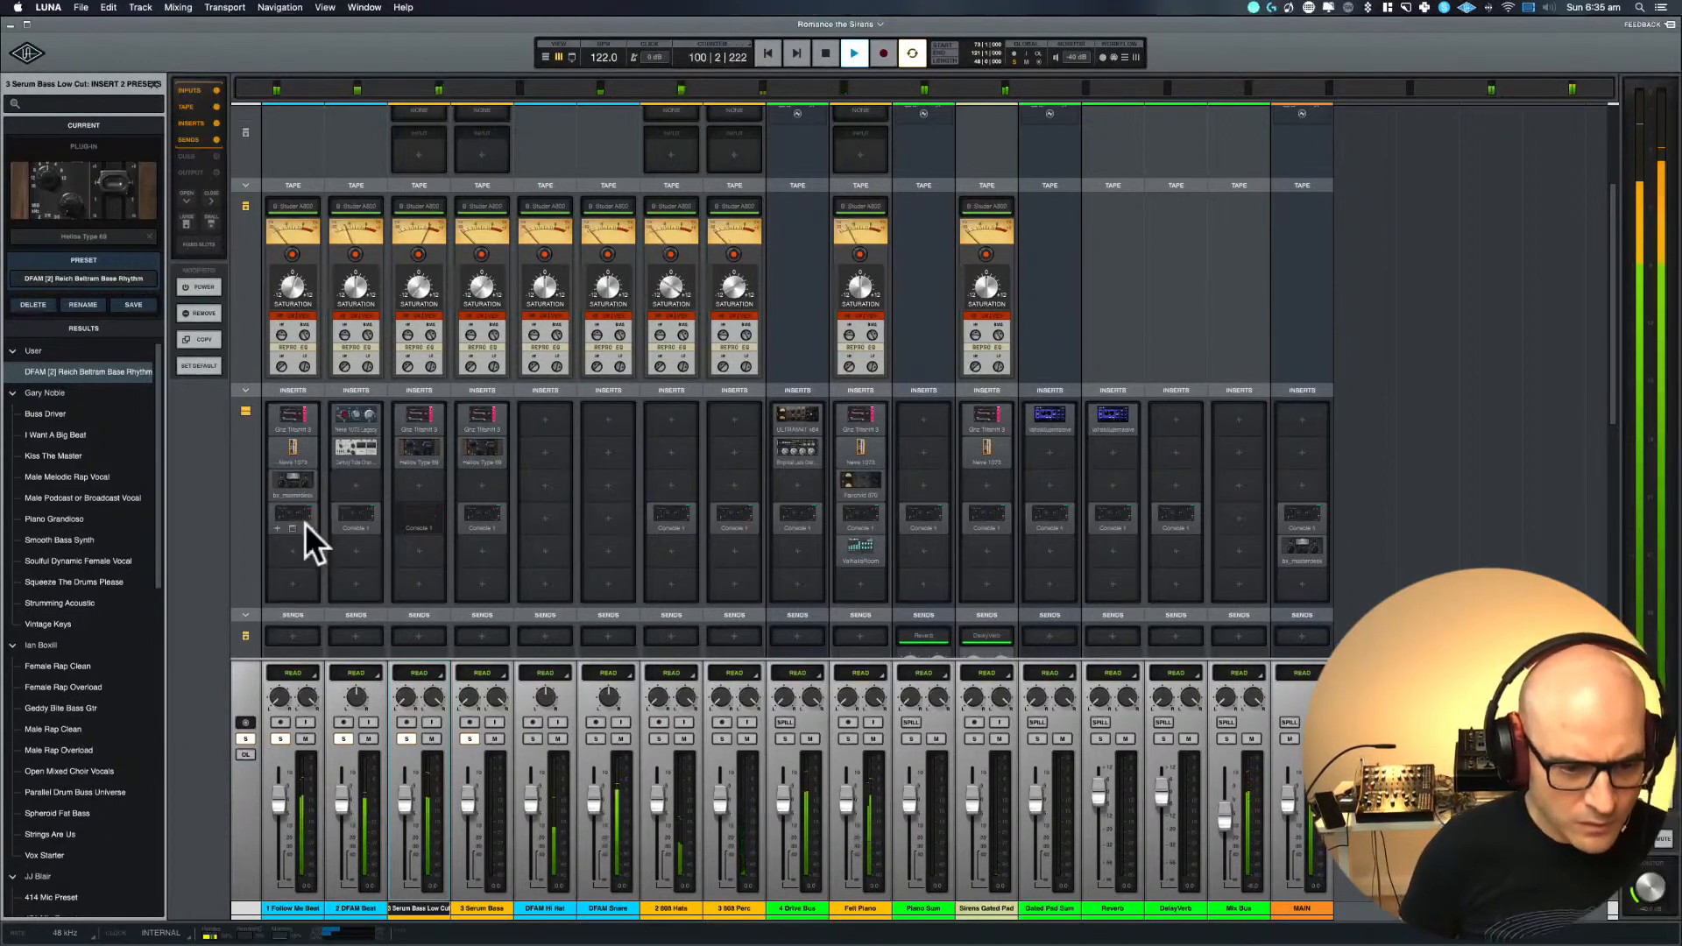
click(419, 515)
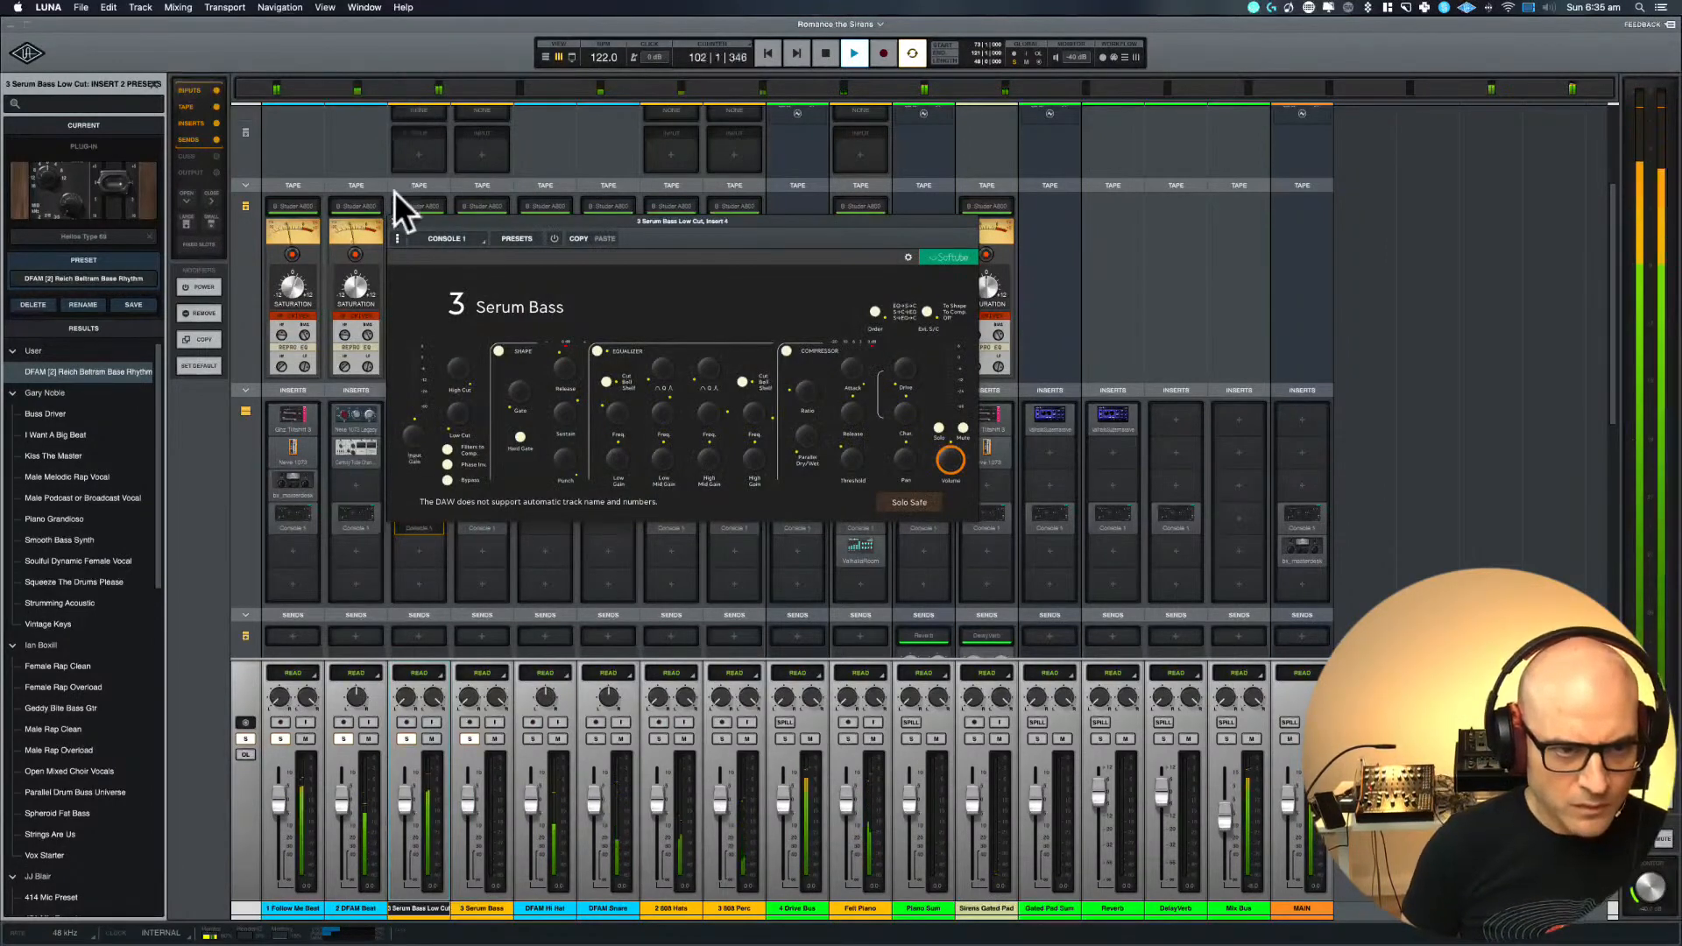
click(397, 224)
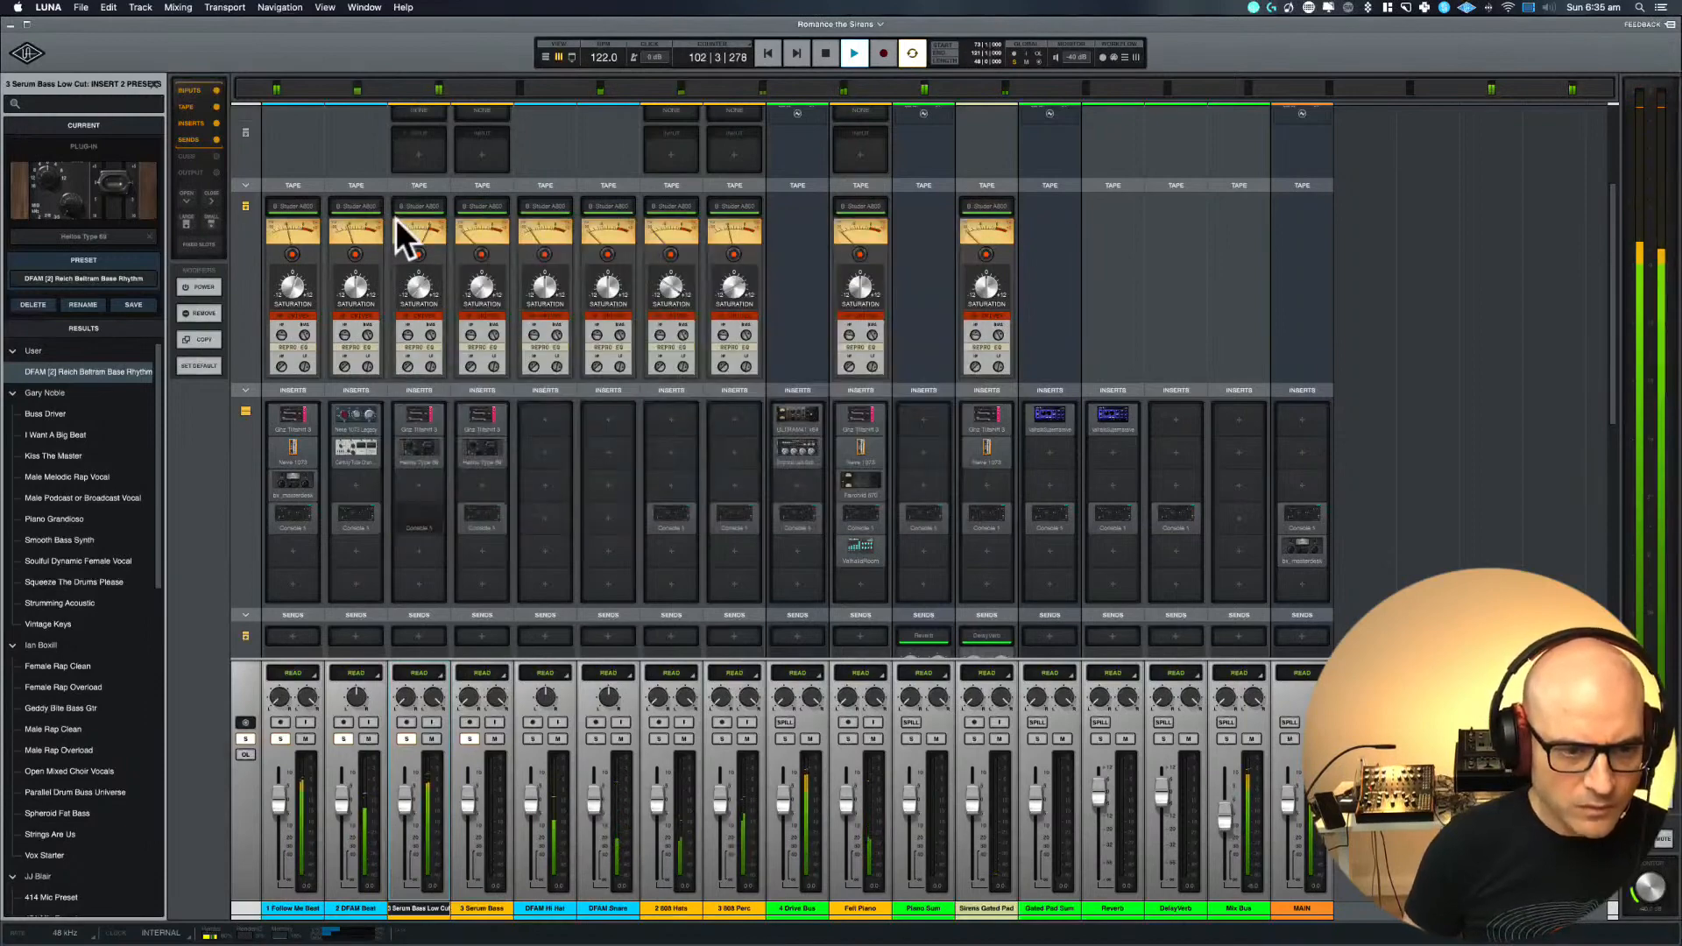
click(423, 512)
click(493, 323)
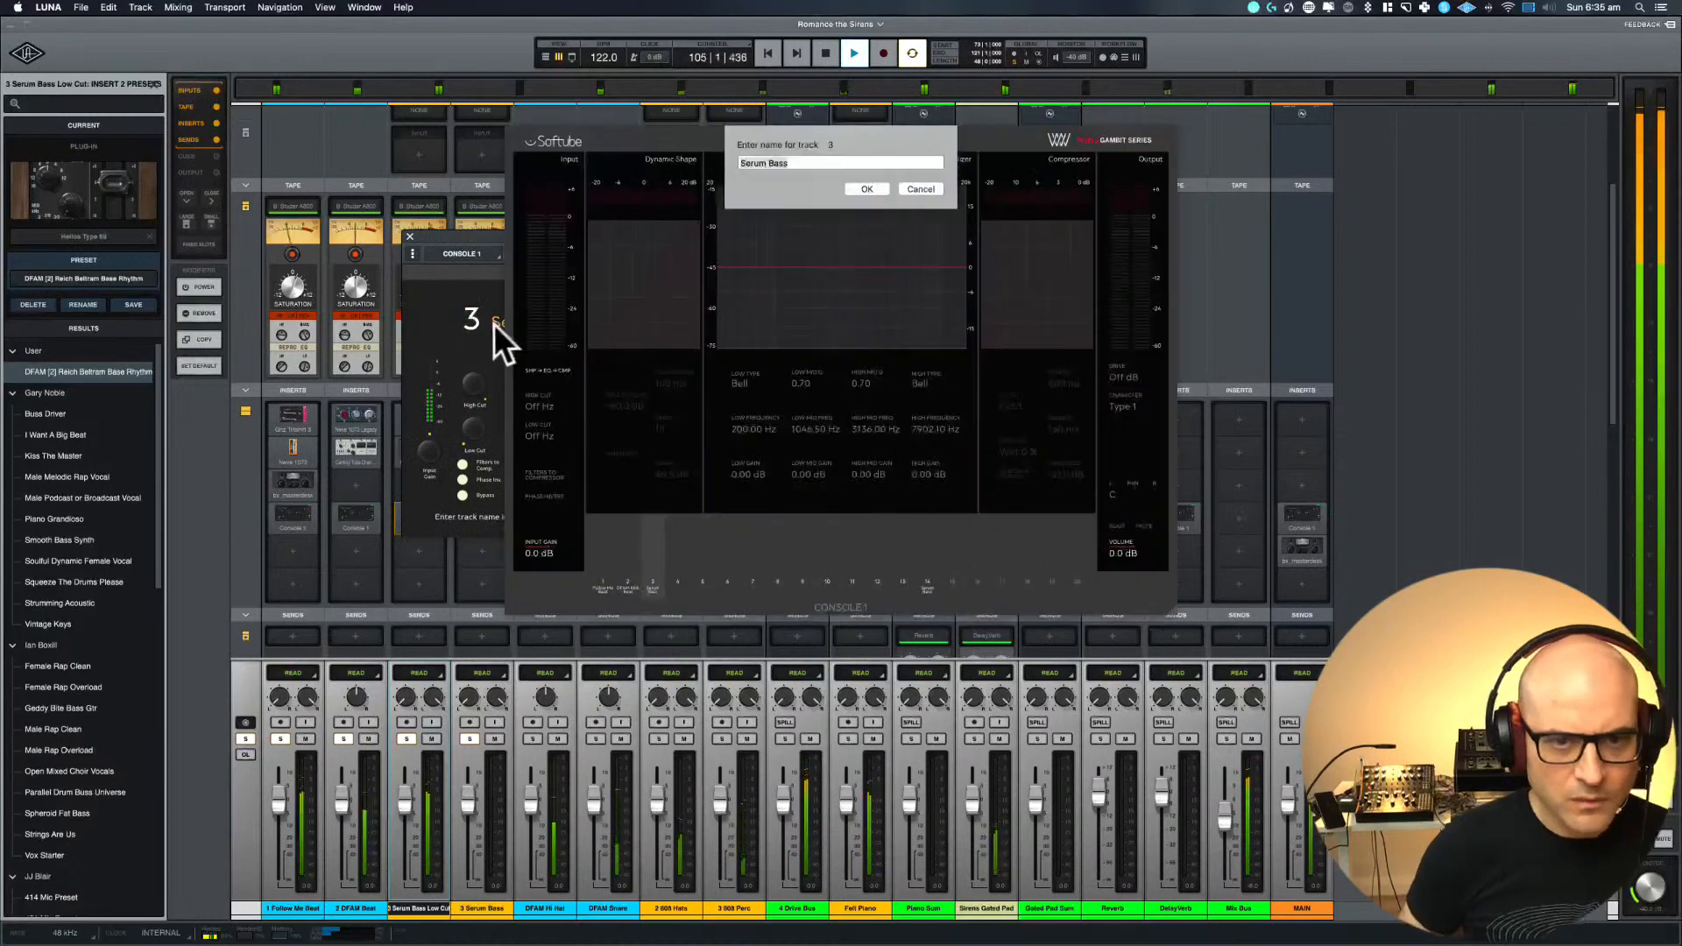
key(Right)
text(Lo)
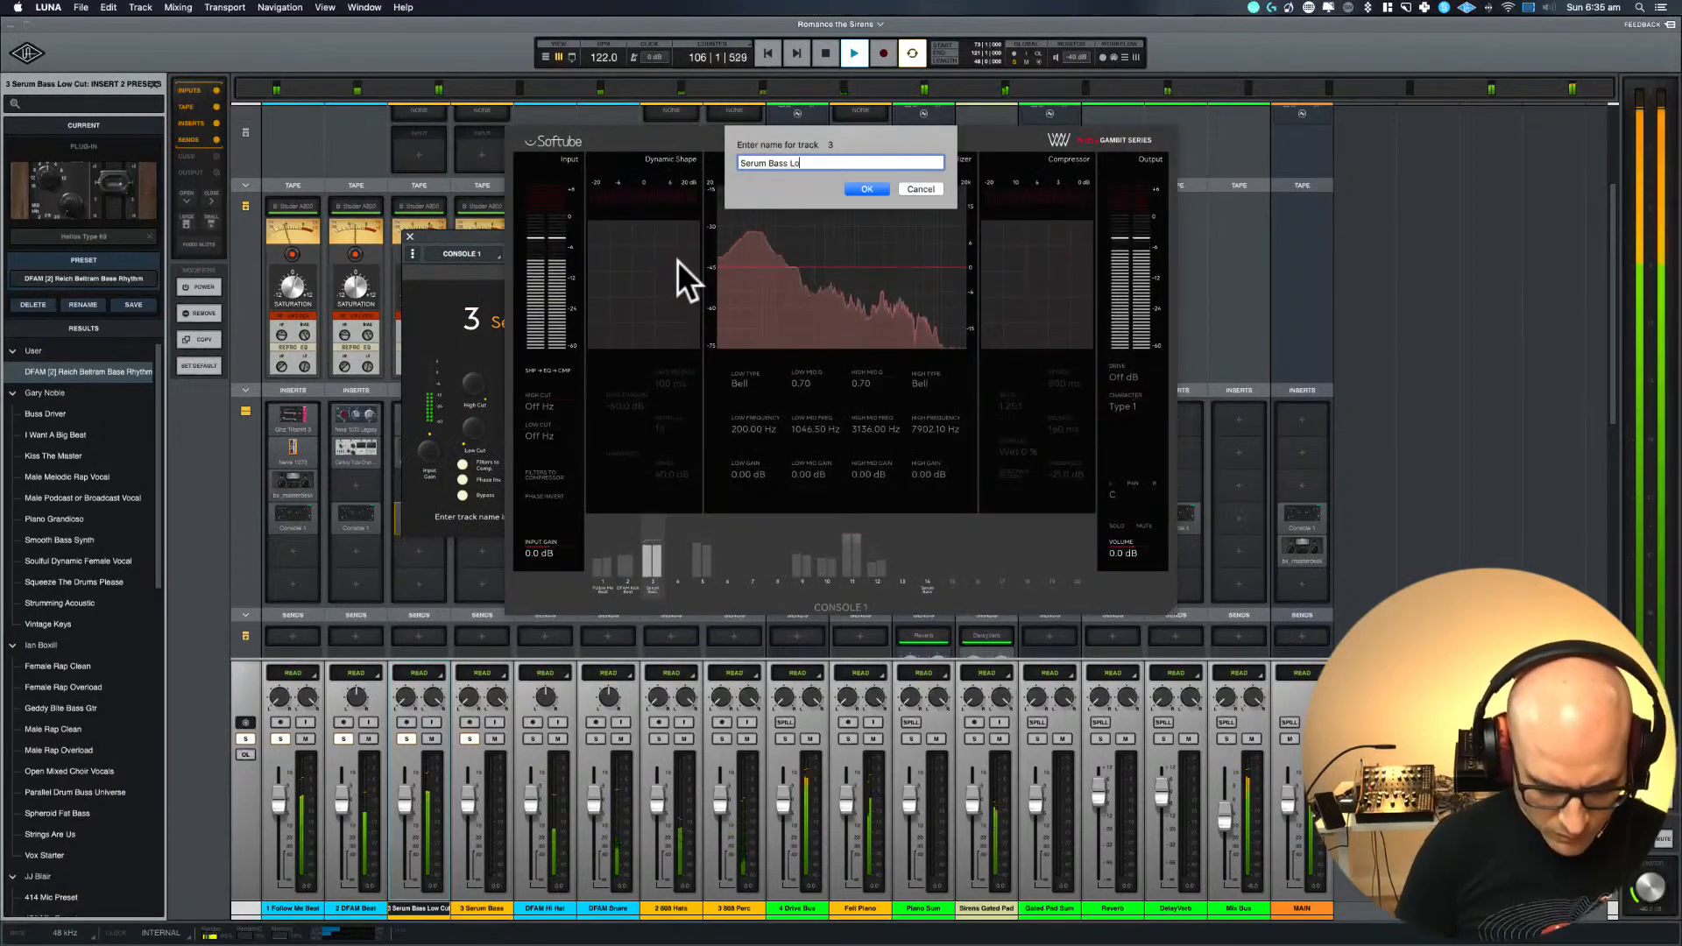
text( Cut)
key(Return)
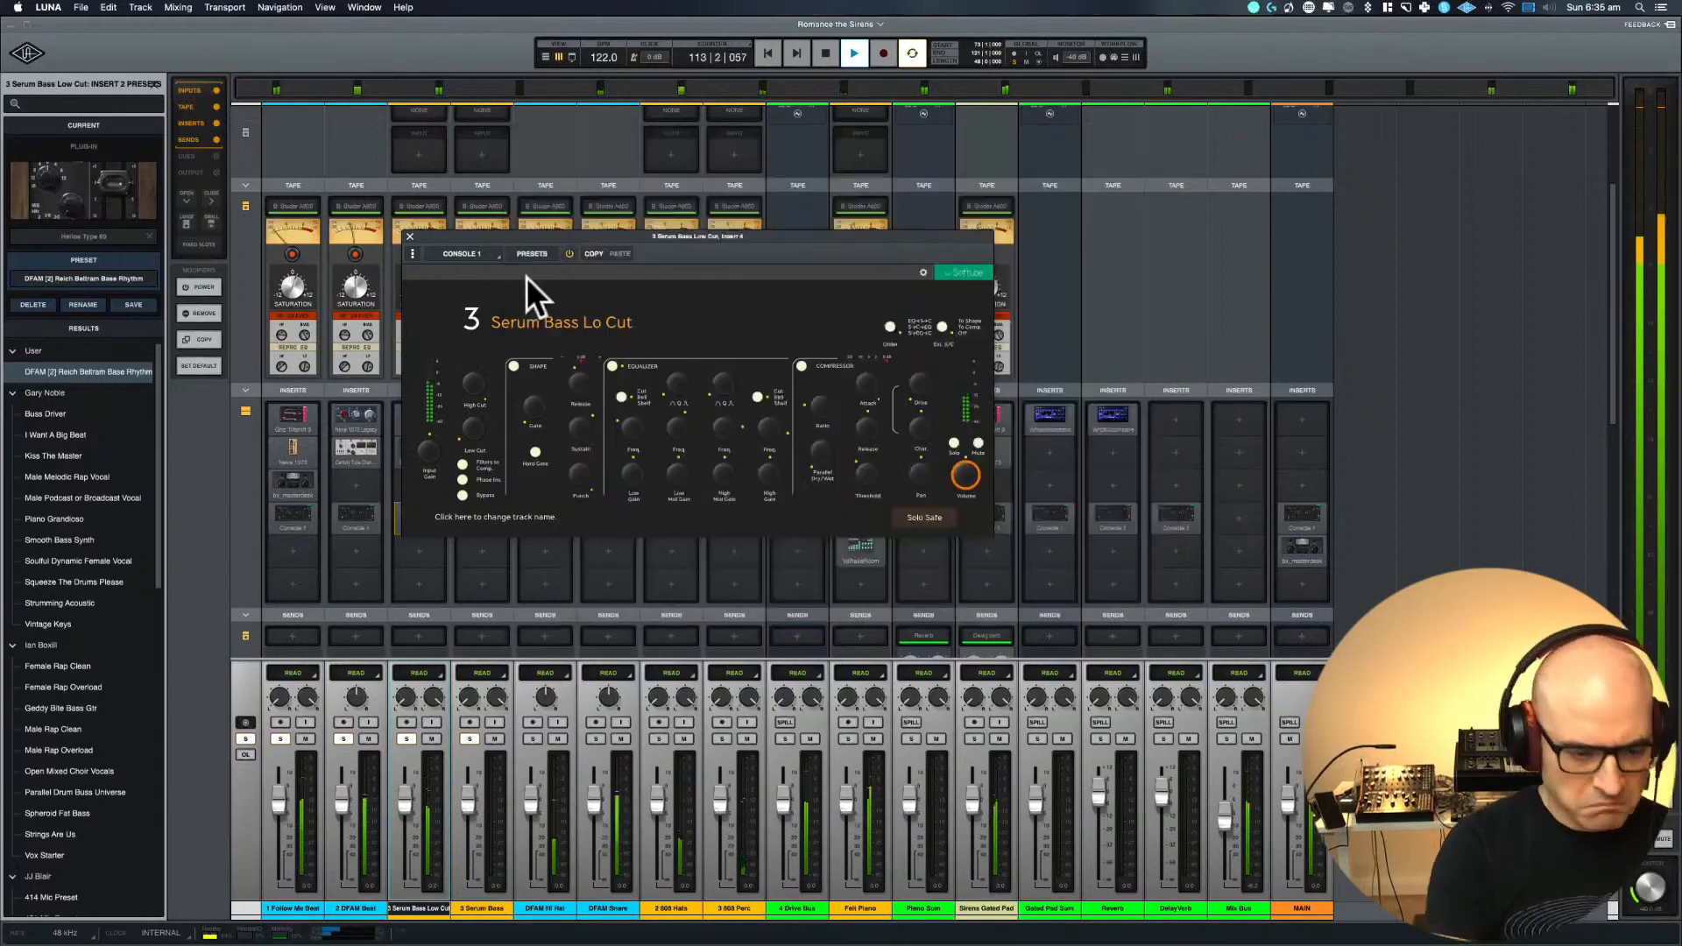
Close Console 1, fine-tune the tape saturation on the Serum Bass Low Cut channel and stop playback
click(408, 236)
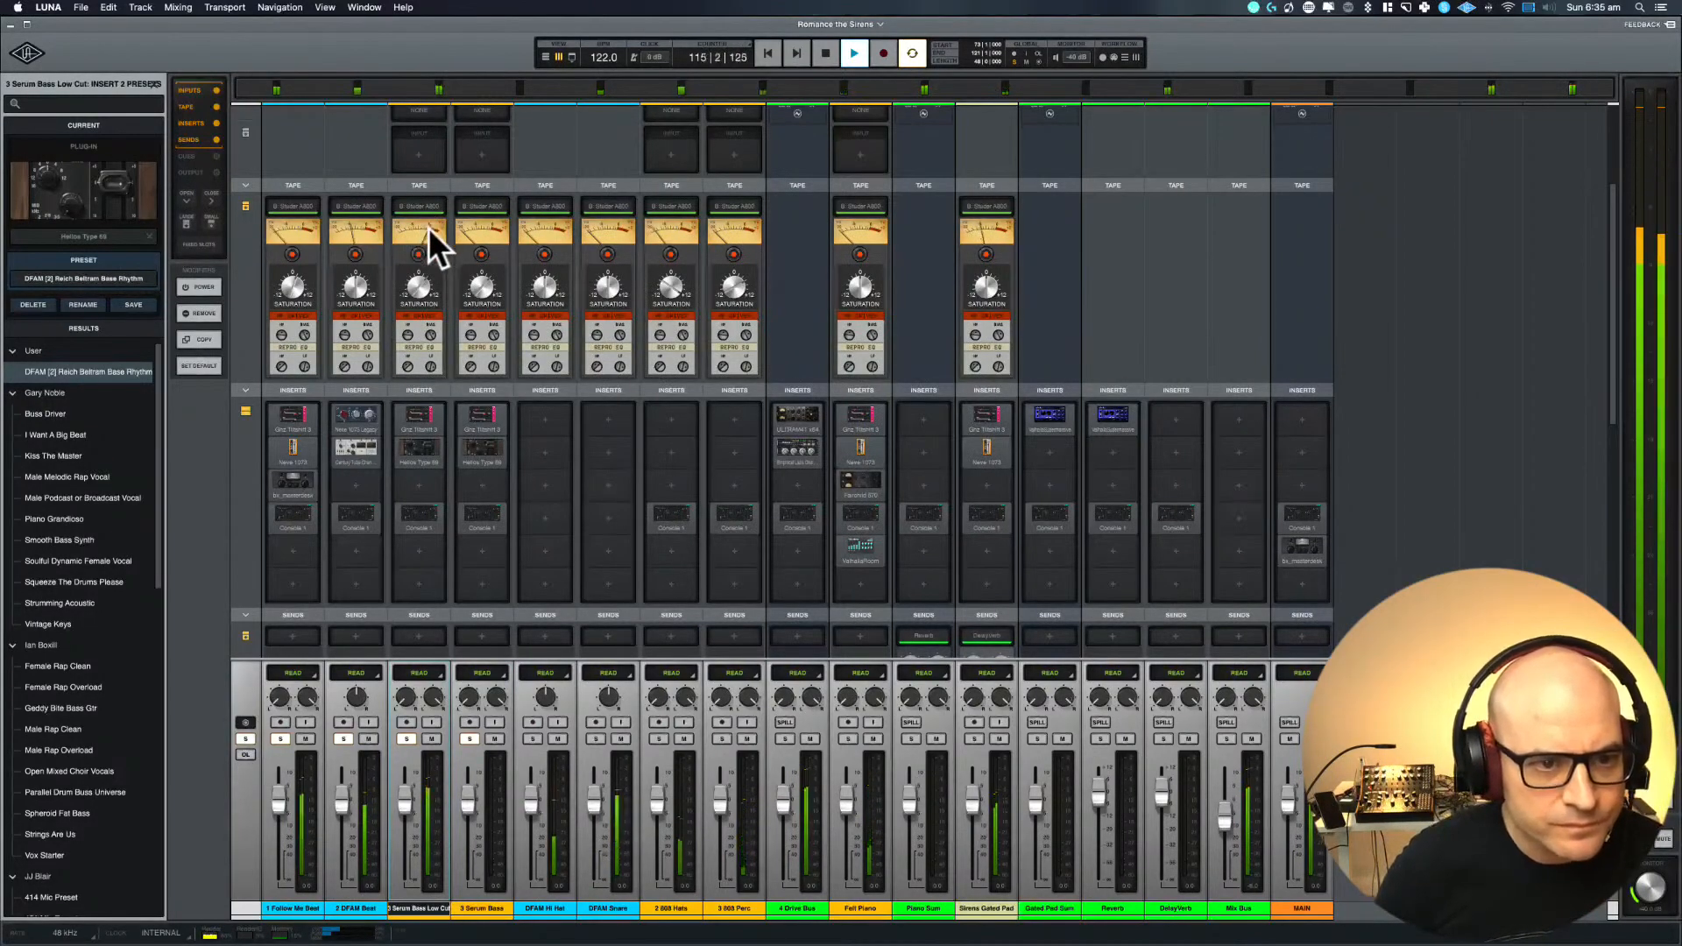
mouse_move(405, 285)
mouse_down()
mouse_move(405, 218)
mouse_move(406, 280)
mouse_up()
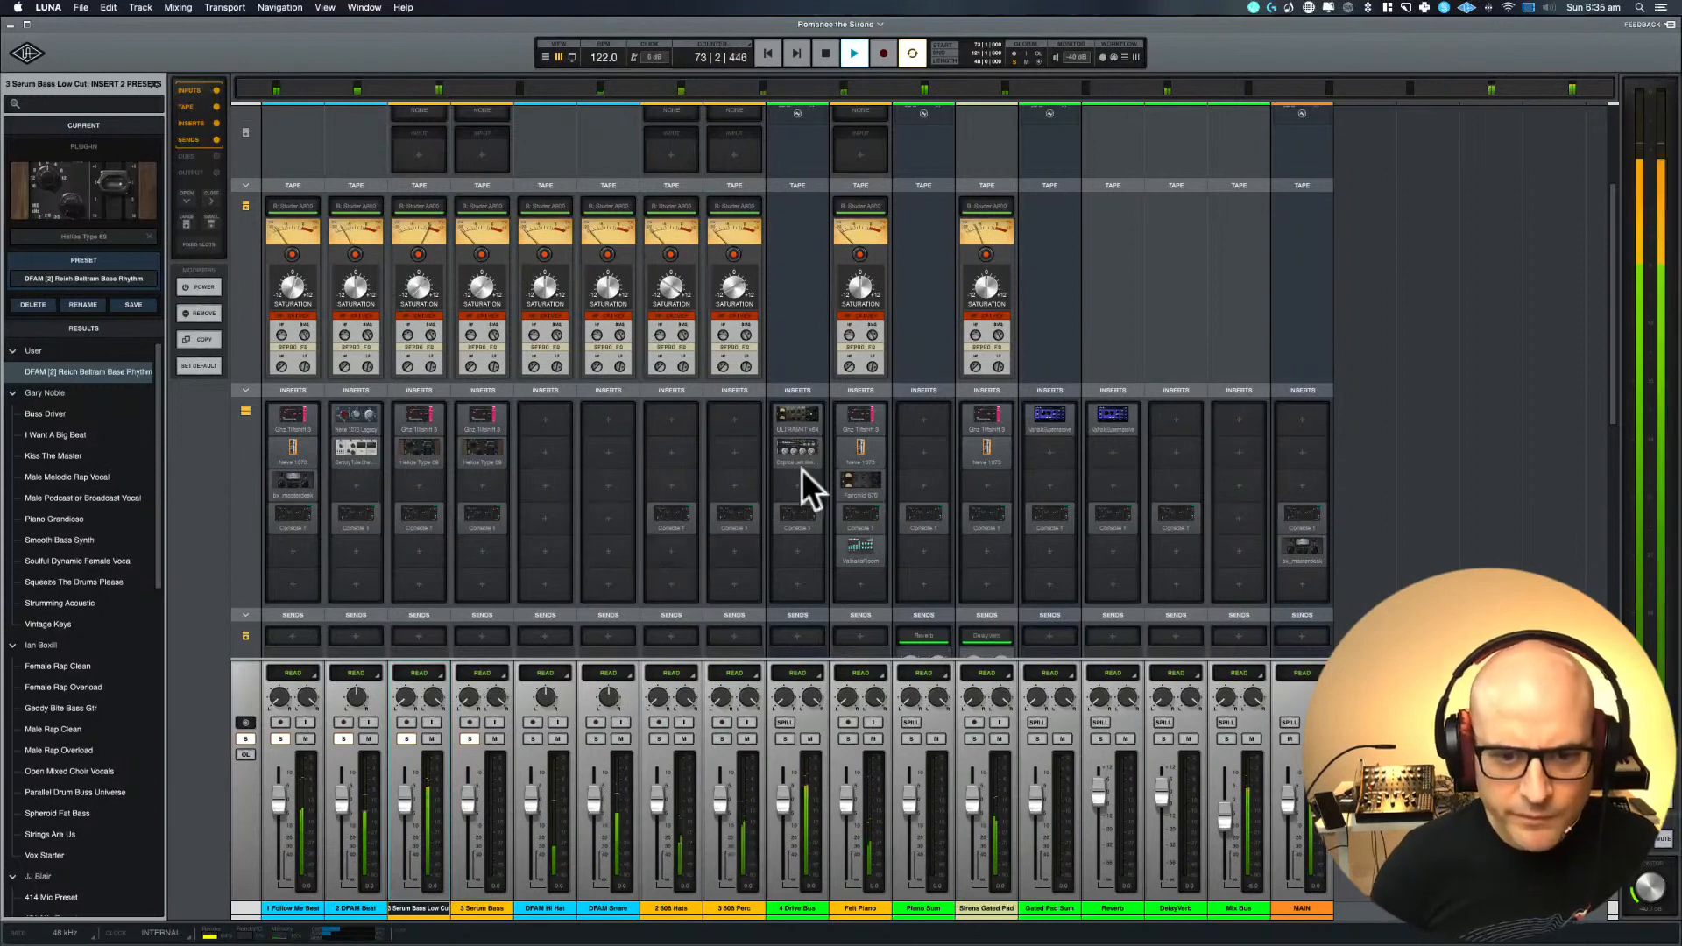
key(space)
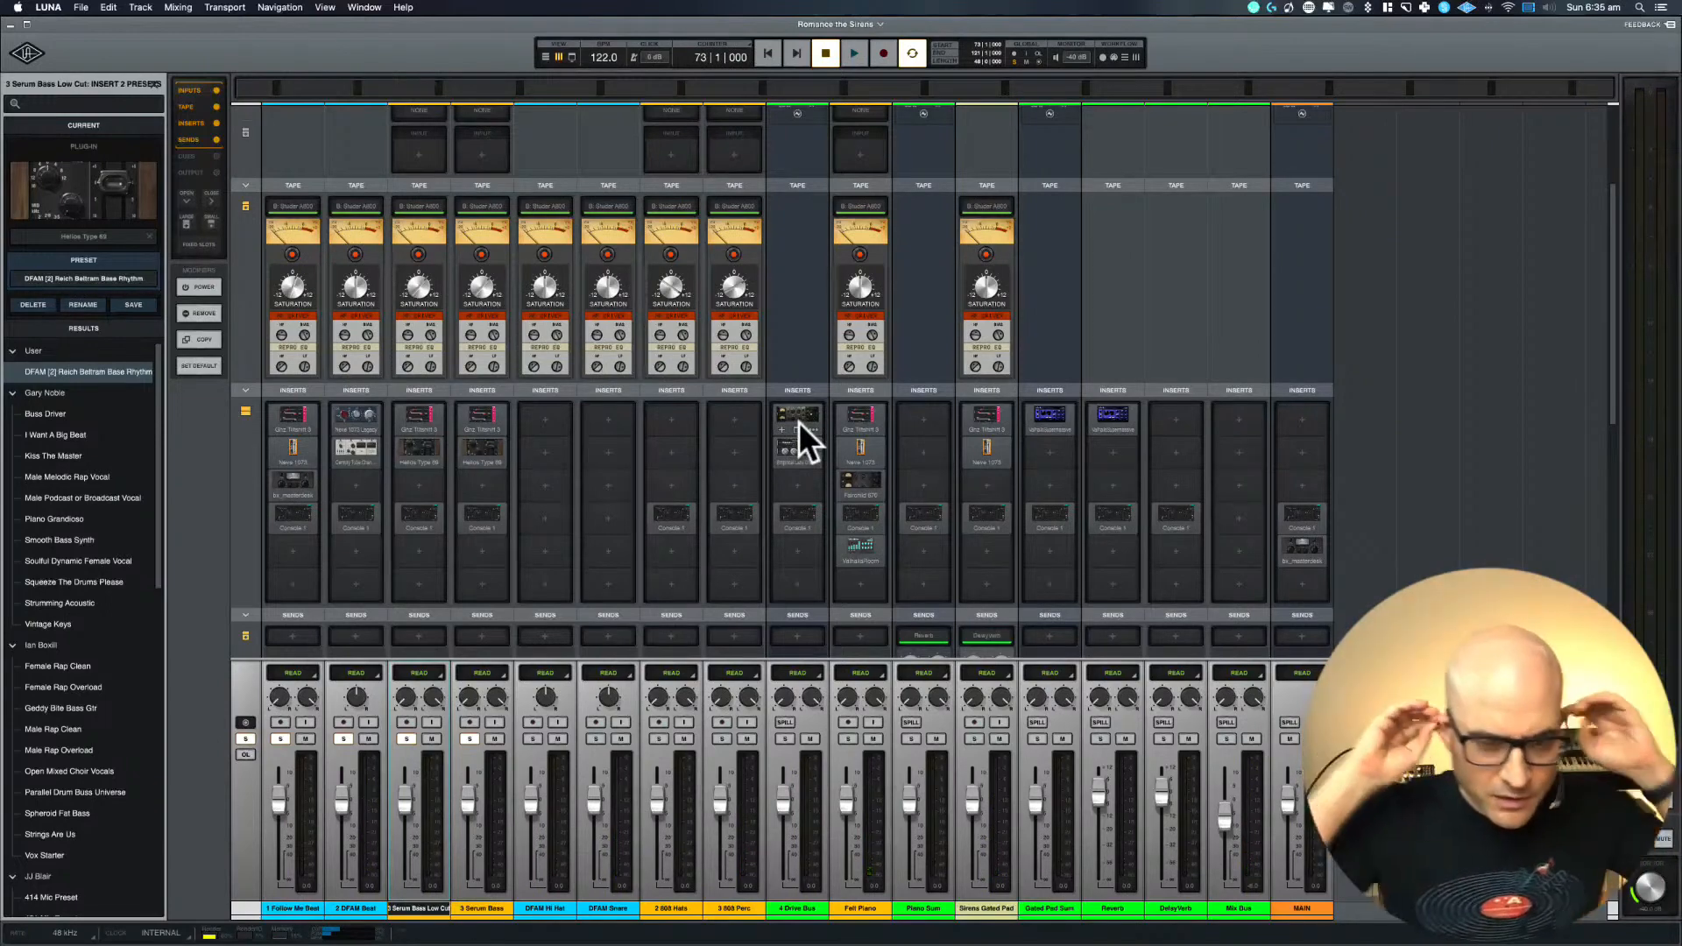
Open the Ultramarine compressor on insert 1 of 4 Drive Bus, briefly play the loop and move the compressor window lower over the mixer
click(796, 419)
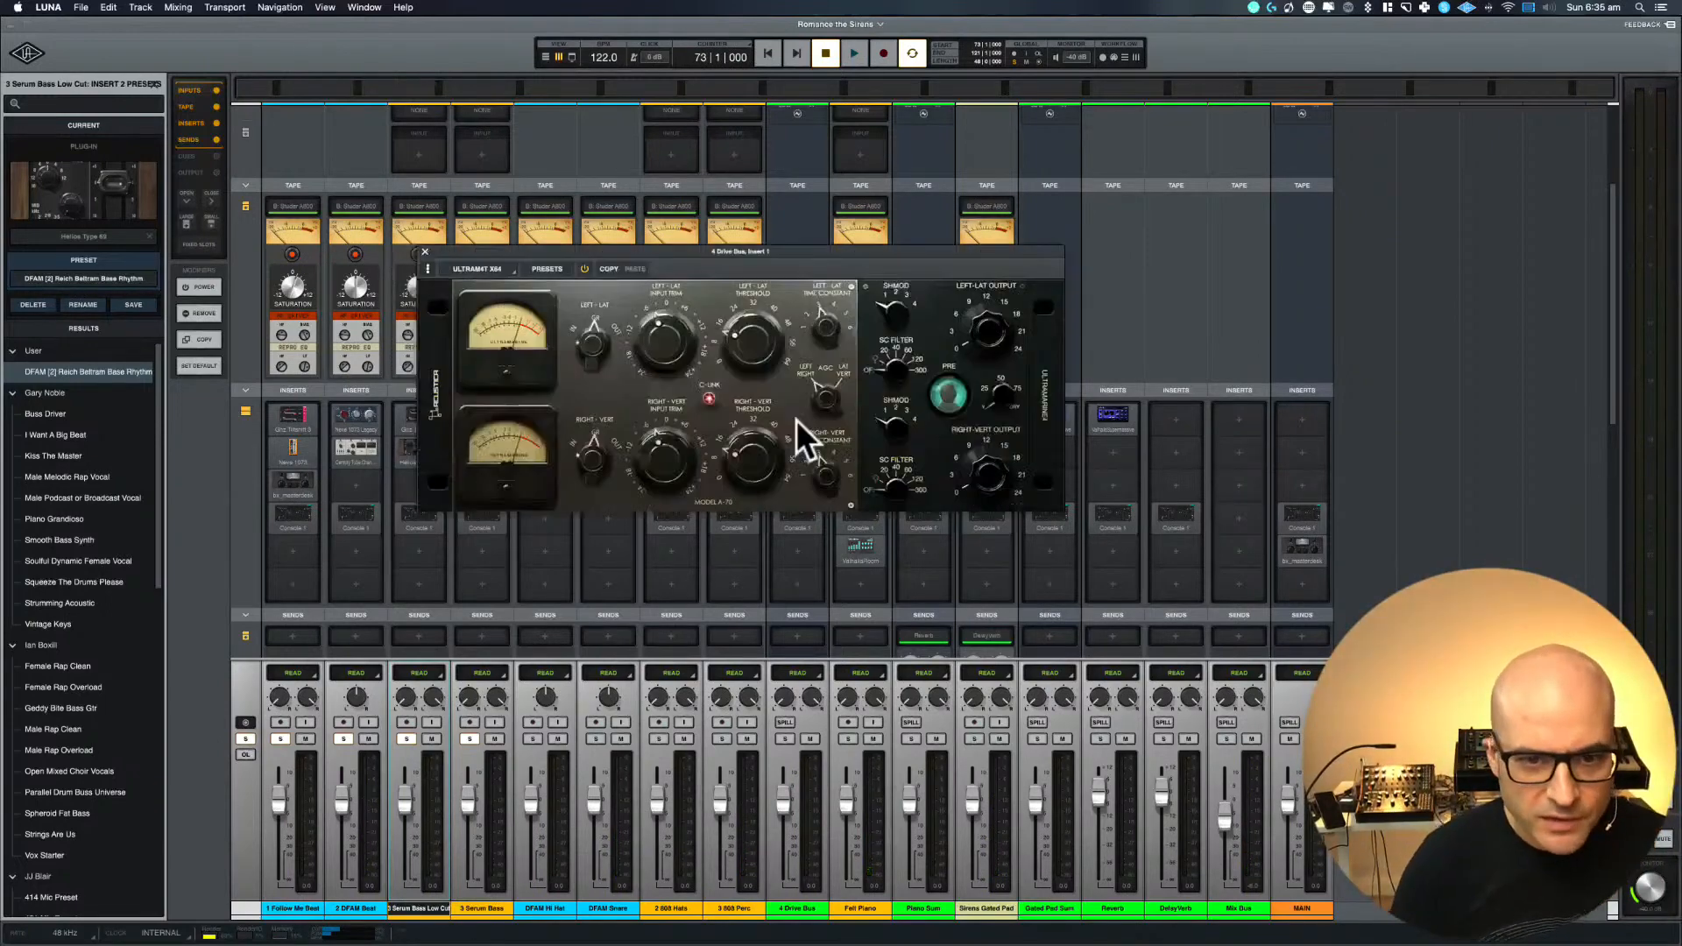
key(space)
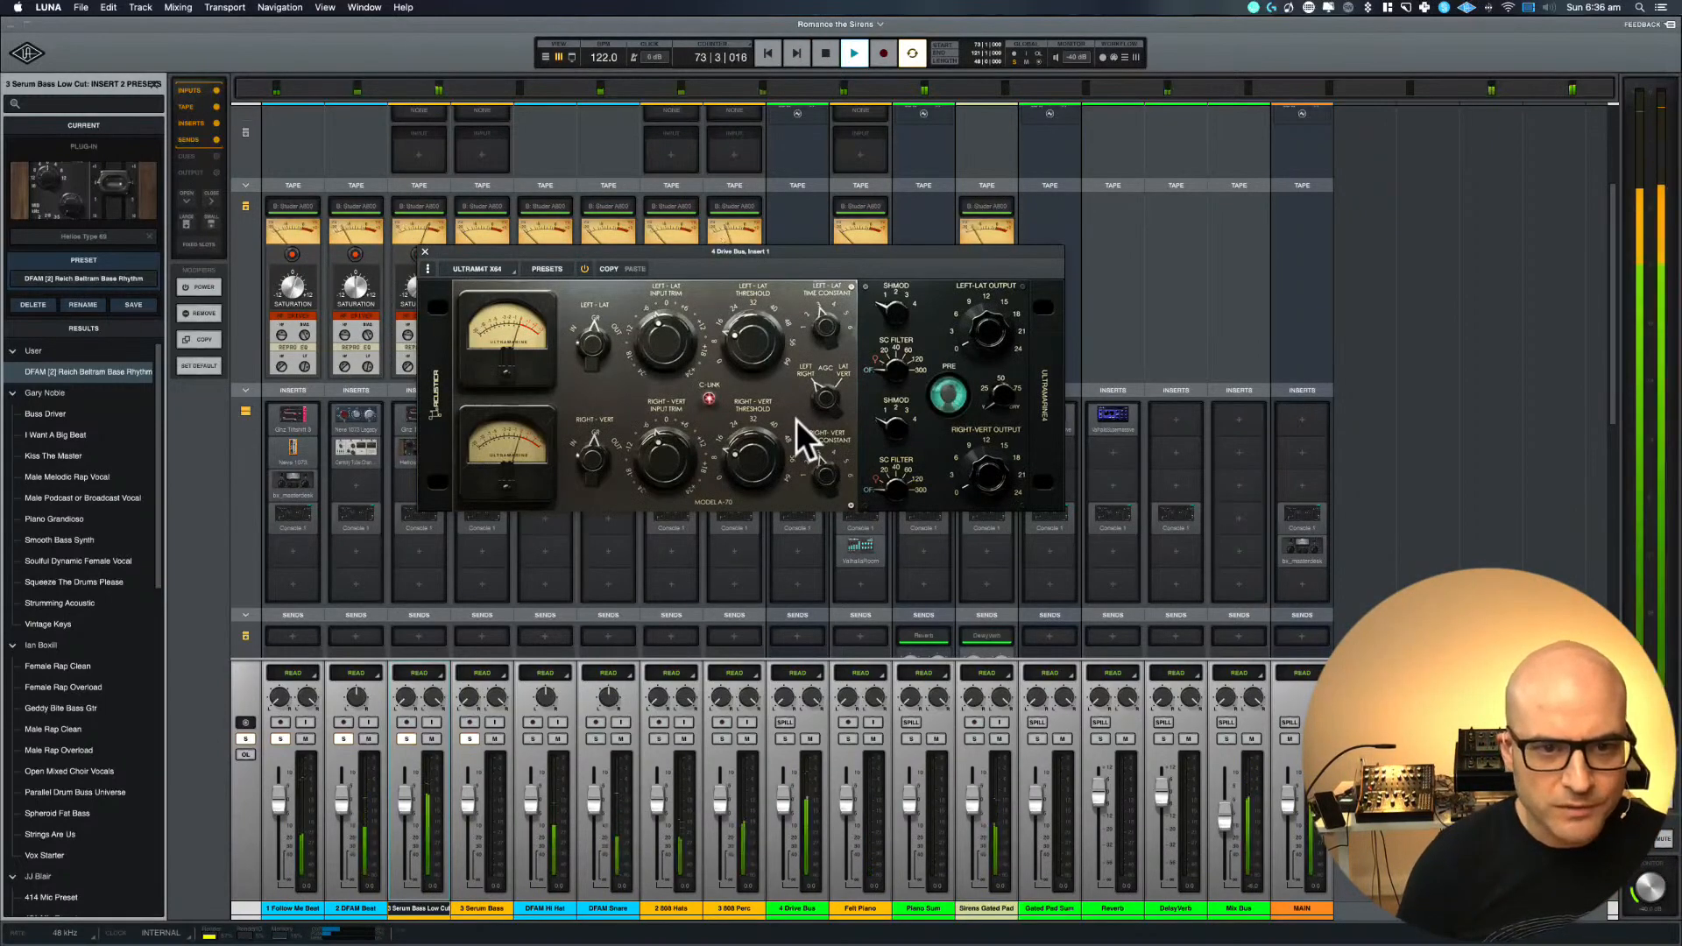
key(space)
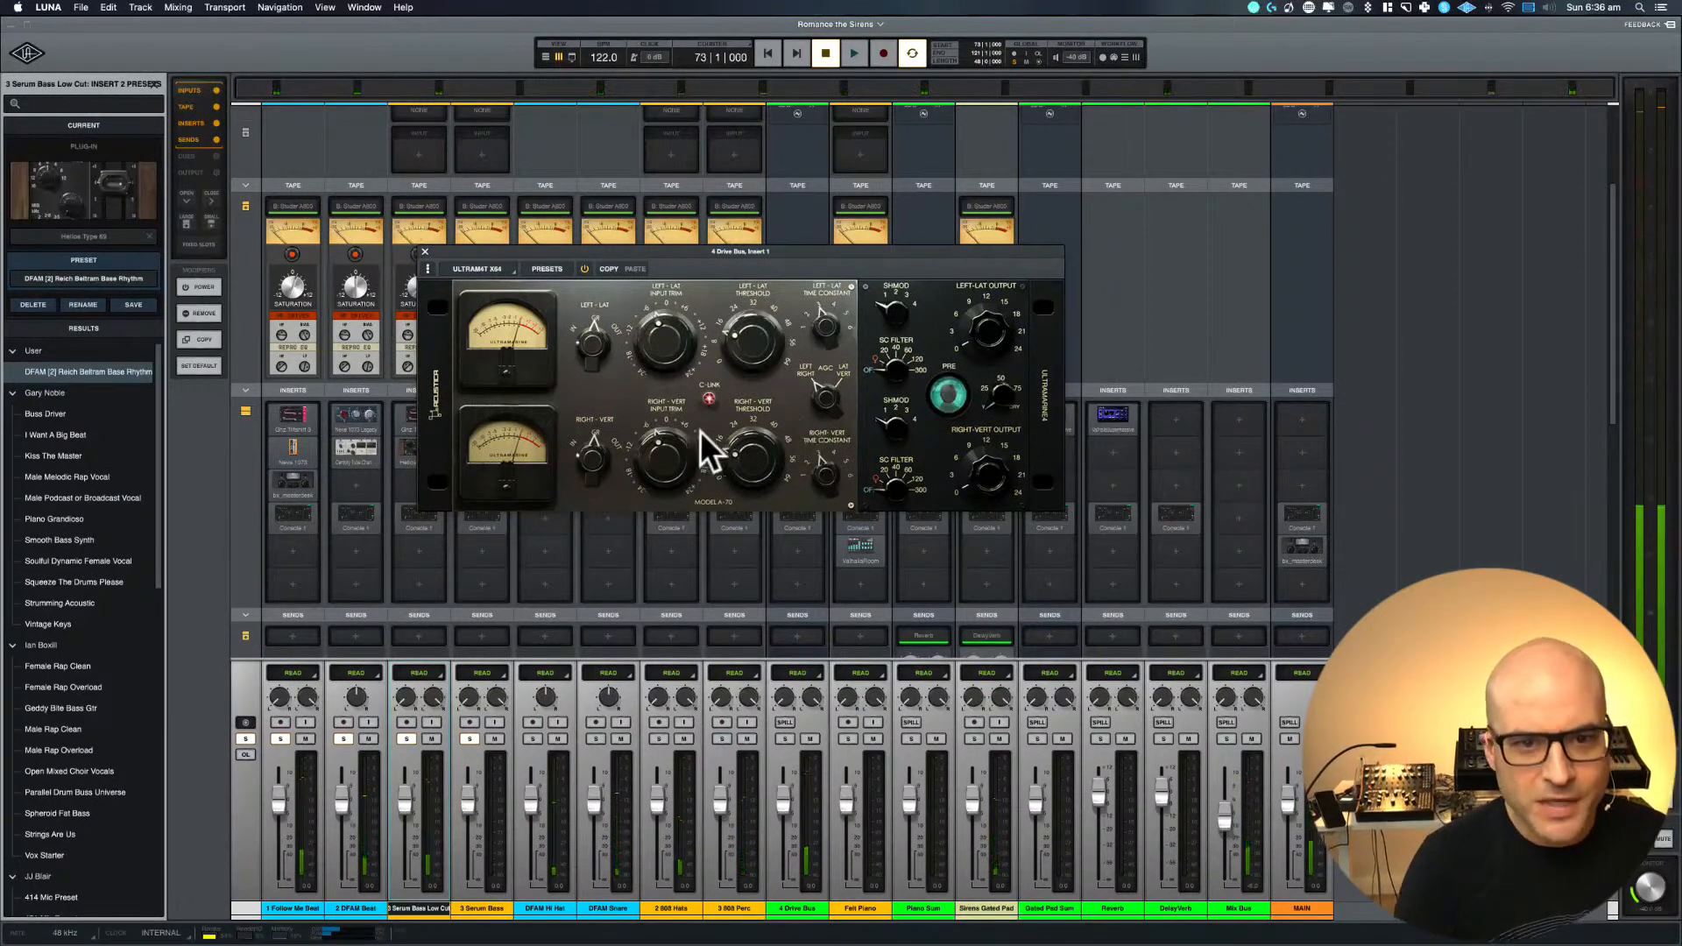
click(709, 399)
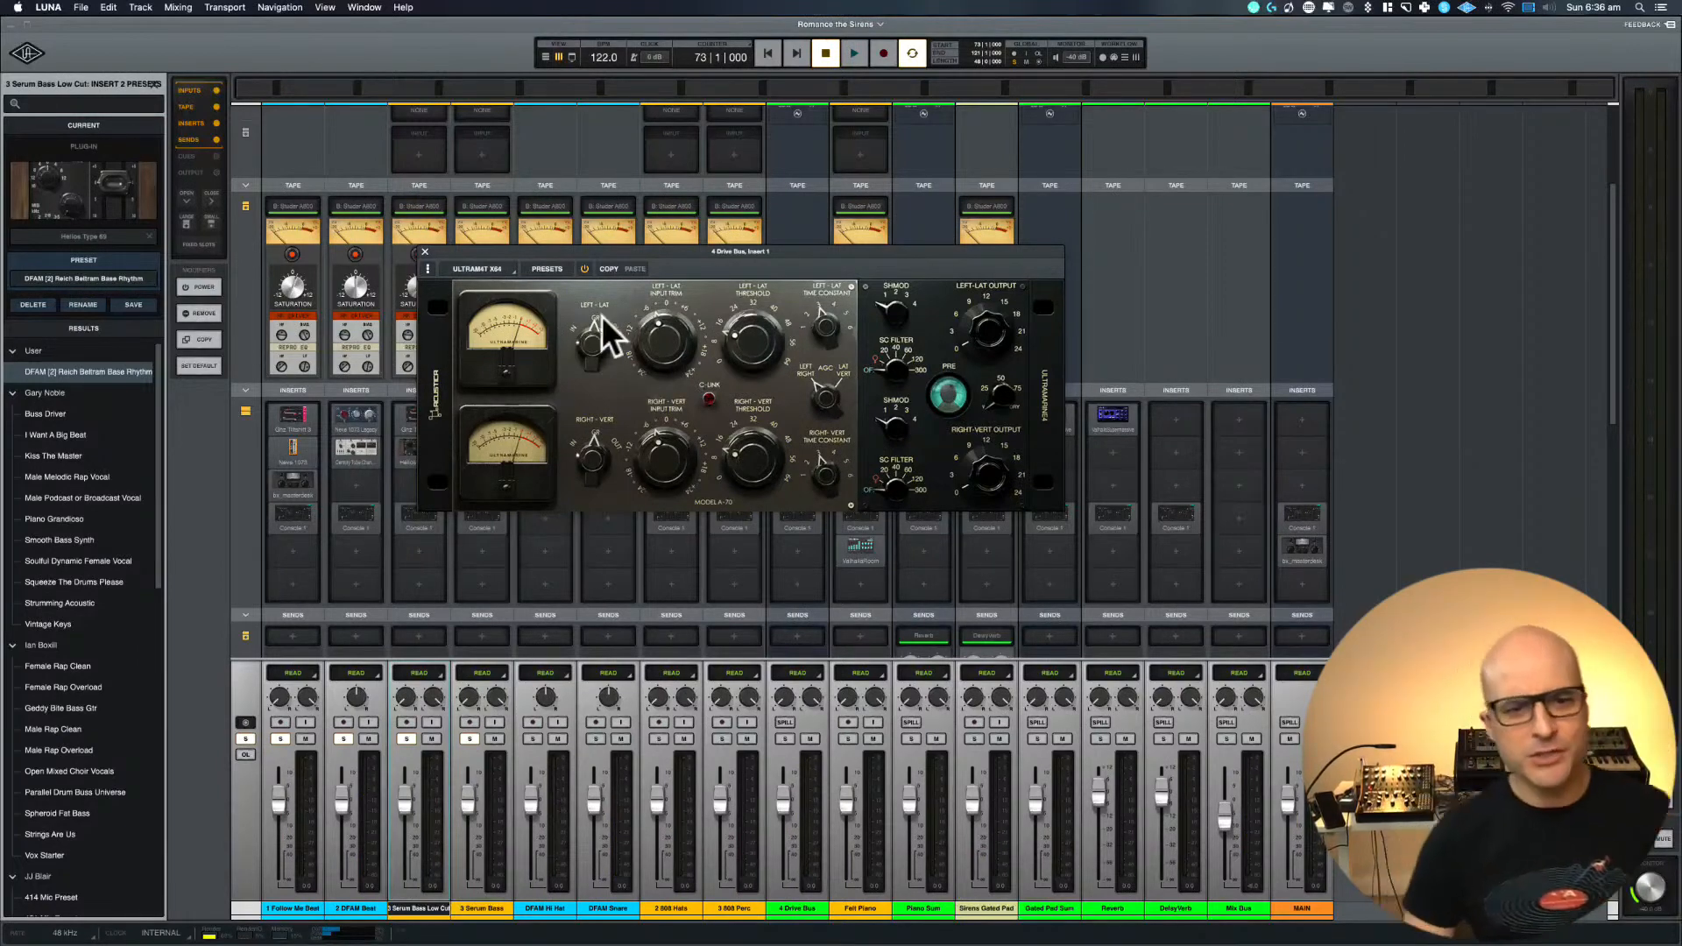
drag(666, 256, 619, 437)
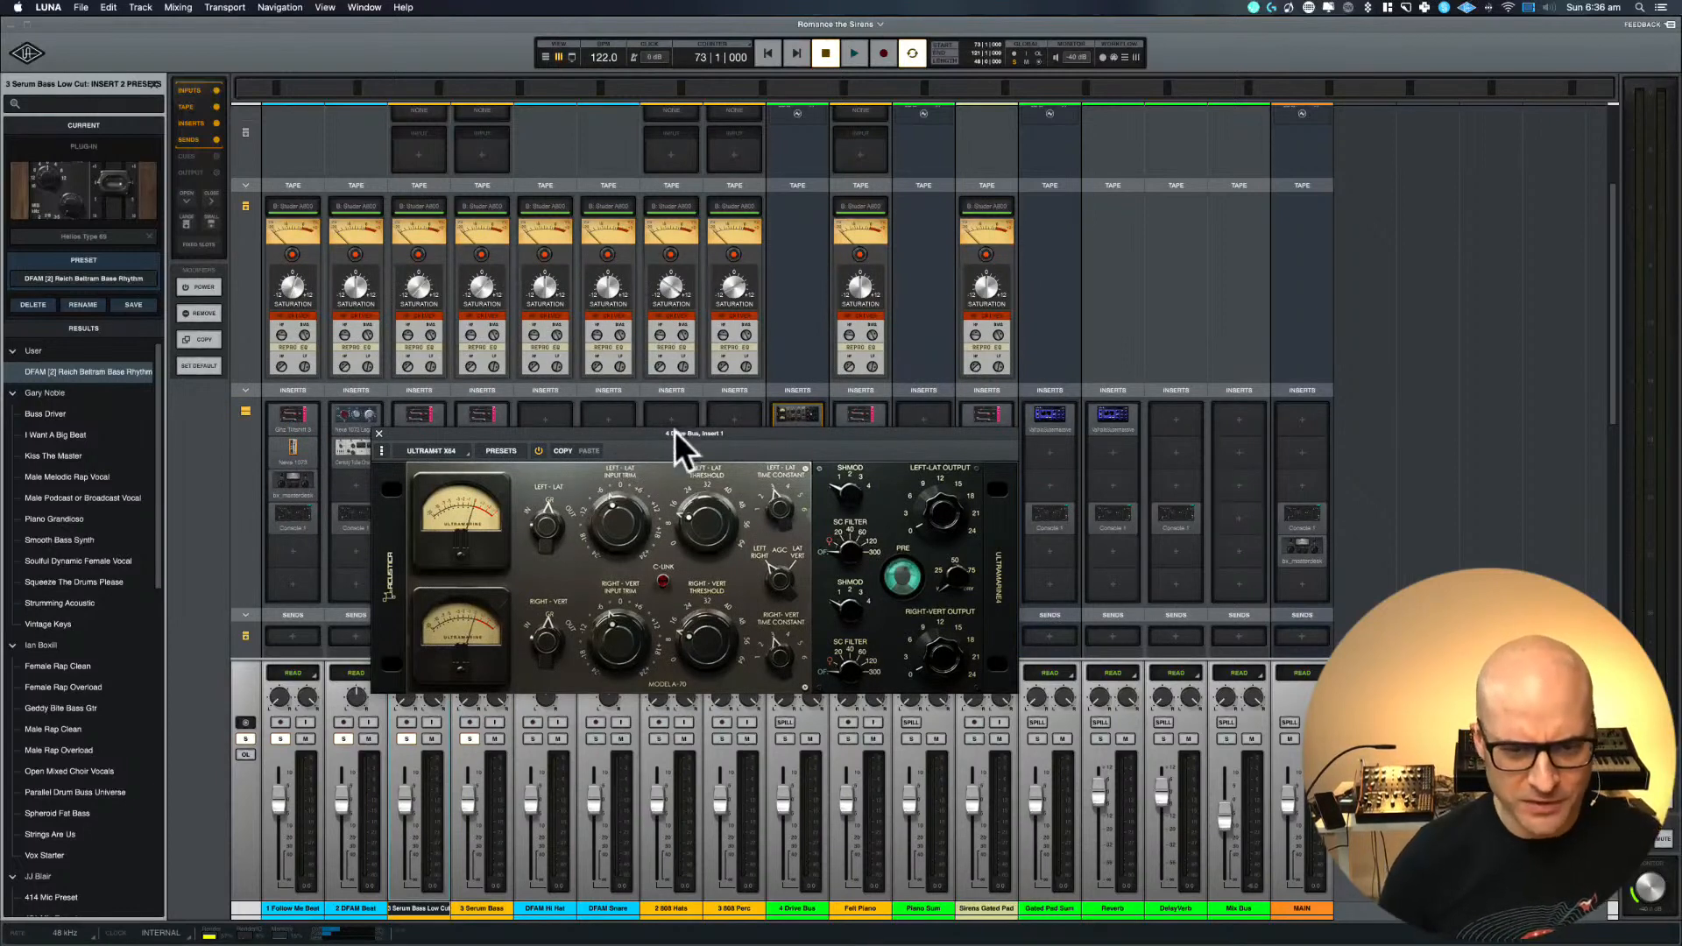
Start loop playback, enable C-Link on the 4 Drive Bus Ultramarine compressor and switch both channel meters to GR
key(space)
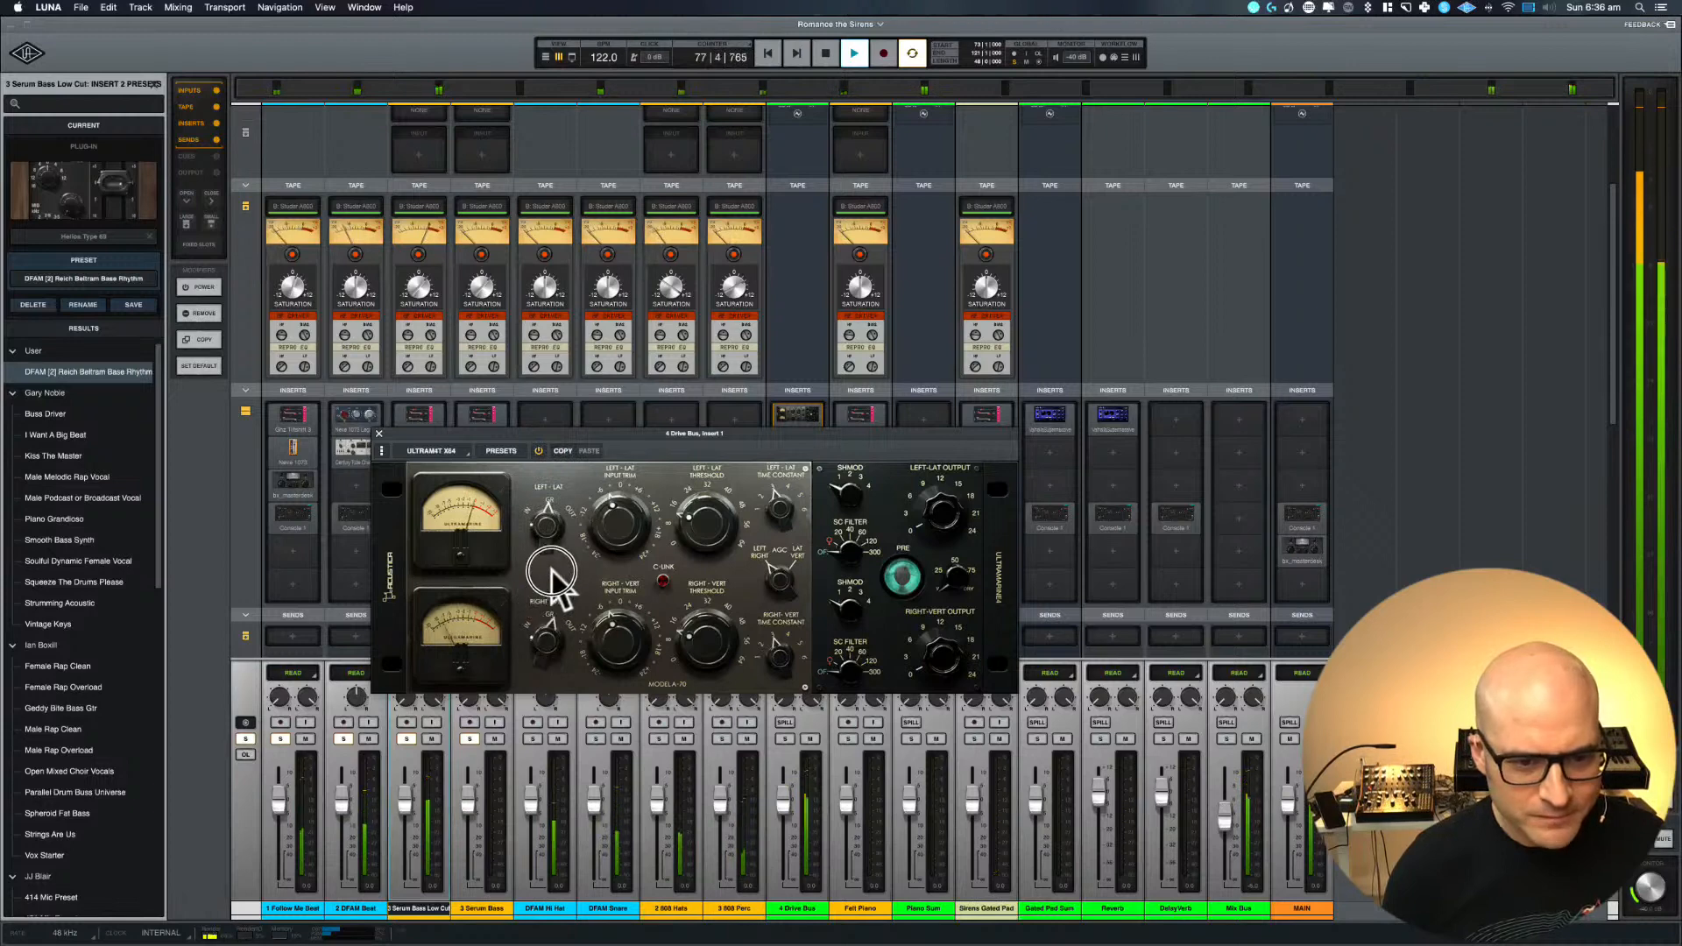
click(662, 579)
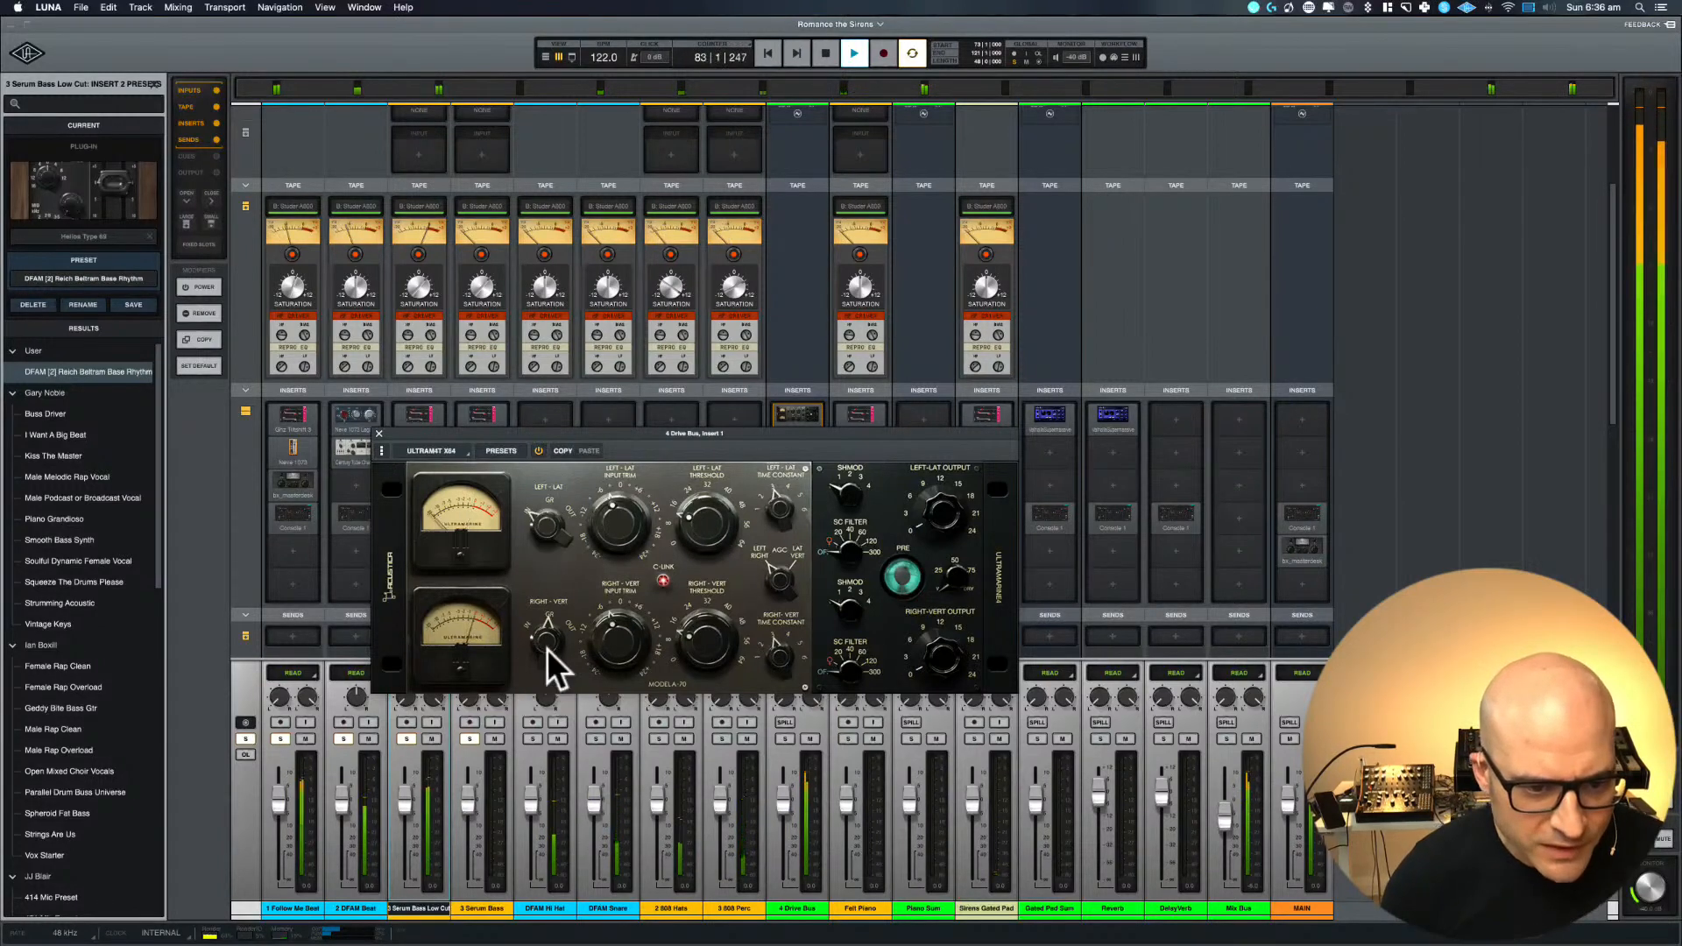
mouse_move(545, 647)
mouse_down()
mouse_move(561, 692)
mouse_move(573, 654)
mouse_up()
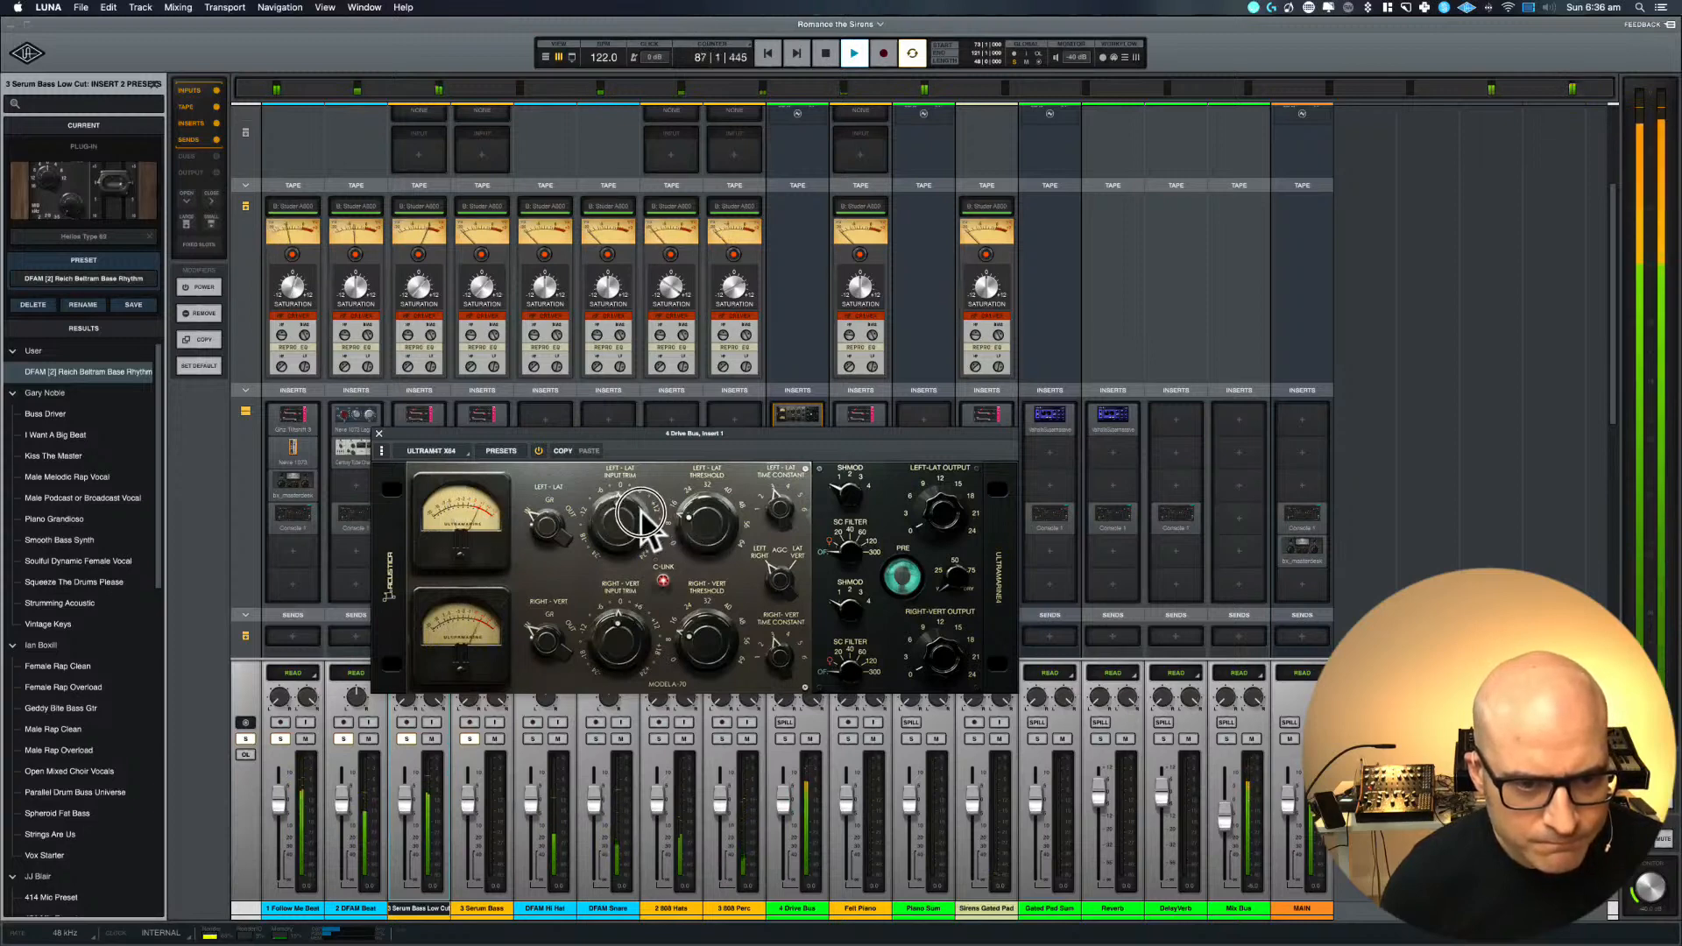
Fine-tune the linked input trim and threshold of the Ultramarine compressor and set its meters back to GR
drag(641, 517, 638, 521)
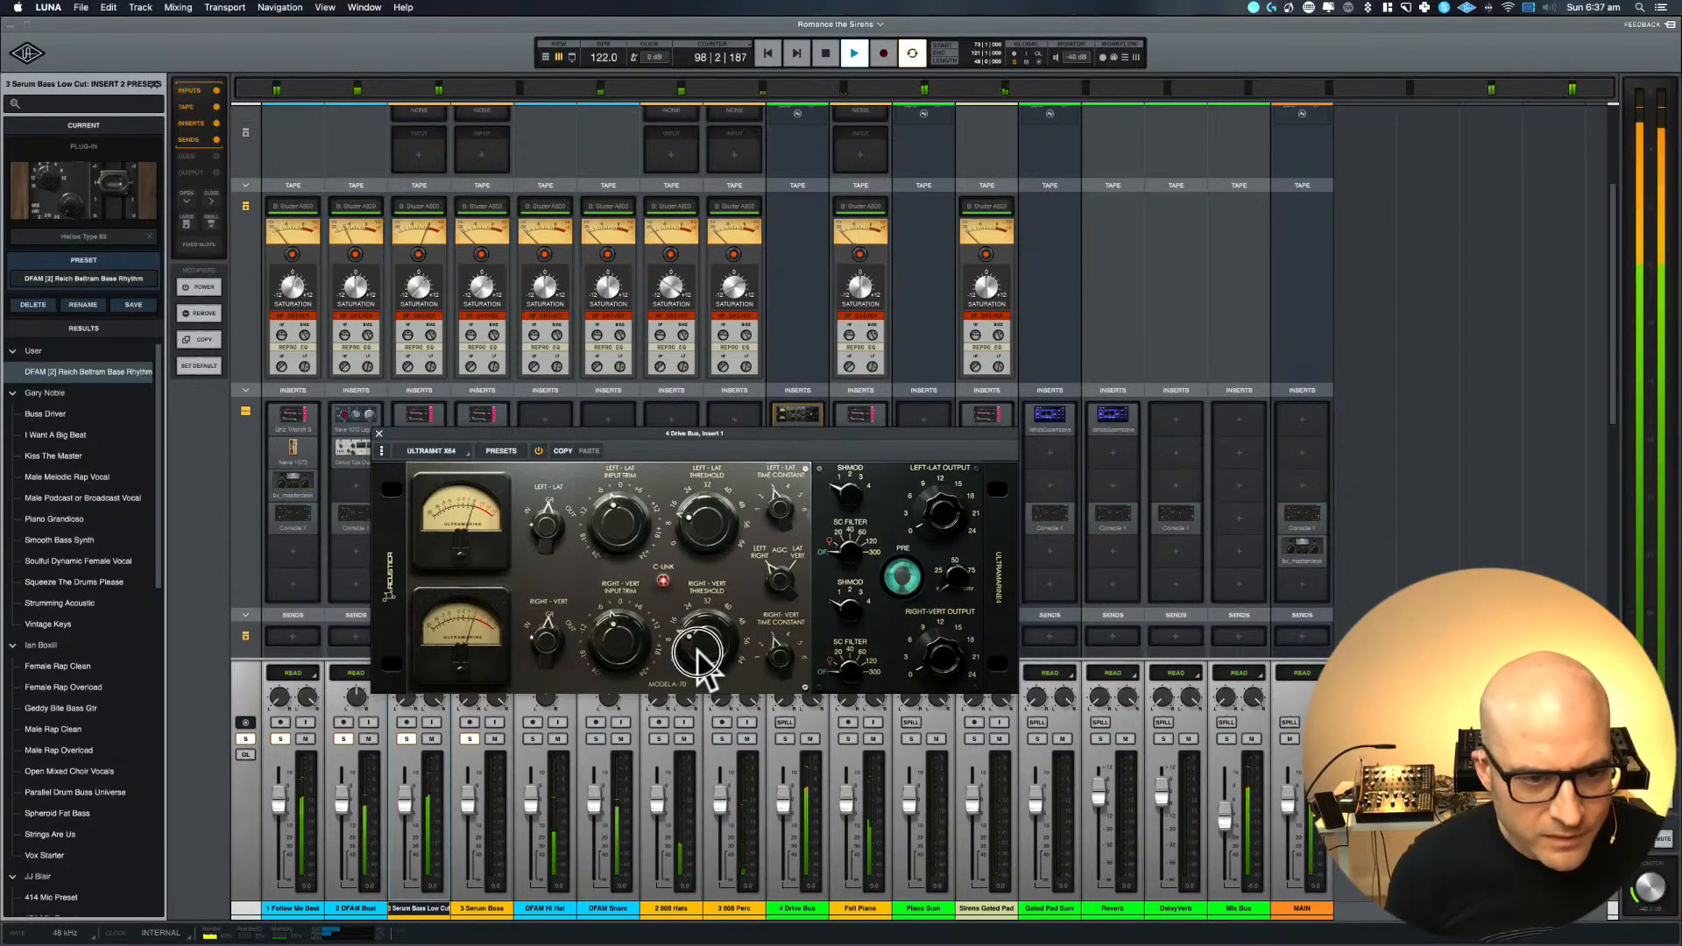
drag(698, 652, 697, 649)
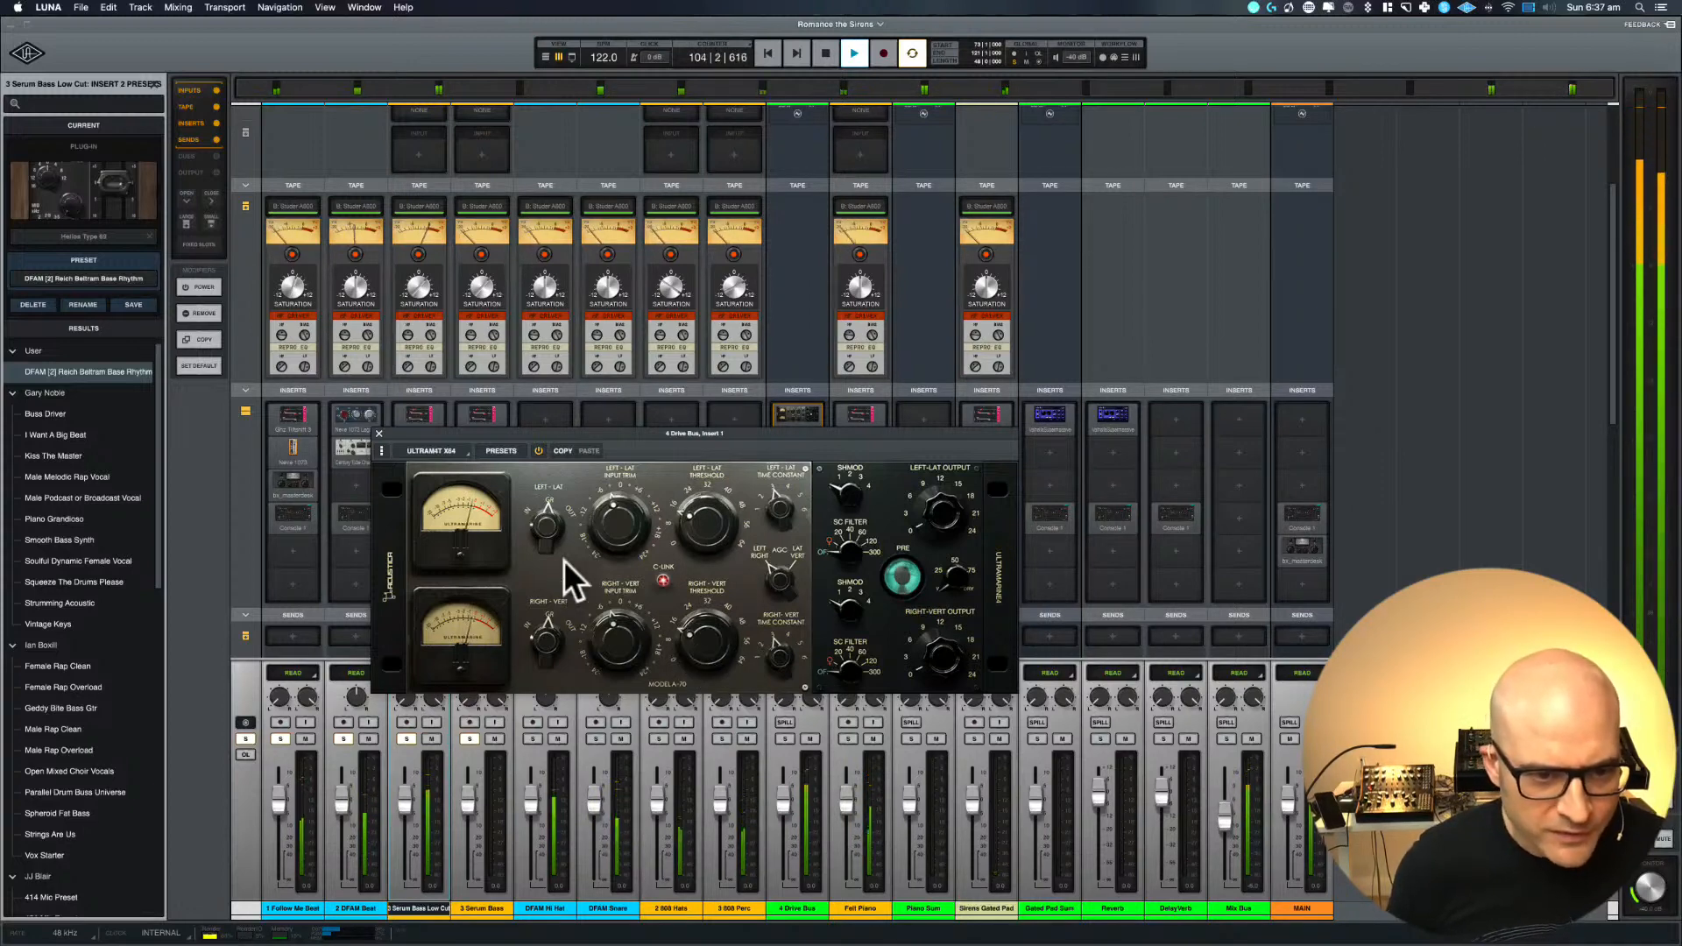
click(549, 508)
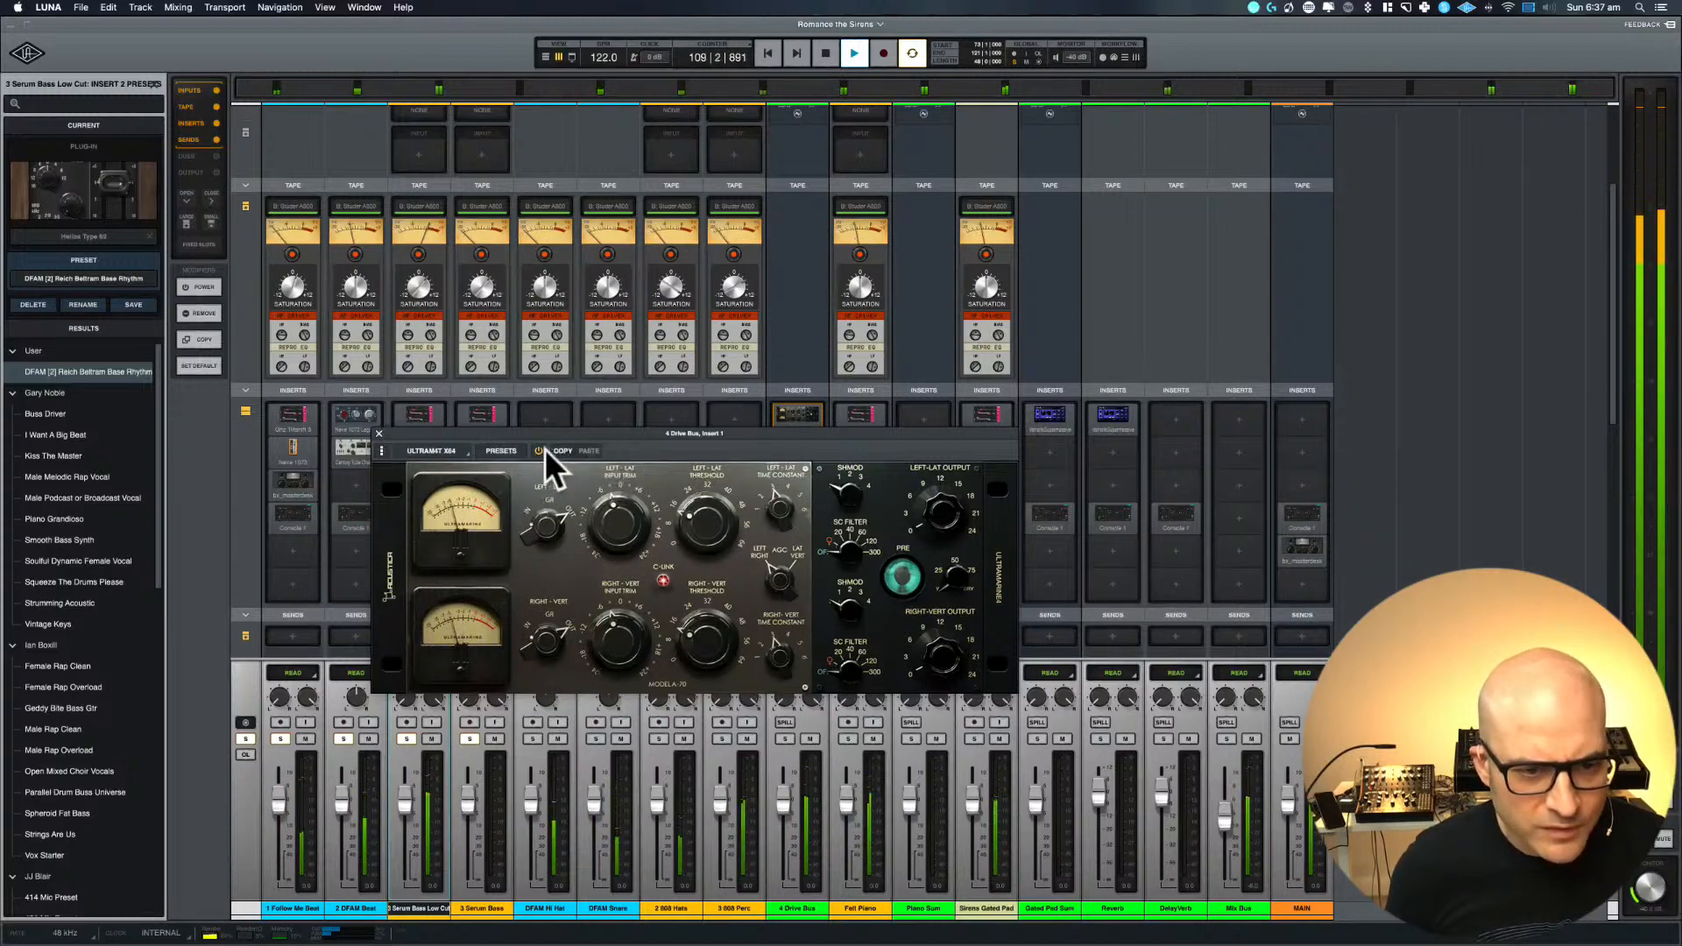
Move the Ultramarine window clear of the 4 Drive Bus inserts, restart playback and compare the sound with the compressor bypassed and active
drag(482, 450, 1007, 450)
key(space)
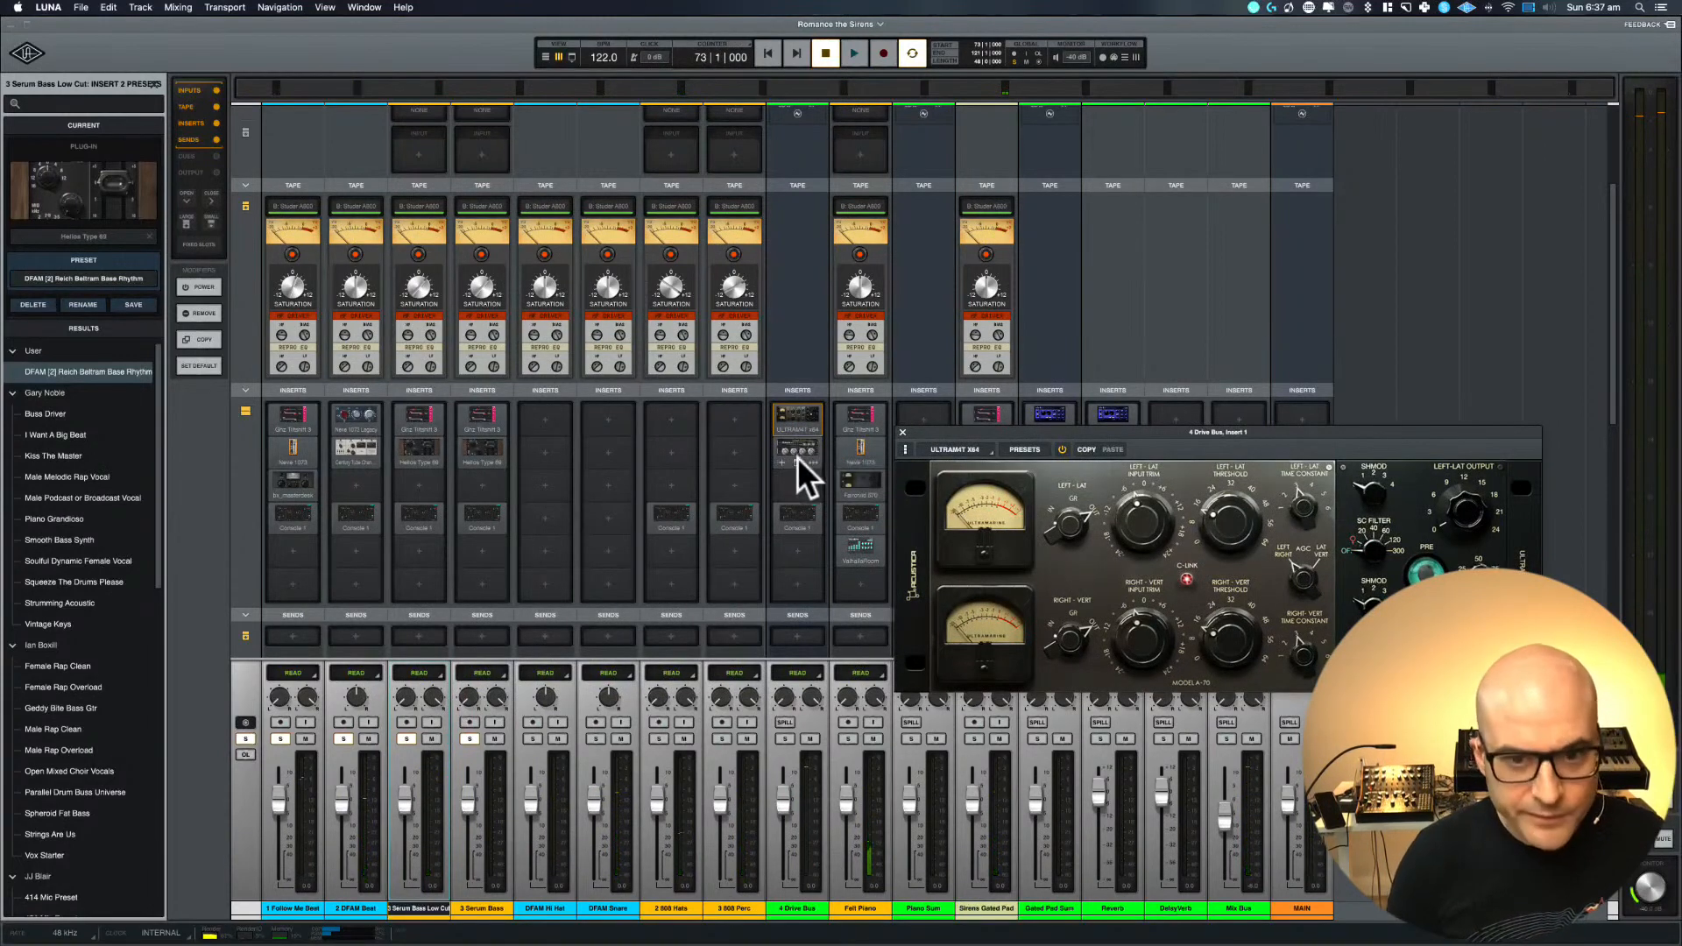
key(space)
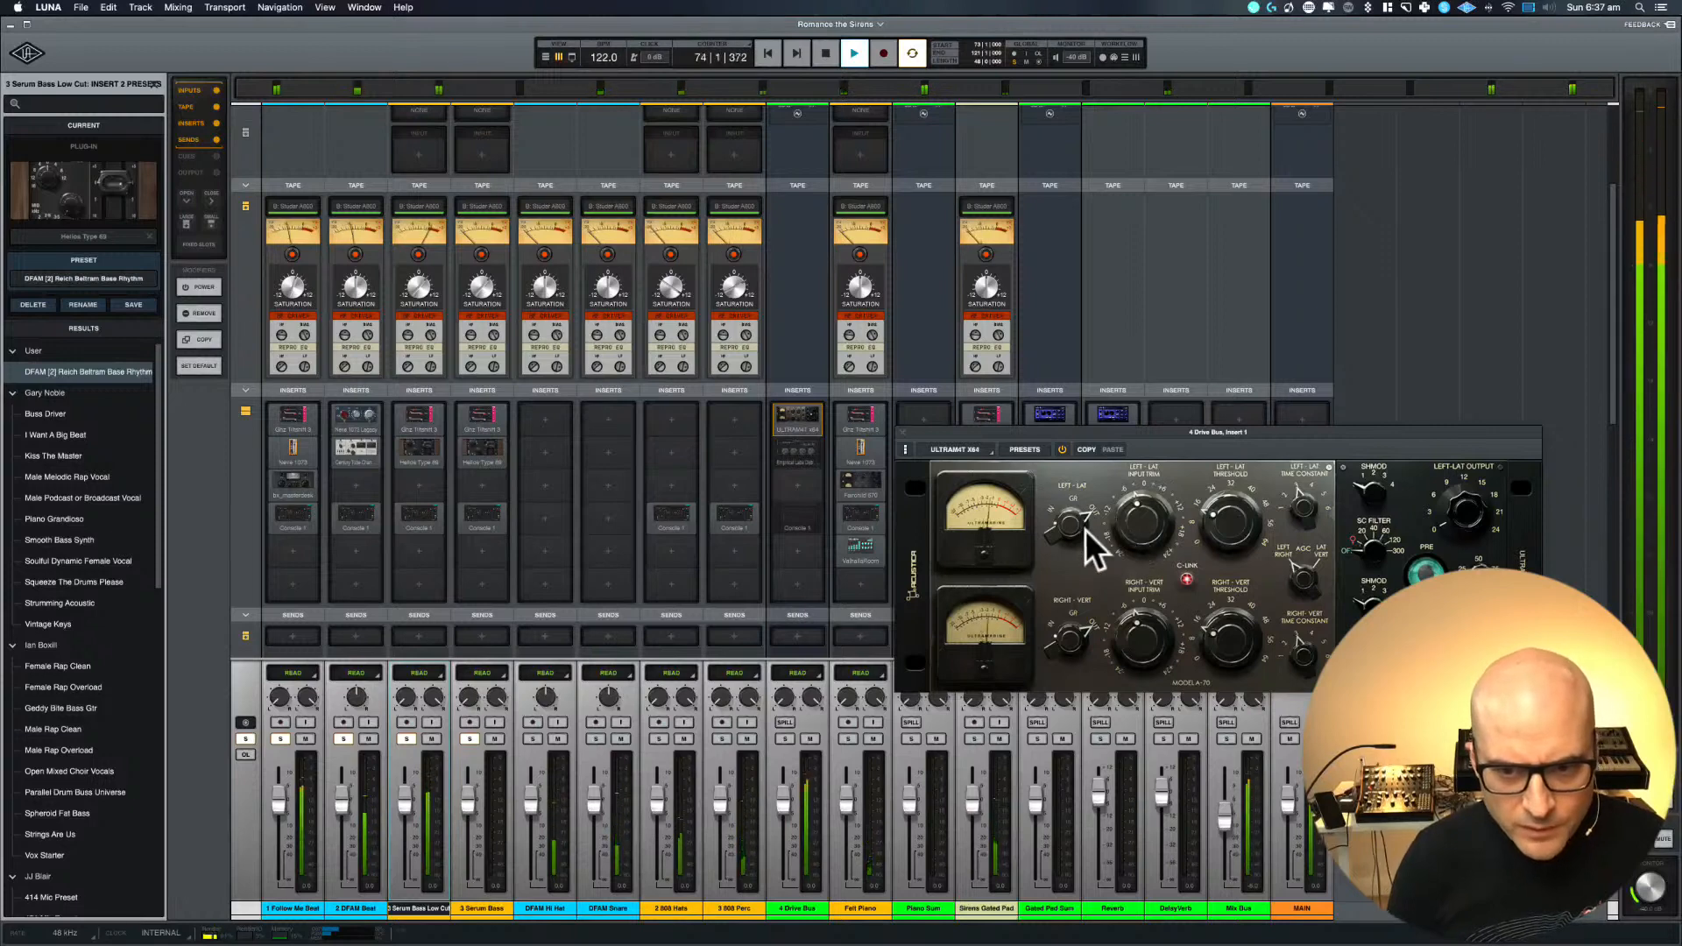
click(1062, 450)
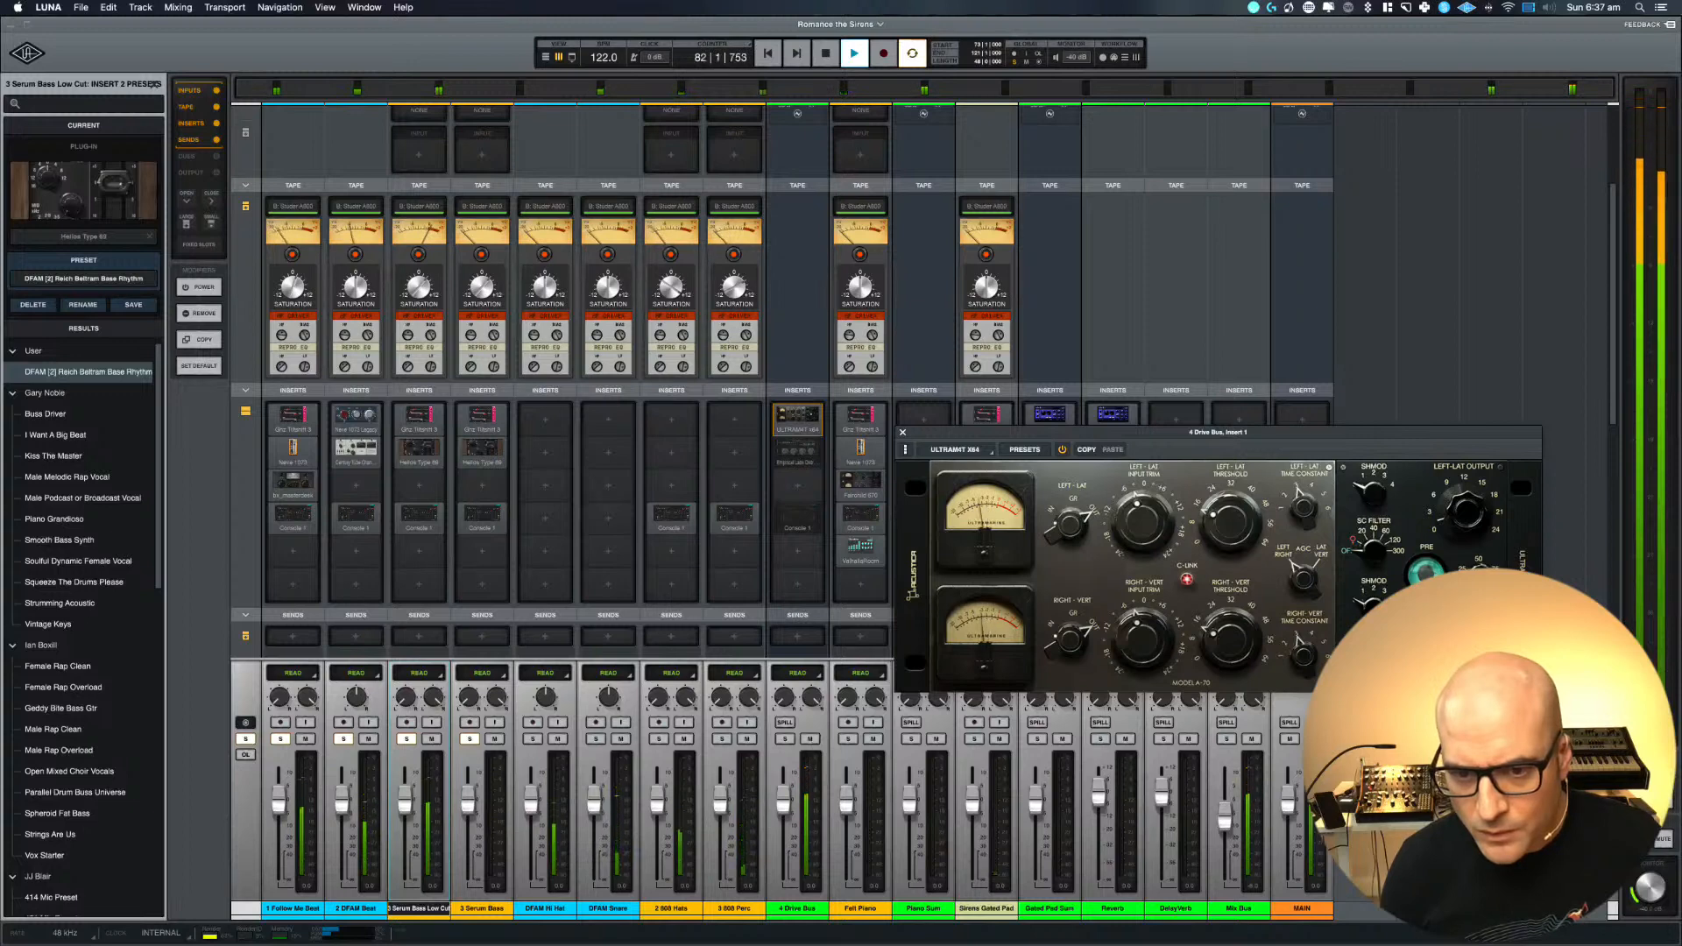
click(1057, 447)
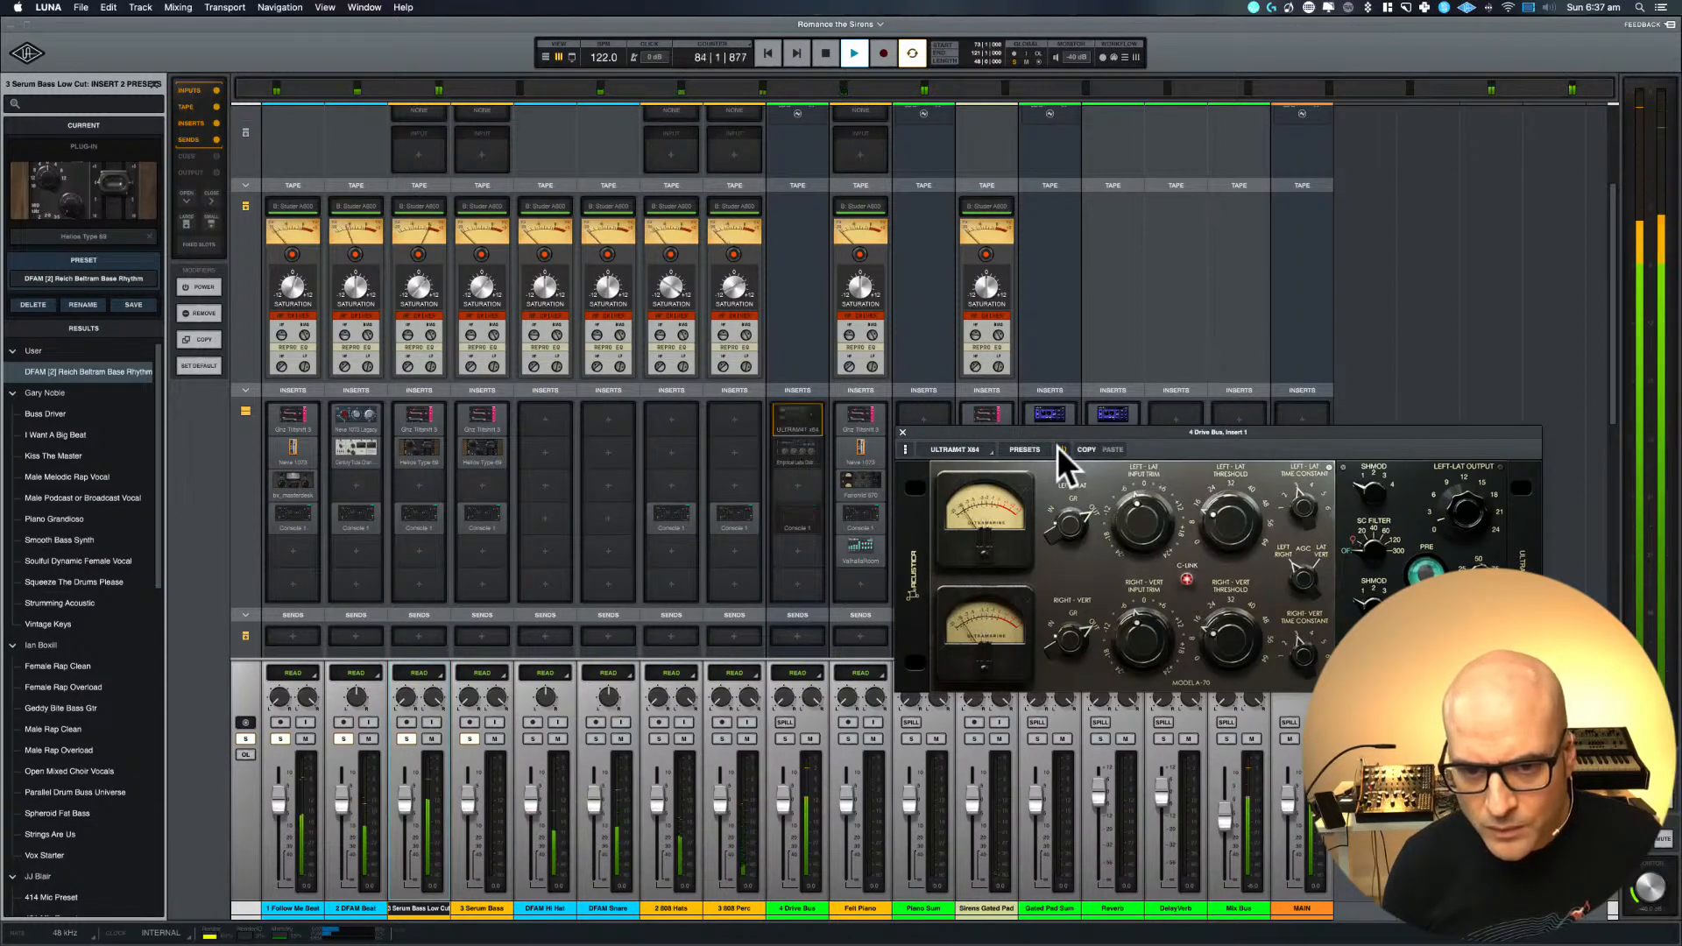
click(1058, 447)
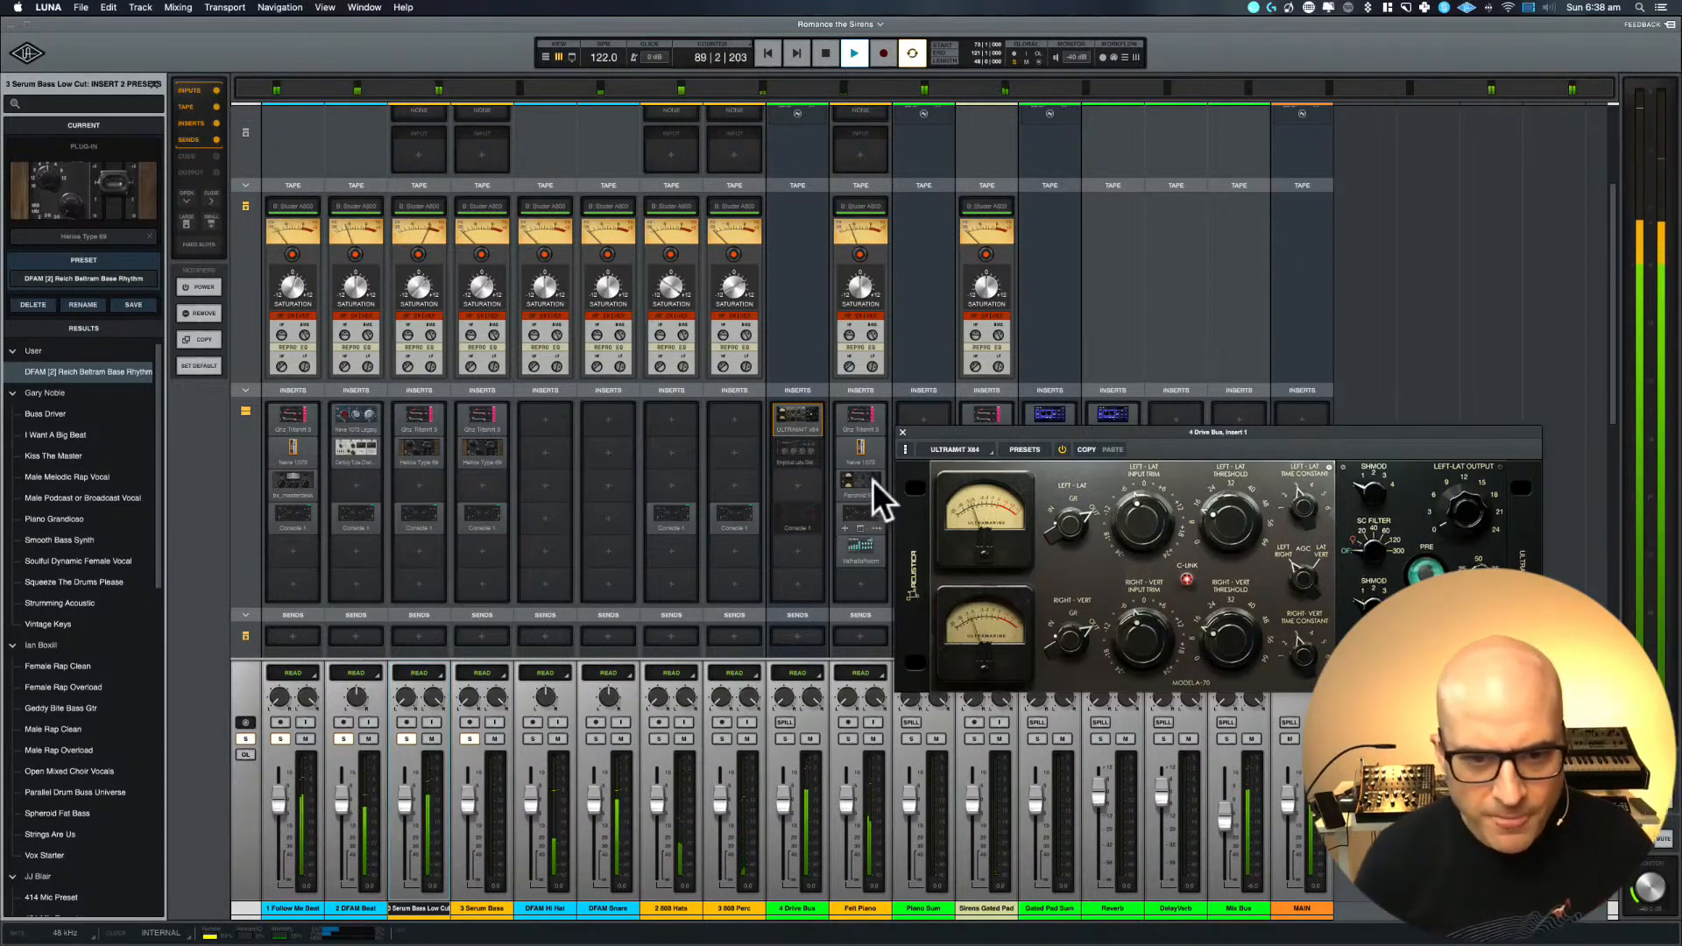
Open the Distressor on insert 2 of 4 Drive Bus, enable it and fine-tune its input
click(799, 451)
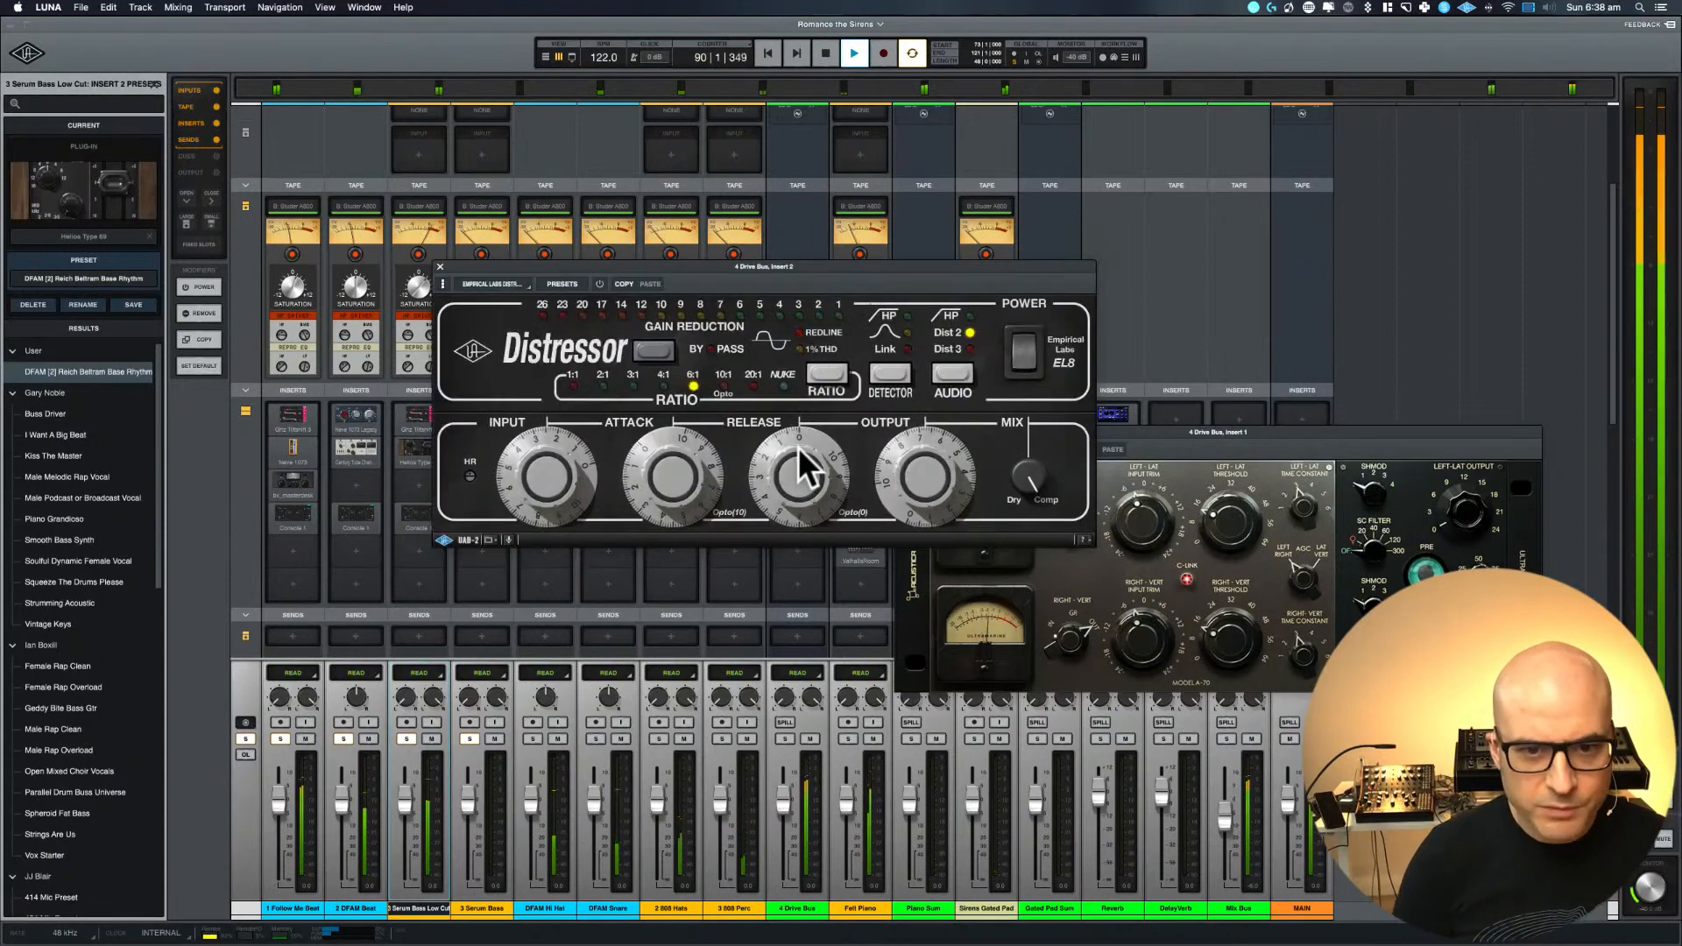
click(440, 267)
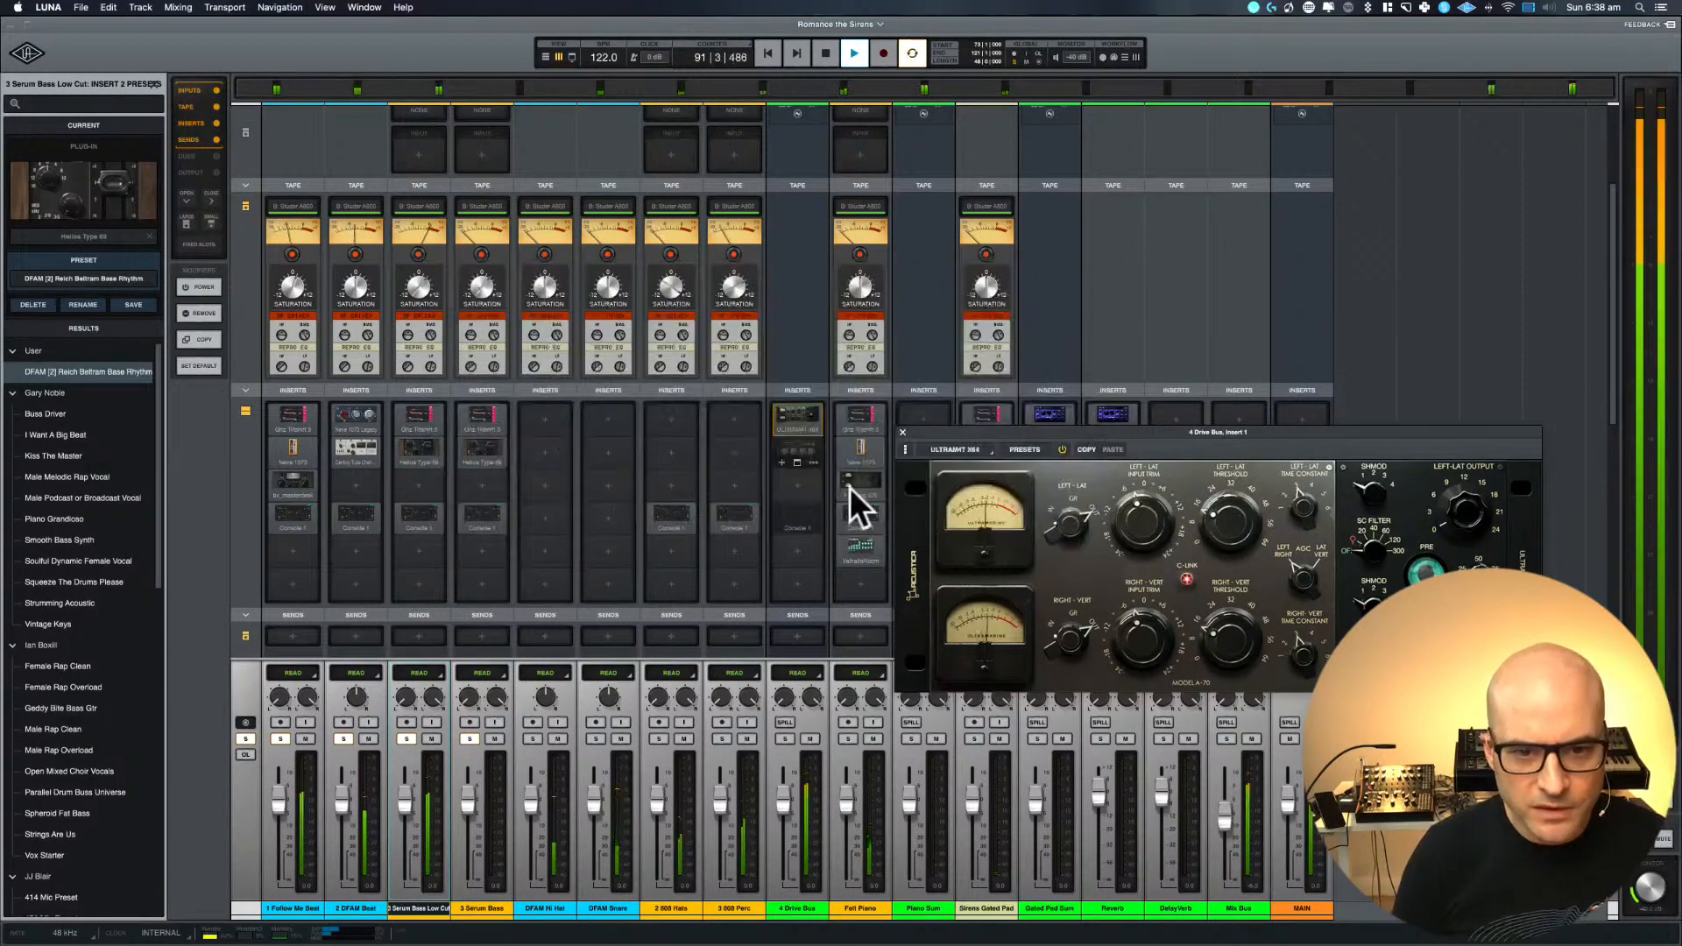
click(801, 451)
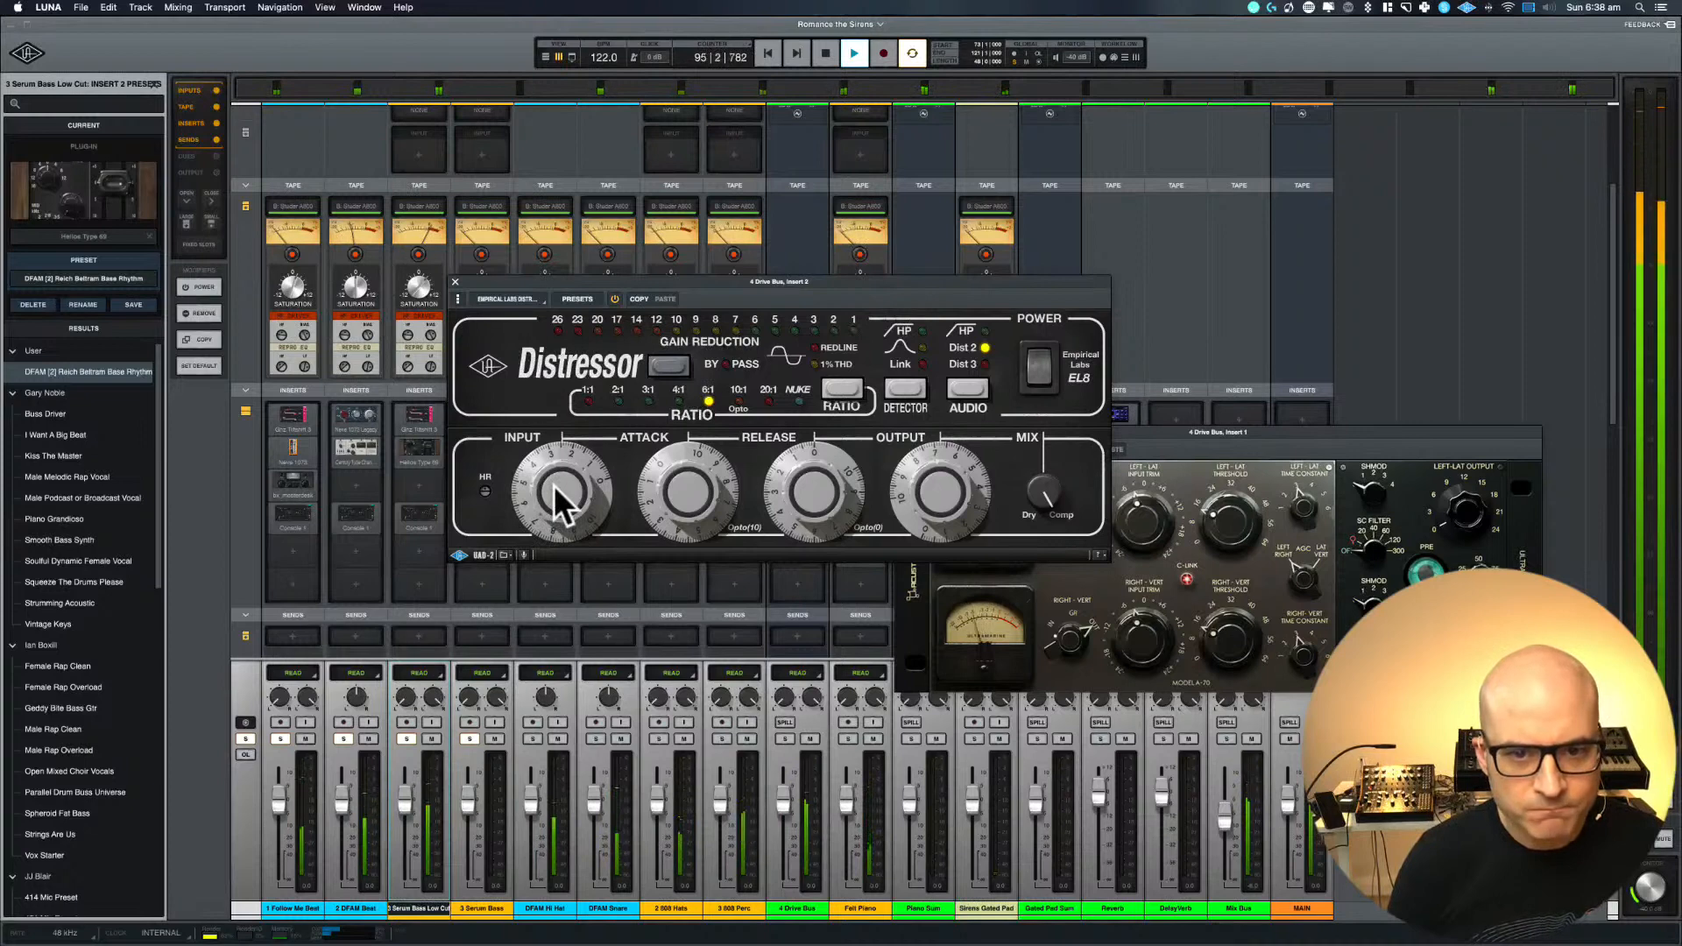
drag(555, 488, 561, 500)
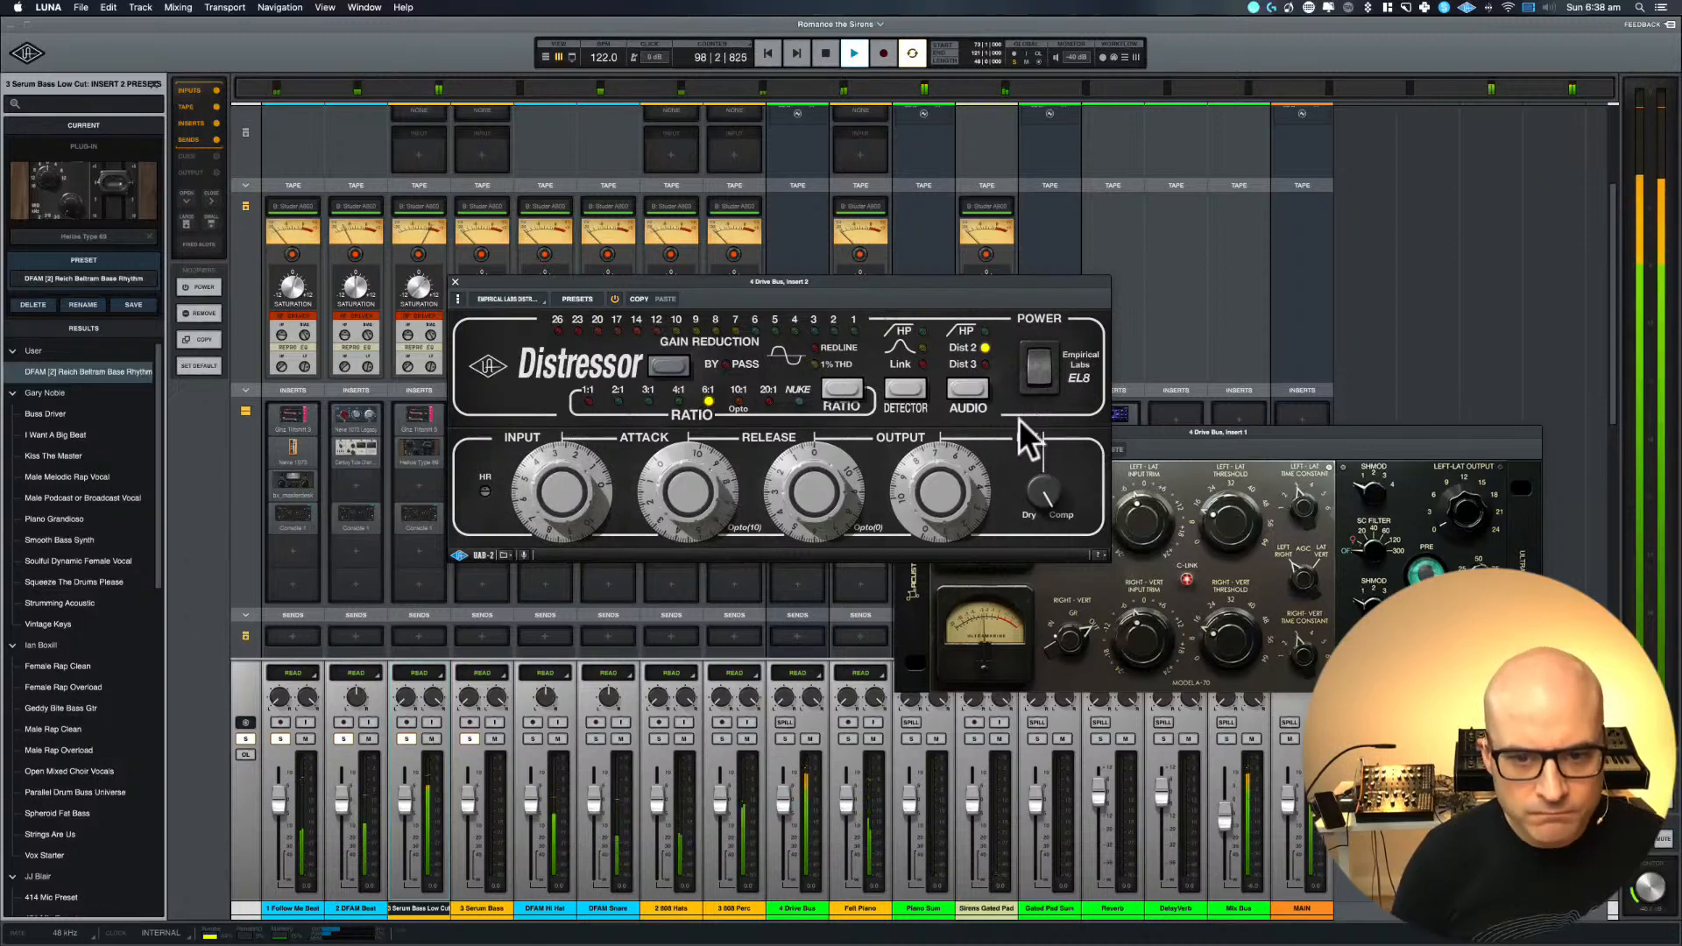
Compare the 4 Drive Bus sound with the Distressor powered off and on, and close its window
click(1056, 391)
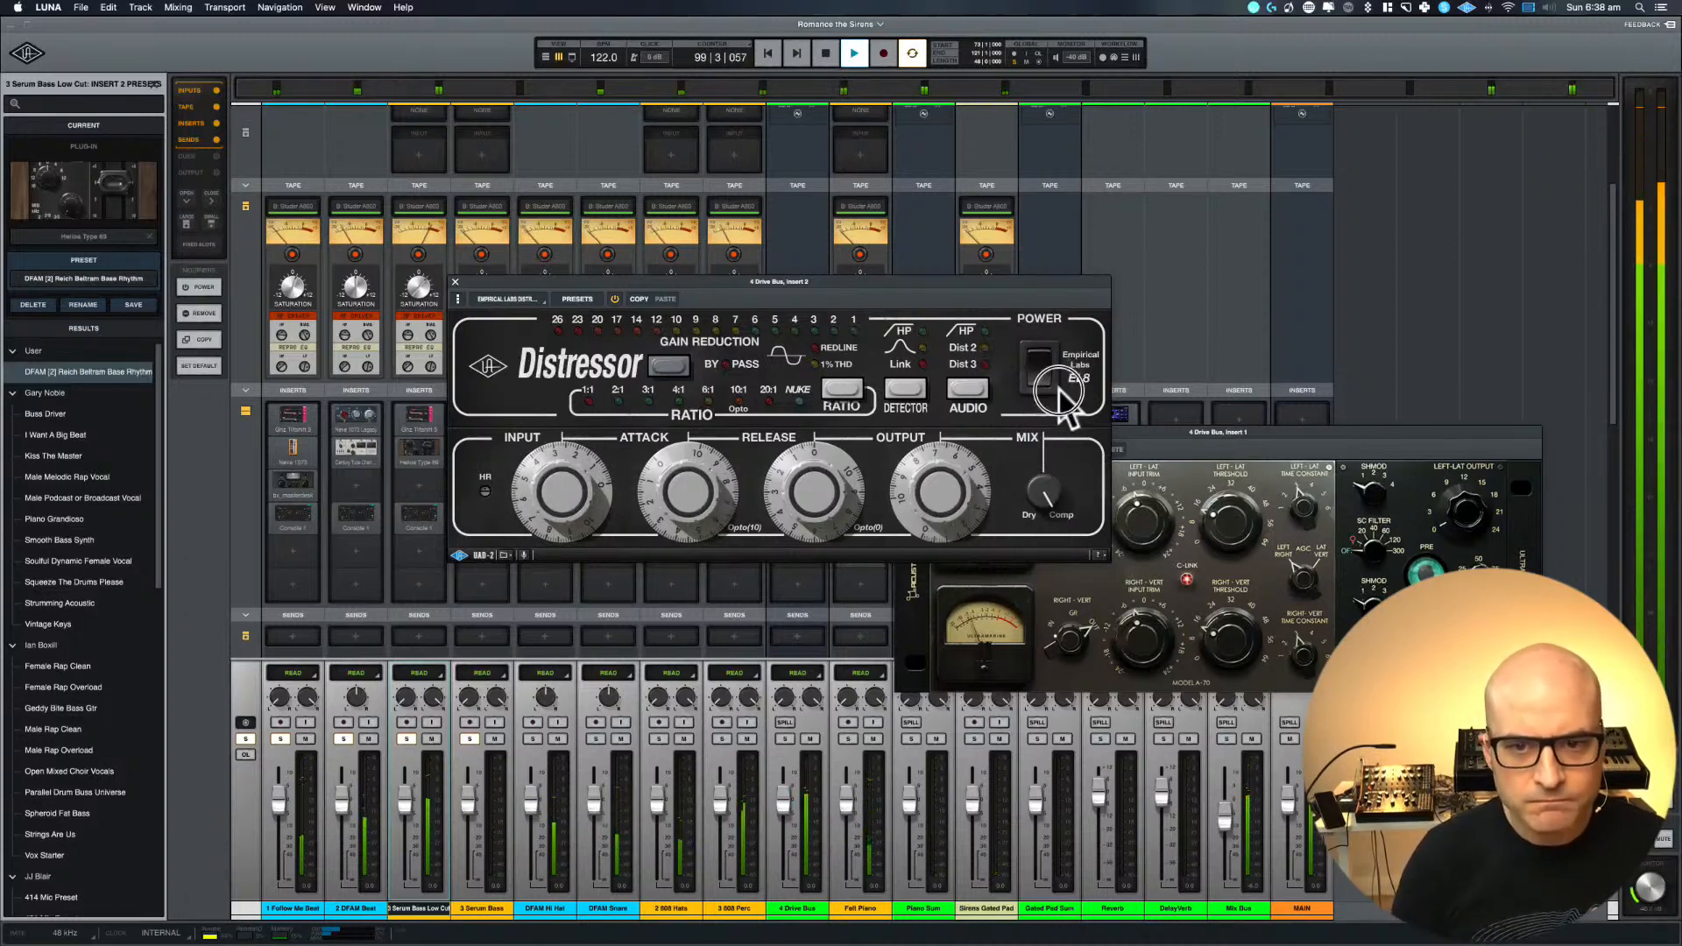
click(1046, 361)
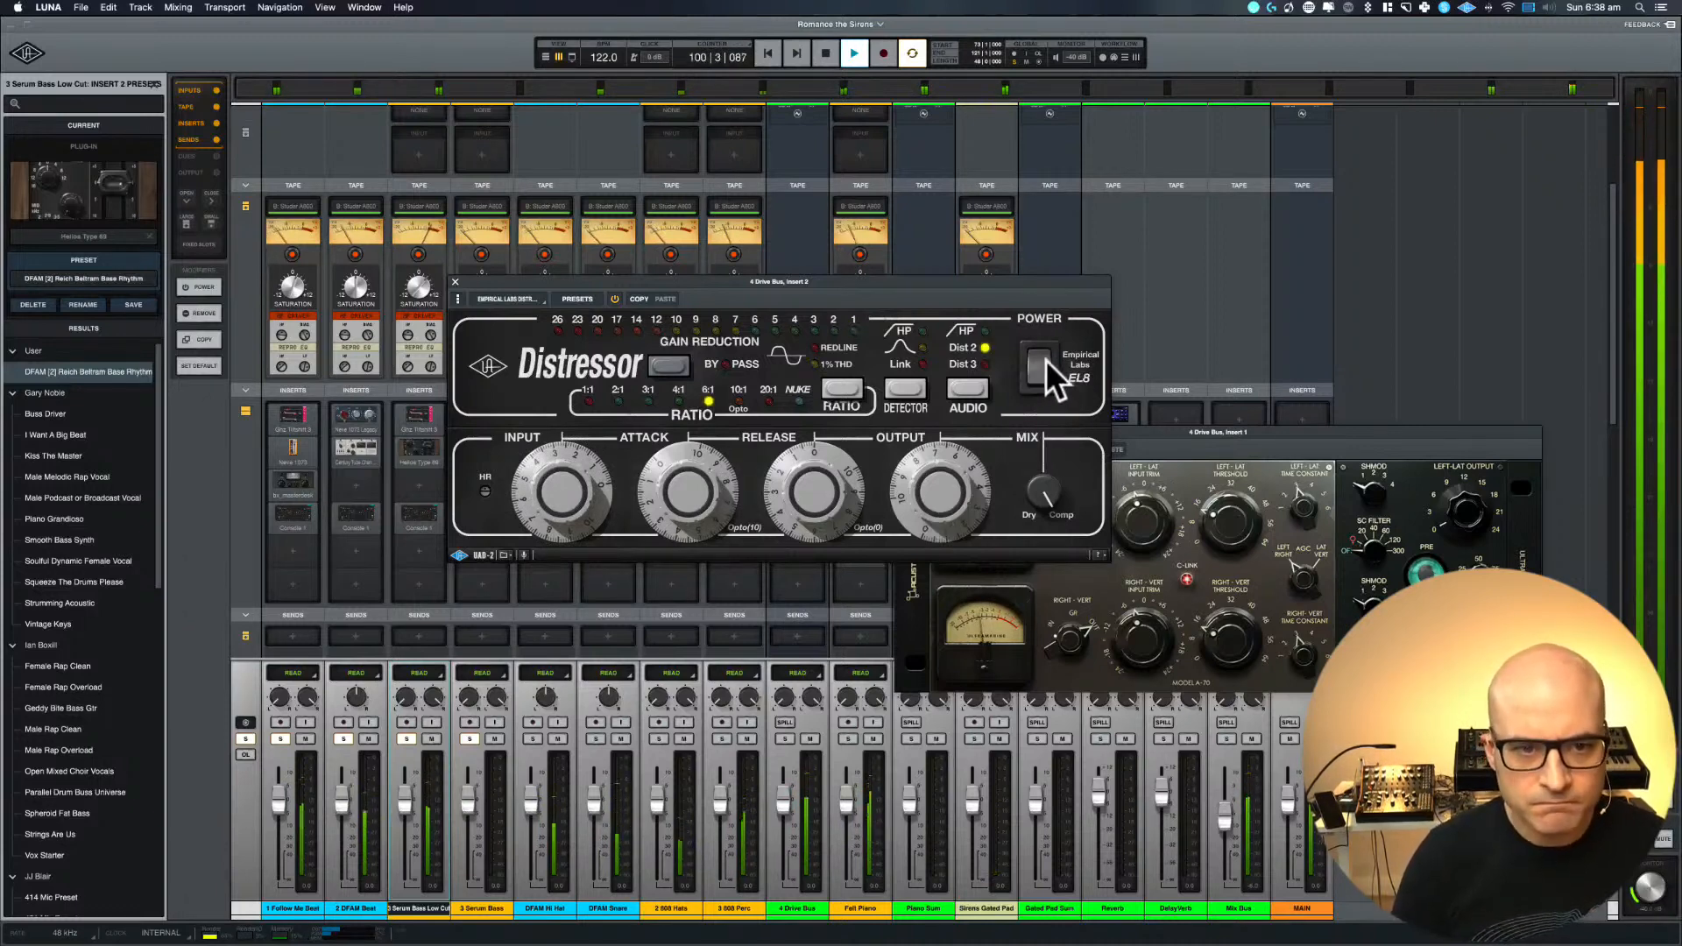
click(455, 282)
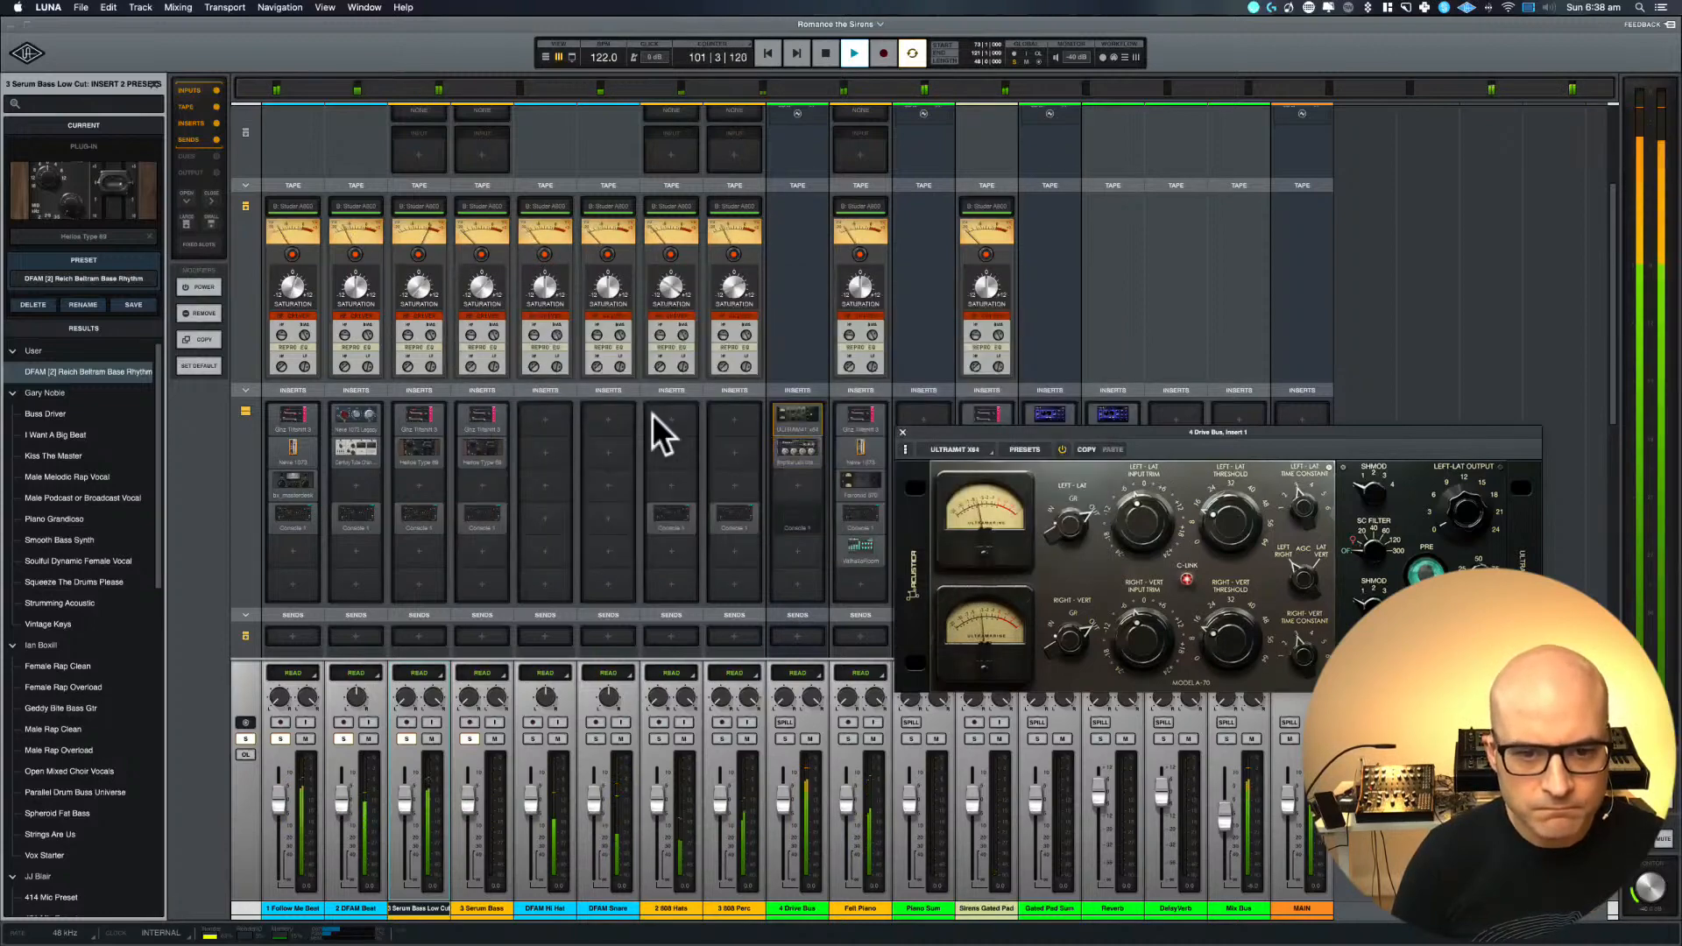
Enable Console 1 on 4 Drive Bus, close the Ultramarine window and return to the timeline with playback stopped
click(803, 519)
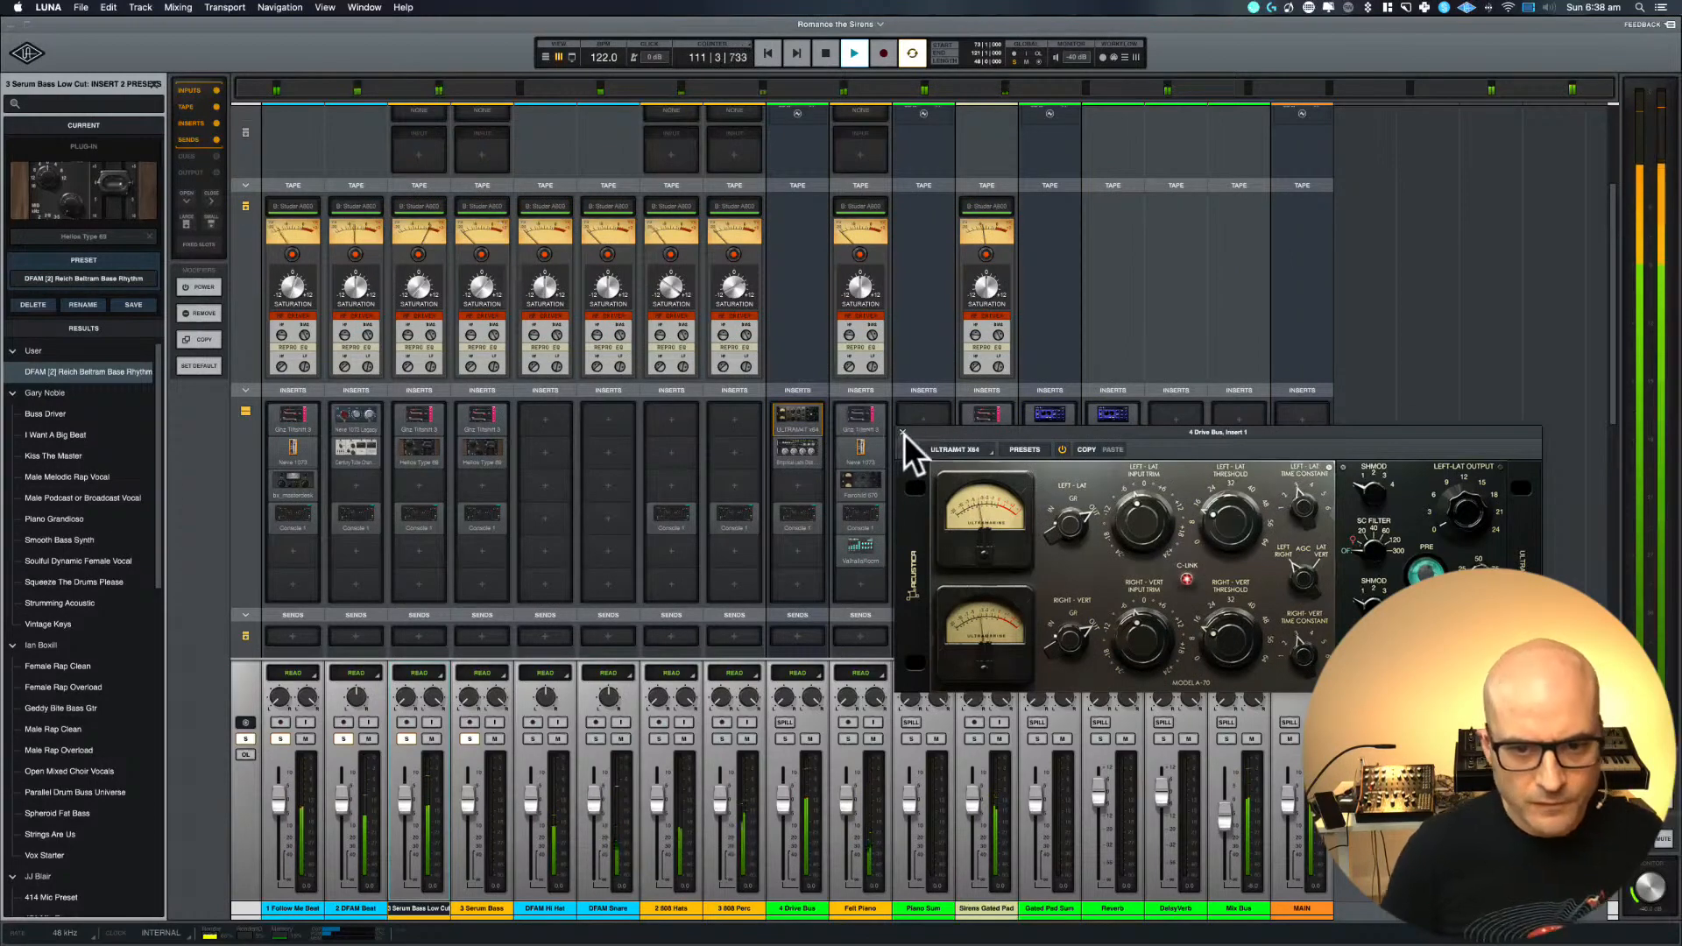
click(904, 434)
key(space)
key(super+equal)
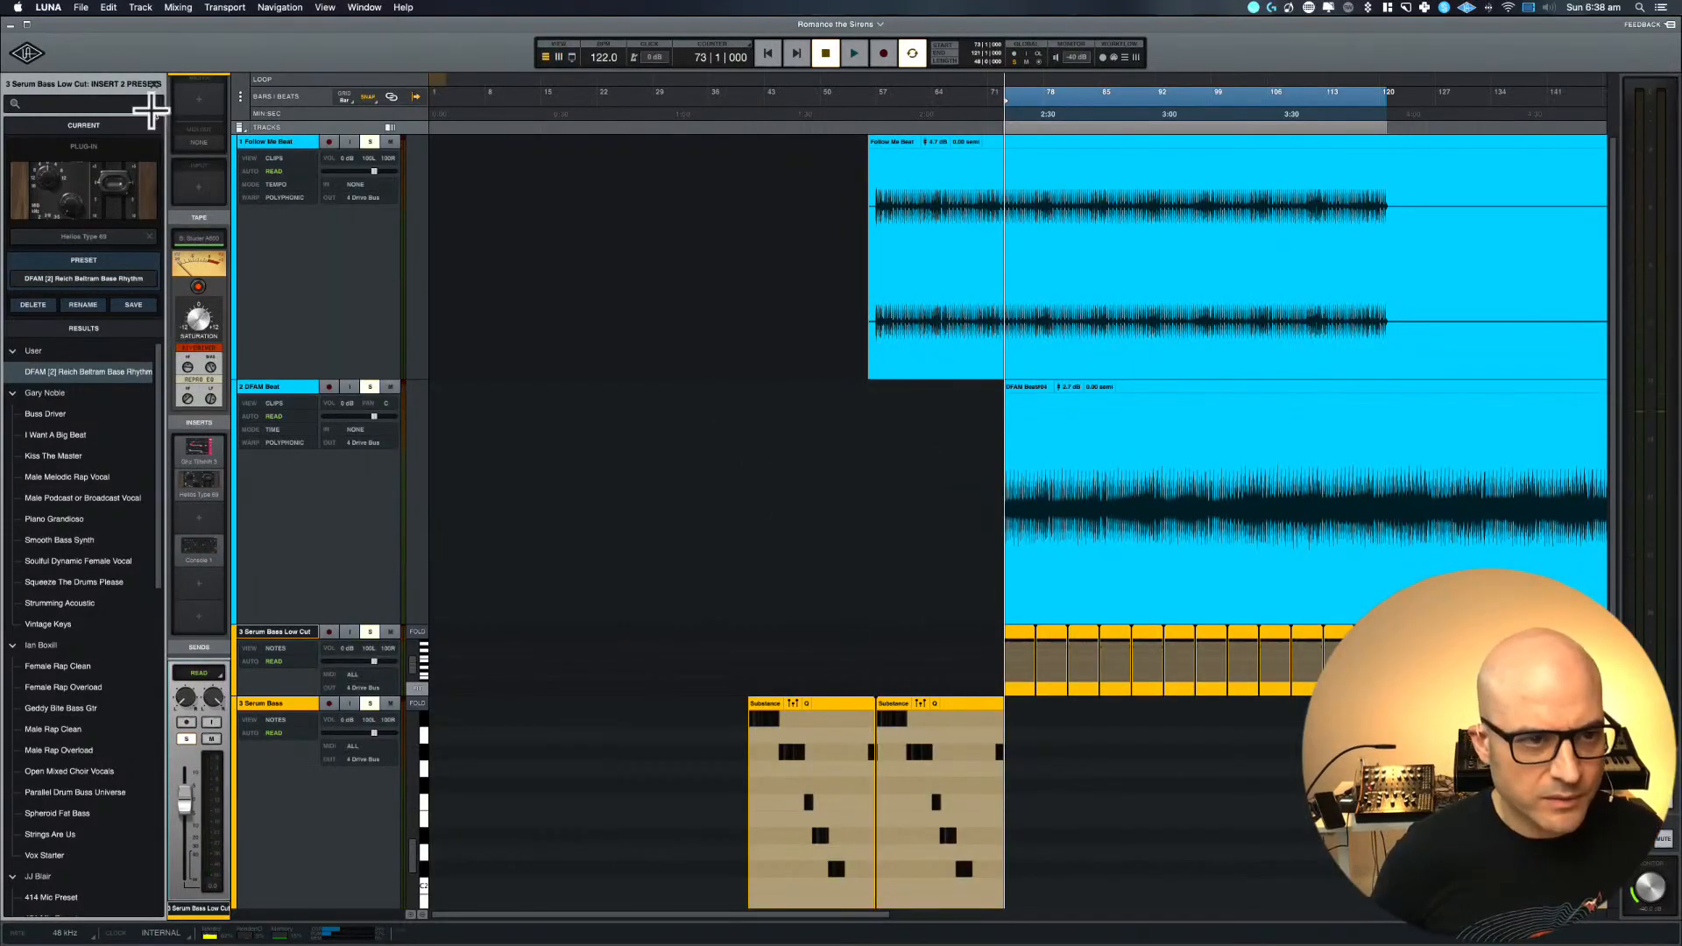
Restore the zoomed-out arrangement from the enlarged beat tracks and briefly inspect the Serum Bass Low Cut notes up close
click(261, 142)
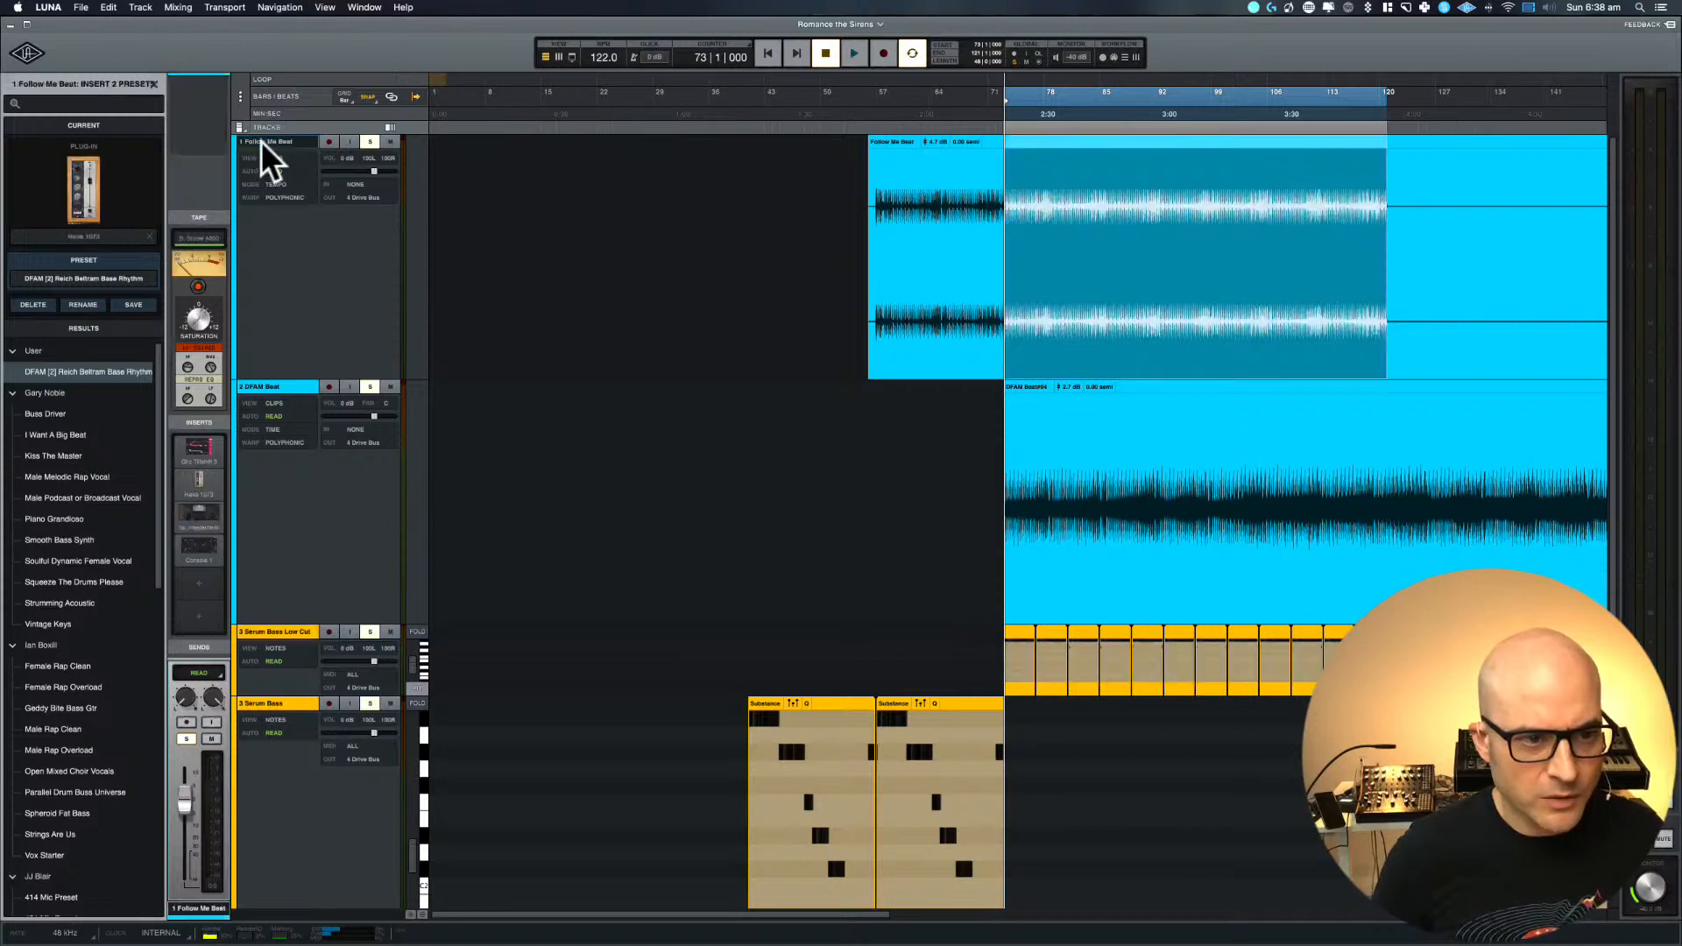
shift+click(286, 386)
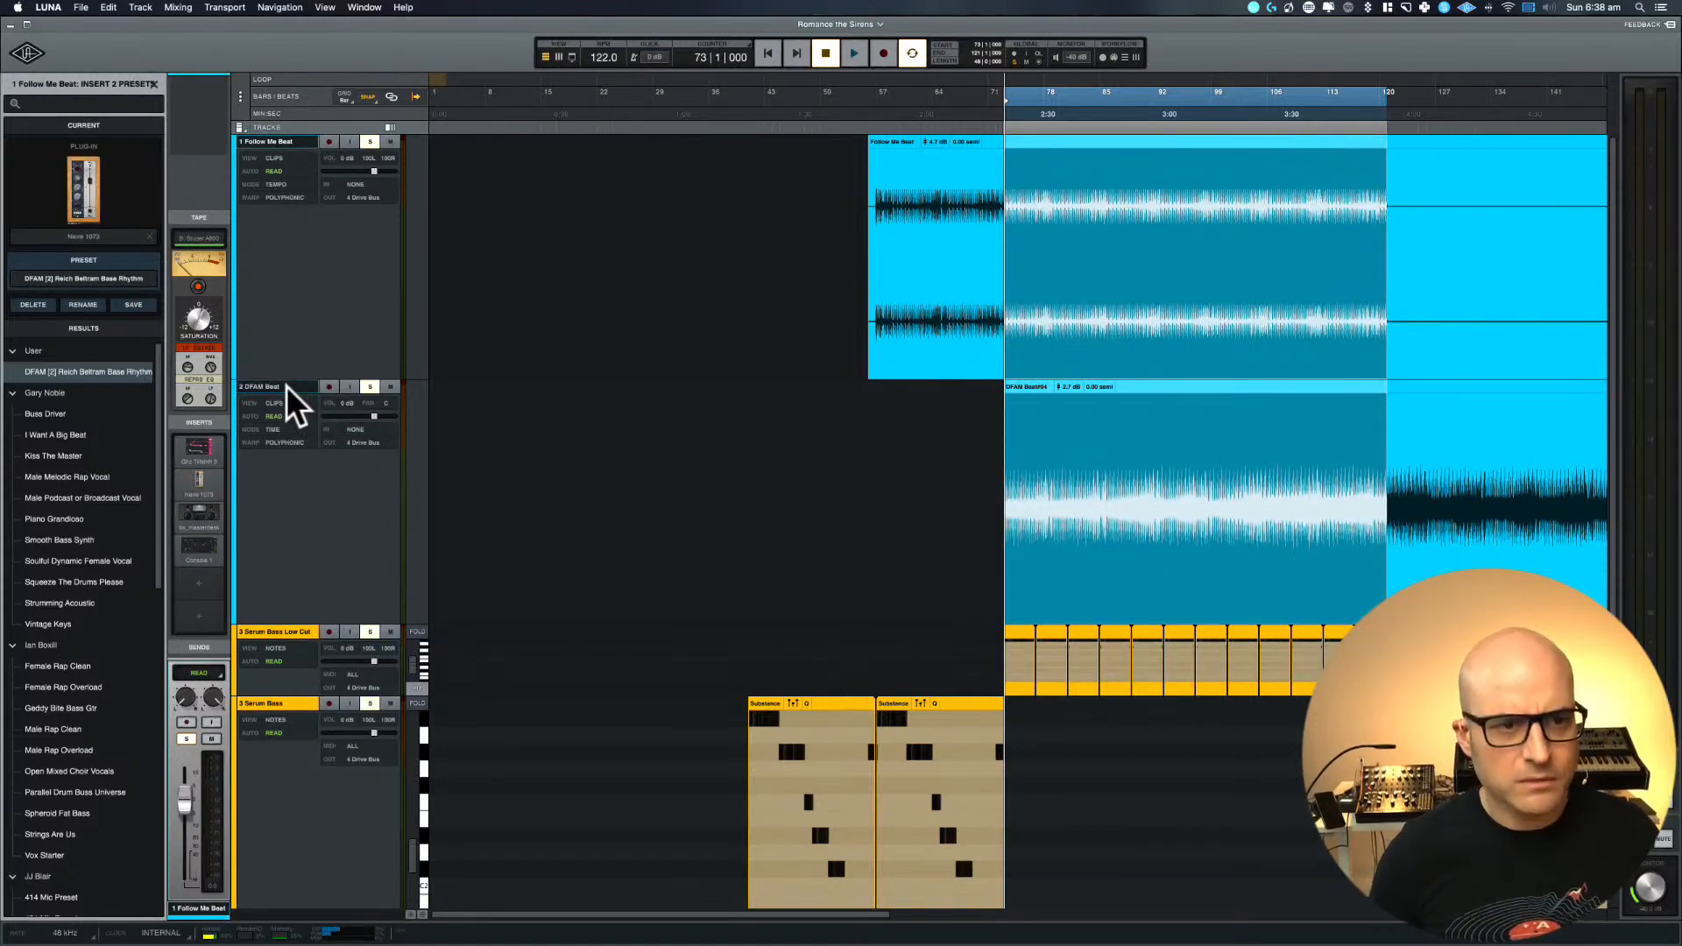
key(e)
click(265, 166)
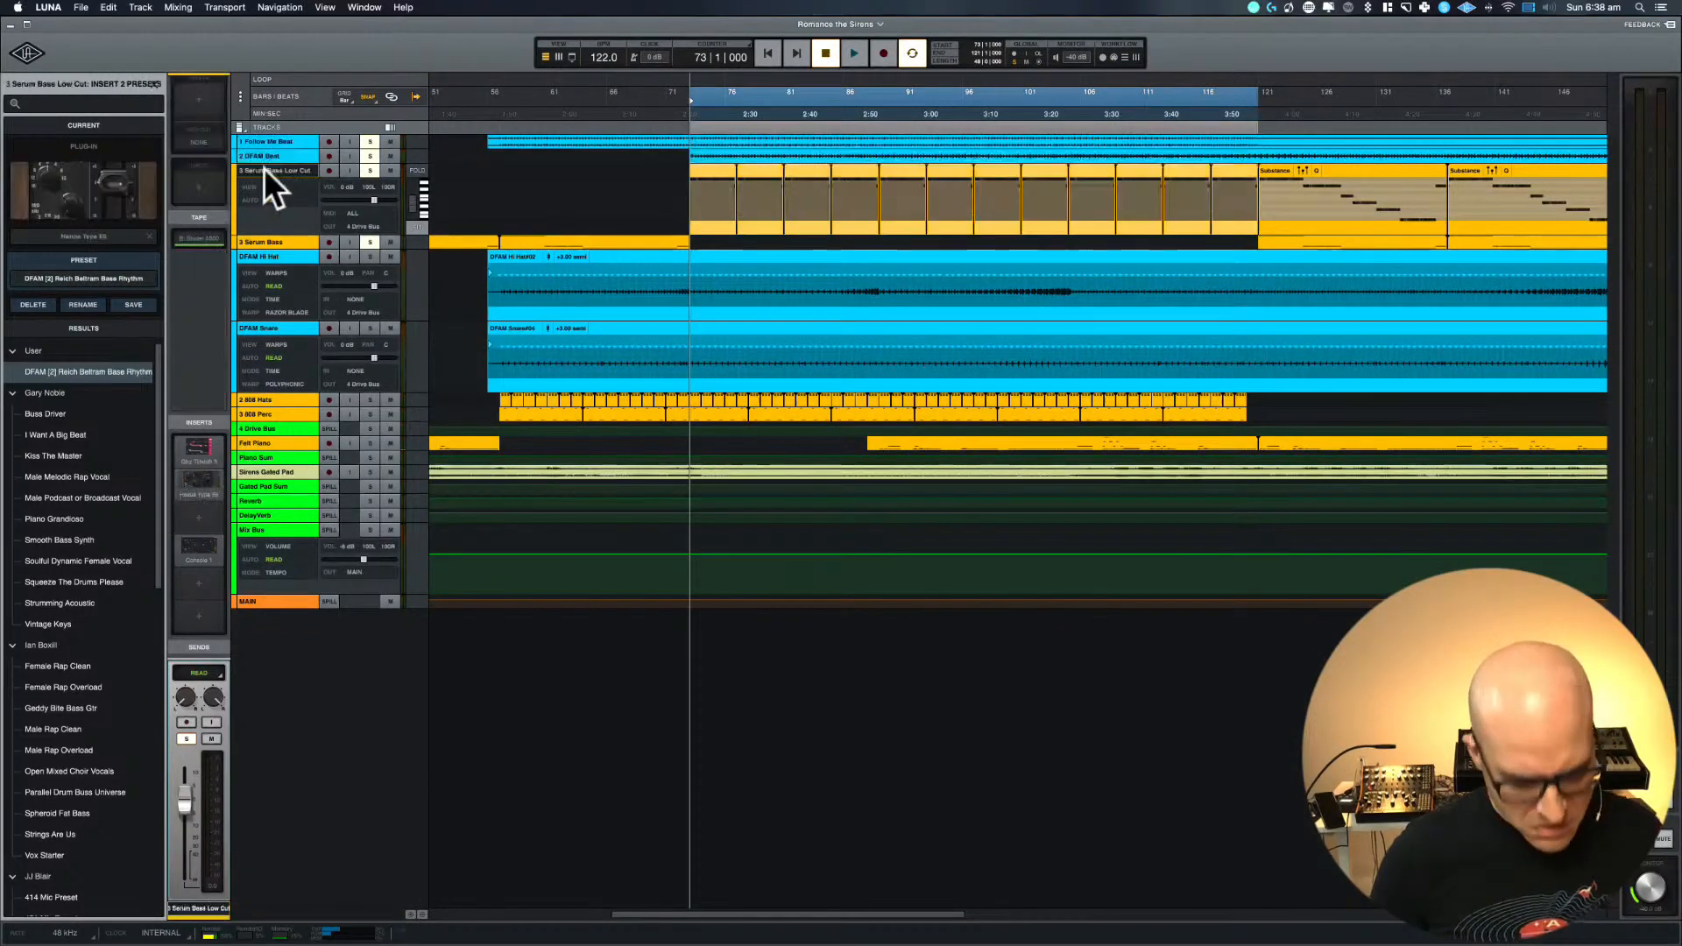
key(e)
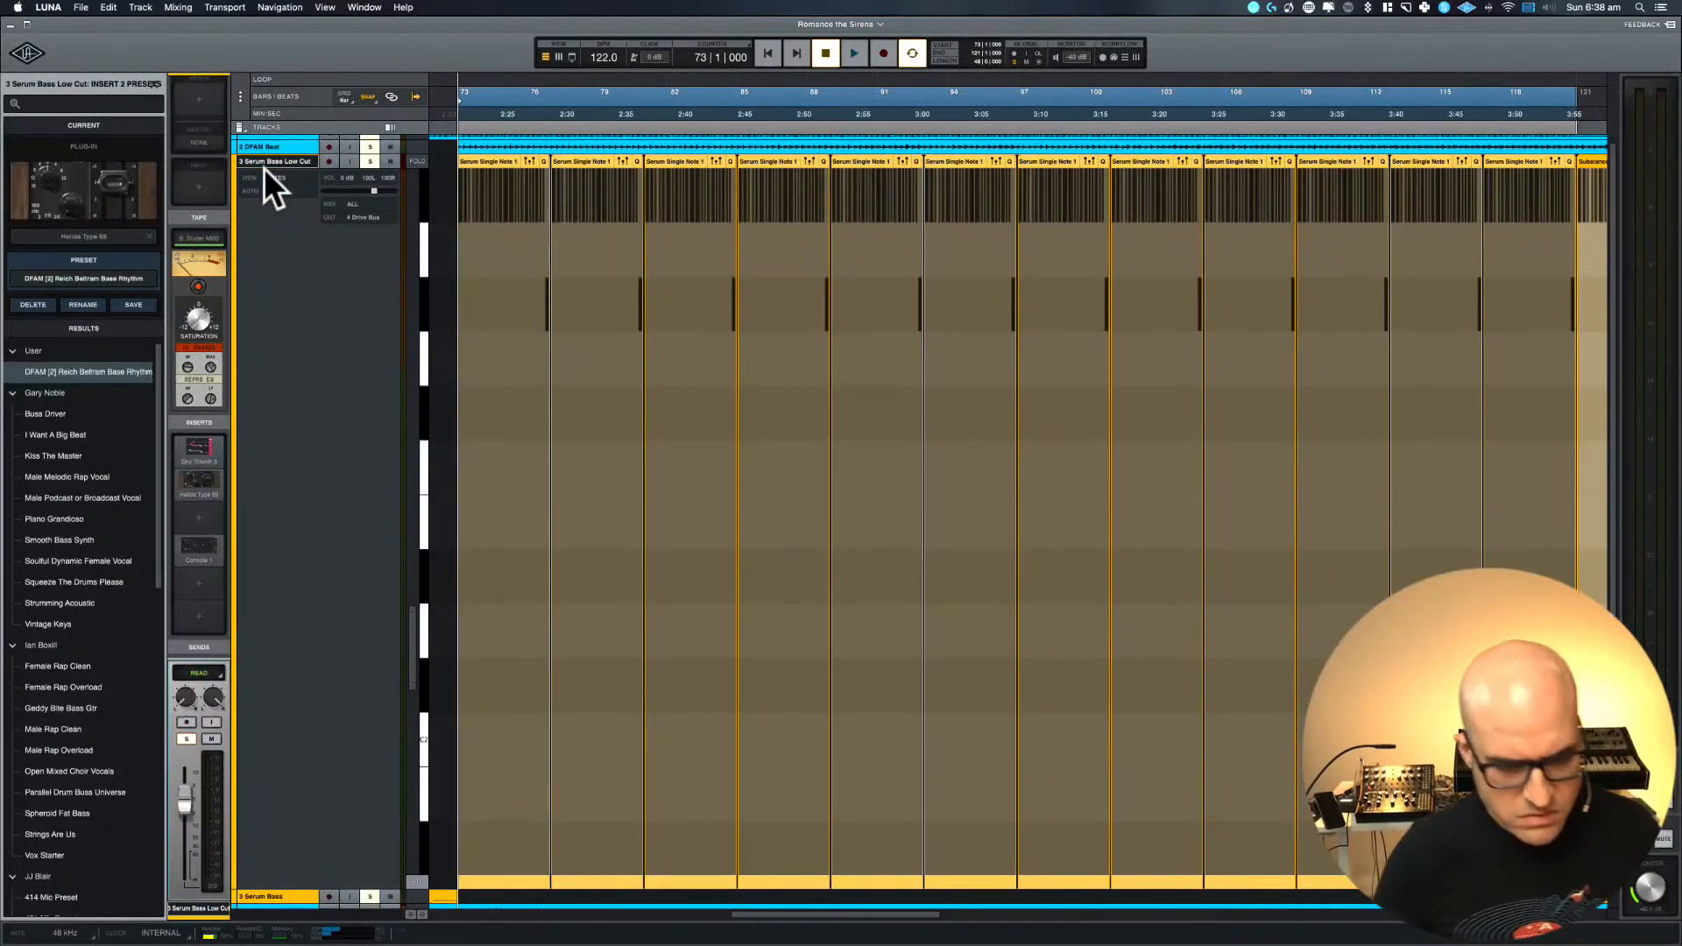
key(e)
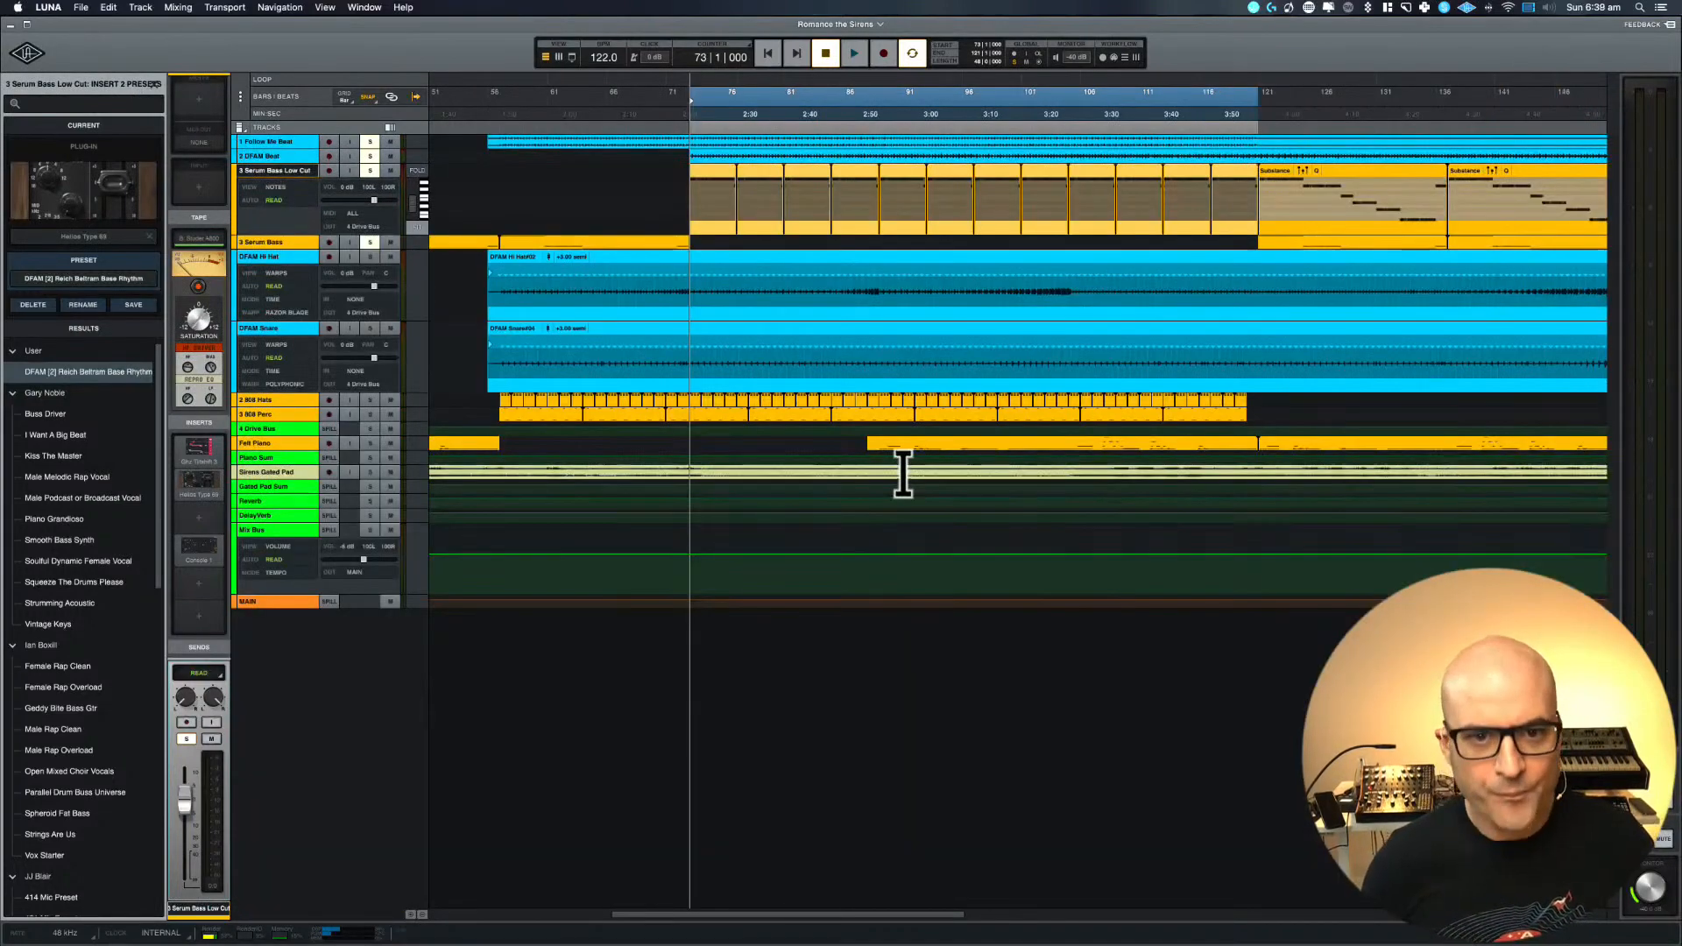
Reduce the height of the Serum Bass Low Cut track, select Serum Bass and briefly zoom in on it
scroll(904, 474, left, 1)
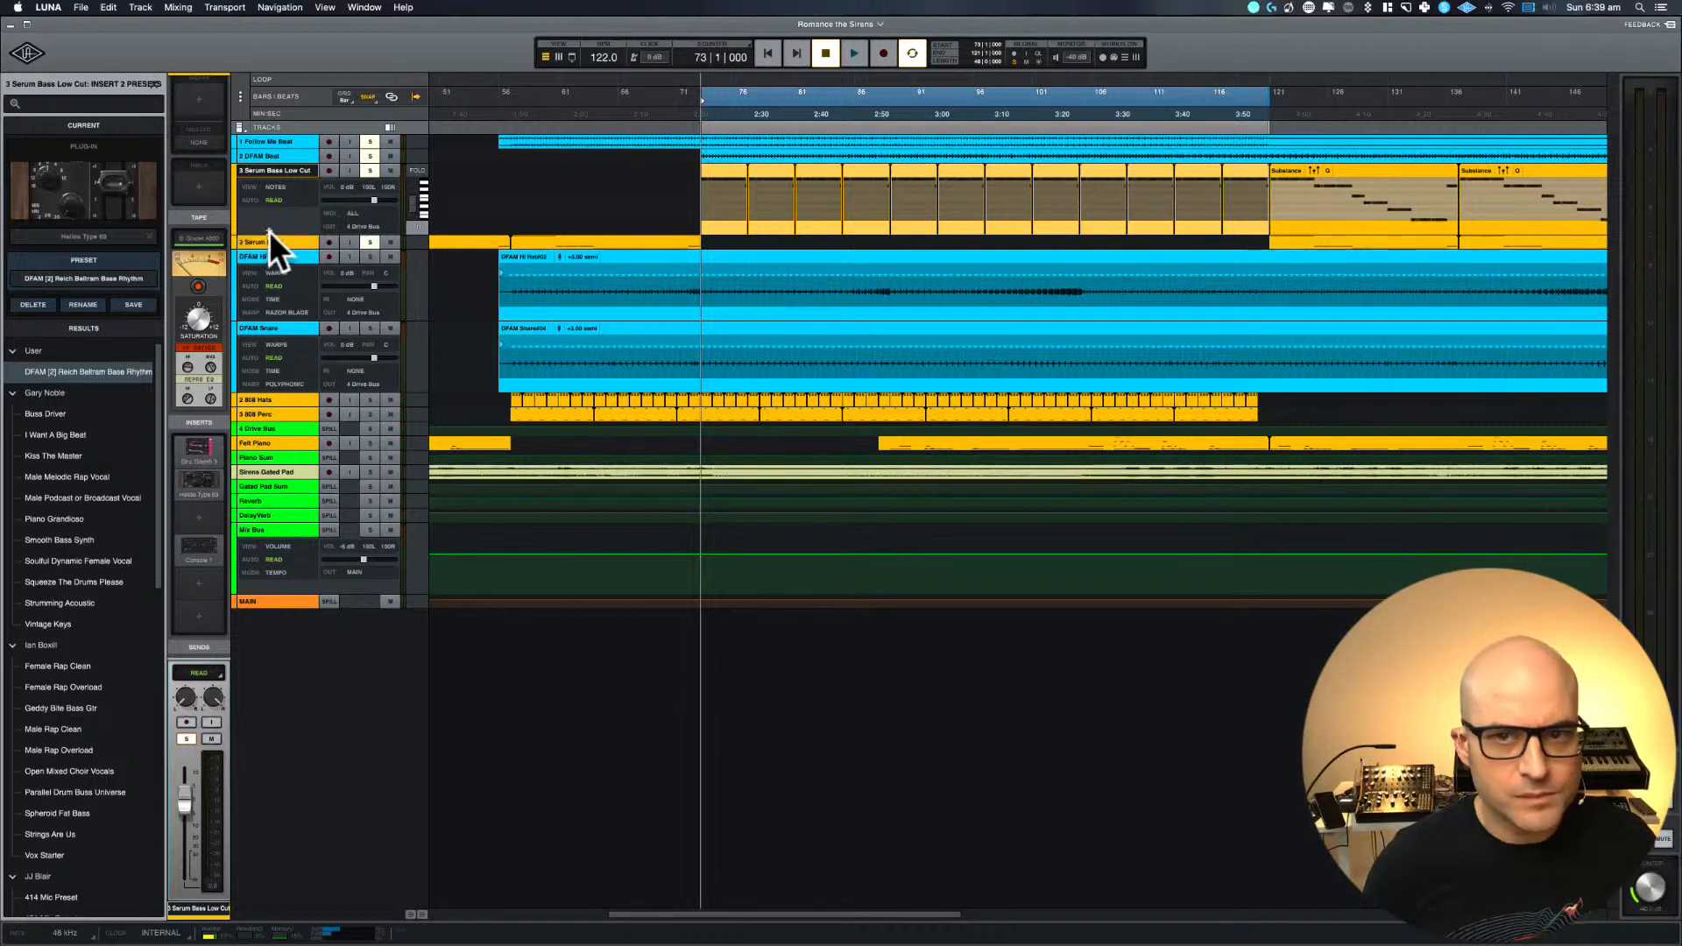
drag(270, 225, 270, 214)
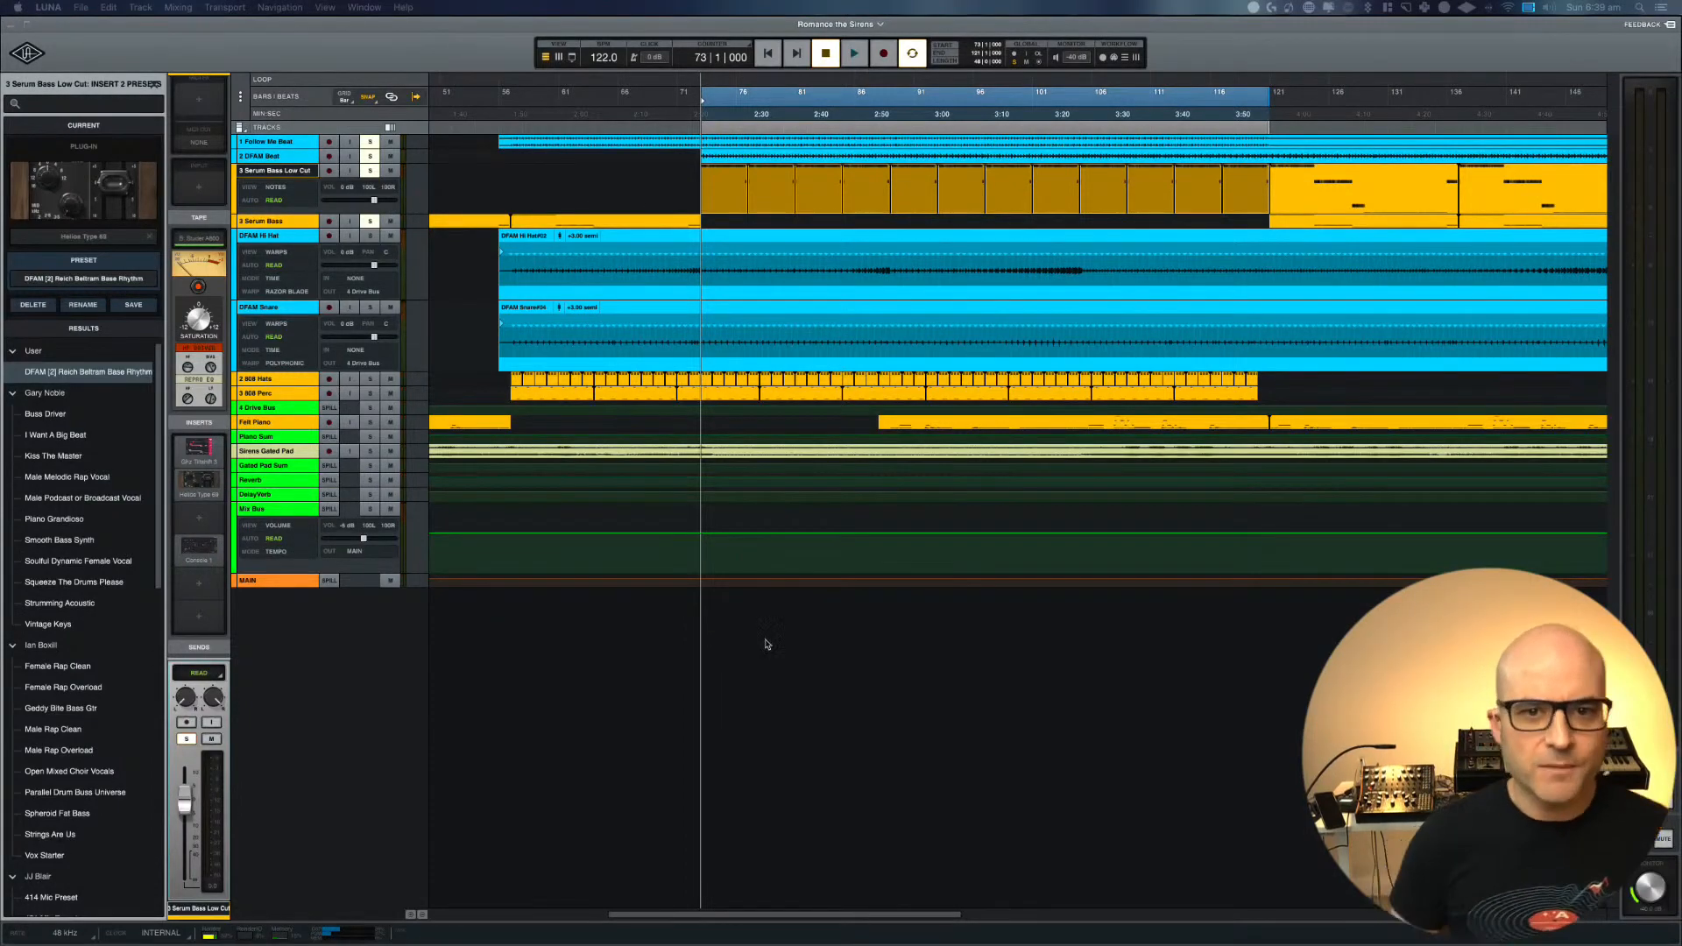
scroll(766, 631, left, 10)
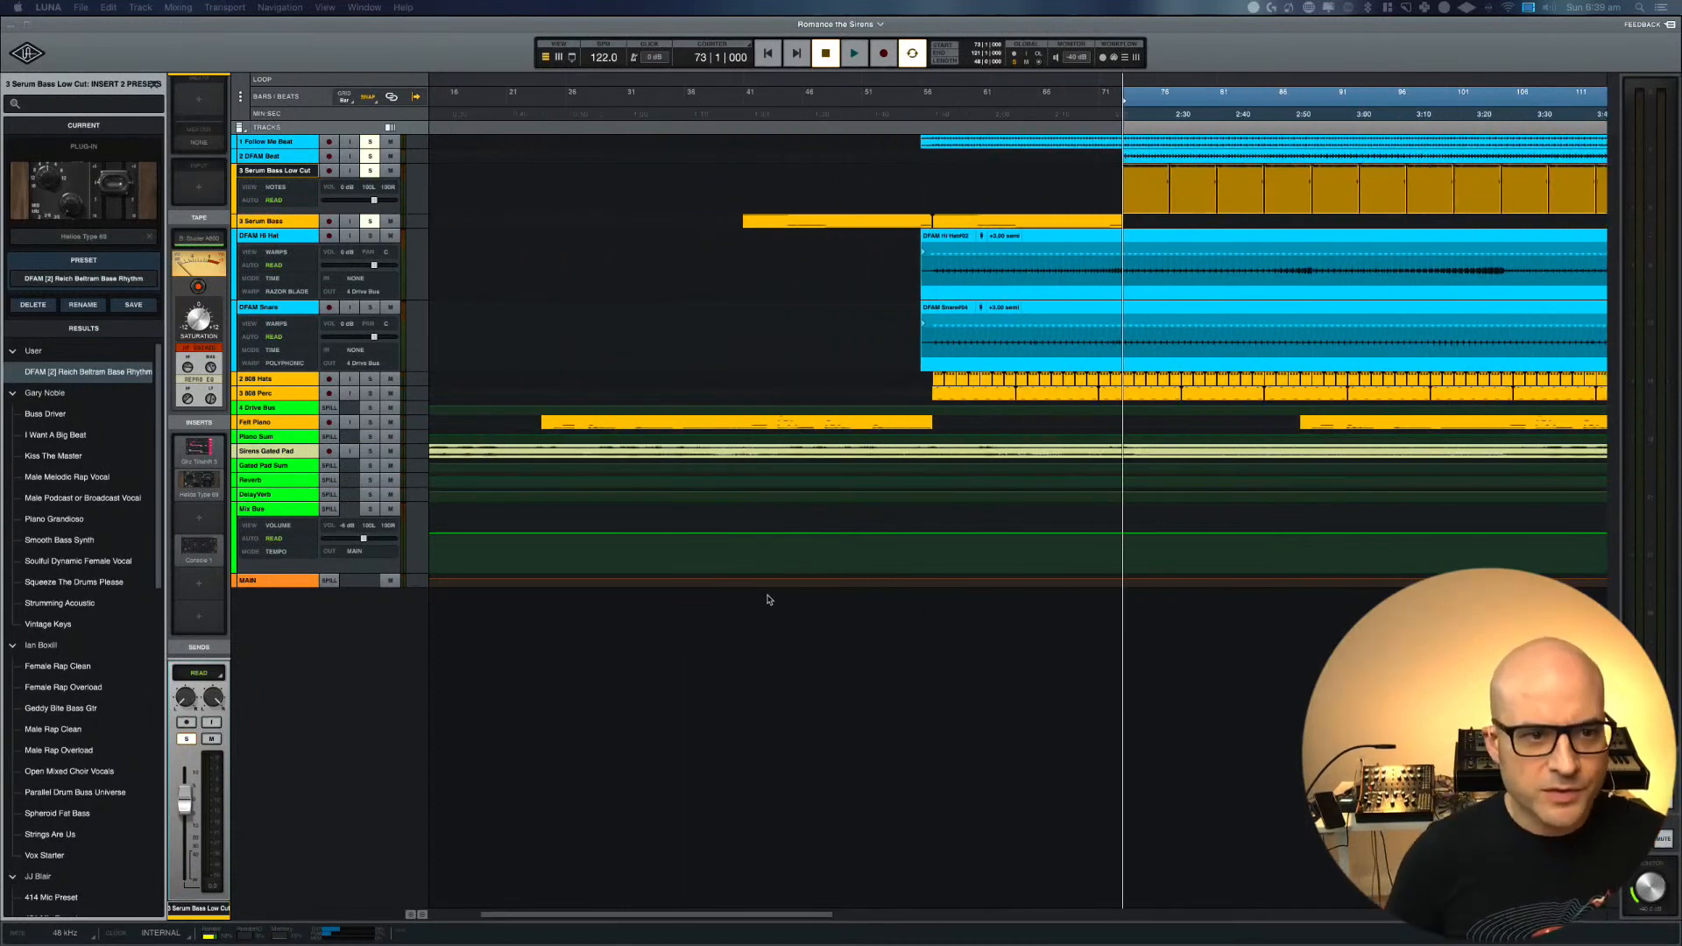
click(257, 222)
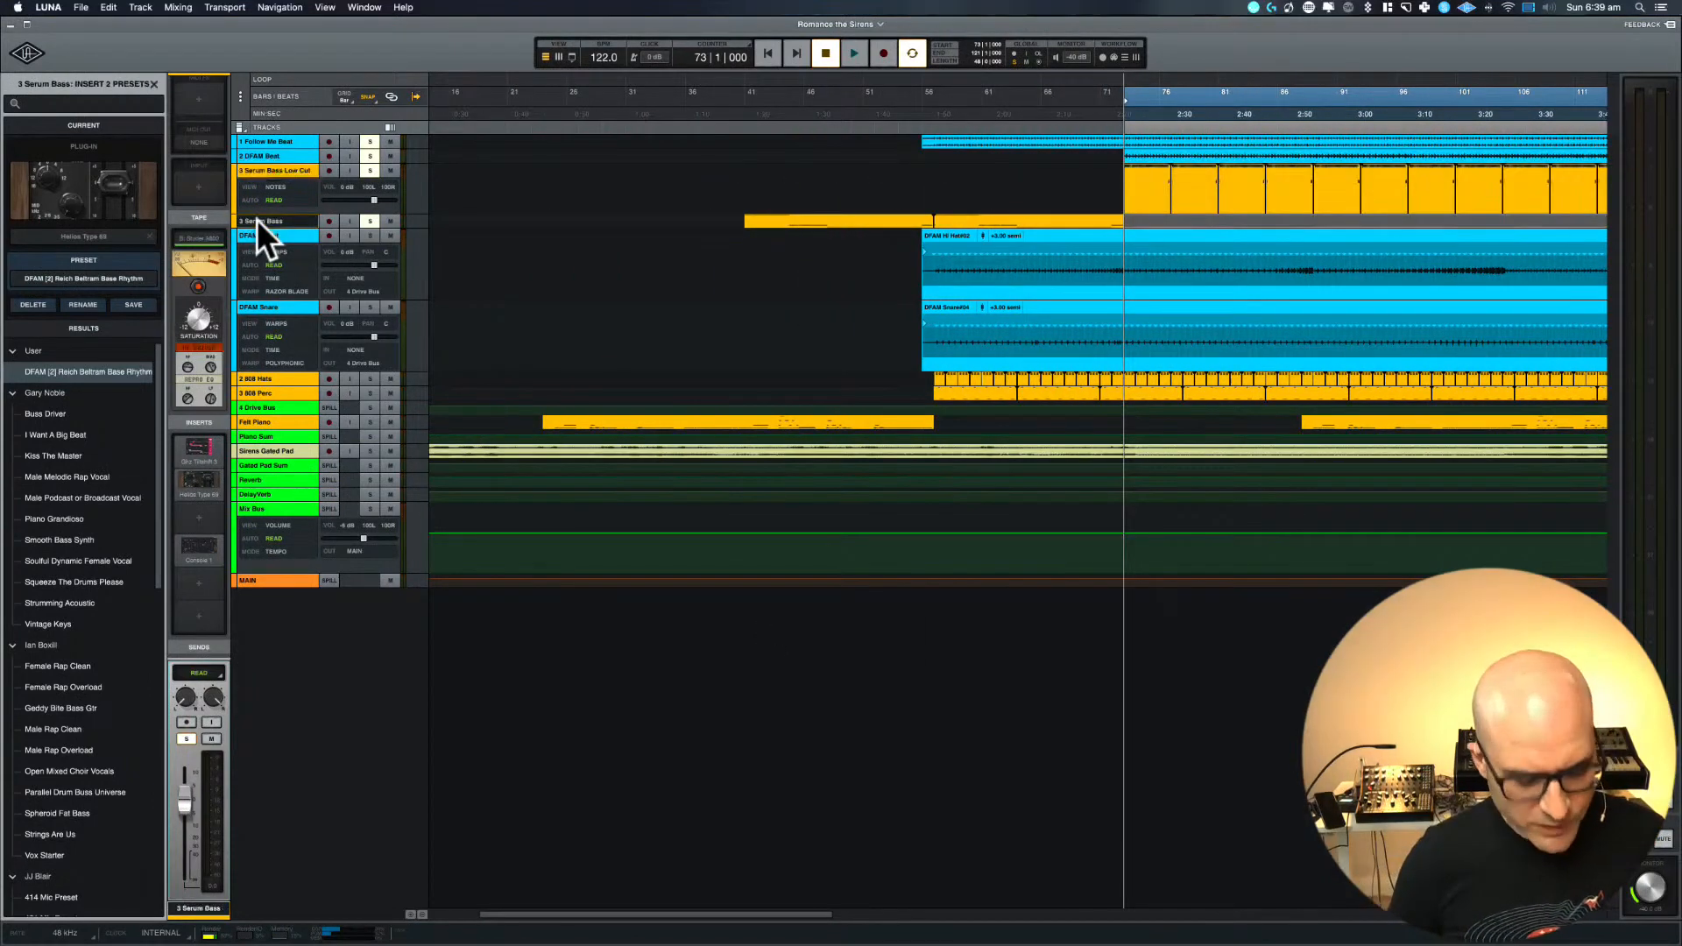
key(e)
key(e)
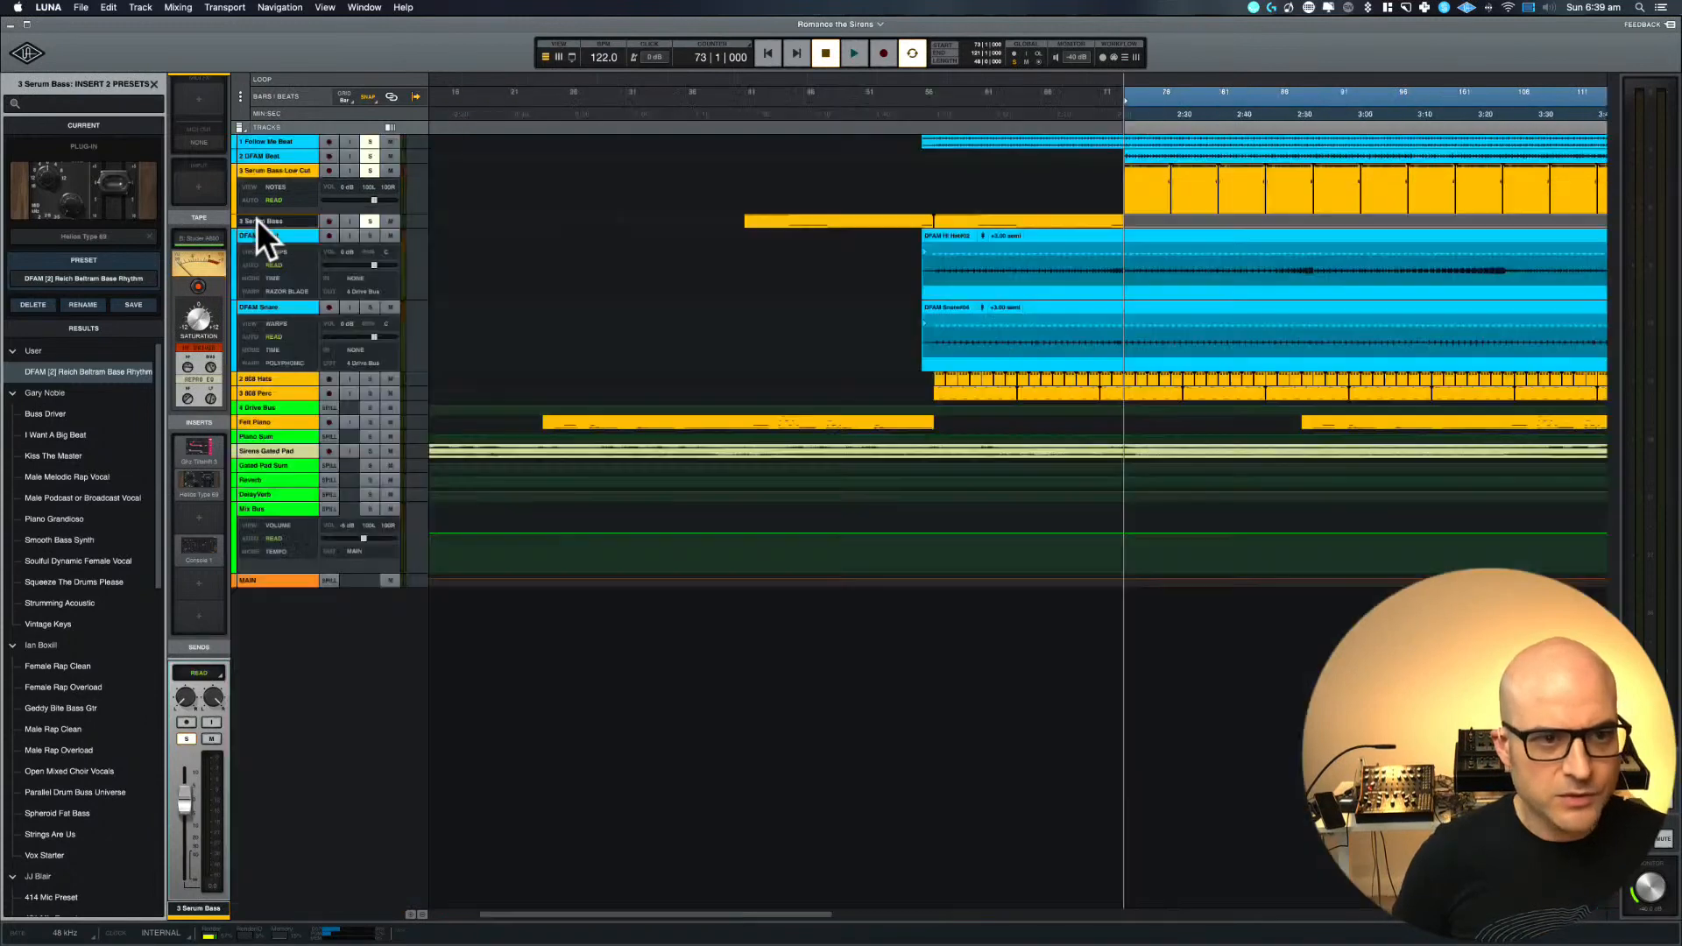
Switch to the mixer and try to open the insert options of the Helios Type 69 on Serum Bass Low Cut
key(super+equal)
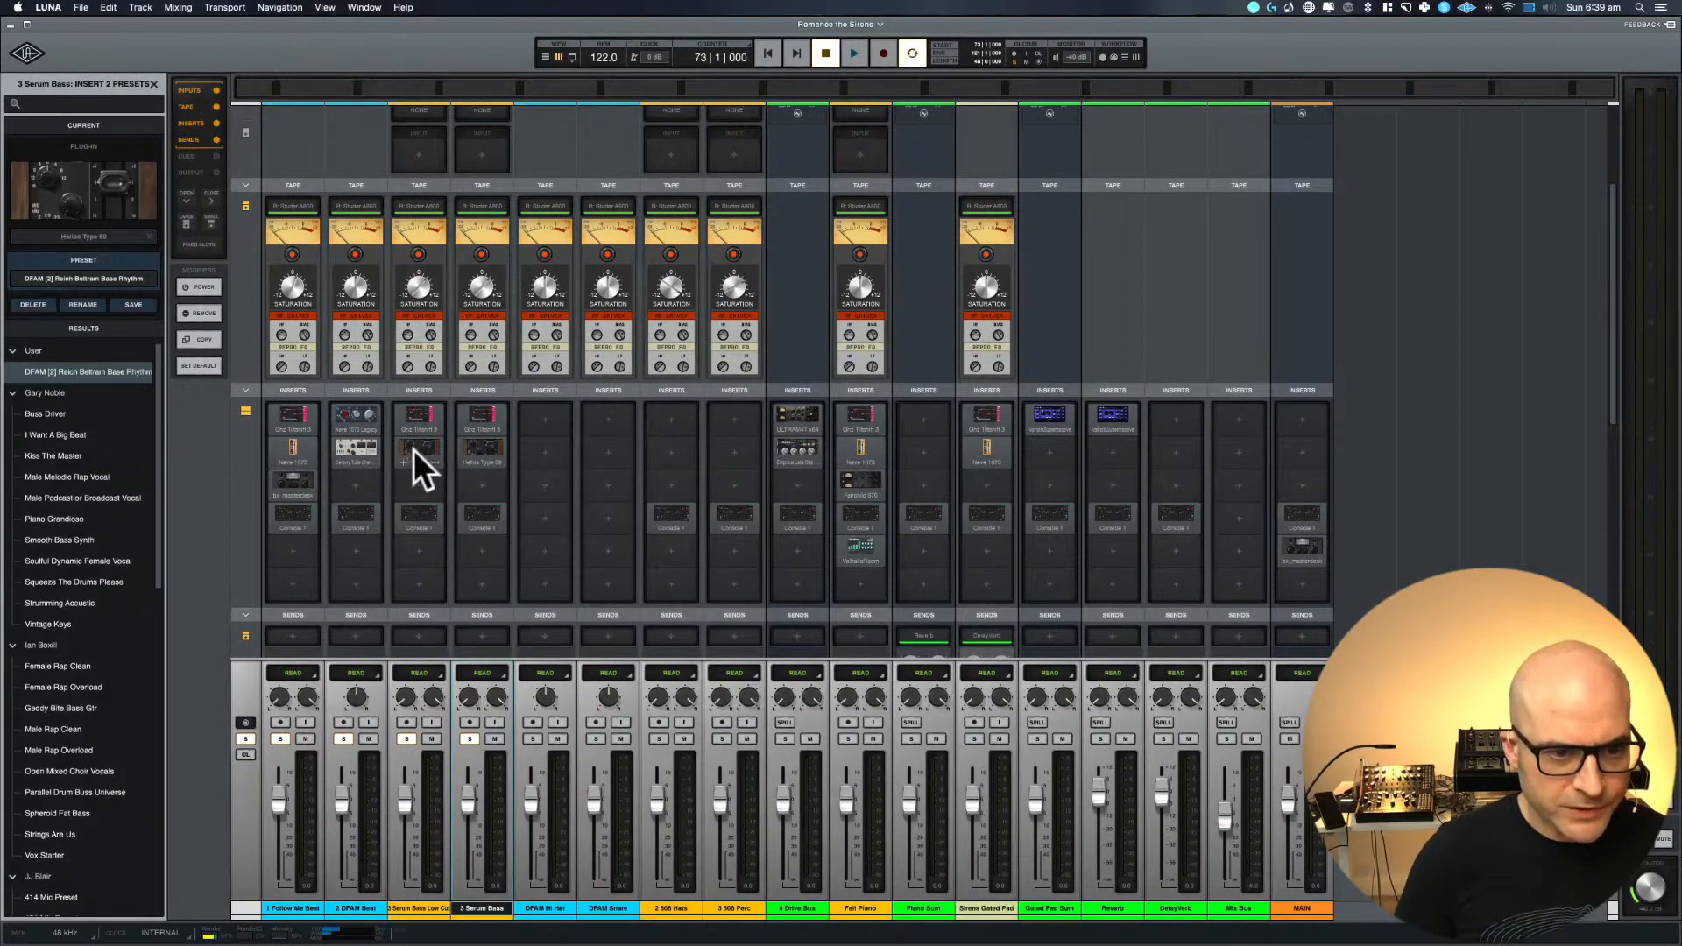
click(436, 460)
click(436, 460)
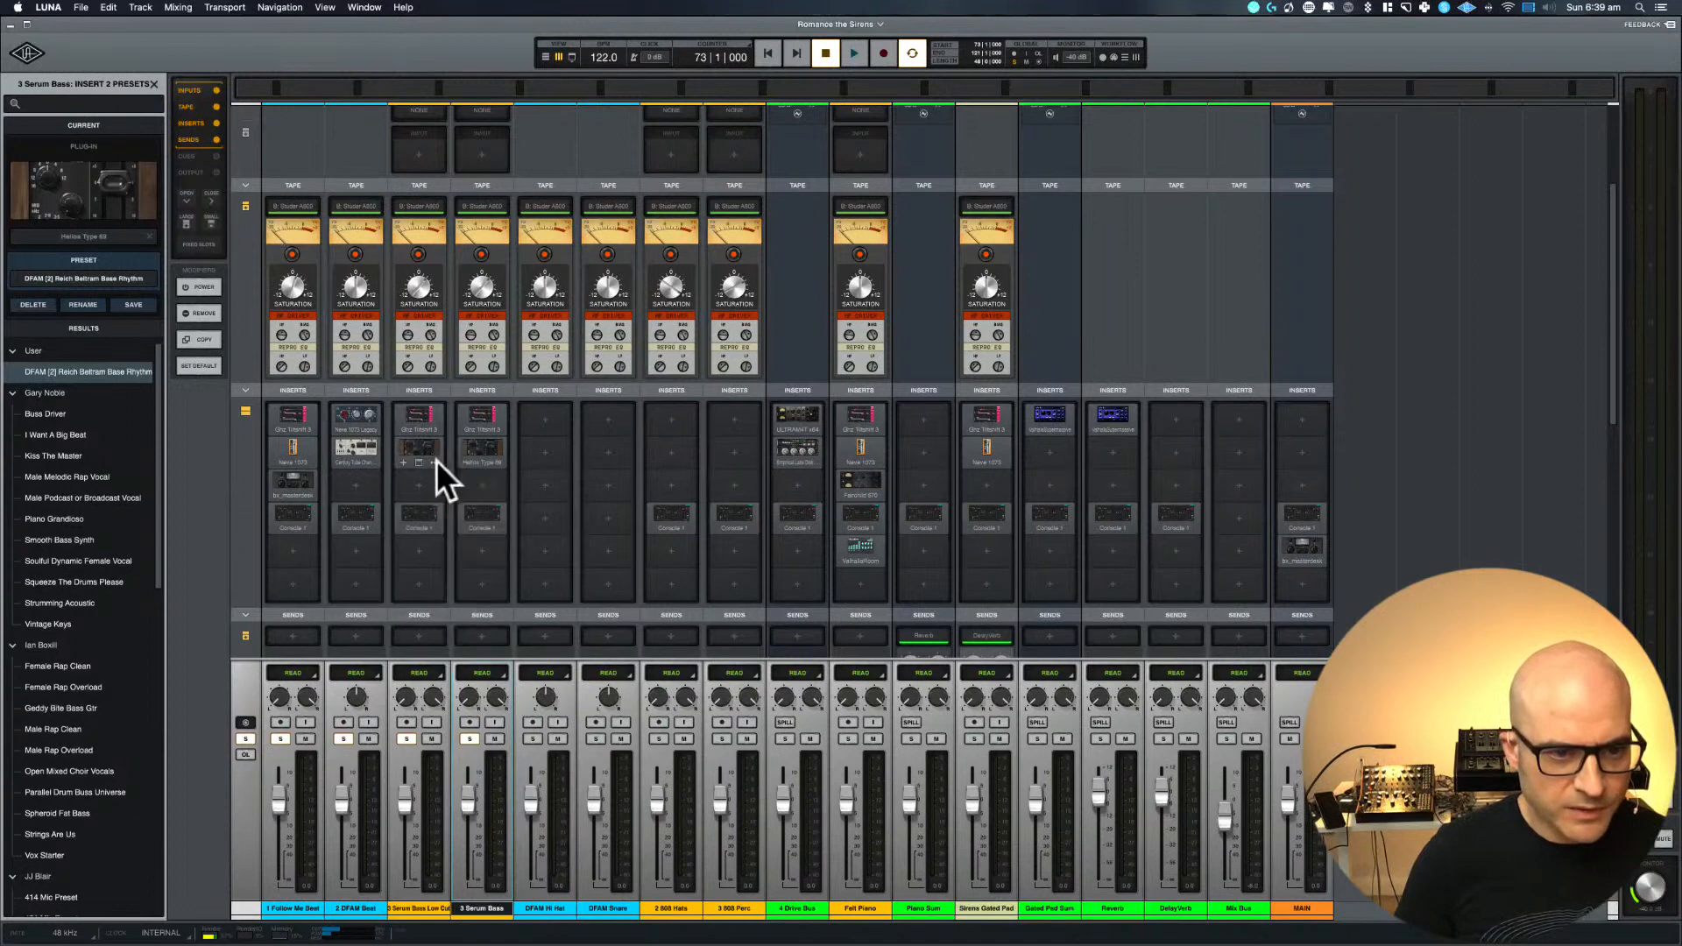
click(436, 460)
click(437, 460)
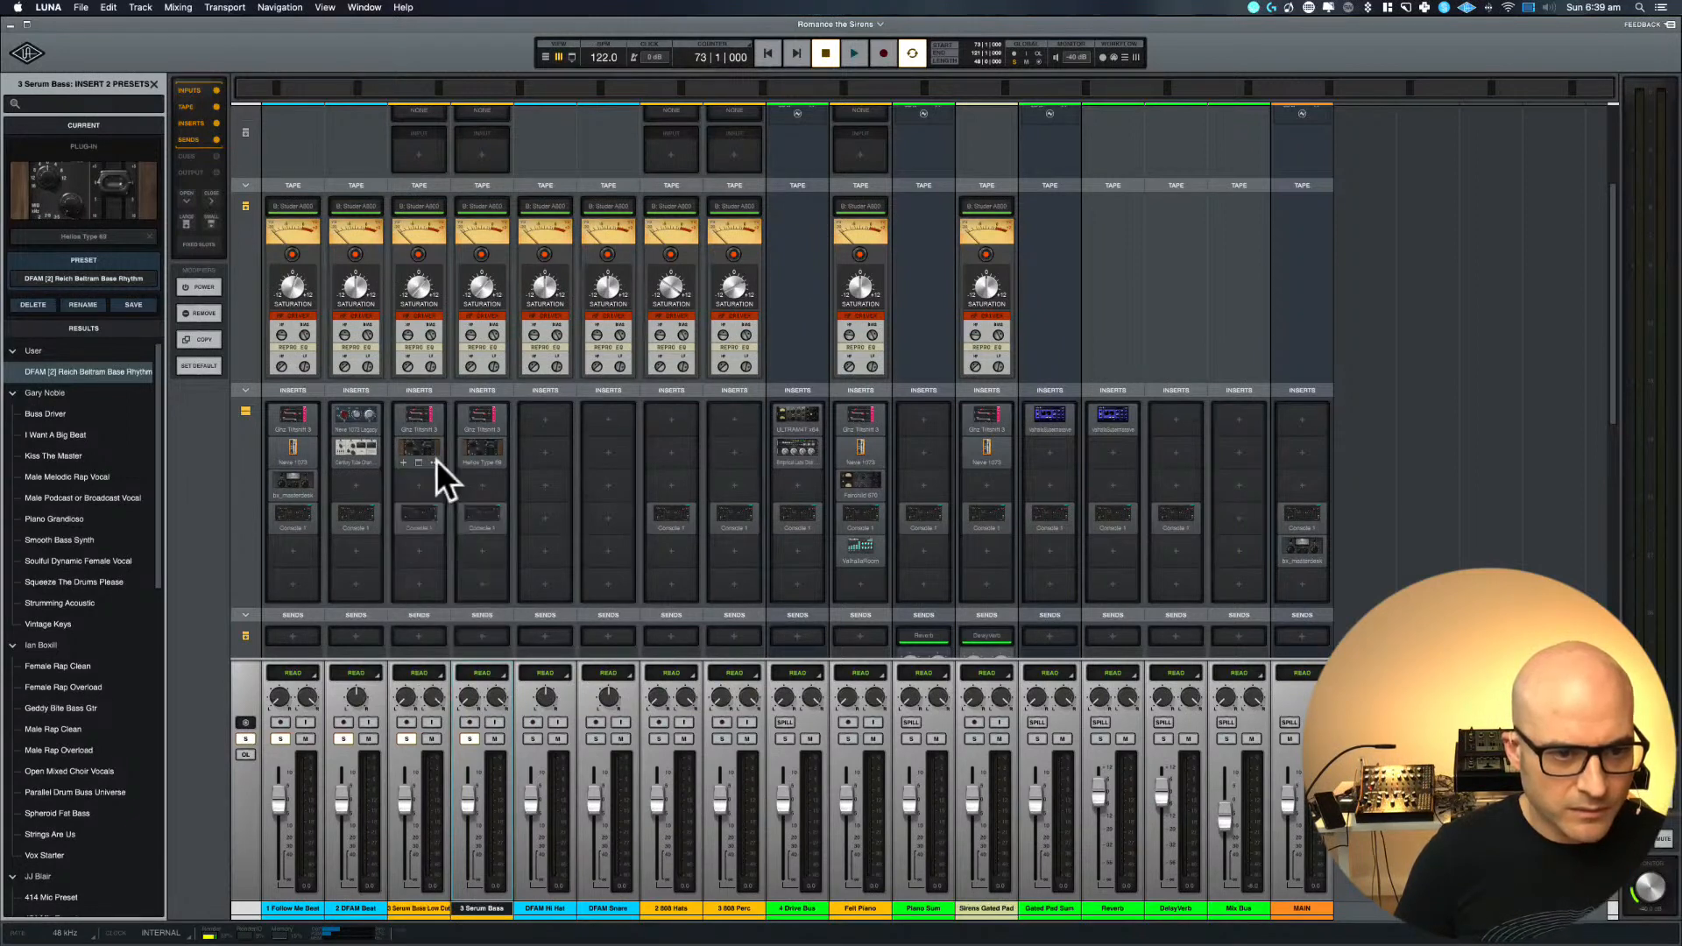
click(436, 460)
click(436, 460)
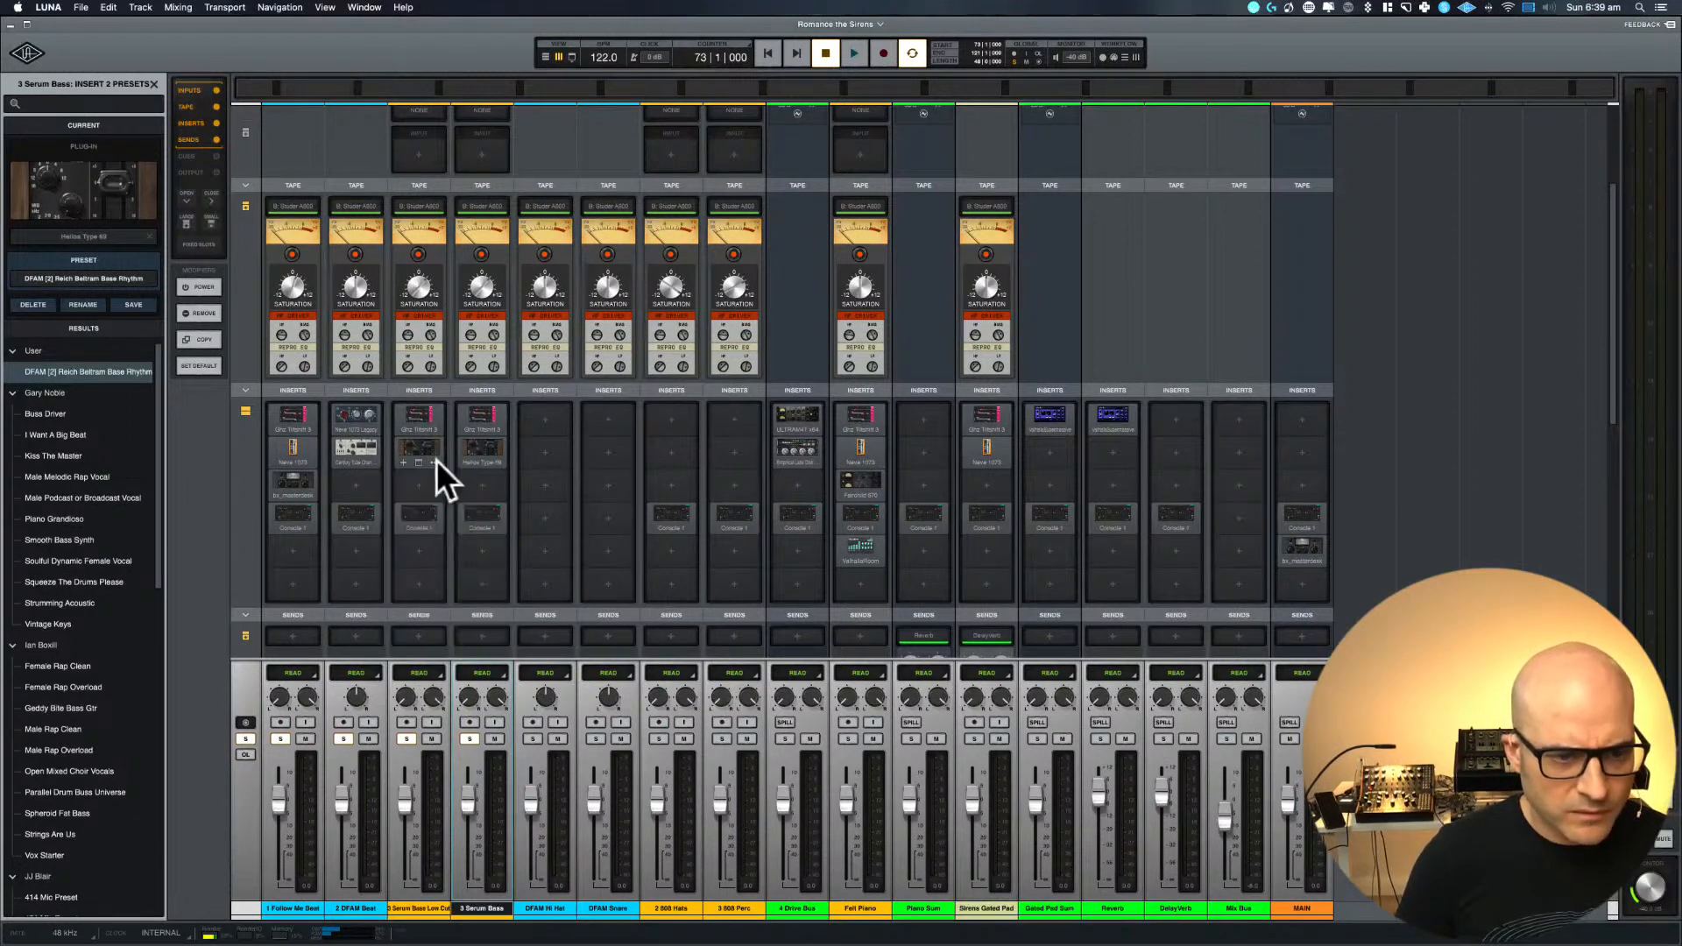
click(437, 460)
click(449, 595)
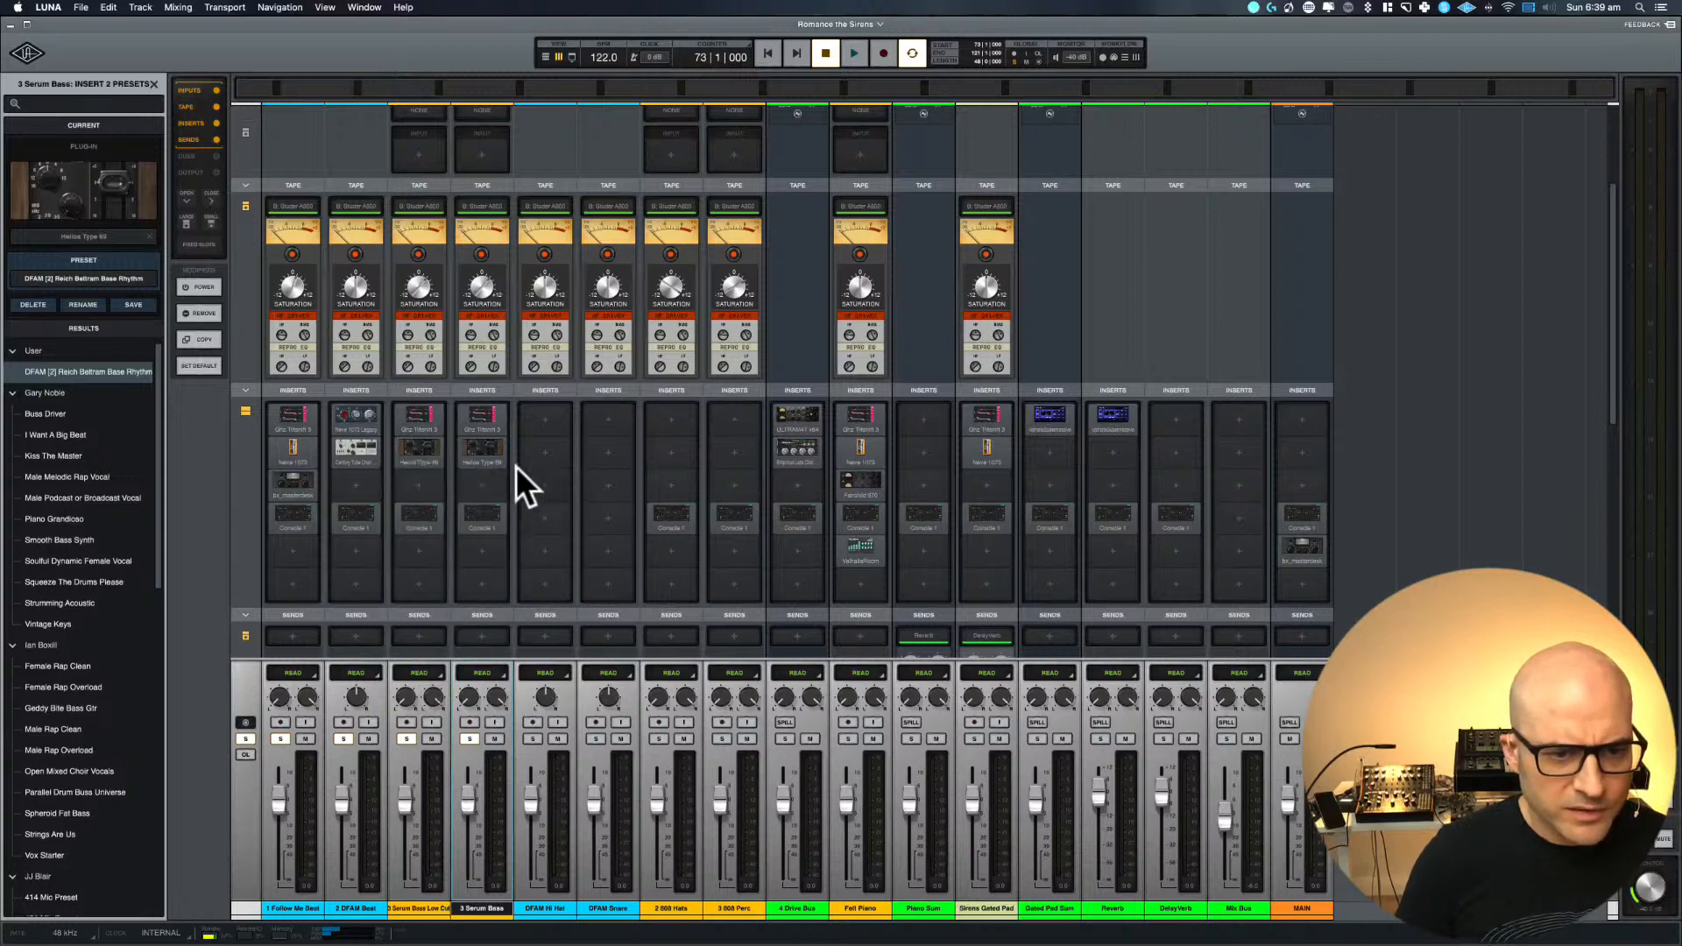
Copy the Helios Type 69 insert from Serum Bass to Serum Bass Low Cut and remove the old instance there
drag(476, 445, 423, 456)
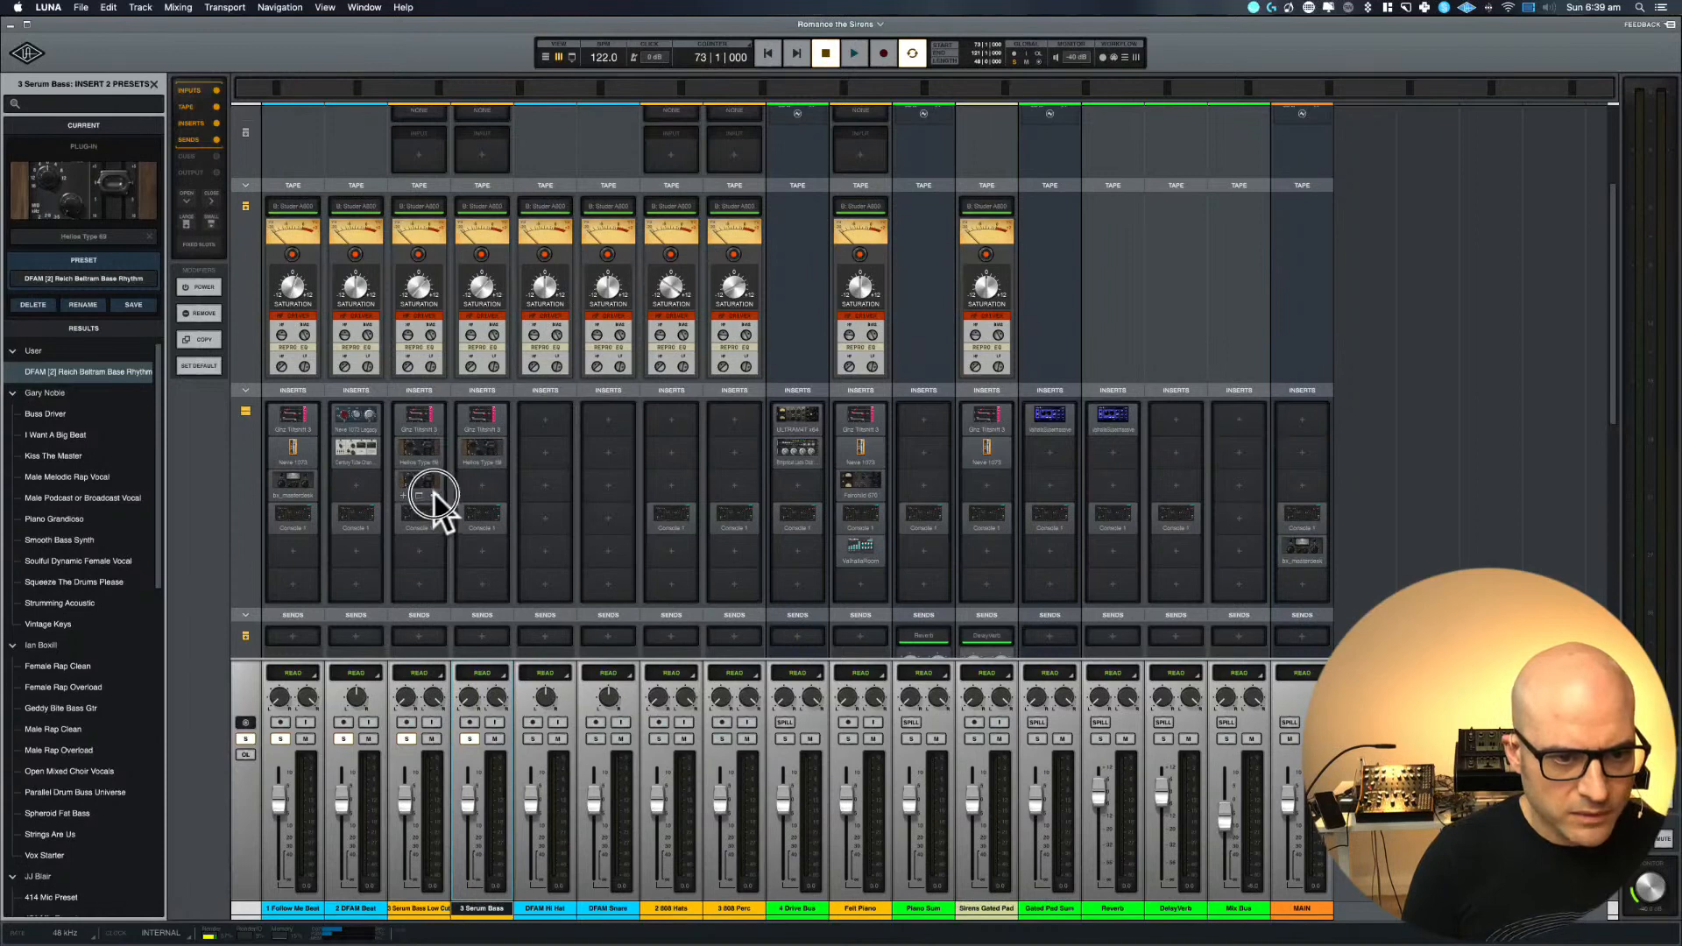
click(434, 495)
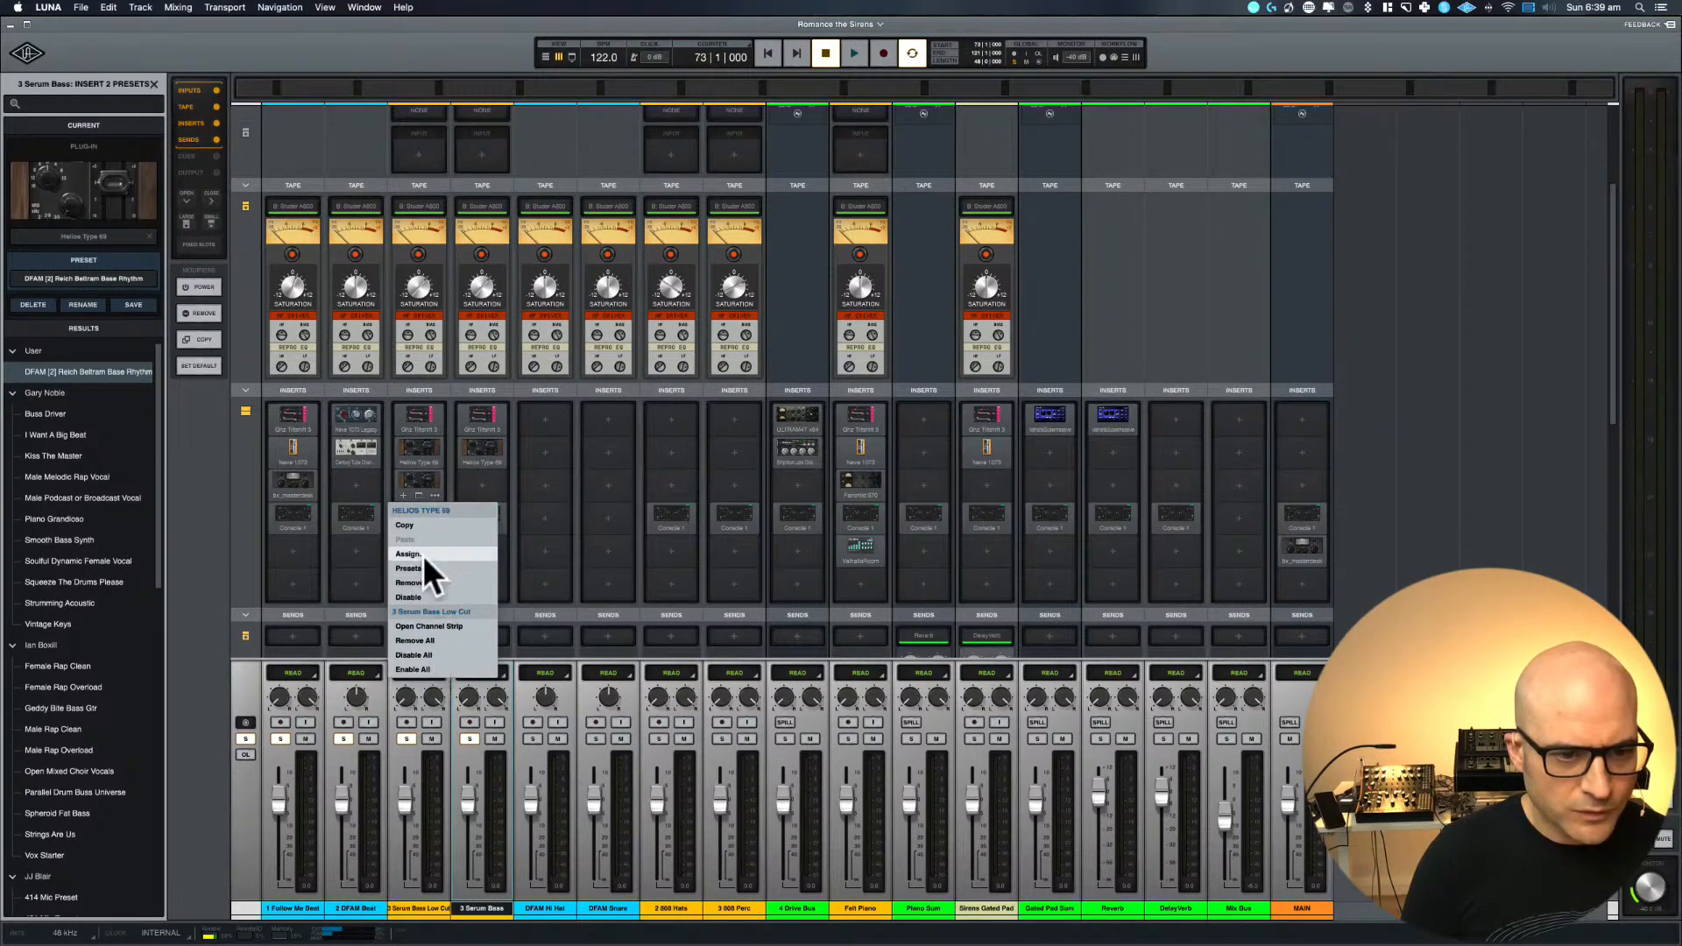
click(423, 582)
Replace the first insert, the Trident A plug-in, on Serum Bass Low Cut with a copy of the one on Serum Bass
click(438, 428)
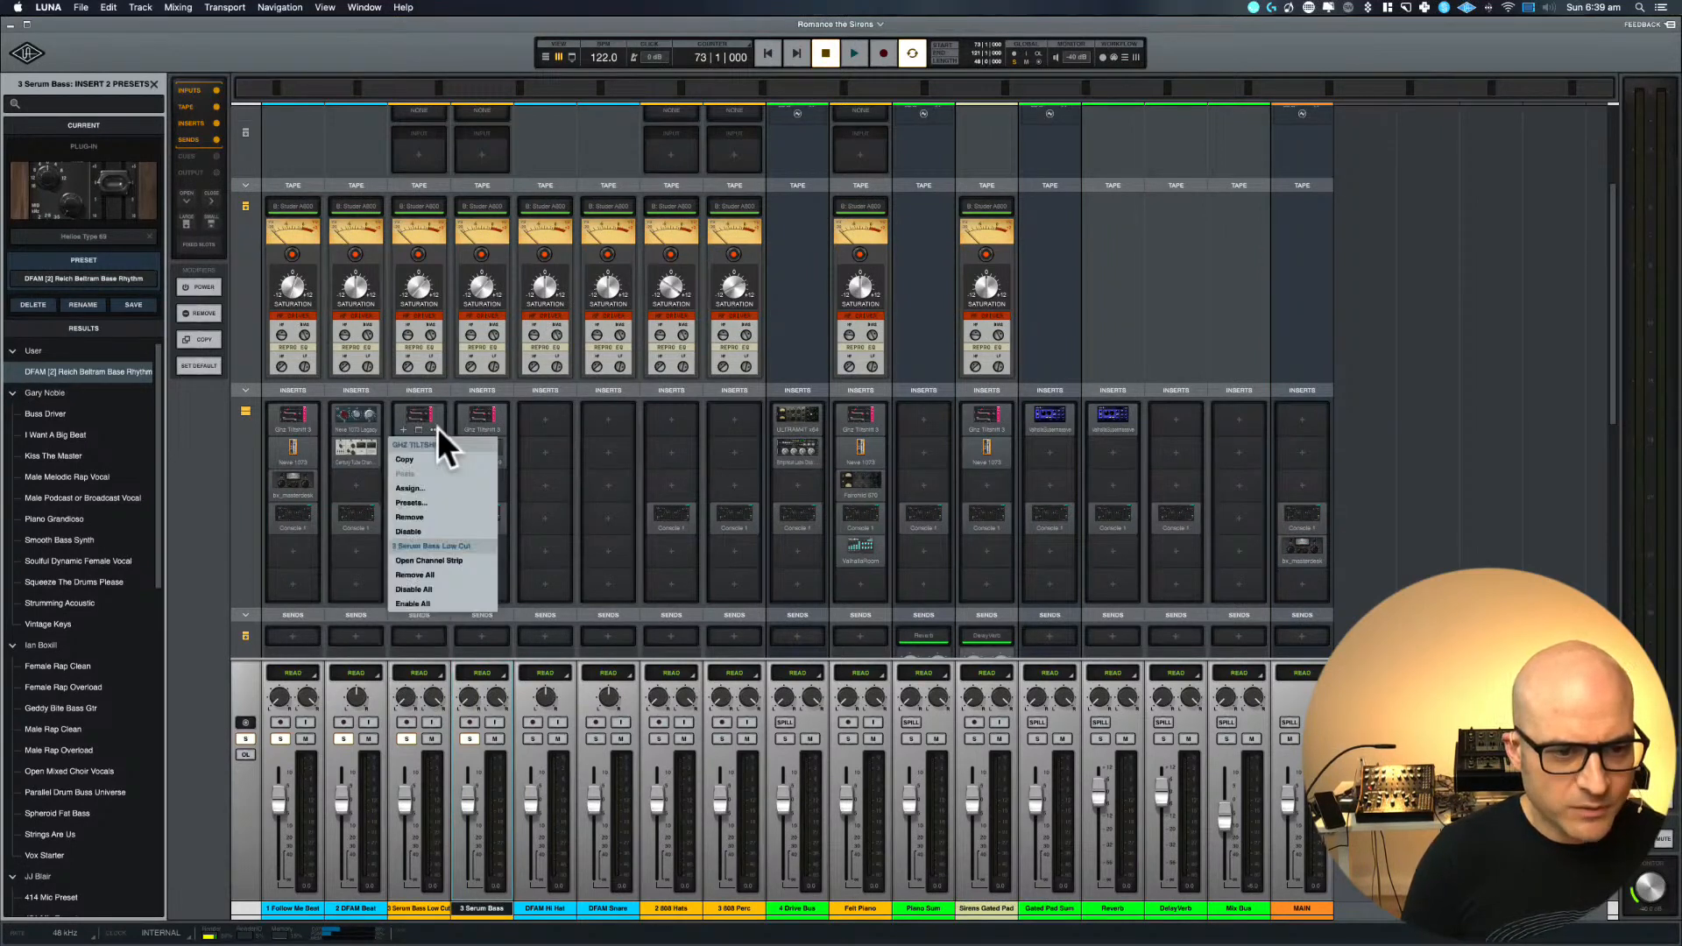
click(428, 531)
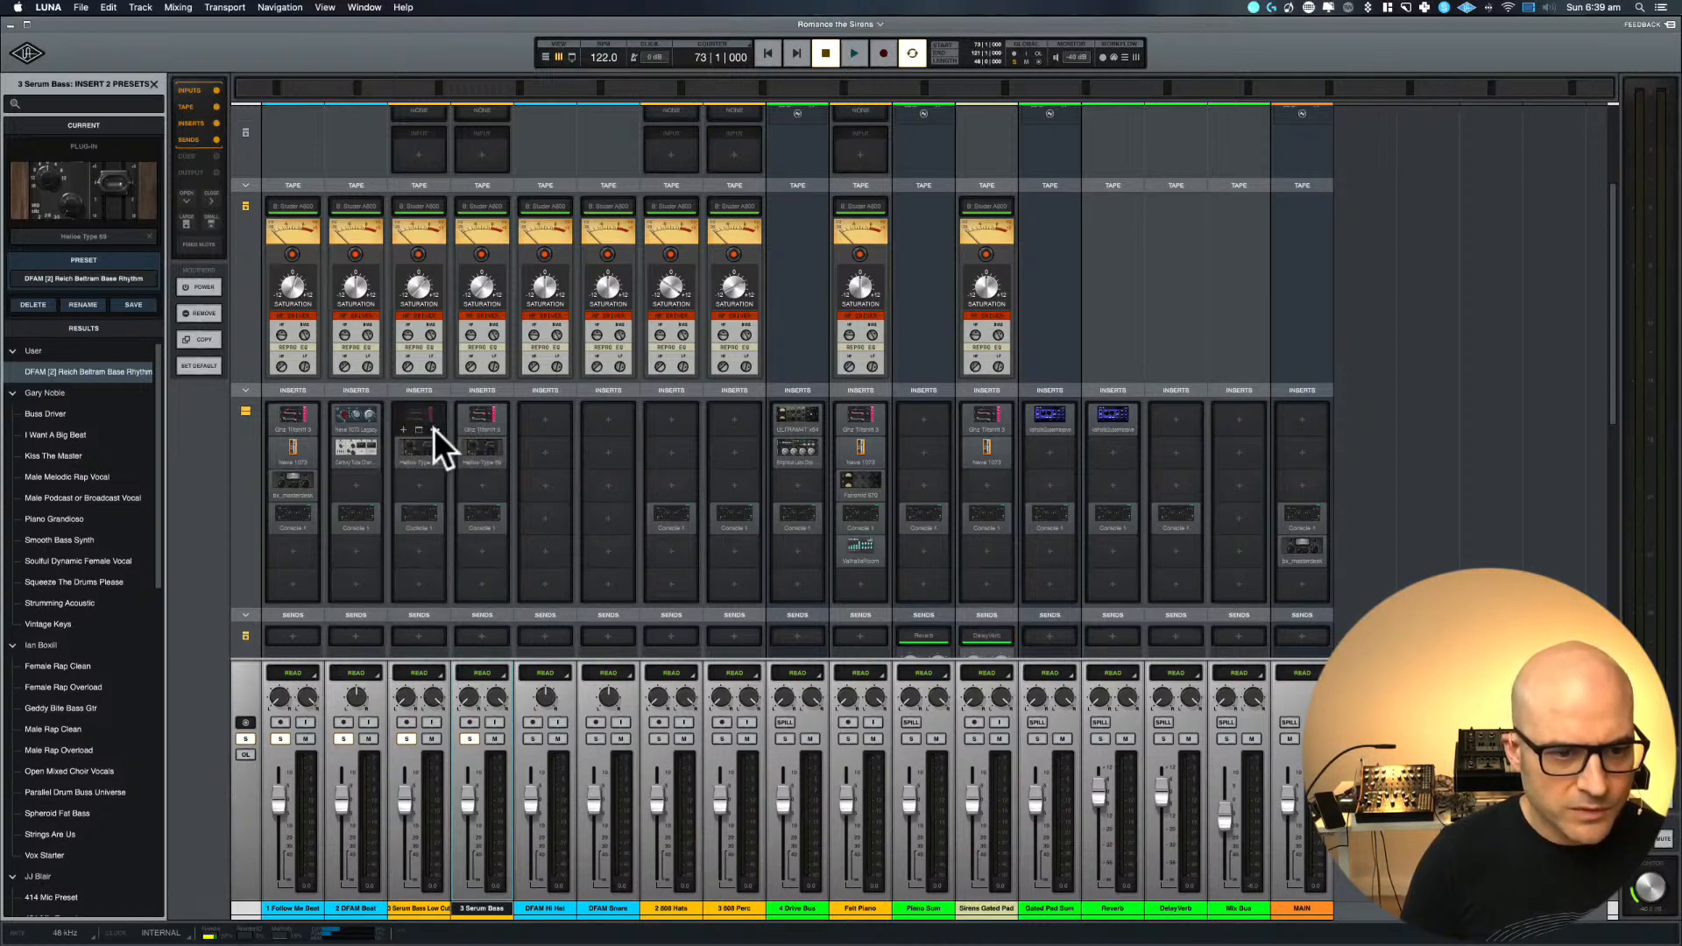
click(434, 429)
click(423, 521)
drag(480, 412, 425, 417)
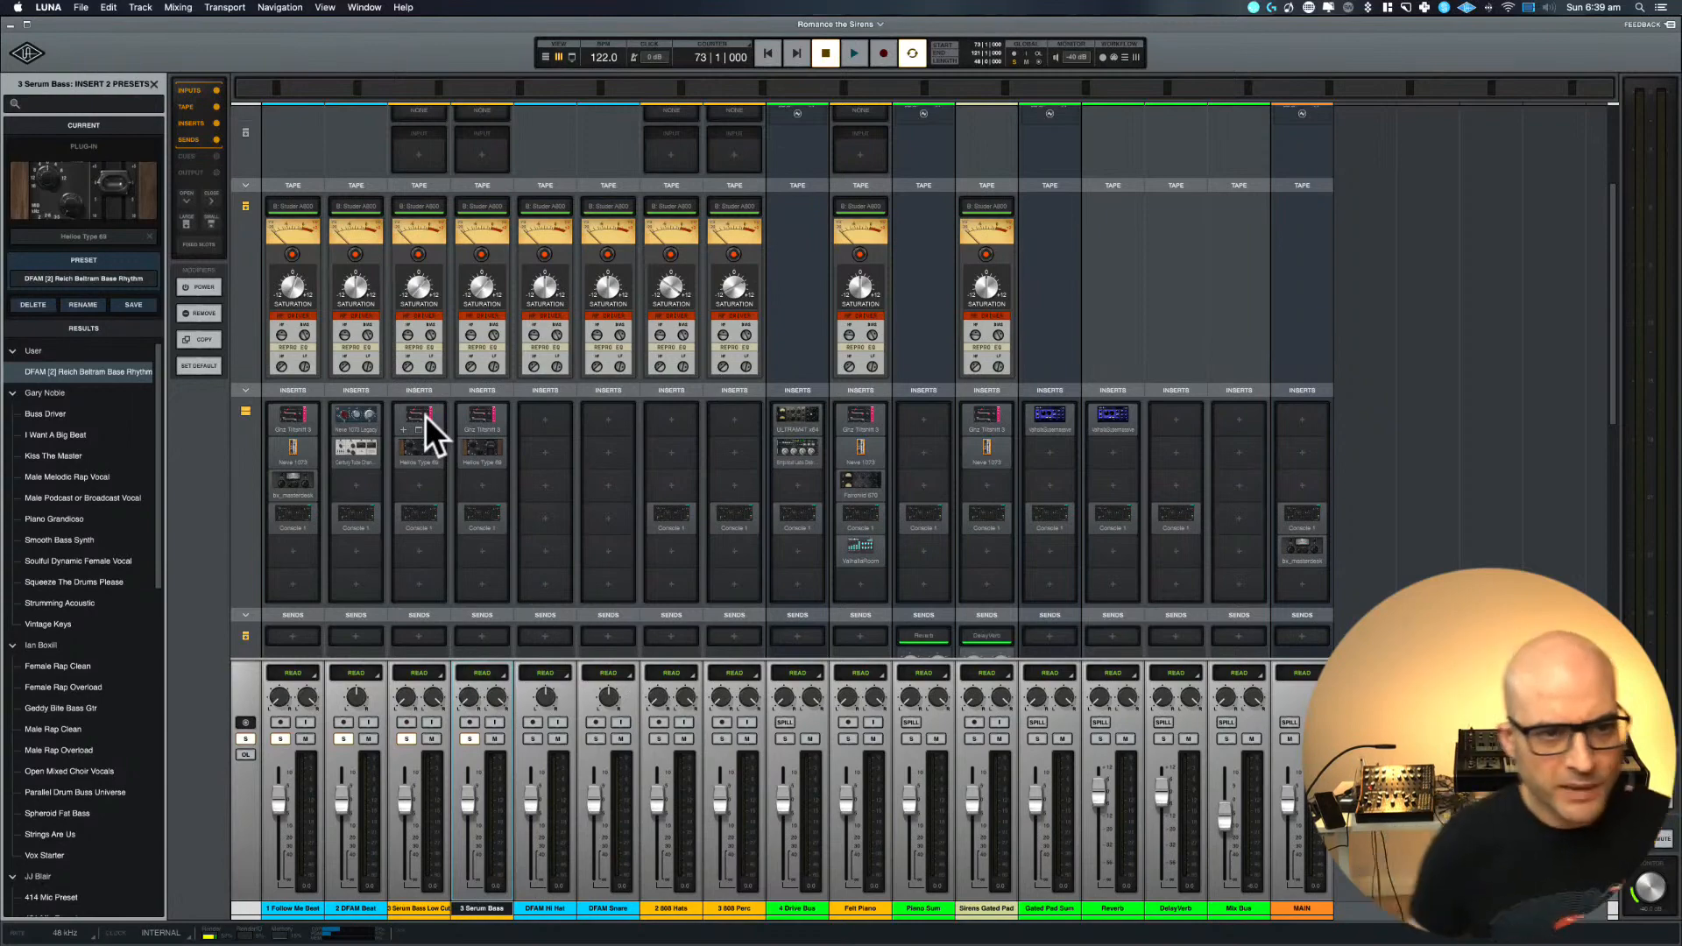
Audition the loop with the replaced inserts, return to the timeline for an overview and stop playback
scroll(424, 415, up, 4)
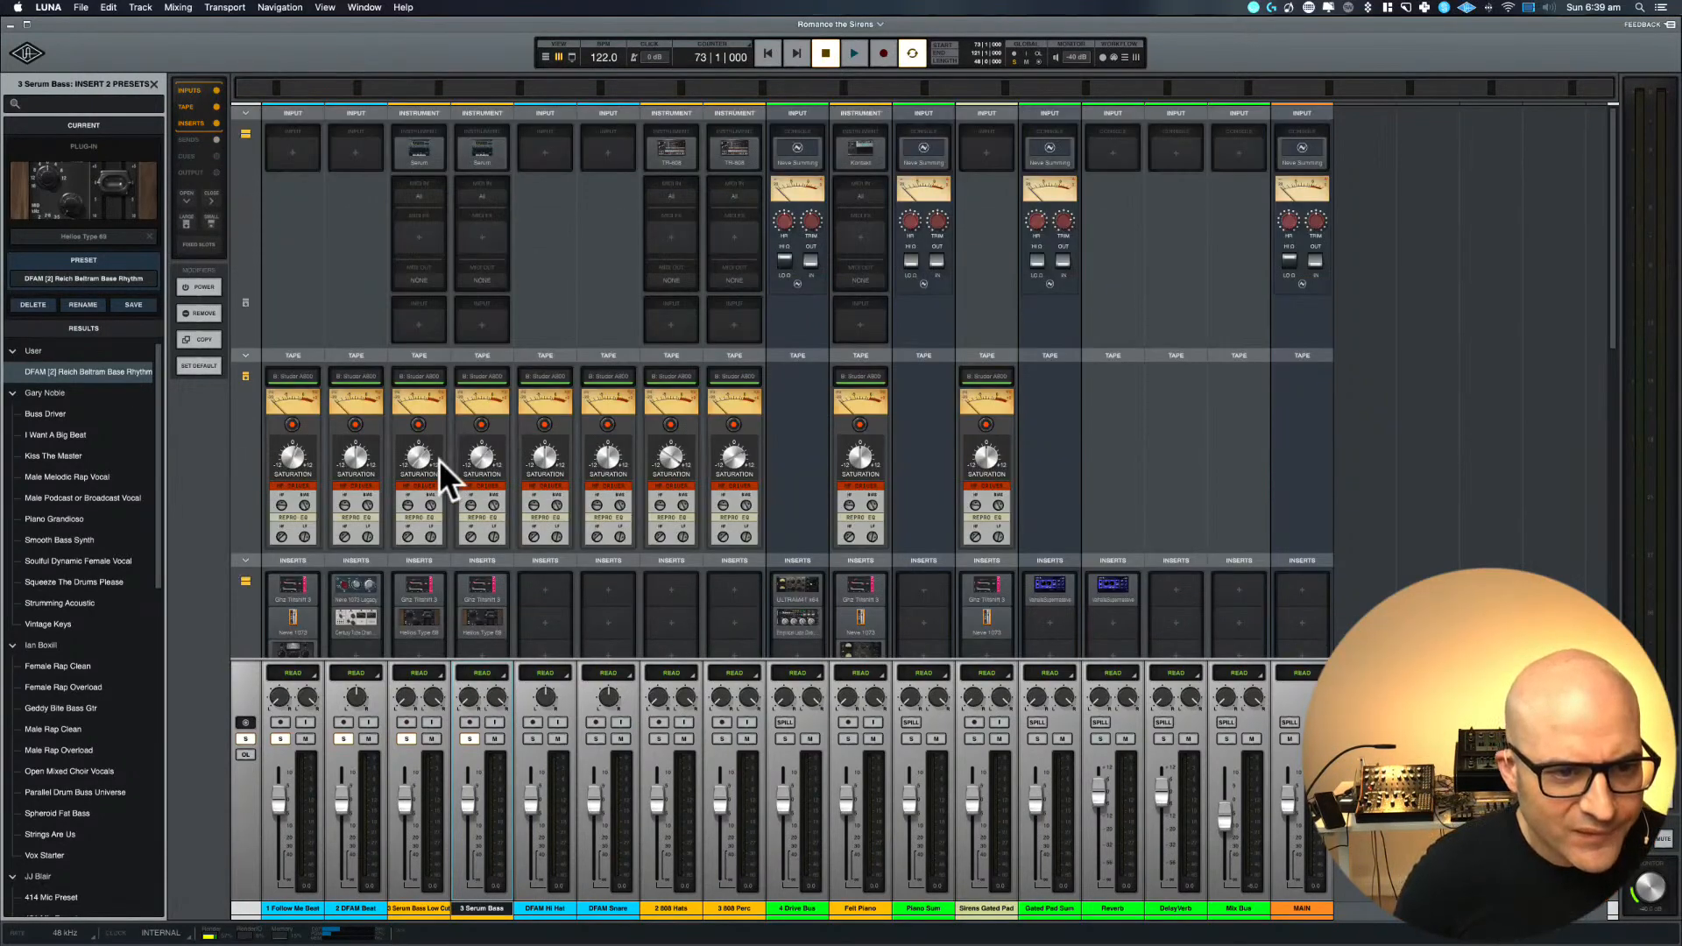
scroll(439, 460, down, 5)
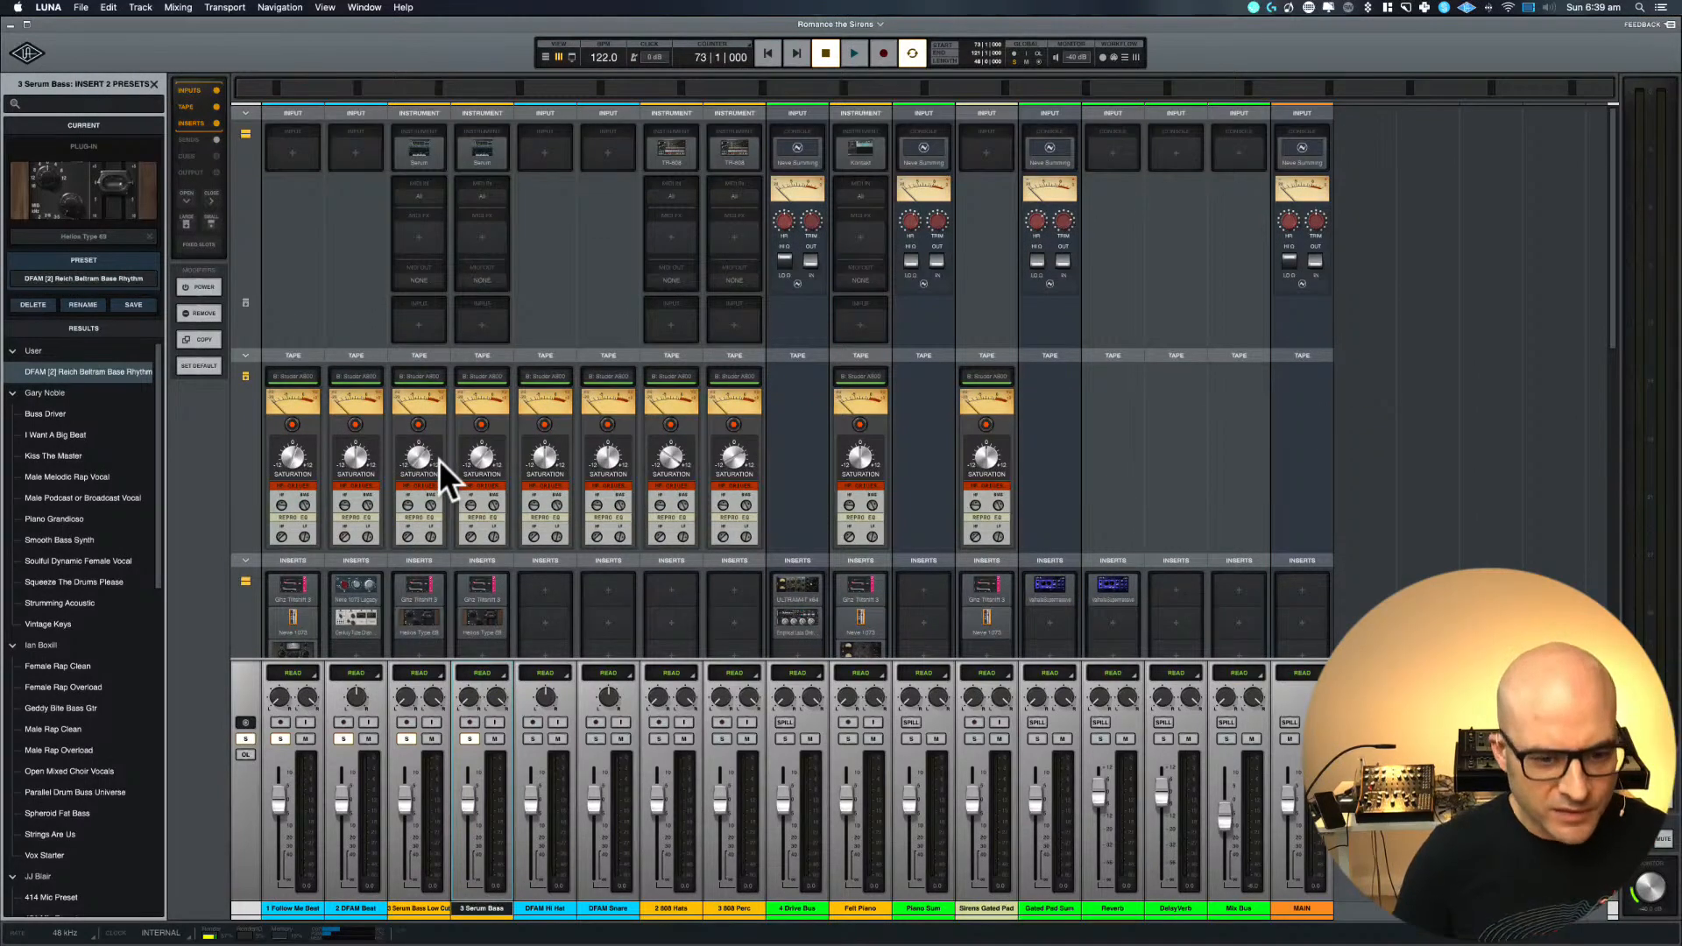
key(space)
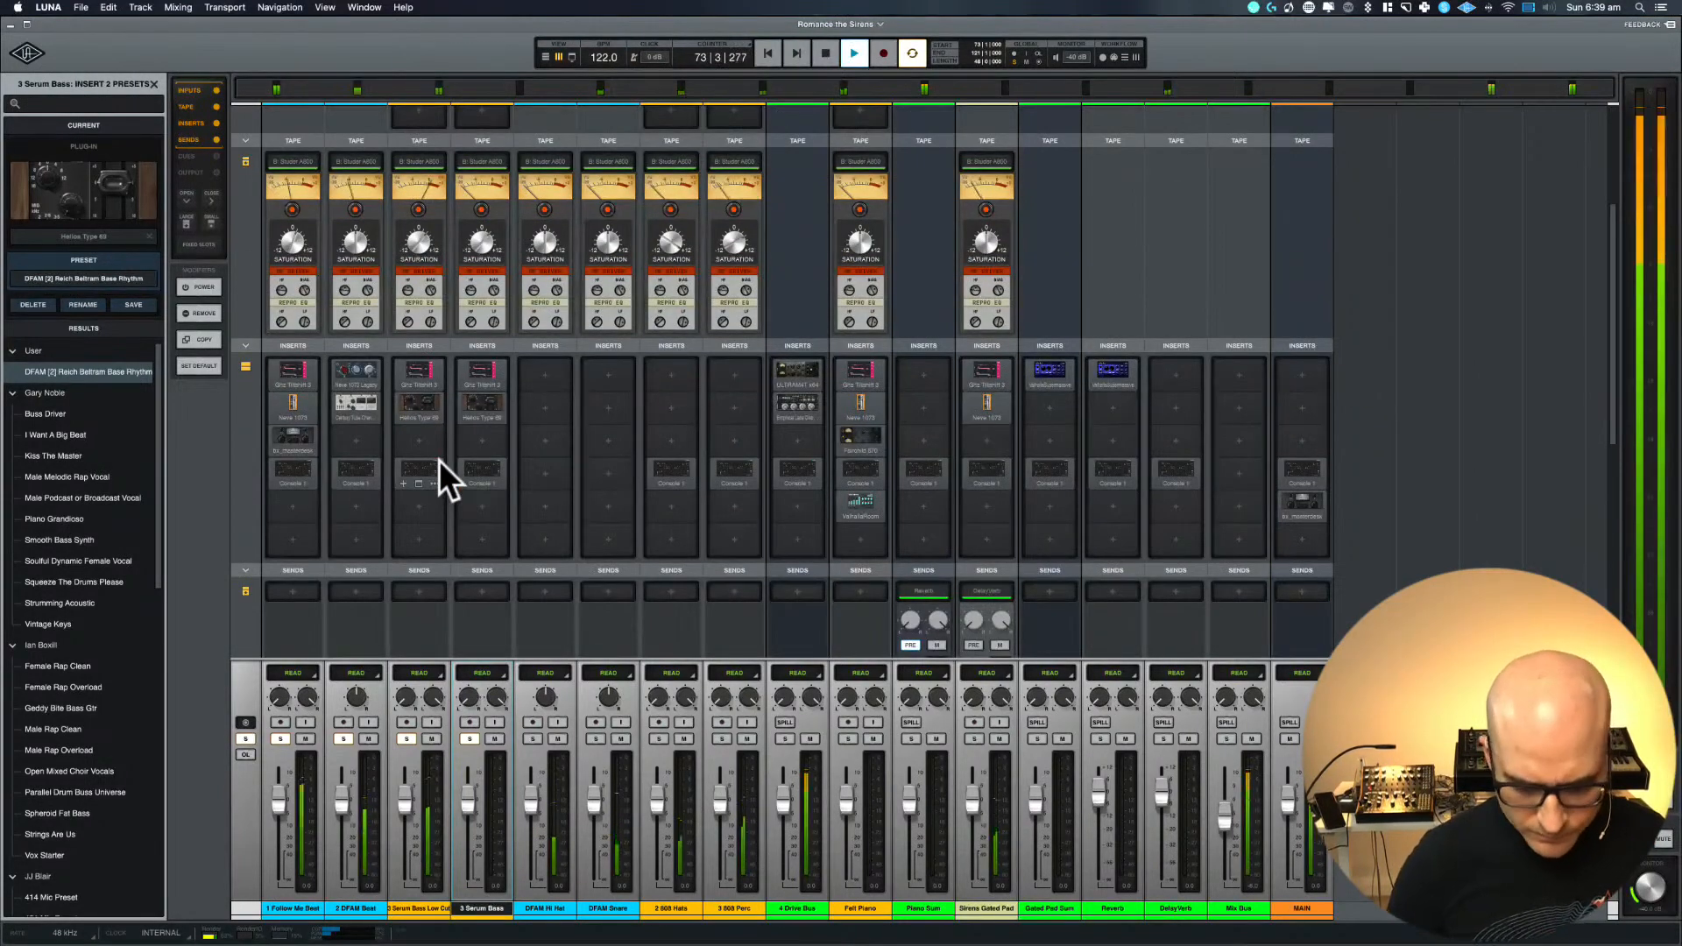
key(super+equal)
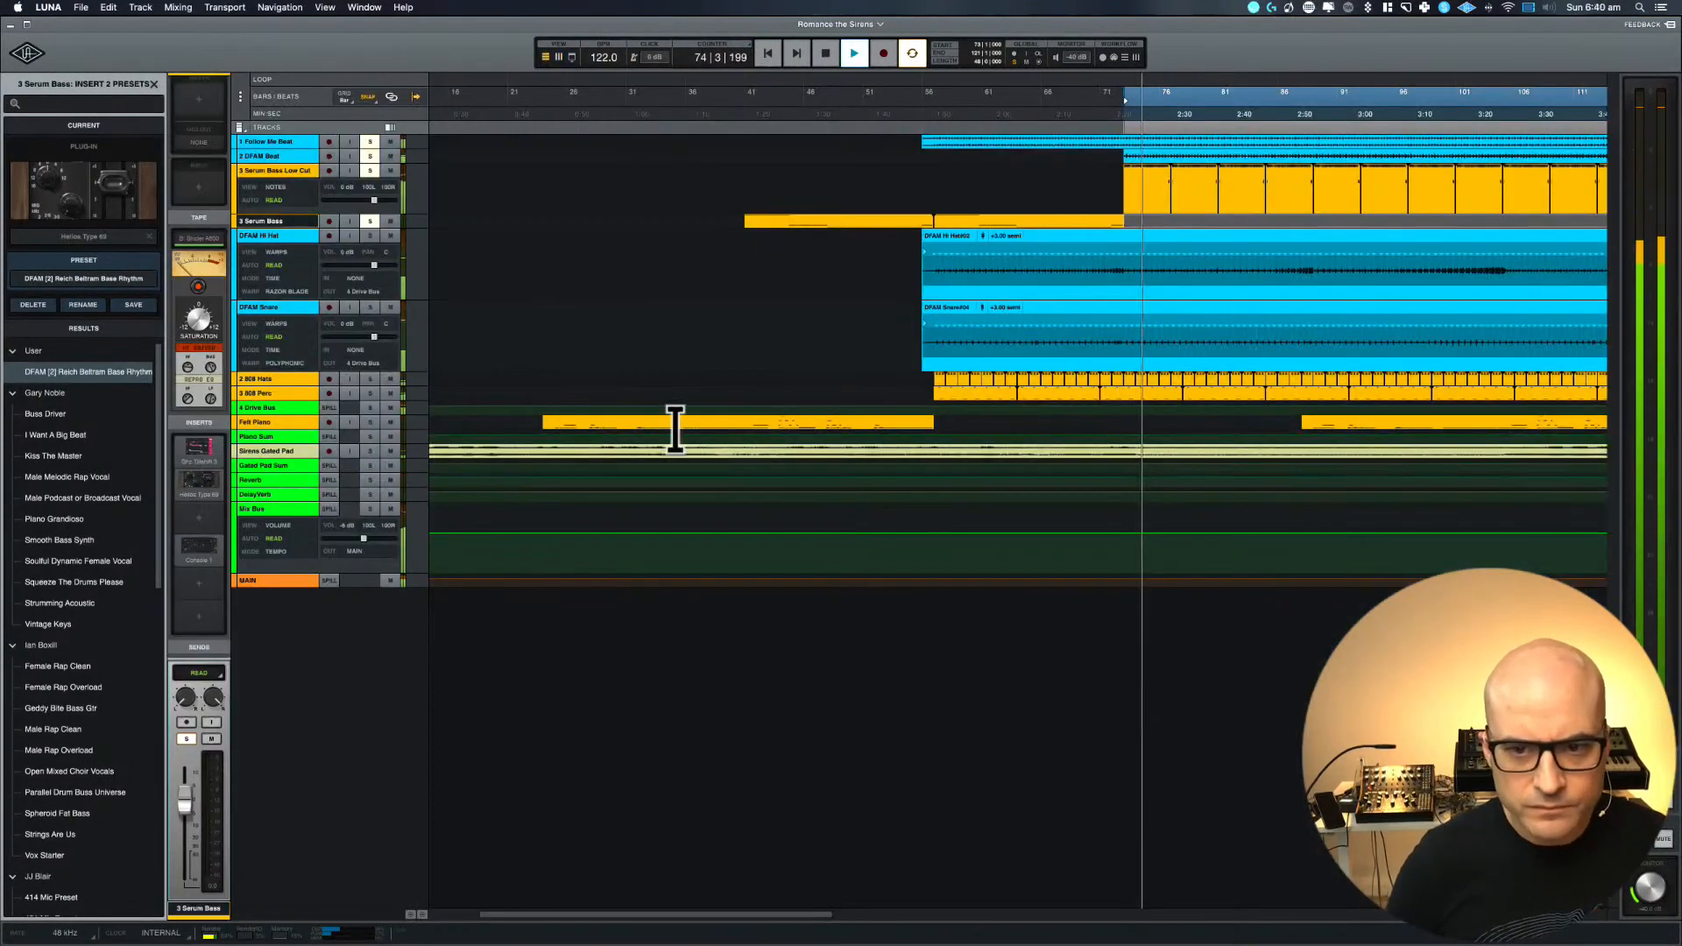
key(r)
key(r)
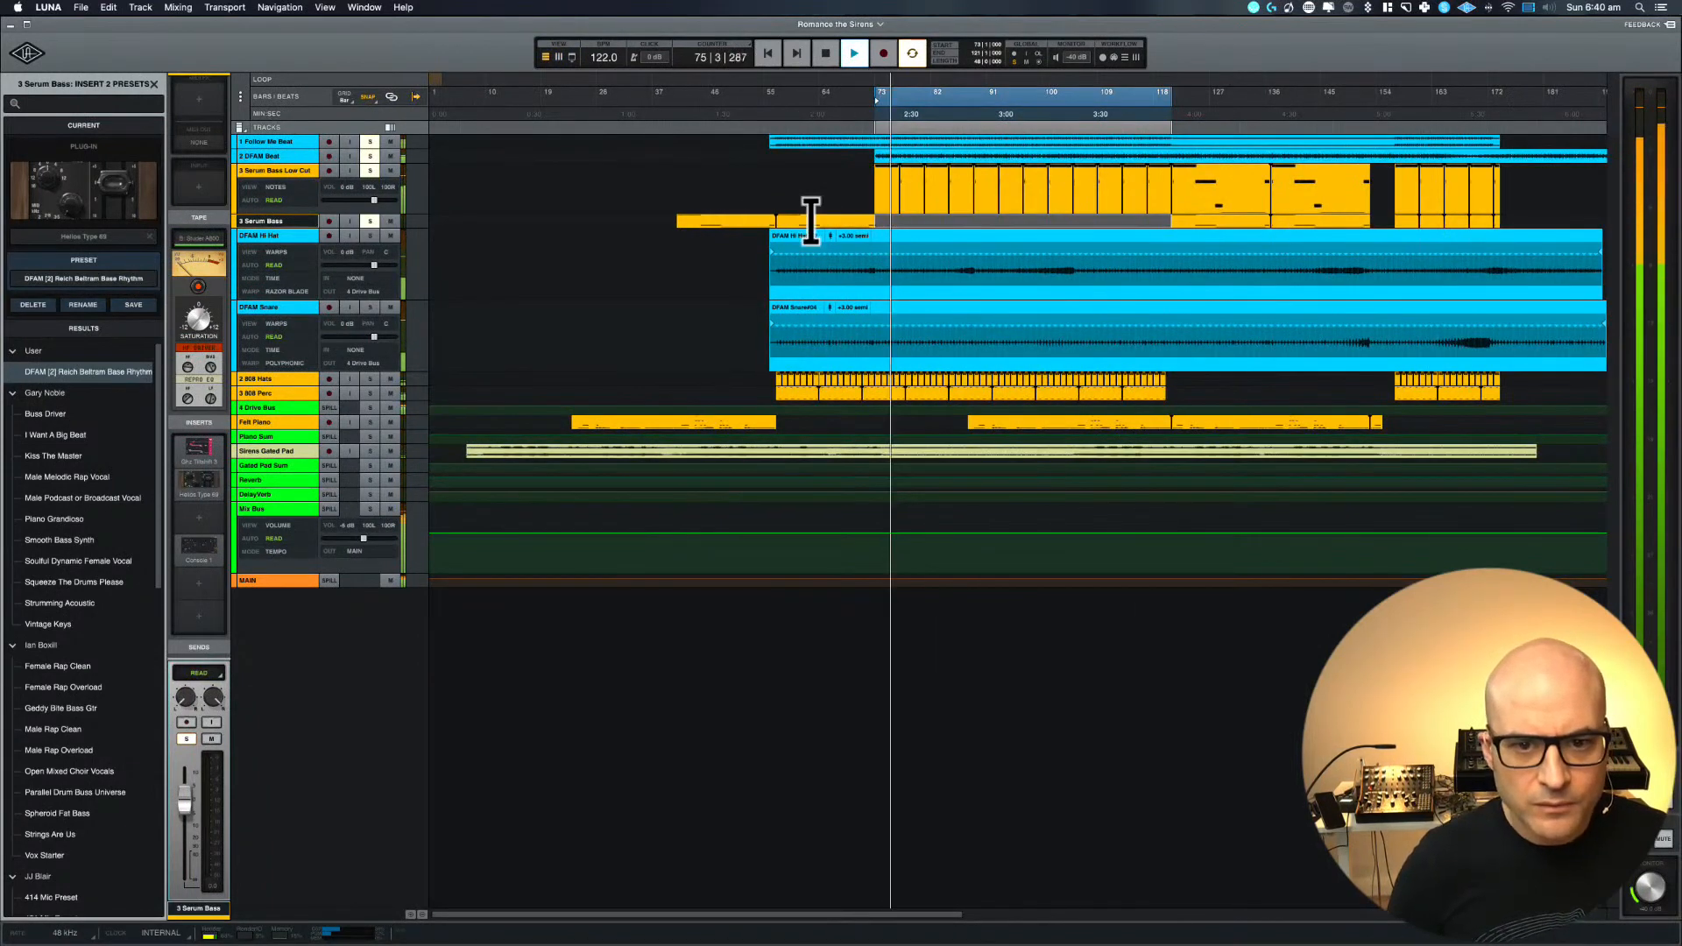
key(space)
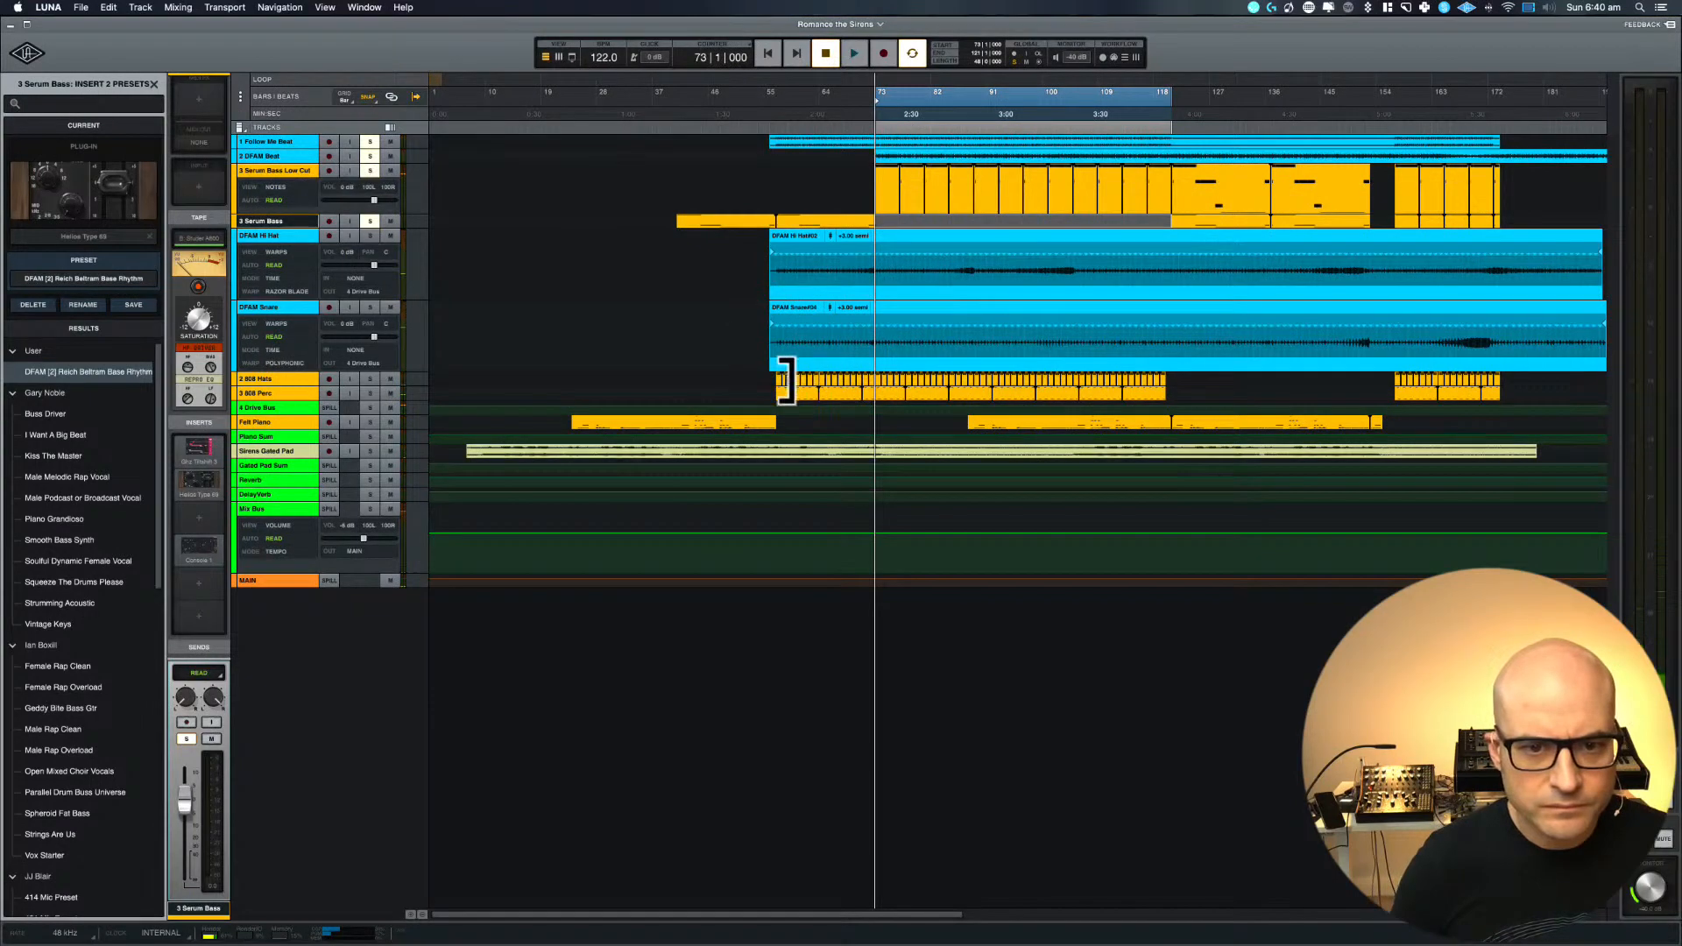
Select bars 72 to 81 on Serum Bass Low Cut and move the clips there down to the Serum Bass track
key(t)
key(t)
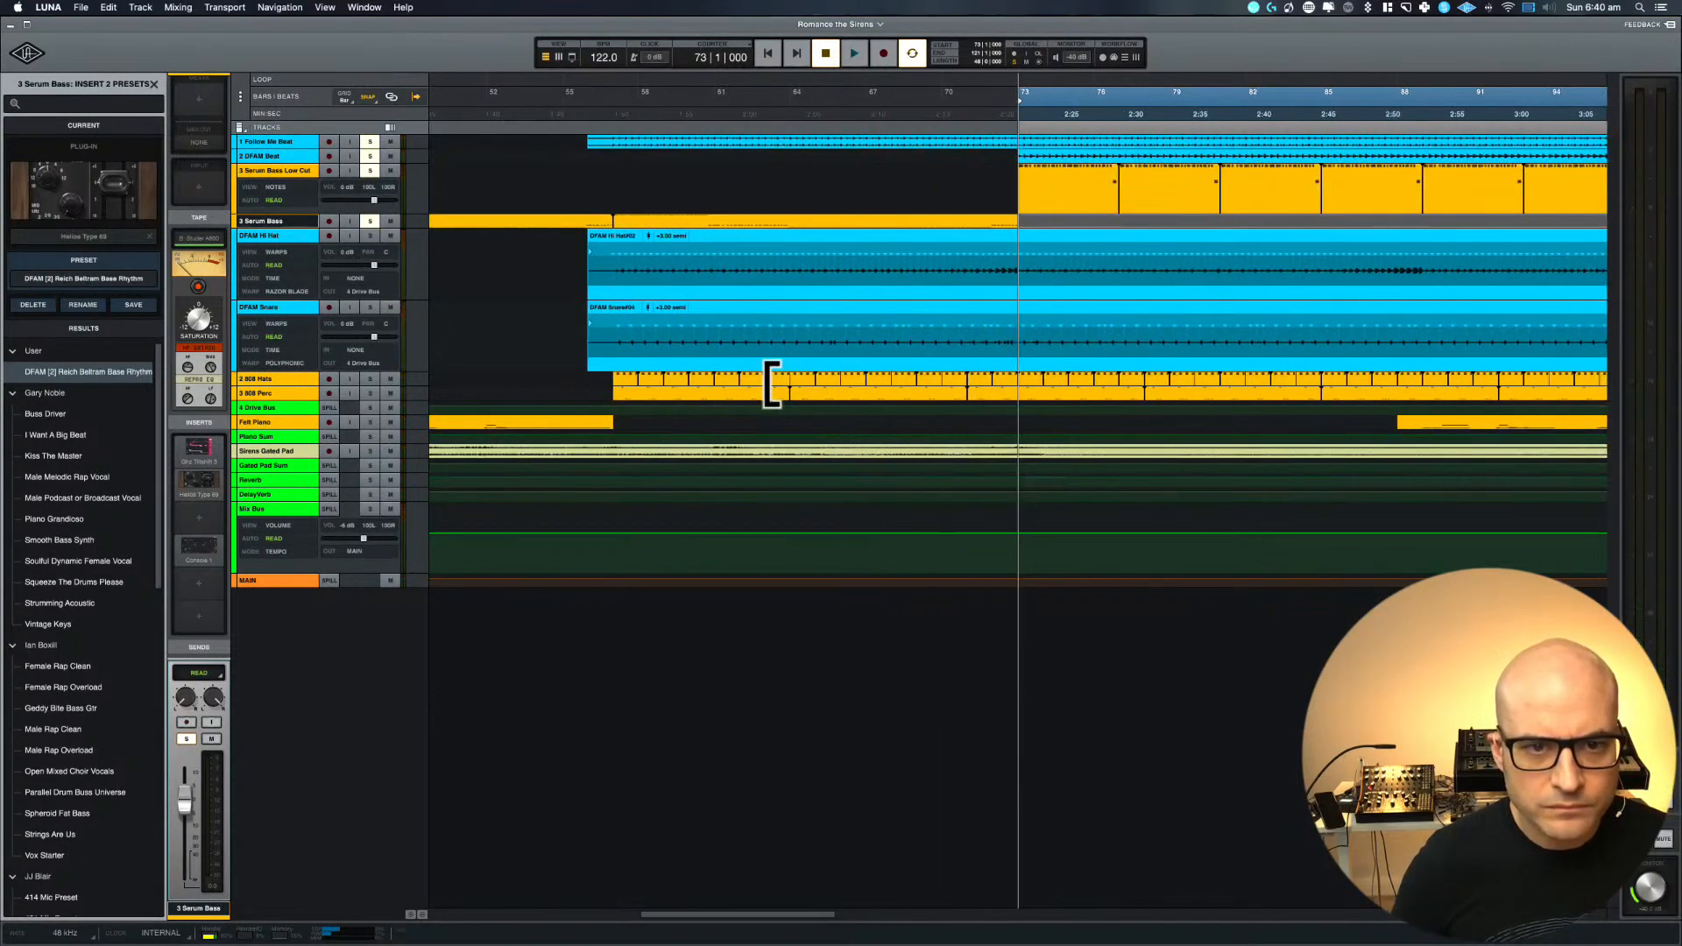
scroll(772, 384, left, 1)
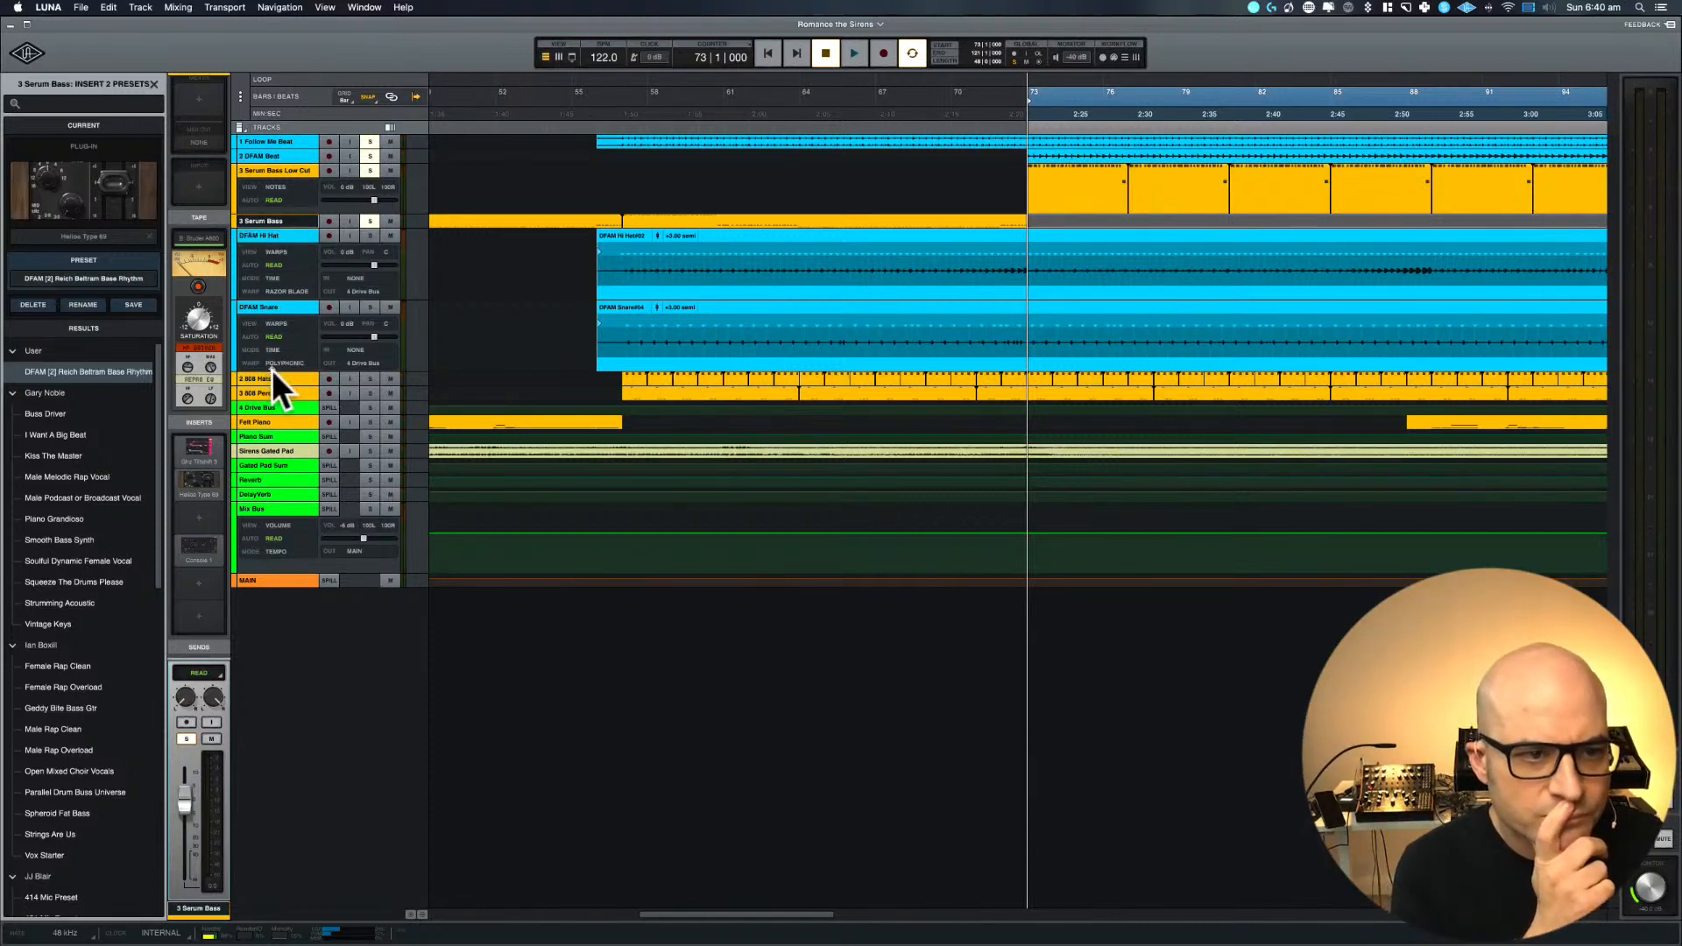
click(743, 210)
scroll(743, 211, right, 5)
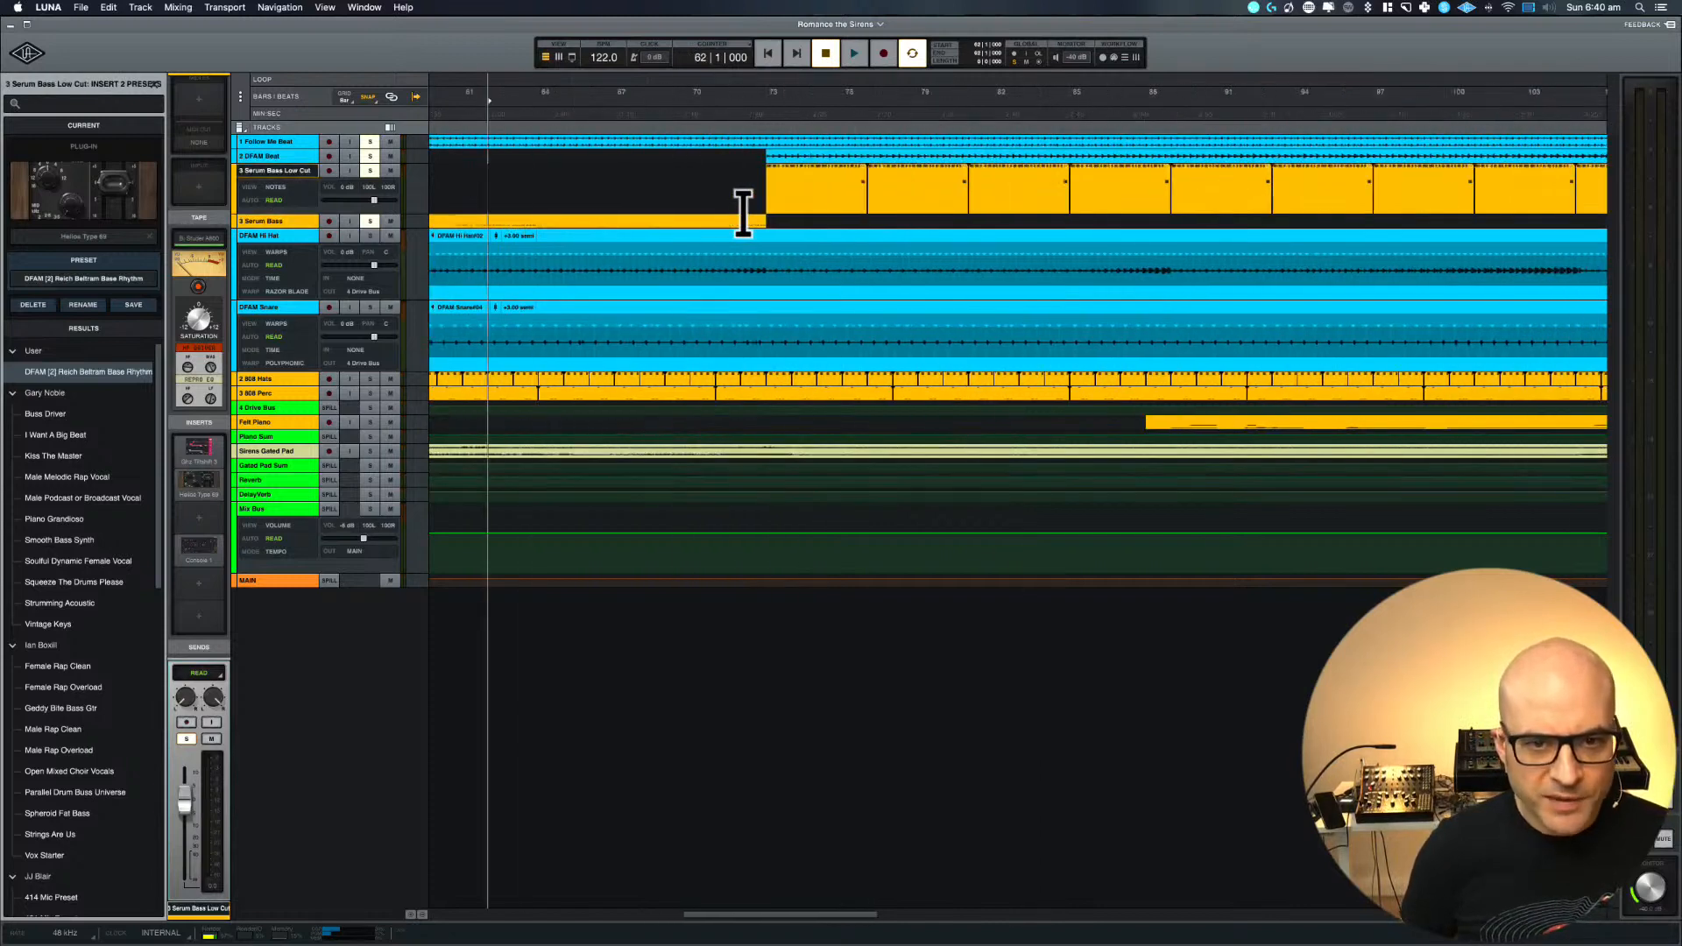
drag(743, 211, 969, 192)
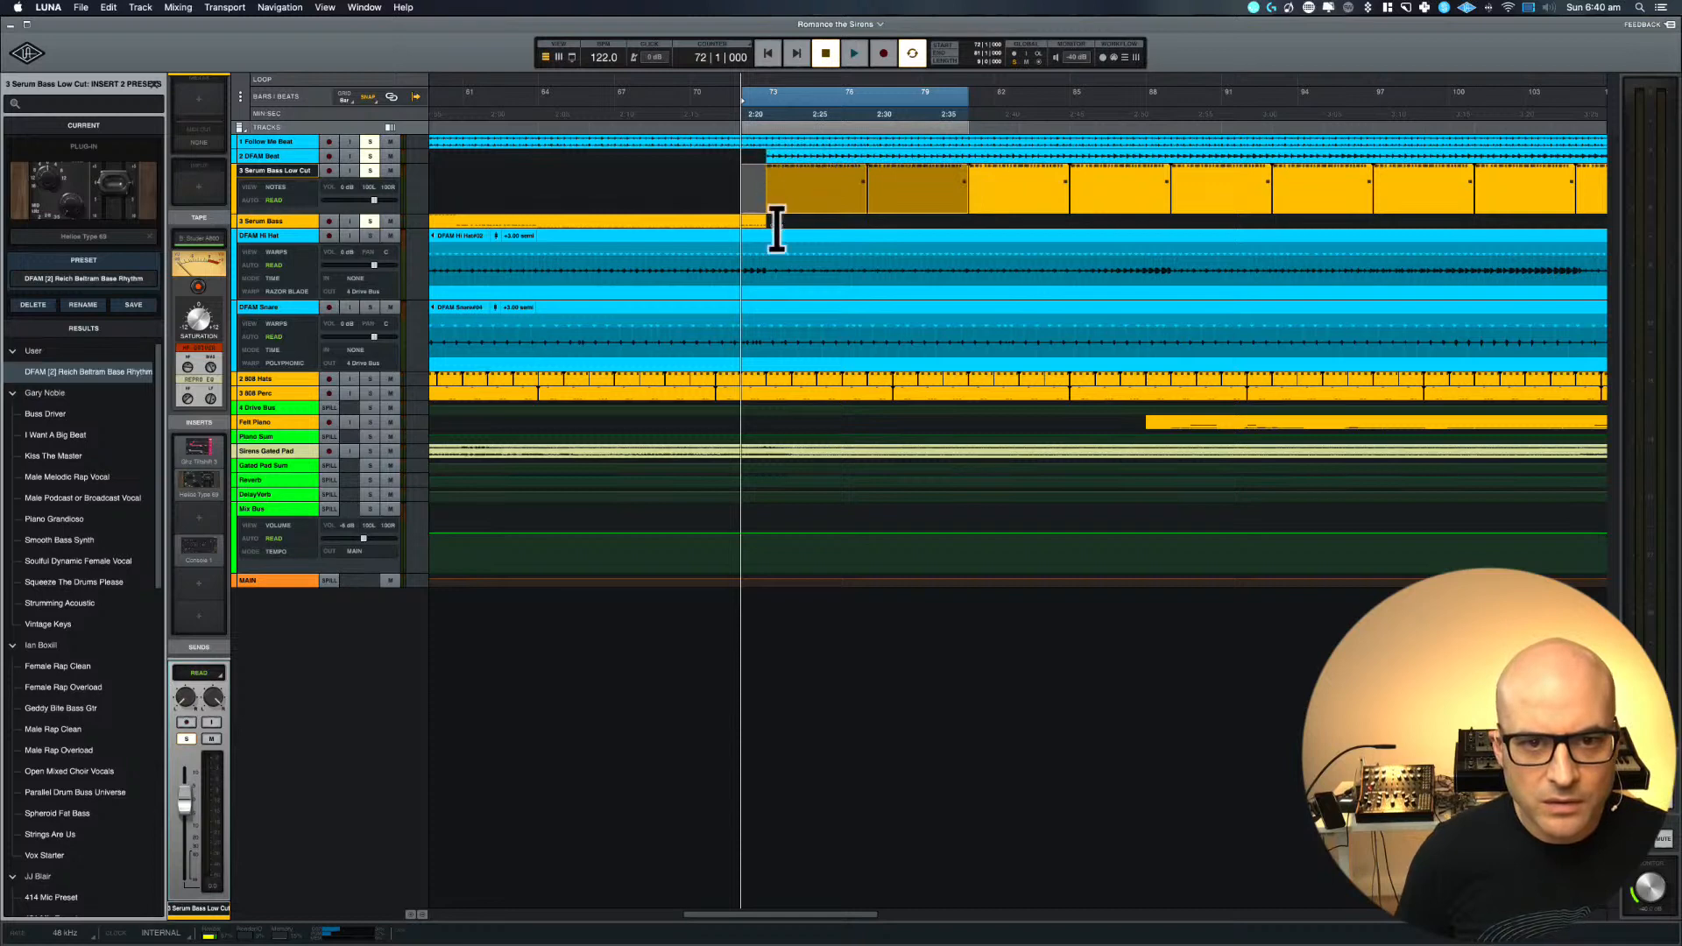
mouse_move(772, 206)
mouse_down()
mouse_move(770, 248)
mouse_move(780, 199)
mouse_up()
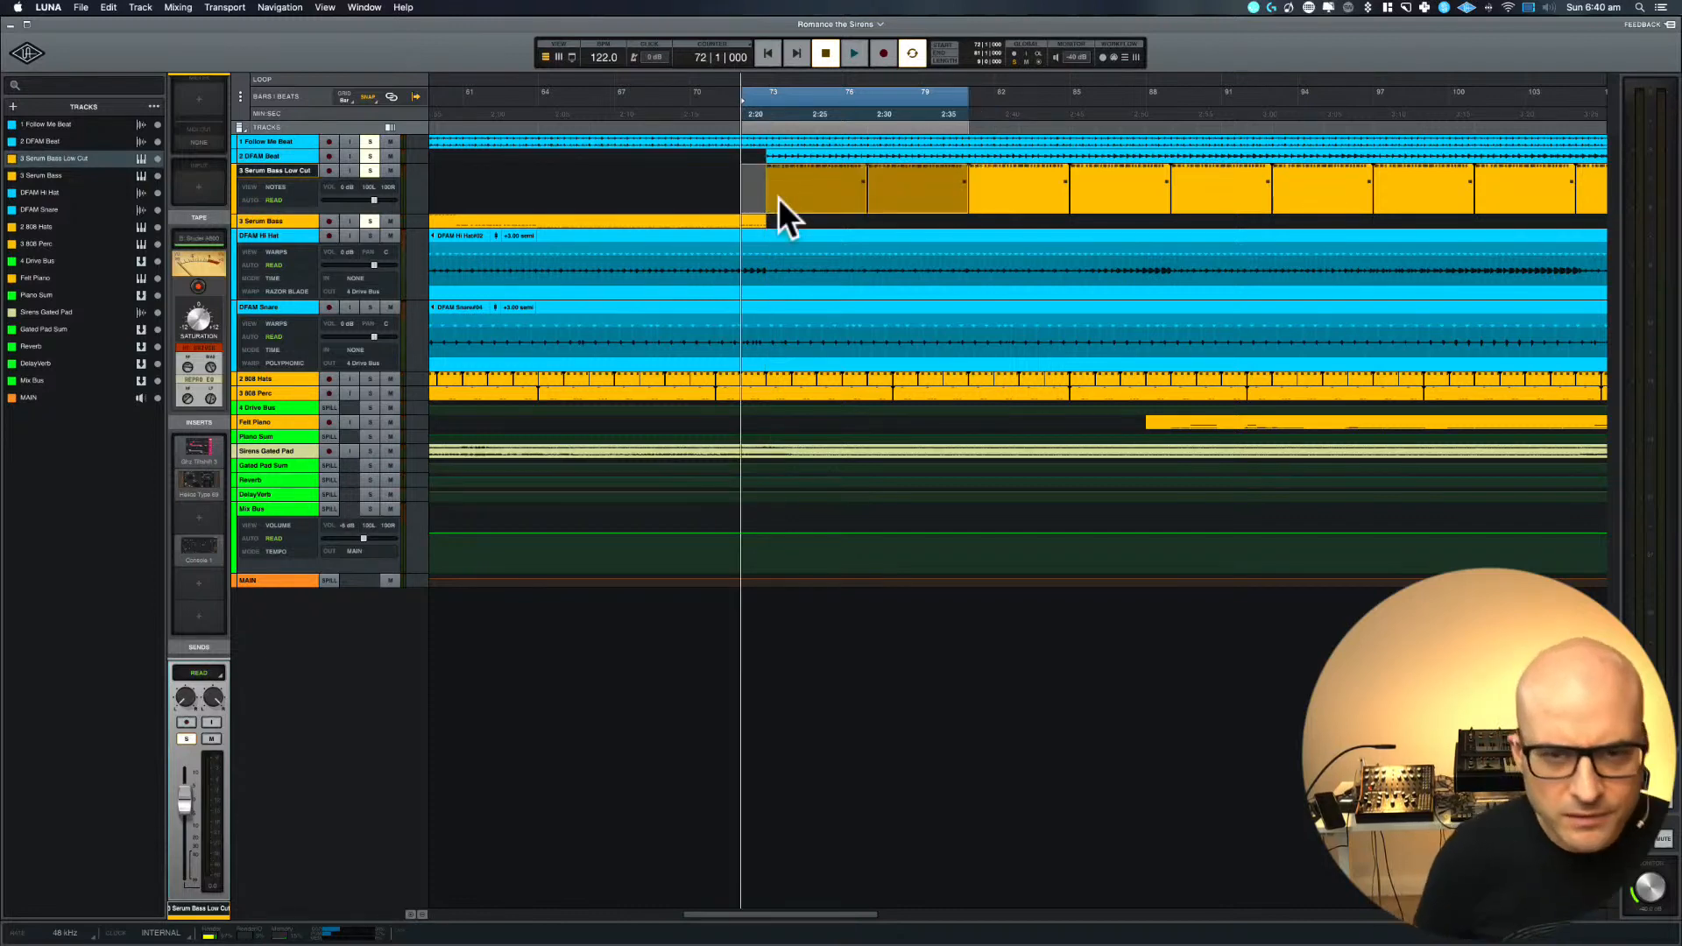
scroll(742, 170, up, 10)
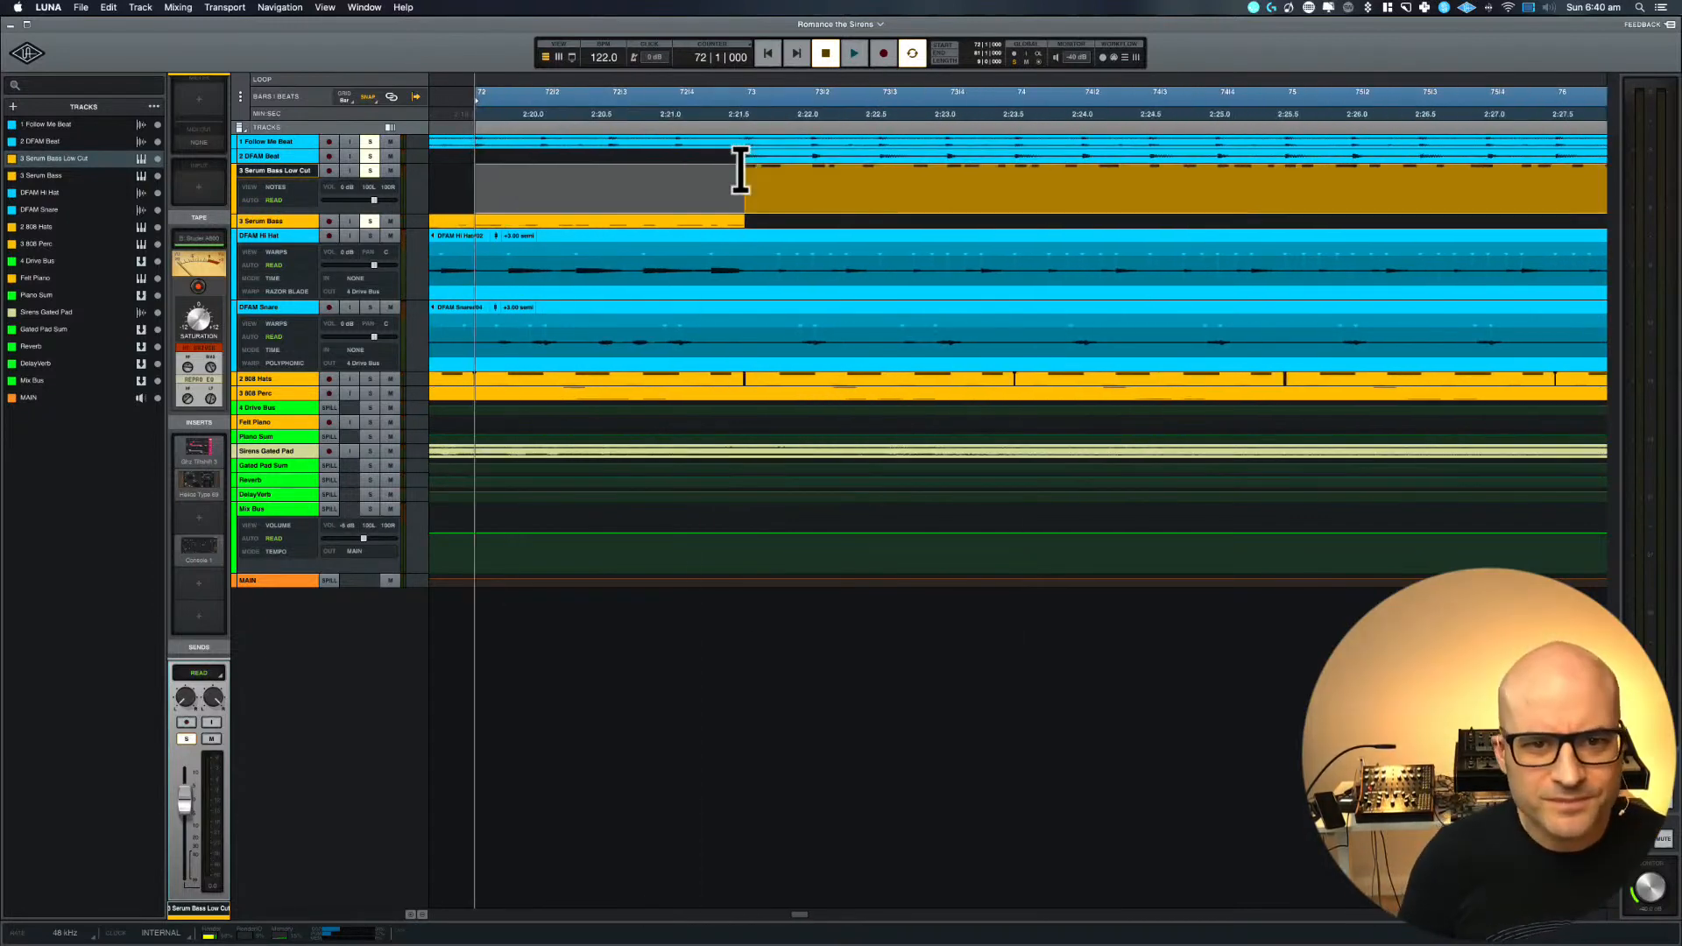
drag(760, 207, 759, 220)
scroll(760, 221, right, 3)
scroll(760, 221, right, 2)
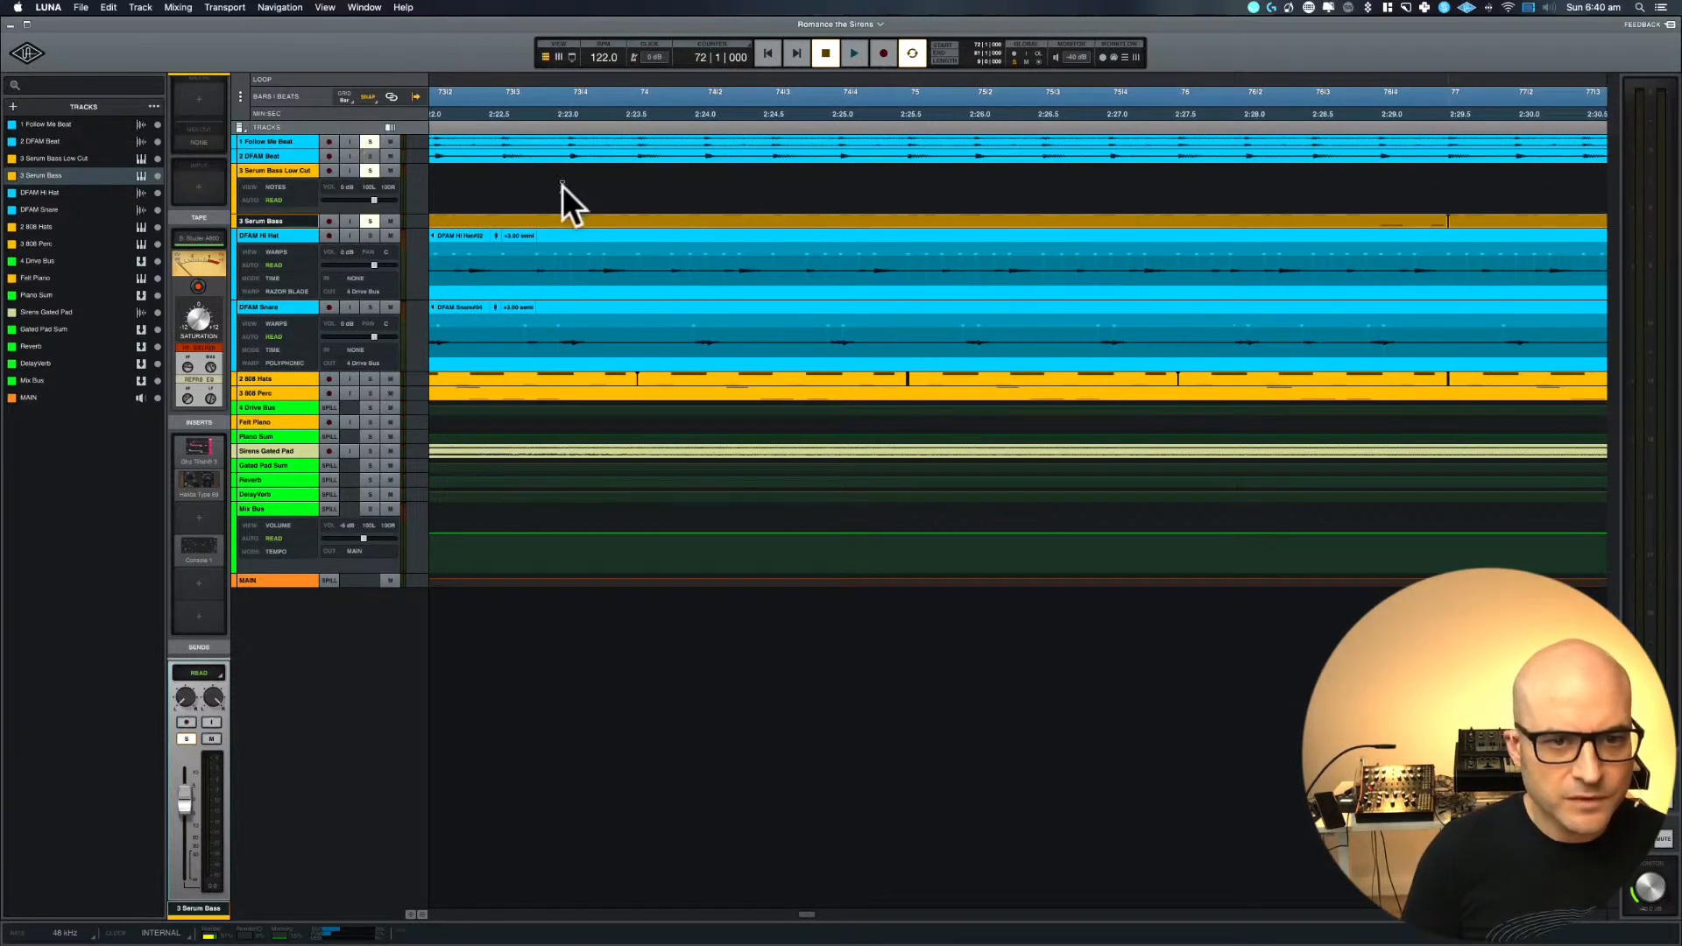
Shorten the loop range to bar 72 and audition it while examining the Serum Bass clips, ending with playback stopped
key(r)
key(r)
key(r)
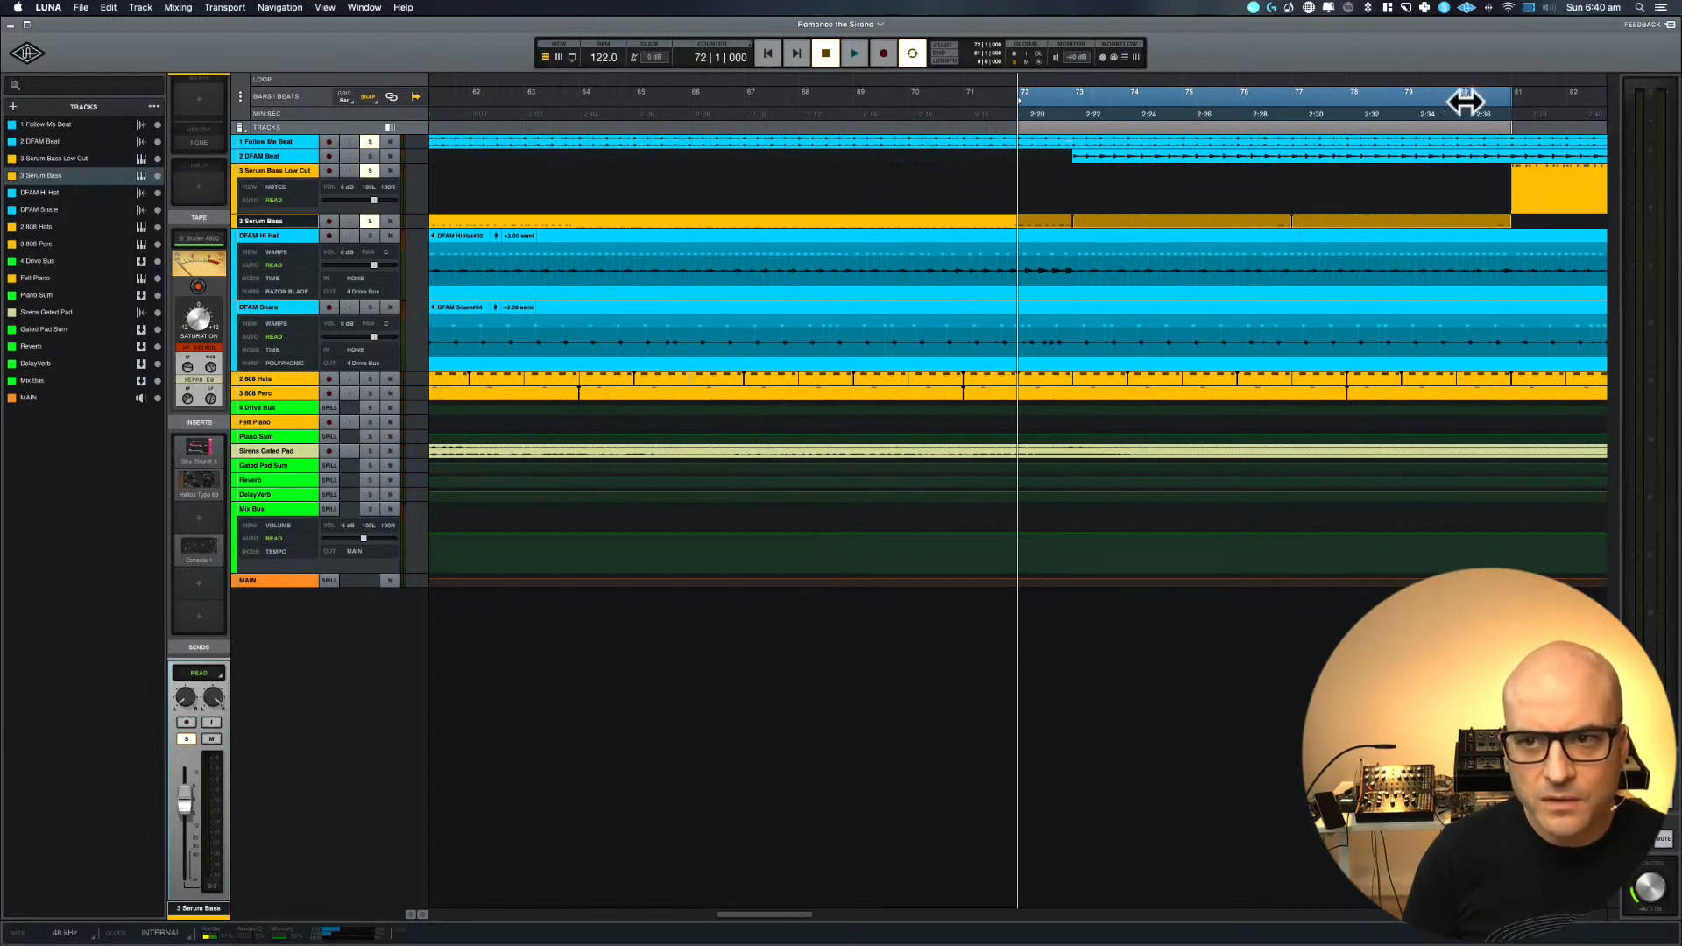
drag(1505, 98, 1084, 97)
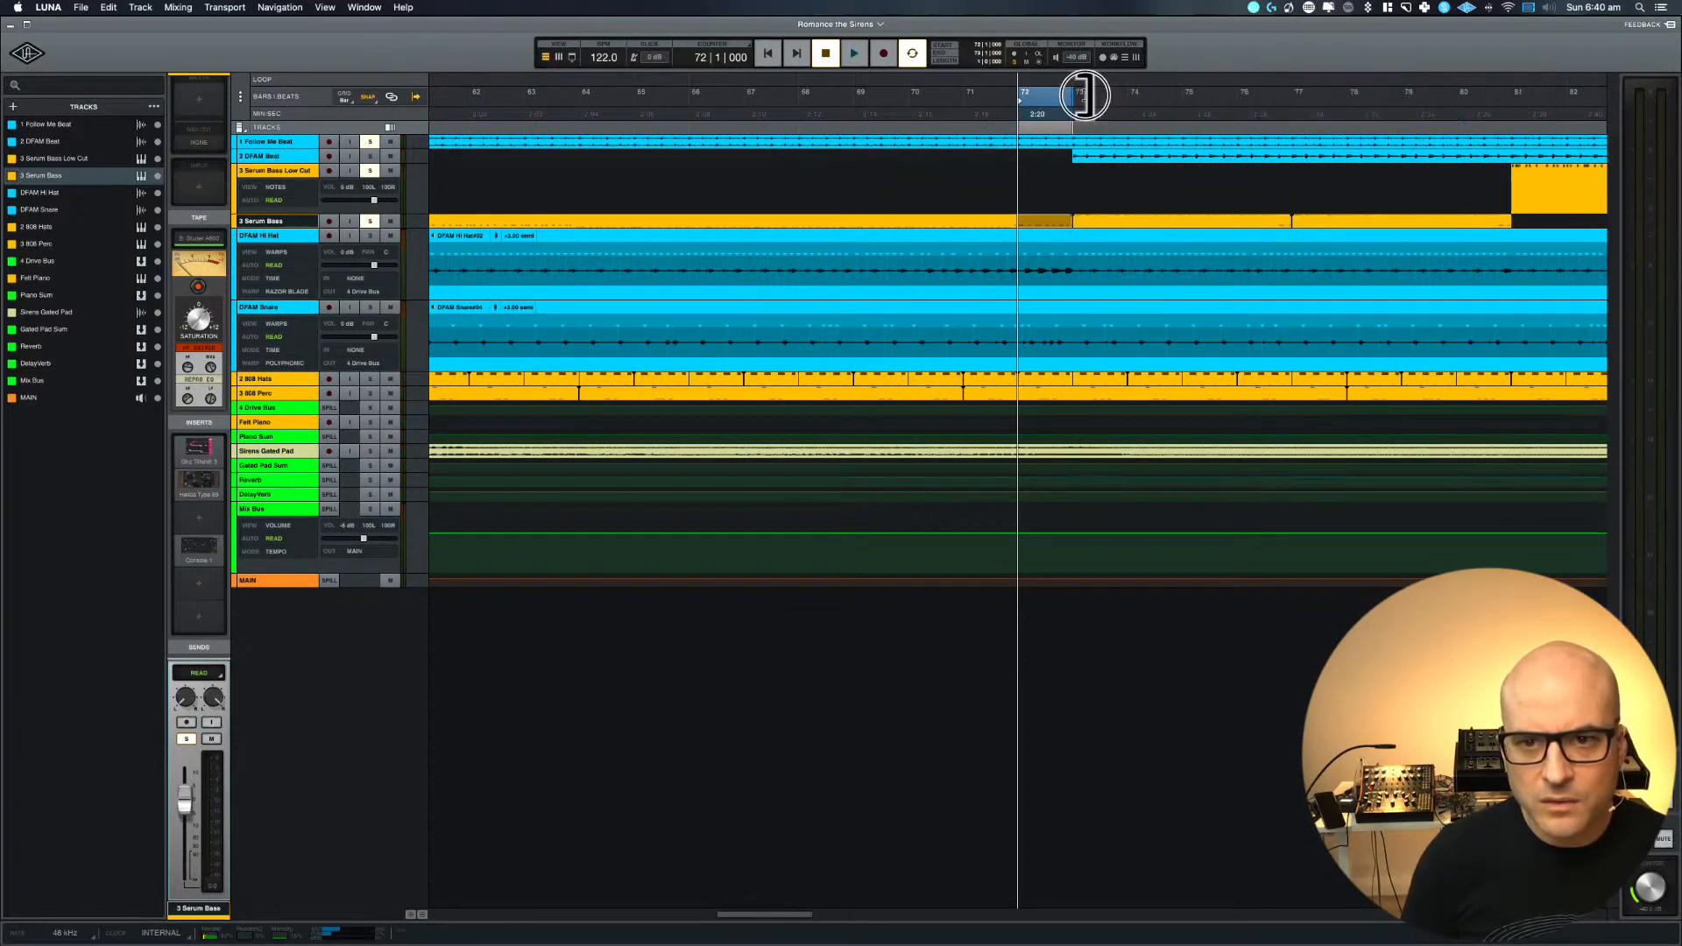
key(space)
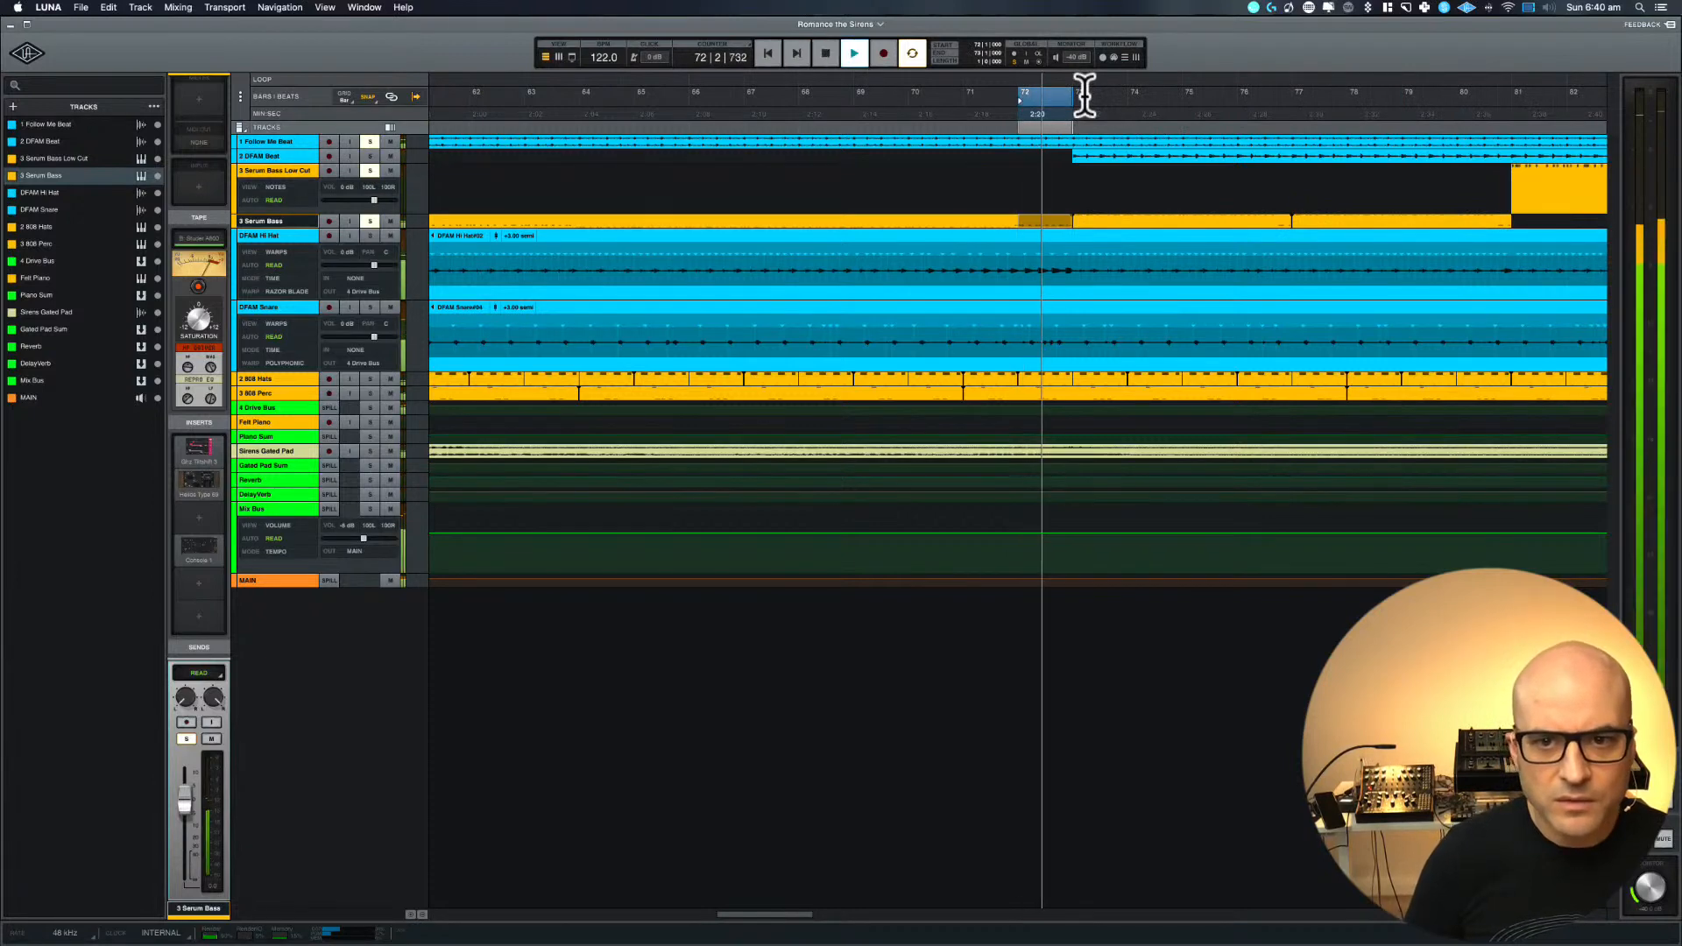
key(t)
key(t)
key(t)
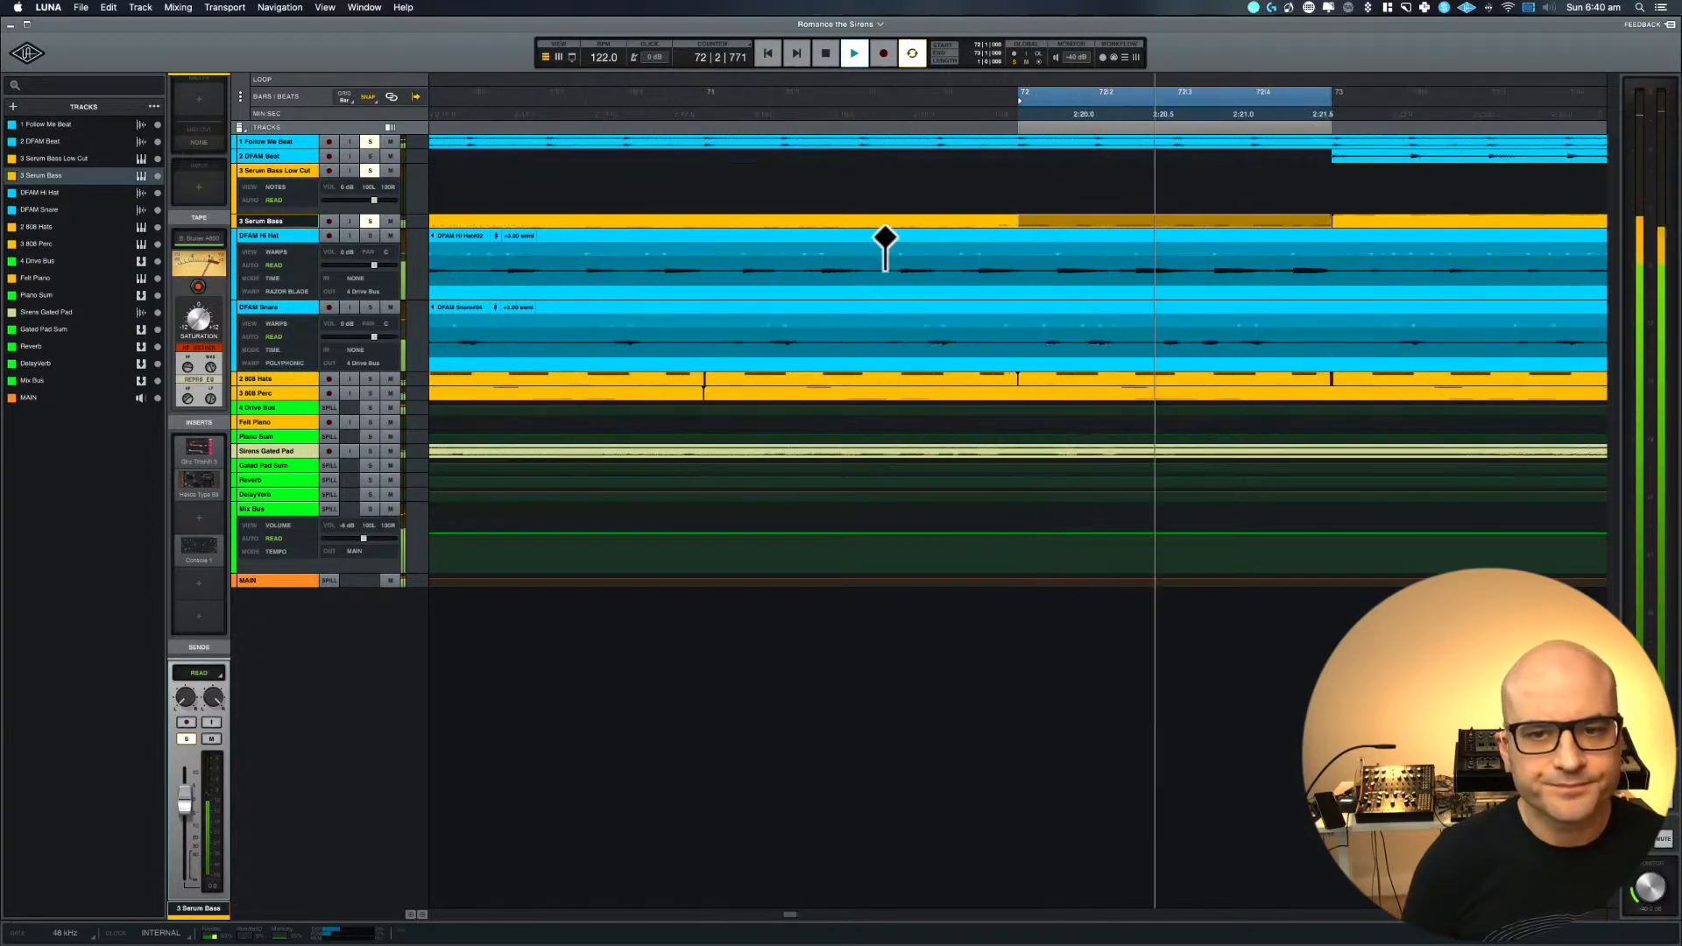
key(r)
key(r)
key(r)
key(r)
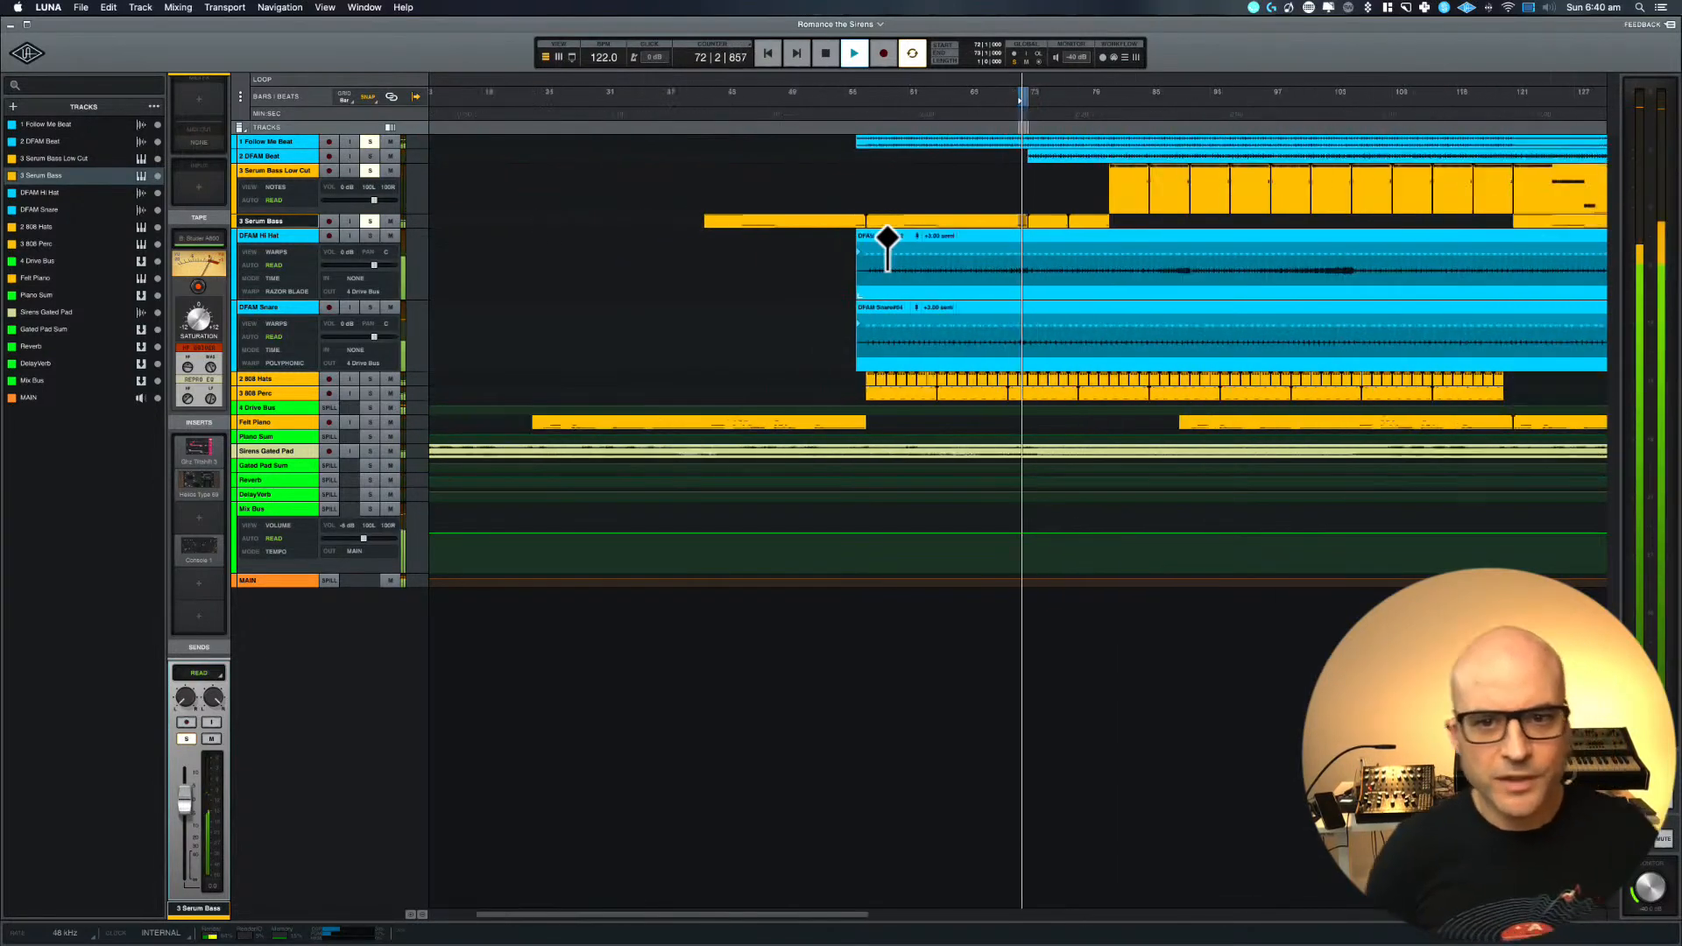
key(space)
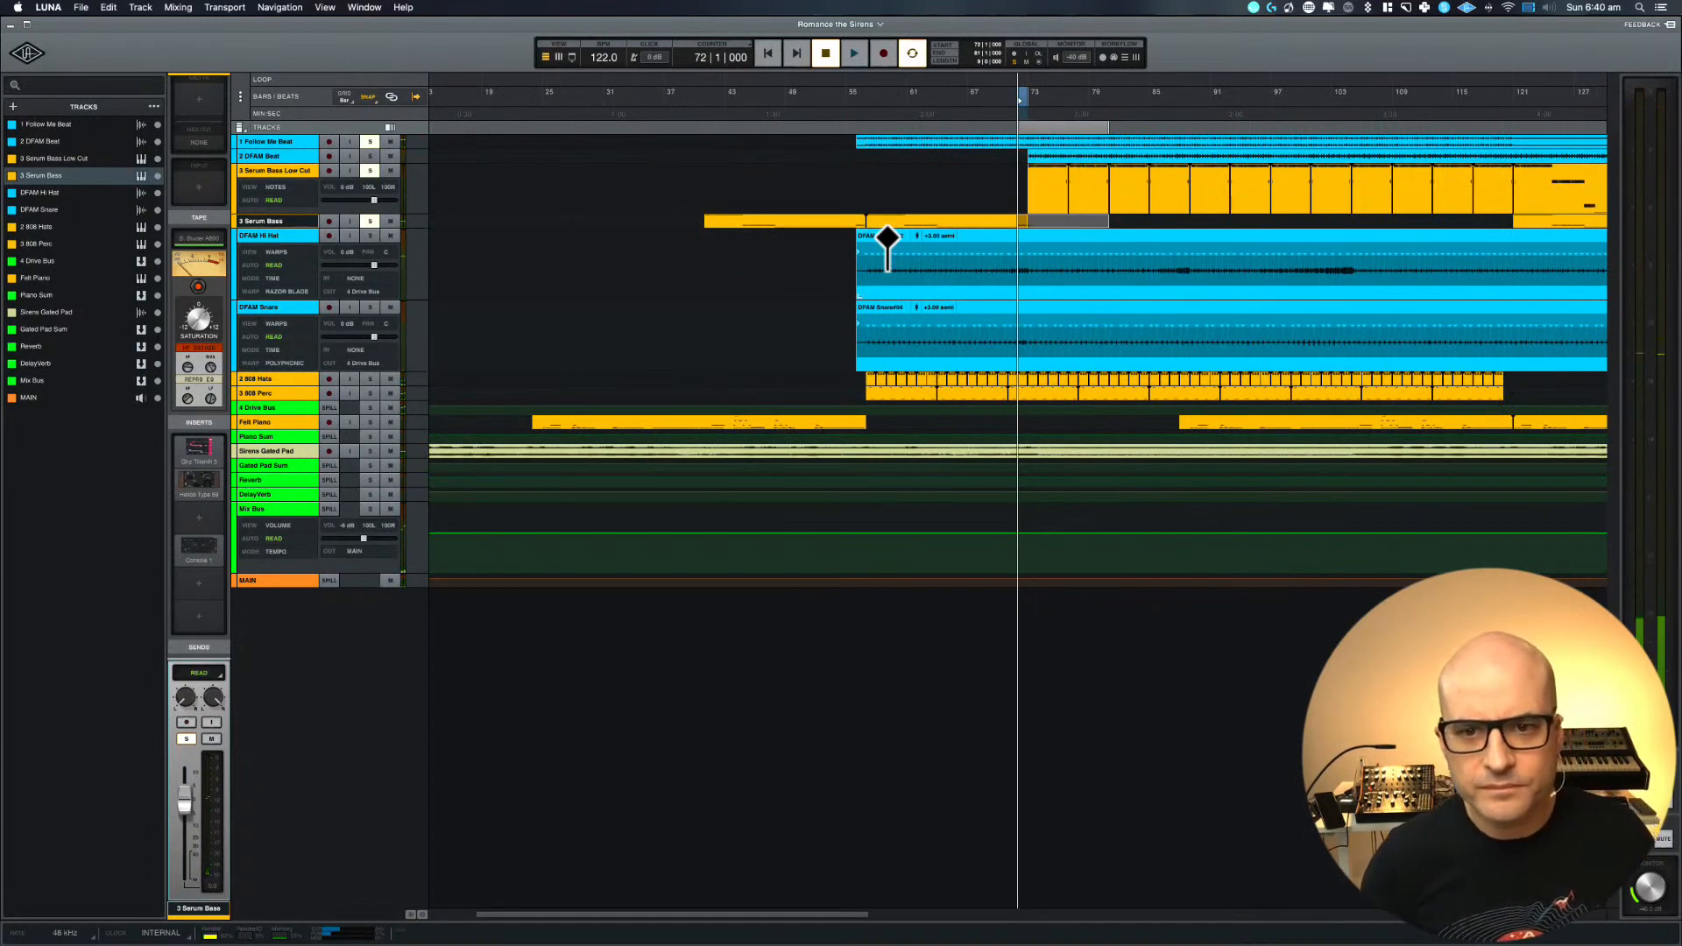
Restore the clip move to Serum Bass, set the loop range to bars 73 to 81 and start playback
scroll(888, 238, right, 6)
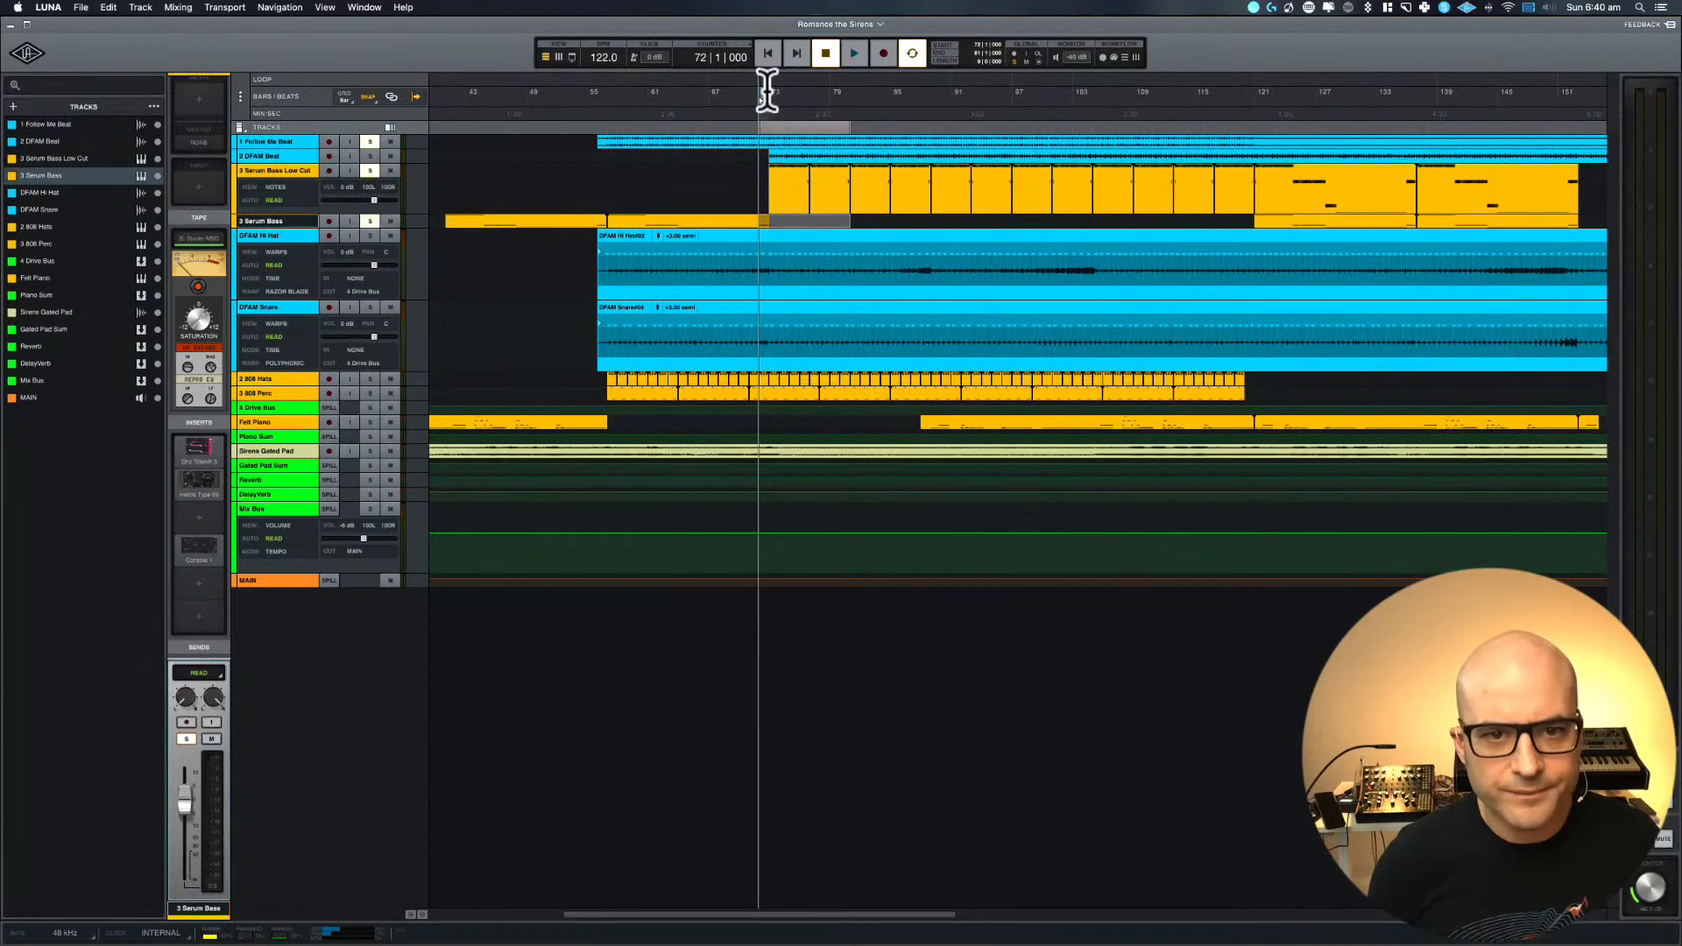
click(109, 8)
click(128, 35)
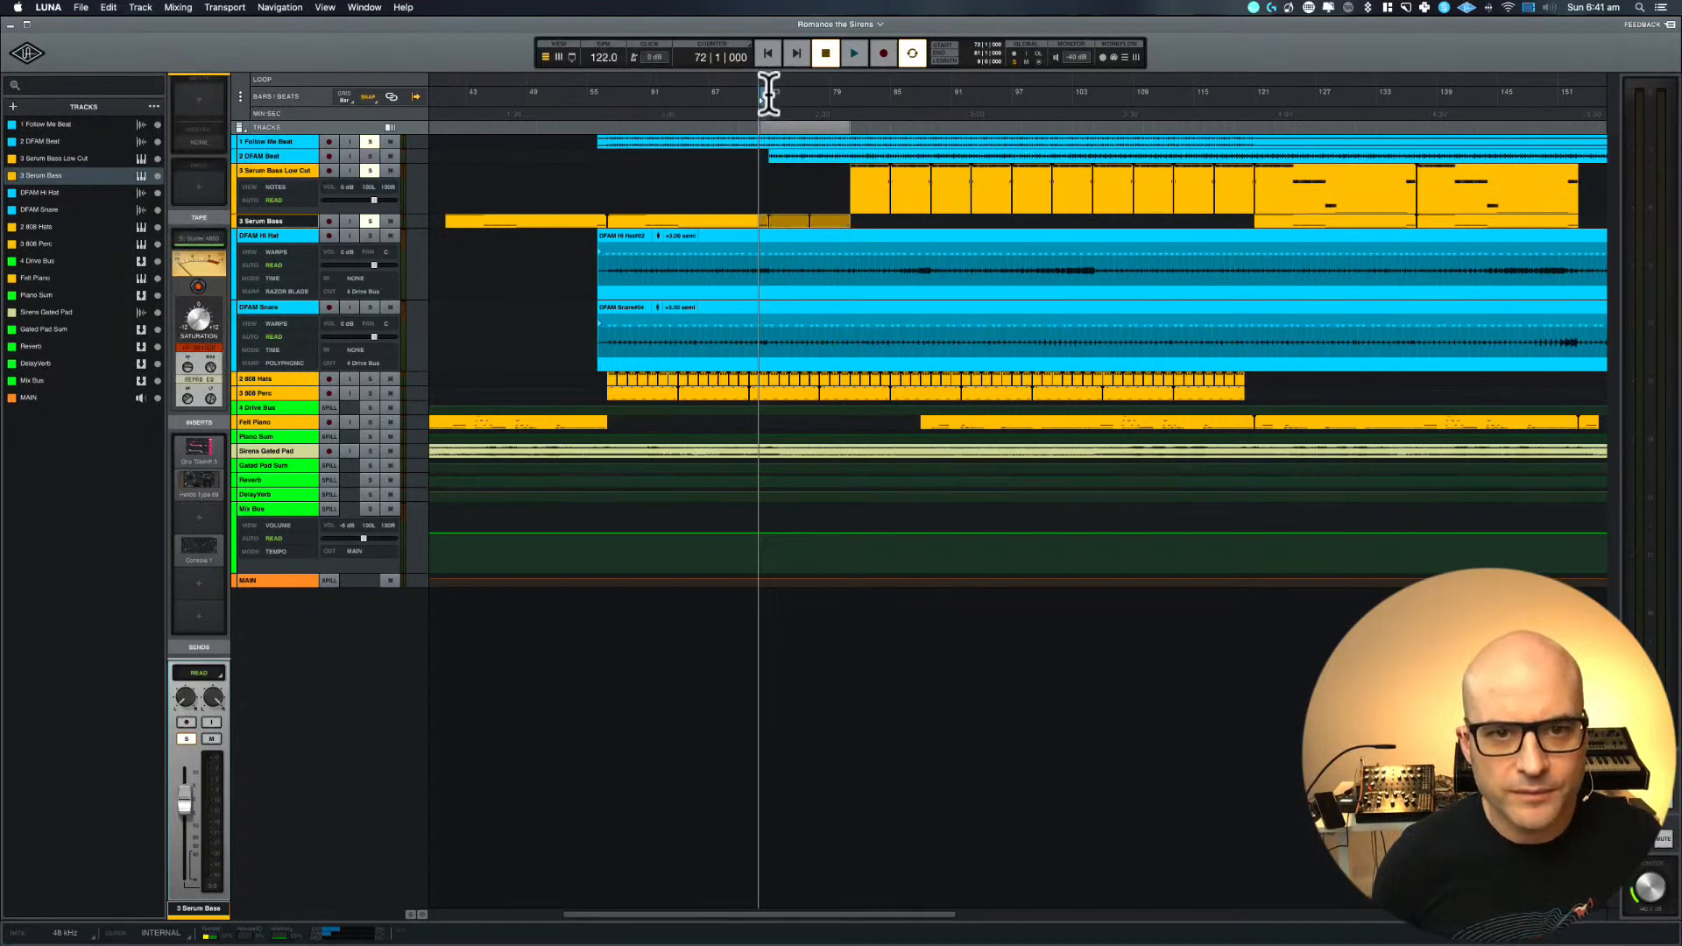
drag(770, 84, 850, 88)
key(space)
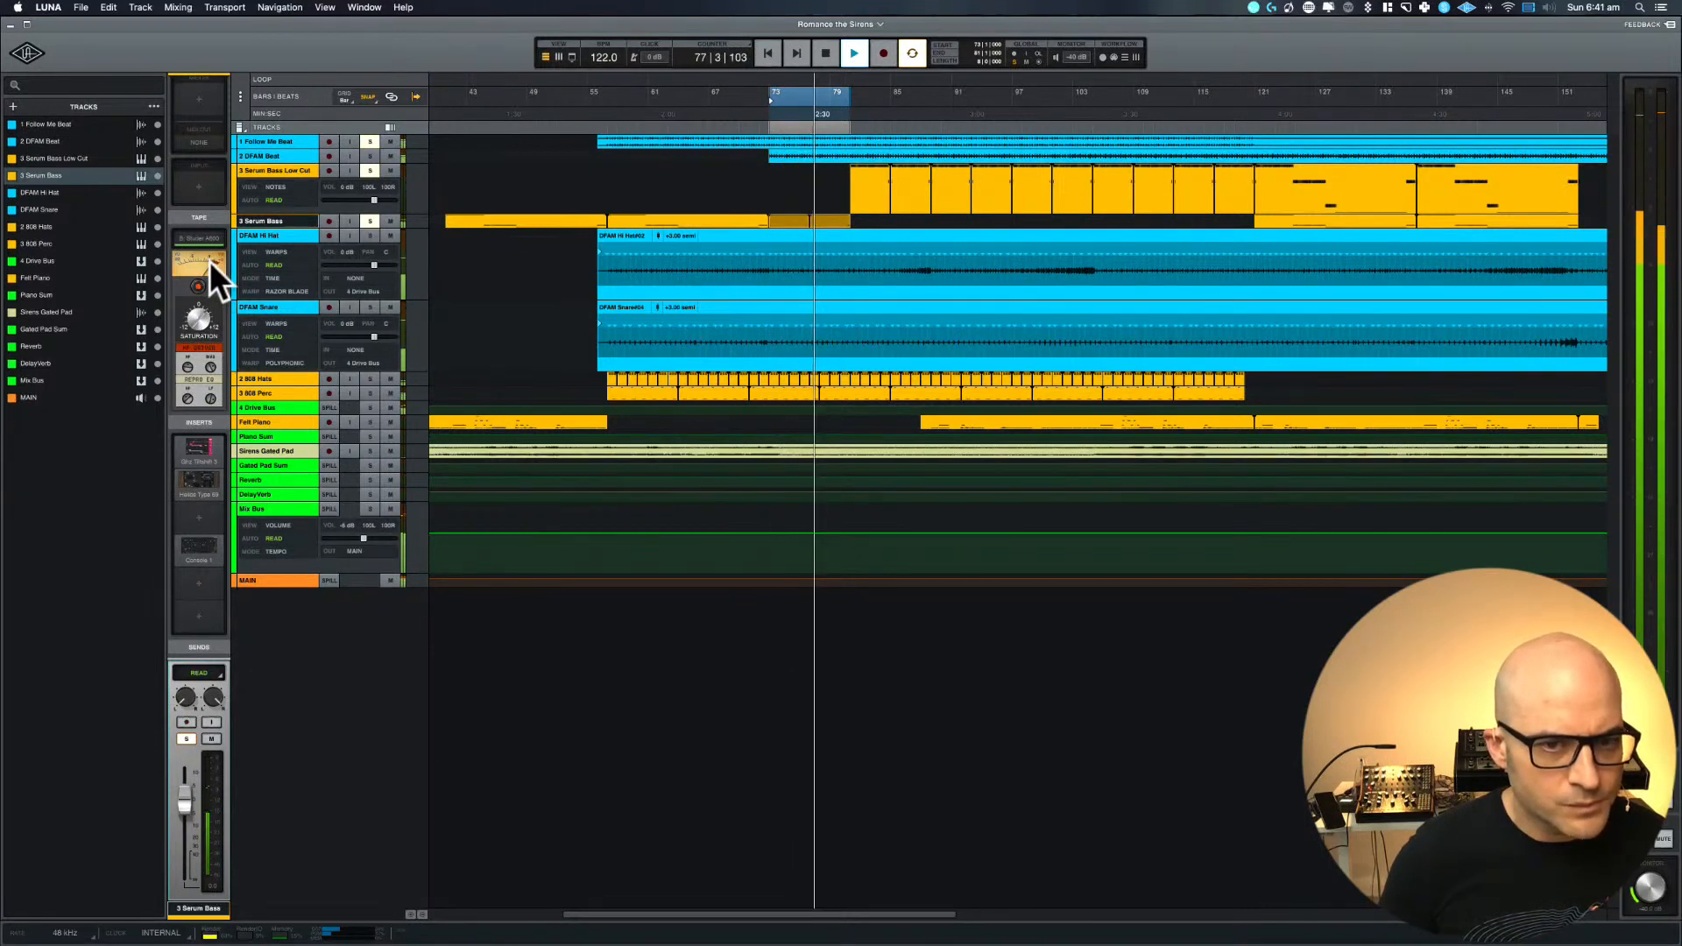
Open the Helios Type 69 of Serum Bass and of Serum Bass Low Cut, and adjust the bass control of the Low Cut instance
click(199, 477)
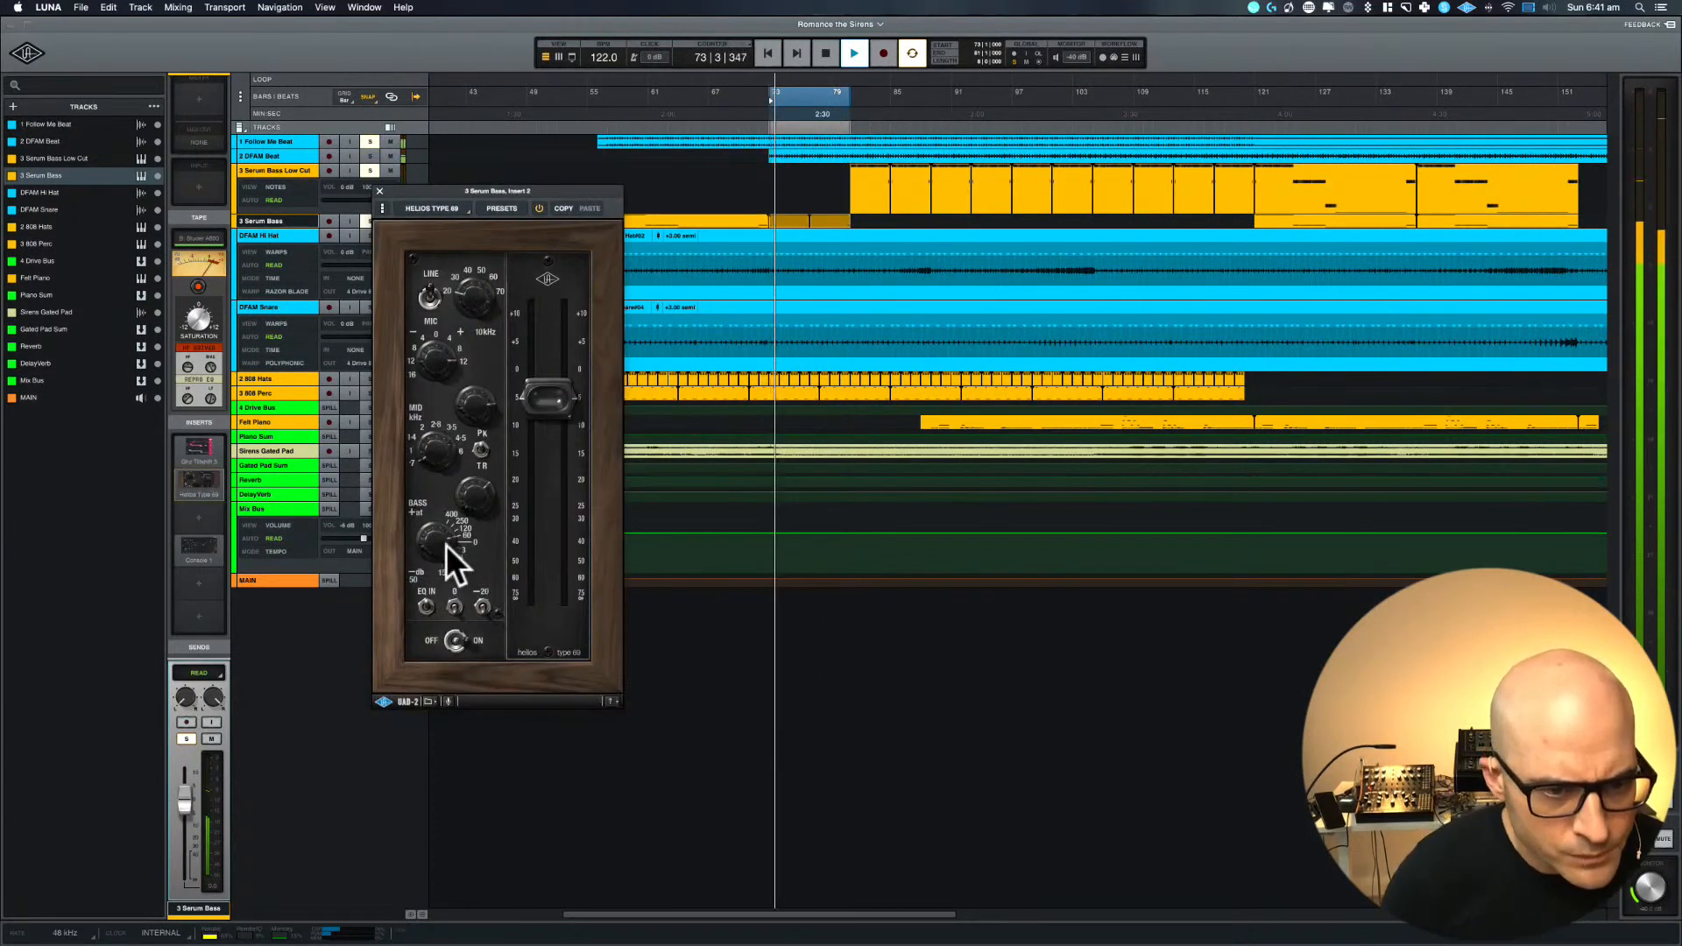
key(space)
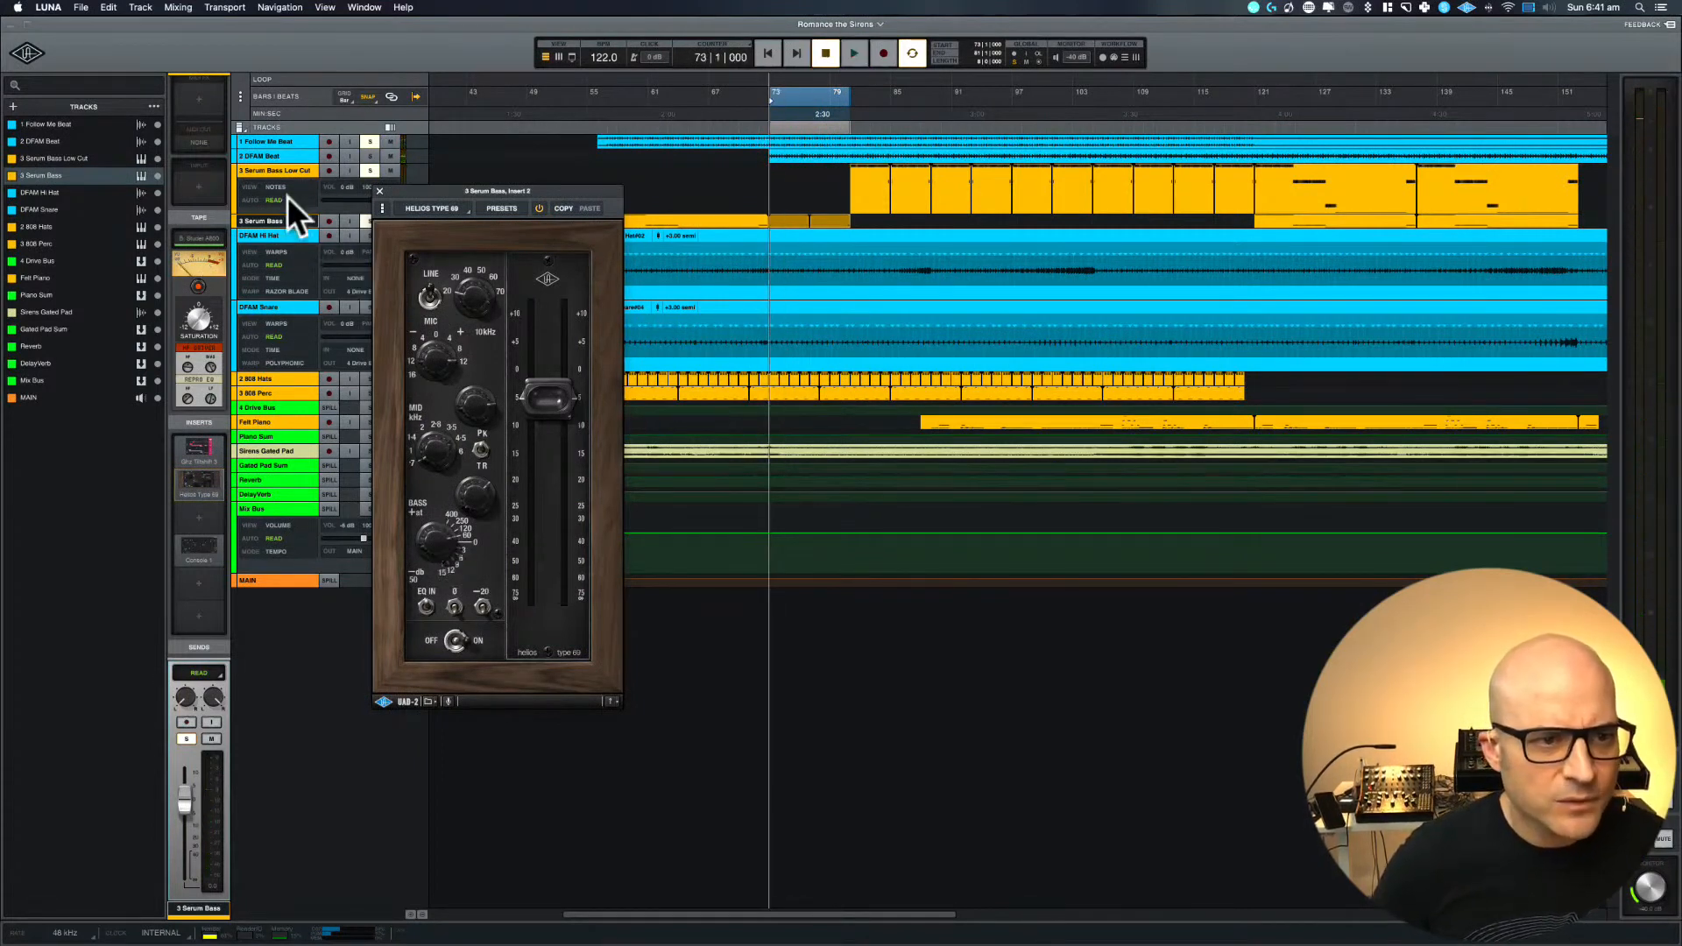
click(290, 168)
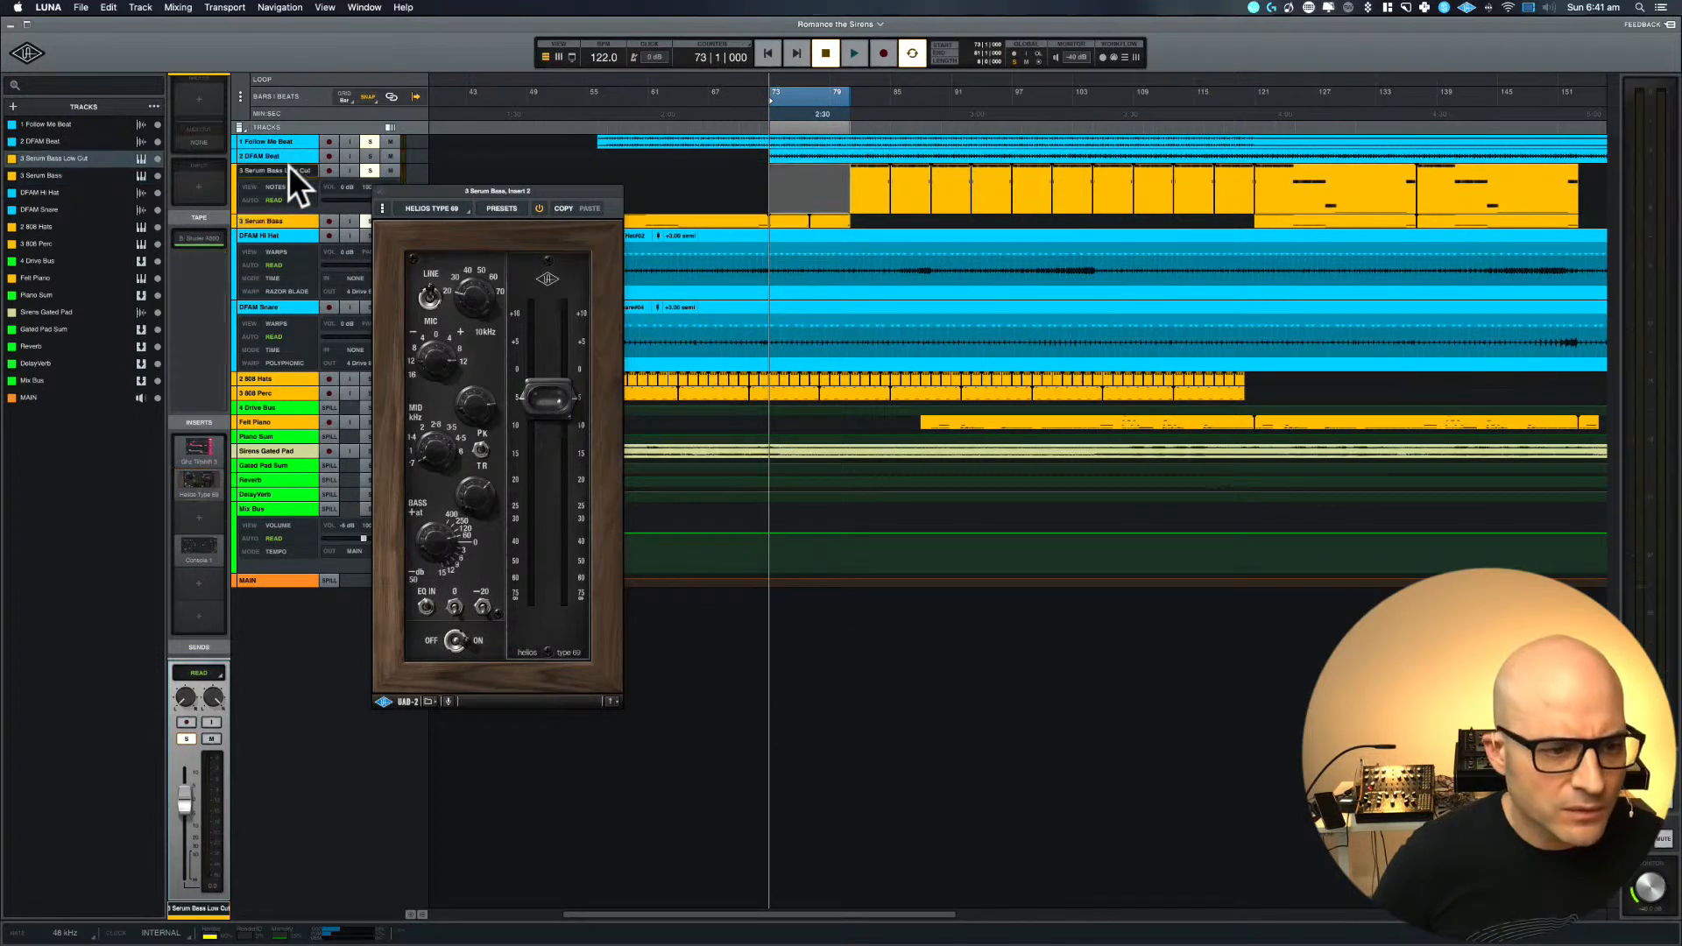
click(196, 474)
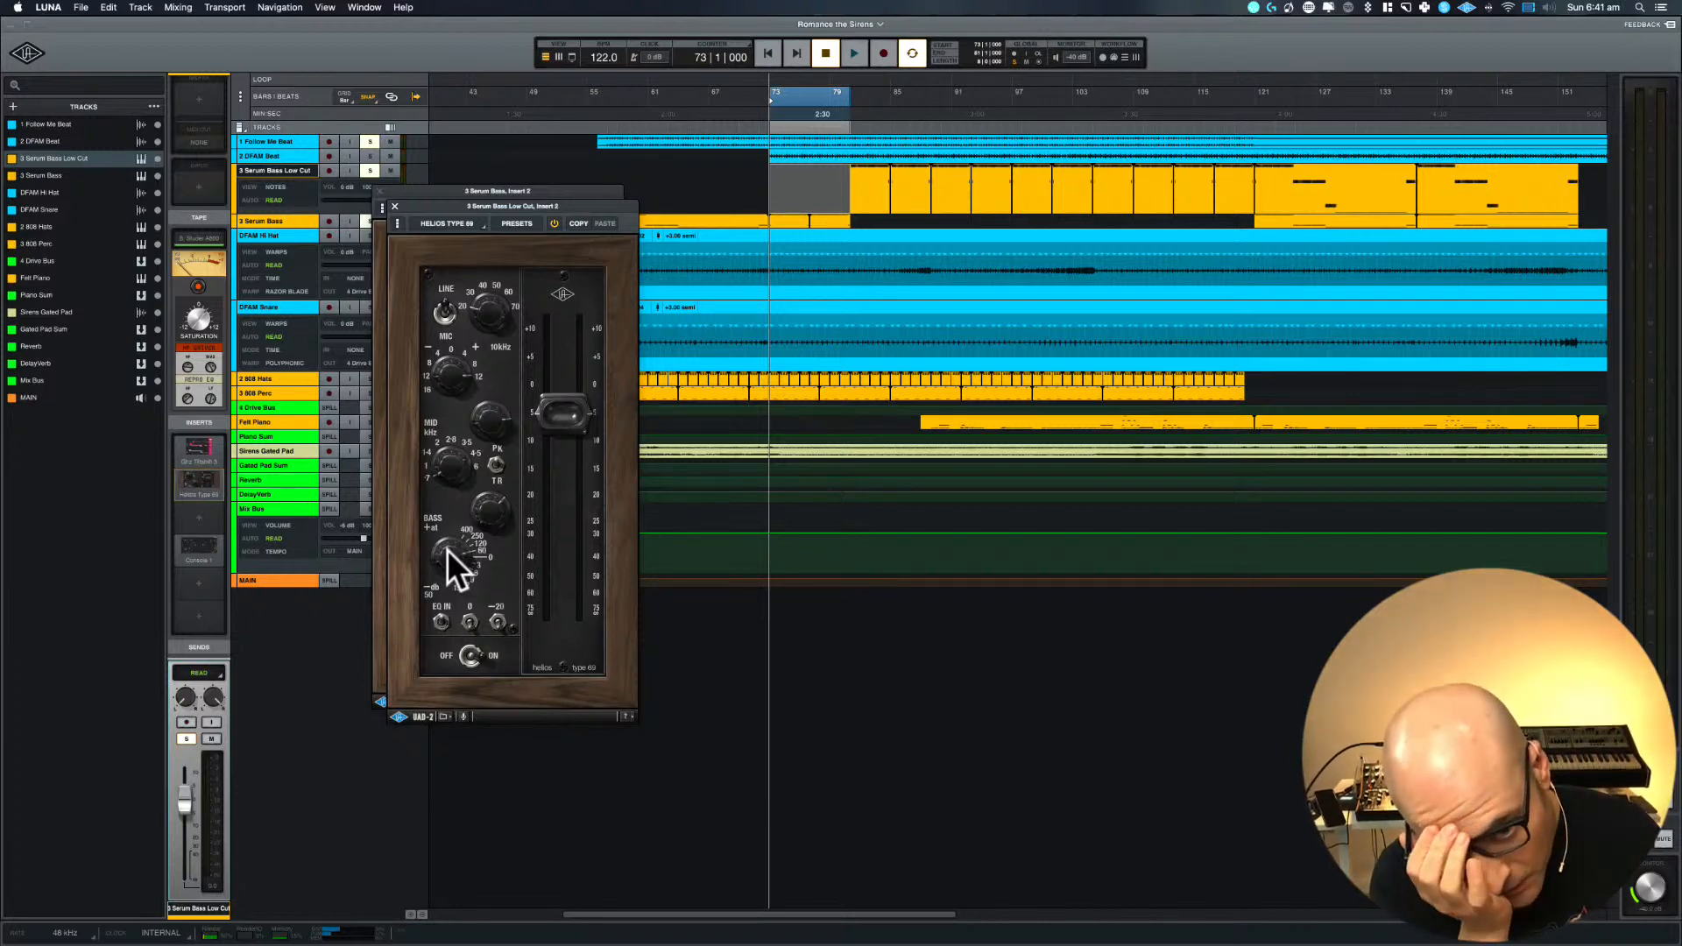
drag(447, 550, 447, 504)
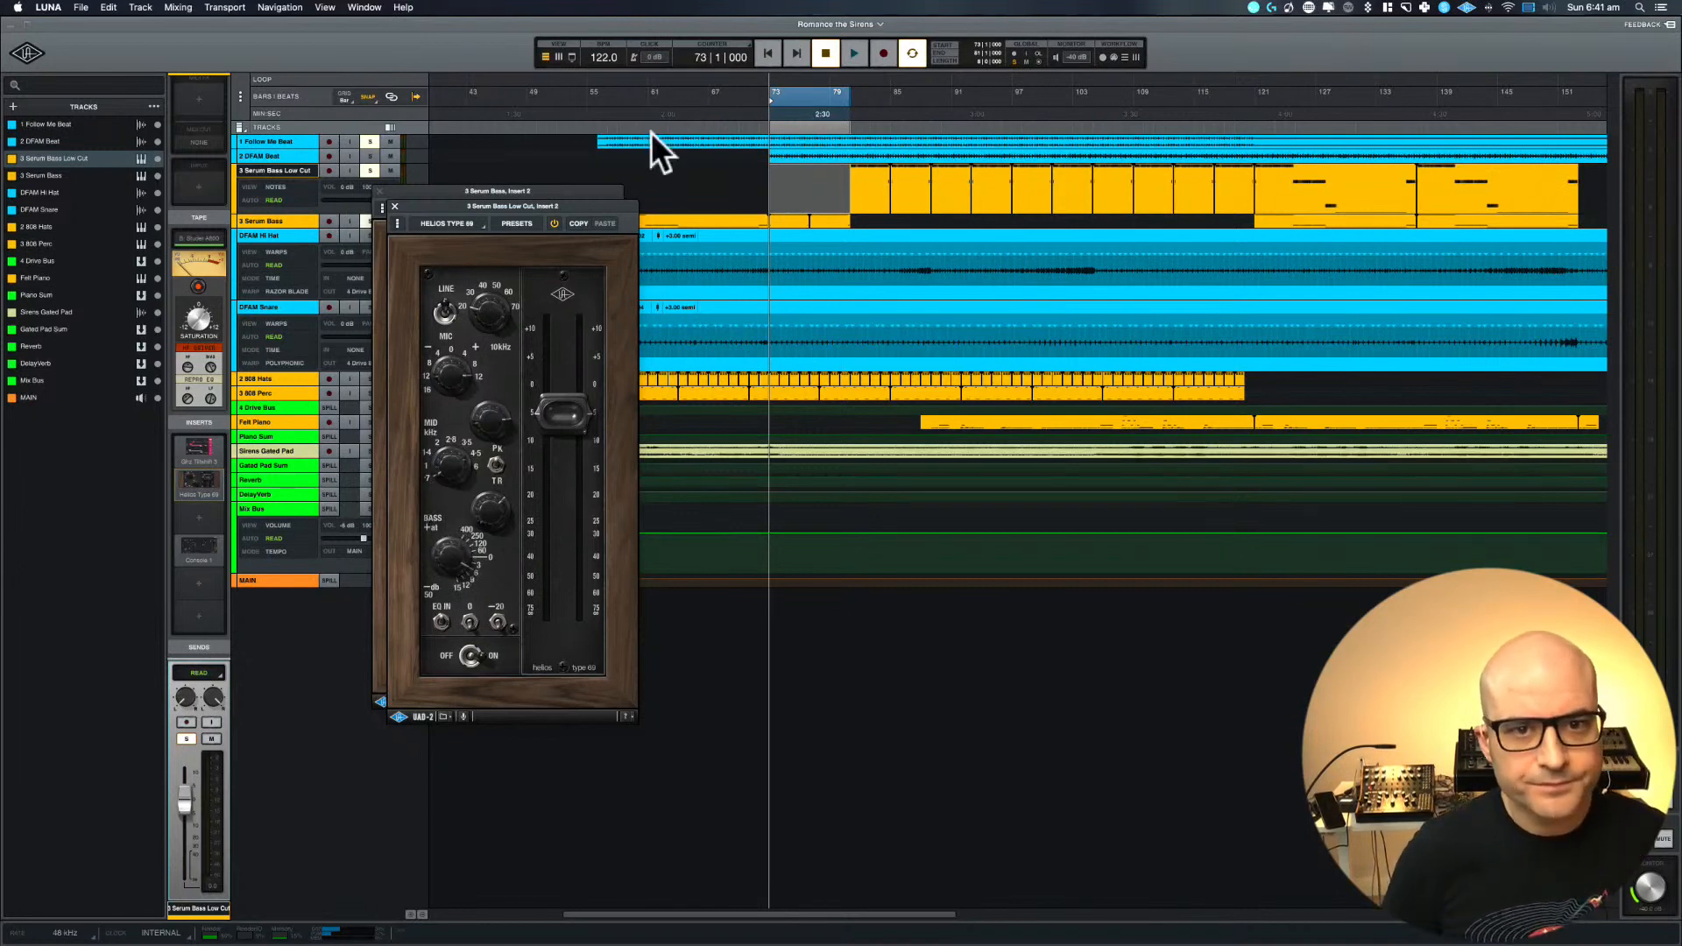
Audition bars 81 to 89 in the loop and move the loop range back to bars 73 to 81
drag(796, 100, 877, 91)
key(space)
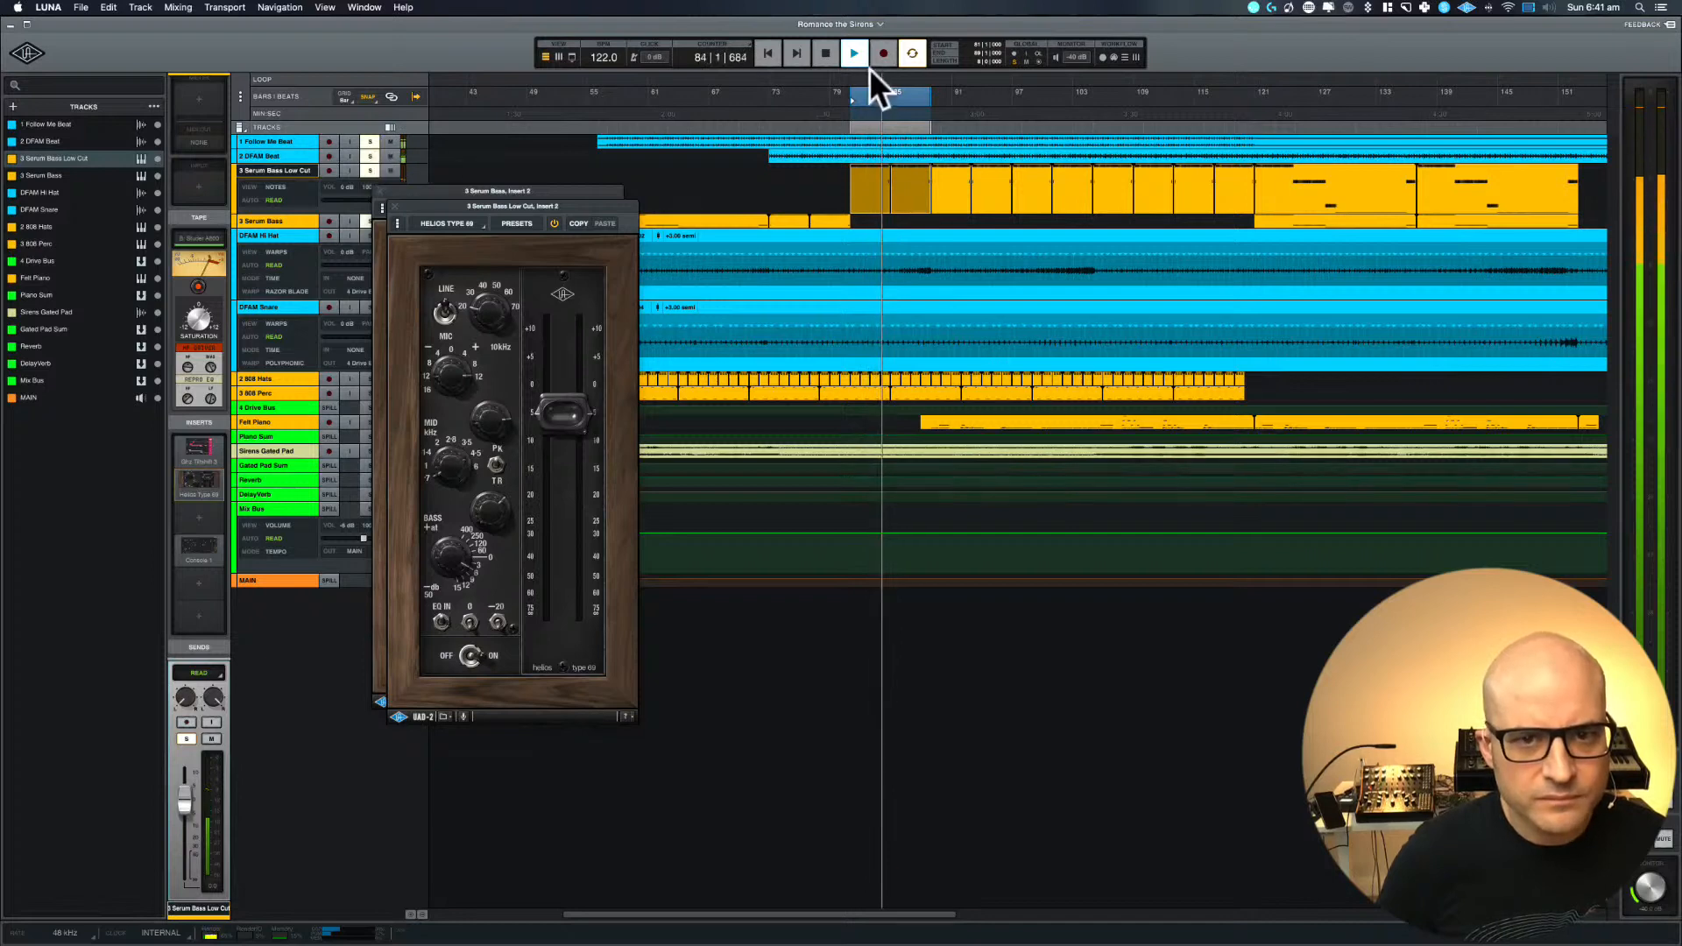
drag(873, 98, 796, 98)
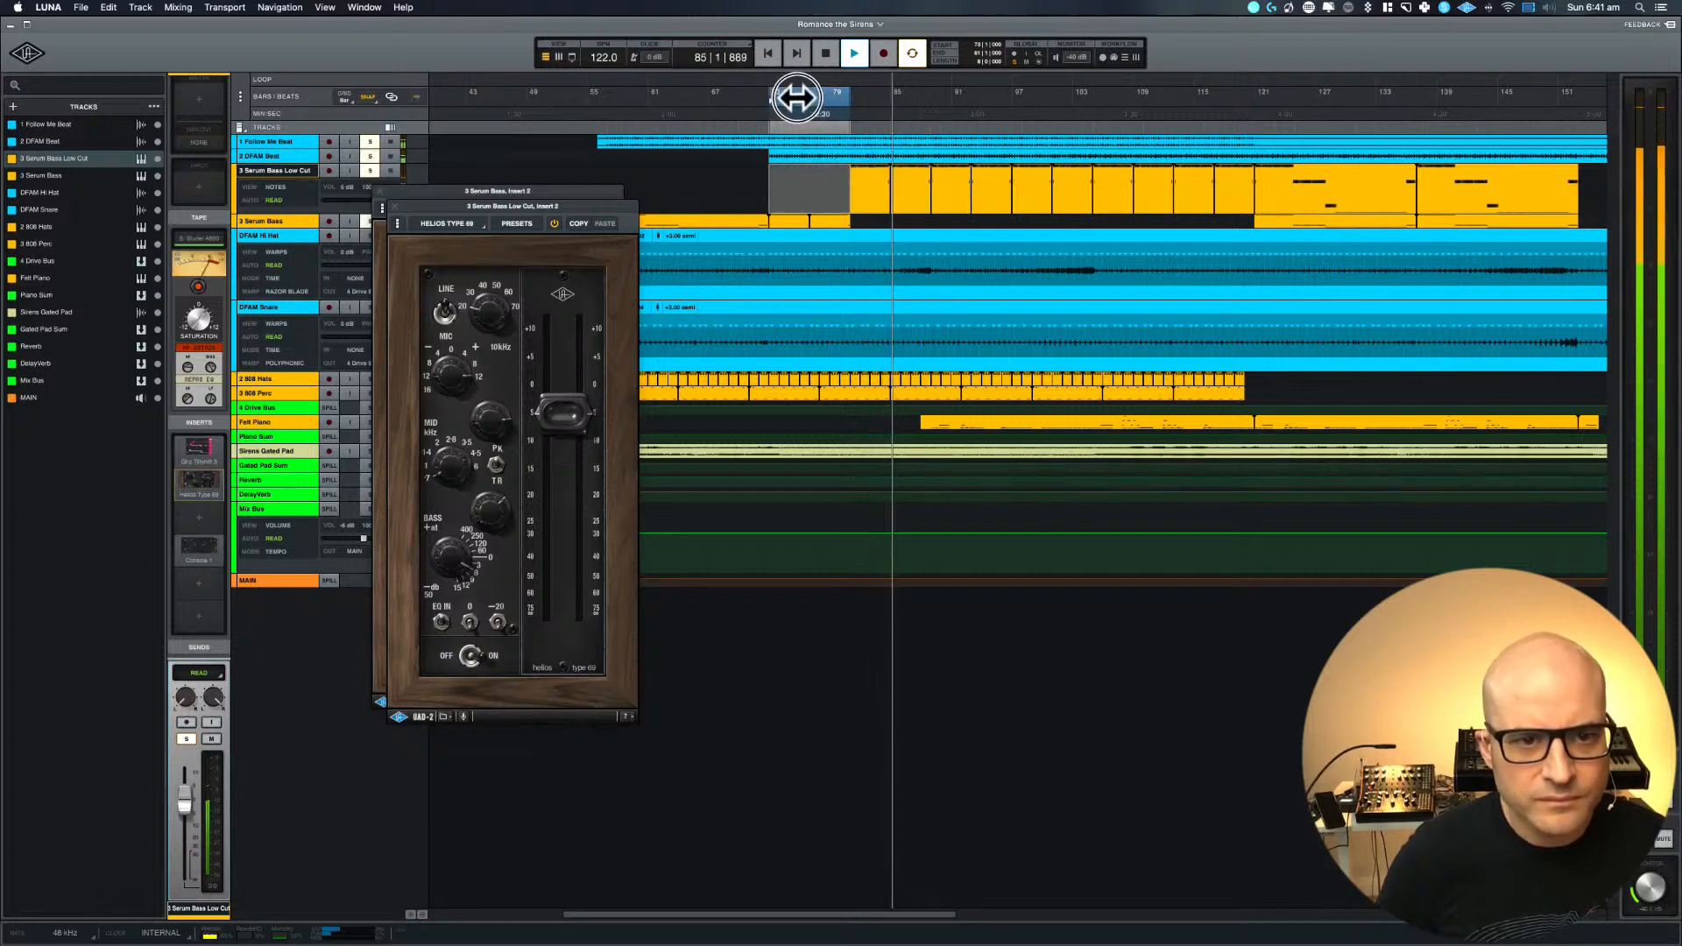
Place the Serum Bass Low Cut Helios window beside the Serum Bass one and restart playback from bar 73
key(space)
drag(511, 208, 756, 194)
key(space)
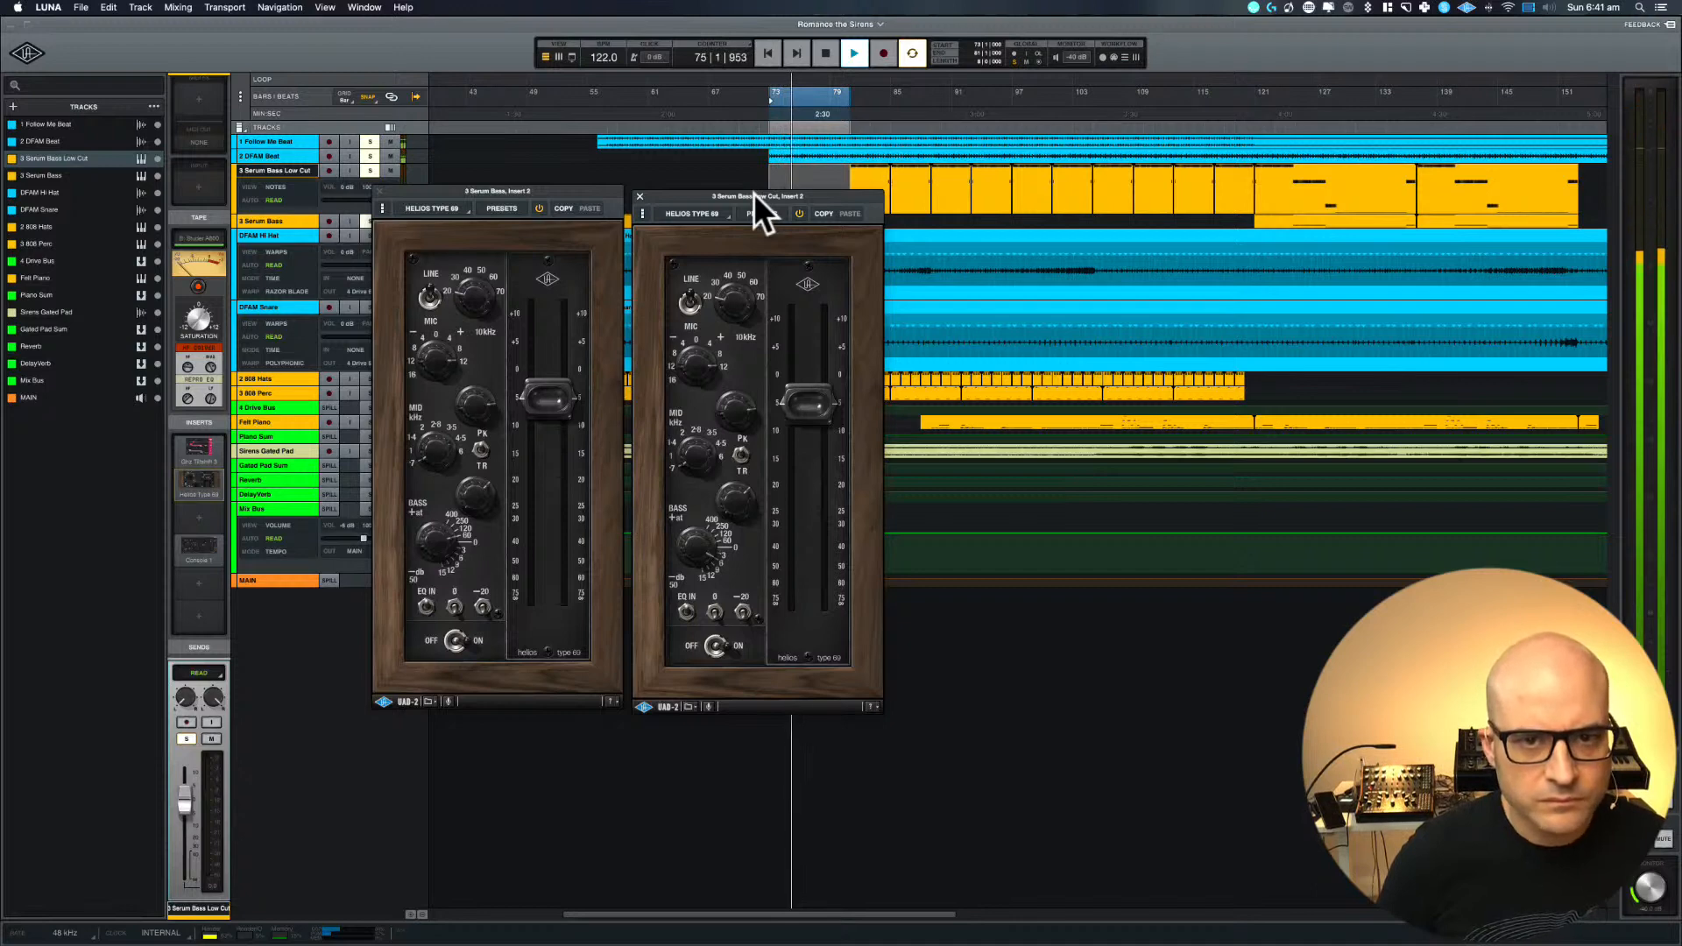
Stop playback, select the tracks from Follow Me Beat to Serum Bass Low Cut and zoom in on their bars 73 to 81
key(space)
click(370, 170)
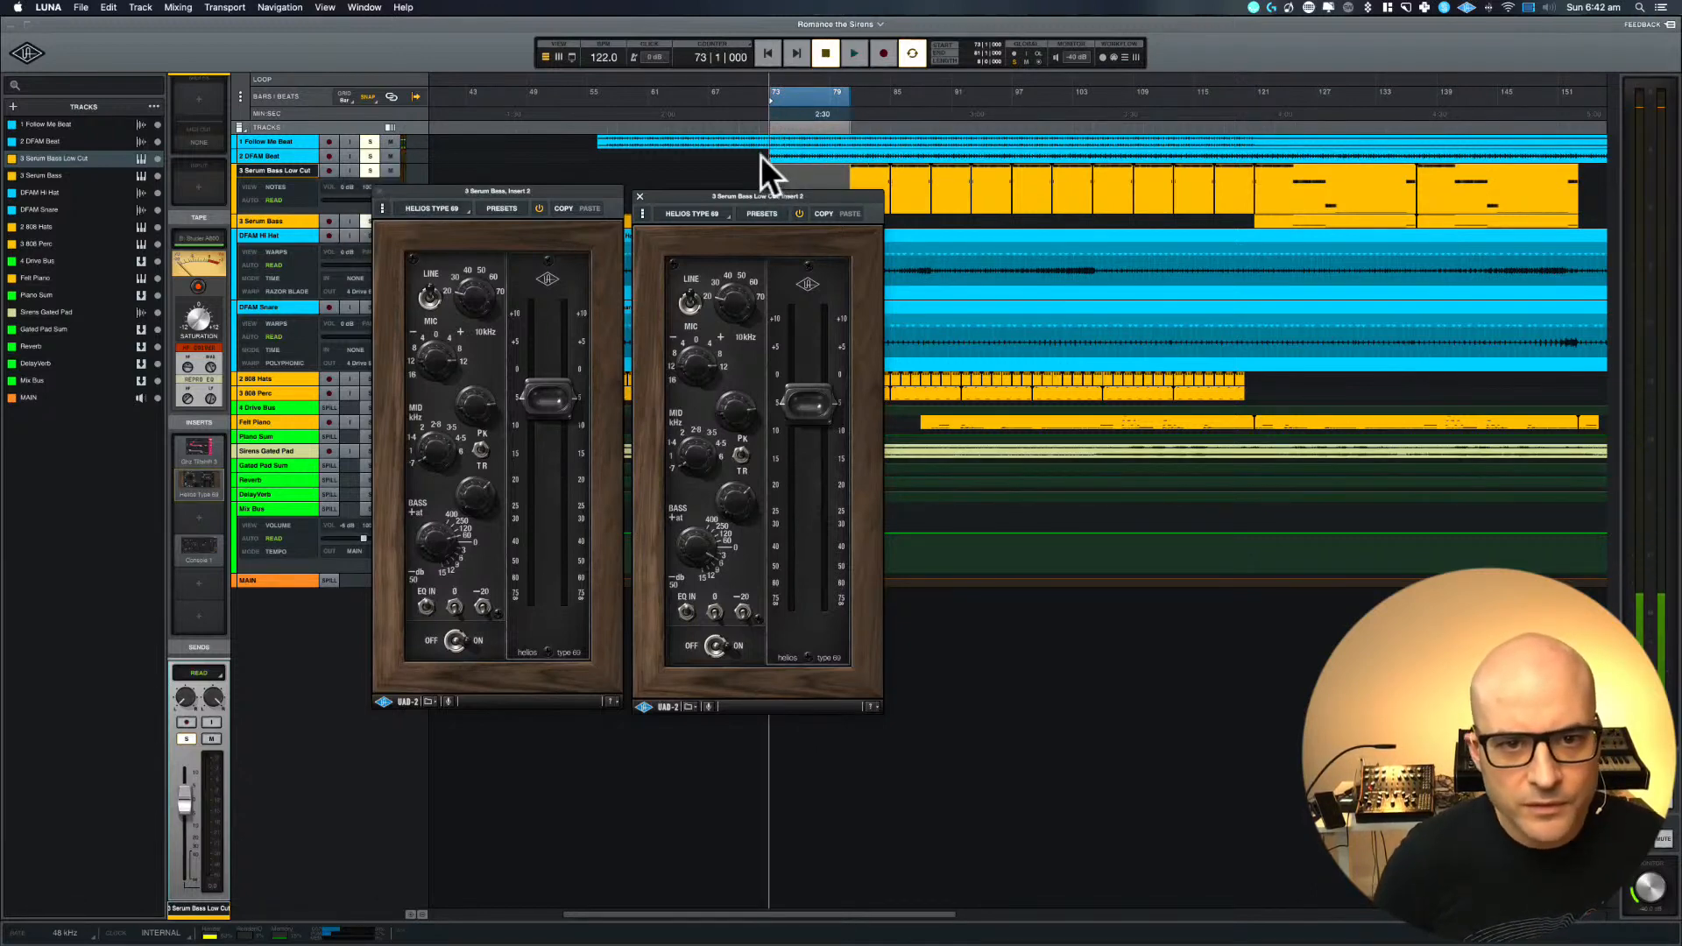
click(253, 156)
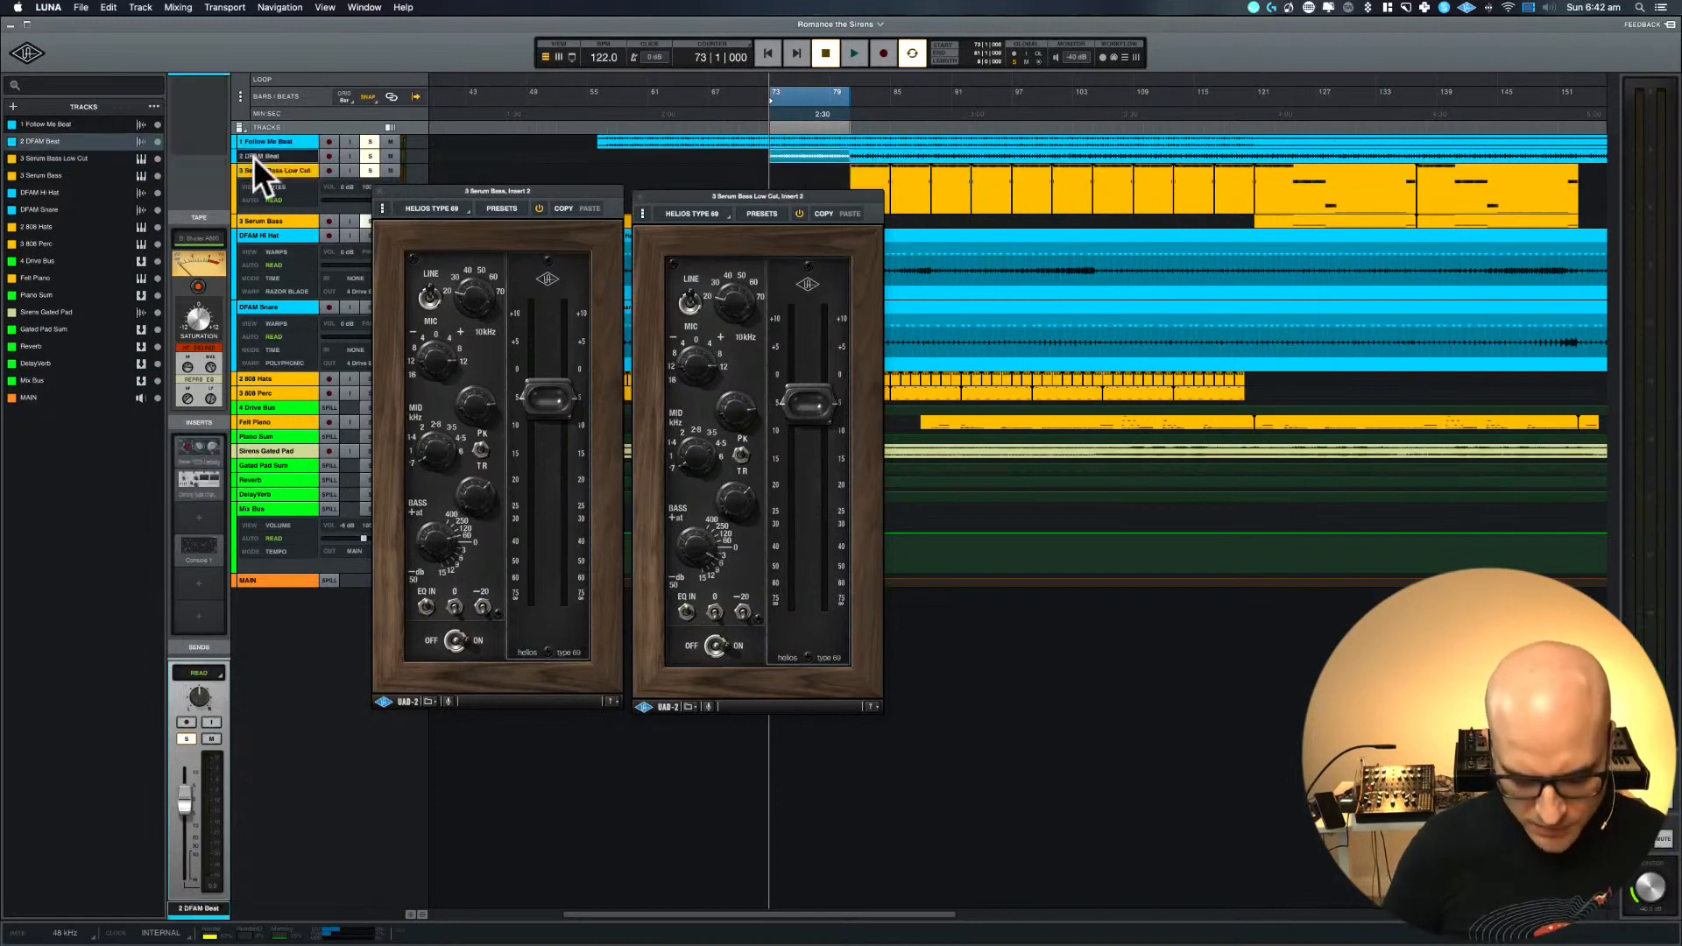
click(261, 143)
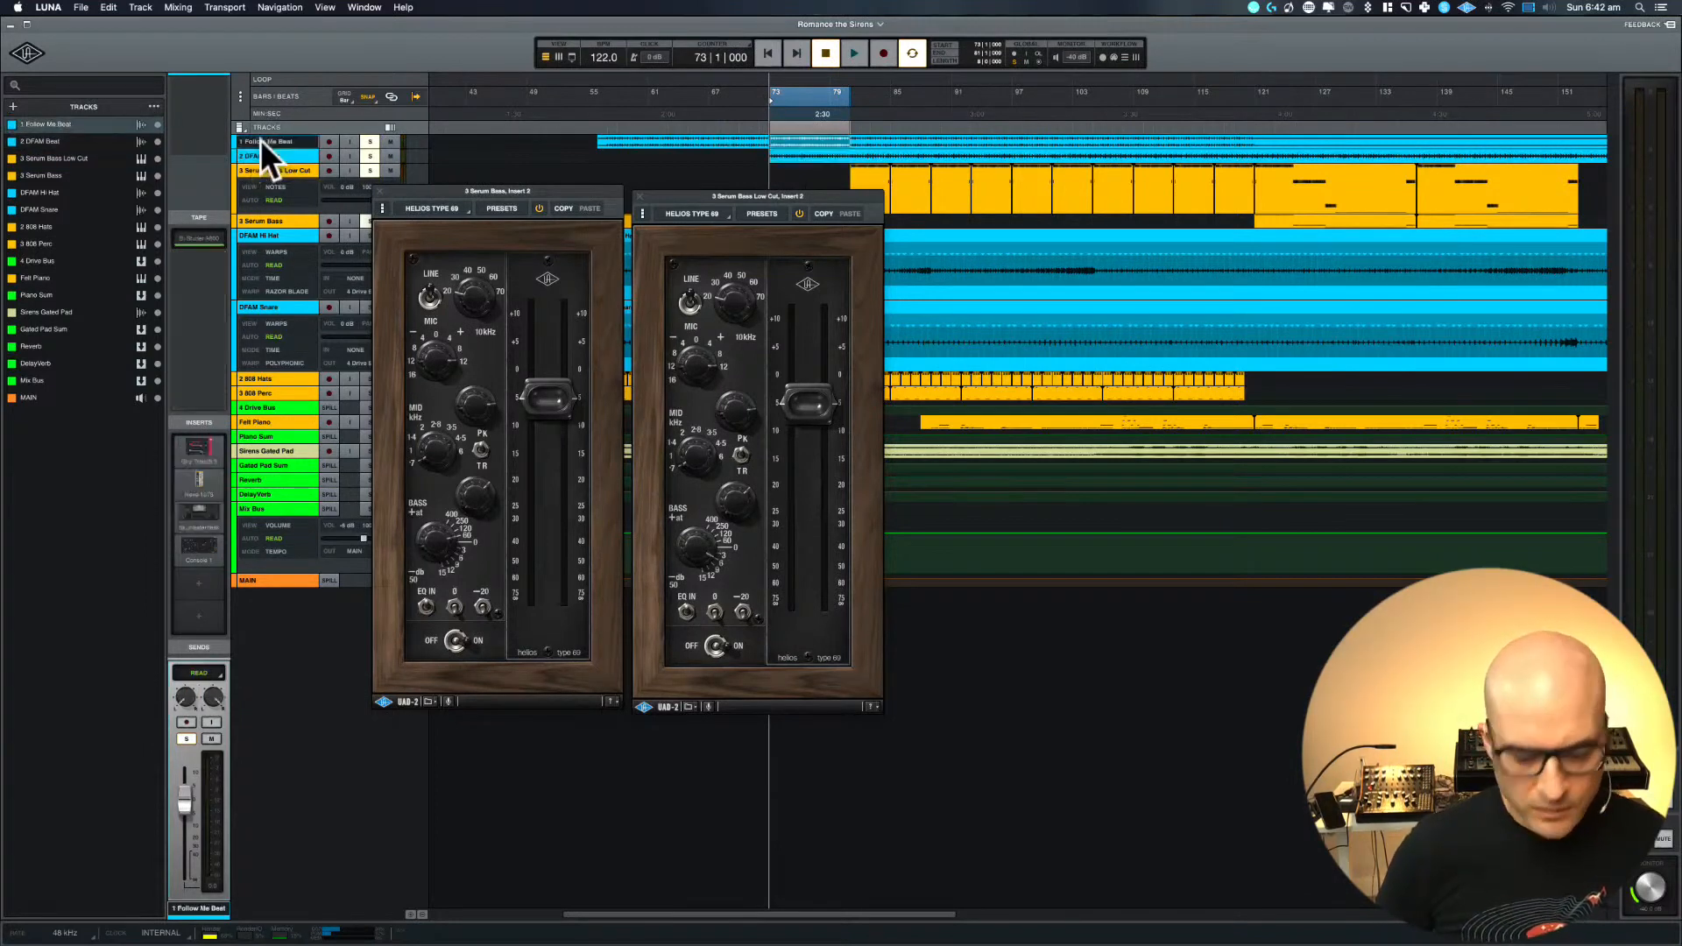
shift+click(263, 170)
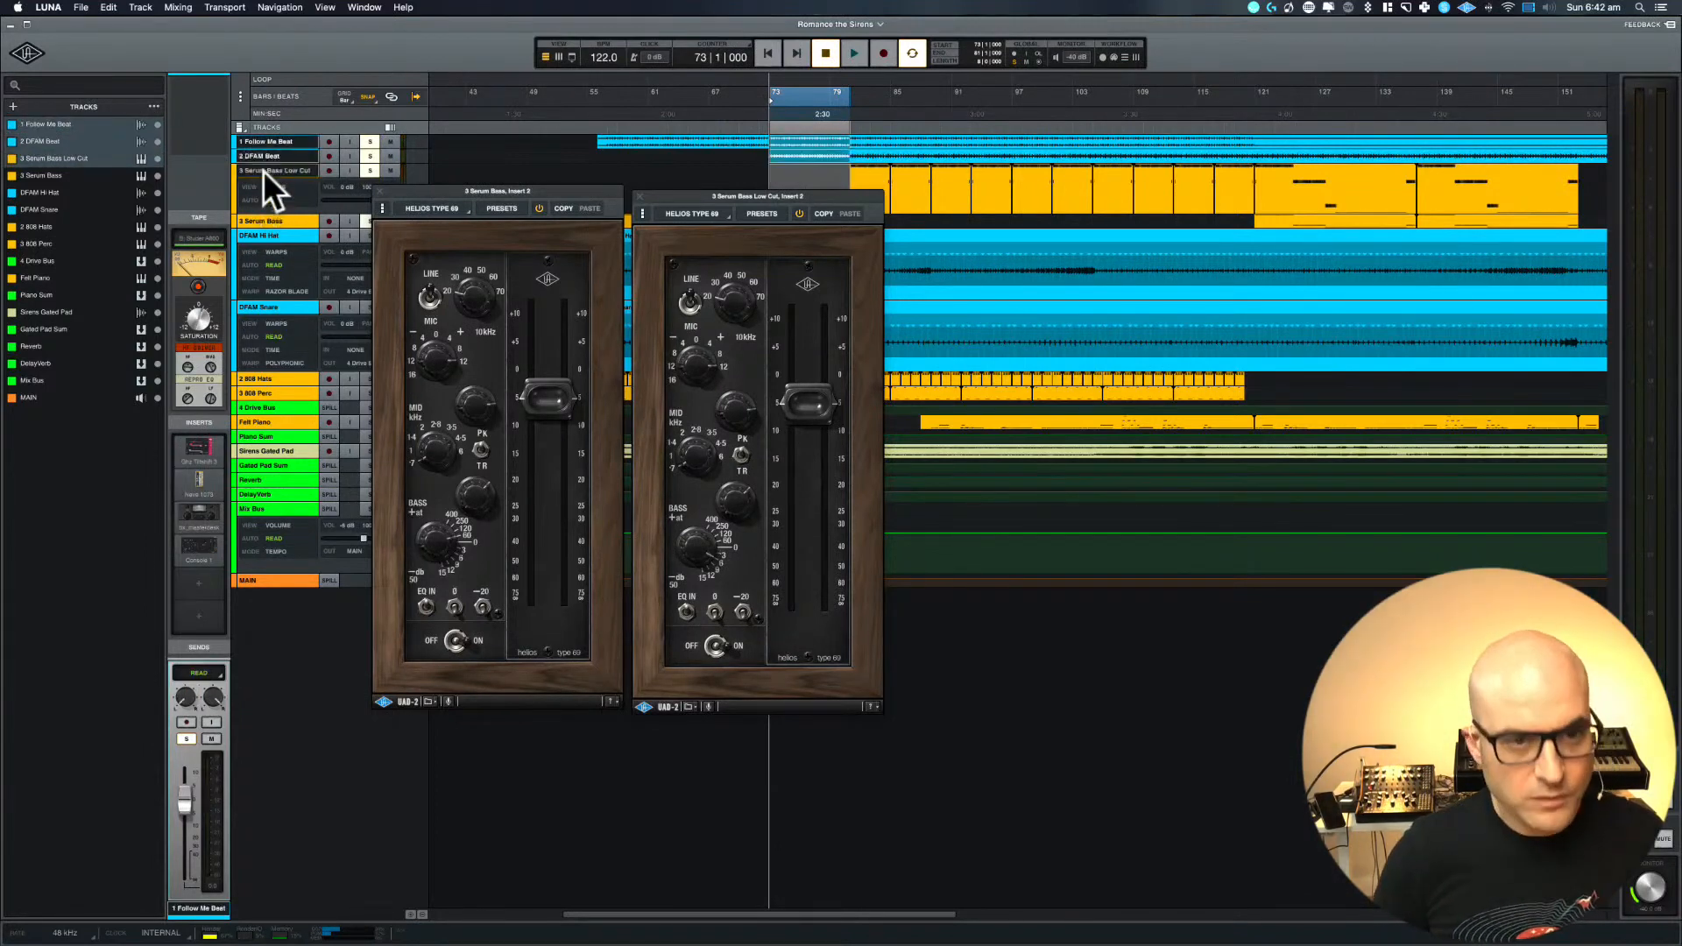
key(e)
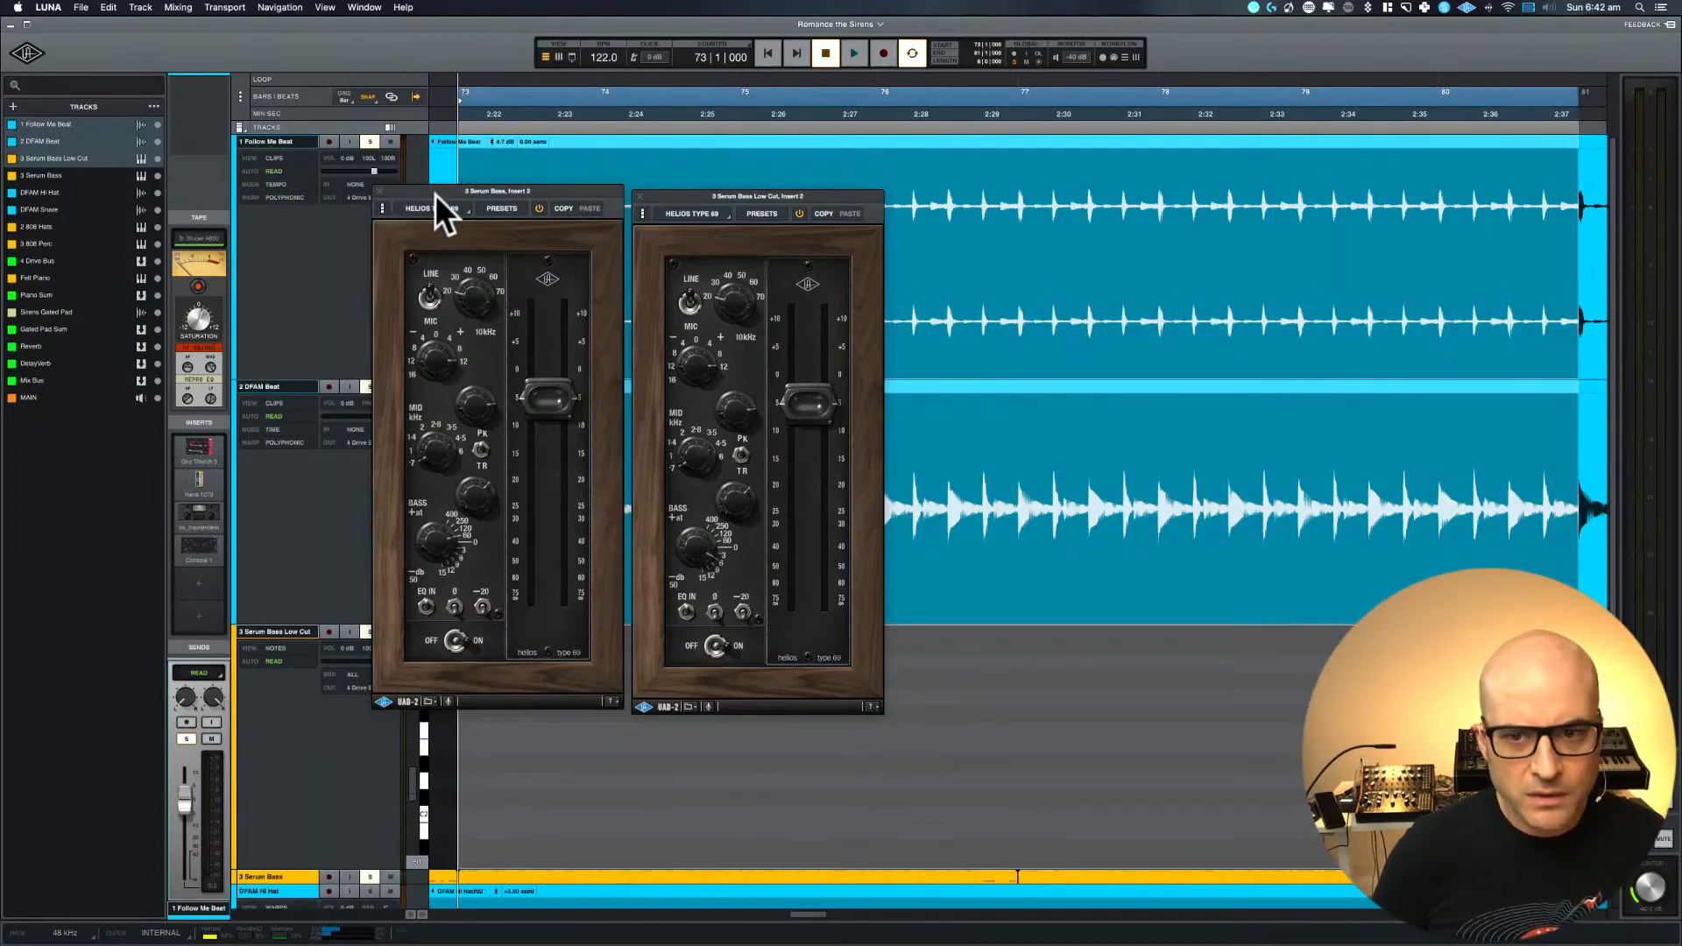
Trim the start of the DFAM Beat clip to bar 81, moving the Serum Bass Helios window out of the way
drag(434, 193, 1199, 184)
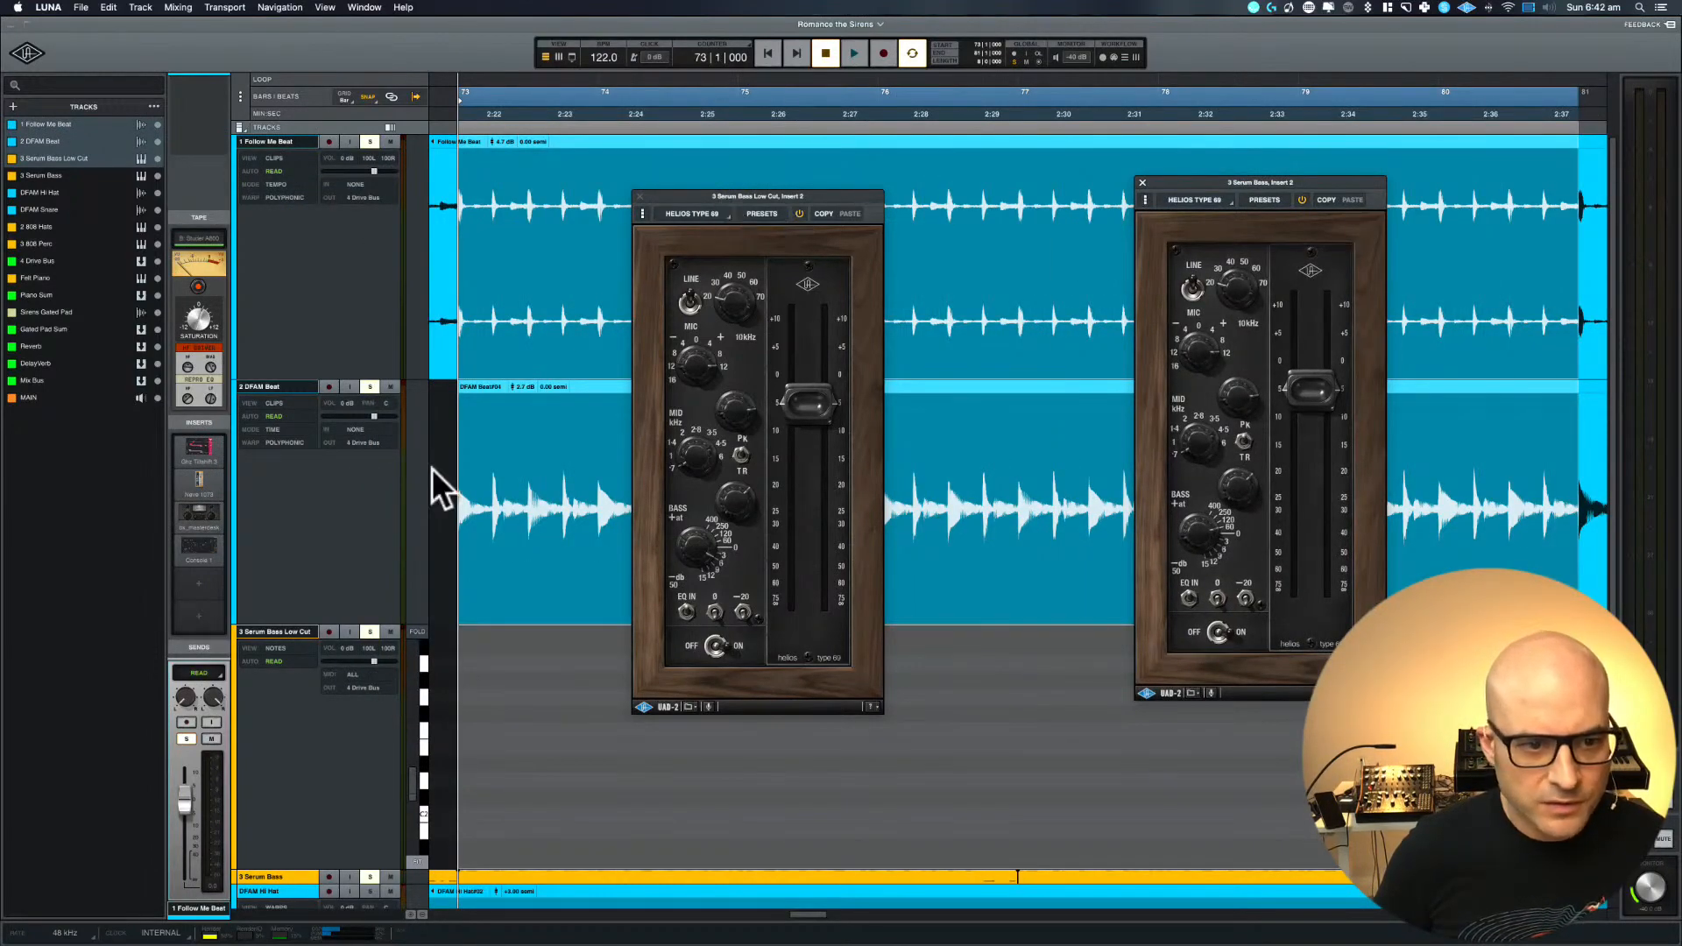
click(432, 467)
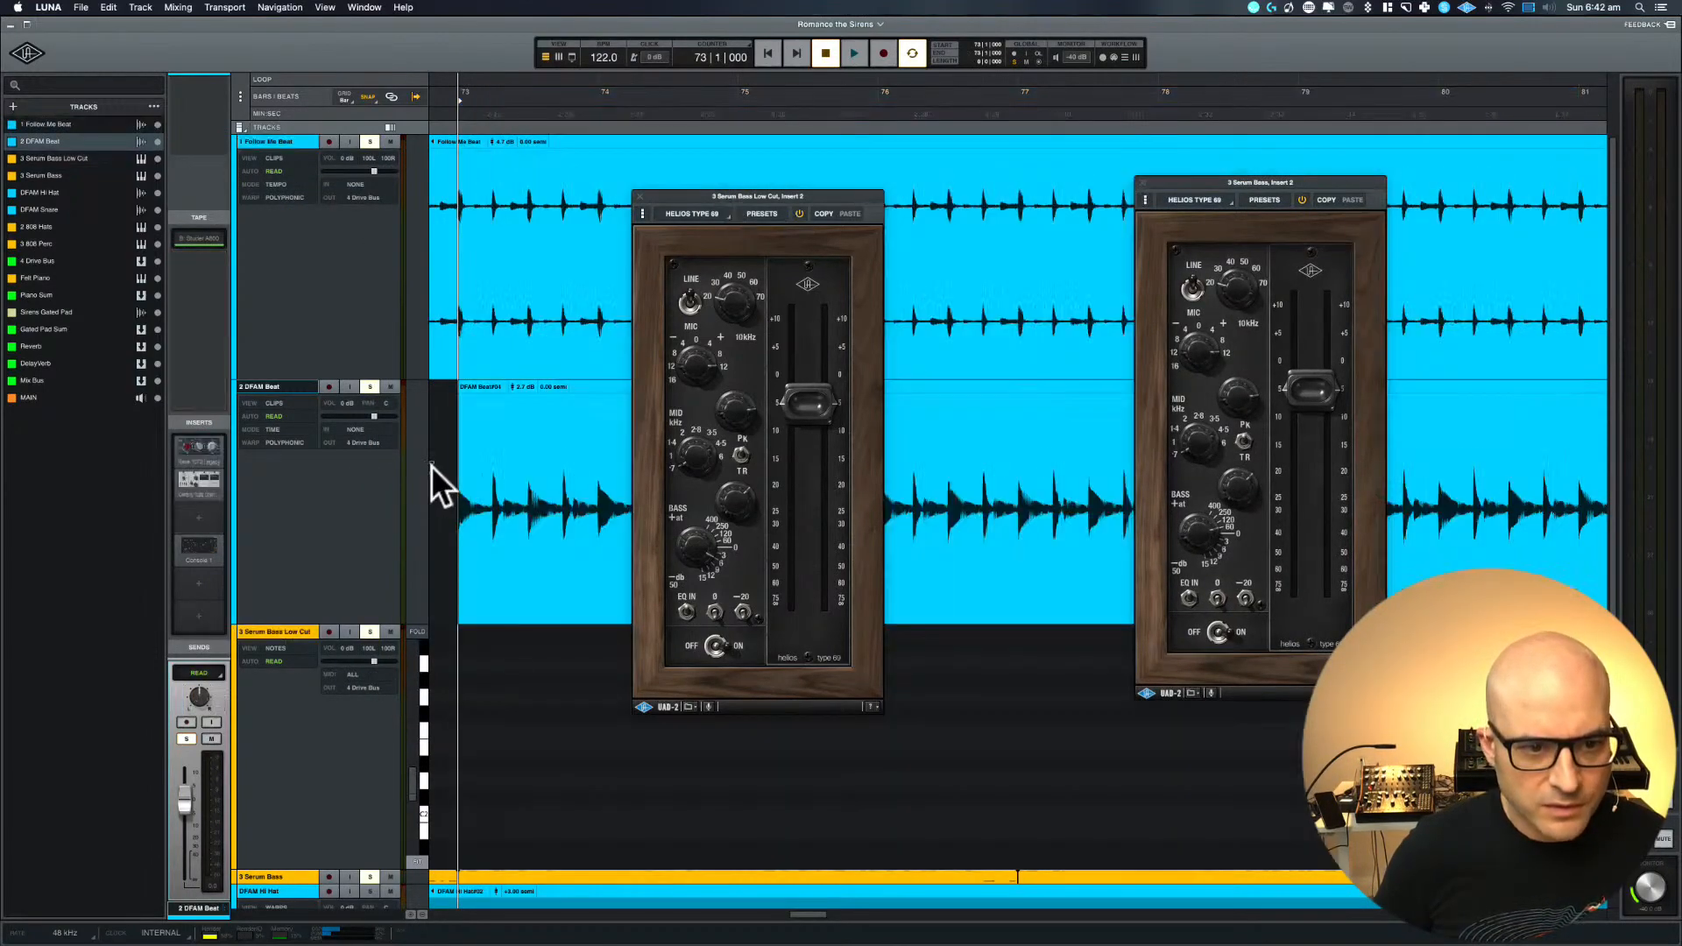
click(461, 619)
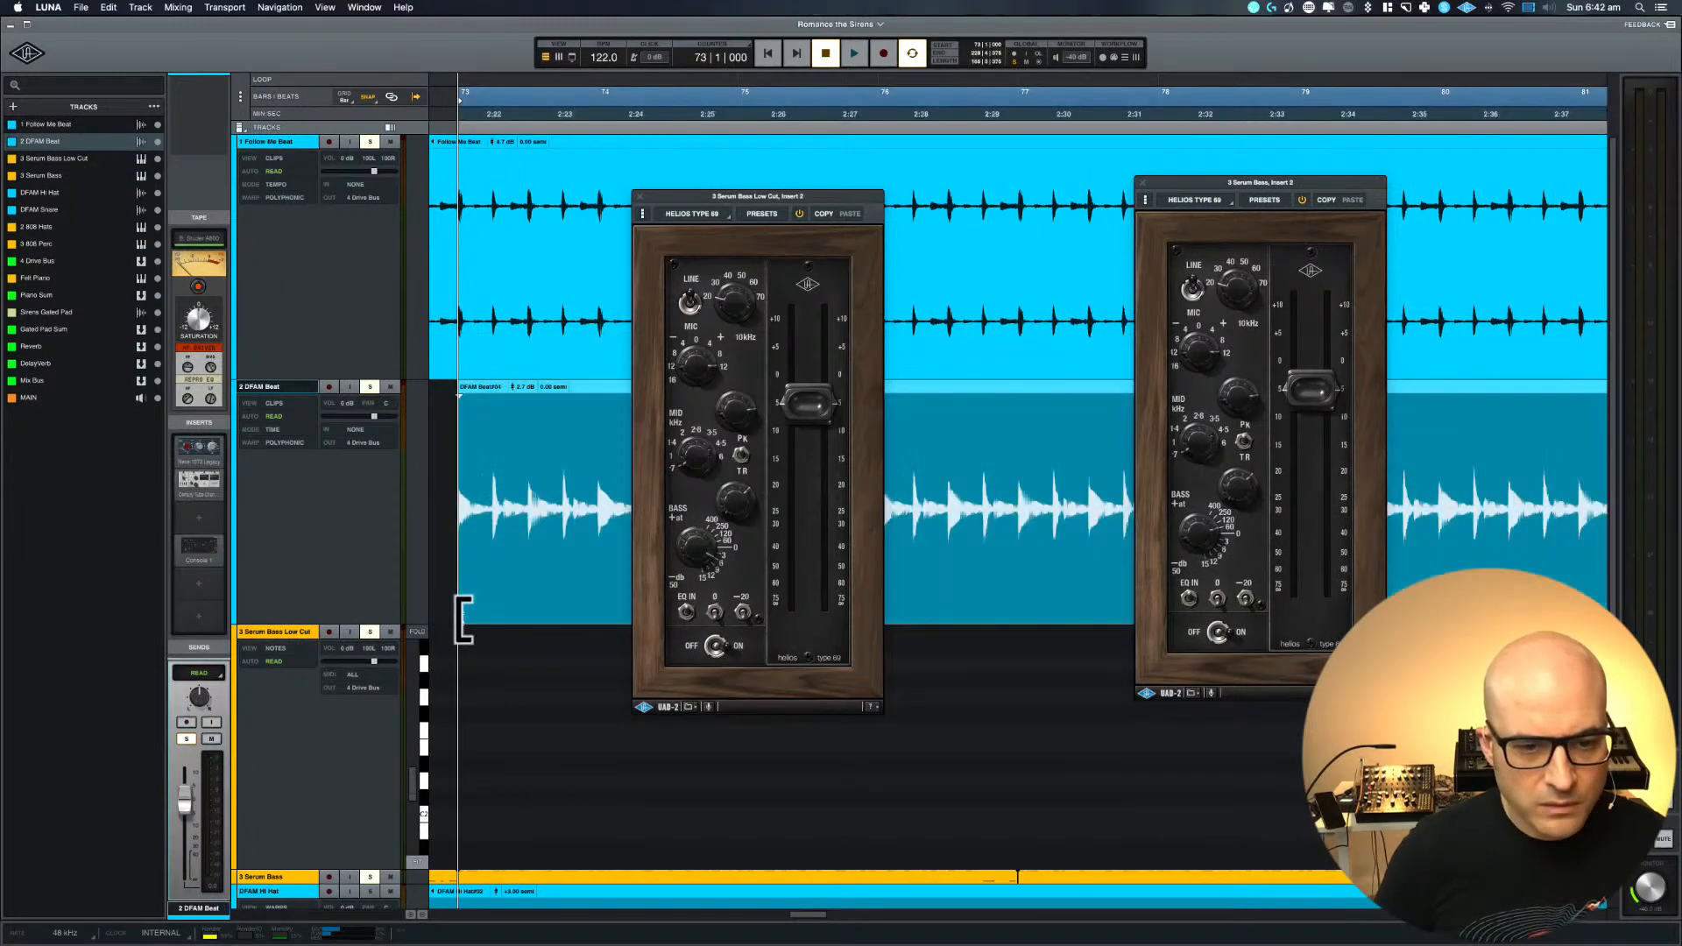
key(r)
key(r)
key(r)
key(r)
key(r)
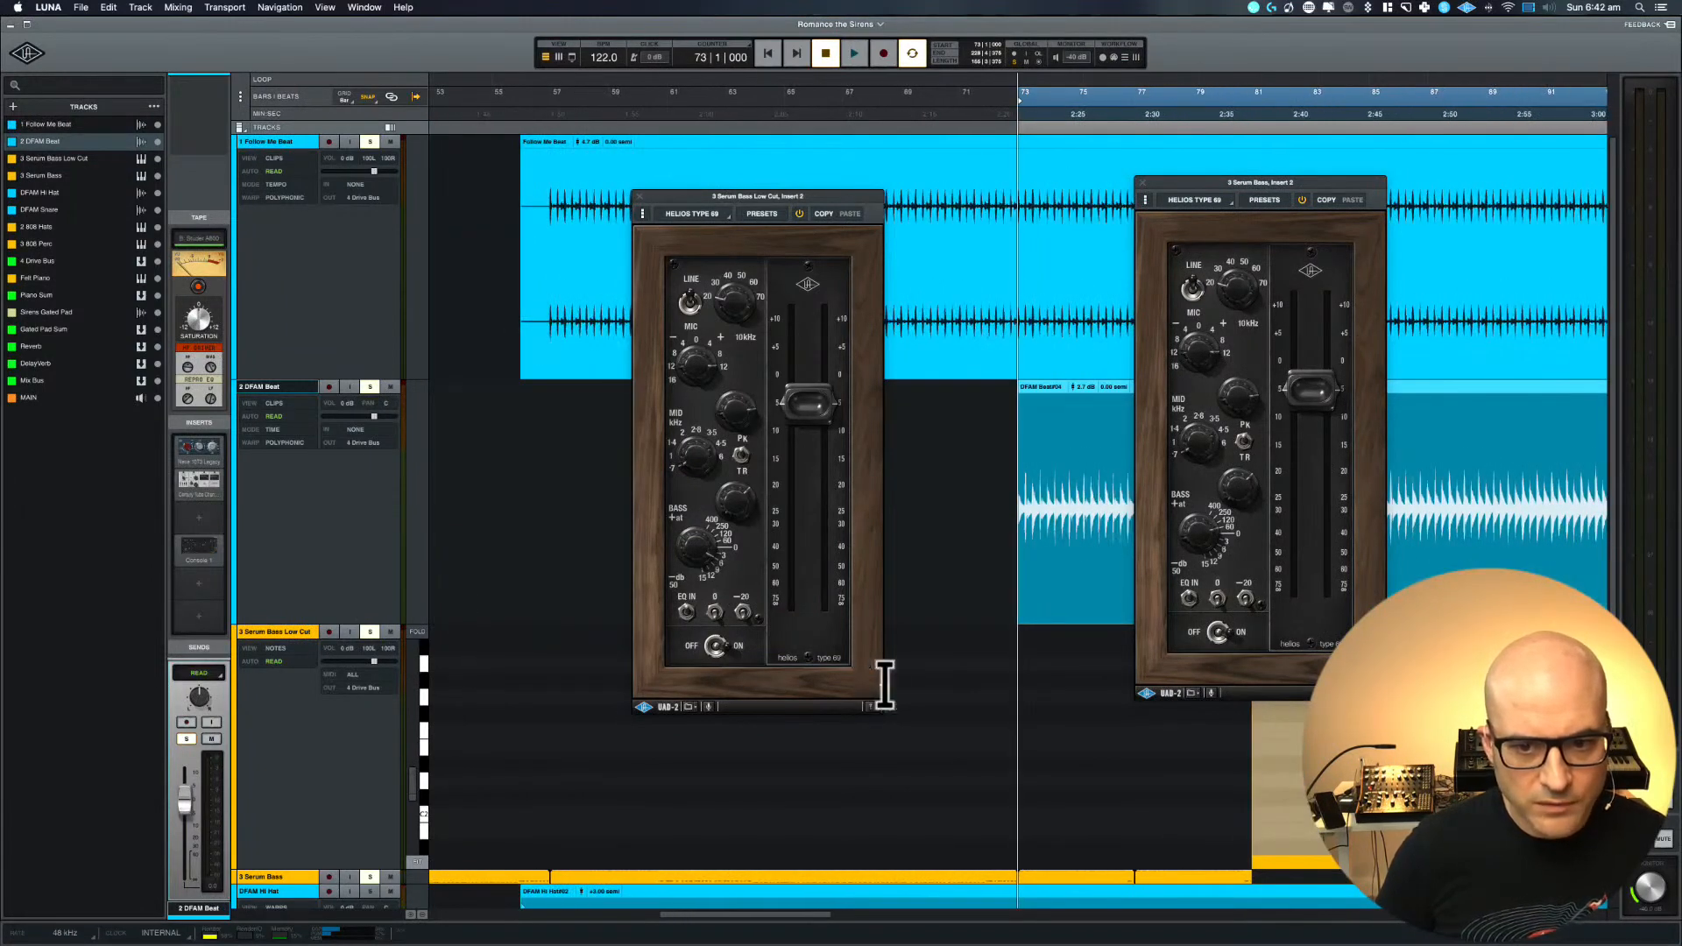
scroll(884, 686, right, 4)
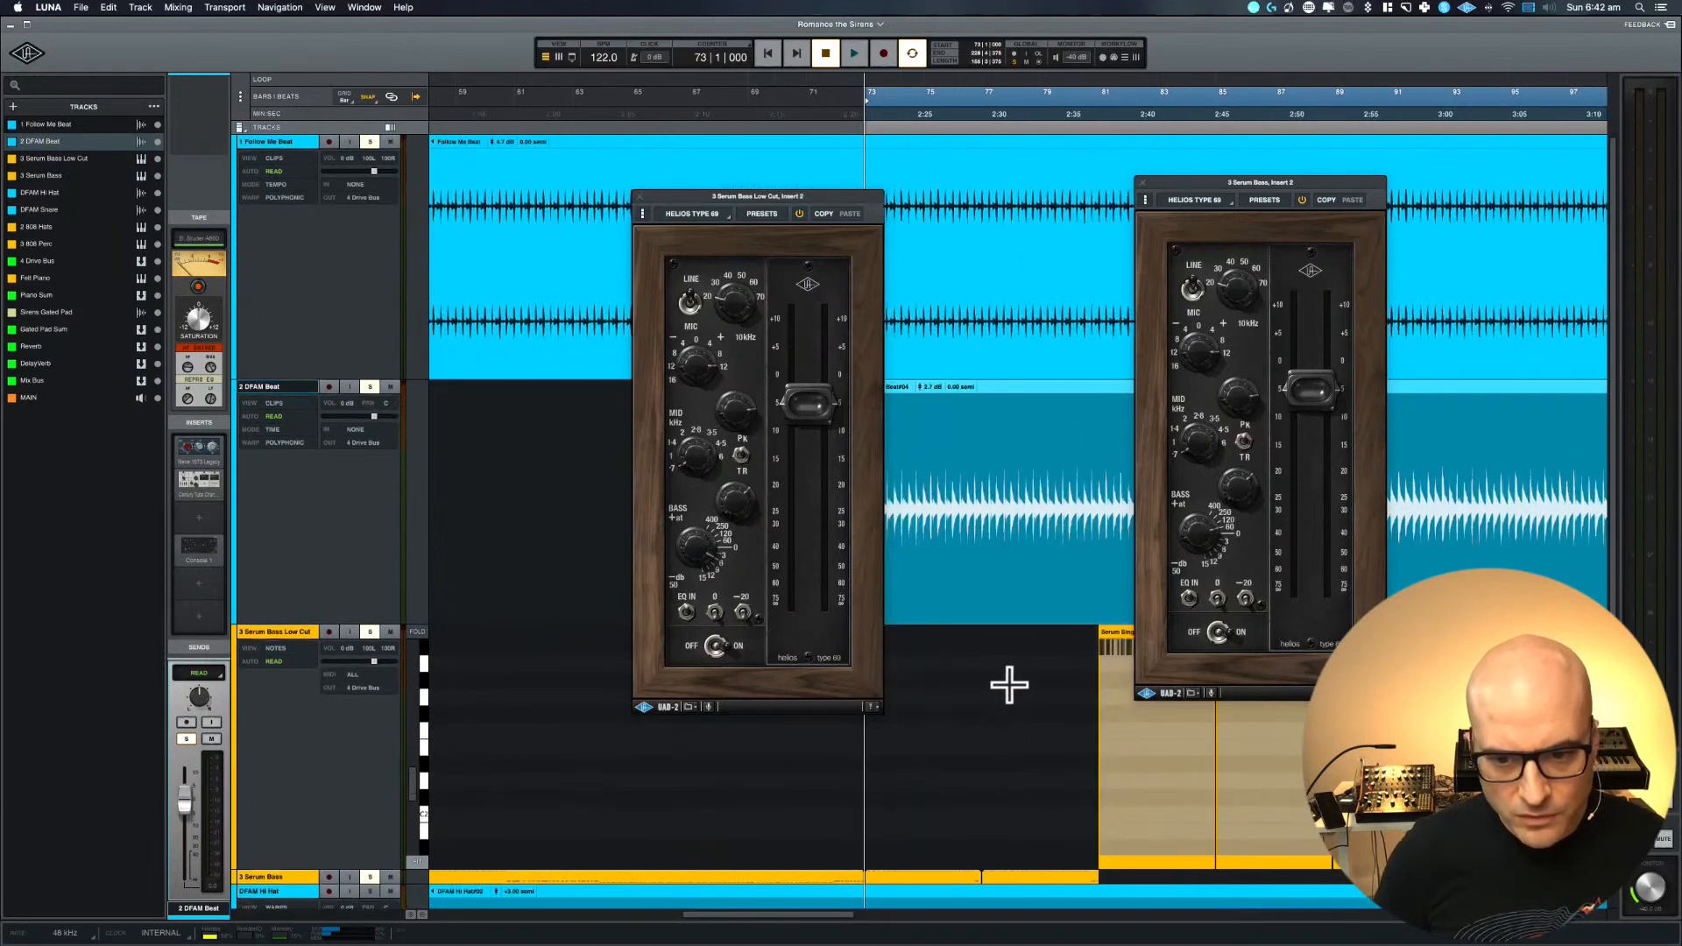
drag(921, 624, 1156, 621)
scroll(927, 488, right, 5)
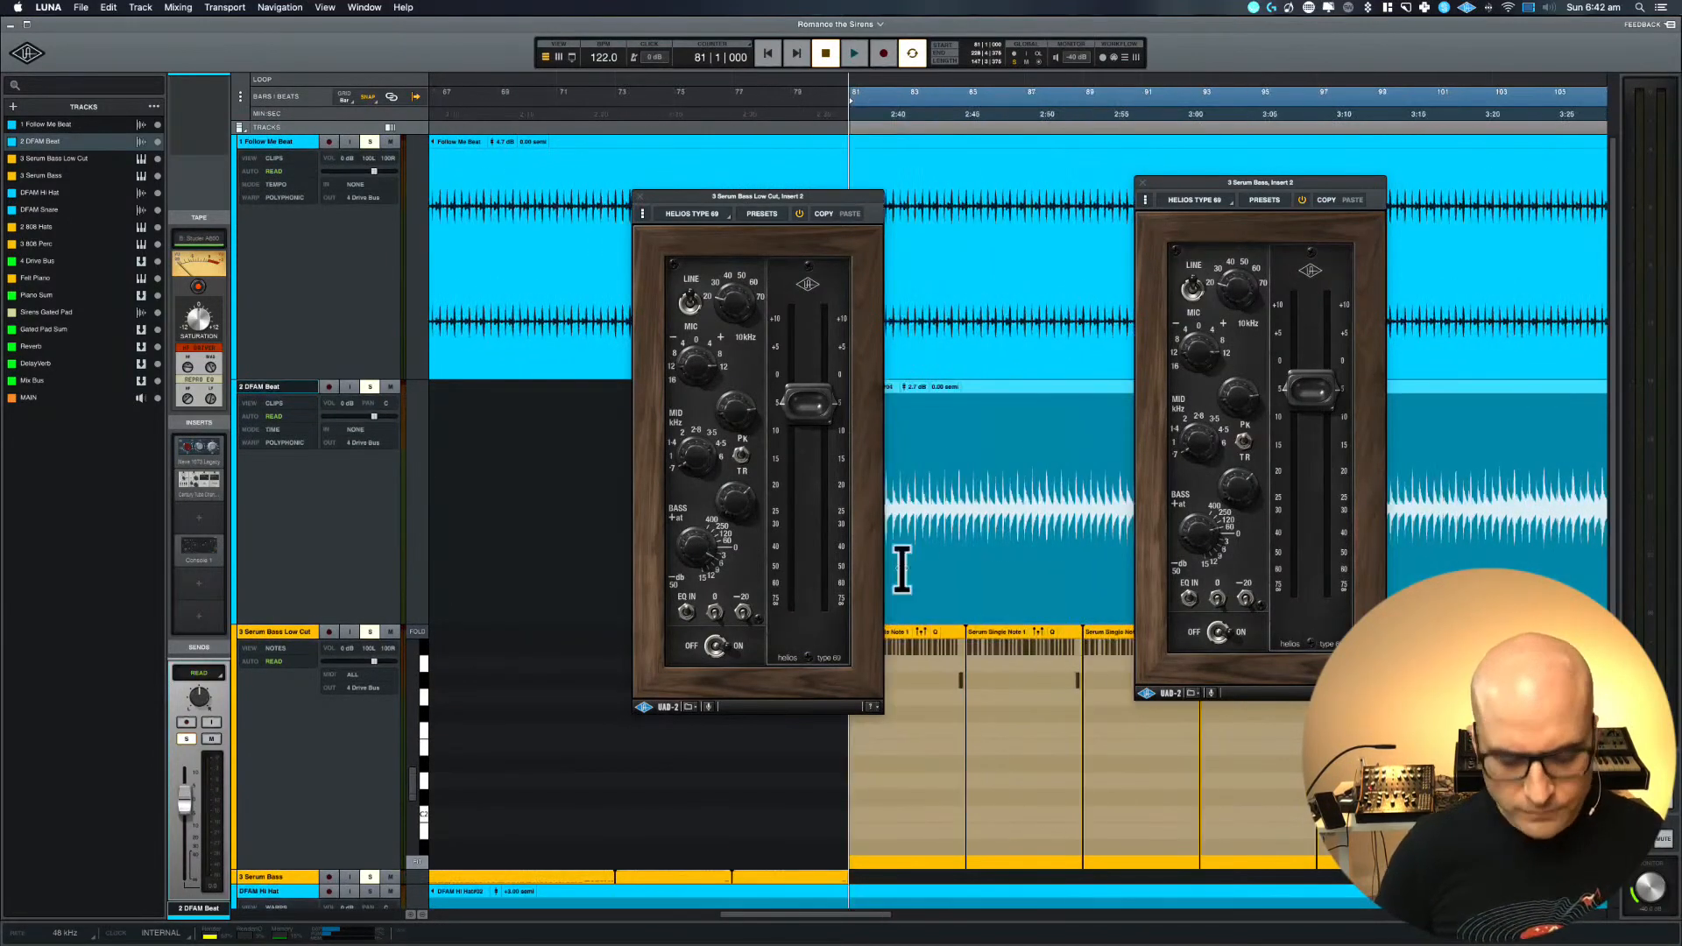
Set the loop range to bars 73 to 81 on the timeline ruler and start playback
scroll(515, 515, down, 5)
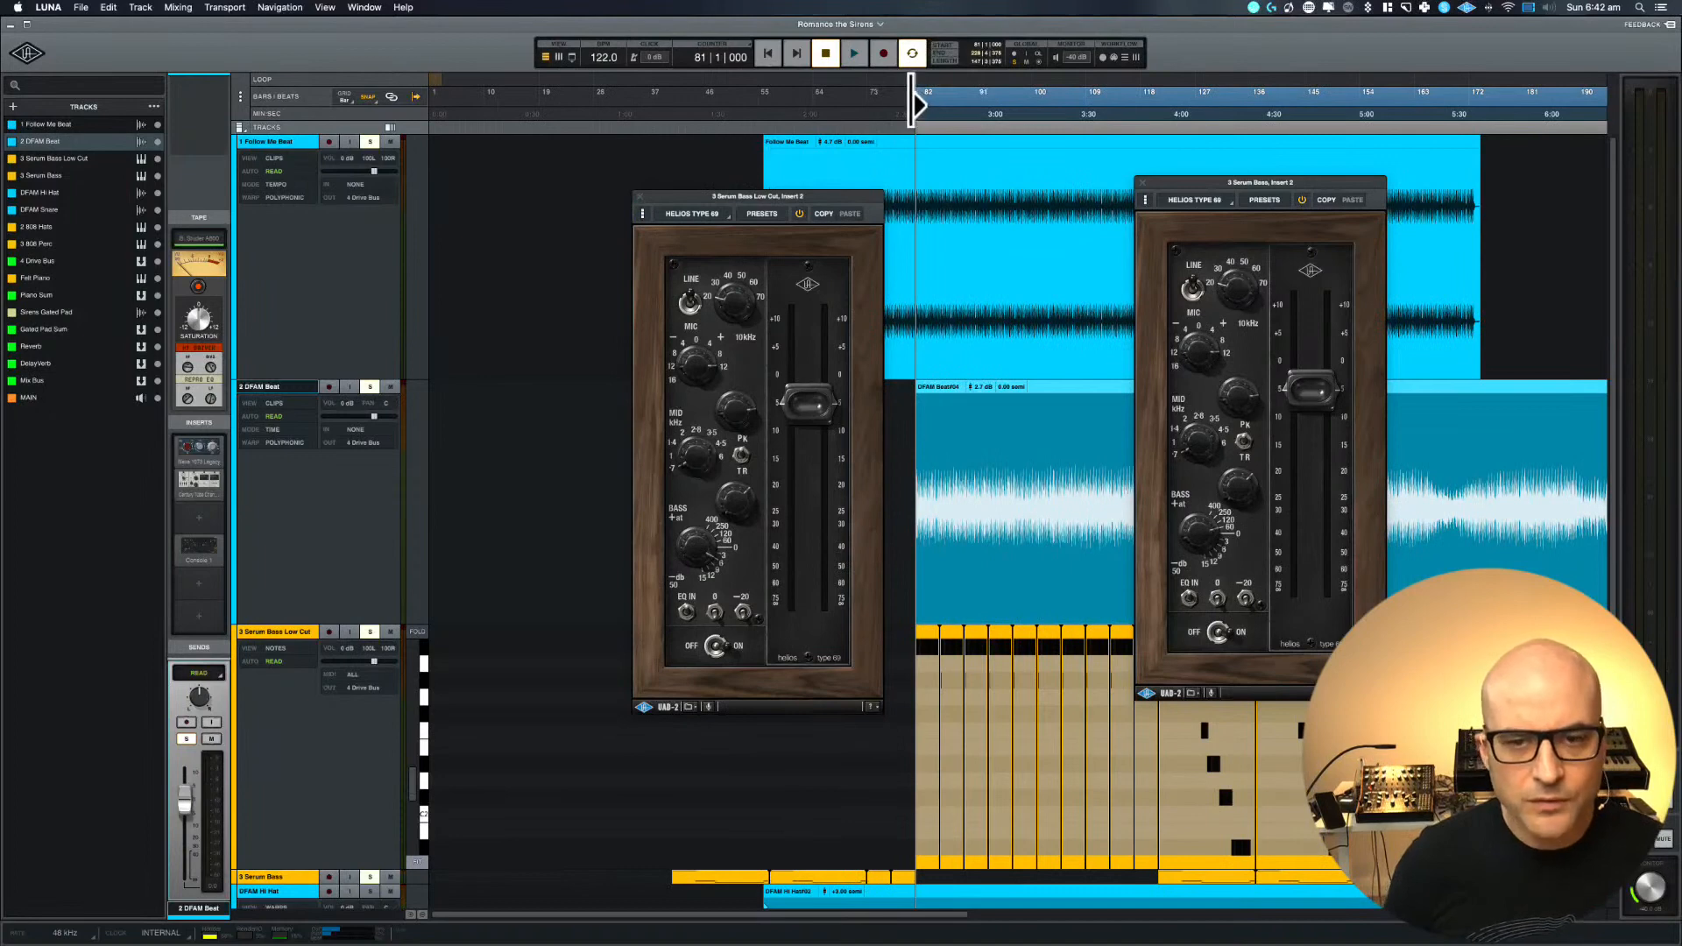
scroll(916, 104, up, 5)
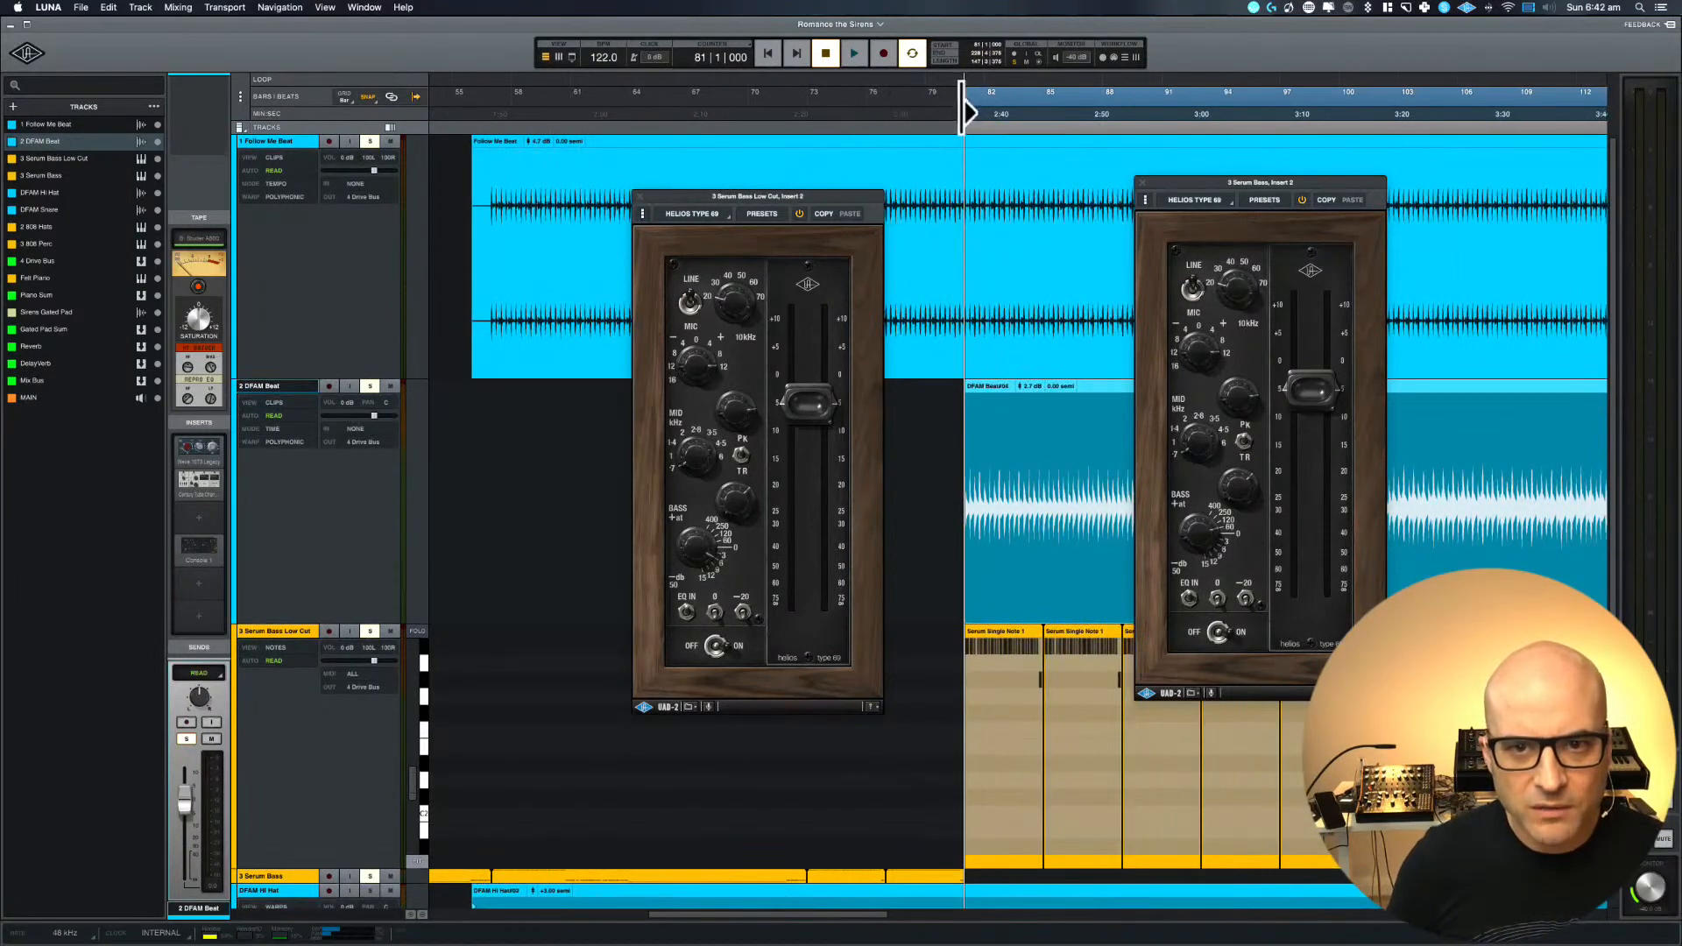
drag(965, 91, 807, 111)
key(space)
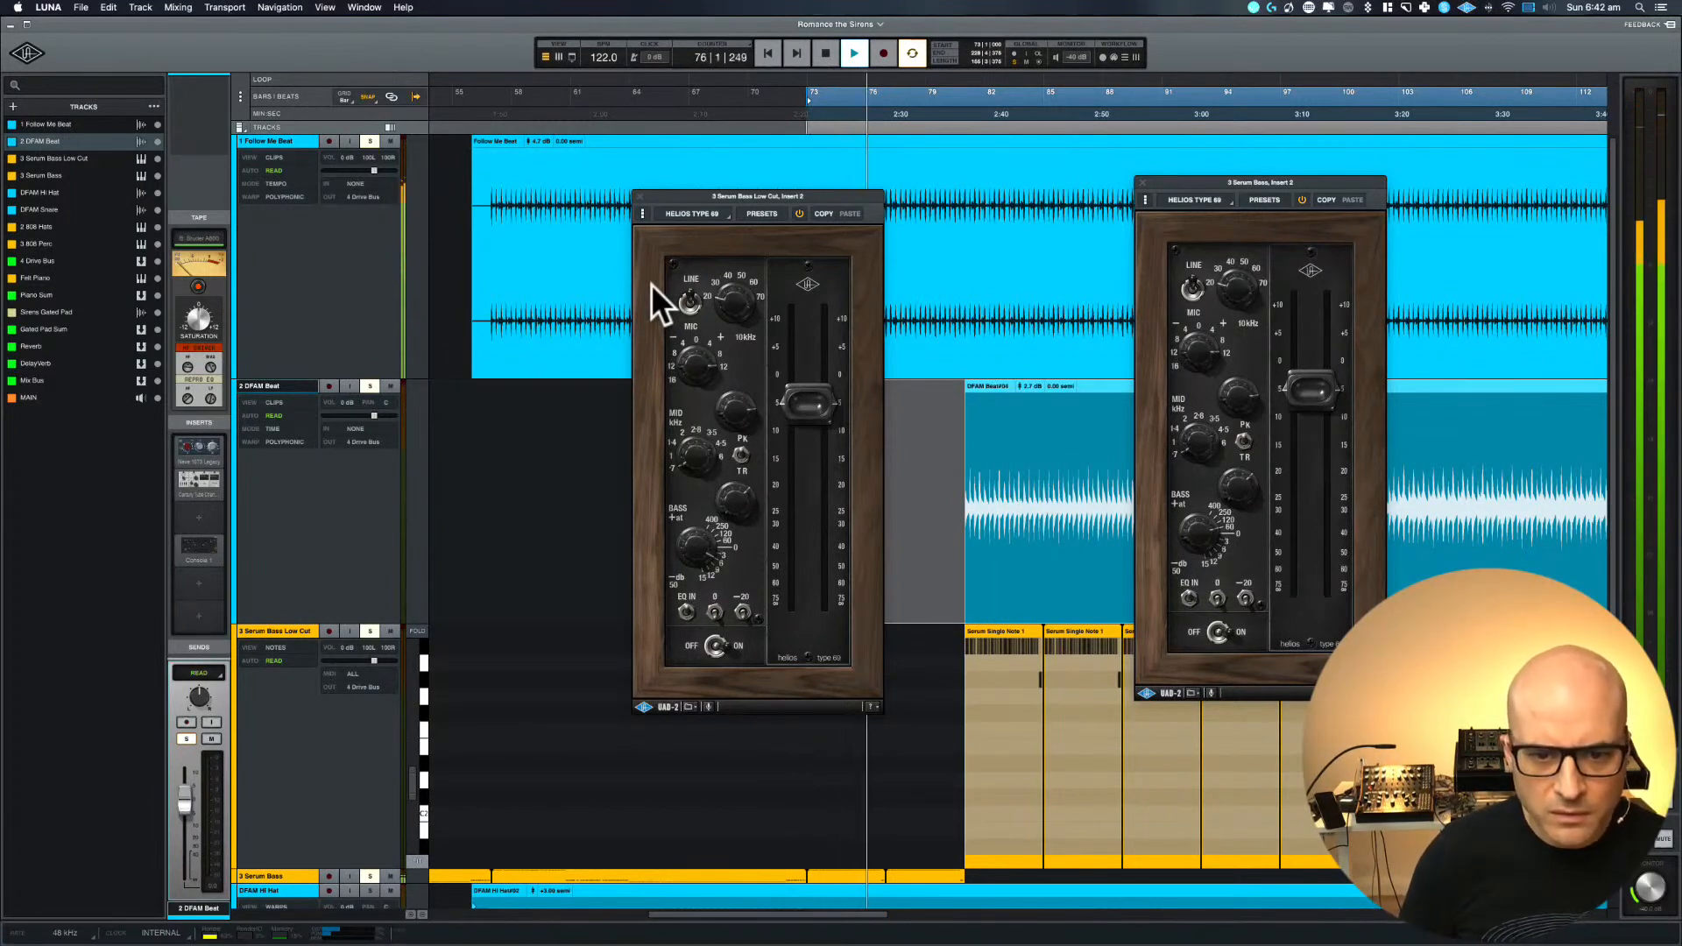
Move the Serum Bass Low Cut Helios window aside and bring the Serum Bass one over the middle of the arrangement
click(743, 197)
drag(743, 196, 1494, 171)
drag(1279, 176, 905, 184)
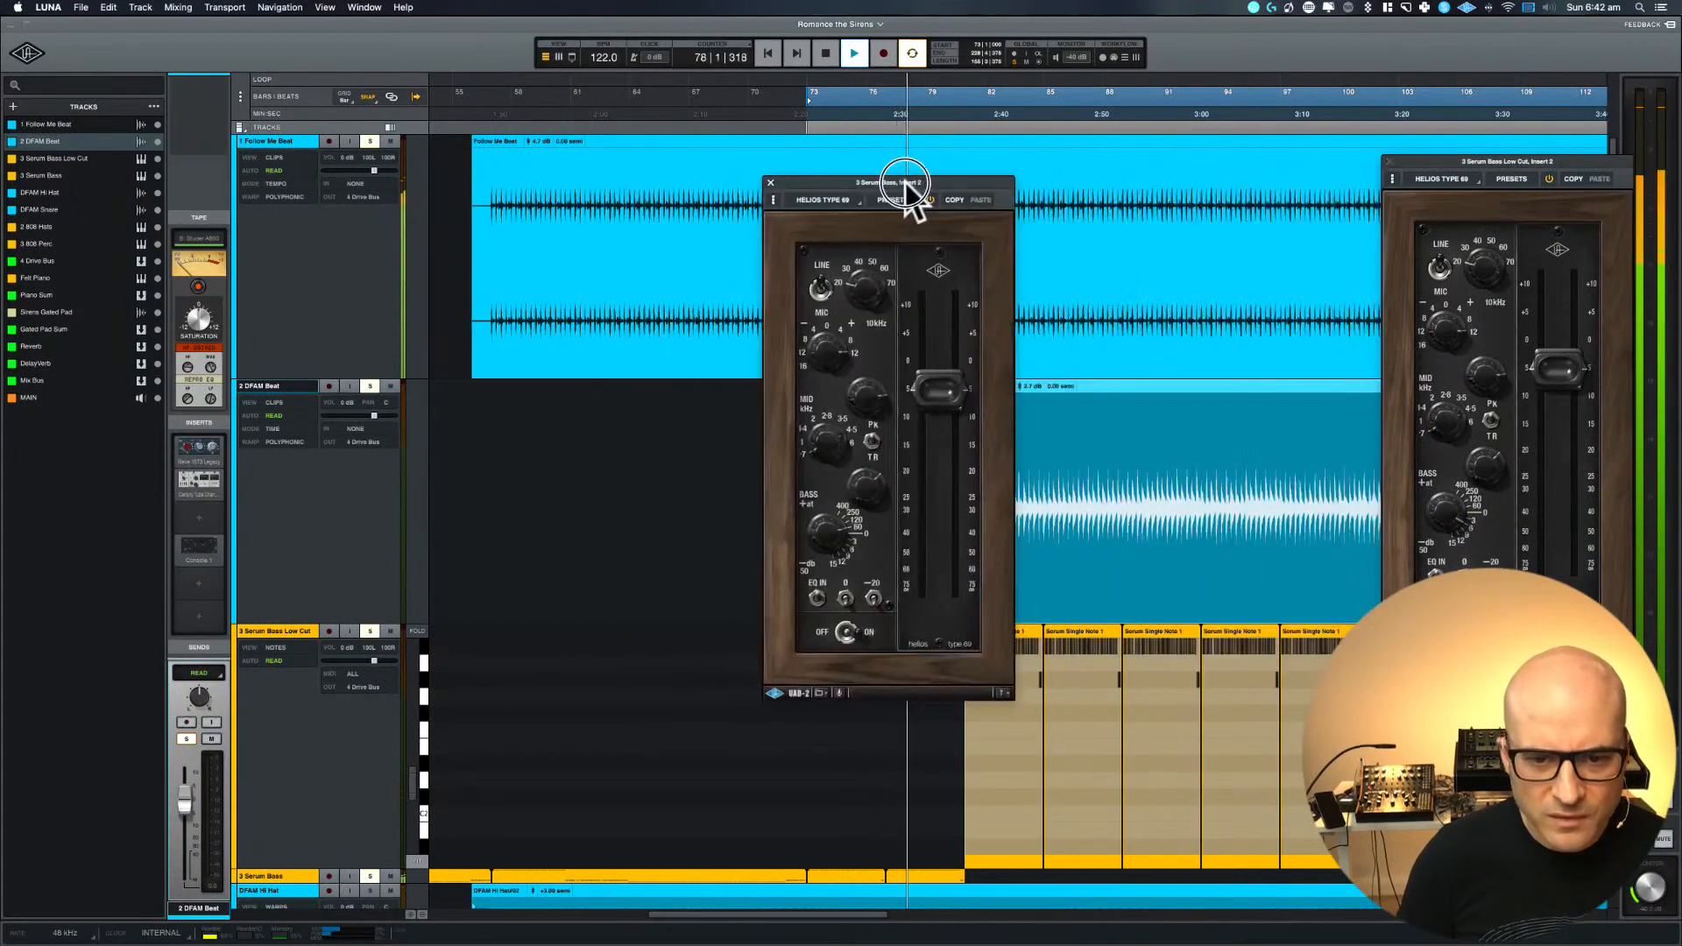
Adjust the bass frequency and bass gain of the Serum Bass Helios Type 69 while the loop plays
click(812, 544)
drag(812, 543, 815, 537)
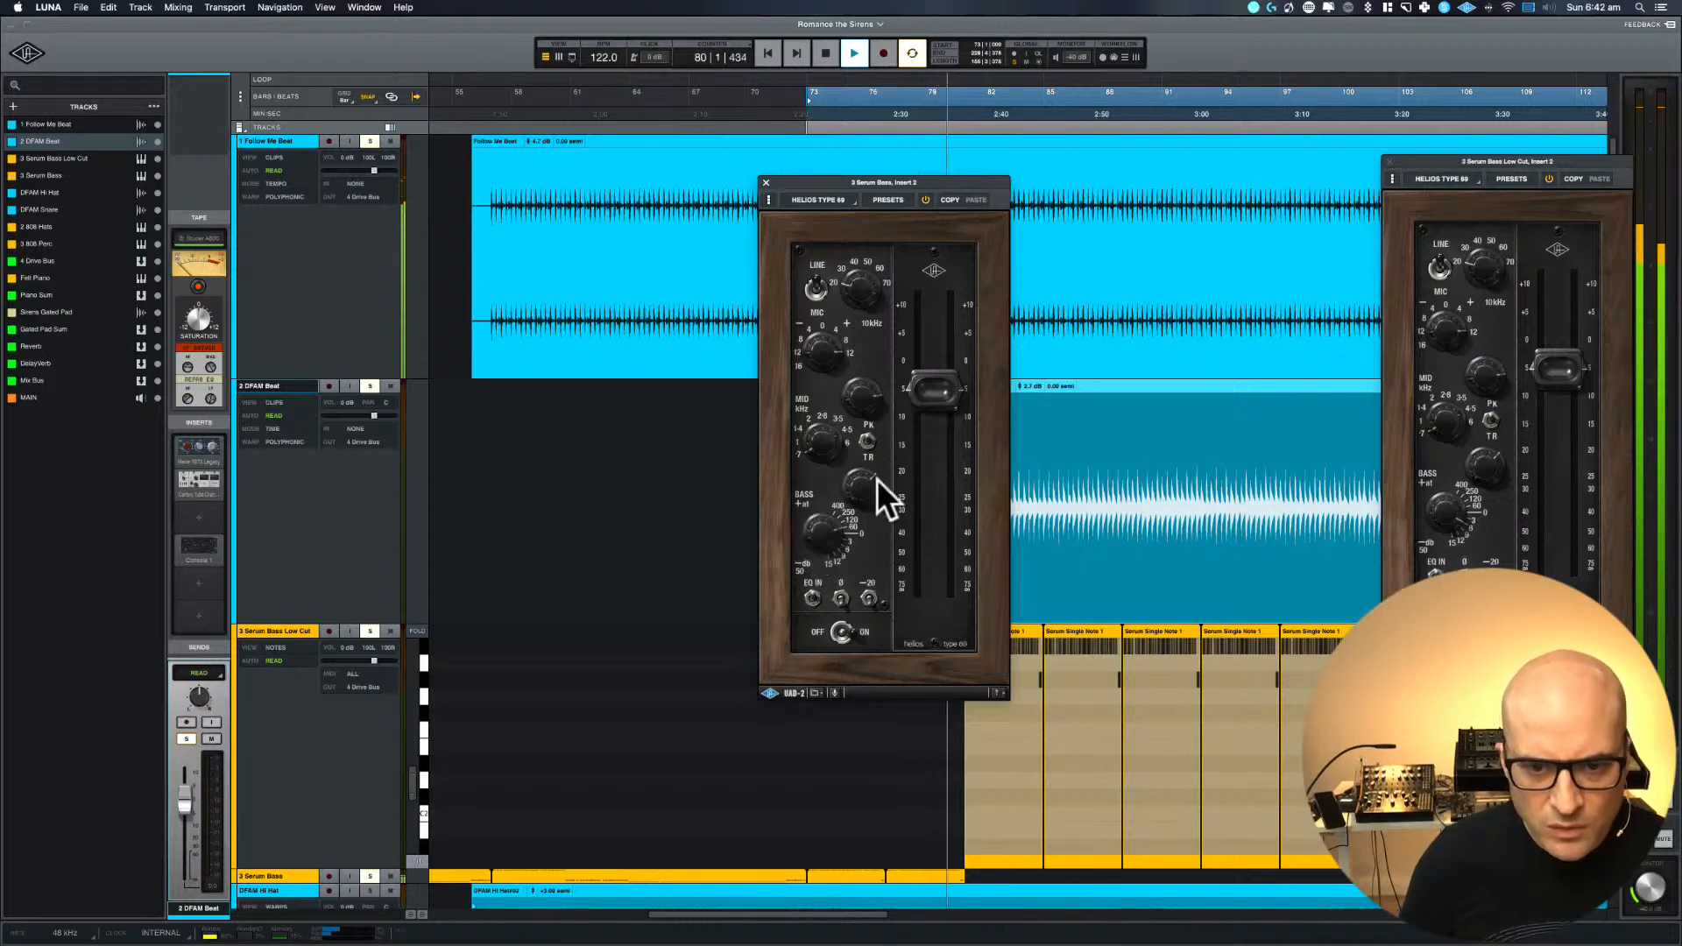
click(879, 296)
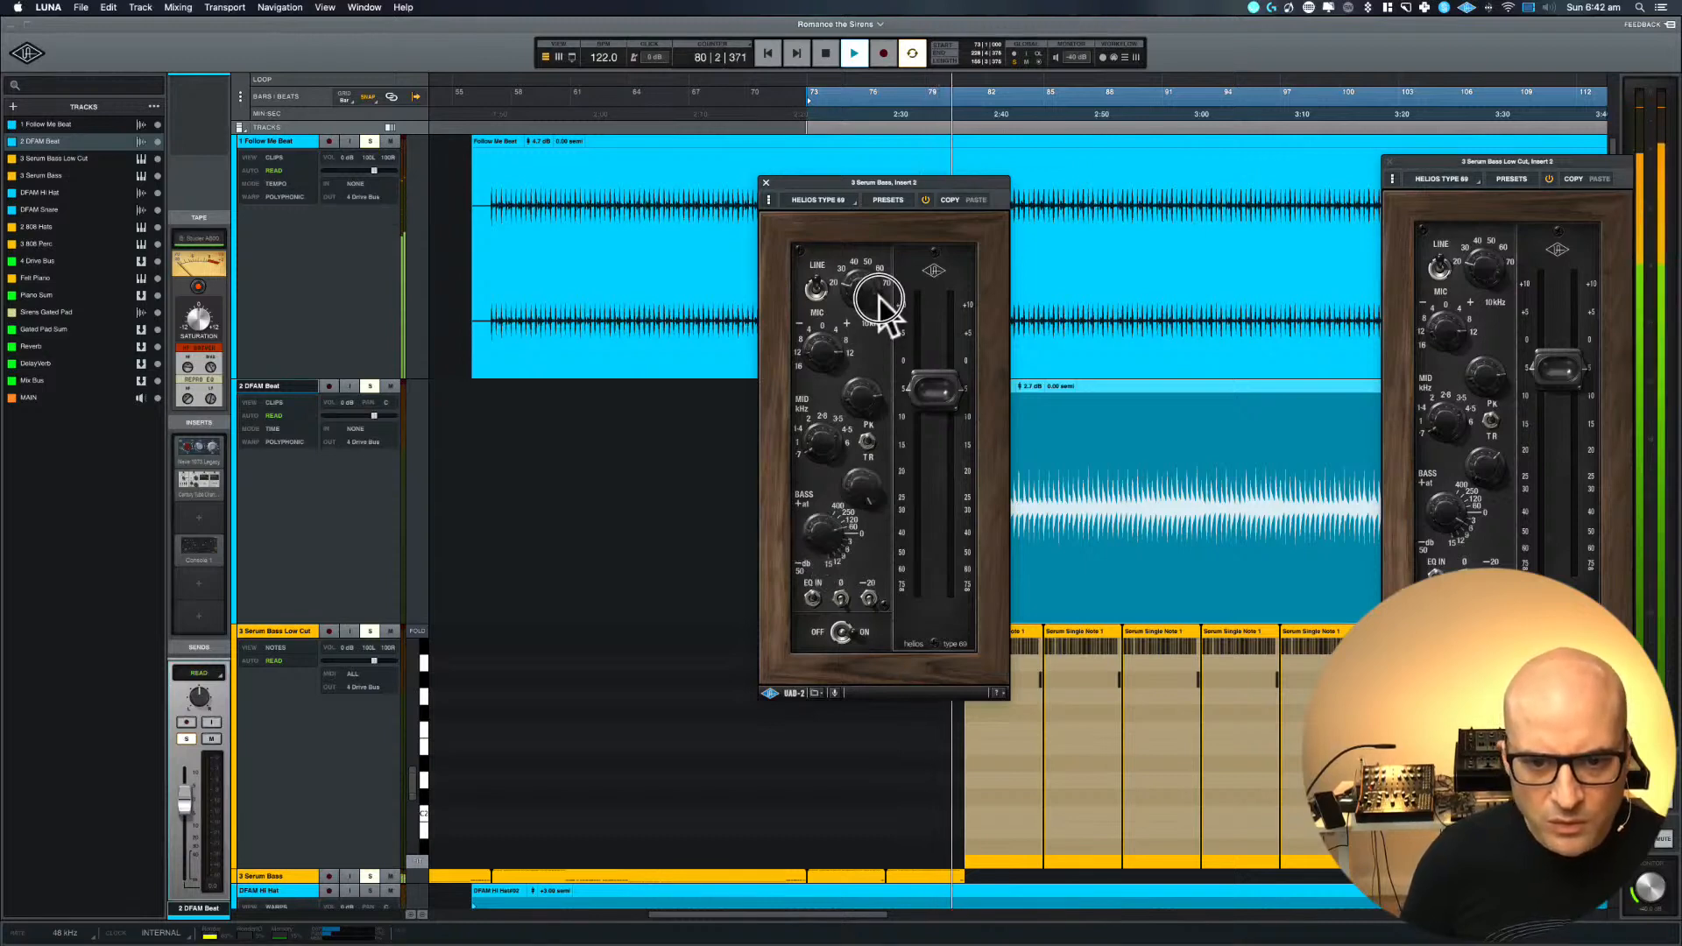
click(846, 487)
click(830, 528)
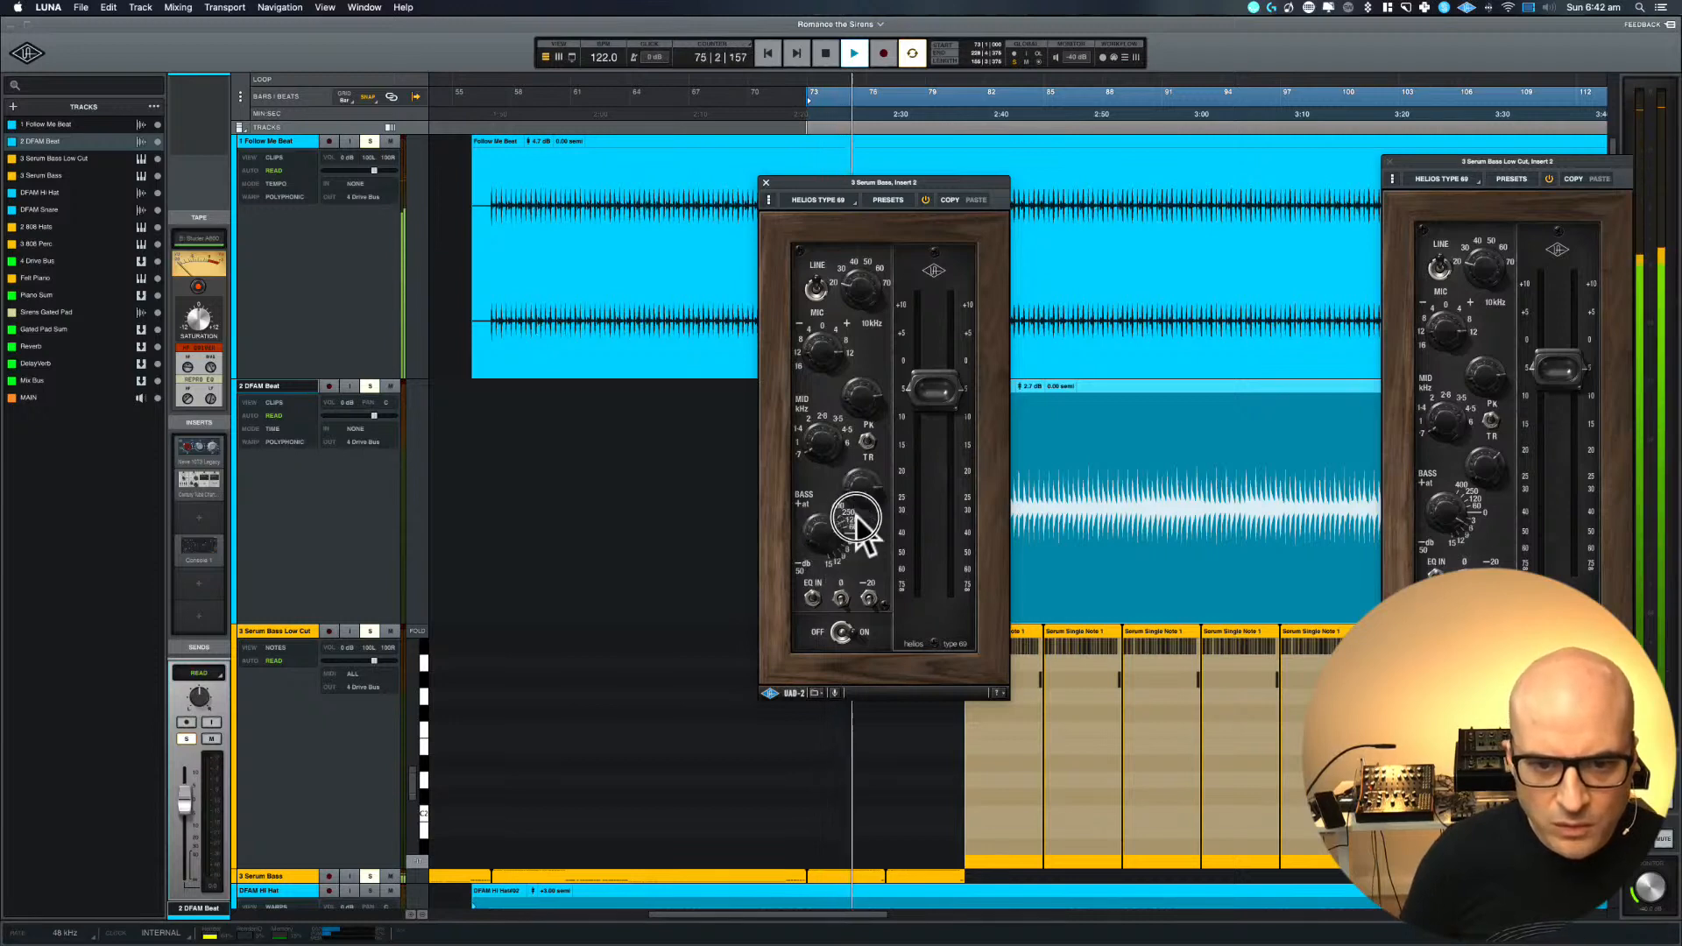
drag(855, 517, 853, 543)
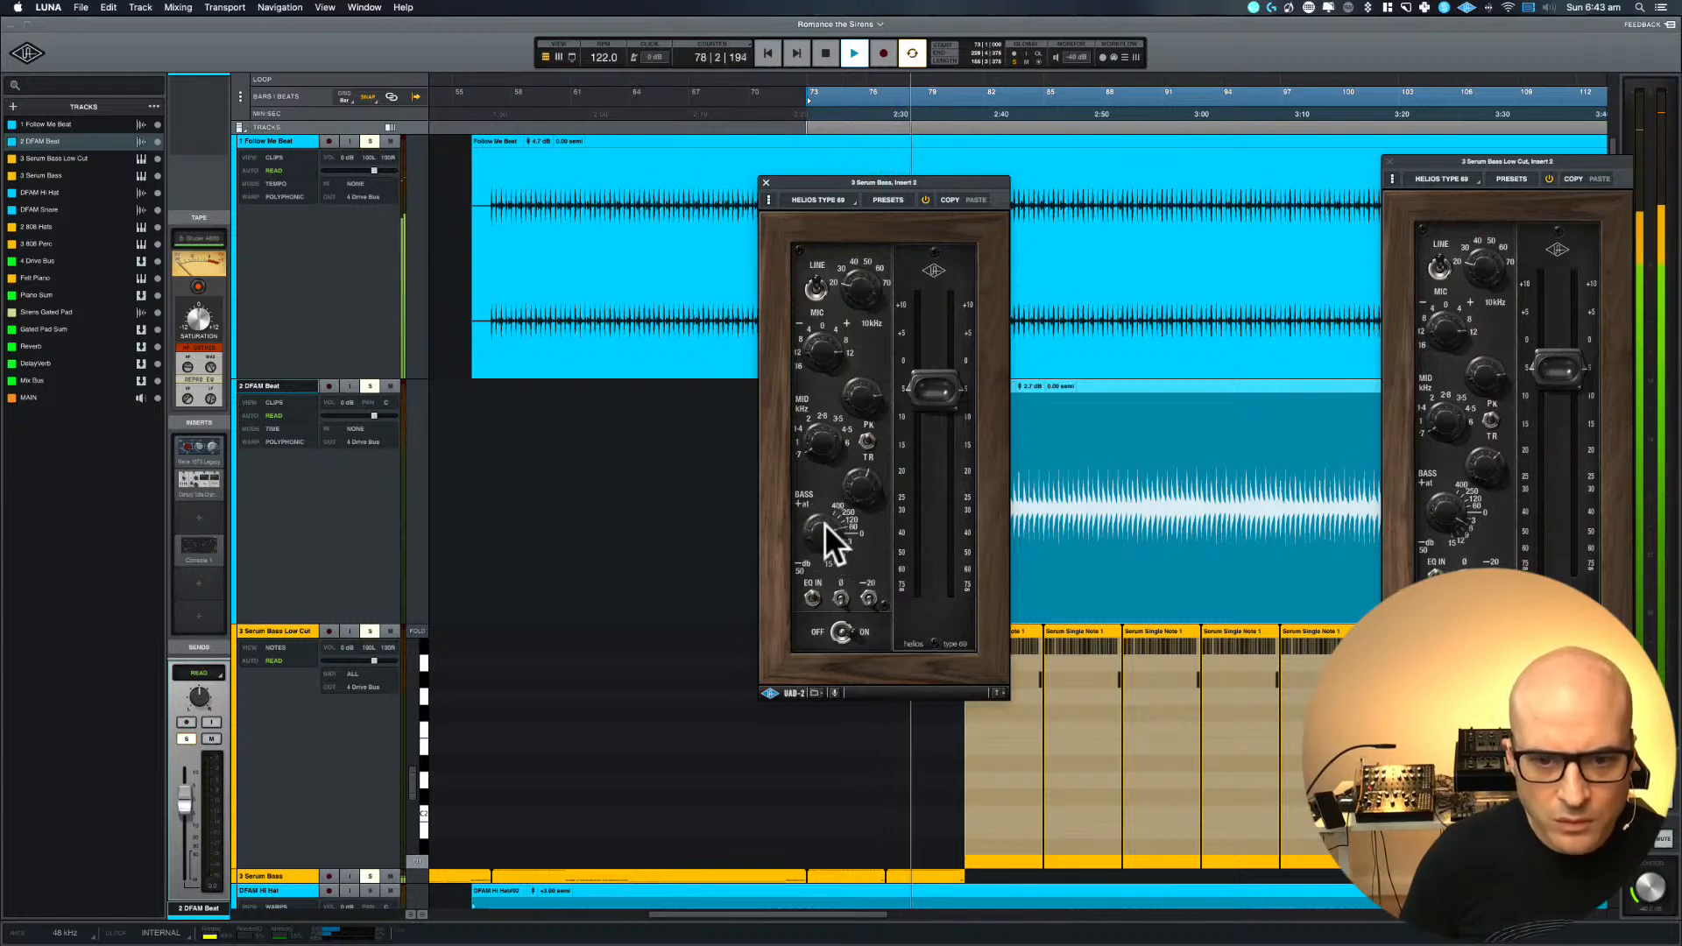
click(856, 487)
drag(856, 487, 856, 476)
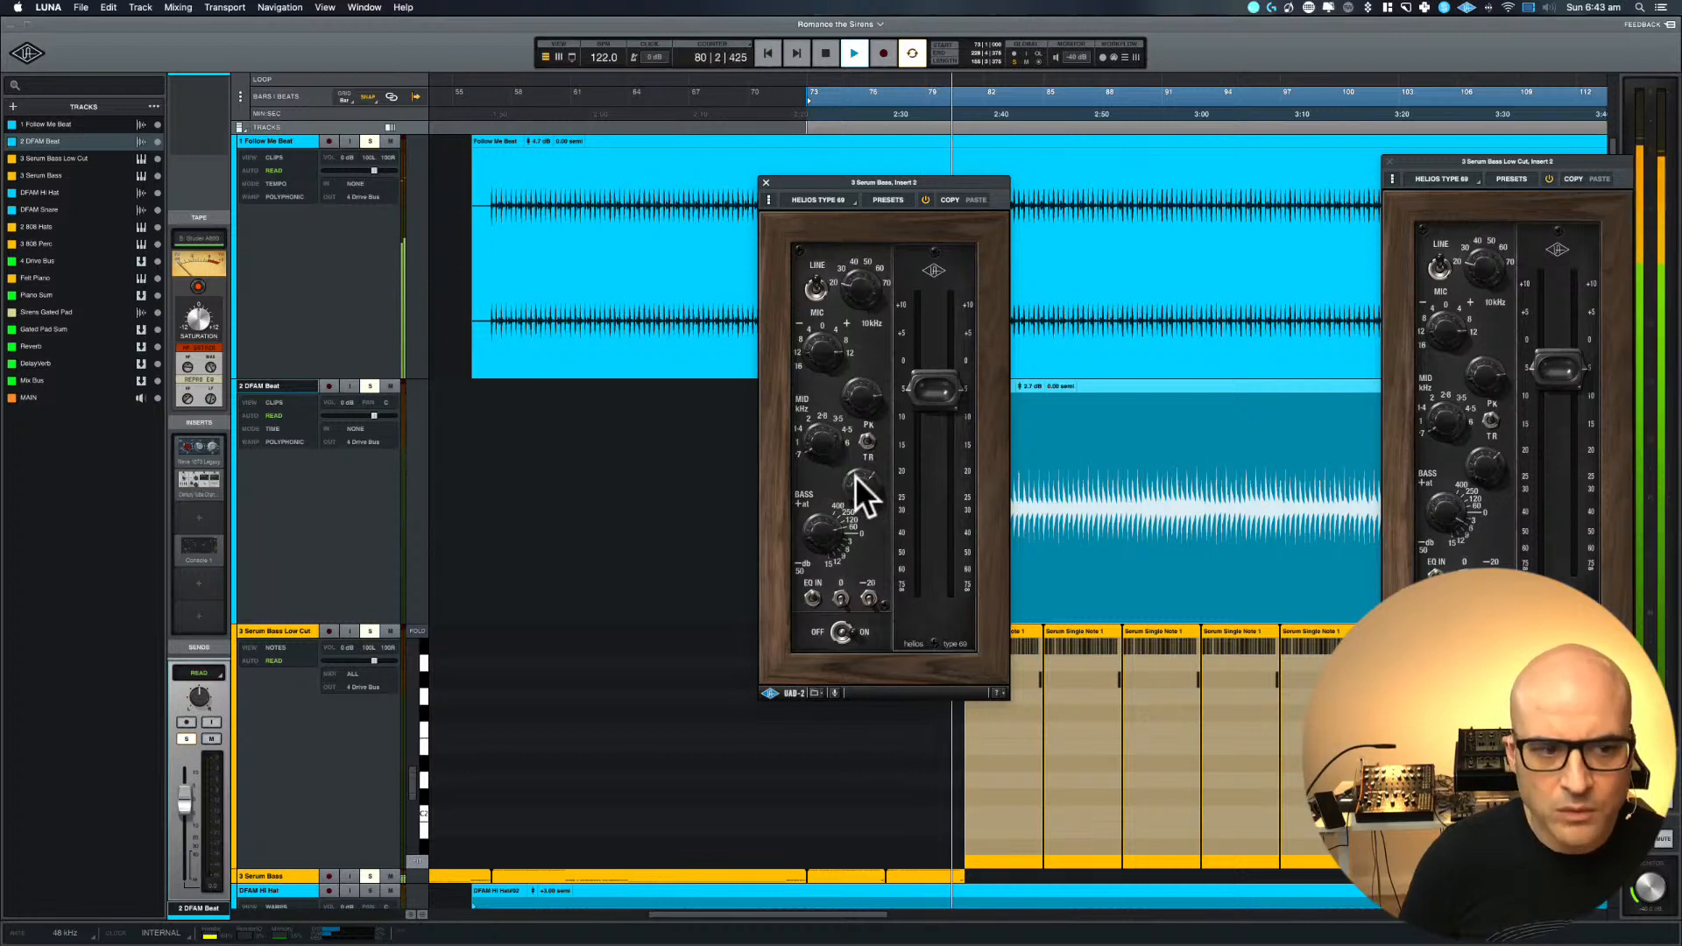
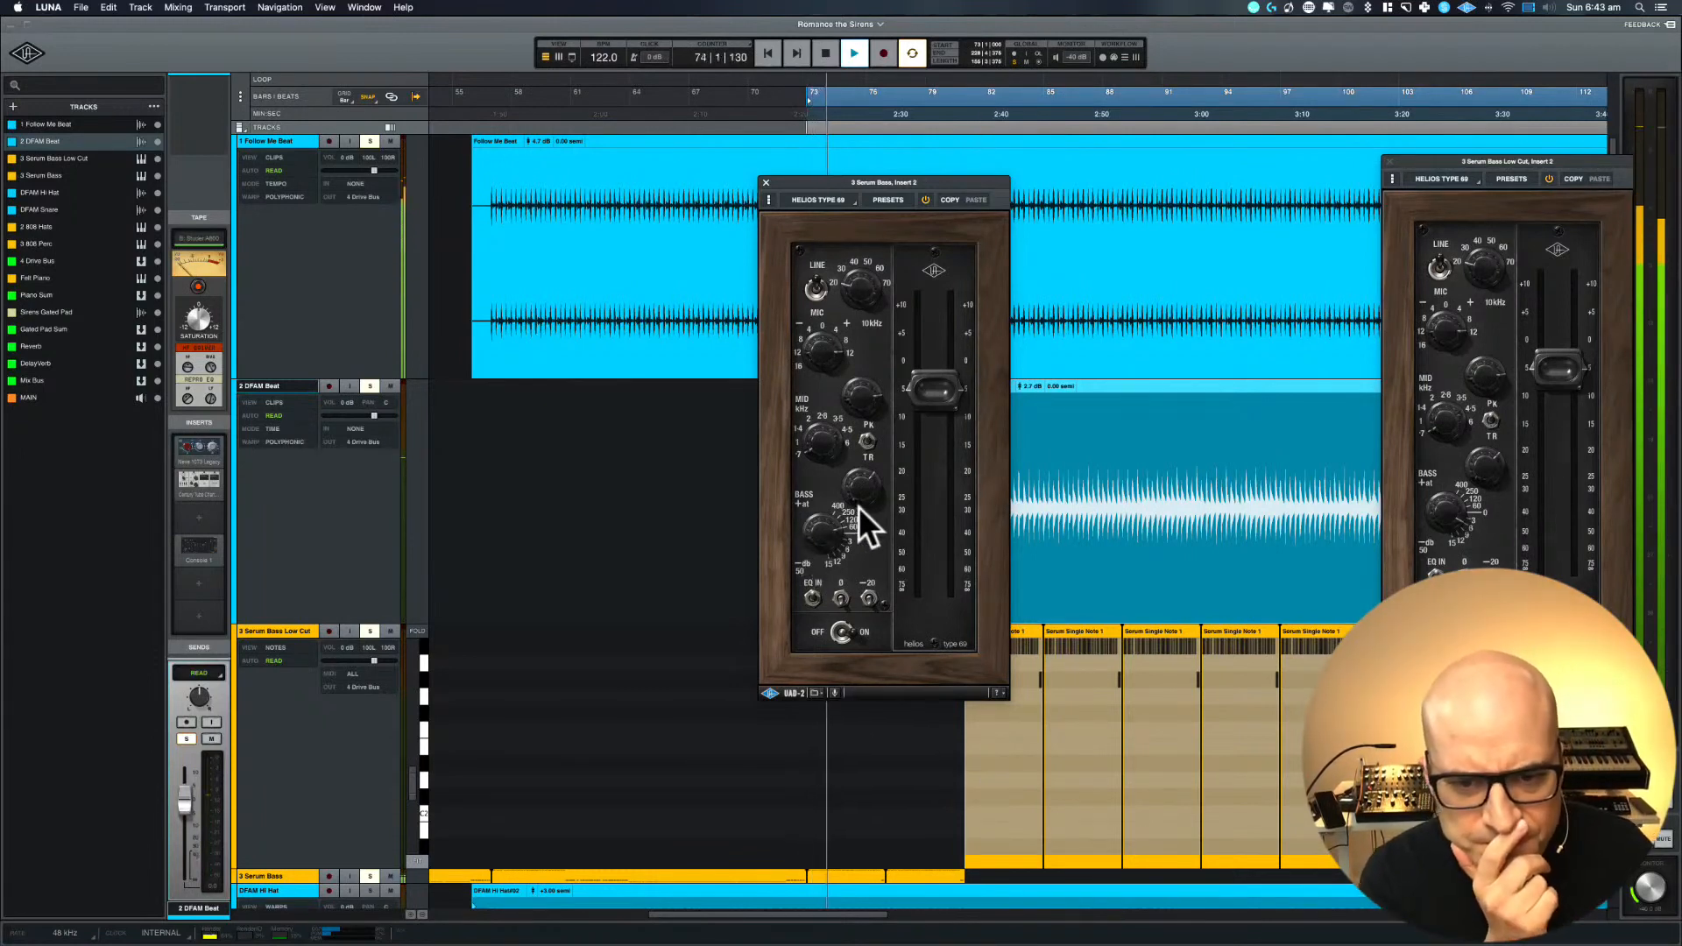
Adjust the Serum Bass Helios bass gain, the 10 kHz treble on both Helios EQs, and the Serum Bass Low Cut input gain
drag(860, 512, 862, 523)
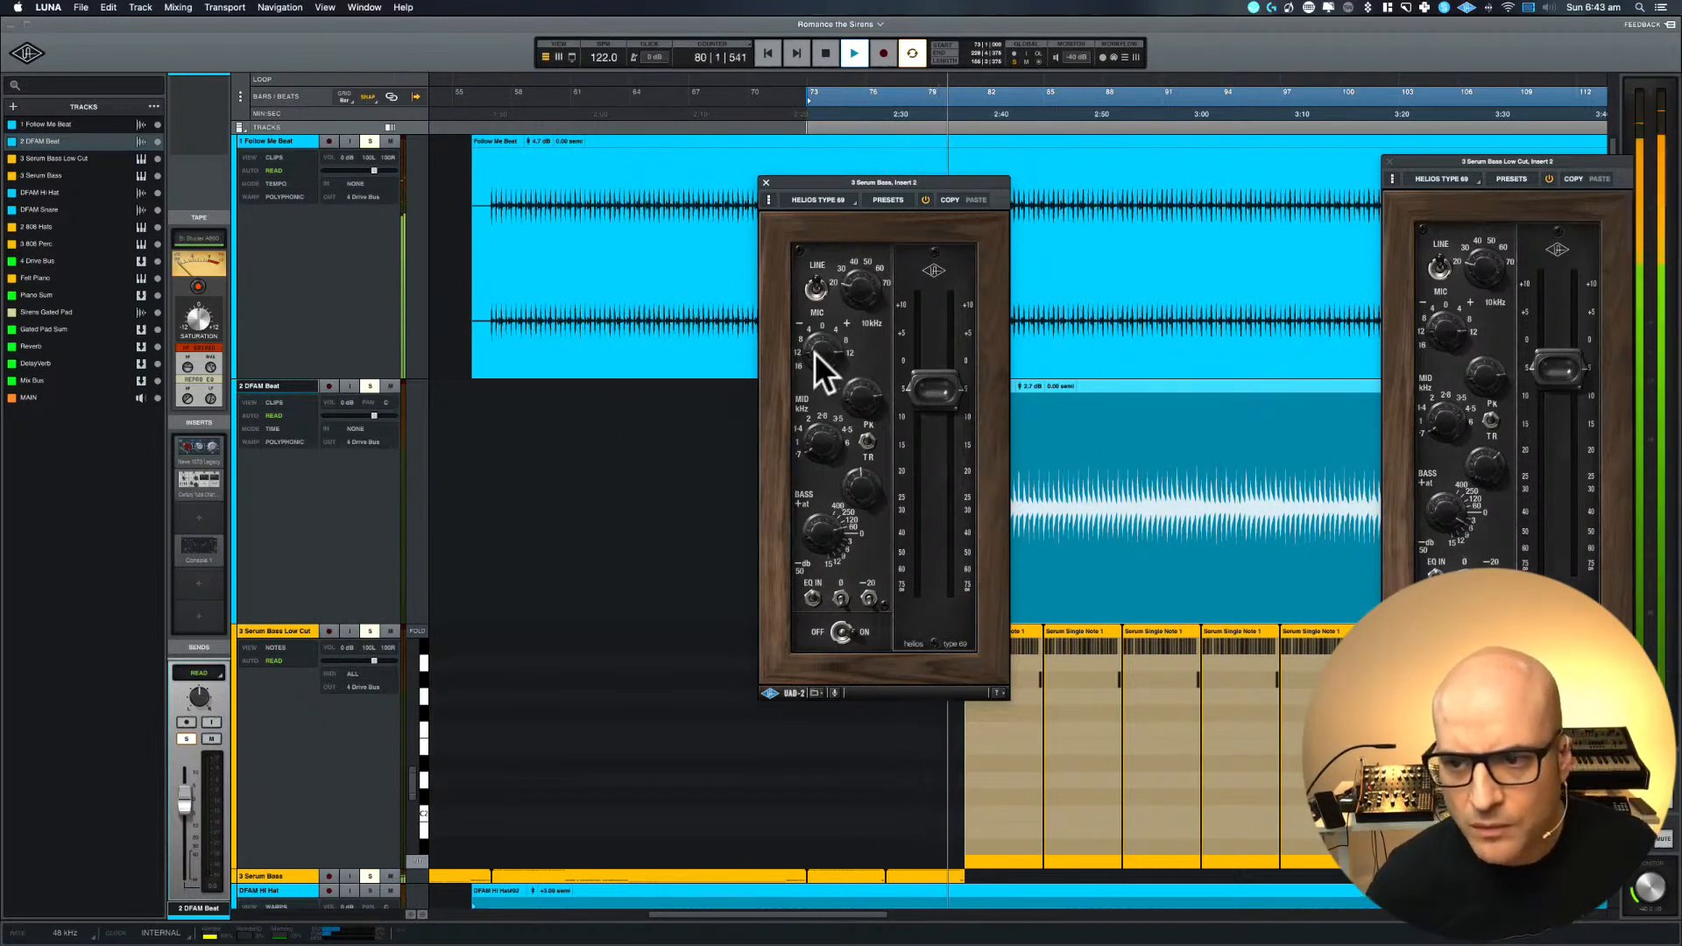
click(1448, 330)
drag(1450, 330, 1450, 386)
drag(822, 353, 822, 398)
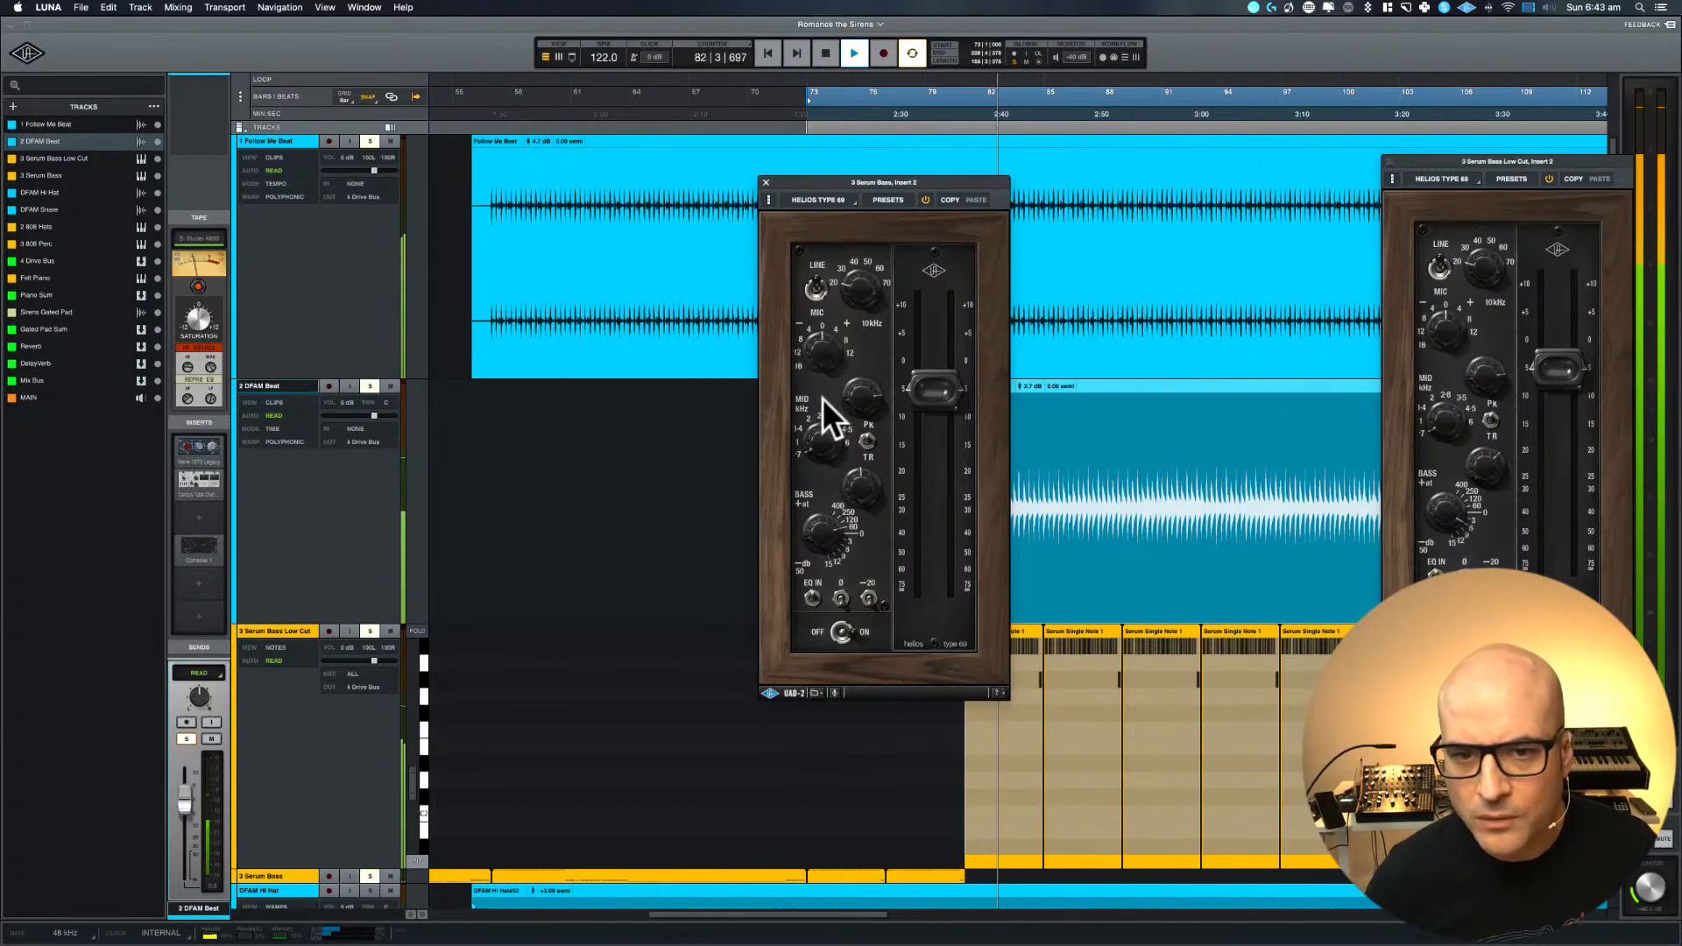
click(1483, 263)
drag(1478, 252, 1479, 268)
key(space)
key(space)
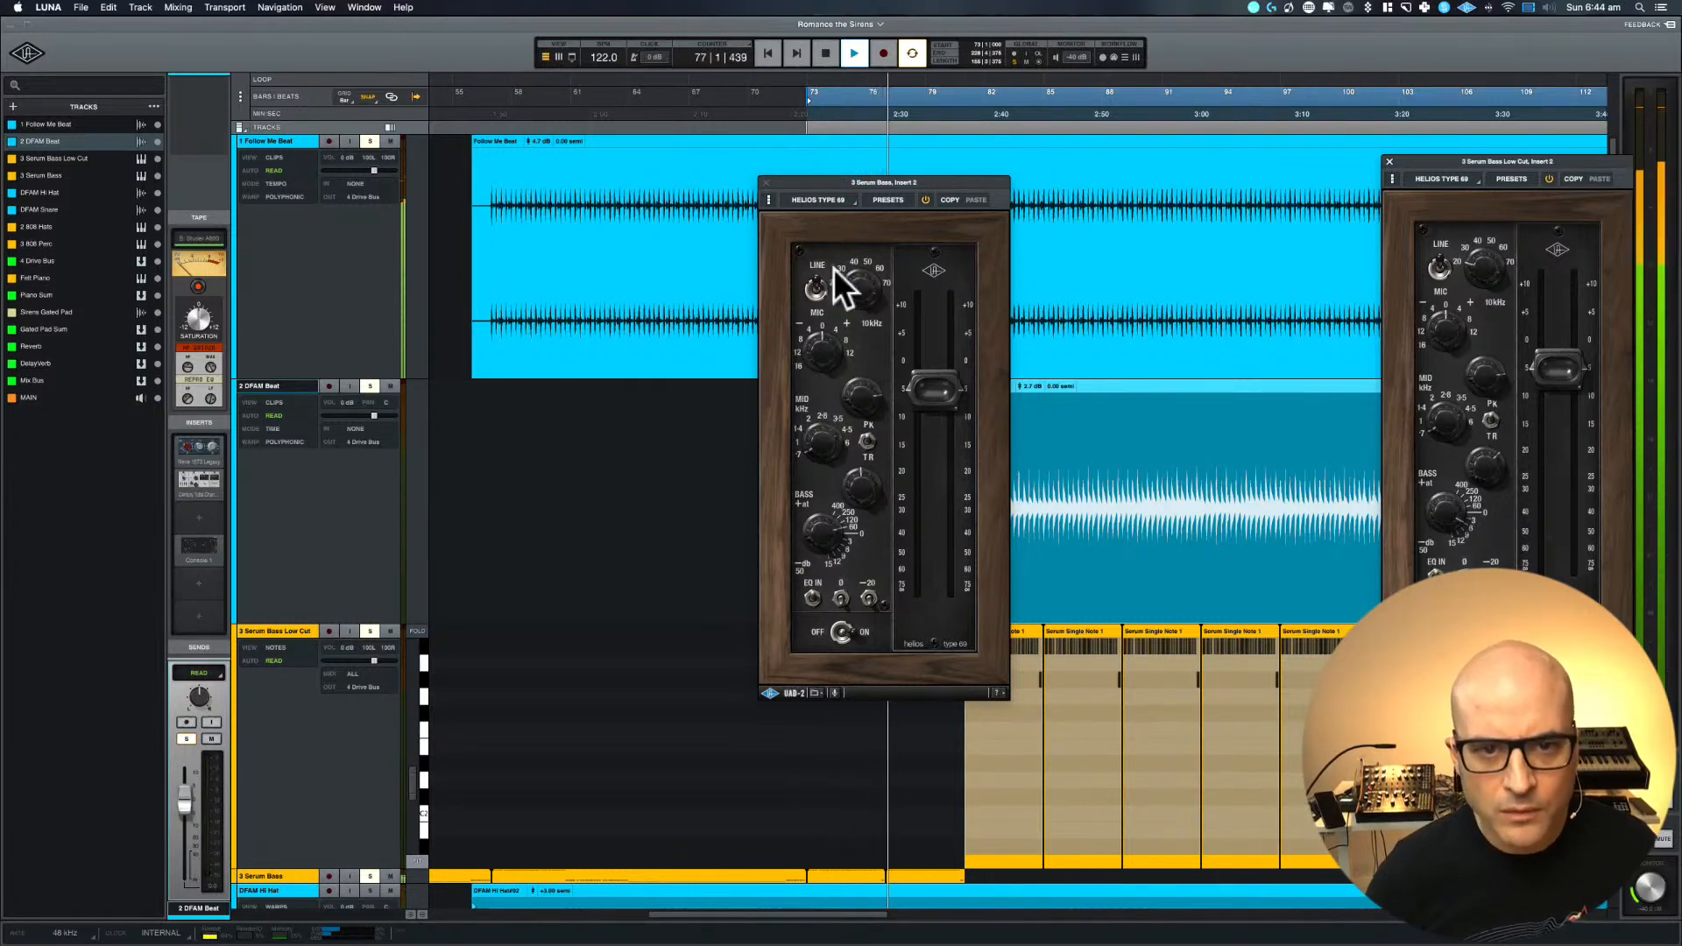
Close the Serum Bass Helios window and stop playback, ending in the arrangement view
click(766, 183)
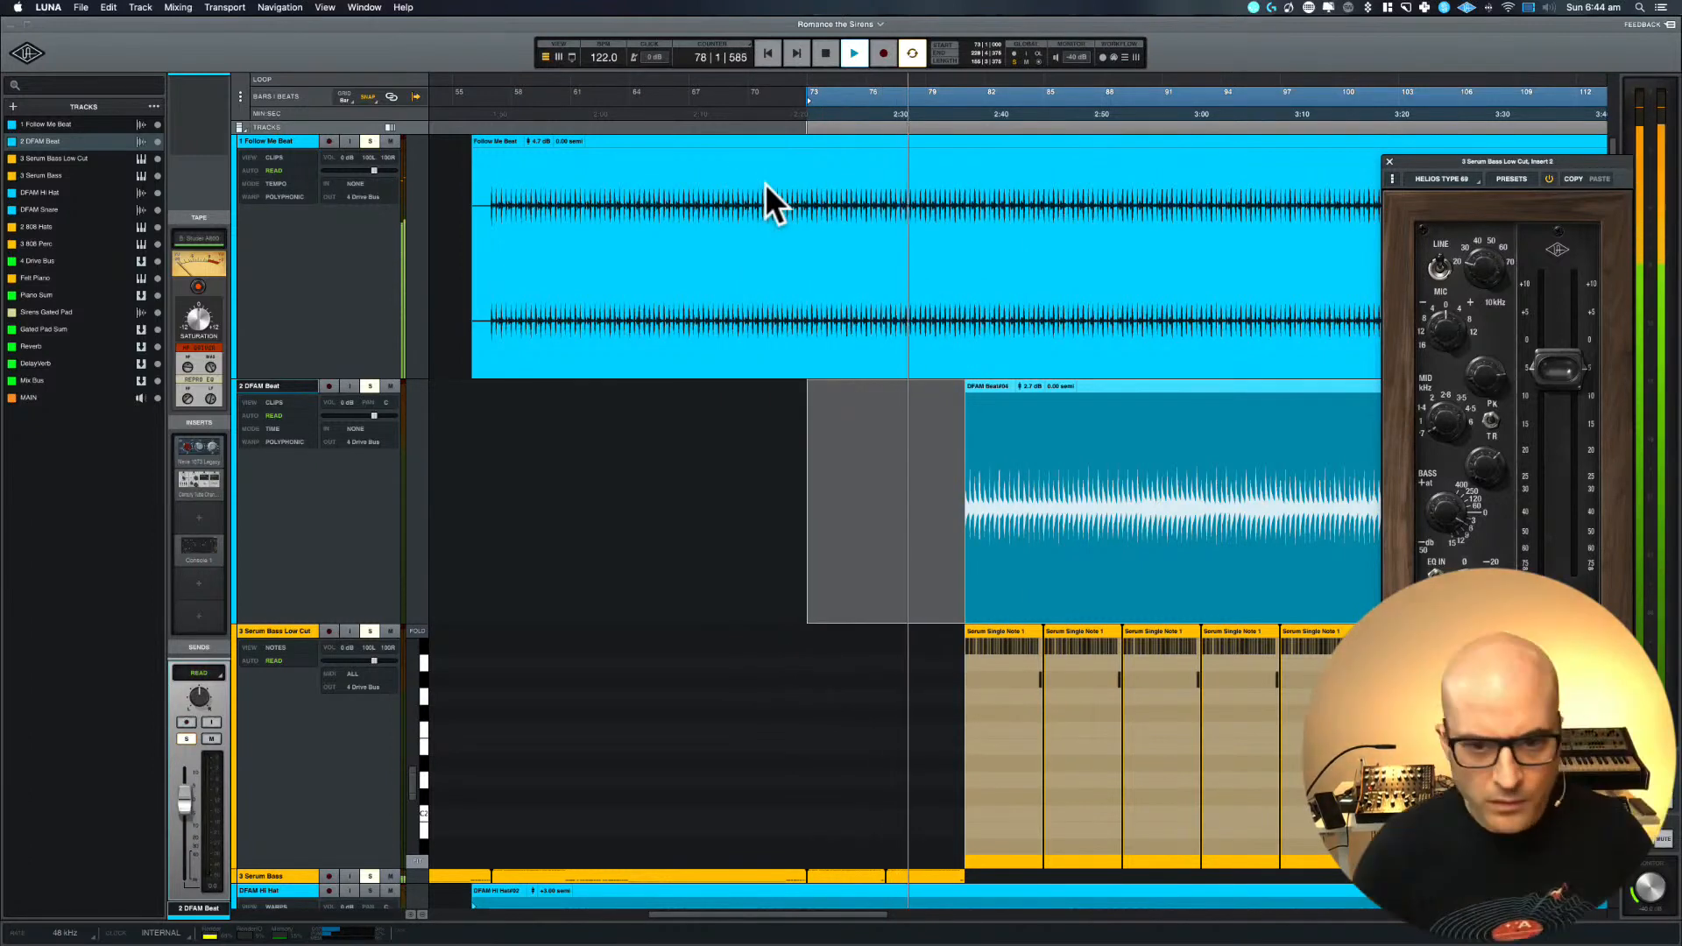
key(super+equal)
key(space)
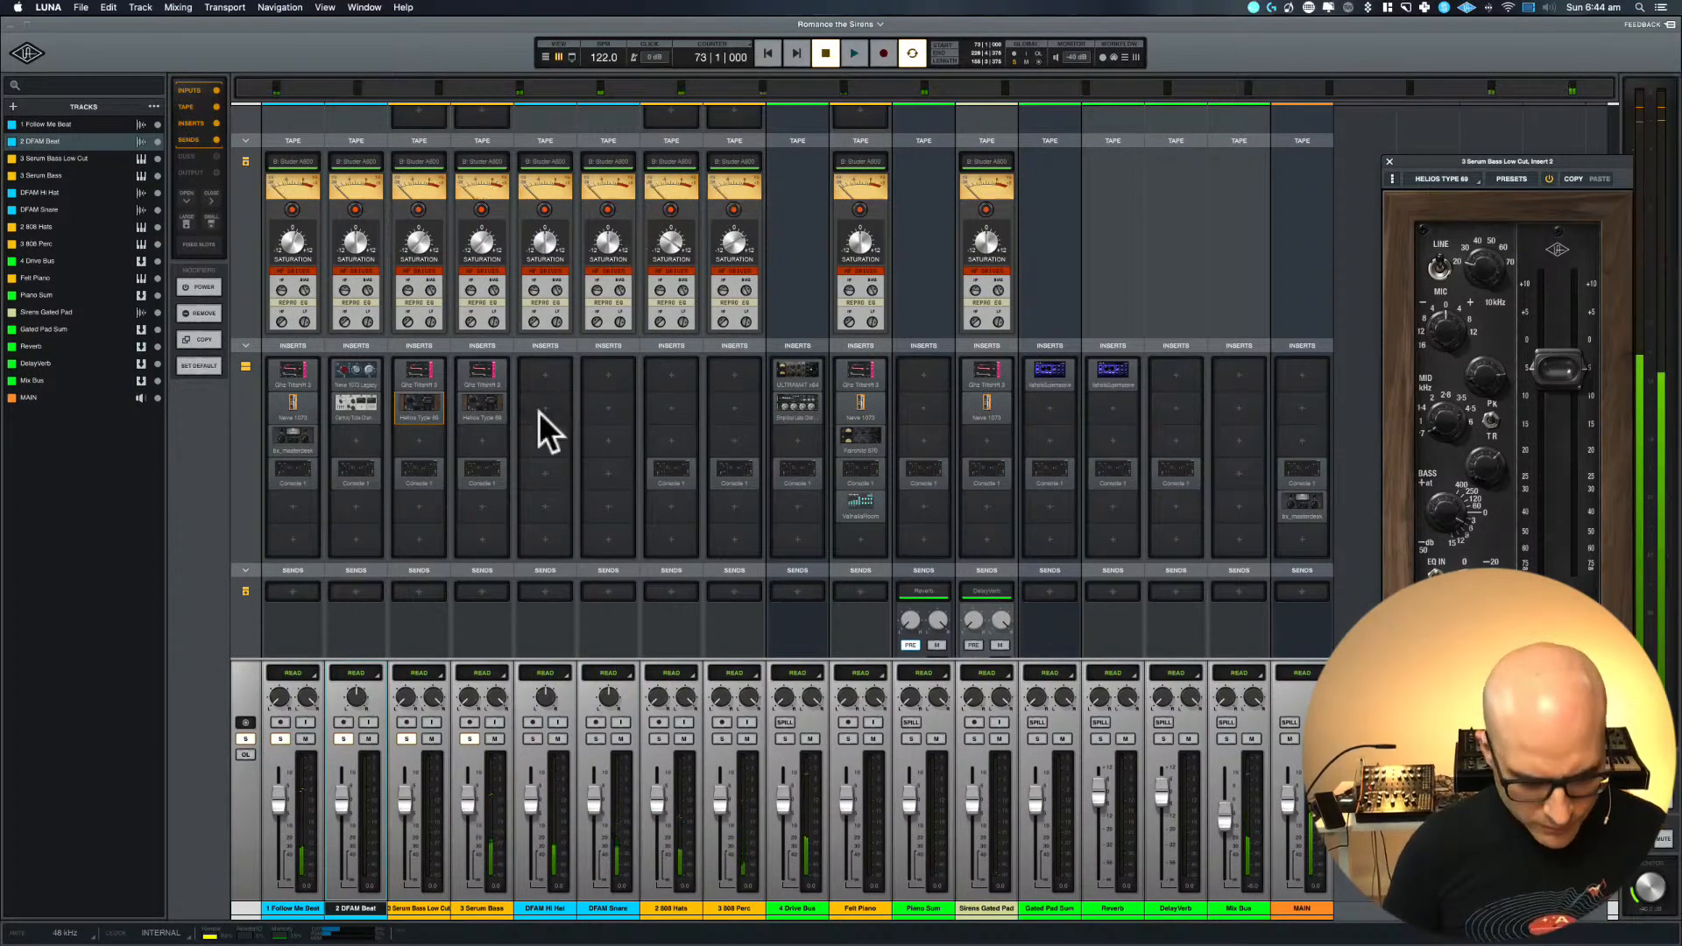
key(super+equal)
Delete the Serum Bass clips from bar 73 onwards
click(650, 488)
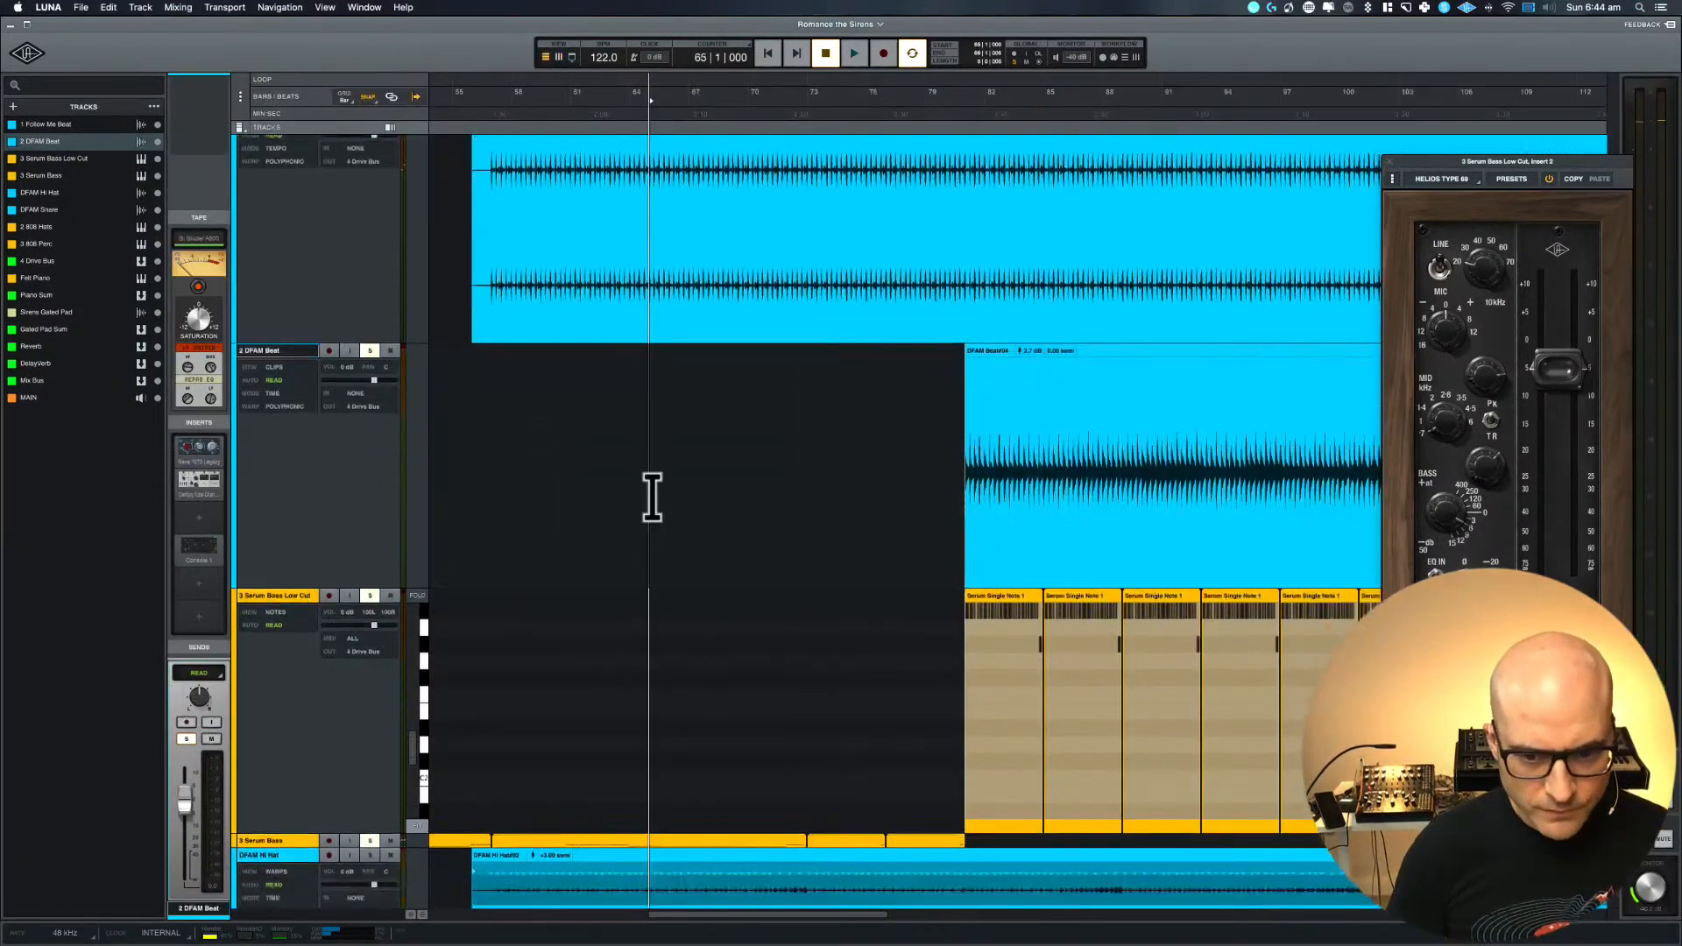
scroll(666, 526, down, 3)
drag(818, 713, 802, 769)
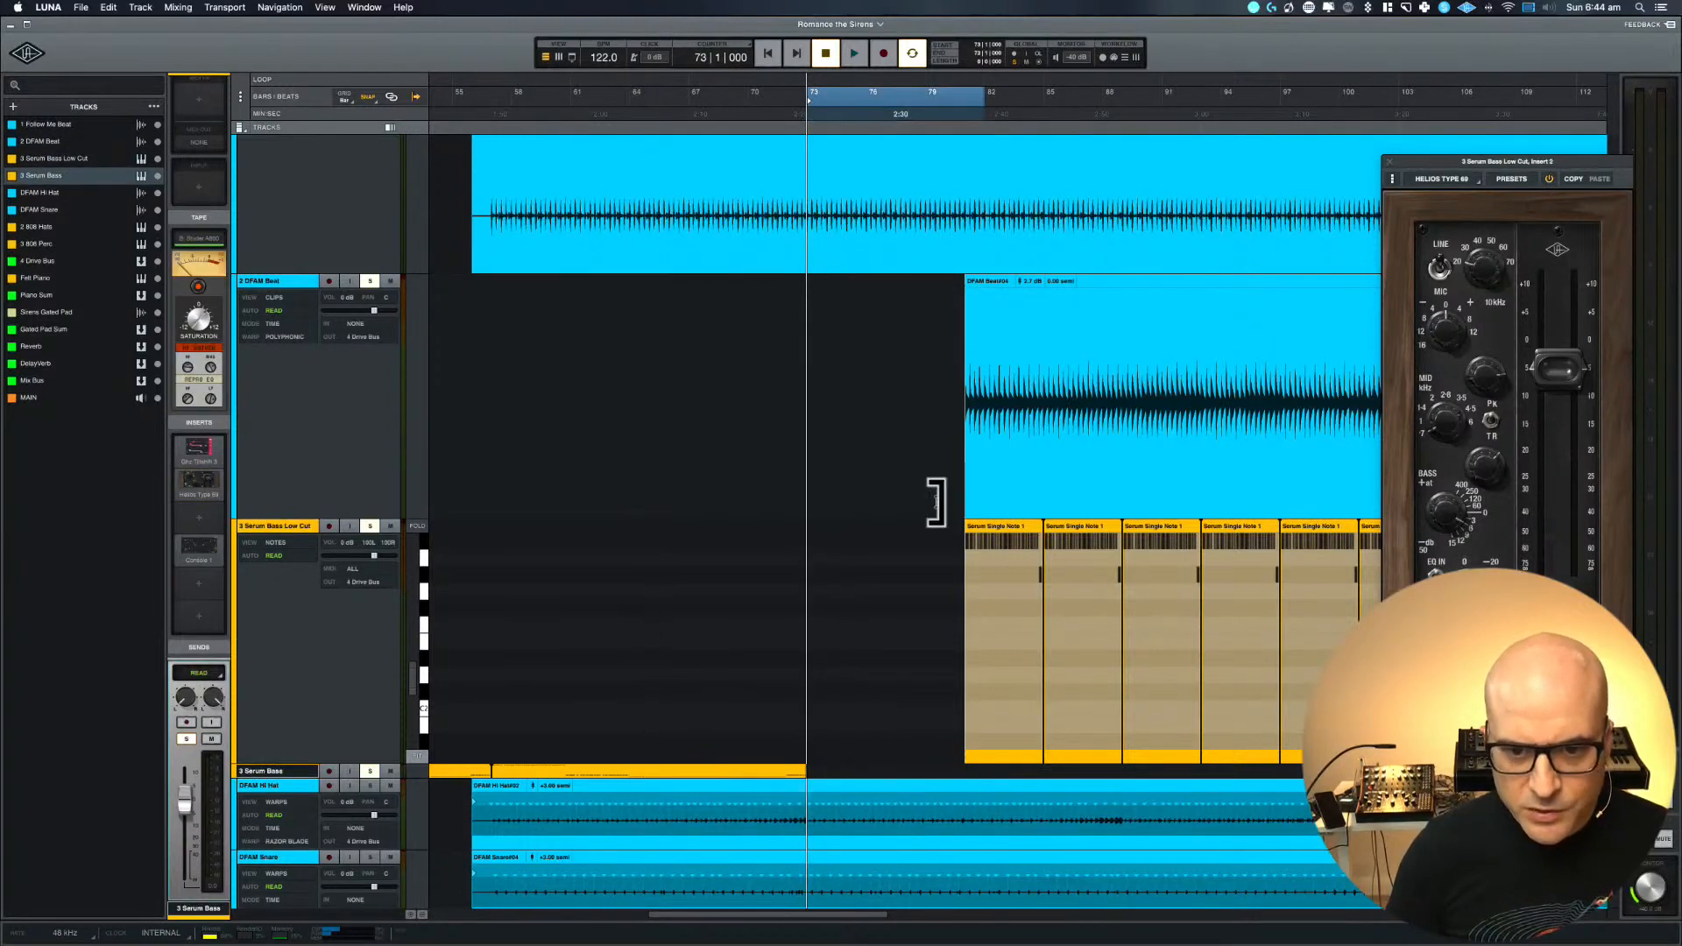
Copy the first two Serum Bass Low Cut clips to bar 73 and extend the start of the DFAM Beat clip back to bar 73
drag(933, 533, 1126, 522)
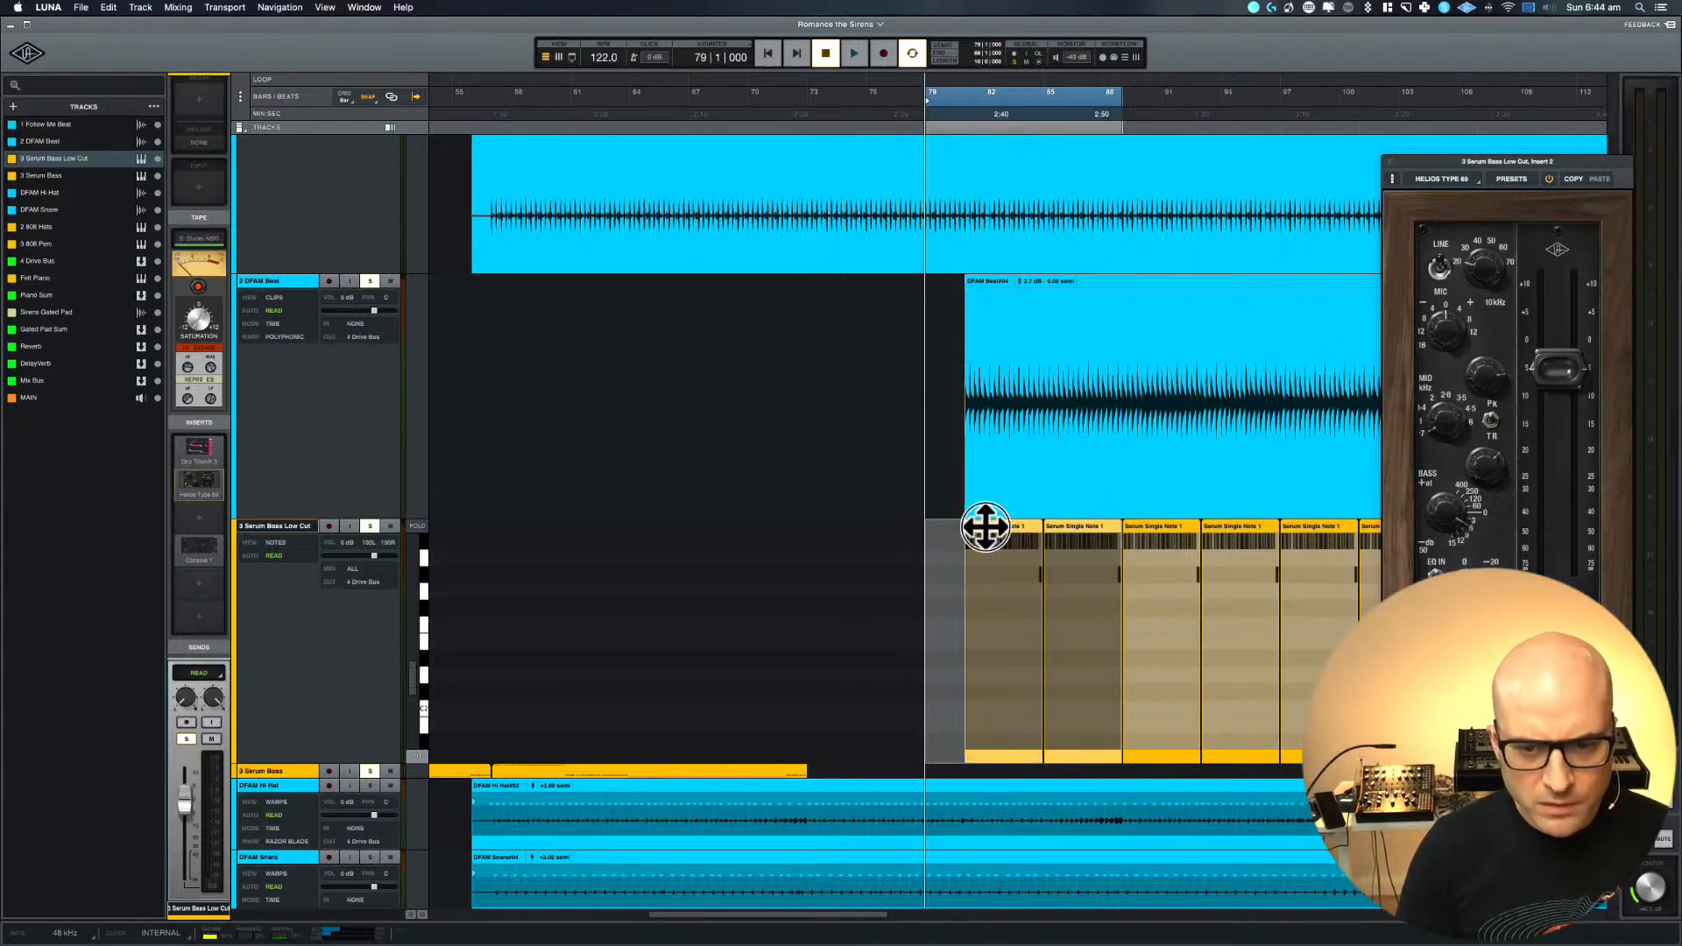
drag(986, 527, 830, 523)
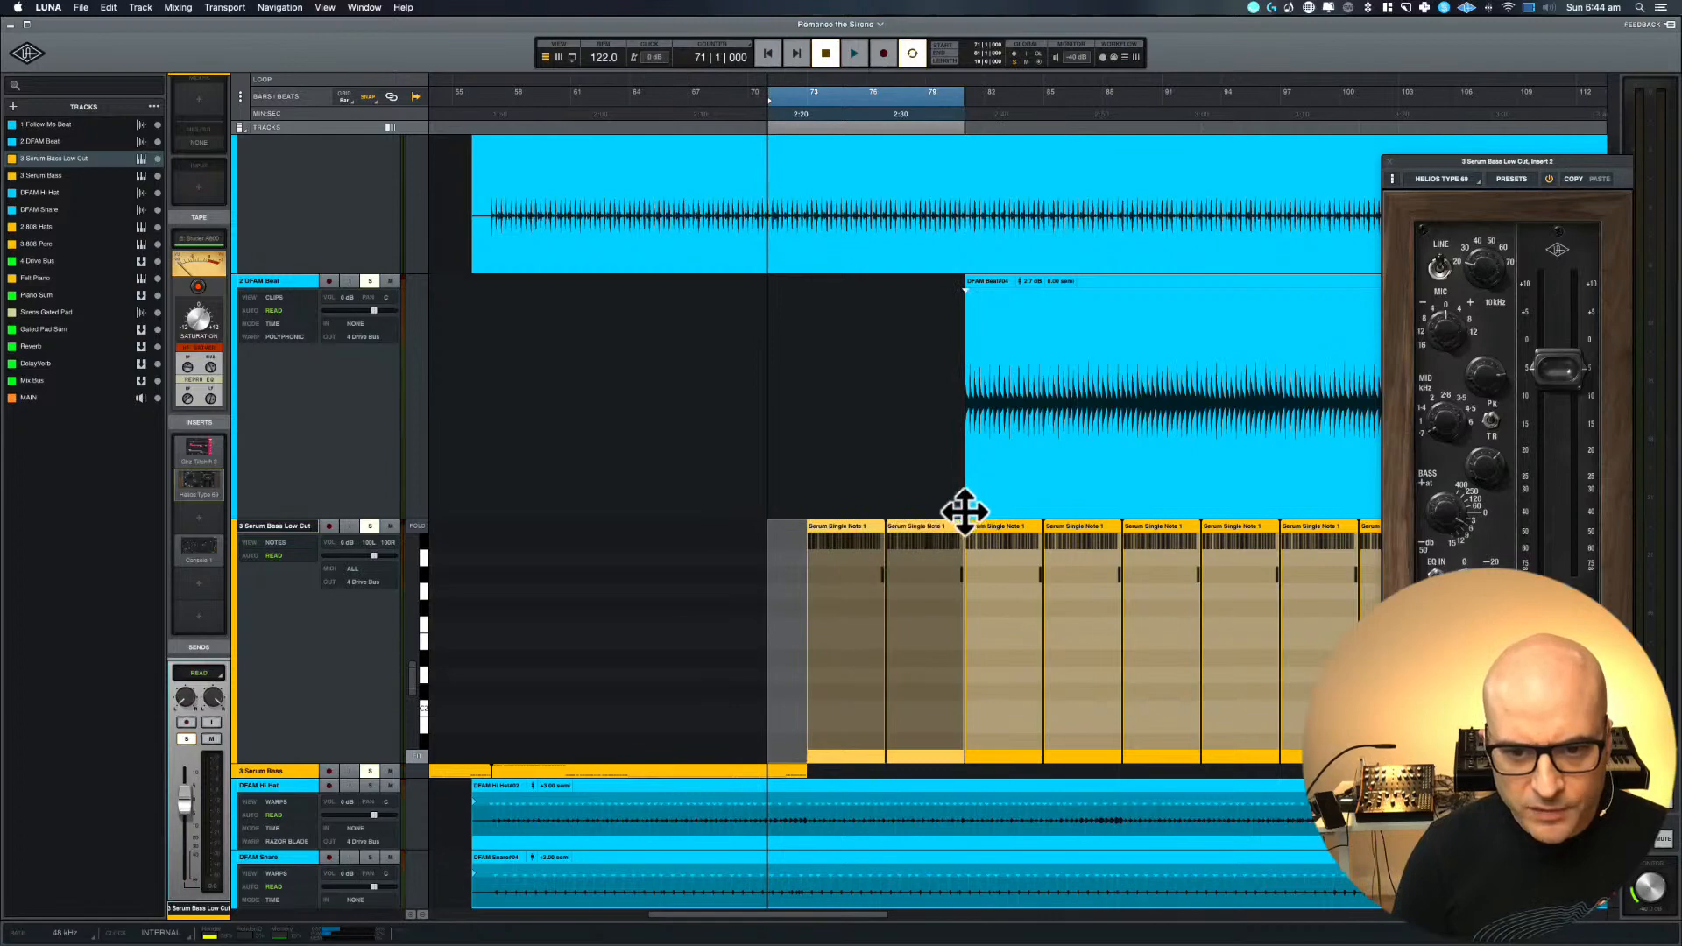
drag(965, 513, 806, 513)
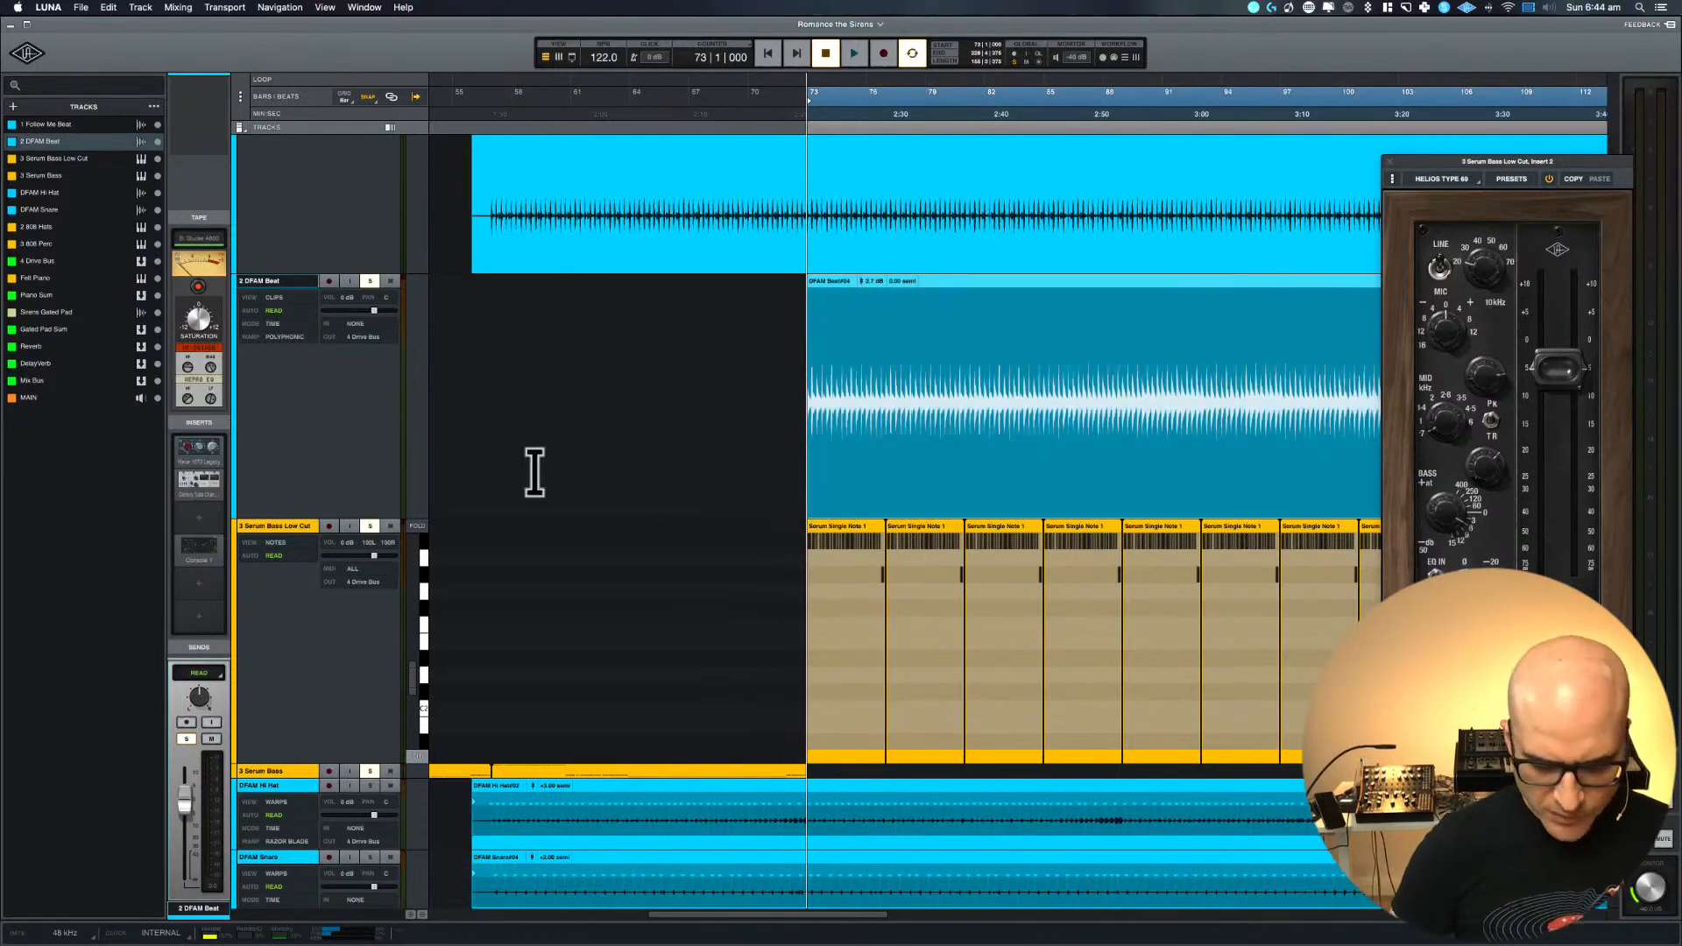
Set the height of all tracks in the arrangement to Mini
key(super+equal)
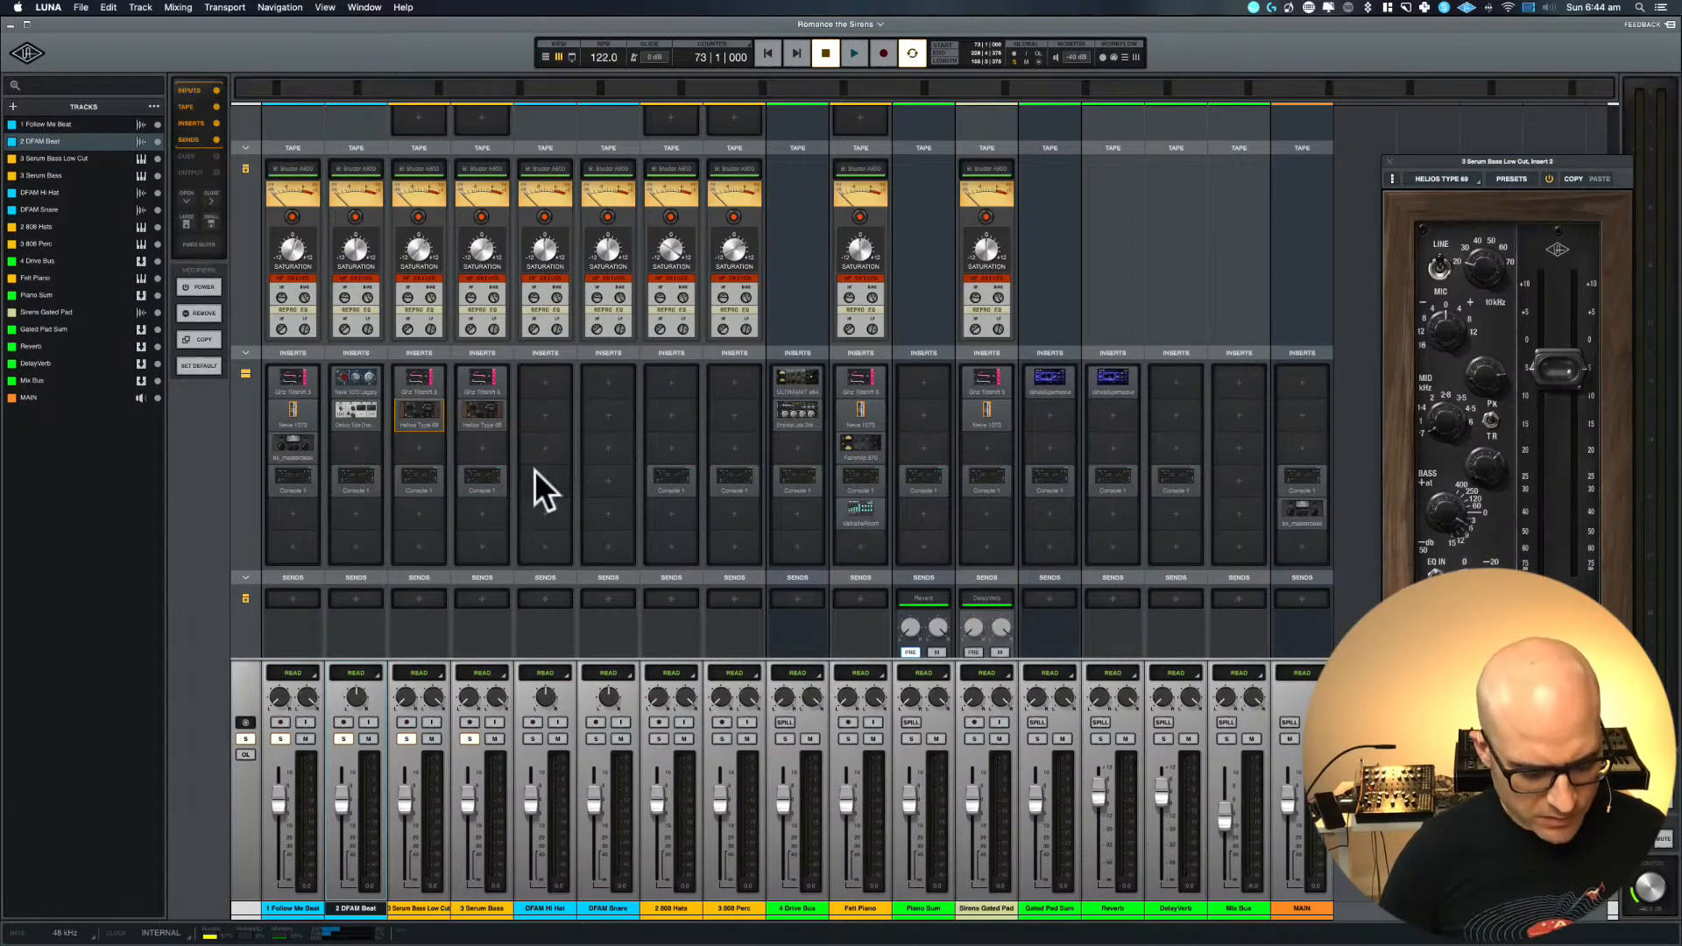
key(super+equal)
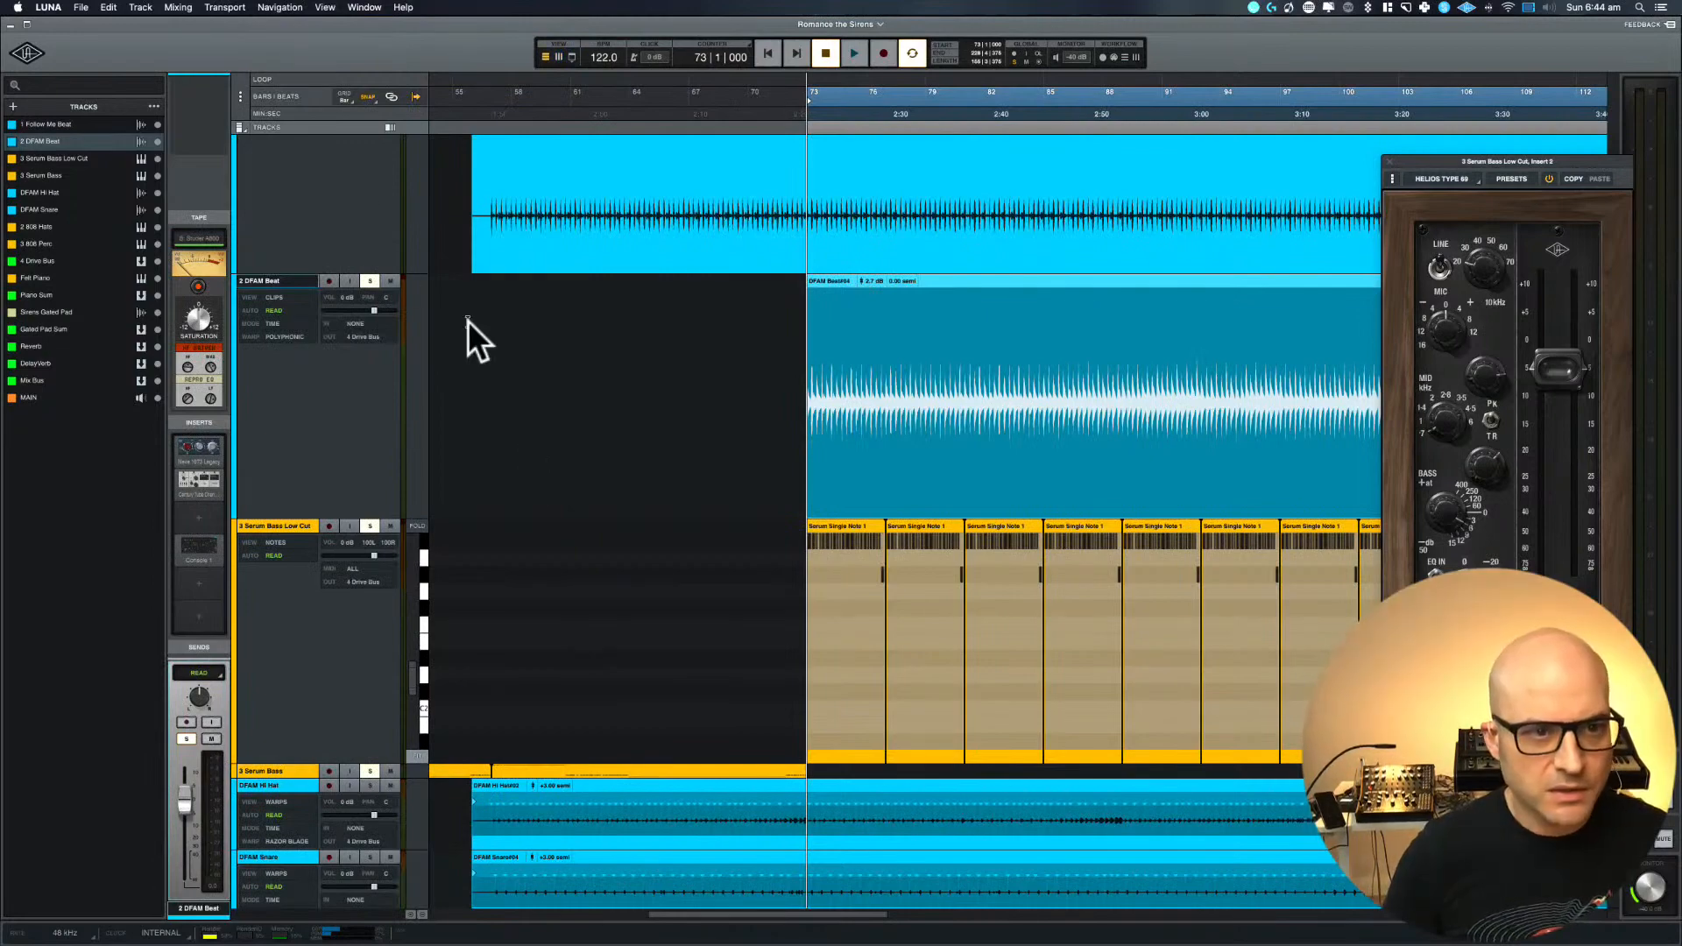
click(239, 128)
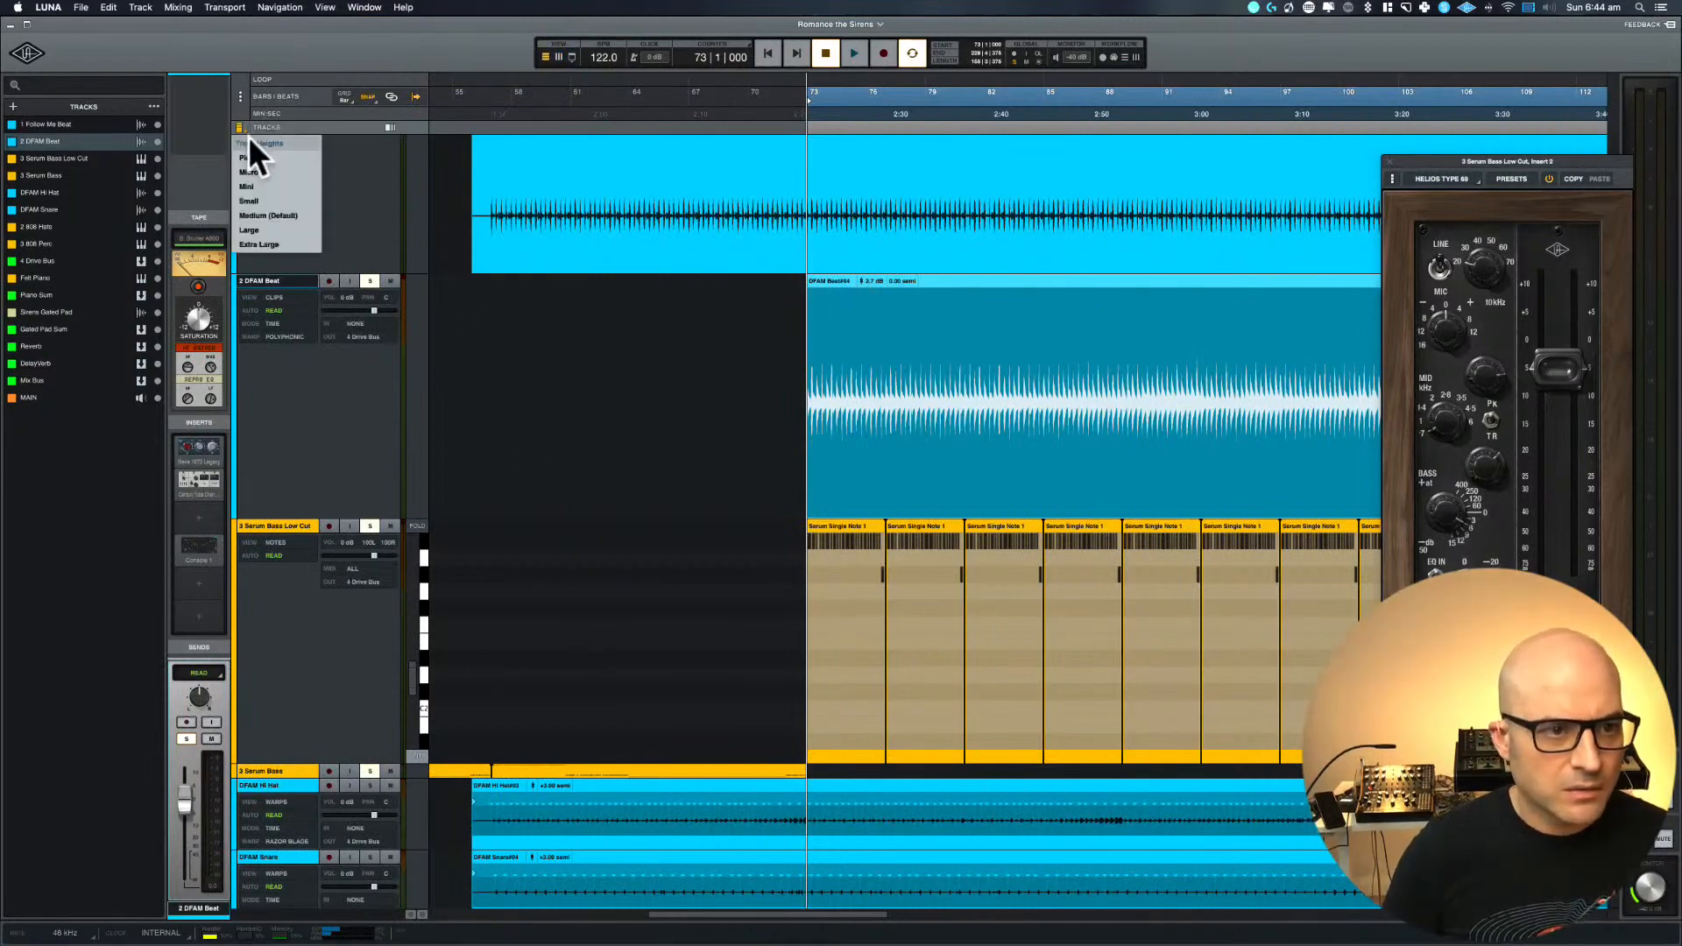
click(254, 186)
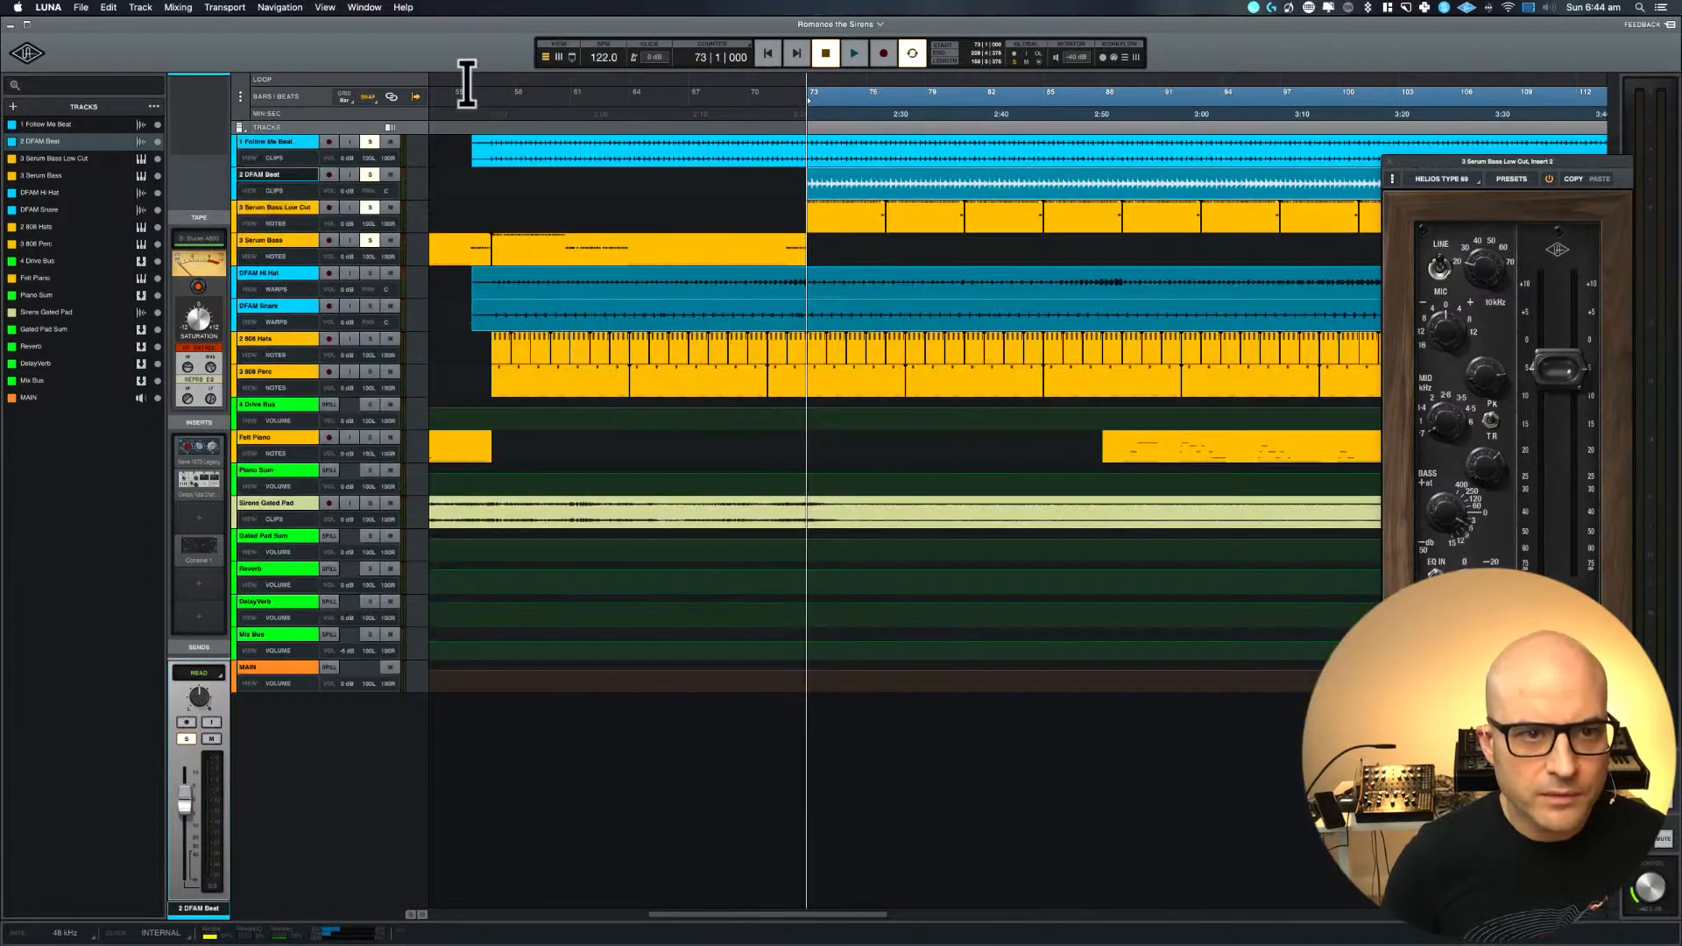
Select bars 55 to 92 on the timeline, start playback and unsolo Follow Me Beat
drag(463, 97, 1190, 83)
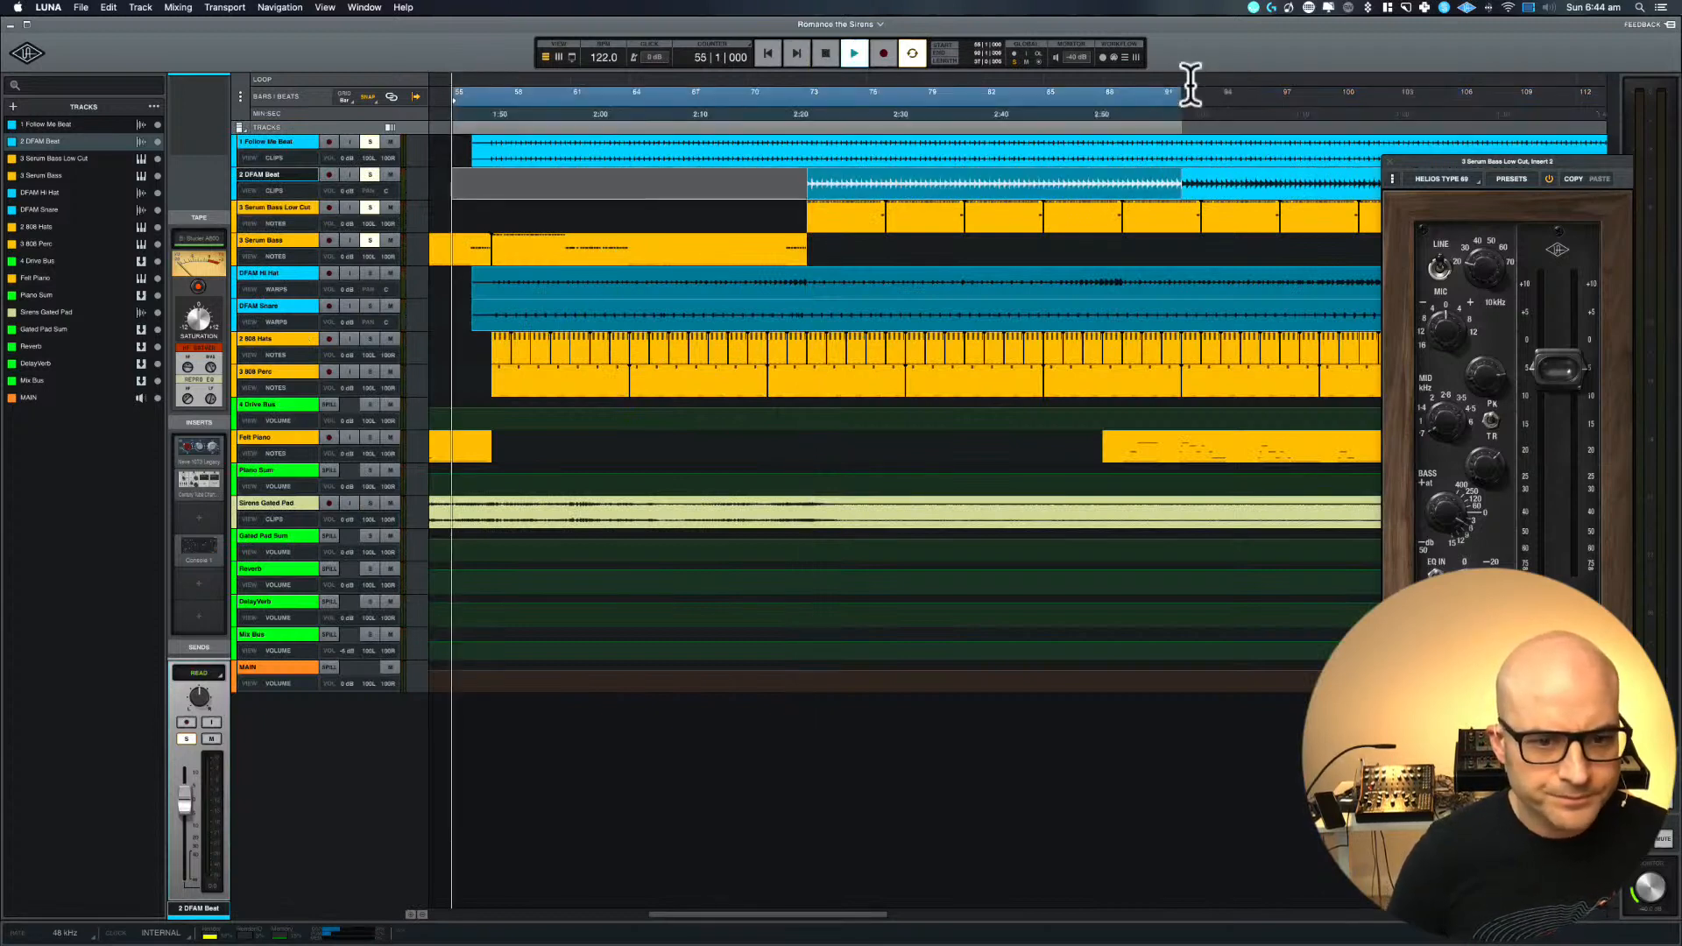
key(r)
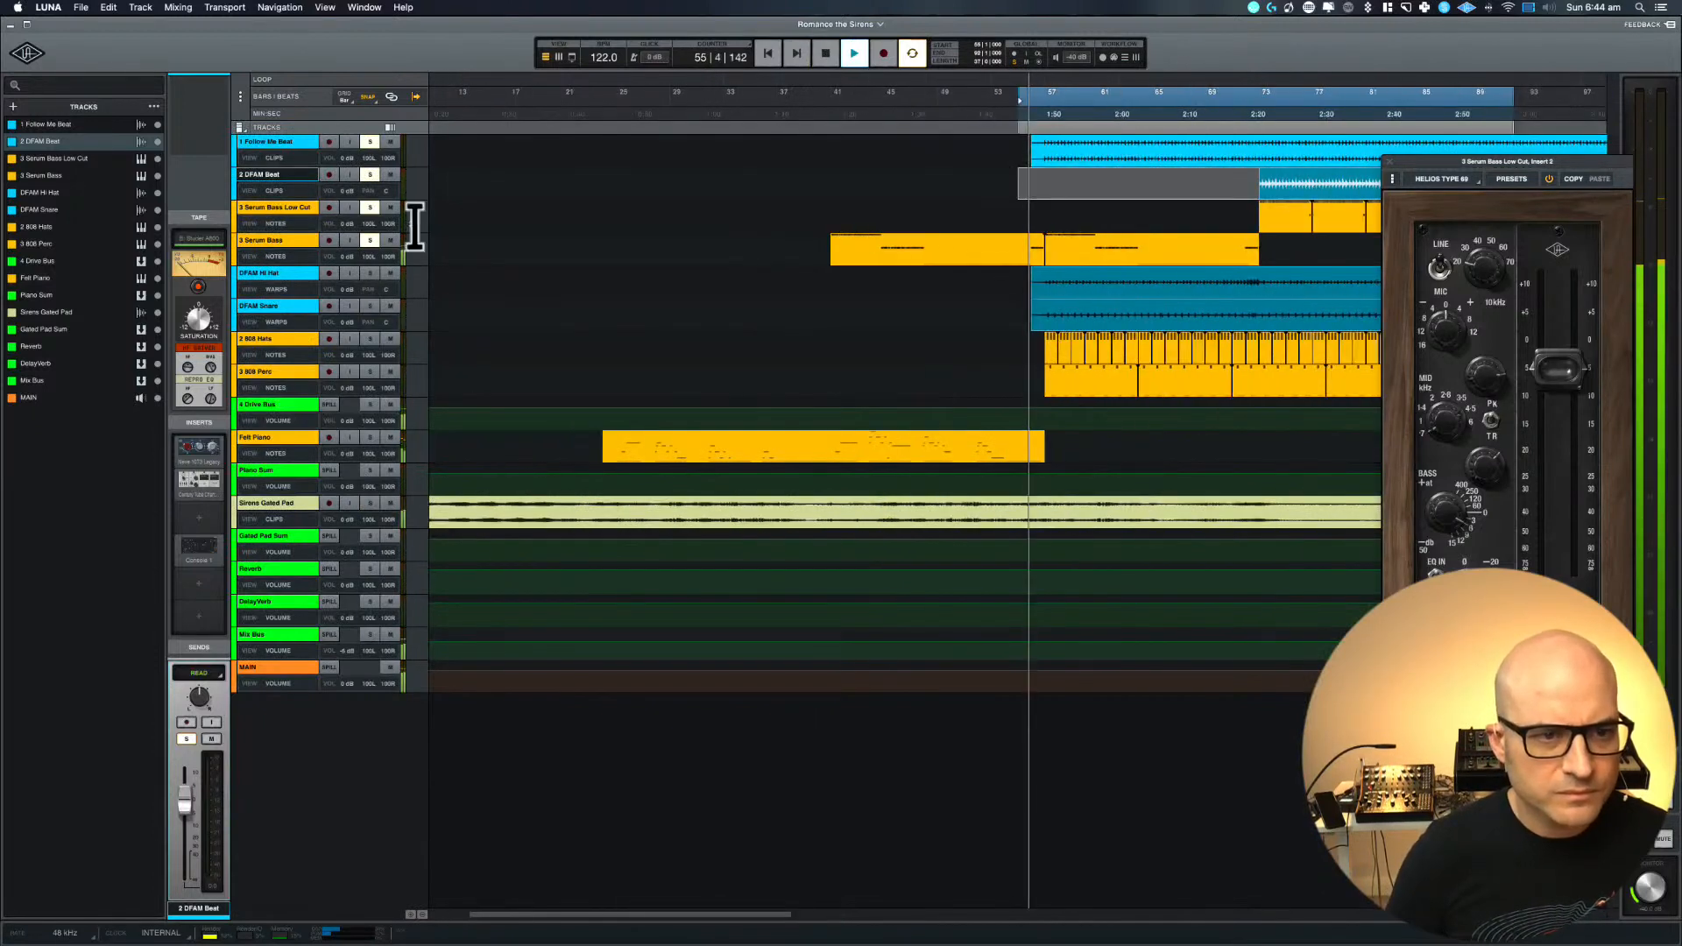
click(368, 142)
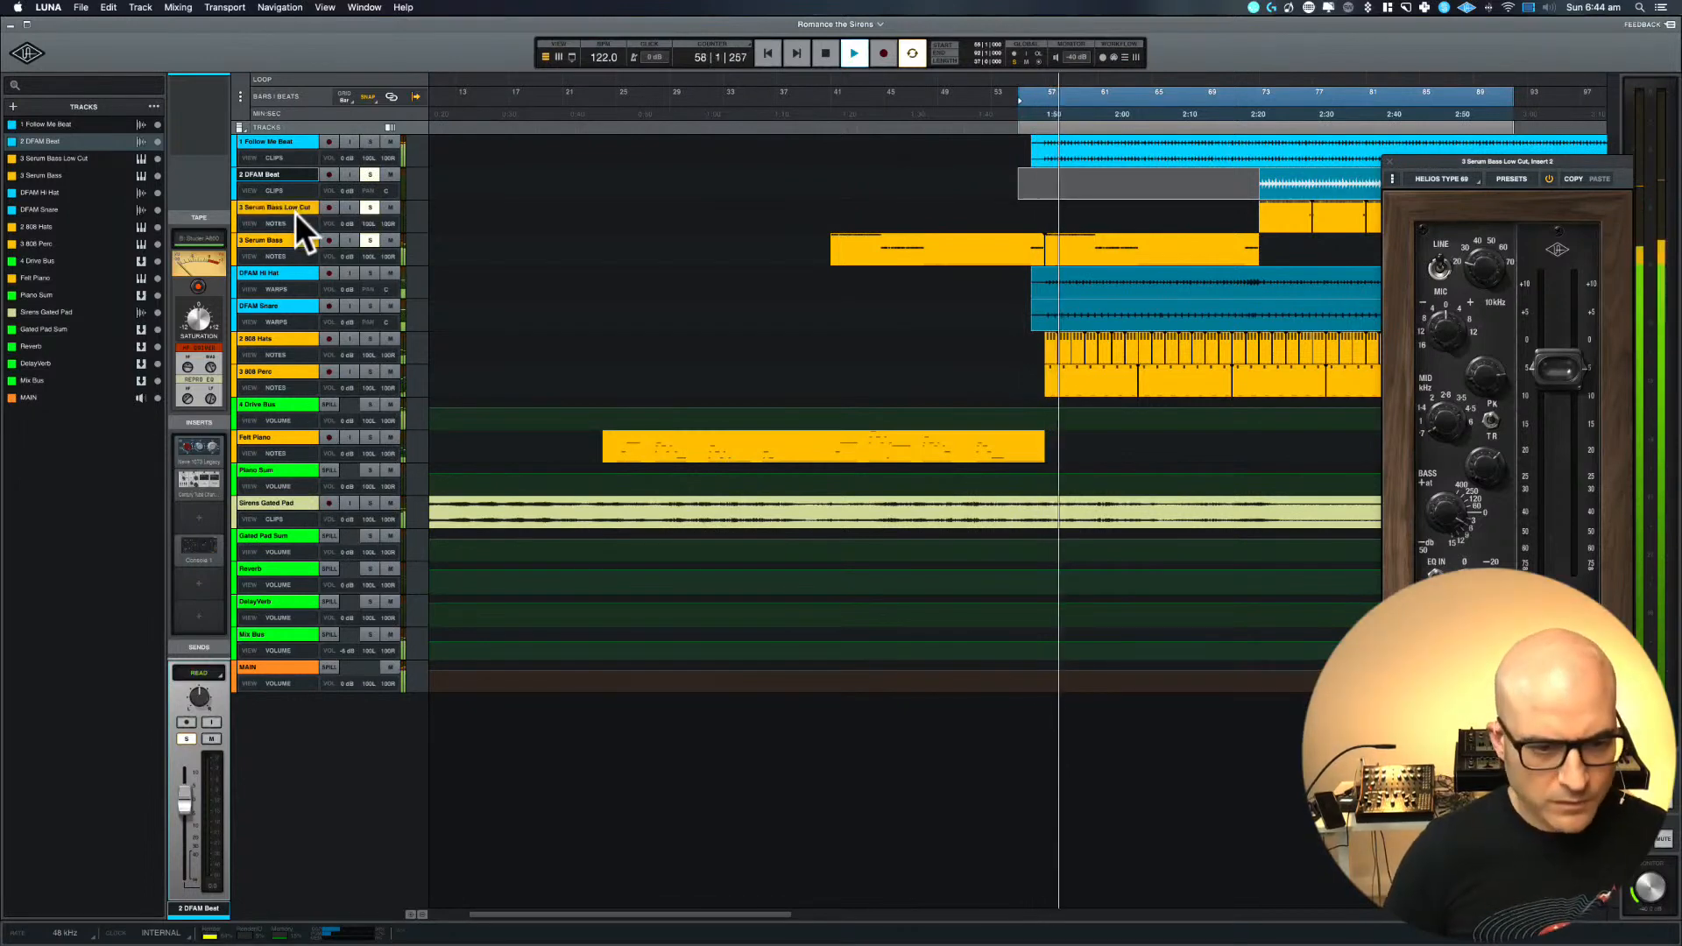
Set the play start position to bar 25 and clear all remaining track solos
click(616, 212)
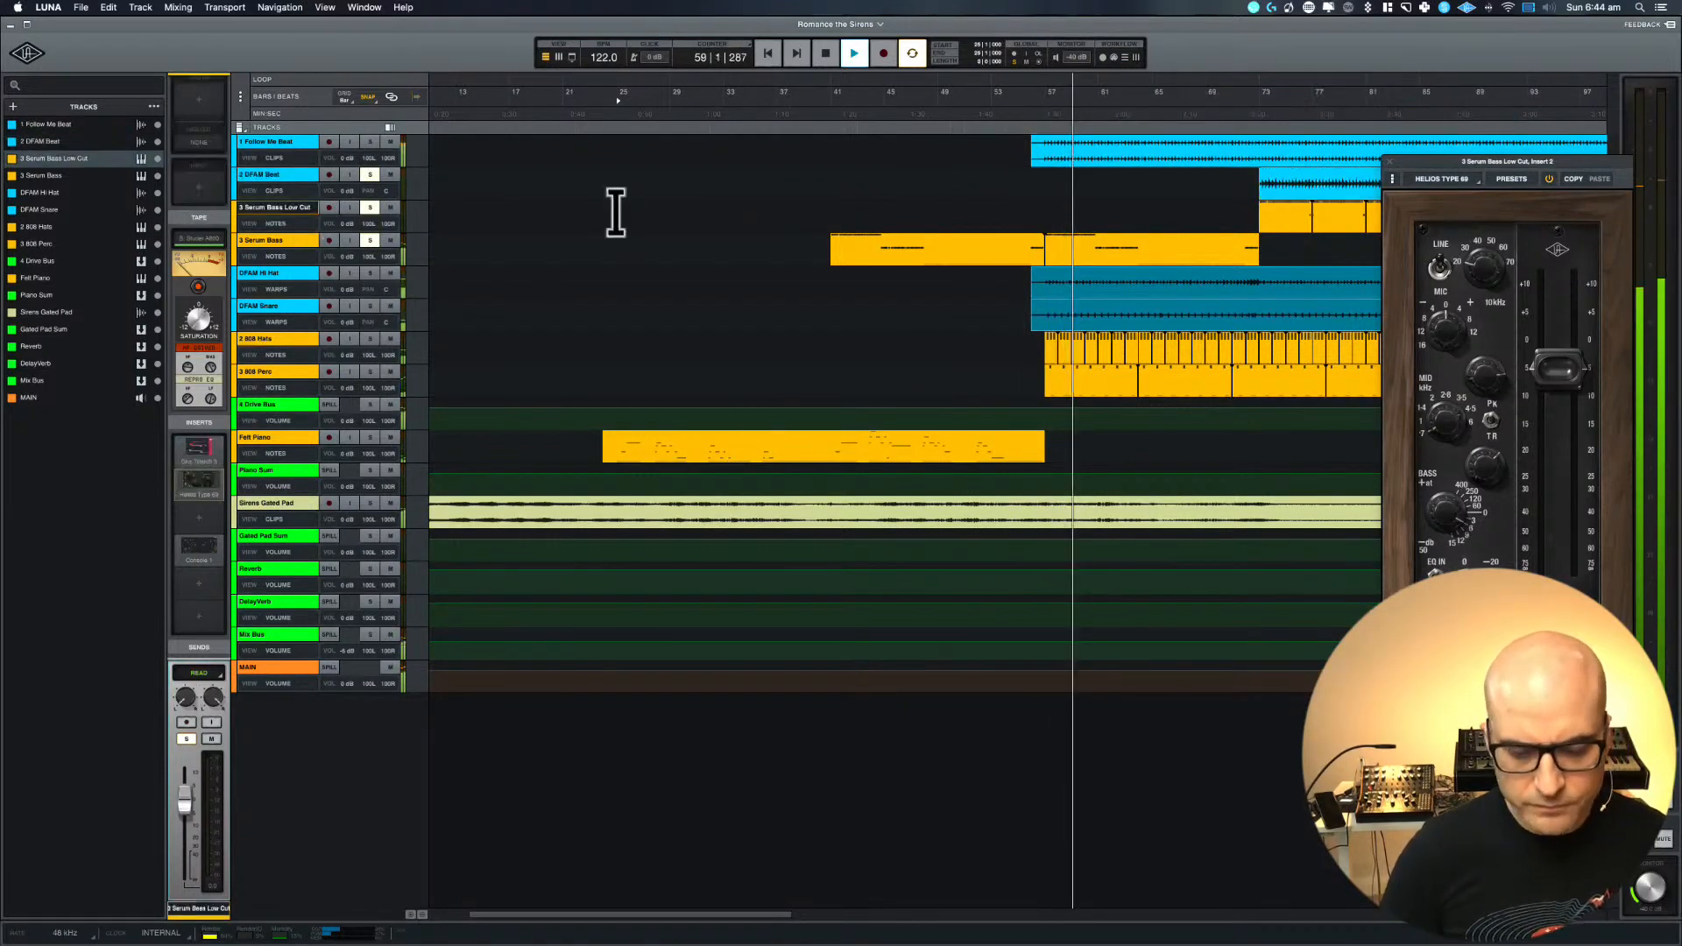
key(super+equal)
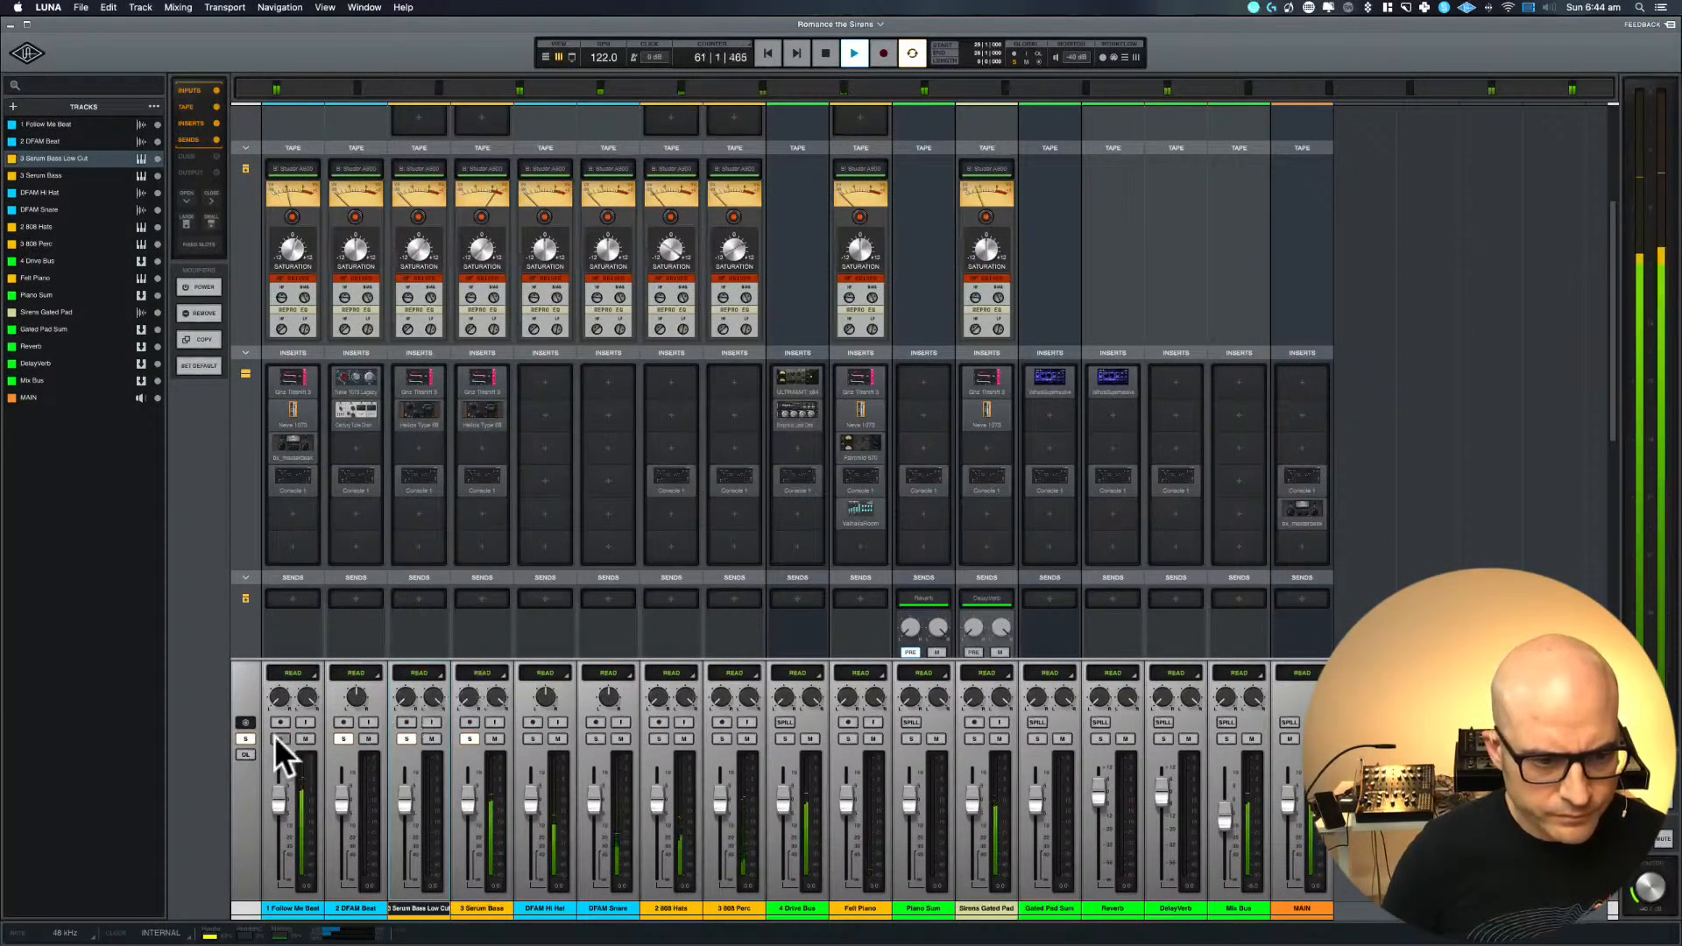
click(246, 740)
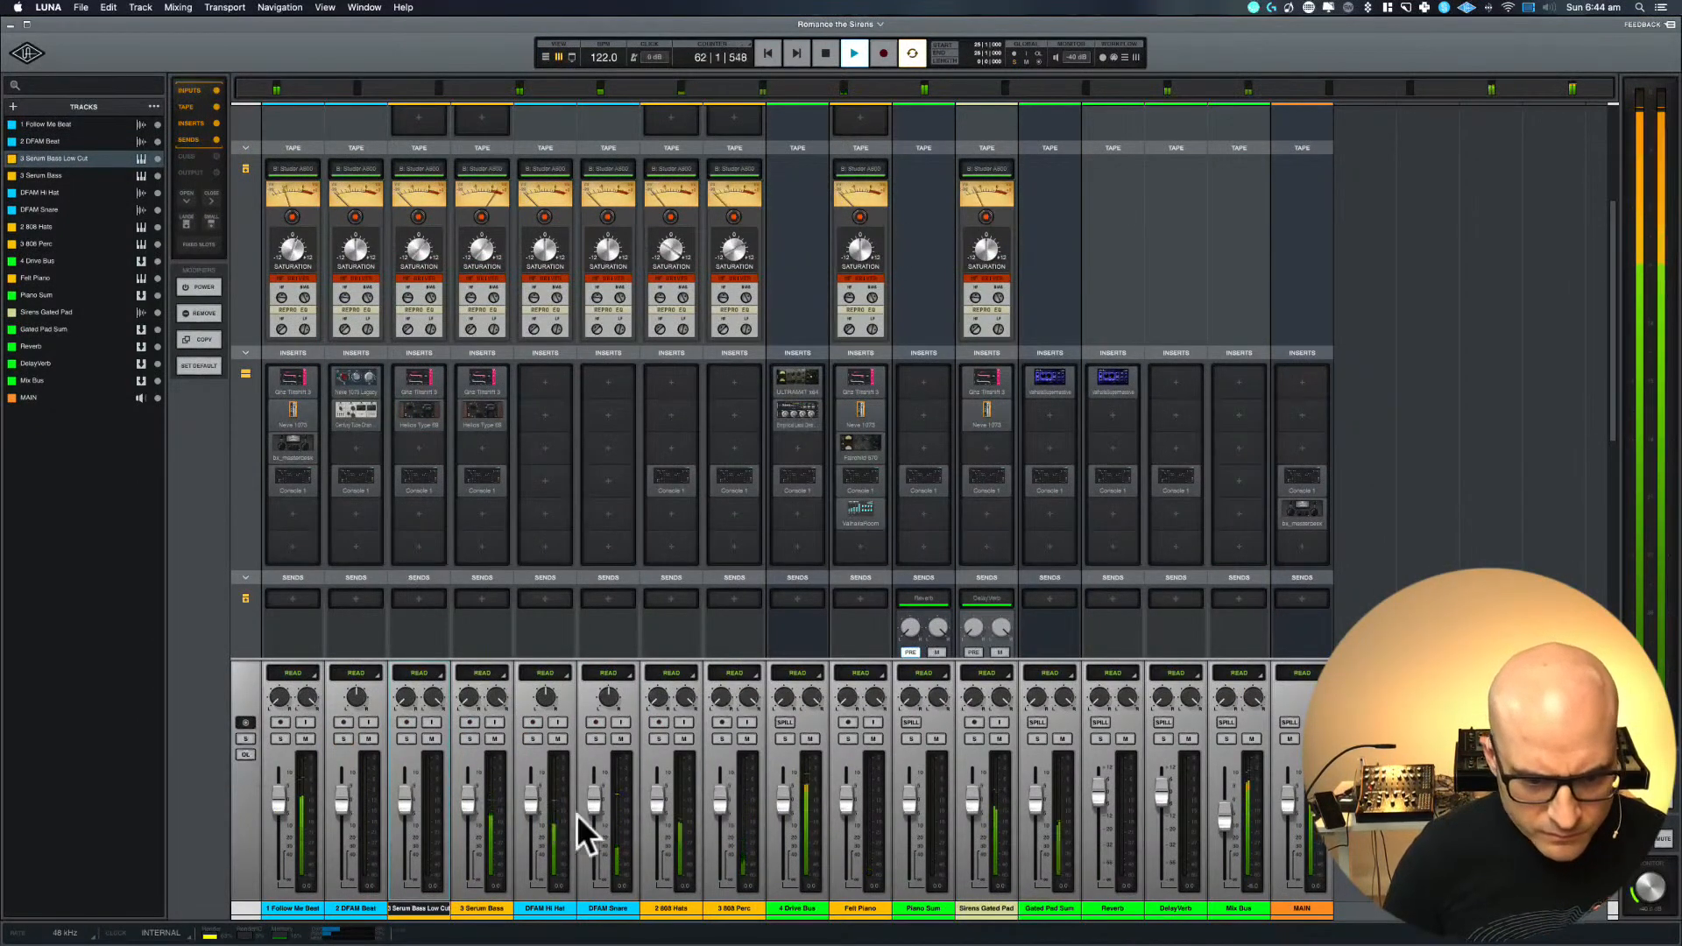
Stop playback and lower the 808 Hats and 808 Perc faders
key(space)
drag(656, 801, 717, 820)
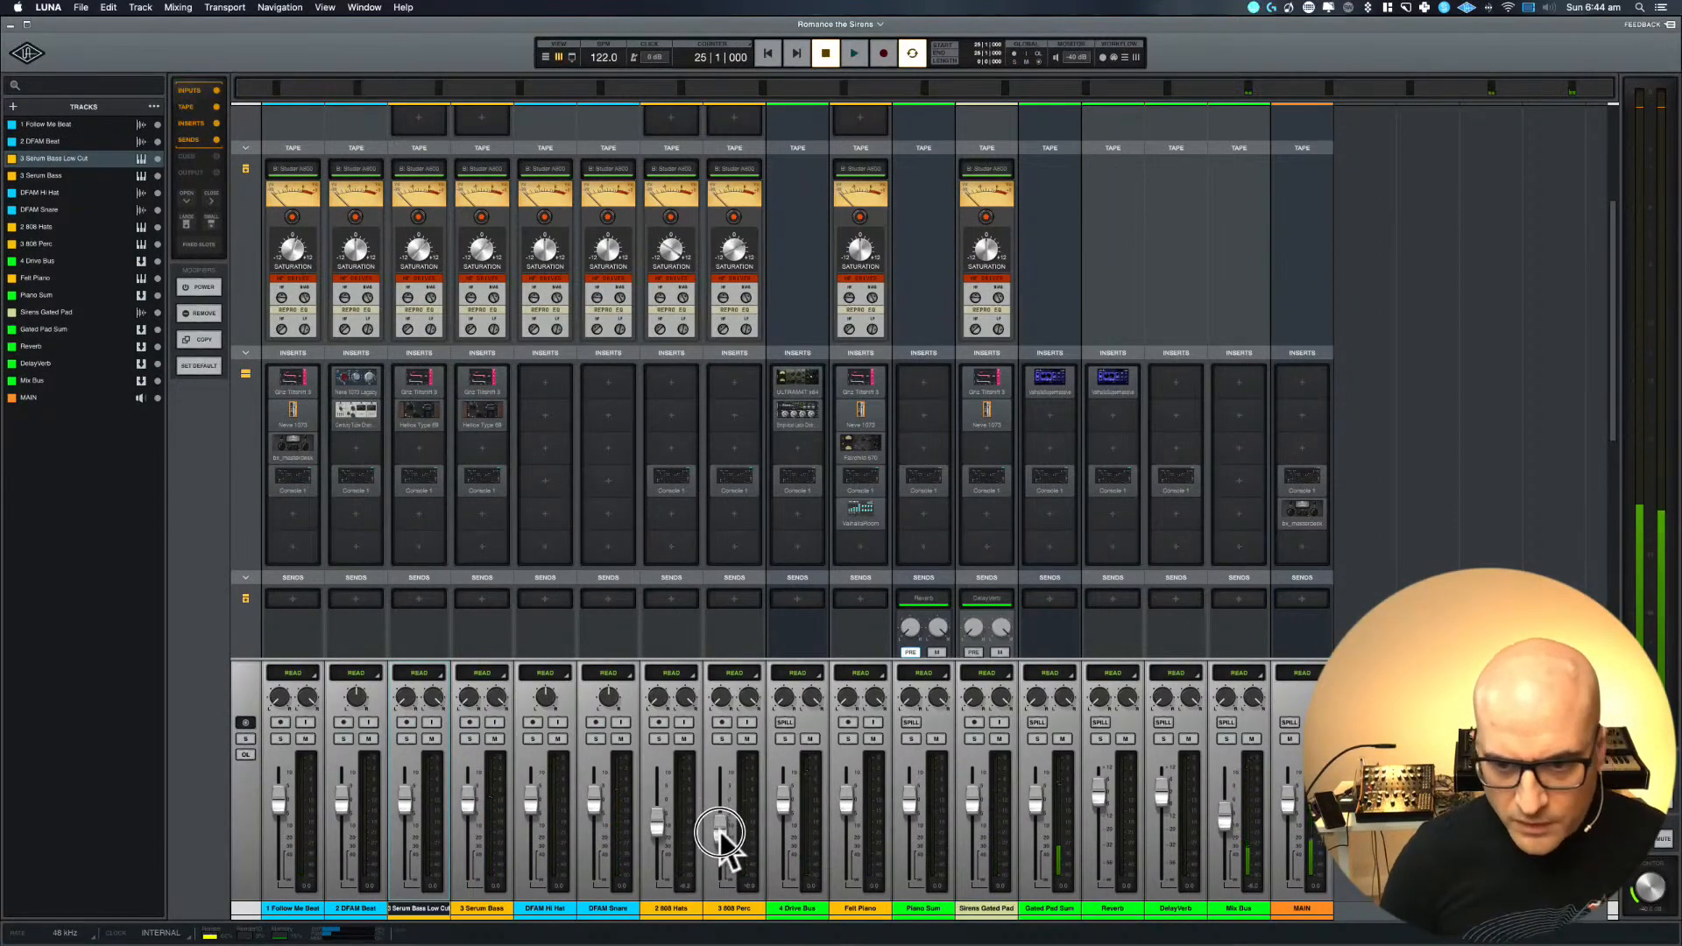
Show the output section in the mixer and check the sends and output routing of the tracks and buses
scroll(1015, 563, down, 3)
scroll(1015, 561, down, 1)
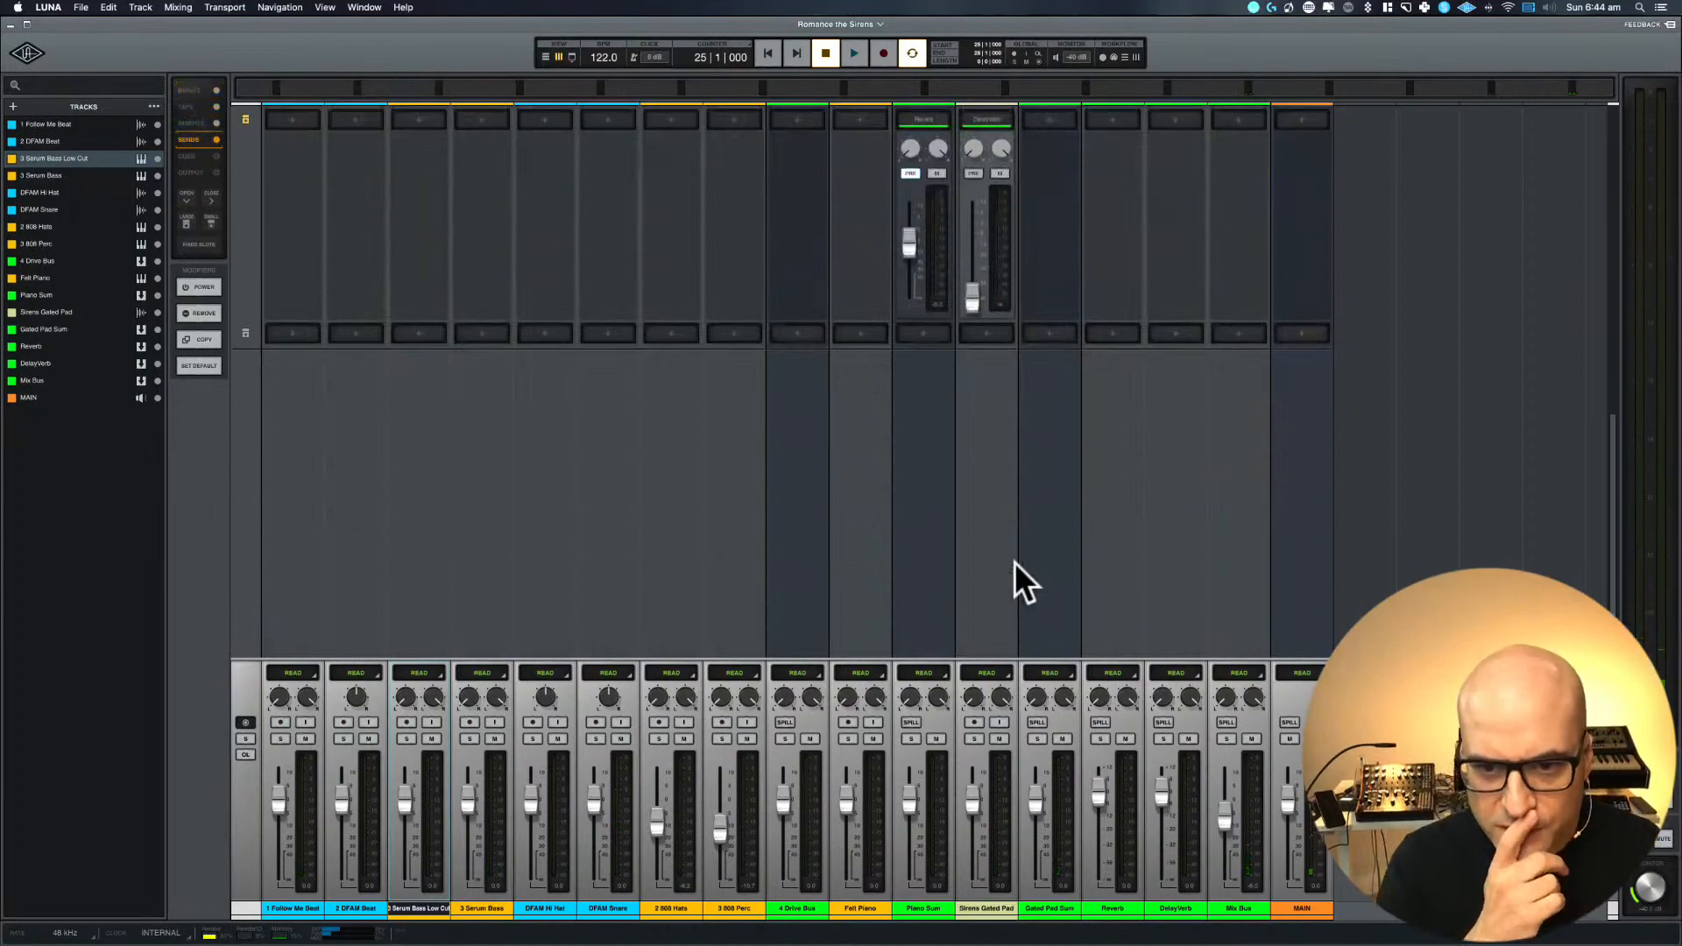
scroll(1014, 561, up, 10)
scroll(1015, 561, down, 5)
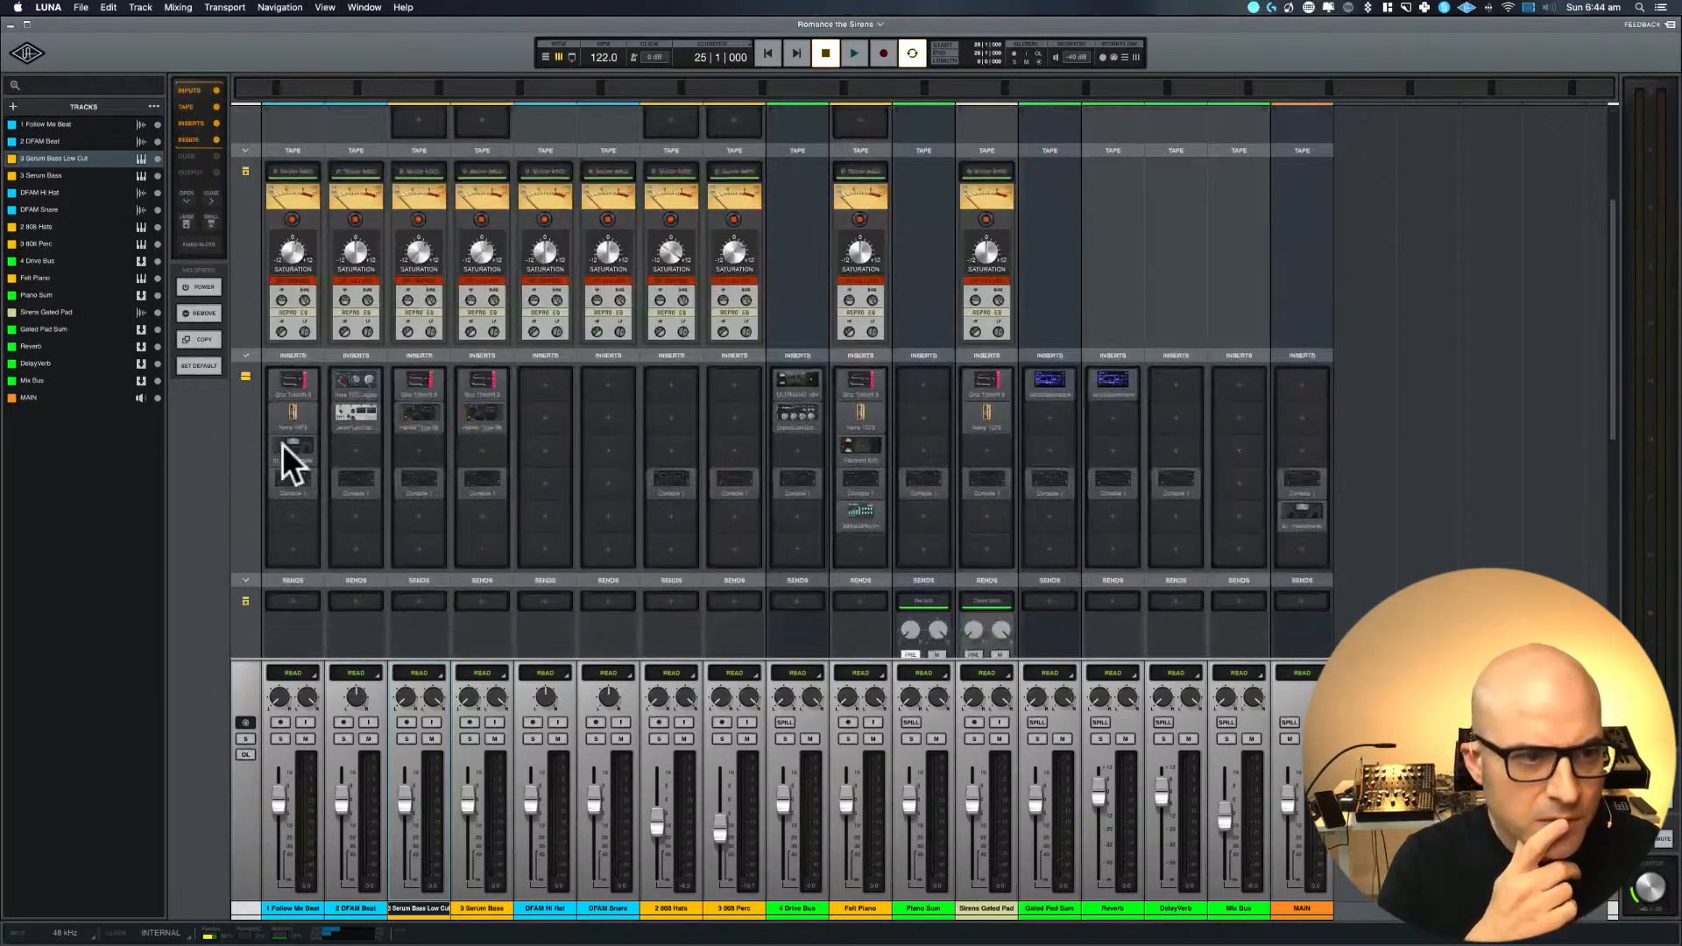
click(184, 174)
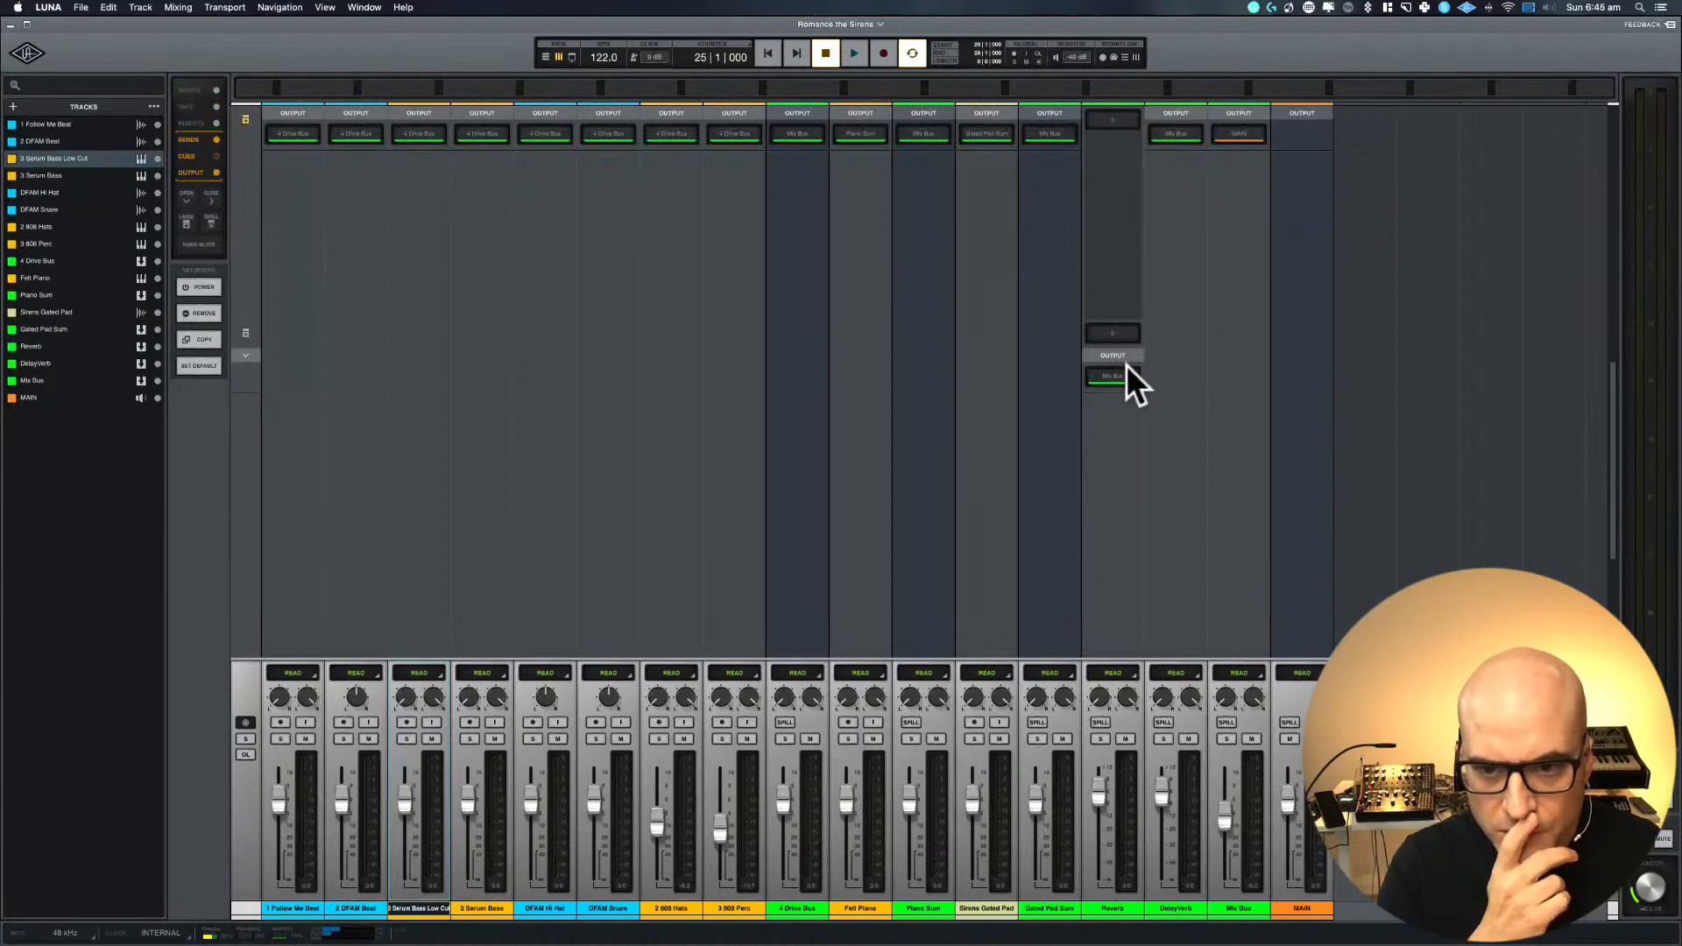
scroll(1127, 364, up, 3)
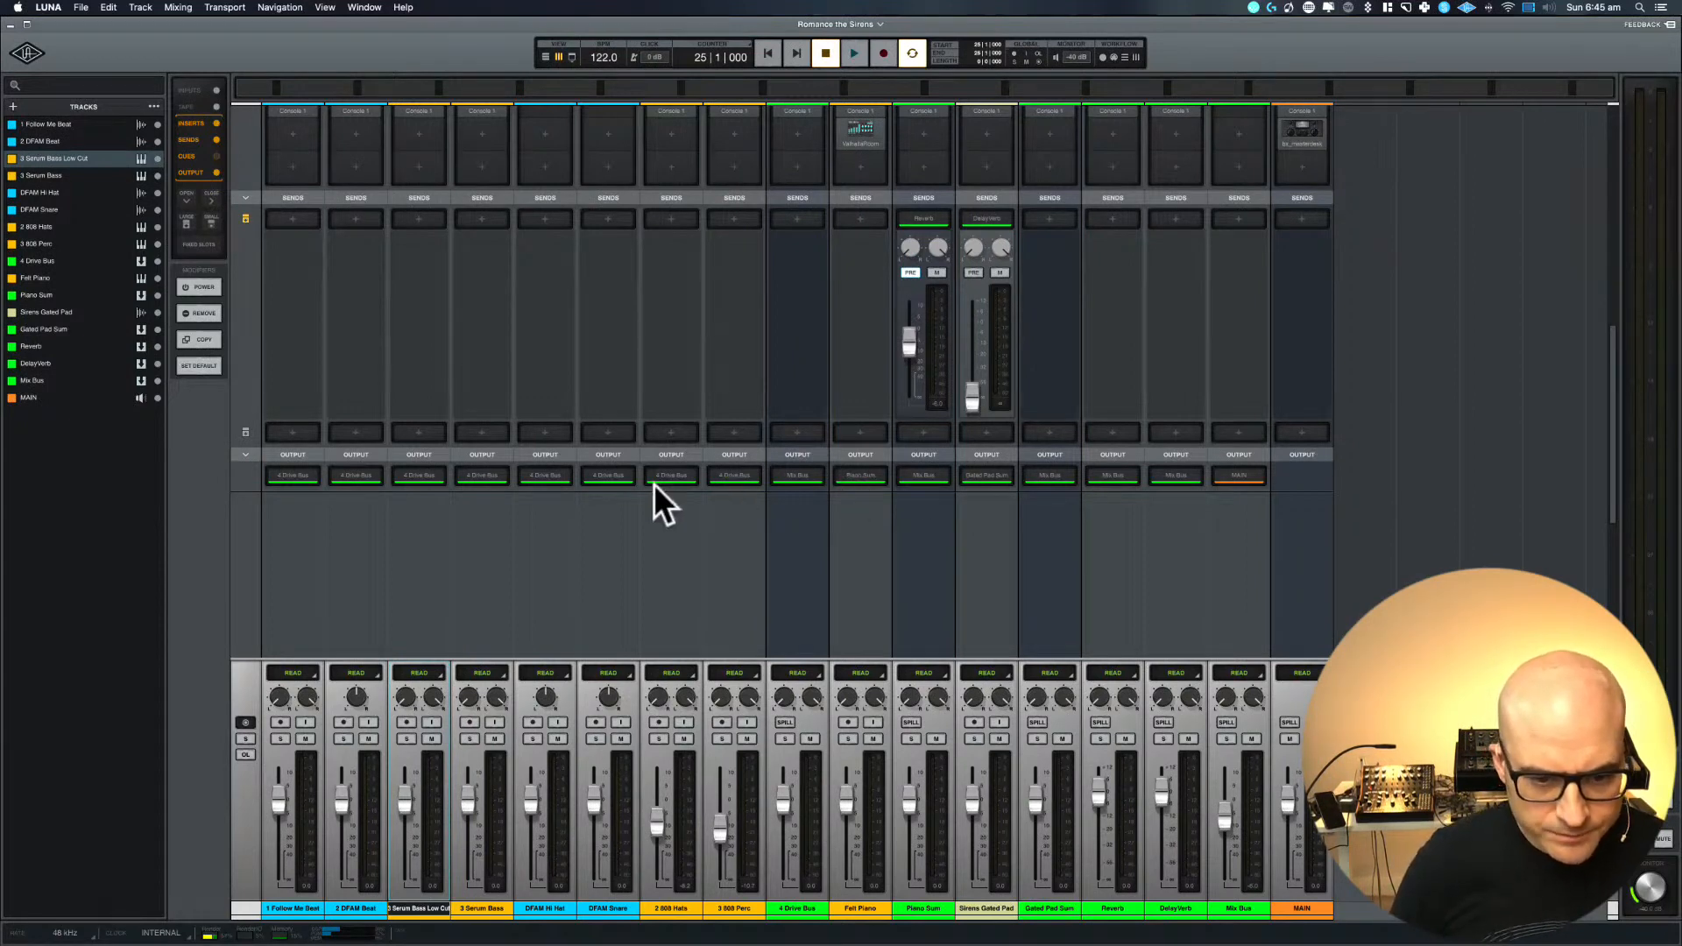
Start playback from bar 25 and lower the Piano Sum fader slightly
key(space)
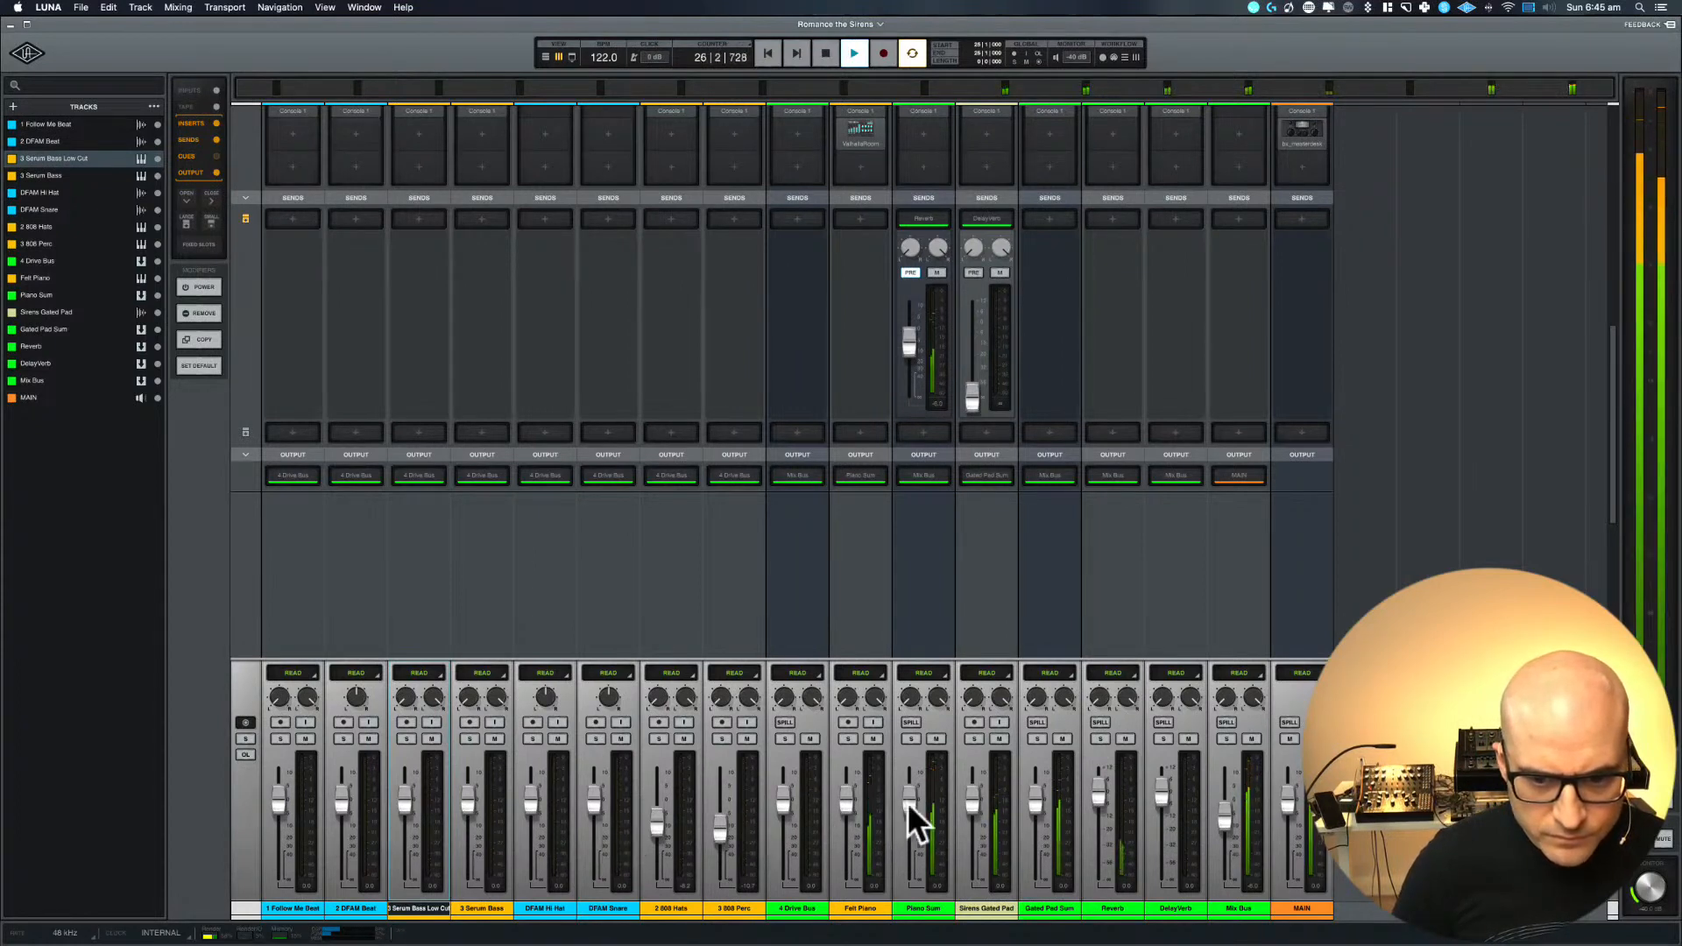
drag(908, 802, 908, 817)
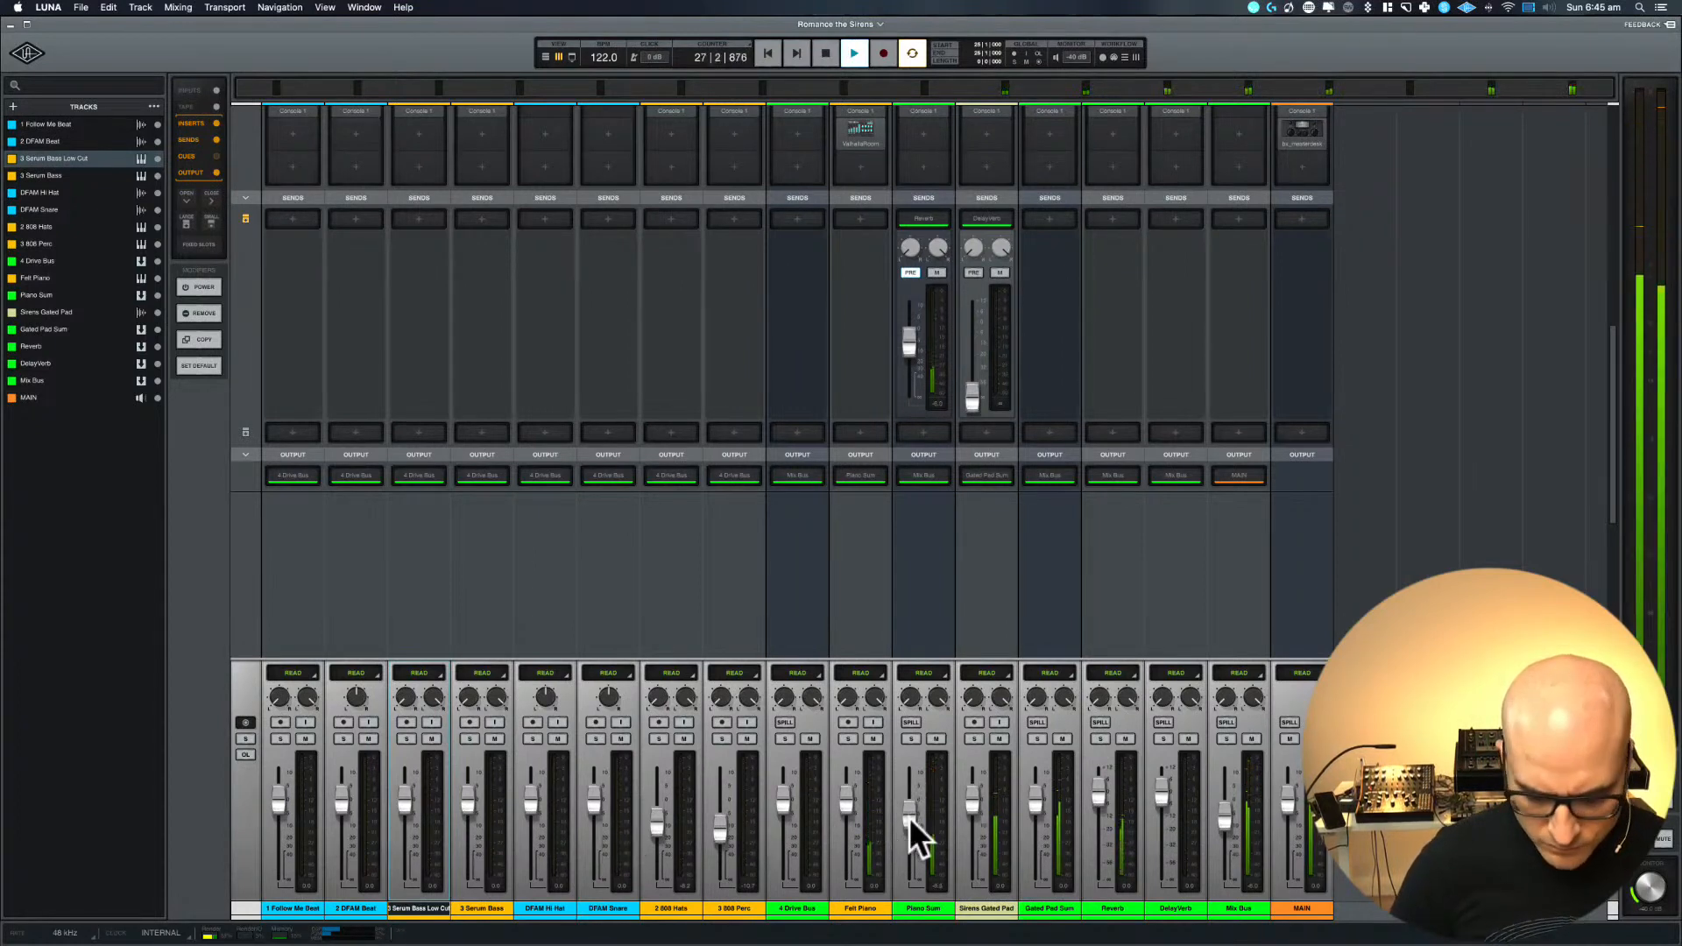
Select the Sirens Gated Pad track in the arrangement, examine its inserts, sends and output in the mixer, and stop playback
key(super+equal)
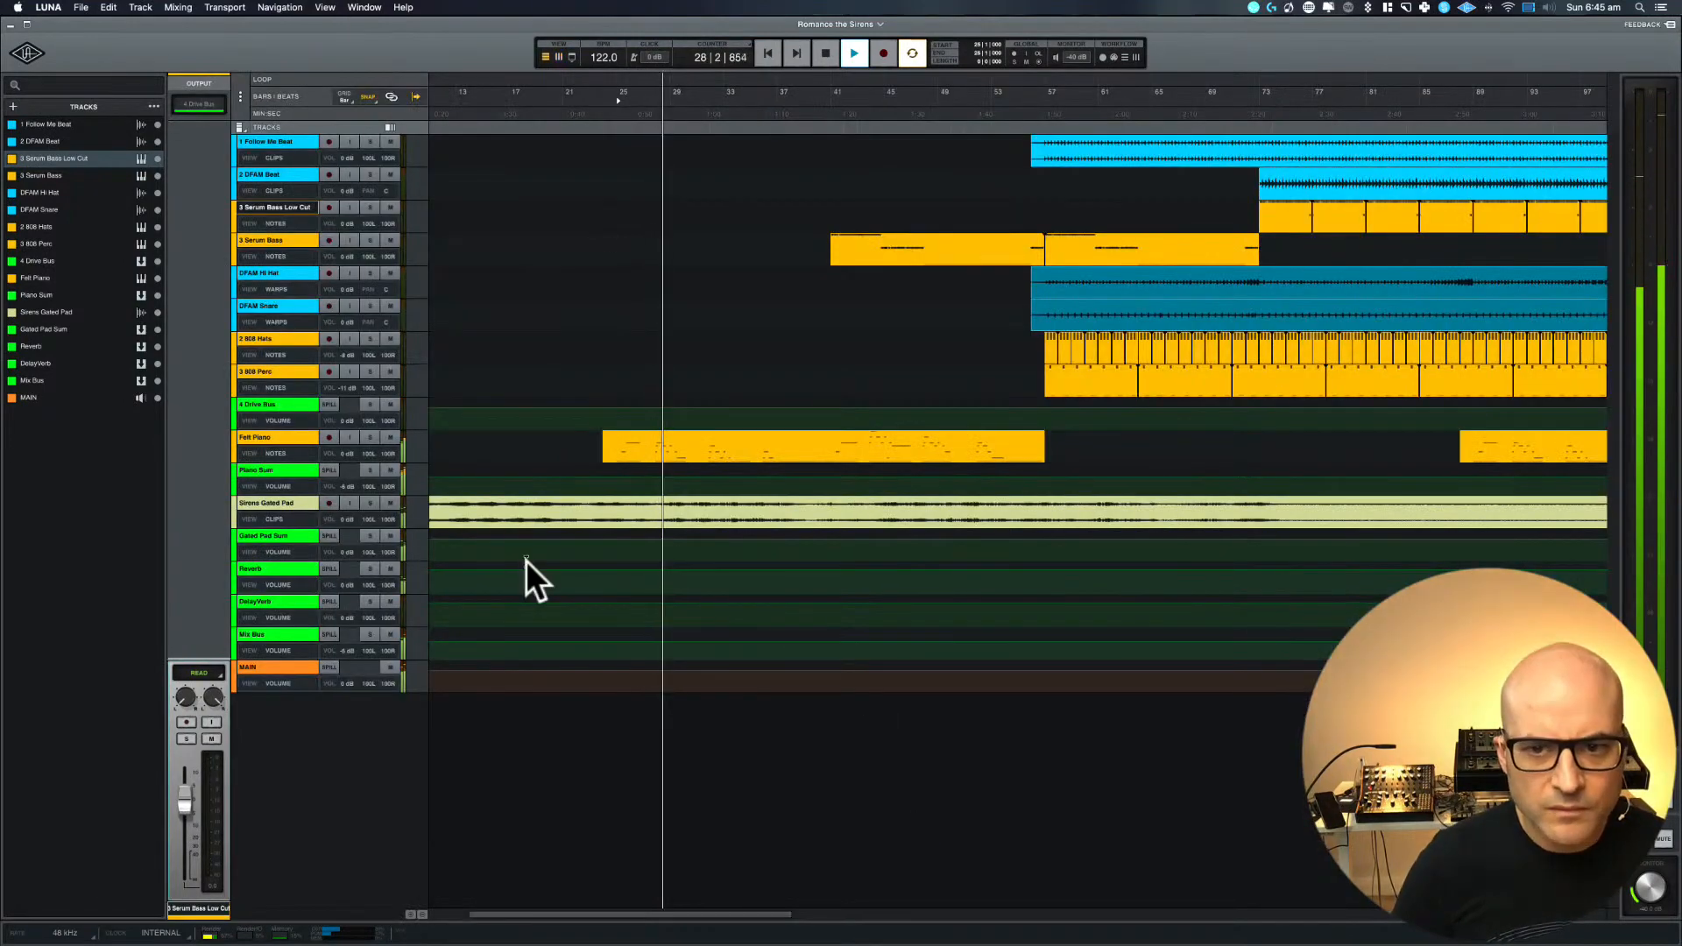
scroll(727, 412, left, 3)
scroll(728, 412, down, 5)
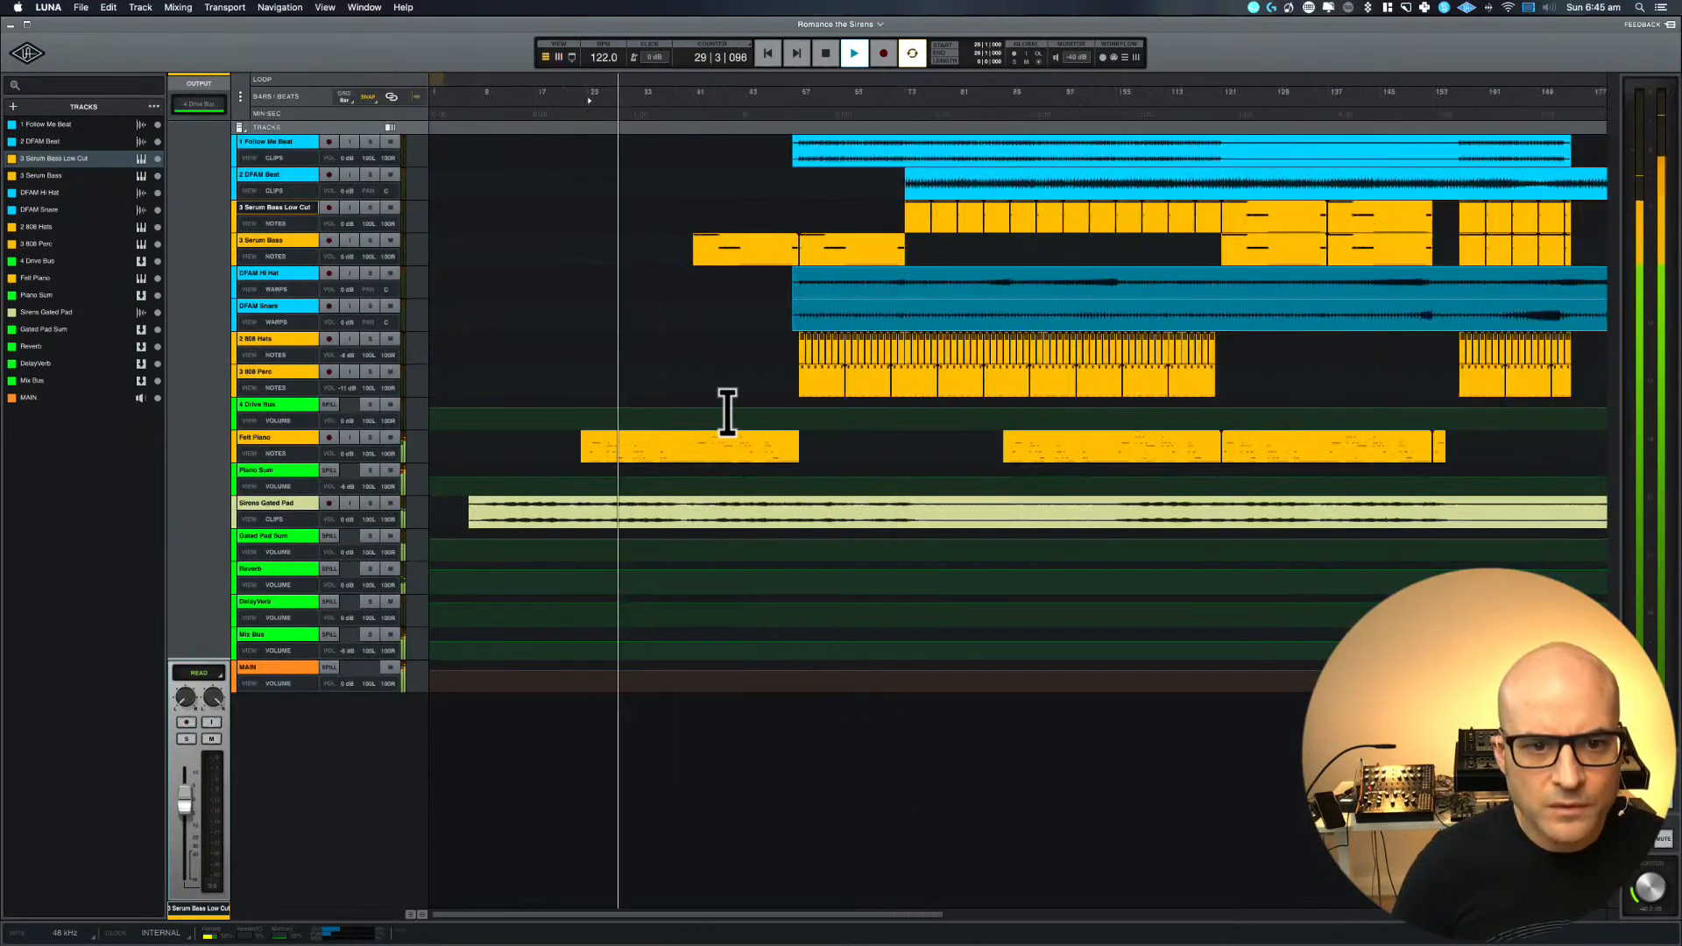
scroll(728, 412, down, 2)
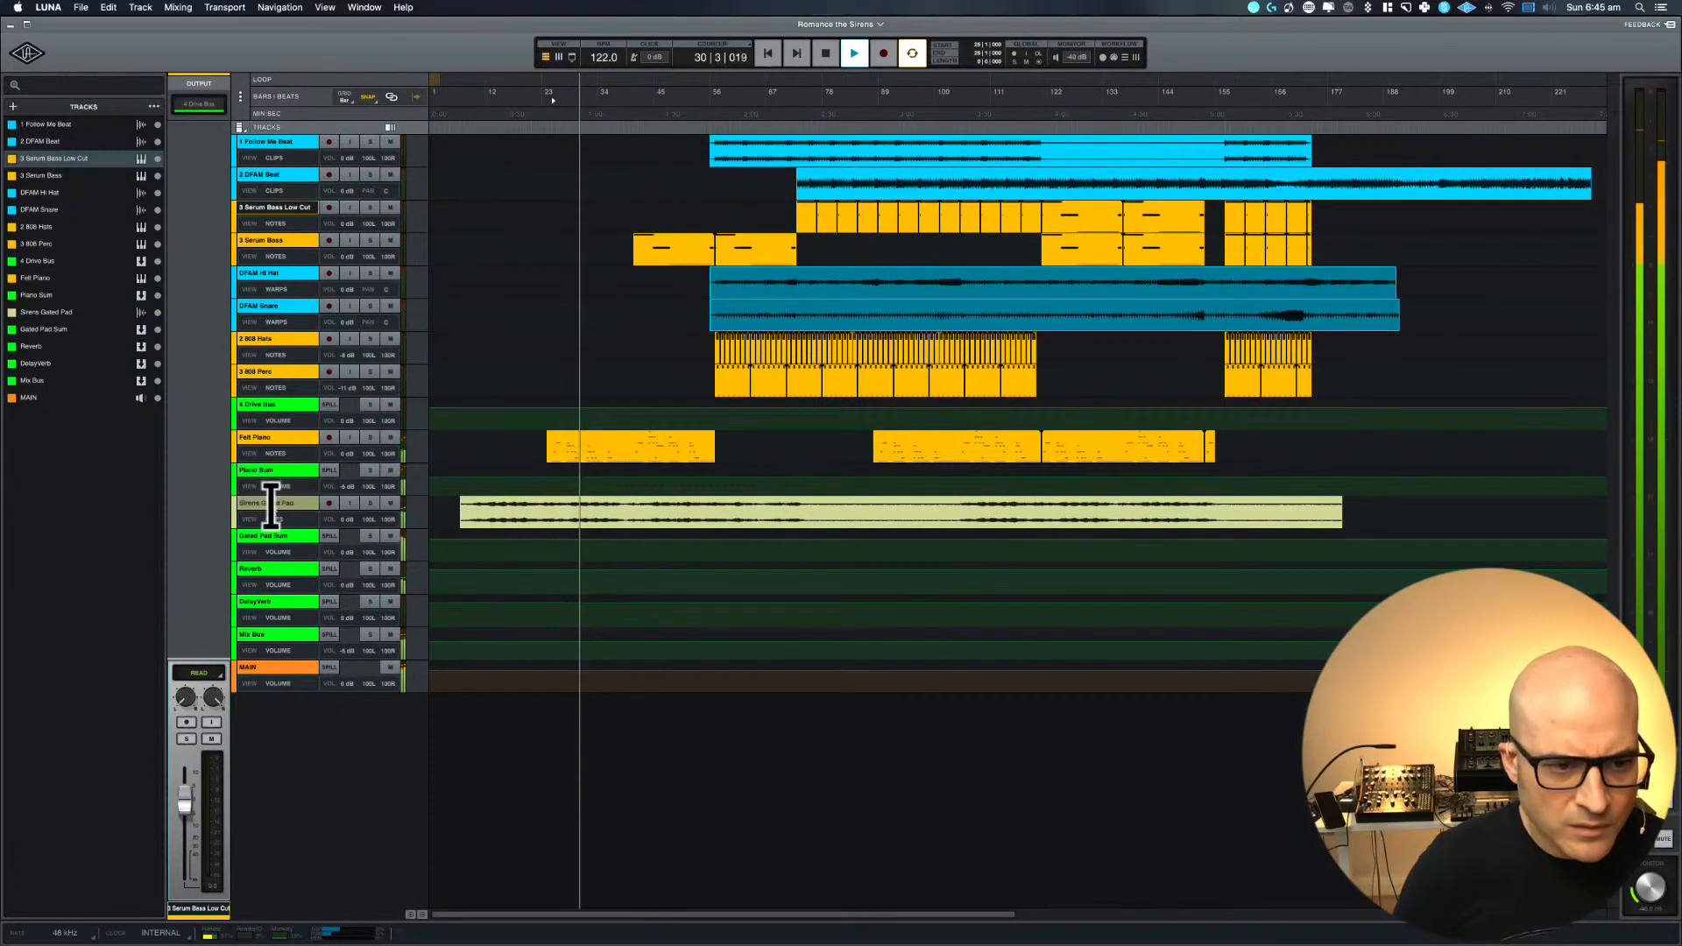
click(271, 503)
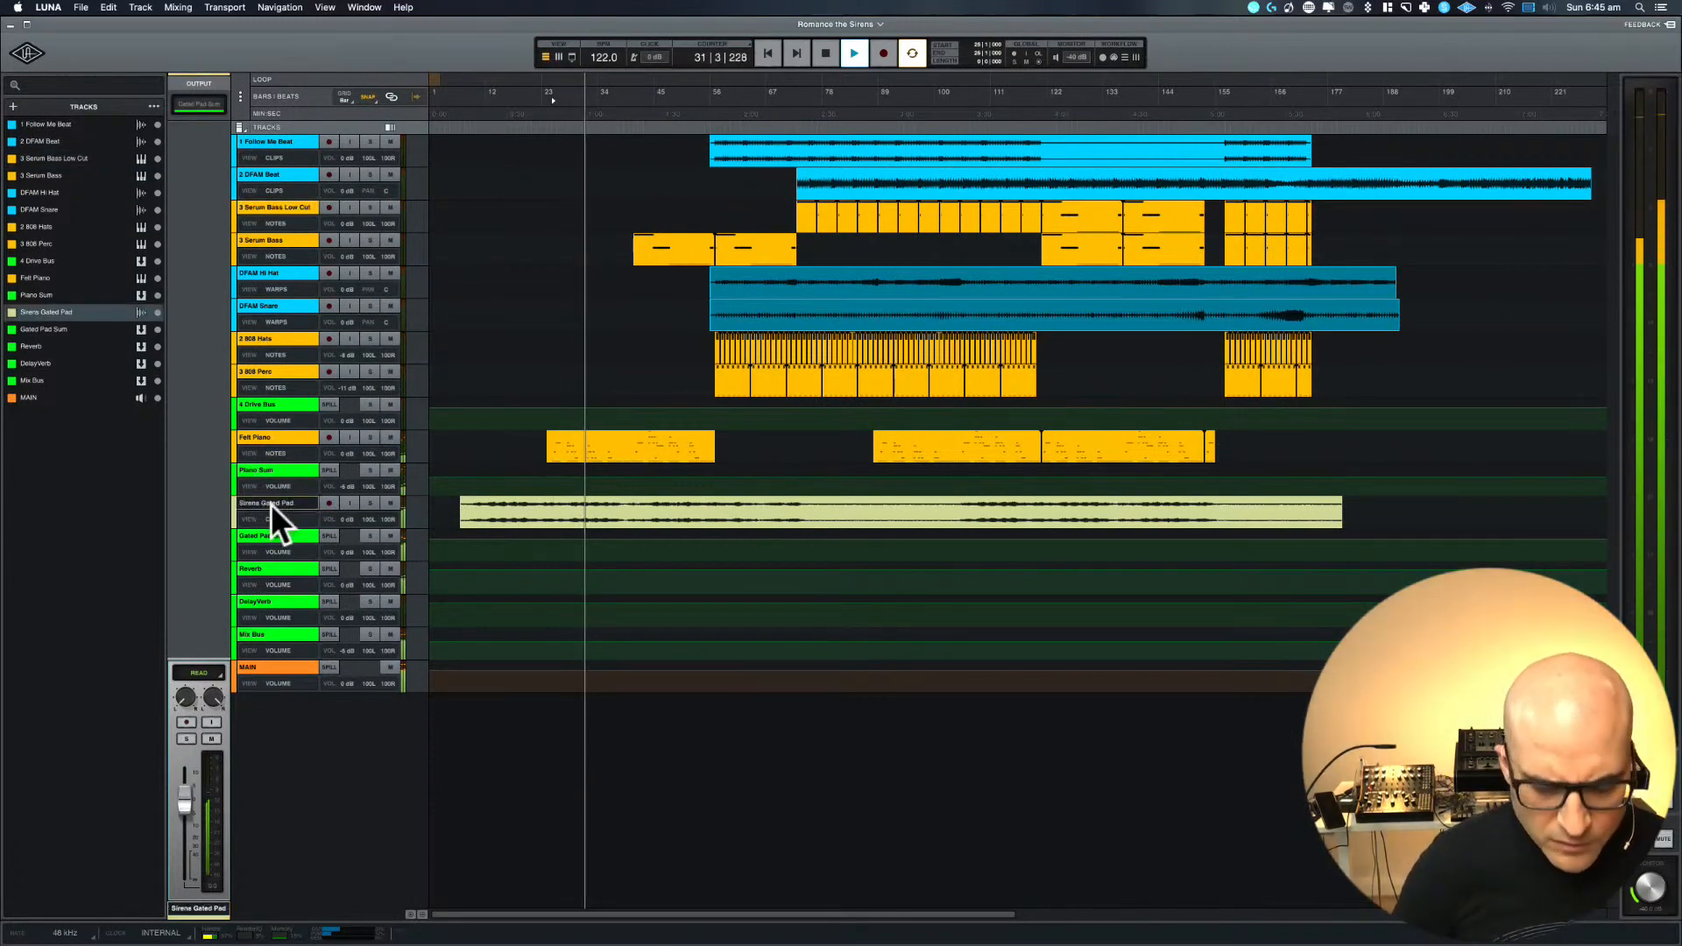
key(super+equal)
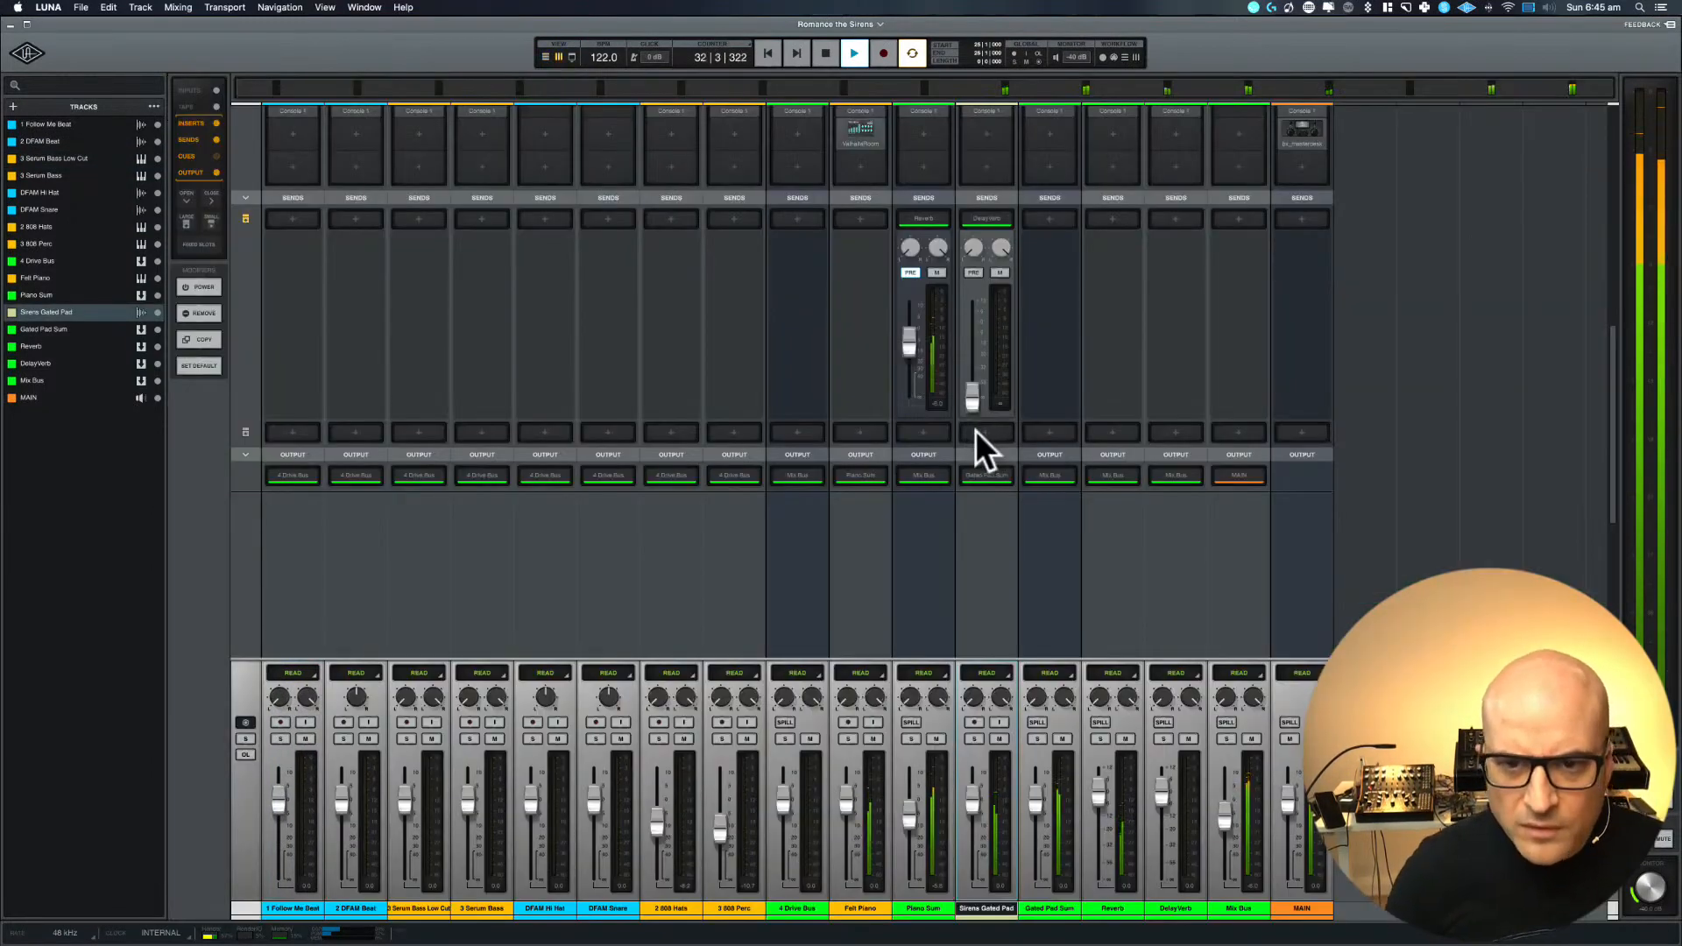
scroll(968, 398, up, 3)
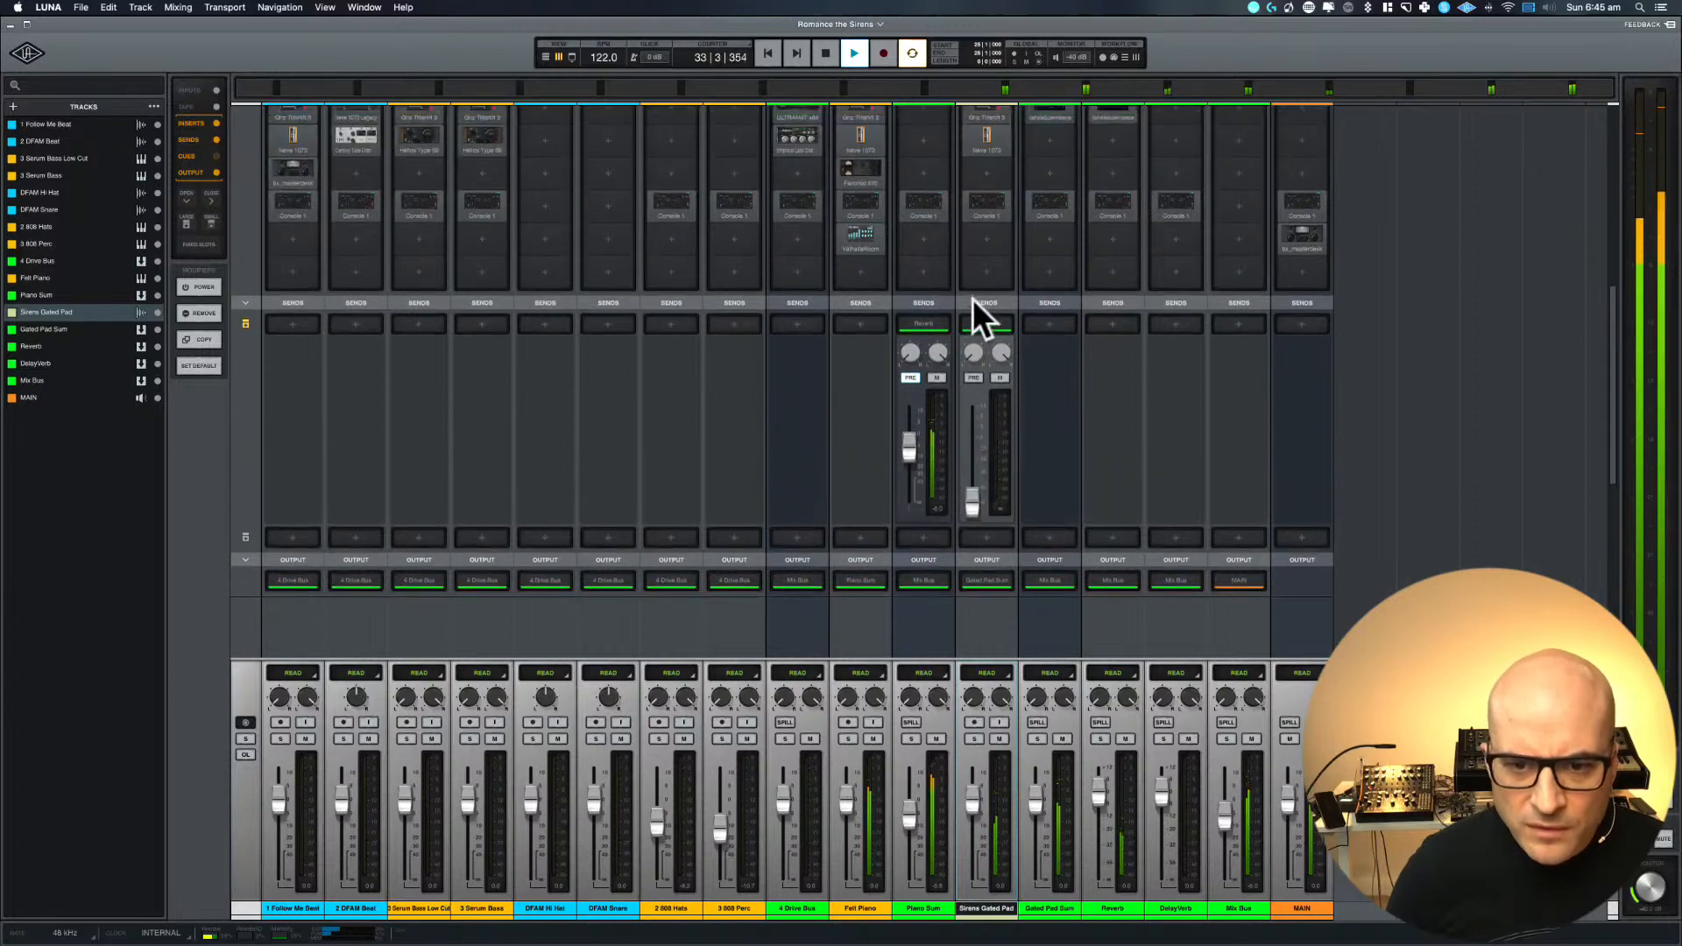
key(space)
scroll(973, 302, down, 2)
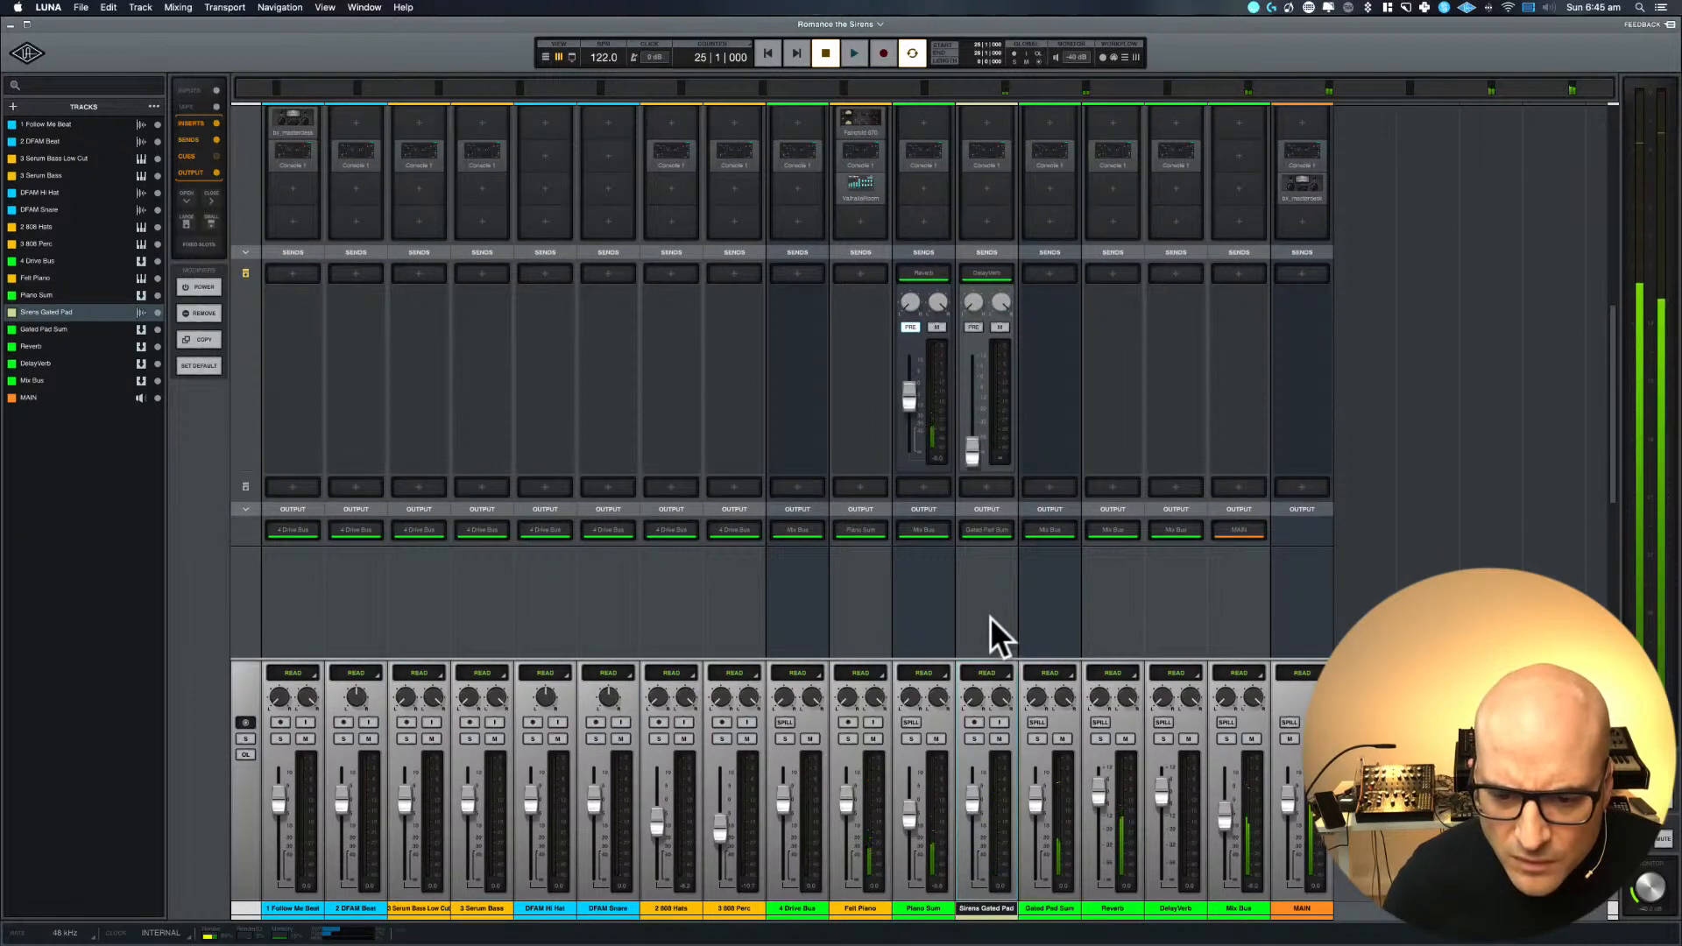
scroll(991, 617, up, 5)
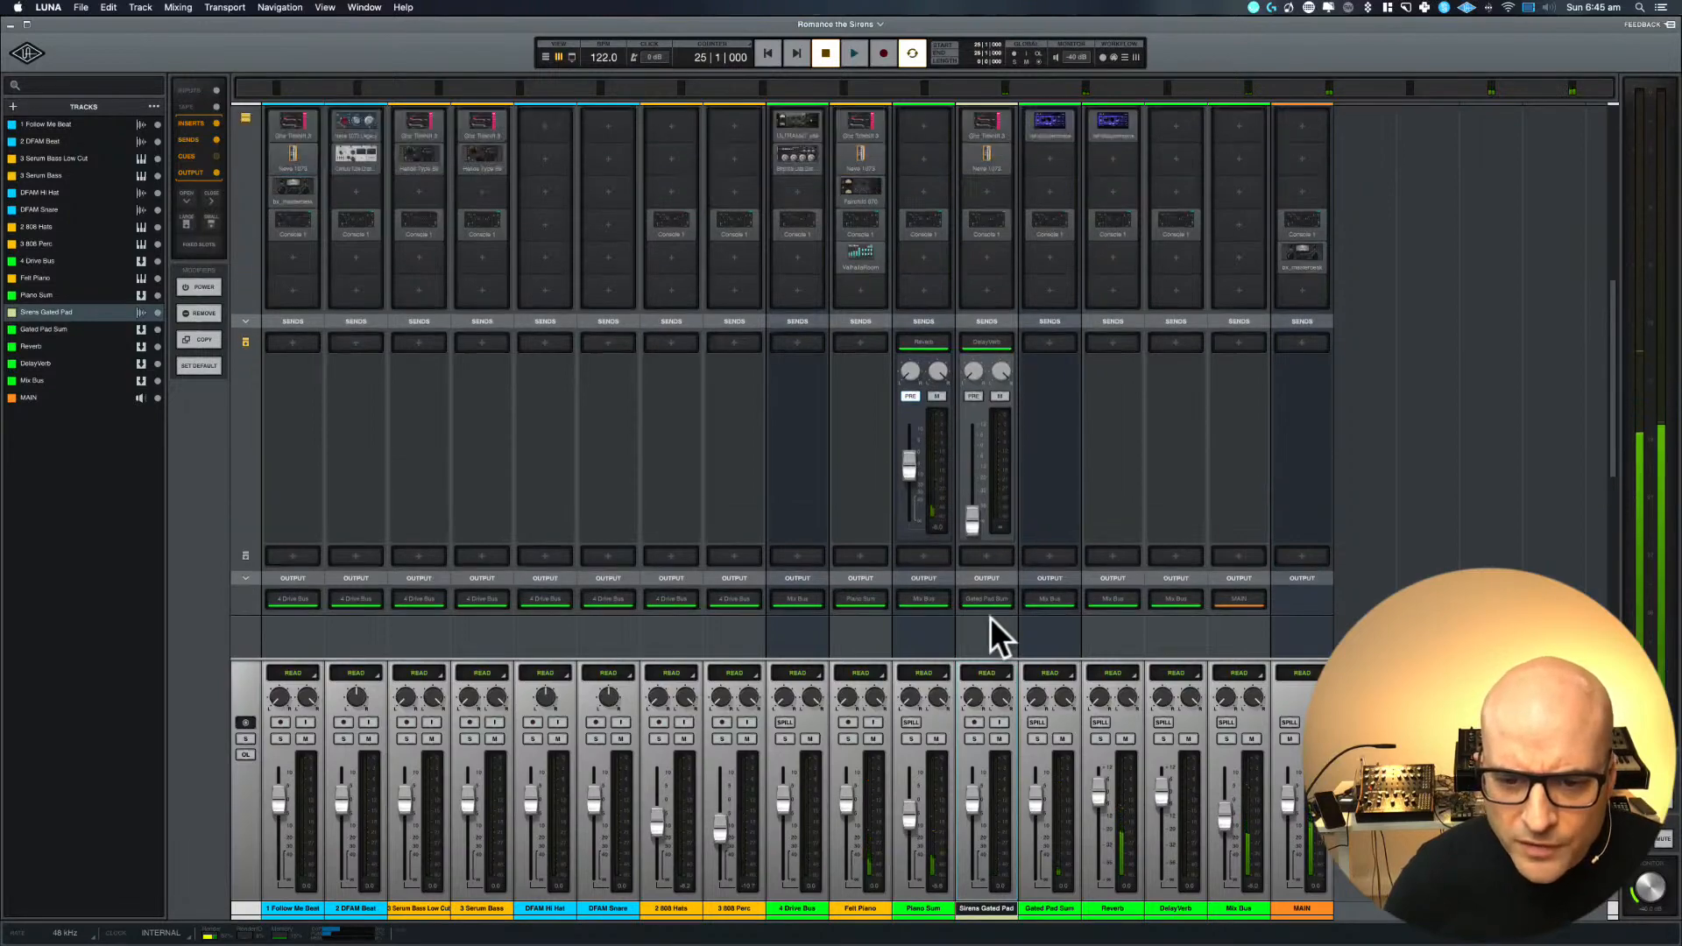
Open the output routing of the Sirens Gated Pad track and examine the Gated Pad Sum bus's inserts
scroll(988, 578, down, 4)
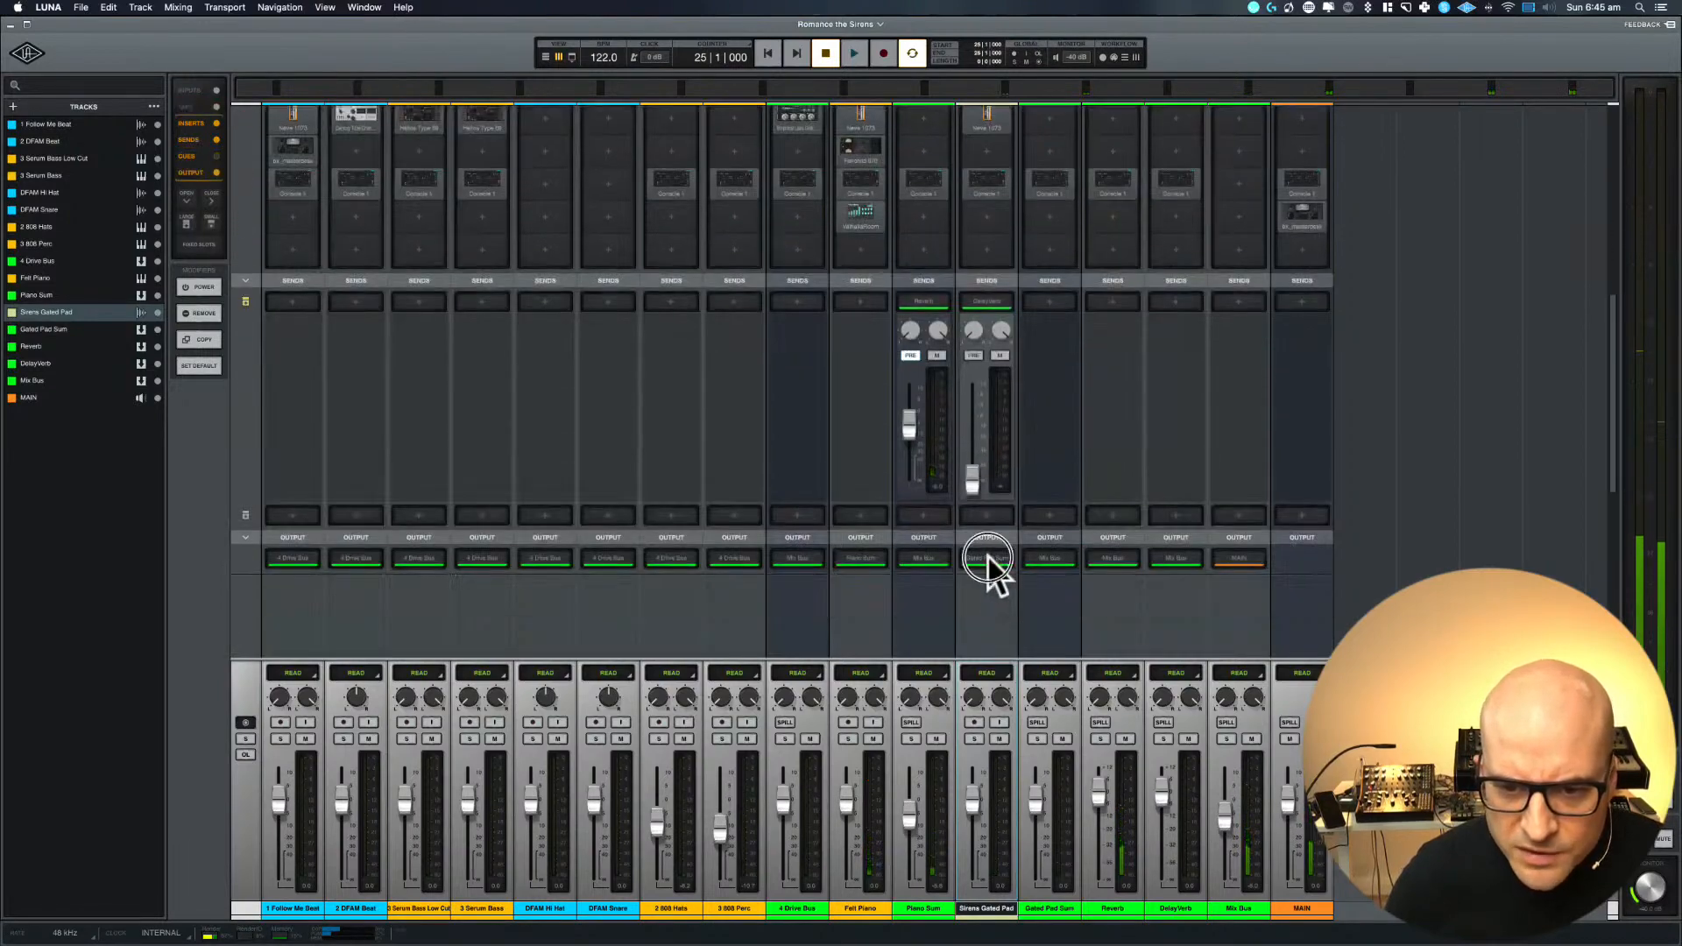
click(987, 558)
scroll(987, 556, up, 8)
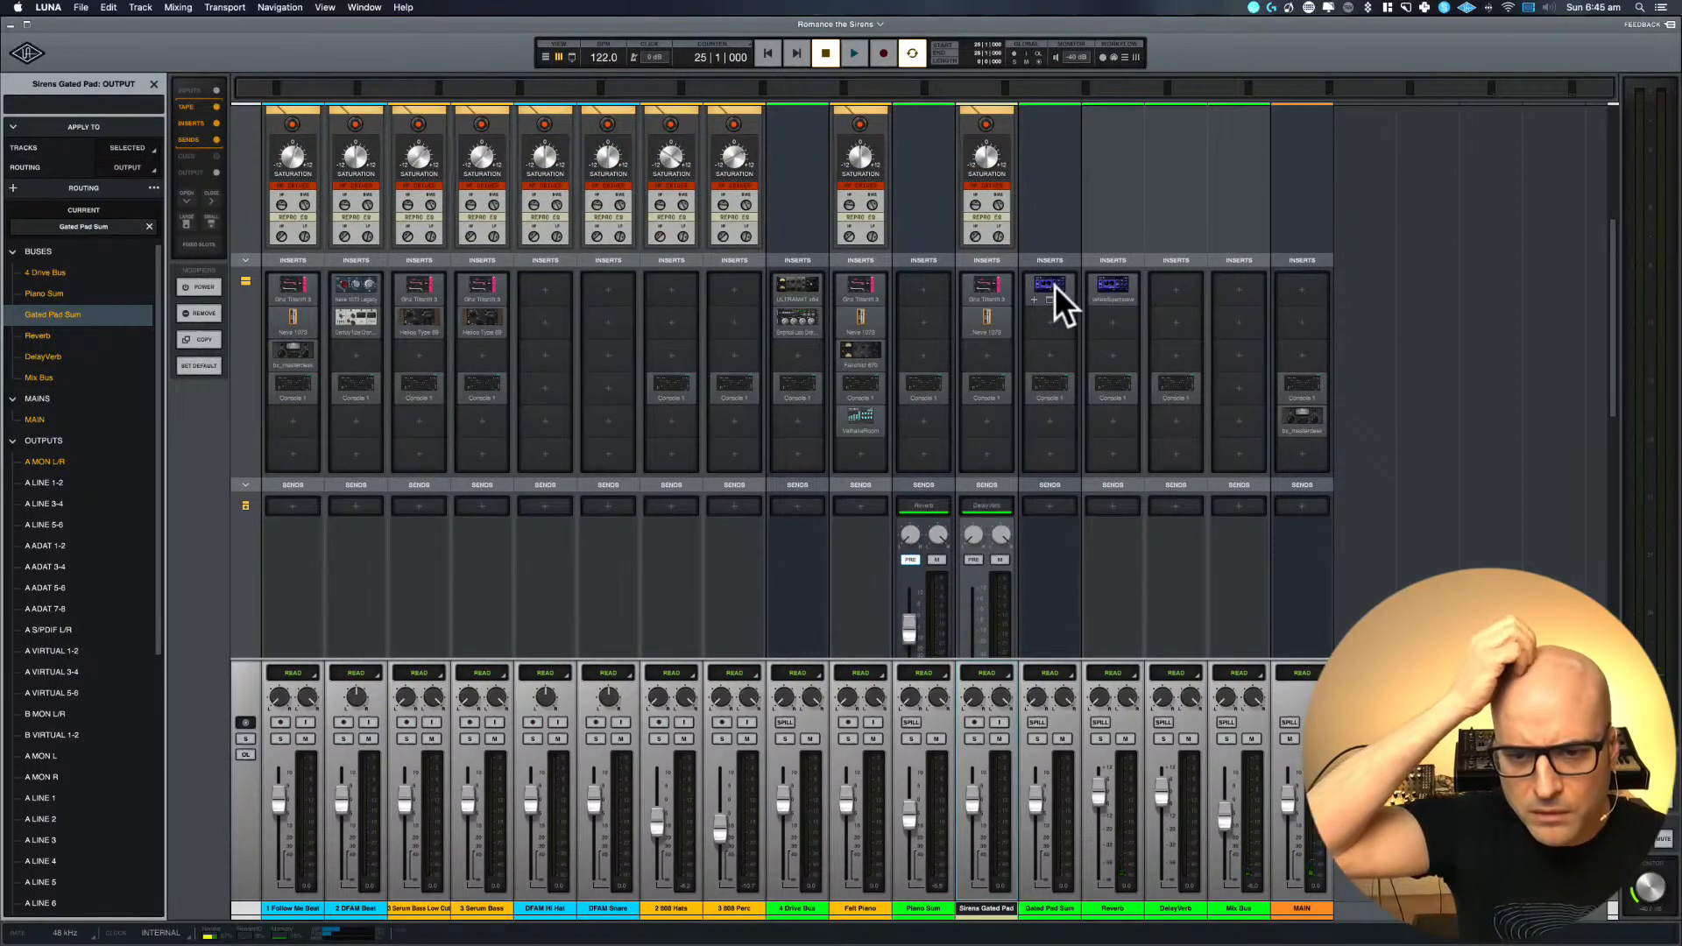
scroll(1054, 286, down, 3)
scroll(1055, 286, up, 5)
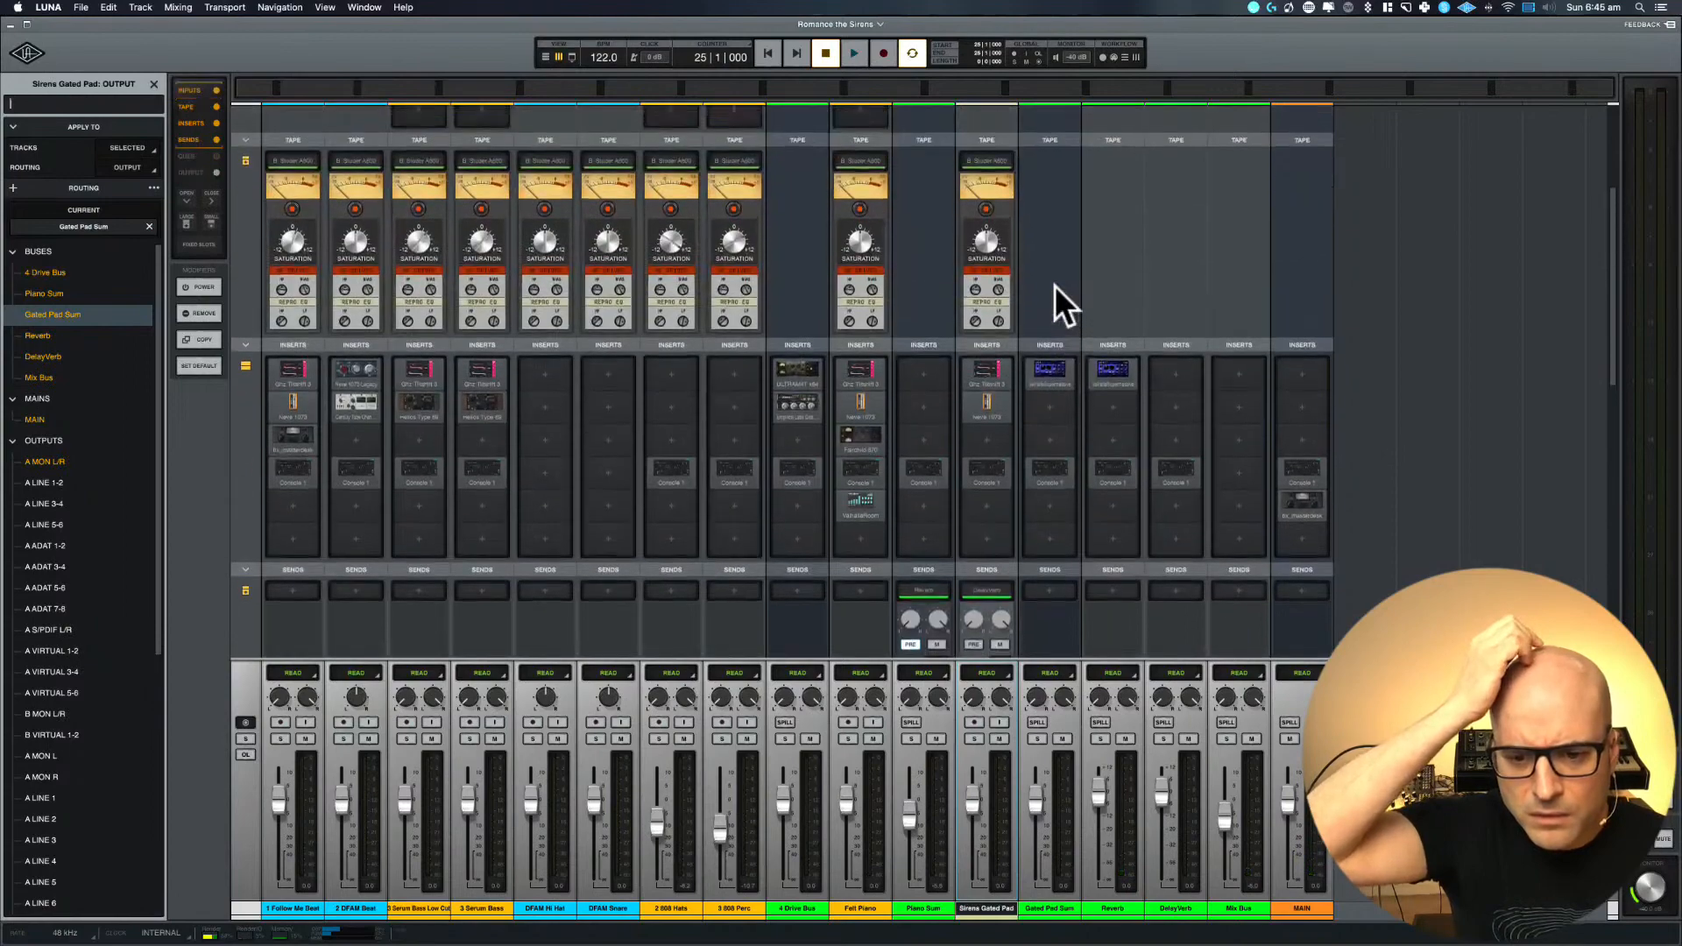
scroll(1054, 286, down, 5)
scroll(1055, 286, down, 2)
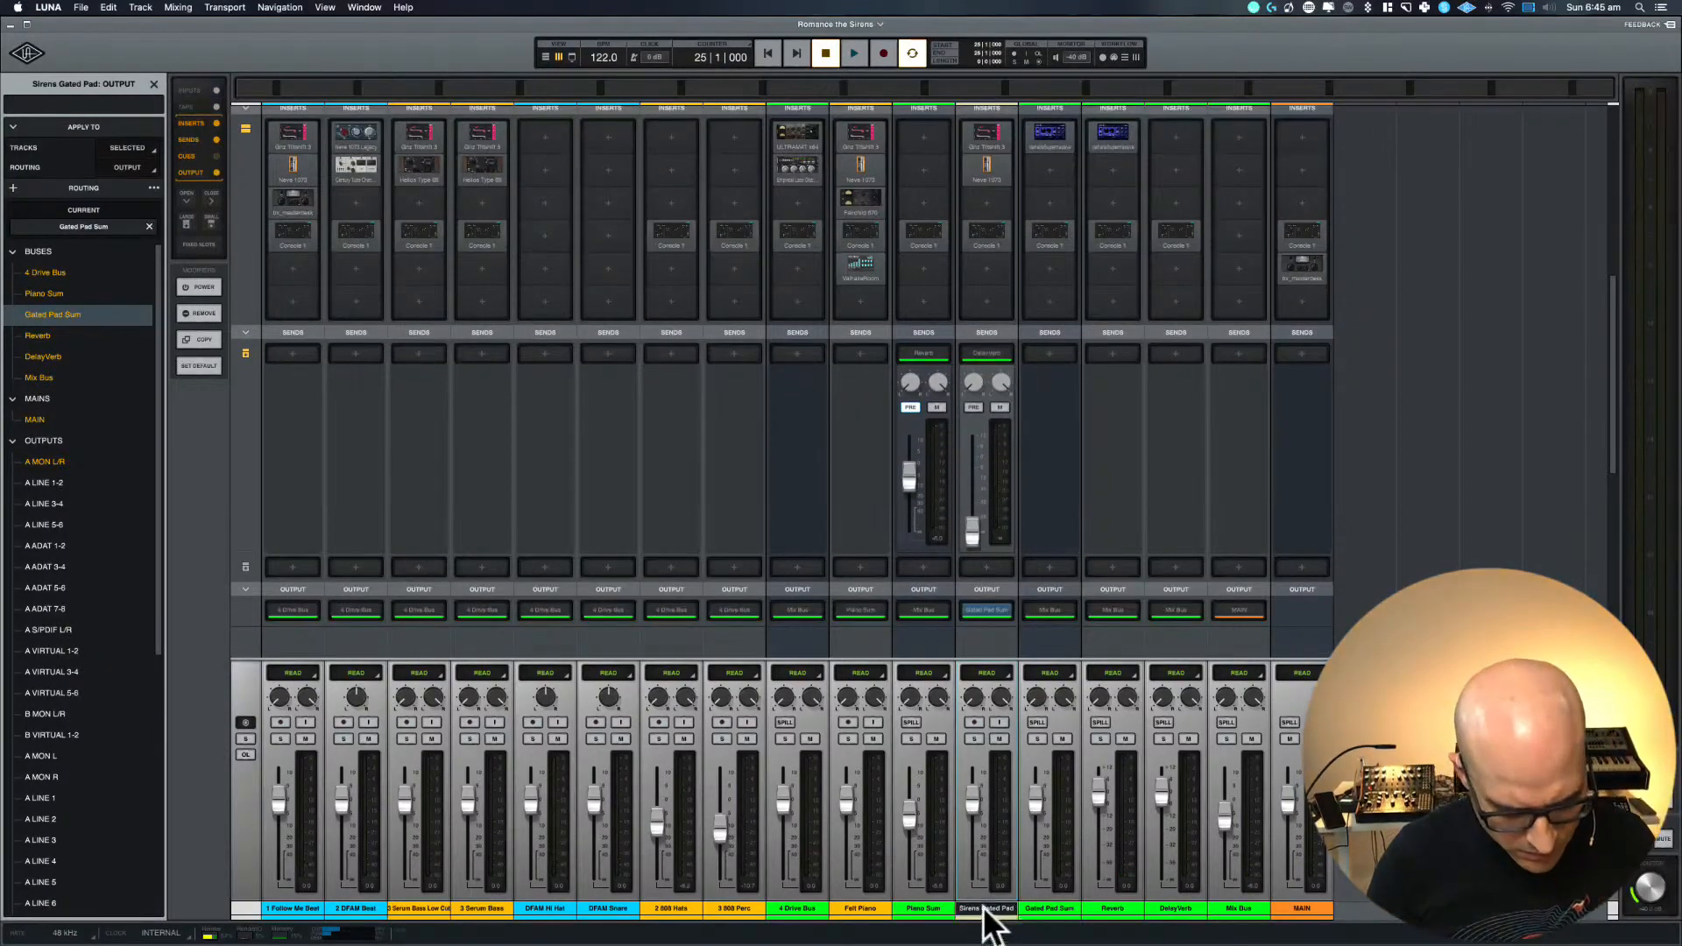
Create a stereo Neve Summing bus for the Sirens Gated Pad output and rename the old Gated Pad Sum bus as Super Massive Reverb
key(shift+super+b)
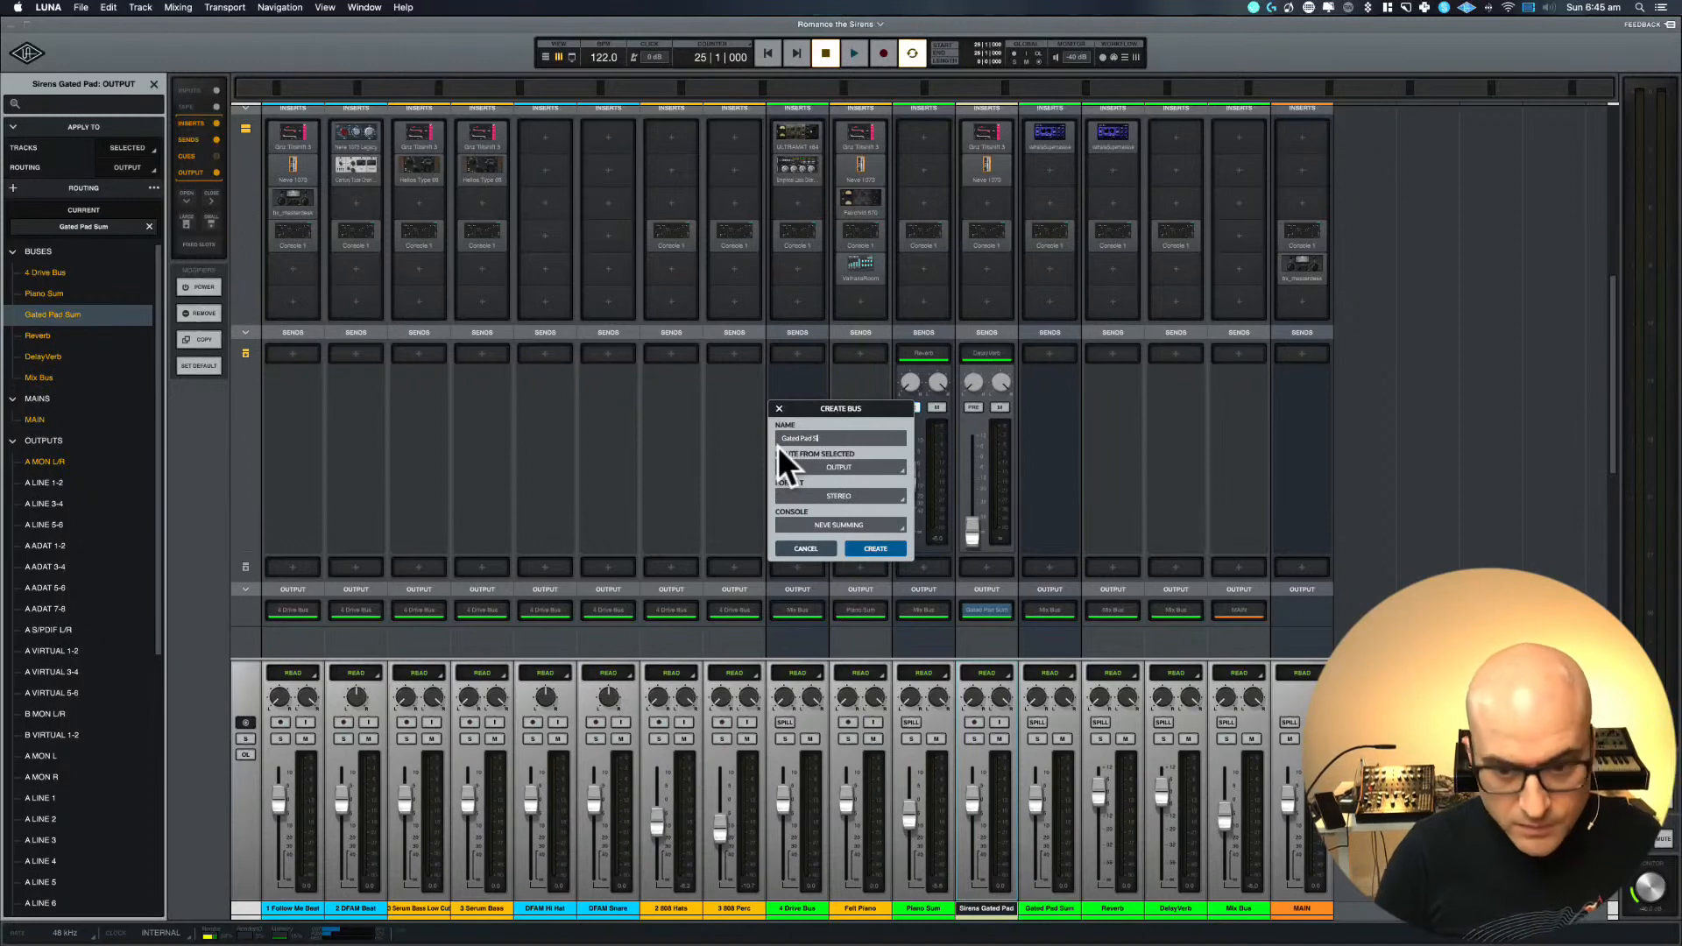
click(854, 549)
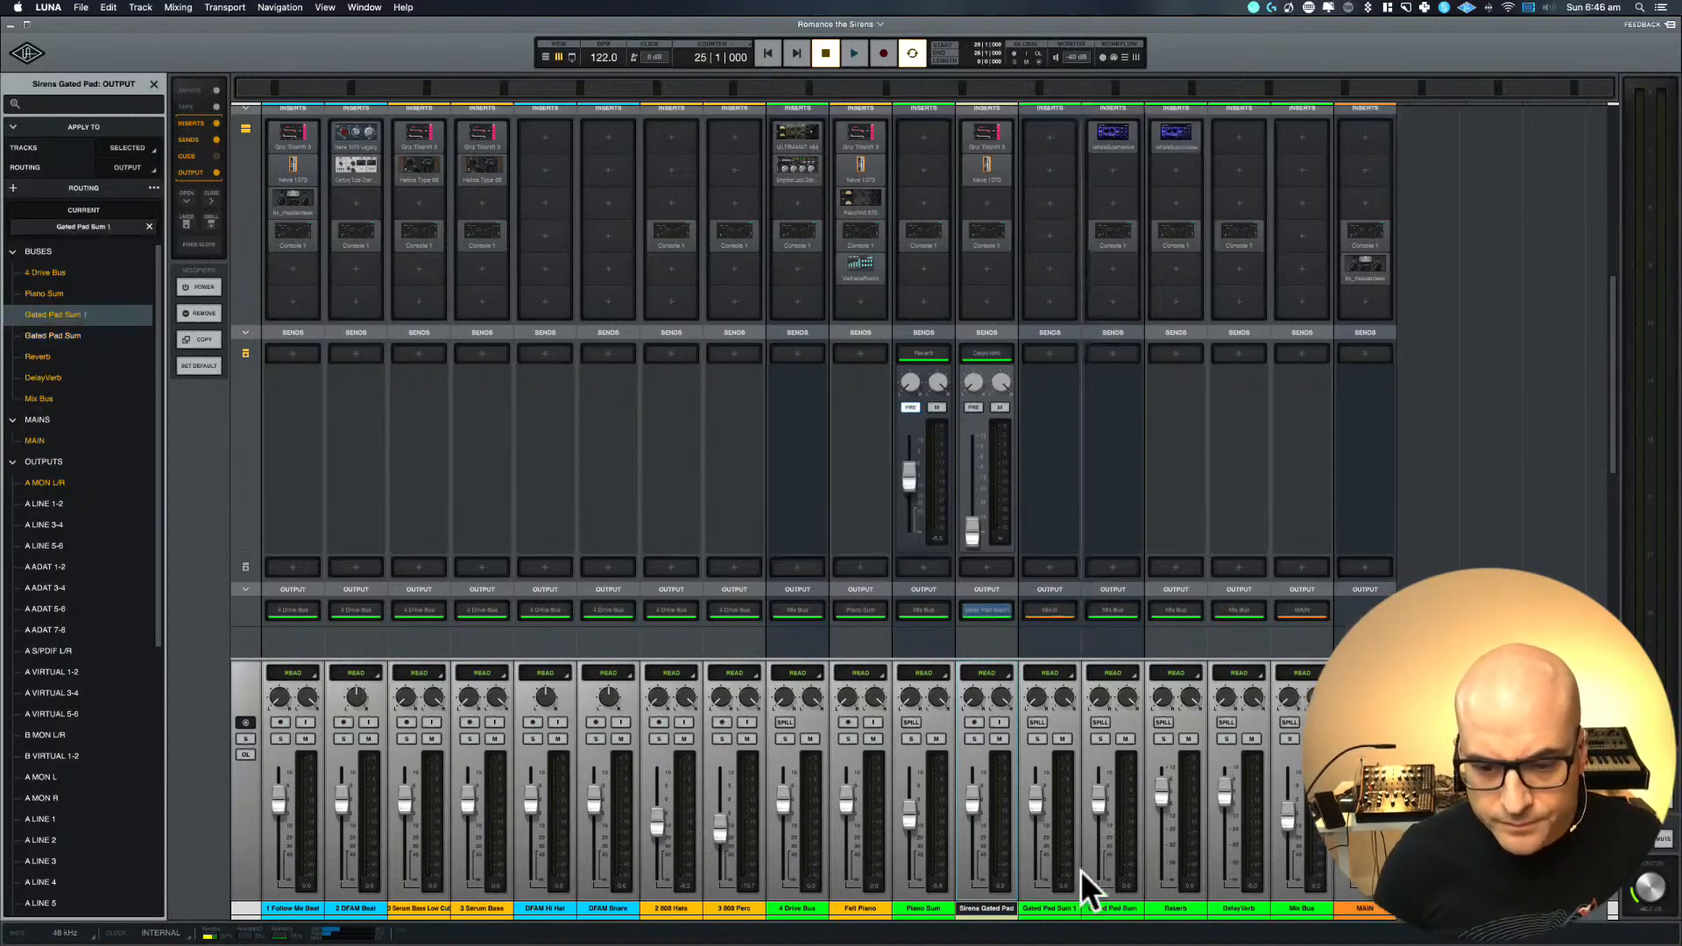
double_click(1101, 910)
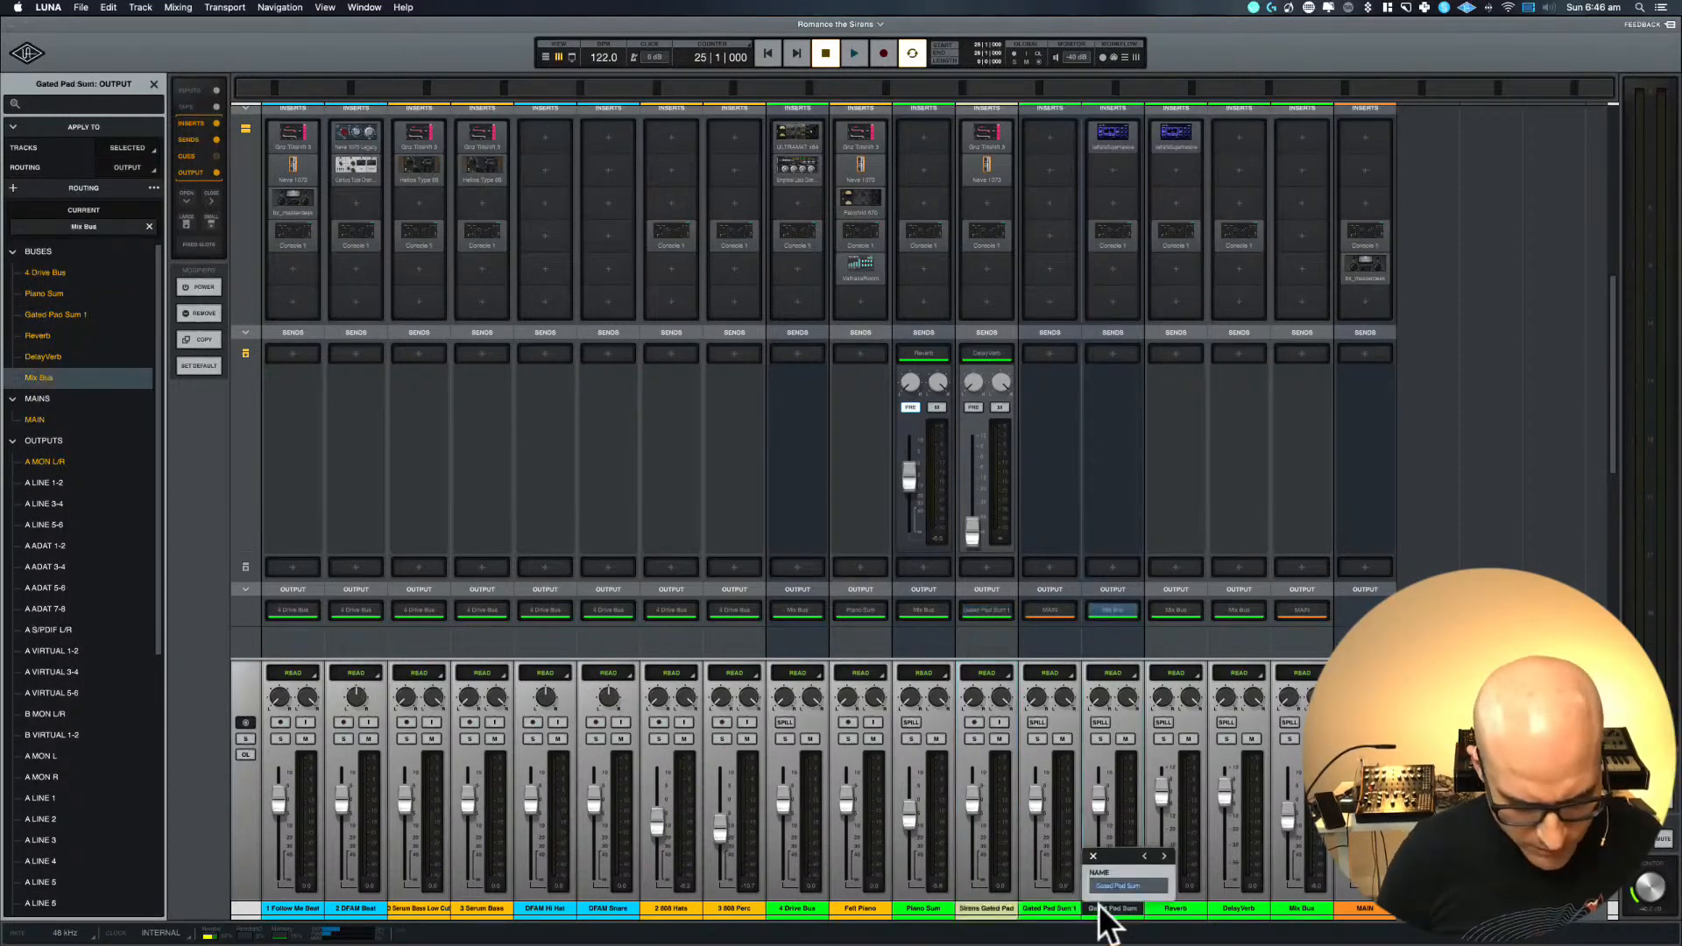
text(Super Massive)
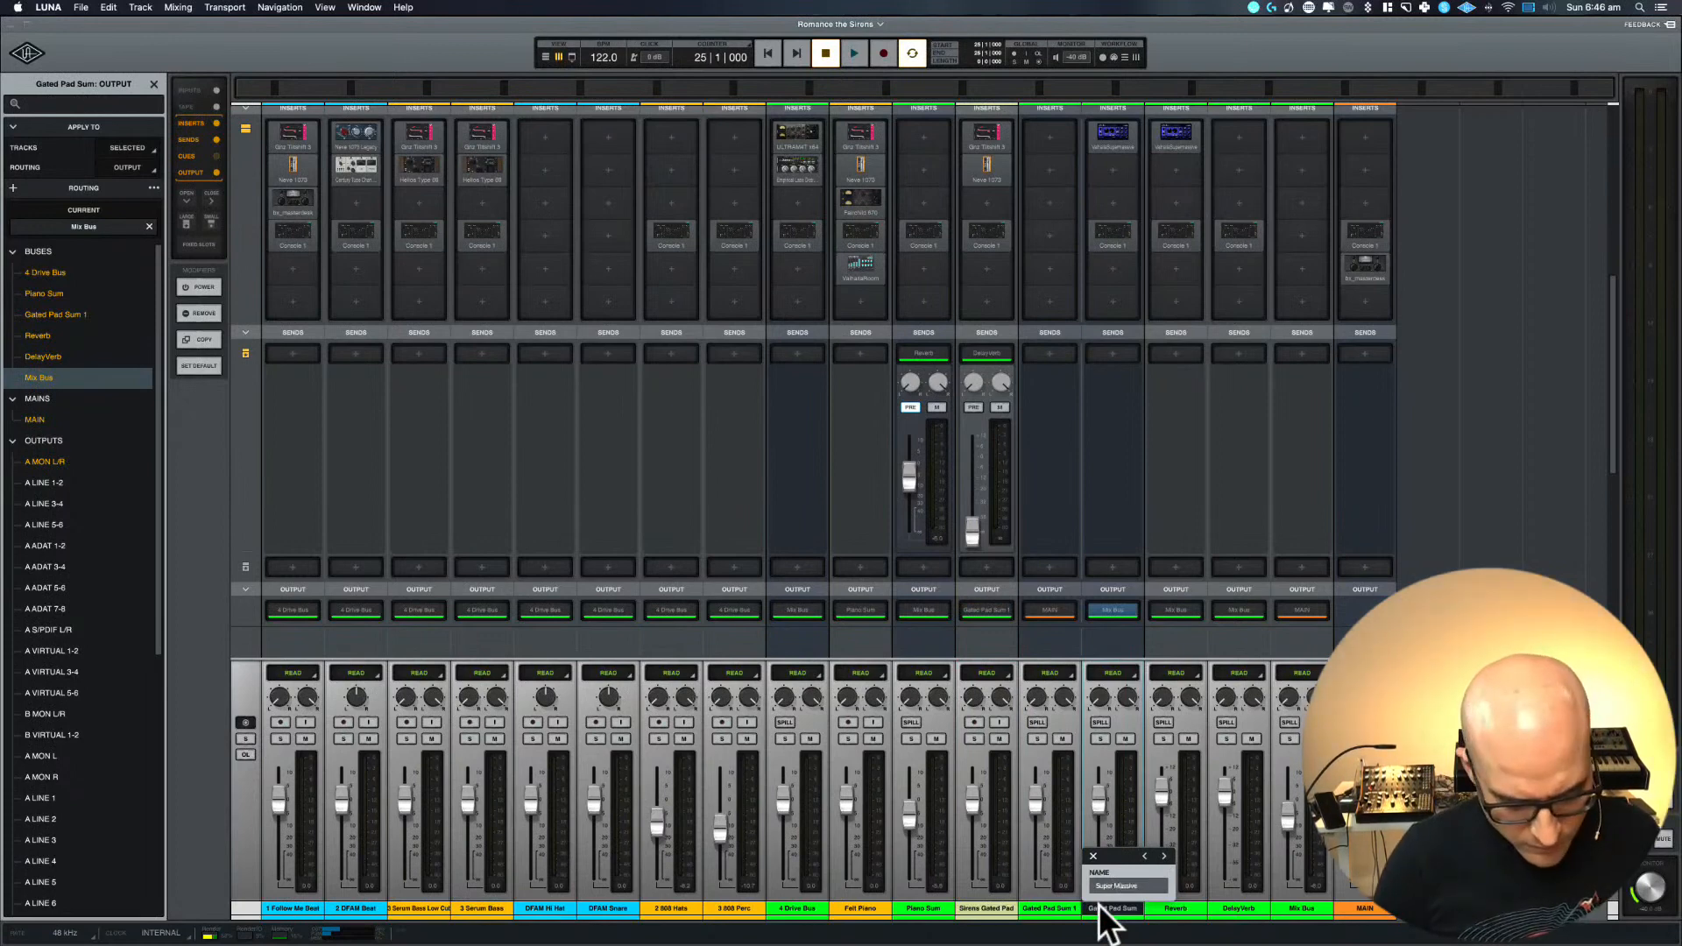
text( Reverb)
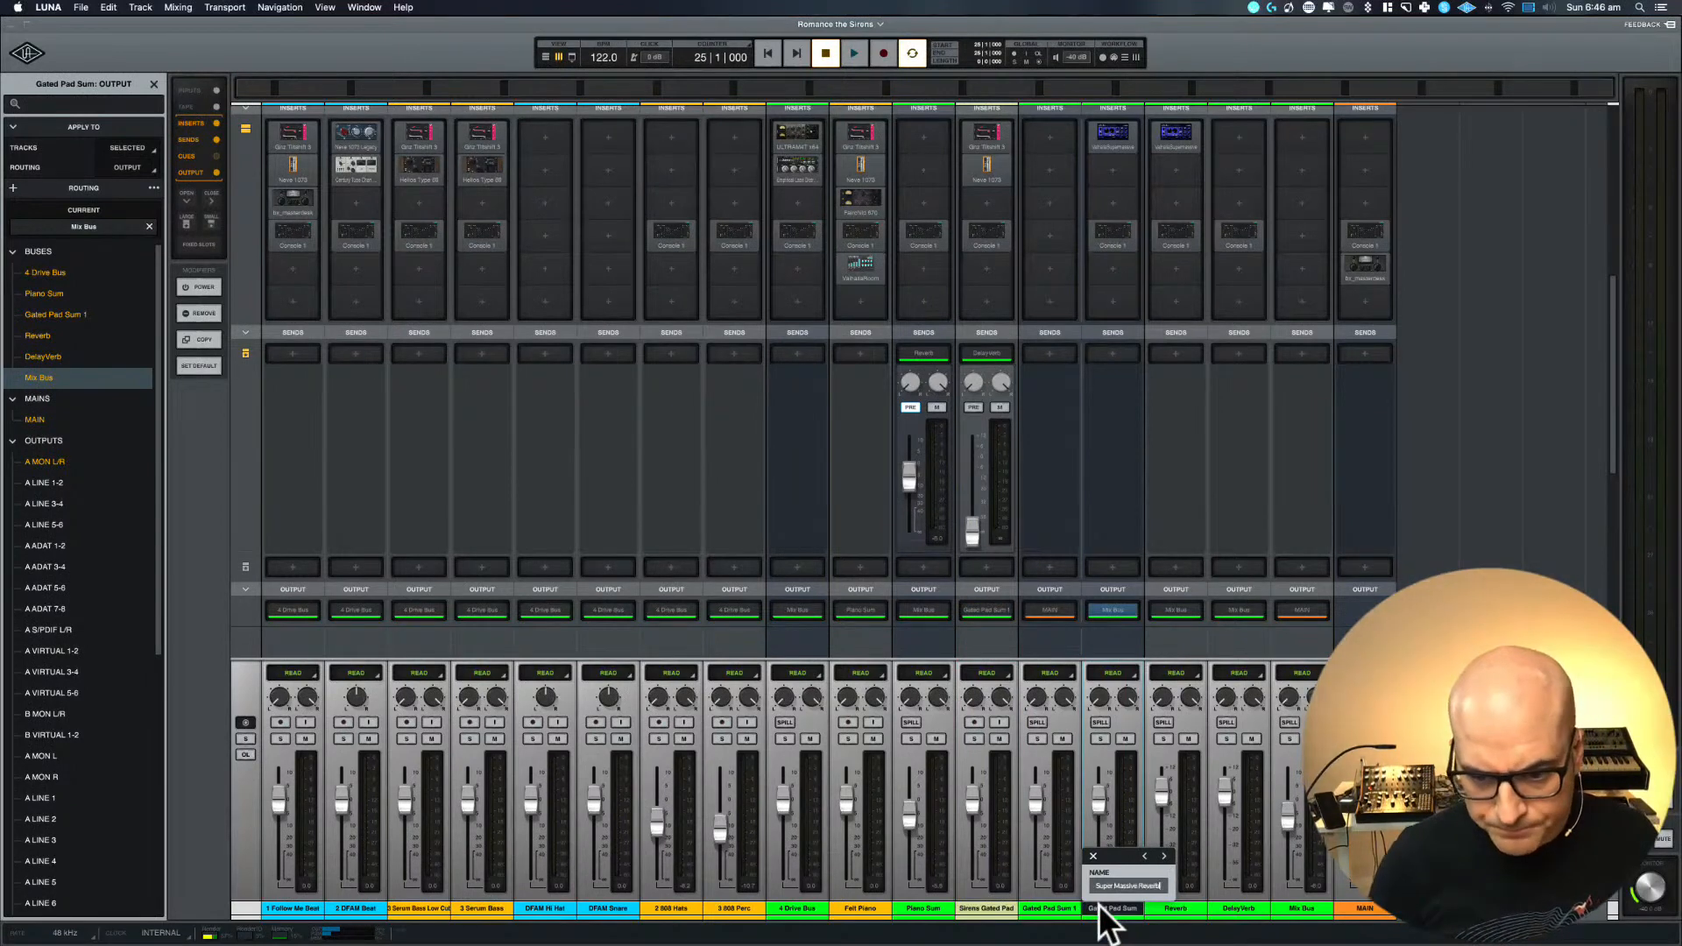
key(Return)
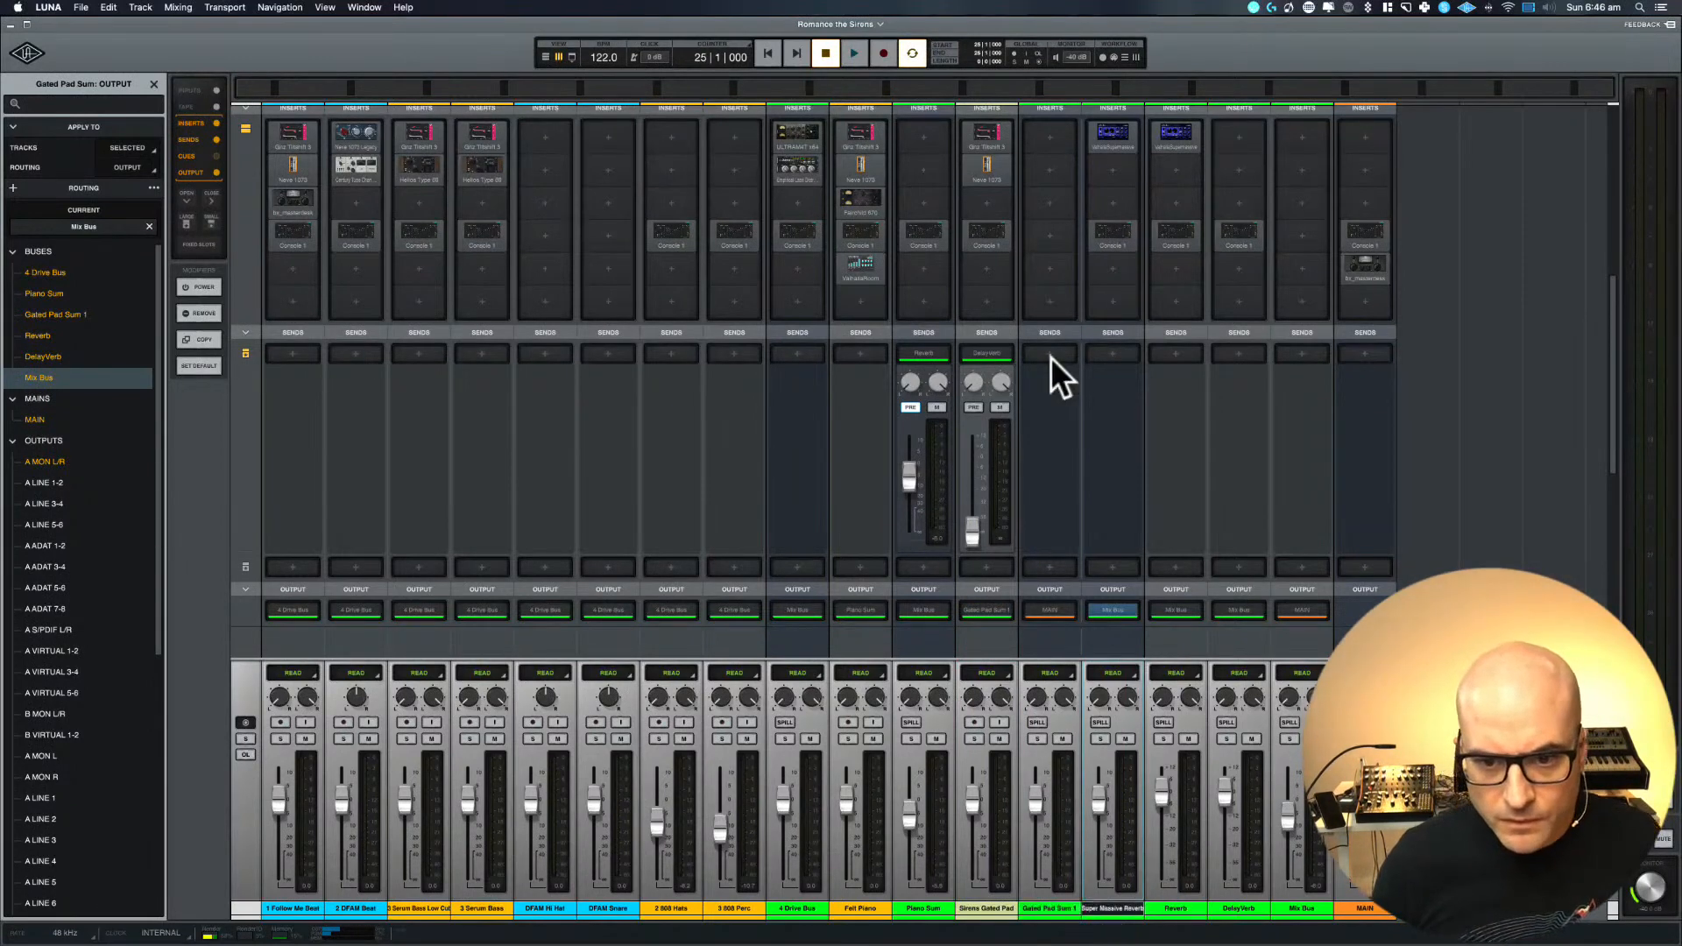
Route the output of the Gated Pad Sum 1 bus to the Mix Bus and start playback
click(1052, 611)
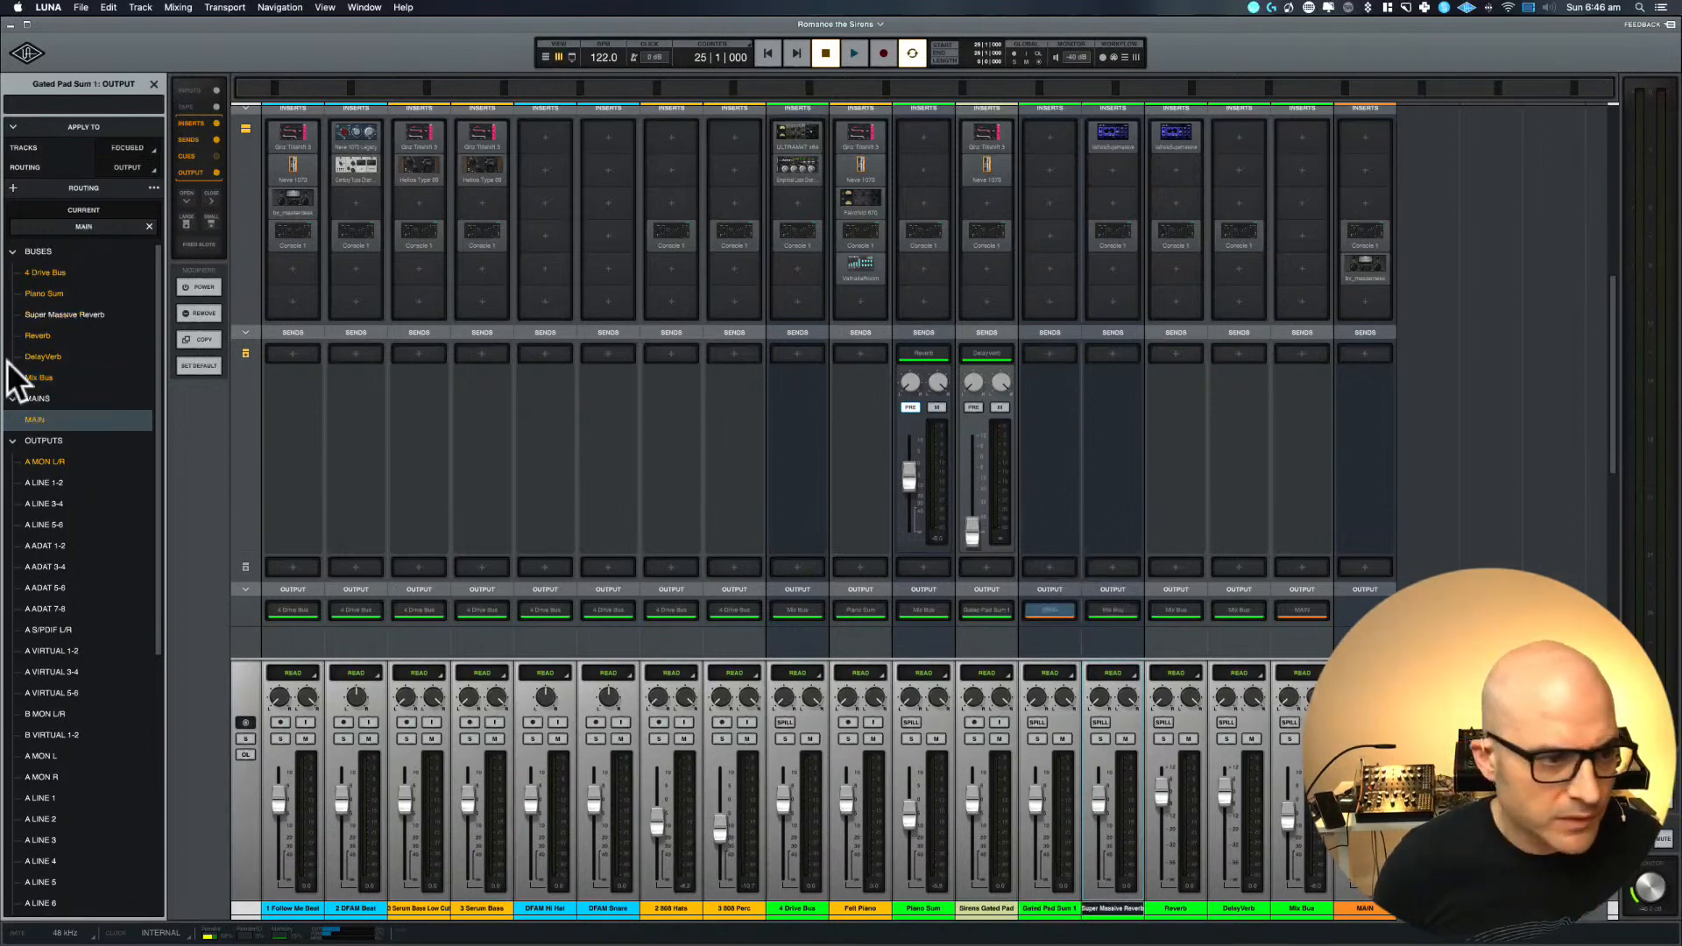
click(45, 377)
key(space)
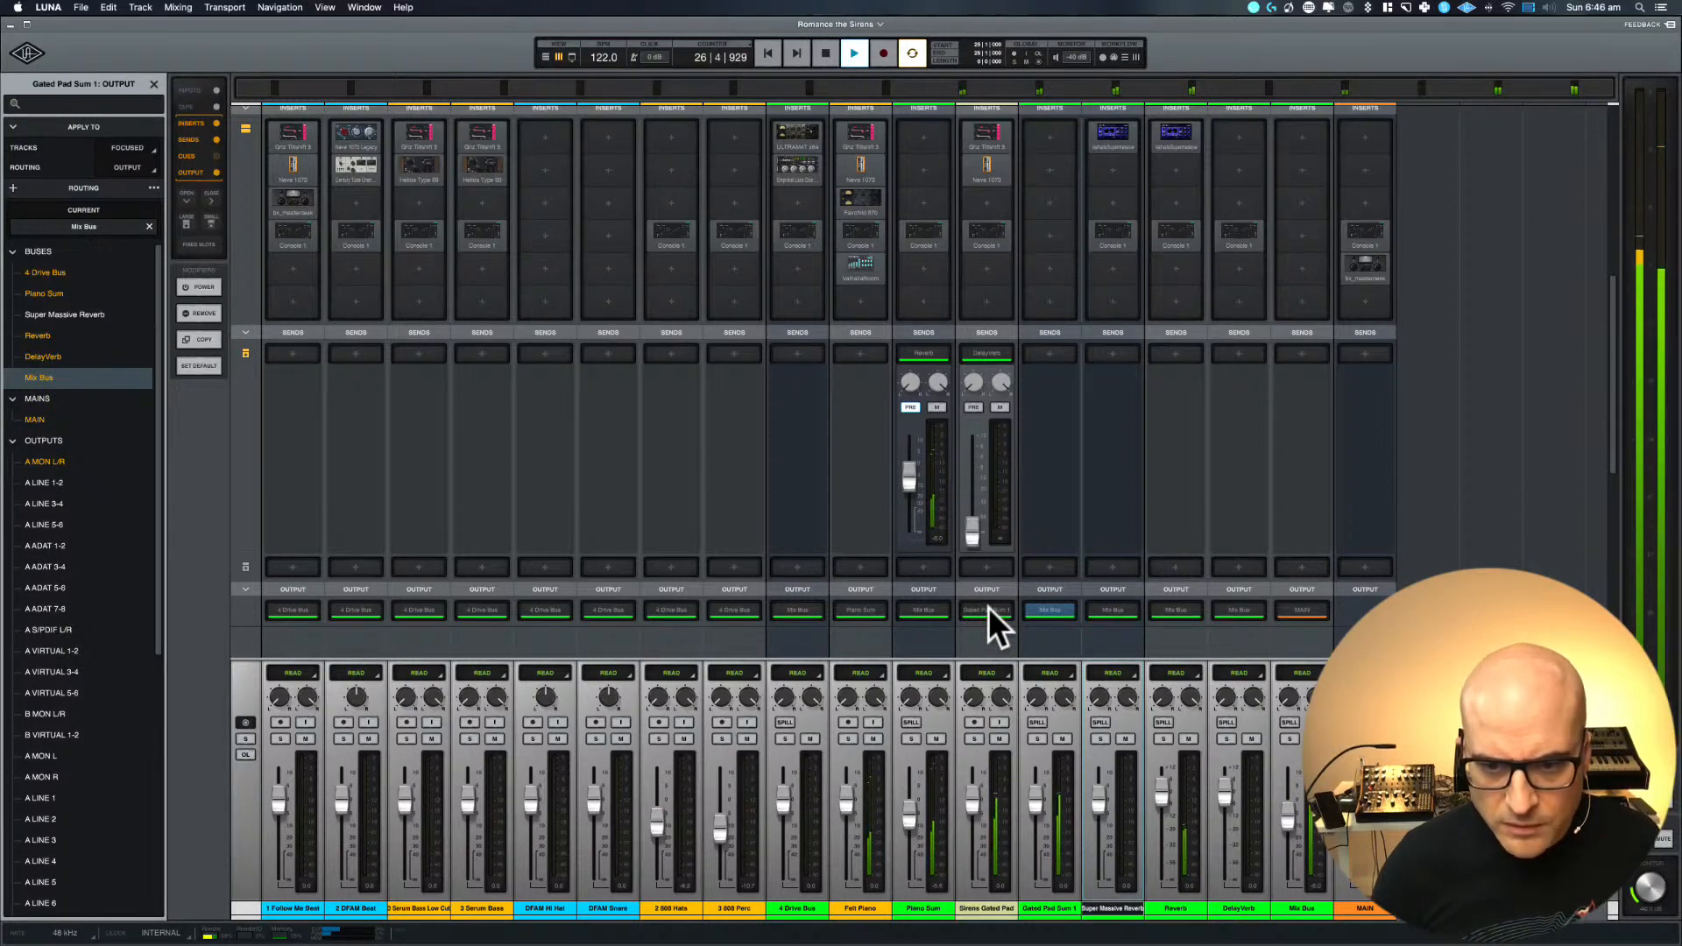
Remove the DelayVerb send from the Sirens Gated Pad track
scroll(1074, 464, up, 3)
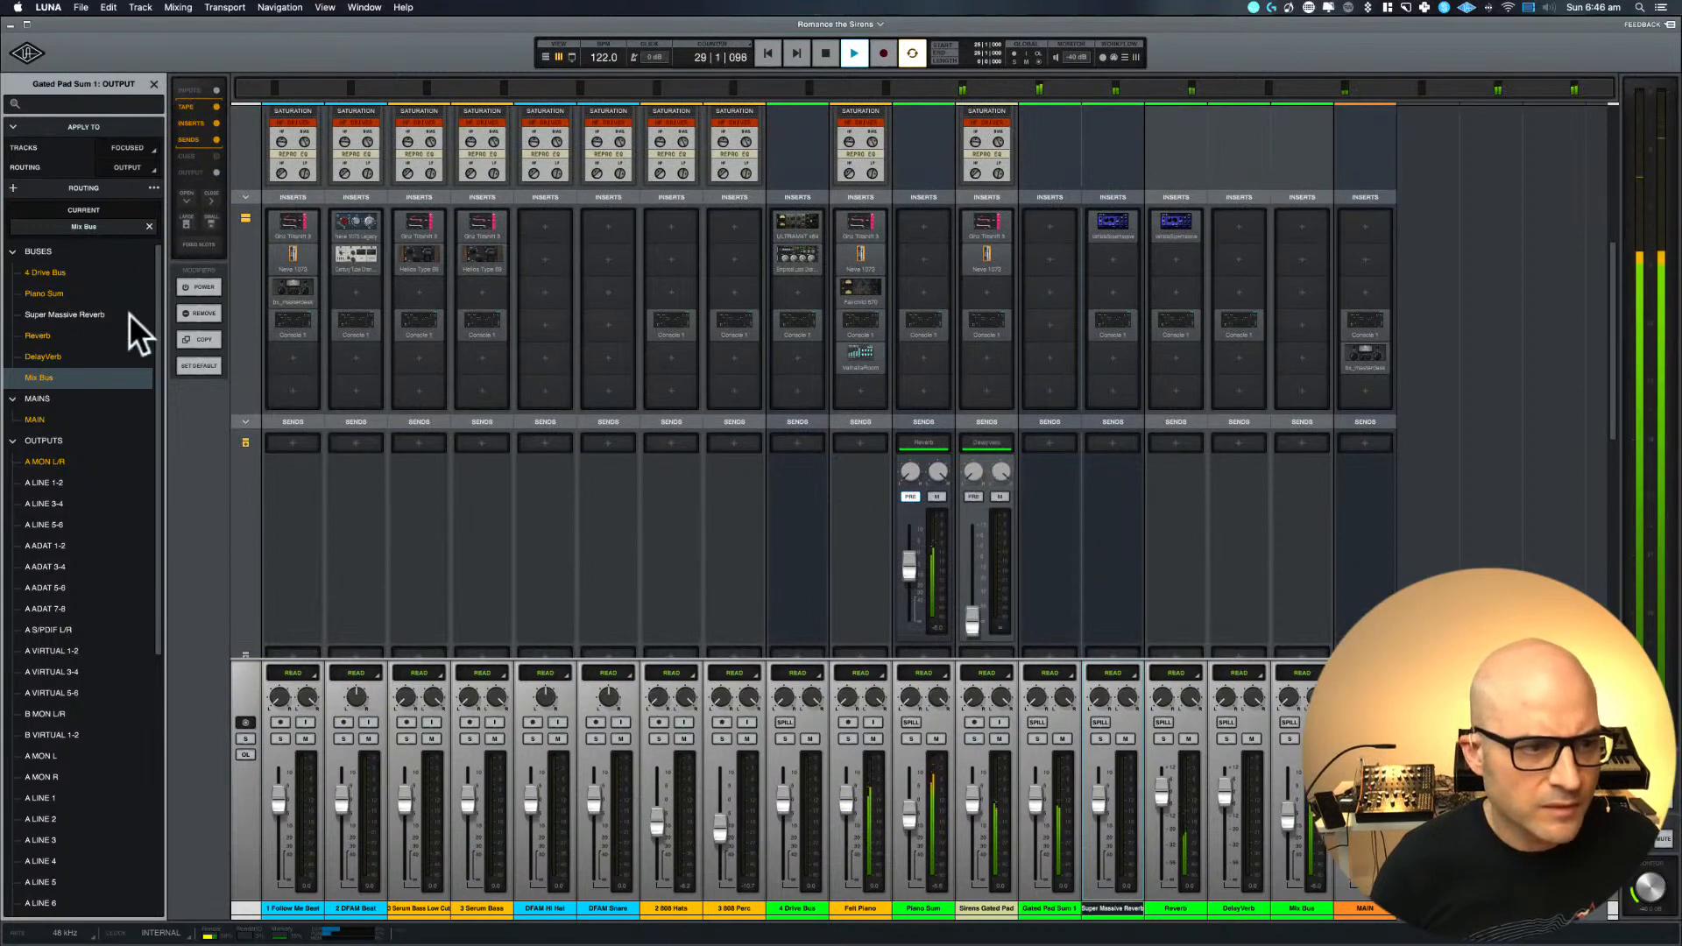
click(992, 440)
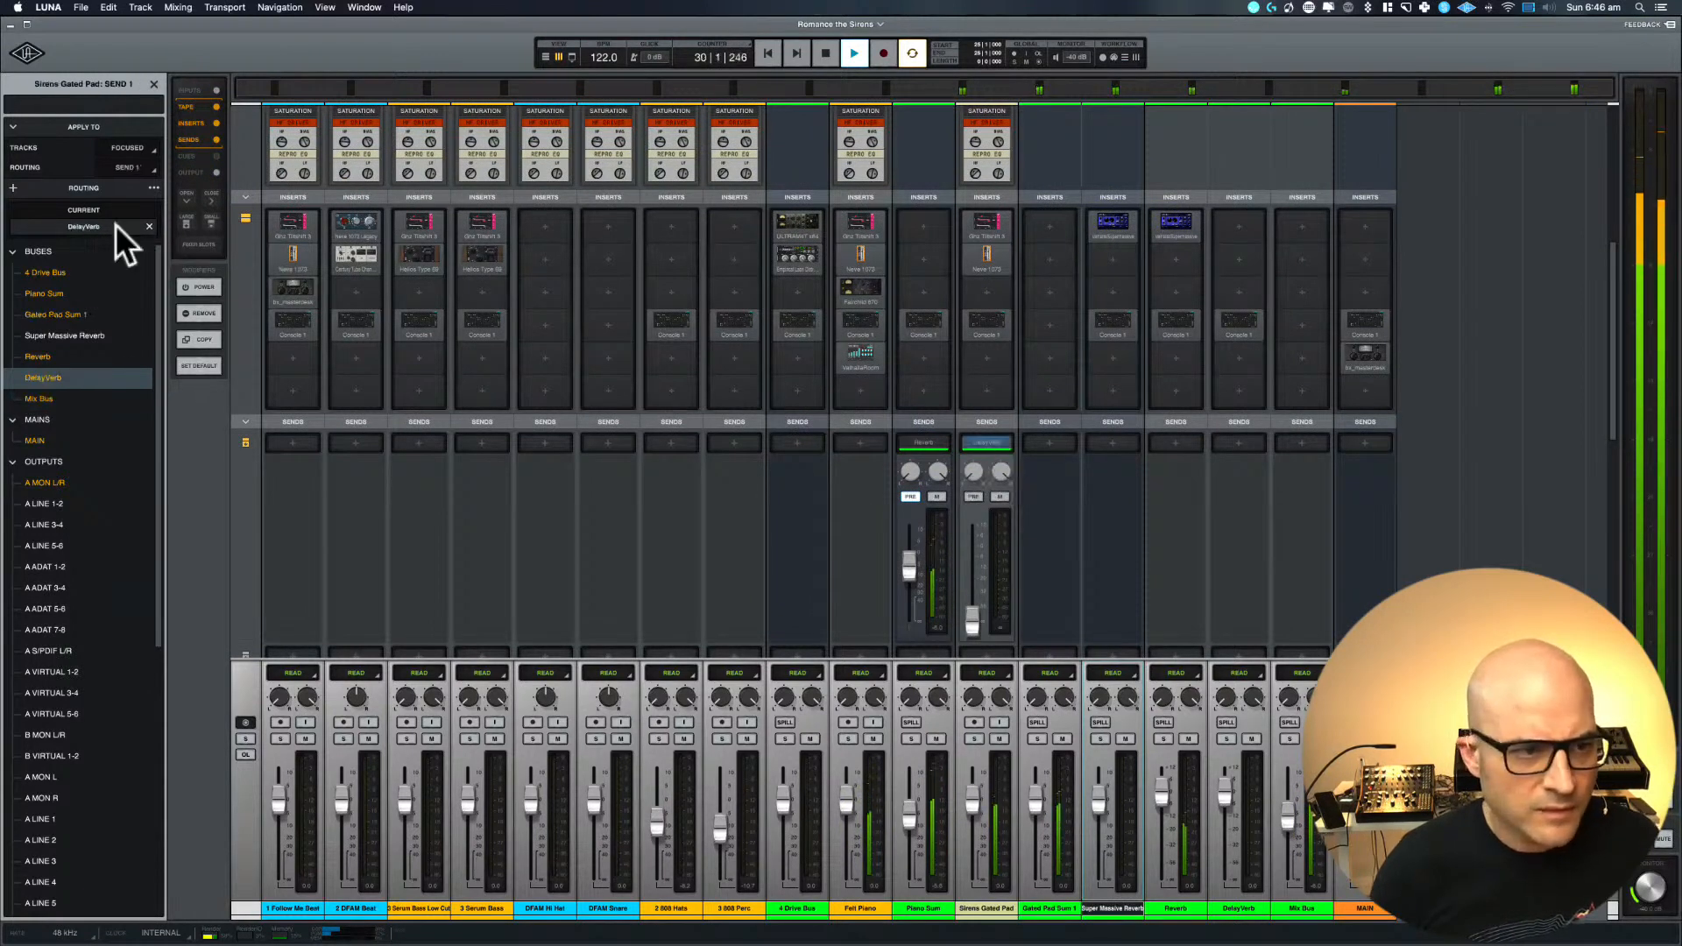
click(149, 226)
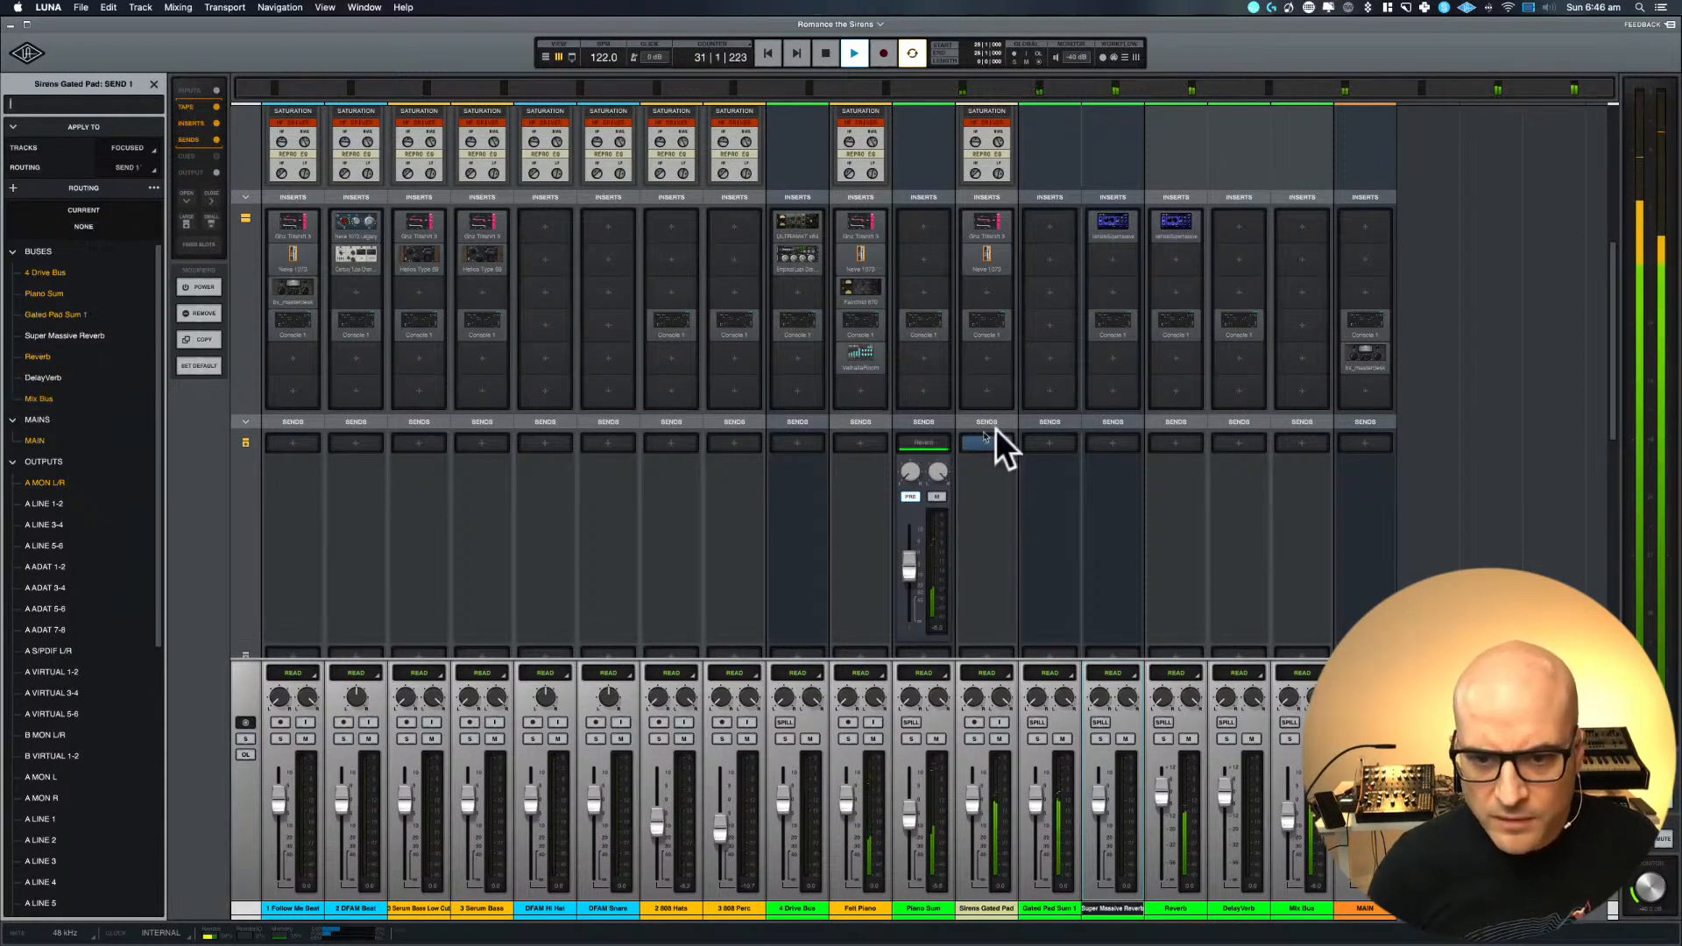
Add a Super Massive Reverb send to the Gated Pad Sum 1 bus and raise its send level
click(1045, 446)
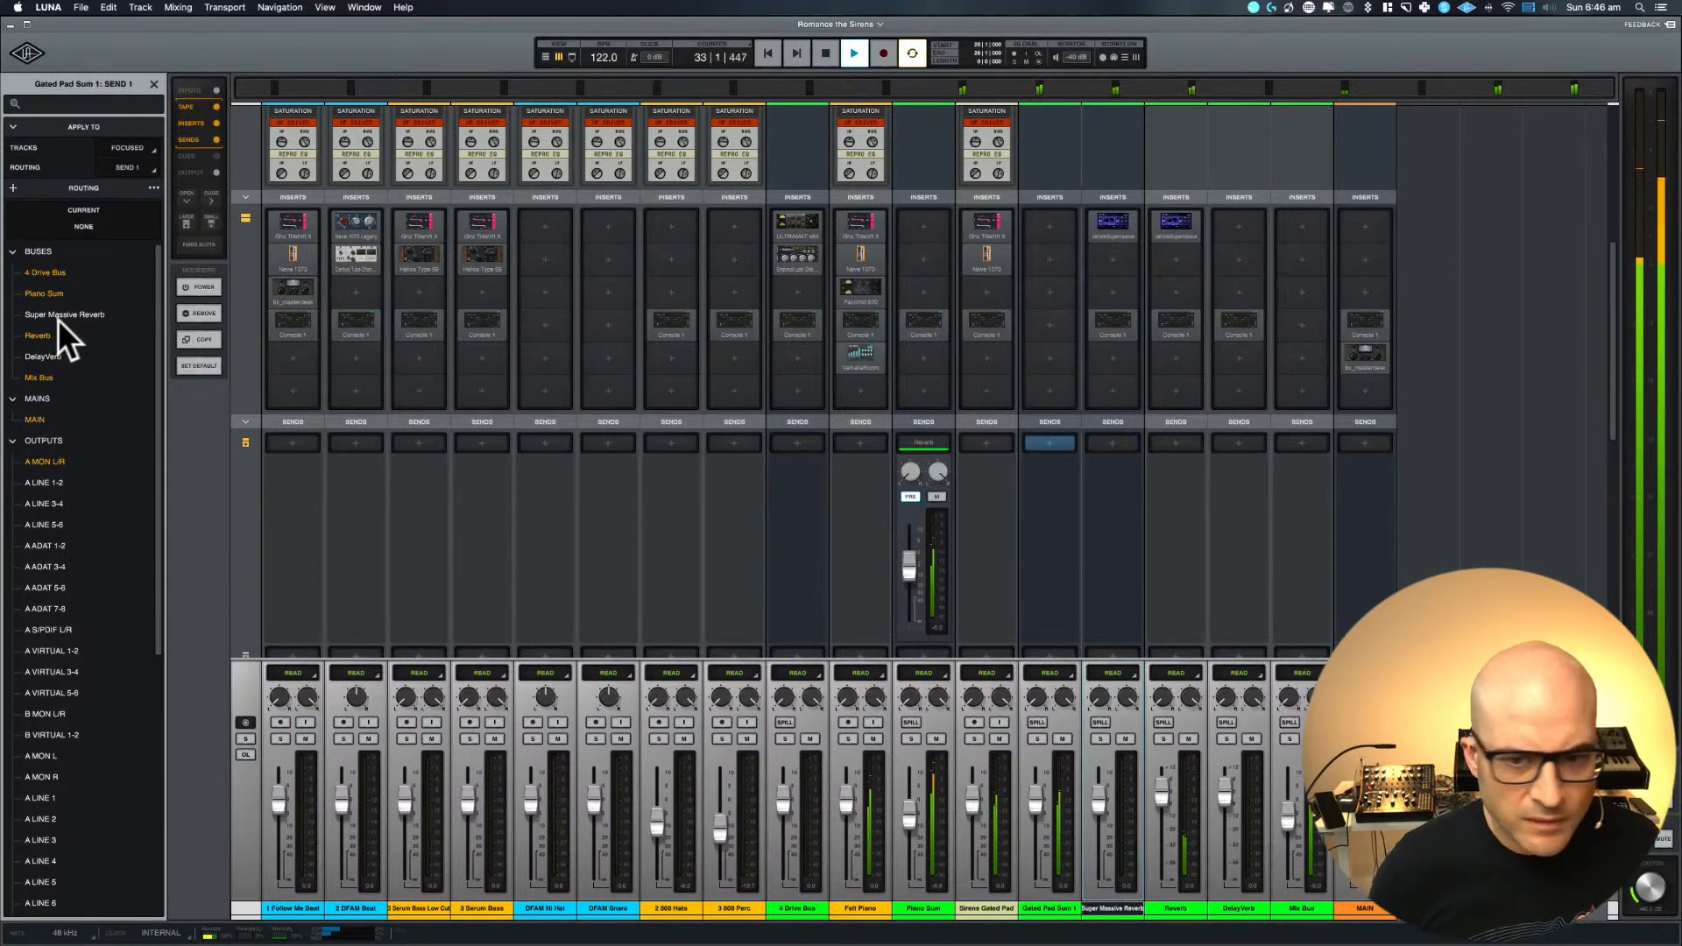
click(63, 315)
drag(1037, 620, 1039, 550)
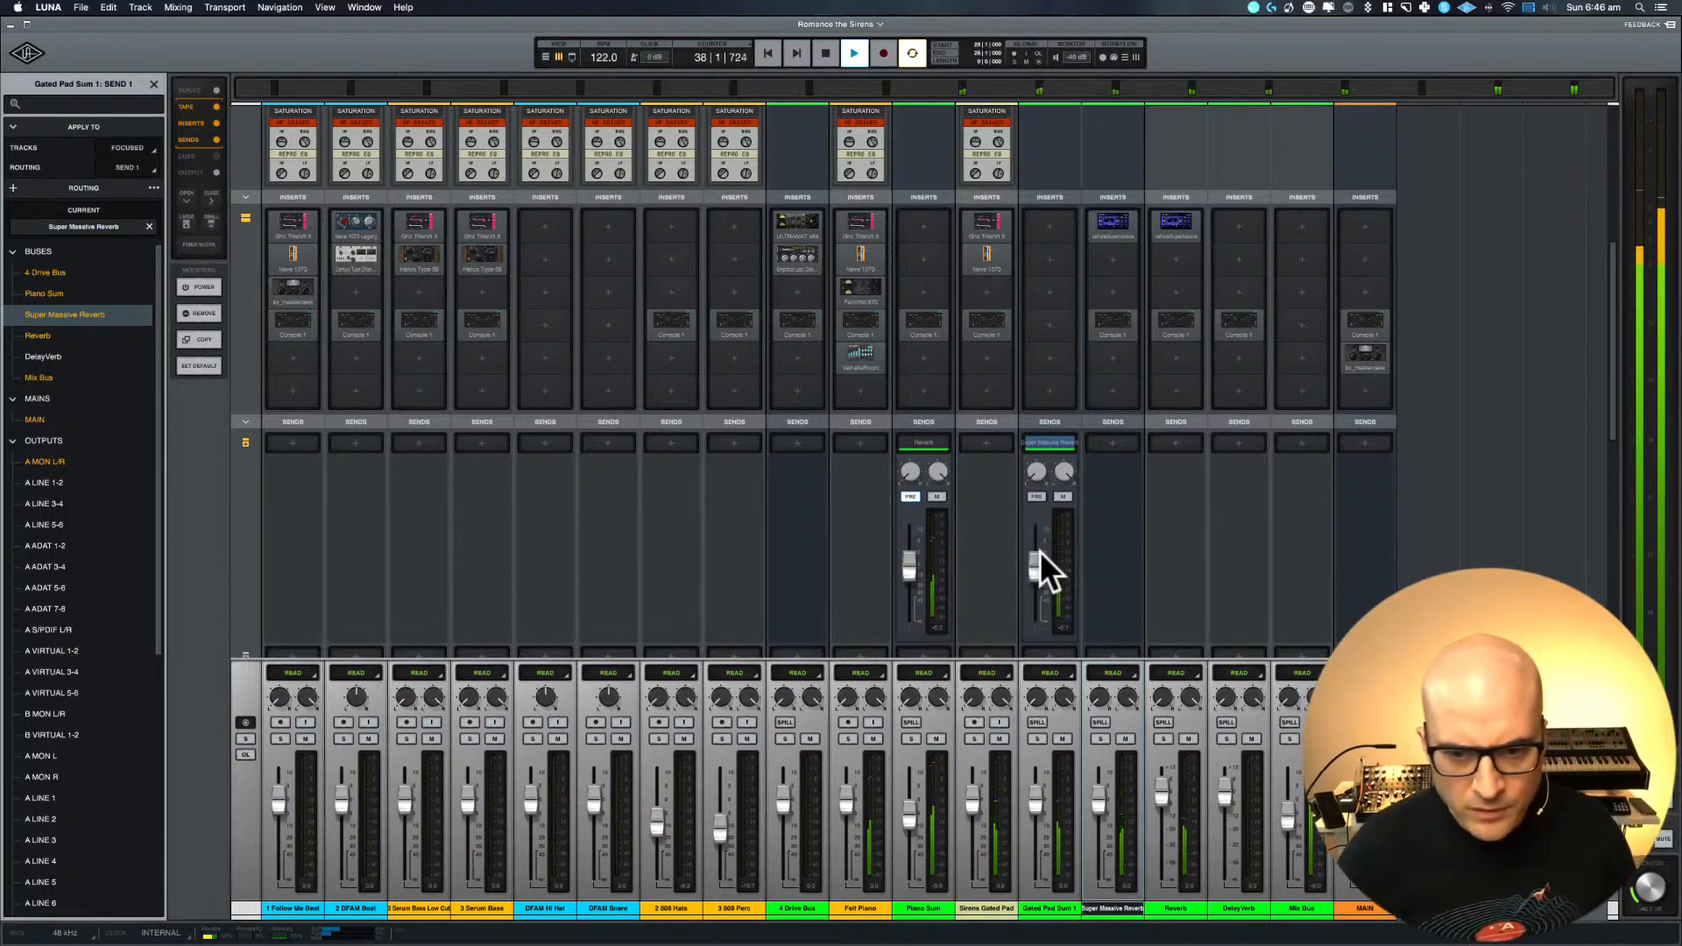
Lower the Sirens Gated Pad fader slightly and reduce the Super Massive Reverb send level on Gated Pad Sum 1
key(super+equal)
scroll(886, 515, down, 5)
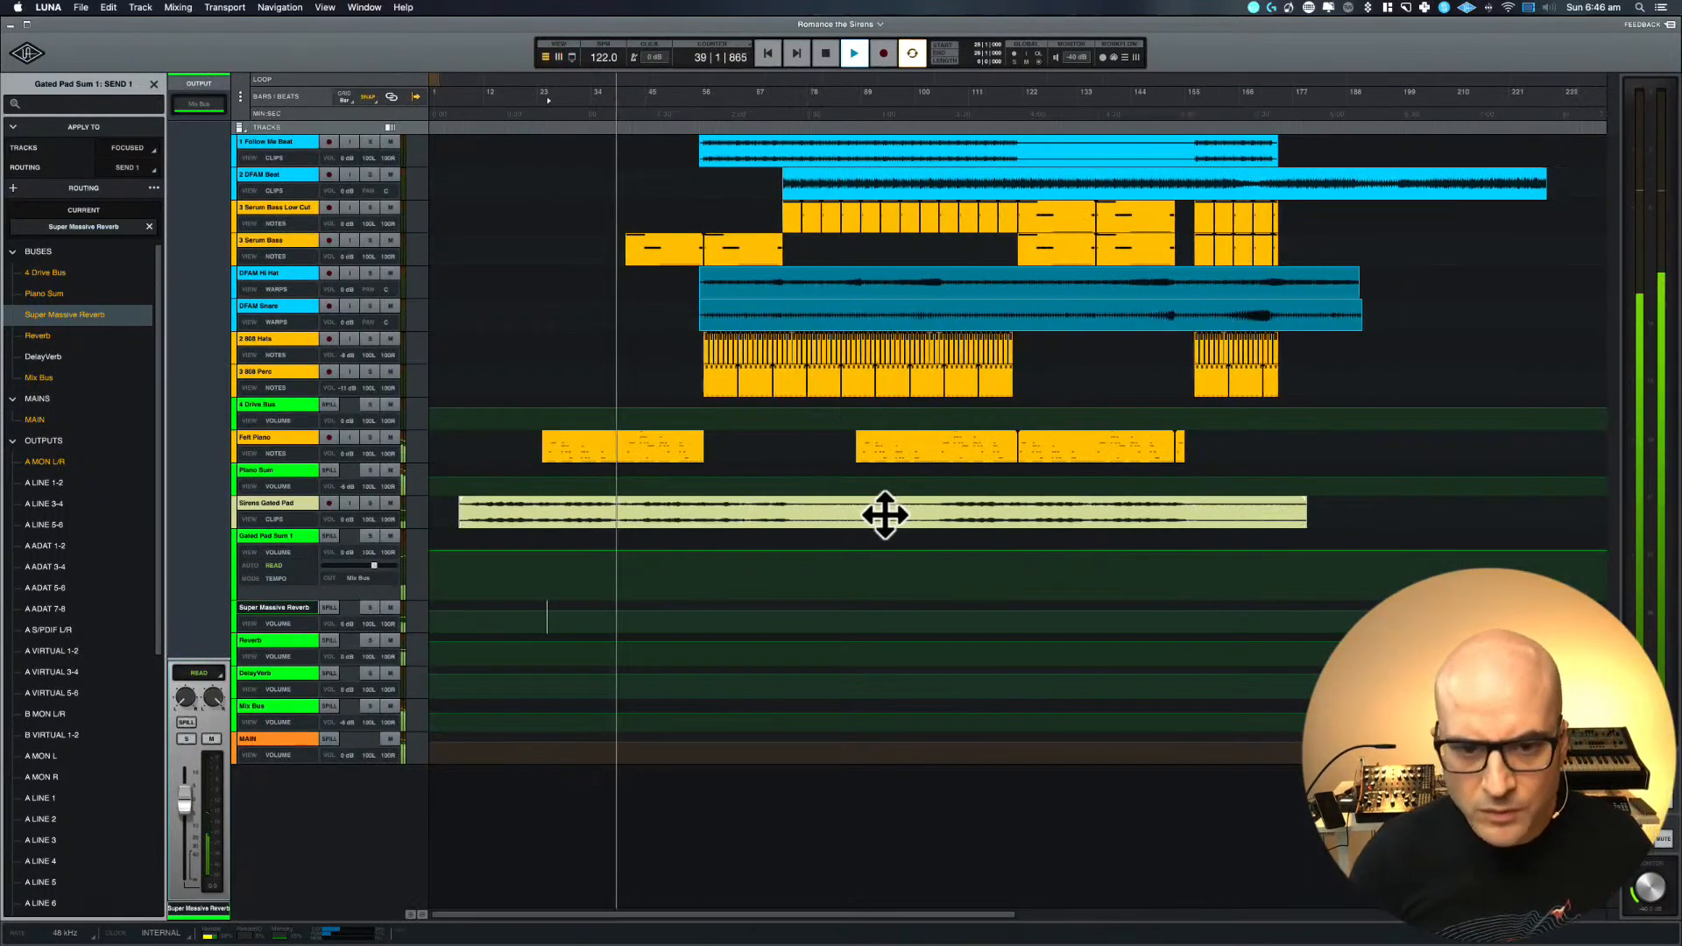
scroll(885, 515, up, 4)
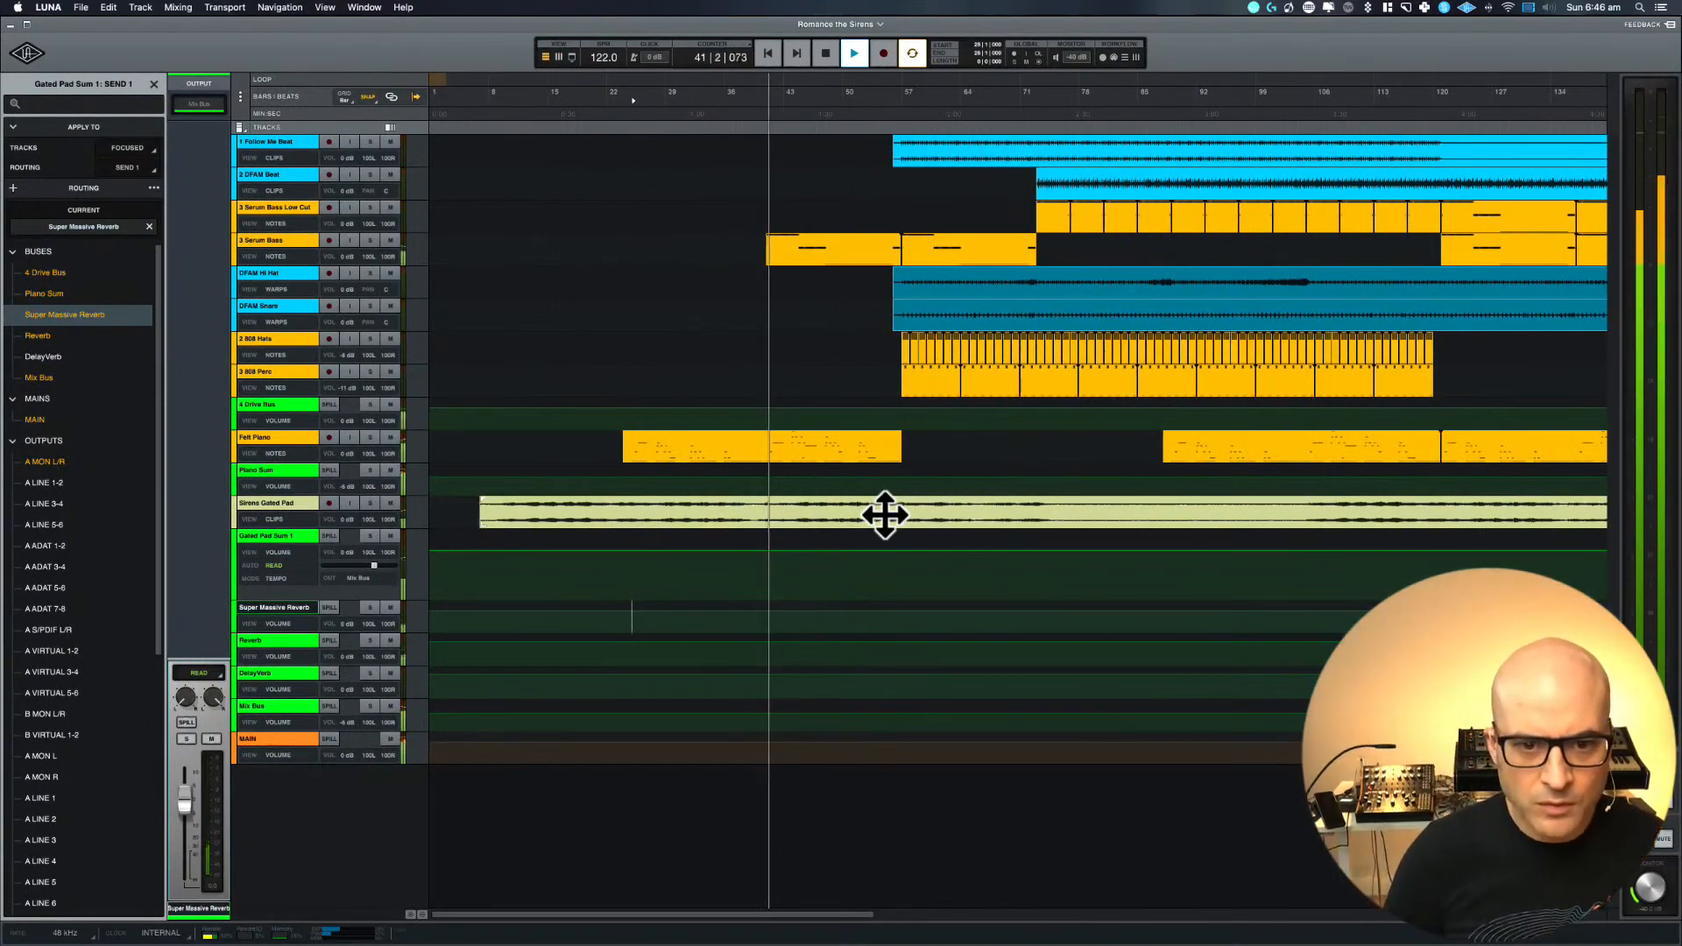
click(295, 506)
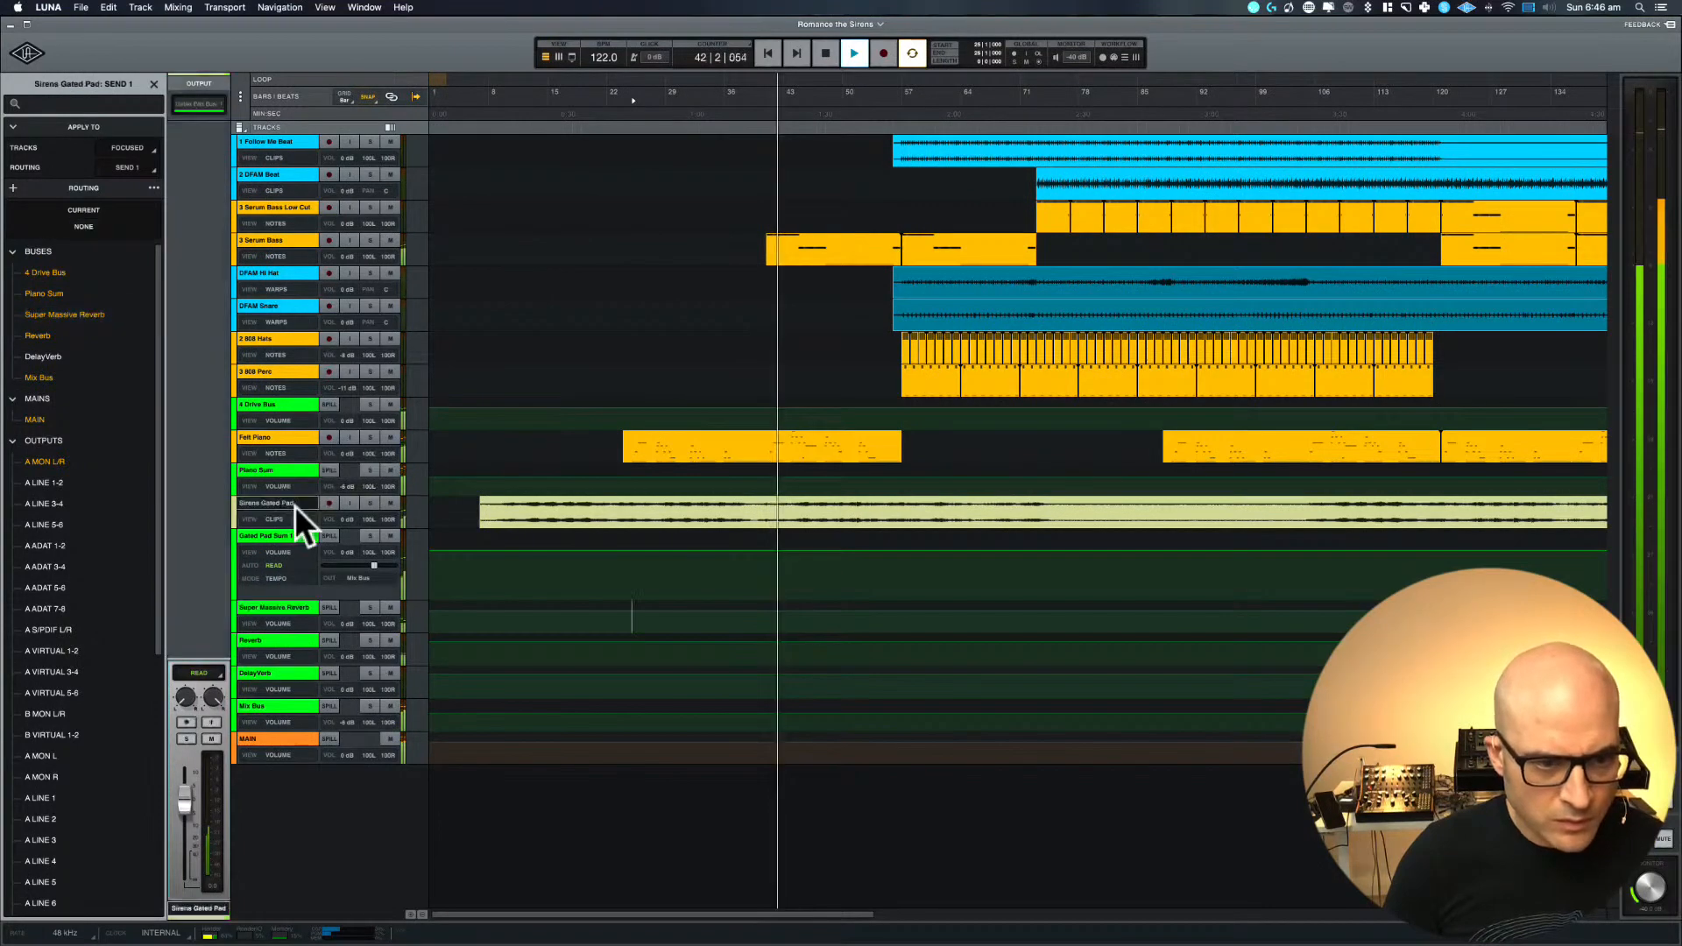
key(super+equal)
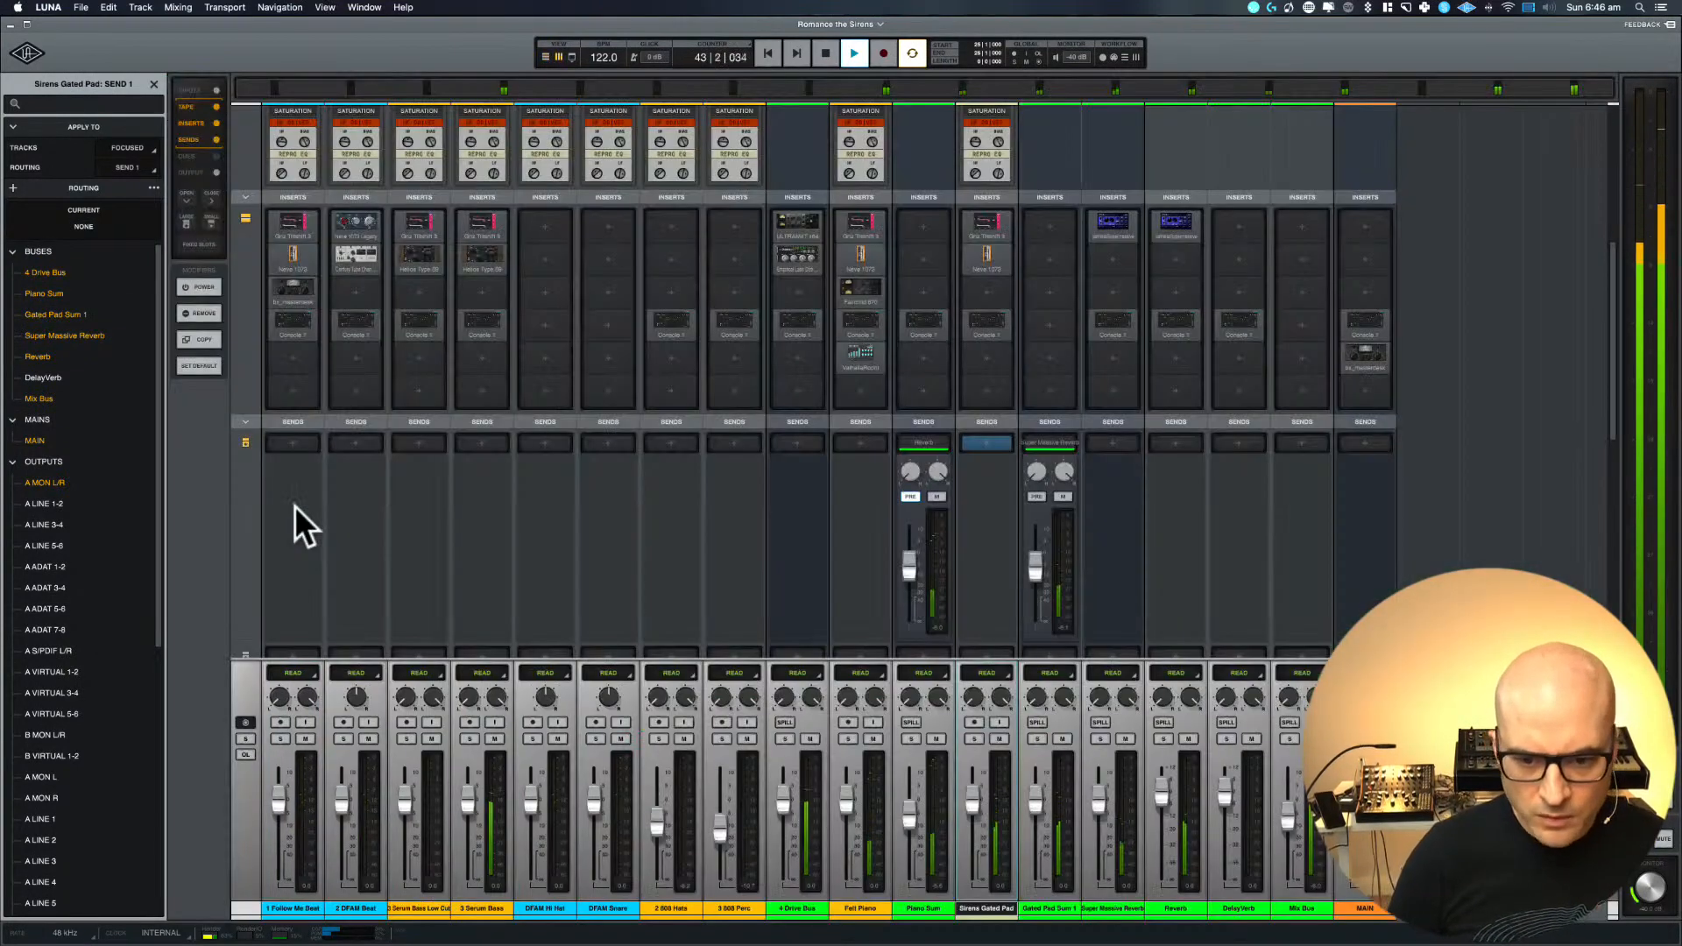
click(972, 800)
drag(971, 804, 970, 811)
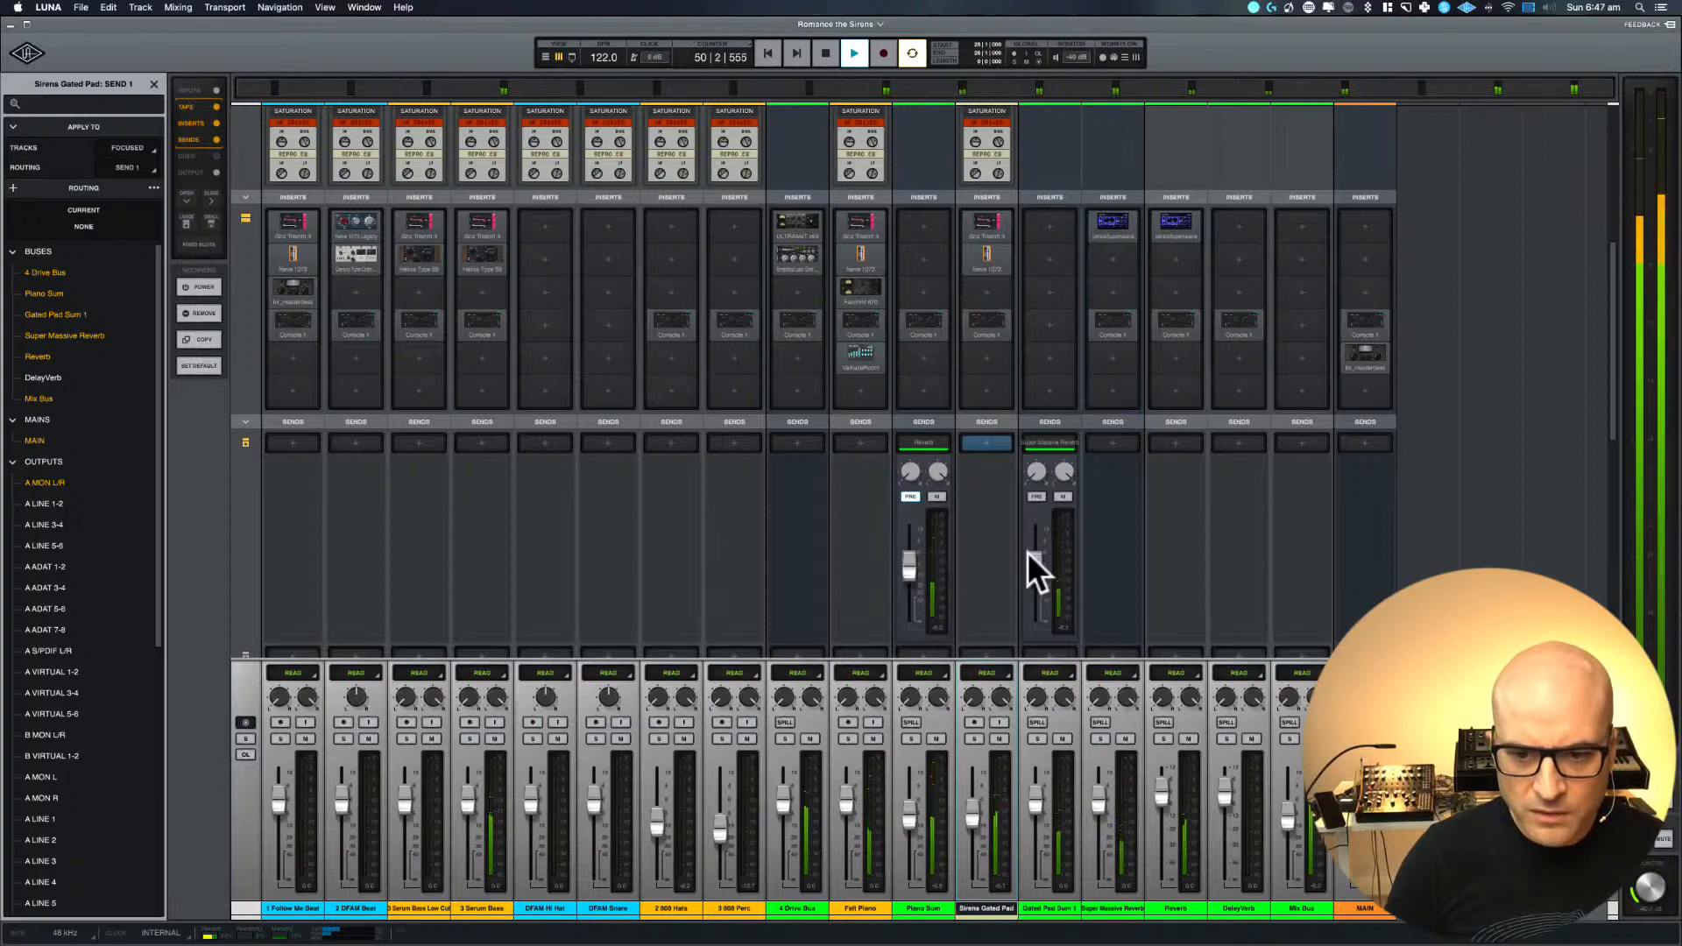
drag(1036, 563, 1034, 580)
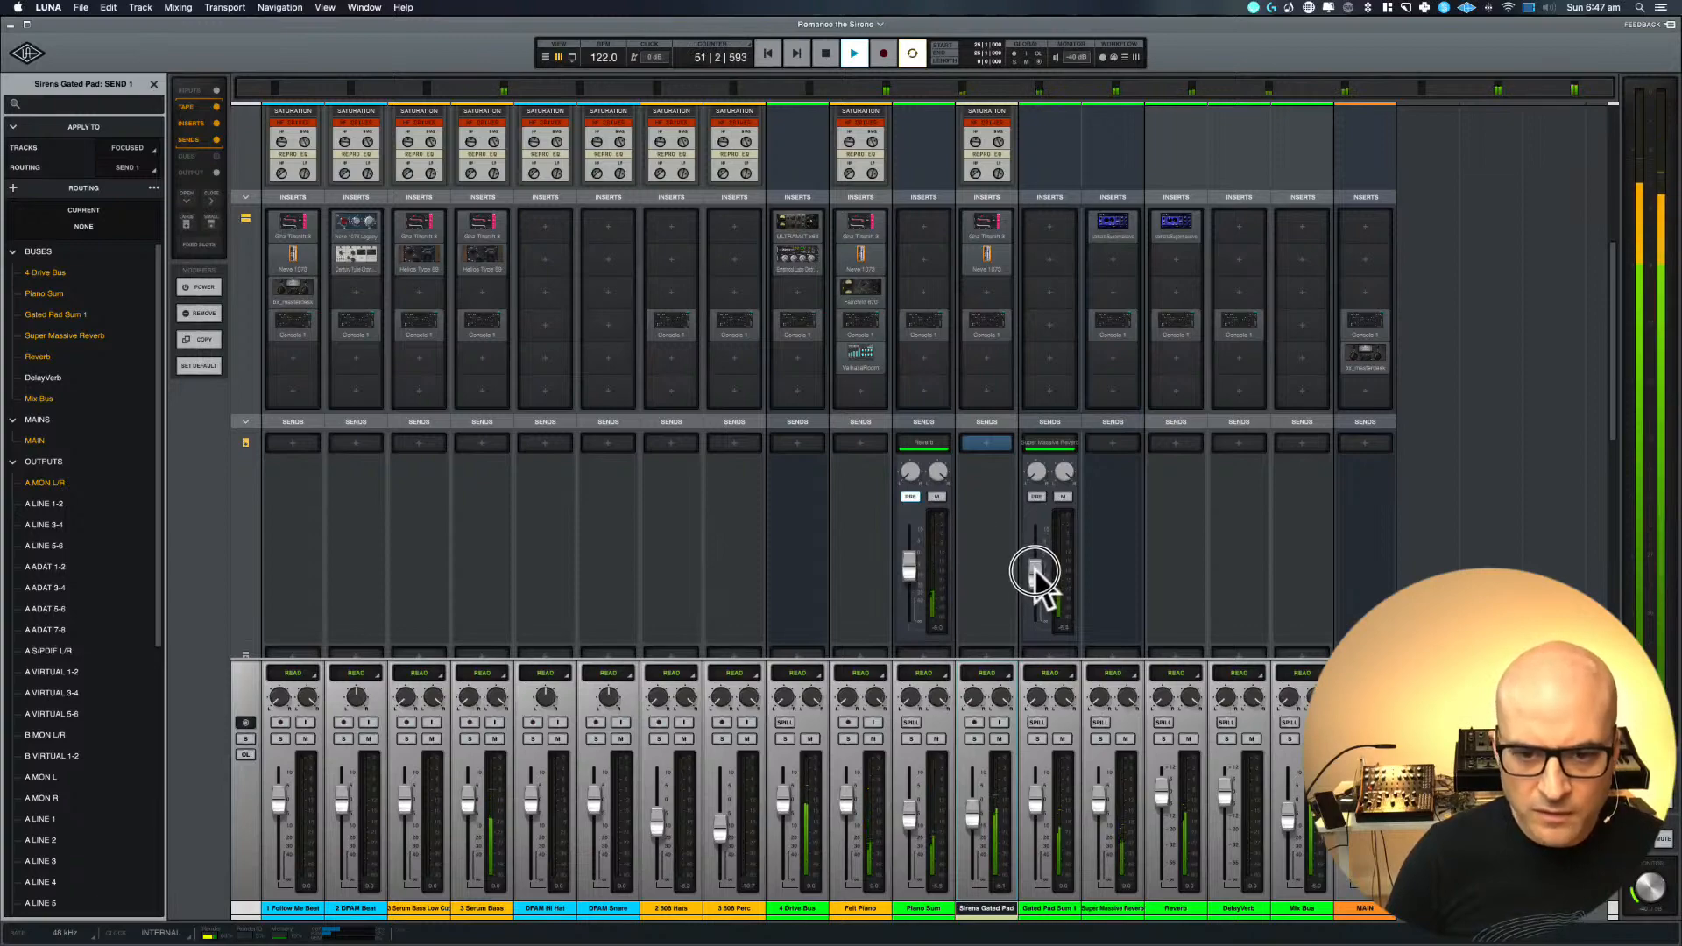
Check the tape, insert and send sections in the mixer, return to the arrangement and stop playback
scroll(565, 484, up, 3)
scroll(563, 480, up, 3)
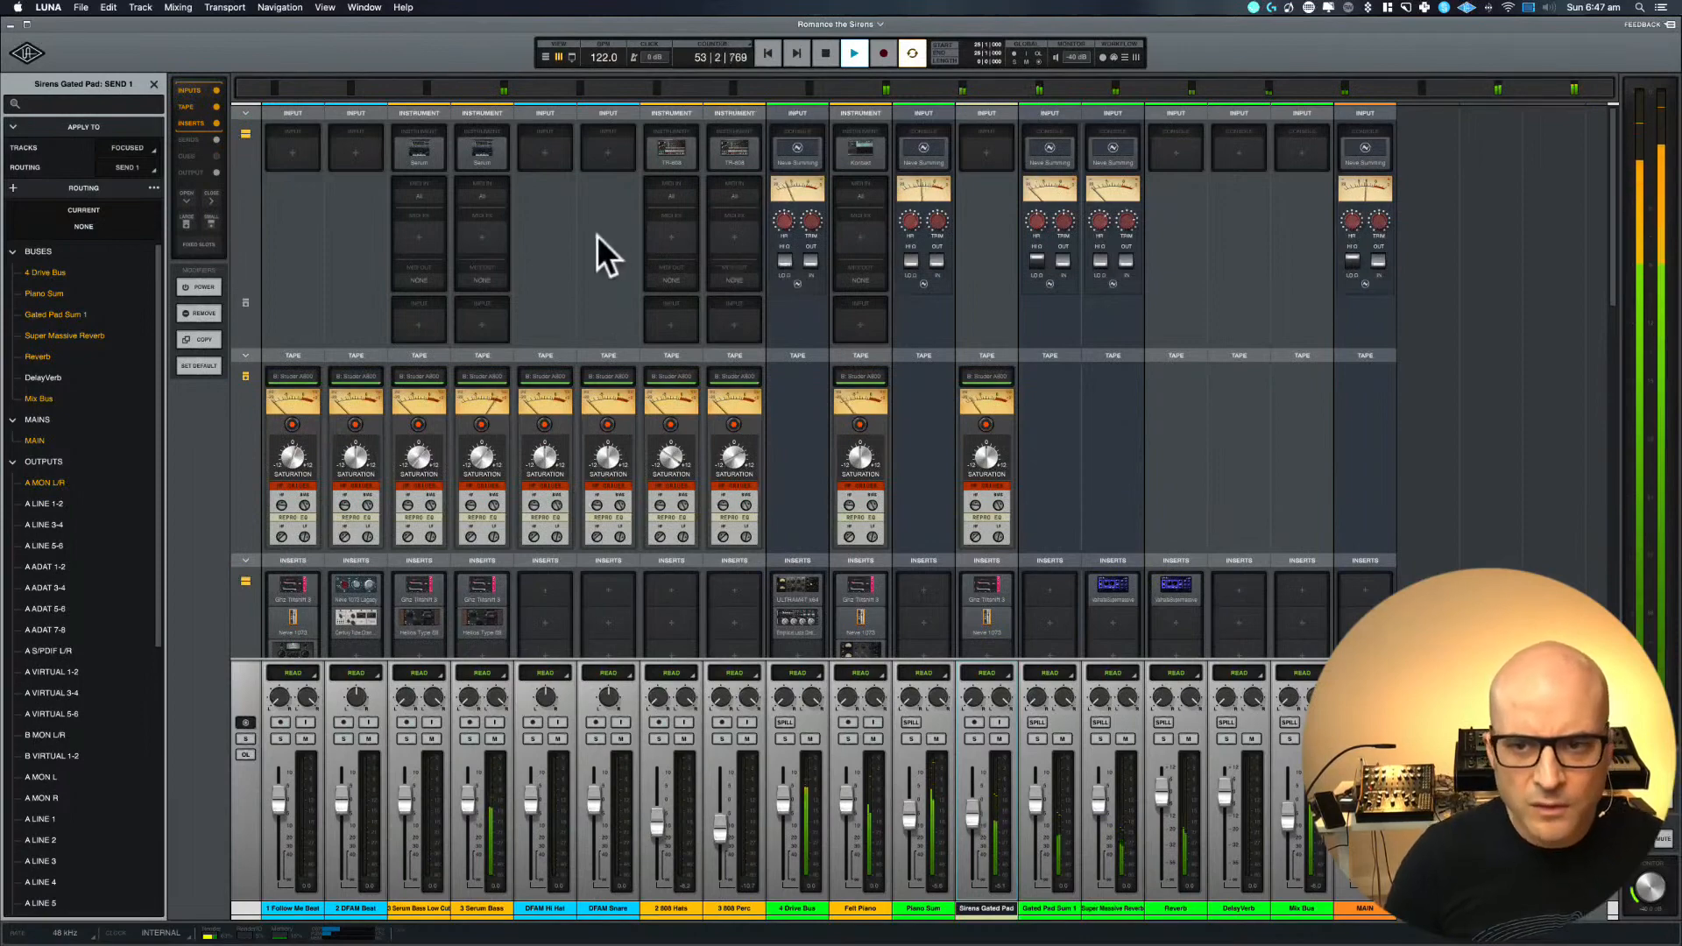
scroll(597, 235, down, 6)
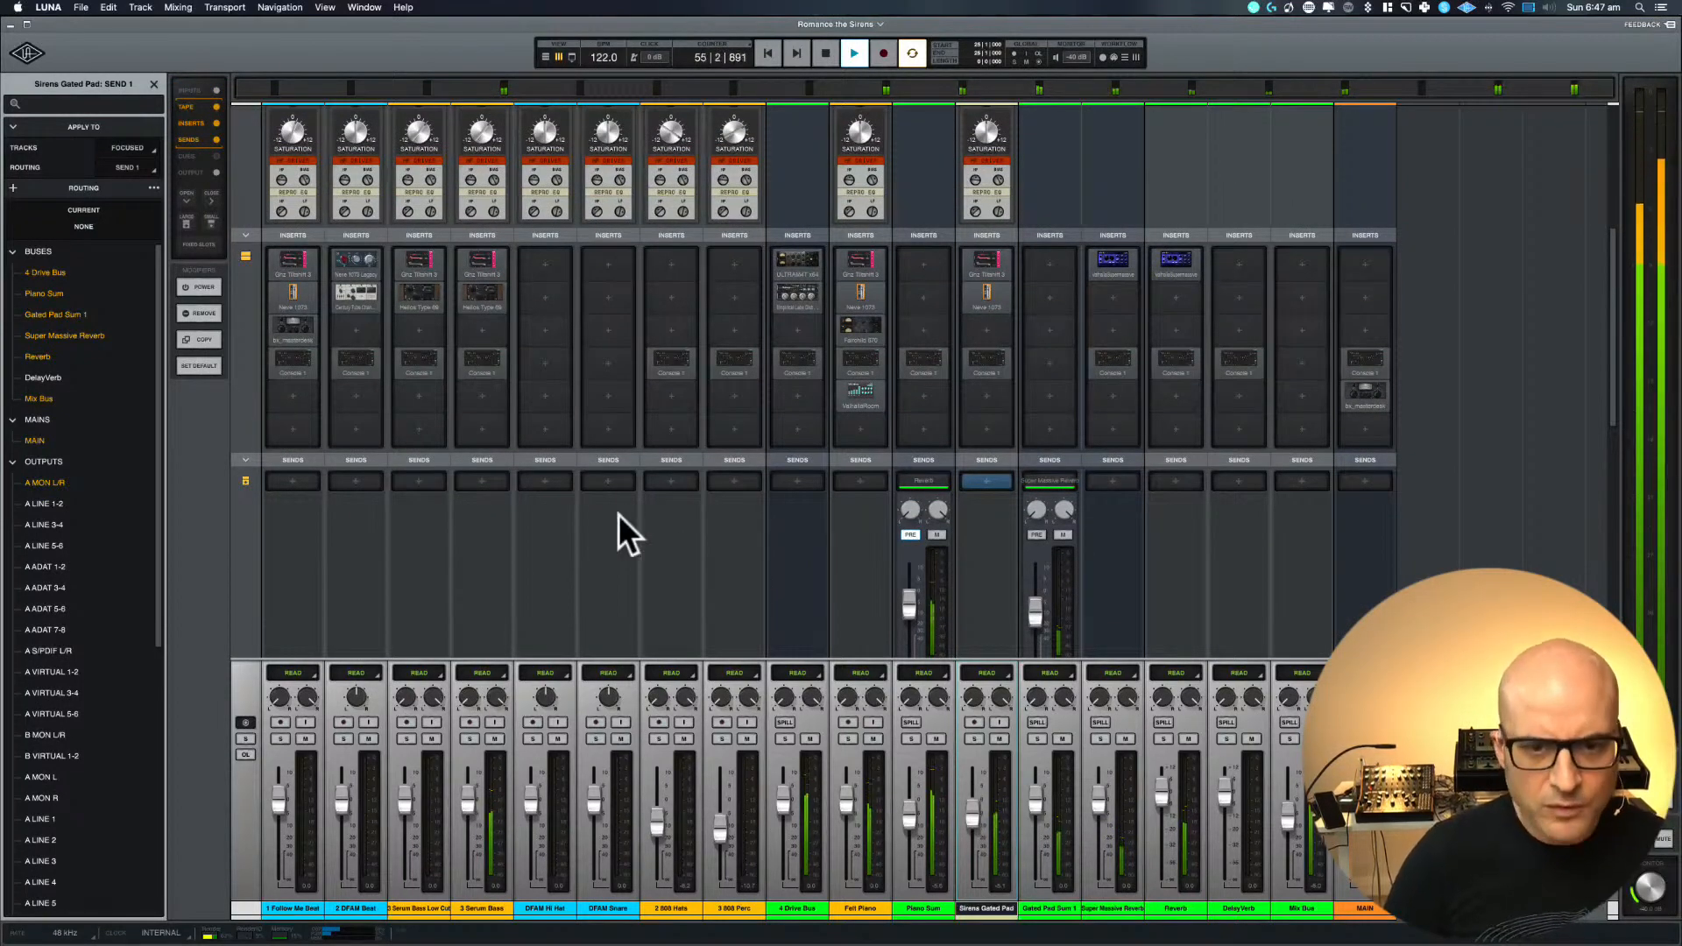
key(super+equal)
key(r)
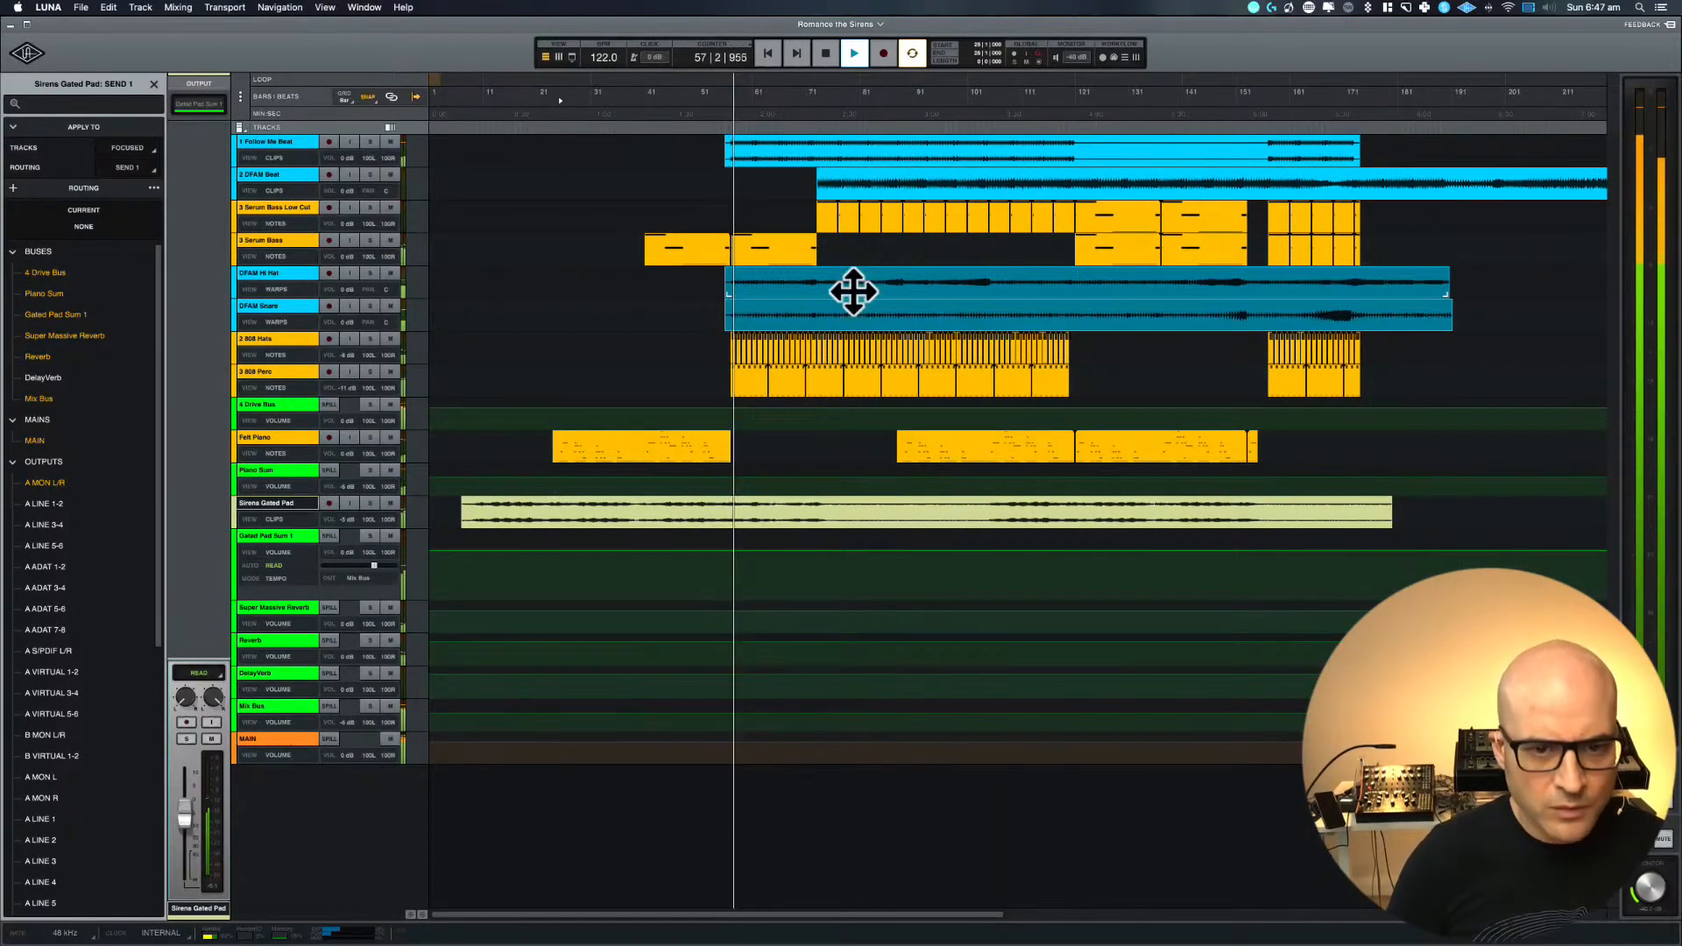
key(space)
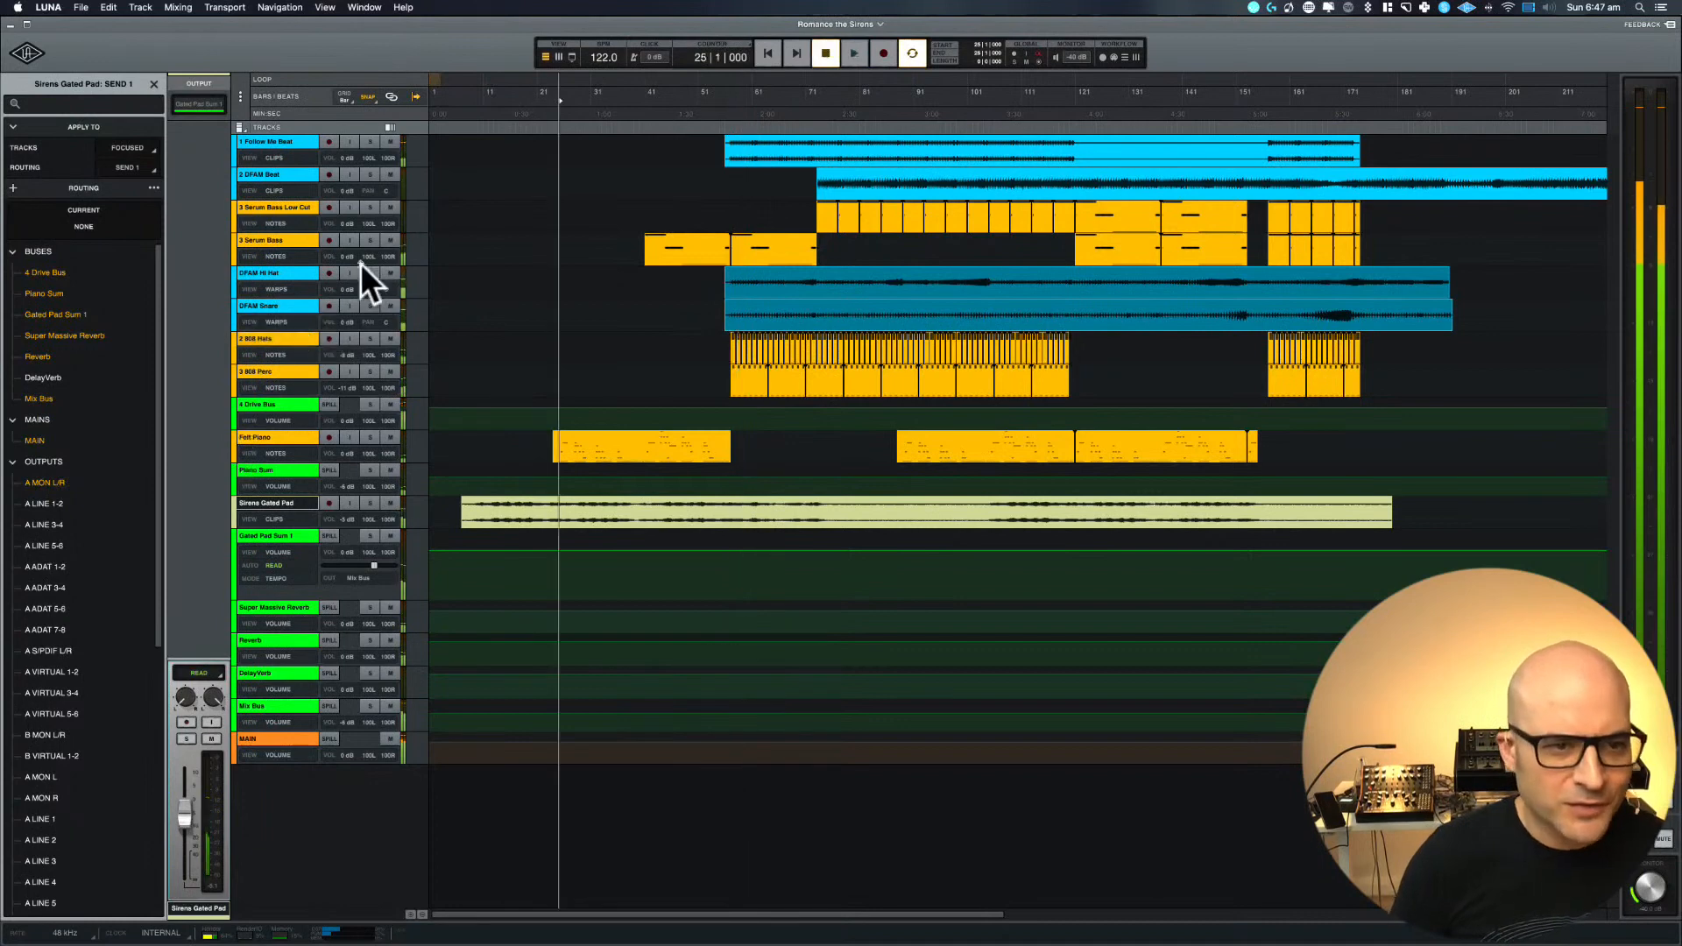
Move the playhead to bar 41, at the start of the first 3 Serum Bass clip, and start playback
drag(544, 94, 1138, 93)
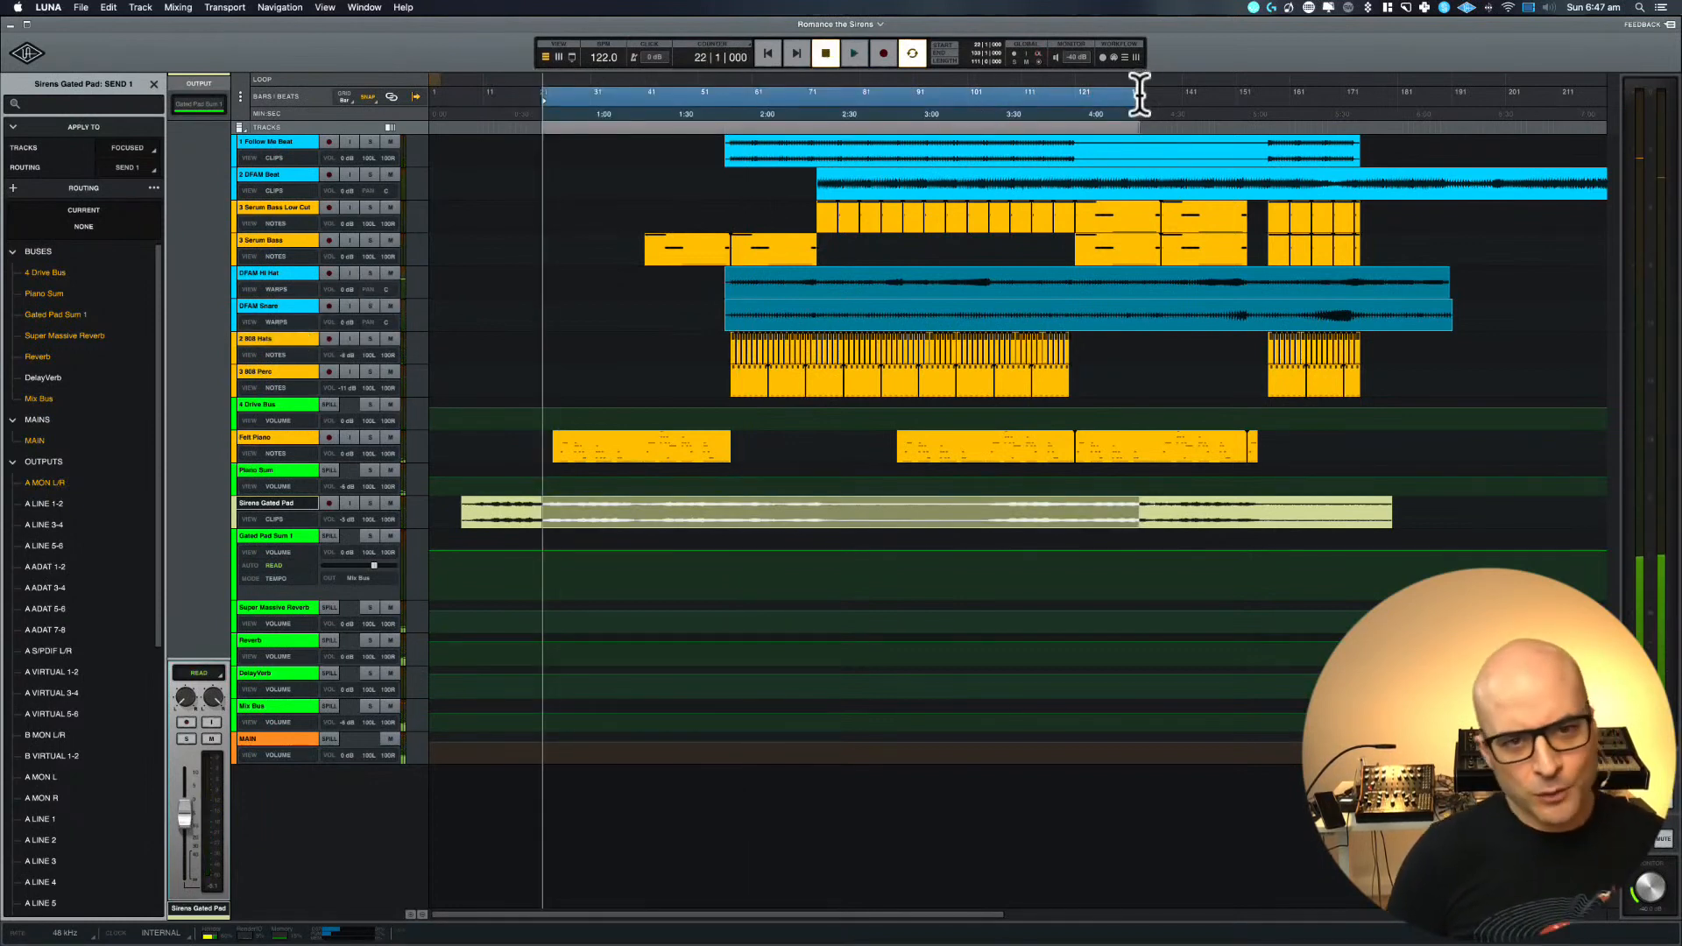
click(645, 115)
key(space)
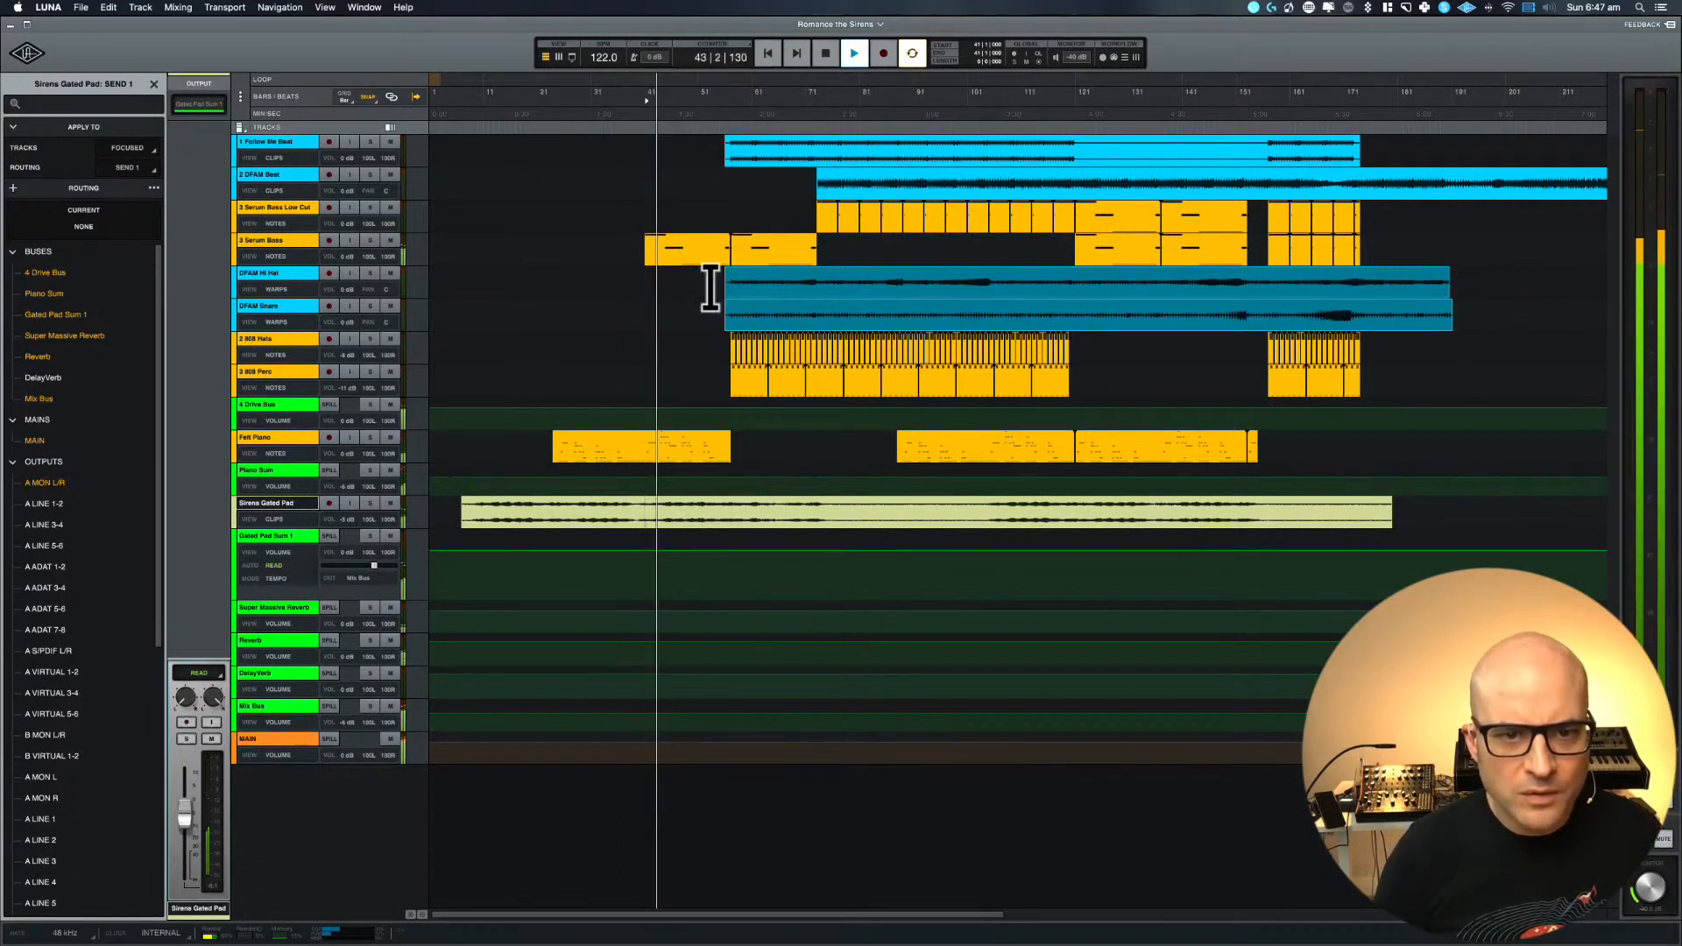
Select the 3 Serum Bass track, bypass the bx_masterdesk insert on MAIN, and return to the arrangement
click(287, 241)
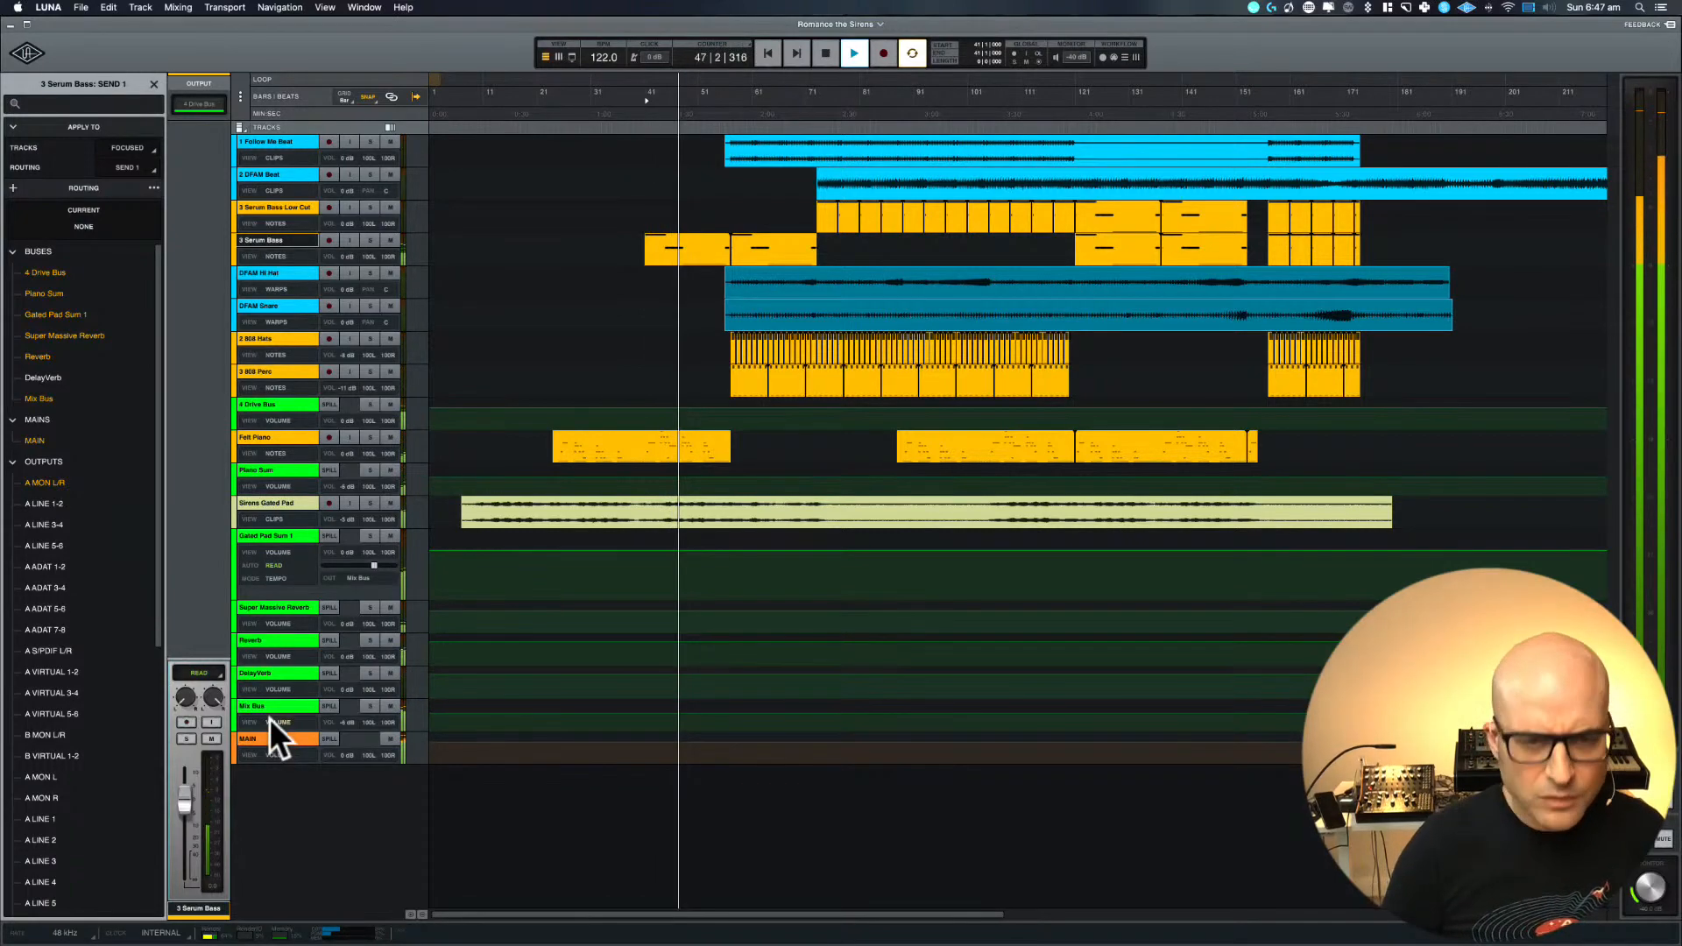
key(super+=)
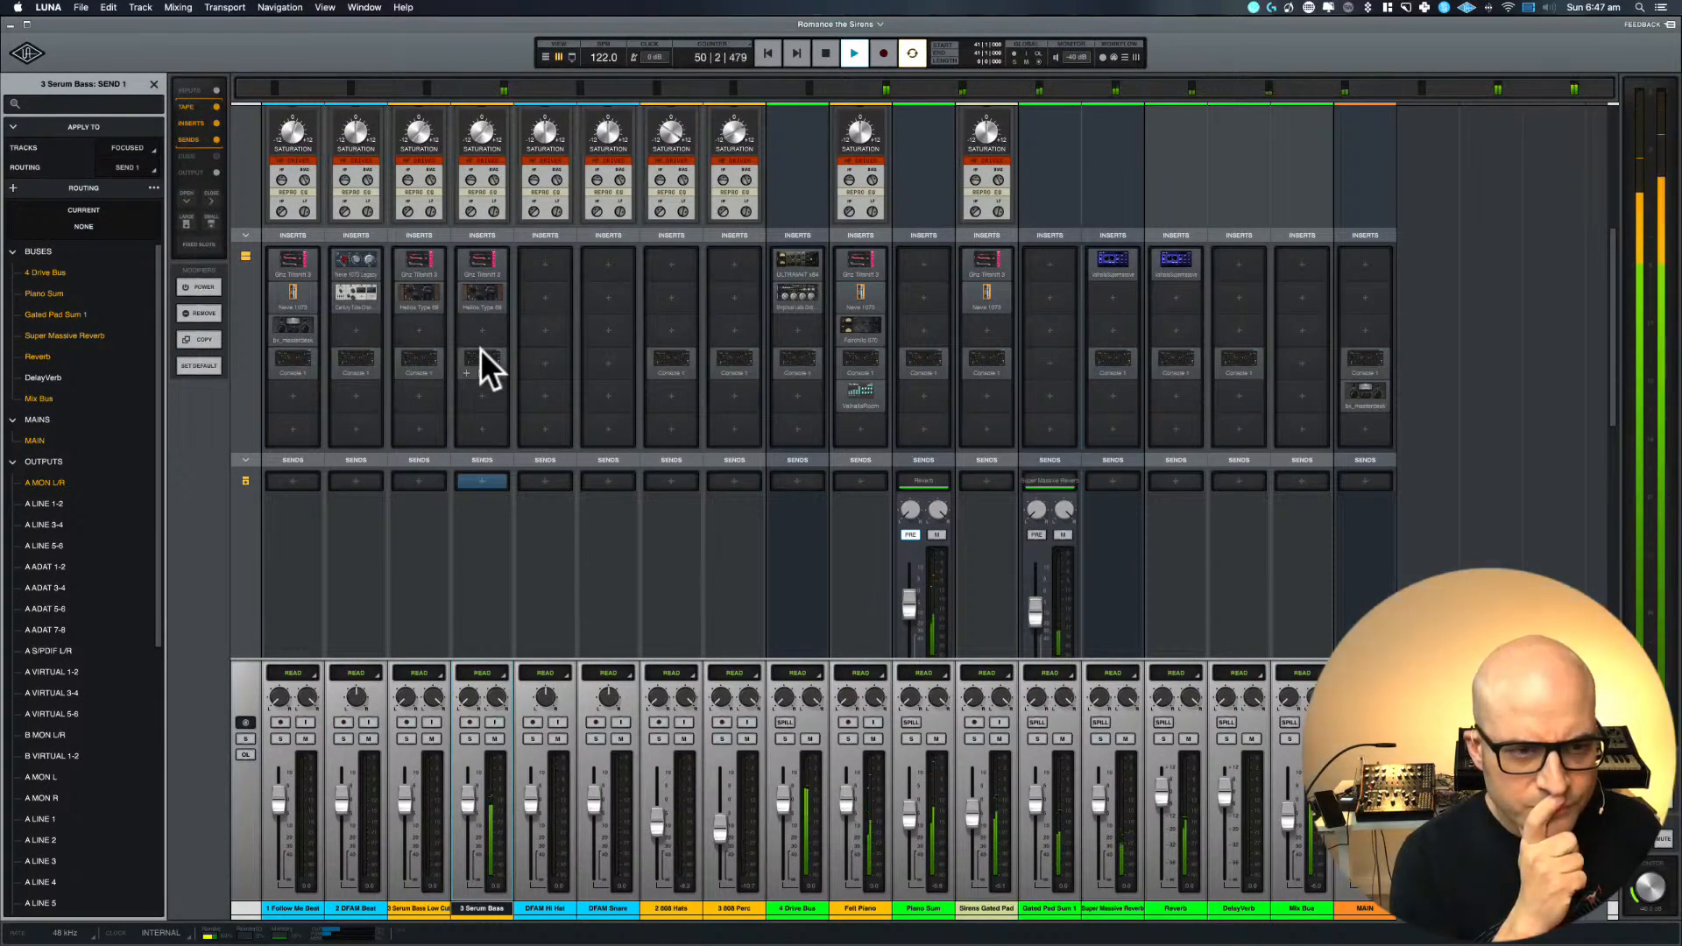
scroll(480, 348, up, 5)
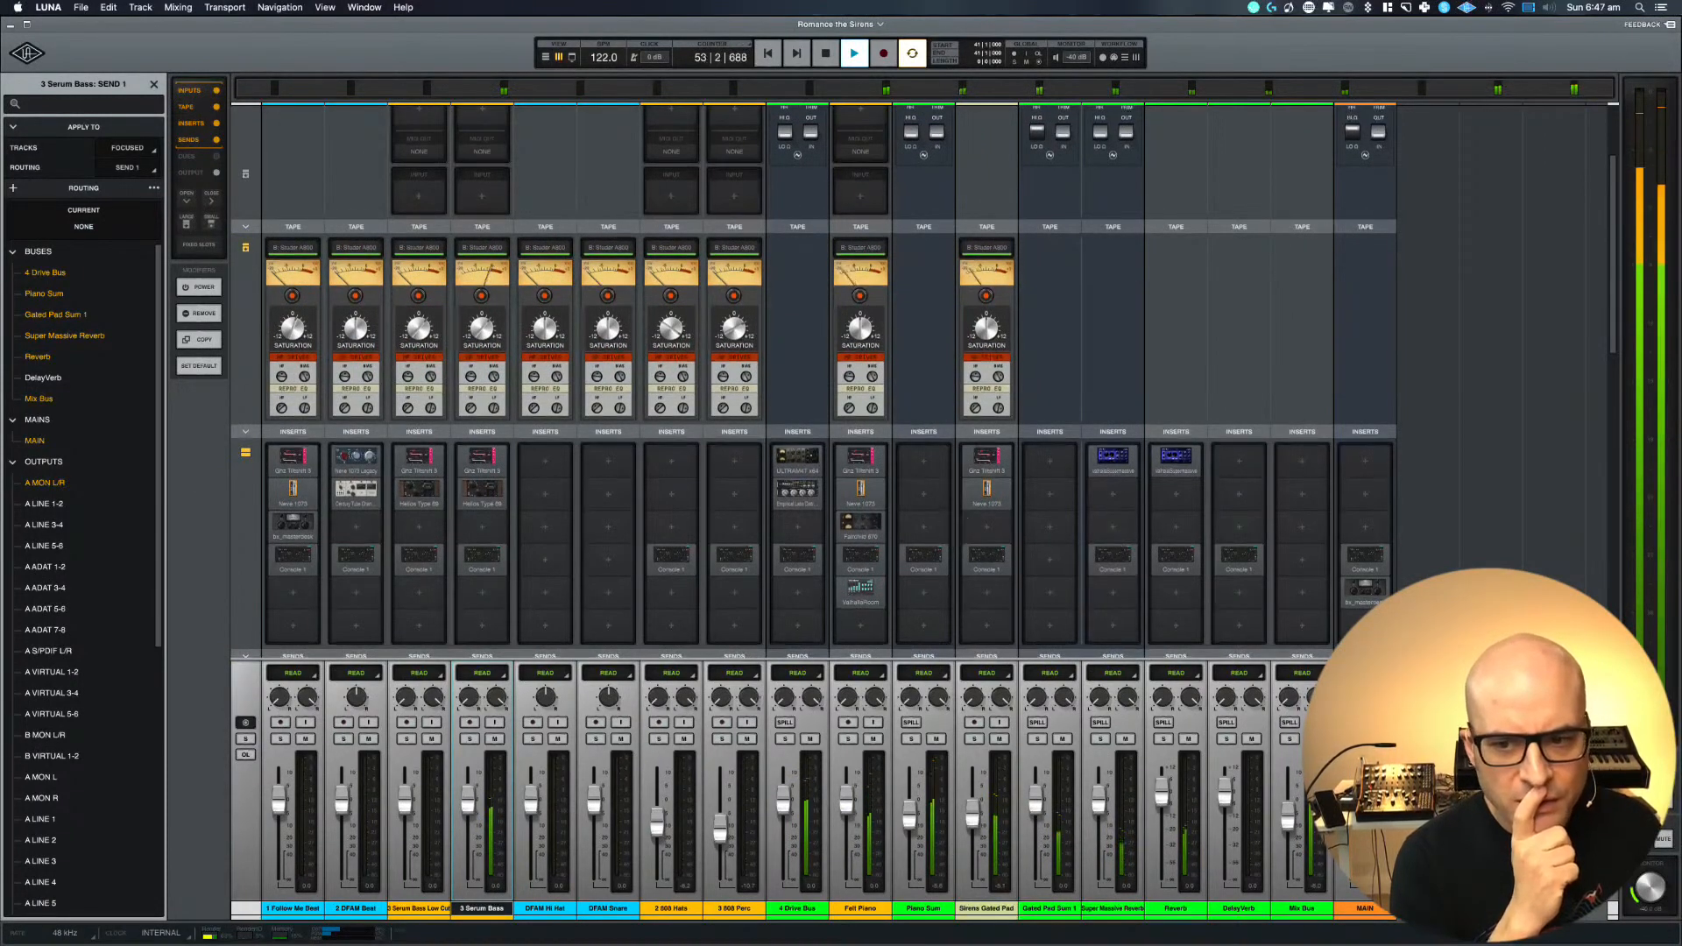
super+click(1353, 588)
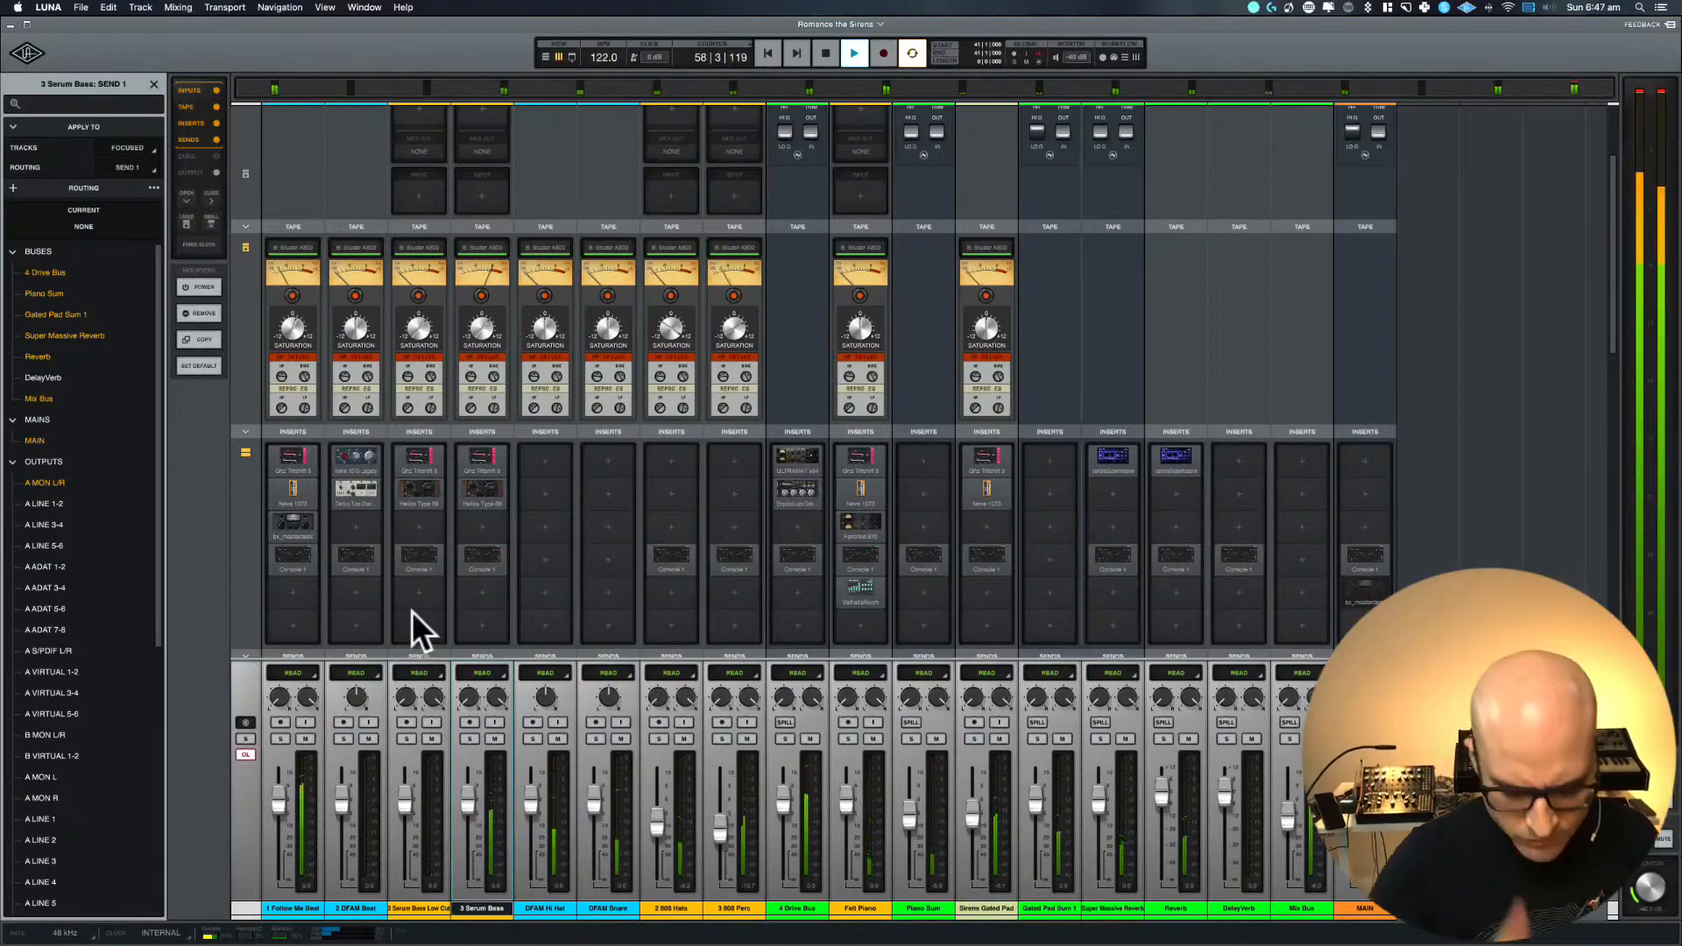
key(super+equal)
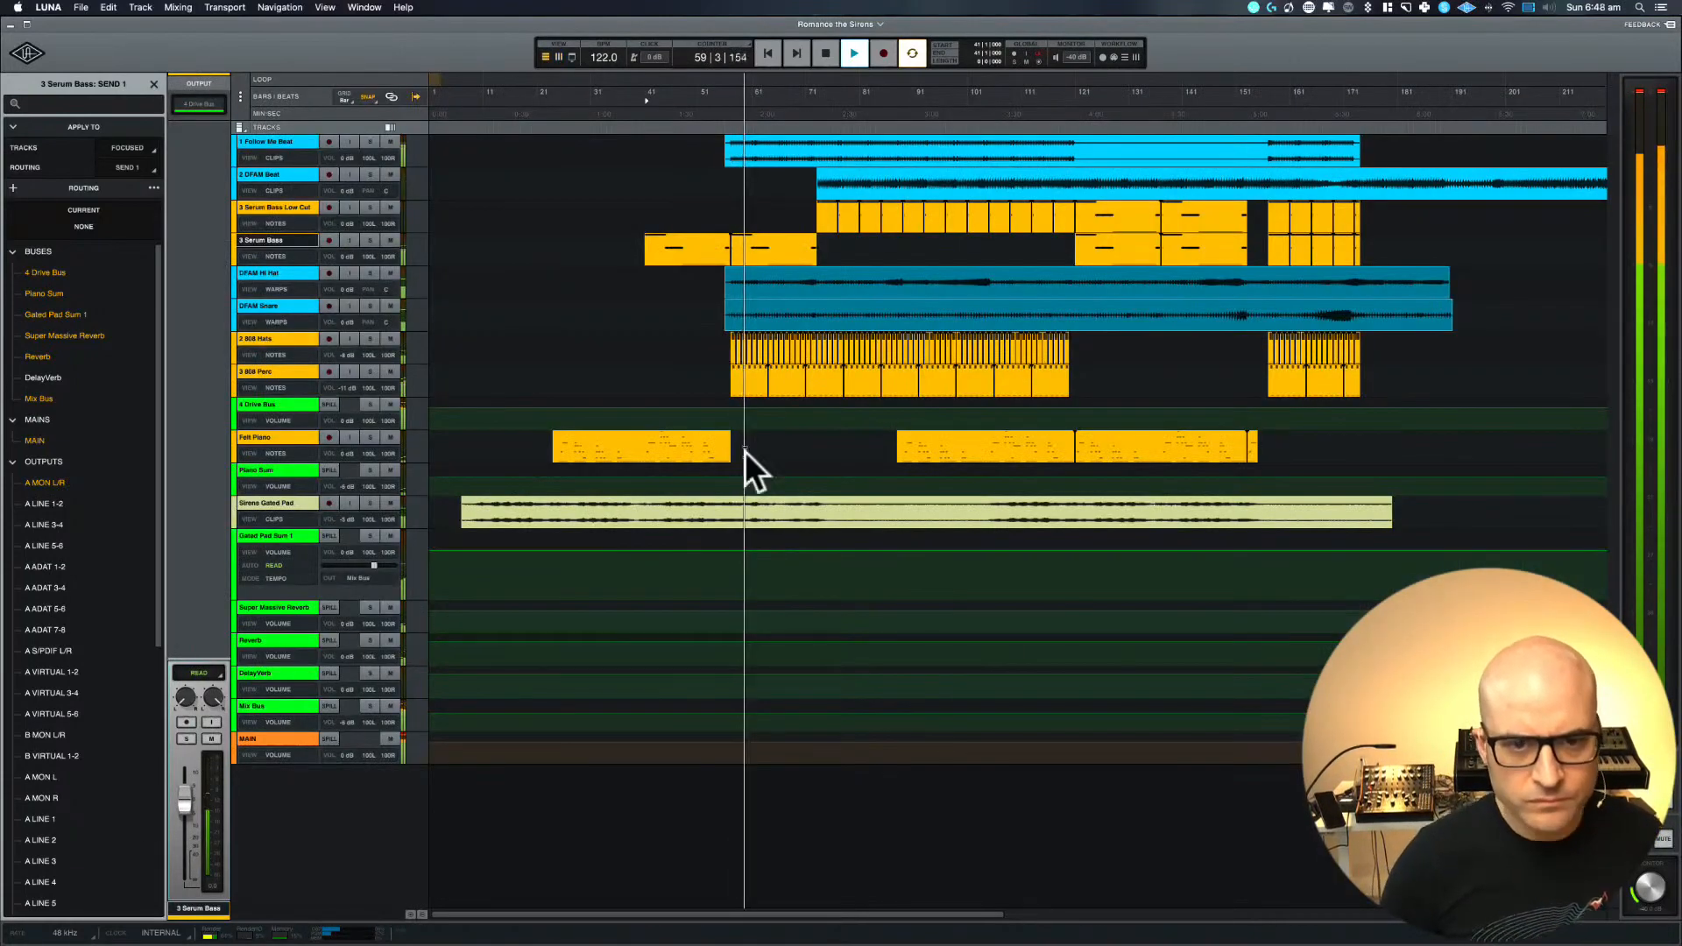
scroll(745, 451, down, 5)
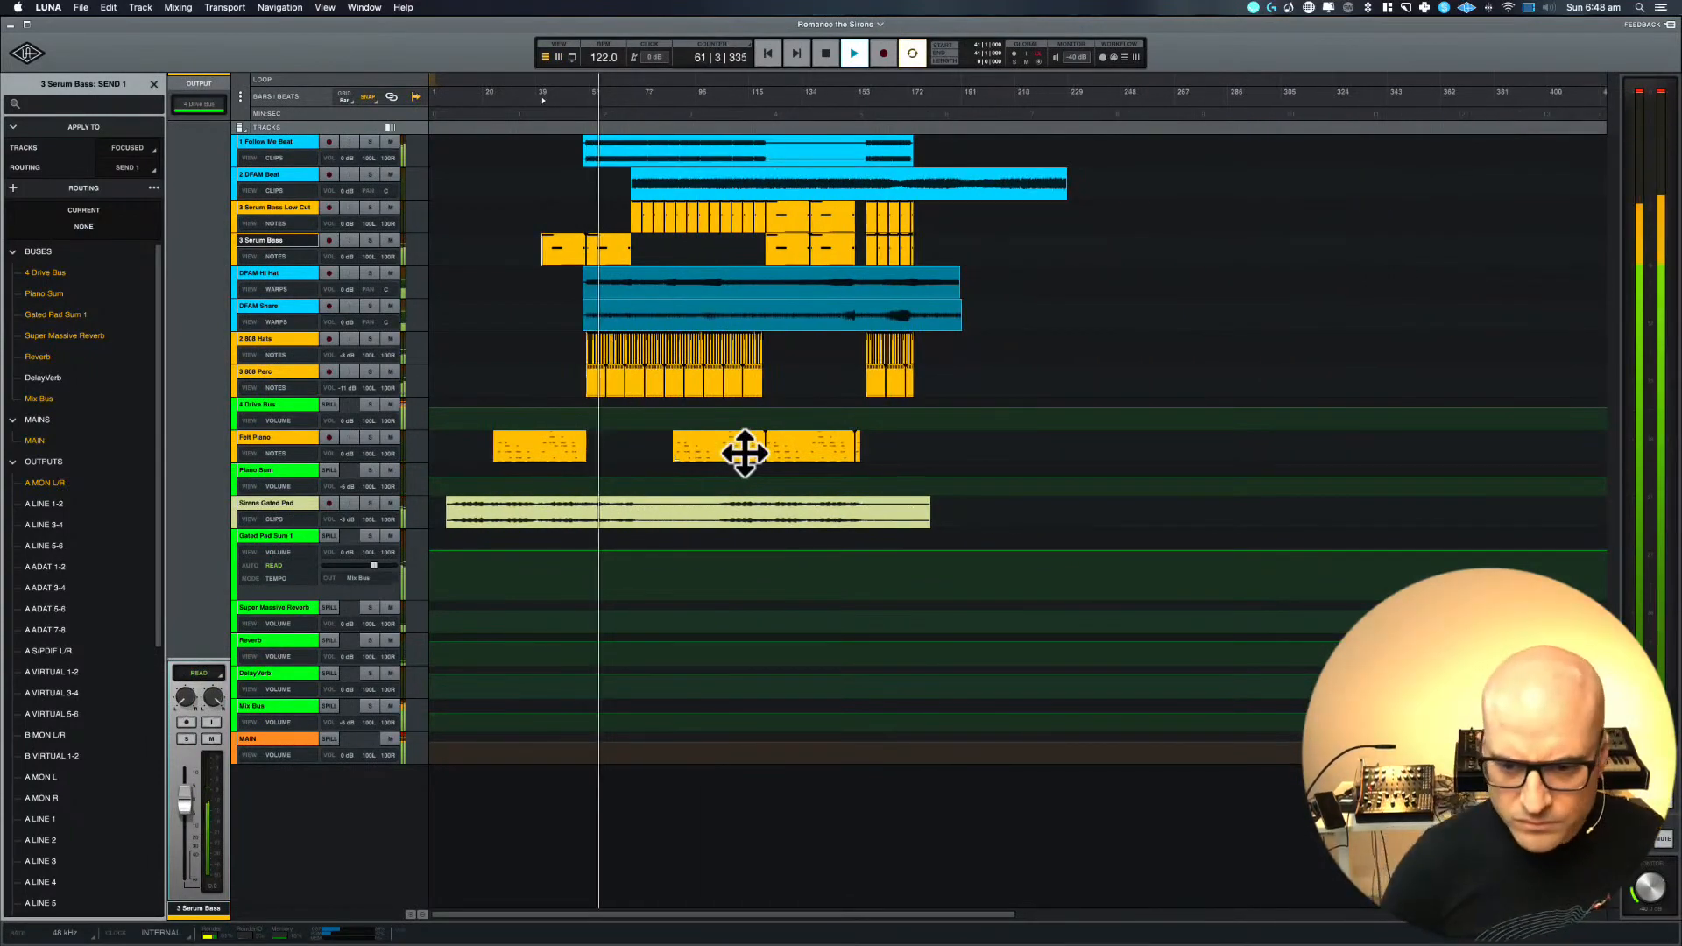
Check the channel strips from inputs to inserts in the mixer during playback, return to the arrangement and stop playback
key(super+equal)
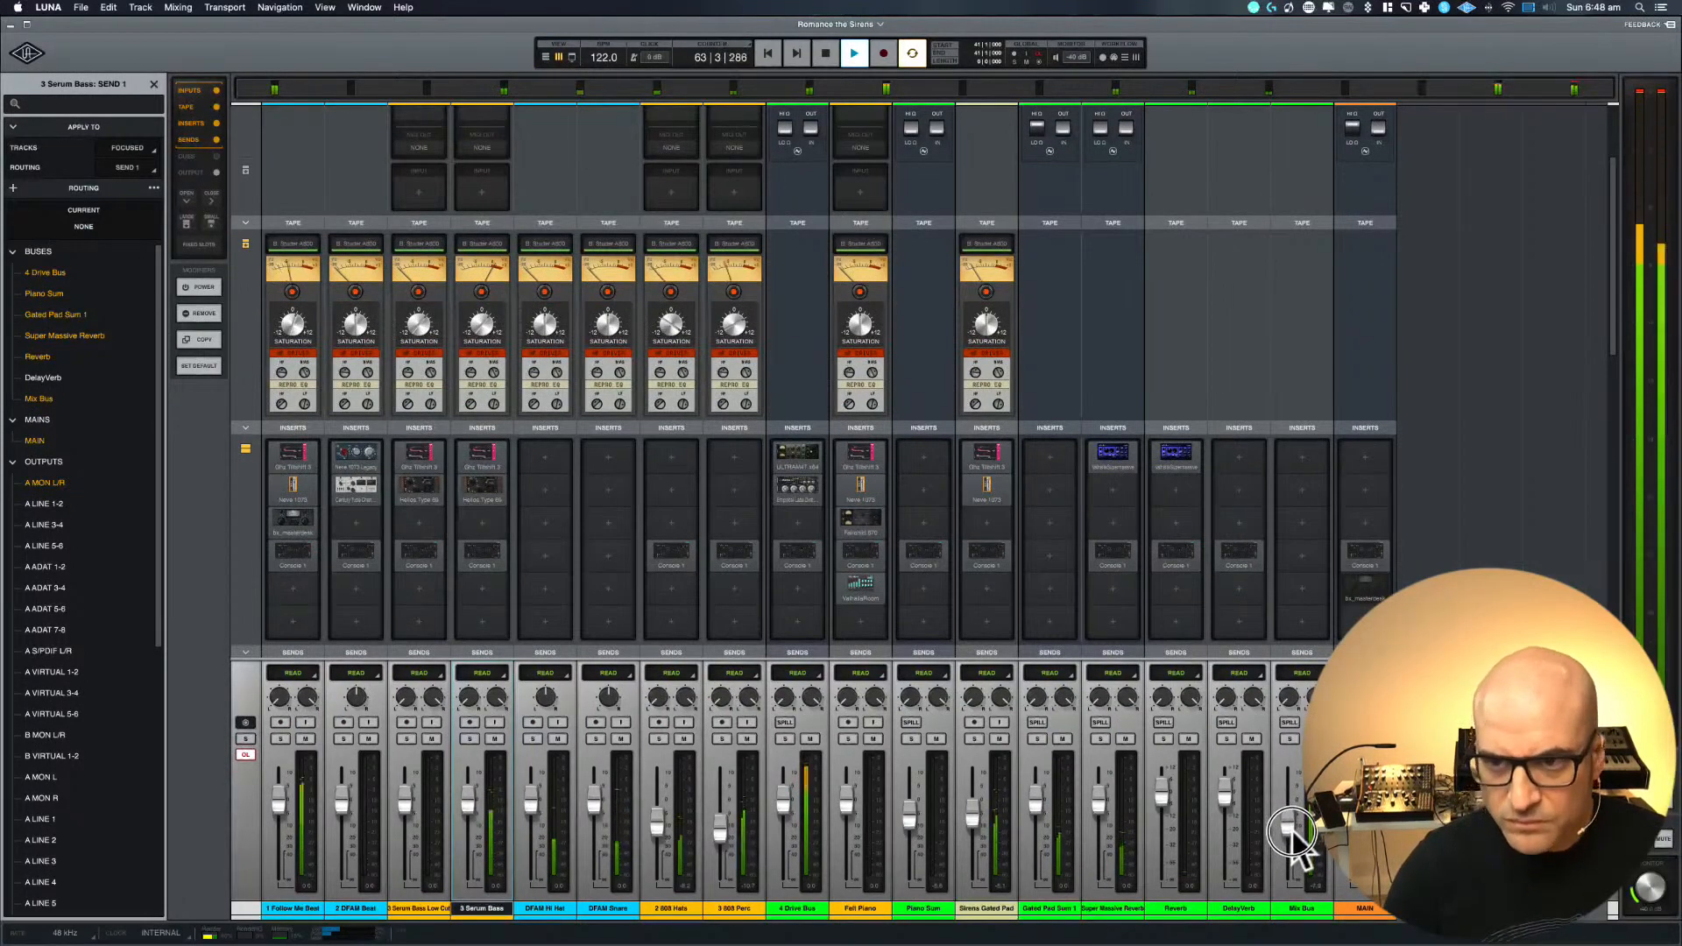
scroll(1304, 247, up, 5)
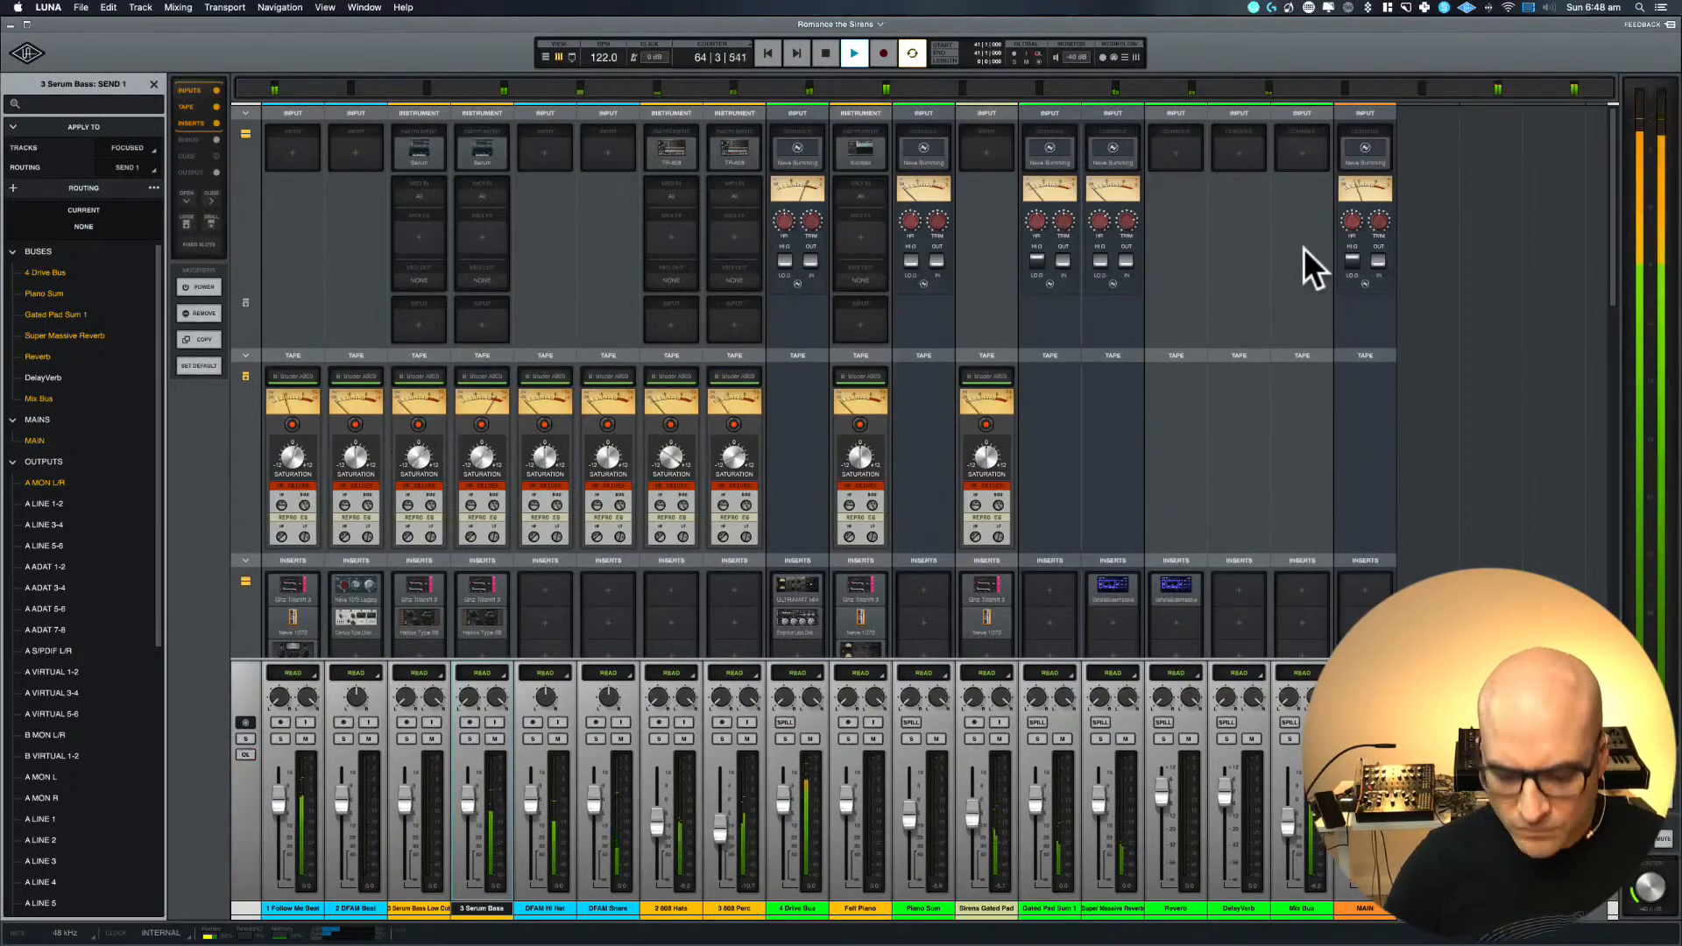
key(super+equal)
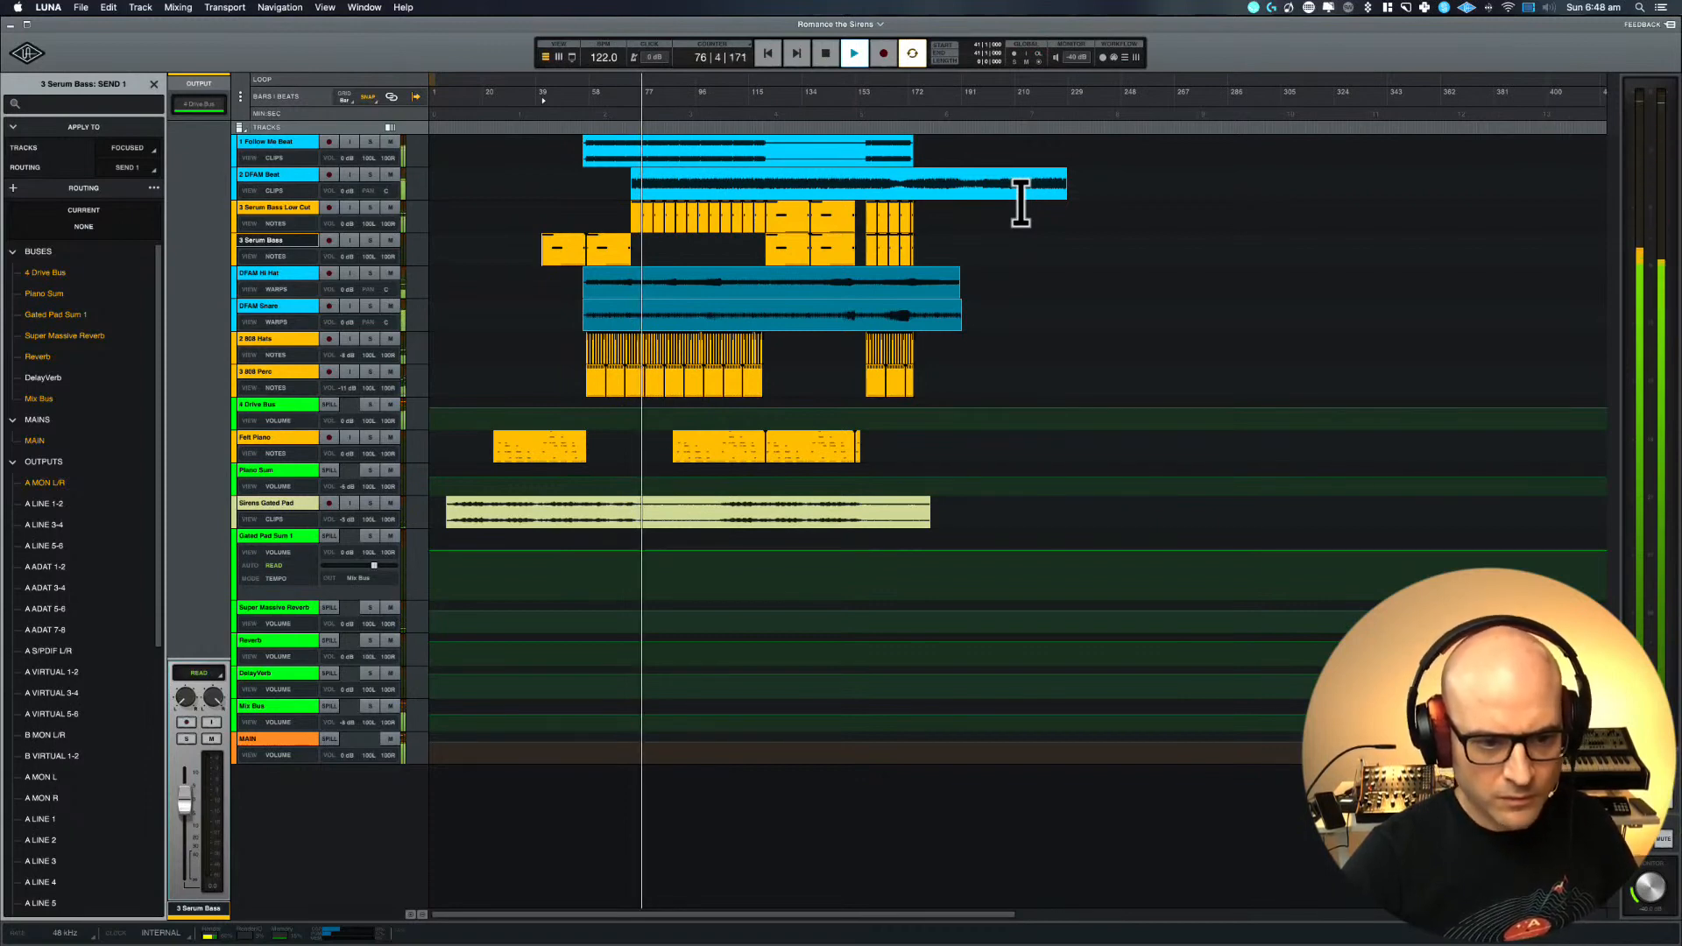
key(space)
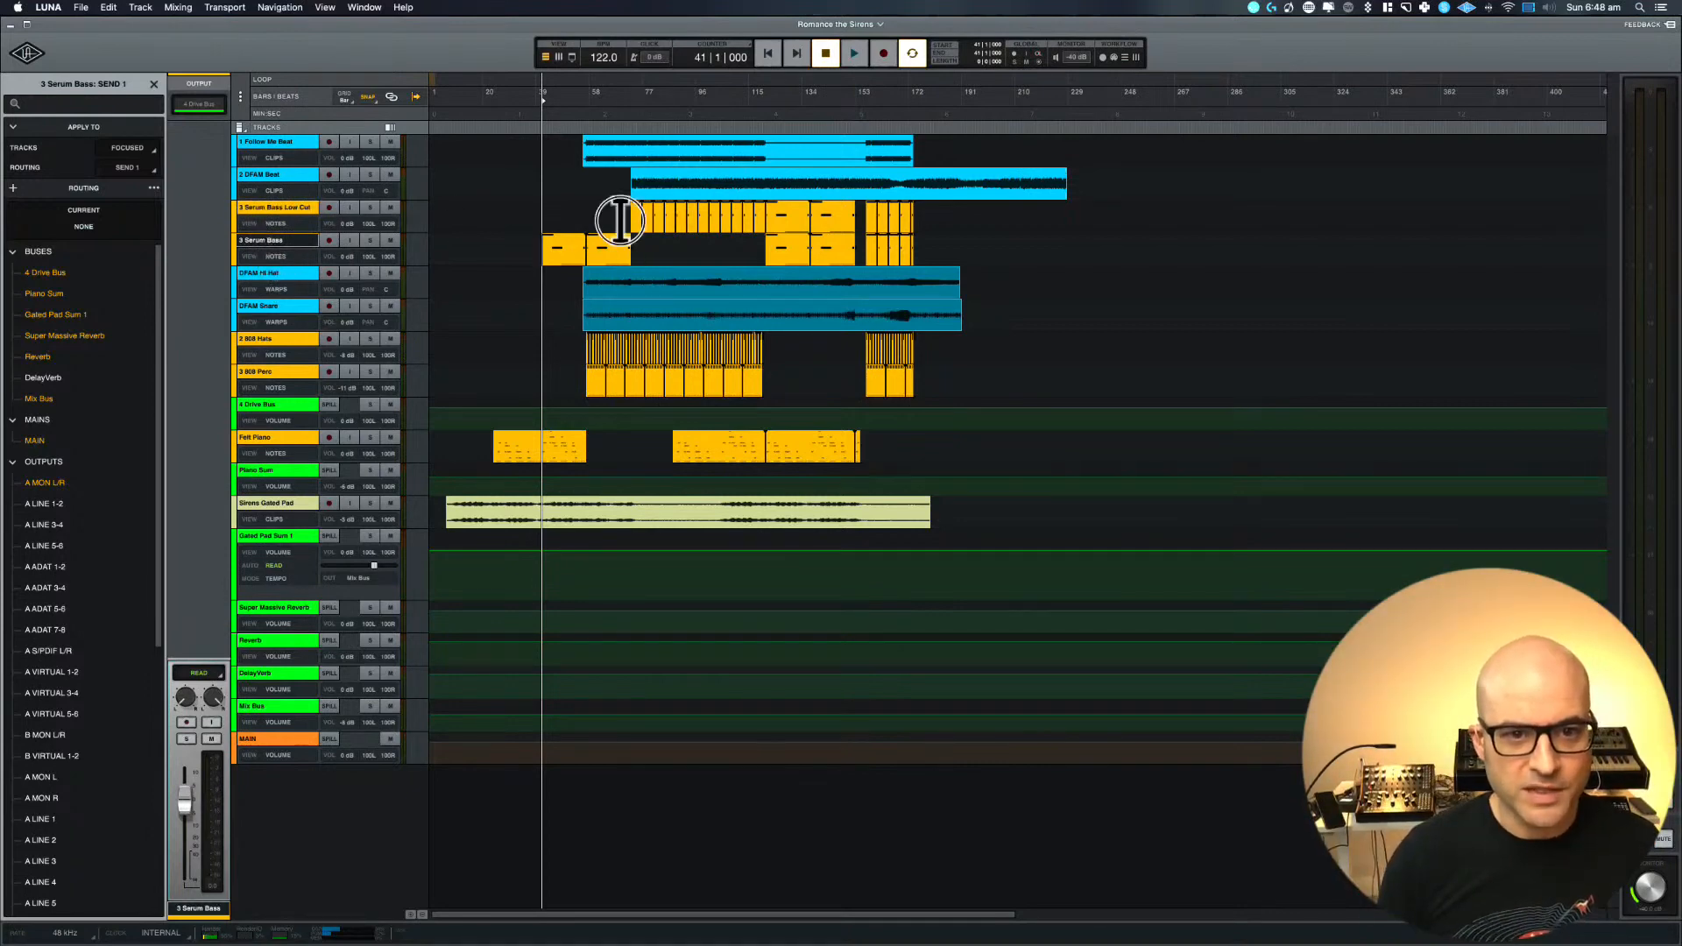
Solo only the 3 Serum Bass track and select its last group of clips starting at bar 157
drag(620, 219, 767, 215)
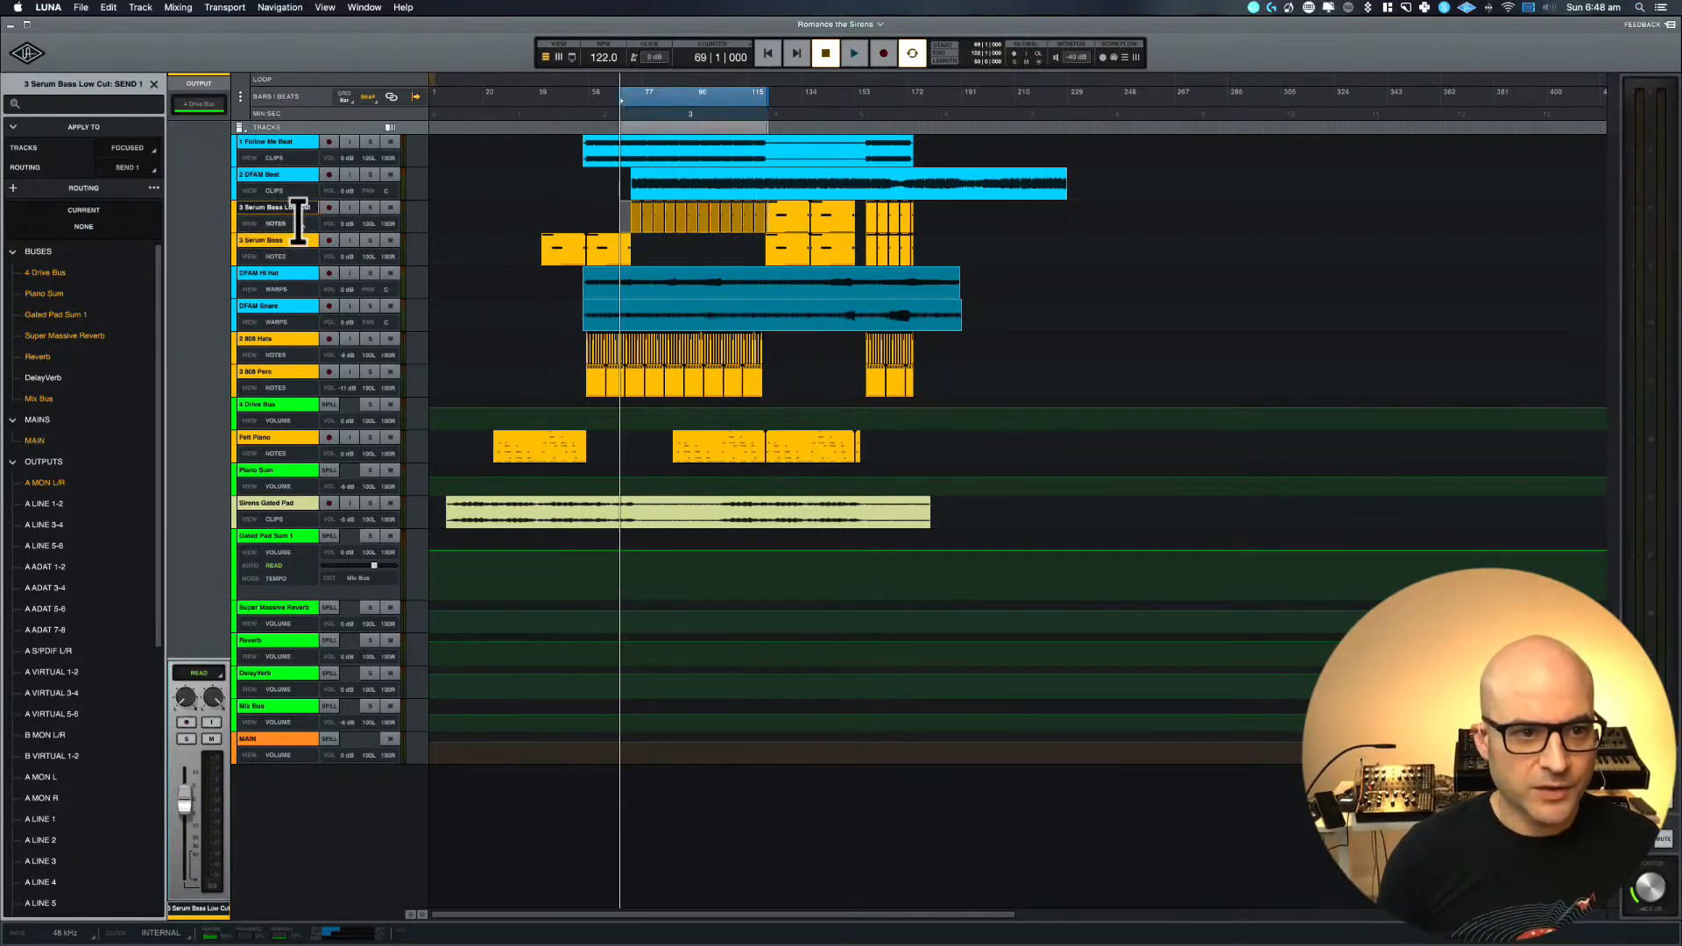
click(369, 207)
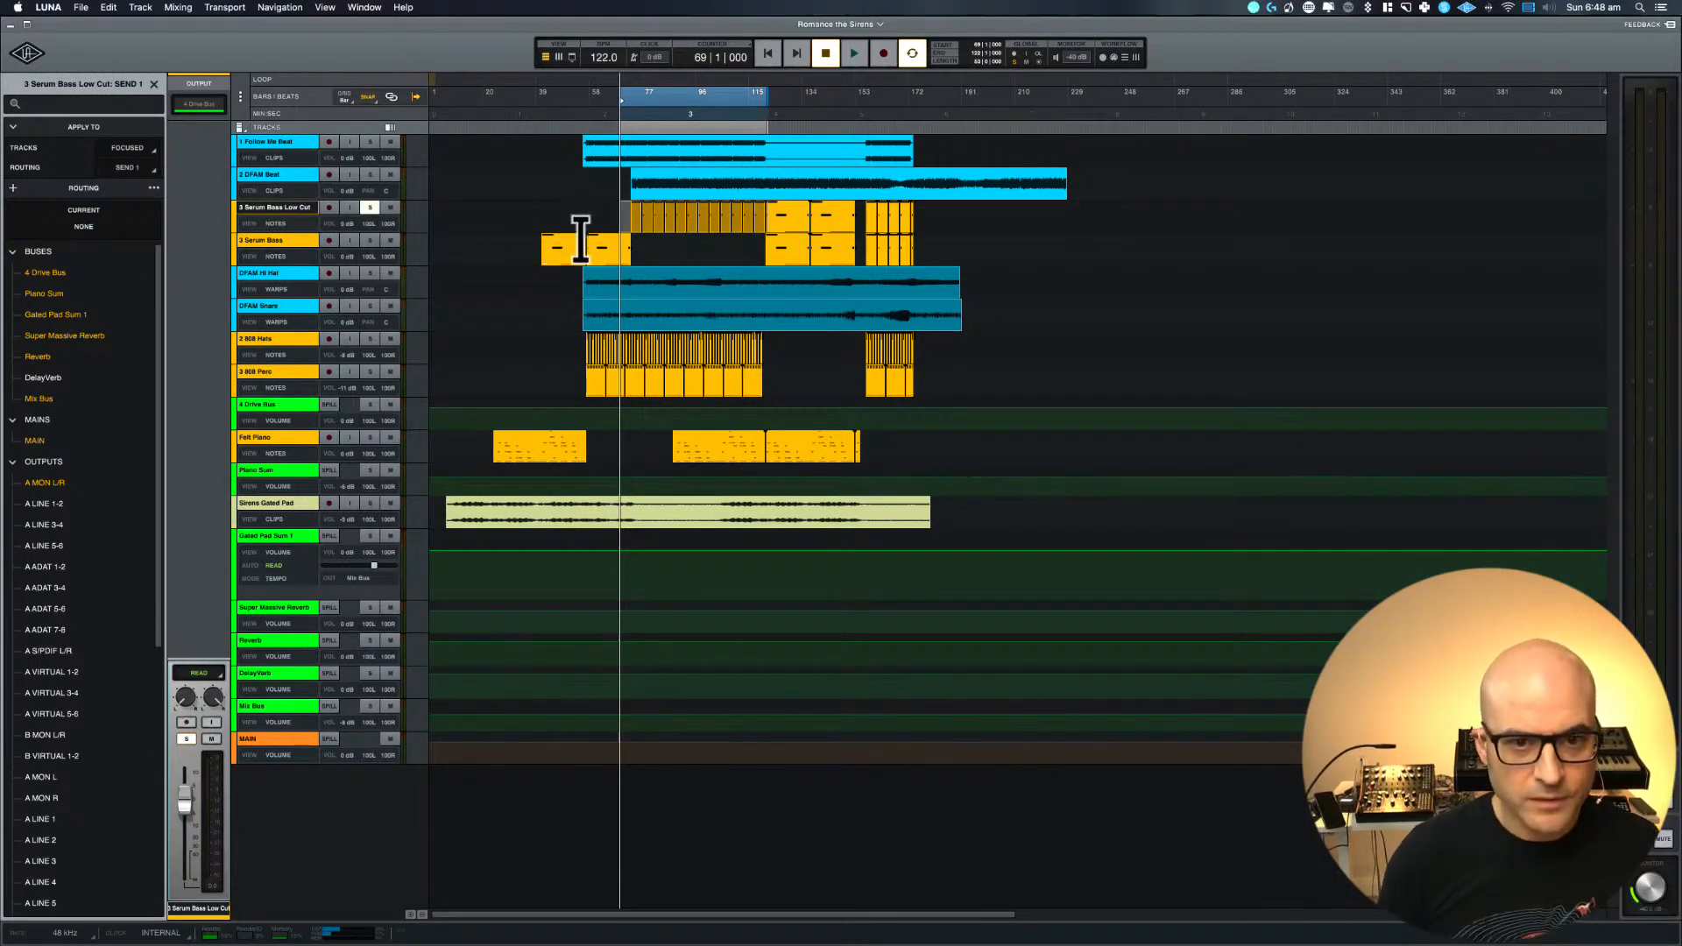
click(368, 208)
drag(972, 248, 863, 248)
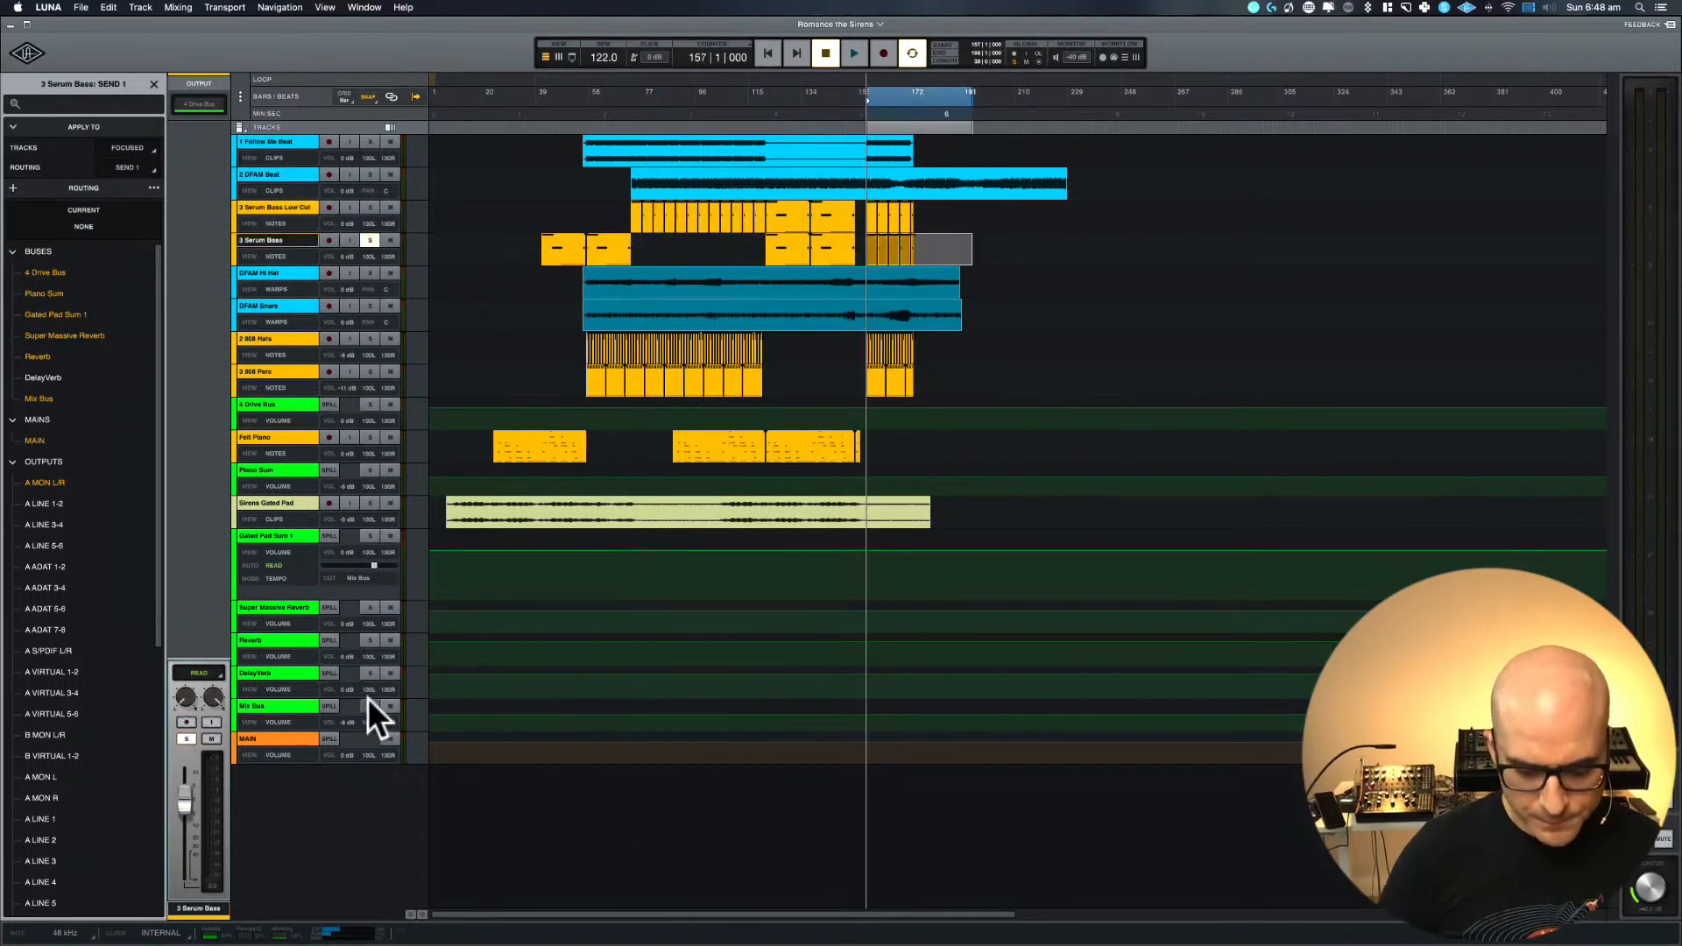
Solo 4 Drive Bus in the mixer alongside 3 Serum Bass and briefly audition the section from bar 157
key(super+equal)
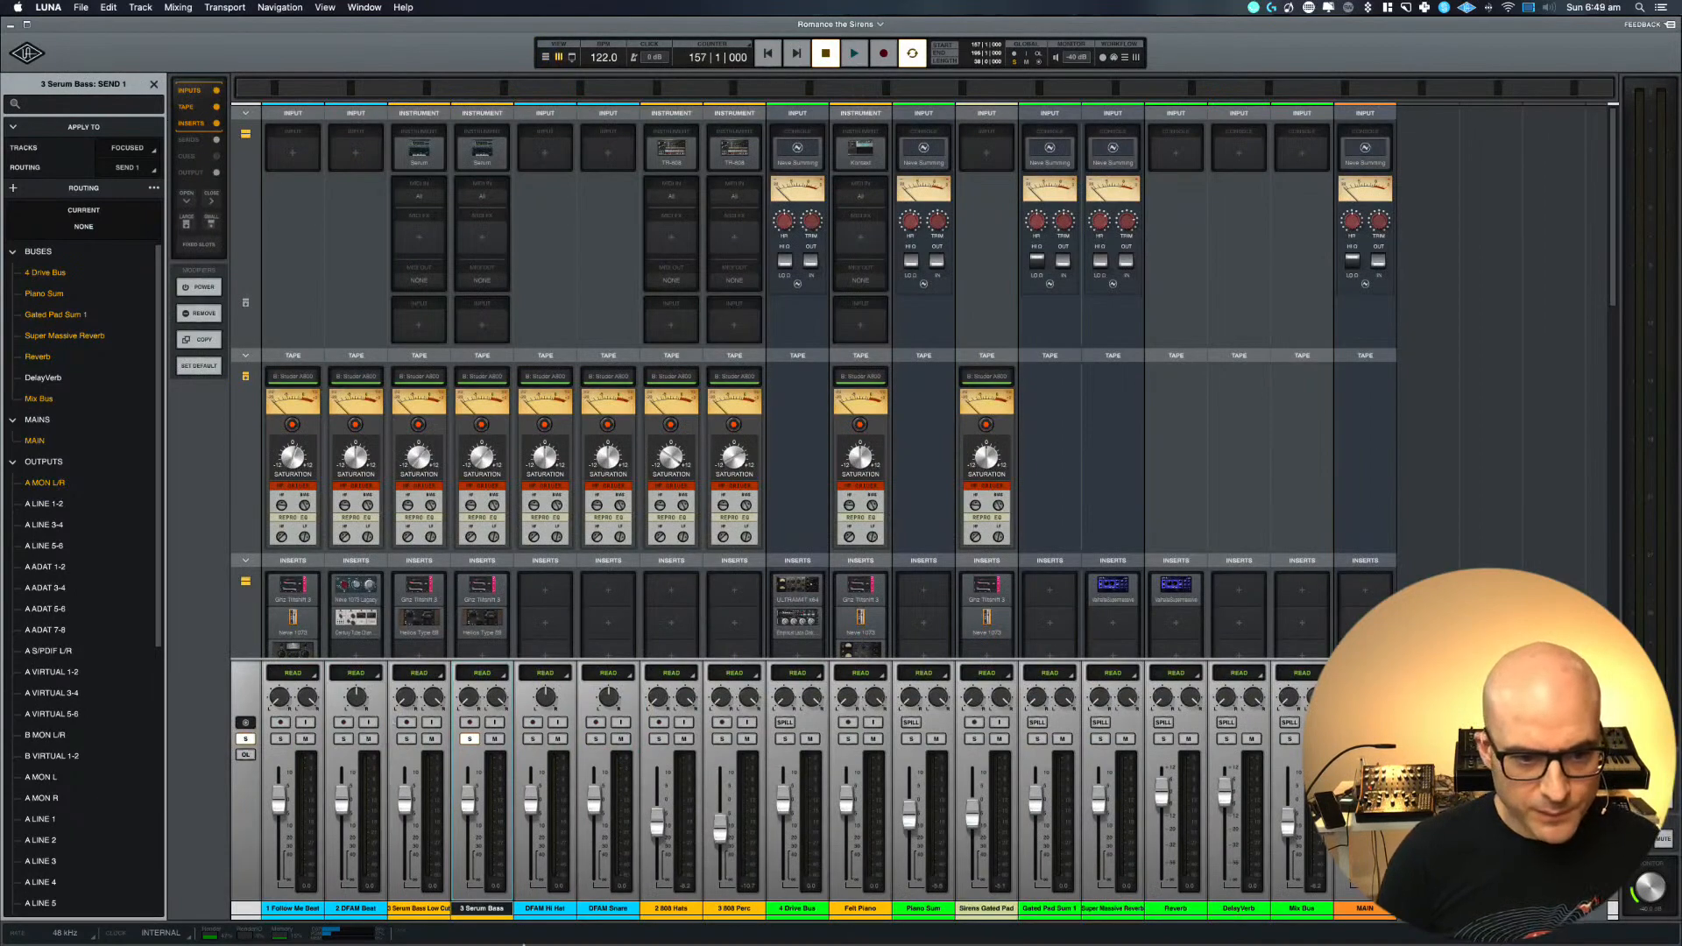
scroll(455, 475, down, 5)
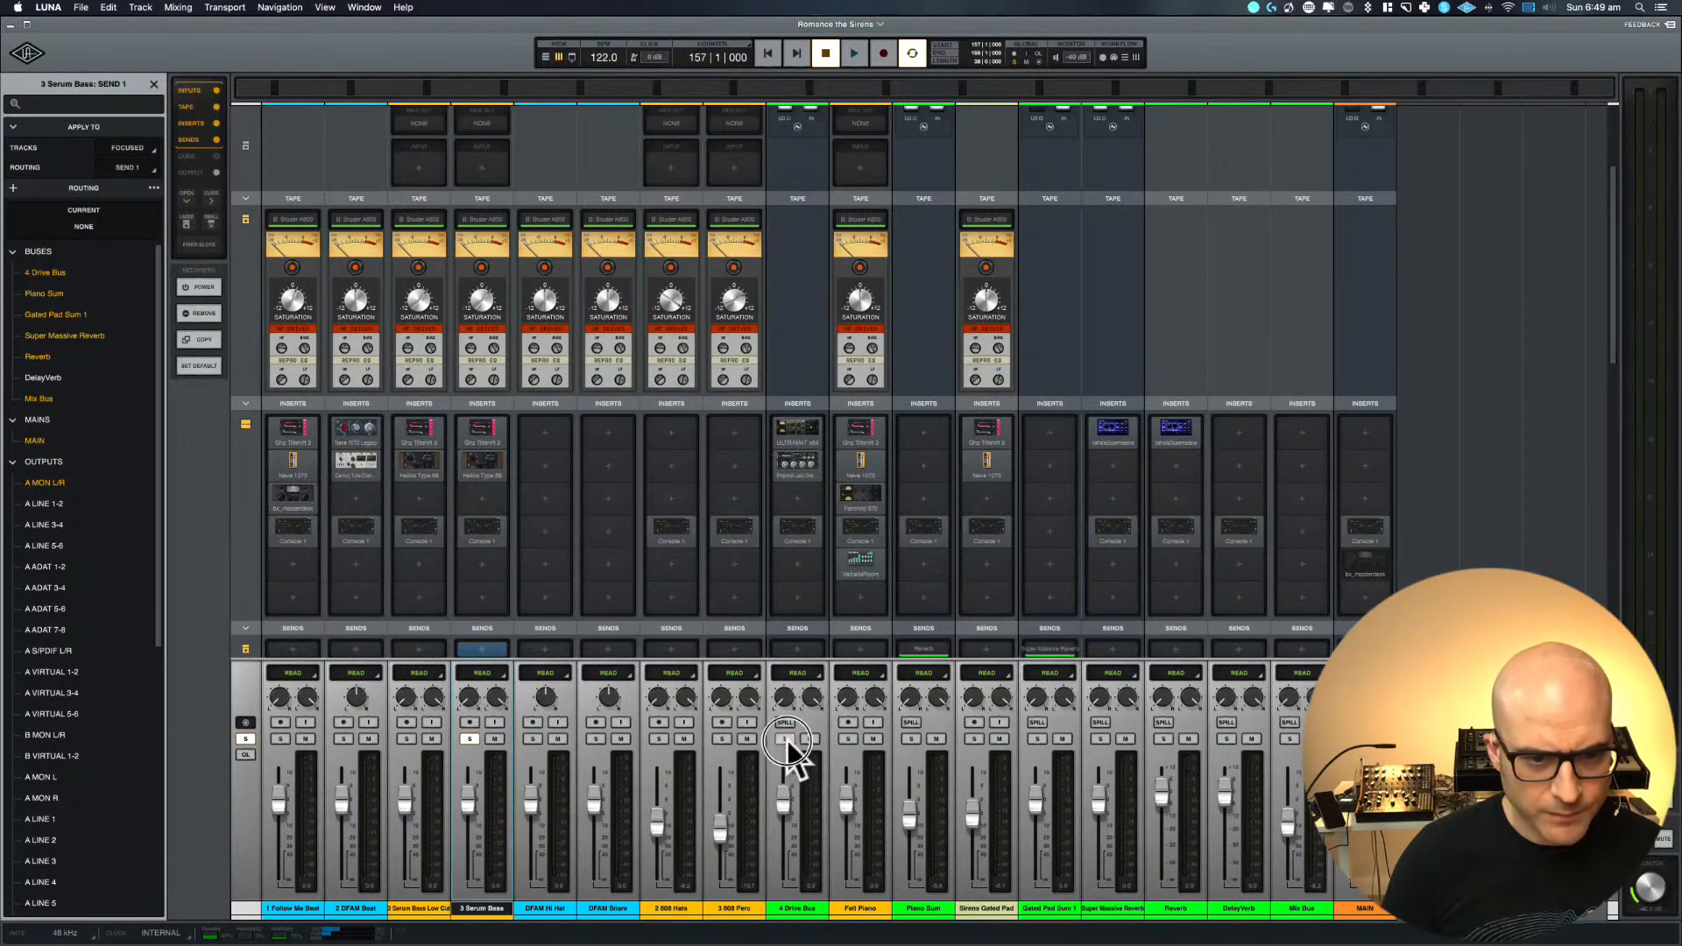
click(482, 527)
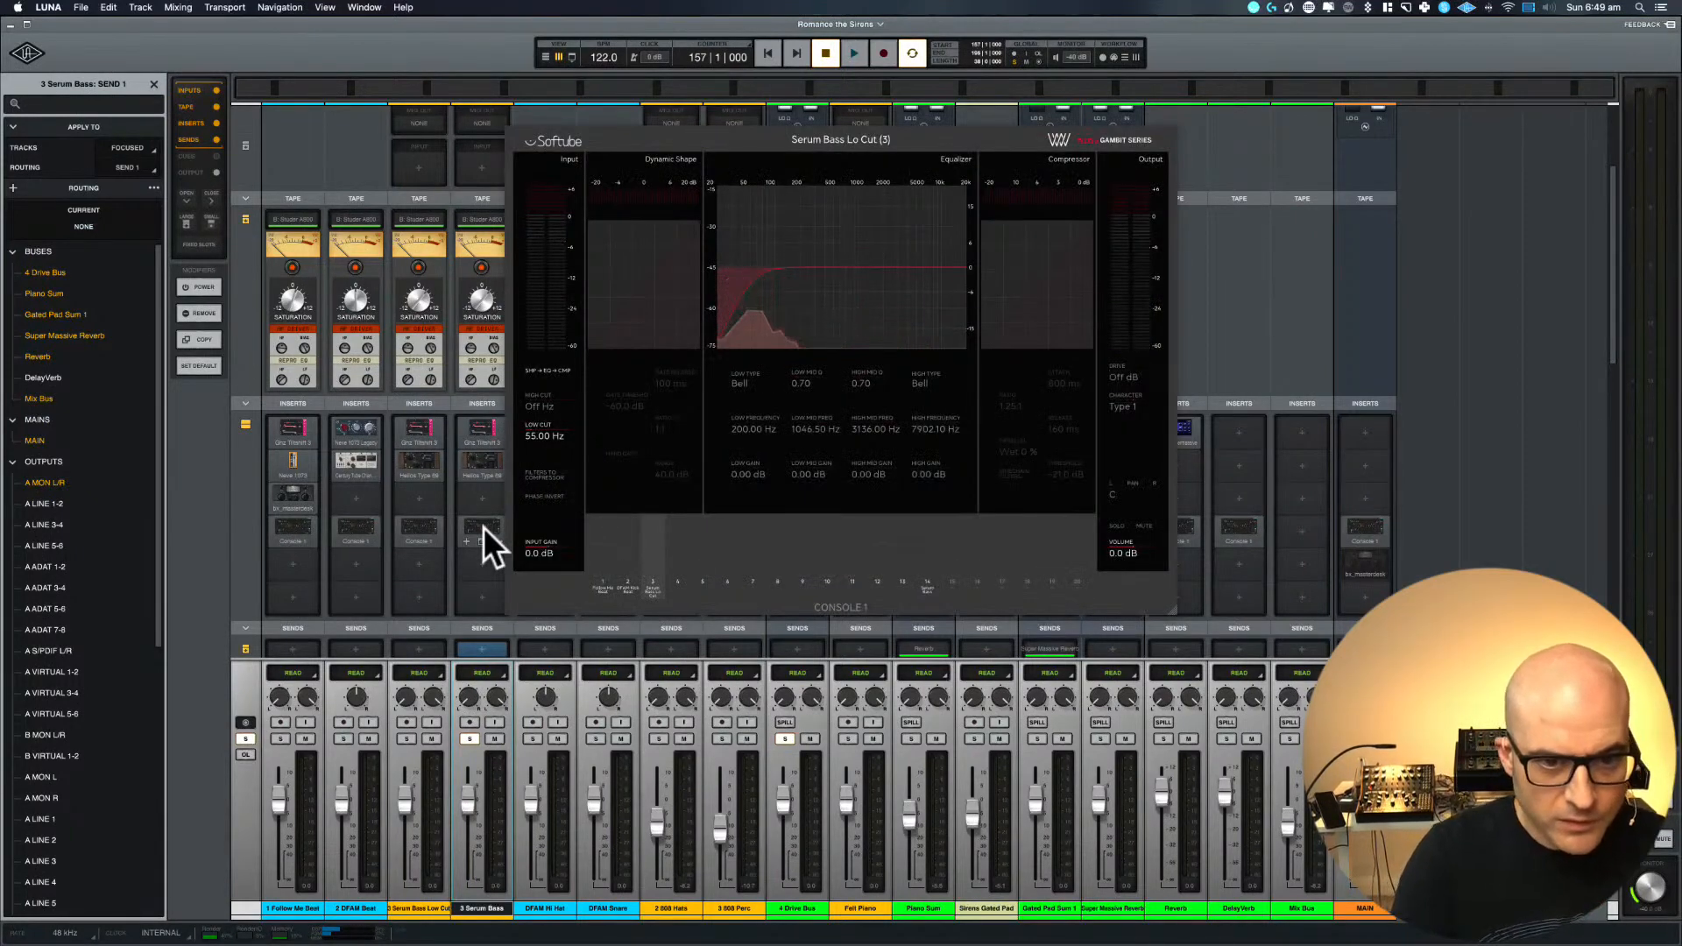
key(space)
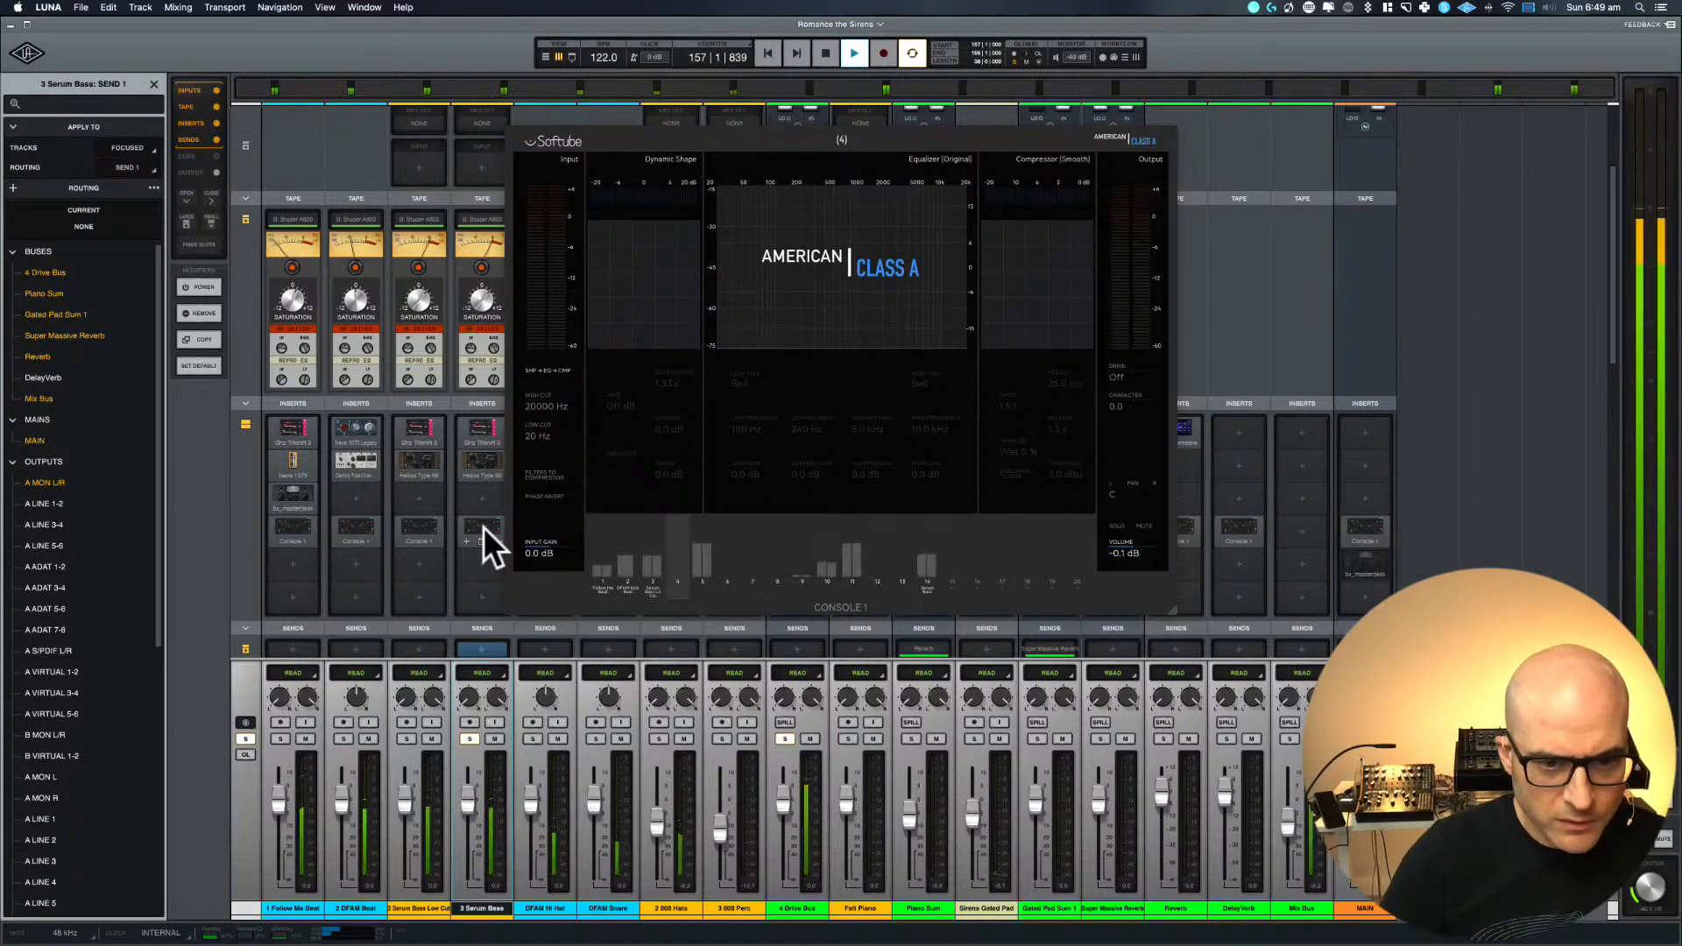
key(space)
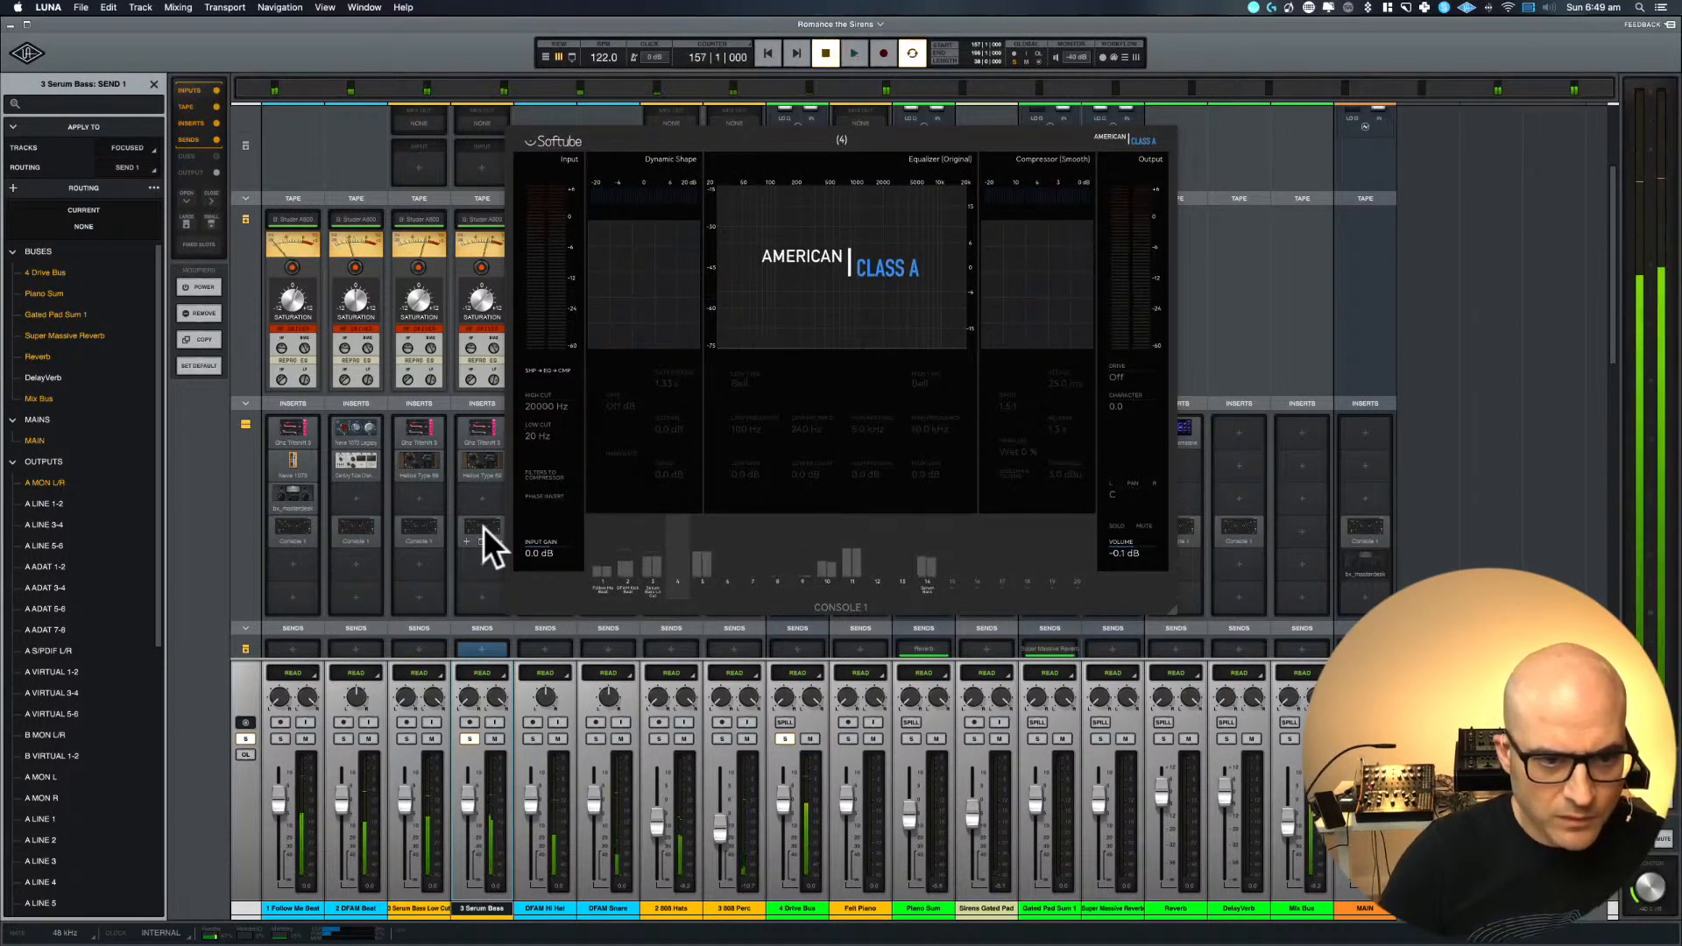
Assign the Console 1 insert on 3 Serum Bass to channel 4, audition the section from bar 157, and return to the arrangement
click(482, 528)
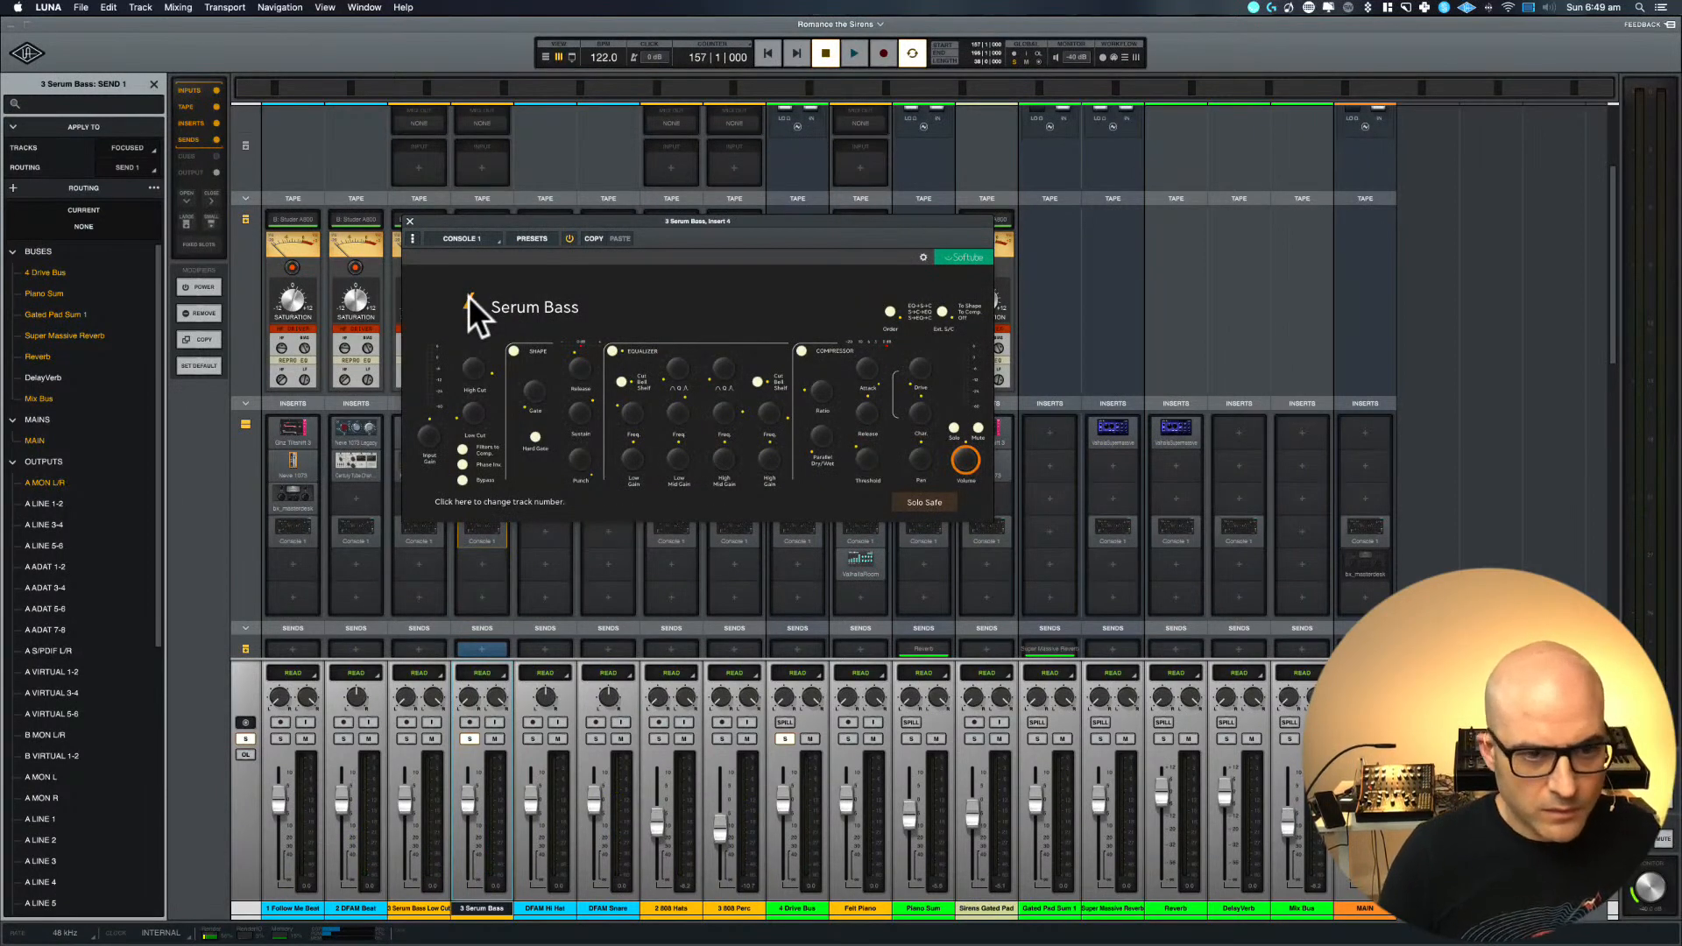
click(407, 221)
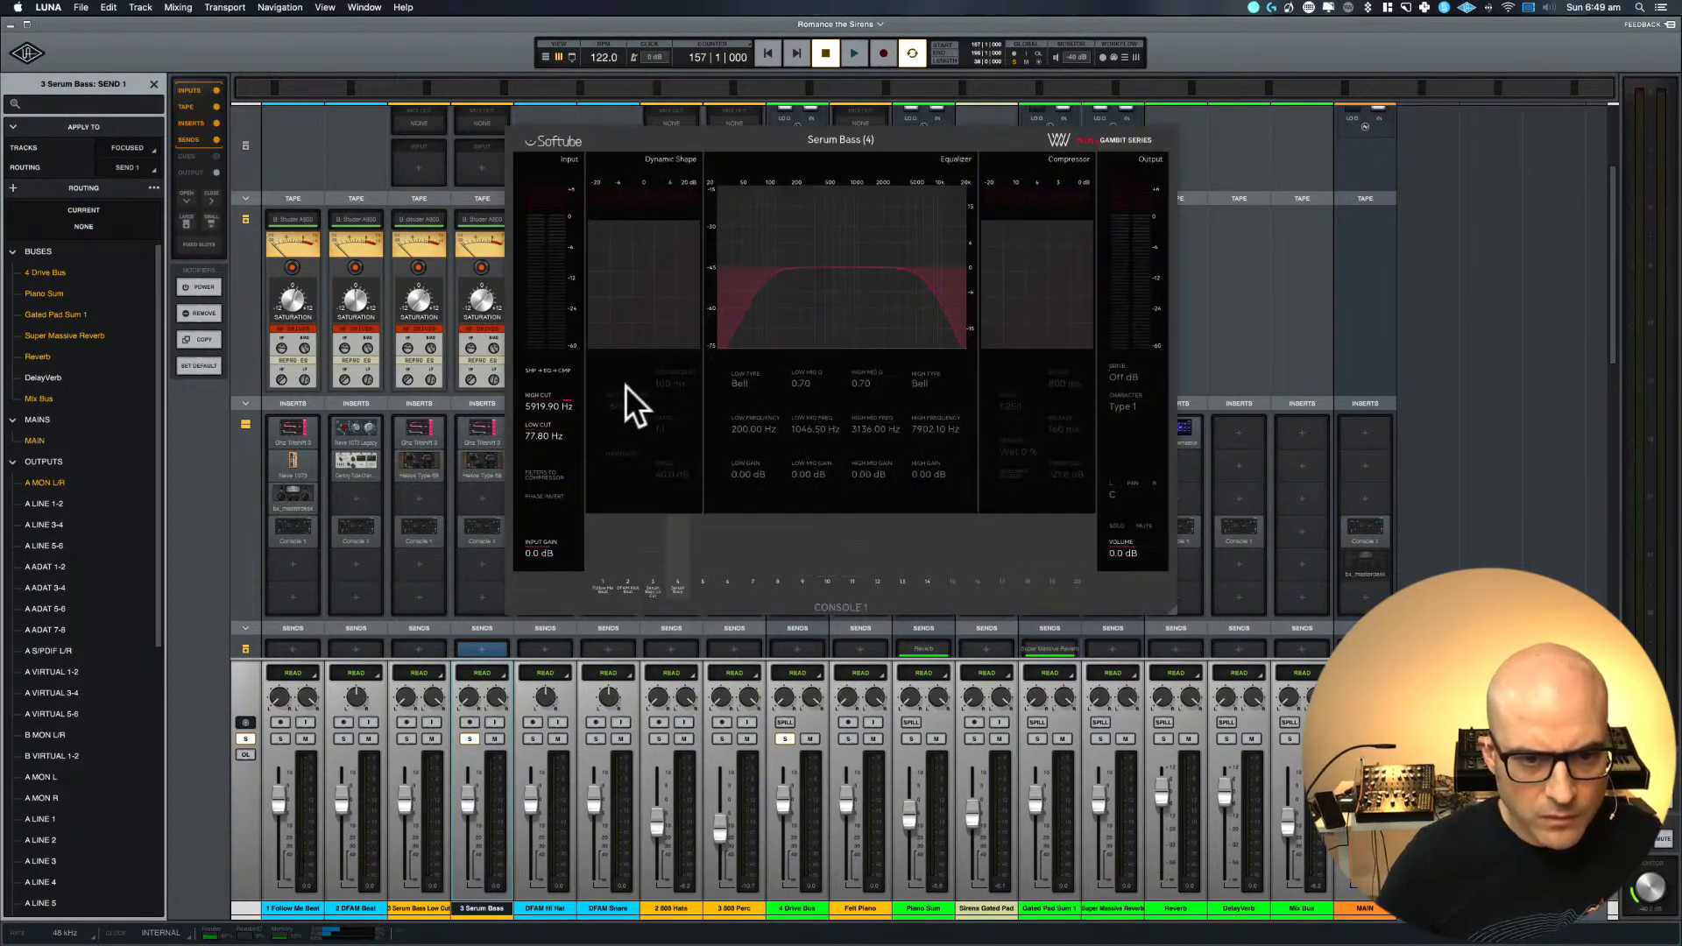
key(space)
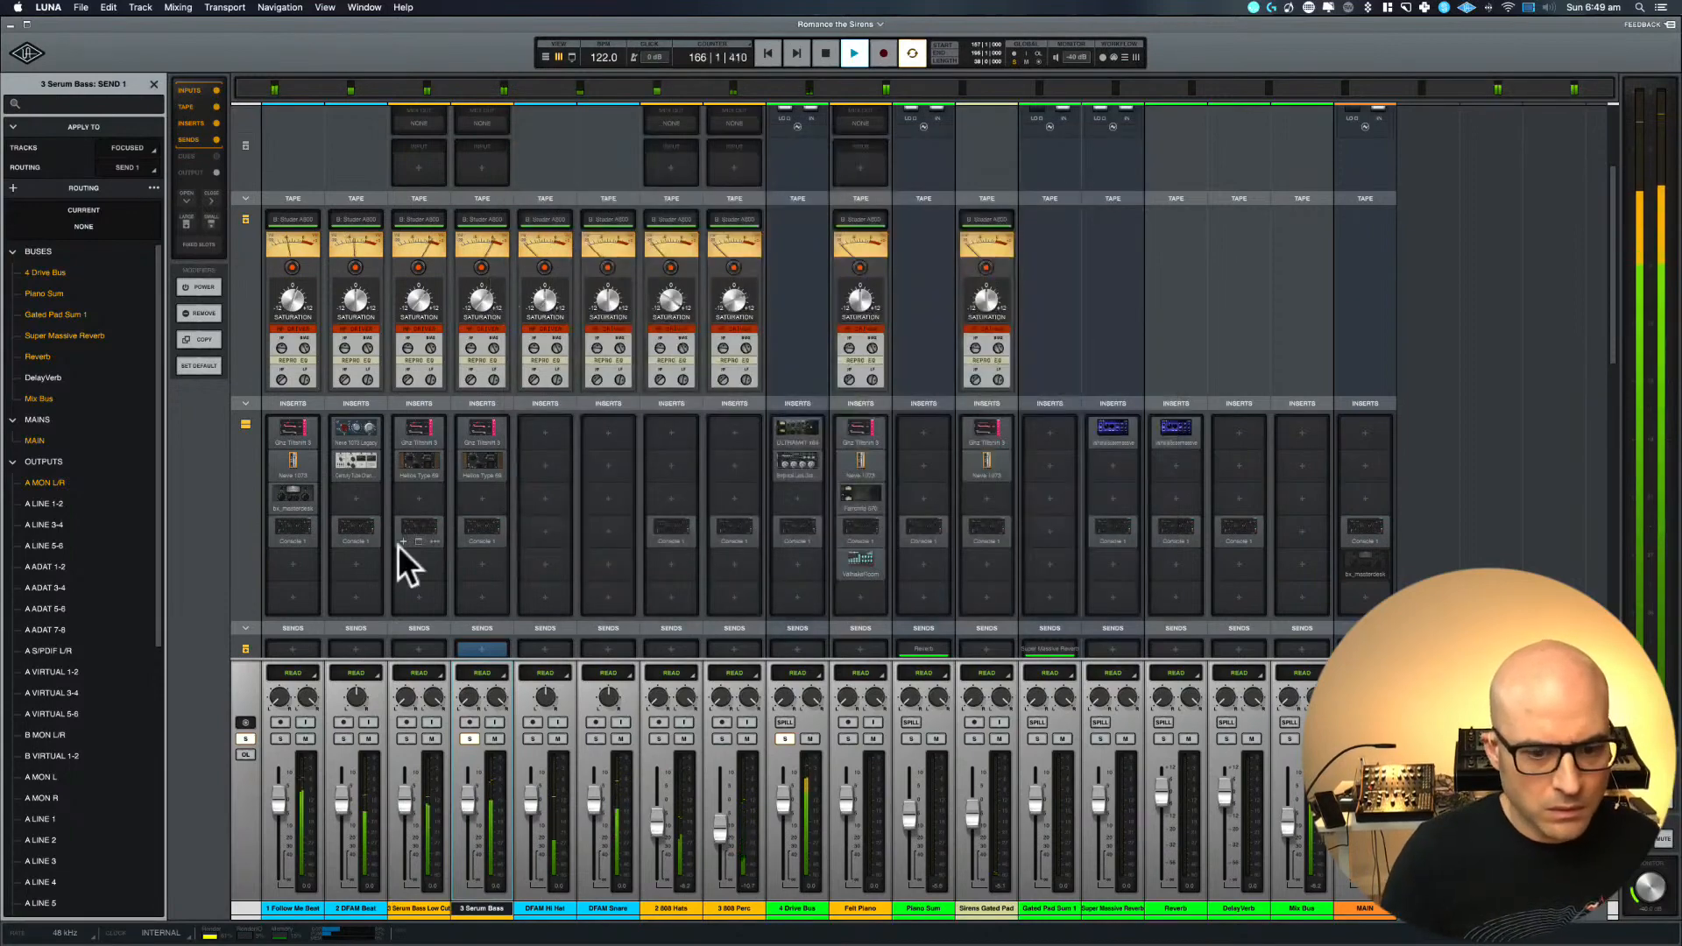
key(space)
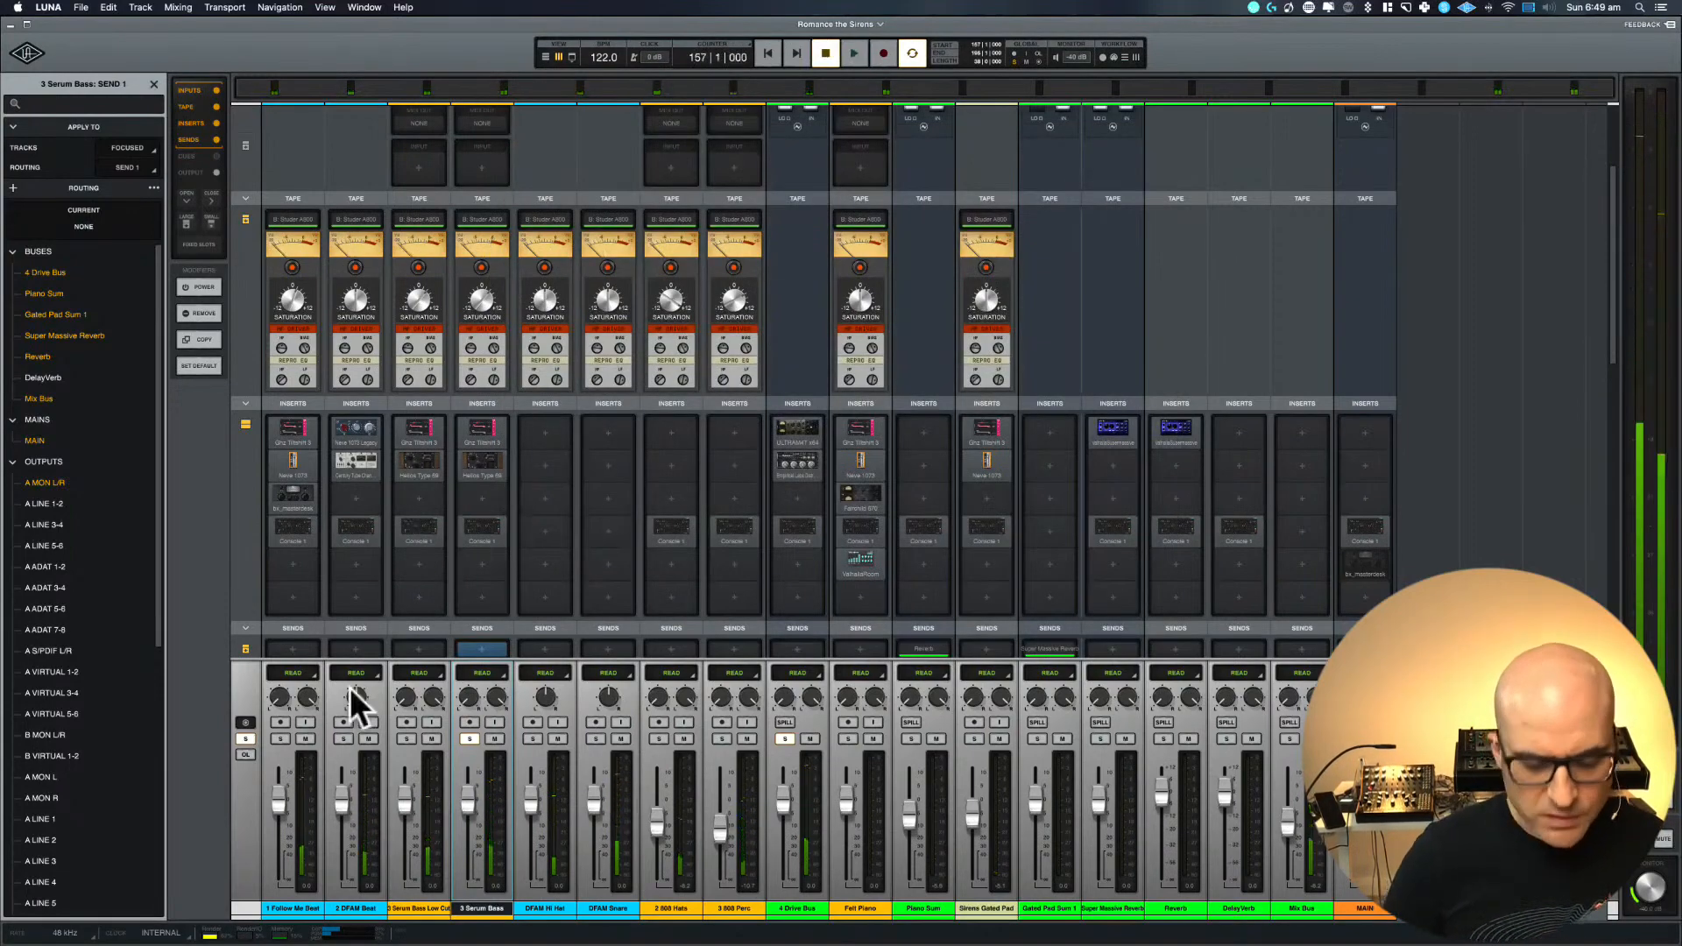
key(super+equal)
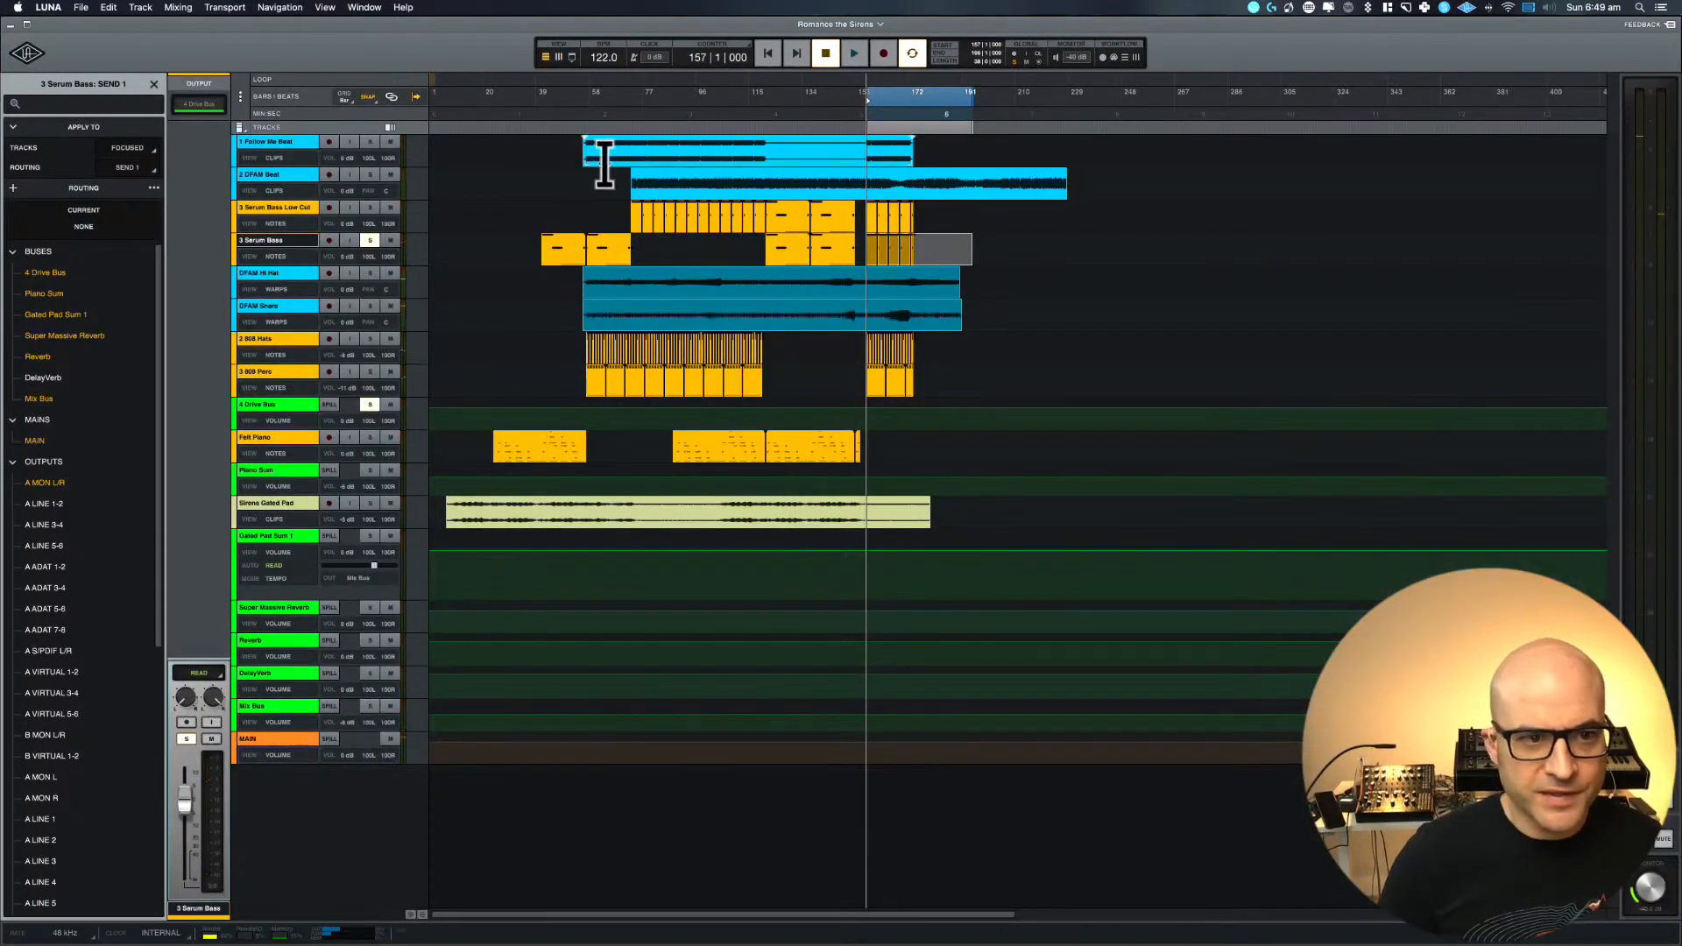
Select the 2 DFAM Beat clip from bar 71 and solo only 1 Follow Me Beat and 2 DFAM Beat
click(648, 180)
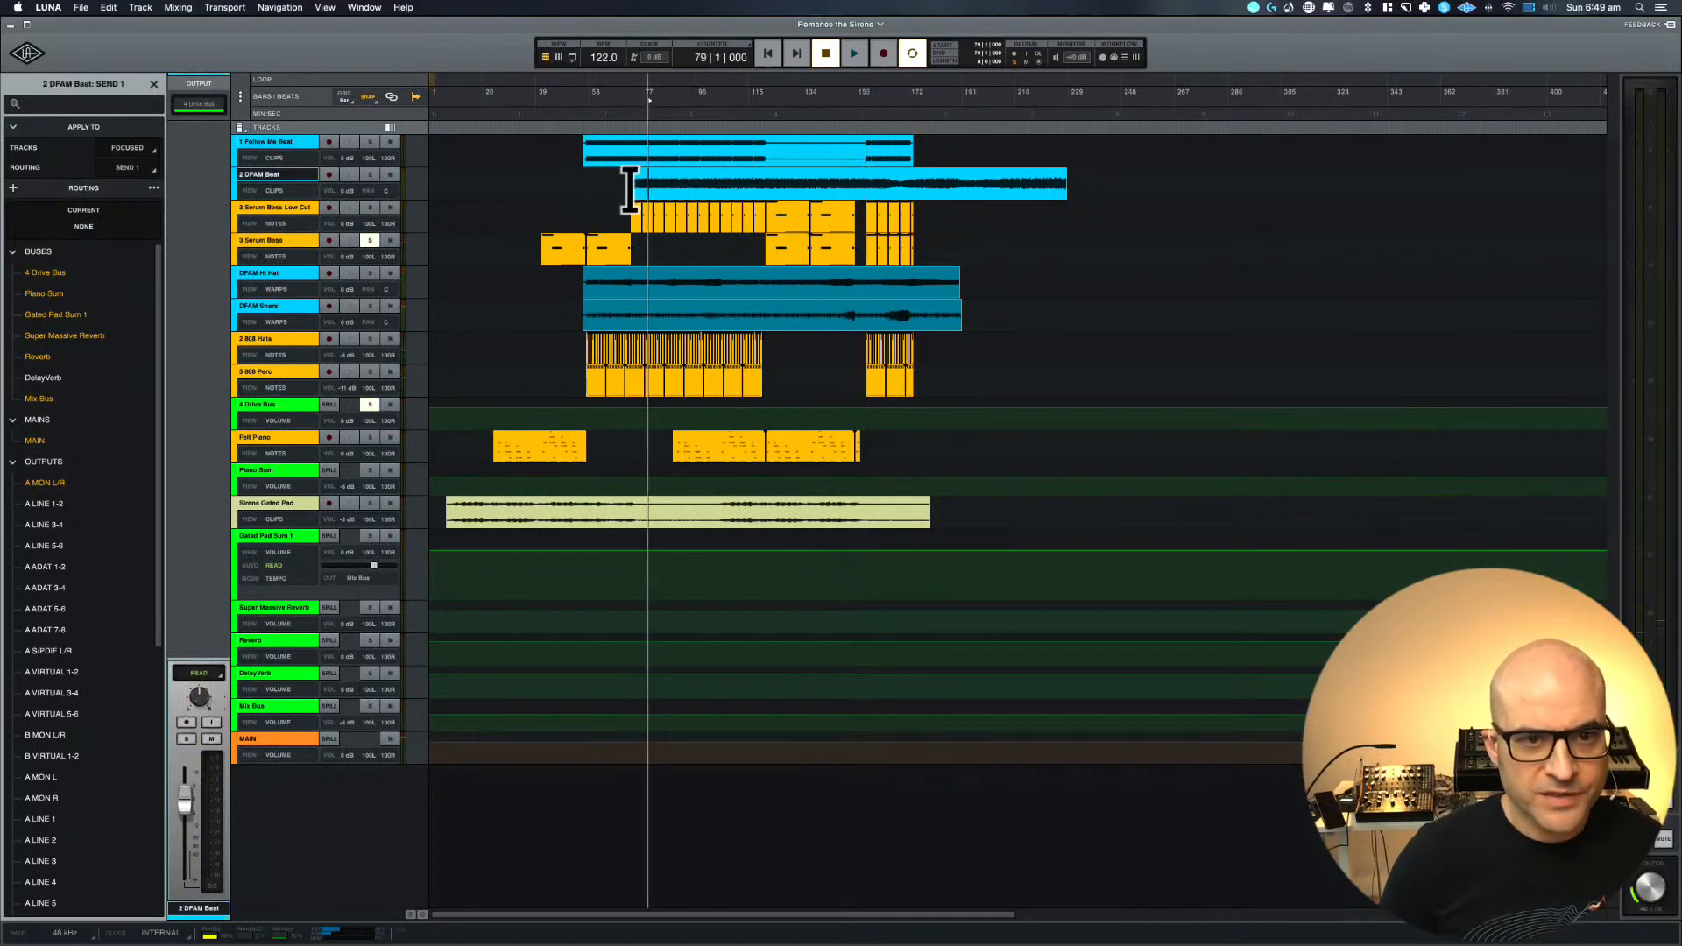
drag(626, 180, 902, 178)
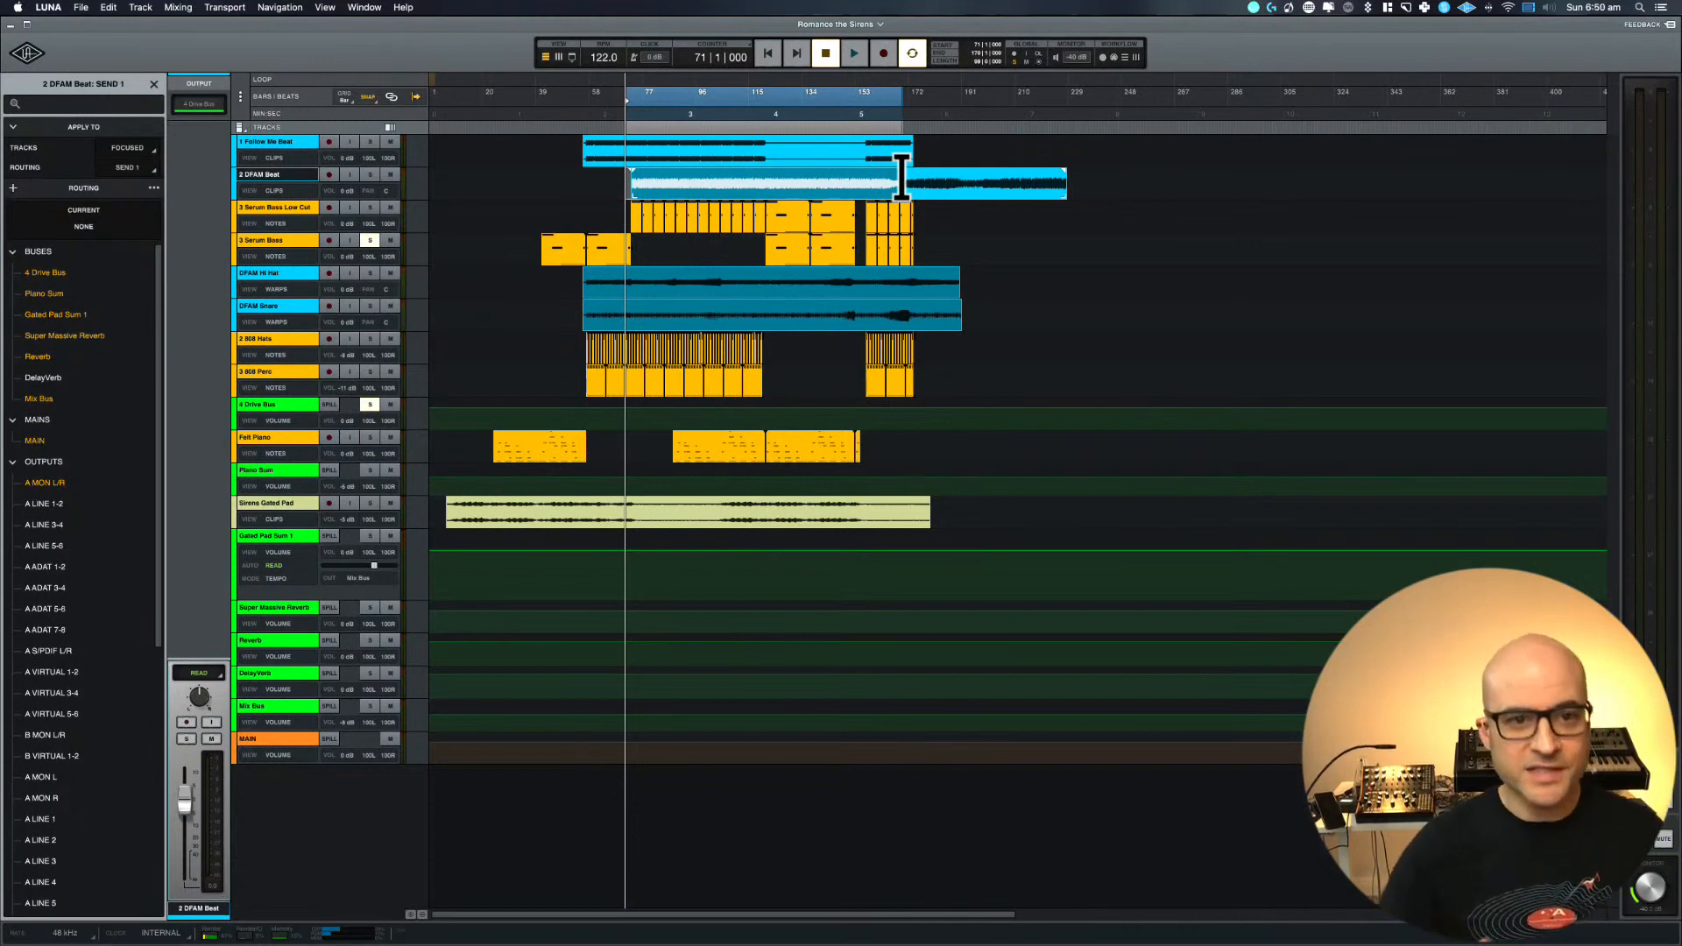
click(376, 240)
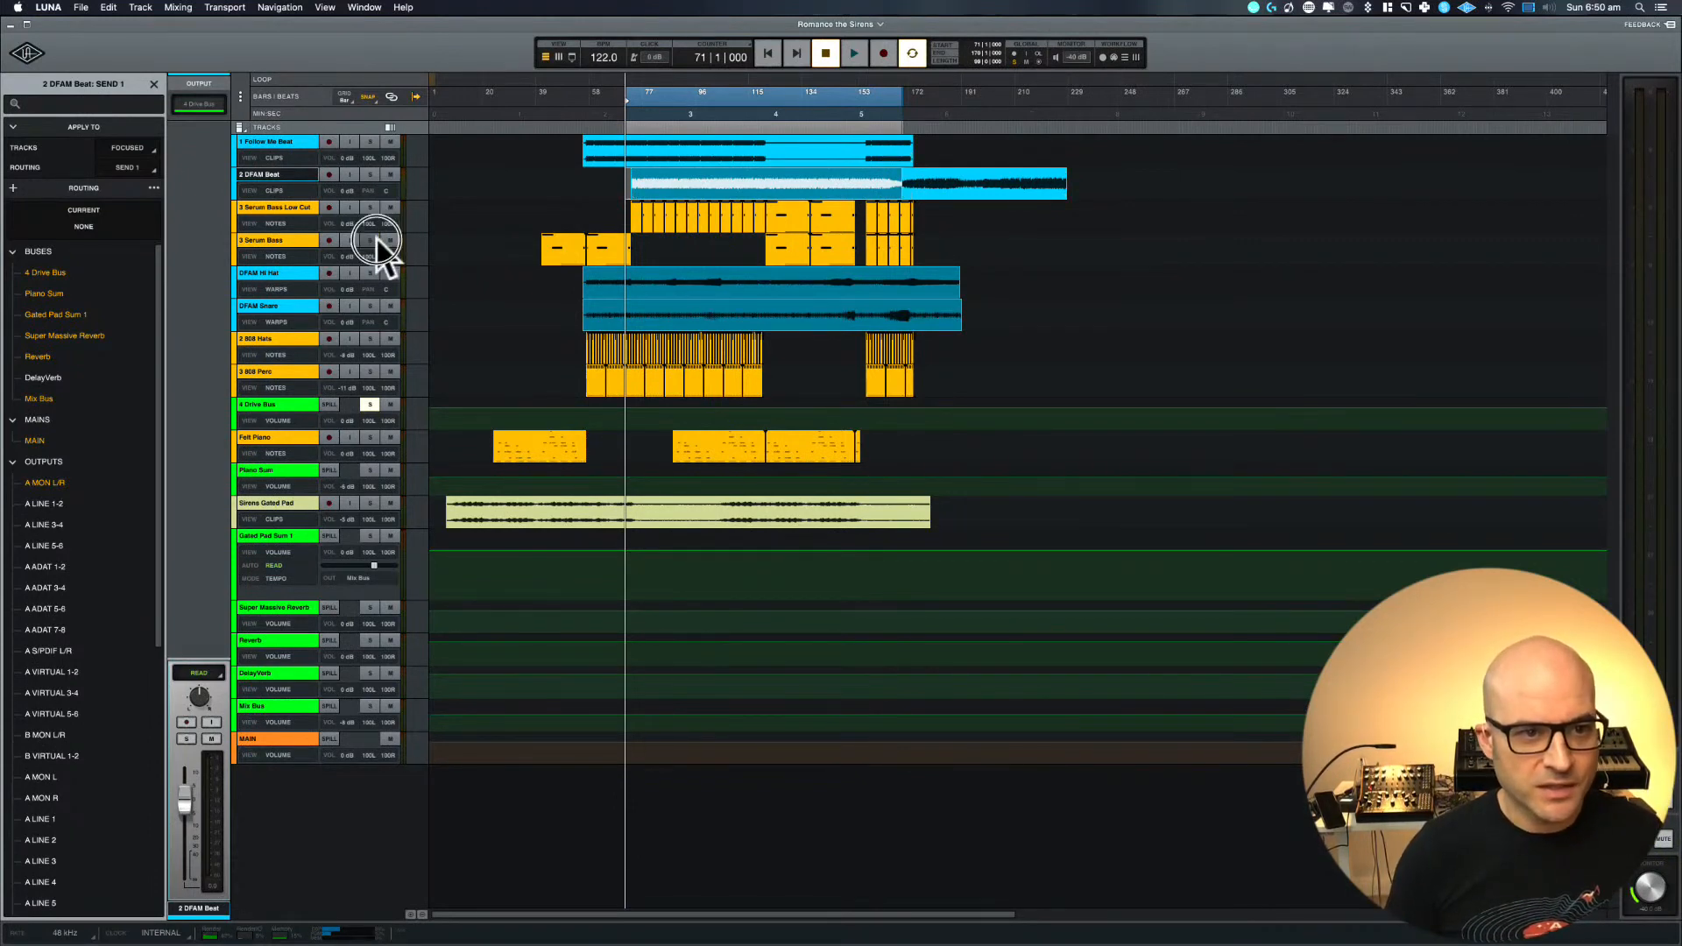
click(369, 141)
click(370, 174)
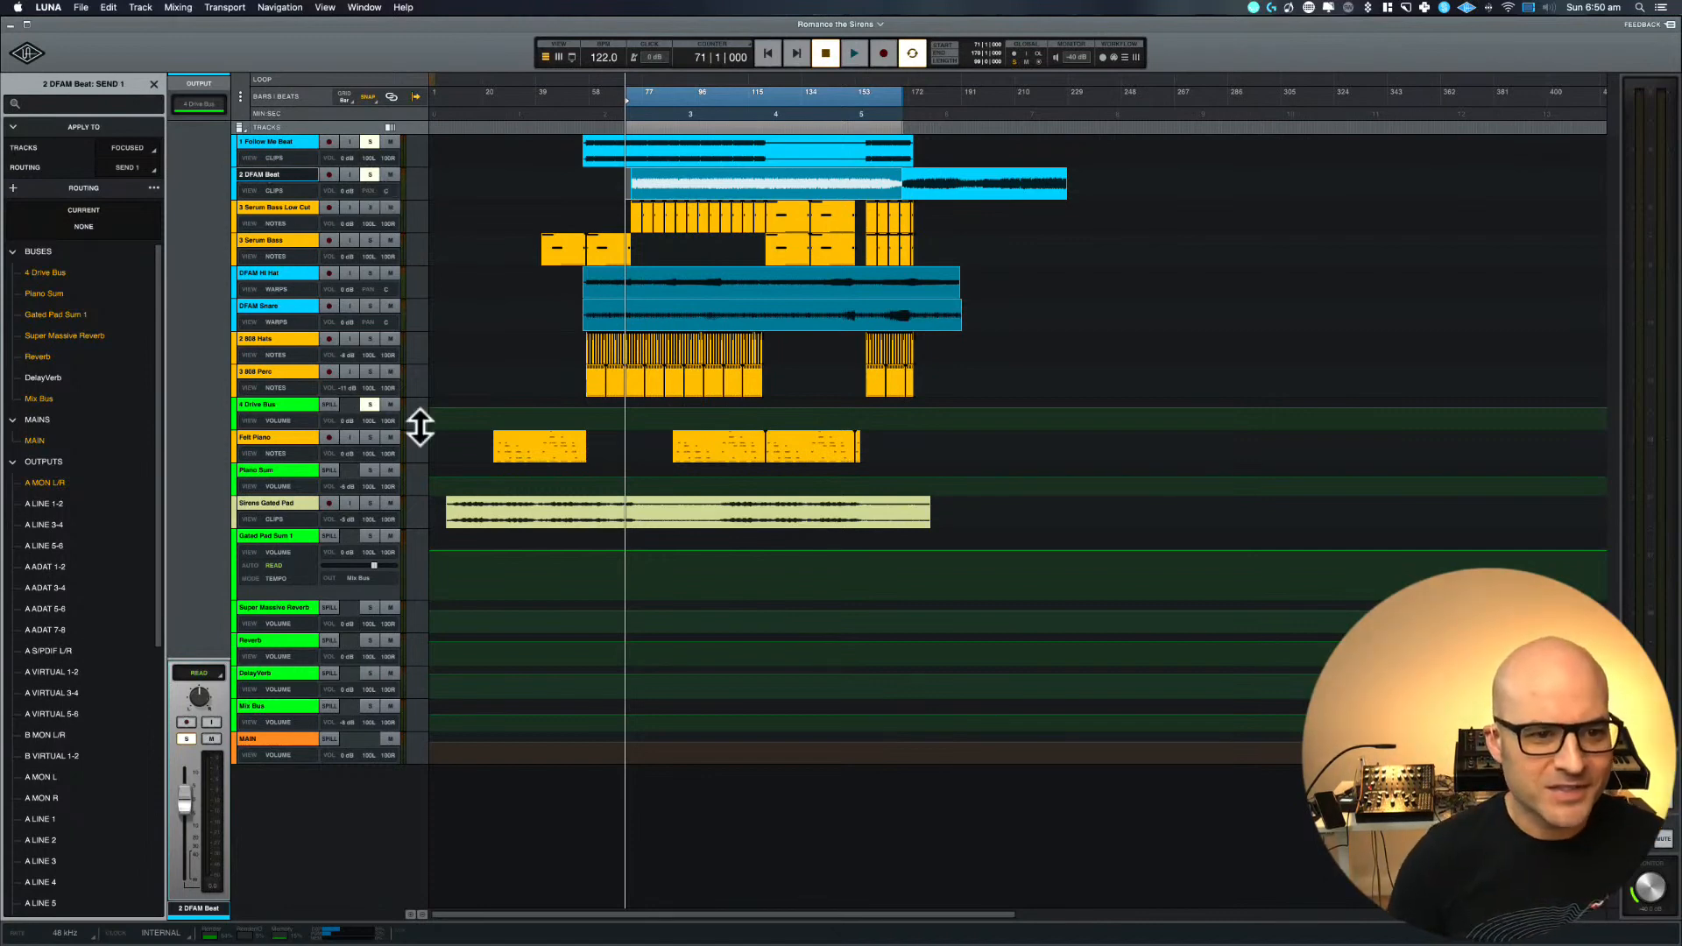
click(371, 404)
Shift the timeline selection to start at bar 73, audition the soloed beats from there, and stop playback
key(space)
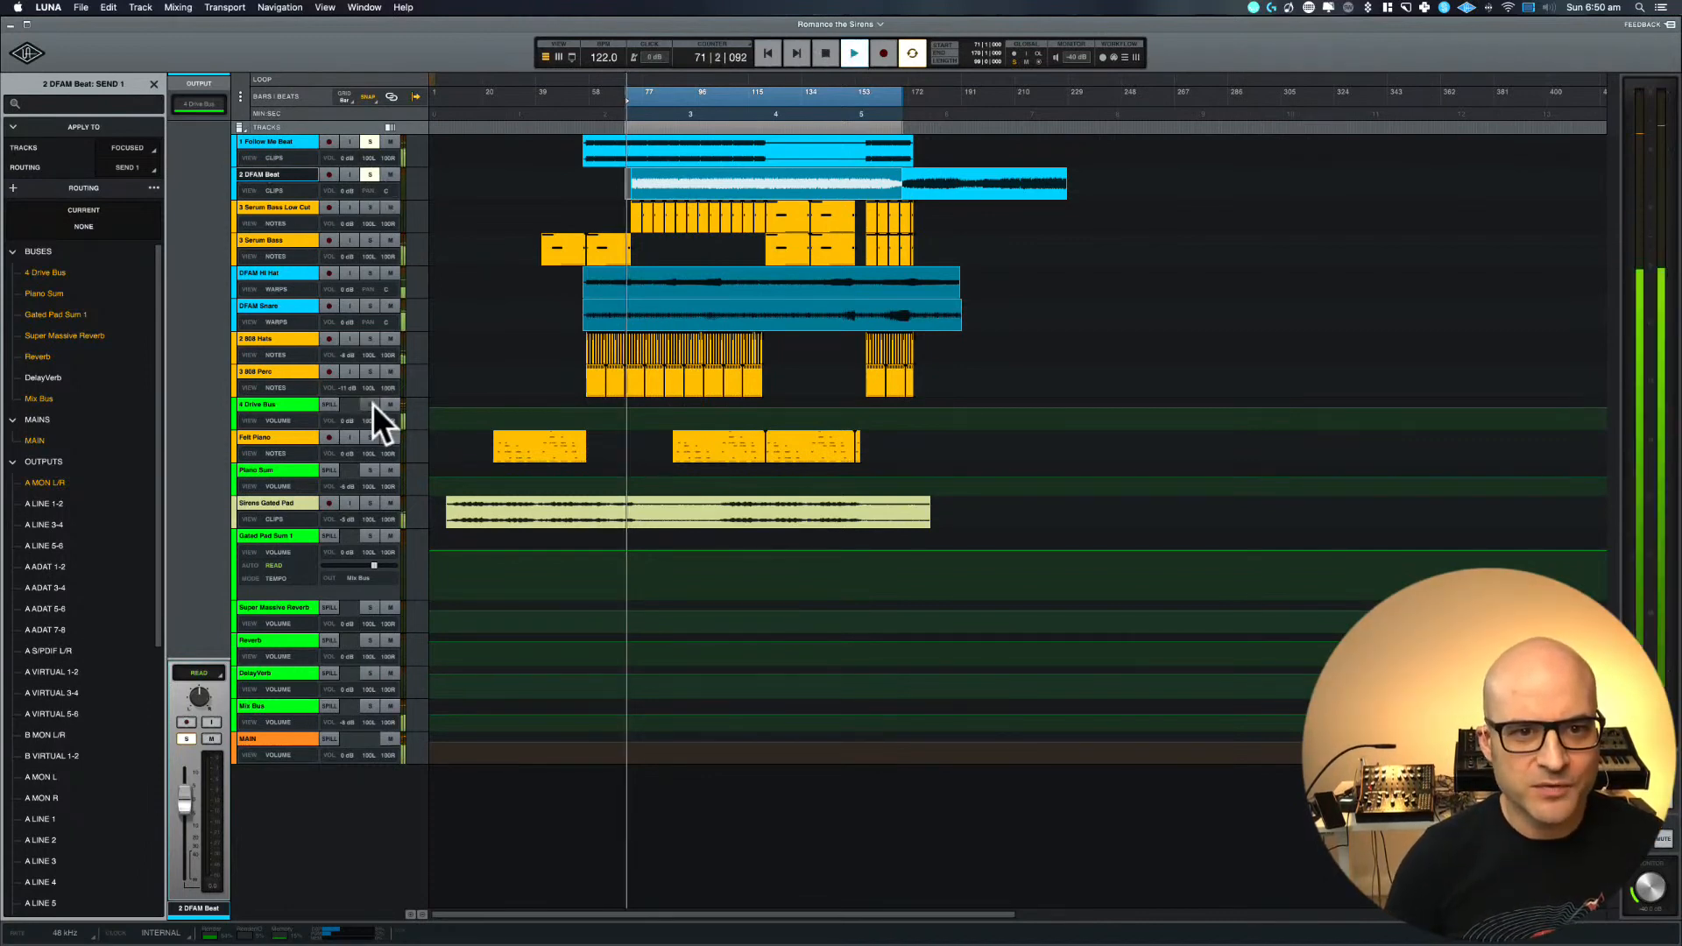
key(space)
drag(645, 91, 650, 91)
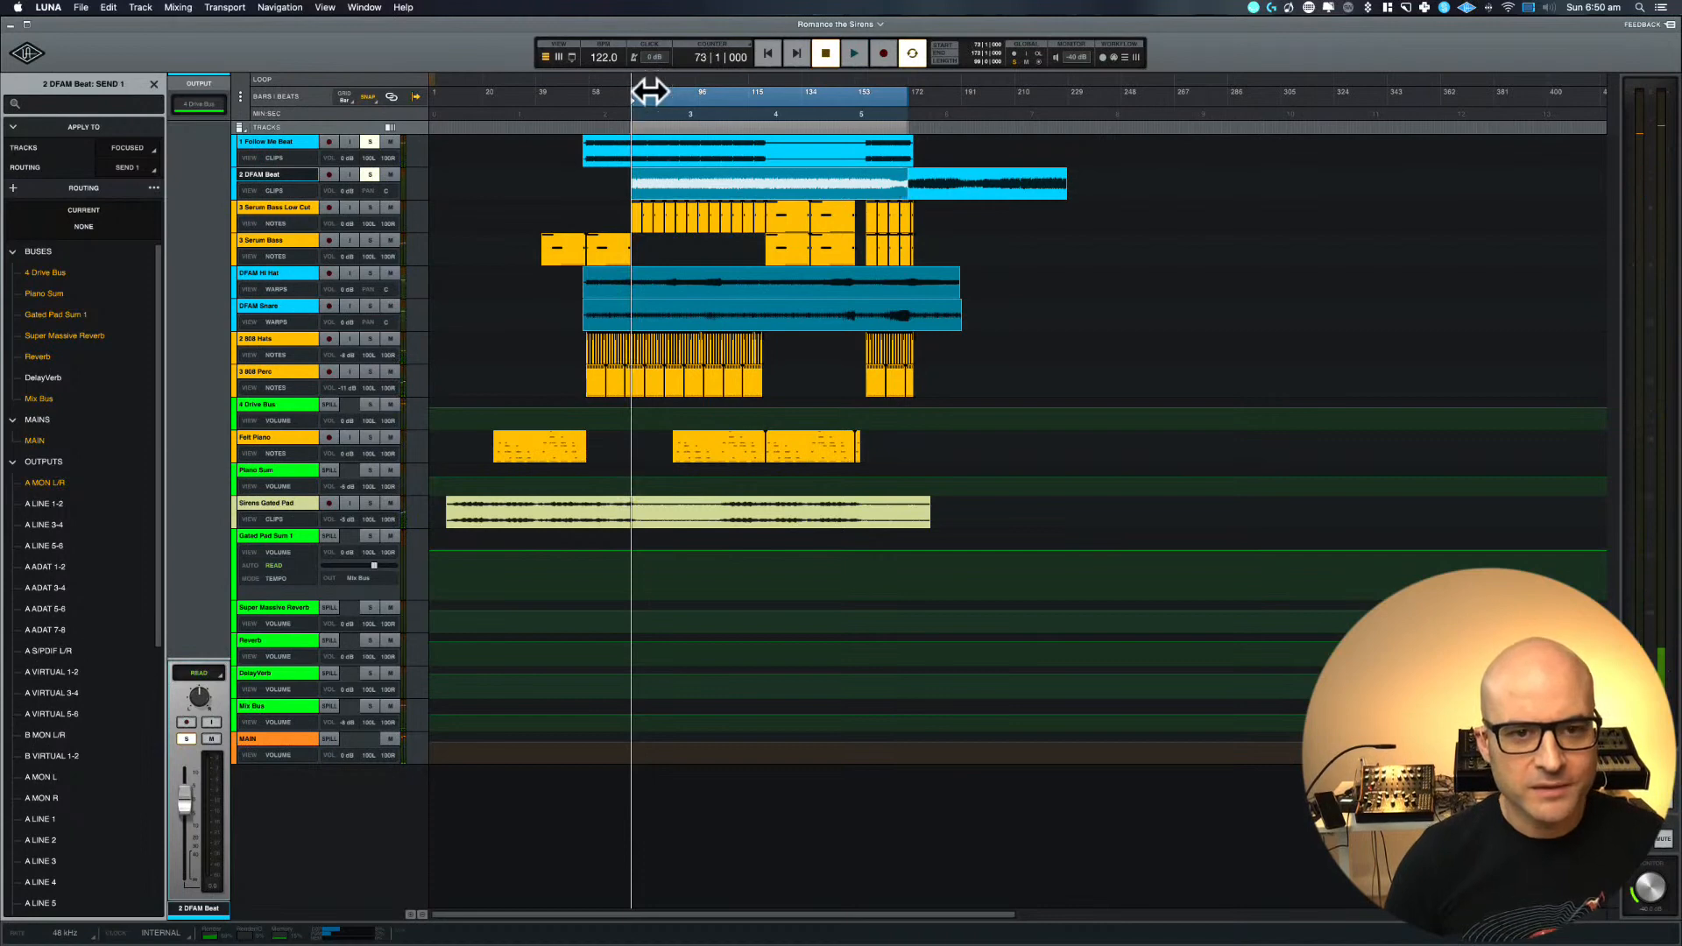
key(space)
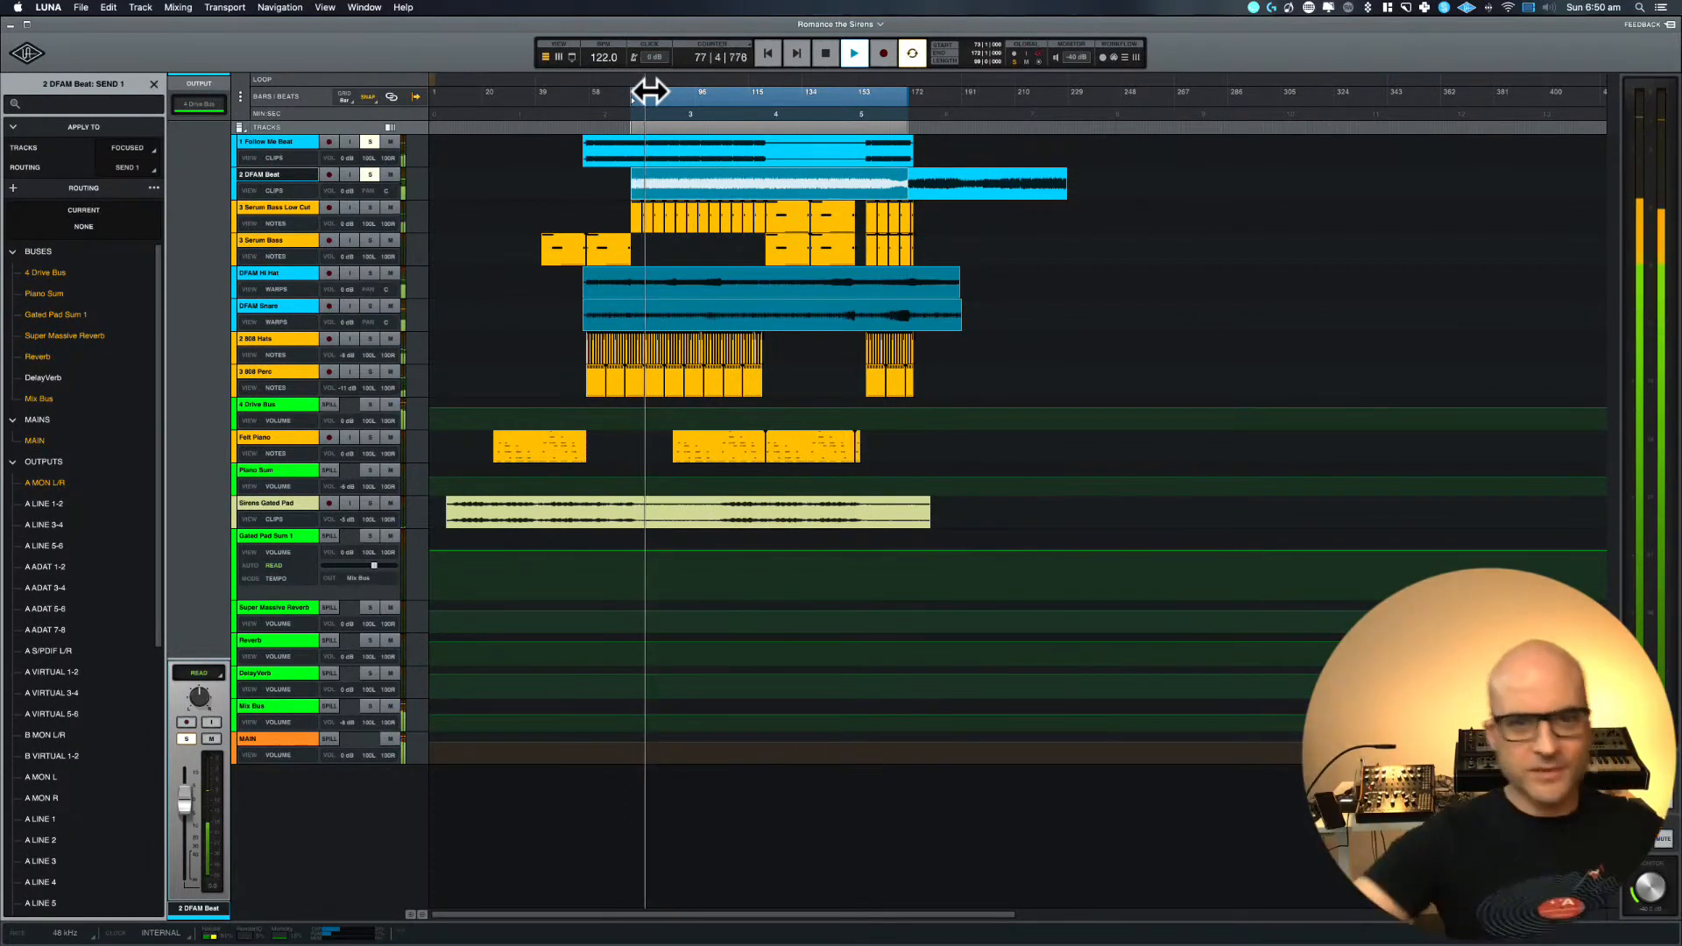
key(space)
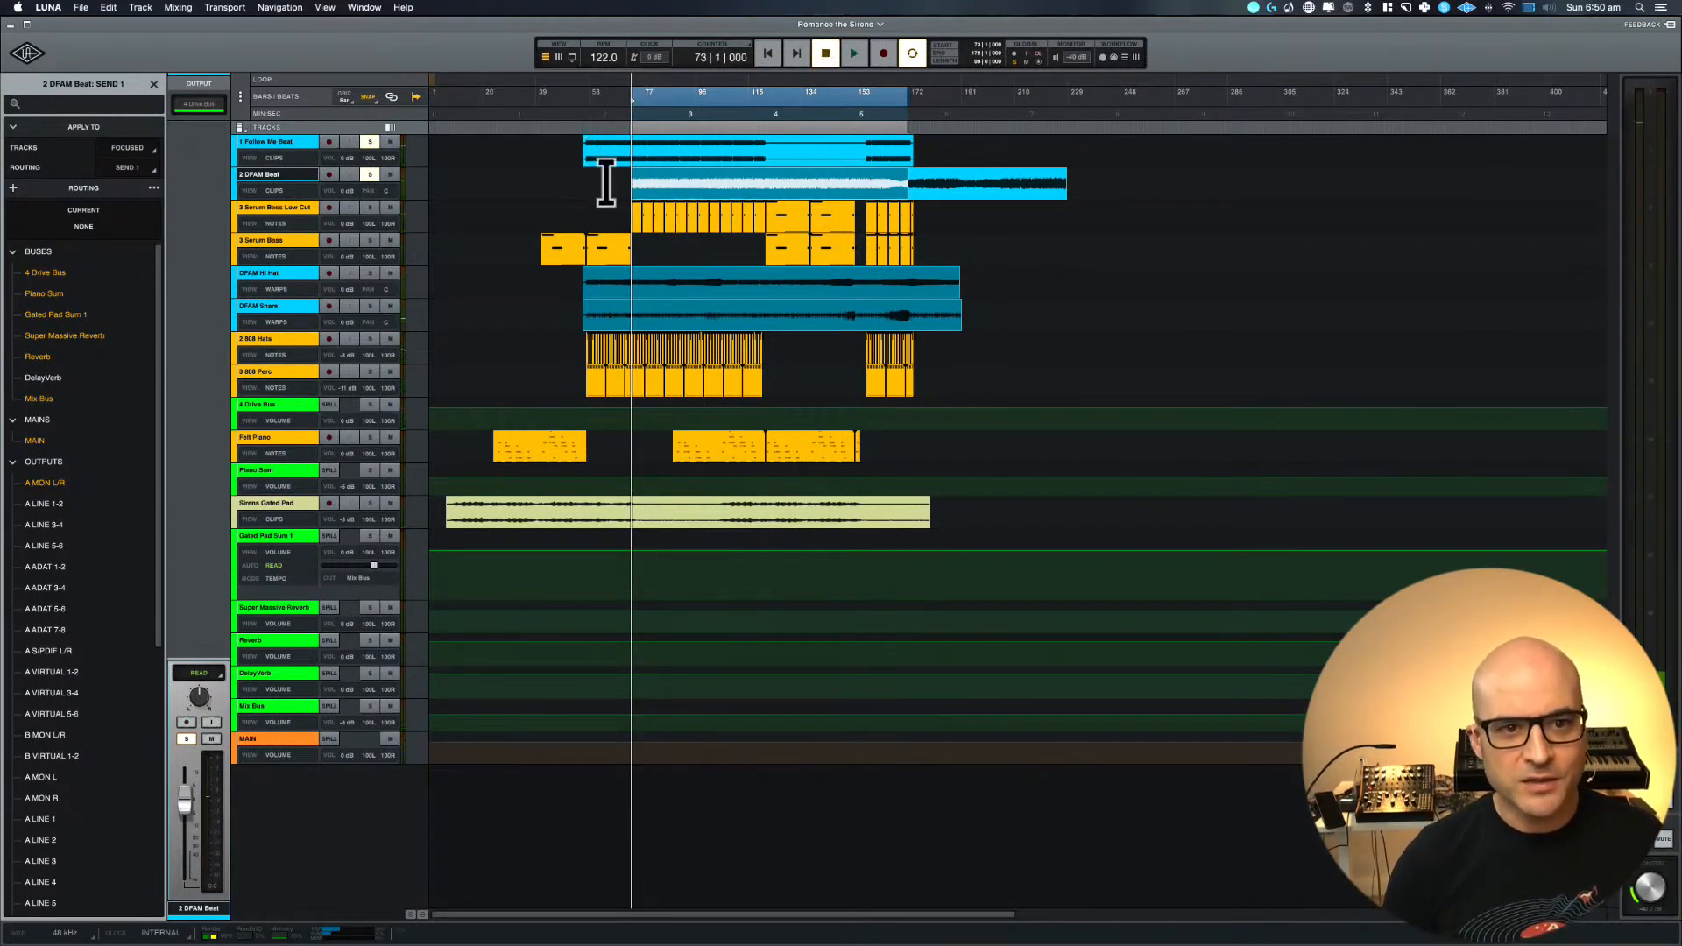
Select ranges across the Follow Me Beat and DFAM Beat clips, then the 3 Serum Bass Low Cut clips from bar 64
drag(609, 177, 932, 155)
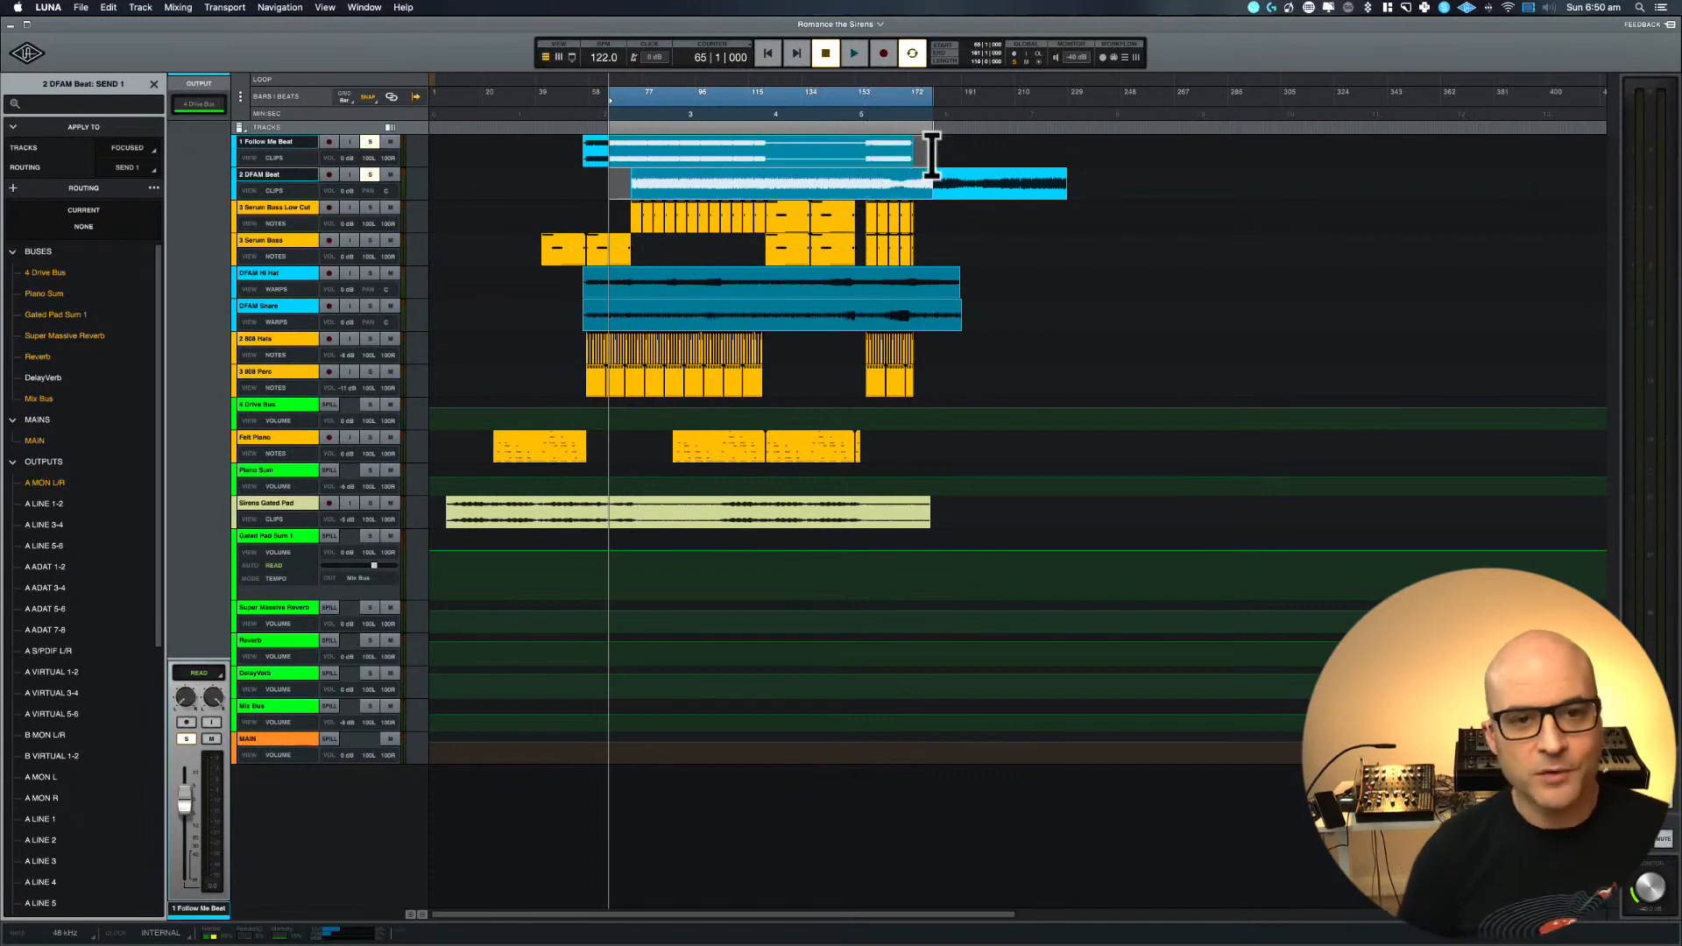
click(590, 171)
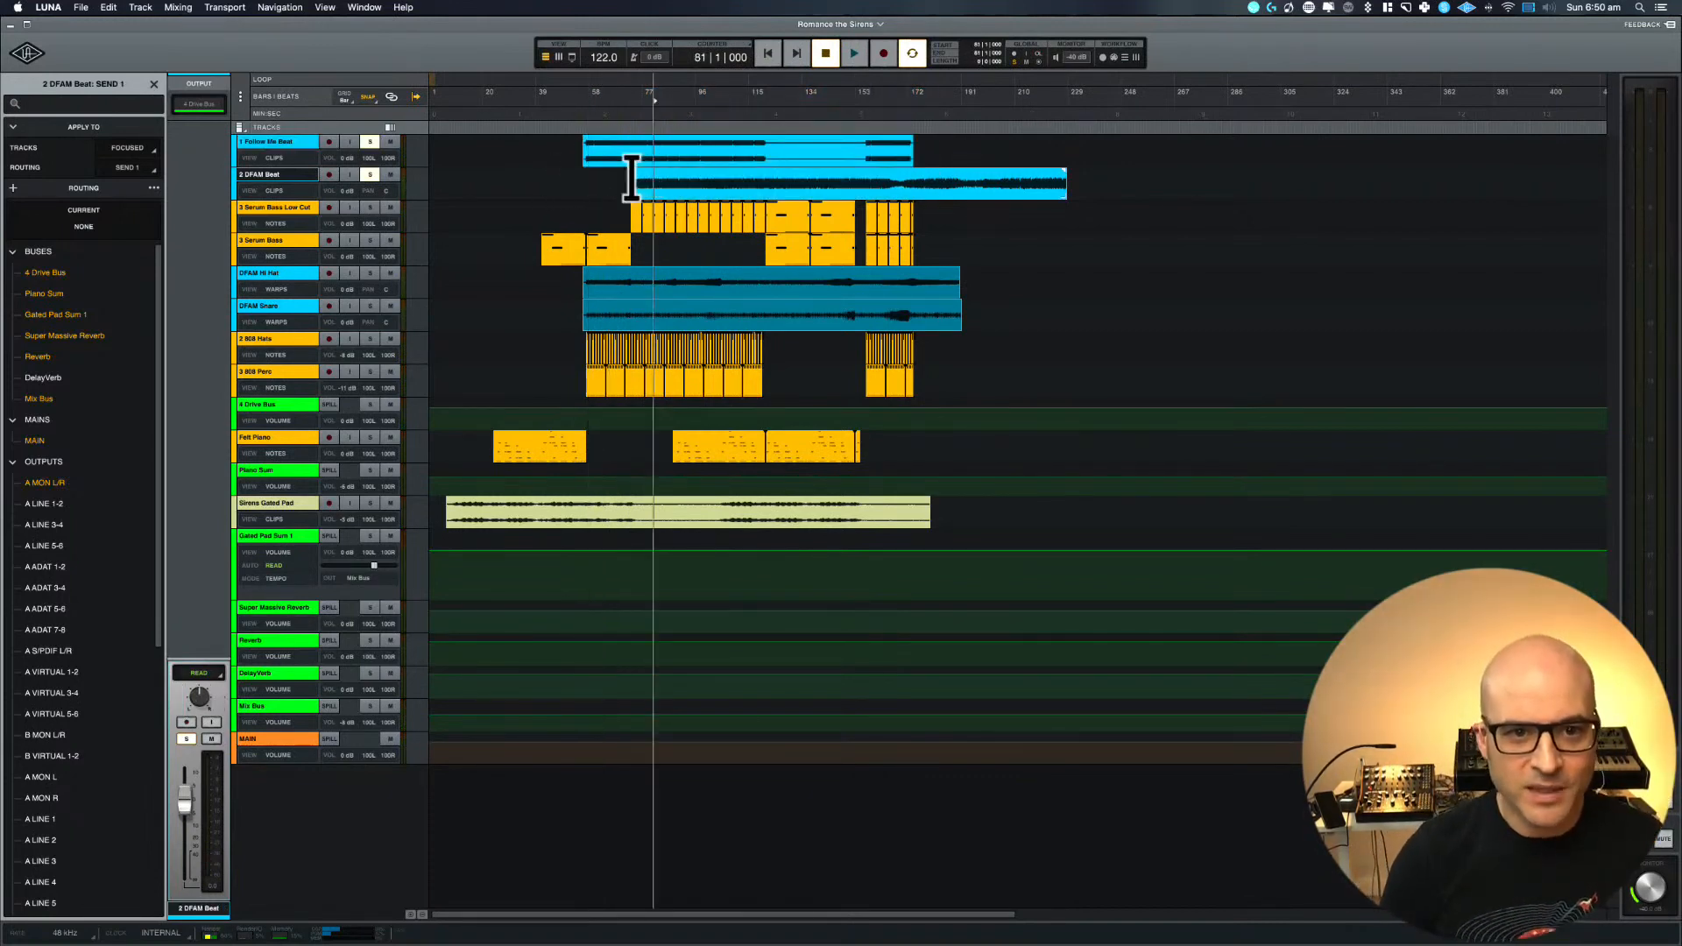
drag(620, 176, 1065, 175)
drag(606, 218, 768, 219)
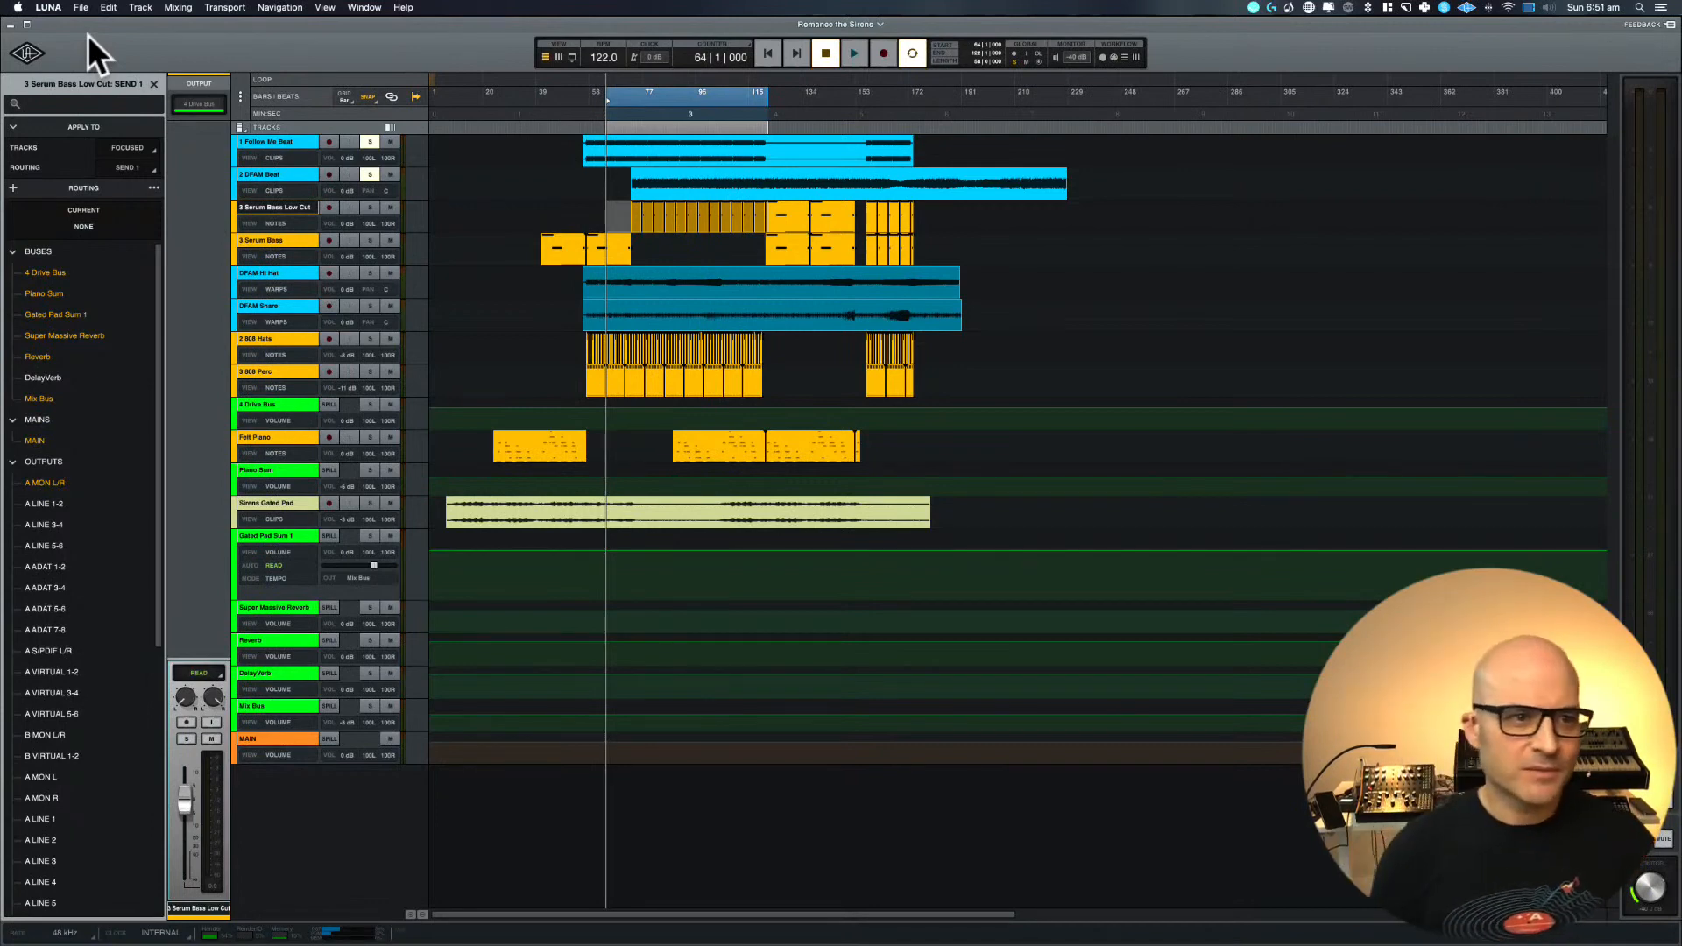
Close the send routing list, switch to the Music app, dismiss the volume warning, and open the Luna Album playlist in the AMM folder
click(154, 85)
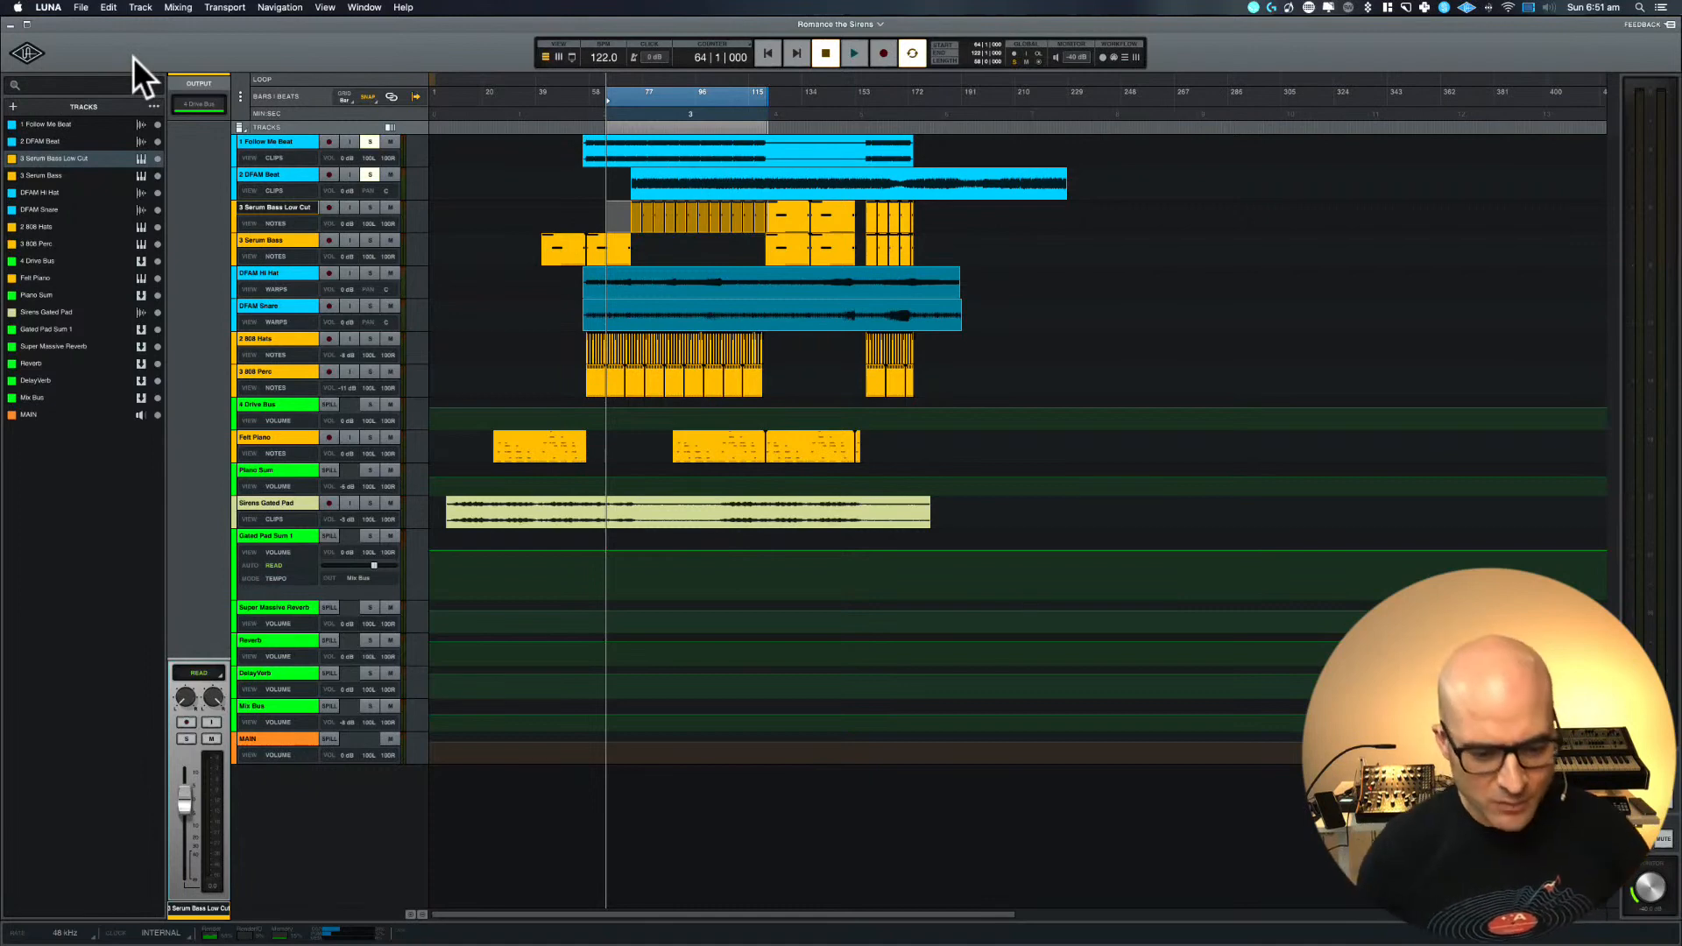
mouse_move(536, 936)
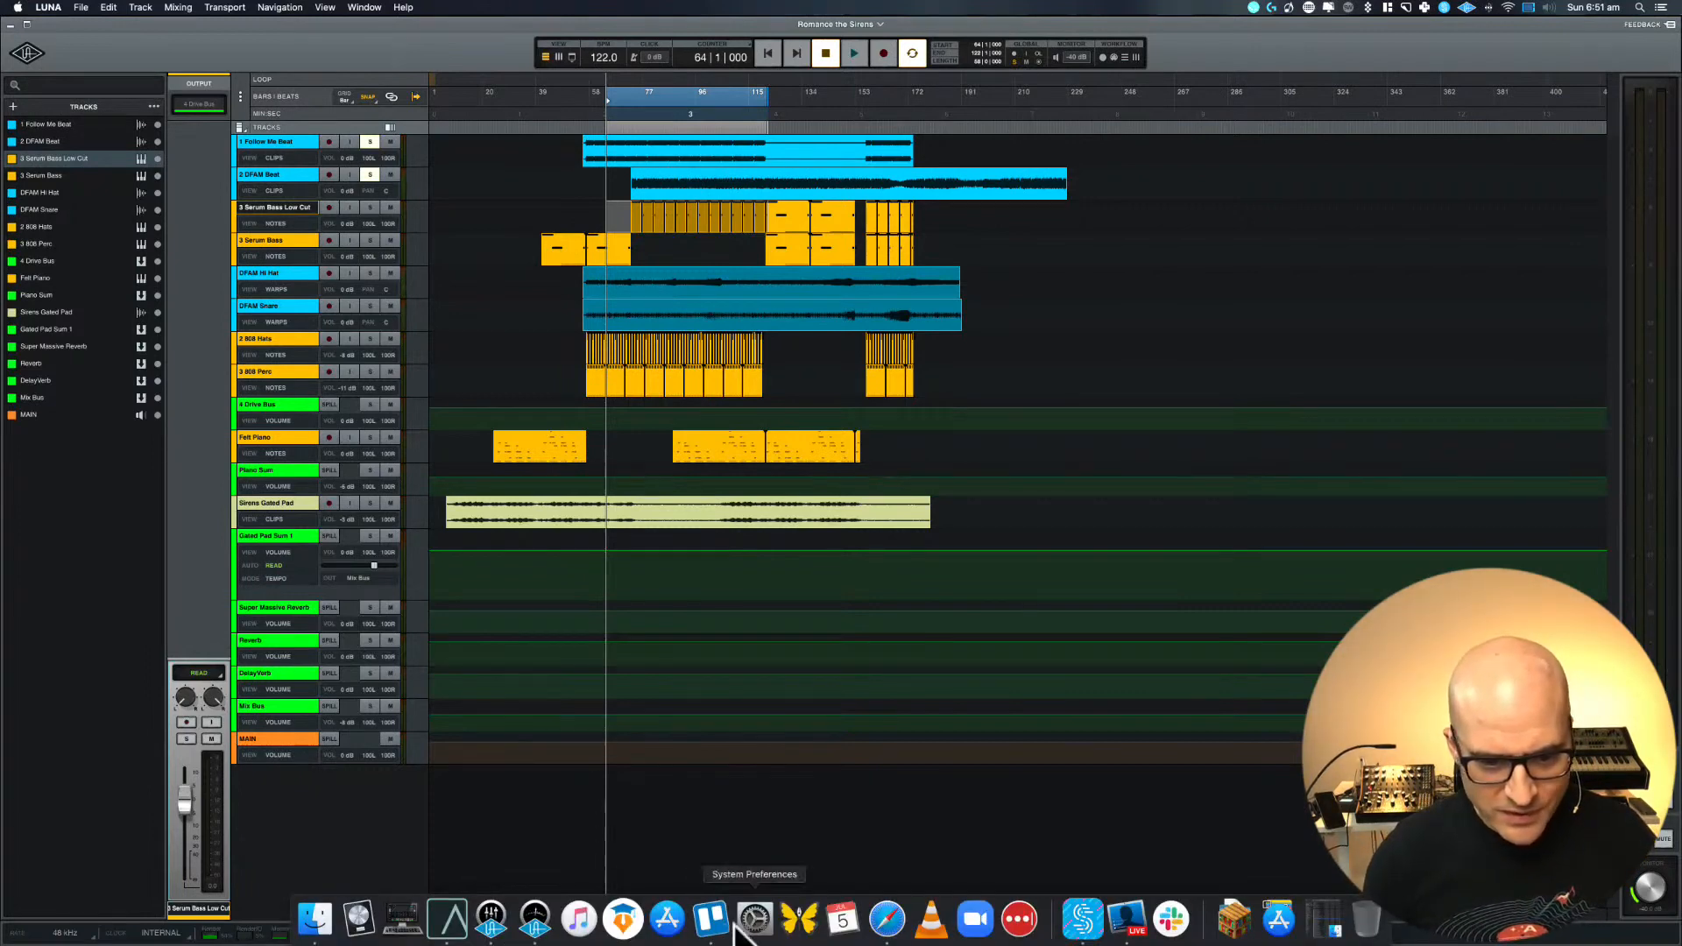
click(580, 918)
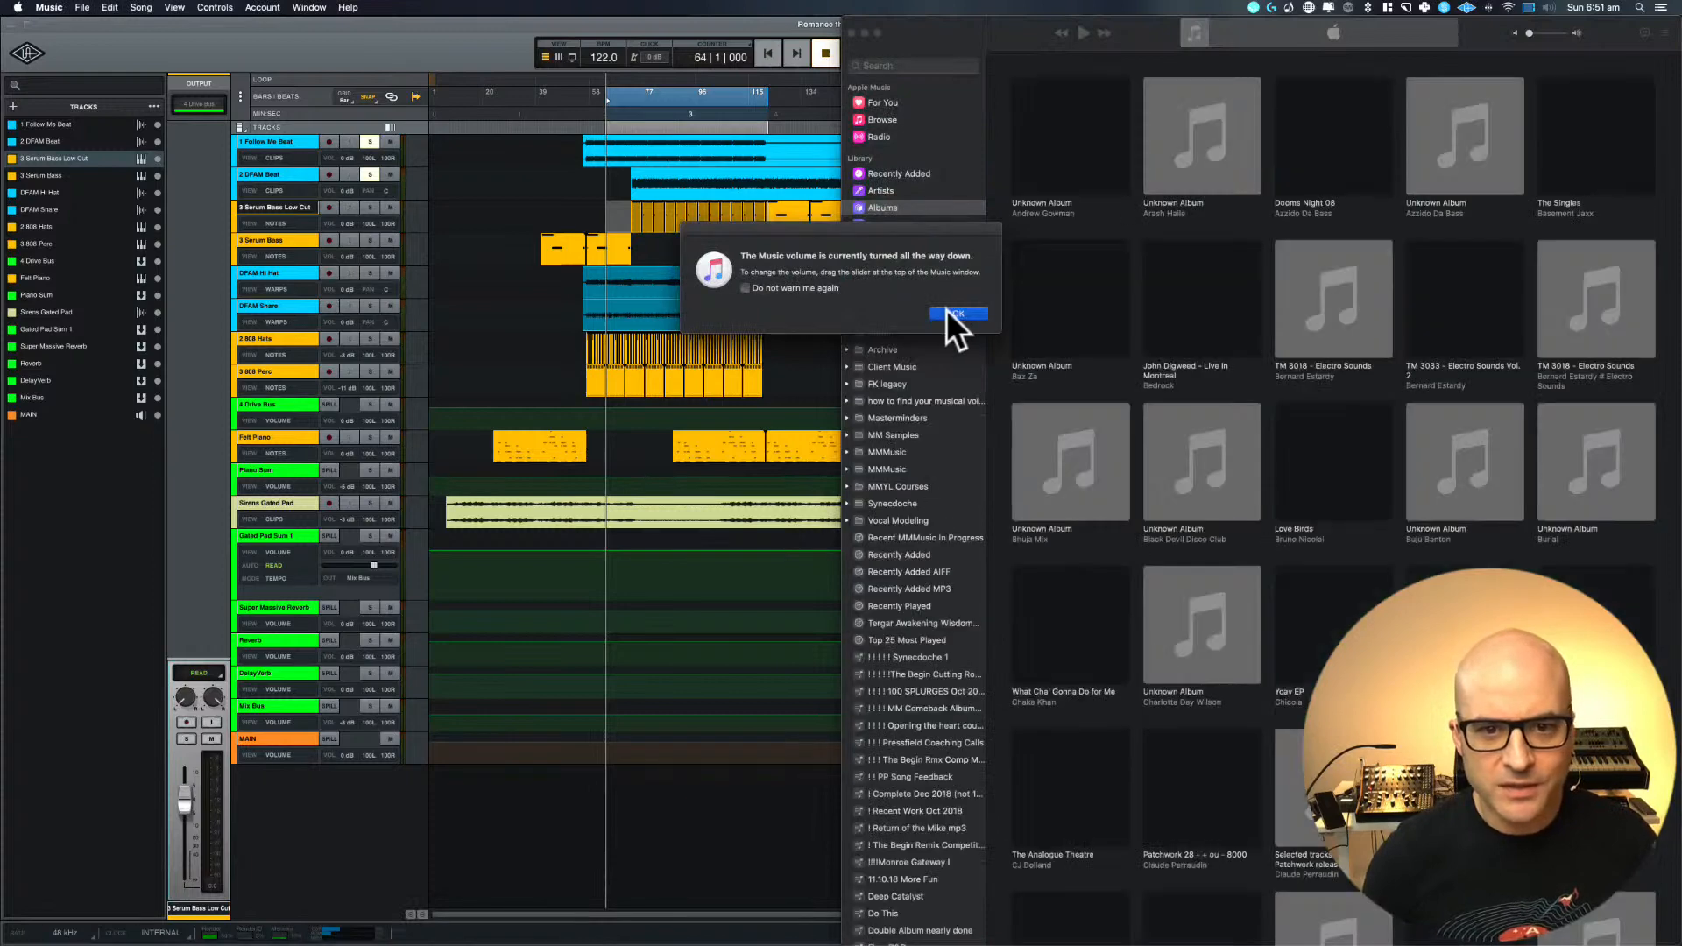
click(948, 313)
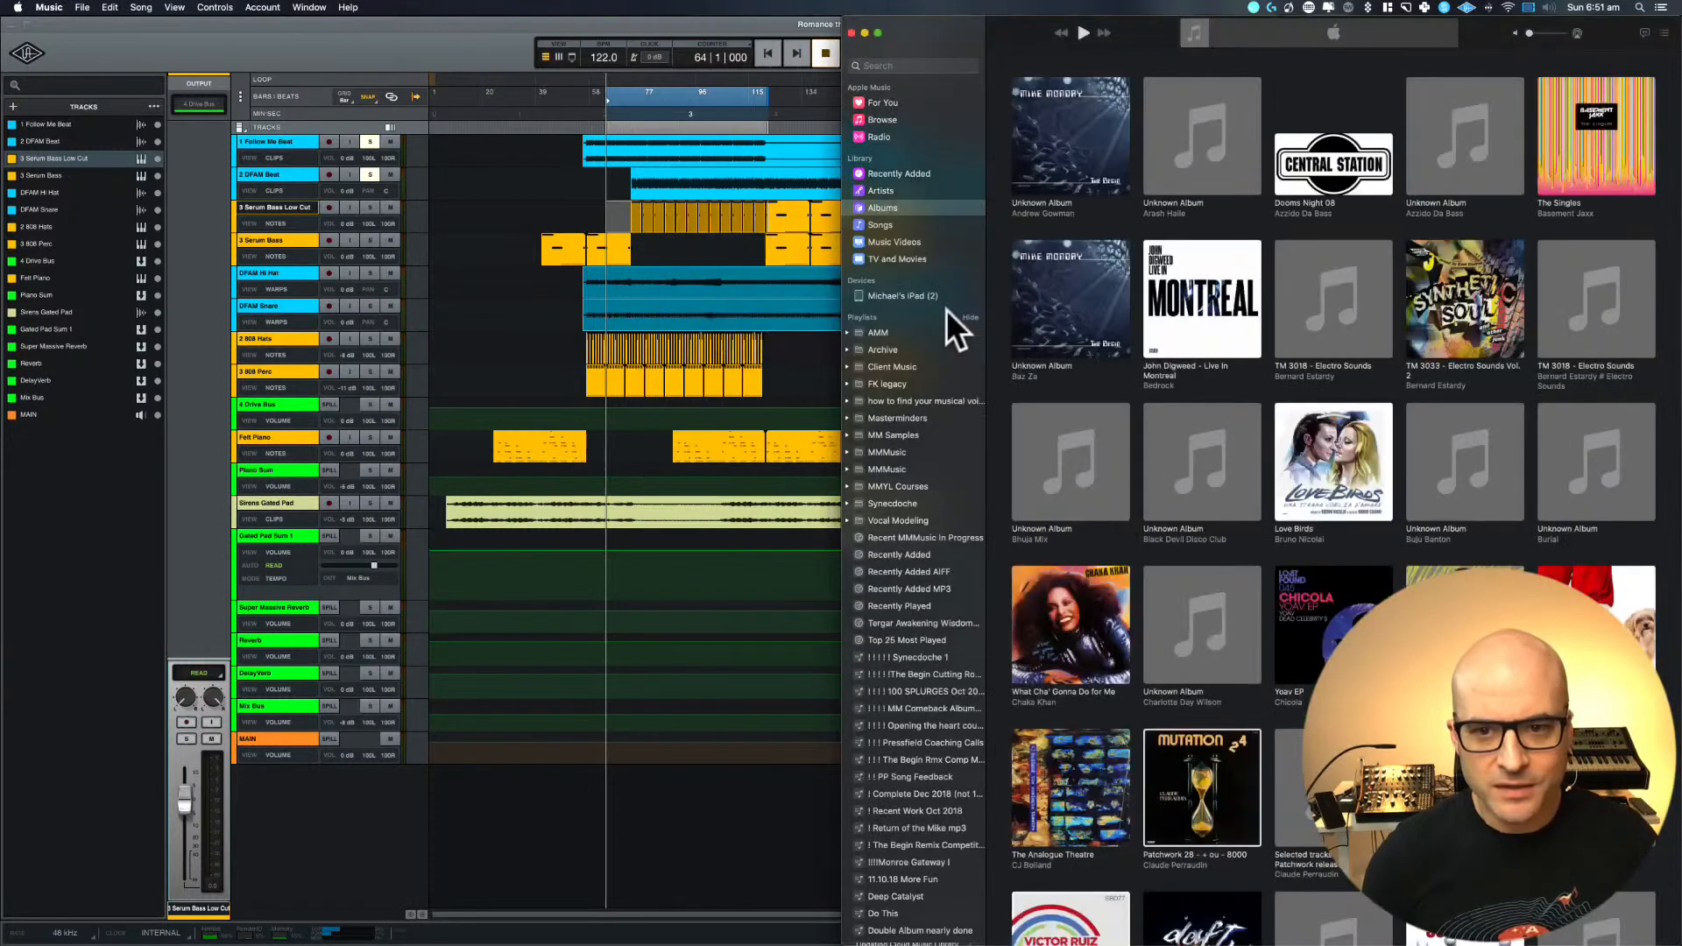
click(877, 399)
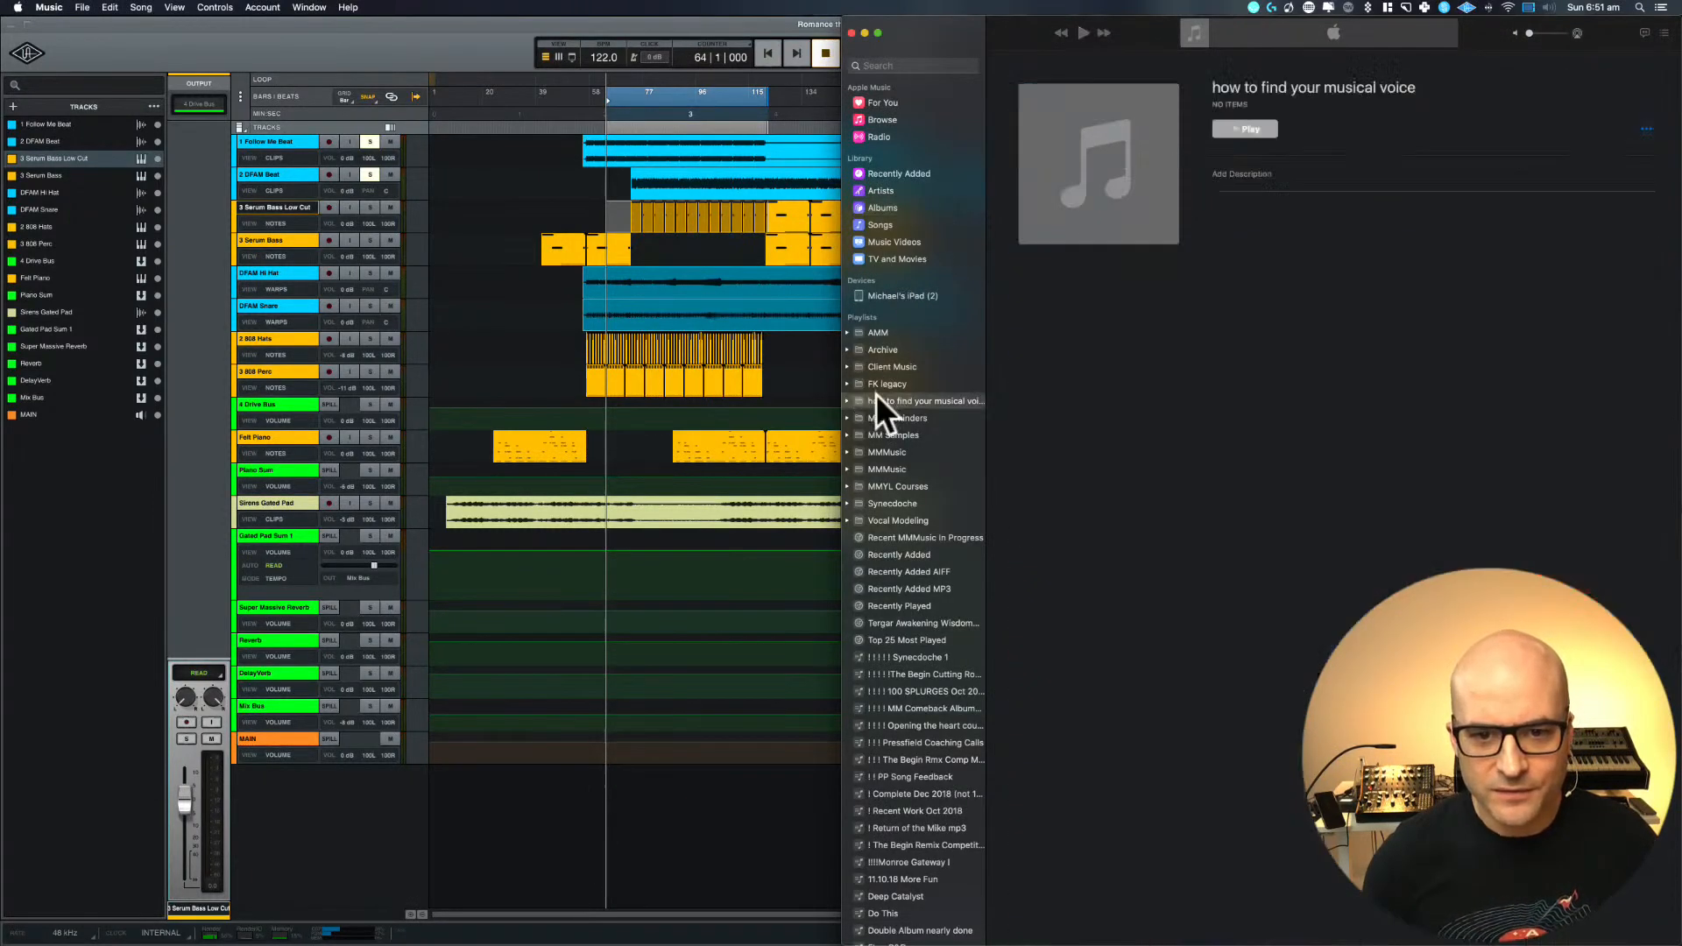
click(848, 333)
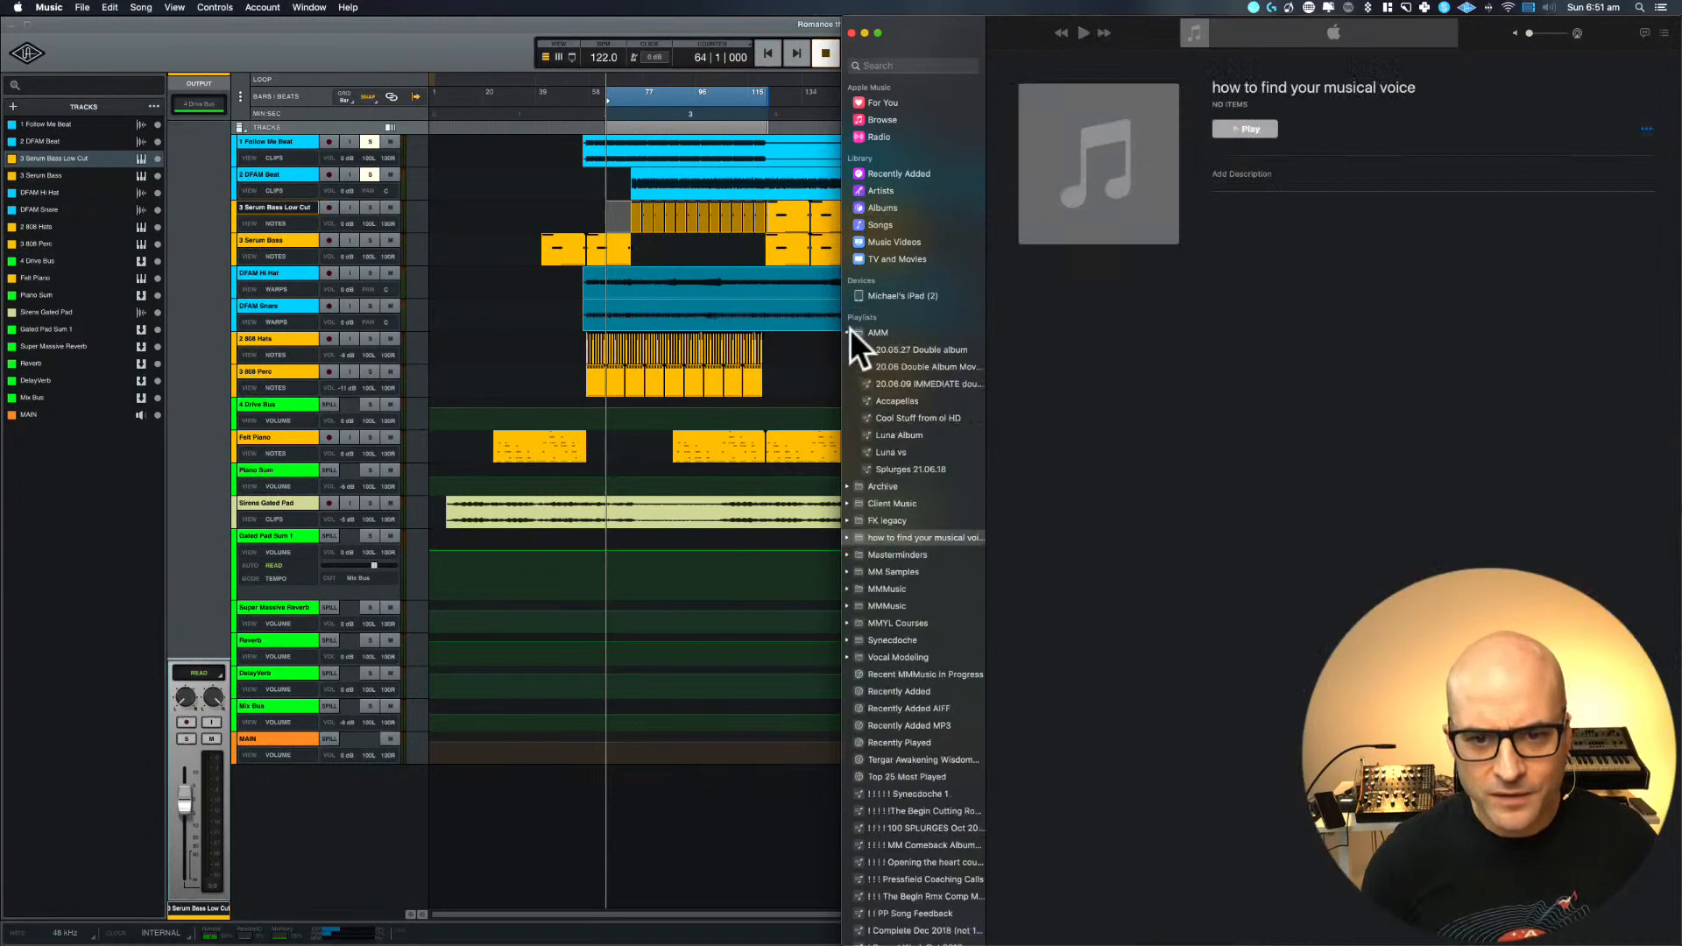
click(895, 436)
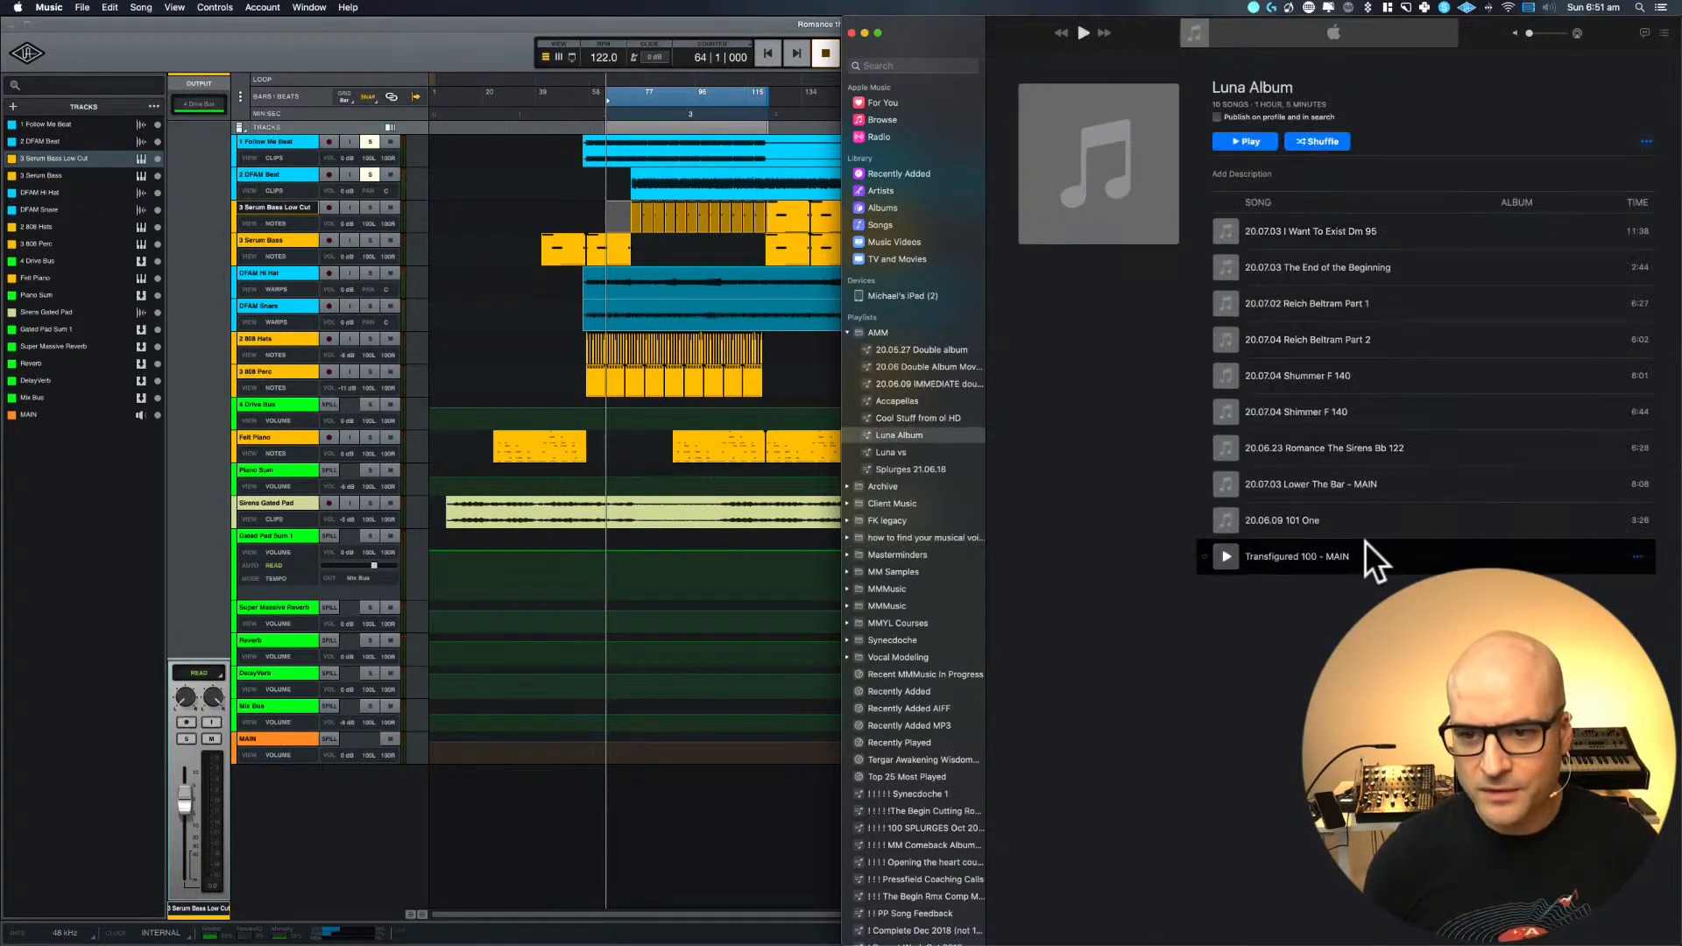